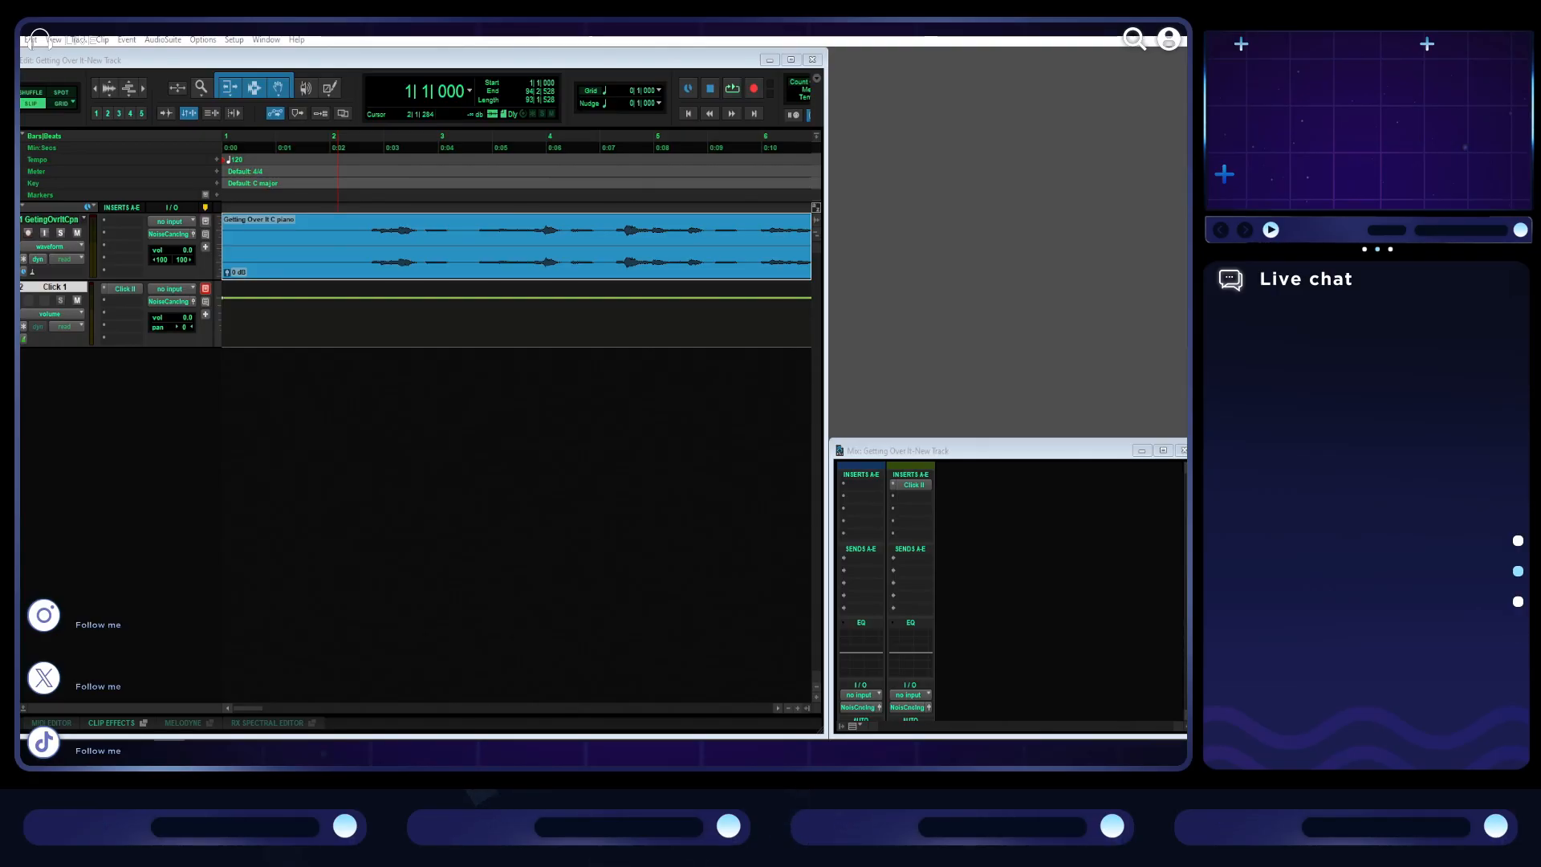
- Audition the piano audio from the first note and return the playhead to the session start
click(374, 245)
click(731, 90)
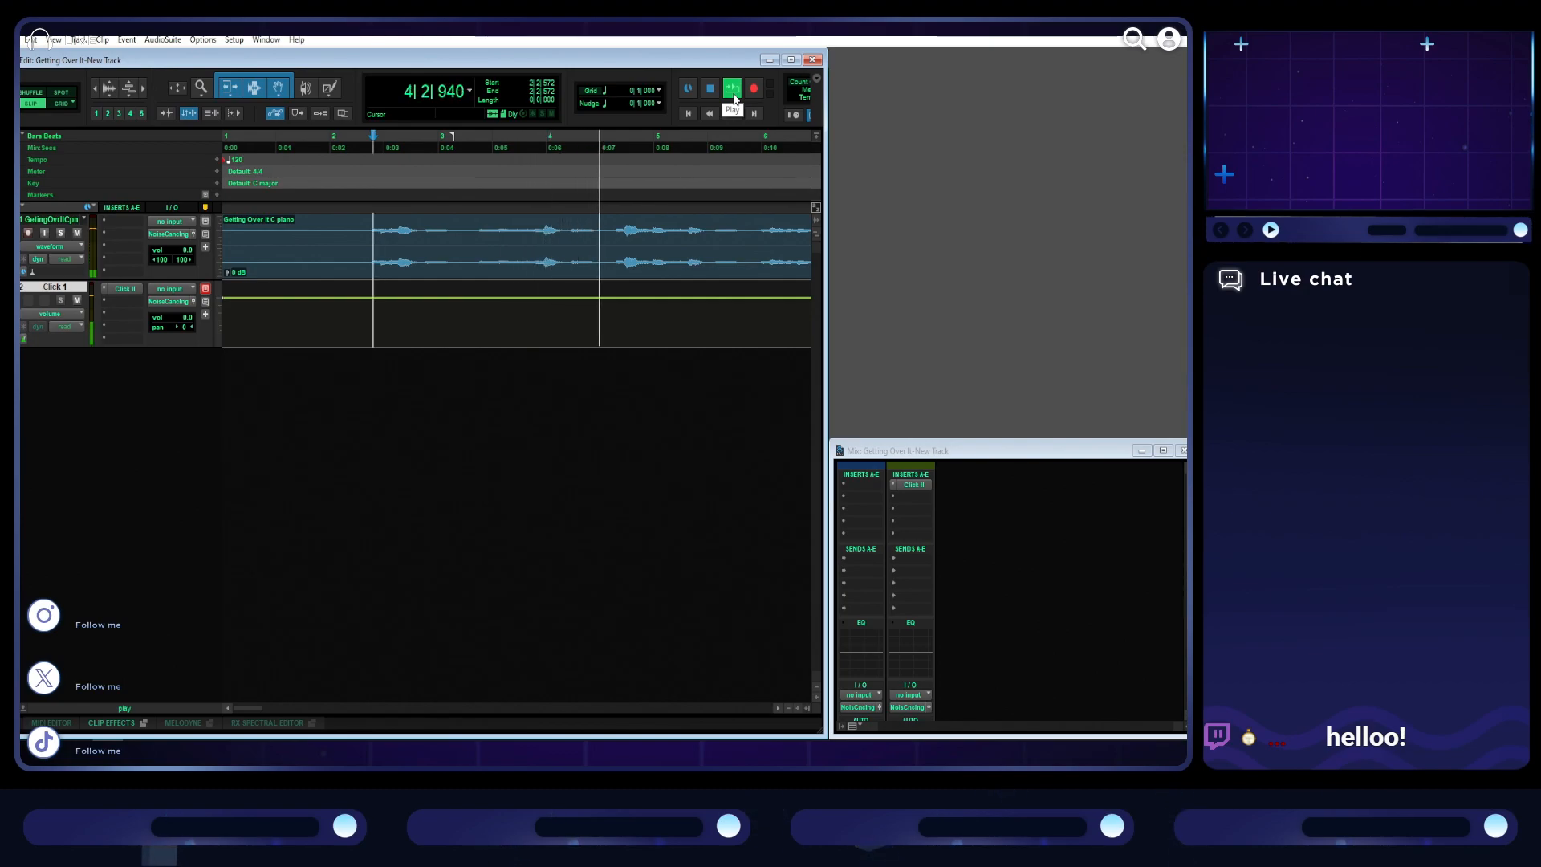
click(711, 89)
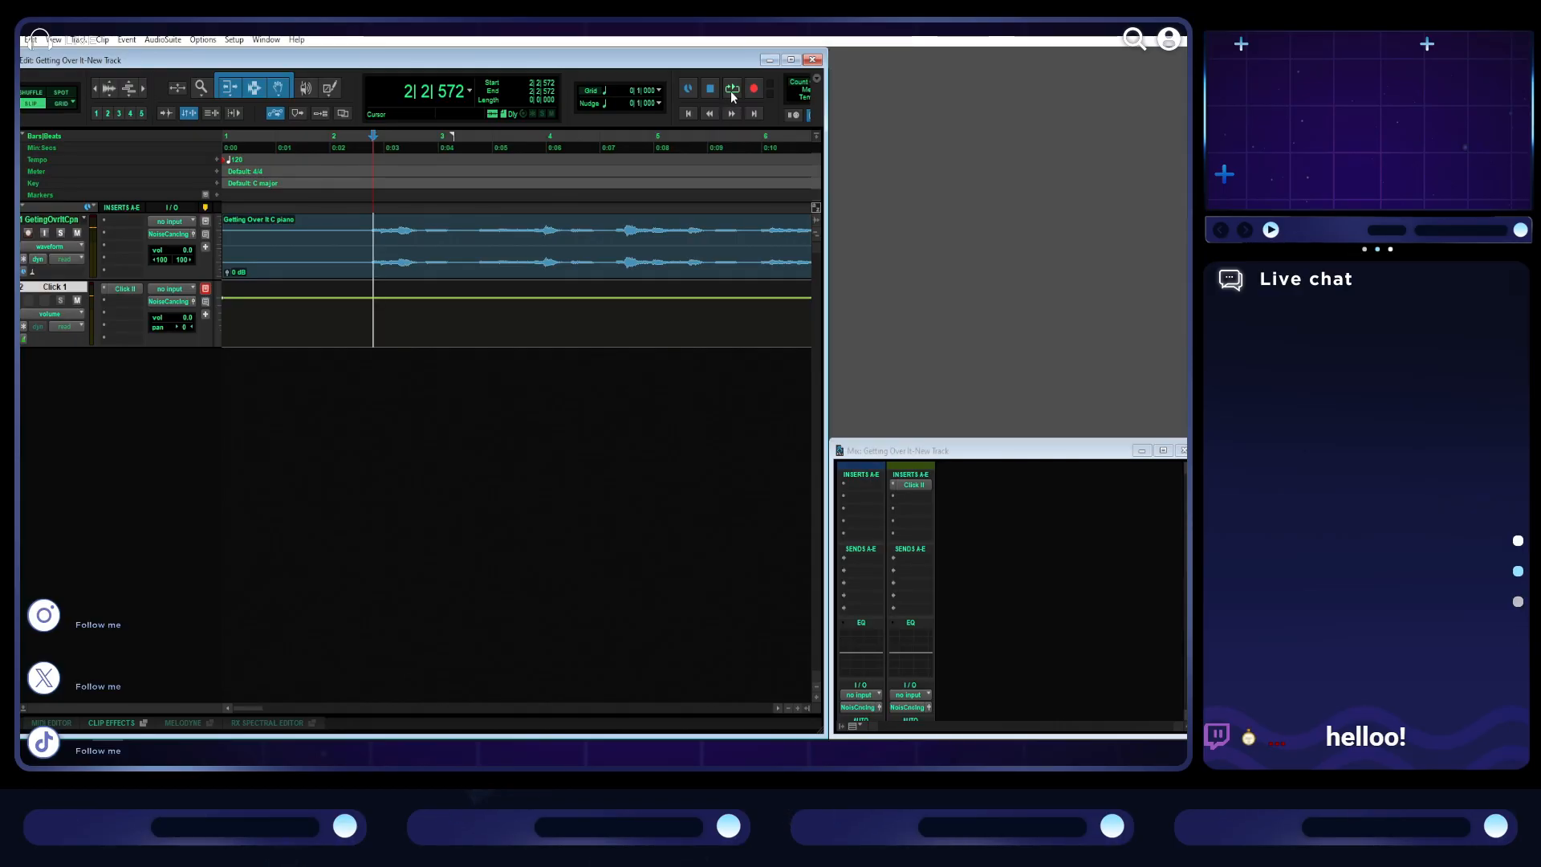
click(683, 114)
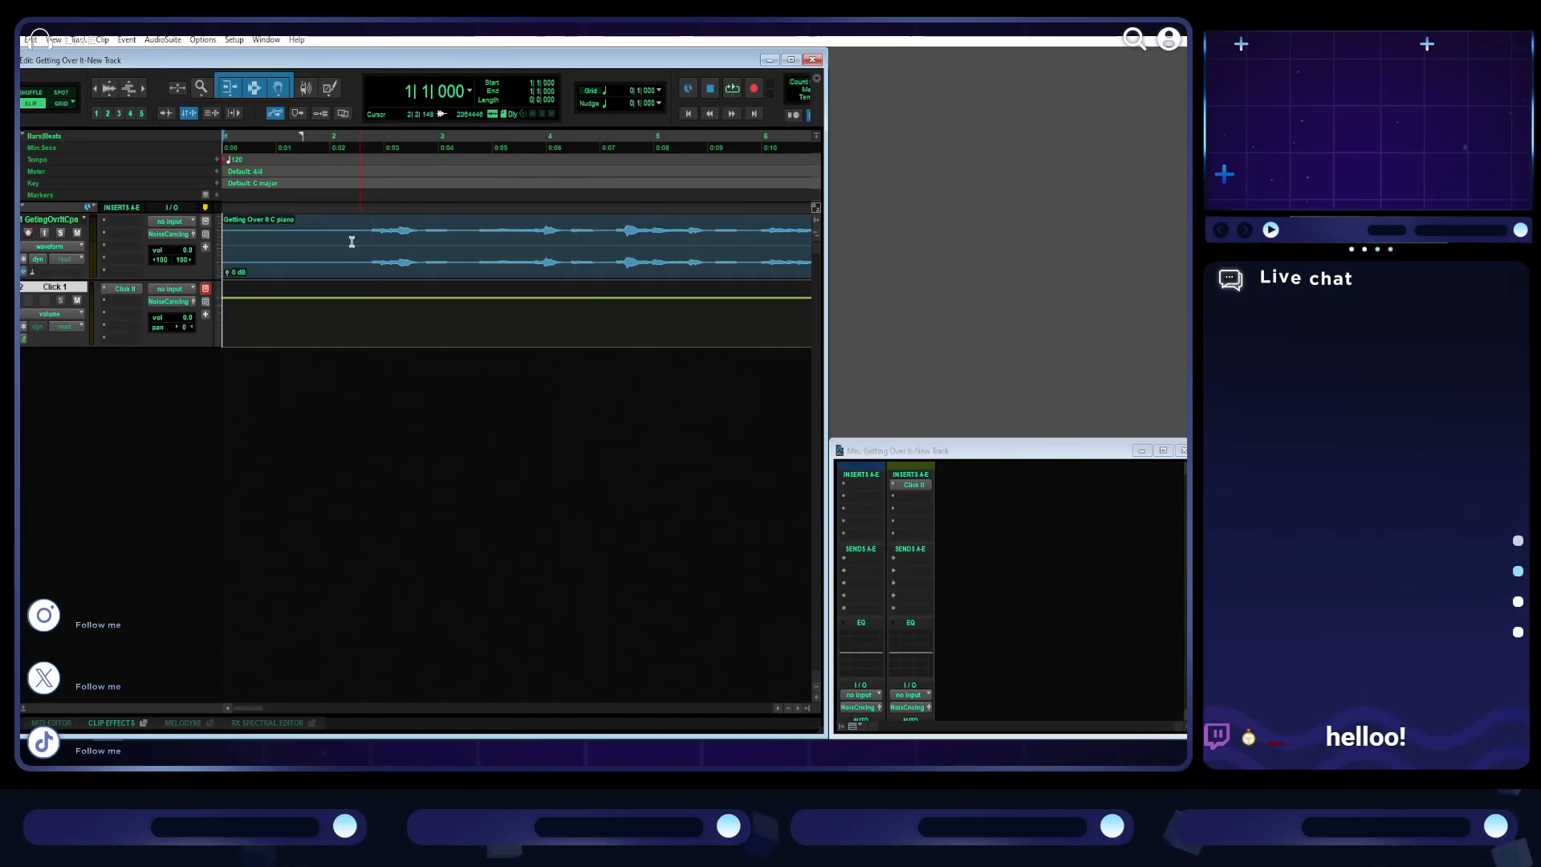
- Delete the silence before the first note of the piano clip and move the remaining clip to the session start
drag(367, 225, 185, 228)
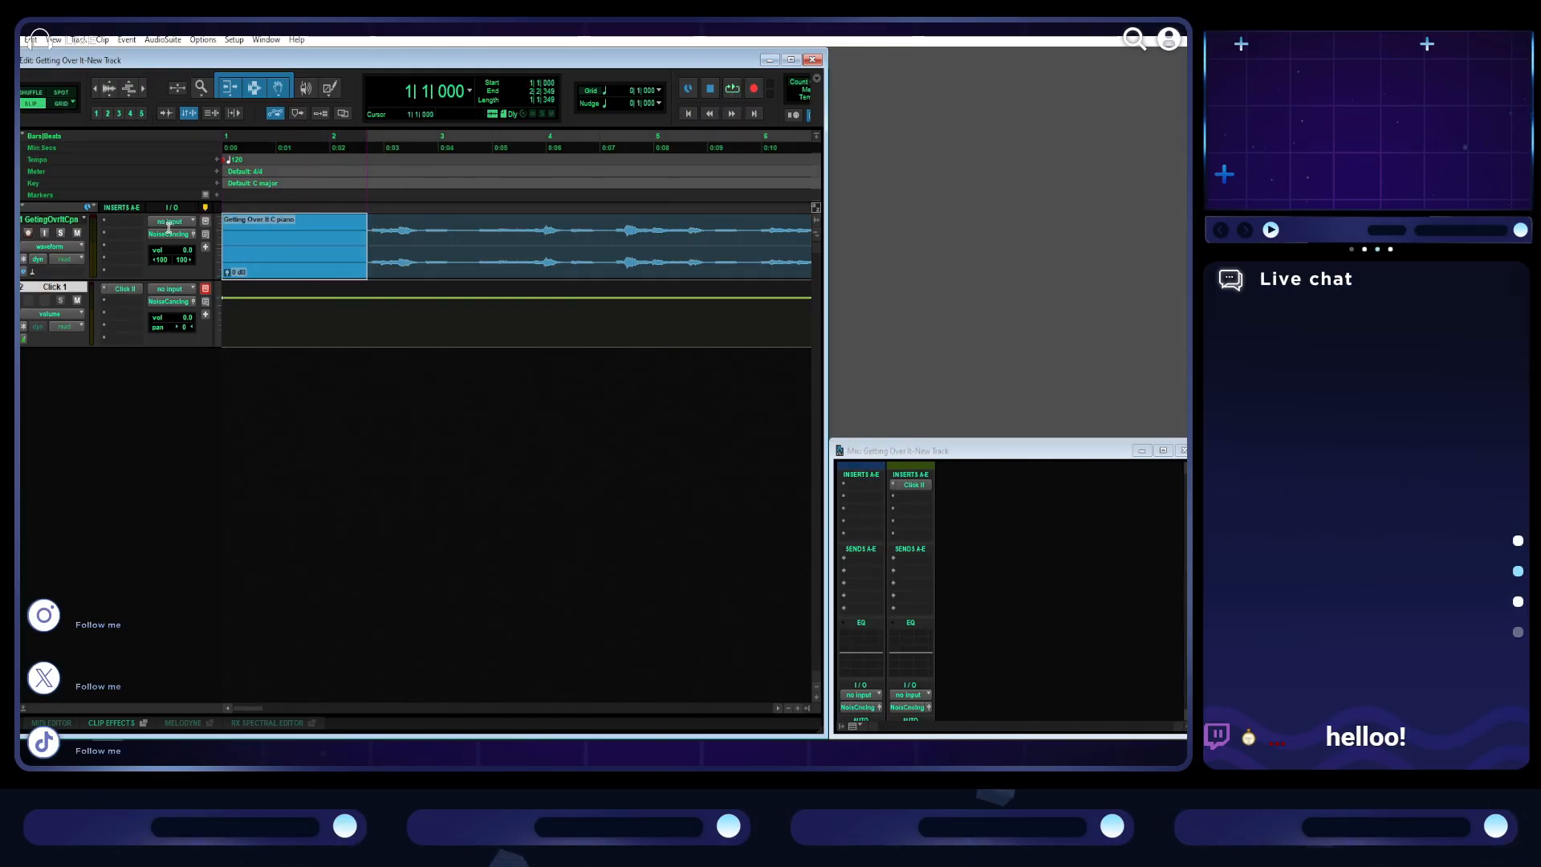
key(Delete)
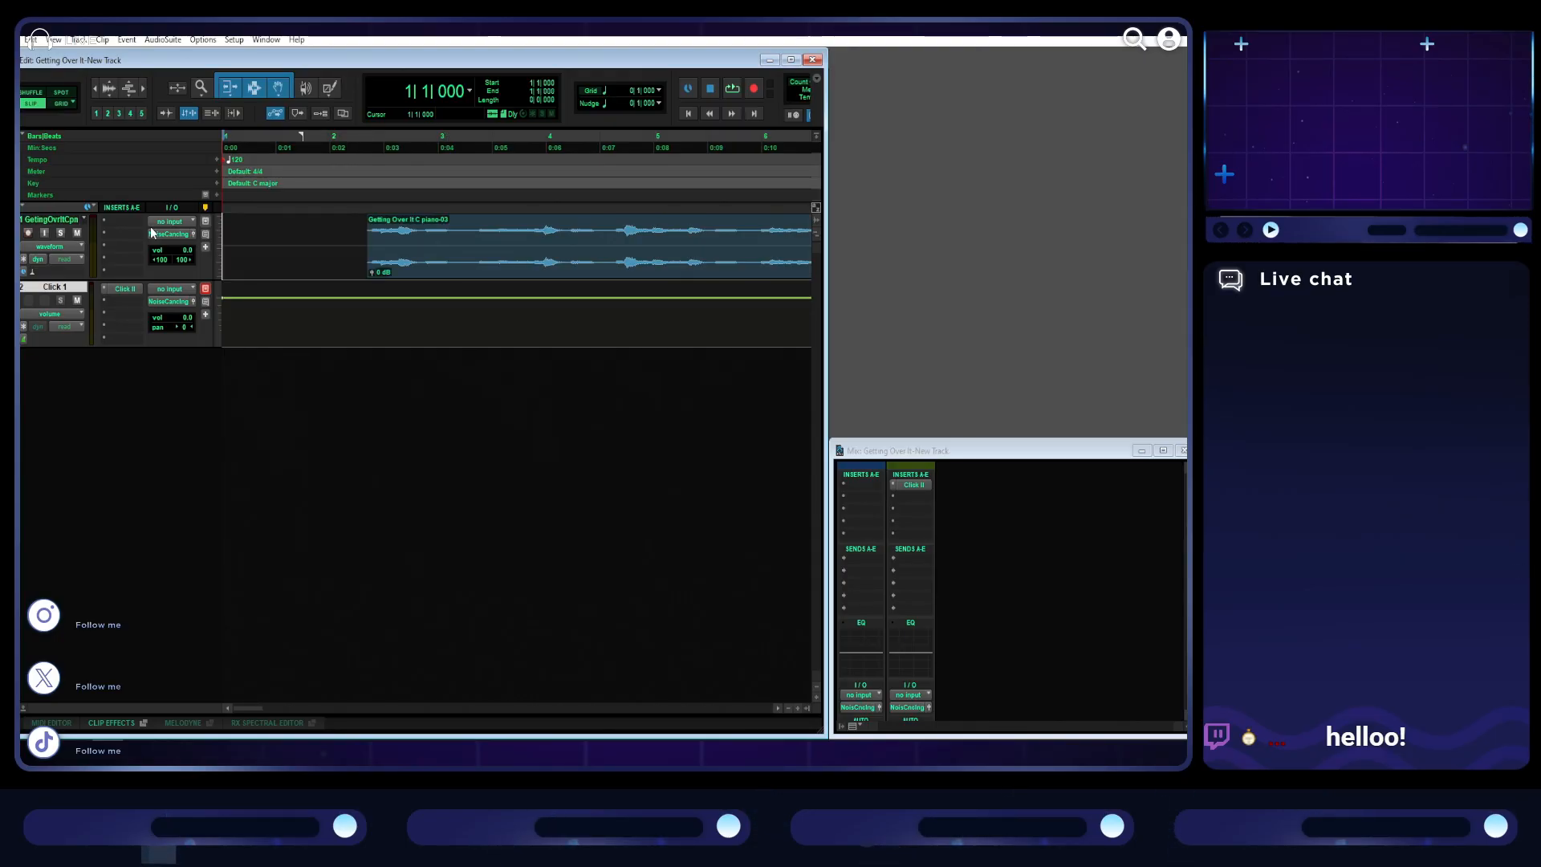
scroll(577, 271, up, 4)
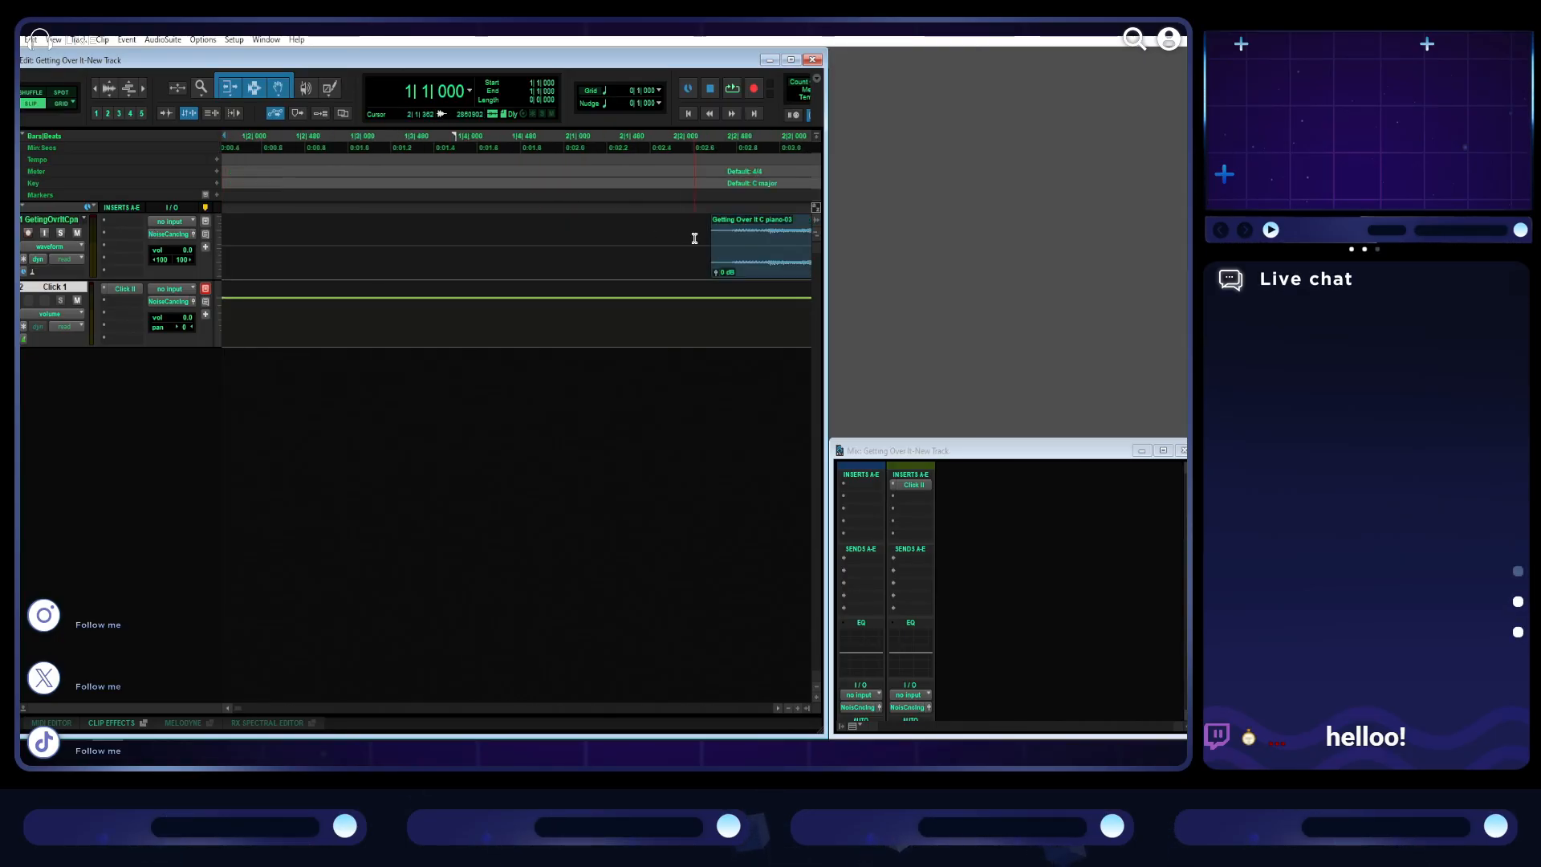
drag(532, 243, 361, 276)
scroll(551, 249, down, 1)
scroll(549, 244, down, 1)
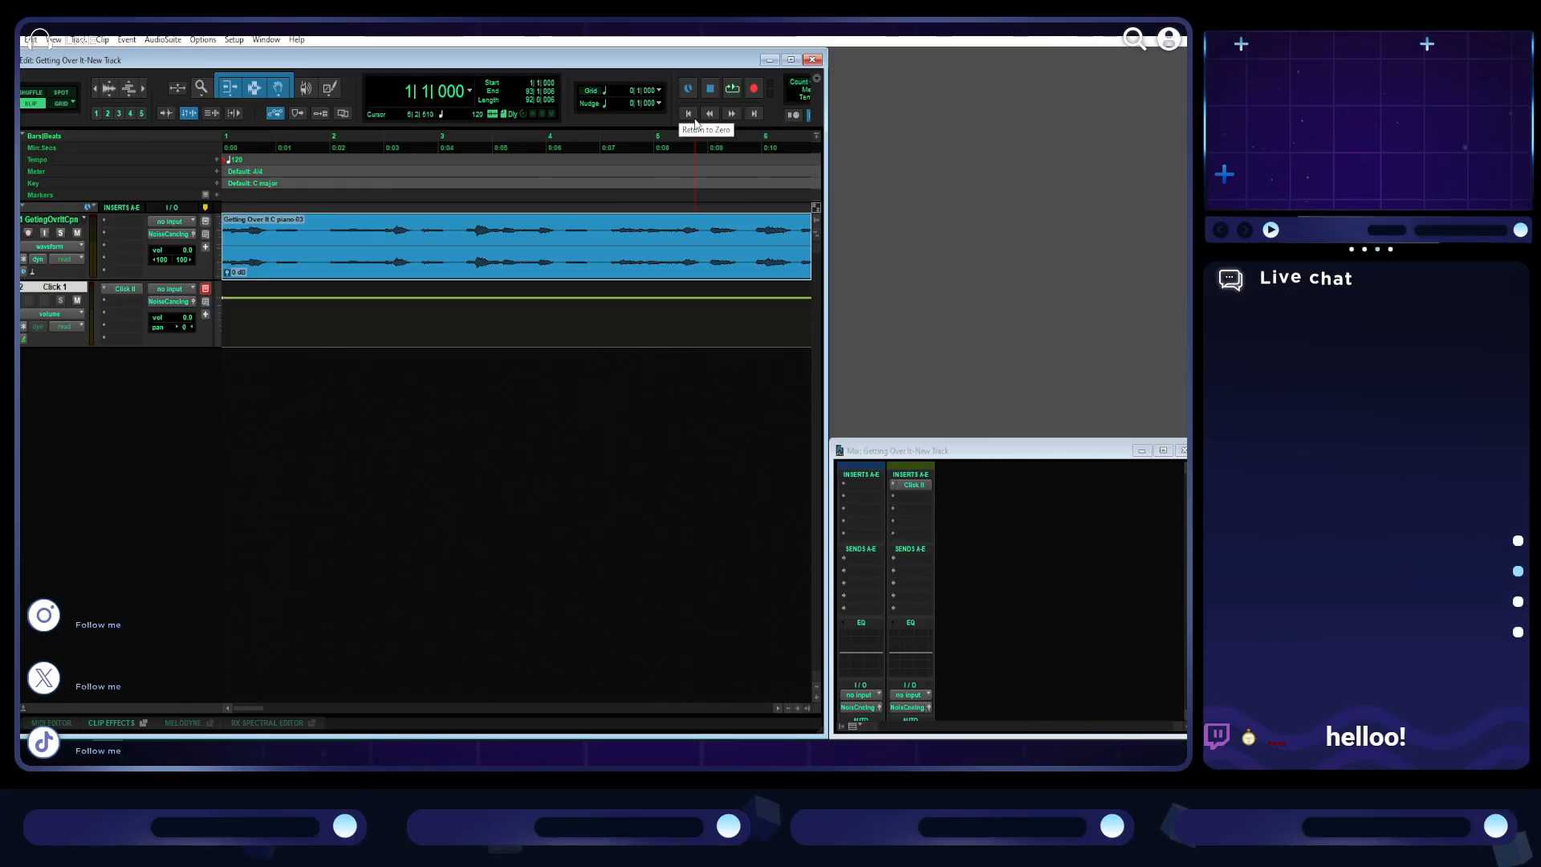
- Examine the full length of the piano clip and its end on the timeline
scroll(517, 387, down, 5)
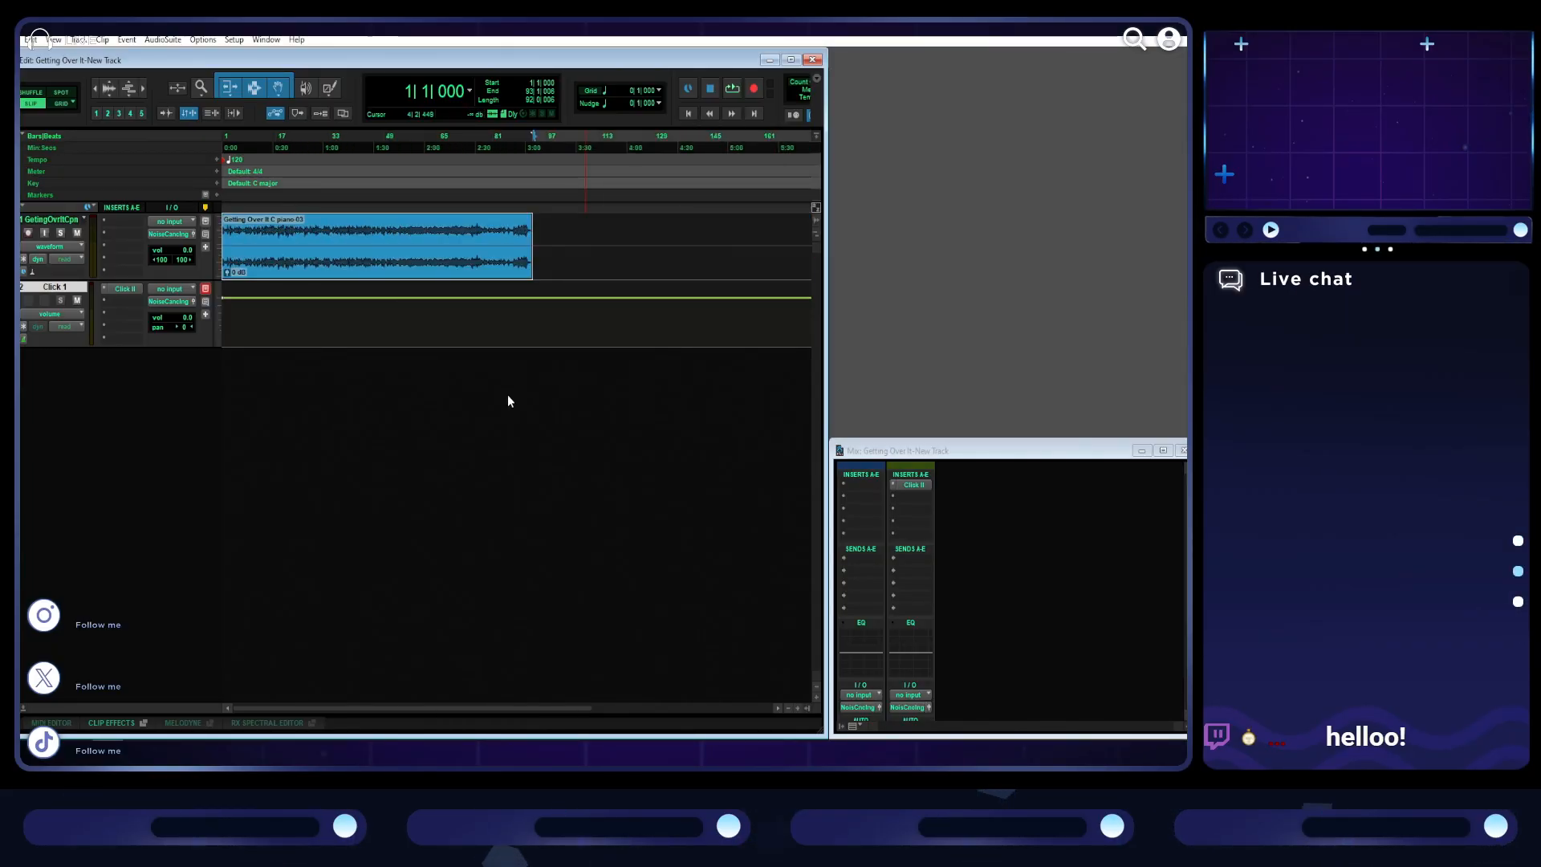
scroll(554, 289, up, 1)
scroll(561, 285, up, 2)
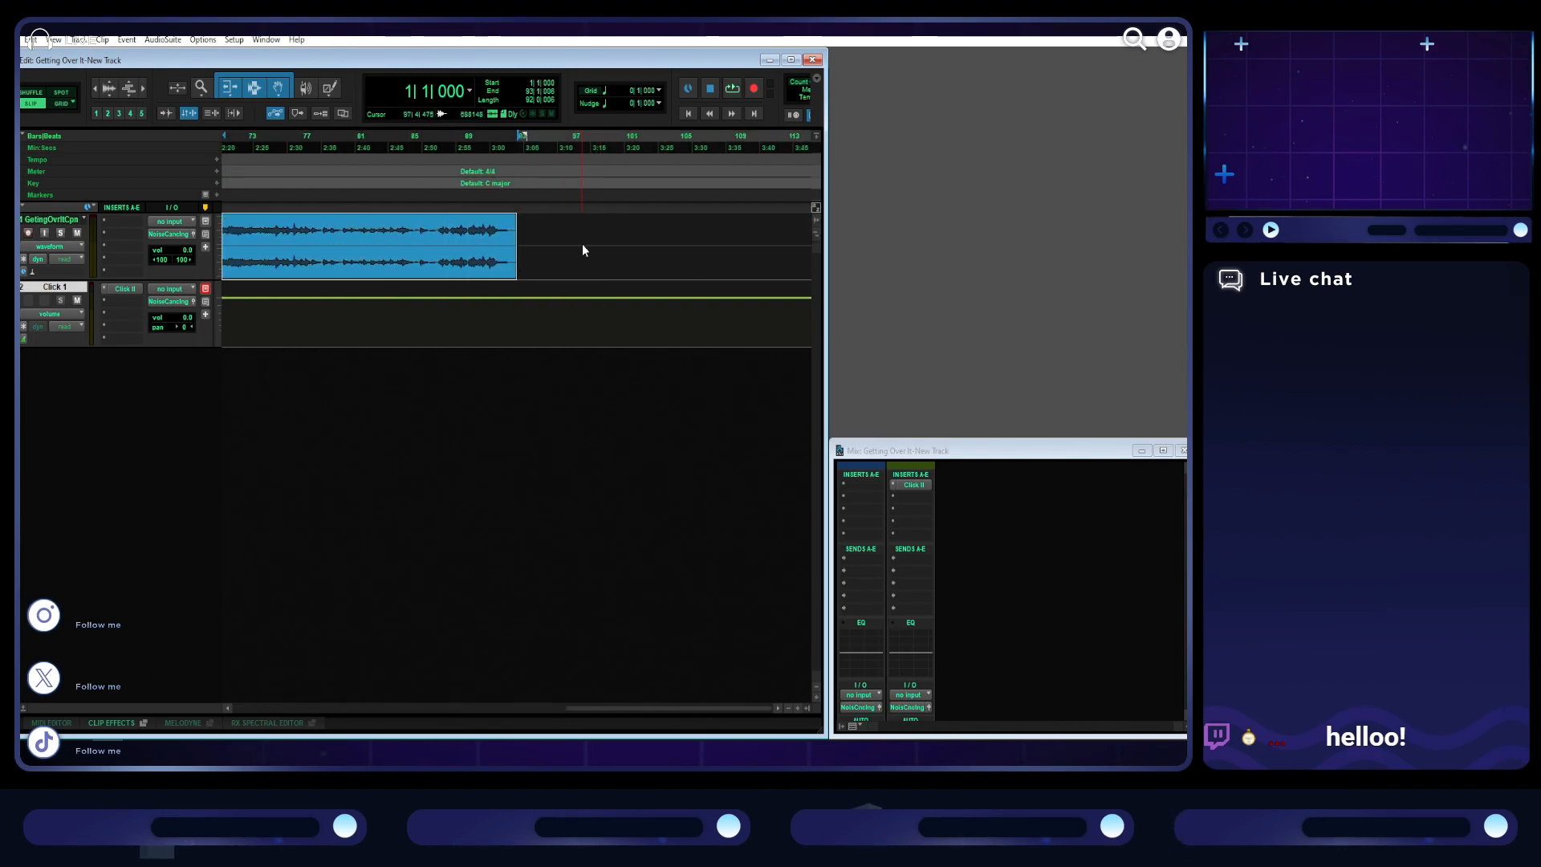
scroll(583, 249, up, 1)
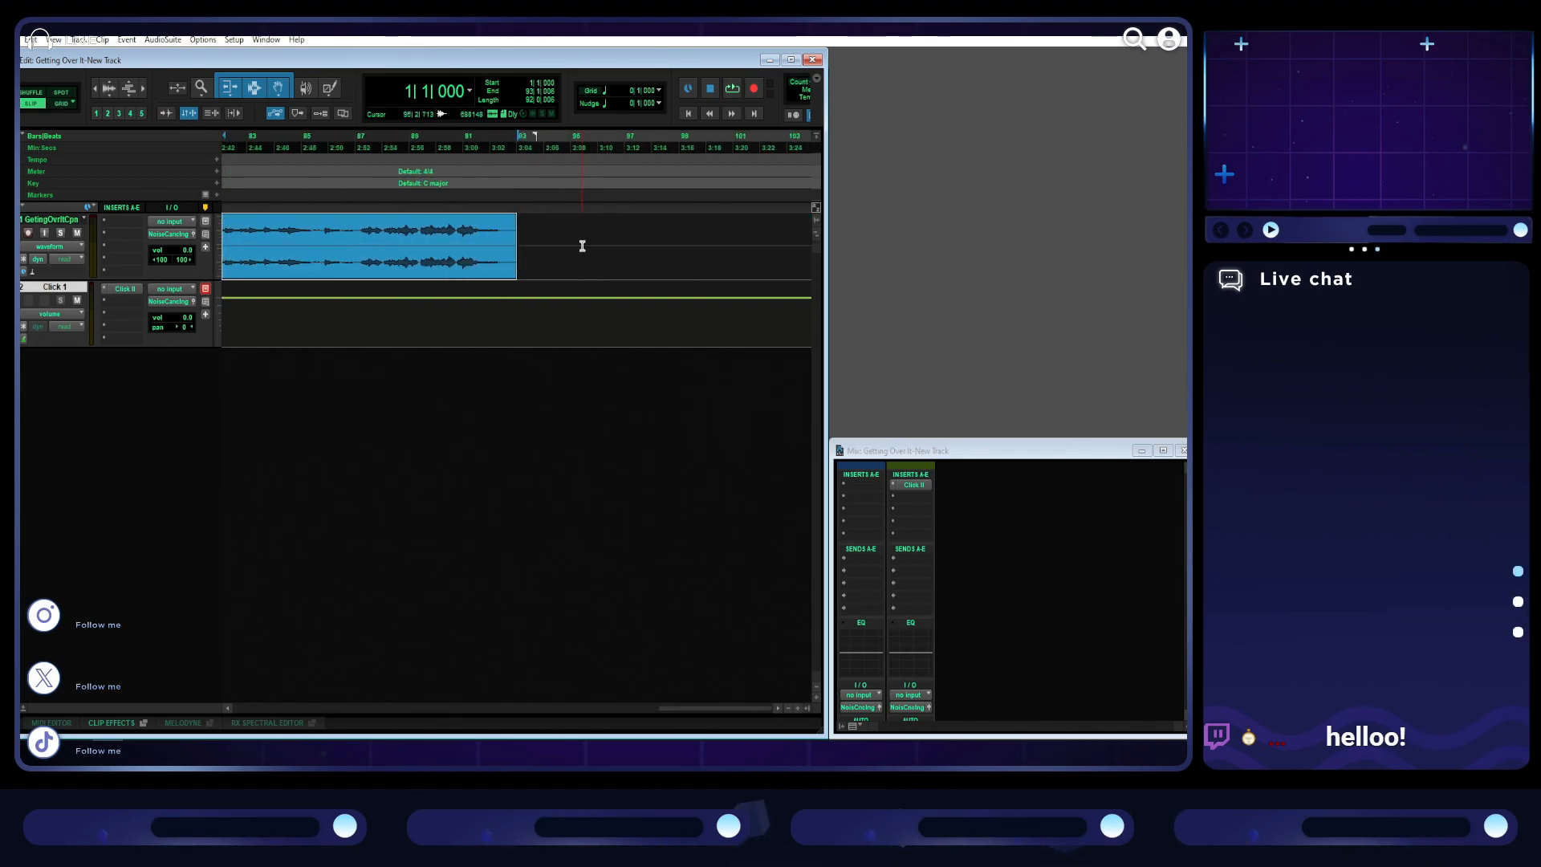
scroll(574, 244, down, 1)
scroll(581, 251, up, 1)
scroll(588, 252, down, 3)
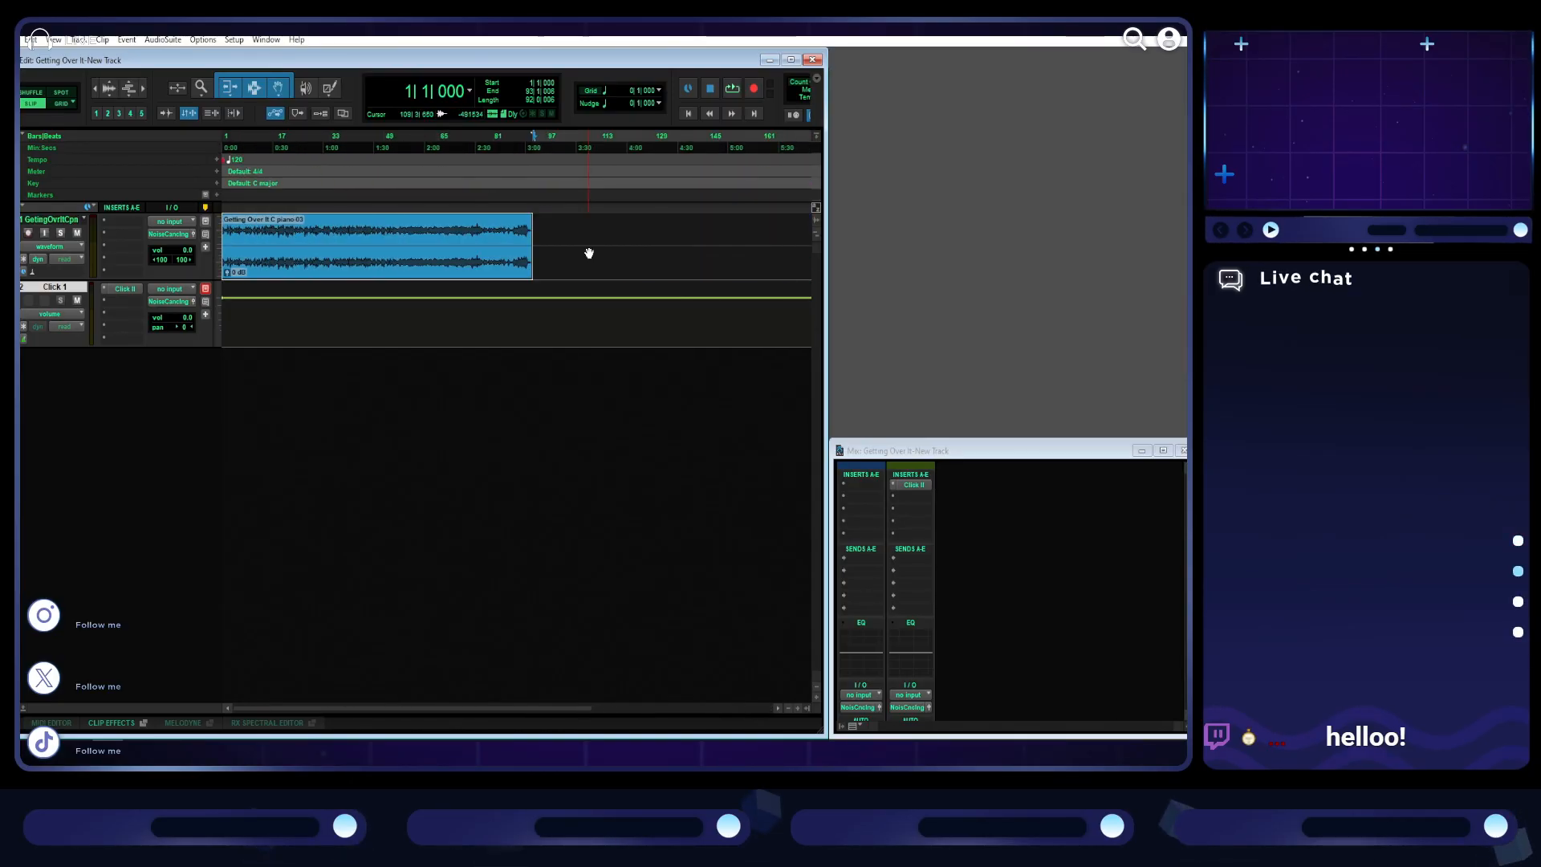
scroll(667, 223, up, 1)
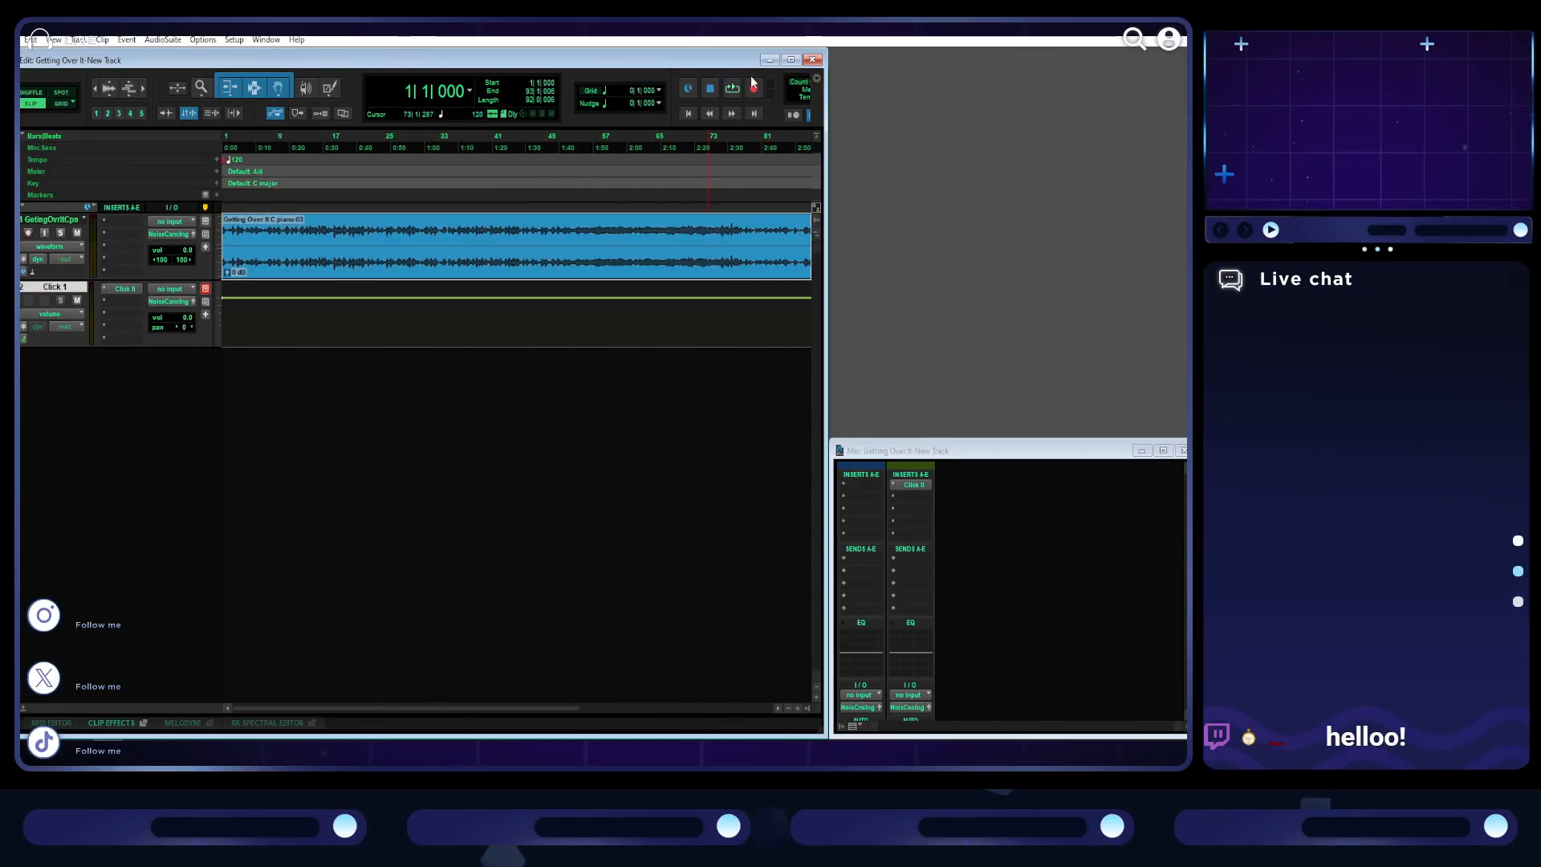
- Play the session from the start and set the tempo at bar 1 to 80 BPM during playback
click(689, 113)
key(space)
scroll(530, 285, up, 2)
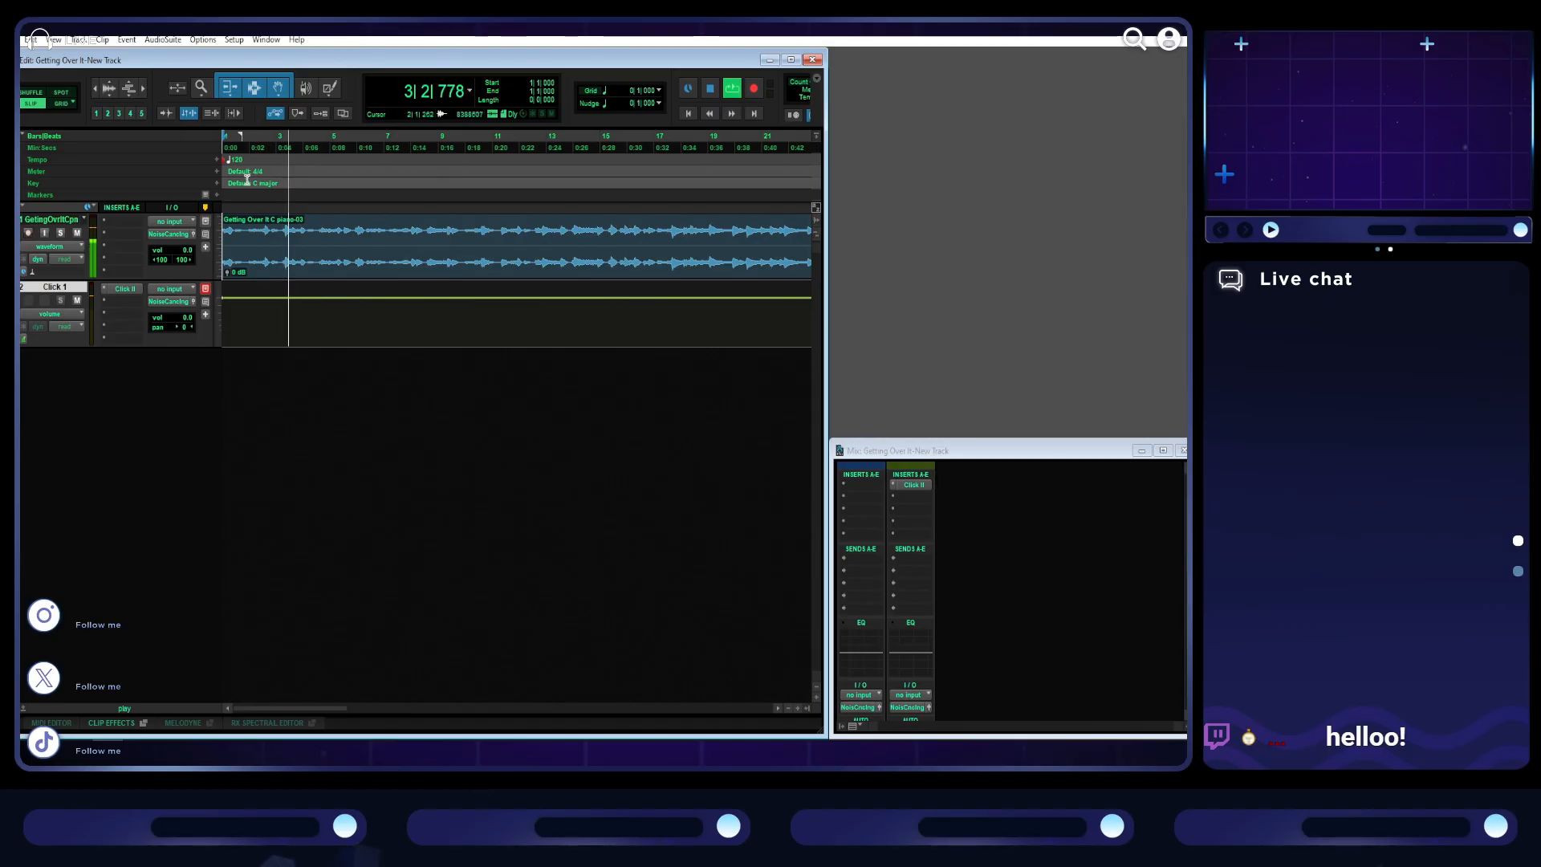
double_click(225, 160)
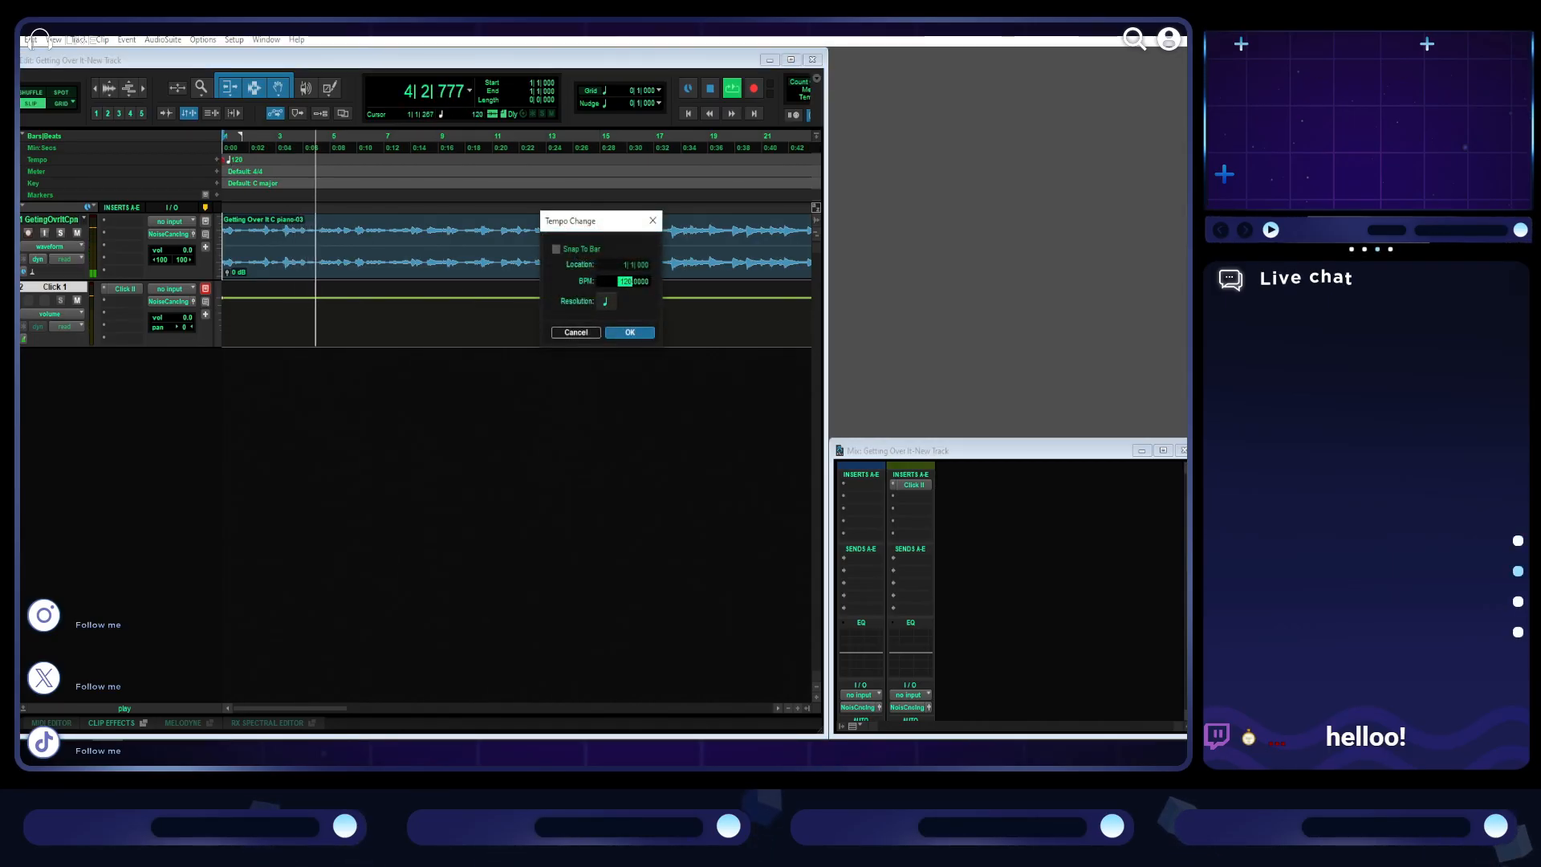
text(80)
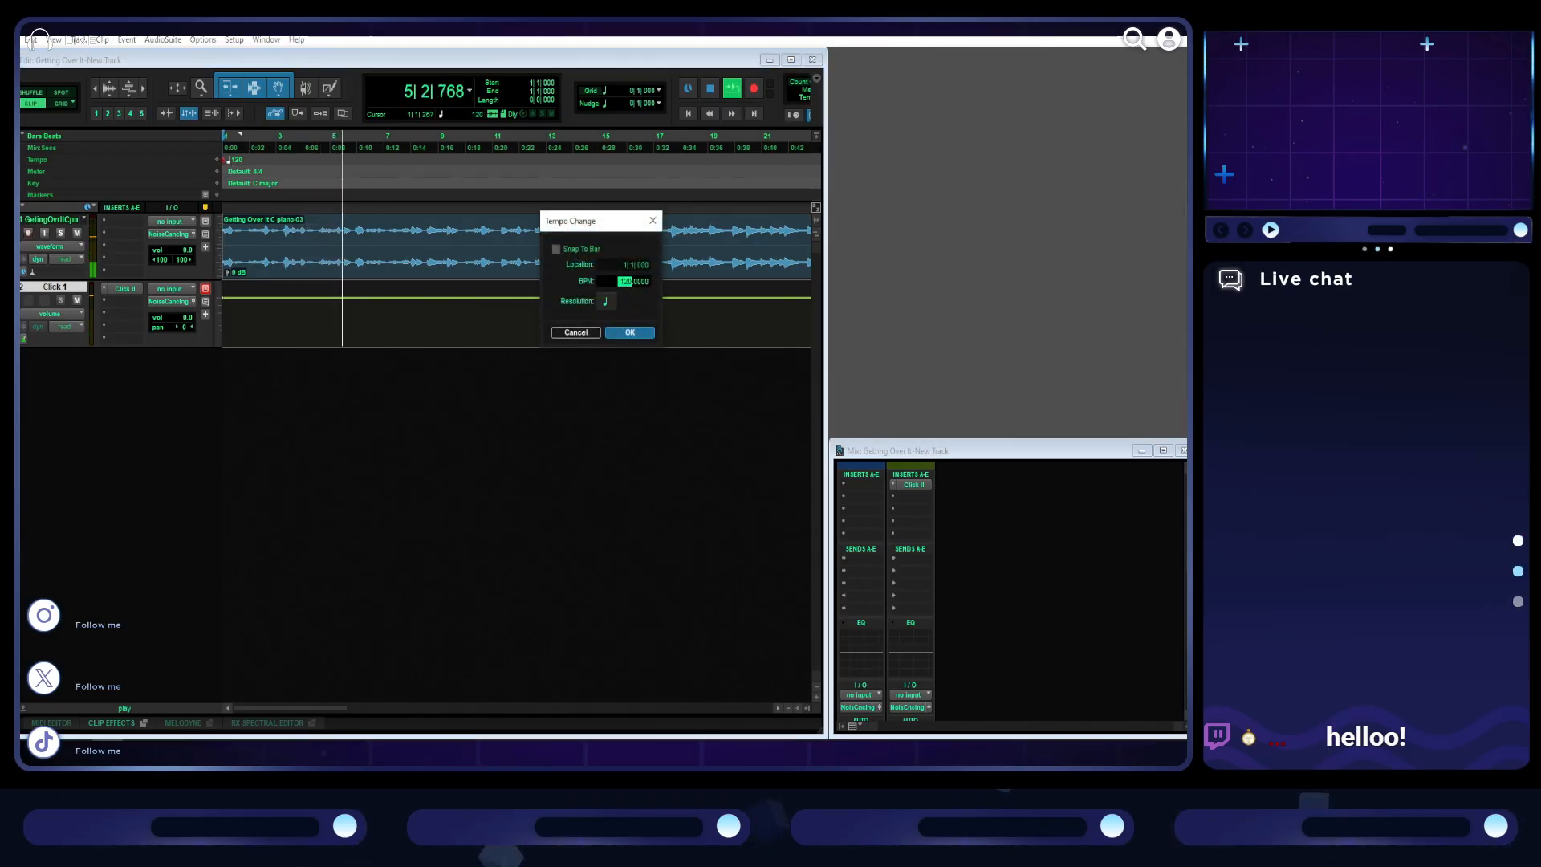
key(Return)
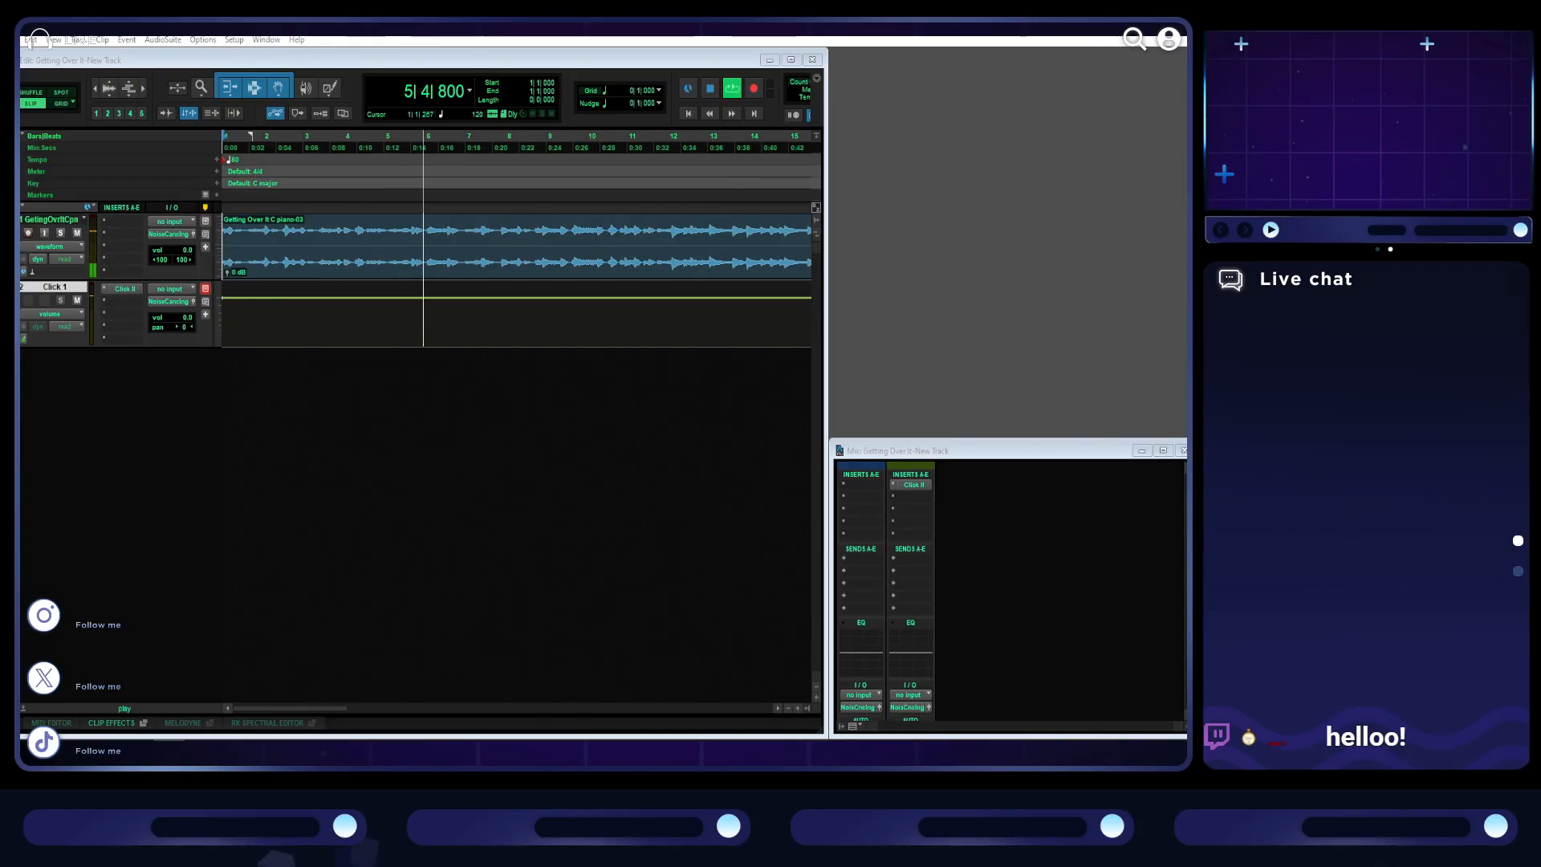
click(710, 89)
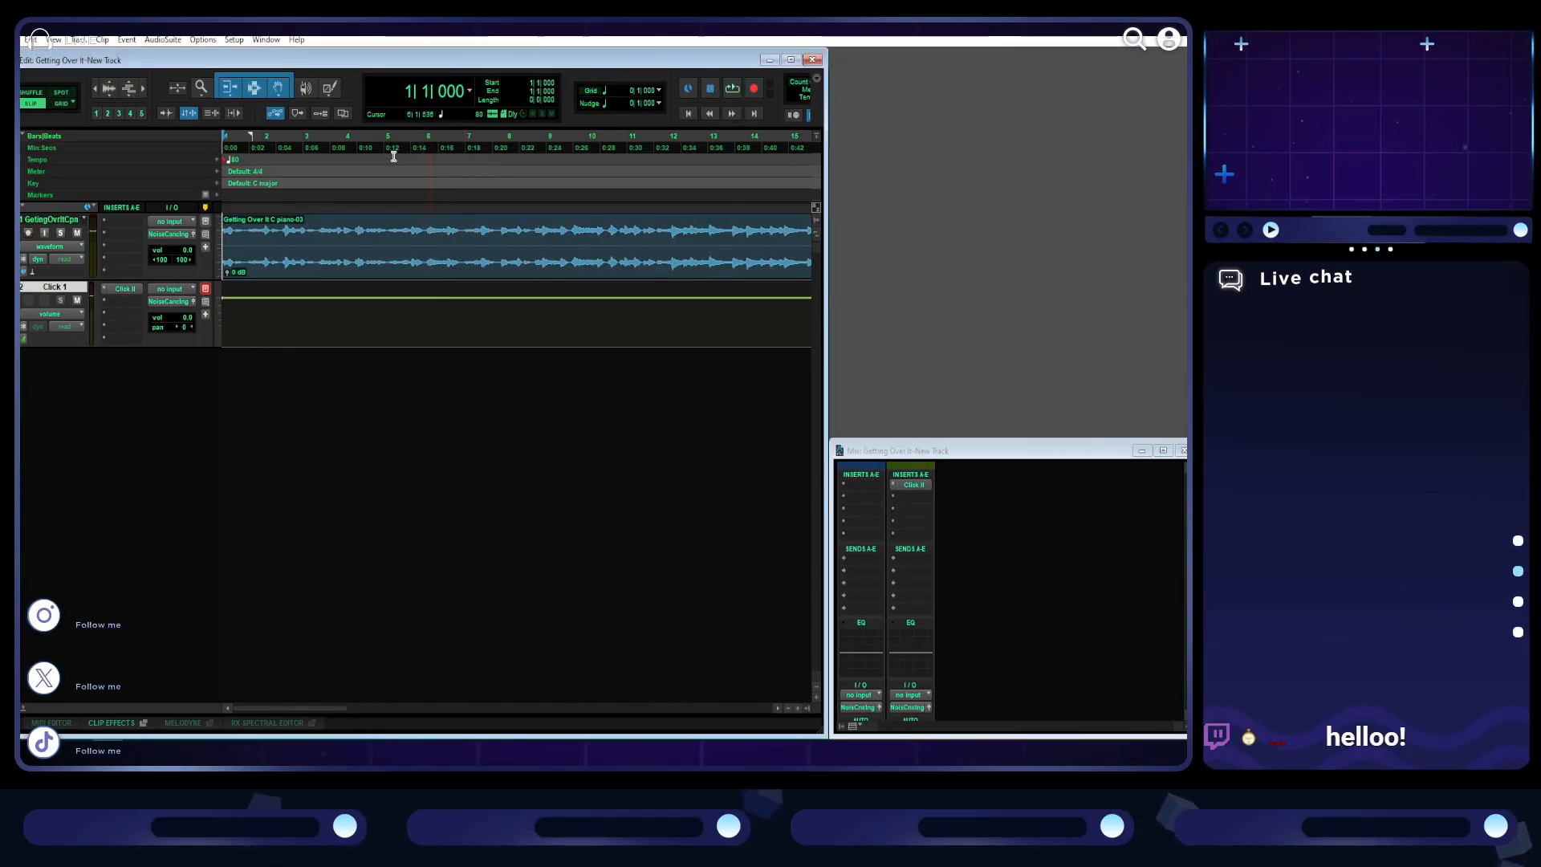
- Set the tempo at bar 1 to 89 BPM and play the piano audio against the click
click(221, 160)
text(89)
key(Return)
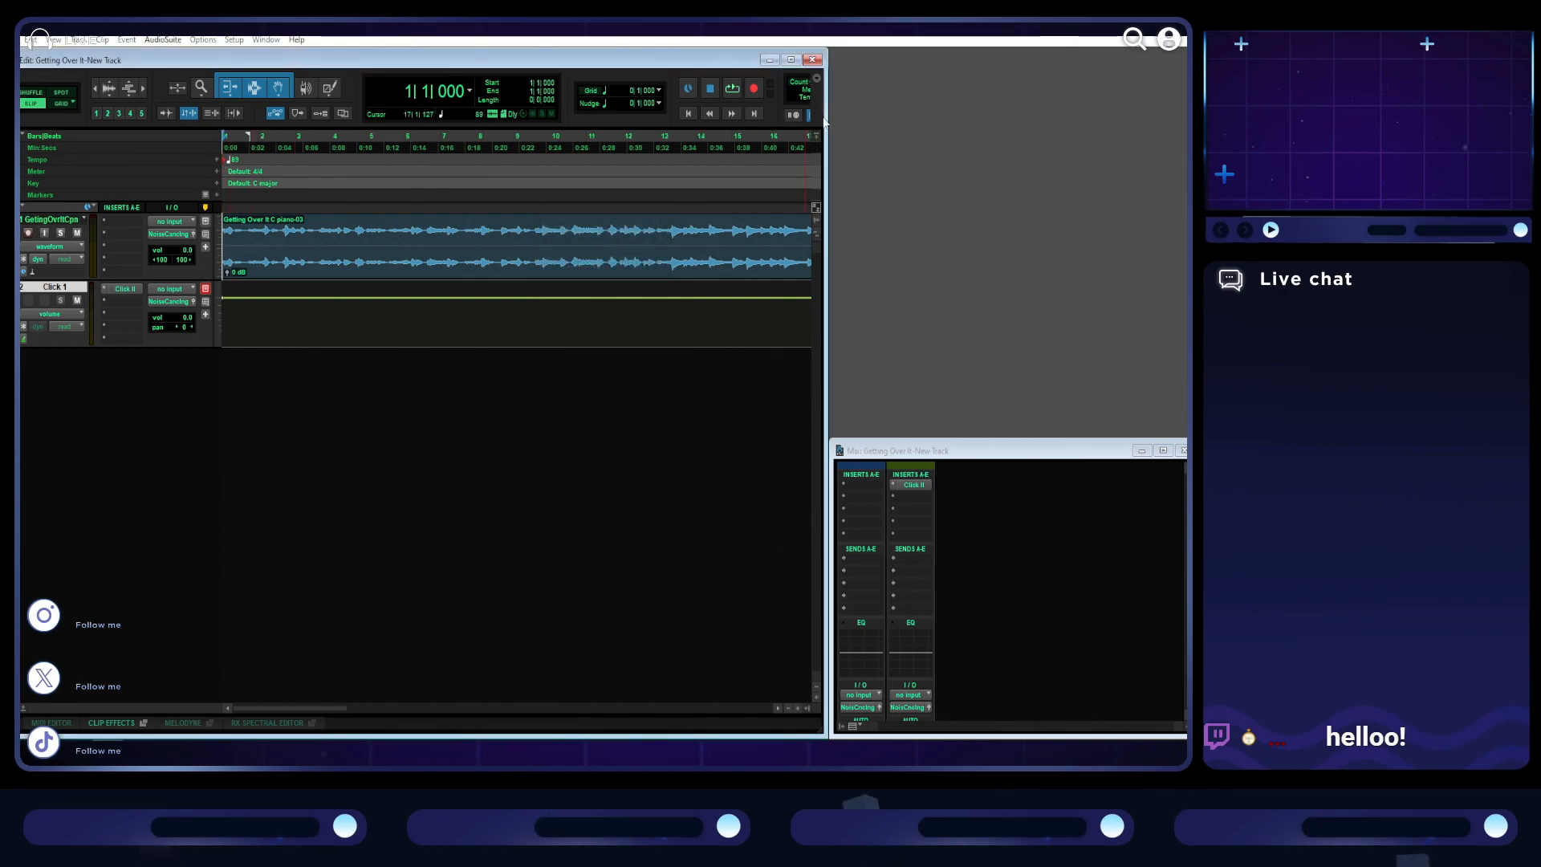
key(space)
key(ctrl+bracketright)
key(ctrl+bracketright)
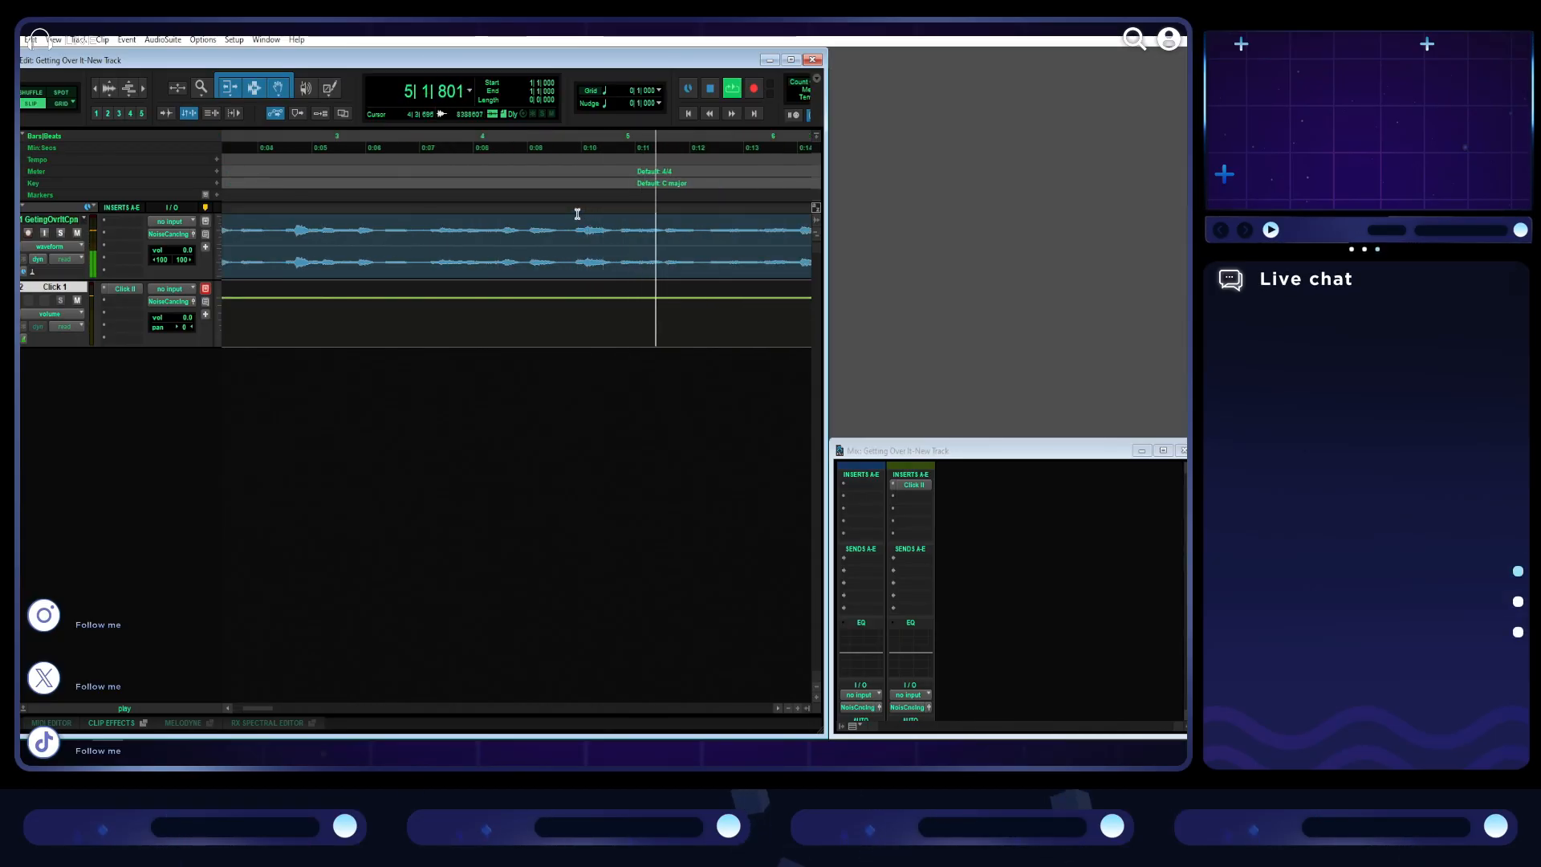
click(711, 89)
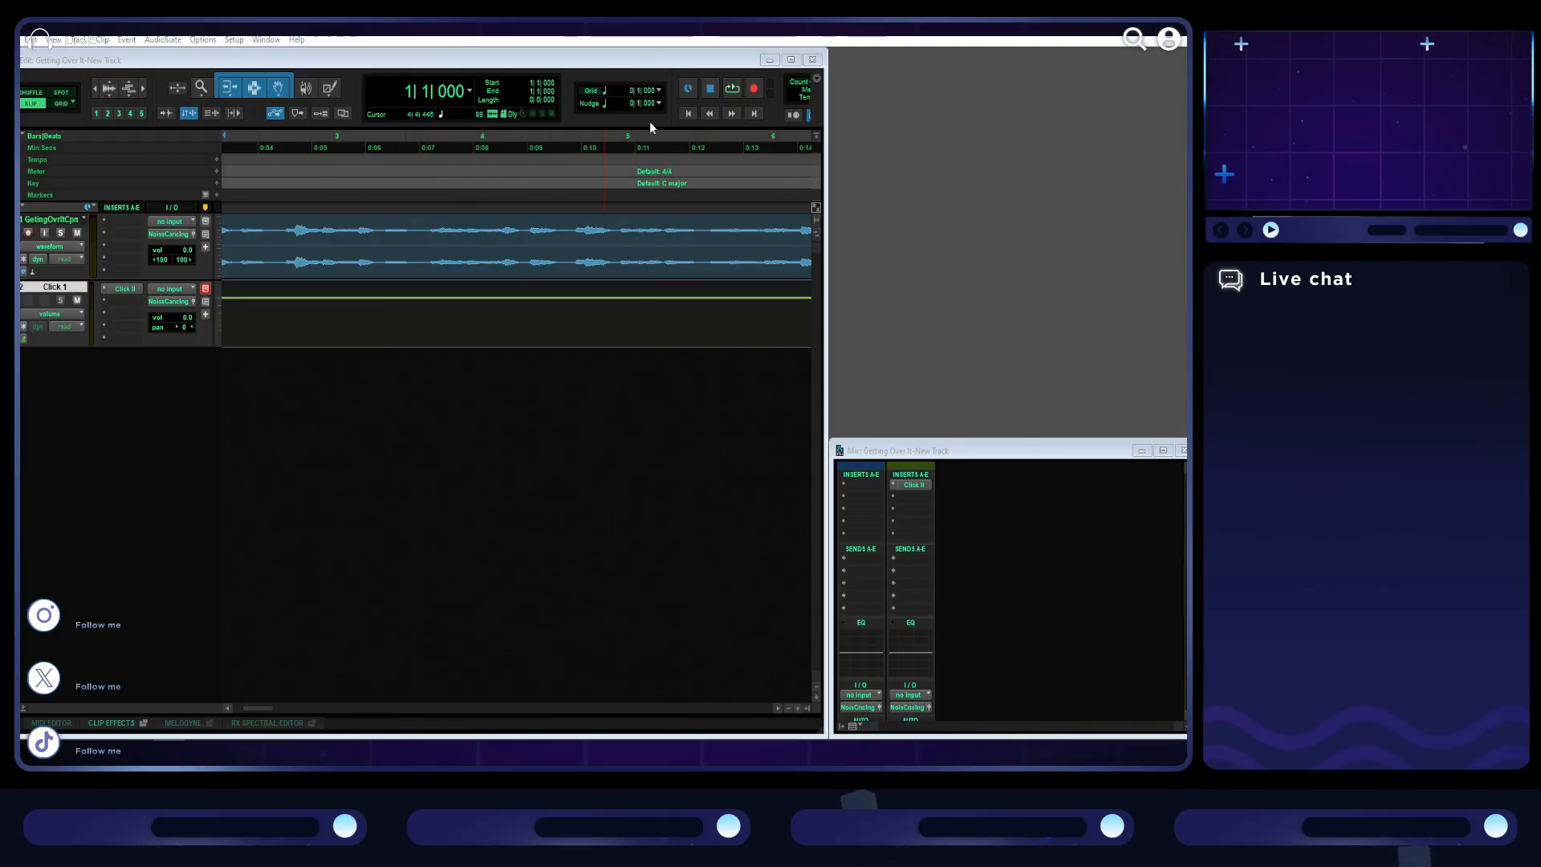
- Replay the opening bars from the session start to check the click against the piano
click(688, 114)
key(space)
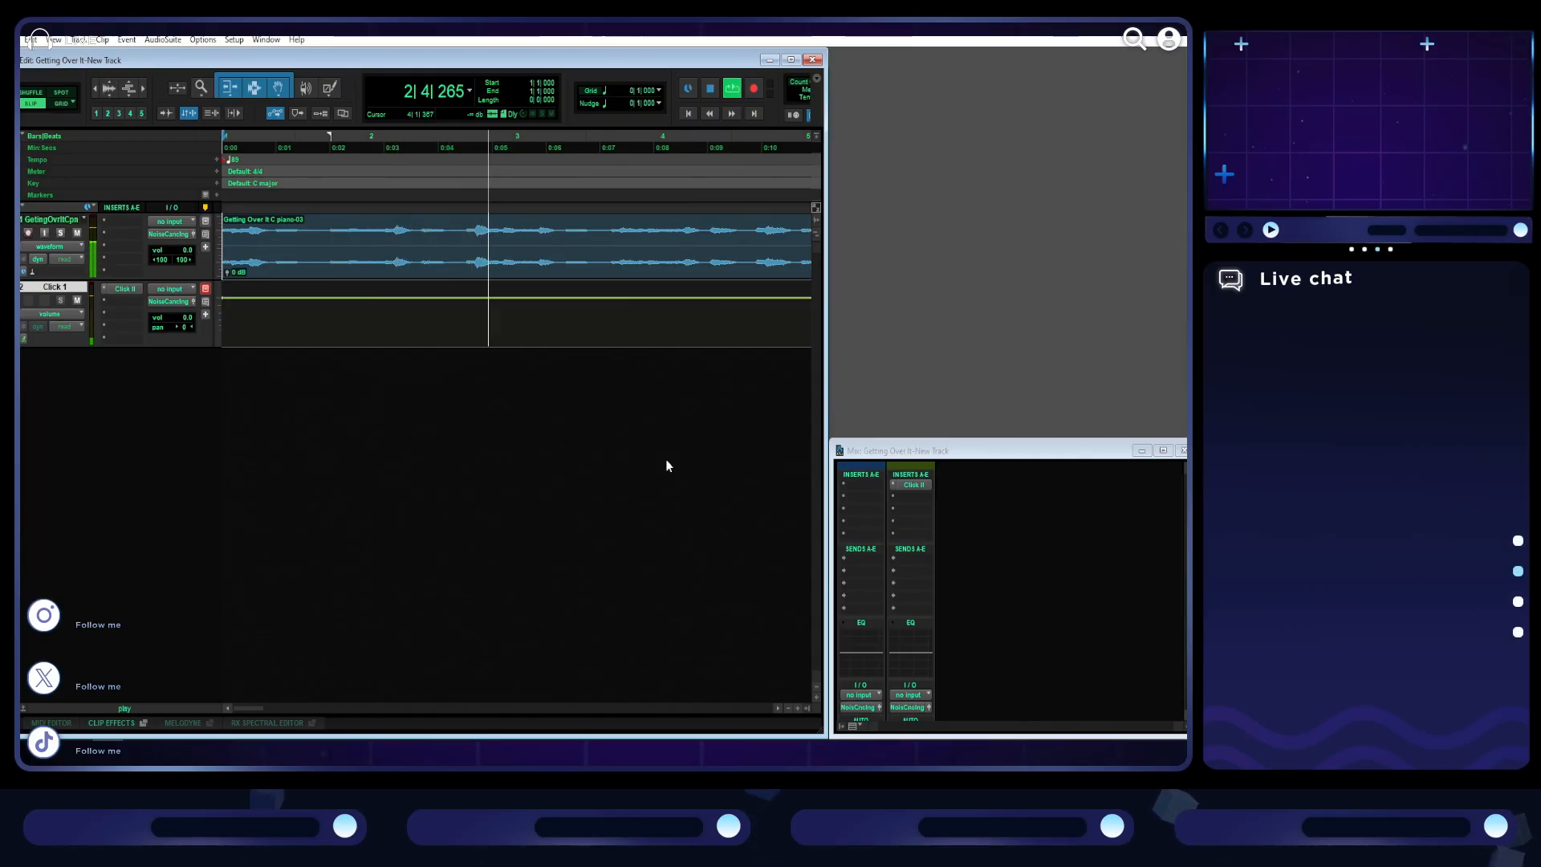
key(space)
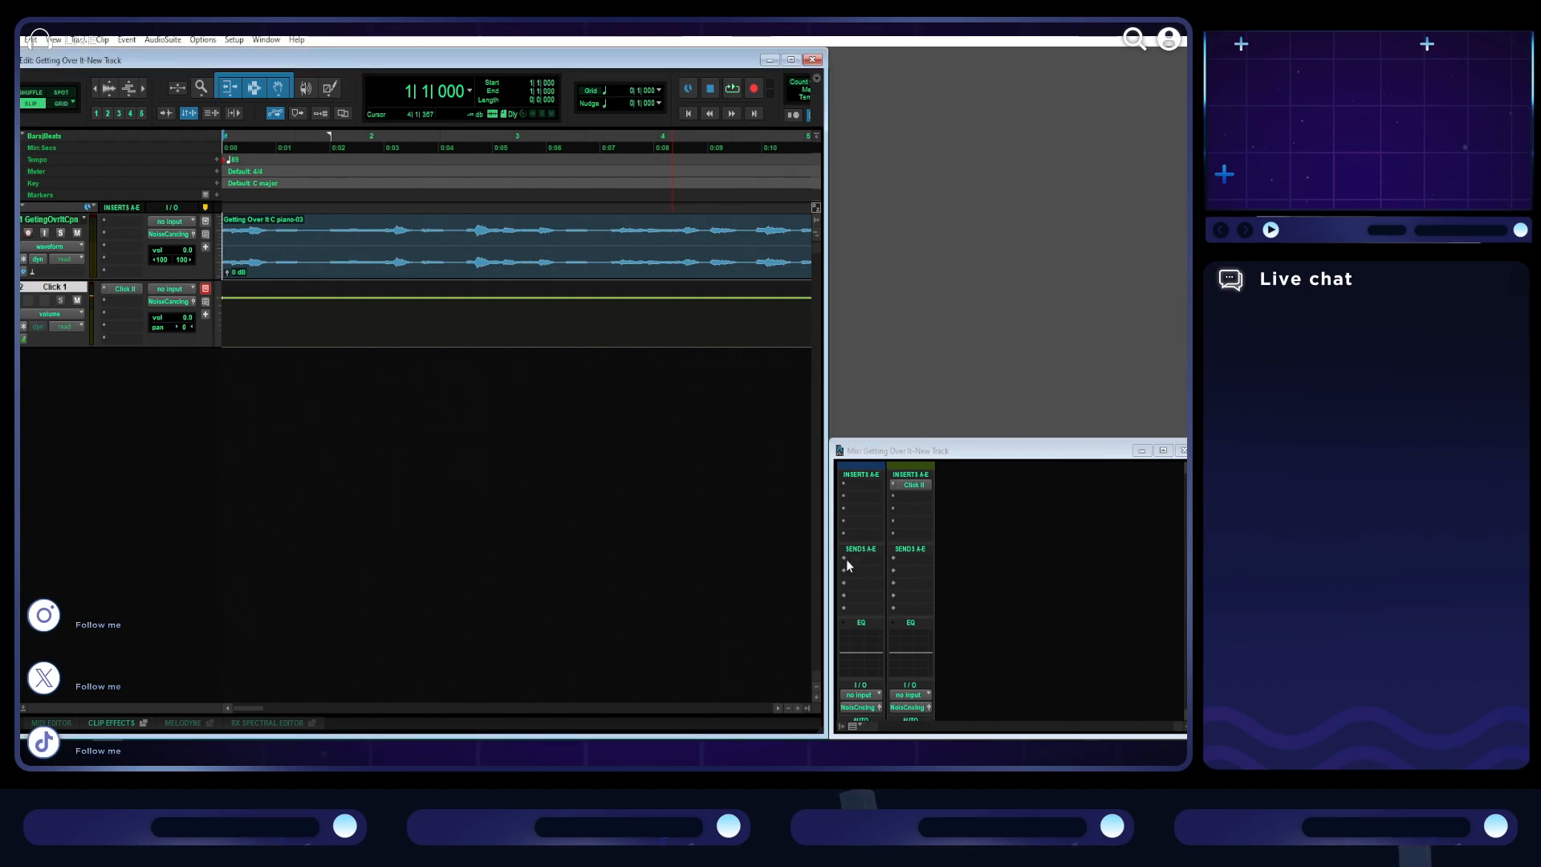
- Mute the piano audio track and import the MIDI file onto new instrument tracks at the session start
key(r)
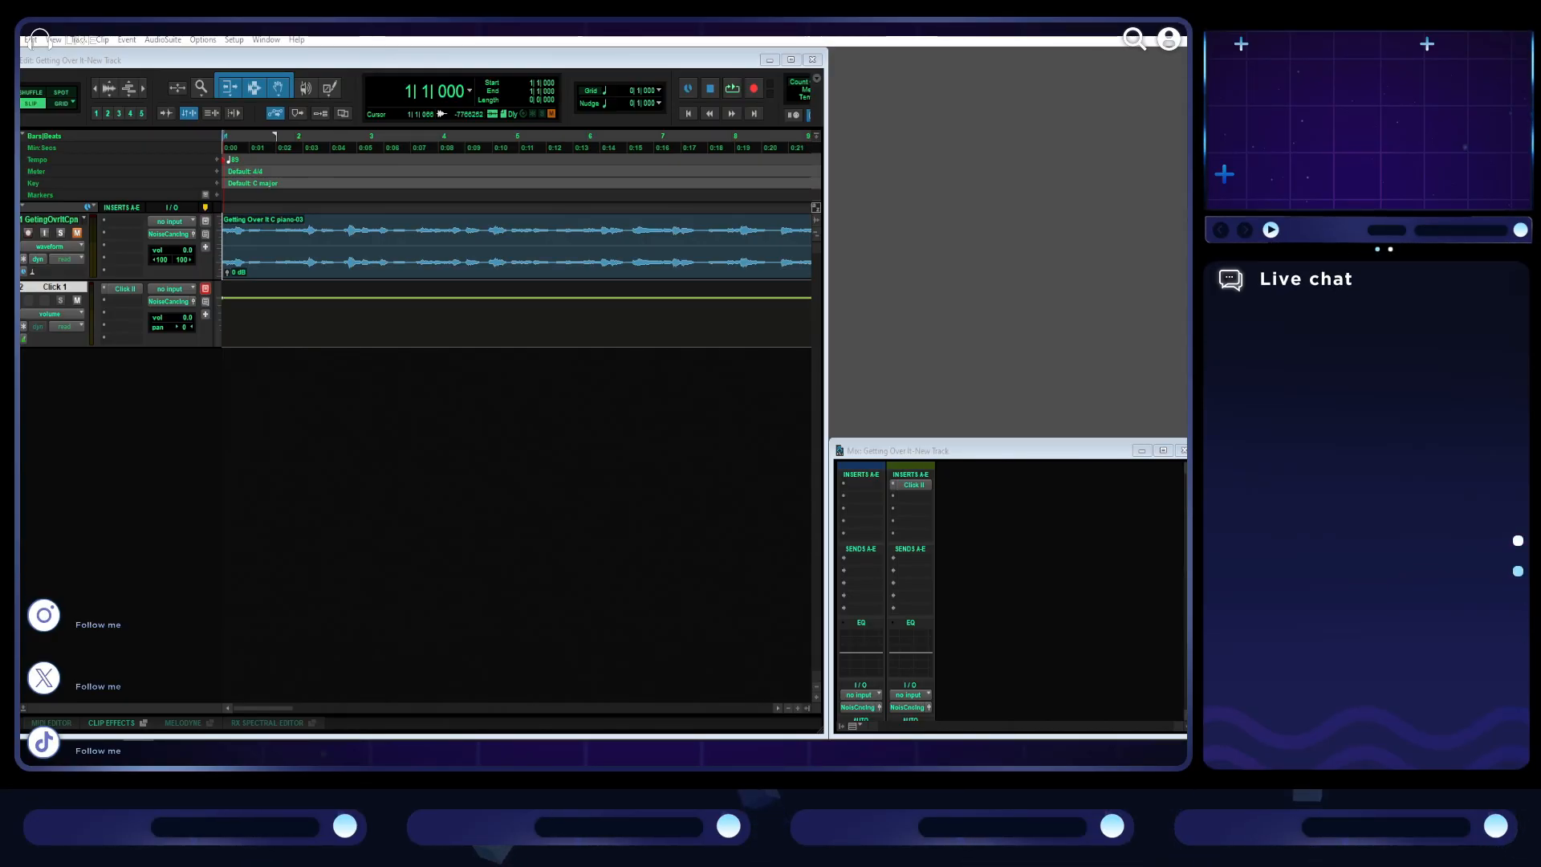
drag(447, 465, 394, 462)
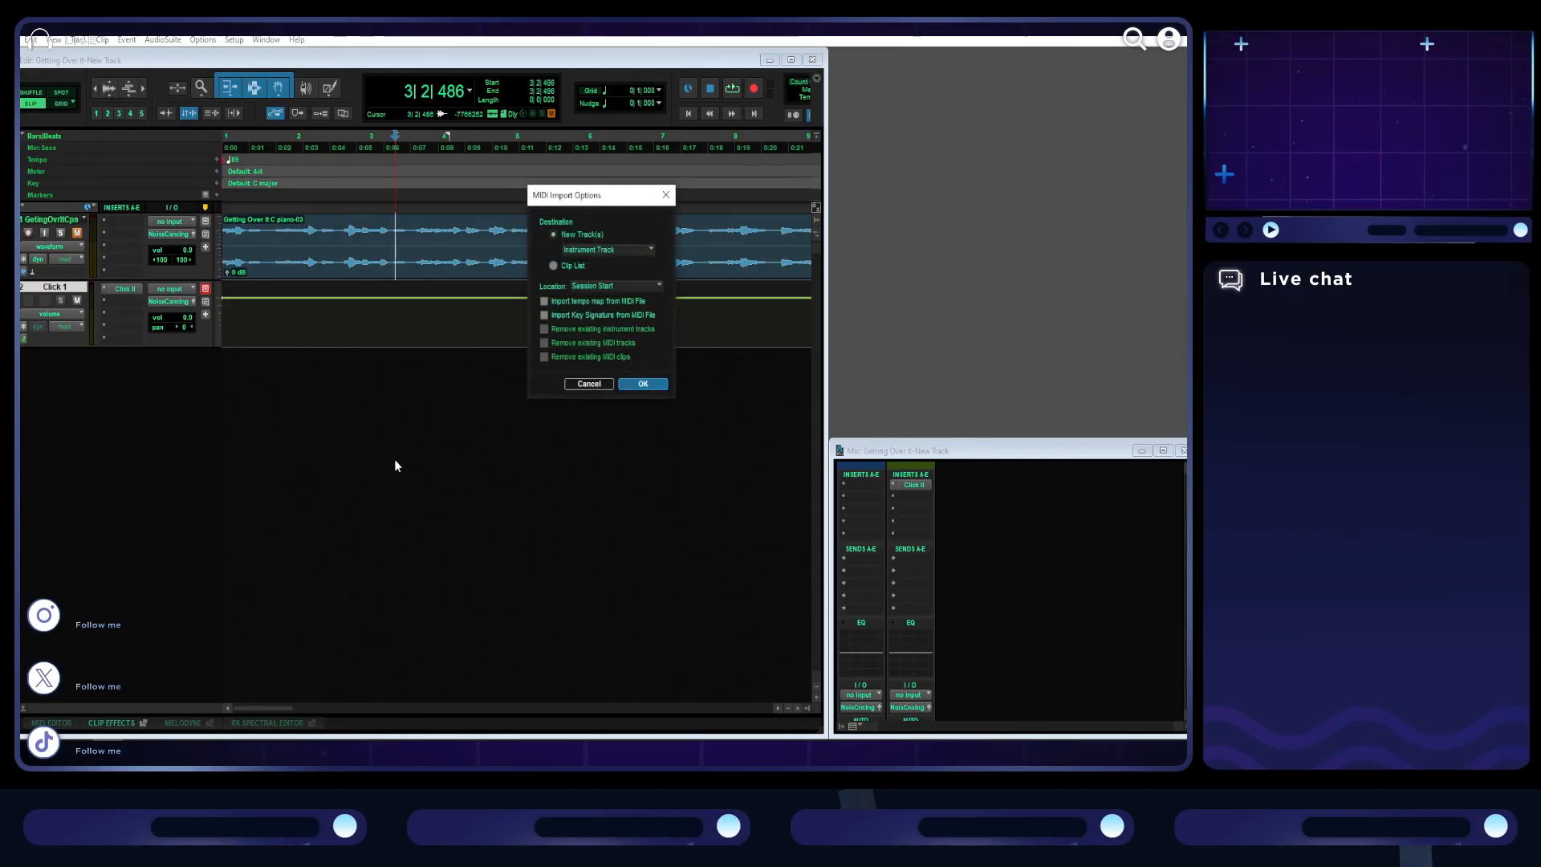
click(643, 384)
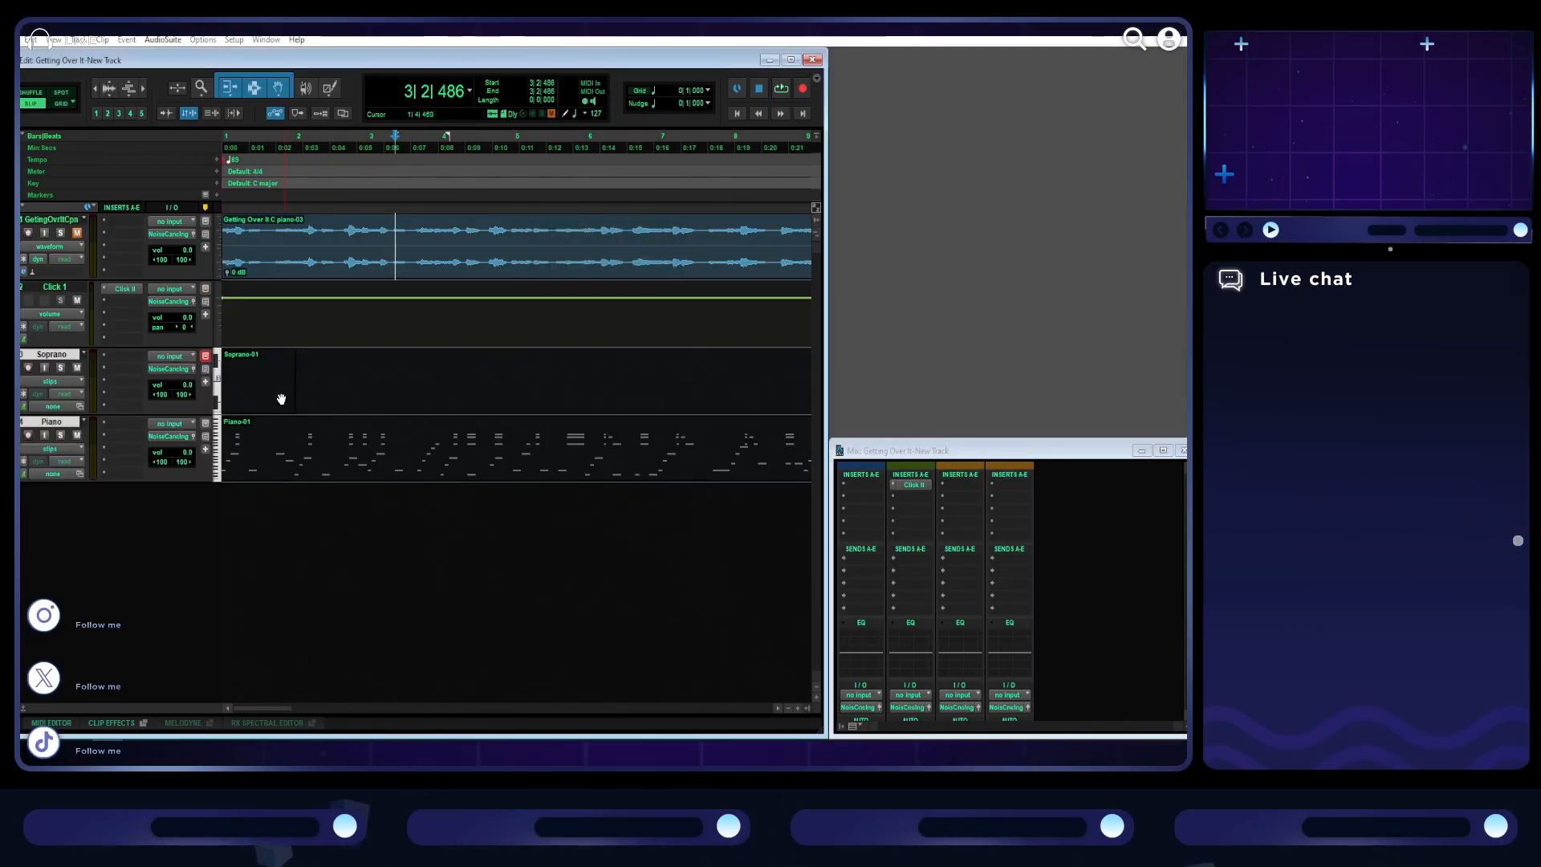
- Delete the imported Soprano track together with its clip
click(265, 402)
click(416, 408)
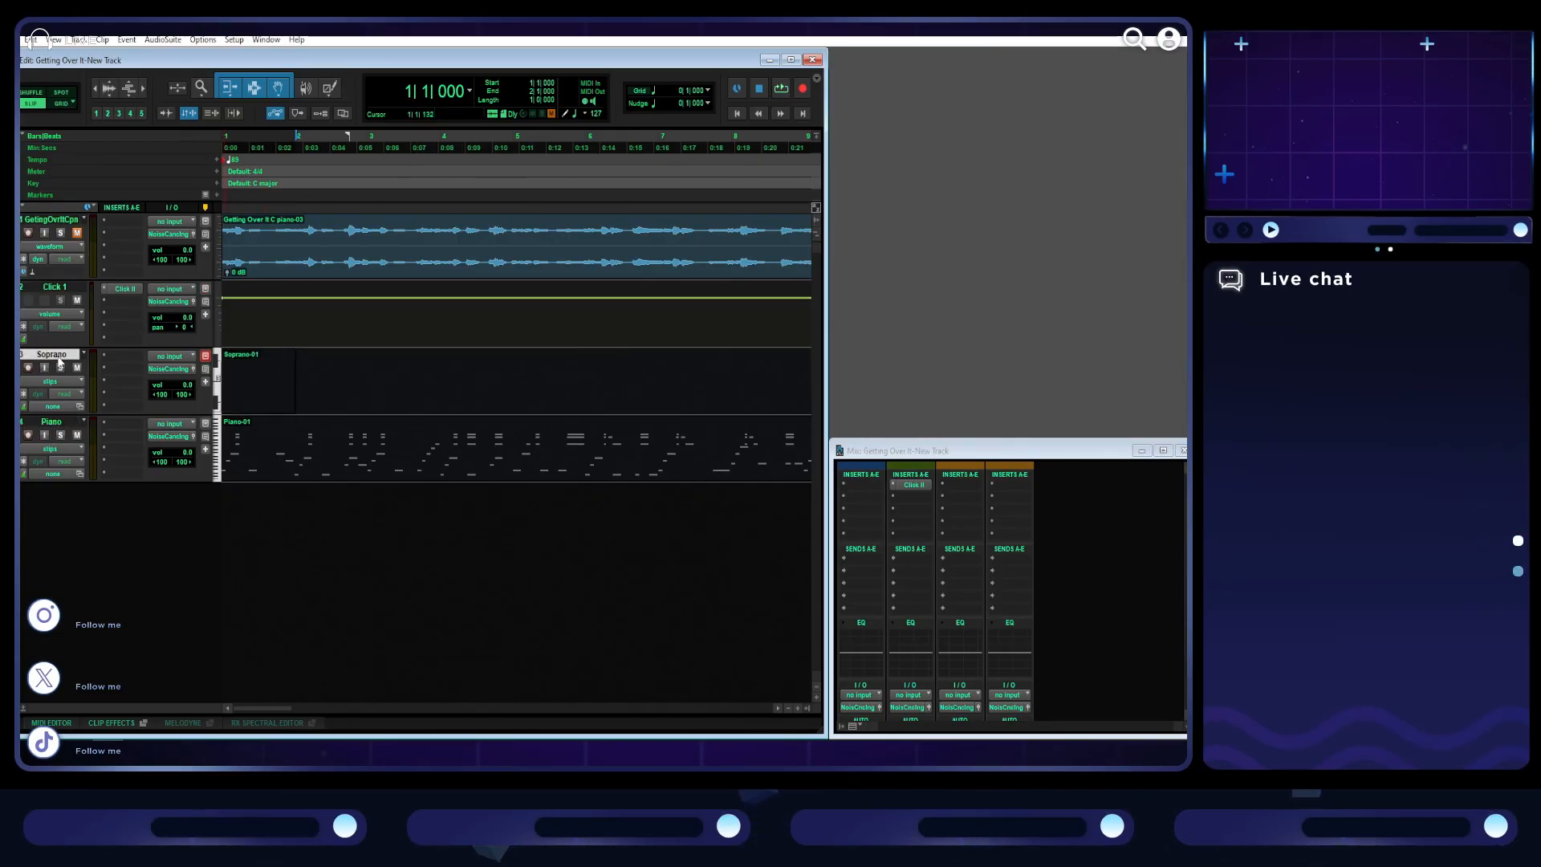
right_click(101, 382)
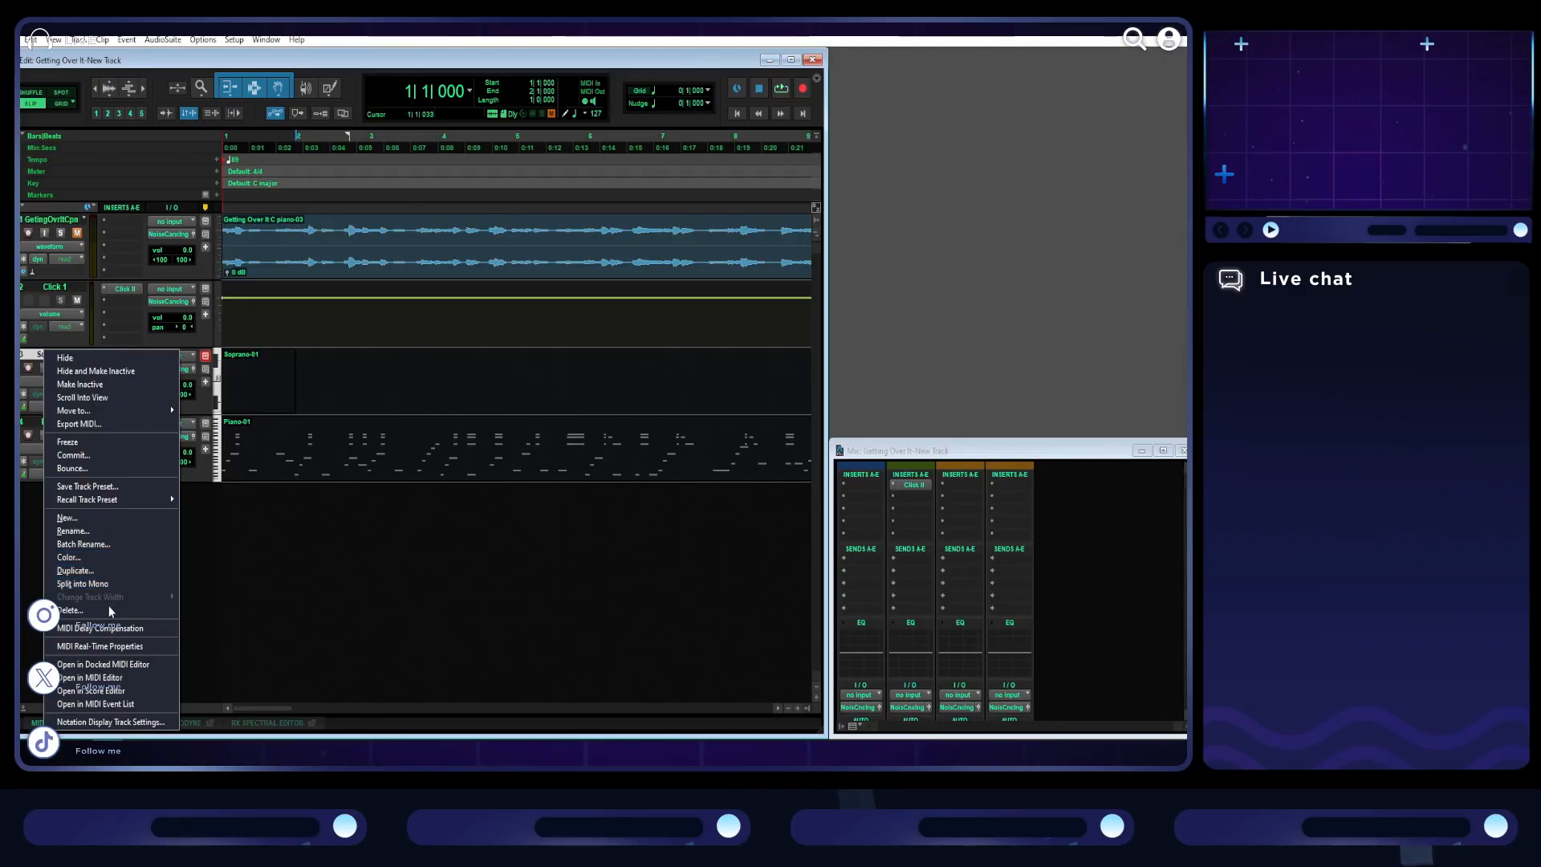
click(71, 610)
click(694, 329)
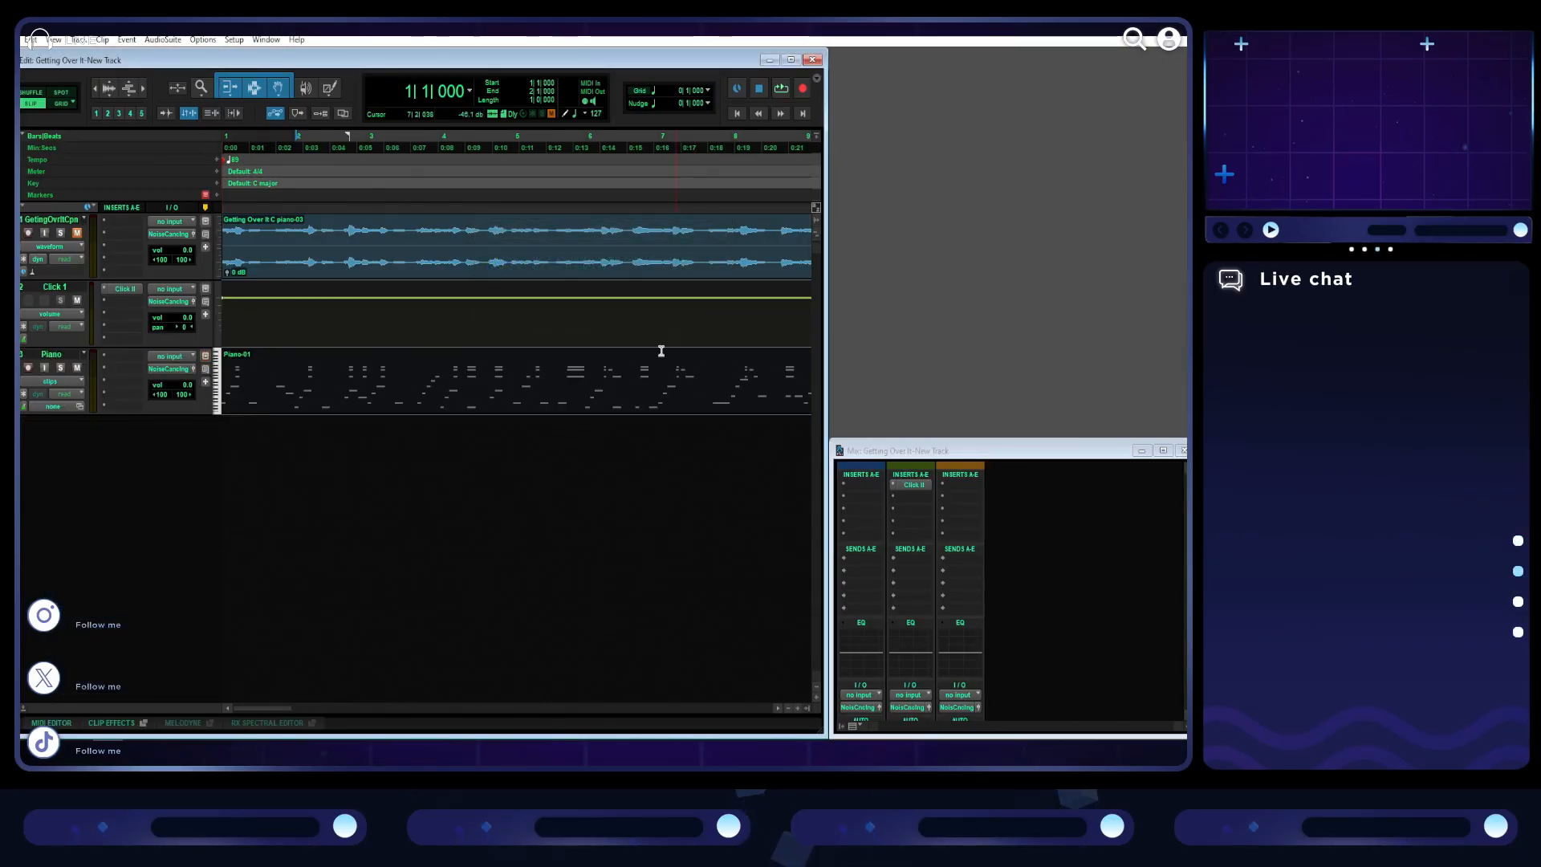
- Insert the stereo Mini Grand instrument on the Piano track by searching the plug-ins for "mini"
click(113, 356)
mouse_move(169, 395)
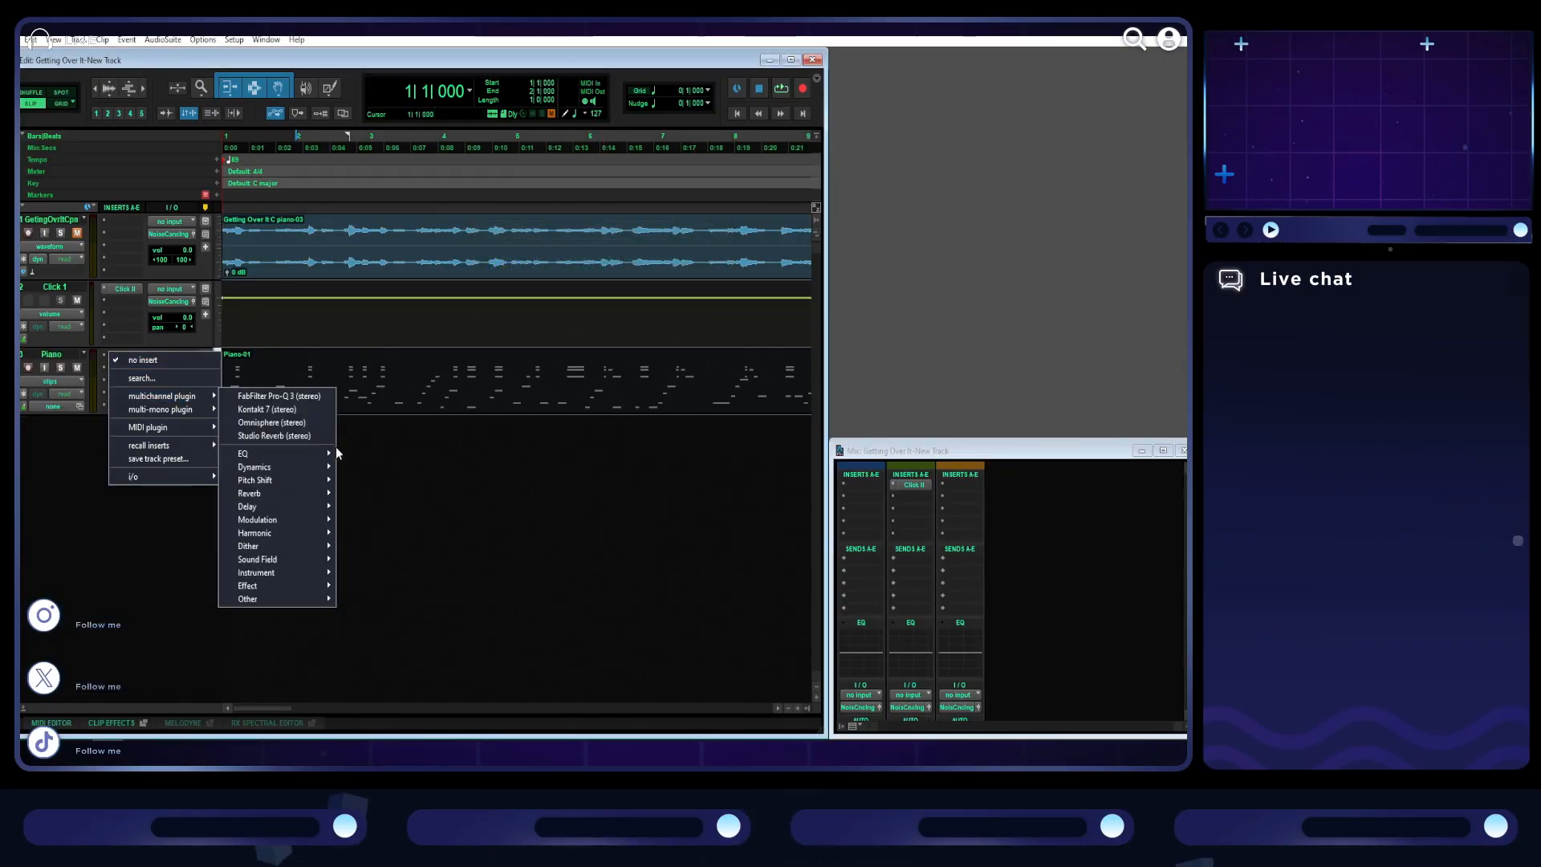
click(161, 378)
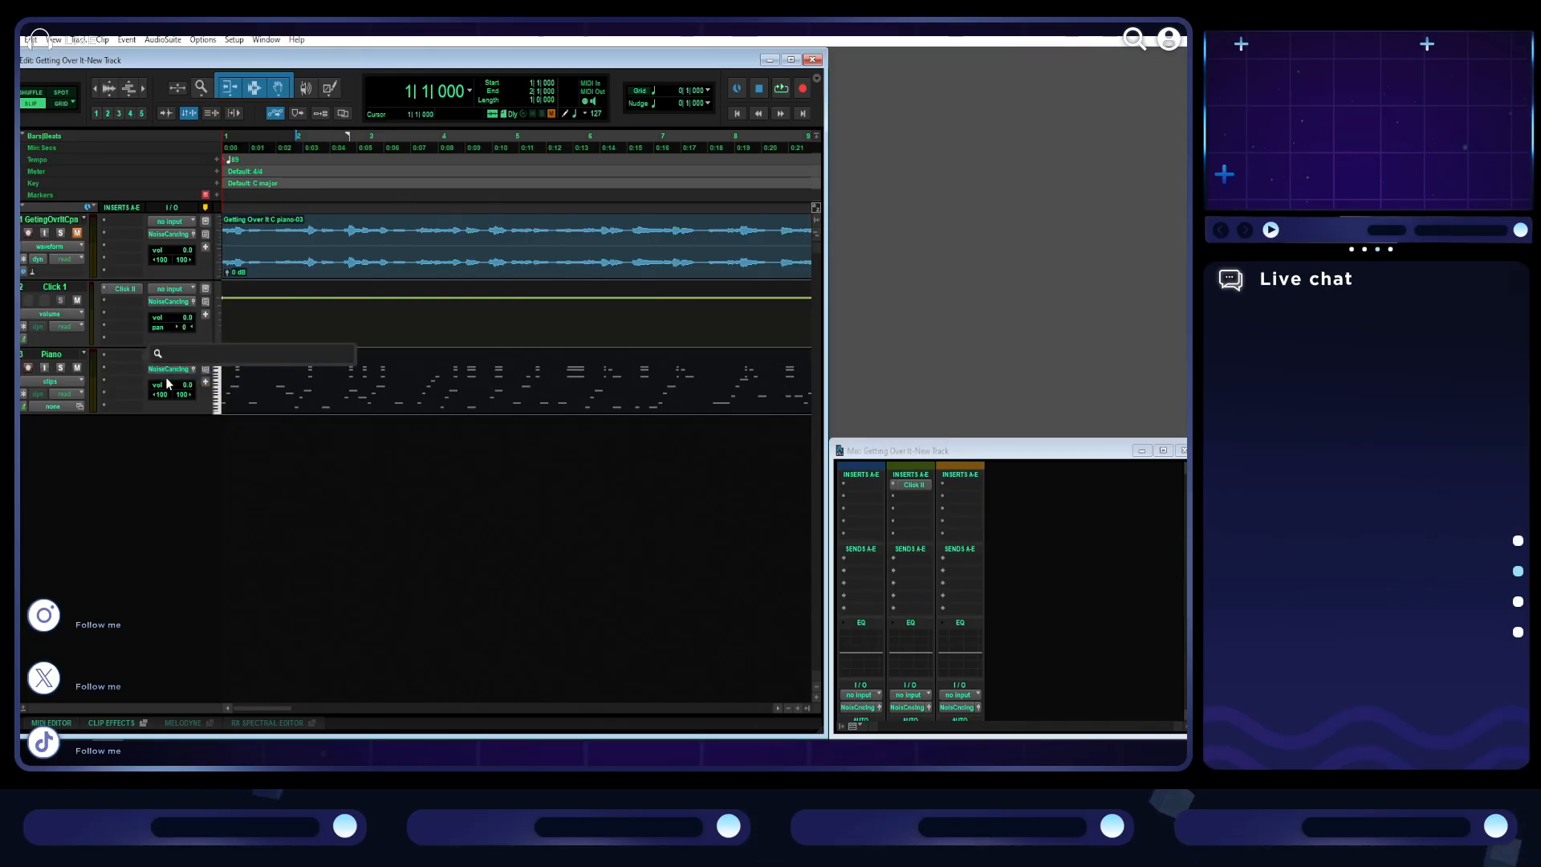
text(mini)
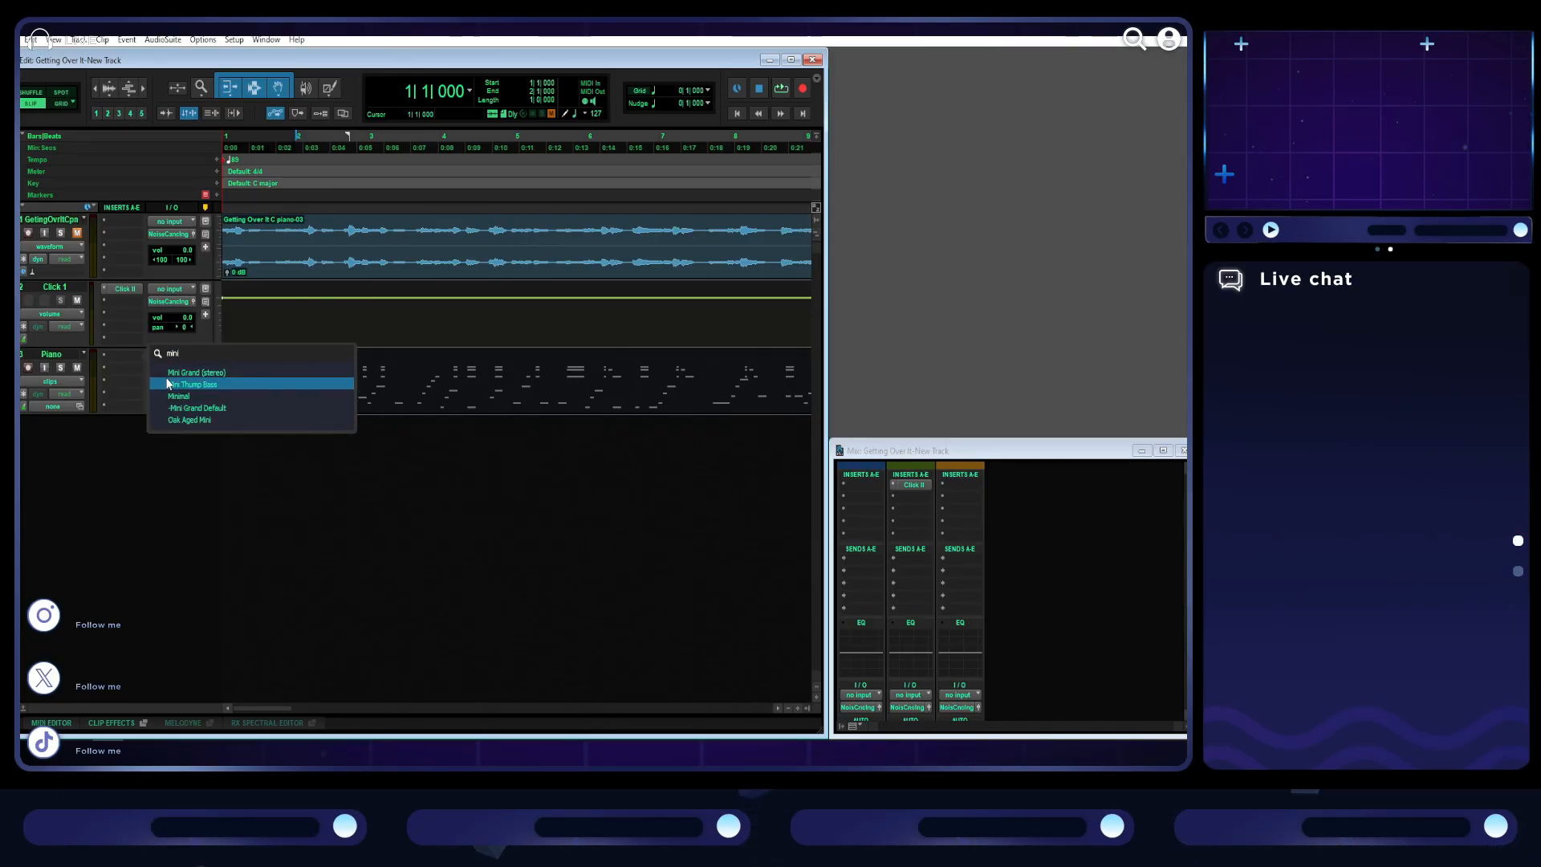
click(183, 372)
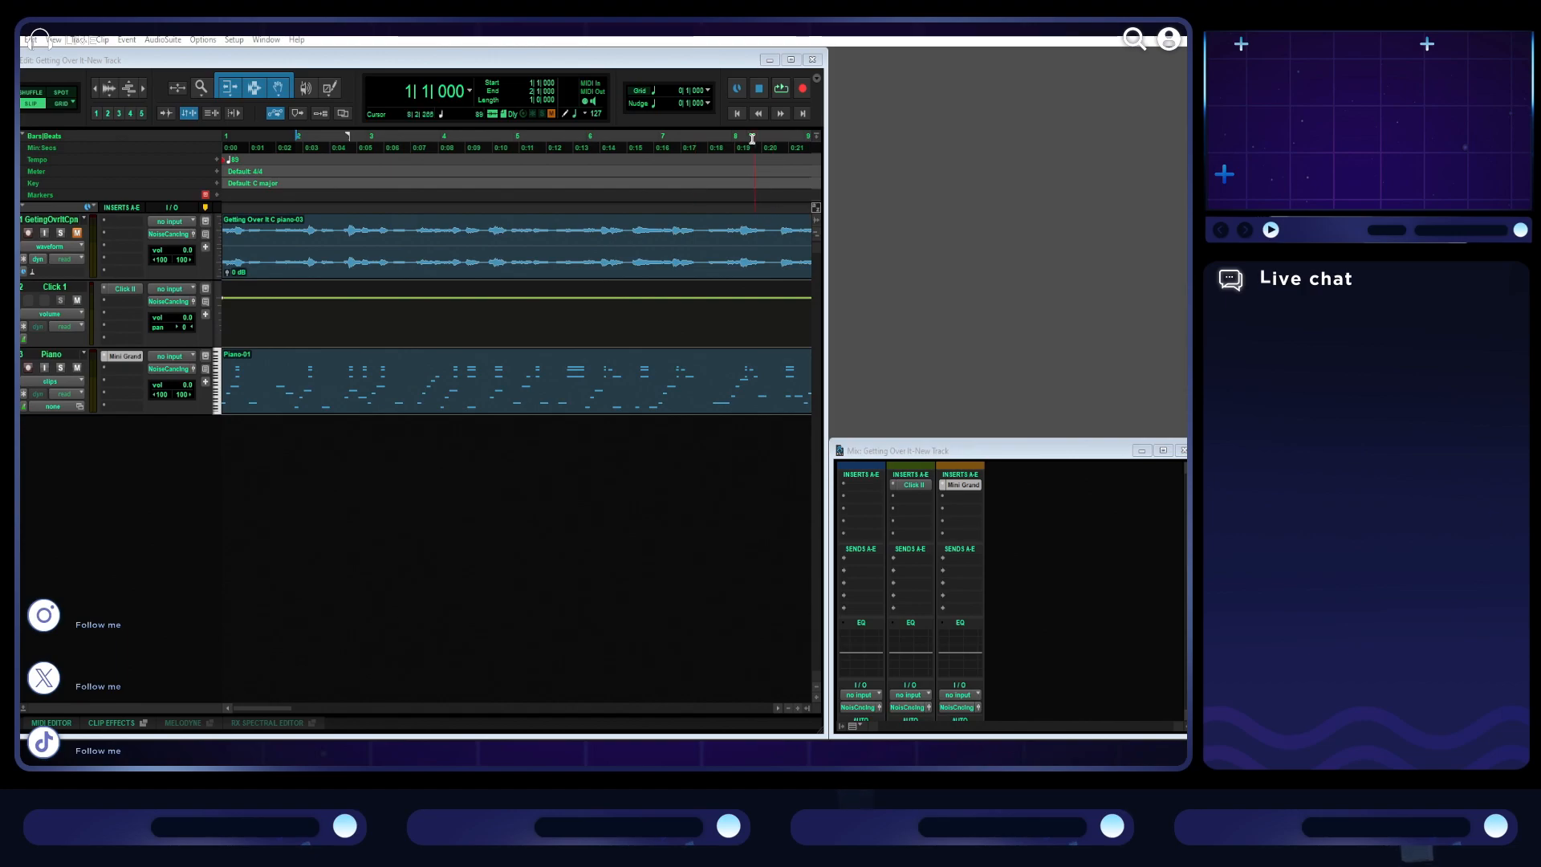
- Solo the Piano MIDI track and play it from the session start
key(Return)
key(space)
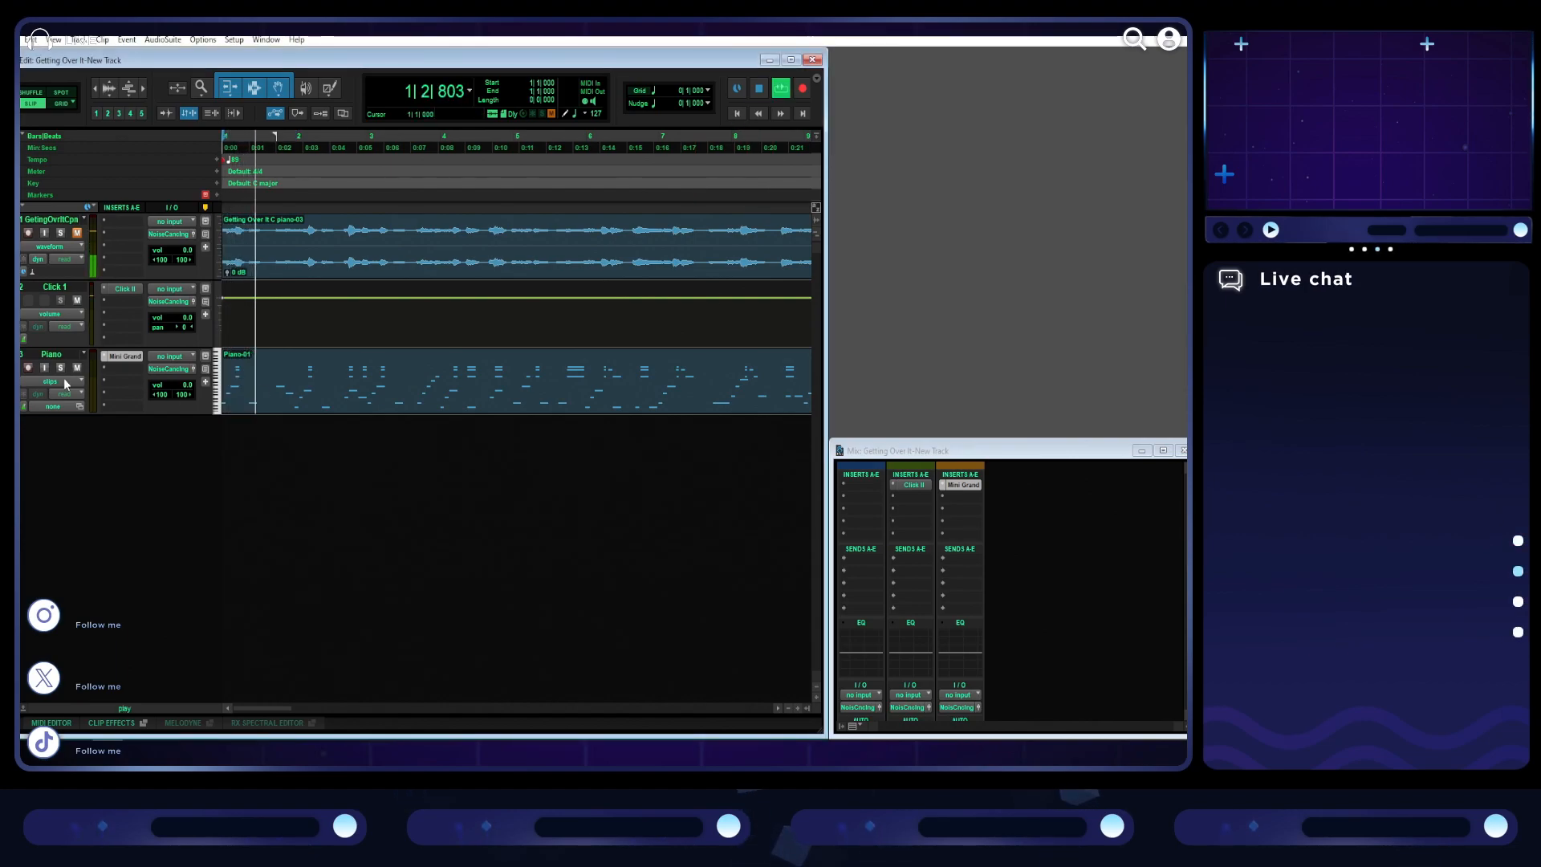
click(357, 399)
key(space)
click(64, 367)
key(space)
- Open the Piano clip in the MIDI Editor and continue playback from bar 1 beat 4
double_click(413, 407)
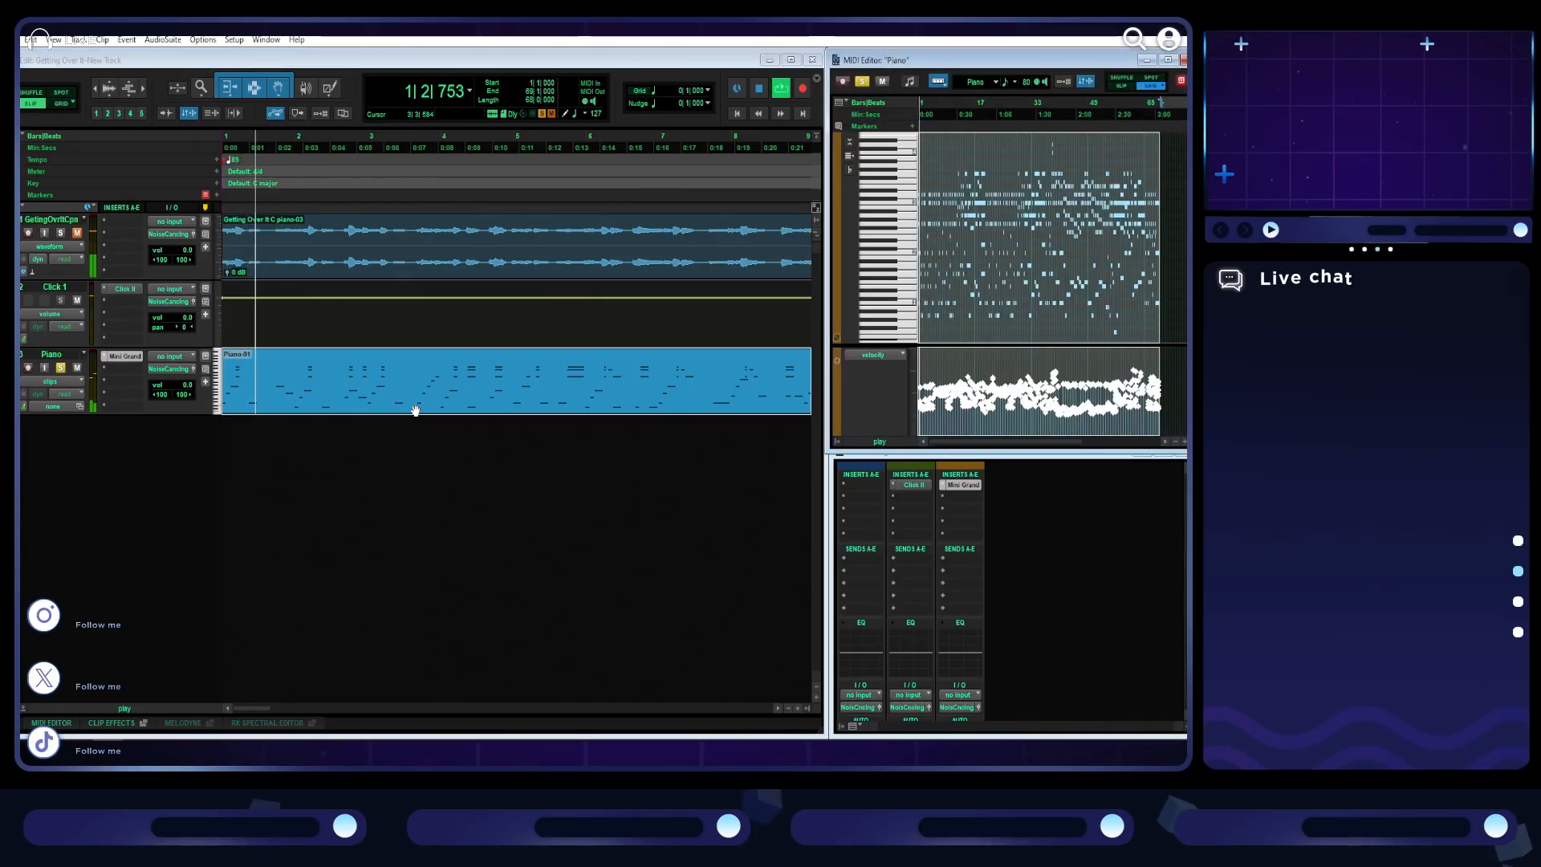
scroll(1003, 372, up, 5)
click(1003, 372)
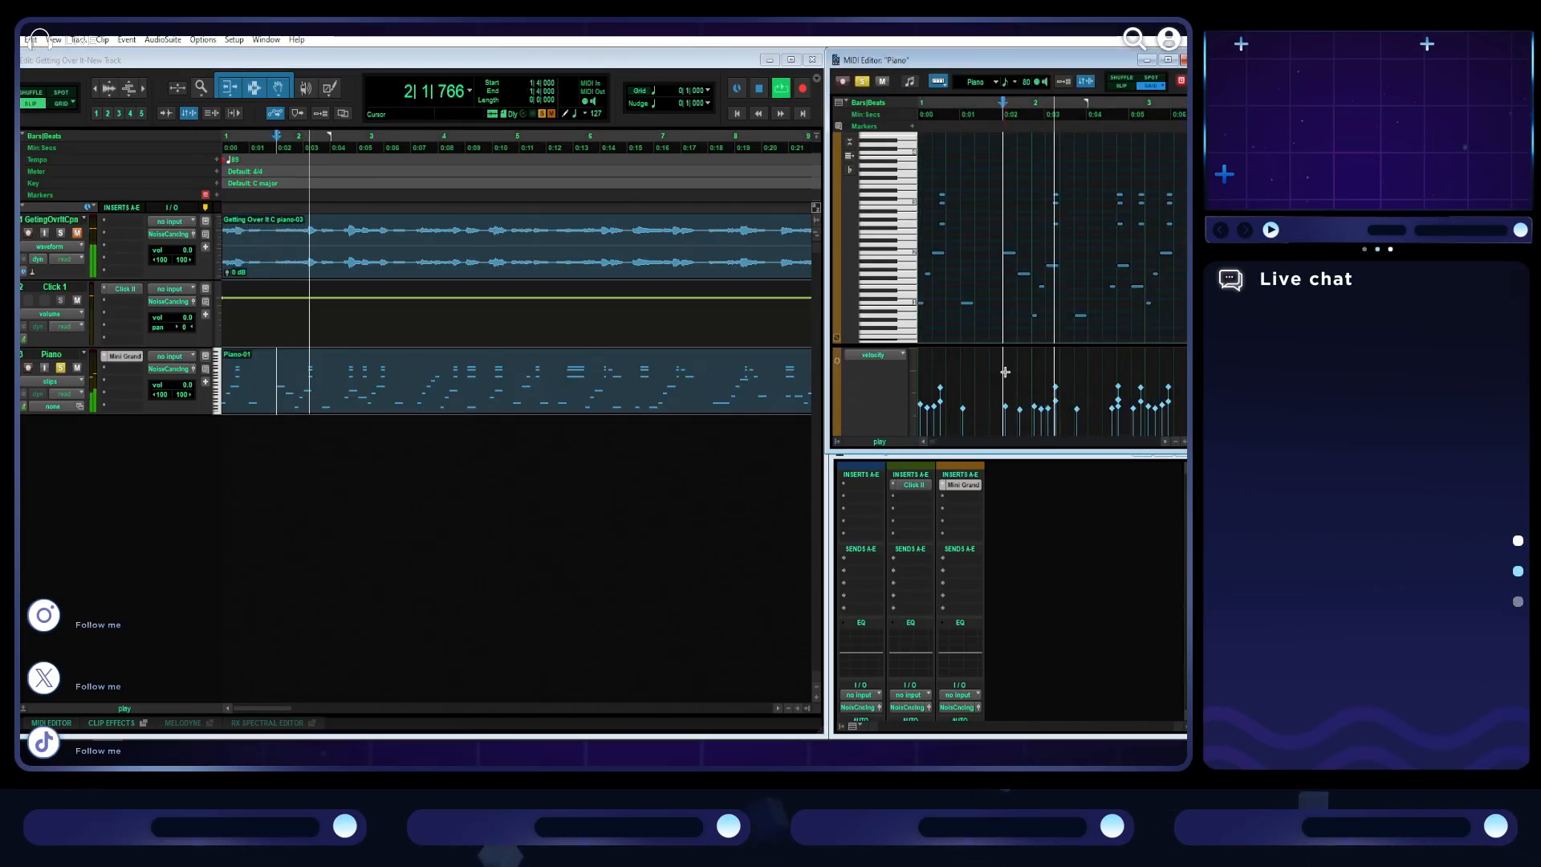
- Enlarge the MIDI Editor and examine the full Piano part, playing its denser notes from bar 55
click(1167, 60)
scroll(661, 444, up, 1)
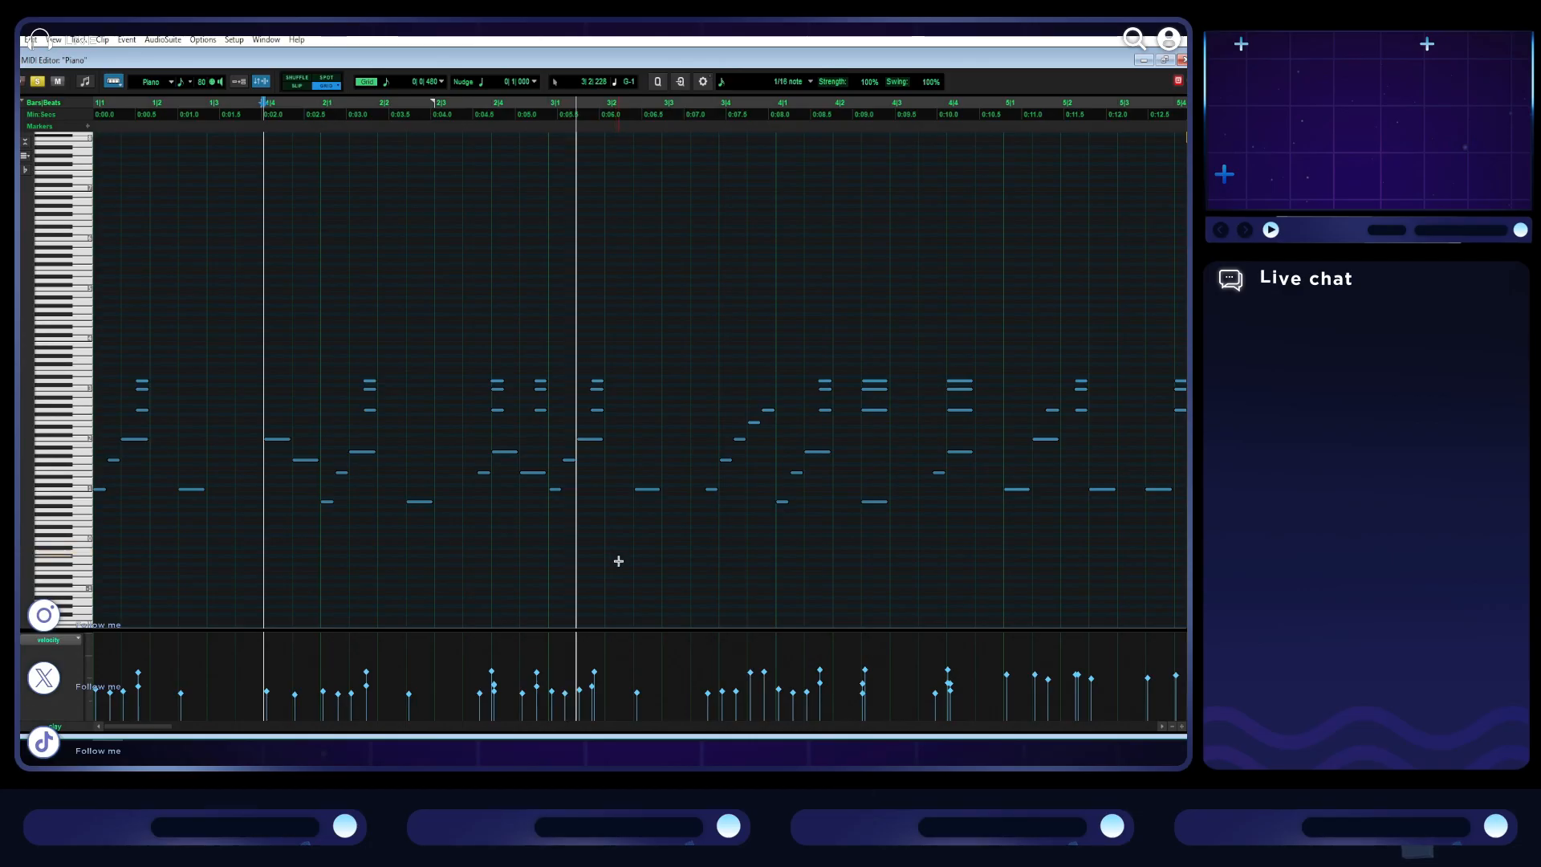
key(space)
scroll(313, 626, down, 6)
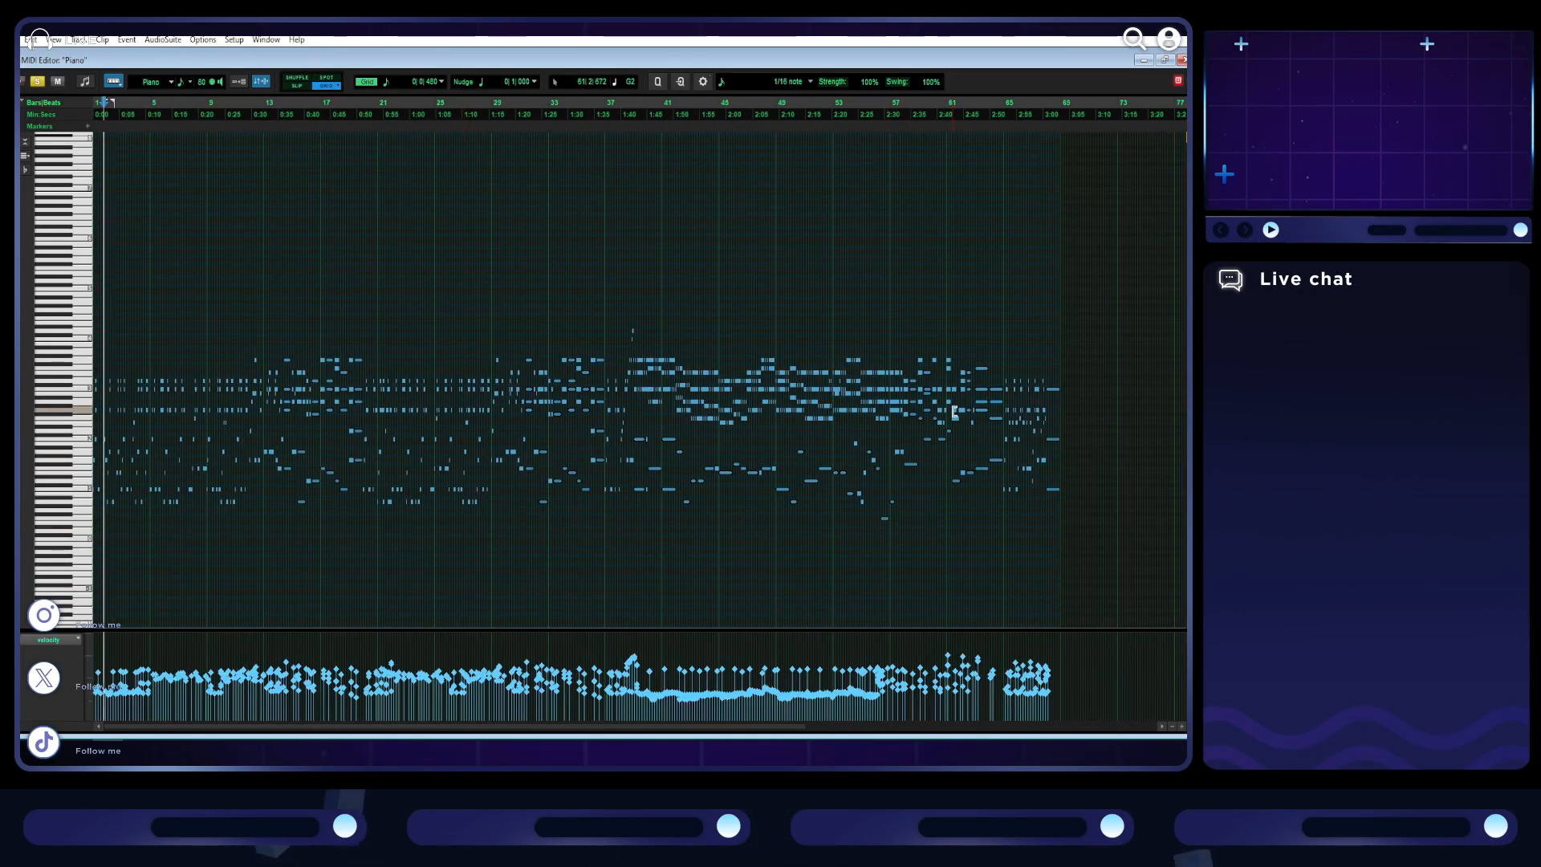
click(862, 151)
scroll(965, 458, up, 3)
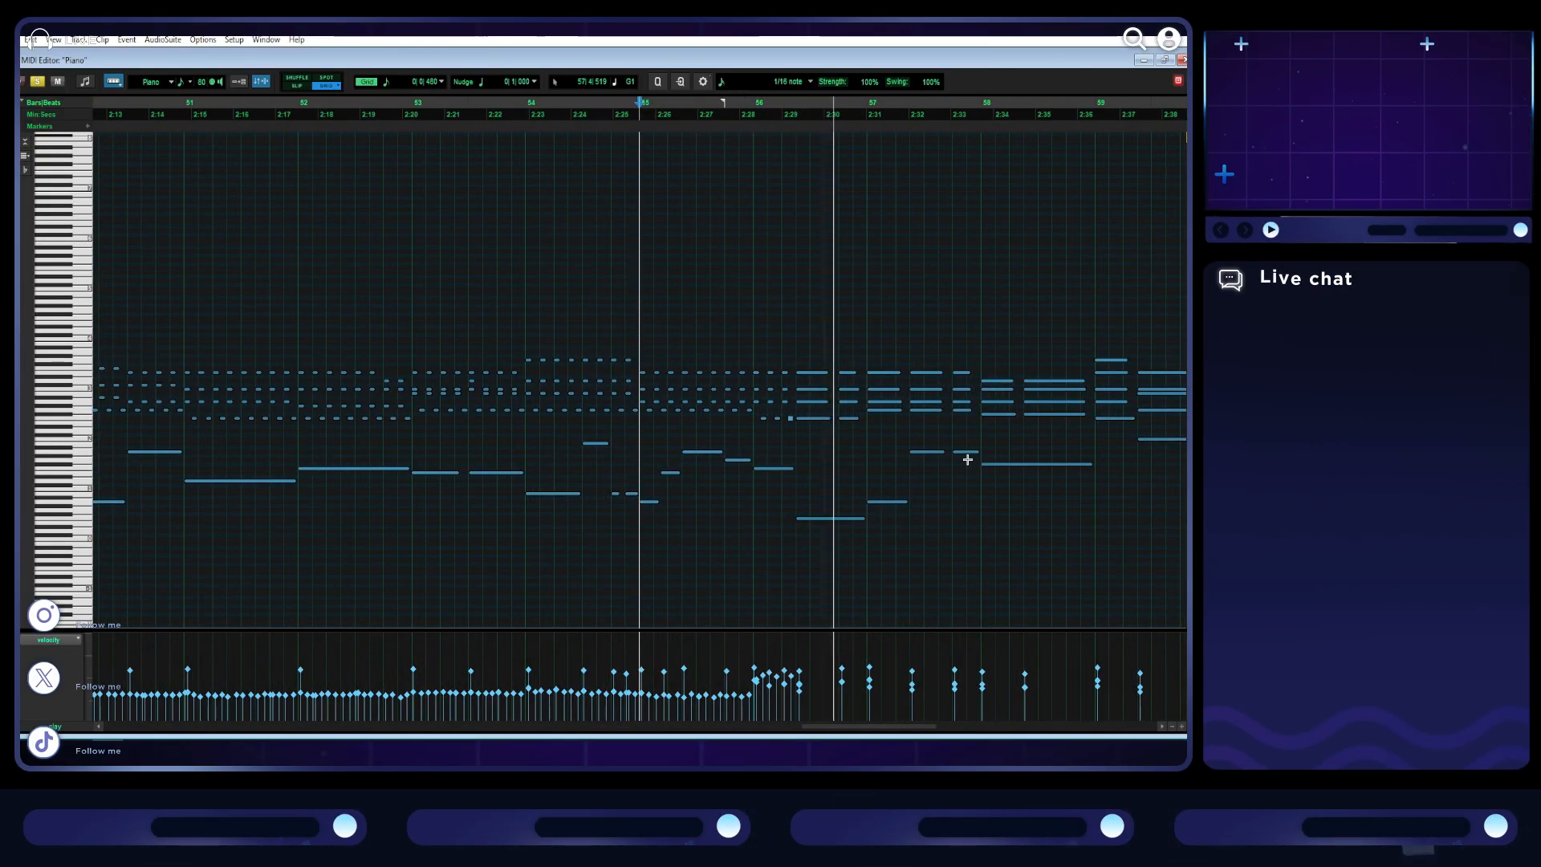
- Restore the MIDI Editor to its smaller size and lower the Click 1 track's volume to -15.2 dB
click(1163, 61)
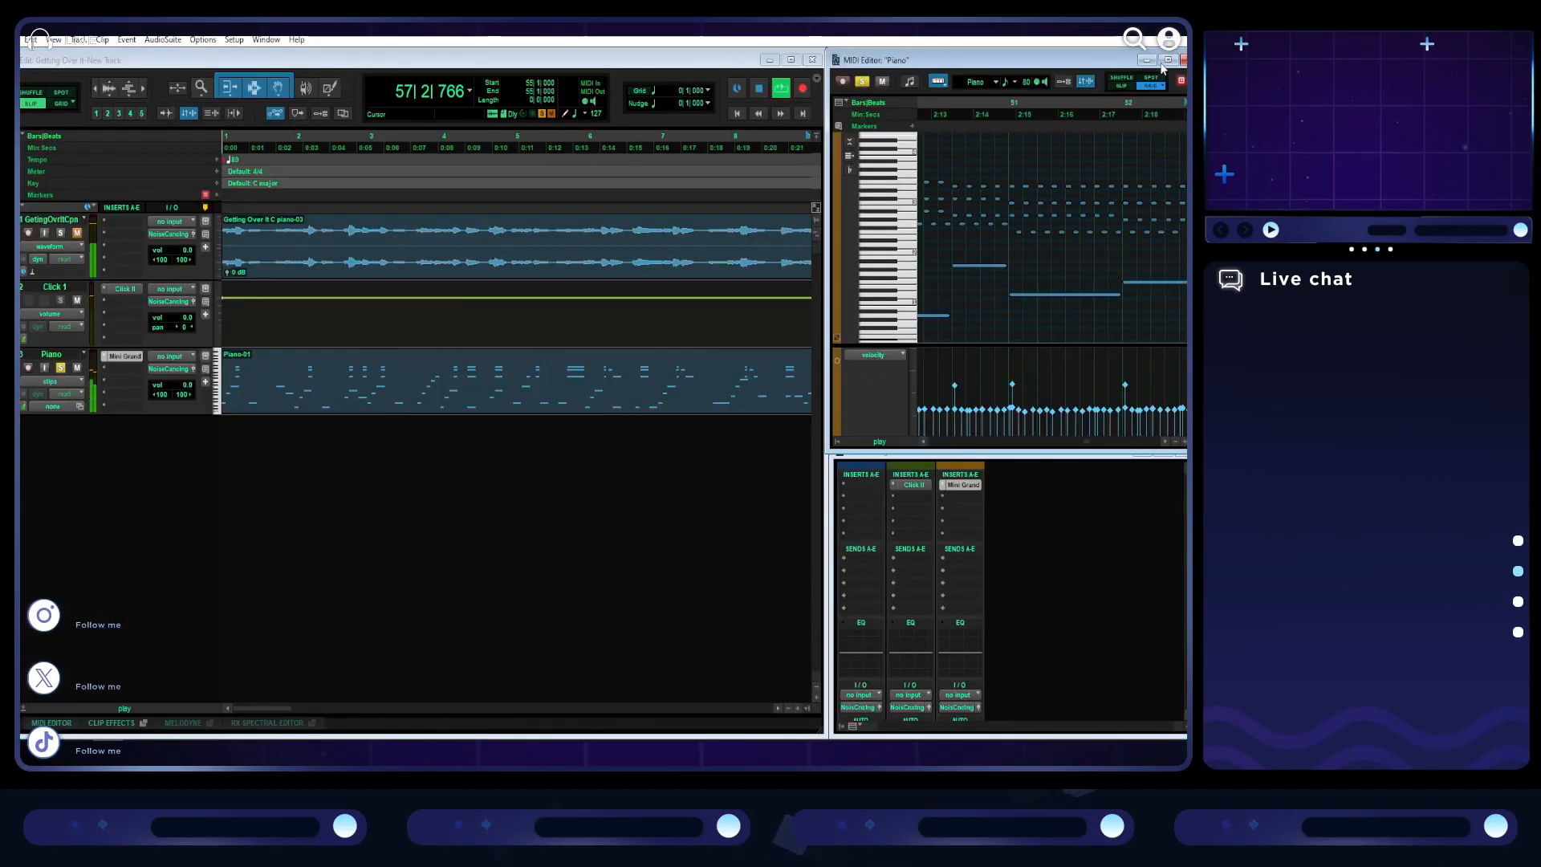
drag(186, 322, 188, 341)
key(space)
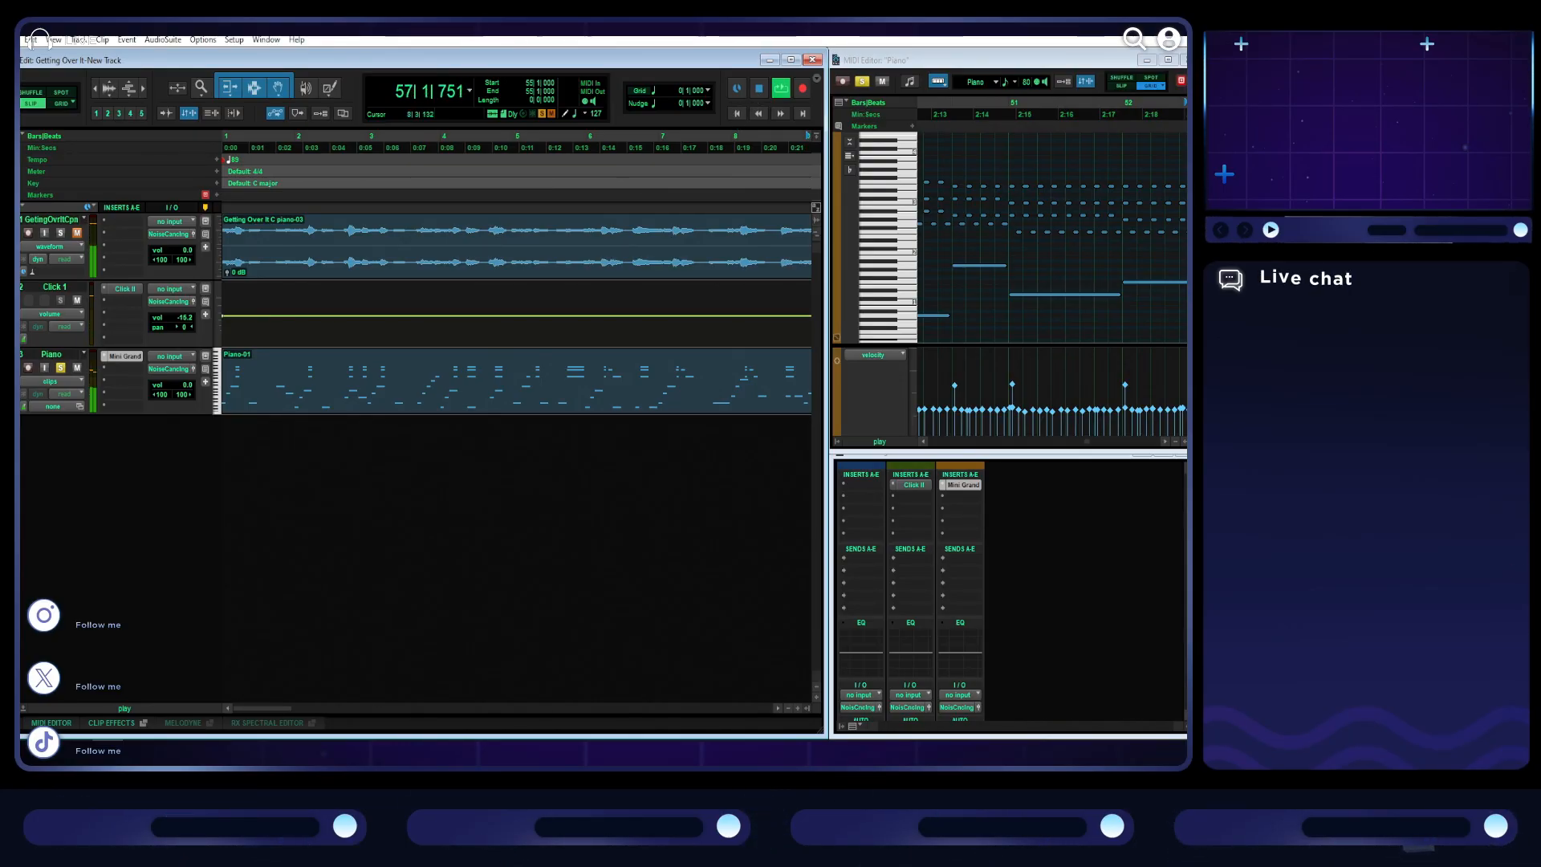
key(alt+Tab)
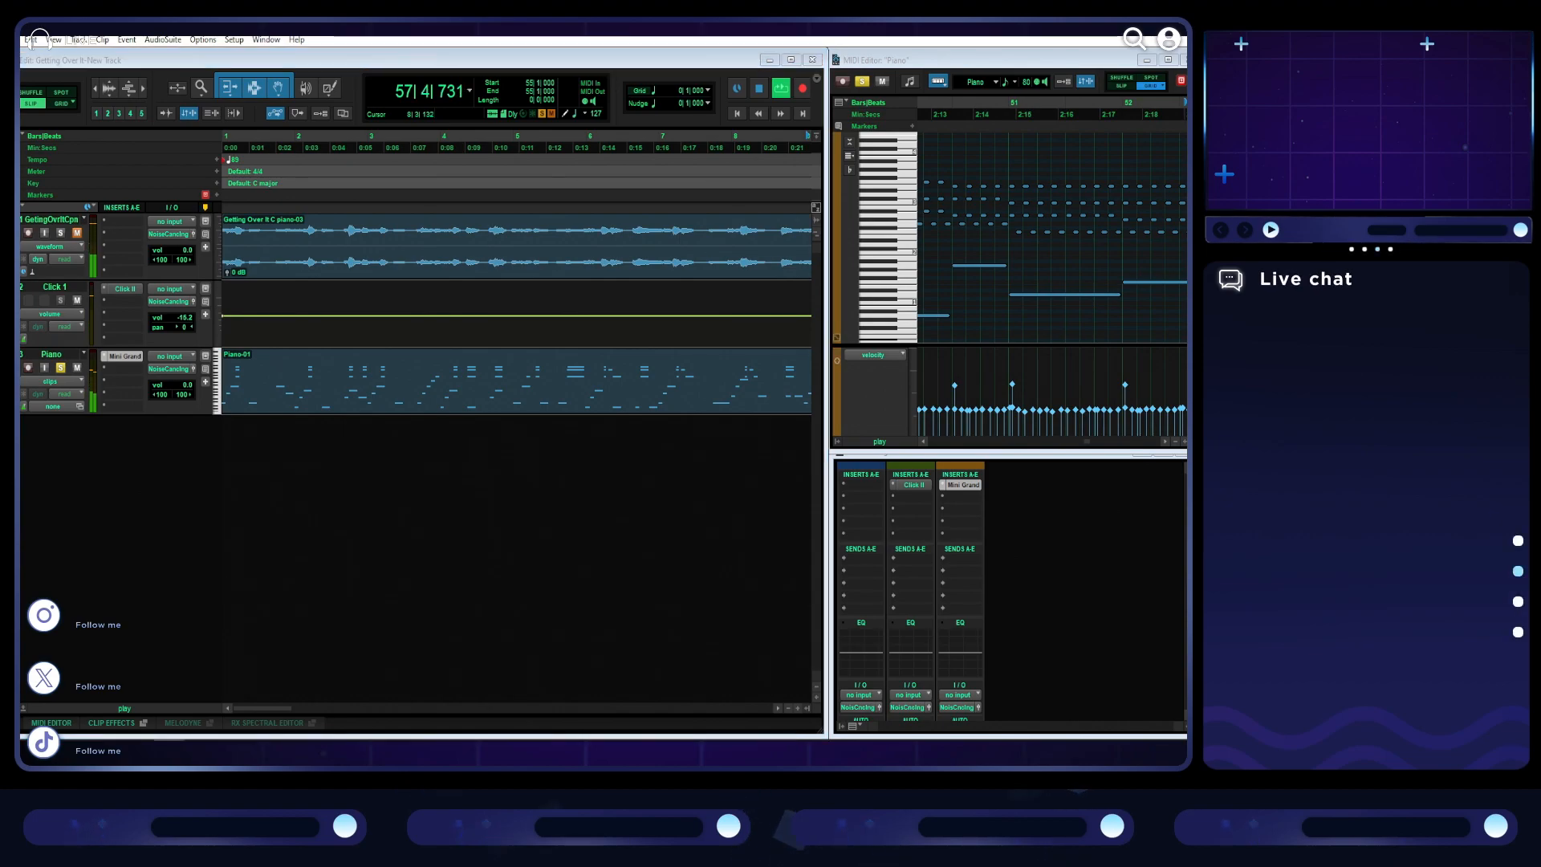
click(627, 438)
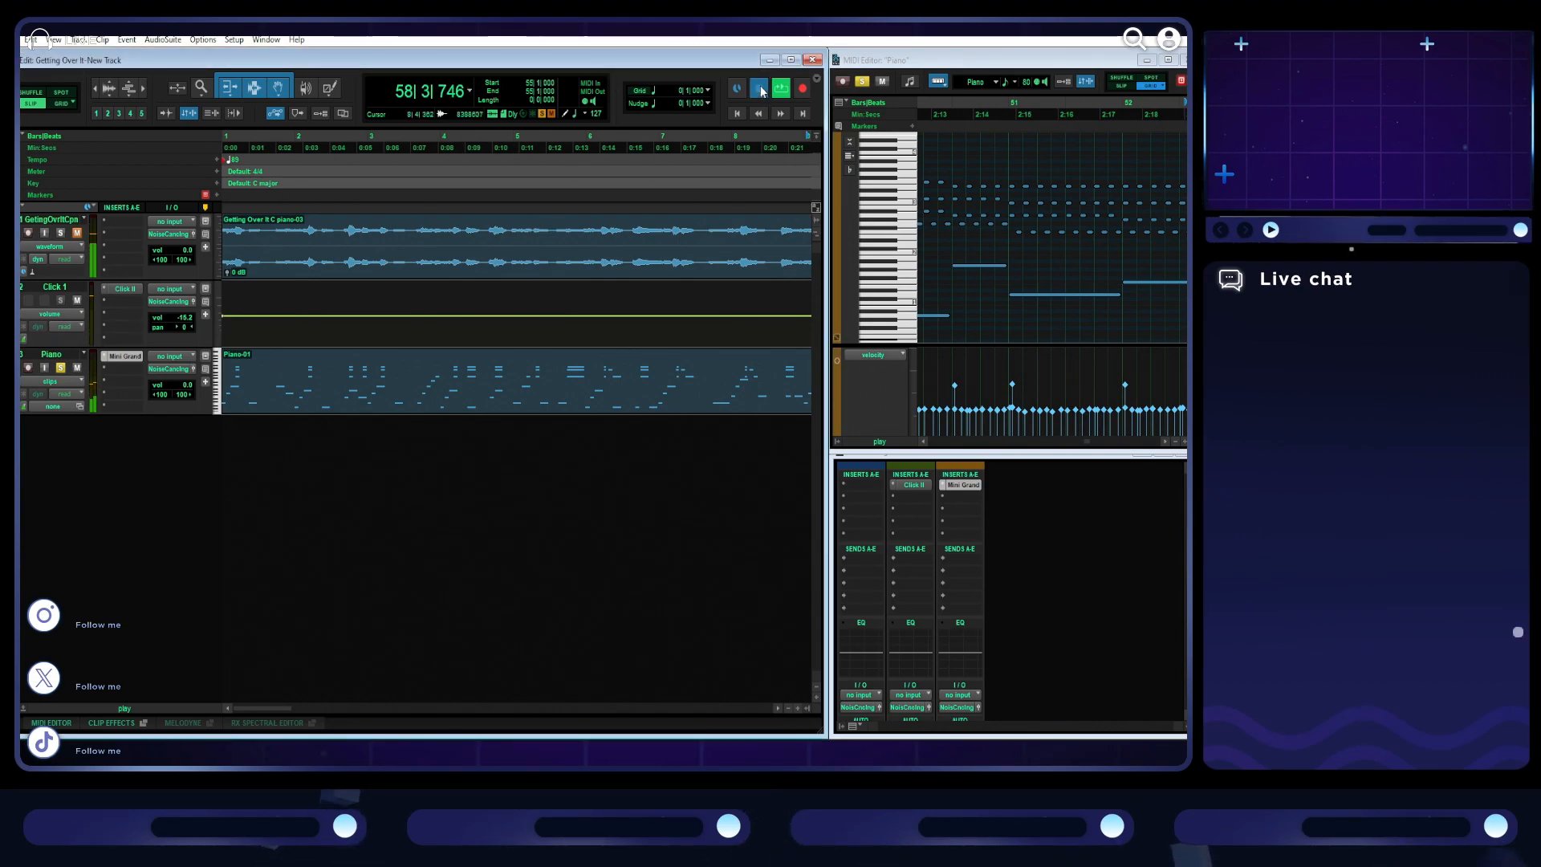
- Return to the session start and play the Piano MIDI against the quieter click
key(space)
key(r)
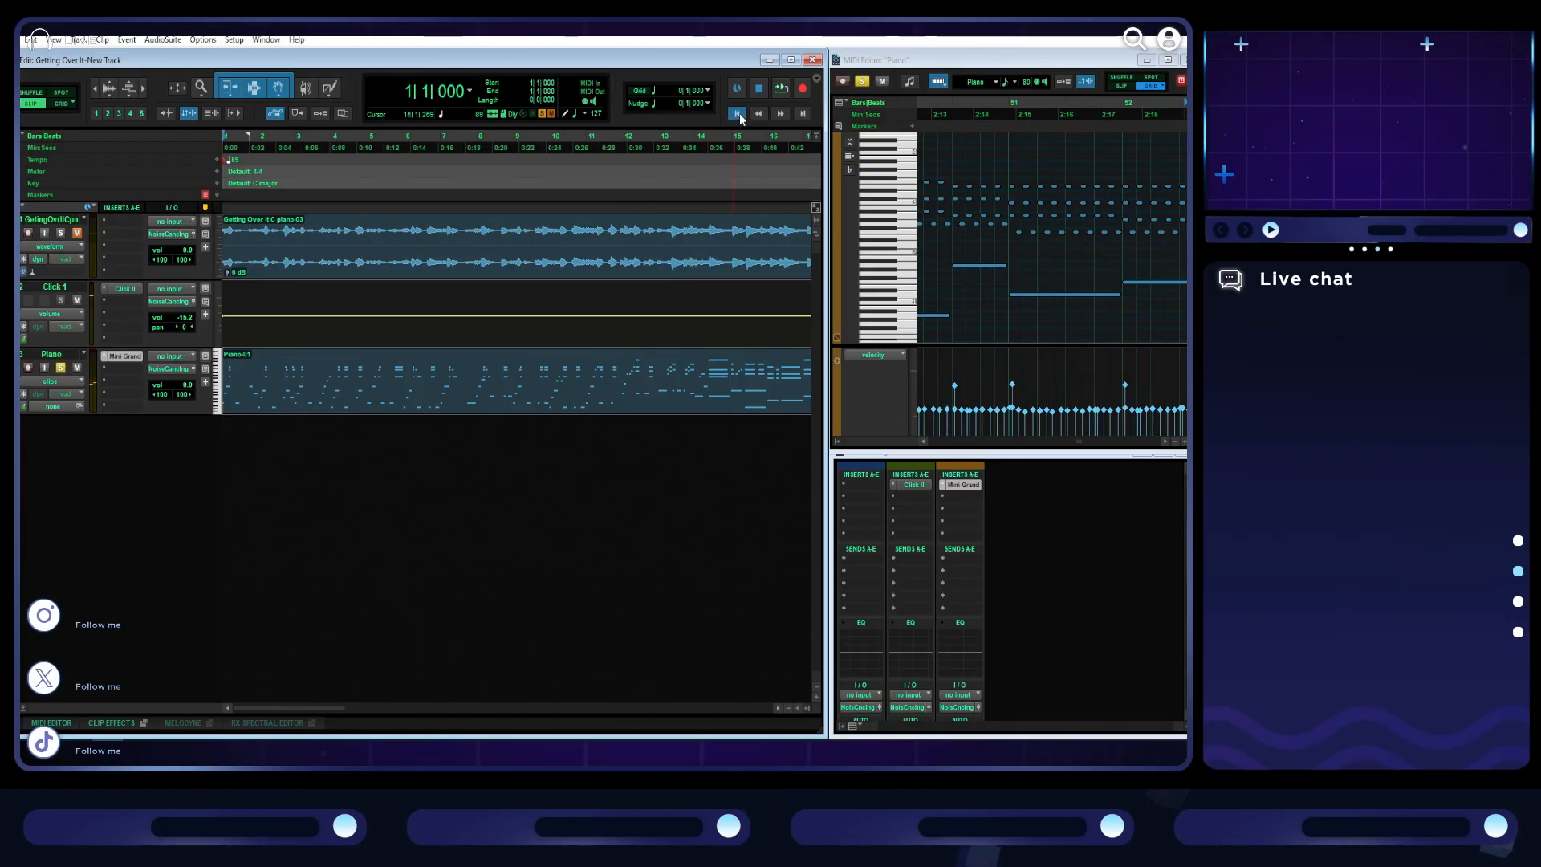
key(t)
key(t)
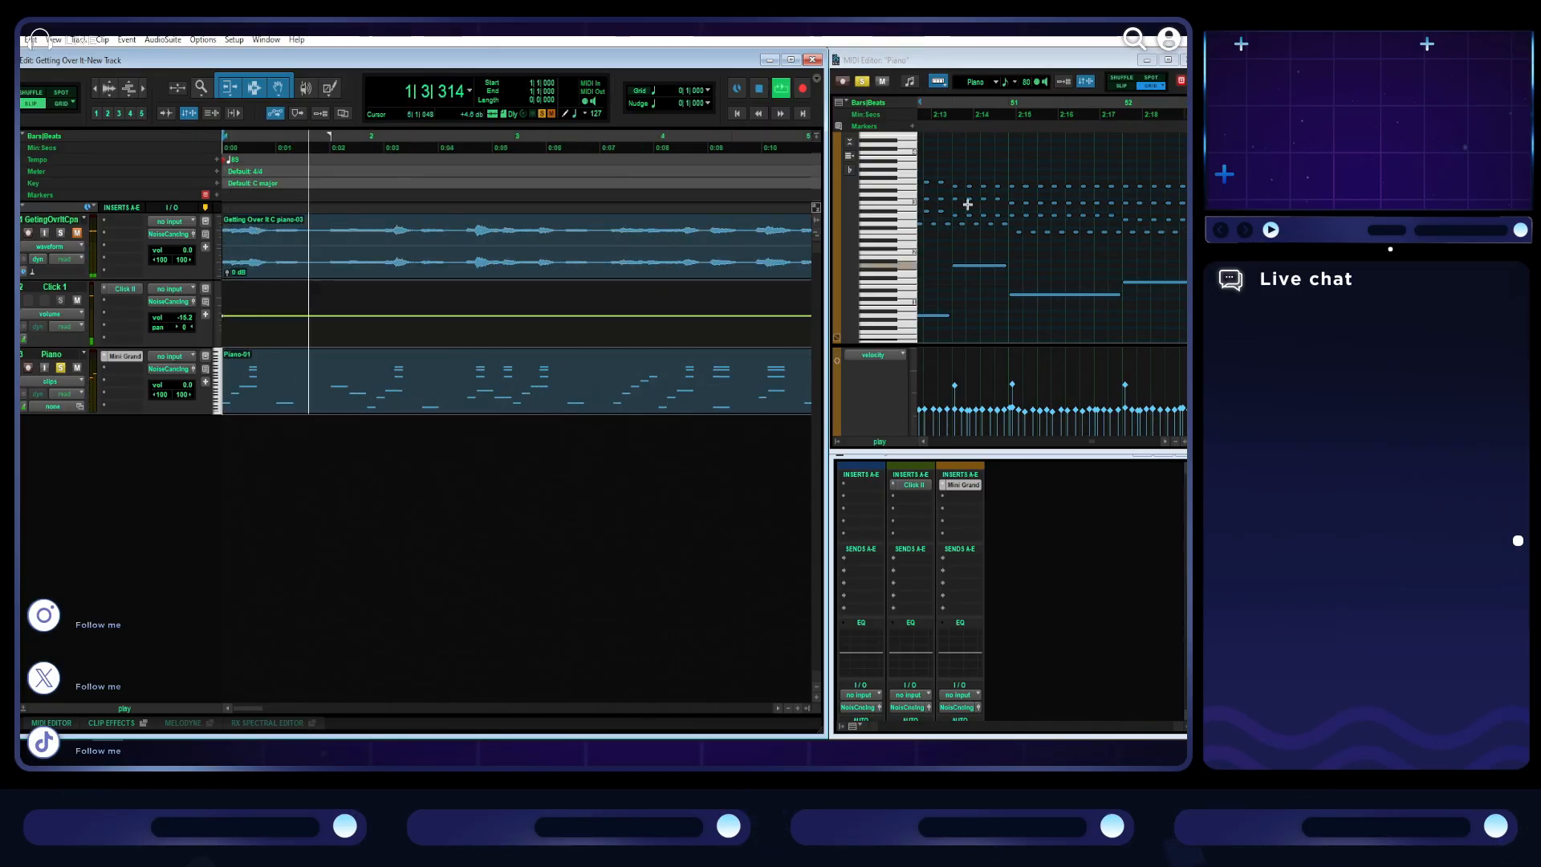
- Select the Piano clip and show its opening bars close up in the enlarged MIDI Editor
click(571, 412)
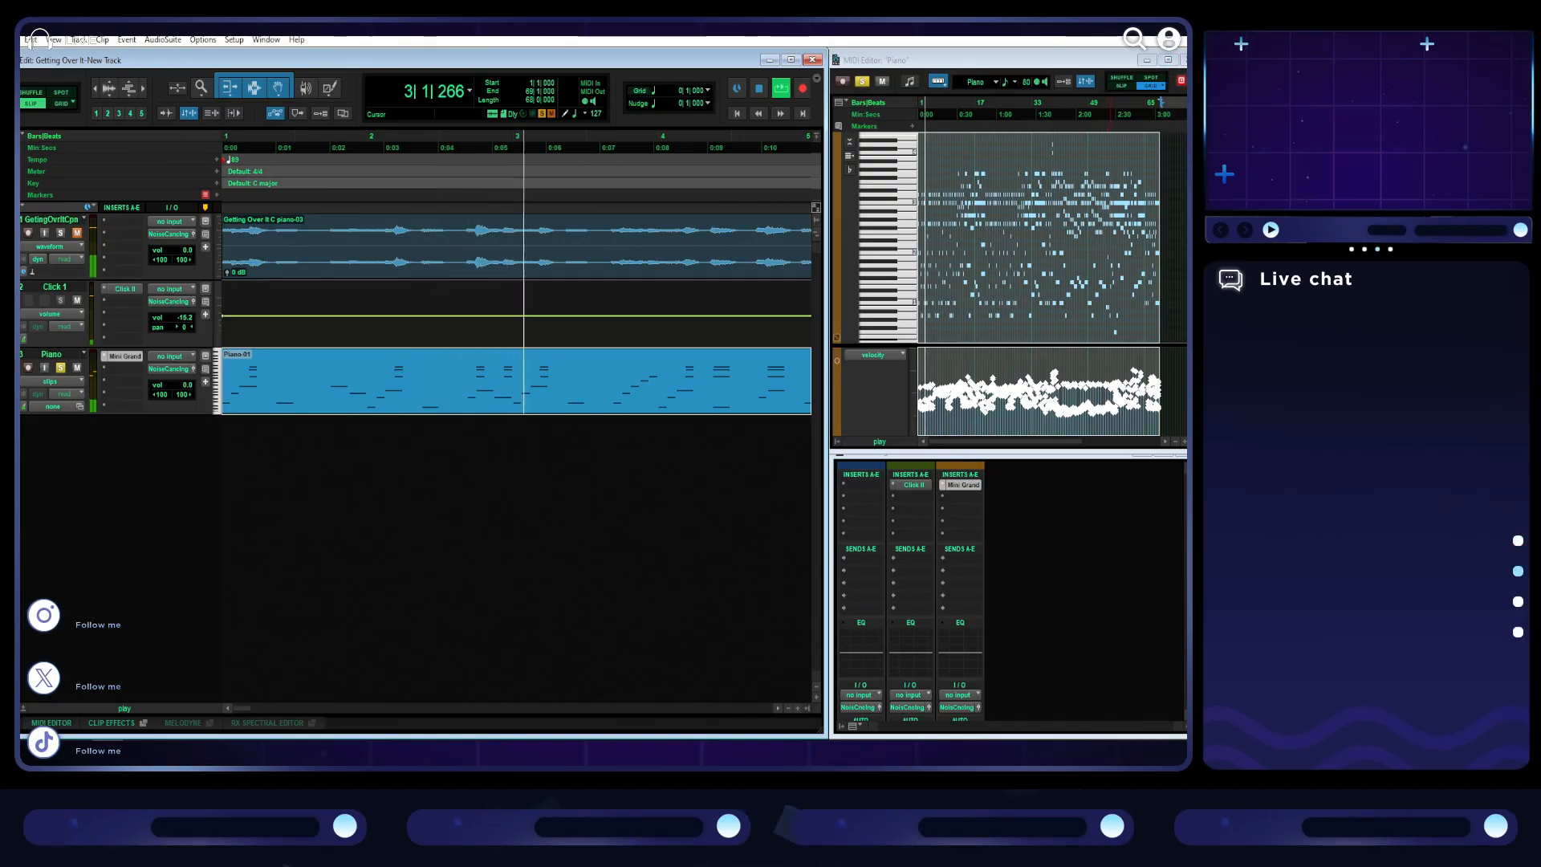
click(1169, 61)
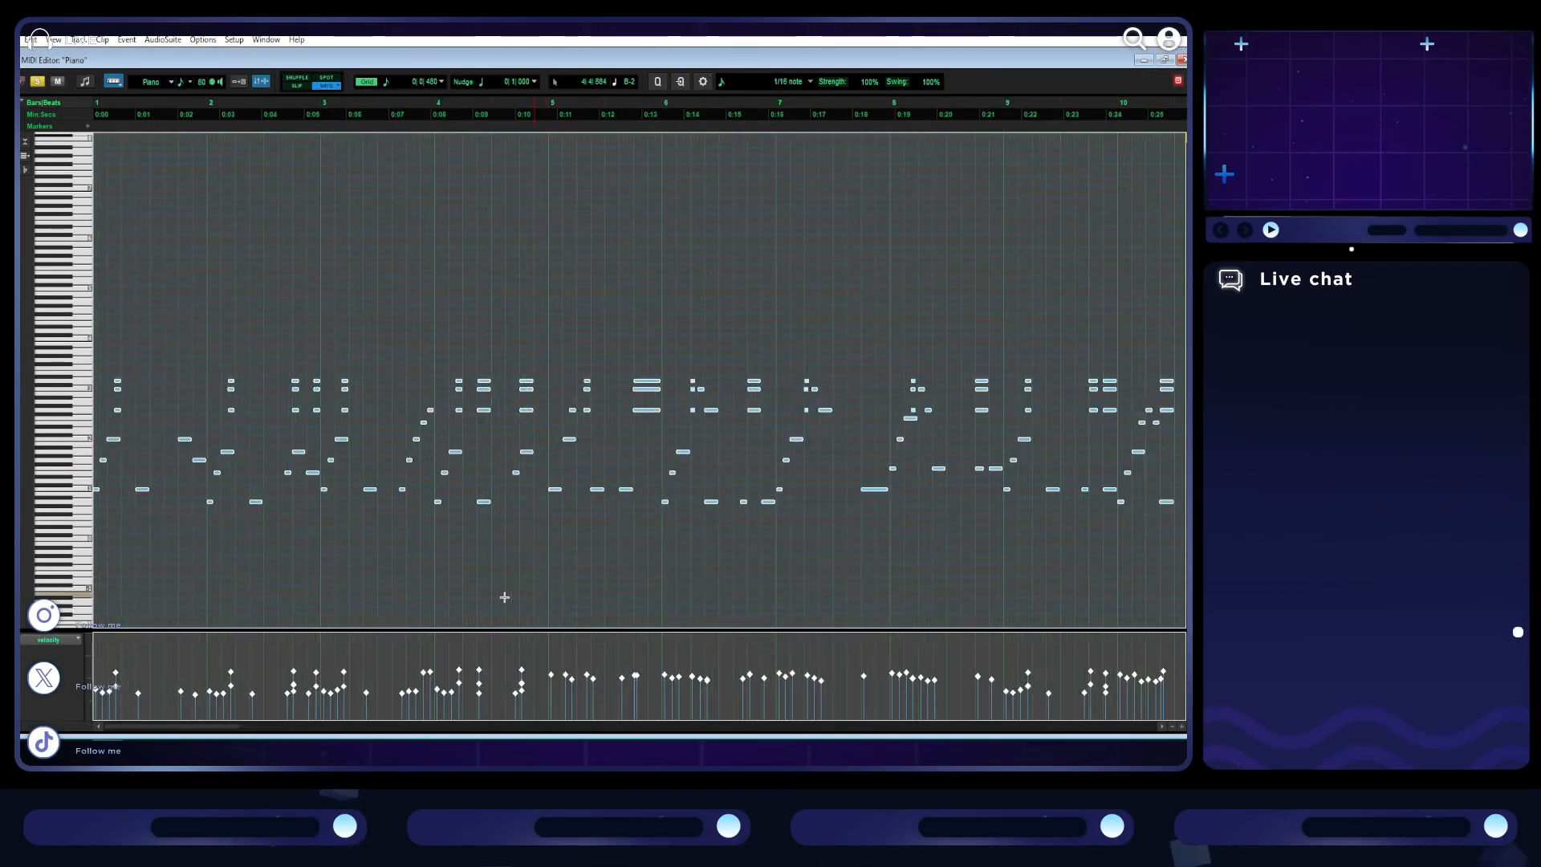
key(t)
click(125, 657)
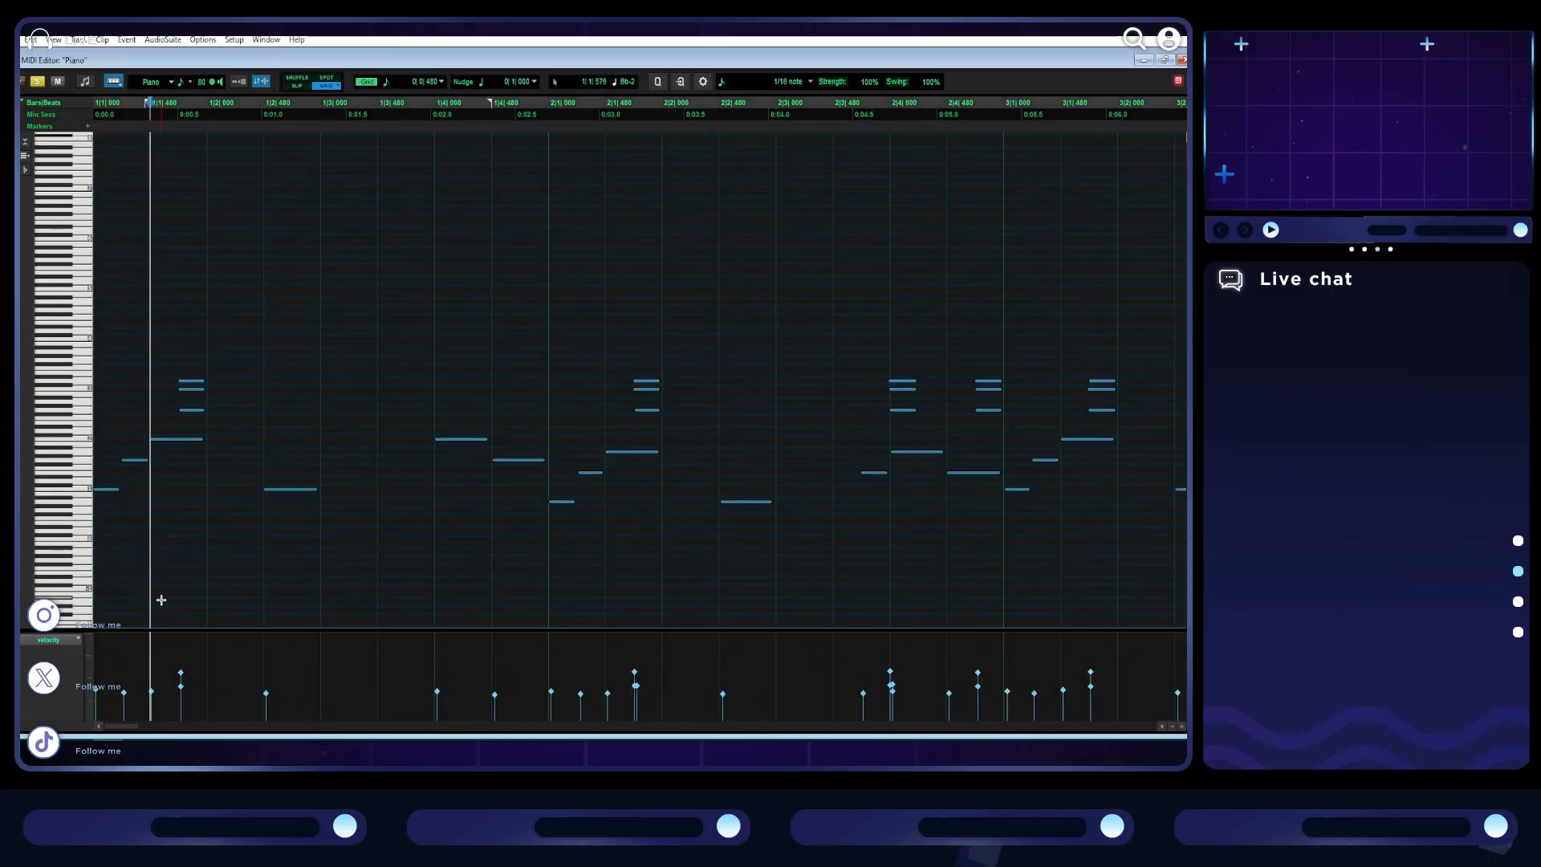
- Raise the velocities of the opening notes and chord in bar 1, trim the chord's top note slightly, and play the result
mouse_move(128, 688)
mouse_down()
mouse_move(94, 691)
mouse_move(114, 691)
mouse_up()
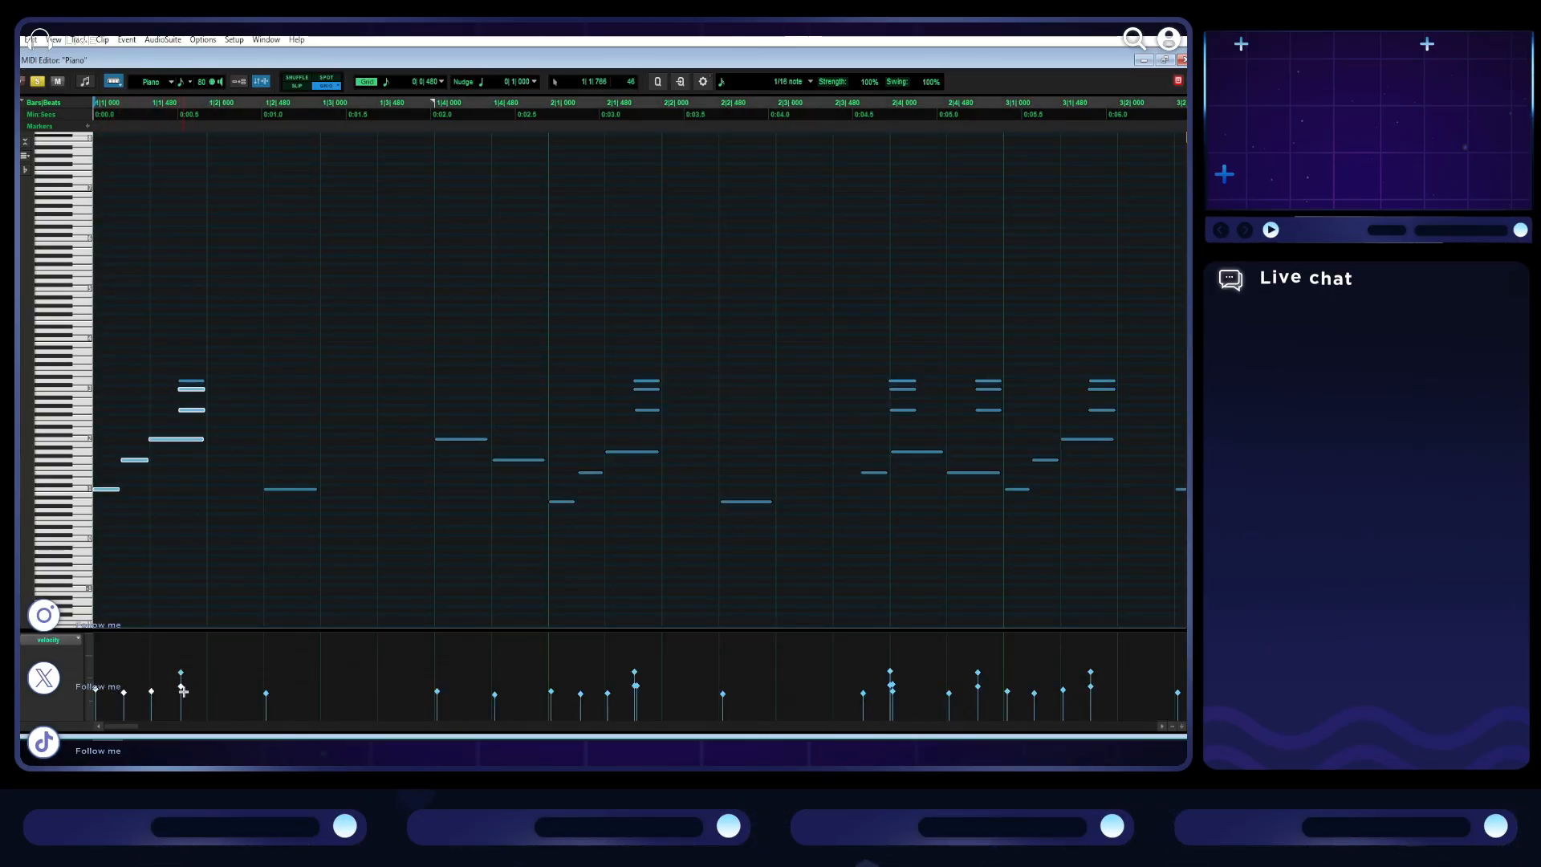
drag(203, 697, 99, 692)
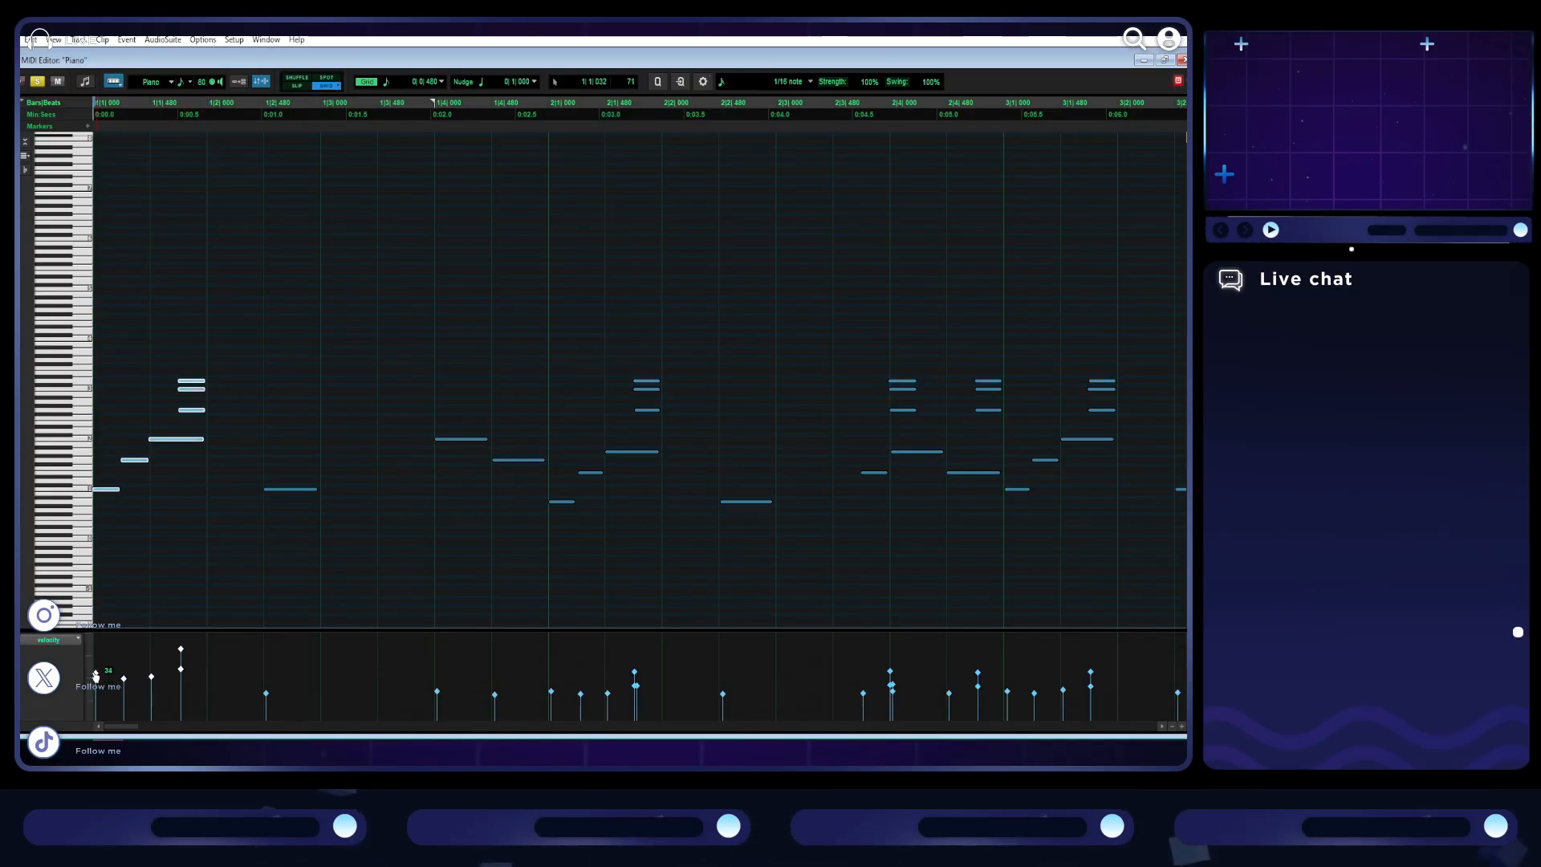
drag(181, 648, 181, 660)
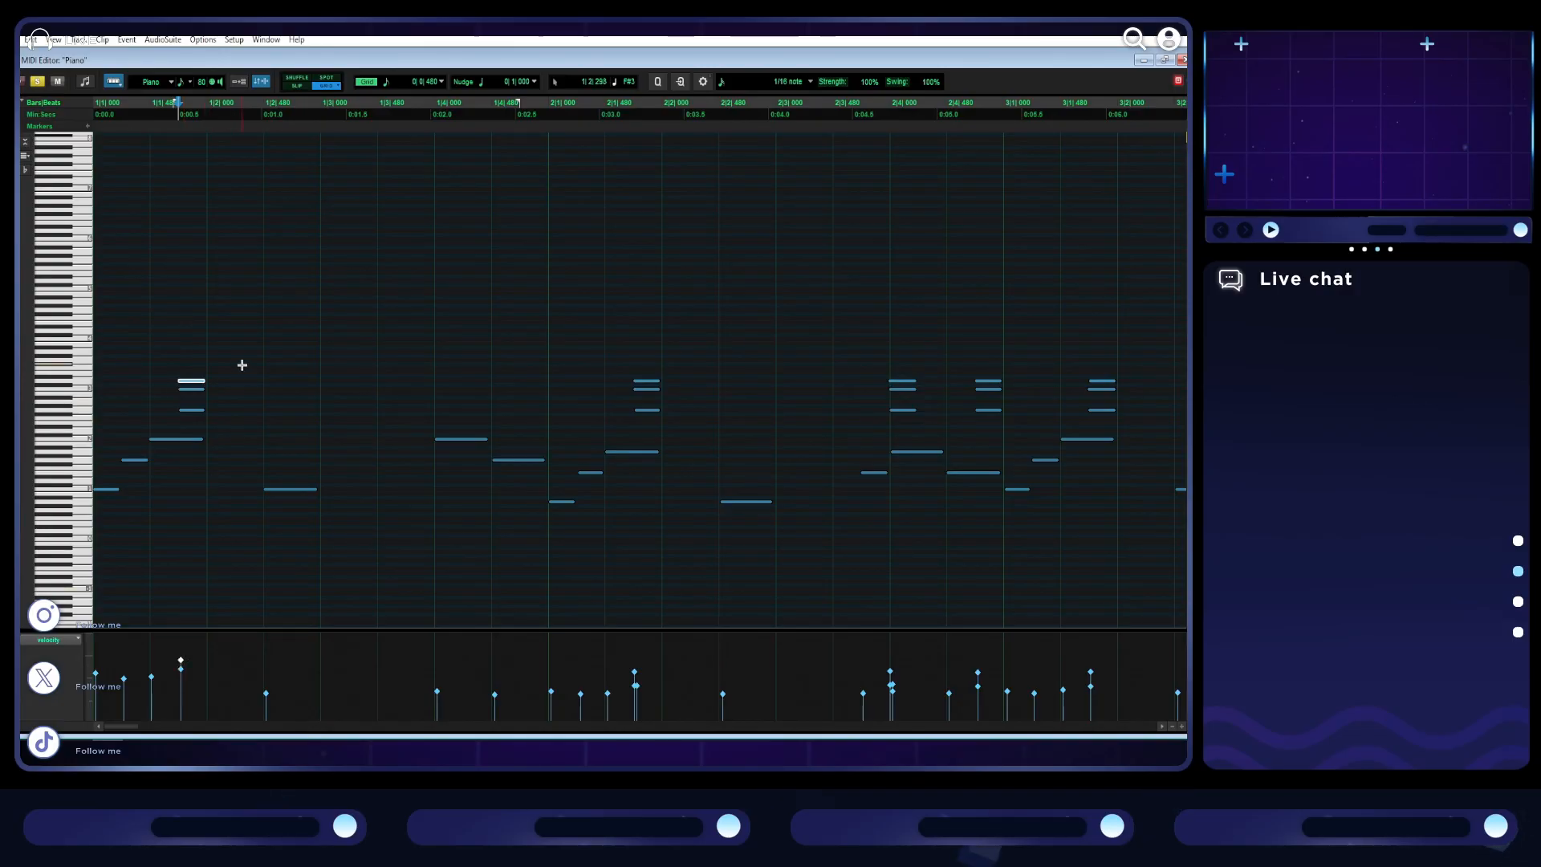
key(space)
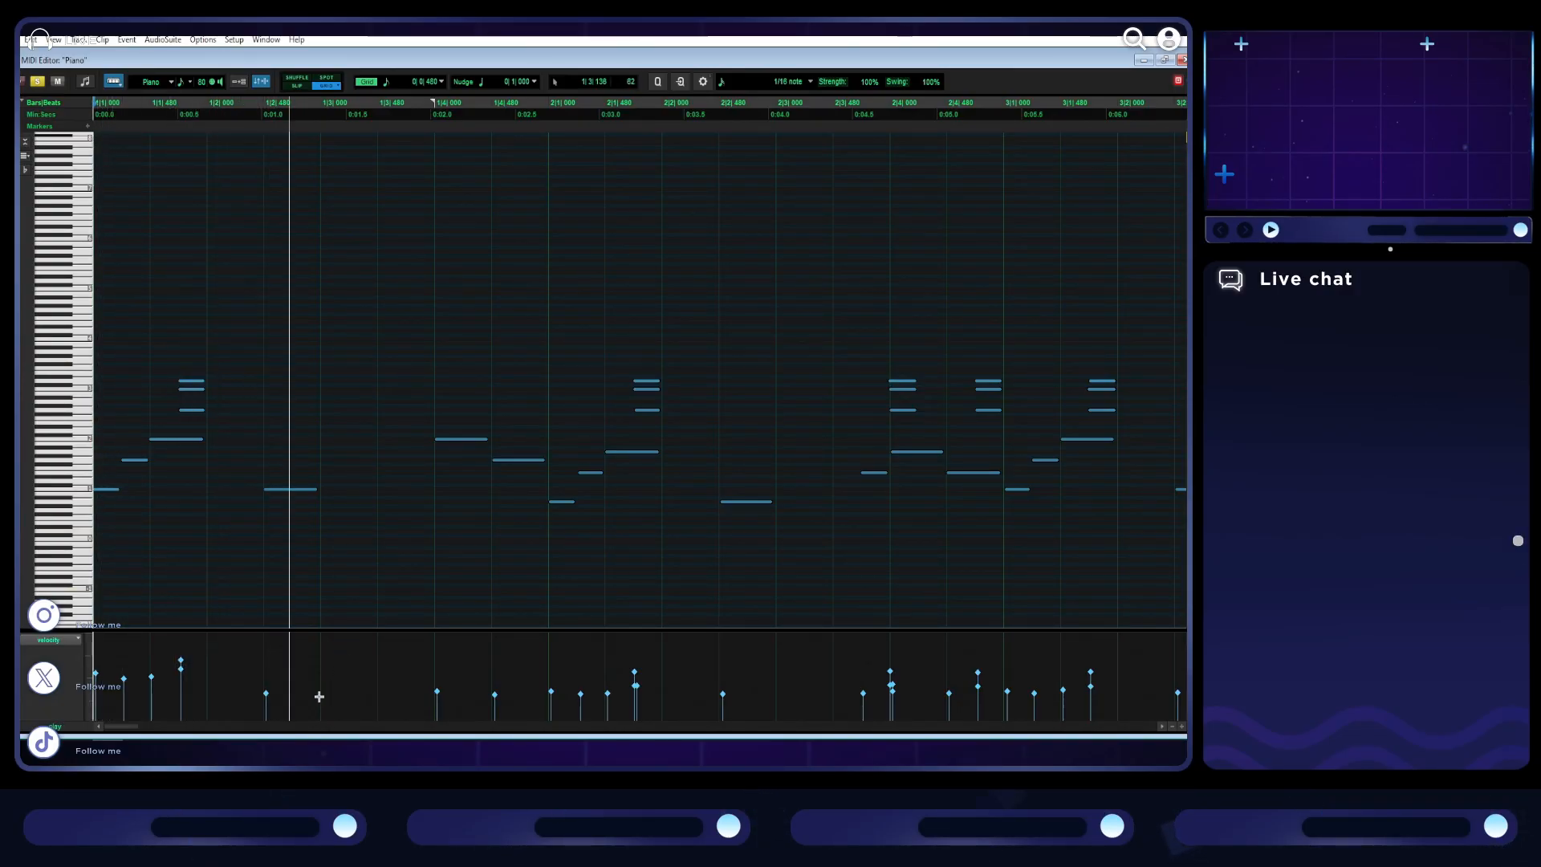
- Raise the velocities of the remaining single notes in bar 1, setting the beat 4 note to 83
drag(266, 697, 268, 683)
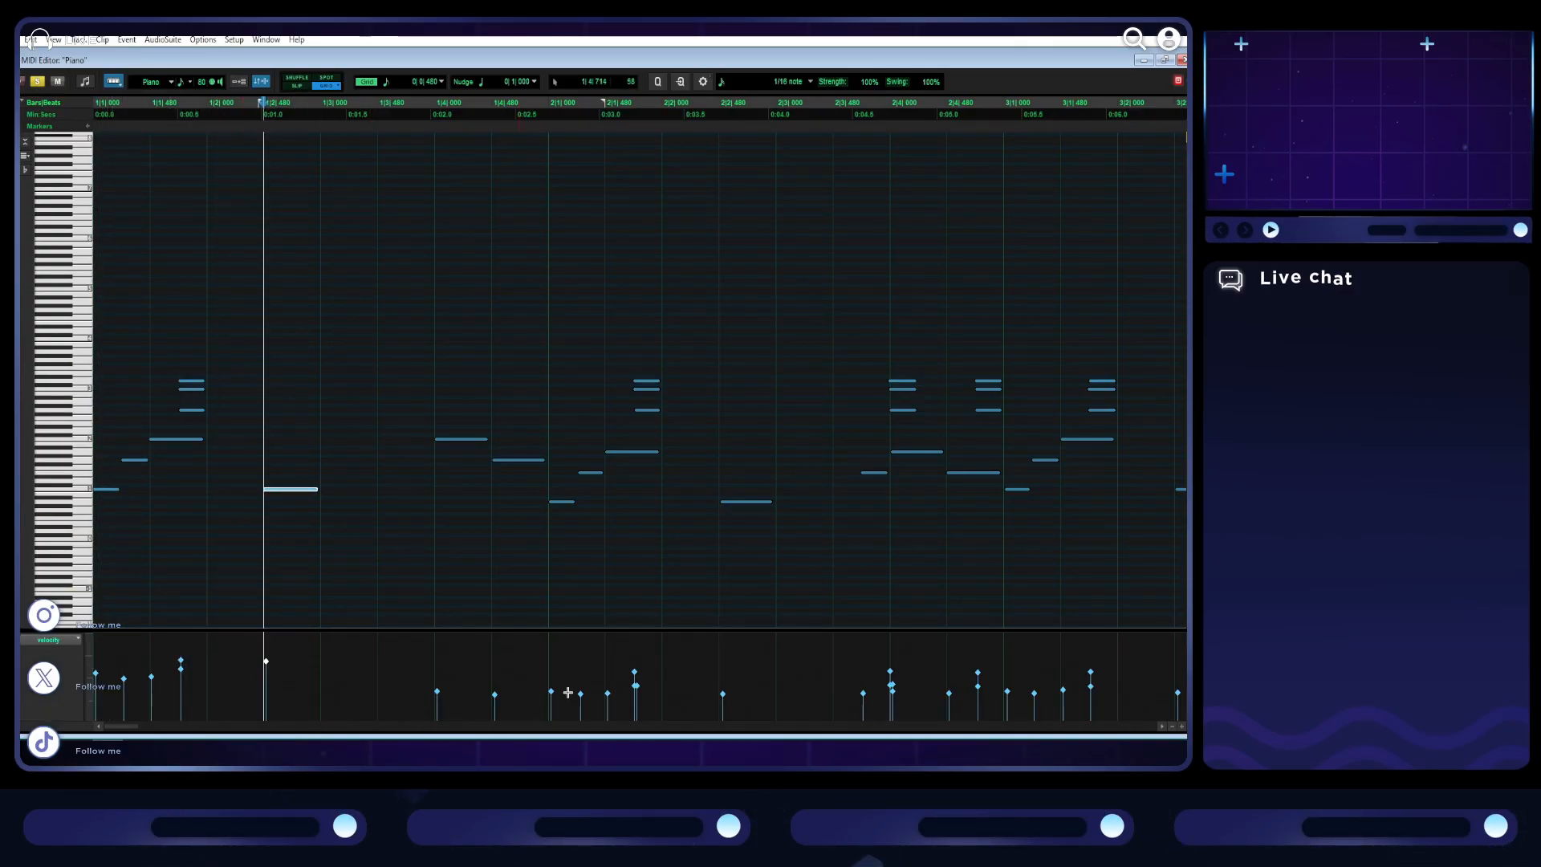
drag(438, 696, 443, 669)
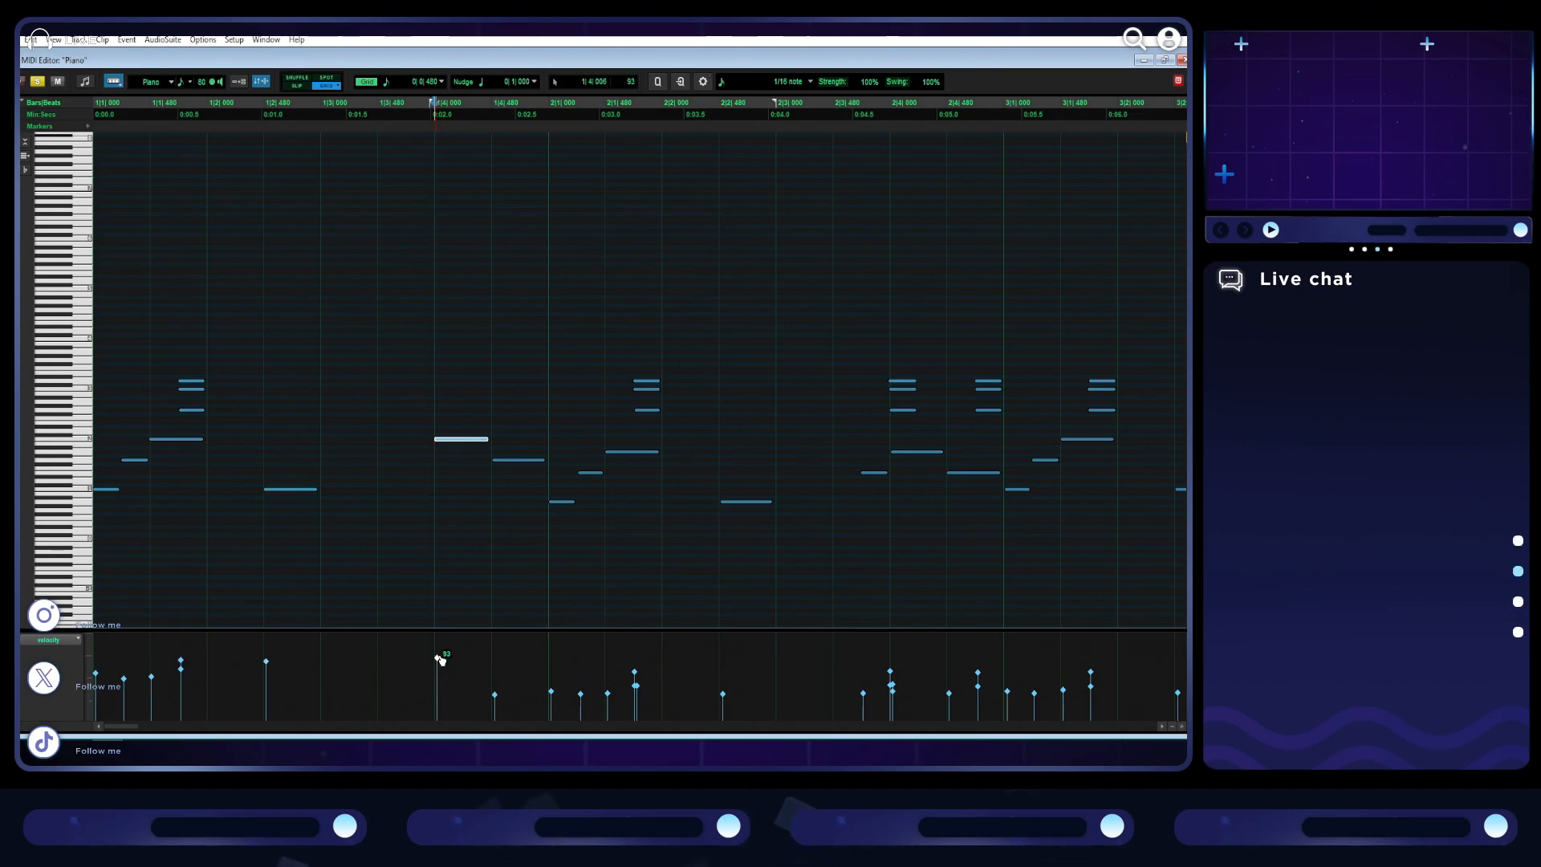
scroll(502, 664, right, 2)
- Show a wider time range and make the velocity lane taller so that it fills the MIDI Editor's lower half
key(r)
key(r)
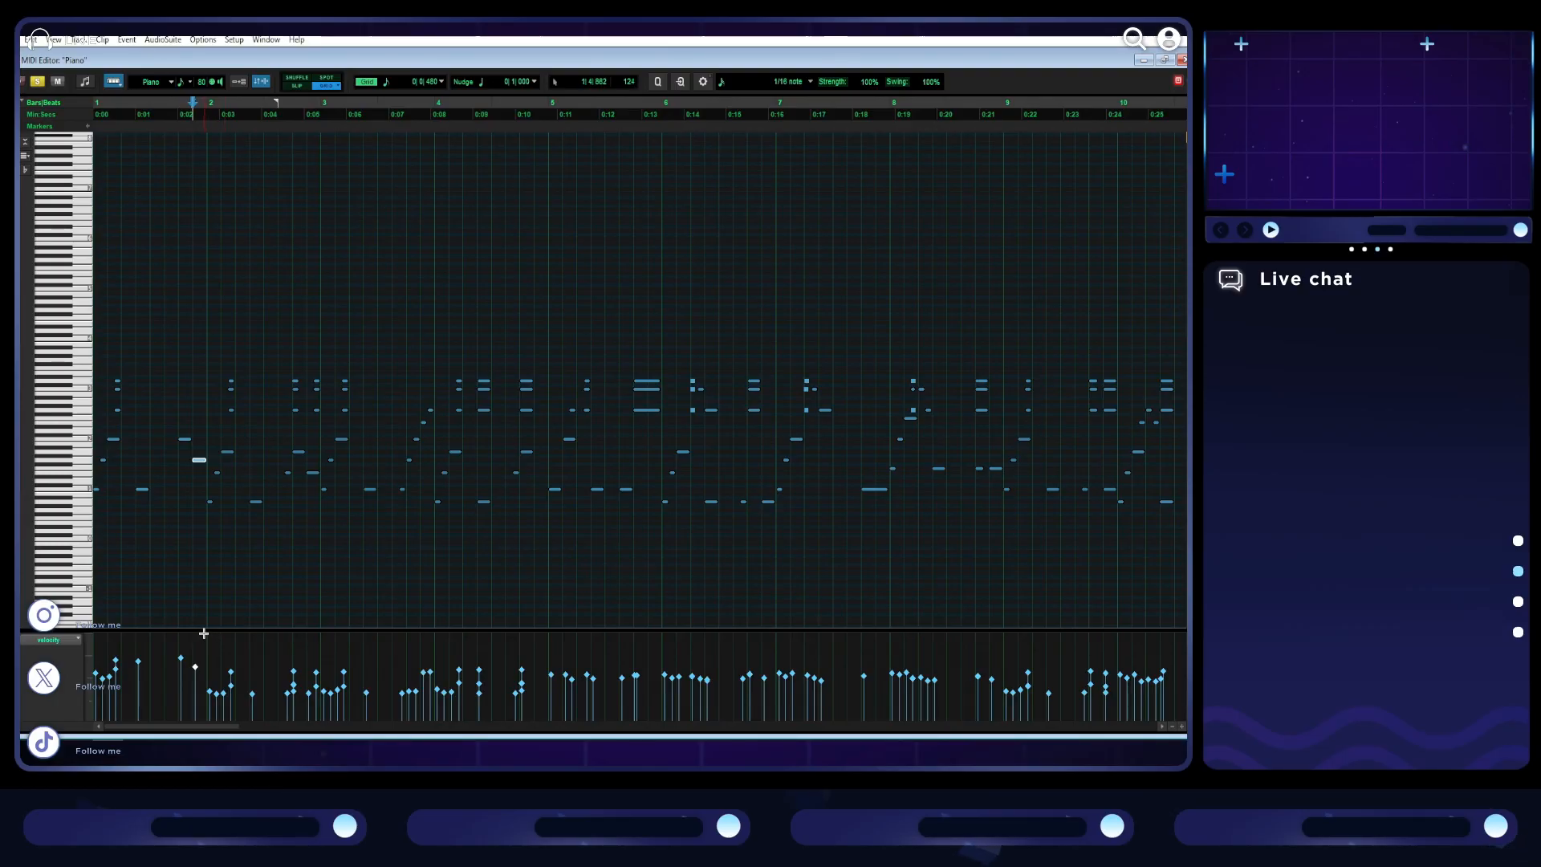
drag(206, 630, 200, 488)
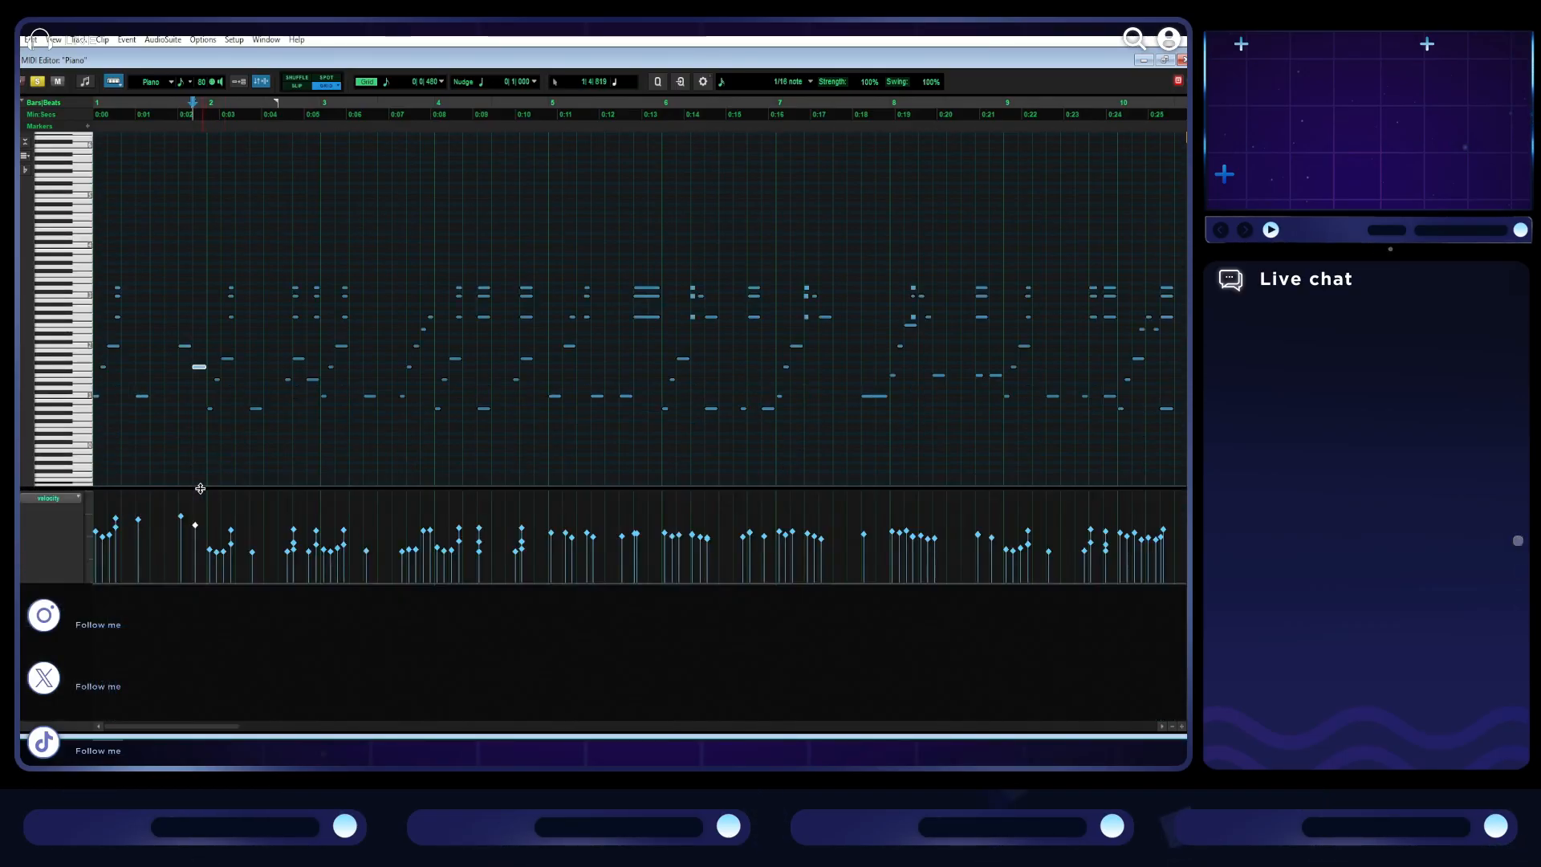
drag(78, 582, 78, 718)
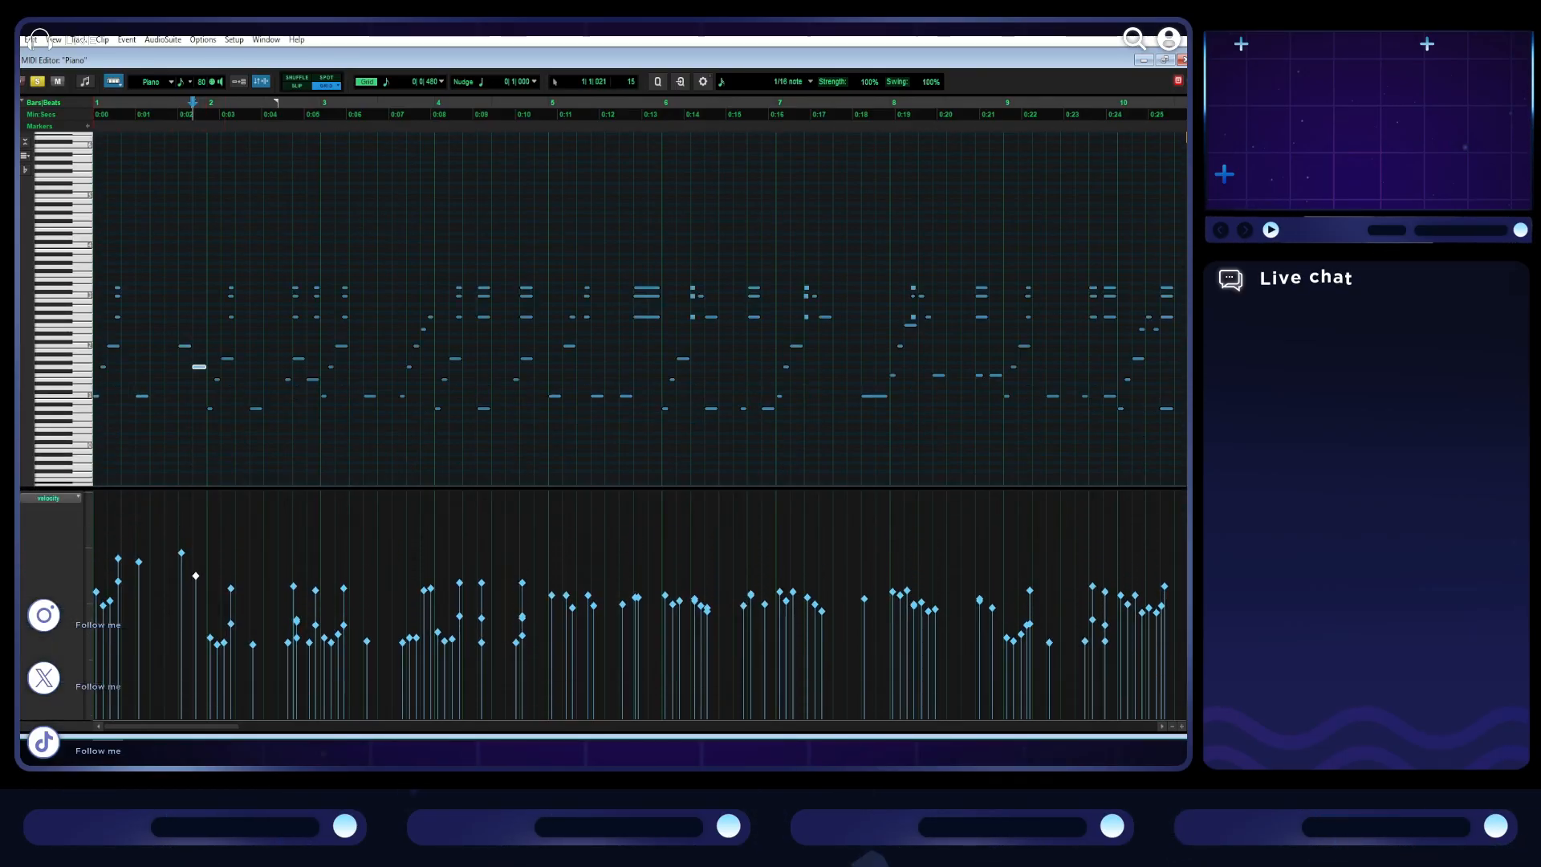
- Raise the velocities of the quieter notes in bars 2 to 4 and in bars 9 and 10
drag(549, 675, 182, 609)
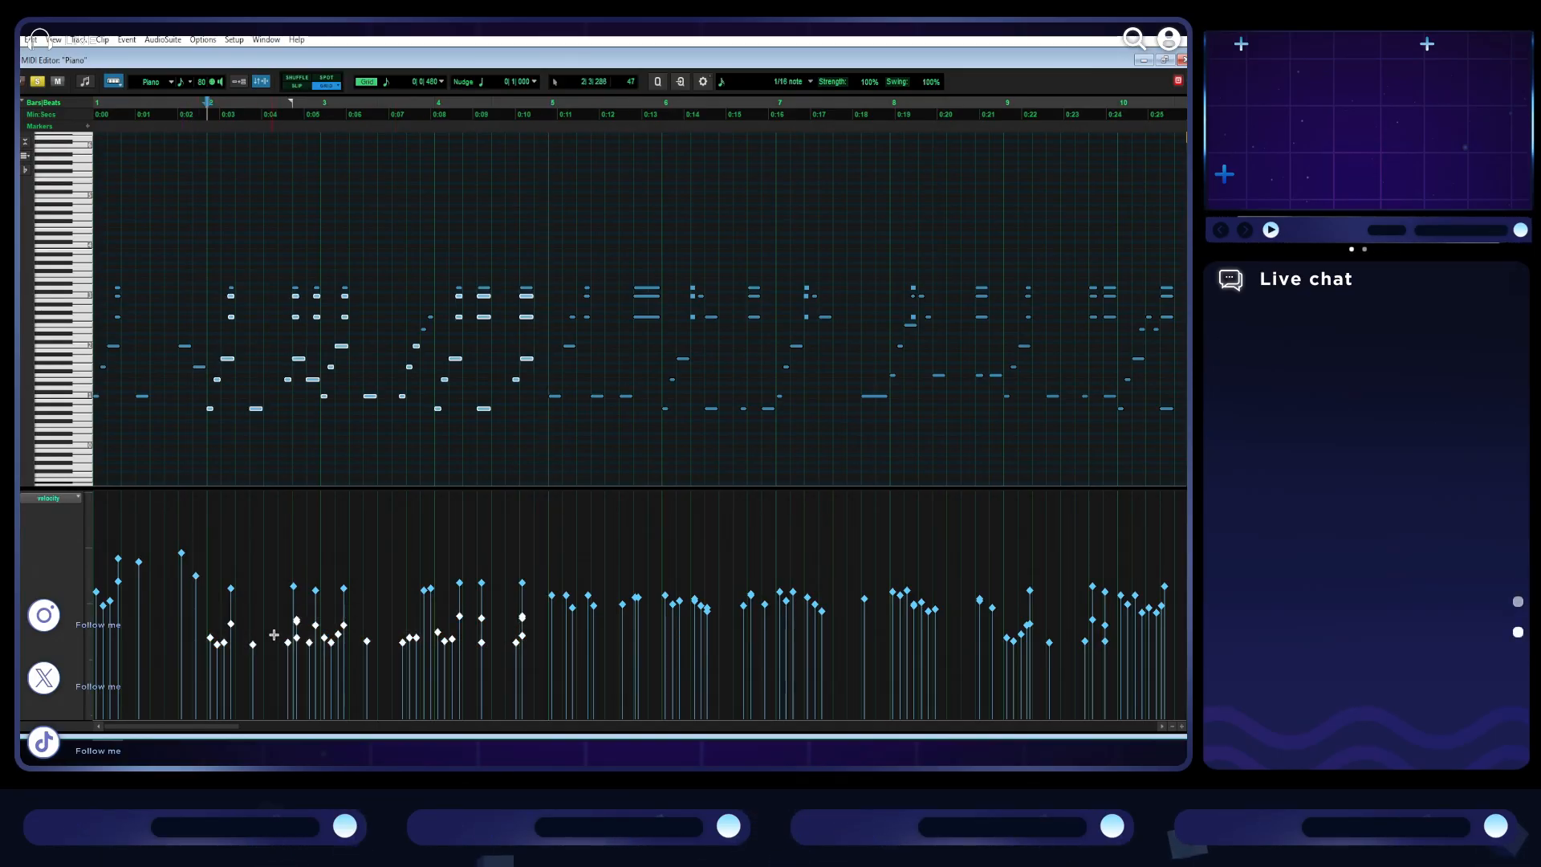
drag(291, 648, 291, 616)
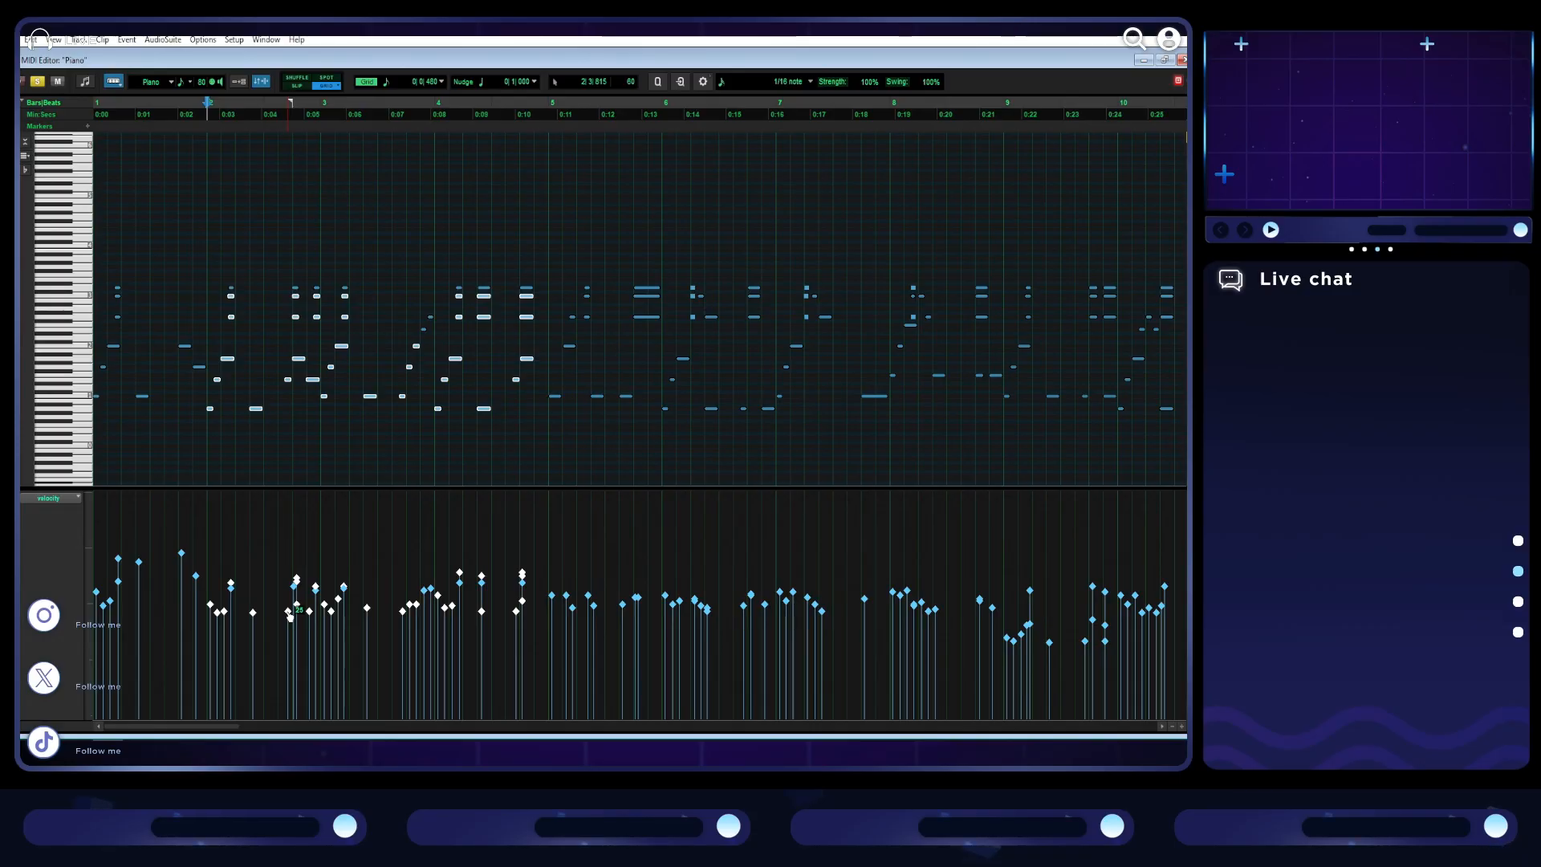
scroll(476, 604, right, 6)
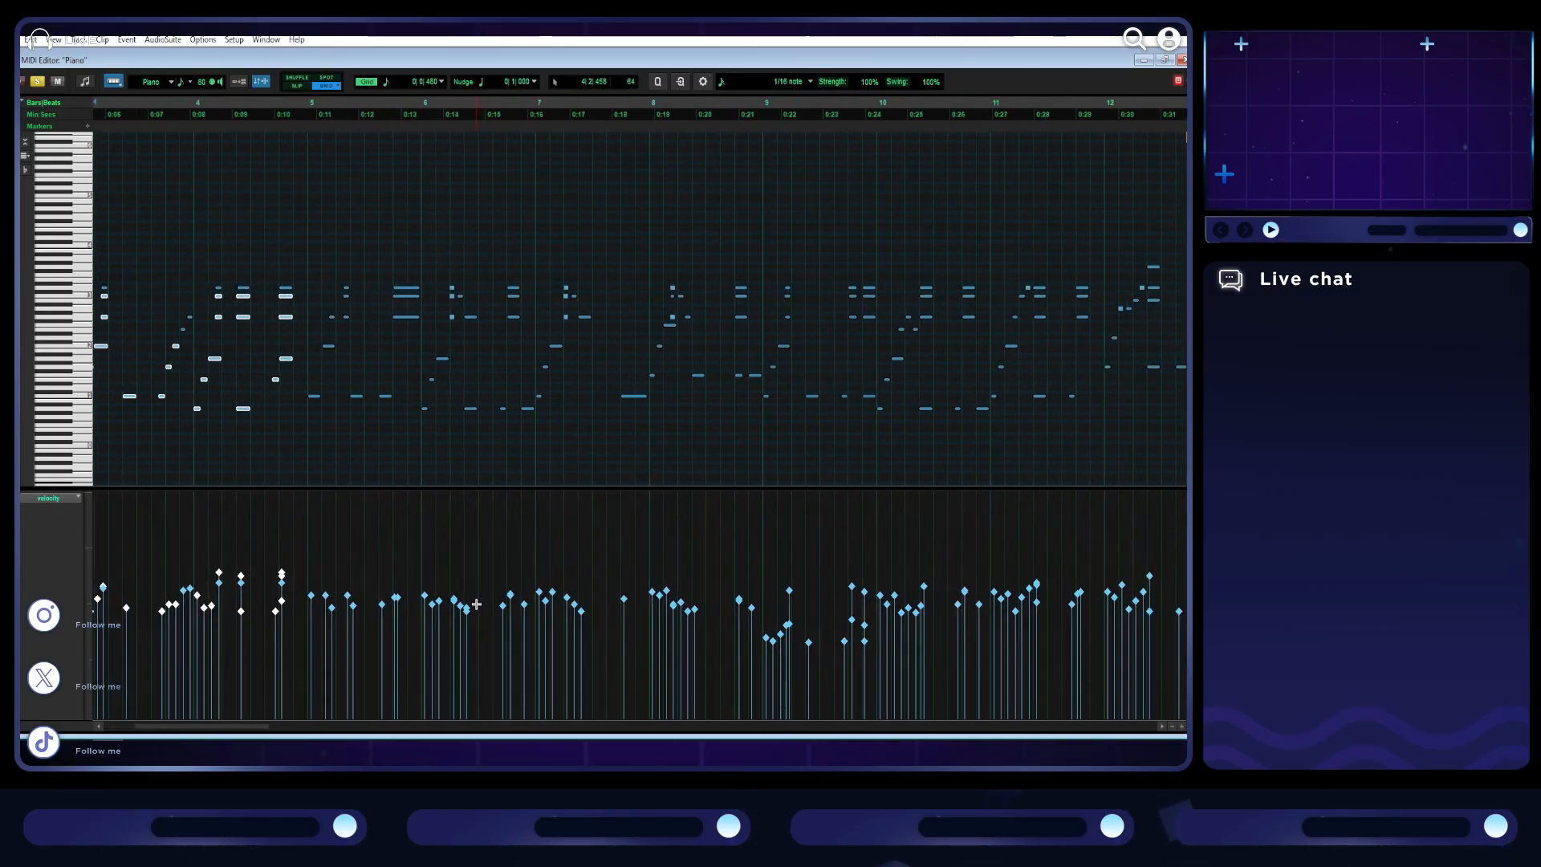
drag(686, 672, 558, 627)
click(604, 623)
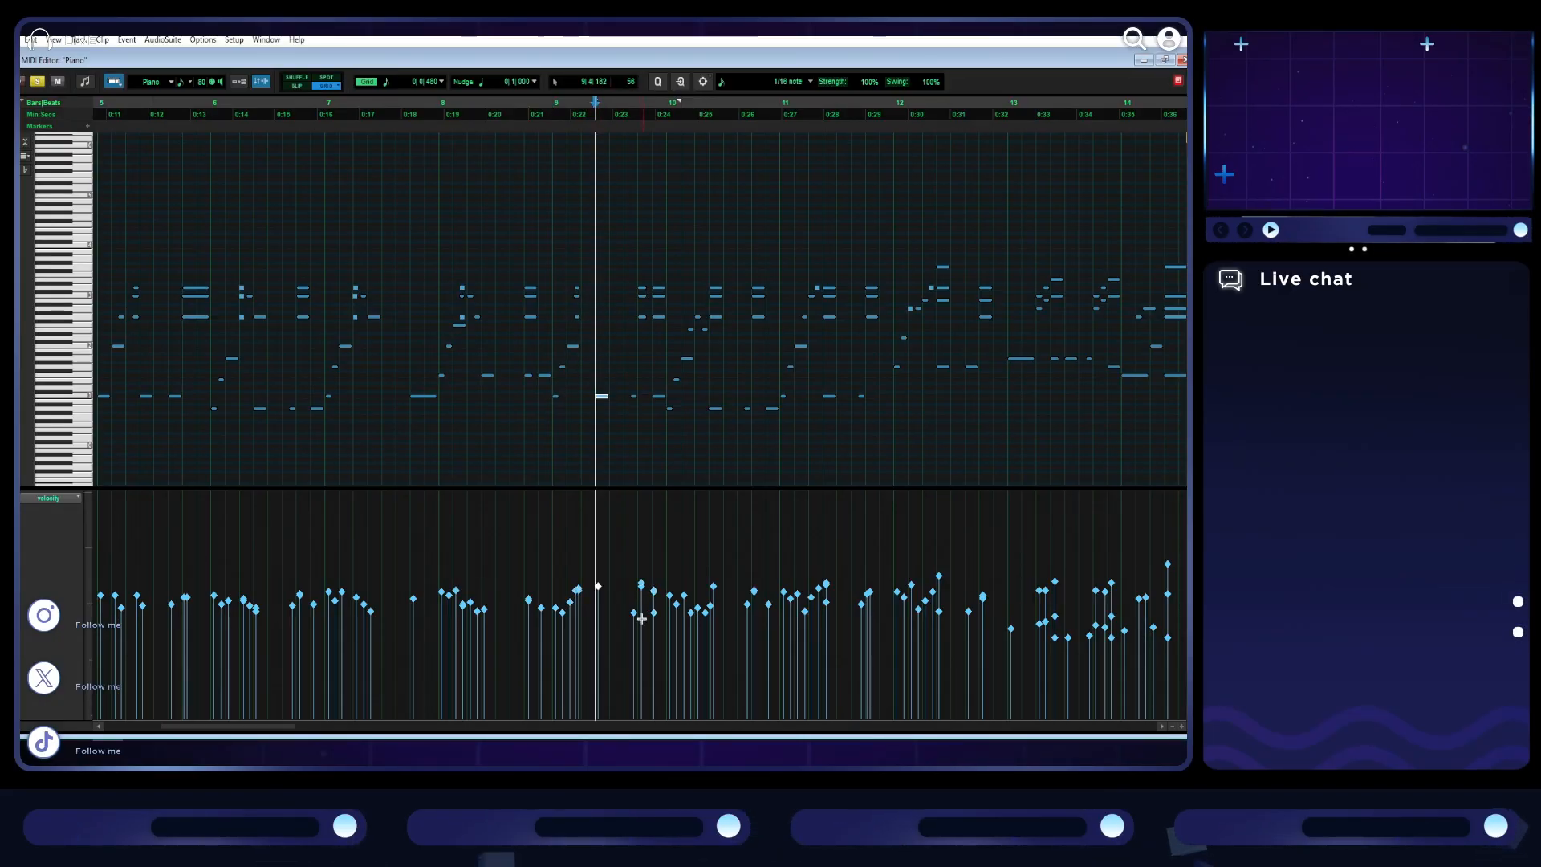
click(634, 613)
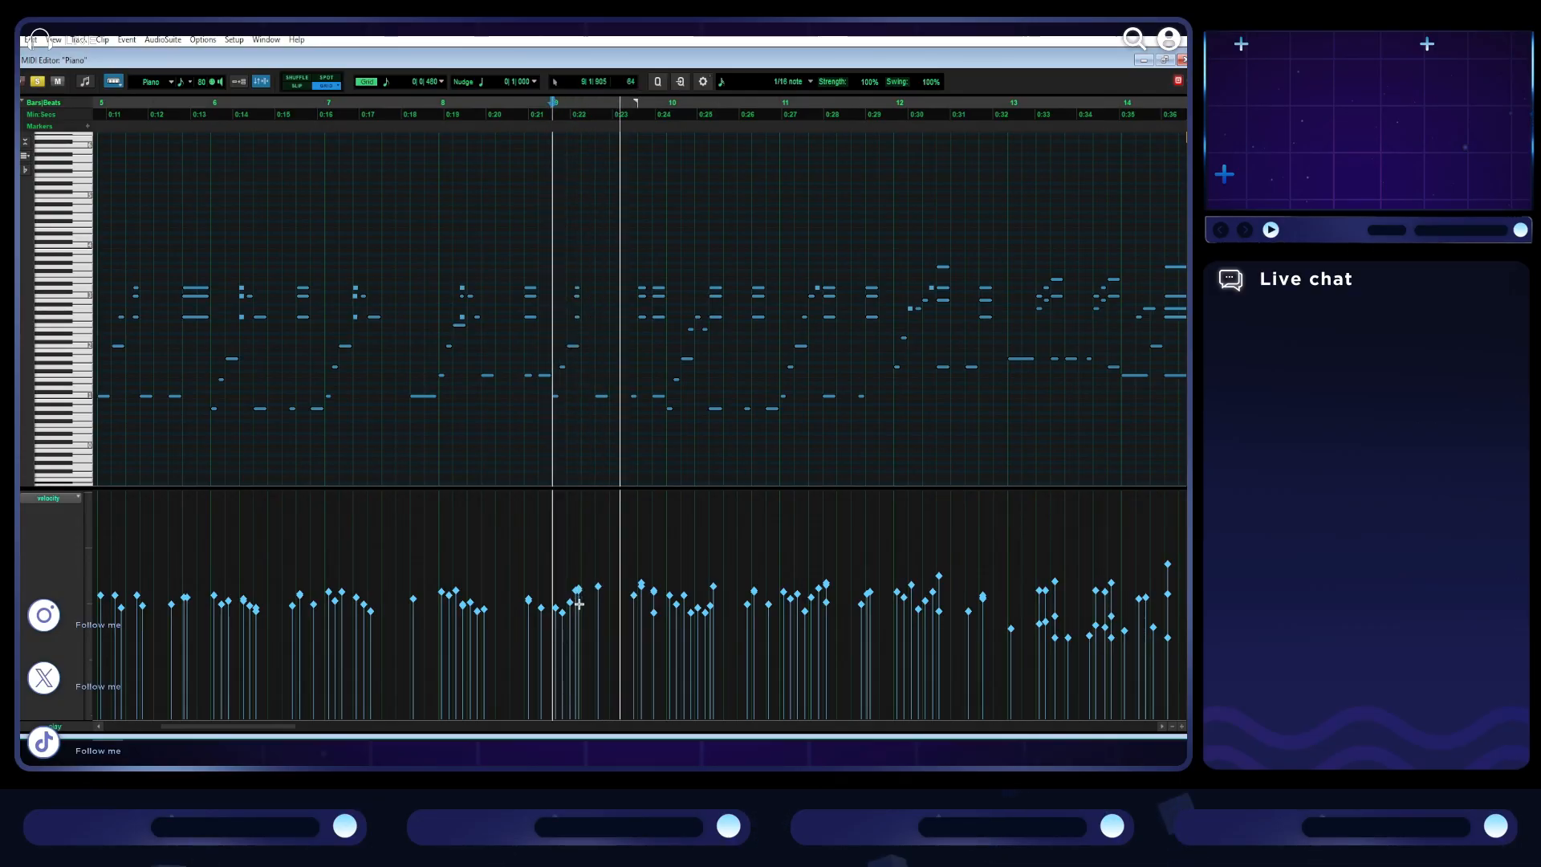
- Raise the velocities of the quiet notes in bars 13 and 14, setting bar 13's first note to 62, and play from bar 13
scroll(706, 626, right, 2)
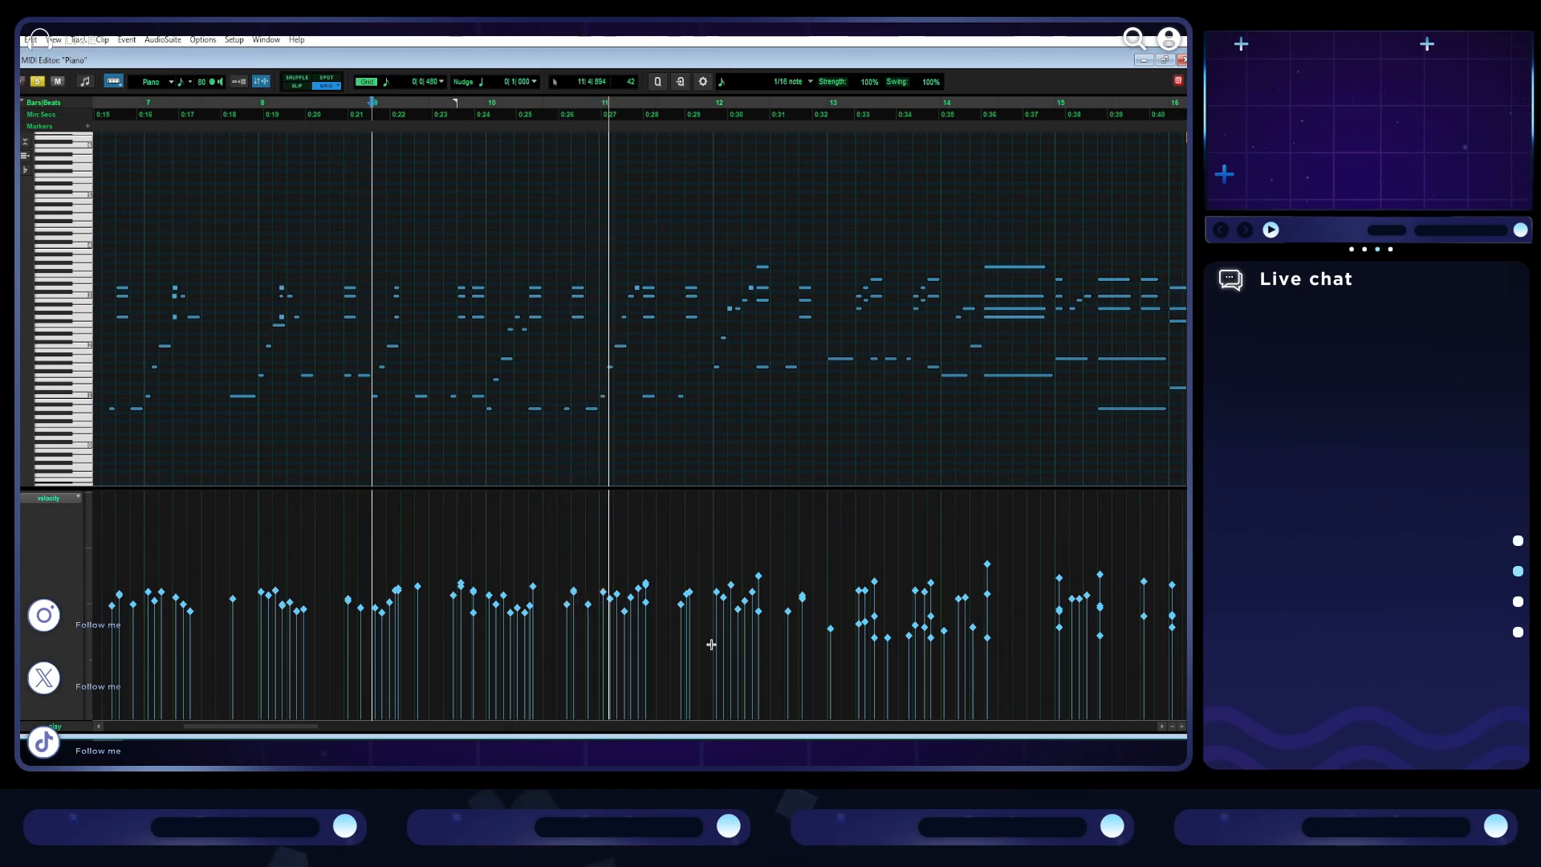
scroll(711, 644, right, 1)
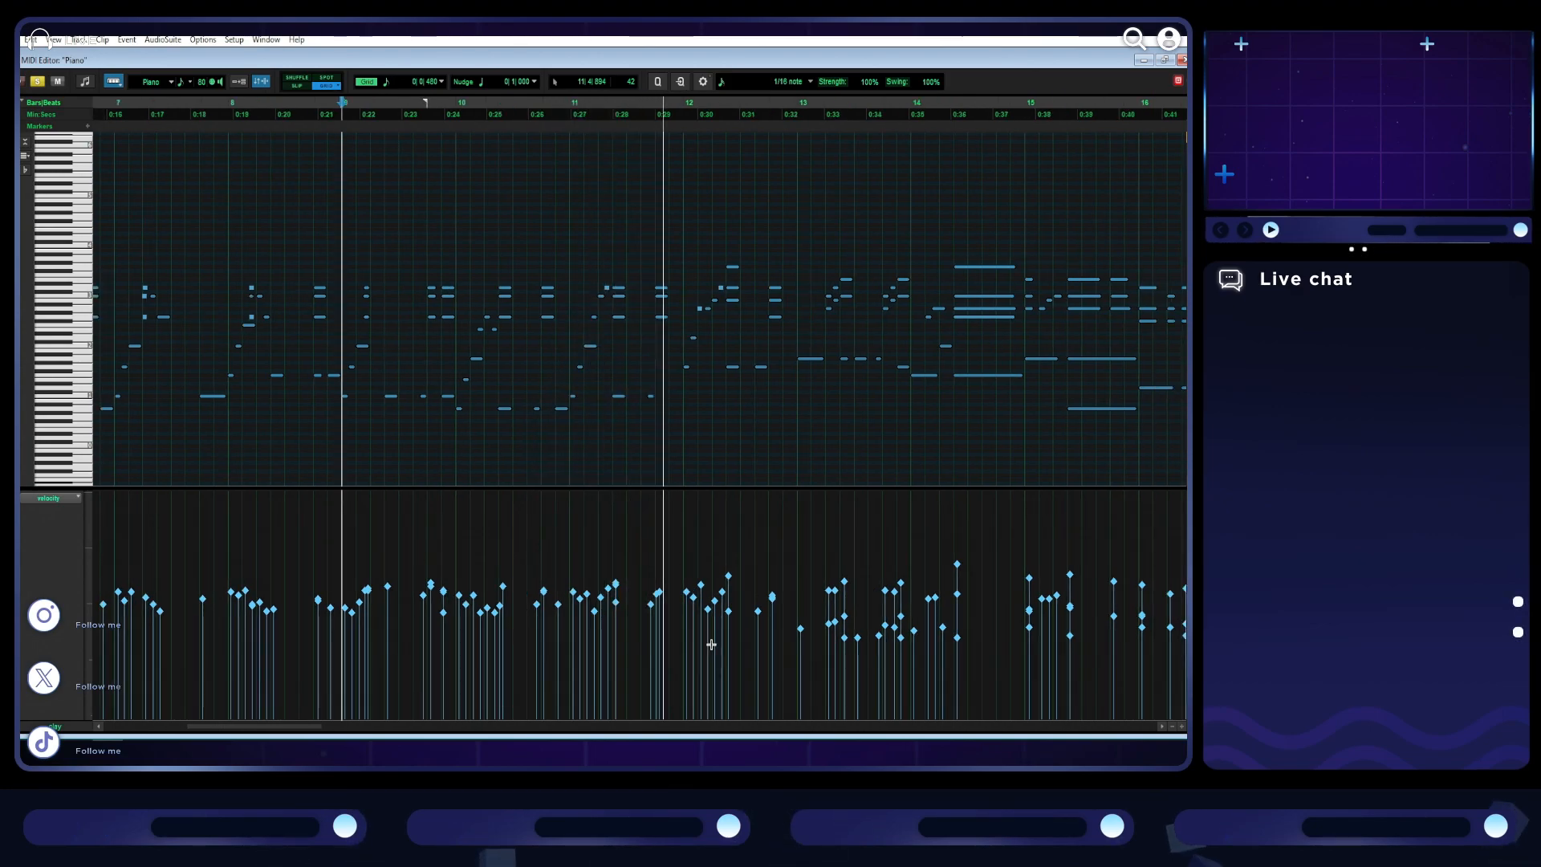
scroll(711, 644, right, 2)
scroll(711, 644, right, 5)
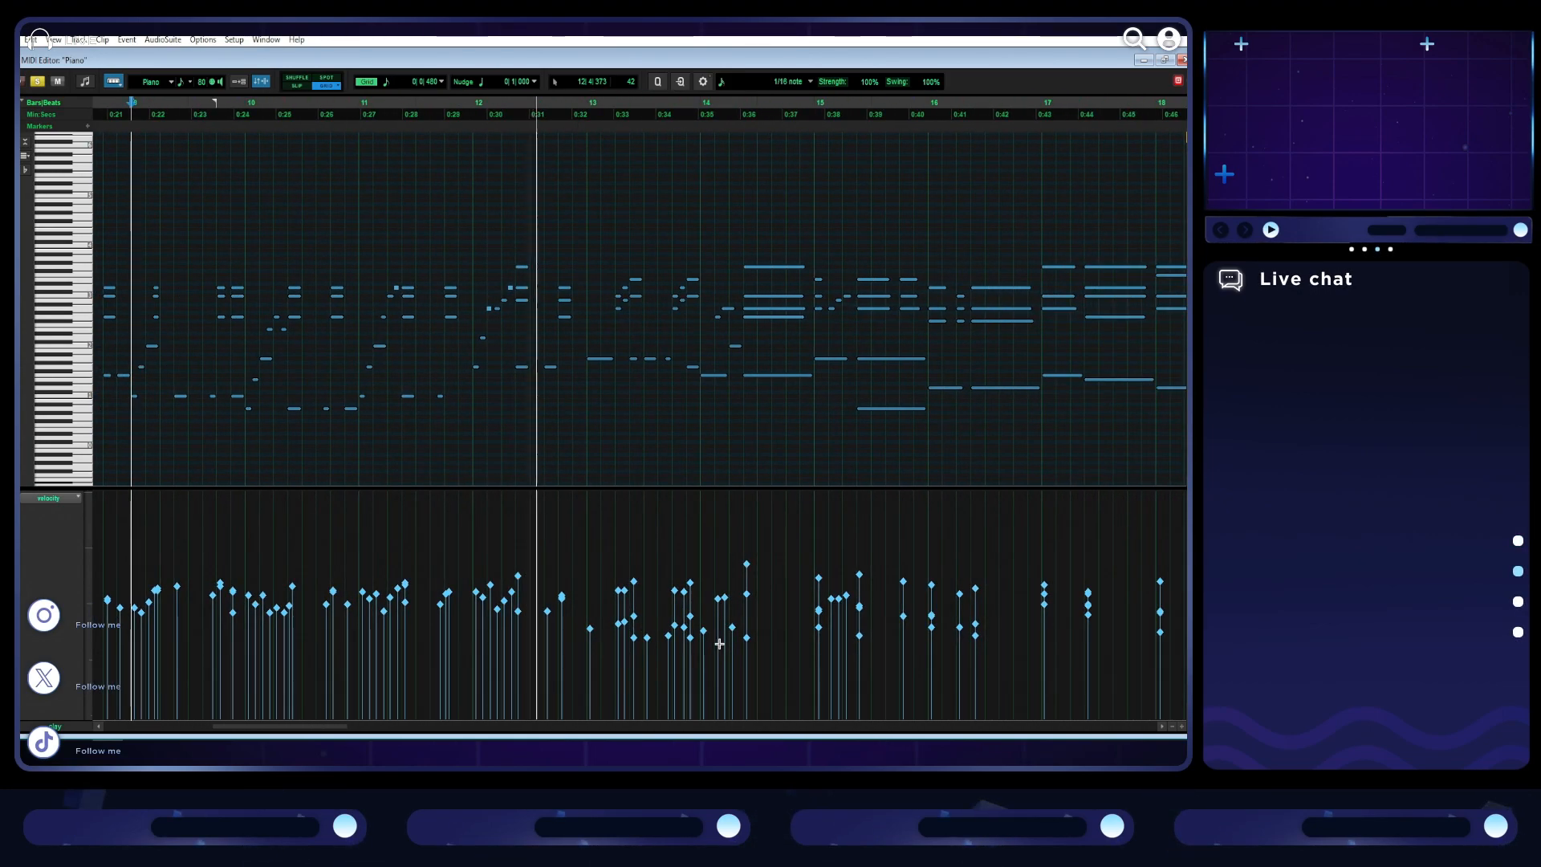
key(space)
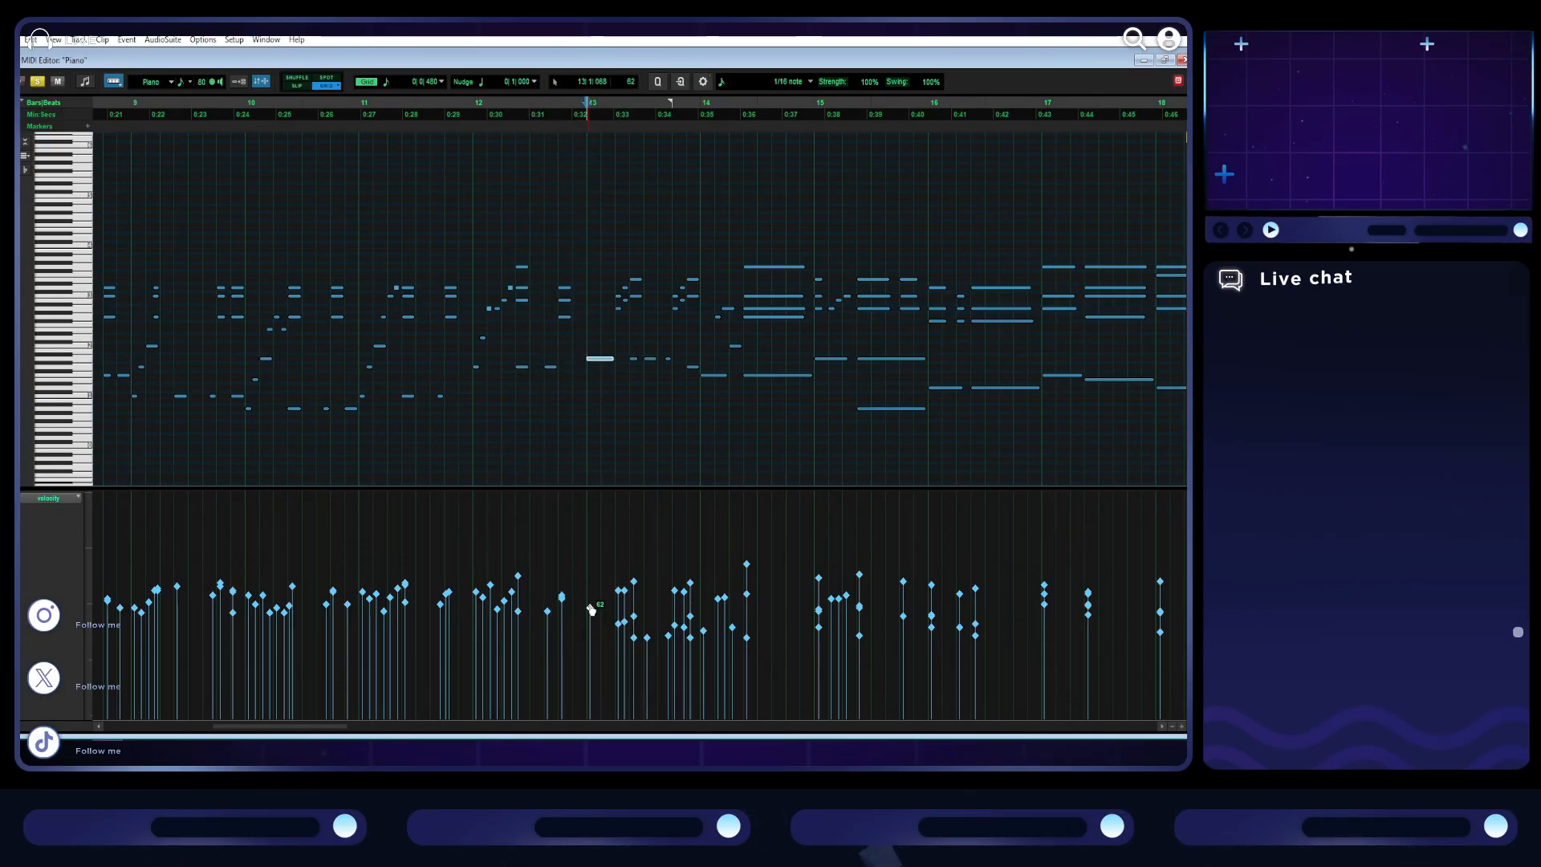
drag(753, 656, 606, 609)
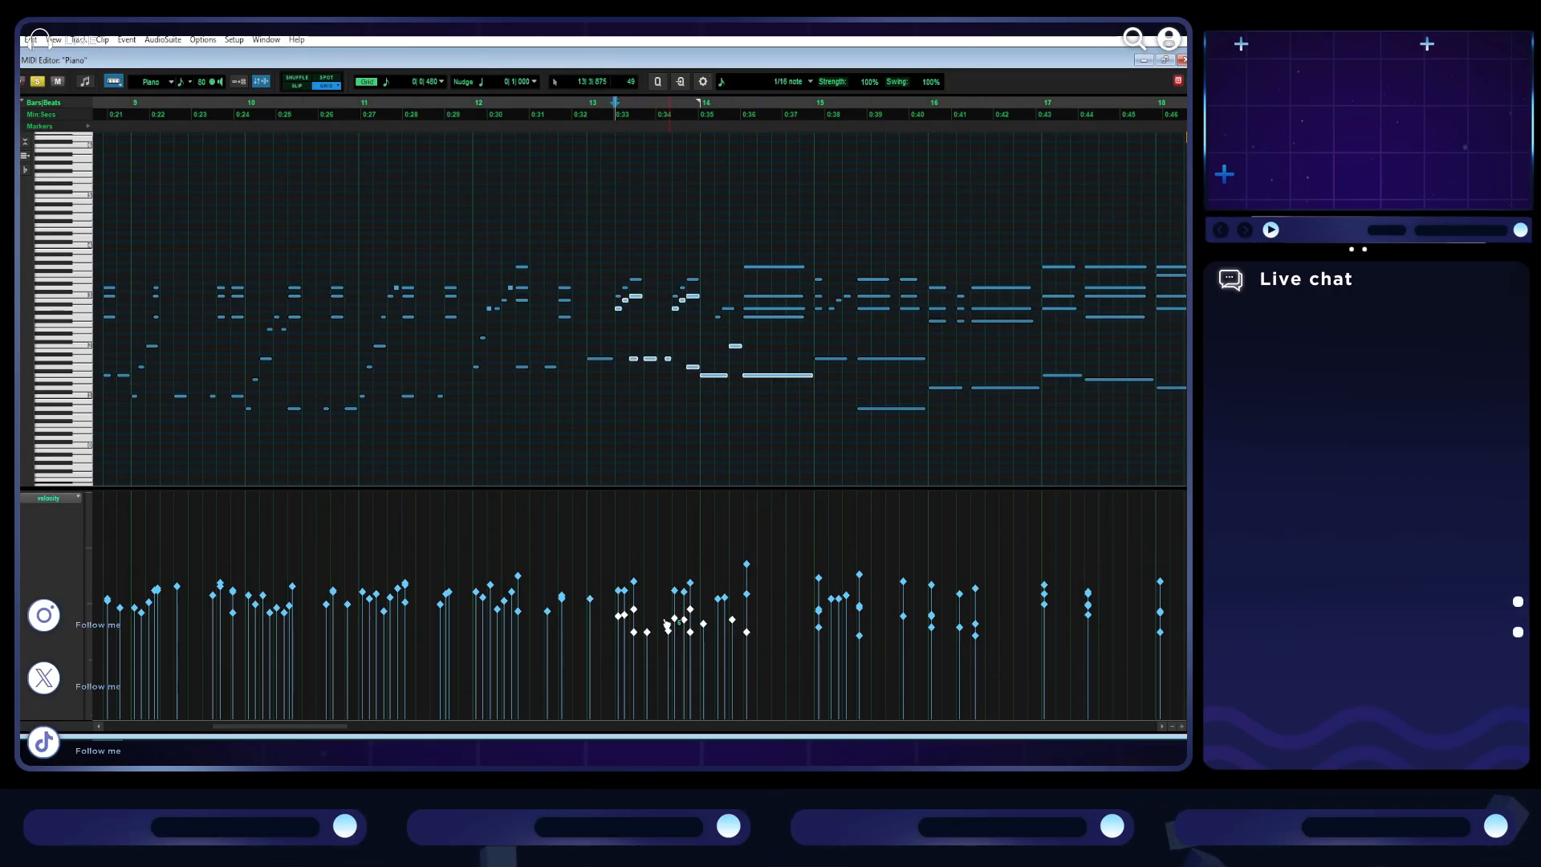
click(583, 559)
key(space)
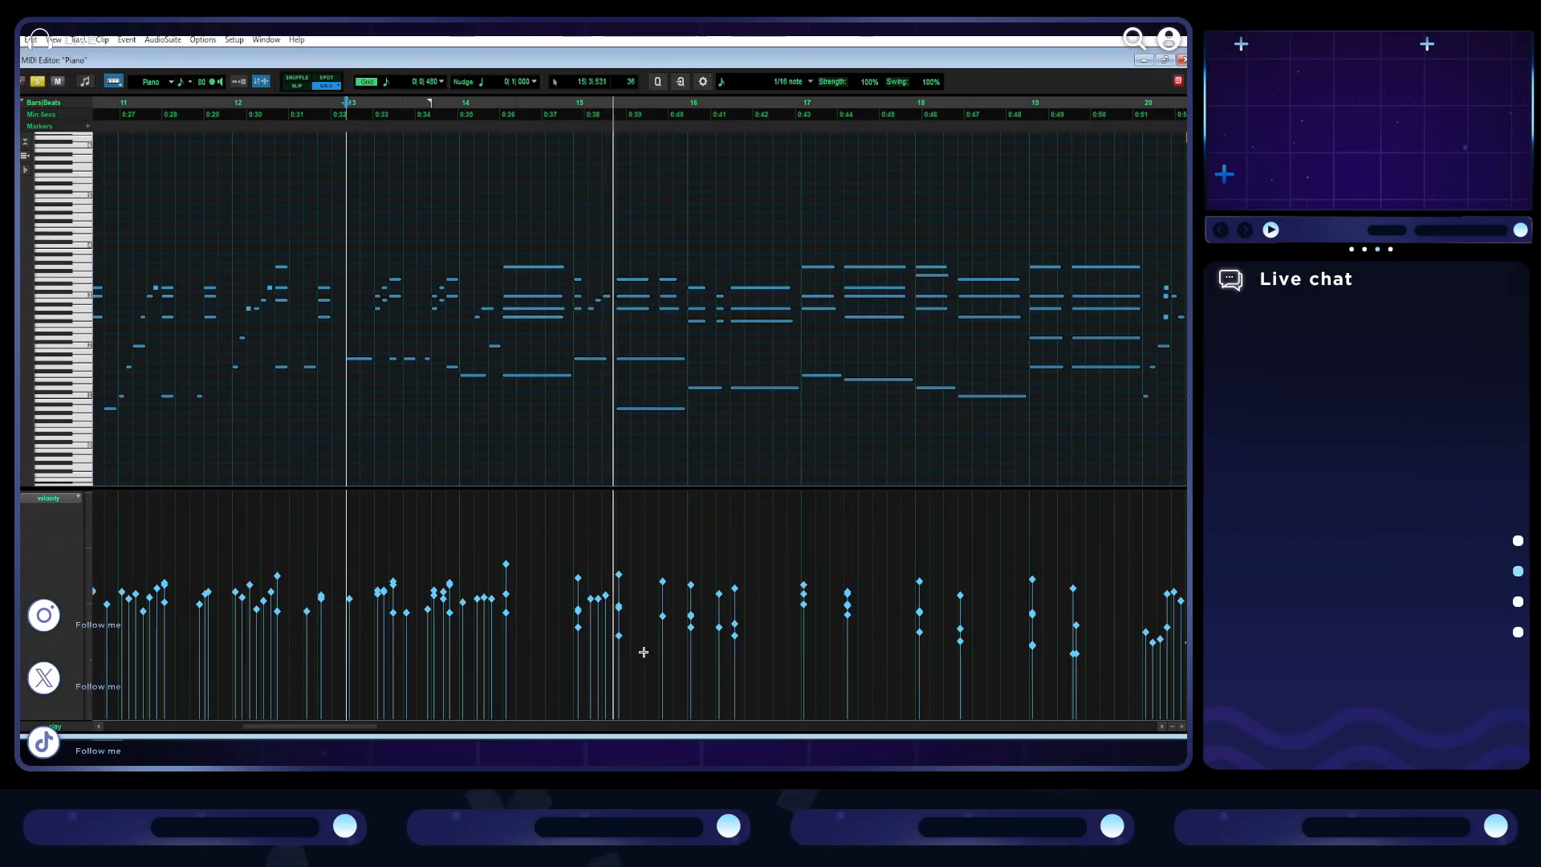
- Raise the velocities of the quieter chord notes in bars 15 and 16 and play from bar 15
click(625, 614)
mouse_move(624, 614)
mouse_down()
mouse_move(621, 588)
mouse_move(580, 598)
mouse_move(619, 598)
mouse_up()
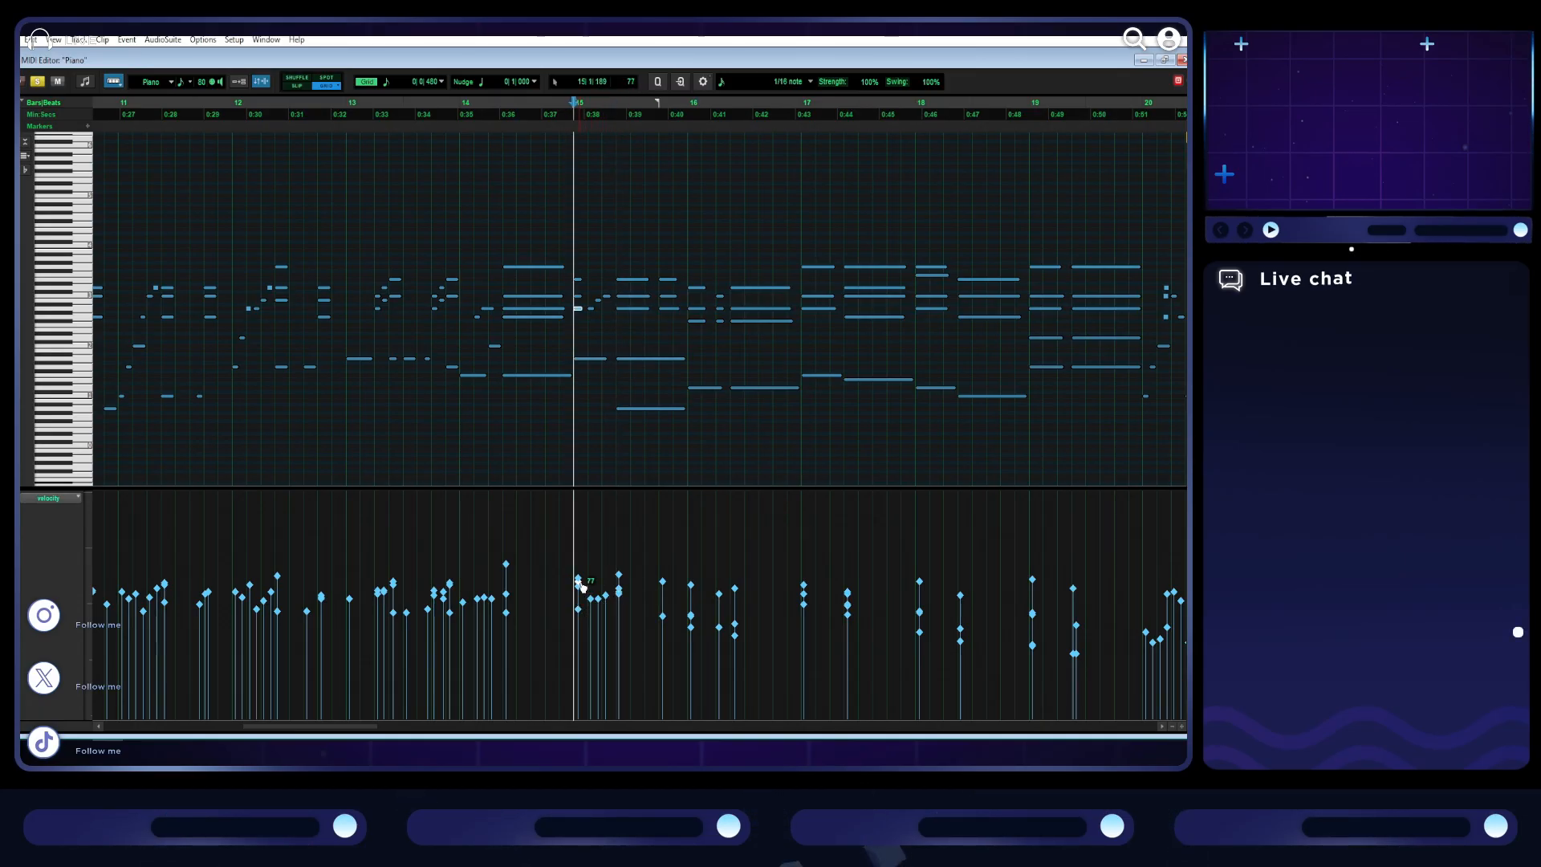
drag(581, 615, 579, 591)
drag(745, 654, 661, 579)
click(571, 553)
key(space)
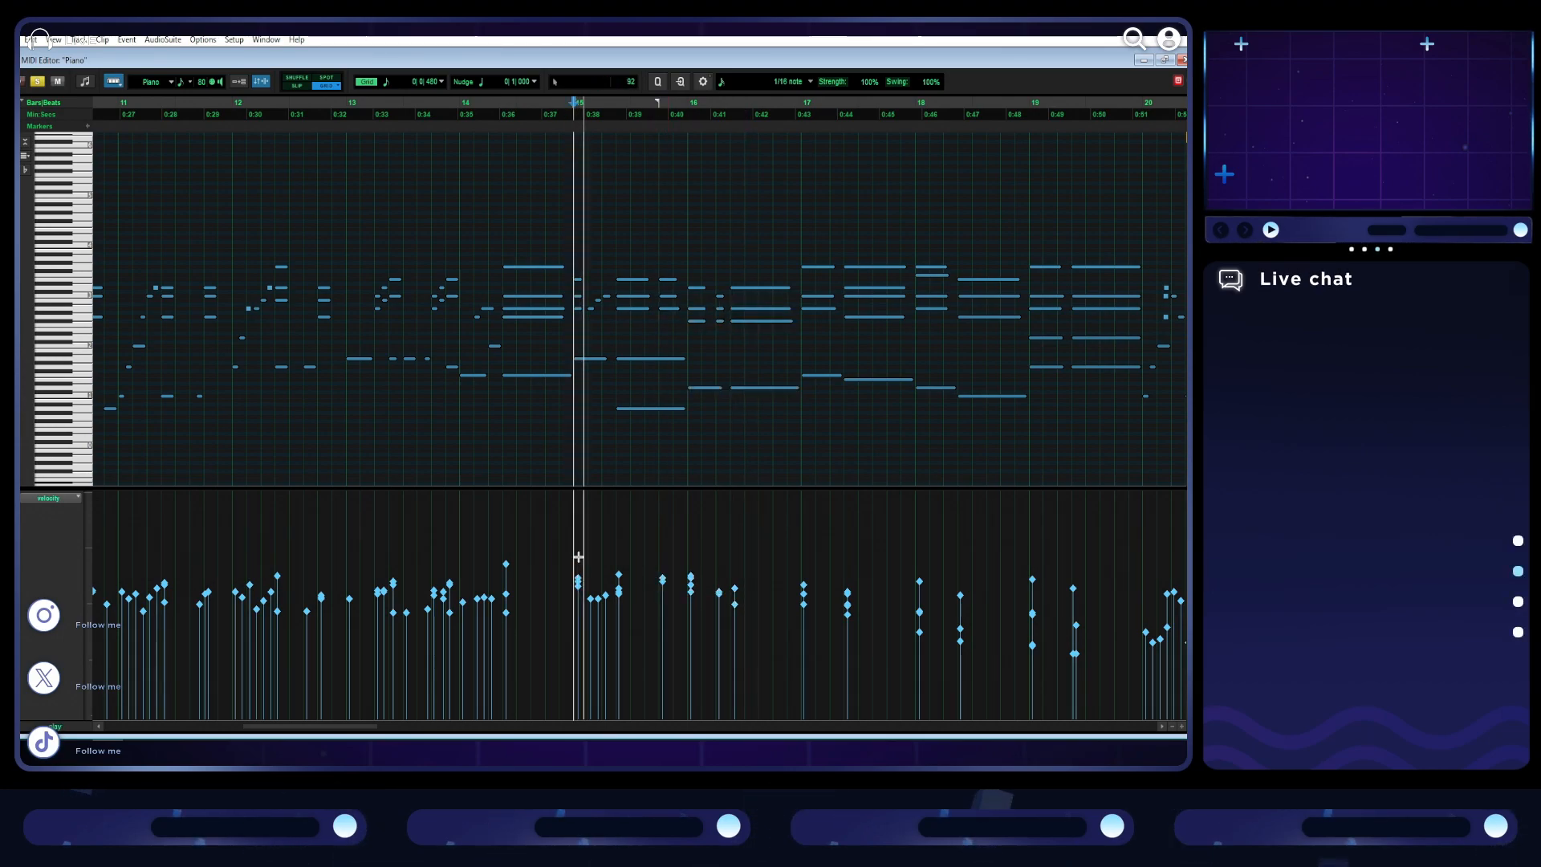
scroll(703, 607, right, 3)
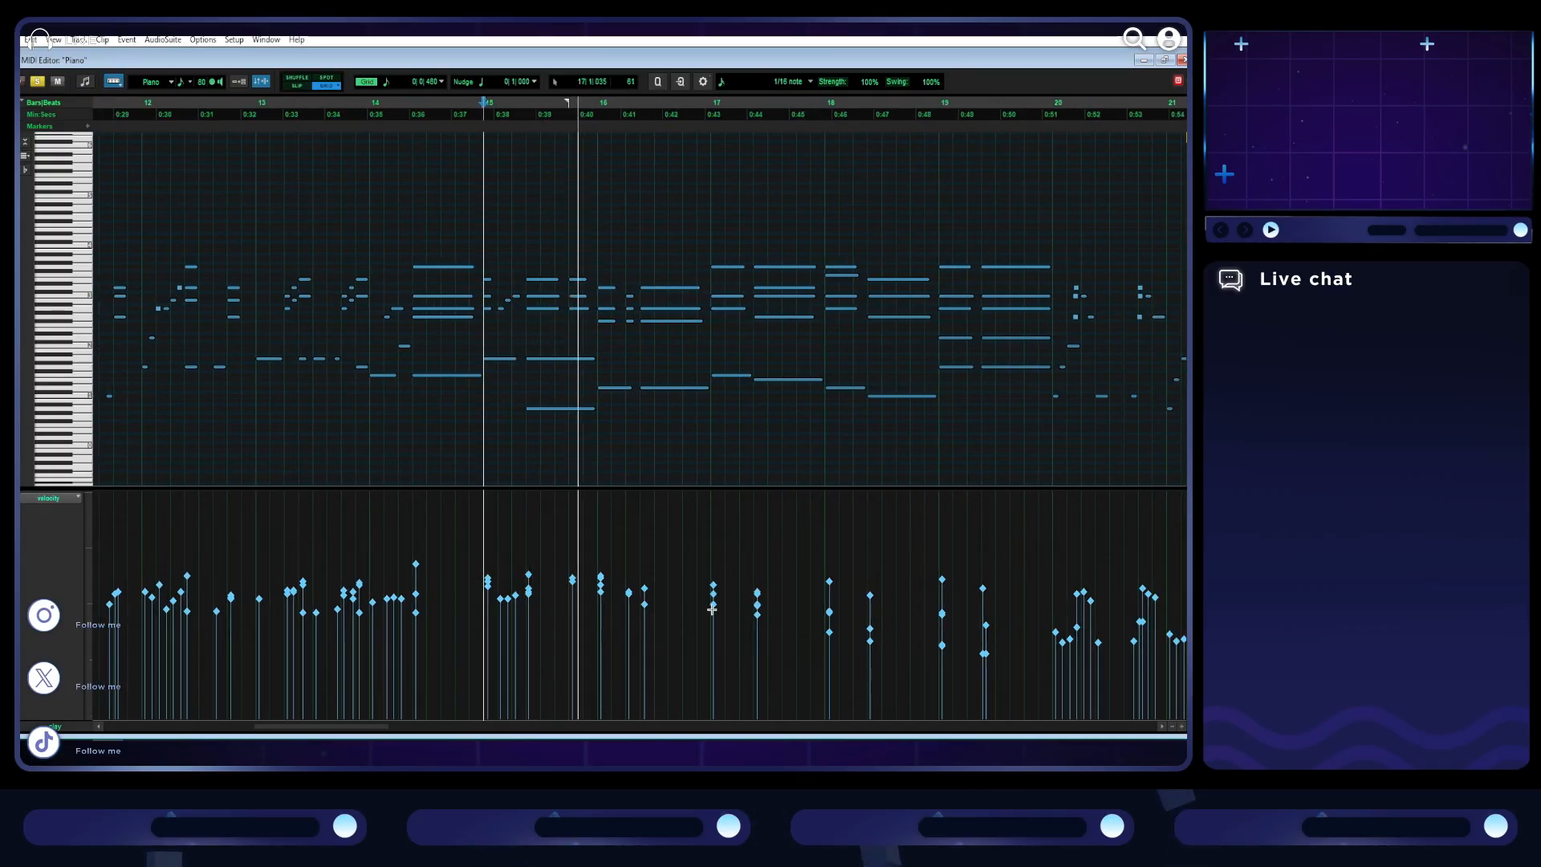
- Raise the velocities of the quieter notes in bars 20 and 21 to match their neighbours, and play the passage
scroll(711, 609, right, 1)
scroll(708, 548, right, 6)
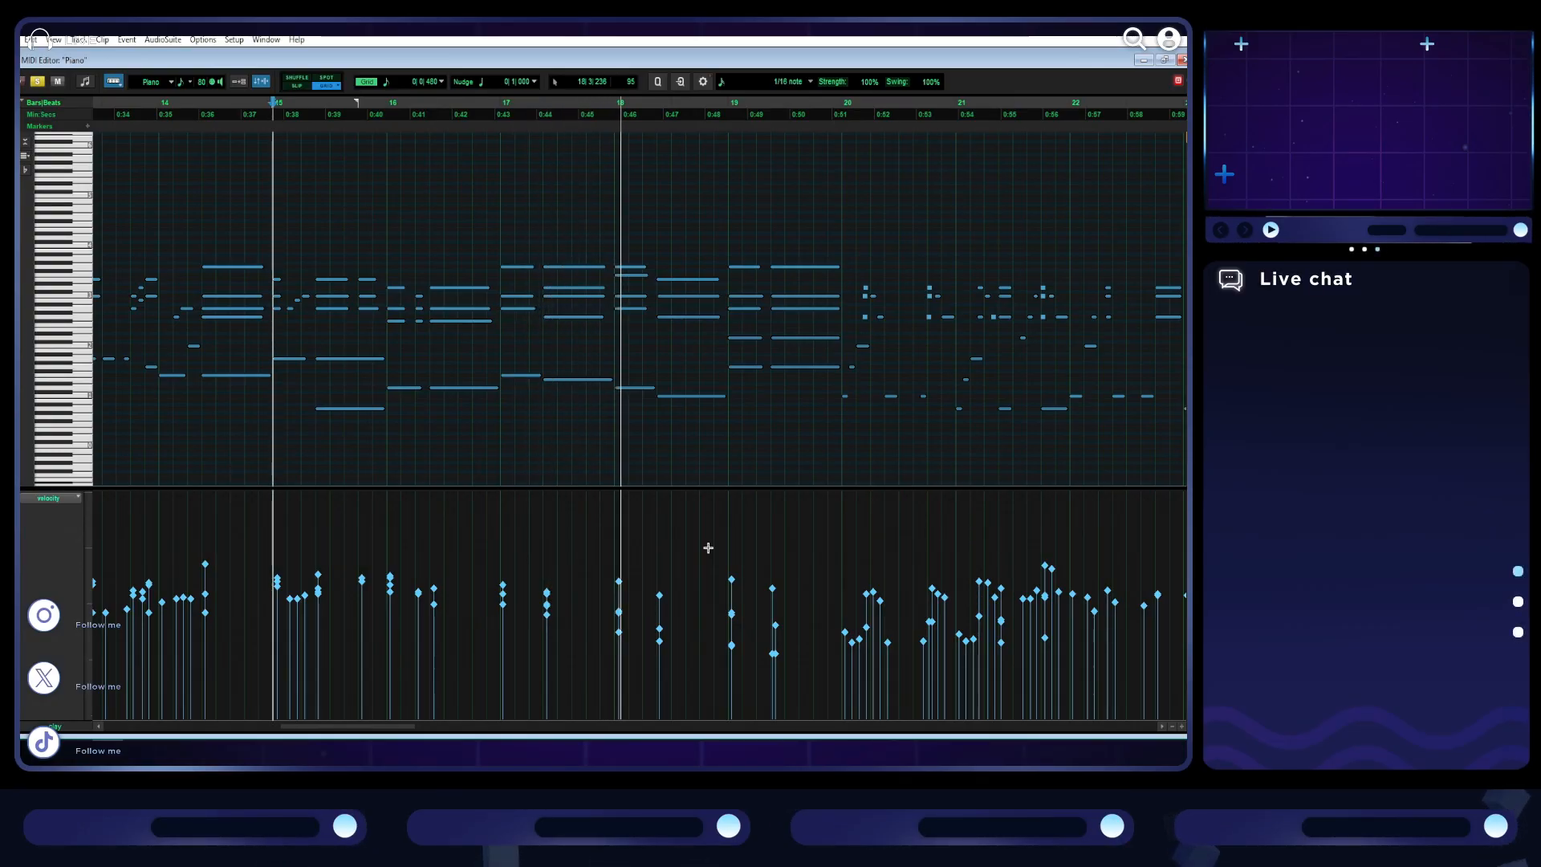
scroll(678, 547, right, 4)
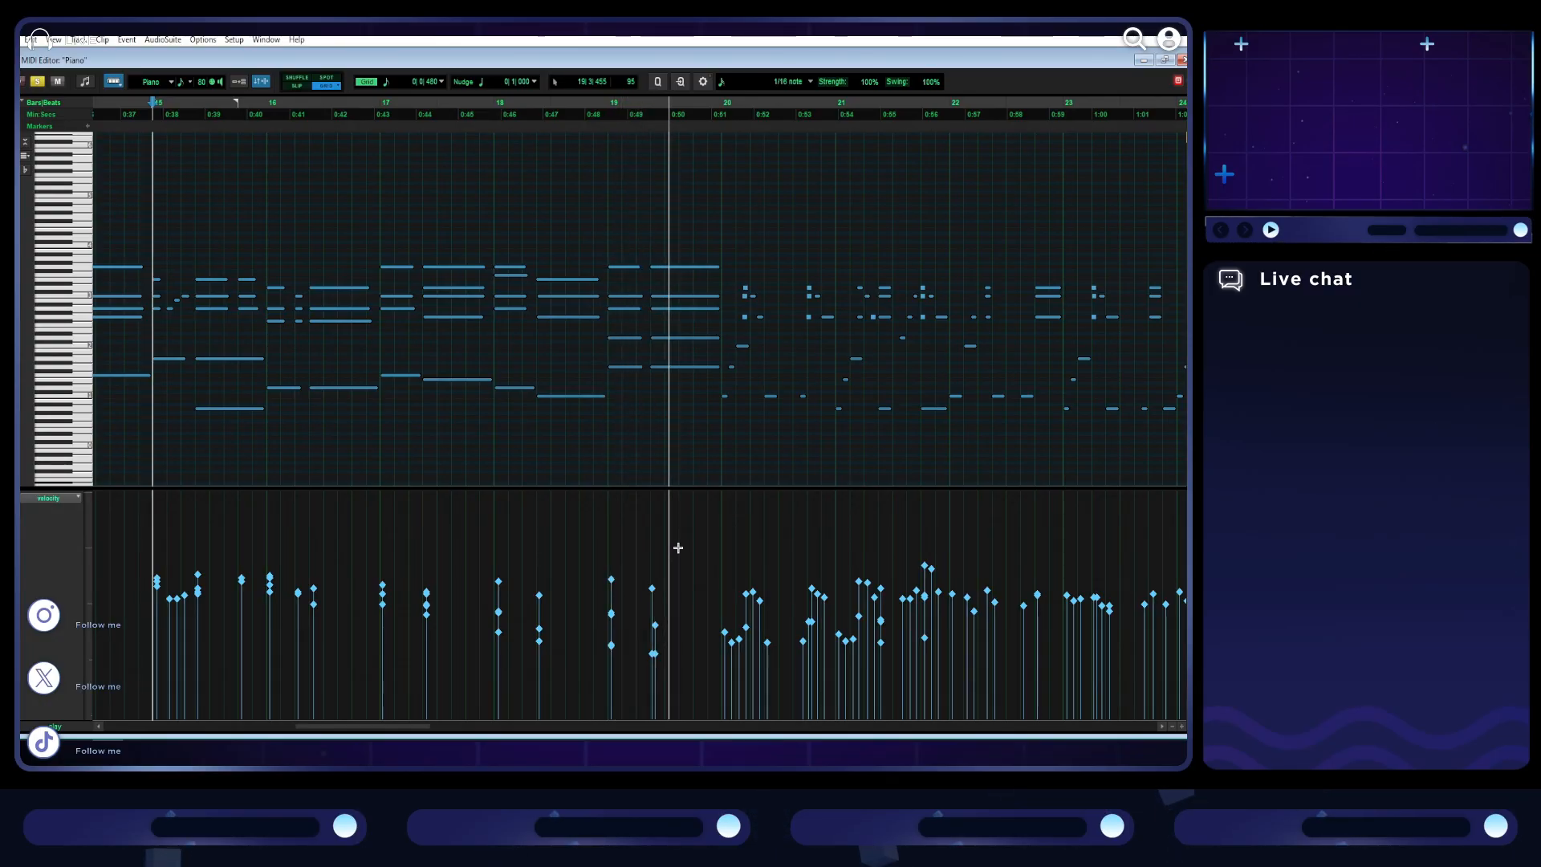
scroll(678, 547, right, 4)
scroll(678, 547, right, 3)
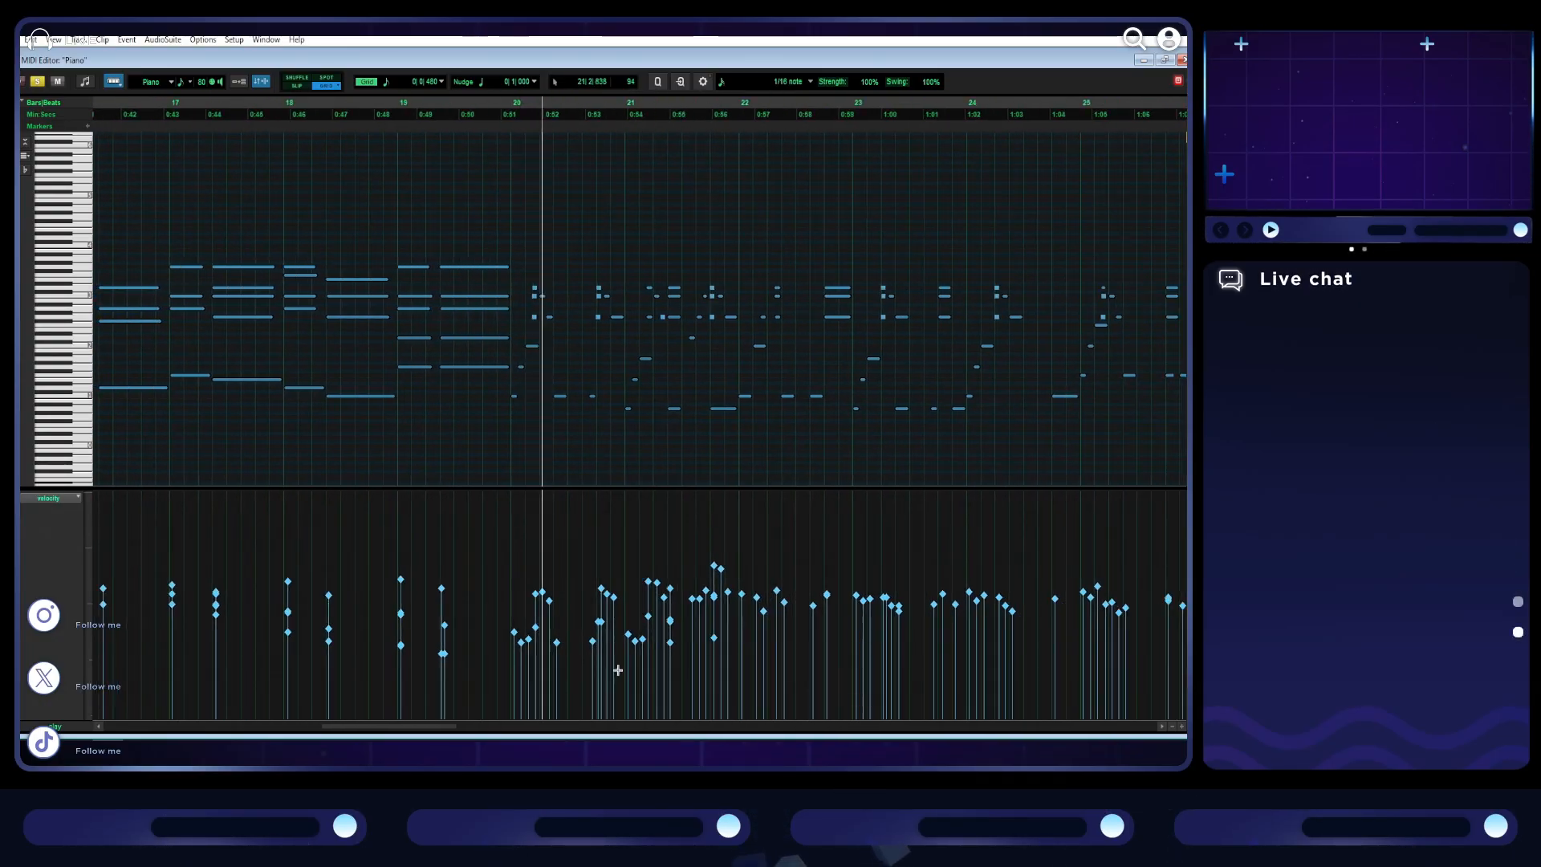
drag(571, 666, 506, 628)
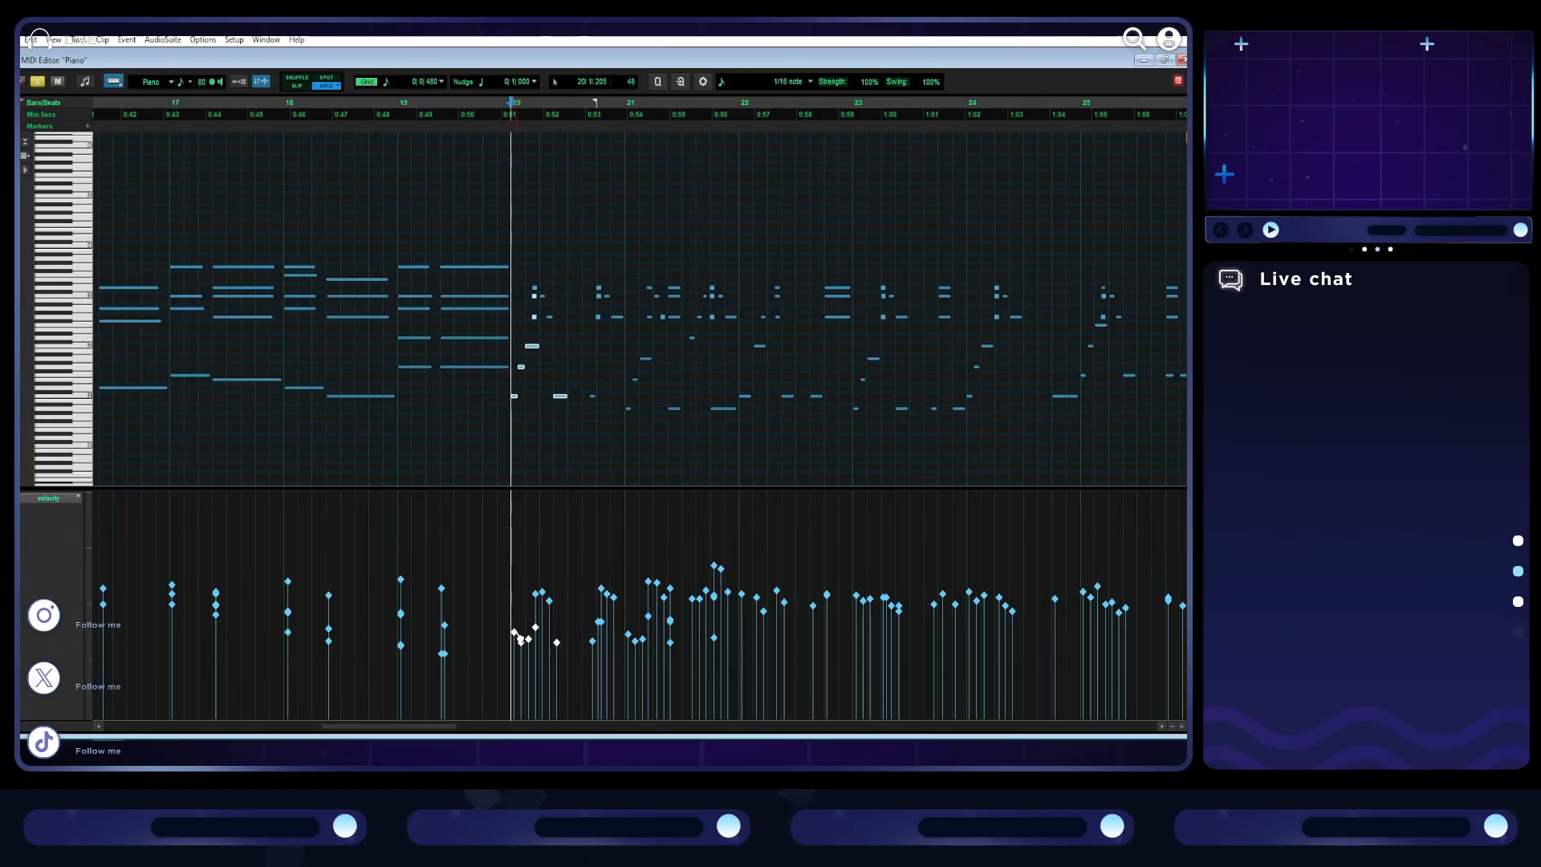
drag(790, 669, 594, 634)
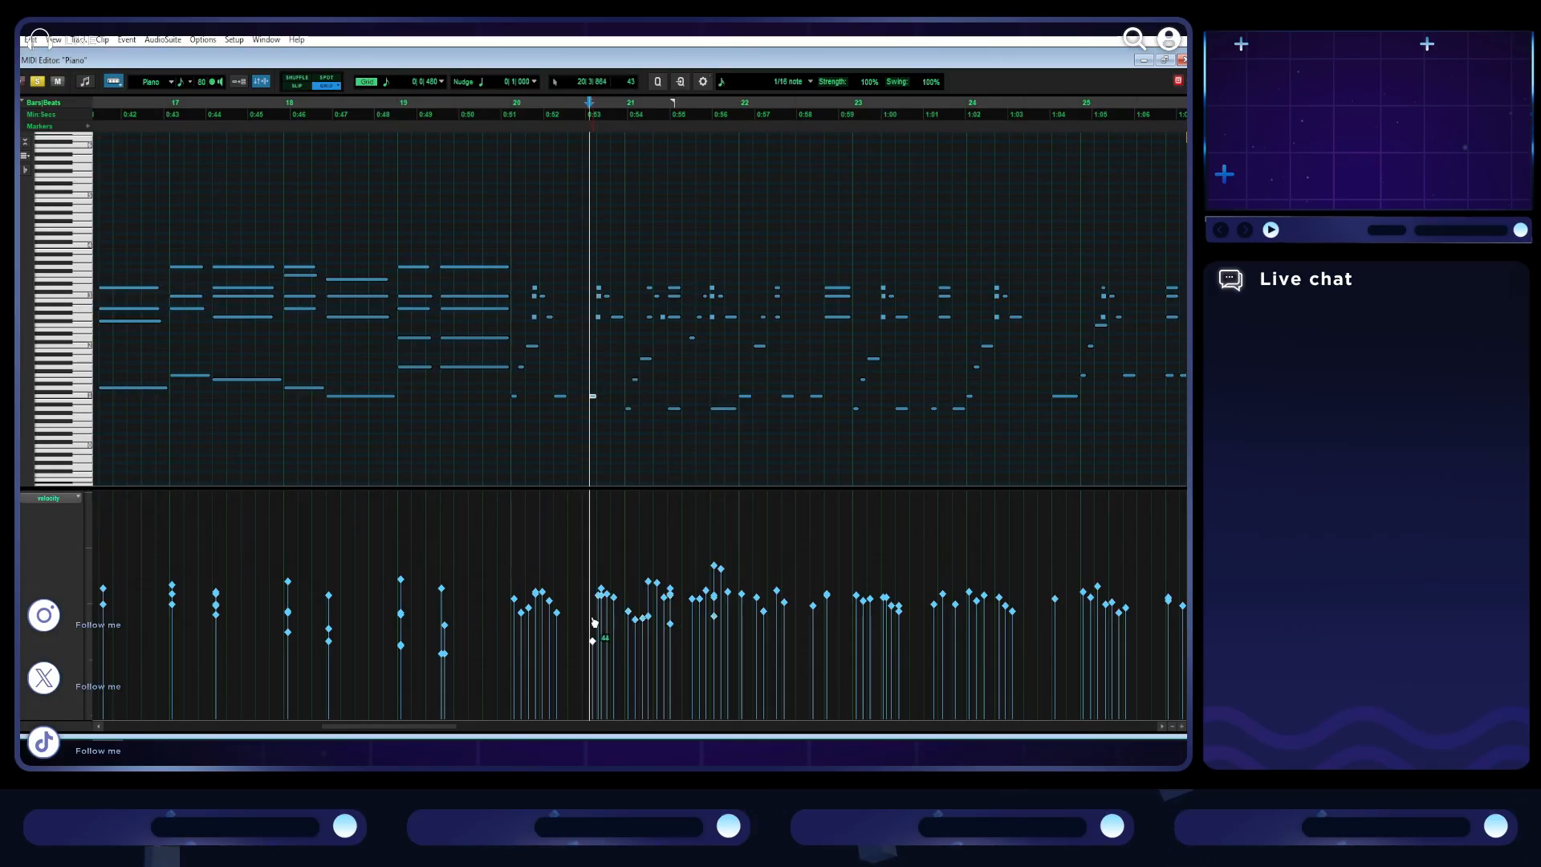
key(space)
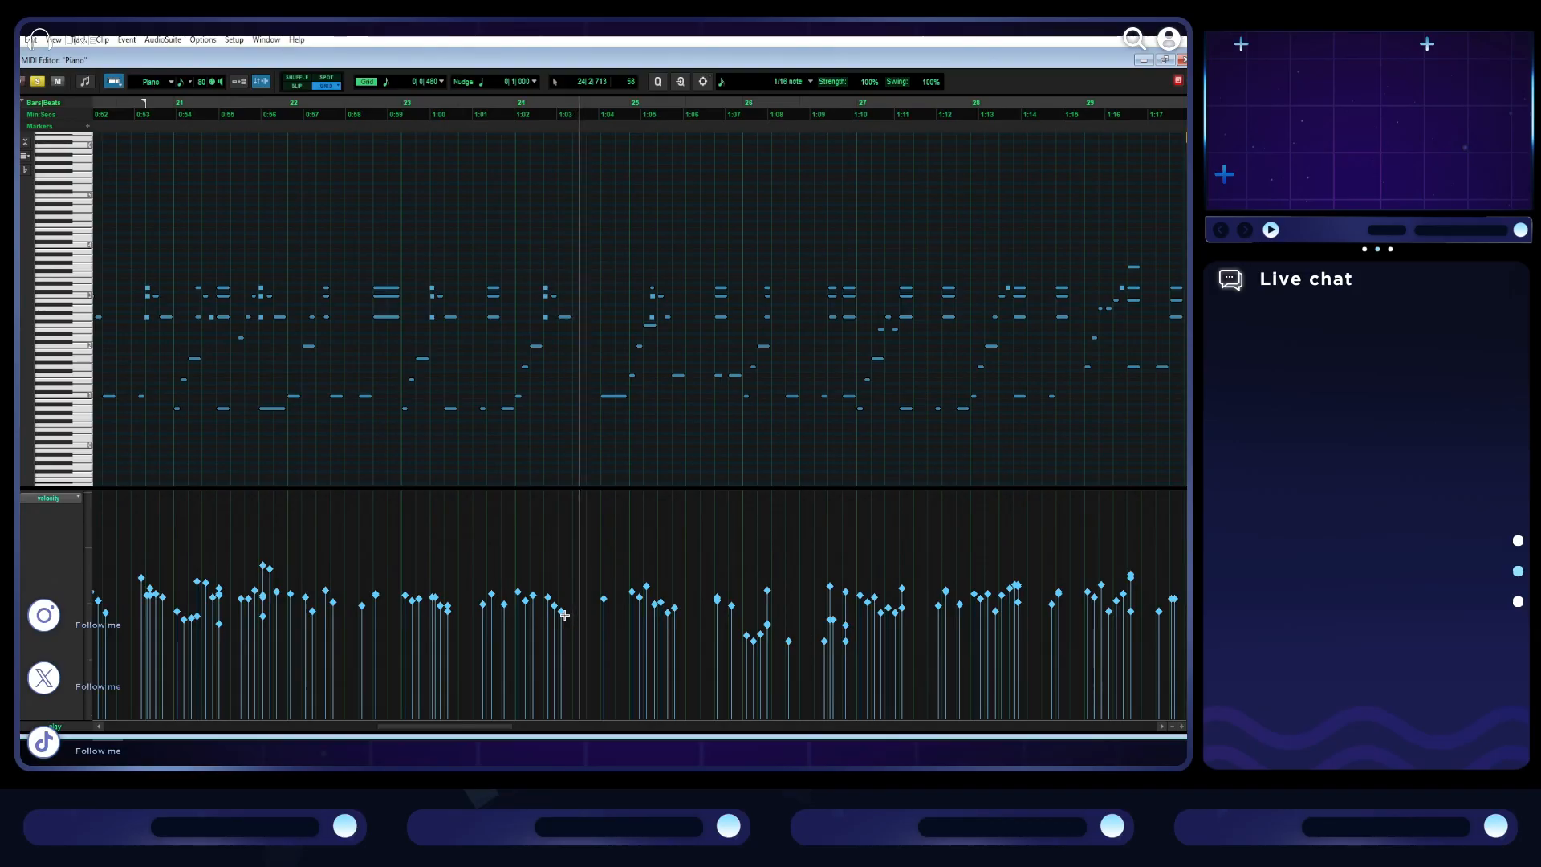
- Raise the velocities of the quieter notes in bar 26 and in bars 30 to 33, and play from bar 32
drag(860, 657, 745, 614)
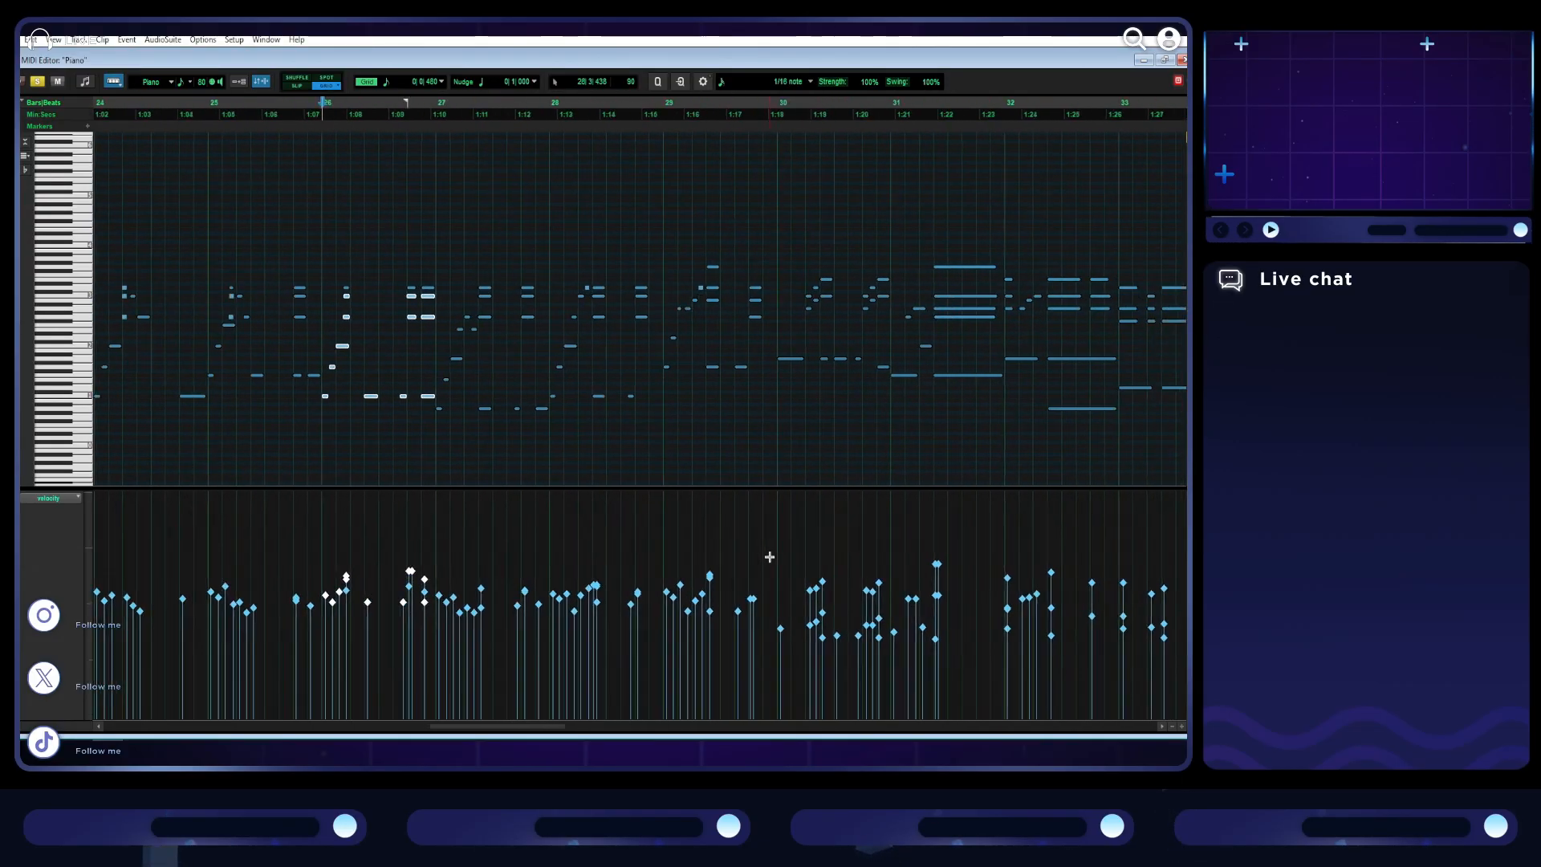
drag(689, 671, 520, 610)
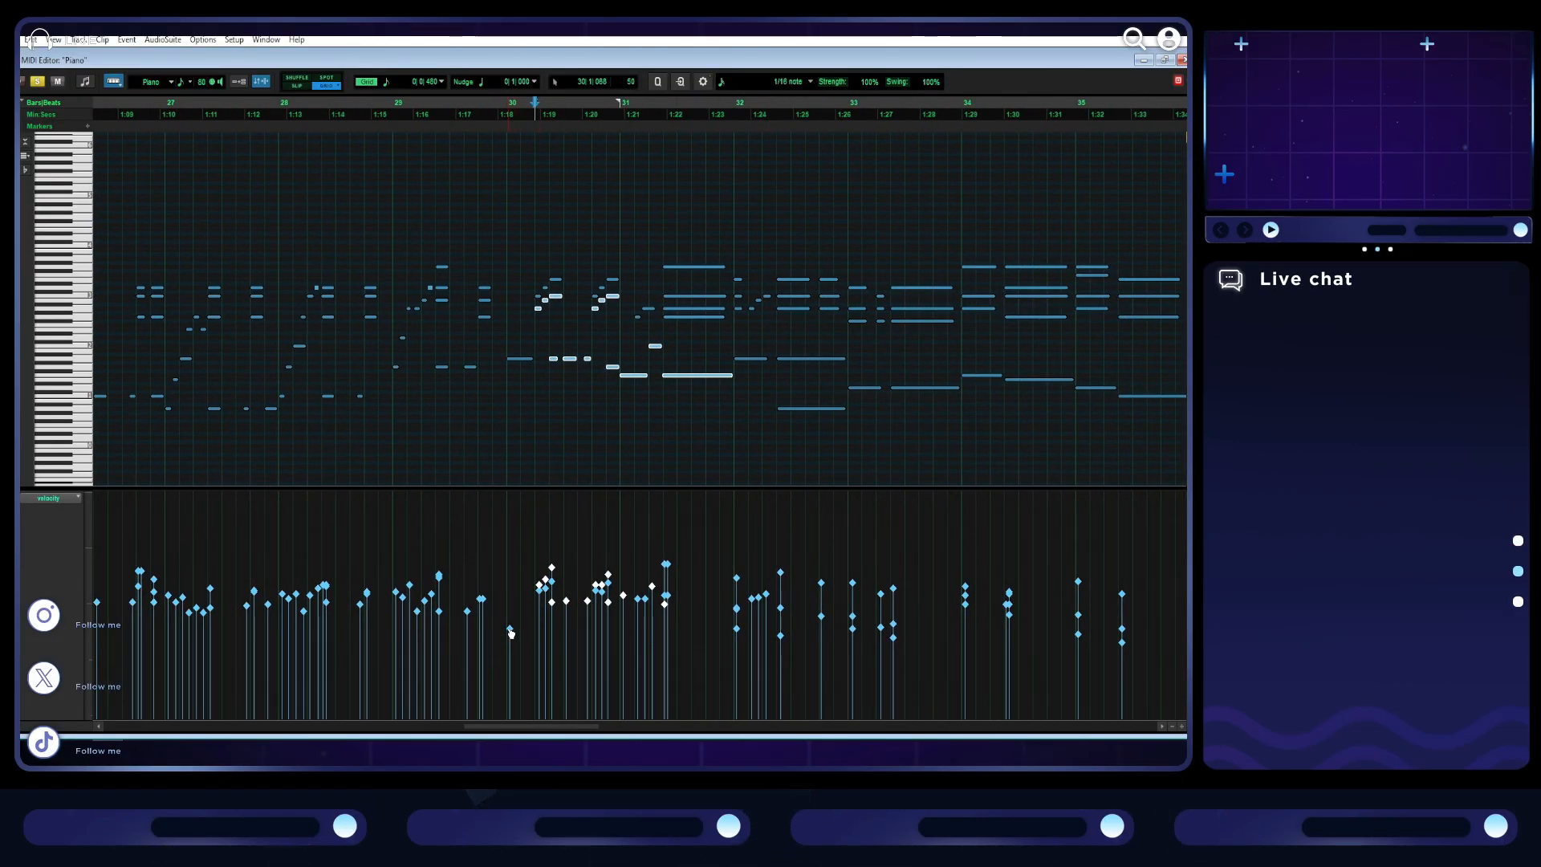
scroll(525, 588, right, 3)
drag(735, 663, 556, 626)
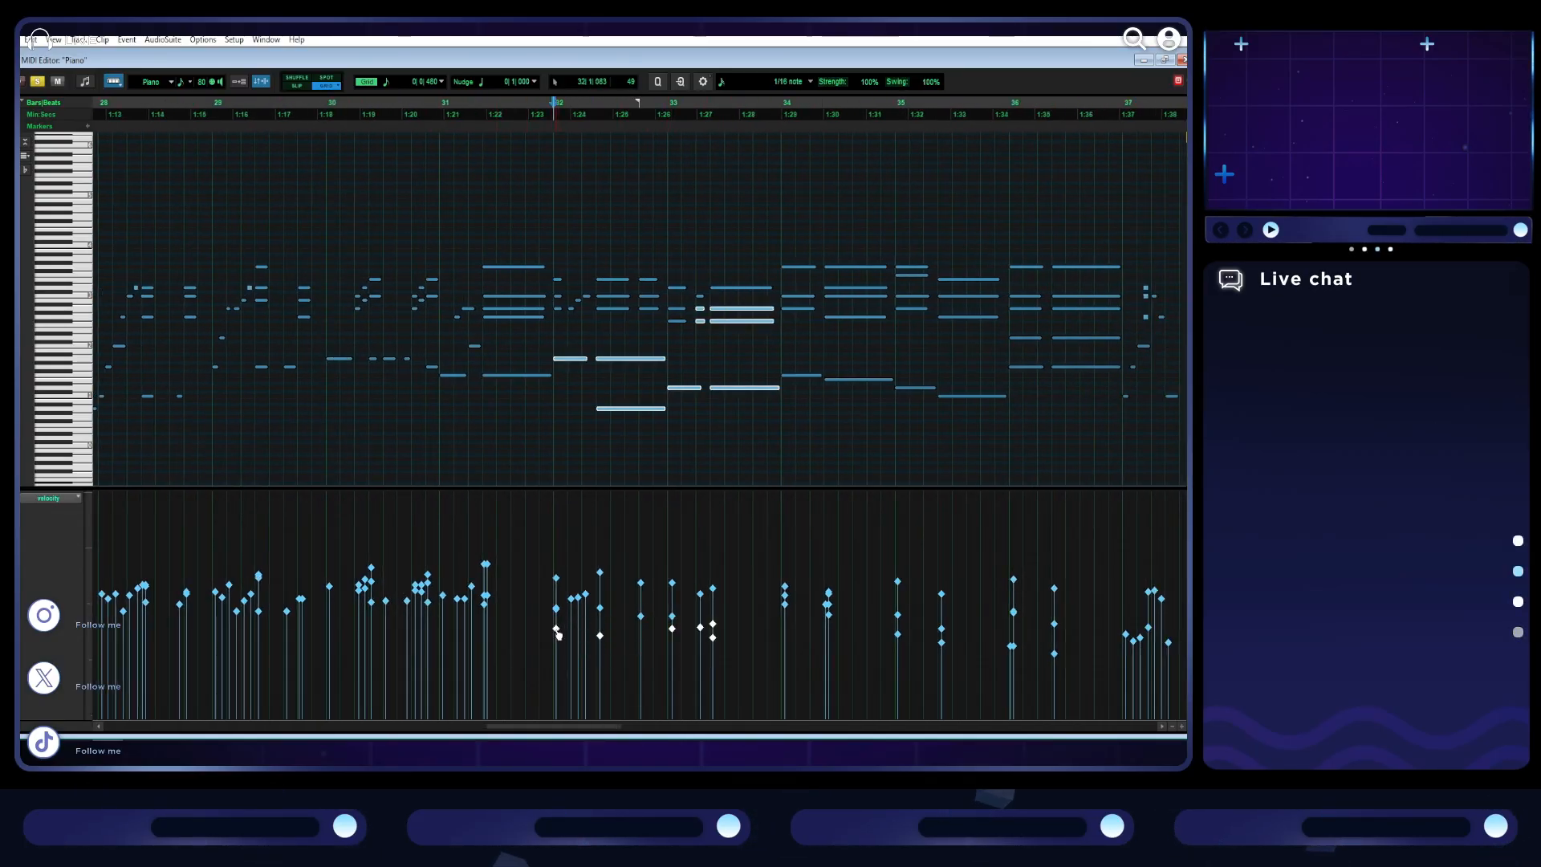
click(649, 638)
click(554, 556)
key(space)
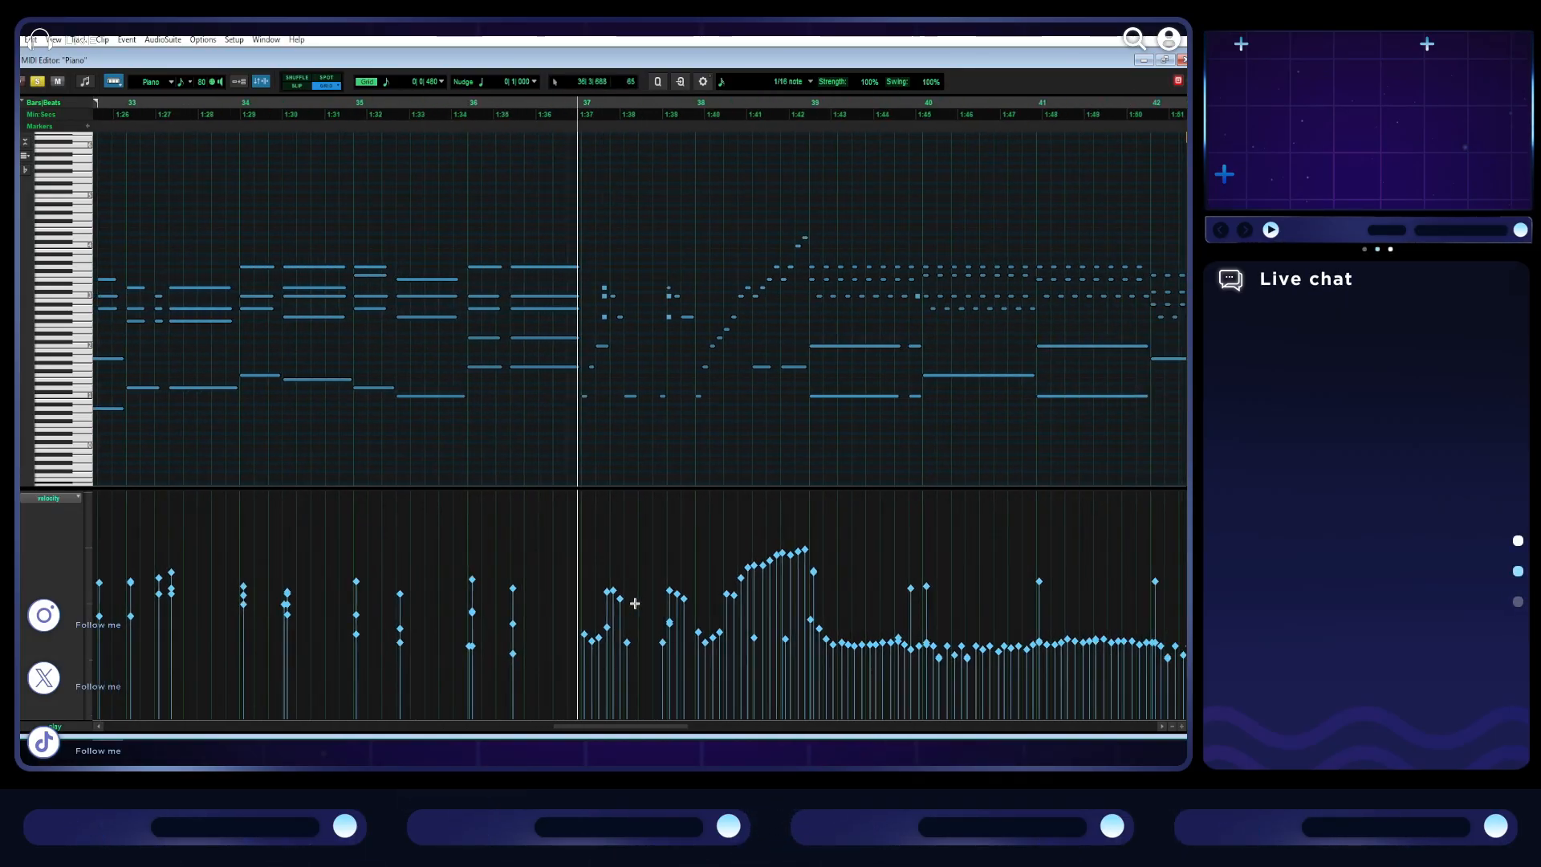
- Raise the velocities of the quieter notes in bars 37 and 38 and play from bar 37
drag(612, 660, 551, 620)
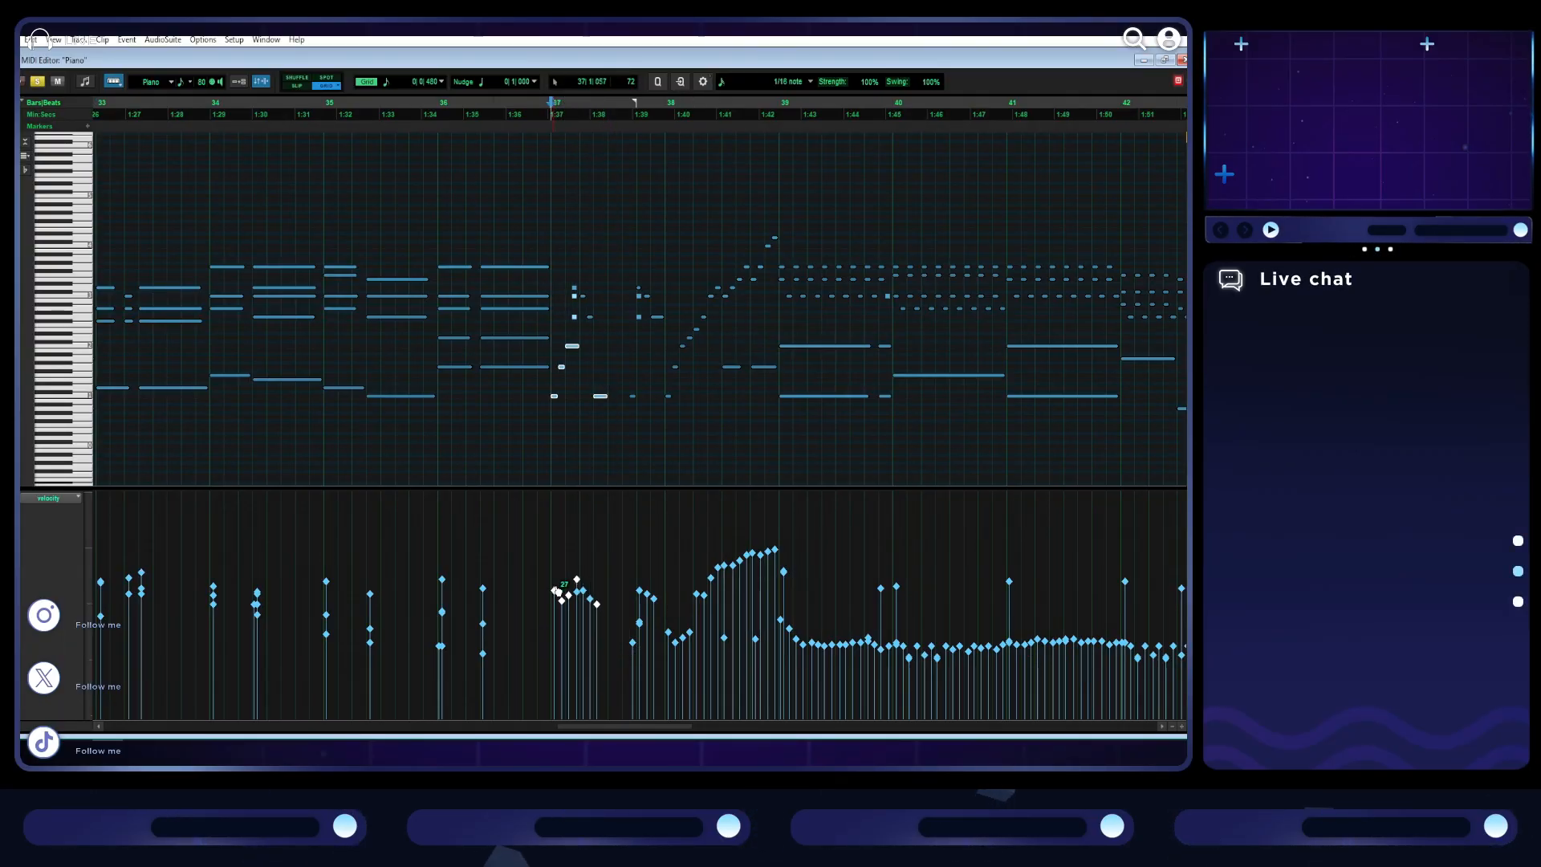
drag(762, 658, 629, 610)
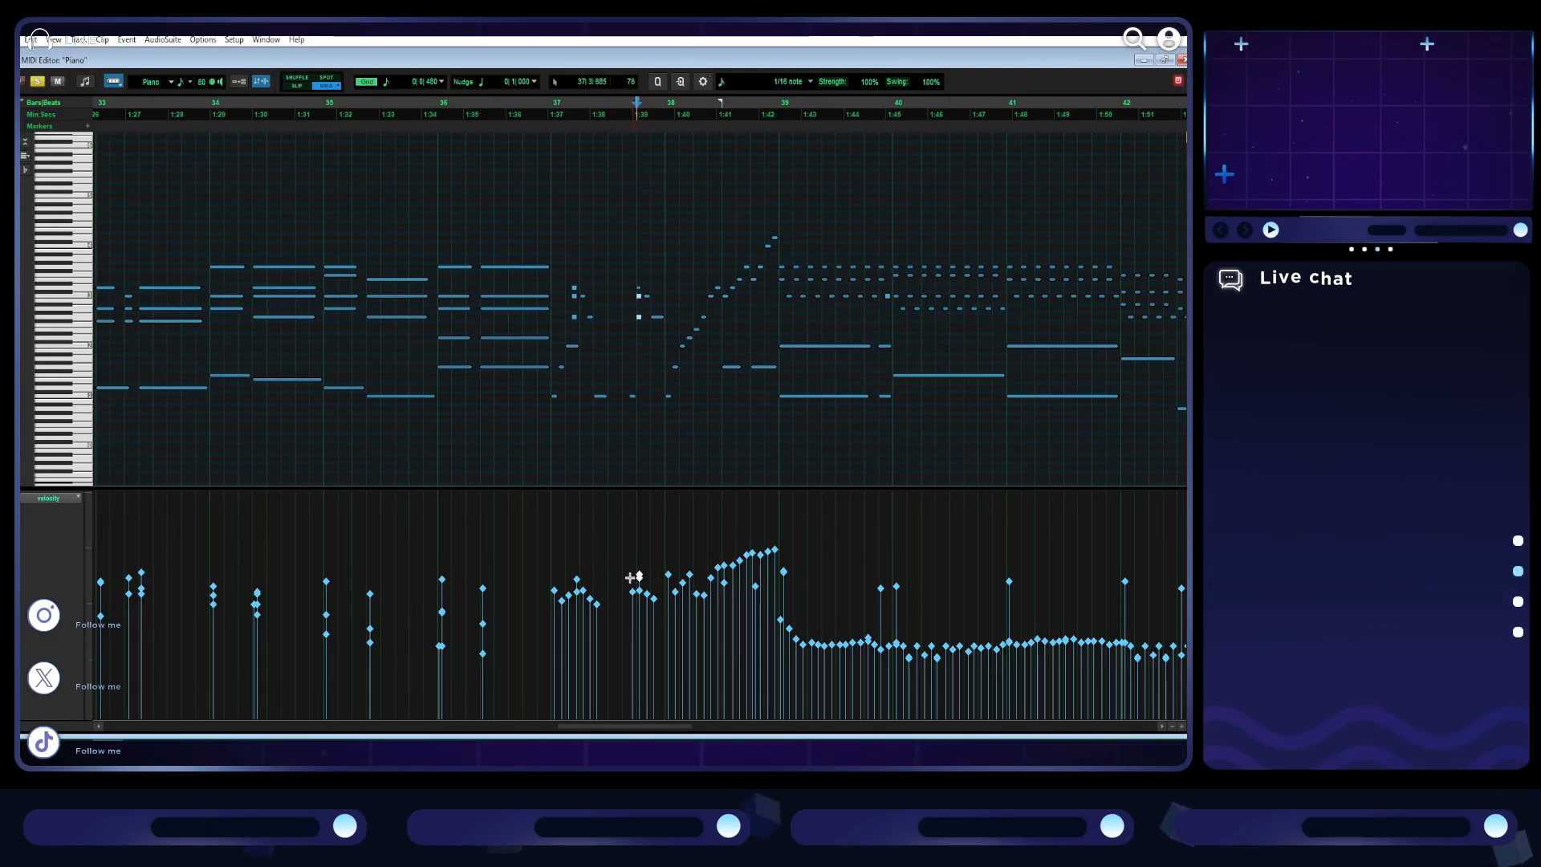
key(space)
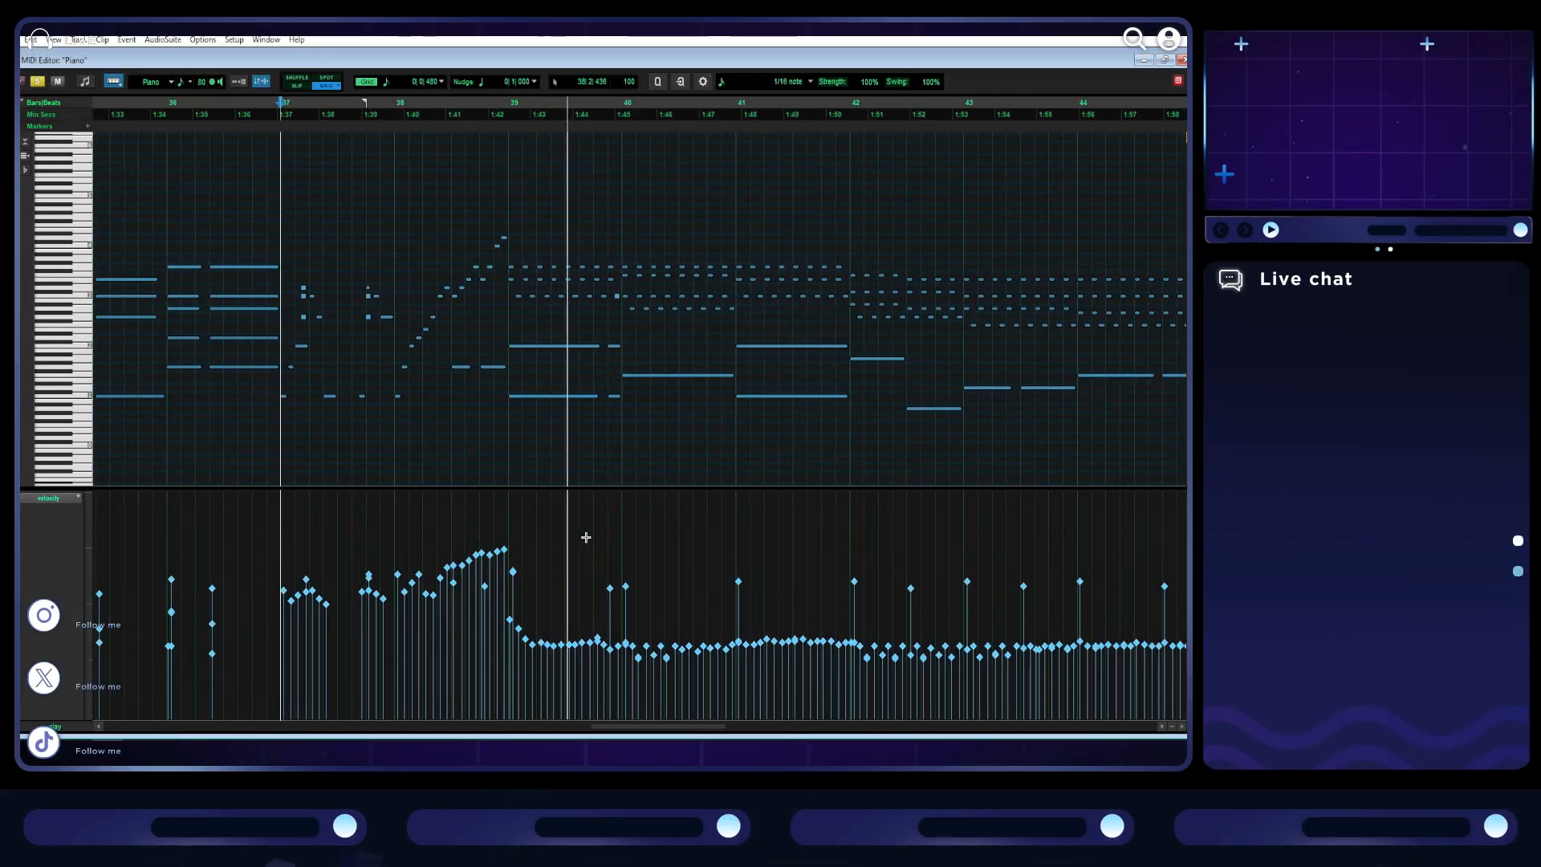
- Select the quiet repeated chord notes of bars 39 and 40 in the velocity lane
key(r)
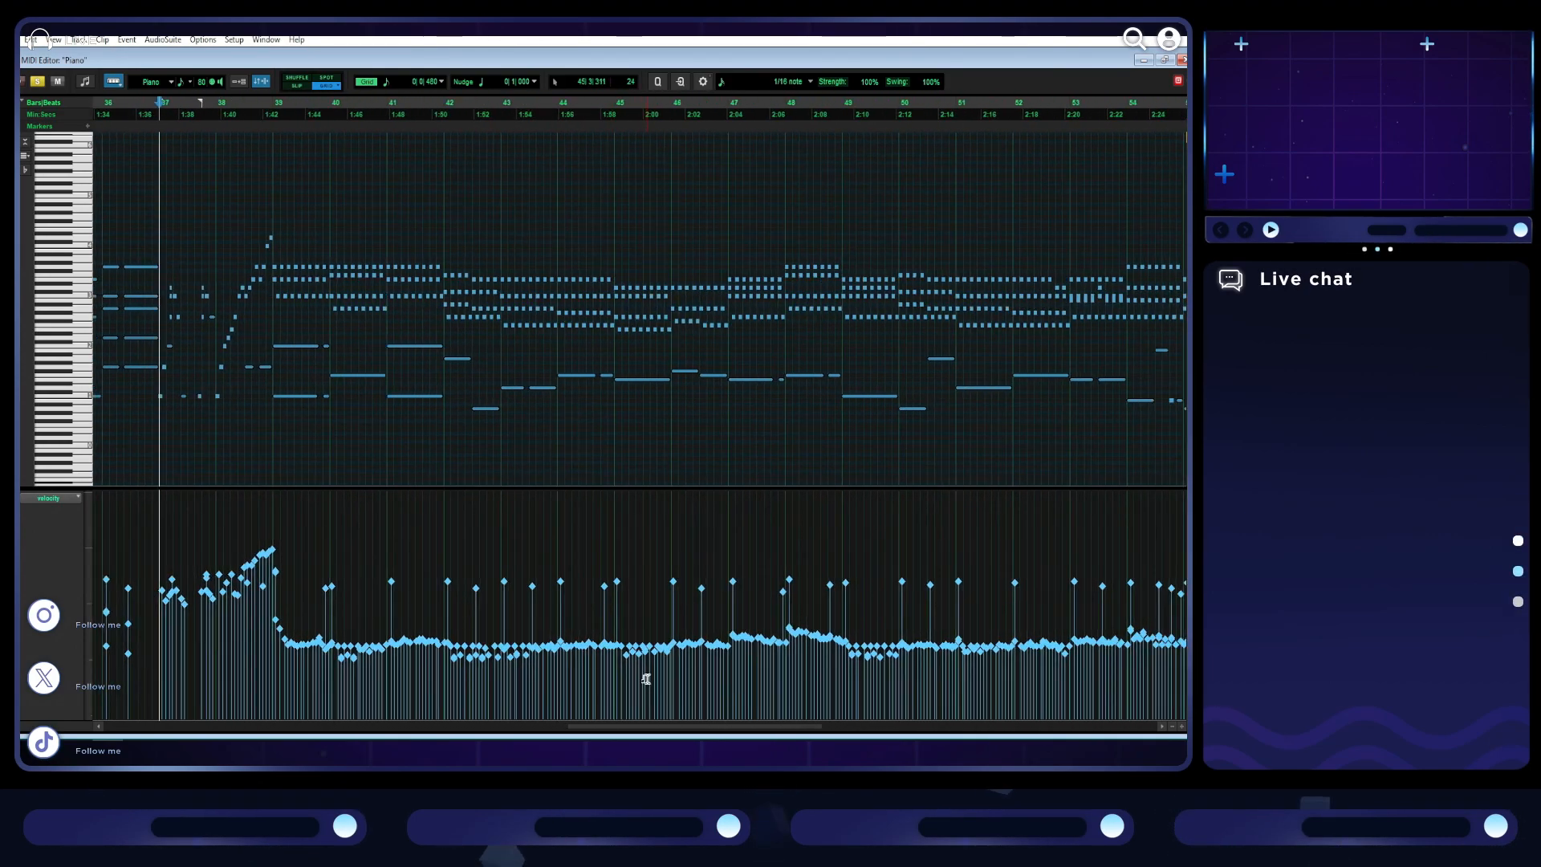
key(r)
key(t)
key(t)
scroll(676, 663, right, 3)
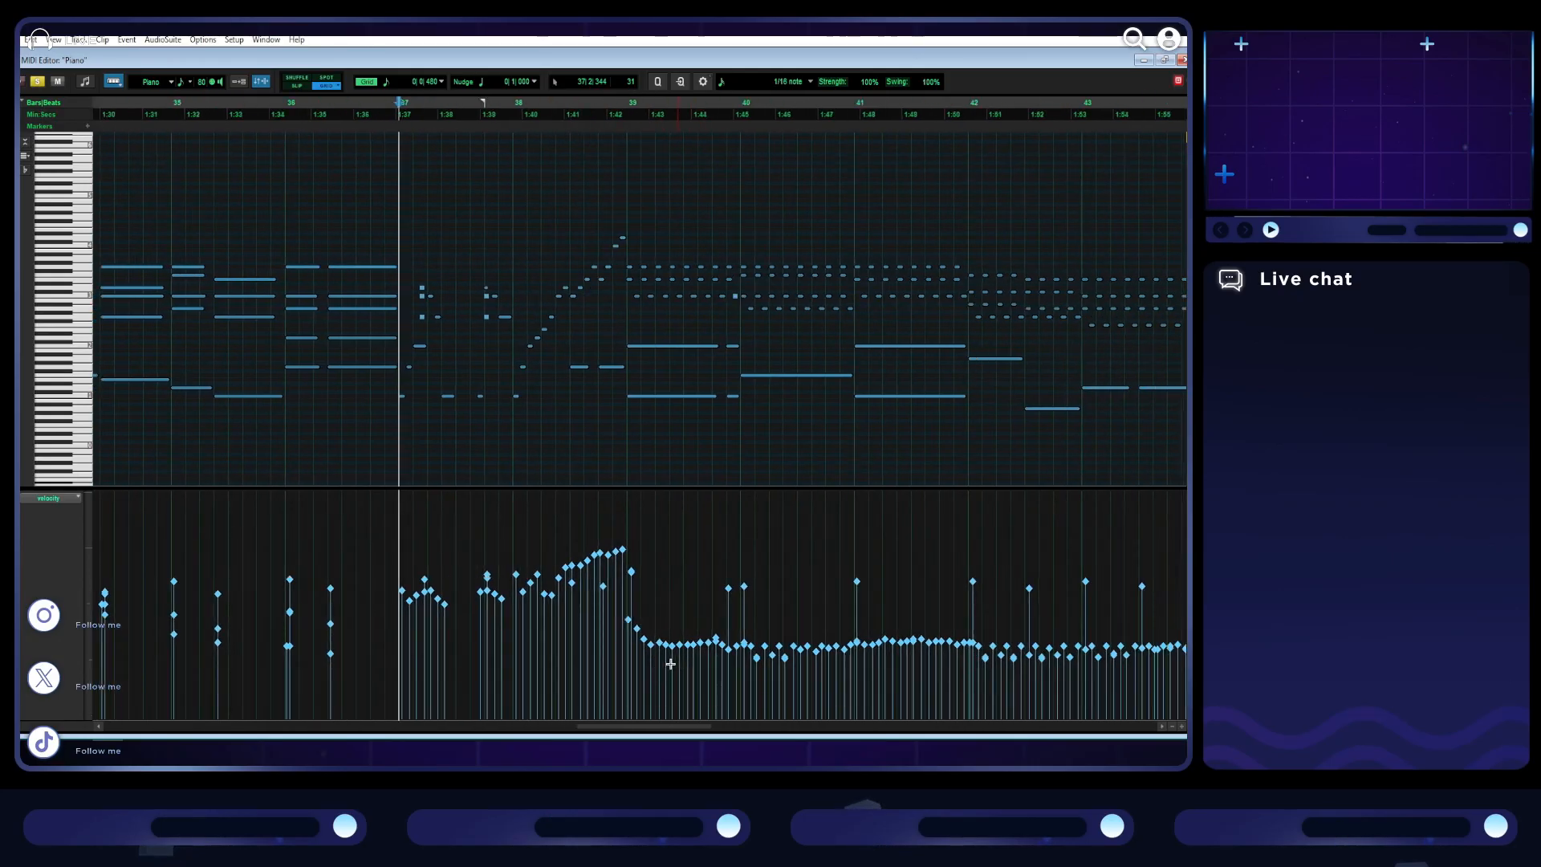
drag(610, 615, 849, 674)
- Try a large velocity raise on the selected notes of bars 39 and 40, play it, and undo the raise
drag(756, 654, 753, 596)
click(598, 529)
key(space)
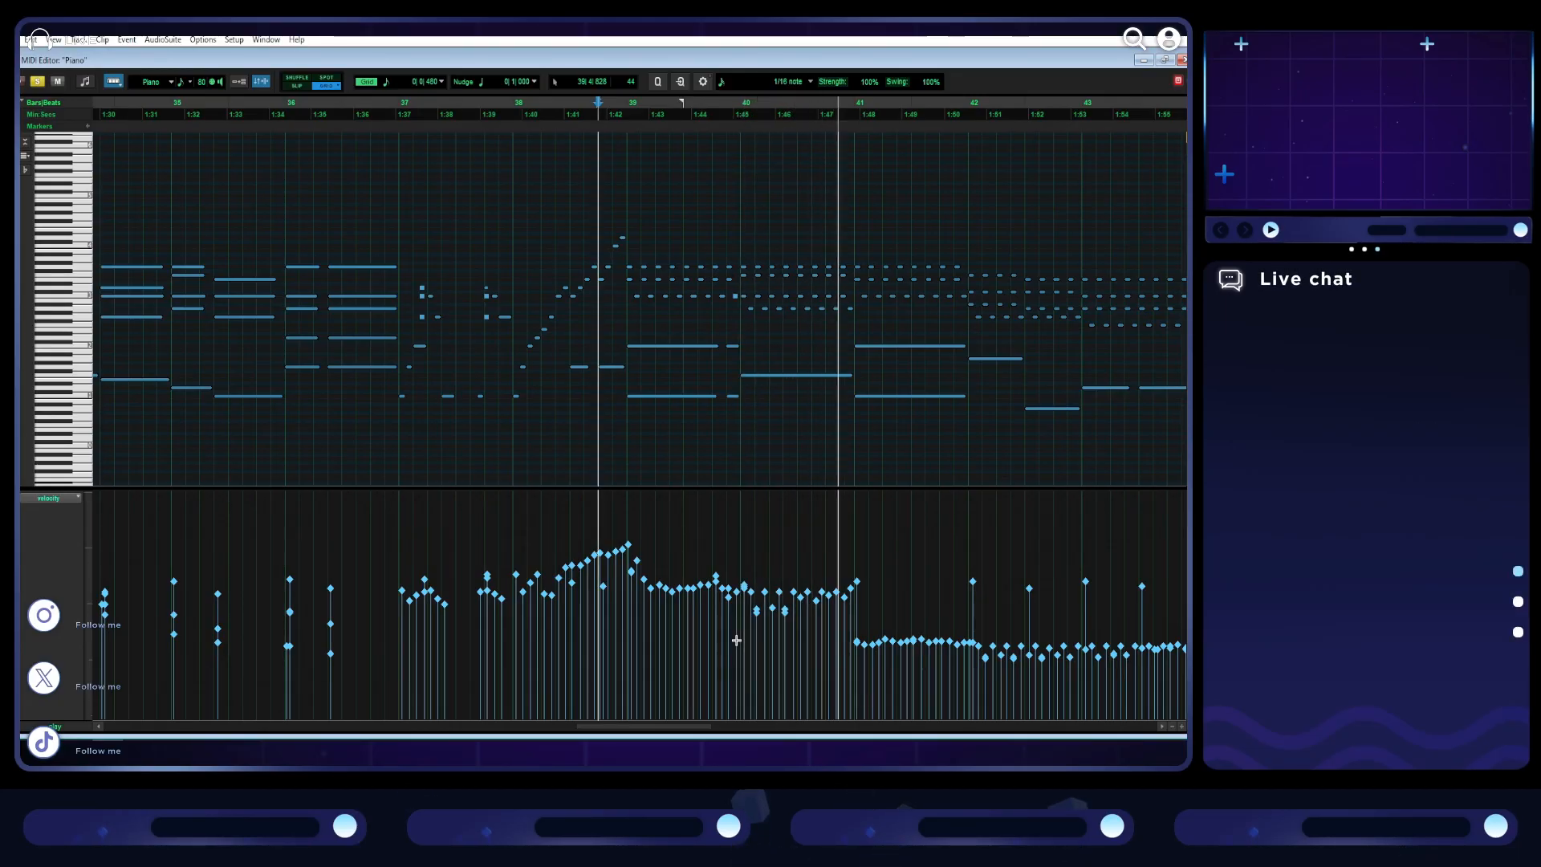
key(ctrl+z)
key(space)
- Raise the selected notes' velocities in bars 39 and 40 moderately, play the passage, and slightly lower one early chord note in bar 39
drag(752, 645, 753, 604)
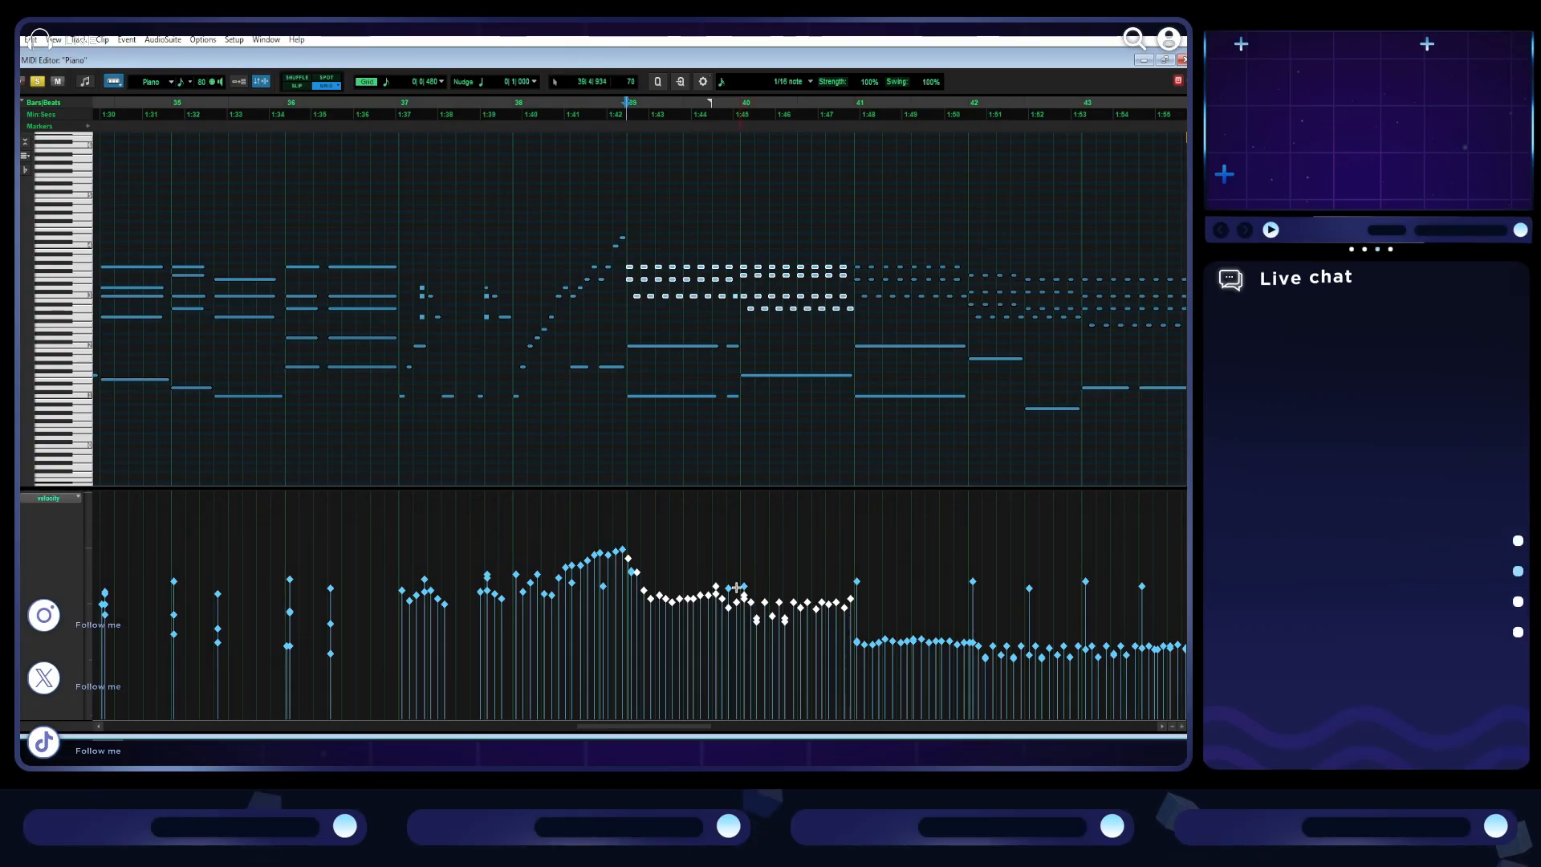
key(space)
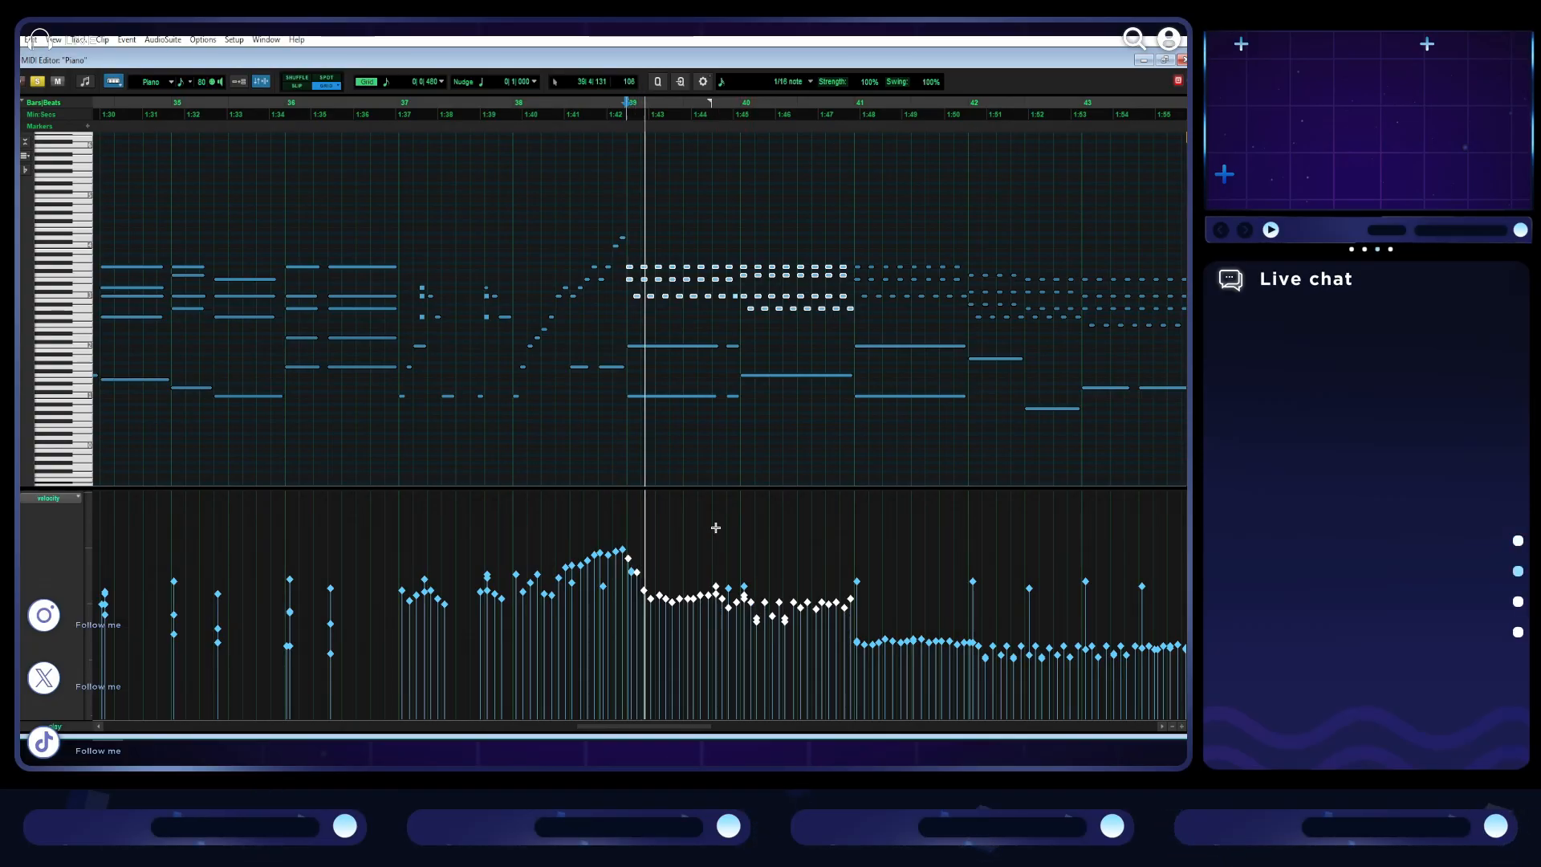
click(669, 548)
click(643, 595)
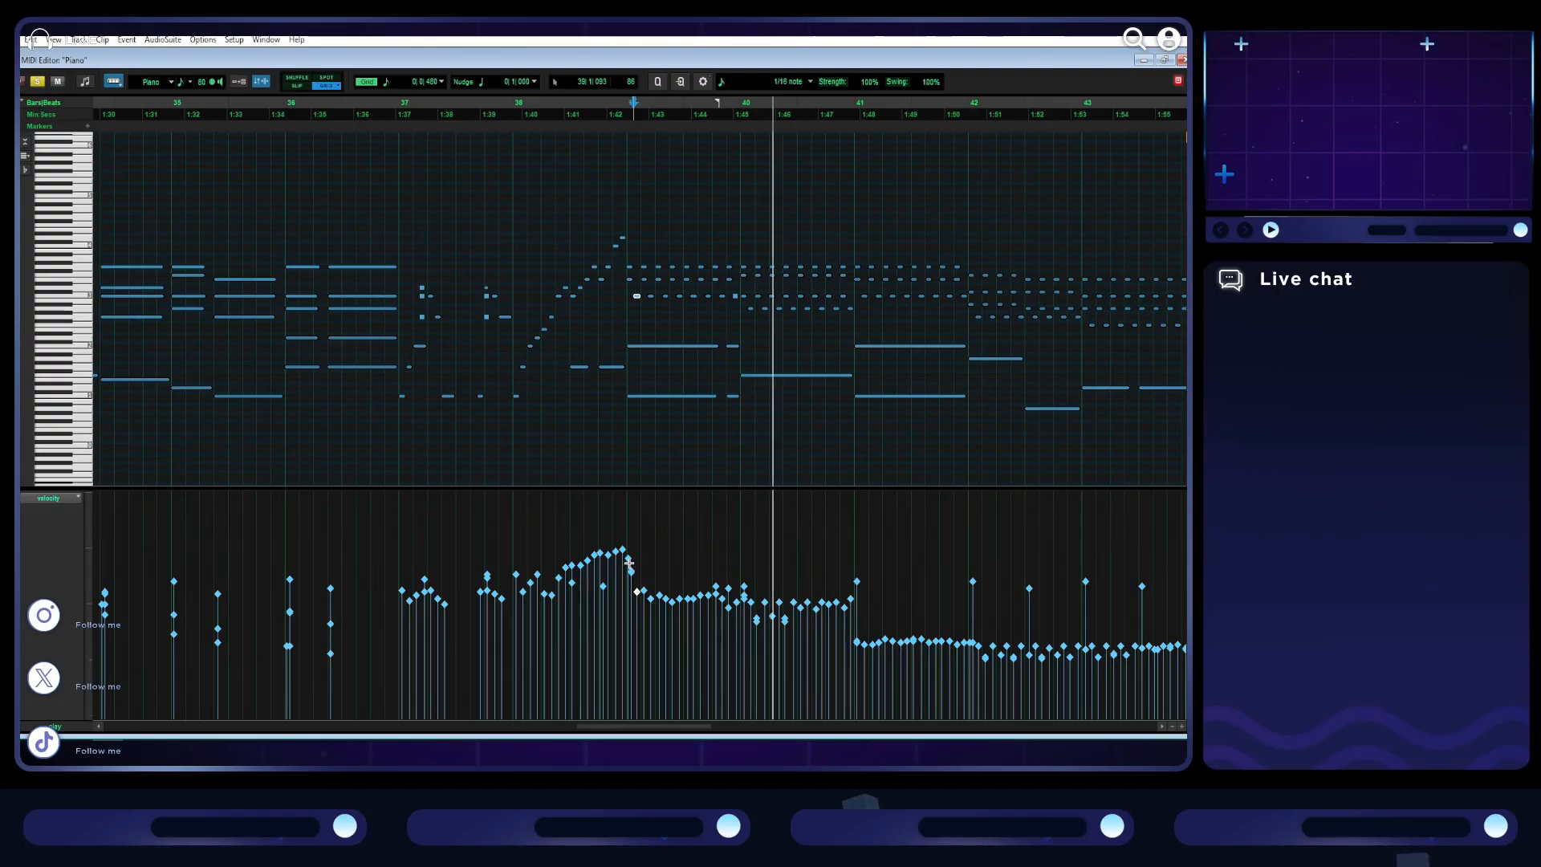
- Raise the velocities of the quiet repeated notes in bars 41 to 45 and play from just before bar 41
scroll(711, 539, right, 2)
key(space)
drag(488, 661, 1057, 628)
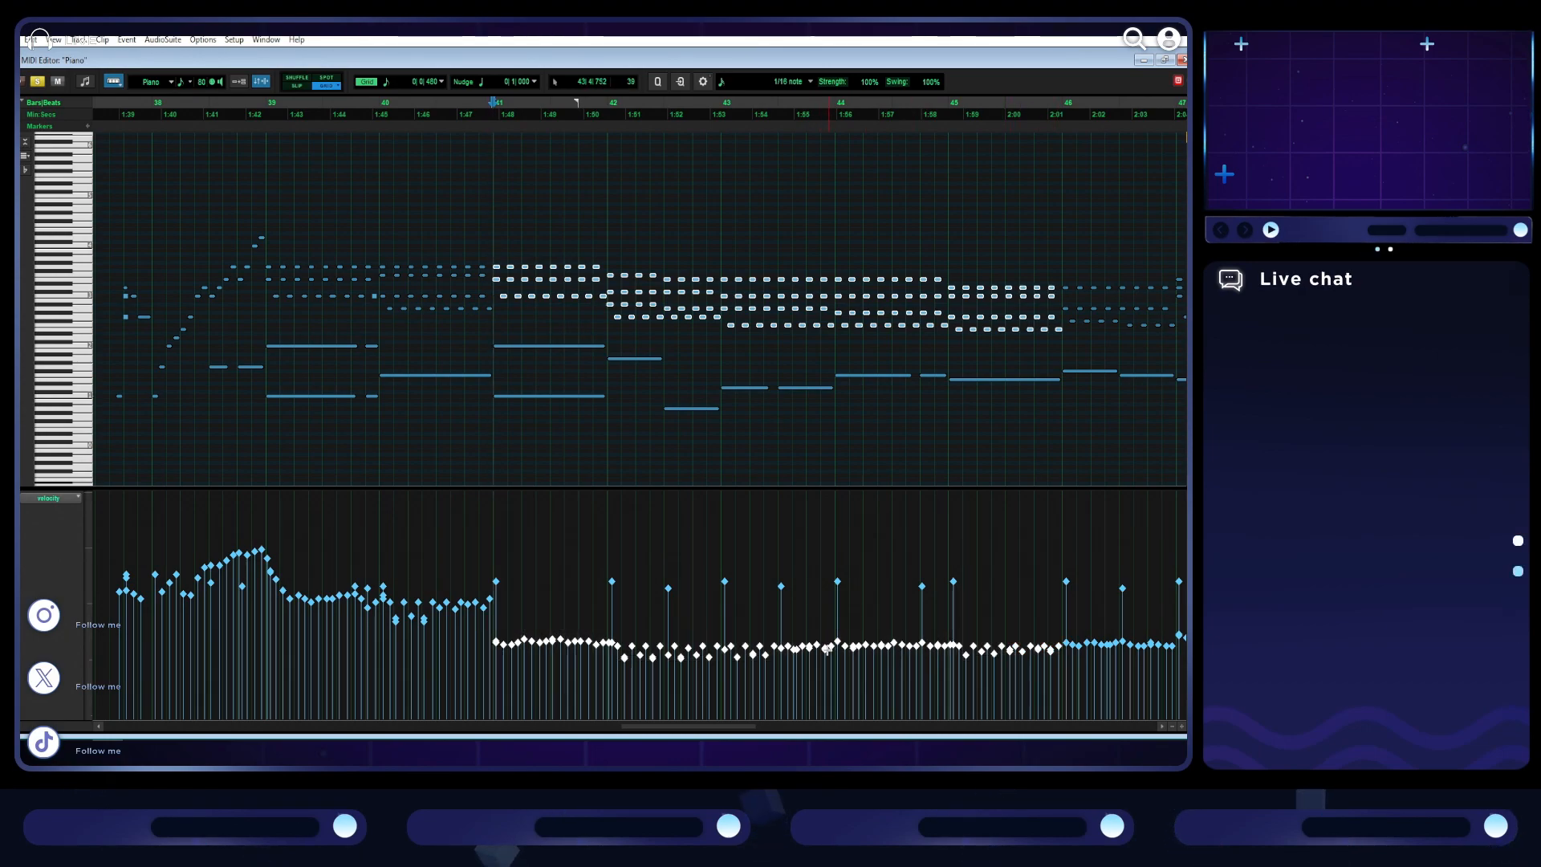
drag(827, 643, 831, 611)
click(466, 537)
key(space)
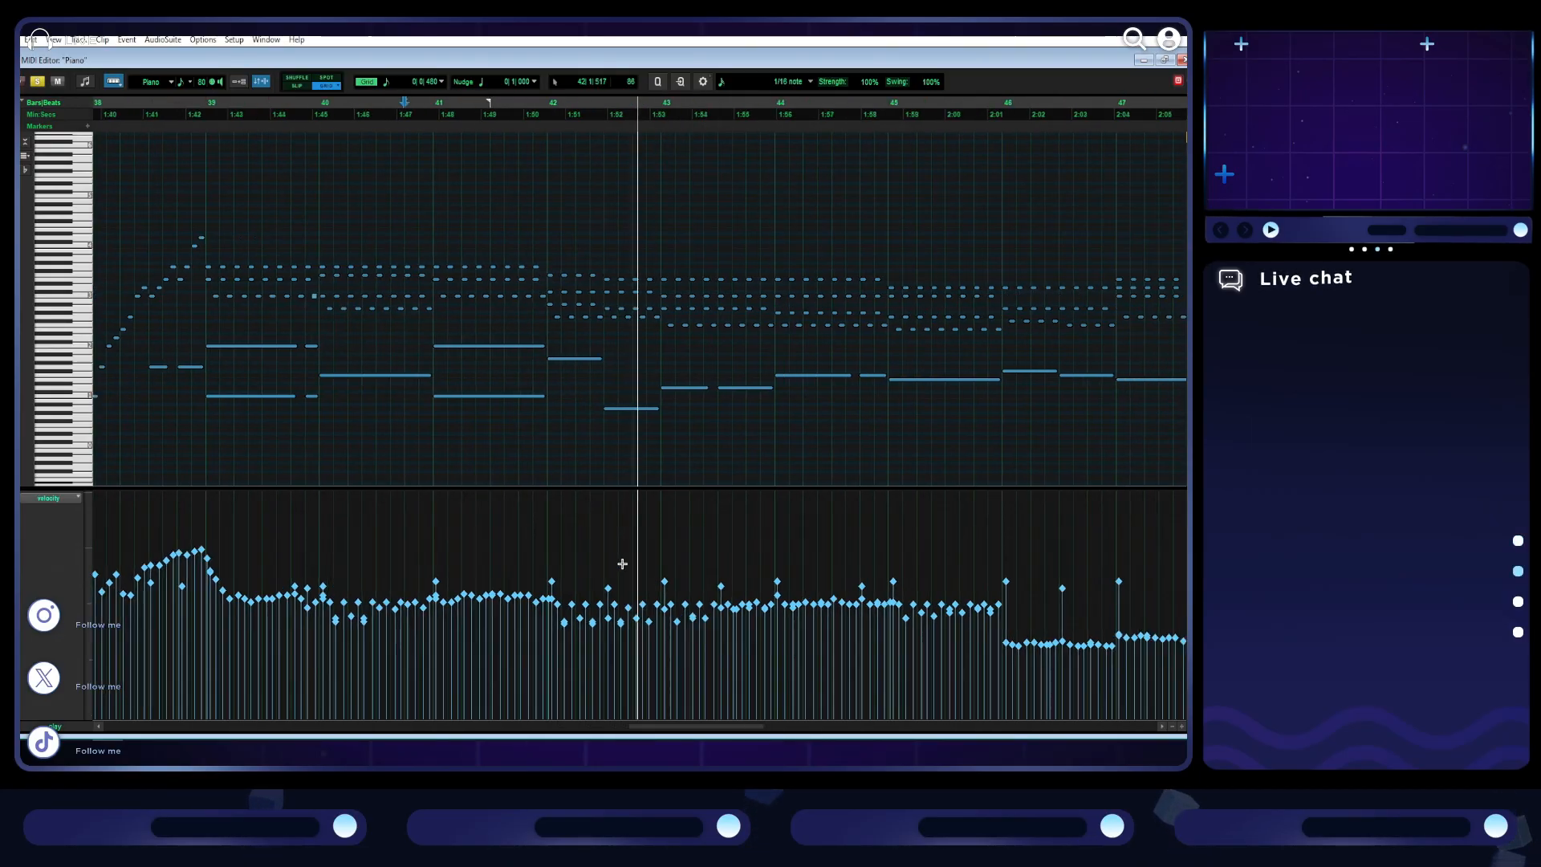
- Raise the velocities of the lowest repeated notes in bars 42 and 43 and play from bar 42
drag(595, 634, 434, 628)
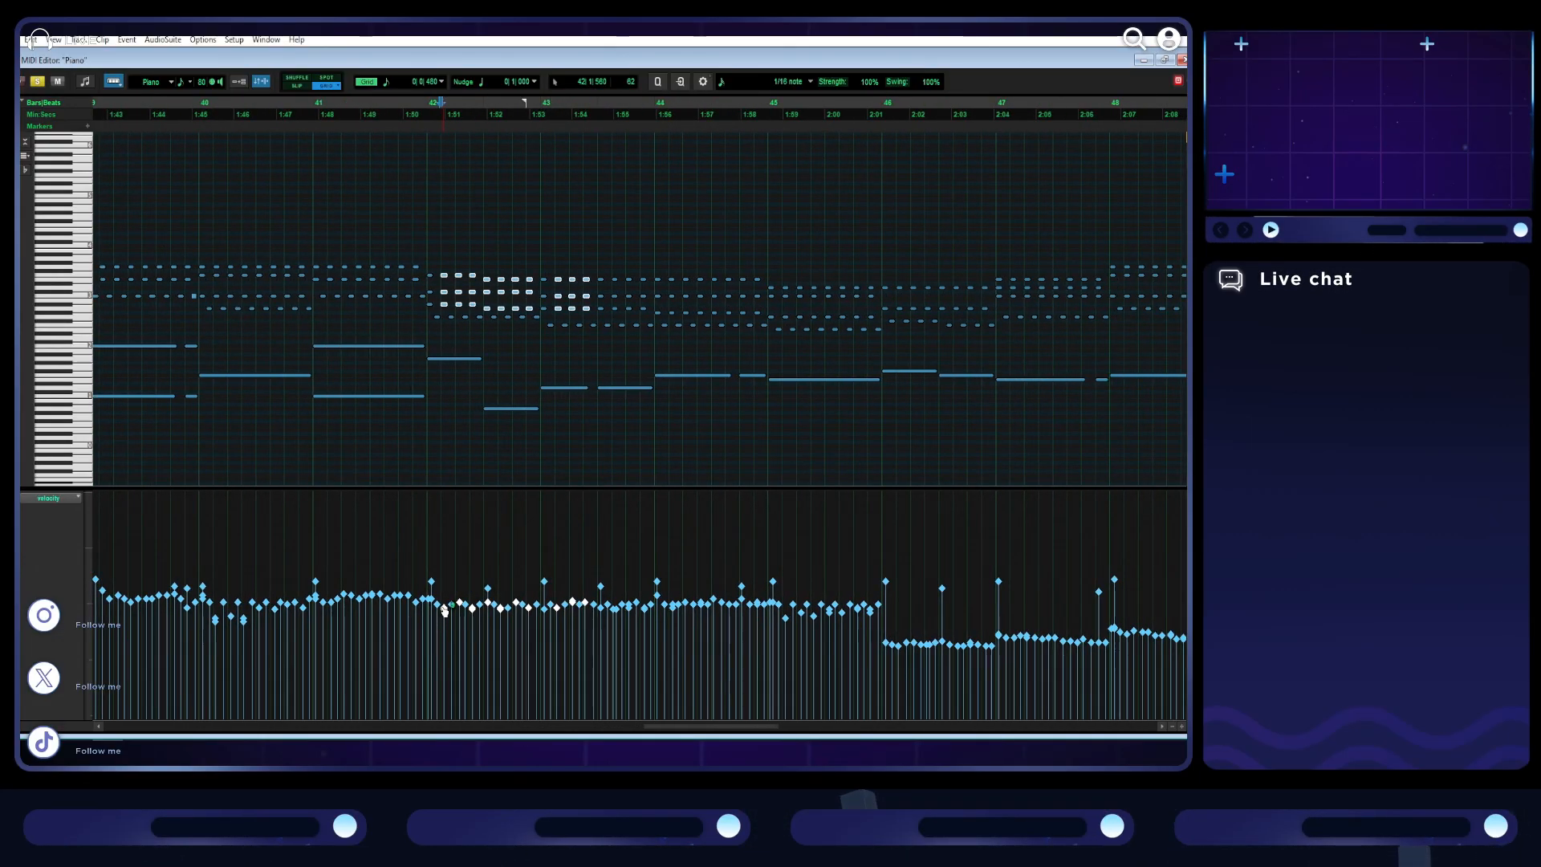
click(449, 556)
key(space)
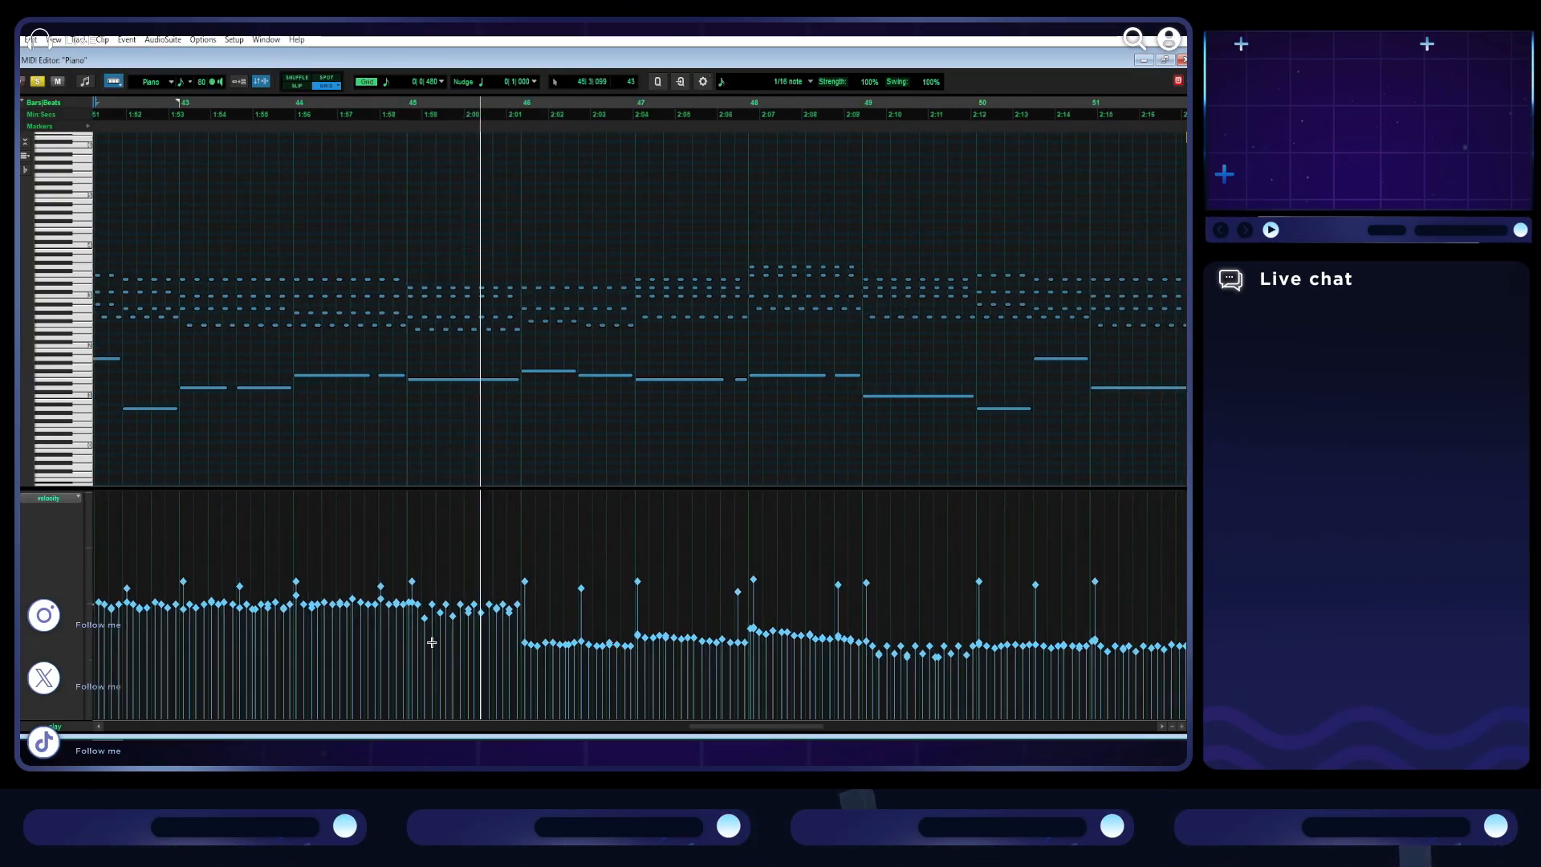
- Stop playback and raise the lowest velocities in the first half of bar 45 to match the surrounding notes
key(space)
click(425, 608)
drag(426, 610, 429, 610)
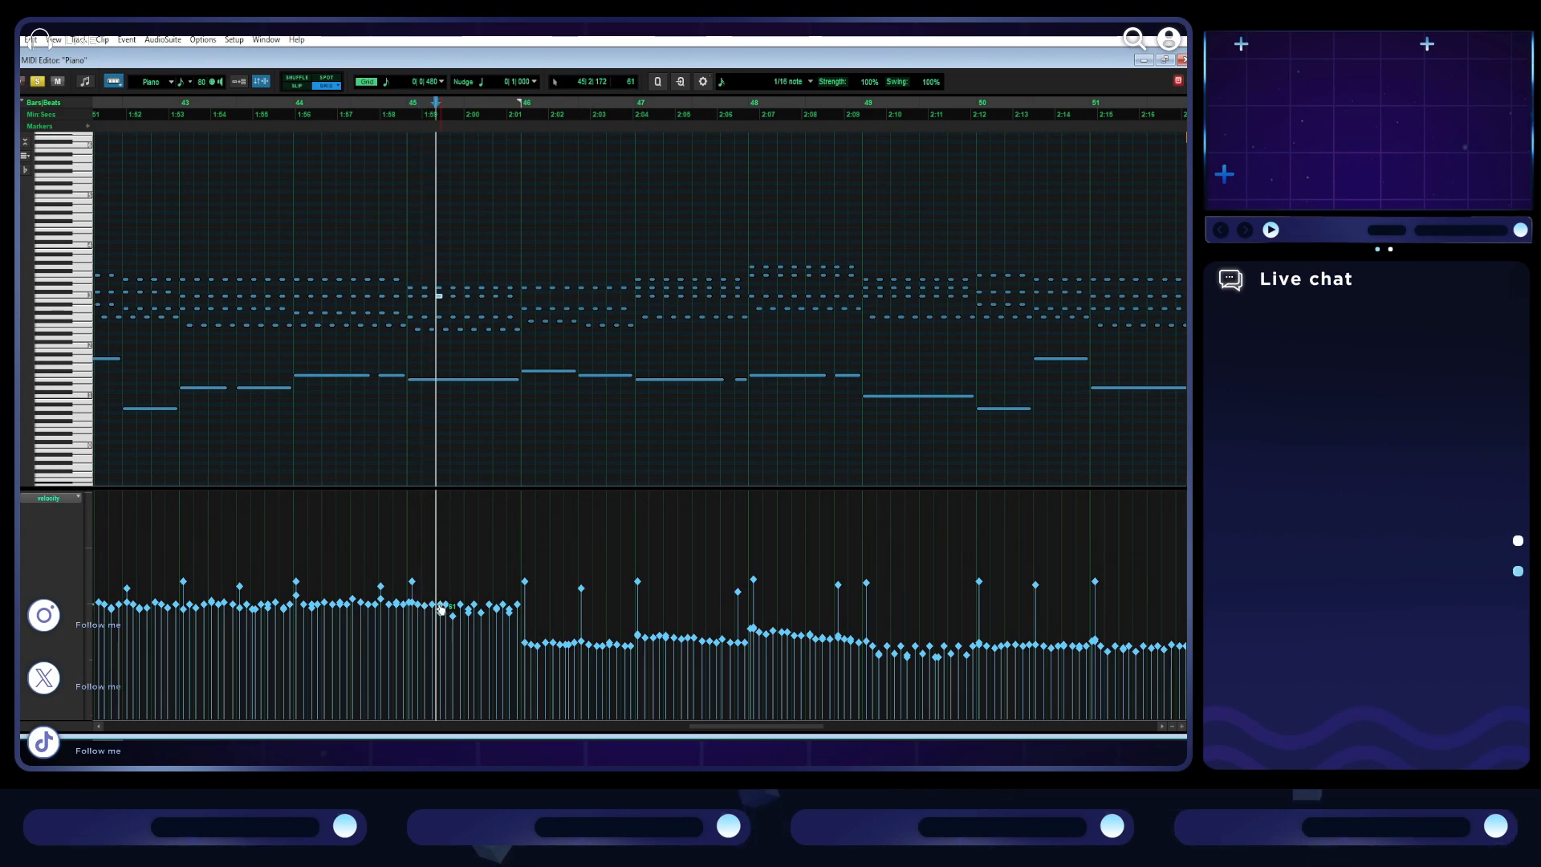
drag(440, 618, 468, 616)
- Raise the velocities of the quiet repeated notes in bars 46 to 52, including the first low-velocity note of bar 46
scroll(454, 608, right, 5)
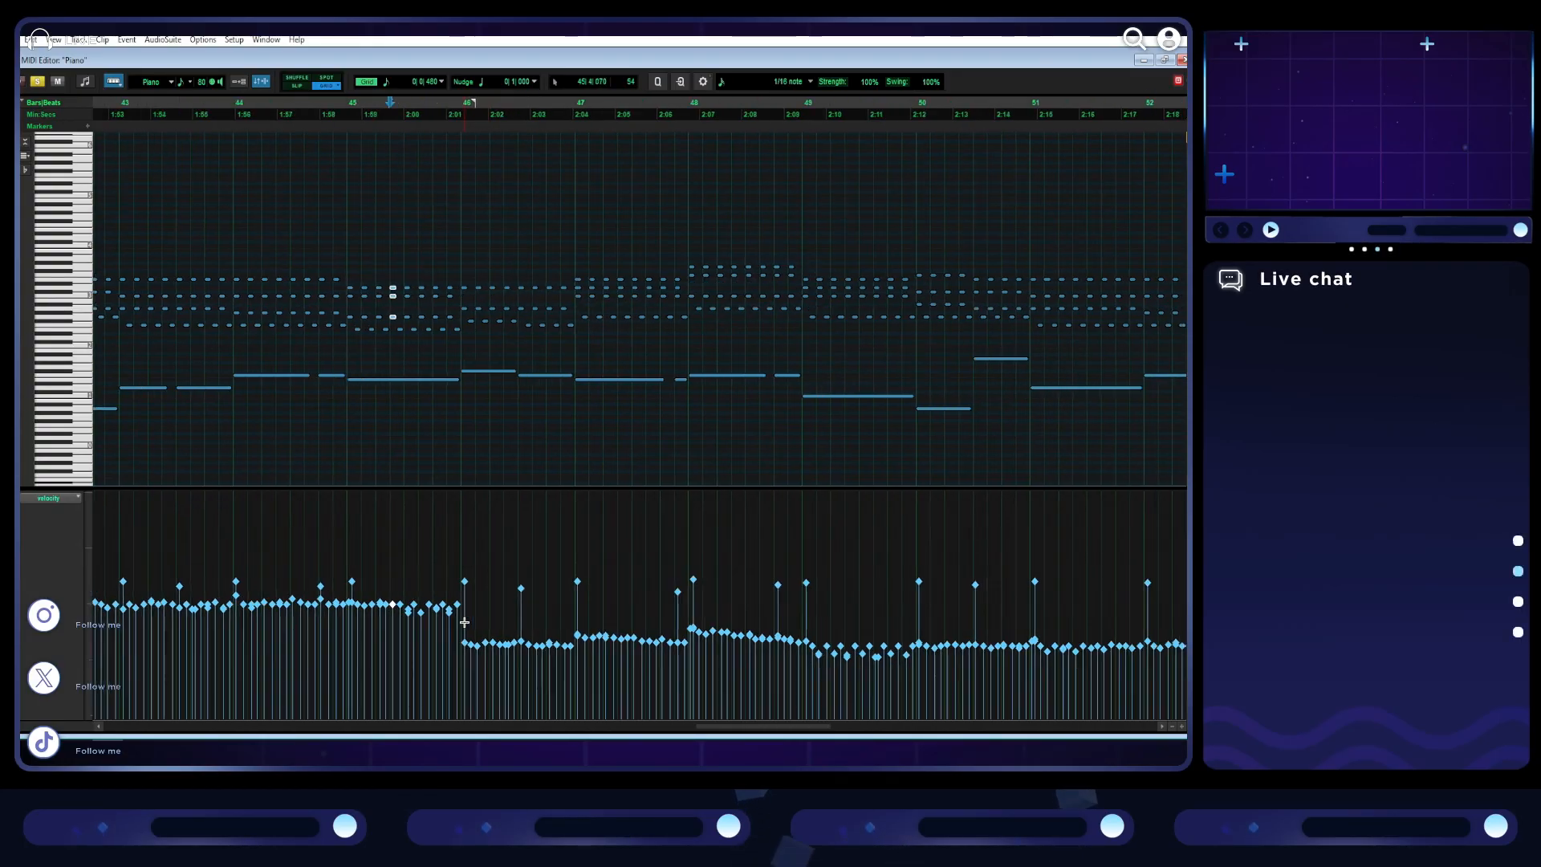
drag(305, 656, 797, 666)
drag(312, 698, 1104, 620)
drag(502, 649, 505, 614)
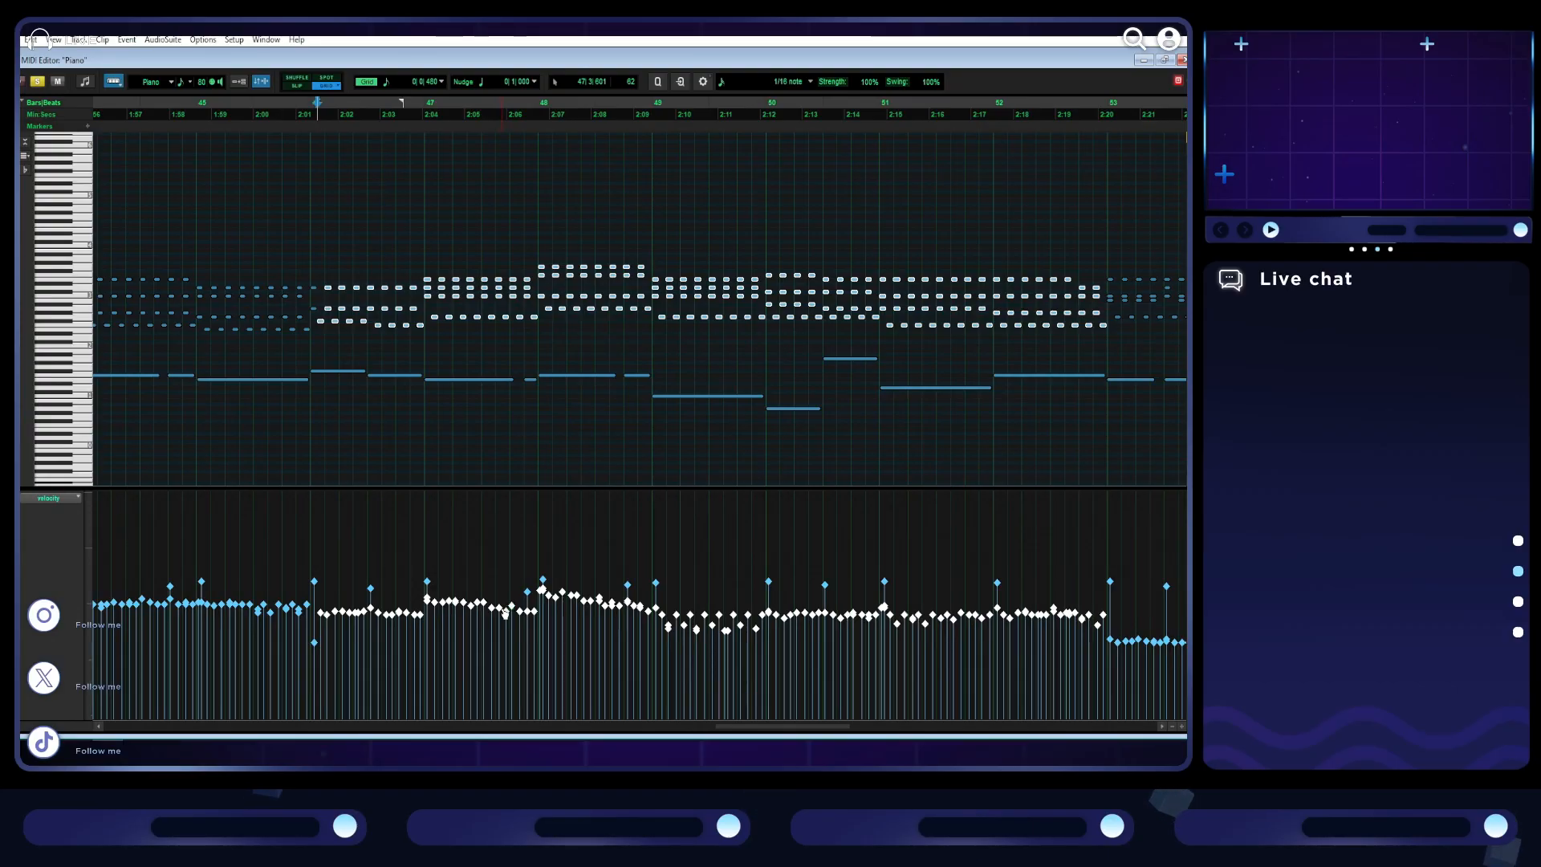
click(314, 638)
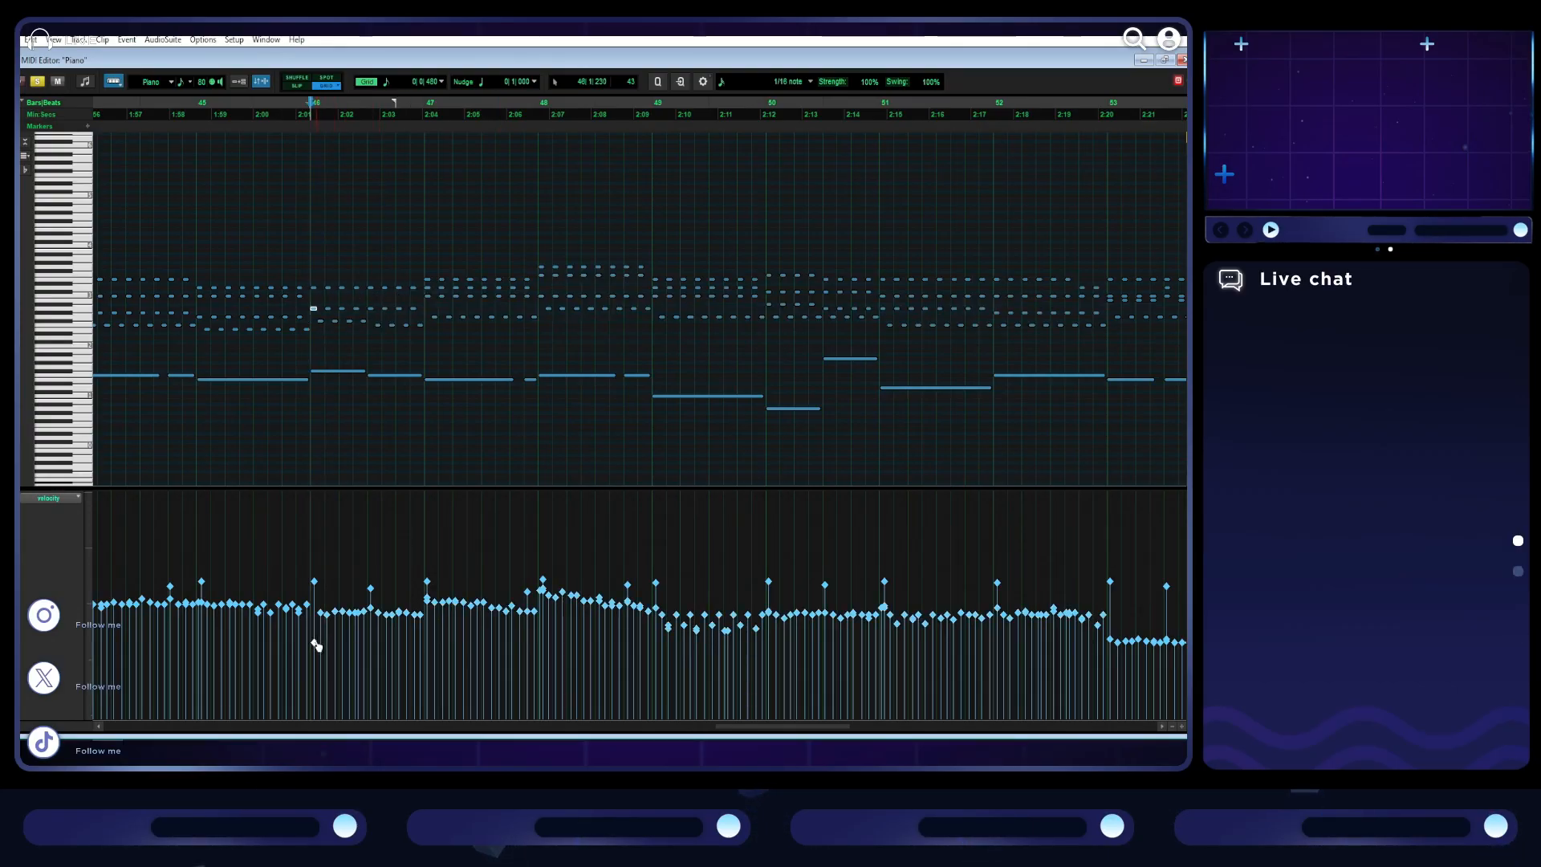
click(314, 644)
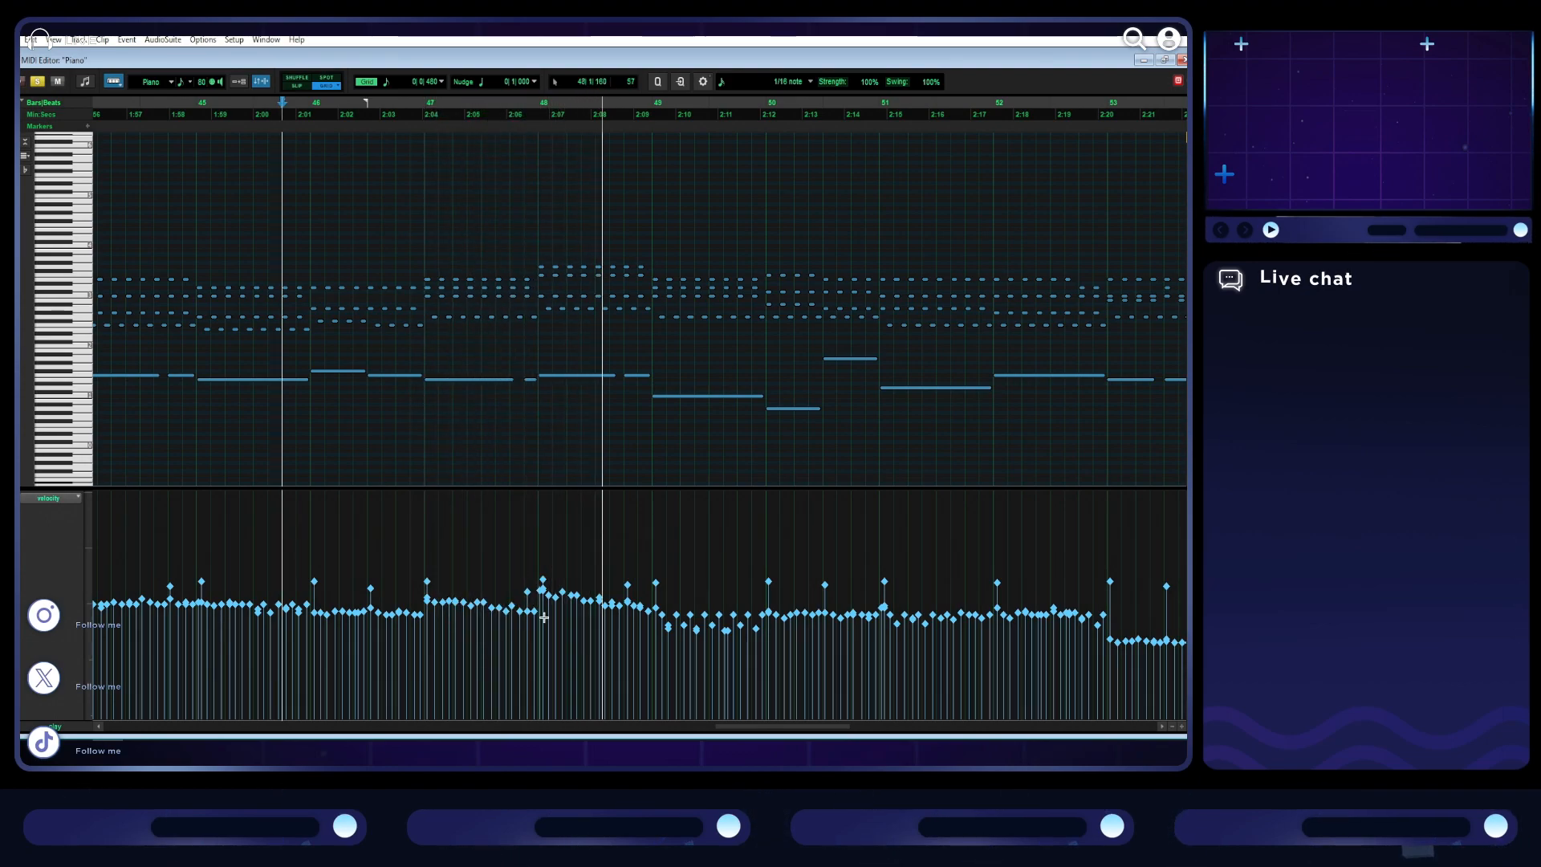
- Stop playback and raise the velocities of the lowest repeated notes in bar 49
key(space)
drag(766, 627, 767, 627)
click(702, 579)
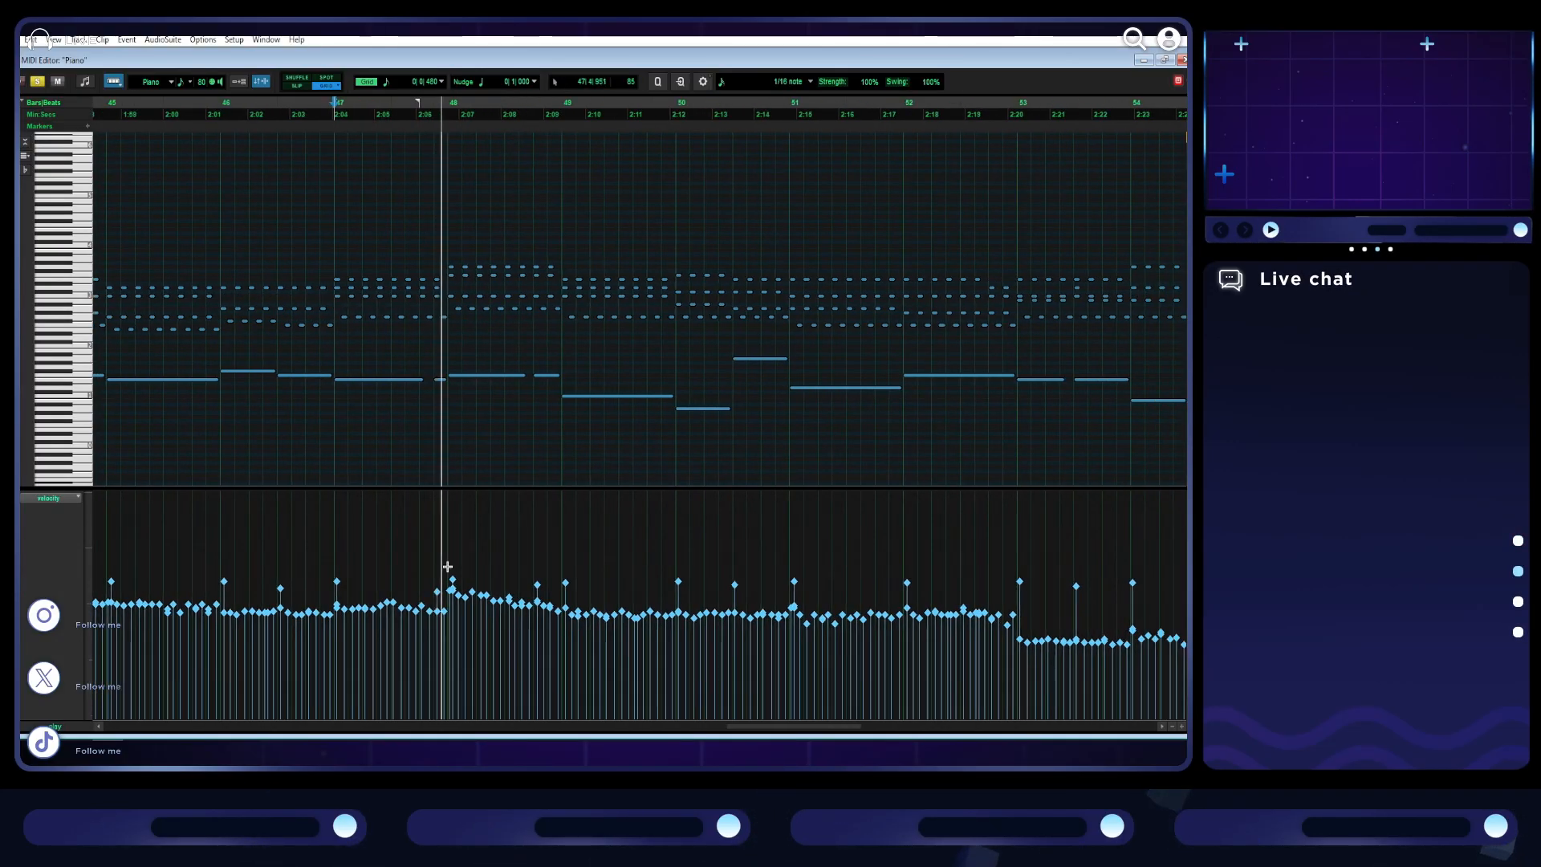
- Lower the velocities of the louder repeated notes in bar 48 to match the neighbouring bars, and play from bar 48
click(452, 589)
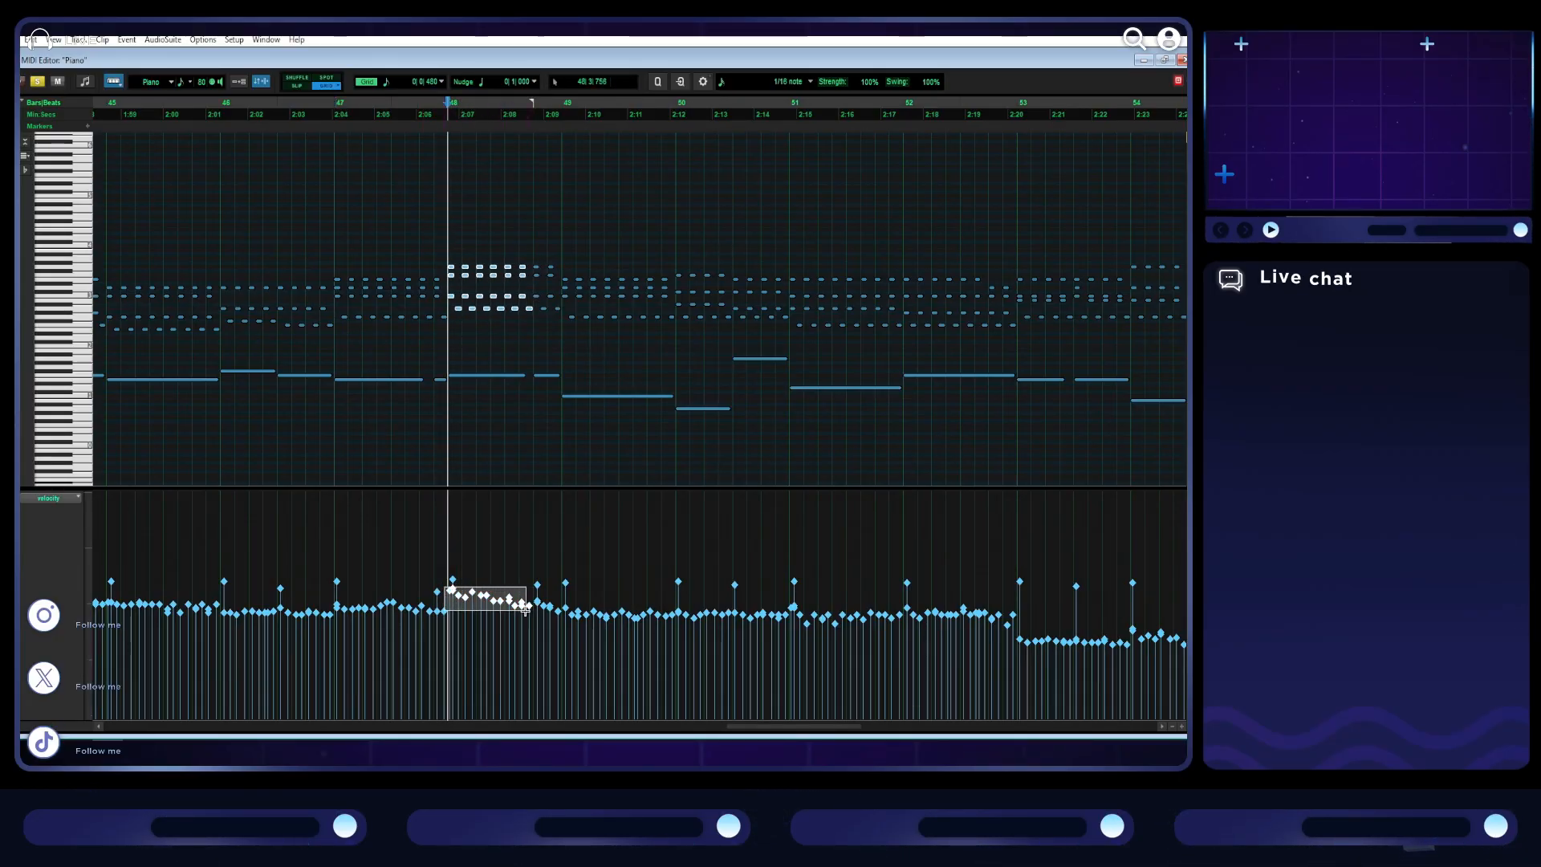
drag(511, 606, 513, 608)
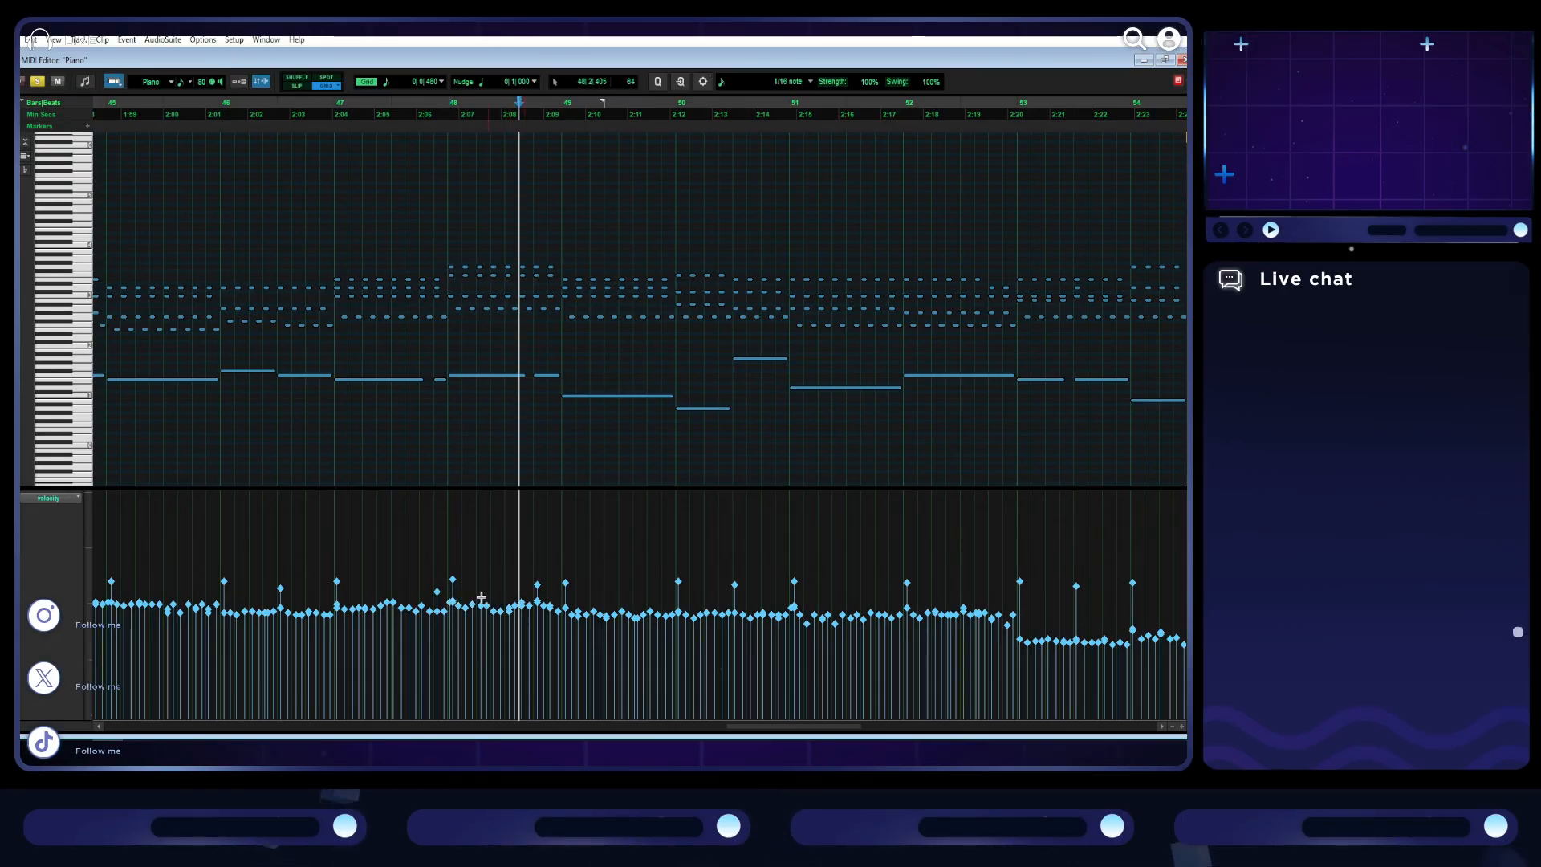
key(space)
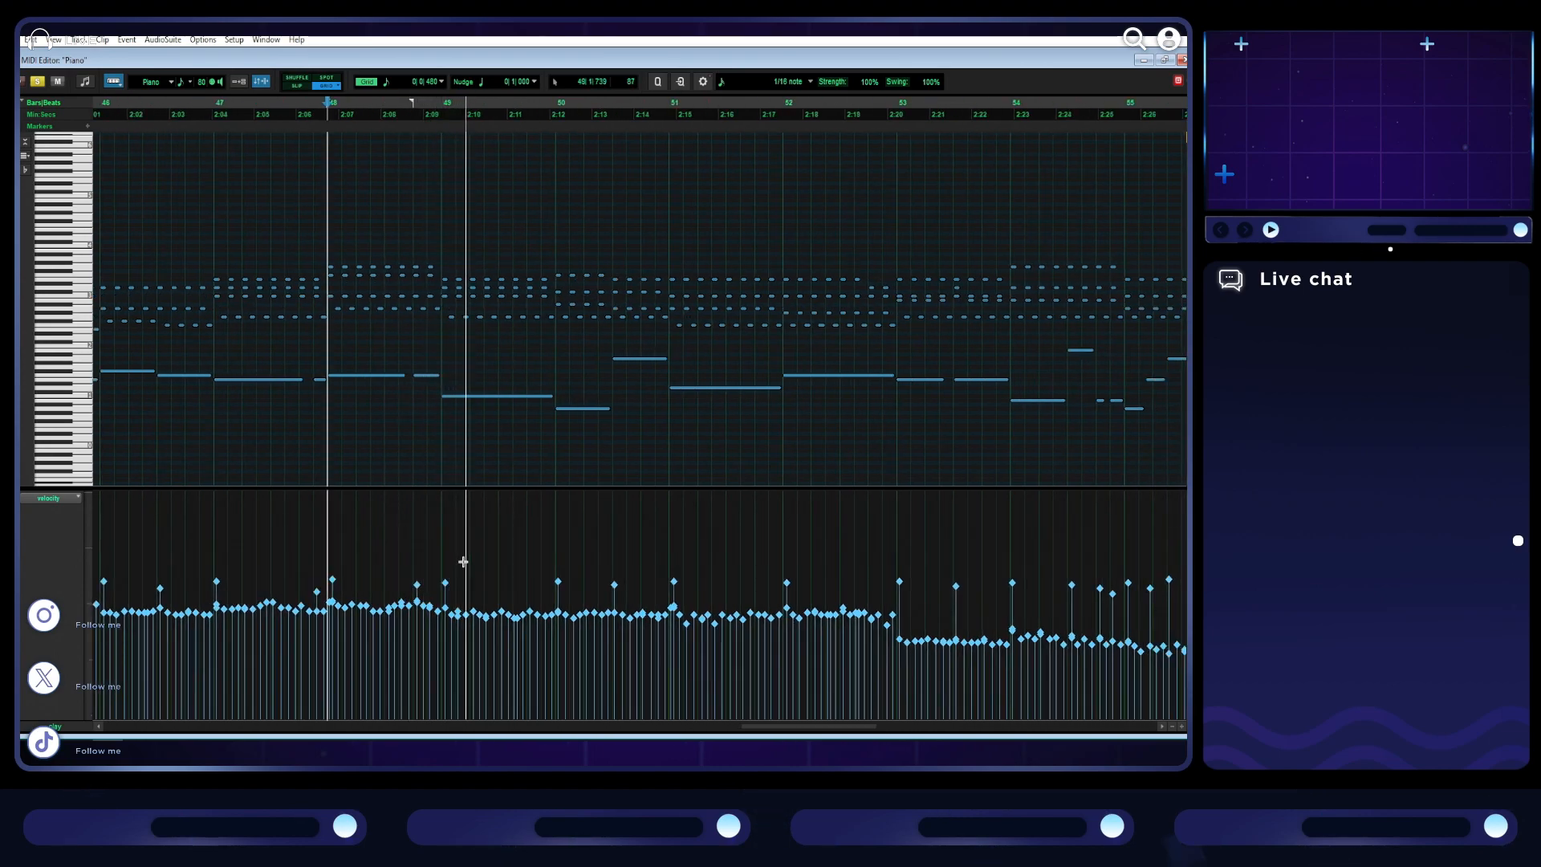
- Stop playback and examine the note velocities over a wider range, from bar 48 to the end of the piece
key(t)
key(r)
key(r)
key(r)
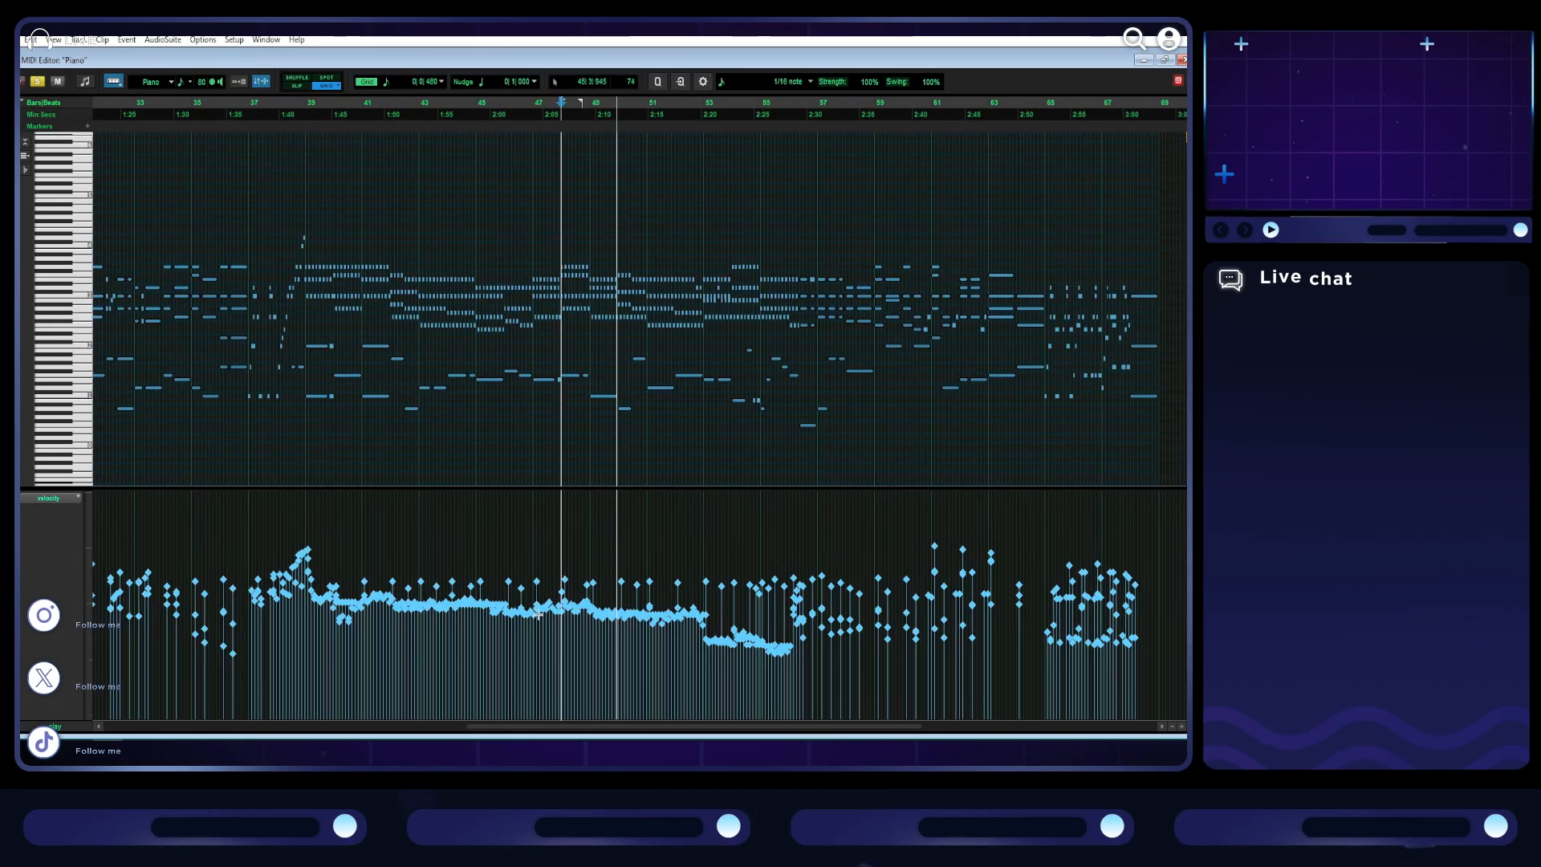
key(space)
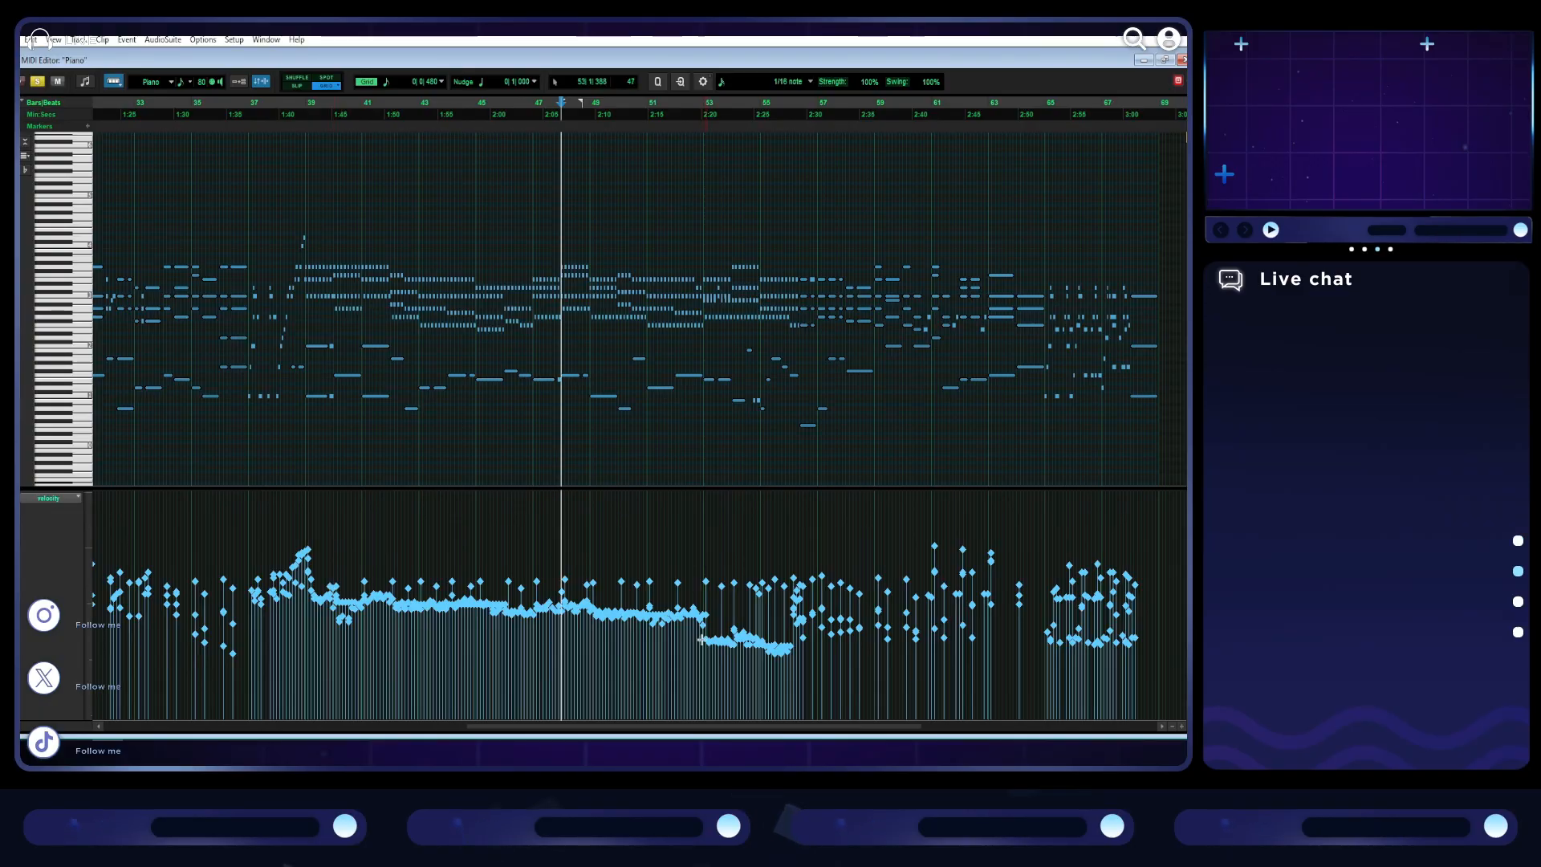
key(t)
key(t)
scroll(683, 640, right, 2)
key(r)
key(r)
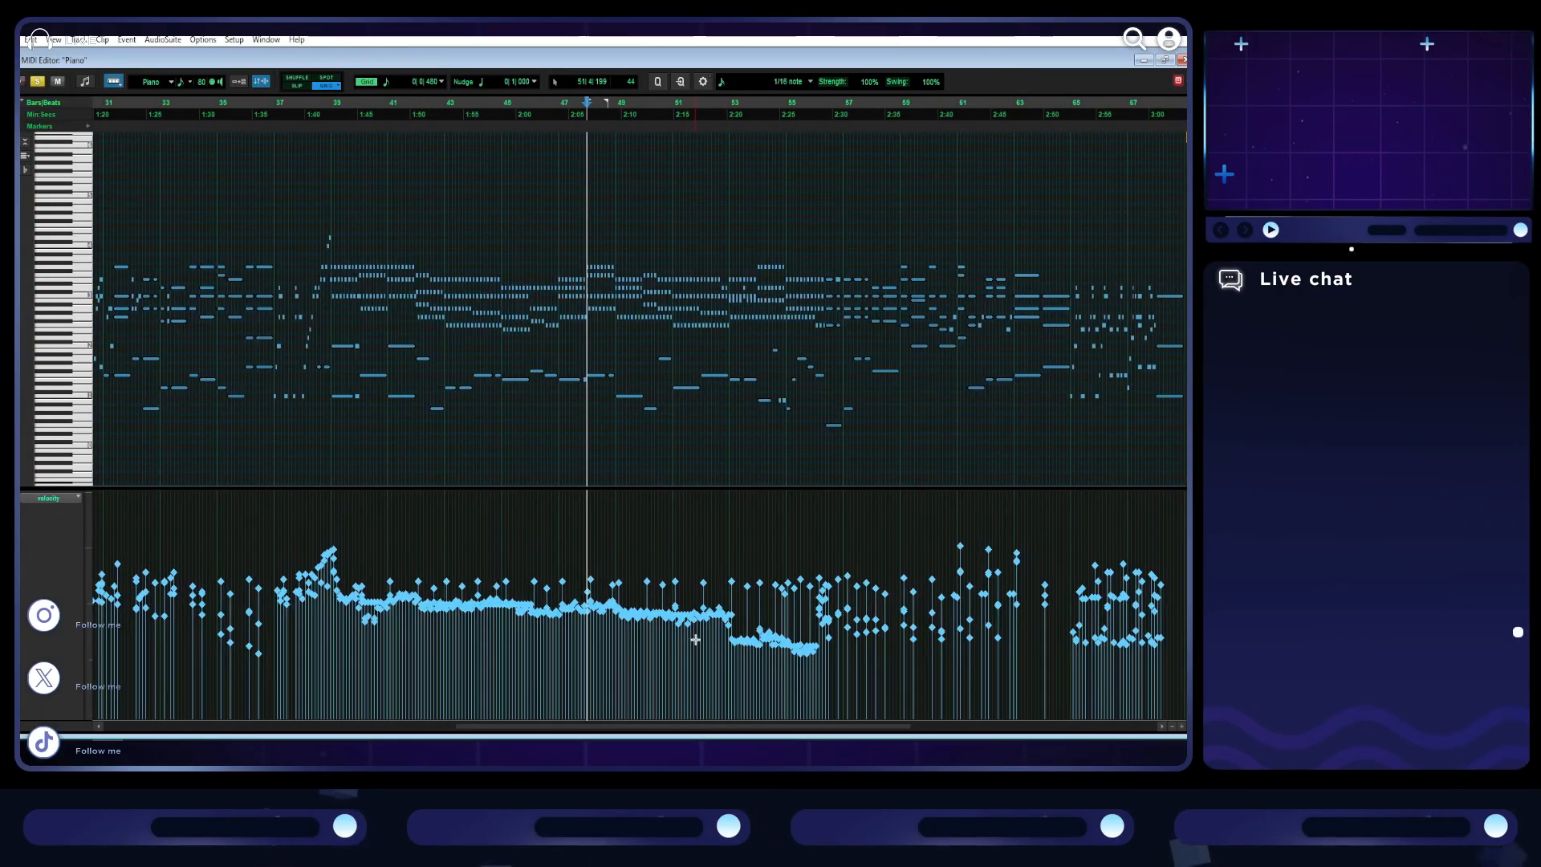
- Raise the velocities of the quiet repeated notes in bars 53 to 55 to the level of the preceding bars
drag(823, 663, 754, 616)
click(767, 643)
key(t)
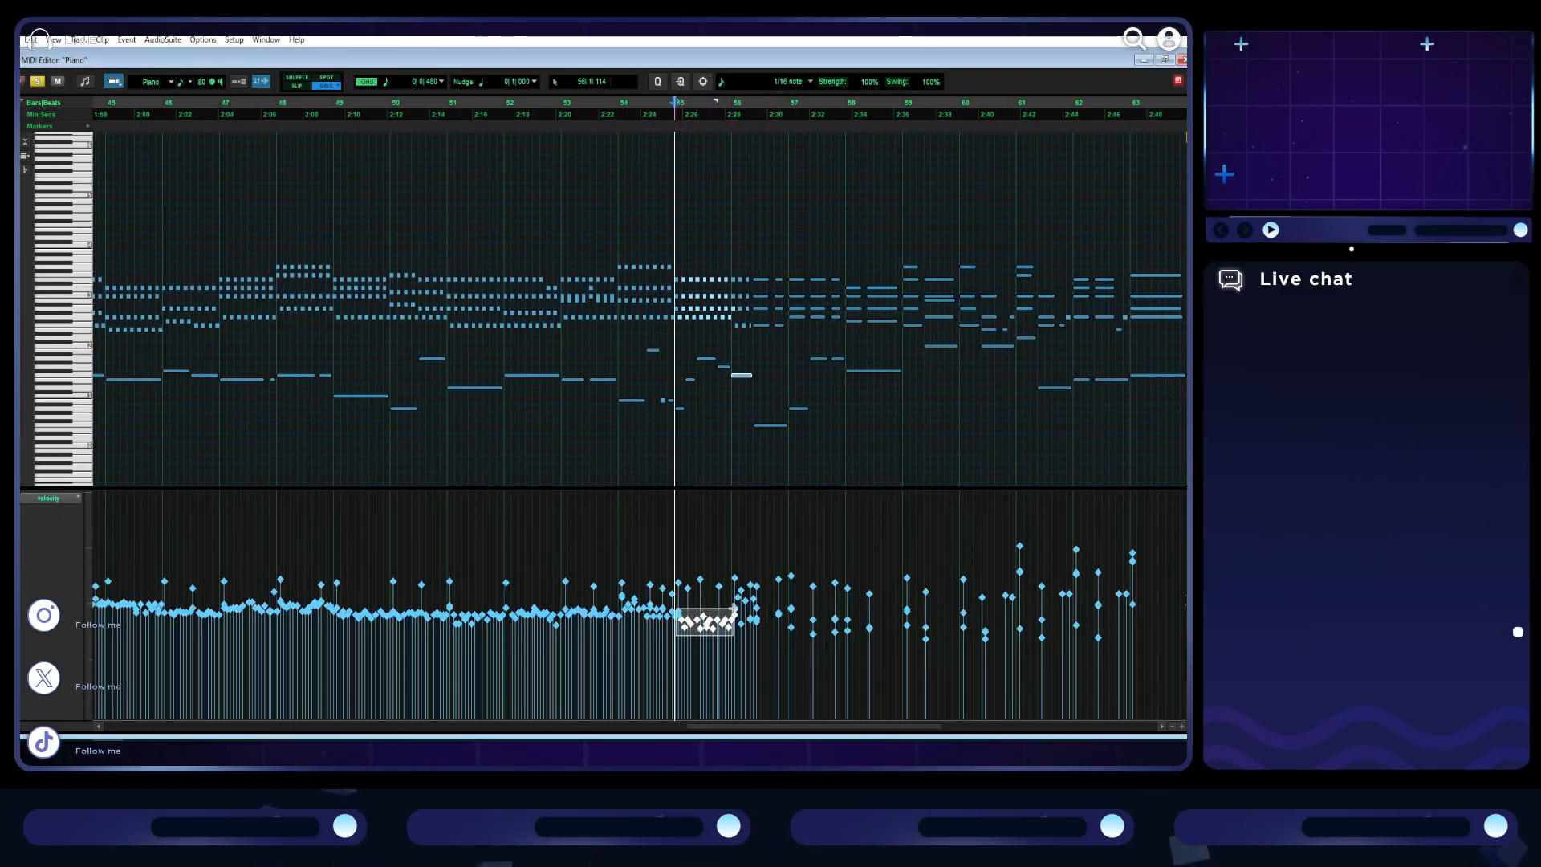
drag(734, 606, 731, 609)
click(713, 627)
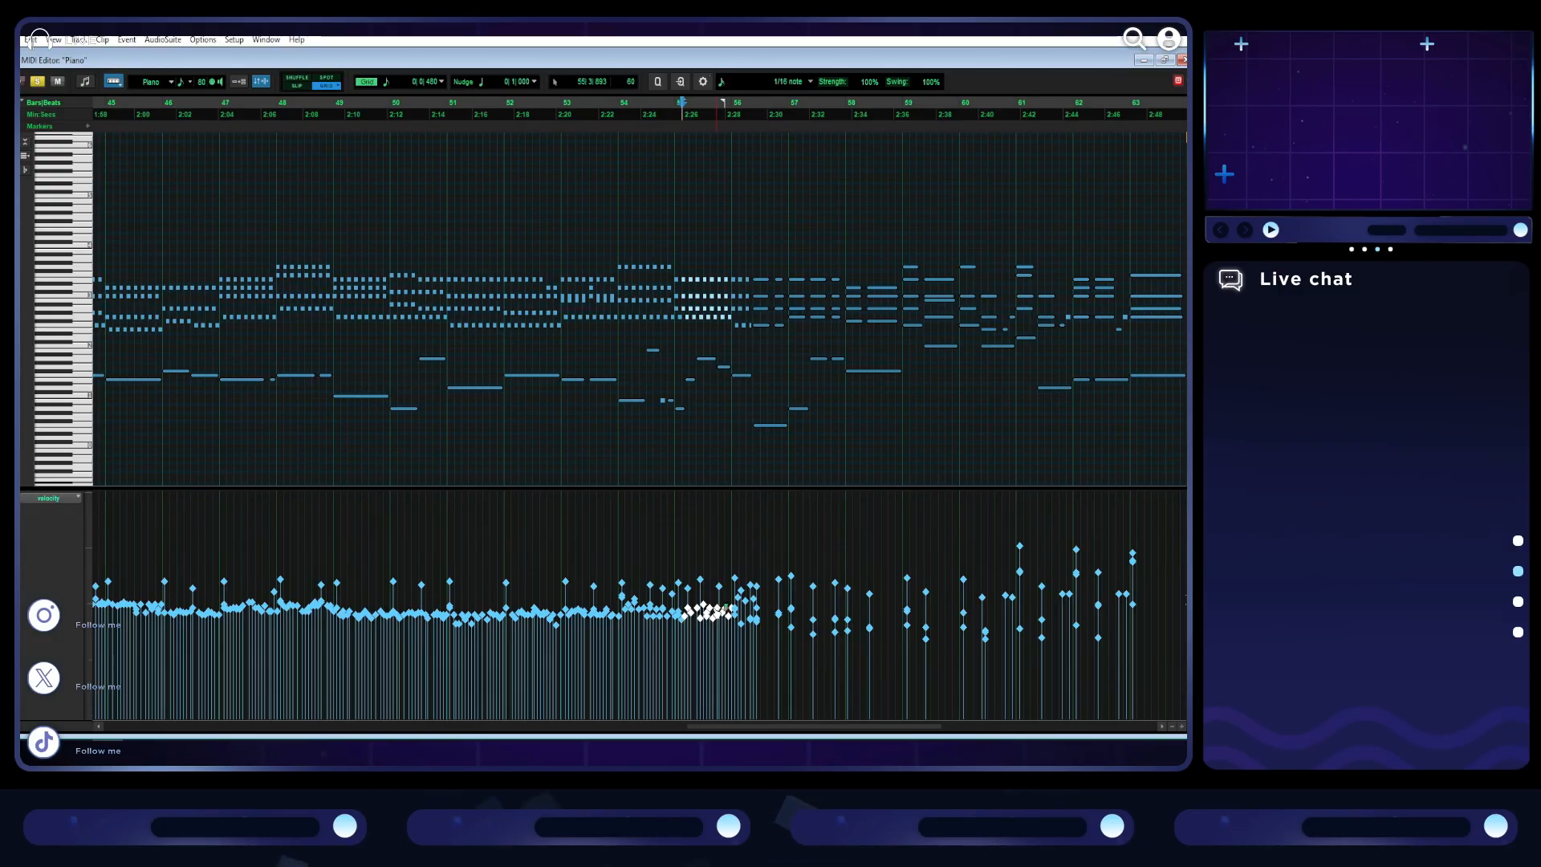
- Raise the velocities of the repeated notes in bars 49 to 53 and in bars 46 to 48
scroll(700, 618, left, 3)
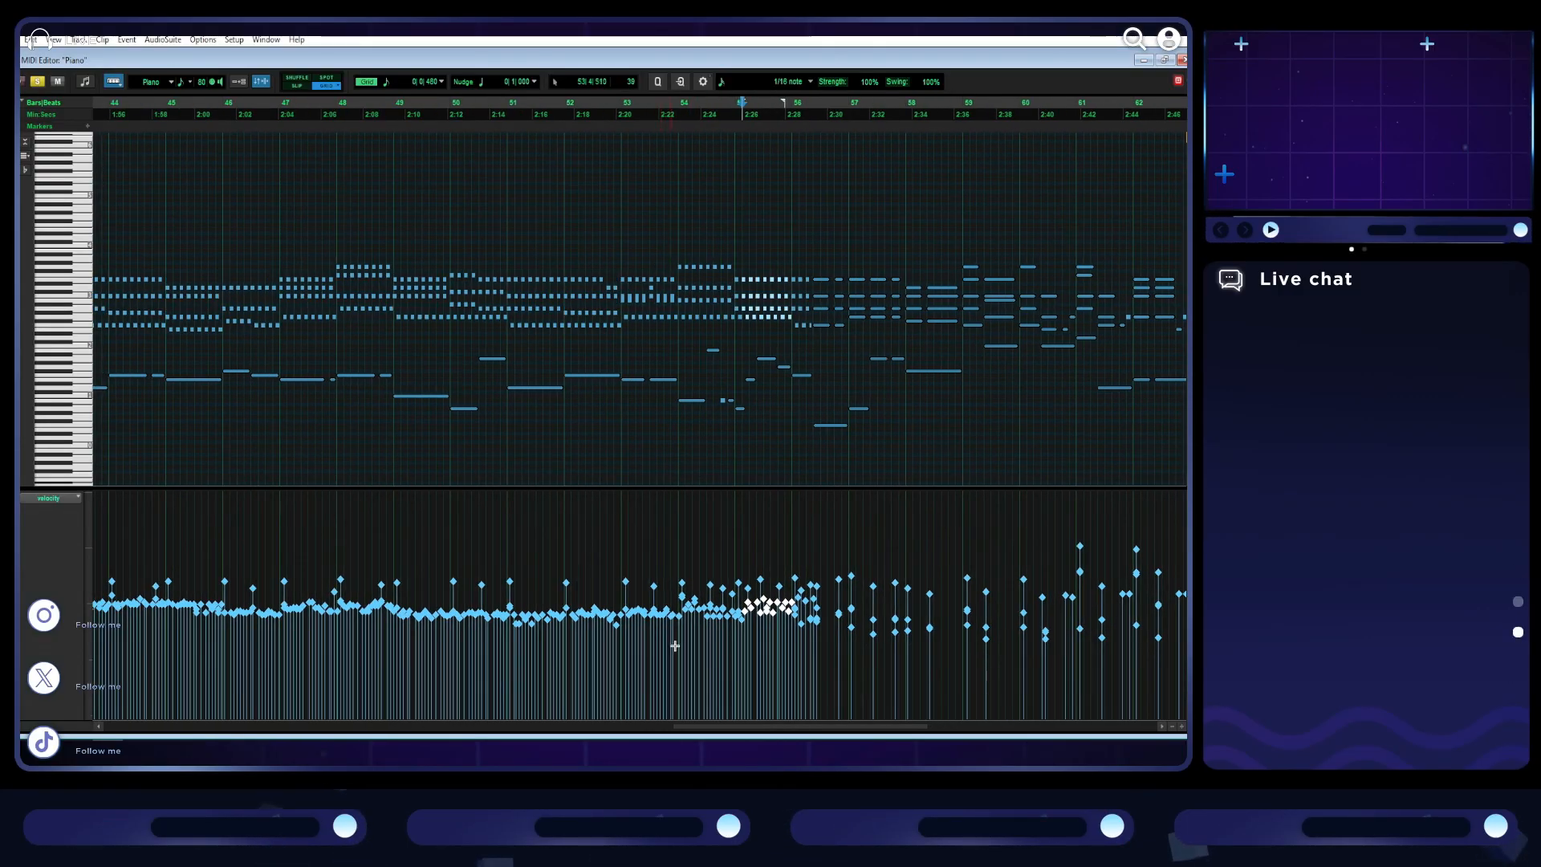
drag(684, 629, 401, 600)
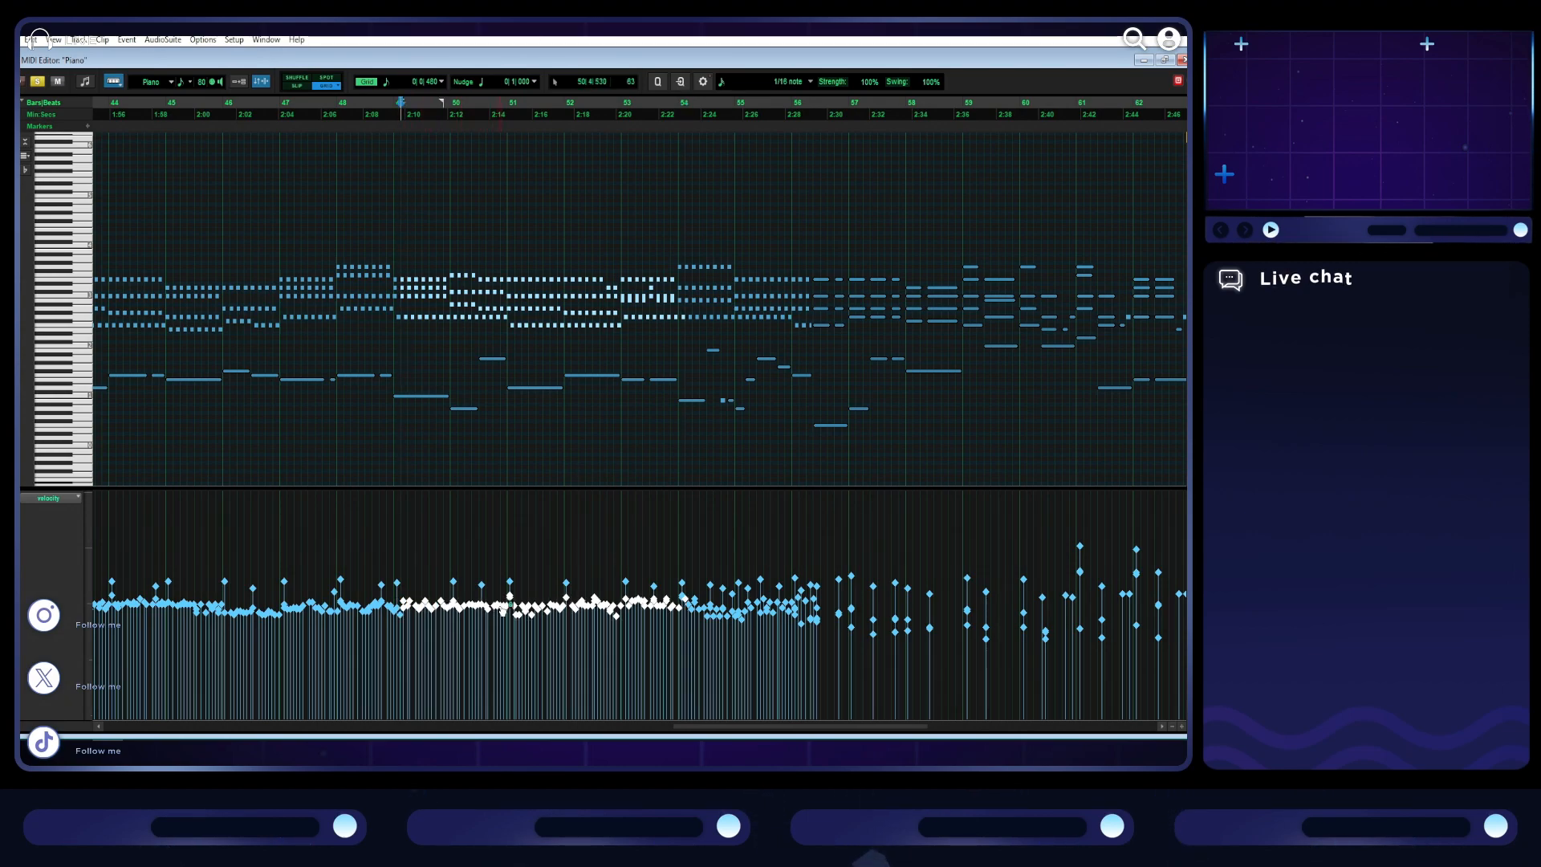
scroll(508, 633, left, 10)
scroll(508, 633, left, 2)
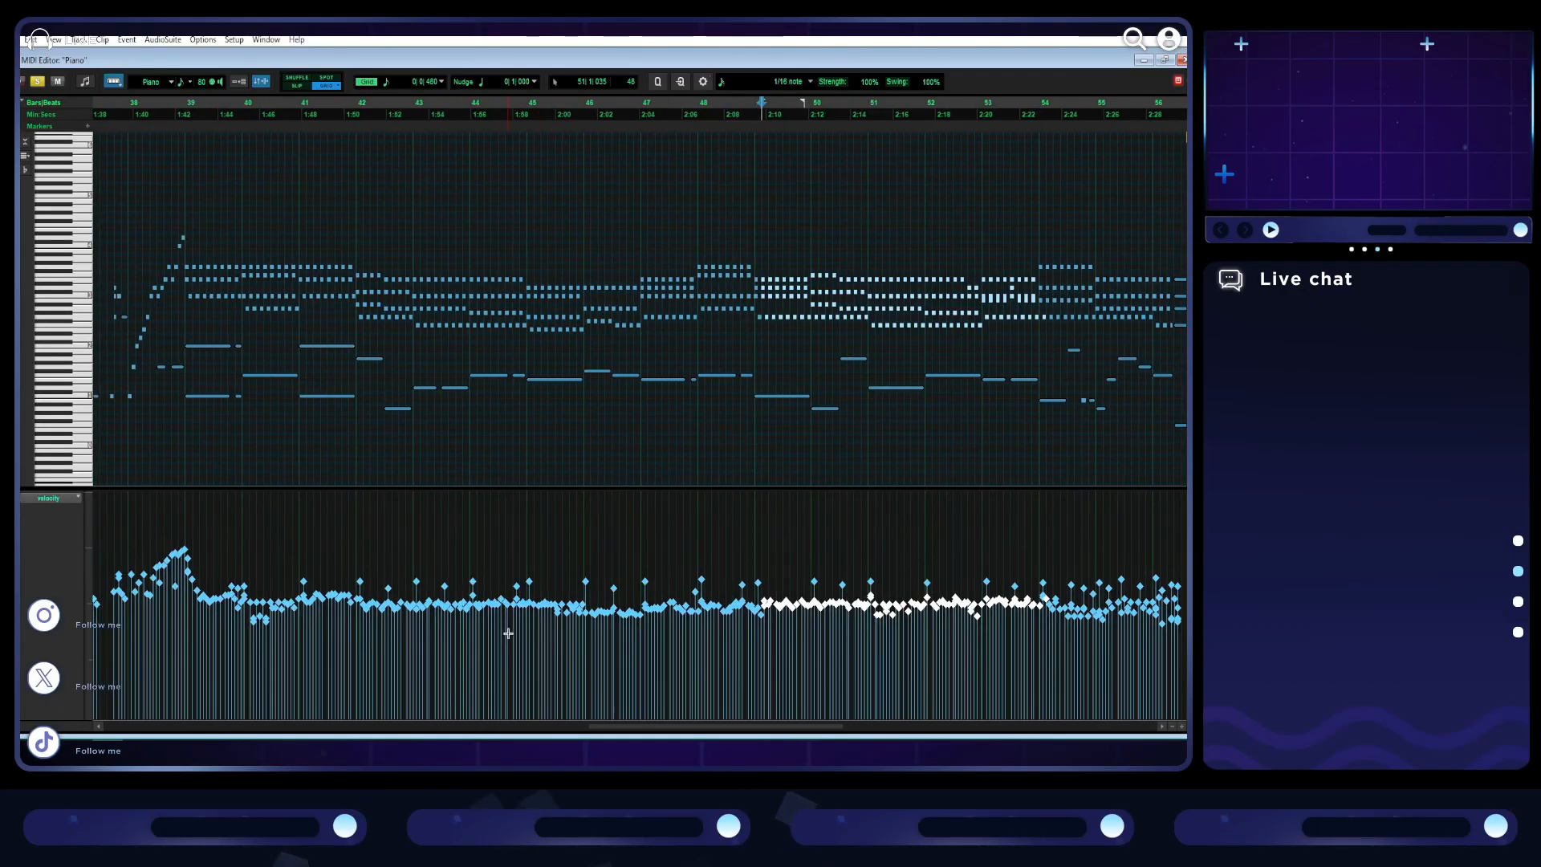
drag(762, 628, 631, 612)
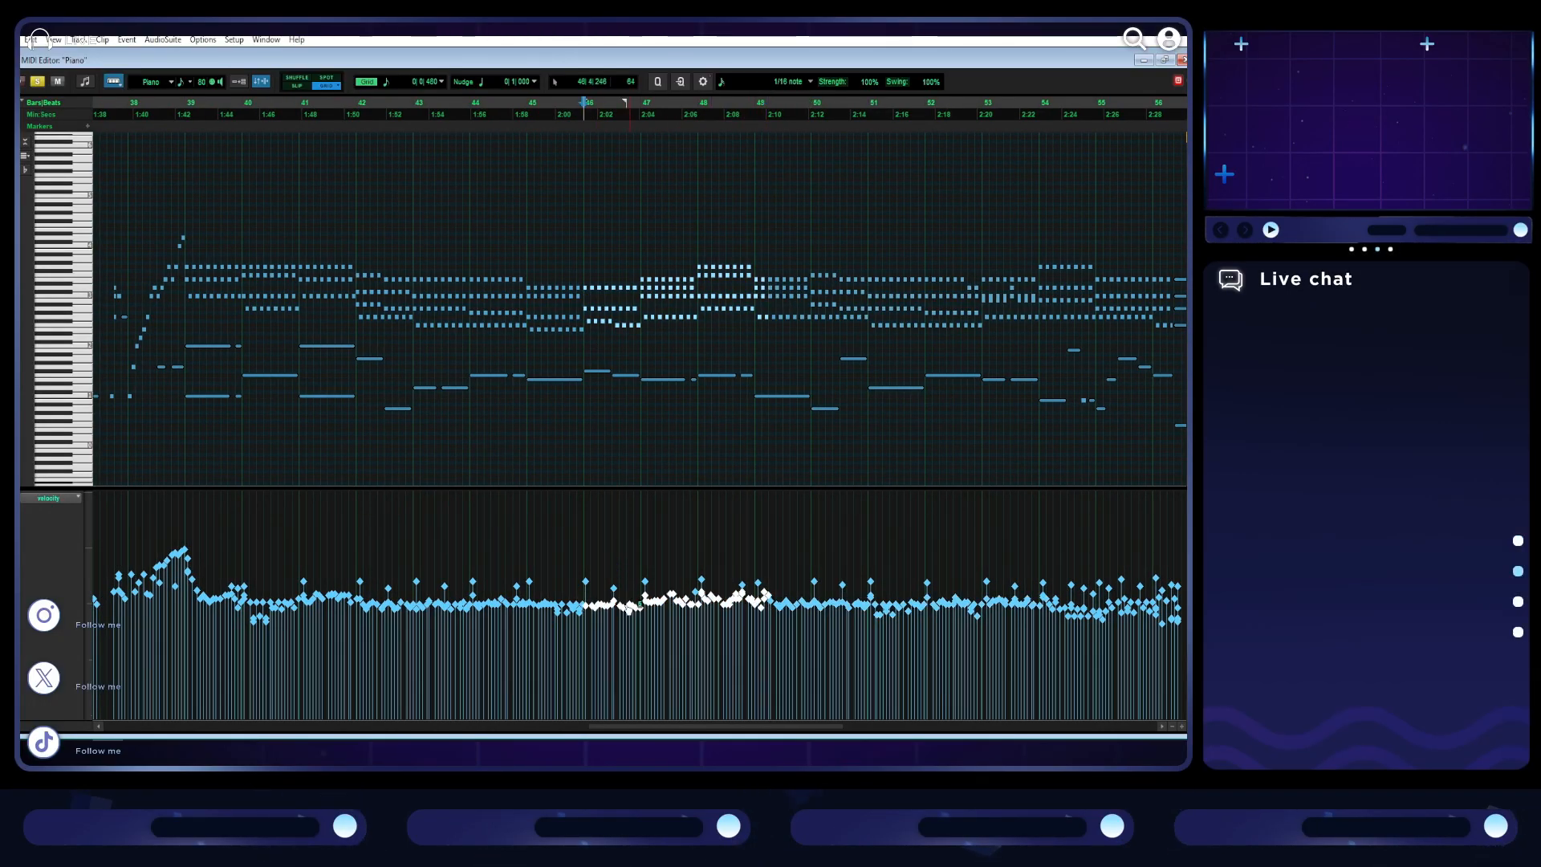
- Play from bar 38, raise the velocities of the quietest repeated notes at the start of bar 40, and play from bar 39
click(632, 565)
click(157, 127)
key(space)
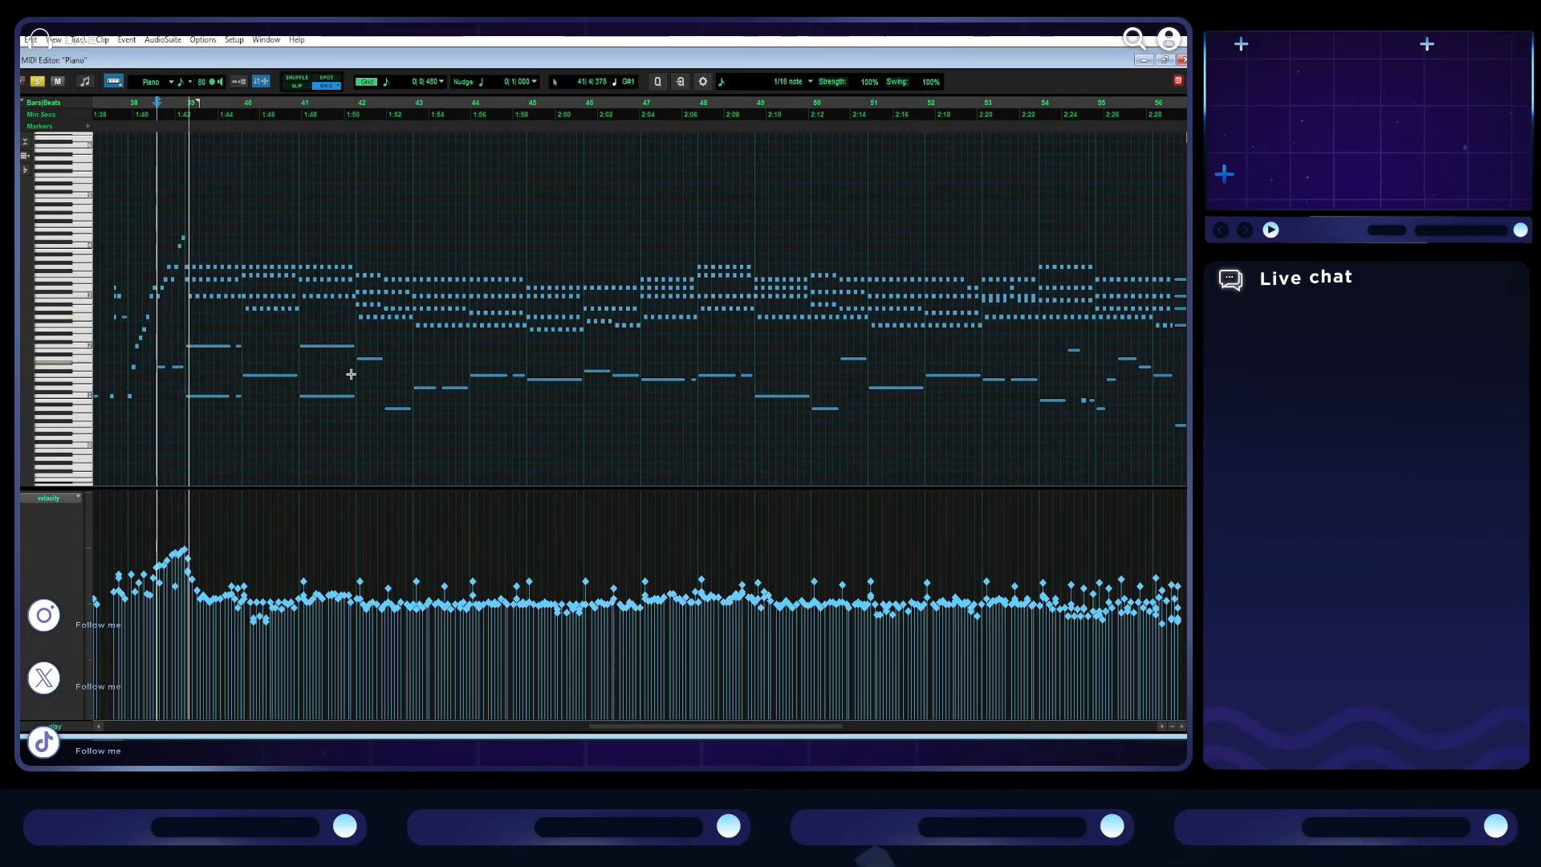
scroll(585, 488, right, 2)
scroll(591, 488, left, 8)
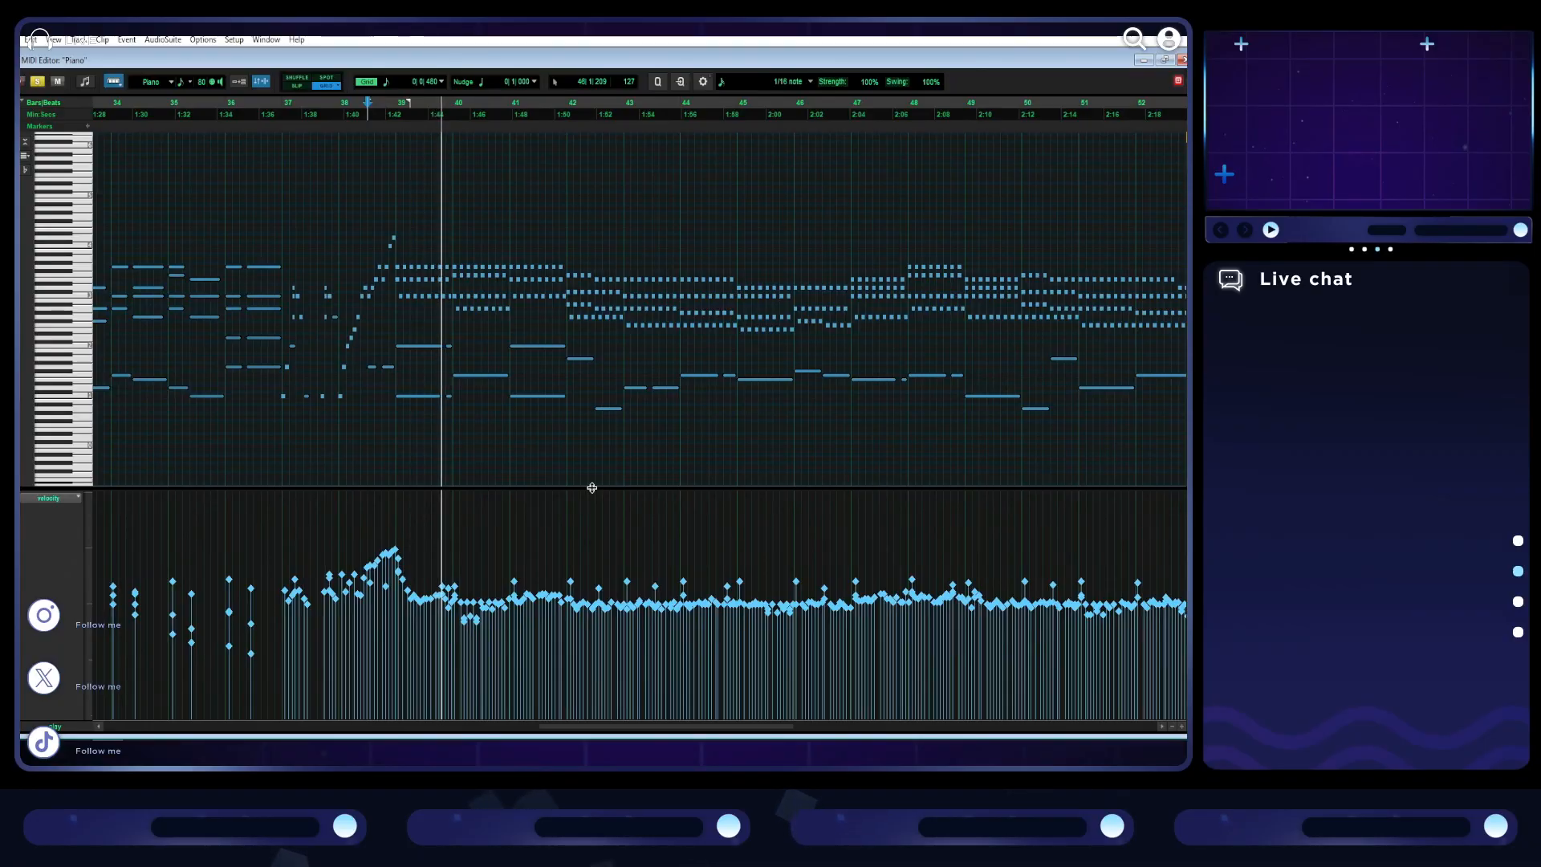
scroll(591, 488, right, 1)
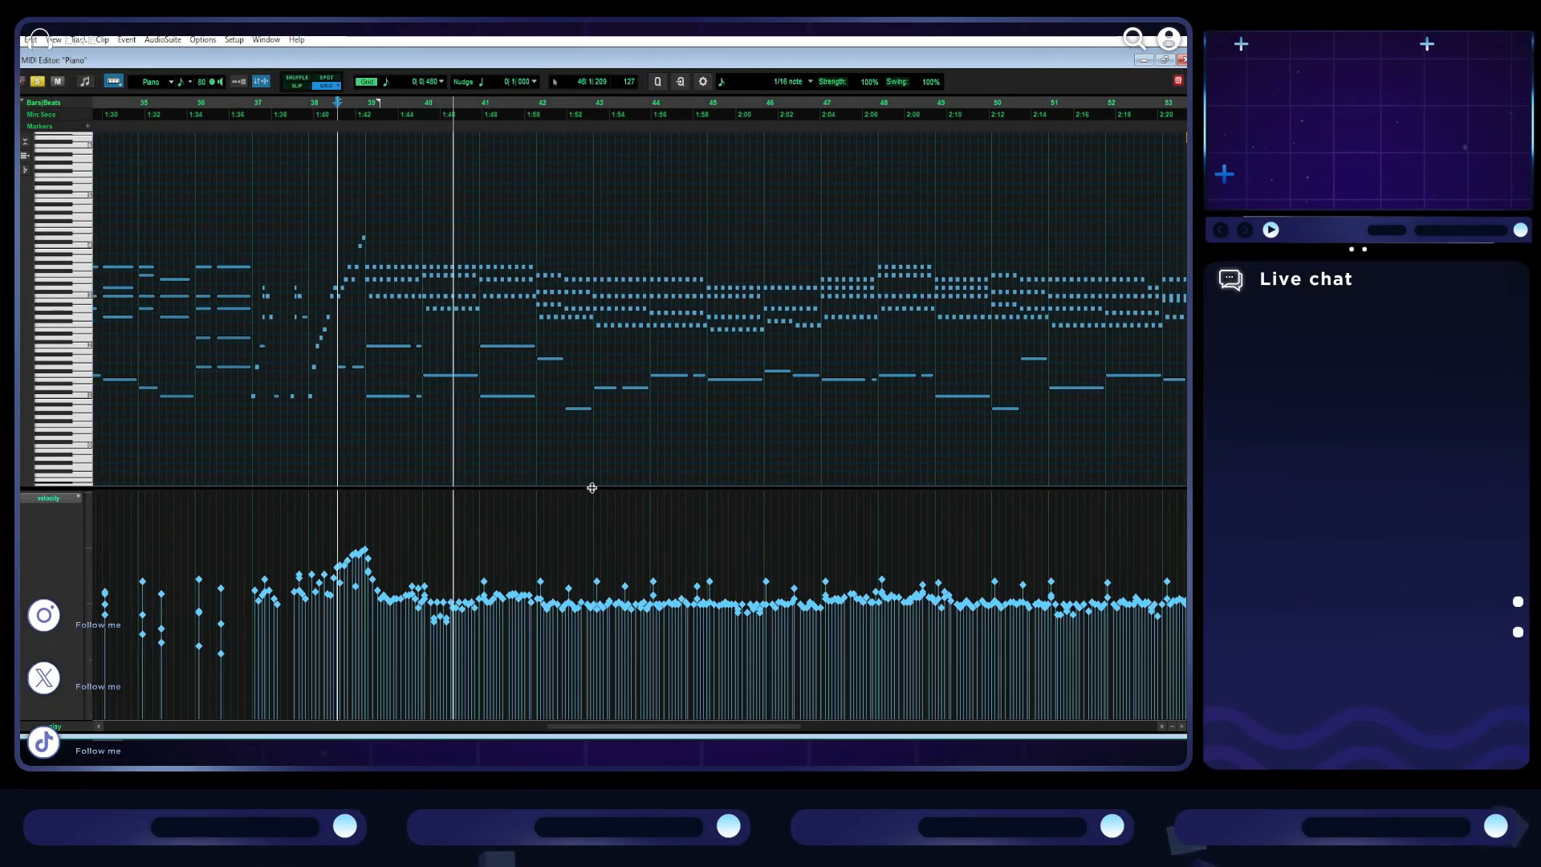
click(451, 637)
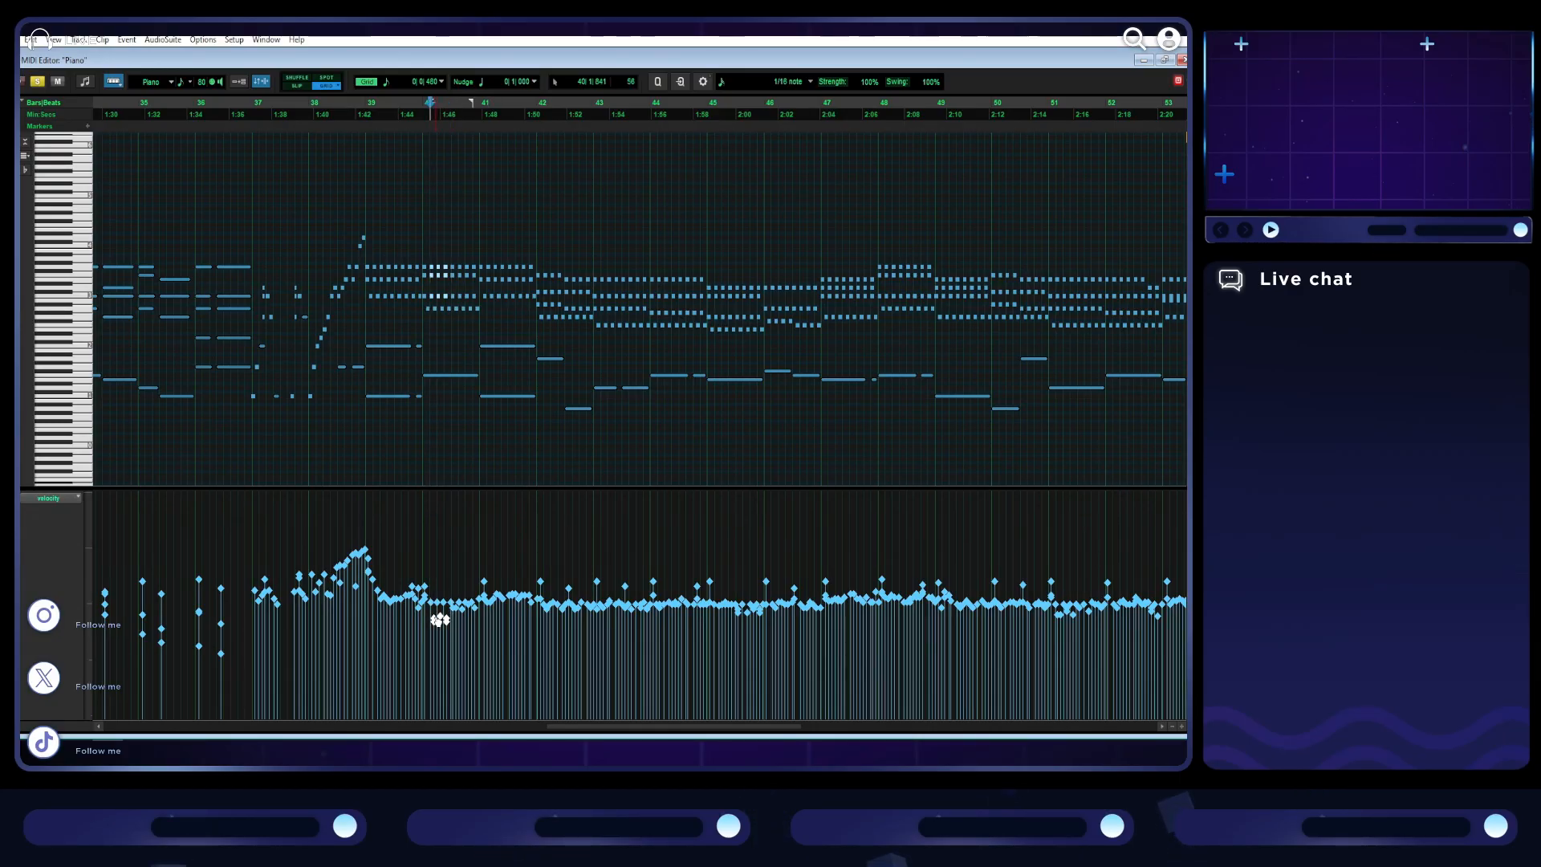
key(space)
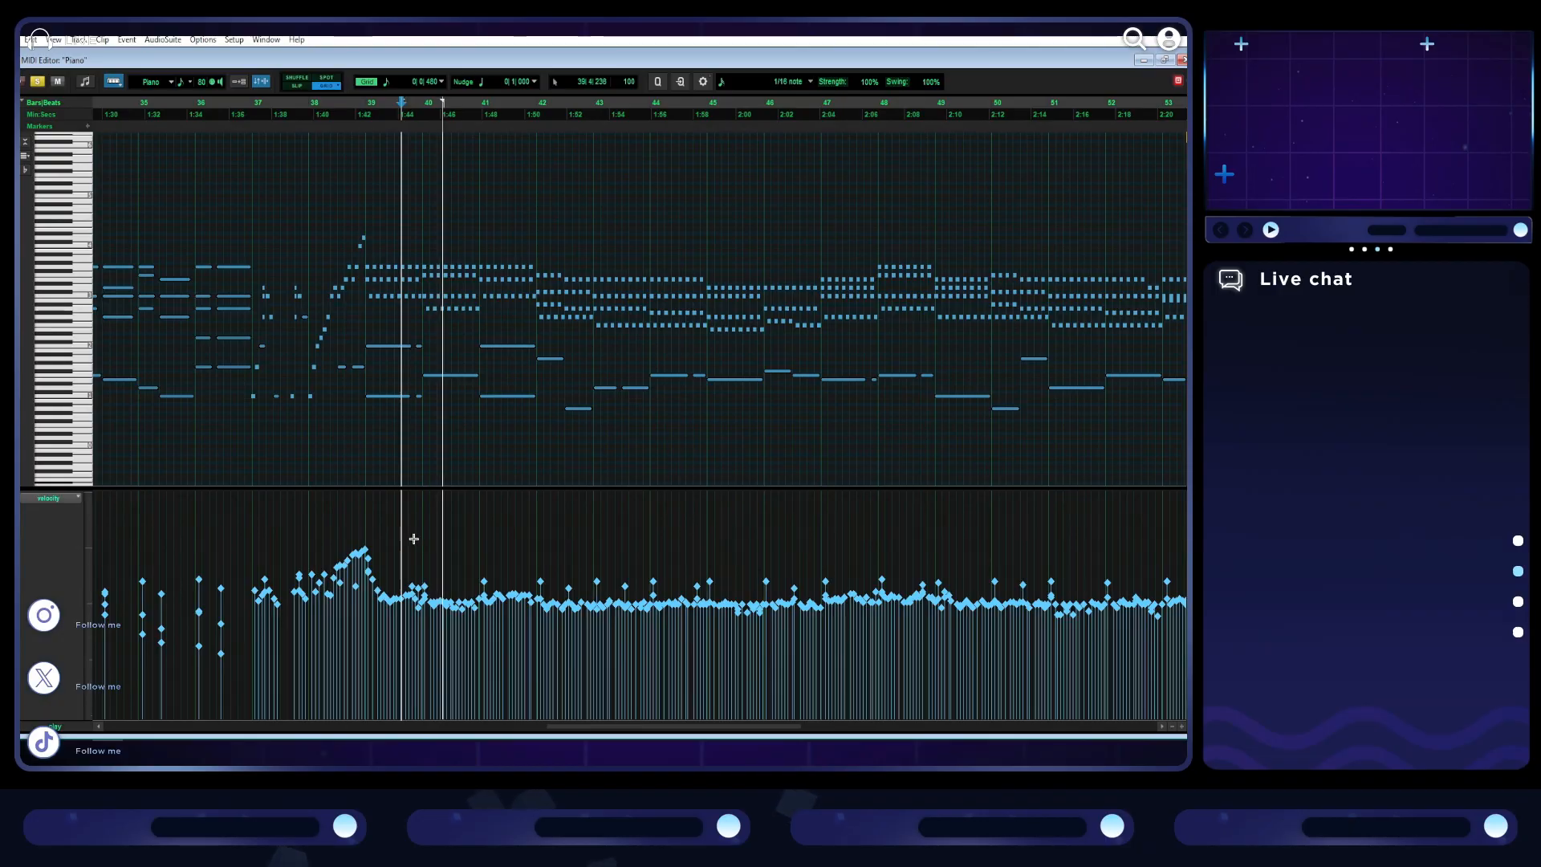
- Examine the note velocities across the whole piece during playback and continue listening from around bar 52
scroll(700, 537, down, 3)
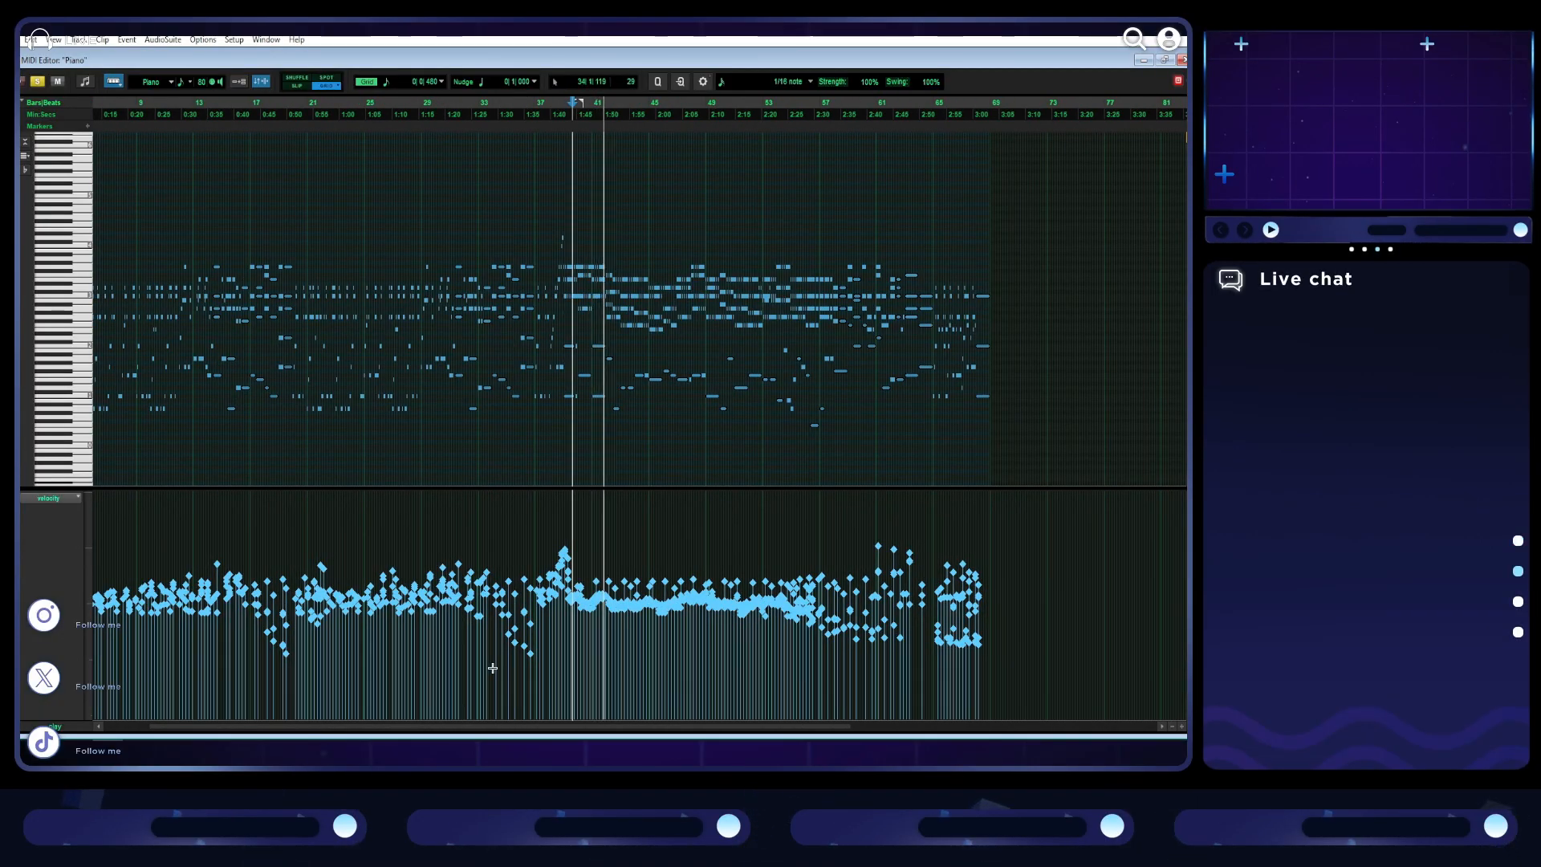
scroll(701, 618, up, 3)
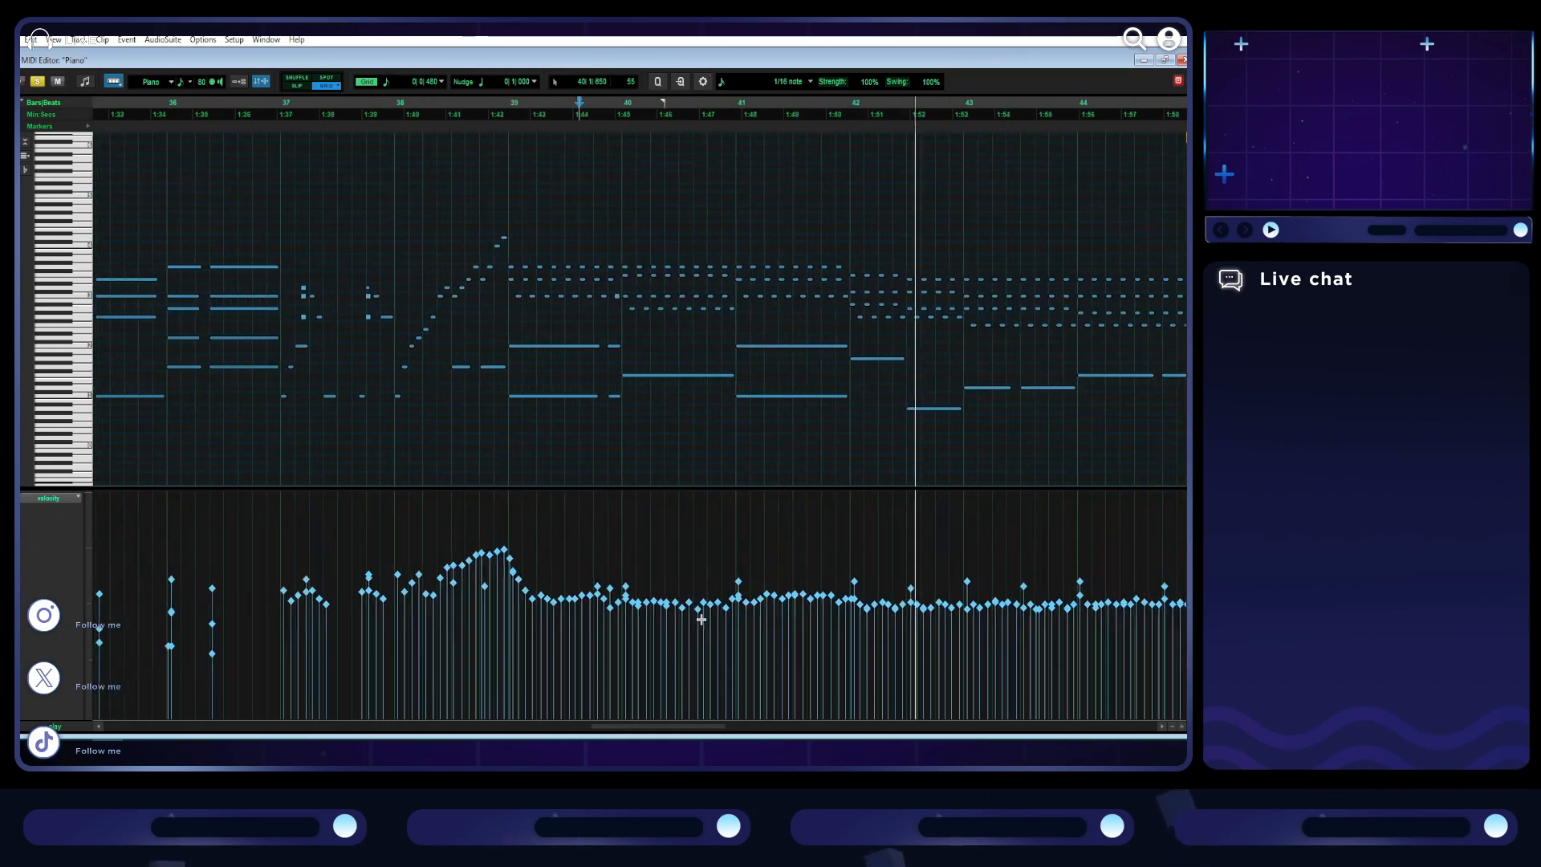
scroll(700, 619, down, 3)
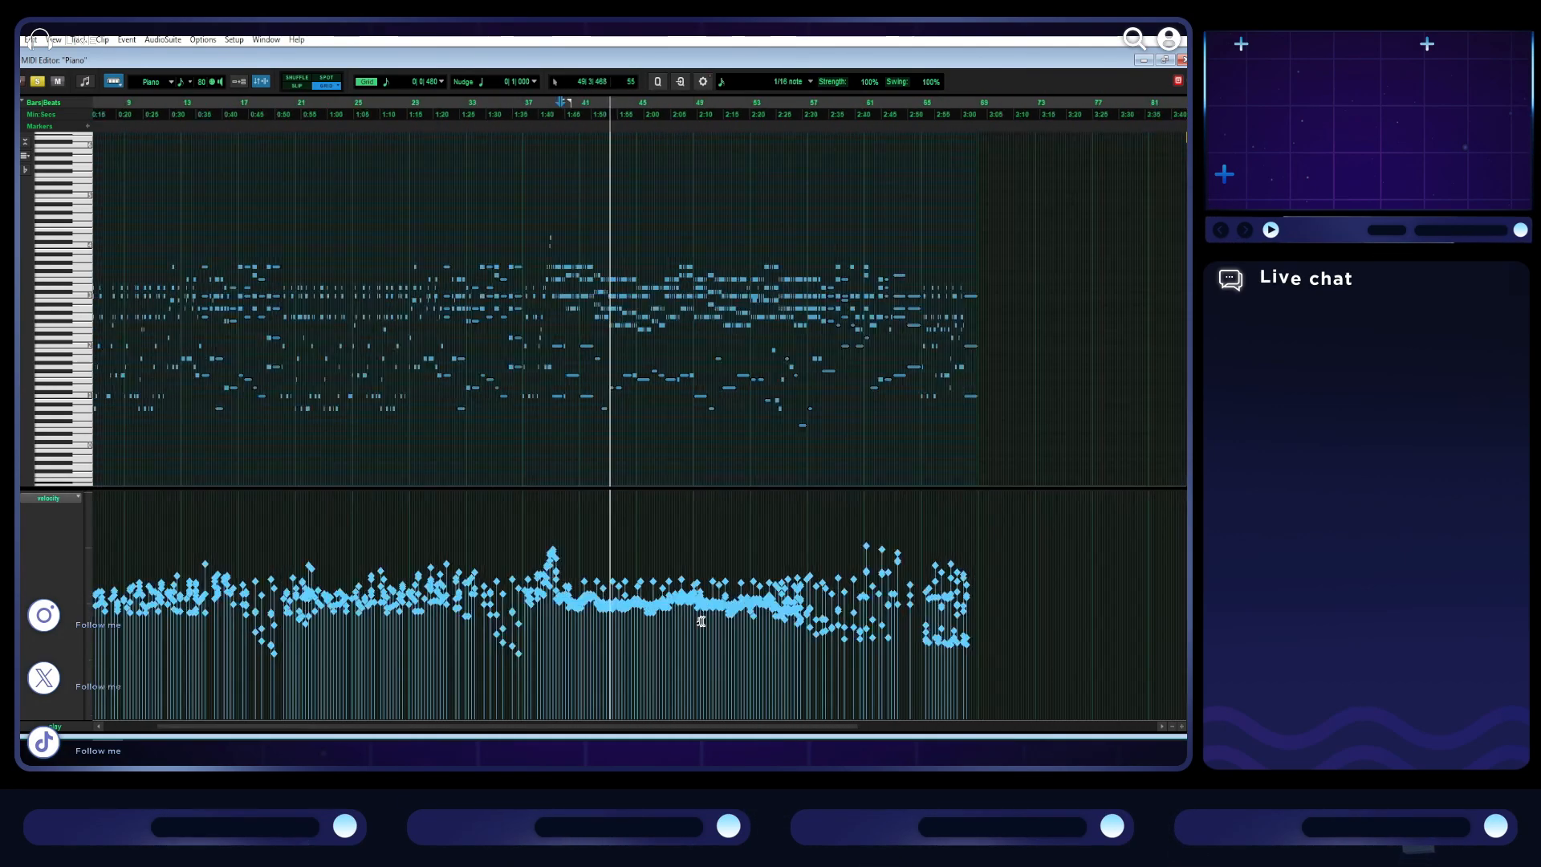
click(730, 201)
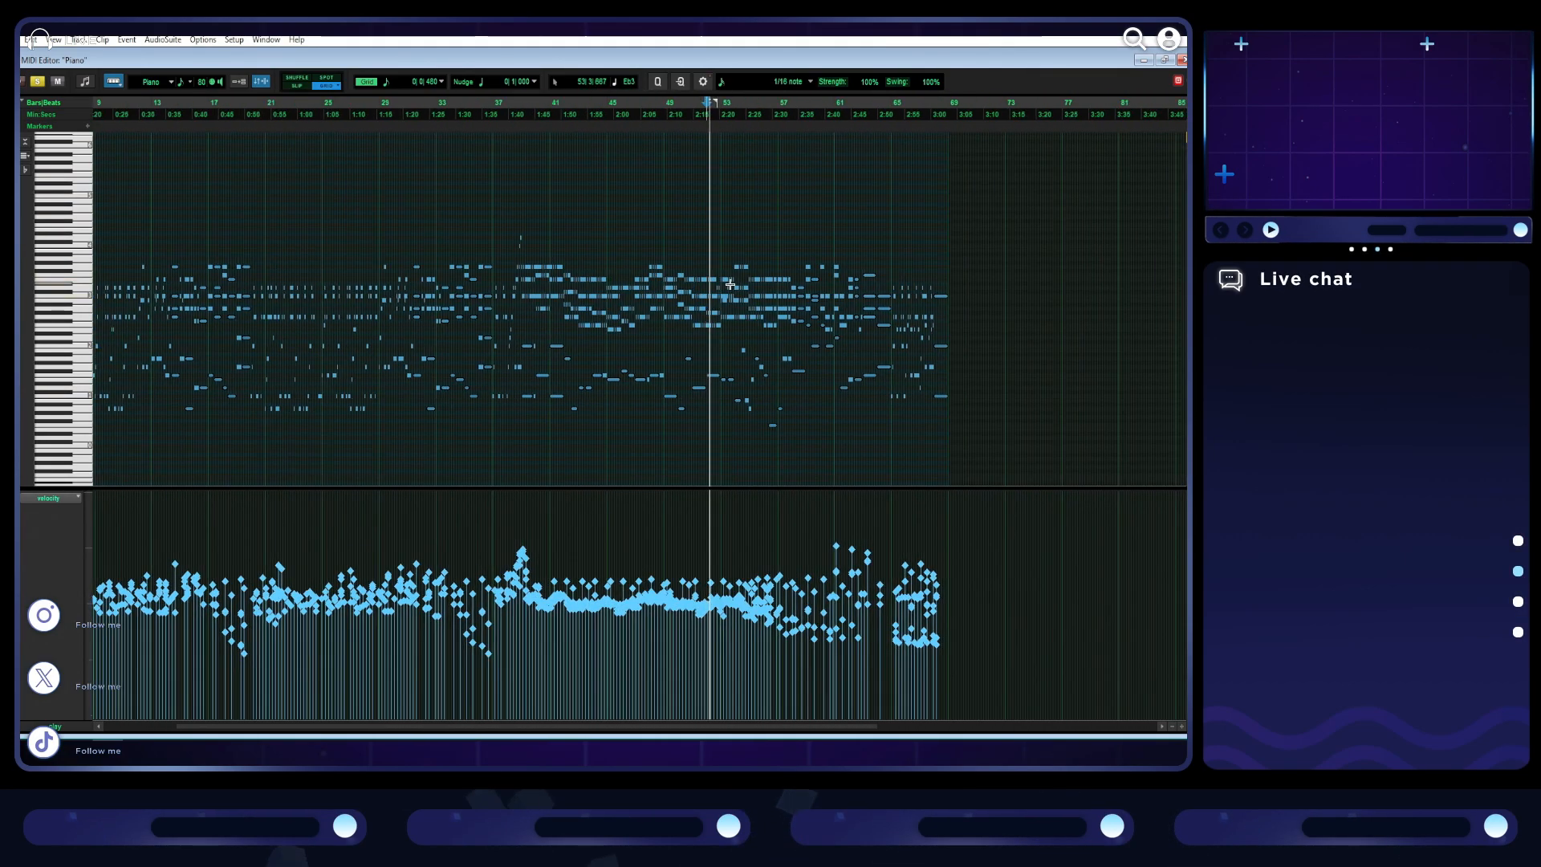
- Raise the velocities of the quieter chord notes from late bar 56 through bar 58, and play that passage
scroll(774, 378, up, 3)
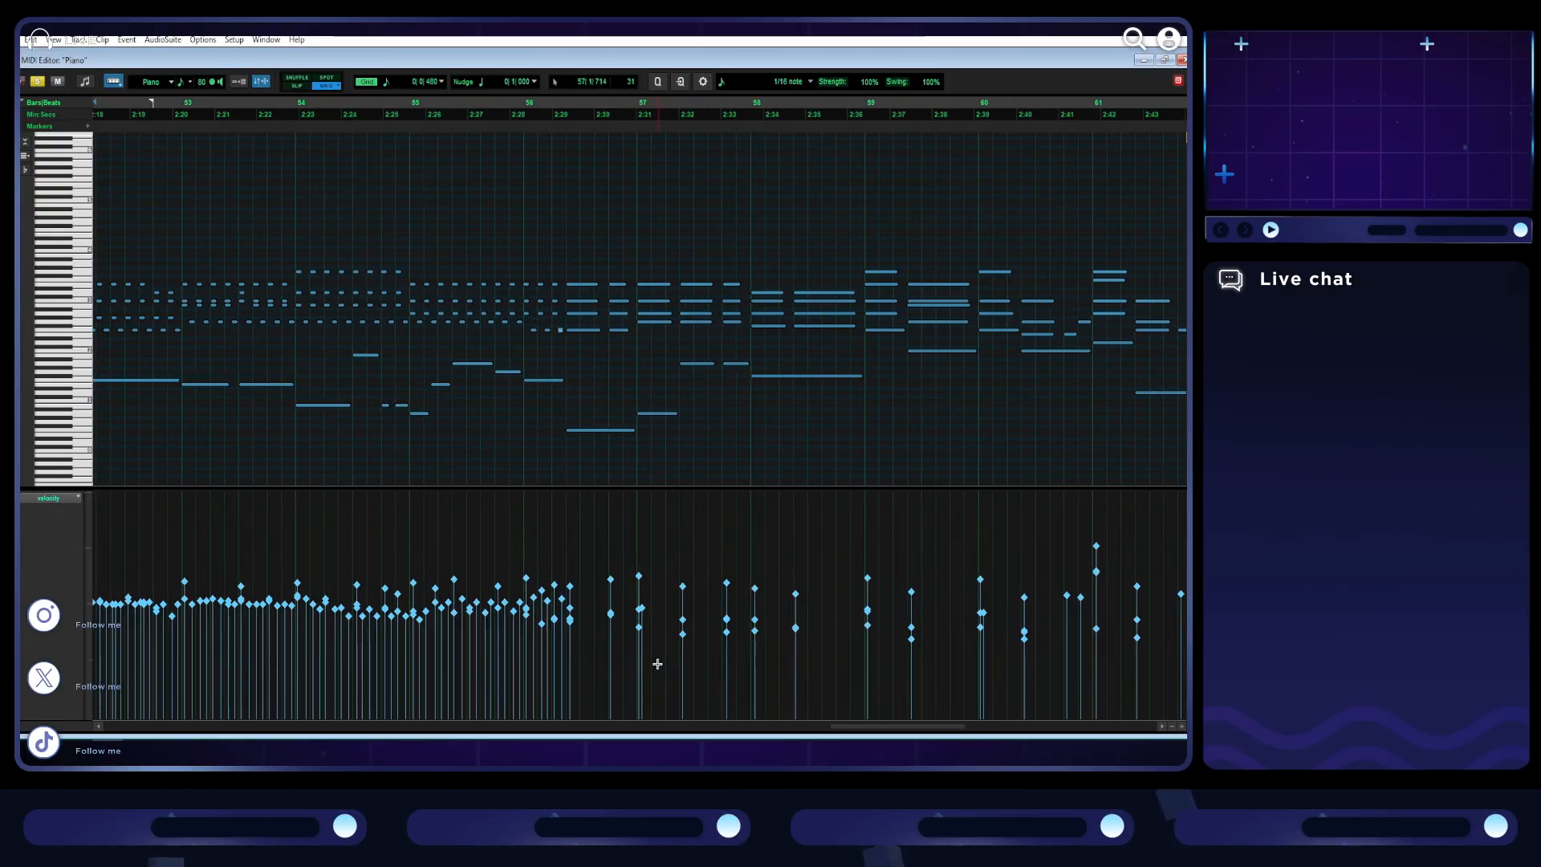
drag(603, 638, 733, 614)
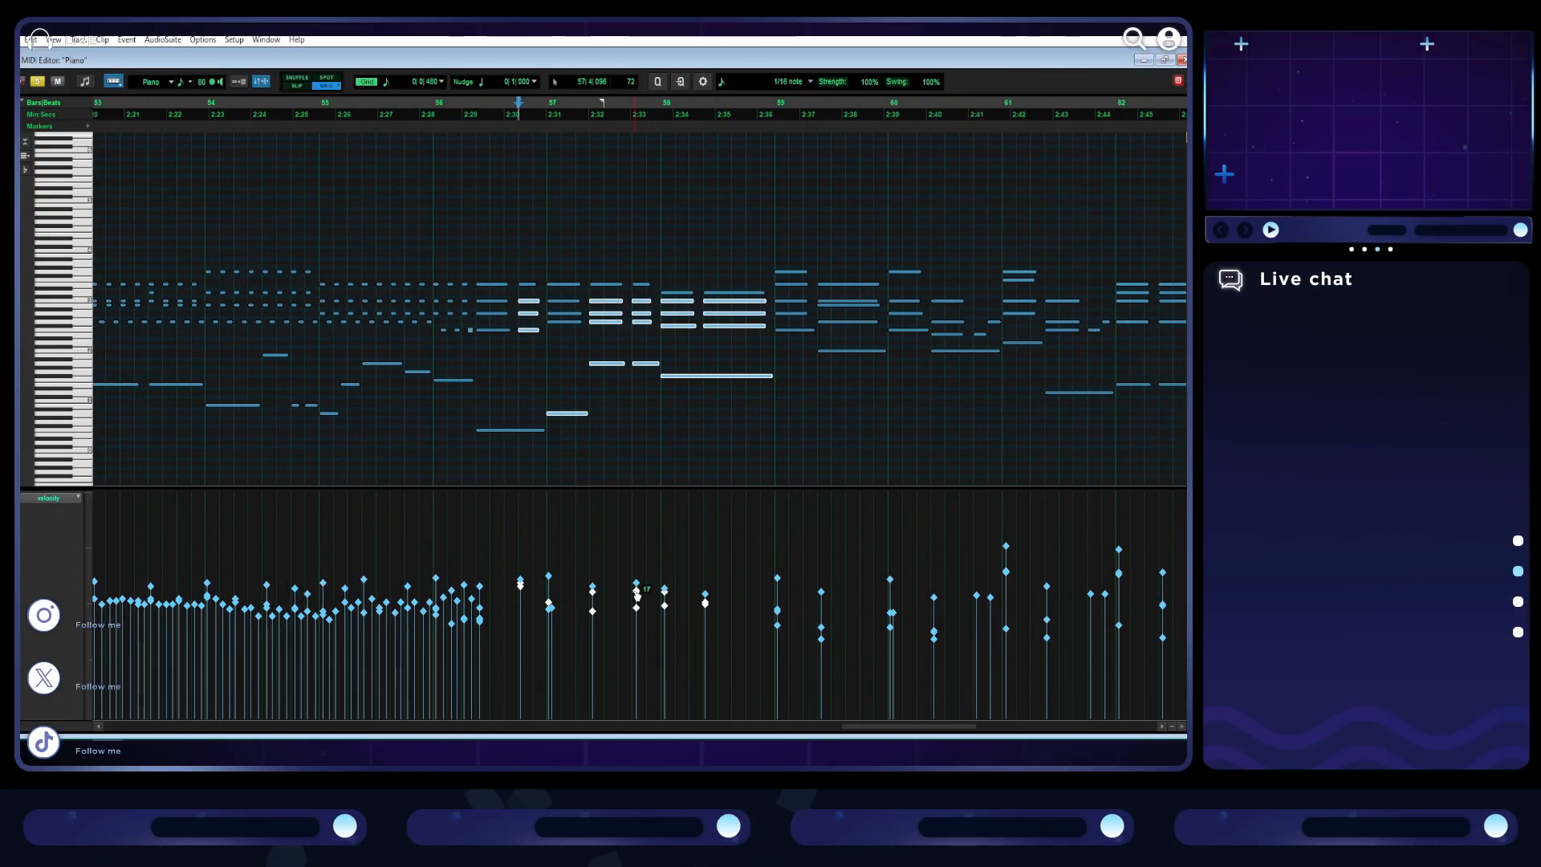
drag(567, 621, 551, 599)
click(515, 543)
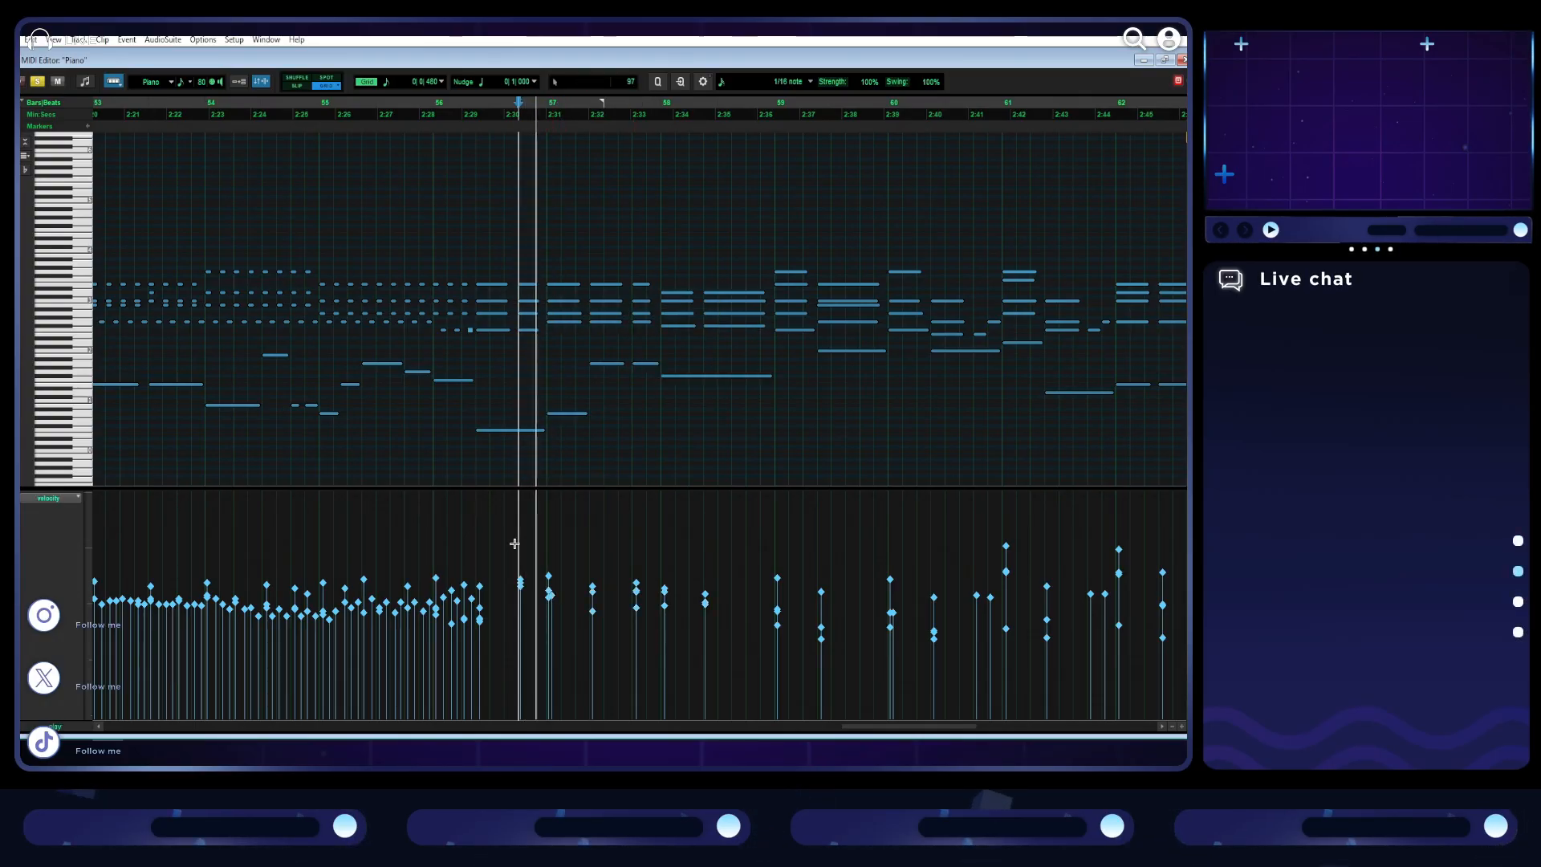
- Raise the velocities of the remaining quiet notes in the first half of bar 56, and play from bar 55
click(504, 622)
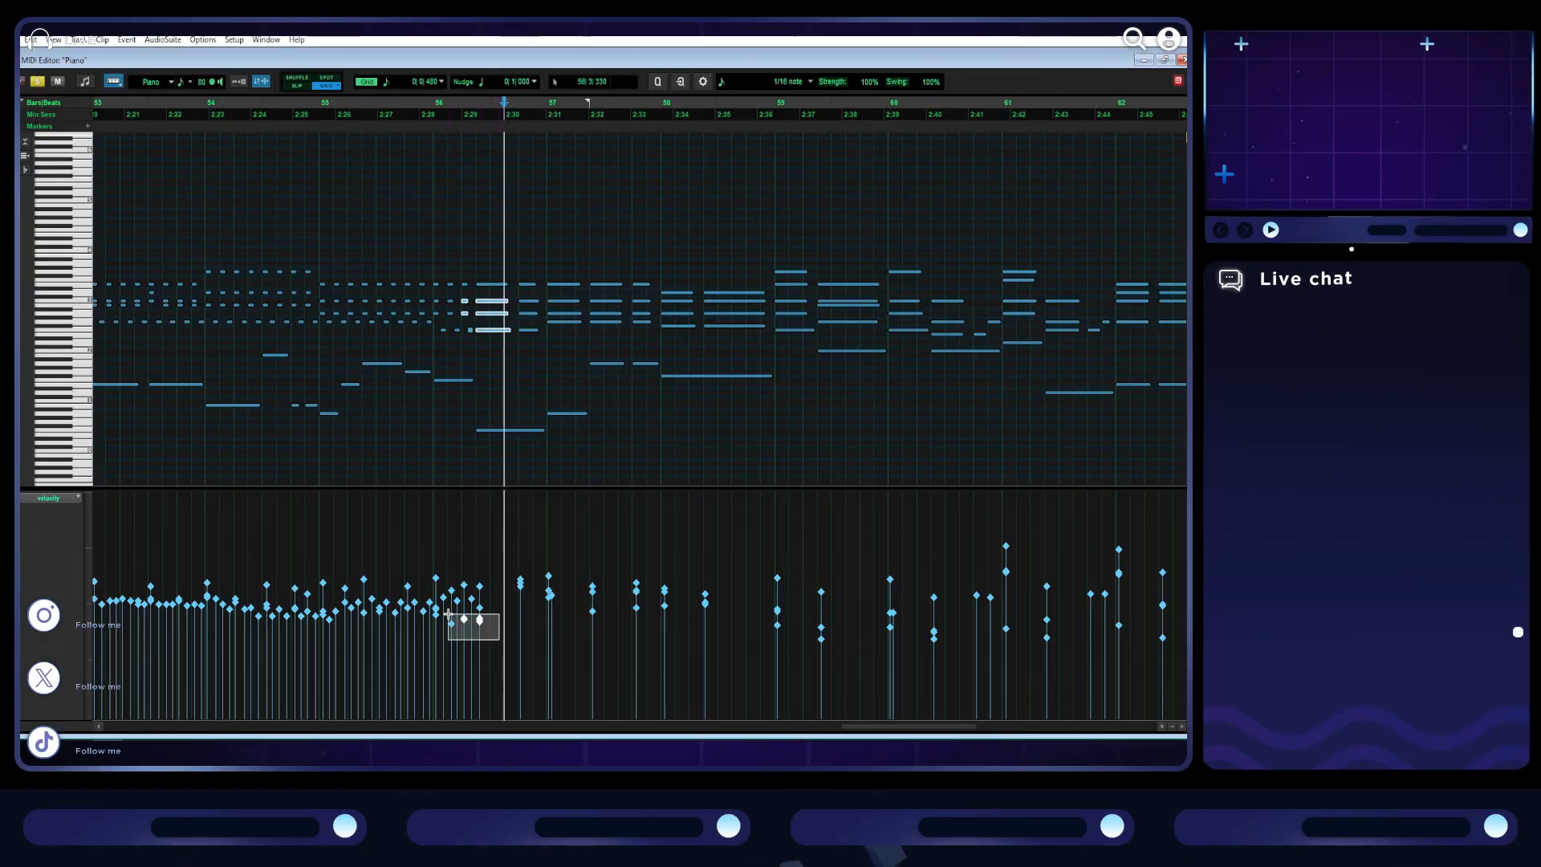
drag(446, 613, 452, 628)
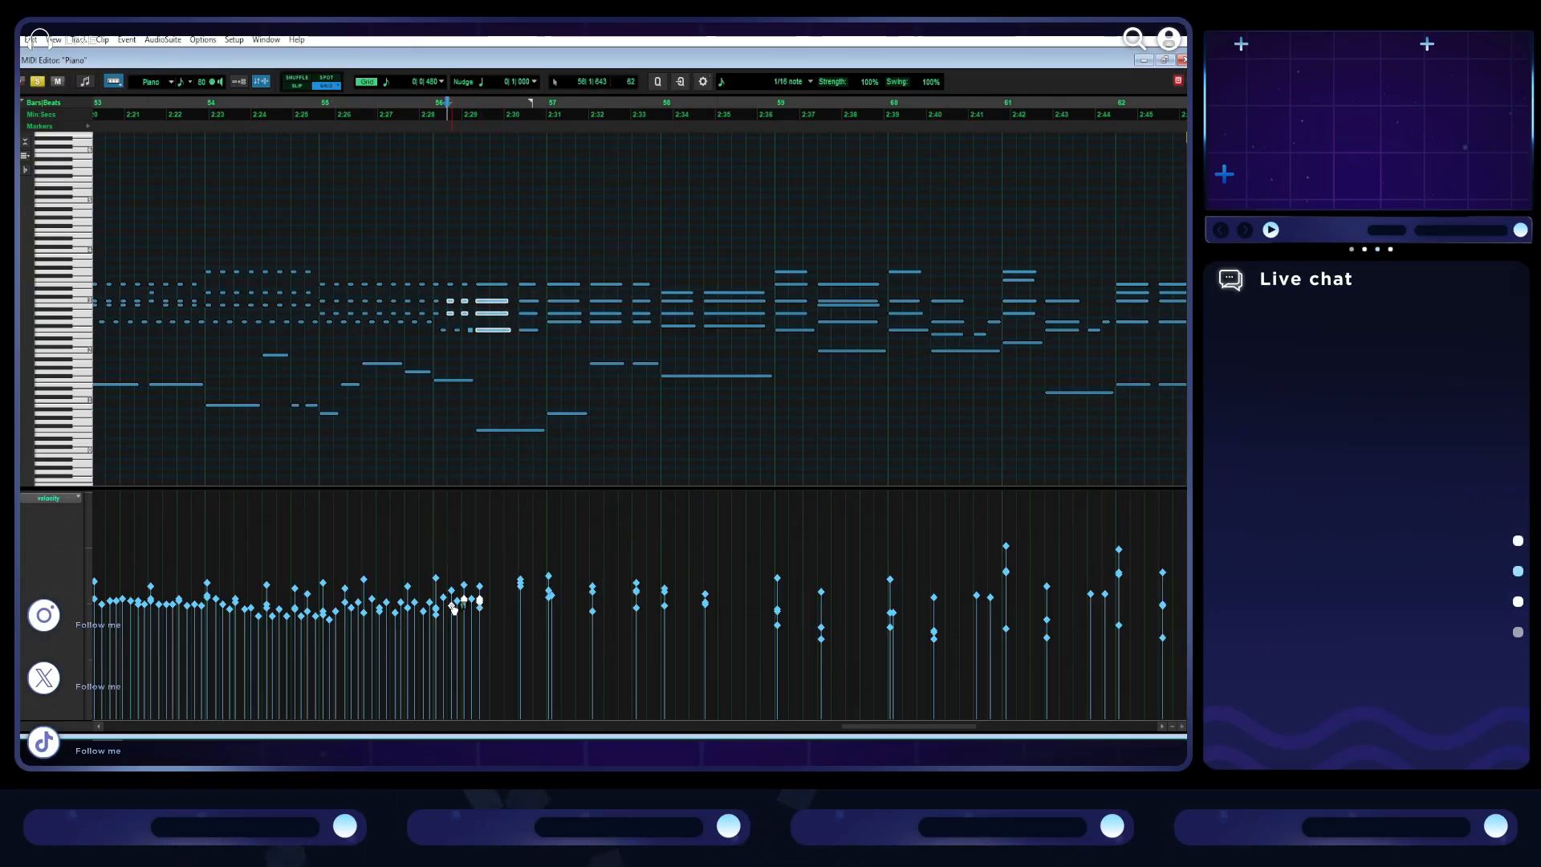
click(396, 546)
key(space)
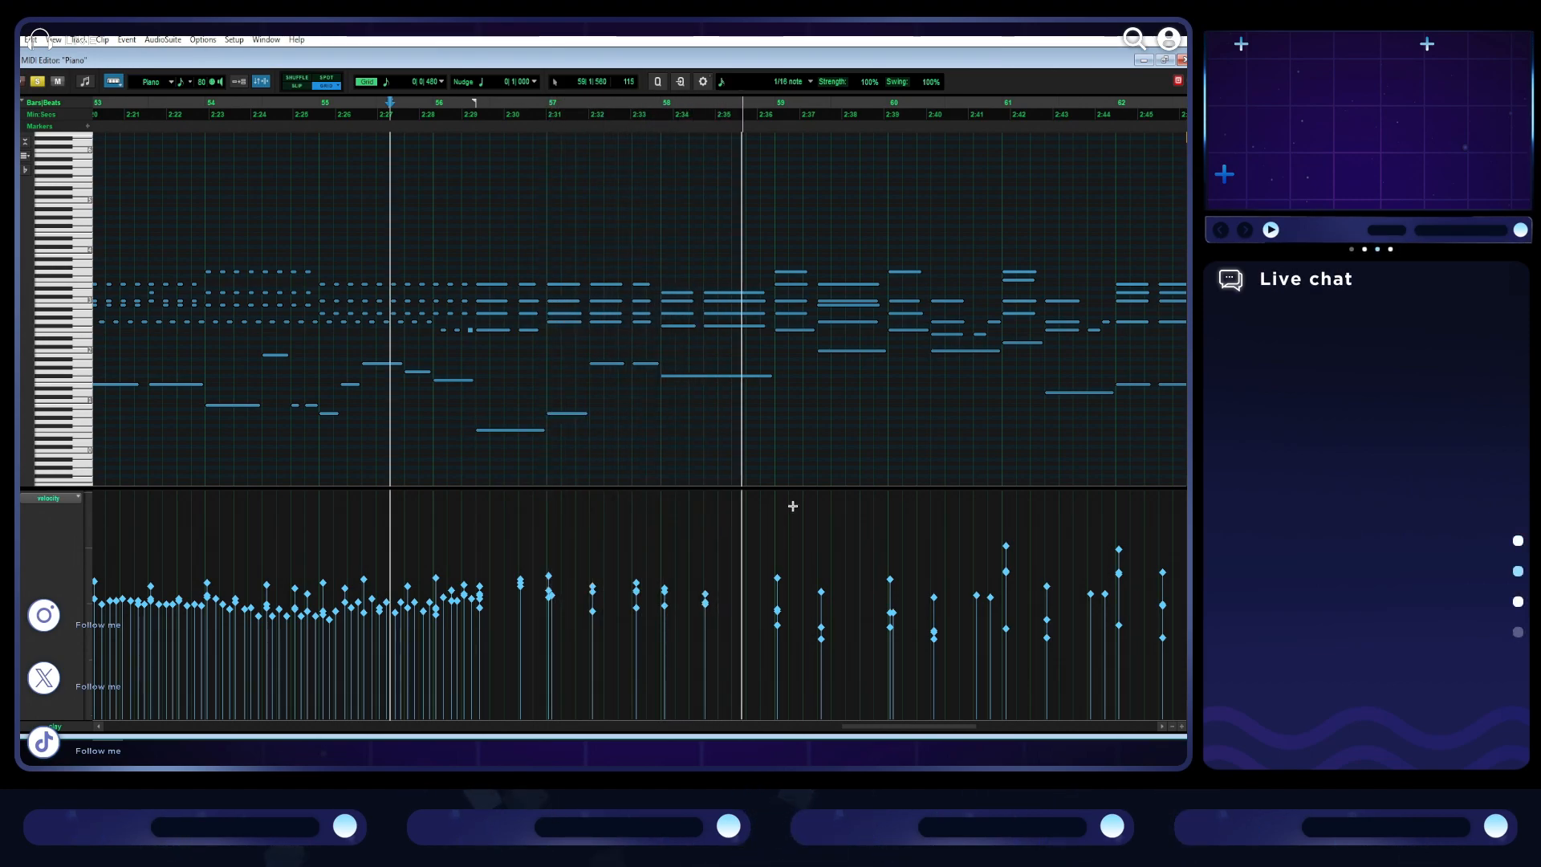
- Raise the velocities of the quiet chord notes in bars 59 to 62, and check the passage by playing from bar 59
scroll(794, 498, right, 2)
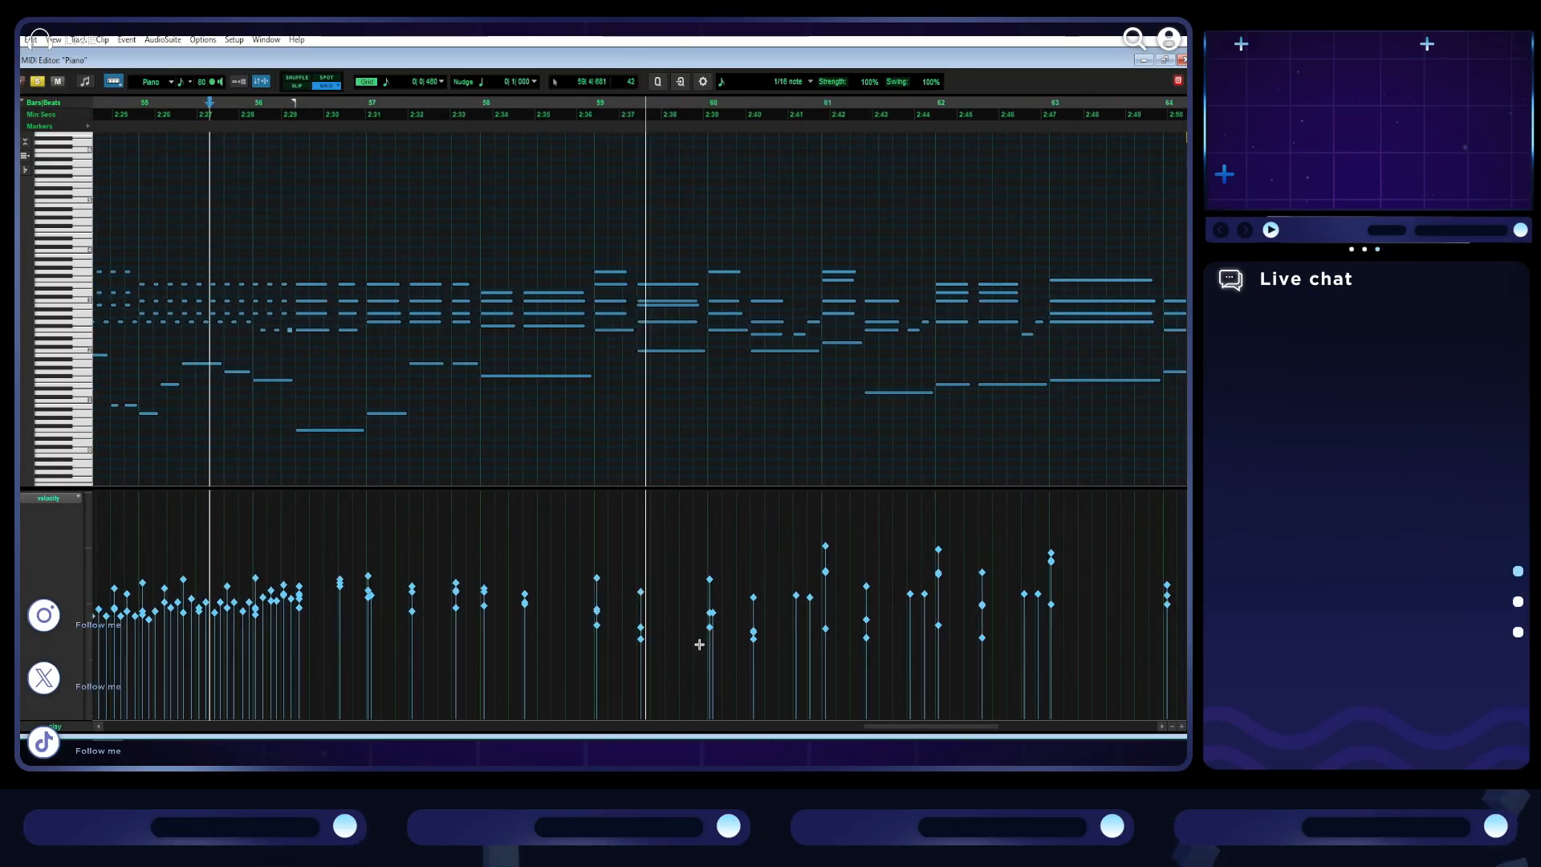
scroll(706, 561, right, 2)
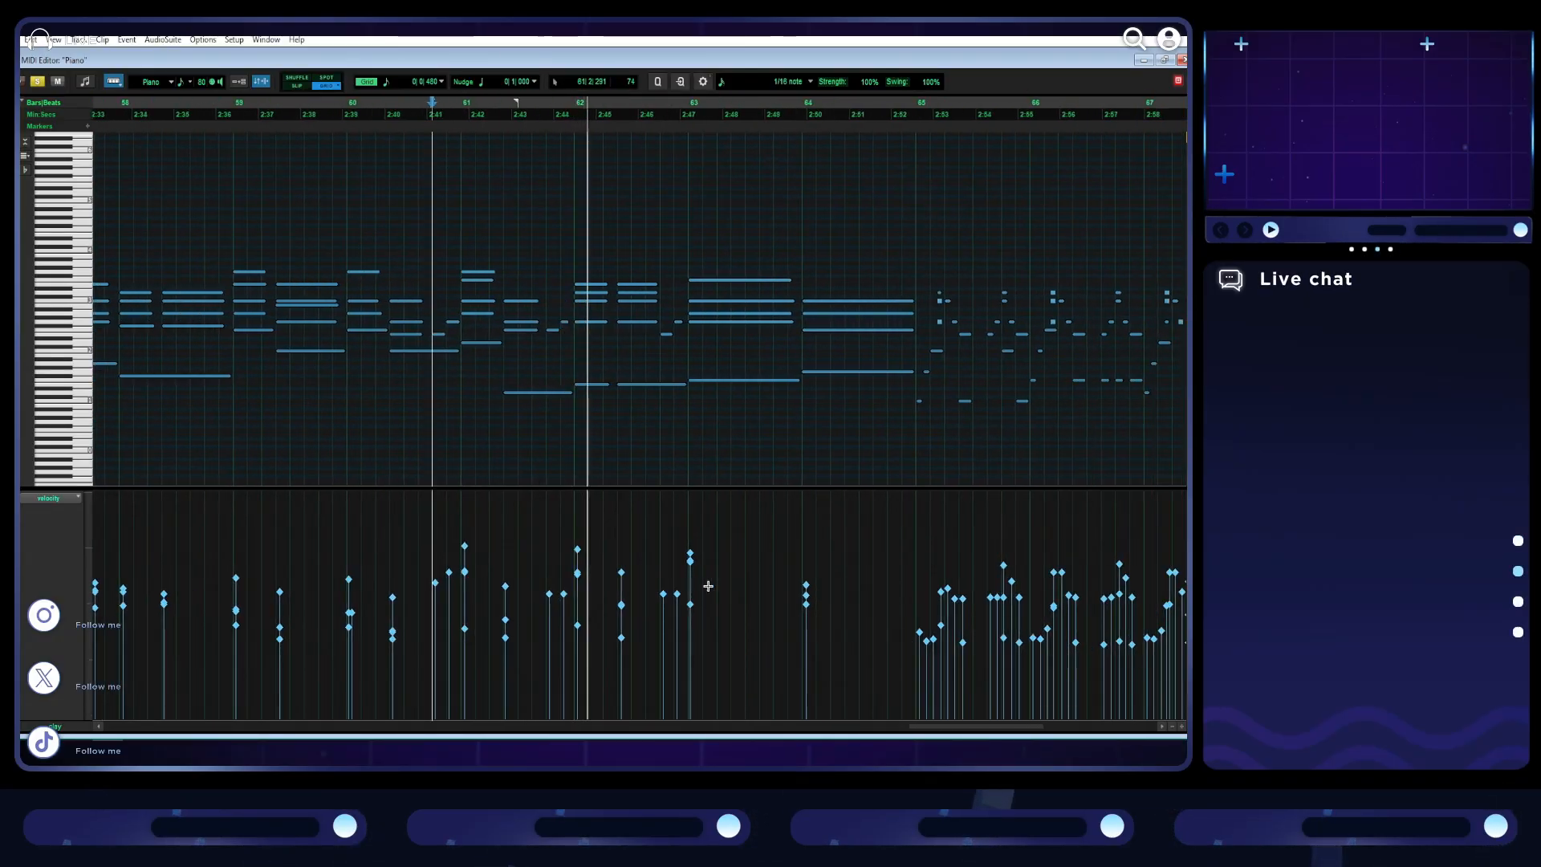
key(r)
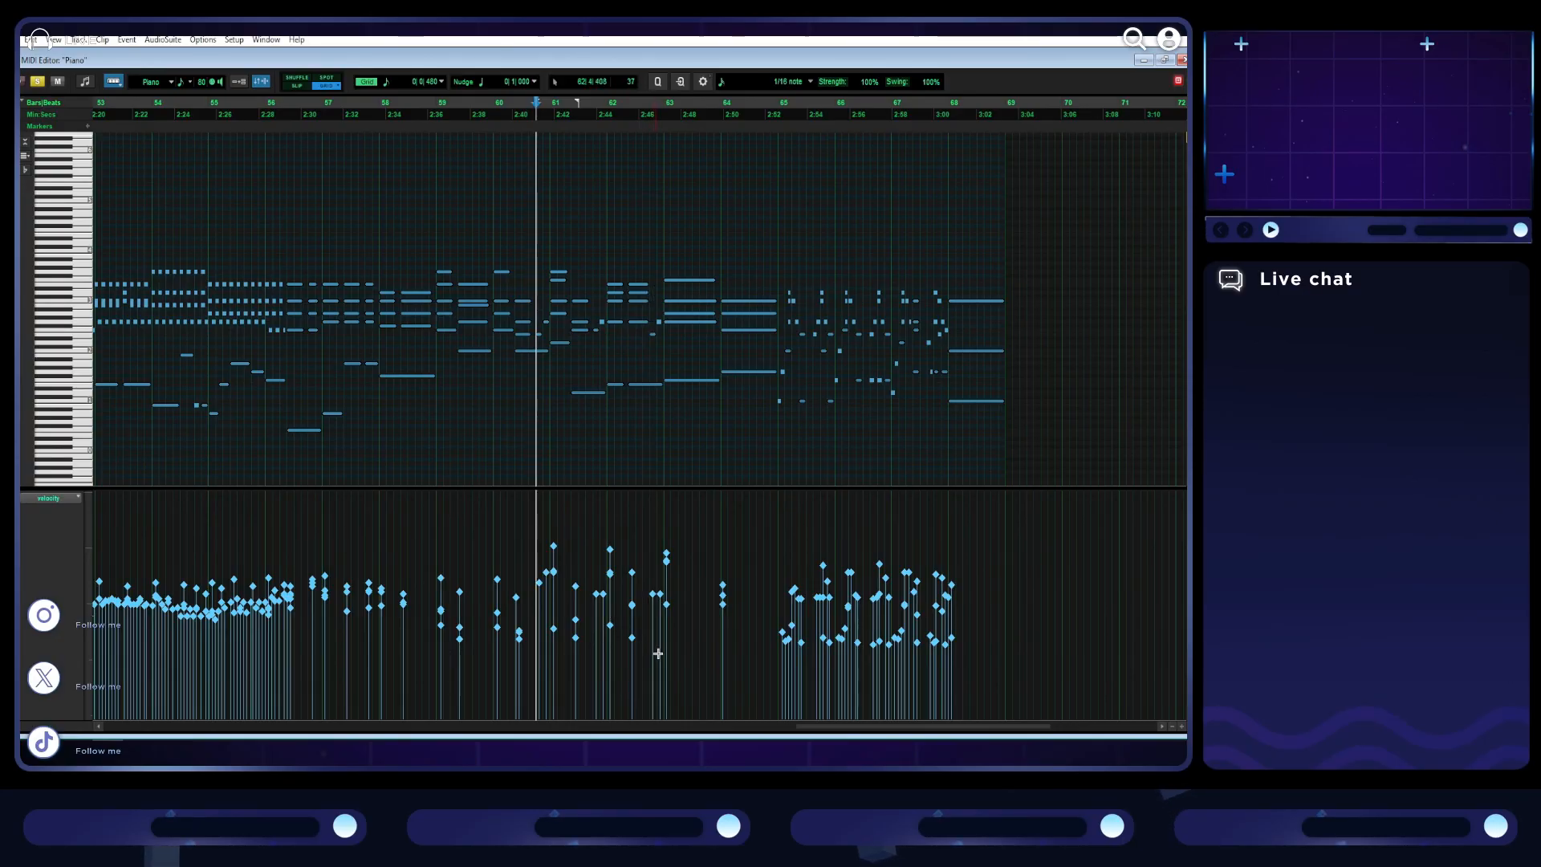
drag(548, 649, 435, 619)
click(449, 532)
click(436, 529)
key(space)
key(space)
- Raise the velocities of the quiet notes in bars 65 to 67, and listen from bar 65 to the end
drag(770, 623, 993, 662)
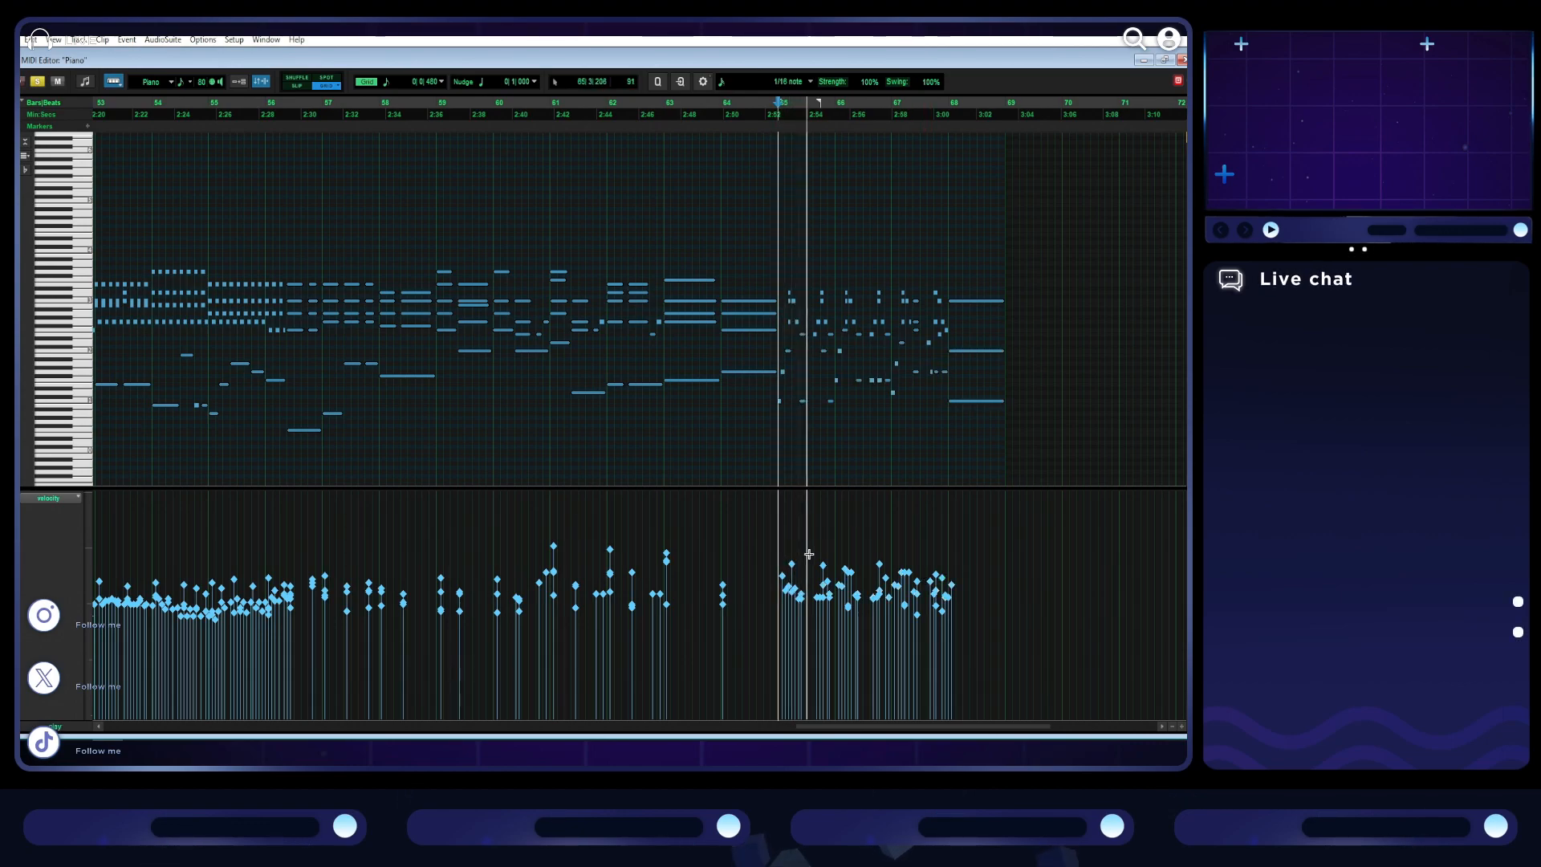
scroll(799, 552, right, 7)
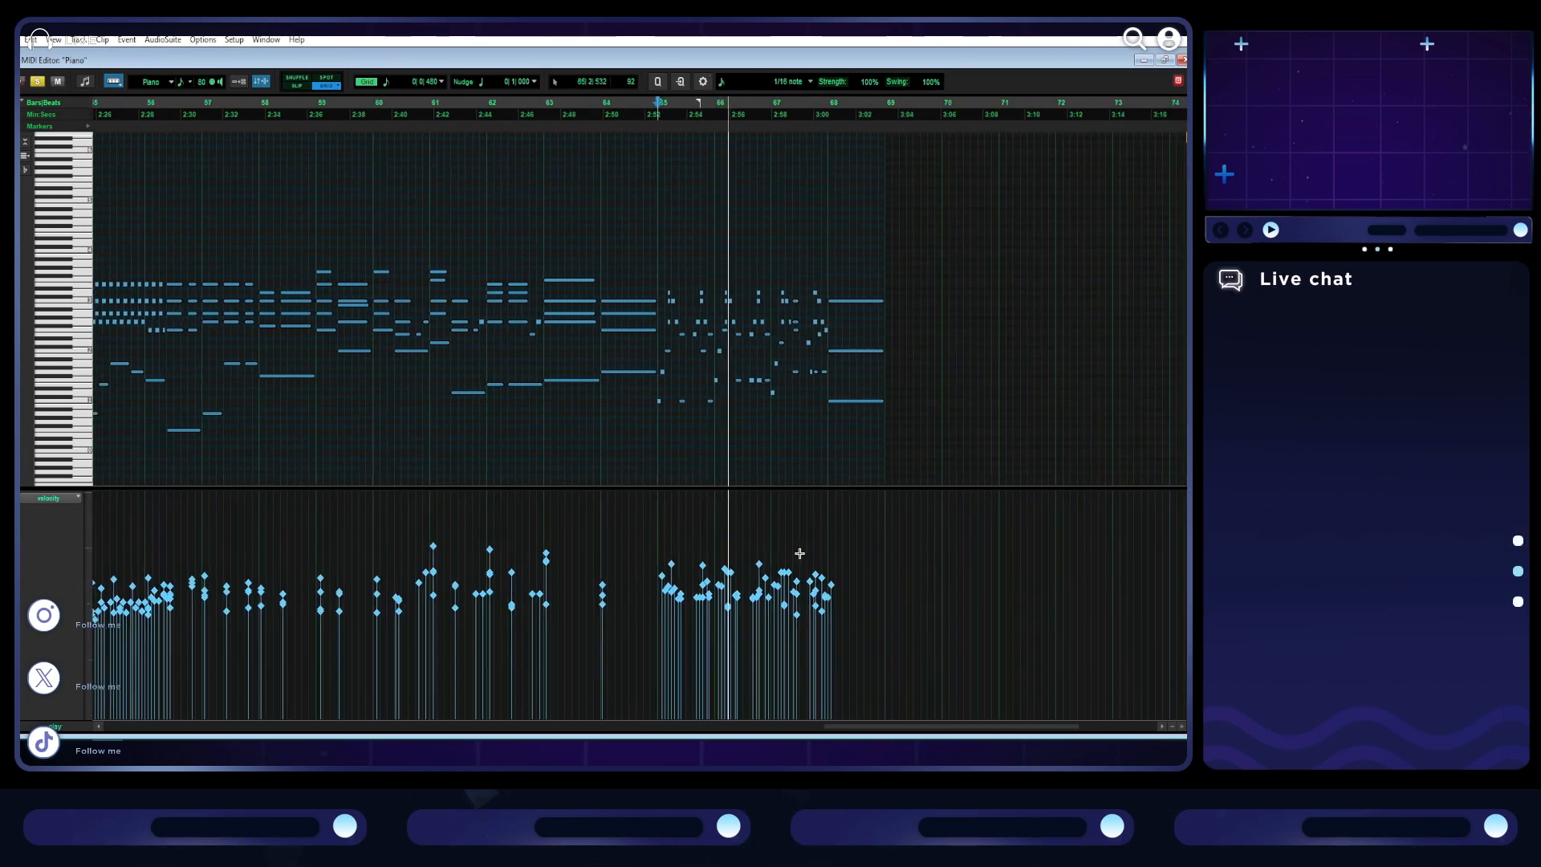
scroll(799, 553, up, 1)
scroll(767, 540, right, 10)
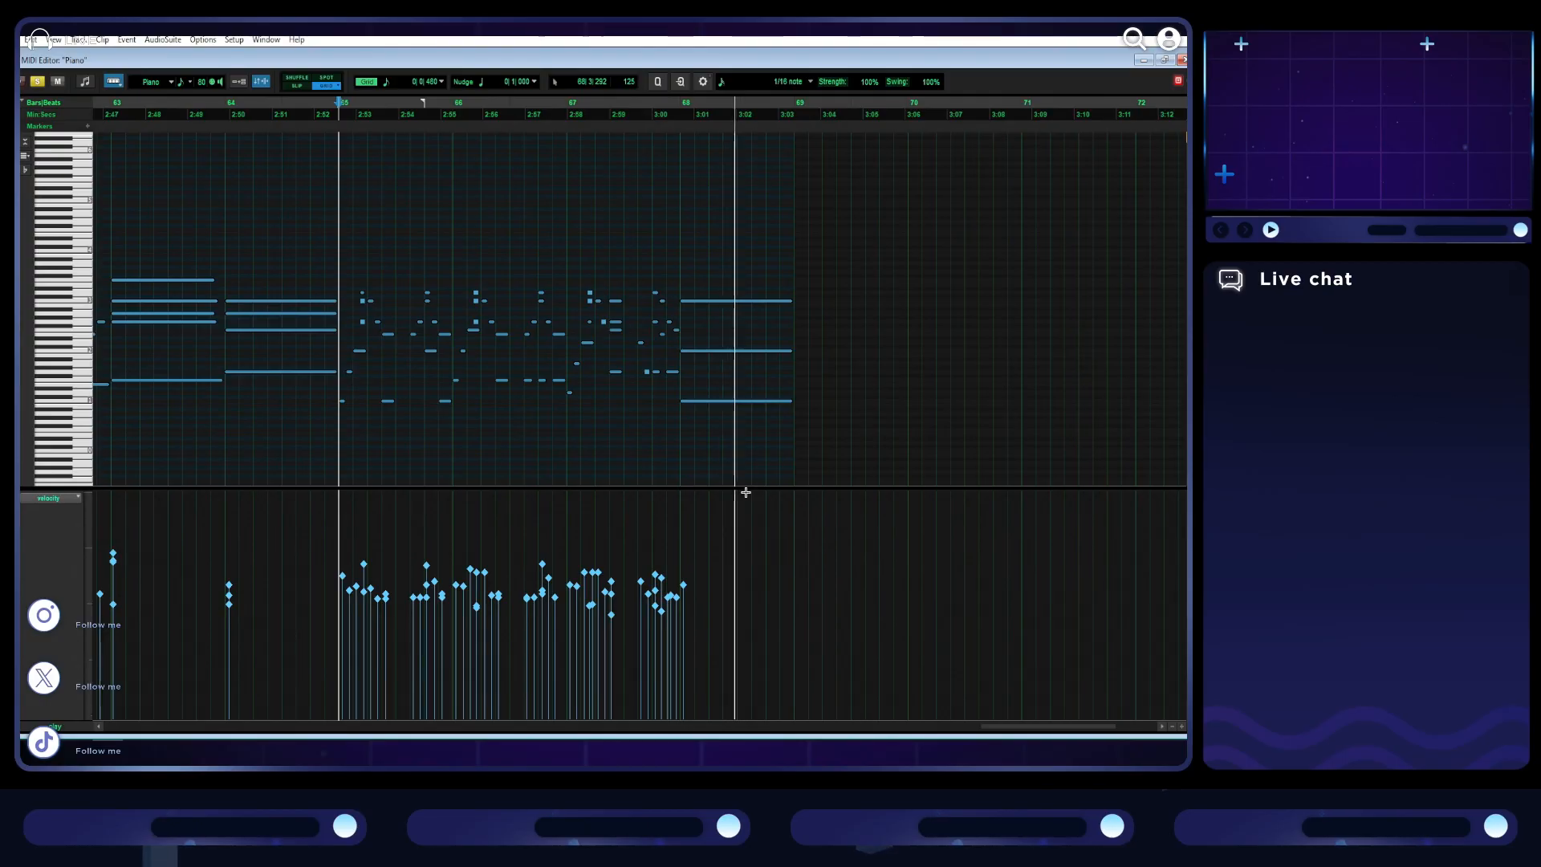
key(space)
- Raise the velocities of the quieter chord notes in bars 35 and 36, adjusting the lowest notes individually
scroll(722, 514, left, 3)
scroll(634, 586, down, 2)
scroll(635, 586, left, 3)
scroll(635, 585, left, 6)
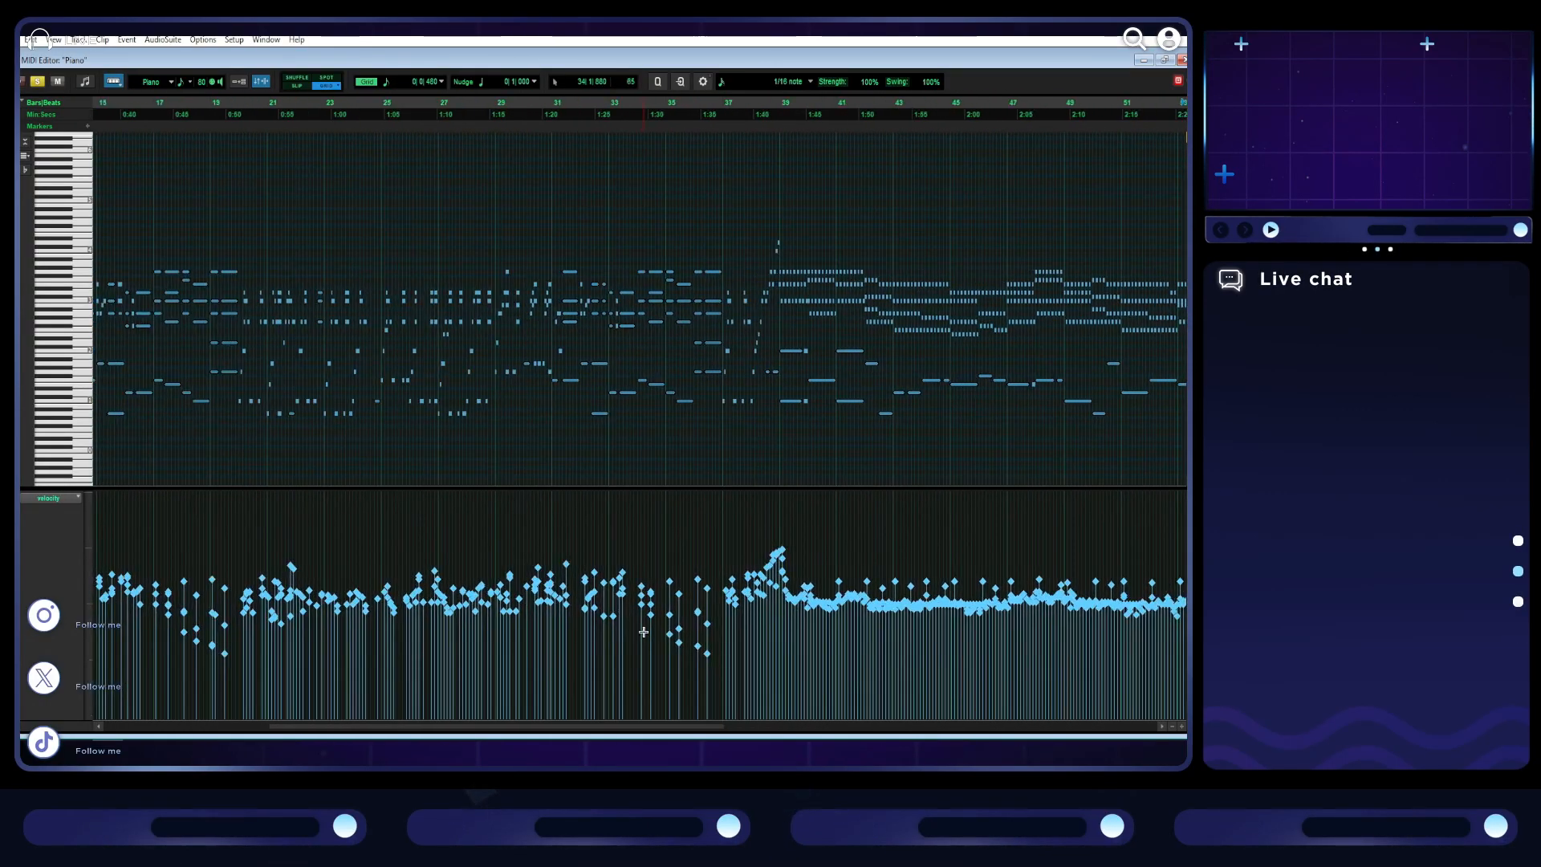
scroll(690, 558, up, 2)
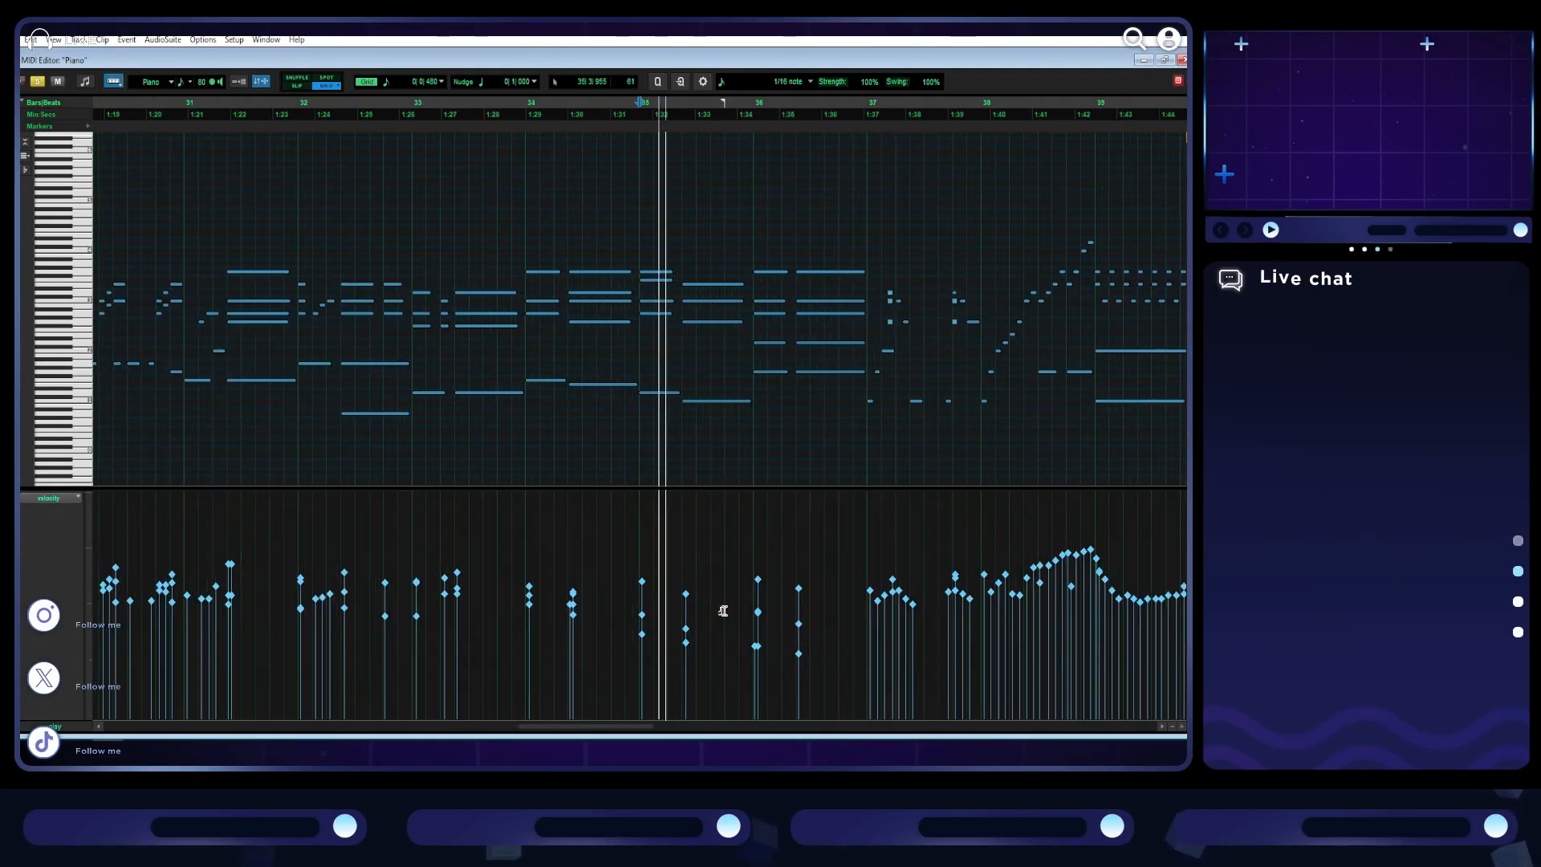
drag(818, 672, 634, 606)
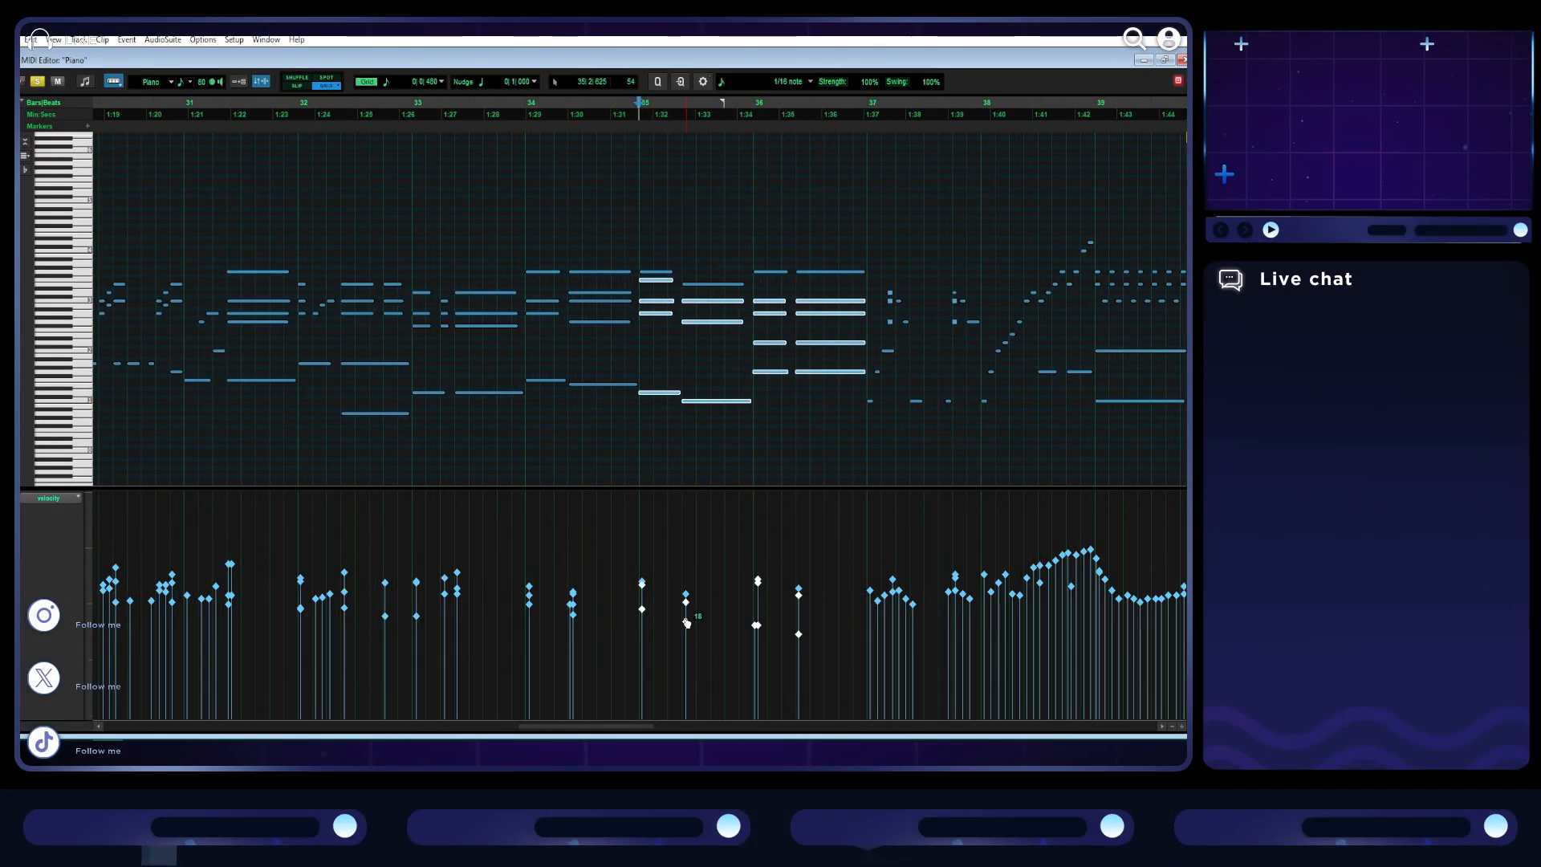
click(803, 643)
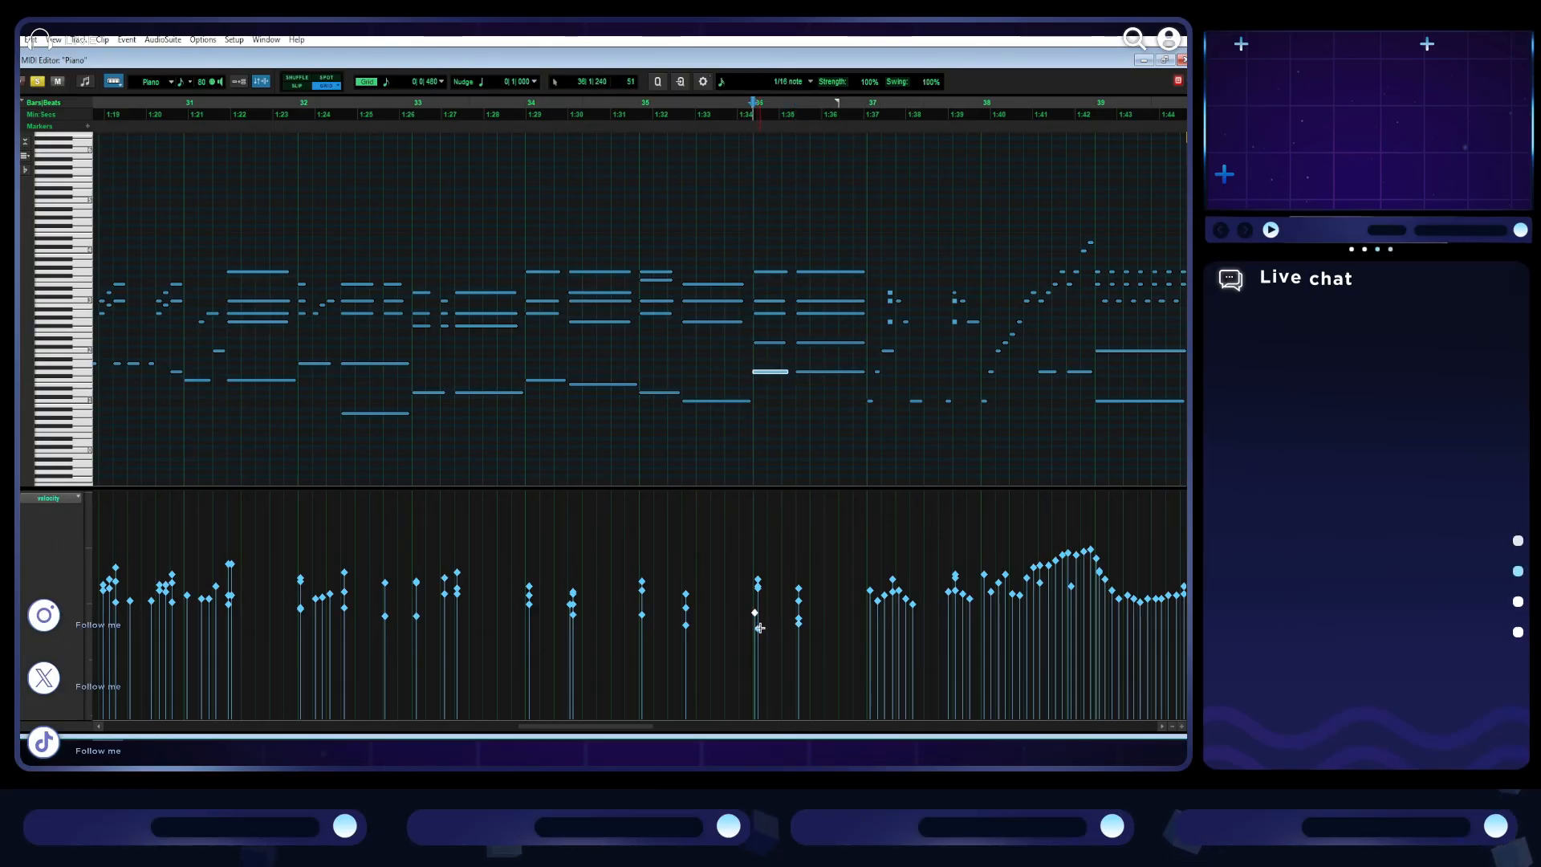
drag(762, 632, 758, 617)
- Raise the velocities of the quiet chord notes in bars 18 and 19
scroll(760, 630, left, 10)
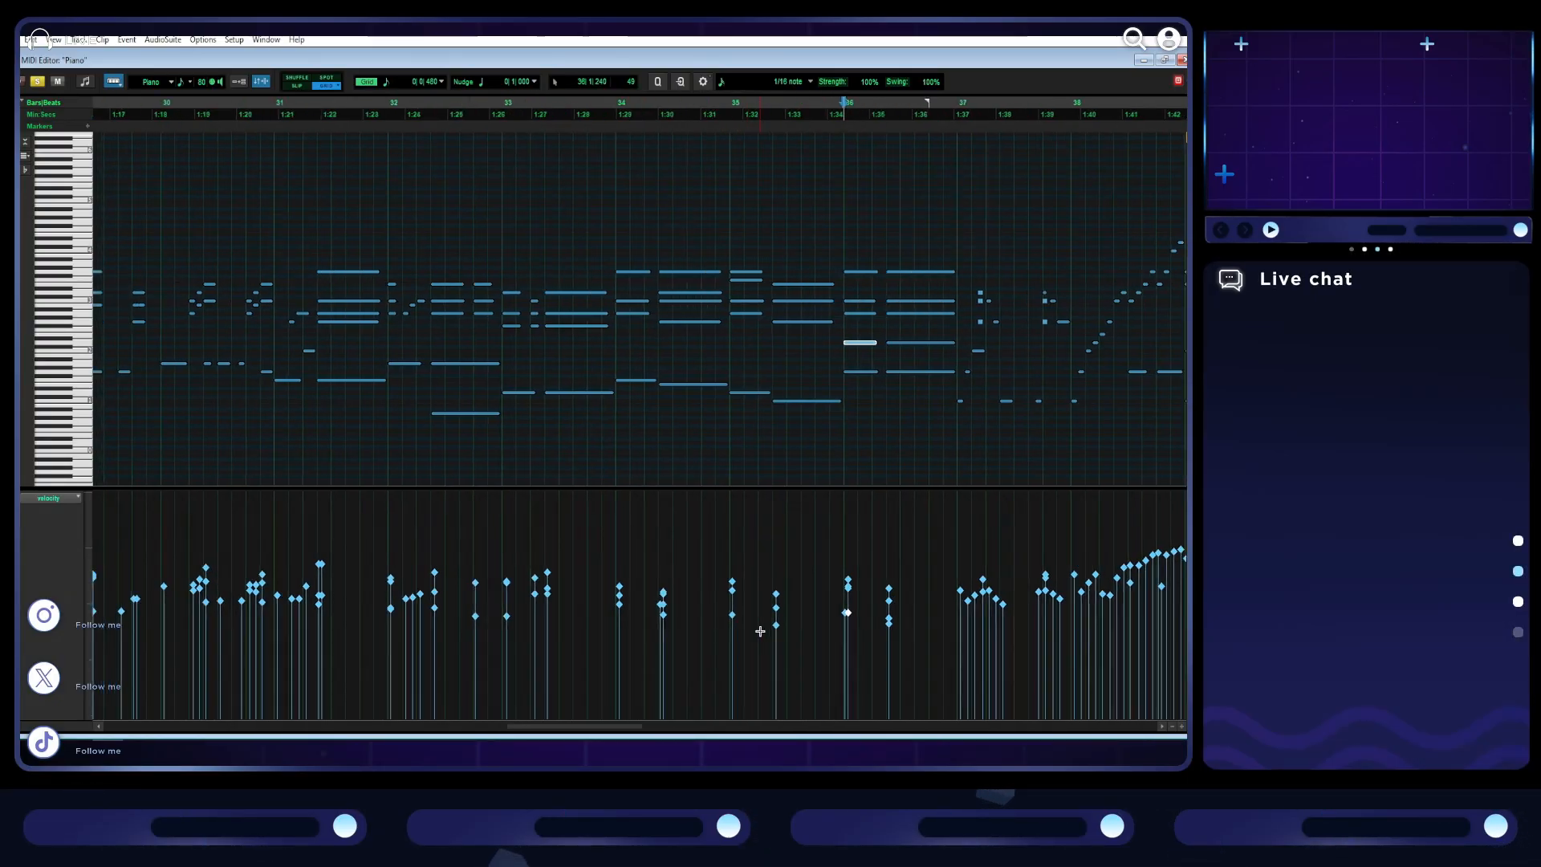
scroll(759, 633, down, 3)
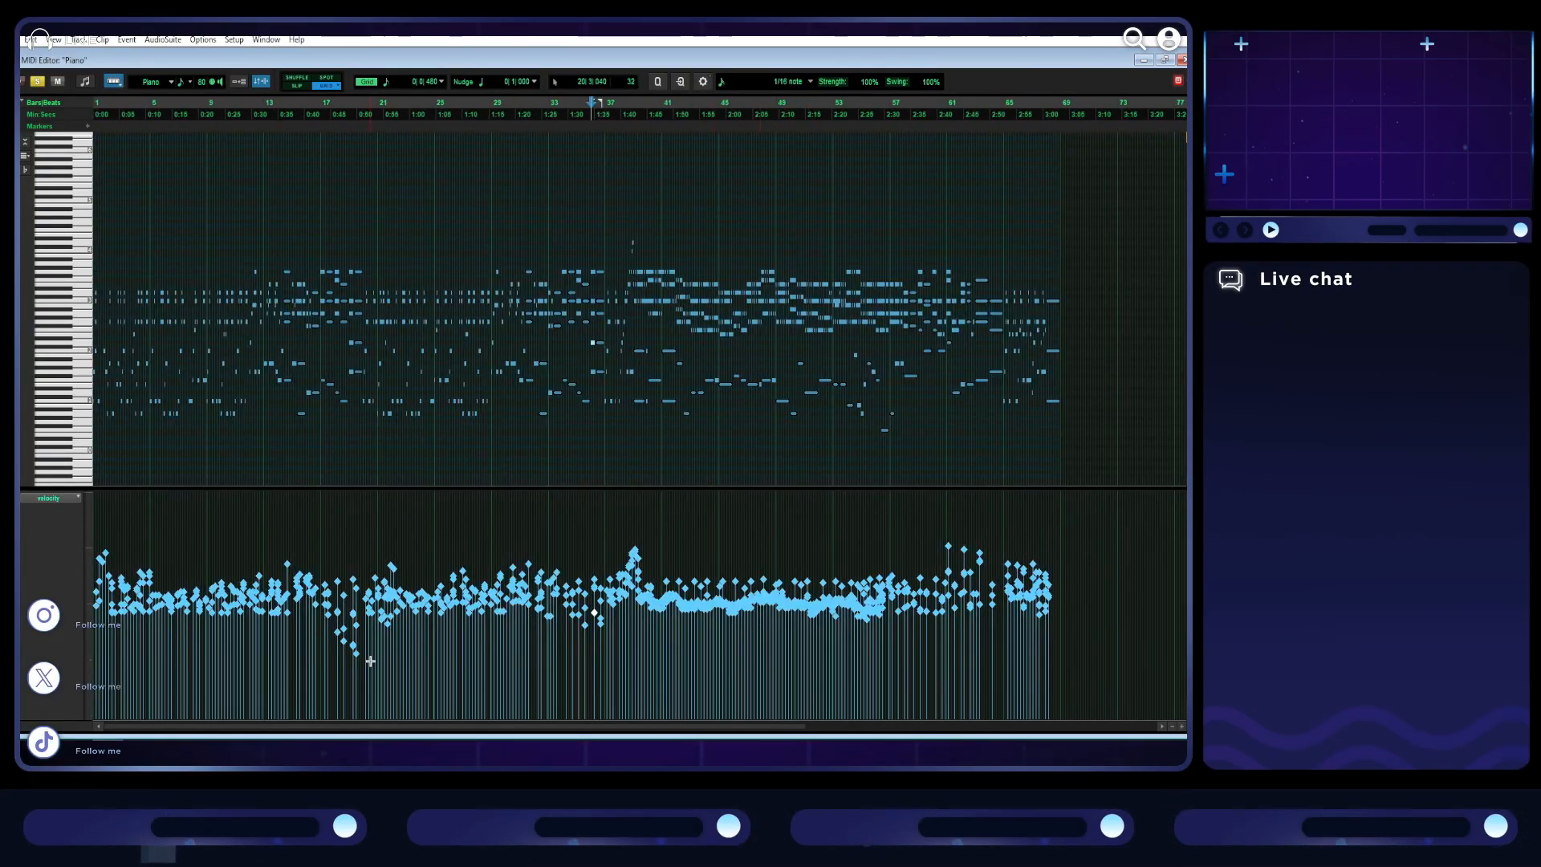
scroll(457, 681, up, 2)
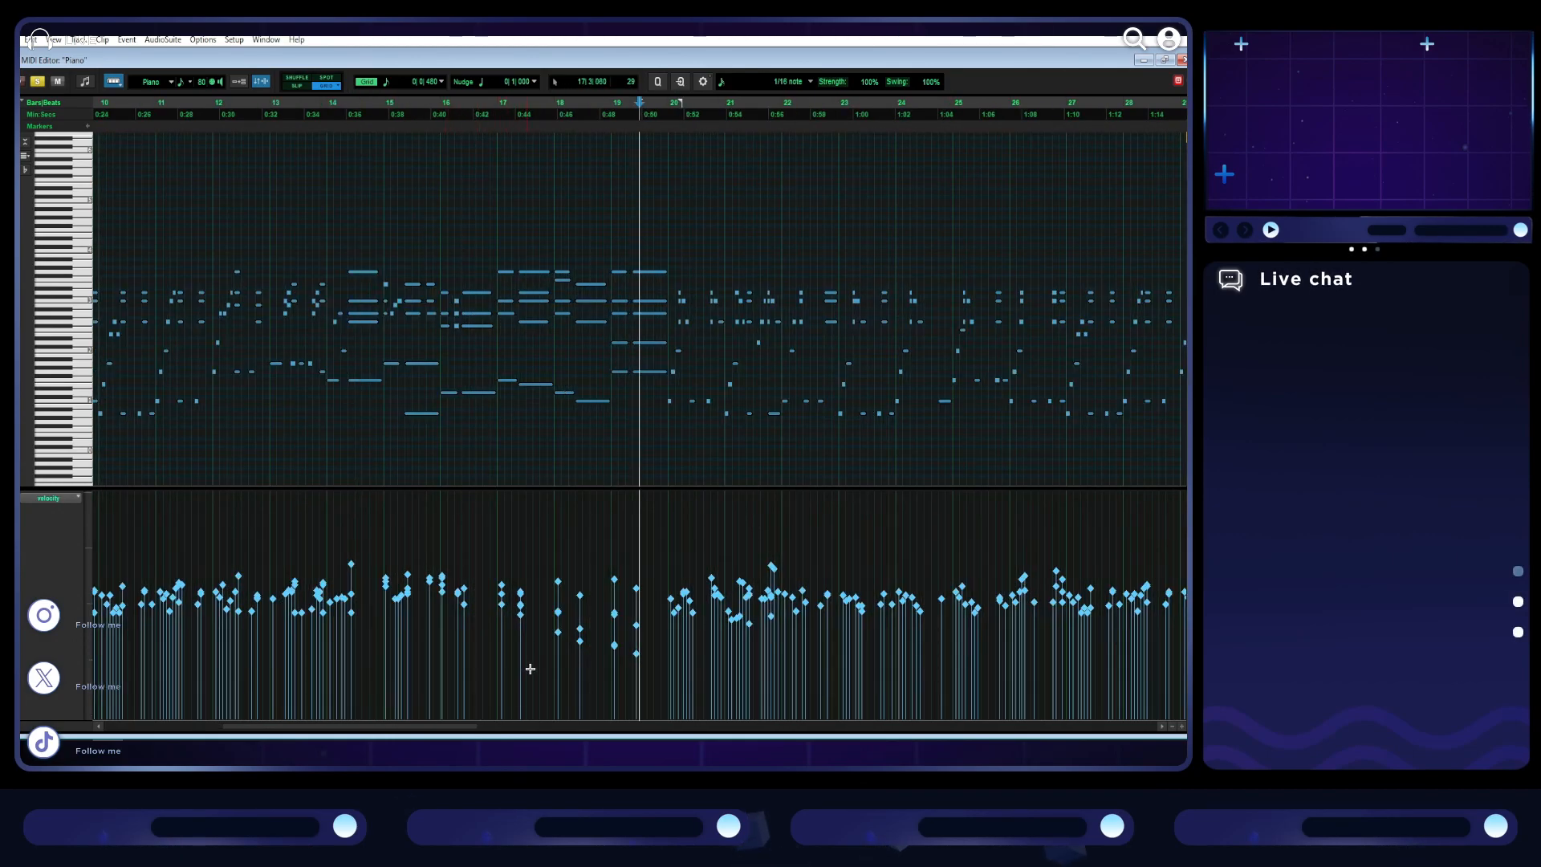
scroll(682, 691, up, 2)
drag(662, 690, 519, 636)
click(468, 648)
drag(425, 663, 287, 611)
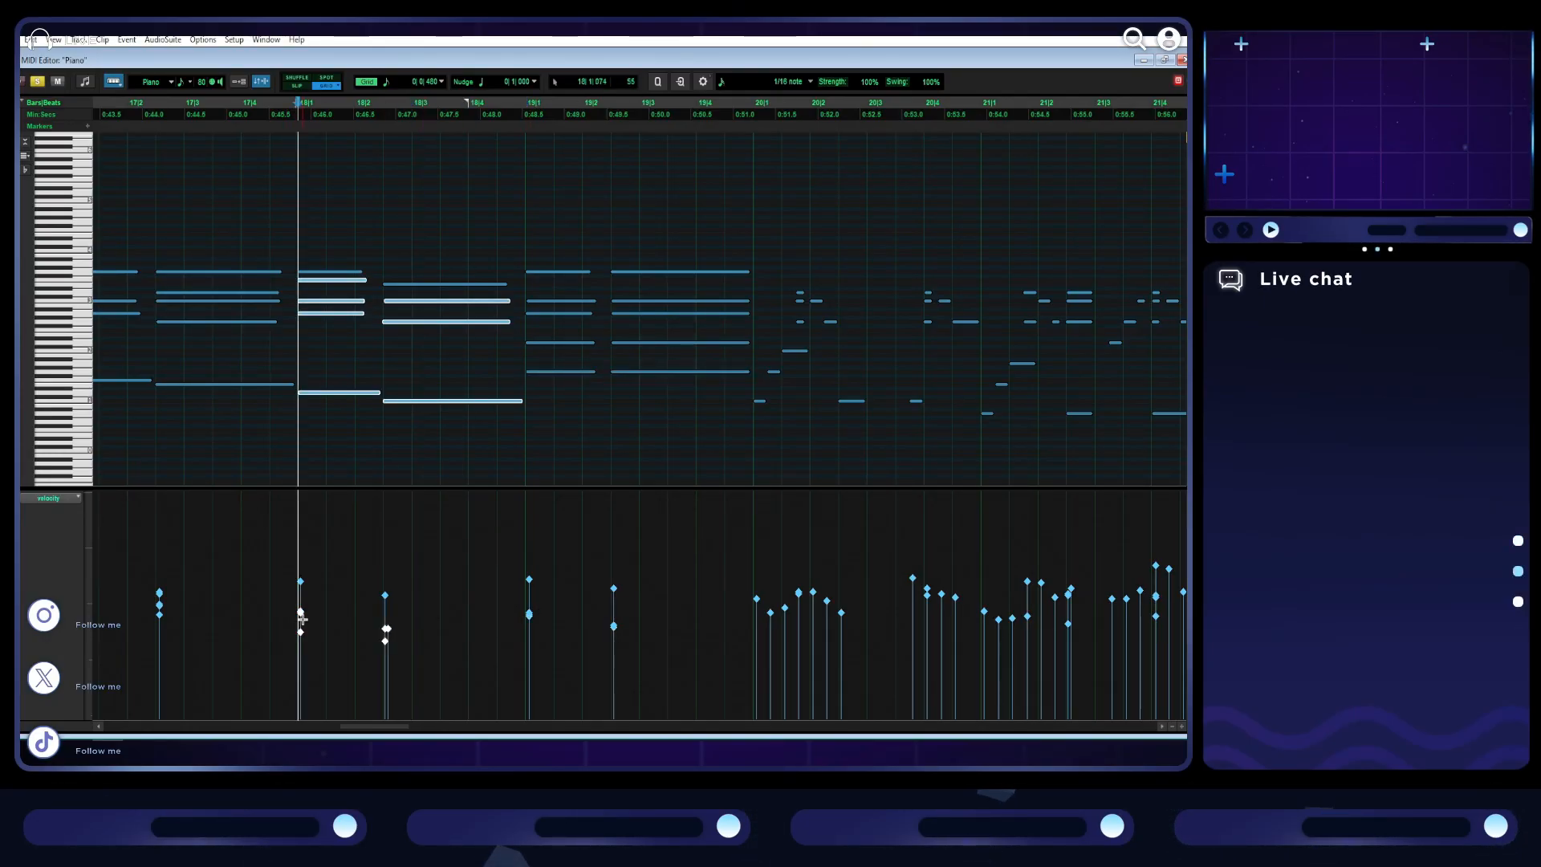
click(488, 567)
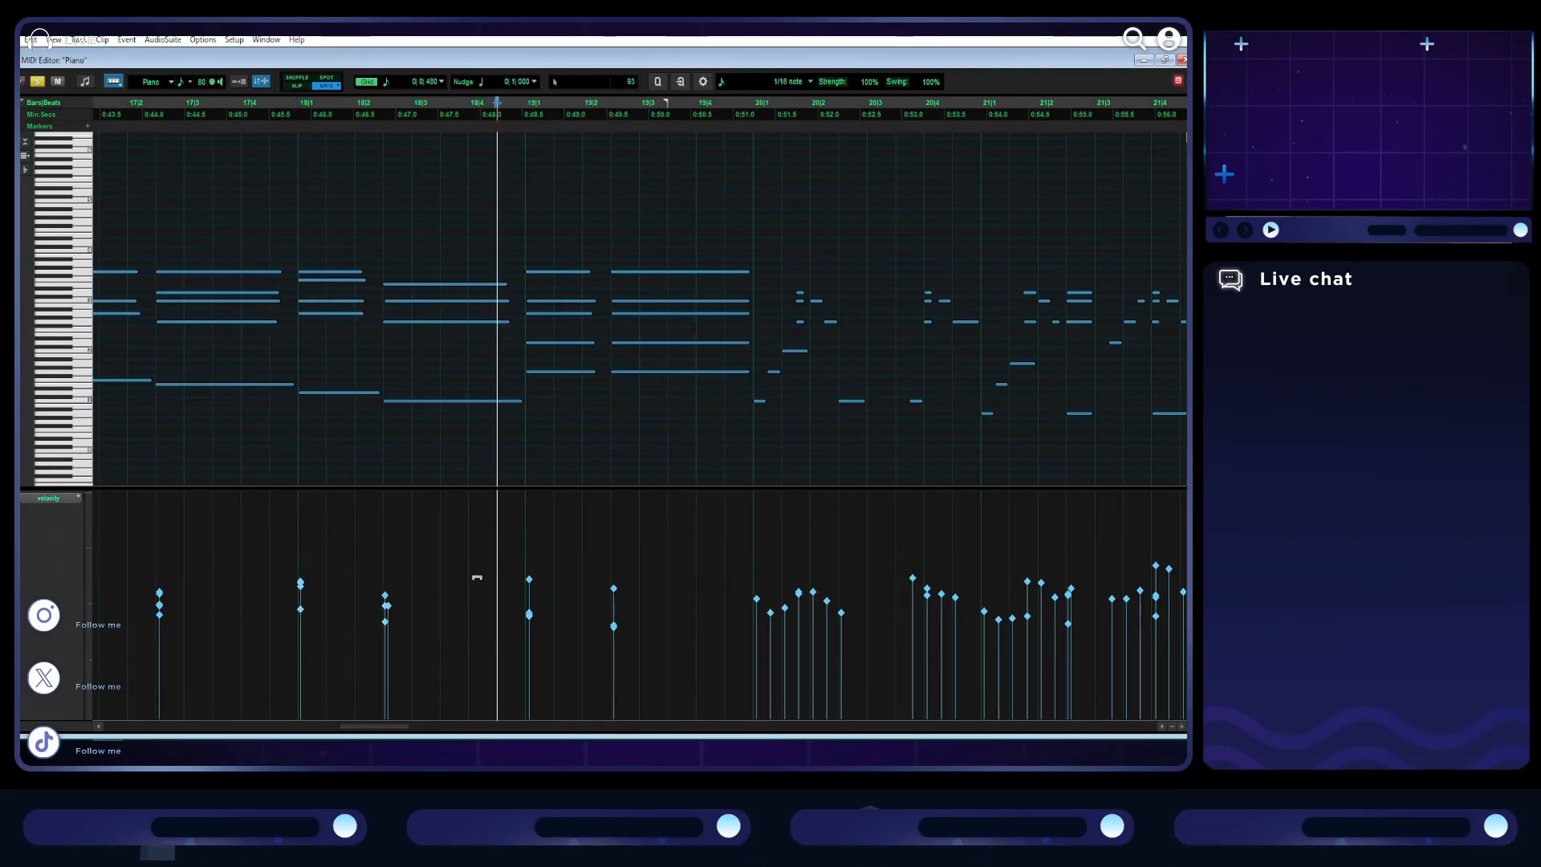
- Raise the velocities of the lower chord notes in bar 19 a little further, and play the passage from bar 15
scroll(469, 586, down, 2)
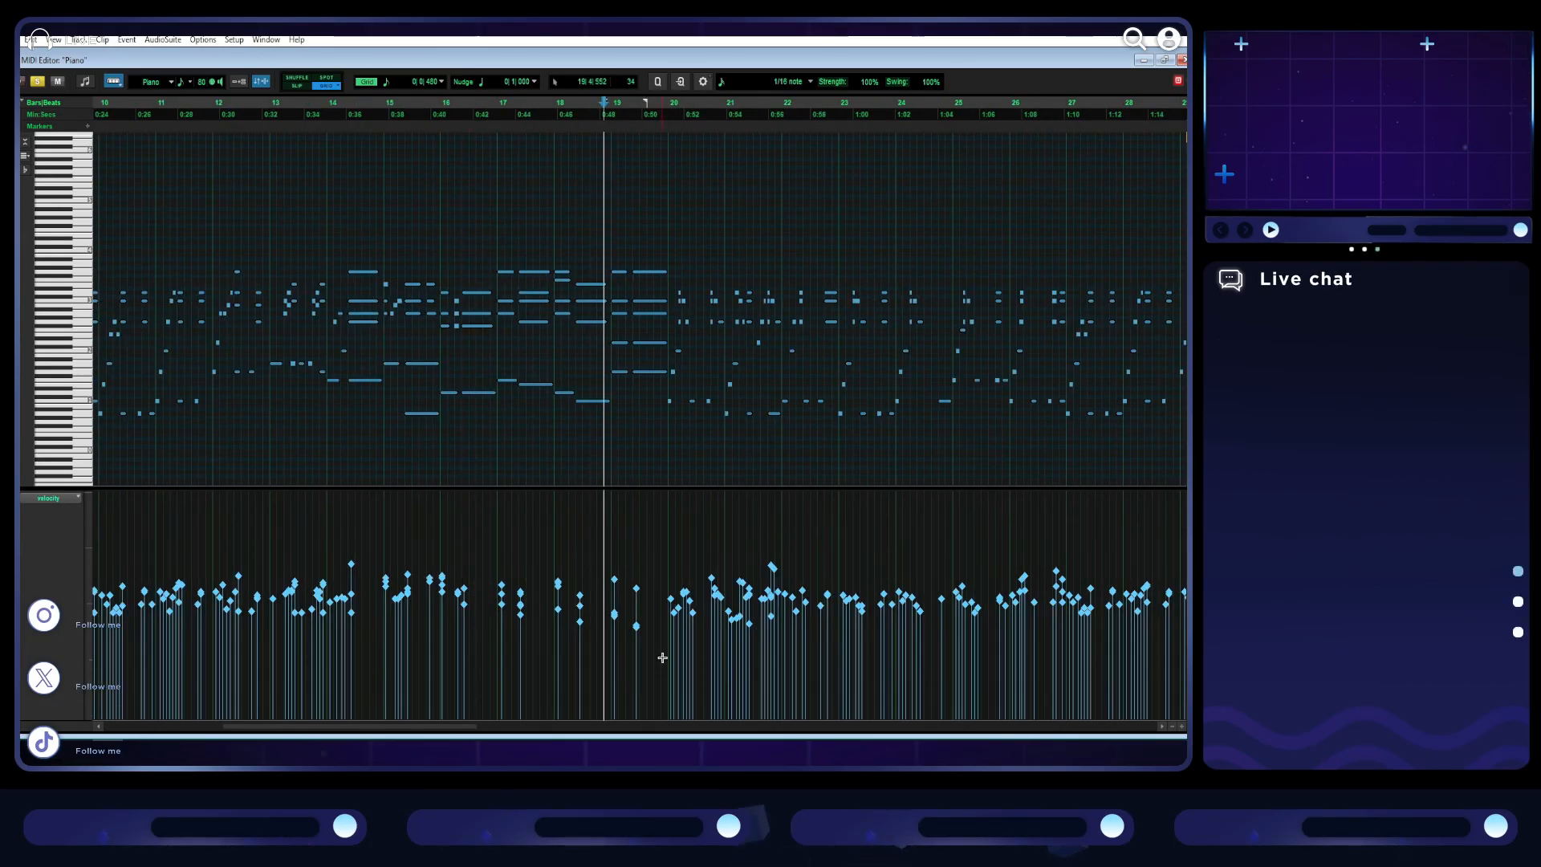
drag(647, 631, 606, 608)
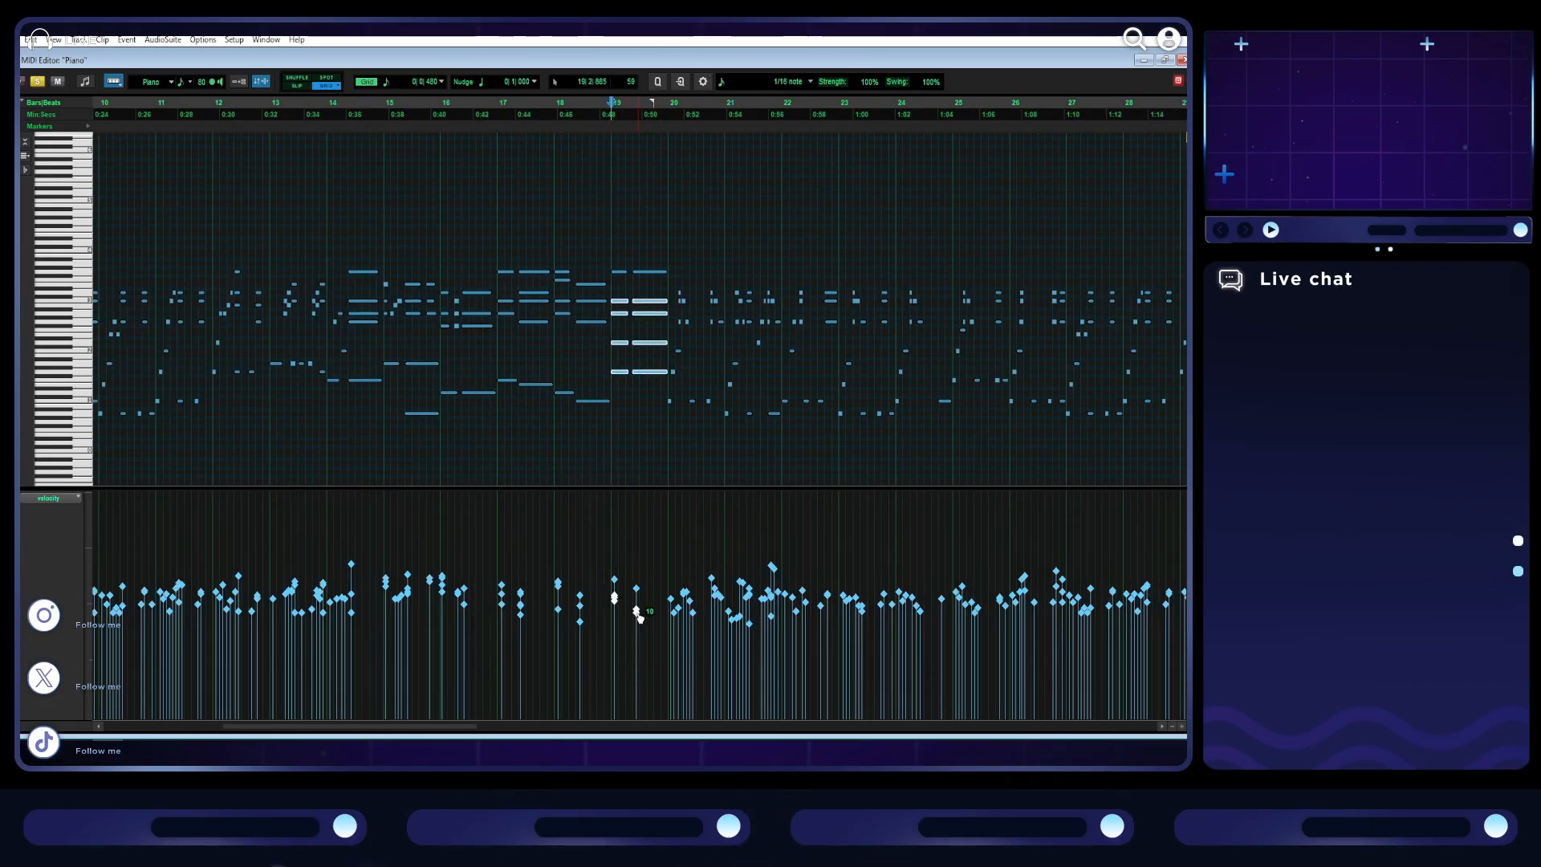
click(642, 616)
scroll(536, 542, down, 1)
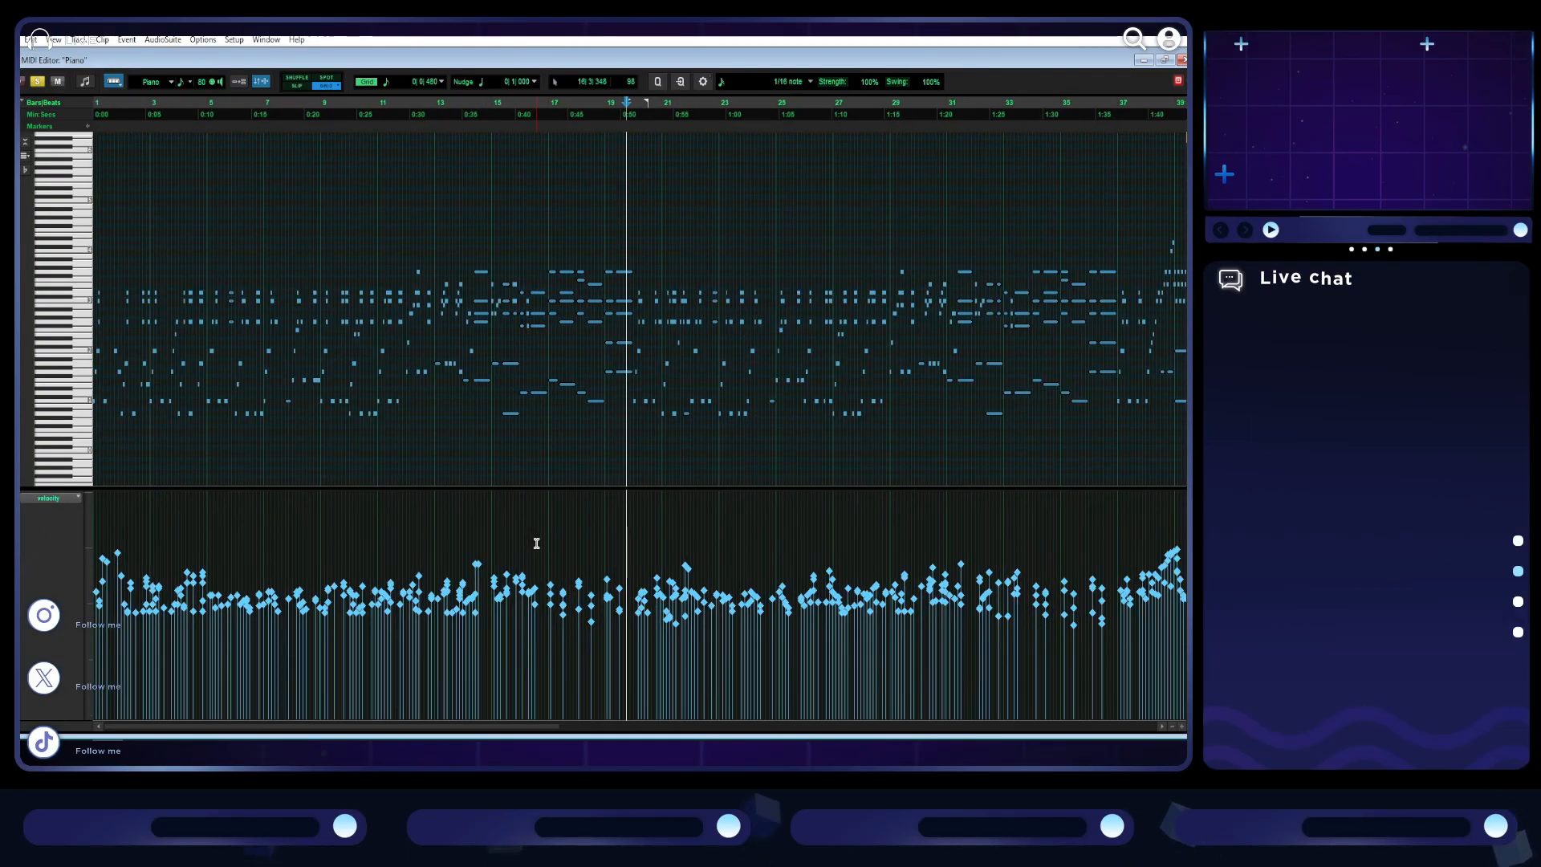
key(space)
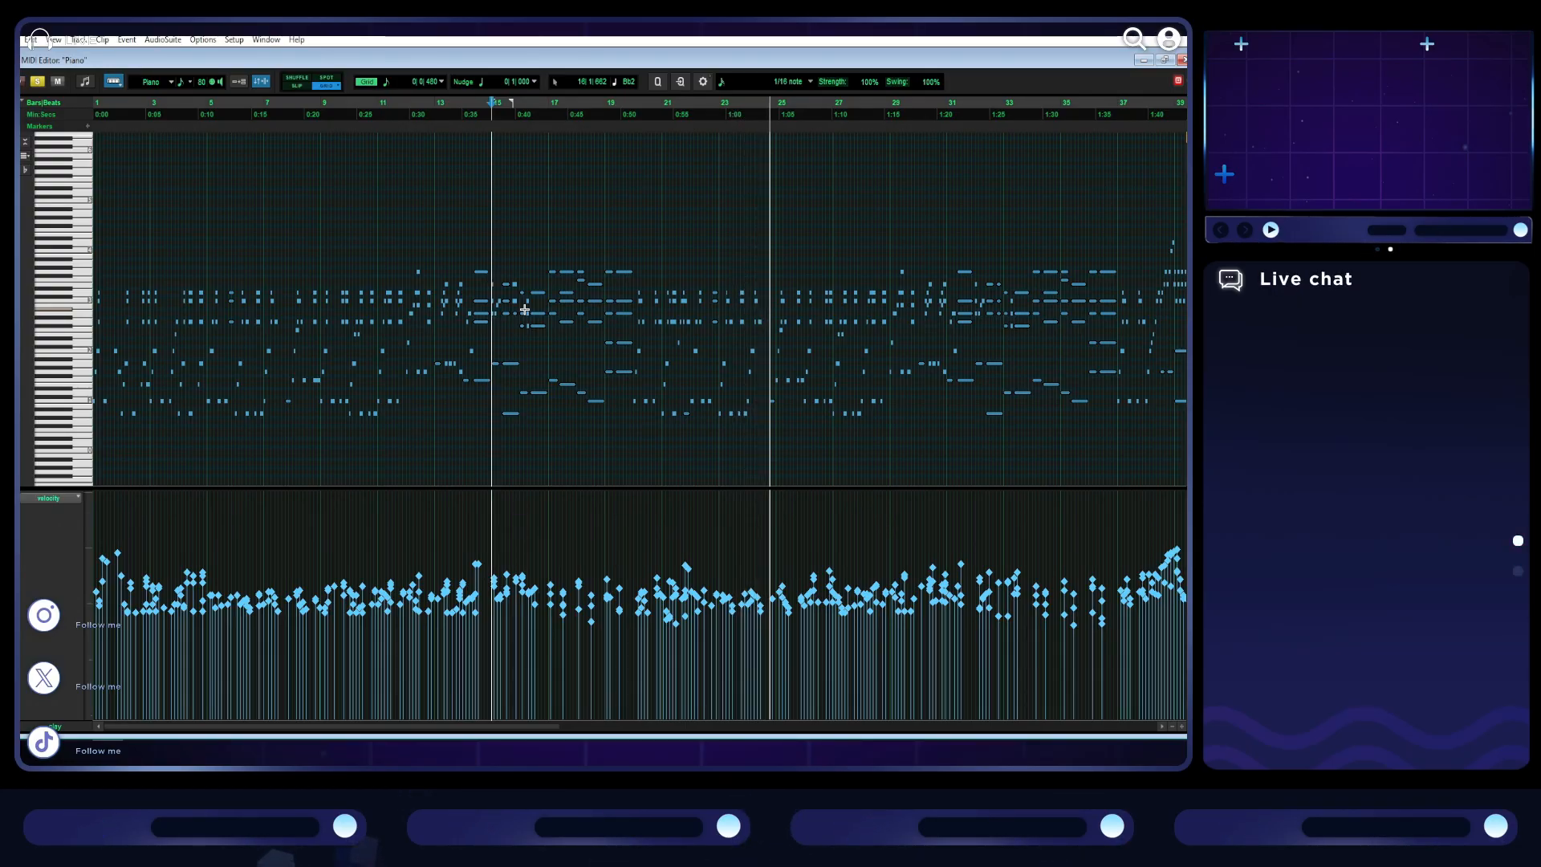
key(space)
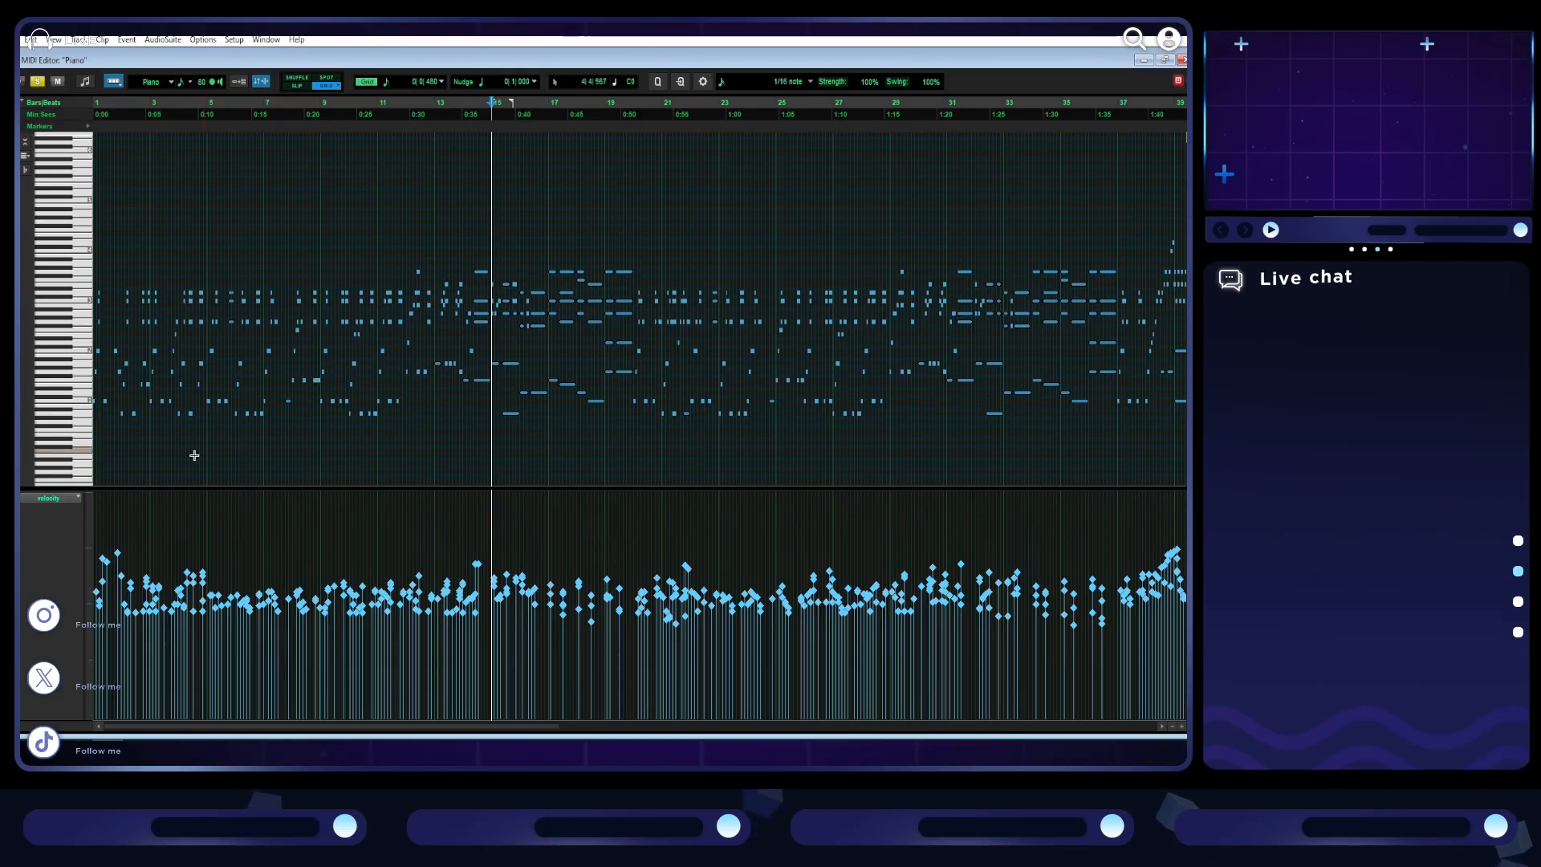
- Show the sustain (64) controller data below the piano notes in place of velocity
click(48, 499)
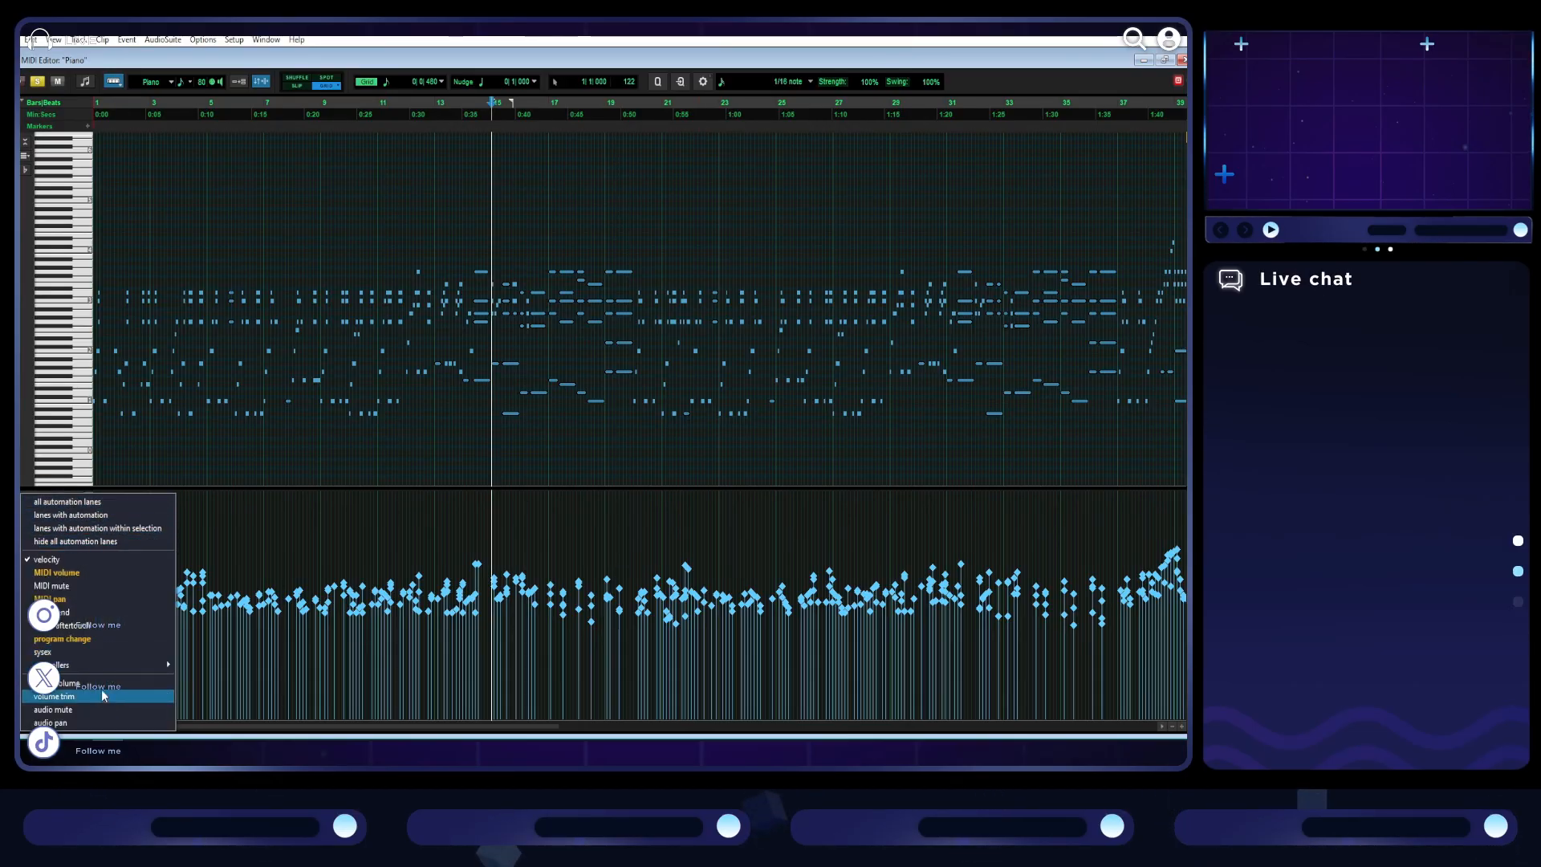
mouse_move(120, 665)
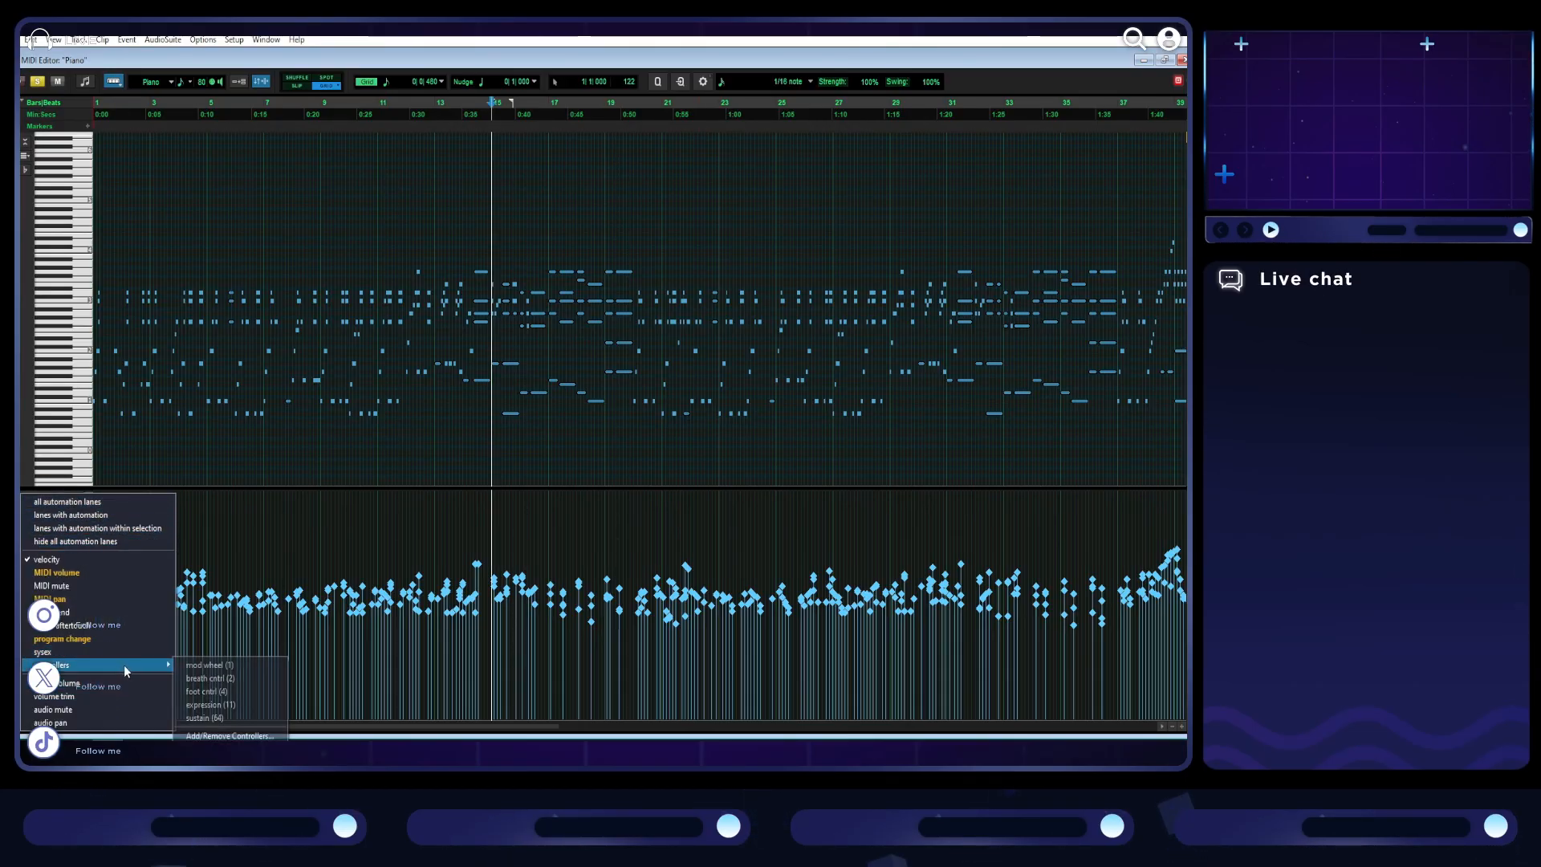
click(246, 717)
key(t)
key(t)
scroll(491, 538, left, 10)
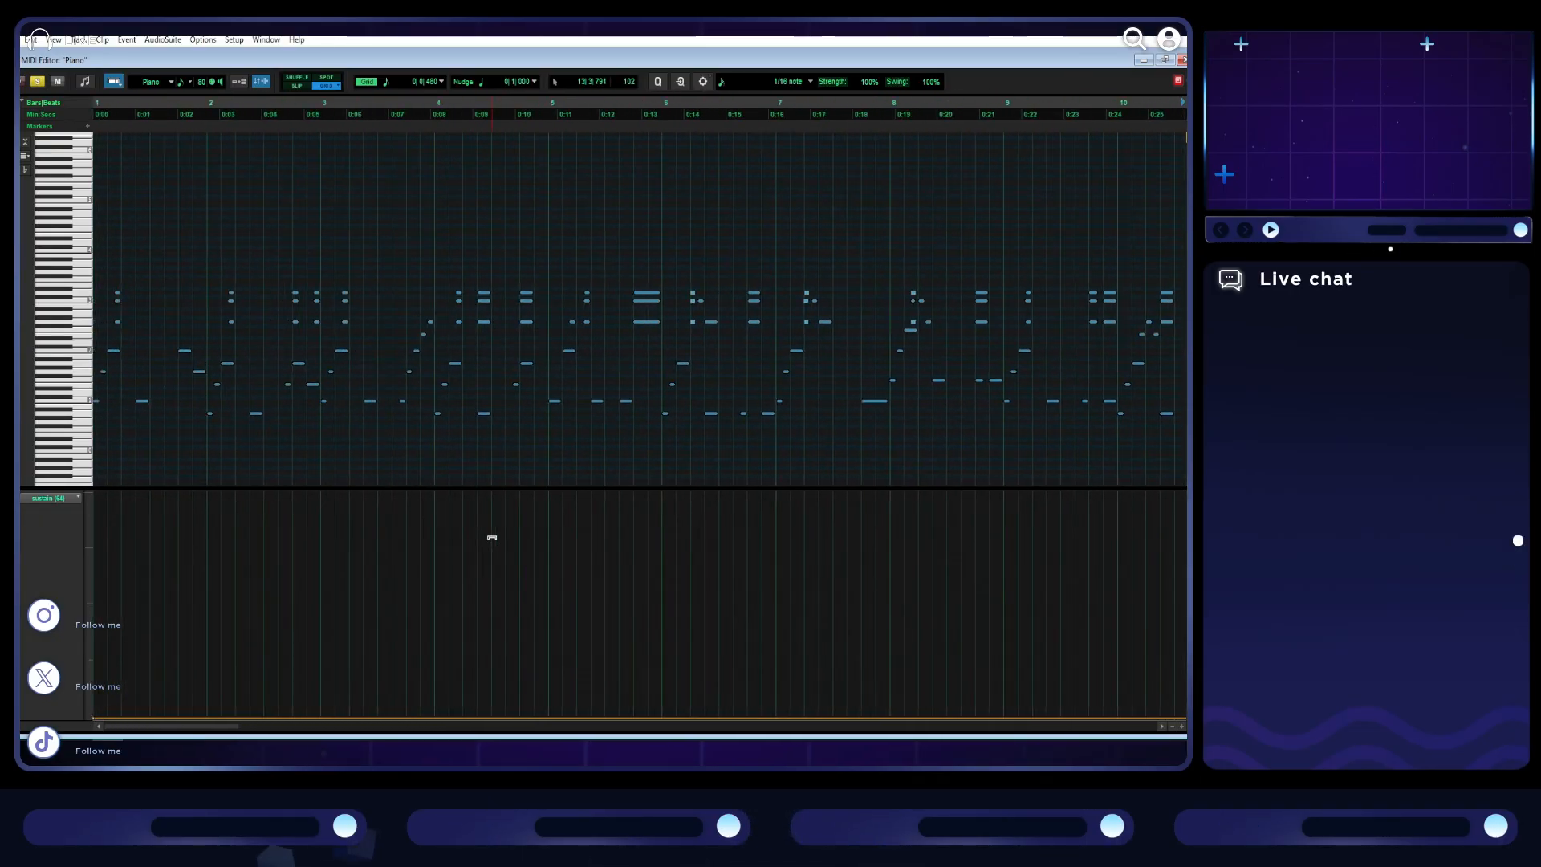
- Listen to the piano from bar 1 and from bar 12 to find where sustain pedal is needed
key(space)
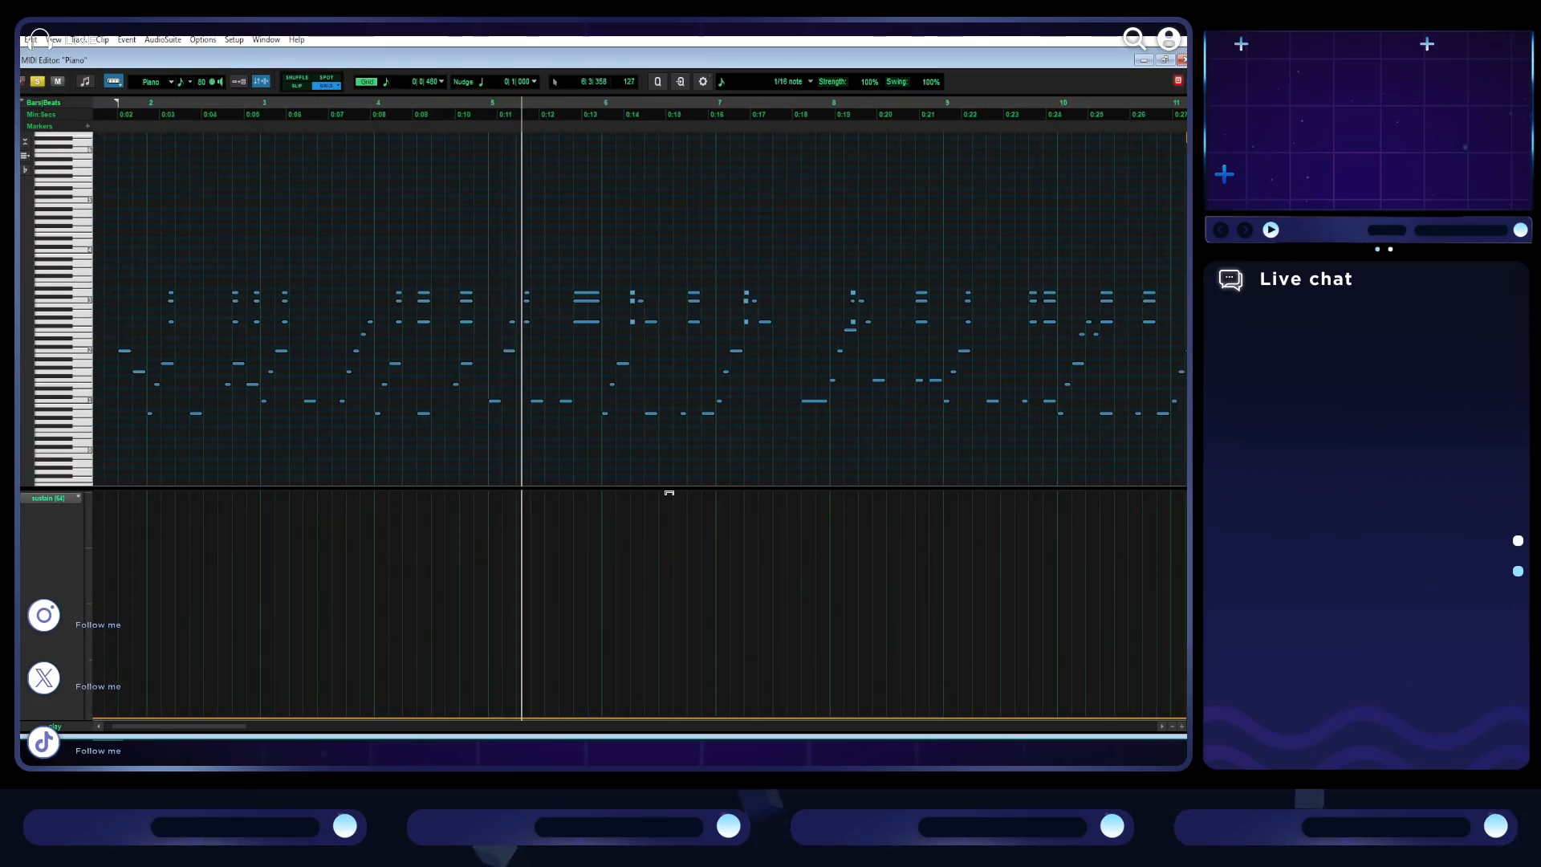
scroll(669, 493, right, 3)
scroll(672, 496, down, 1)
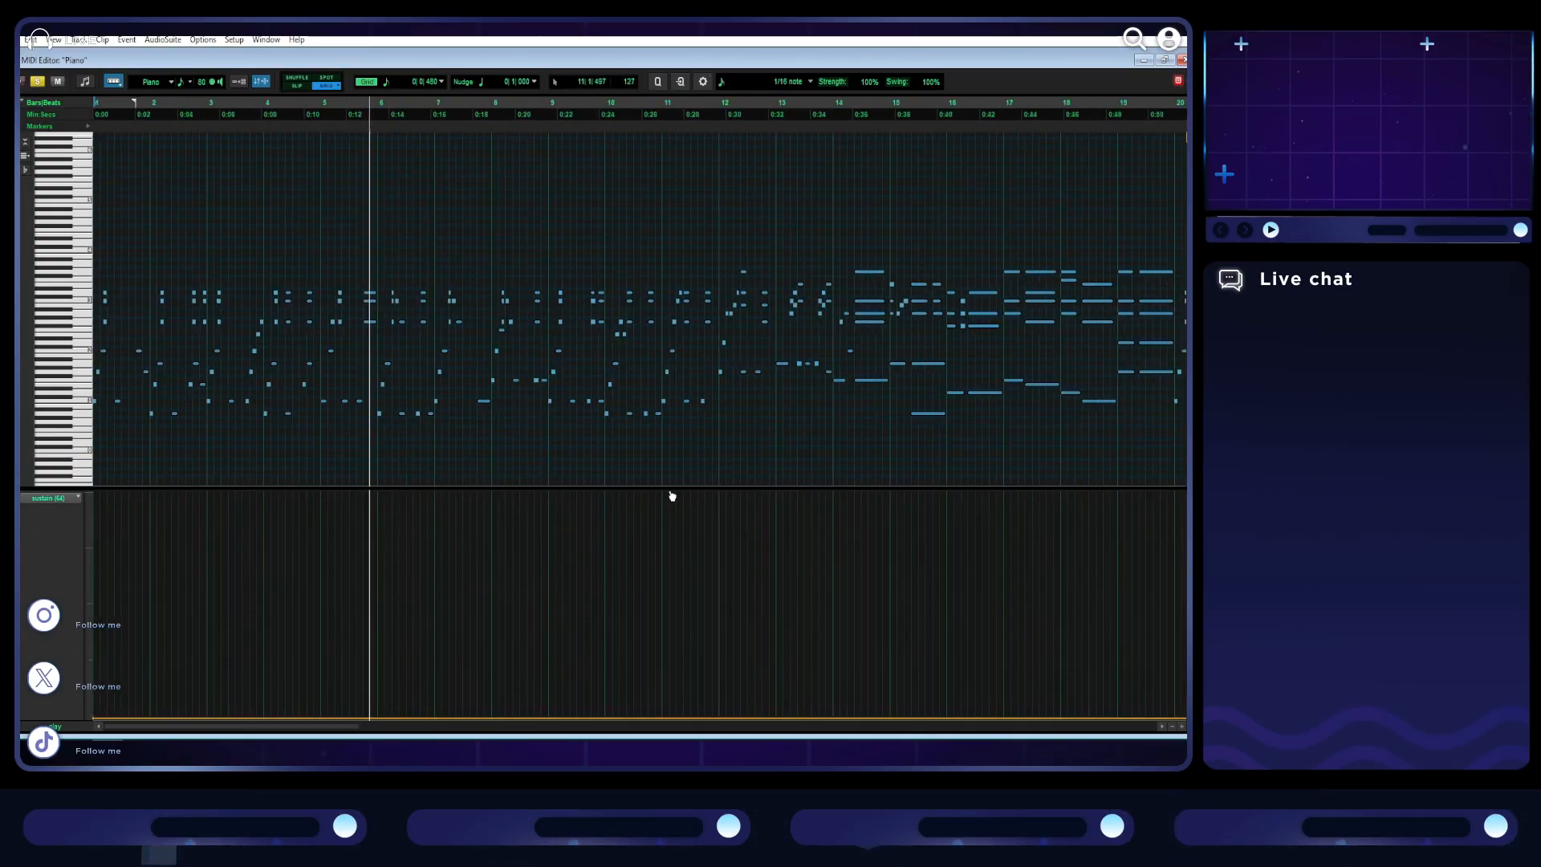
click(716, 273)
key(space)
scroll(701, 308, right, 5)
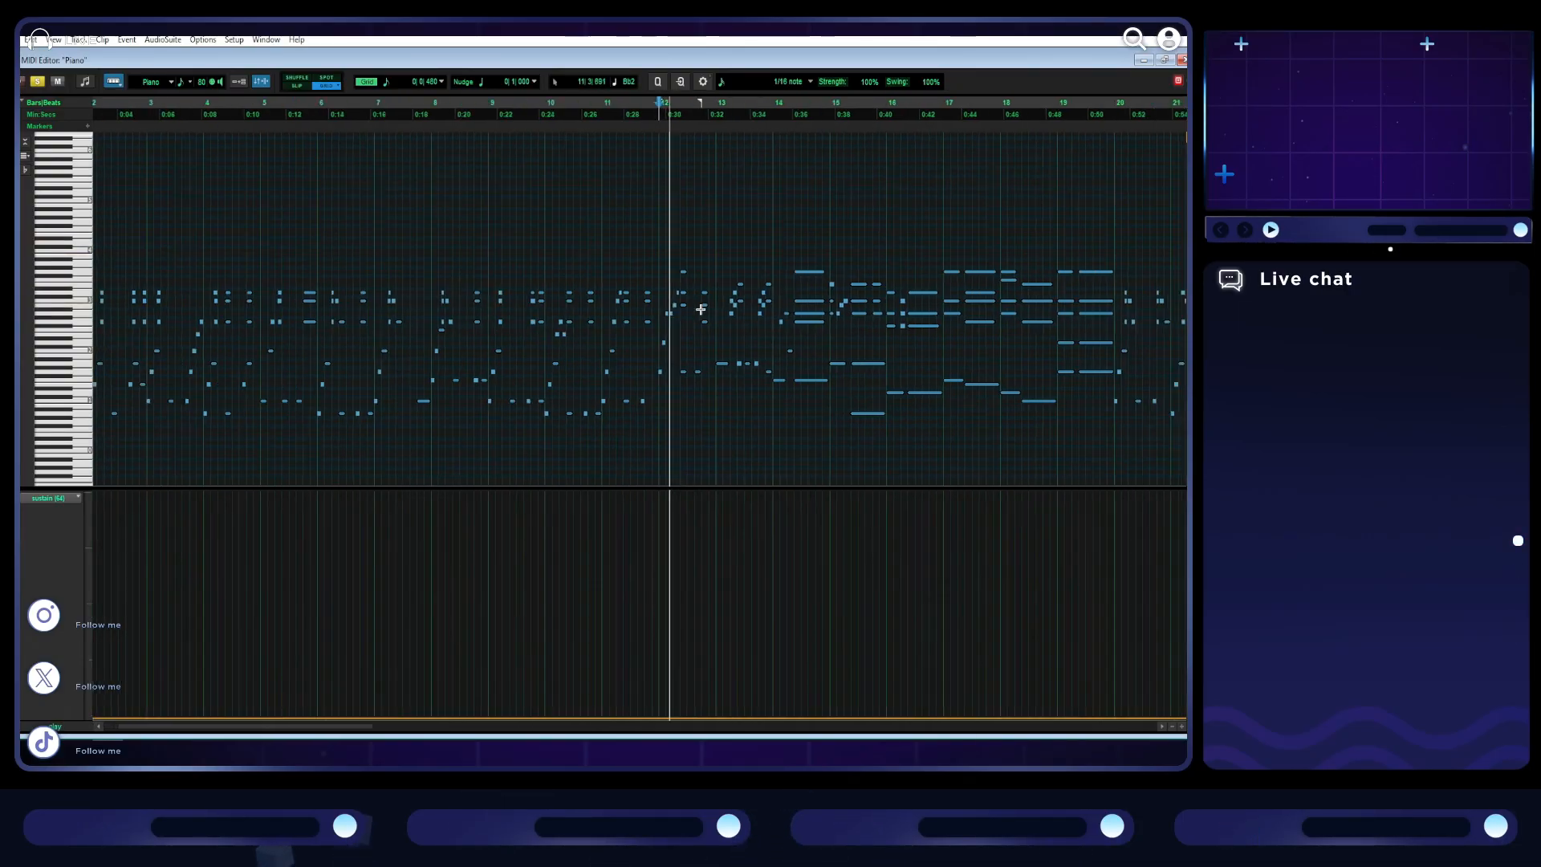
scroll(702, 451, up, 1)
scroll(702, 455, right, 3)
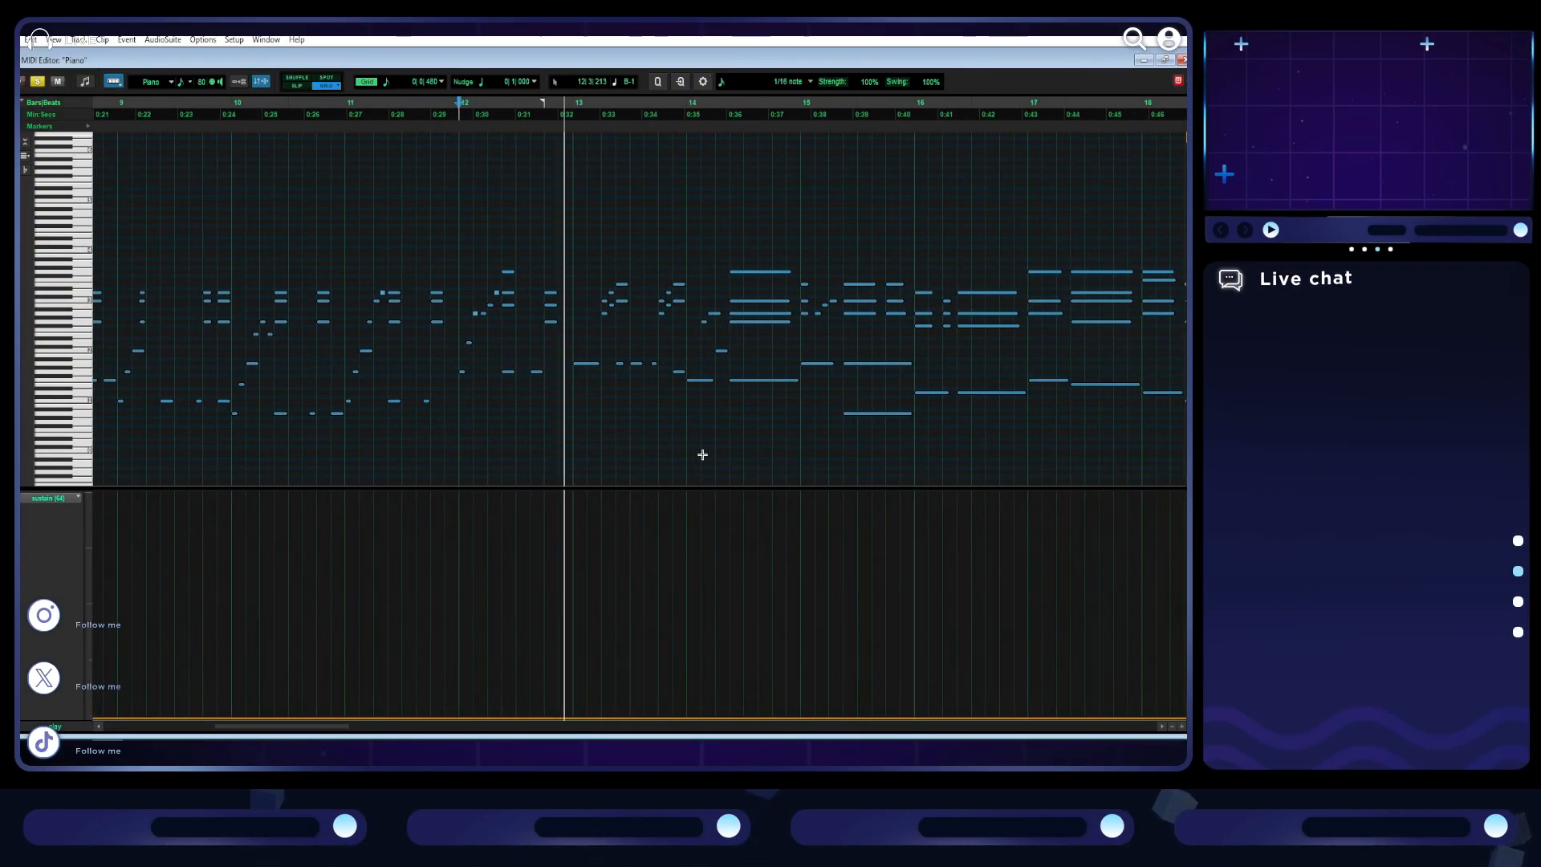
key(space)
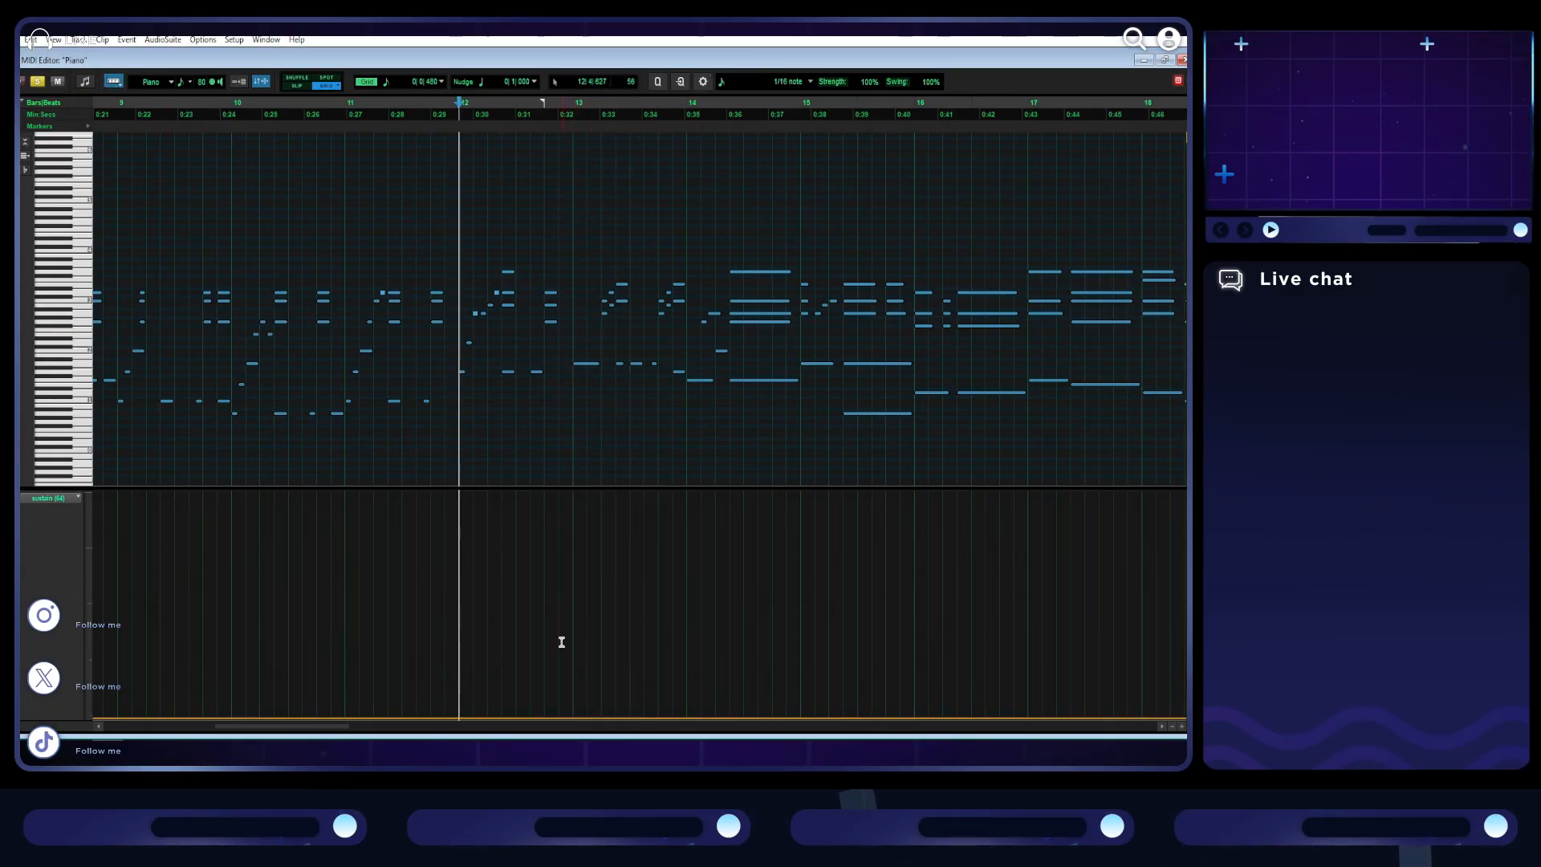
- With the Grabber tool, raise the sustain level to the top of its range from bar 13 onward and play it
click(115, 81)
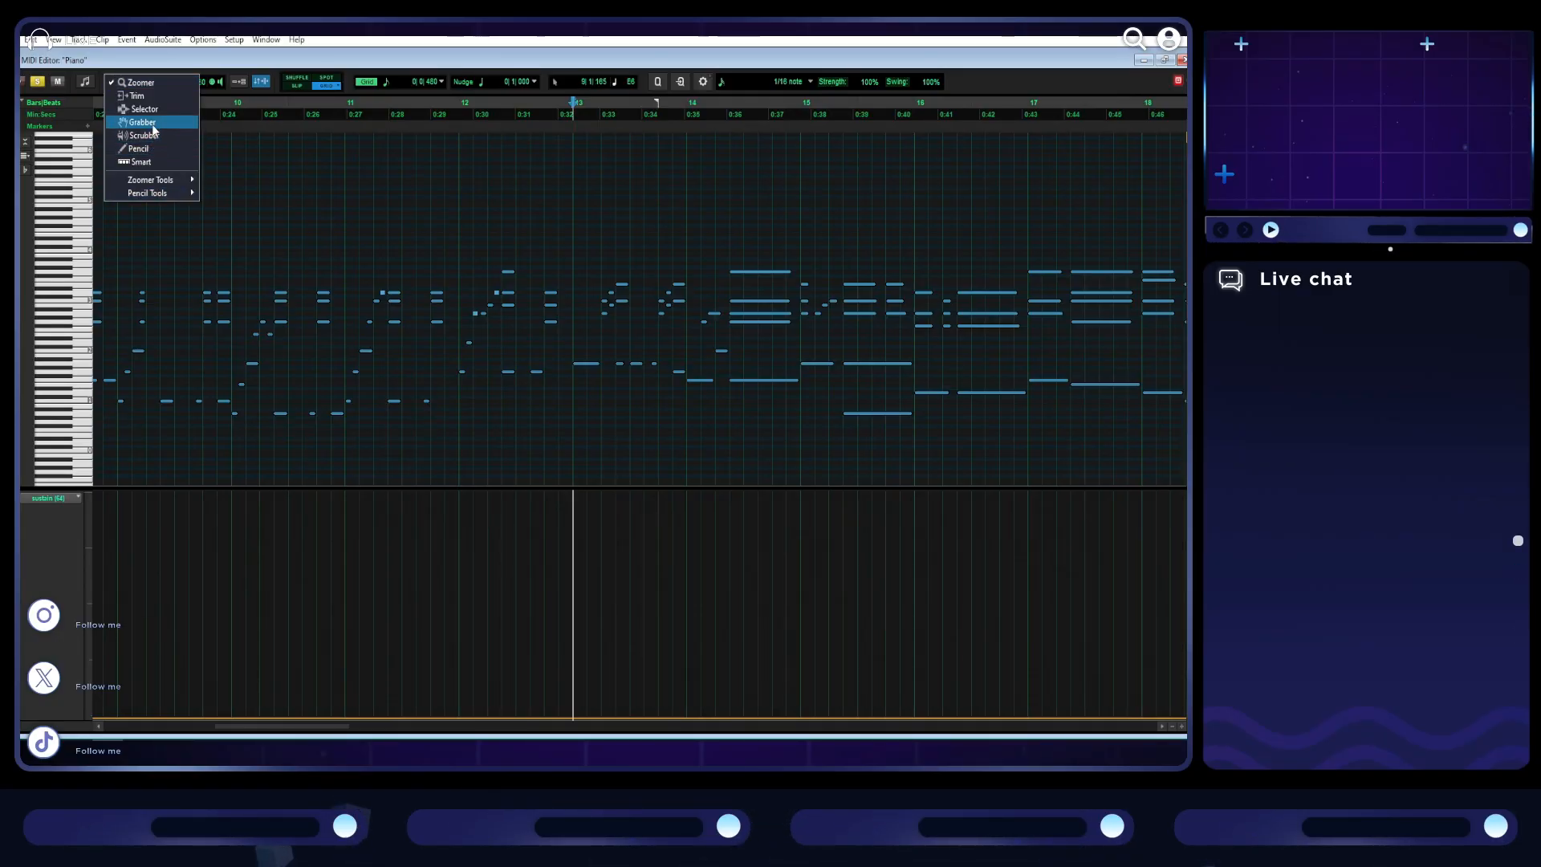
click(142, 122)
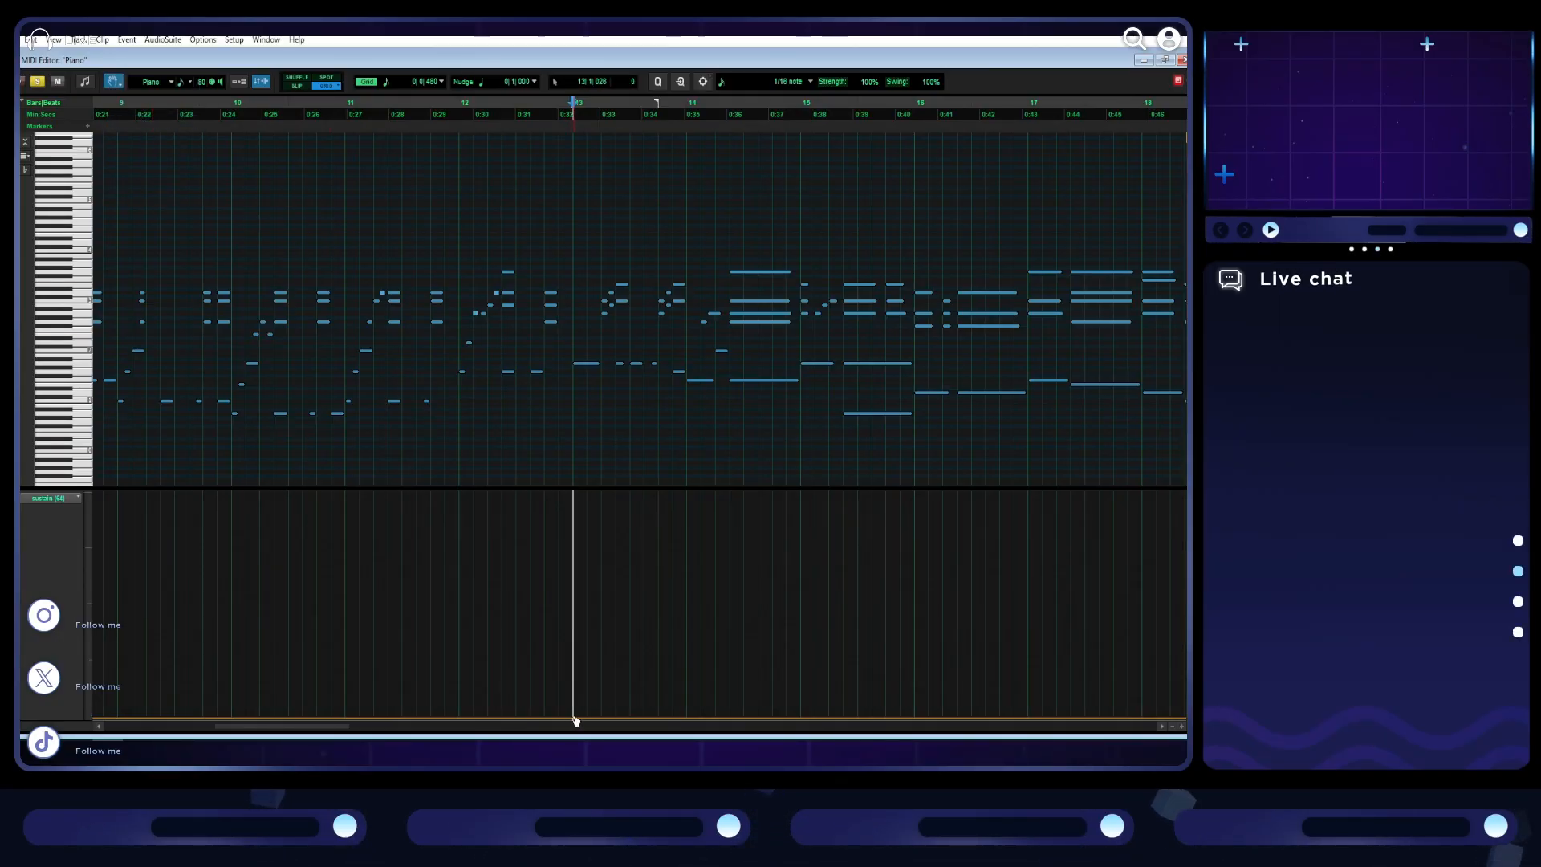
drag(587, 717, 569, 461)
key(space)
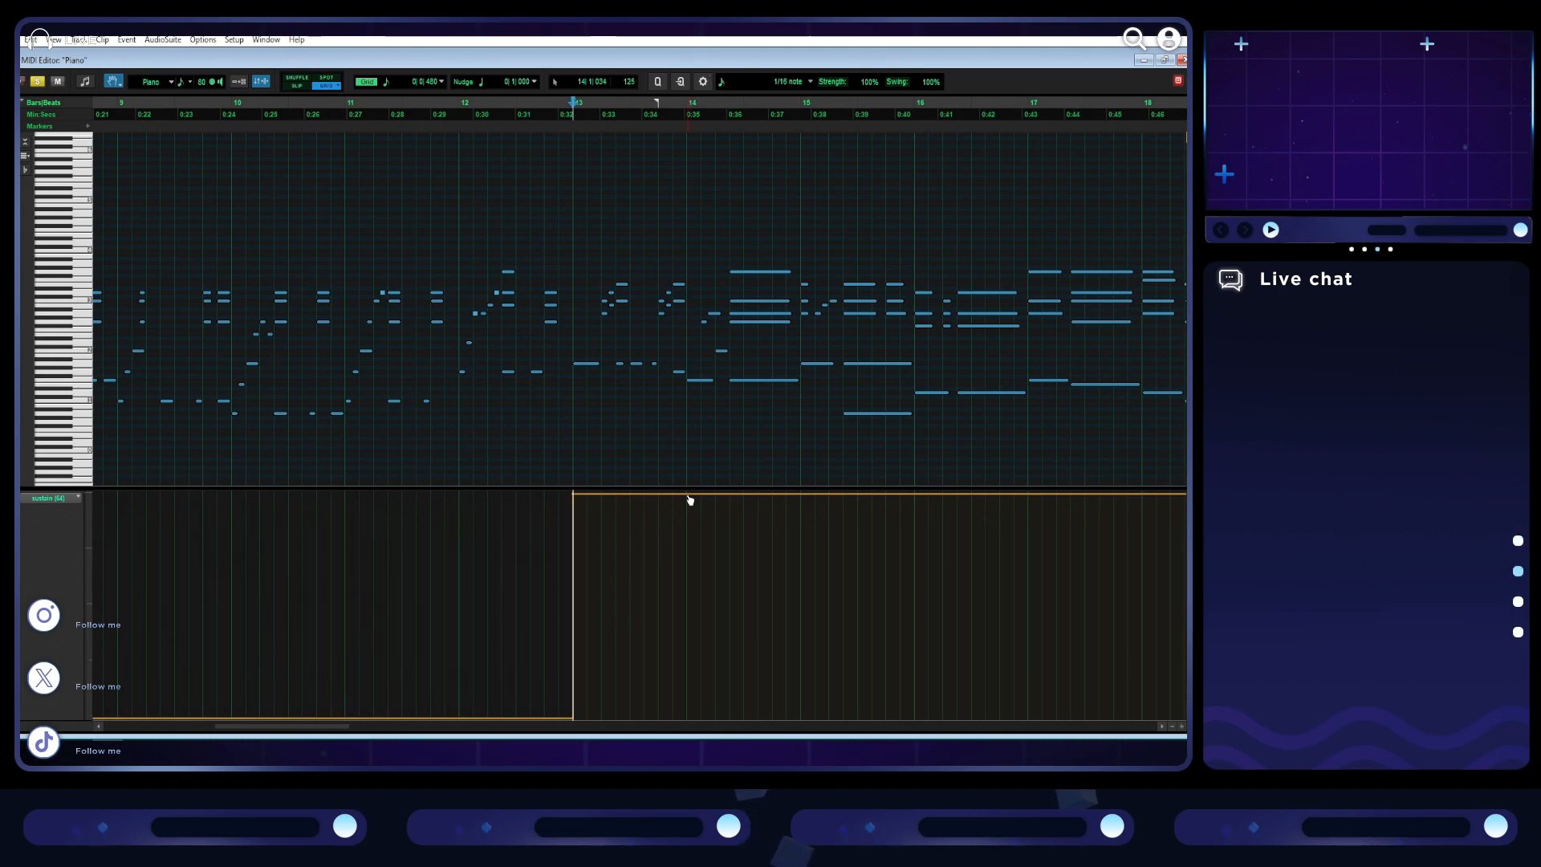
drag(691, 500, 708, 727)
key(ctrl+z)
key(ctrl+z)
key(ctrl+z)
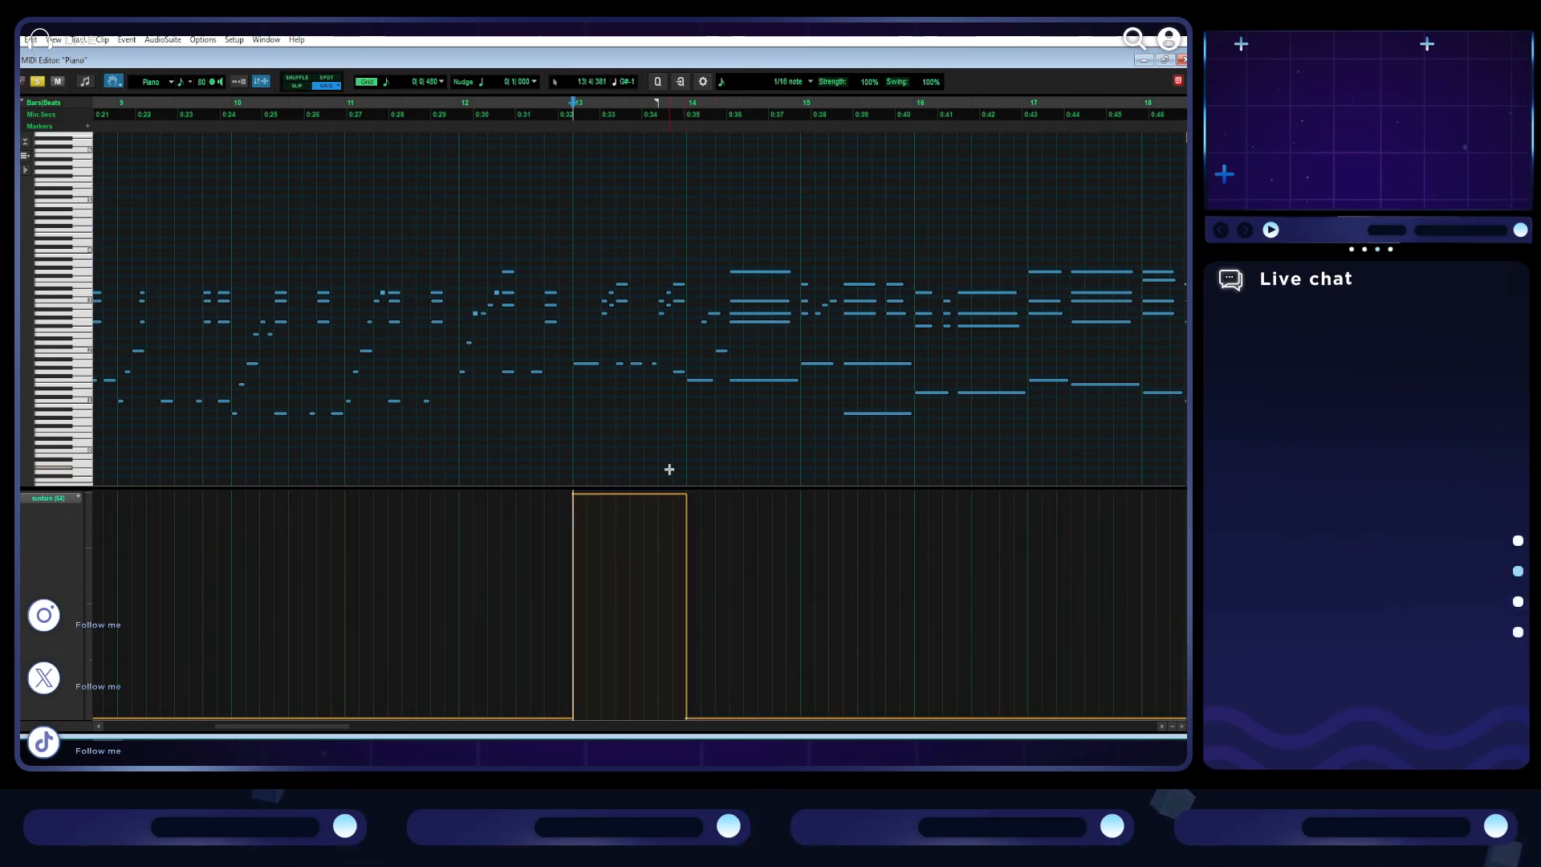
- Add brief sustain releases down to the minimum just before bars 14 and 15, and play the passage
key(space)
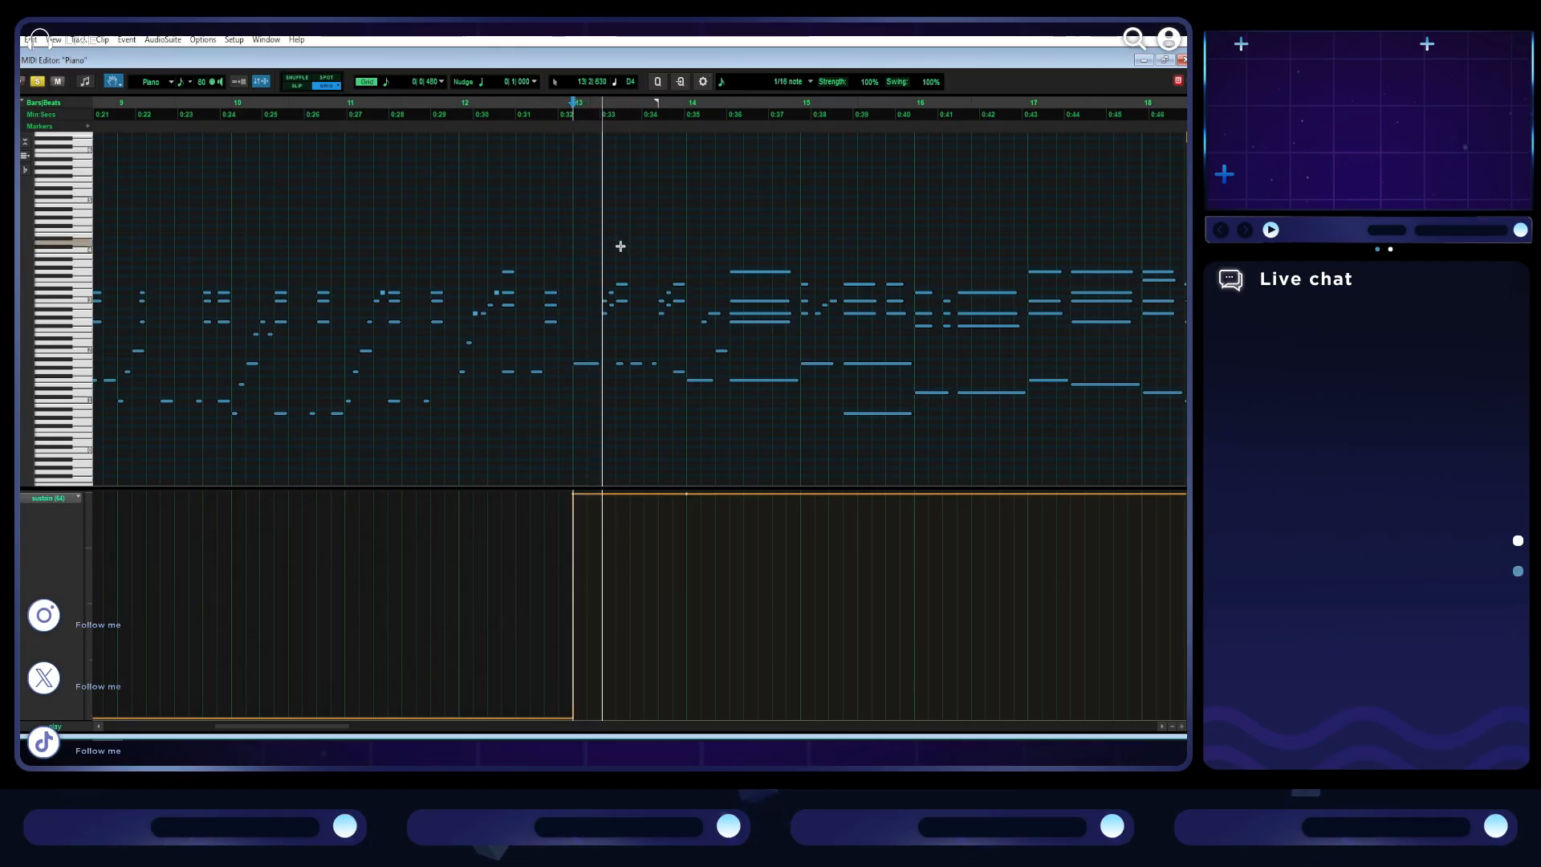
key(t)
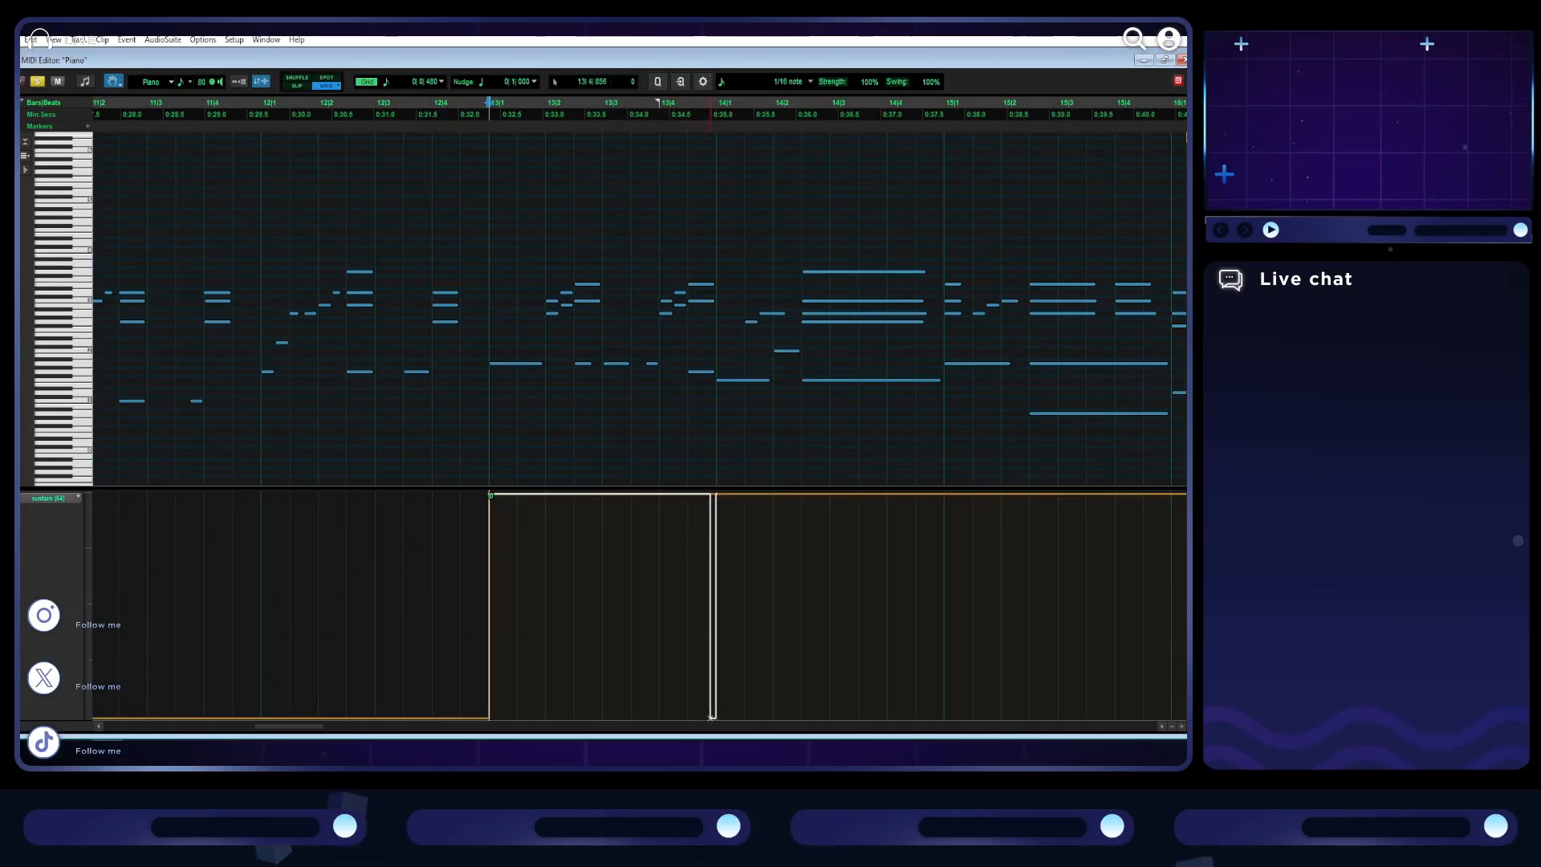
key(space)
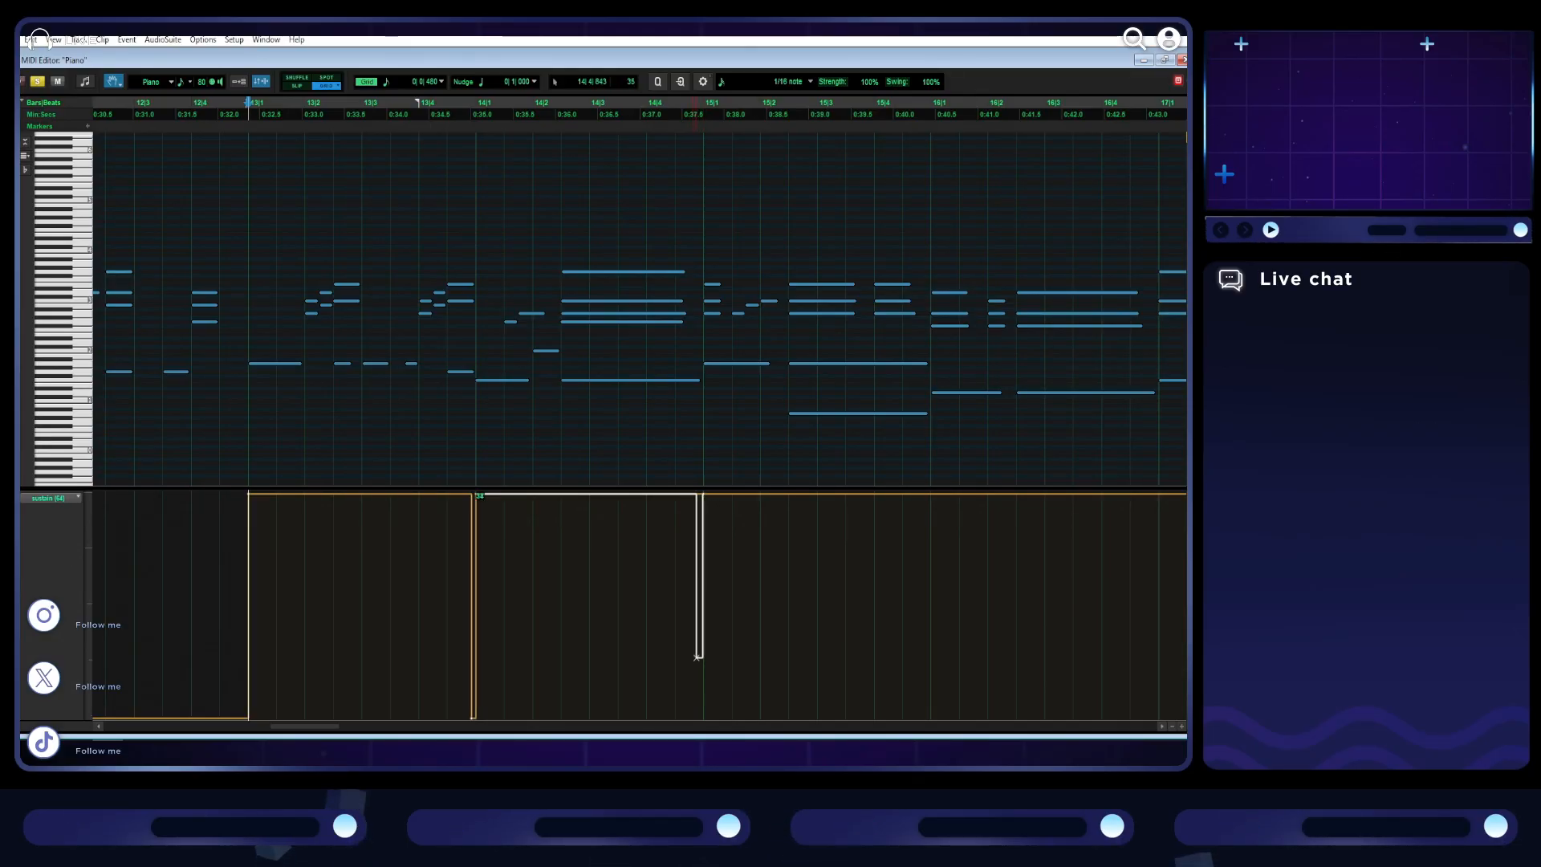
drag(703, 678, 699, 716)
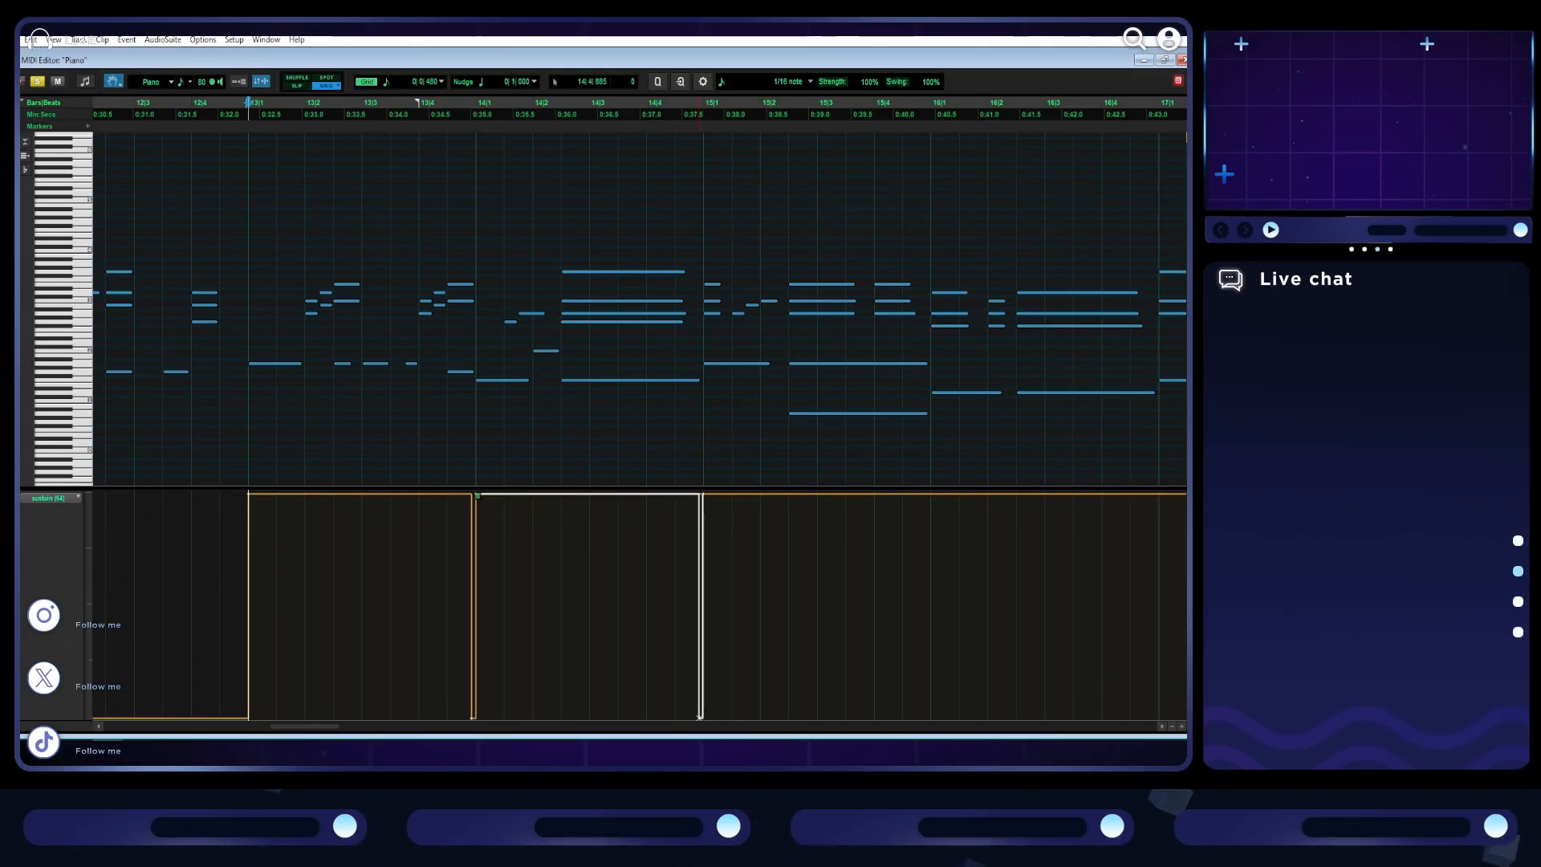
key(space)
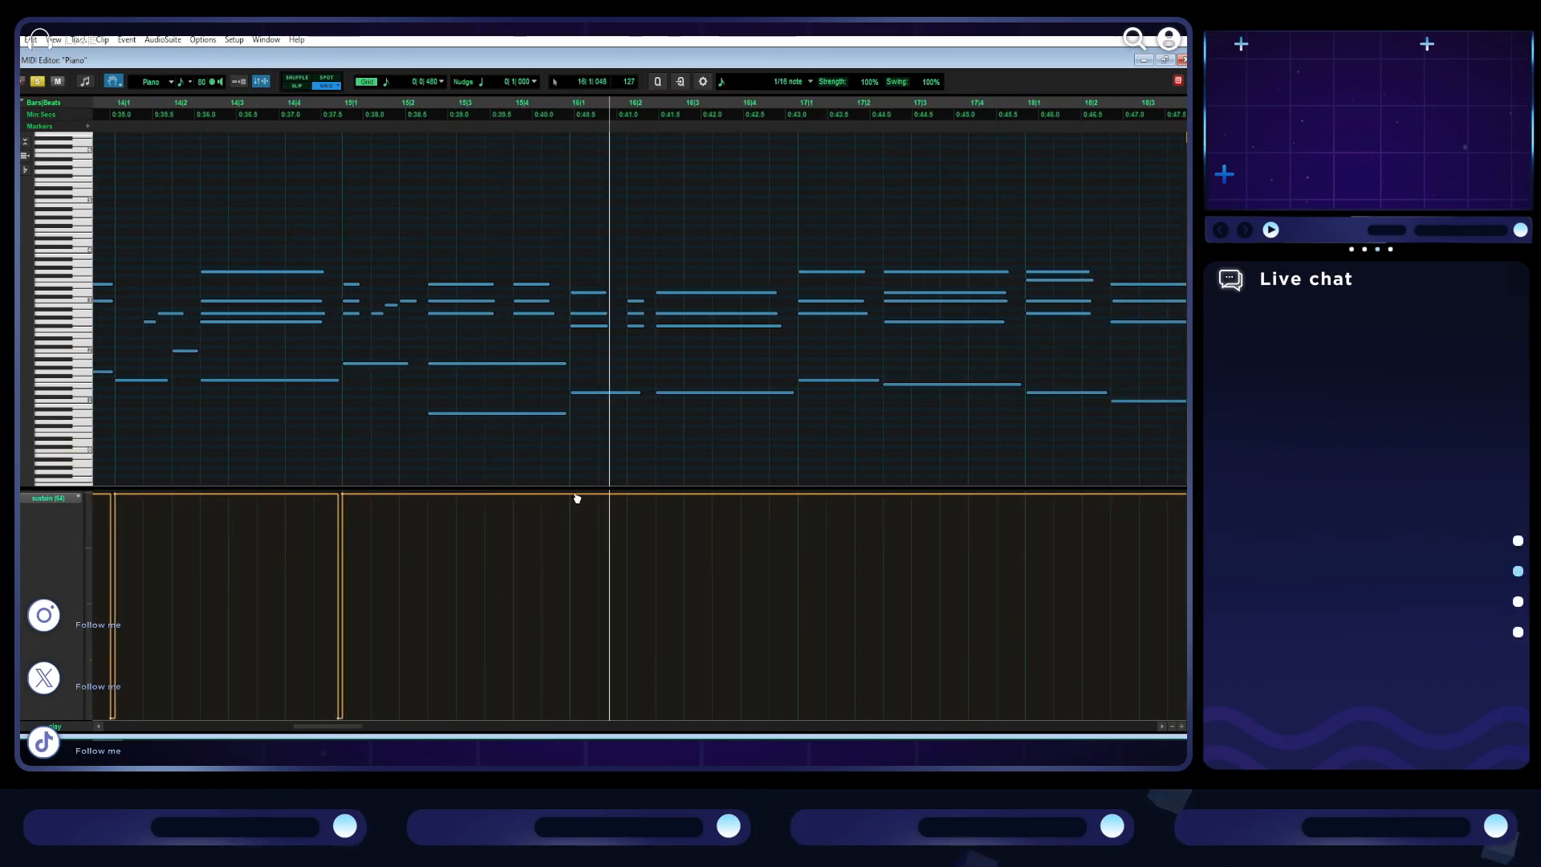
- Add a brief sustain release down to the minimum just before bar 16
key(space)
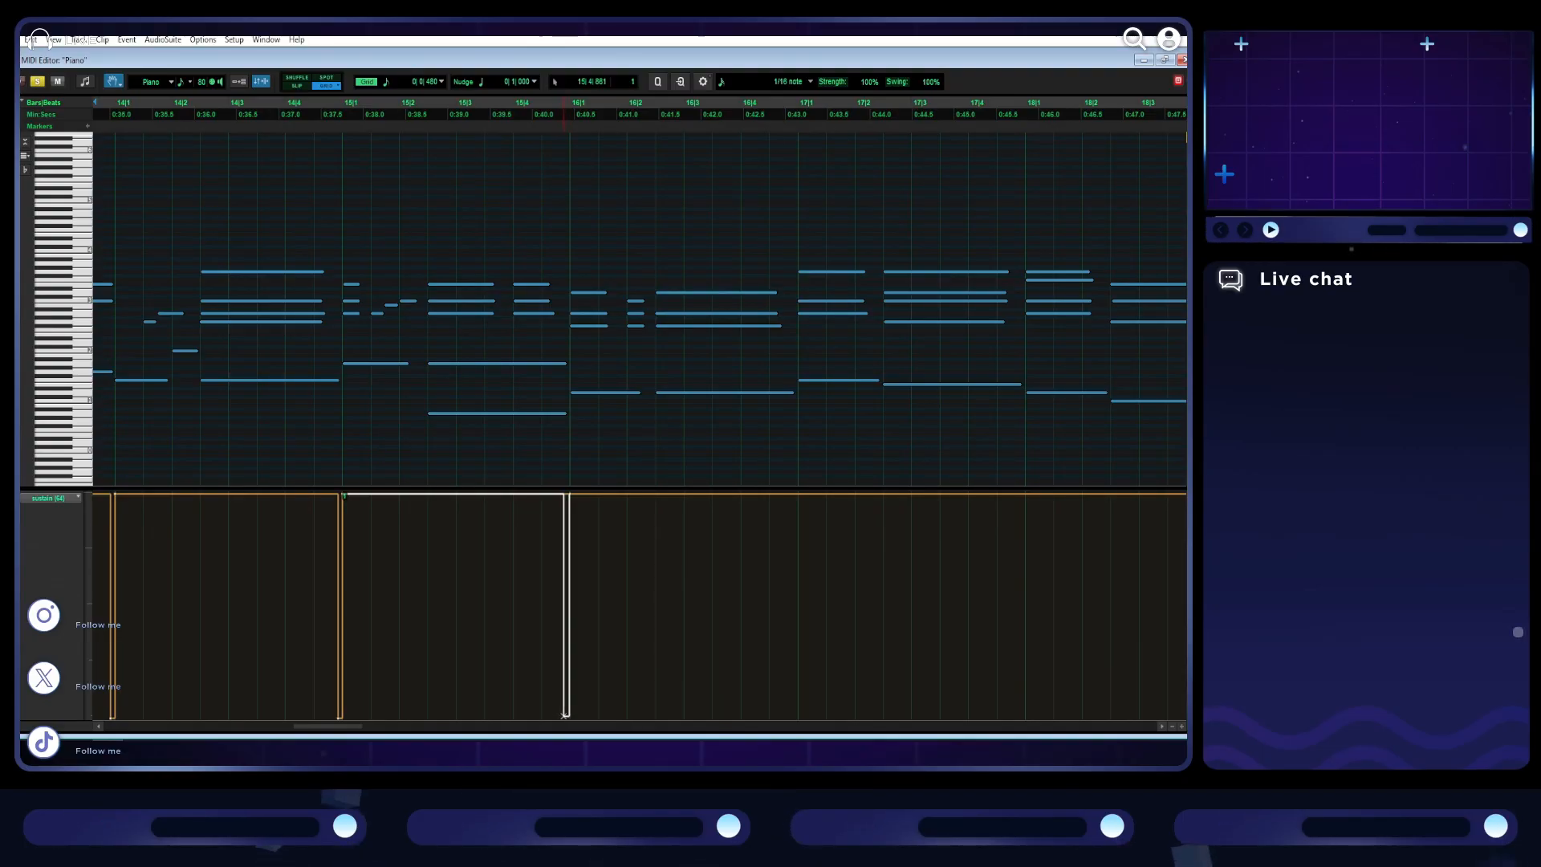
drag(560, 717, 566, 717)
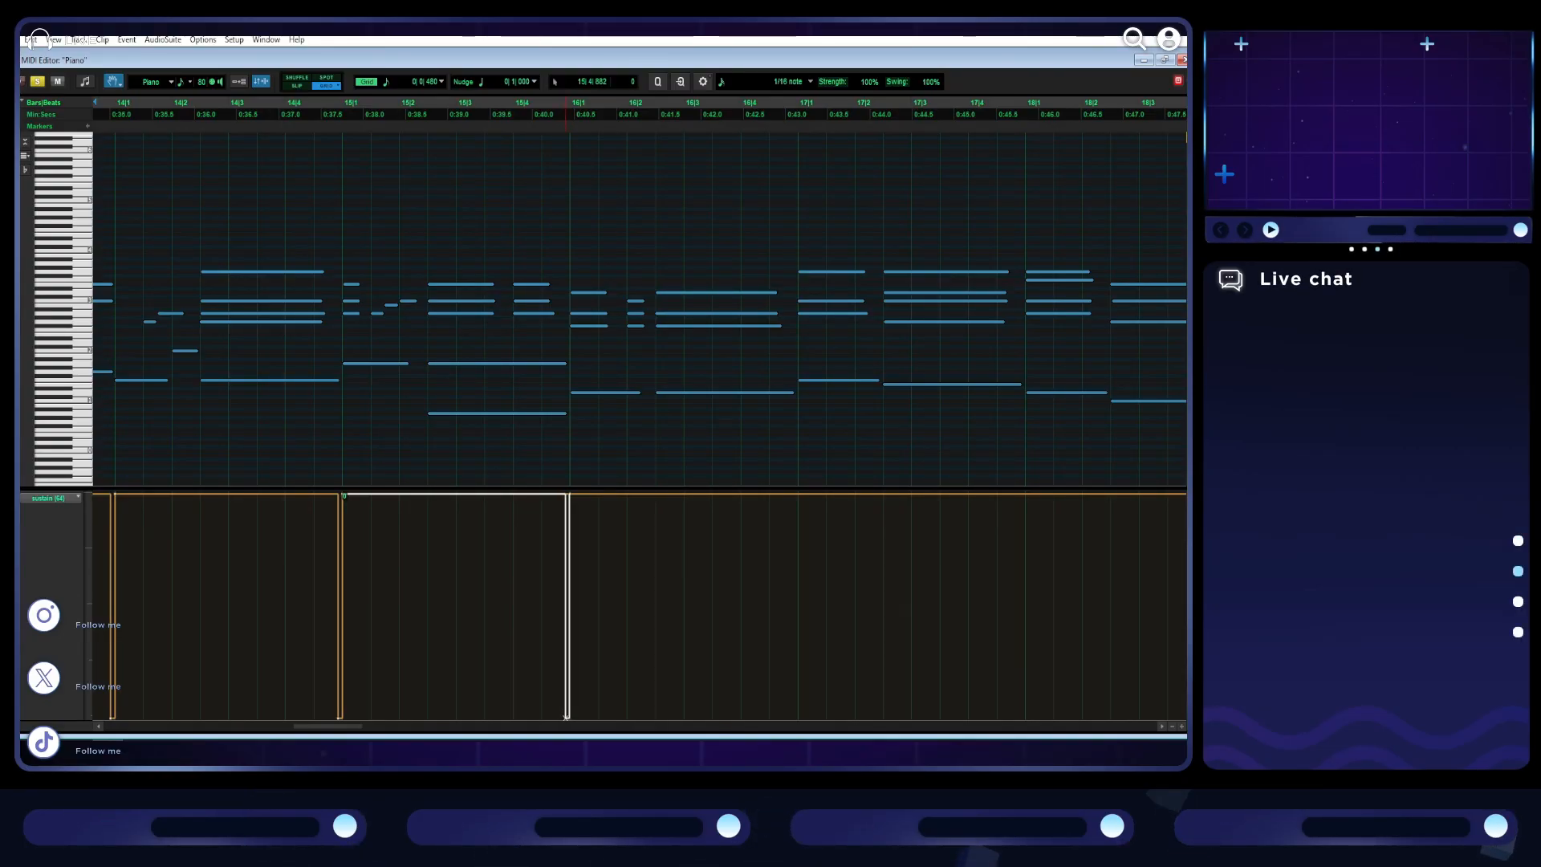
scroll(665, 531, right, 3)
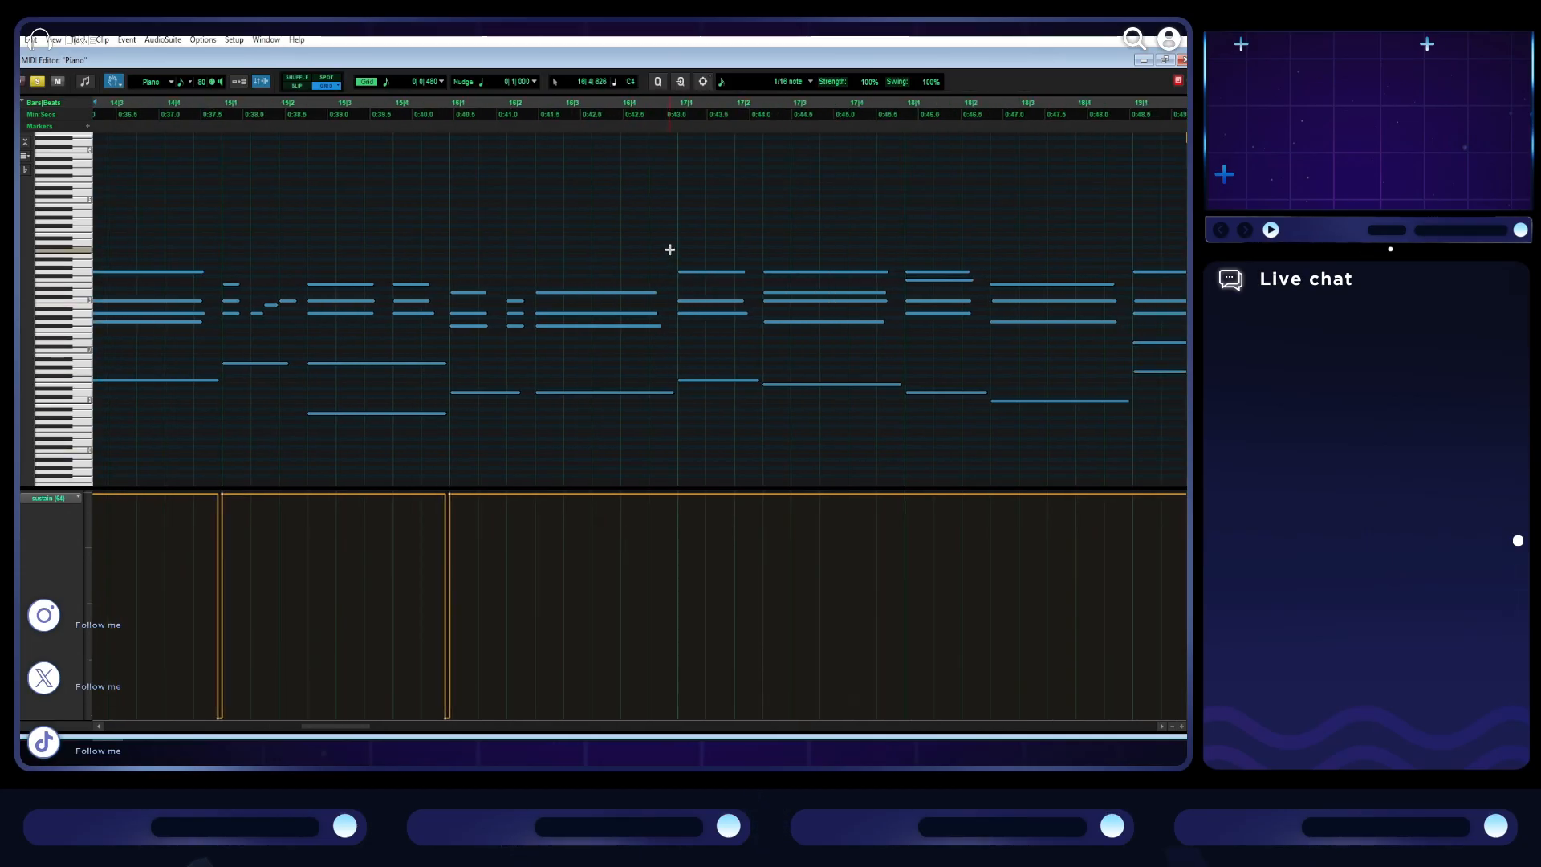
- Add brief sustain releases down to the minimum just before bars 17 and 18, and play on into bar 19
key(space)
scroll(650, 536, right, 3)
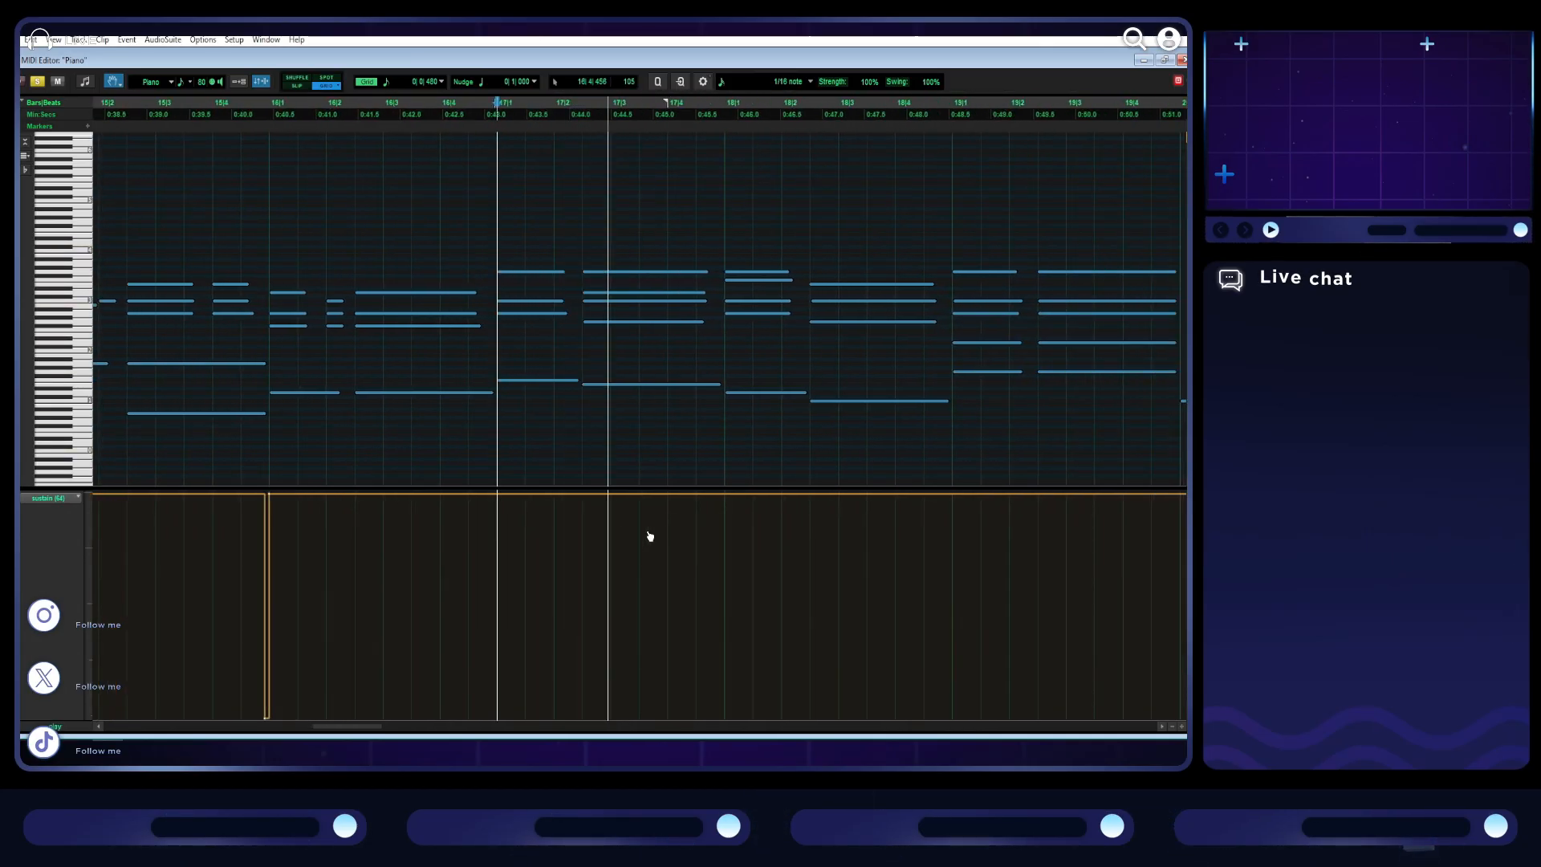
key(space)
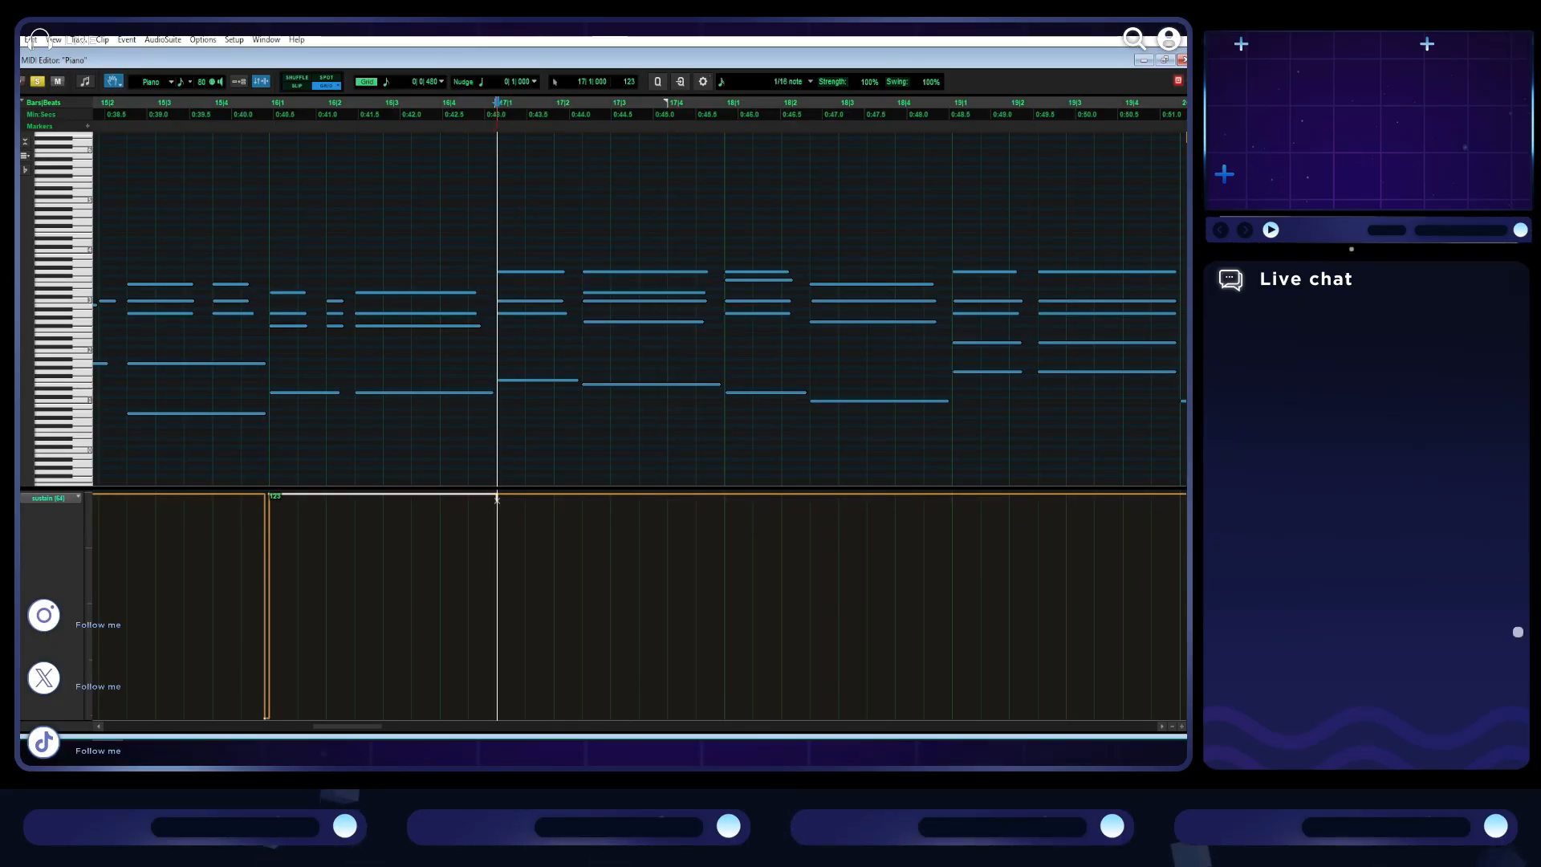
drag(468, 716, 492, 717)
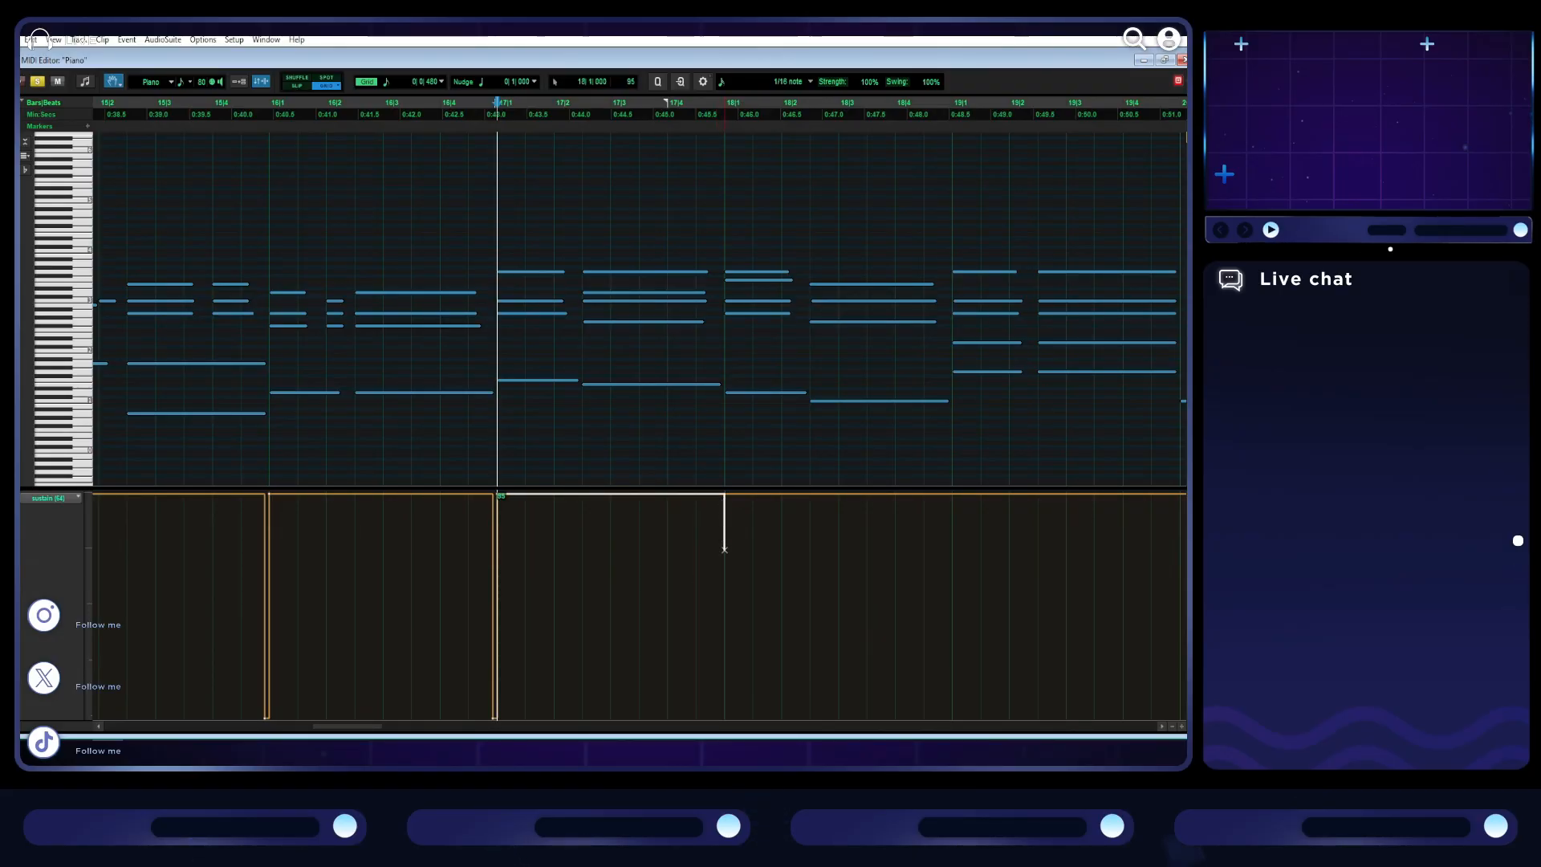
drag(695, 716, 720, 717)
key(space)
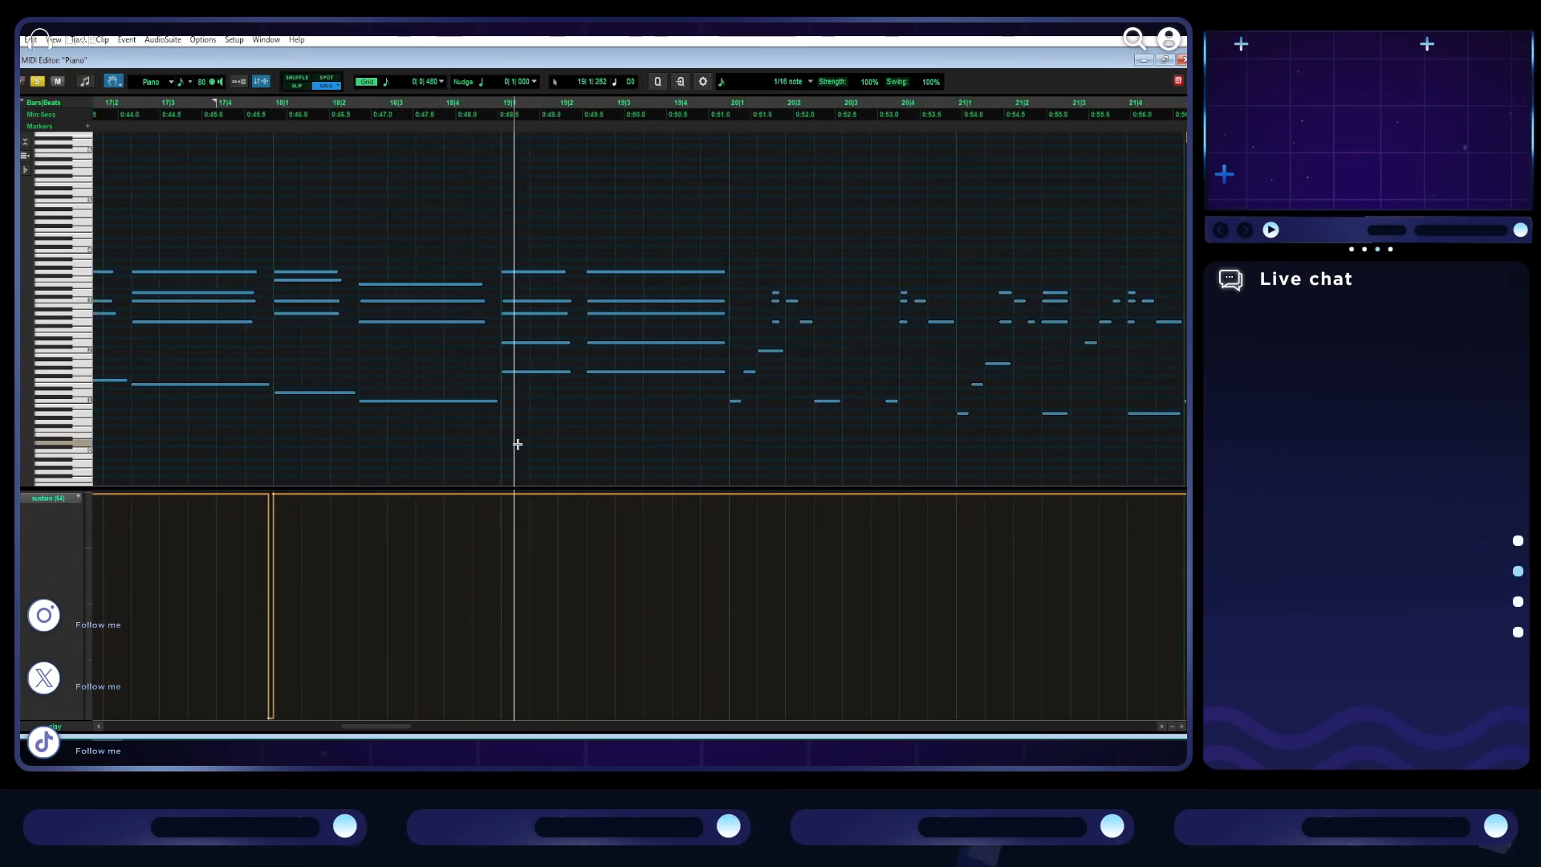
key(space)
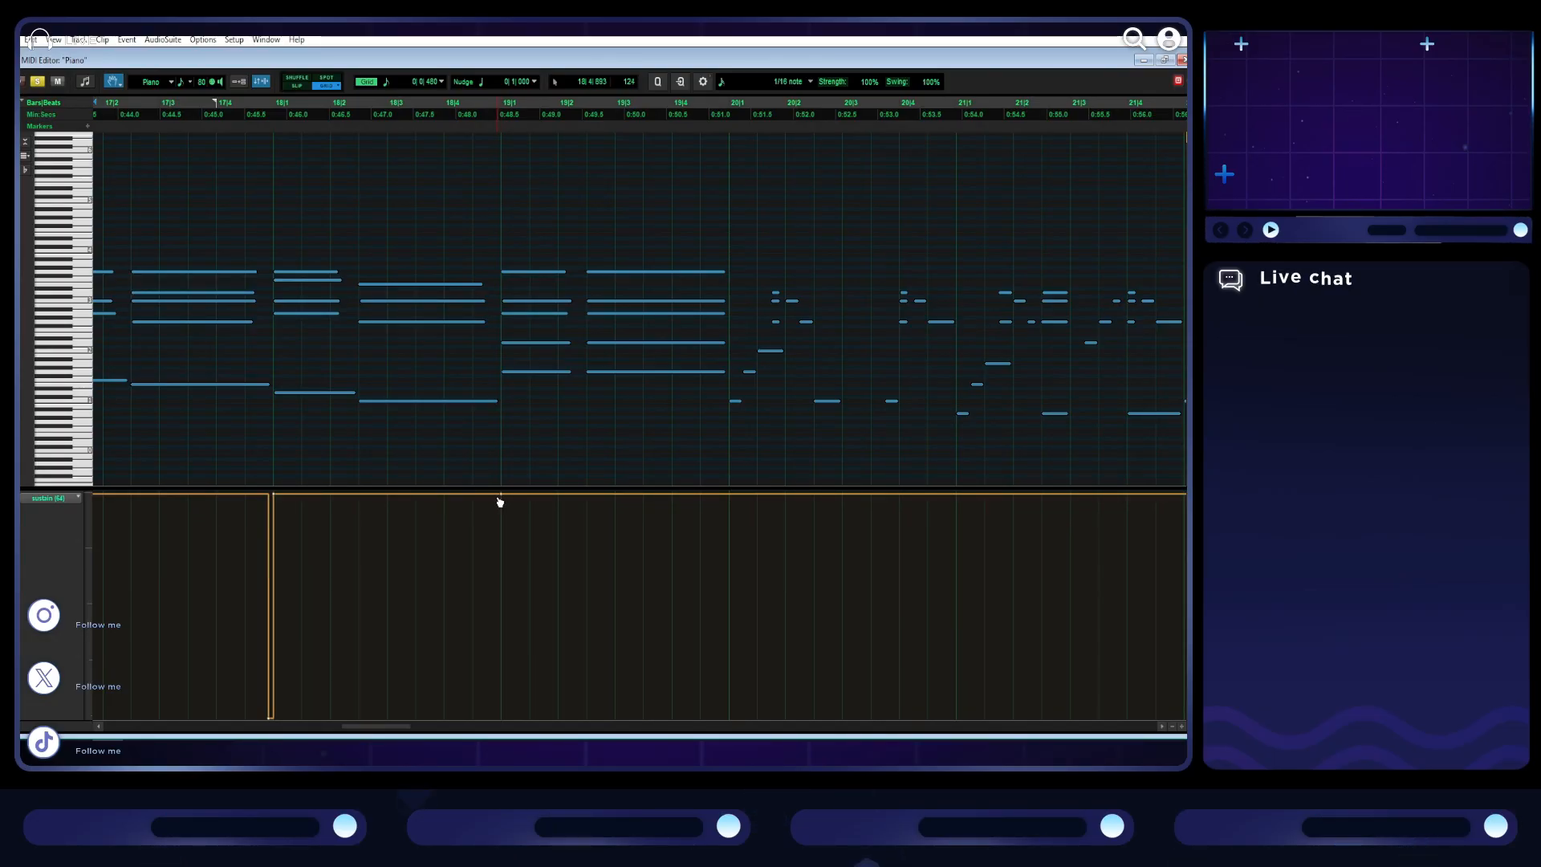
- Add a brief sustain release just before bar 19 and drop the sustain level to the minimum from bar 20 onward
drag(501, 497, 495, 716)
key(ctrl+z)
key(ctrl+z)
drag(731, 499, 727, 716)
key(r)
key(r)
scroll(588, 451, left, 2)
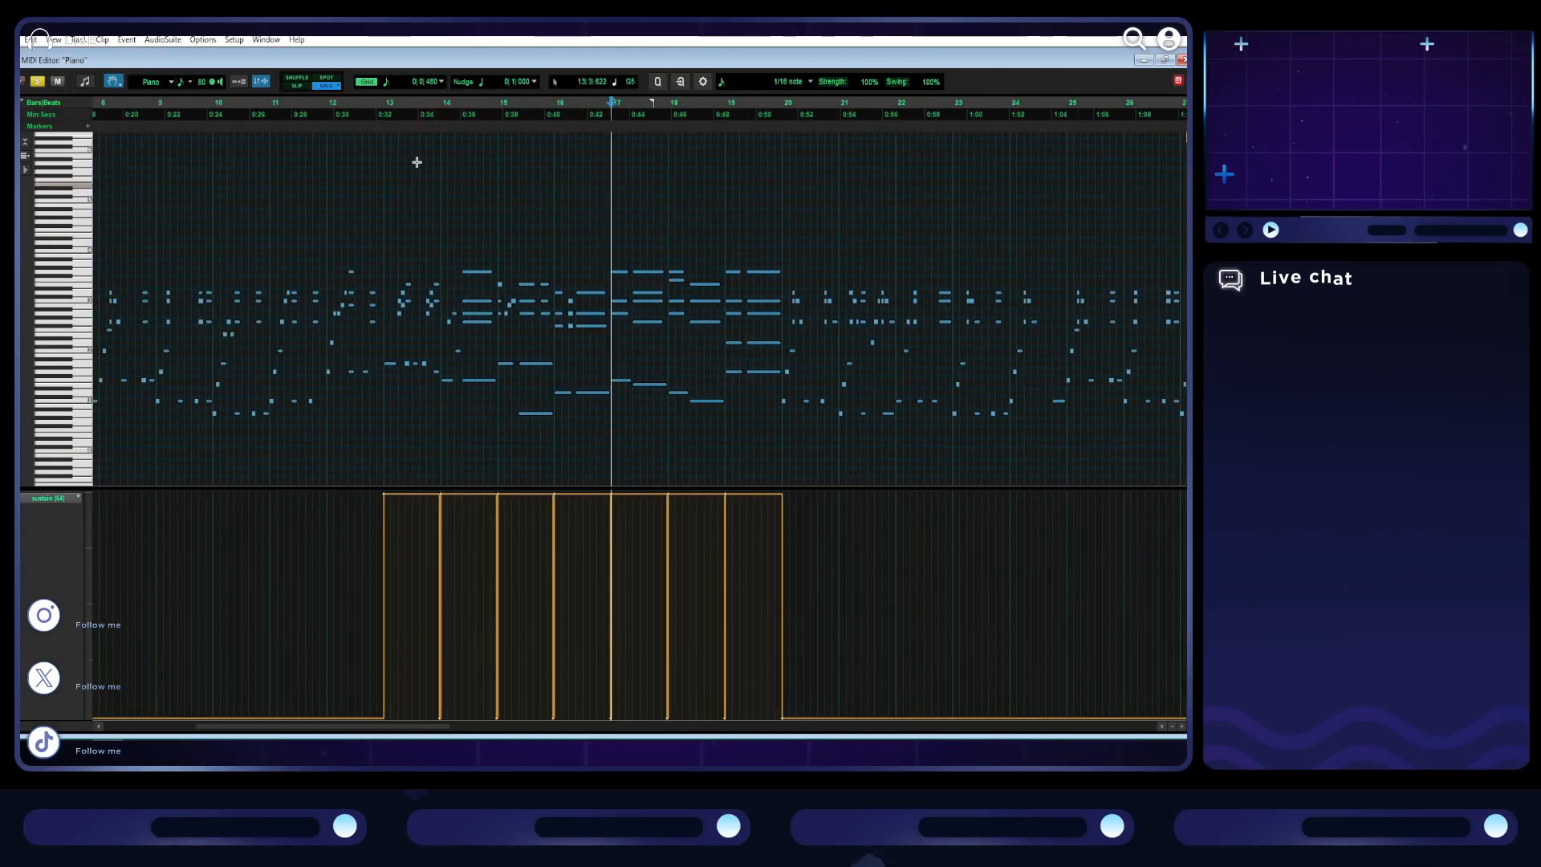
- Play the passage from bar 12 into bar 20 to check how the sustain pedal changes sound
click(382, 113)
key(space)
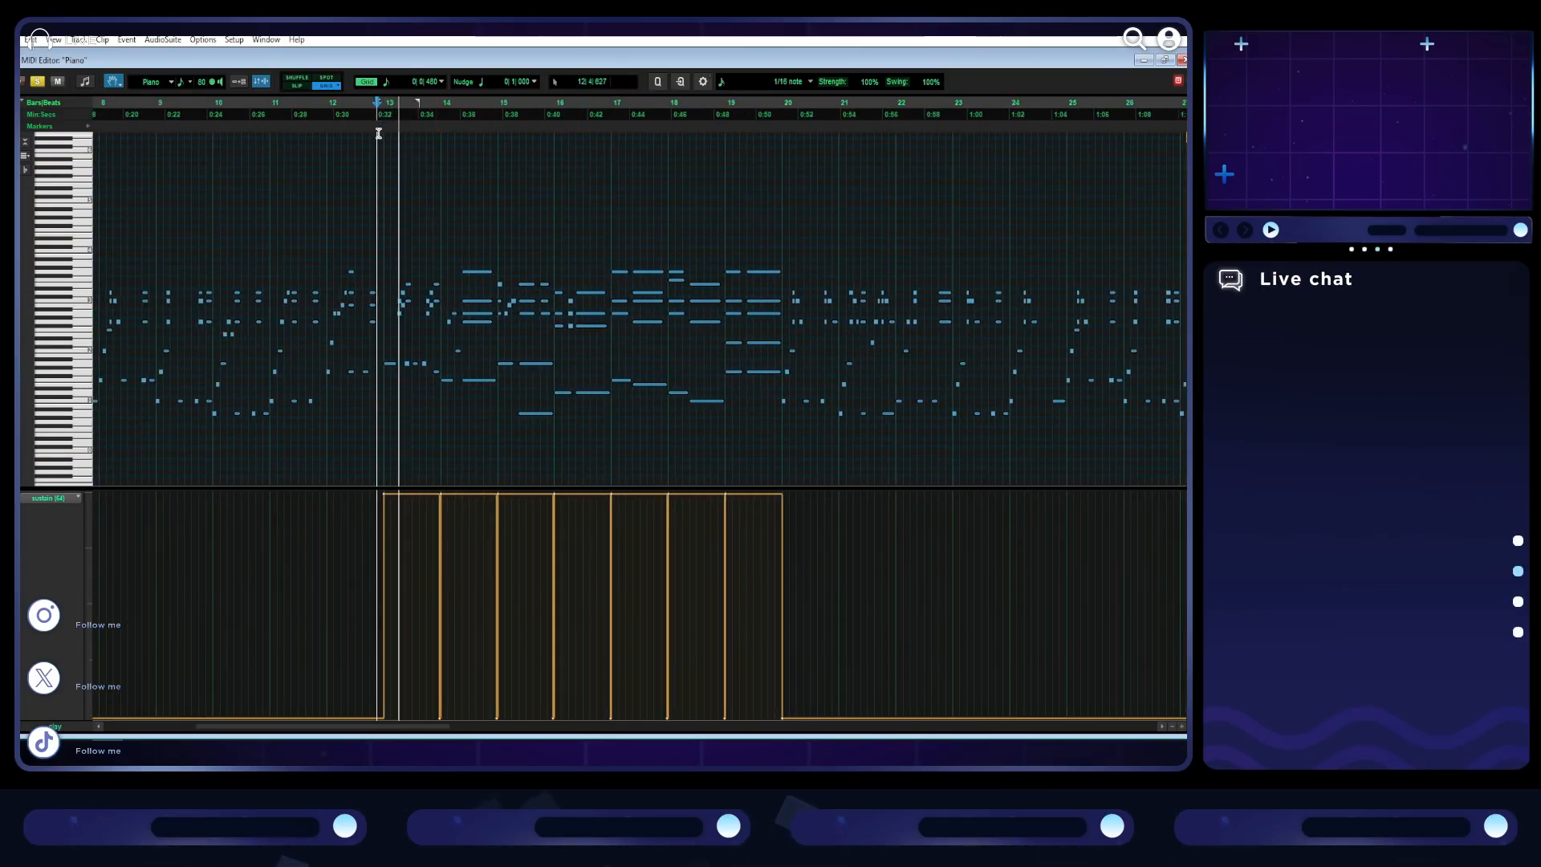
key(t)
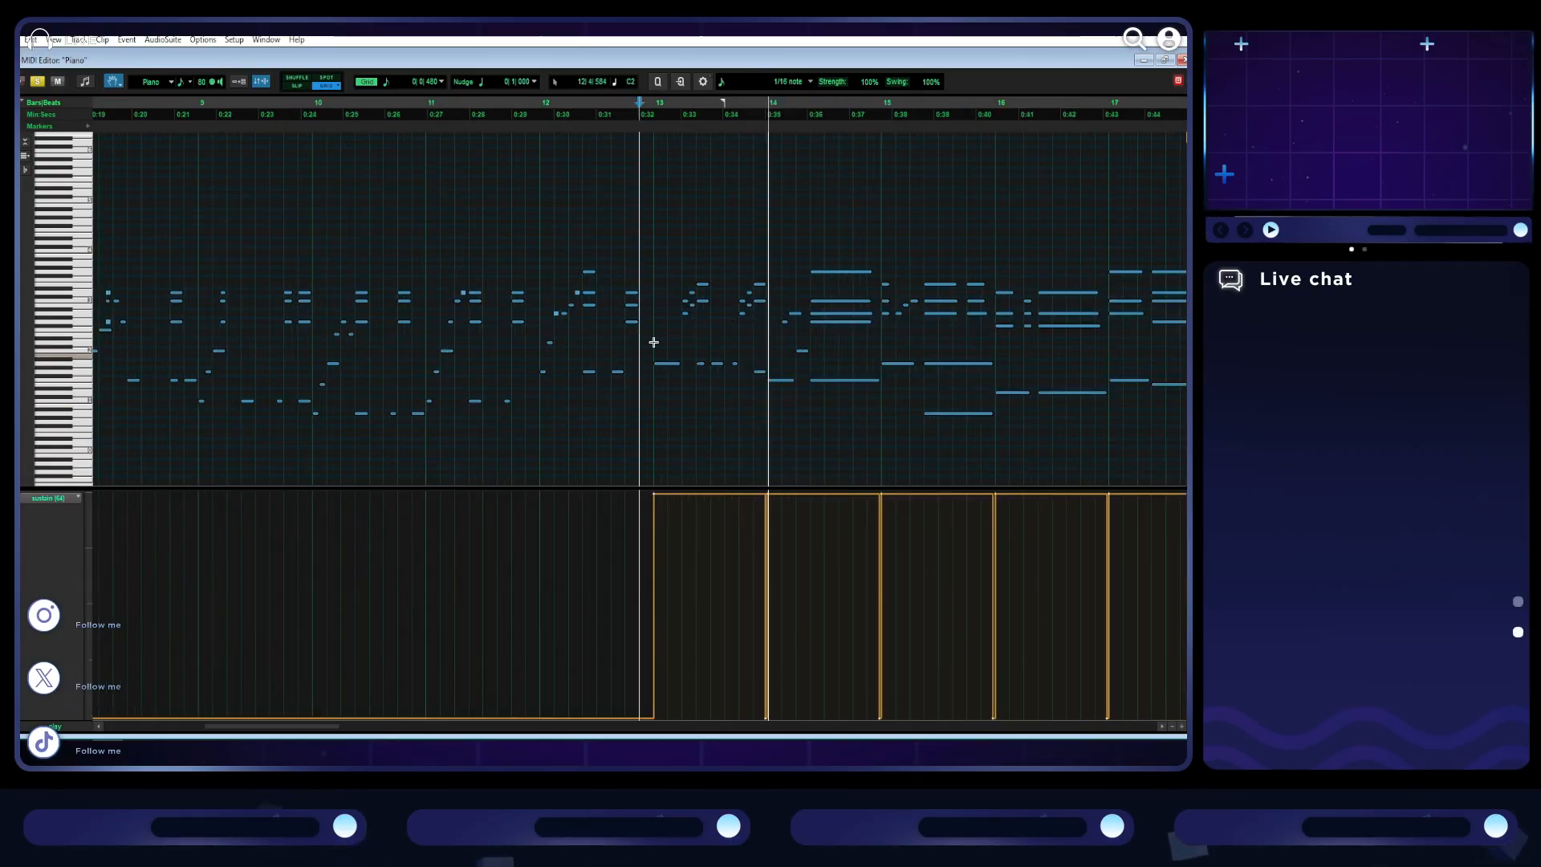
key(space)
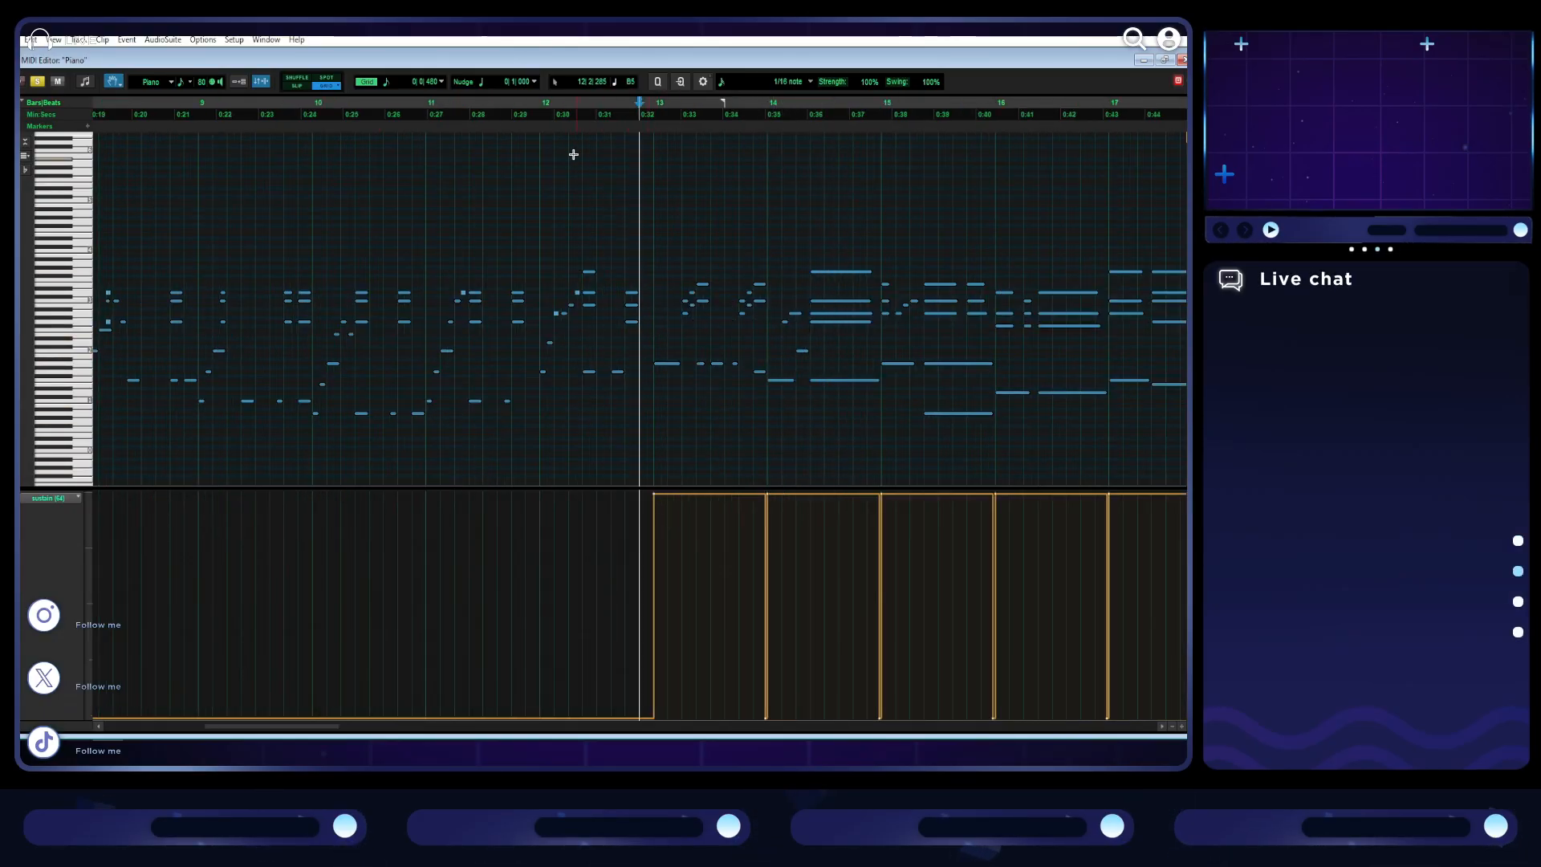
click(538, 110)
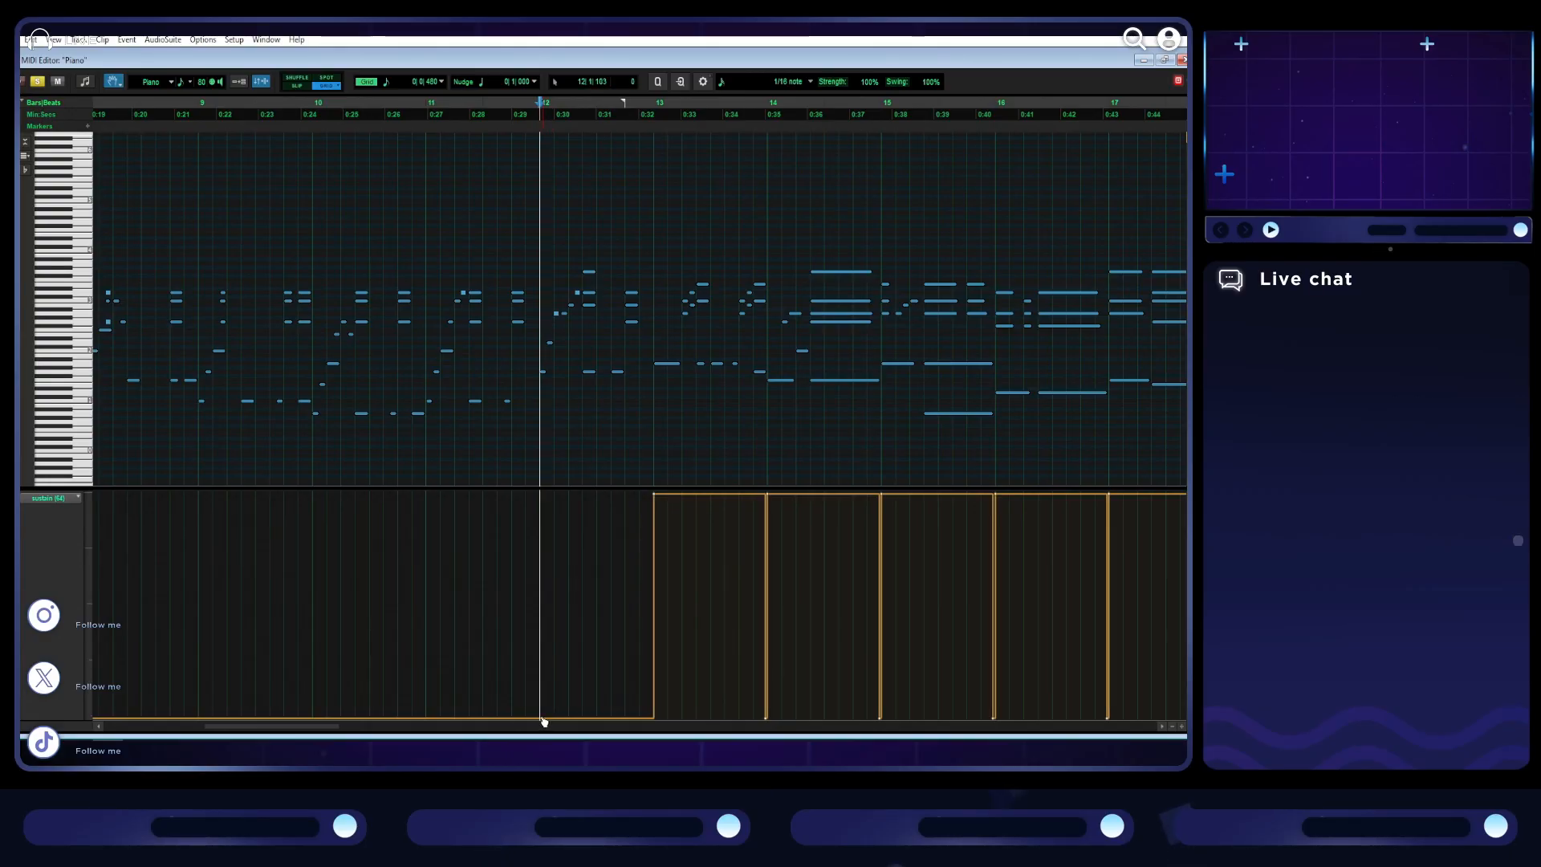
key(space)
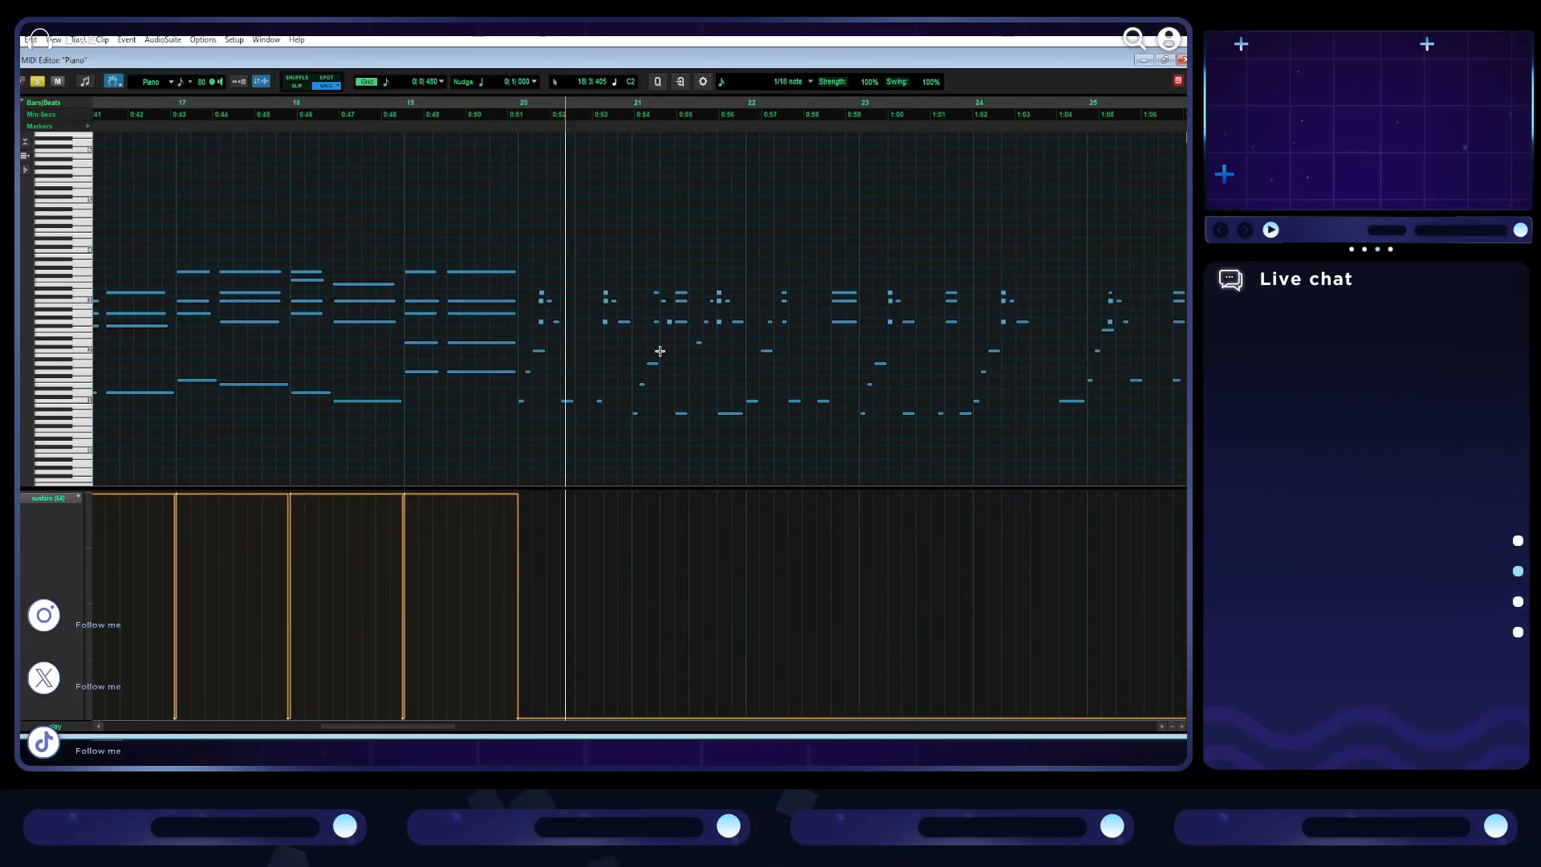
- Raise the sustain level to 127 from bar 30 onward, where the held-chord passage repeats
scroll(659, 351, right, 4)
scroll(660, 351, down, 1)
scroll(659, 351, right, 2)
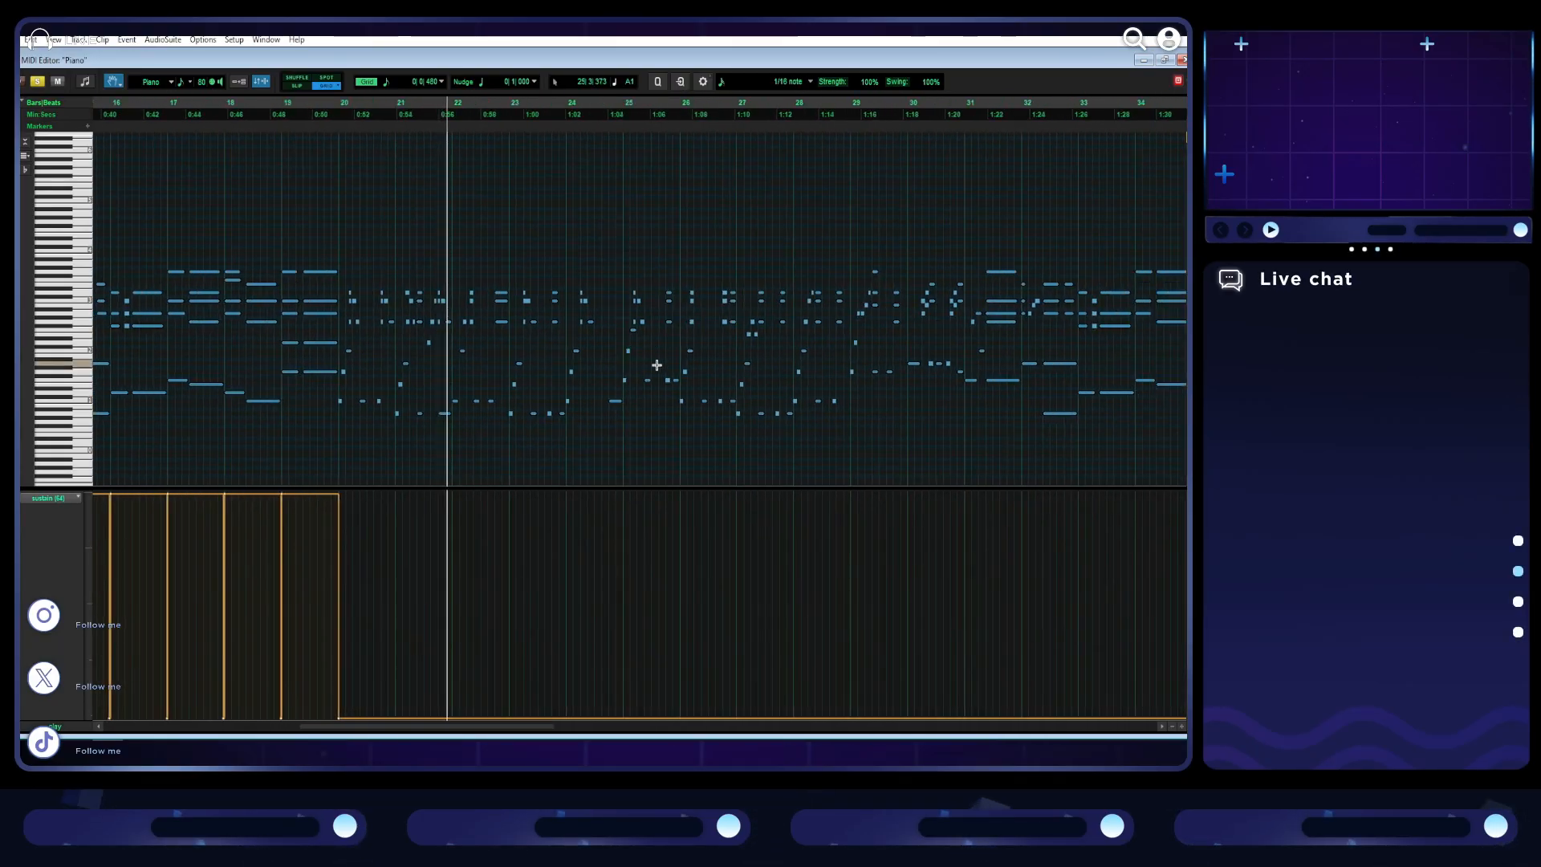
click(907, 265)
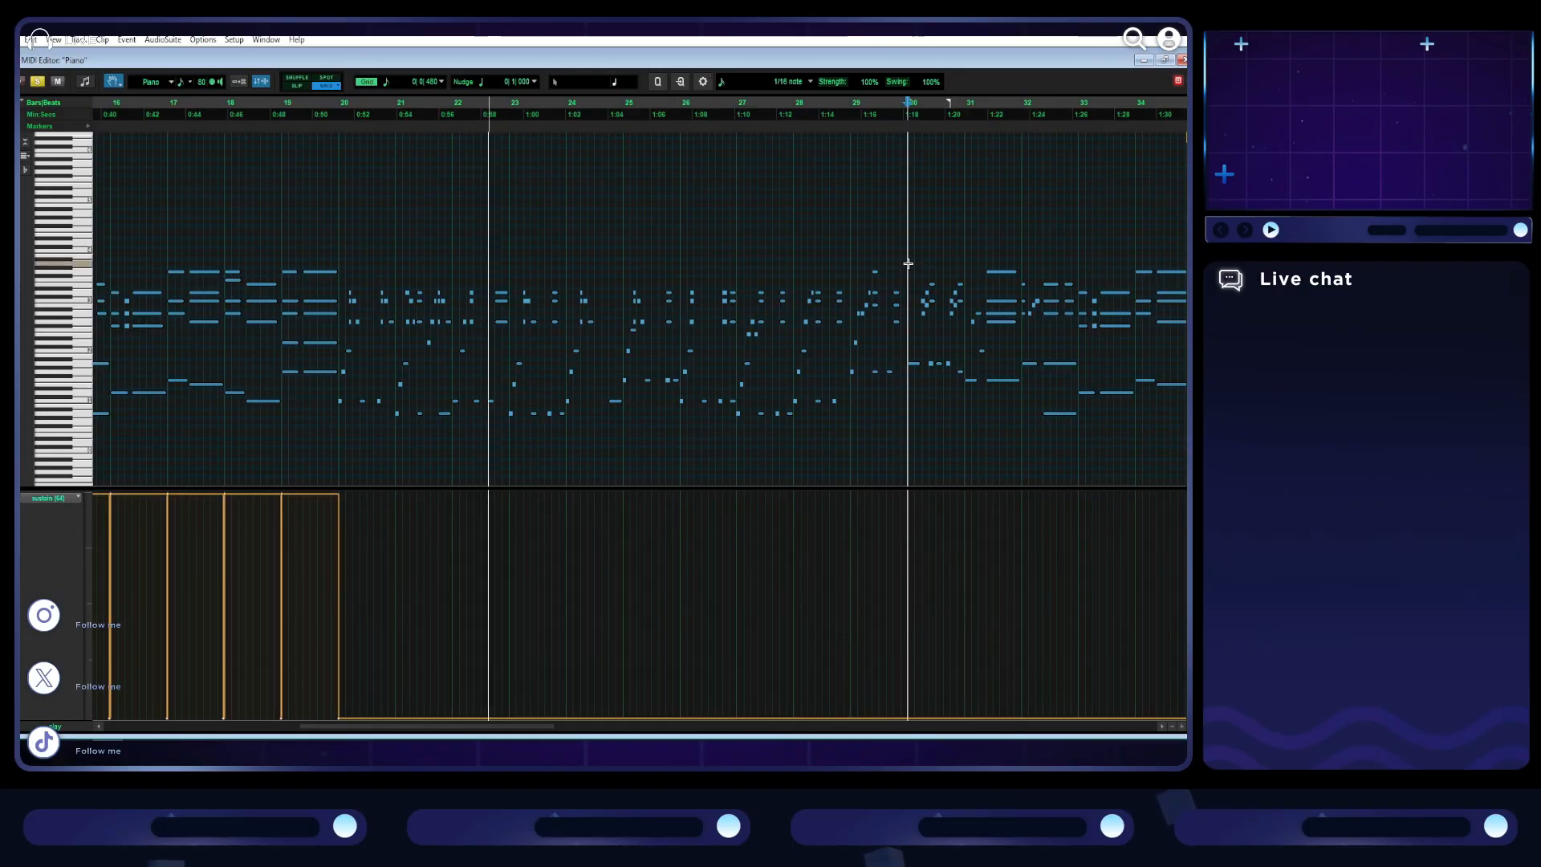
scroll(853, 365, right, 5)
key(t)
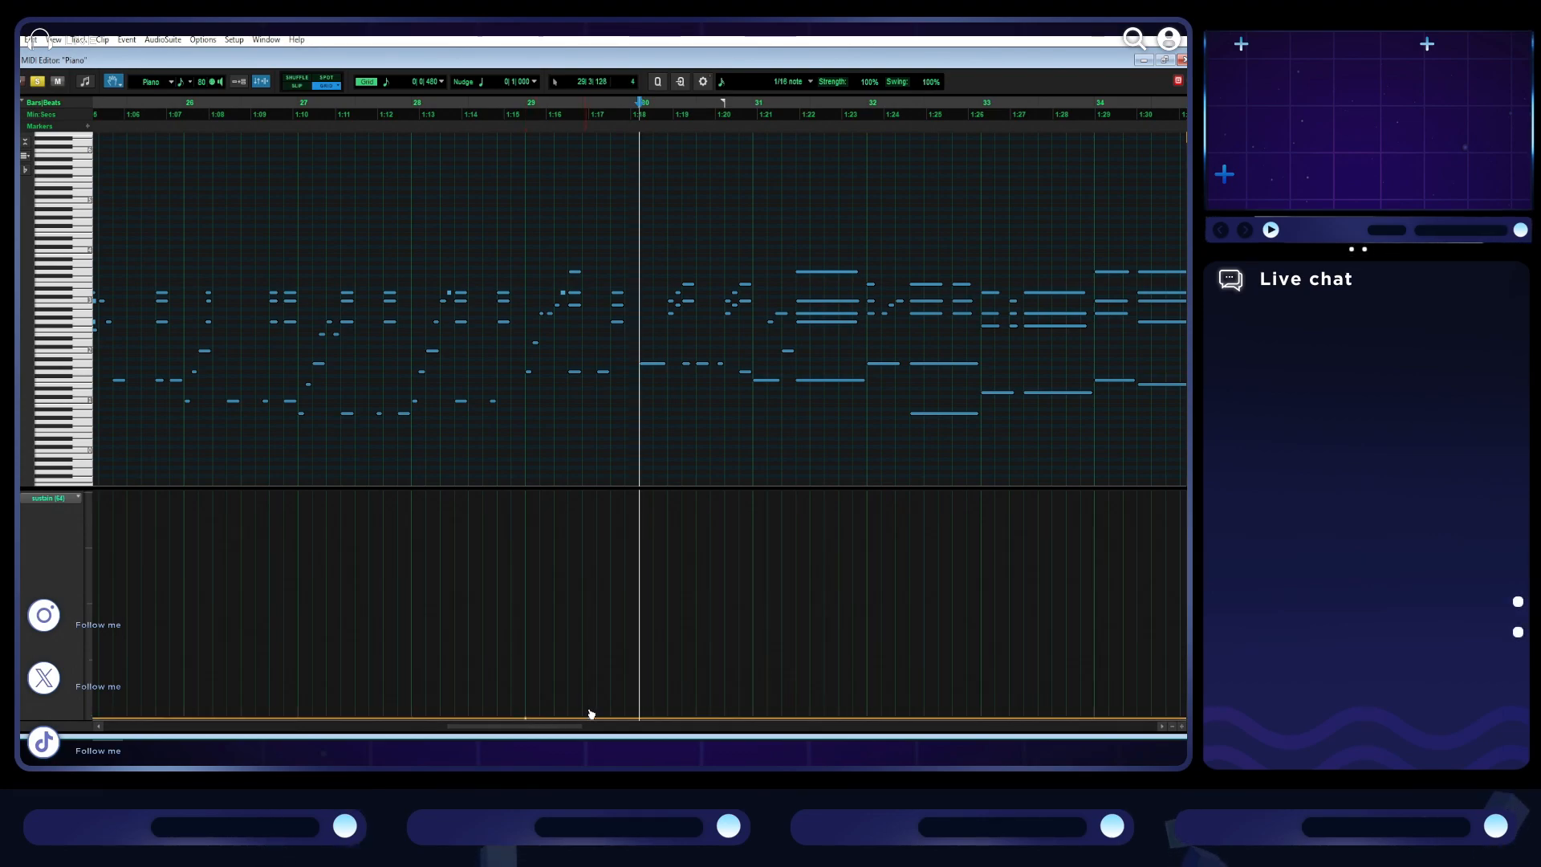
drag(640, 718, 639, 493)
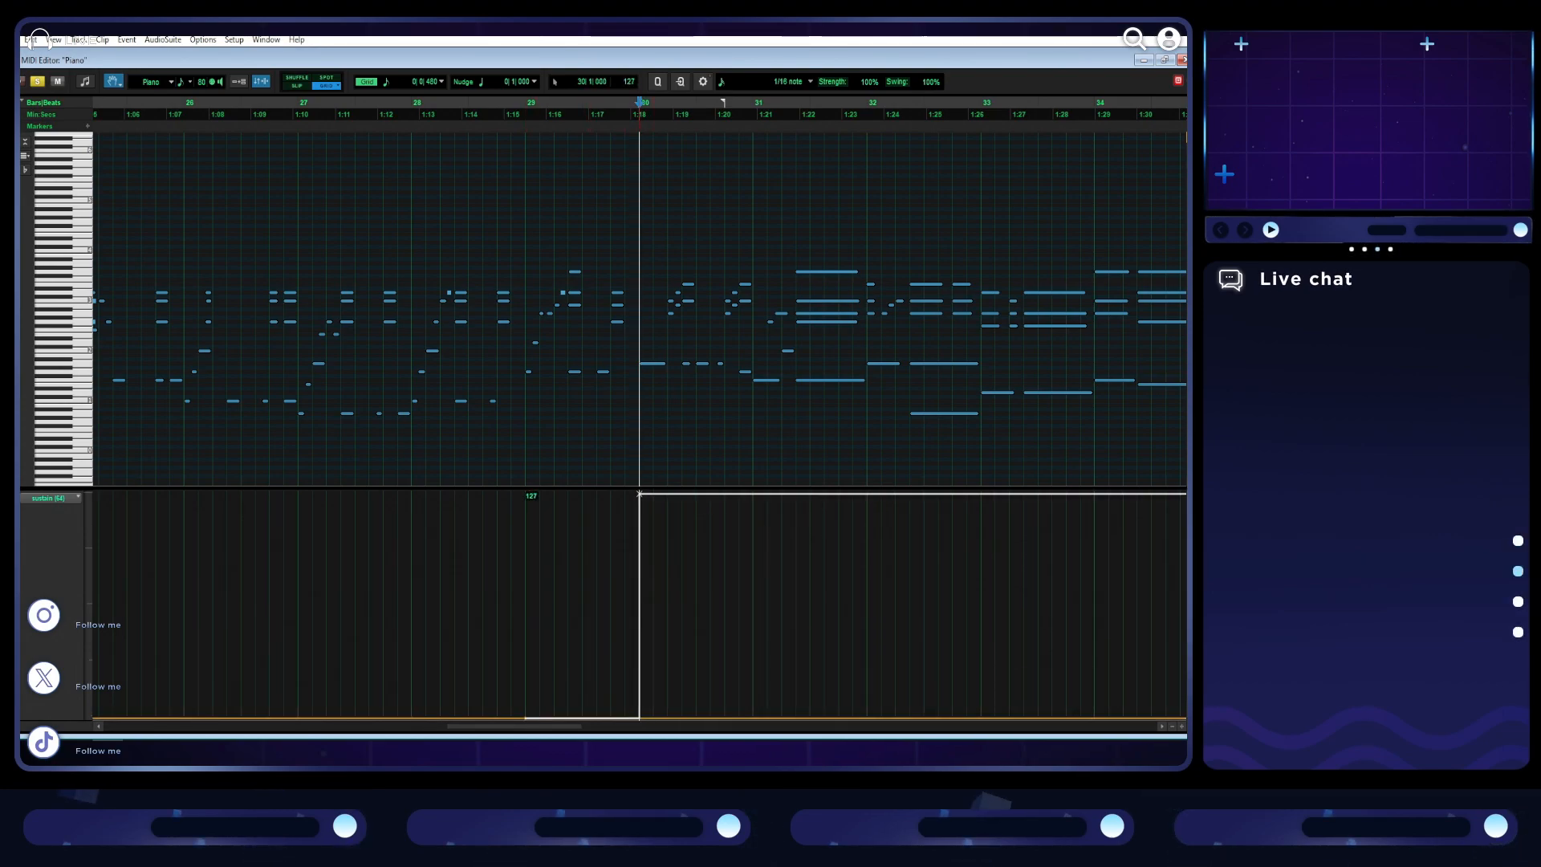
- Add brief sustain releases down to the minimum just before bars 31, 32 and 33
key(t)
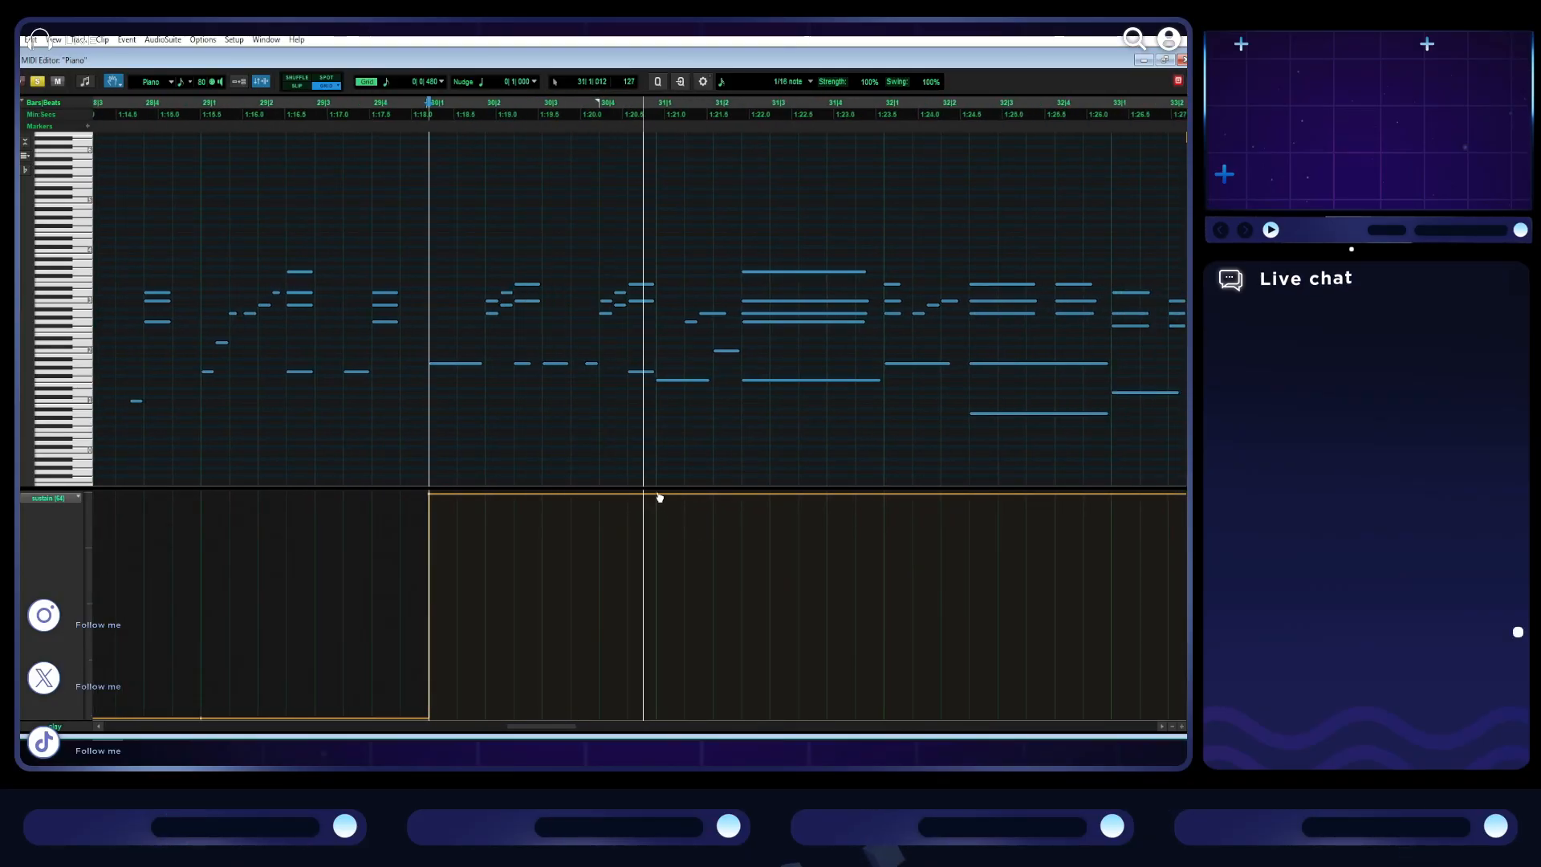
key(space)
drag(640, 506, 627, 663)
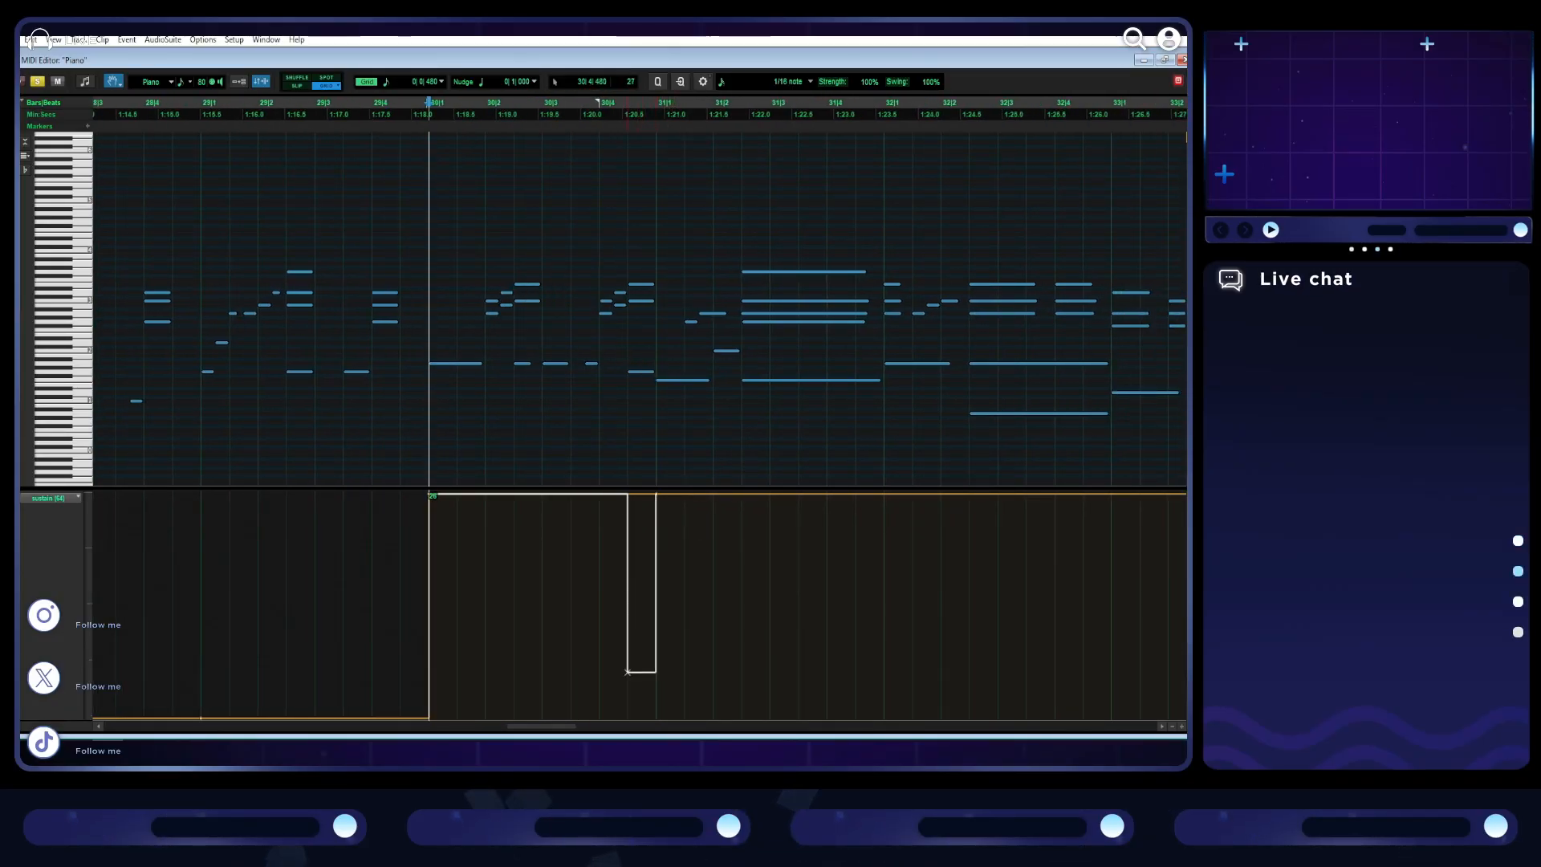
drag(623, 716, 652, 717)
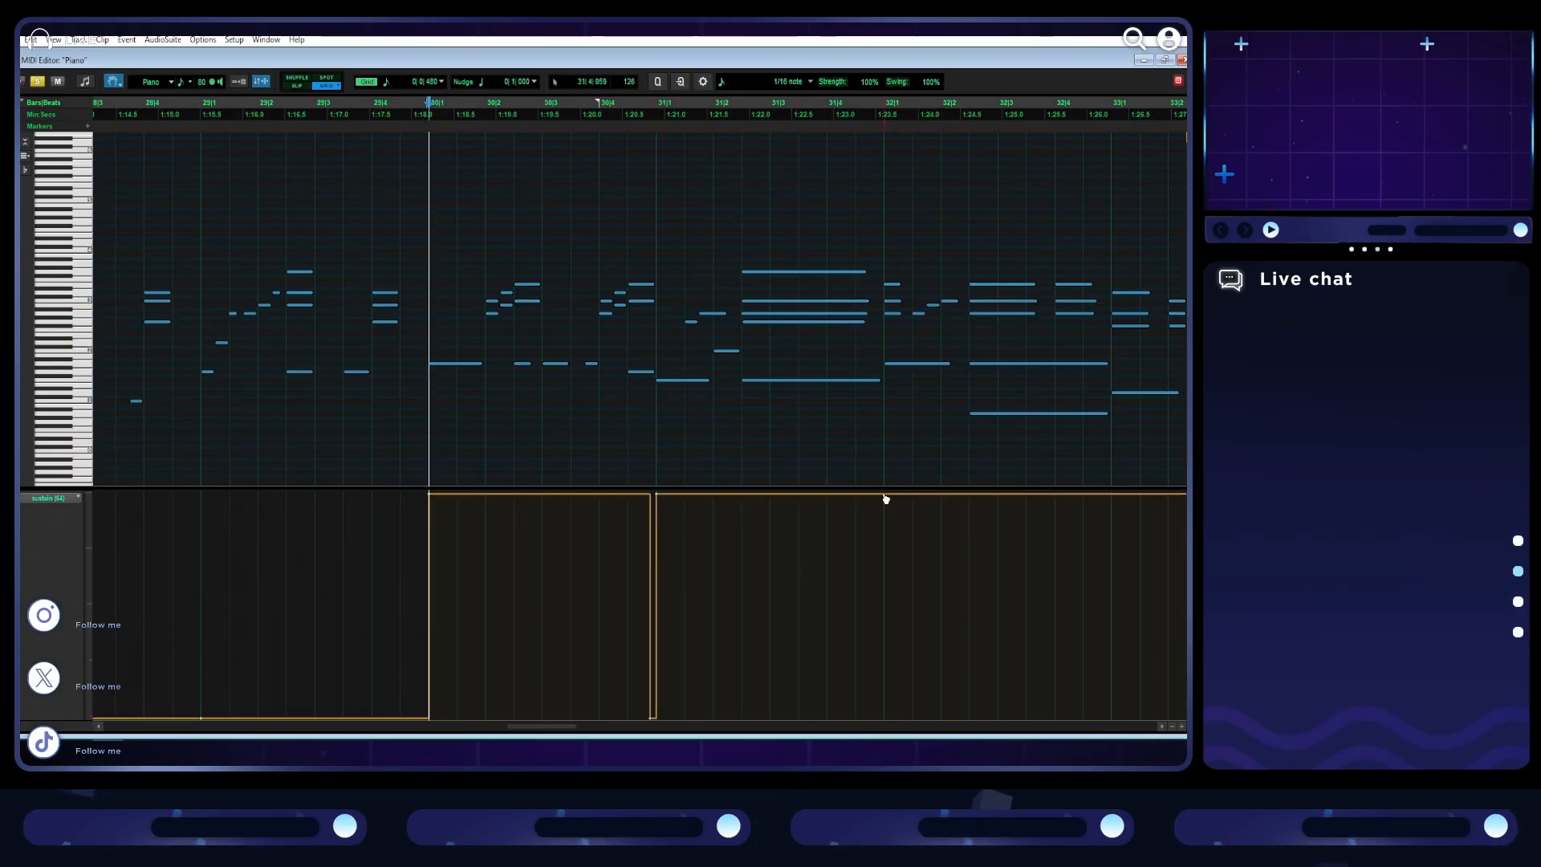
mouse_move(884, 548)
mouse_down()
mouse_move(853, 716)
mouse_move(876, 716)
mouse_up()
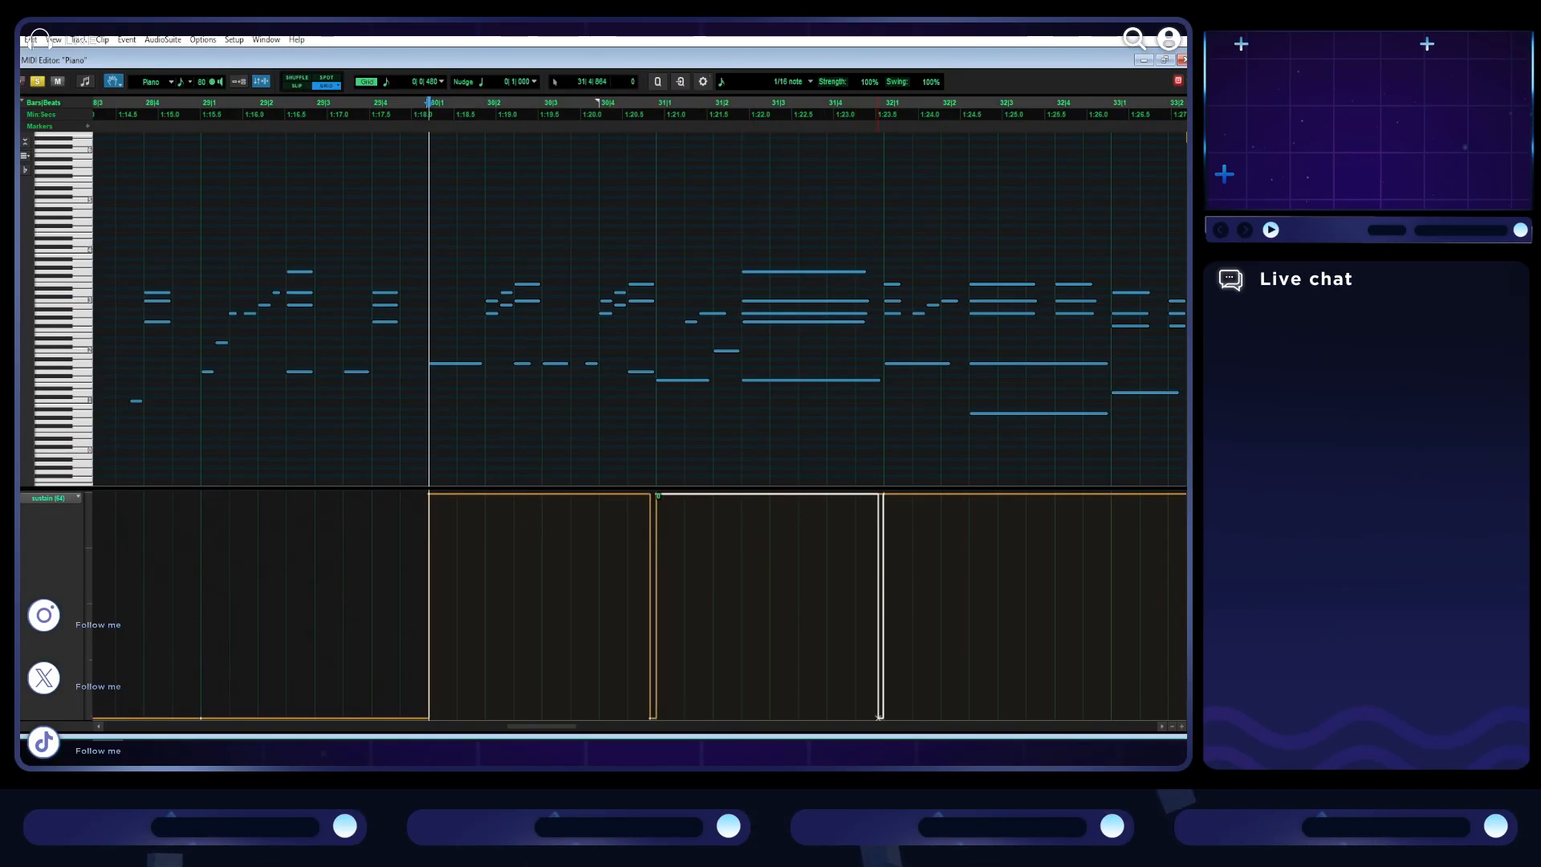
scroll(825, 619, right, 10)
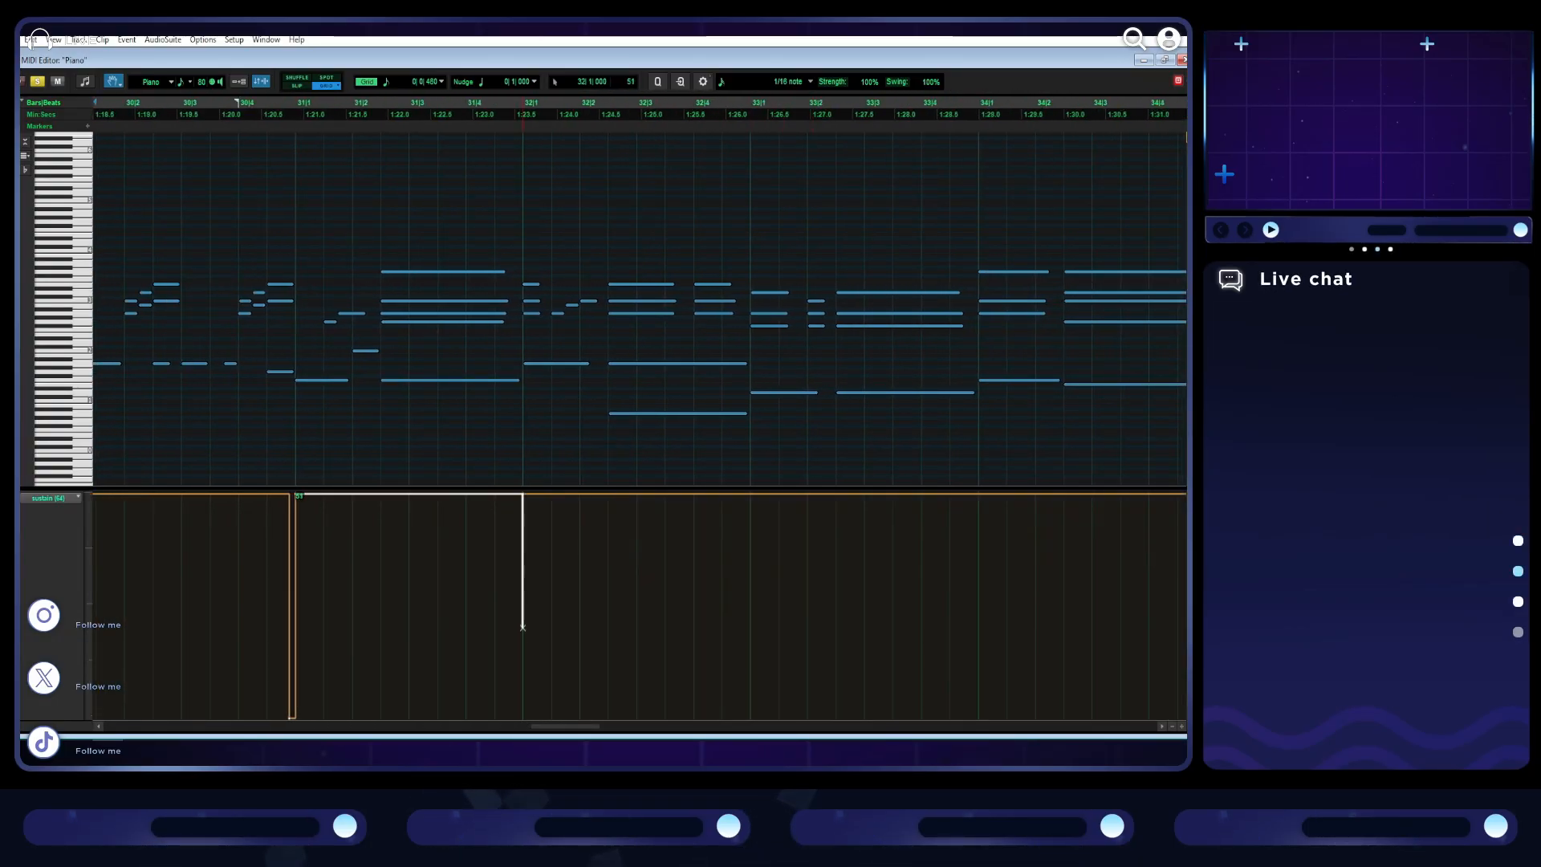
drag(494, 717, 514, 716)
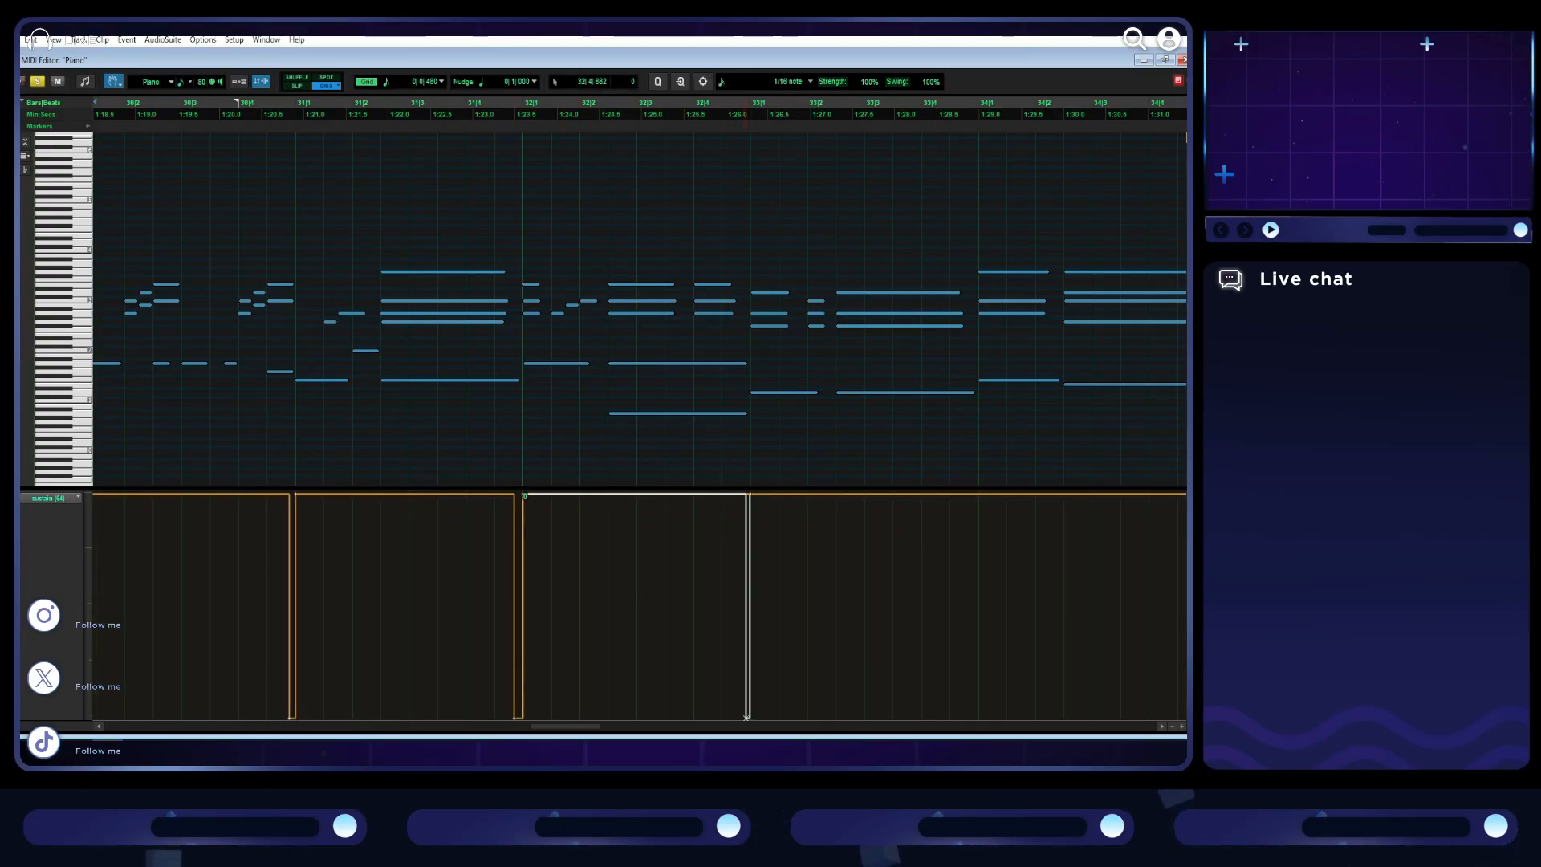
- Add brief sustain releases down to the minimum just before bars 34 and 35
scroll(677, 602, right, 7)
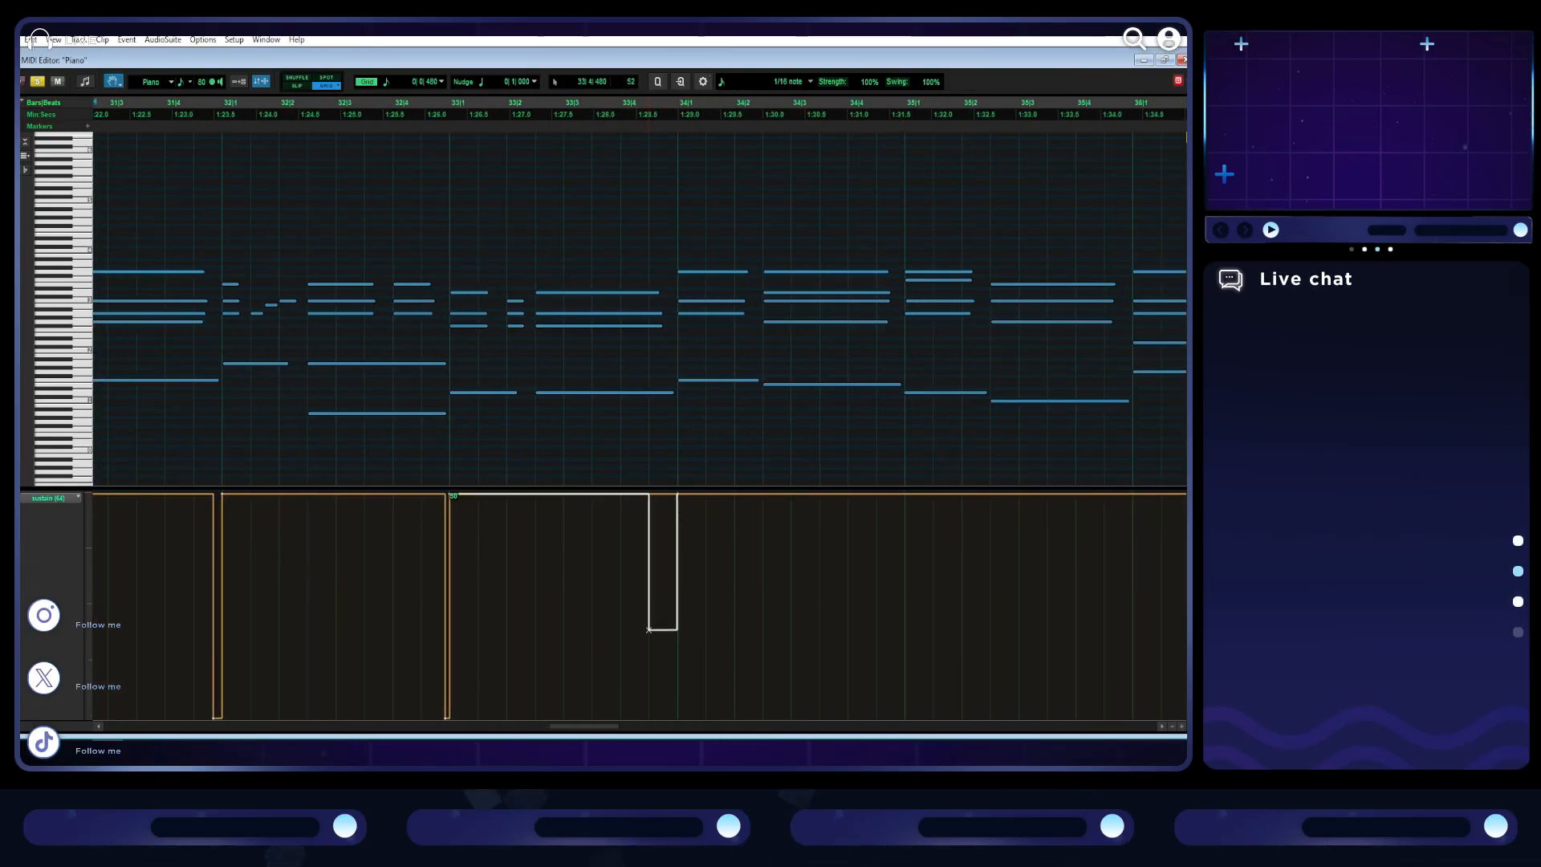
click(672, 717)
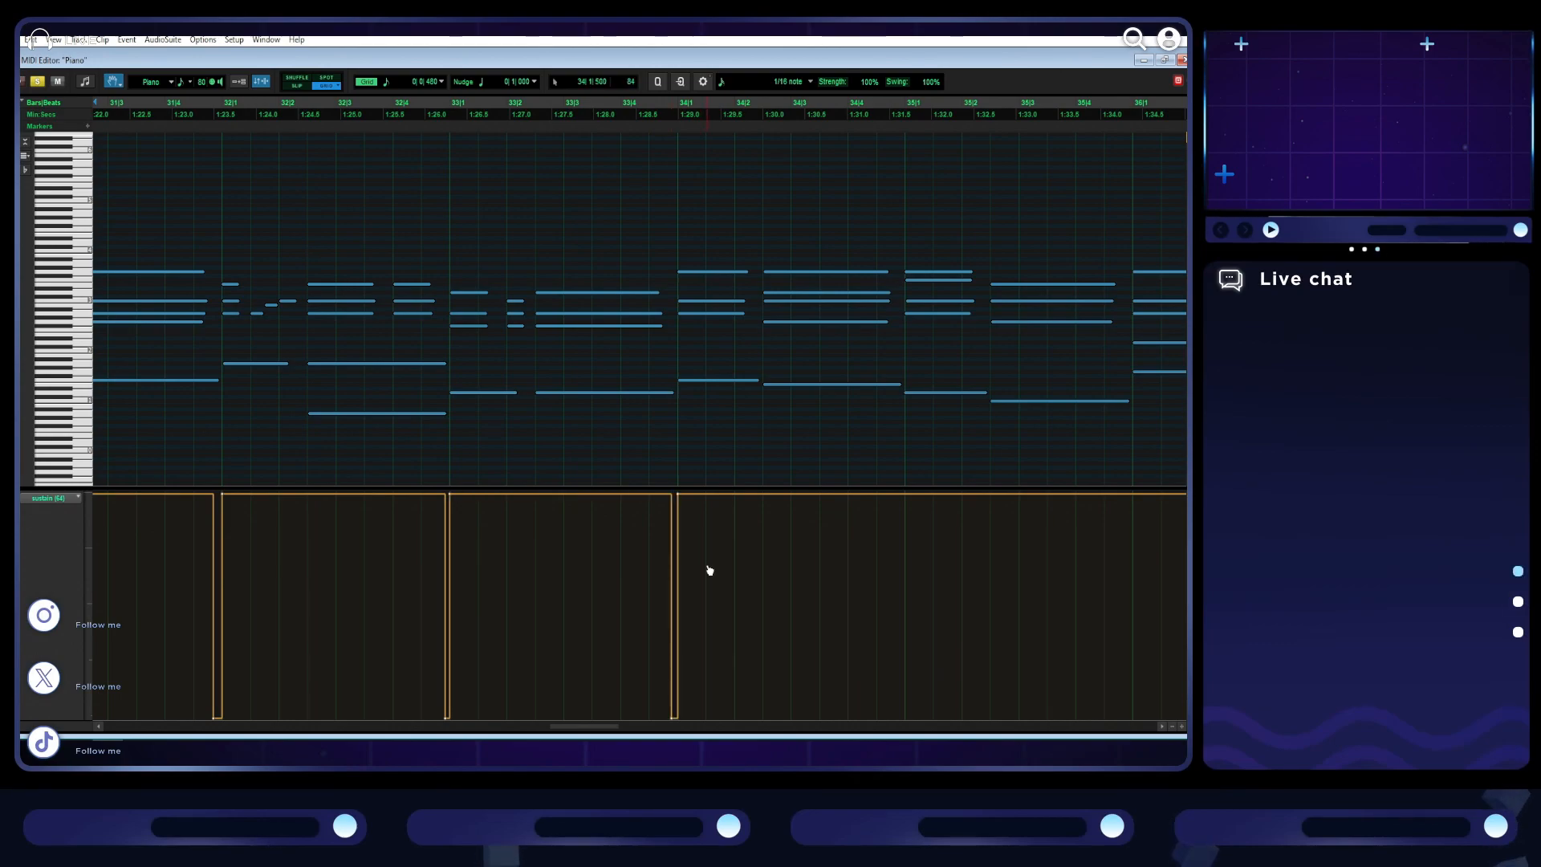
scroll(710, 571, right, 5)
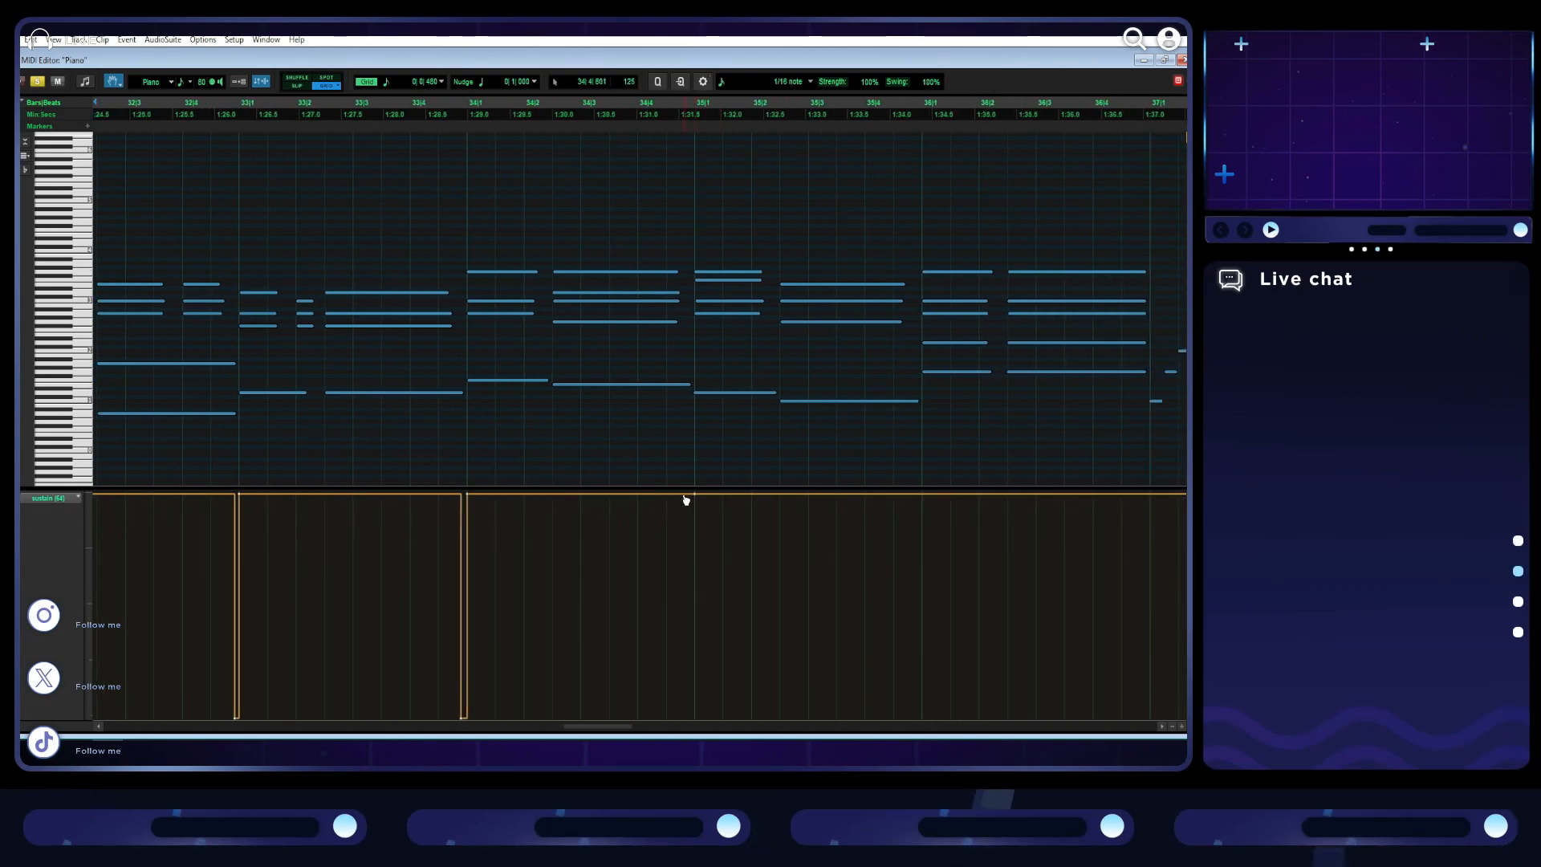
drag(637, 718, 692, 717)
- Add a brief sustain release just before bar 36 and drop the sustain level to the minimum from bar 37 onward
scroll(720, 610, right, 3)
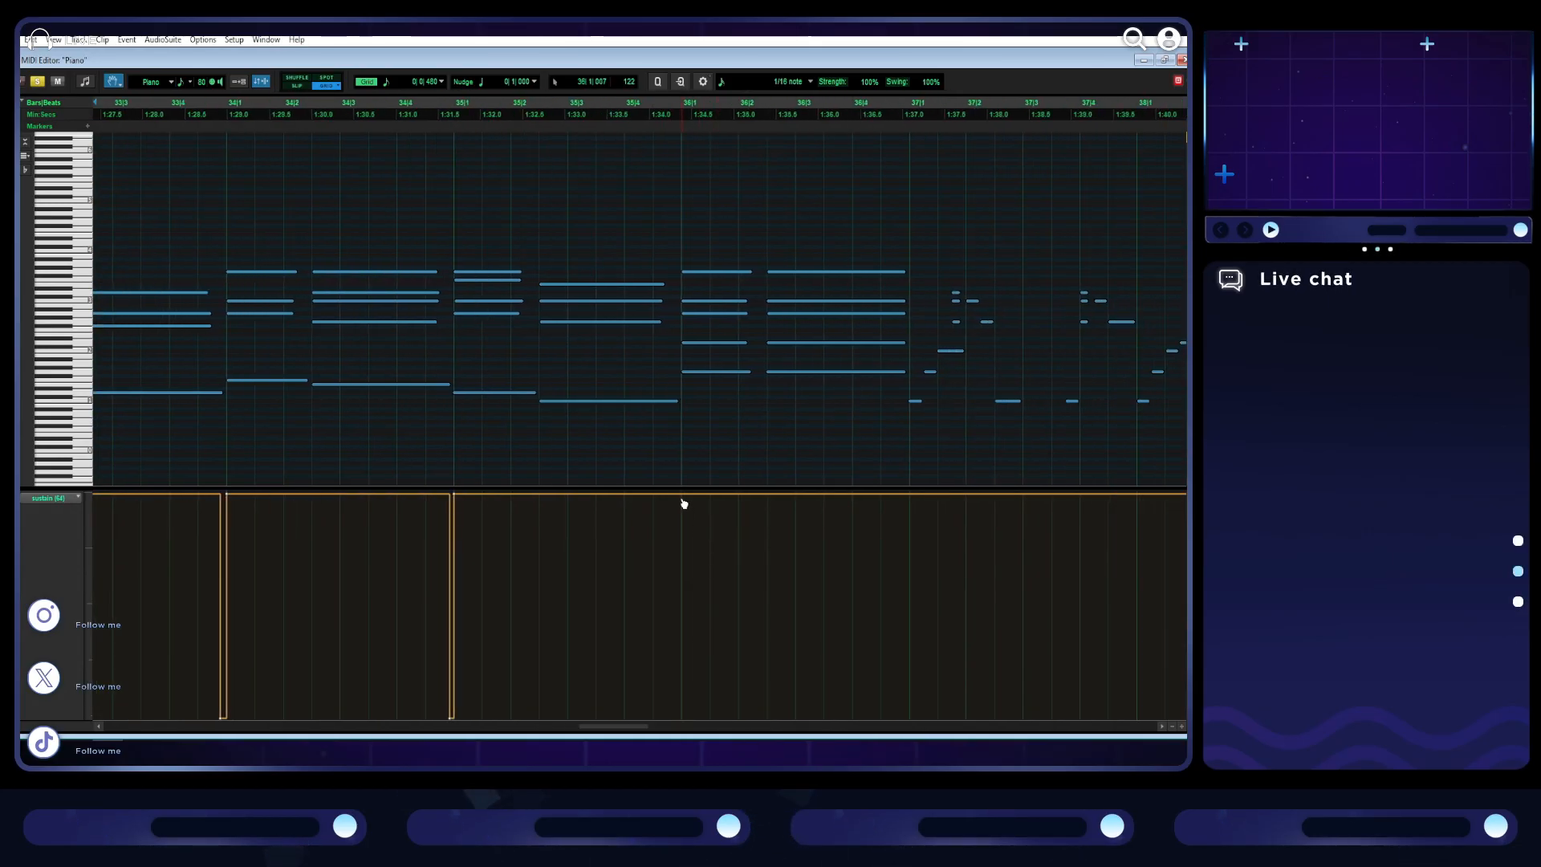
drag(671, 497, 674, 717)
key(Delete)
drag(911, 499, 909, 718)
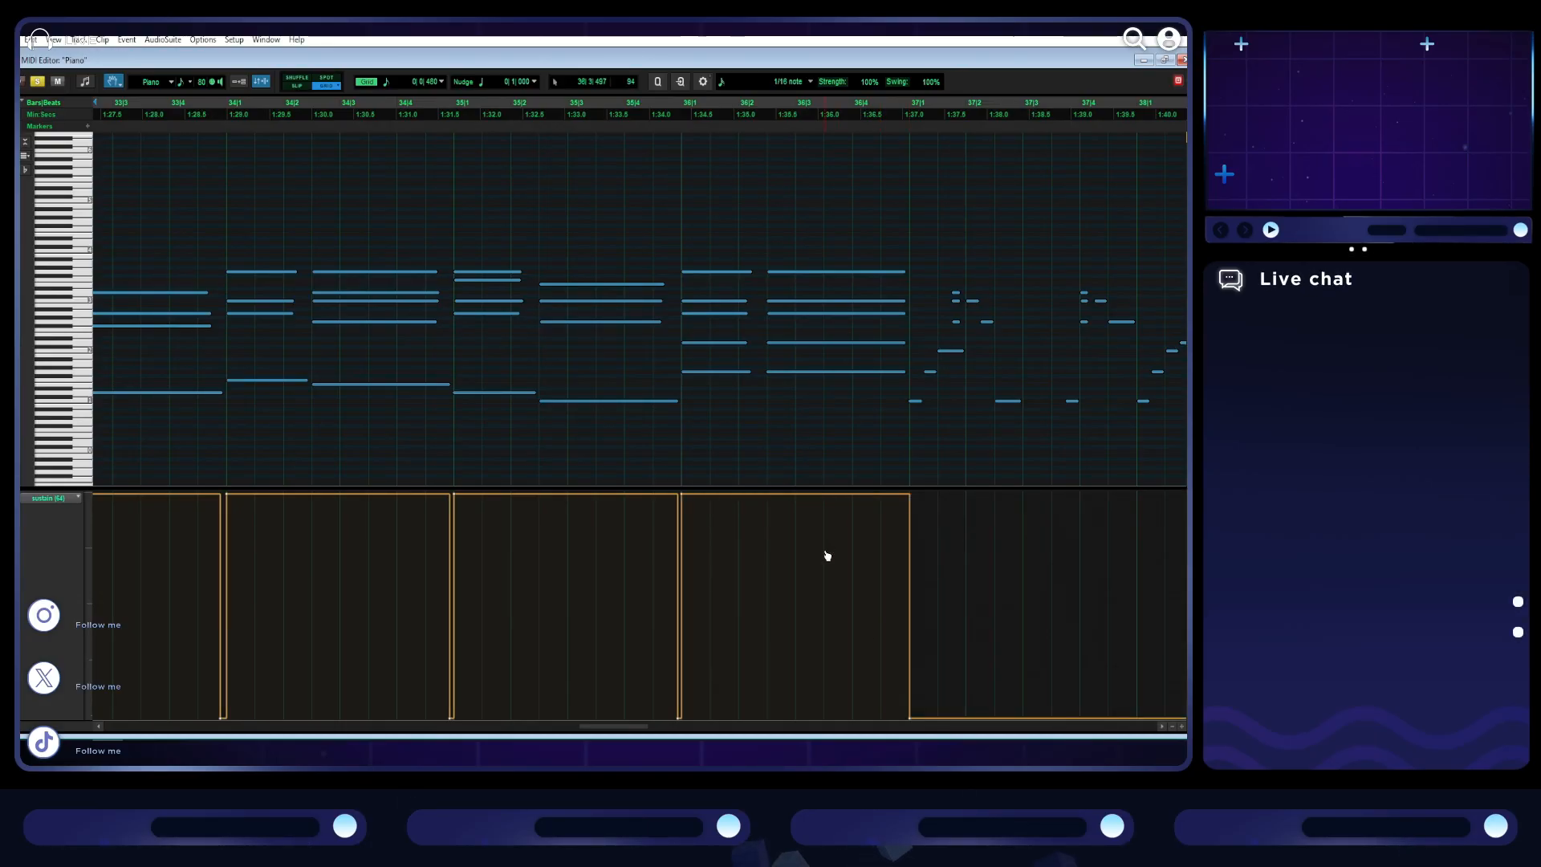
- Play the repeated section from bar 29 to check its pedalling, and follow the notes past bar 37 to judge where sustain is needed
key(ctrl+bracketleft)
key(space)
key(ctrl+bracketright)
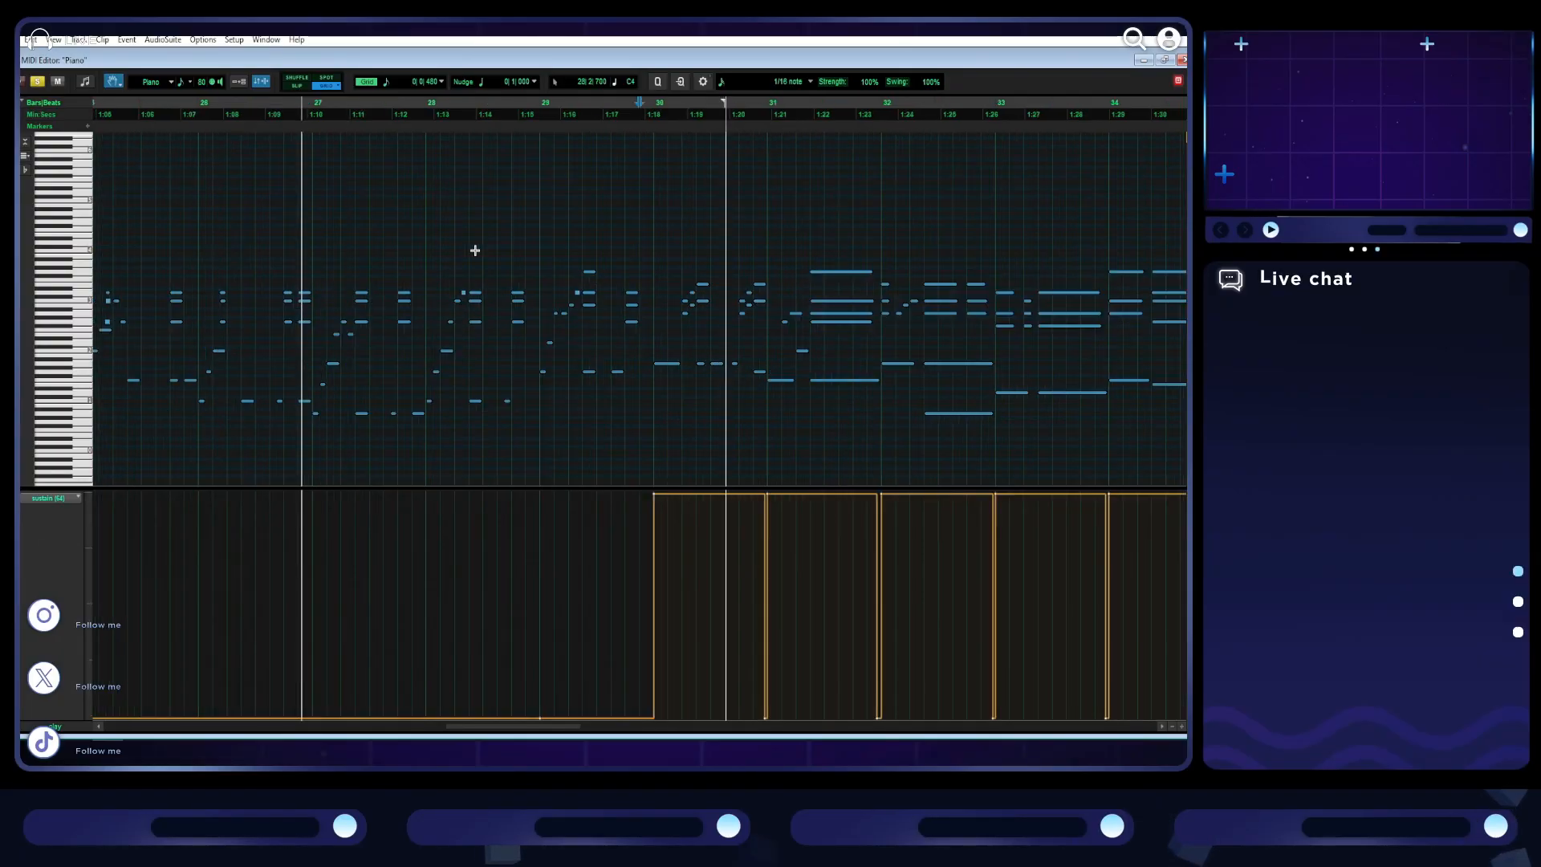
key(space)
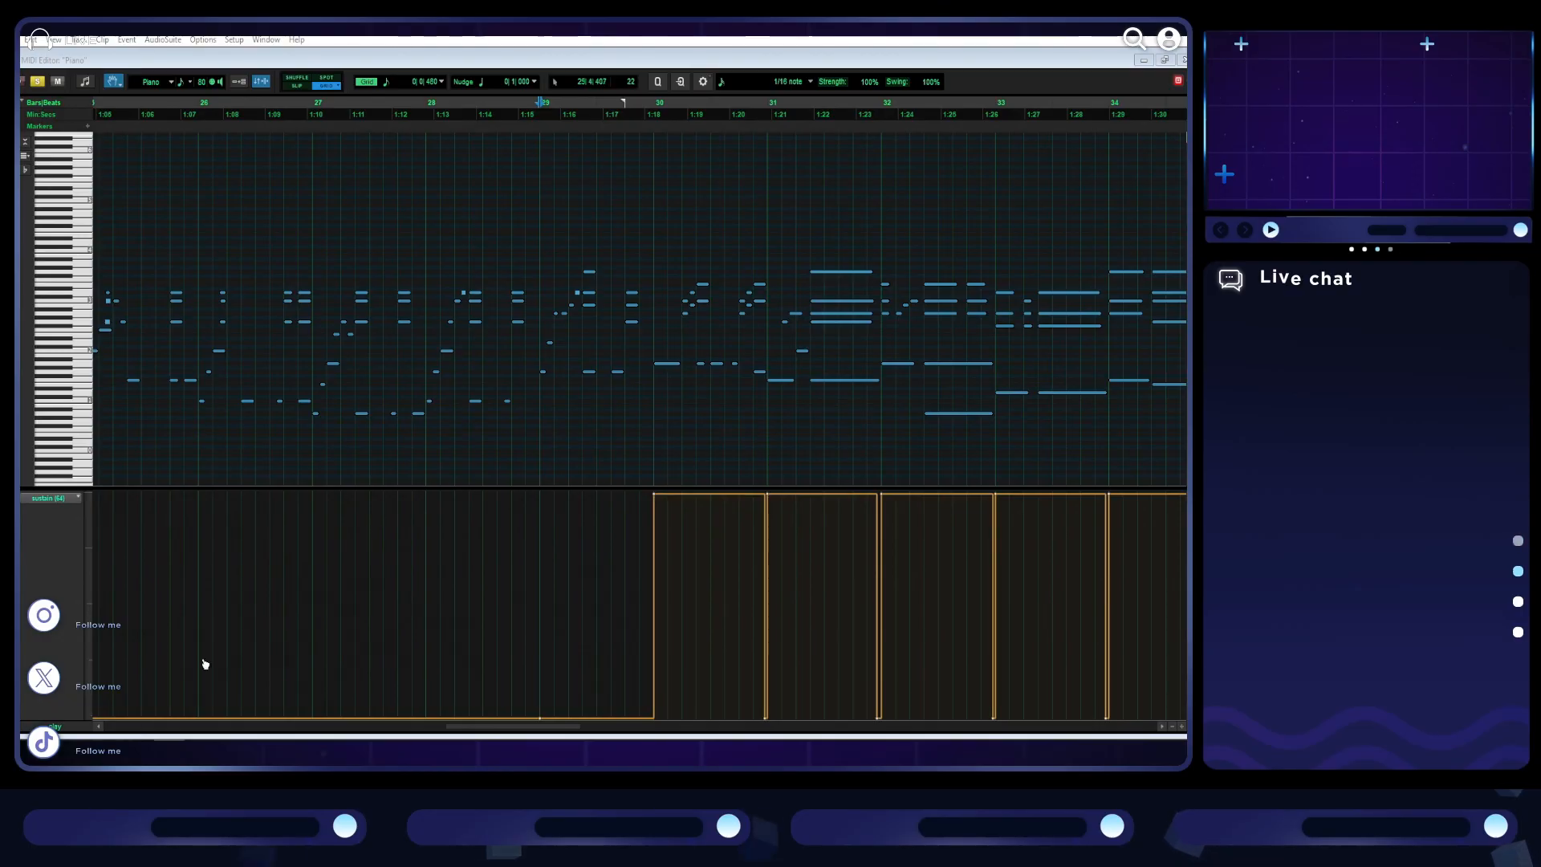
scroll(570, 540, right, 18)
scroll(571, 540, right, 6)
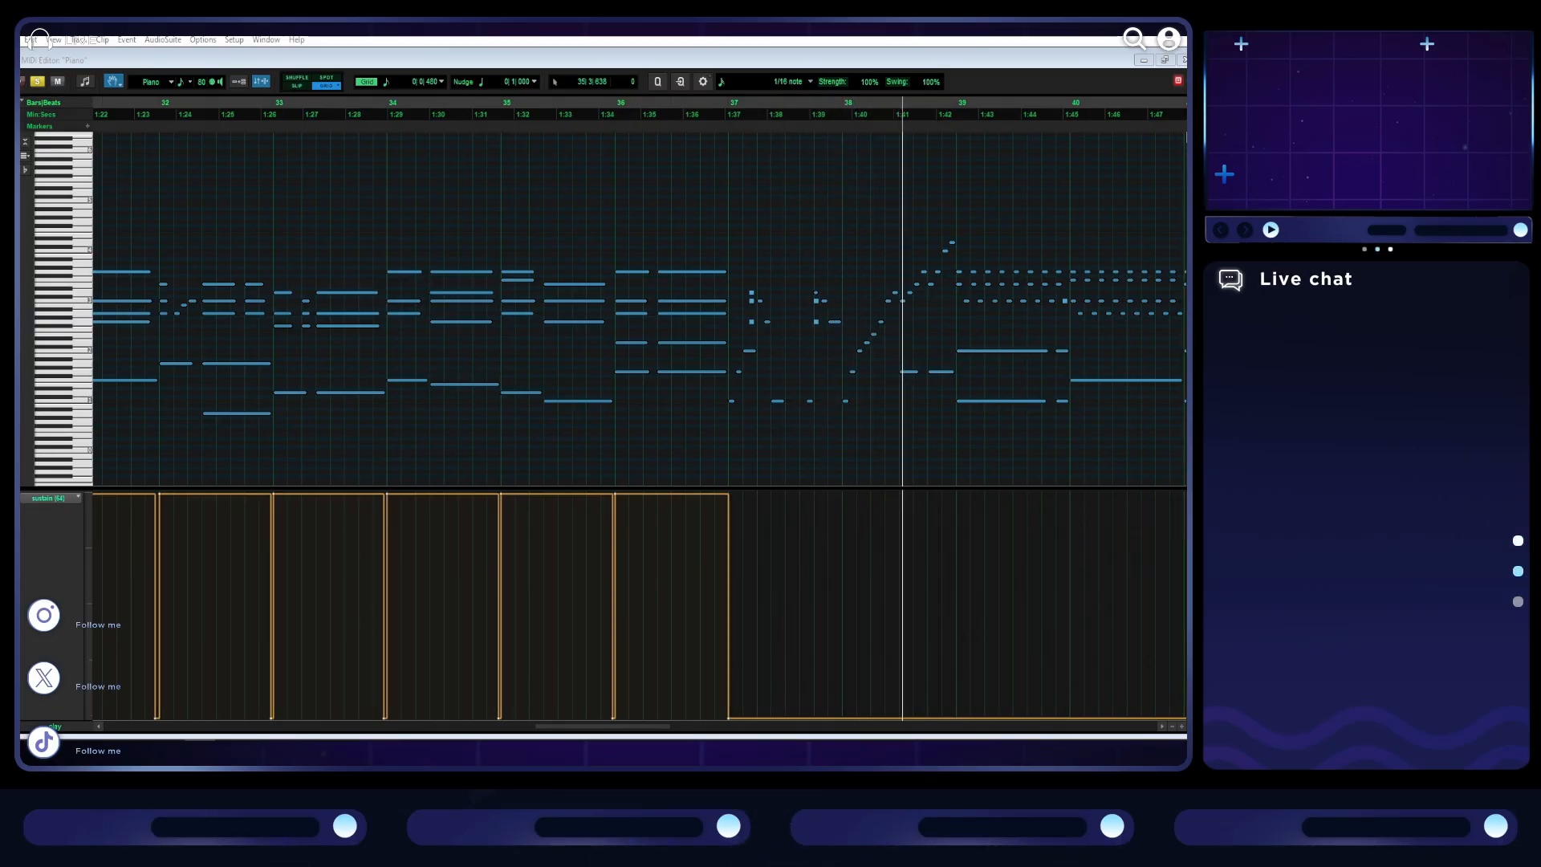
scroll(807, 451, right, 6)
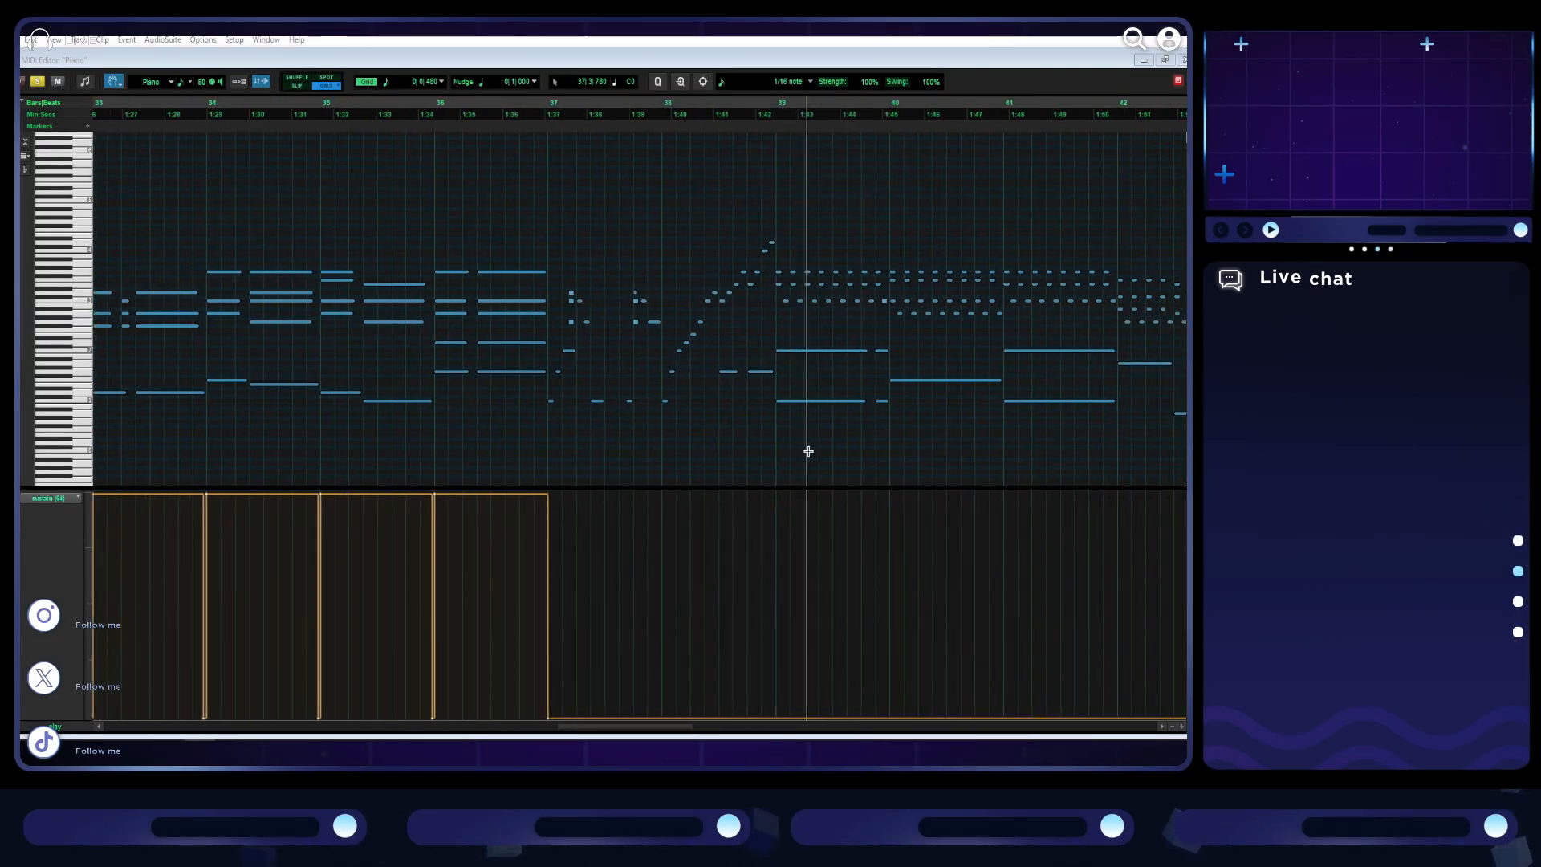
scroll(772, 455, down, 3)
scroll(729, 382, right, 4)
scroll(730, 382, right, 4)
scroll(595, 423, up, 3)
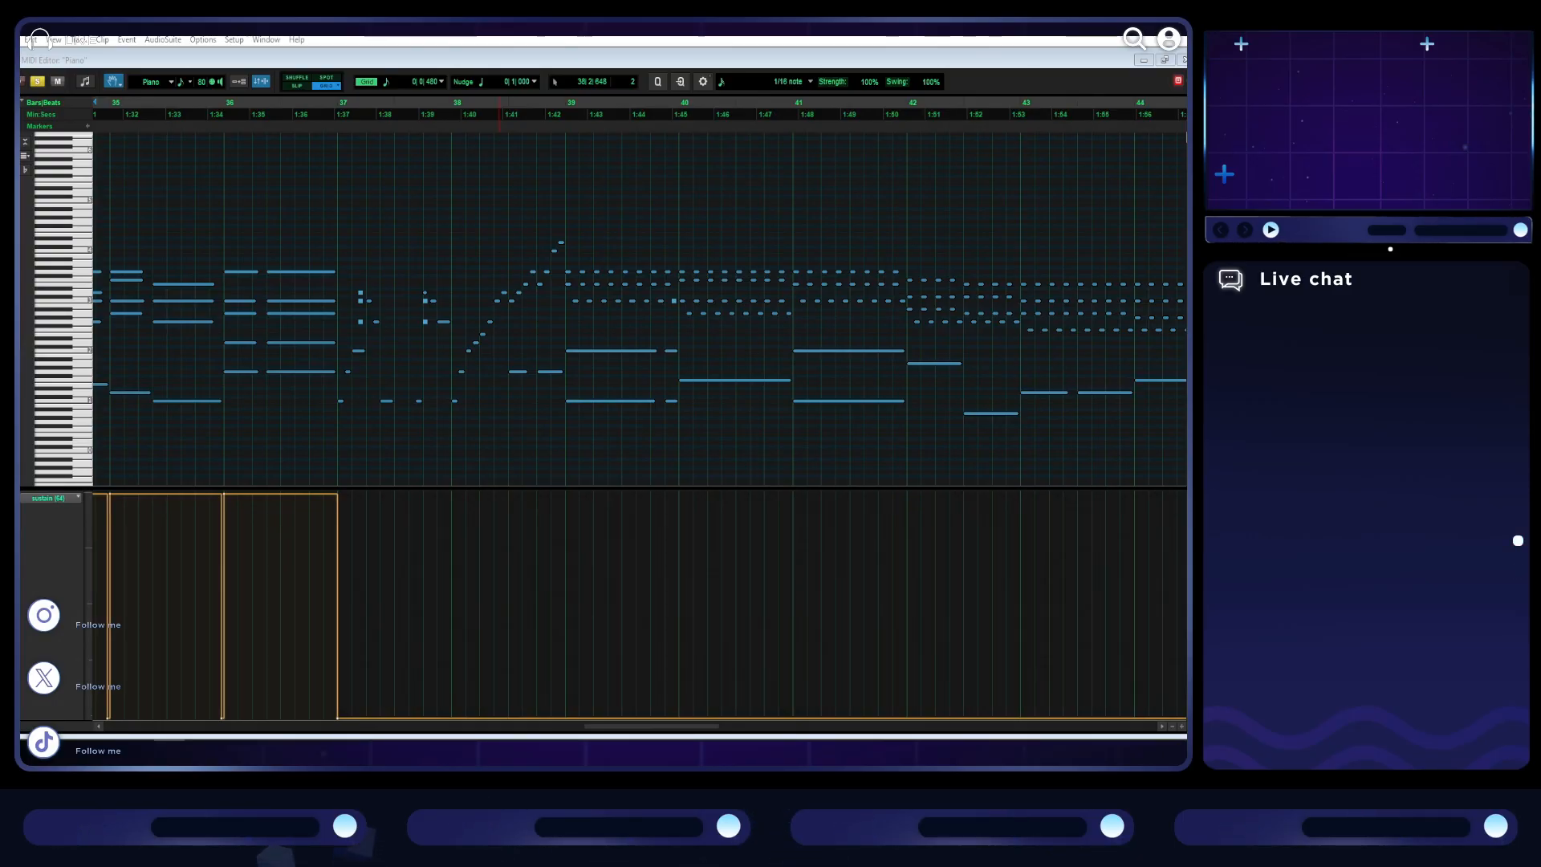
- Play from bar 37 and raise the sustain level to the top of its range from bar 39 onward
click(372, 594)
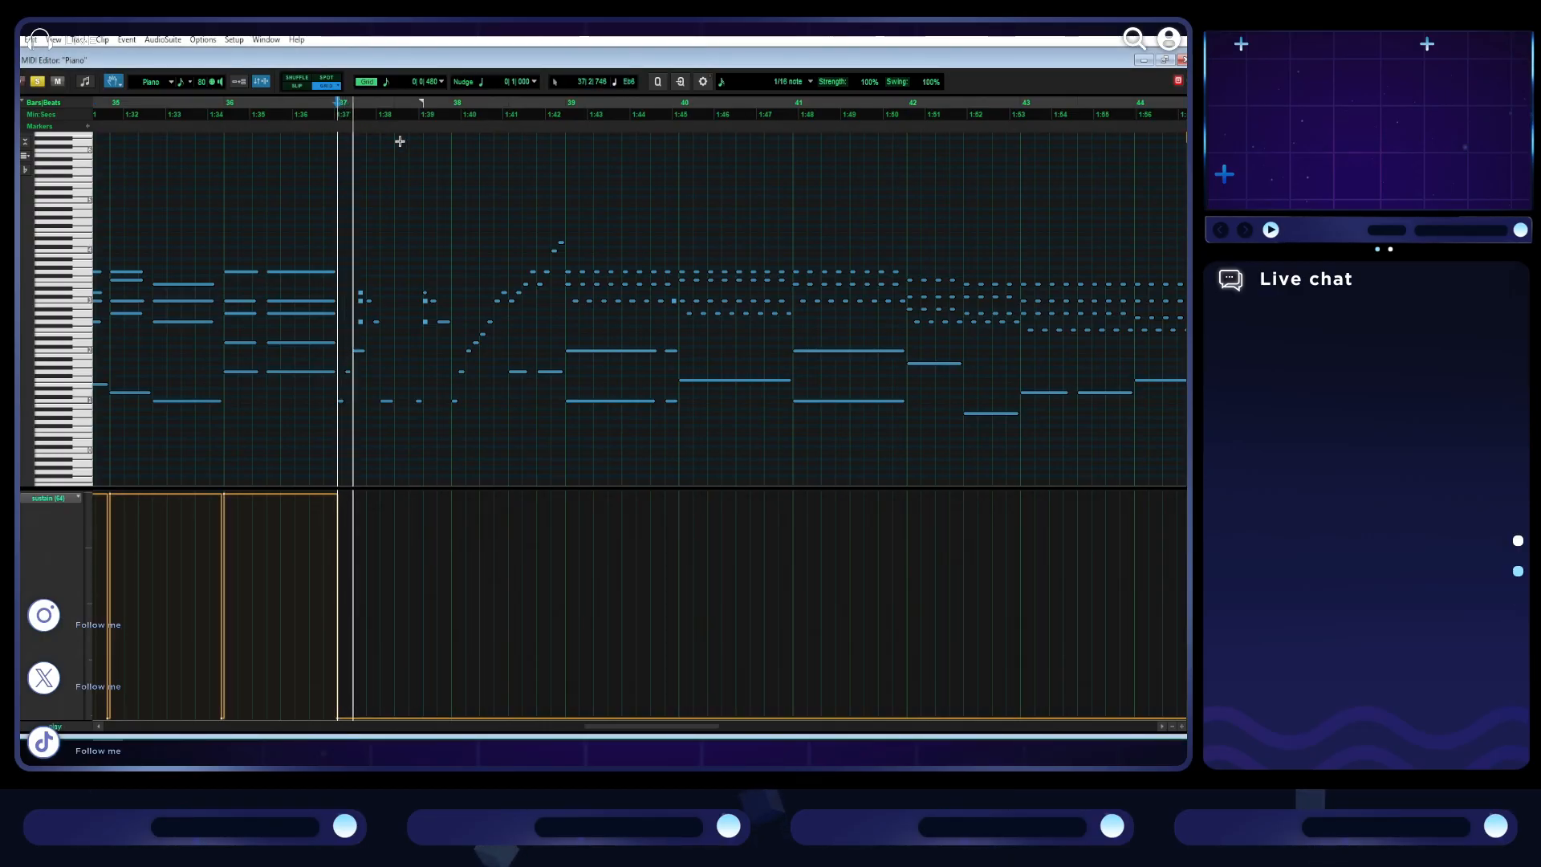
key(ctrl+])
scroll(642, 412, right, 10)
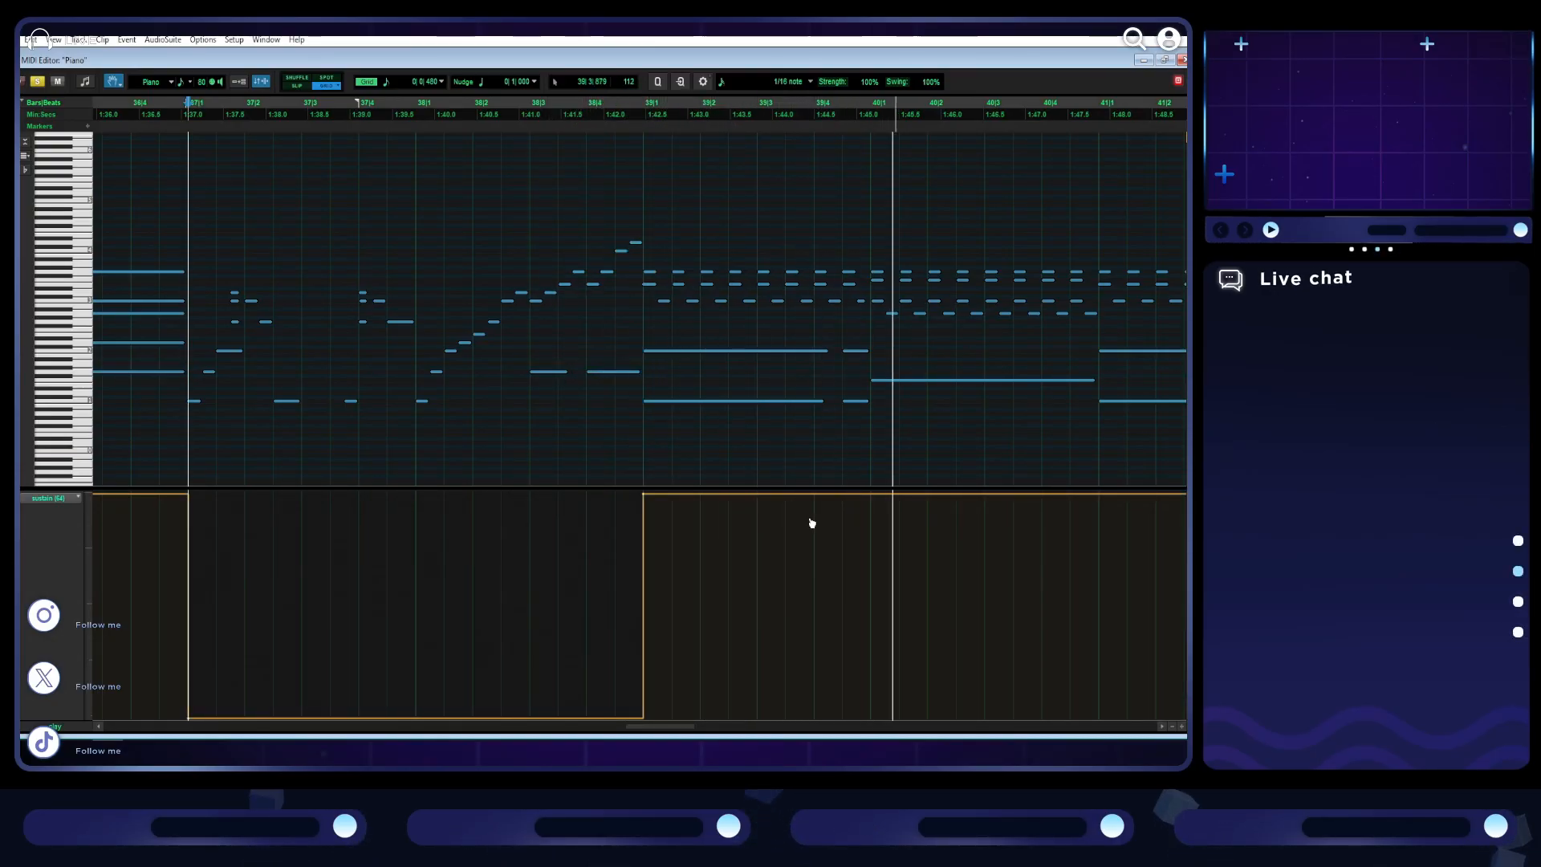
key(space)
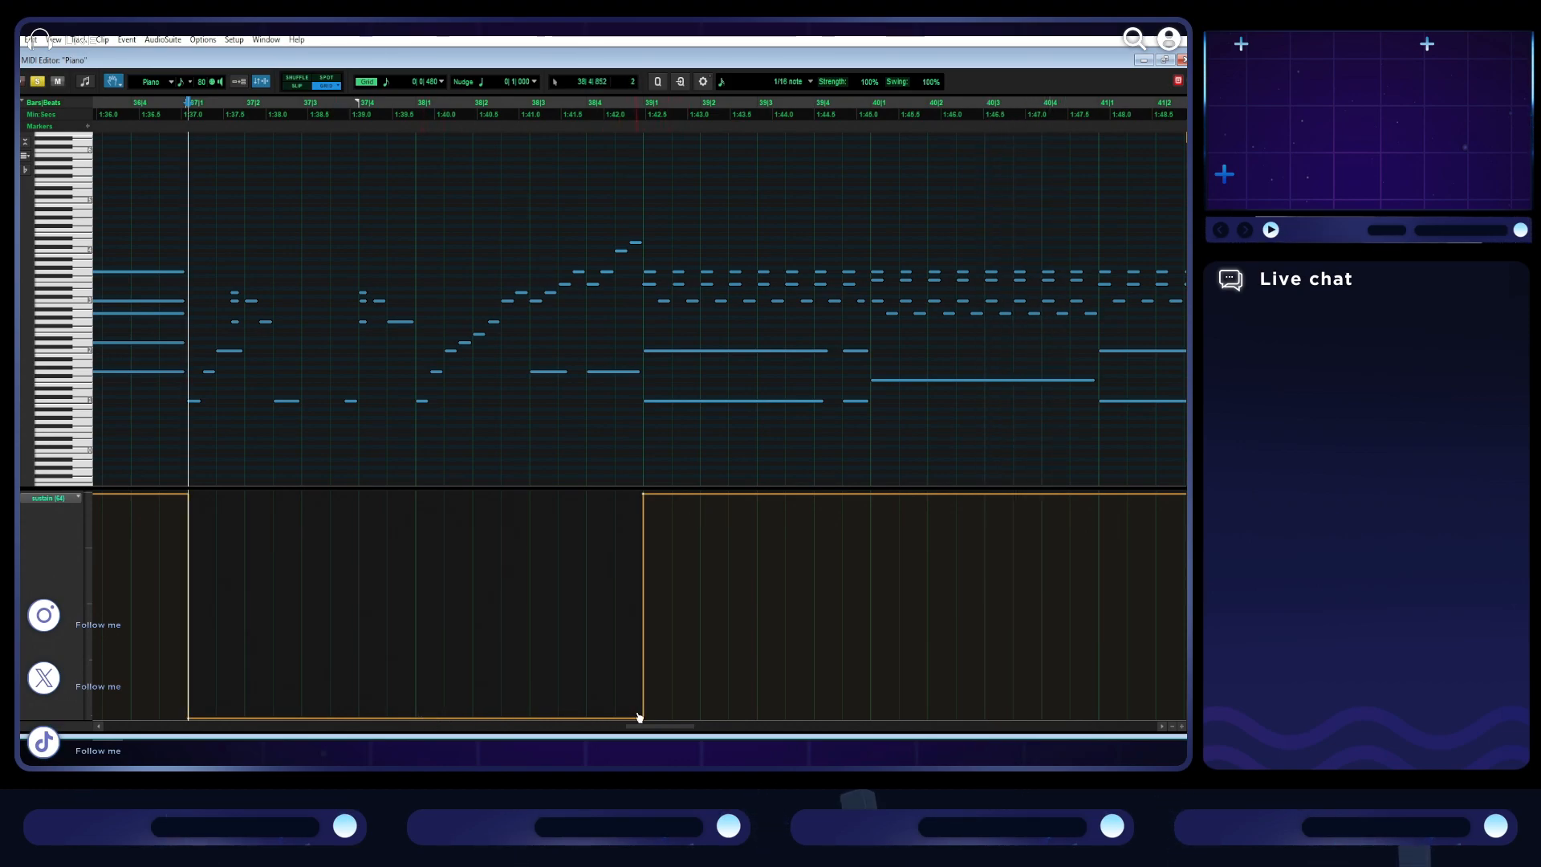
- Play from bar 37 into bar 43 and examine where the bass notes change under the sustained section
key(space)
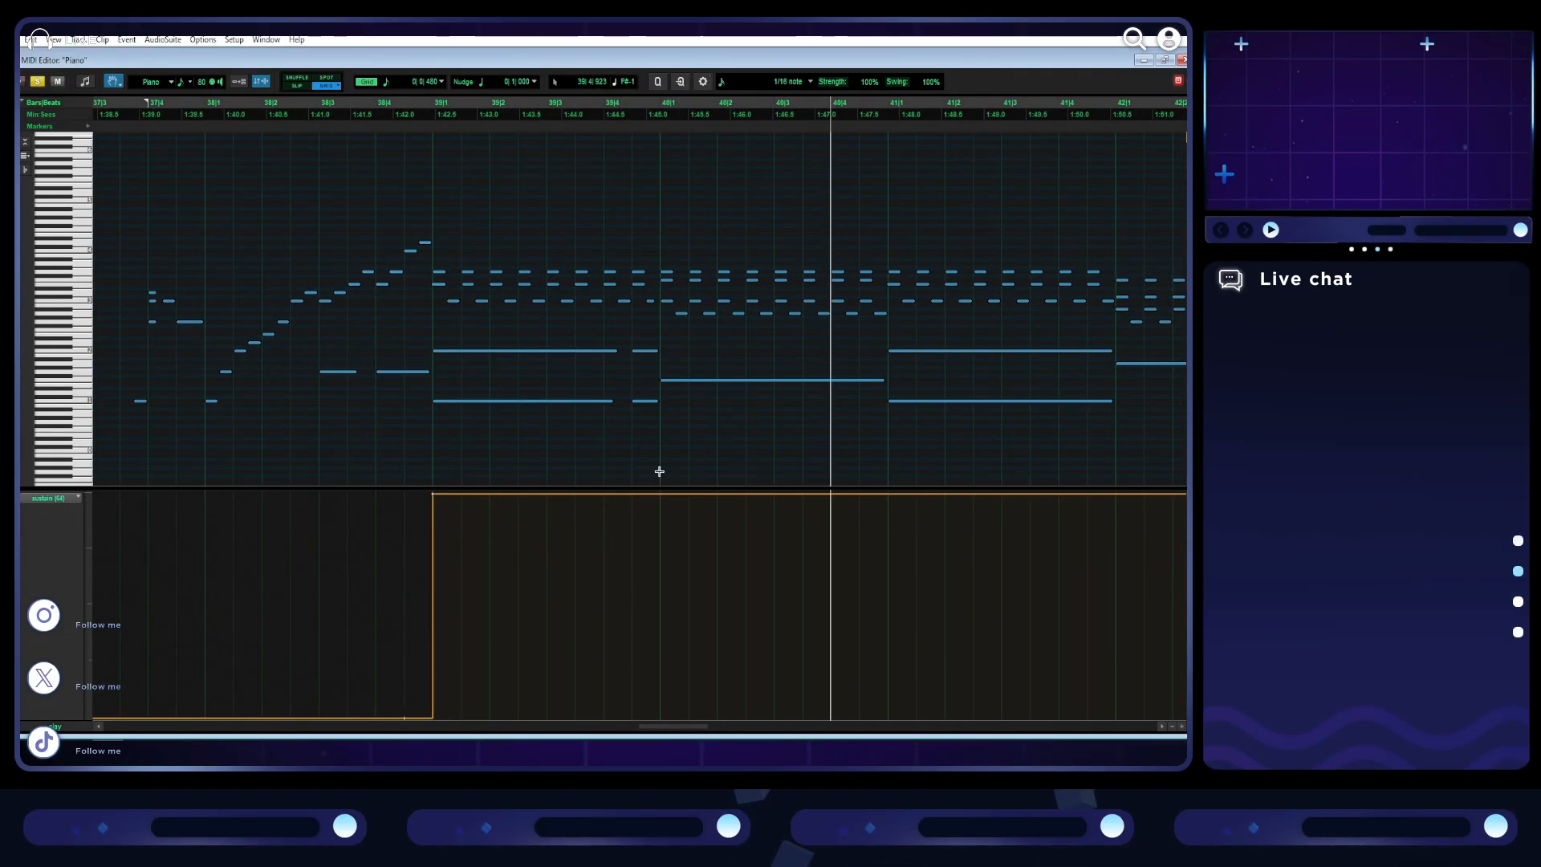
scroll(667, 475, right, 2)
scroll(681, 479, down, 2)
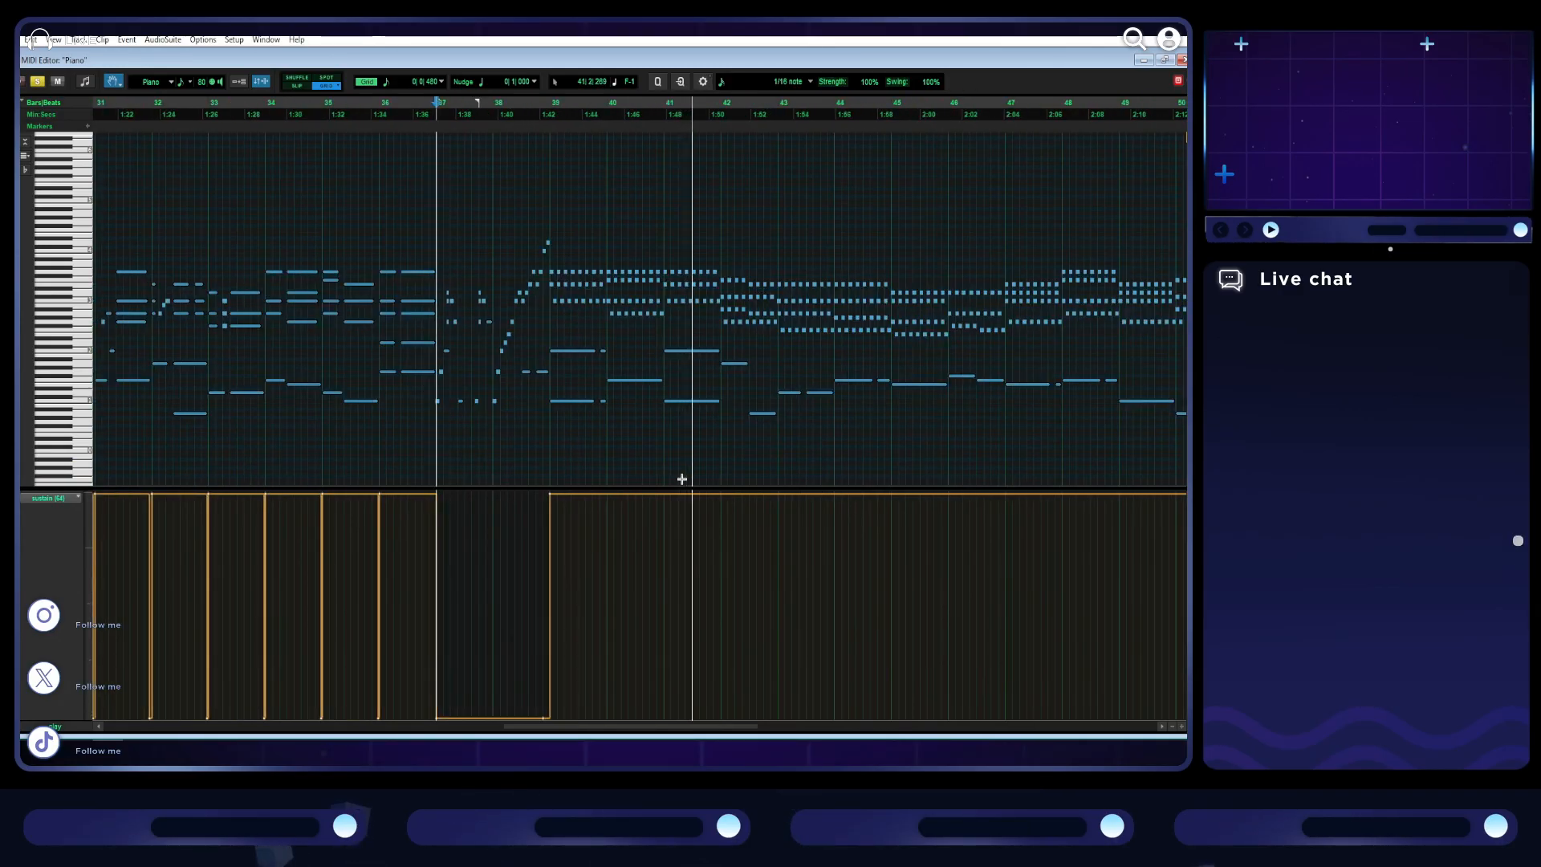
scroll(682, 479, right, 2)
scroll(698, 473, down, 1)
scroll(722, 458, up, 1)
scroll(732, 443, right, 10)
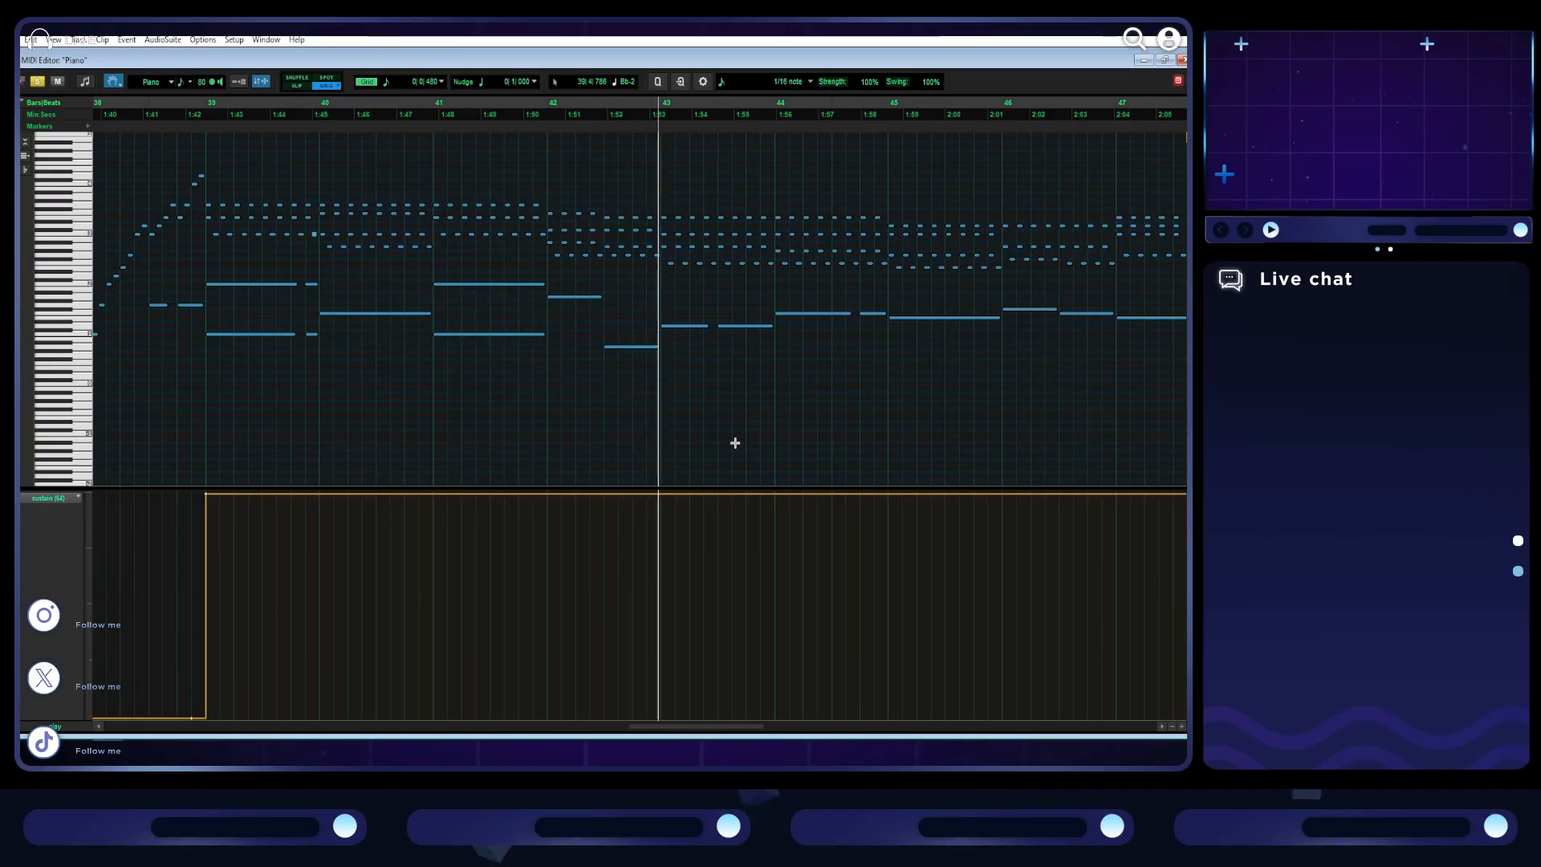
key(space)
- Add a brief sustain release down to the minimum just before bar 40
scroll(594, 450, up, 3)
scroll(630, 498, left, 8)
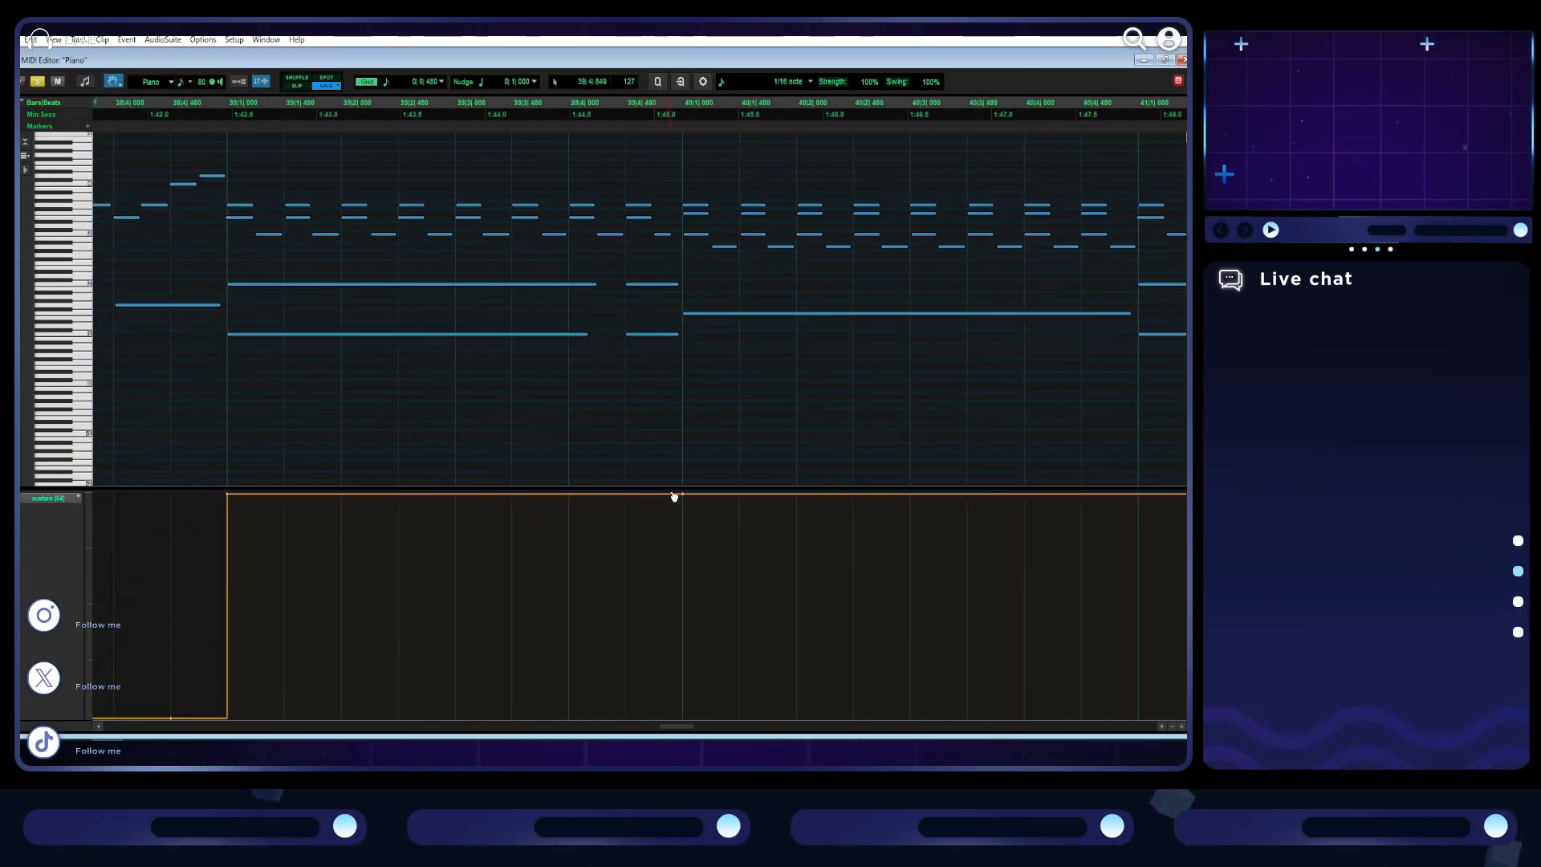
scroll(650, 548, down, 1)
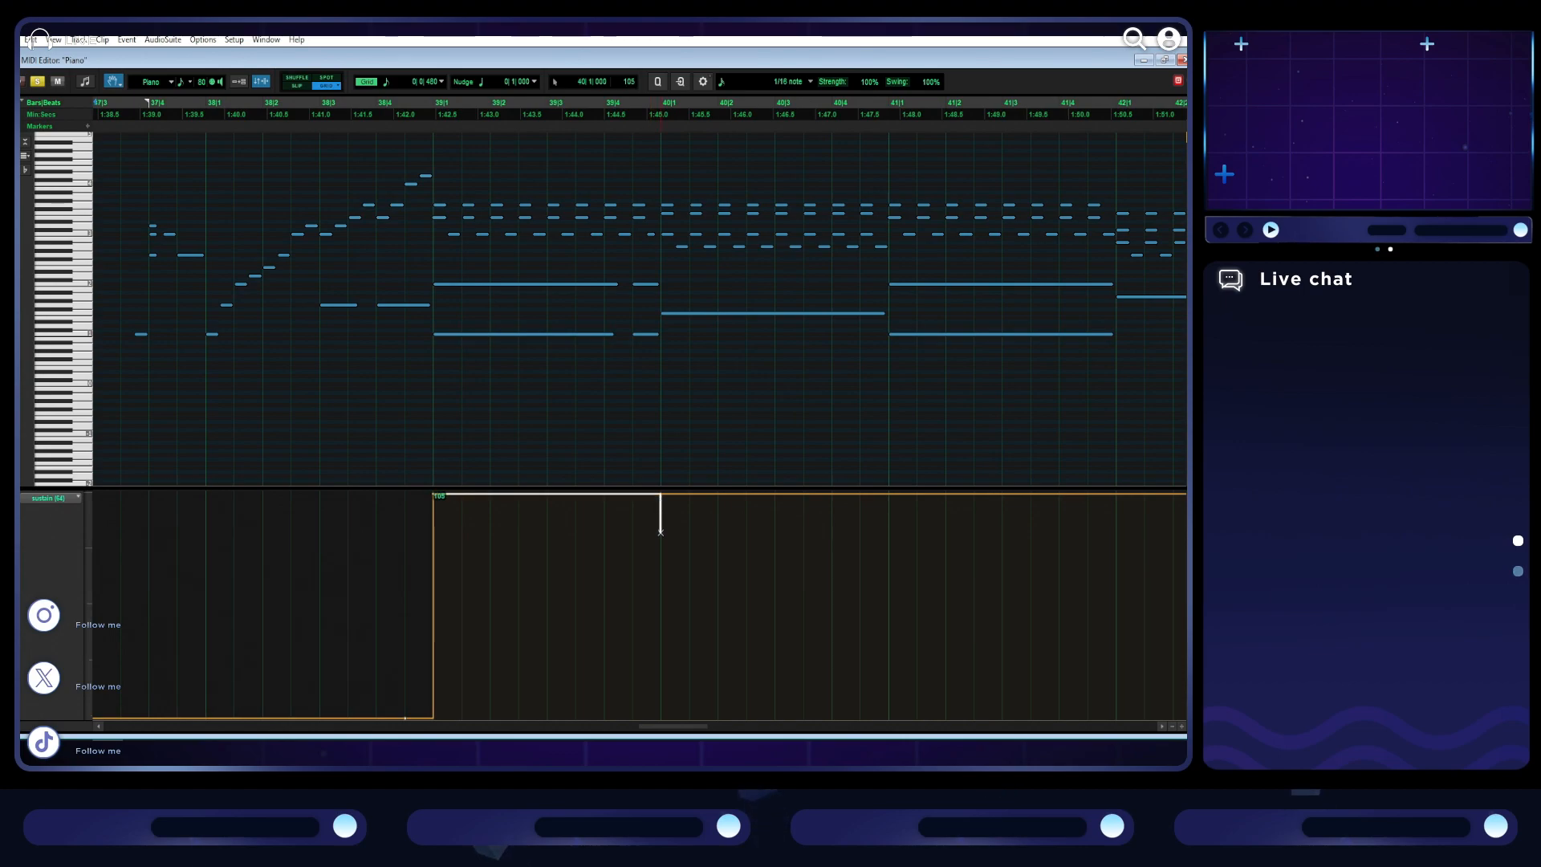
drag(633, 683, 661, 716)
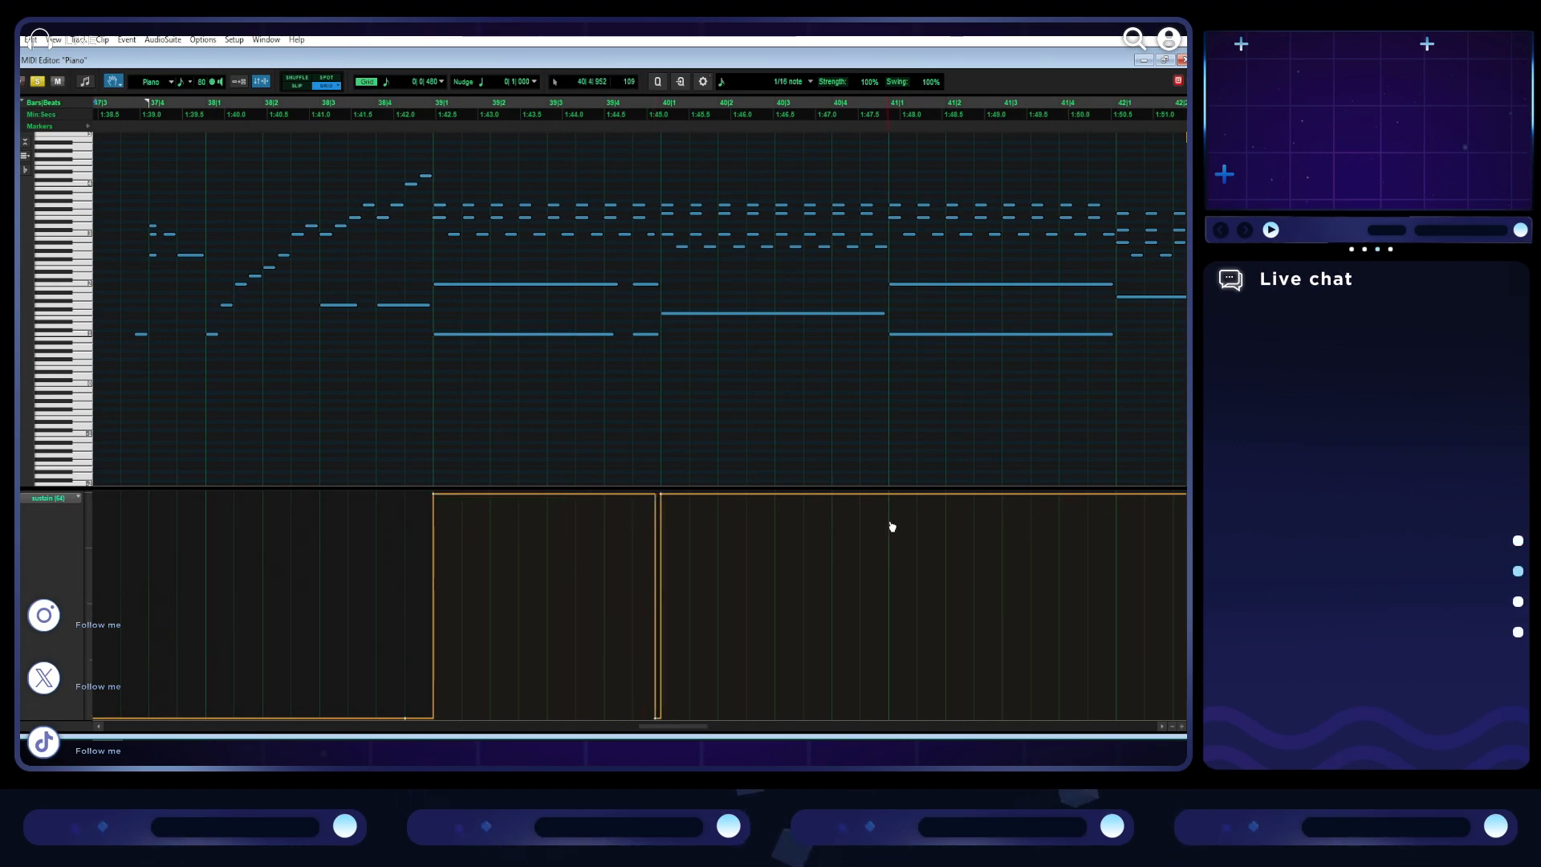
- Add brief sustain releases down to the minimum just before bars 41, 42, 43, 44 and 45
drag(888, 495, 883, 717)
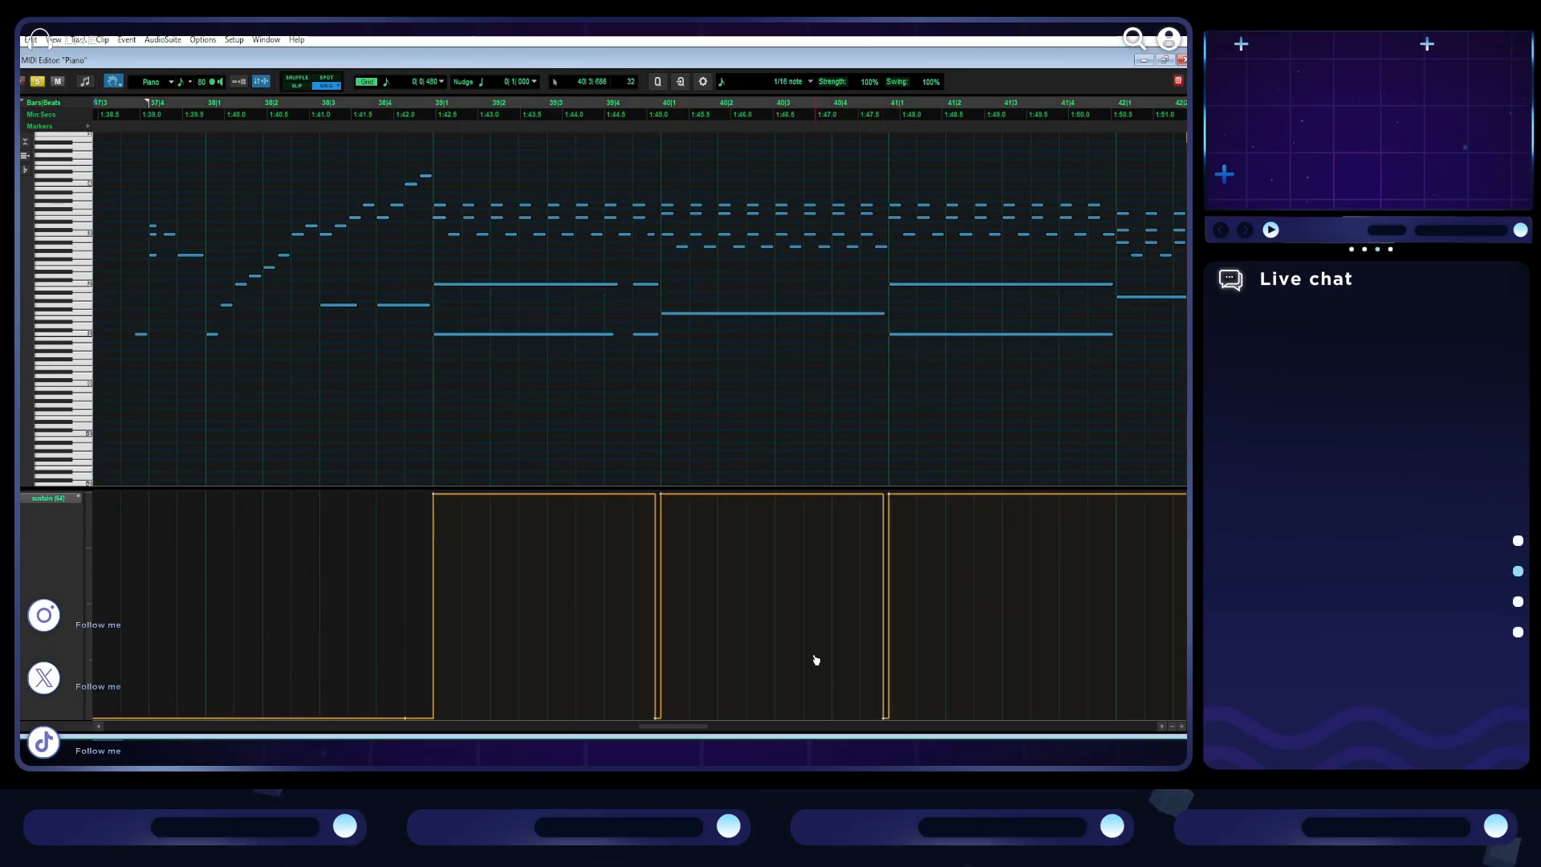
scroll(846, 506, right, 3)
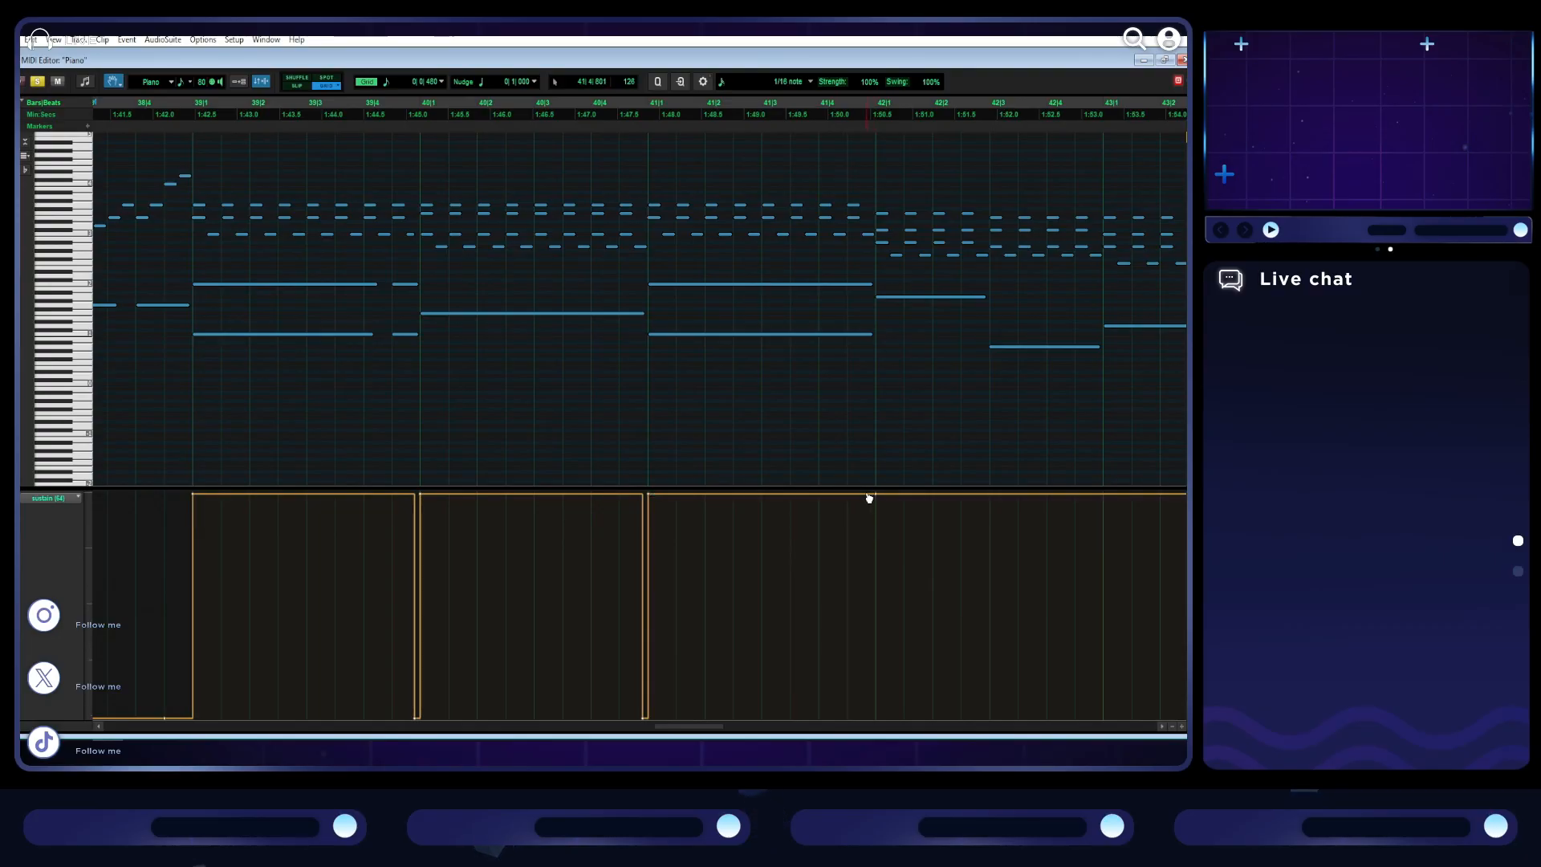
drag(847, 716, 871, 716)
scroll(818, 522, right, 6)
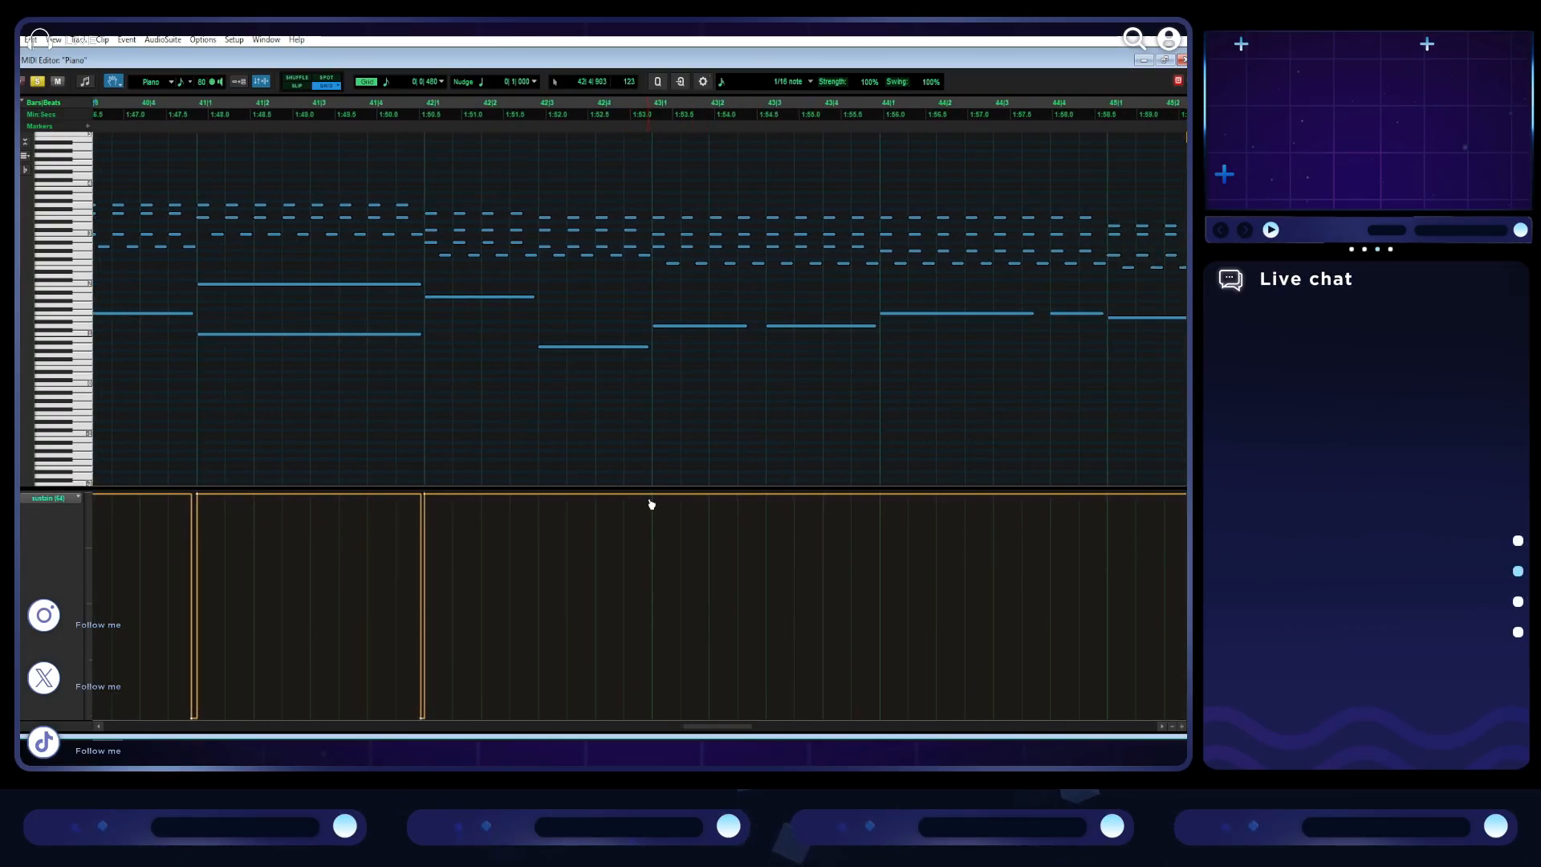
drag(650, 517, 648, 716)
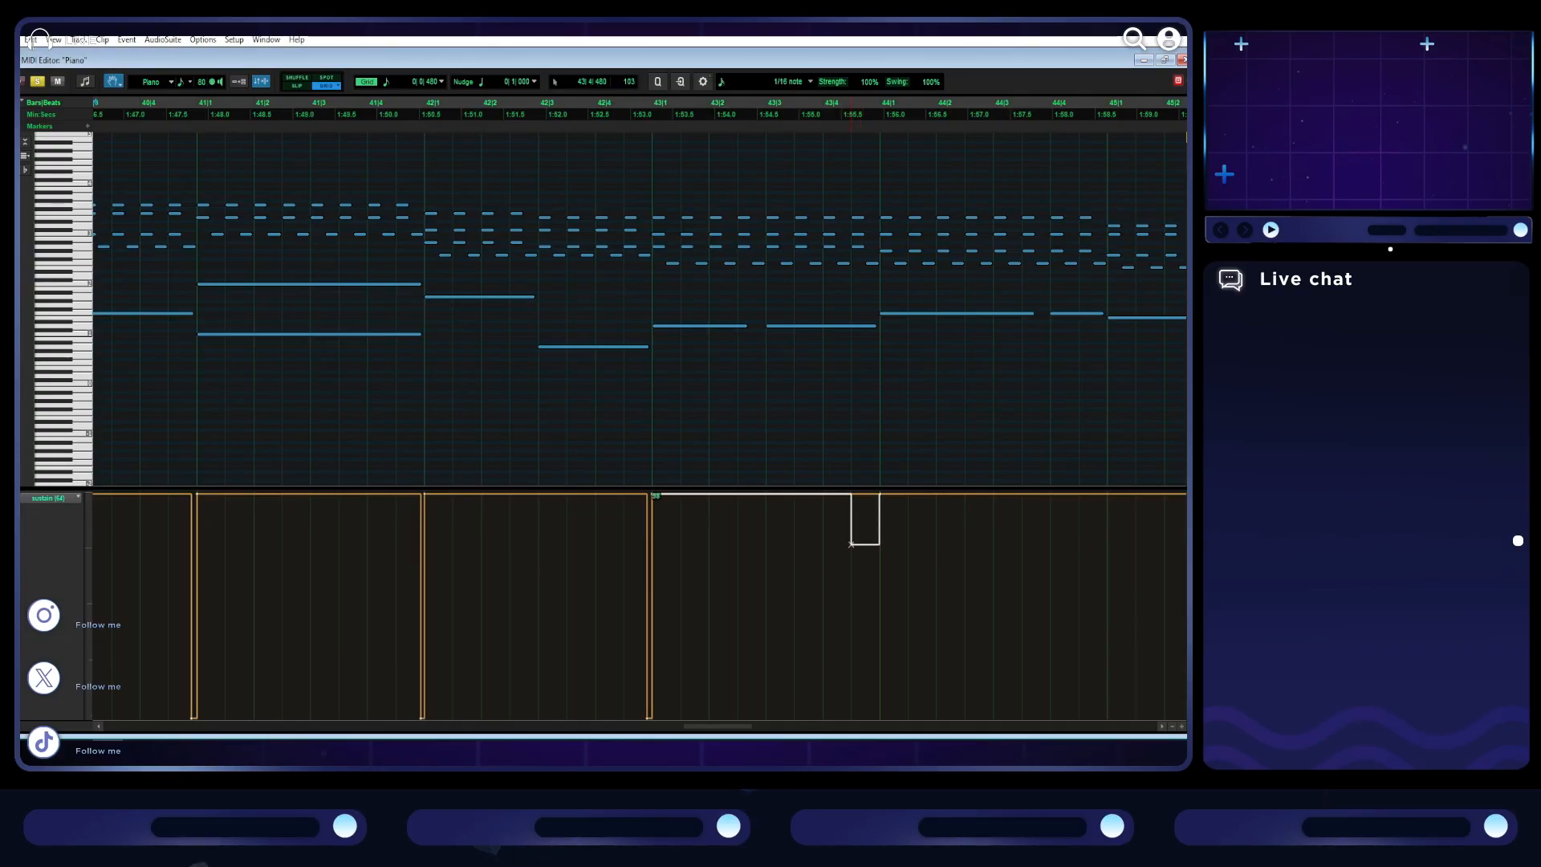
drag(876, 717, 876, 717)
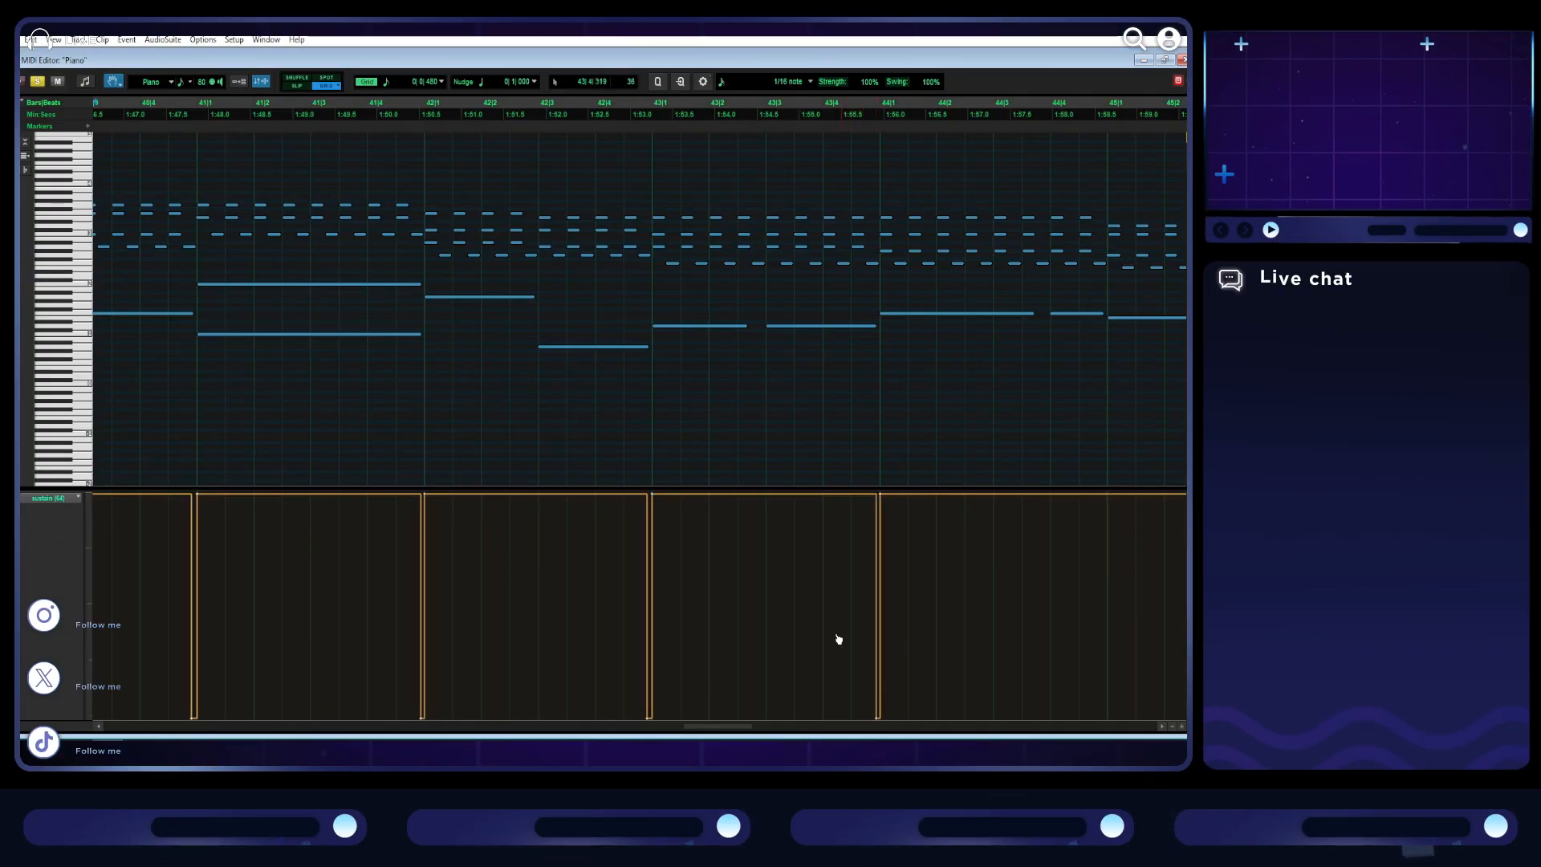
scroll(825, 610, right, 3)
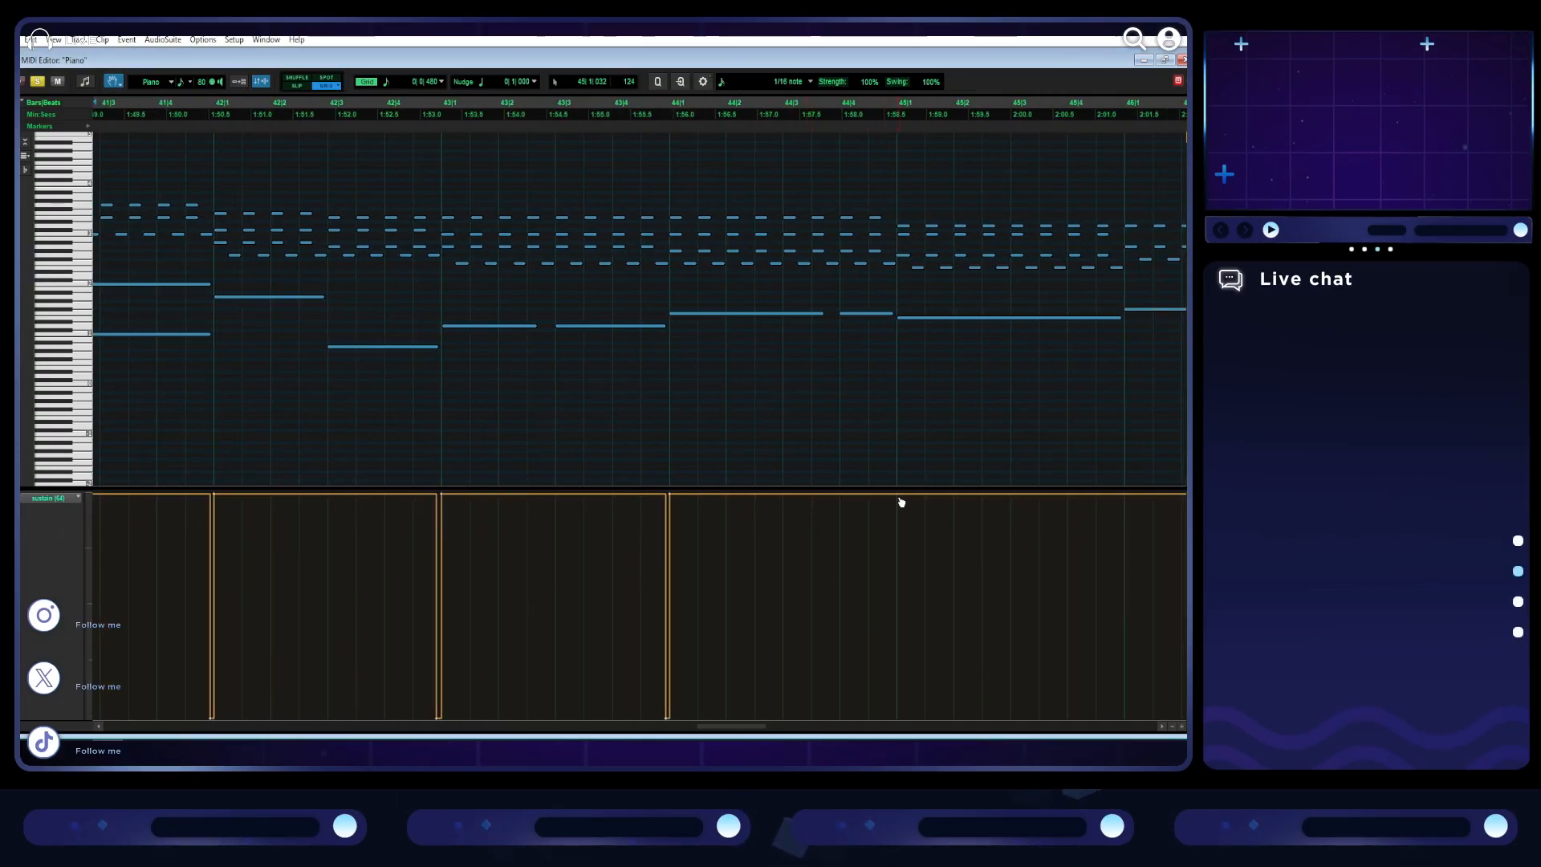
drag(890, 514, 892, 717)
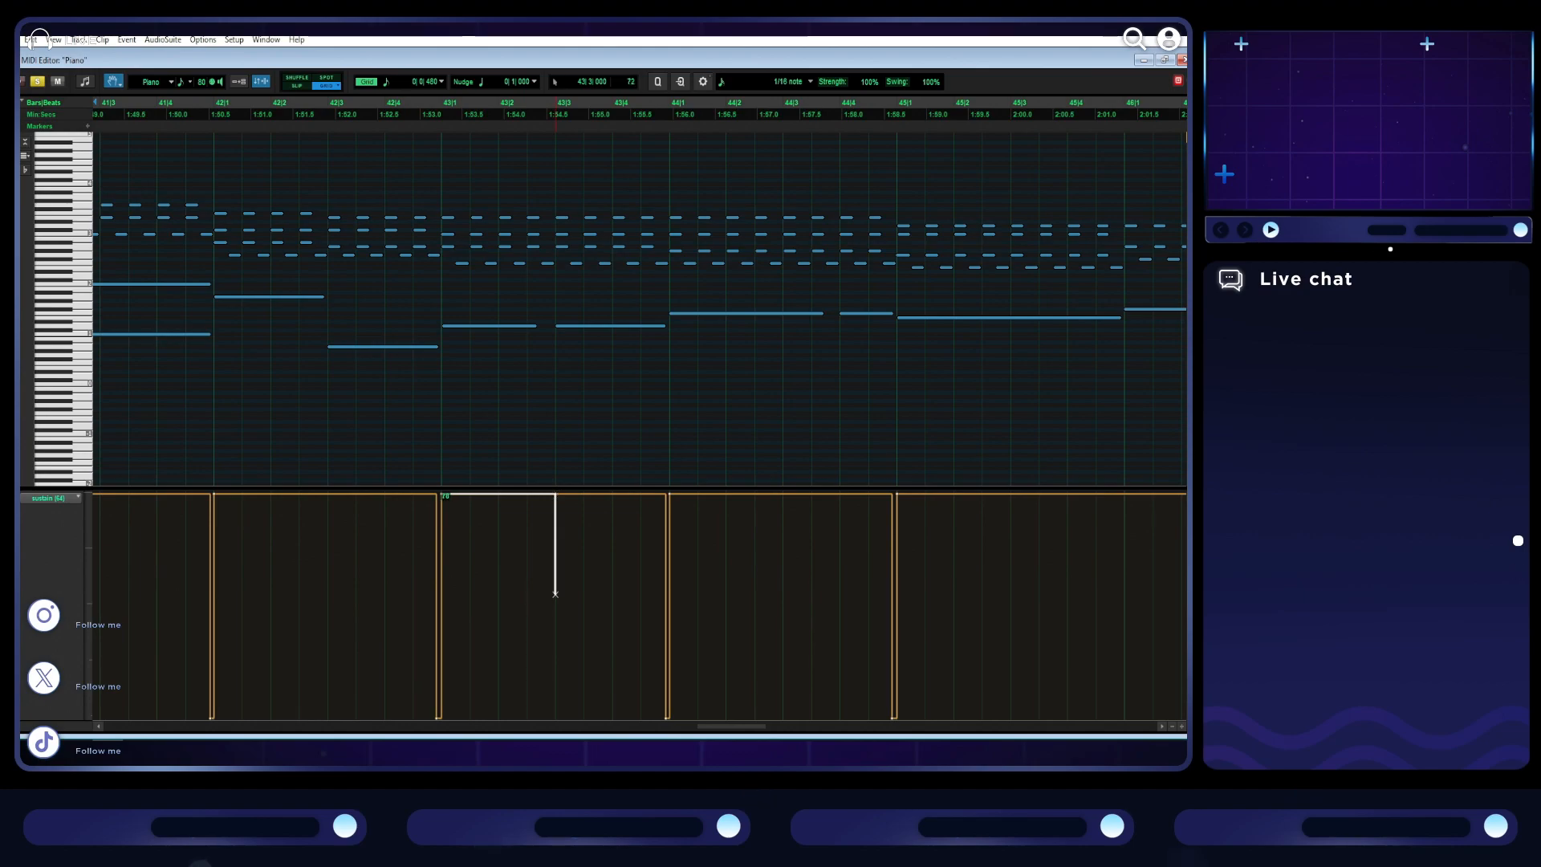
- Add brief sustain releases down to the minimum just before beat 3 of bars 43 and 42
drag(528, 717, 547, 716)
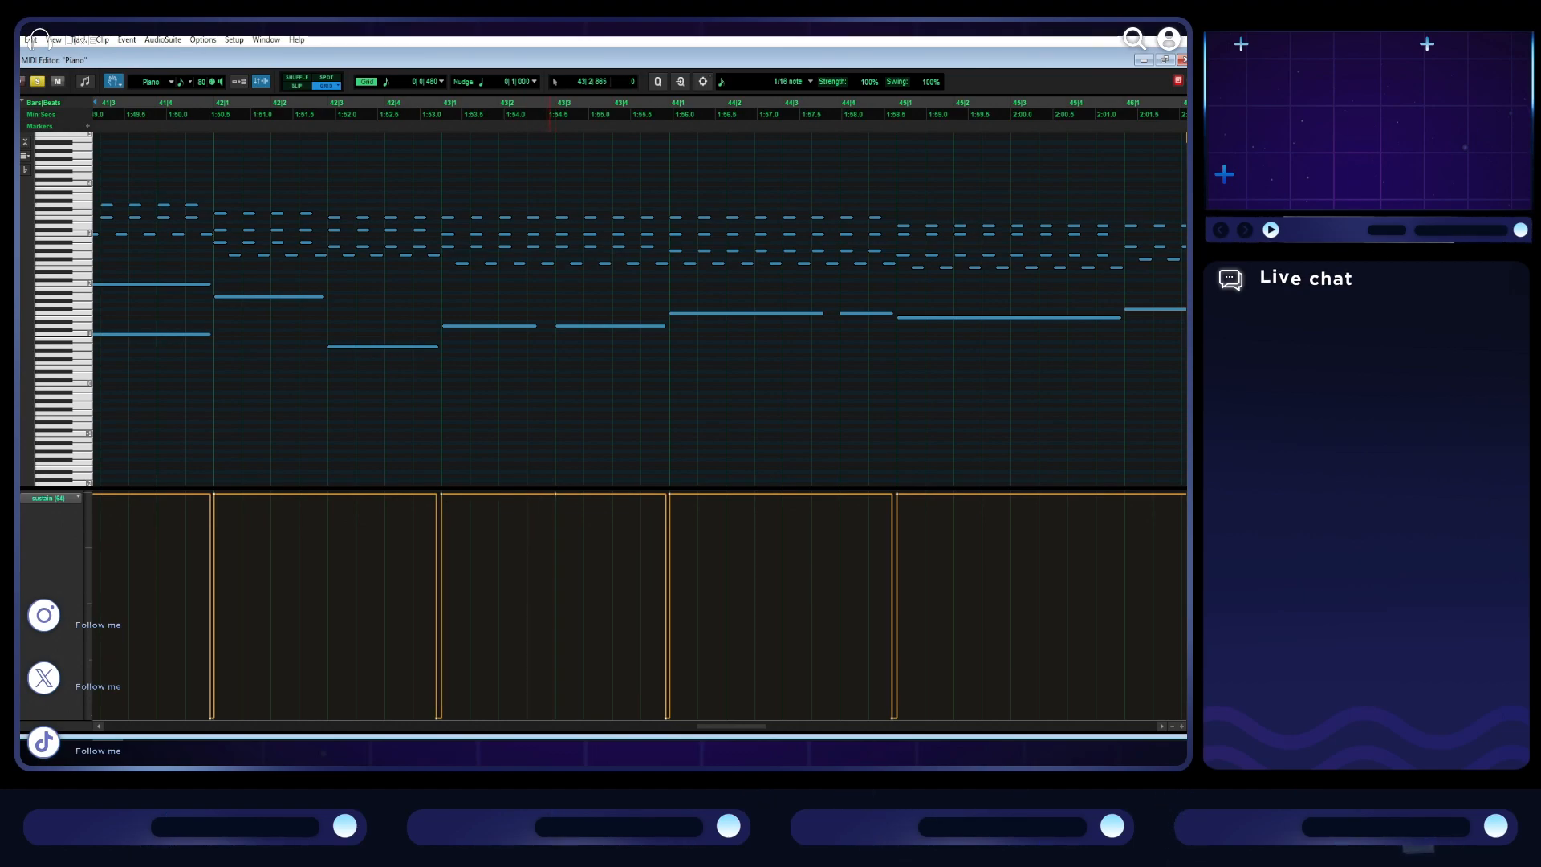
scroll(516, 527, left, 3)
click(507, 494)
drag(508, 604, 504, 718)
key(r)
key(ctrl+z)
drag(573, 717, 563, 717)
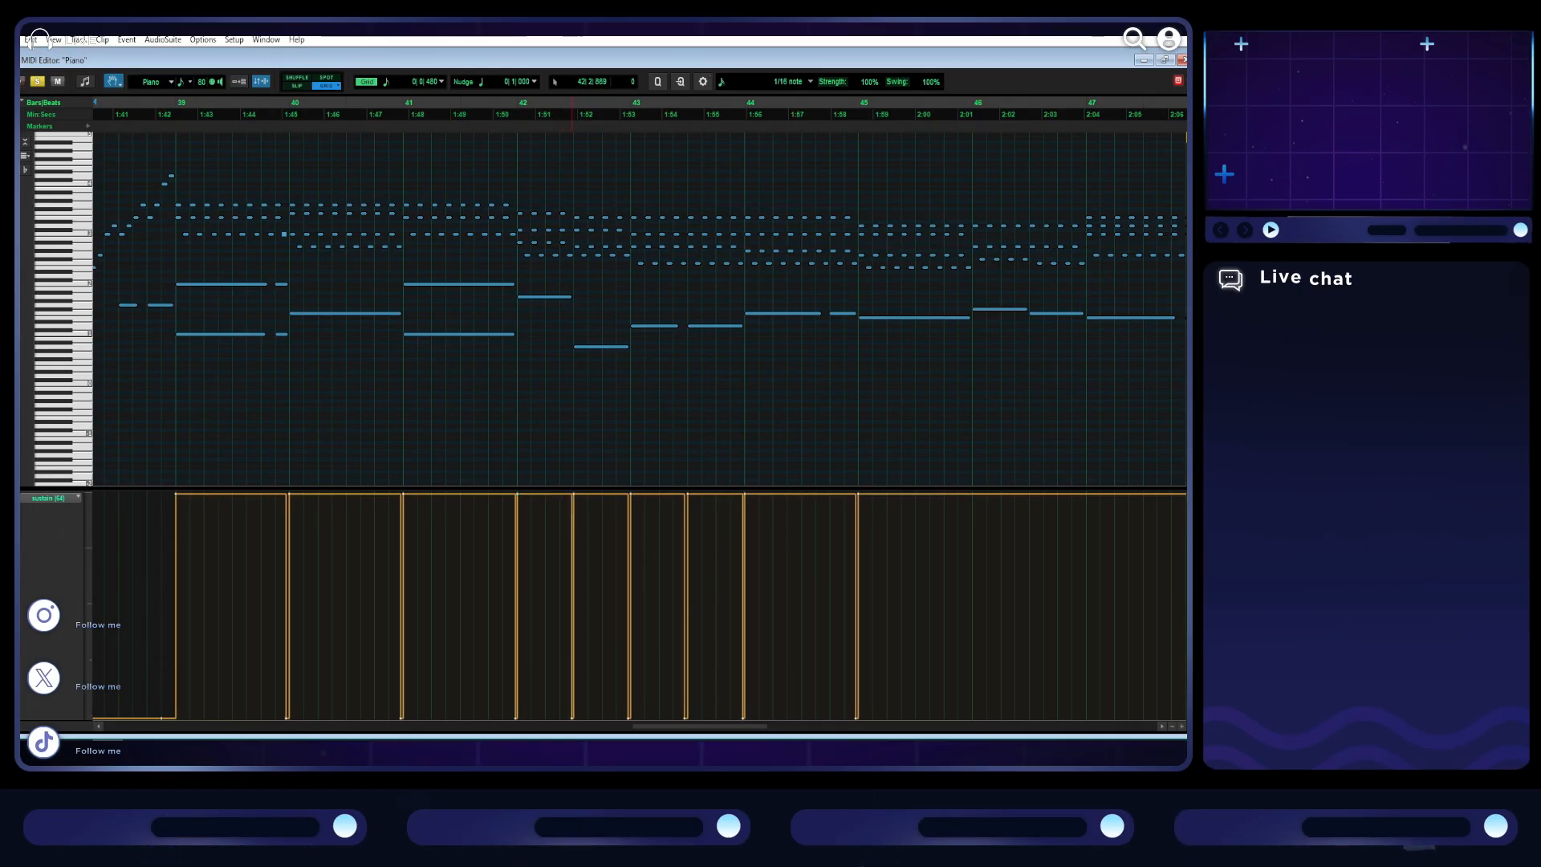
- Play from bar 39 into bar 45 to check the pedalling, and remove the sustain release in the middle of bar 43
click(180, 105)
key(space)
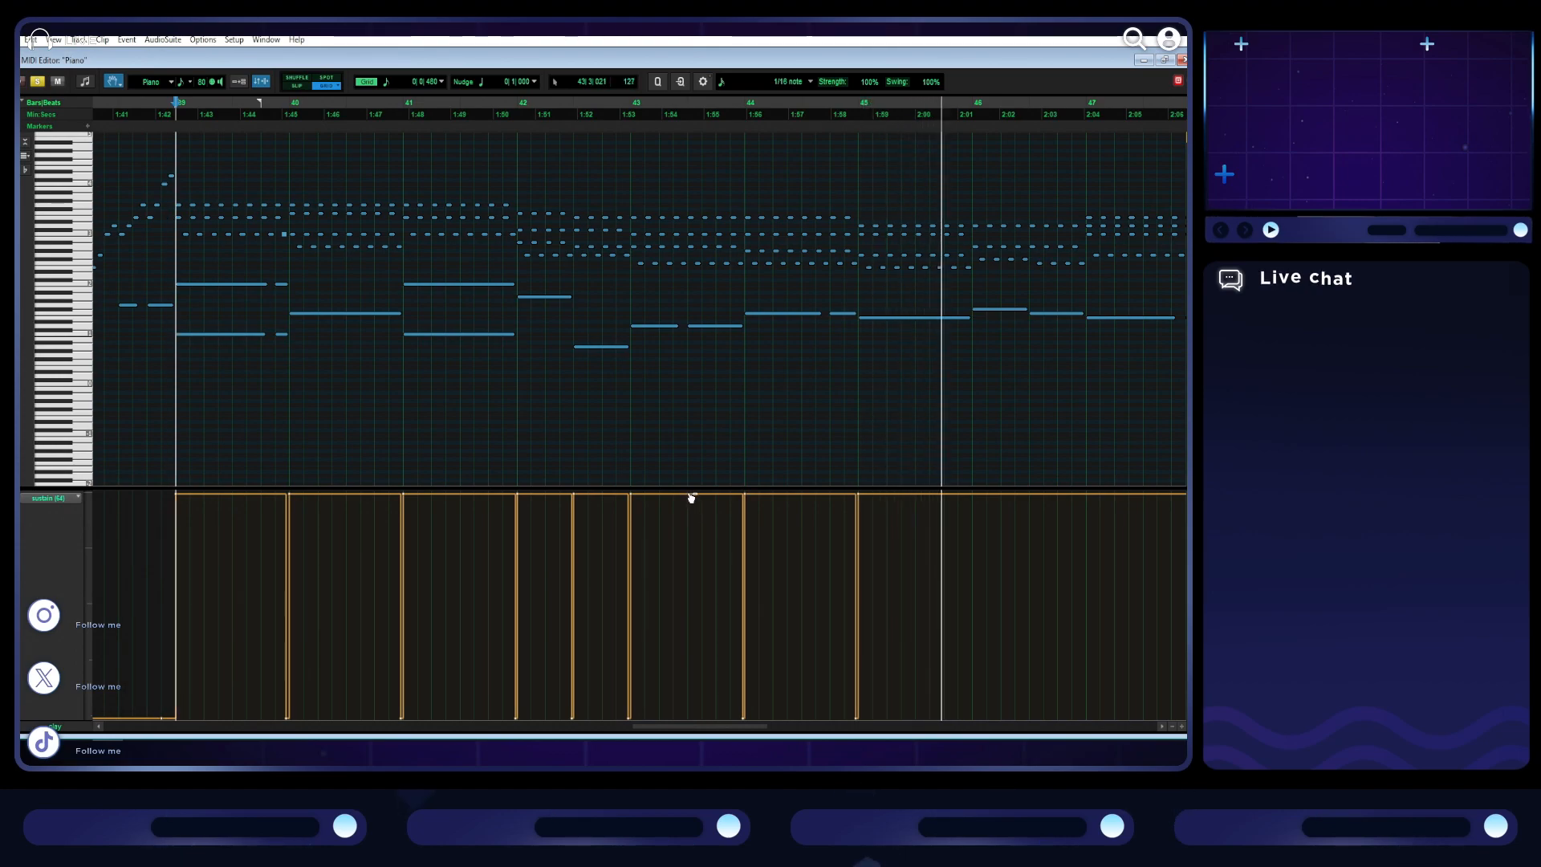
- Add brief sustain releases down to the minimum just before bar 46, beat 3 of bar 46, and bar 47
scroll(808, 407, right, 3)
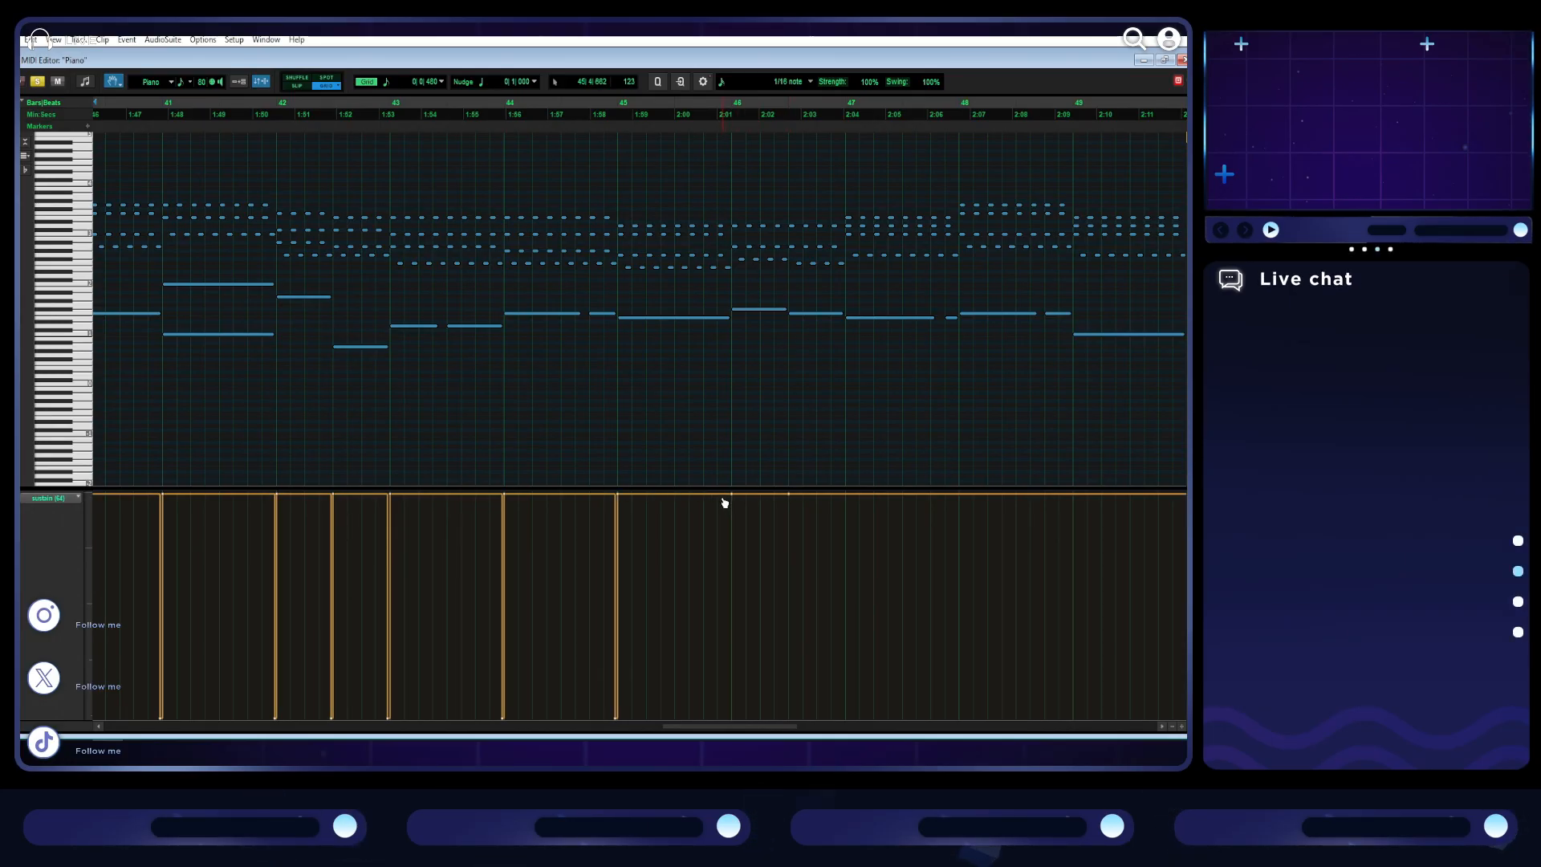
drag(703, 717, 728, 717)
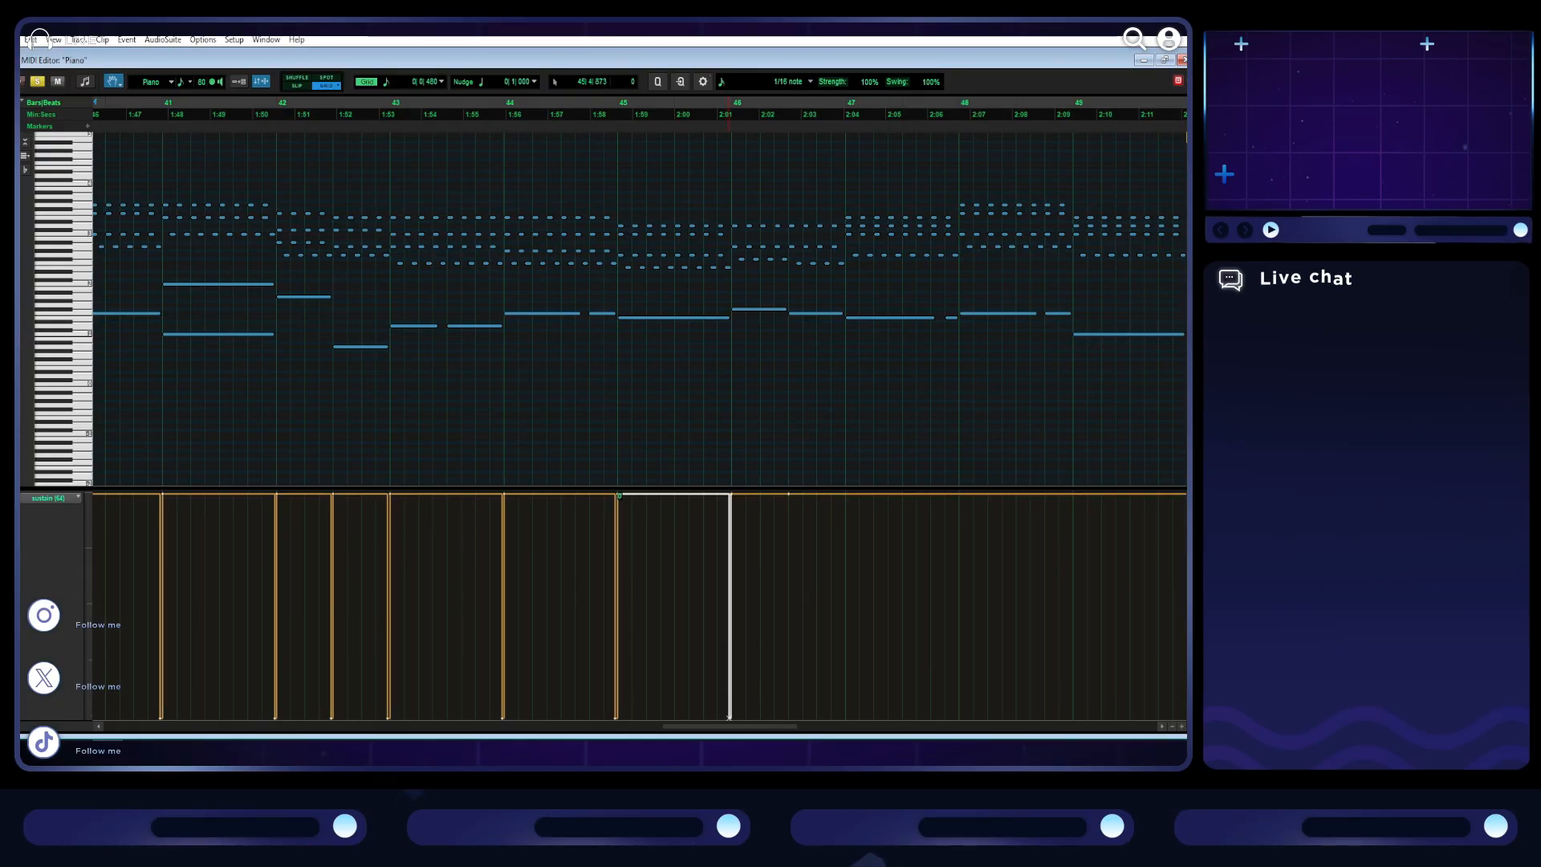
scroll(832, 527, up, 1)
scroll(834, 528, up, 1)
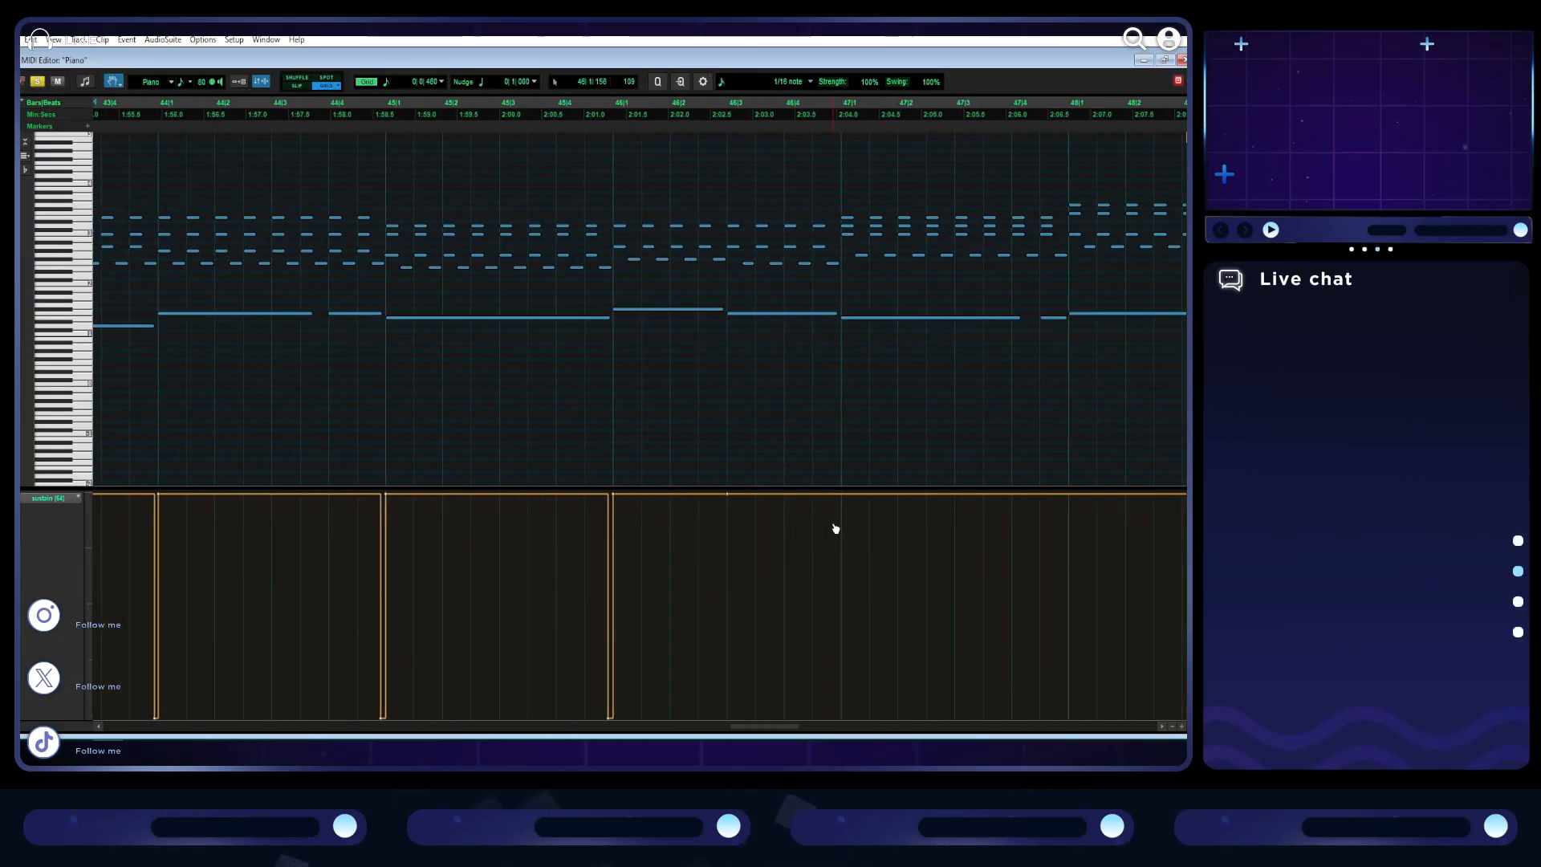
drag(716, 503, 724, 716)
scroll(776, 523, right, 3)
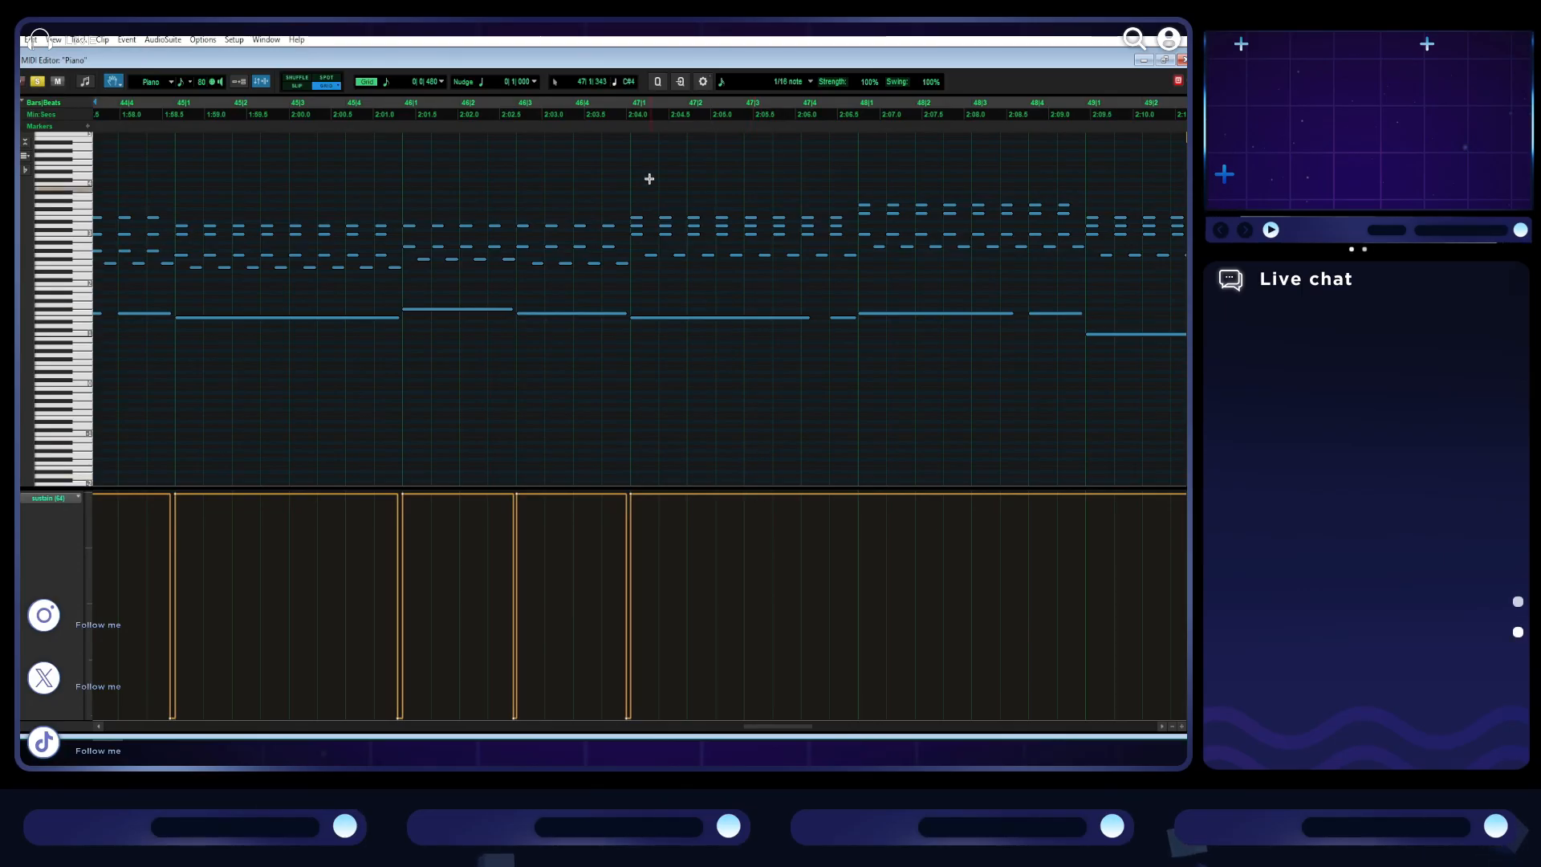
- Play from bar 47 and add a brief sustain release down to the minimum just before bar 48
click(631, 115)
key(space)
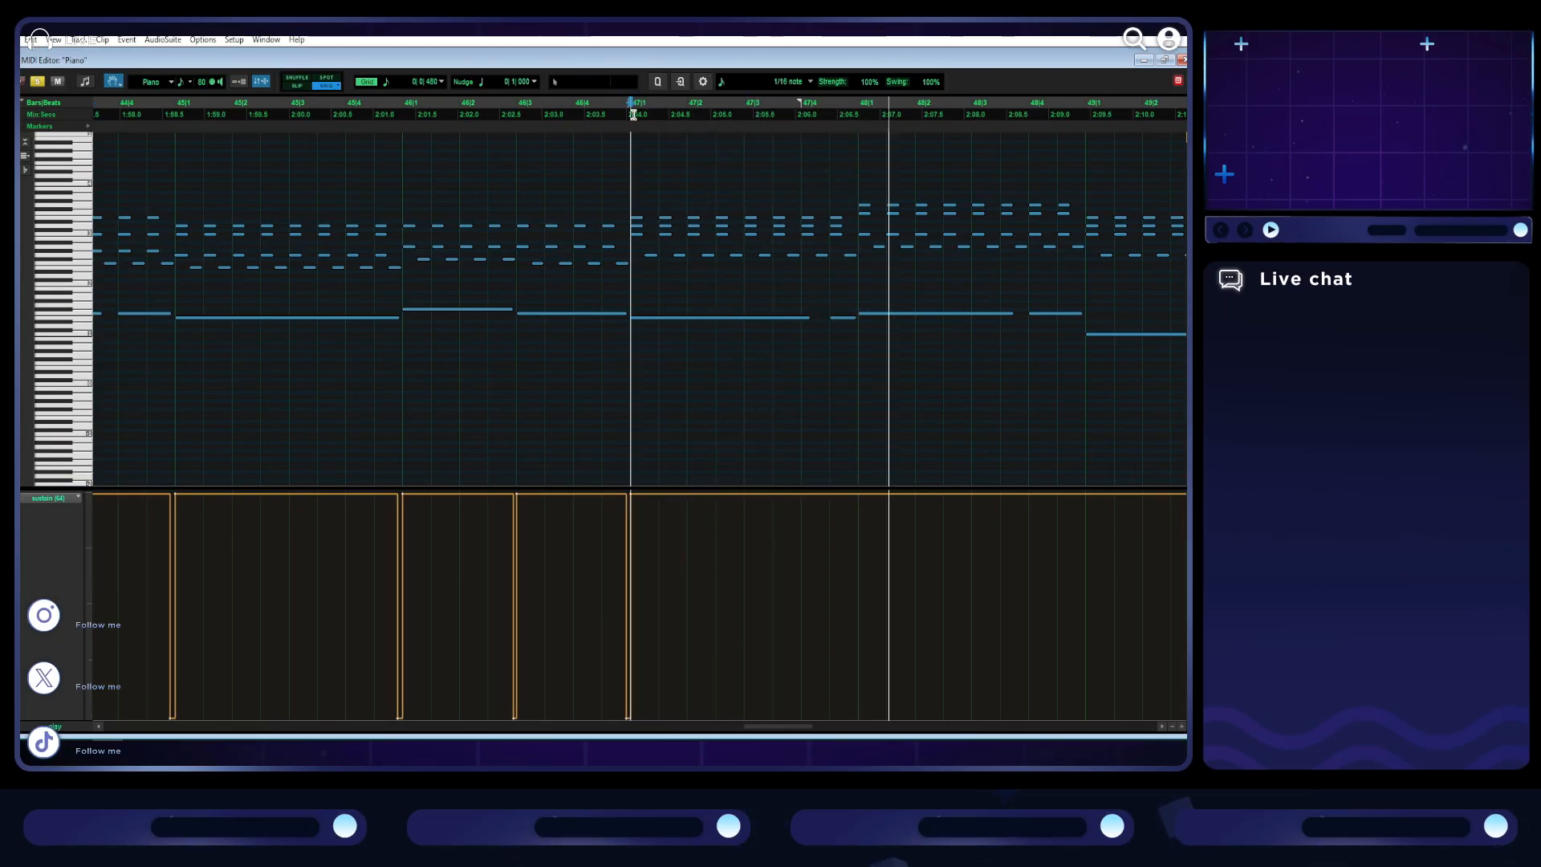
click(708, 494)
drag(700, 496, 704, 717)
scroll(684, 557, right, 7)
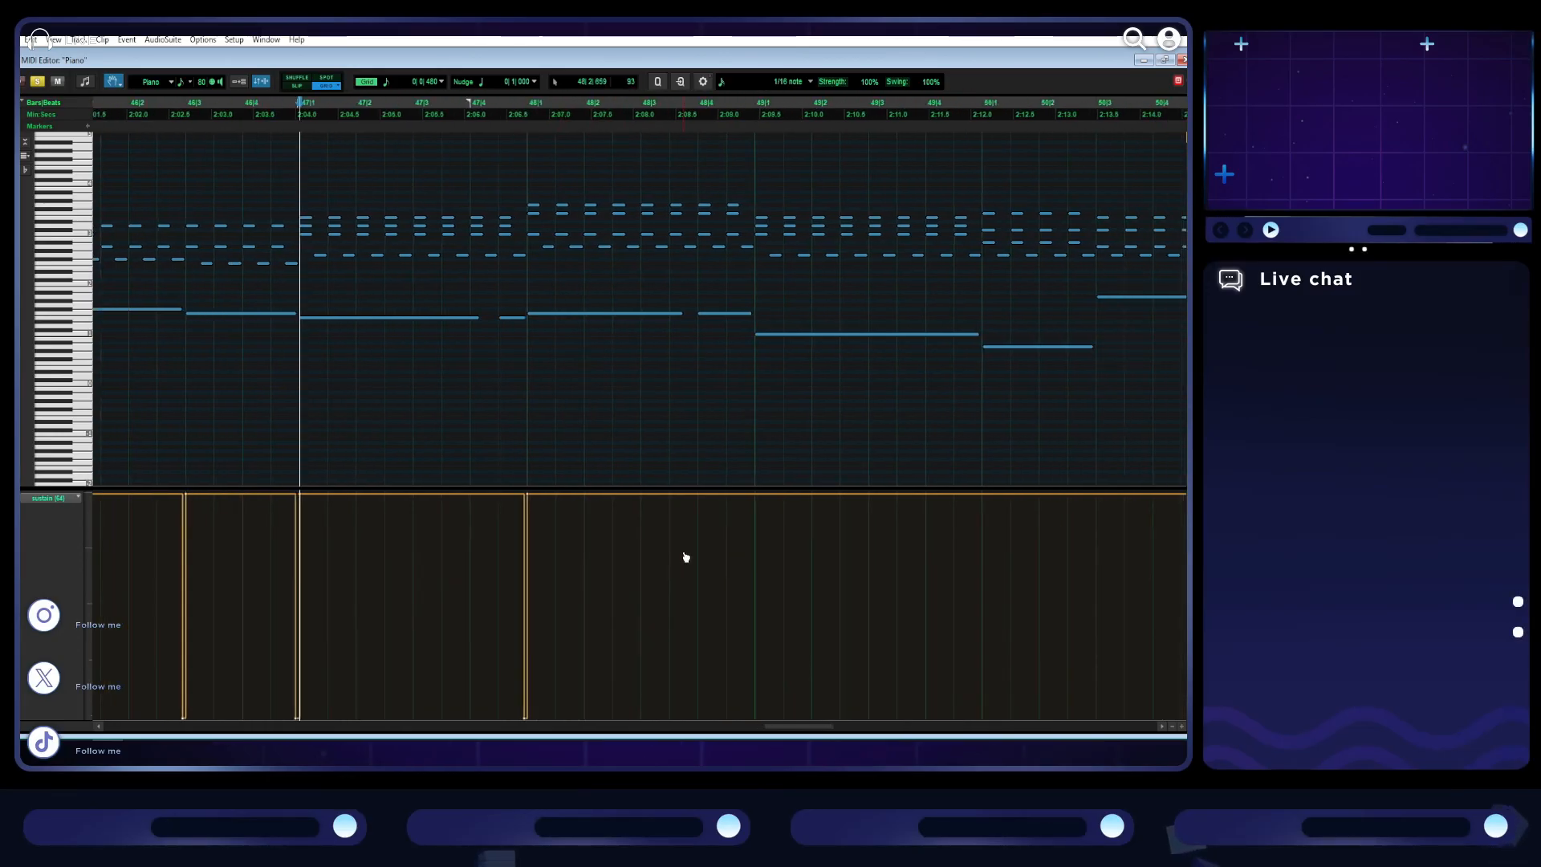
- Add brief sustain releases down to the minimum just before bars 49 and 50
drag(716, 495, 716, 716)
scroll(781, 544, right, 2)
scroll(780, 544, right, 4)
click(767, 497)
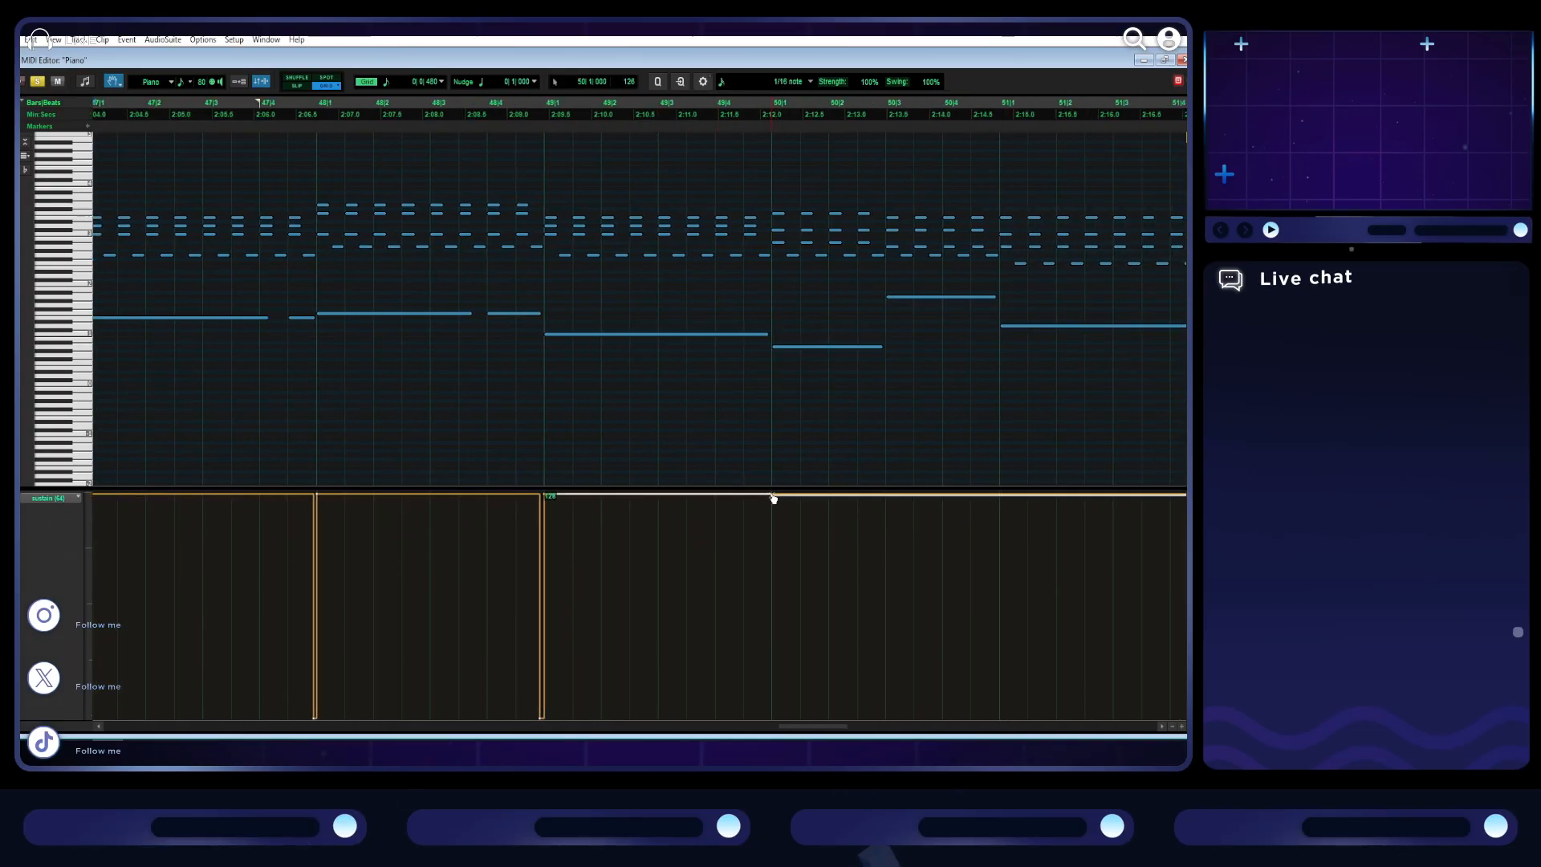
key(ctrl+z)
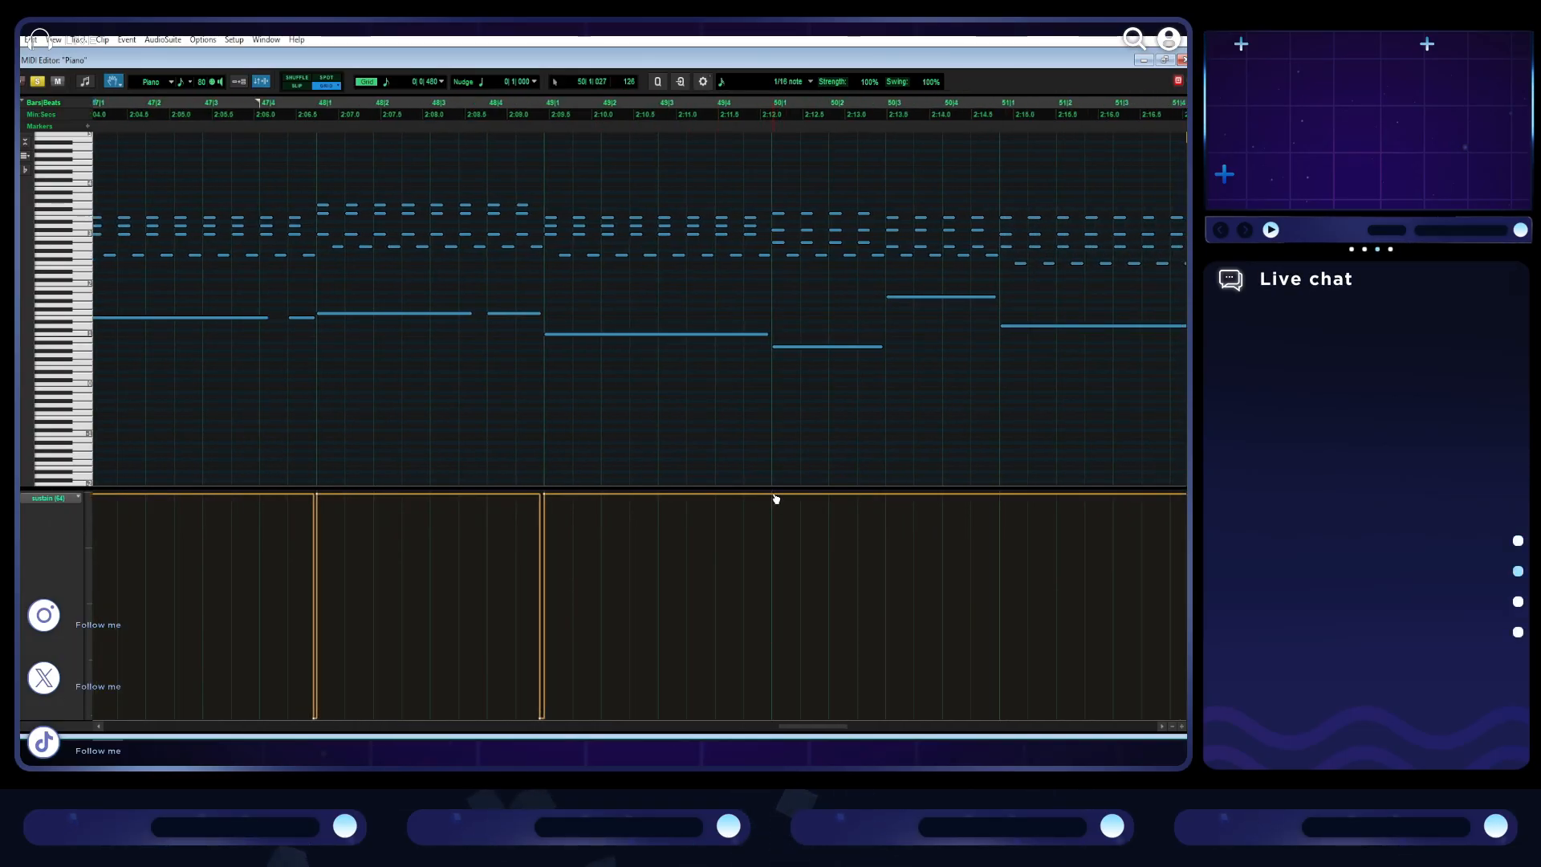
drag(771, 716, 767, 716)
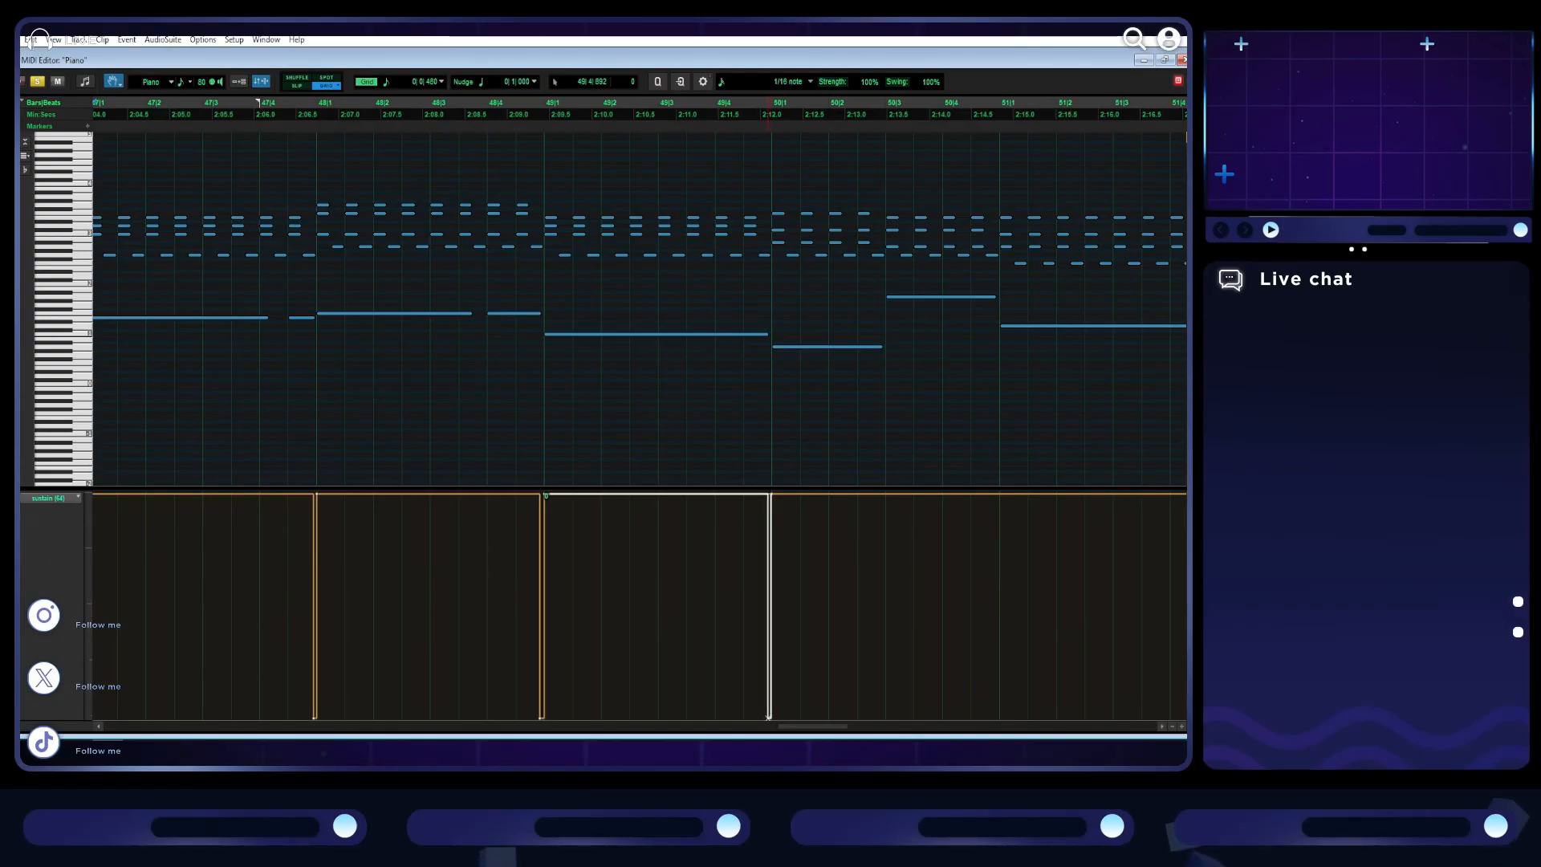
- Play from bar 48 and add brief sustain releases to the minimum just before beat 3 of bar 50 and before bar 51
click(306, 118)
key(space)
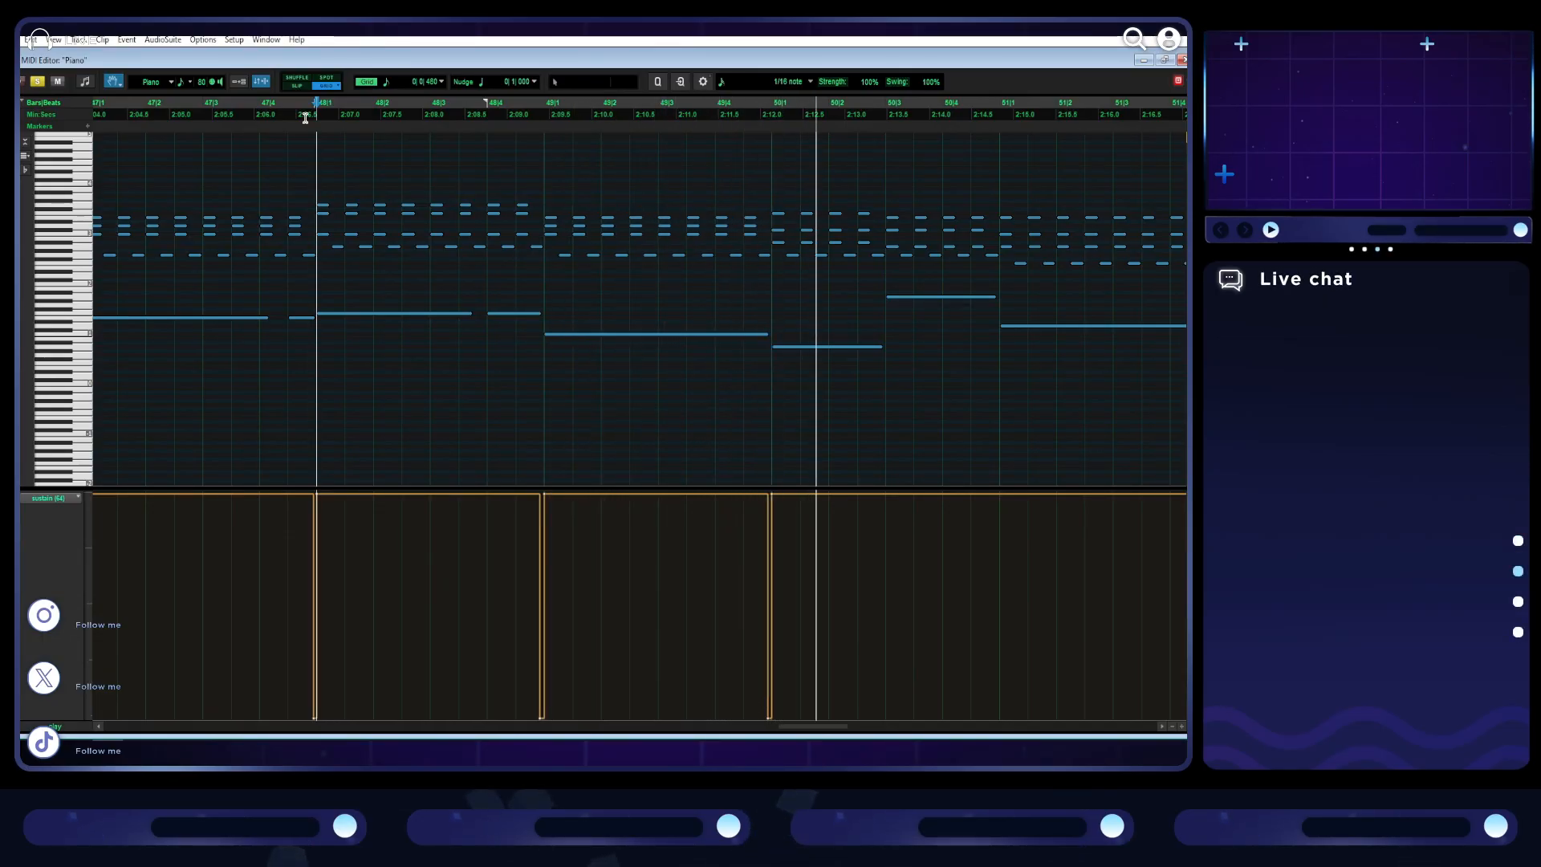
click(585, 495)
key(space)
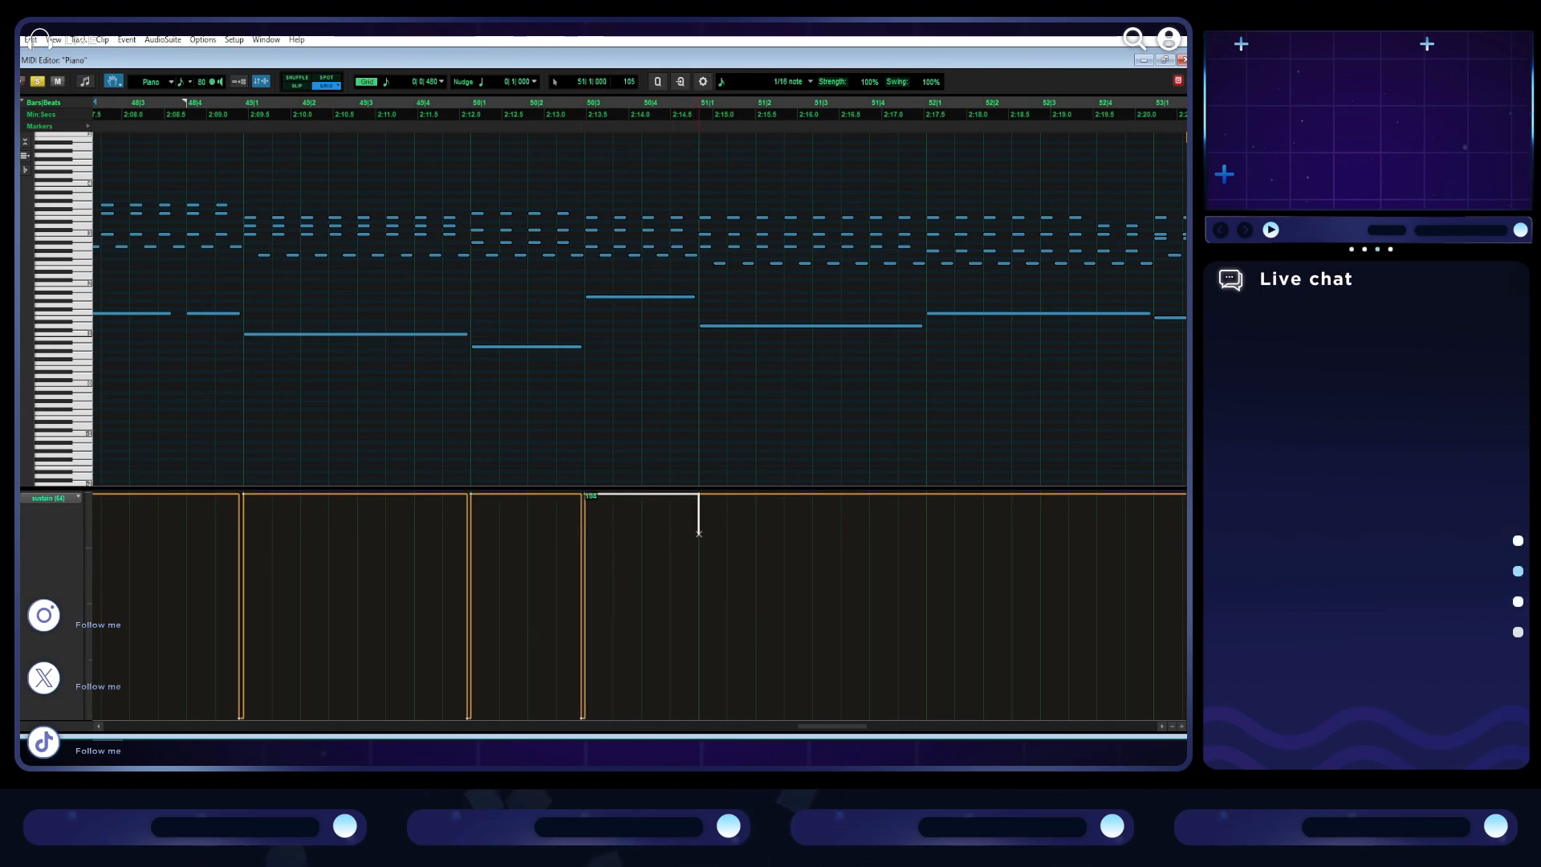
drag(670, 716, 695, 717)
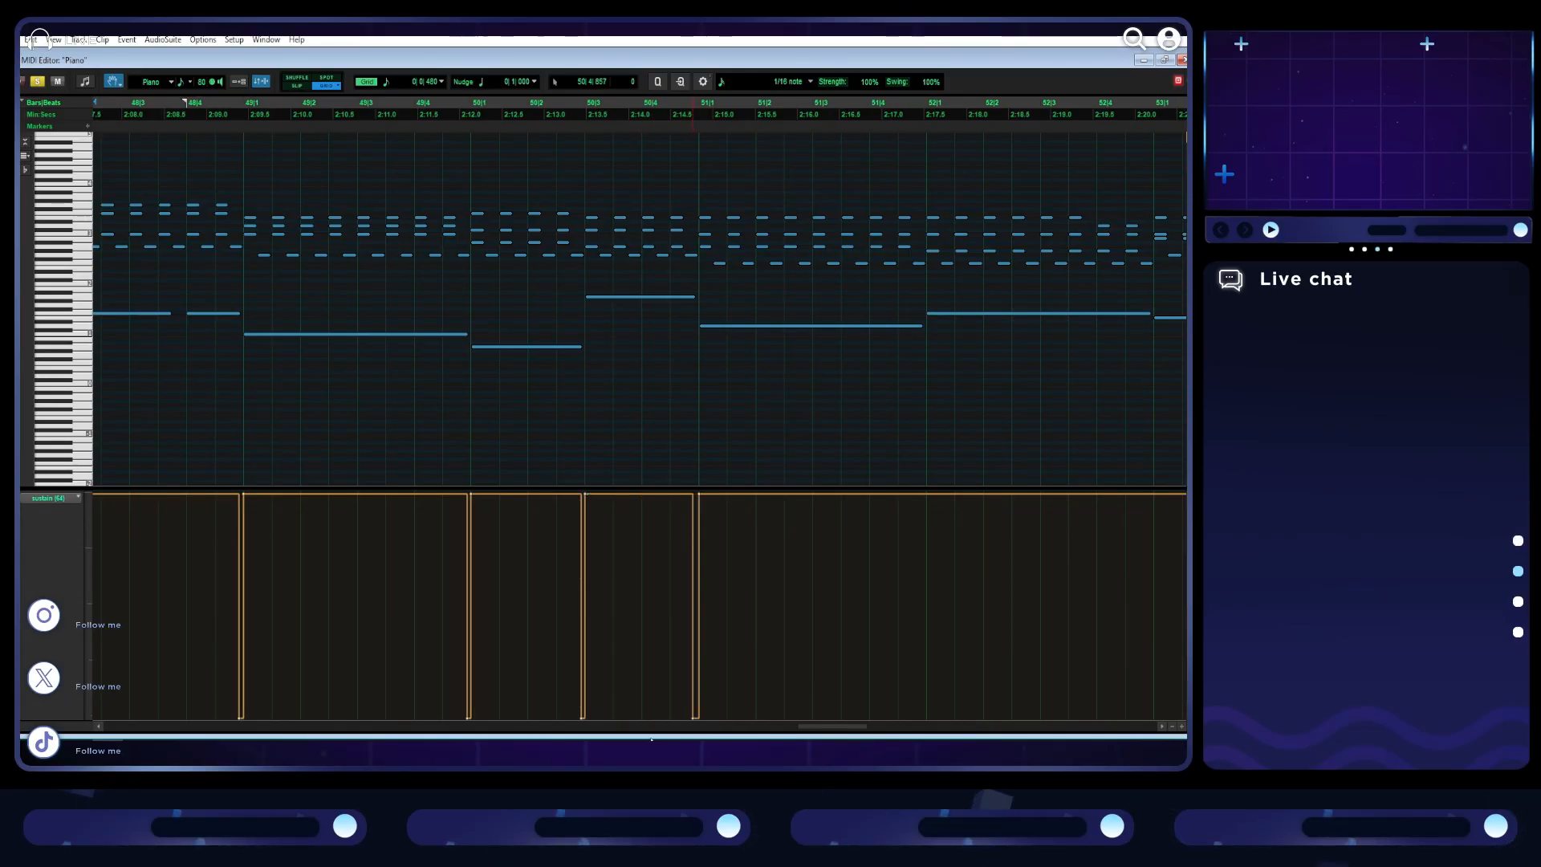
- Add brief sustain releases down to the minimum just before bars 52 and 53
scroll(618, 526, right, 3)
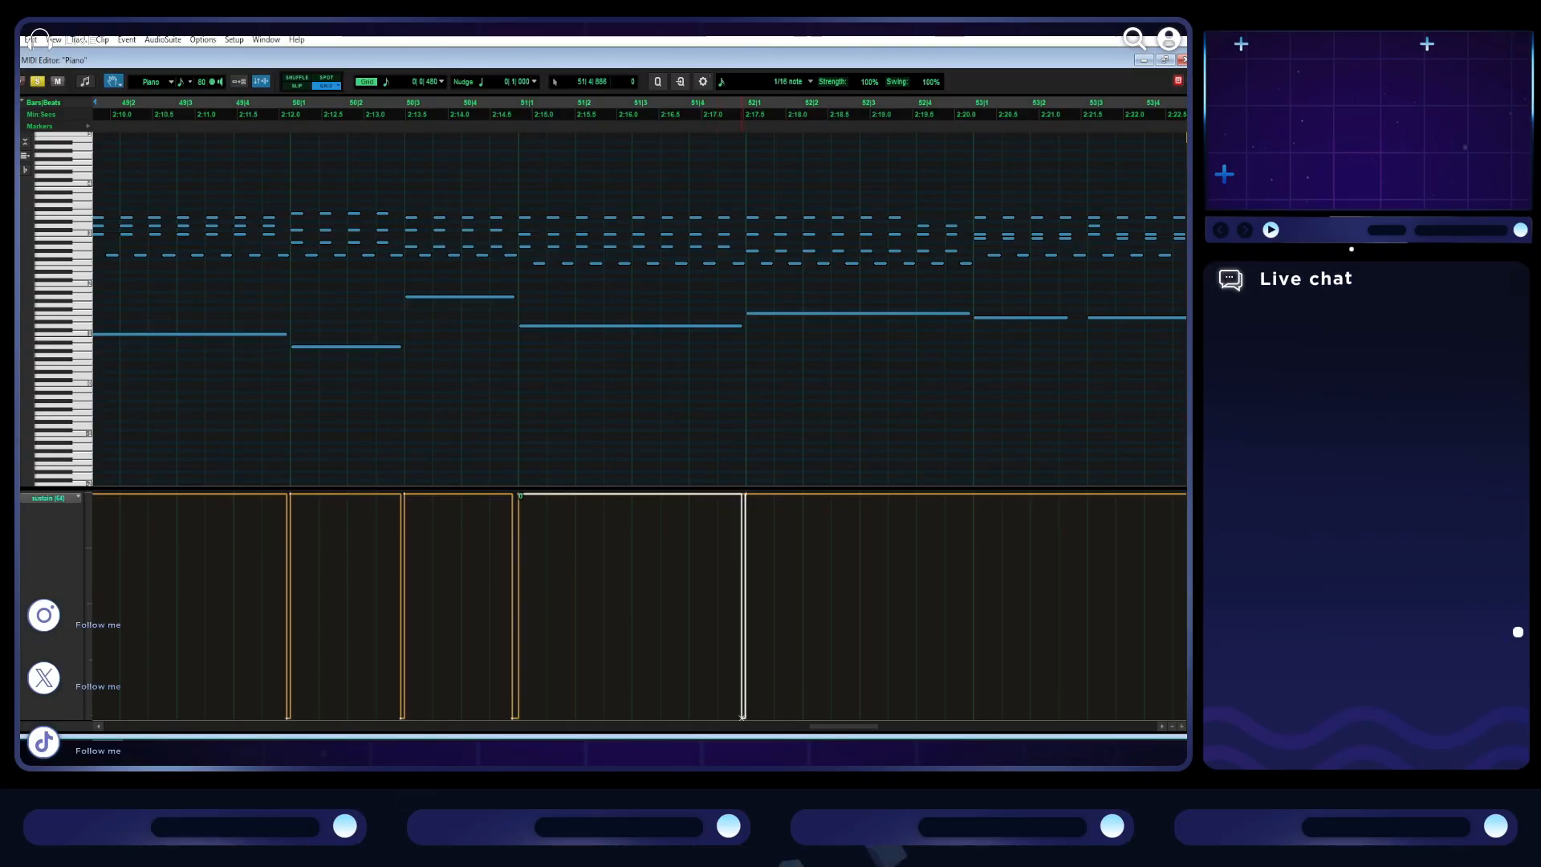
scroll(732, 526, right, 3)
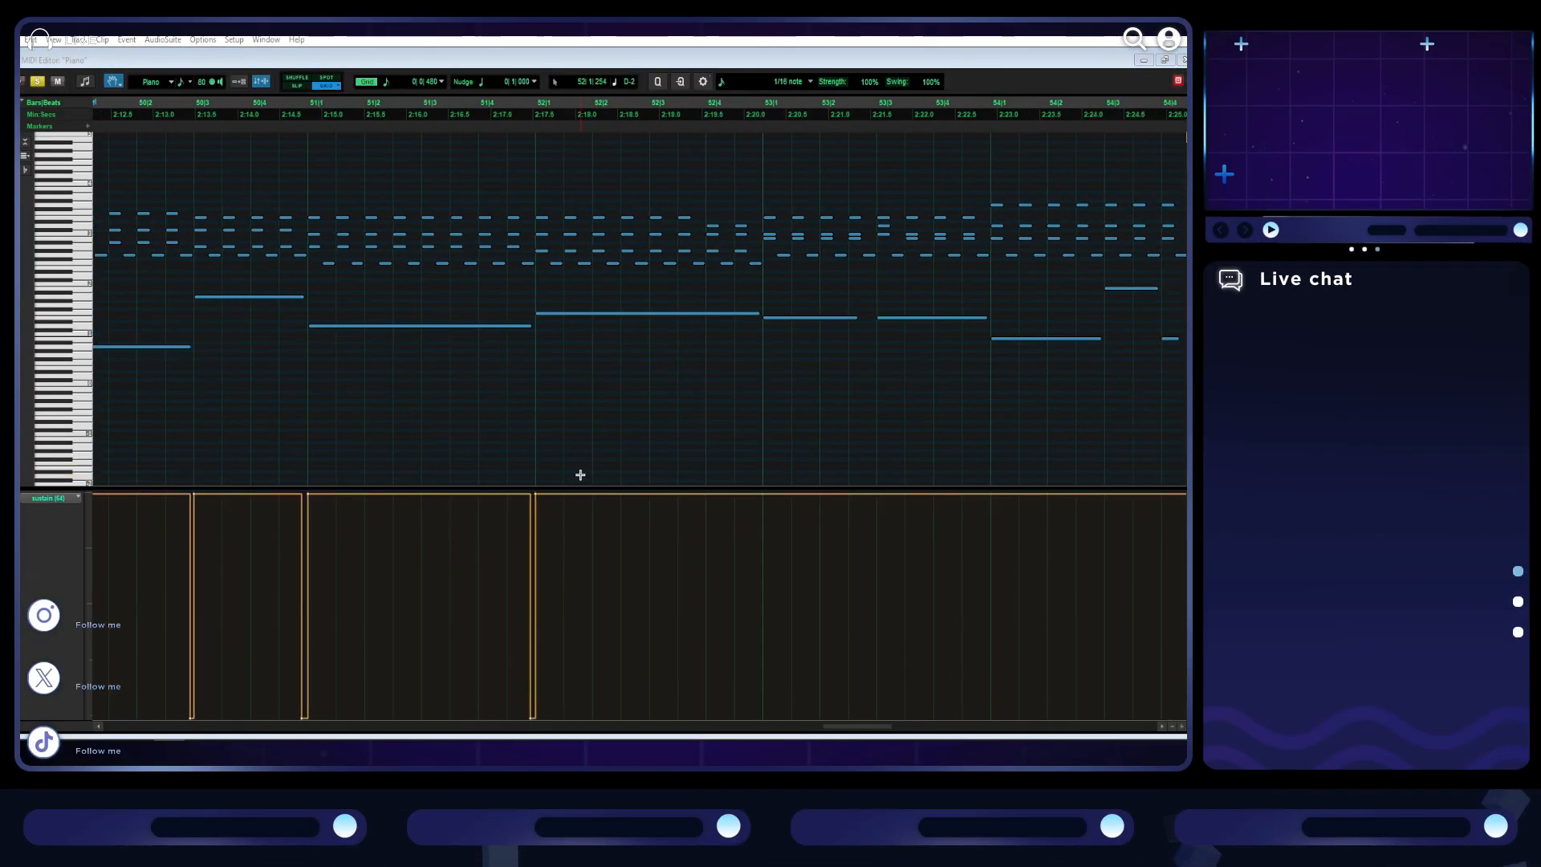
scroll(638, 502, right, 2)
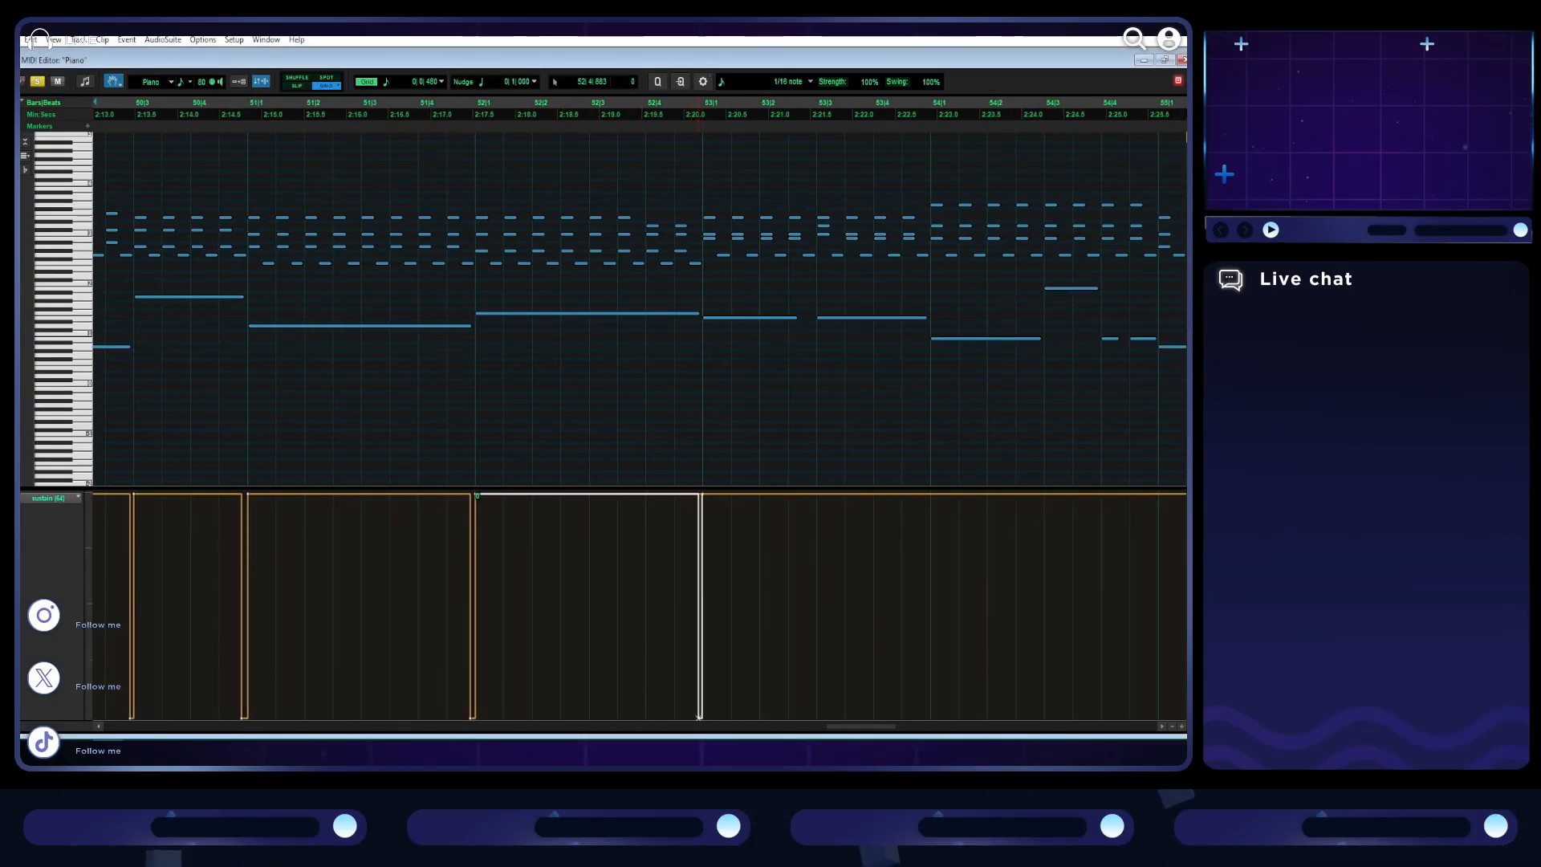
drag(698, 494, 711, 734)
- Play from bar 53 and add a brief sustain release down to the minimum just before bar 54
key(space)
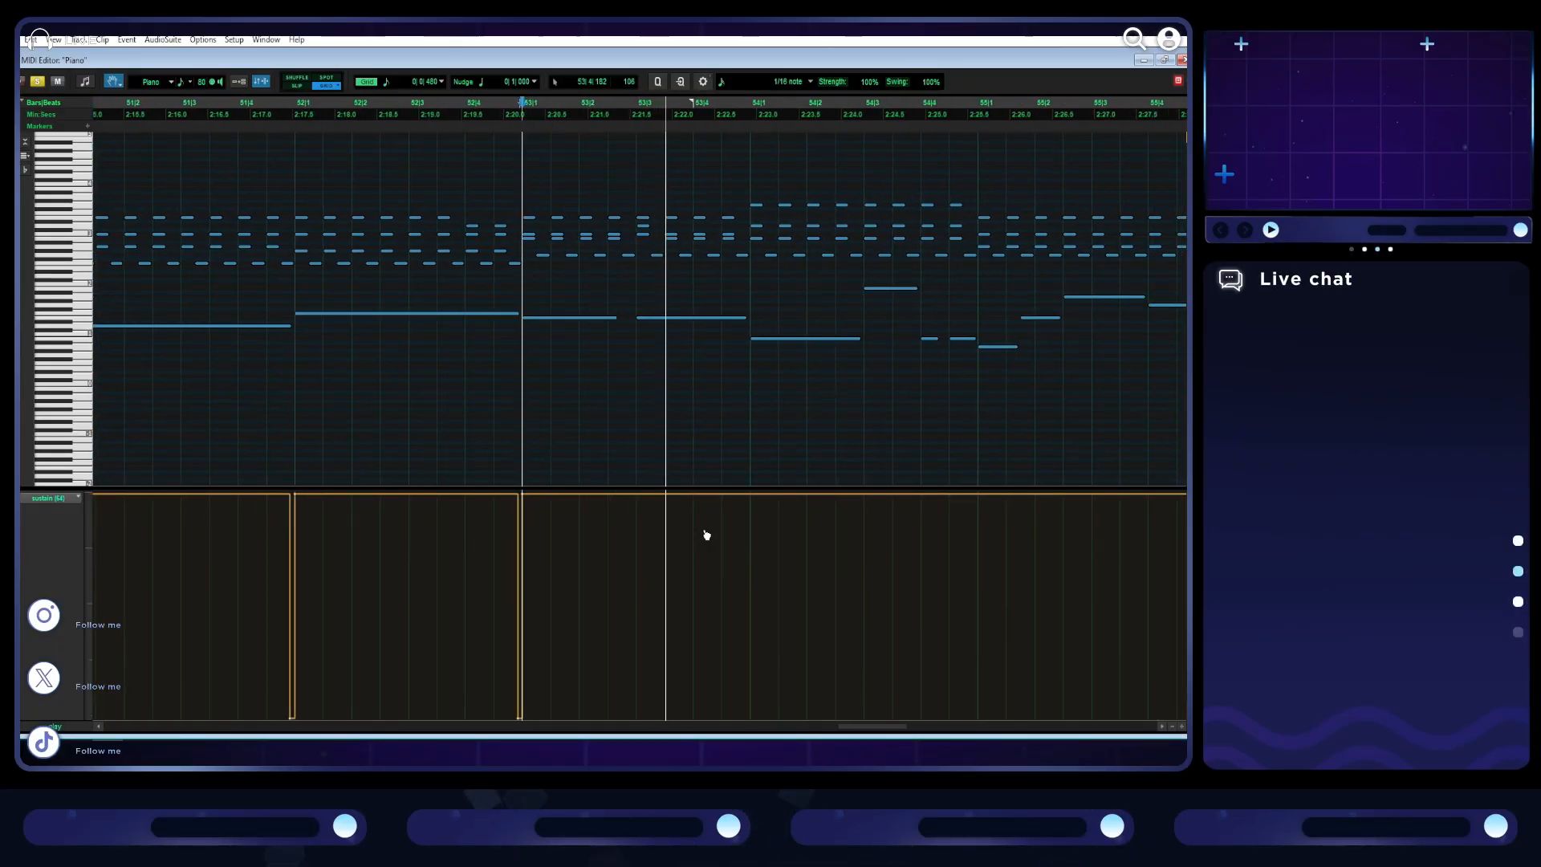
click(750, 498)
drag(746, 497, 746, 717)
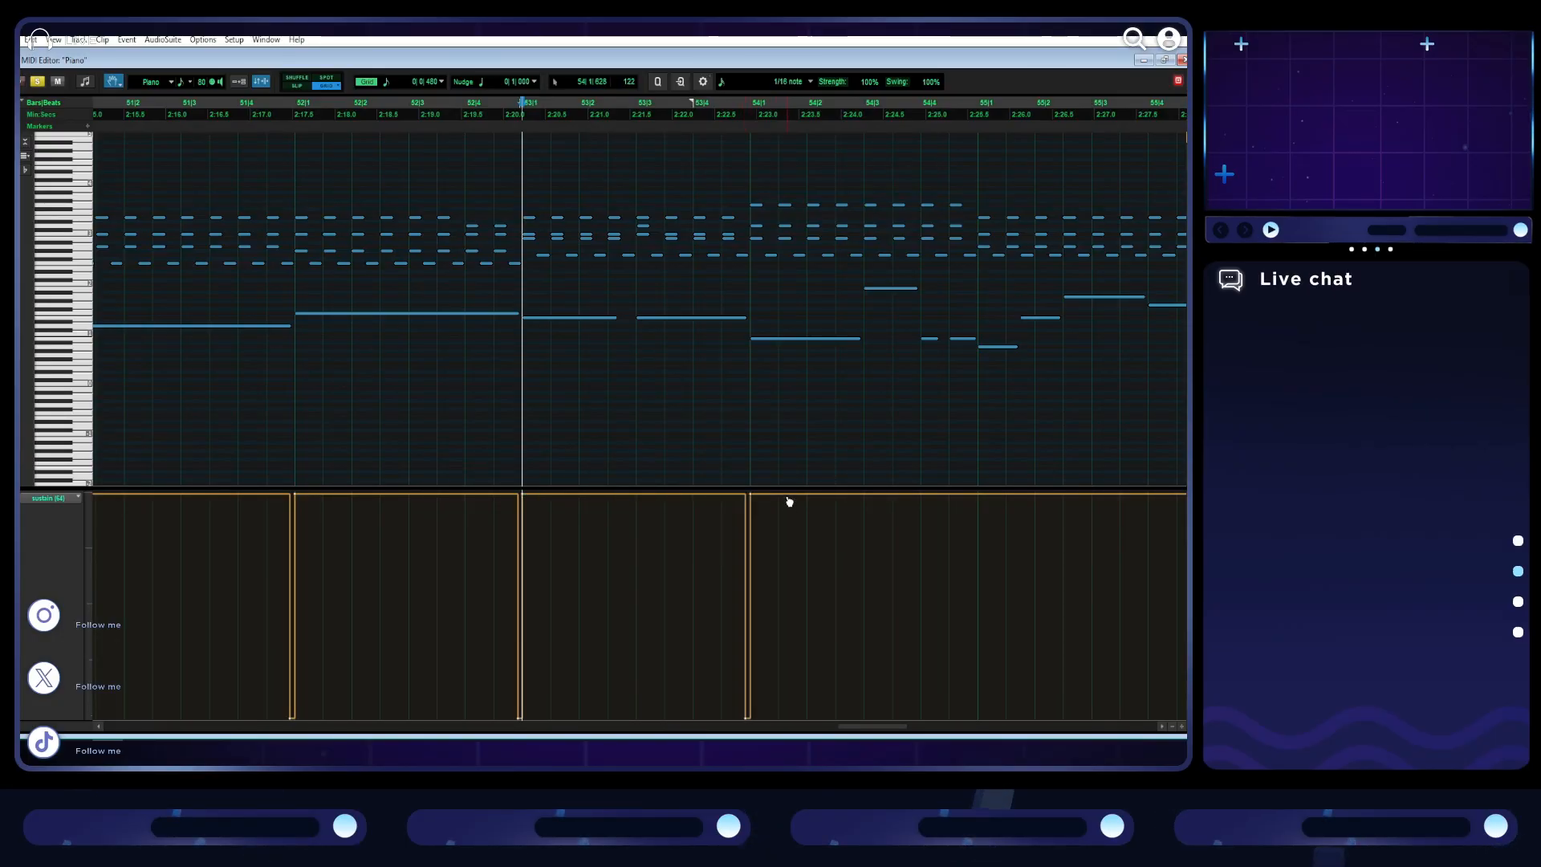
- Play from bar 54 and add a brief sustain release down to the minimum just before bar 55
scroll(763, 474, right, 3)
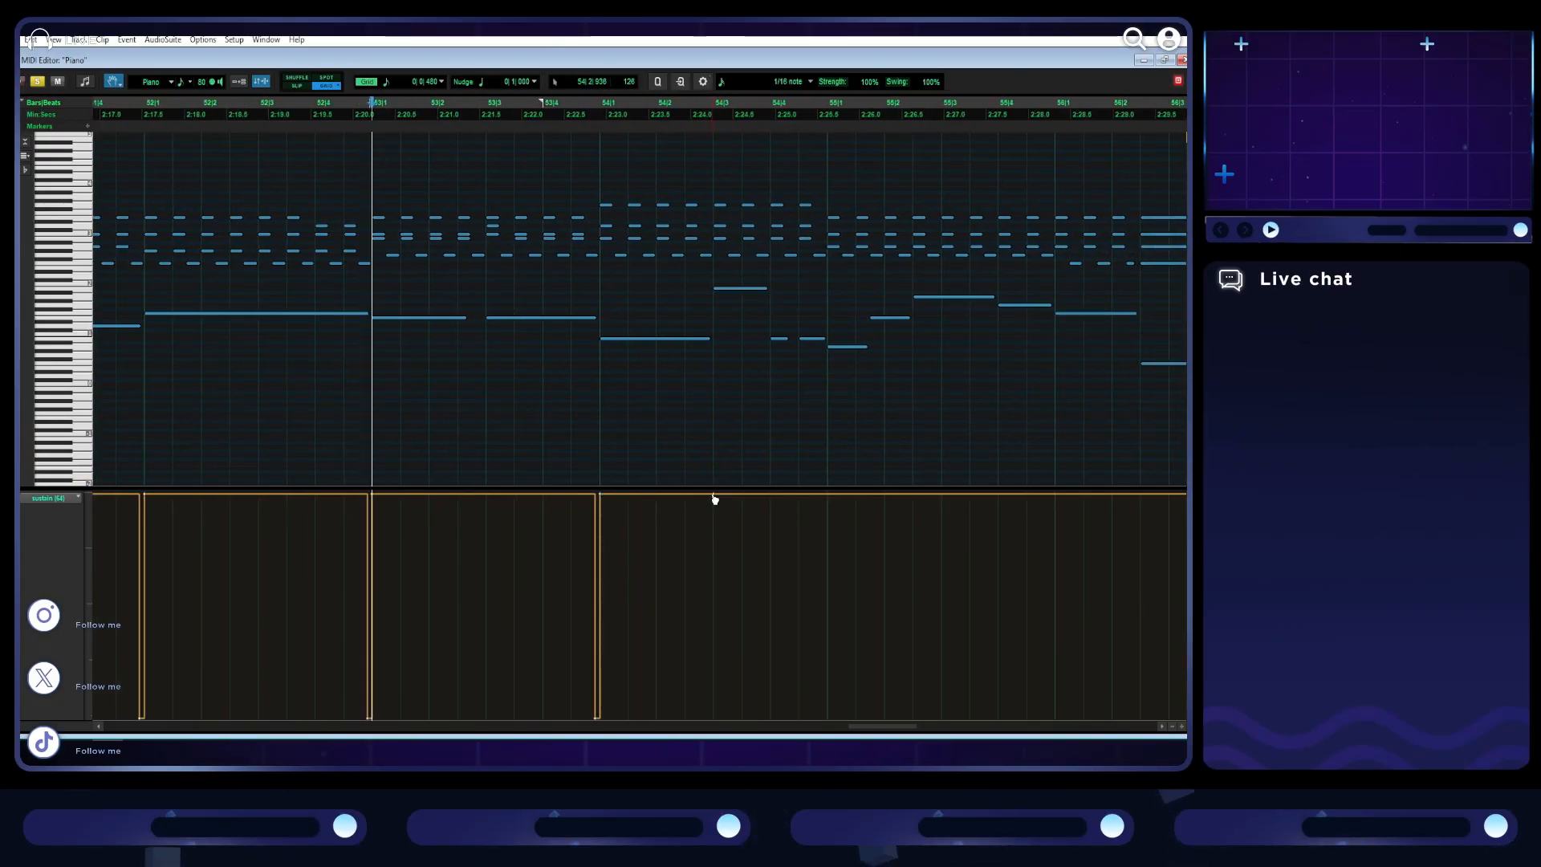
click(598, 458)
key(space)
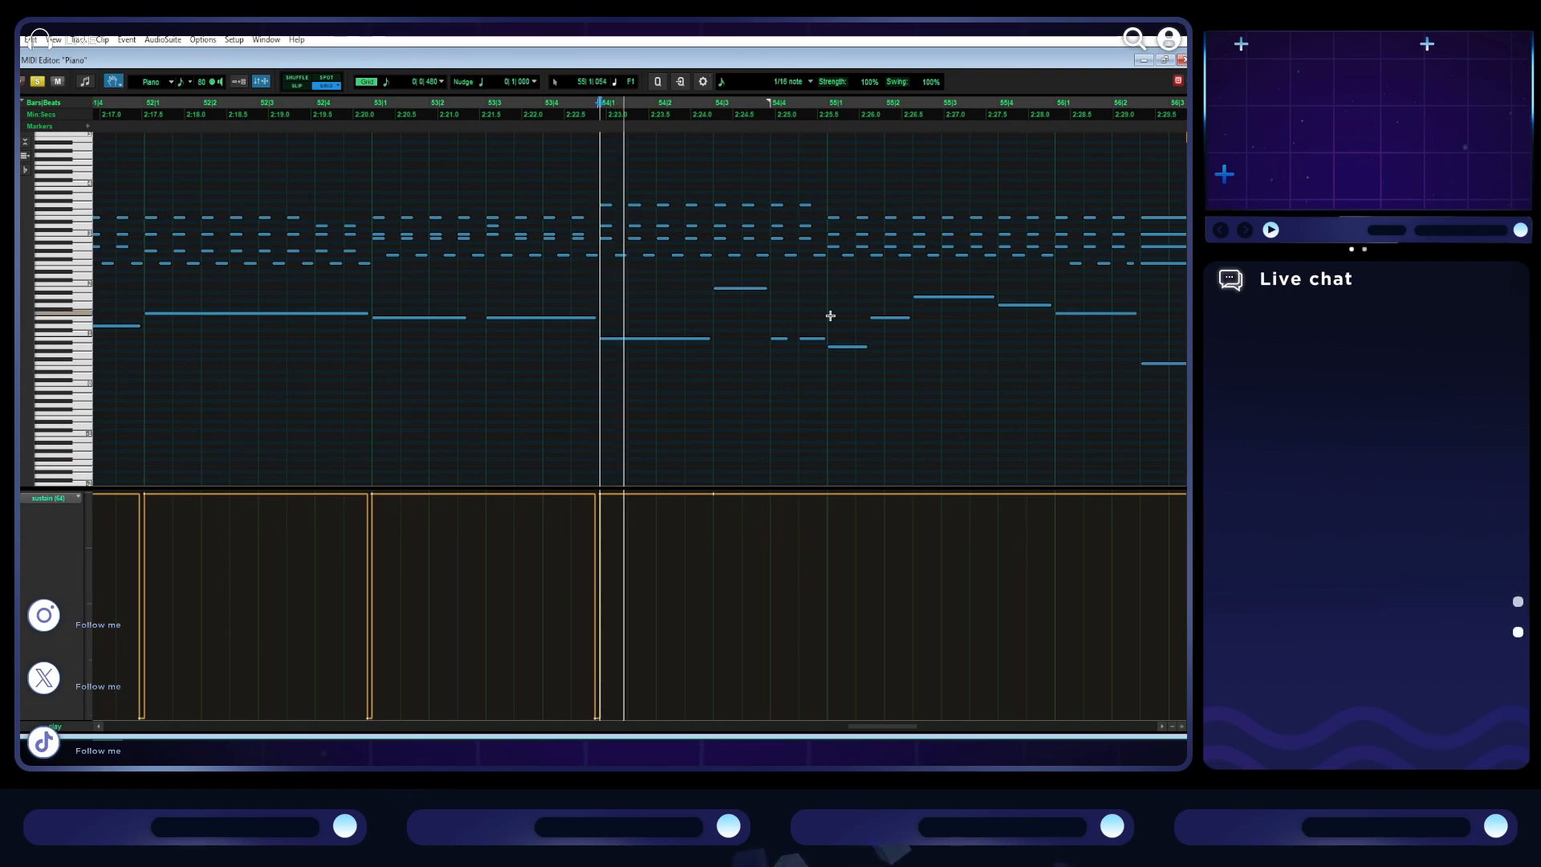
scroll(794, 447, right, 2)
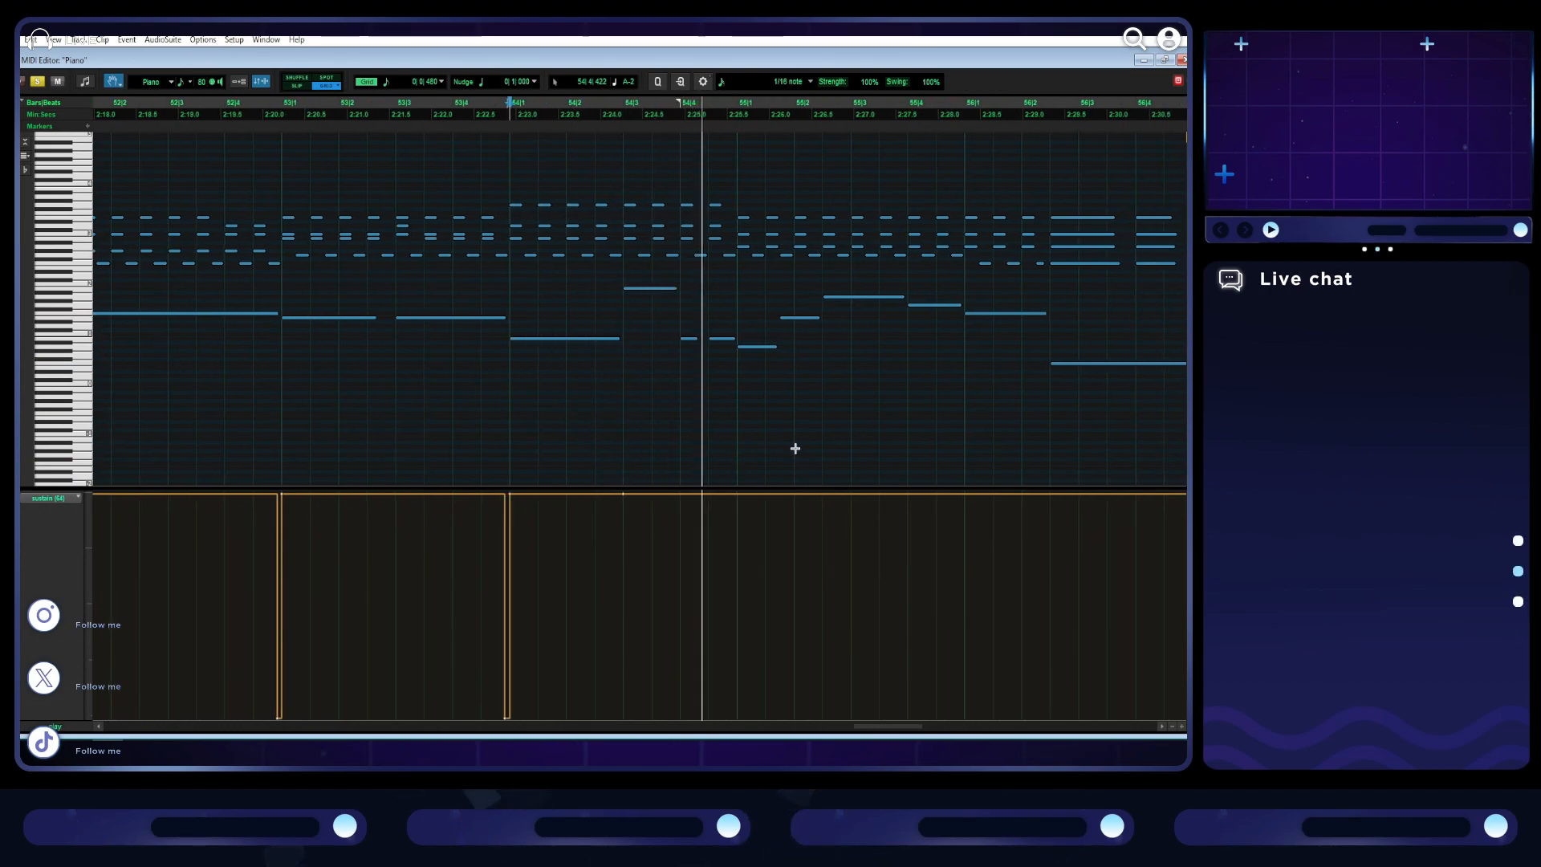
key(space)
drag(736, 494, 732, 719)
- Add brief sustain releases to the minimum just before bars 56 and 57, checking the pedalling by playing from bars 54 and 56
key(space)
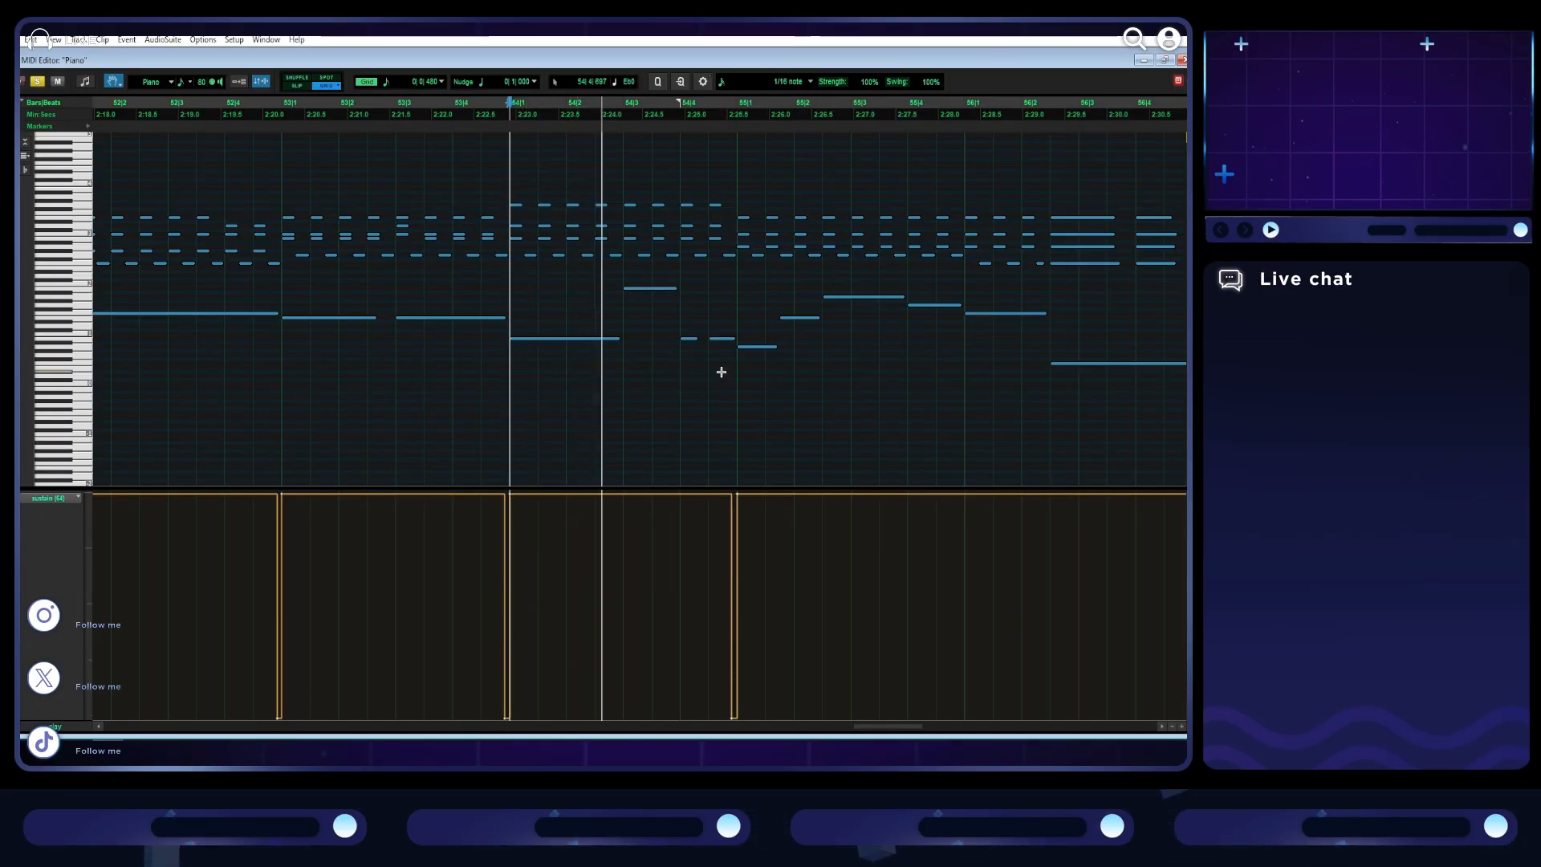
scroll(721, 371, right, 3)
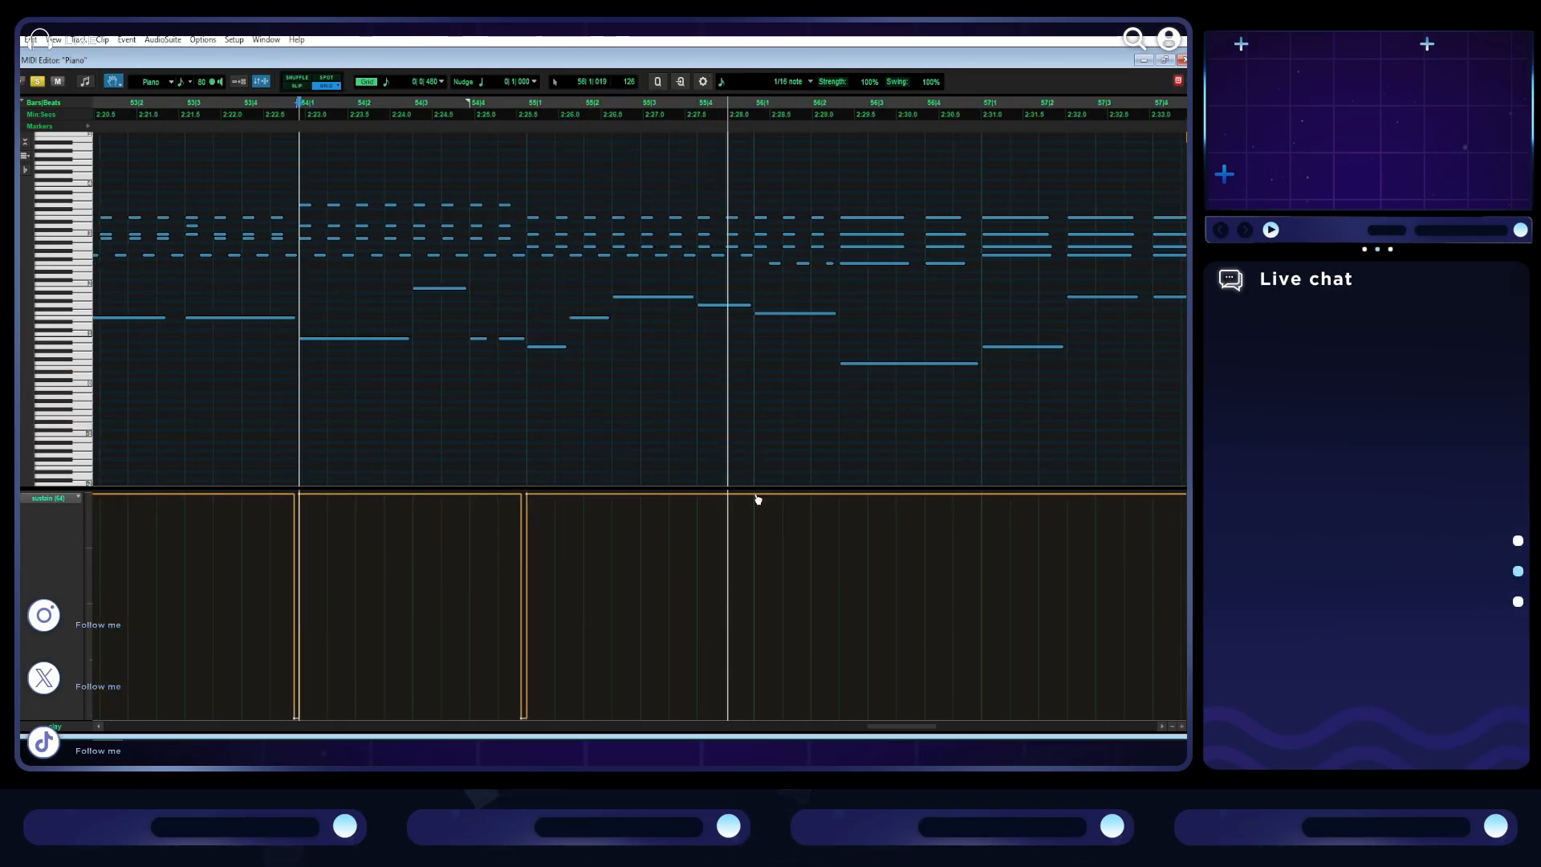
key(space)
drag(750, 497, 753, 537)
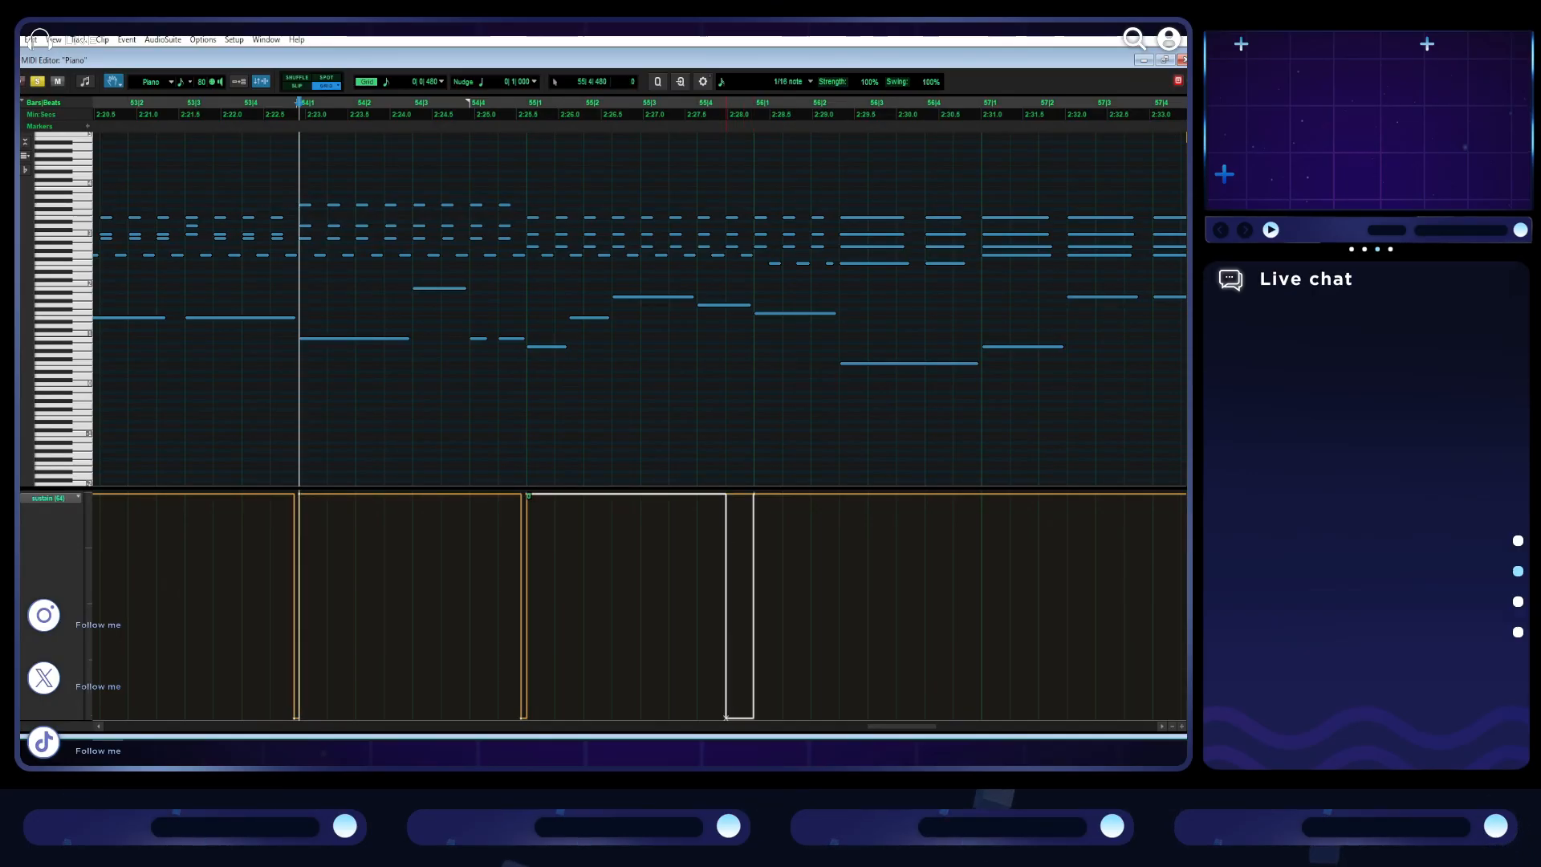
drag(738, 717, 754, 716)
scroll(656, 551, right, 6)
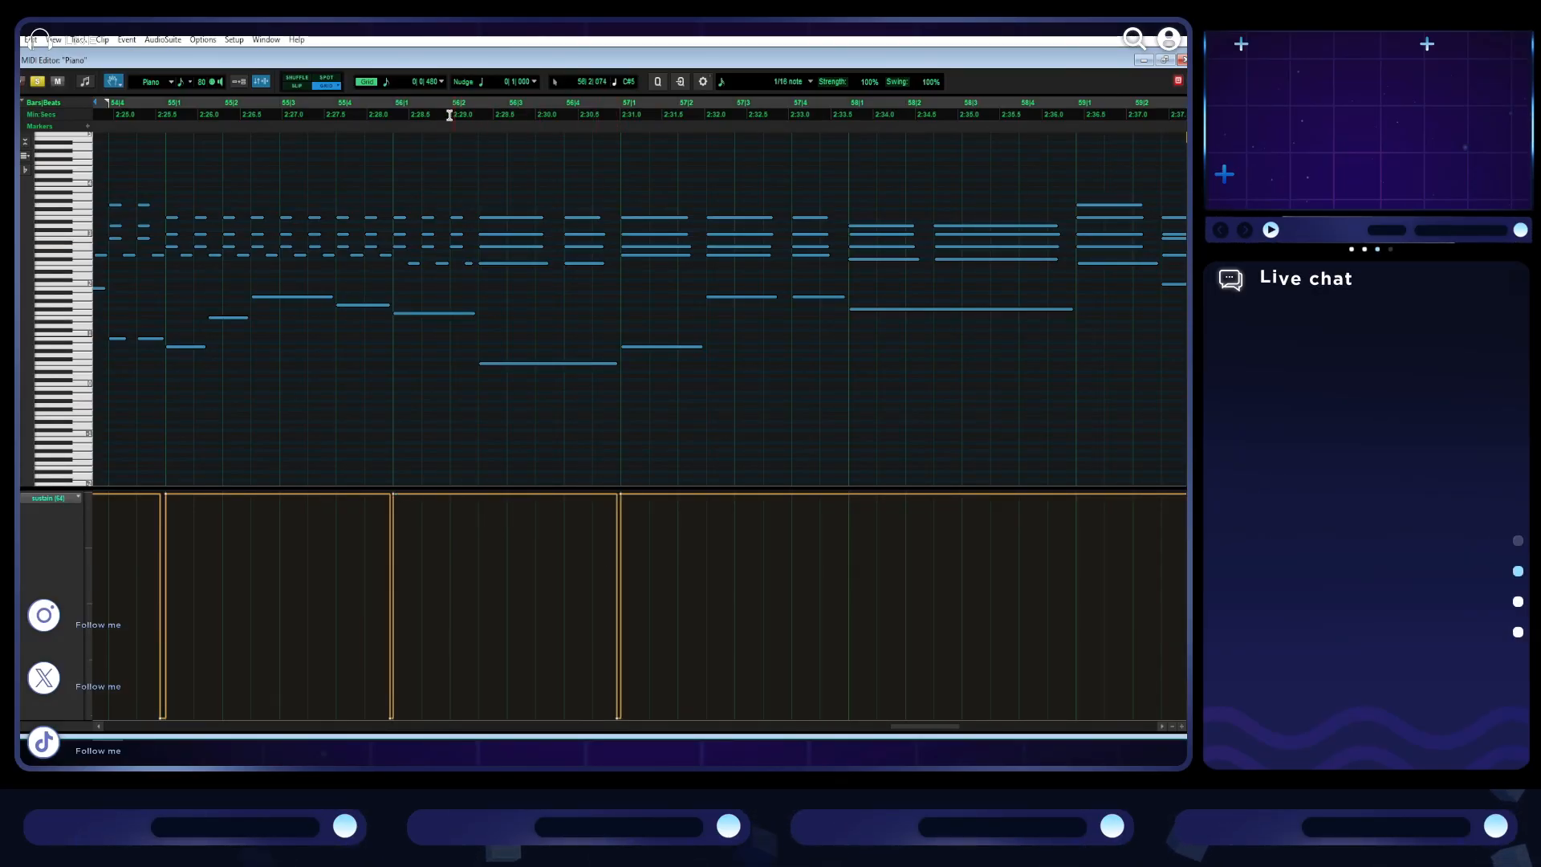
key(space)
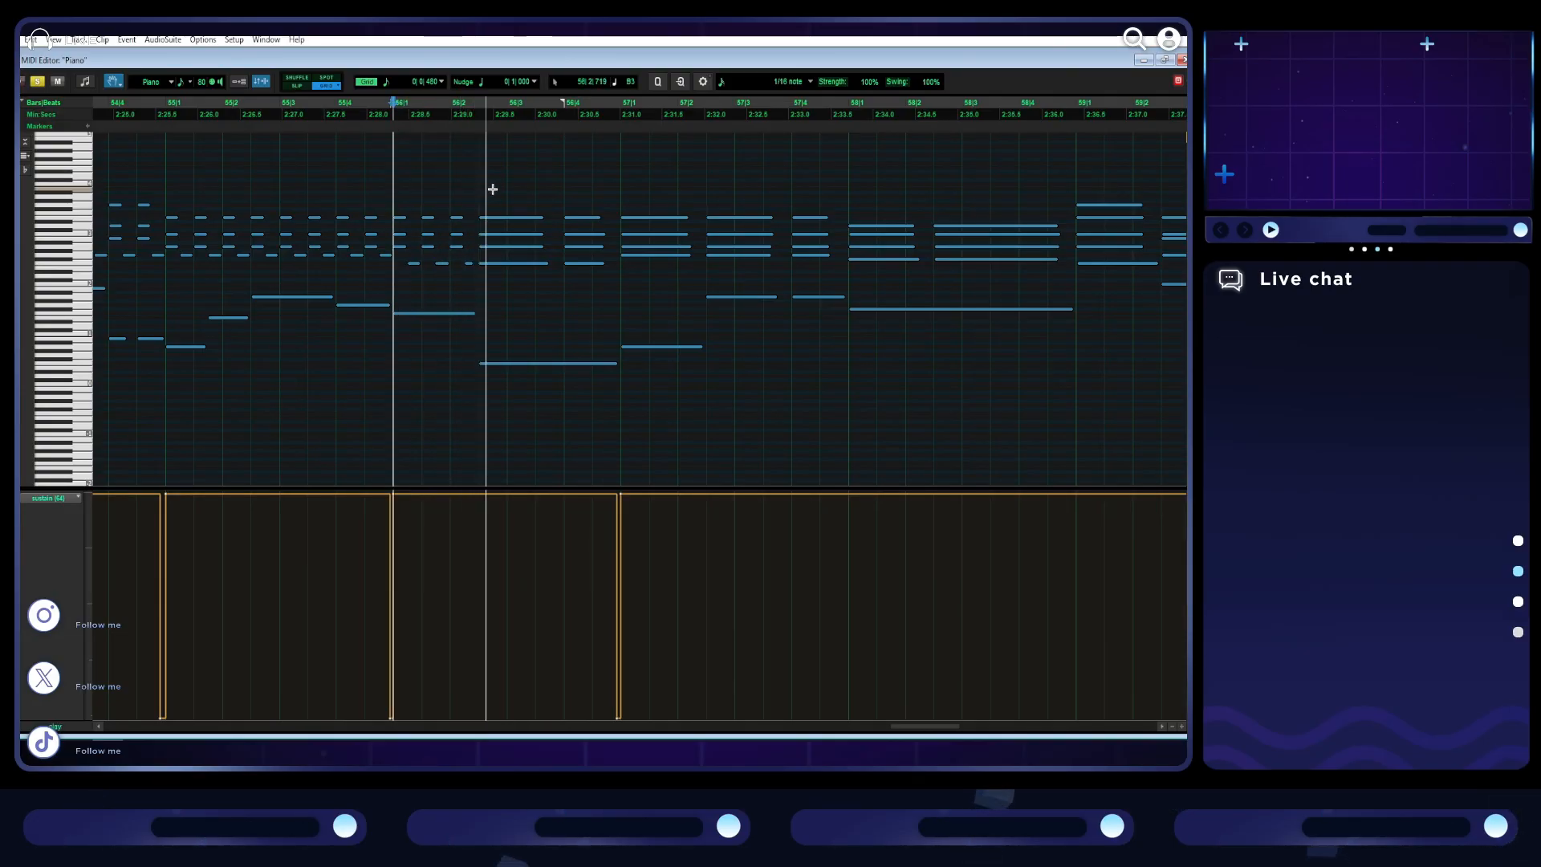
- Add brief sustain releases down to the minimum just before bars 58 and 59
scroll(641, 299, right, 4)
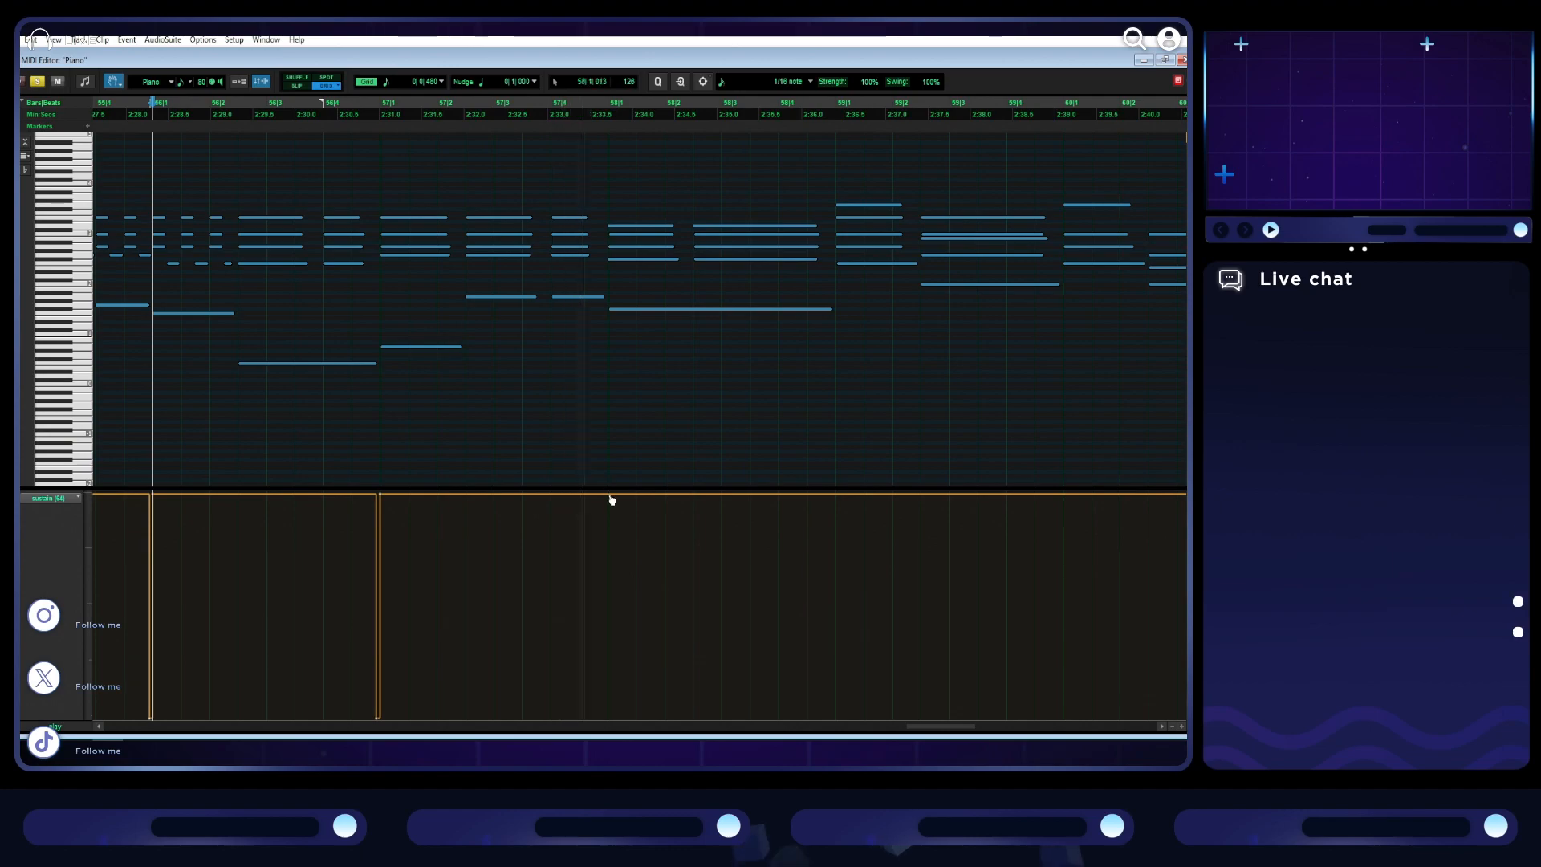
key(space)
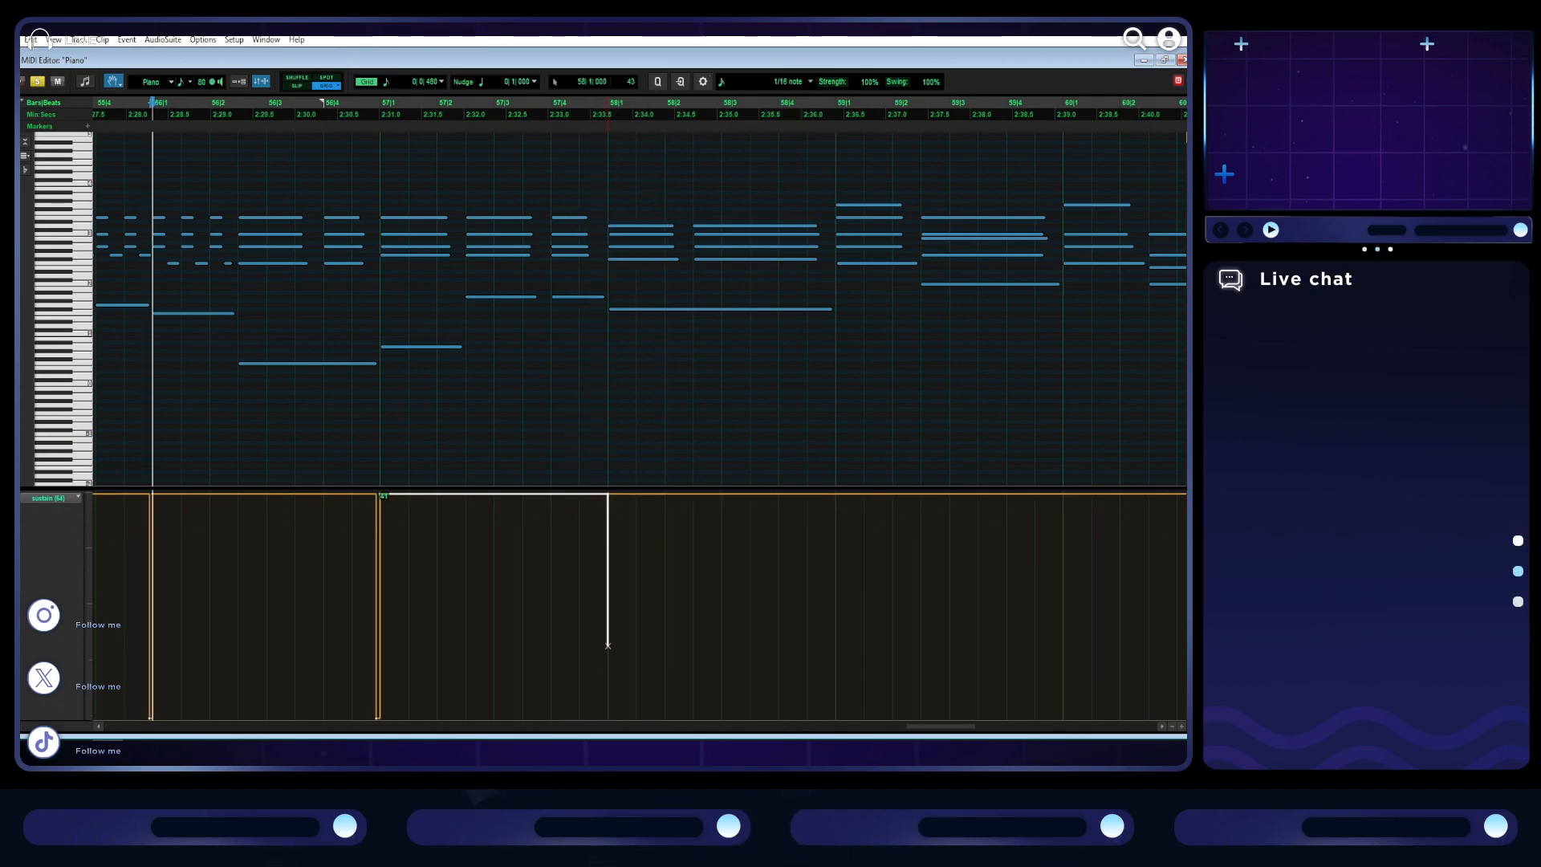
drag(607, 716, 606, 717)
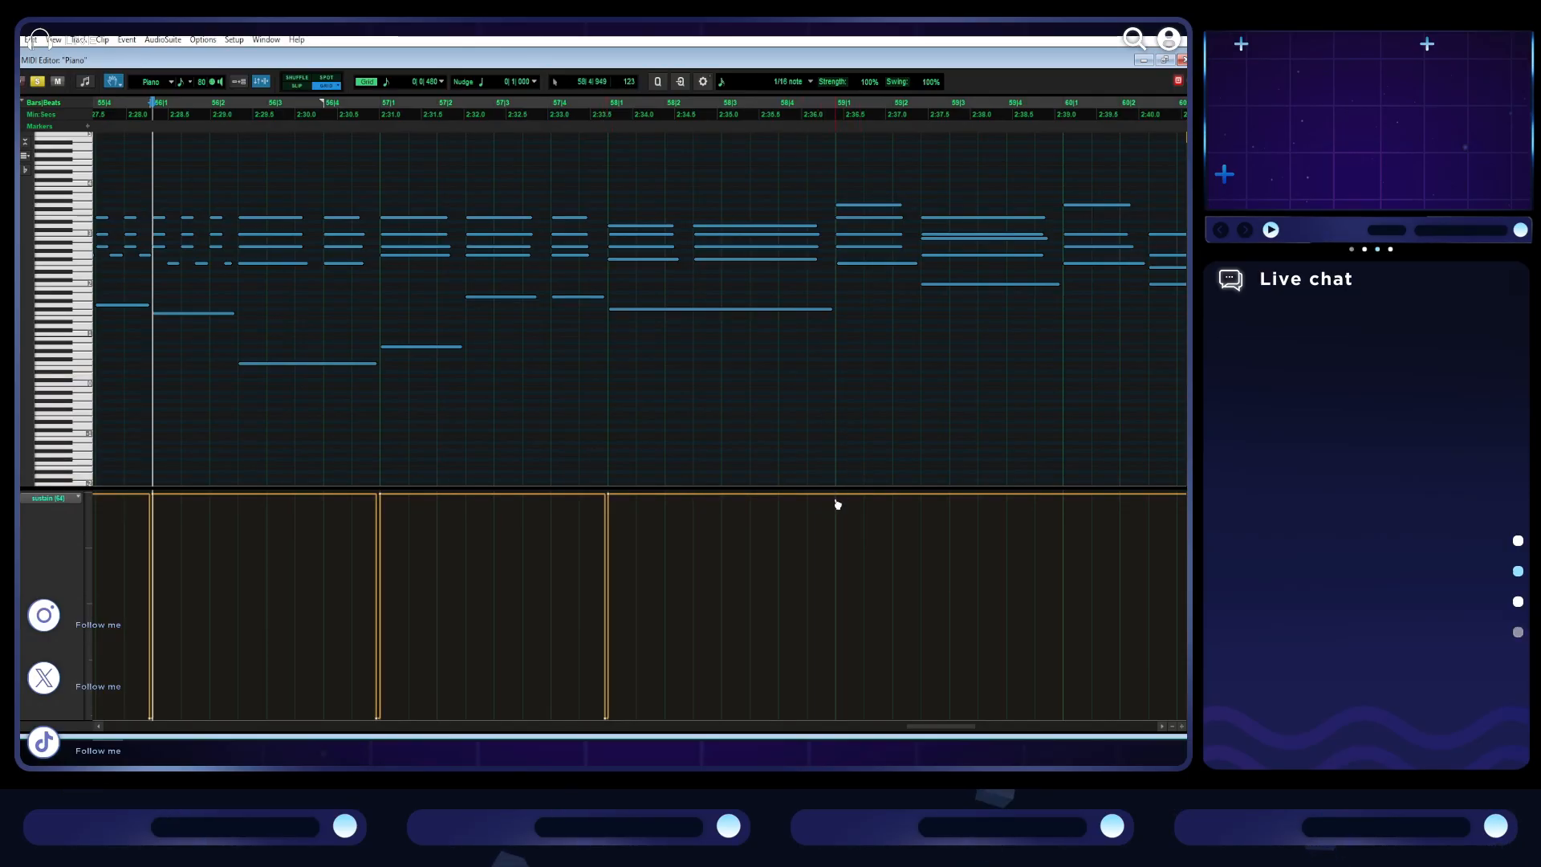
drag(835, 494, 817, 503)
drag(836, 718, 834, 718)
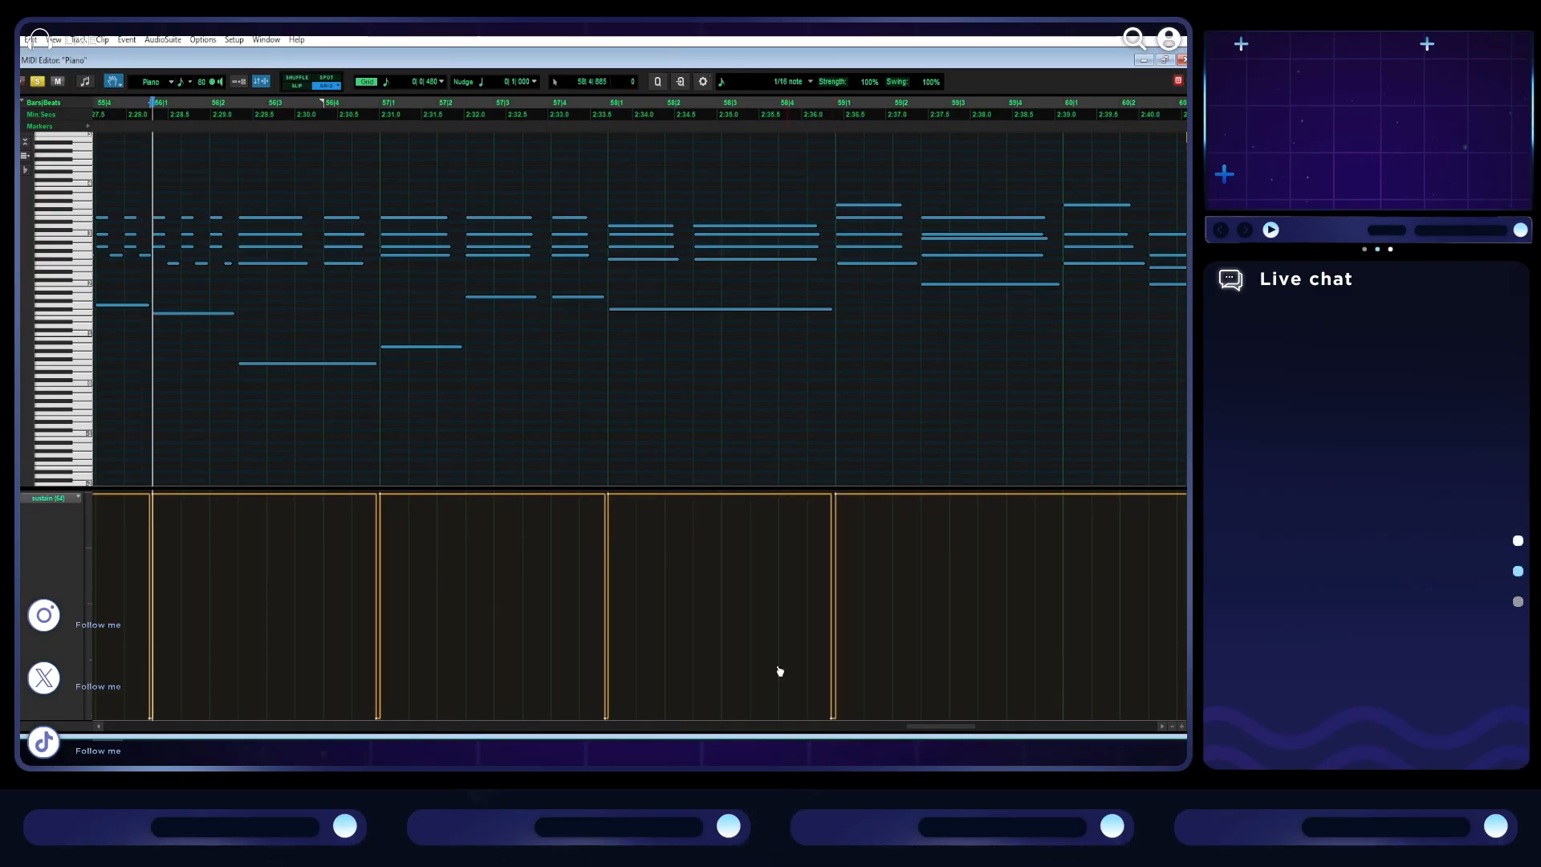
- Play on from bar 58, marking the chord changes in the sustain lane, and drop the sustain to the minimum from bar 65 onward
click(621, 125)
key(space)
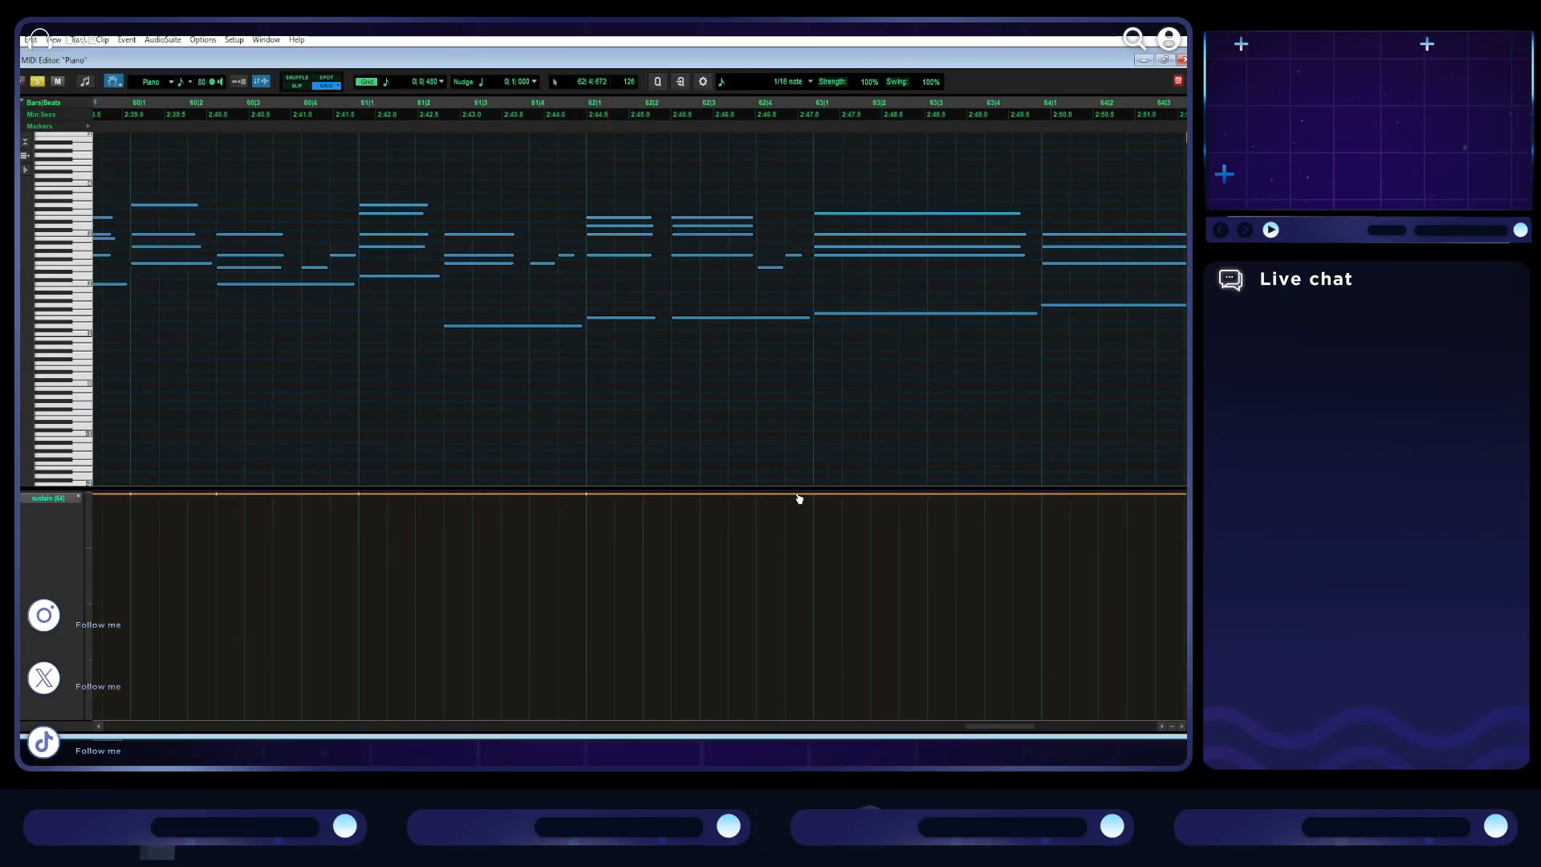
key(space)
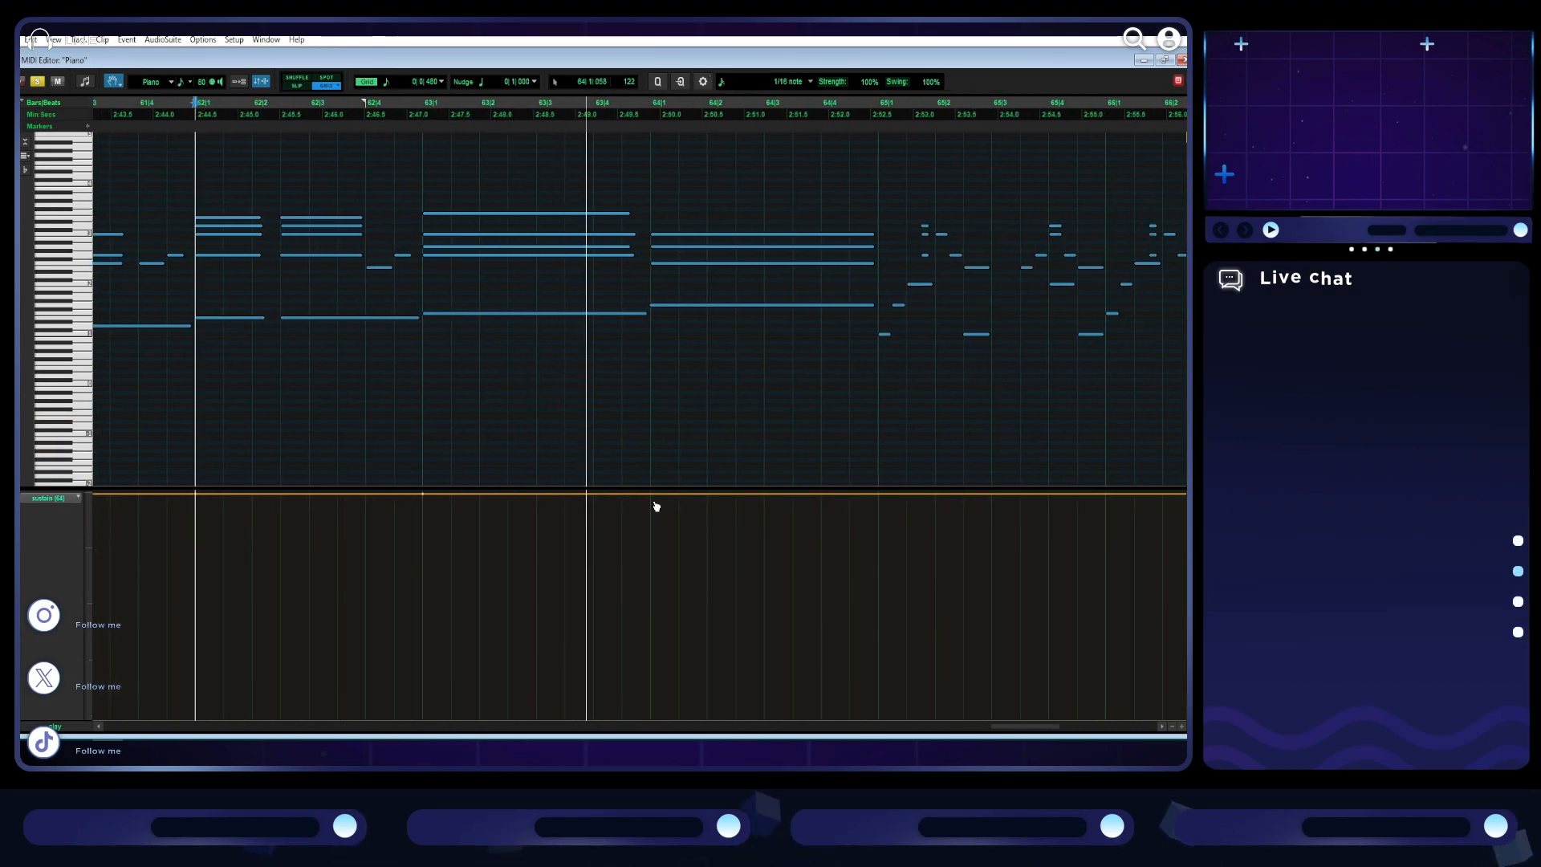
drag(877, 495, 878, 719)
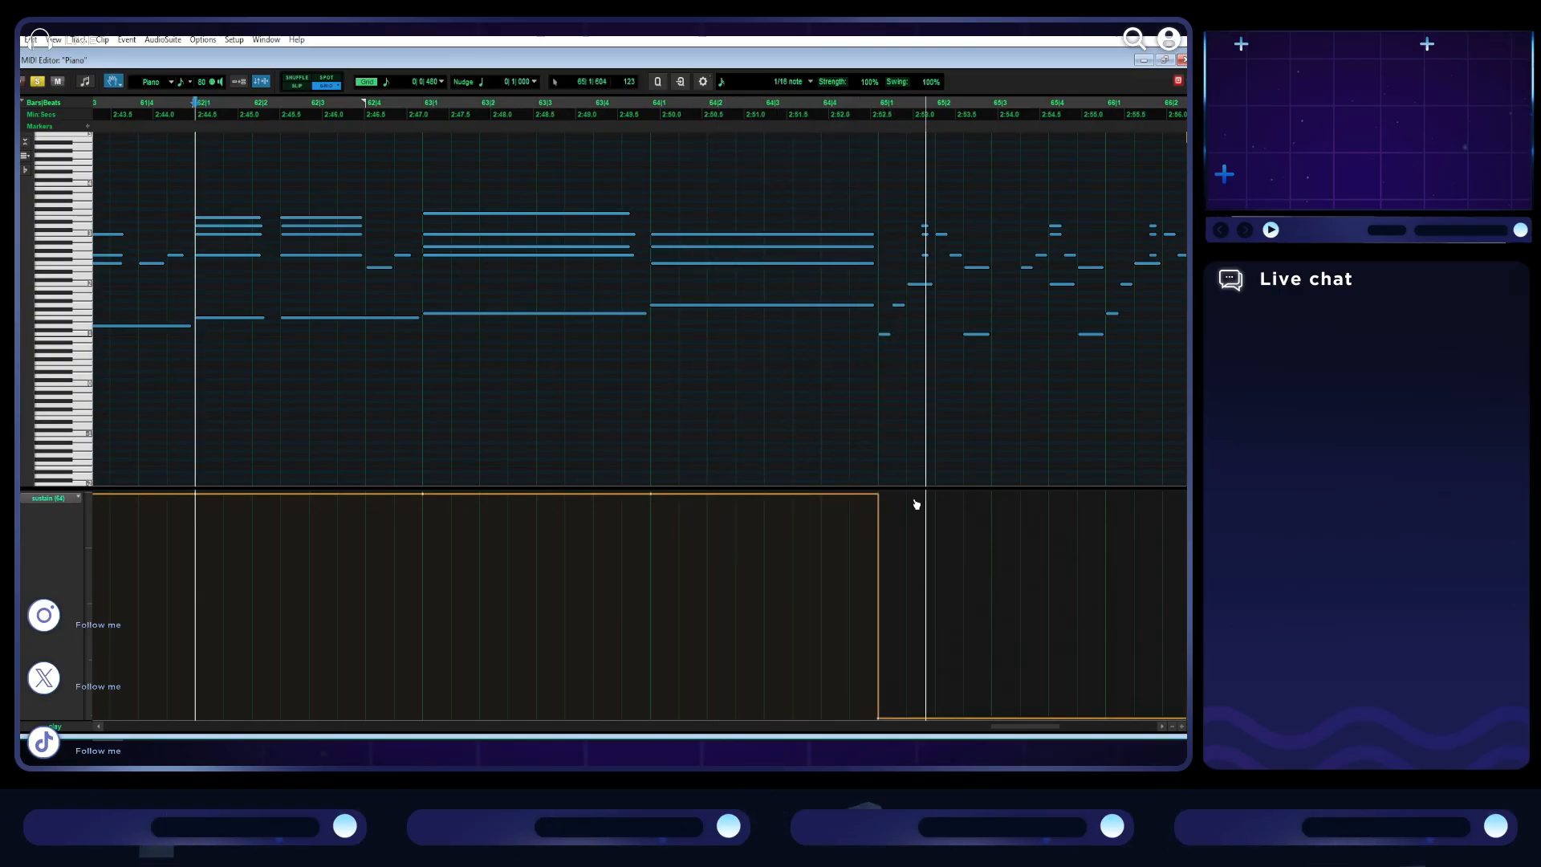
- Working backwards, add brief sustain releases down to the minimum just before bars 64, 63, 62 and 61
drag(649, 498, 649, 716)
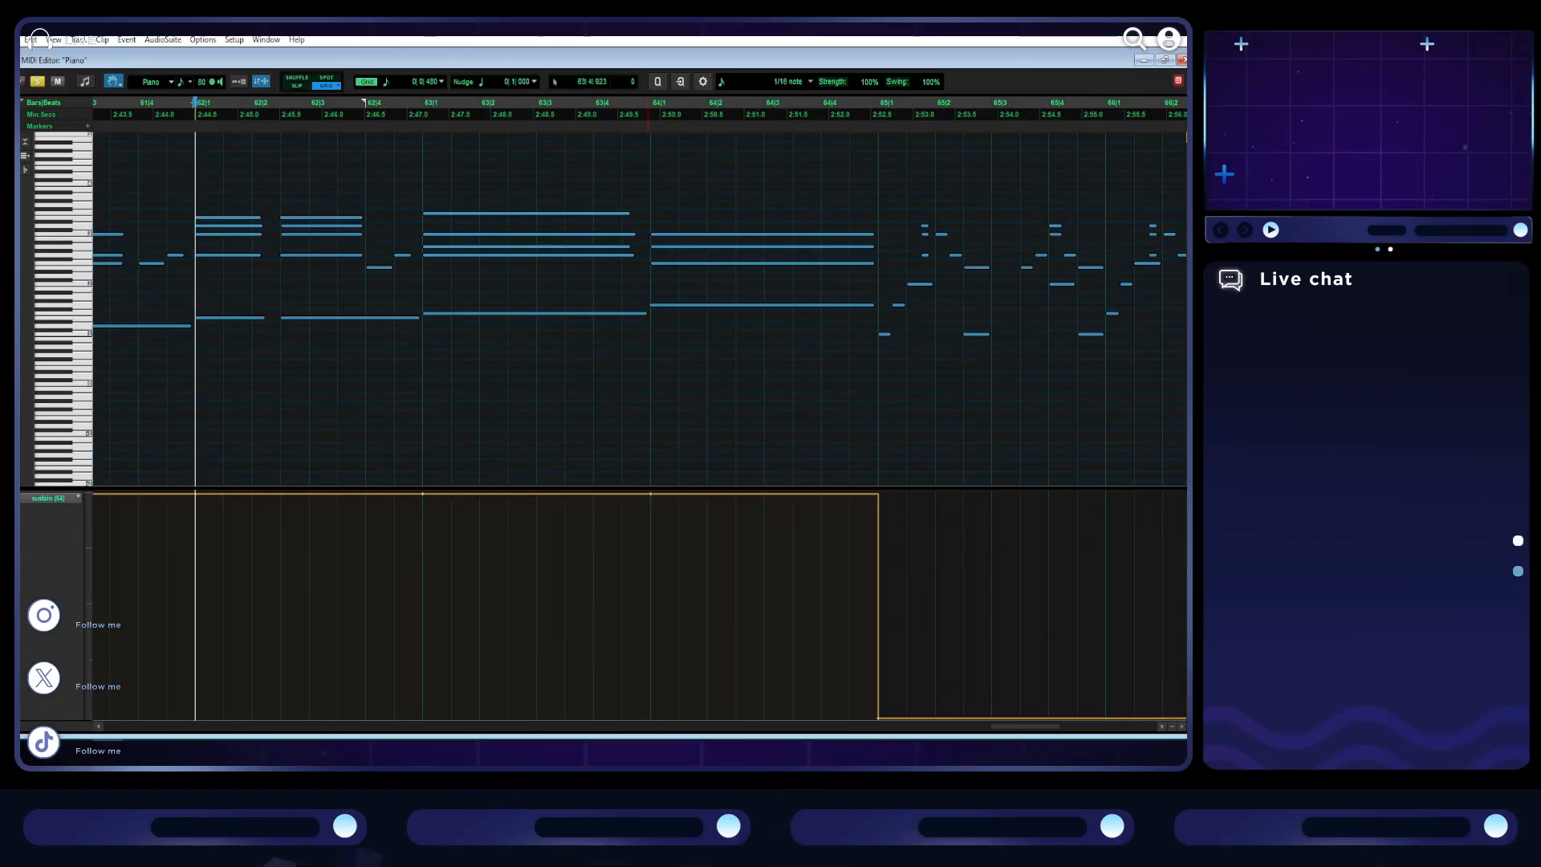
drag(422, 495, 419, 717)
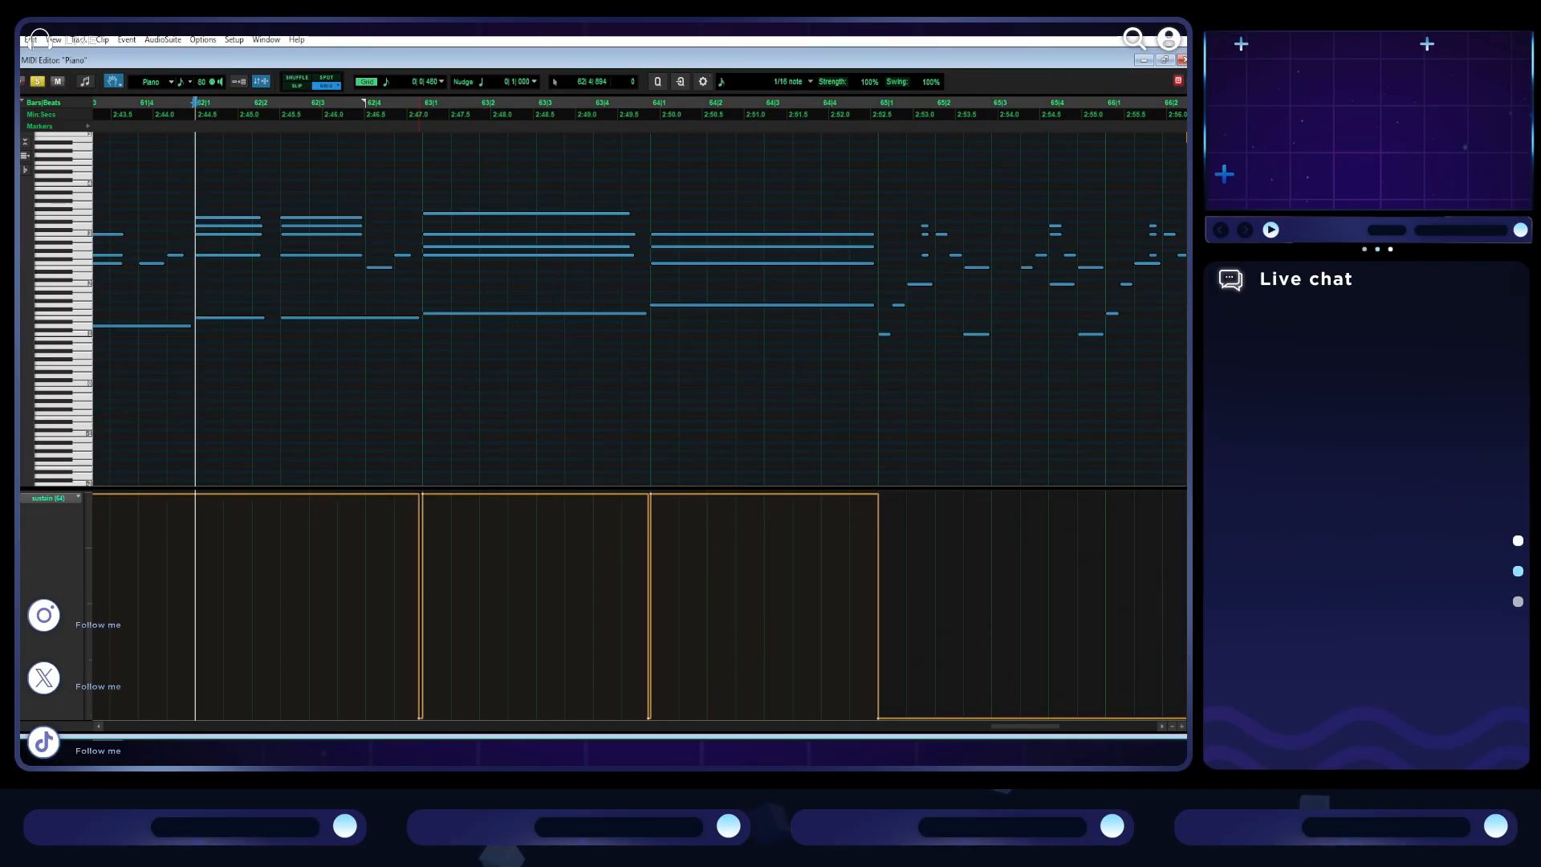
scroll(527, 575, left, 5)
drag(532, 495, 554, 717)
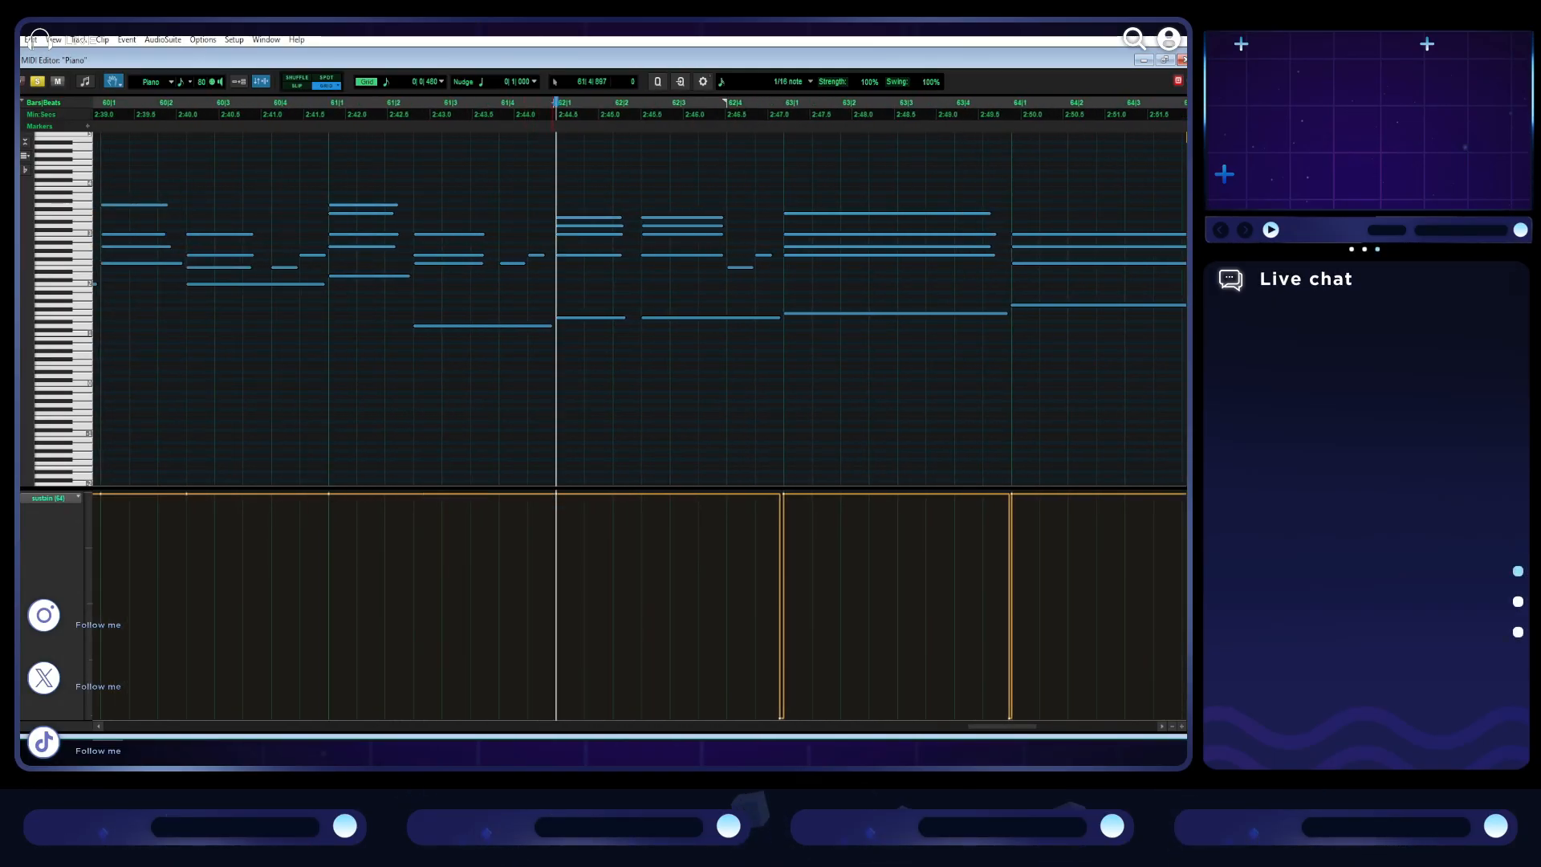
scroll(578, 556, left, 3)
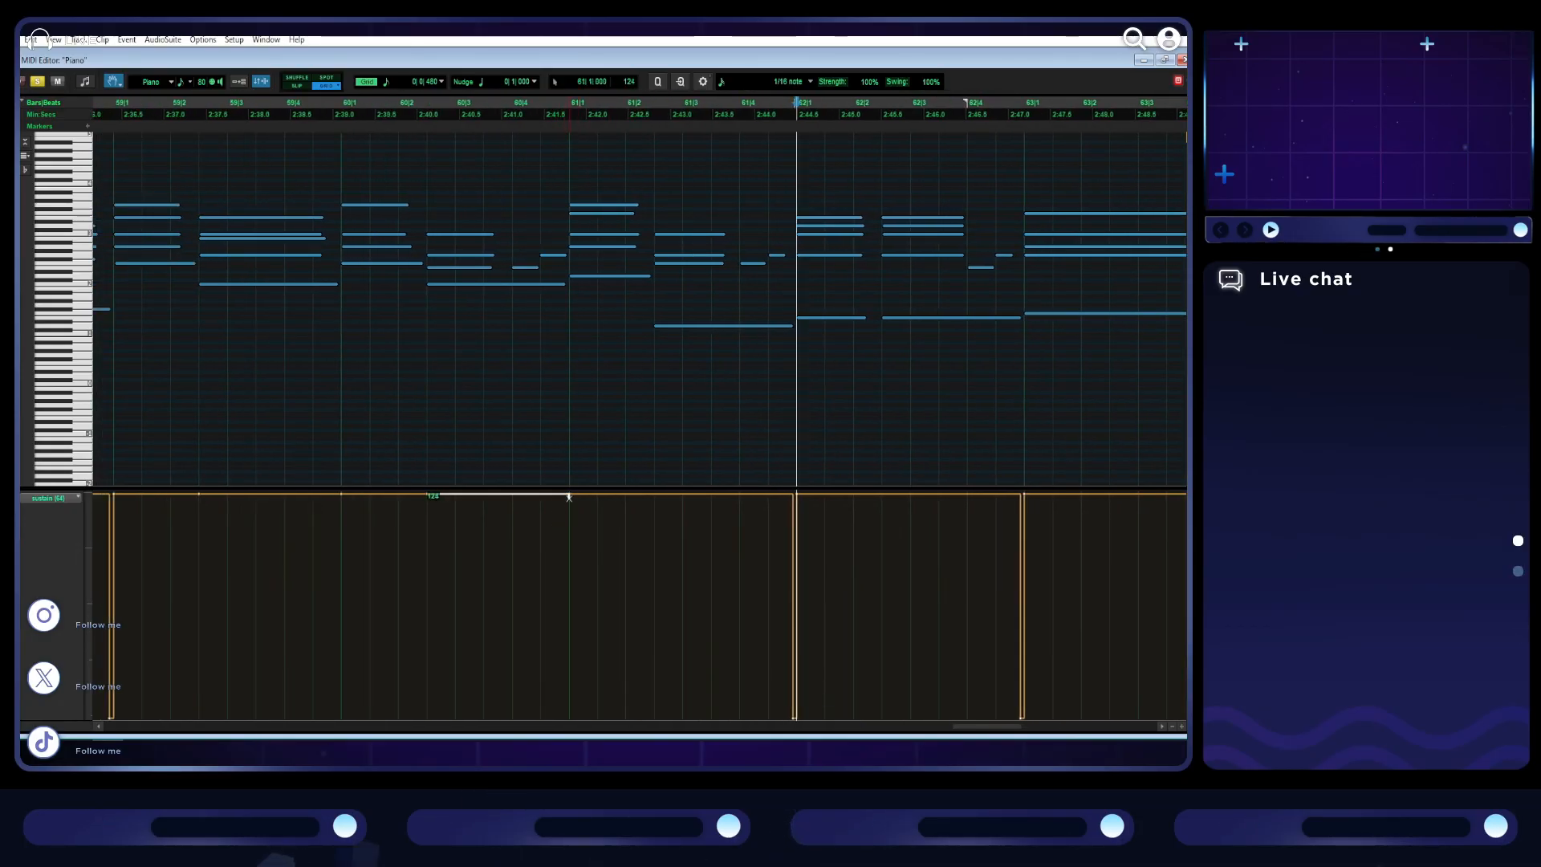
drag(540, 717, 567, 716)
- Add brief sustain releases down to the minimum just before bar 60 and before the second chords of bars 60 and 59
scroll(639, 567, left, 3)
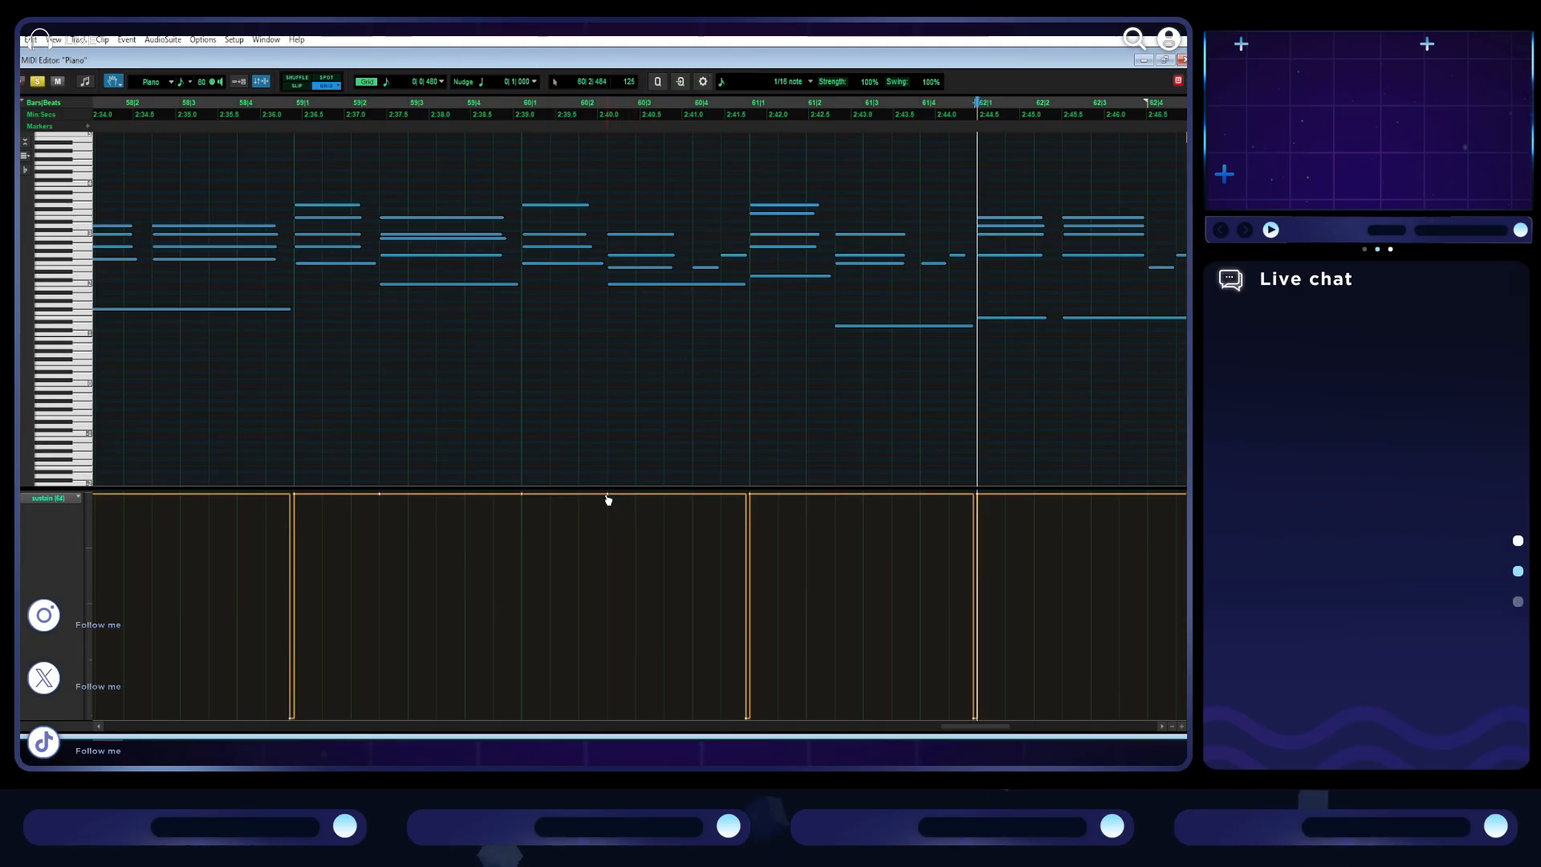
drag(606, 716, 605, 717)
click(521, 495)
drag(493, 663, 517, 717)
scroll(606, 496, left, 3)
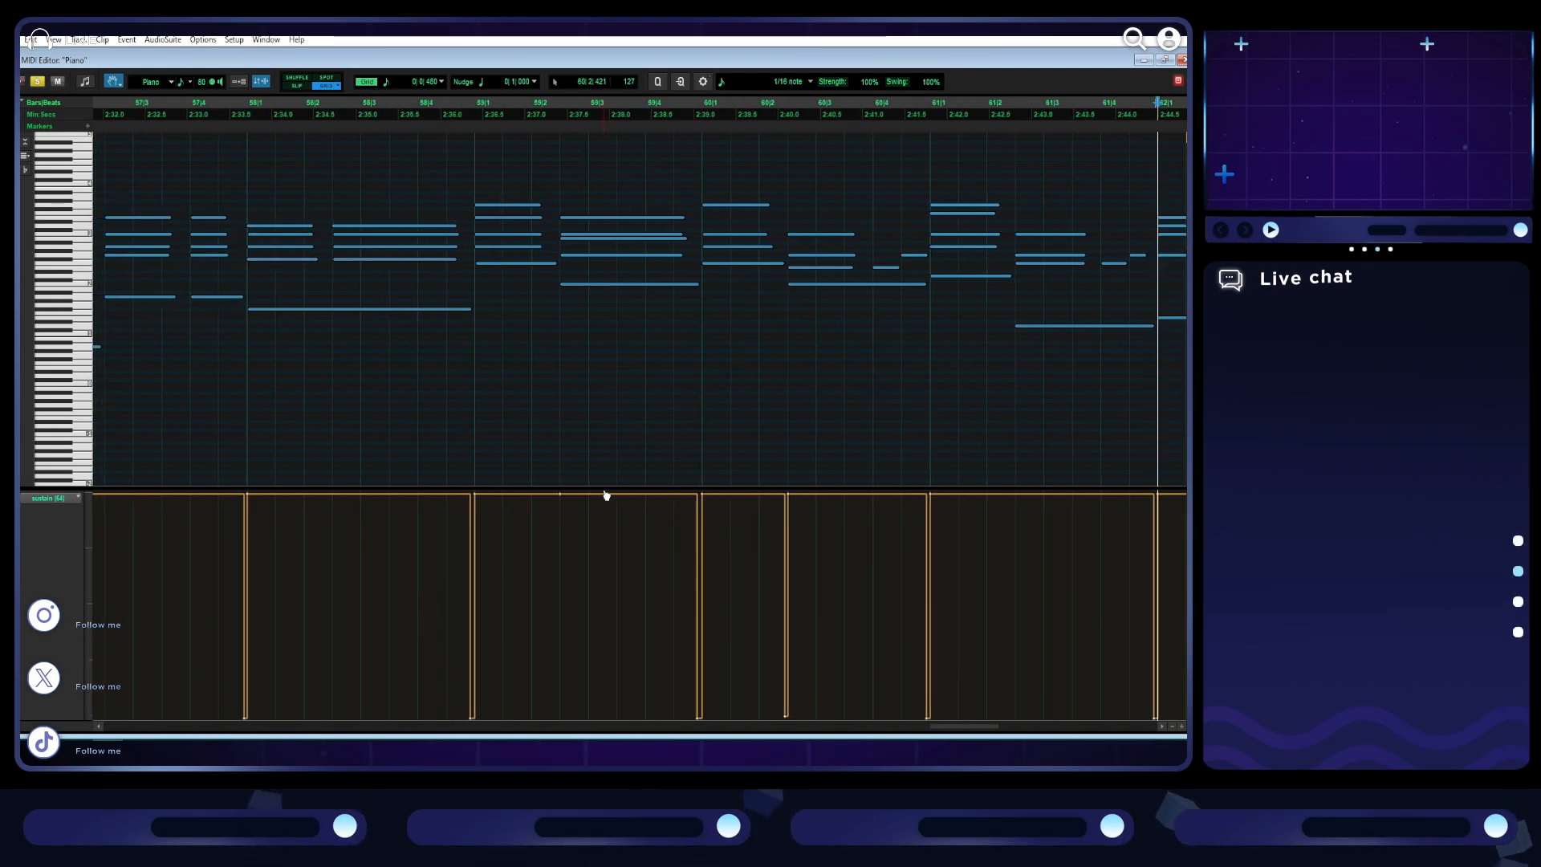
mouse_move(531, 652)
mouse_down()
mouse_move(519, 718)
mouse_move(552, 717)
mouse_up()
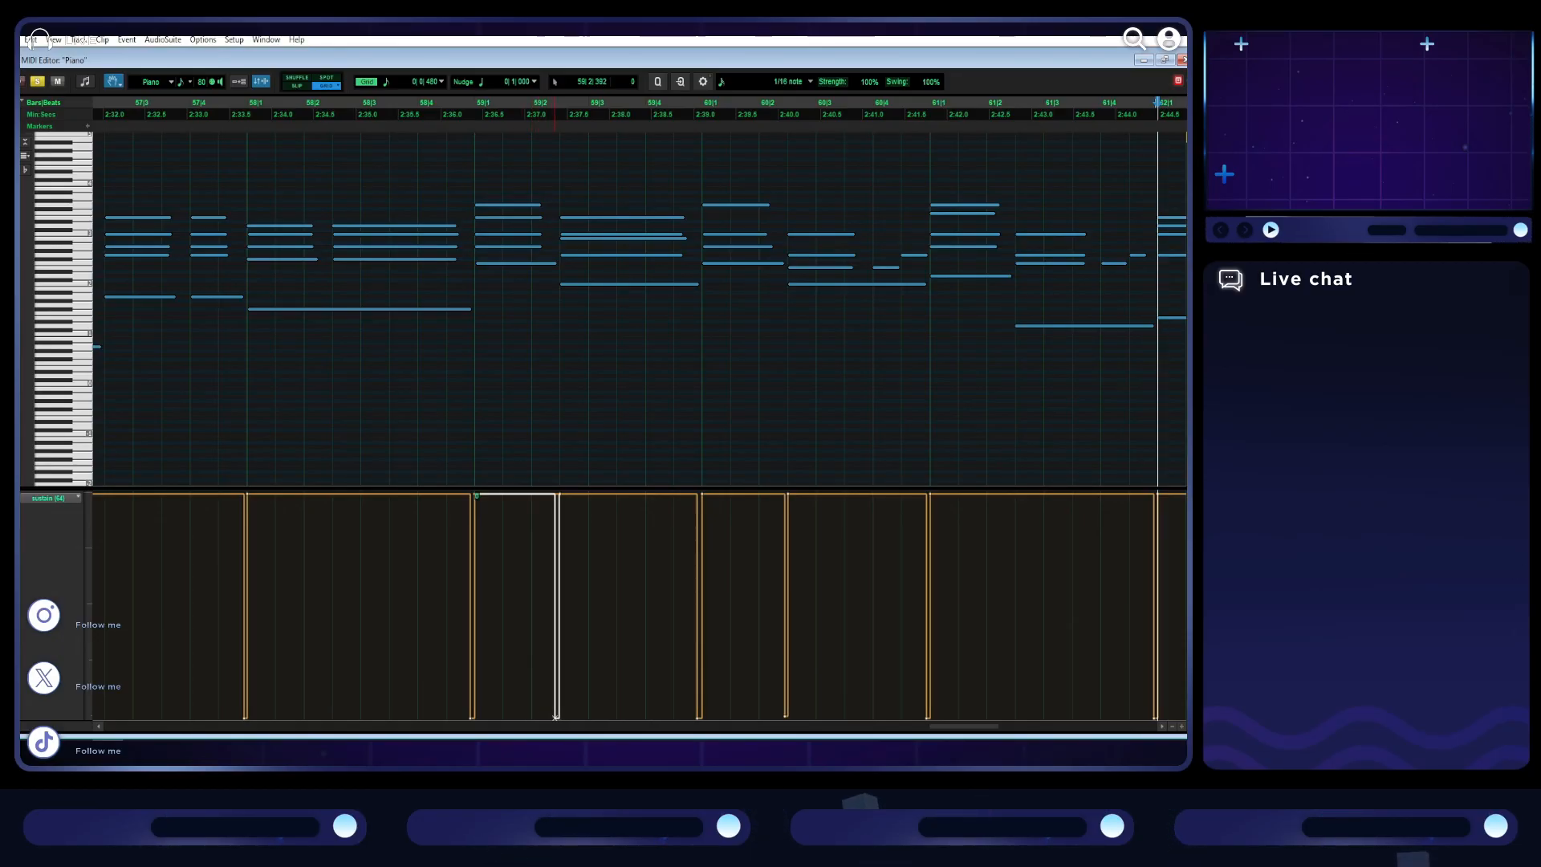
drag(556, 716, 556, 716)
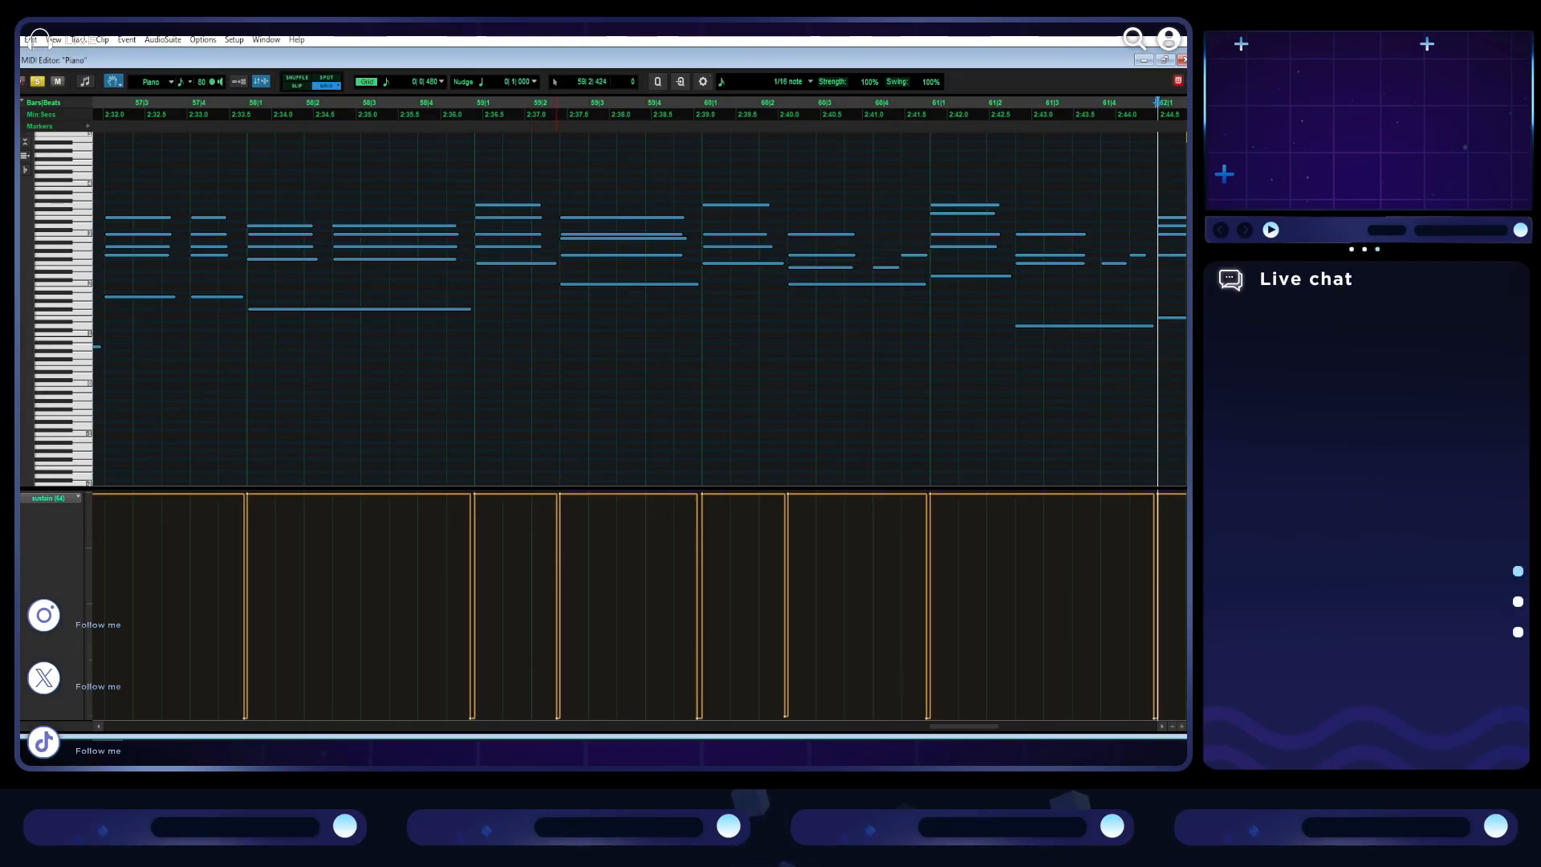
- Play back the pedalled section to check it, and restore the MIDI editor to its smaller window beside the Edit window
scroll(641, 360, down, 2)
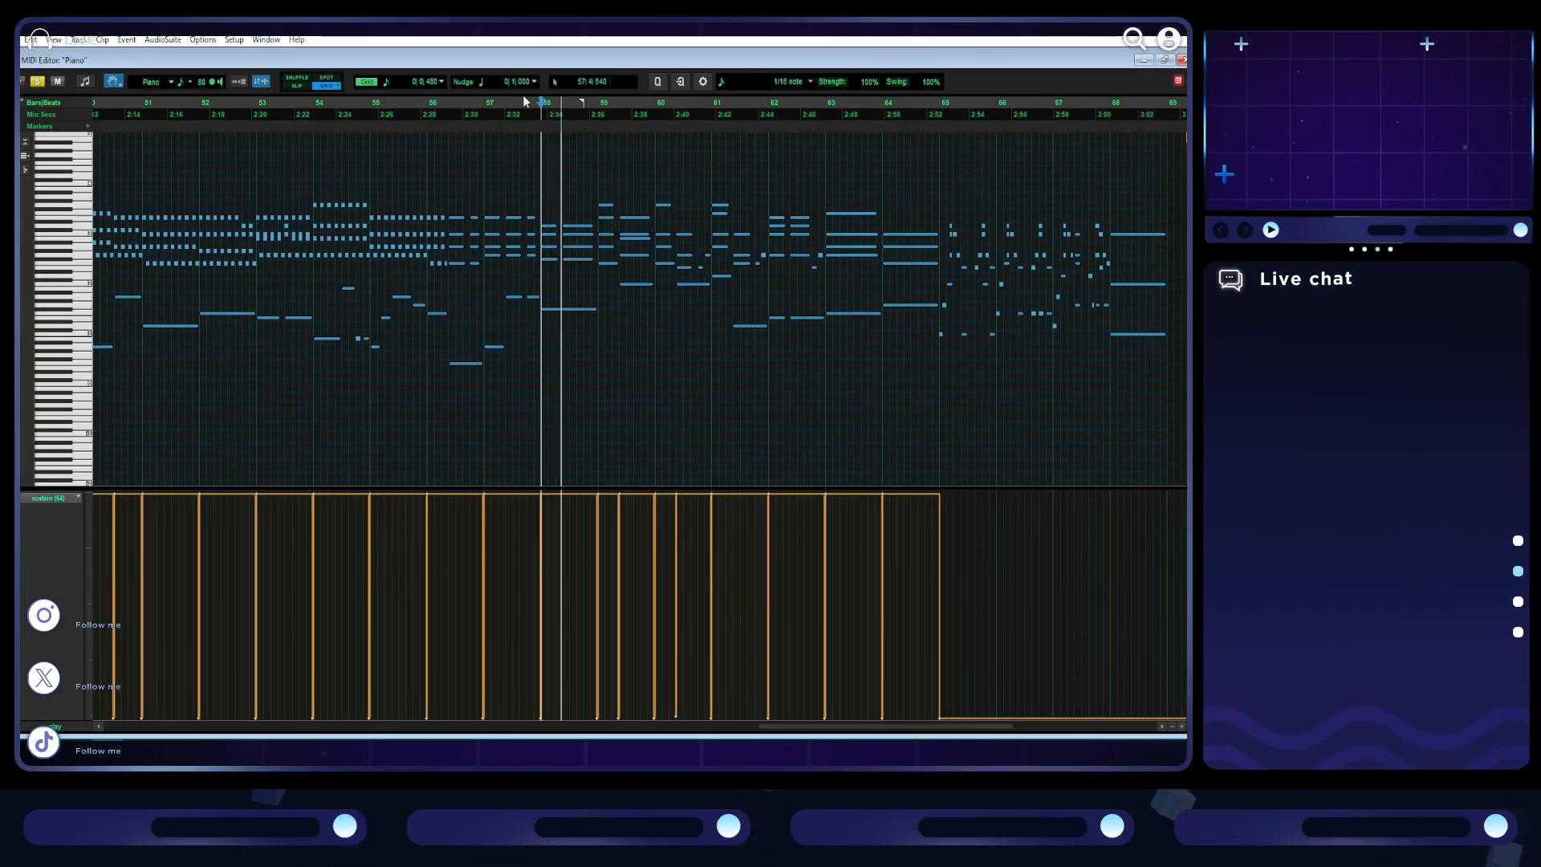
key(space)
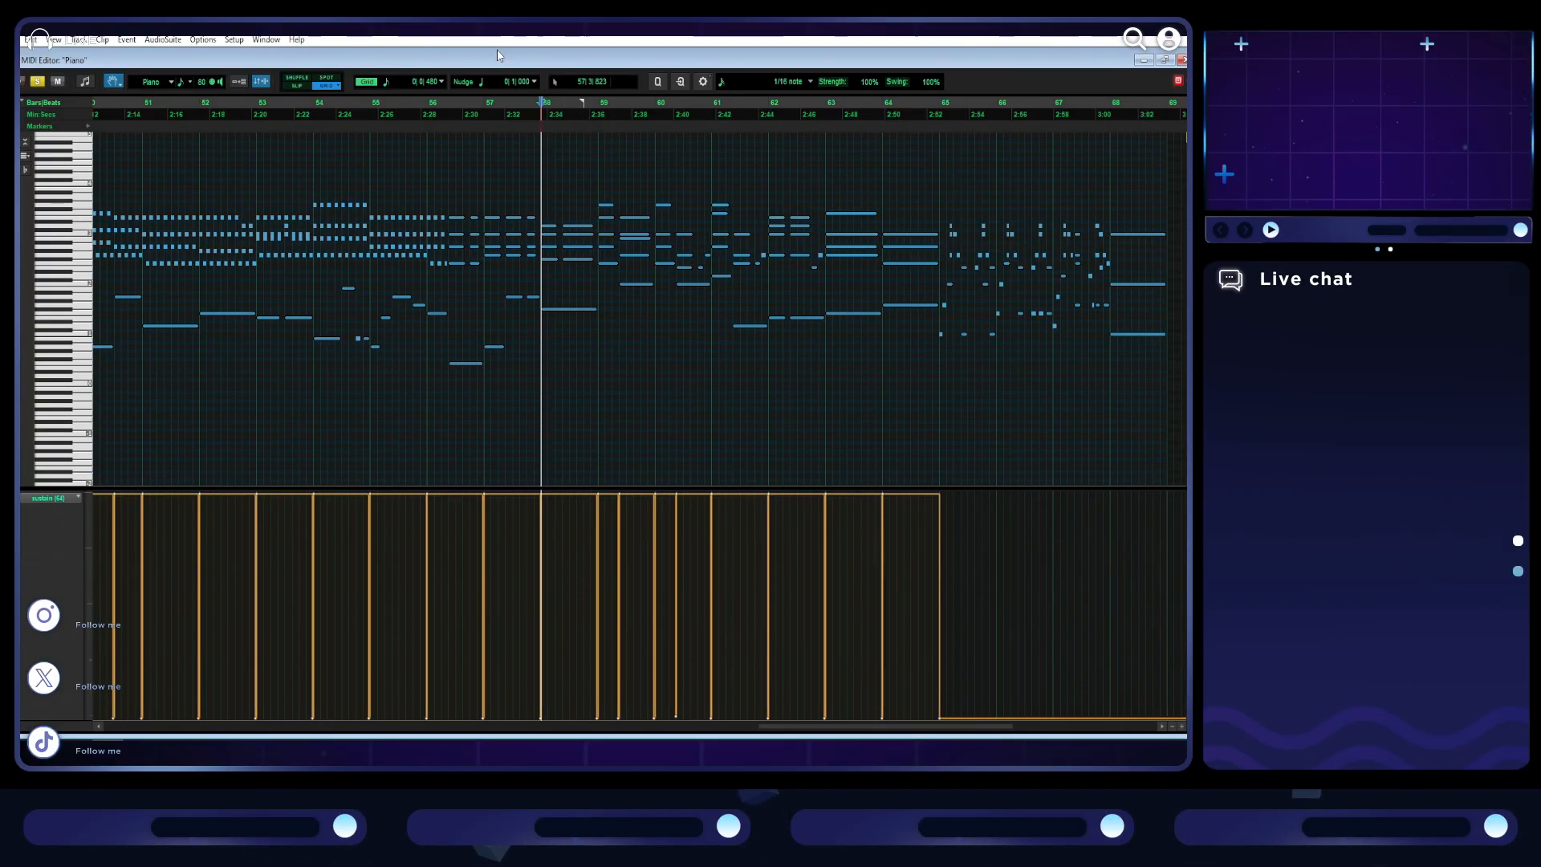
click(1164, 60)
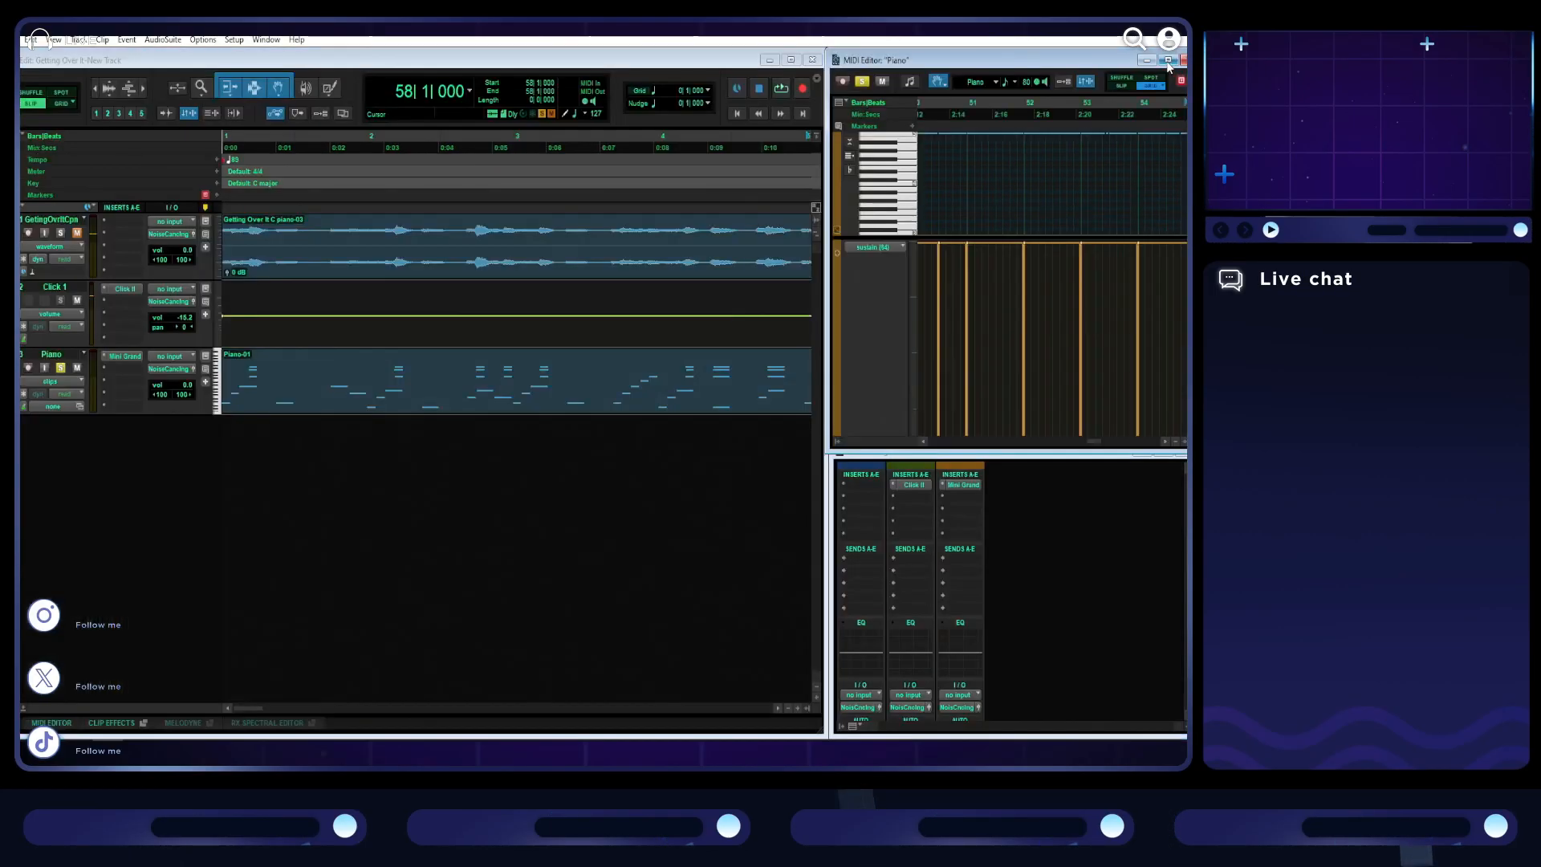
- Select the entire Piano clip and fit the full song length across the Edit window
click(546, 394)
key(r)
key(r)
key(r)
key(r)
key(r)
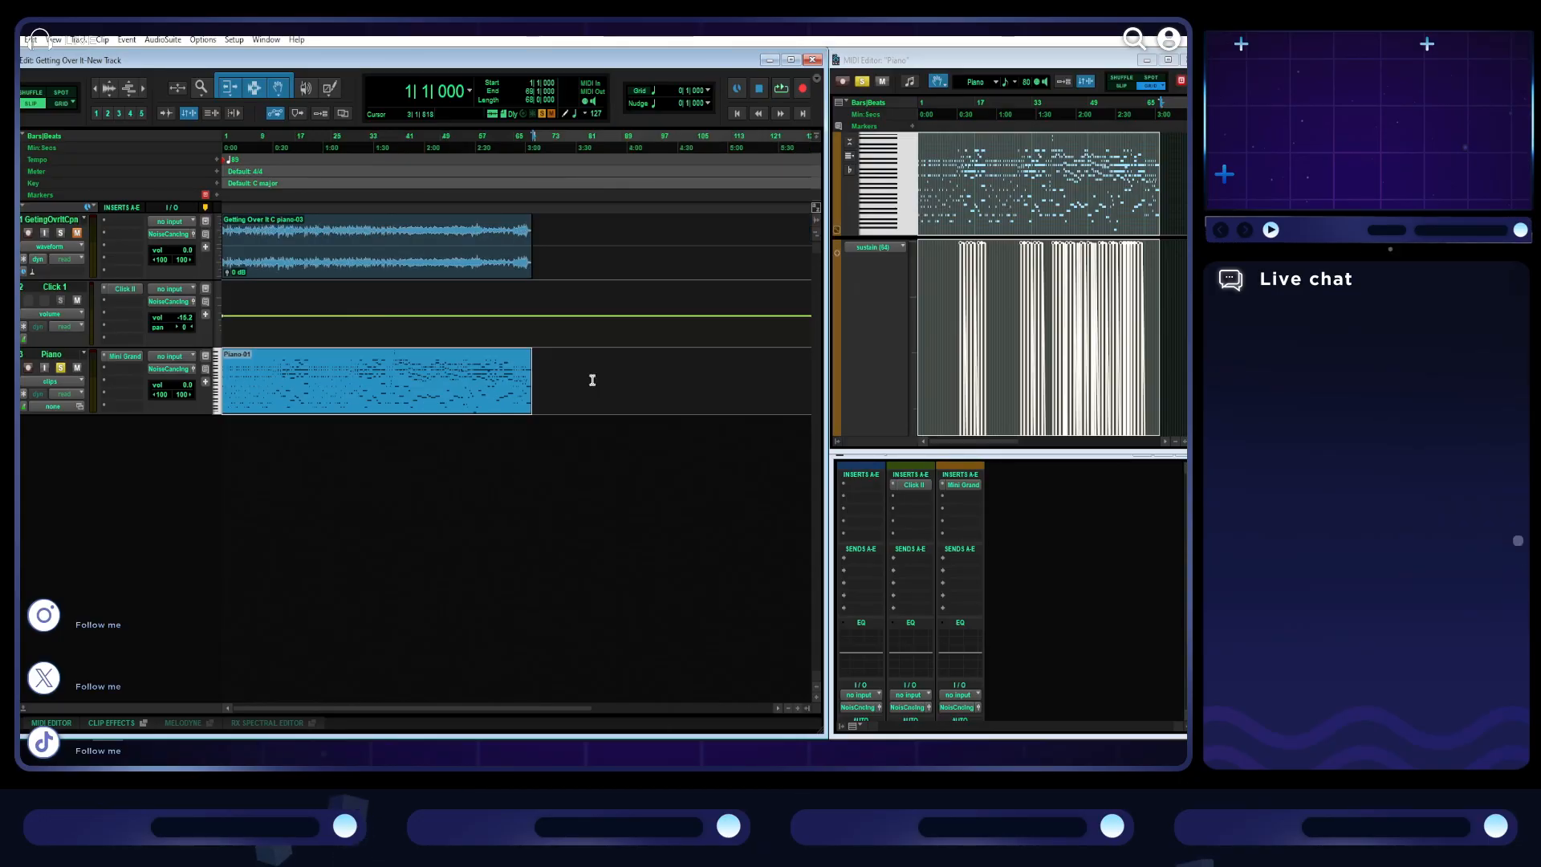
key(t)
key(r)
key(t)
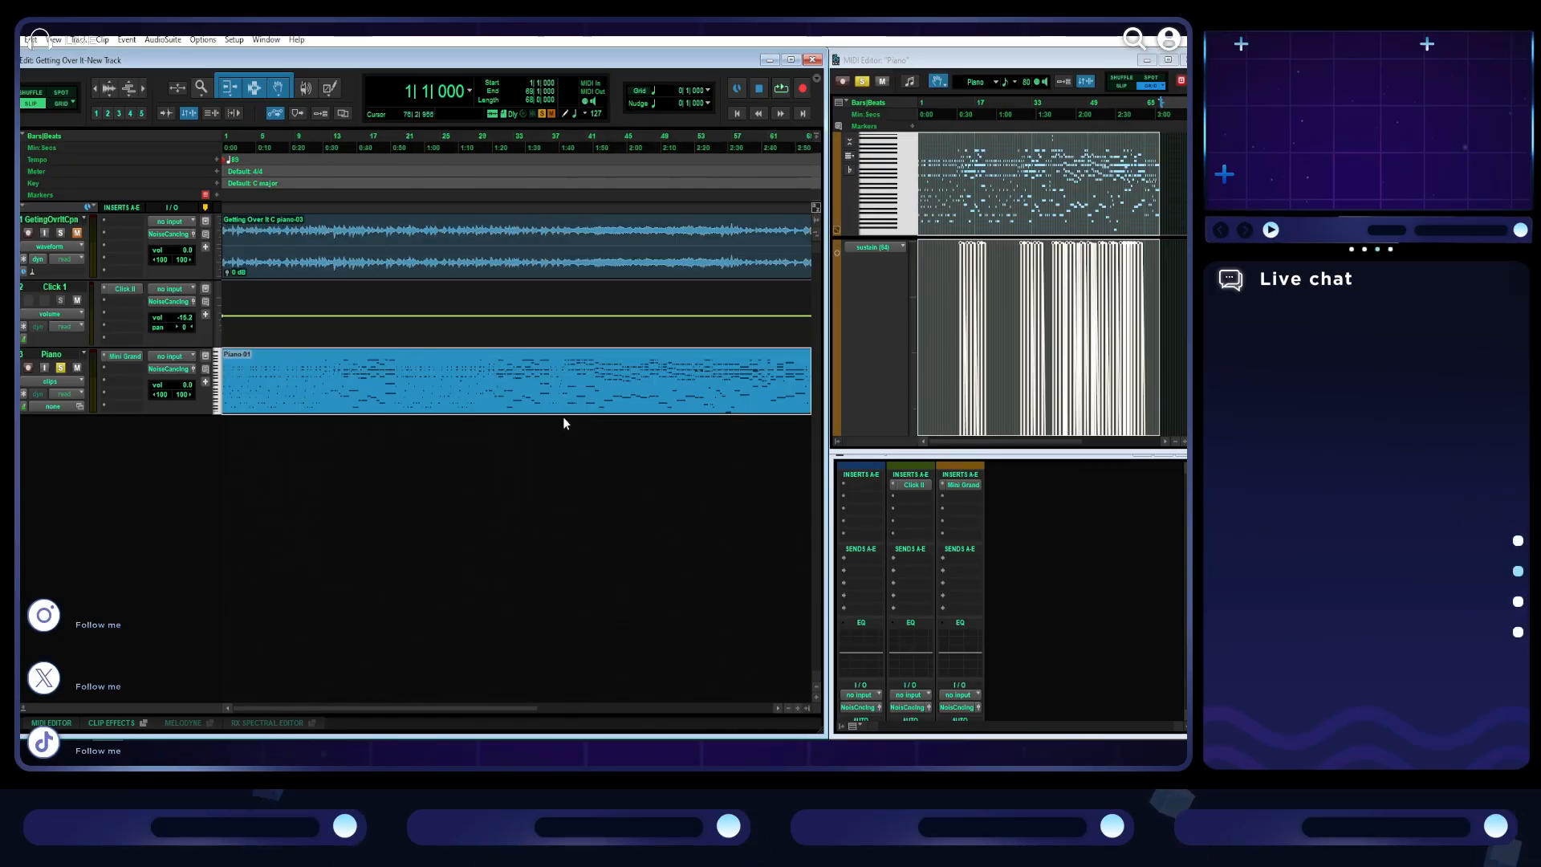
key(r)
key(t)
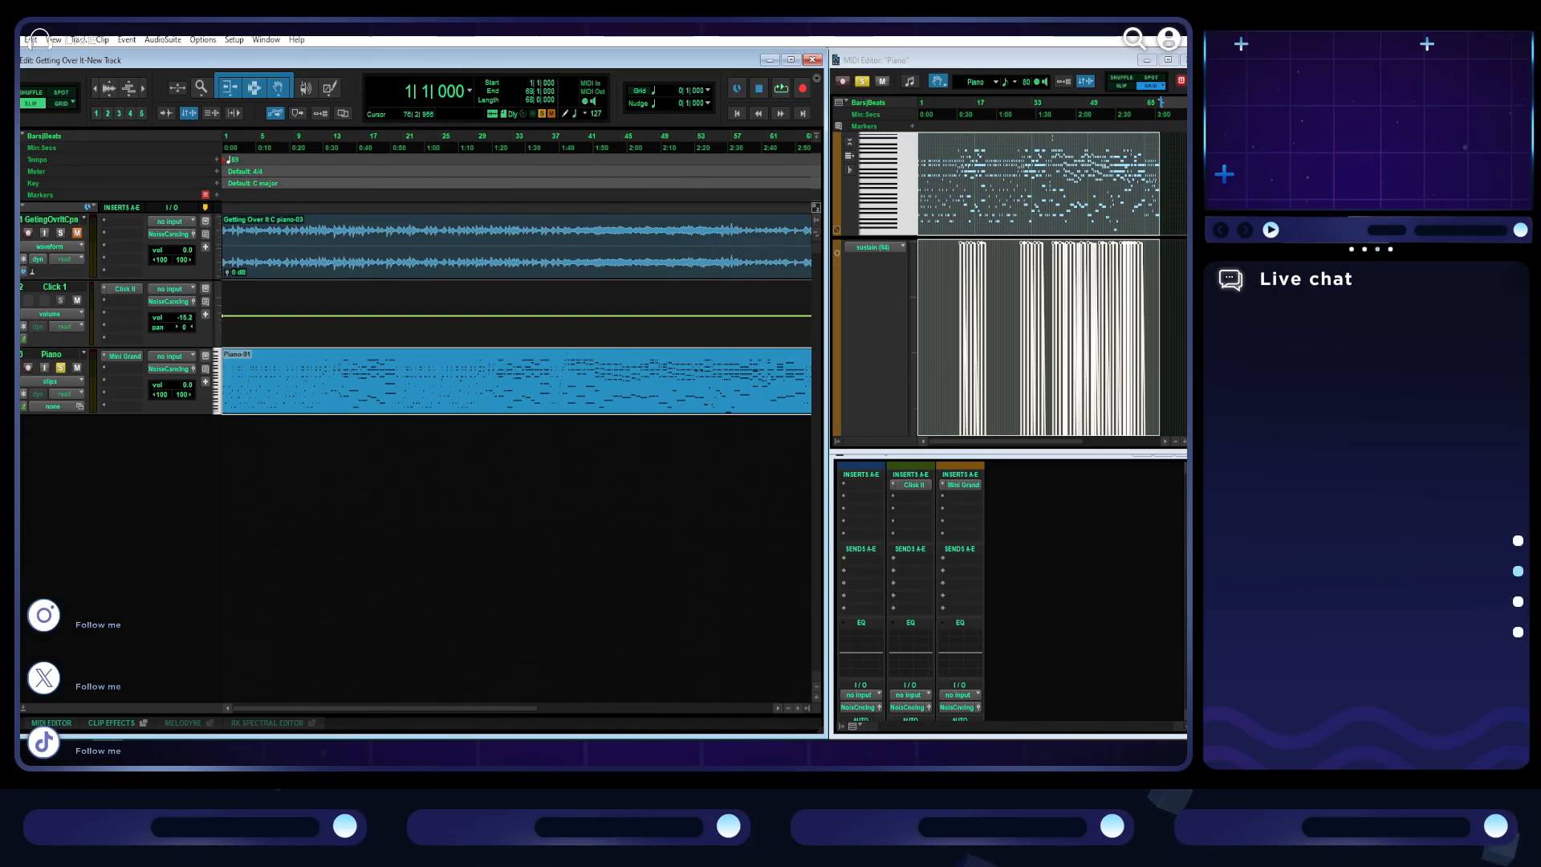
click(230, 750)
drag(941, 54, 954, 802)
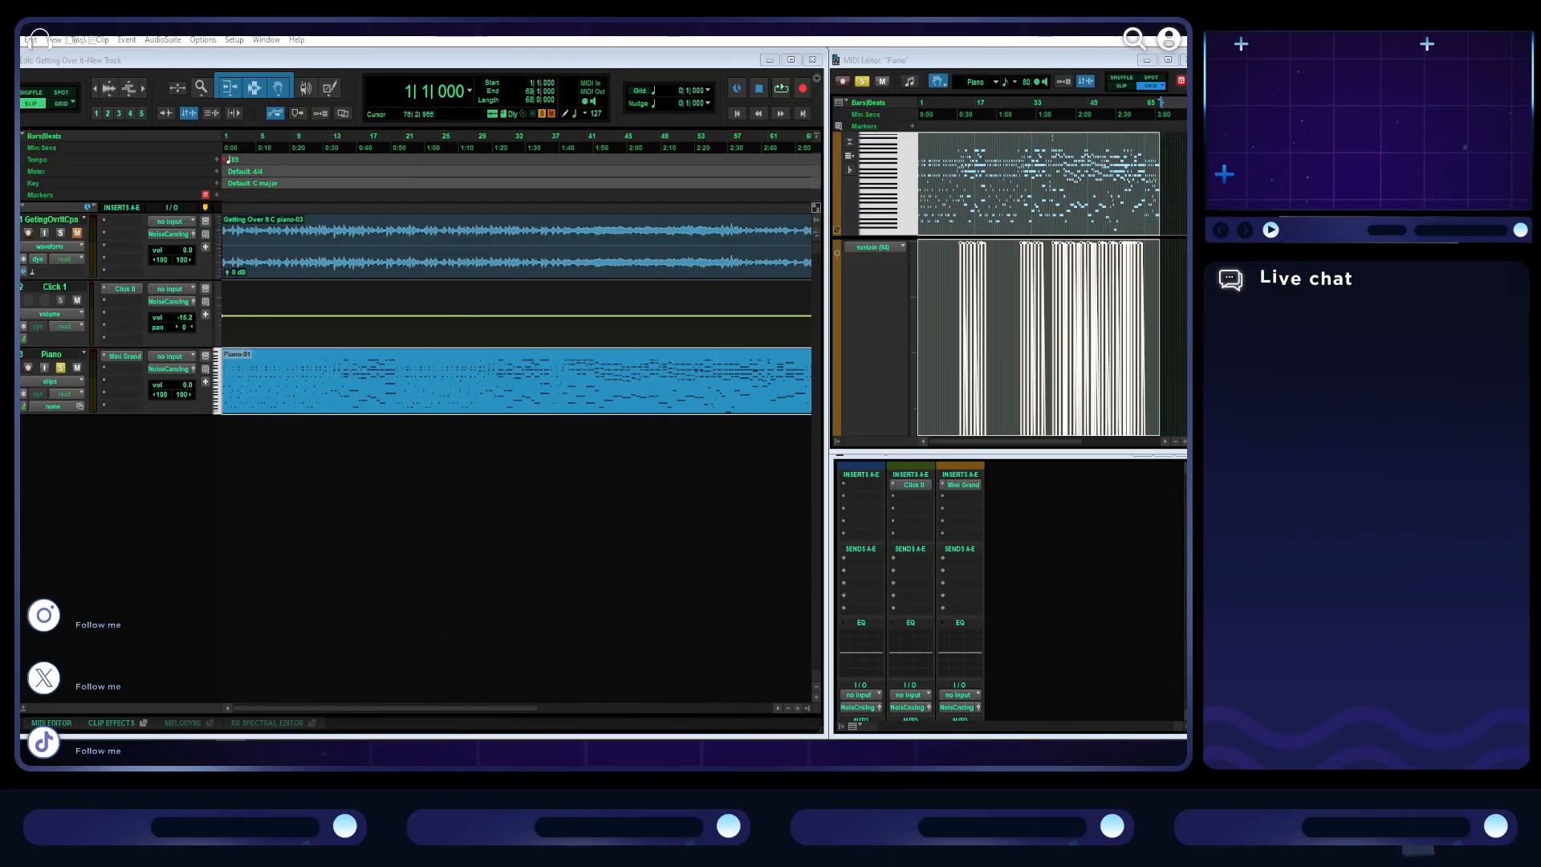
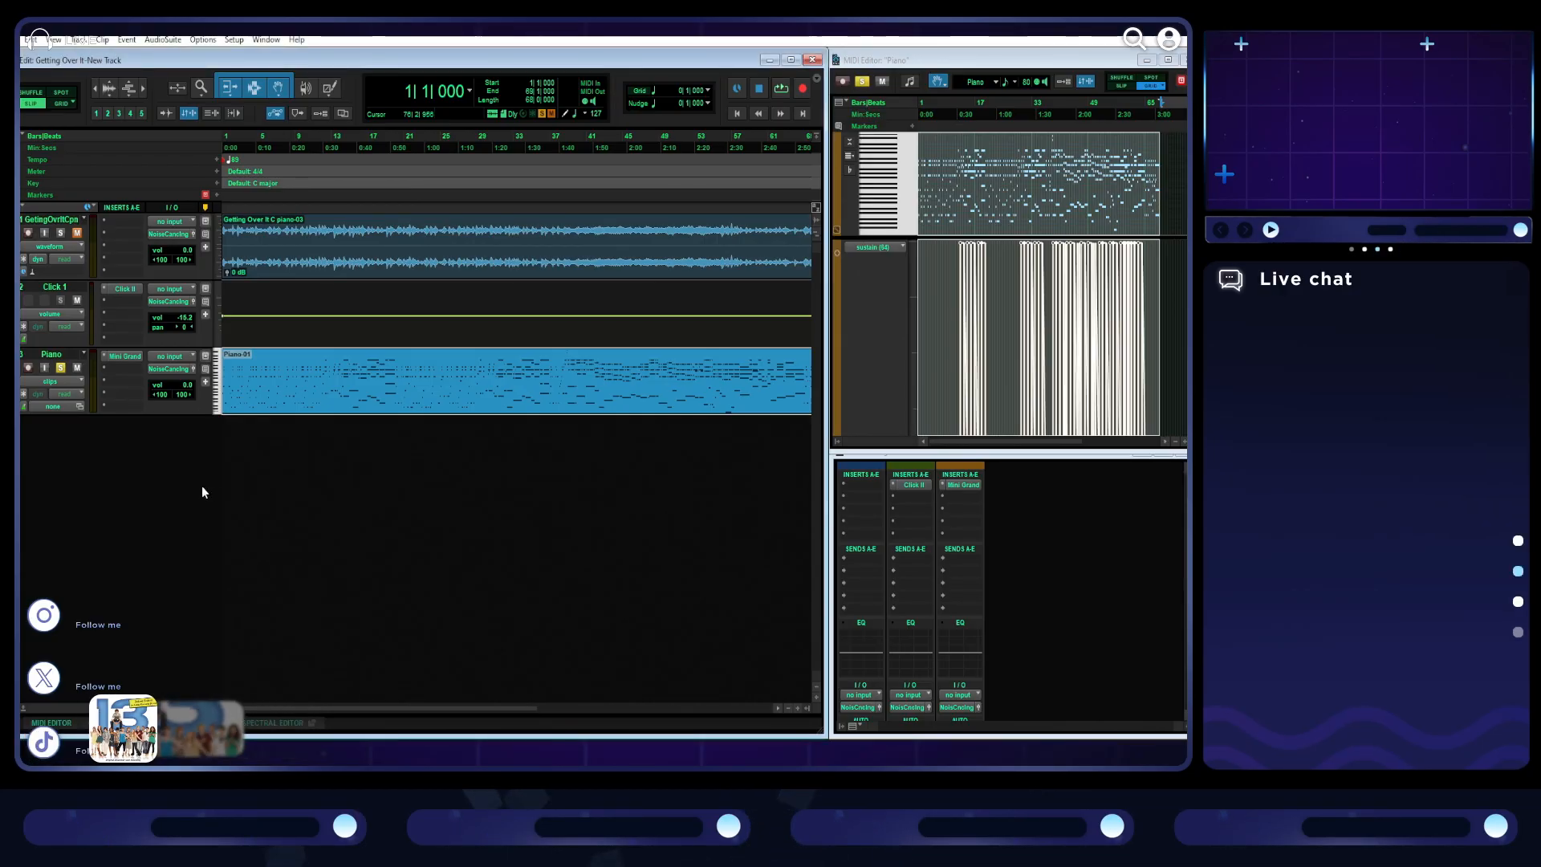
- Add three instrument tracks below the Piano track and name them Acoustic Guitar, Drums and Organ
double_click(142, 479)
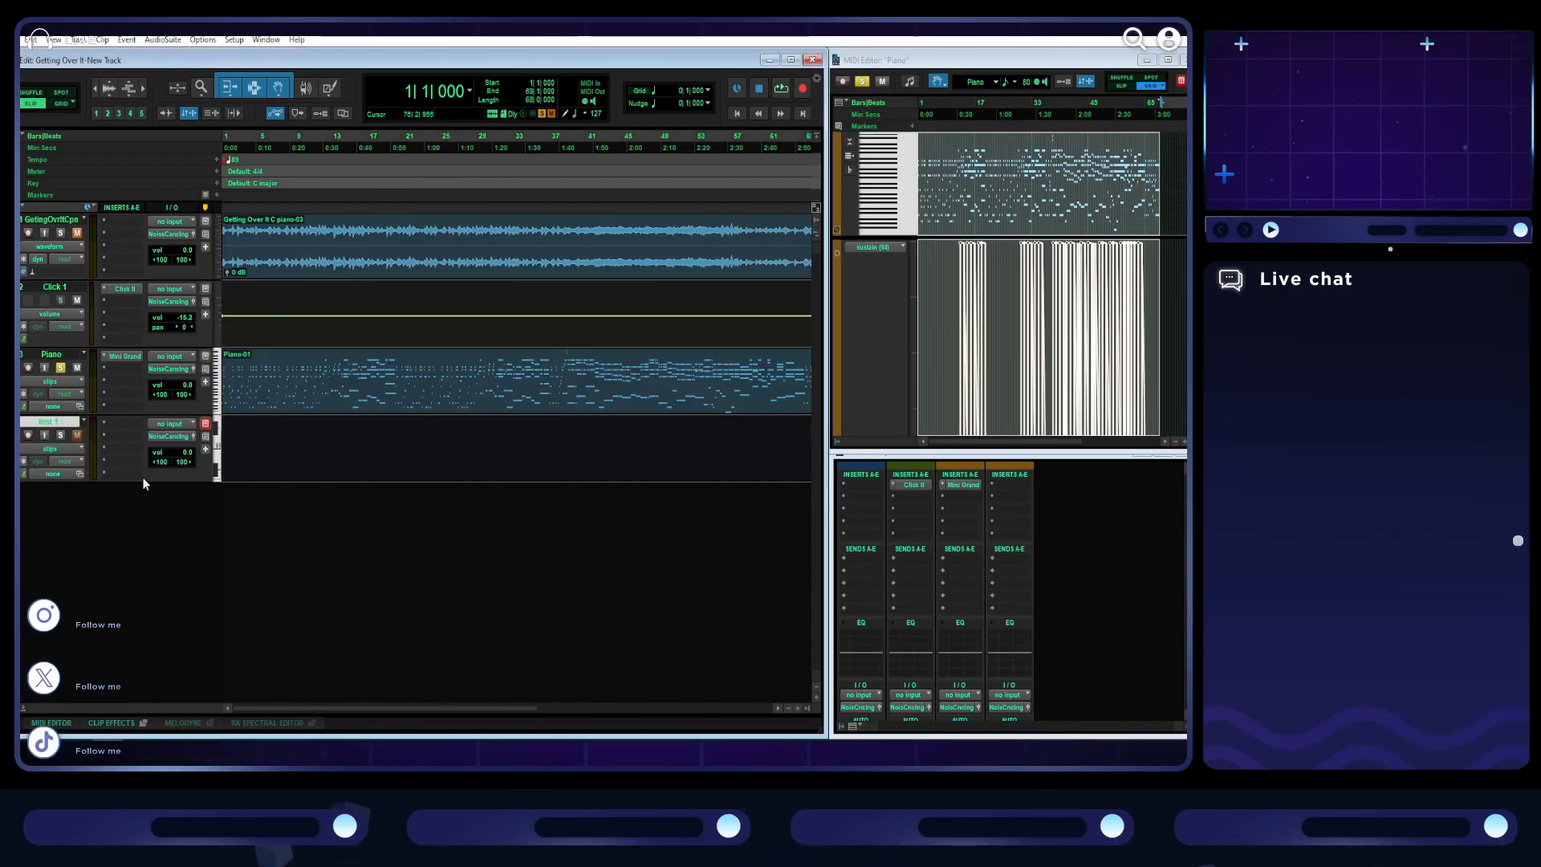
double_click(49, 422)
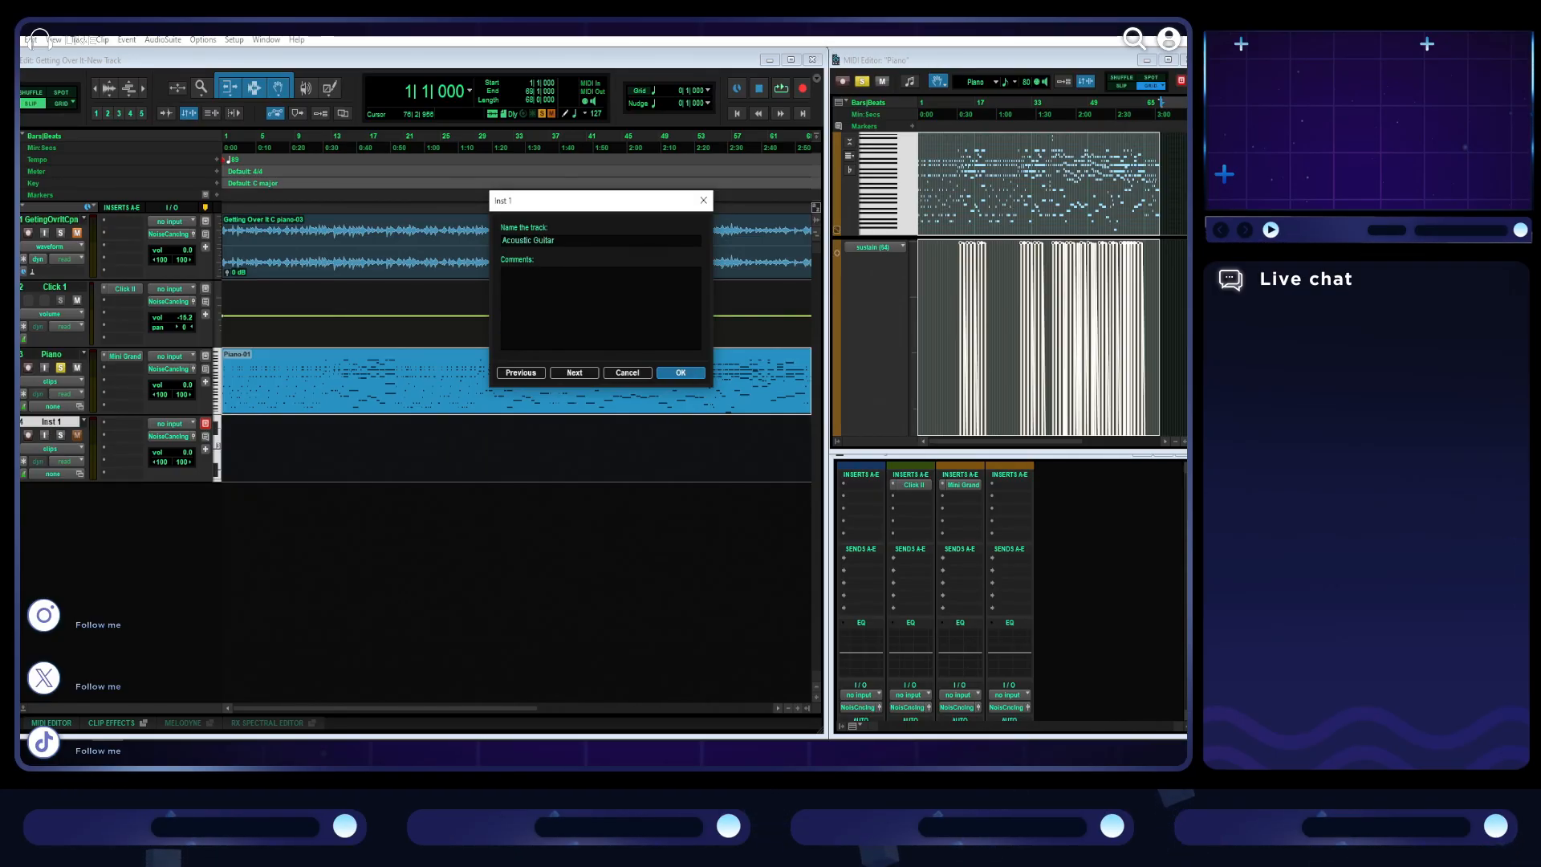
key(Return)
double_click(102, 562)
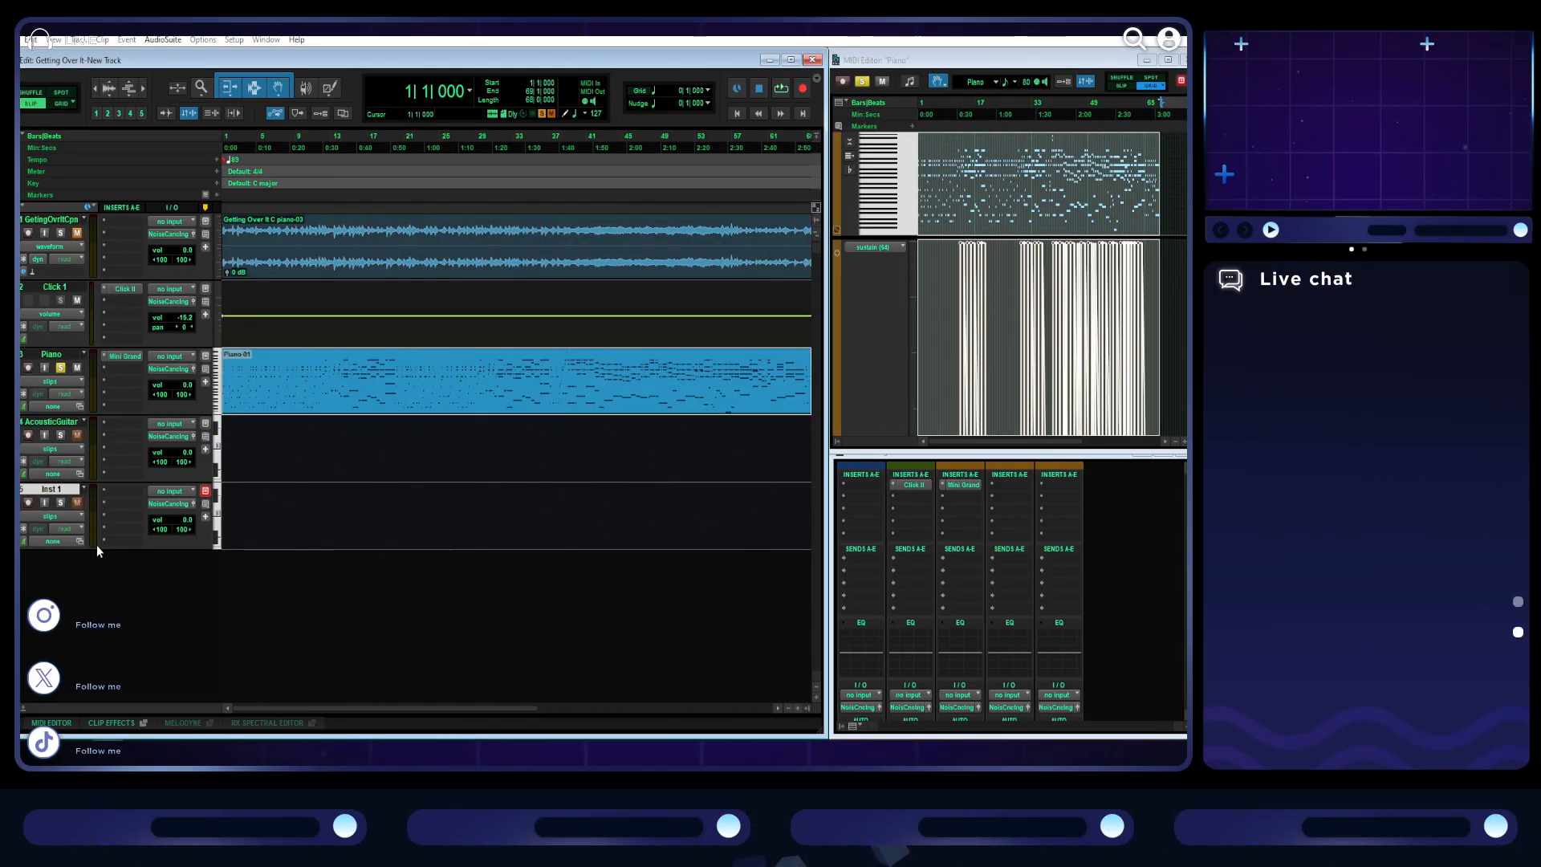
double_click(66, 491)
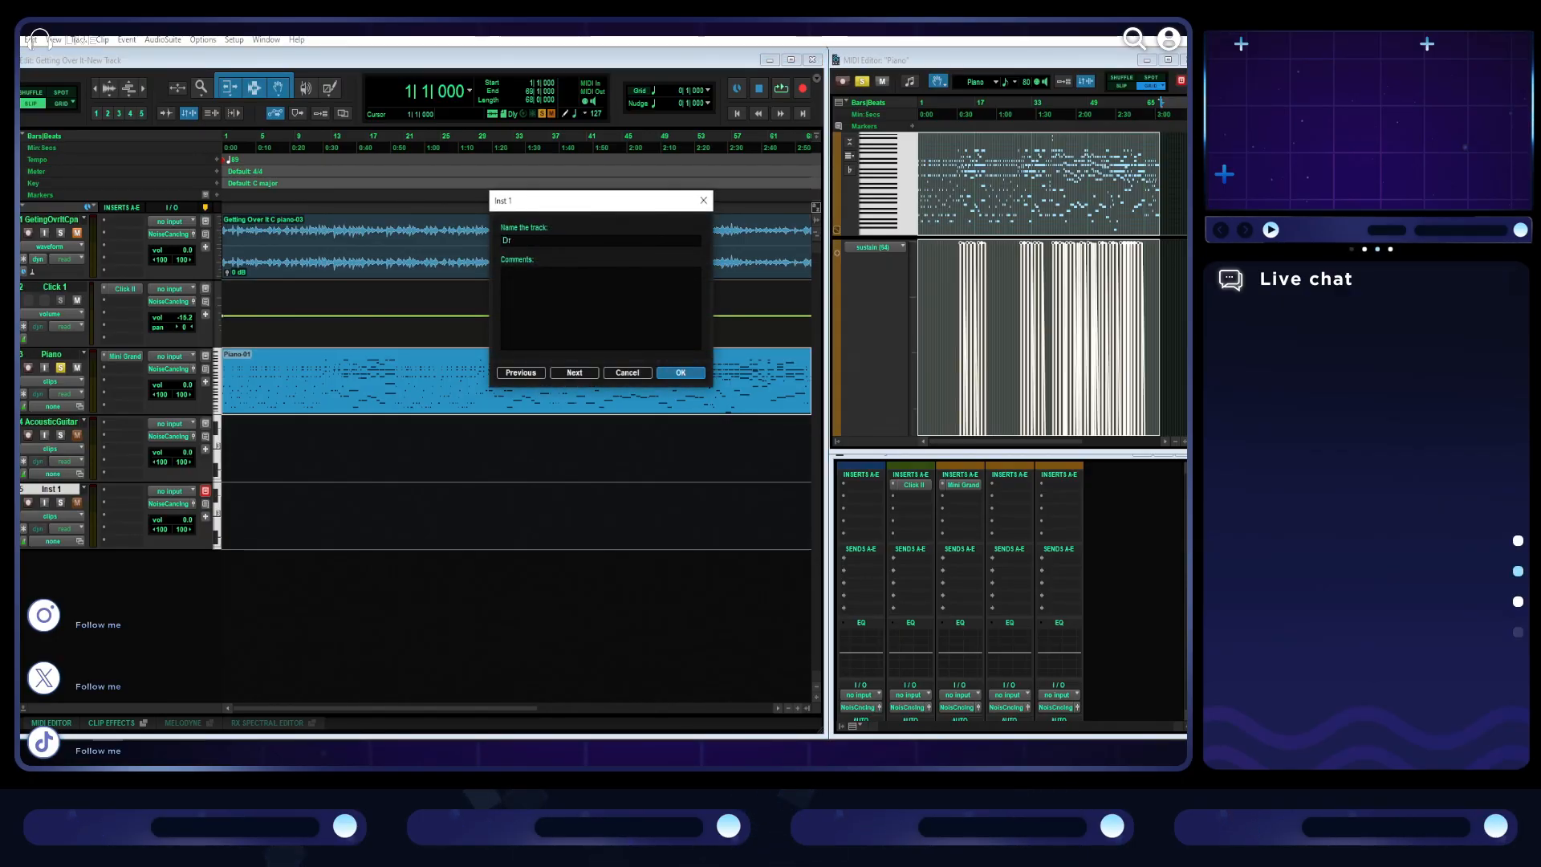
key(Return)
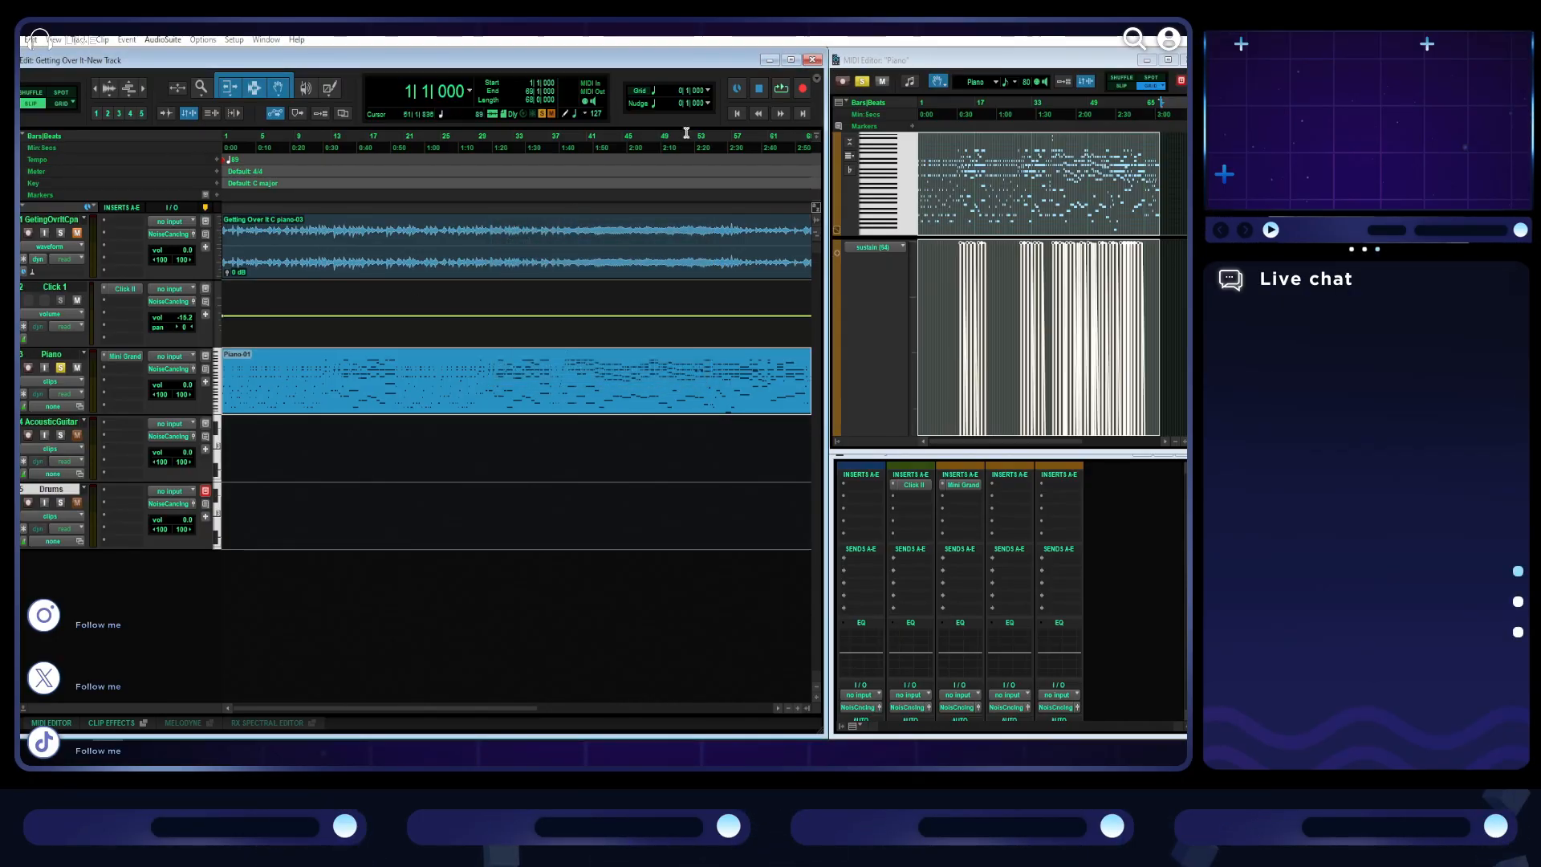
double_click(60, 564)
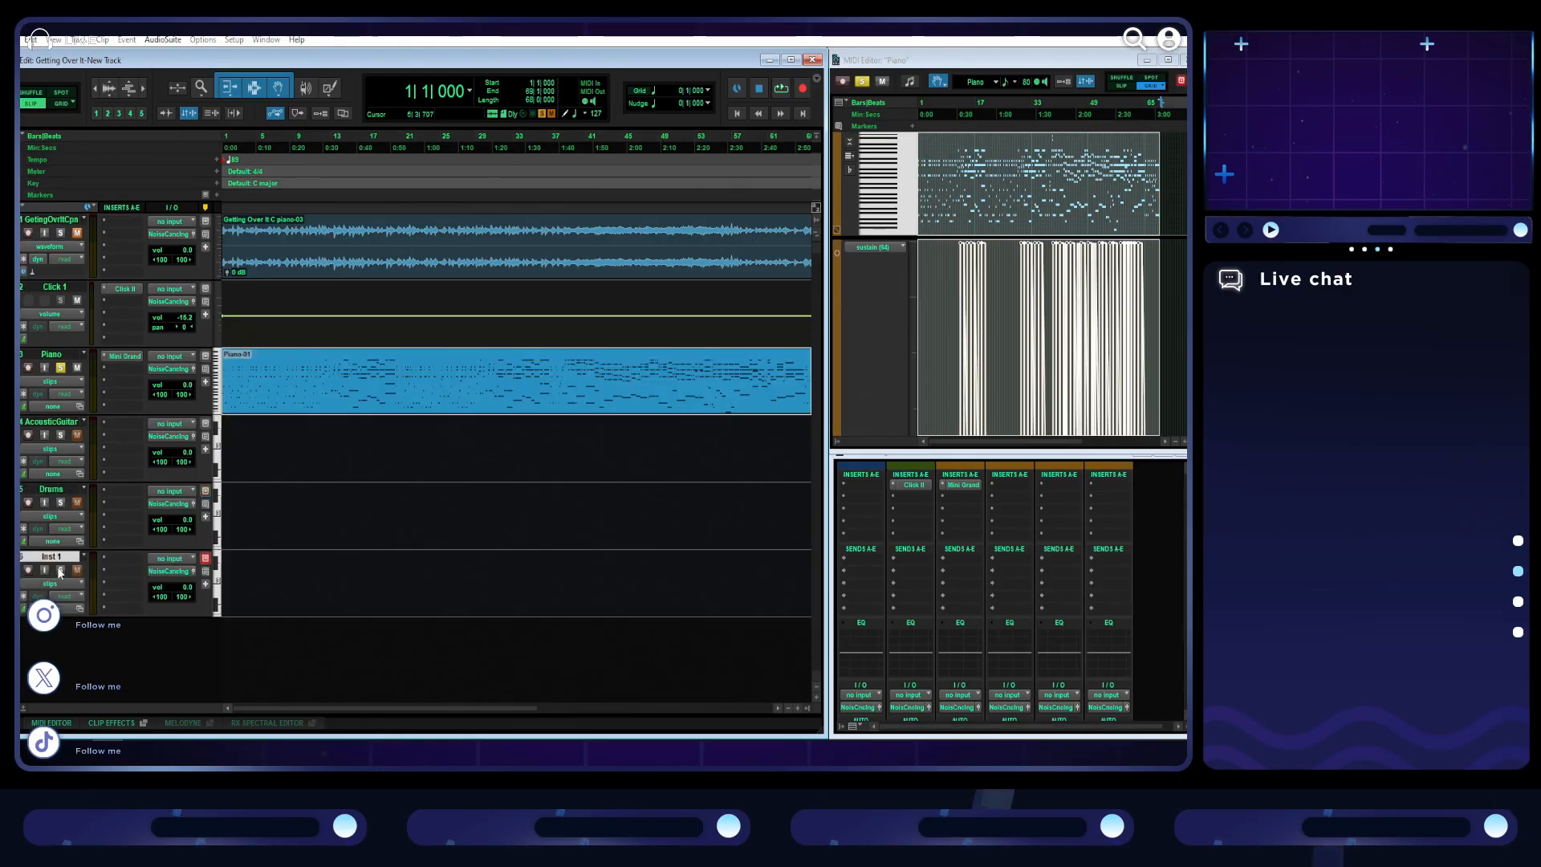
double_click(60, 559)
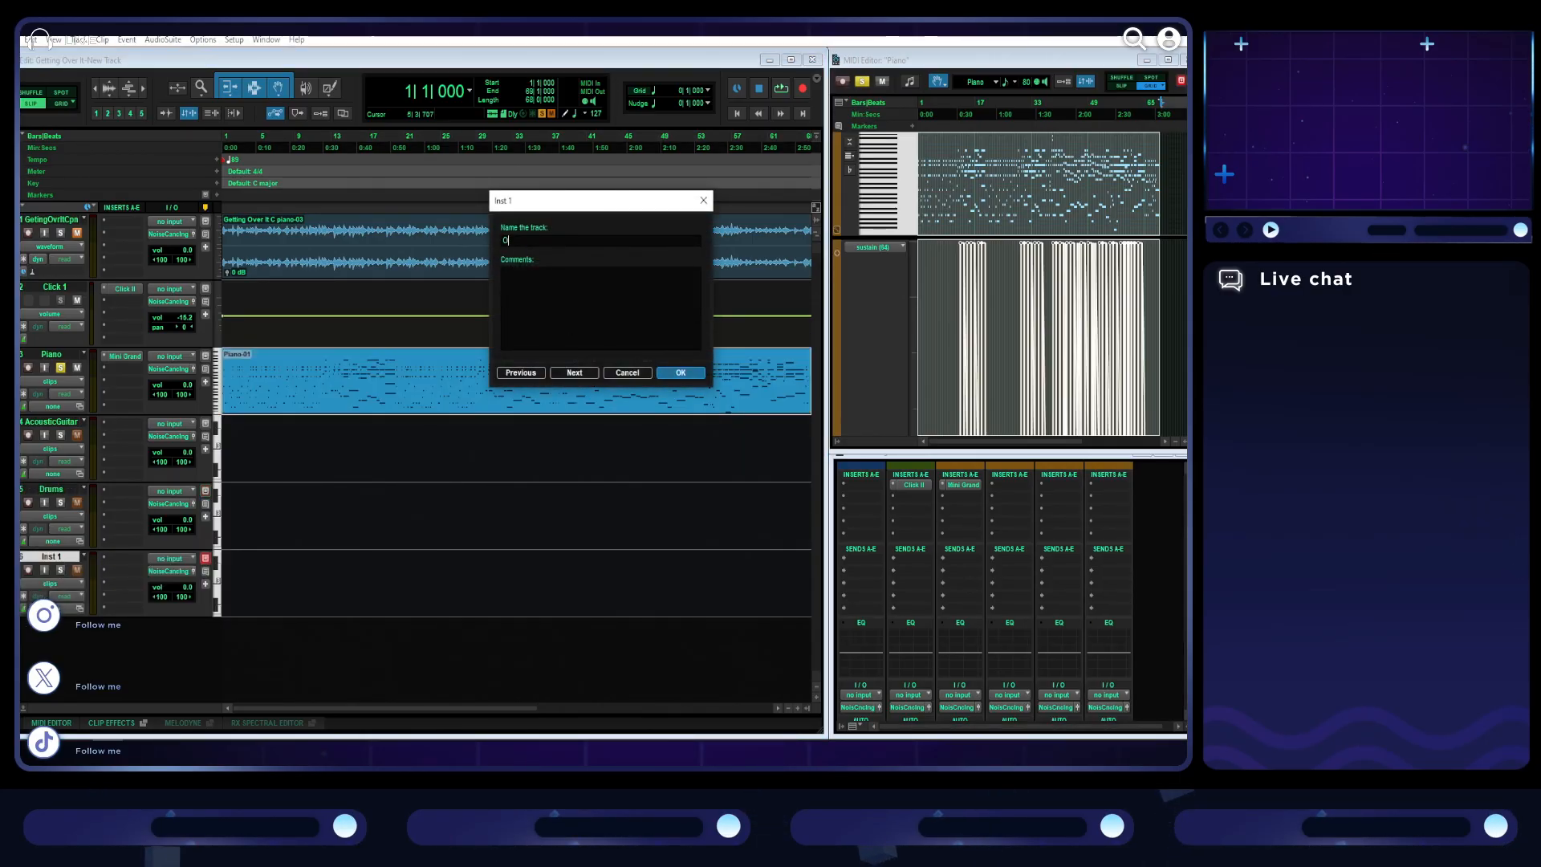
key(Return)
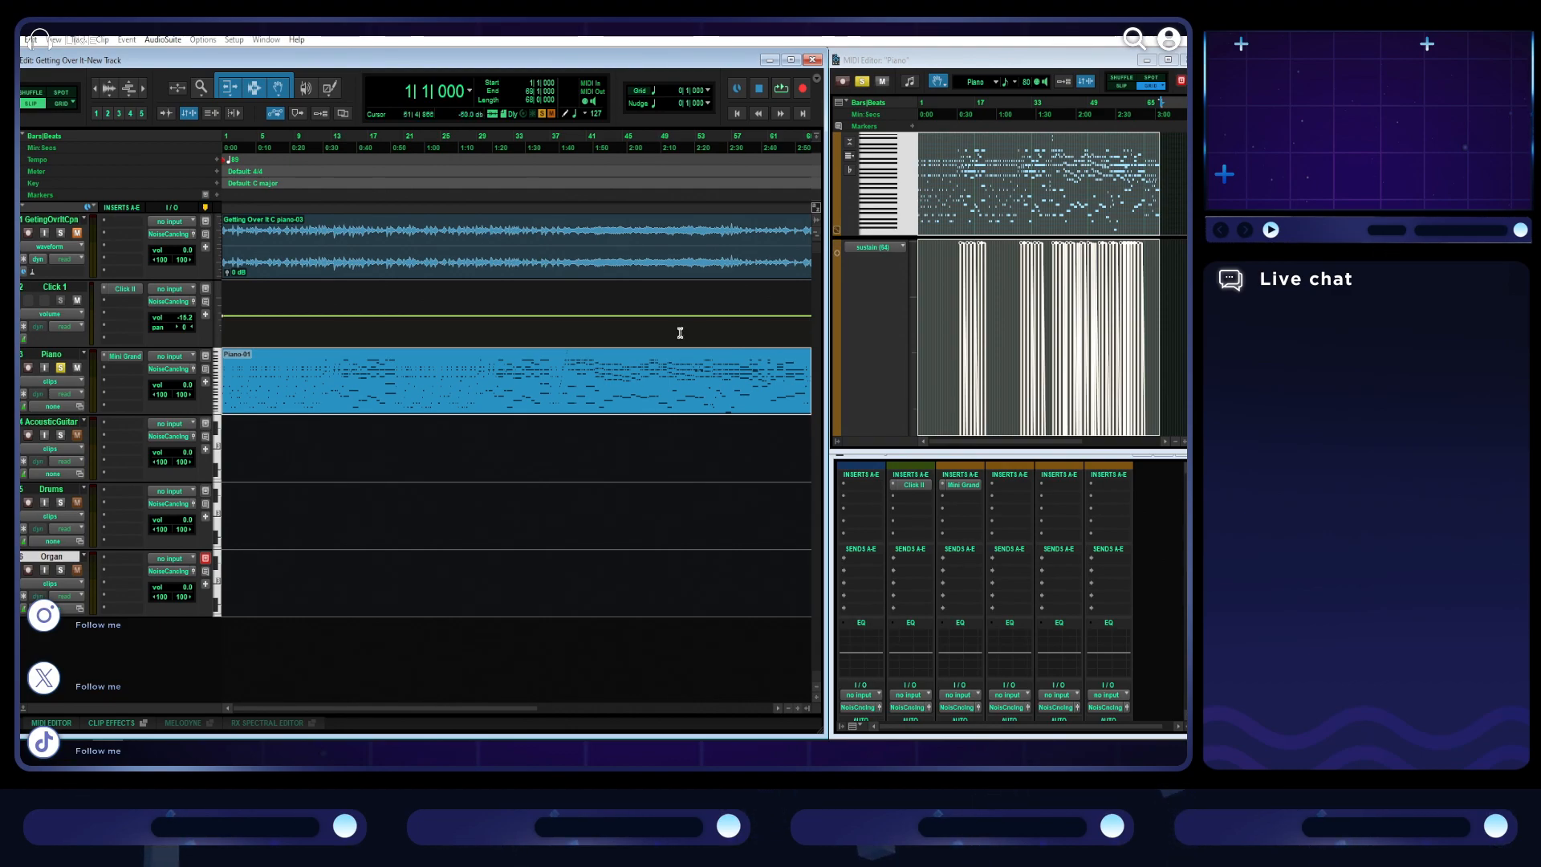
- Play the song's opening, return to the start, and add a marker named A there
key(r)
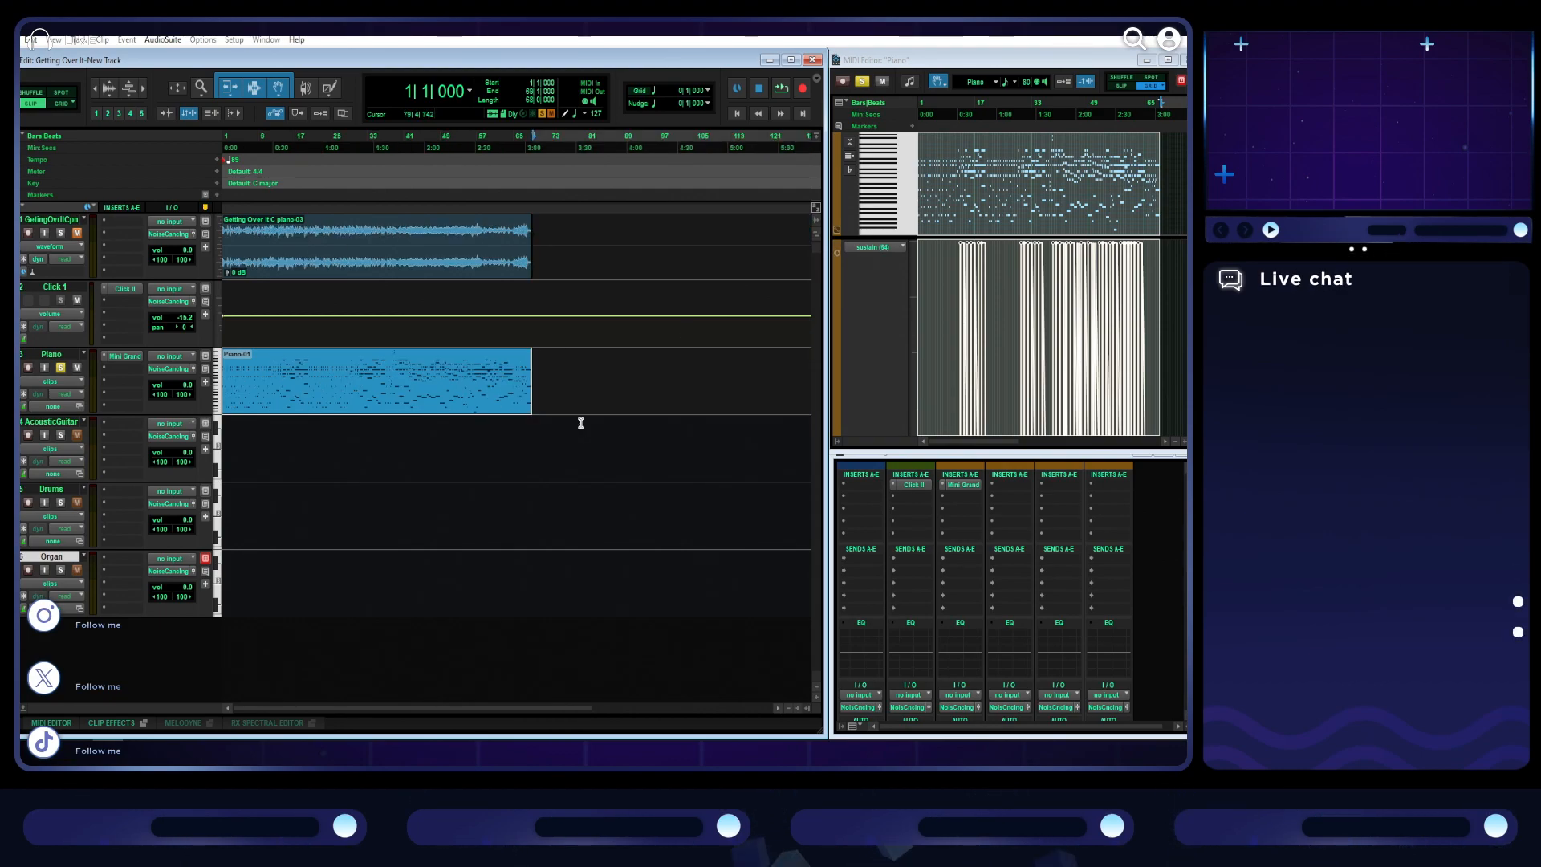
key(t)
click(736, 113)
key(space)
key(t)
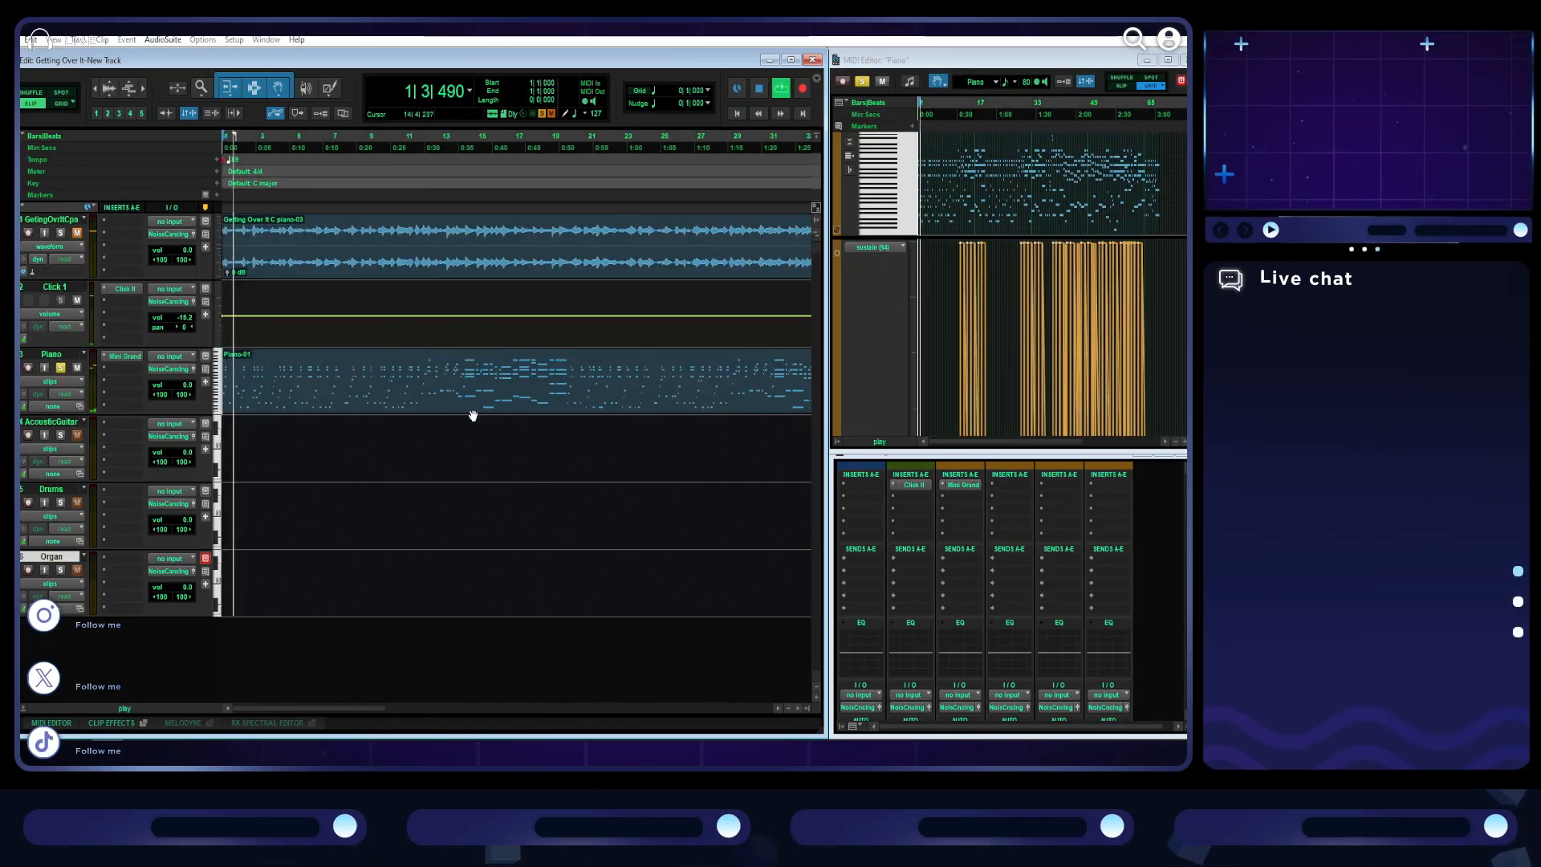
key(t)
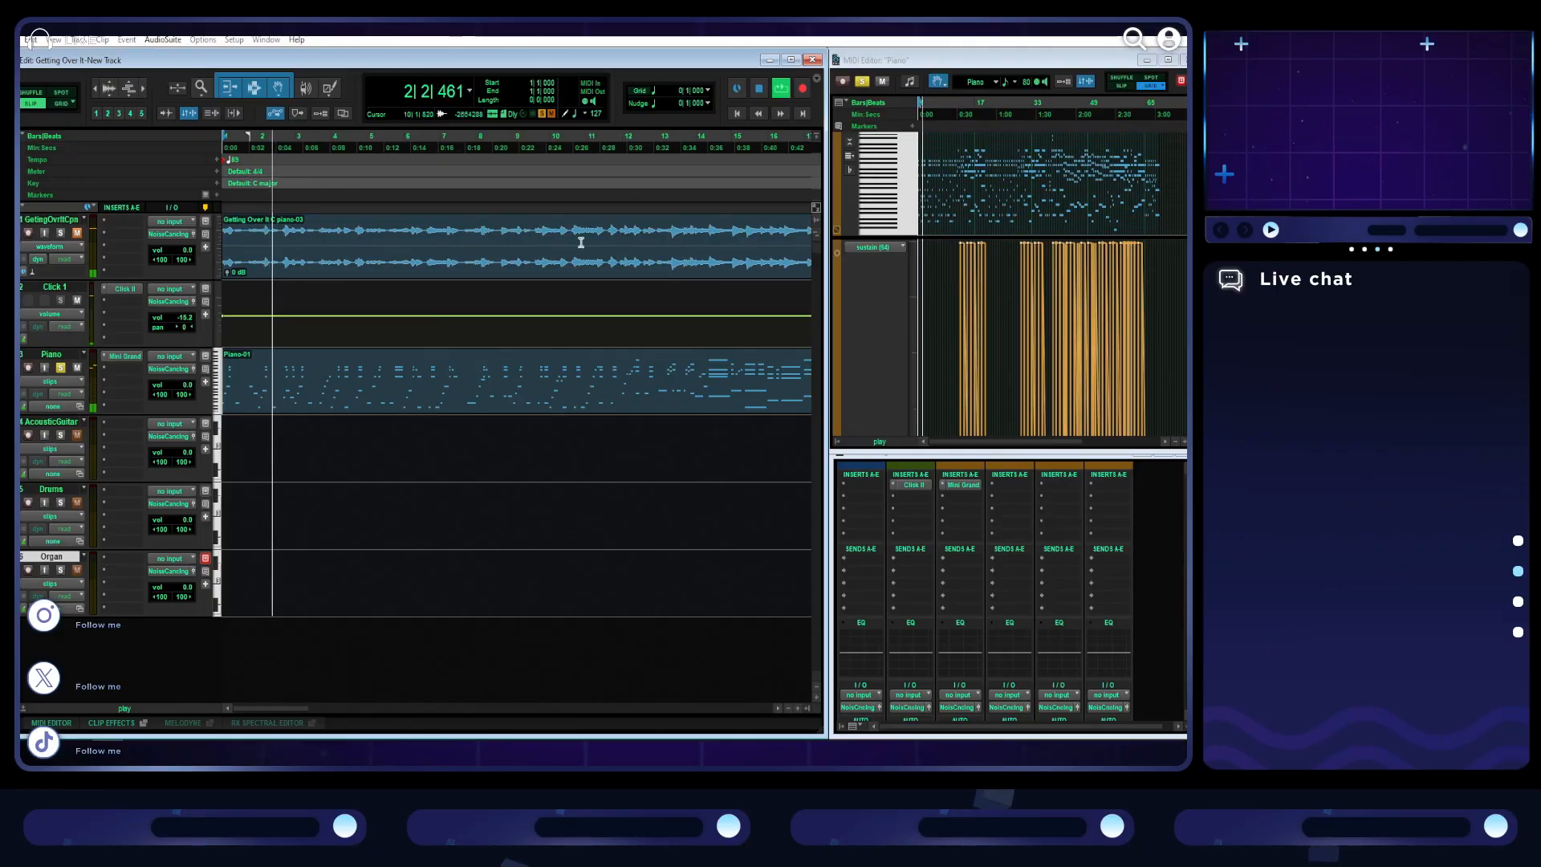
click(735, 115)
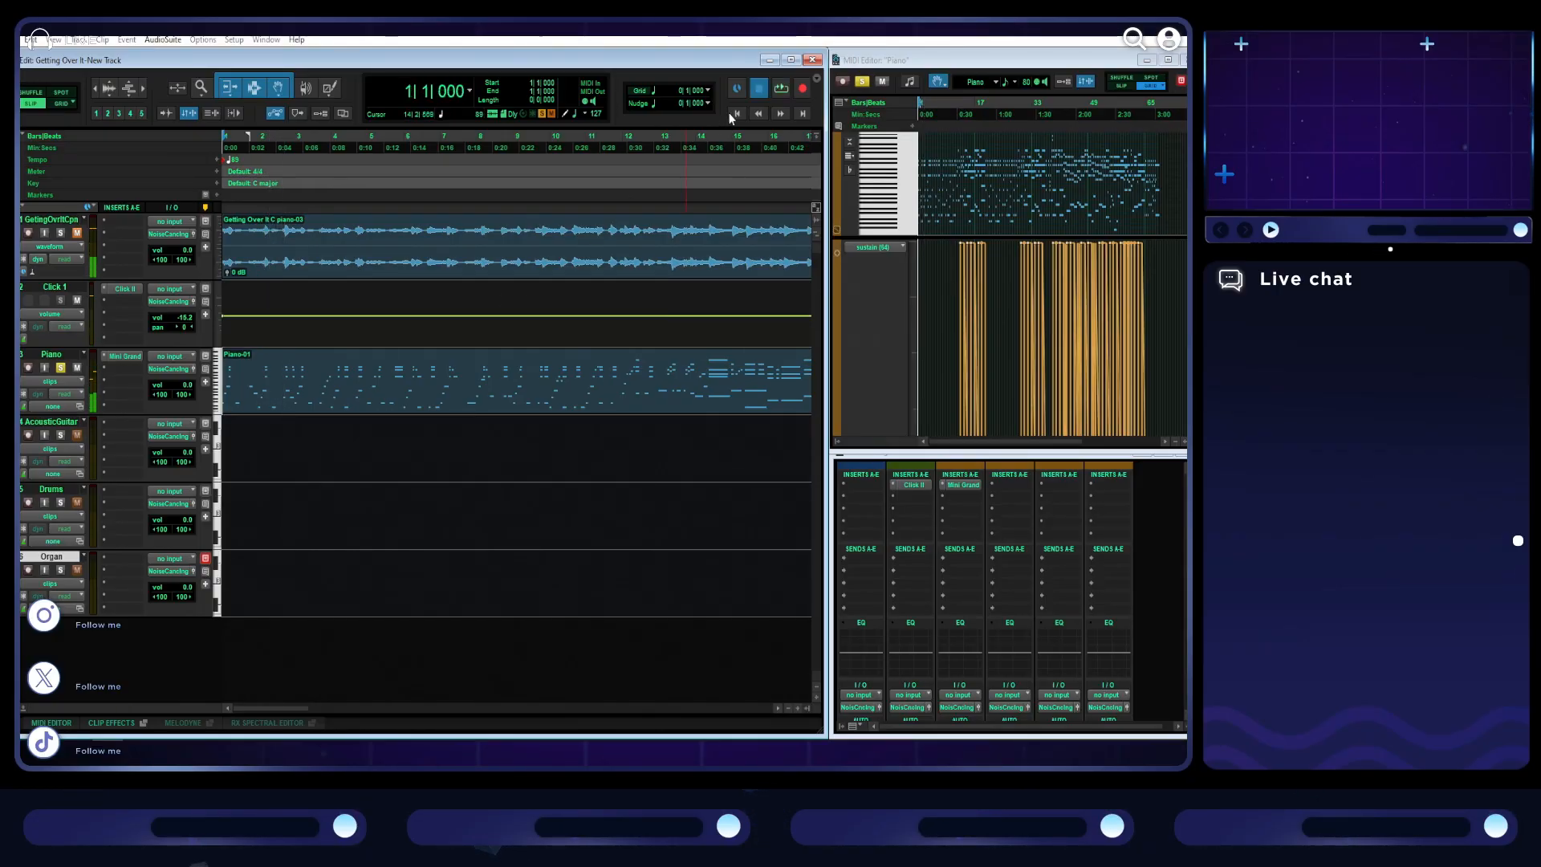
click(216, 195)
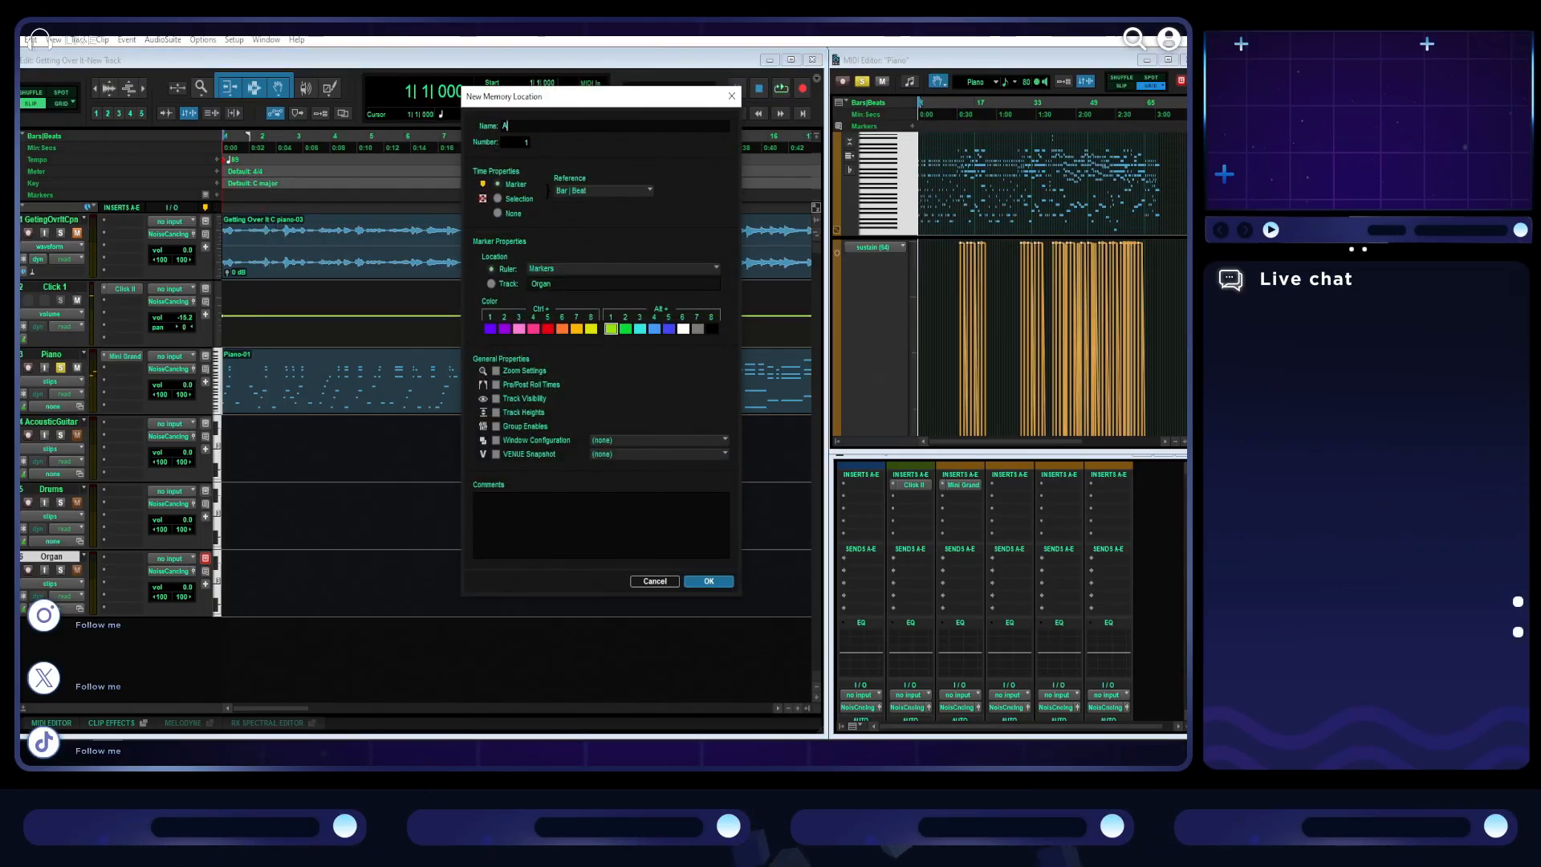
key(Return)
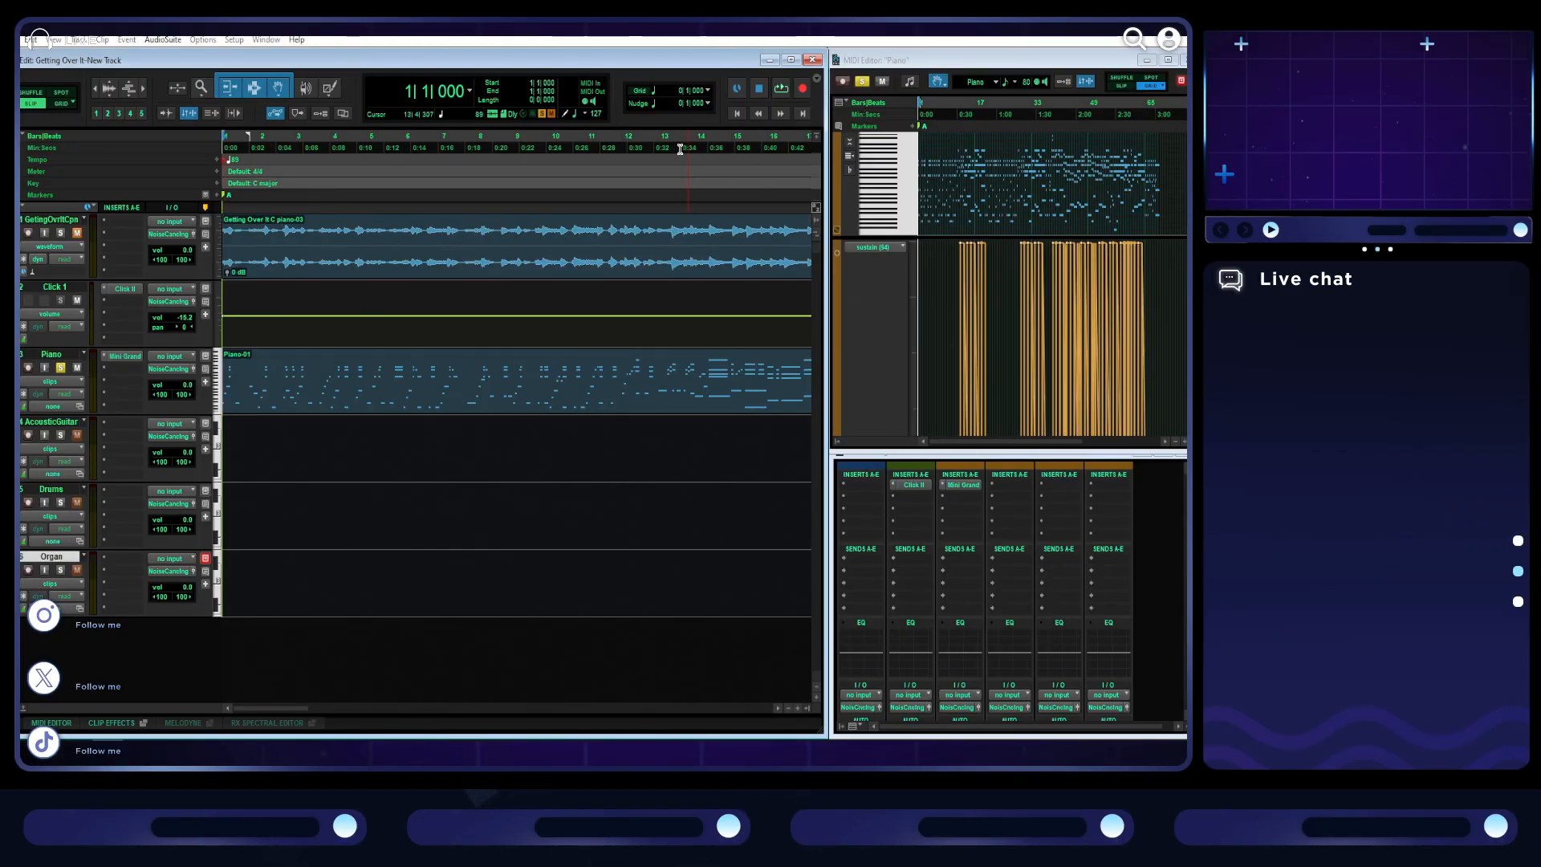
- Play from bar 12 to find the section change and add a marker named B just after the start of bar 13
click(627, 149)
key(space)
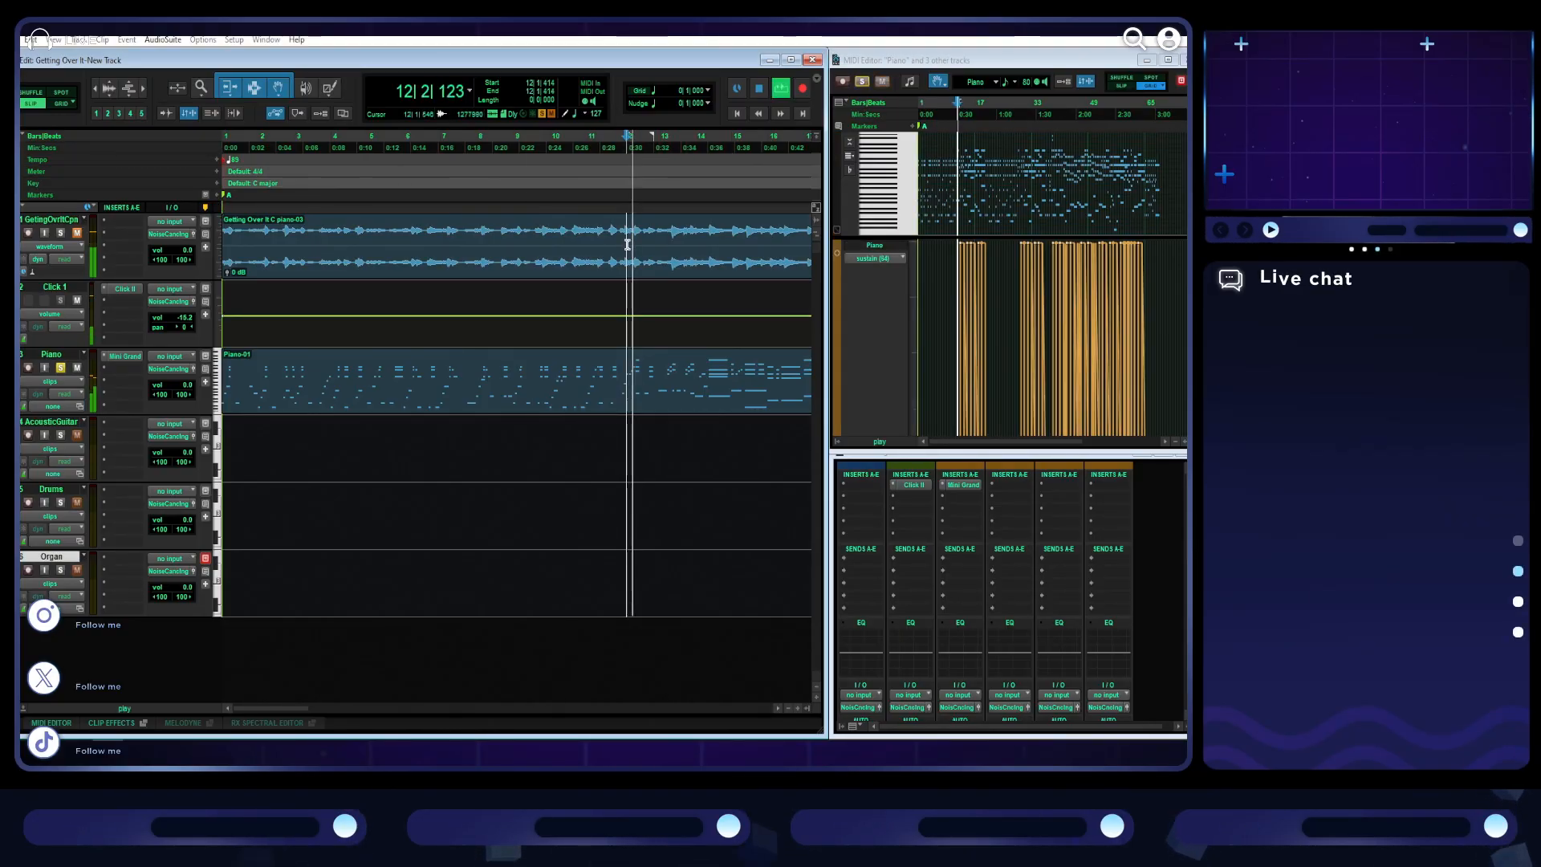
scroll(627, 246, right, 1)
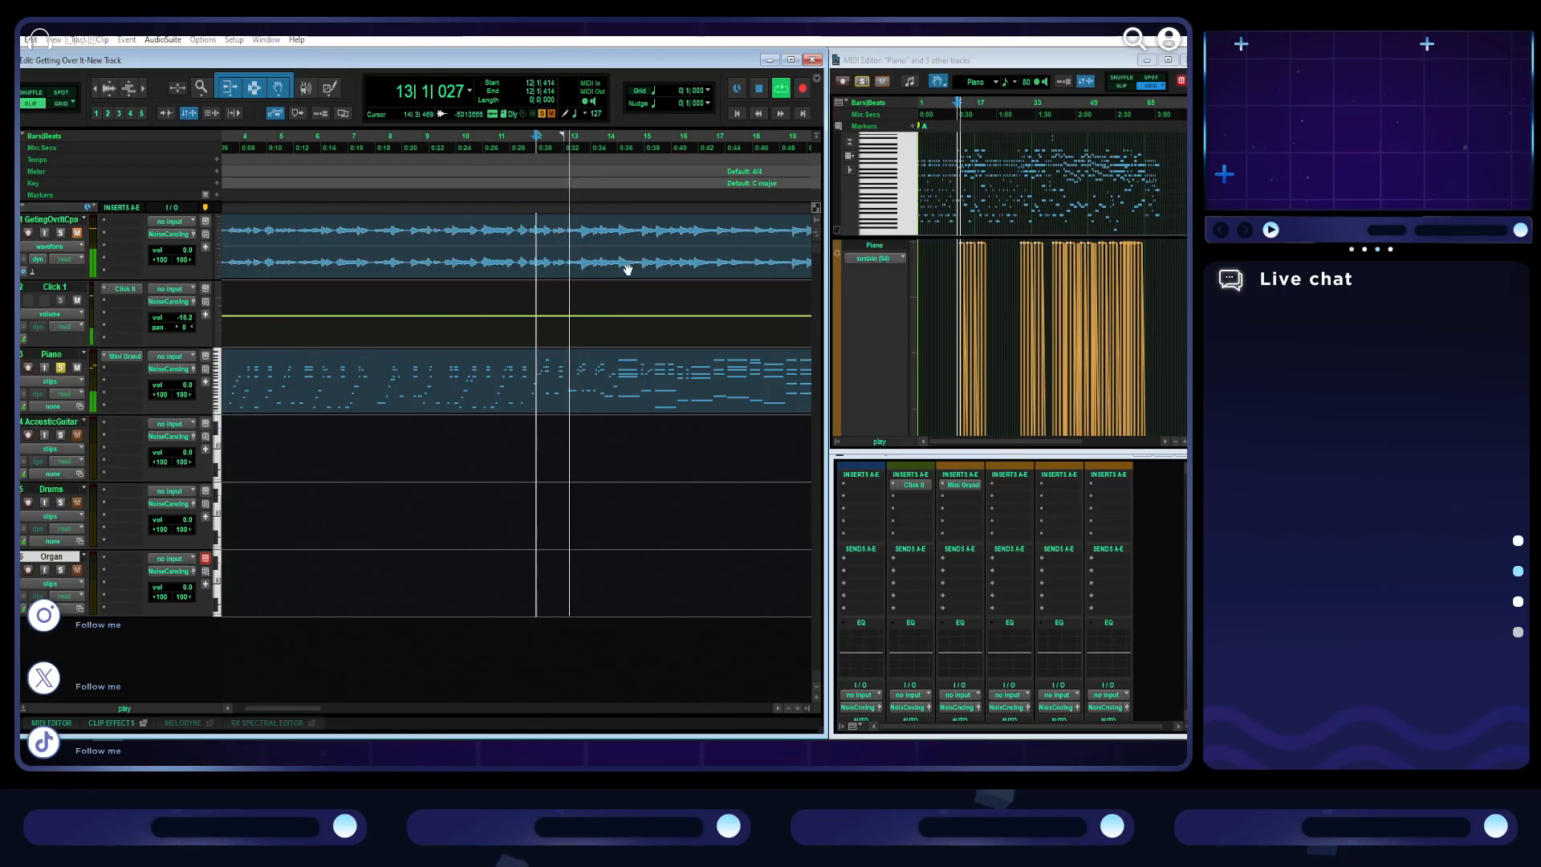
scroll(627, 268, up, 1)
key(space)
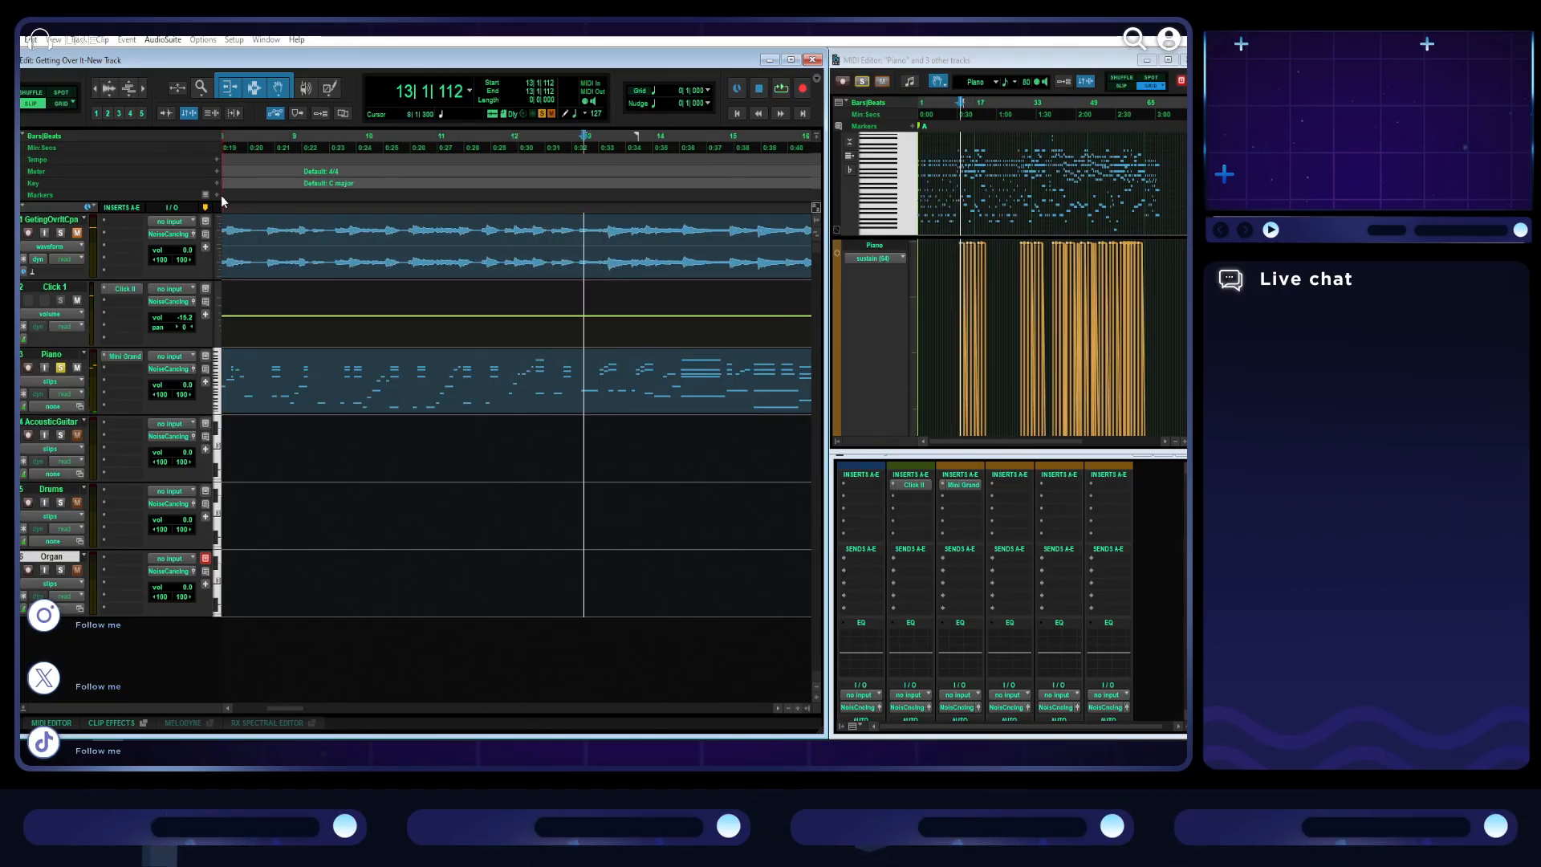
click(219, 196)
text(B)
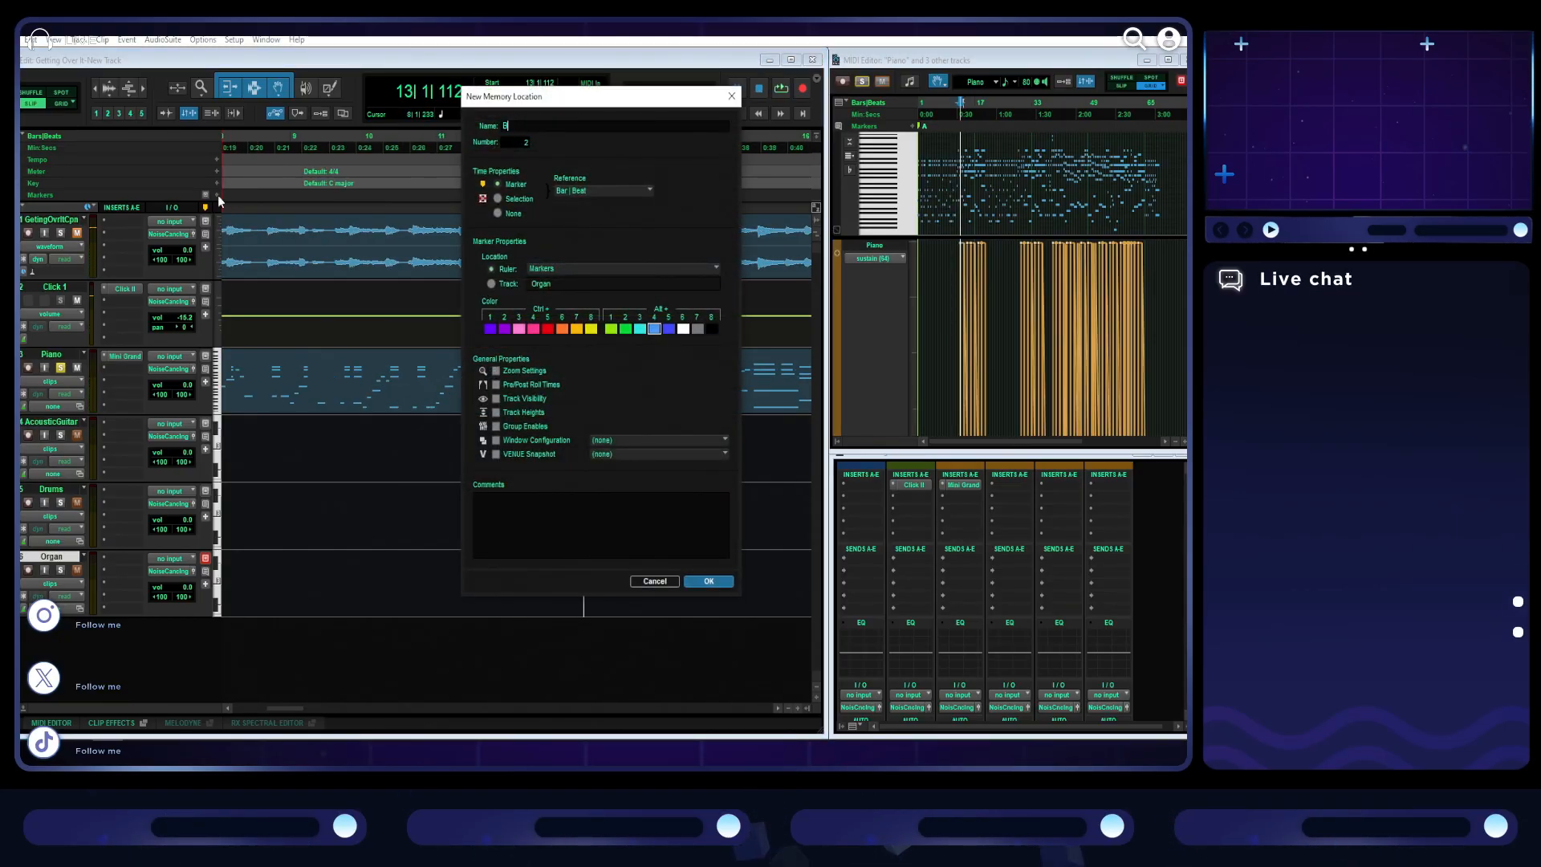
key(Return)
- Play on from the B marker and add another marker named A at the start of bar 20
key(space)
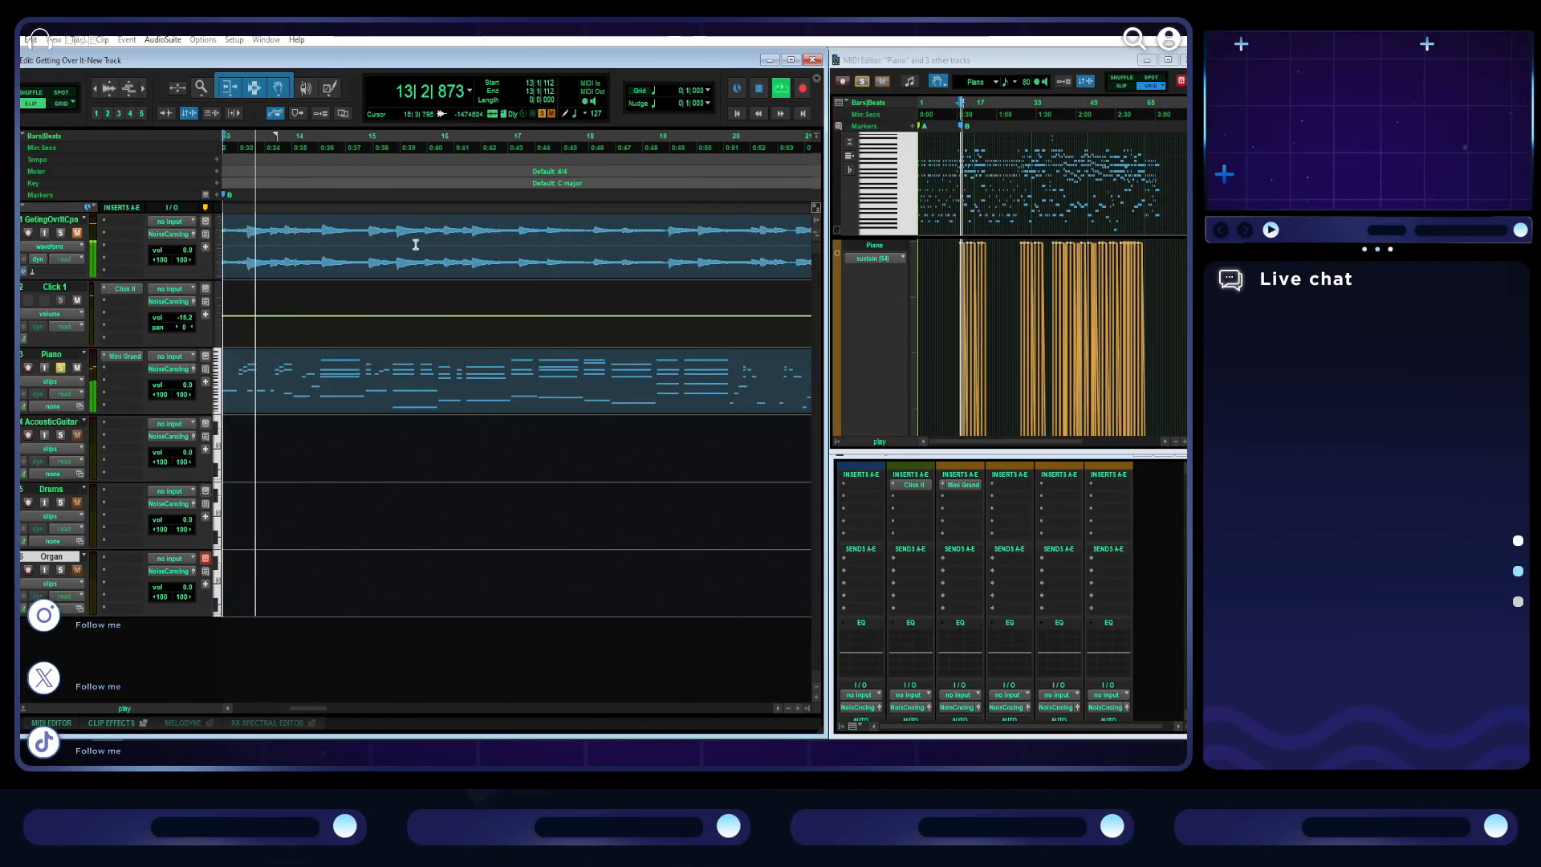
click(731, 137)
key(space)
key(Return)
text(A)
key(Return)
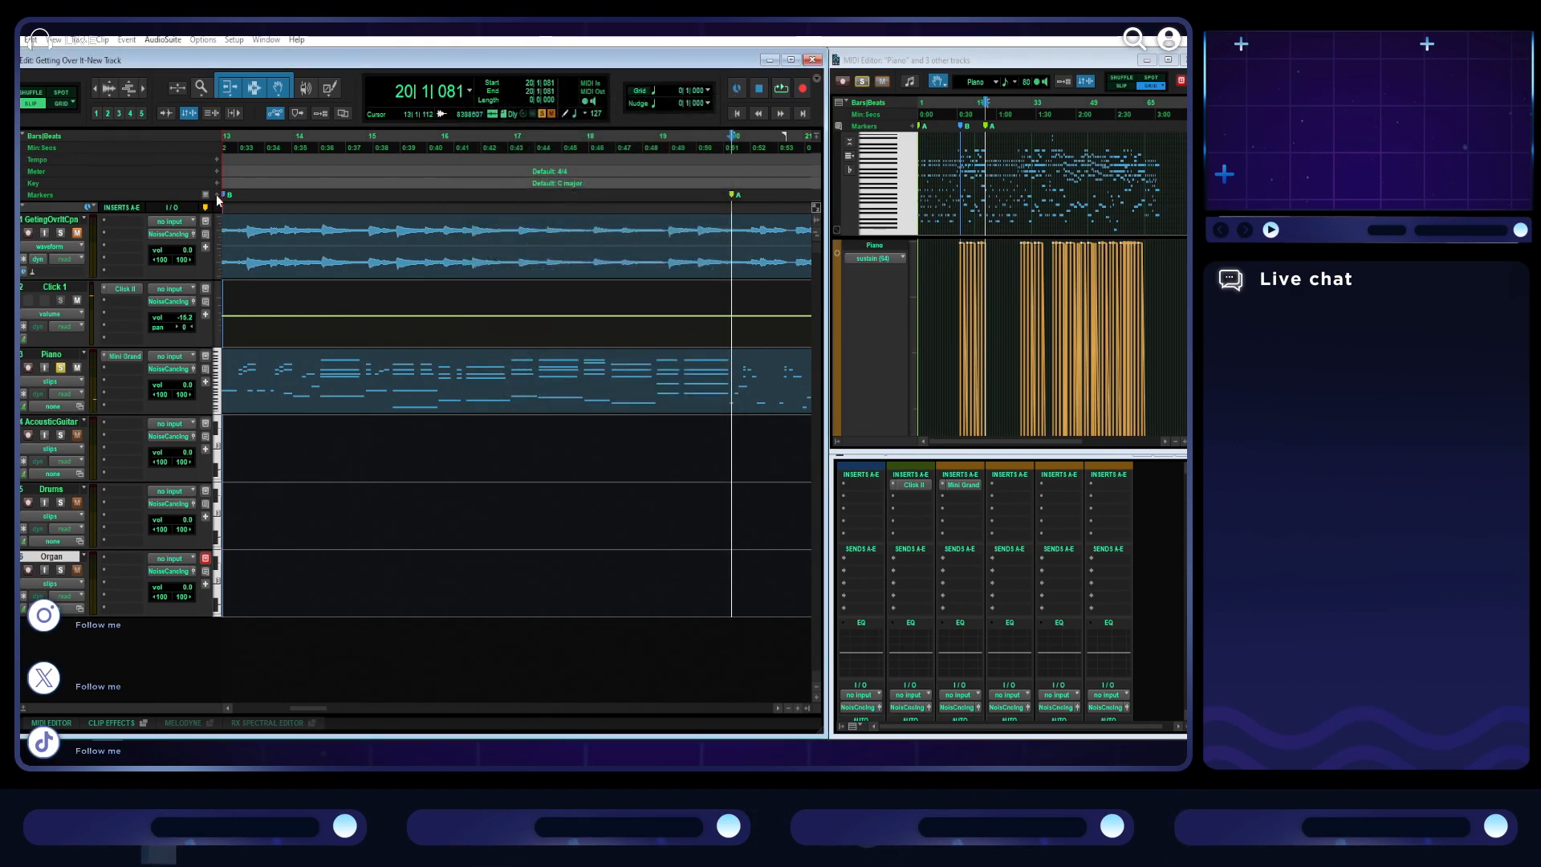
- Play from just before bar 29 to locate the next section change, stopping at the start of bar 30
scroll(409, 295, right, 5)
scroll(498, 295, down, 1)
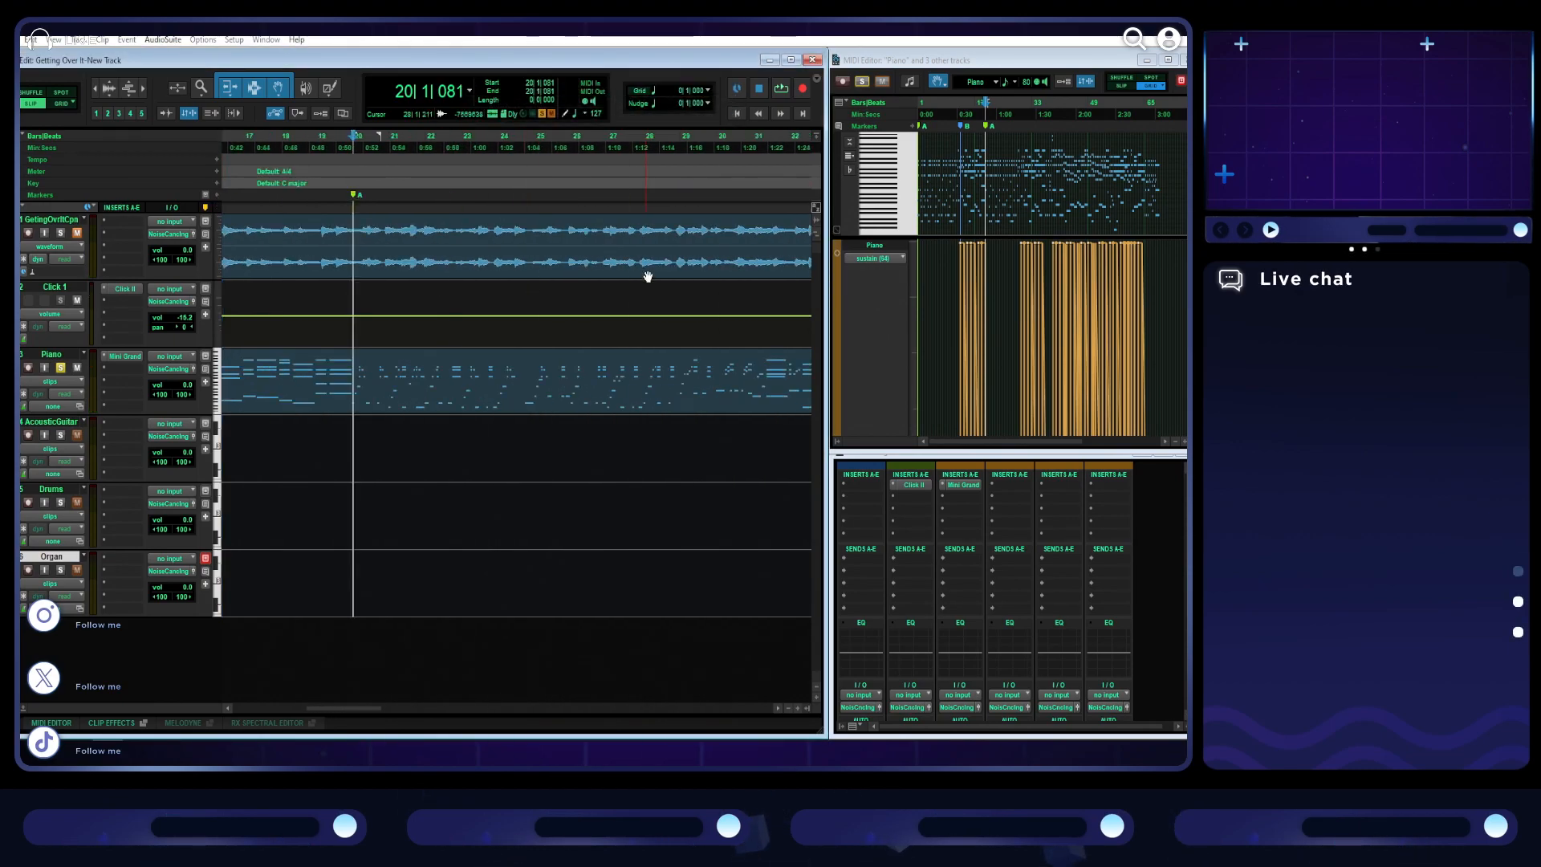
click(679, 143)
key(space)
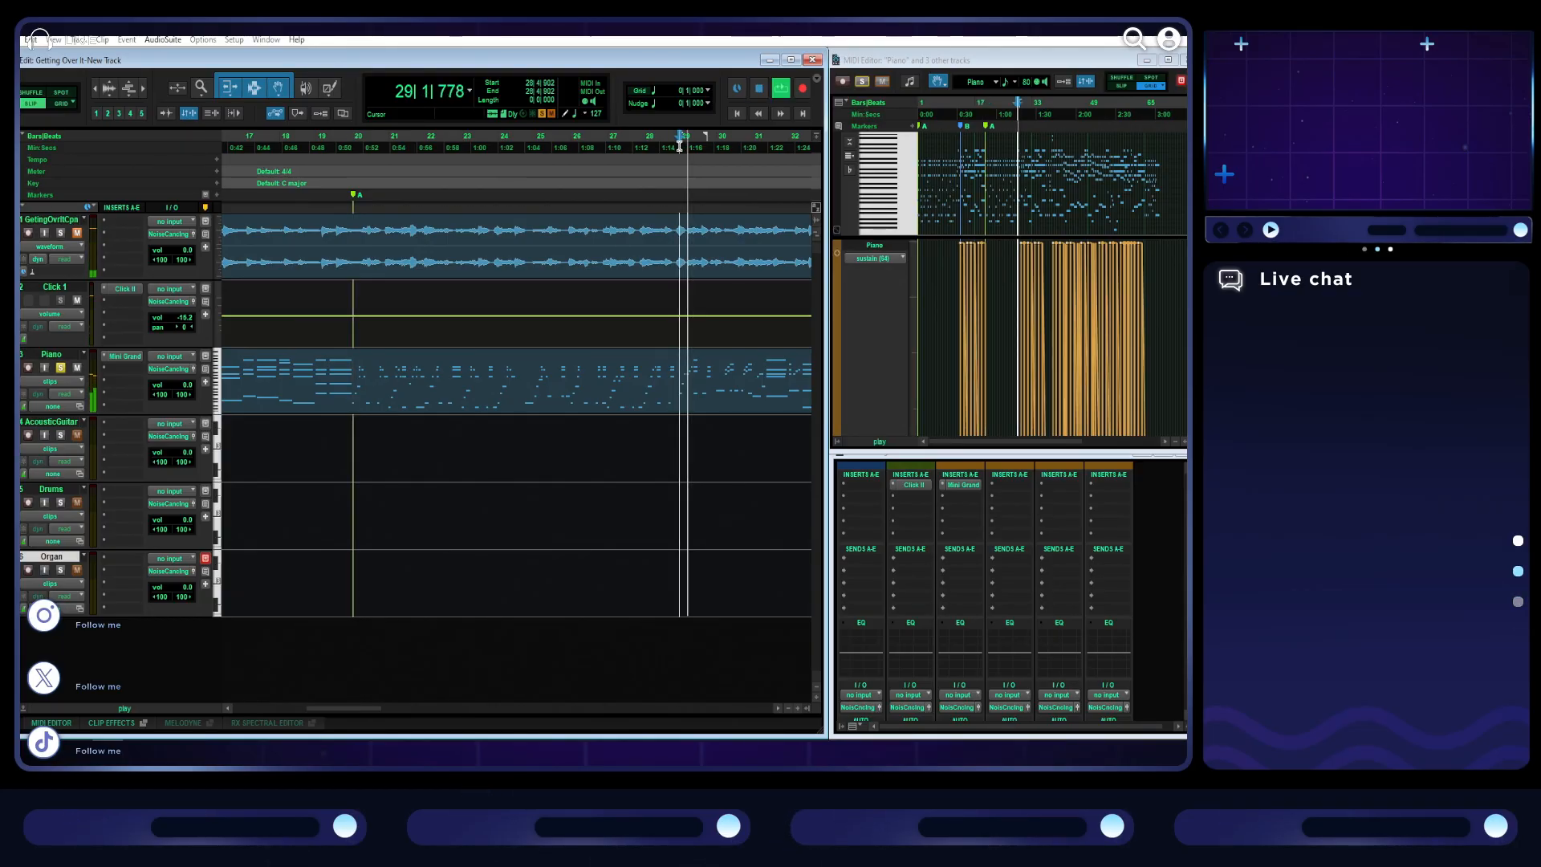
scroll(695, 162, right, 1)
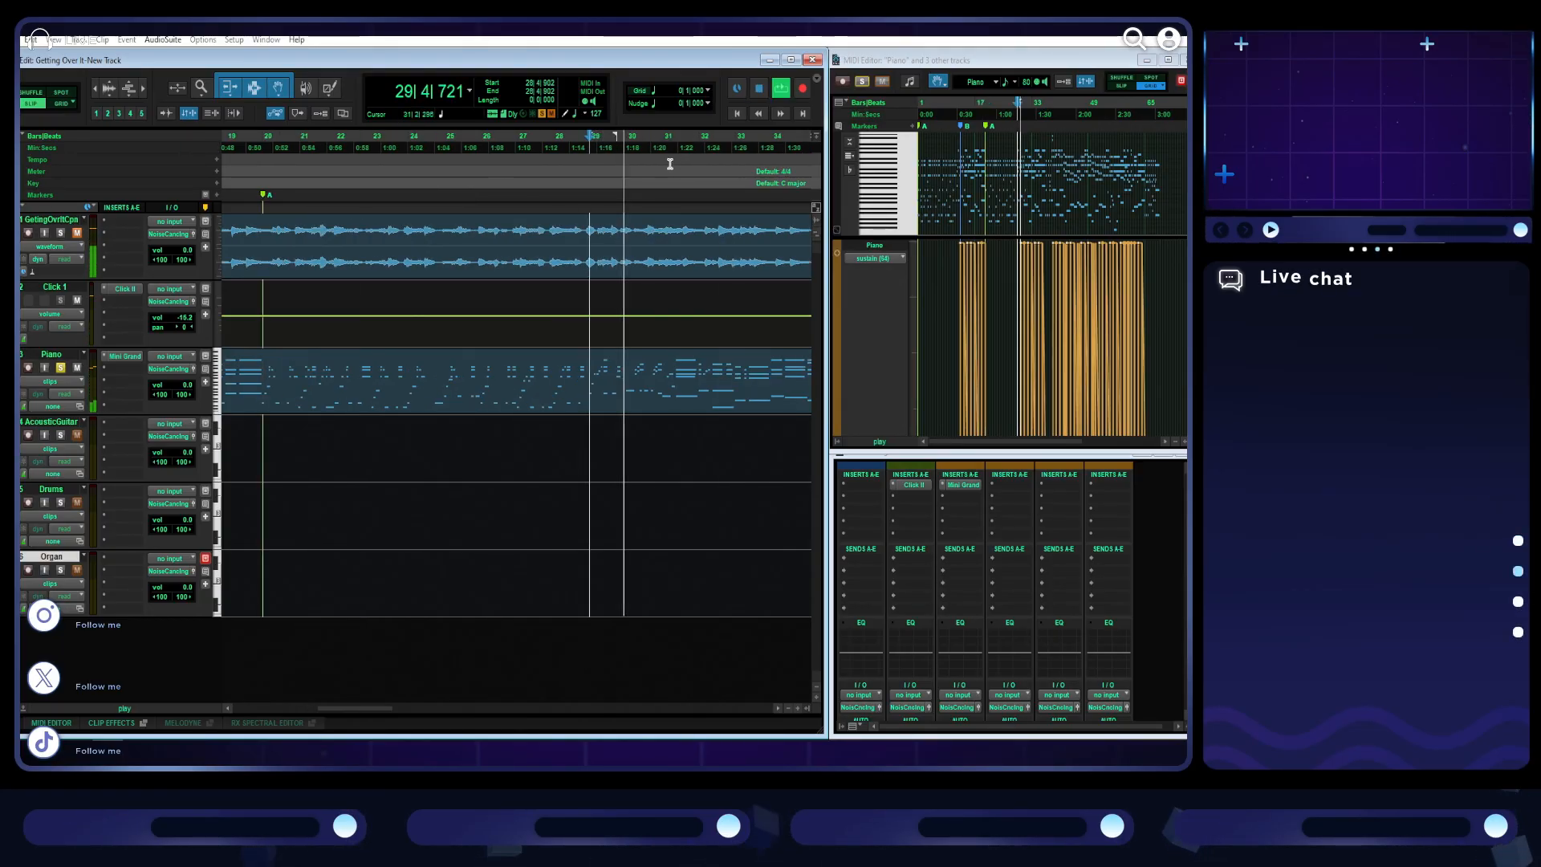
key(space)
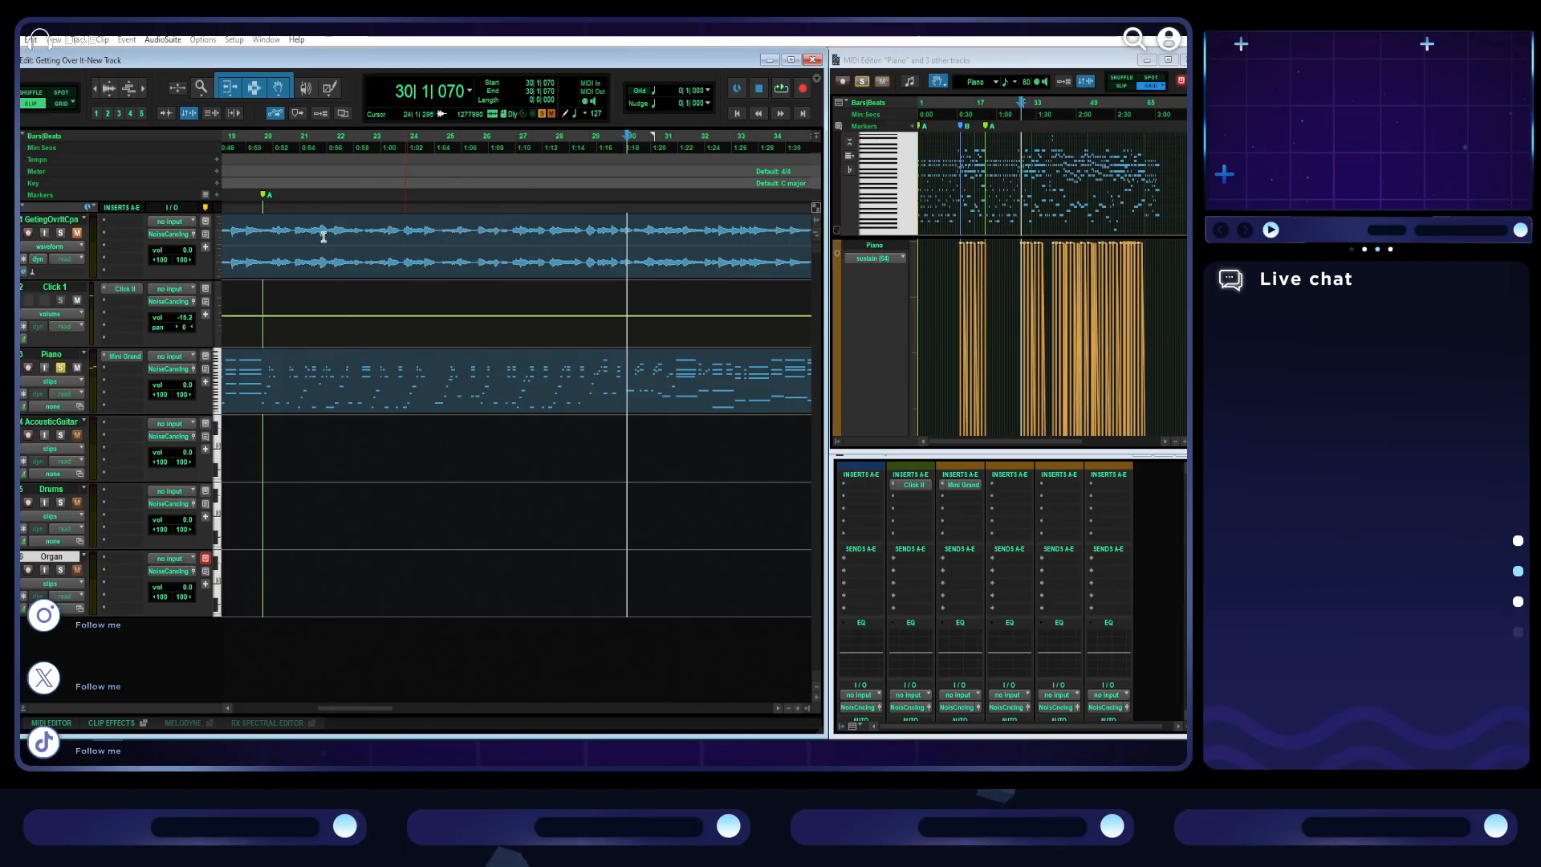
- Switch to Grid mode and add a marker named B exactly at bar 30
click(219, 193)
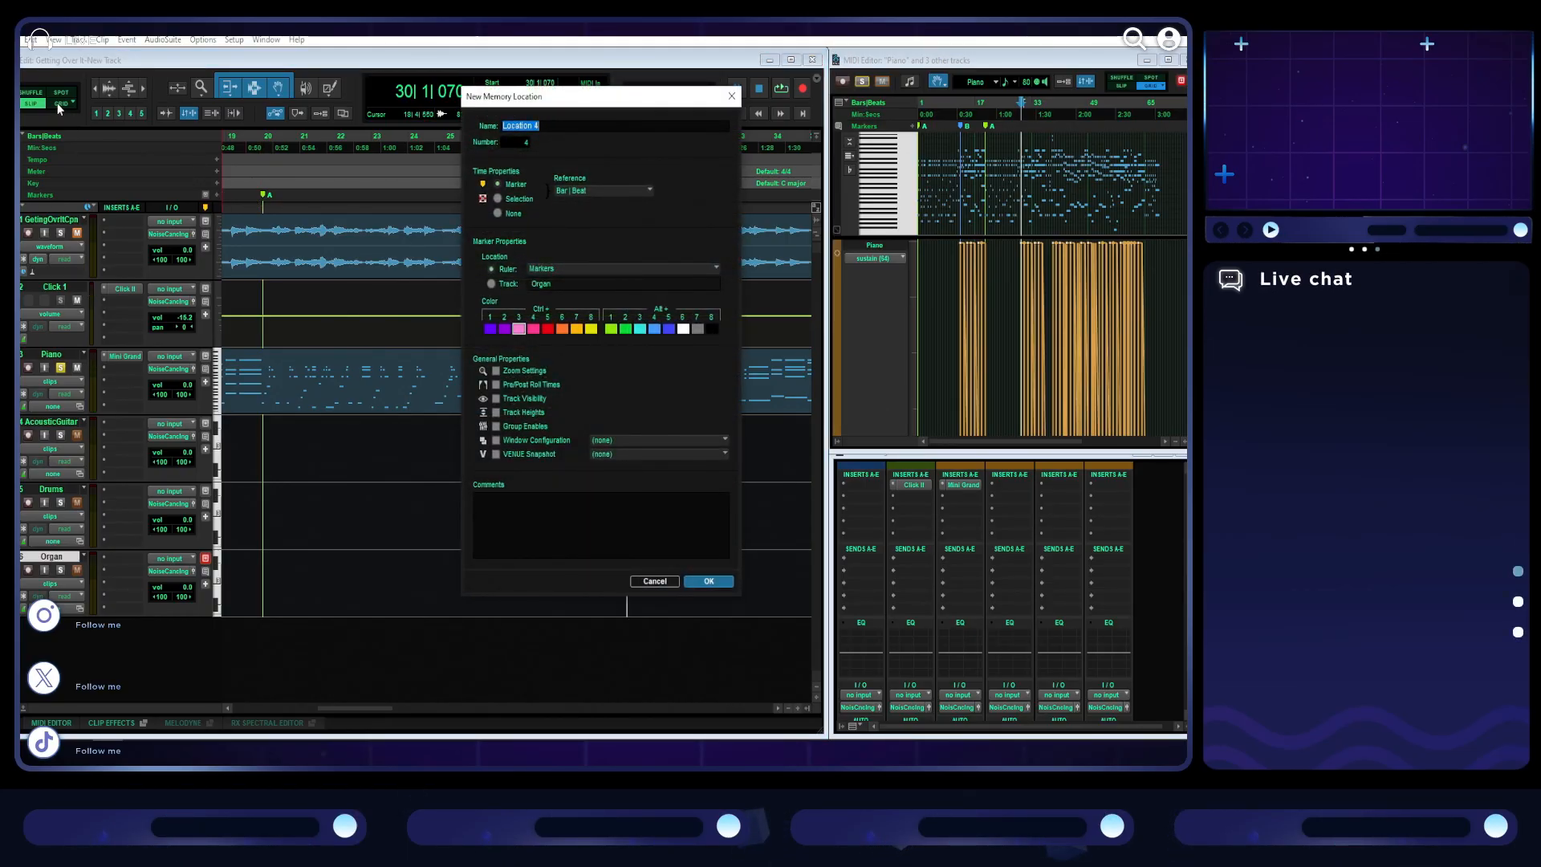
click(647, 582)
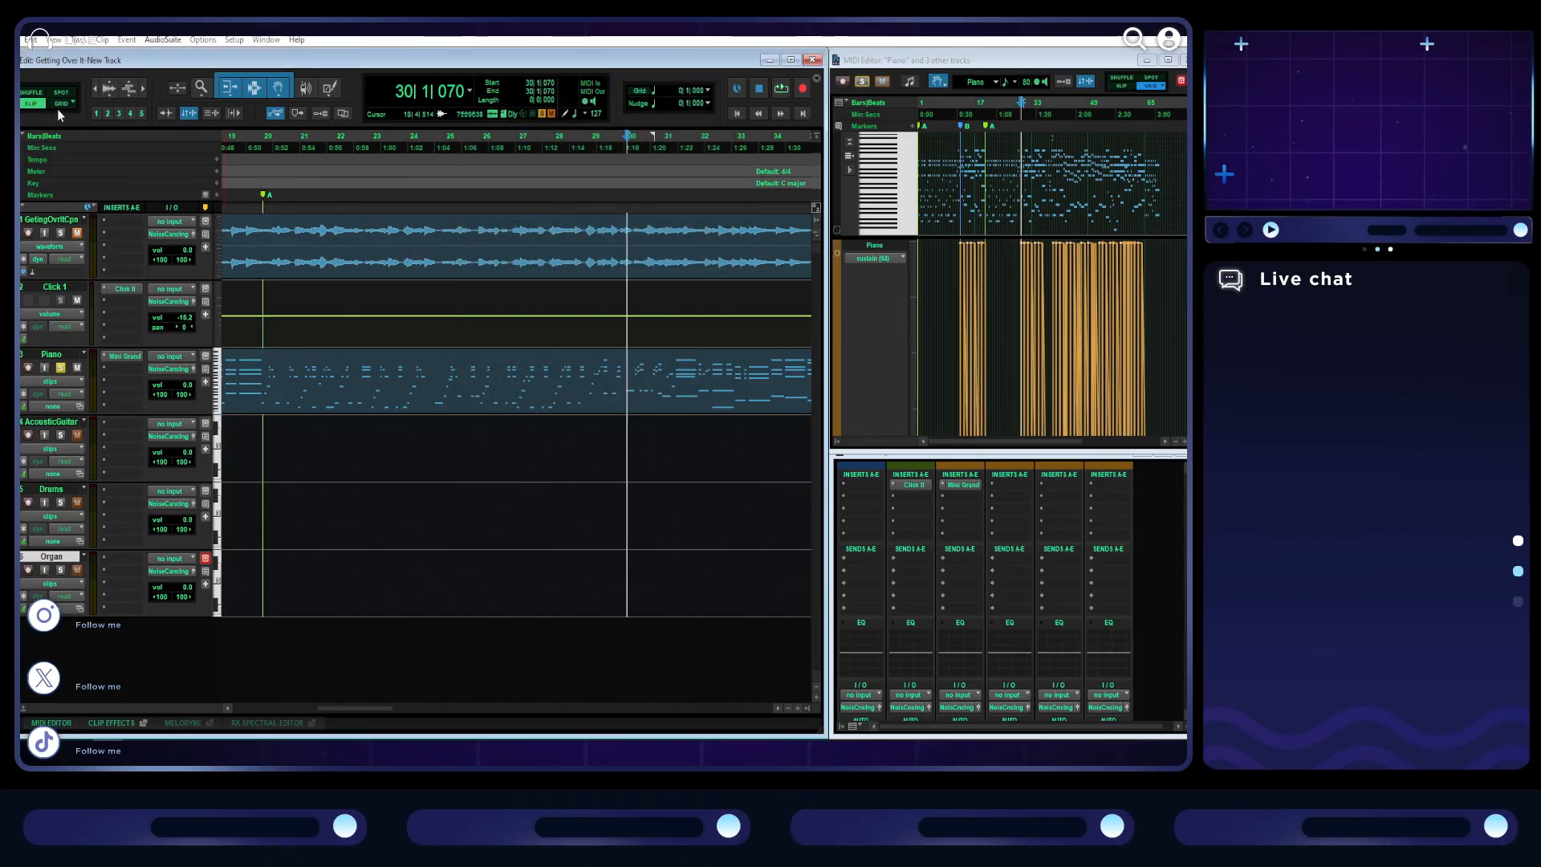
click(627, 150)
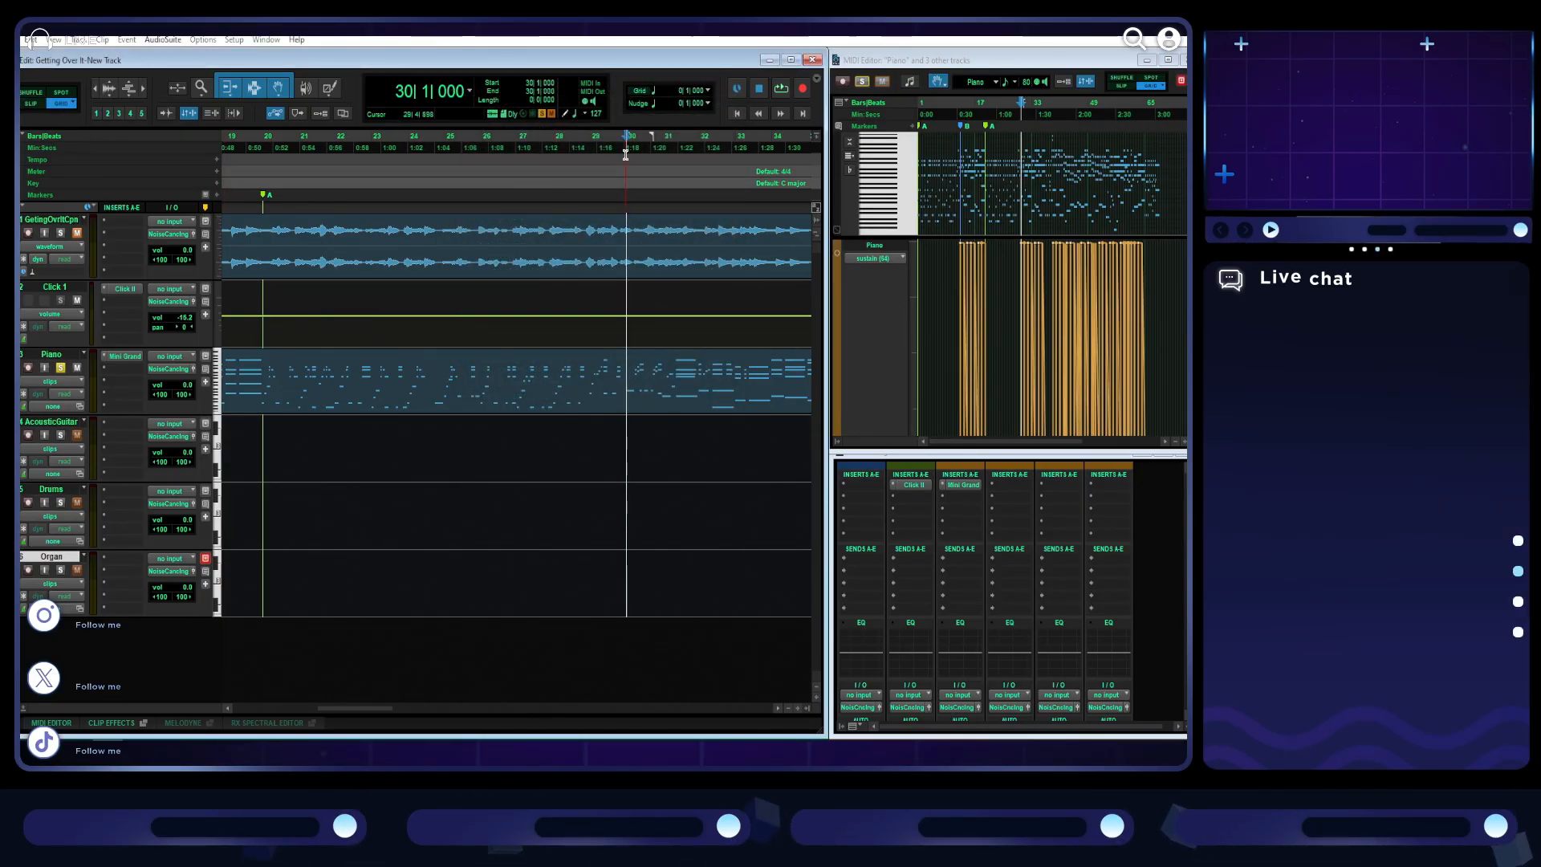
click(216, 195)
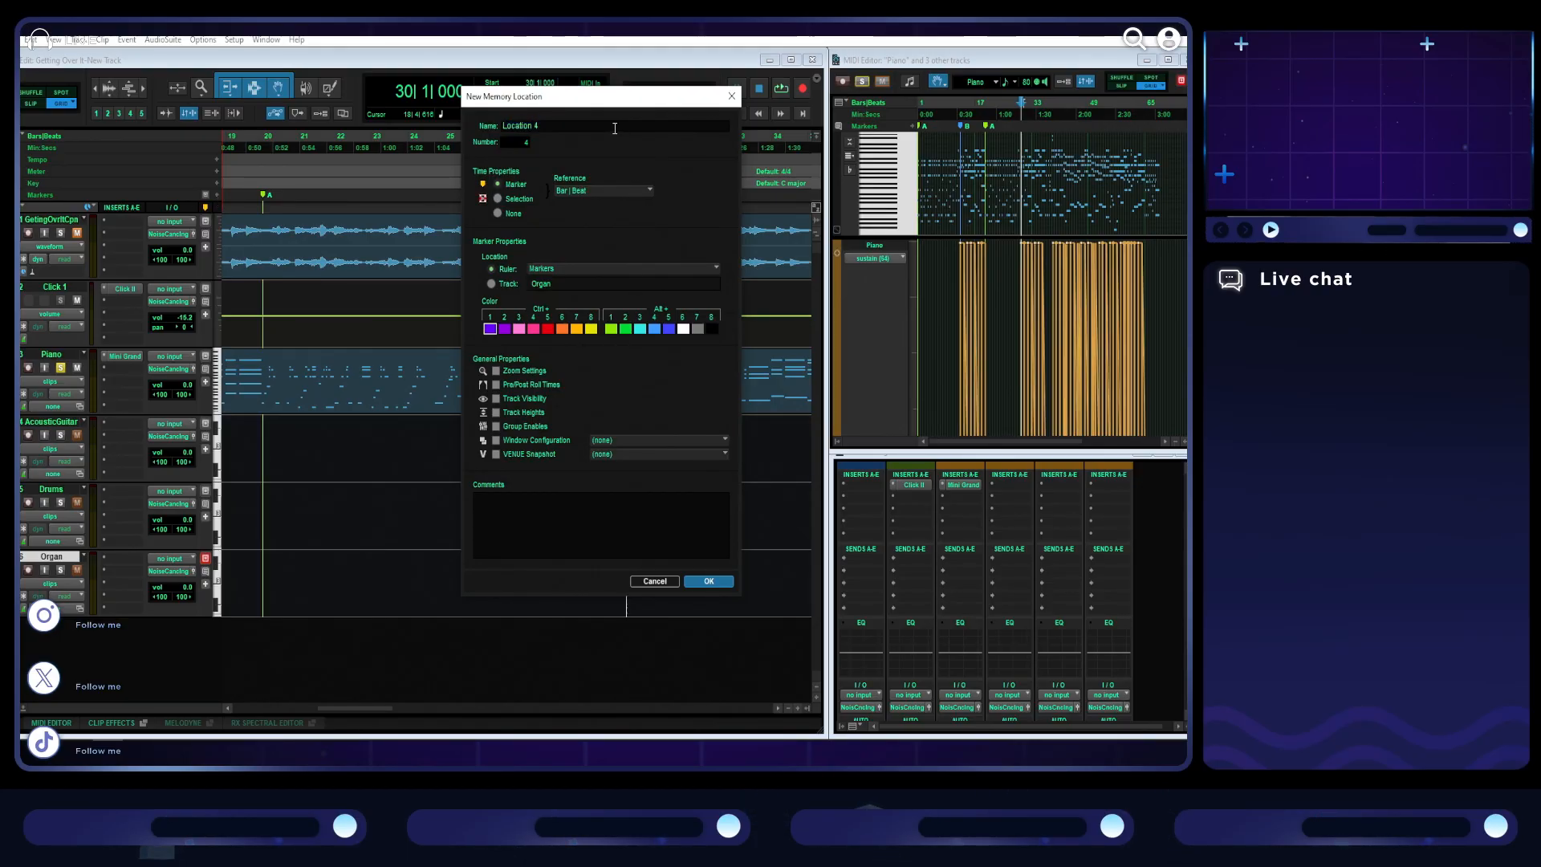
key(BackSpace)
key(BackSpace)
key(BackSpace)
key(BackSpace)
key(BackSpace)
key(BackSpace)
key(BackSpace)
key(BackSpace)
key(BackSpace)
text(B)
key(Return)
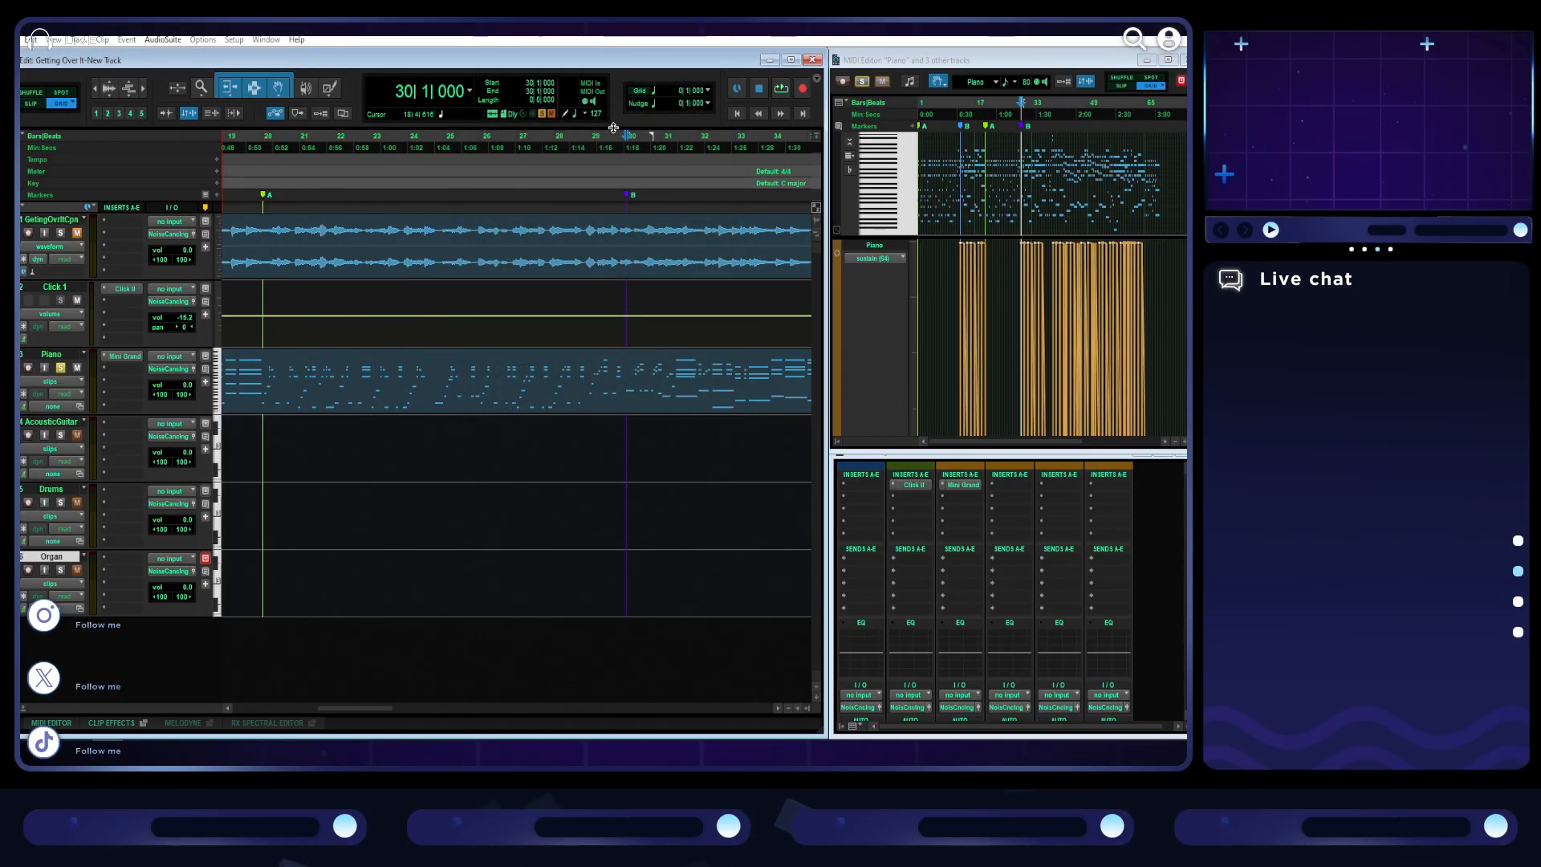
- Snap the second A marker exactly to bar 20 and the first B marker exactly to bar 13
click(265, 196)
key(ctrl+])
key(ctrl+])
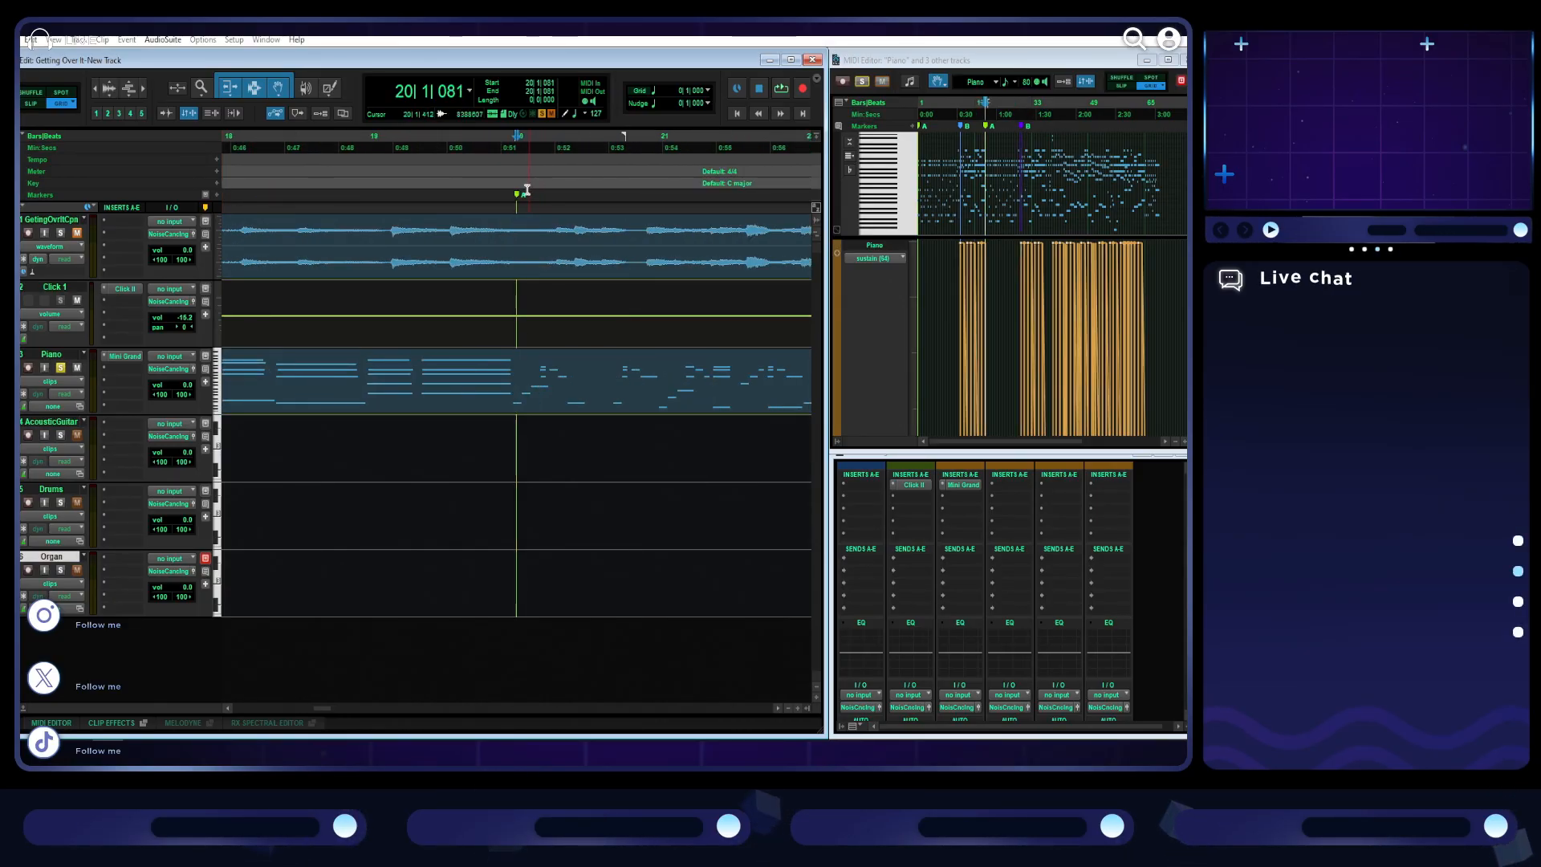
mouse_move(519, 198)
mouse_down()
mouse_move(556, 199)
mouse_move(519, 195)
mouse_up()
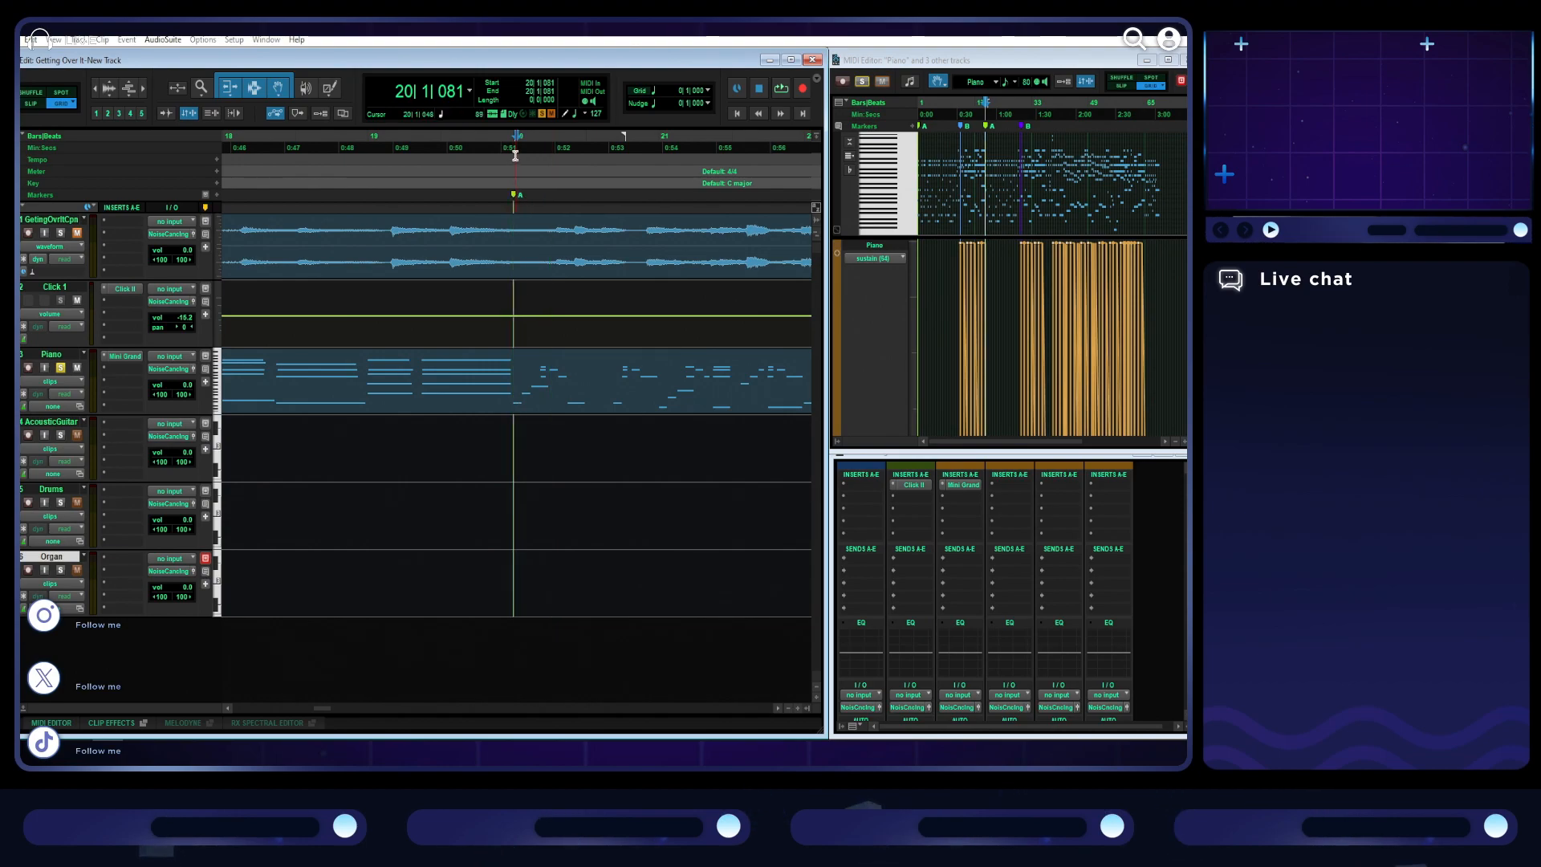
scroll(490, 184, left, 3)
scroll(507, 192, left, 3)
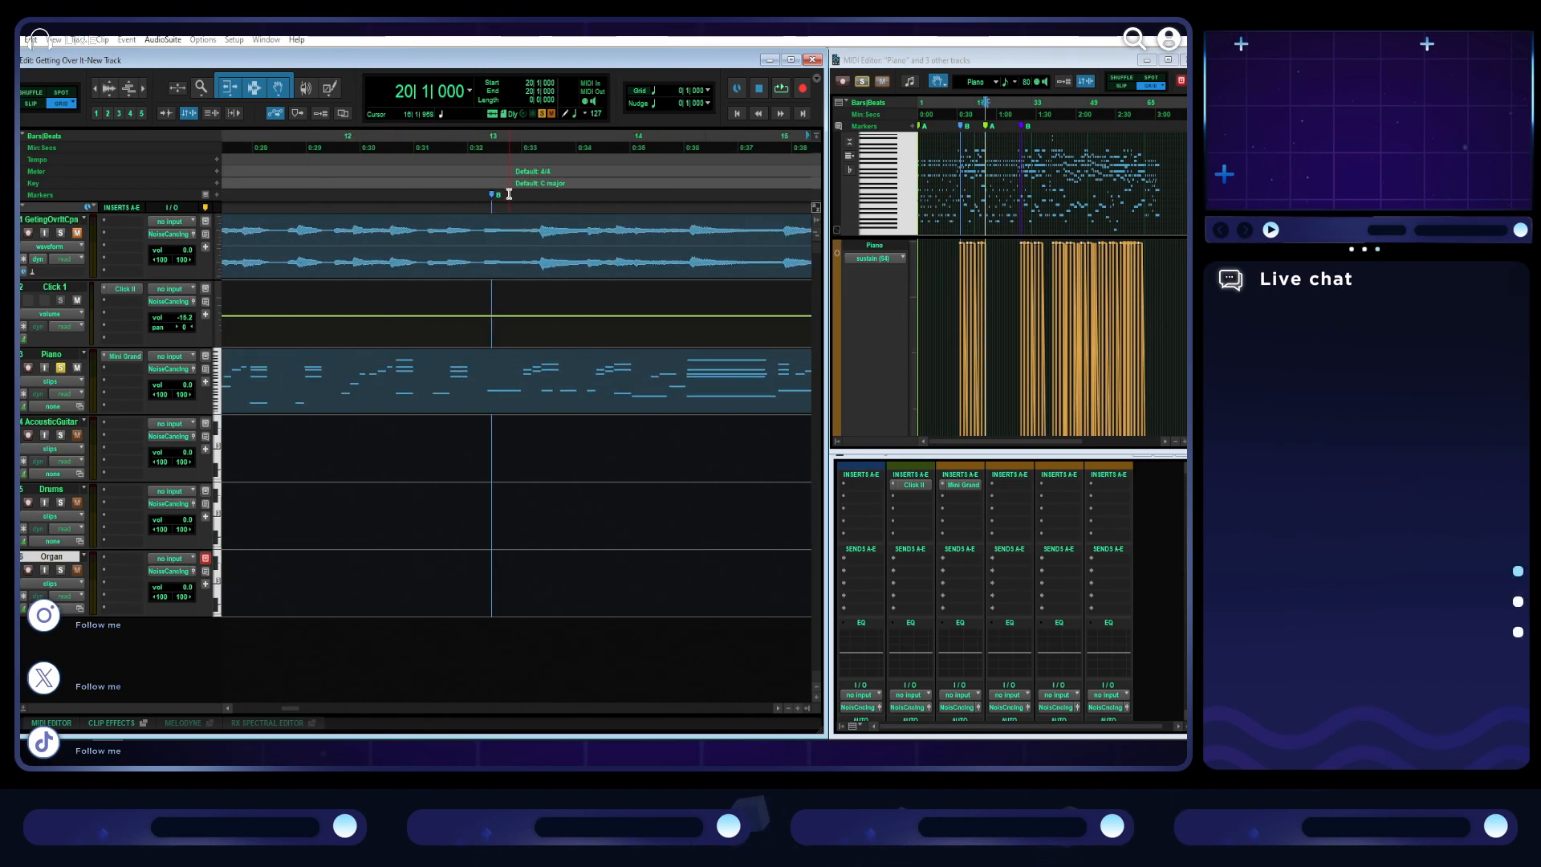
drag(493, 197, 489, 197)
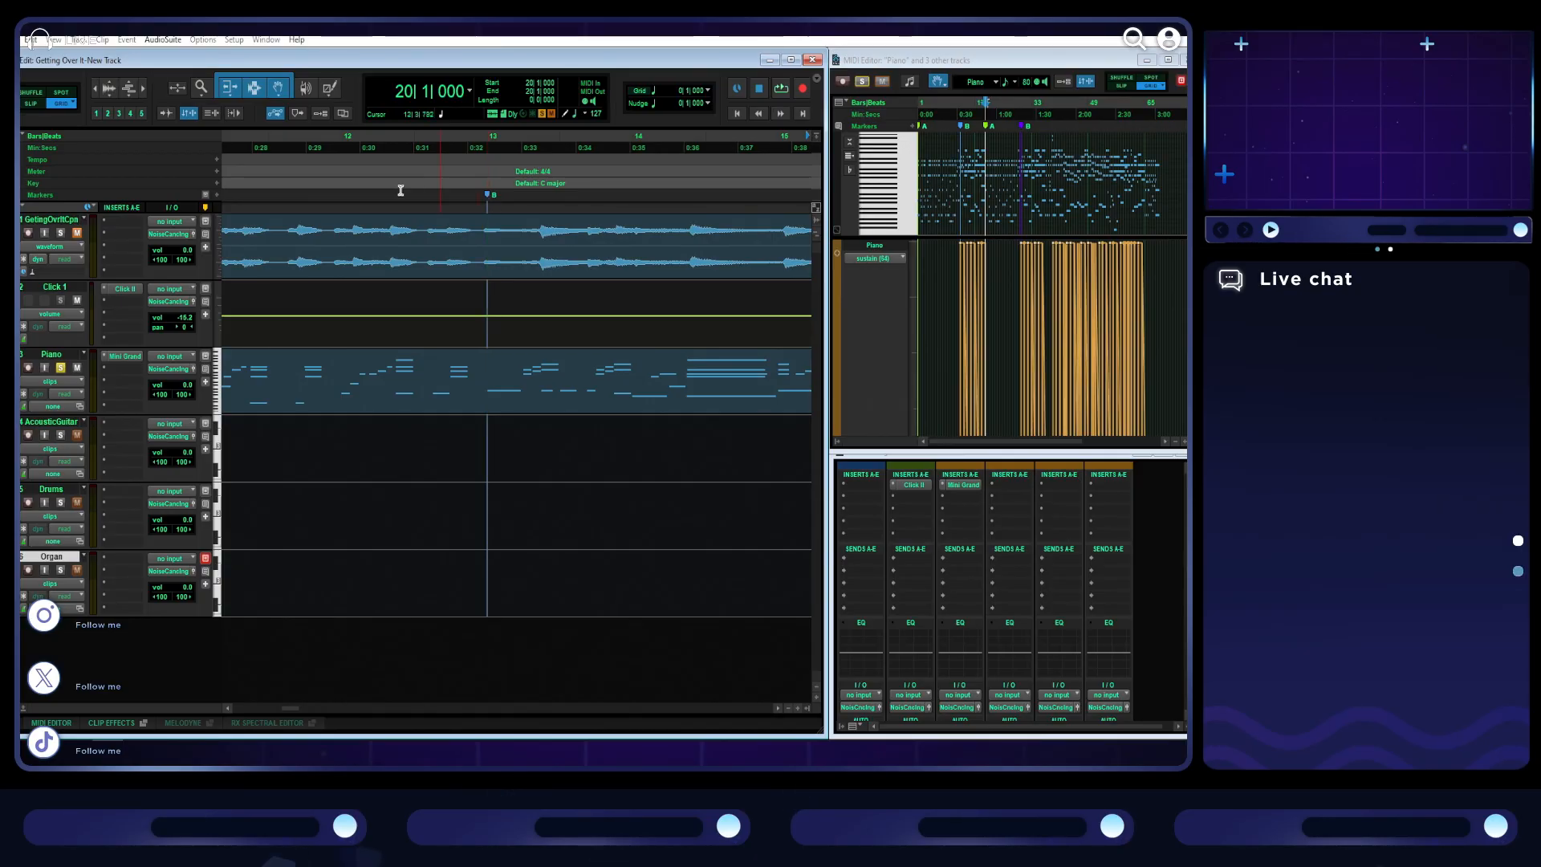
click(487, 196)
- Snap the first A marker to the very start of the song at bar 1
scroll(441, 195, left, 10)
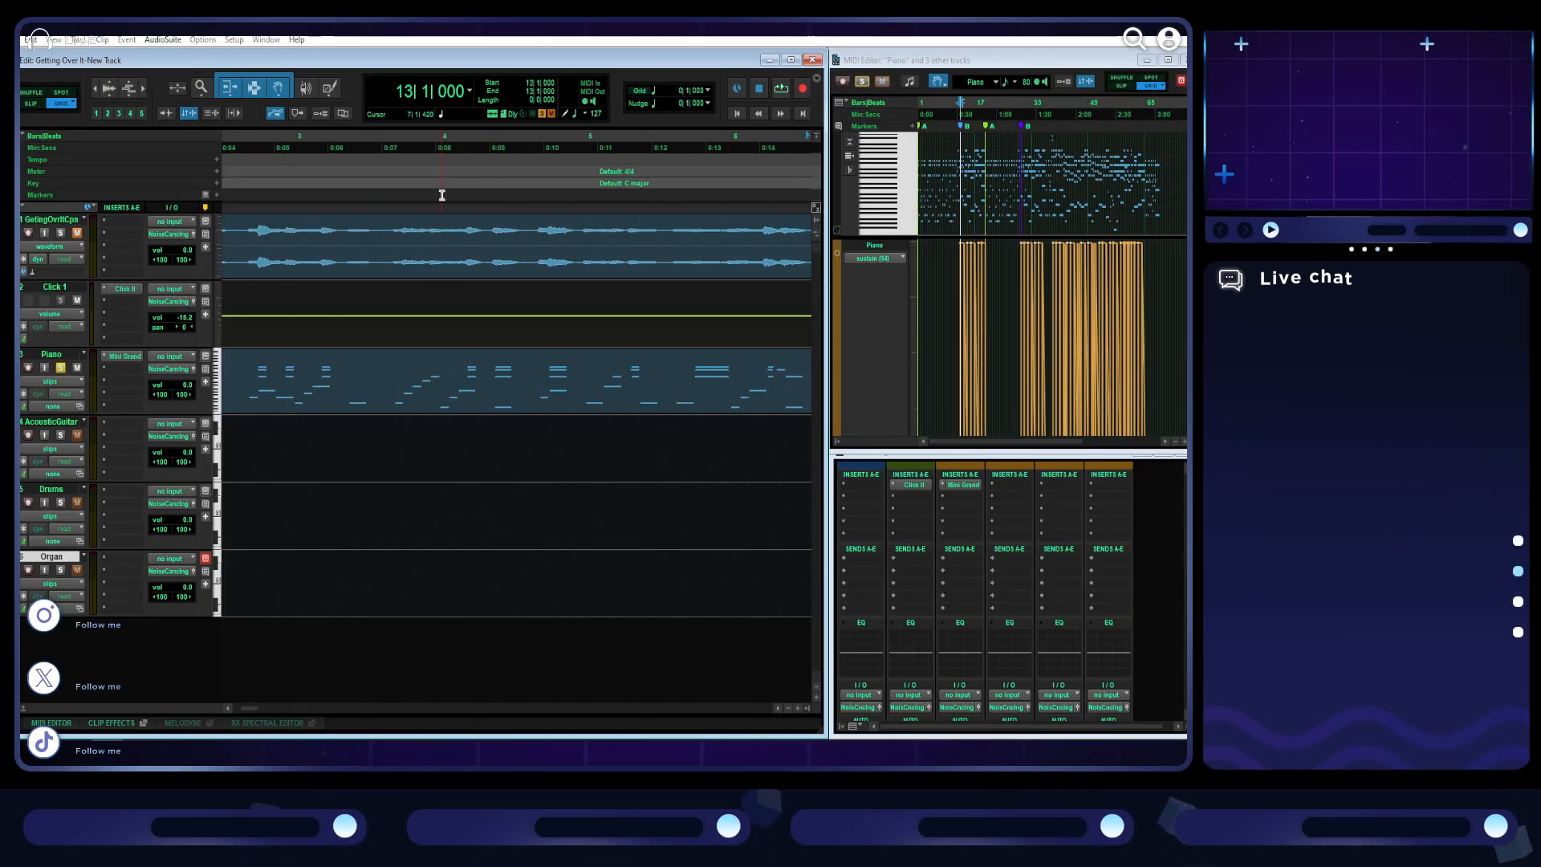
mouse_move(226, 196)
mouse_down()
mouse_move(208, 195)
mouse_move(264, 143)
mouse_up()
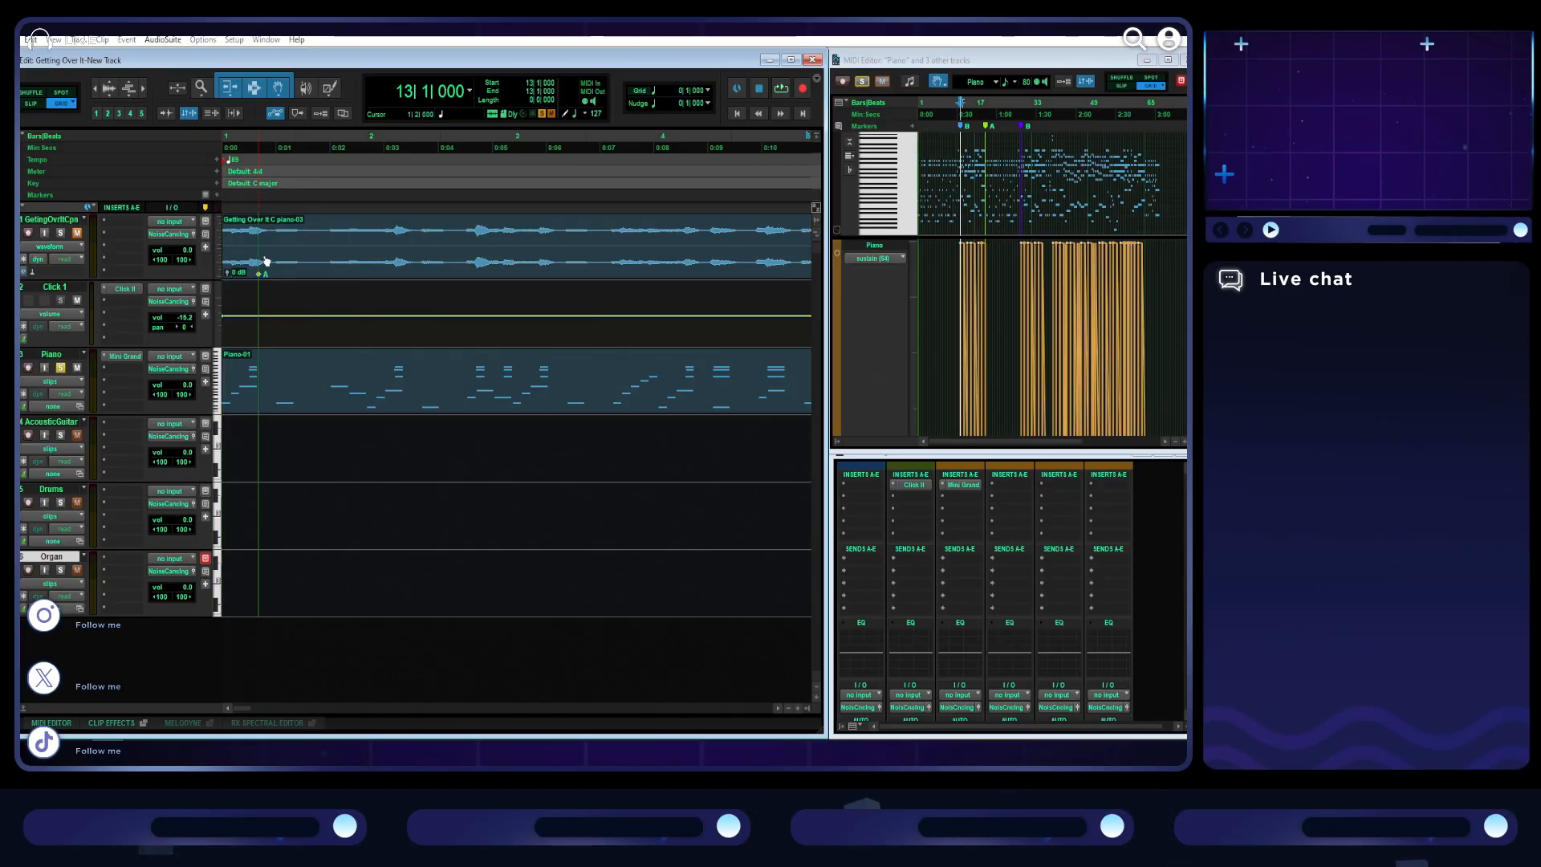
drag(262, 196, 226, 195)
- Play briefly from bar 37 to check the section change and add a marker named C intro at bar 37
scroll(461, 220, right, 1)
scroll(462, 221, down, 2)
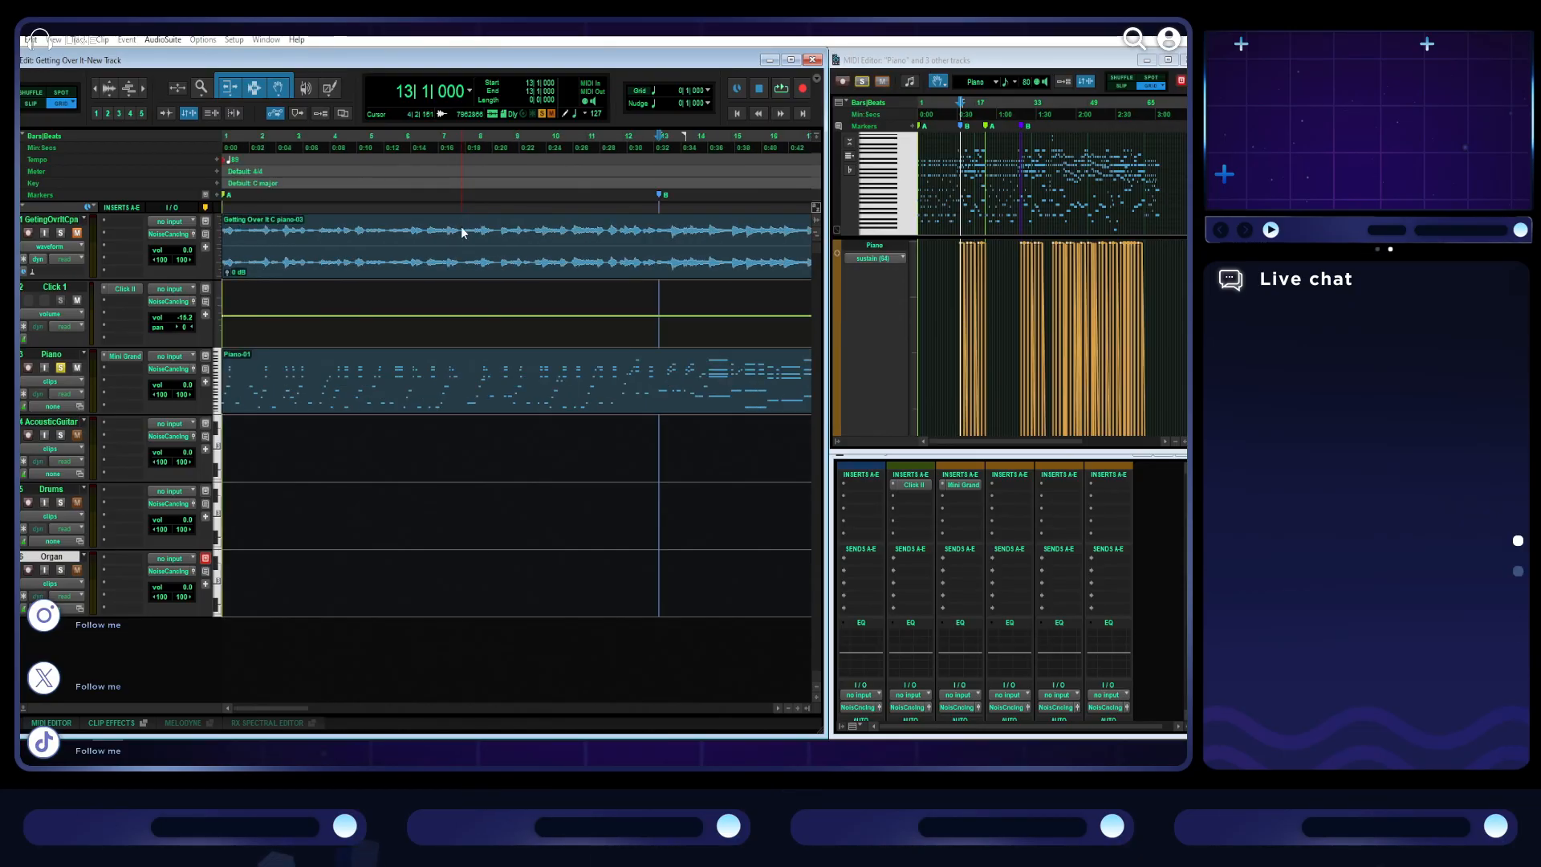
scroll(461, 233, right, 3)
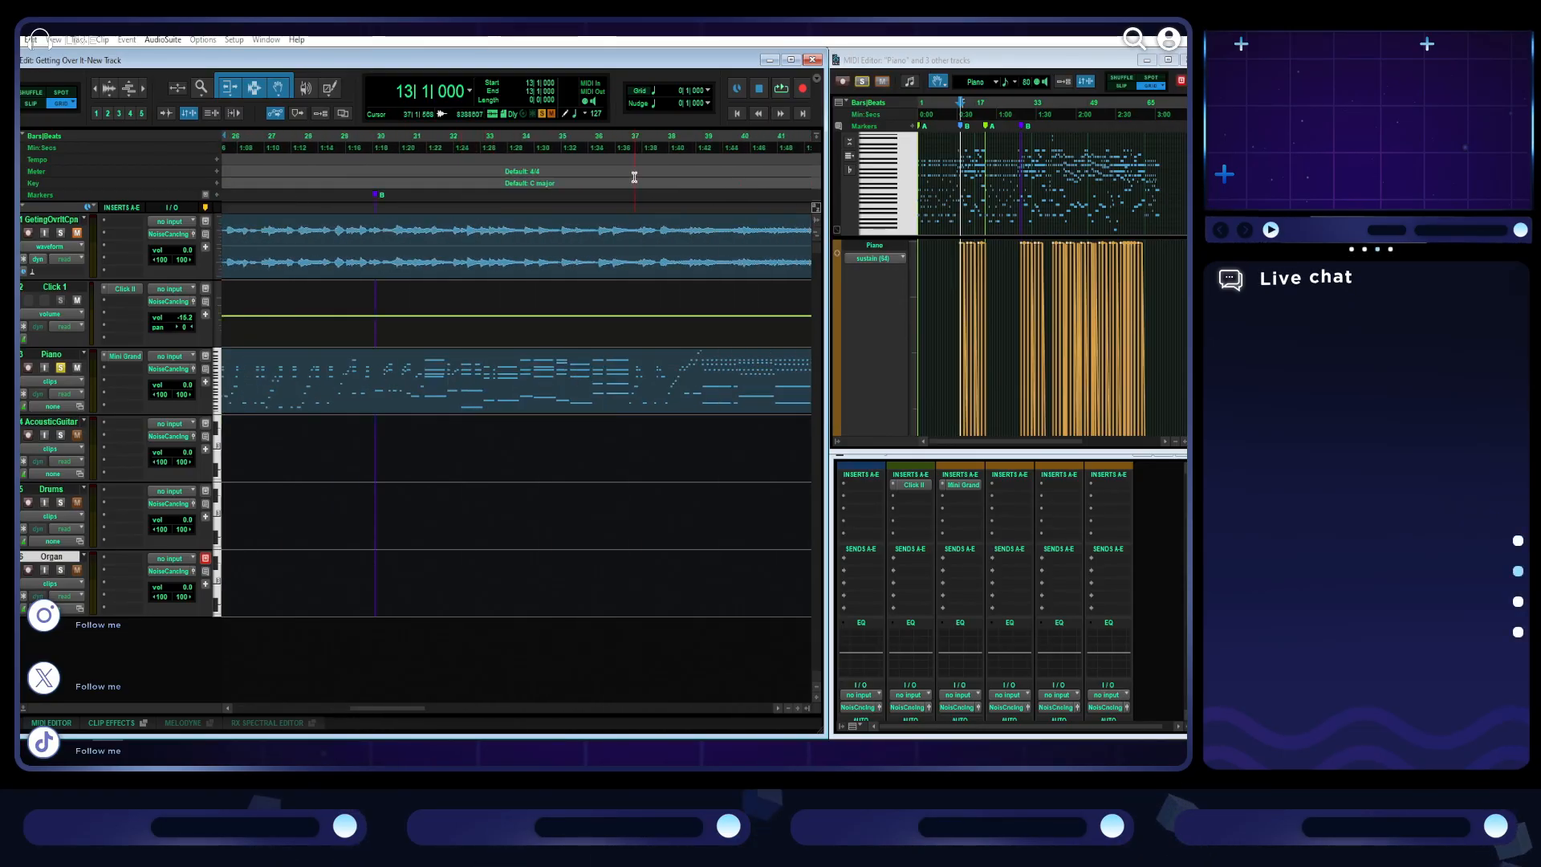
click(628, 147)
key(space)
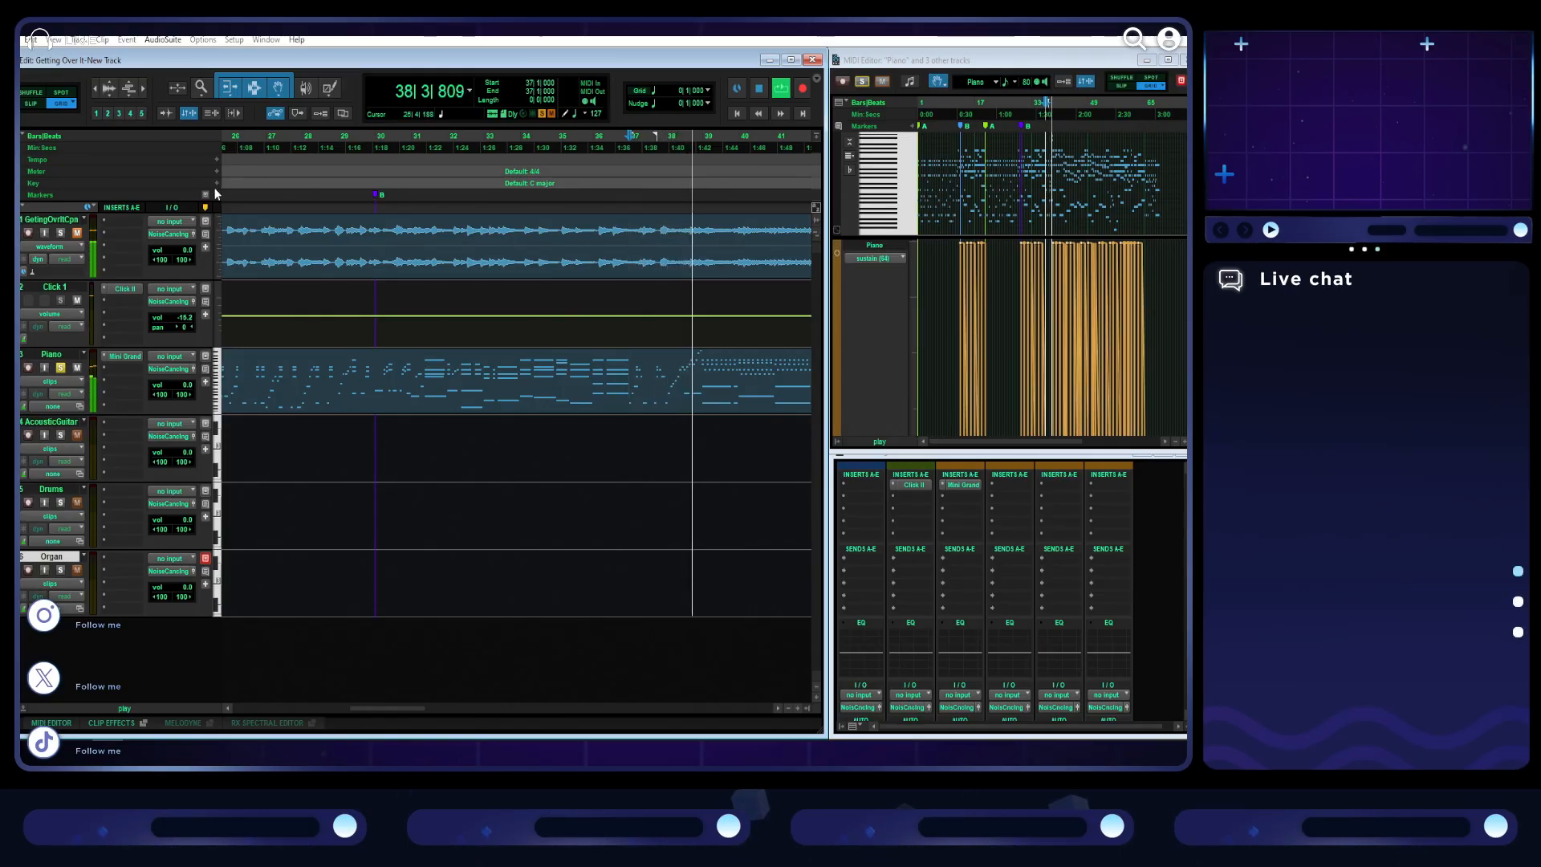
key(space)
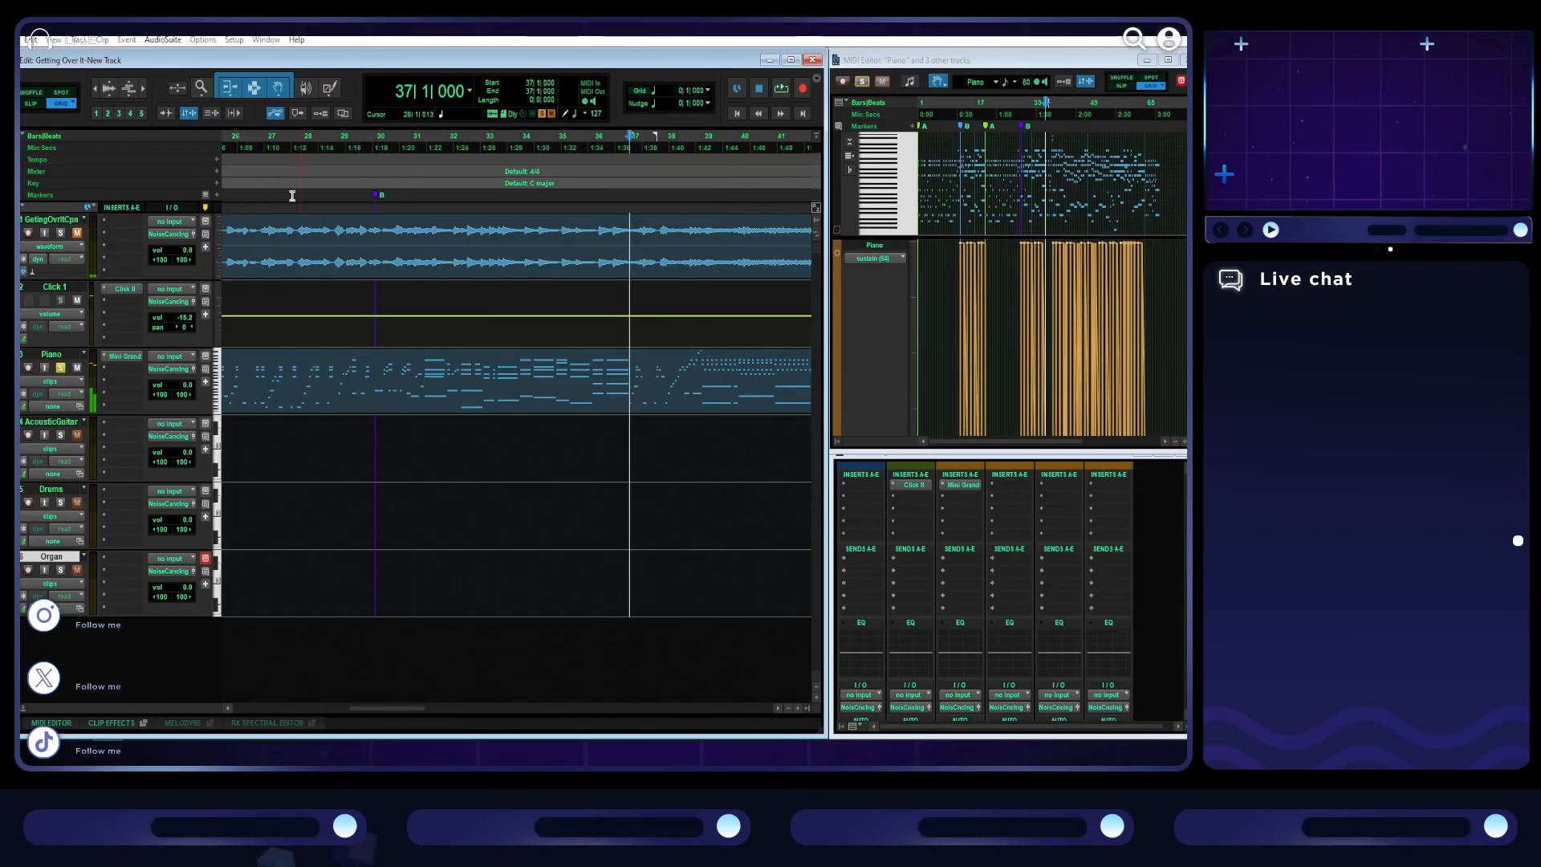
click(217, 198)
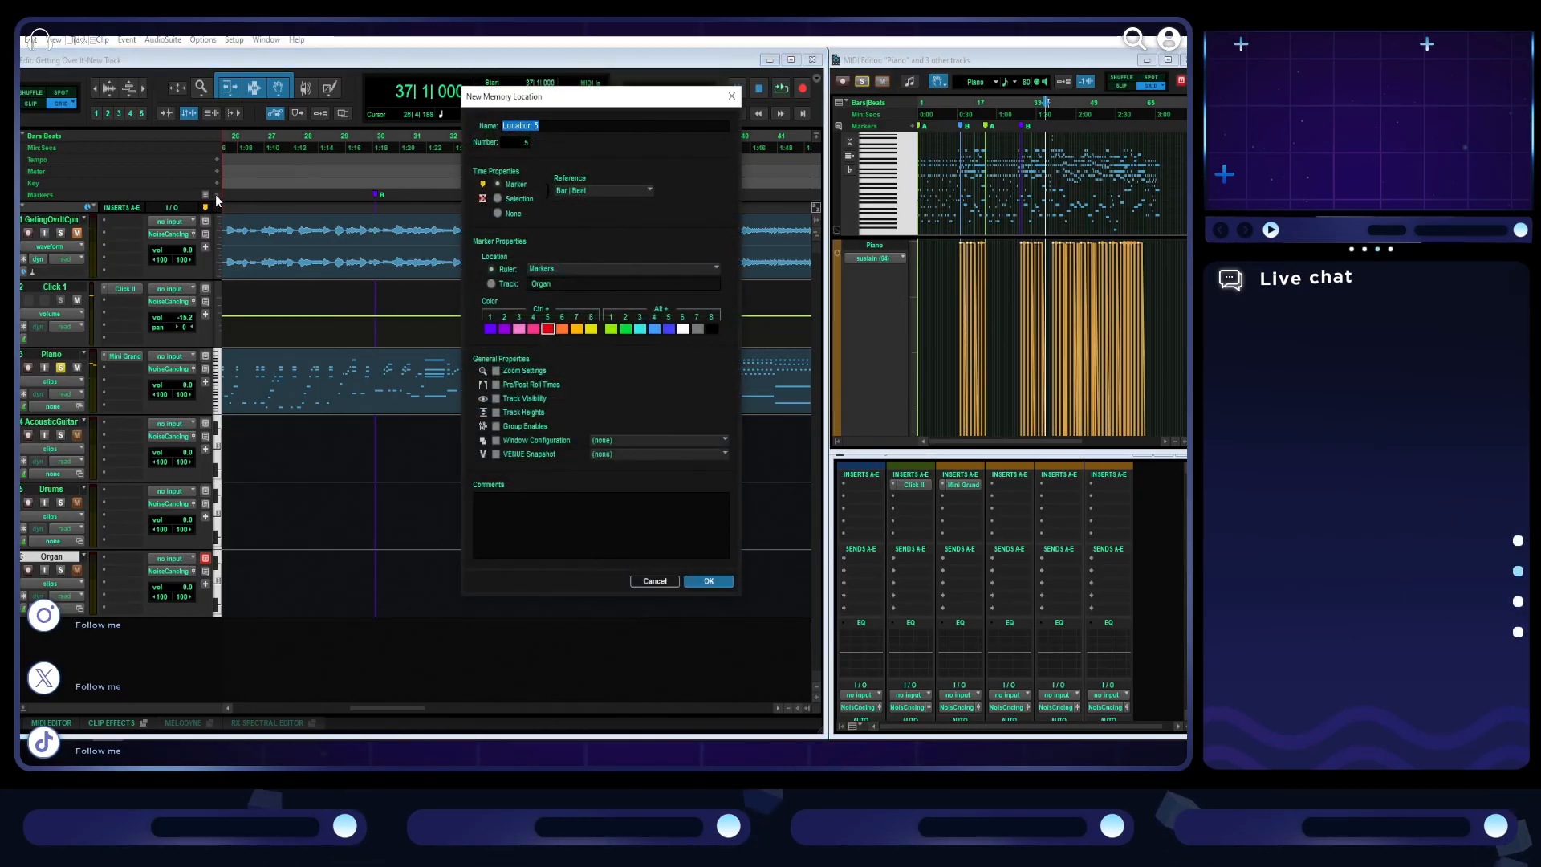
text(C intro)
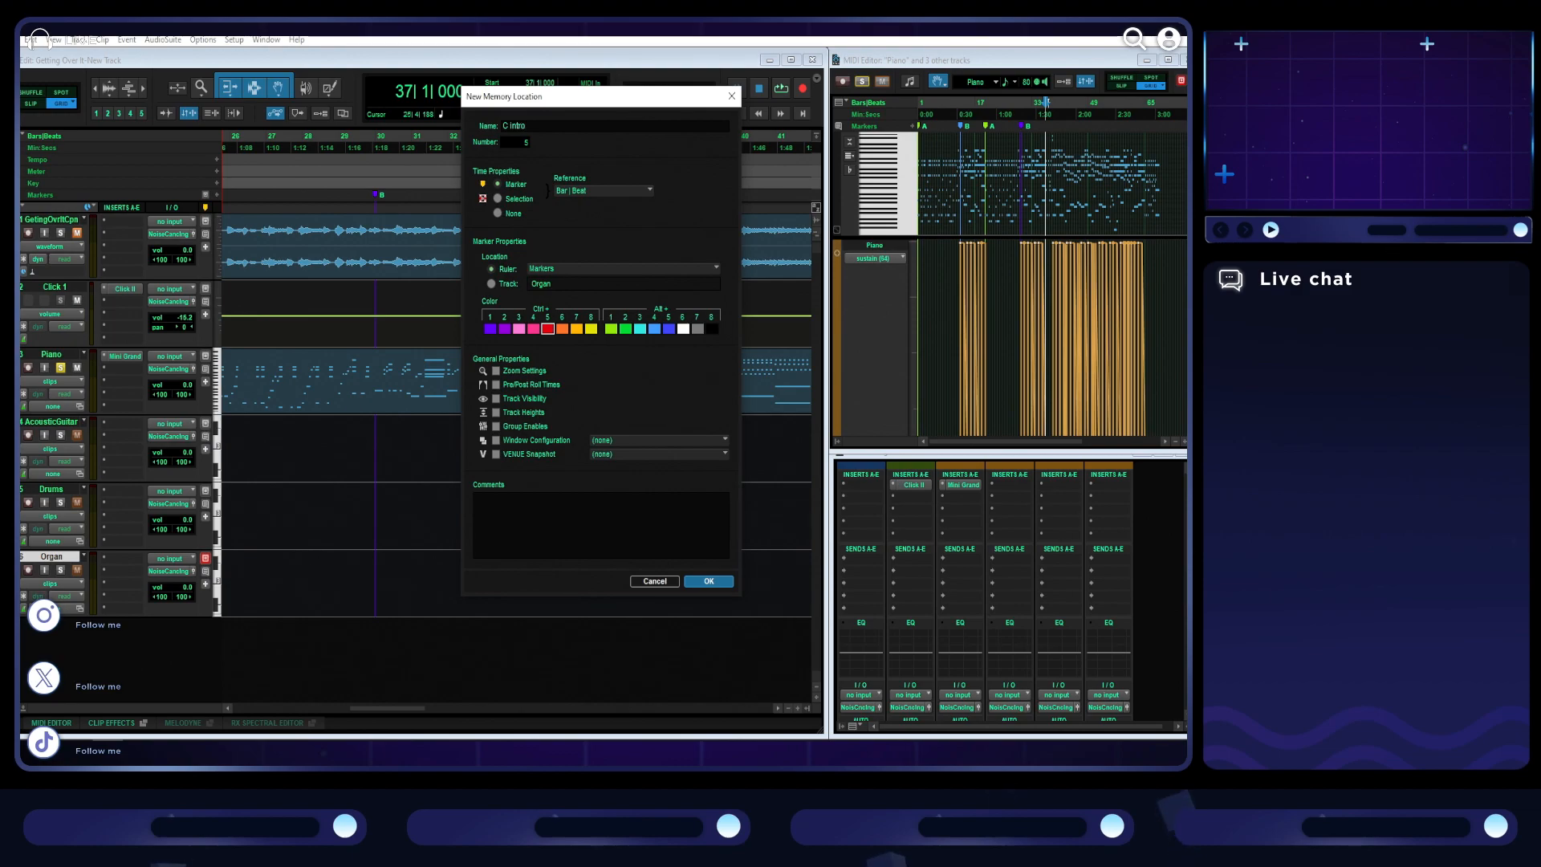
key(Return)
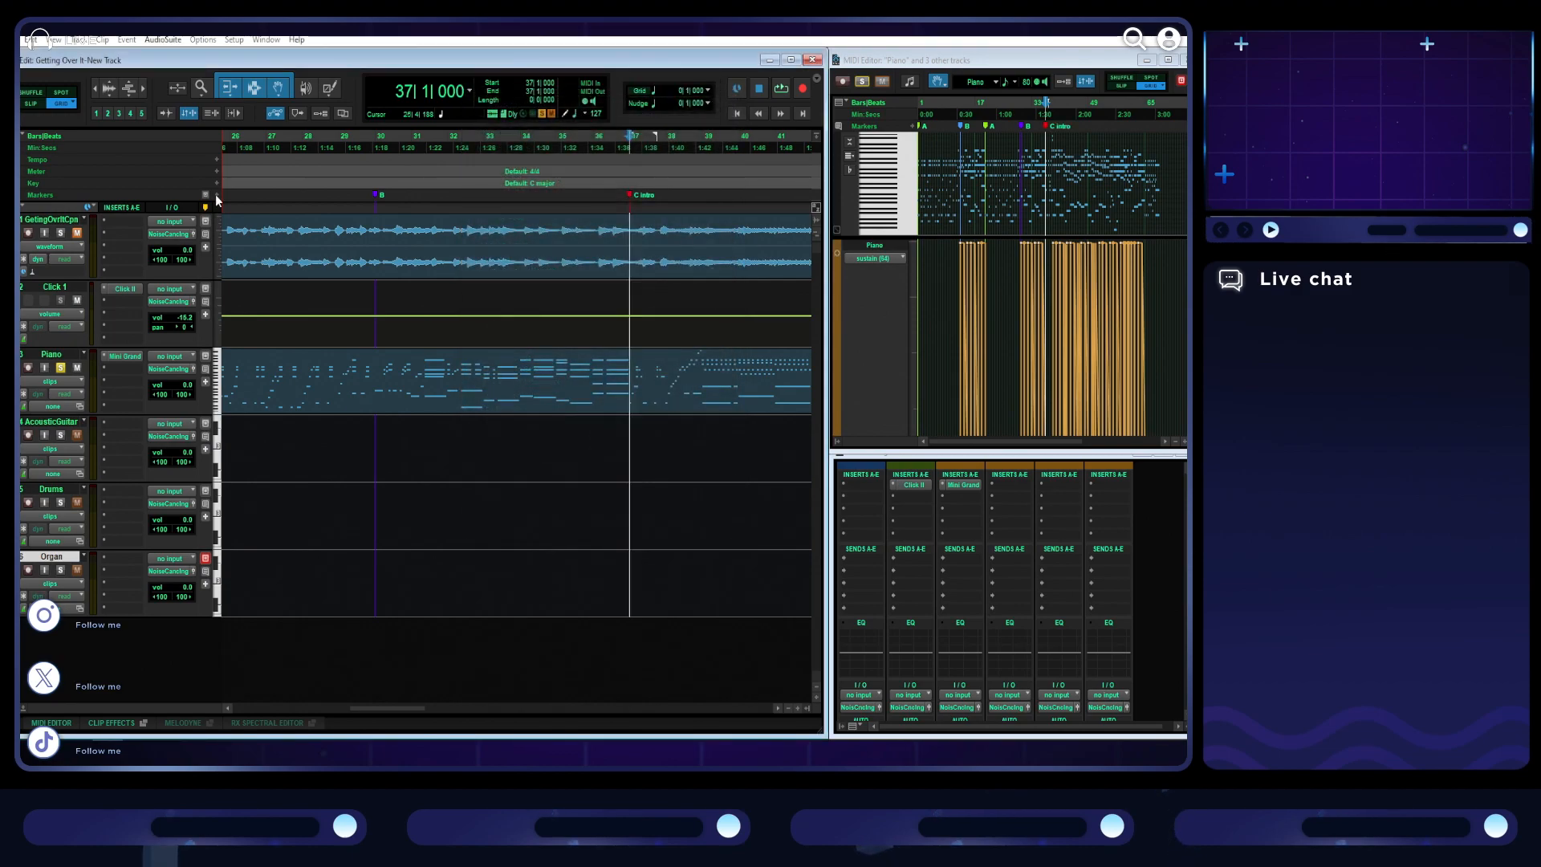
- Add a marker named C at the start of bar 39
click(704, 137)
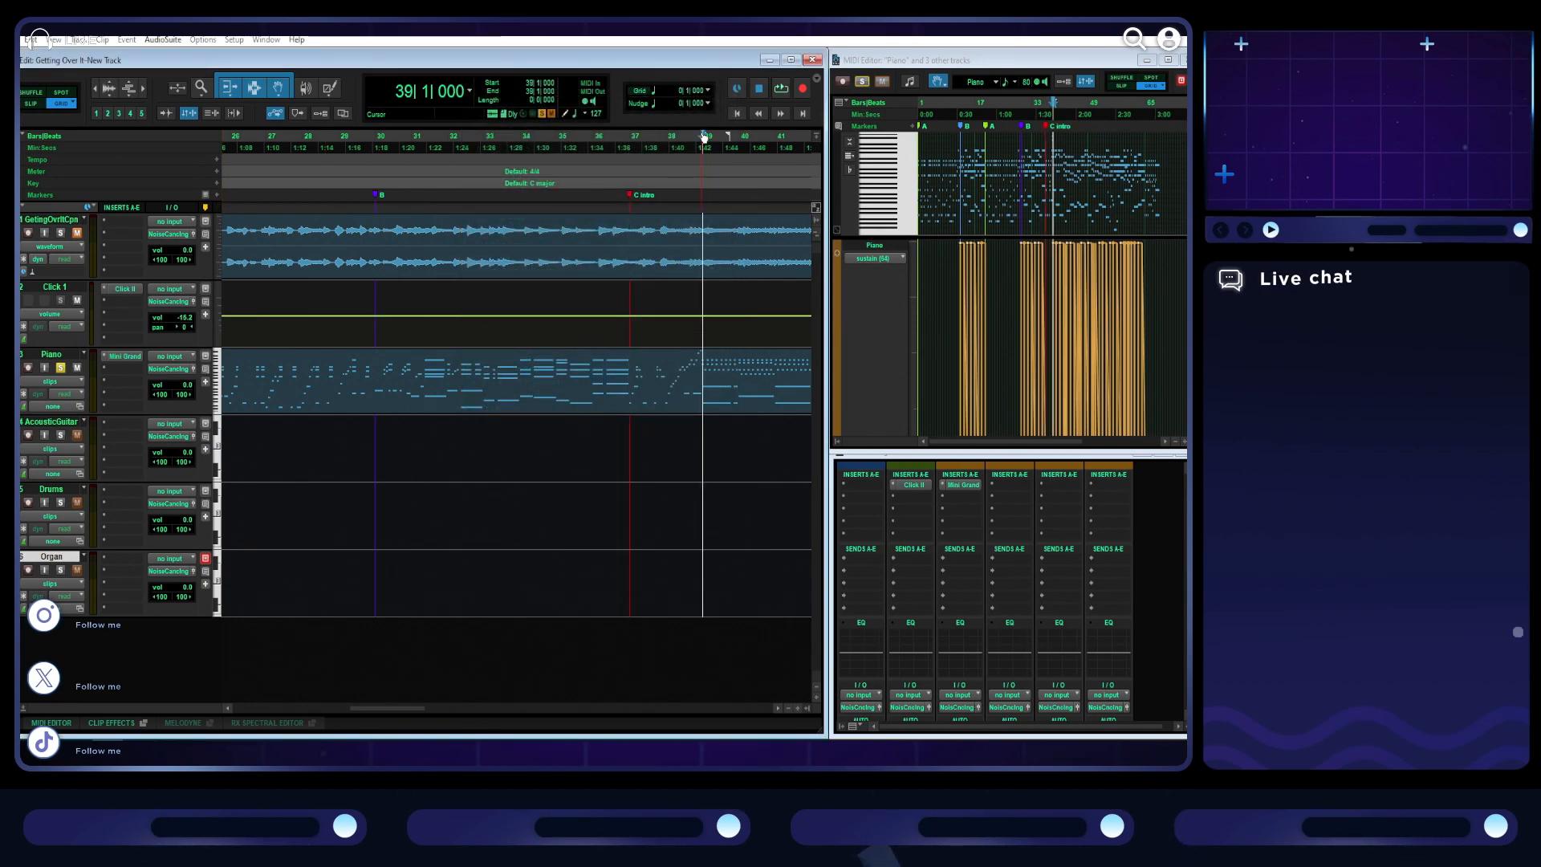
click(216, 195)
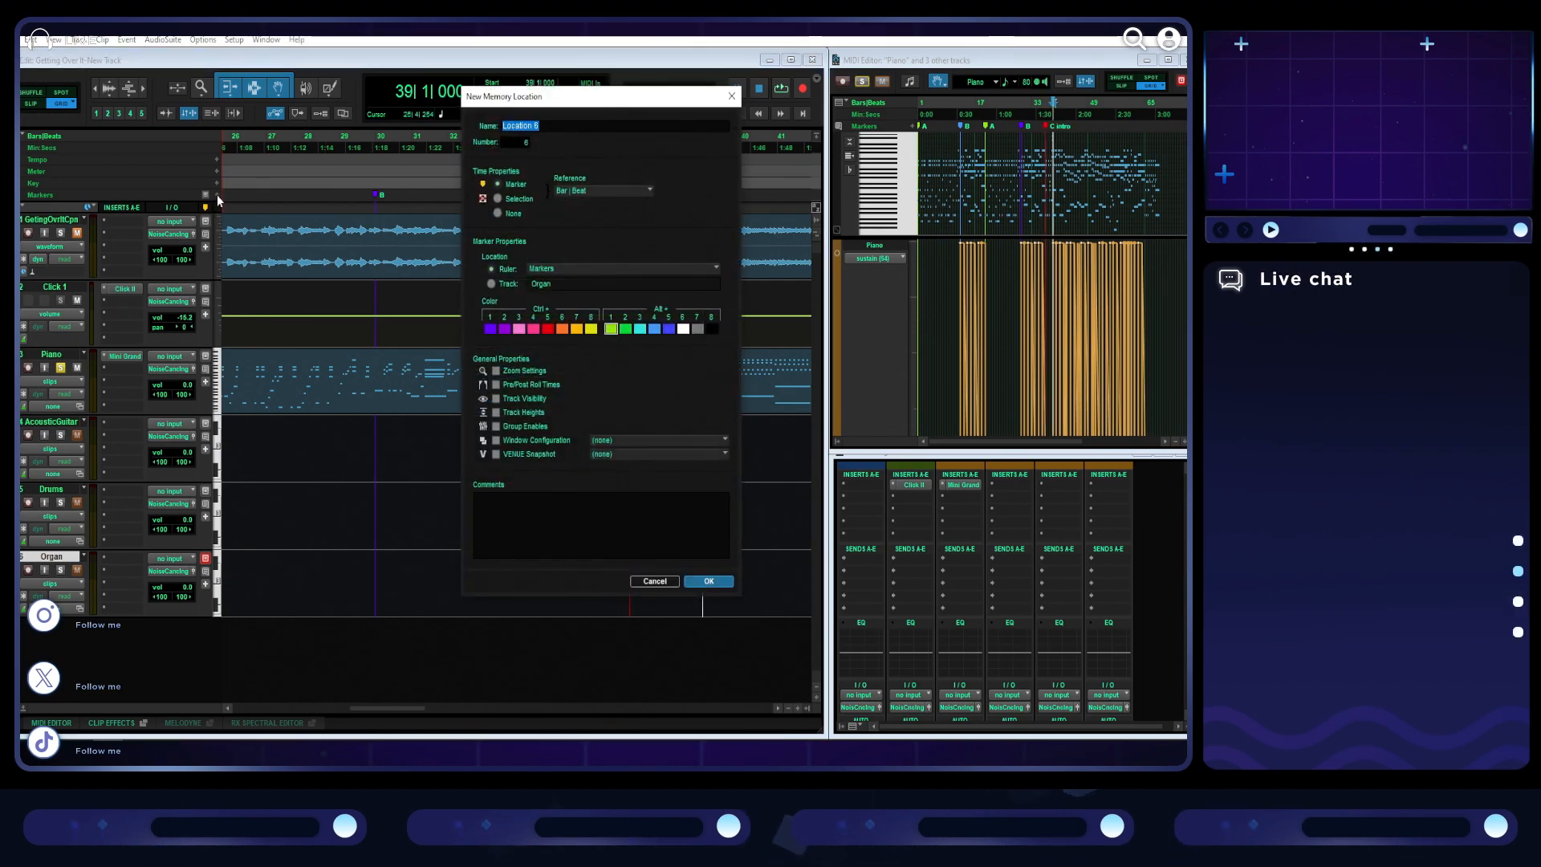
click(692, 583)
- Play the song's later part to find the next section change and add a marker named D at bar 59
key(ctrl+bracketleft)
key(ctrl+bracketleft)
key(space)
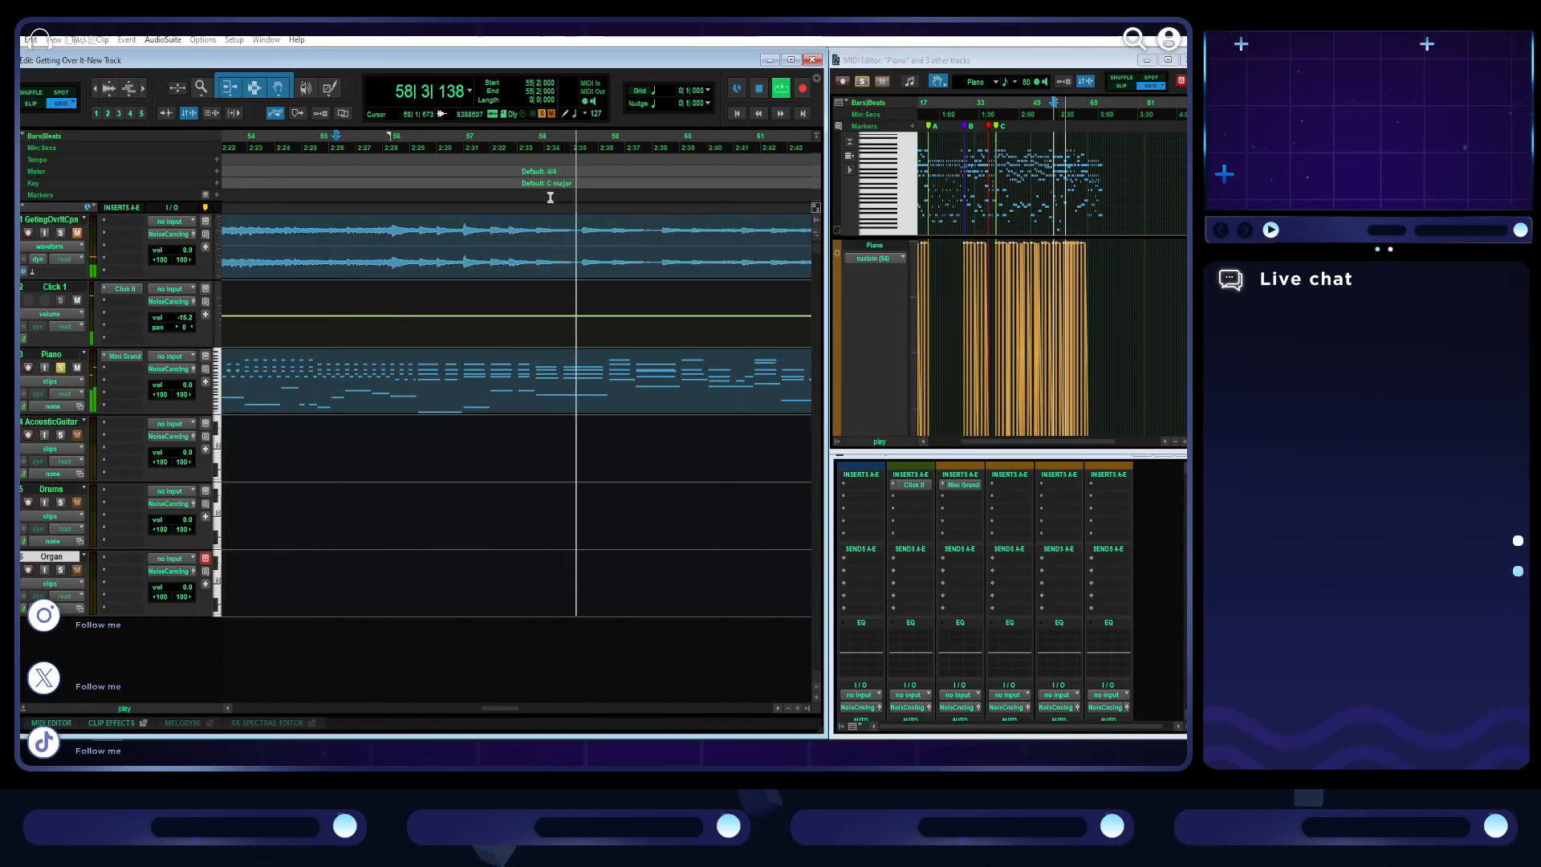
click(608, 145)
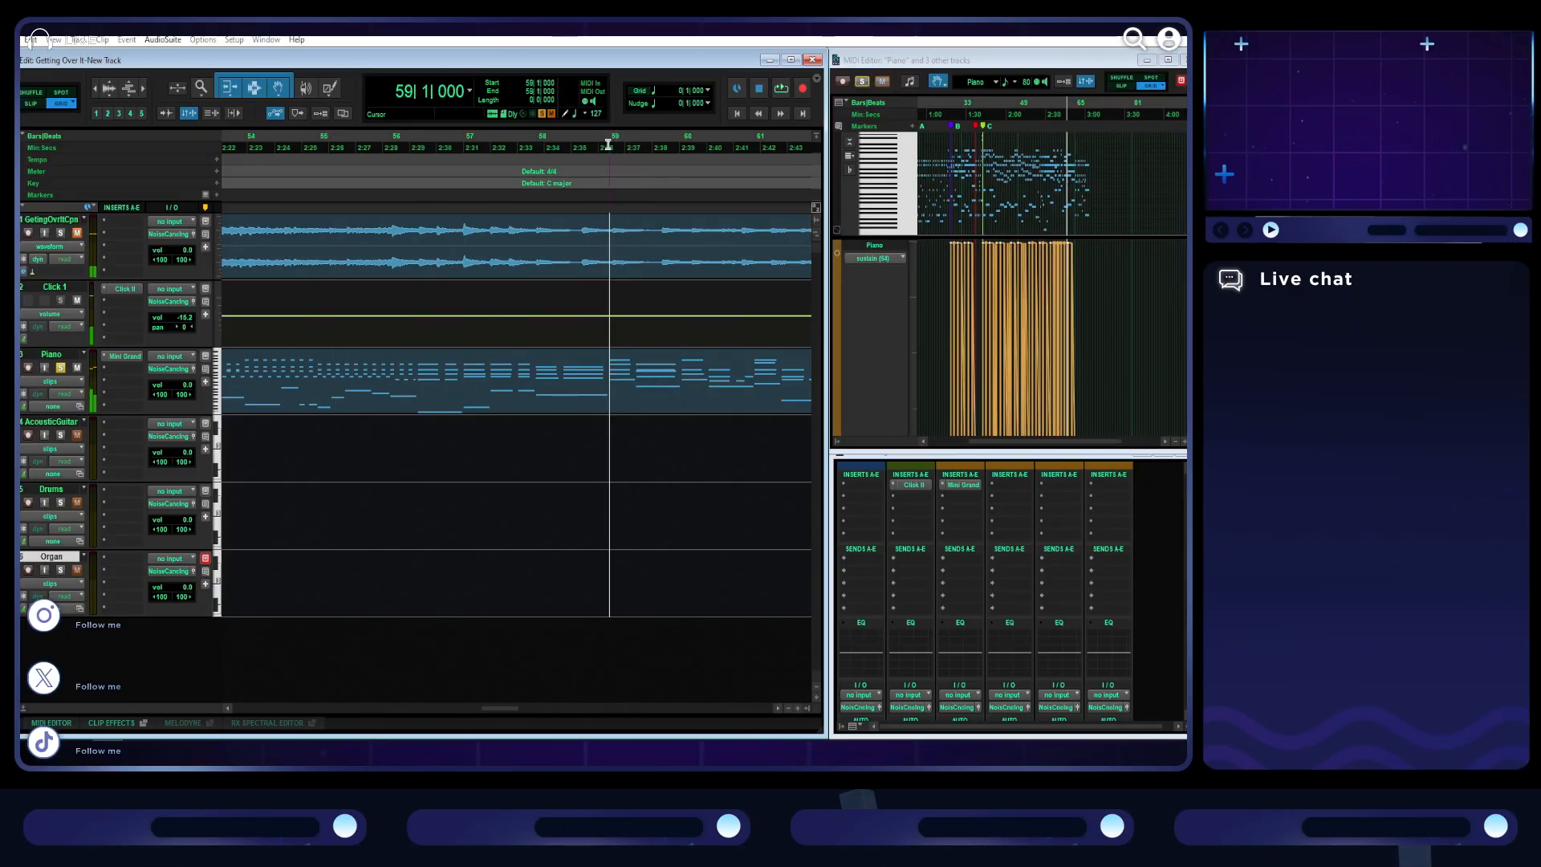
click(217, 196)
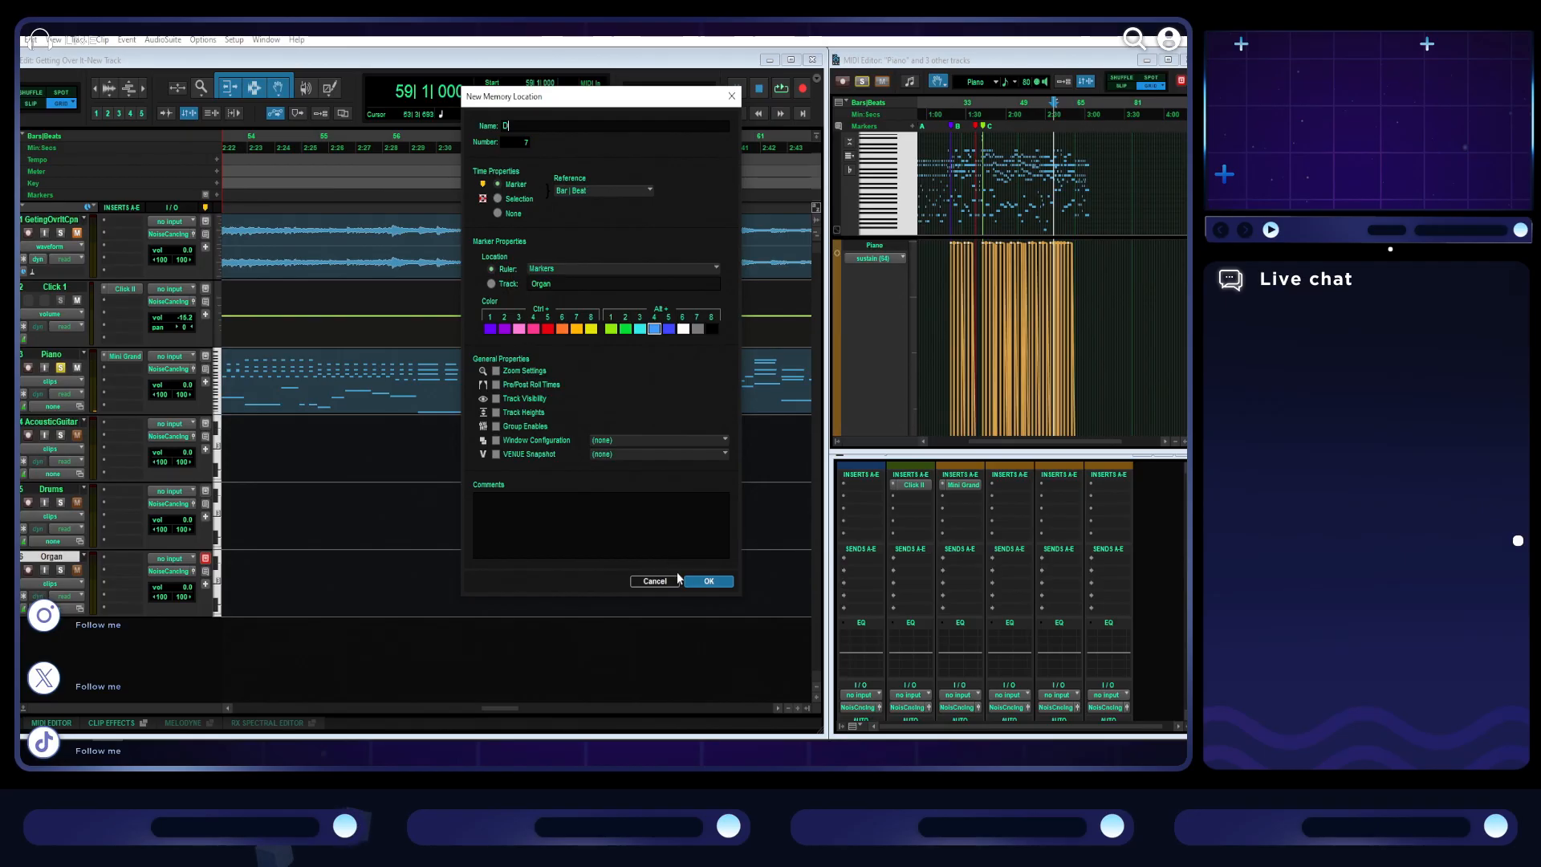
click(695, 579)
- Add a marker named Outro at the start of bar 65
scroll(624, 369, right, 5)
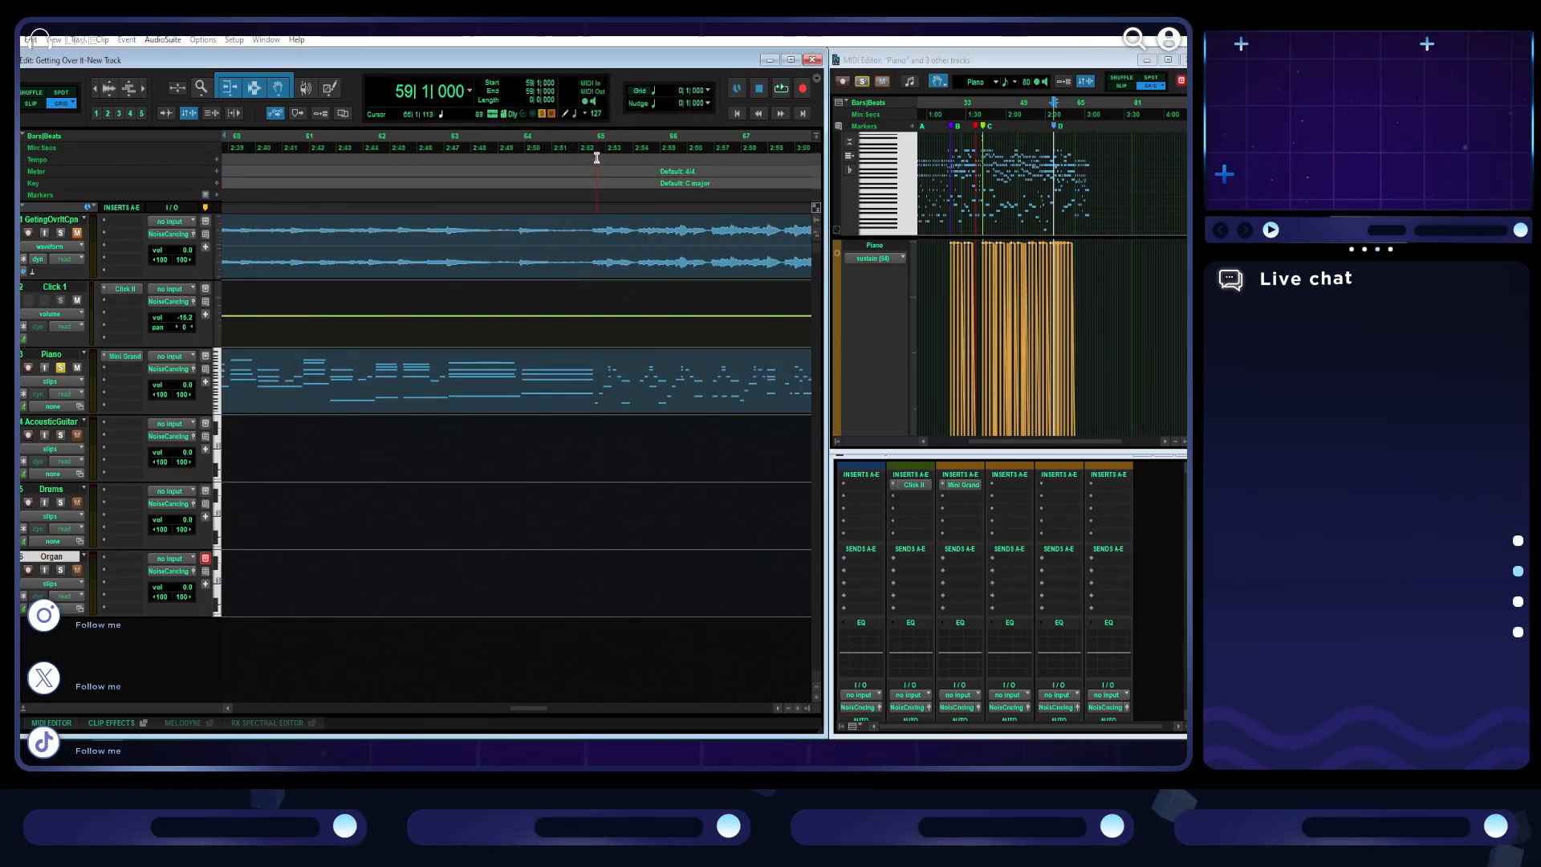
click(596, 157)
scroll(605, 271, right, 3)
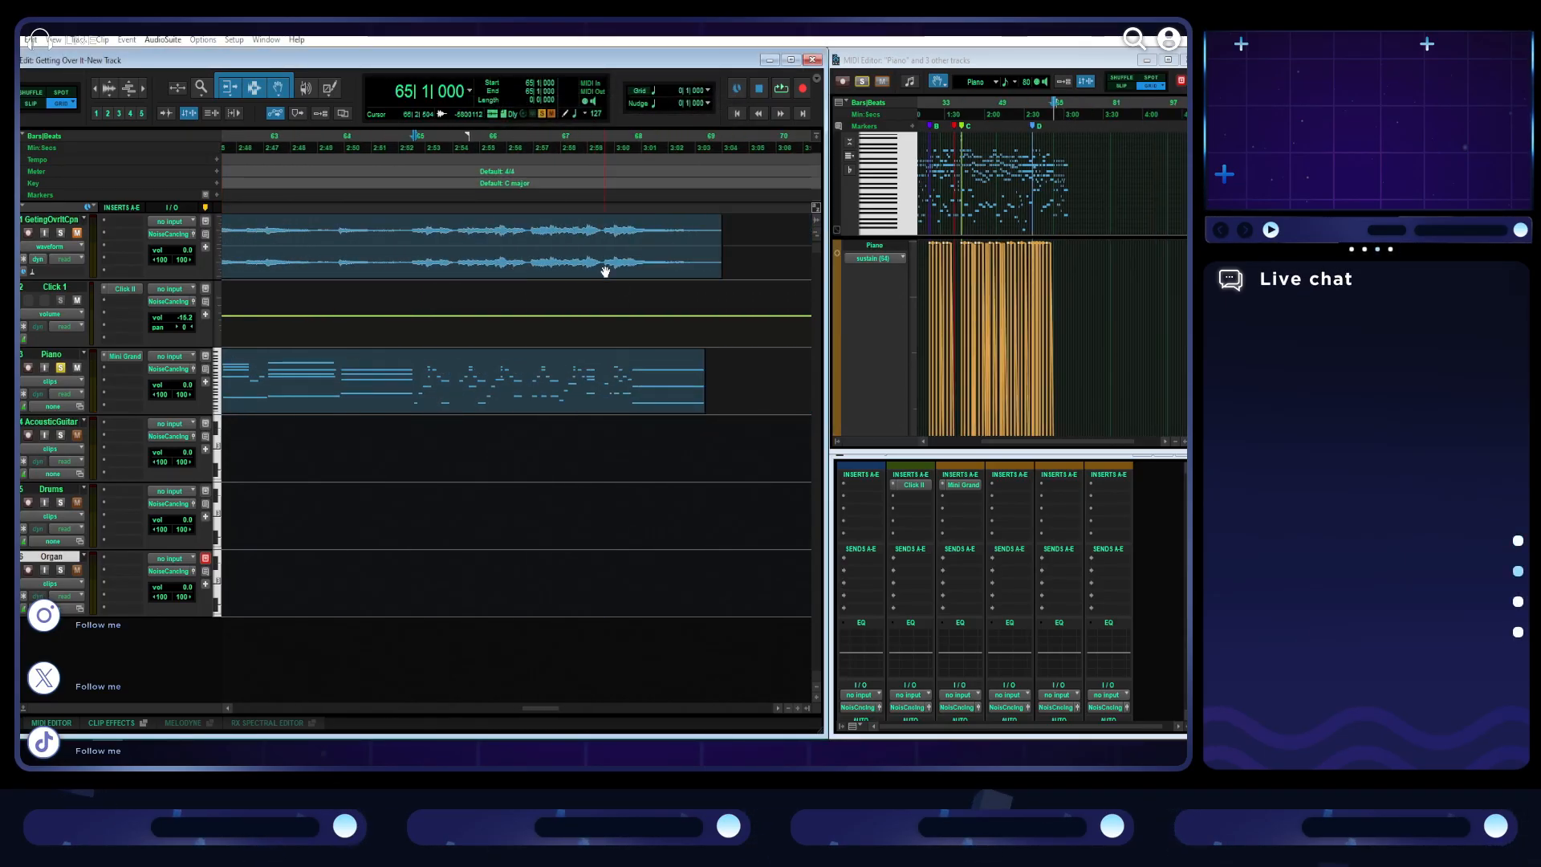
click(217, 196)
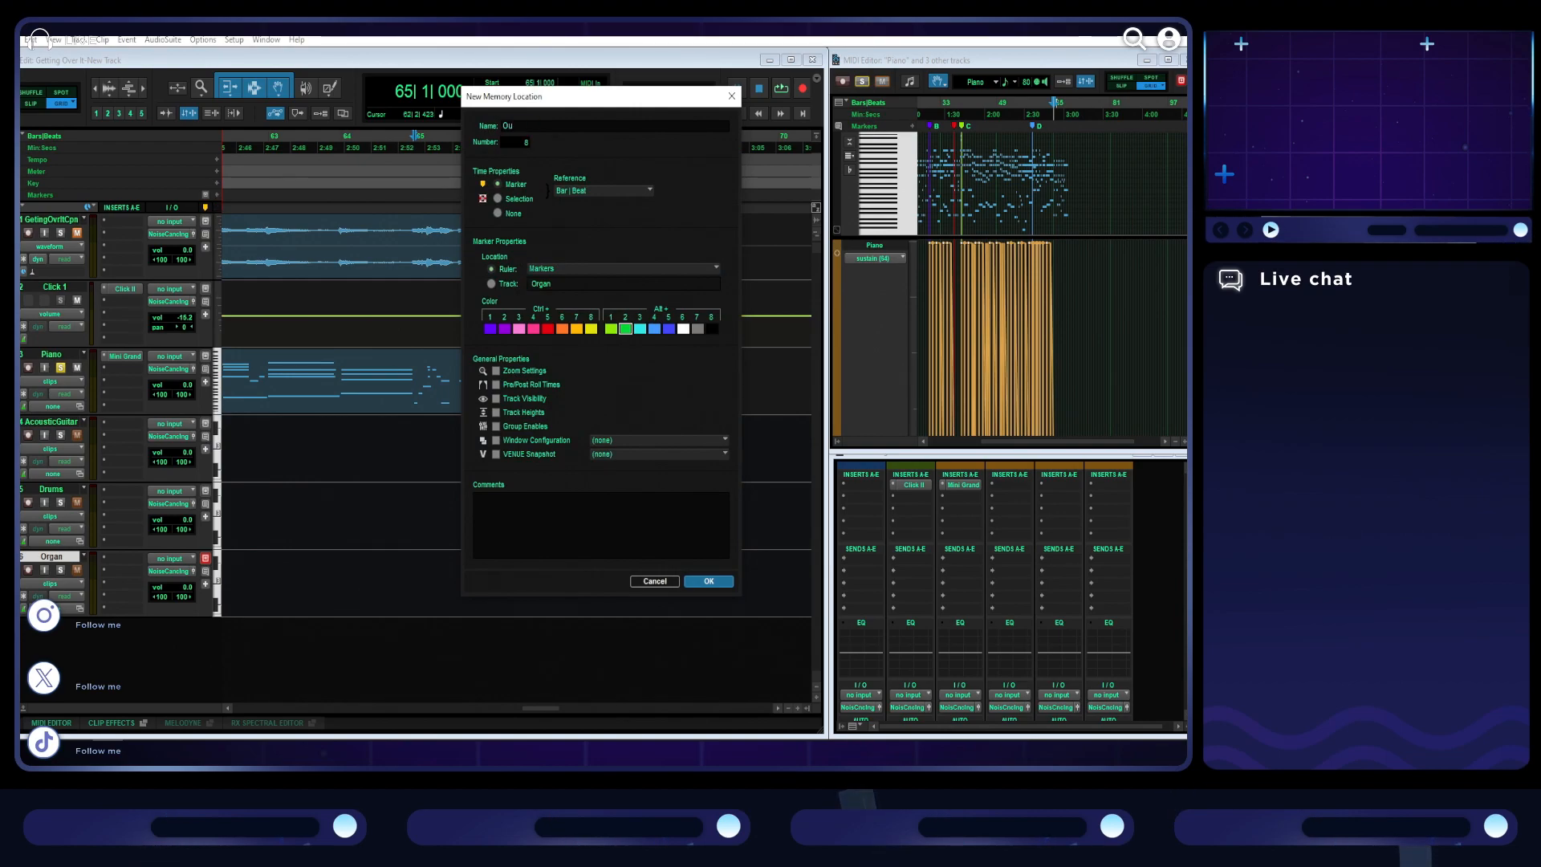
key(Return)
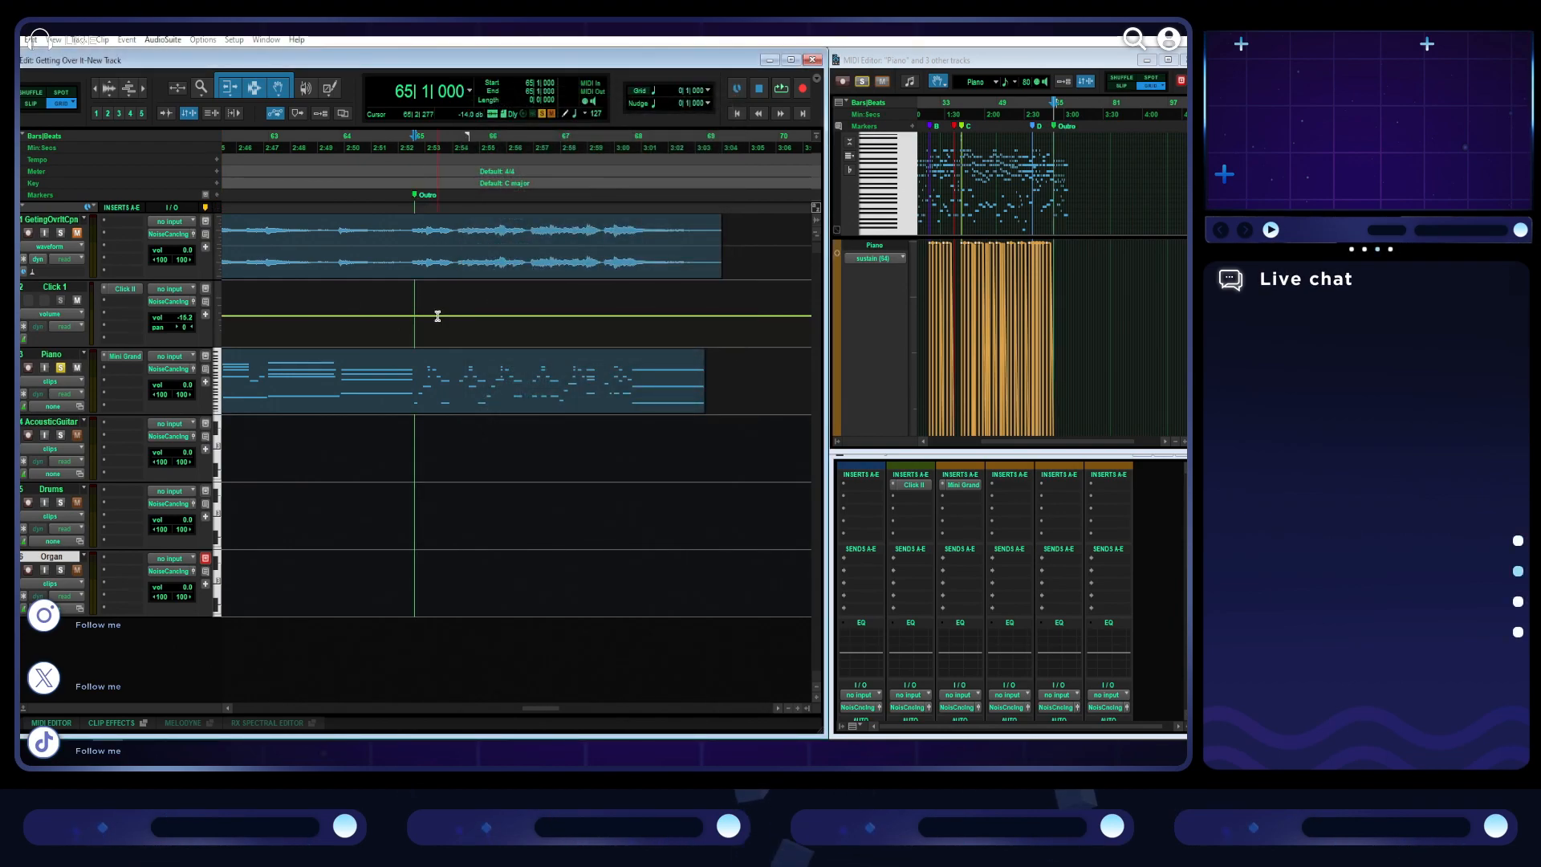
- Play from the D marker at bar 59 into the Outro to check both markers, and return the view to the song's start
scroll(437, 316, left, 5)
click(428, 149)
key(space)
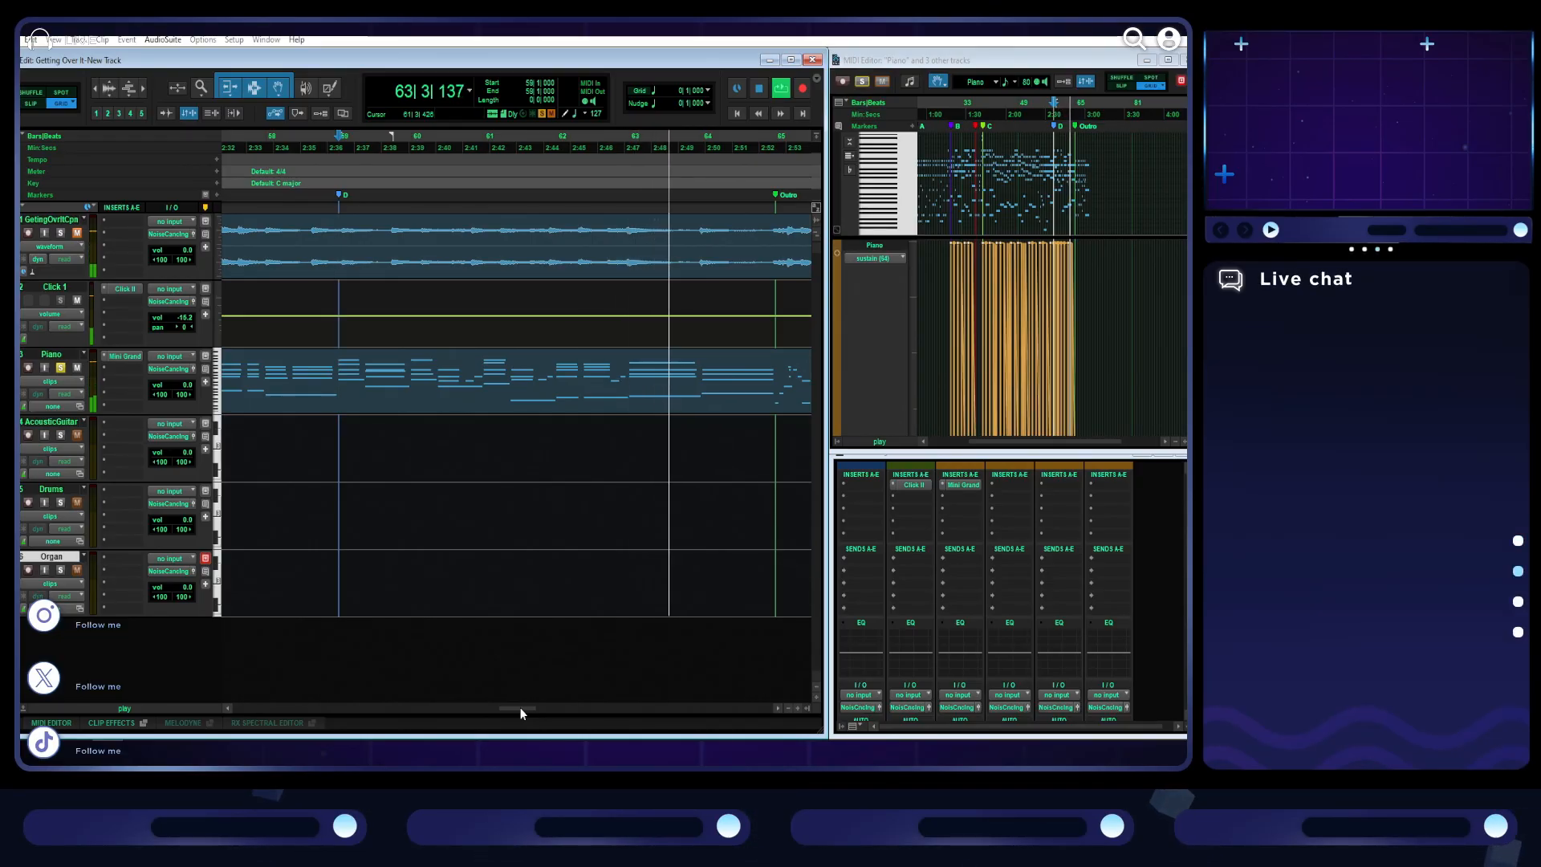
drag(519, 709, 546, 708)
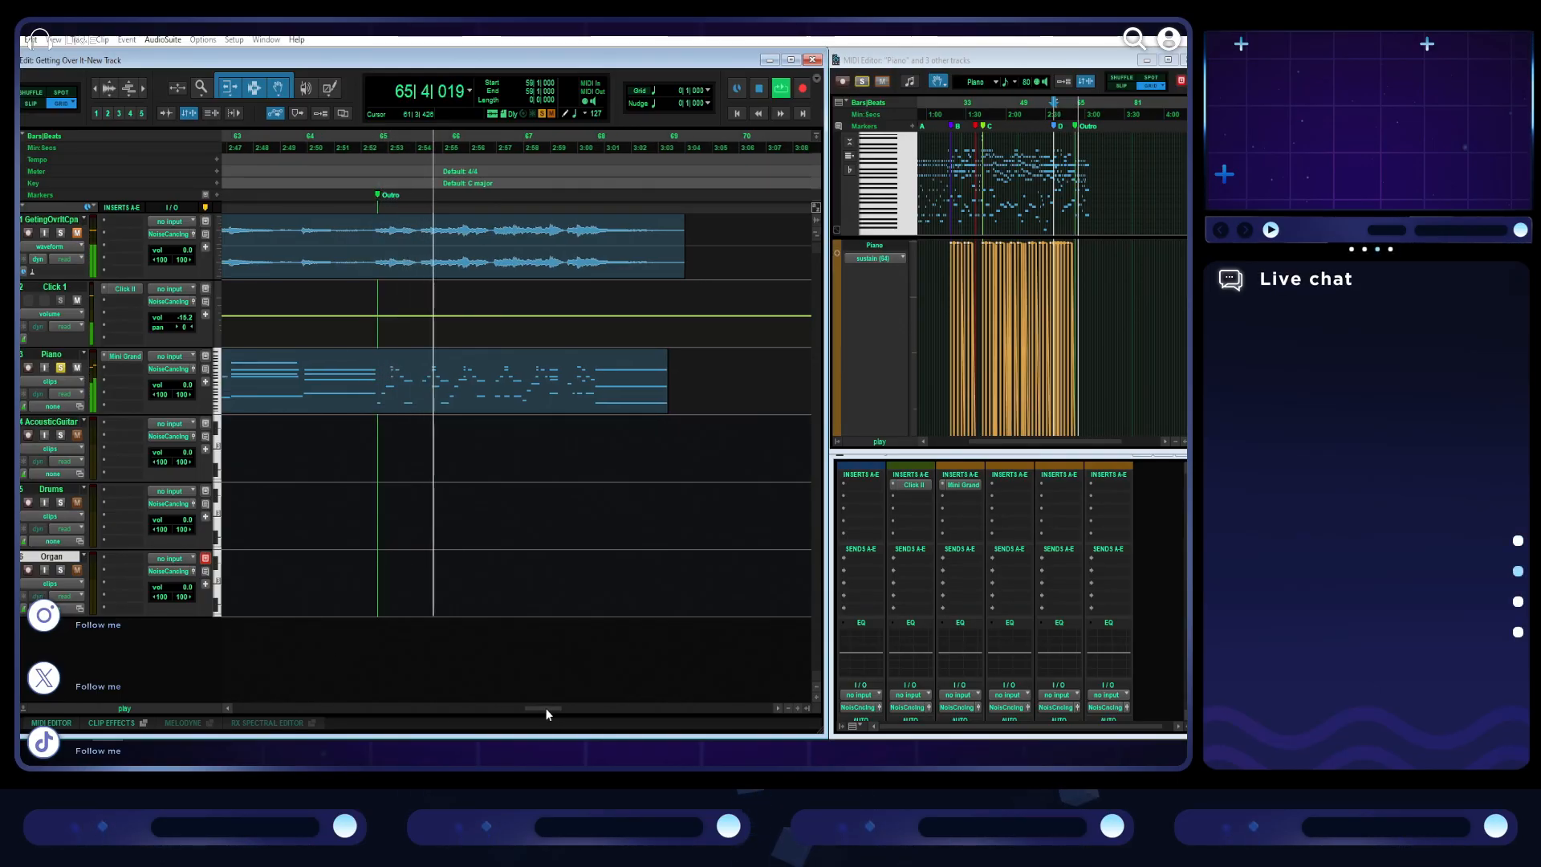
key(space)
drag(546, 708, 338, 713)
key(r)
key(r)
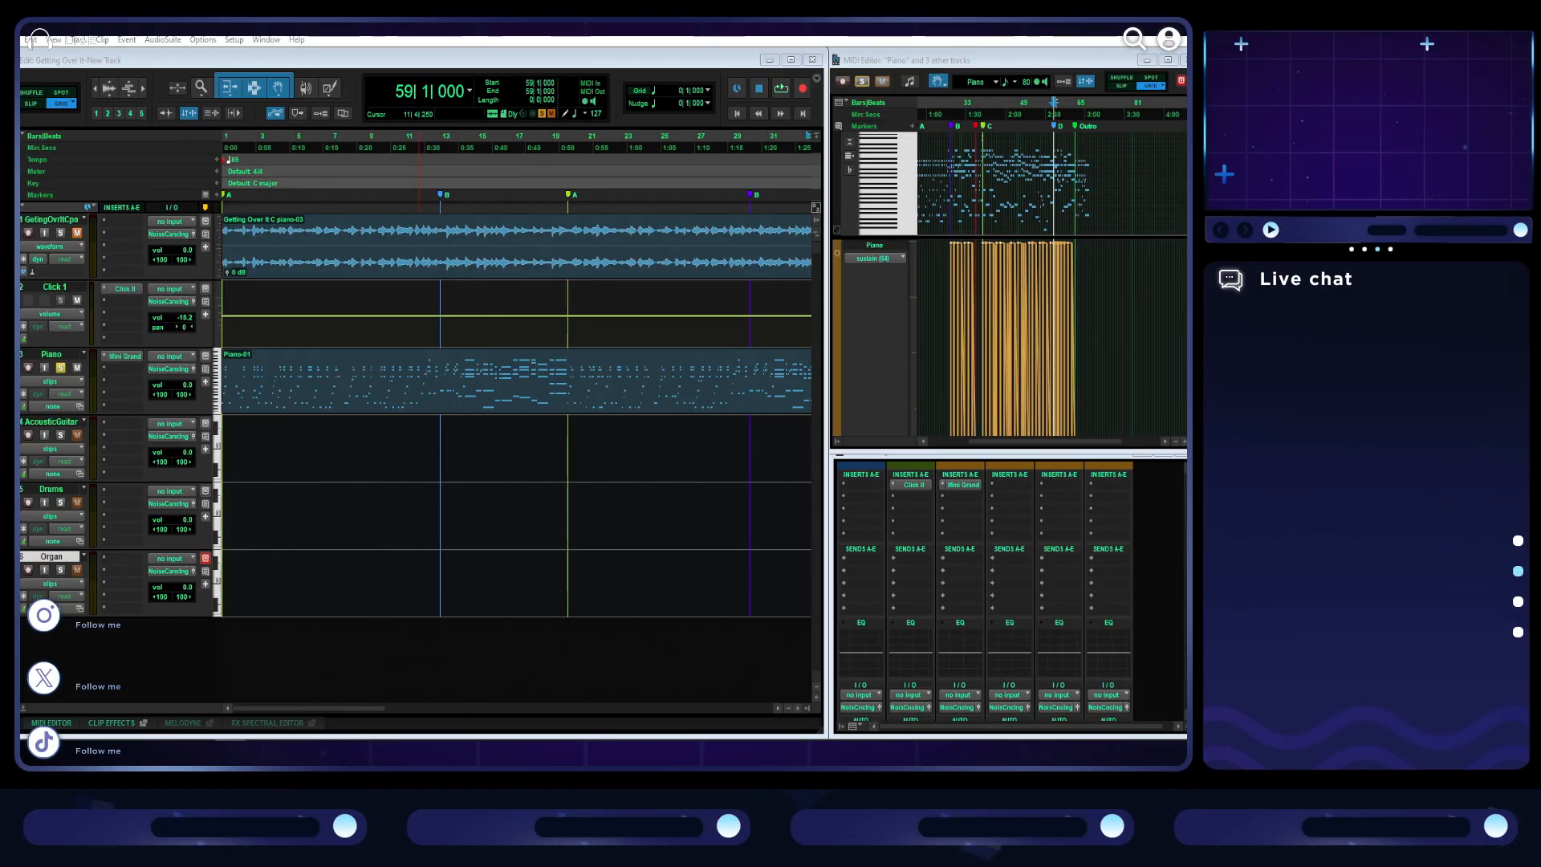
key(alt+Tab)
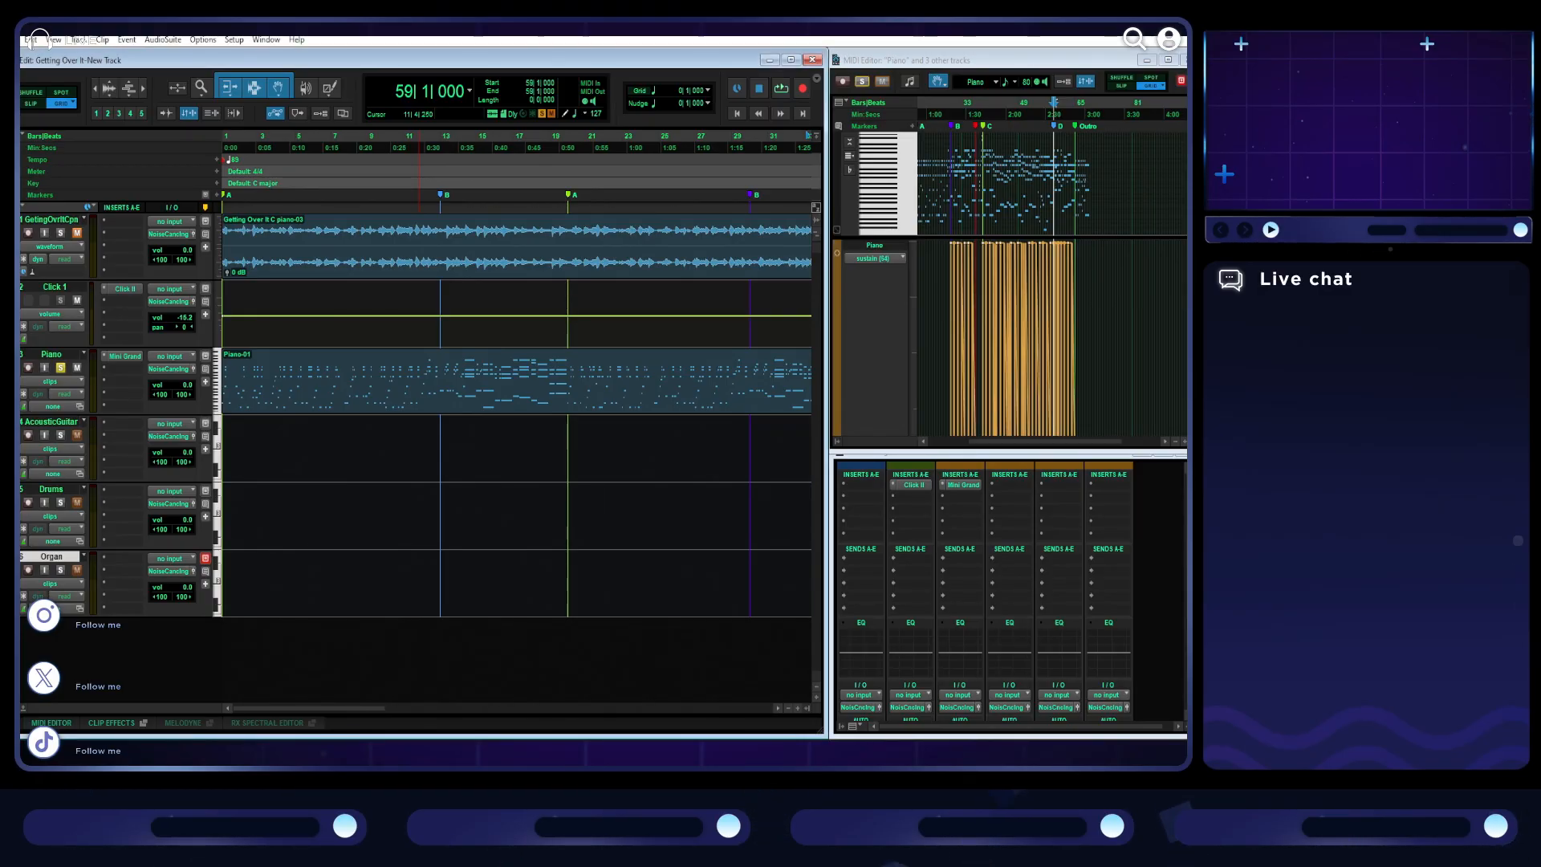
- Play from the B marker at bar 13 and select the whole piano clip
click(440, 137)
key(space)
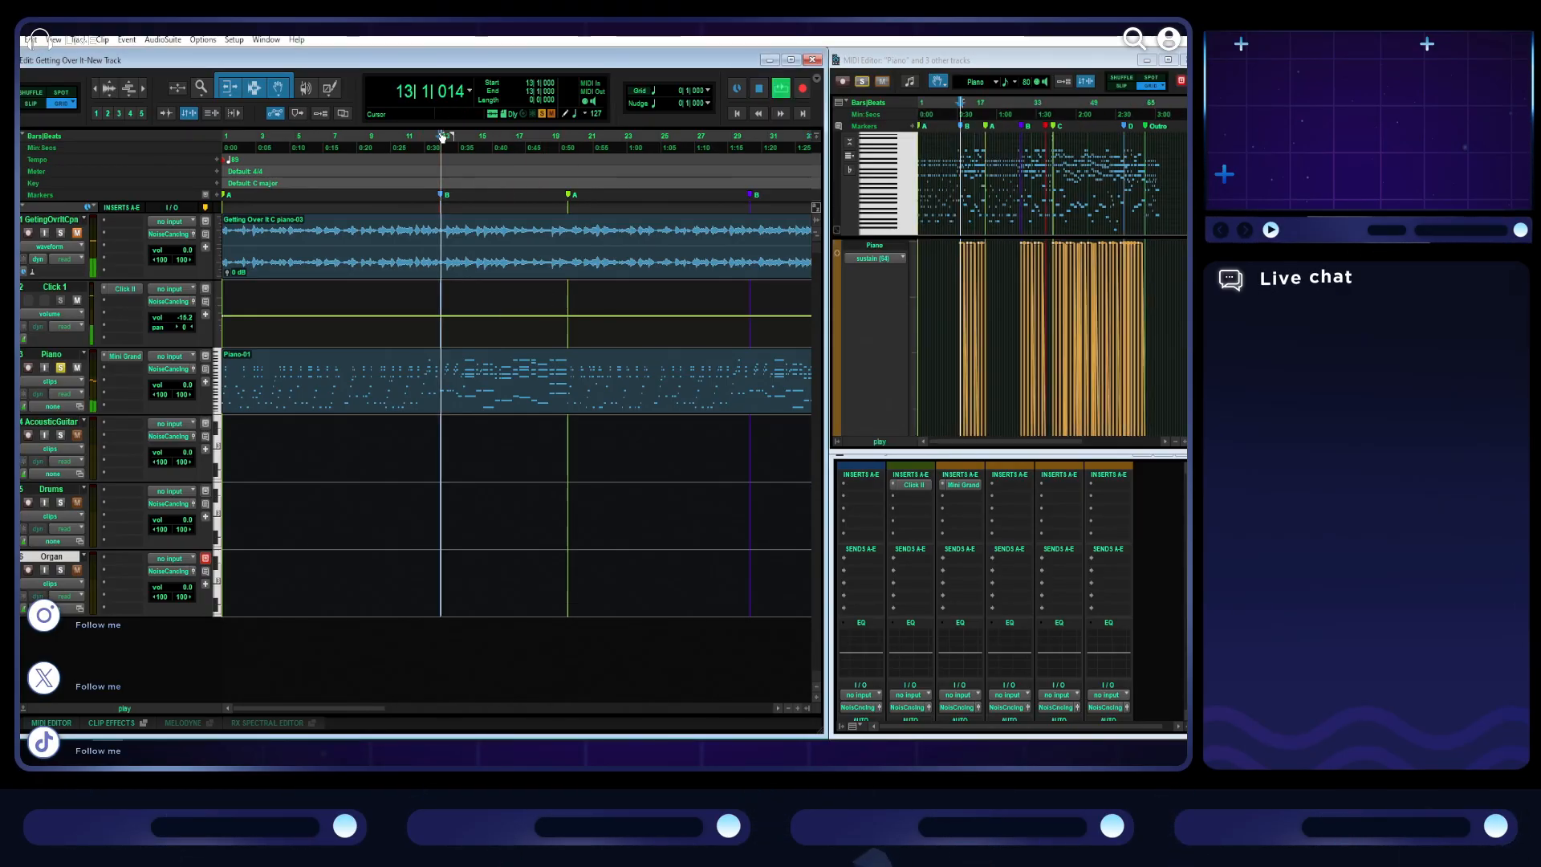
key(t)
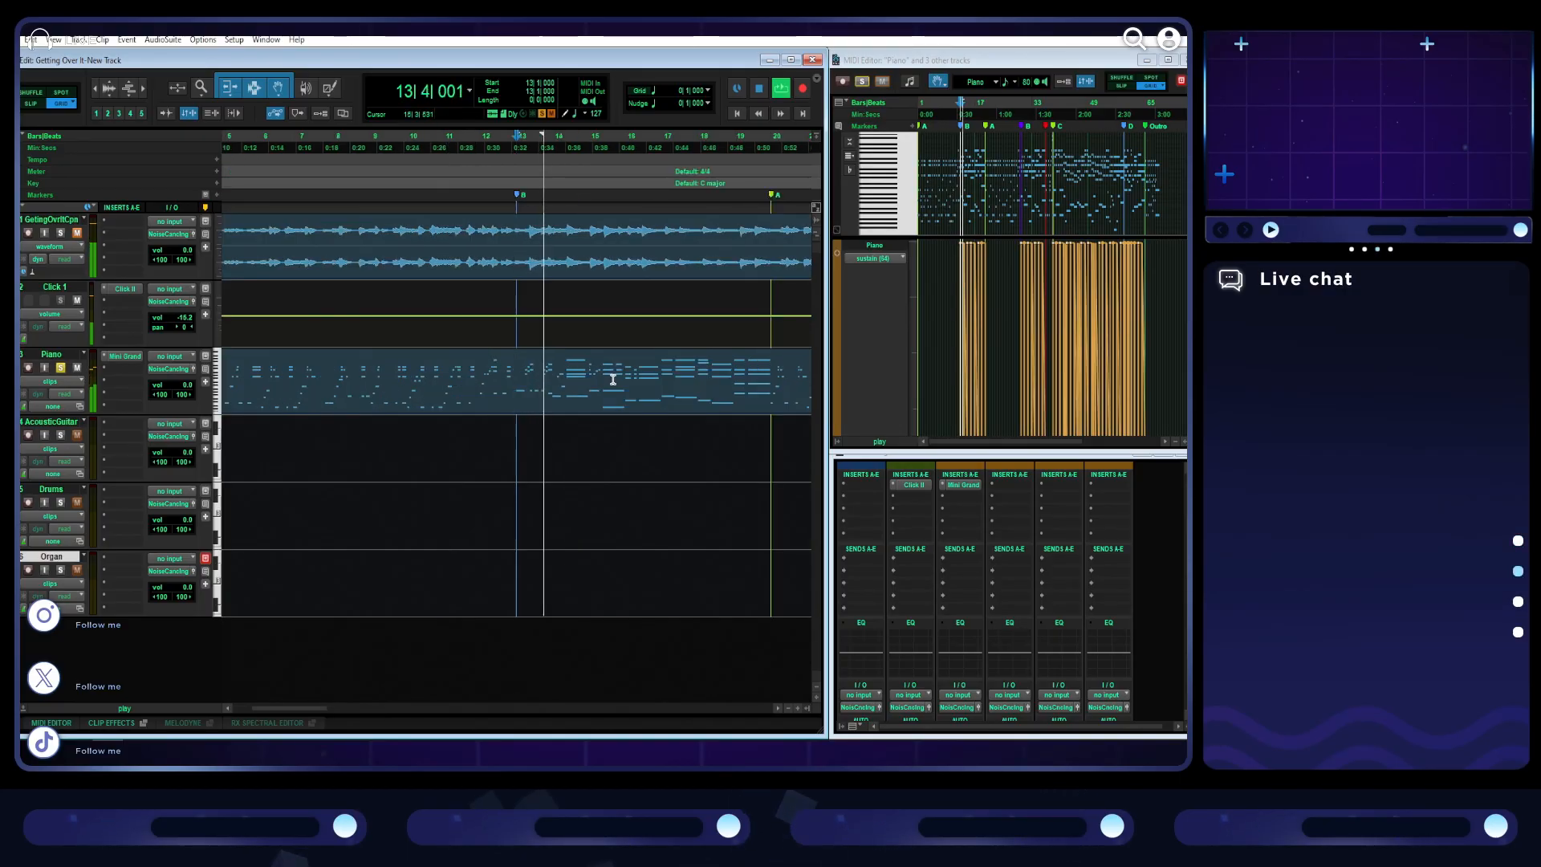
click(583, 408)
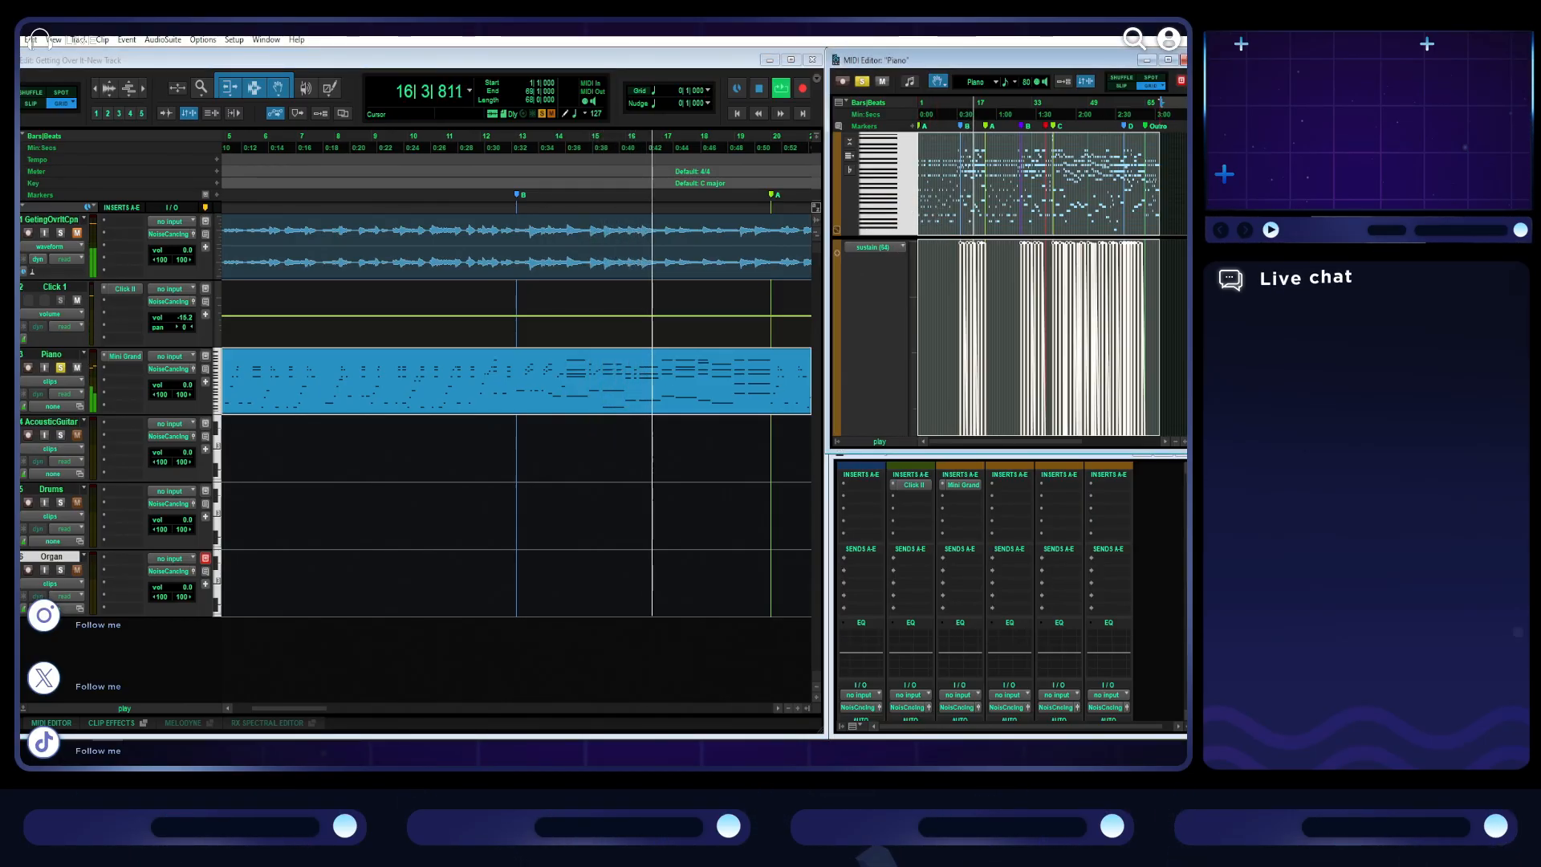
- Enlarge the MIDI Editor's note area by shrinking the sustain lane, and examine the piano notes across all marked sections
click(1167, 60)
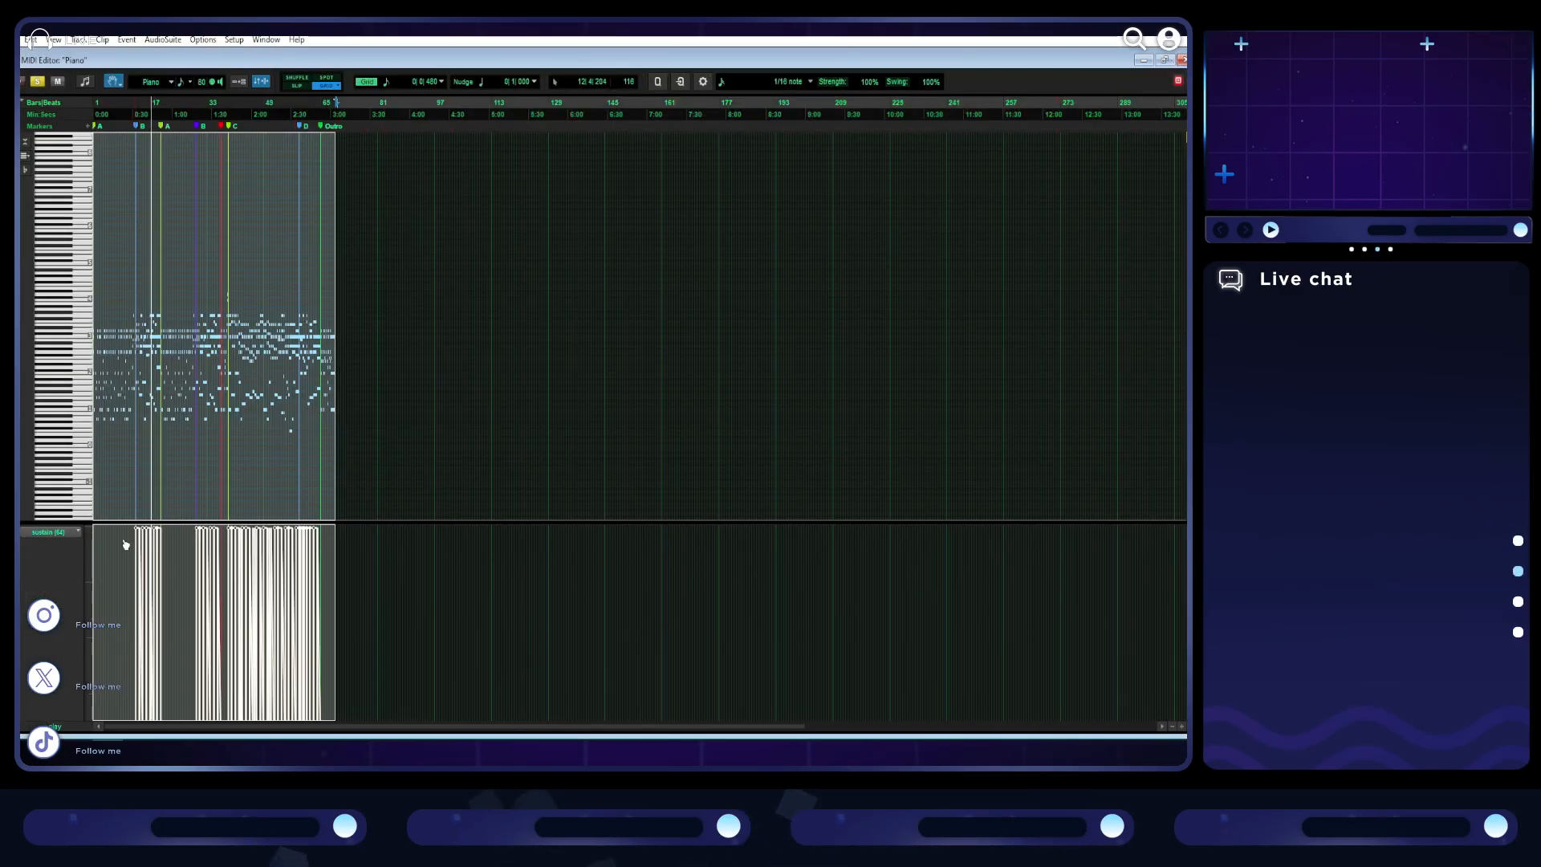
drag(124, 523, 120, 466)
drag(80, 697, 88, 504)
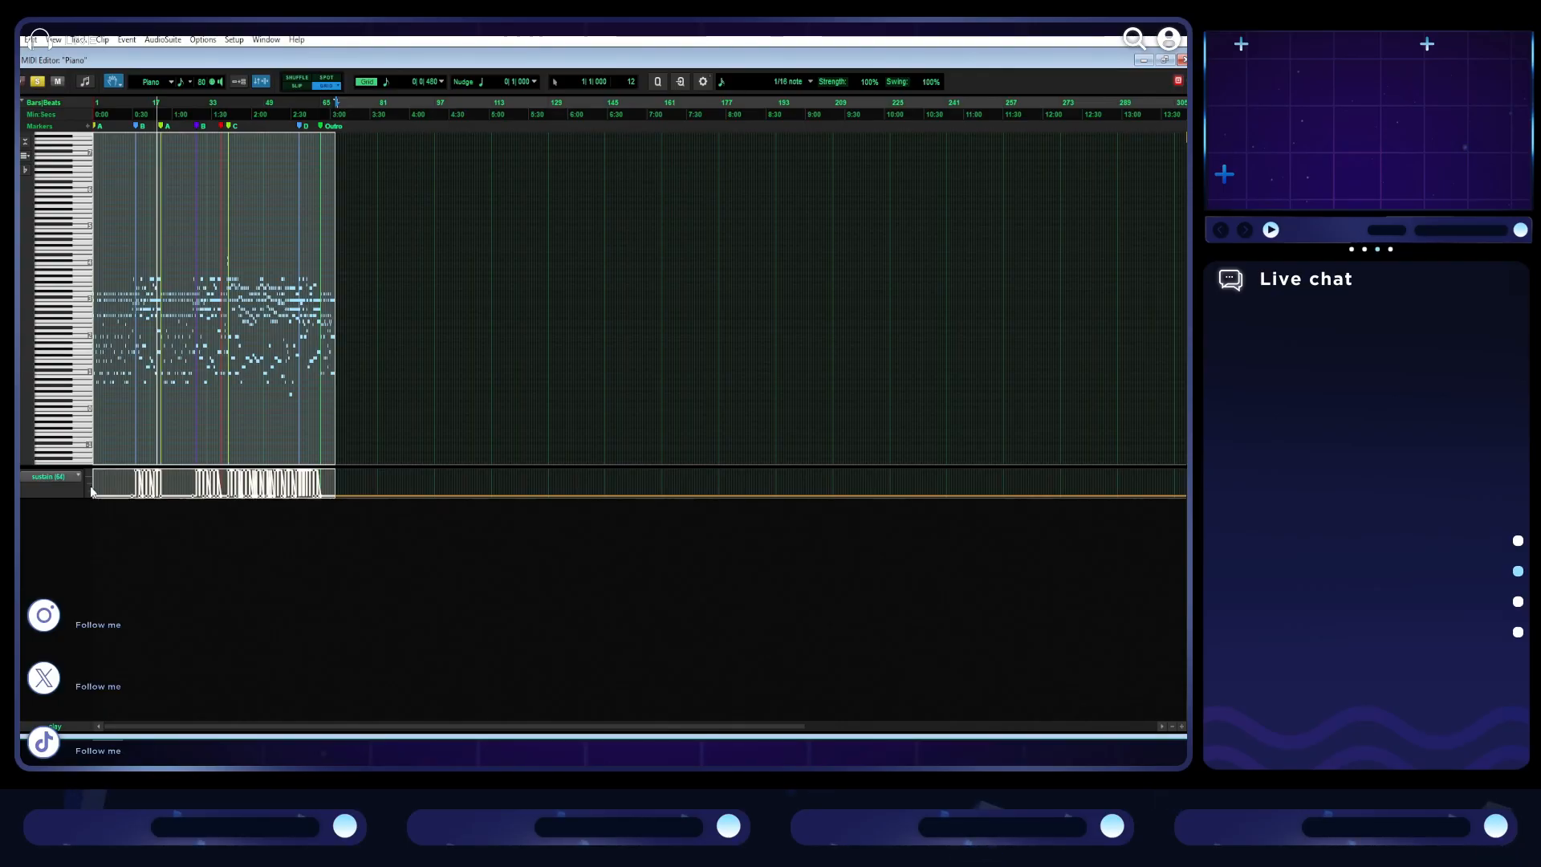
drag(101, 660, 104, 685)
key(t)
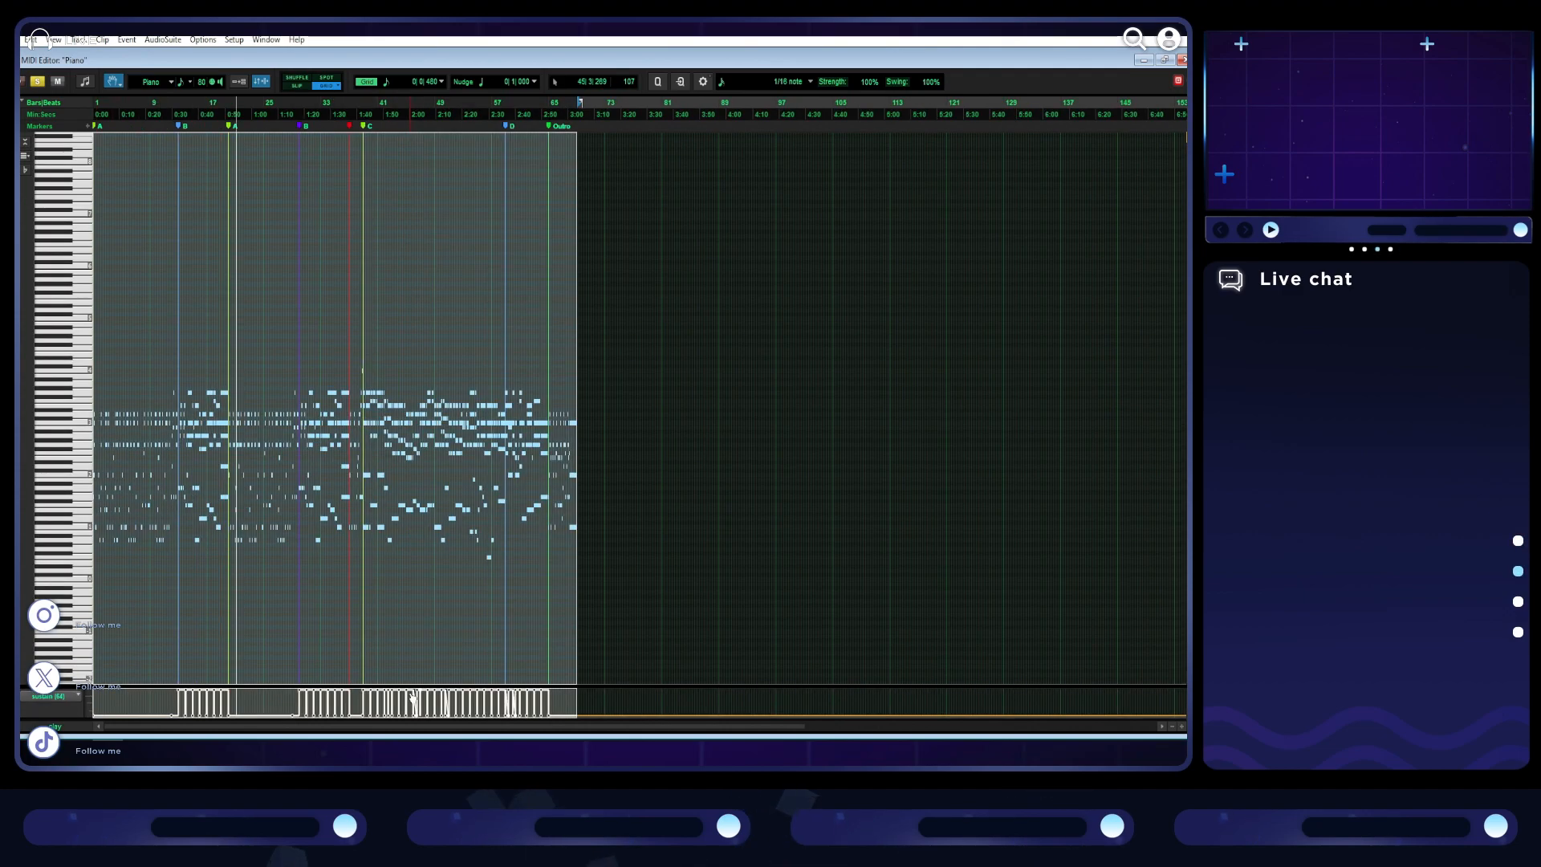
key(t)
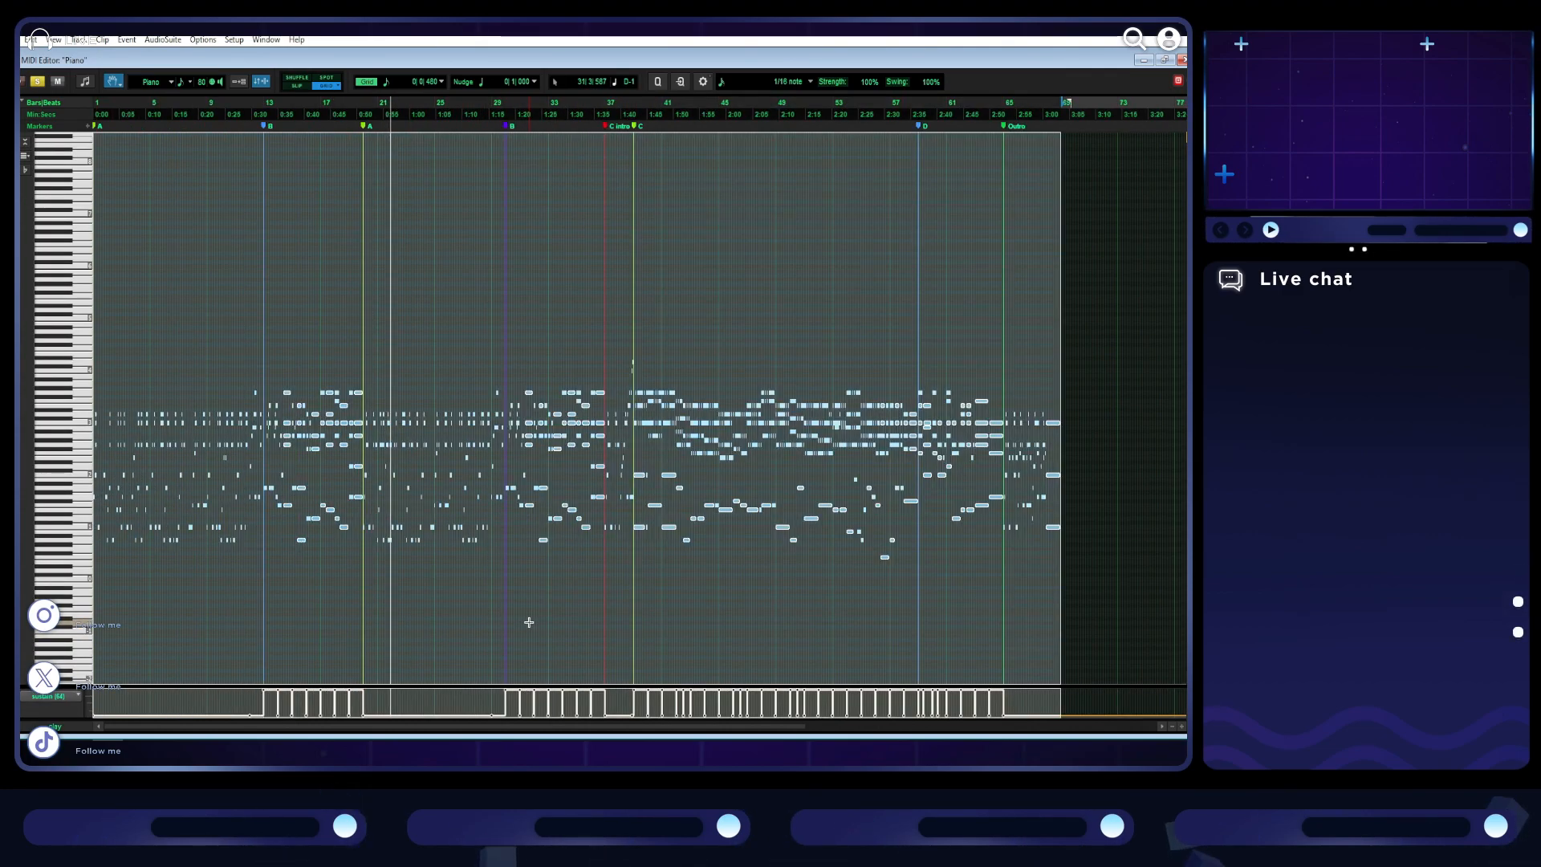
key(r)
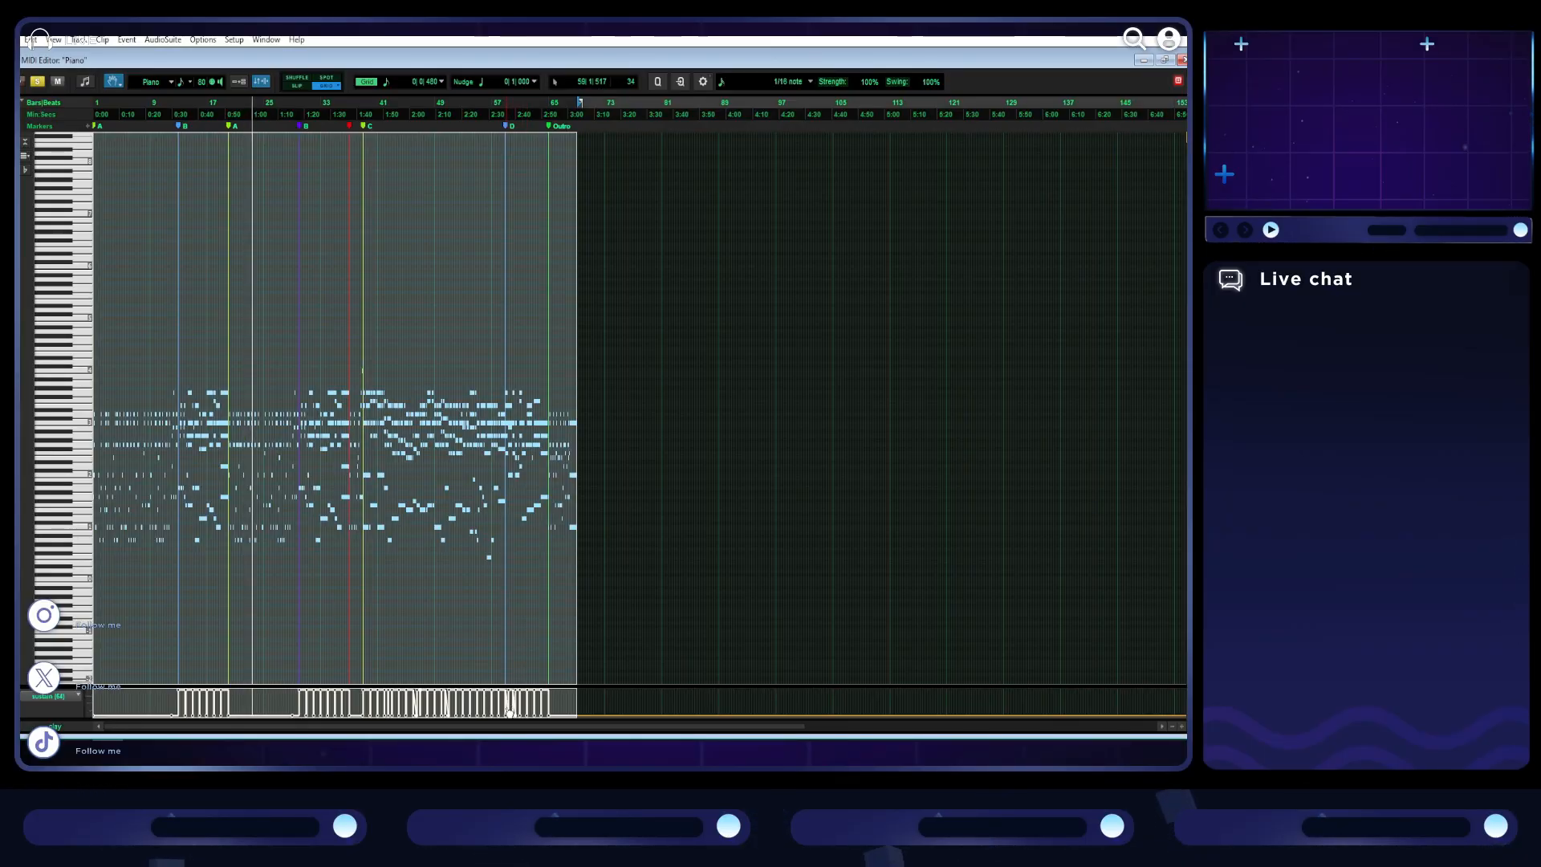
key(t)
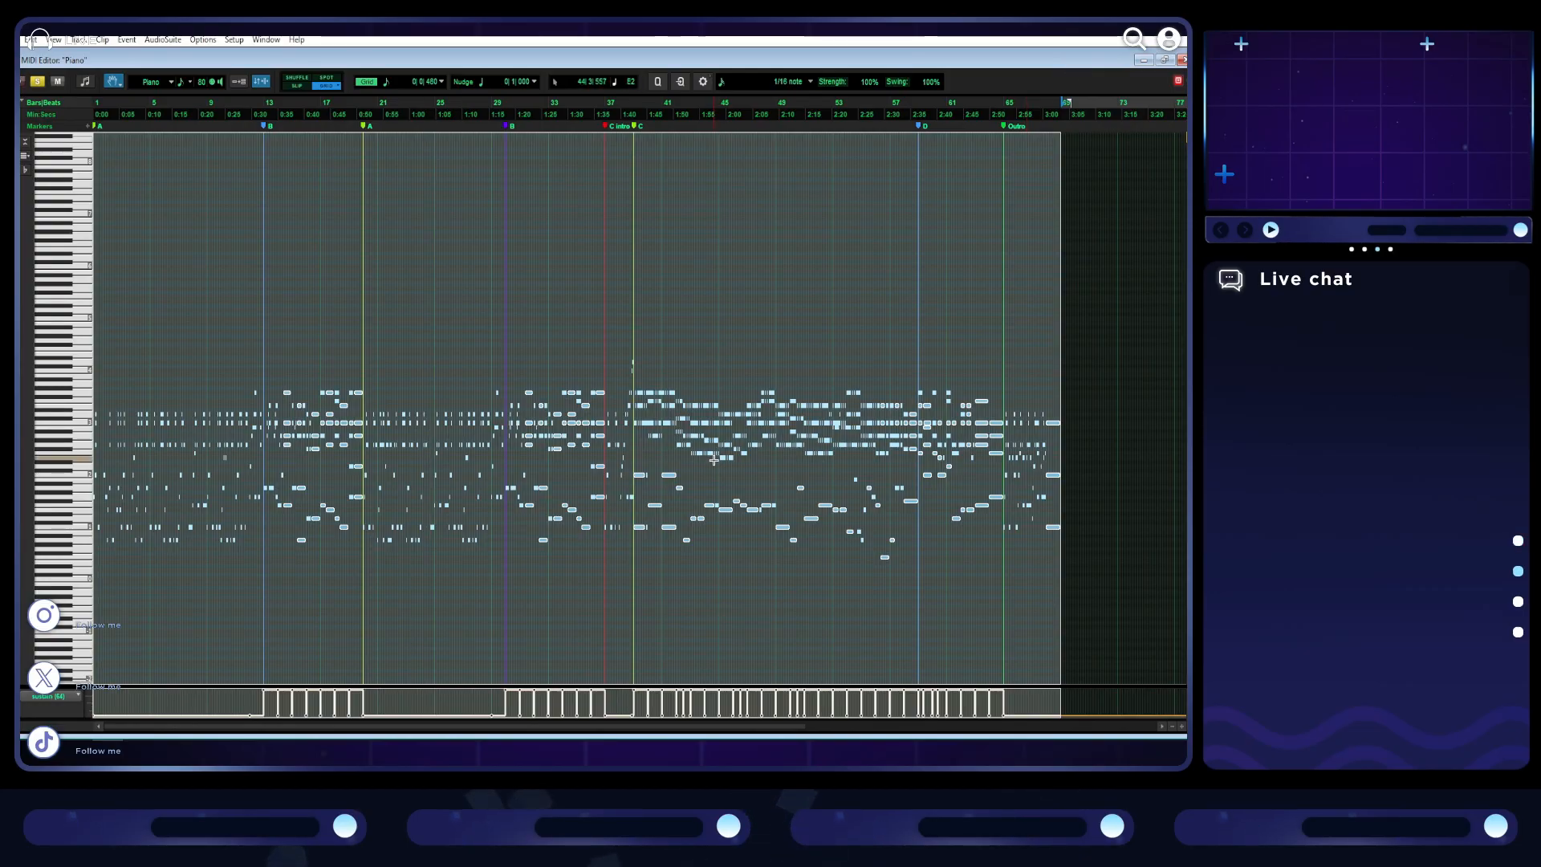
click(1170, 62)
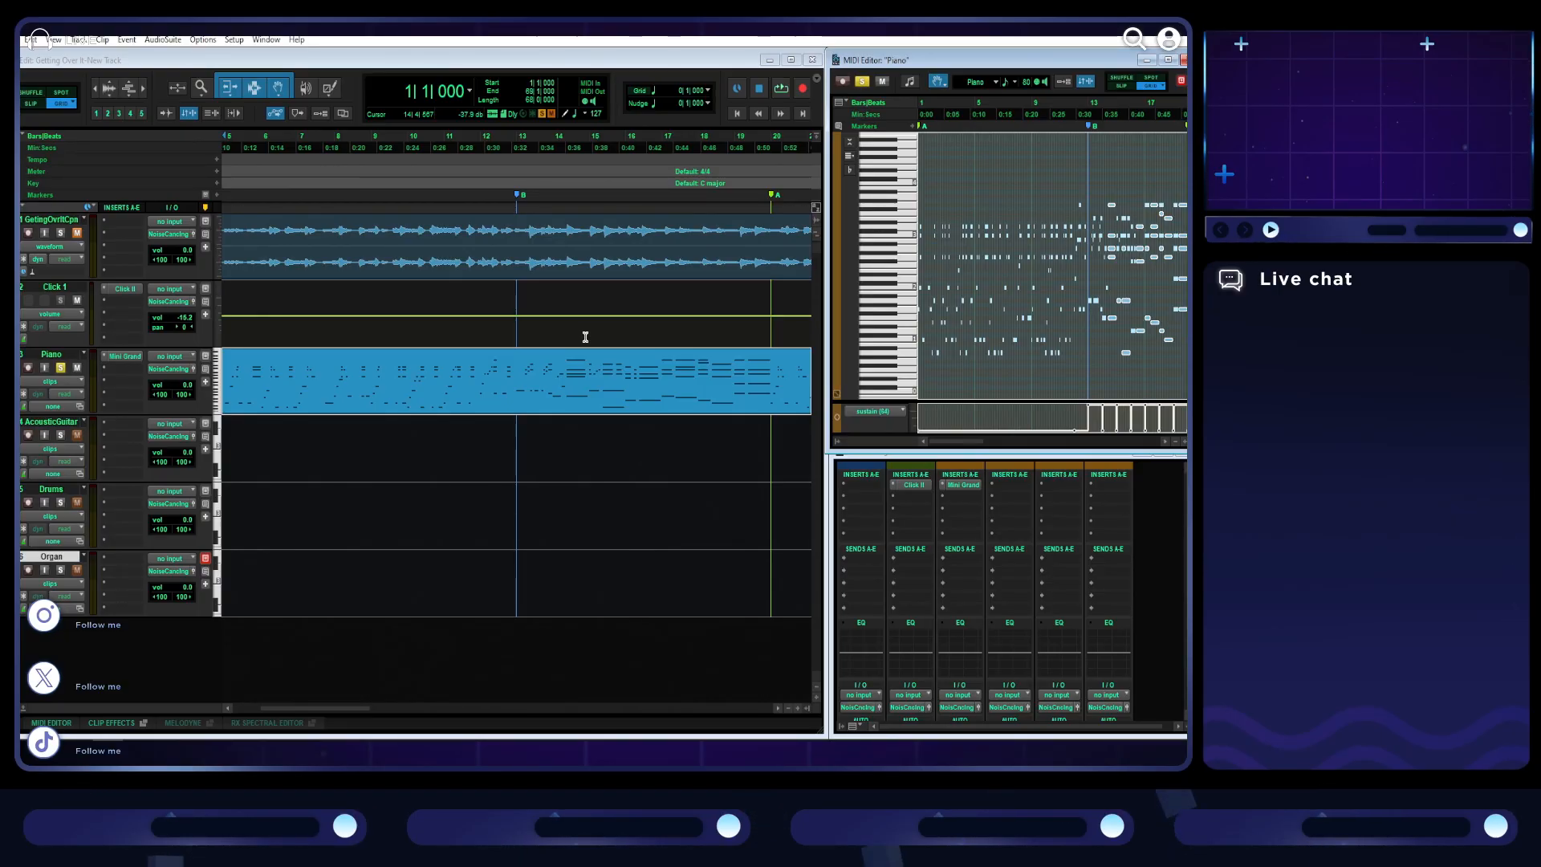
- Audition the first B section again in the Edit window, starting from bar 13
scroll(614, 529, left, 3)
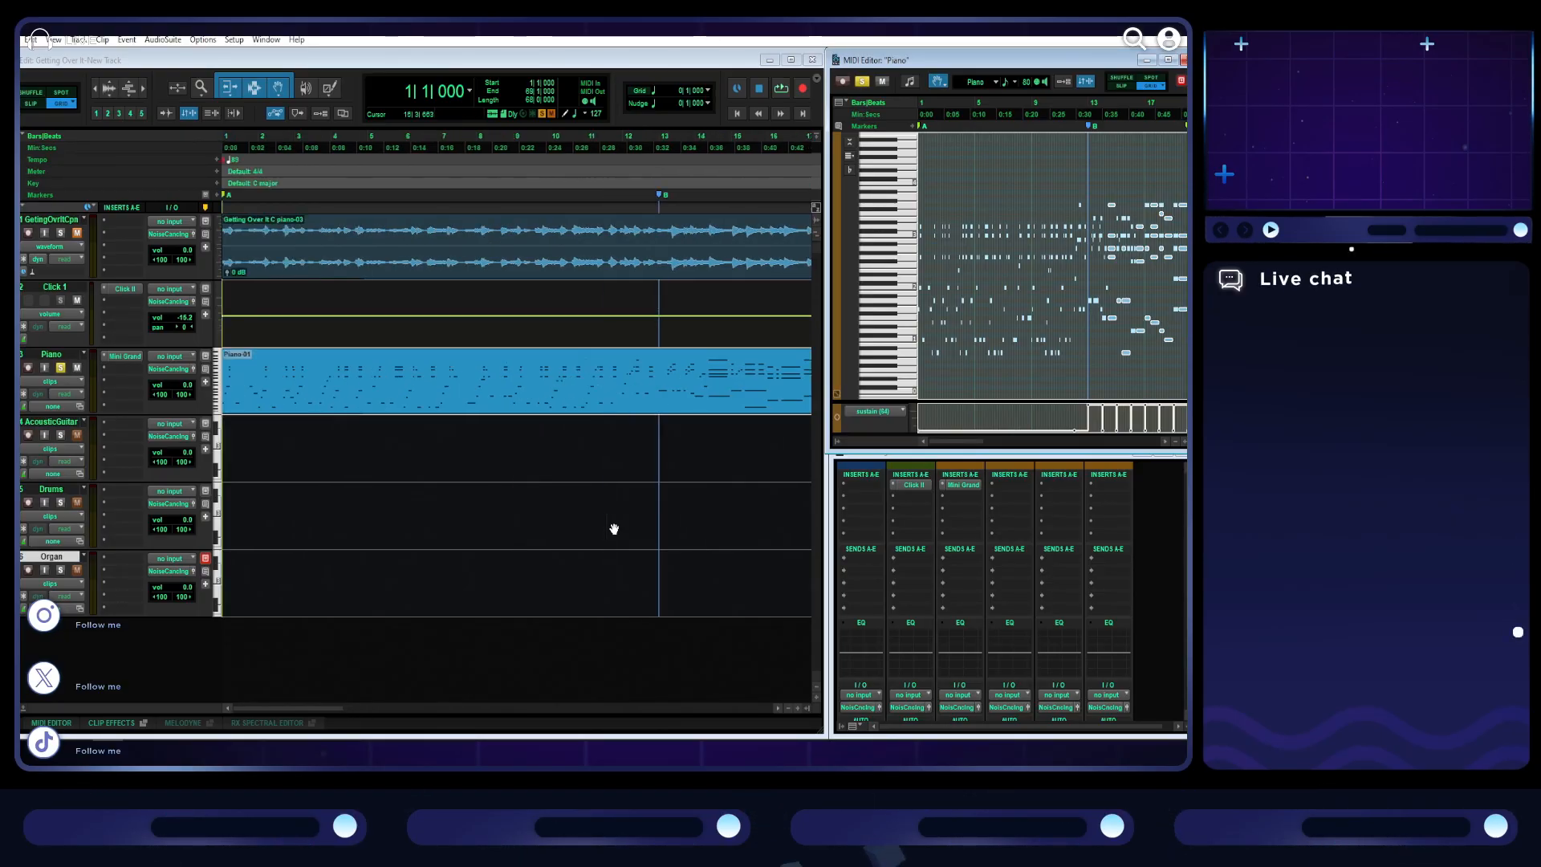
scroll(614, 529, down, 1)
click(736, 114)
click(439, 145)
key(space)
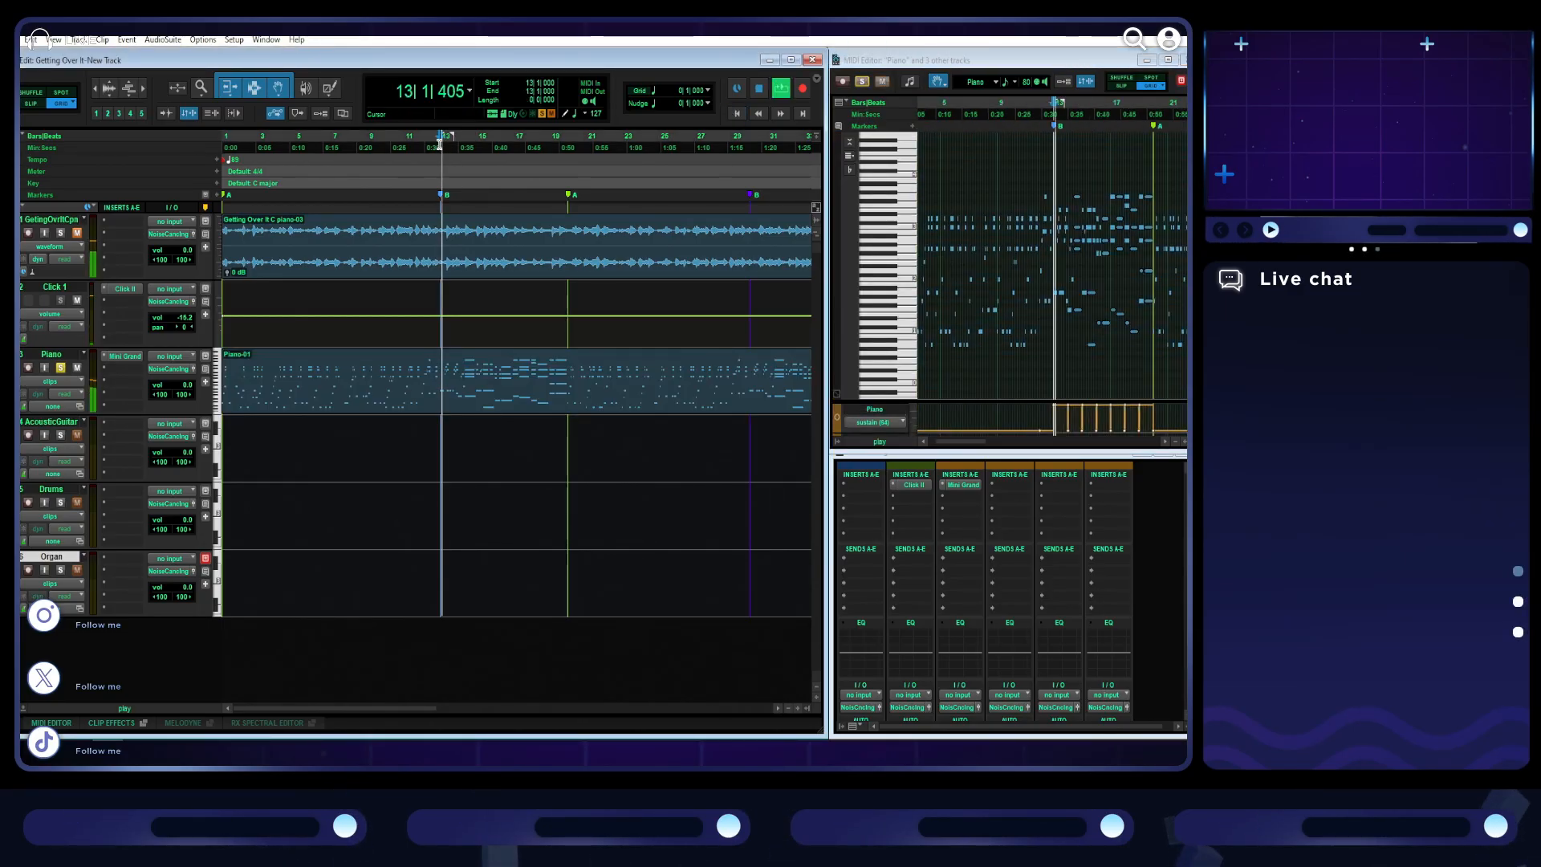
- Separate the piano clip at bars 13 and 20 and move the section between them onto the Organ track at the same position
click(479, 392)
click(439, 355)
key(ctrl+e)
click(569, 355)
key(ctrl+e)
key(space)
drag(499, 410, 498, 591)
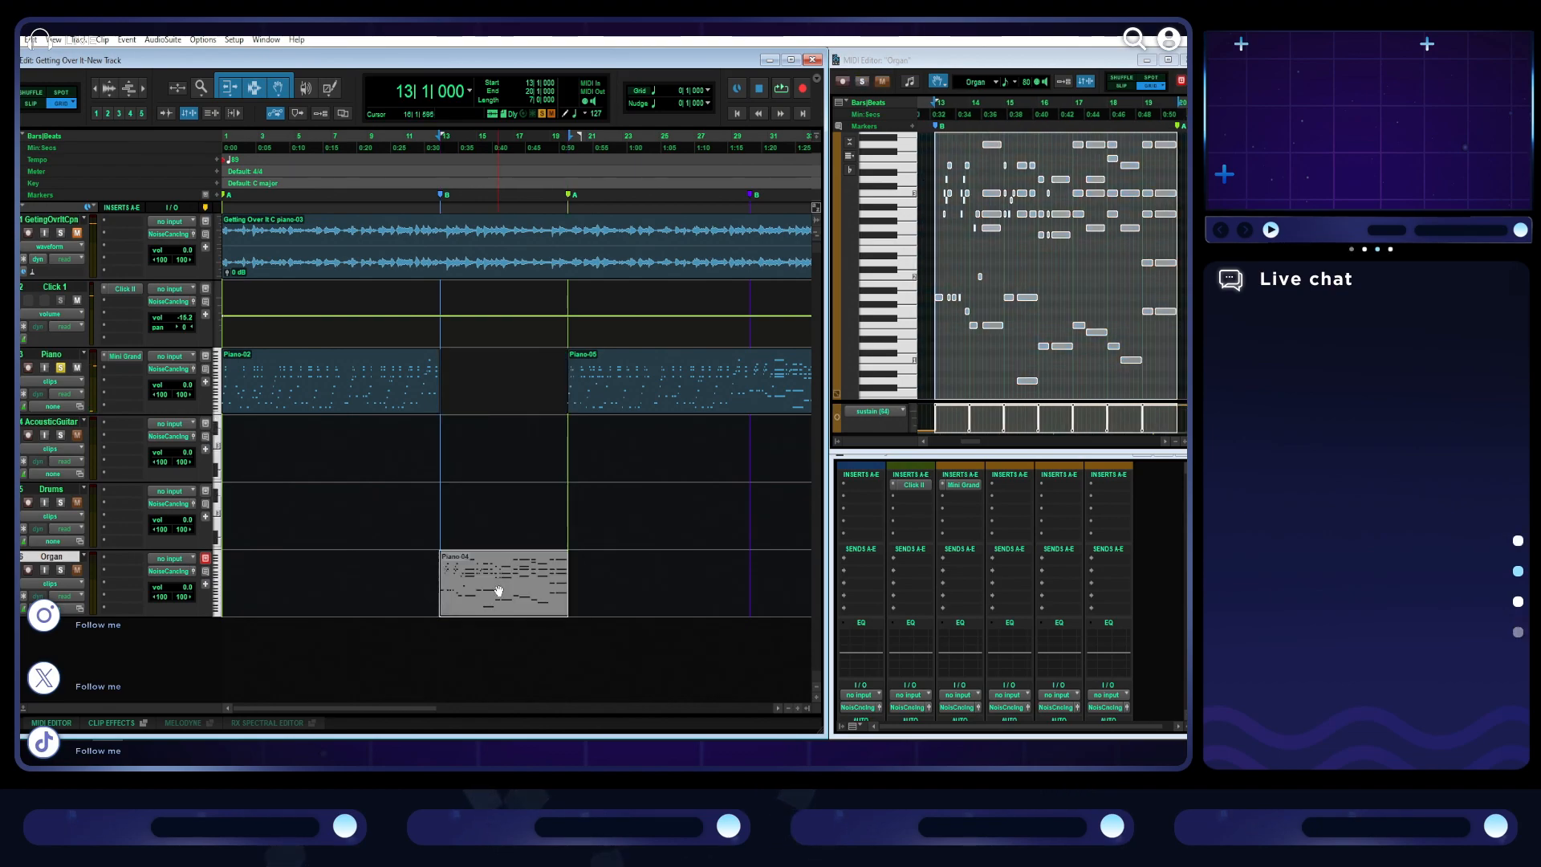
- Copy the Organ track's section between bars 13 and 20 back onto the Piano track at the same position, and play the Organ clip
key(ctrl+d)
drag(611, 602, 484, 399)
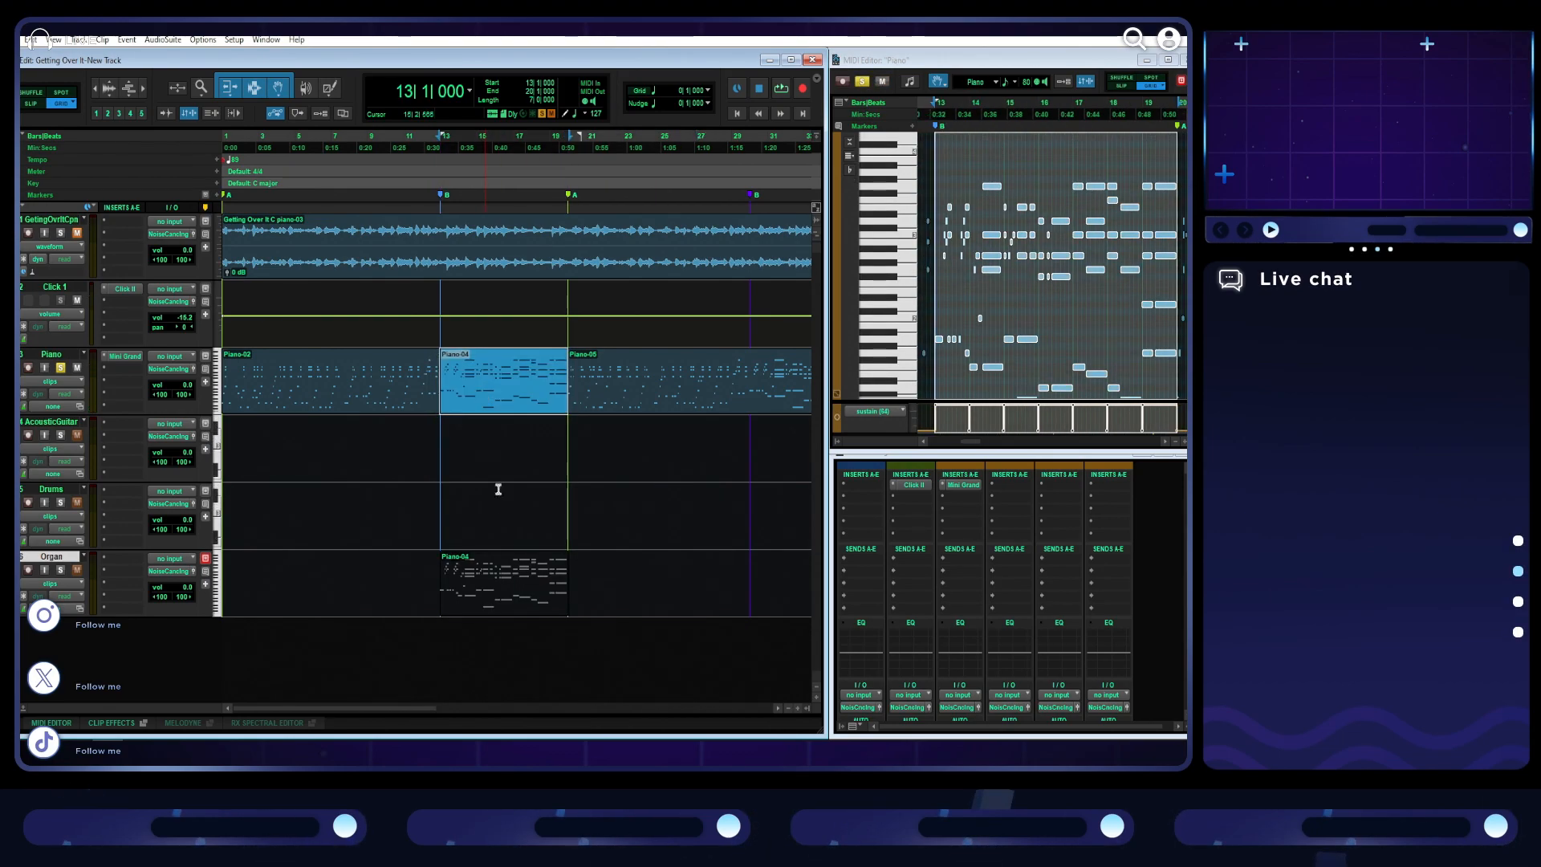
click(516, 602)
key(space)
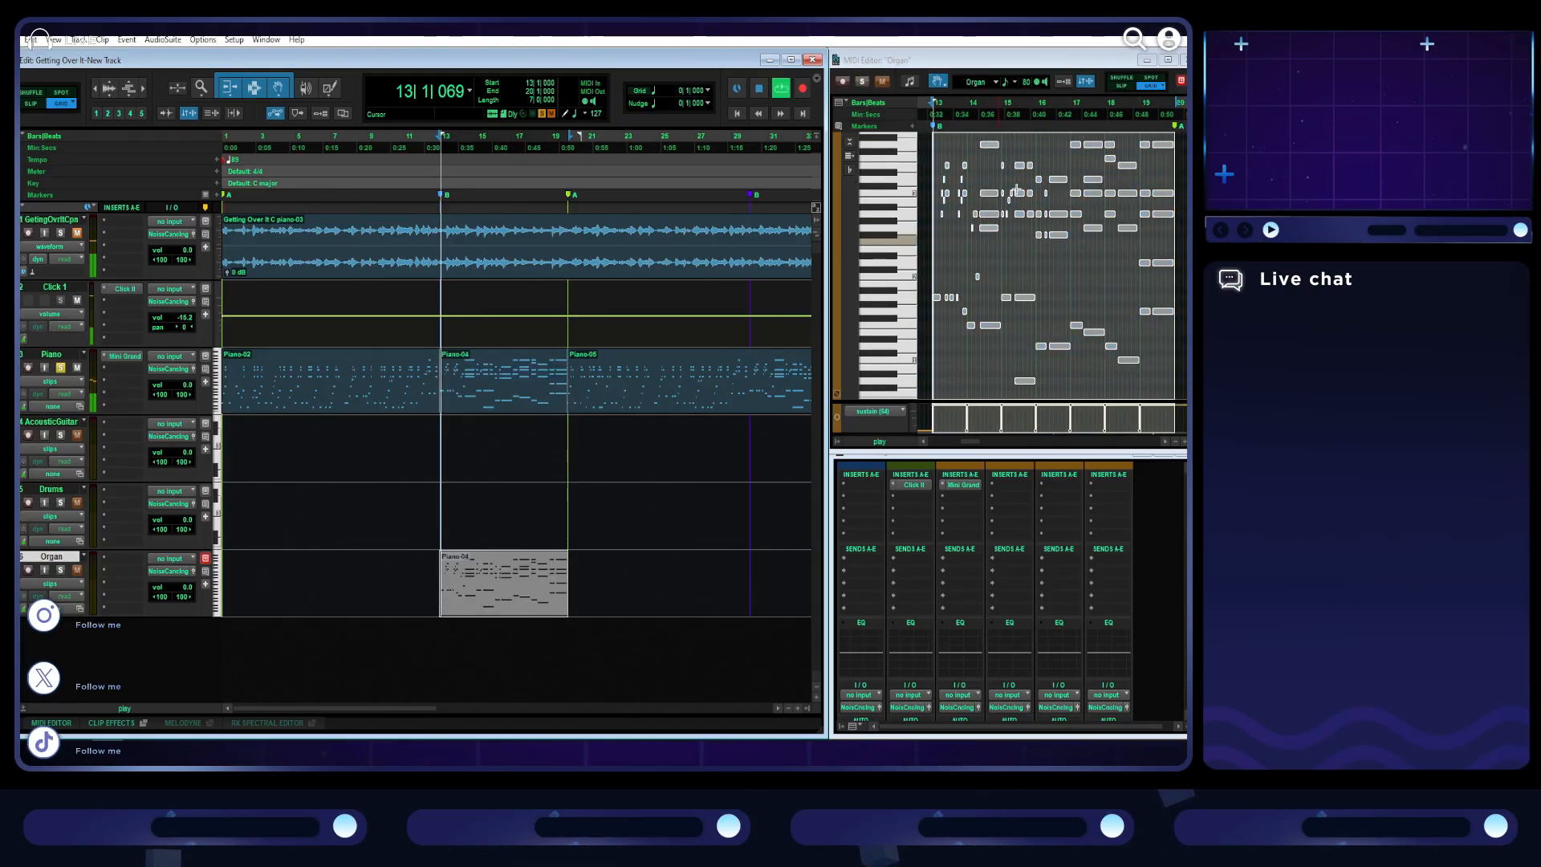
key(space)
- Search the Organ track's inserts for "org" and load the Organ preset onto the track
click(133, 558)
click(166, 584)
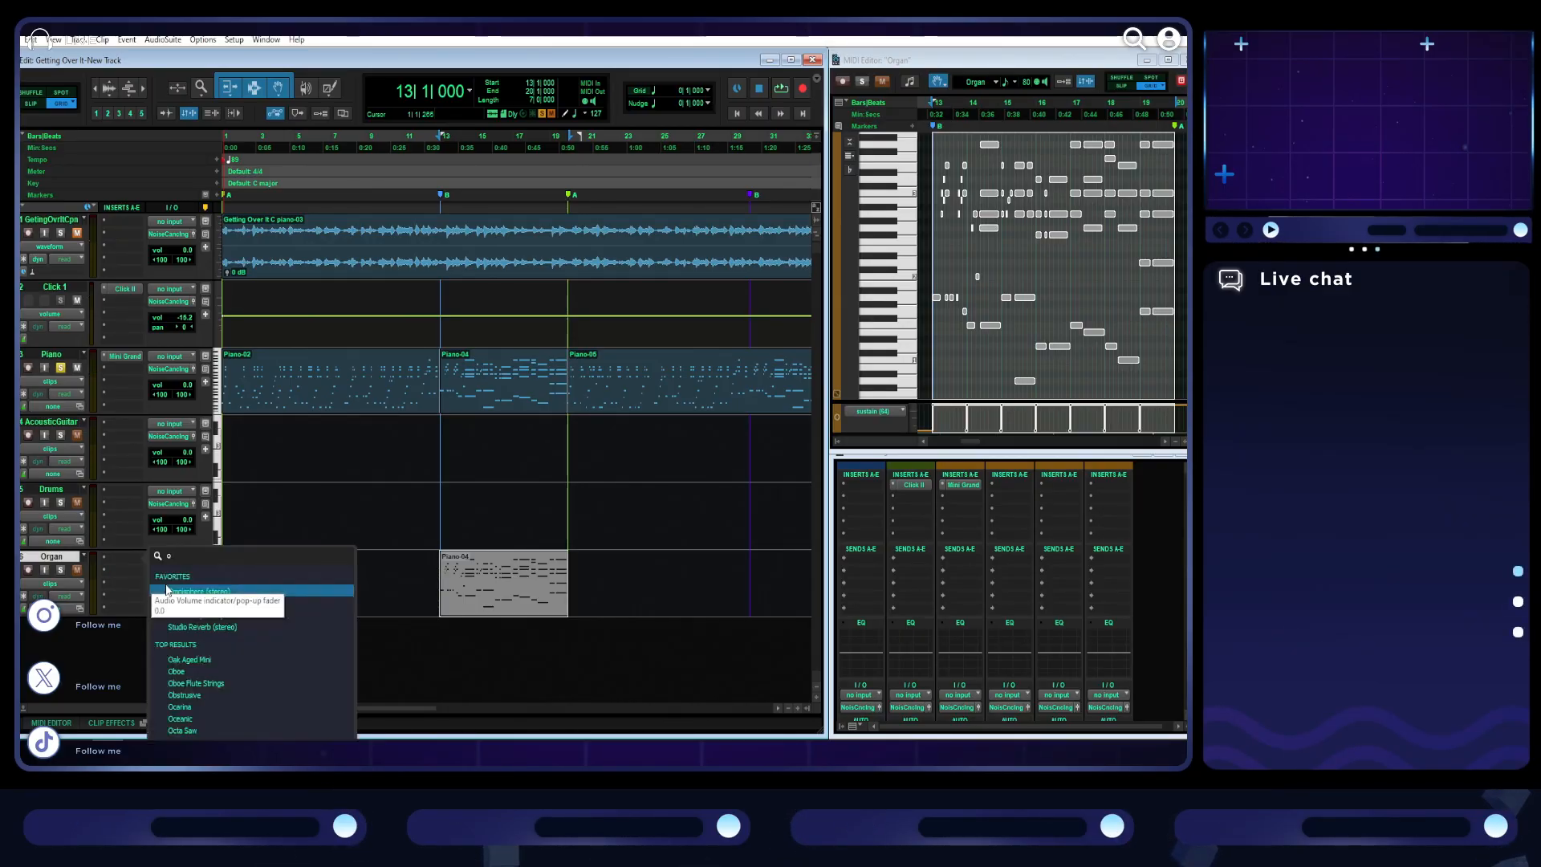
text(org)
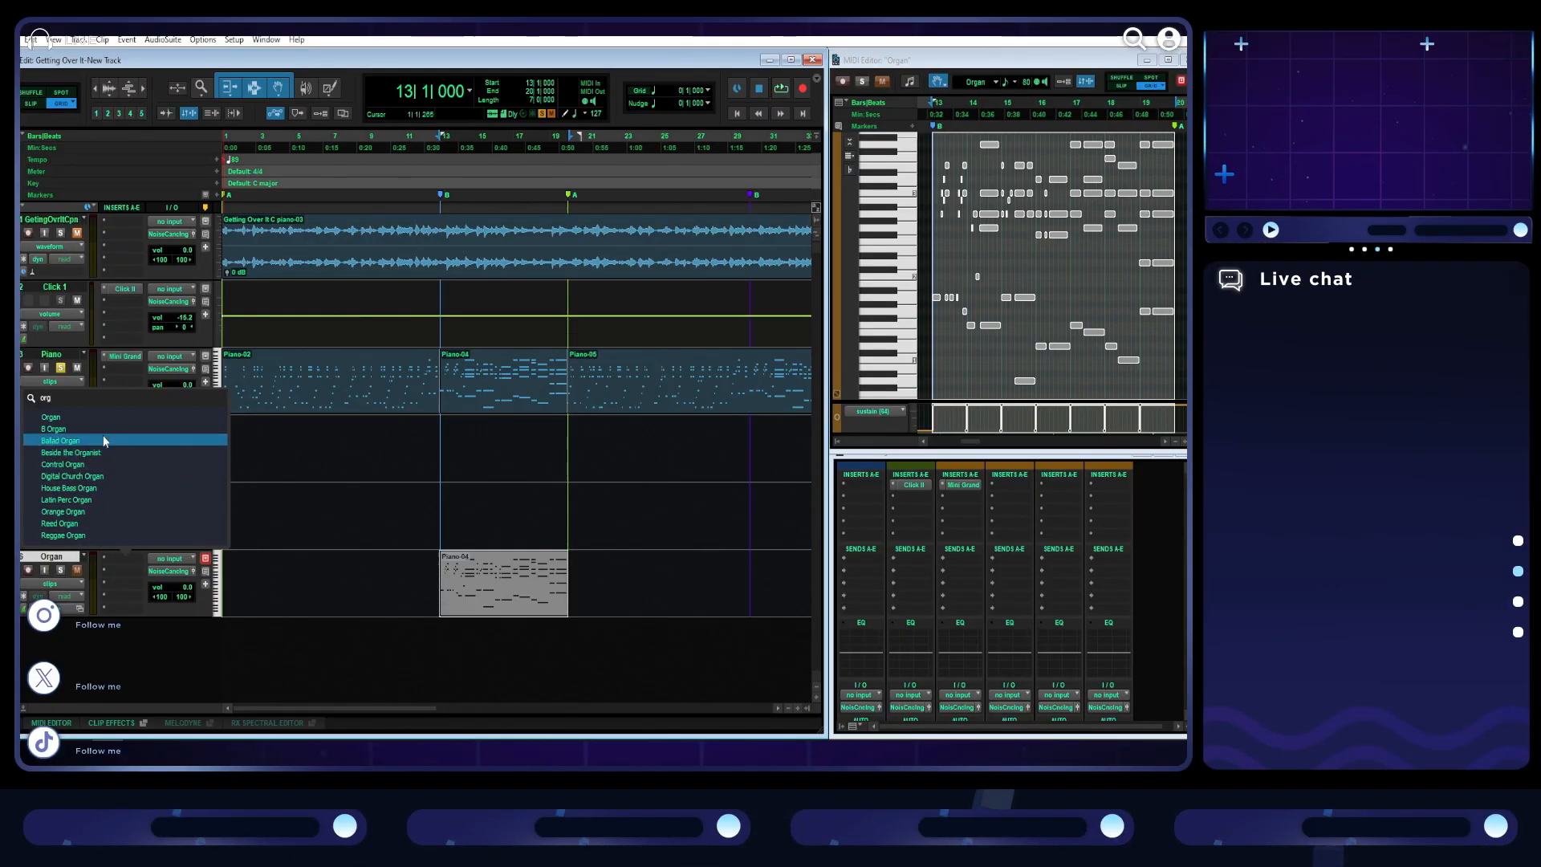
click(82, 417)
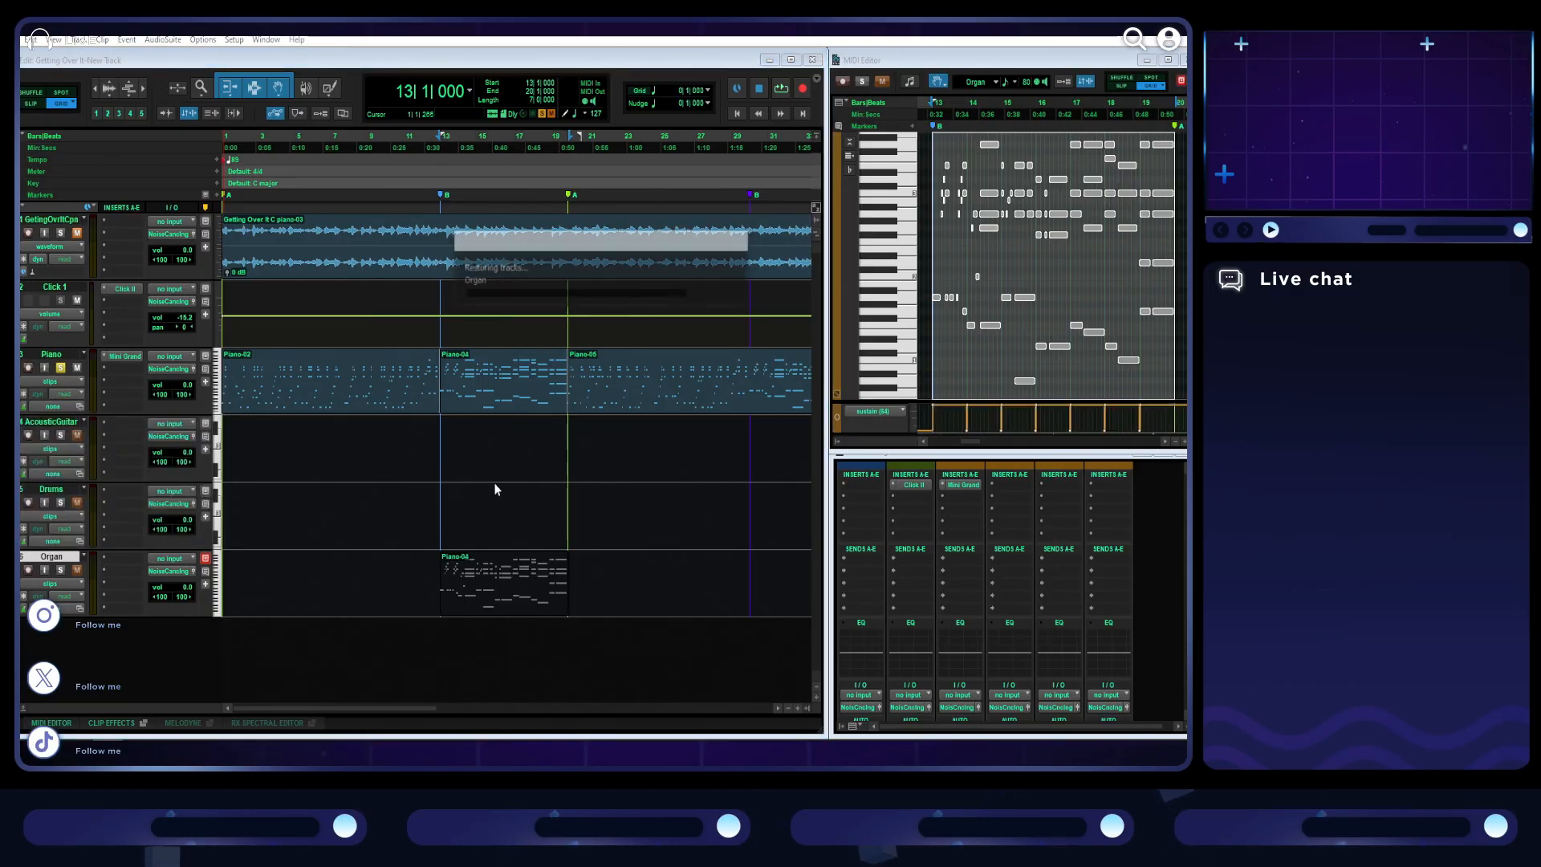
- Solo the Organ track and audition its section from bar 13, opening the DB-33 instrument and the effect insert below it
key(space)
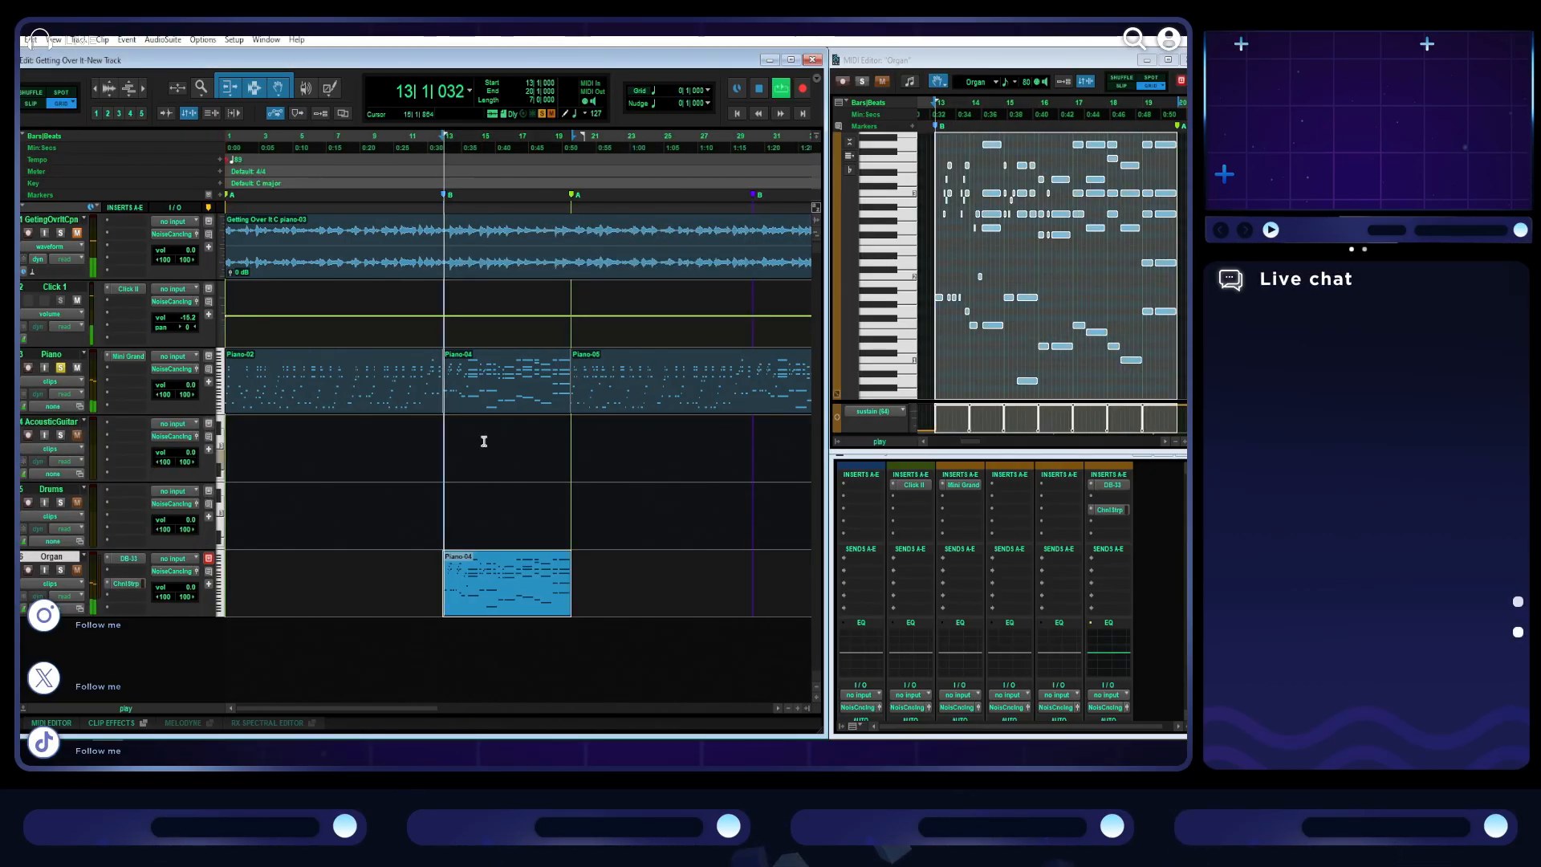
click(60, 570)
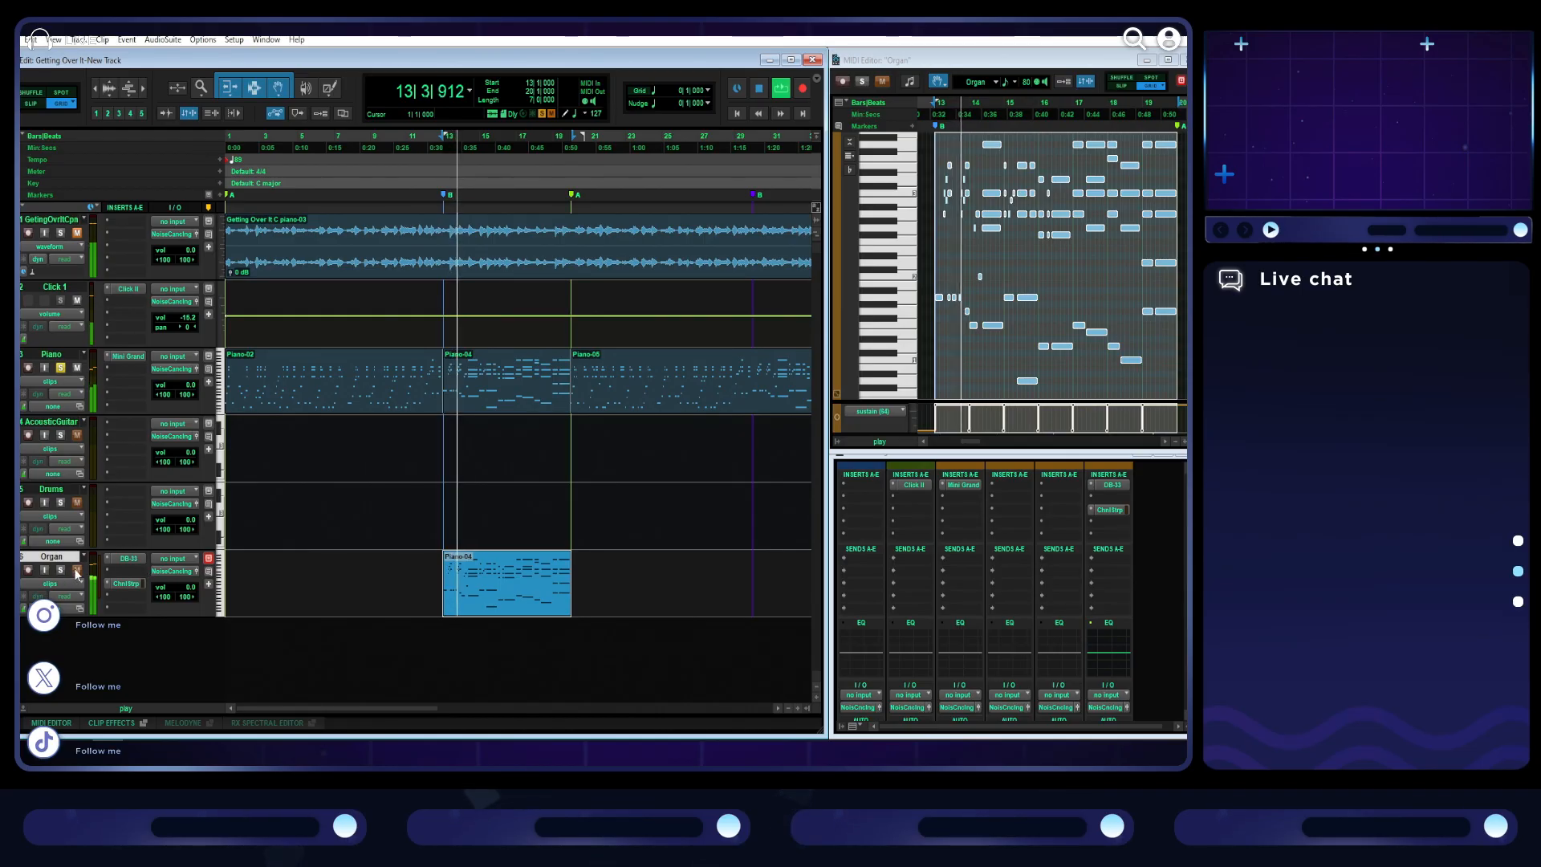
click(134, 561)
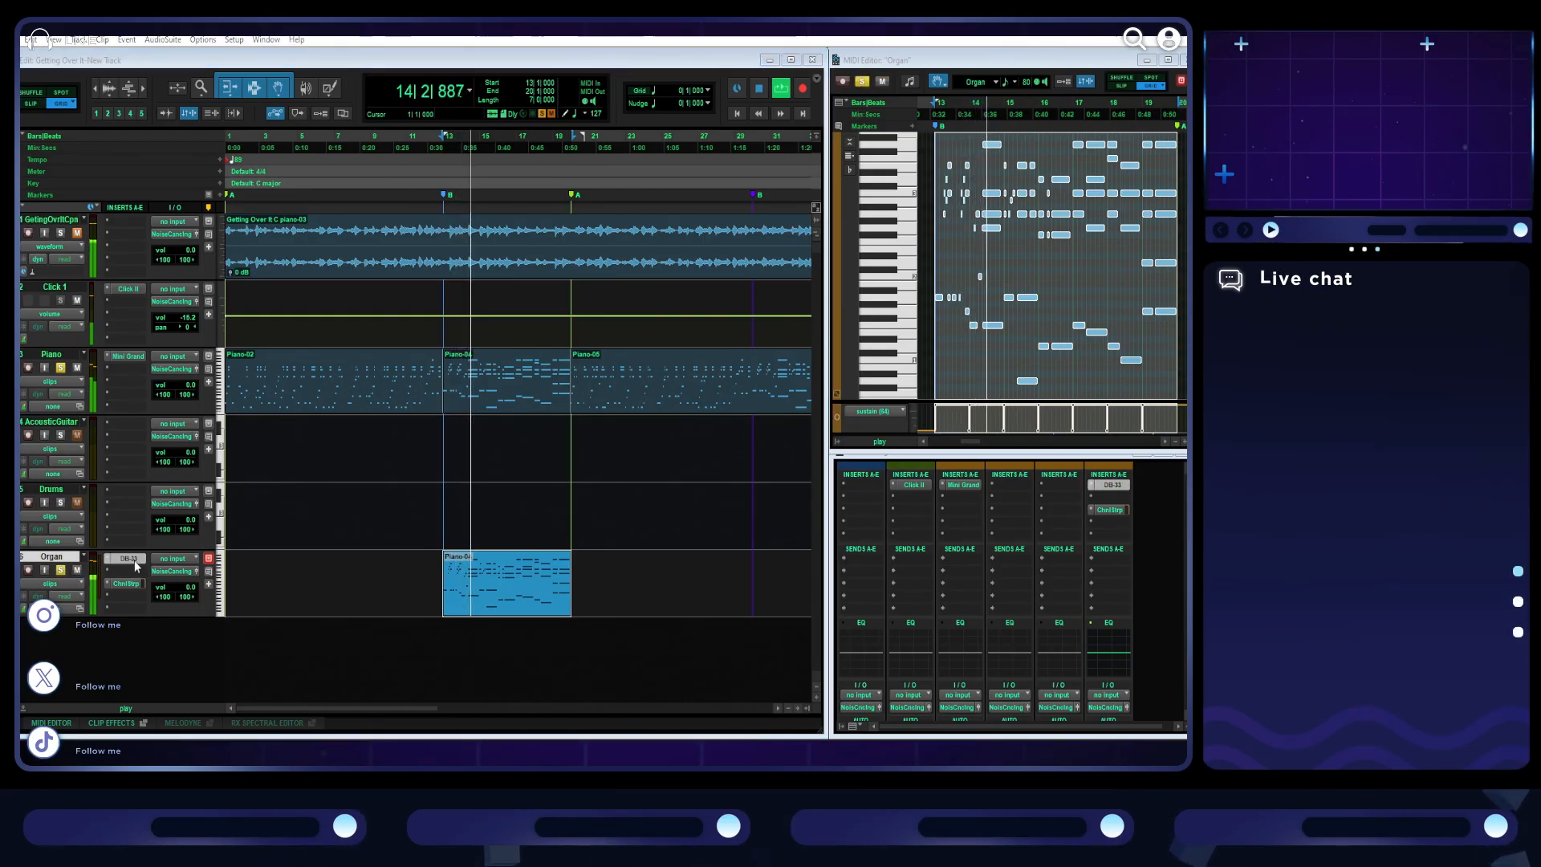
click(129, 586)
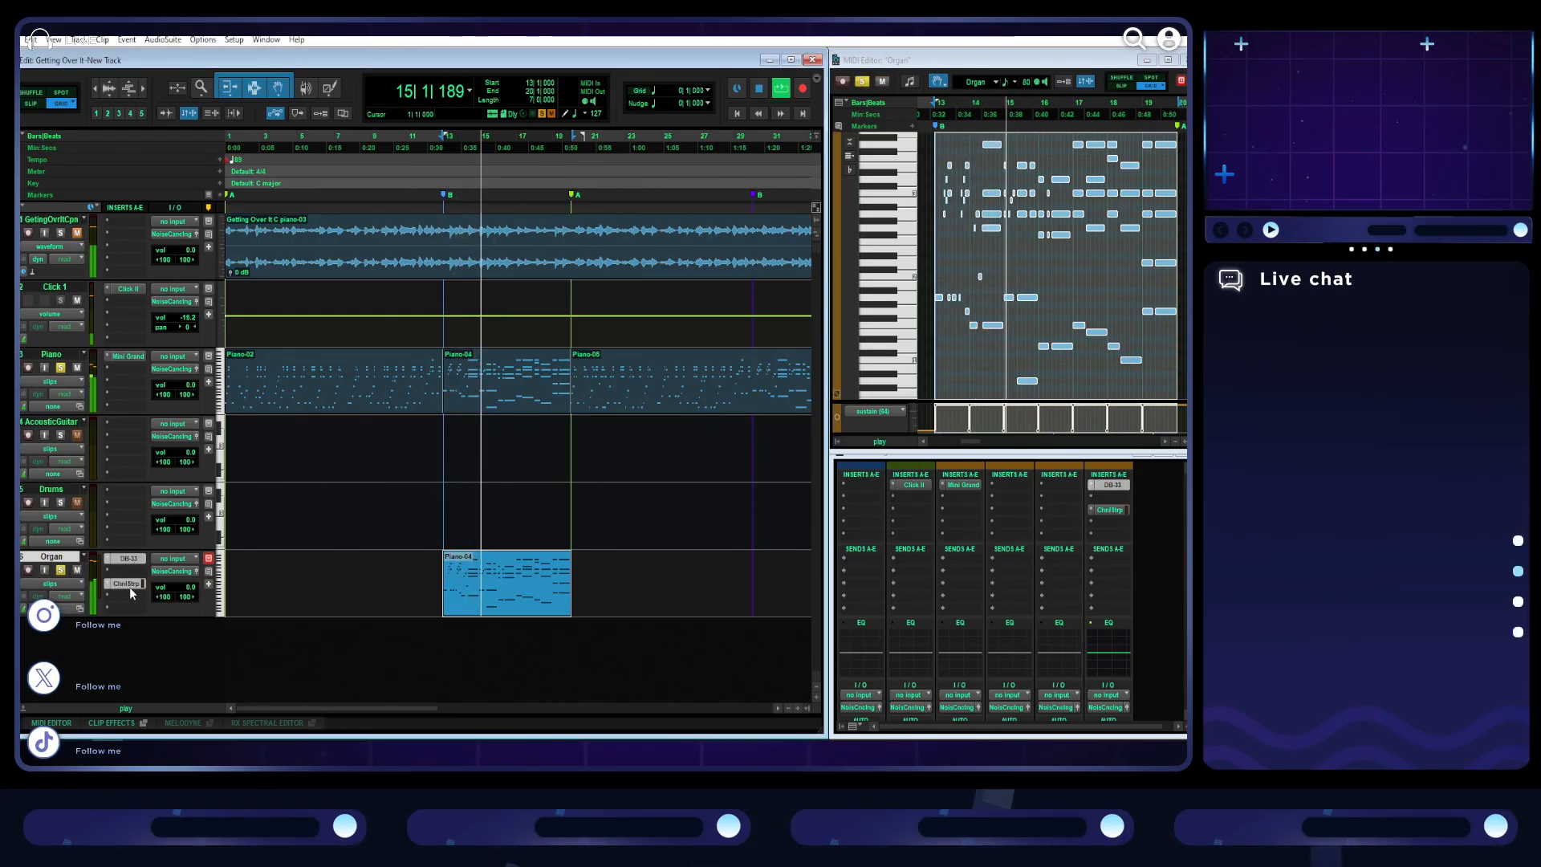
key(space)
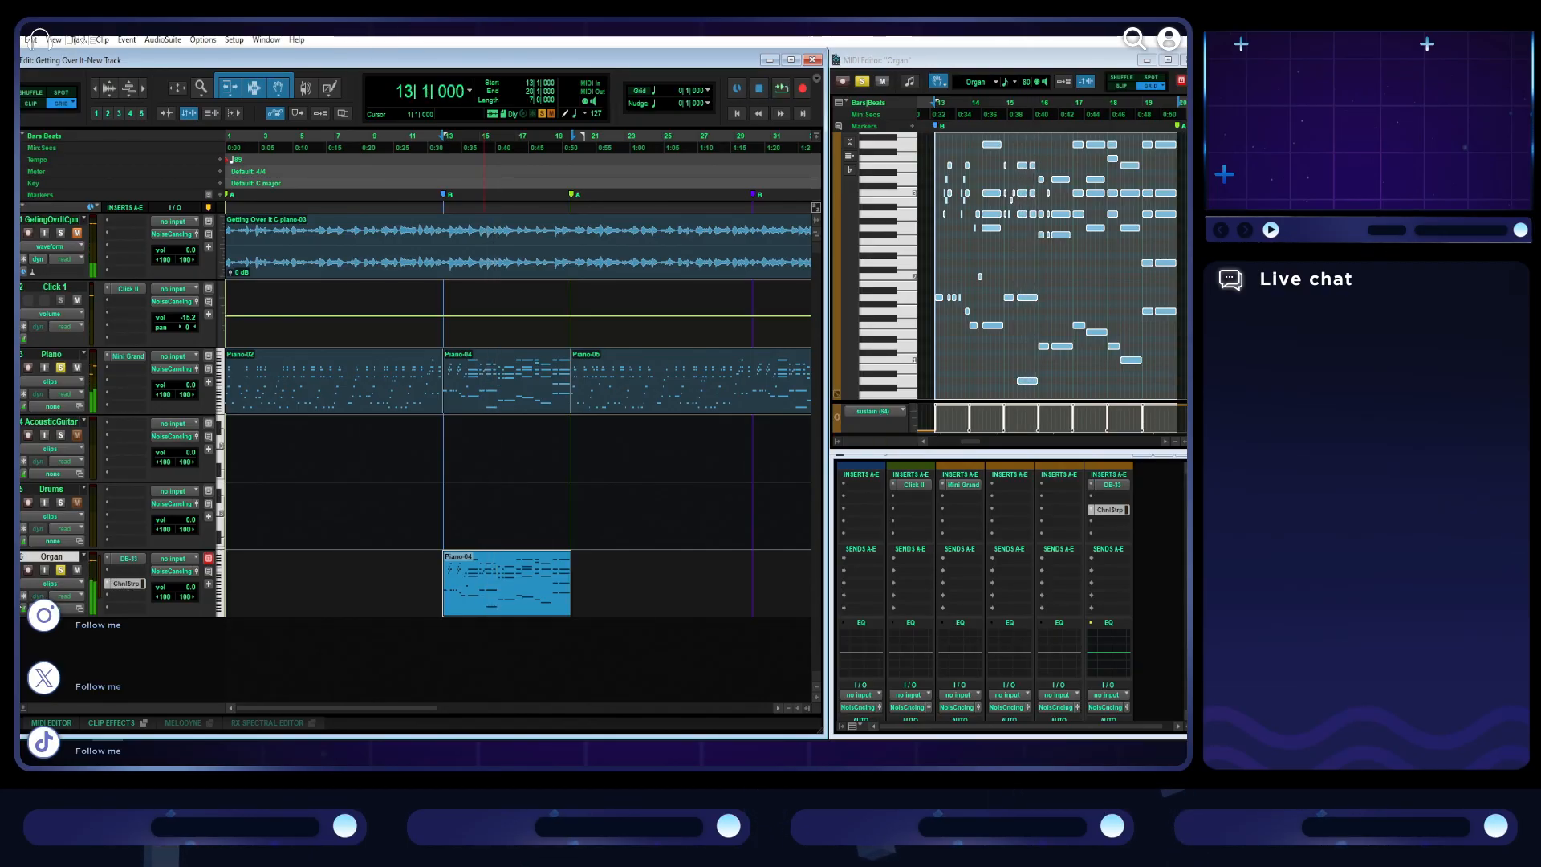
- Show the sustain lane under the Organ track and lower the sustain data to its minimum across the bar 13 to 20 section
click(22, 610)
click(178, 633)
mouse_move(161, 569)
click(244, 613)
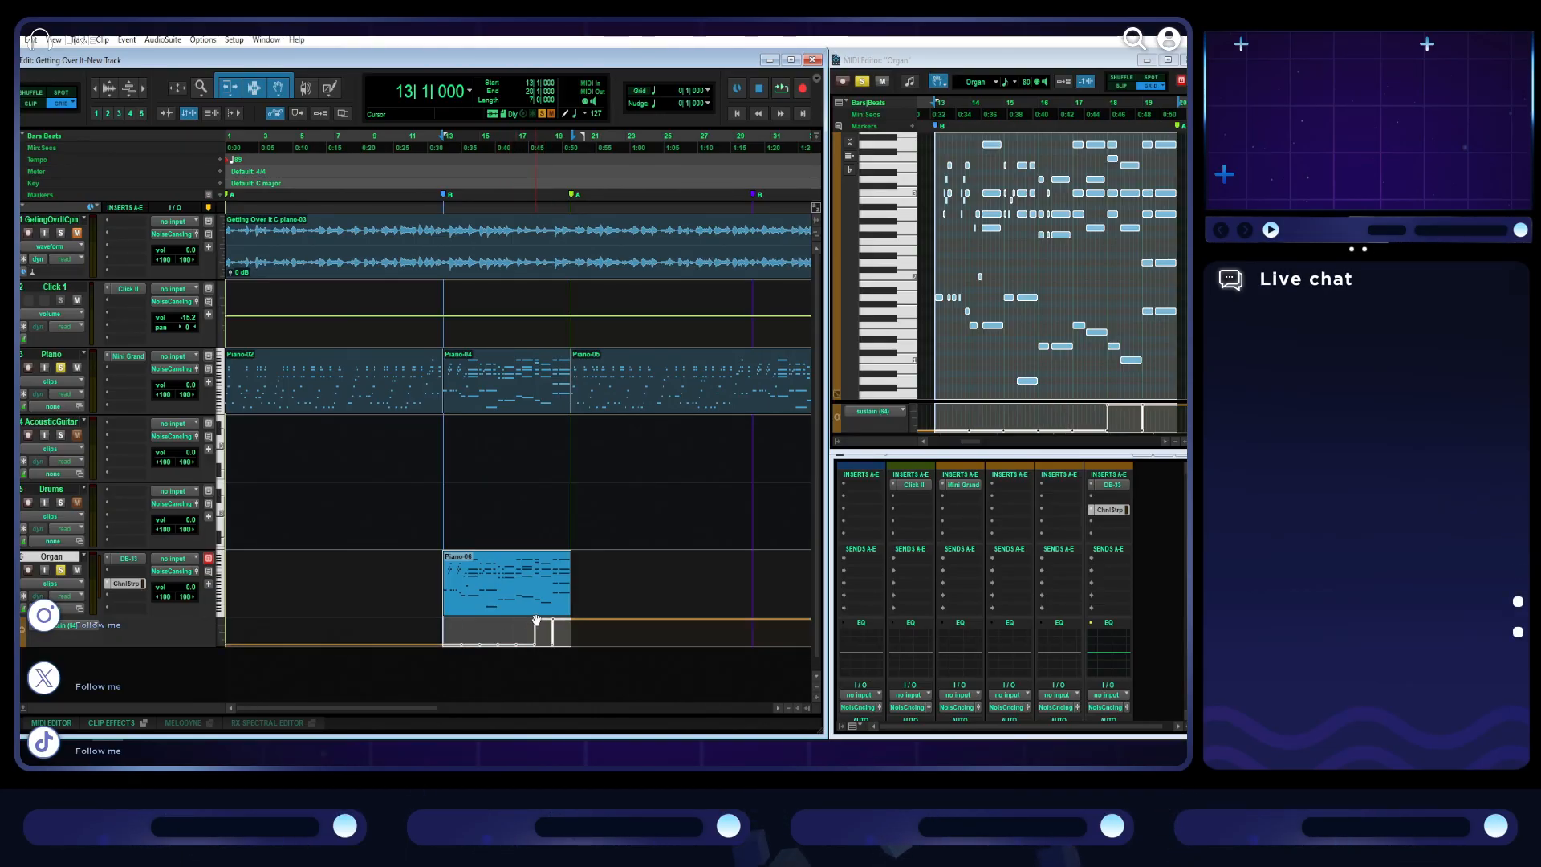
- Play the organ section while setting the DB-33's tonewheels to Syn1 and moving its rotary speed lever
key(space)
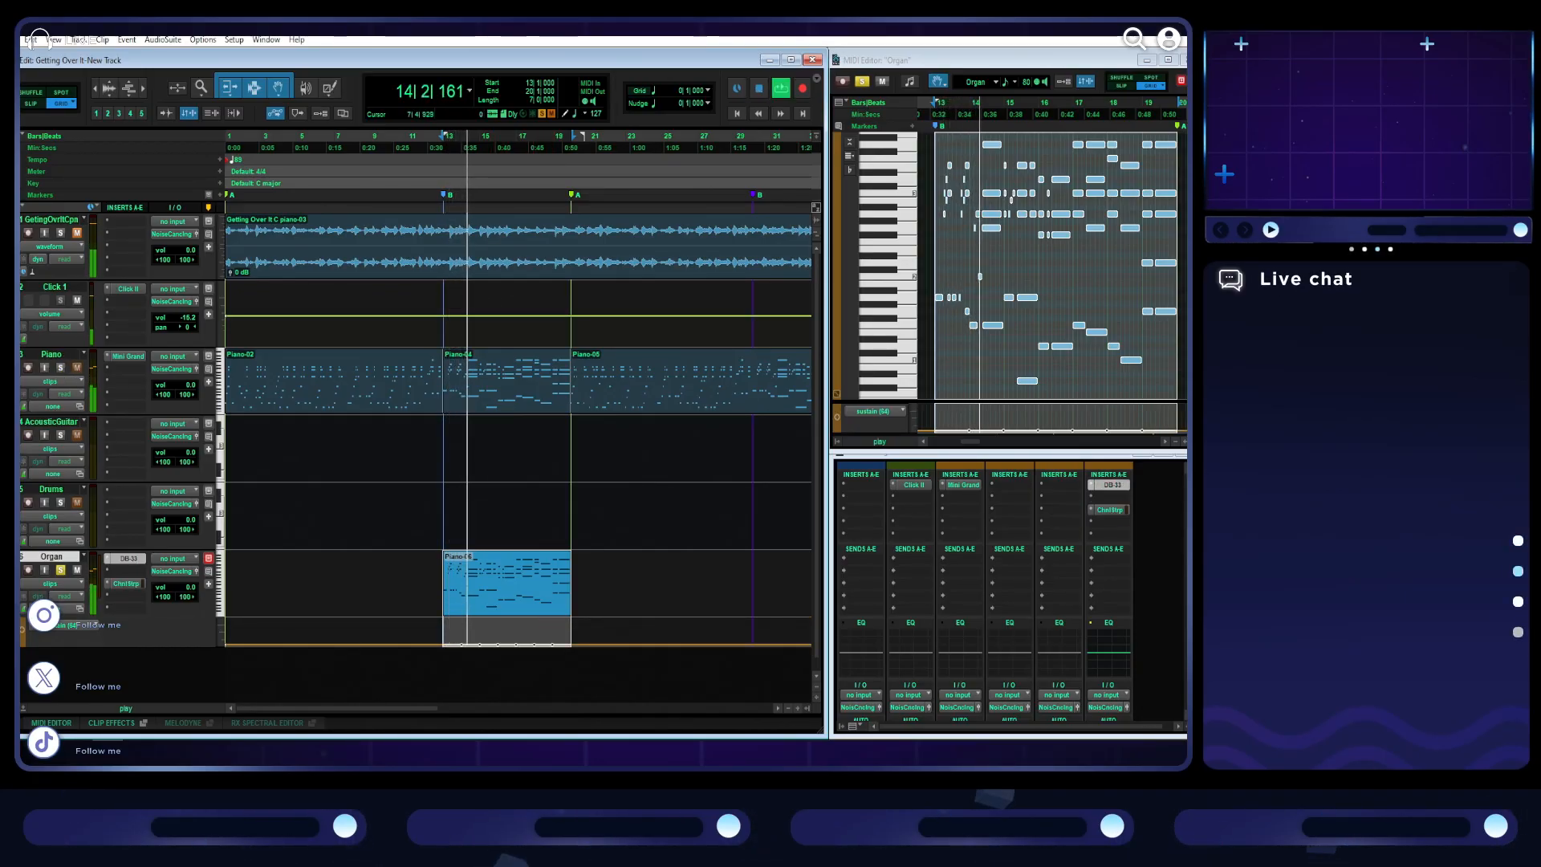
drag(665, 734, 708, 168)
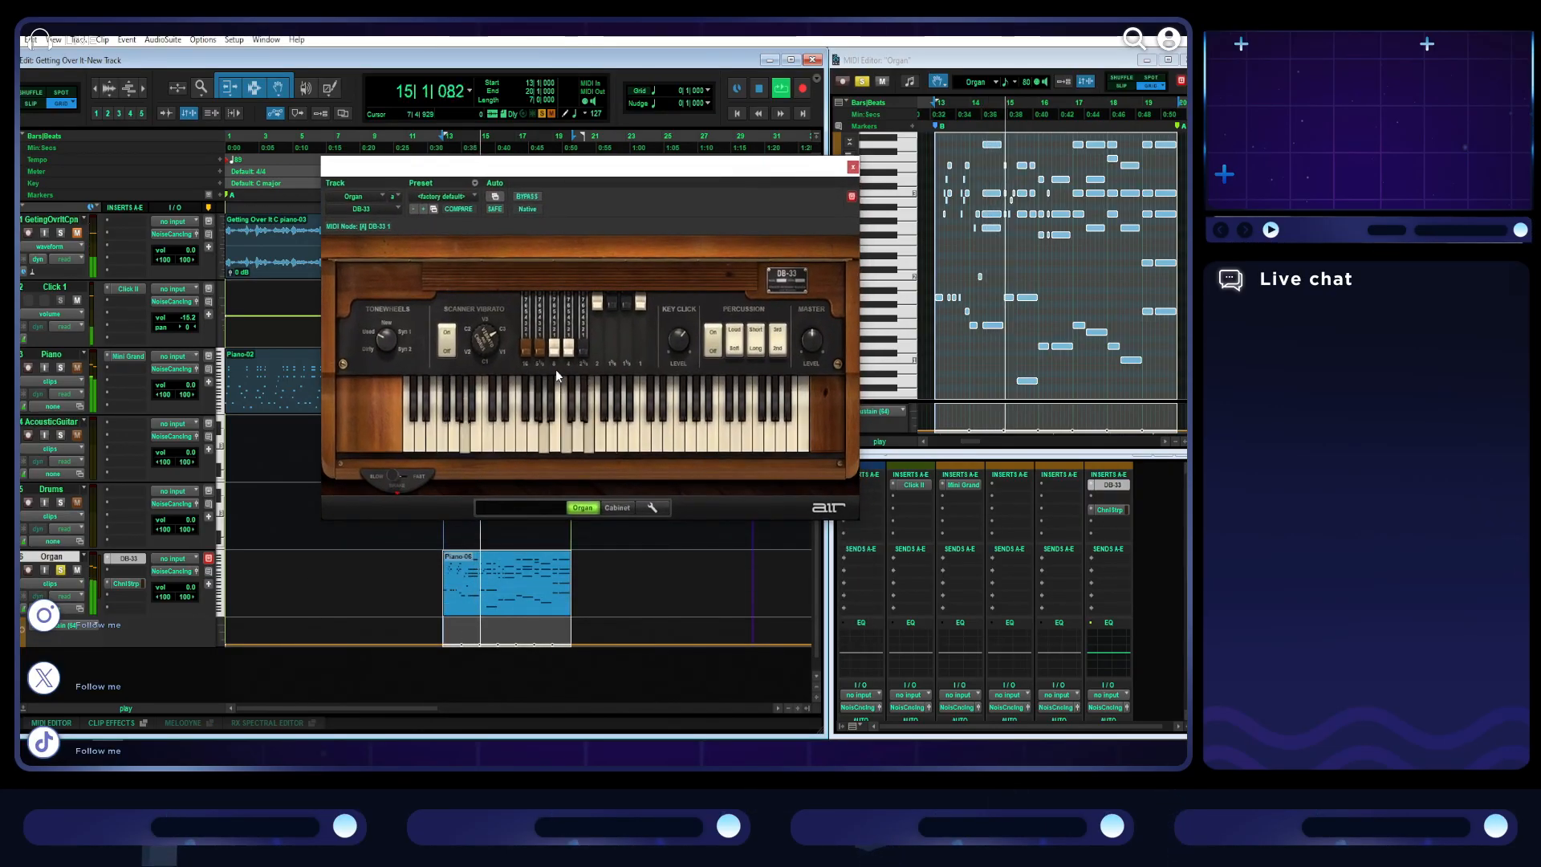
mouse_move(387, 320)
drag(388, 321, 392, 345)
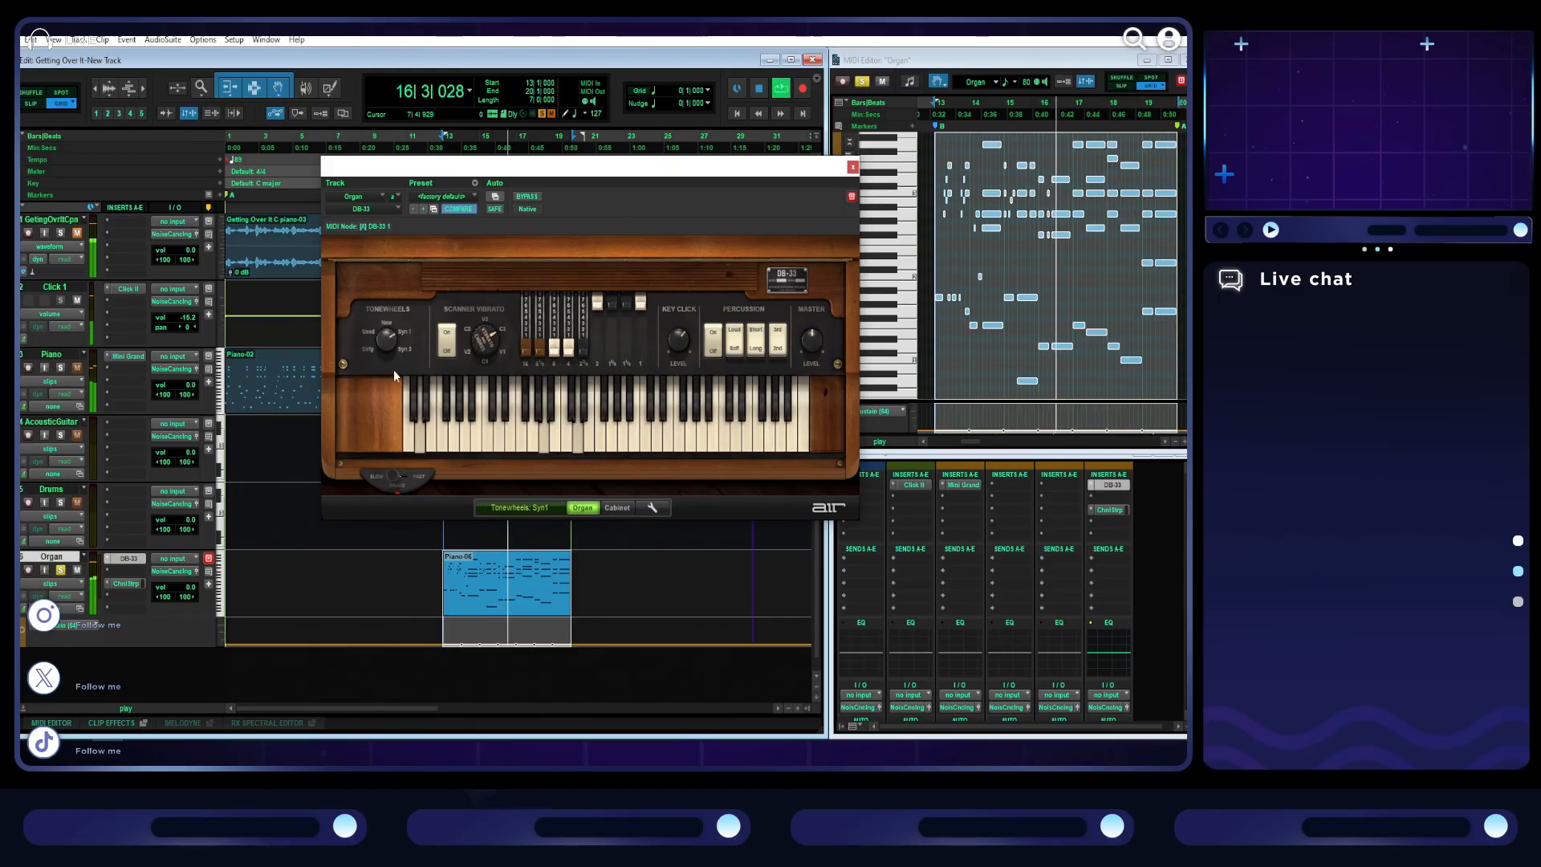
drag(388, 484, 351, 470)
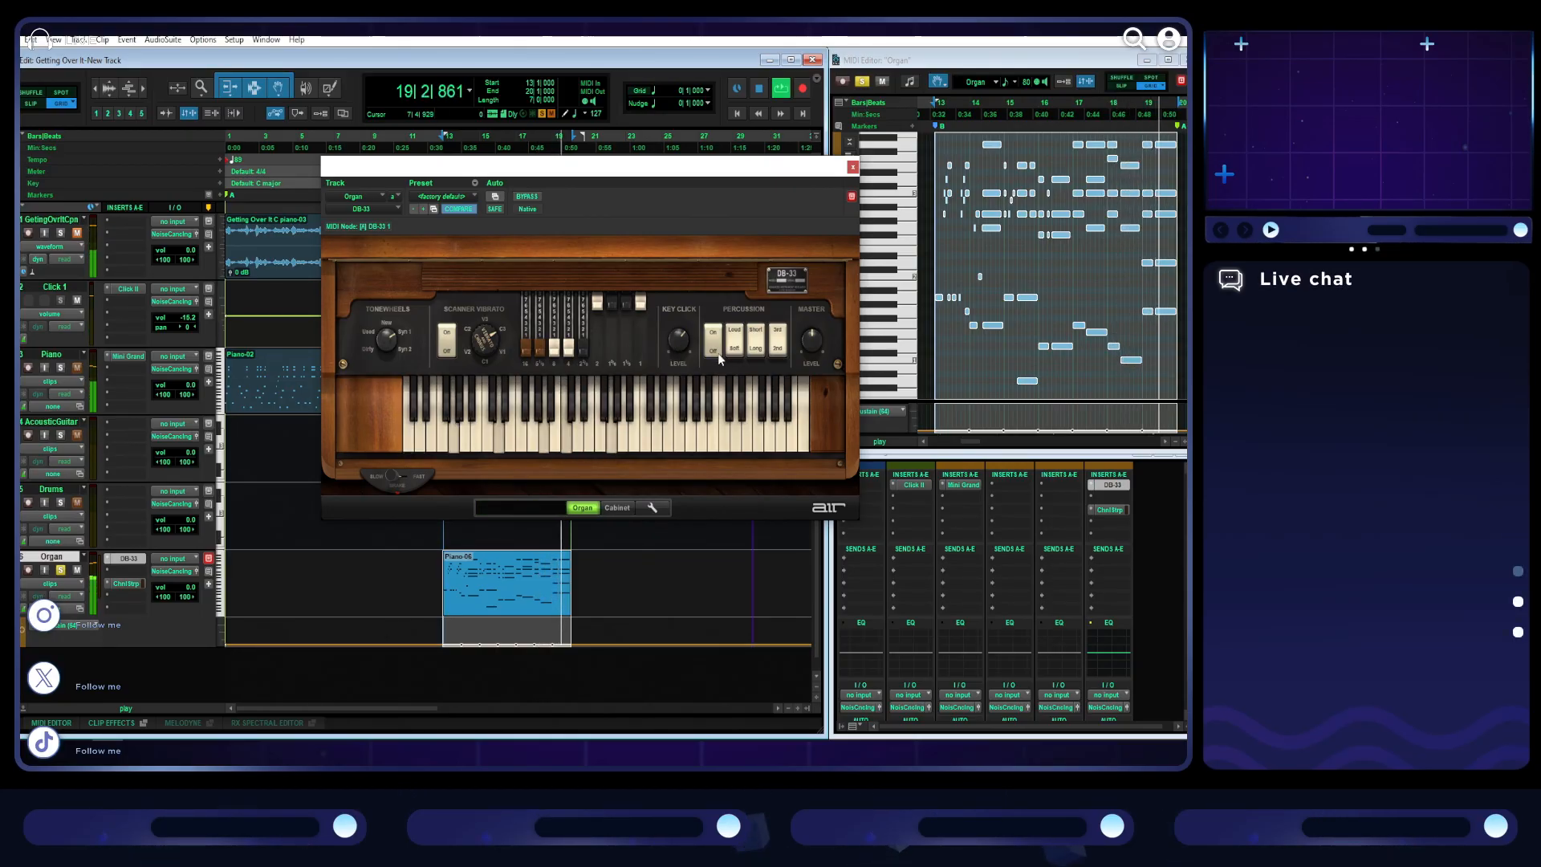
key(space)
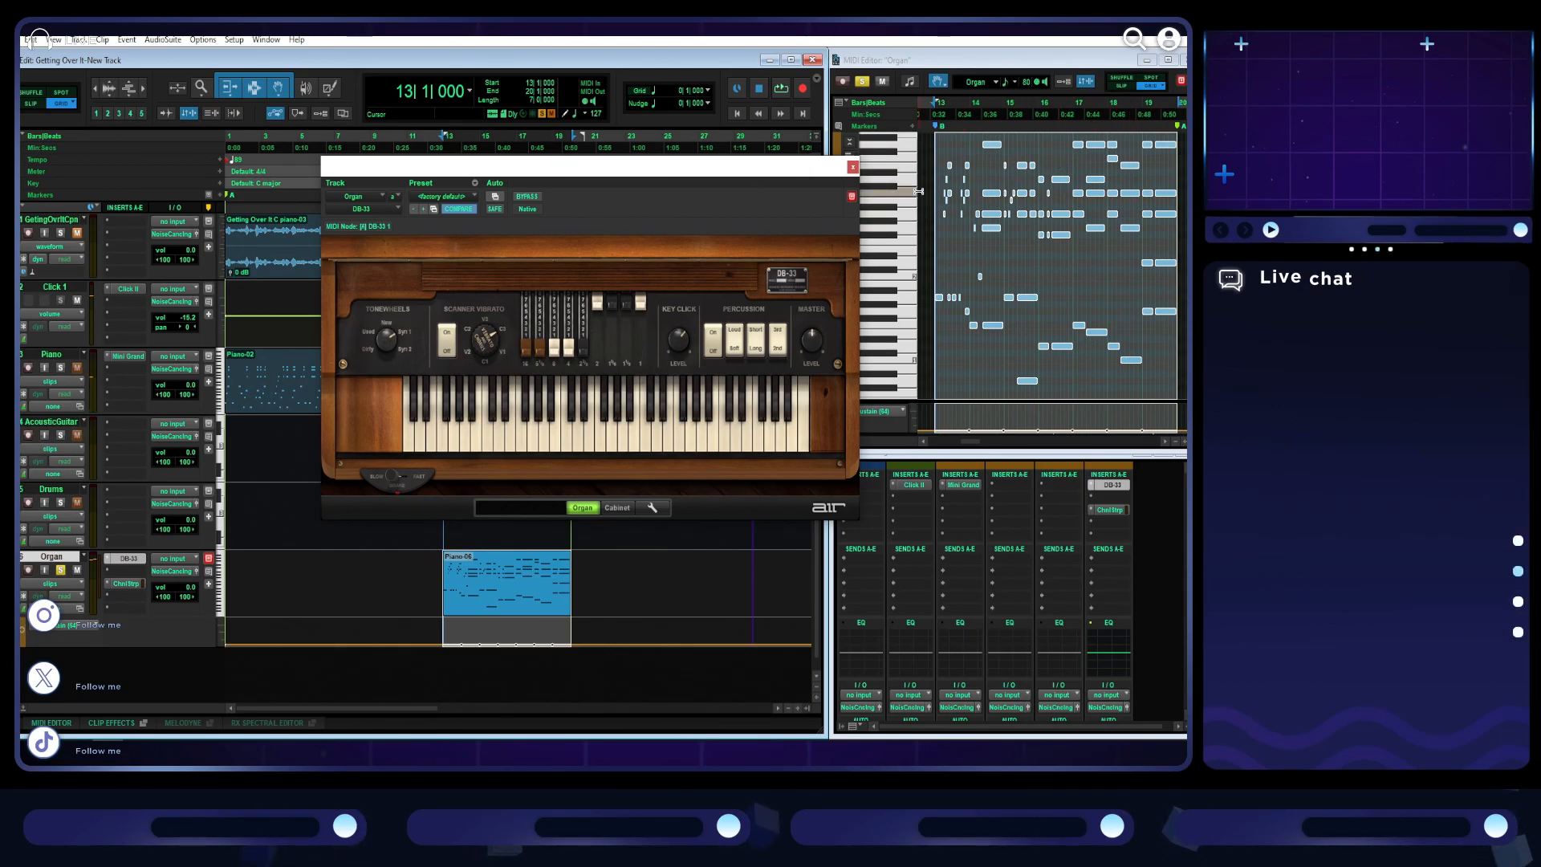
- Enlarge the MIDI Editor beside the DB-33 window, switch the scanner vibrato off and try scanner modes C2 and C3 during playback
click(1148, 60)
drag(794, 168, 890, 171)
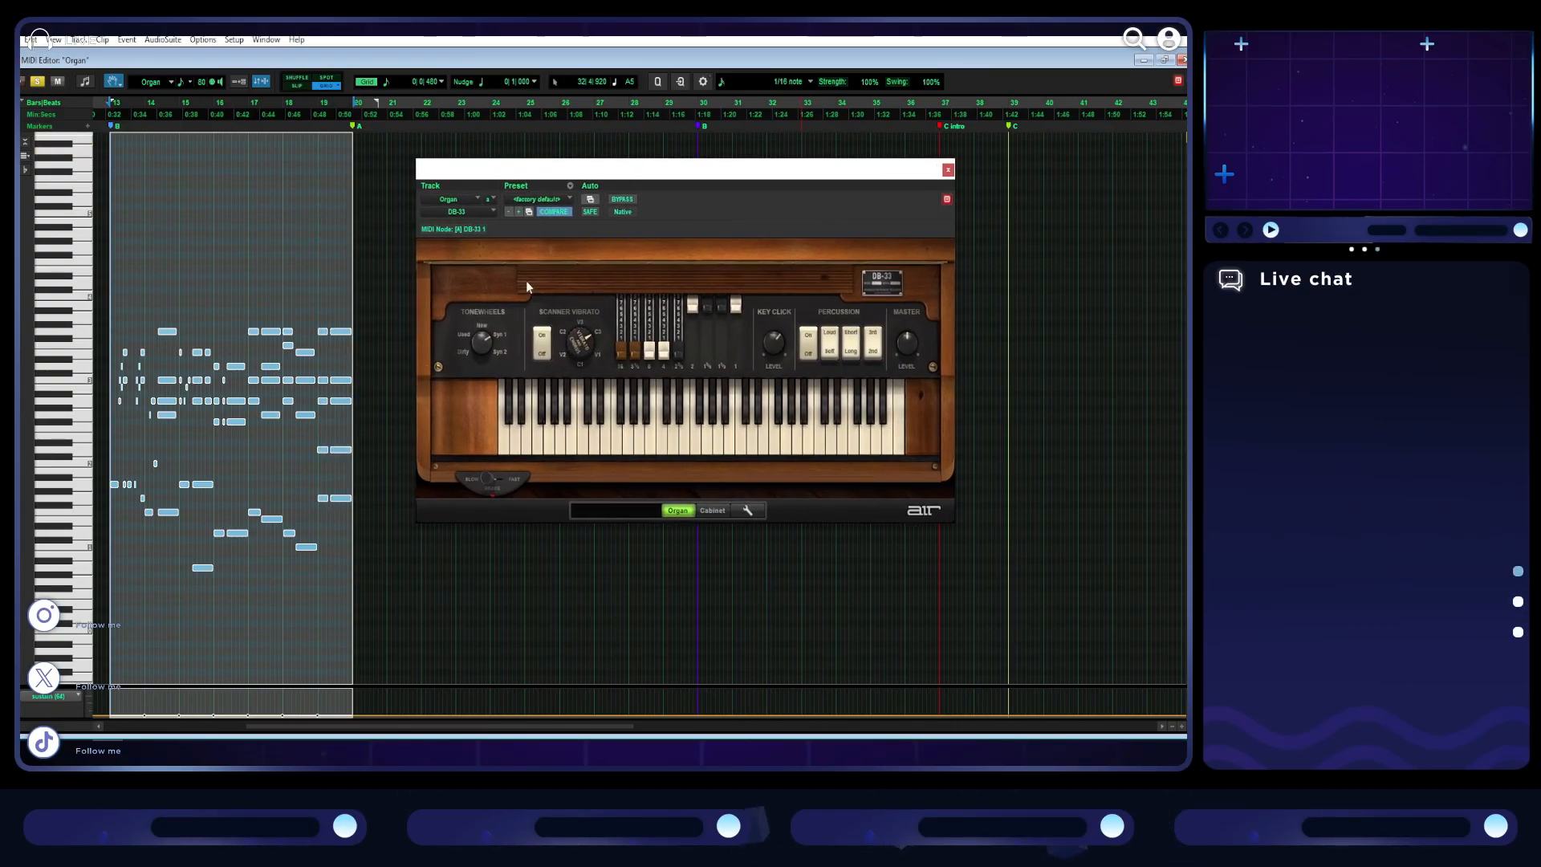
scroll(270, 386, up, 1)
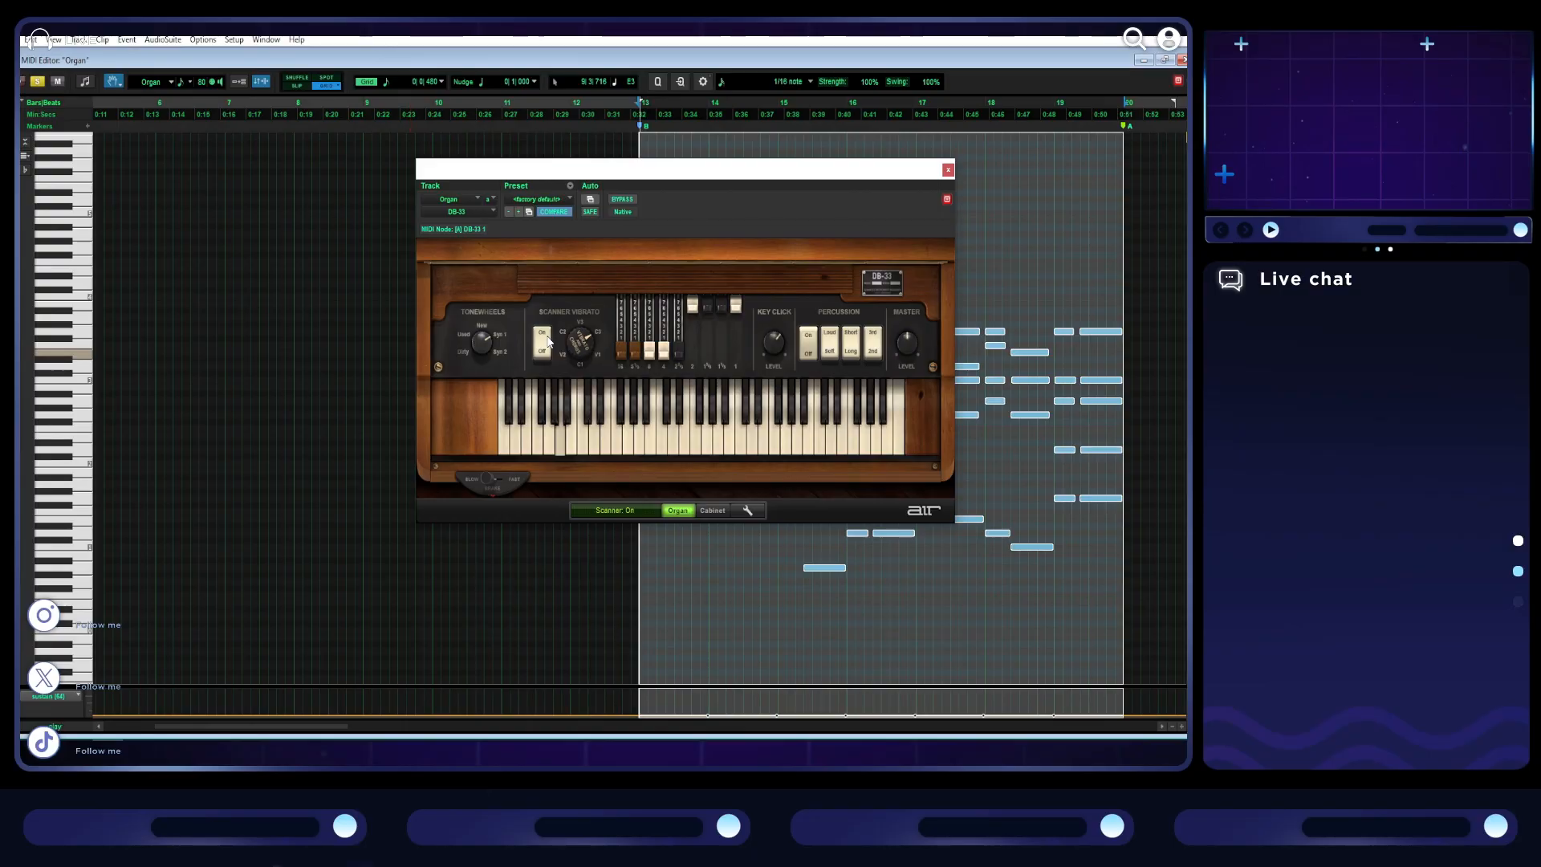
drag(680, 199, 383, 159)
click(245, 297)
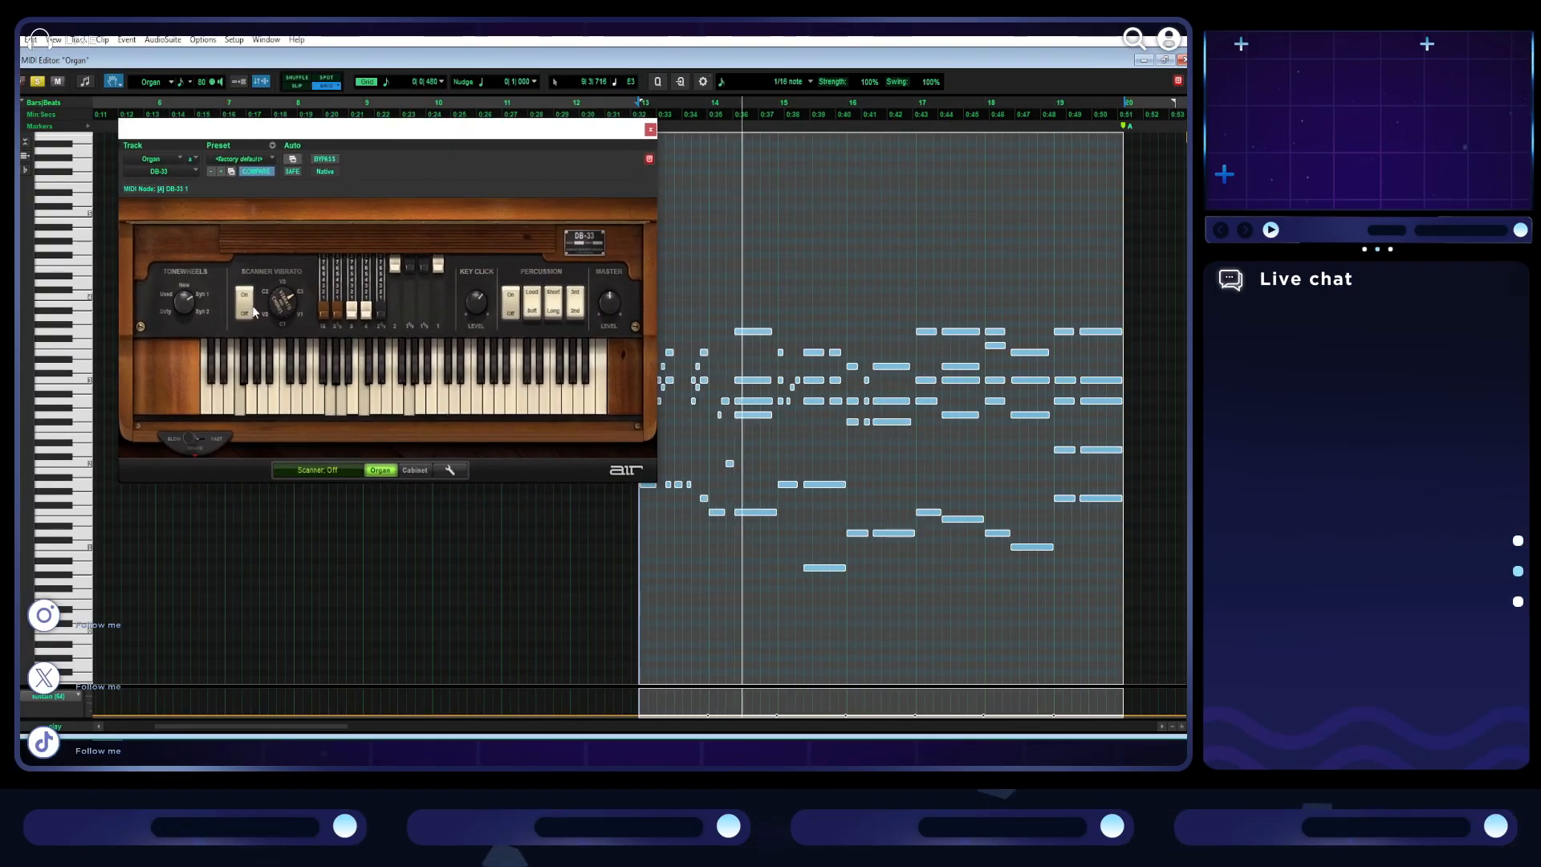
drag(283, 298, 271, 291)
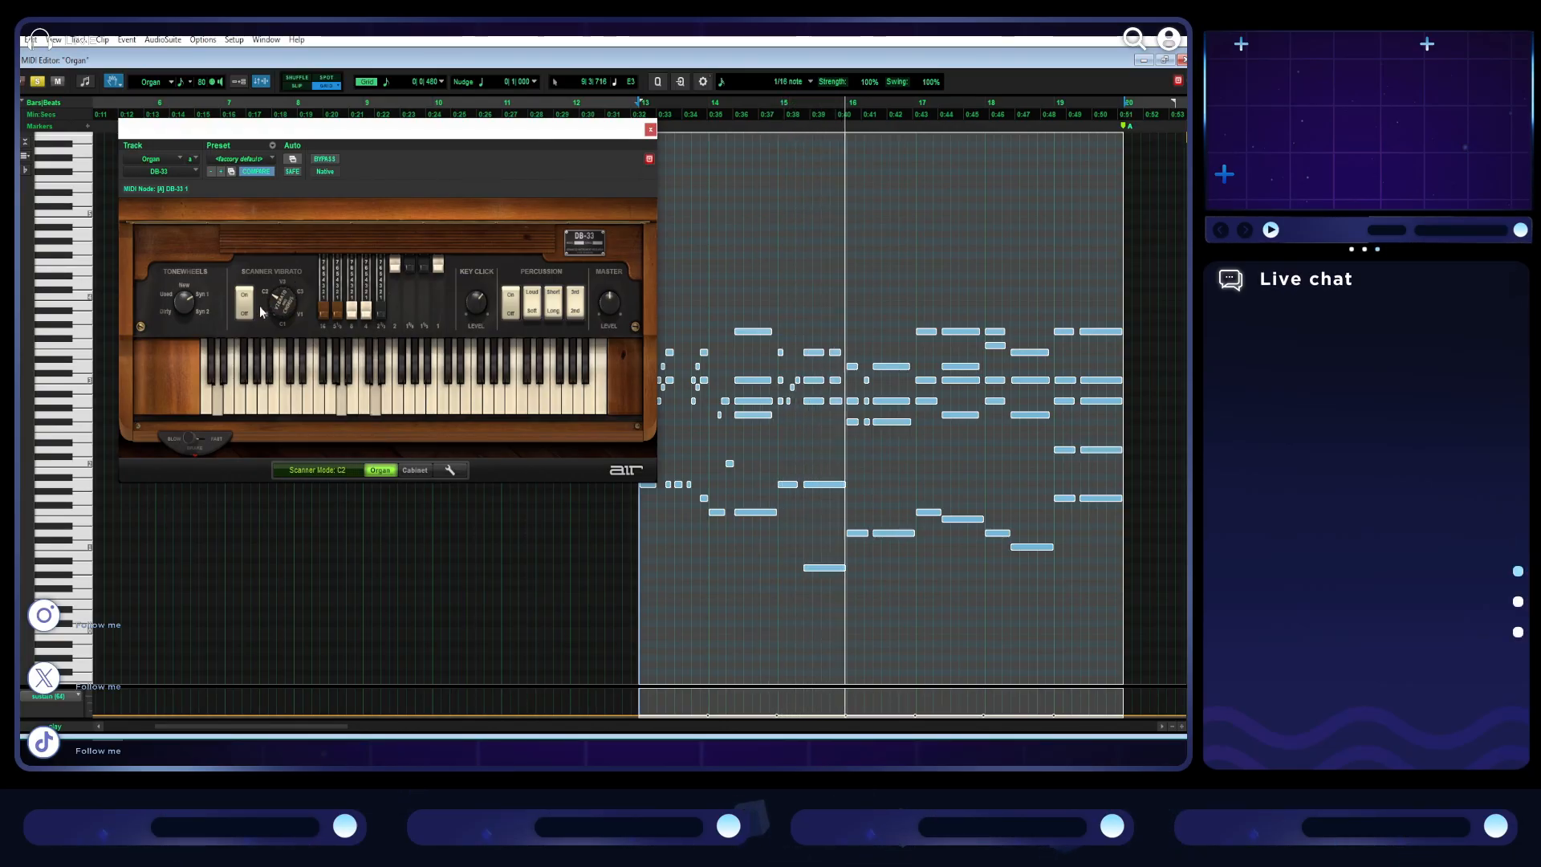
drag(281, 300, 293, 280)
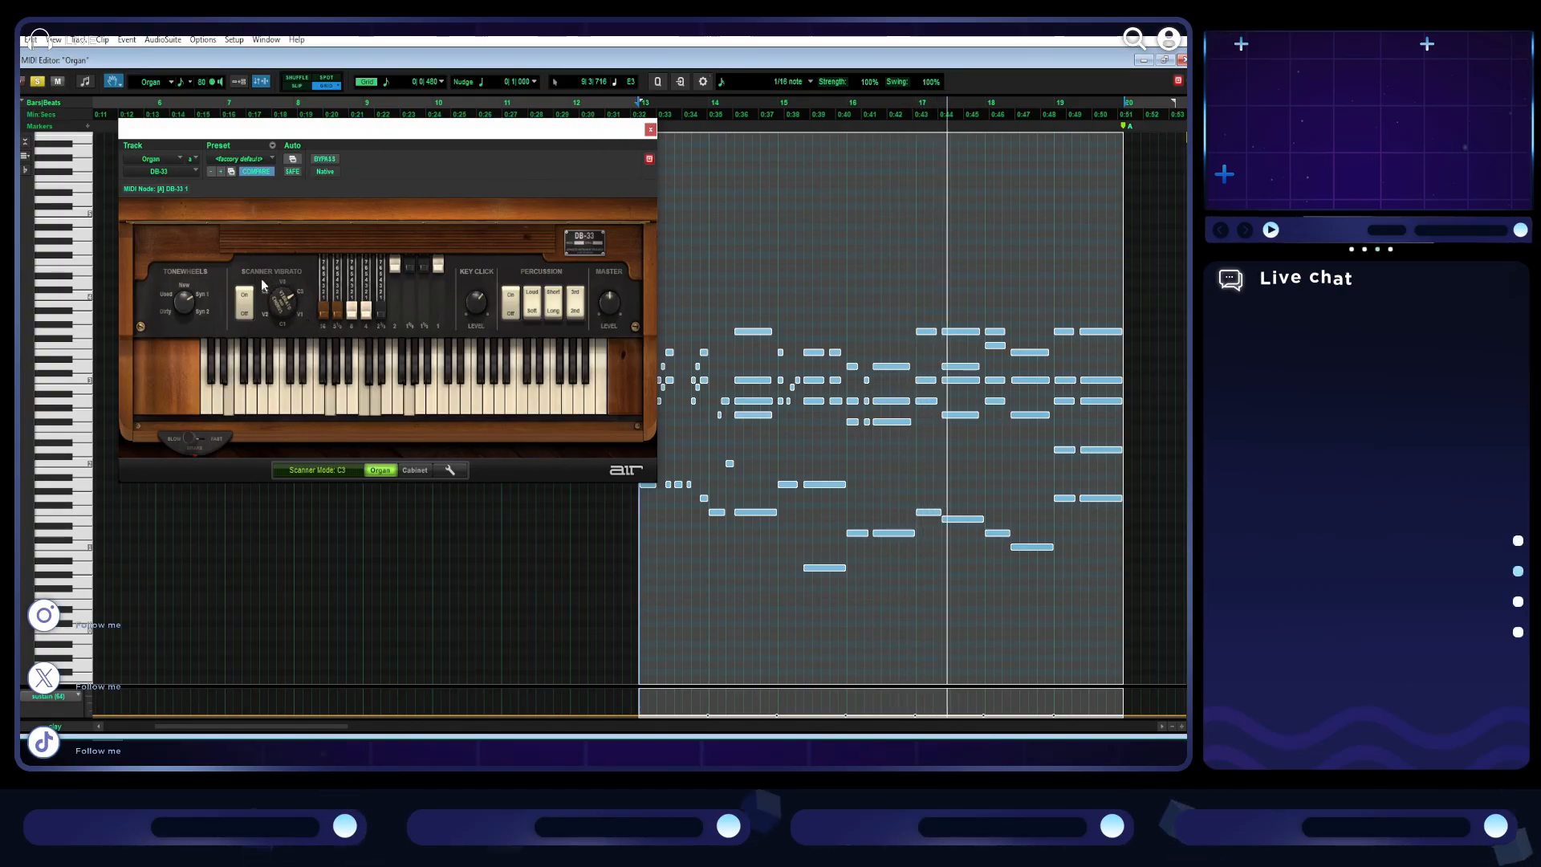
- Pull out the DB-33's fifth, sixth and seventh drawbars and try the ninth drawbar while the organ section plays
mouse_move(352, 309)
mouse_down()
mouse_move(351, 269)
mouse_move(387, 276)
mouse_move(352, 268)
mouse_move(354, 325)
mouse_move(355, 238)
mouse_move(370, 329)
mouse_up()
drag(393, 266, 391, 324)
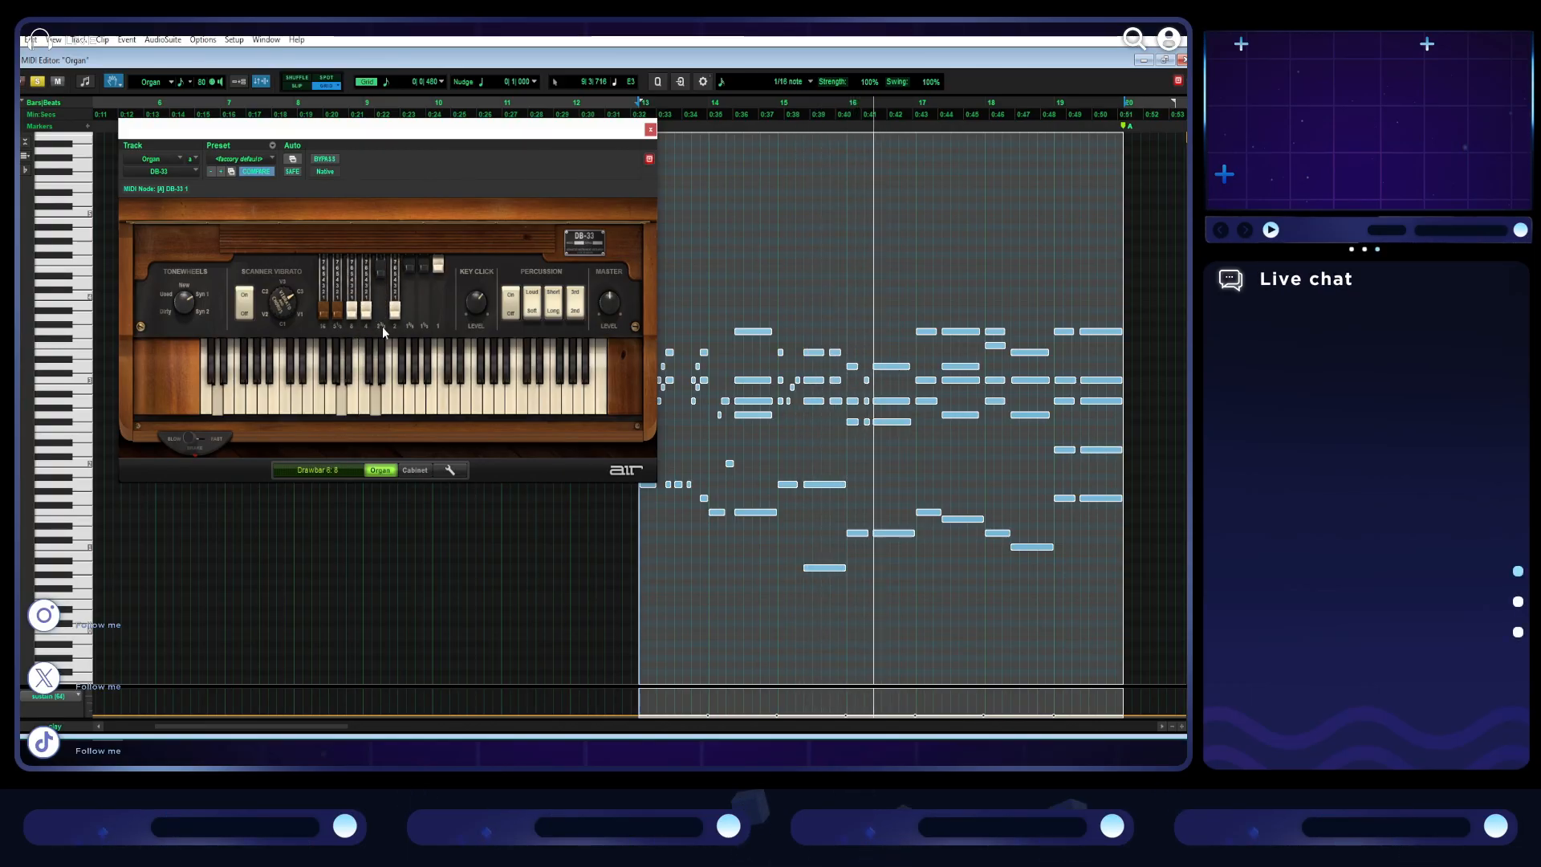
drag(381, 269, 382, 323)
drag(408, 269, 410, 341)
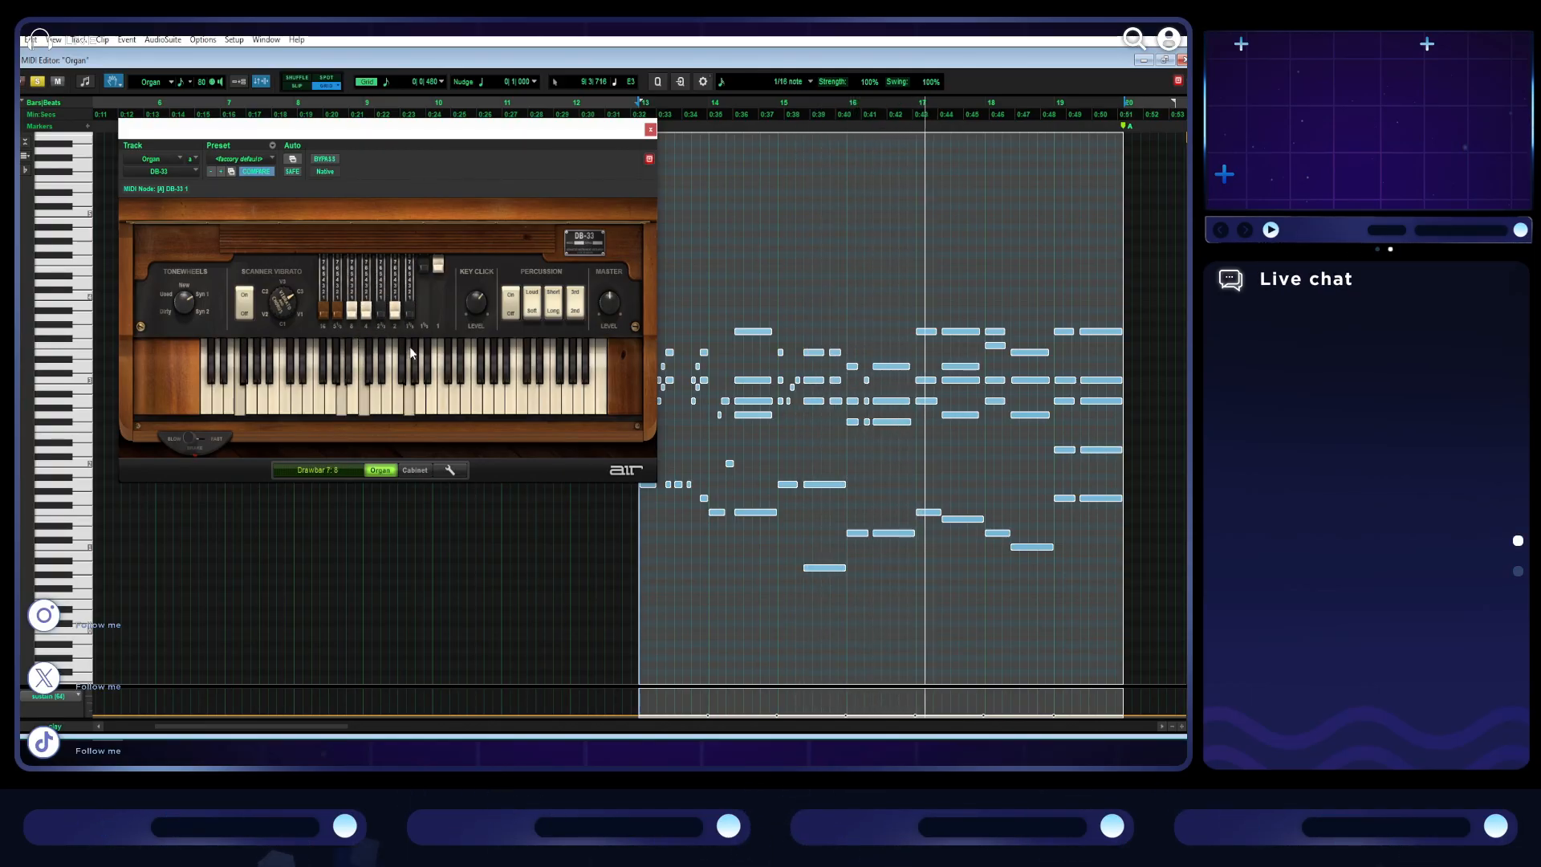
mouse_move(436, 264)
mouse_down()
mouse_move(434, 325)
mouse_move(417, 242)
mouse_up()
drag(437, 310, 439, 241)
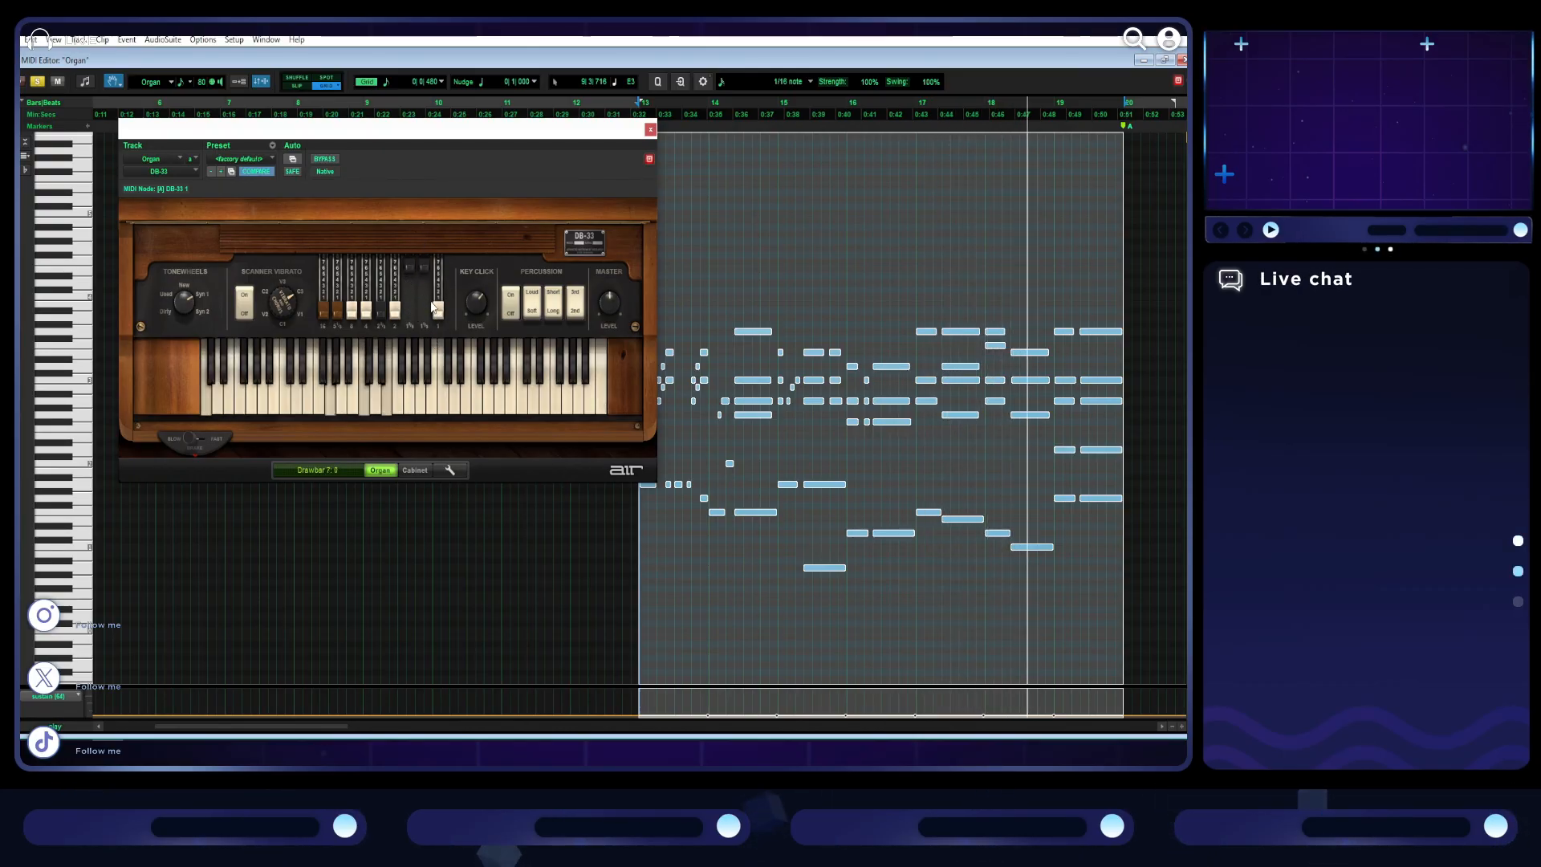
- Replace the DB-33 on the Organ track with the stereo Xpand!2 instrument, restore the MIDI Editor's size and open the Xpand!2 window
click(189, 159)
mouse_move(205, 212)
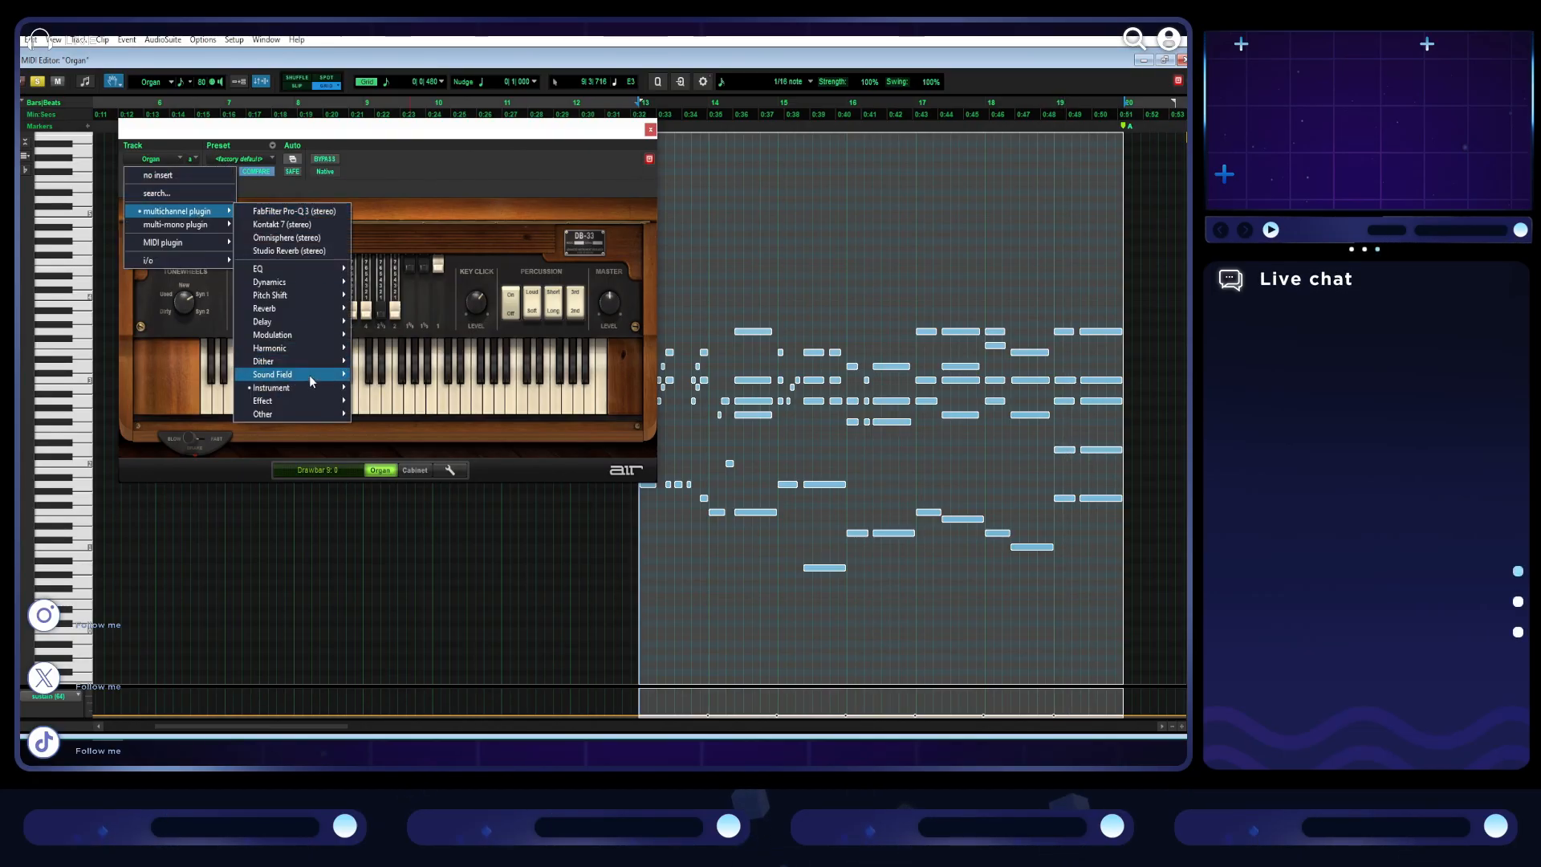
mouse_move(307, 388)
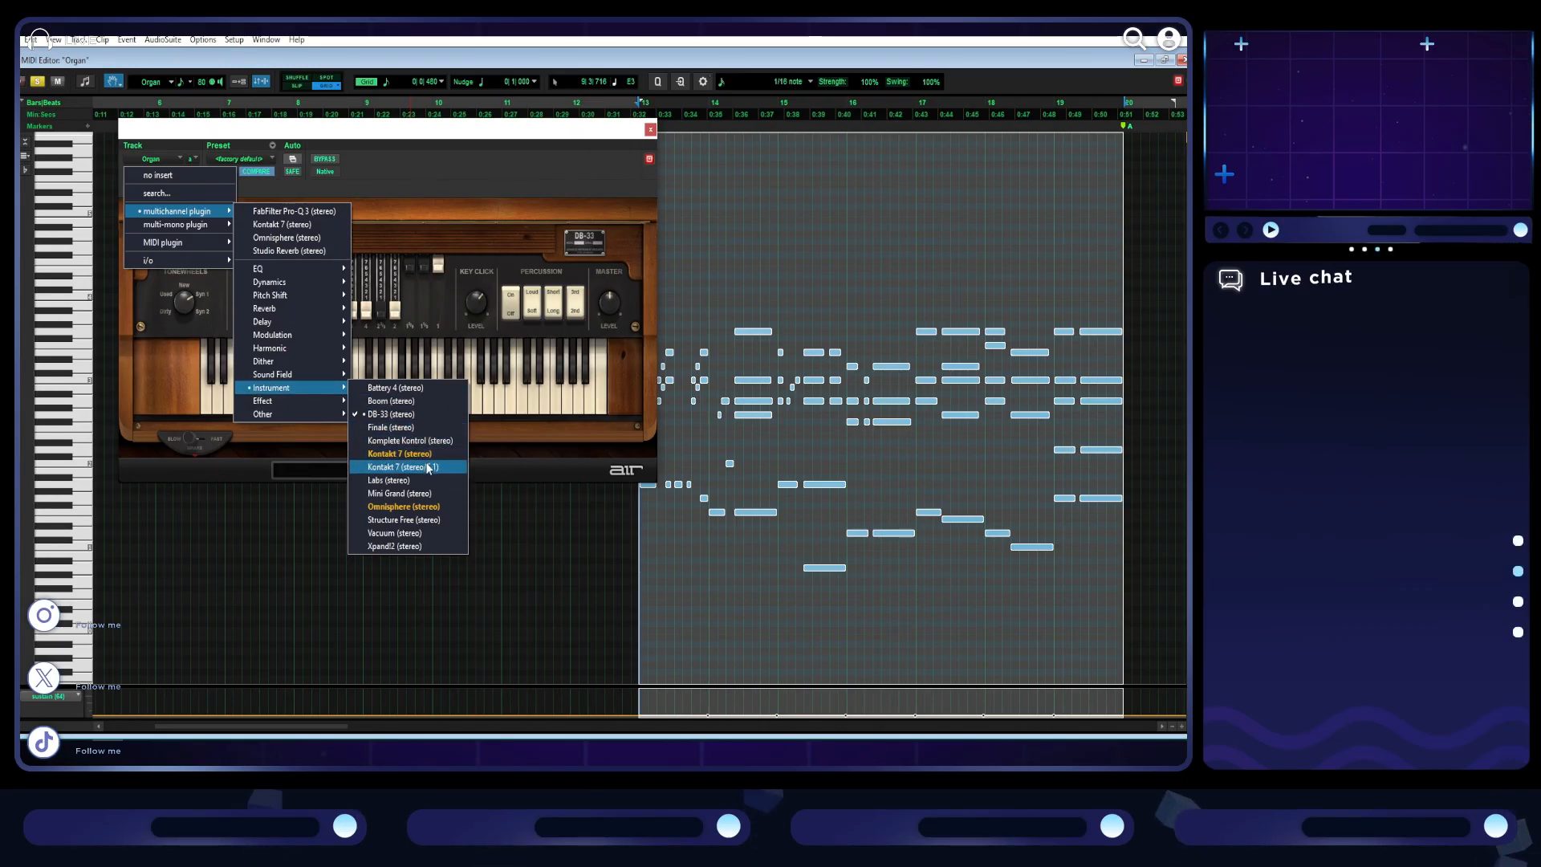
click(422, 547)
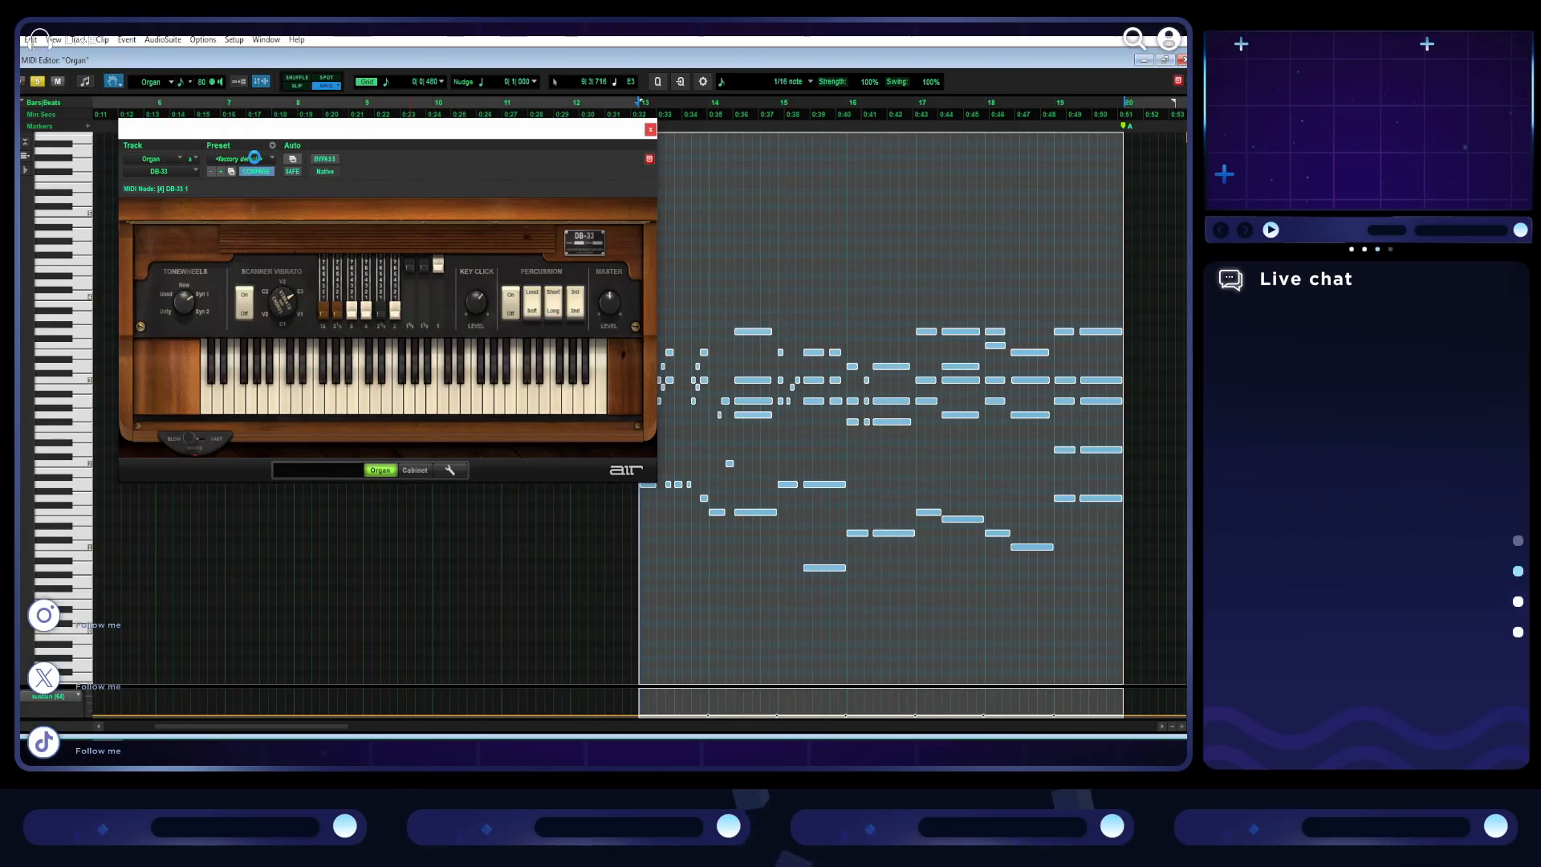
click(254, 157)
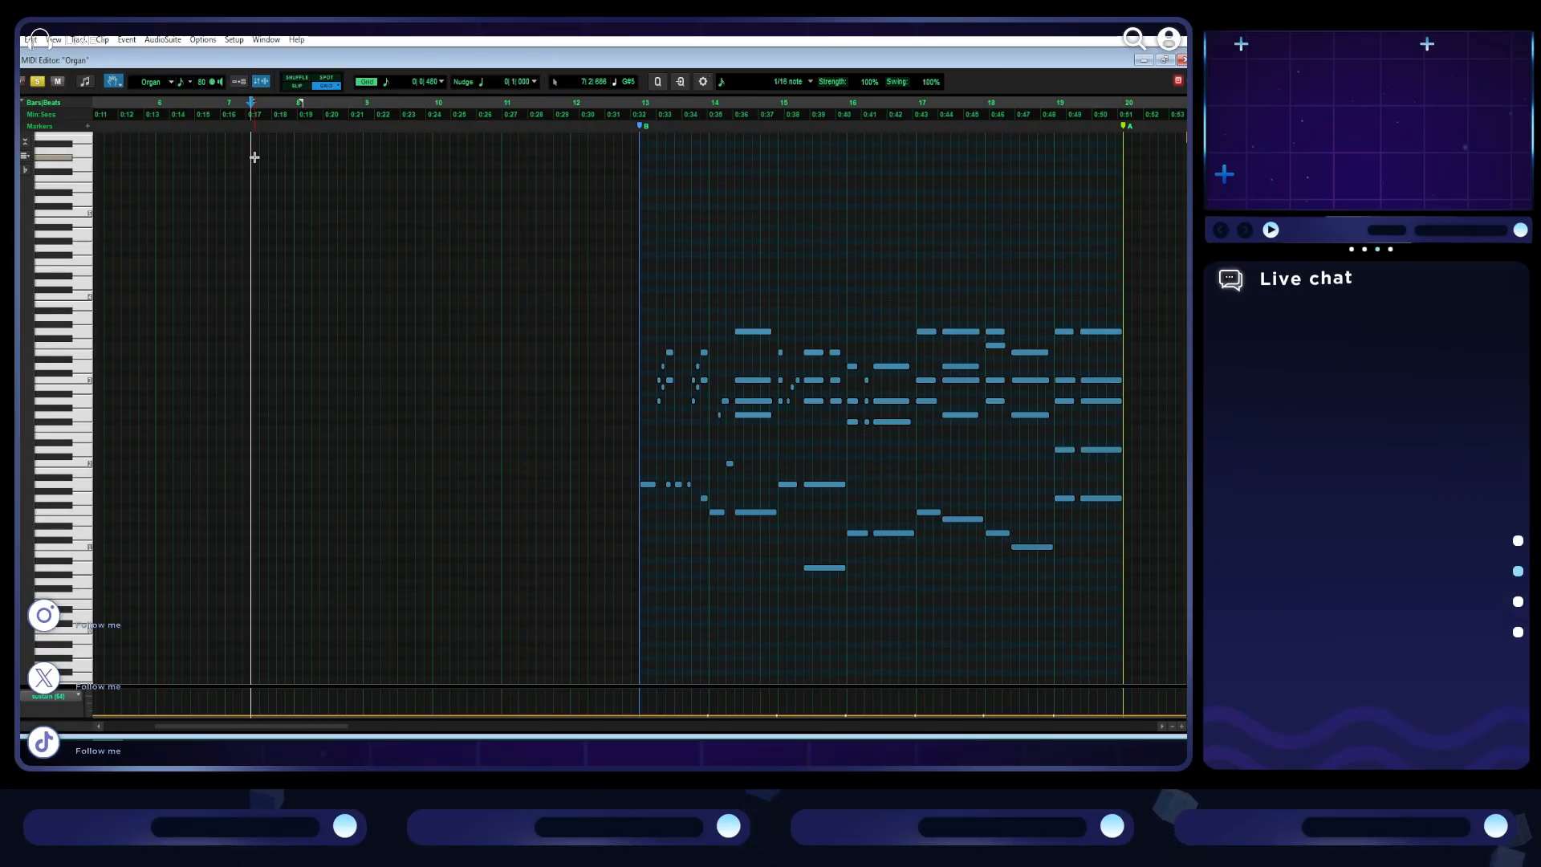
click(1165, 61)
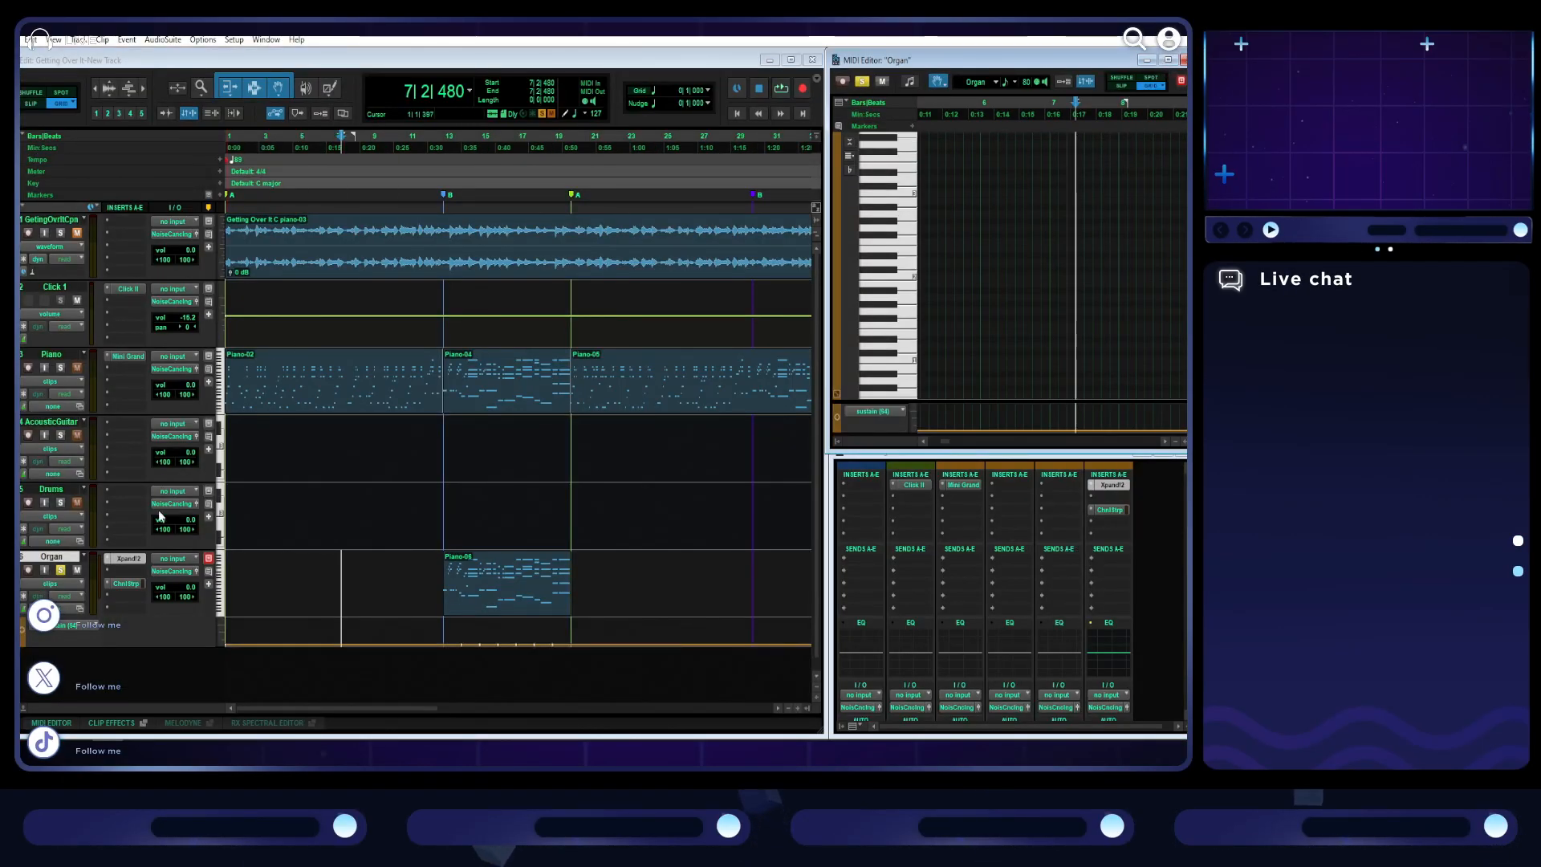
click(133, 559)
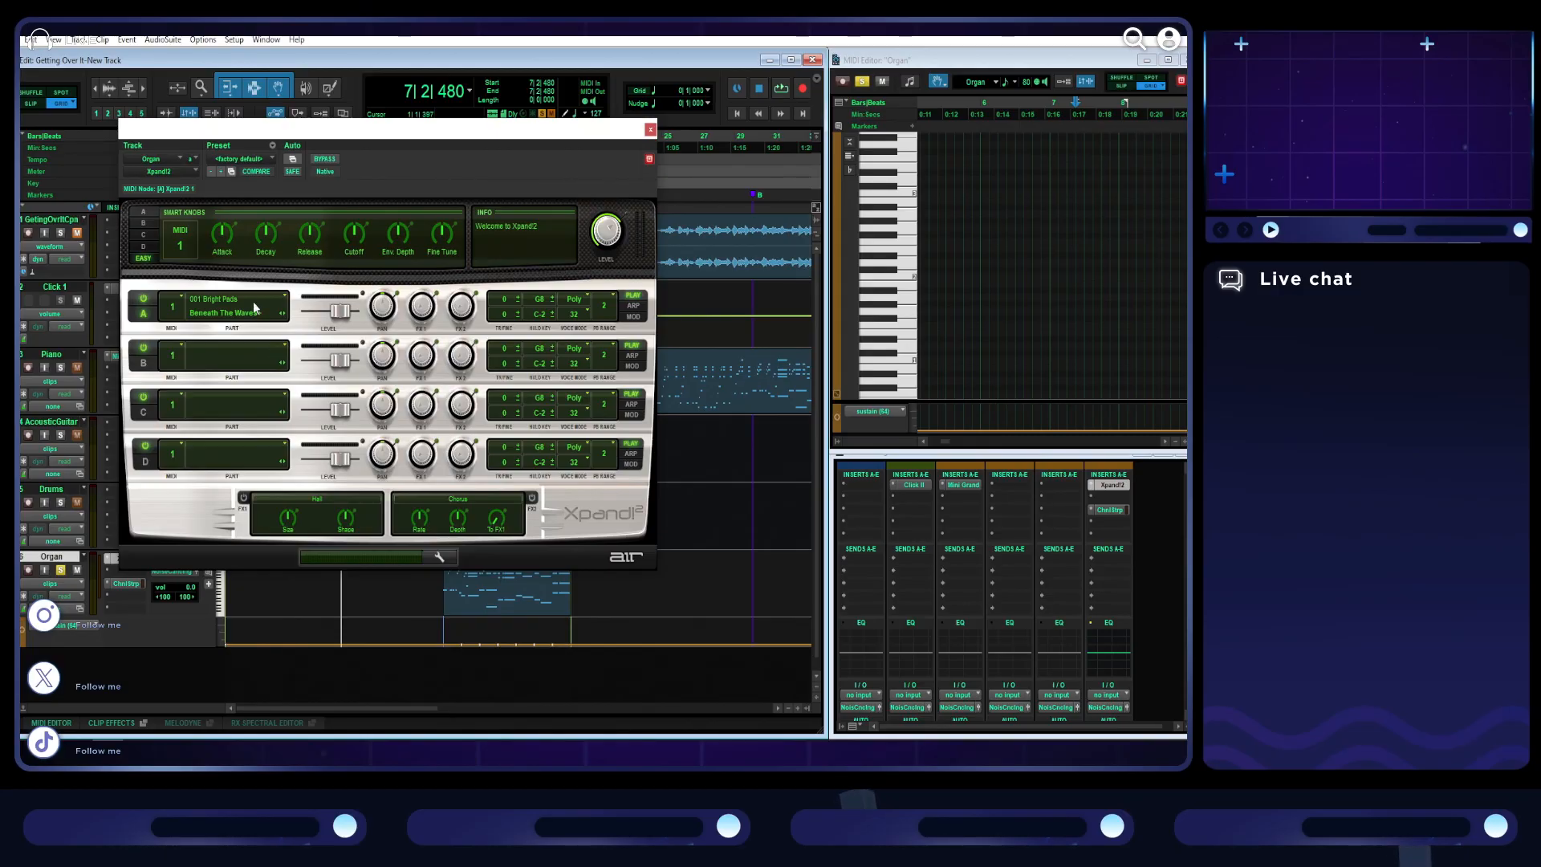
- Audition the organ section from bar 13 with Xpand!2's factory default sound and examine its preset categories, including 01 Soft Pads
click(780, 90)
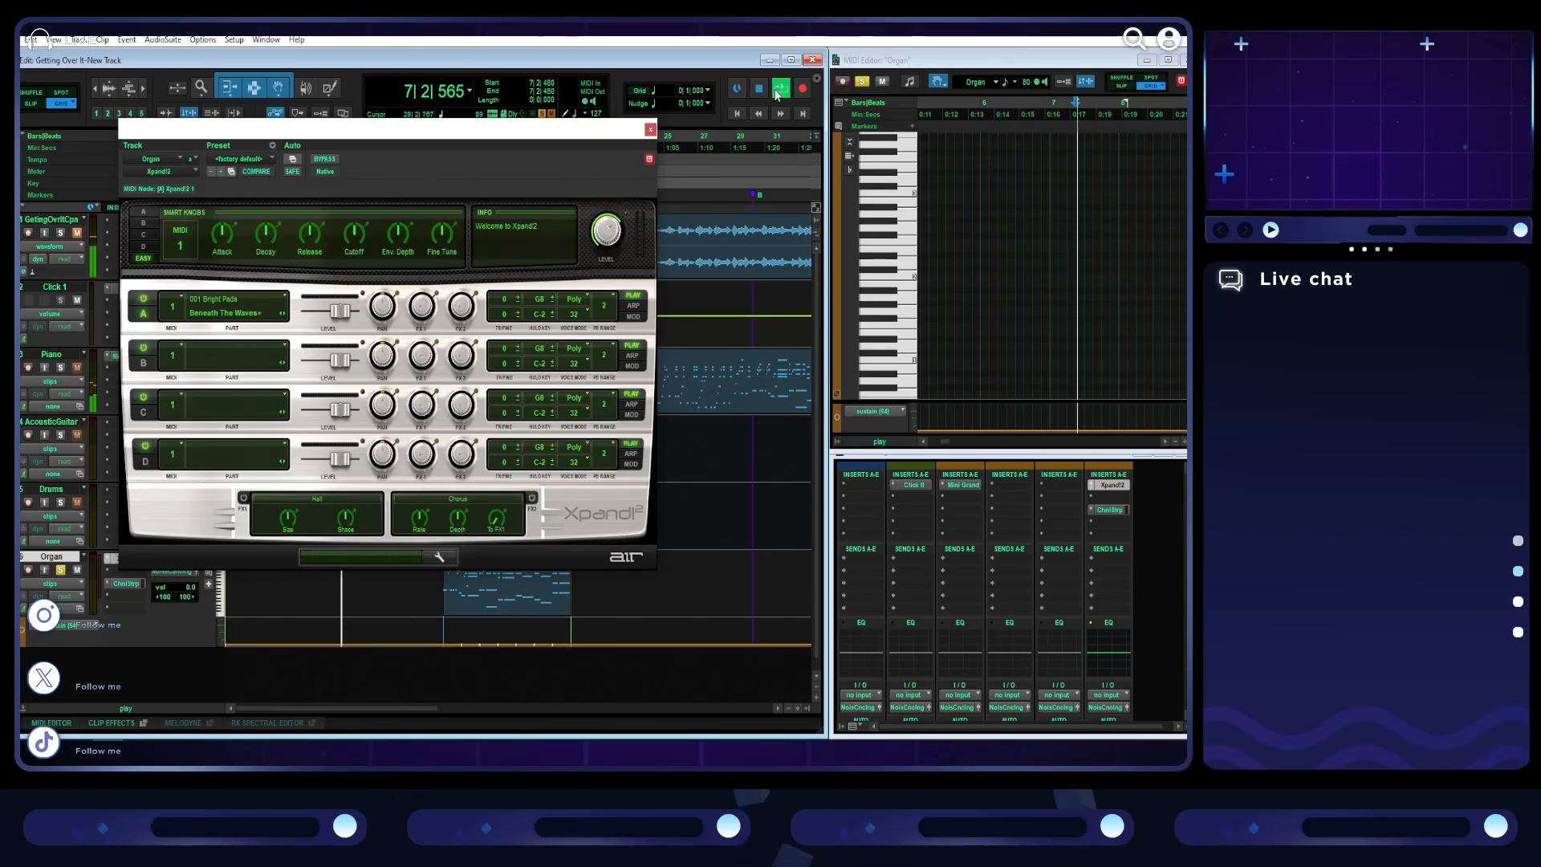
click(538, 591)
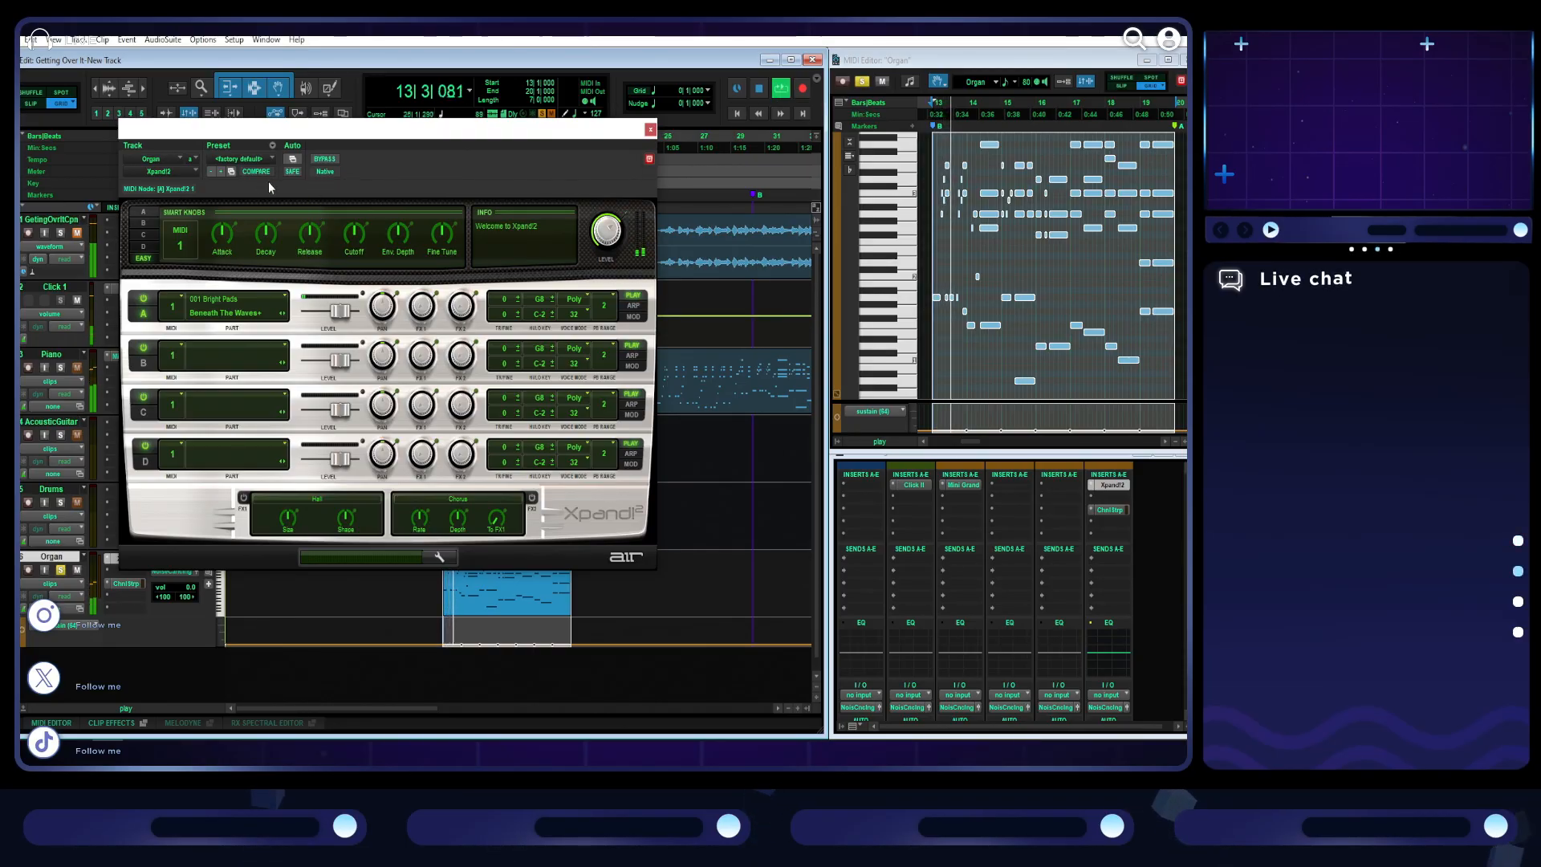
click(265, 158)
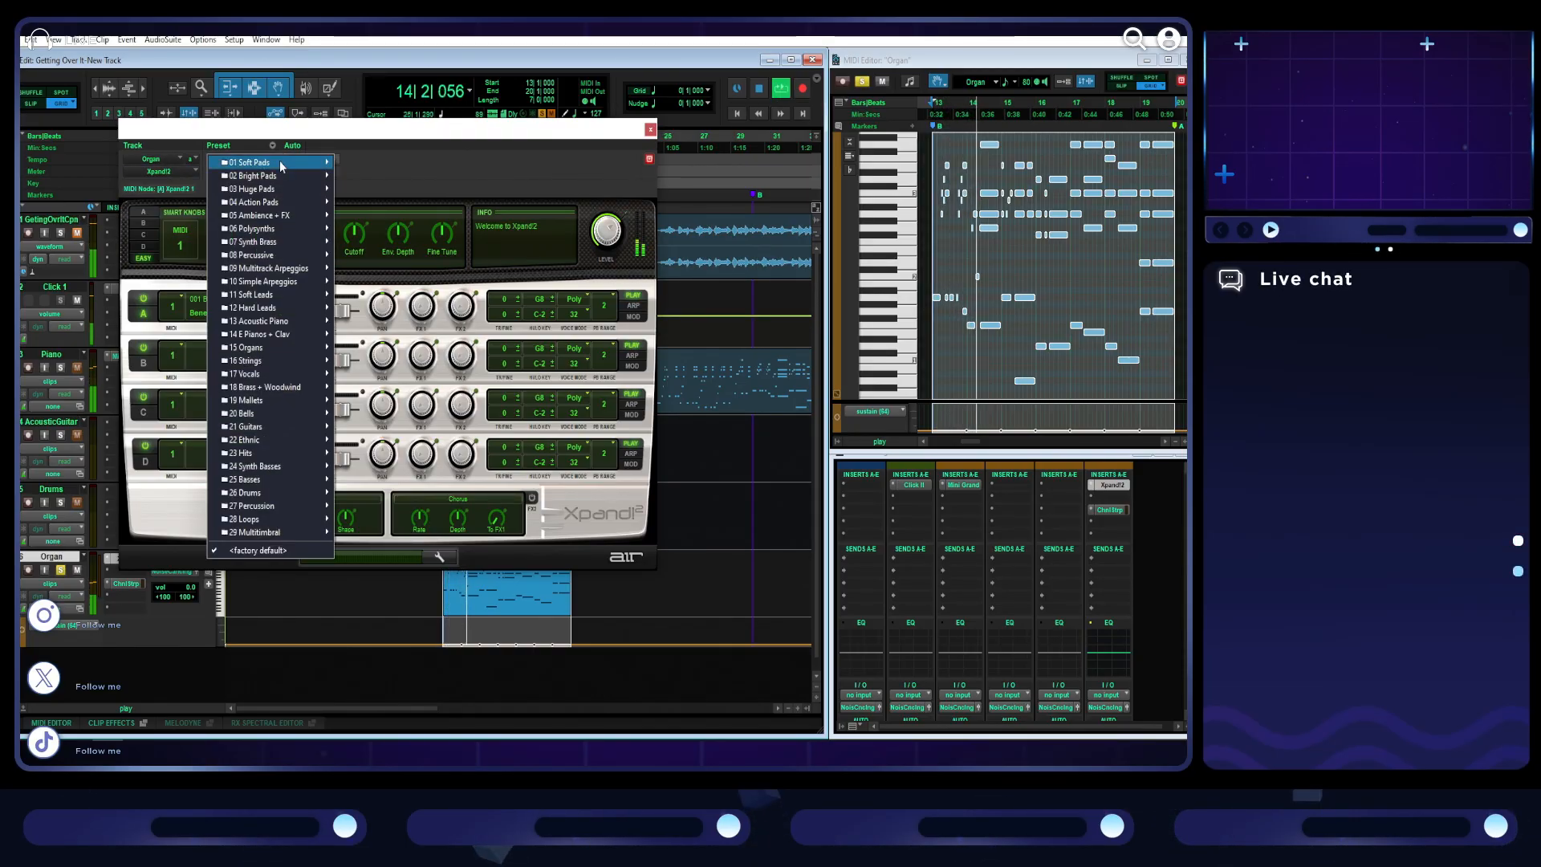
mouse_move(281, 165)
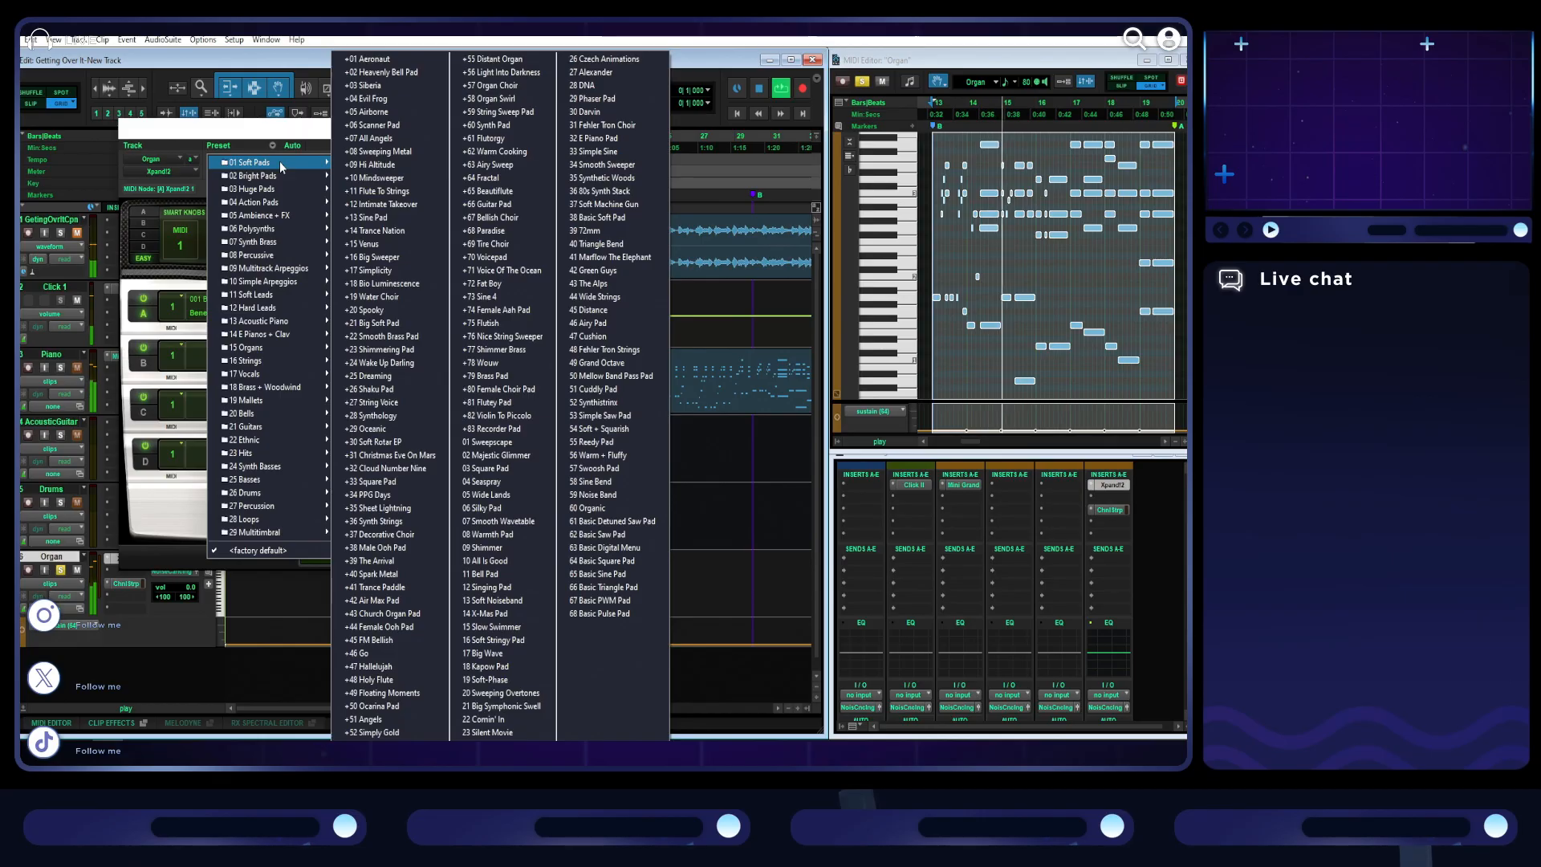
click(759, 87)
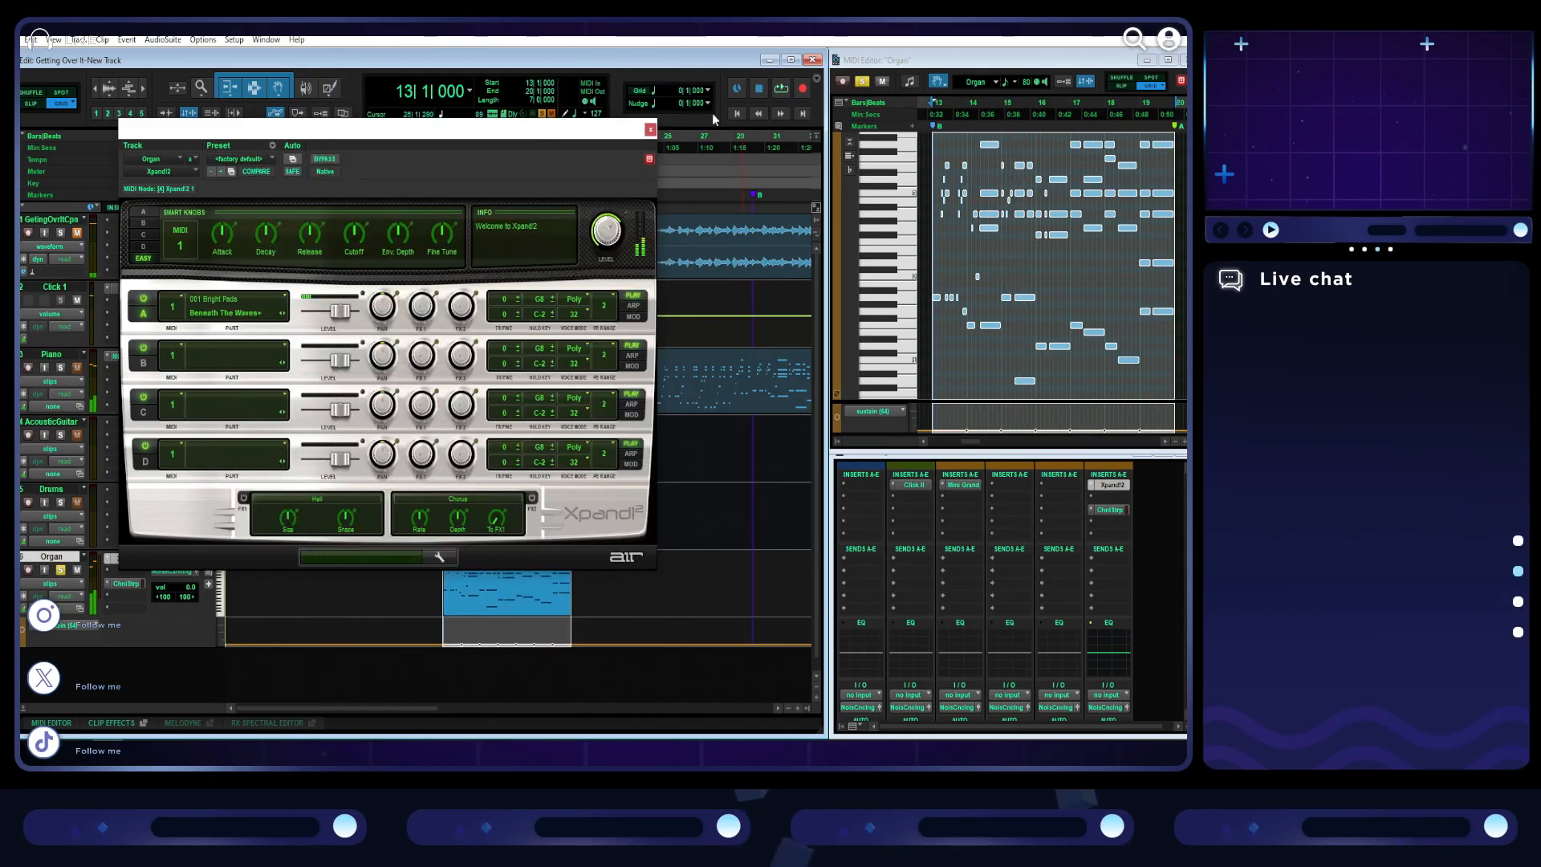
- Load the +10 Solo Light preset from Xpand!2's 15 Organs category and play the organ section from bar 13
click(265, 159)
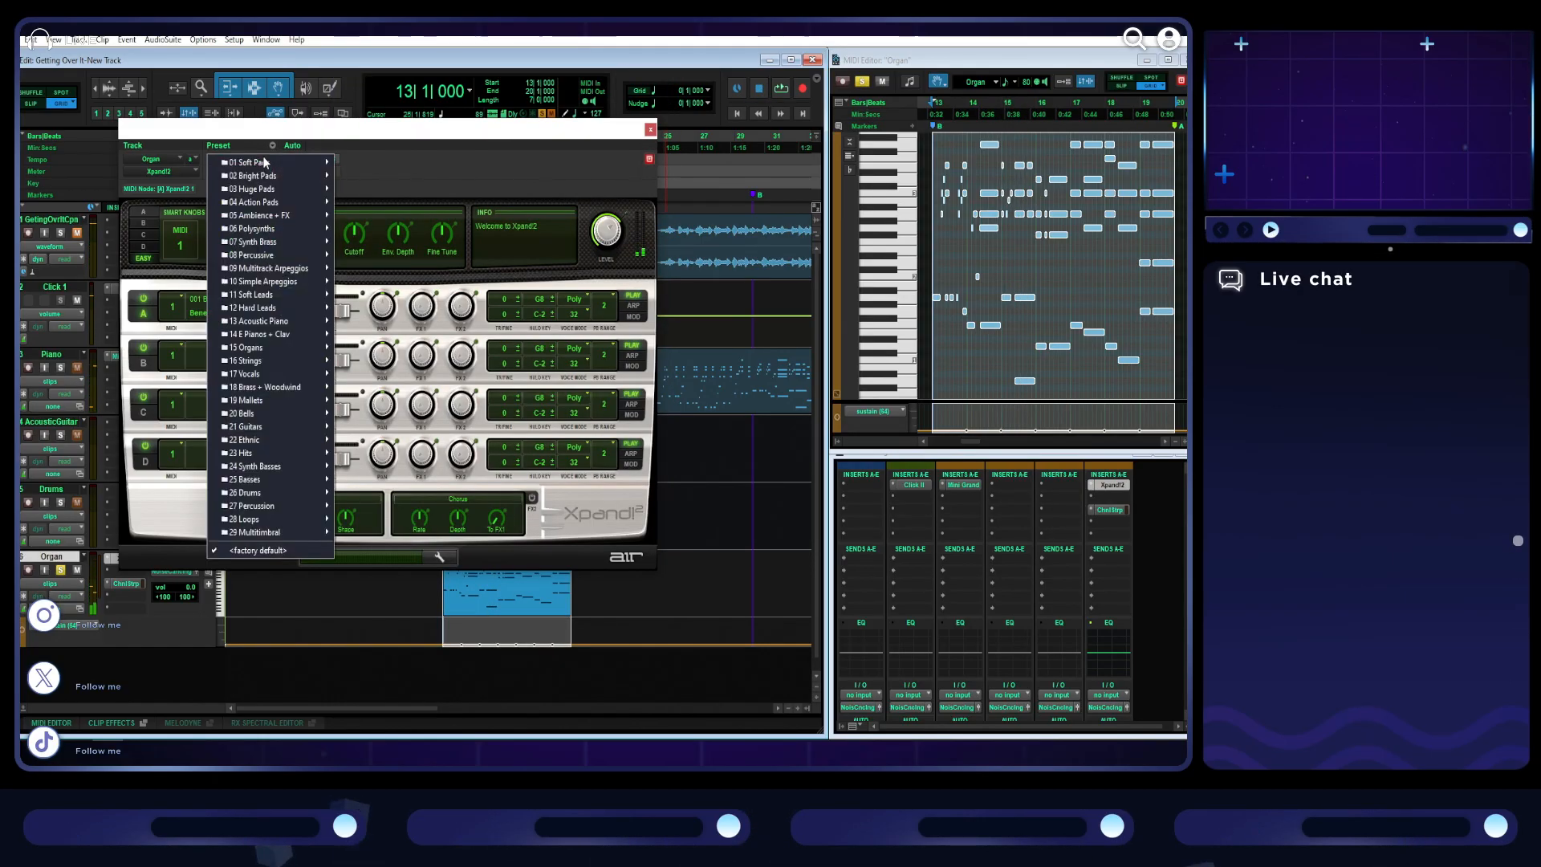
mouse_move(294, 522)
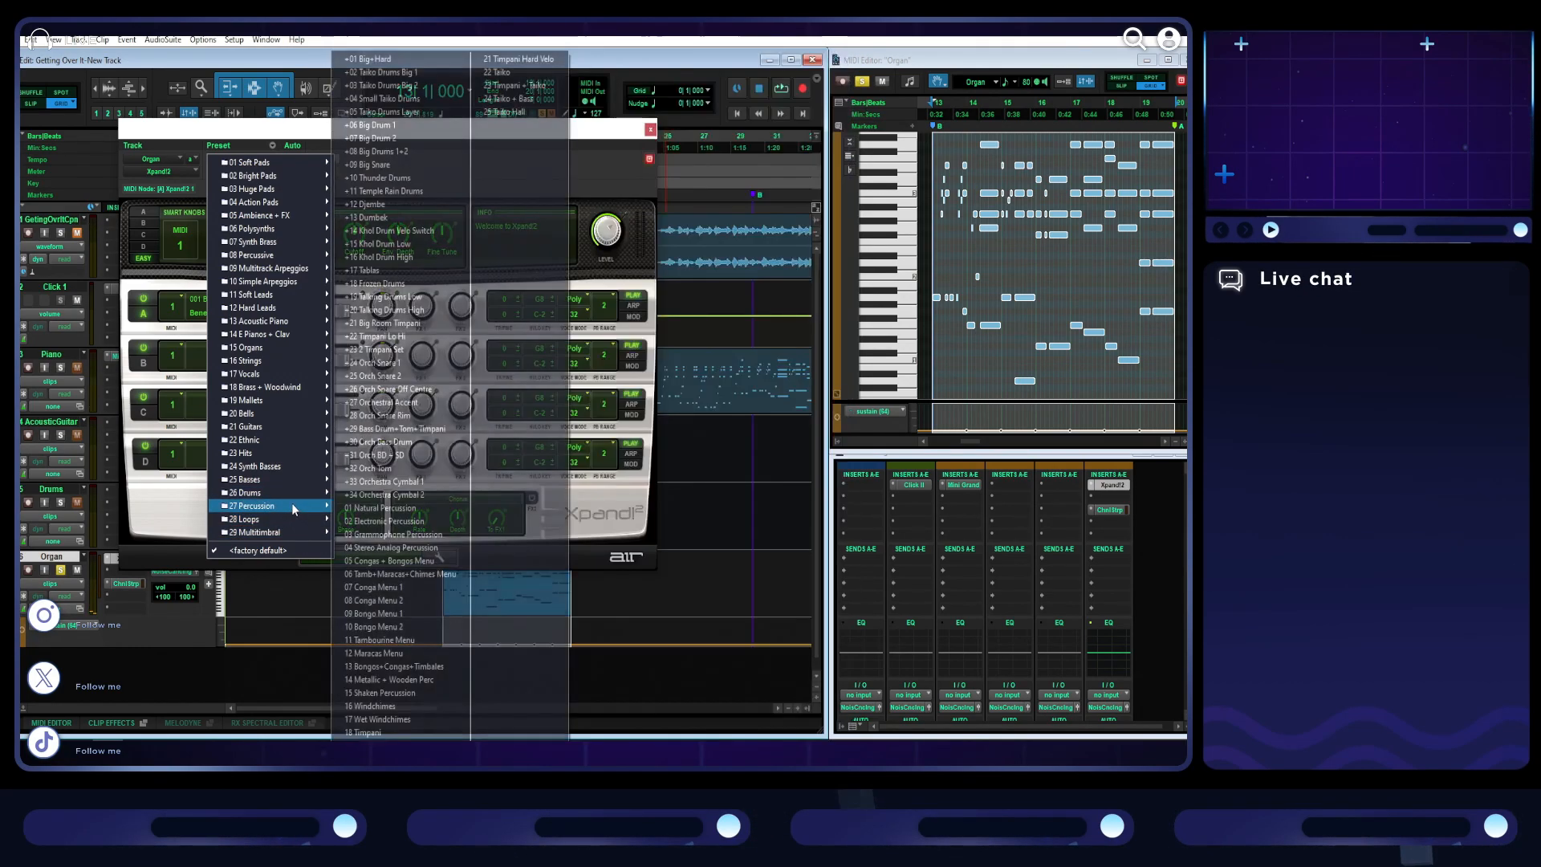
mouse_move(285, 327)
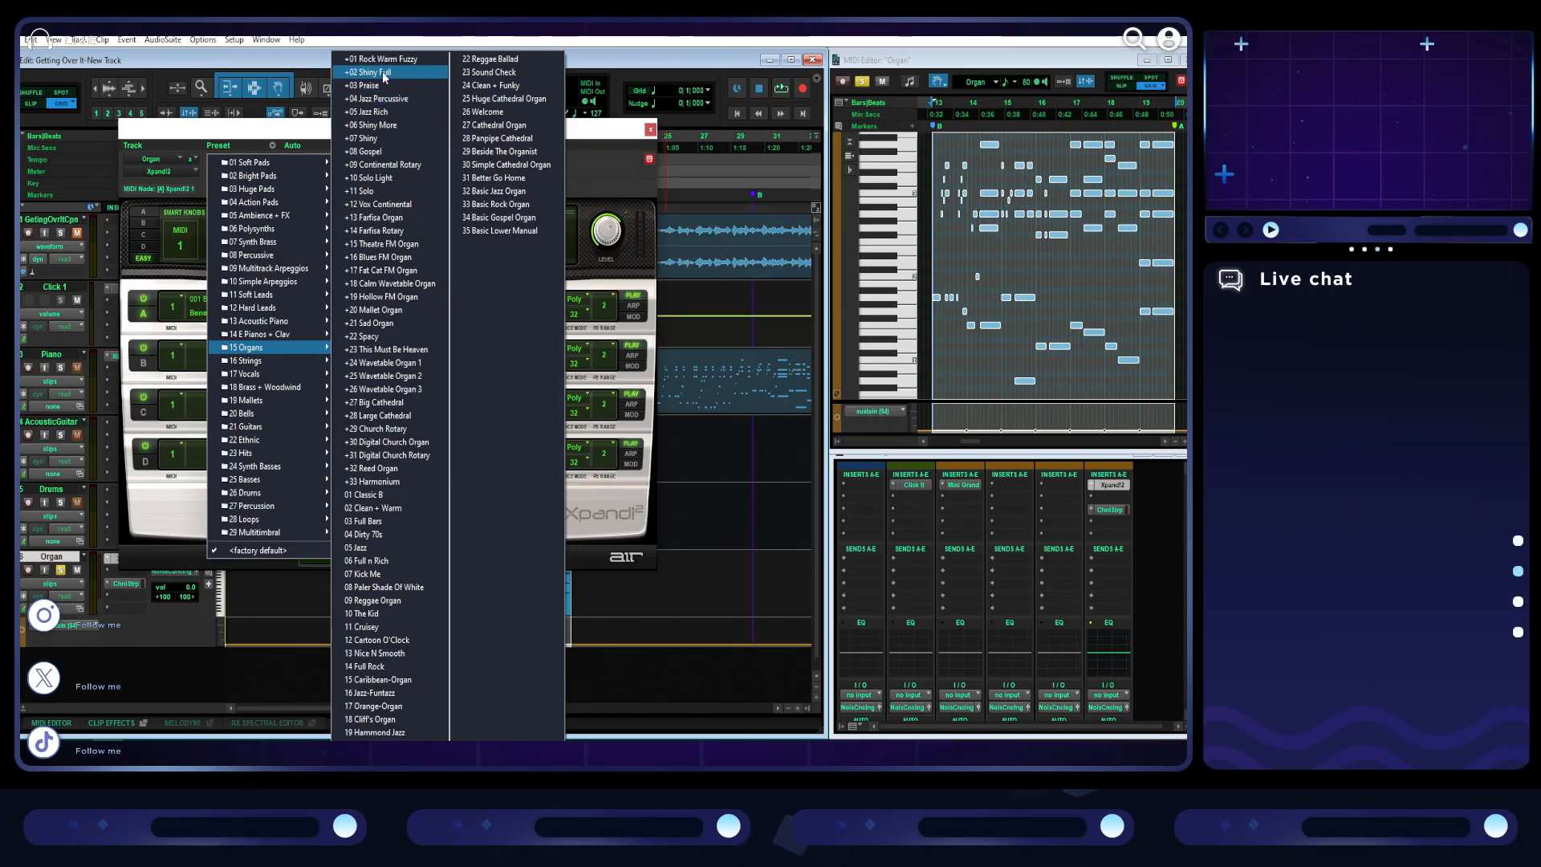
click(388, 180)
click(782, 88)
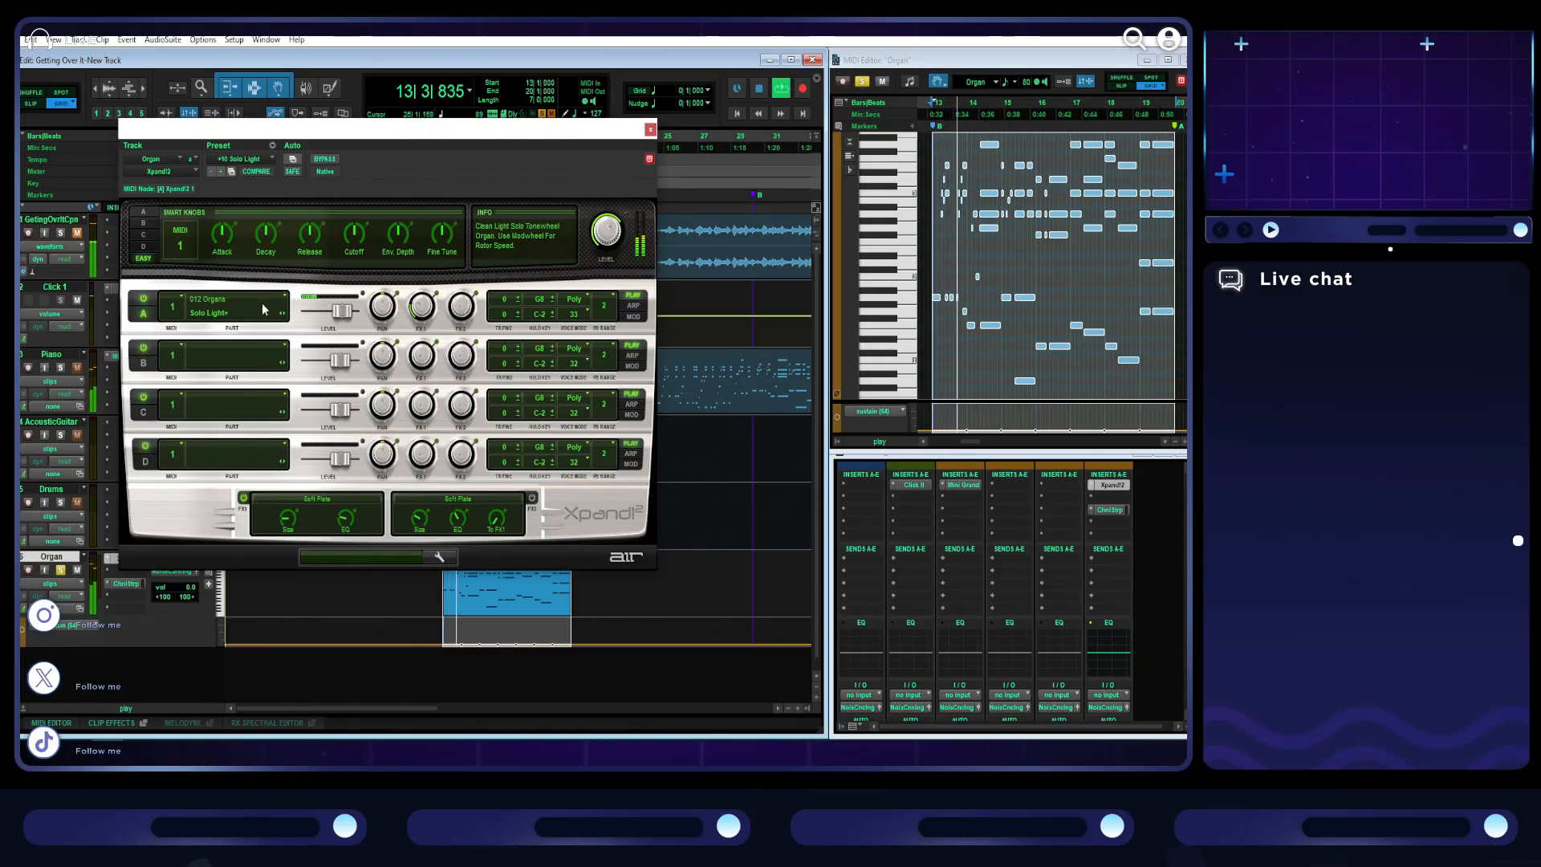
- Switch Xpand!2 to the +11 Solo preset during playback, close its window and stop playback
click(222, 170)
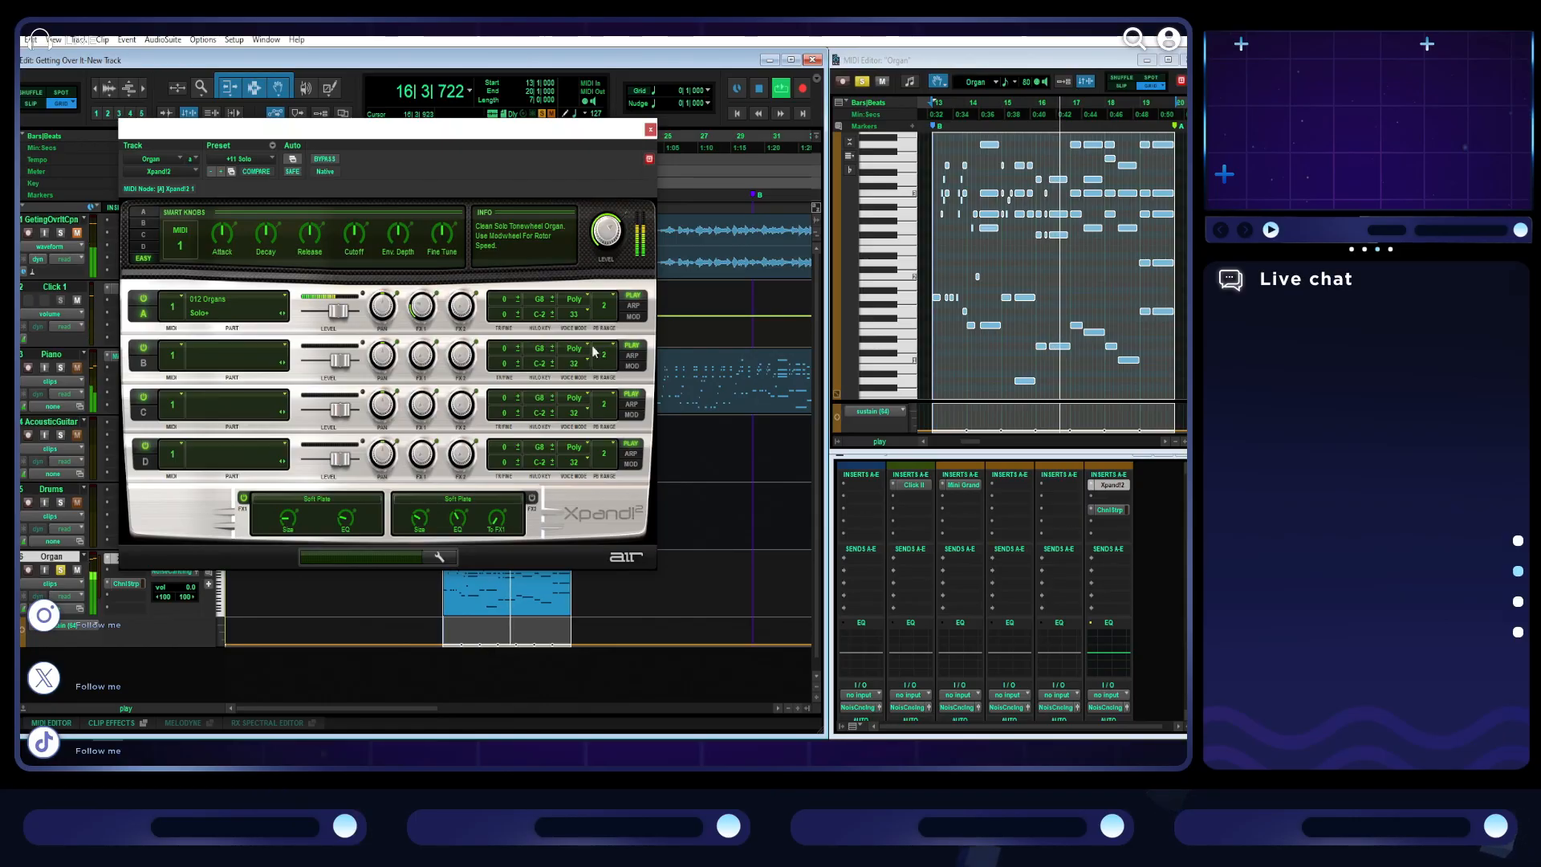
drag(610, 132, 1035, 352)
click(1077, 350)
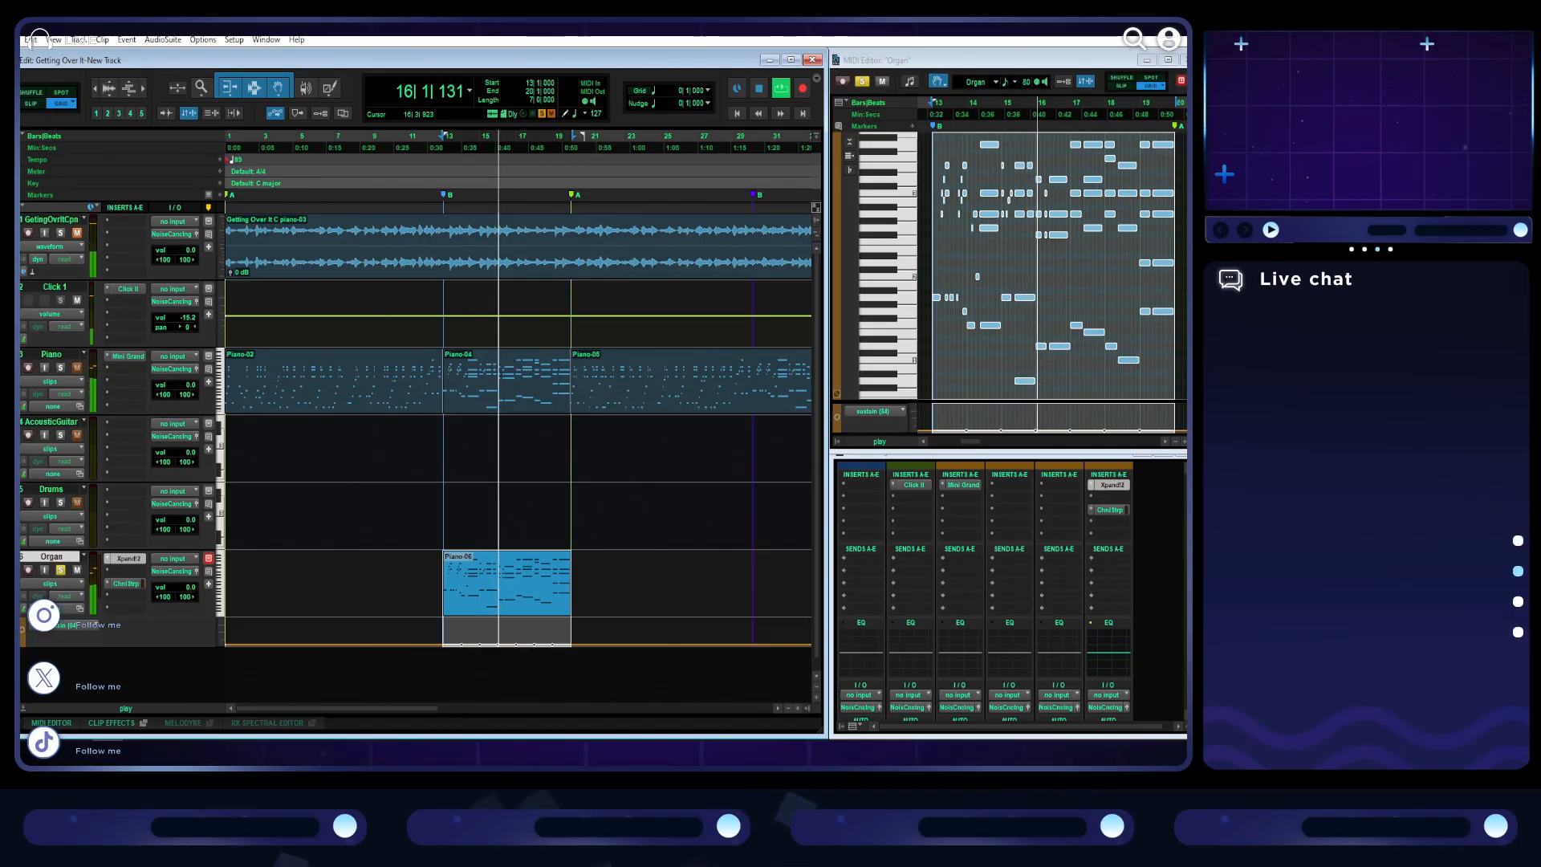
click(757, 90)
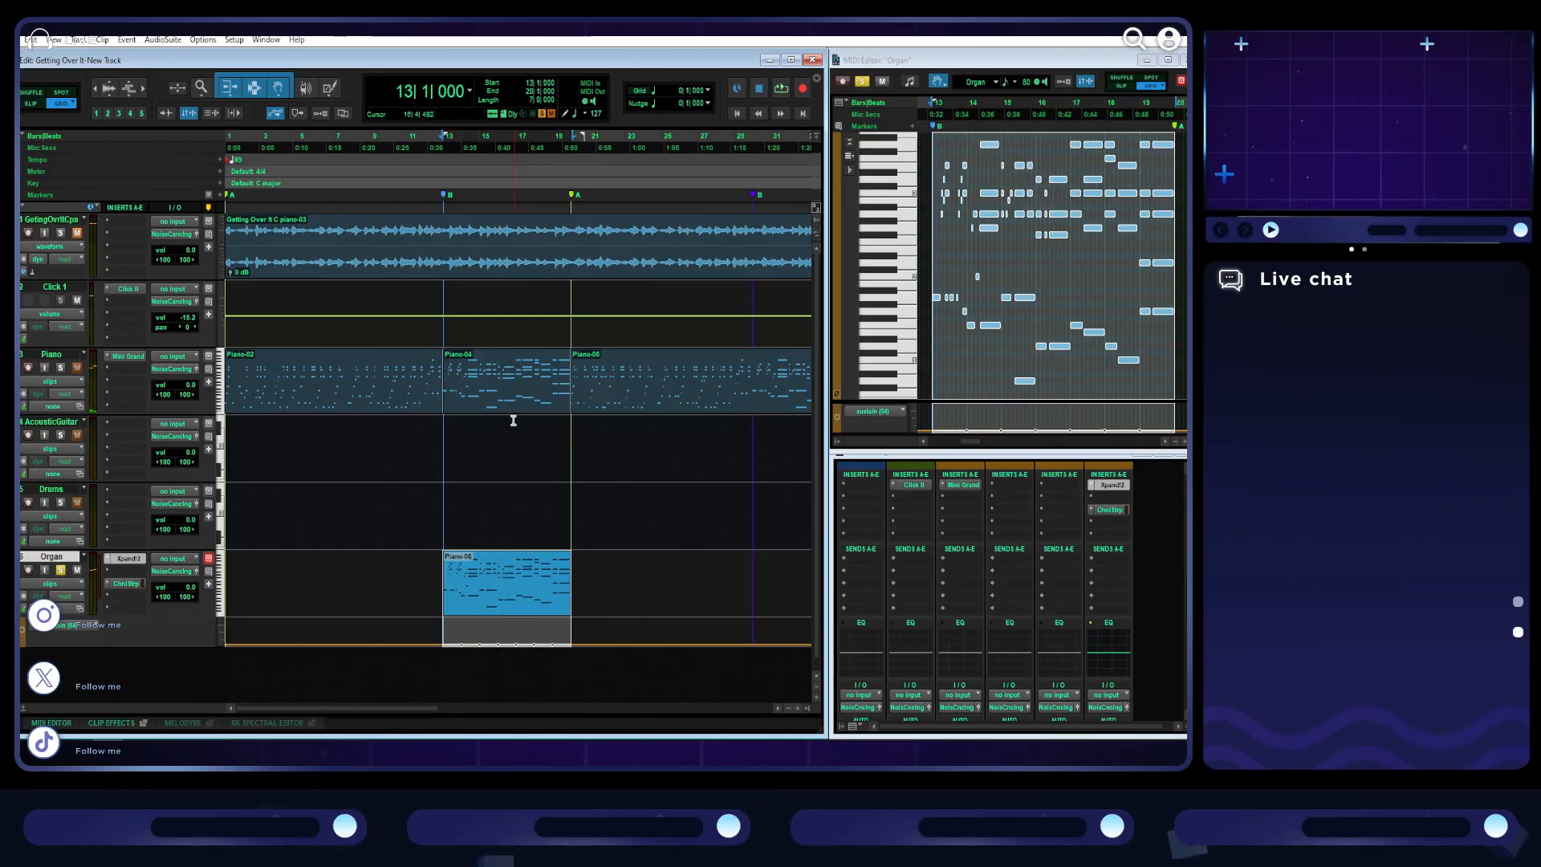
- Try to place a copy of the bar 13 piano section on the Organ track at bar 30 and play it
click(512, 395)
drag(512, 463, 638, 608)
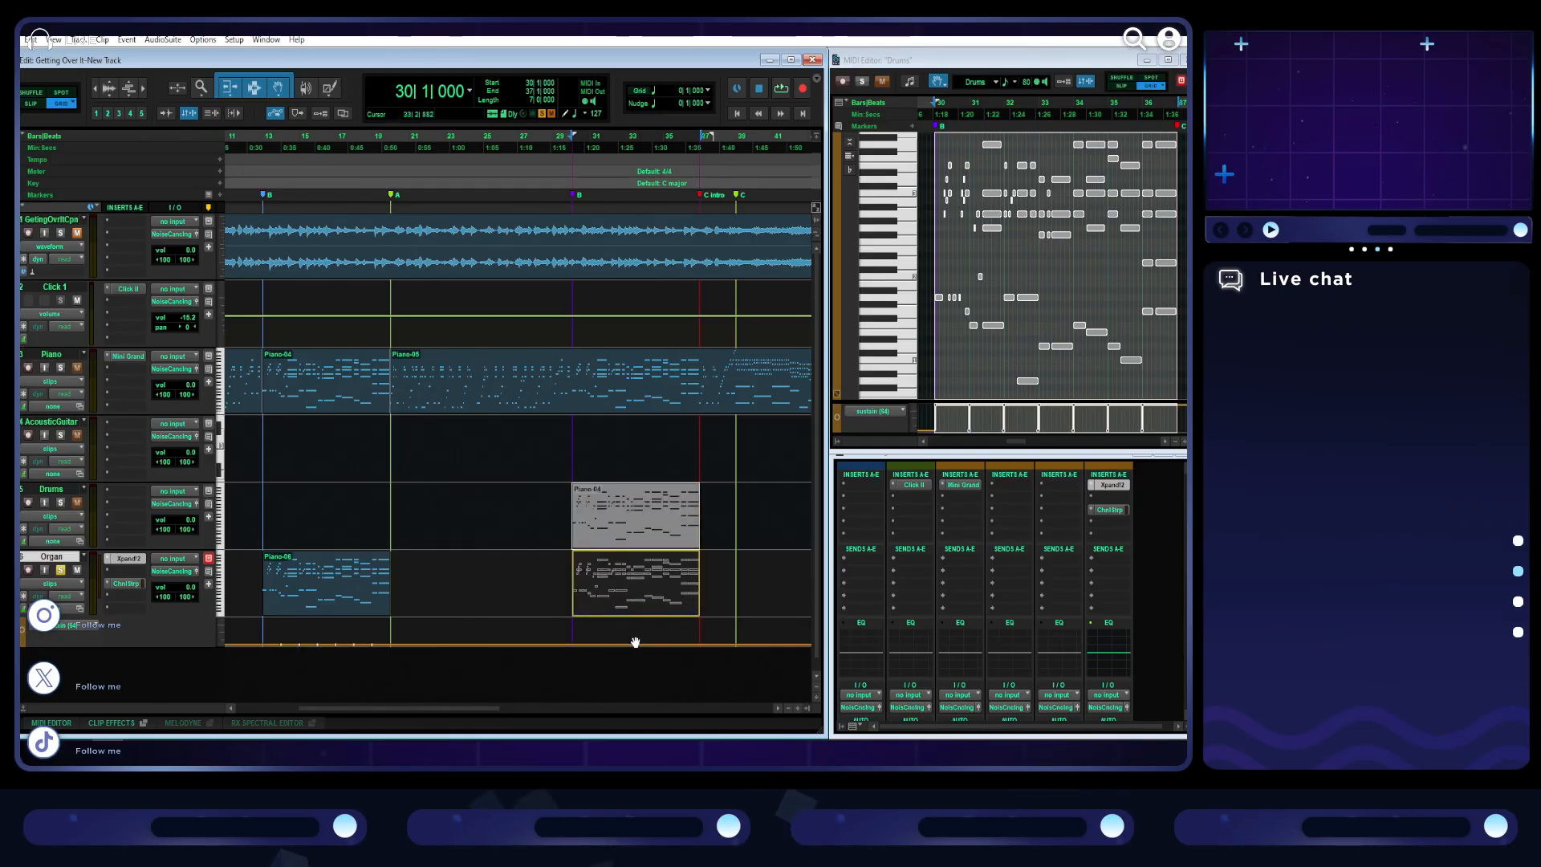
drag(632, 664, 620, 610)
key(space)
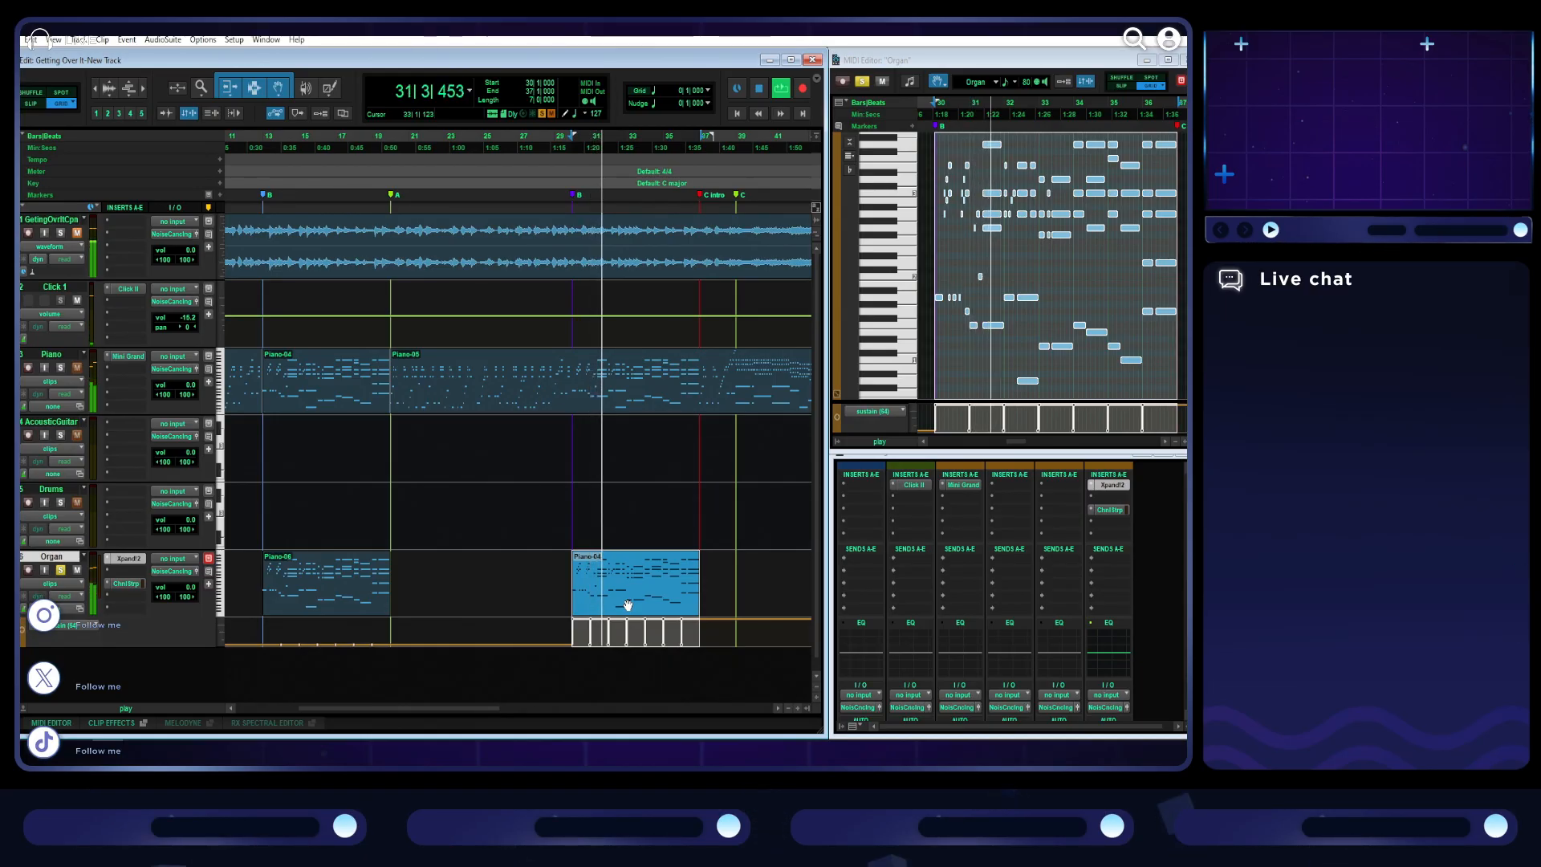
scroll(627, 605, up, 1)
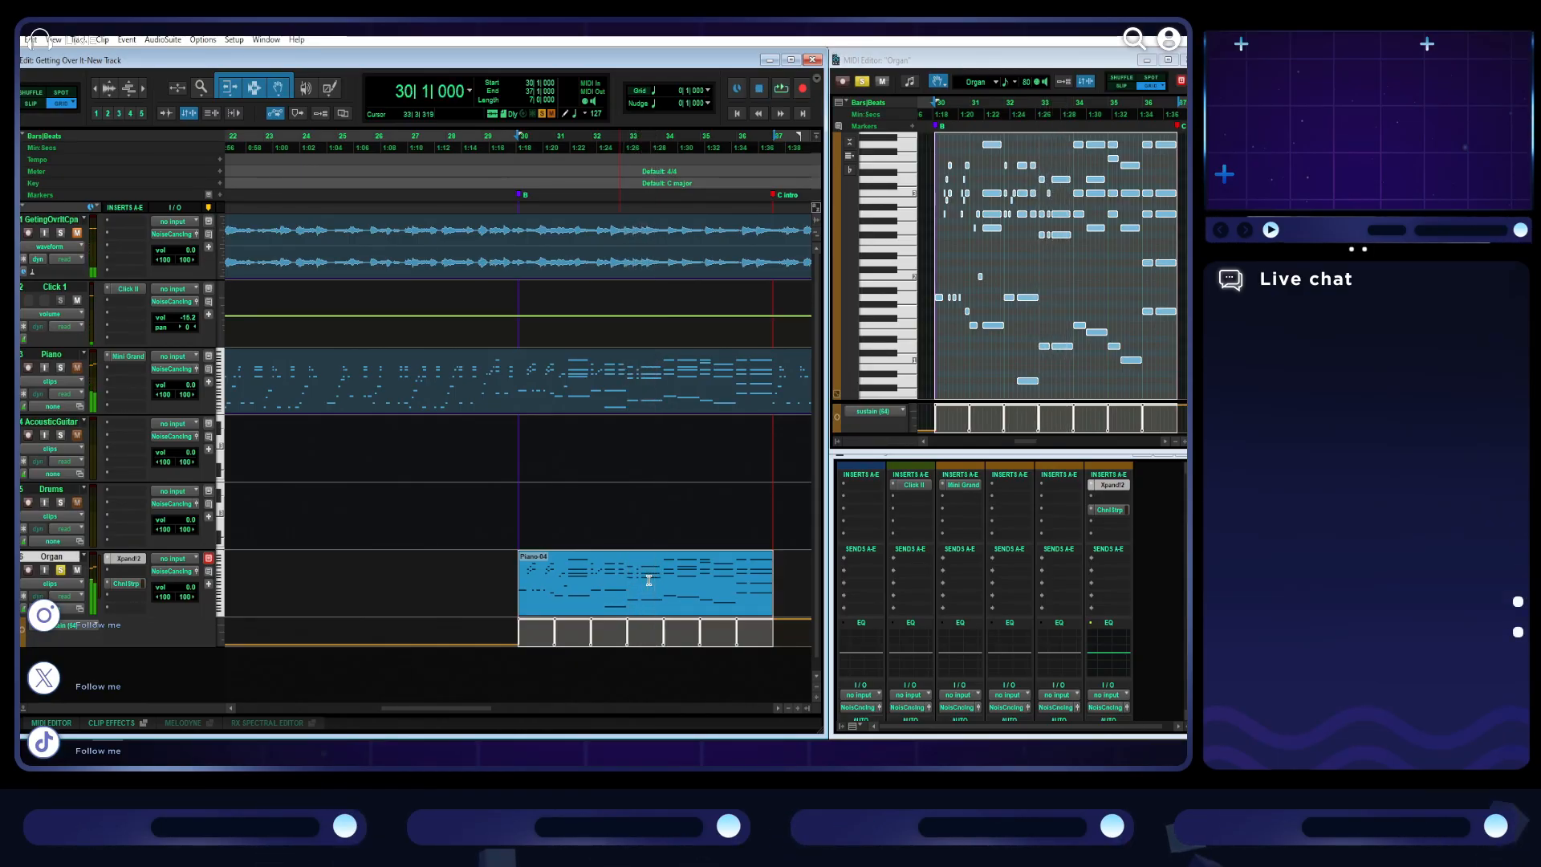
- Stop playback and undo the copying and moving of the piano section until it is back on the Piano track at bar 13
click(648, 579)
key(ctrl+z)
key(ctrl+z)
key(ctrl+z)
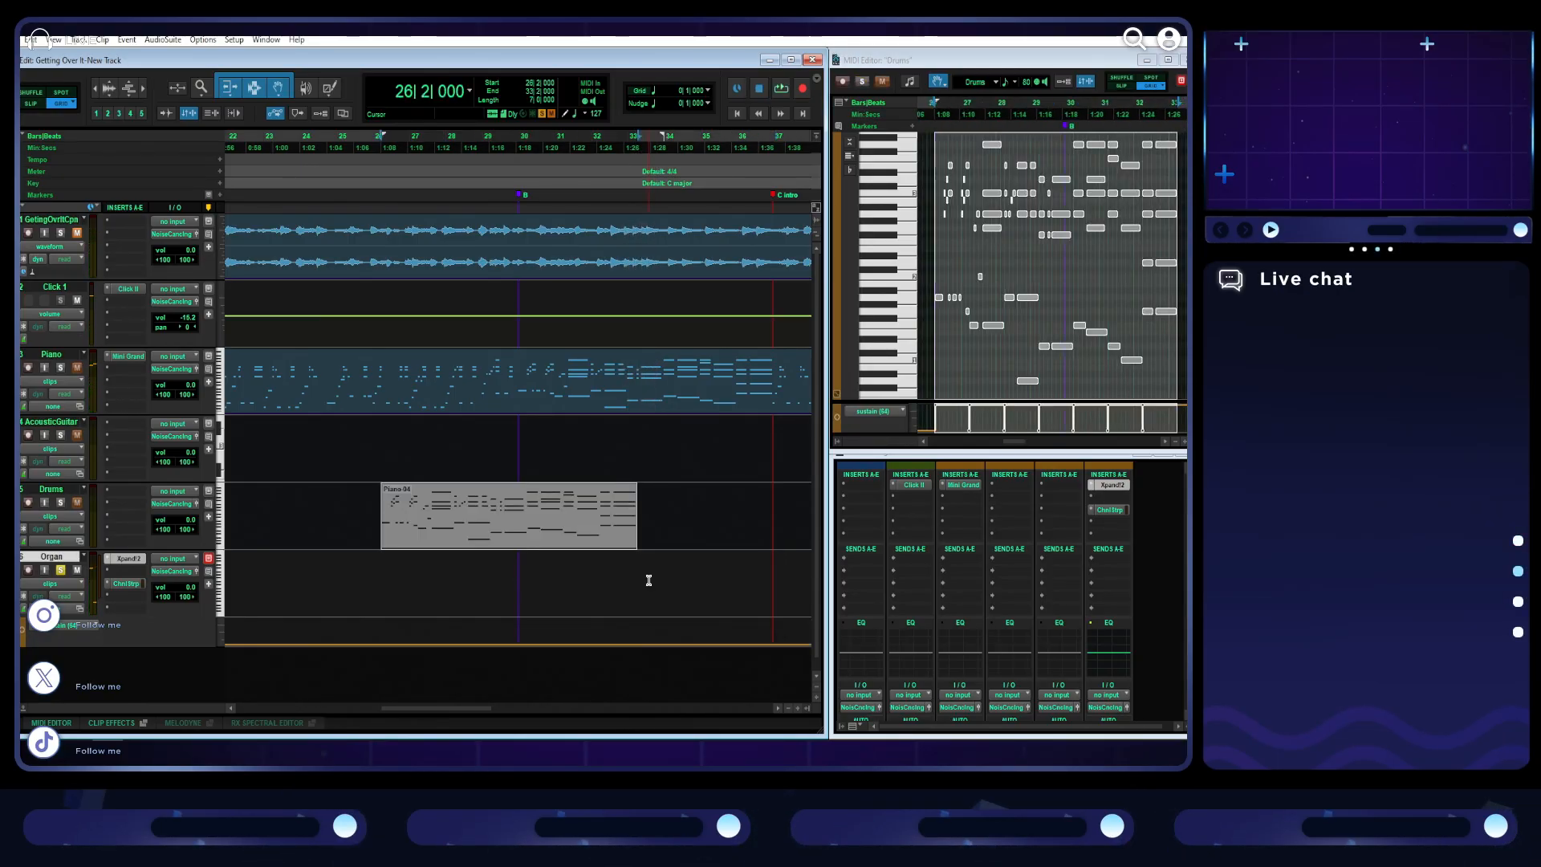
scroll(648, 580, left, 5)
key(ctrl+z)
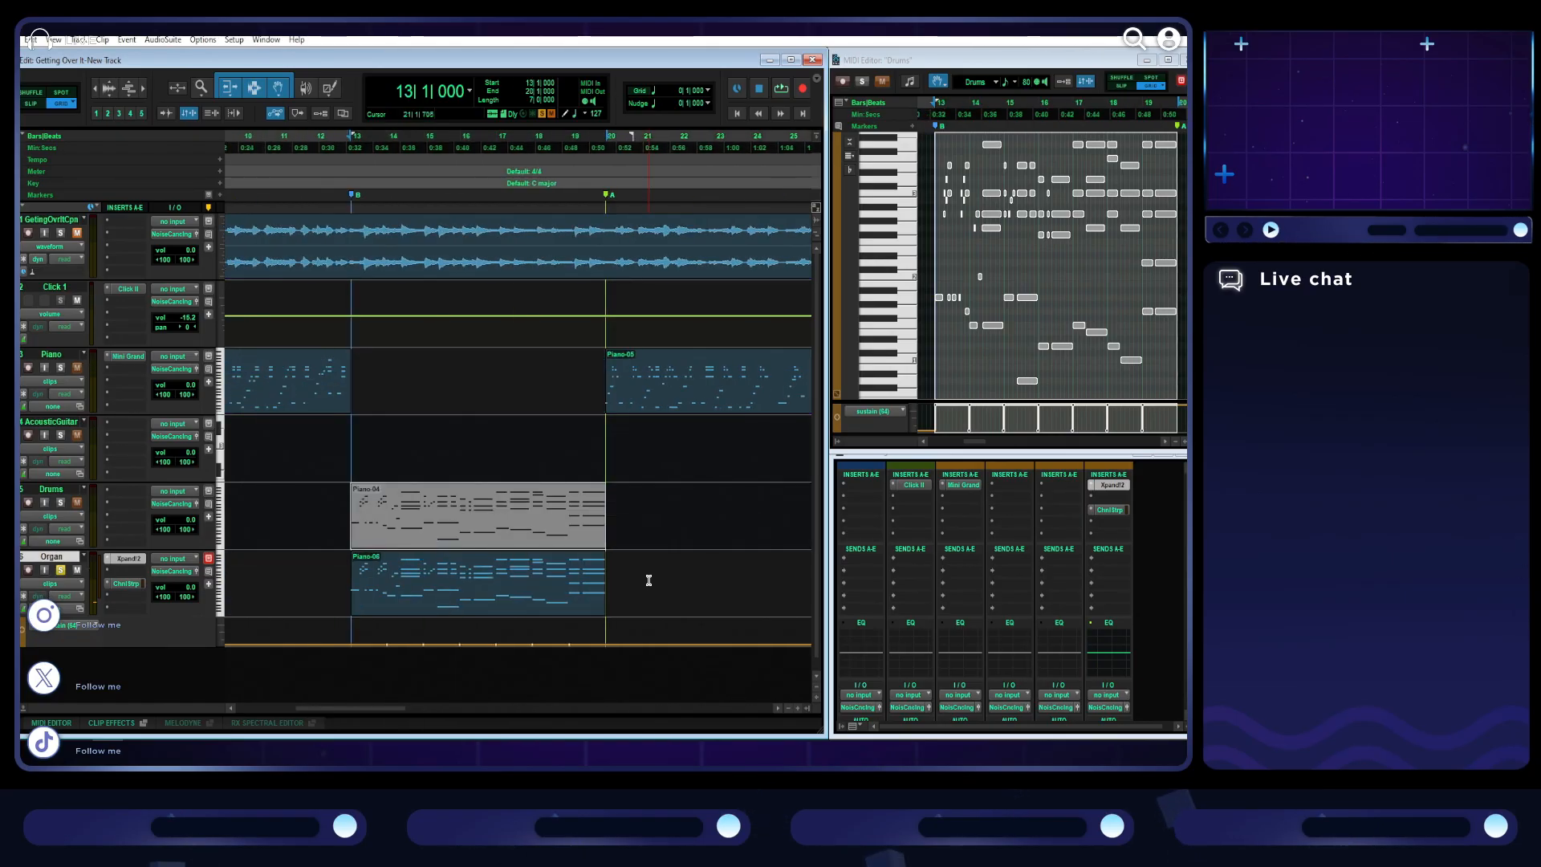
key(ctrl+z)
- Set the Drums track's controller lane to sustain (64) and collapse the lane
click(20, 542)
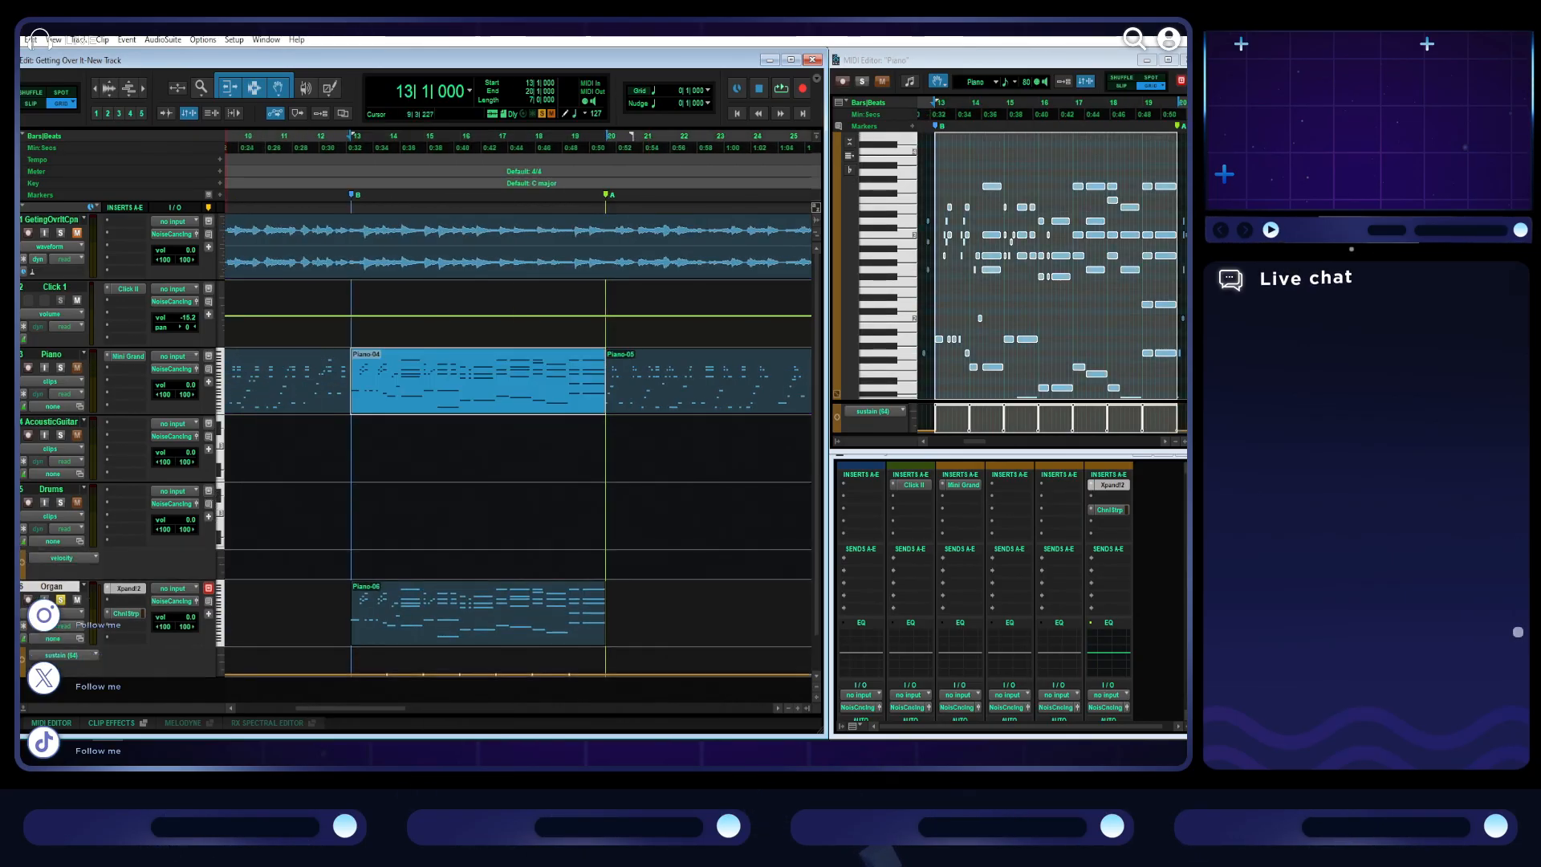
click(57, 558)
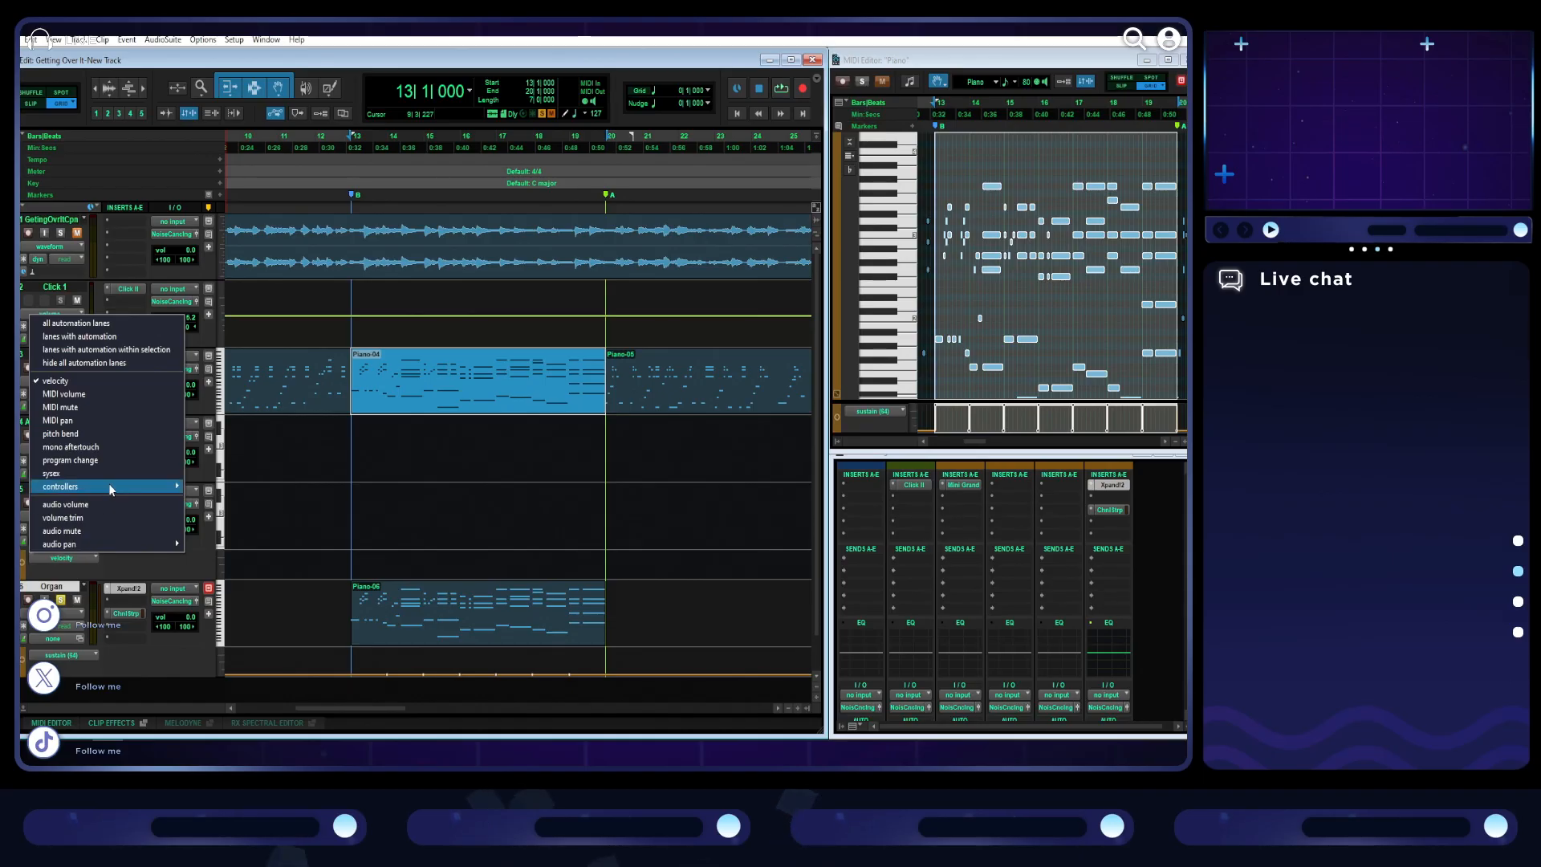
mouse_move(111, 490)
click(251, 541)
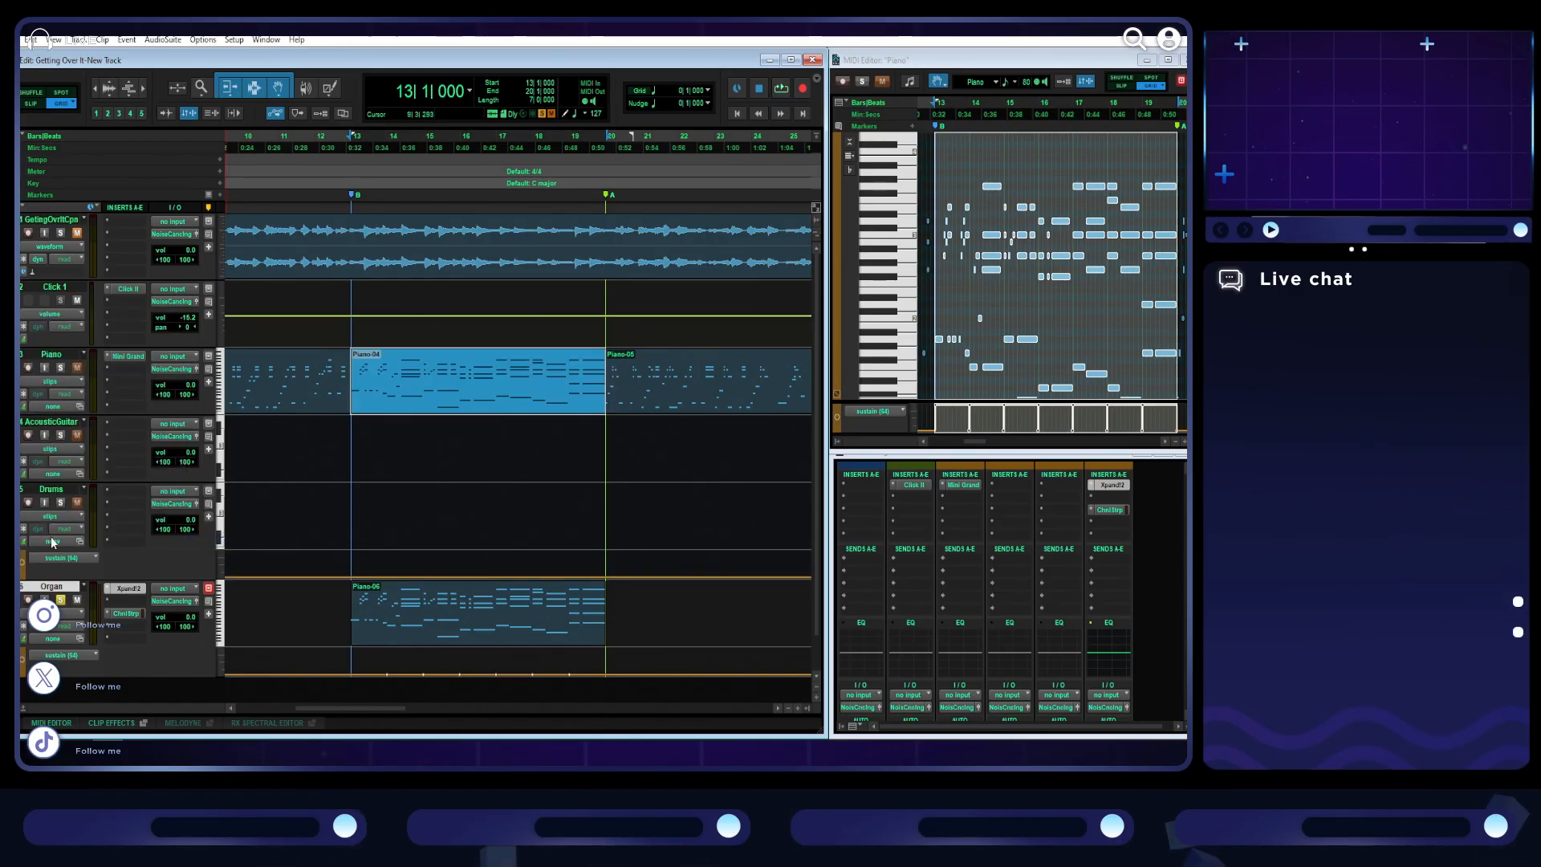
click(19, 541)
- Play the piano and organ sections together from bar 13 to compare them
key(space)
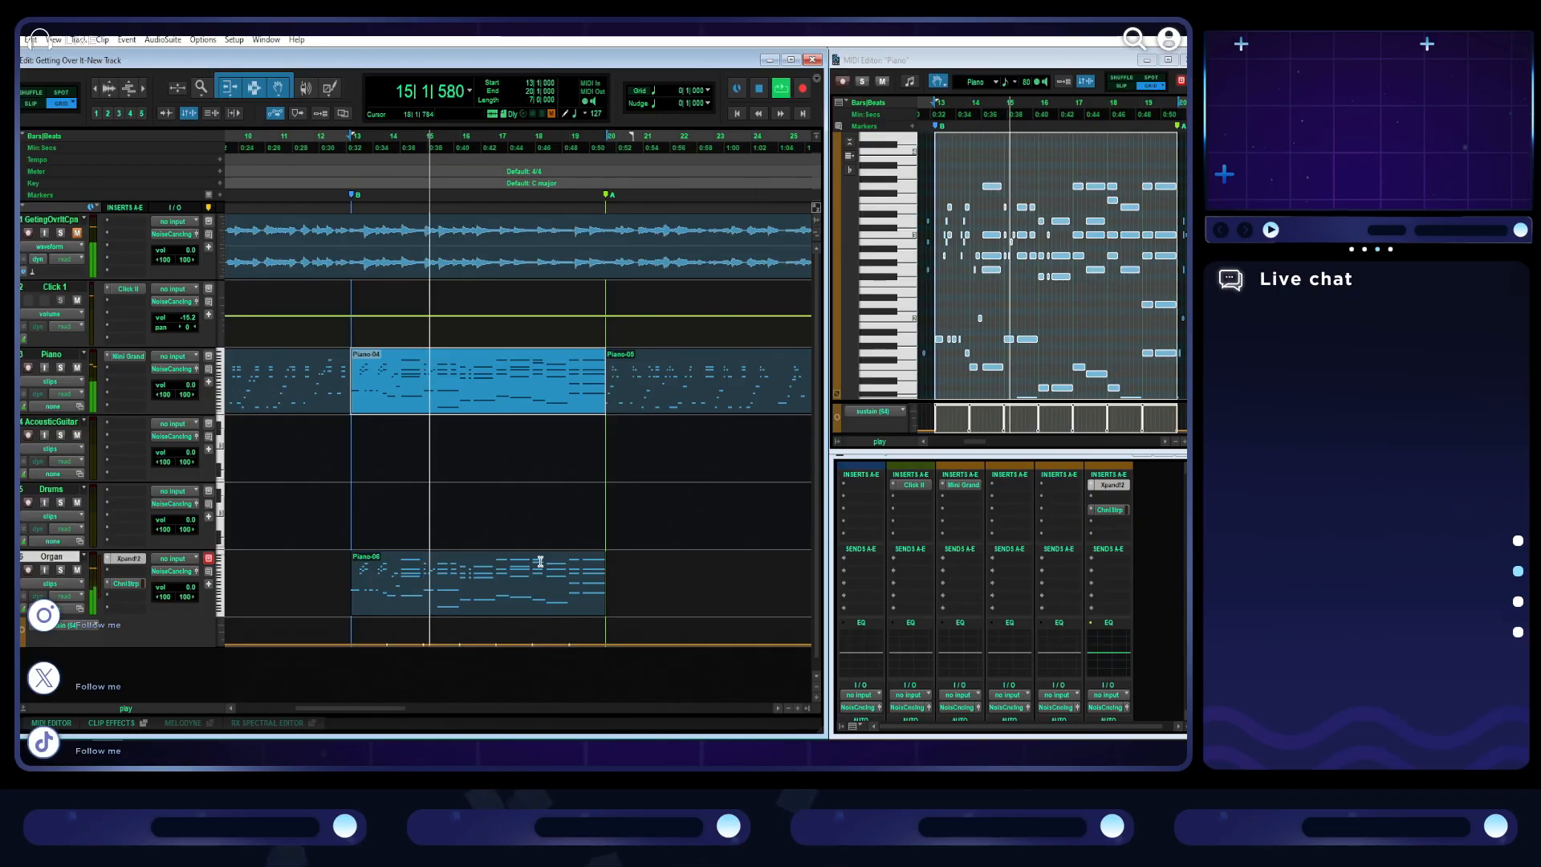
scroll(584, 441, down, 1)
scroll(584, 441, up, 1)
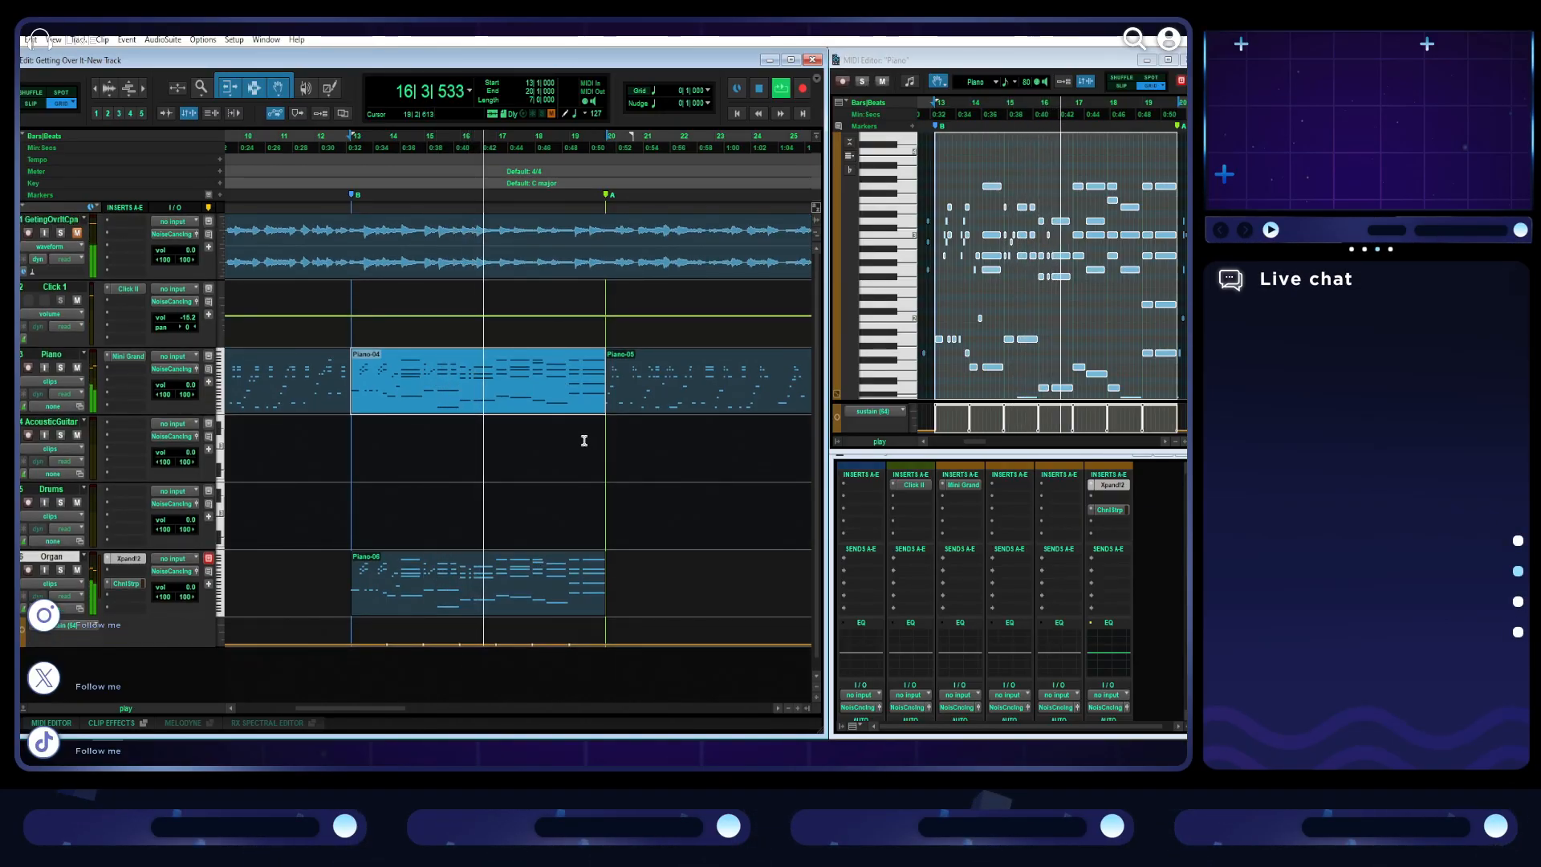
scroll(570, 471, right, 2)
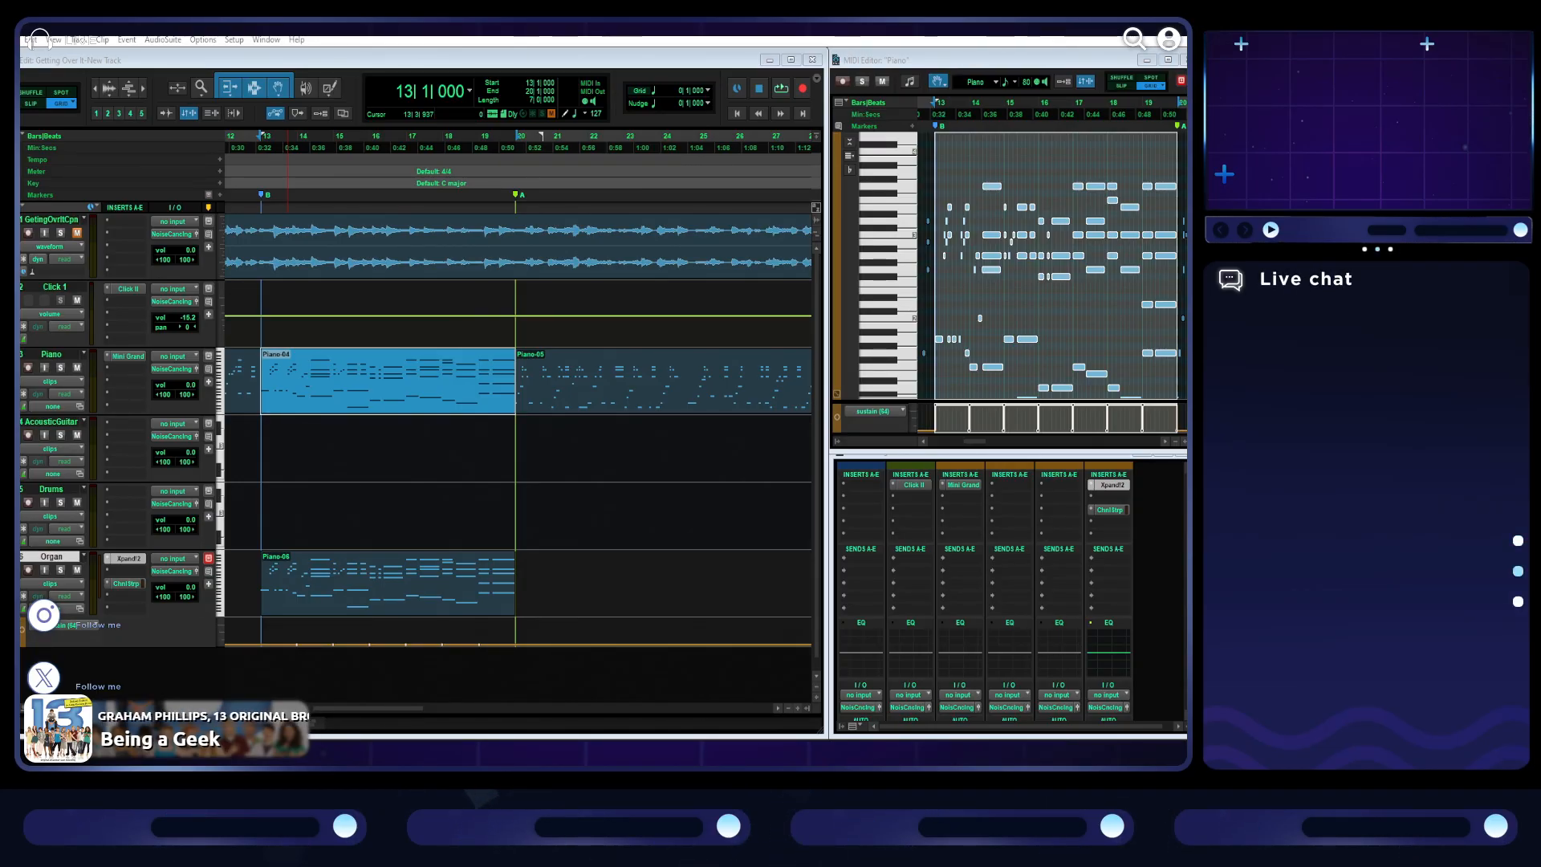
- Try the piano section and the organ section an octave lower during playback from bar 13, returning each to its original octave
click(780, 90)
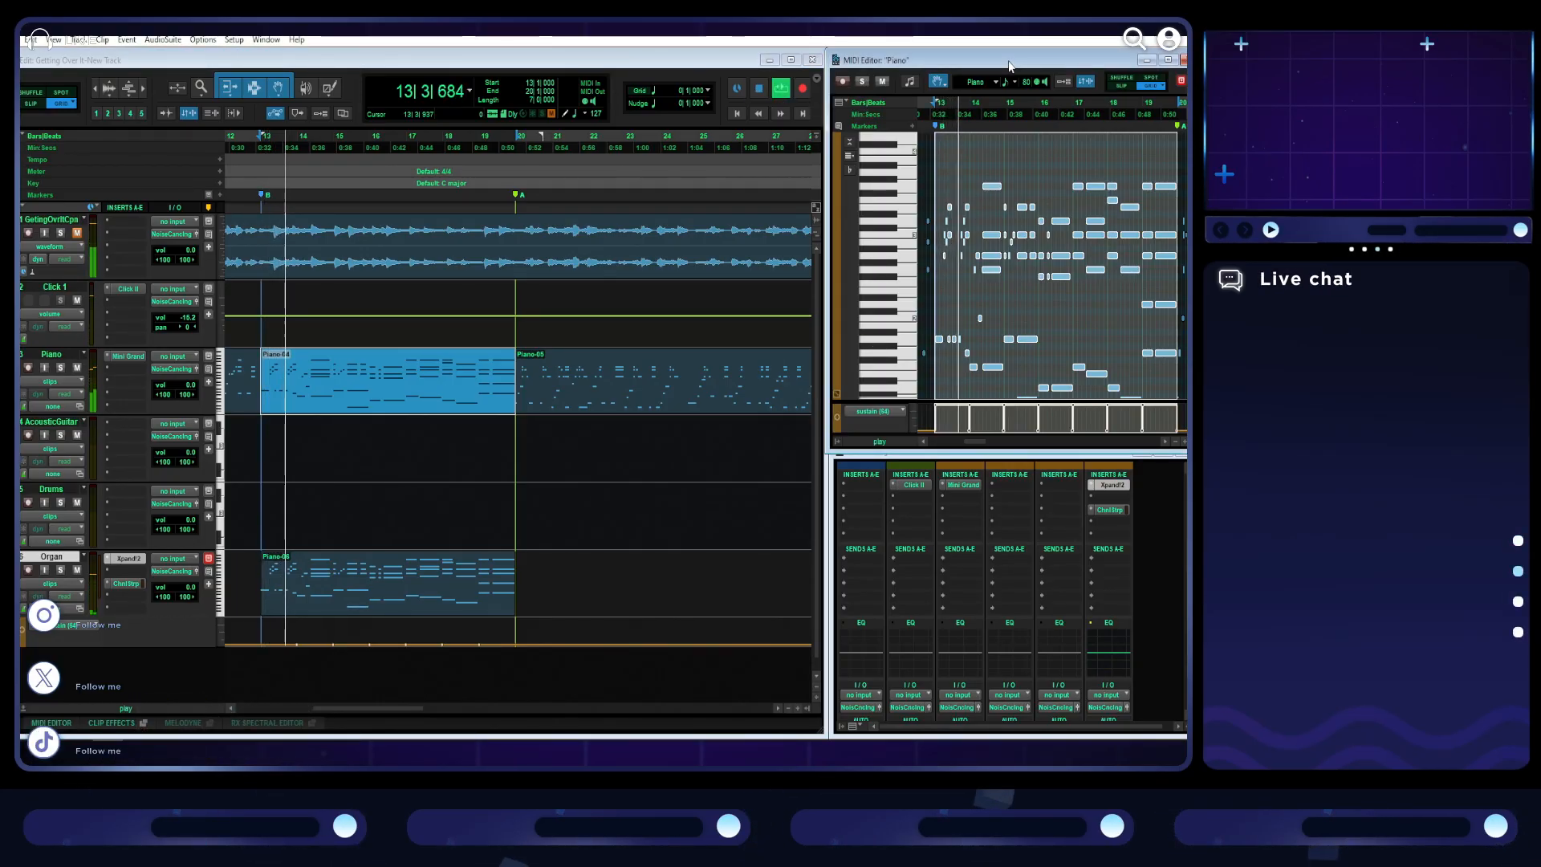
key(shift+super+Down)
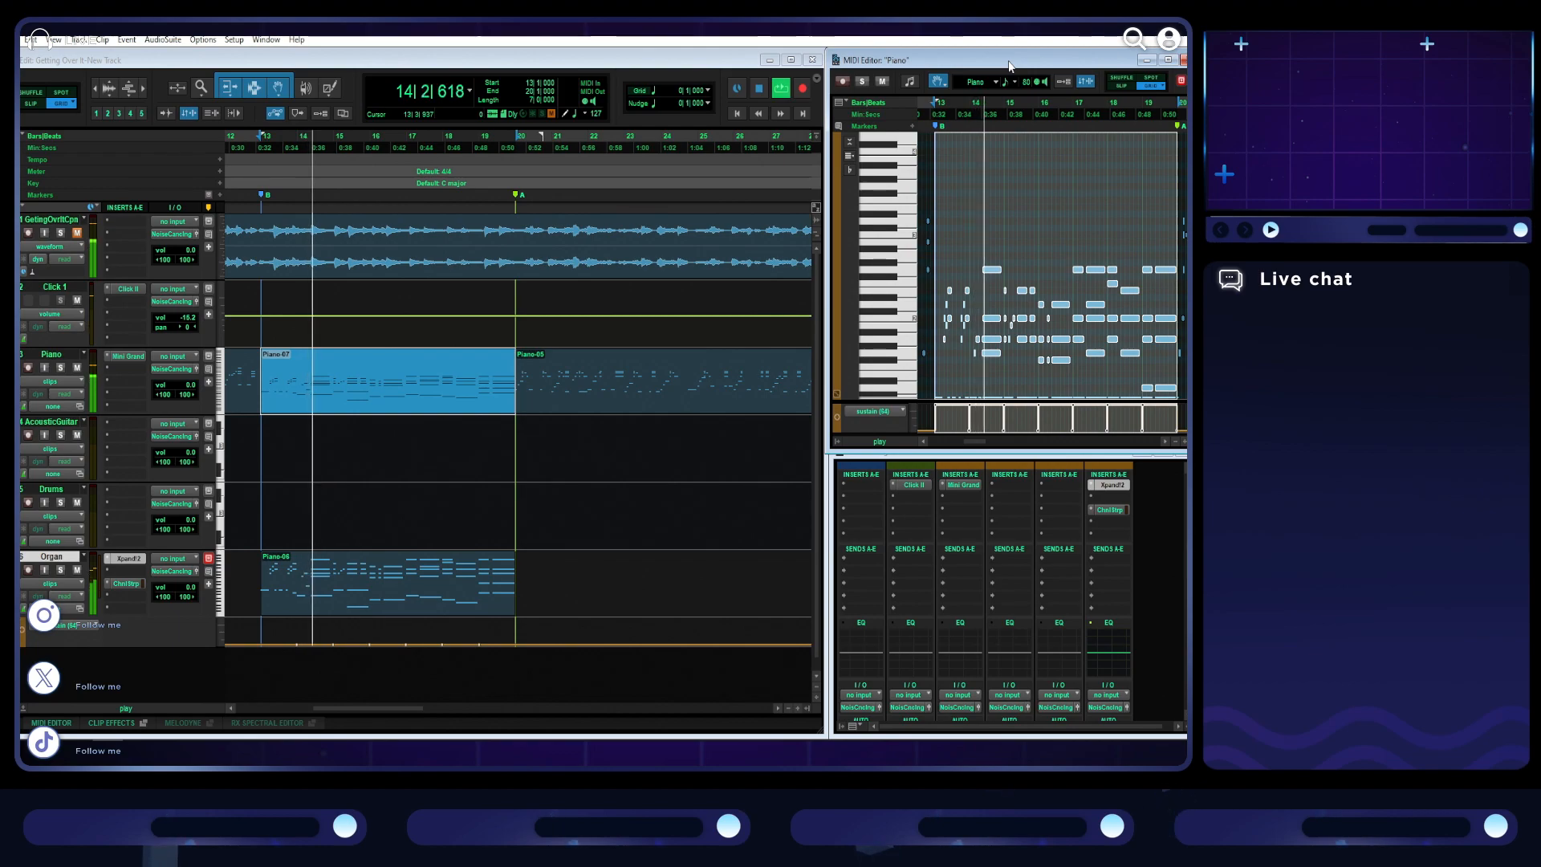
key(shift+super+Up)
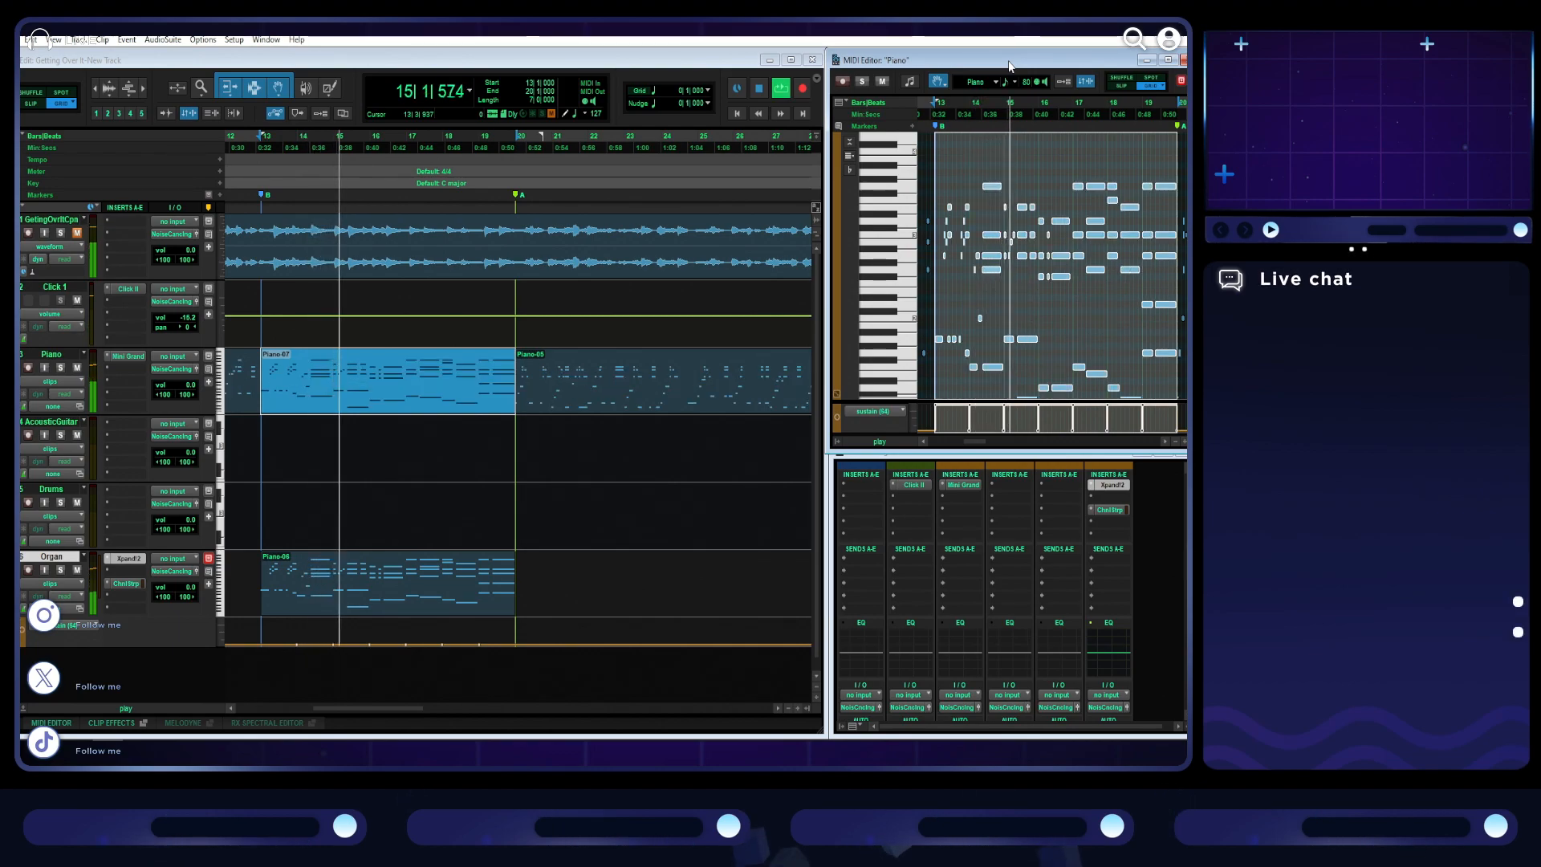
click(400, 589)
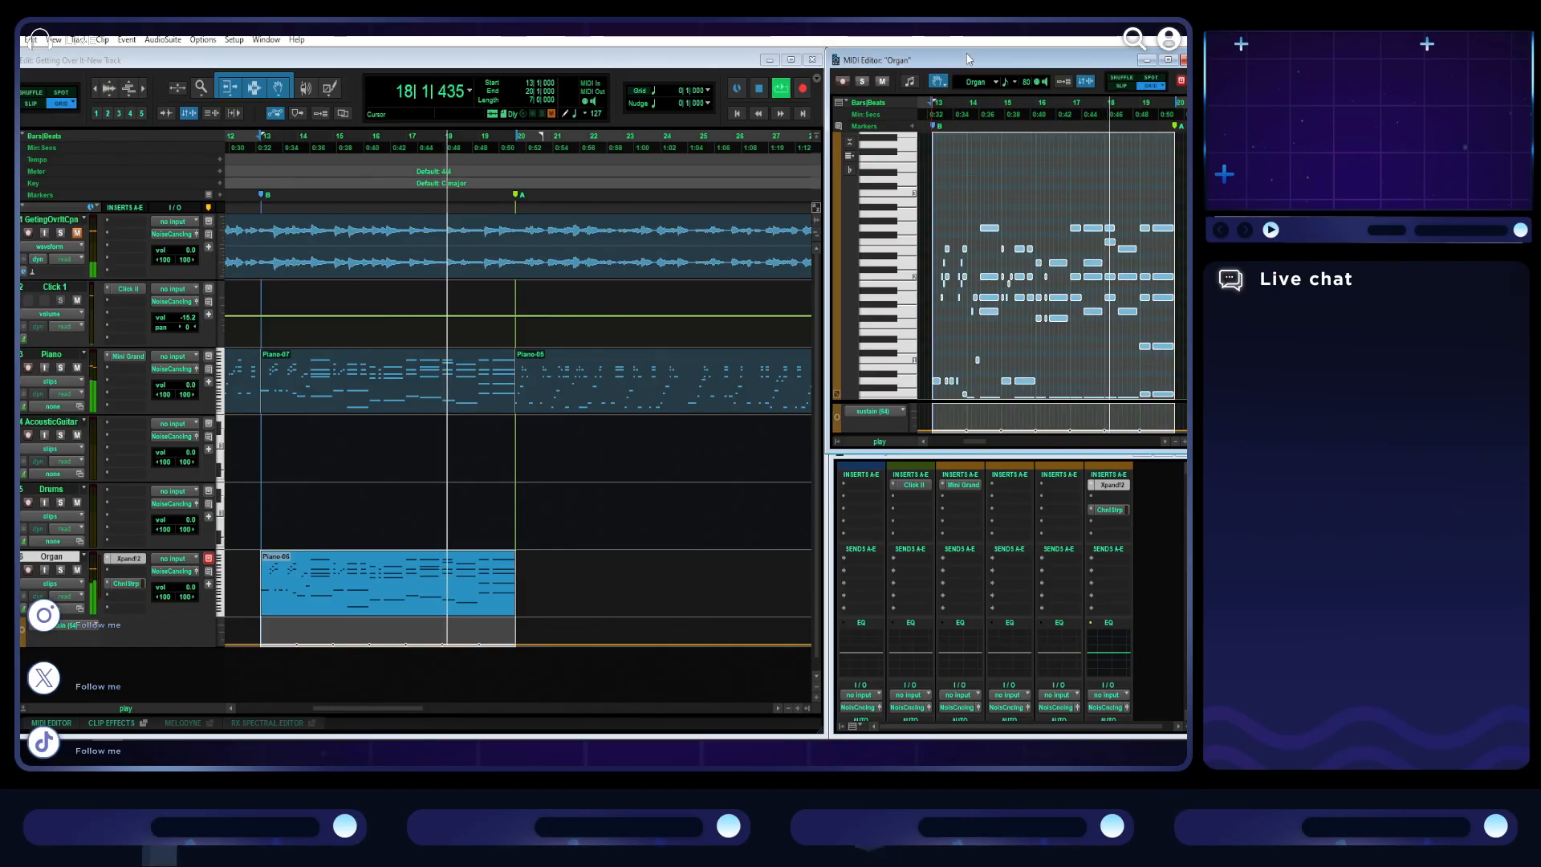
key(alt+shift+Up)
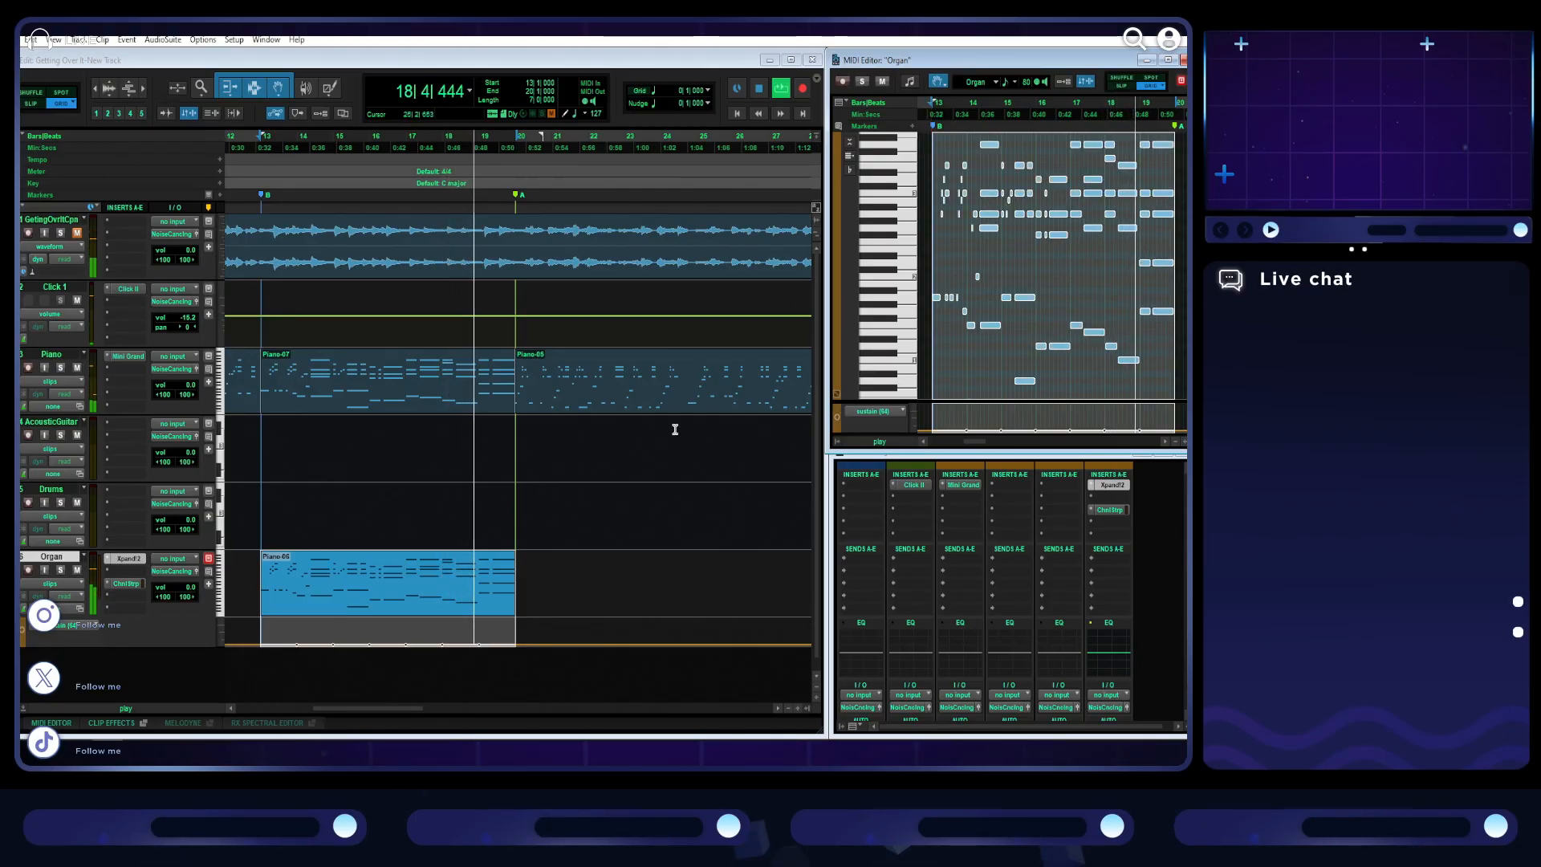
- Remove the Channel Strip insert from the Organ track and close the empty plug-in window
click(138, 585)
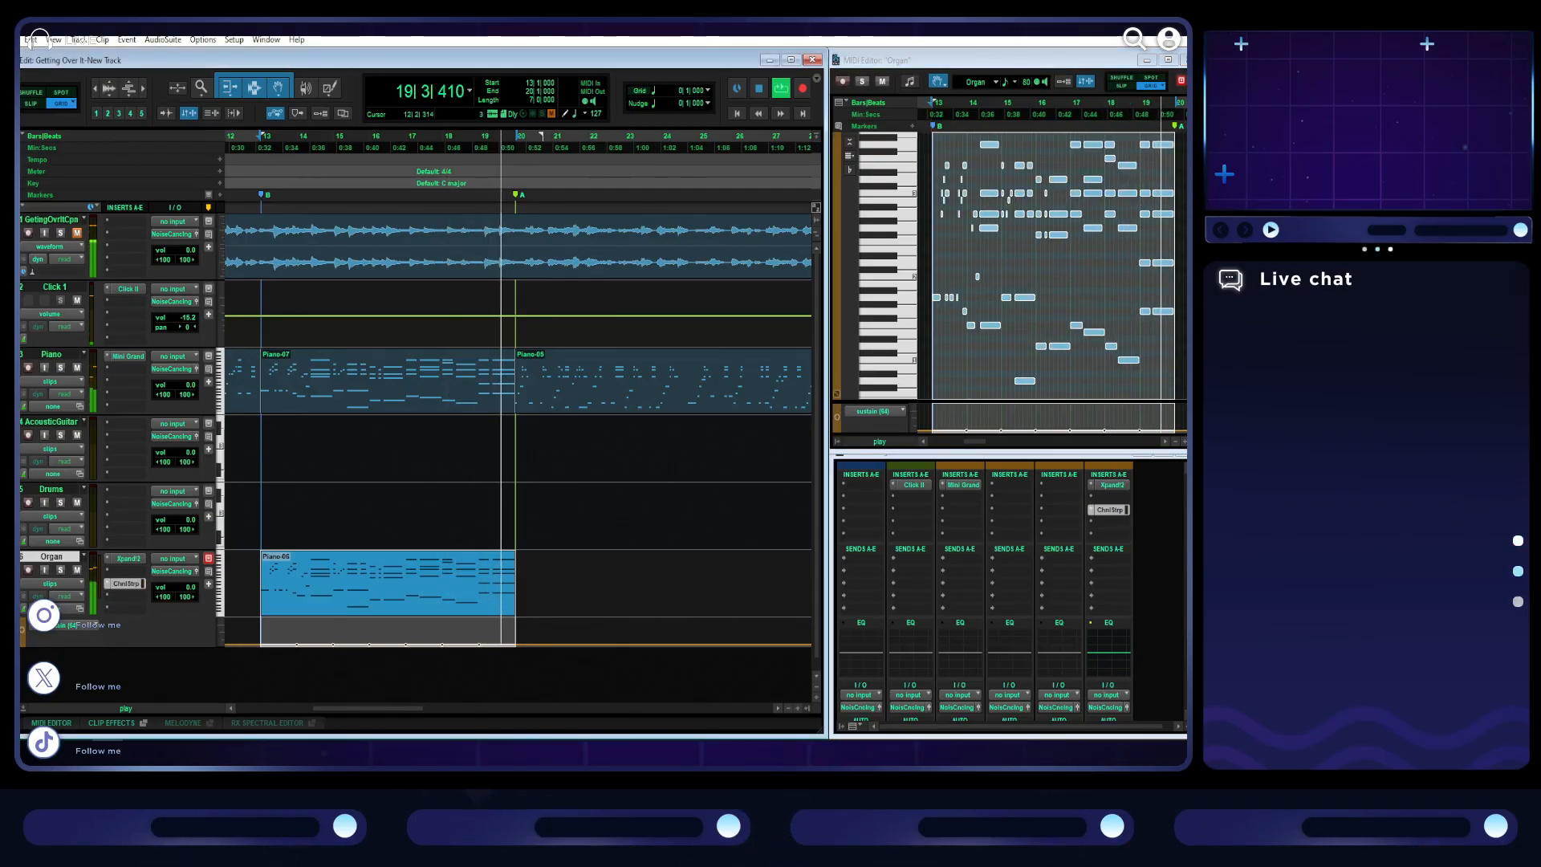
click(415, 151)
click(423, 157)
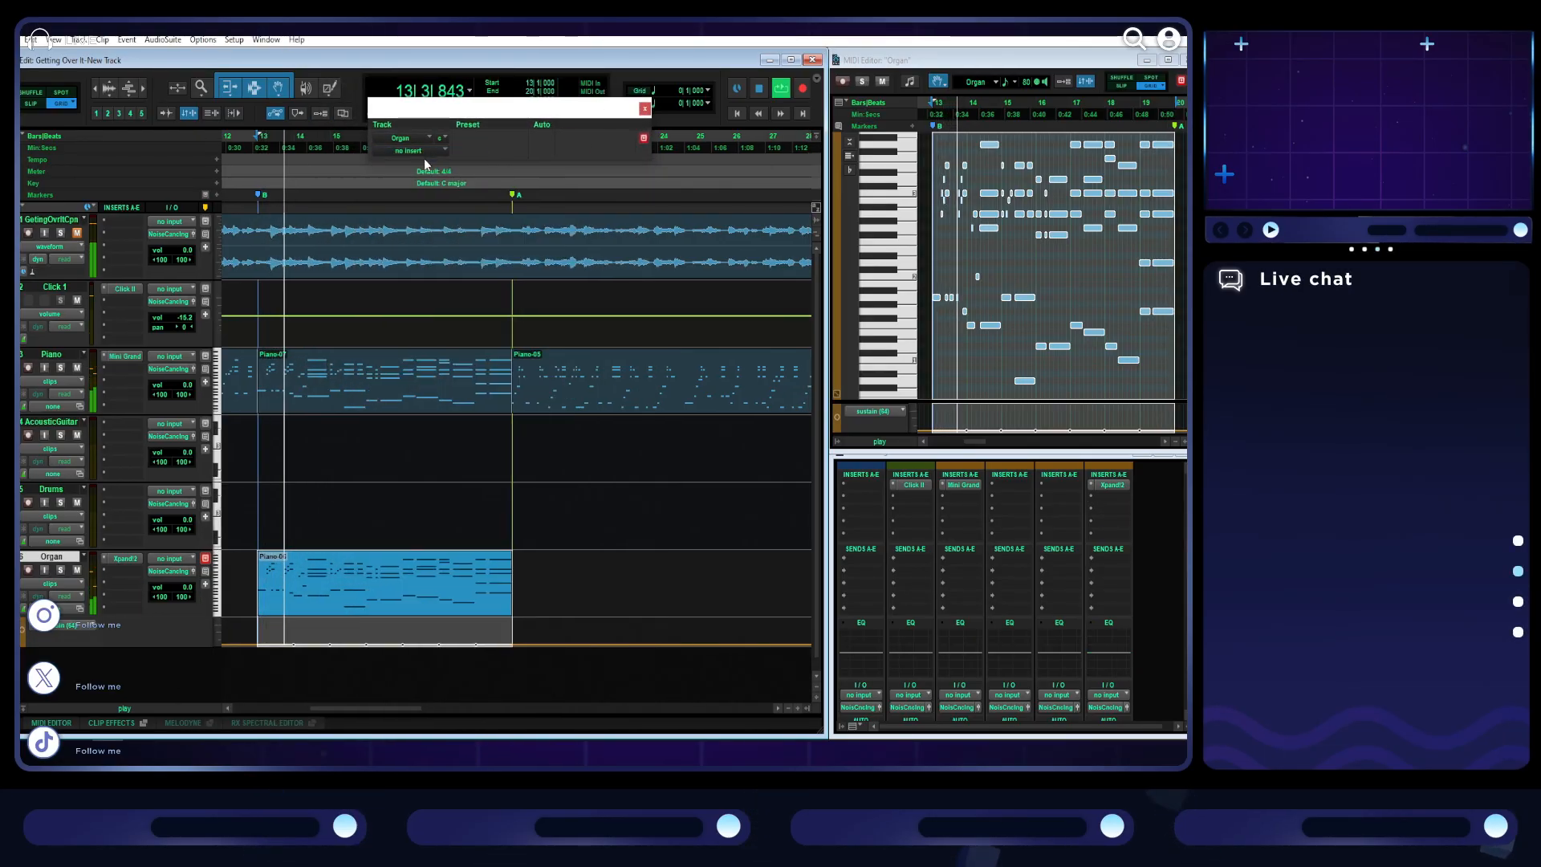
click(646, 108)
- Open Xpand!2, lower the Organ track's volume to -2.6 dB and insert the stereo FabFilter Pro-Q 3 after Xpand!2
click(126, 558)
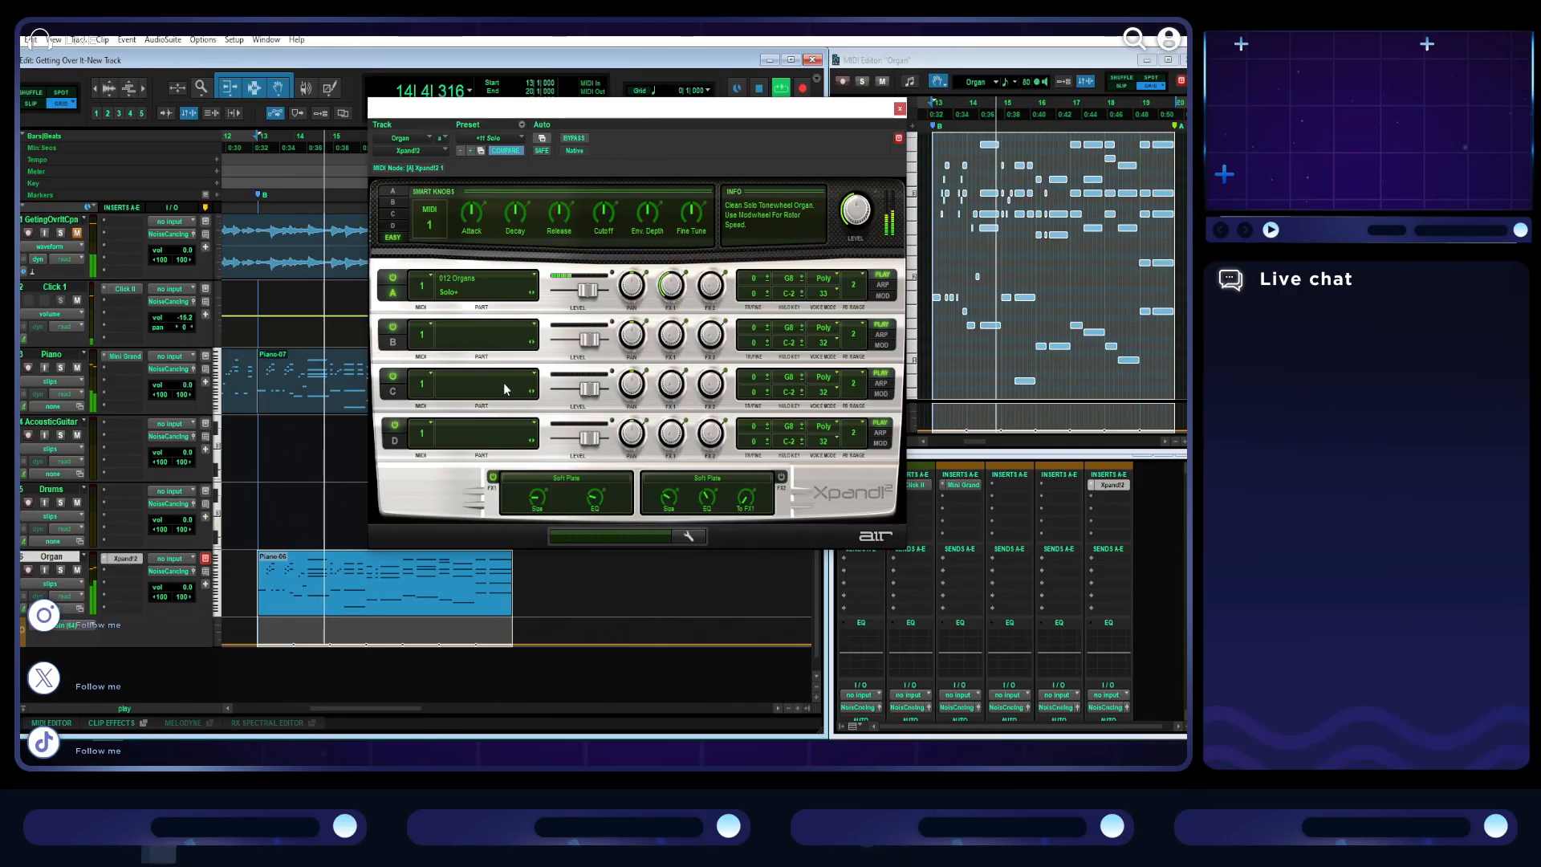
mouse_move(187, 586)
mouse_down()
mouse_move(200, 599)
mouse_move(187, 583)
mouse_up()
click(118, 571)
click(150, 571)
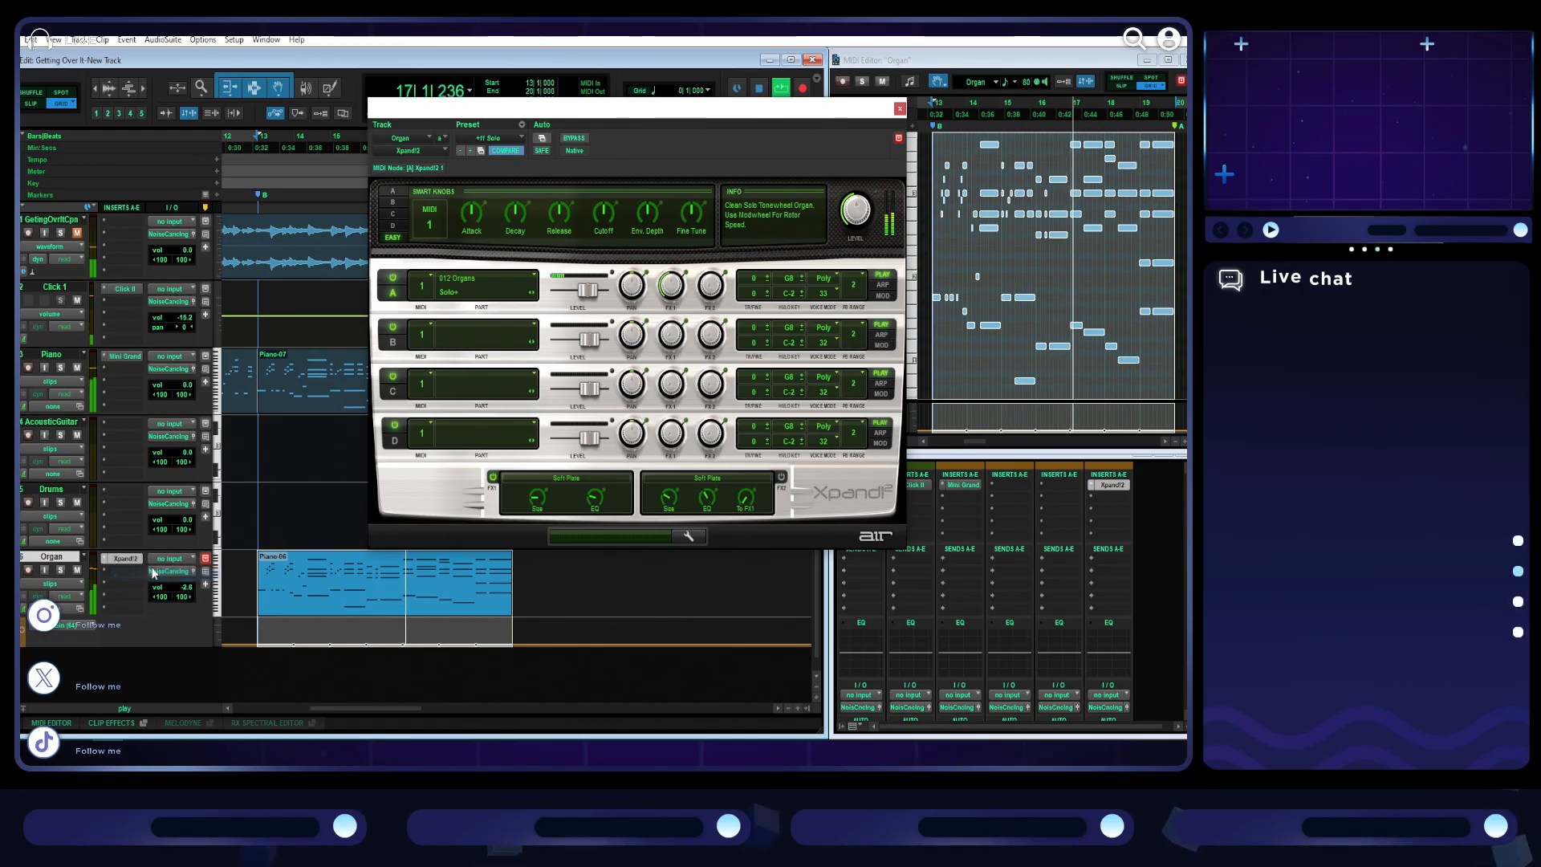
click(126, 566)
mouse_move(160, 610)
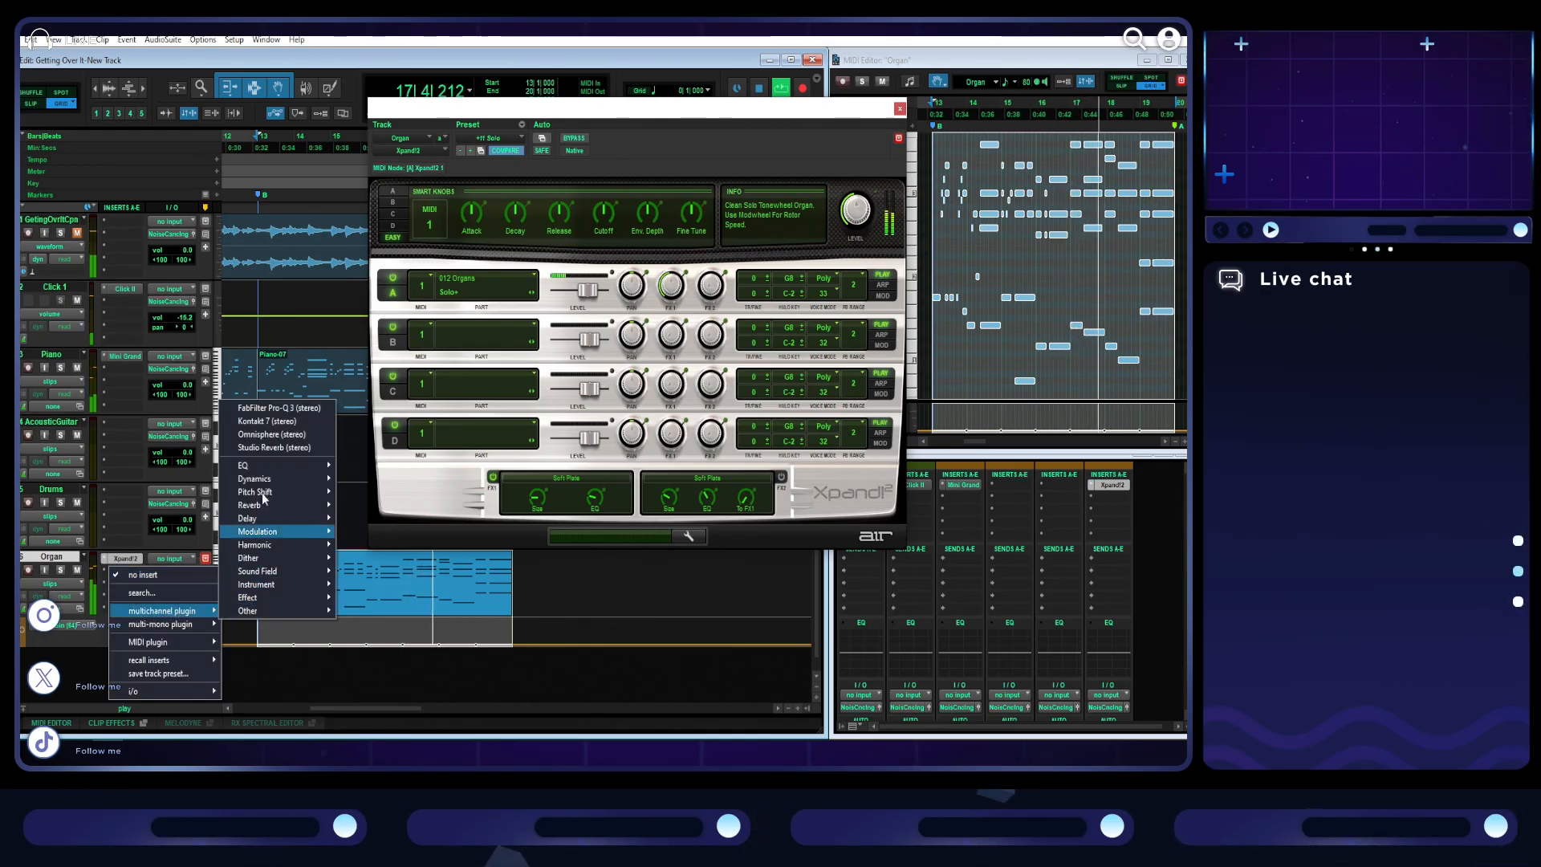
click(277, 408)
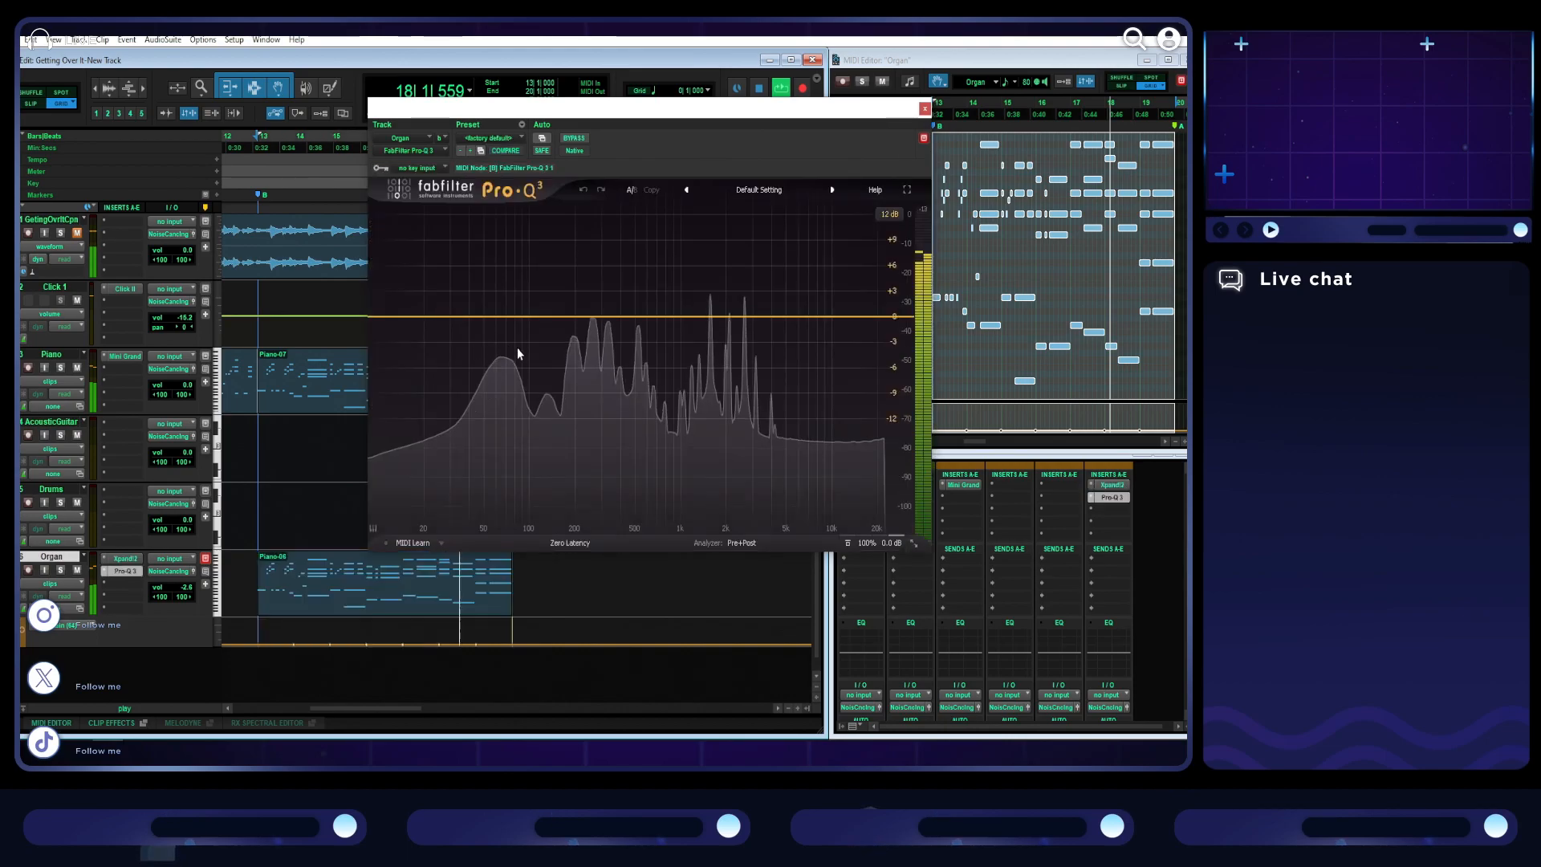
- Add a High Shelf band in Pro-Q 3 that cuts the organ by about 5 dB from roughly 1.4 kHz upward, and close the window
drag(724, 317, 728, 353)
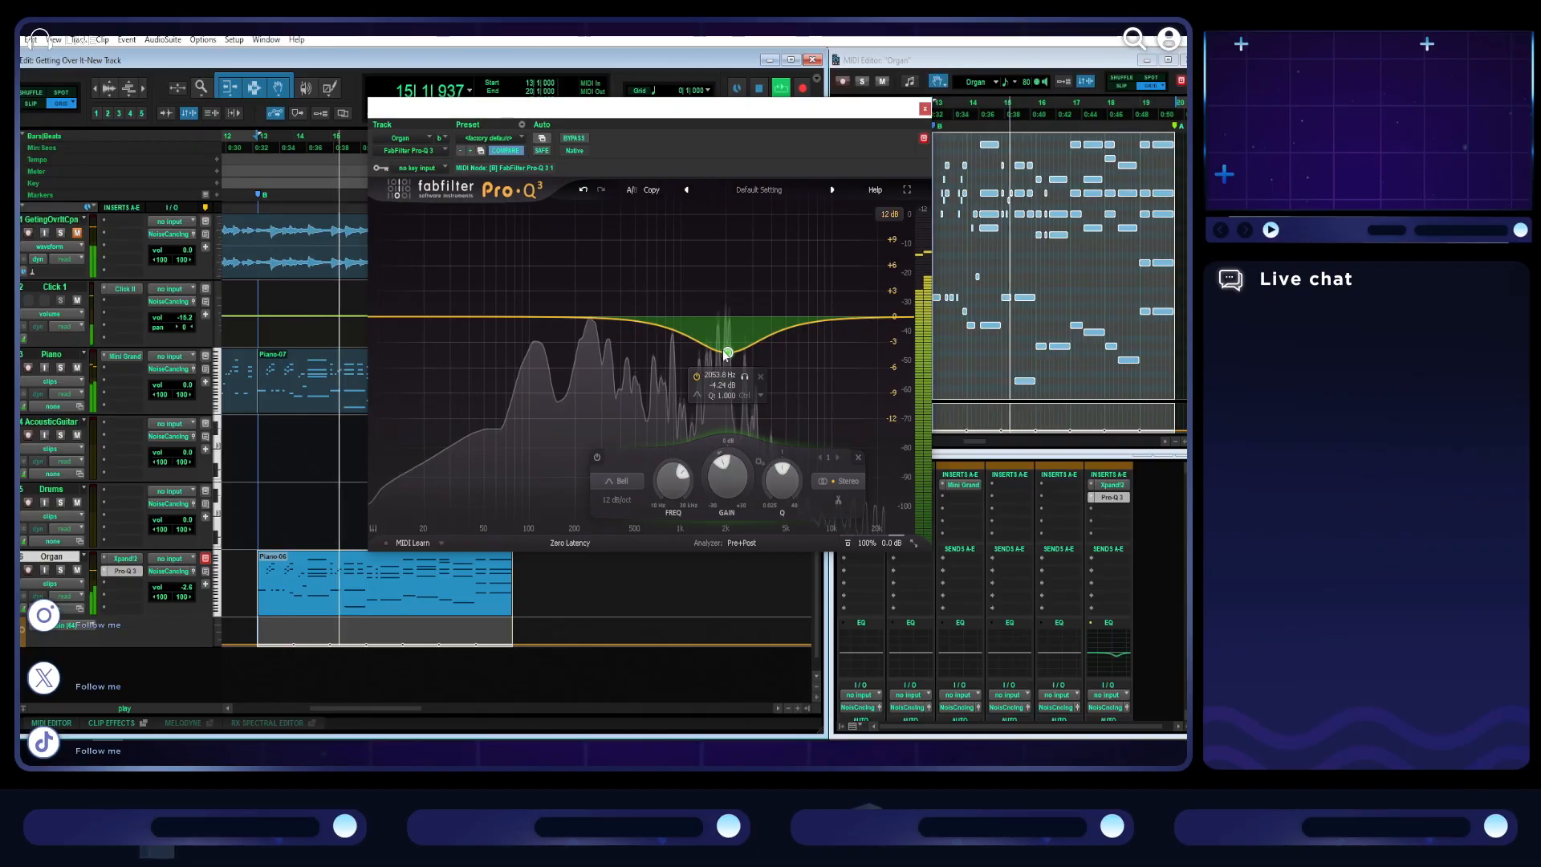
click(629, 480)
click(628, 361)
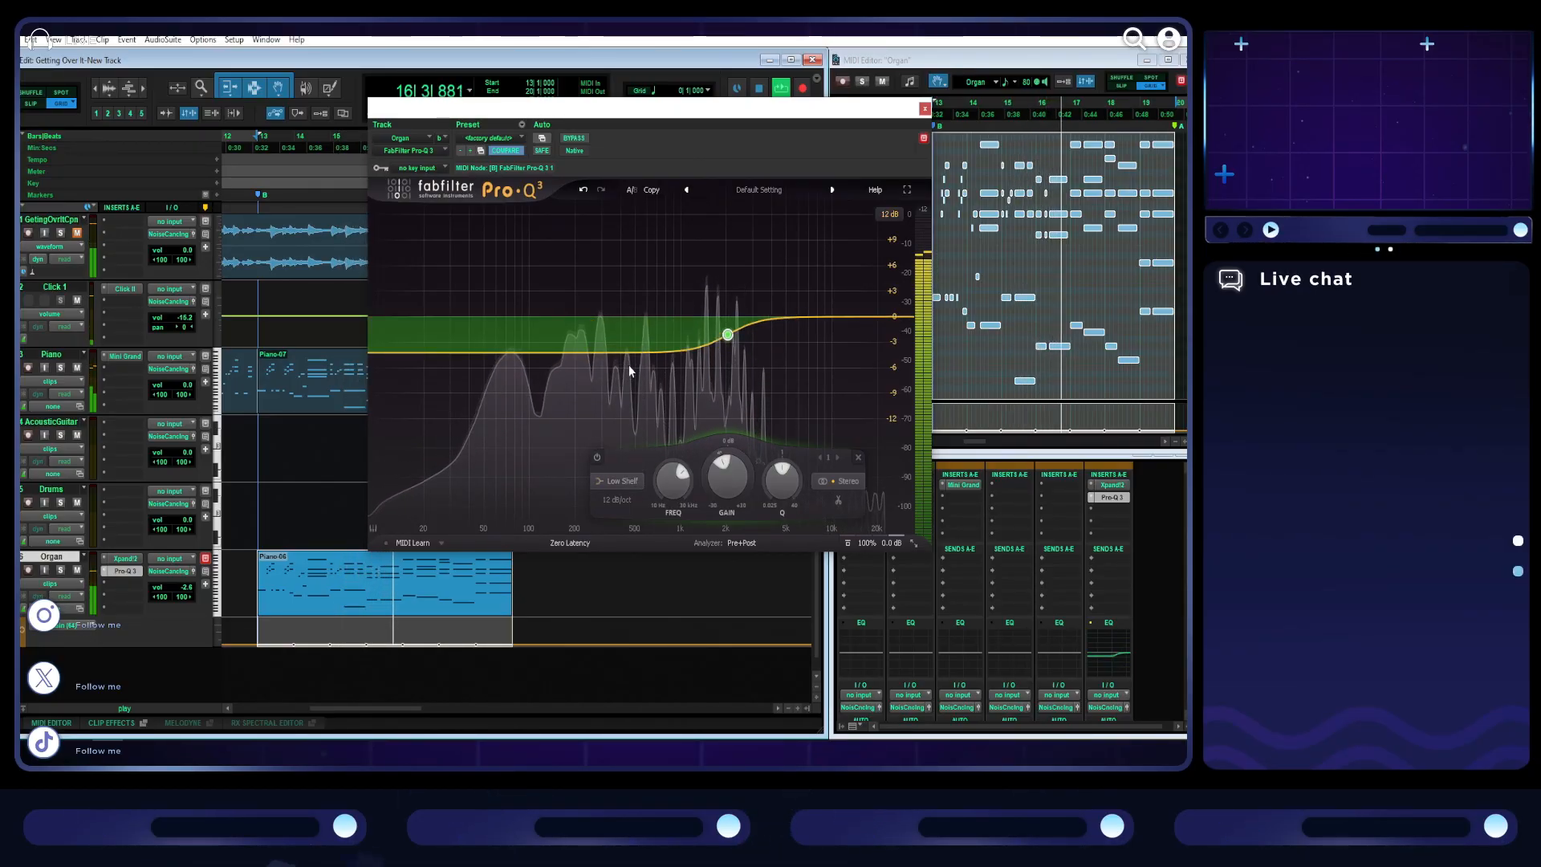
click(614, 480)
click(625, 391)
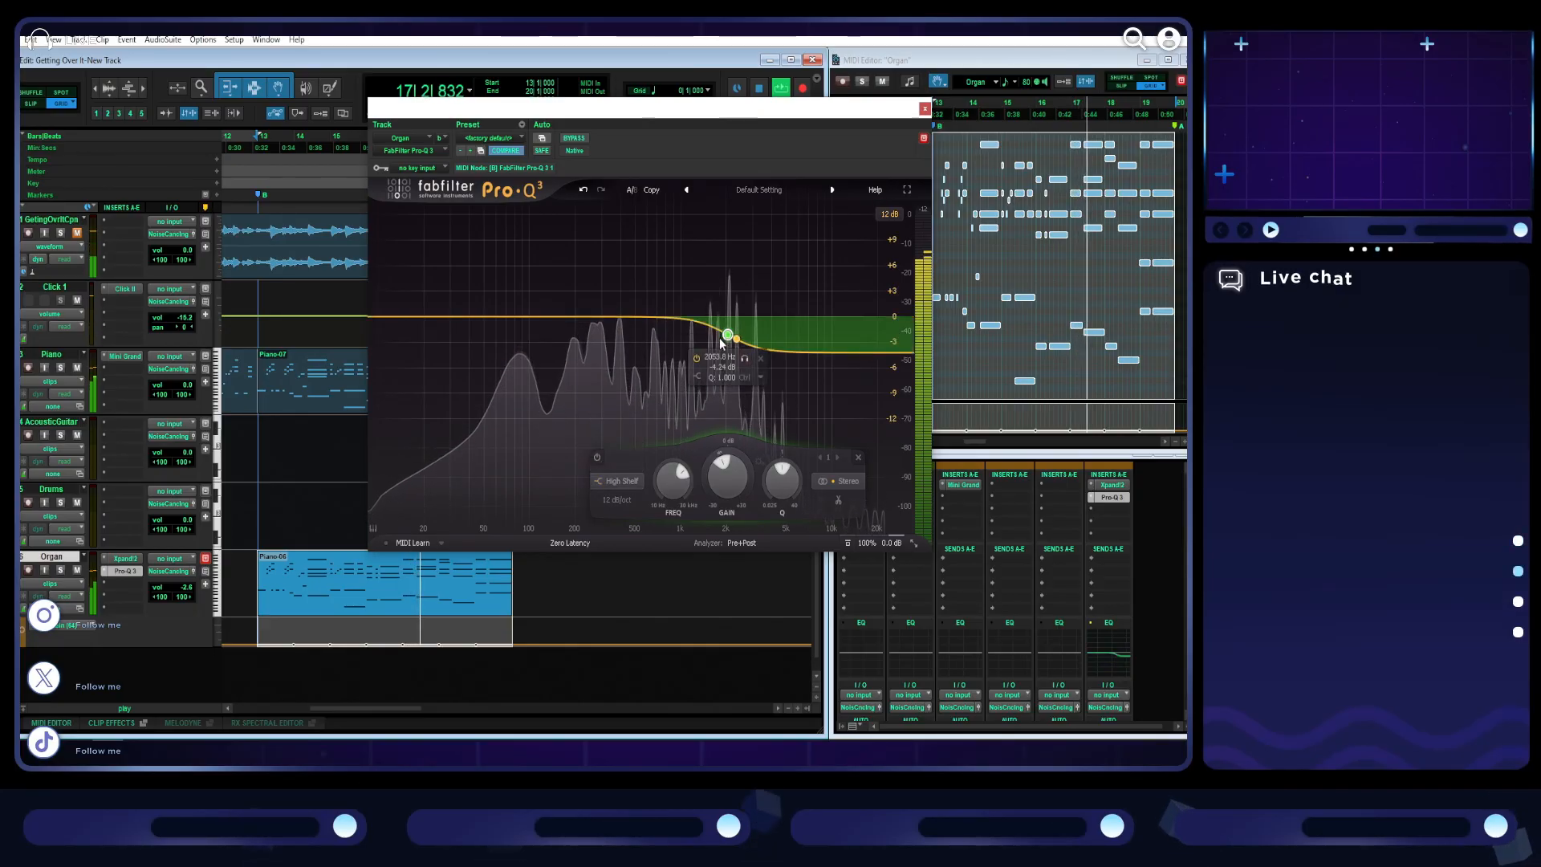
drag(727, 336, 700, 344)
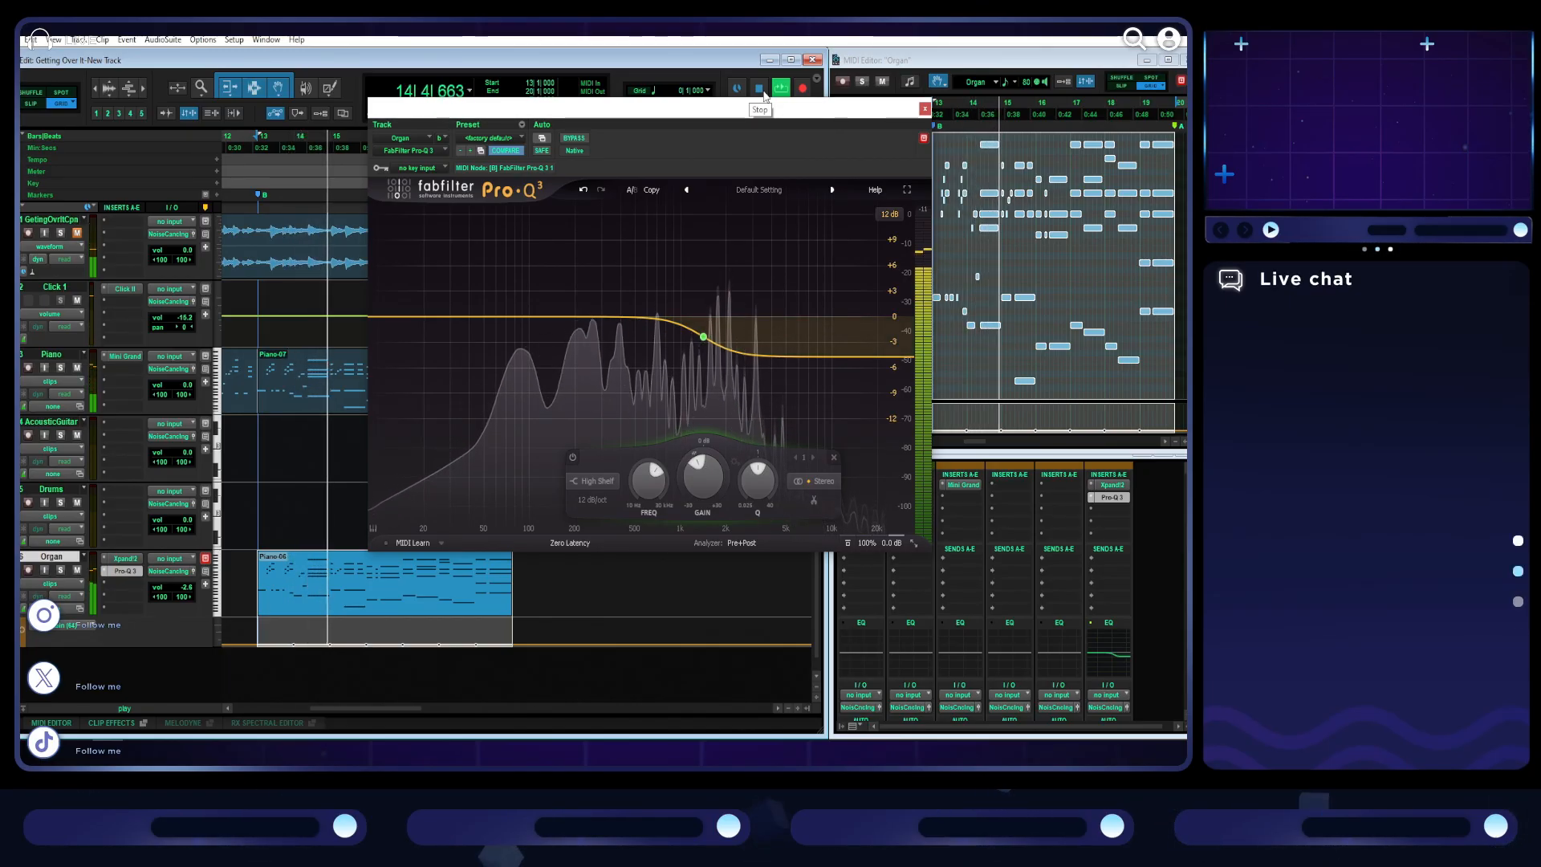
click(924, 110)
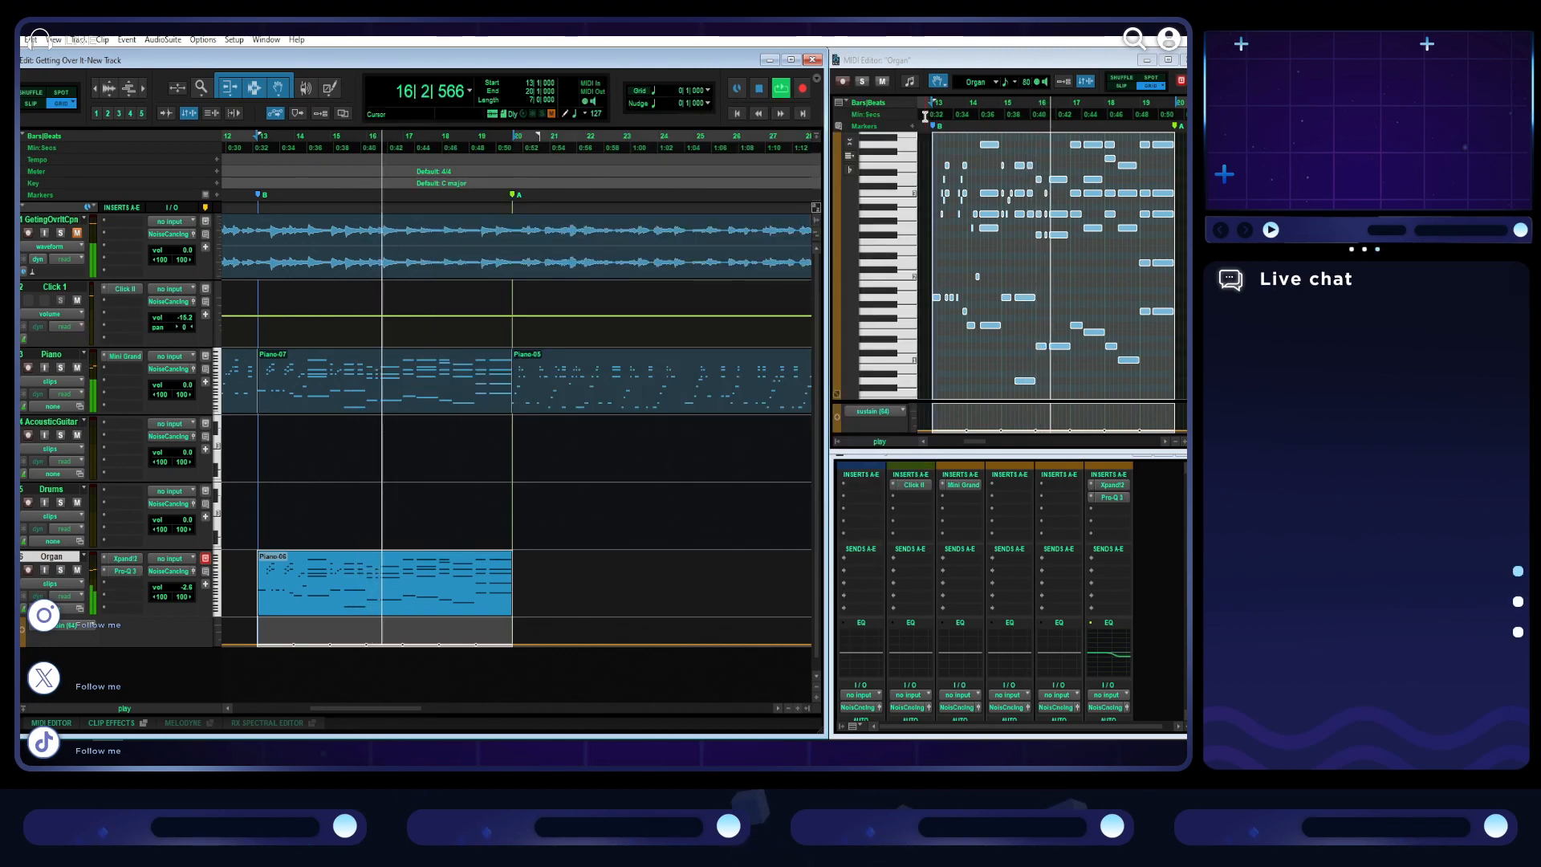
- Maximize the MIDI Editor showing the organ section and stop playback
click(1168, 60)
key(space)
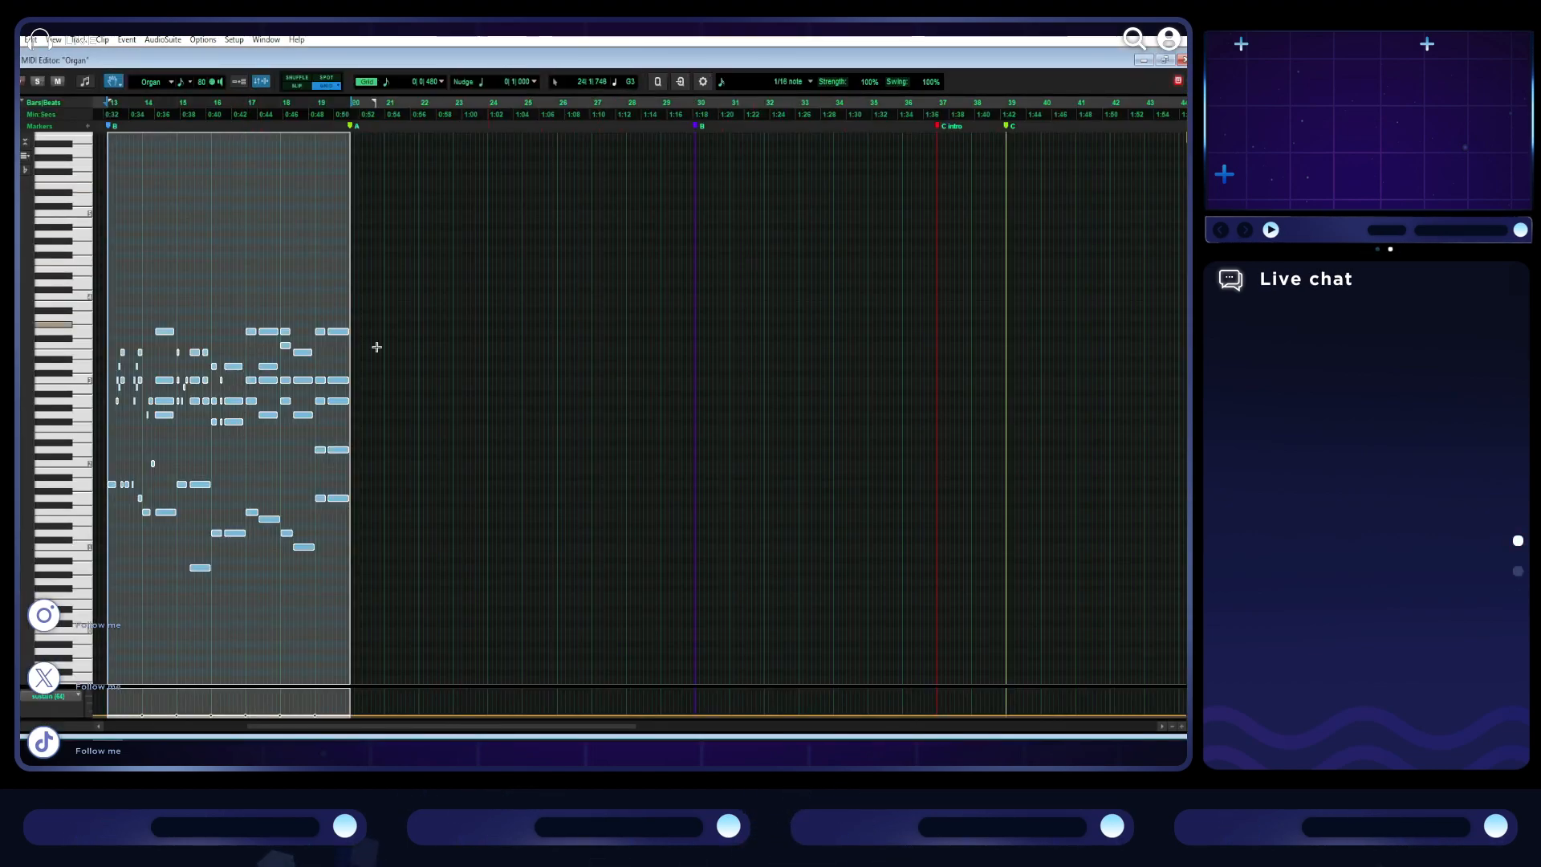
- Try muting the highest notes of the organ section, and play the section back to hear it without them
drag(136, 332, 354, 342)
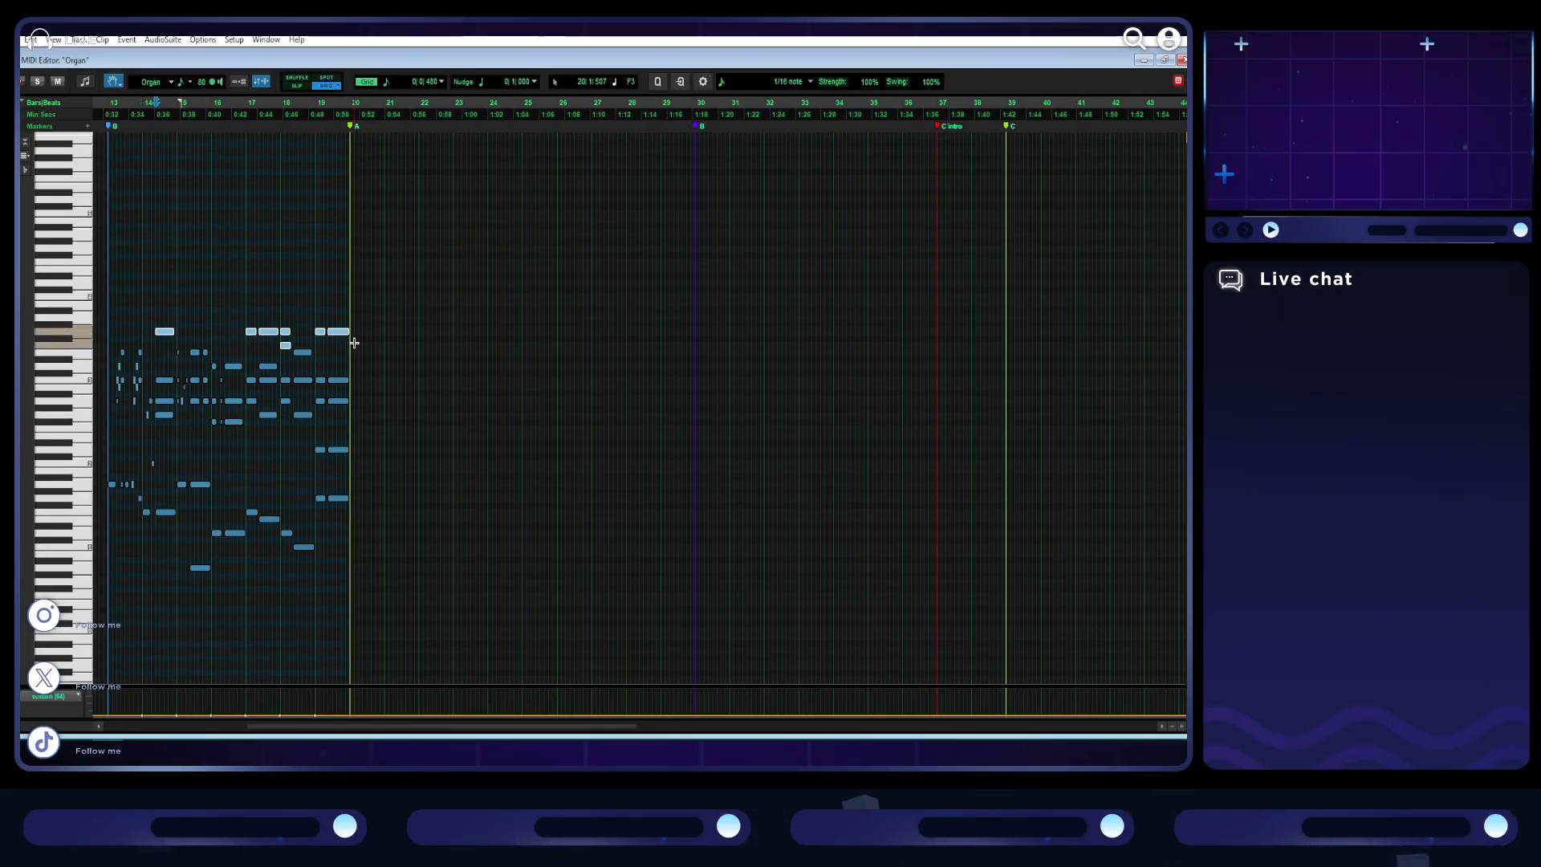
key(space)
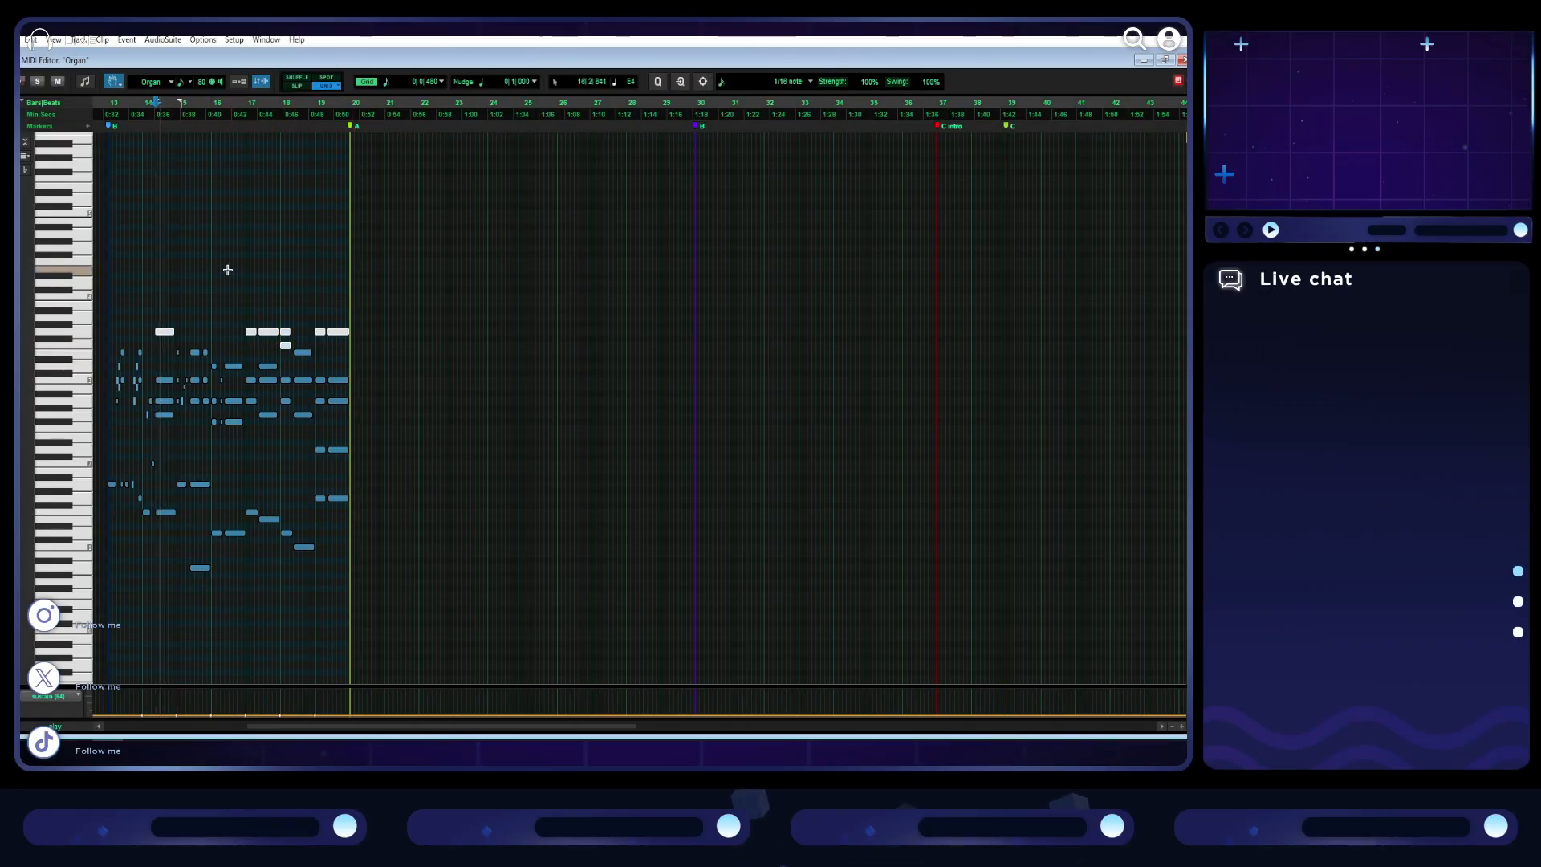
key(t)
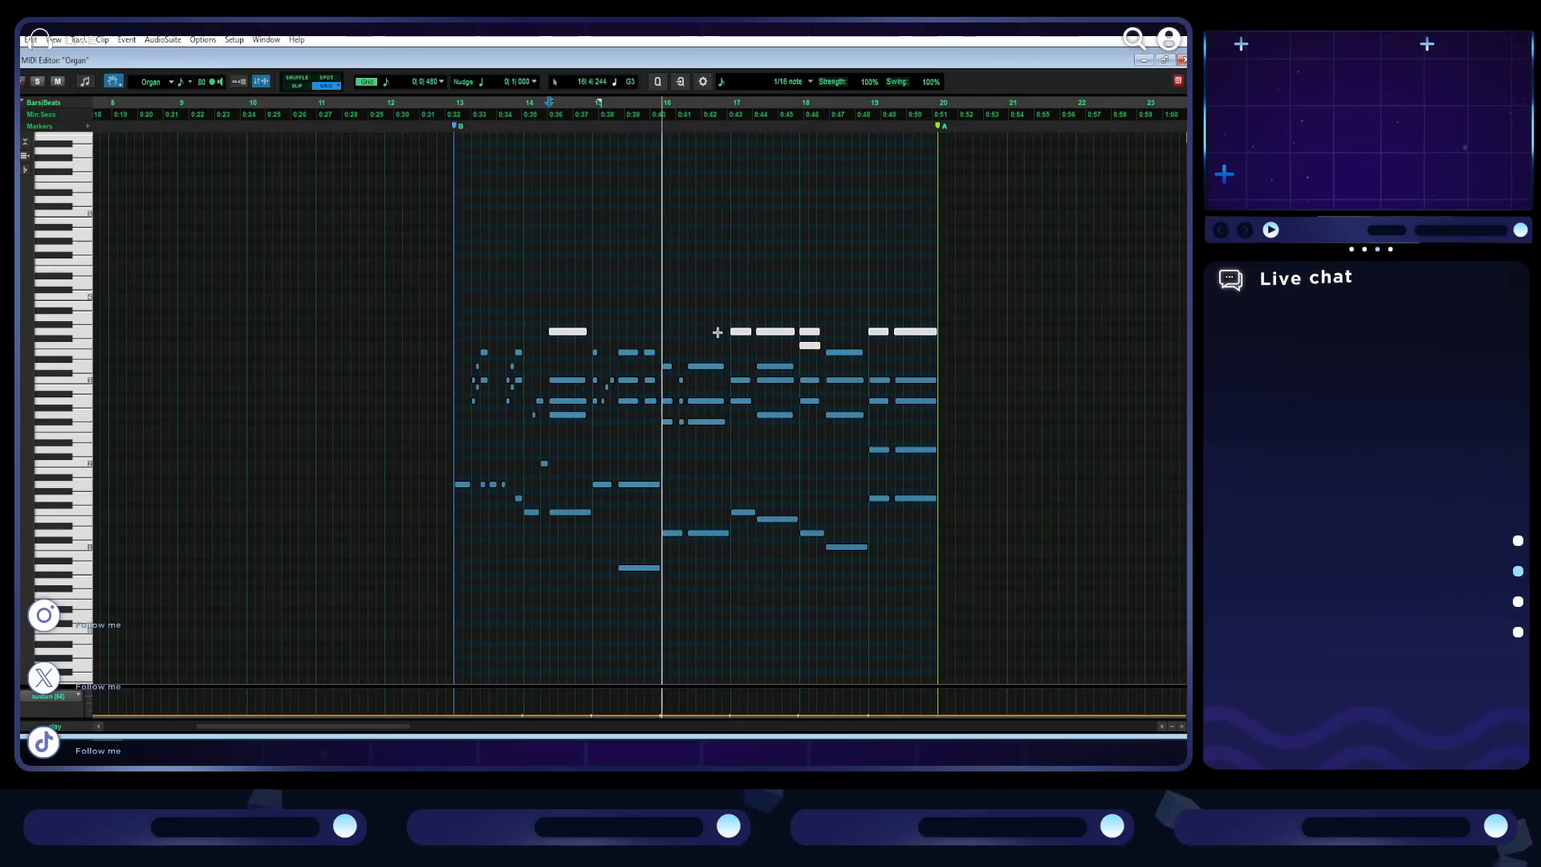
key(t)
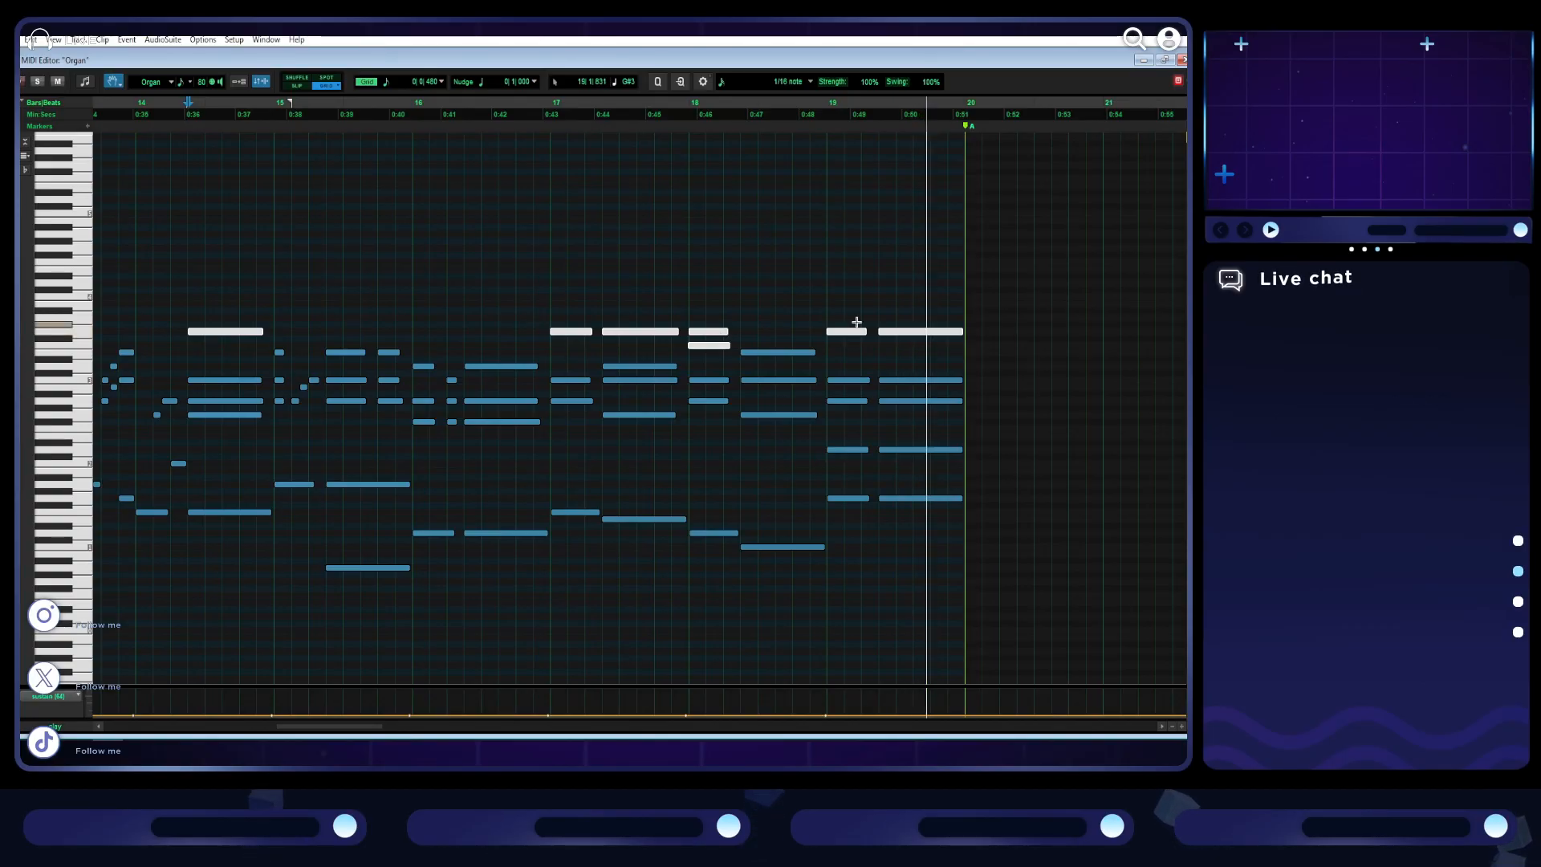
key(space)
- Audition the individual notes of the chord at bar 19, comparing the lower notes with the highest ones
click(846, 401)
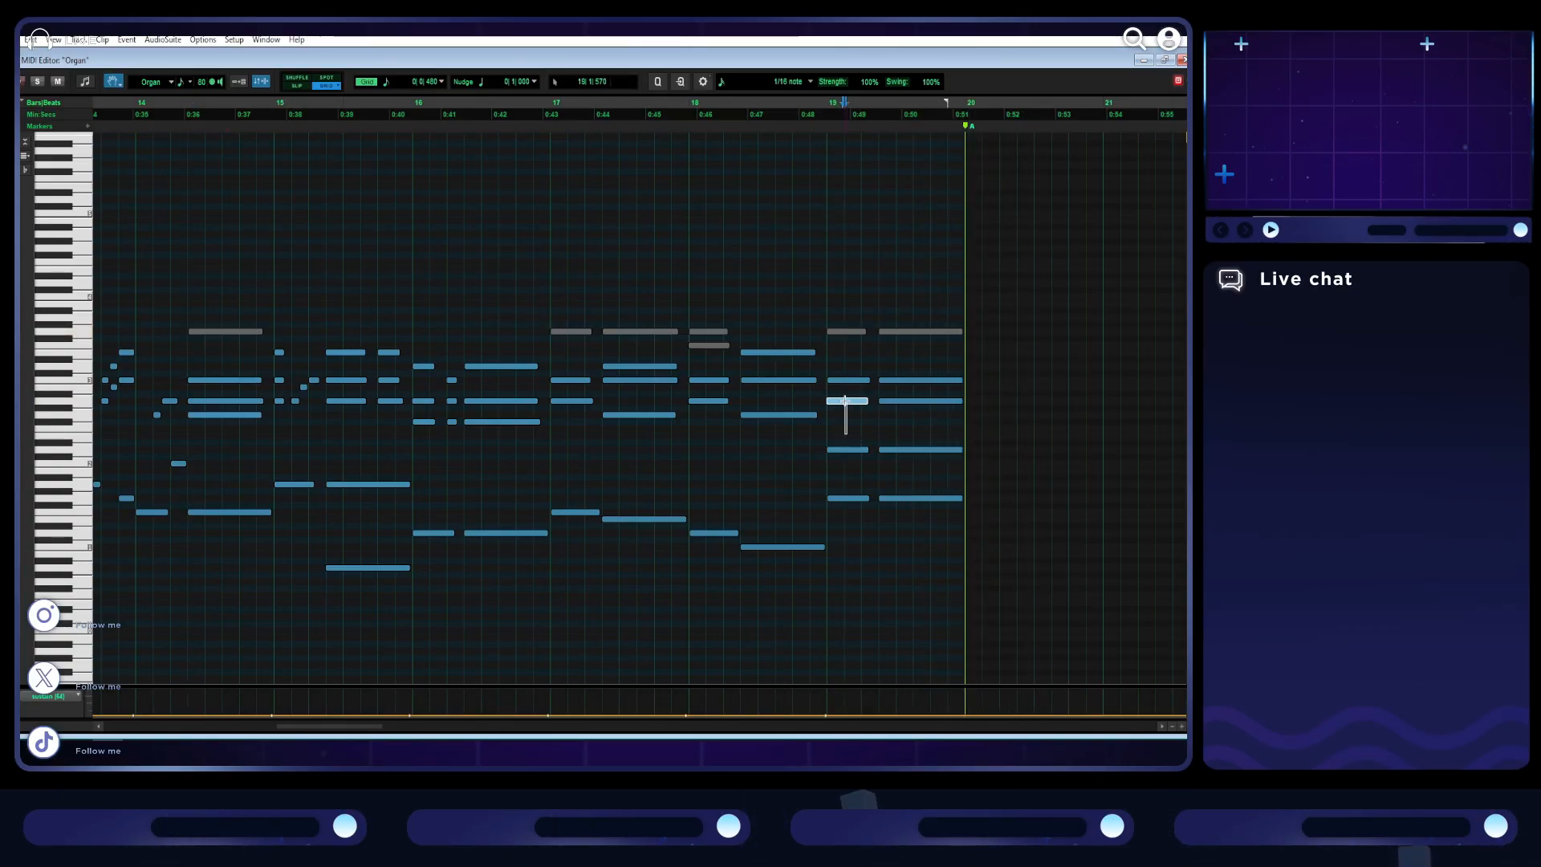
click(852, 447)
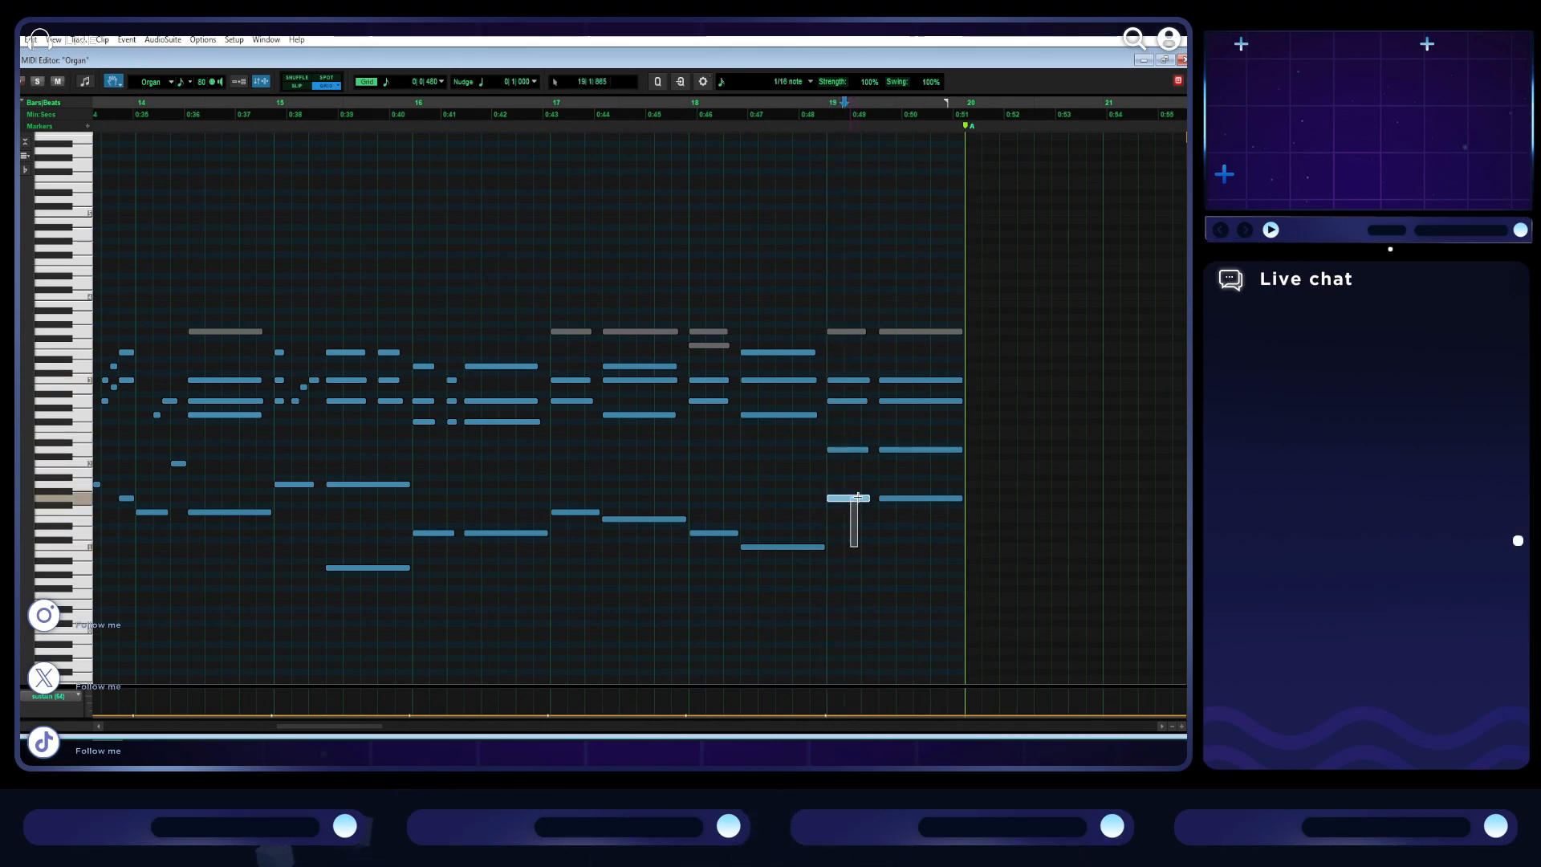
shift+click(859, 381)
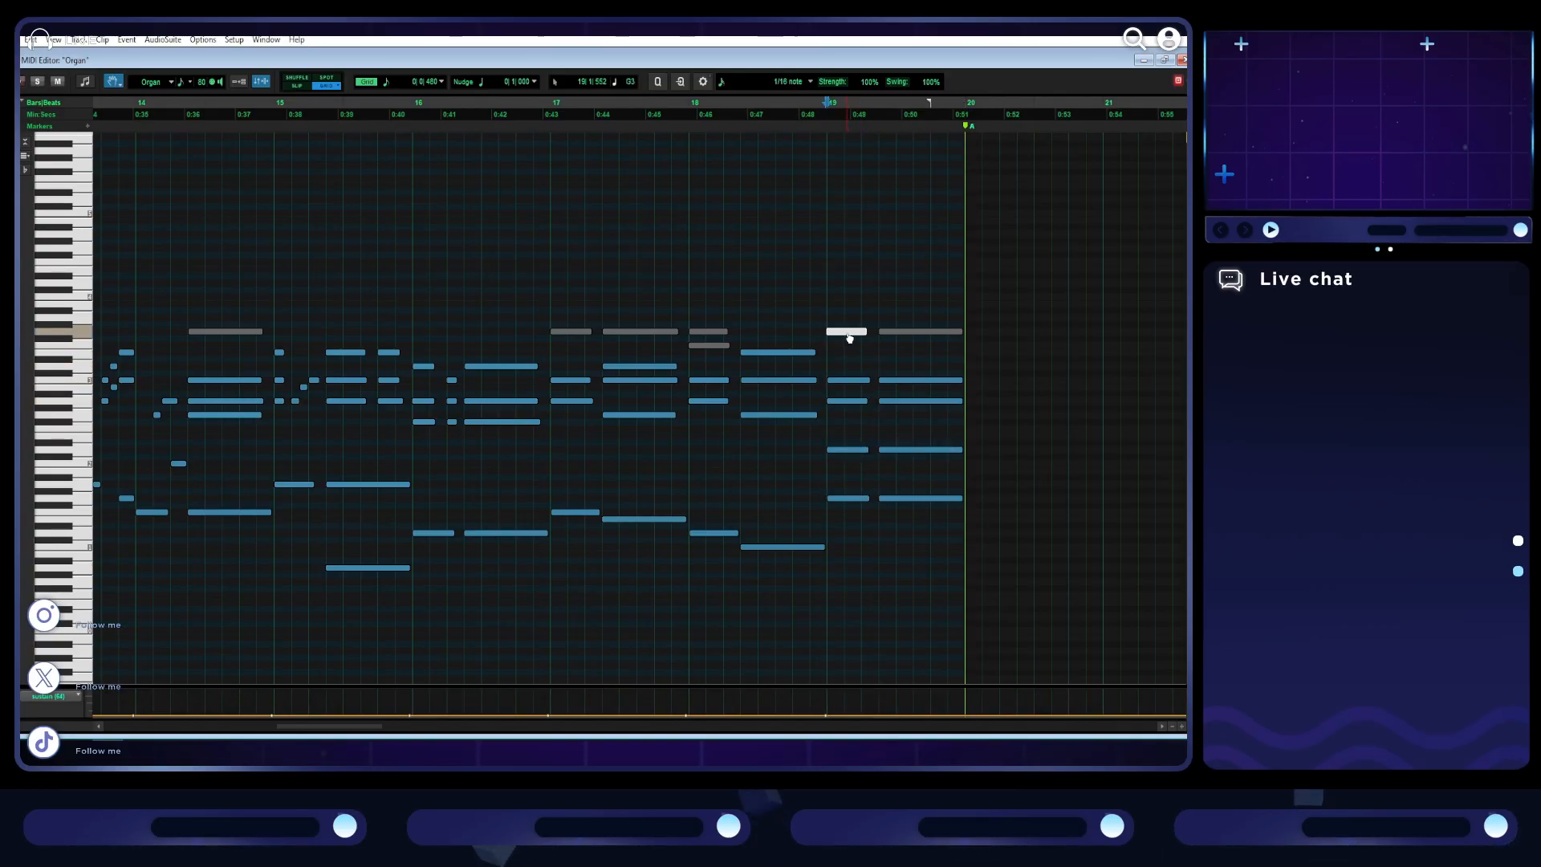
drag(856, 316, 900, 345)
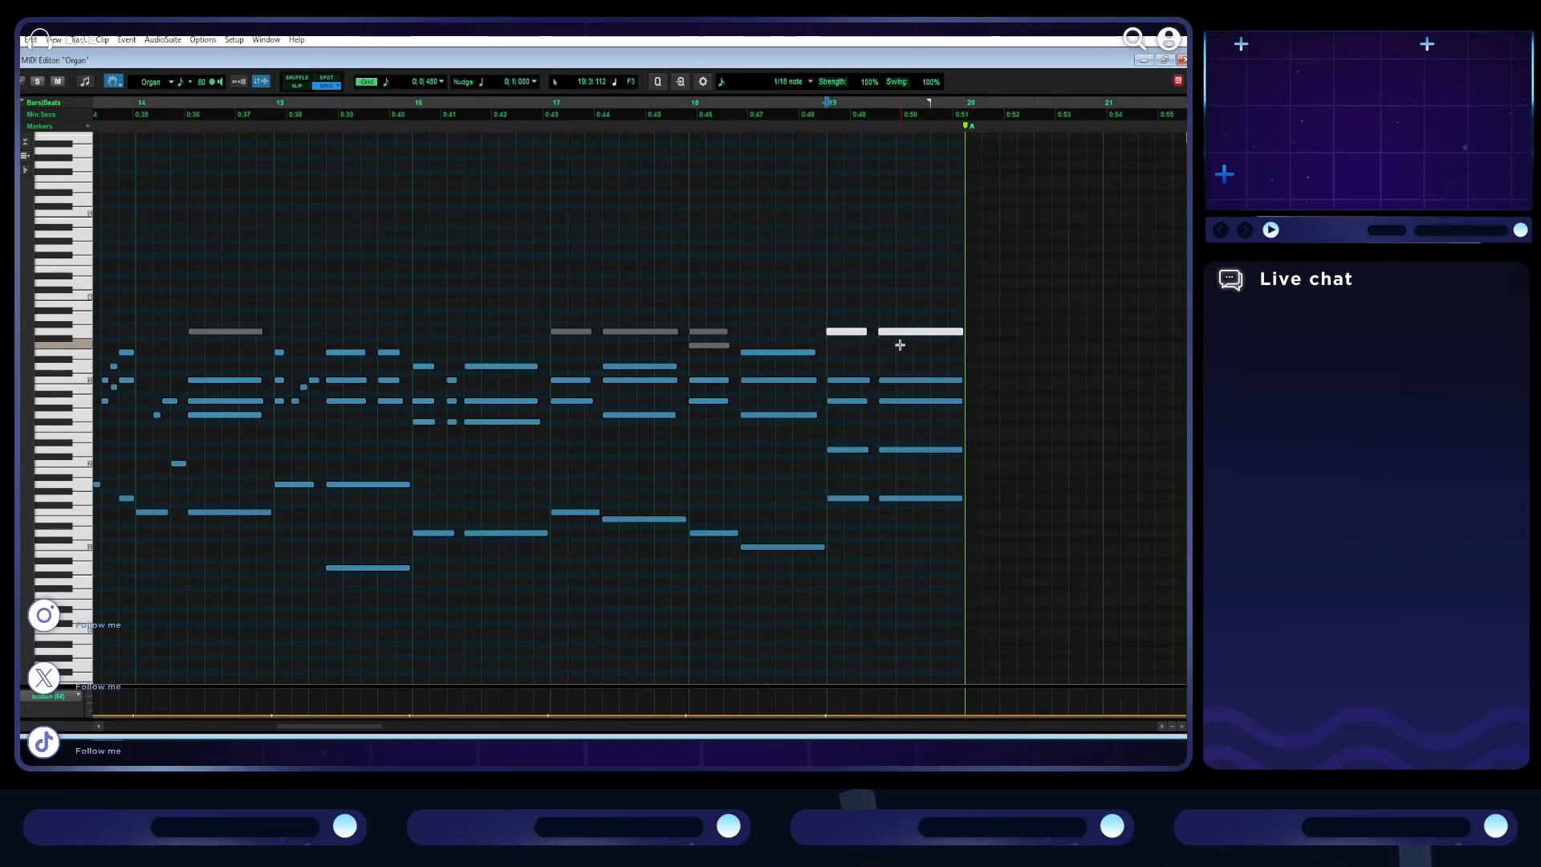
- Unmute the highest notes of the organ section and play the section back from its start at bar 13
drag(203, 310, 942, 346)
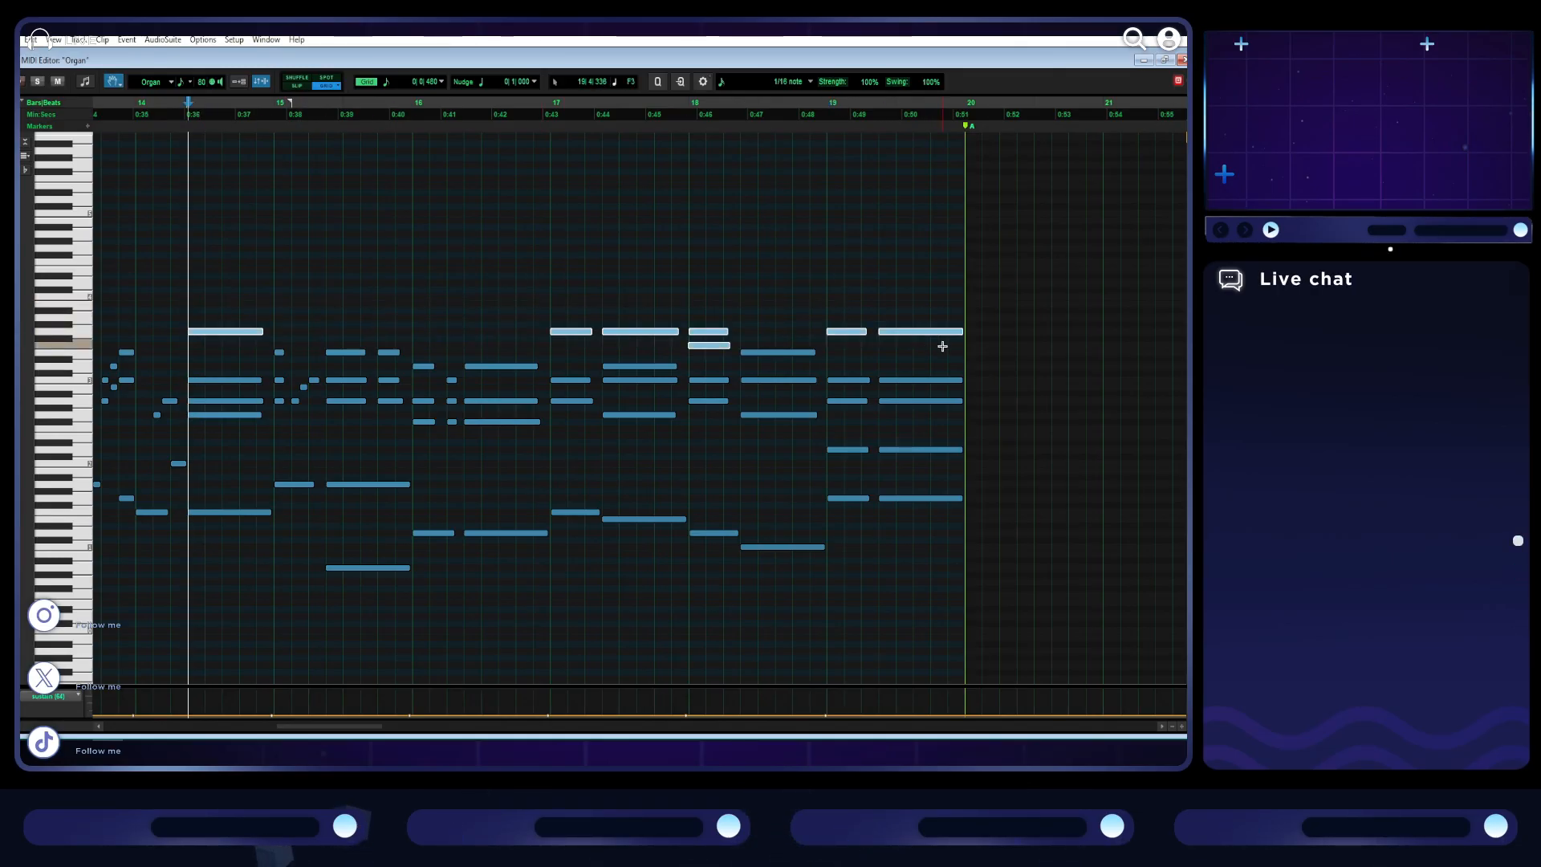
key(space)
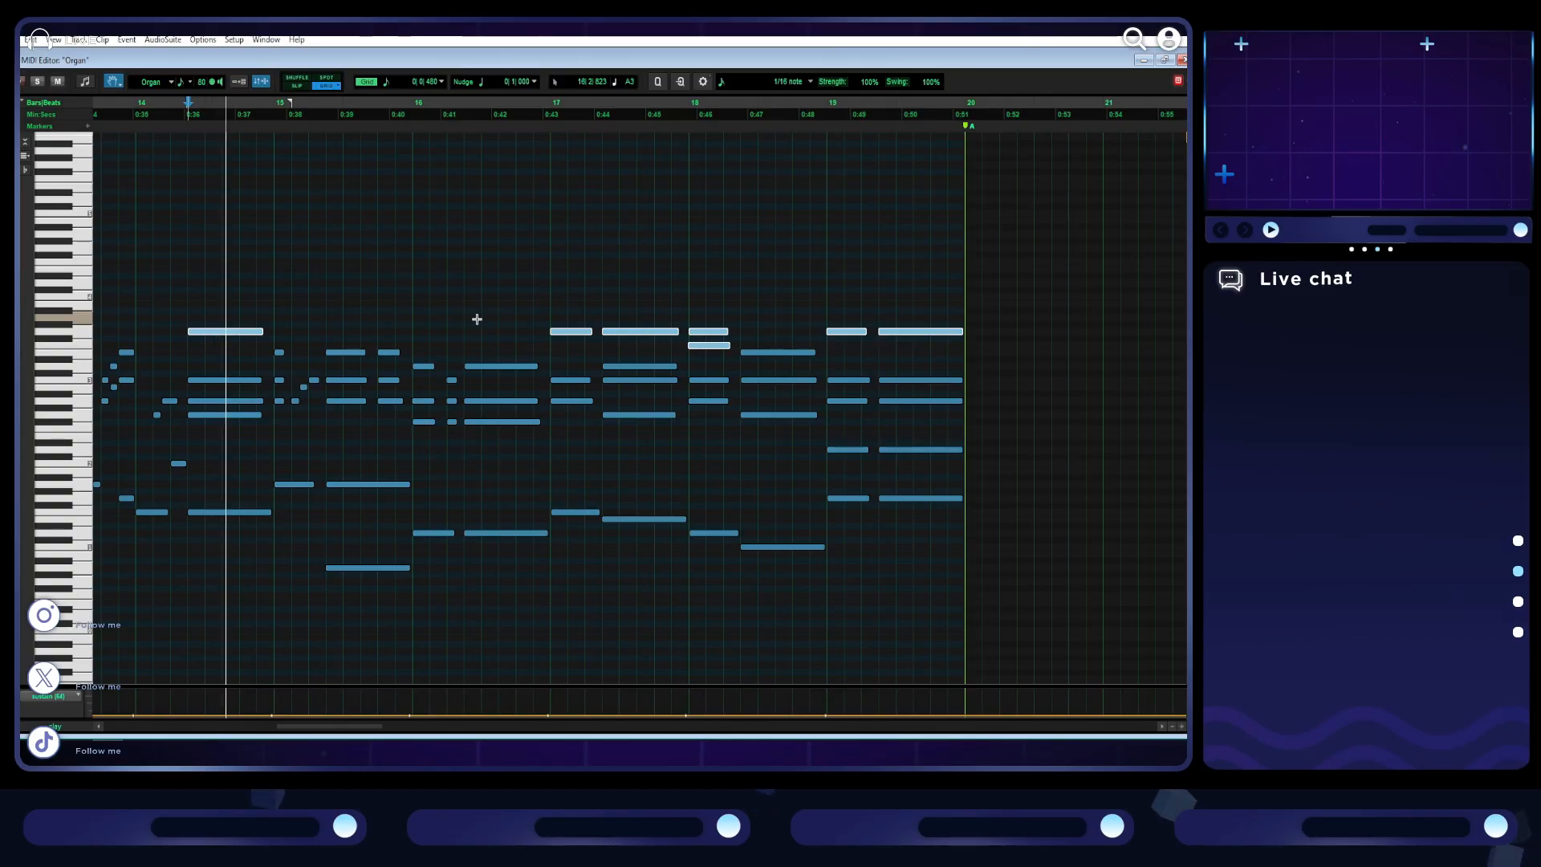
scroll(483, 314, left, 5)
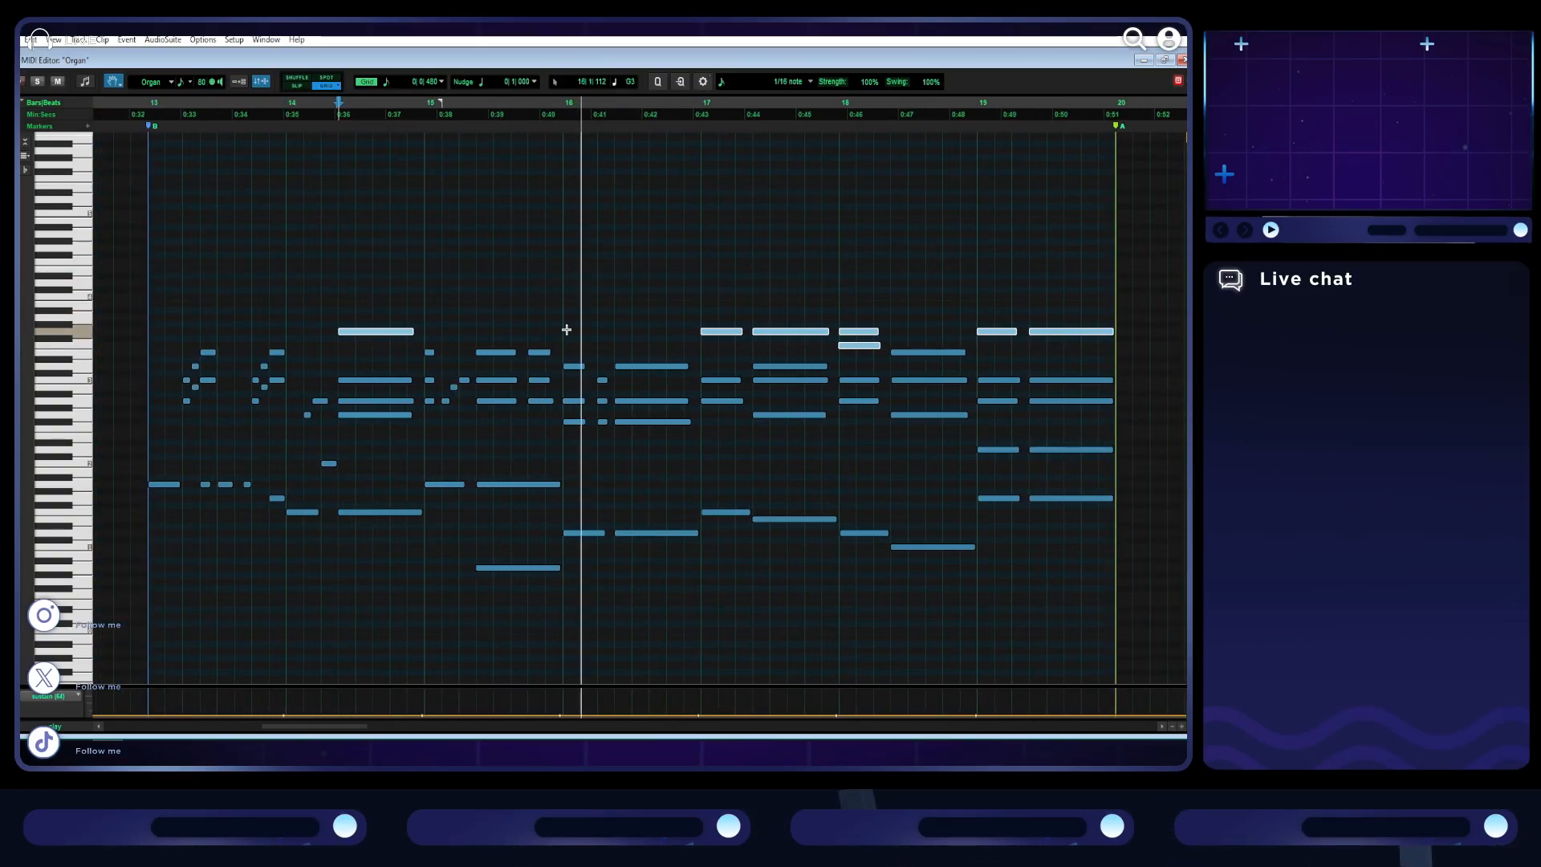
key(space)
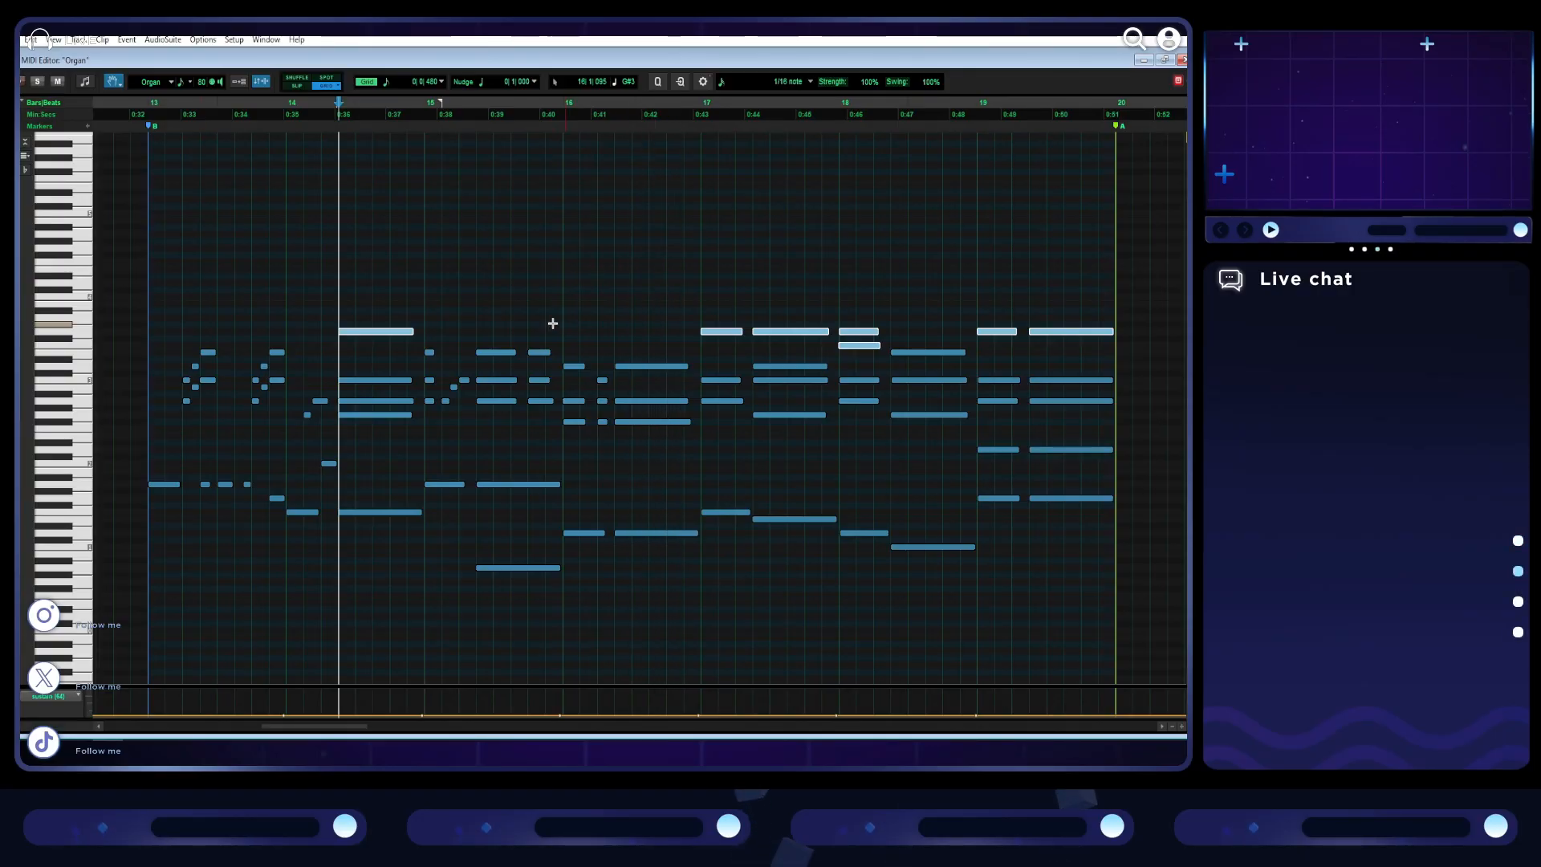
click(149, 283)
key(space)
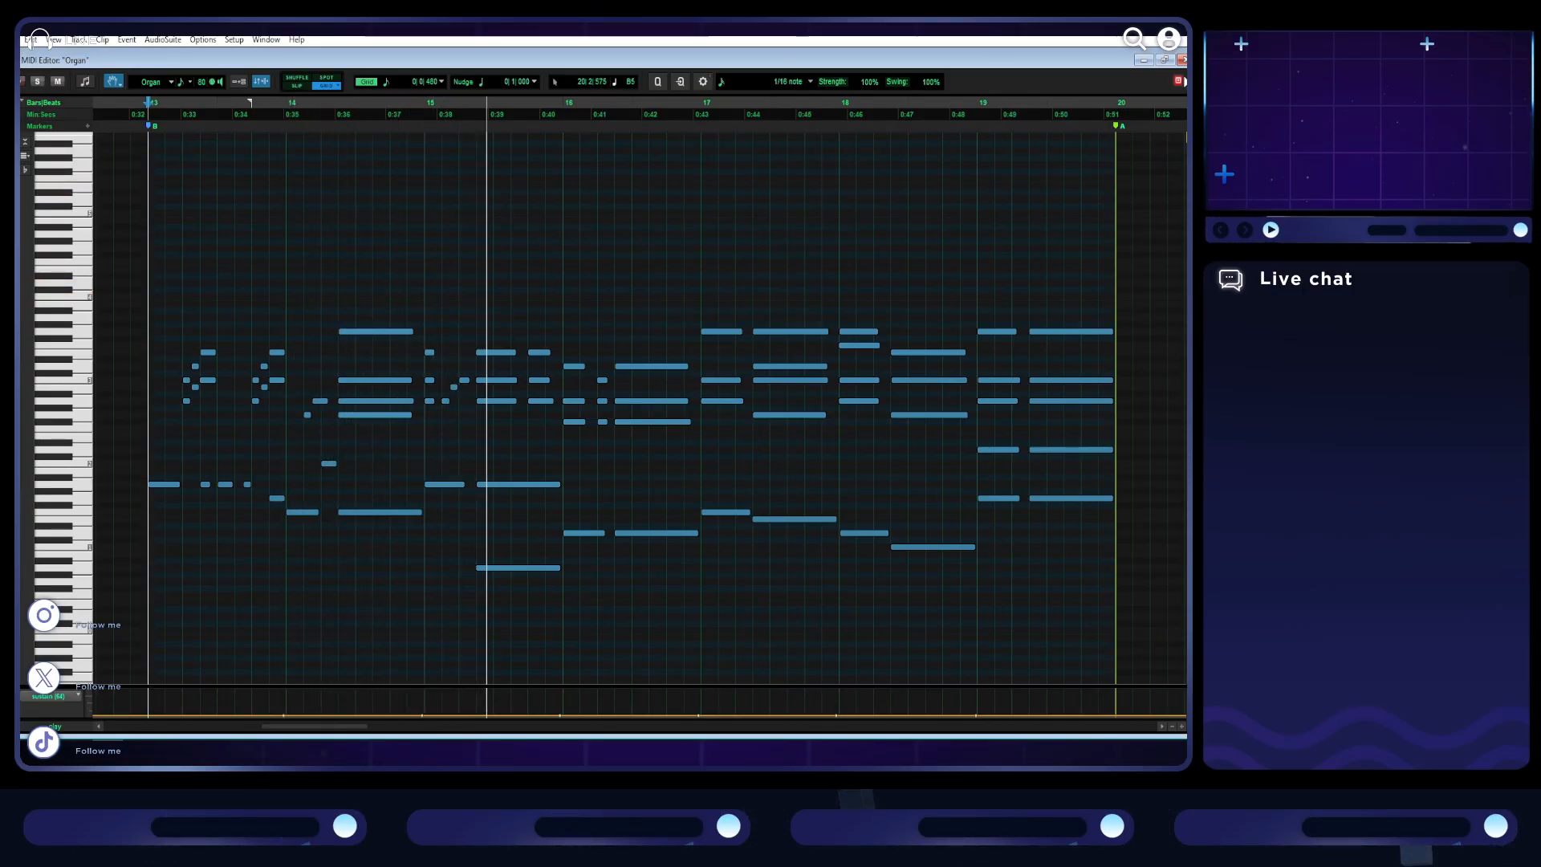
- Restore the MIDI Editor to its smaller size and load the Organs preset +01 Rock Warm Fuzzy in the Organ track's Xpand!2
click(1165, 61)
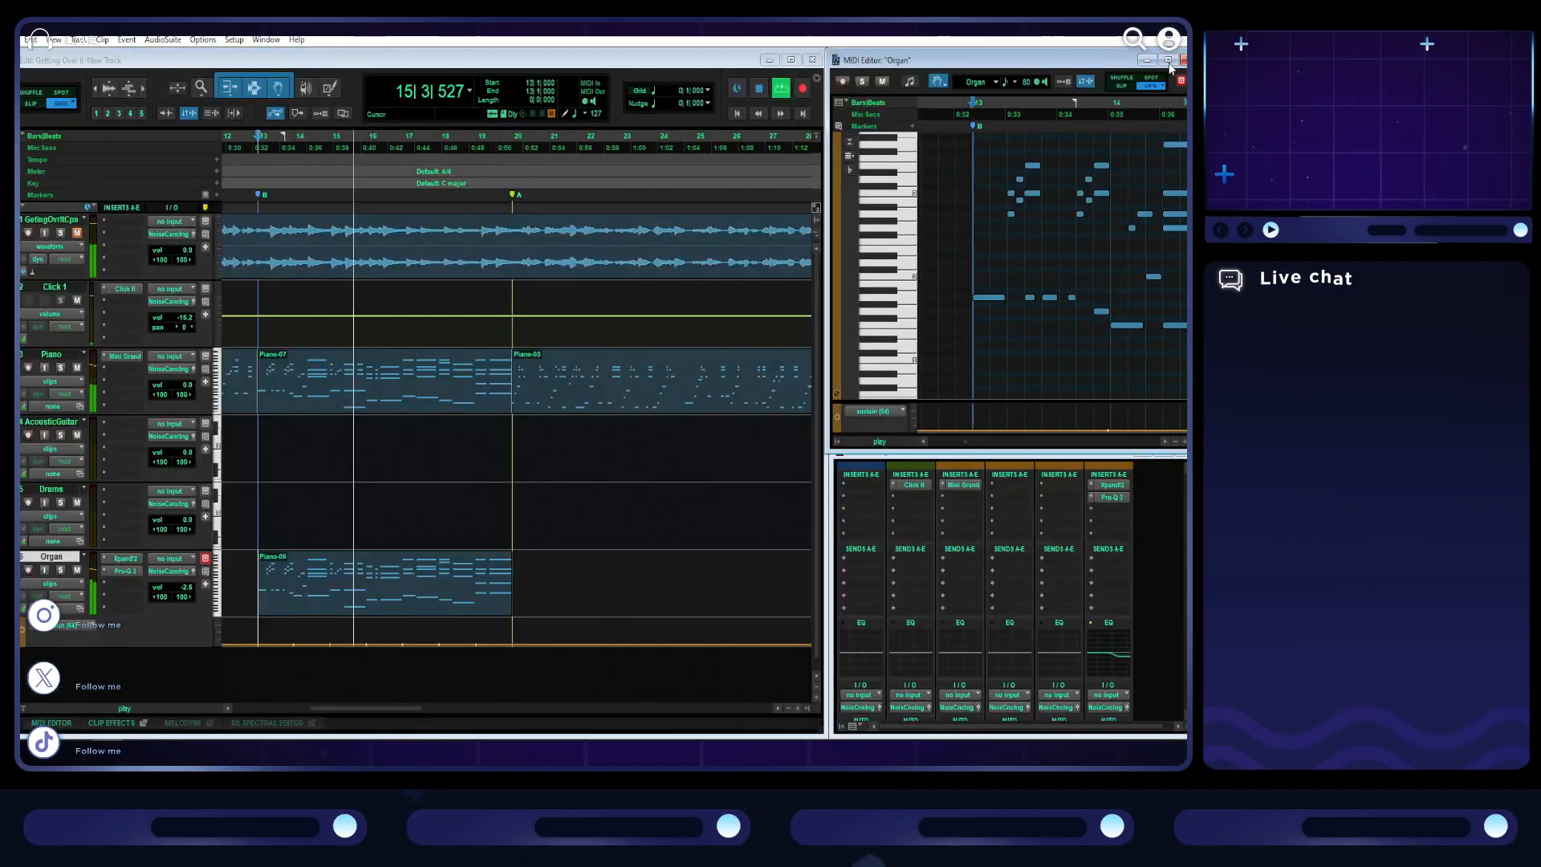
click(120, 570)
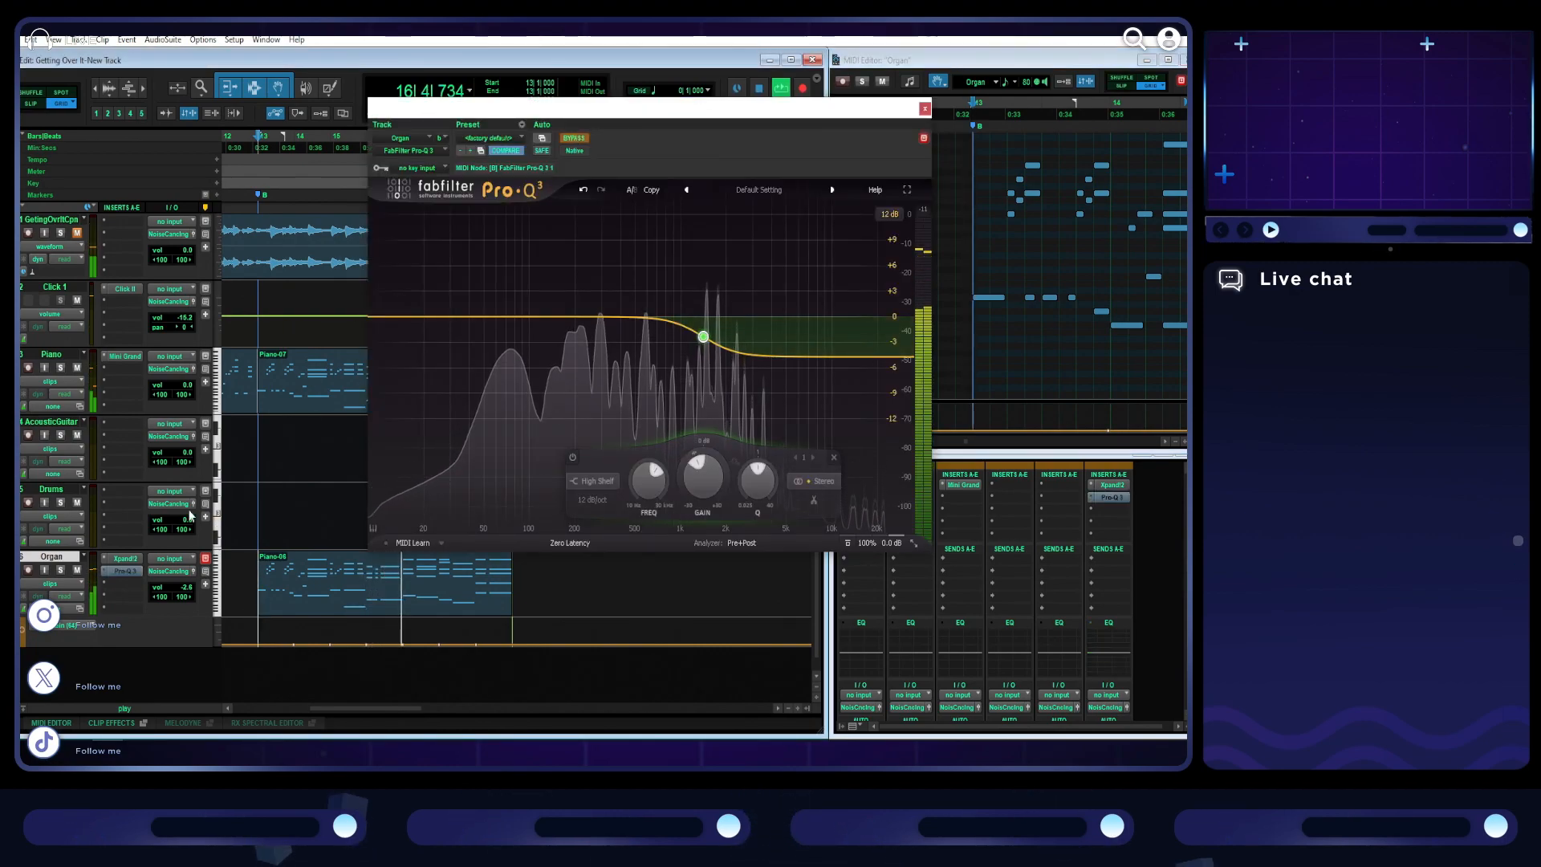
click(131, 559)
click(490, 144)
mouse_move(544, 359)
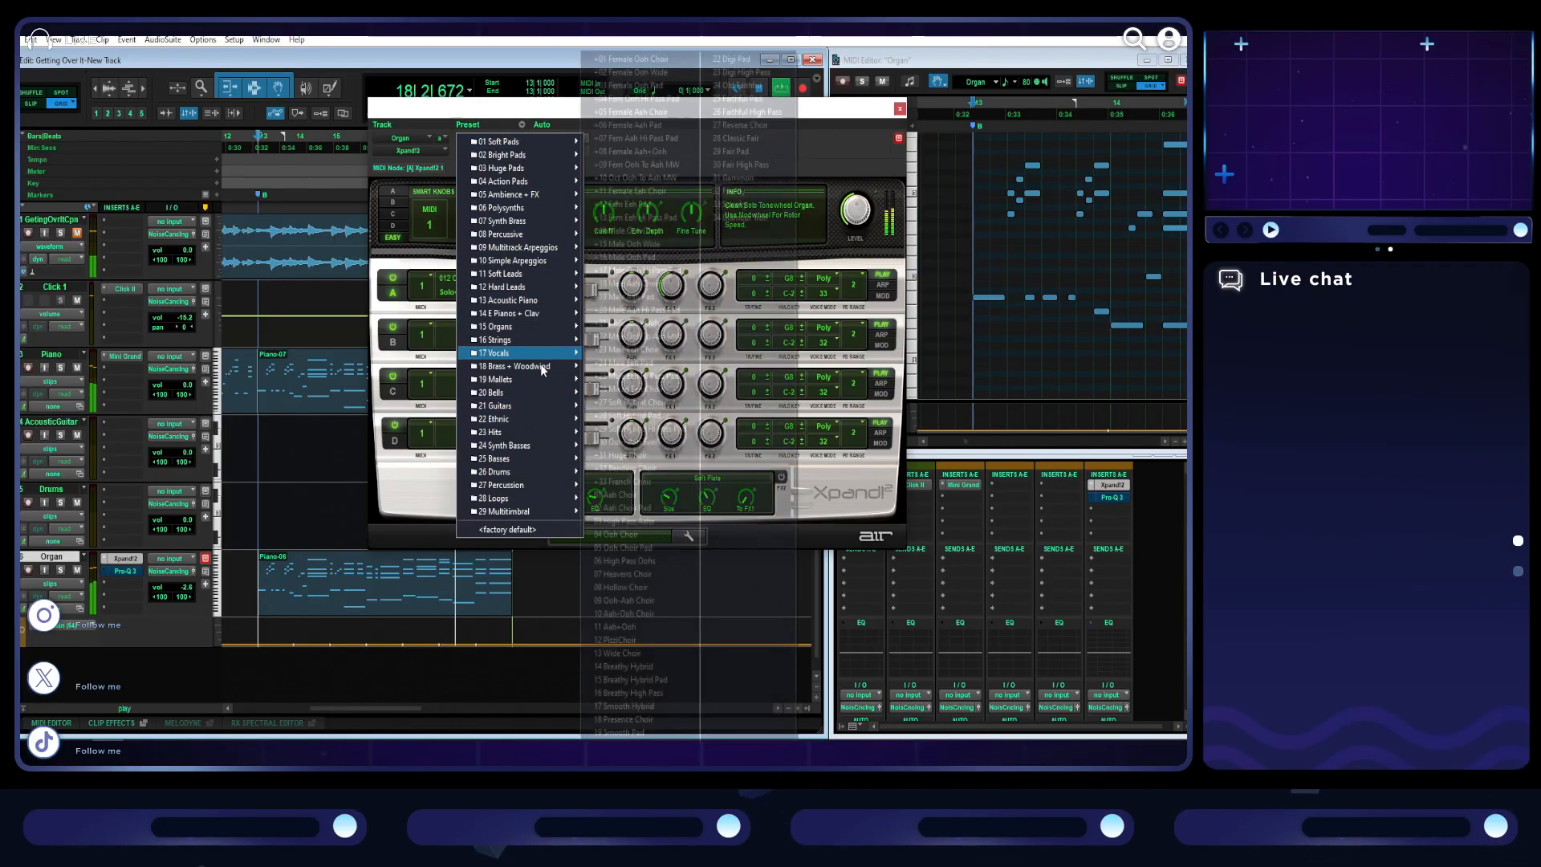
mouse_move(540, 329)
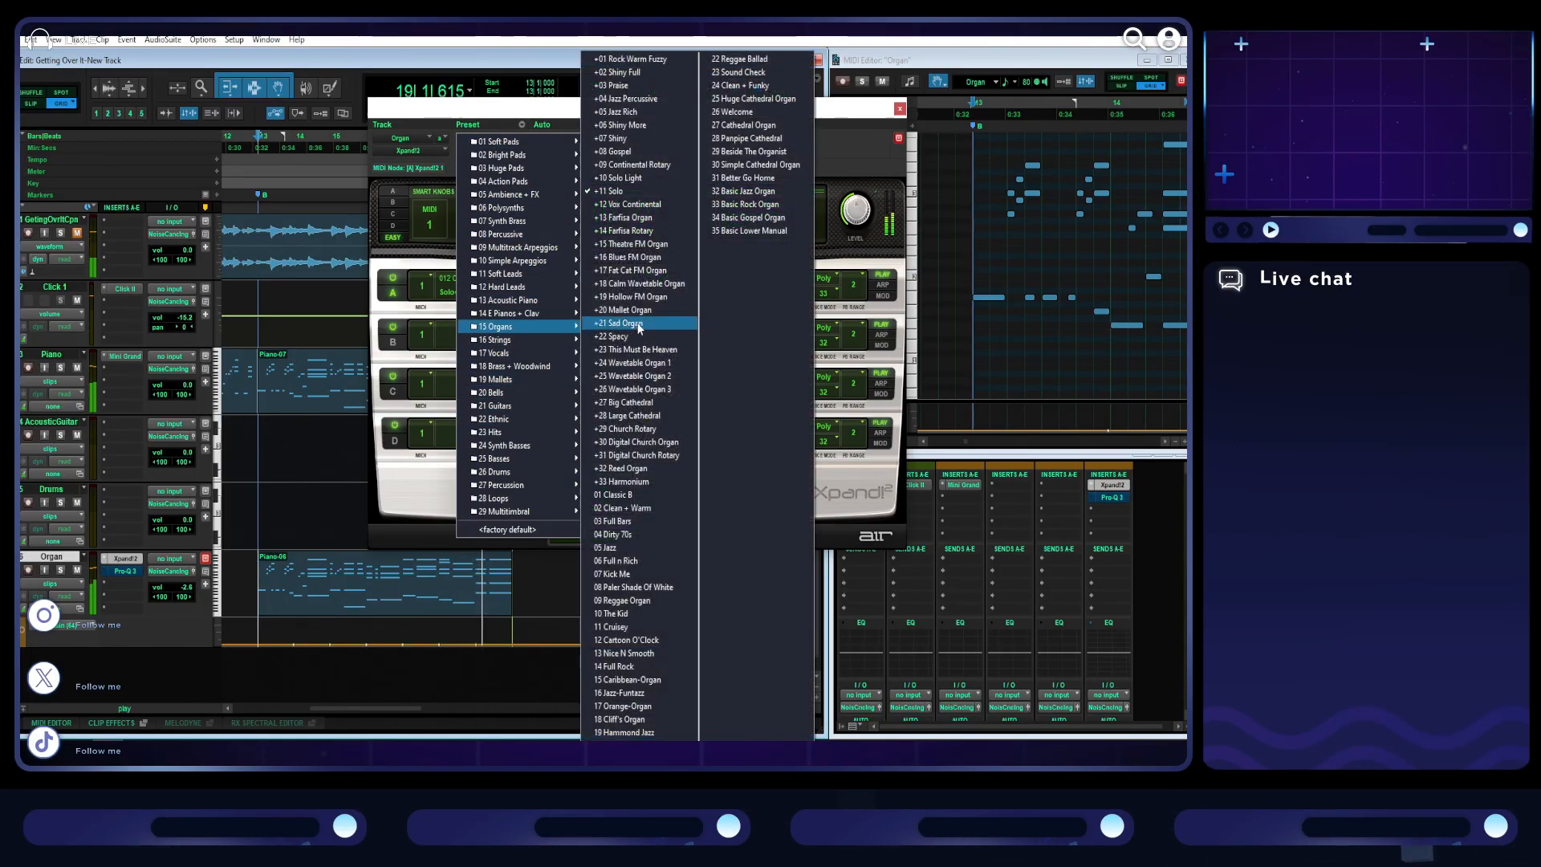
click(654, 60)
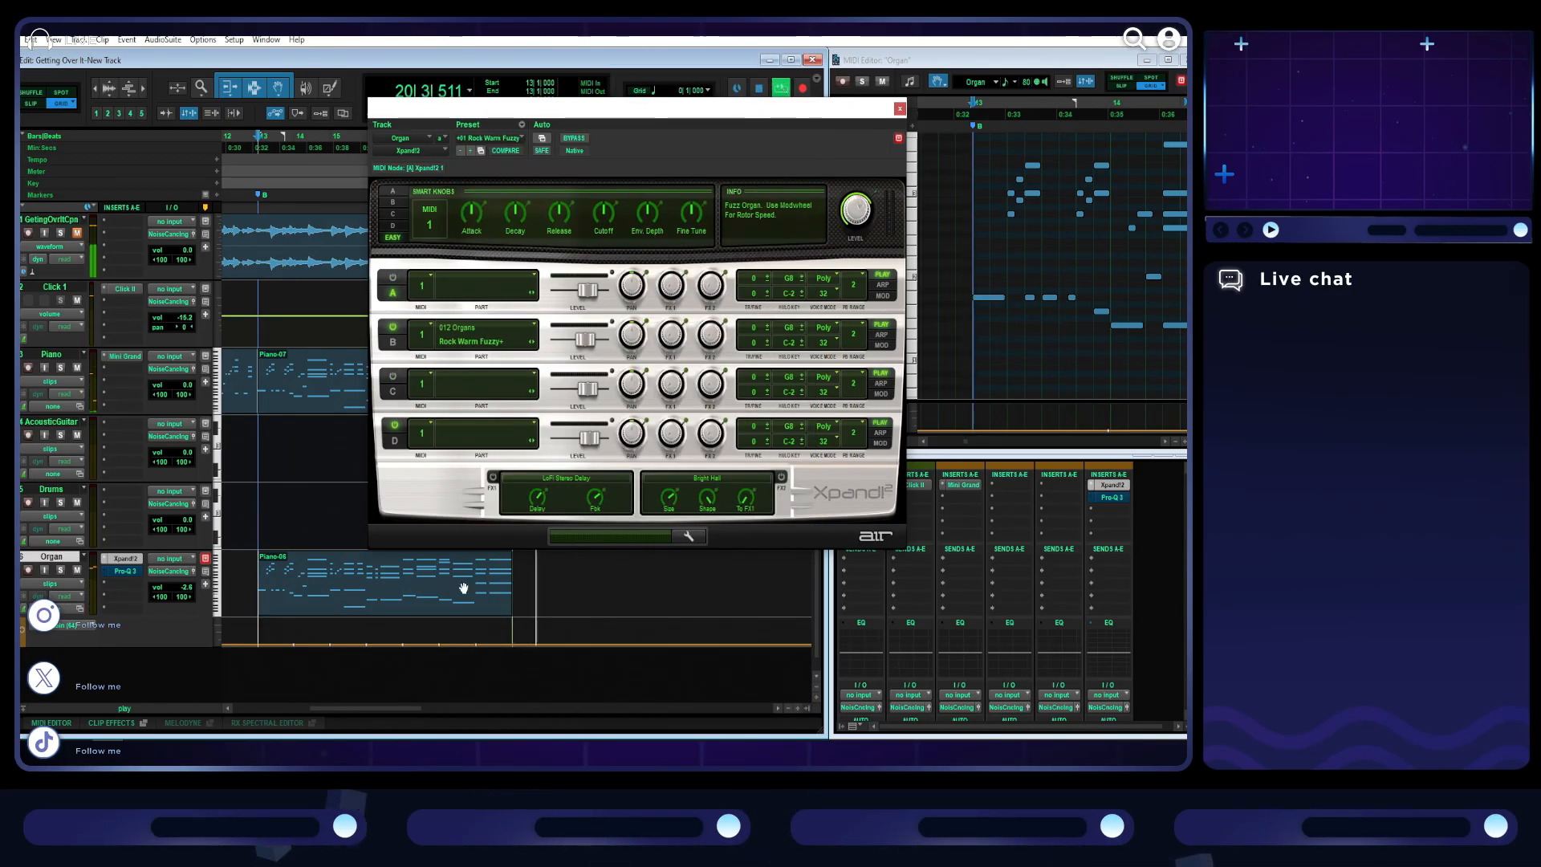
- Select the Organ clip for soloed loop playback and audition the Xpand!2 organ presets one by one up to +11 Solo
double_click(311, 558)
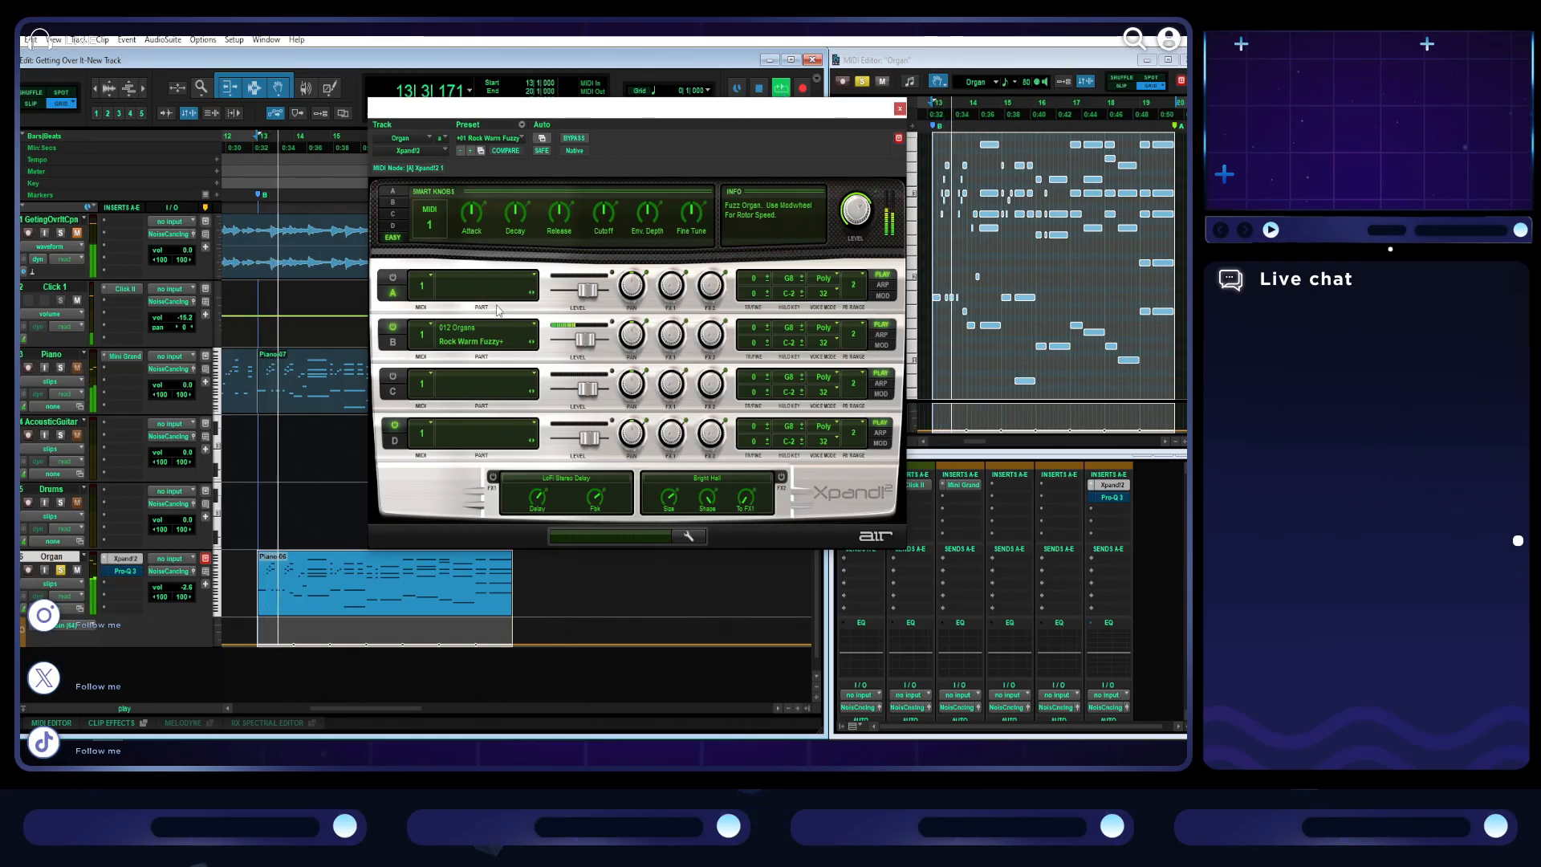
click(470, 152)
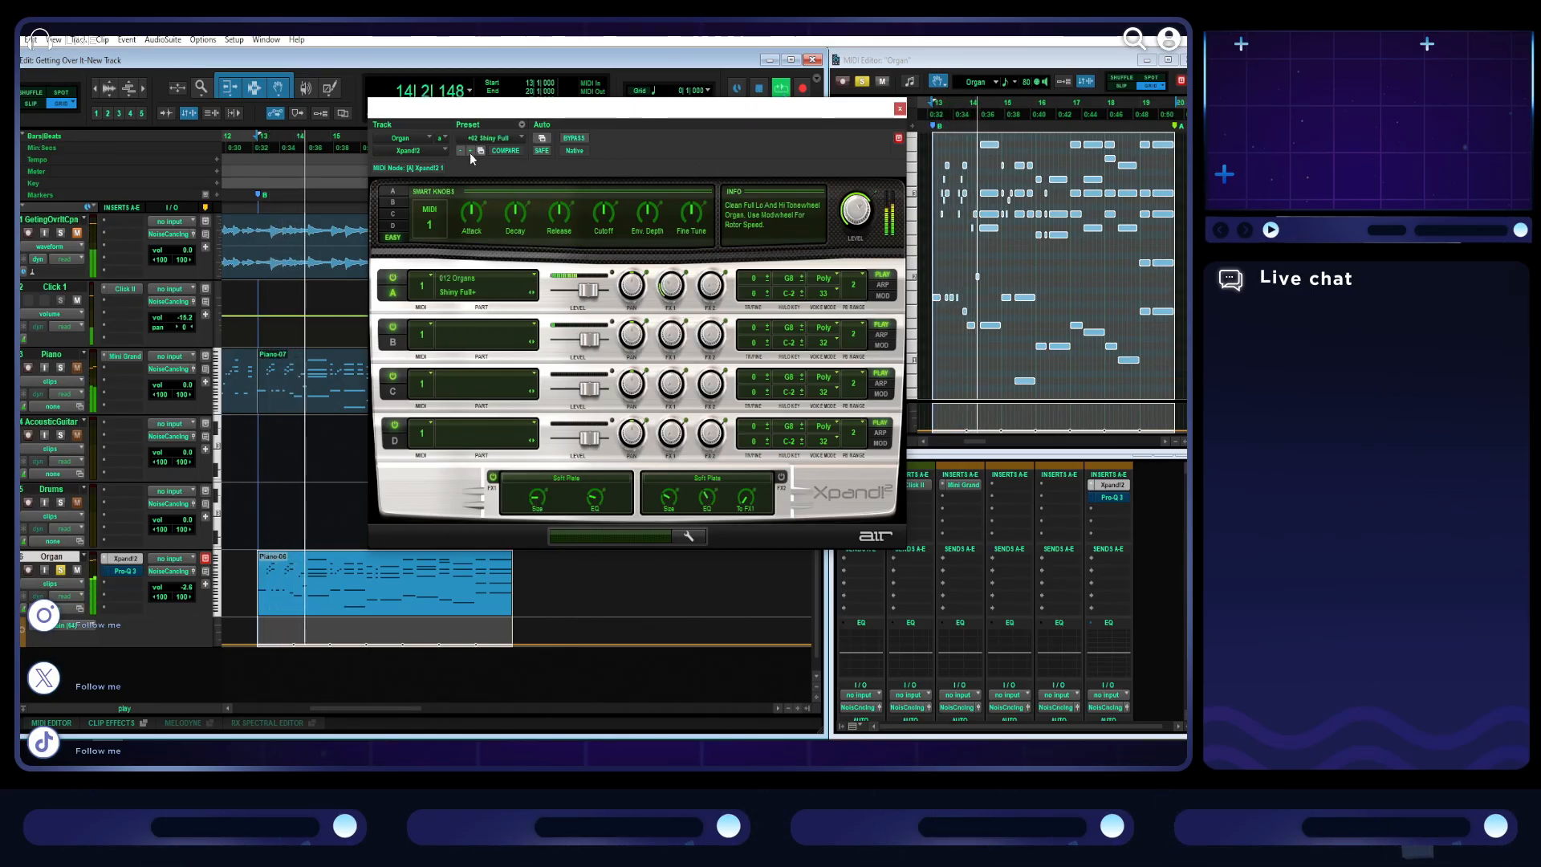
click(470, 152)
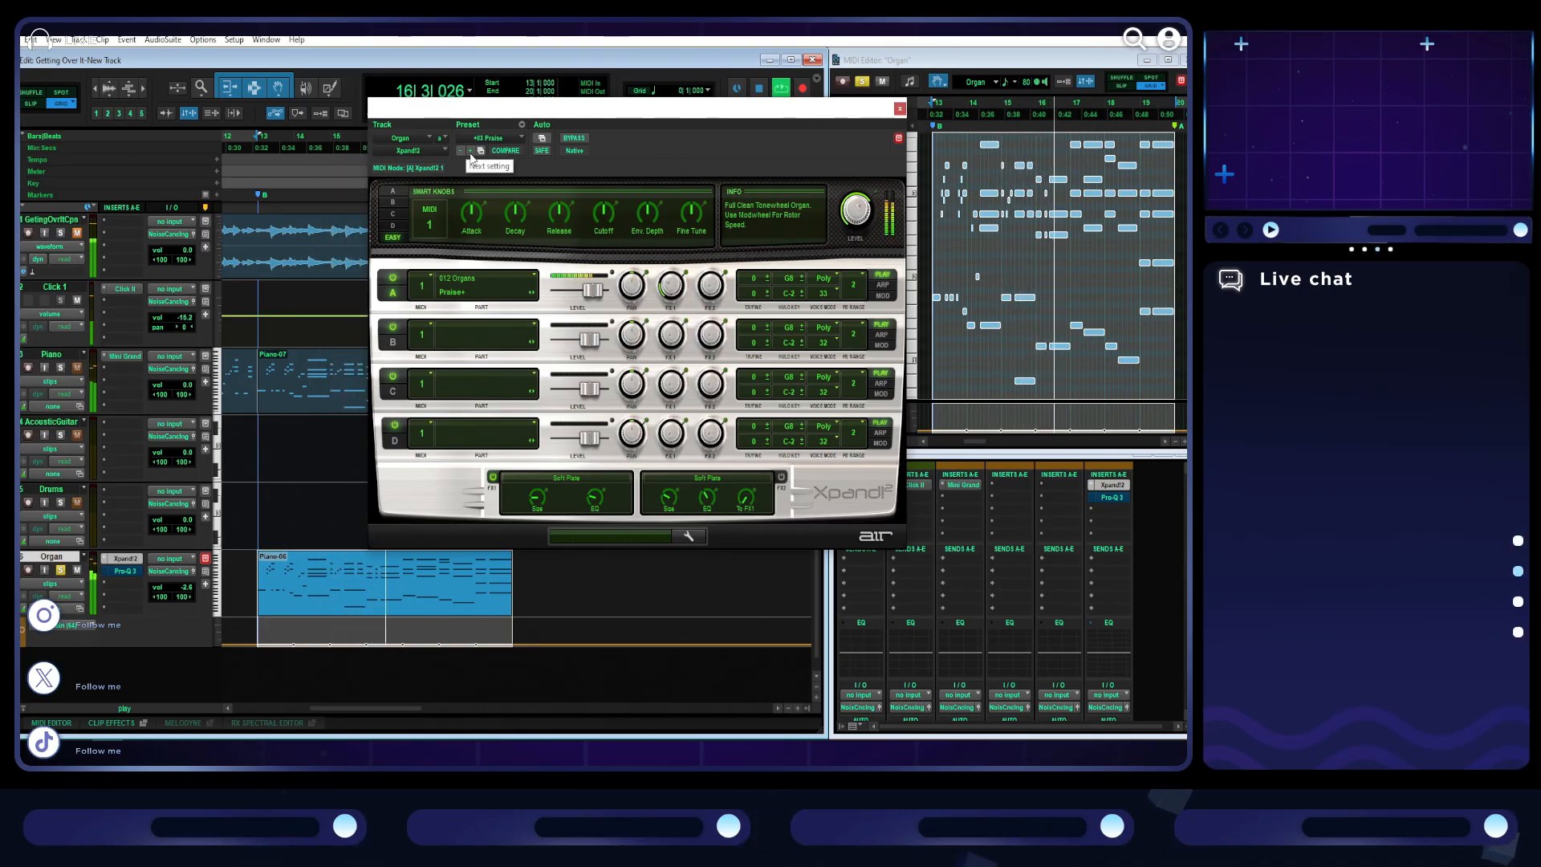
click(470, 152)
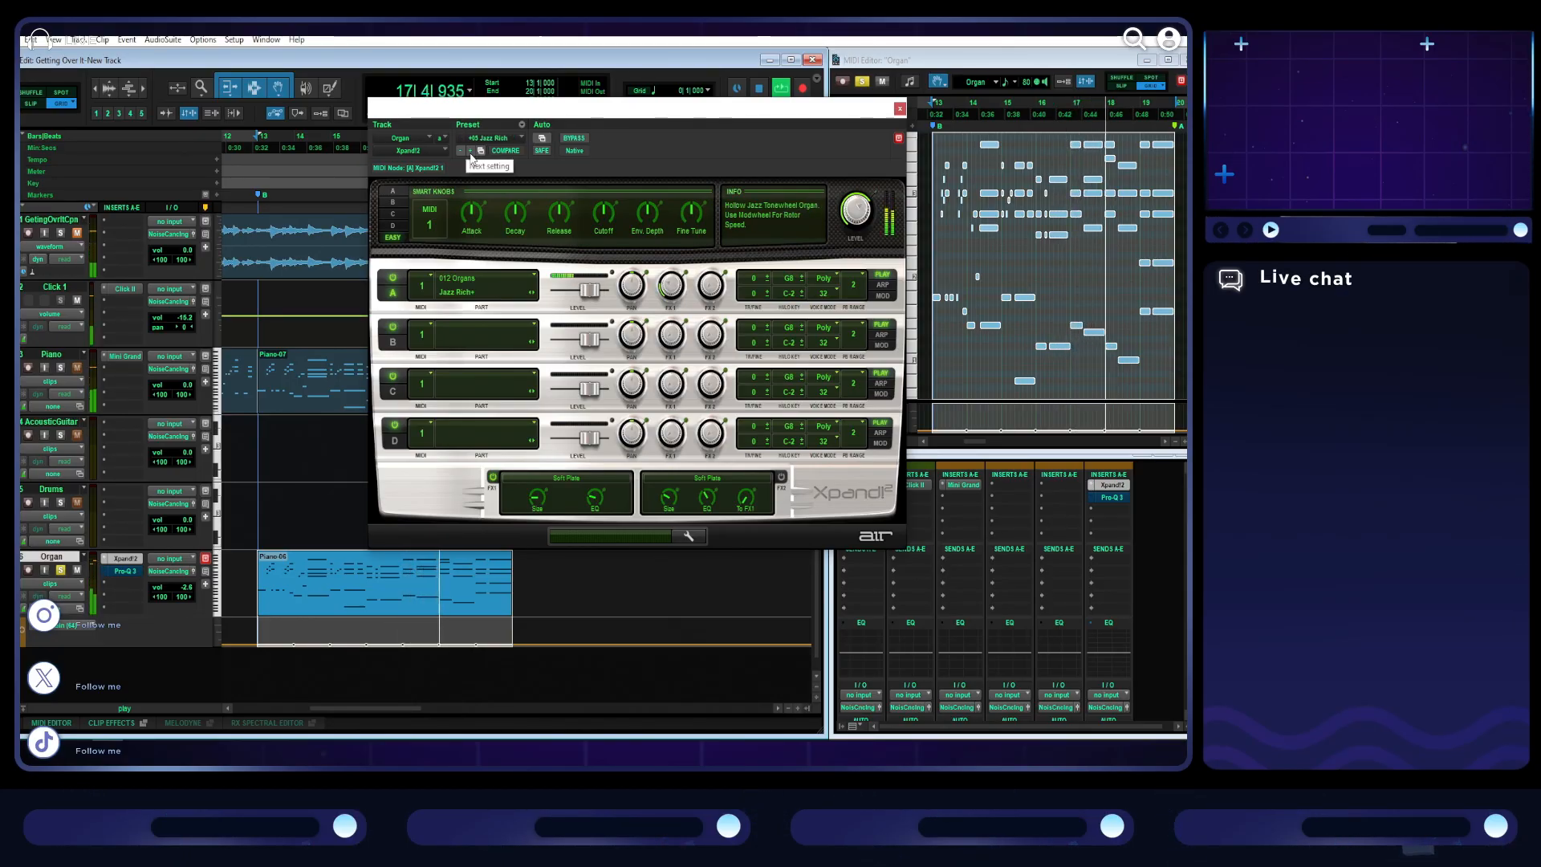
click(470, 153)
click(470, 152)
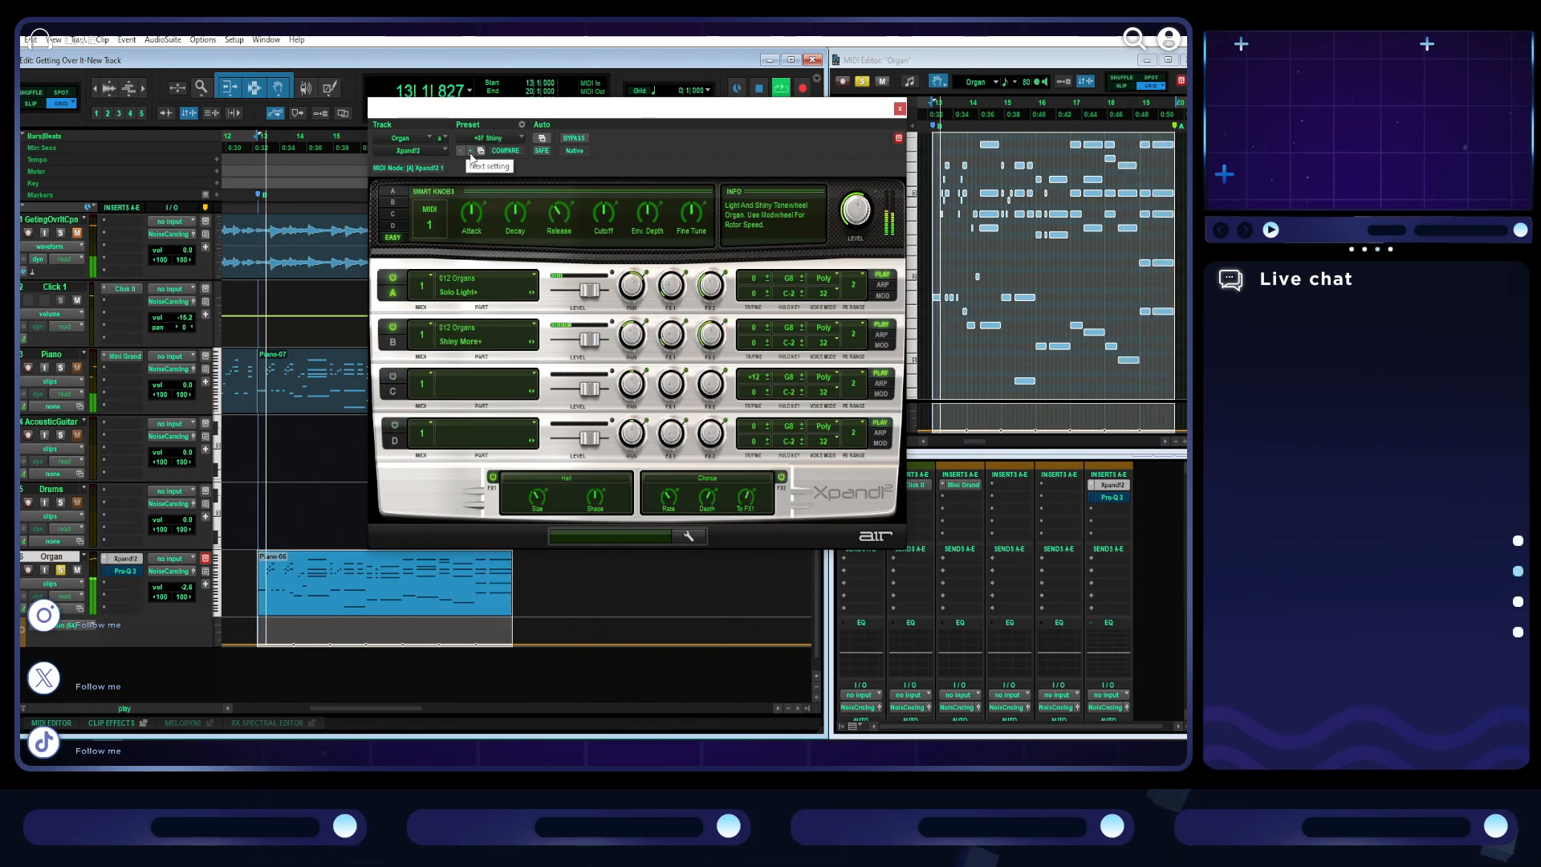
click(471, 152)
click(470, 153)
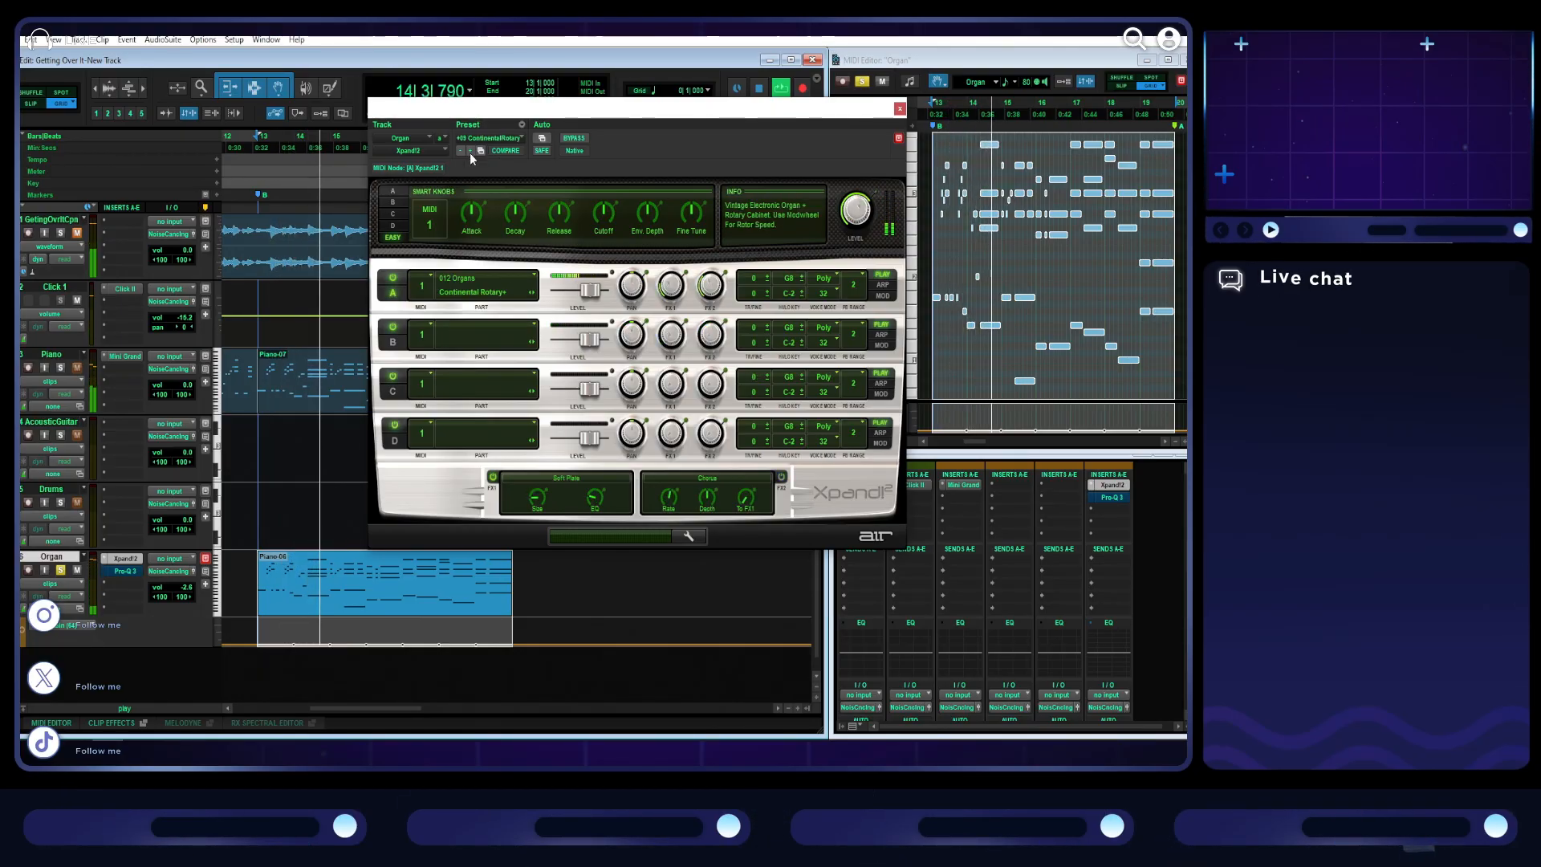
click(470, 152)
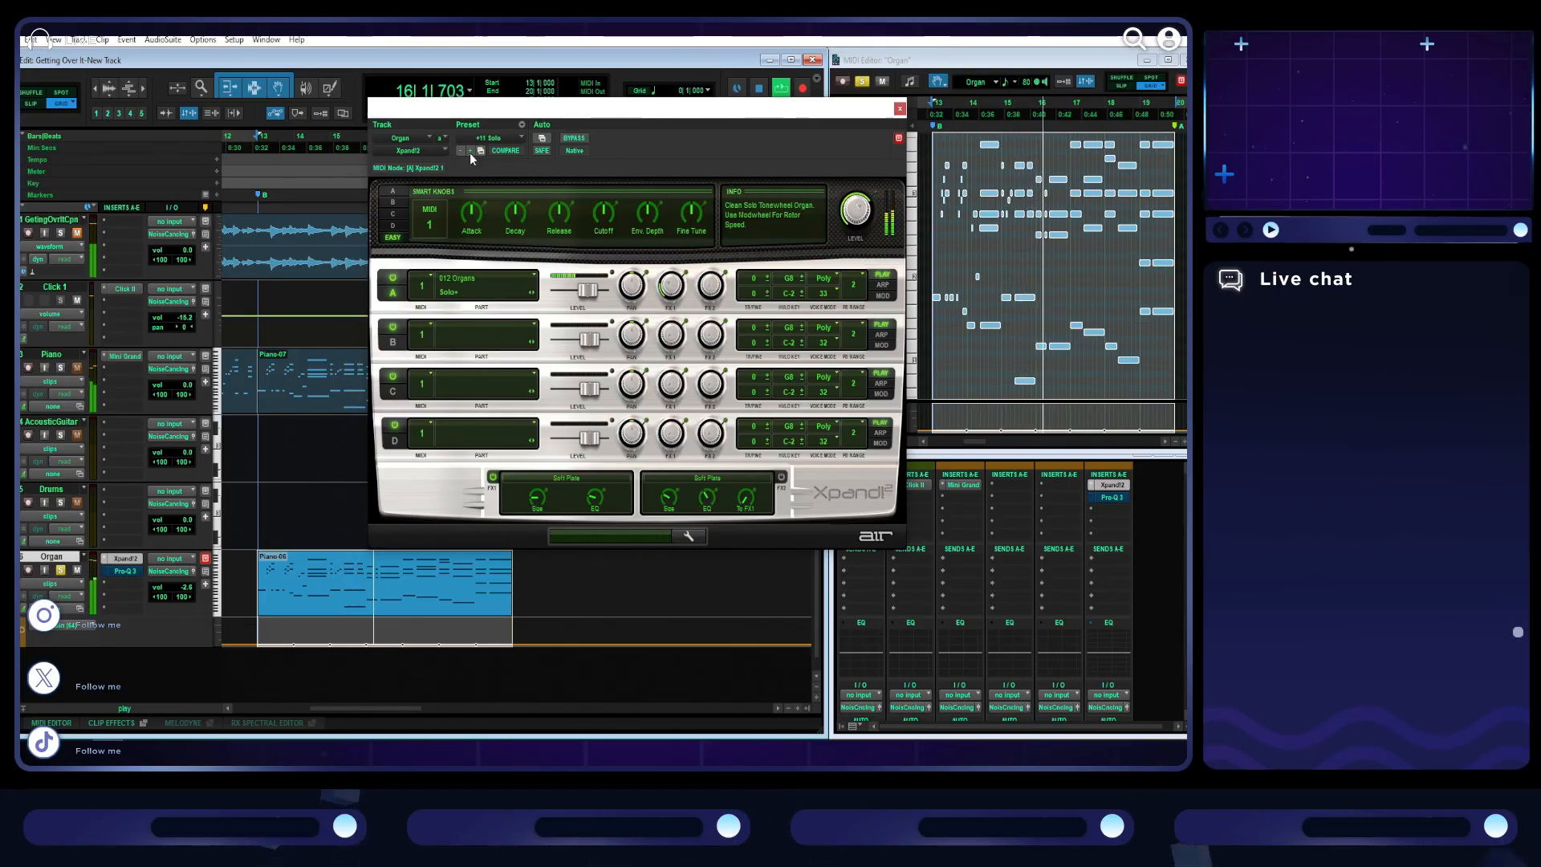
click(470, 153)
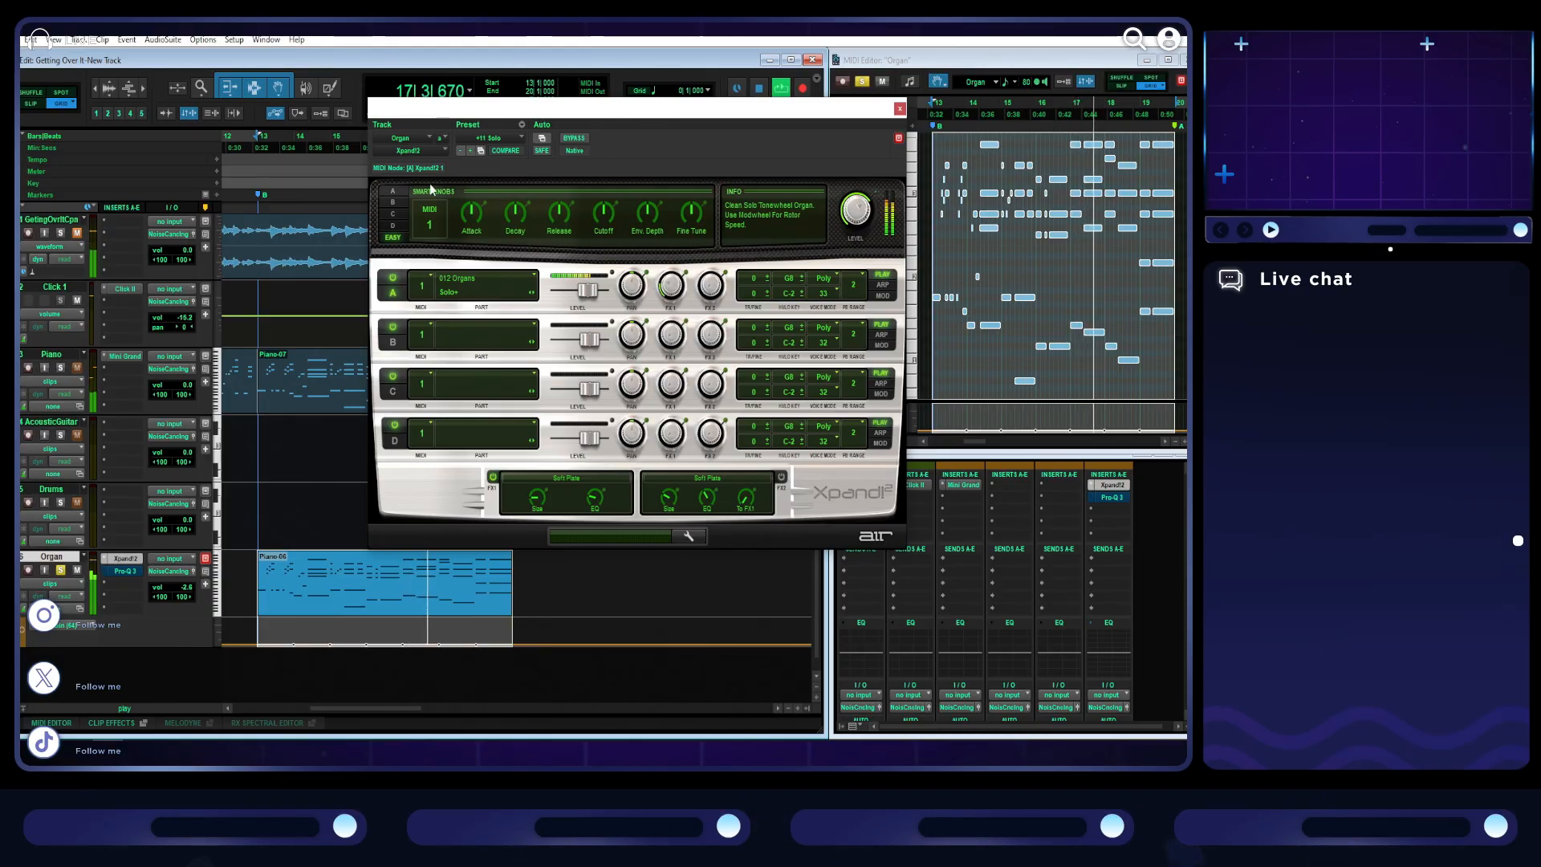
- Show Part A's smart knobs in Xpand!2 and audition further organ presets up to +18 Calm Wavetable Organ
click(391, 191)
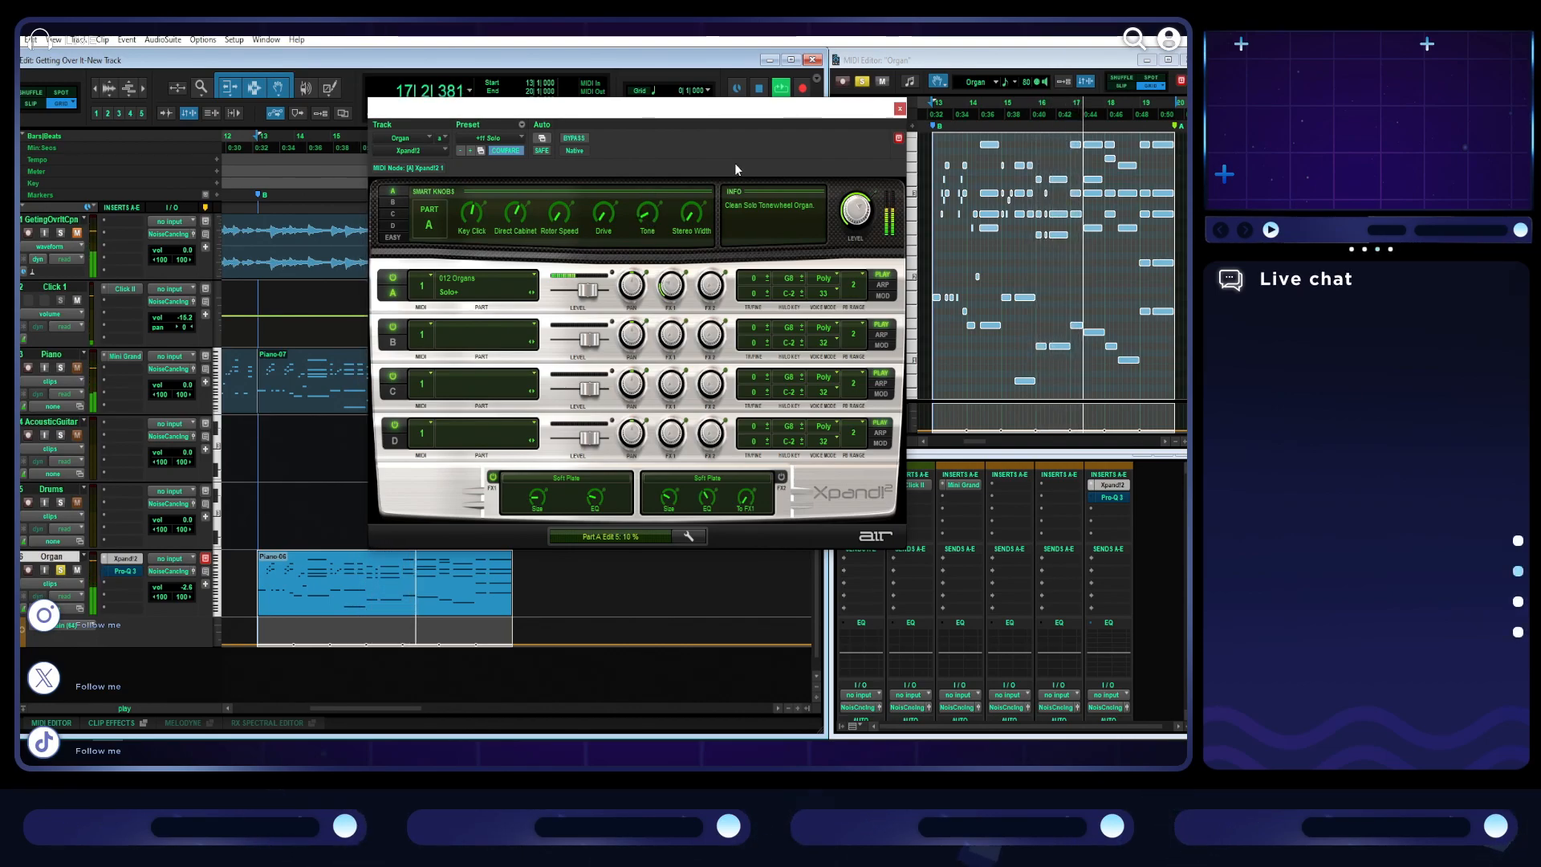
click(470, 151)
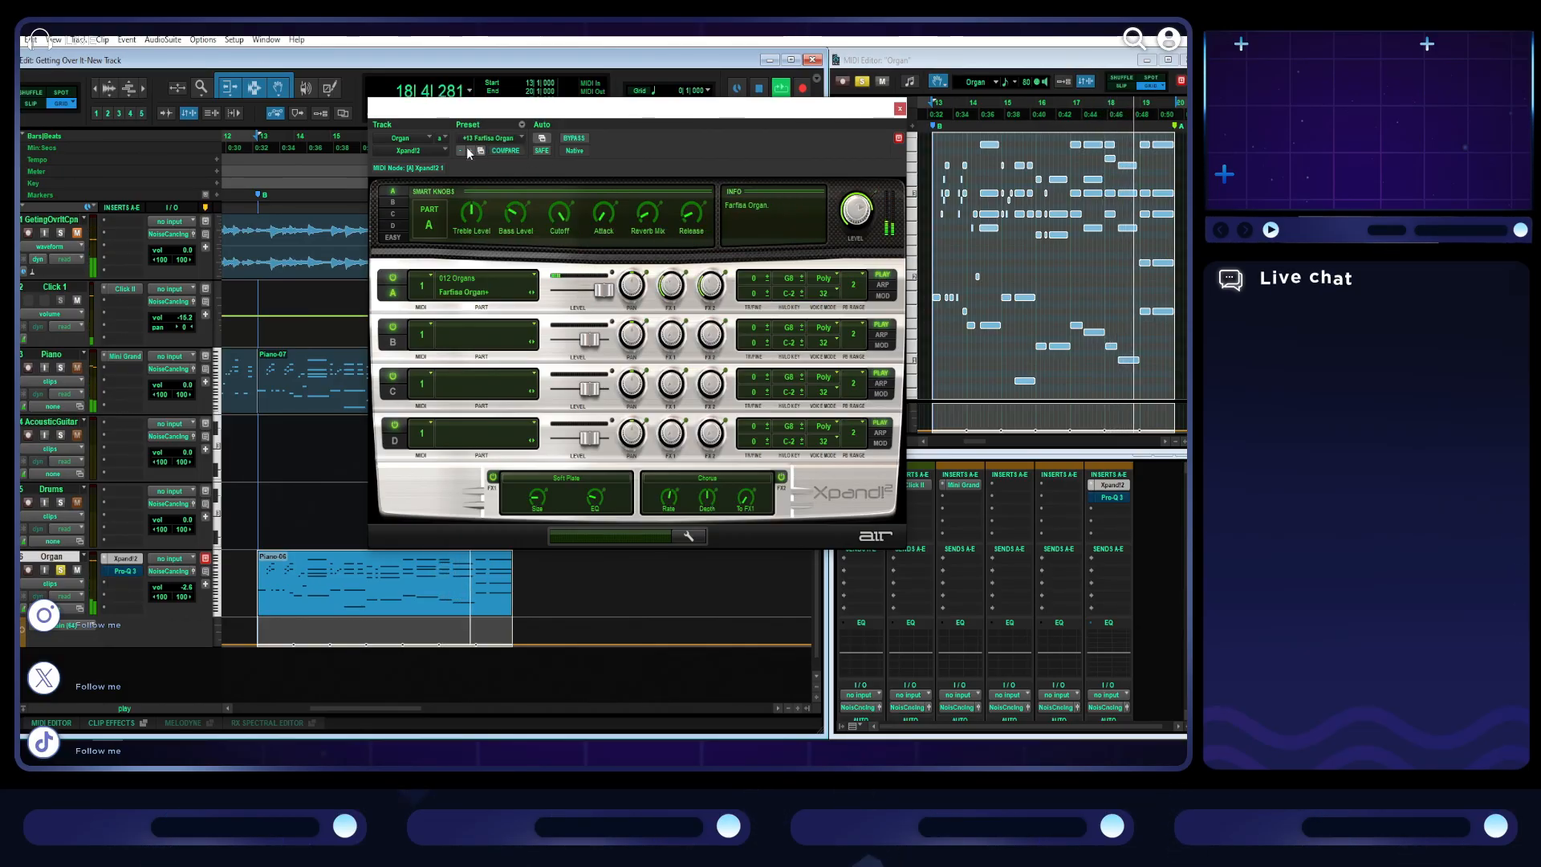
click(469, 151)
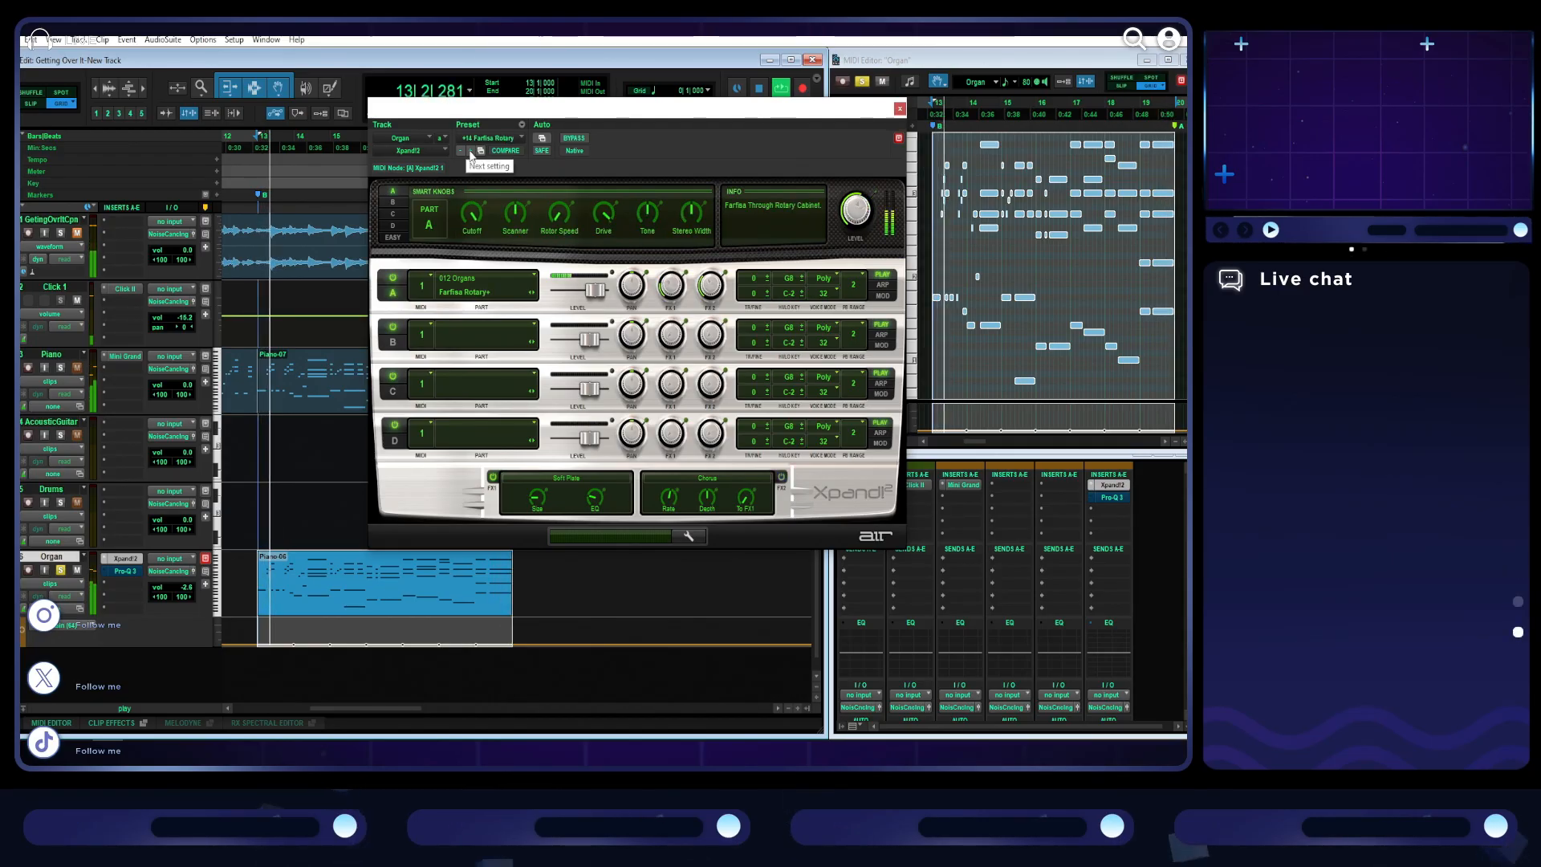
click(470, 151)
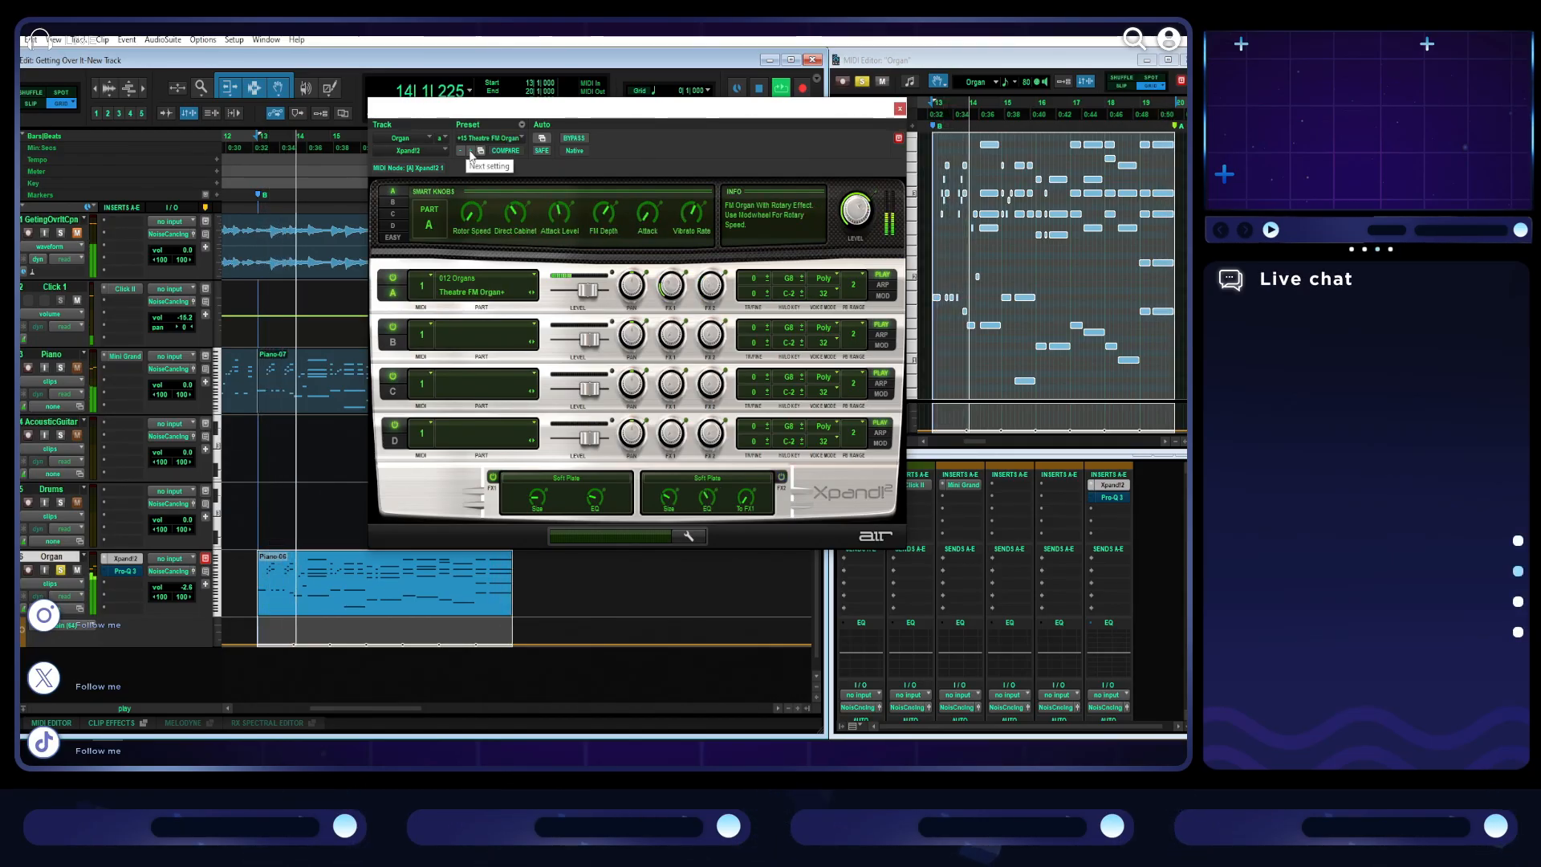
click(470, 150)
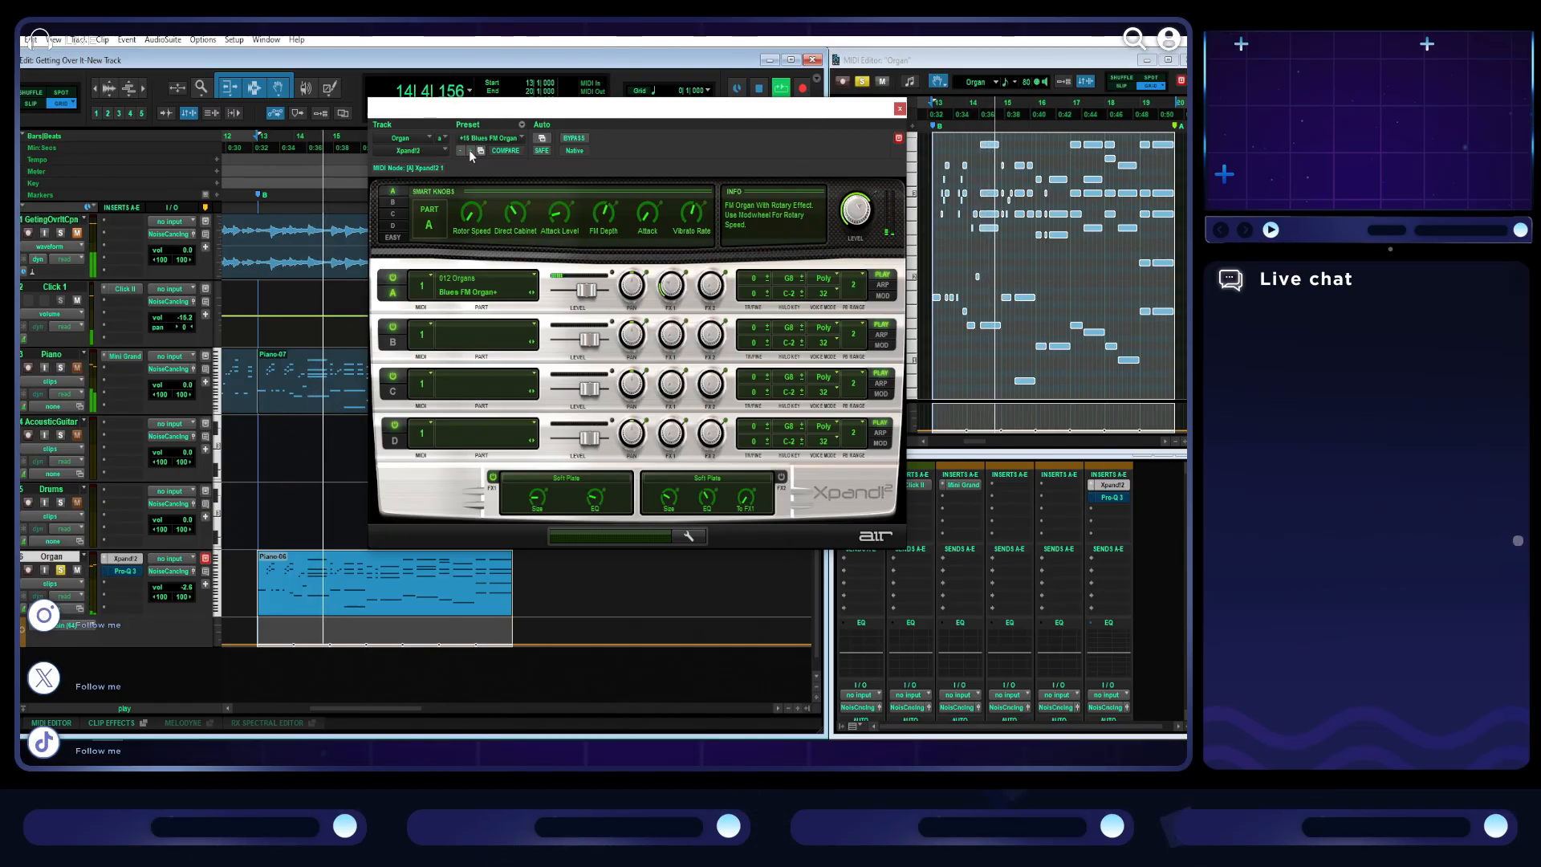
click(471, 151)
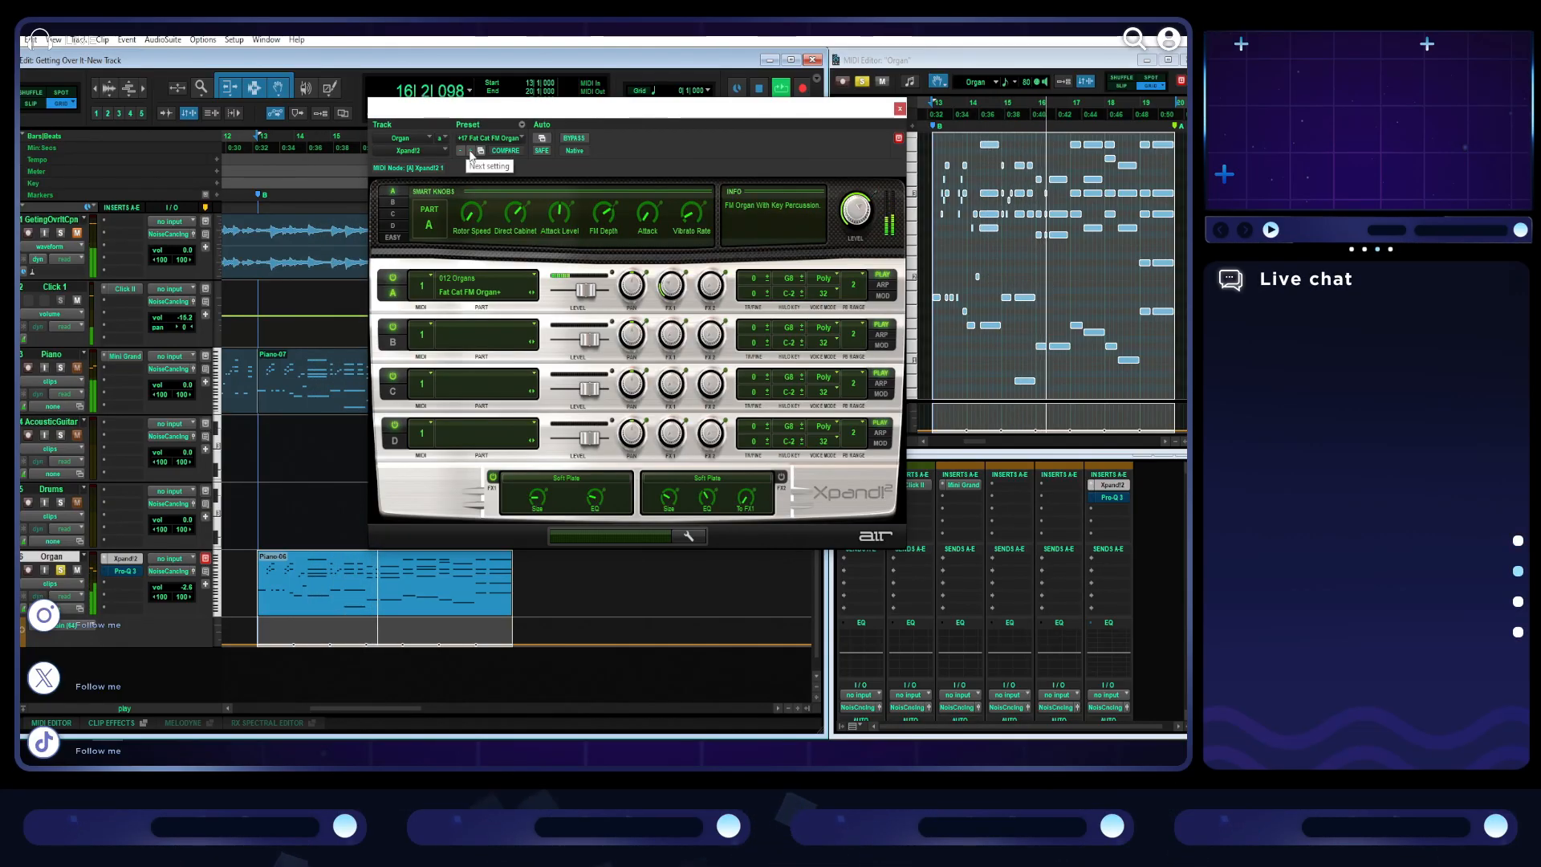
click(470, 151)
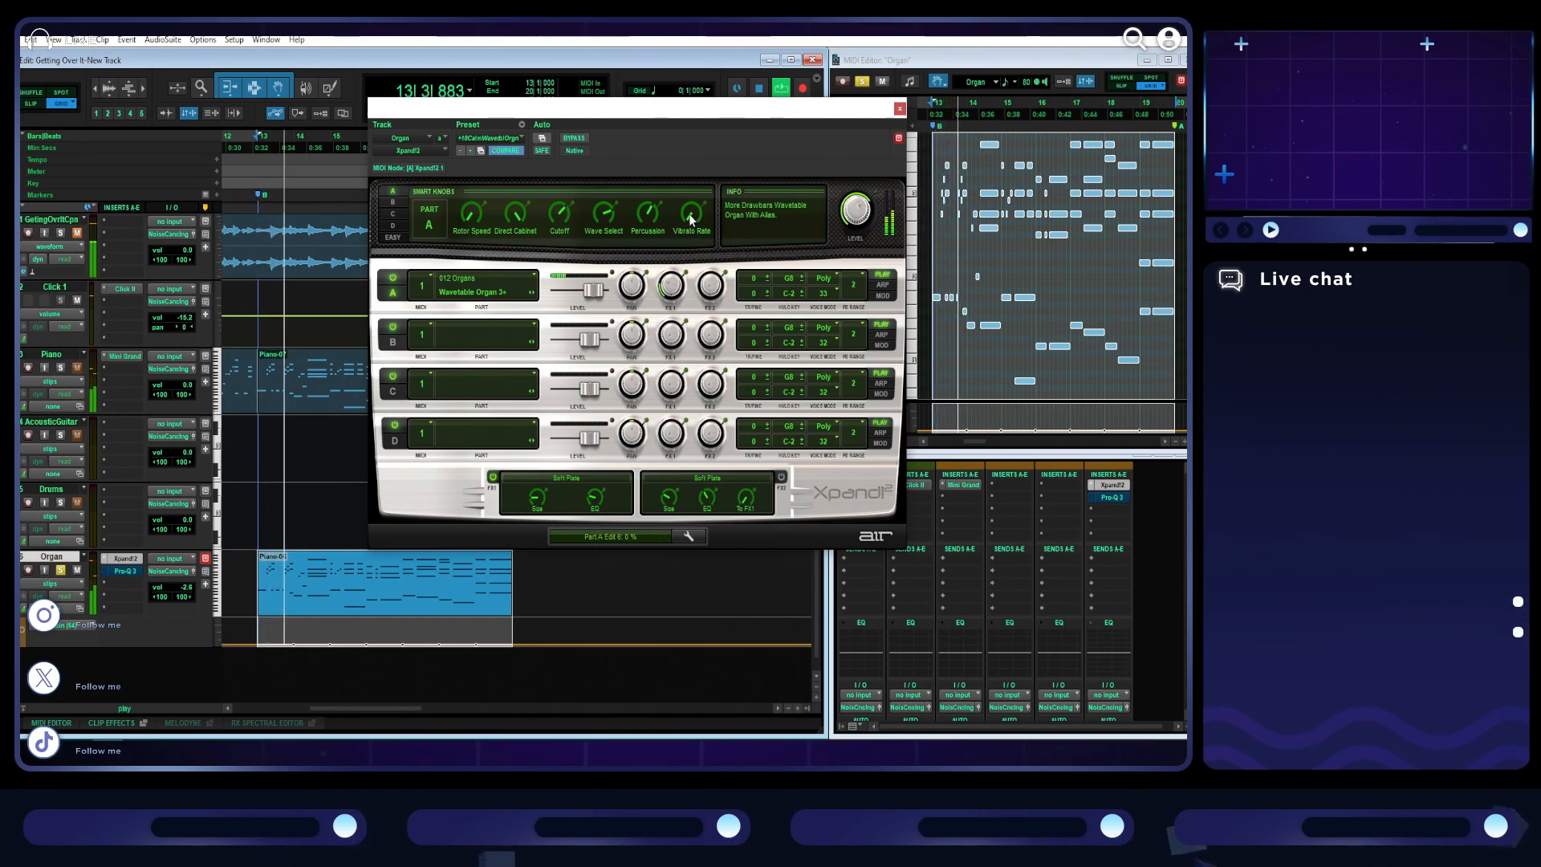
- Adjust the Vibrato Rate and Wave Select smart knobs of Part A for the Calm Wavetable Organ preset
drag(689, 213, 696, 141)
drag(689, 209, 678, 405)
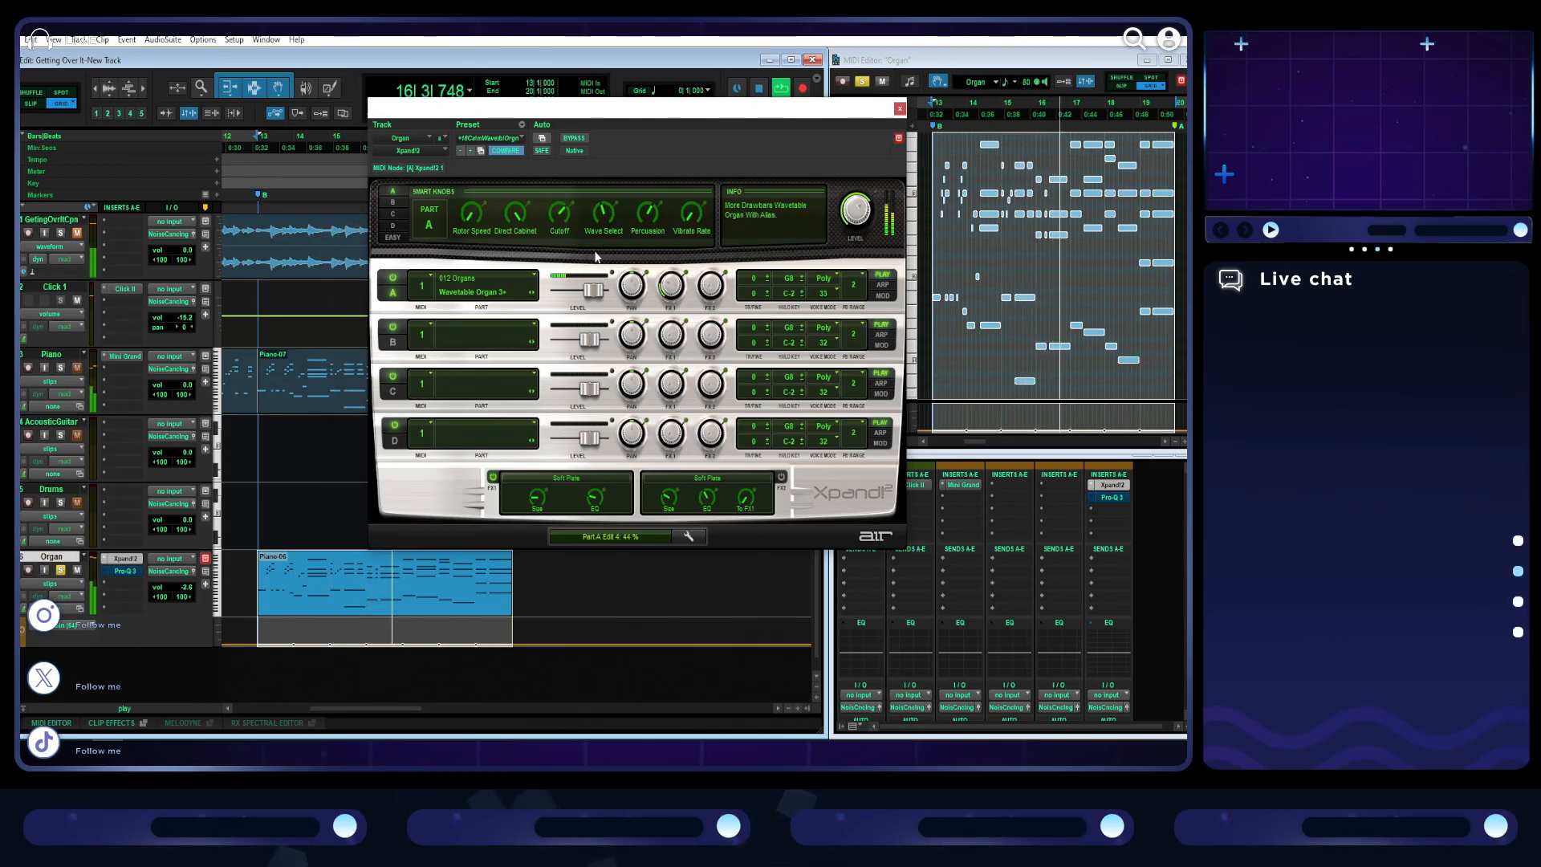
drag(600, 325, 596, 224)
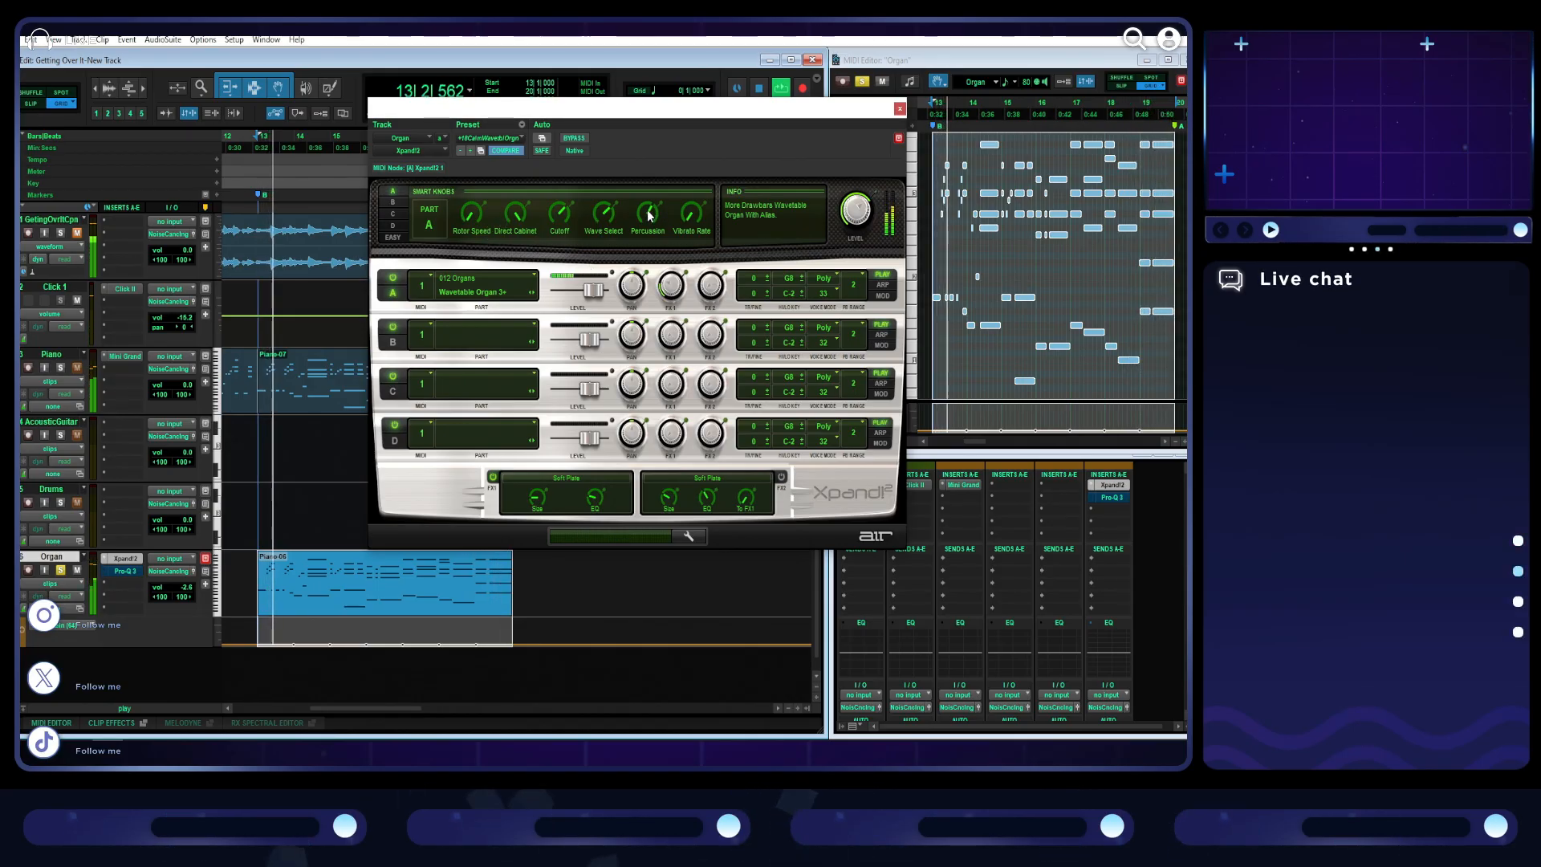
- Unsolo the Organ track and step back through the Xpand!2 organ presets to +11 Solo
click(61, 570)
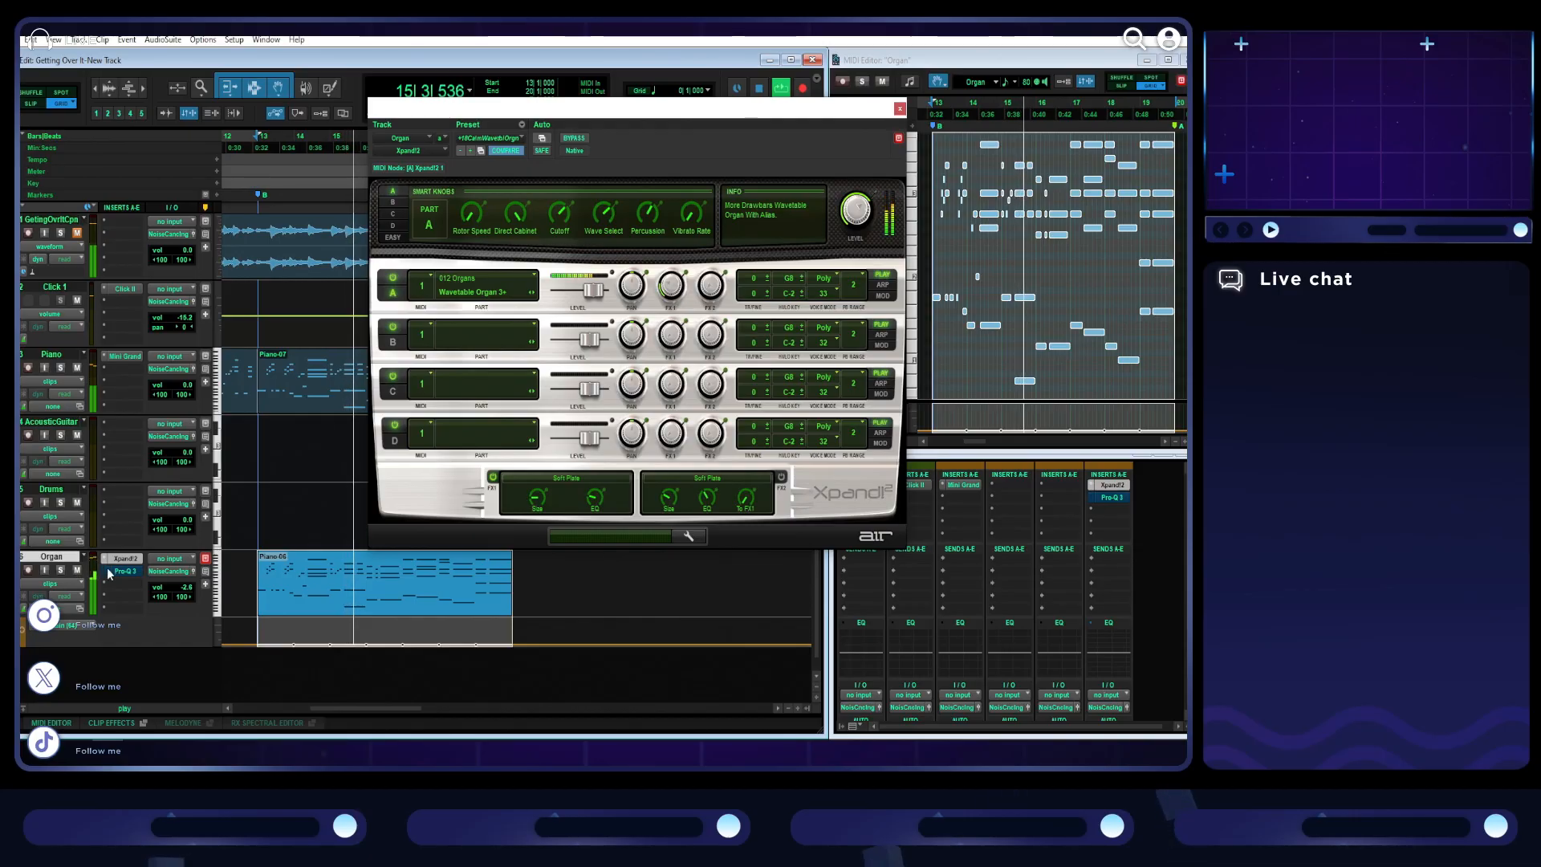
click(461, 150)
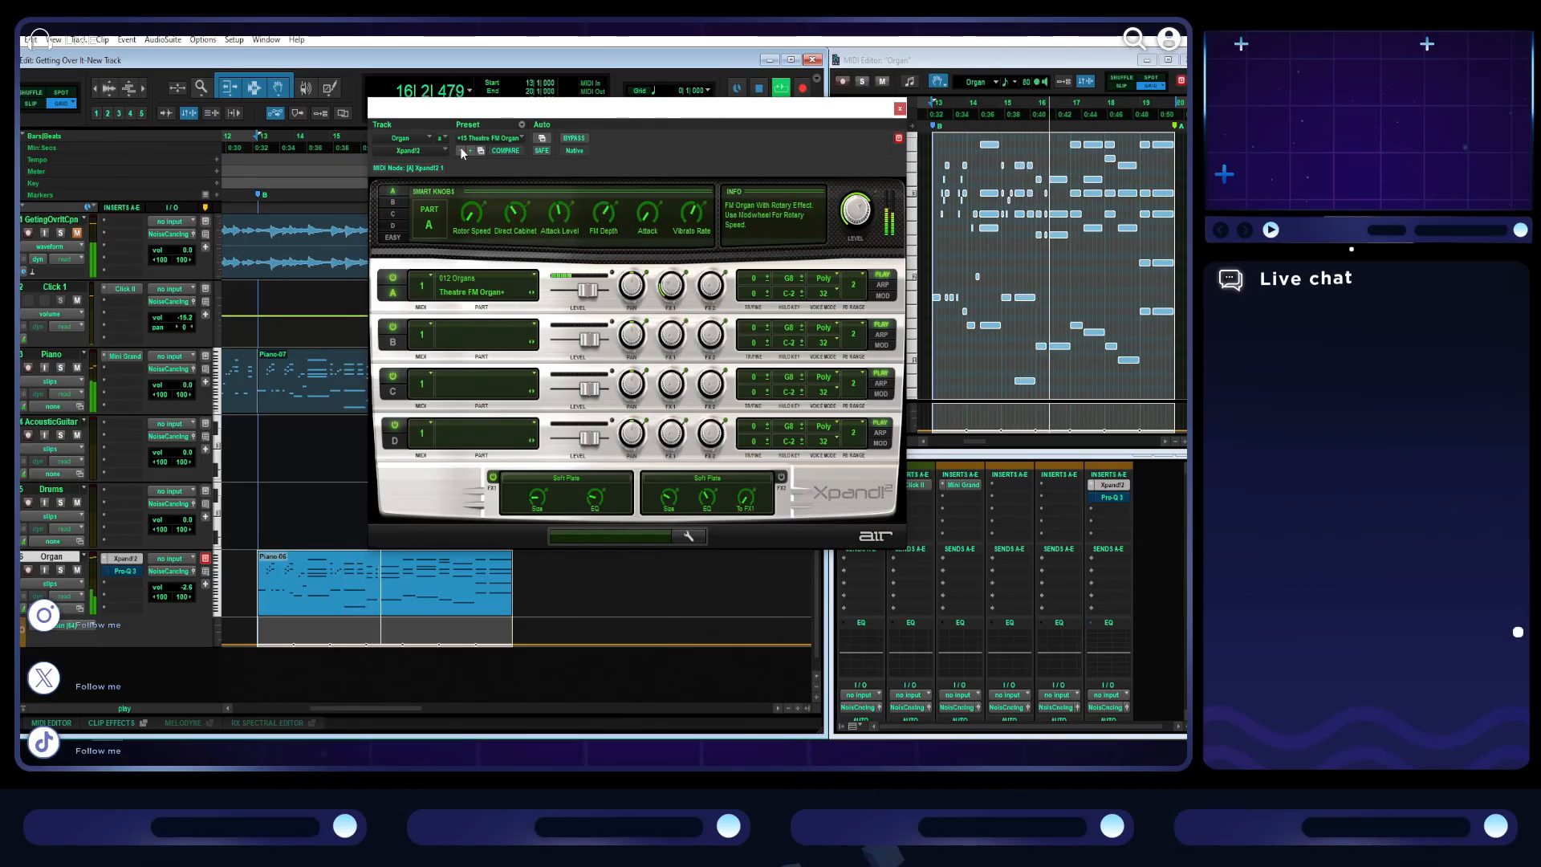
click(460, 150)
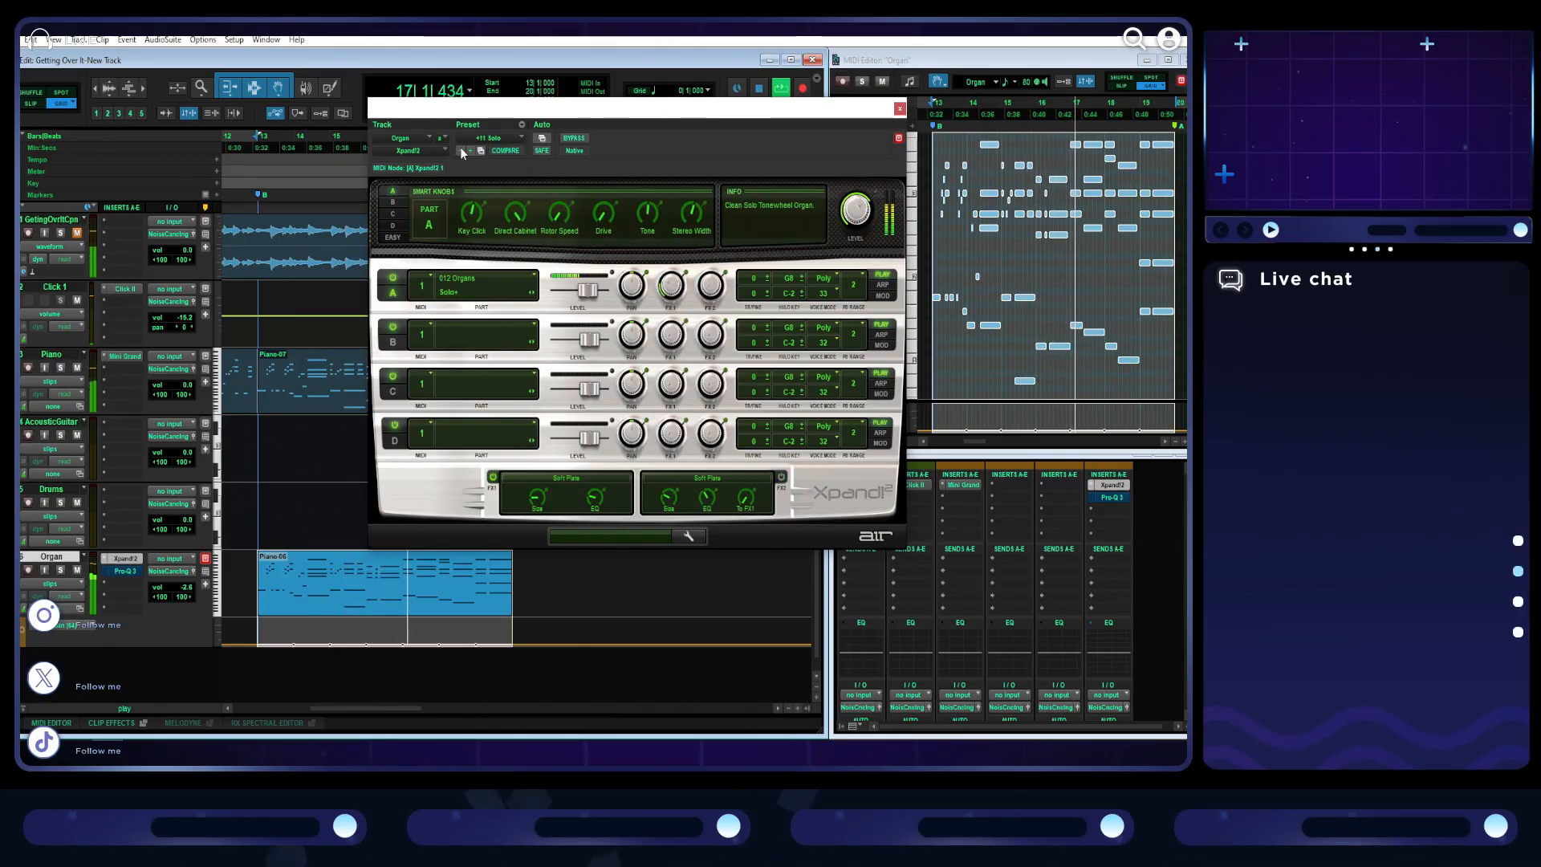
- In the Organ's Pro-Q 3, lower the high shelf to about -5.8 dB near 1192 Hz and add a dynamic bell cut of about 3.1 dB near 2 kHz
click(133, 569)
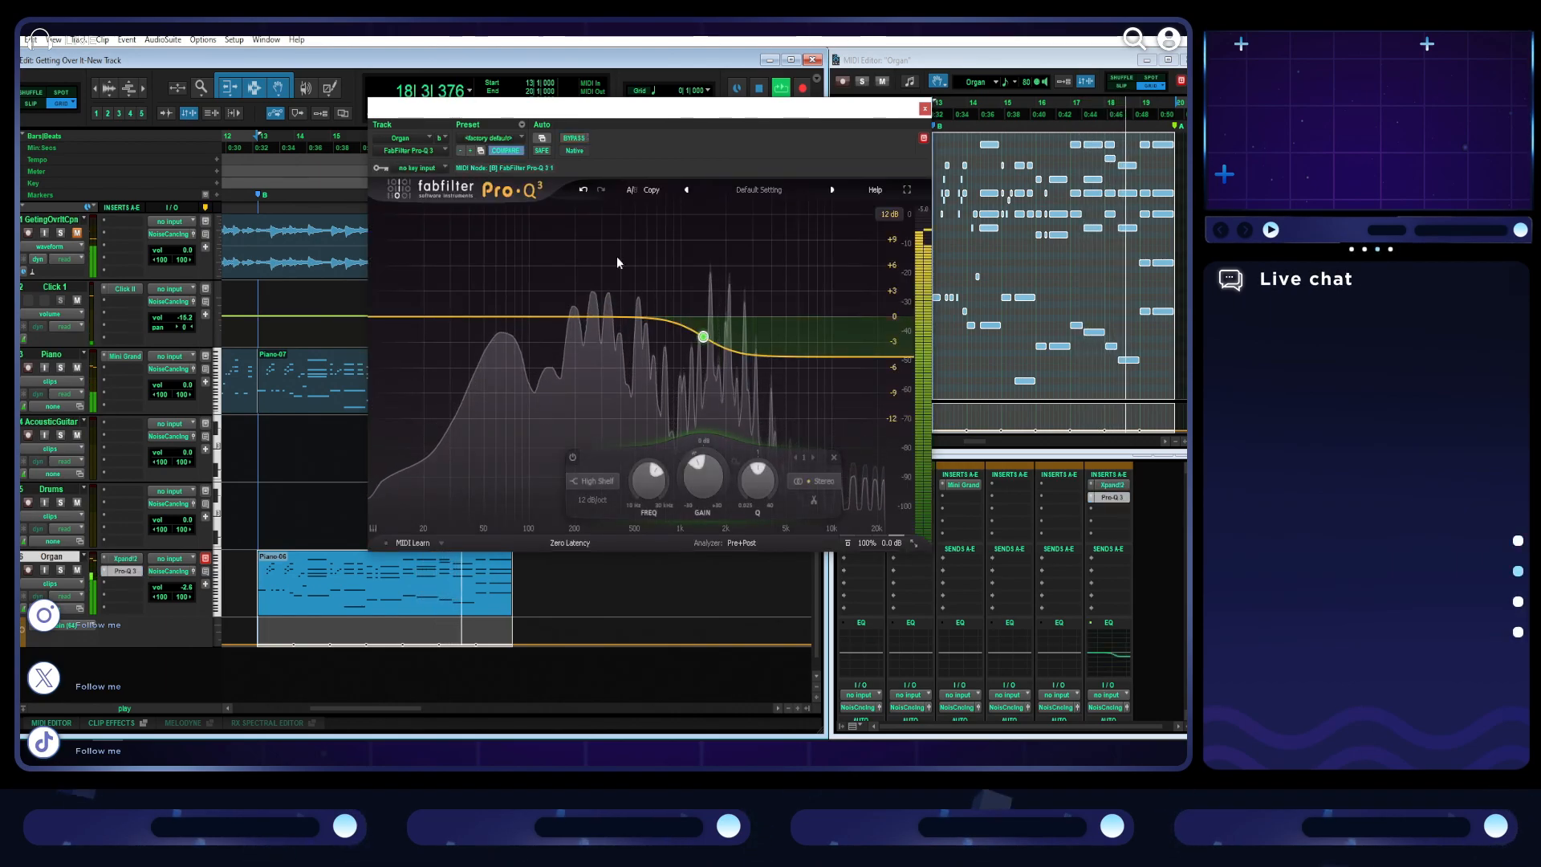
drag(703, 337, 692, 347)
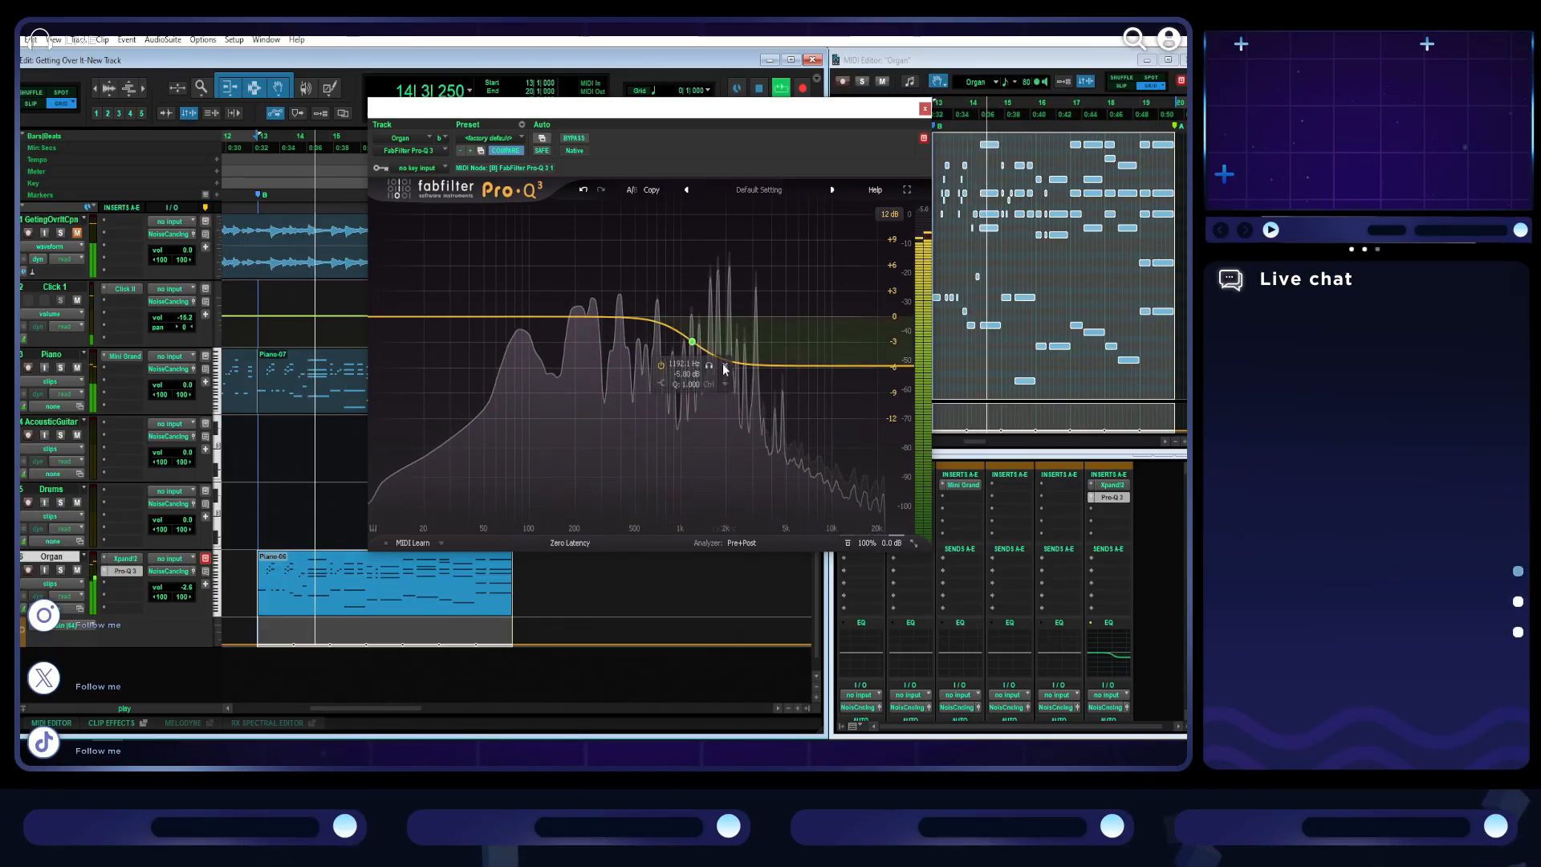
double_click(743, 345)
drag(743, 399, 728, 396)
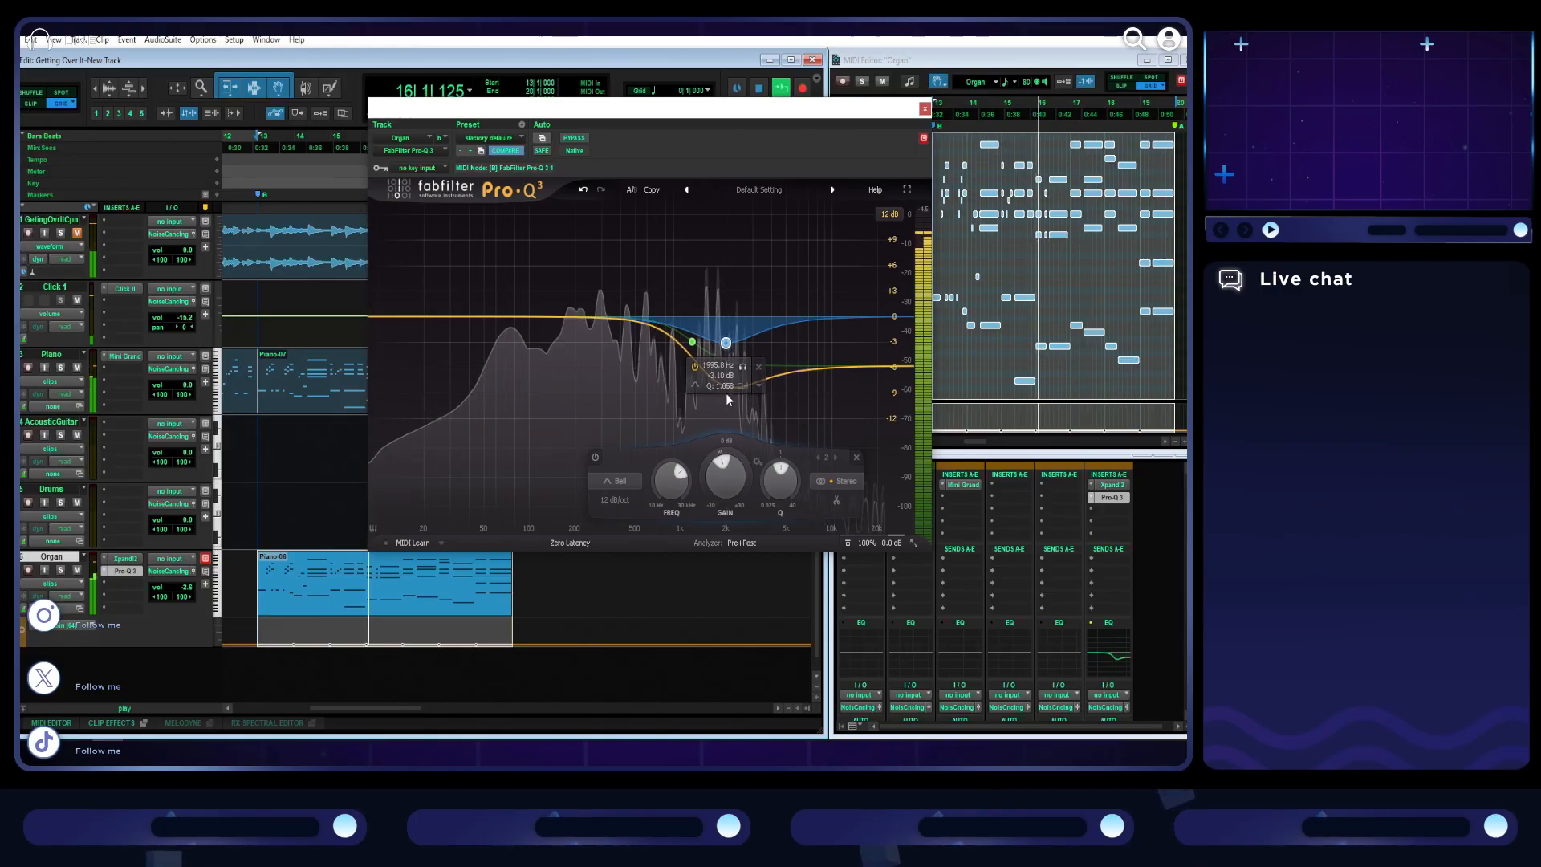
right_click(726, 345)
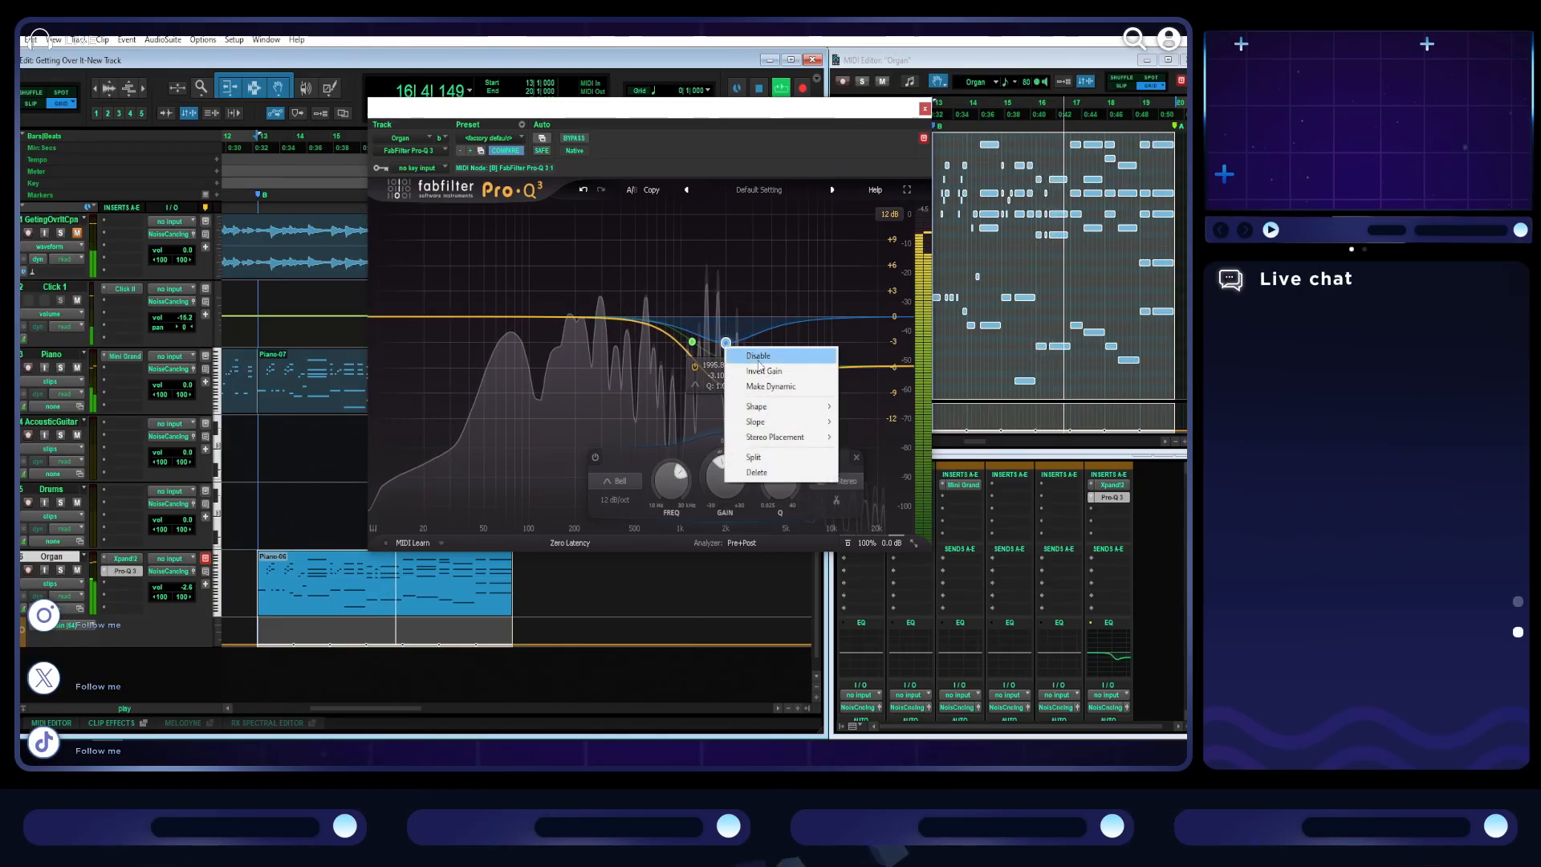
click(742, 386)
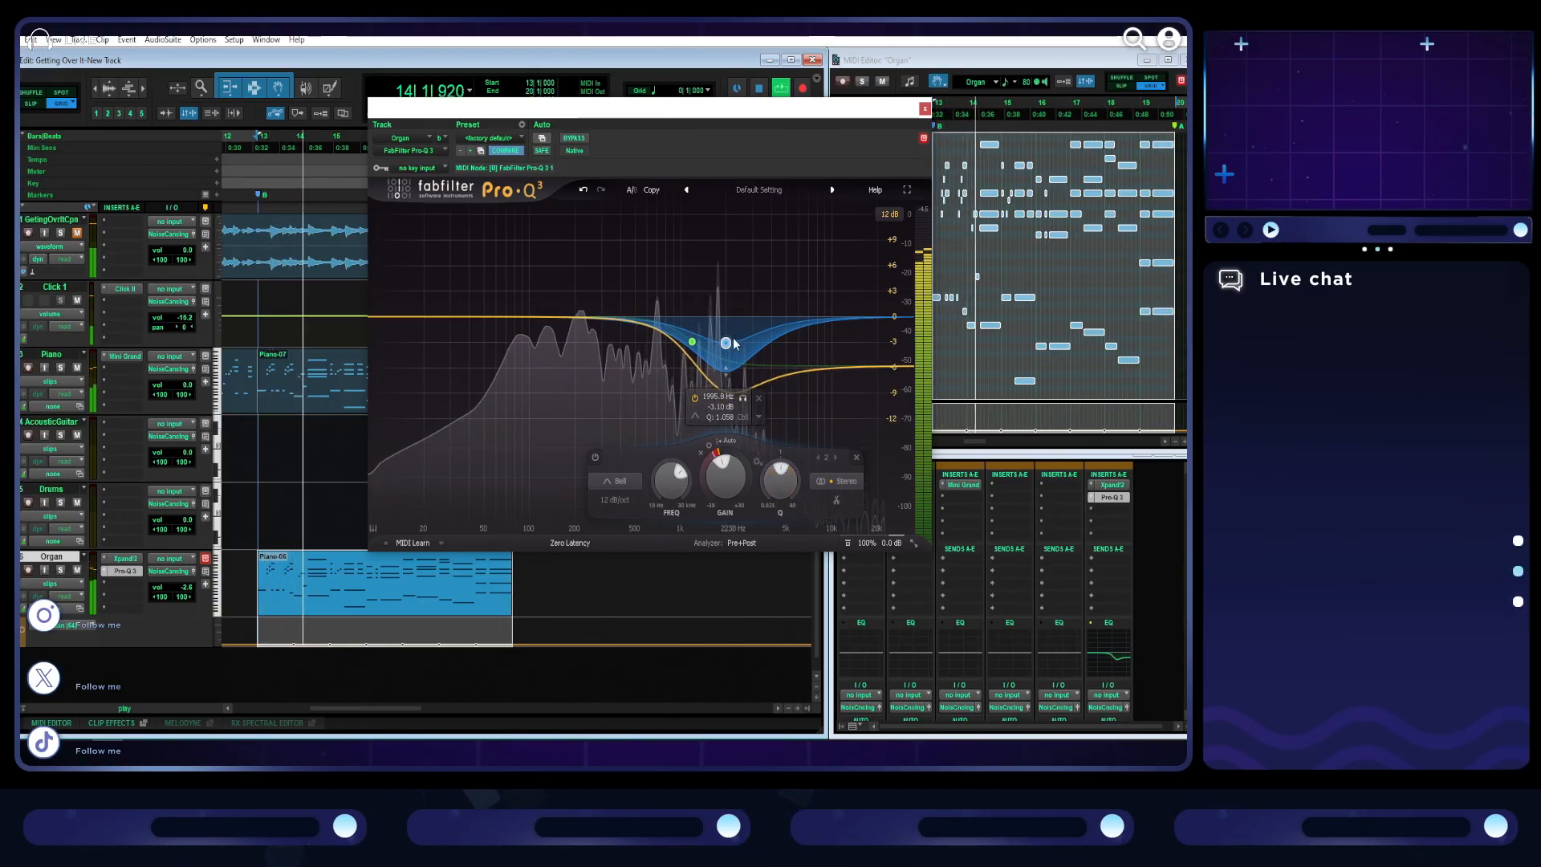
- Delete the bell band, undo that equalizer change, and close Pro-Q 3 with playback stopped
click(856, 457)
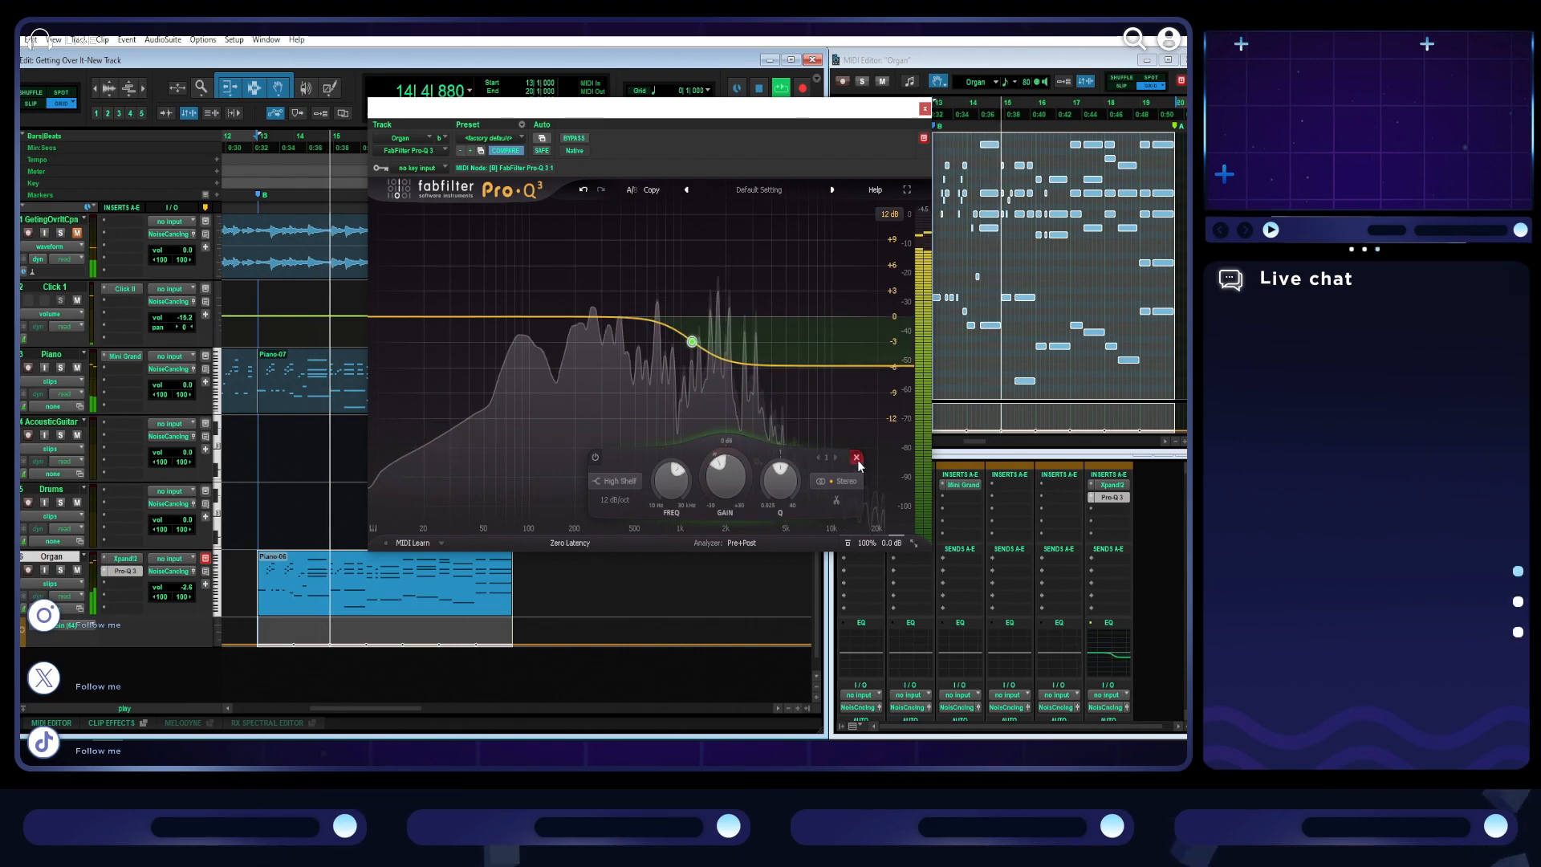
click(583, 190)
click(925, 108)
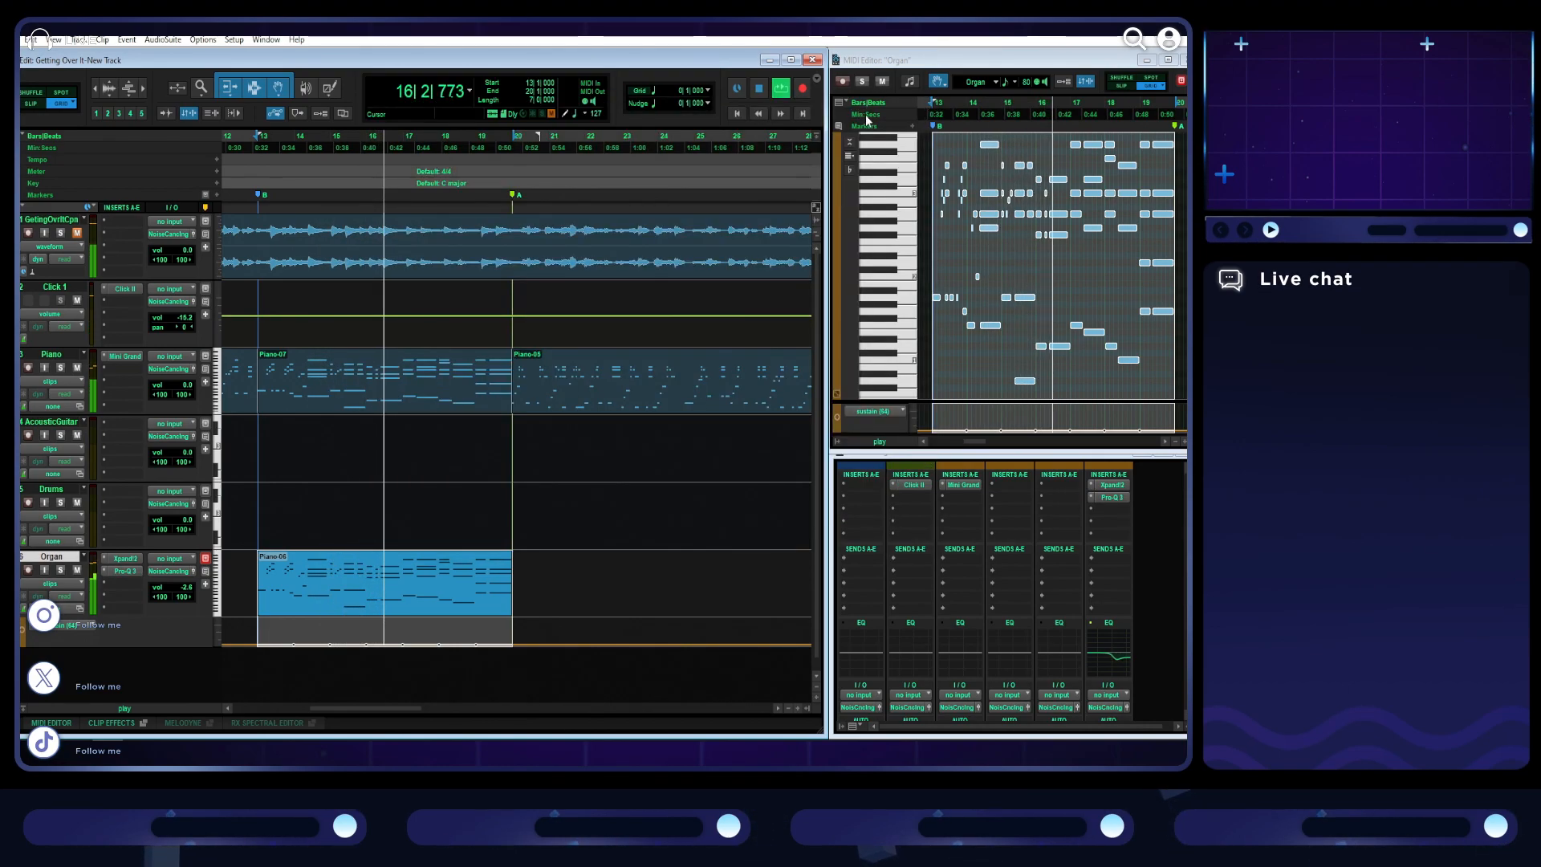
click(760, 93)
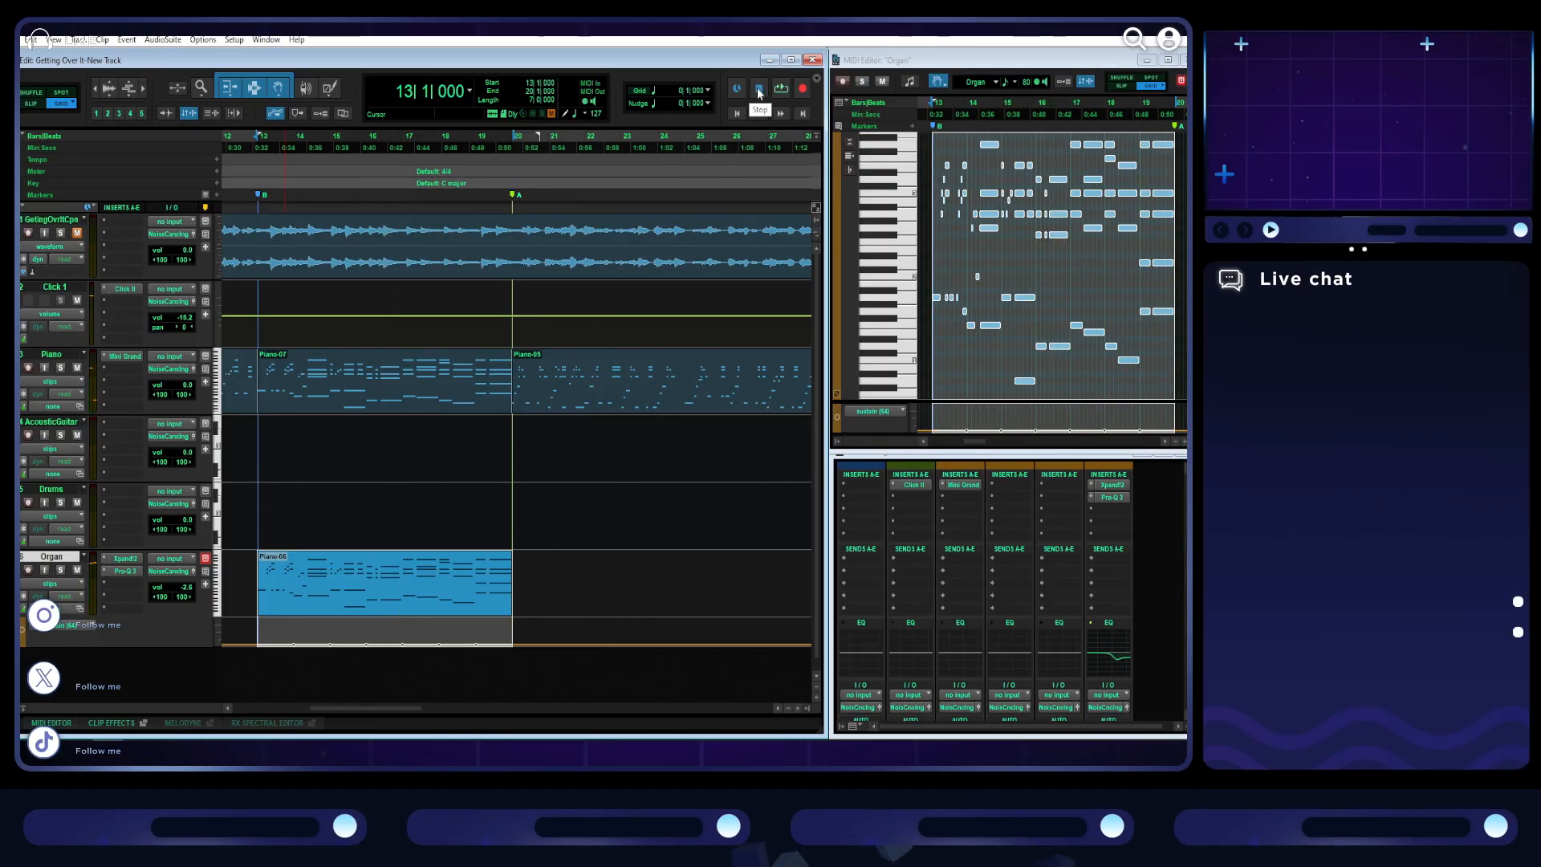
- Duplicate the Organ clip, move the copy to the second B marker at bar 30, and play it back
scroll(522, 426, down, 1)
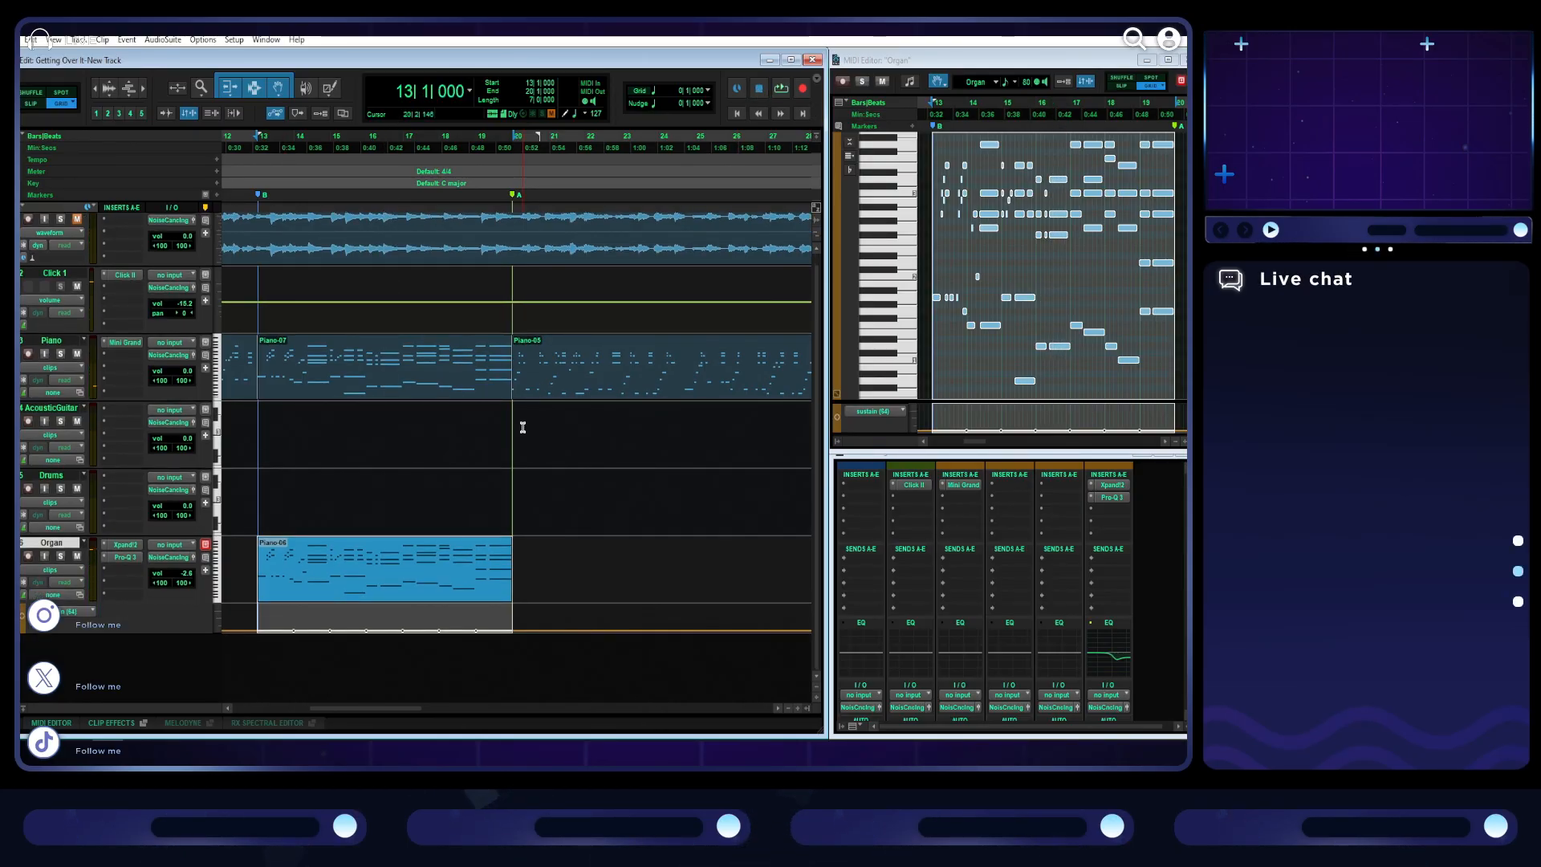
scroll(518, 451, down, 2)
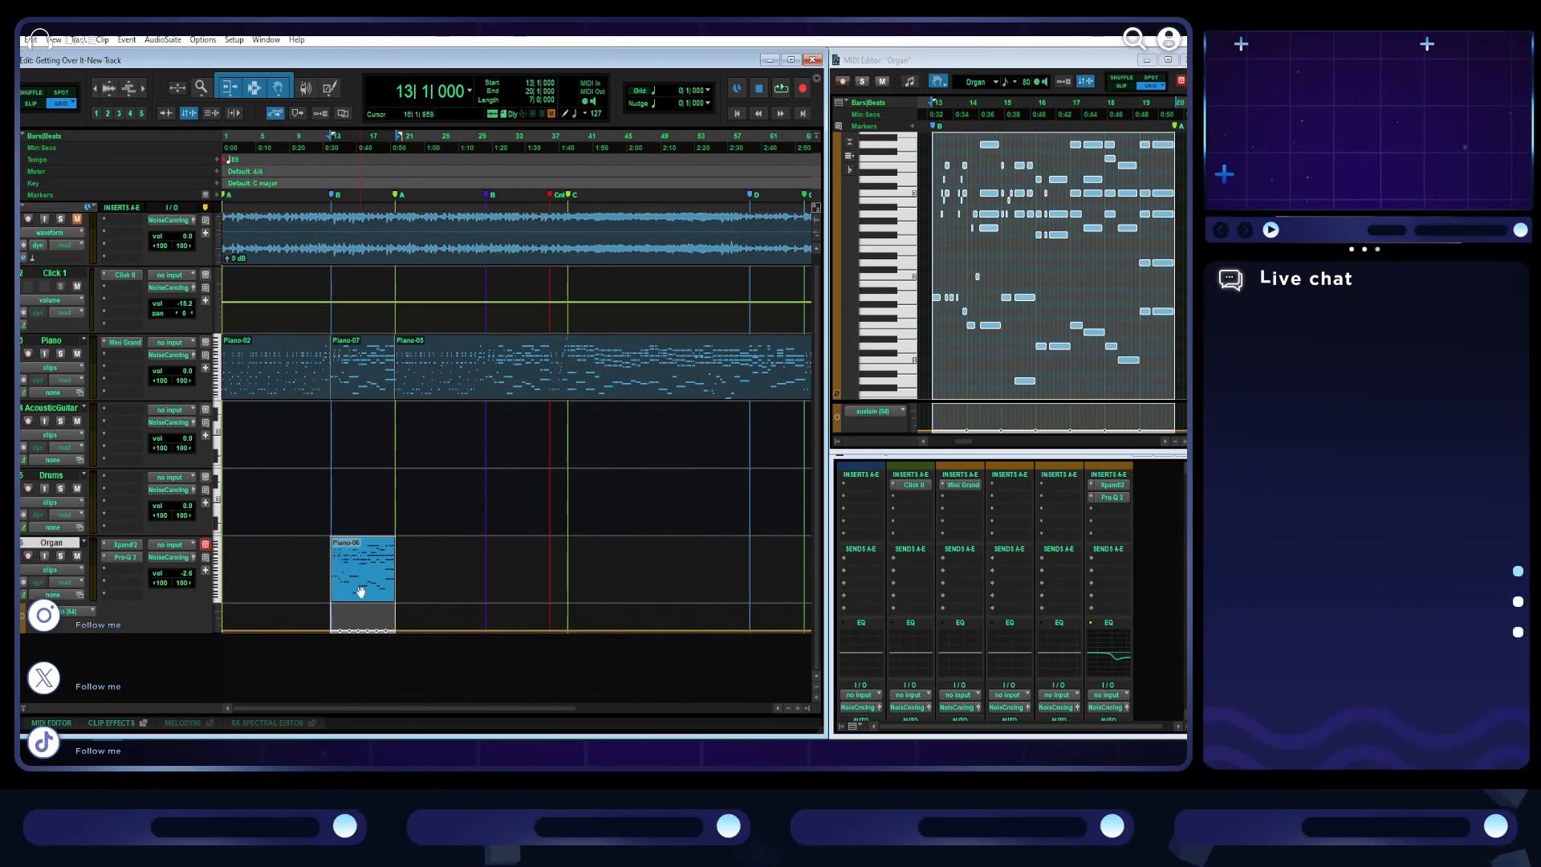
key(ctrl+d)
drag(426, 591, 507, 593)
key(space)
scroll(603, 484, up, 3)
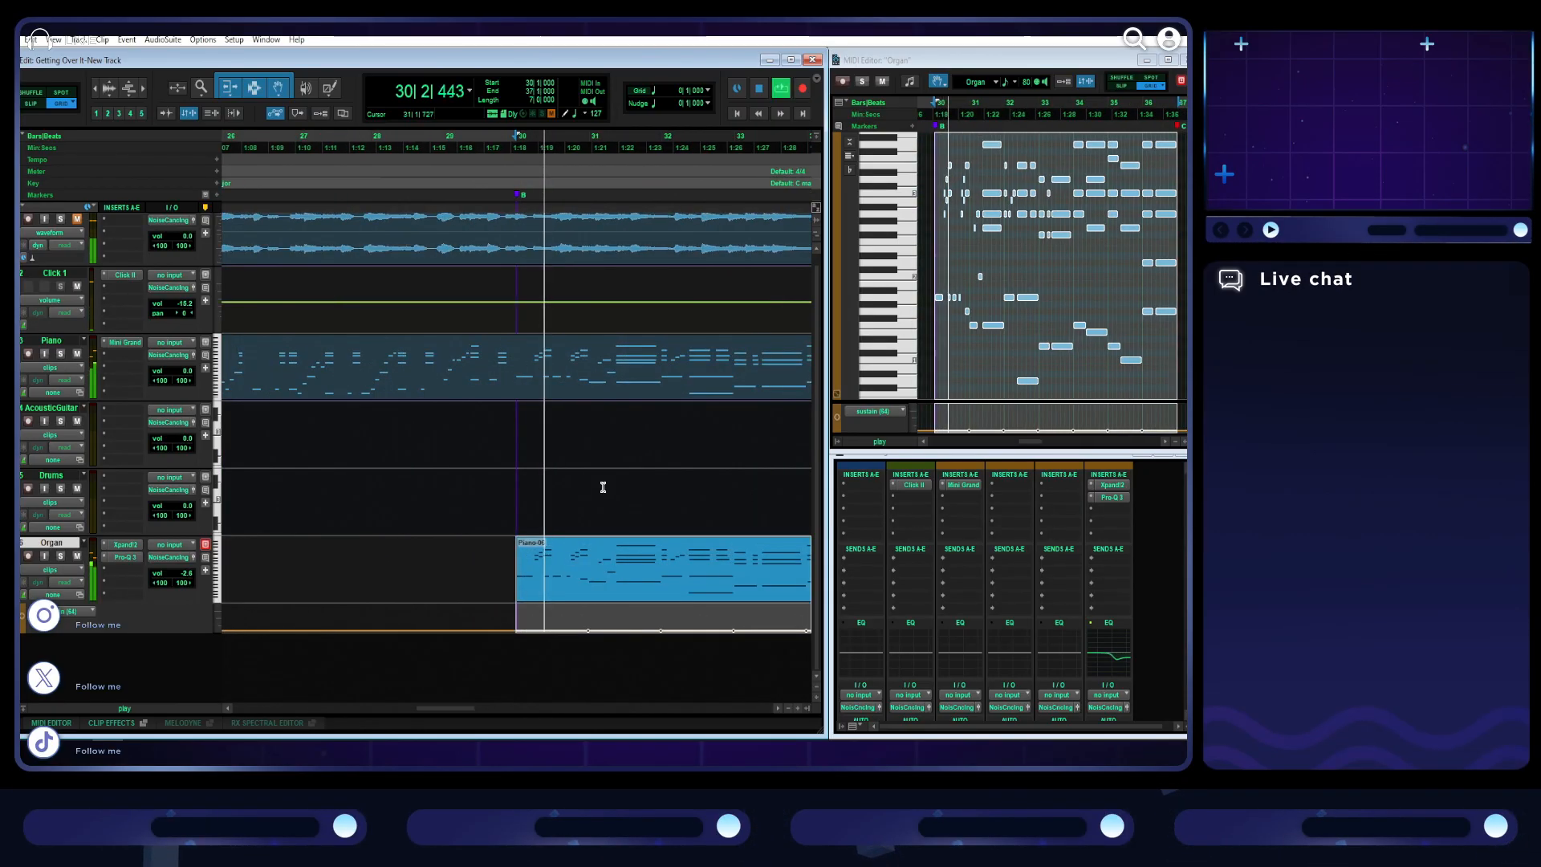
scroll(603, 487, right, 1)
scroll(602, 487, right, 5)
scroll(603, 487, down, 4)
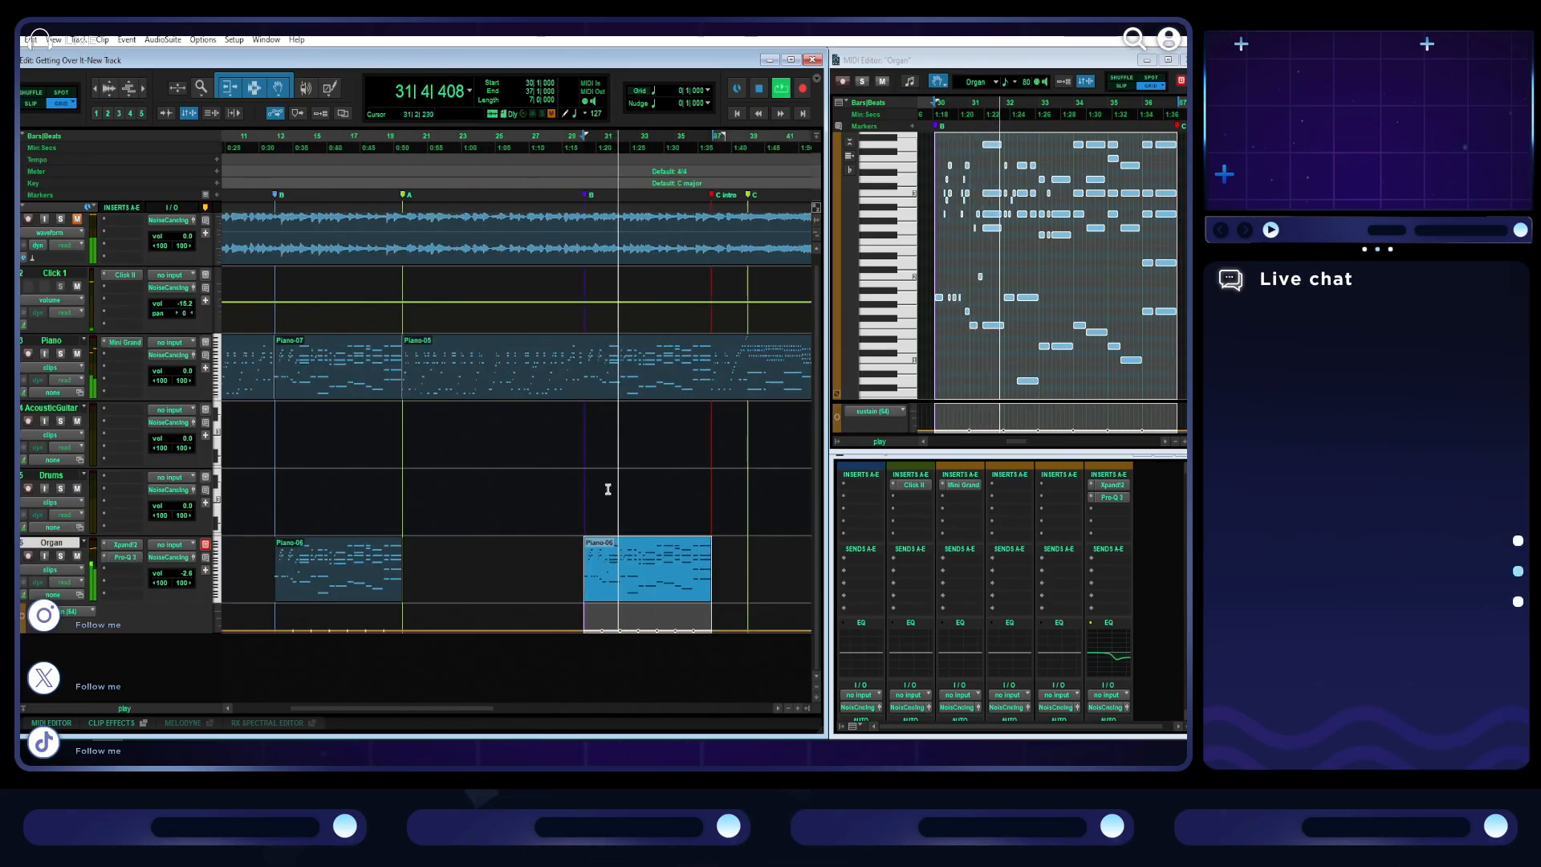
- Split the Piano clip at the C marker on bar 39 and at the D marker
scroll(609, 475, right, 3)
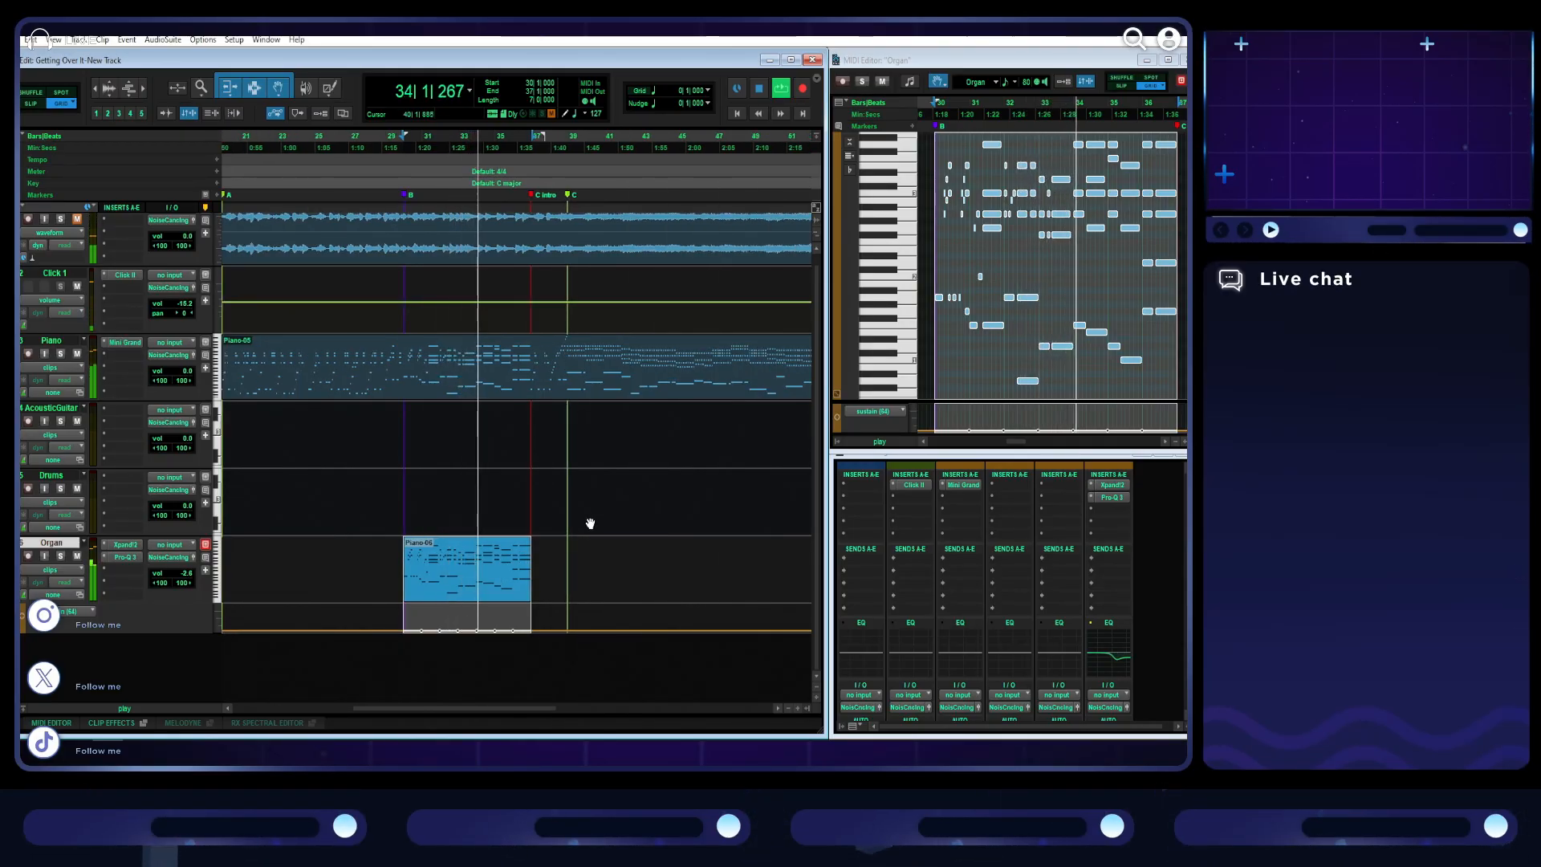
scroll(591, 518, right, 3)
scroll(590, 523, left, 2)
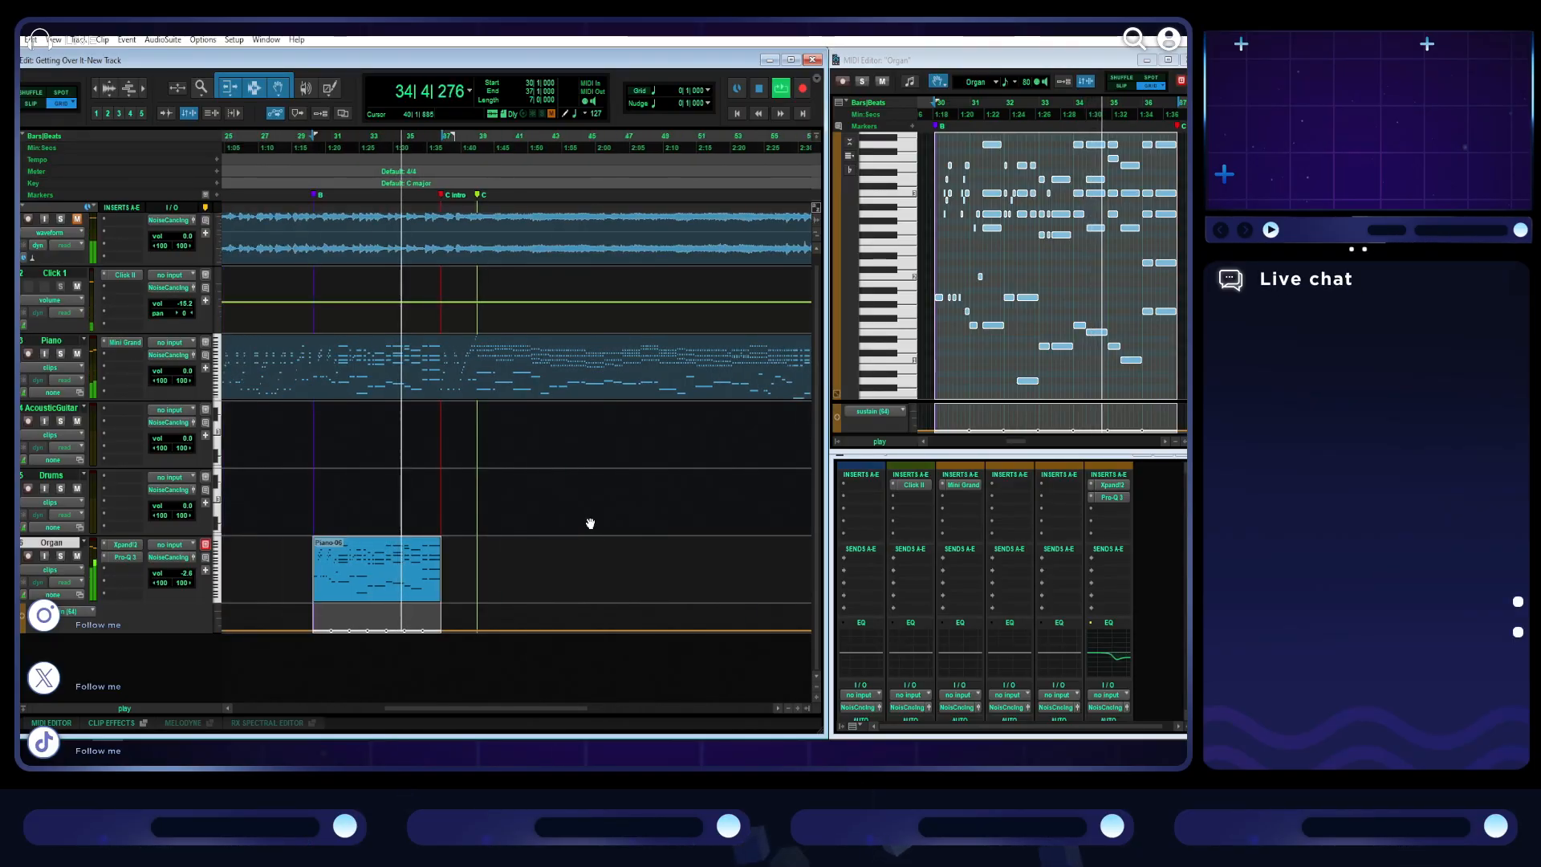
click(509, 397)
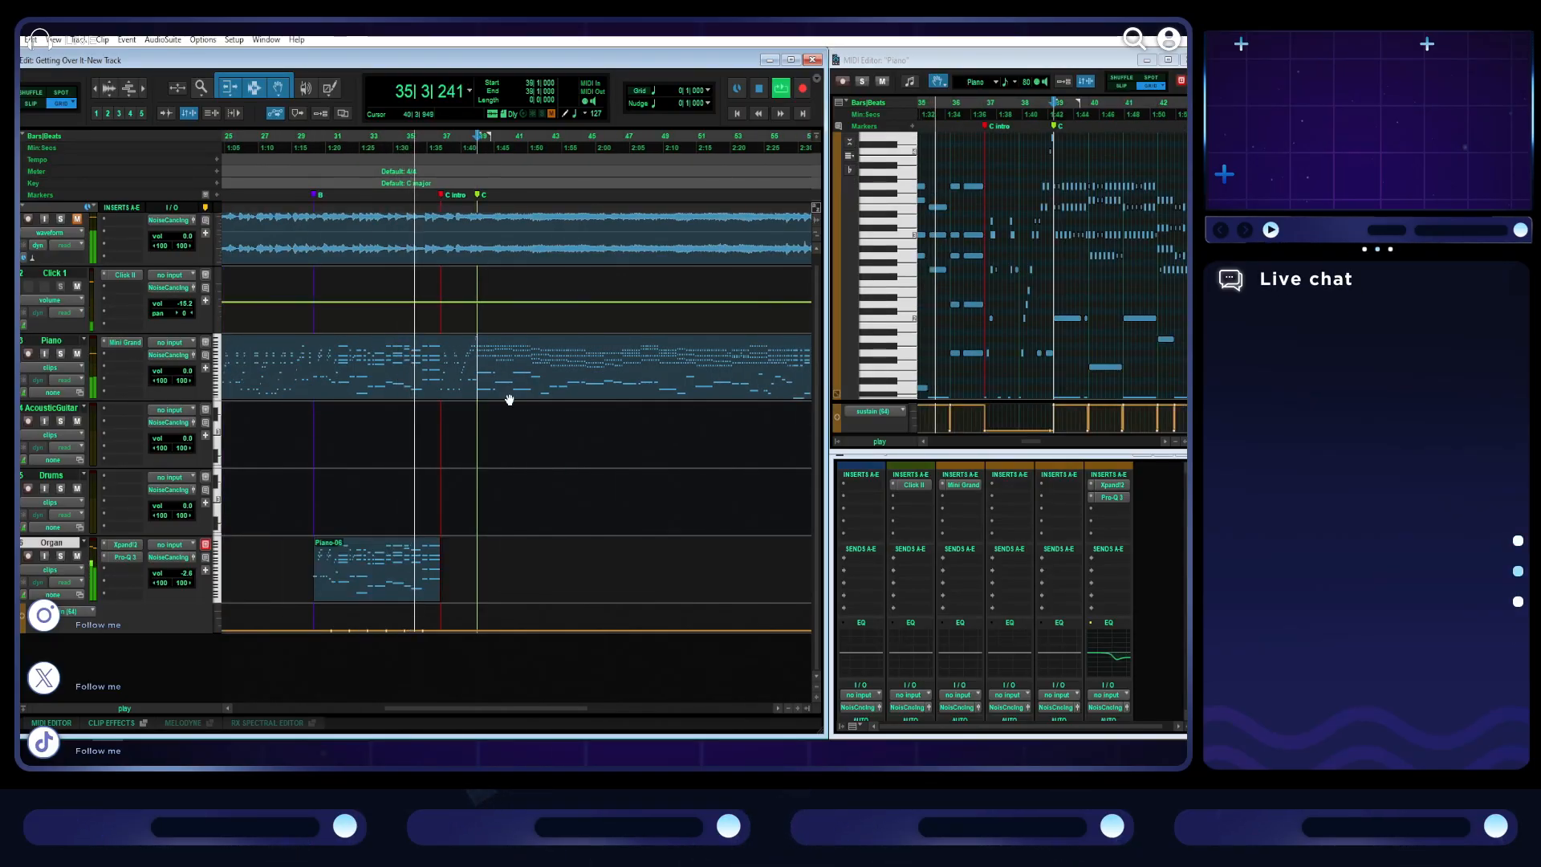
scroll(509, 398, right, 2)
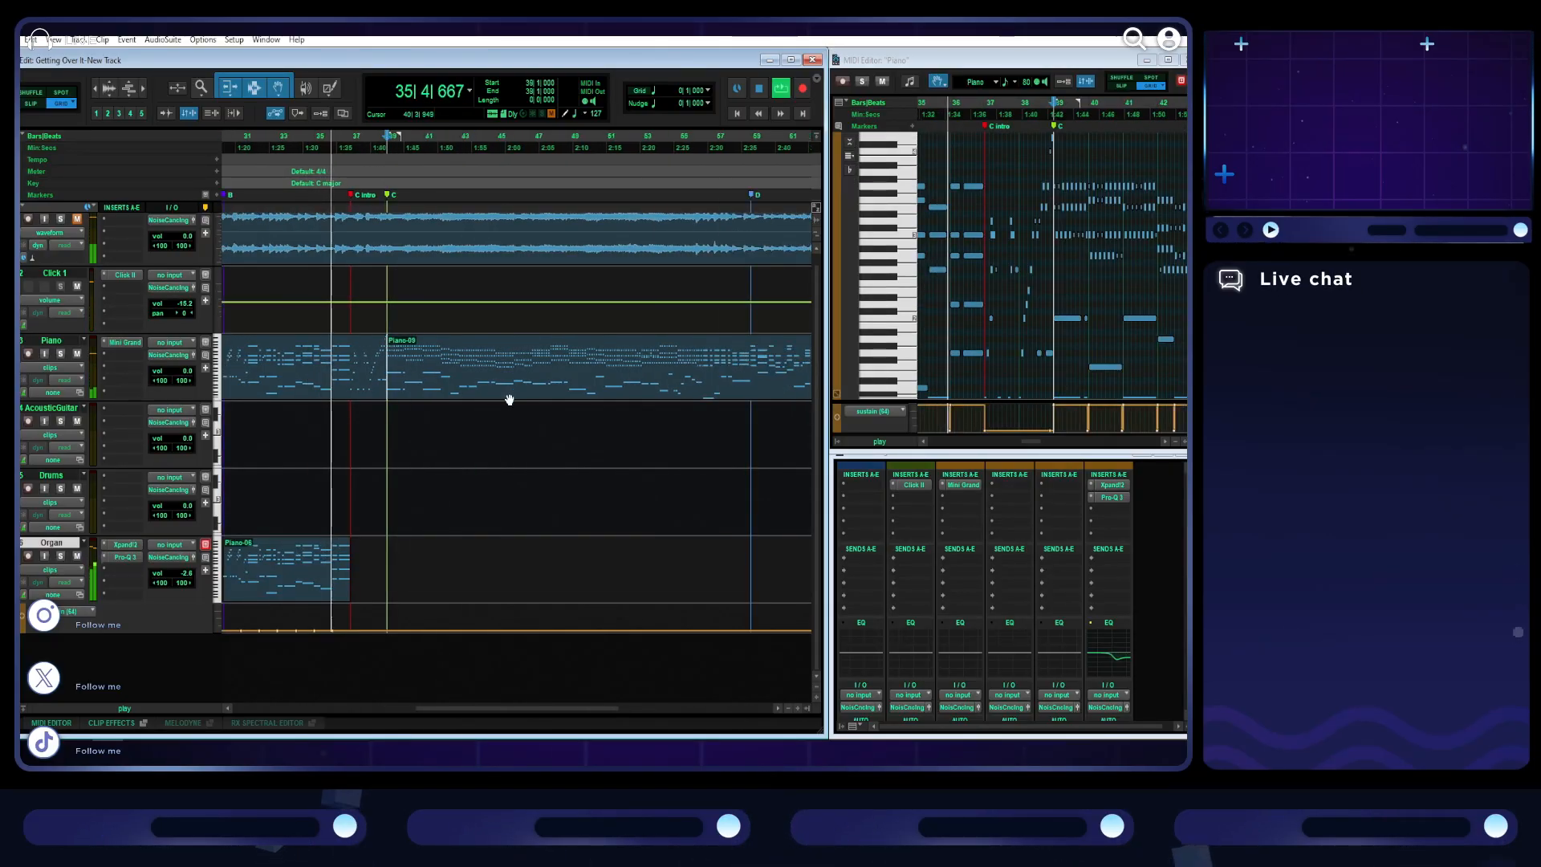
click(750, 344)
key(b)
- Duplicate the separated Piano section C and move the copy onto the Organ track at bar 39
mouse_move(609, 375)
mouse_down()
mouse_move(615, 441)
mouse_move(576, 393)
mouse_up()
key(ctrl+d)
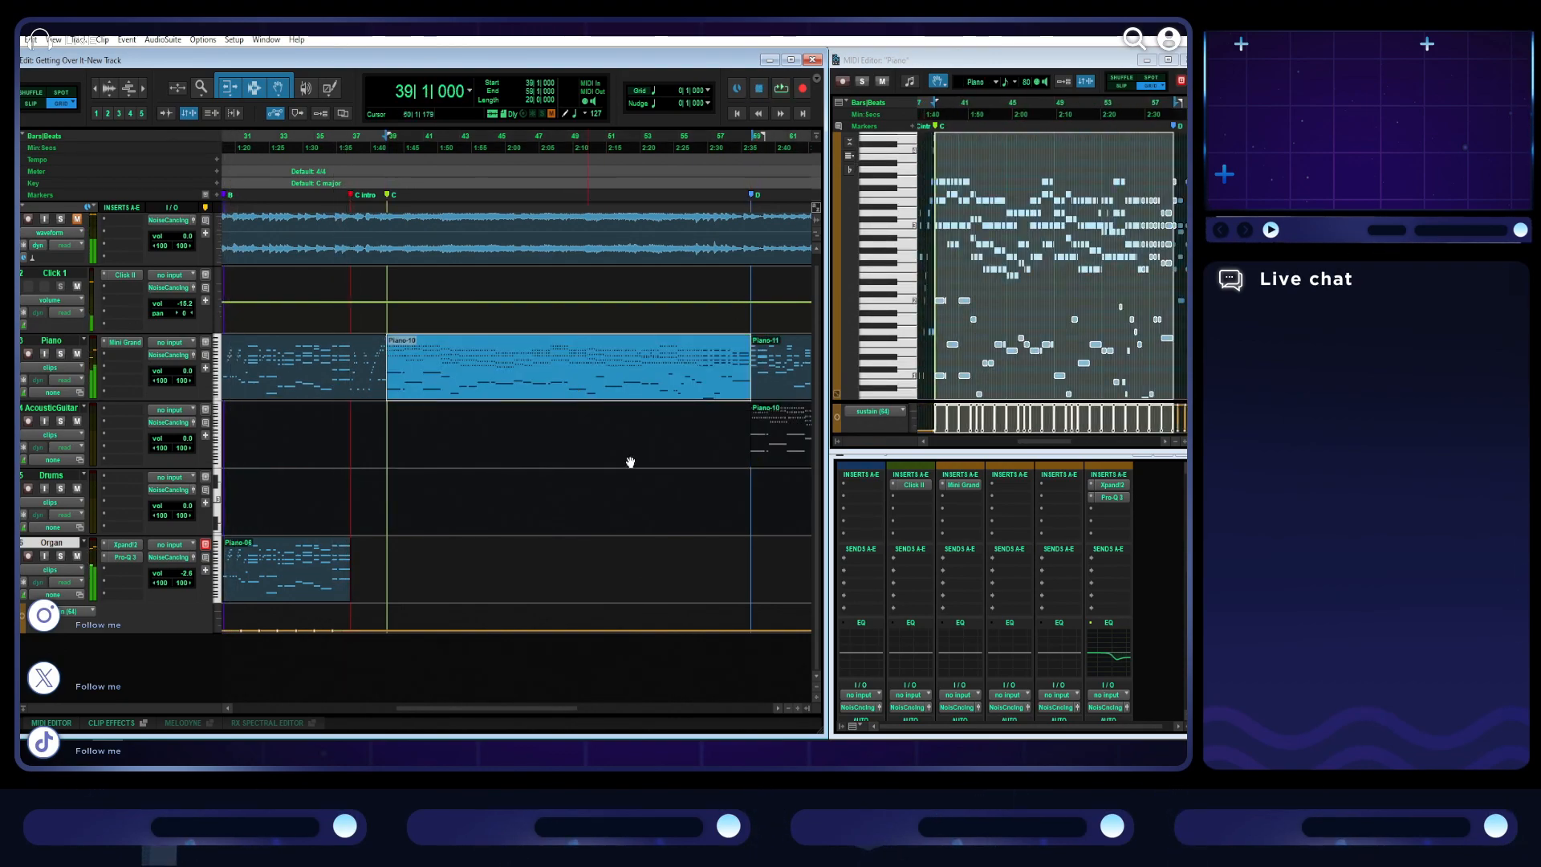
mouse_move(776, 457)
mouse_down()
mouse_move(540, 598)
mouse_move(423, 599)
mouse_up()
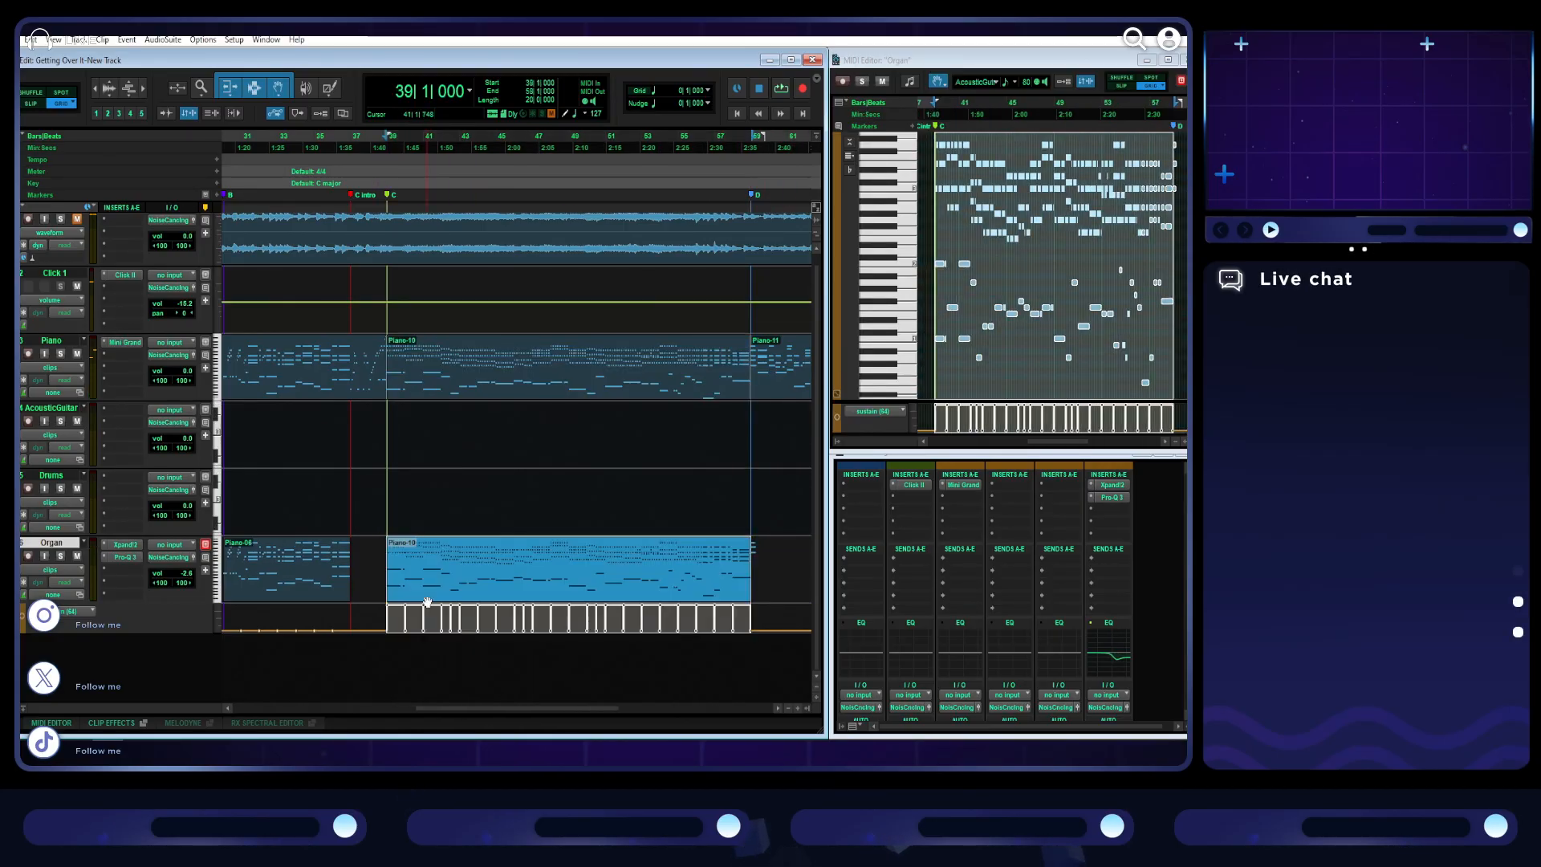
- Play the Organ's section C clip and clear all of its sustain pedal data
key(space)
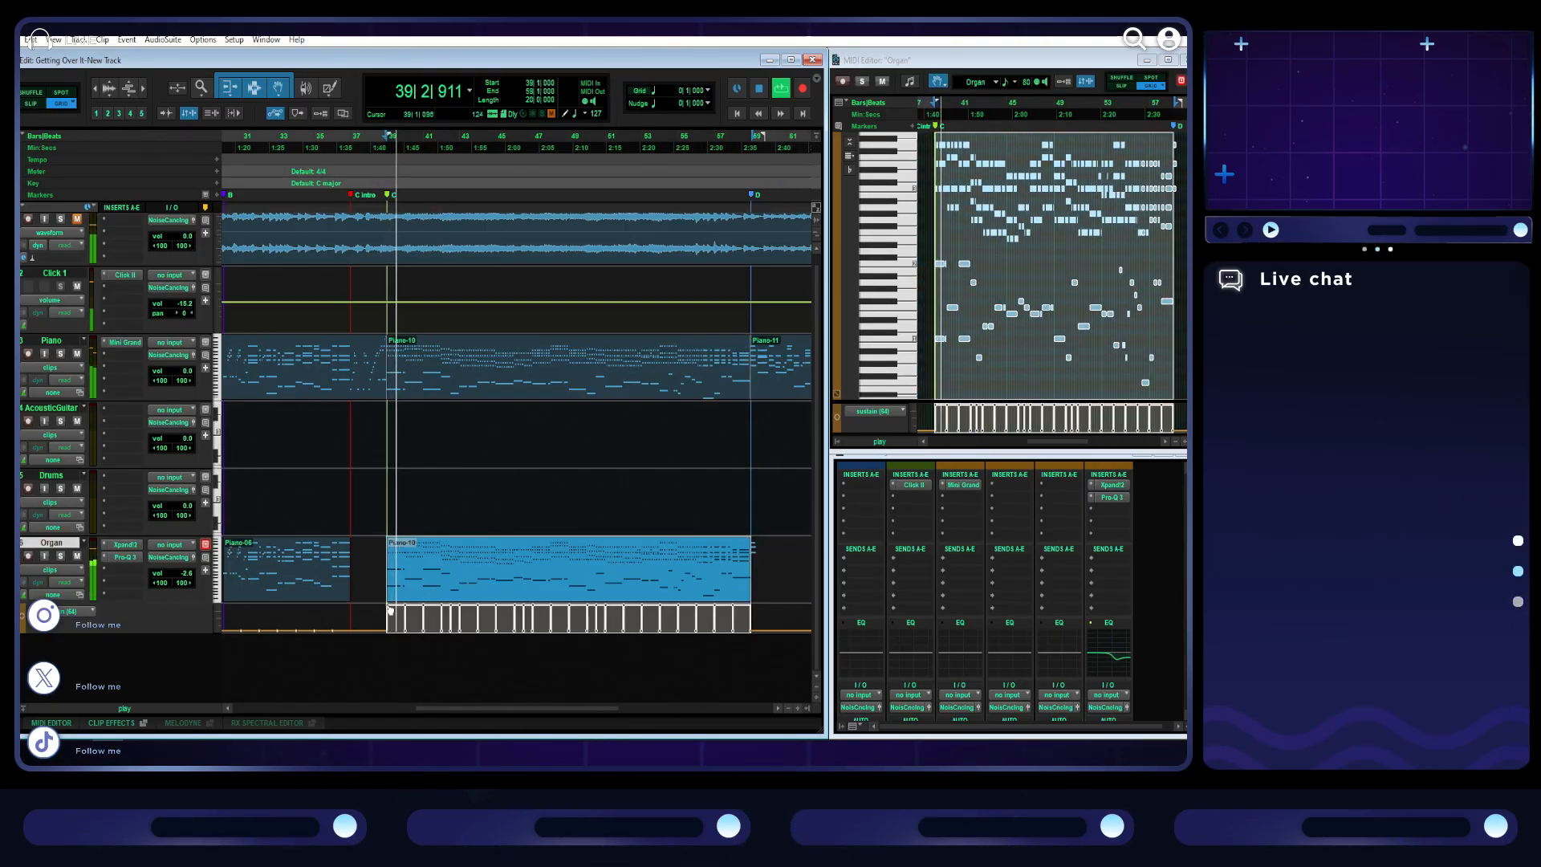
alt+click(407, 608)
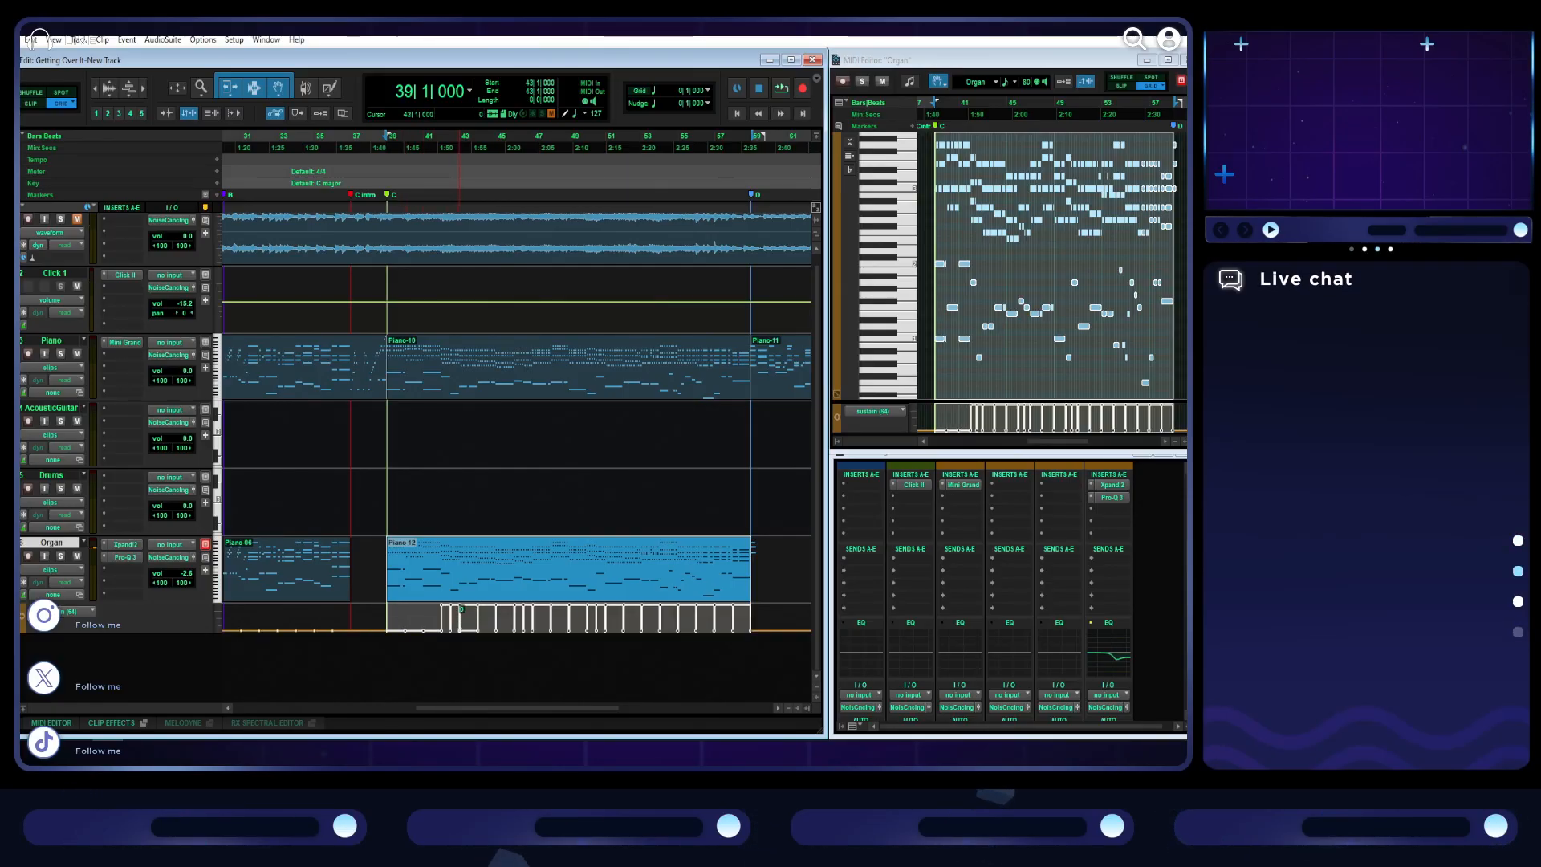
drag(455, 608, 454, 662)
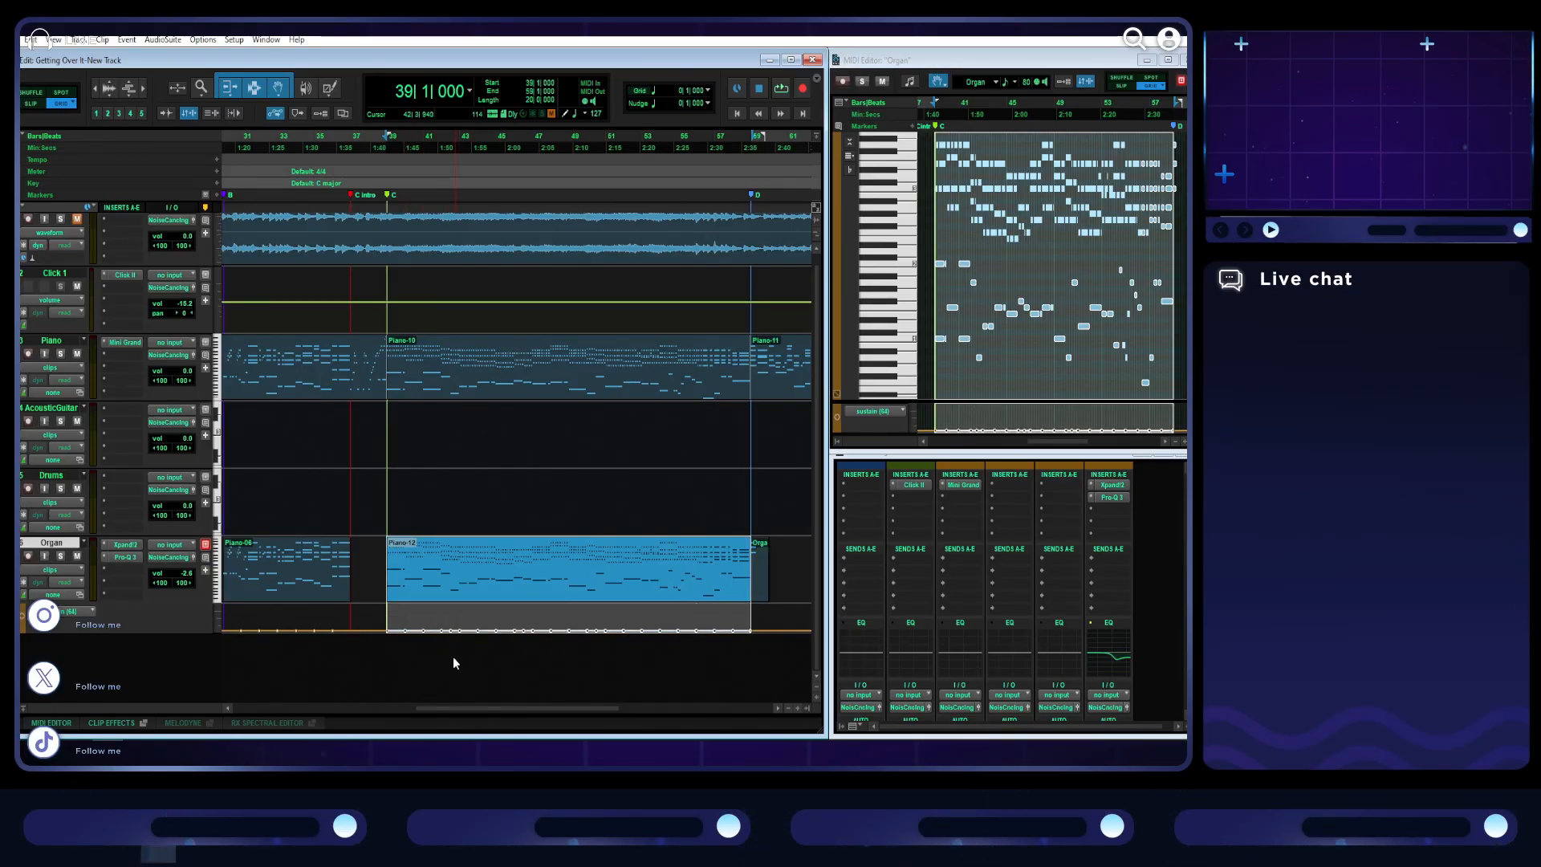
- Delete the leftover Organ-01 clip that follows the D marker on the Organ track
key(t)
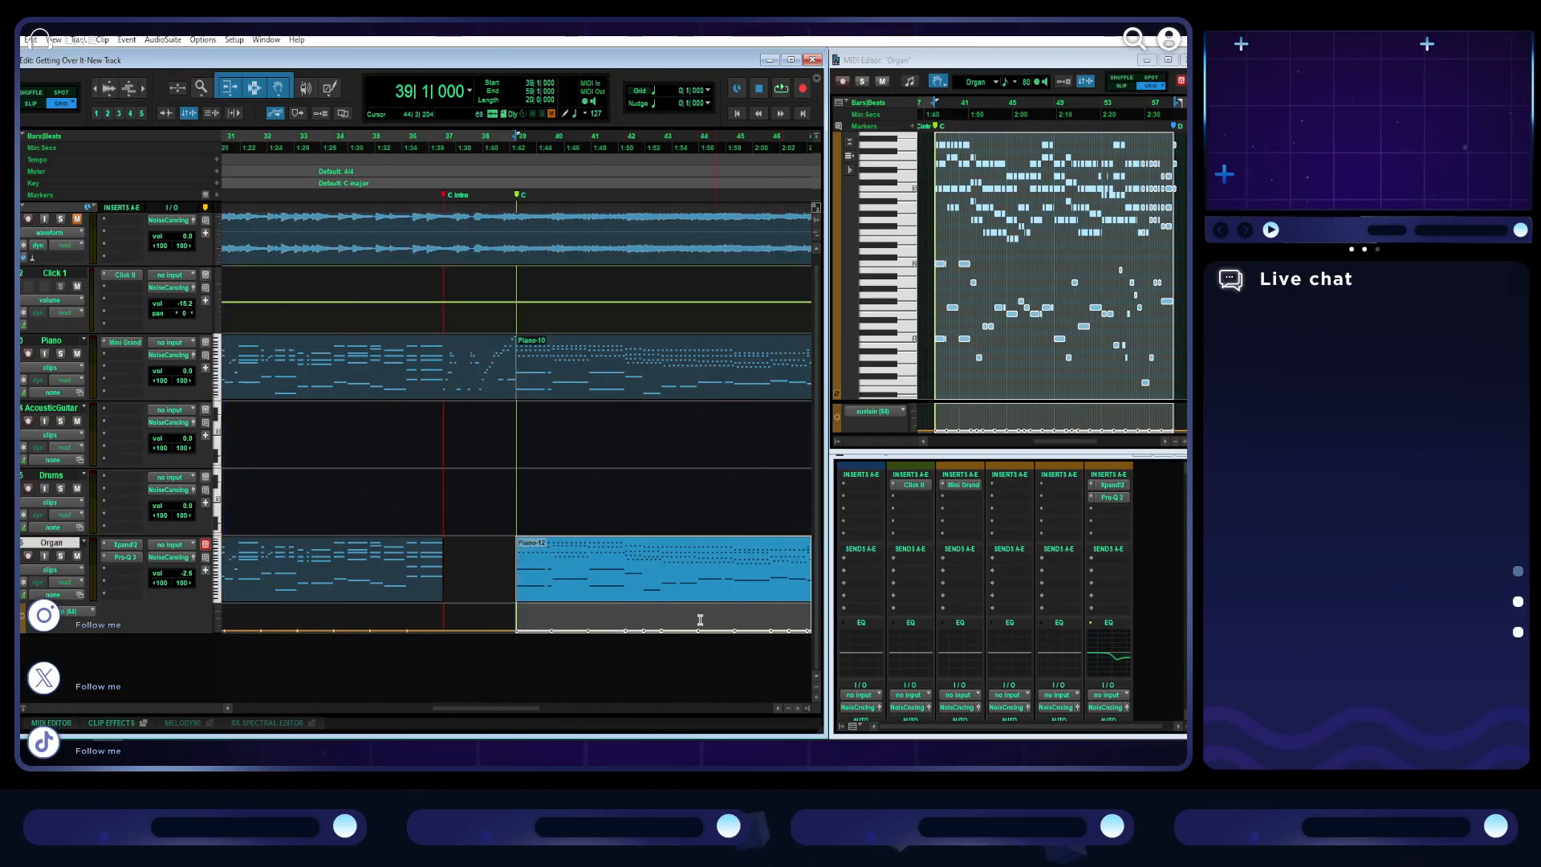
scroll(692, 619, right, 5)
click(507, 488)
key(space)
key(t)
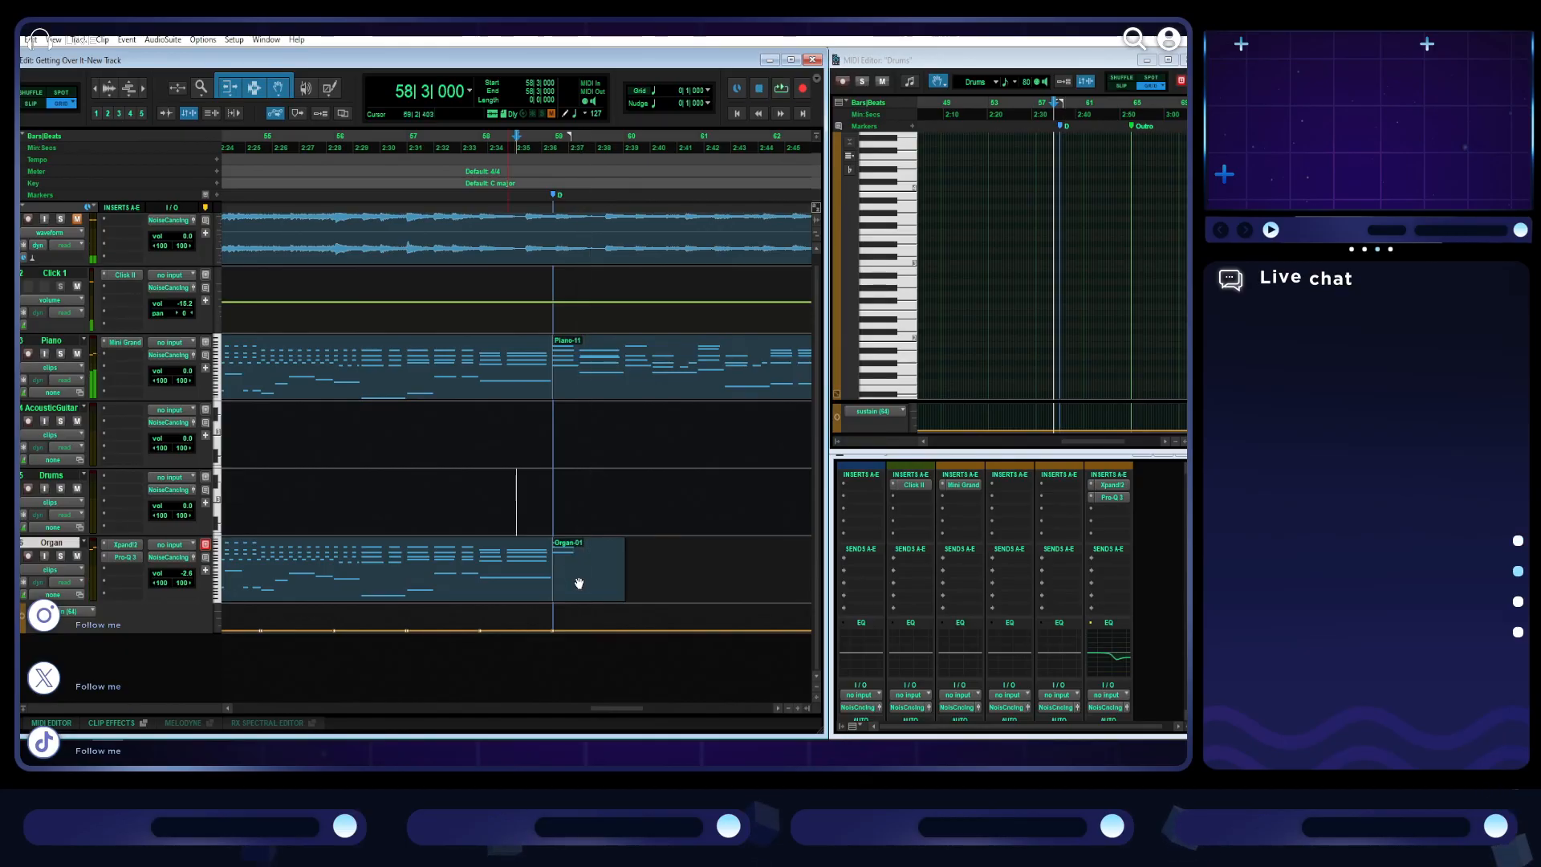
click(579, 583)
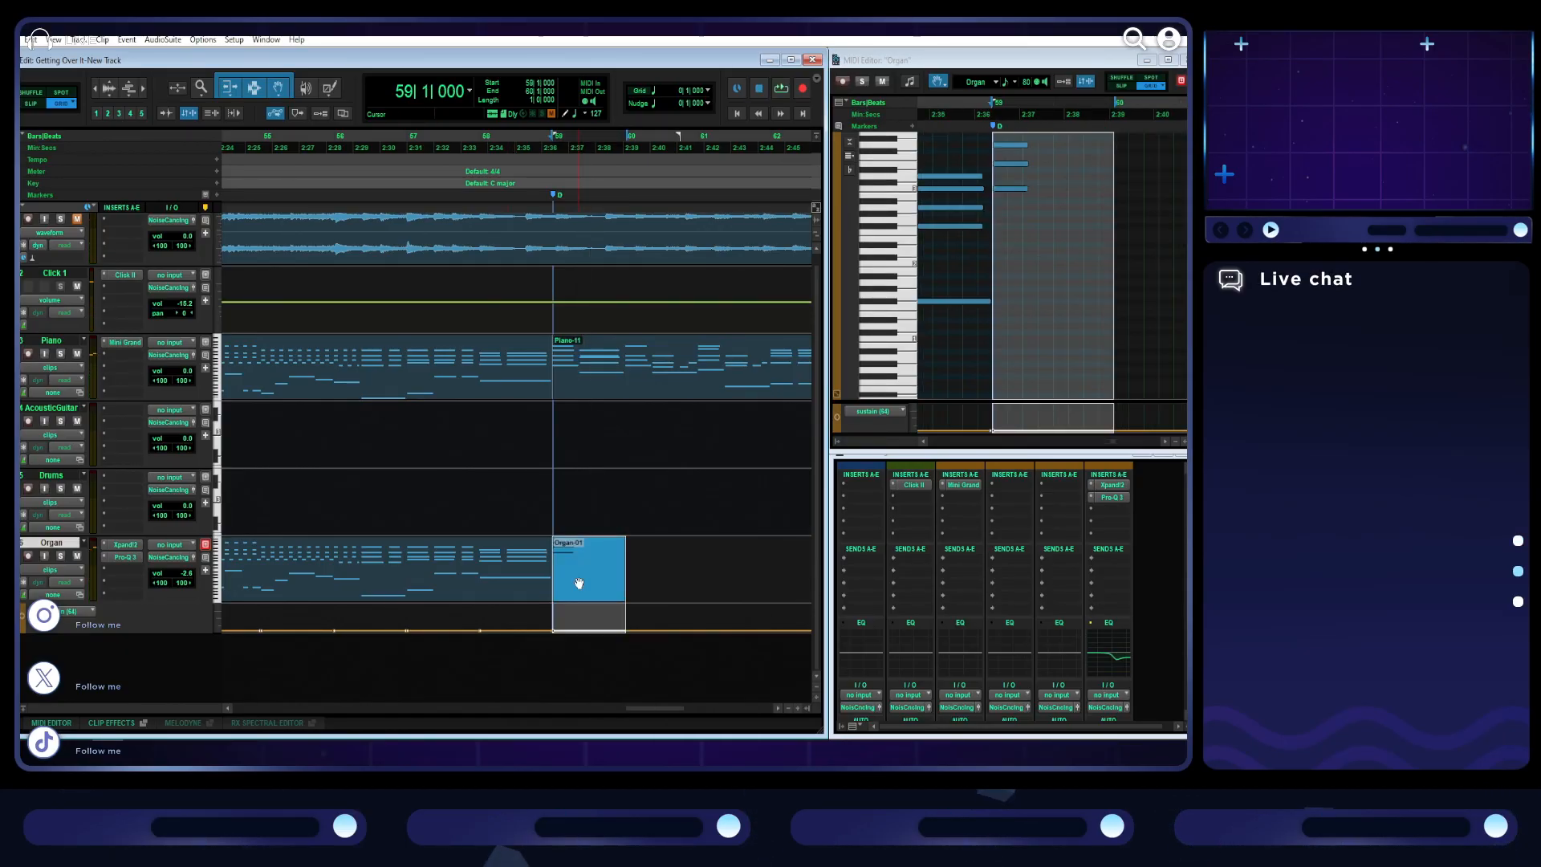
key(ctrl+z)
drag(1101, 217, 1079, 123)
key(Delete)
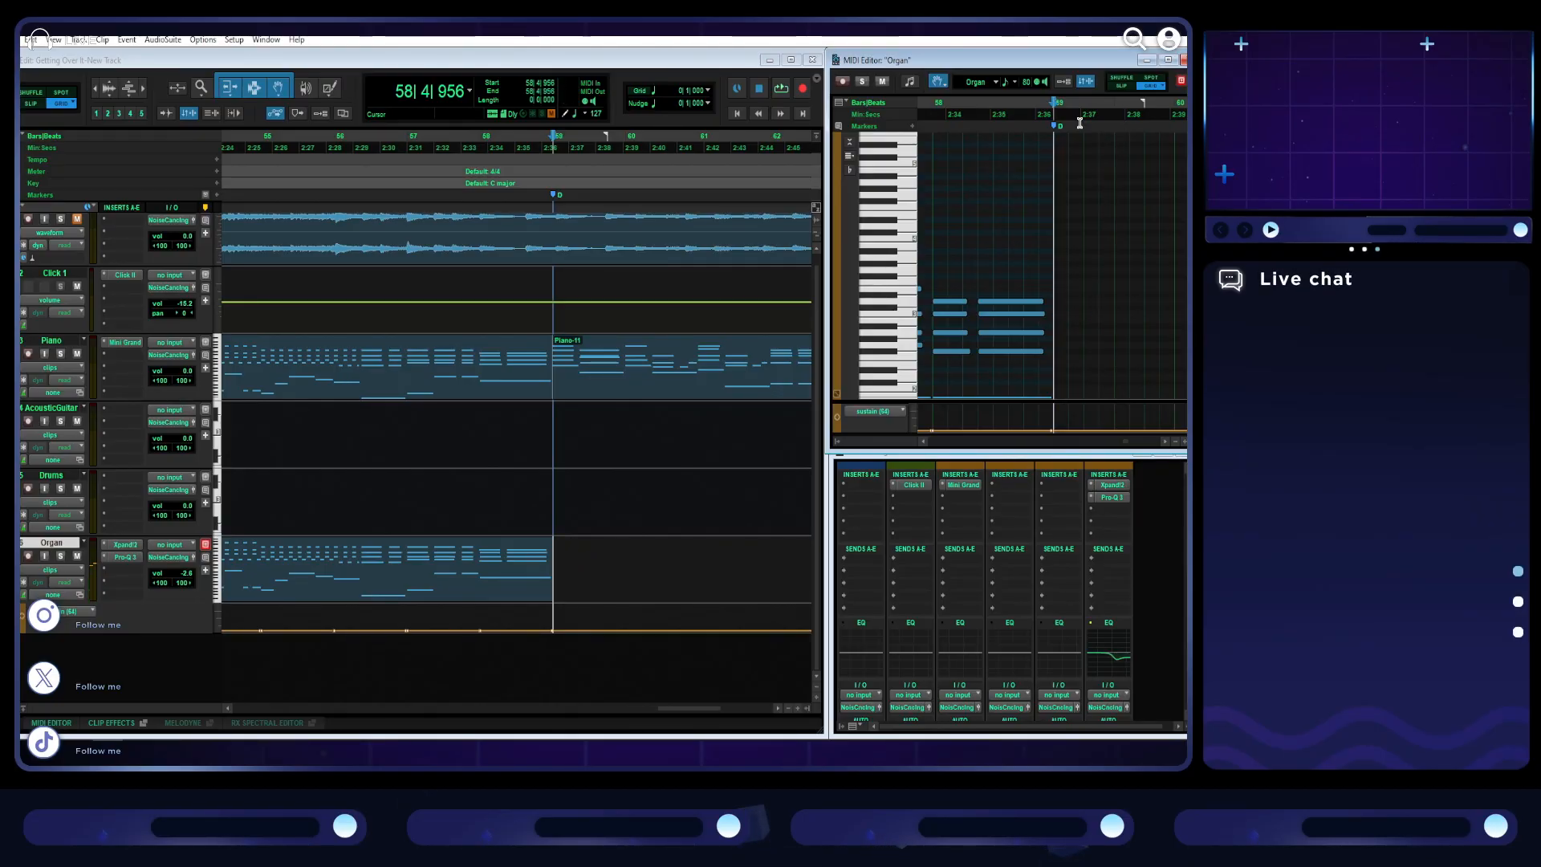
- Select the Organ clip of section C and show its opening notes in the maximized MIDI Editor
key(ctrl+])
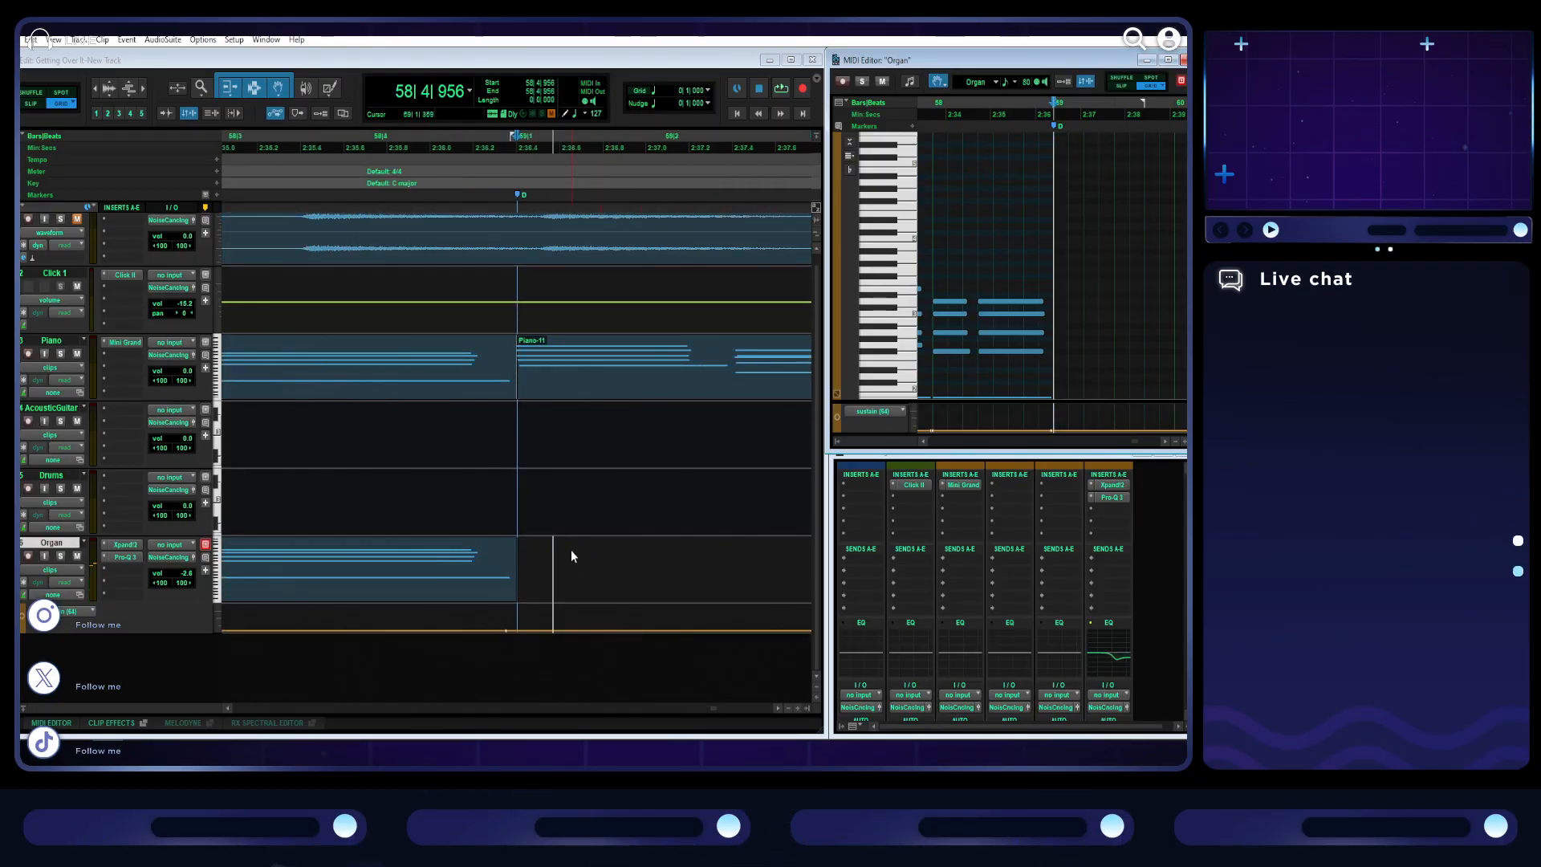
key(ctrl+[)
key(ctrl+[)
double_click(571, 551)
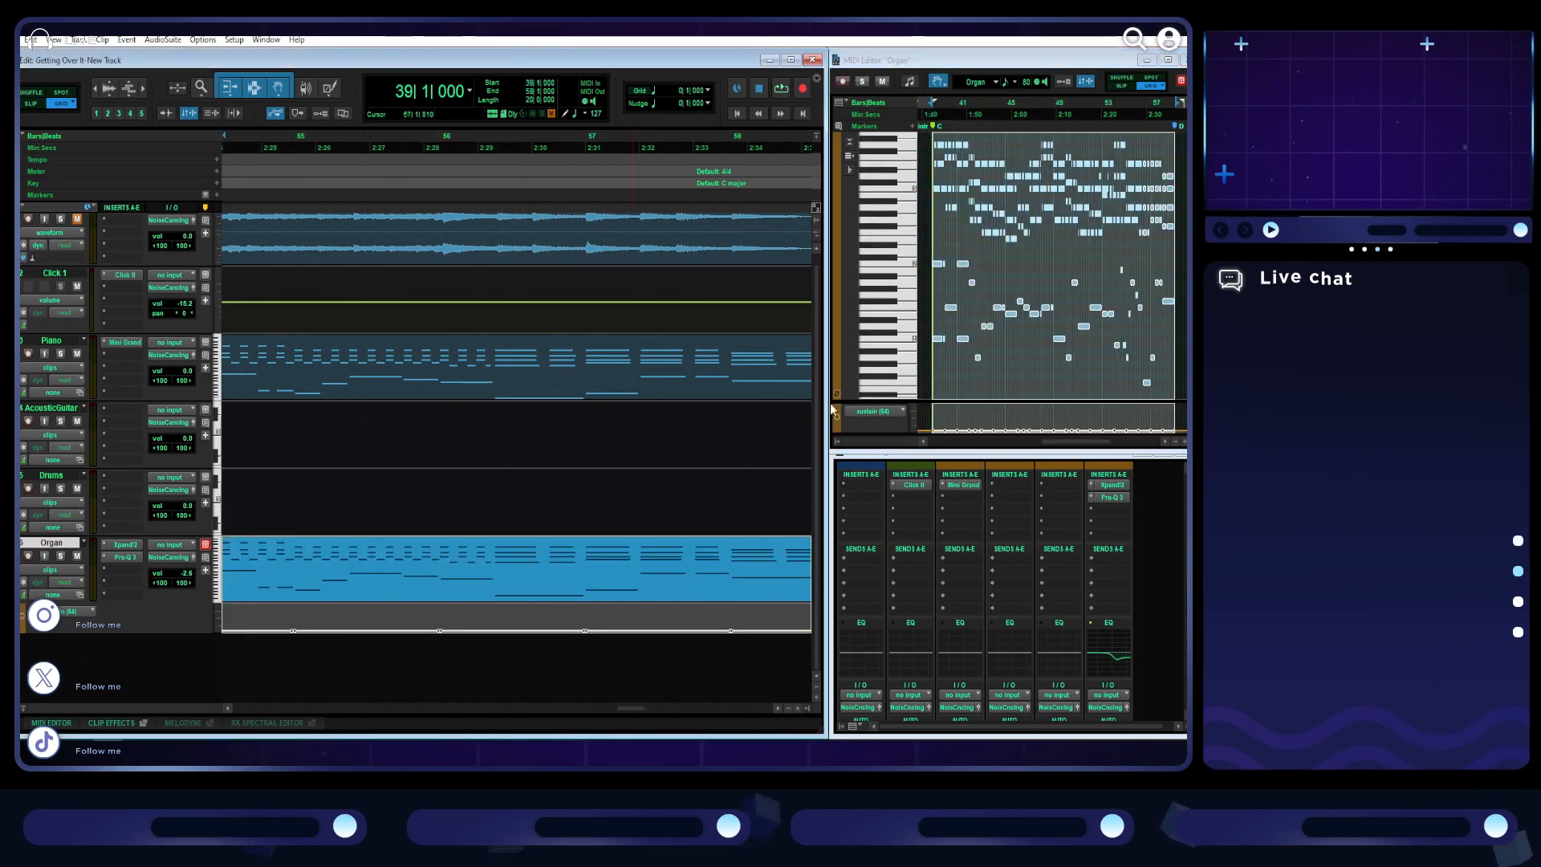
double_click(967, 60)
key(ctrl+])
key(ctrl+])
key(ctrl+])
key(ctrl+])
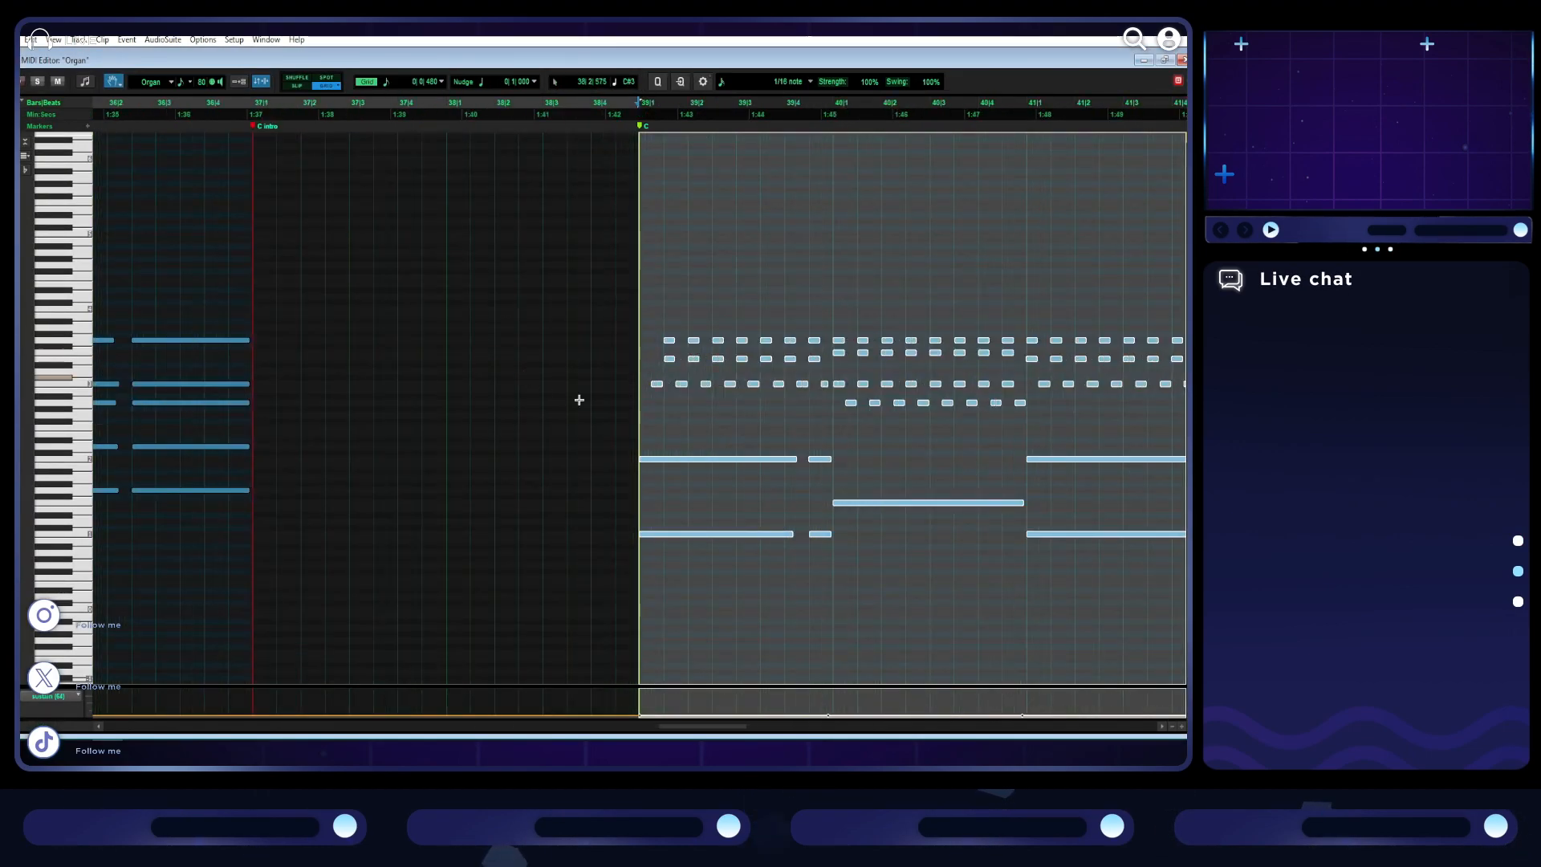
- Shift the first off-beat notes of the Organ's section C to the start of bar 39
drag(671, 411, 666, 330)
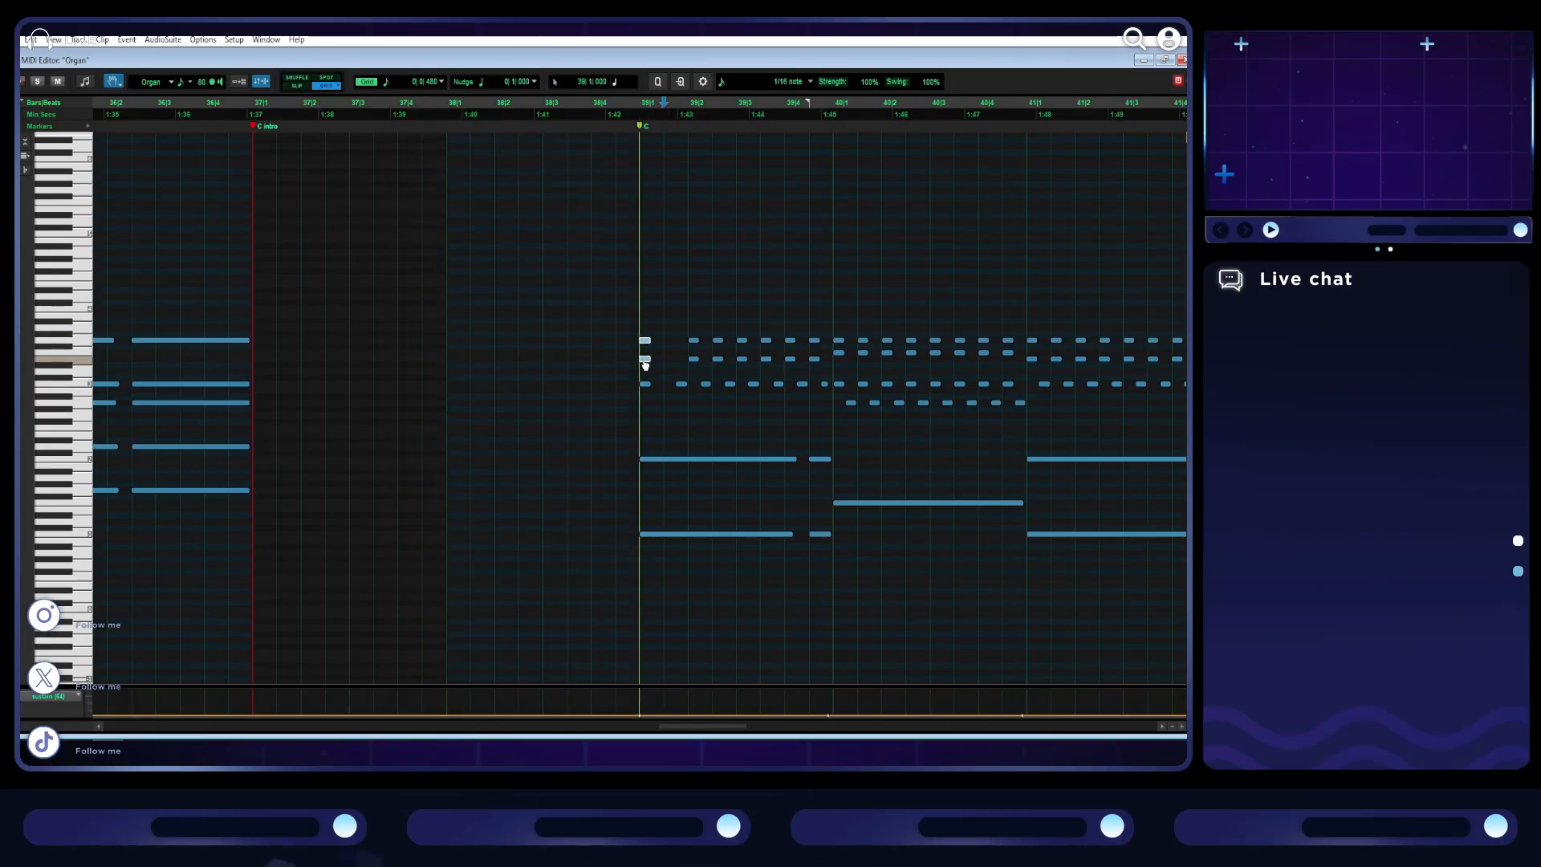
key(t)
key(t)
click(658, 332)
key(ctrl+z)
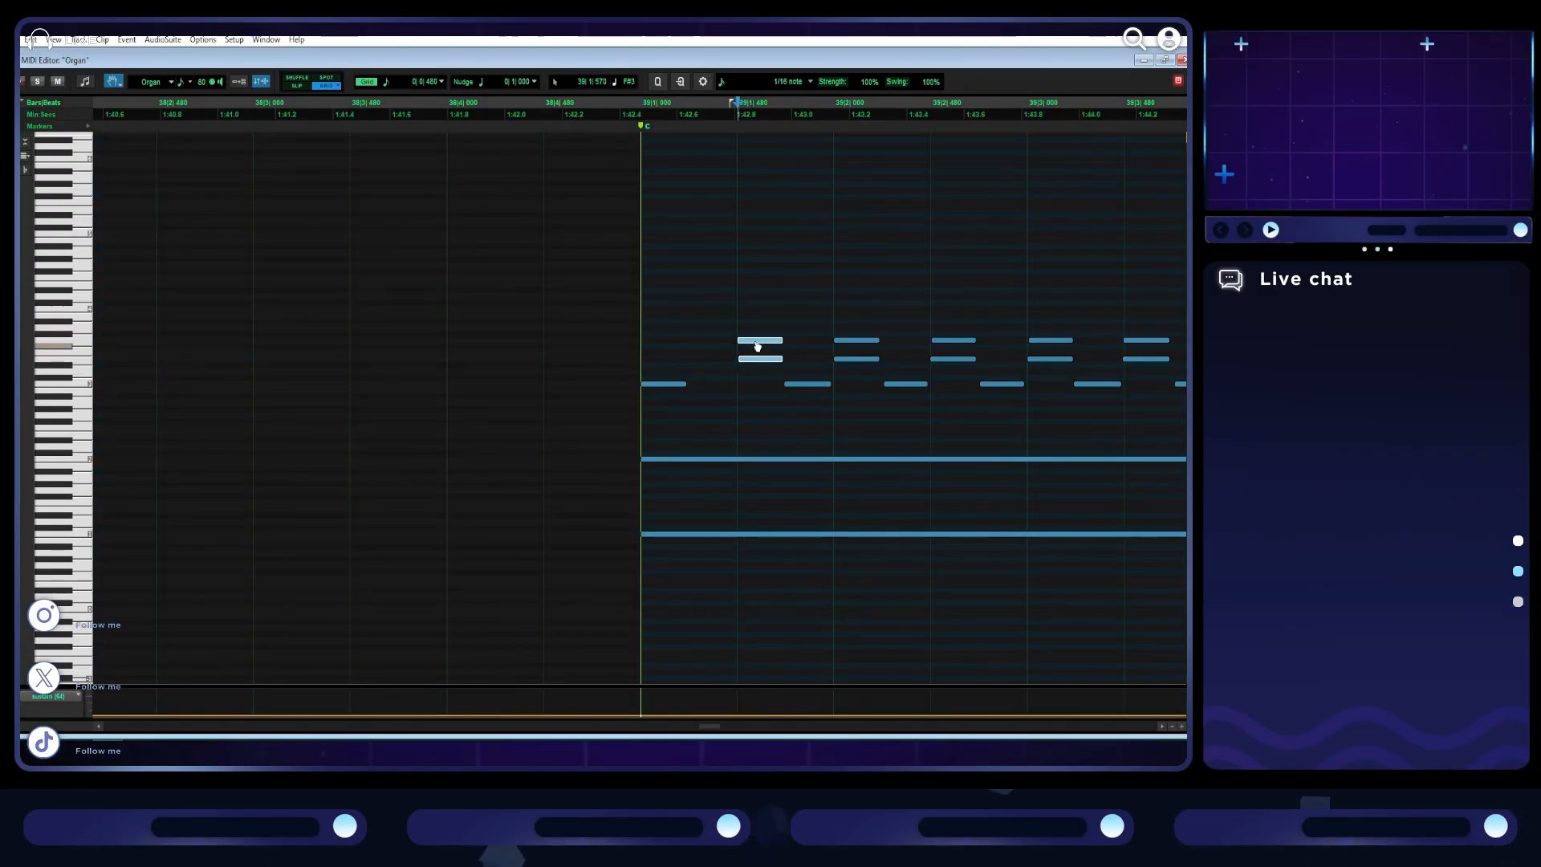
scroll(722, 358, right, 1)
key(ctrl+space)
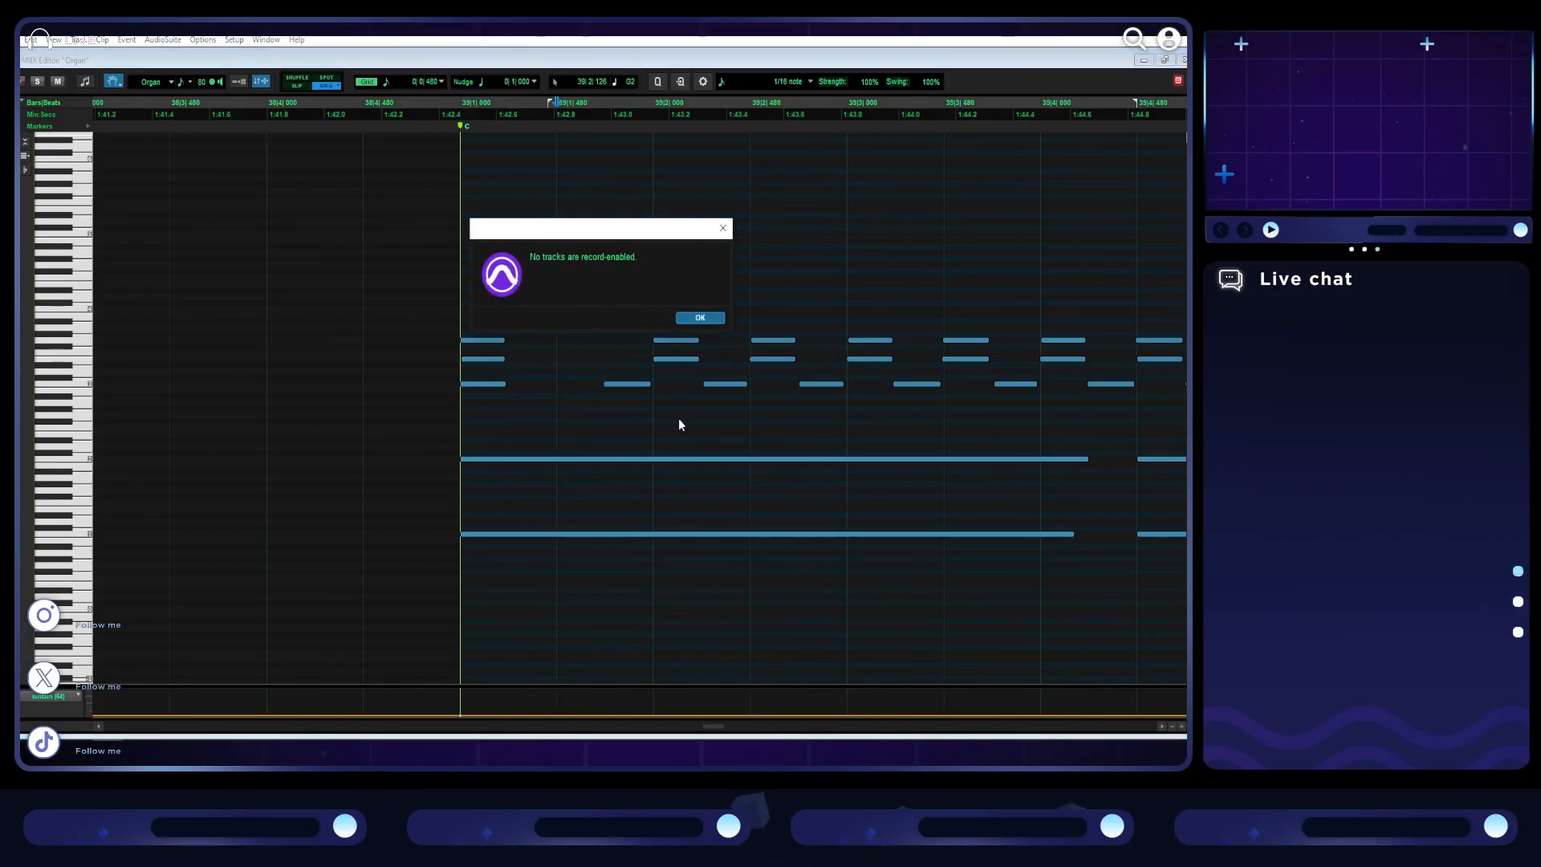
click(722, 229)
key(ctrl+bracketleft)
key(ctrl+bracketleft)
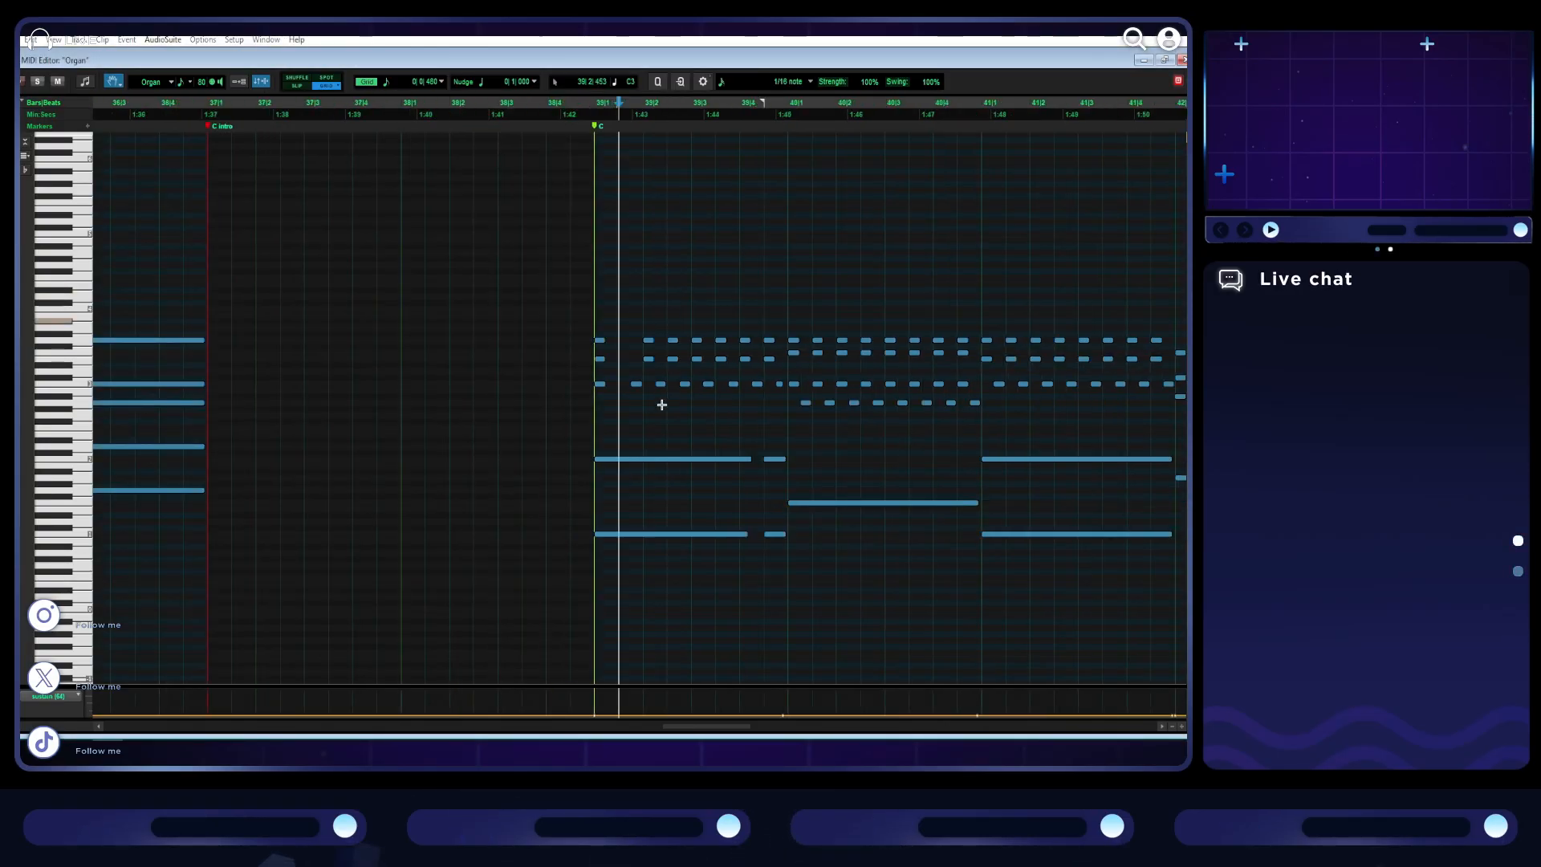
- Delete the repeated chord notes after the opening chord of bar 39 and the two short bass notes at the bar's end
drag(637, 403, 784, 313)
key(Delete)
drag(774, 558, 744, 464)
key(Delete)
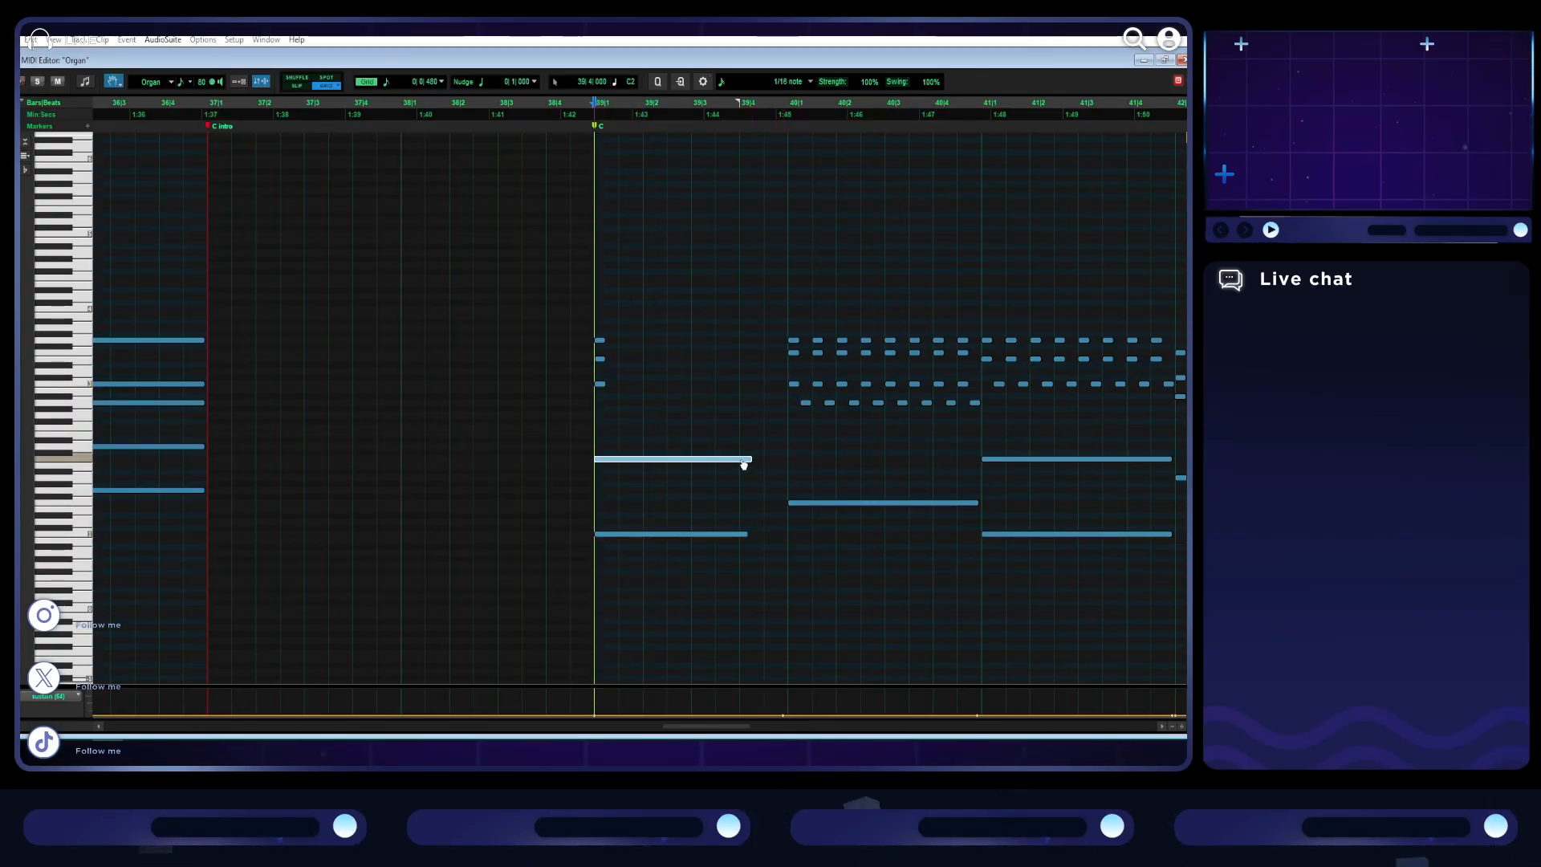
- Lengthen the two bass notes and the three-note opening chord of bar 39 to last until bar 40
click(113, 84)
click(164, 164)
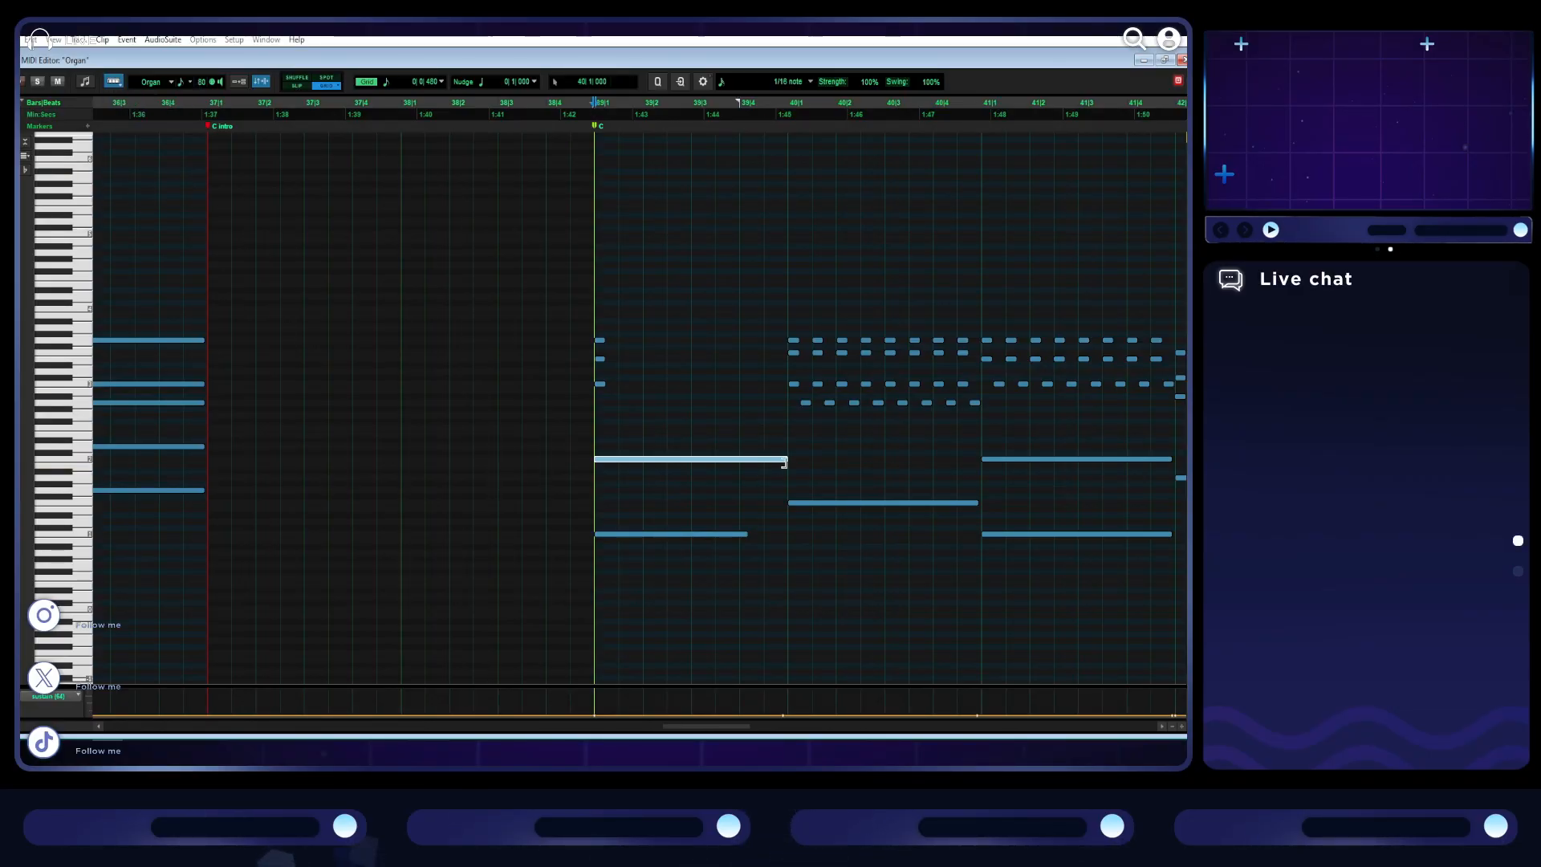
drag(743, 527, 786, 533)
drag(662, 398, 749, 354)
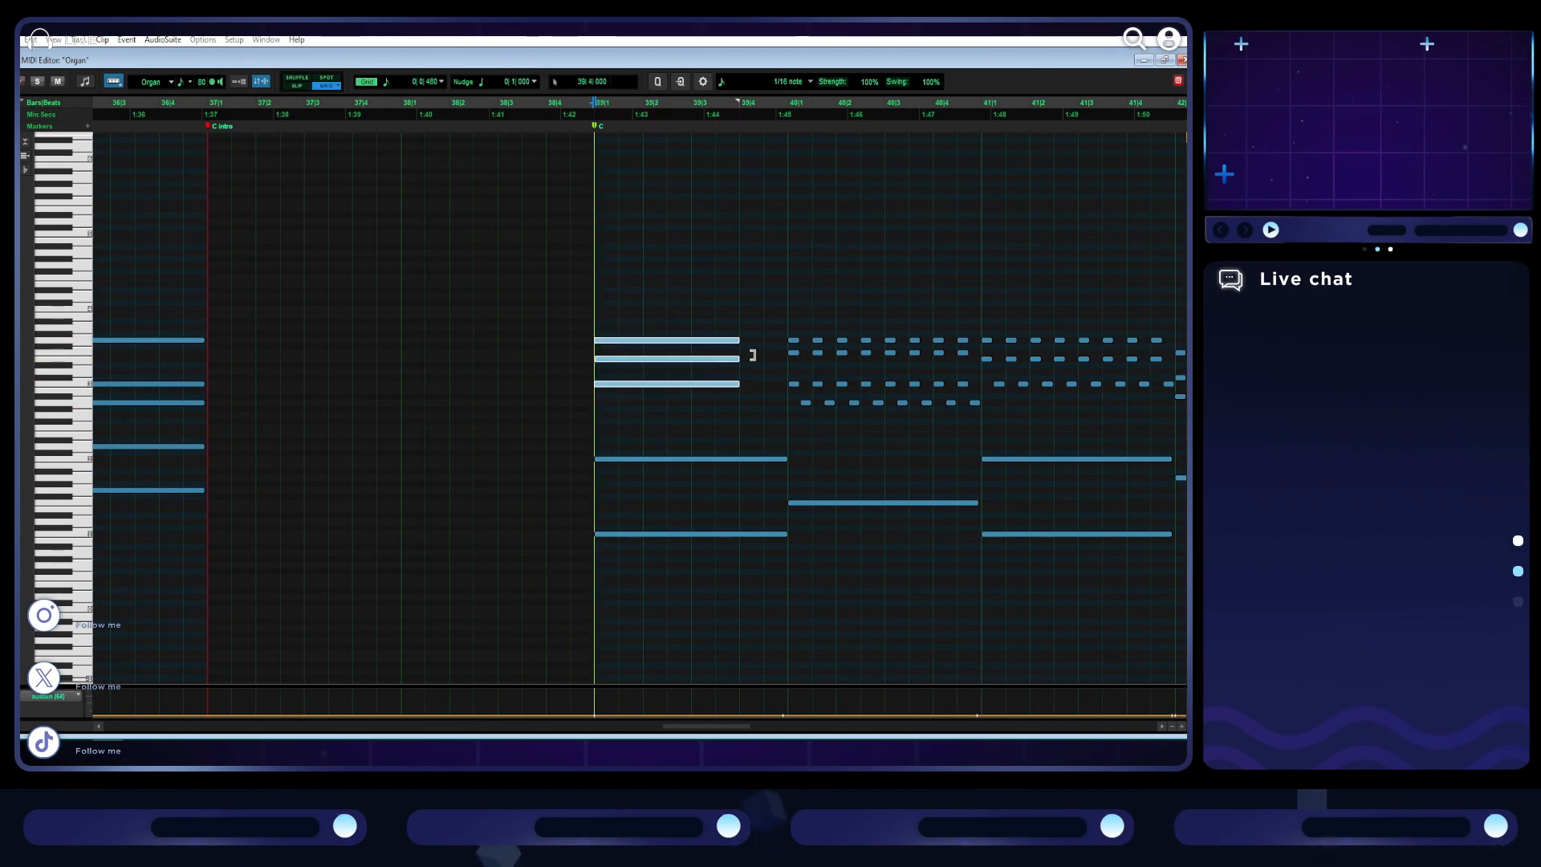
key(space)
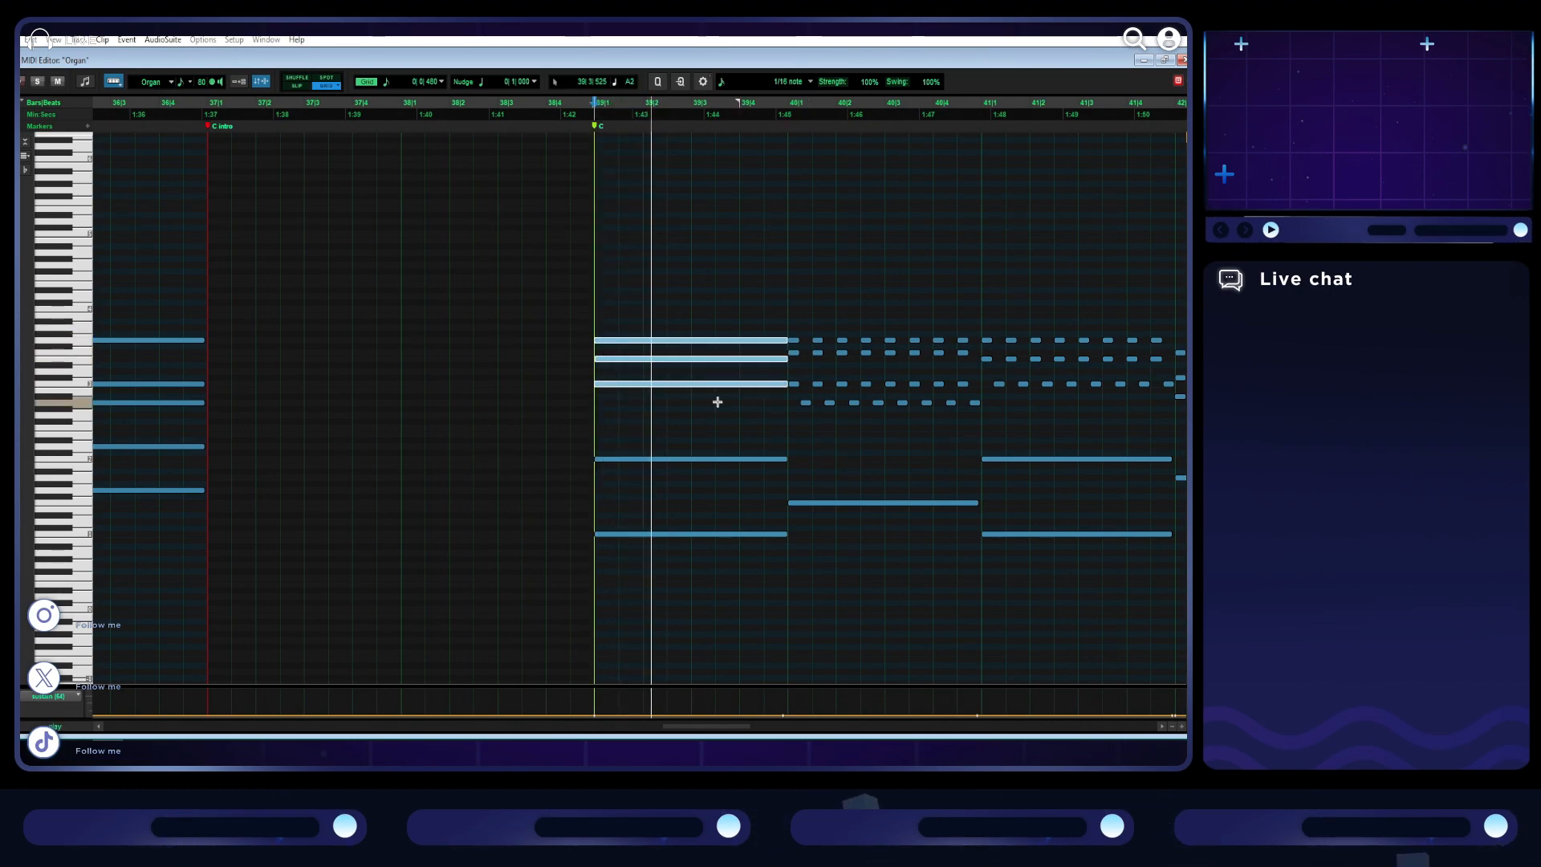
- Reduce the pulsing chords of bar 40 to one held four-note chord and extend the bass note to fill the bar
scroll(718, 347, right, 5)
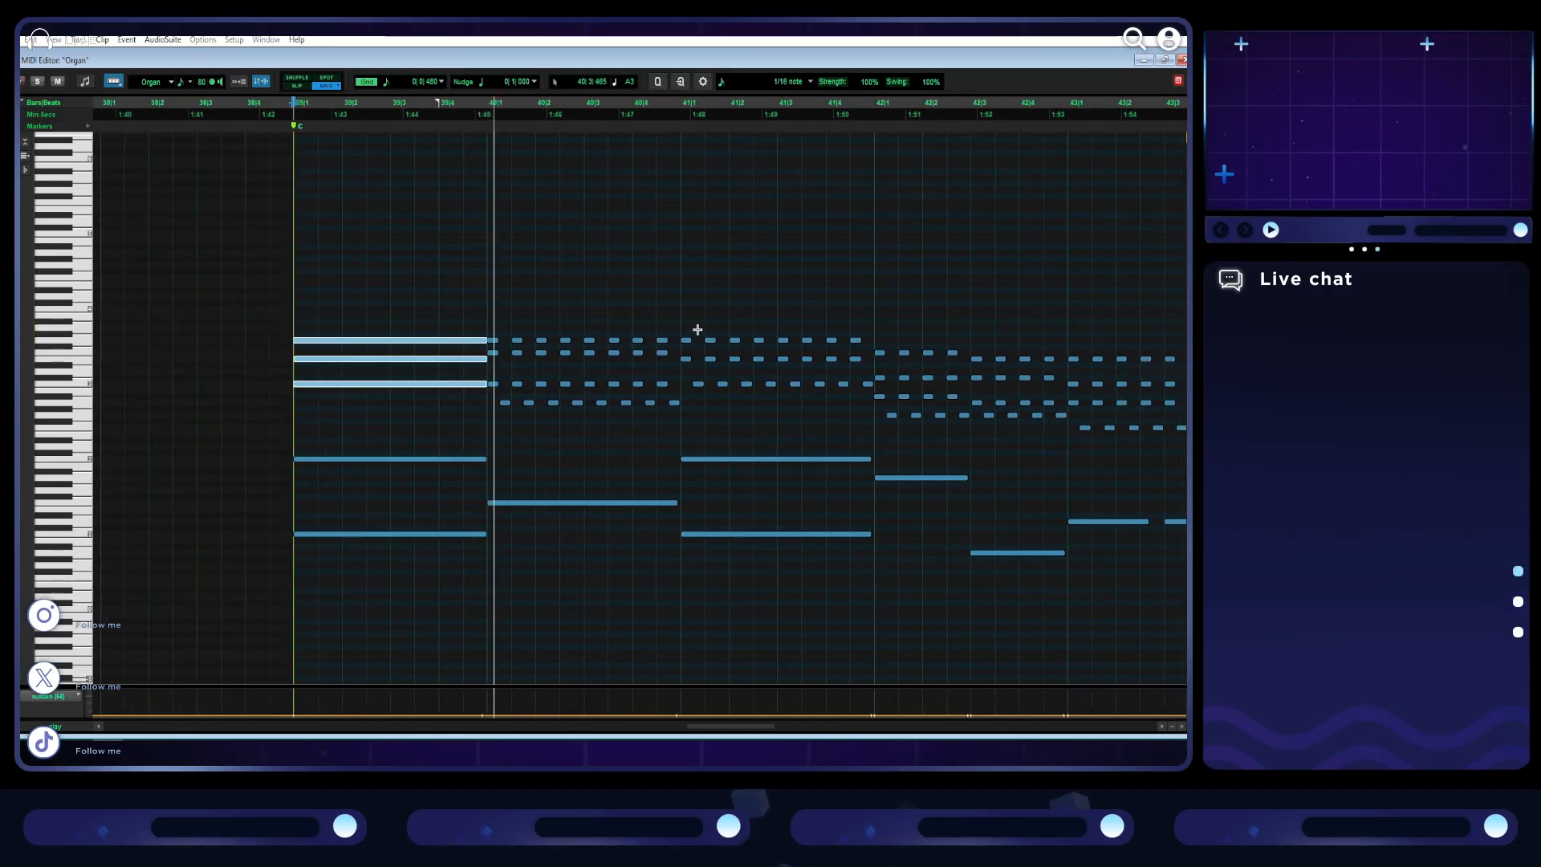
drag(641, 426, 482, 289)
key(Delete)
drag(475, 403, 459, 309)
drag(547, 353, 629, 359)
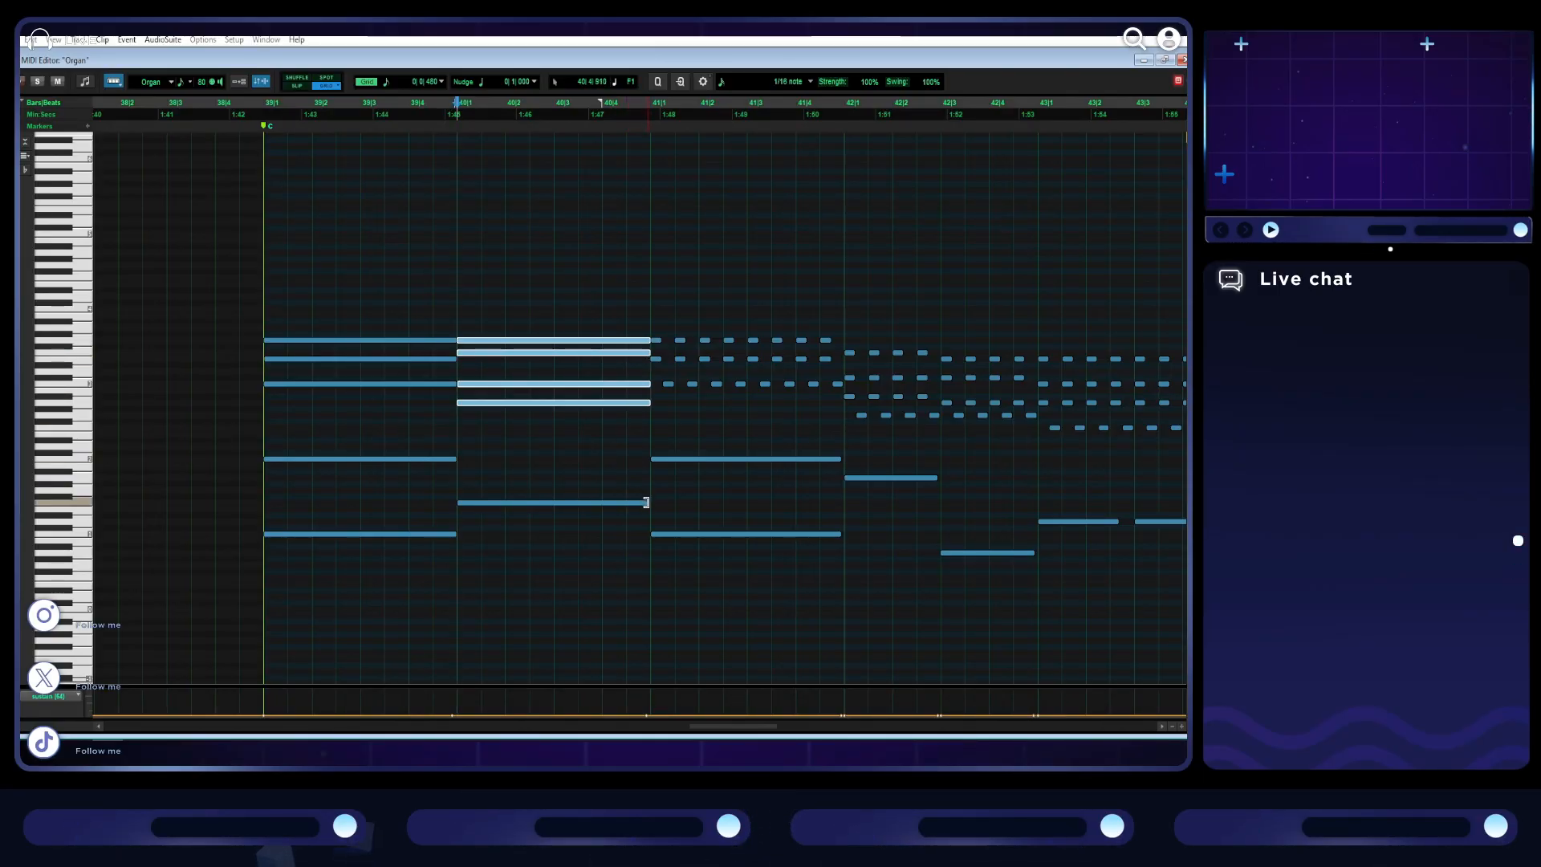
drag(646, 502, 650, 503)
key(space)
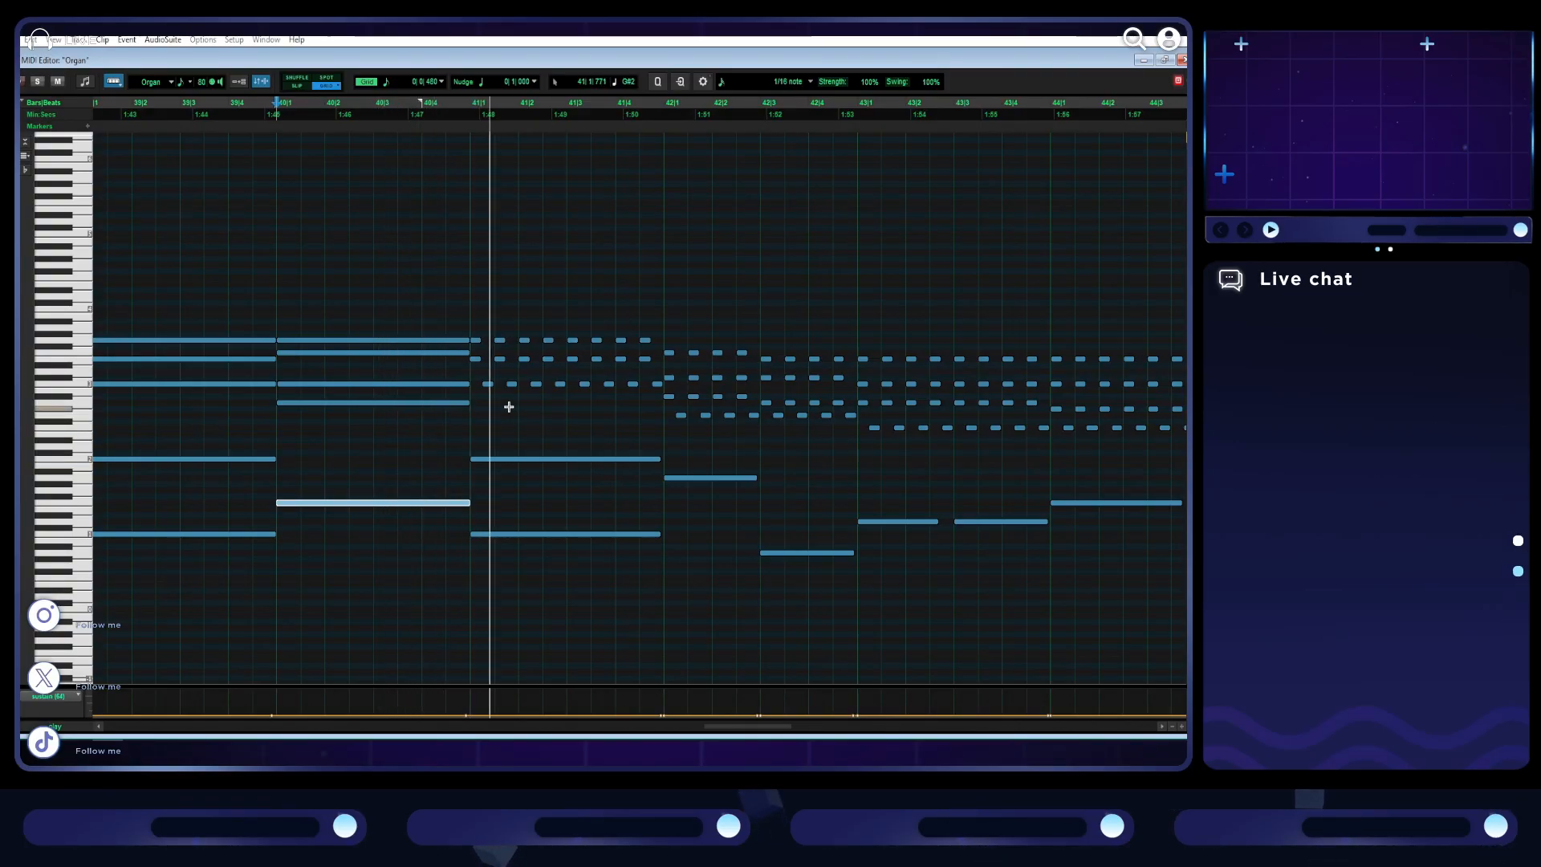
key(space)
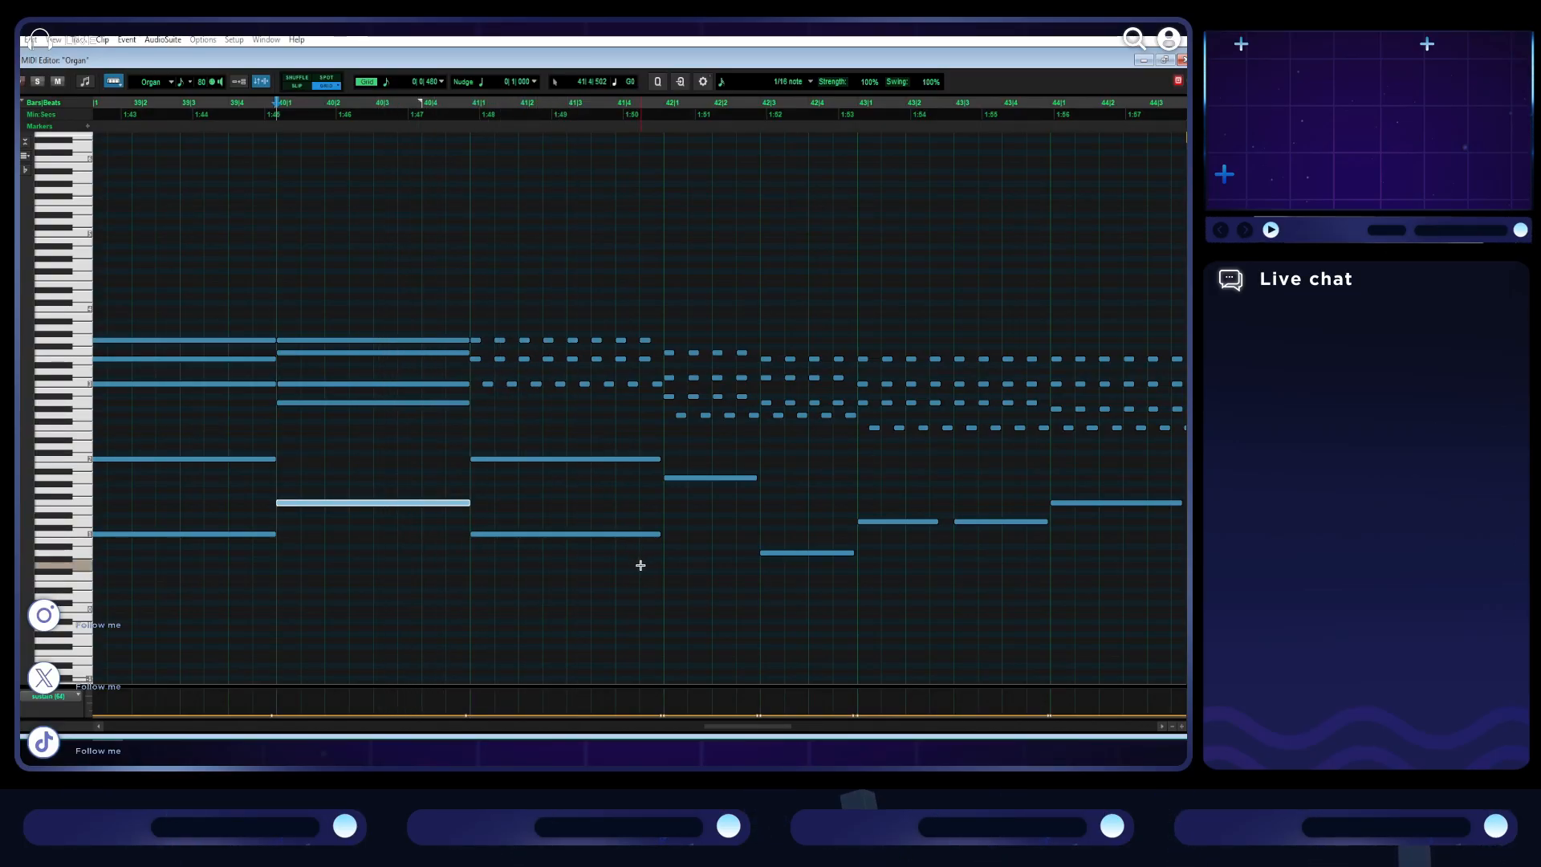
- Delete the repeated chord notes of bar 41 and stretch its first three-note chord across the whole bar
drag(489, 390, 657, 286)
key(Delete)
drag(526, 406, 664, 353)
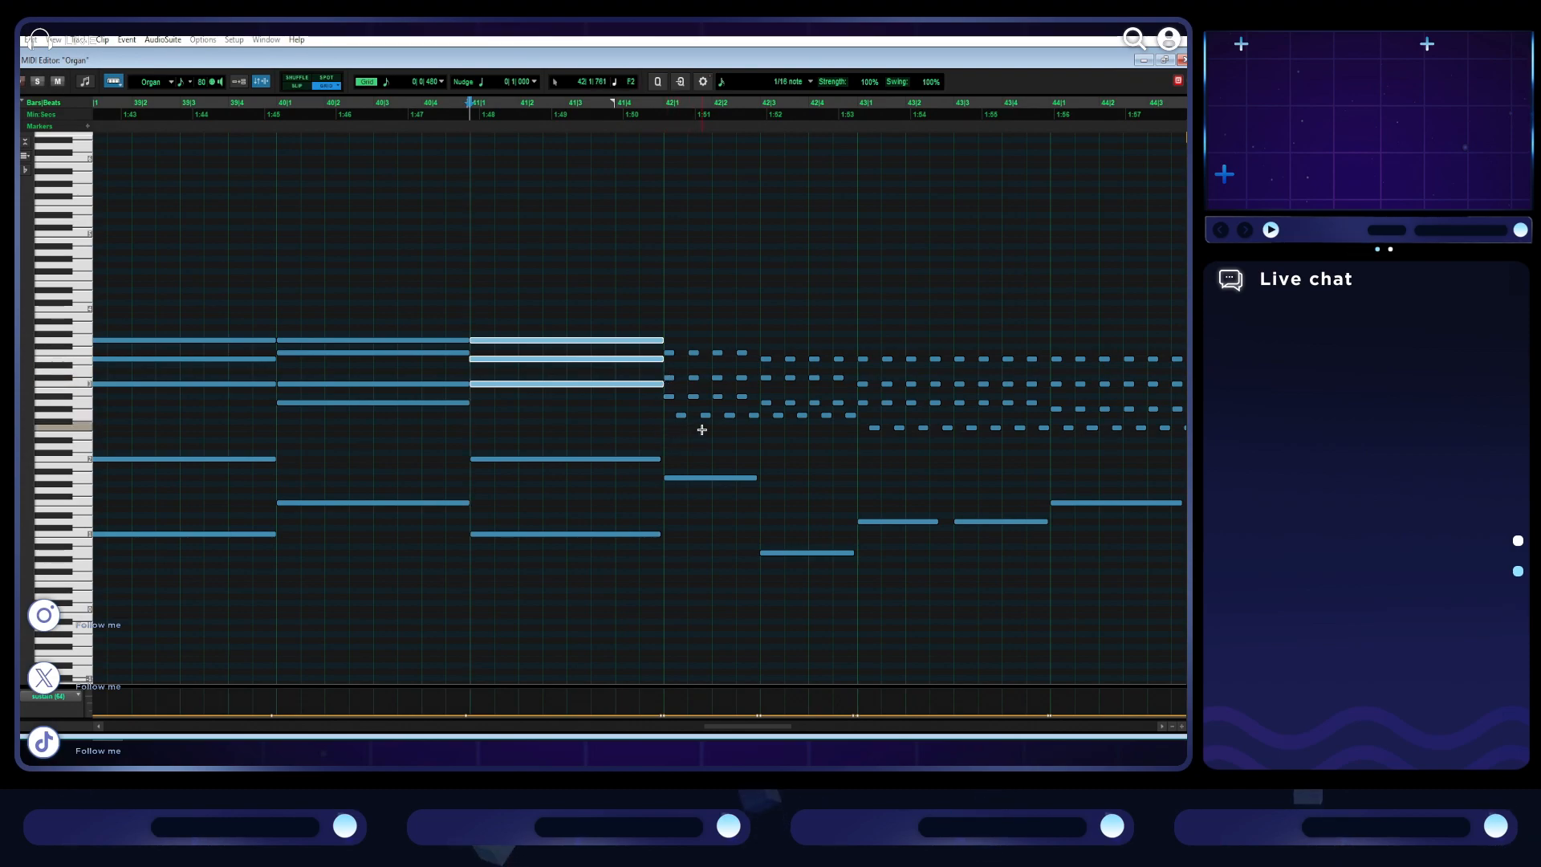
- Turn the repeated notes of bar 42 into two held four-note chords of half a bar each, and play back from bar 41
drag(697, 426, 751, 334)
key(Delete)
drag(683, 417, 673, 350)
drag(855, 435, 789, 348)
key(Delete)
drag(780, 416, 767, 358)
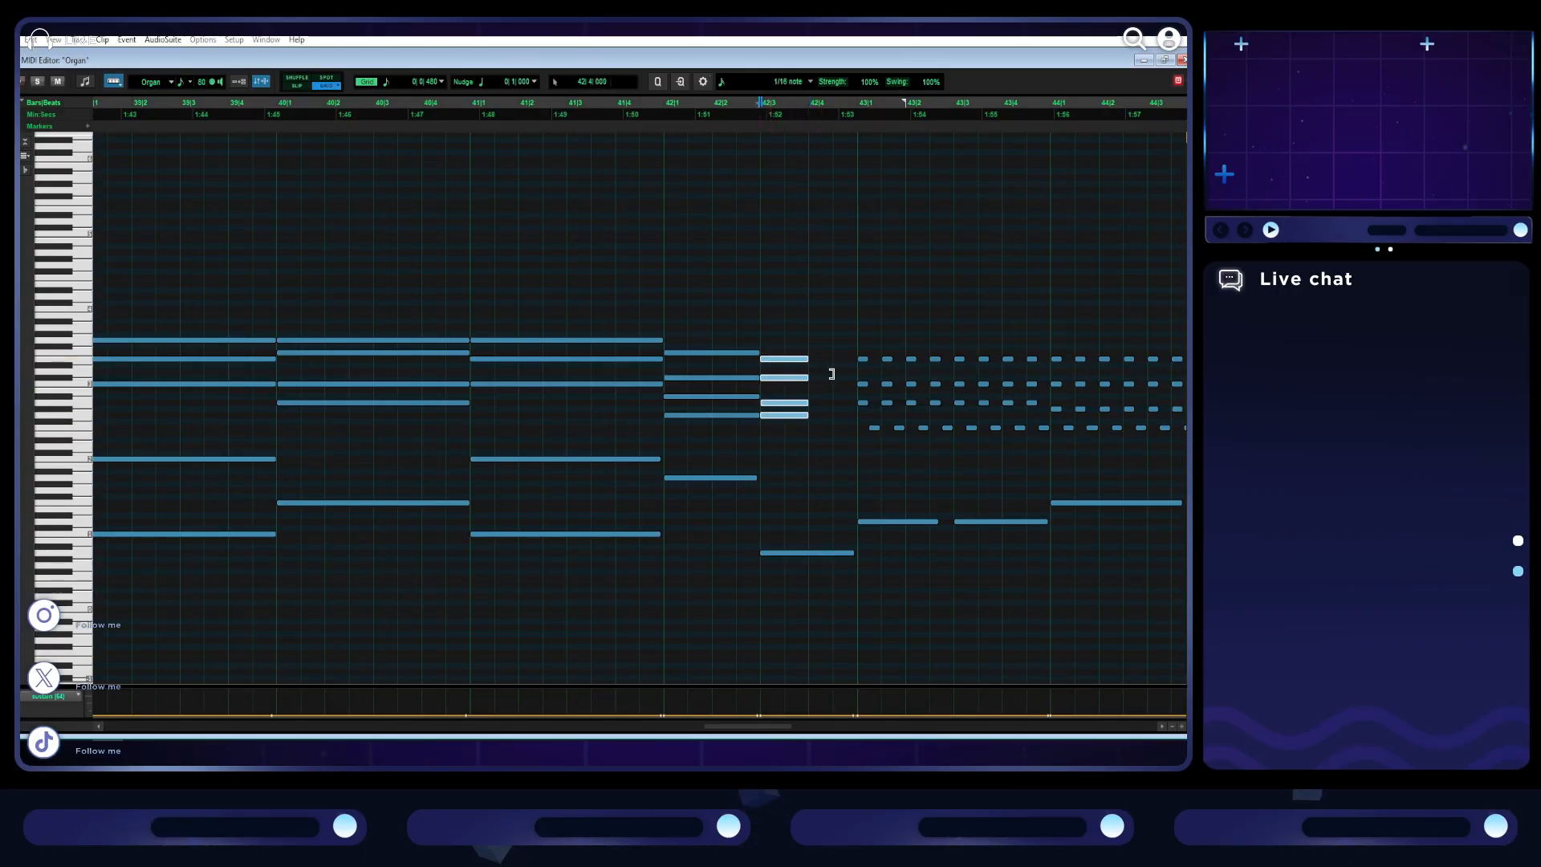
click(472, 304)
key(space)
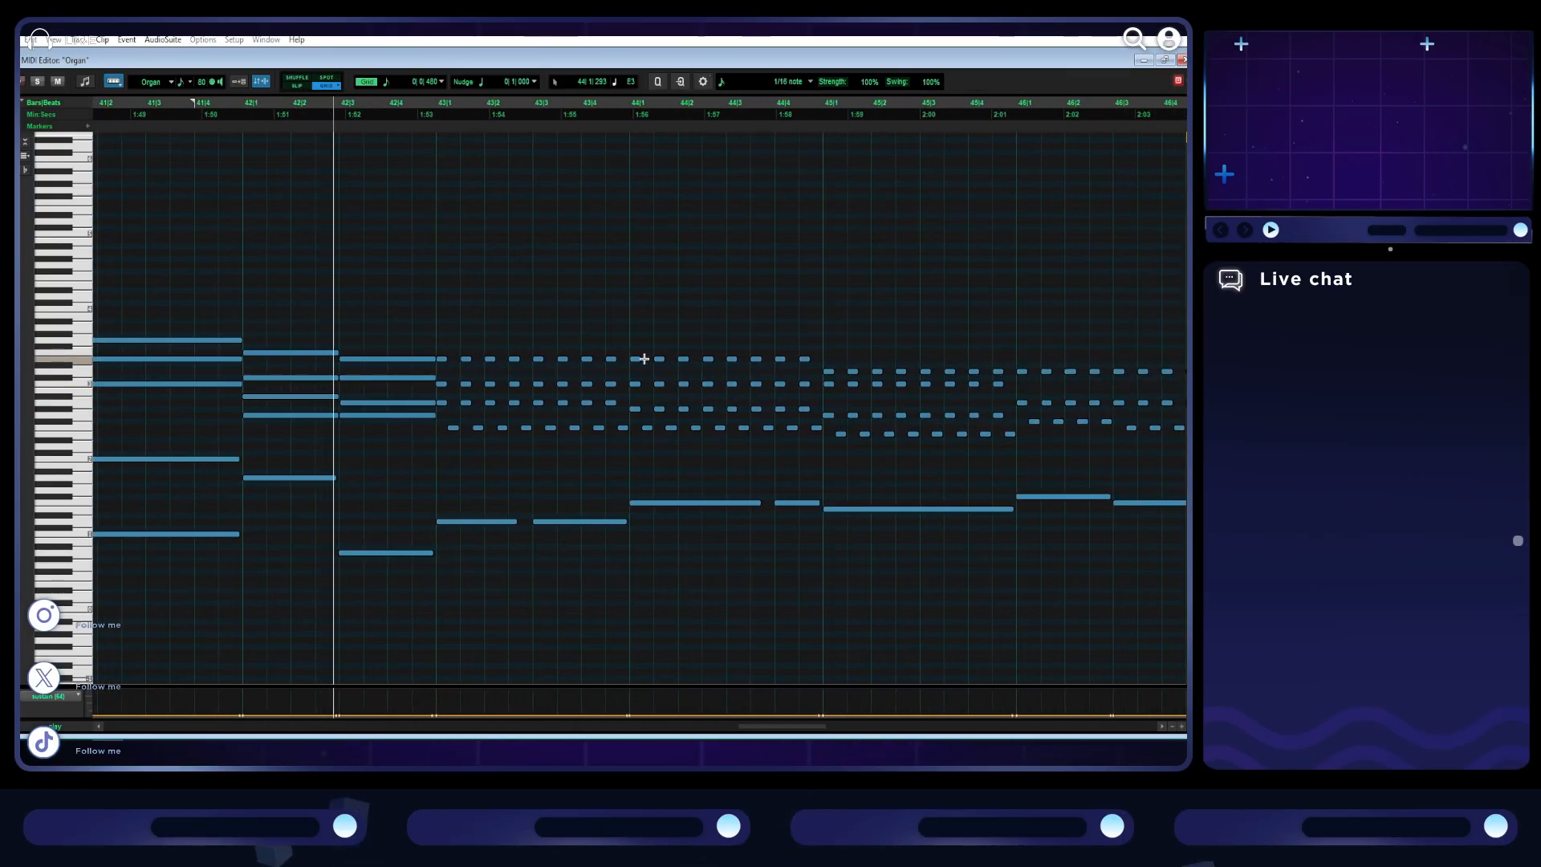
key(space)
- Start bar 43's lowest chord note on the downbeat, delete the repeated notes and hold the four-note chord through the bar
click(445, 428)
drag(629, 447, 462, 336)
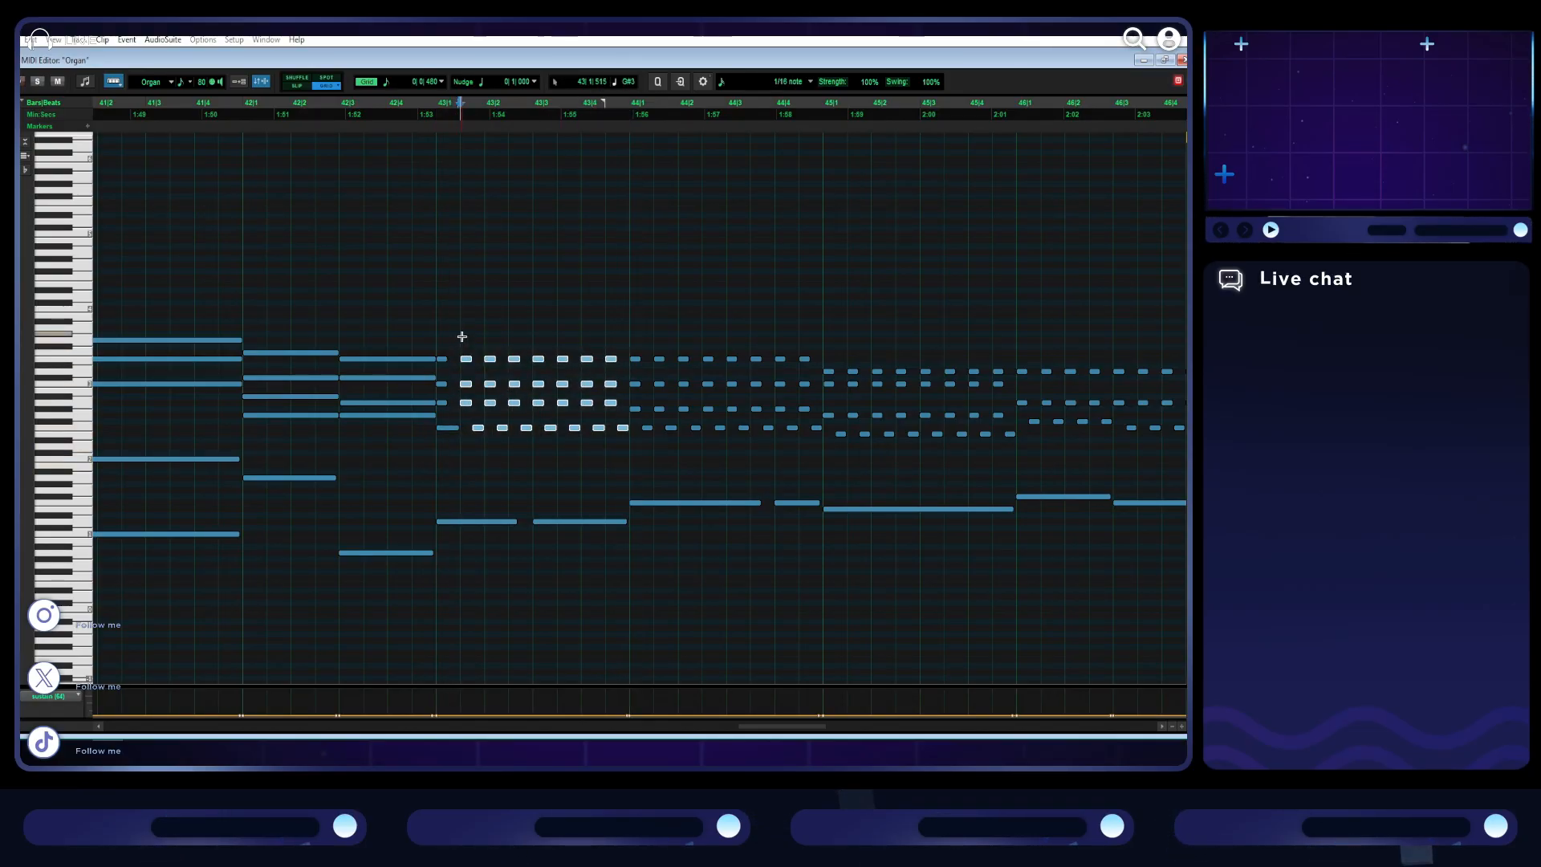
key(Delete)
drag(463, 415, 443, 360)
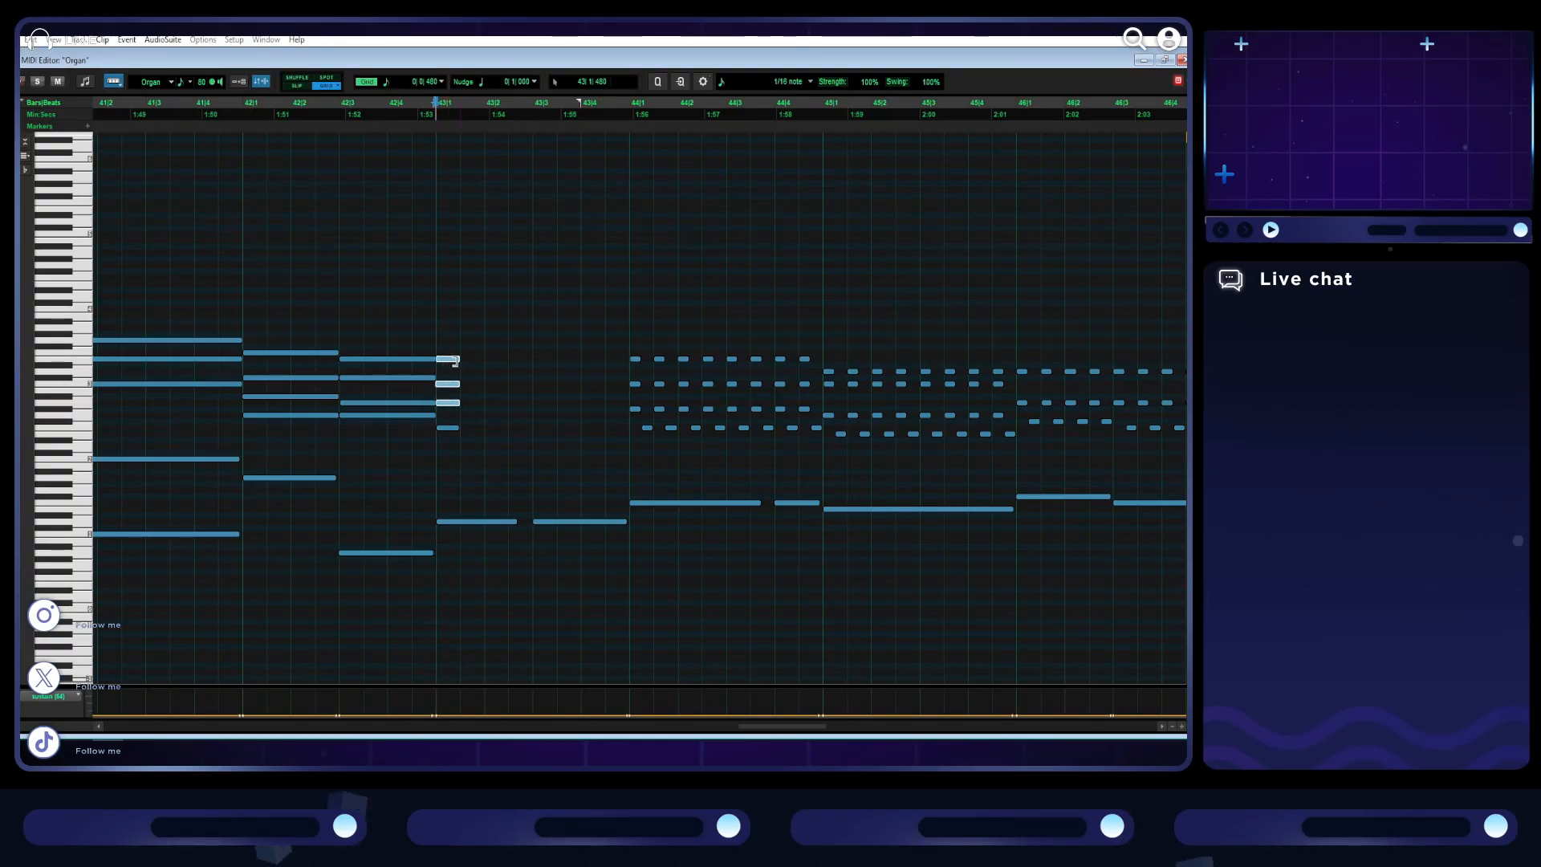
shift+click(454, 428)
drag(458, 428, 615, 433)
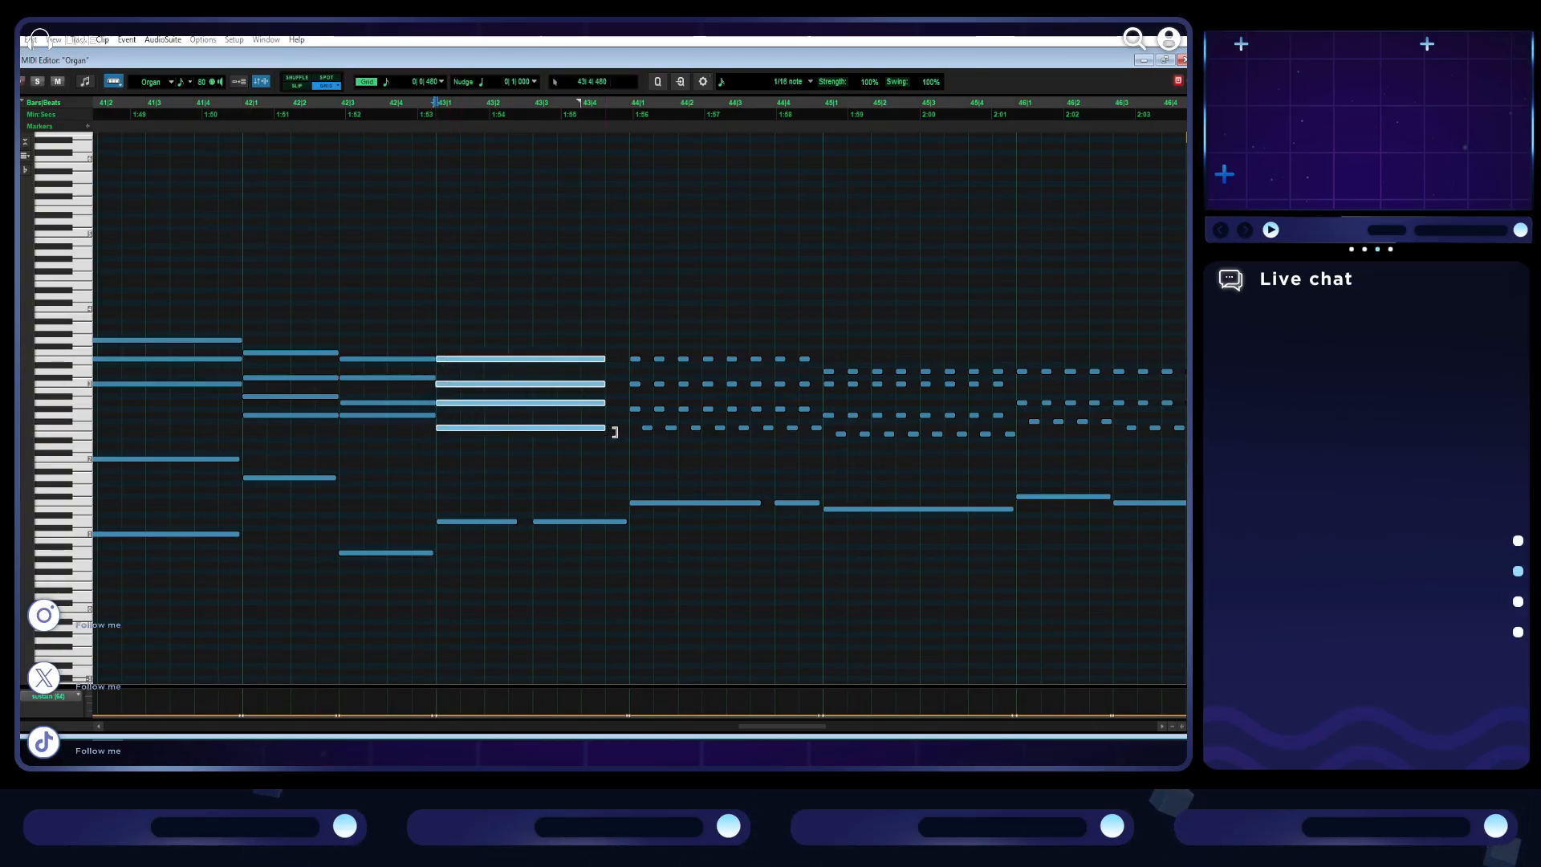
key(space)
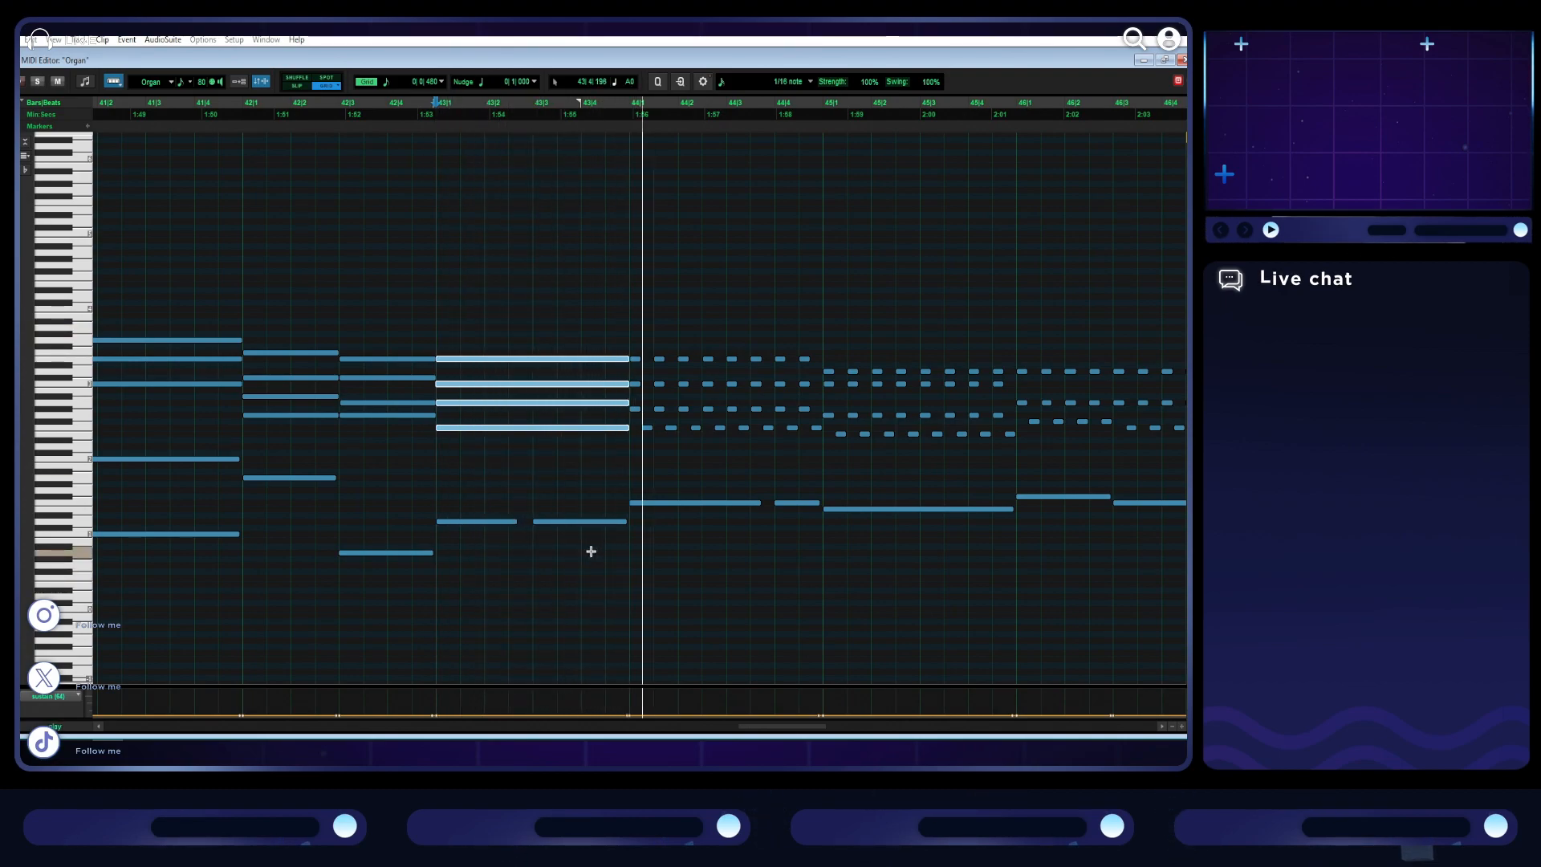
- Delete the second bass note of bar 43 and extend the first one to fill the bar
click(584, 520)
key(Delete)
drag(514, 523, 624, 526)
- Reduce bar 44 to one held four-note chord from the downbeat and merge its bass into a single full-bar note
drag(811, 441, 663, 323)
key(Delete)
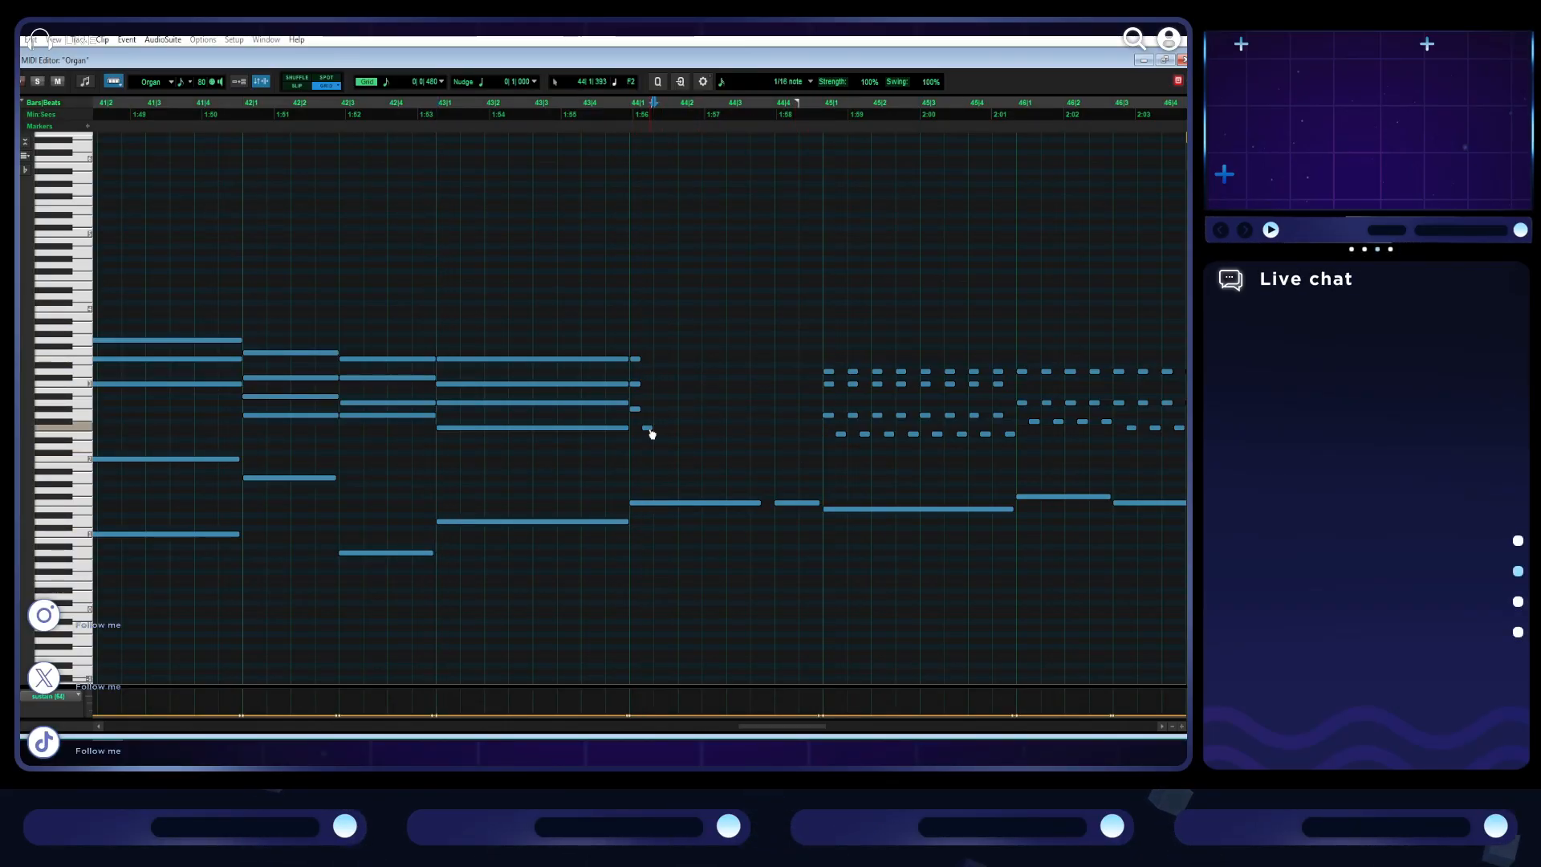
drag(662, 425, 819, 363)
click(792, 503)
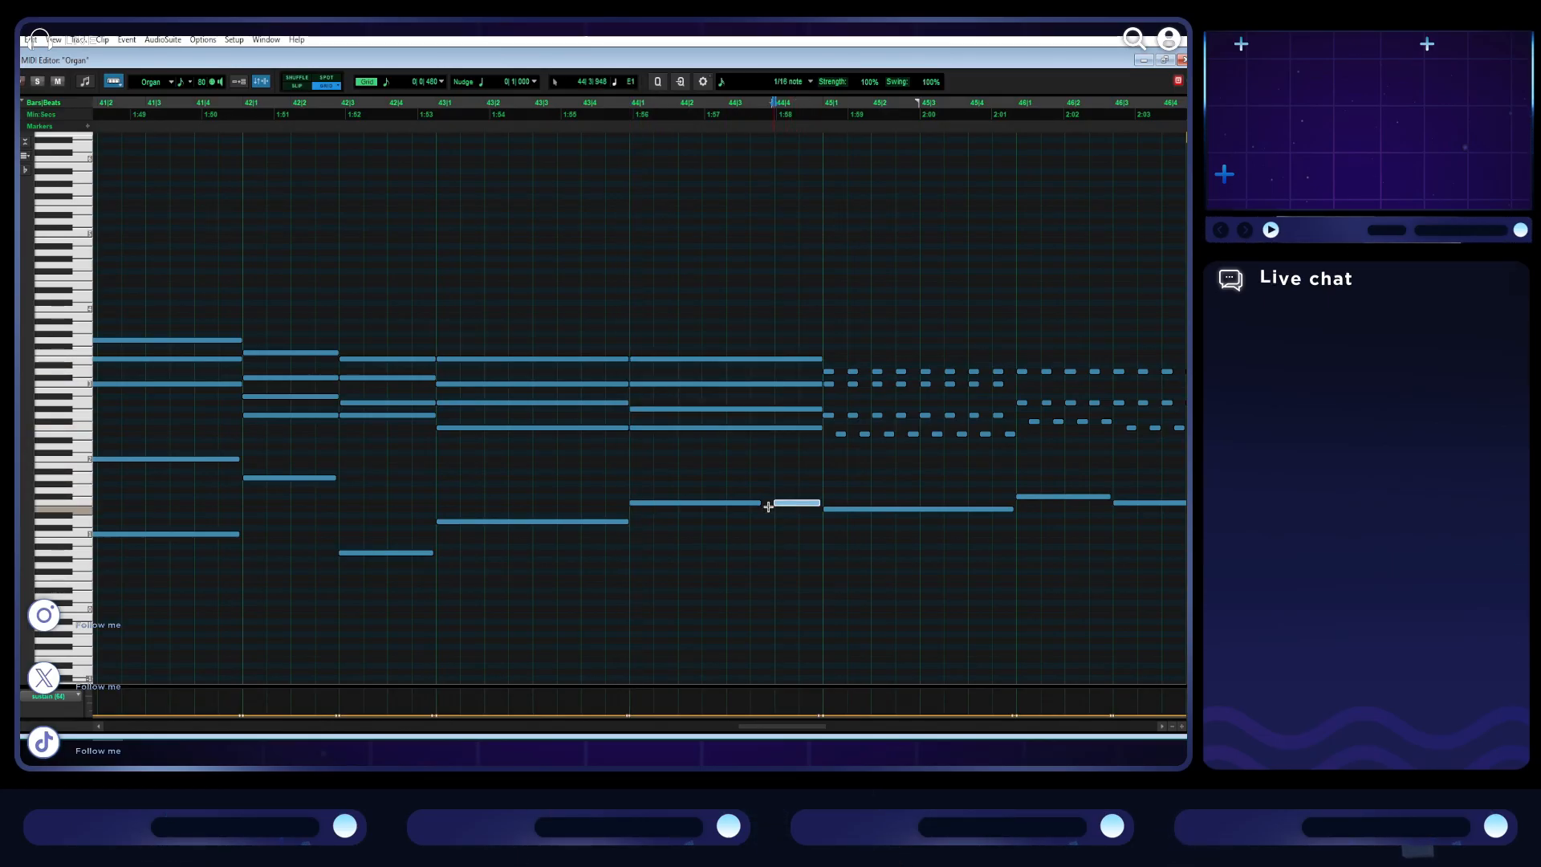
drag(756, 504, 812, 506)
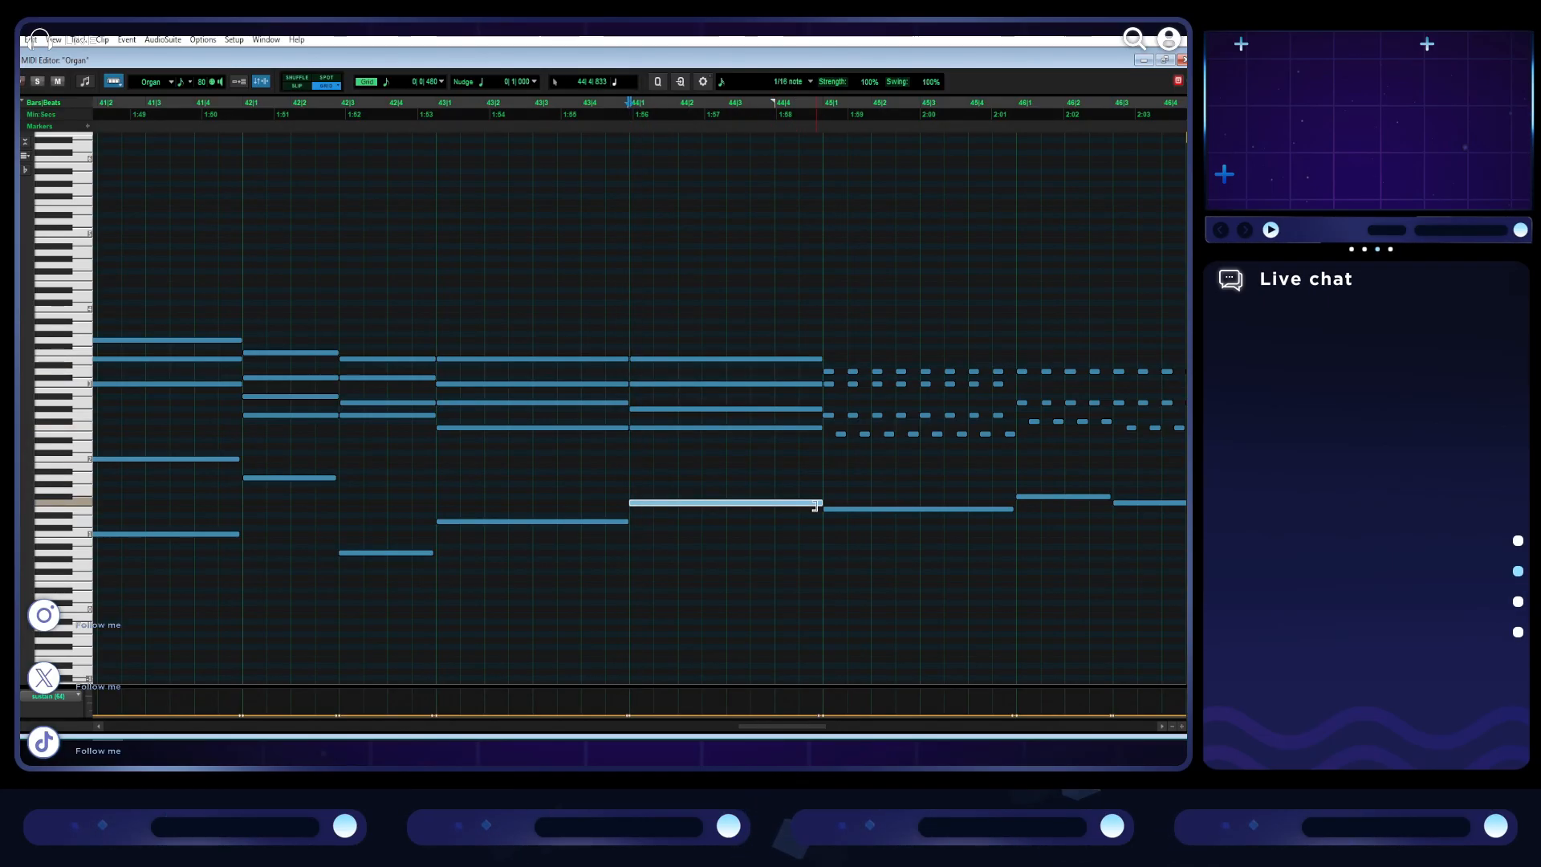
- Remove the repeated notes of bar 45 and stretch its first four-note chord from the downbeat to bar 46
scroll(720, 471, right, 4)
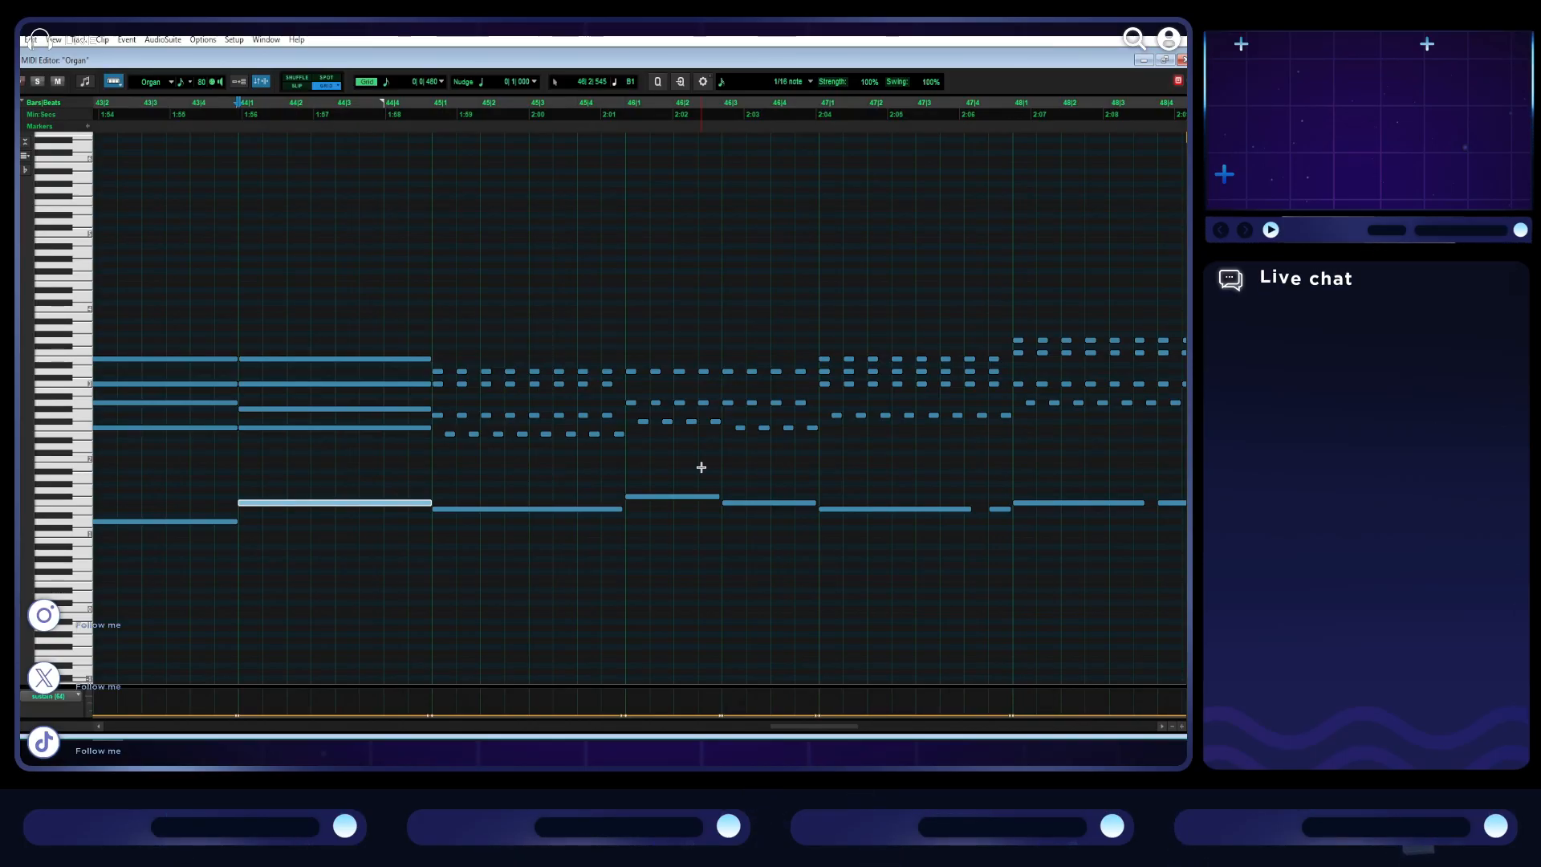
drag(625, 446, 463, 348)
key(Delete)
drag(450, 435, 622, 375)
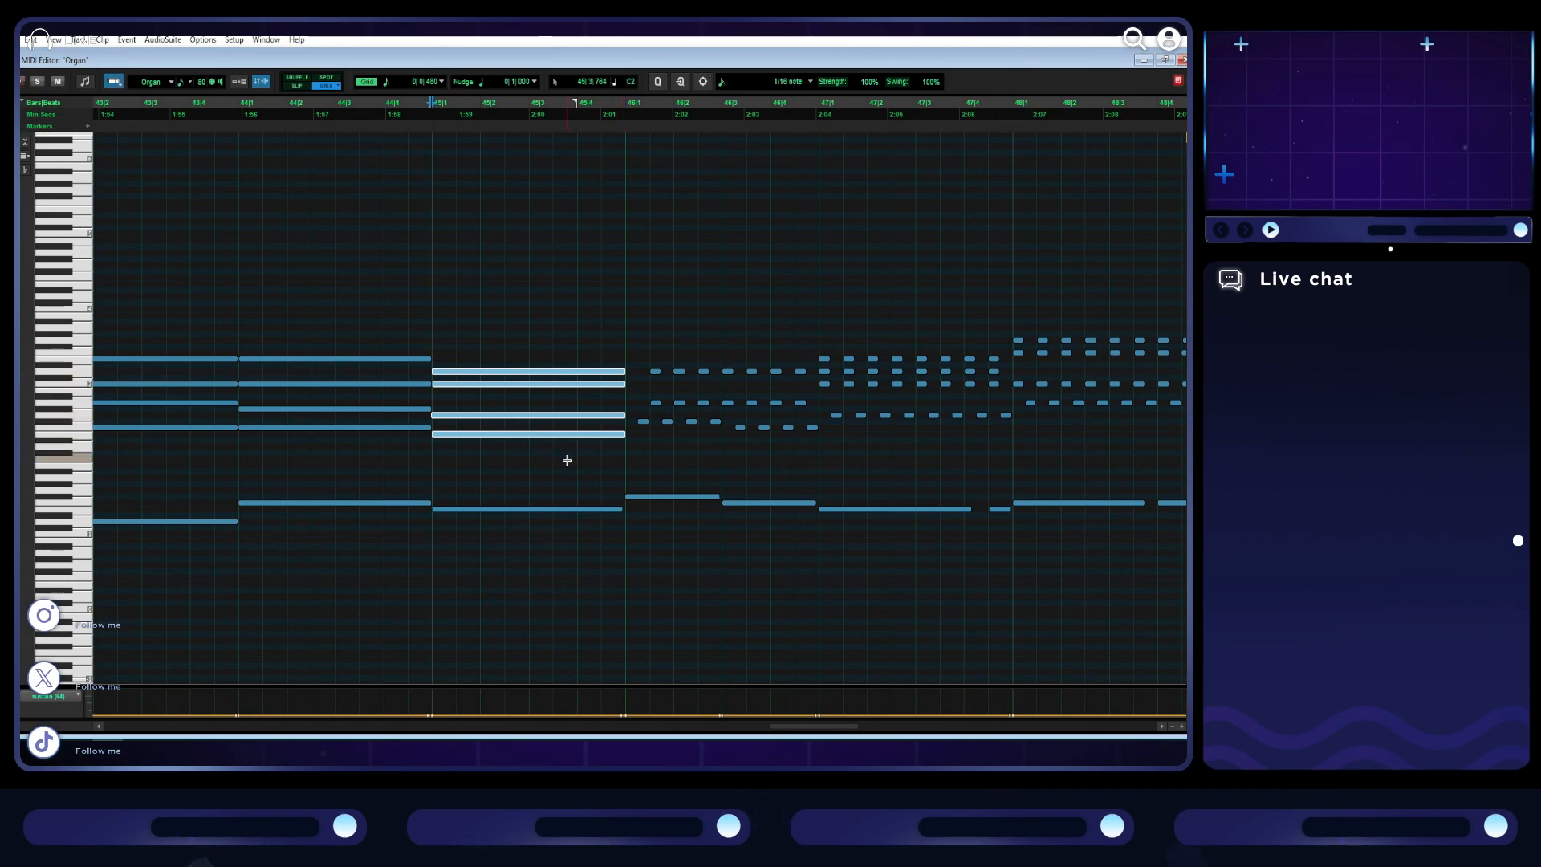
- Convert the repeated notes of bar 46 into two held three-note chords of half a bar each, and listen from bar 46
scroll(568, 460, right, 4)
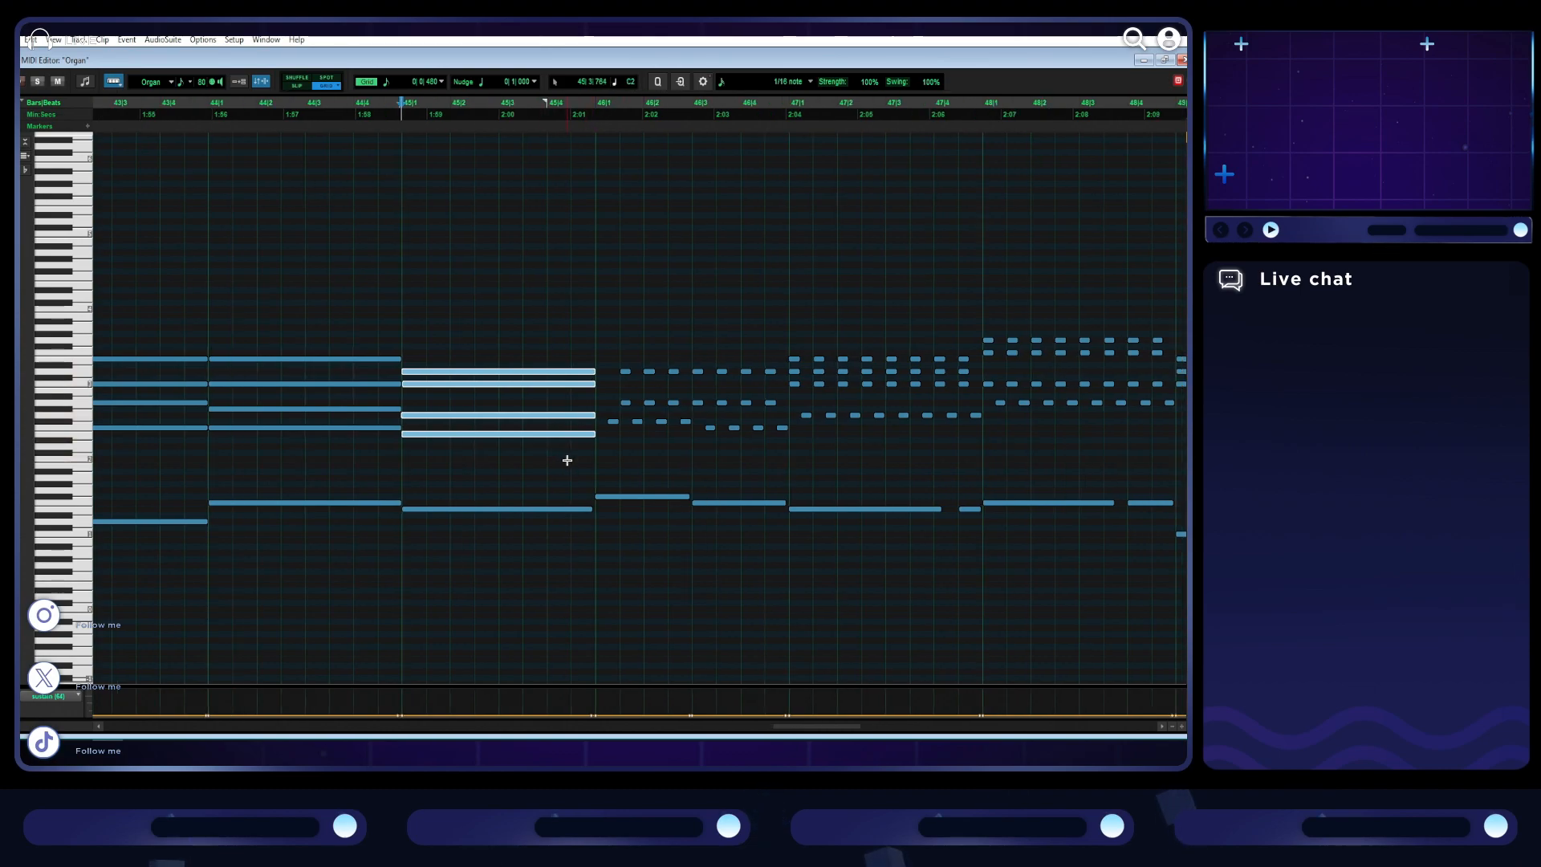
click(474, 348)
key(space)
key(space)
mouse_move(502, 370)
mouse_down()
mouse_move(508, 407)
mouse_move(484, 409)
mouse_move(485, 428)
mouse_move(563, 359)
mouse_move(482, 371)
mouse_up()
key(Delete)
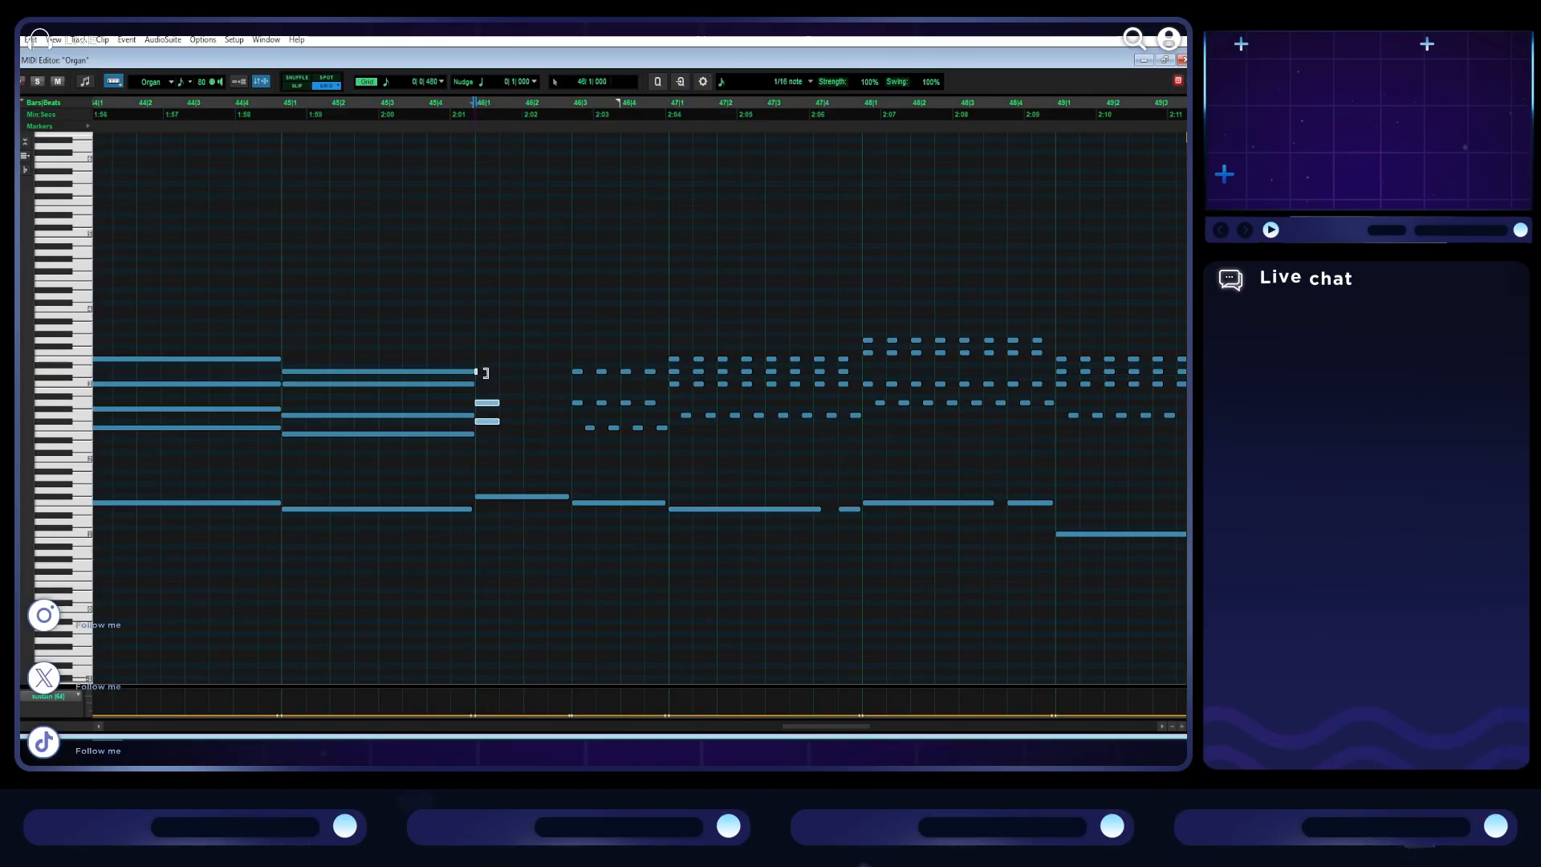
drag(669, 441, 596, 358)
key(Delete)
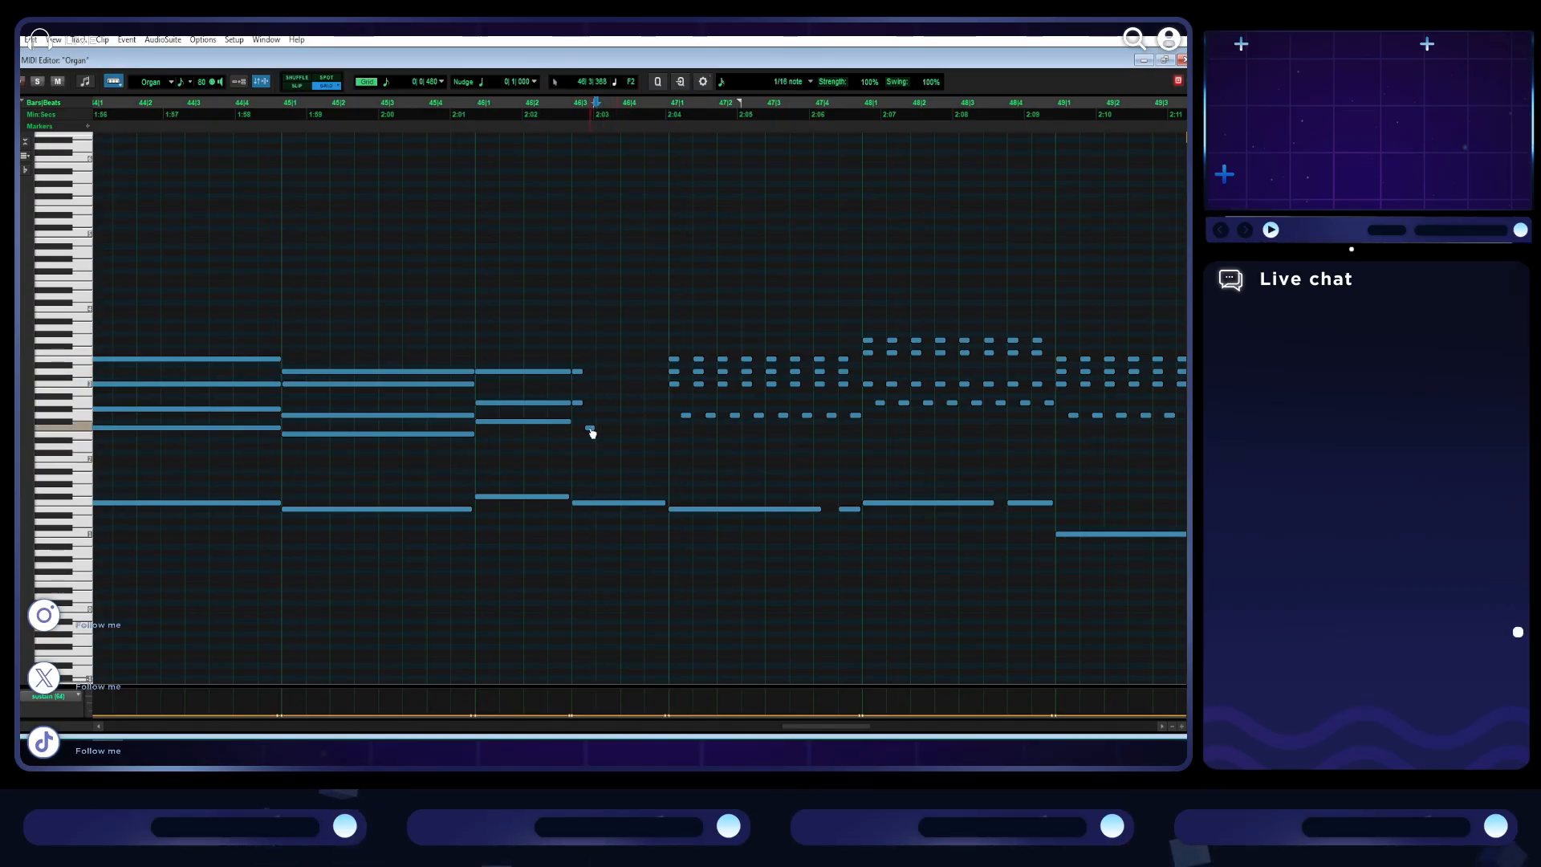
drag(631, 444, 659, 387)
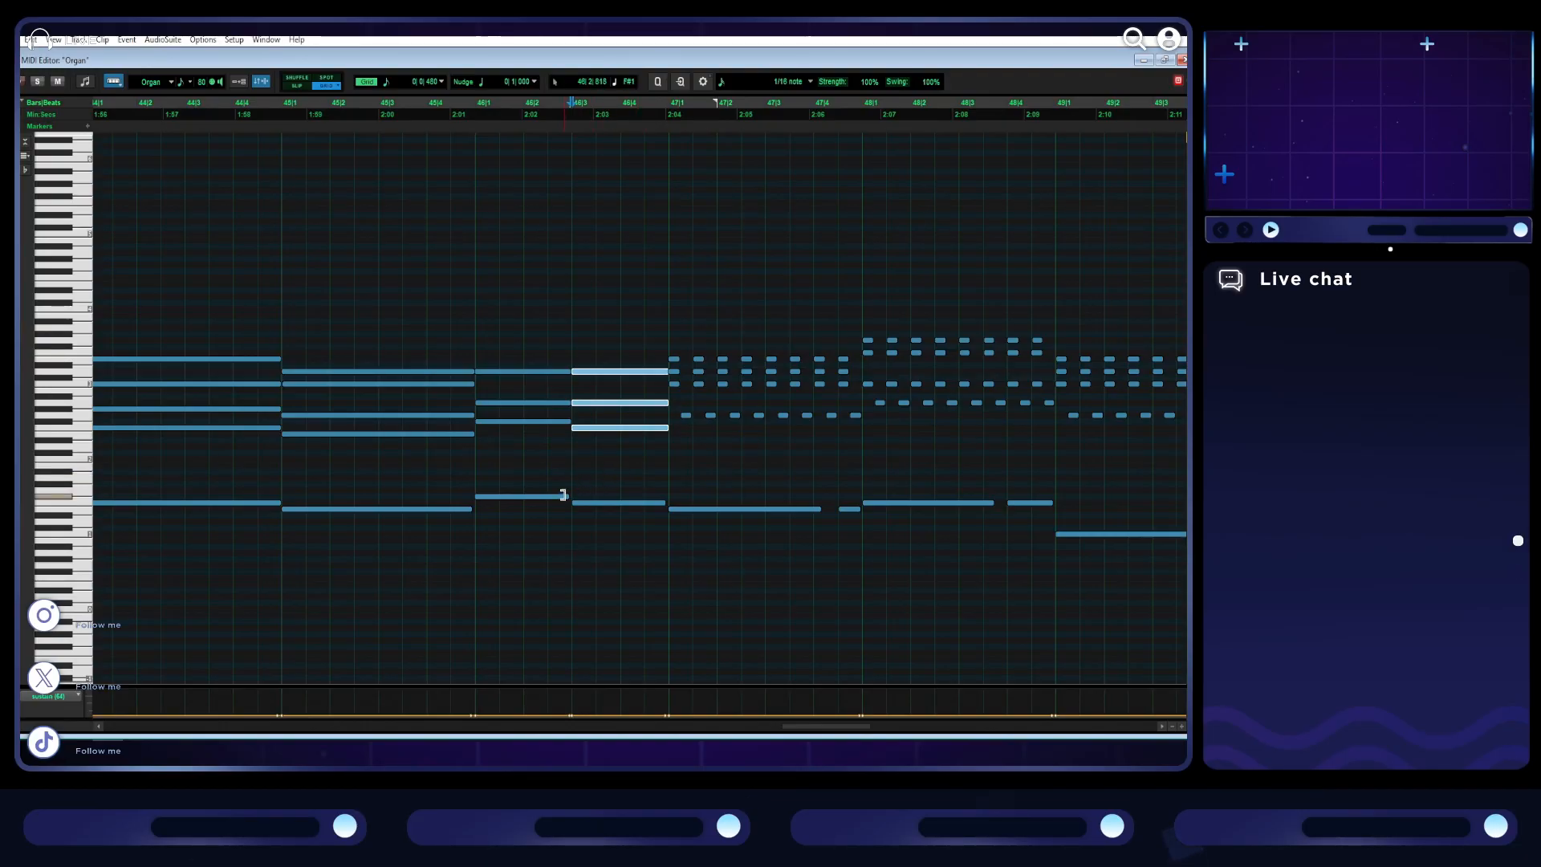
click(472, 324)
key(space)
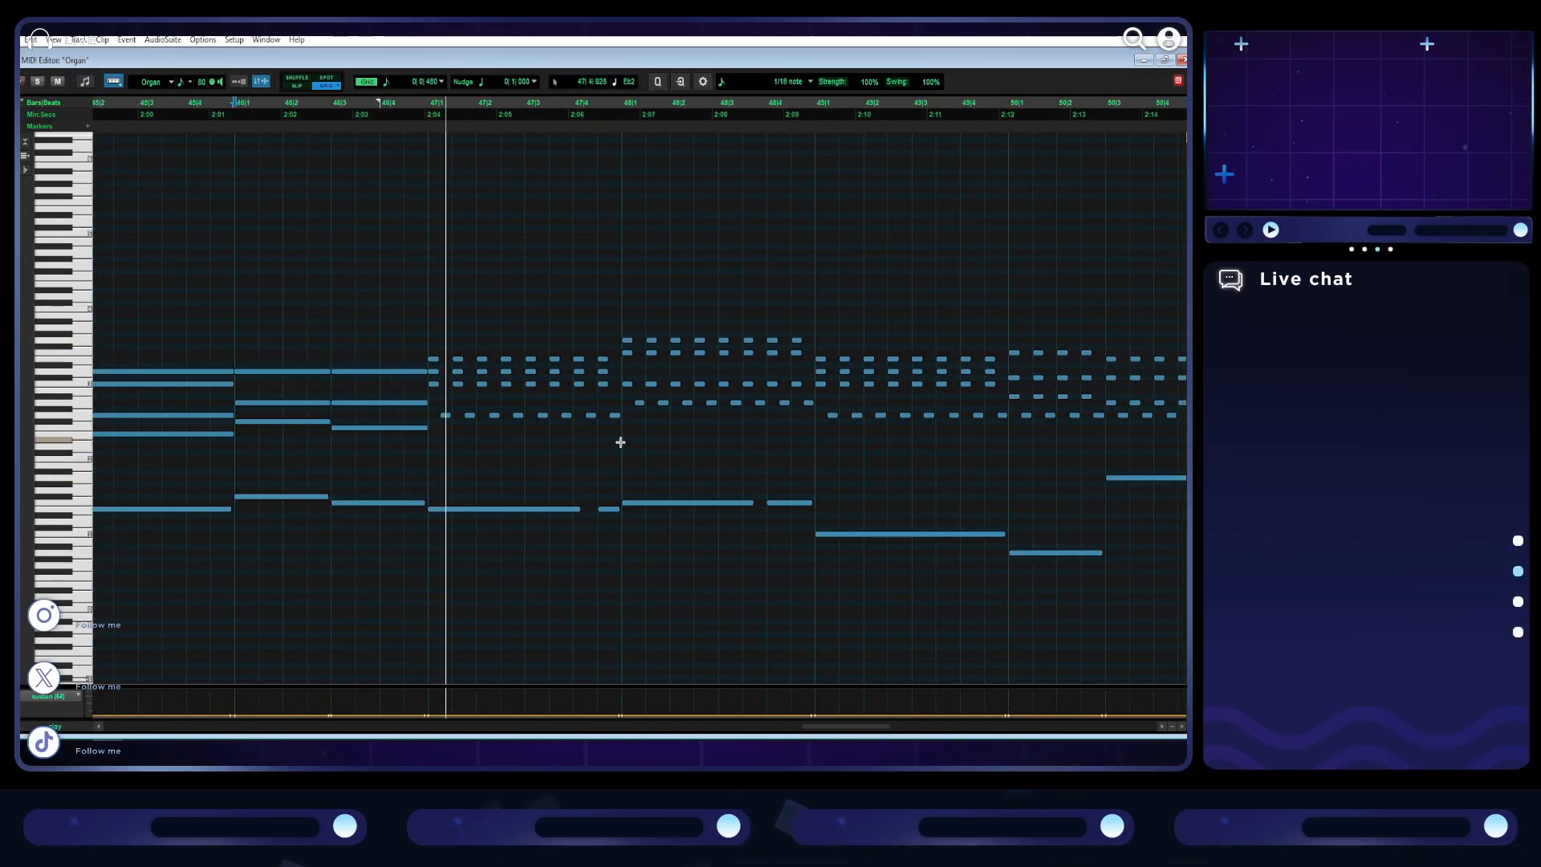
- Replace the pulsing notes of bar 47 with one full-bar four-note chord and a single full-bar bass note
drag(621, 439, 458, 343)
key(Delete)
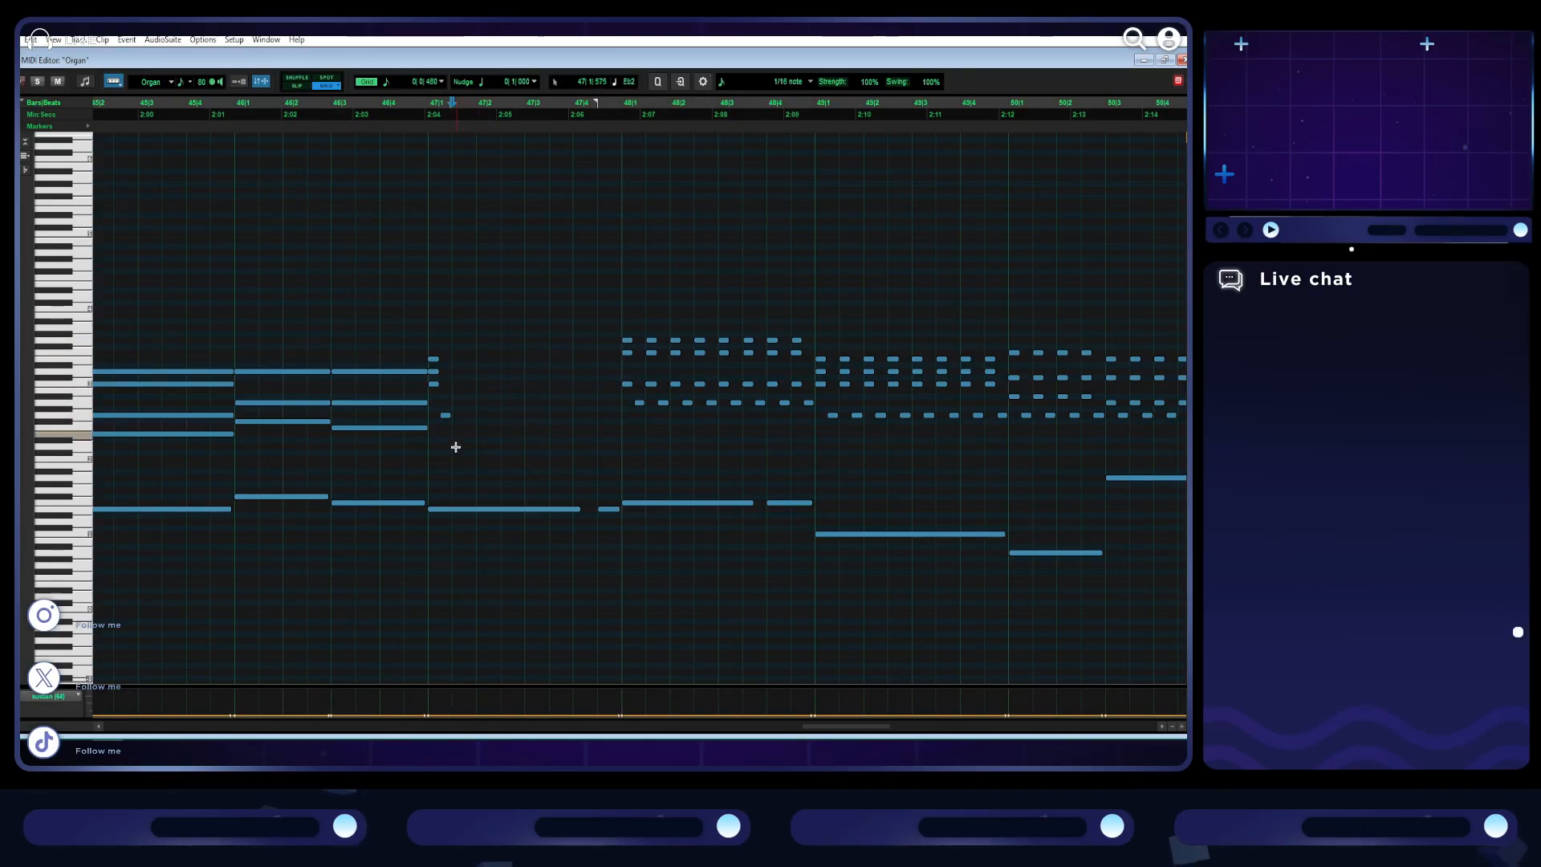
drag(447, 416, 602, 367)
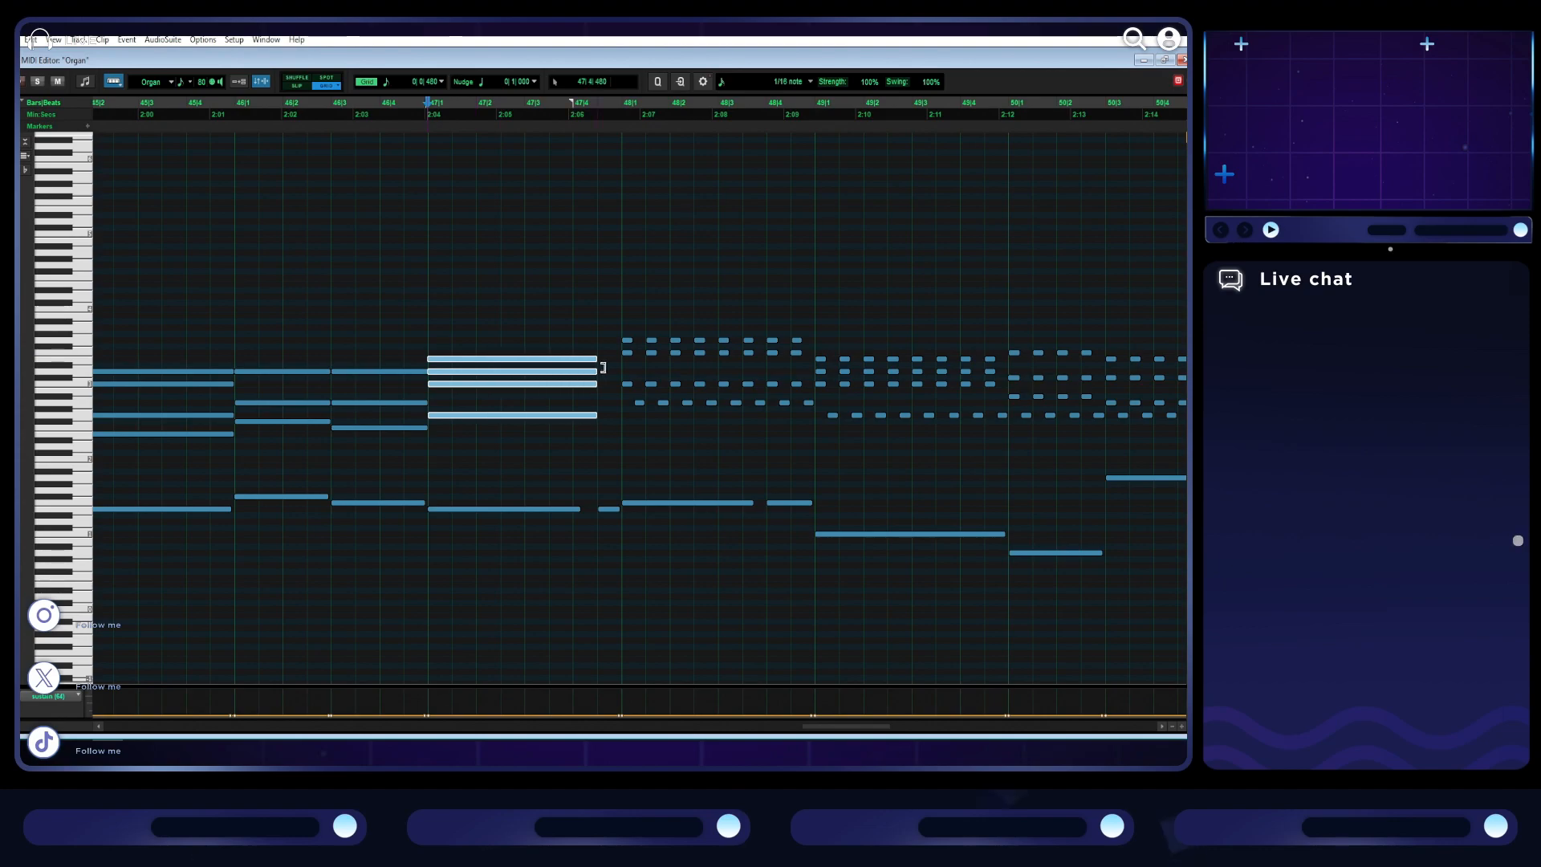
click(614, 509)
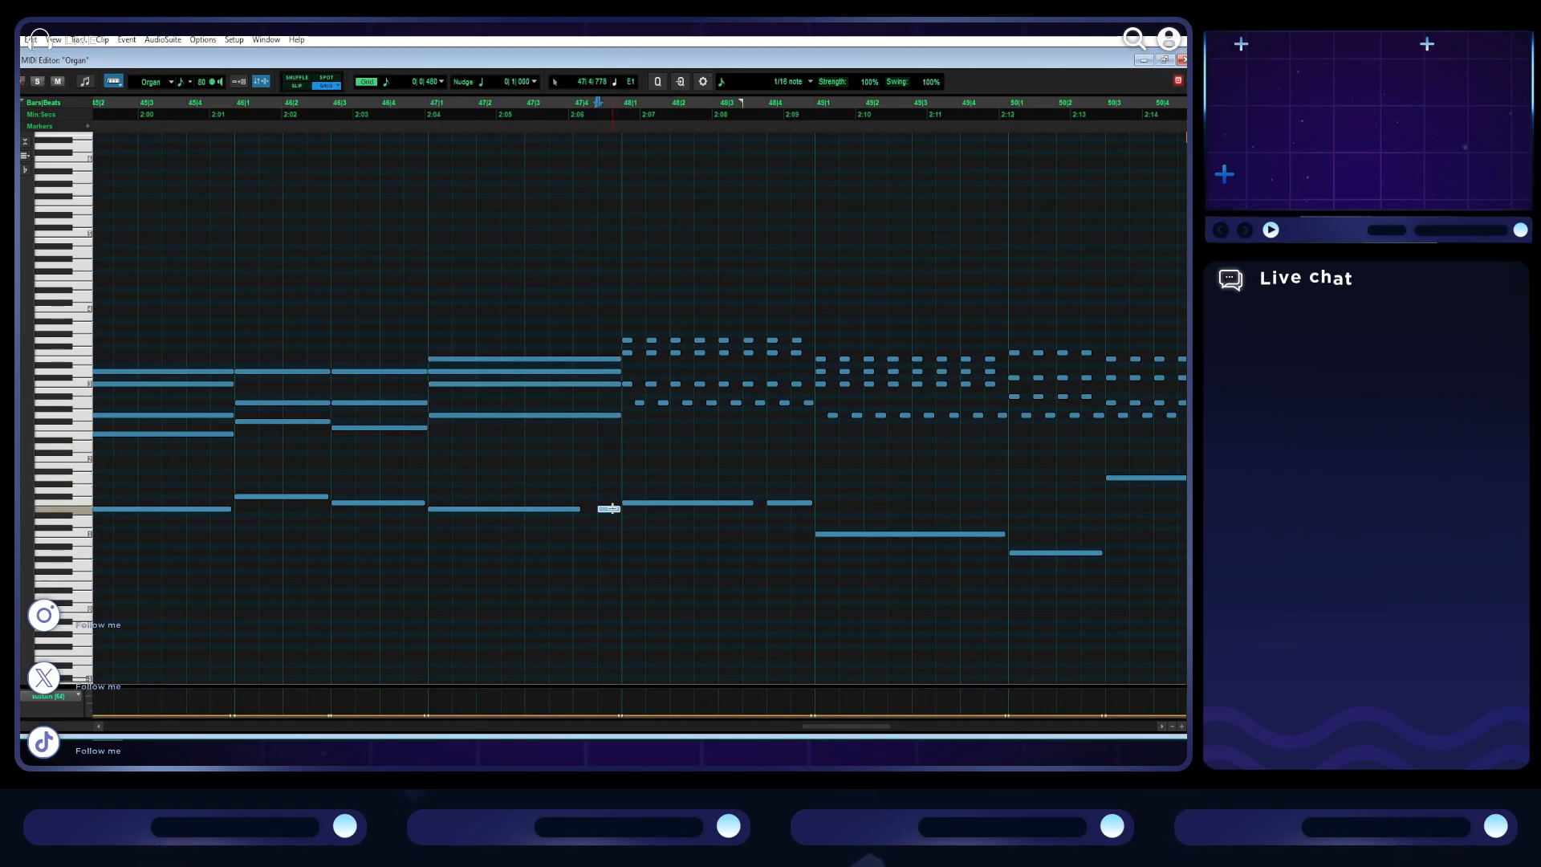
click(587, 508)
- Hold bar 48's first four-note chord for the whole bar, remove the short second bass note and extend the first to bar 49
scroll(606, 457, right, 3)
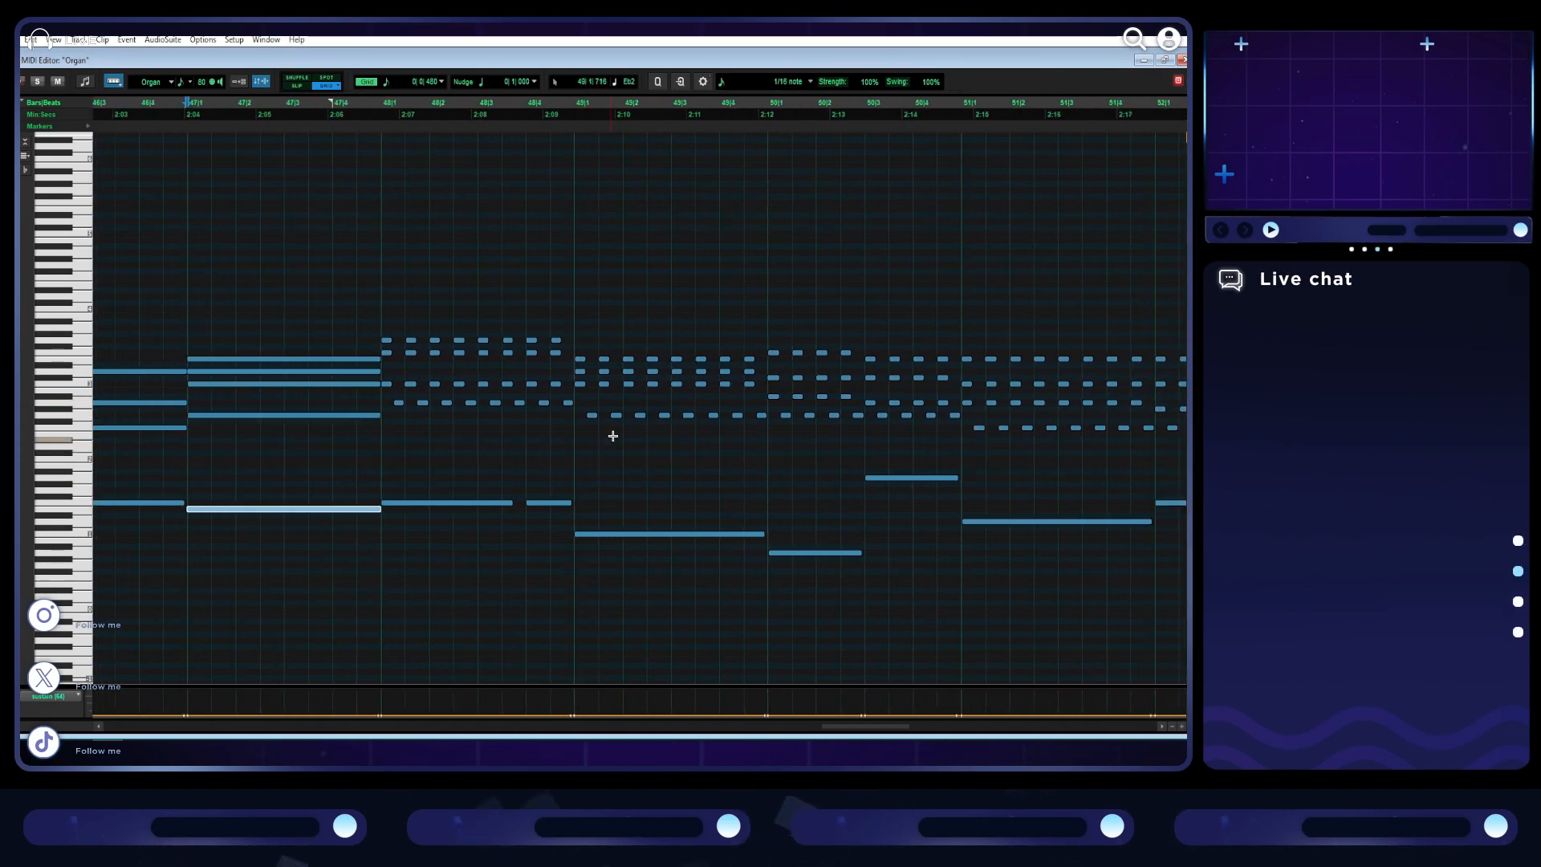
drag(566, 414, 410, 325)
key(Delete)
drag(399, 402, 555, 355)
click(451, 395)
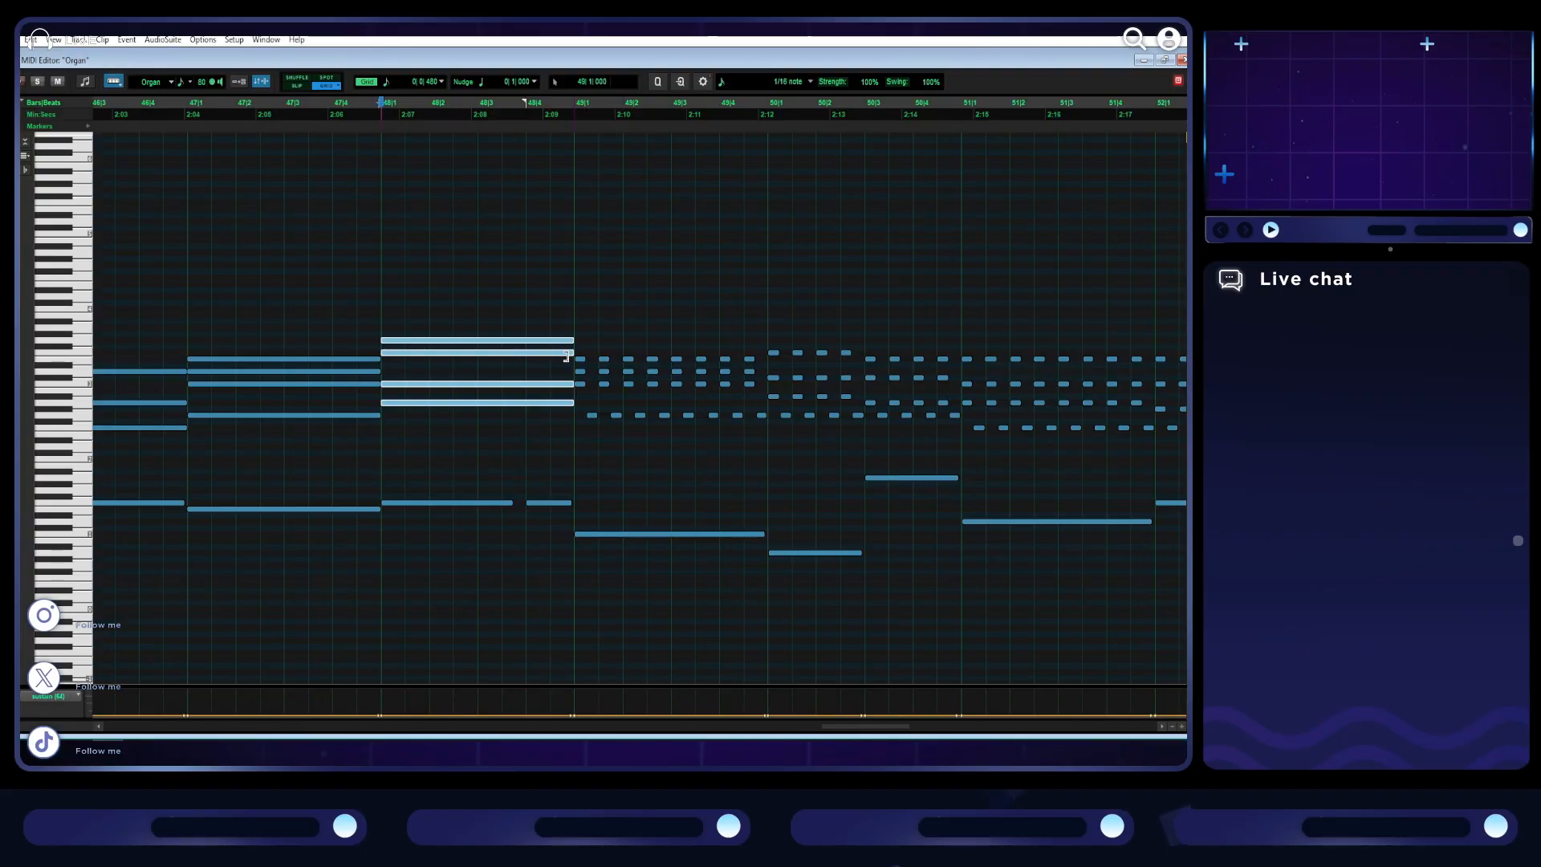
click(564, 507)
key(Delete)
drag(516, 506, 573, 506)
- Delete the repeated notes of bar 49, align the lowest chord note to the downbeat and stretch the chord to bar 50
drag(762, 430, 604, 345)
key(Delete)
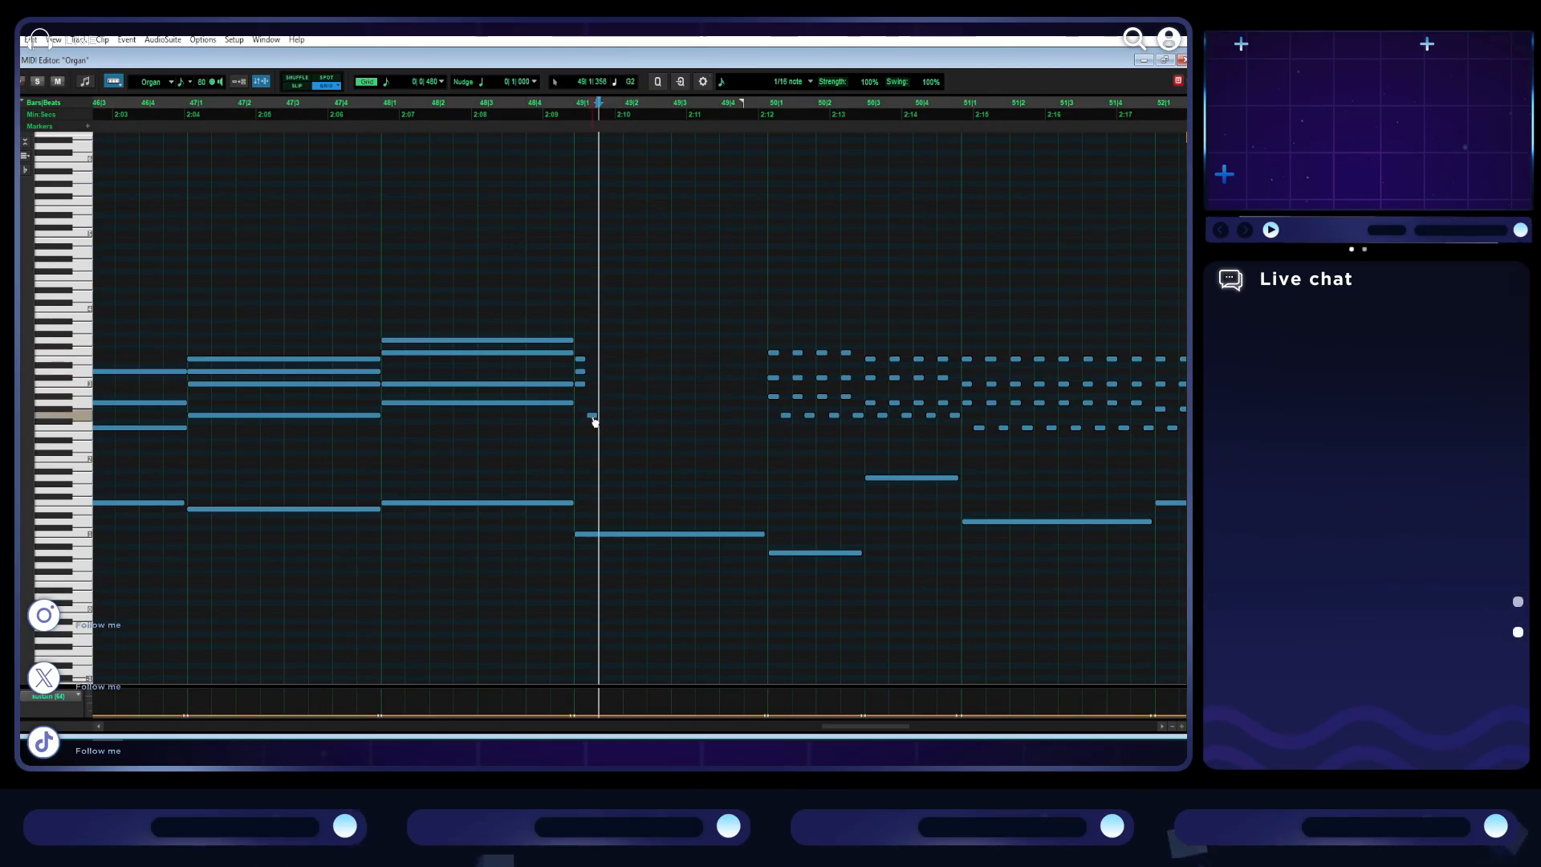
drag(617, 422, 583, 357)
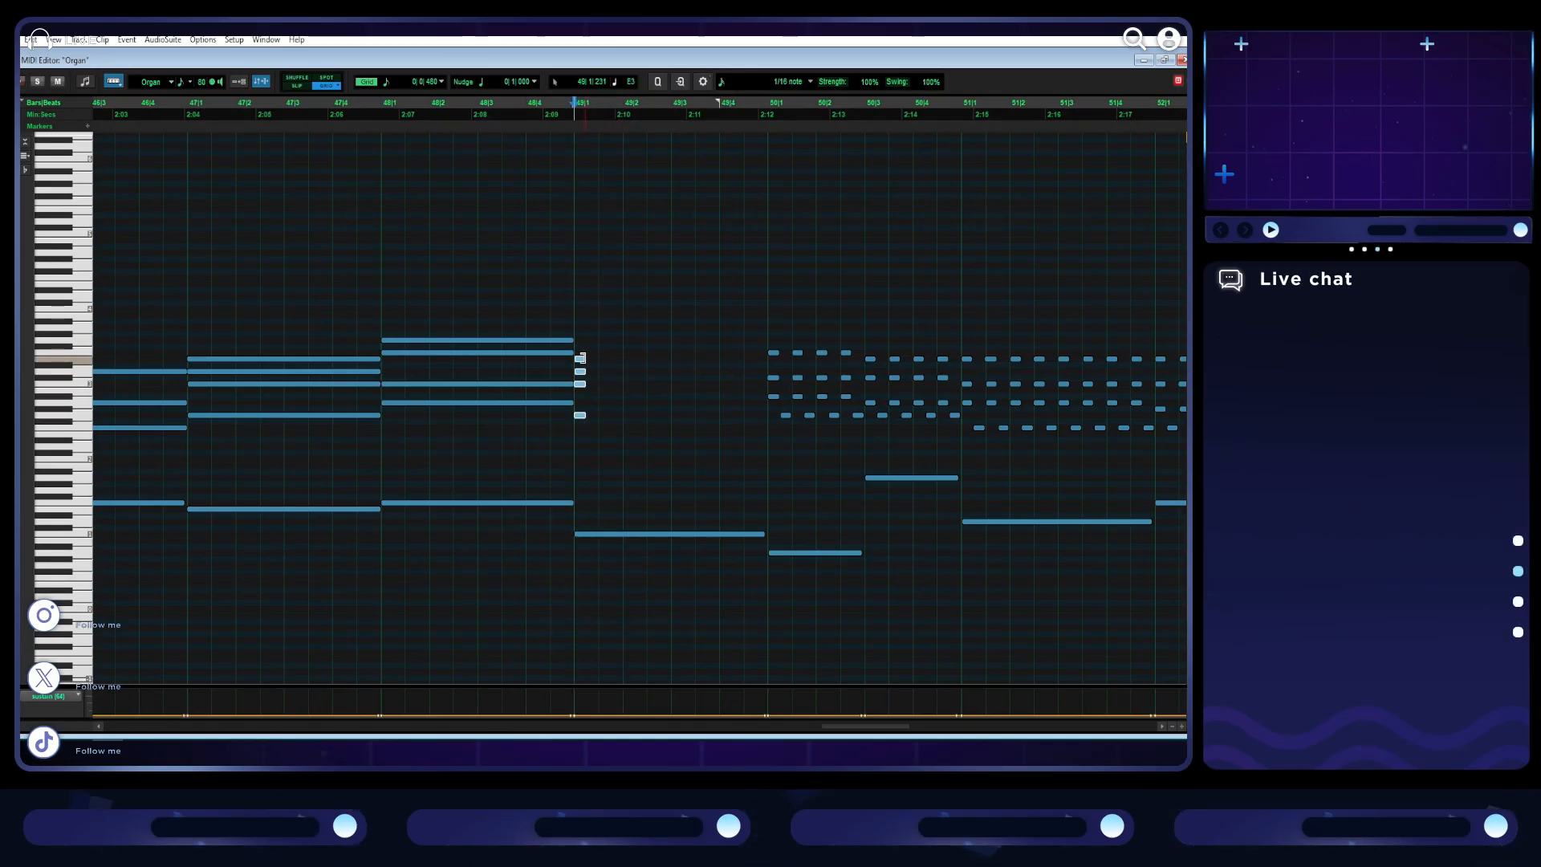
drag(689, 376, 761, 388)
- Reduce the first half of bar 50 to one four-note chord held from the downbeat to beat 3
scroll(641, 426, right, 3)
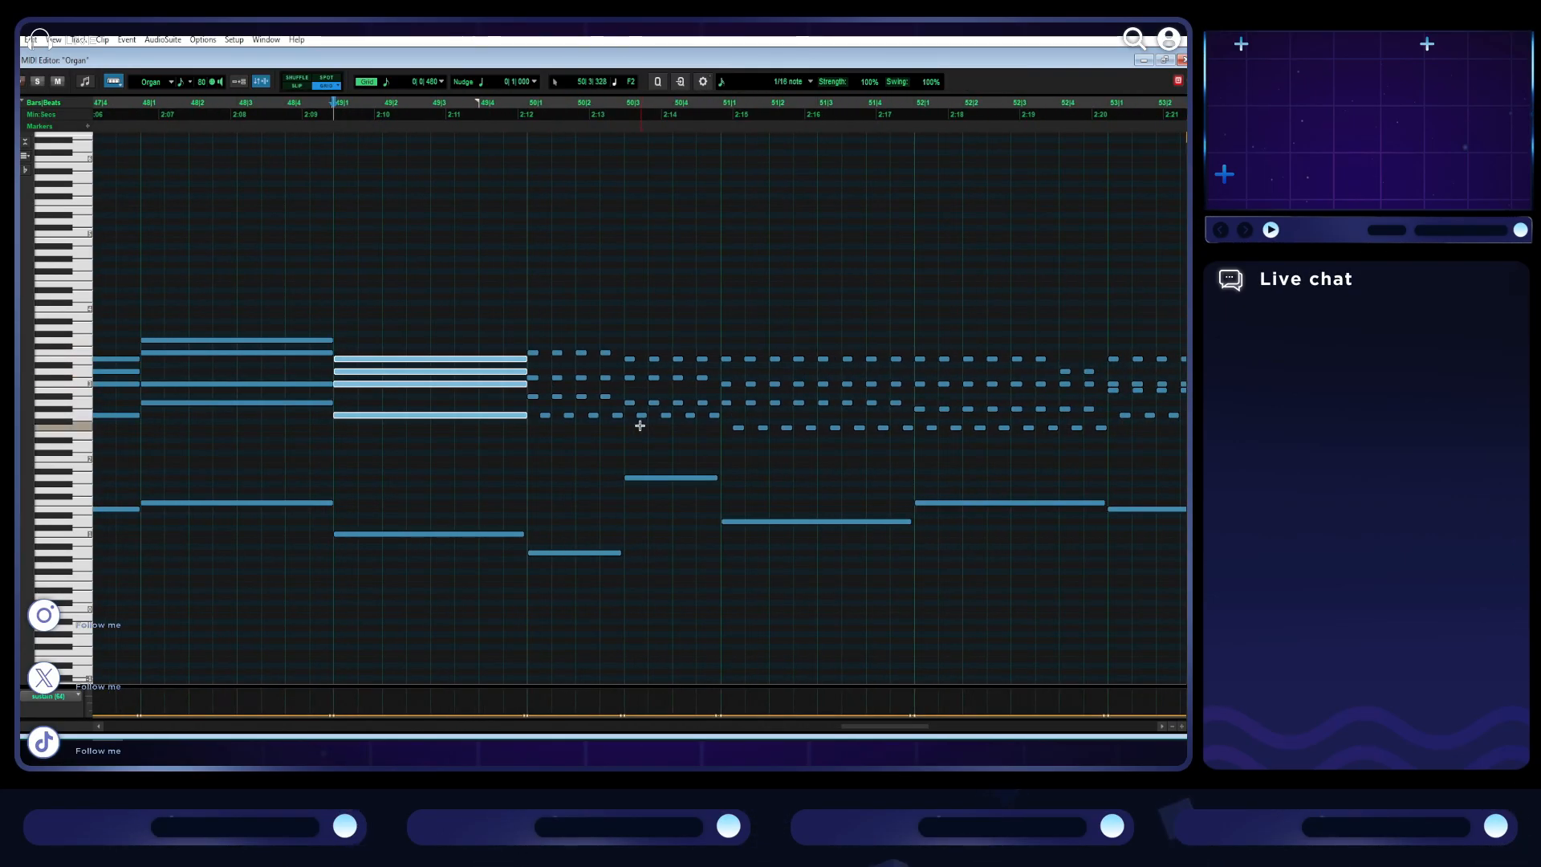
drag(619, 427, 555, 337)
key(Delete)
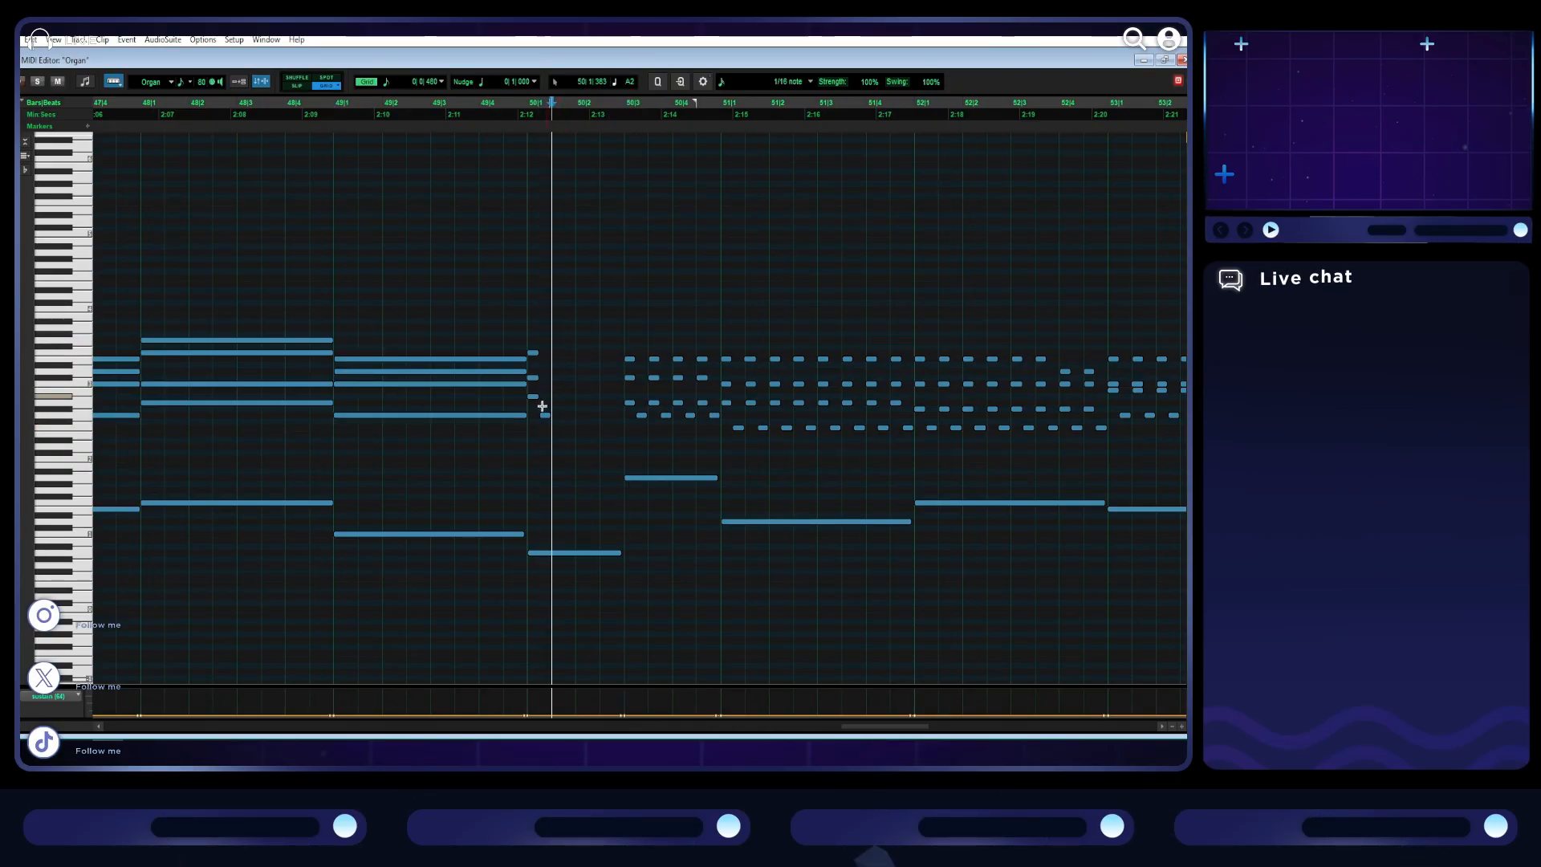
drag(546, 418, 529, 339)
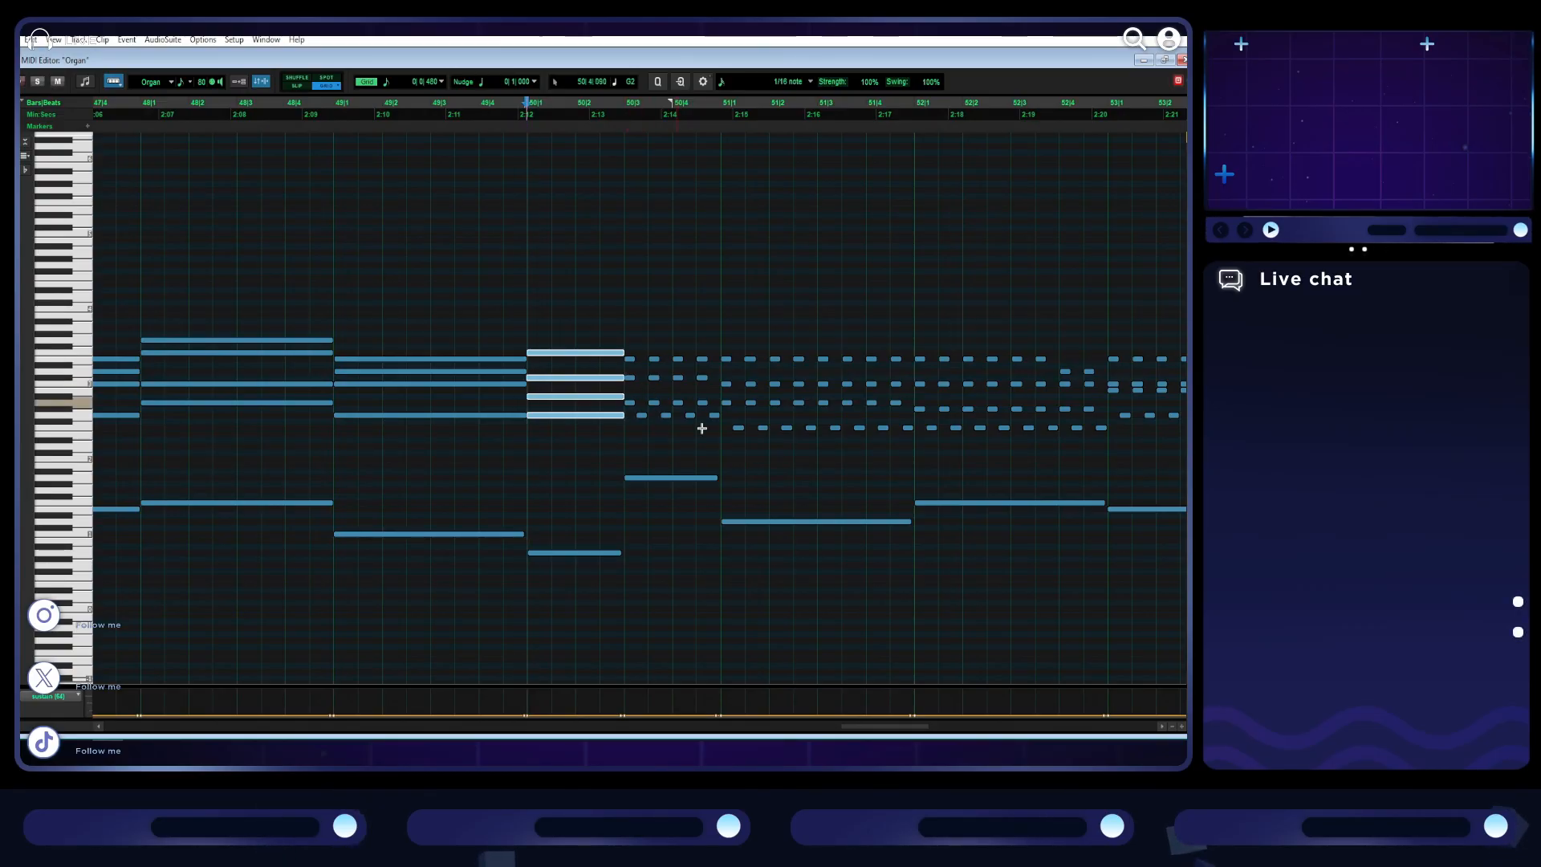
- Reduce the second half of bar 50 to one four-note chord held from beat 3 to bar 51
drag(719, 429, 654, 359)
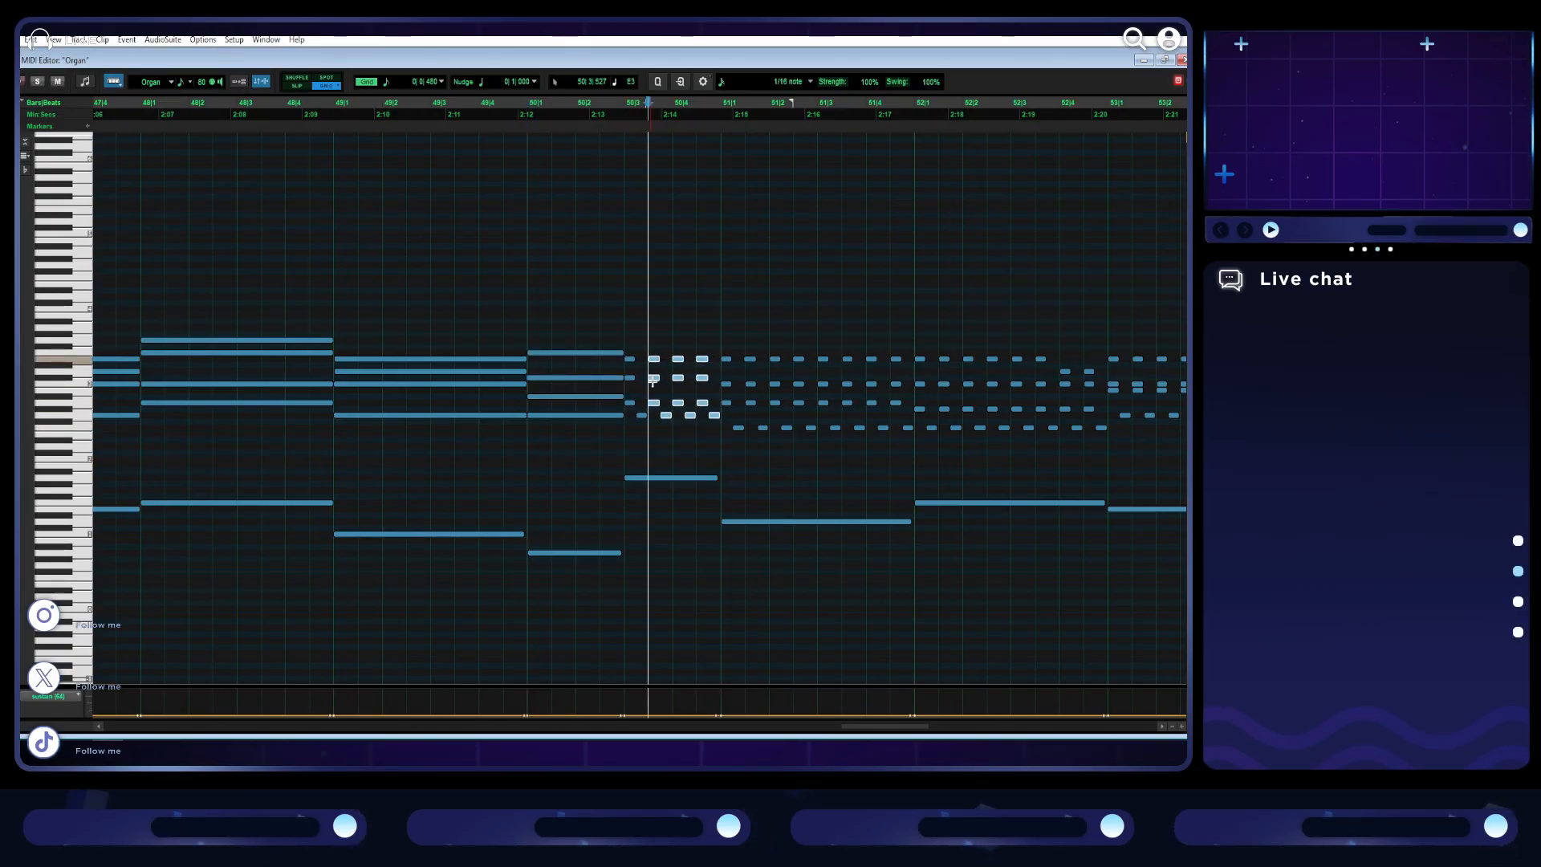
key(Delete)
click(631, 415)
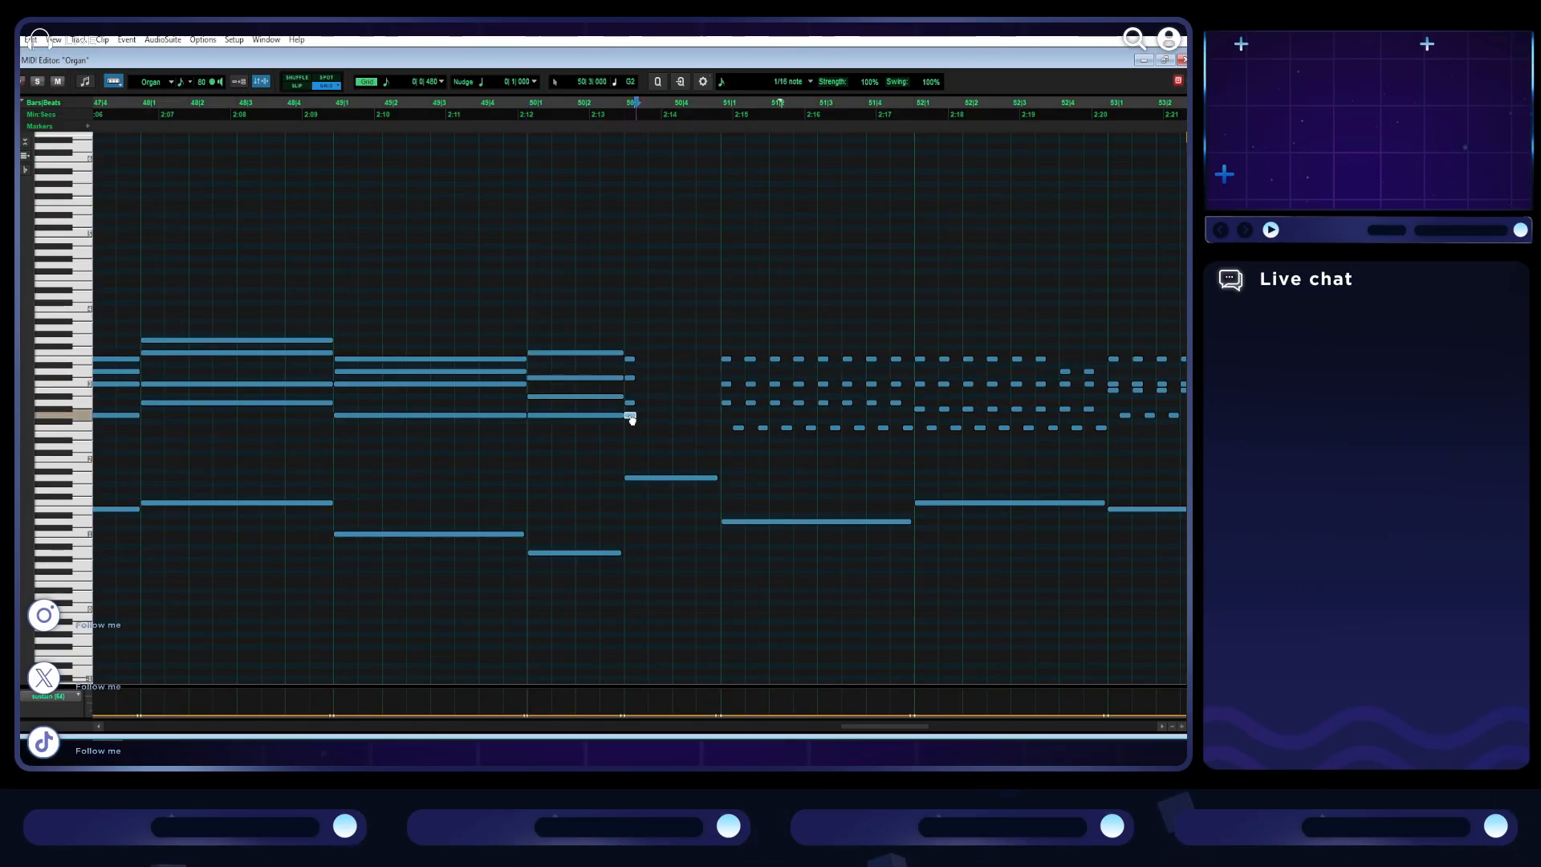
drag(634, 347, 632, 355)
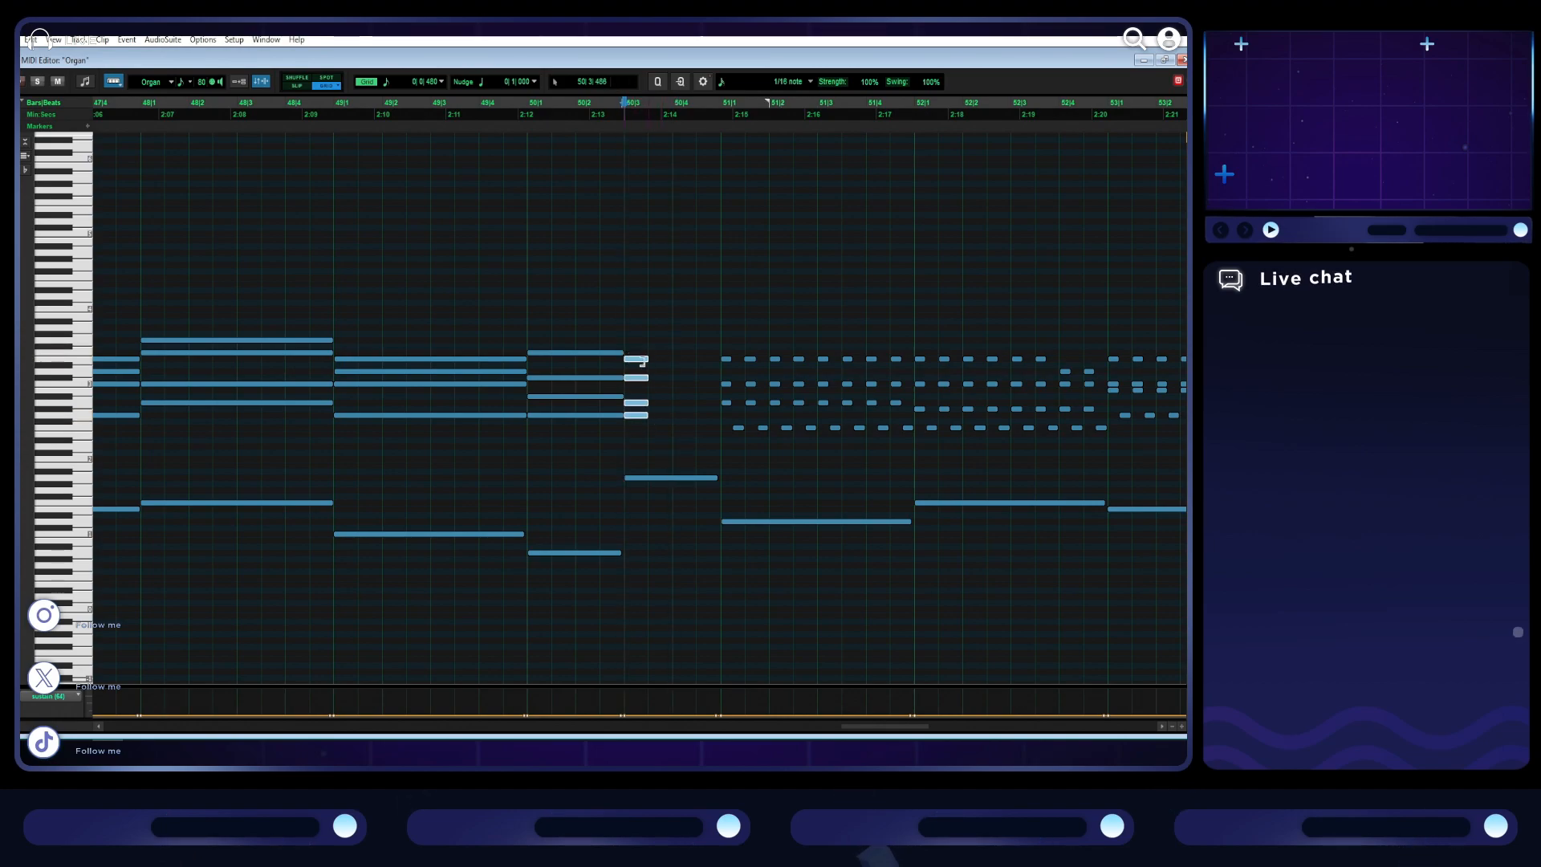
- Play back the reworked chords from bar 49 and compare them with the matching sustained passage around bar 42
click(330, 290)
key(space)
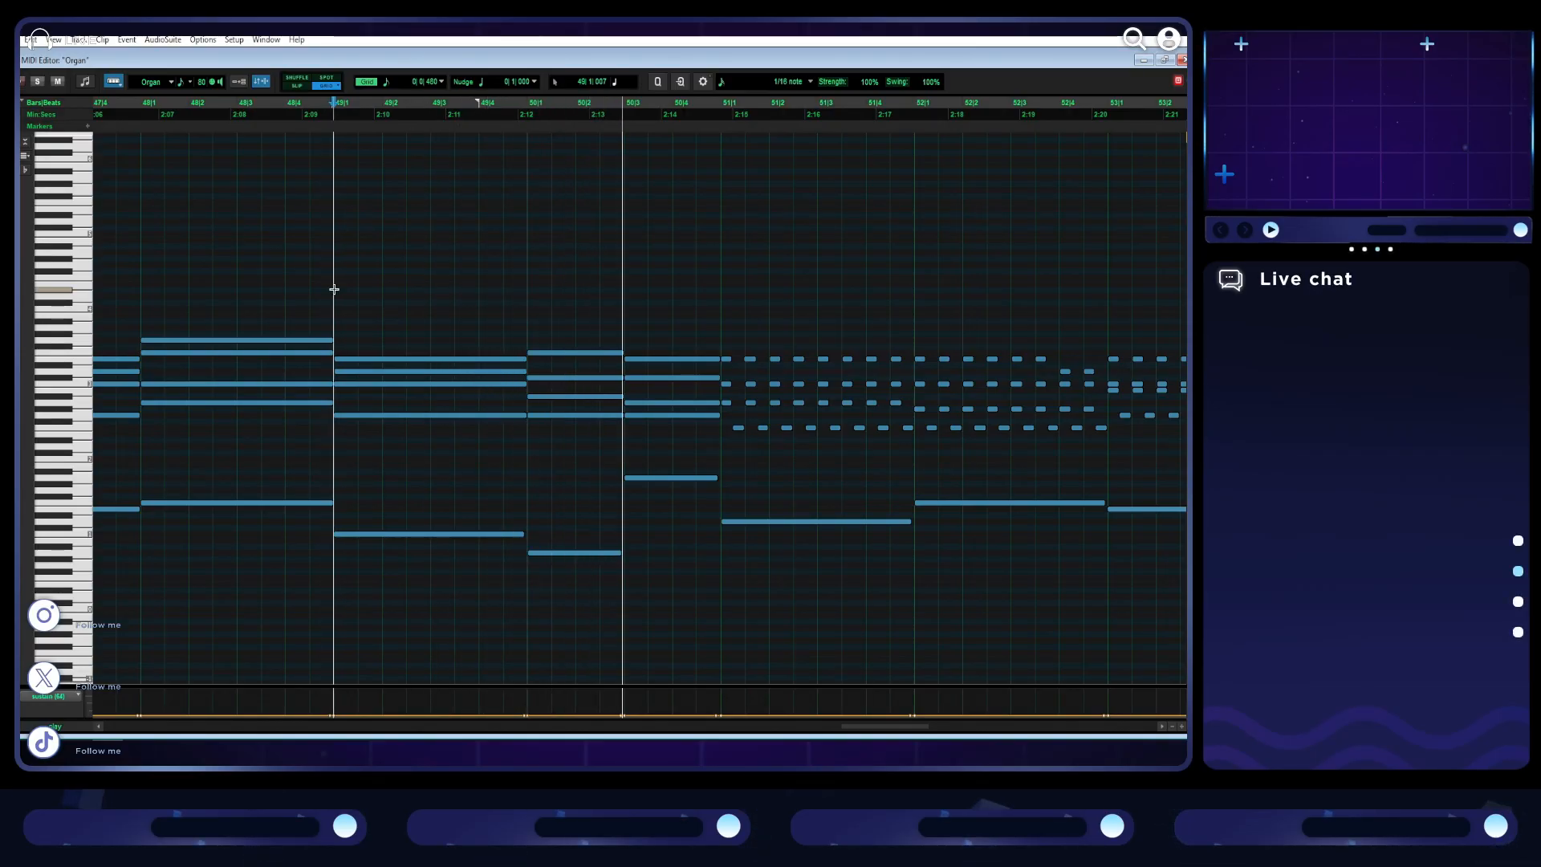
scroll(621, 309, right, 2)
scroll(620, 309, right, 7)
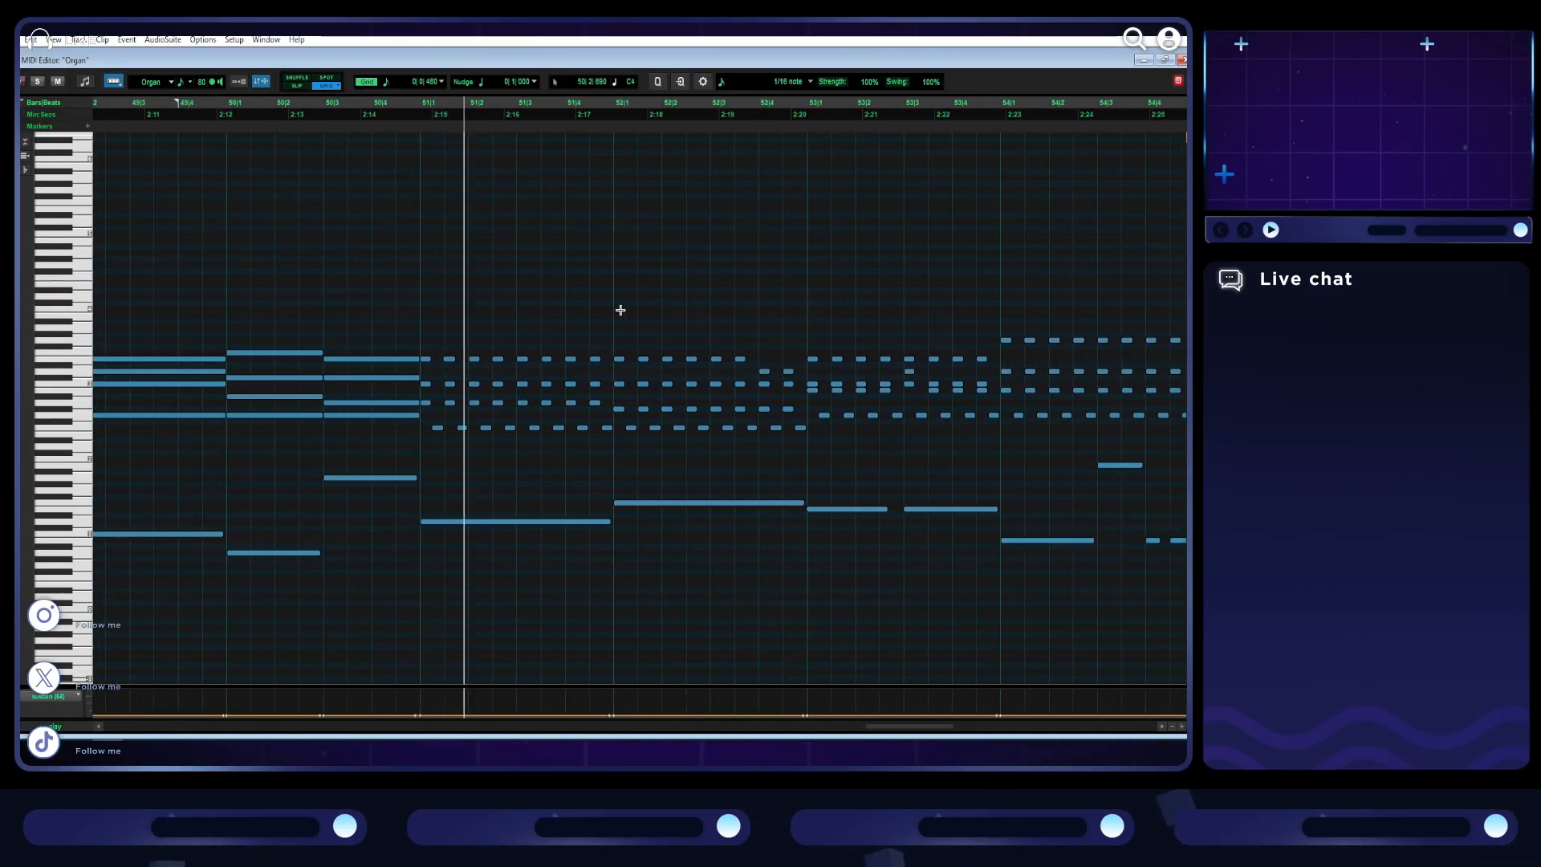
key(space)
scroll(621, 309, down, 2)
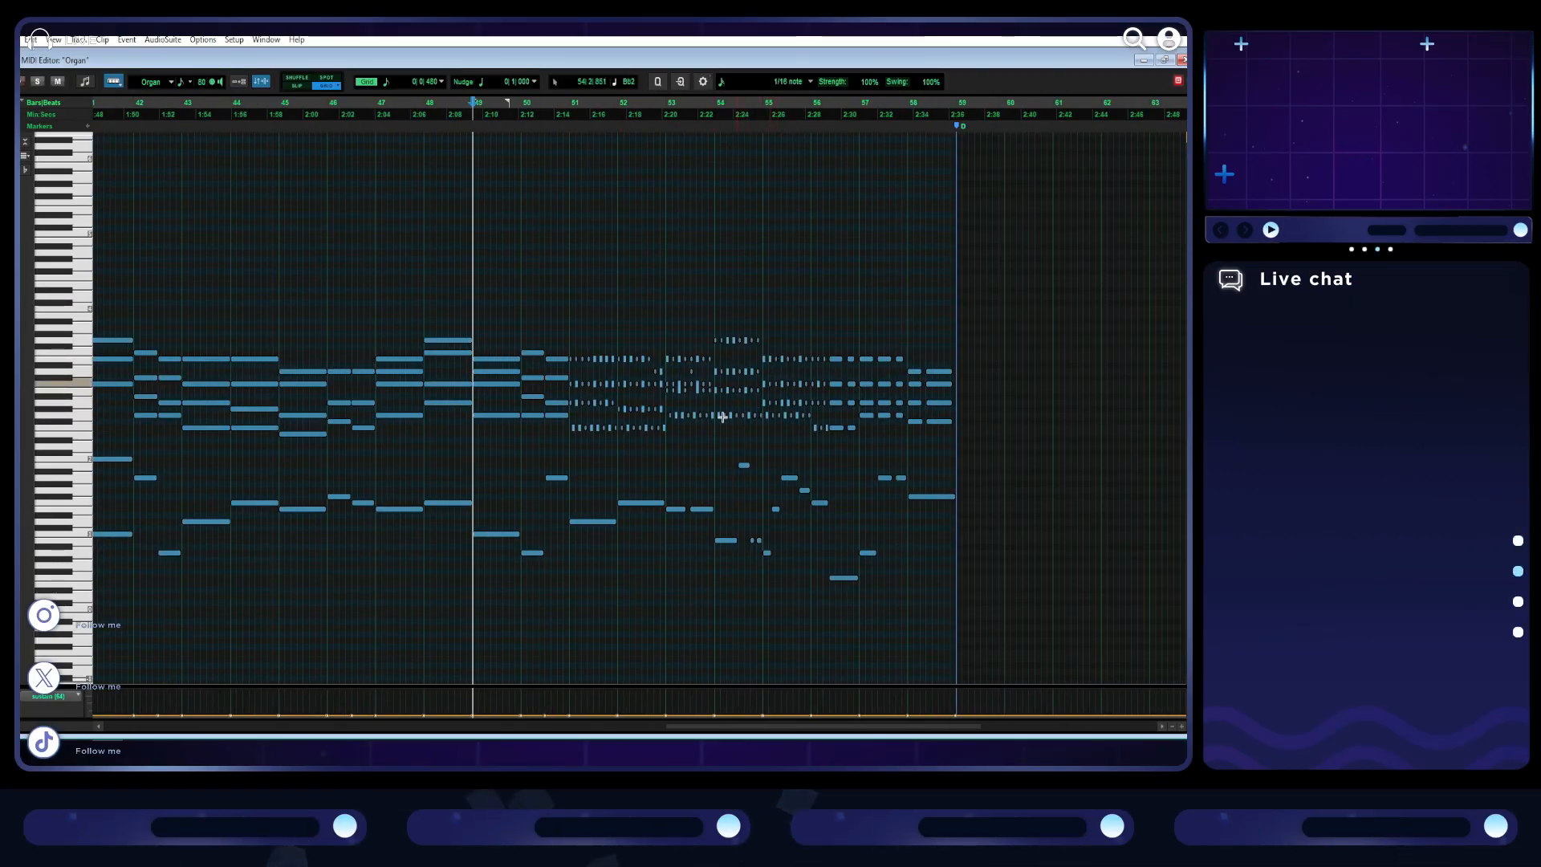
click(326, 330)
click(136, 322)
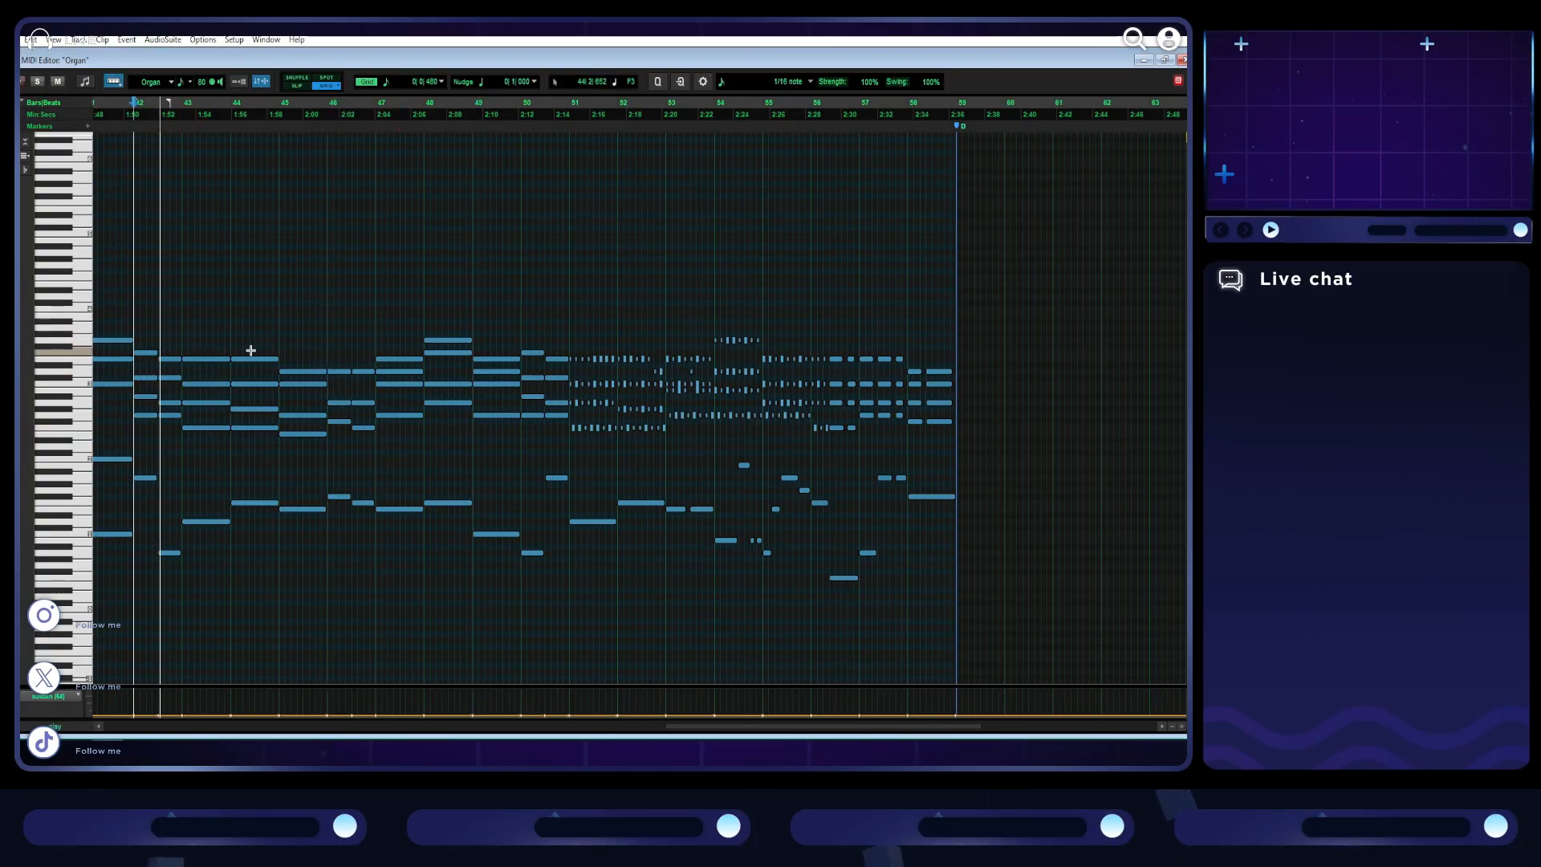
- Copy bar 43's sustained chord and bass note over the repeated notes of bar 51
click(568, 345)
key(space)
drag(211, 534, 201, 318)
key(ctrl+c)
key(ctrl+v)
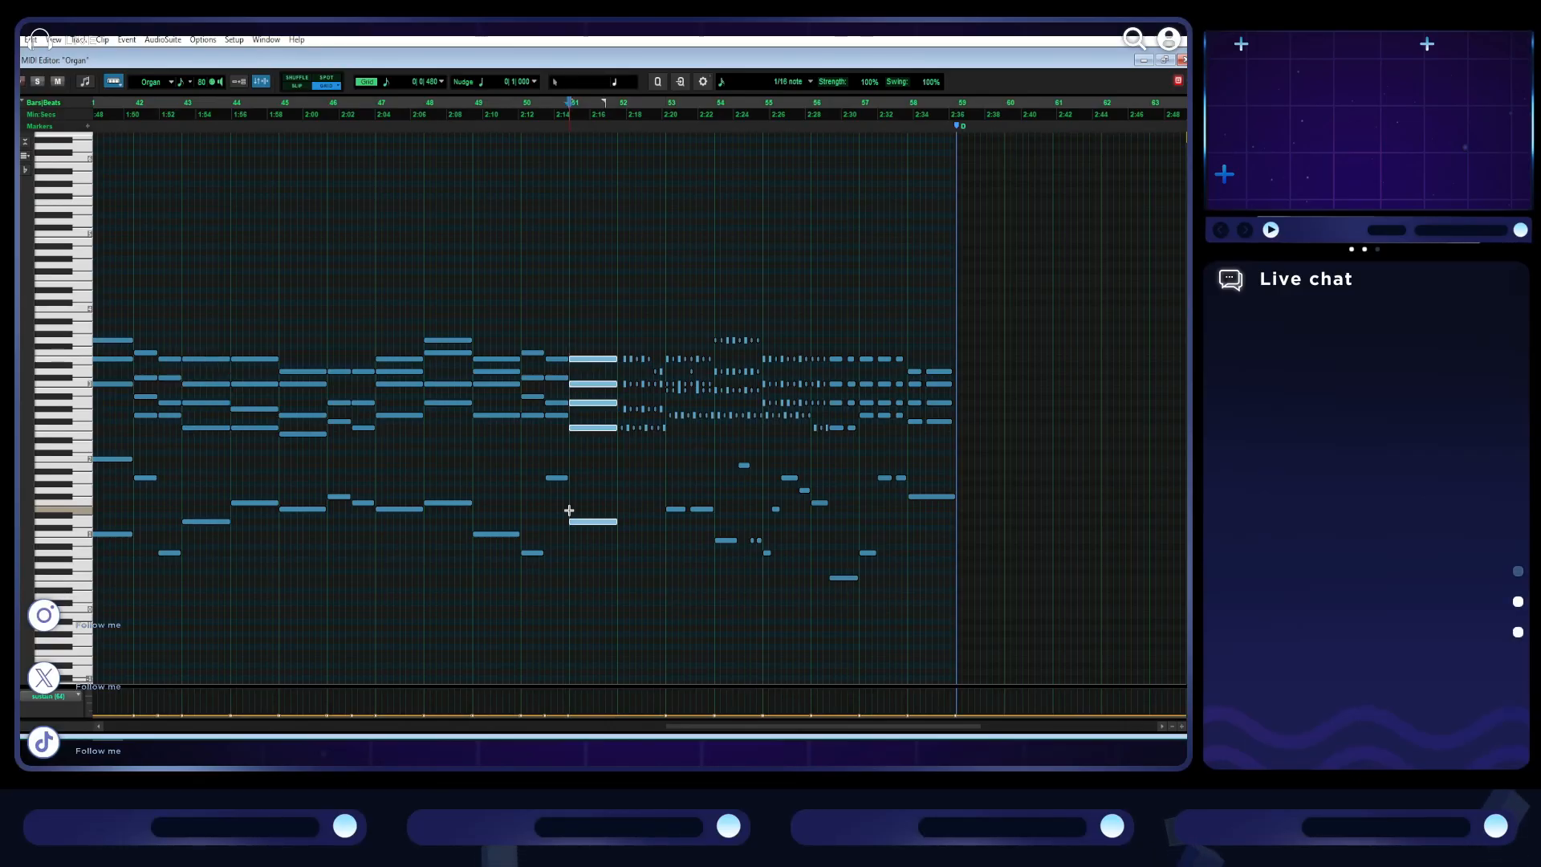
- Audition bar 52 and replace its repeated notes with a copy of bar 44's sustained chord and bass note
click(624, 337)
key(space)
key(space)
drag(231, 333, 248, 552)
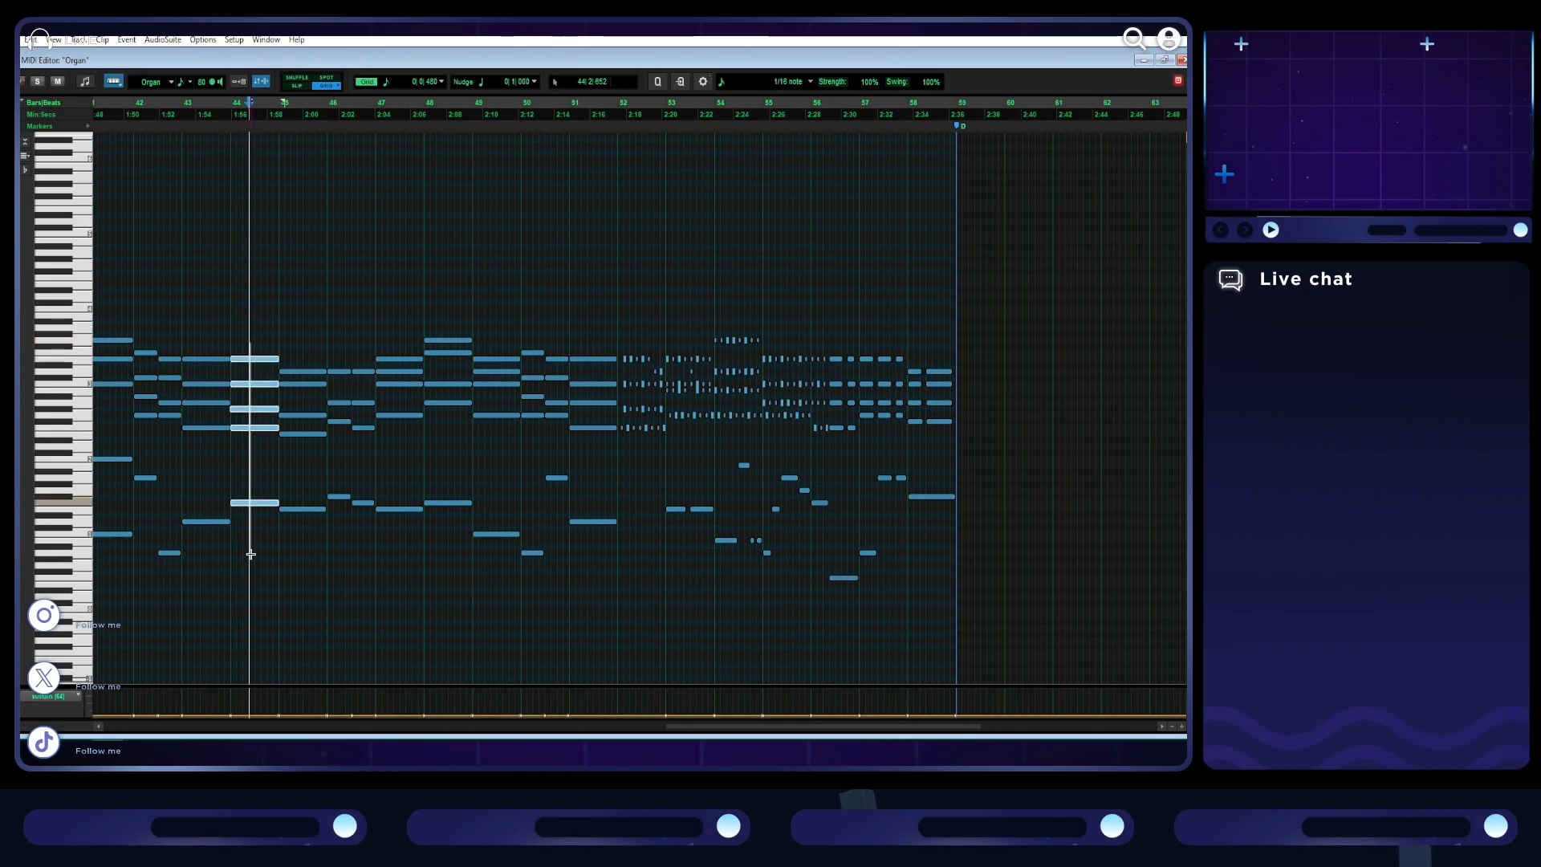
key(ctrl+c)
click(618, 465)
key(ctrl+v)
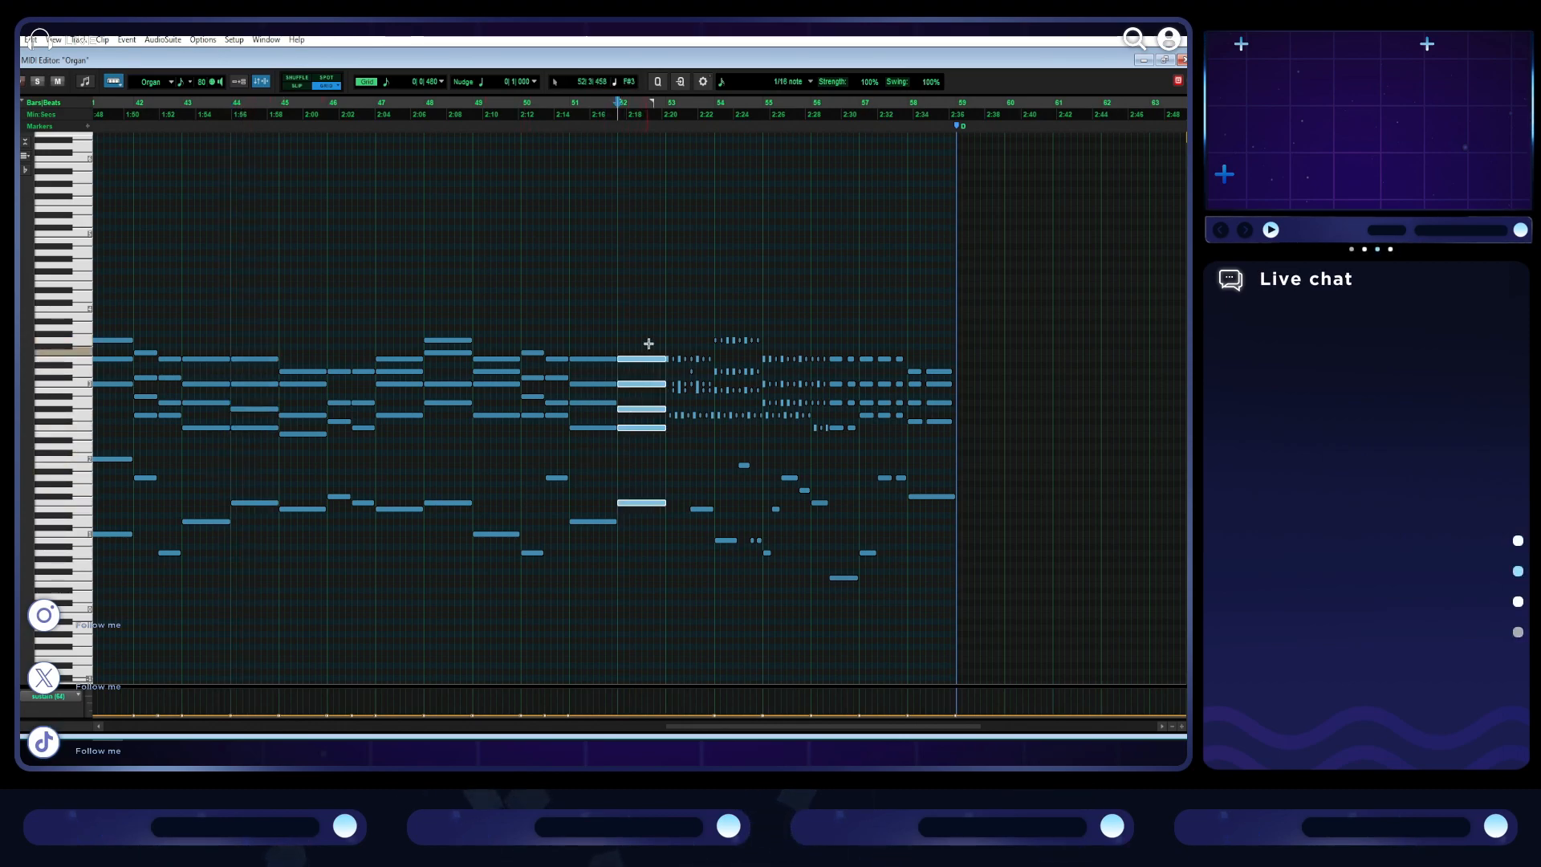
- Play back the pulsing notes around bar 53 and compare them with the sustained chords of bars 44 to 46
click(668, 324)
key(space)
key(t)
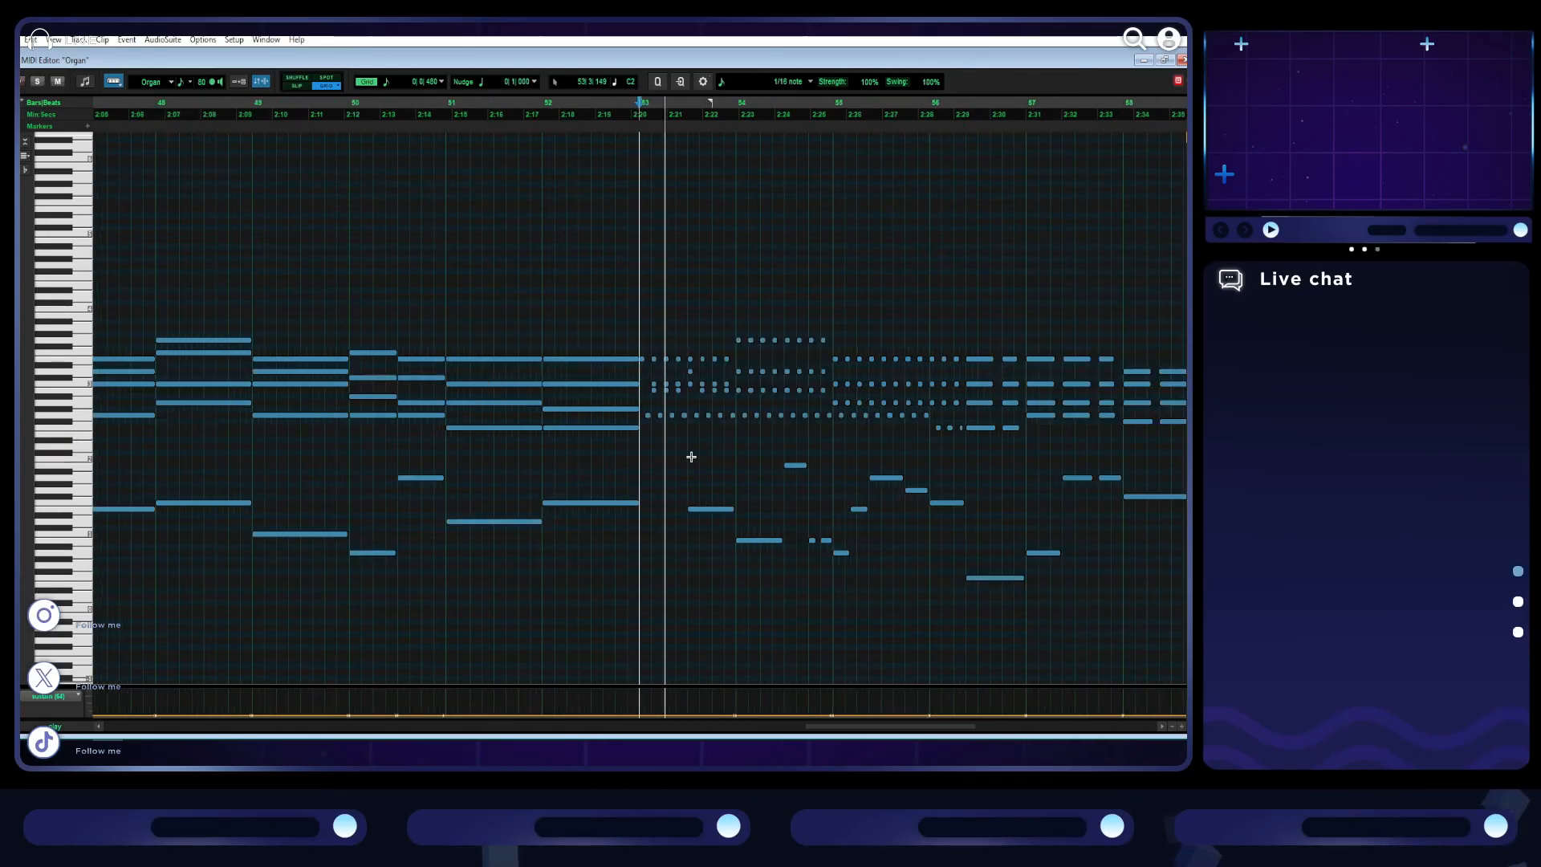
key(r)
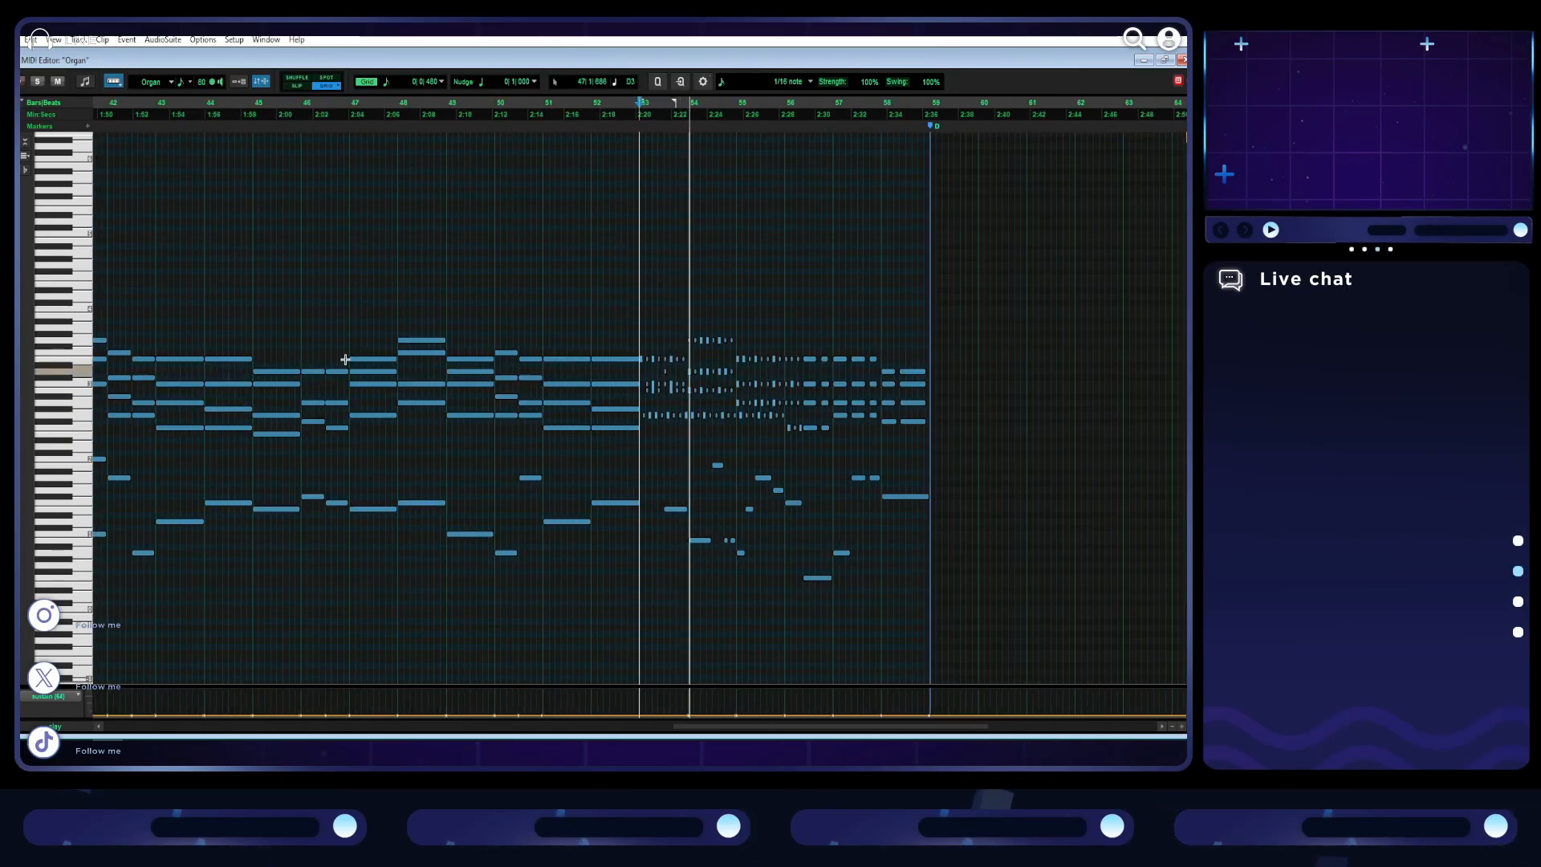
click(299, 341)
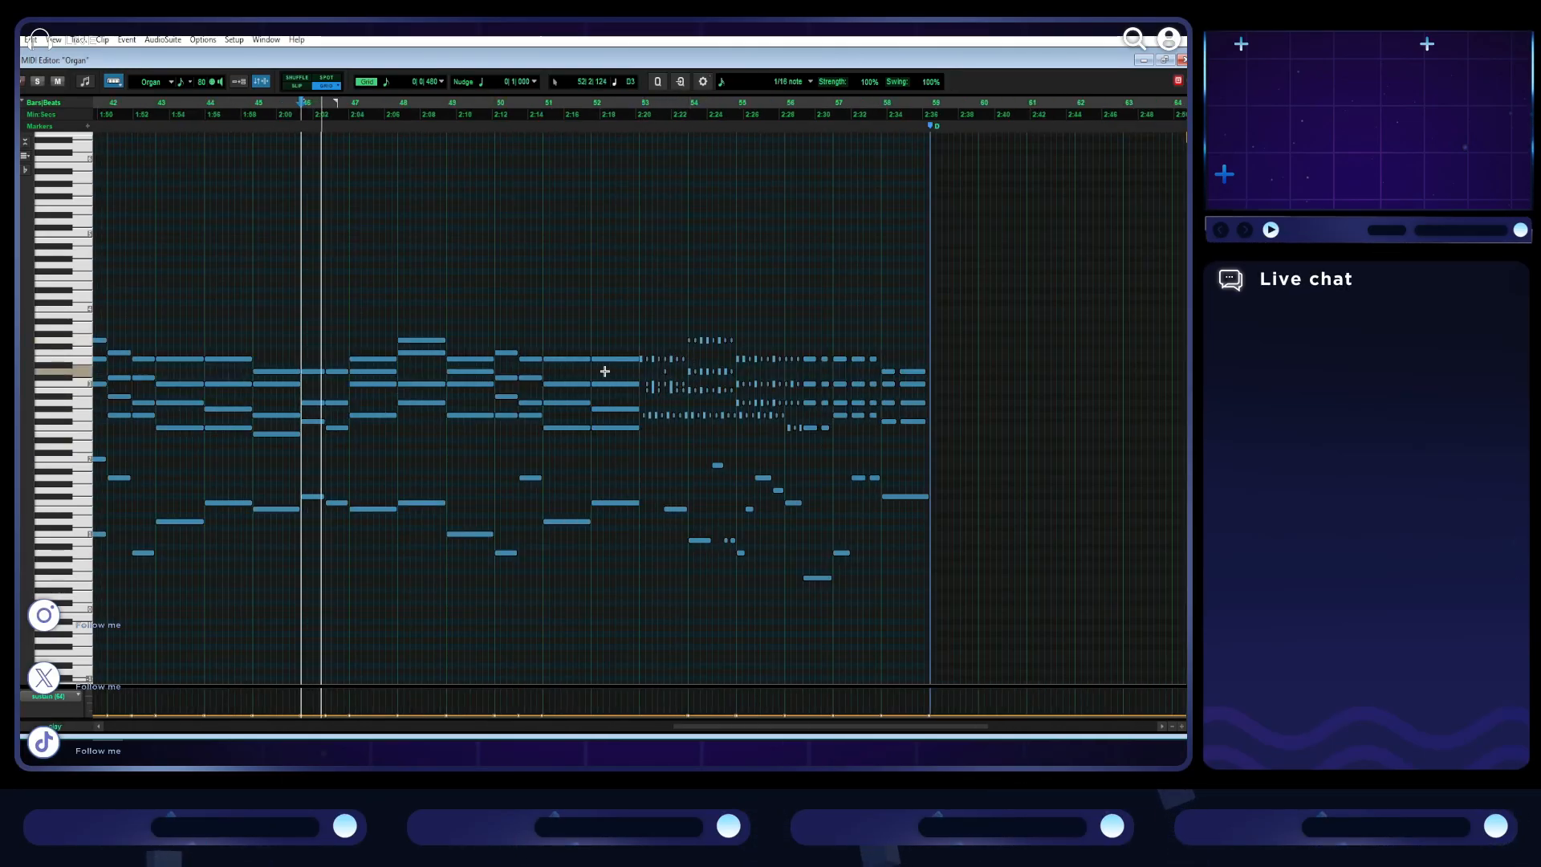
click(253, 347)
click(204, 337)
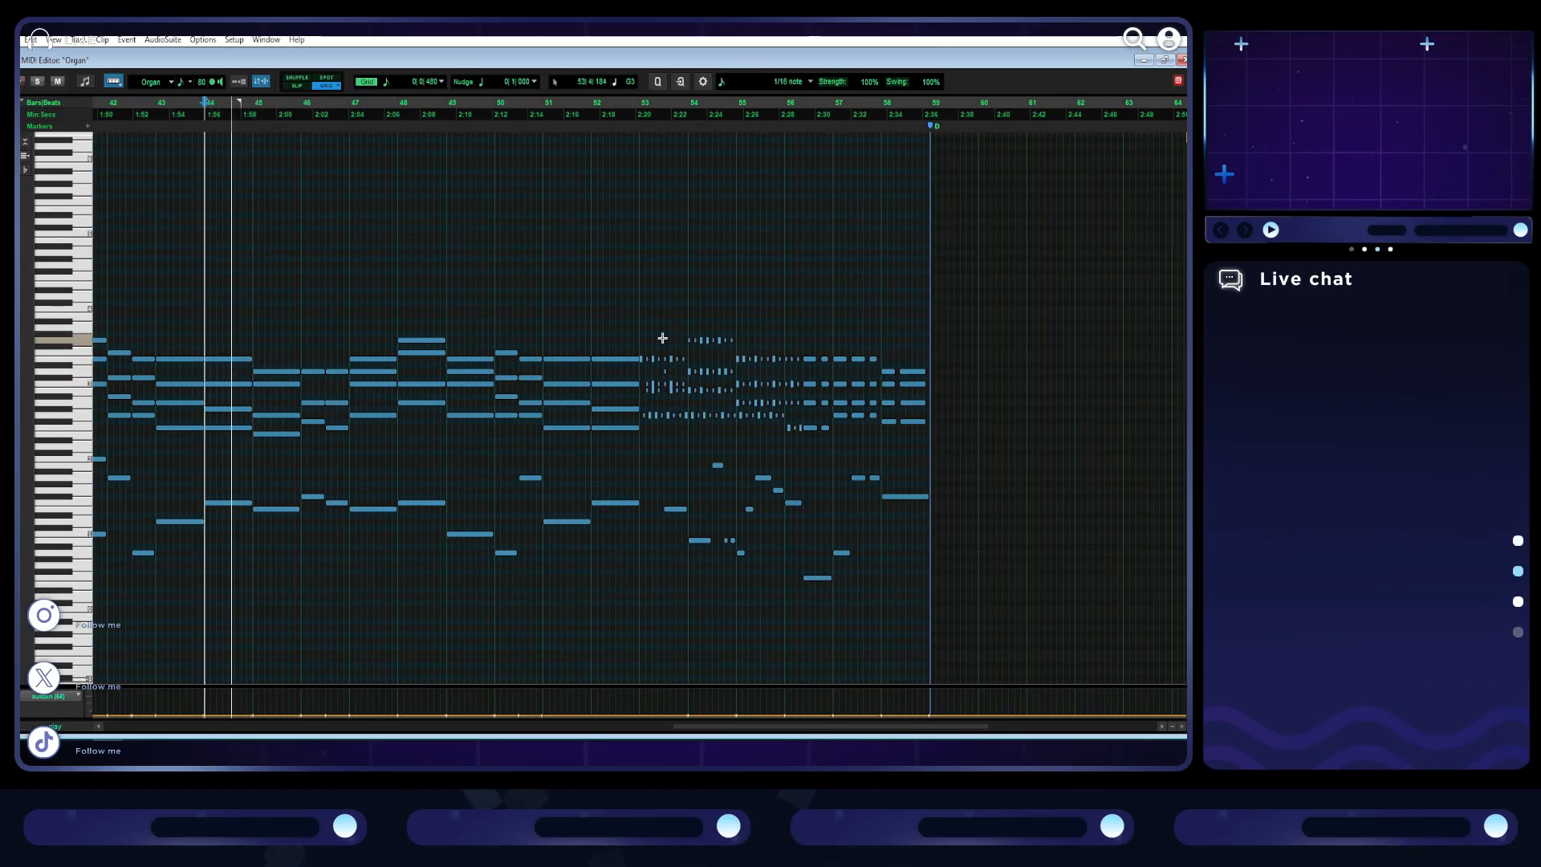
click(628, 333)
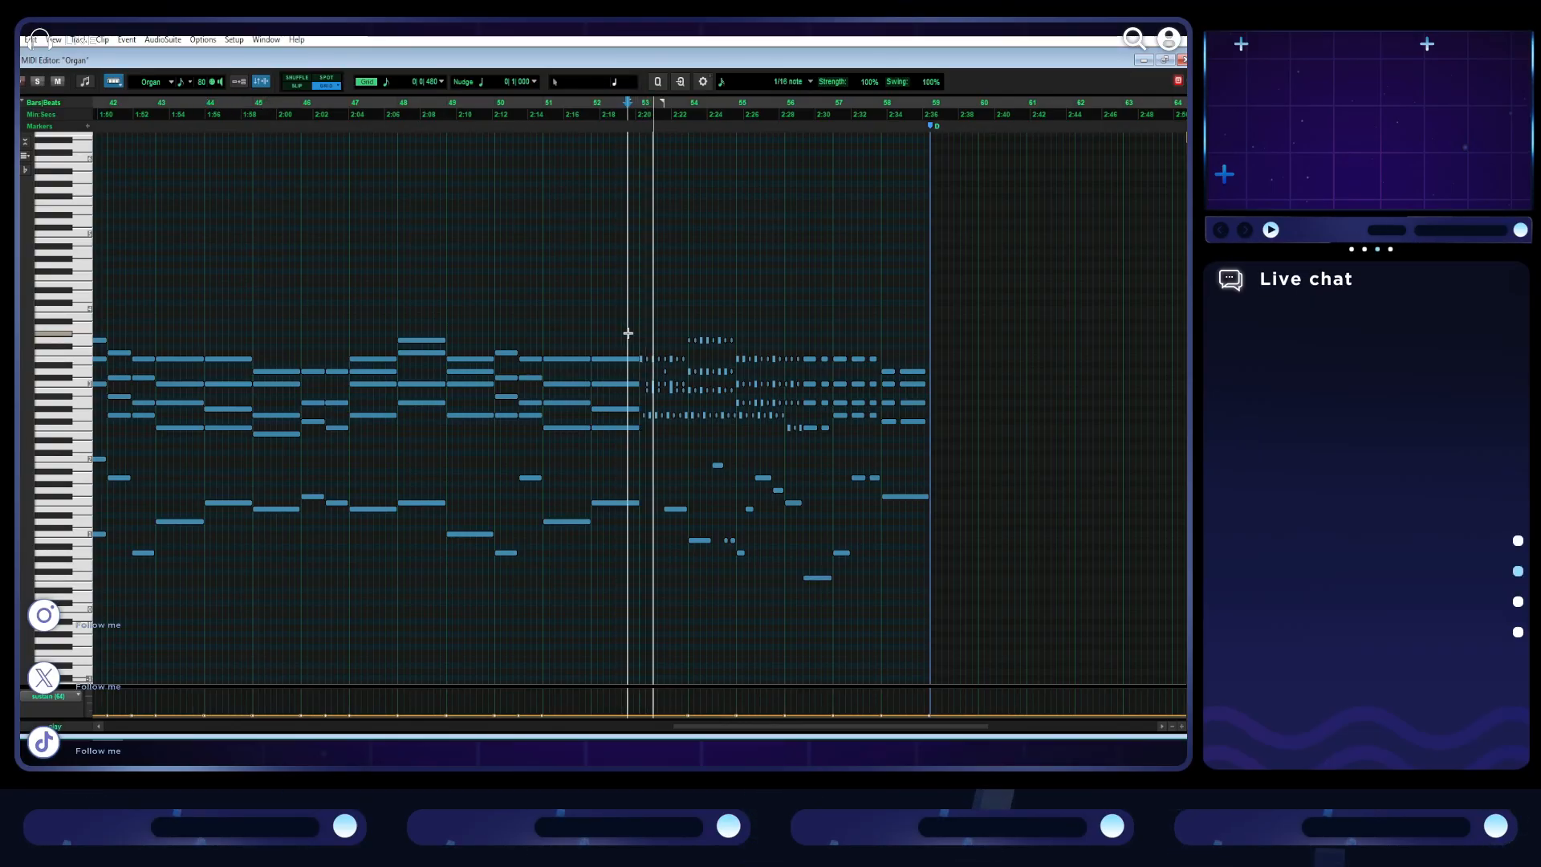
key(space)
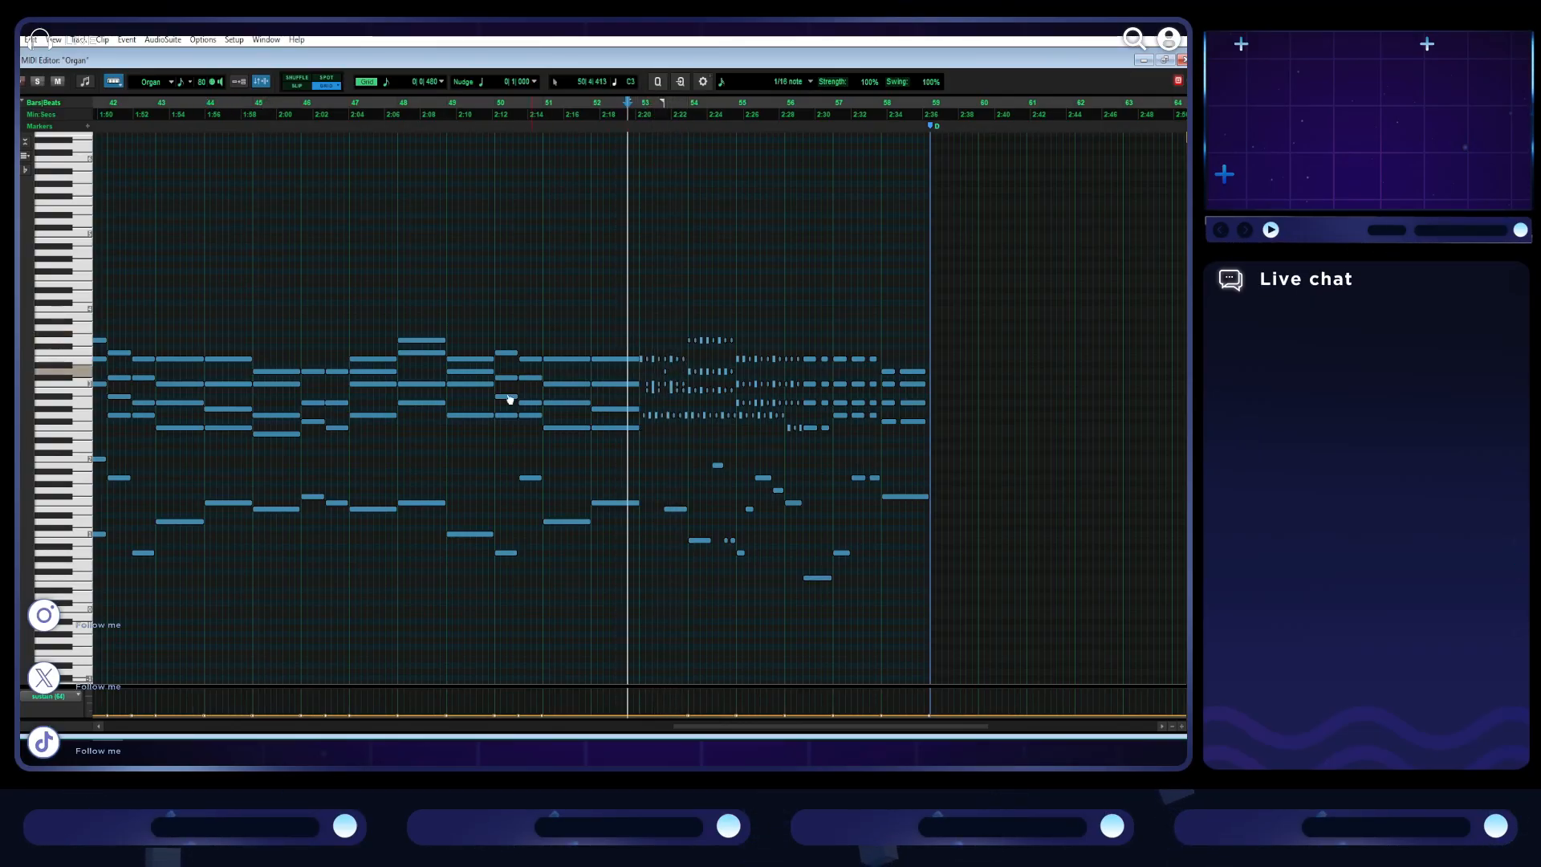
- Copy bar 45's chord and bass note, try pasting them at bar 53, play the result and undo the paste
drag(268, 516, 278, 357)
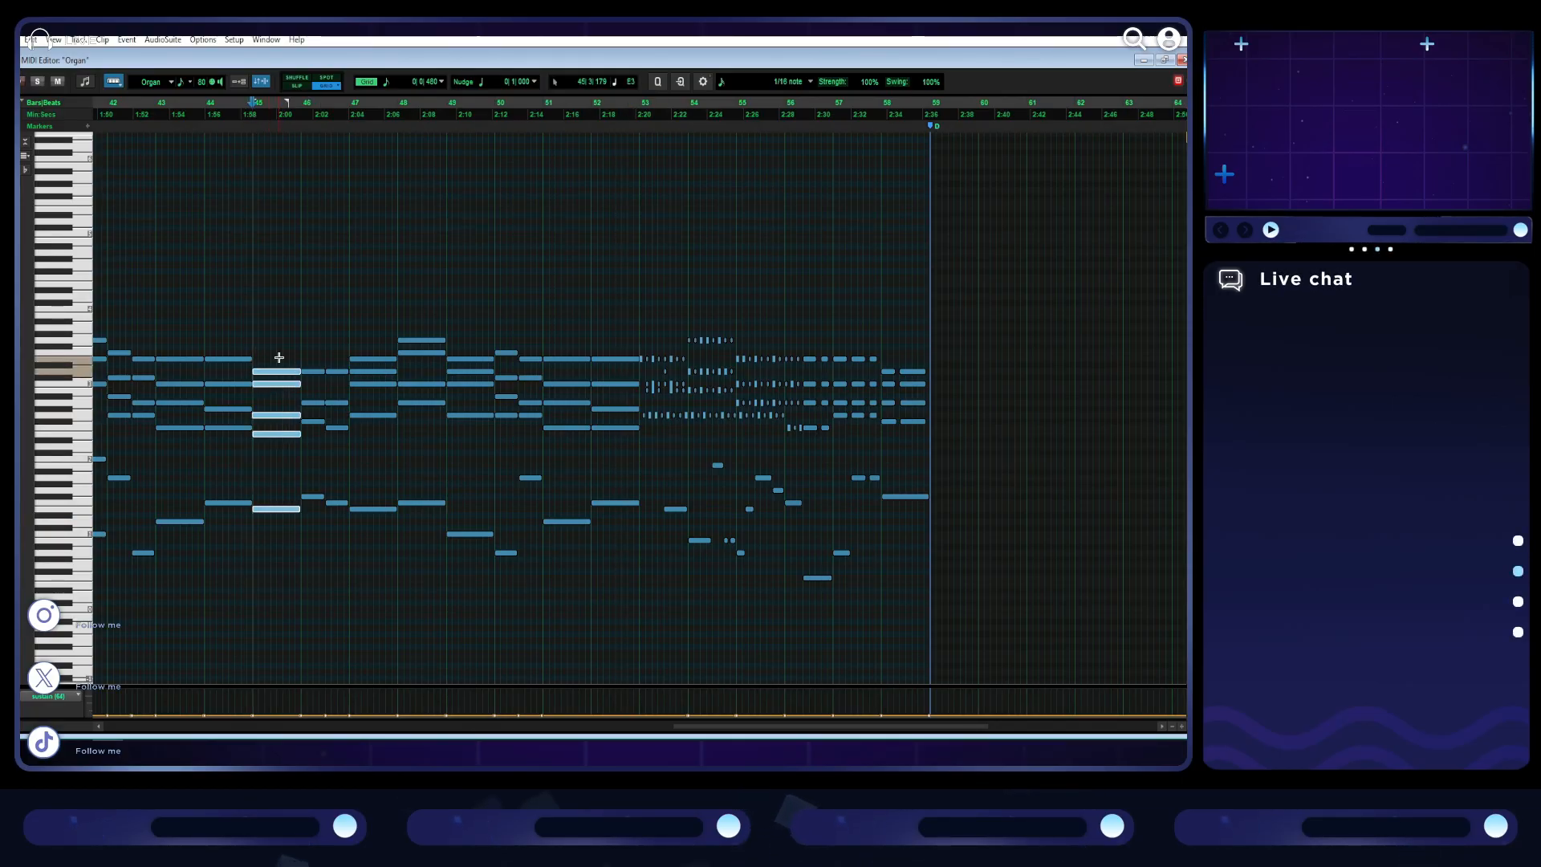
click(640, 397)
key(ctrl+v)
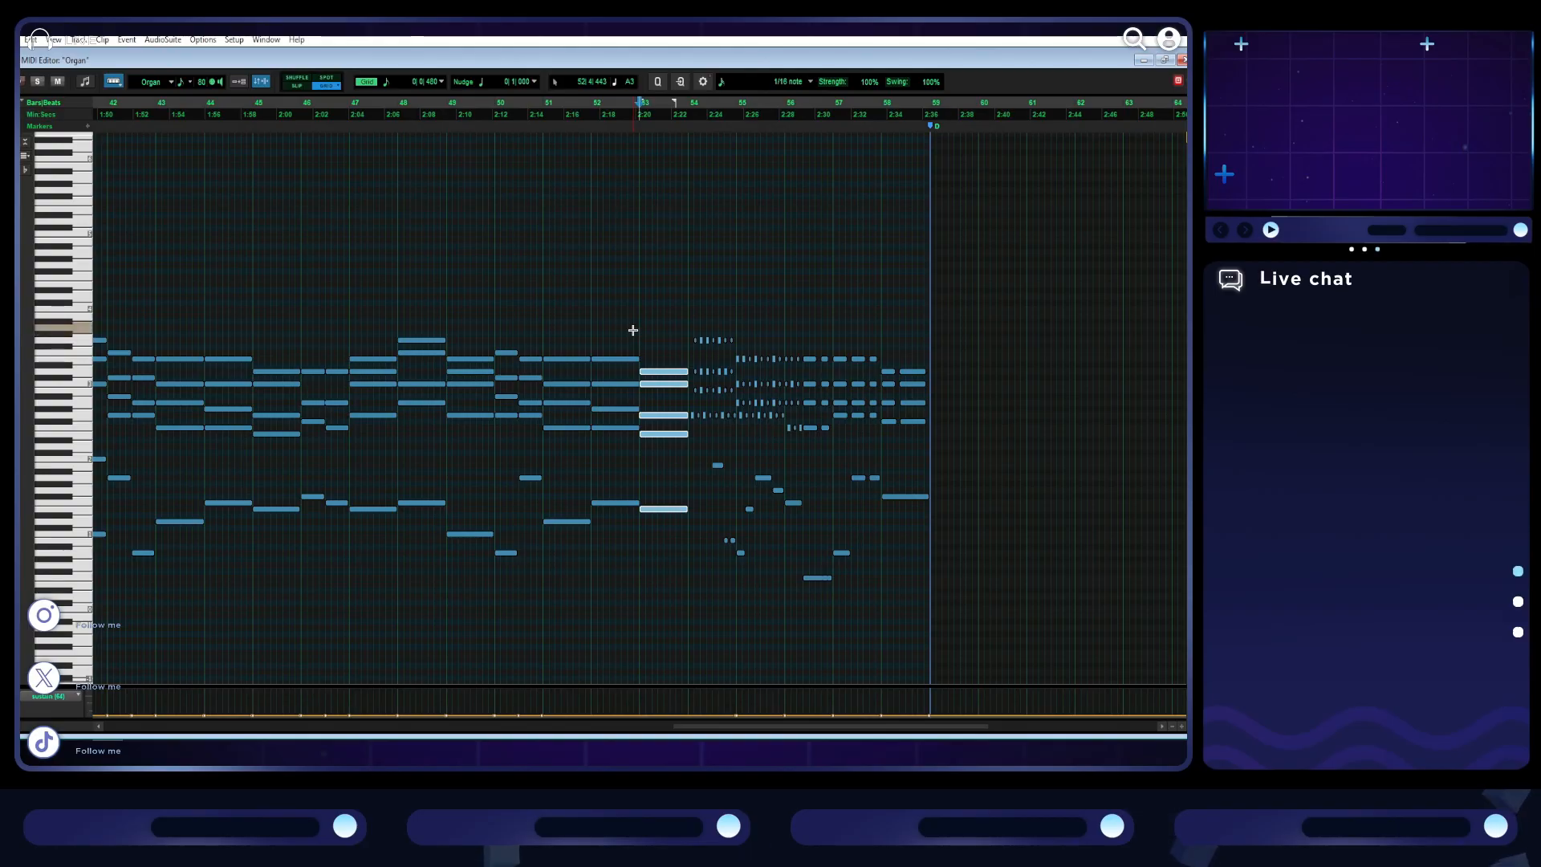
key(space)
key(ctrl+])
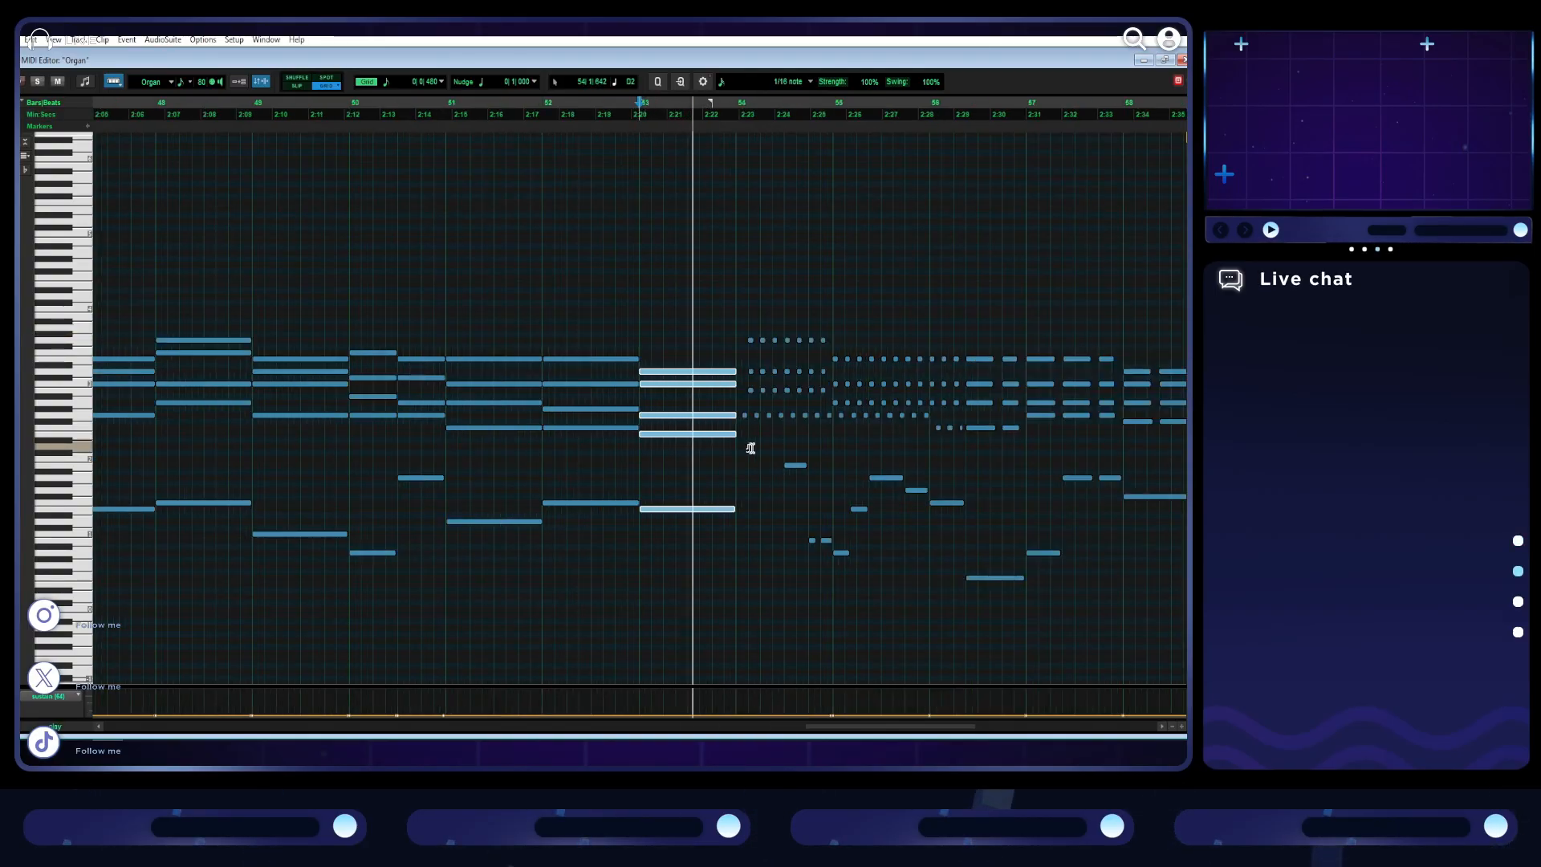
key(ctrl+])
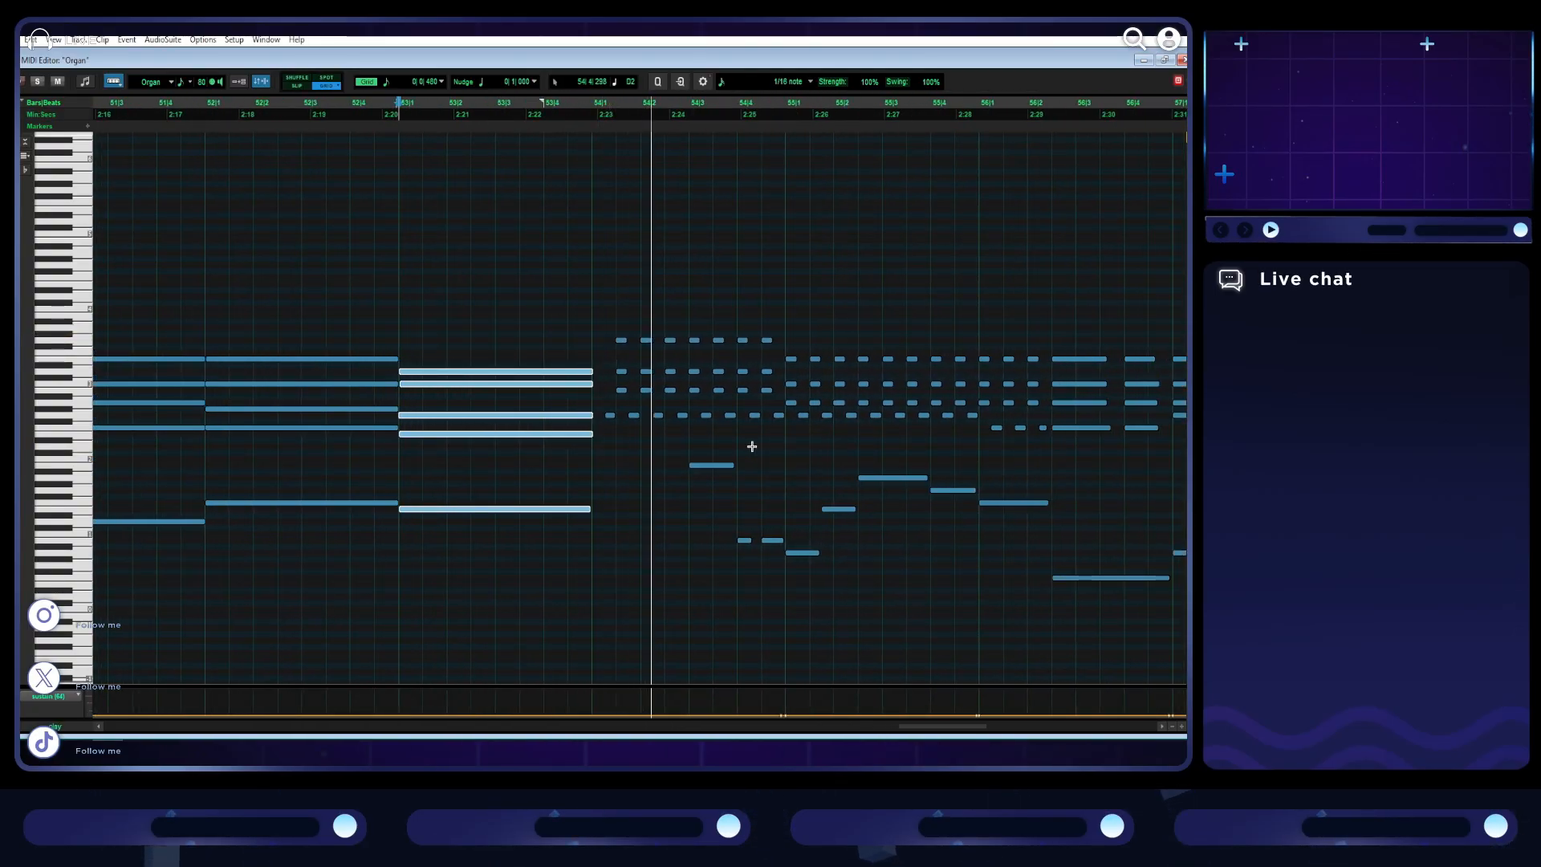
key(space)
key(ctrl+z)
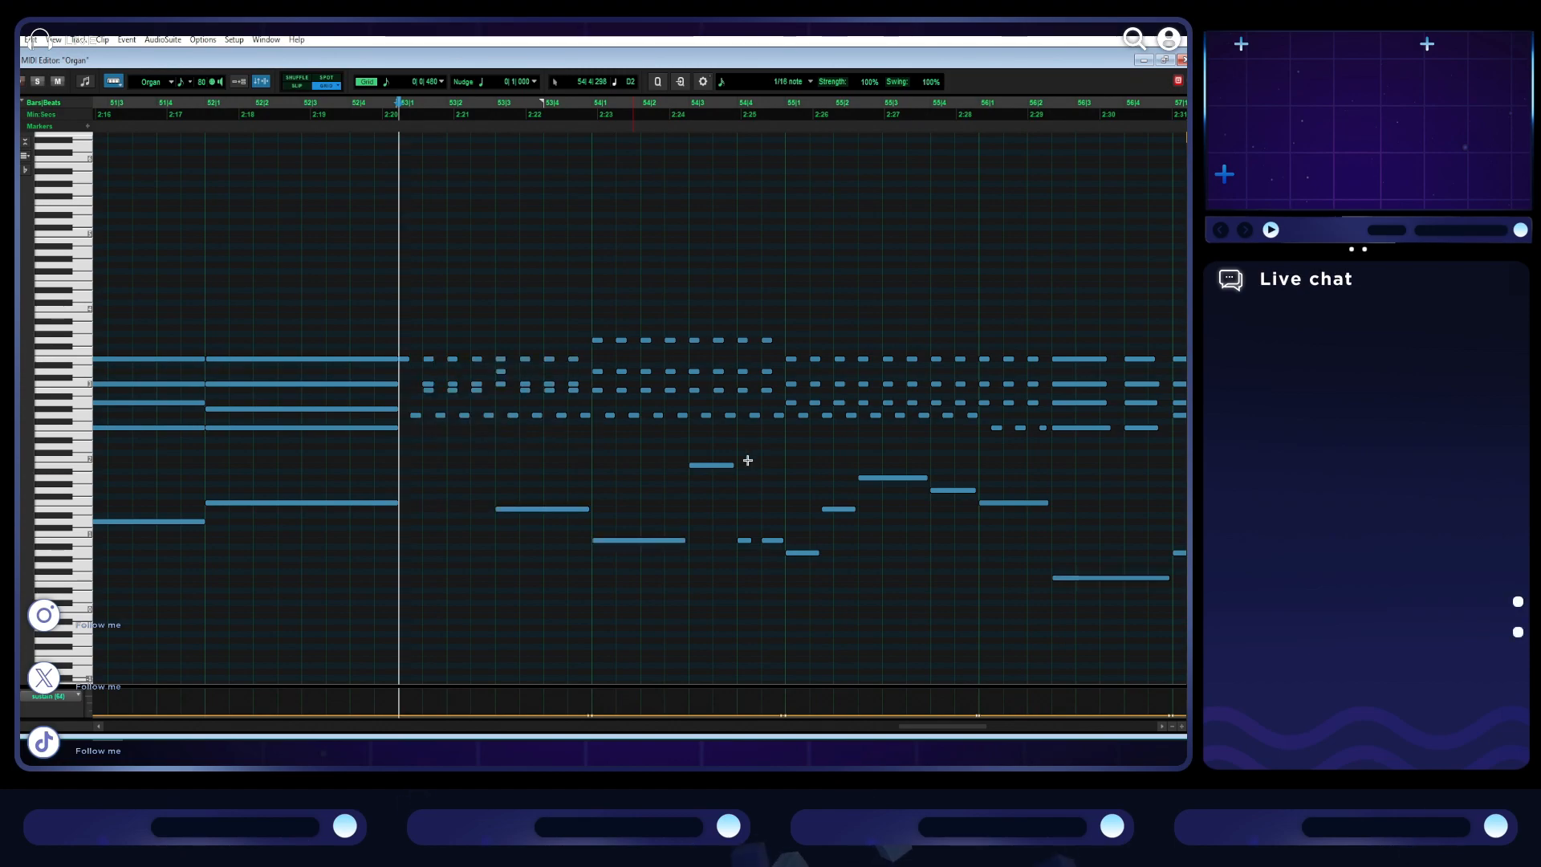
- Shift bar 54's first bass note an eighth note later and paste the copied chord and bass note at bar 53
drag(642, 543, 641, 543)
click(398, 456)
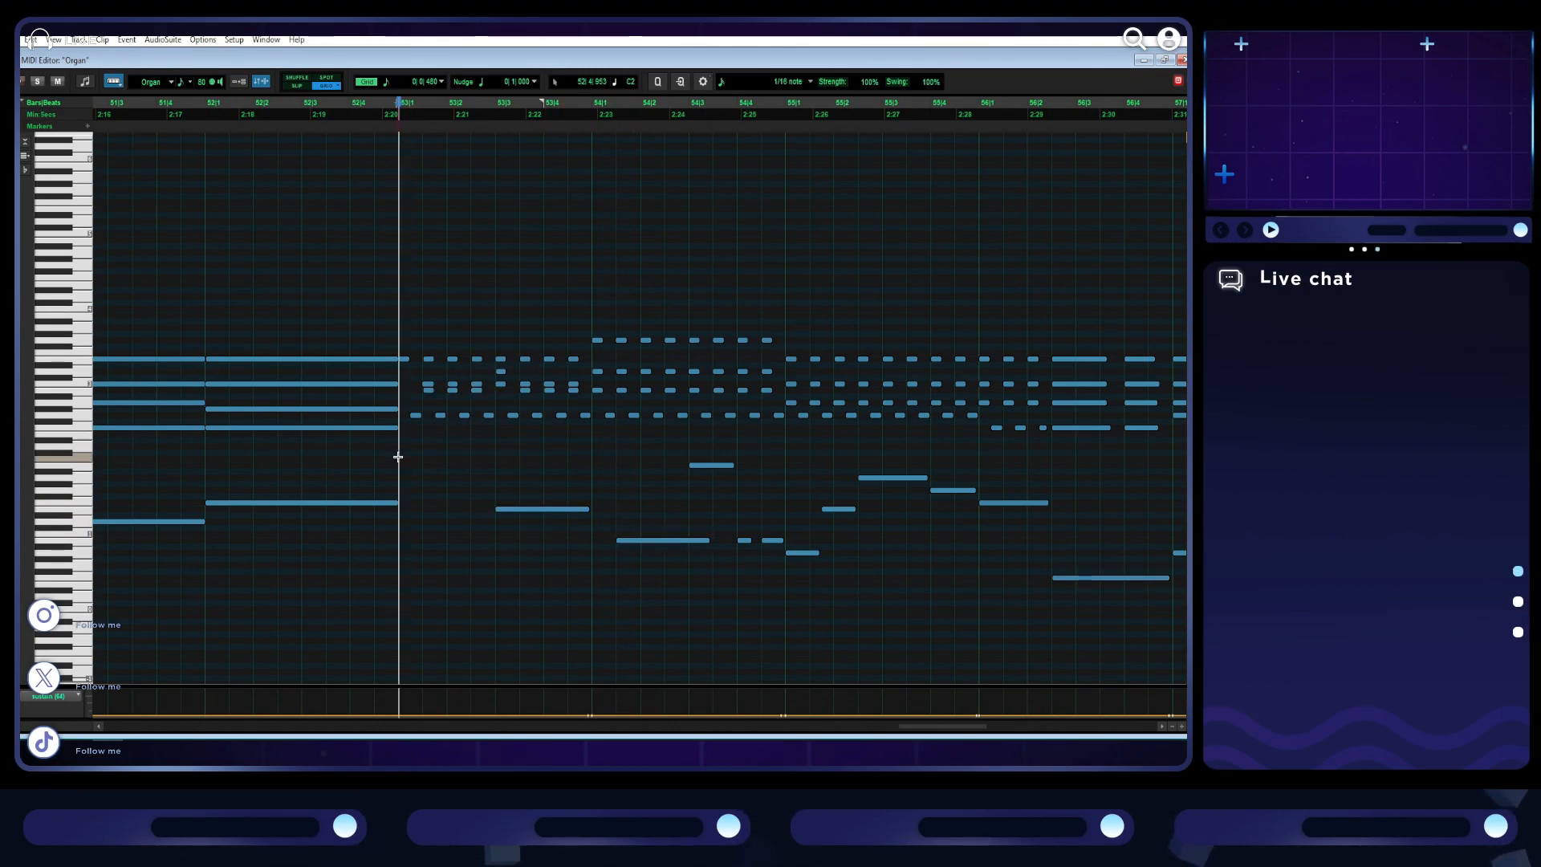
key(ctrl+v)
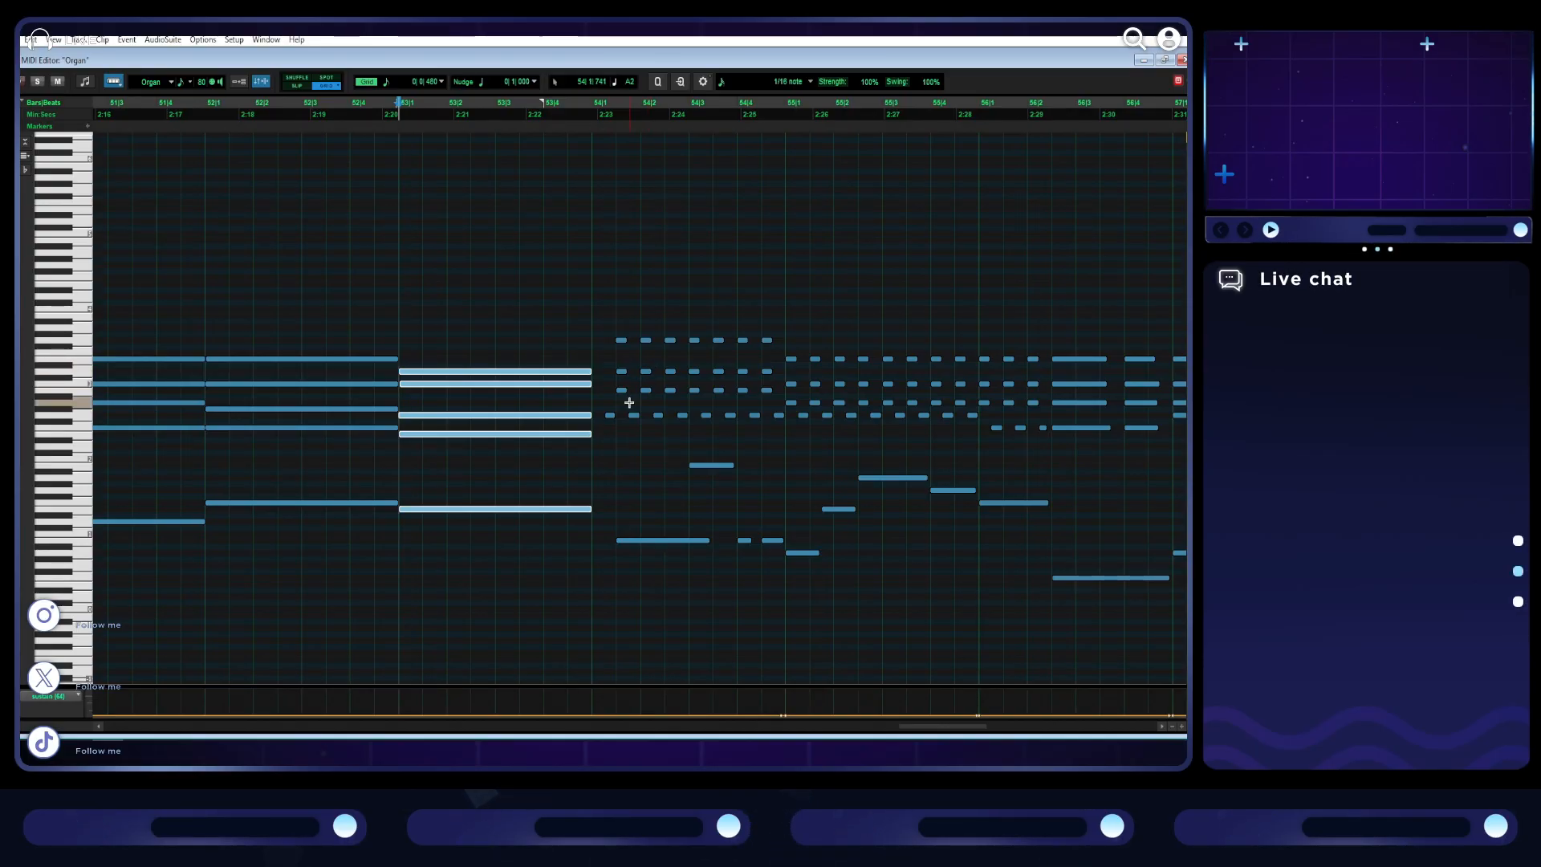
- Align bar 54's first four-note chord and long bass note to the downbeat, deleting all other notes in the bar
drag(622, 403, 623, 337)
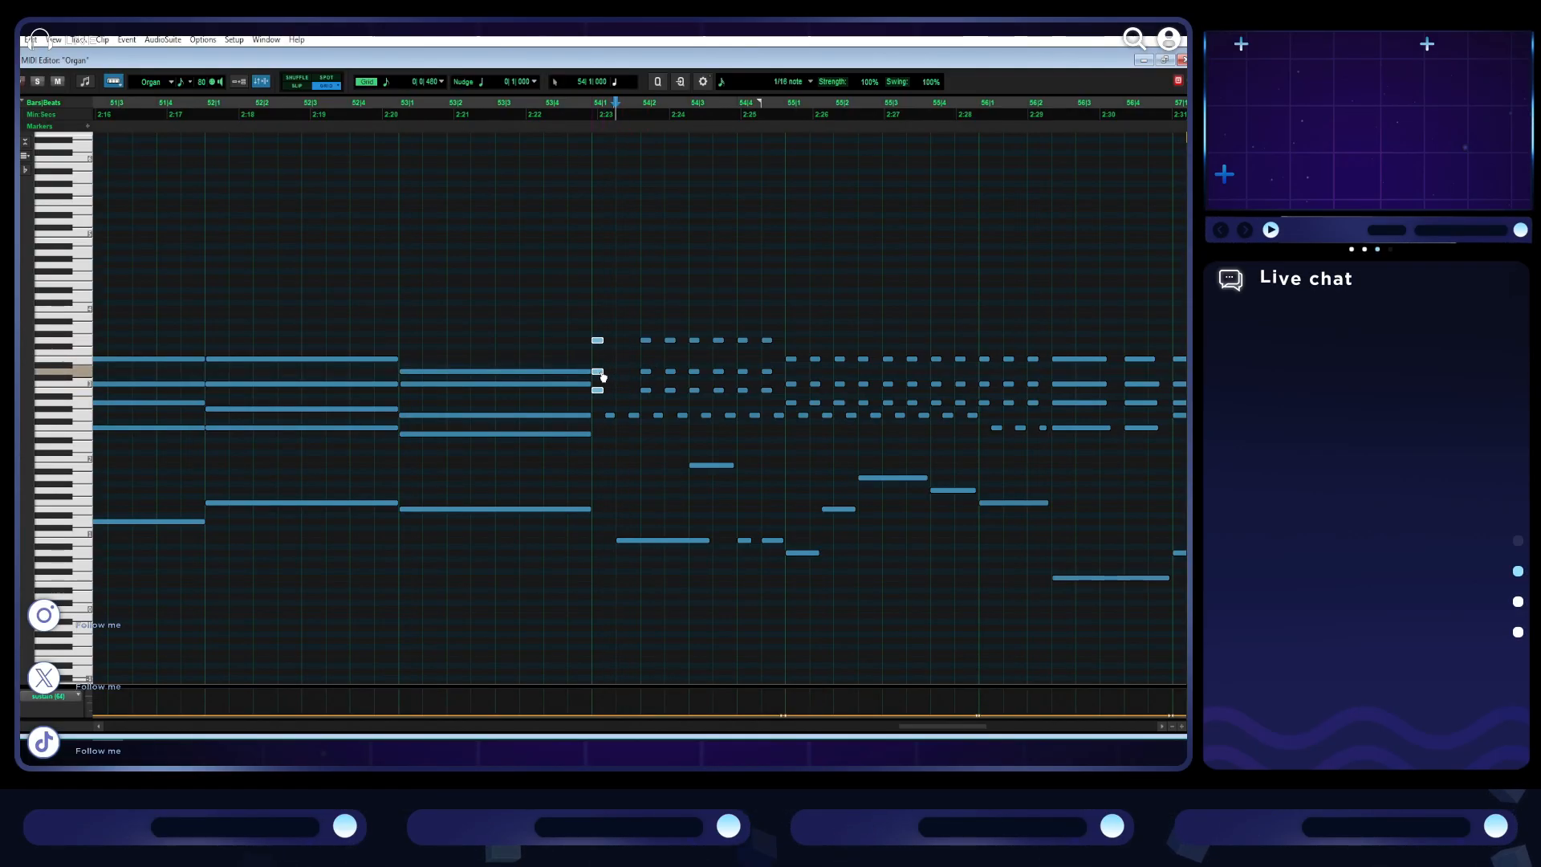
drag(610, 415, 597, 415)
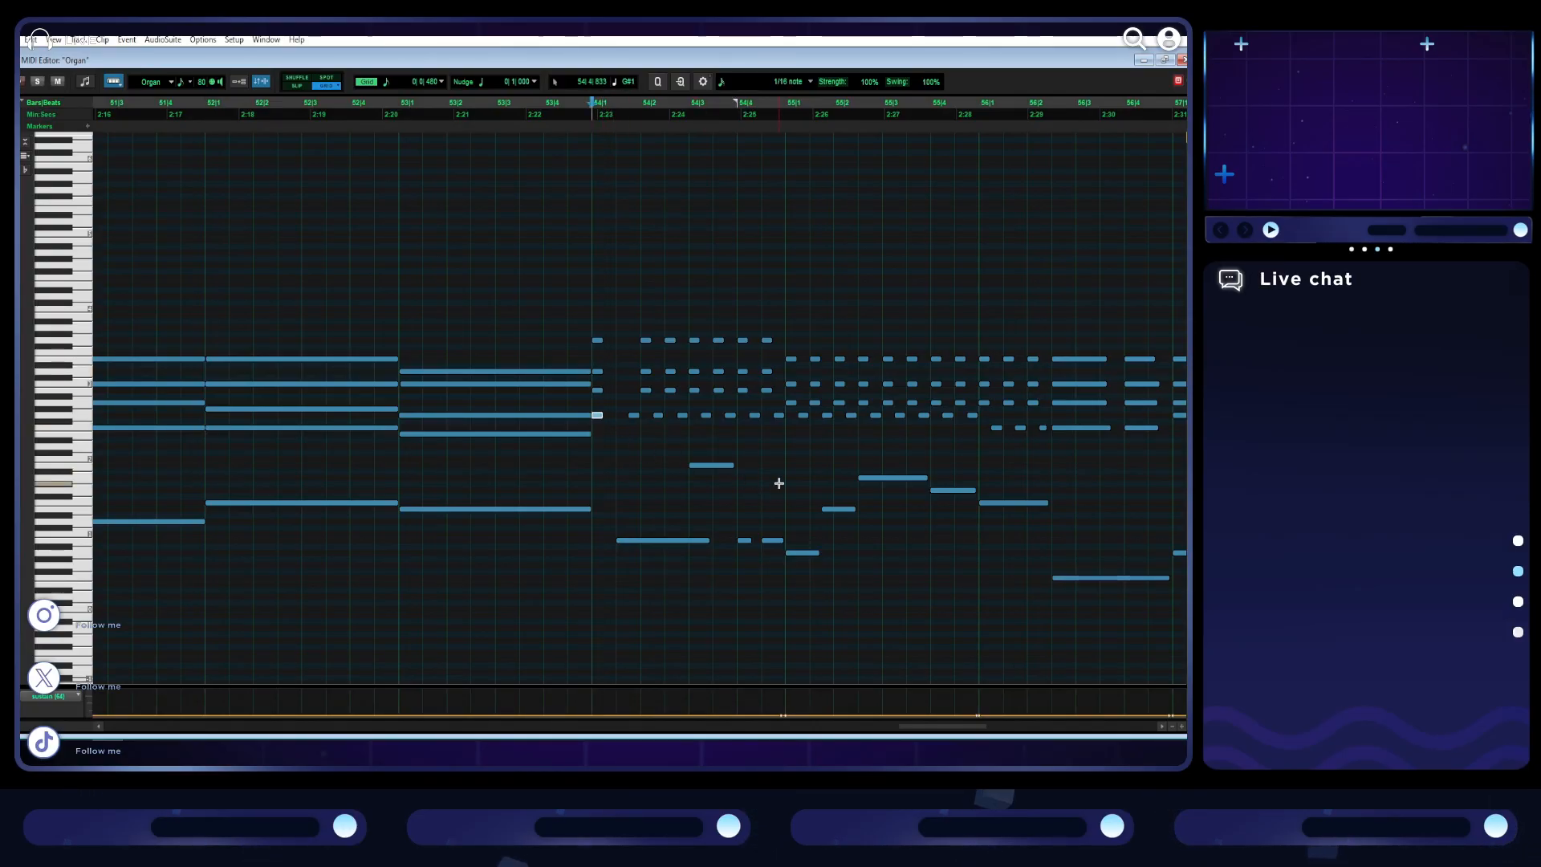
scroll(664, 485, right, 3)
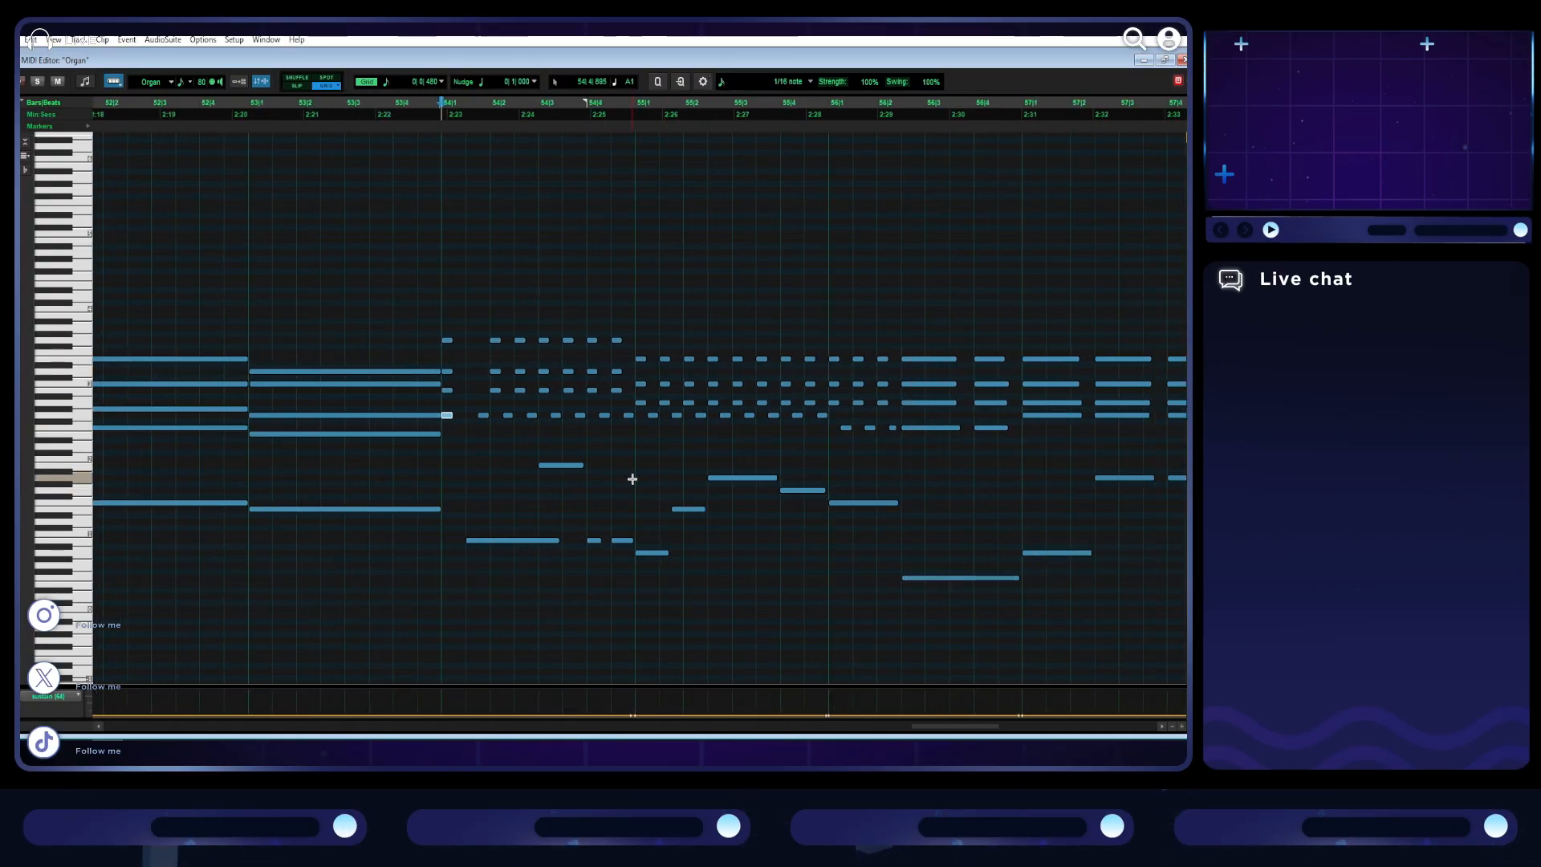
drag(634, 480, 481, 282)
key(Delete)
drag(620, 549, 507, 542)
key(Delete)
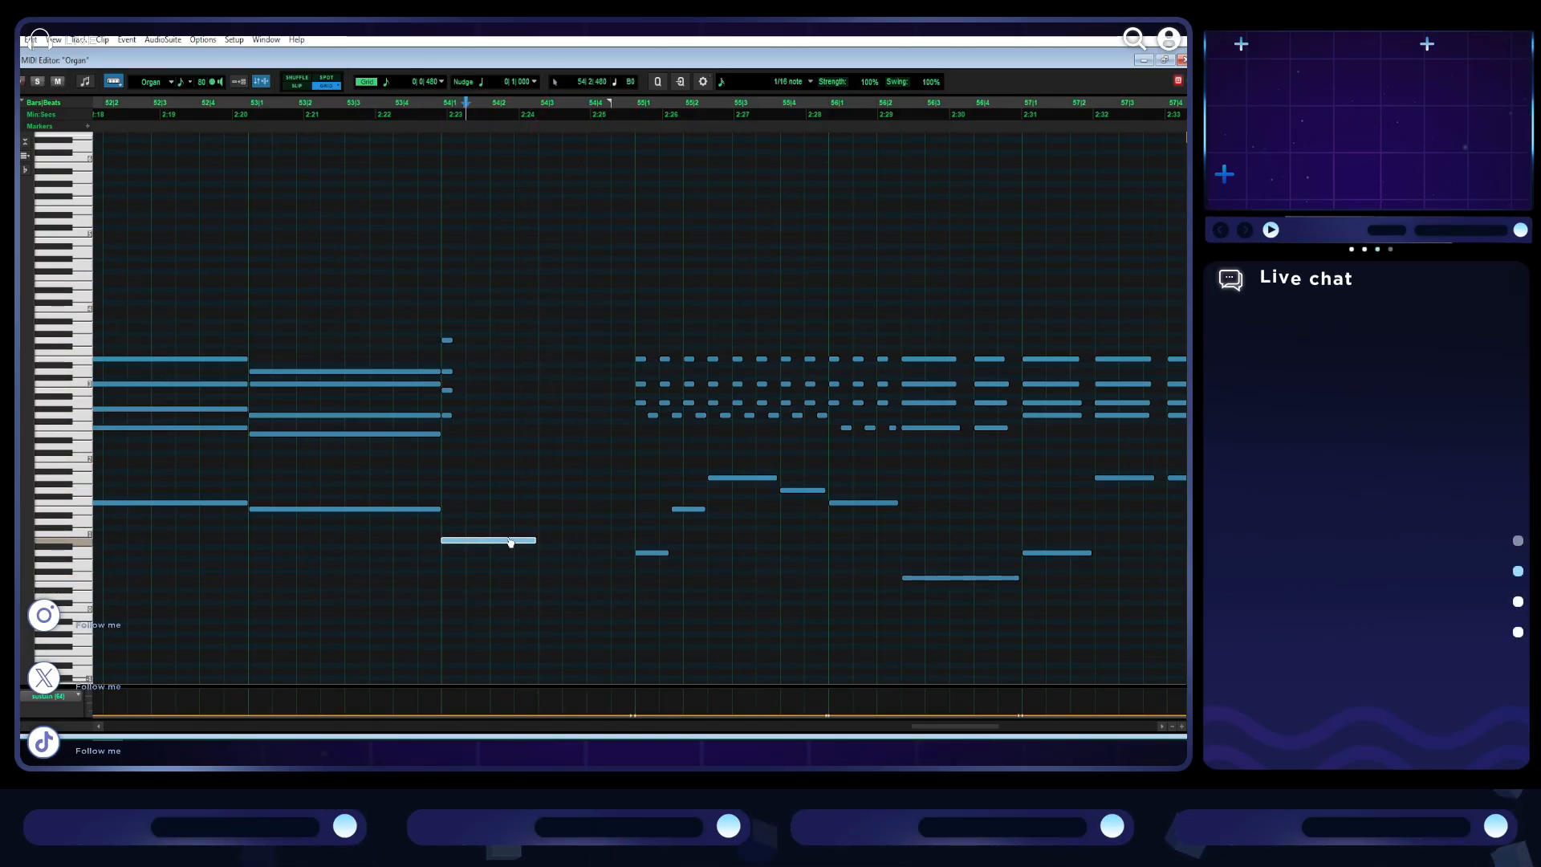
- Stretch bar 54's four-note chord and its bass note to the start of bar 55
drag(472, 454, 634, 353)
drag(542, 542, 635, 553)
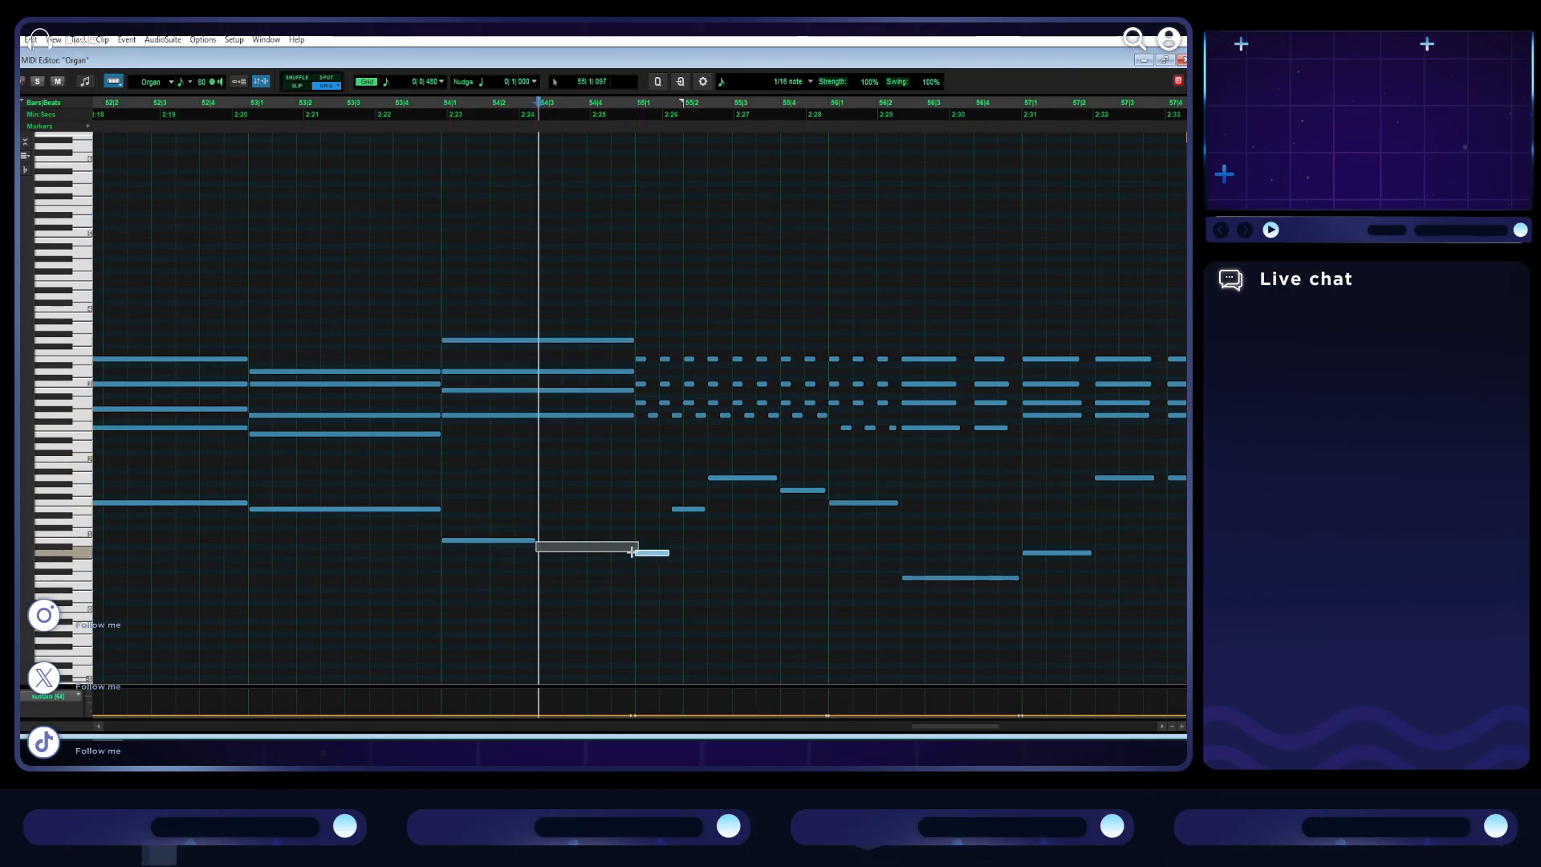
drag(533, 541, 579, 542)
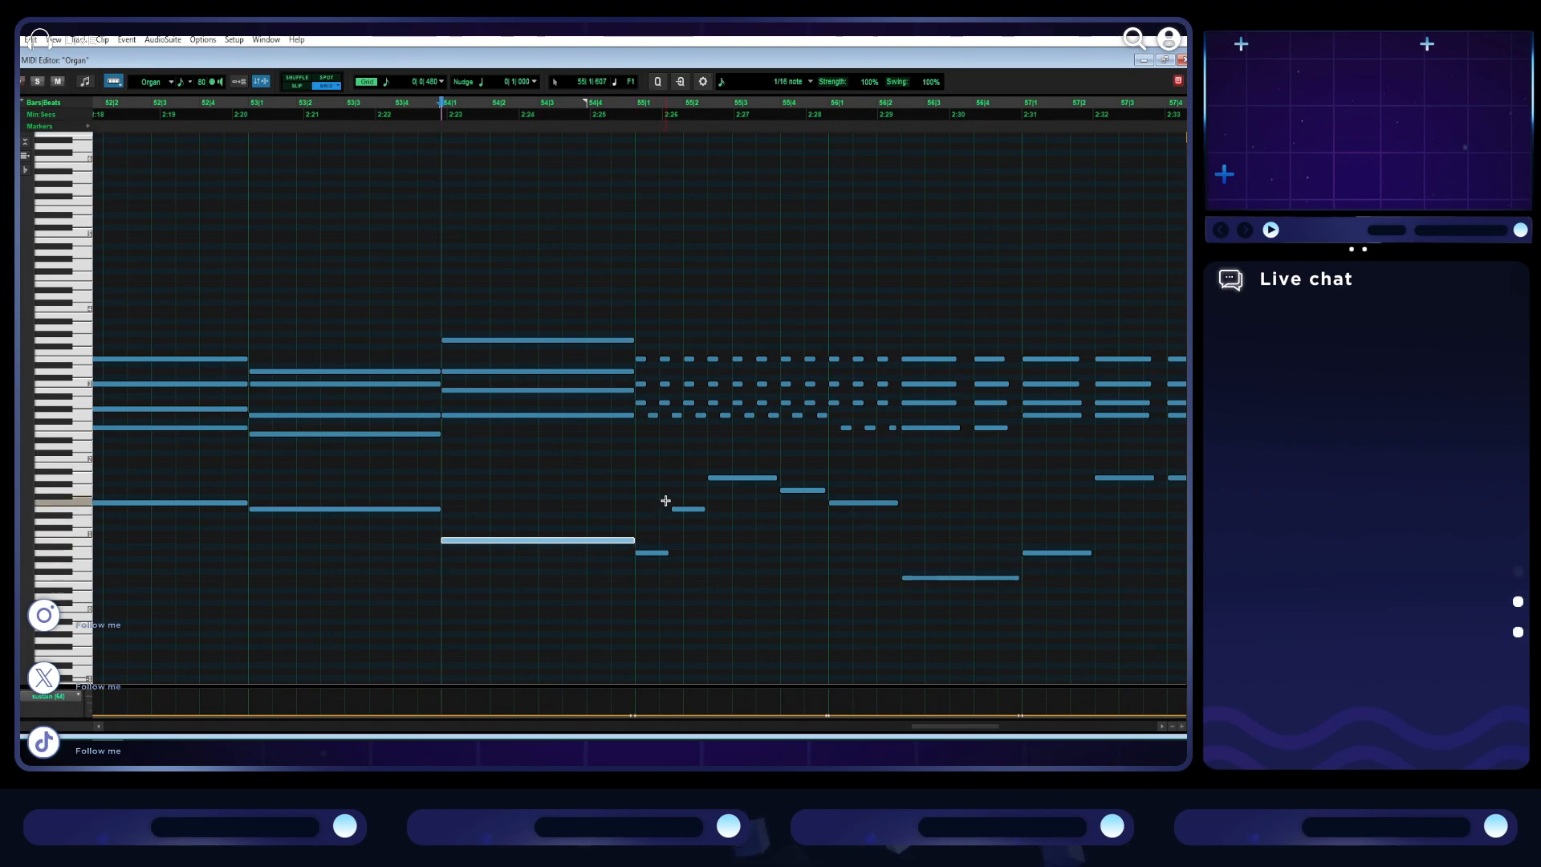
- Align the lowest chord note of bar 55 to the downbeat and delete everything after the first chord and bass note
drag(654, 418, 643, 418)
scroll(643, 417, right, 2)
drag(676, 510, 513, 306)
key(Delete)
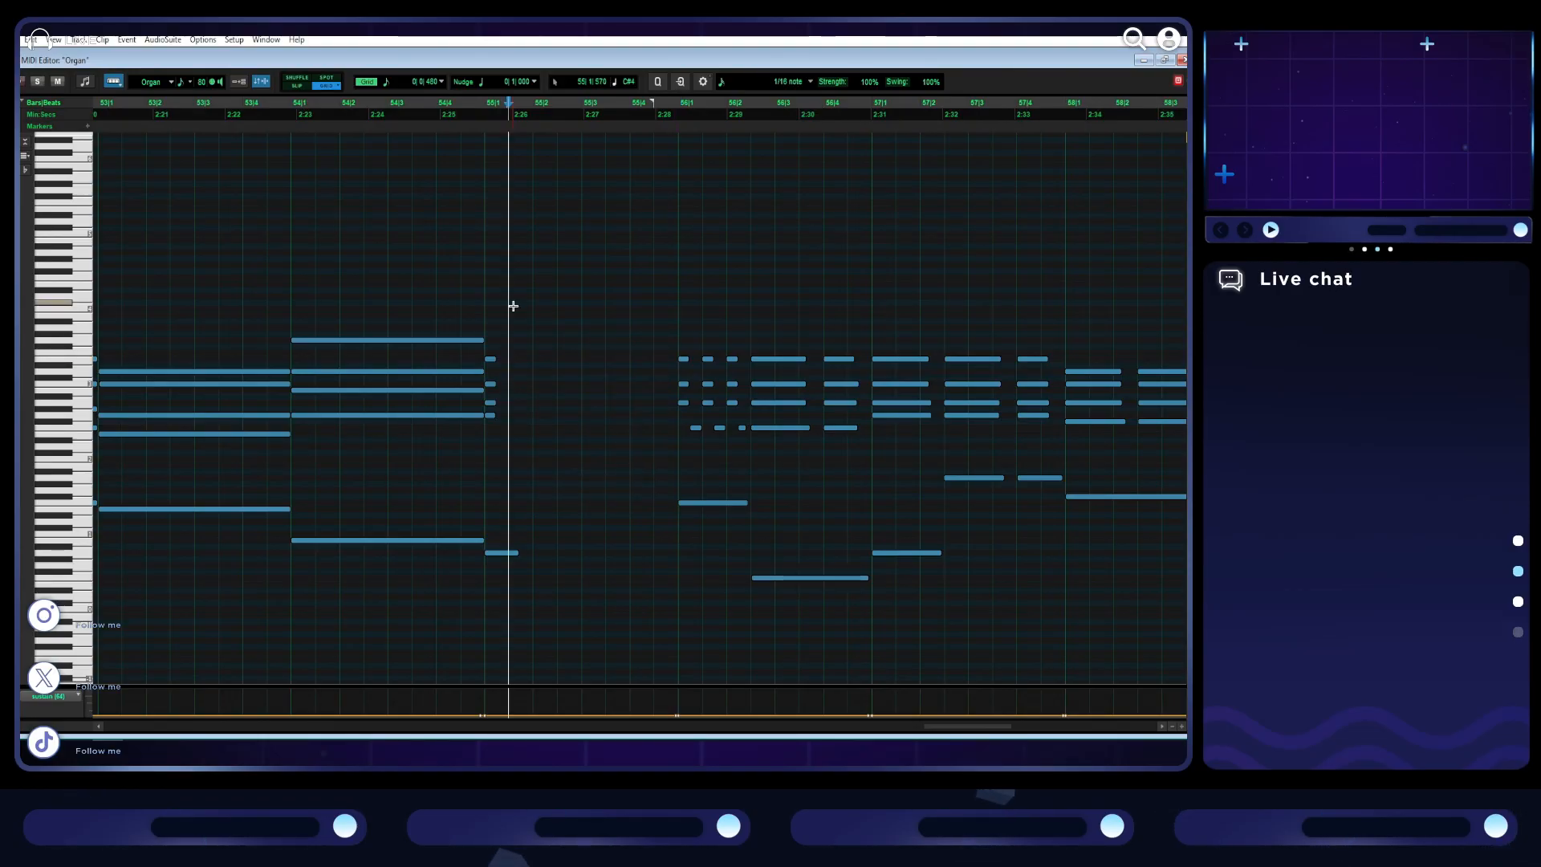
- Stretch bar 55's four-note chord and its bass note to the start of bar 56
drag(506, 394, 491, 356)
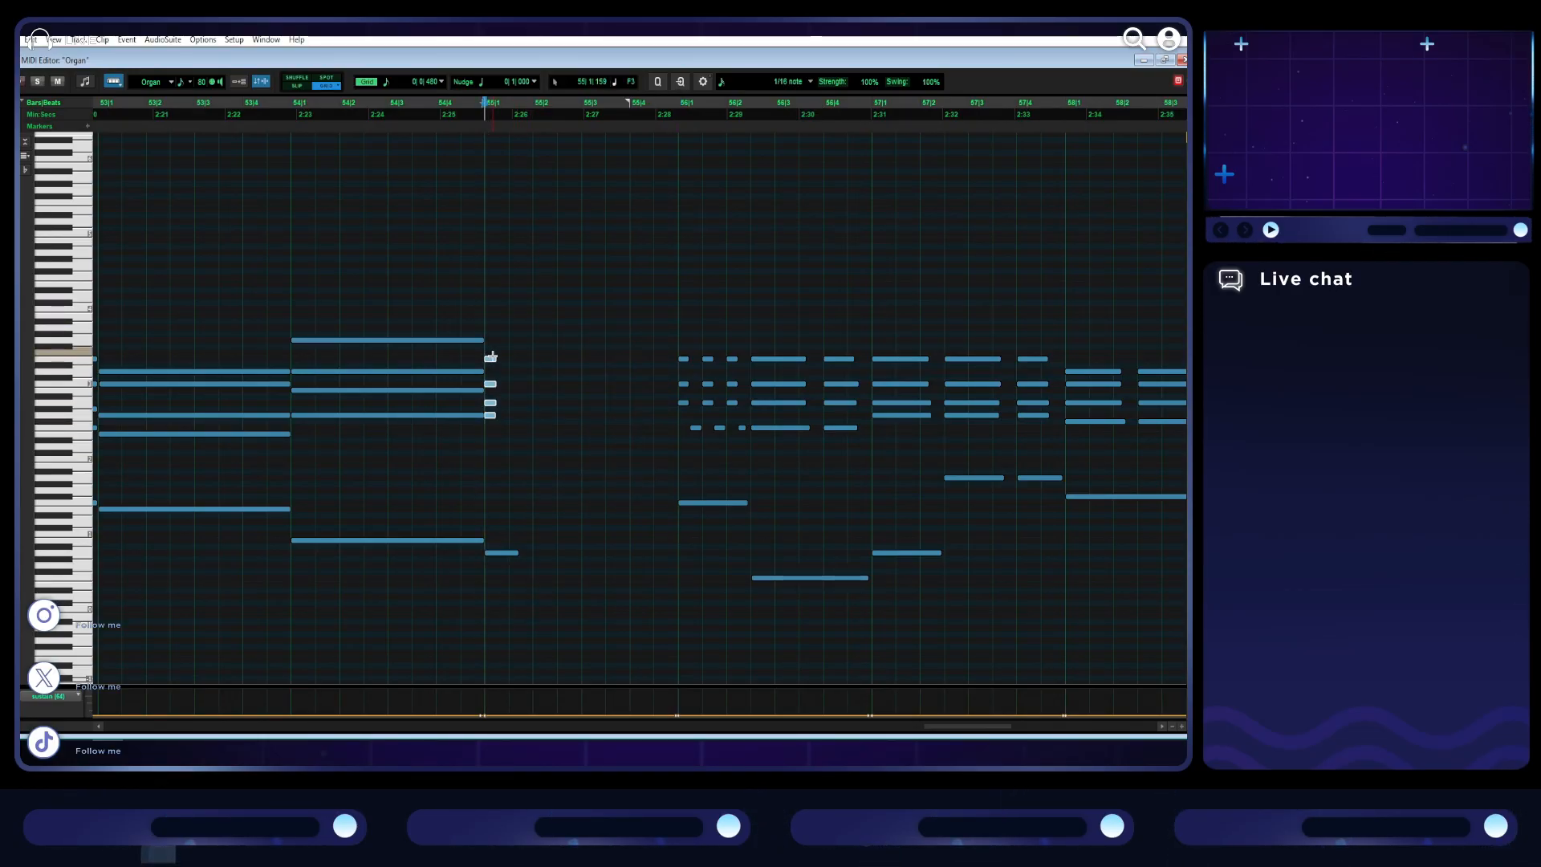
drag(598, 361, 682, 358)
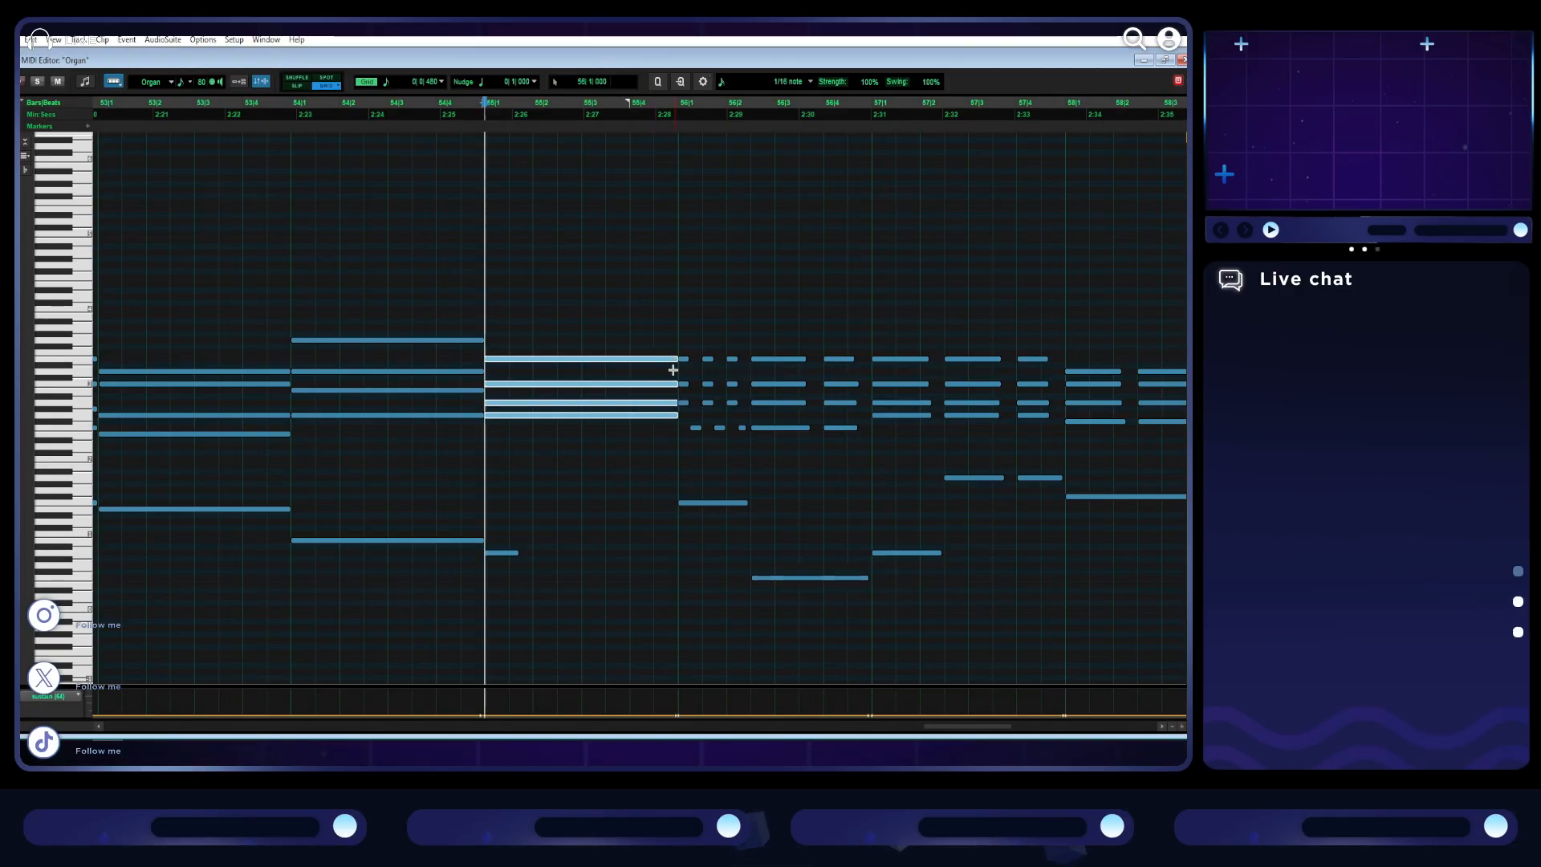
drag(521, 552, 602, 554)
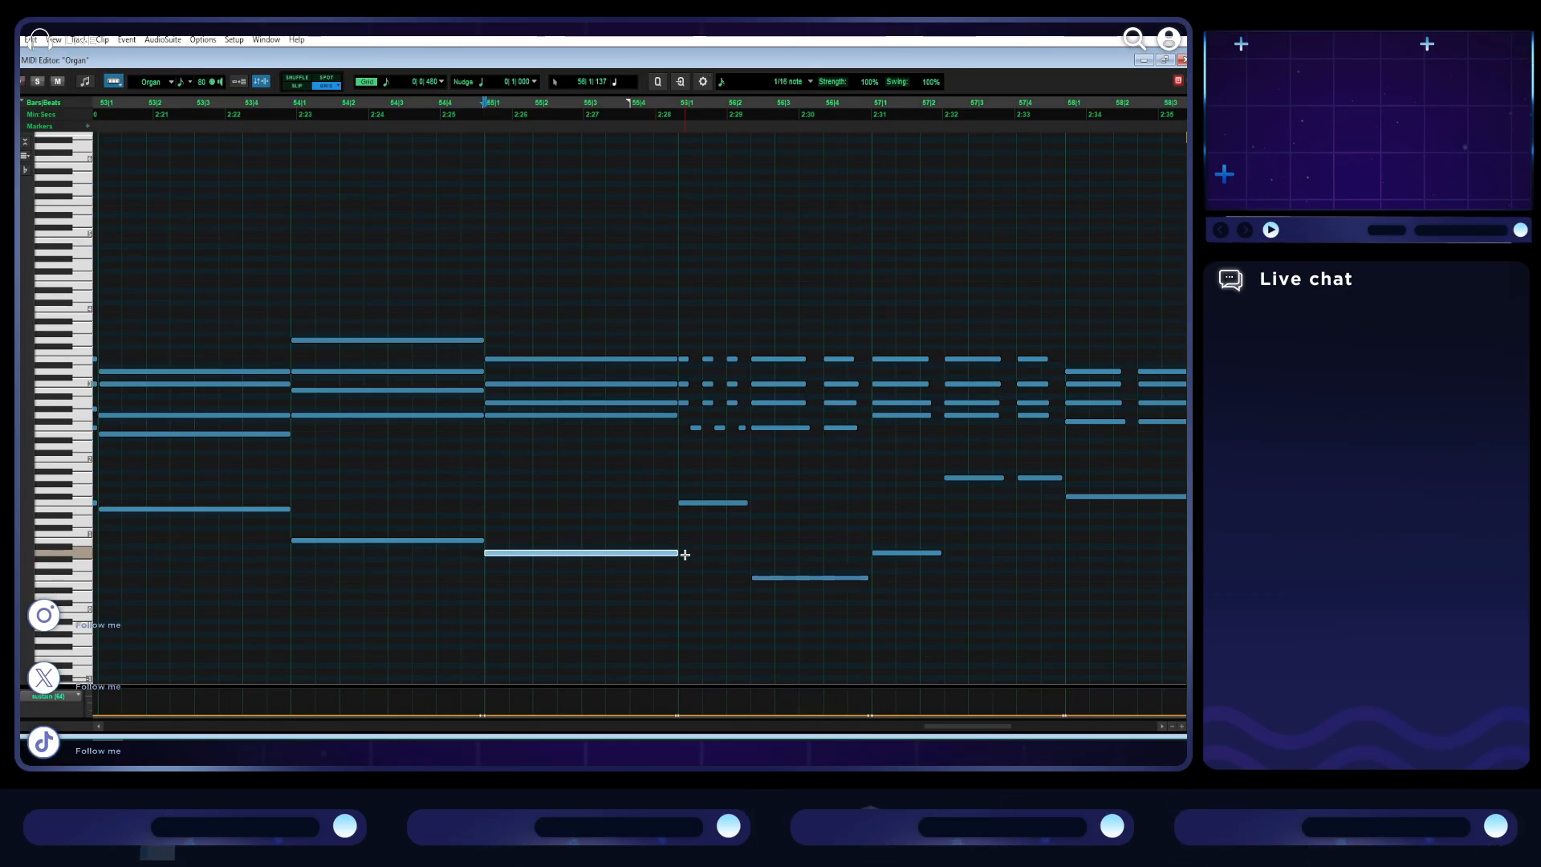
- Remove bar 56's short opening chord notes and first bass note, extending the long bass note back to the downbeat
key(space)
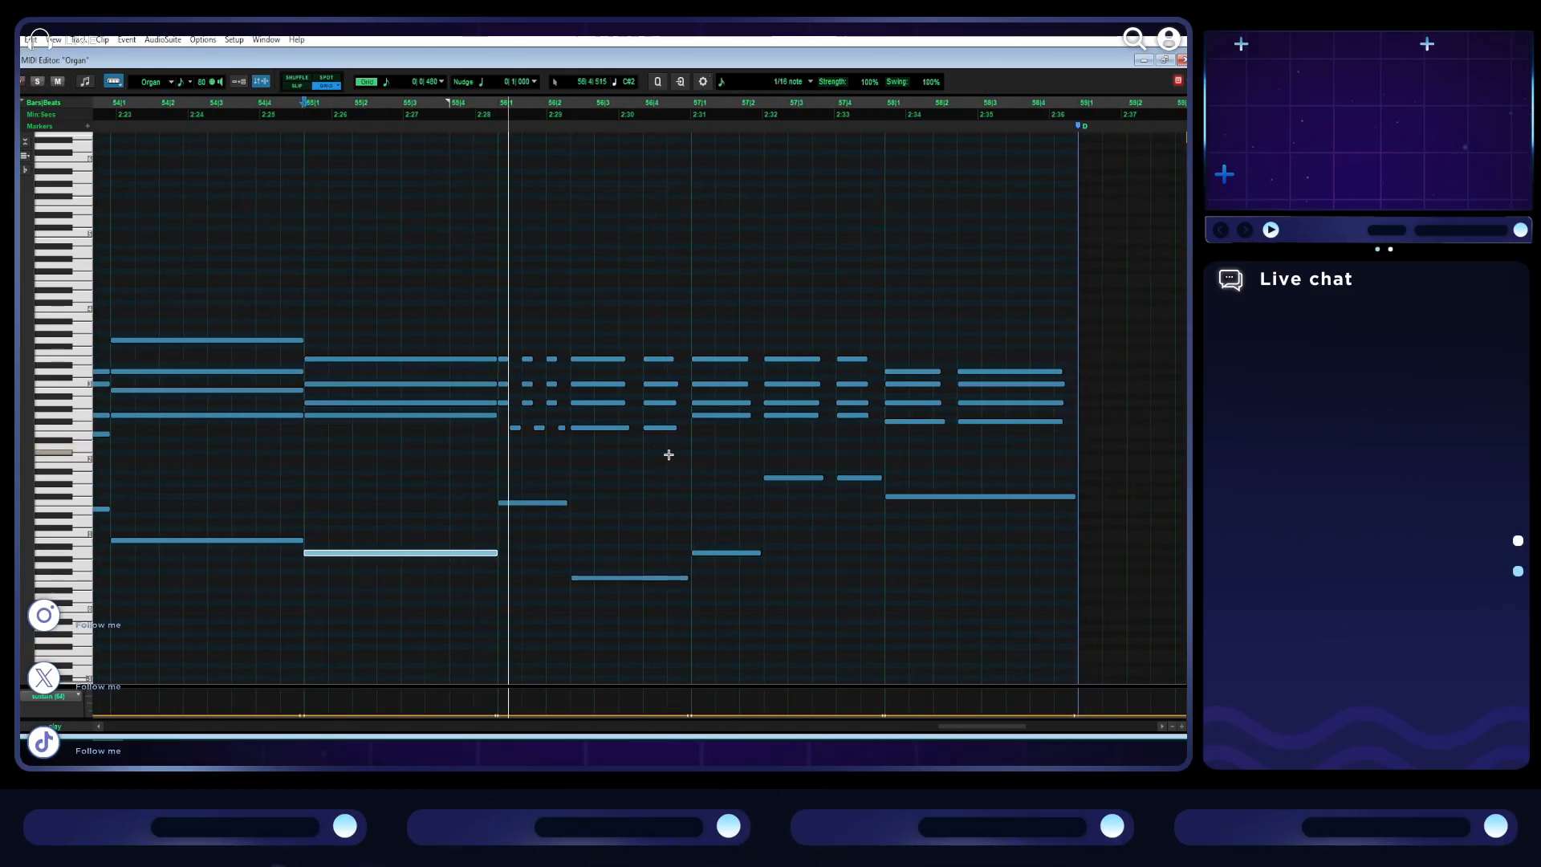
key(space)
drag(569, 520, 502, 345)
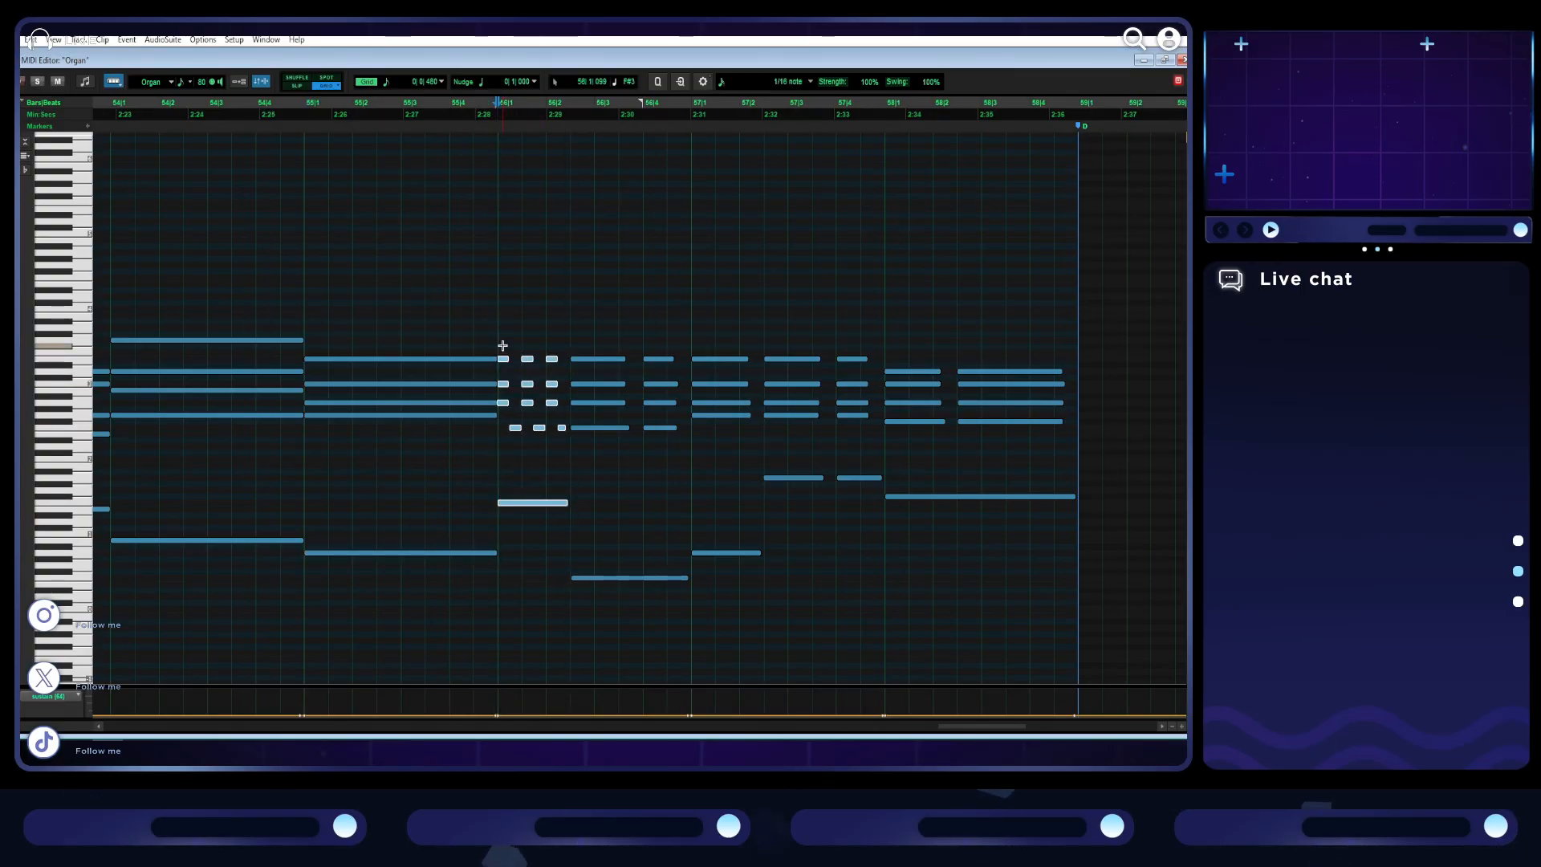
drag(574, 581, 514, 591)
- Stretch bar 56's longer four-note chord to fill the whole bar, deleting the last repeated chord
drag(619, 437, 570, 376)
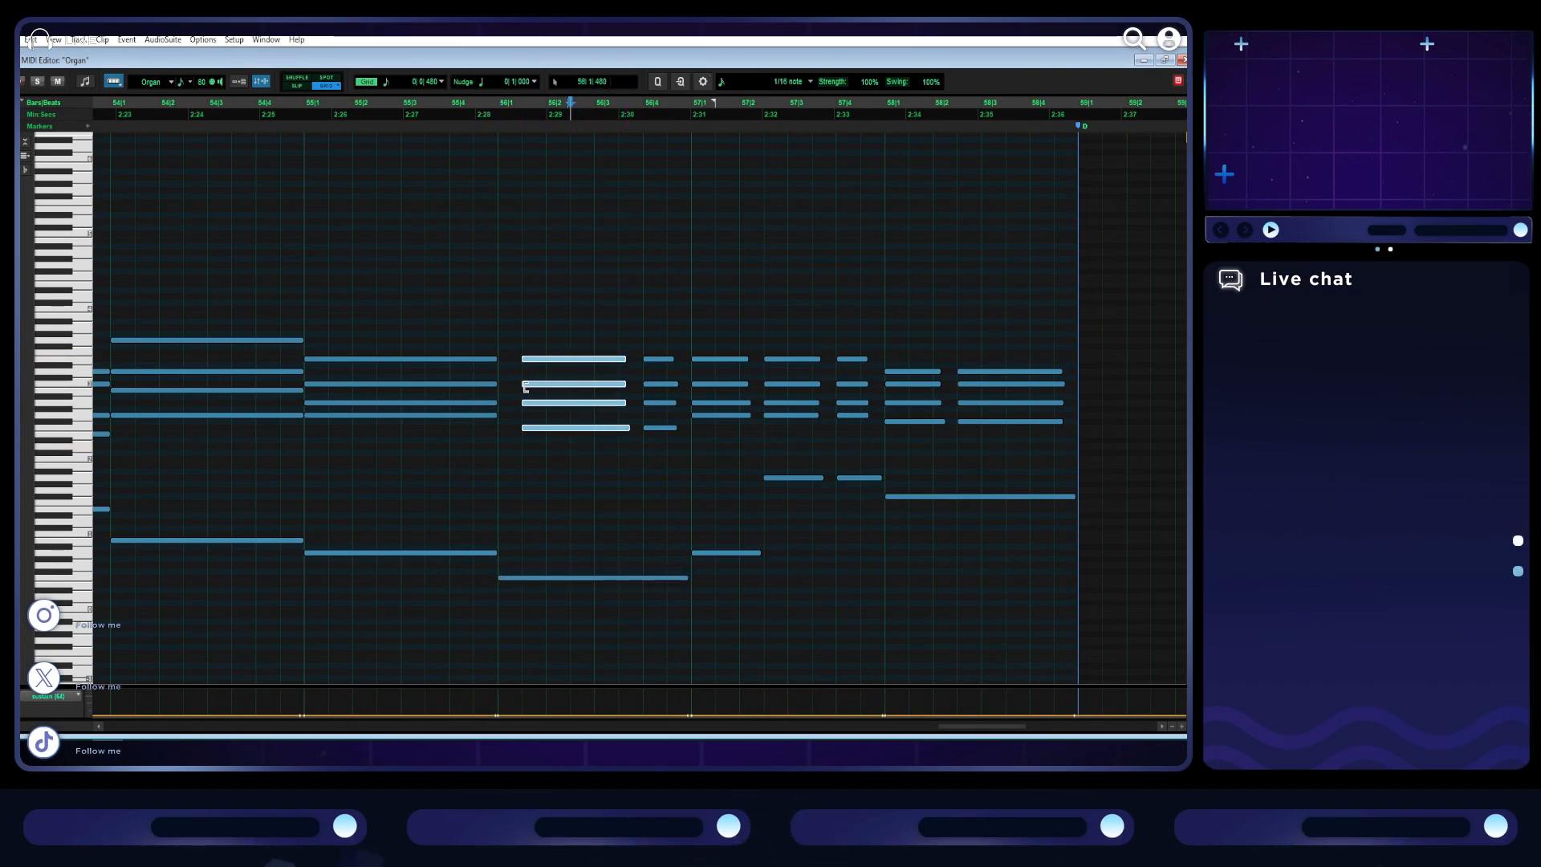
drag(682, 441, 620, 447)
key(Delete)
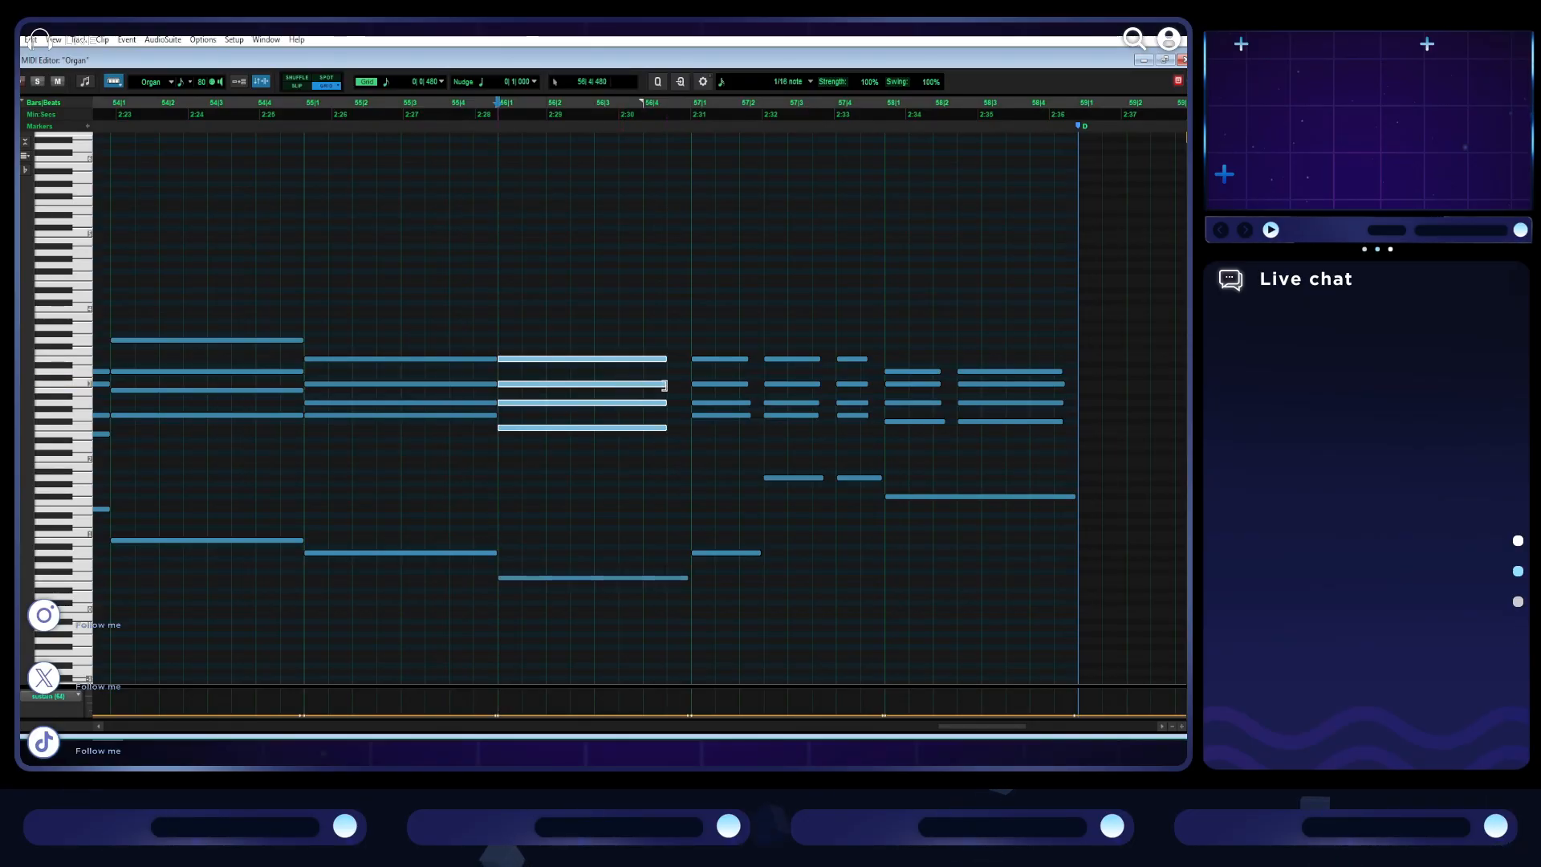
- Delete bar 57's two higher bass notes and stretch its first bass note to the start of bar 58
click(783, 537)
click(850, 478)
key(Delete)
click(765, 554)
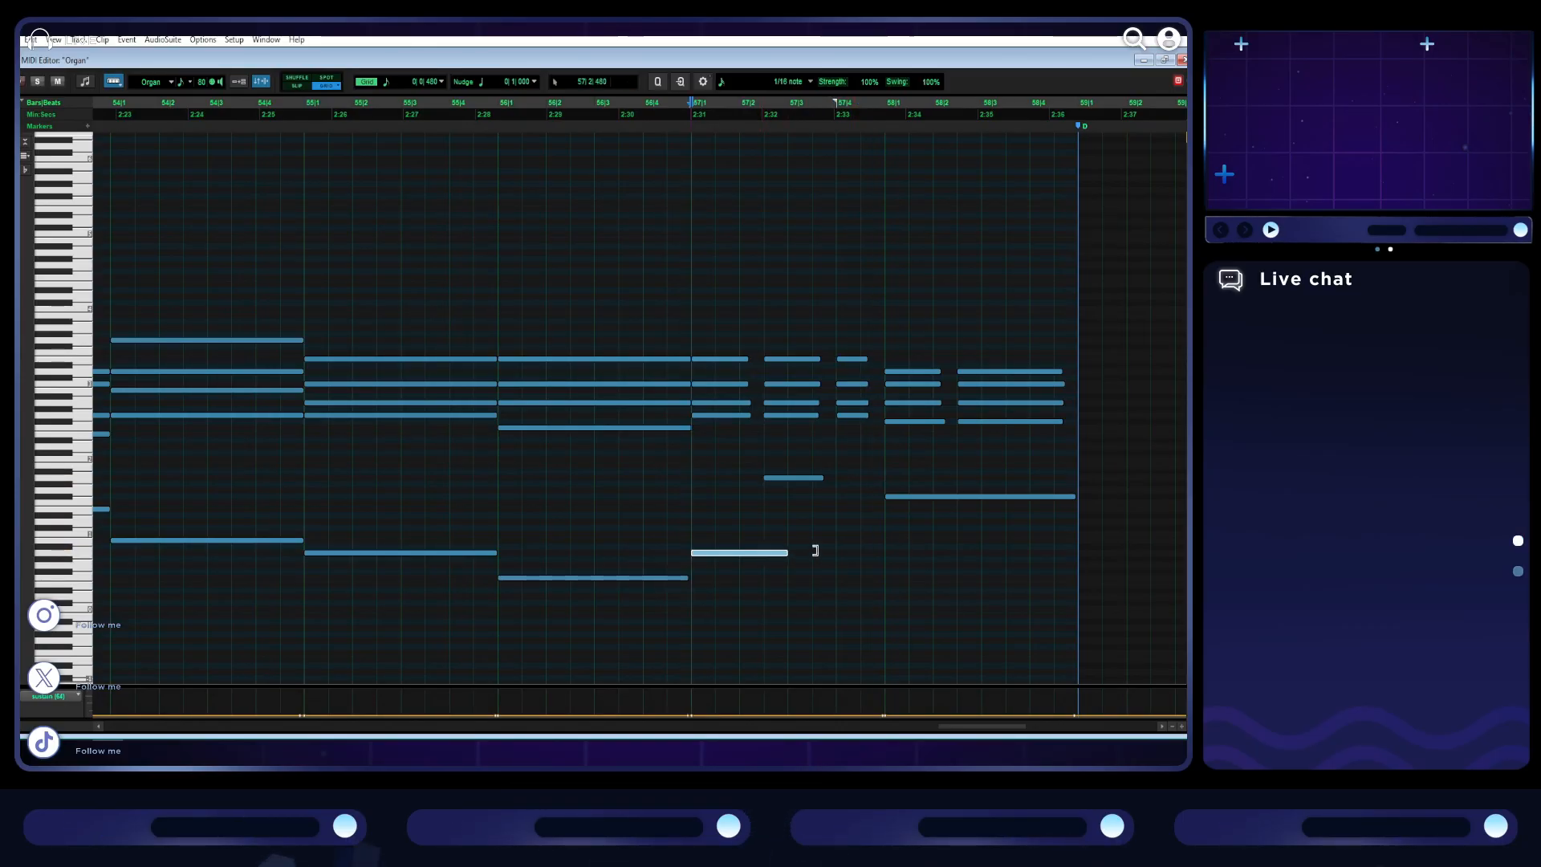
click(788, 479)
key(Delete)
- Delete the repeated chords in bars 57 and 58, stretching each bar's first four-note chord to fill its bar
drag(856, 451, 869, 371)
key(Delete)
drag(986, 435, 1063, 380)
key(Delete)
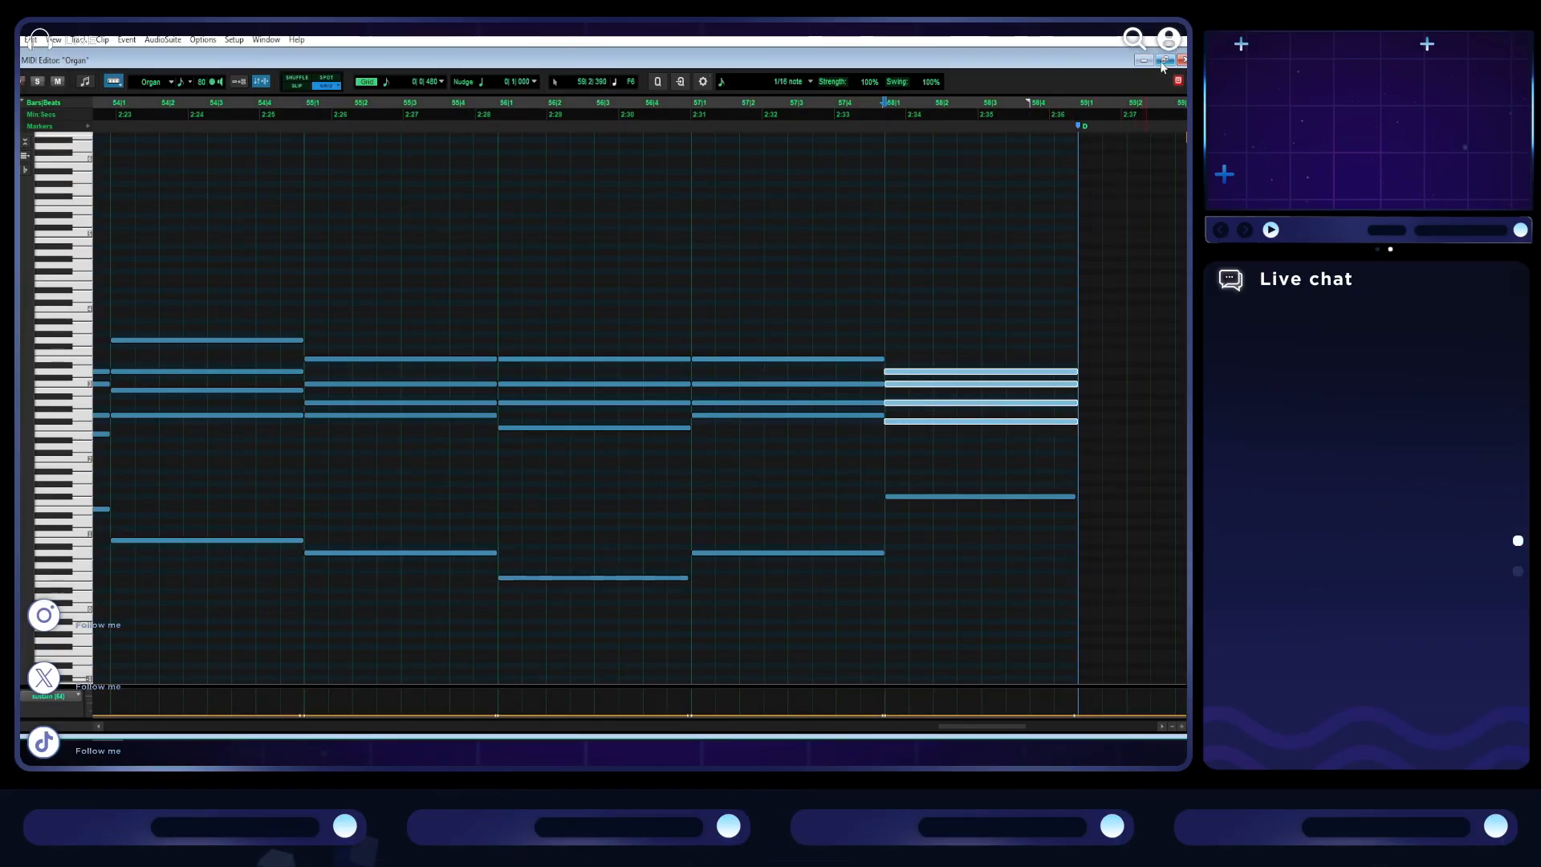
- Restore the MIDI Editor to its smaller size and play the arrangement from bar 35 through section C
click(1163, 60)
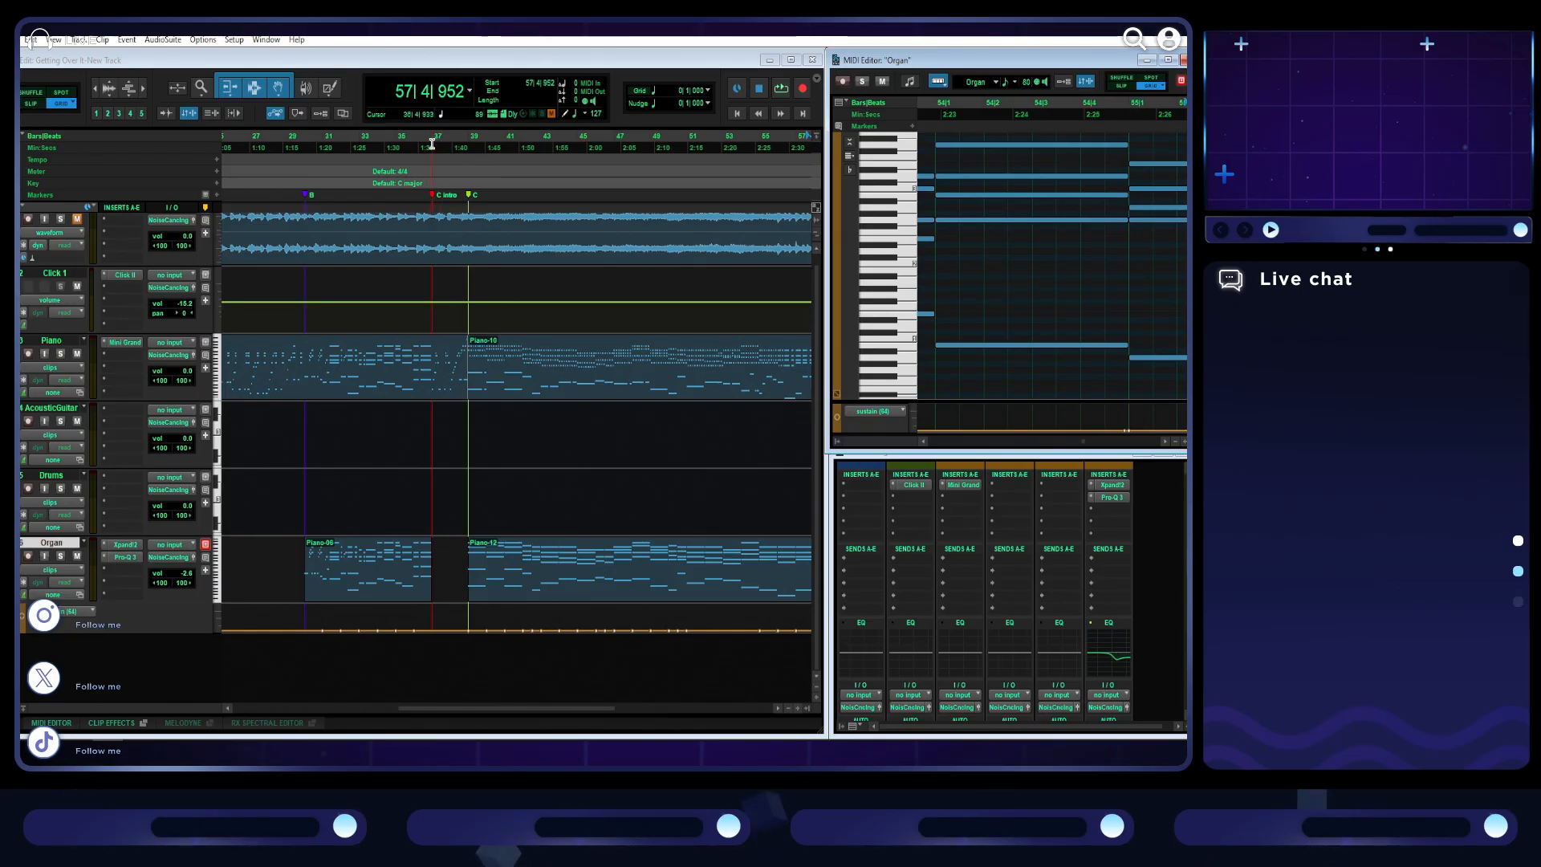
click(401, 138)
key(space)
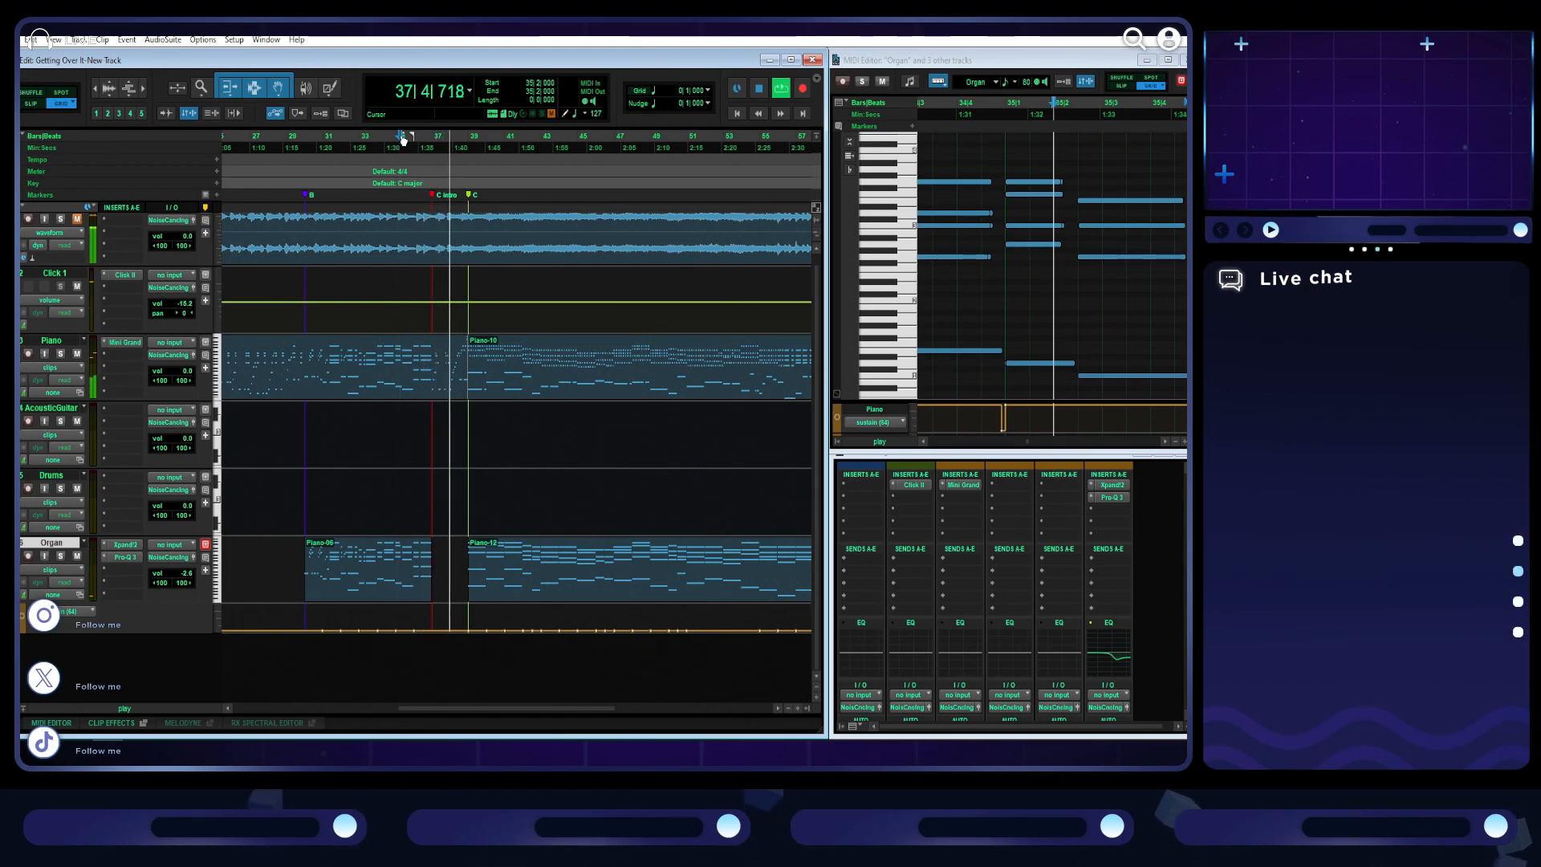
click(401, 138)
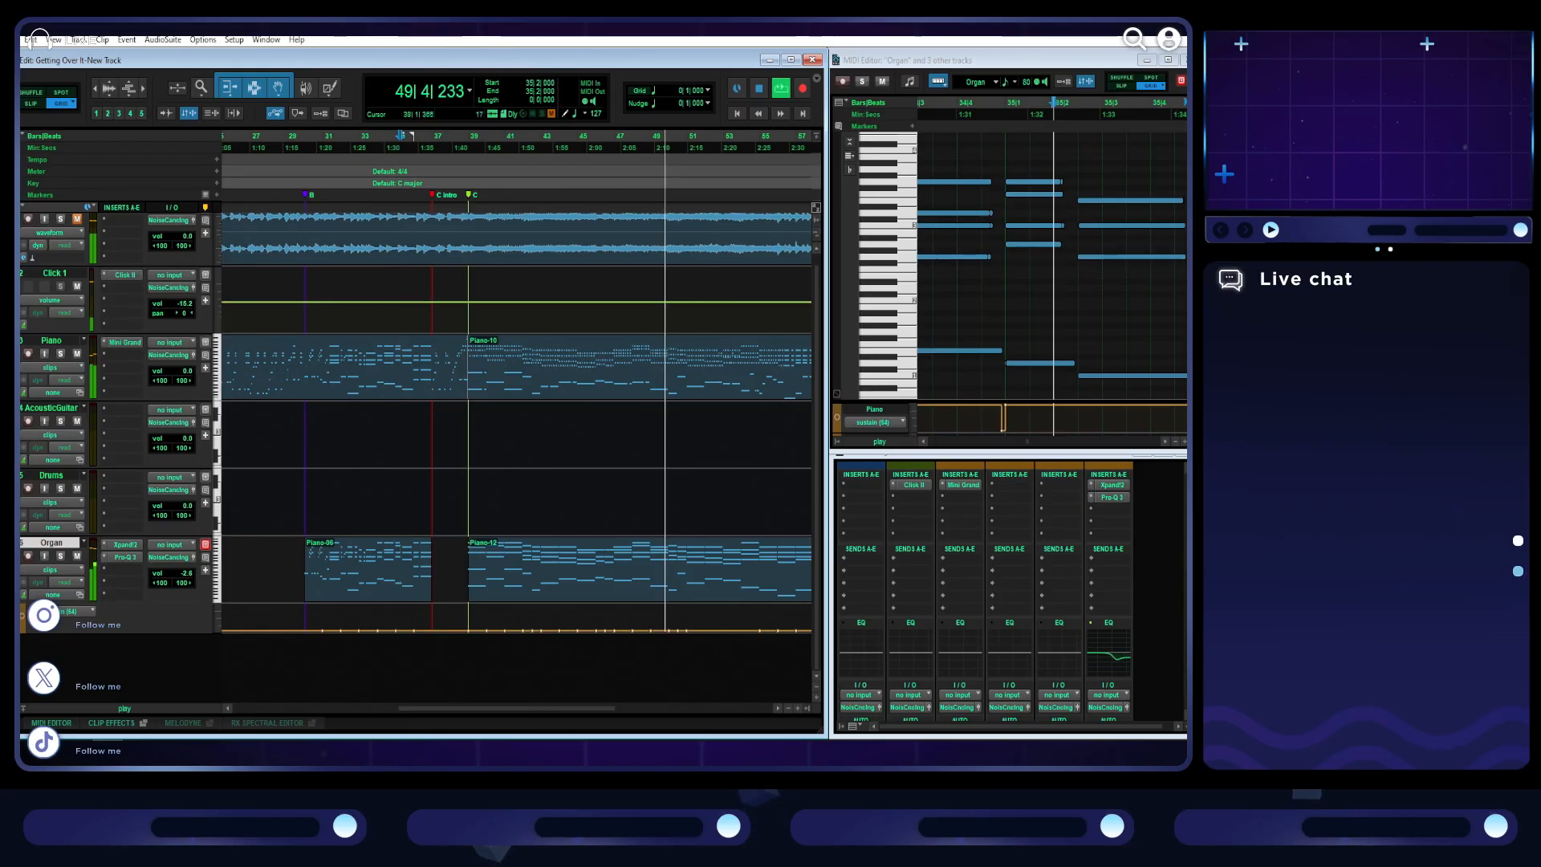
drag(546, 712, 611, 711)
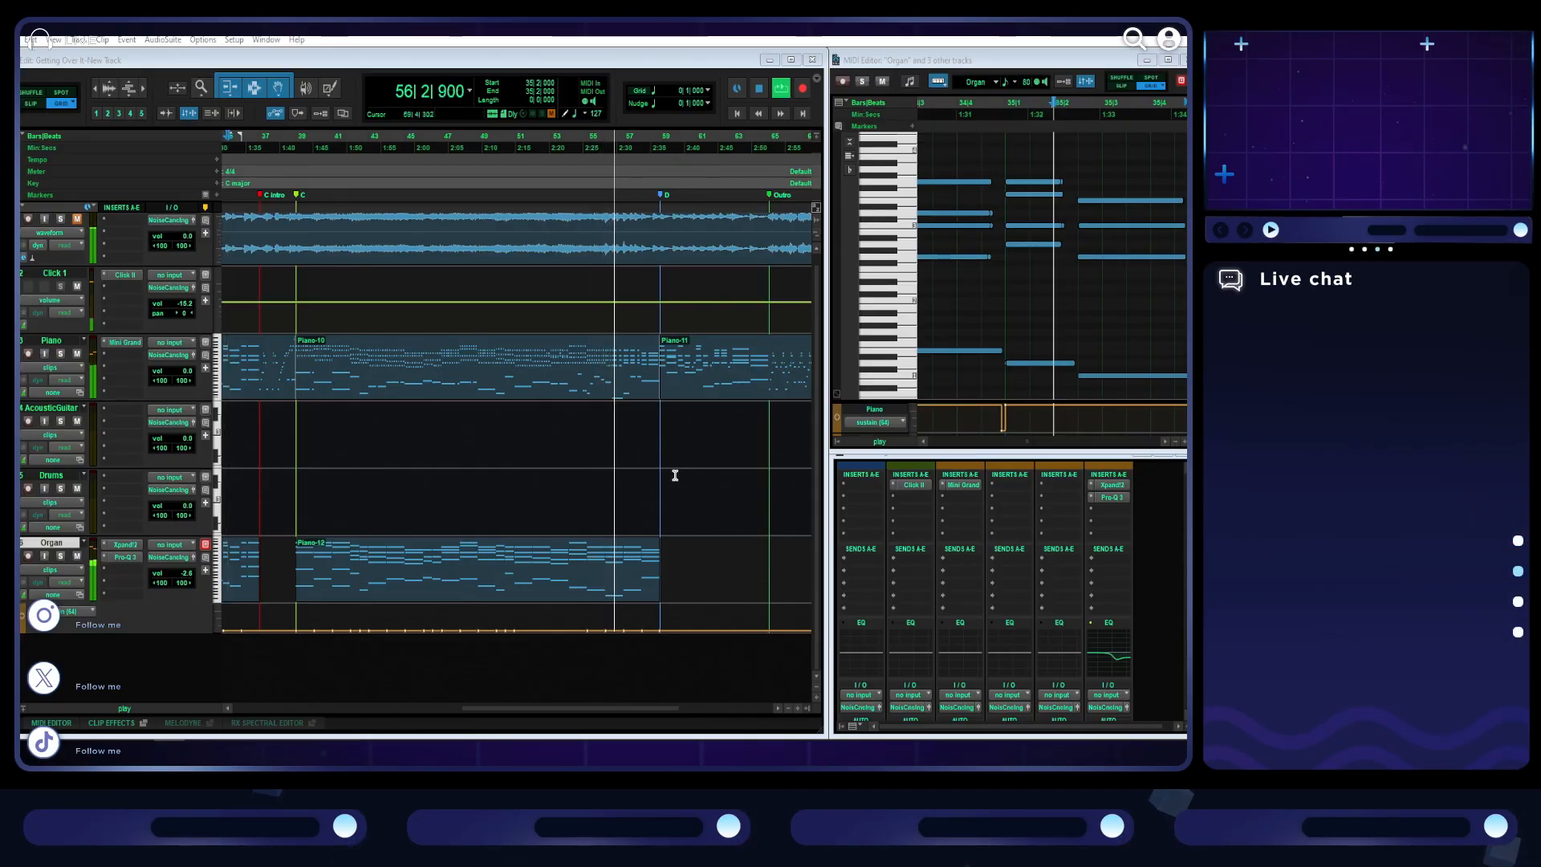
drag(608, 707, 629, 706)
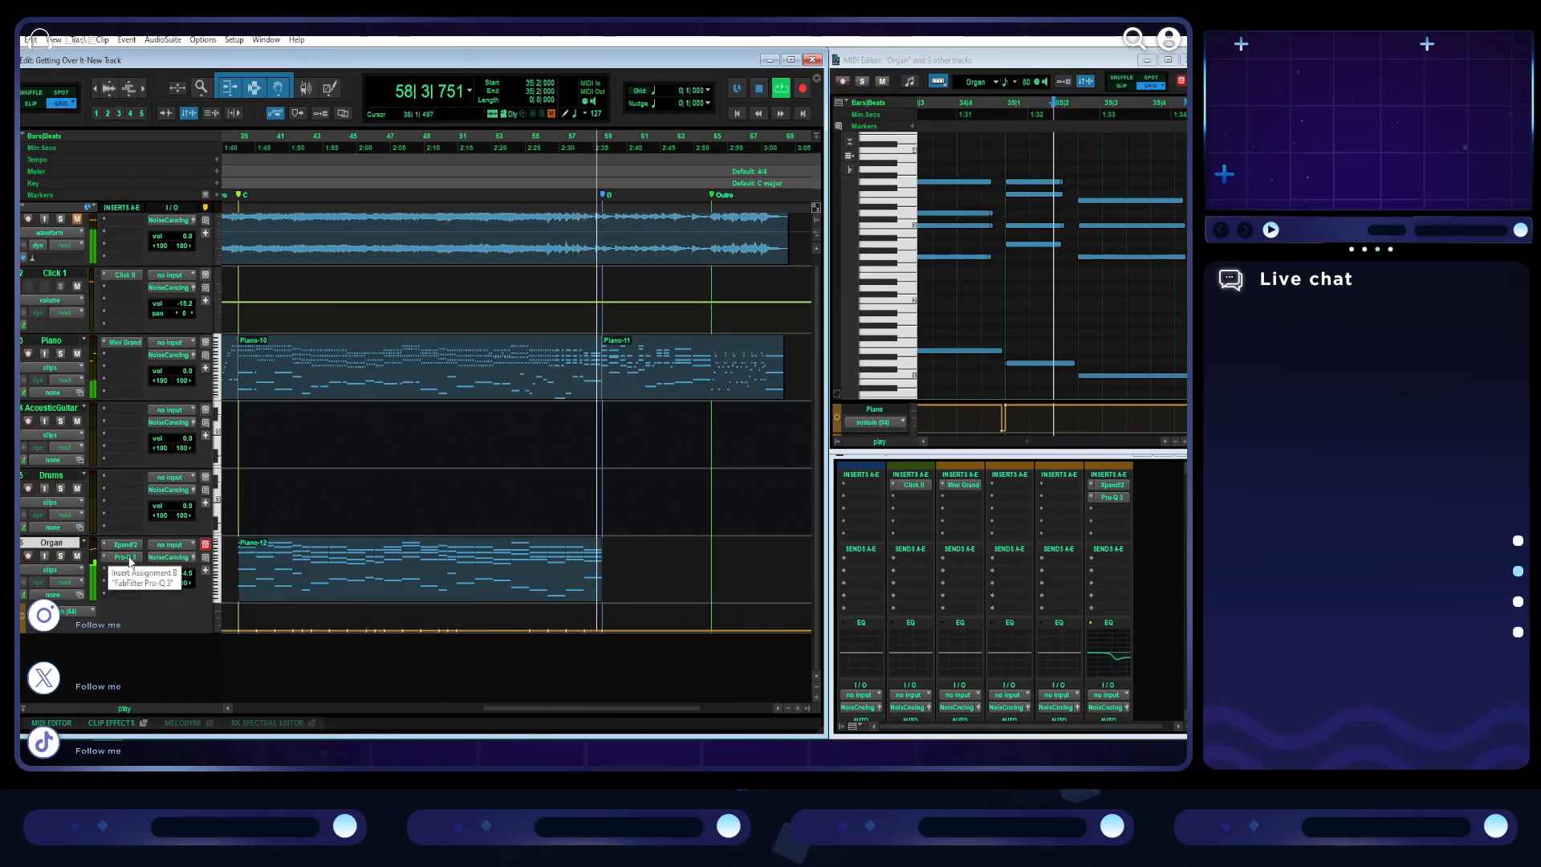
- Show the Organ's volume automation lane and add breakpoints that fade the volume down from about bar 55 to marker D
click(92, 613)
click(94, 561)
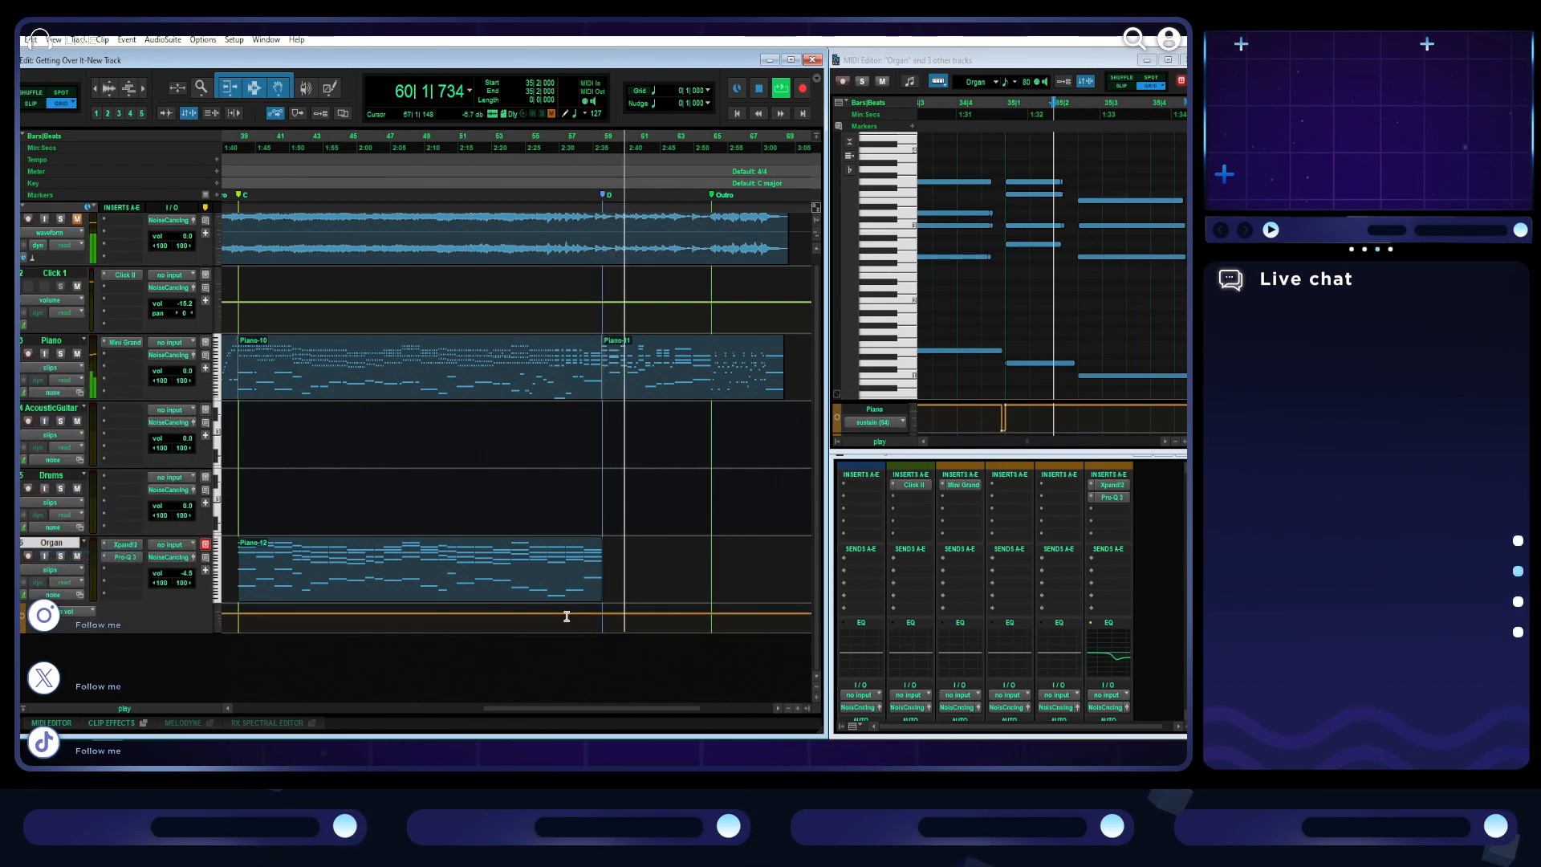
click(280, 94)
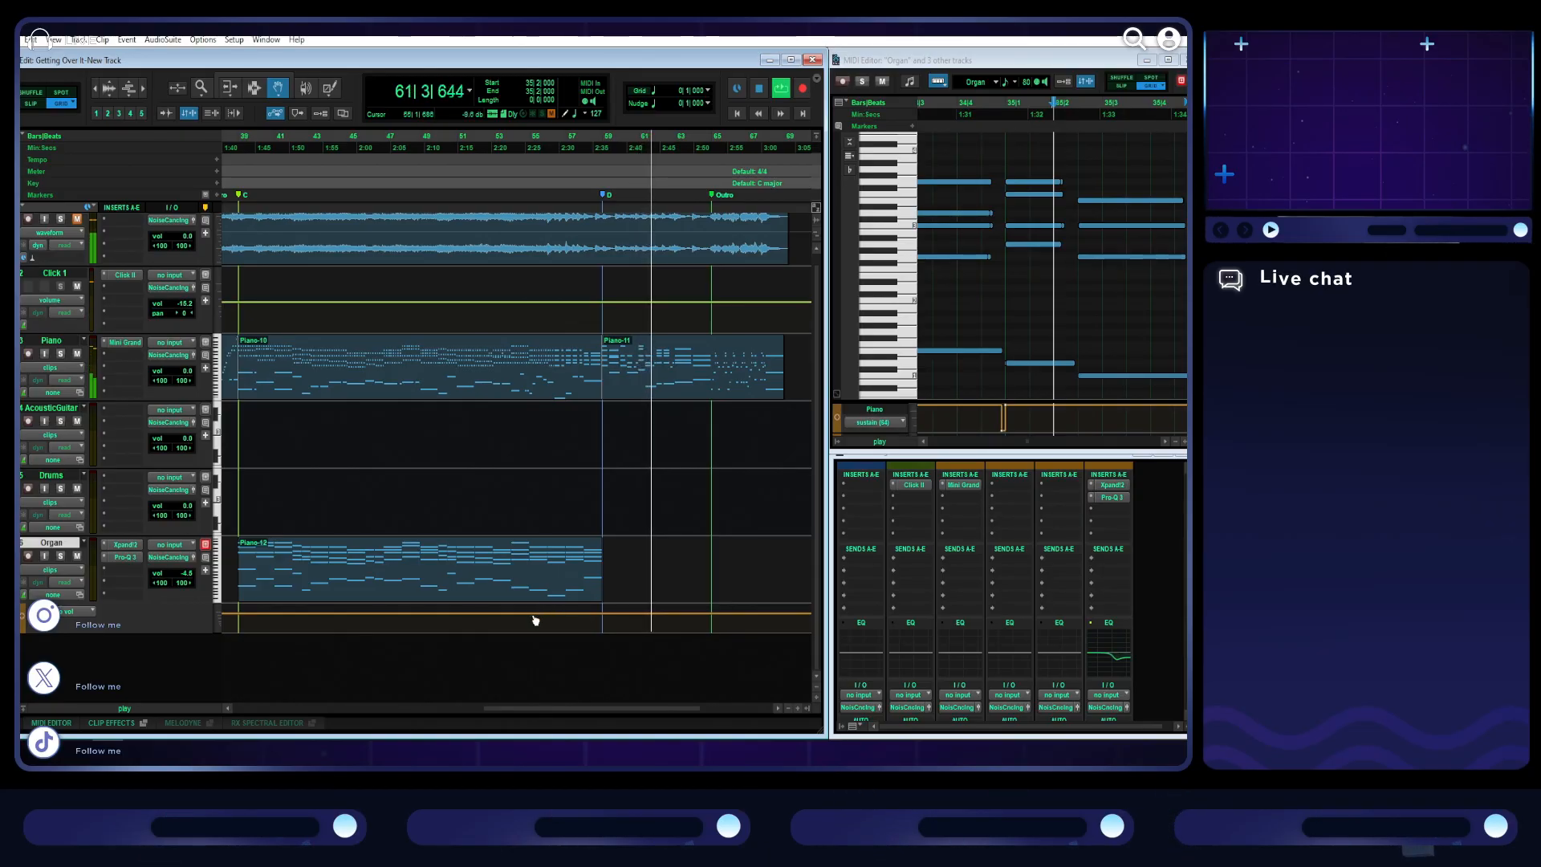
drag(549, 616, 552, 617)
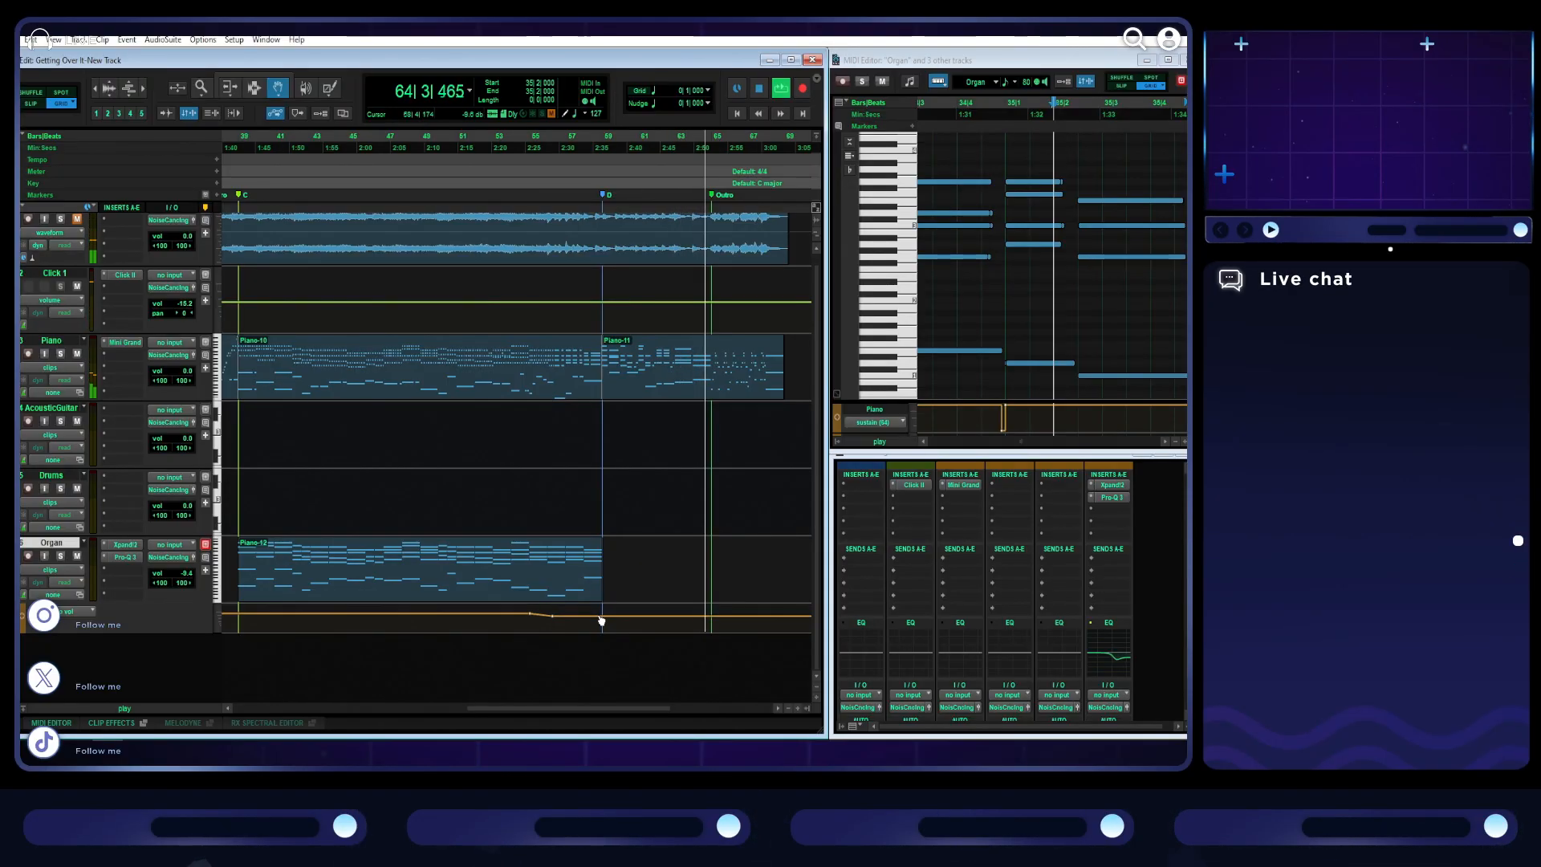
drag(601, 621, 602, 621)
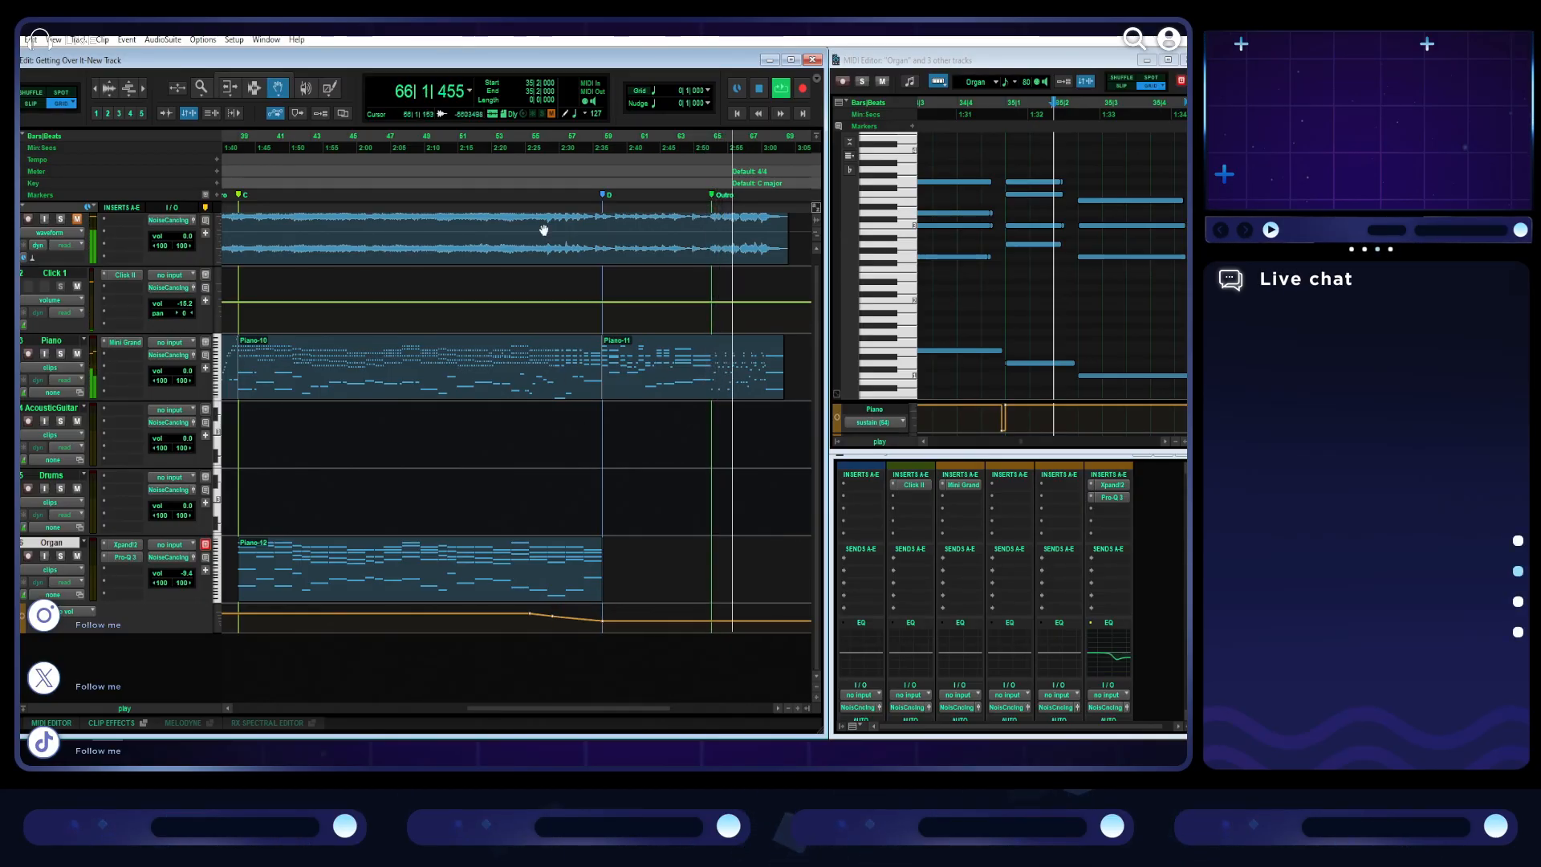
- Play back the Organ volume fade from bar 53 and enlarge the height of its automation lane
click(495, 143)
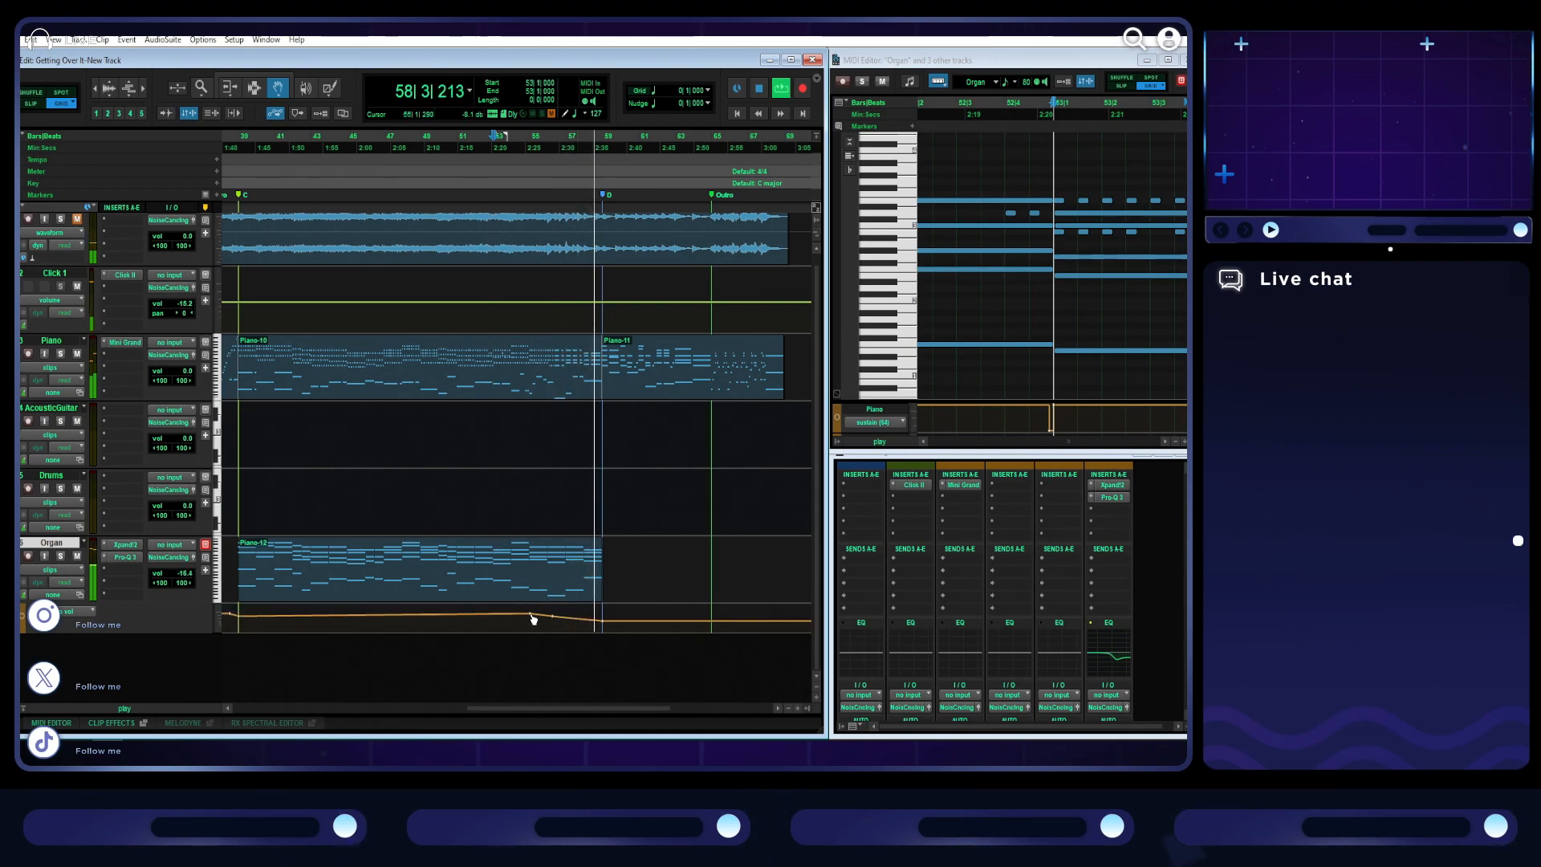
key(space)
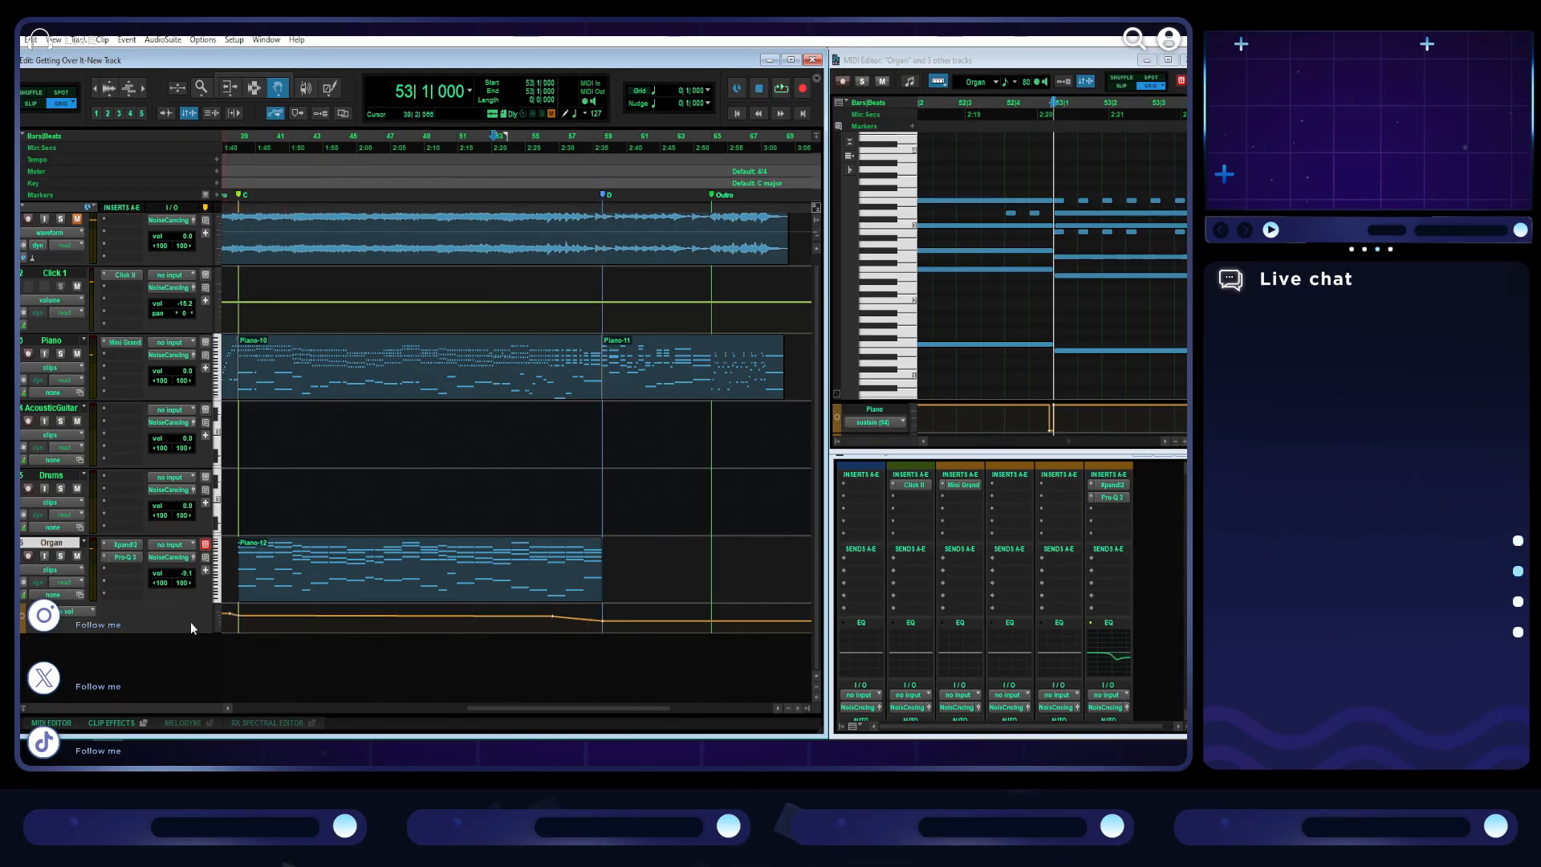
drag(185, 632, 185, 696)
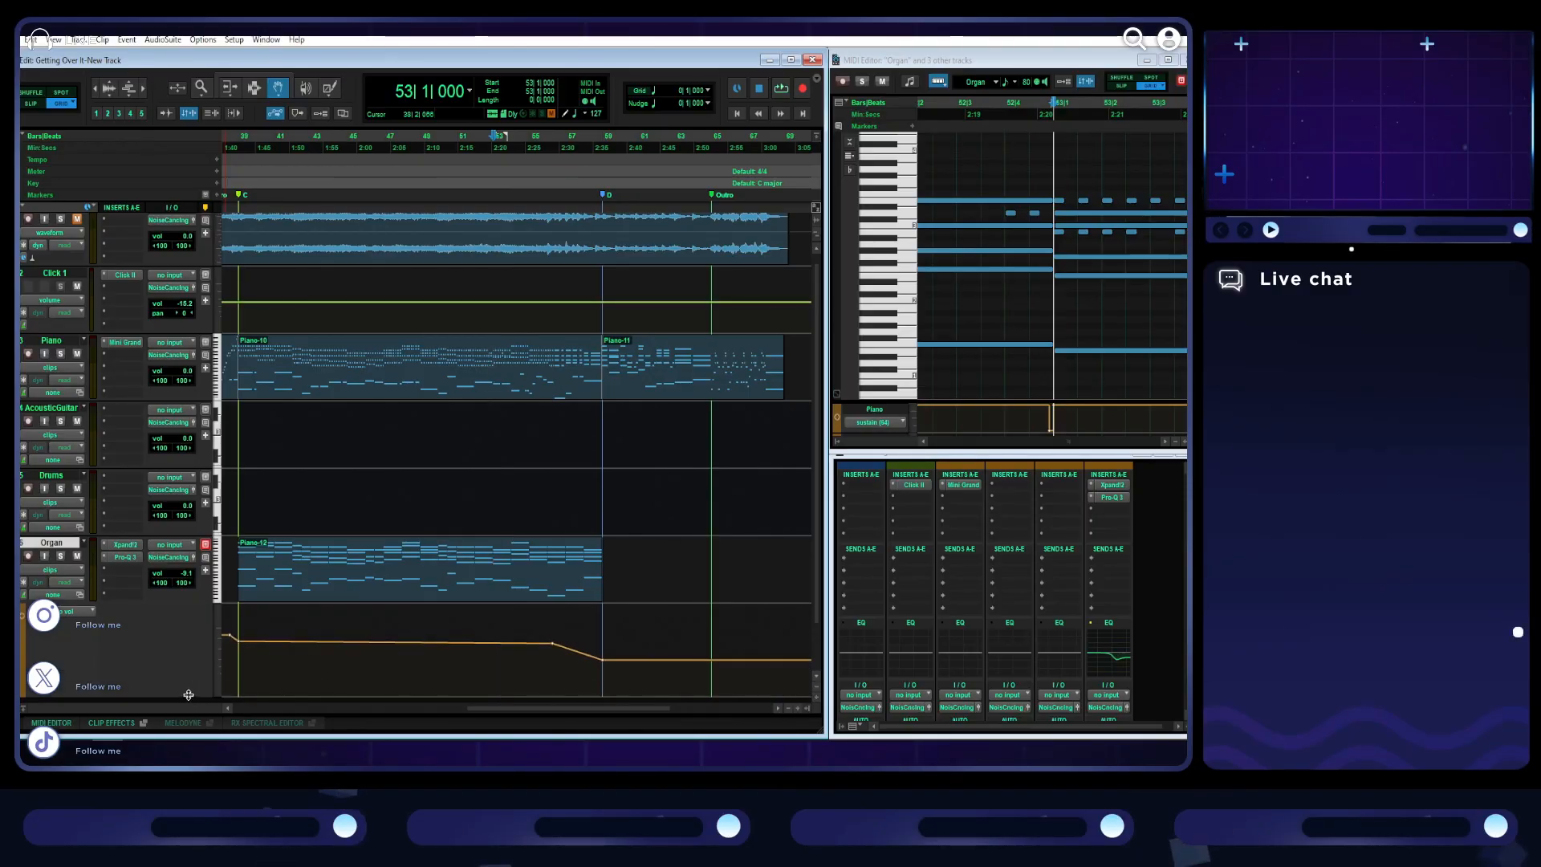
- Play from marker C while slightly raising the Organ volume breakpoint there and lowering the one that starts the drop before marker D
click(239, 195)
key(space)
scroll(424, 532, left, 2)
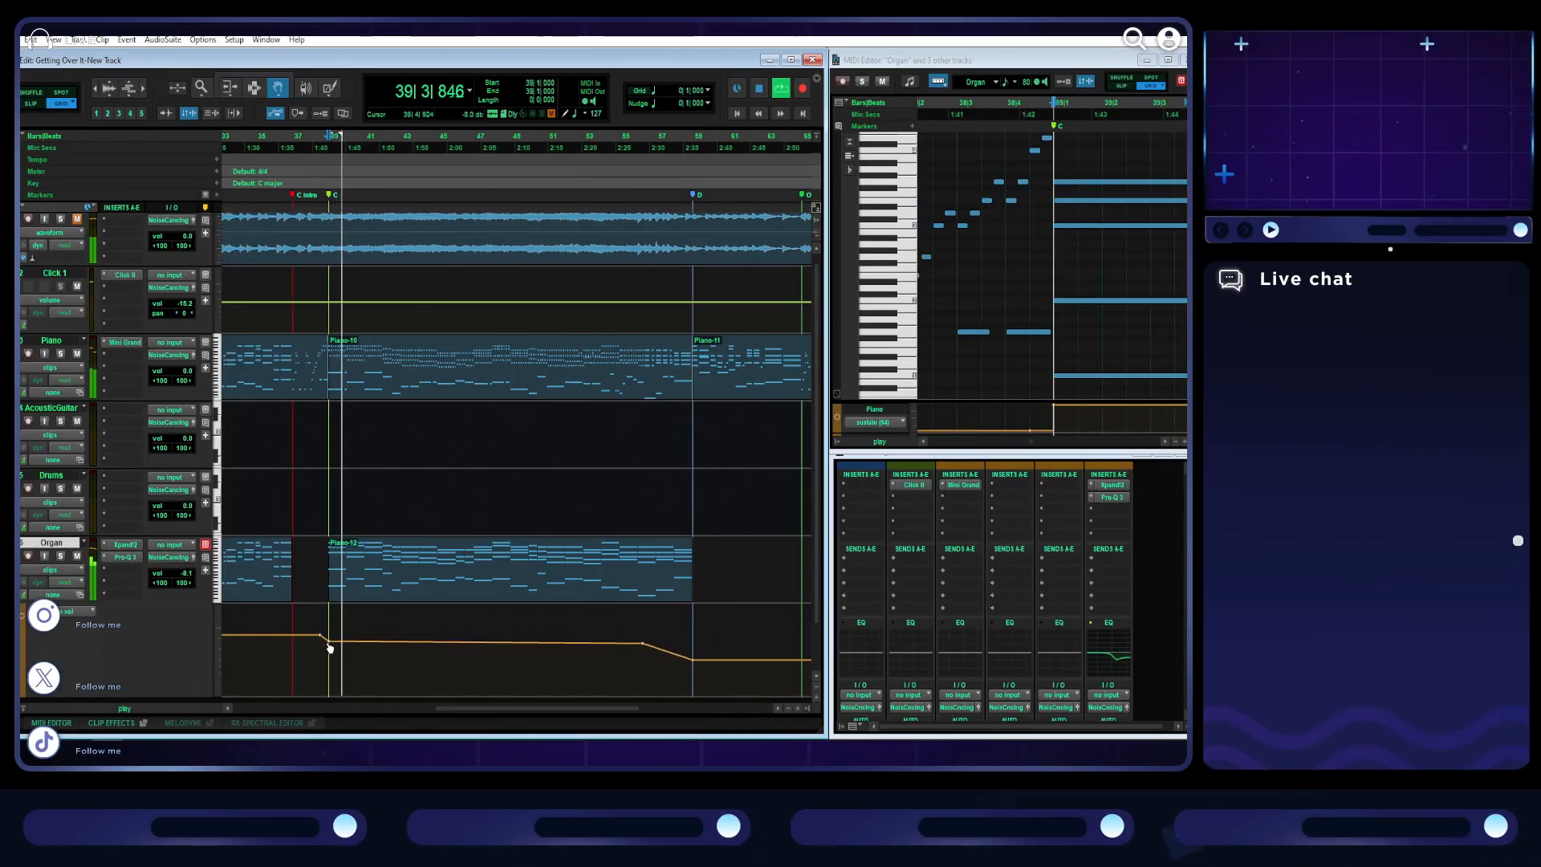
drag(329, 643, 328, 638)
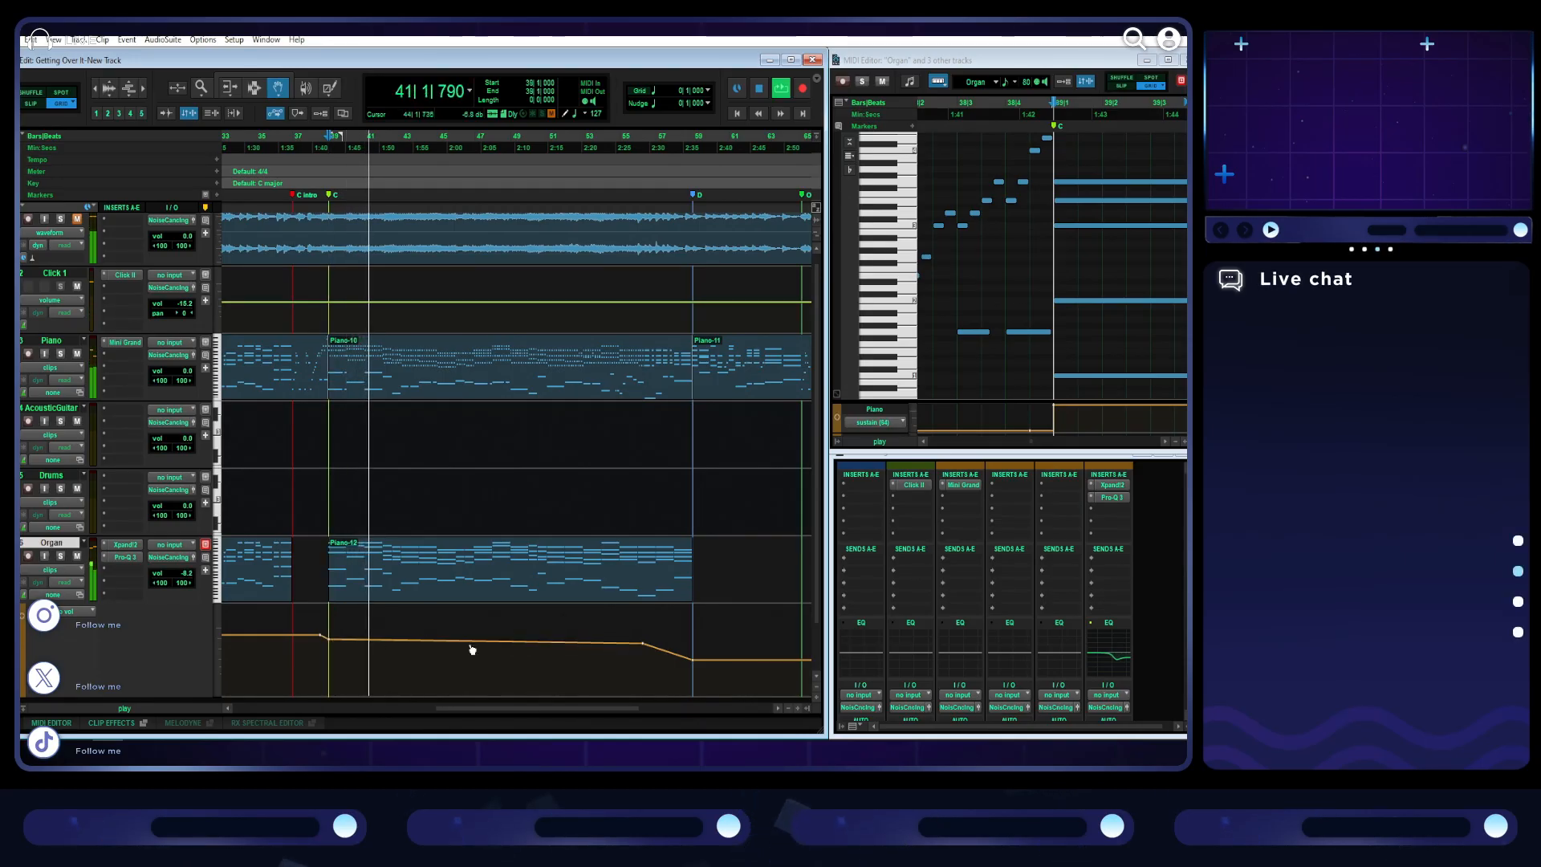
mouse_move(644, 647)
mouse_down()
mouse_move(592, 641)
mouse_move(691, 661)
mouse_move(644, 650)
mouse_up()
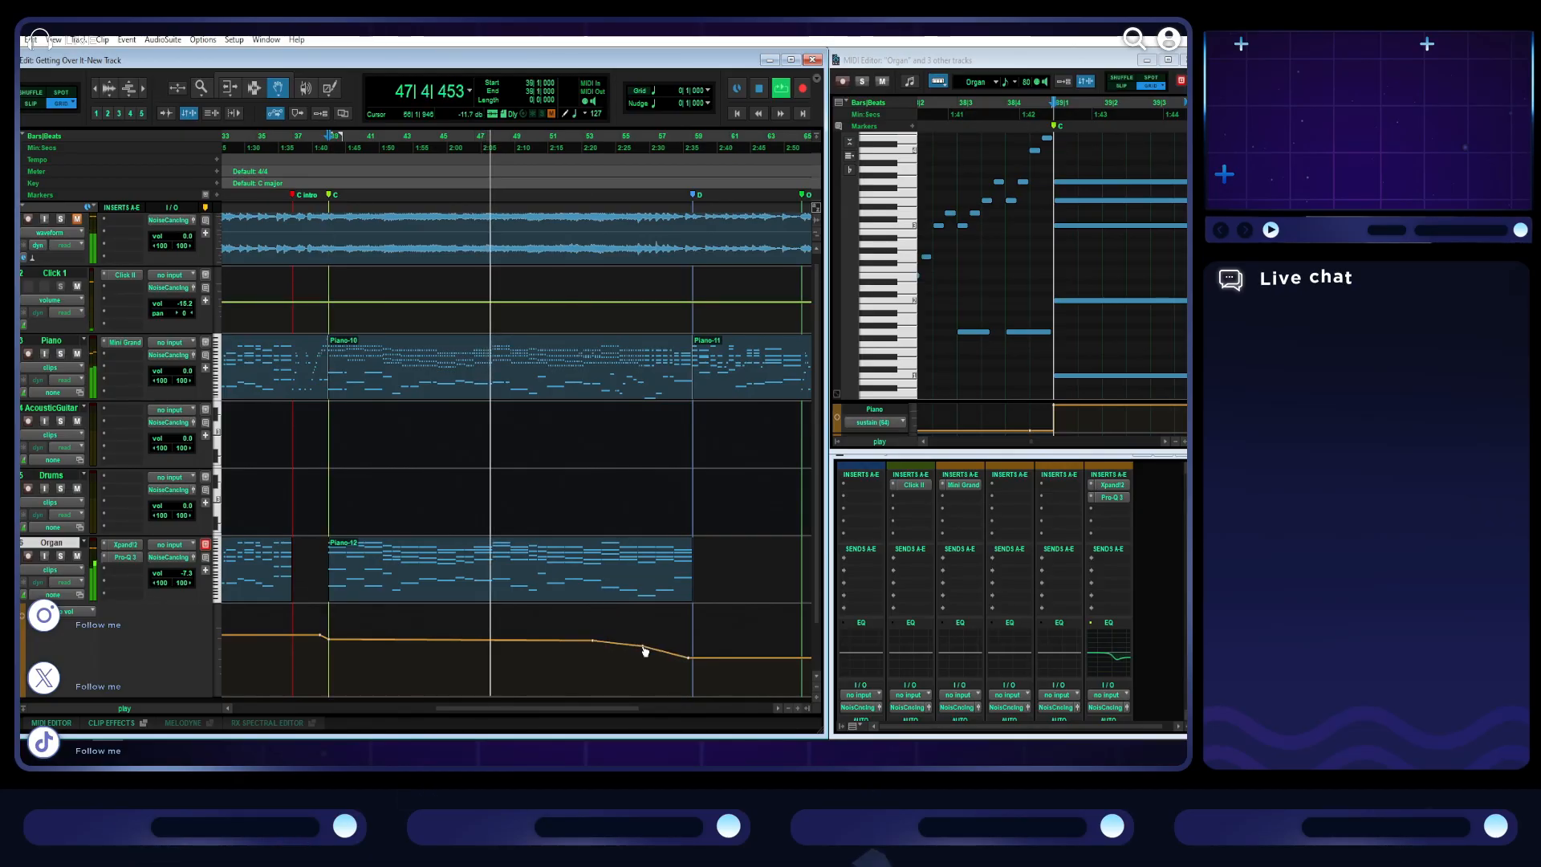
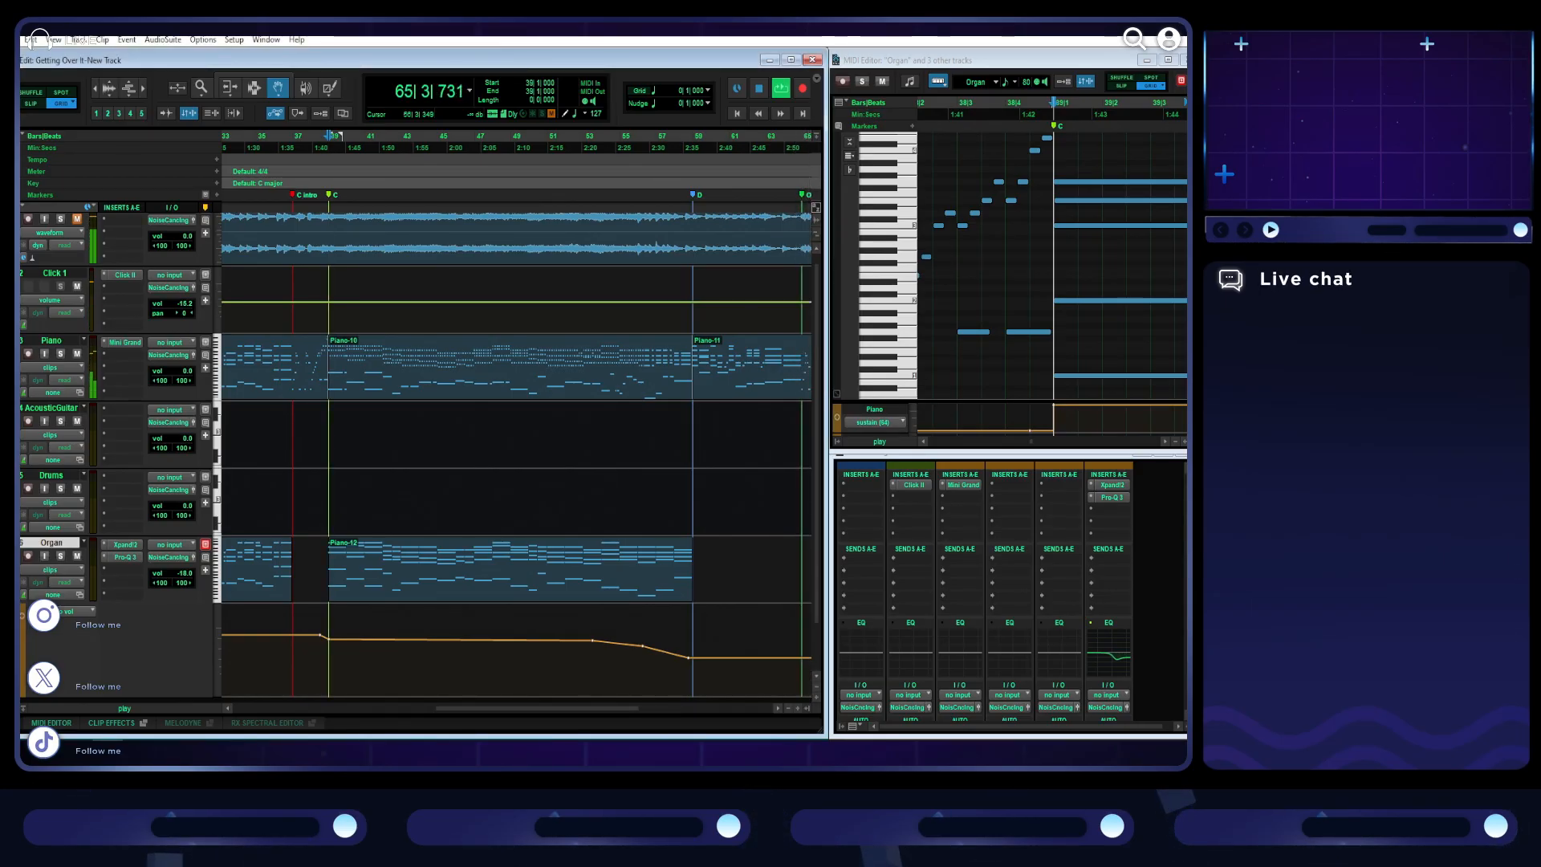
- Play the rest of the arrangement past marker D and through the Outro, ending playback after the last clip
drag(620, 709, 654, 708)
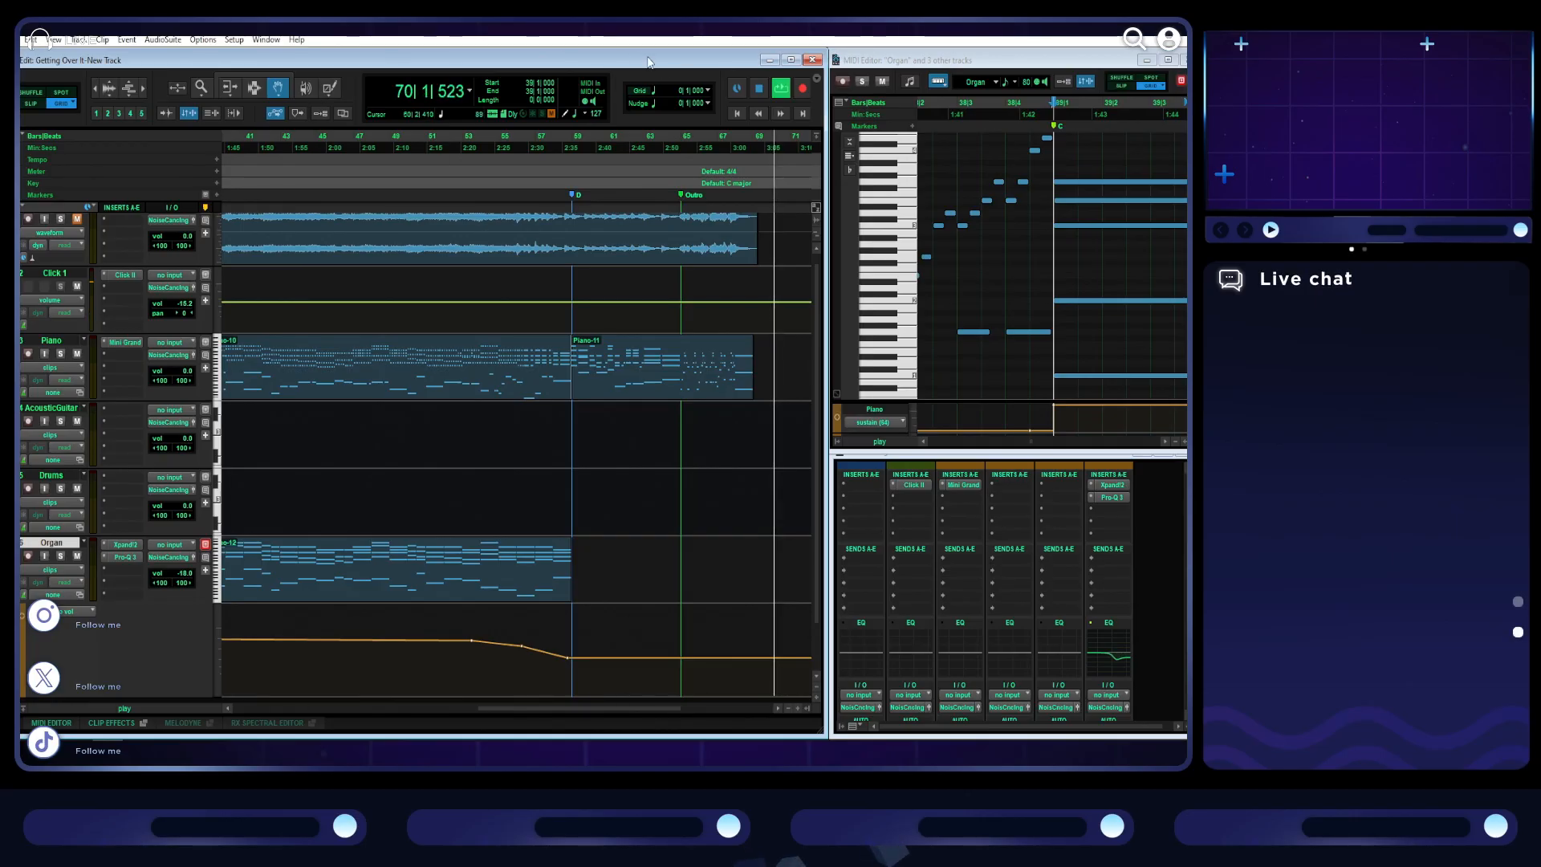
click(757, 89)
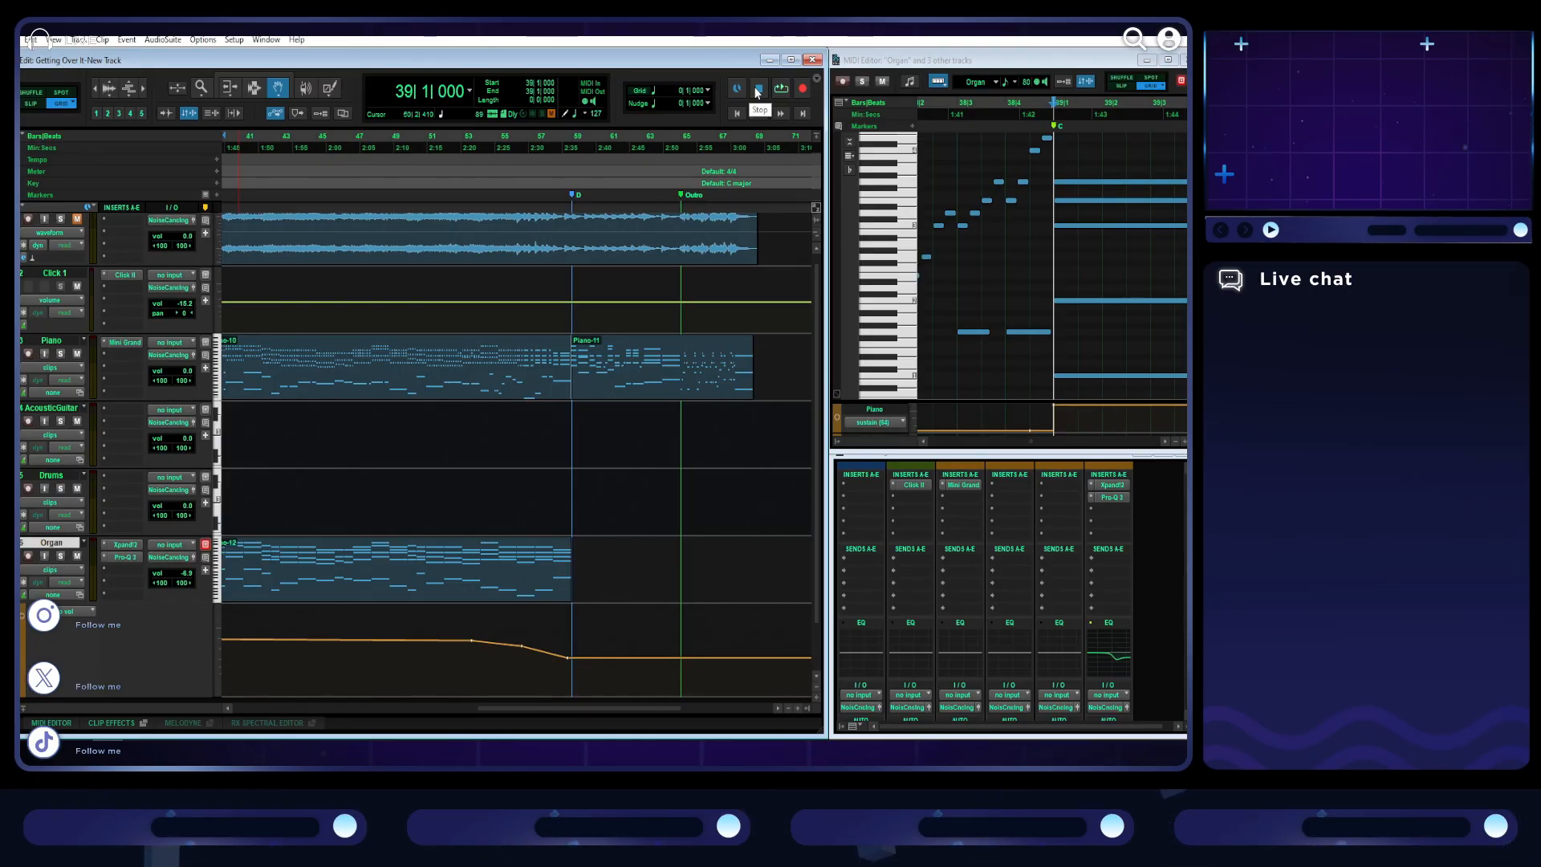
- Insert the stereo Omnisphere instrument on the AcousticGuitar track
drag(629, 709, 407, 707)
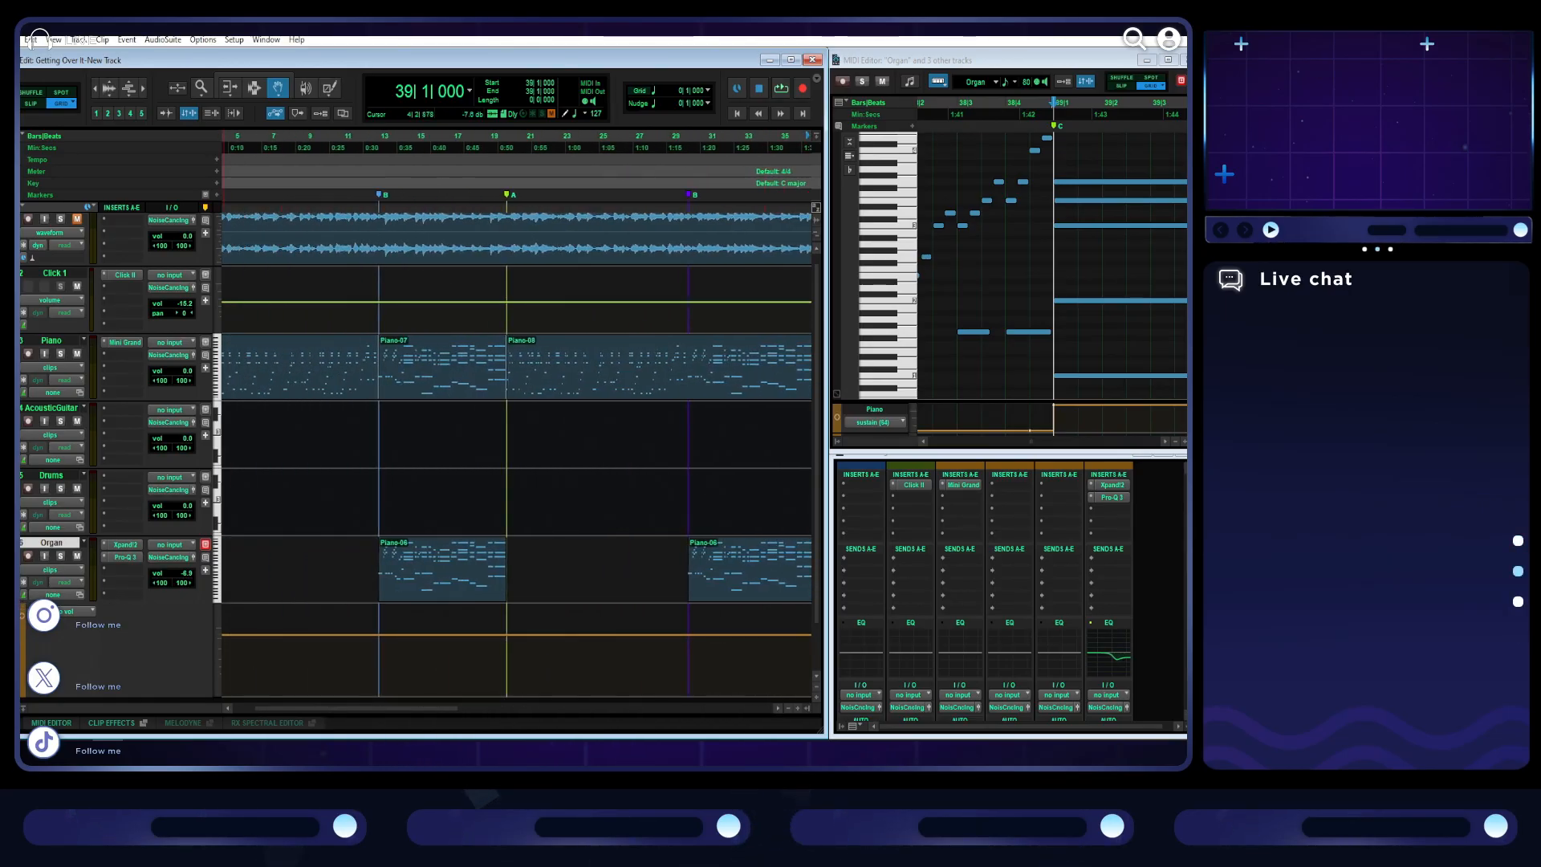
scroll(78, 436, up, 1)
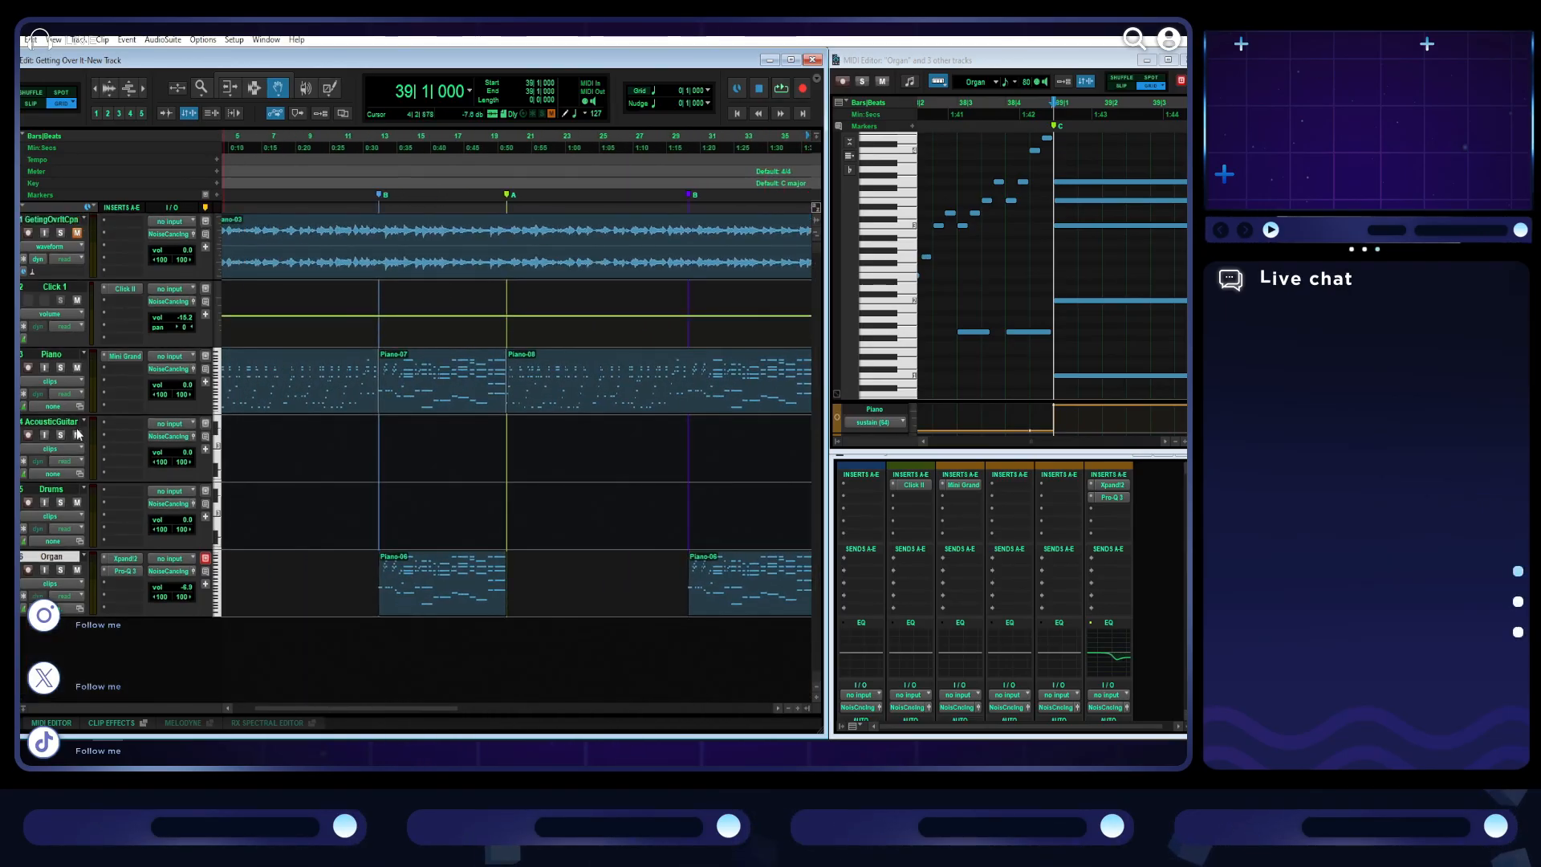
click(131, 423)
click(136, 424)
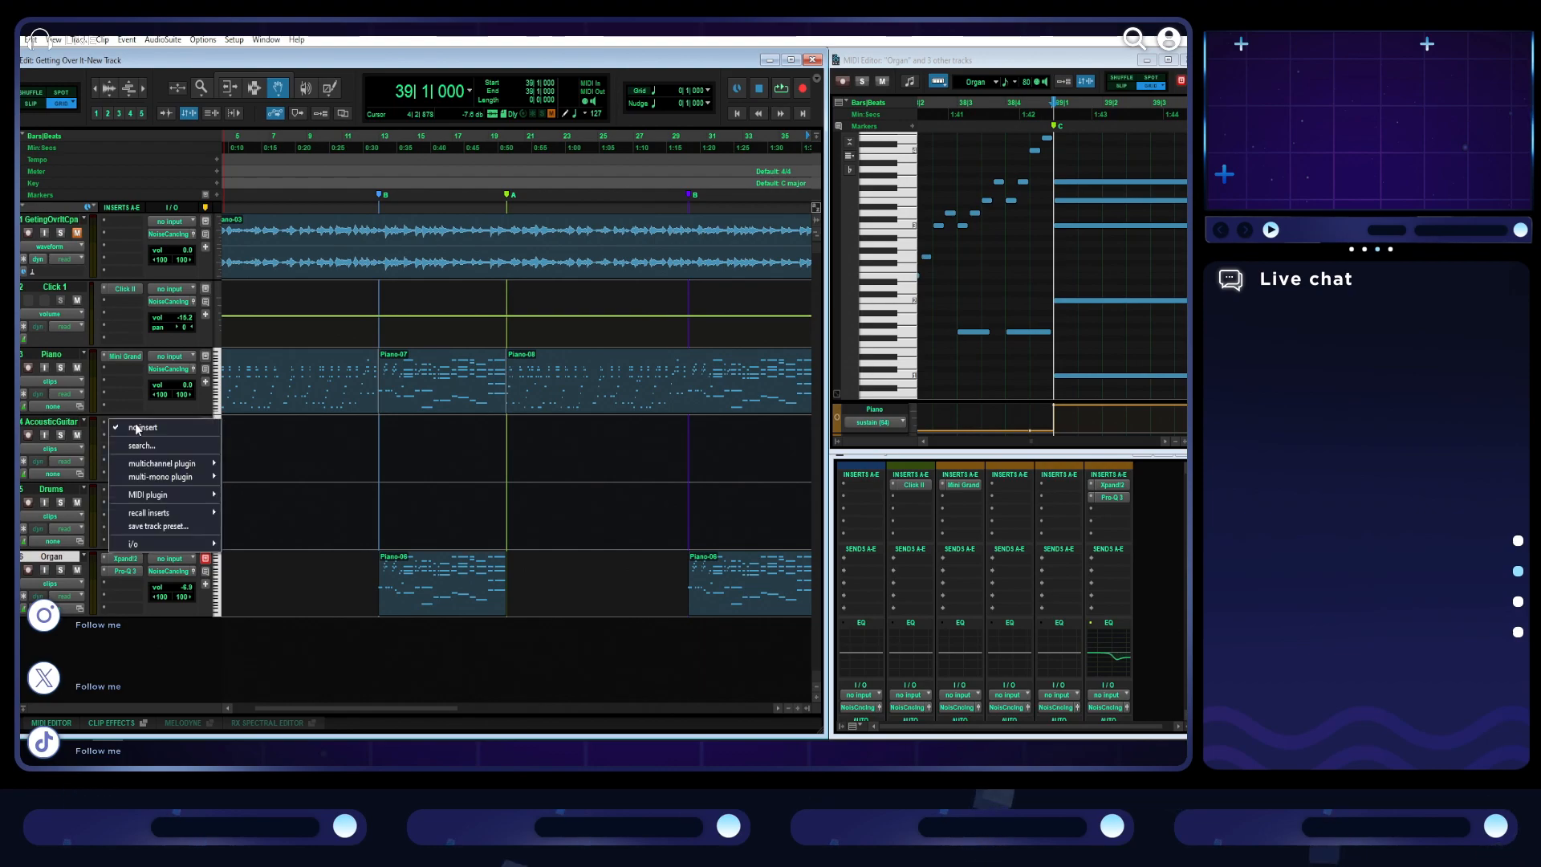
mouse_move(193, 472)
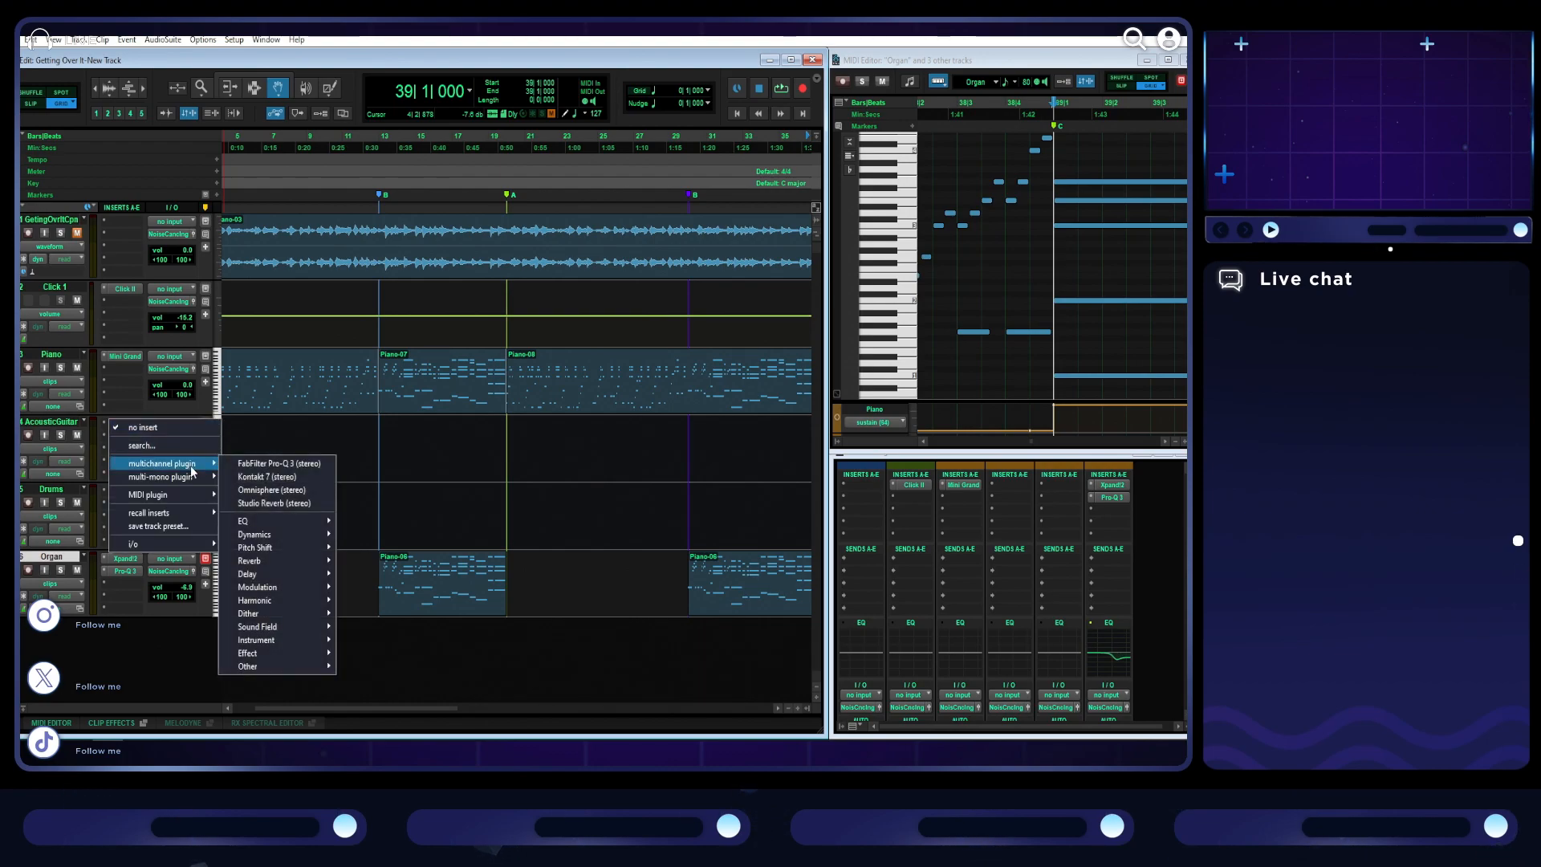
click(320, 492)
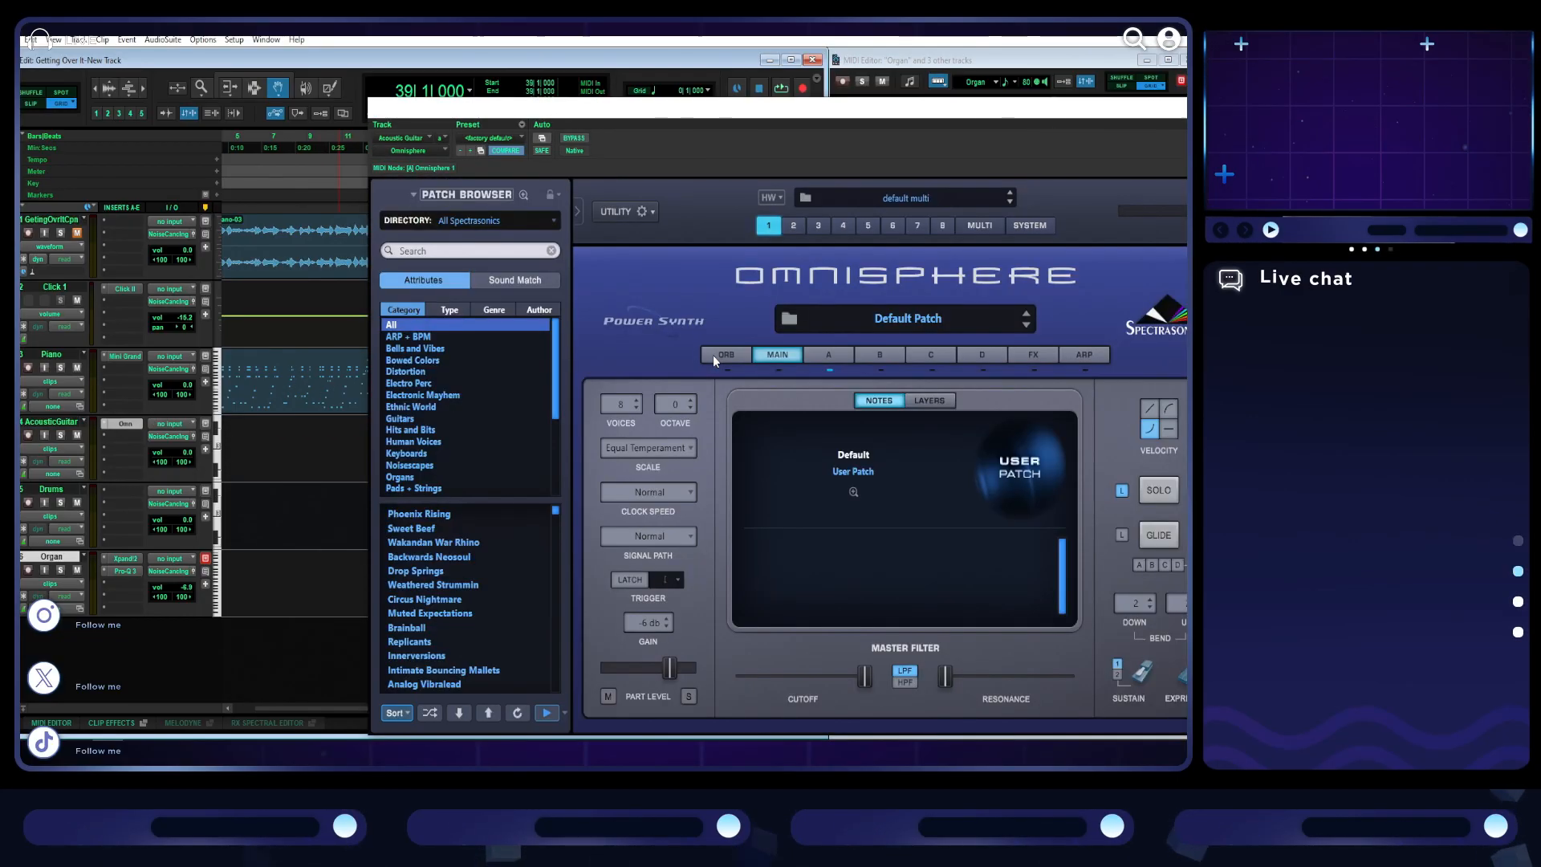
- Load the Classic Nylon Guitar patch from Omnisphere's Guitars category and close the plug-in window
click(424, 419)
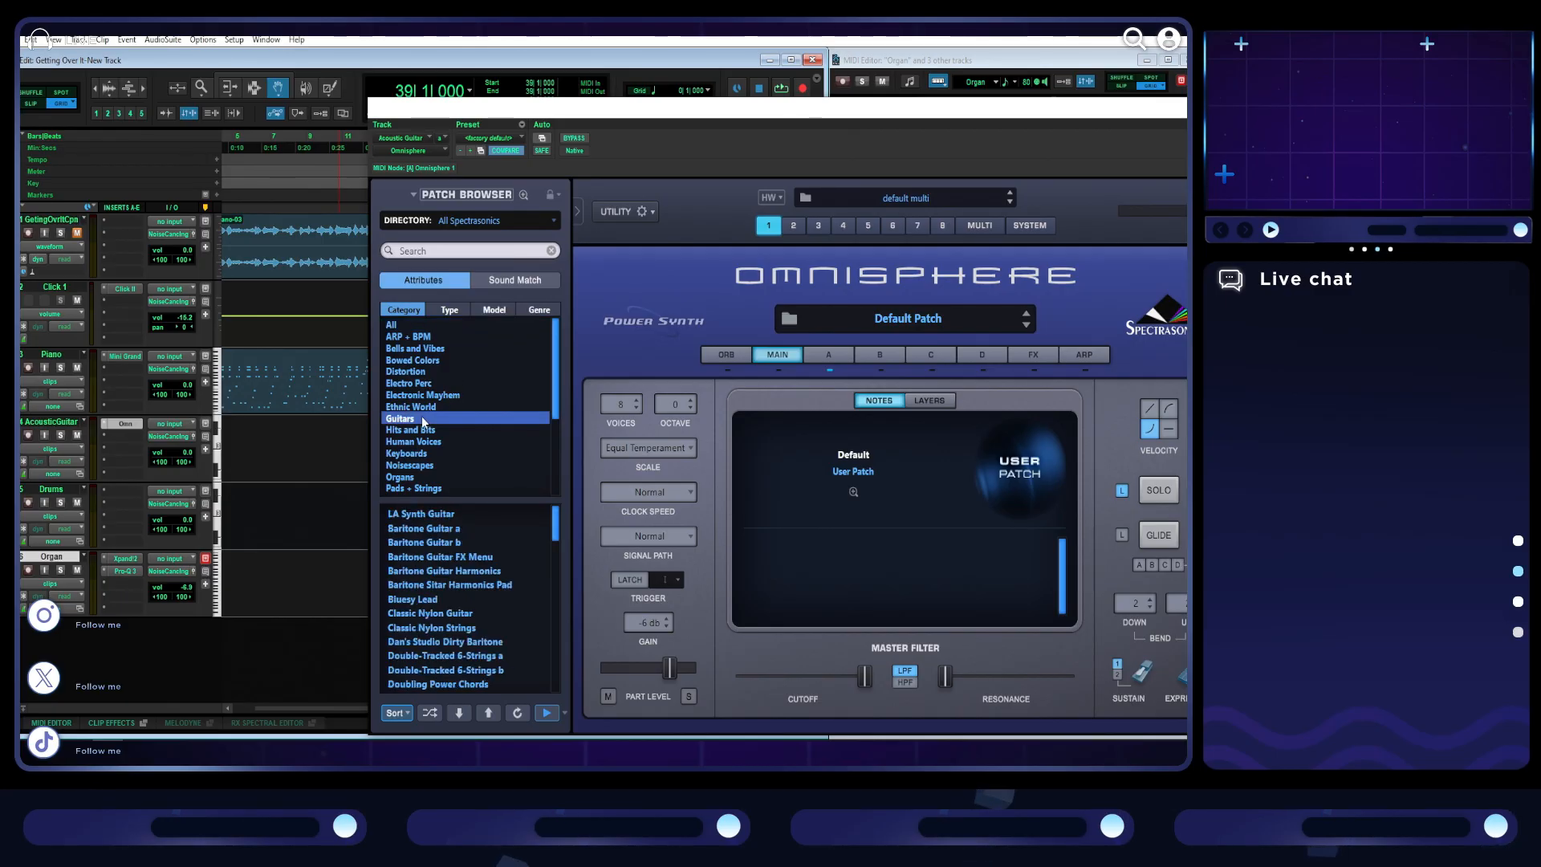
click(463, 615)
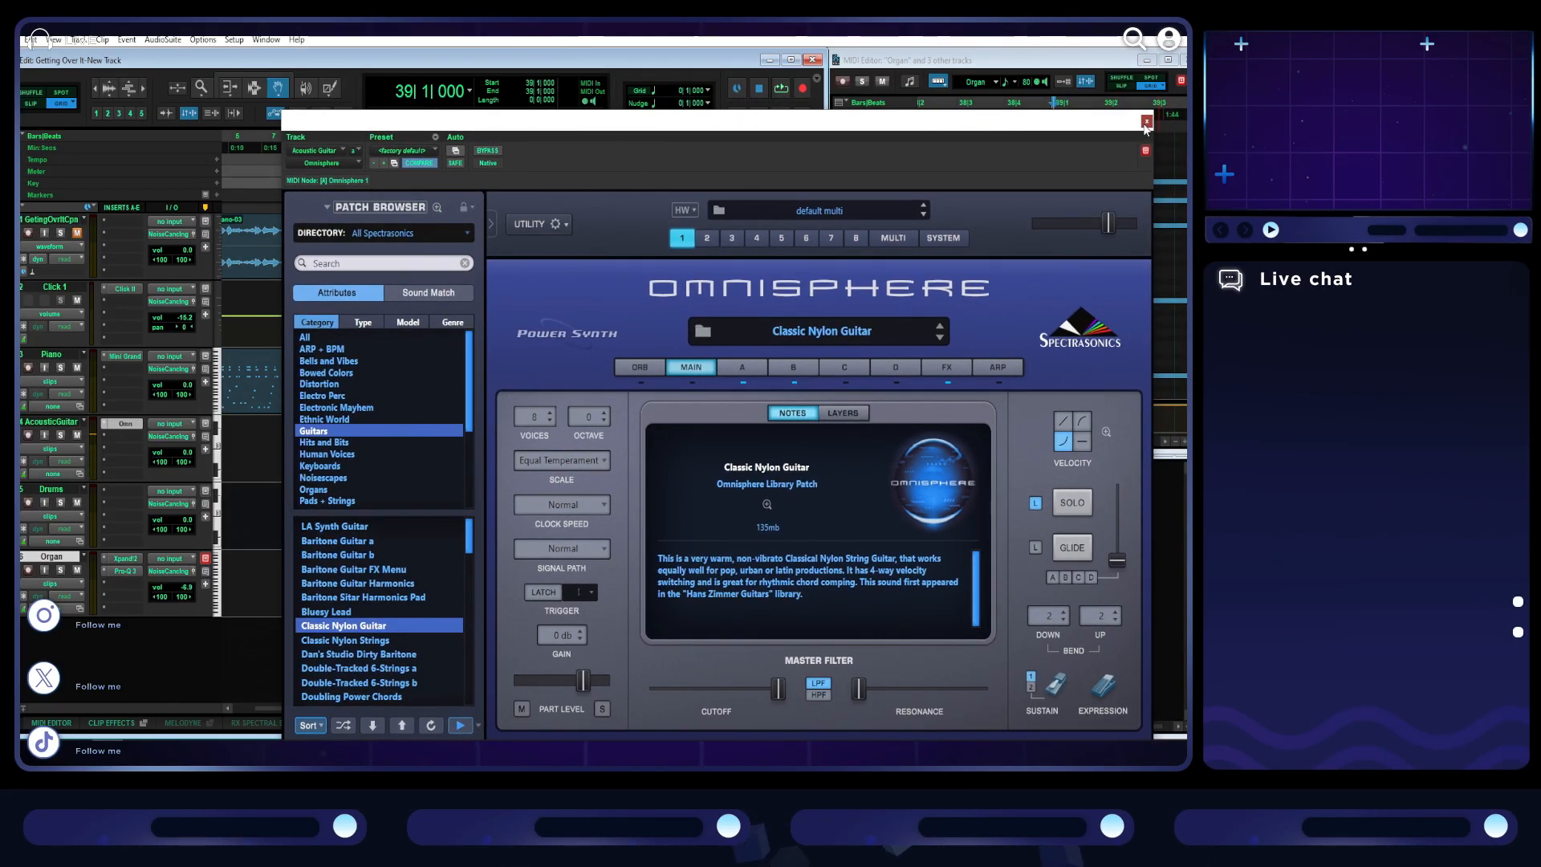
click(1145, 123)
click(228, 748)
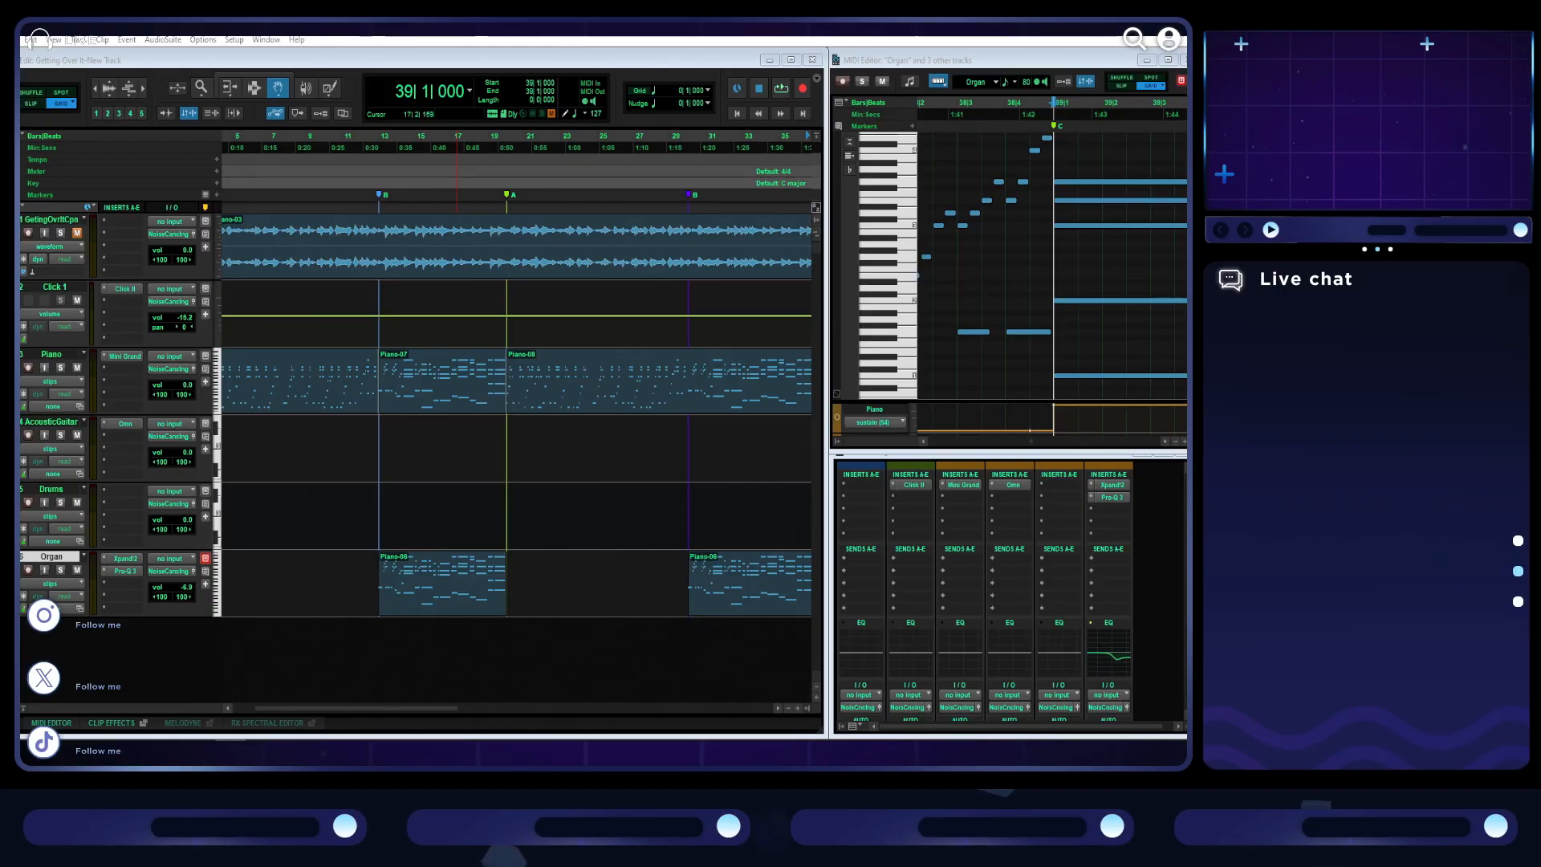
- Duplicate the first Piano clip onto the AcousticGuitar track at bar 1 and play it from the start
scroll(342, 477, left, 3)
drag(300, 377, 340, 408)
key(ctrl+d)
drag(449, 459, 231, 463)
key(space)
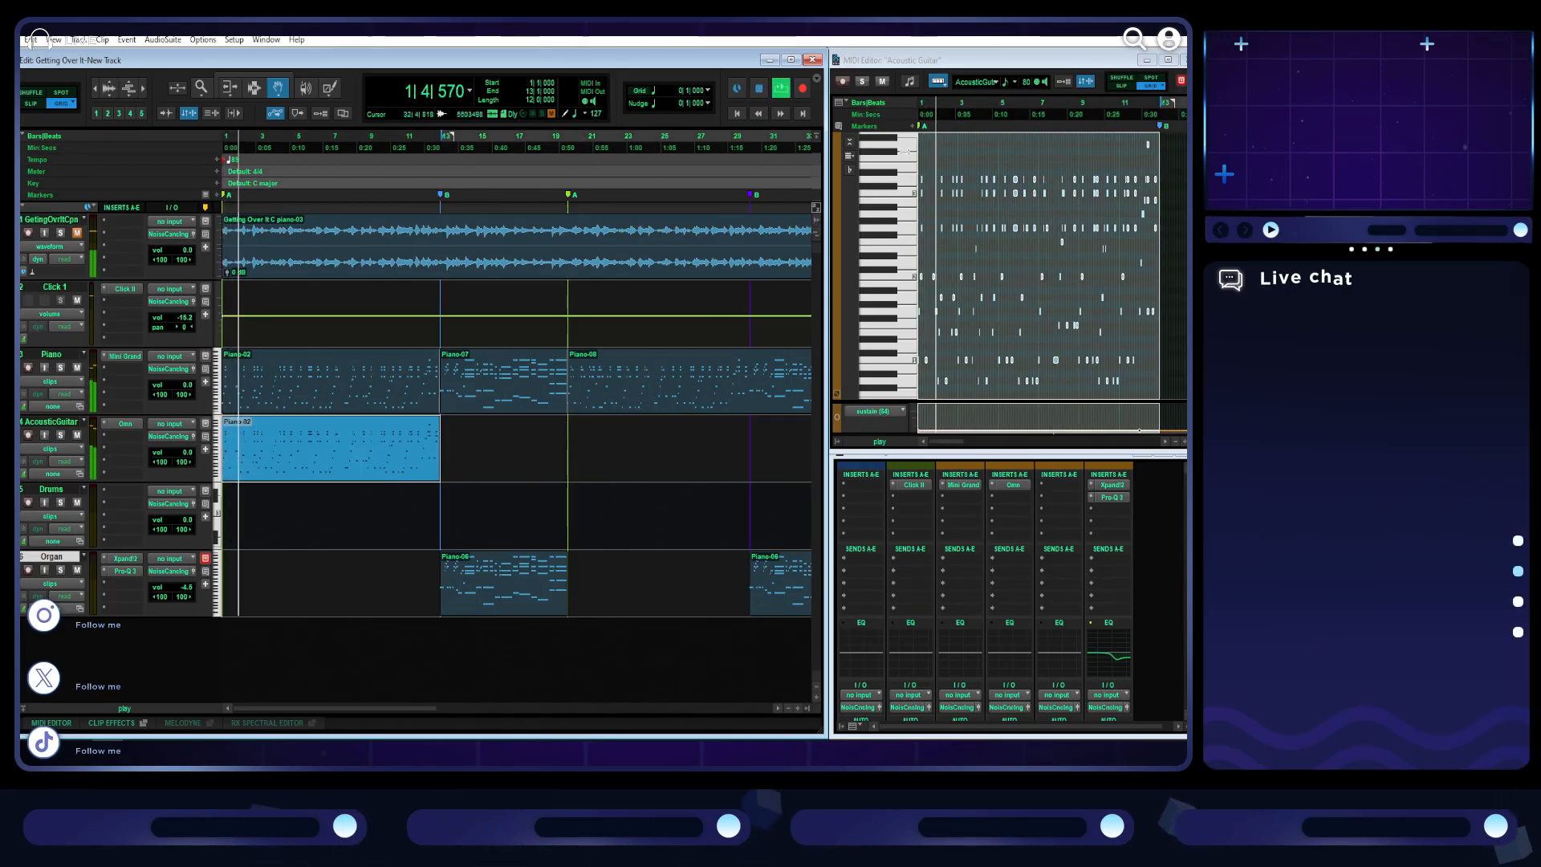
- Try the Acoustic Guitar clip's notes an octave higher during playback and move them back down an octave
click(959, 65)
key(ctrl+shift+Up)
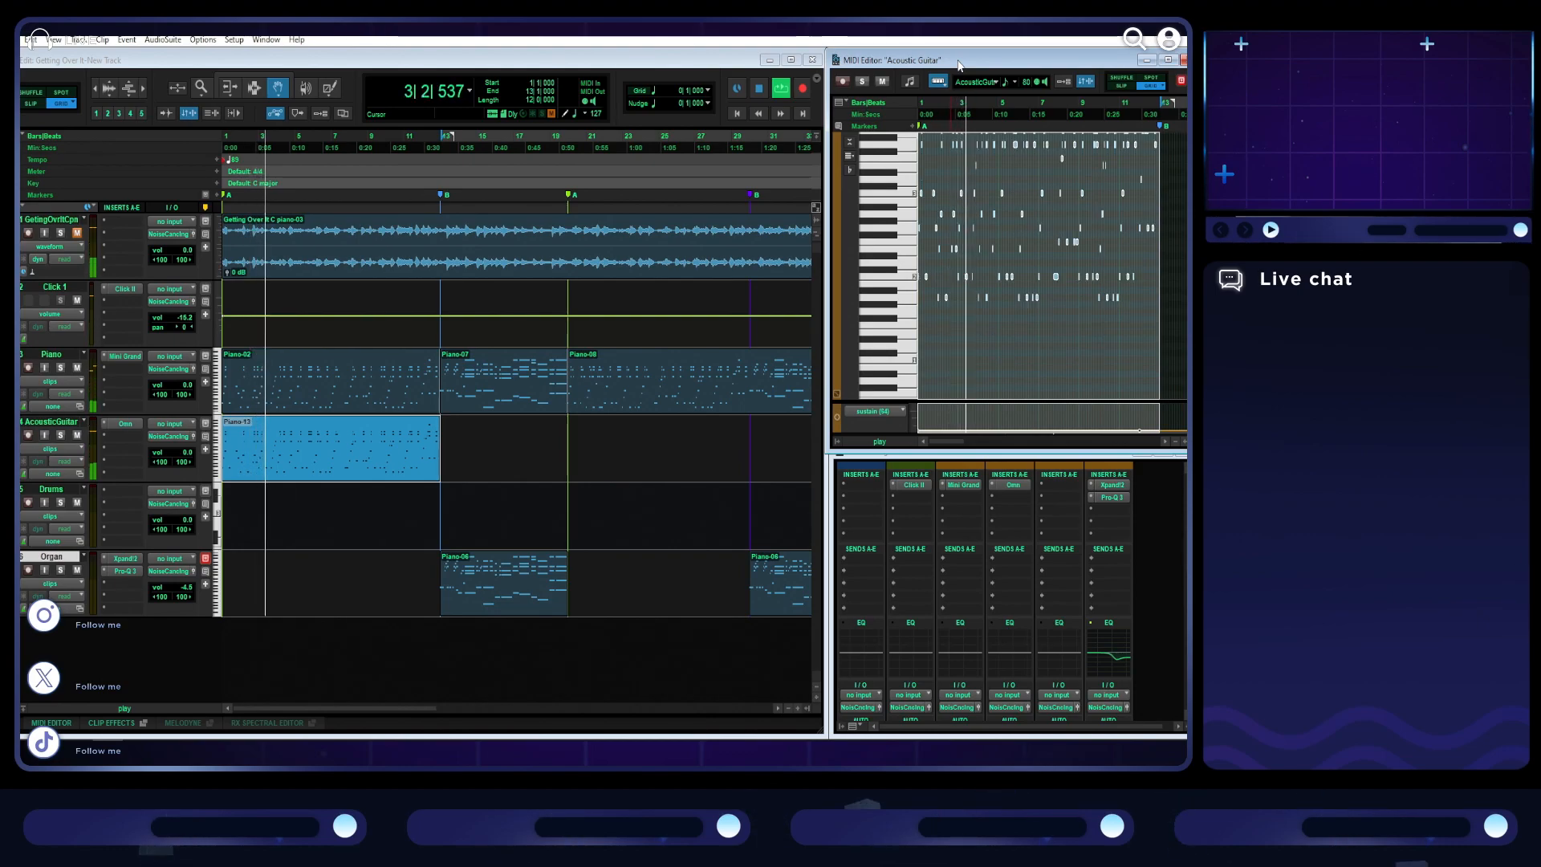
key(ctrl+shift+Down)
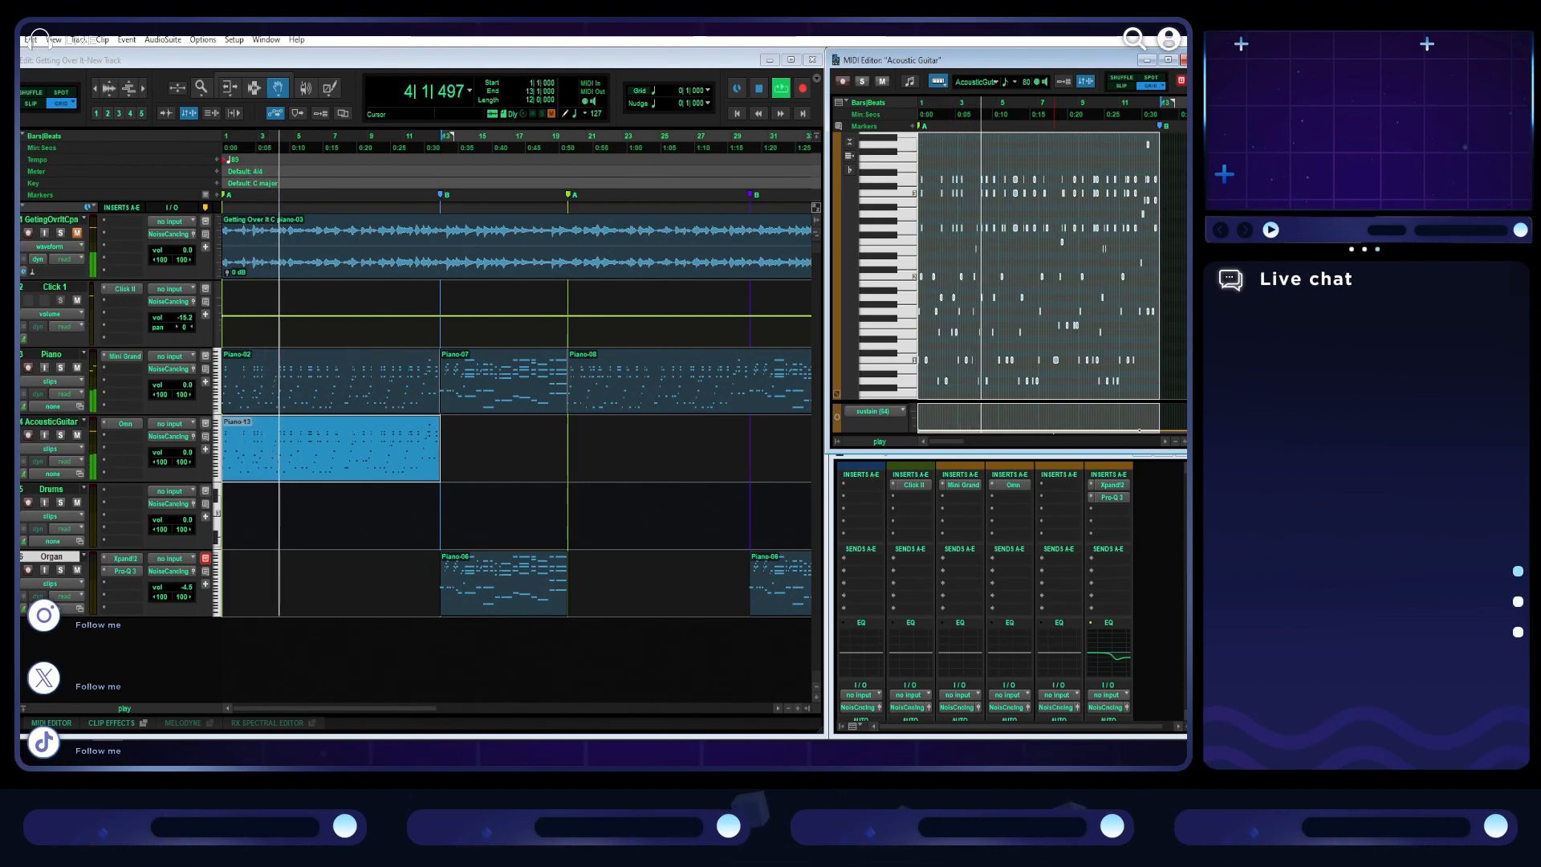
key(alt+Tab)
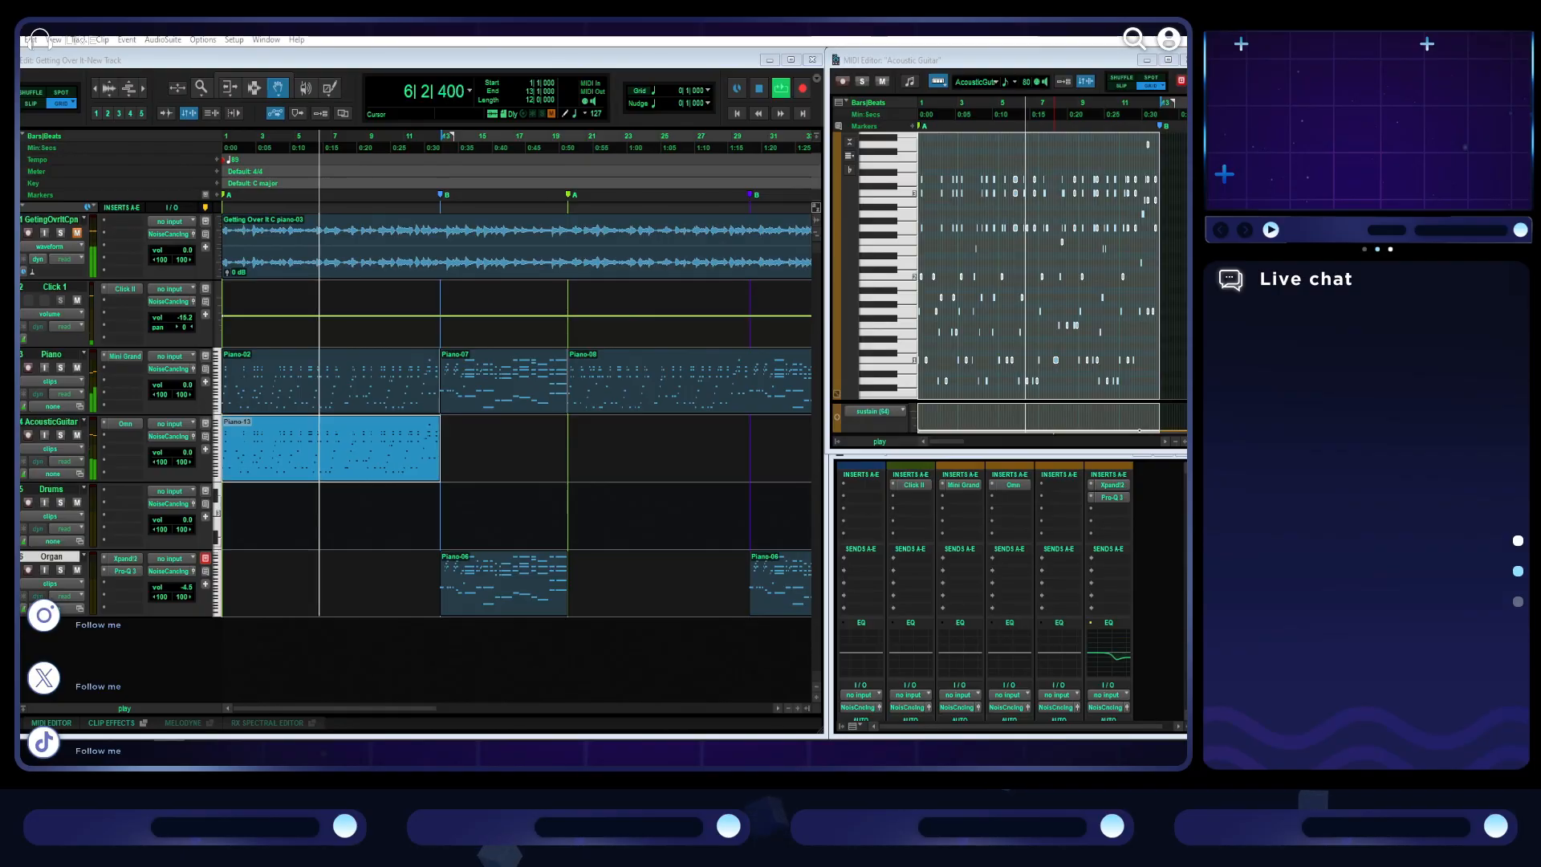
- Solo the AcousticGuitar track, stop playback and transpose its clip's notes up one octave
click(61, 435)
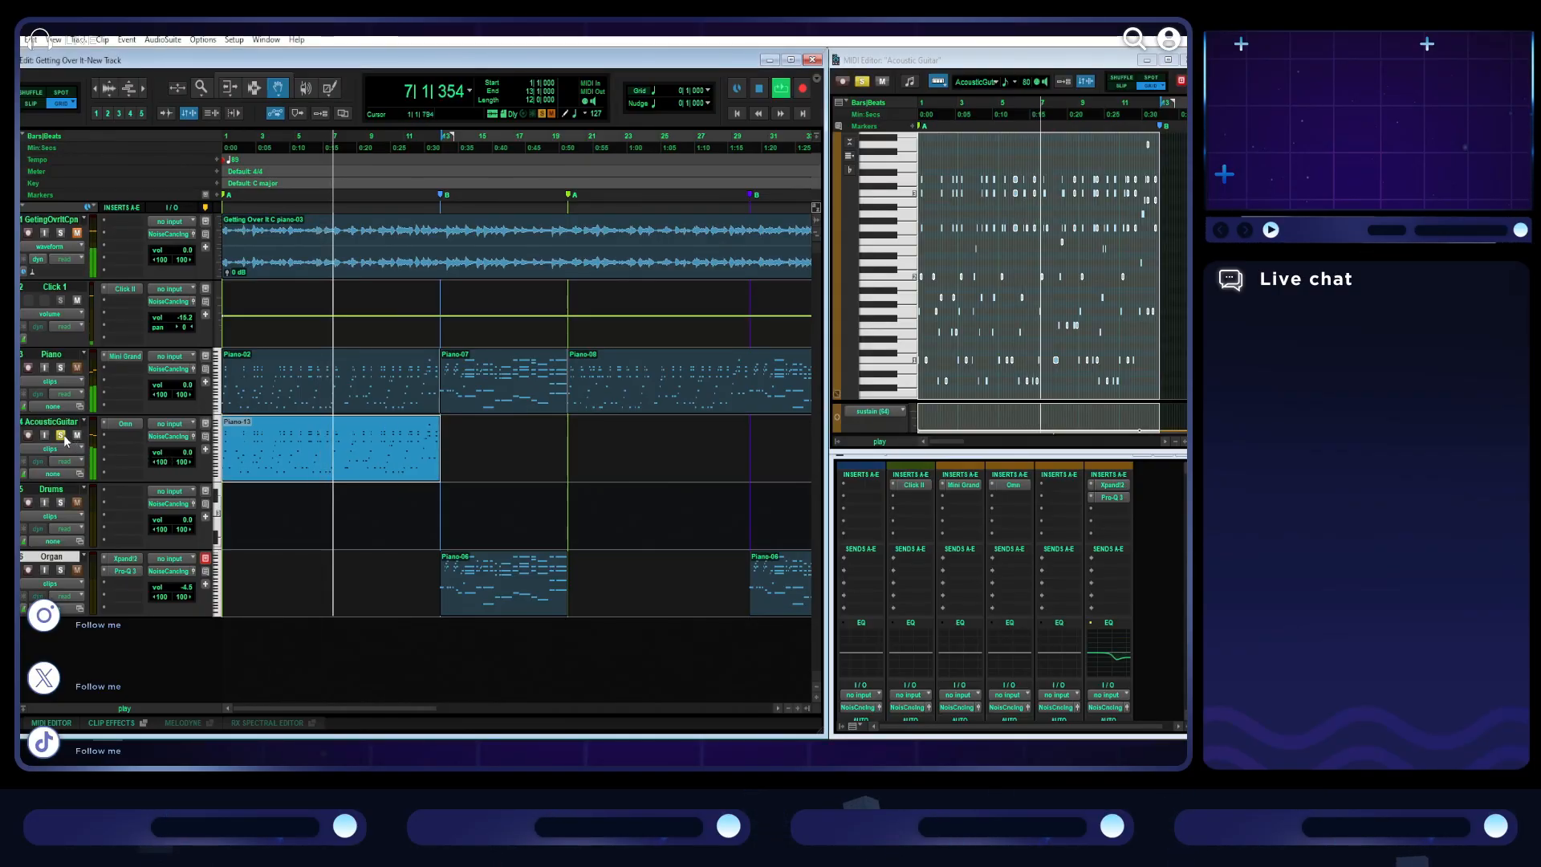
key(space)
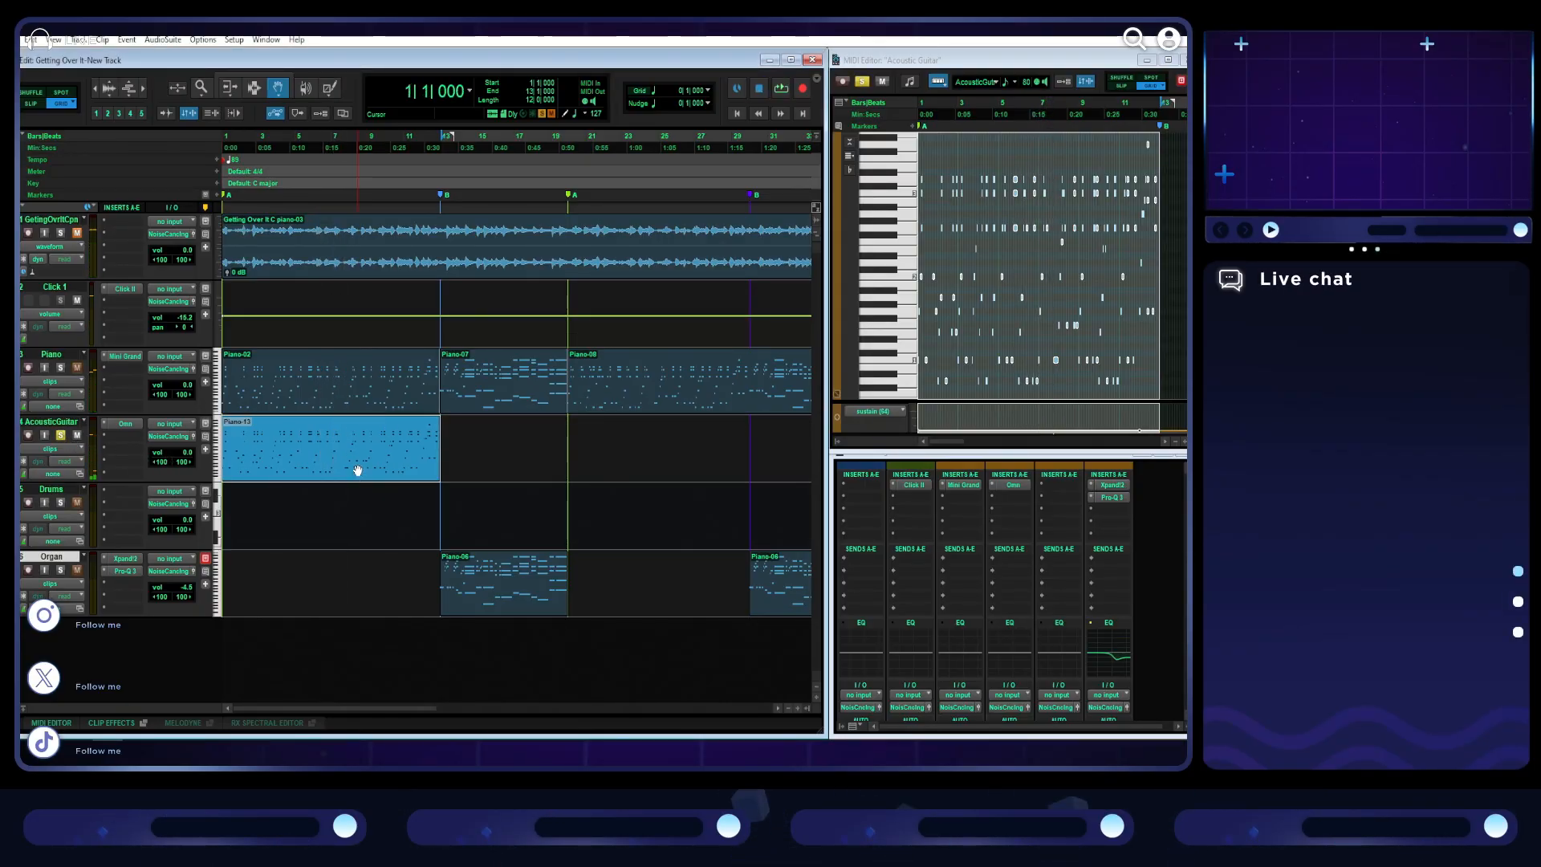
click(1113, 62)
key(shift+super+Up)
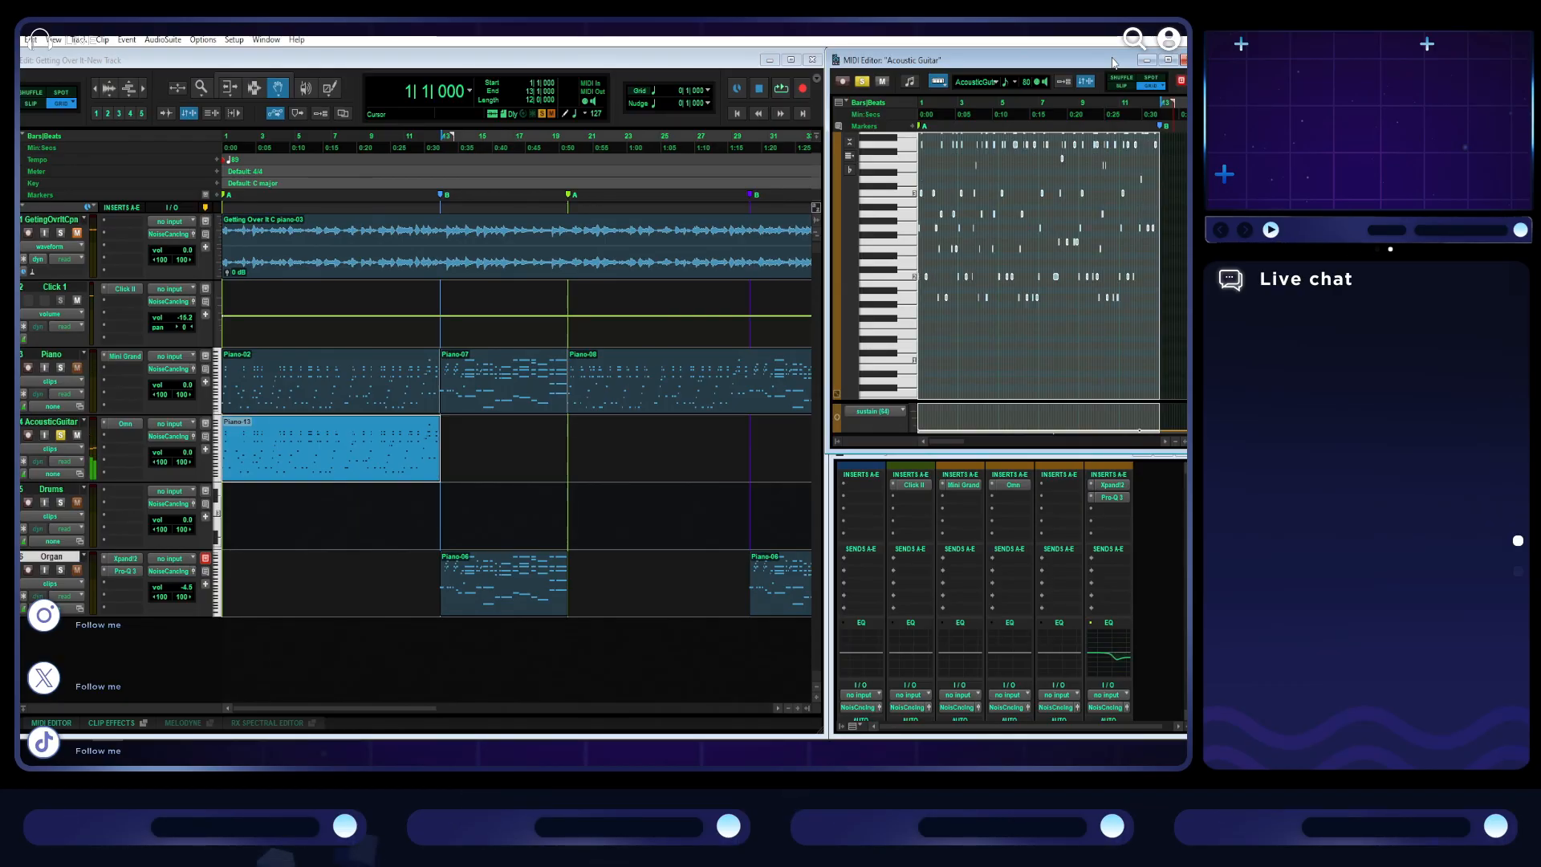
- Maximize the Acoustic Guitar MIDI Editor, select all notes of the chords' highest recurring pitch, and show the velocity lane
click(1169, 61)
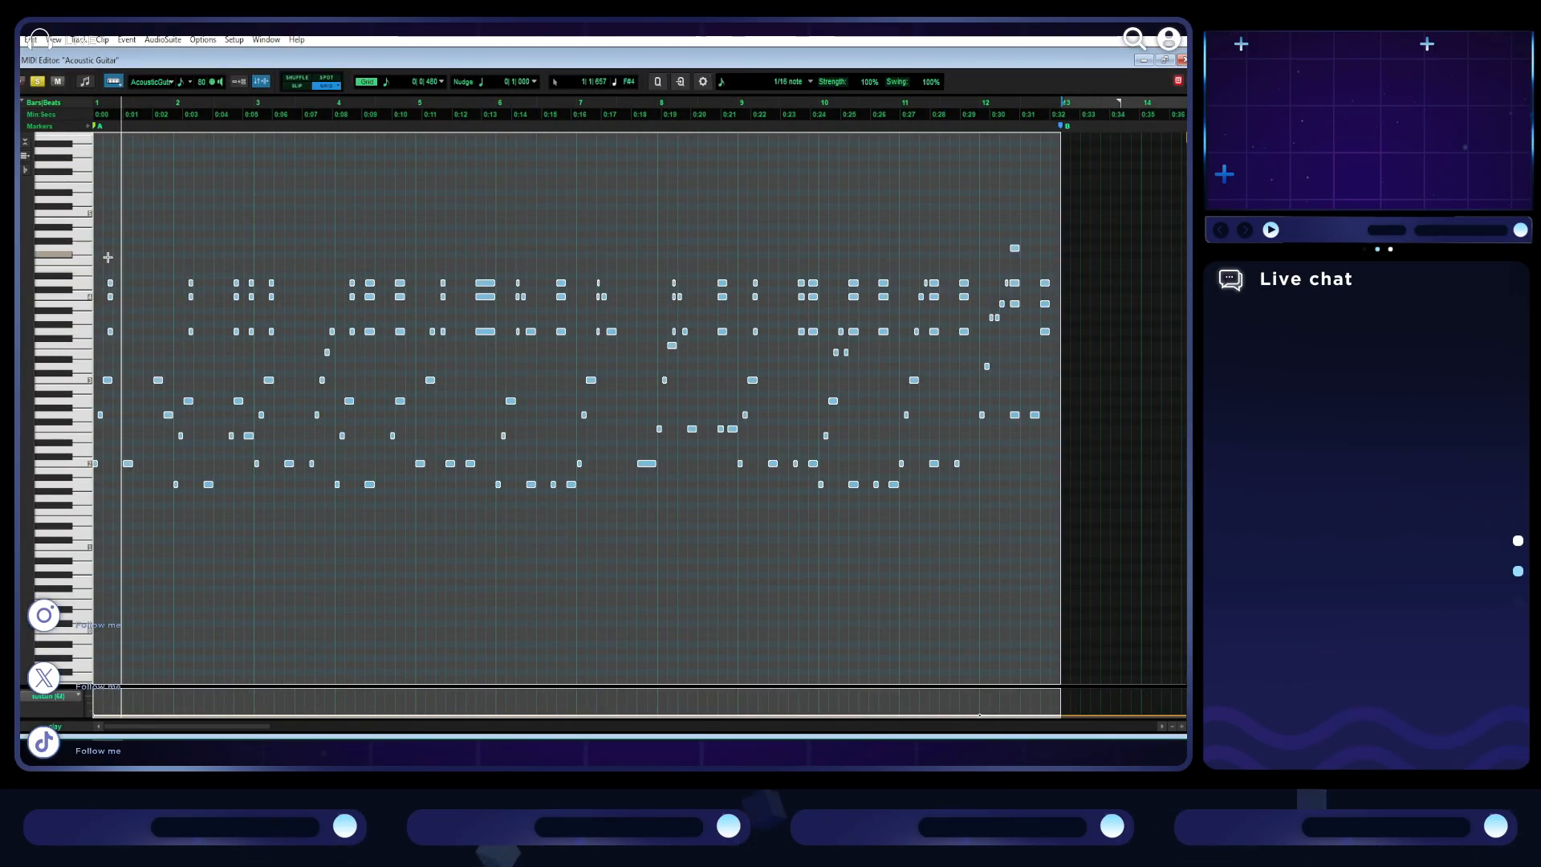
click(82, 285)
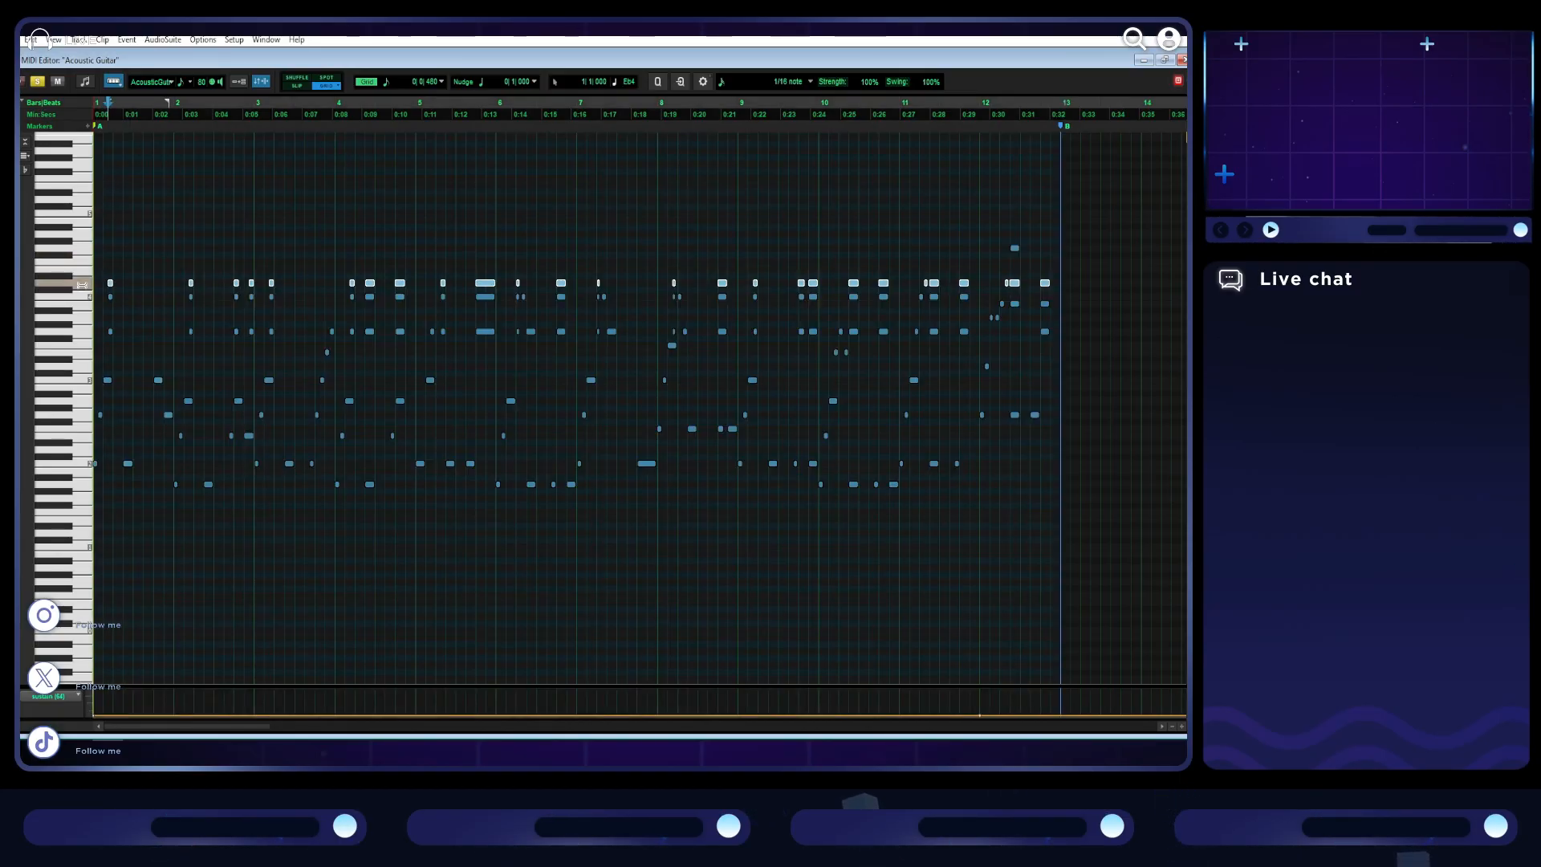
click(50, 696)
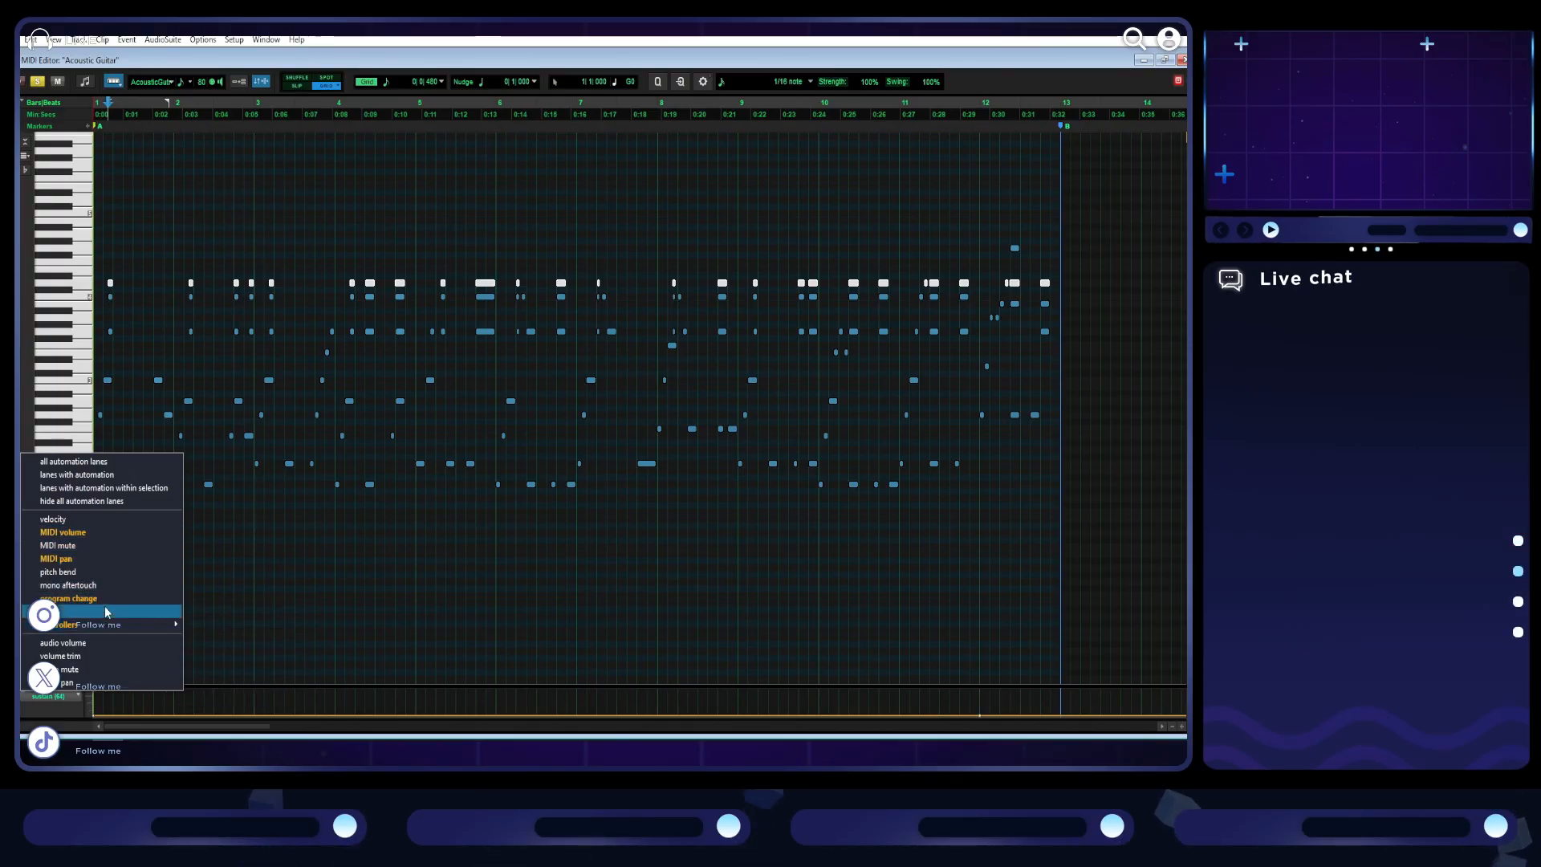
click(101, 520)
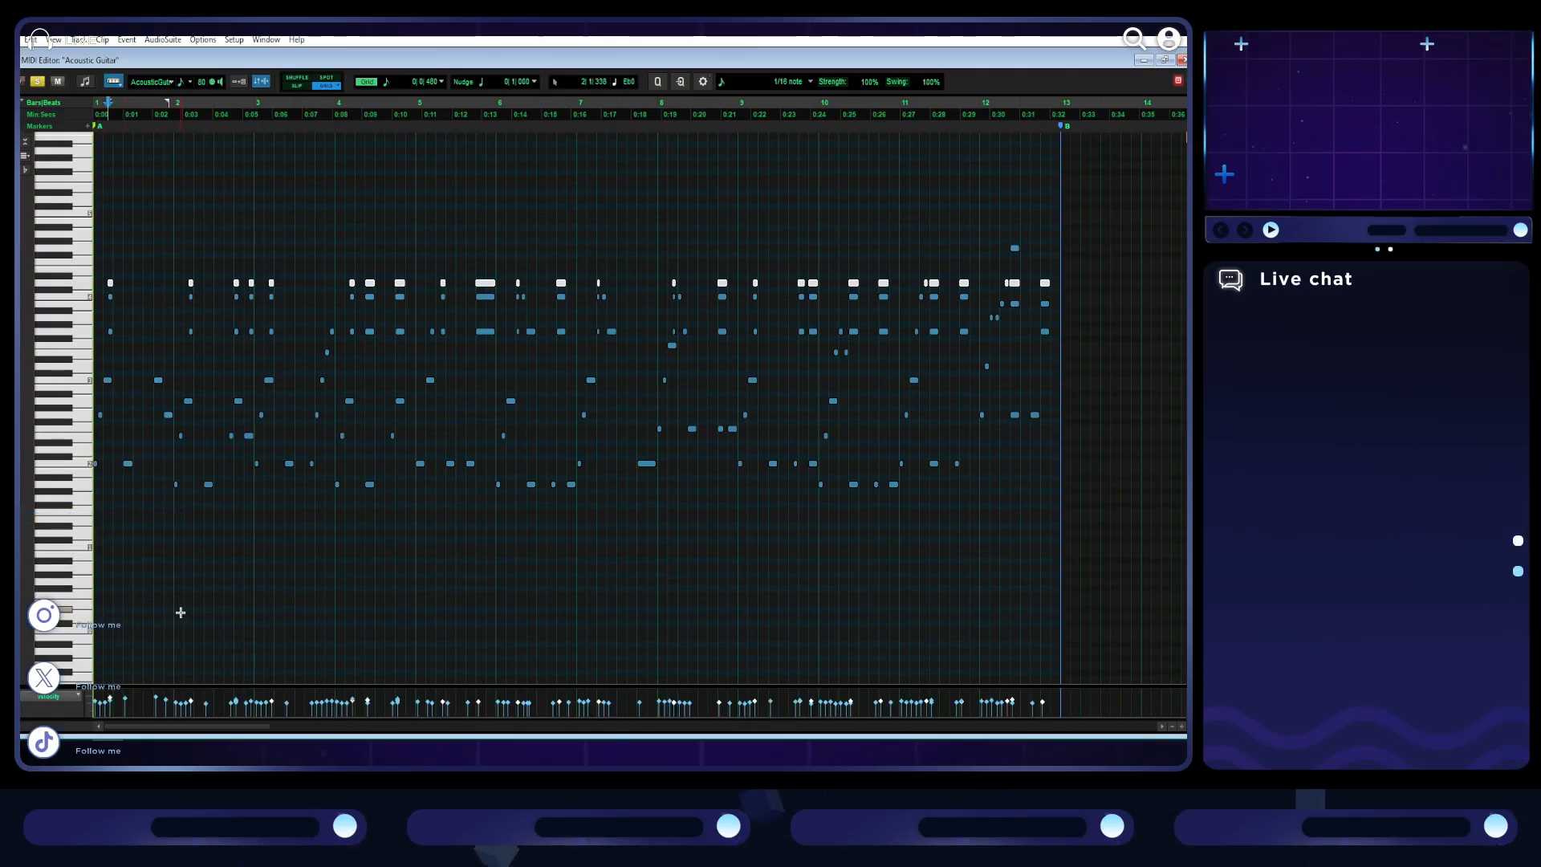
- Mute the selected top chord notes and play the guitar part from the start while enlarging the velocity lane
key(space)
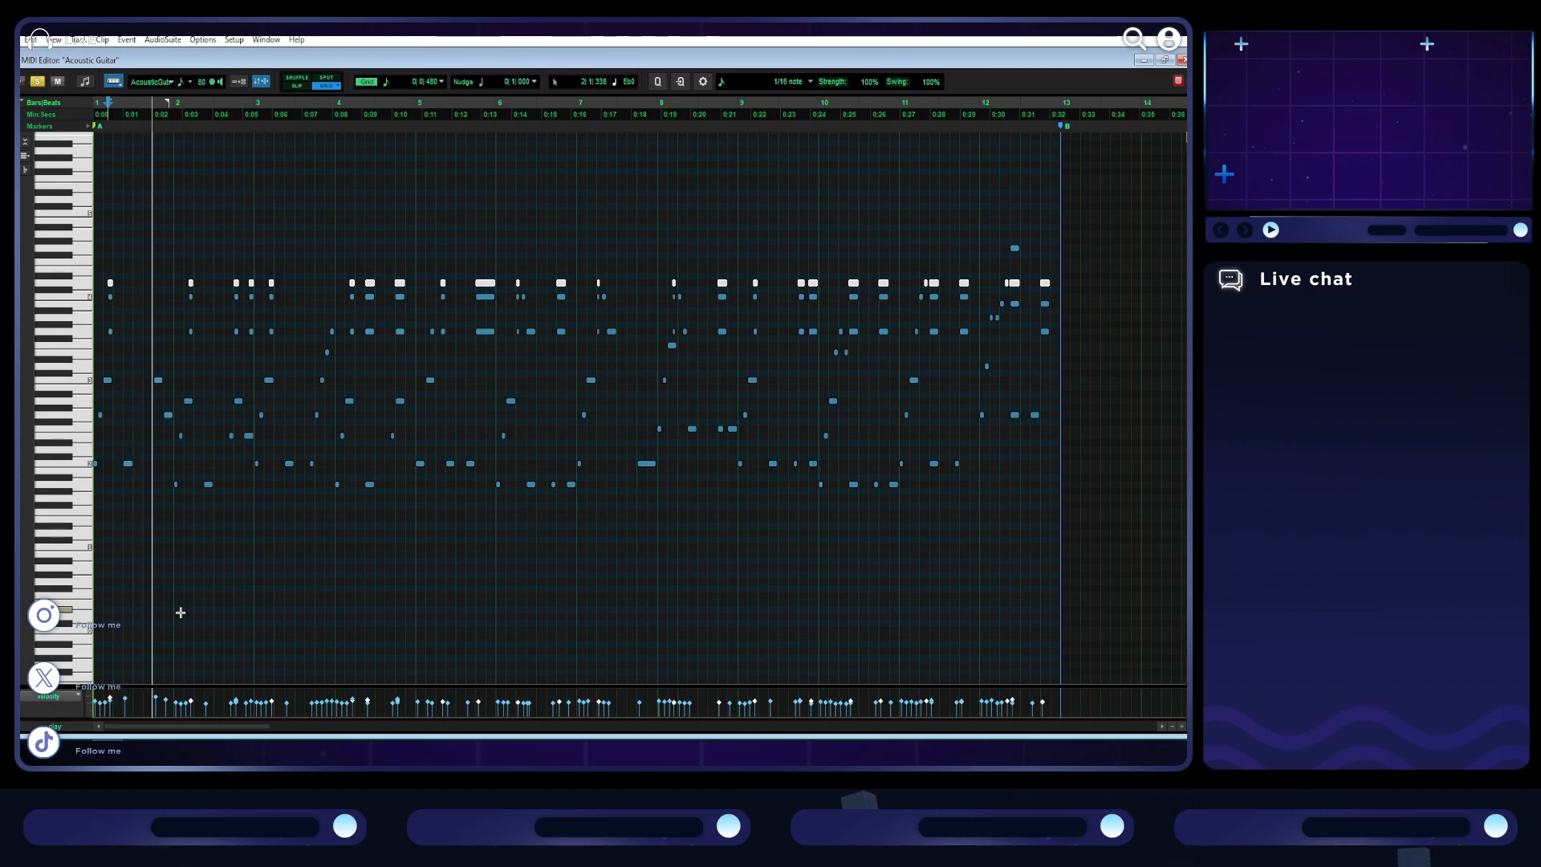
key(space)
key(Return)
key(space)
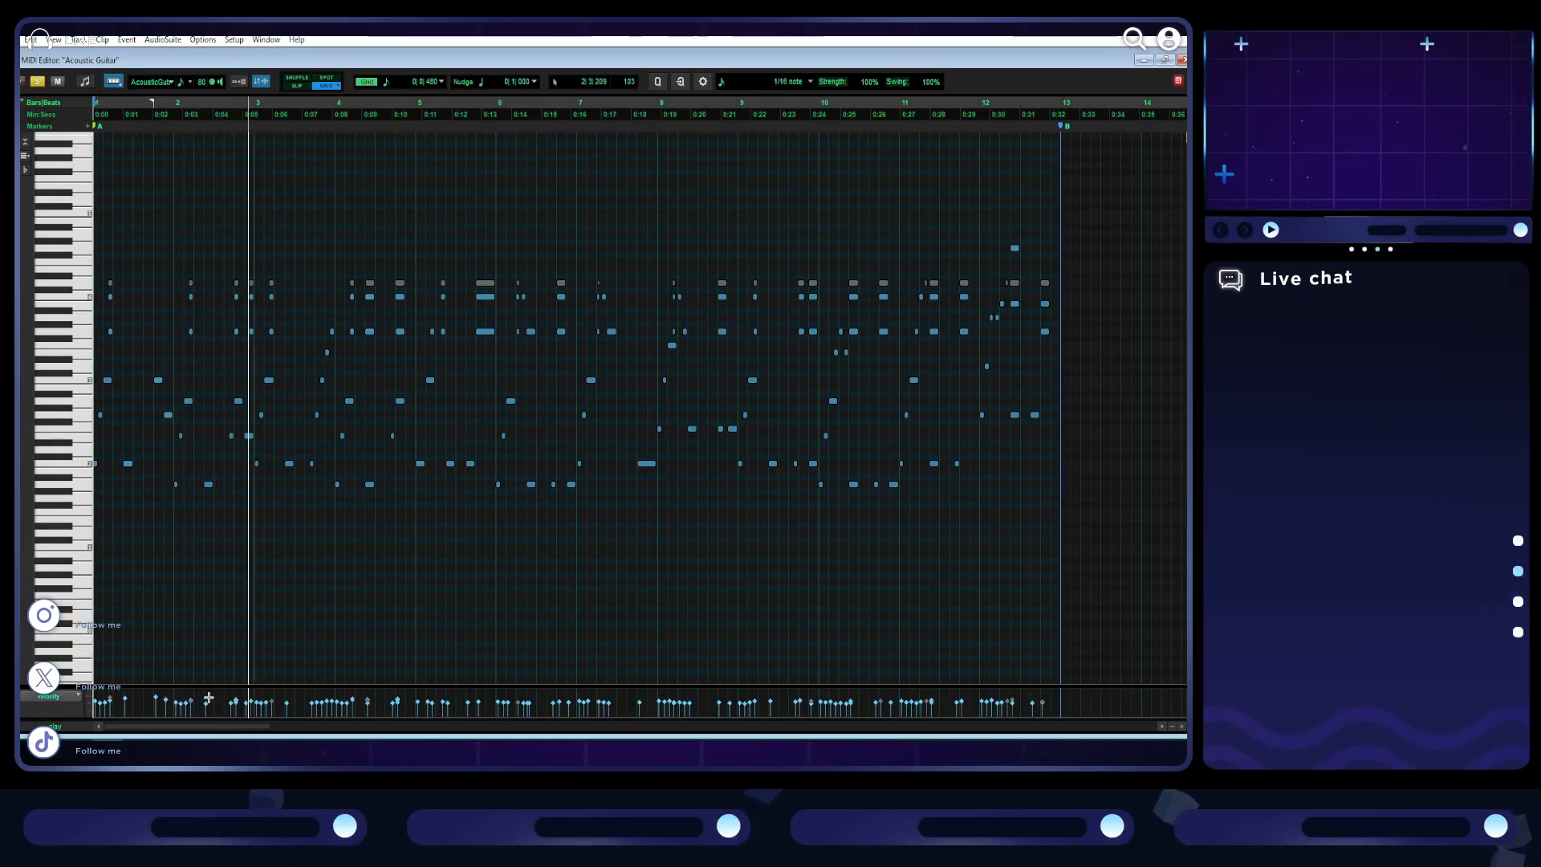
mouse_move(78, 686)
mouse_down()
mouse_move(94, 607)
mouse_move(83, 703)
mouse_up()
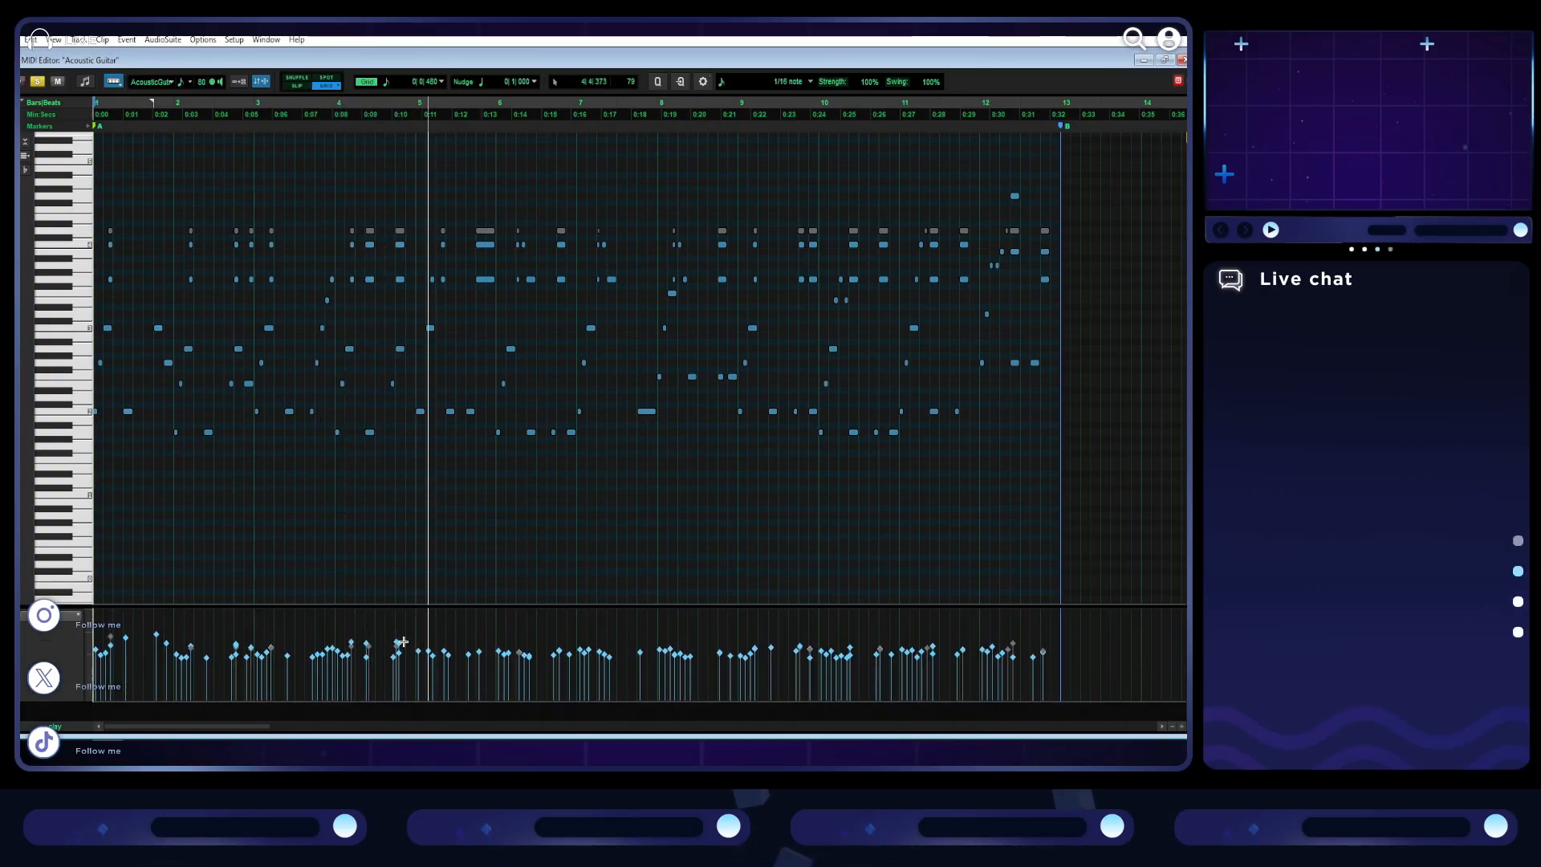
key(space)
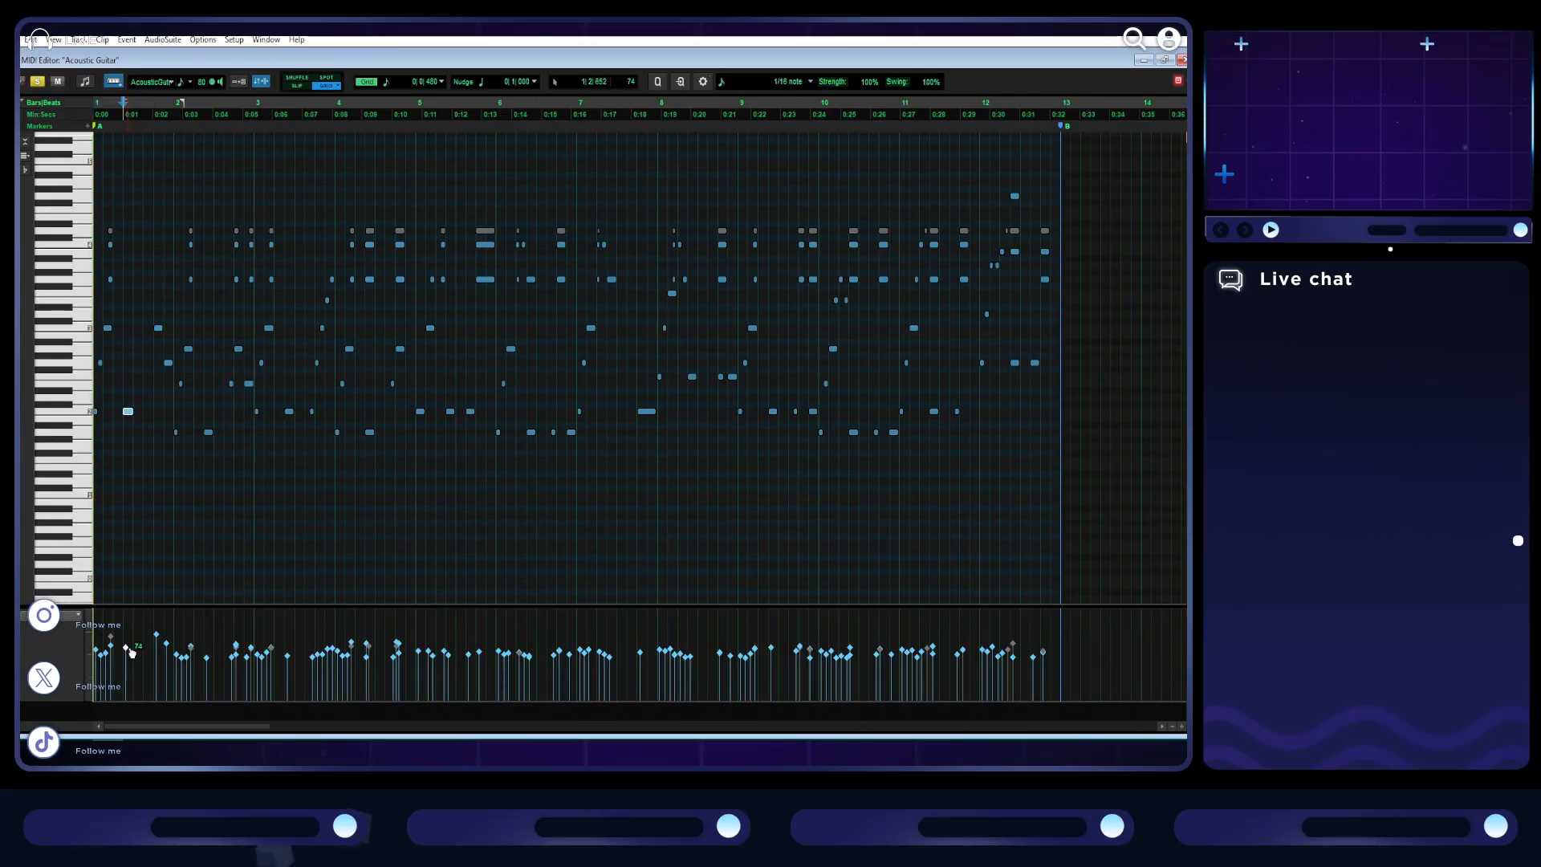
- Lower the loudest guitar note velocities in bars 1 and 2 and play the part from the start
drag(156, 636, 199, 656)
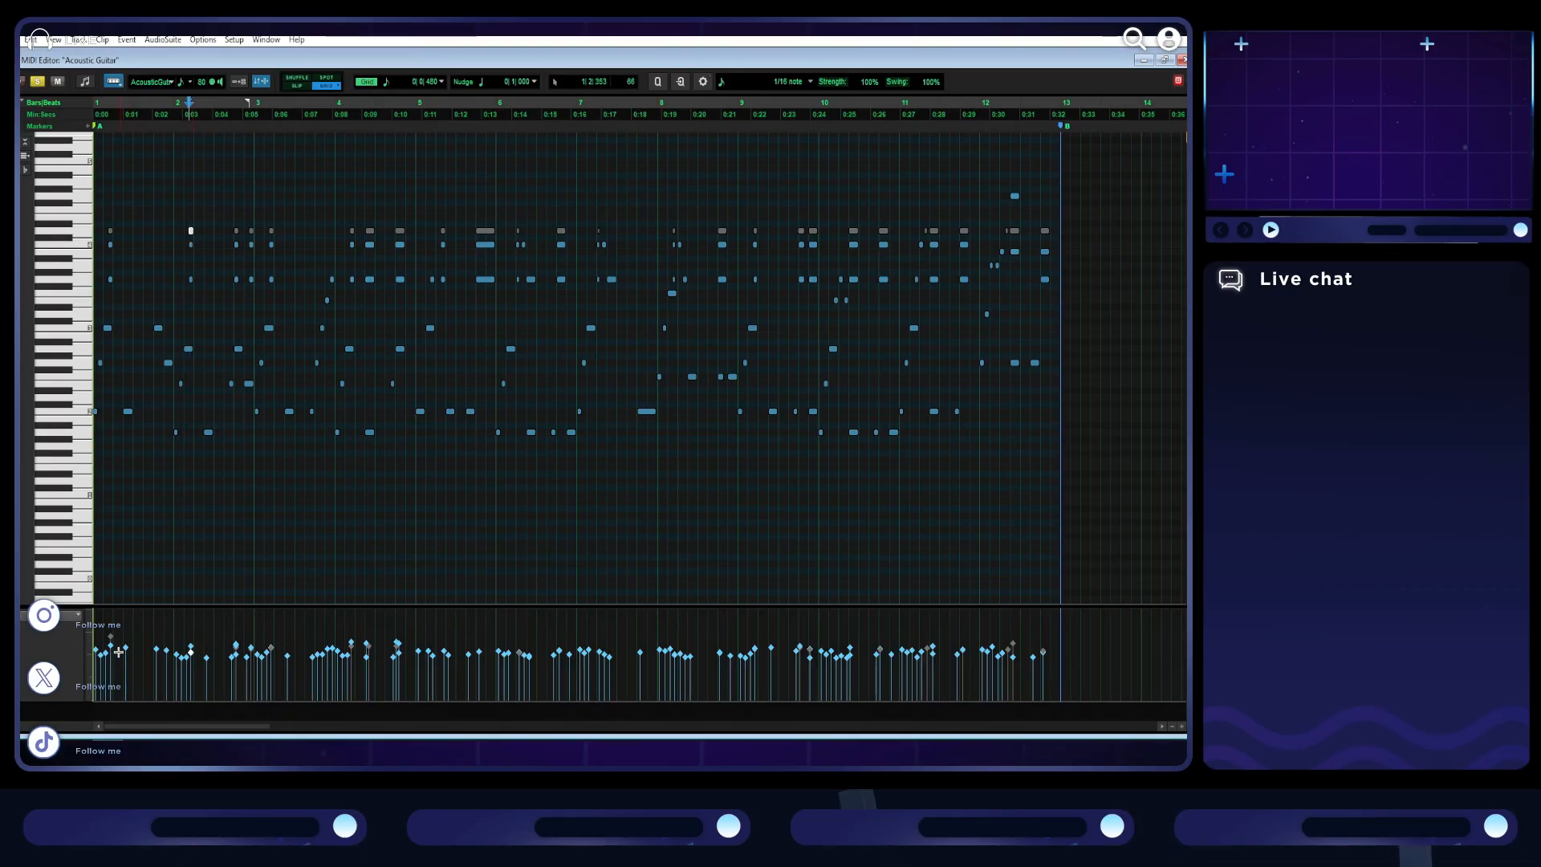
drag(112, 645, 116, 653)
key(space)
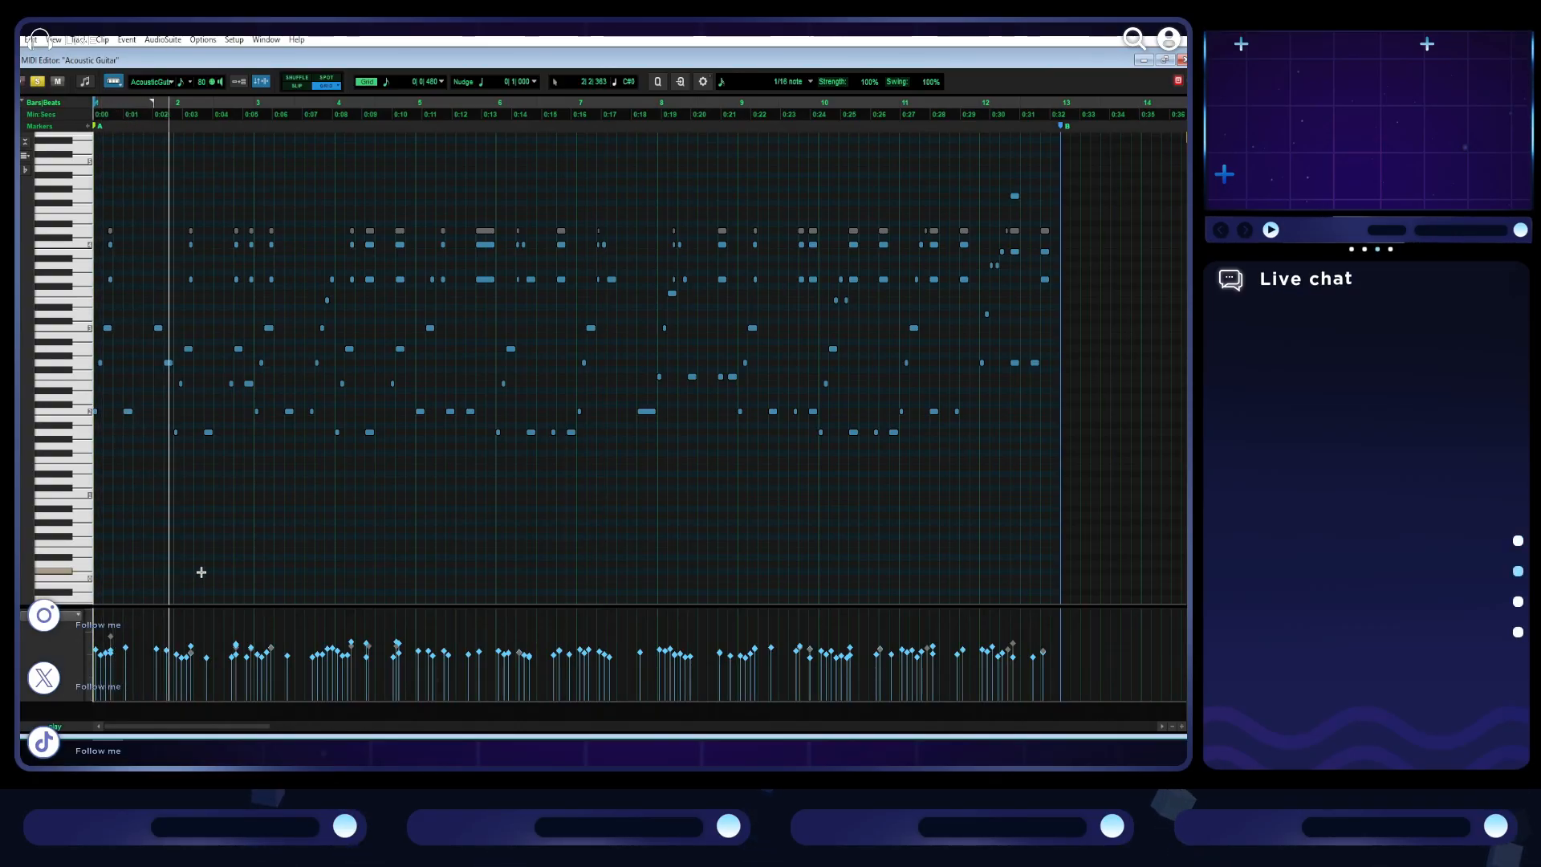
- Raise the softer guitar note velocities in bar 2, setting the low note after beat 2 to 73, and replay
click(175, 653)
key(space)
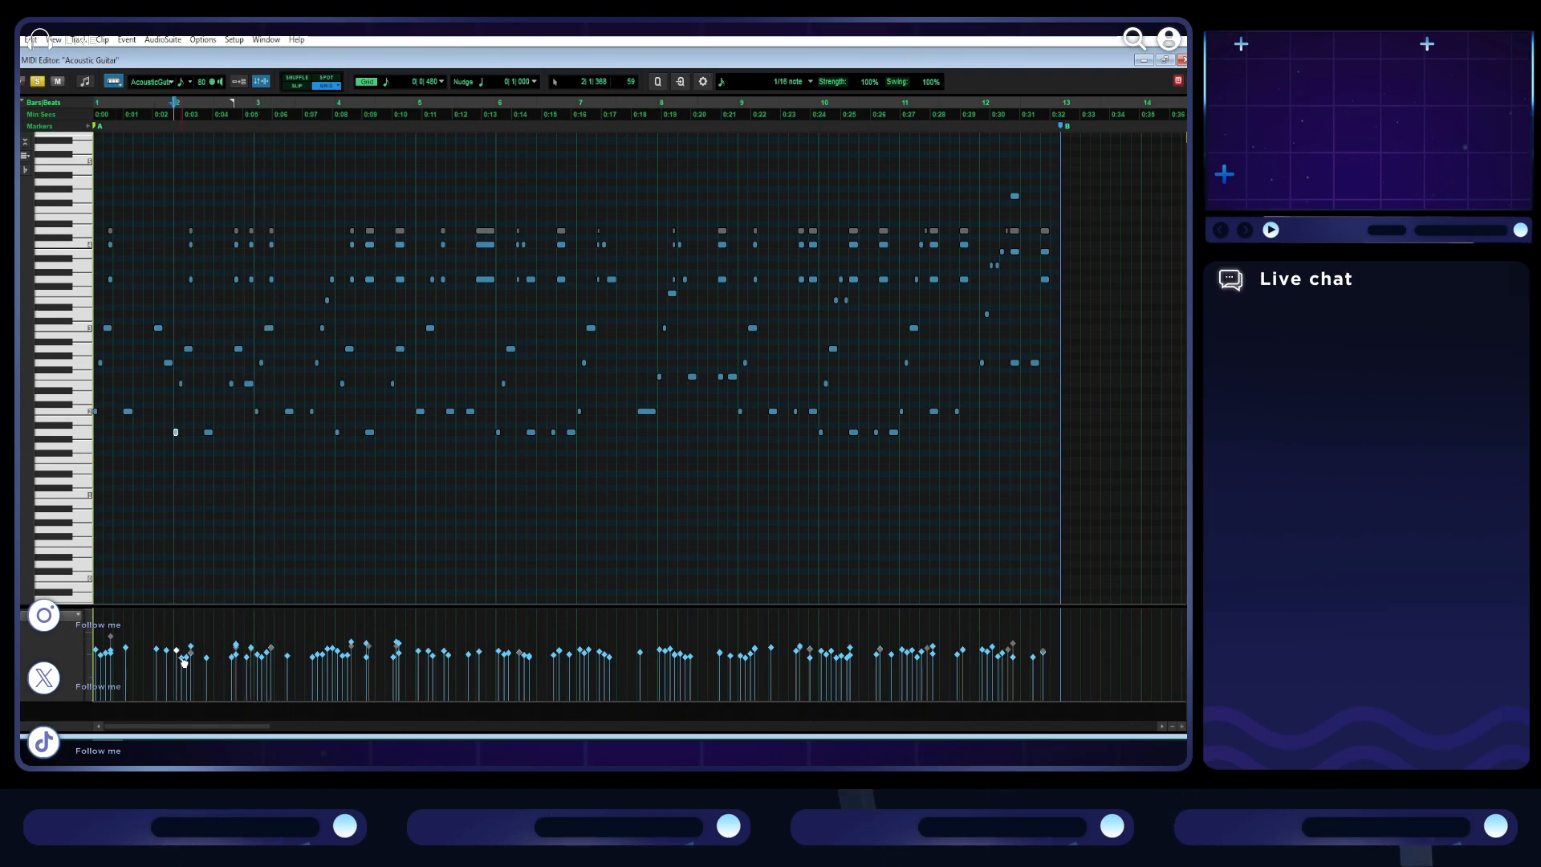
click(206, 649)
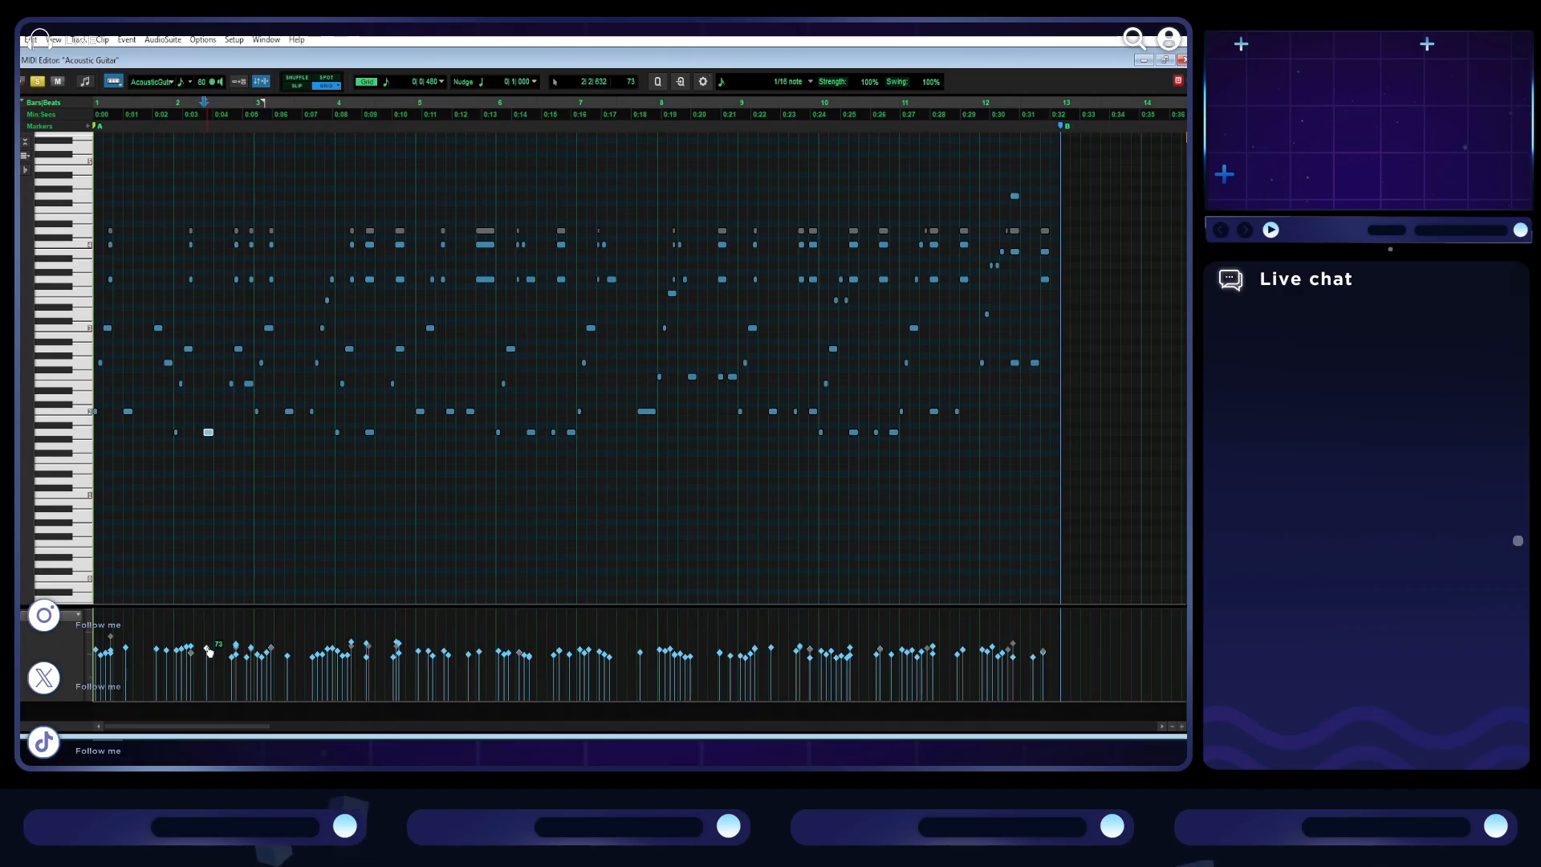
click(189, 650)
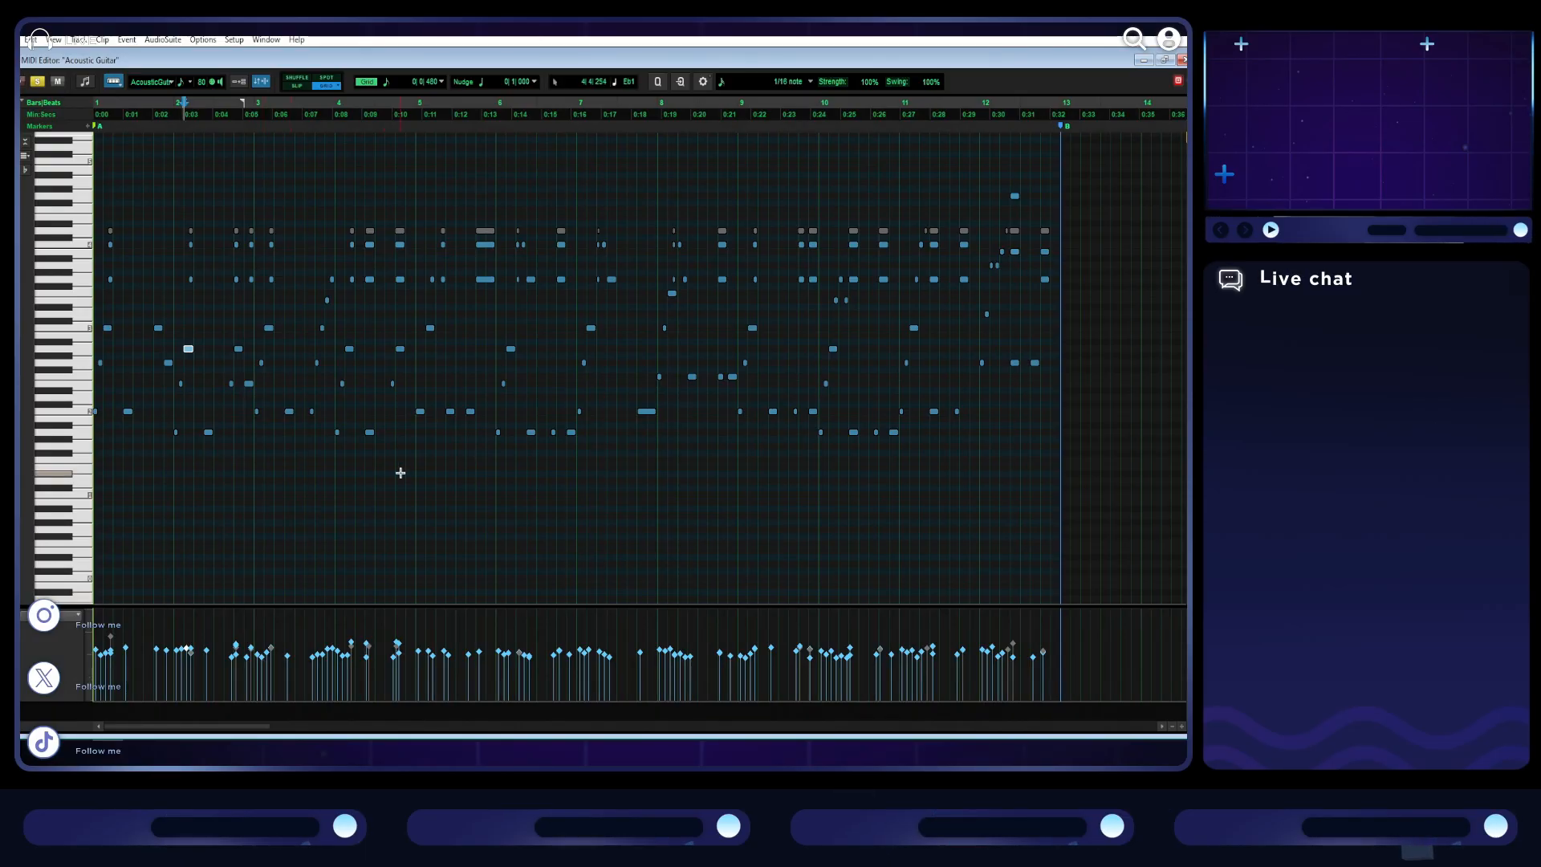
key(space)
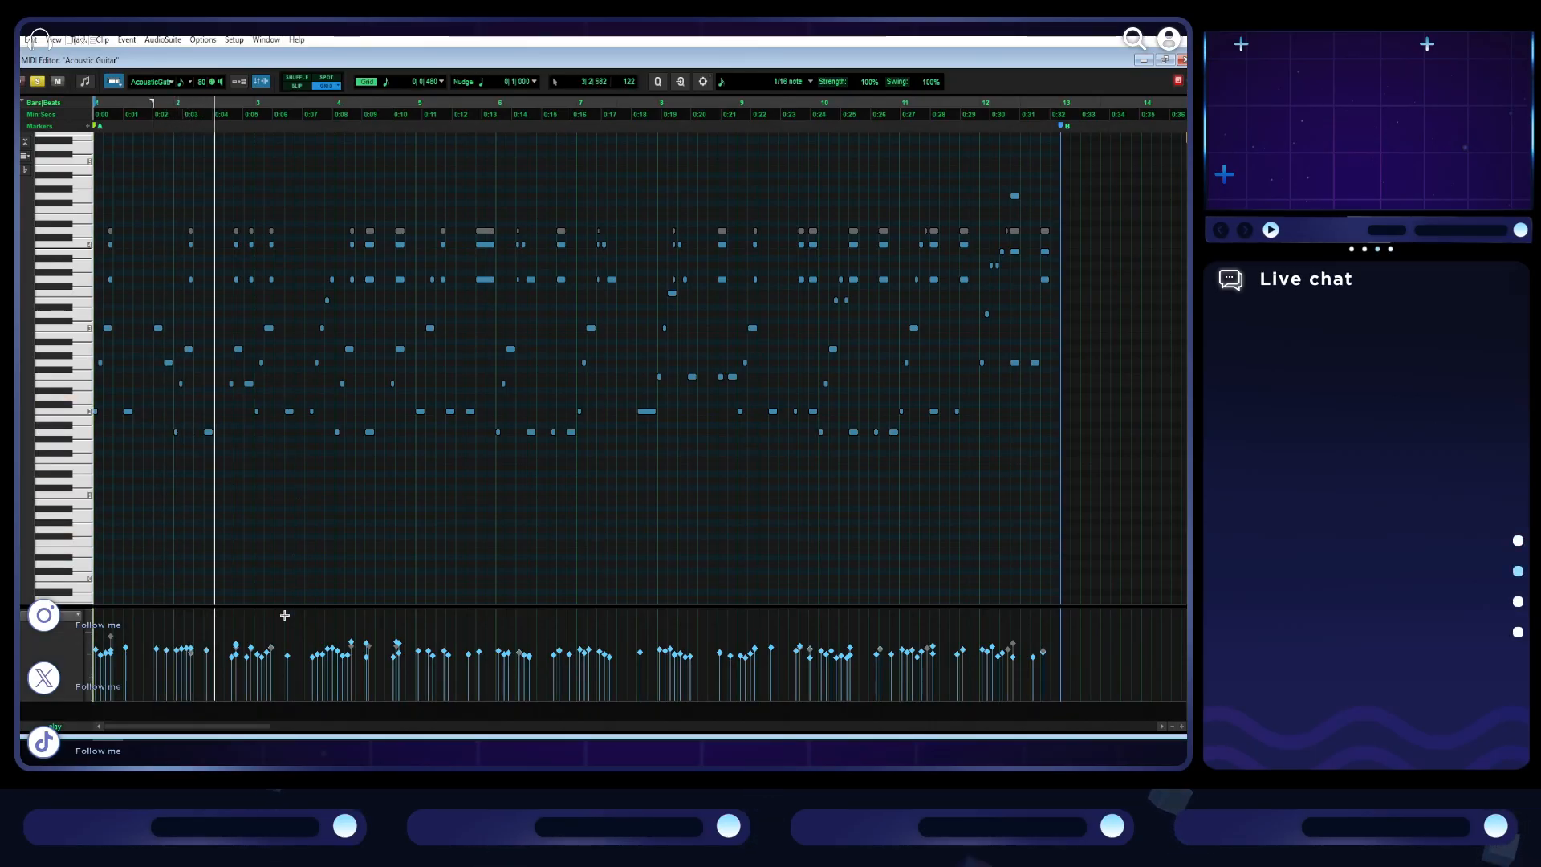
- Even out the guitar note velocities around beat 4 of bar 2 and play the part from just before them
drag(231, 639, 237, 650)
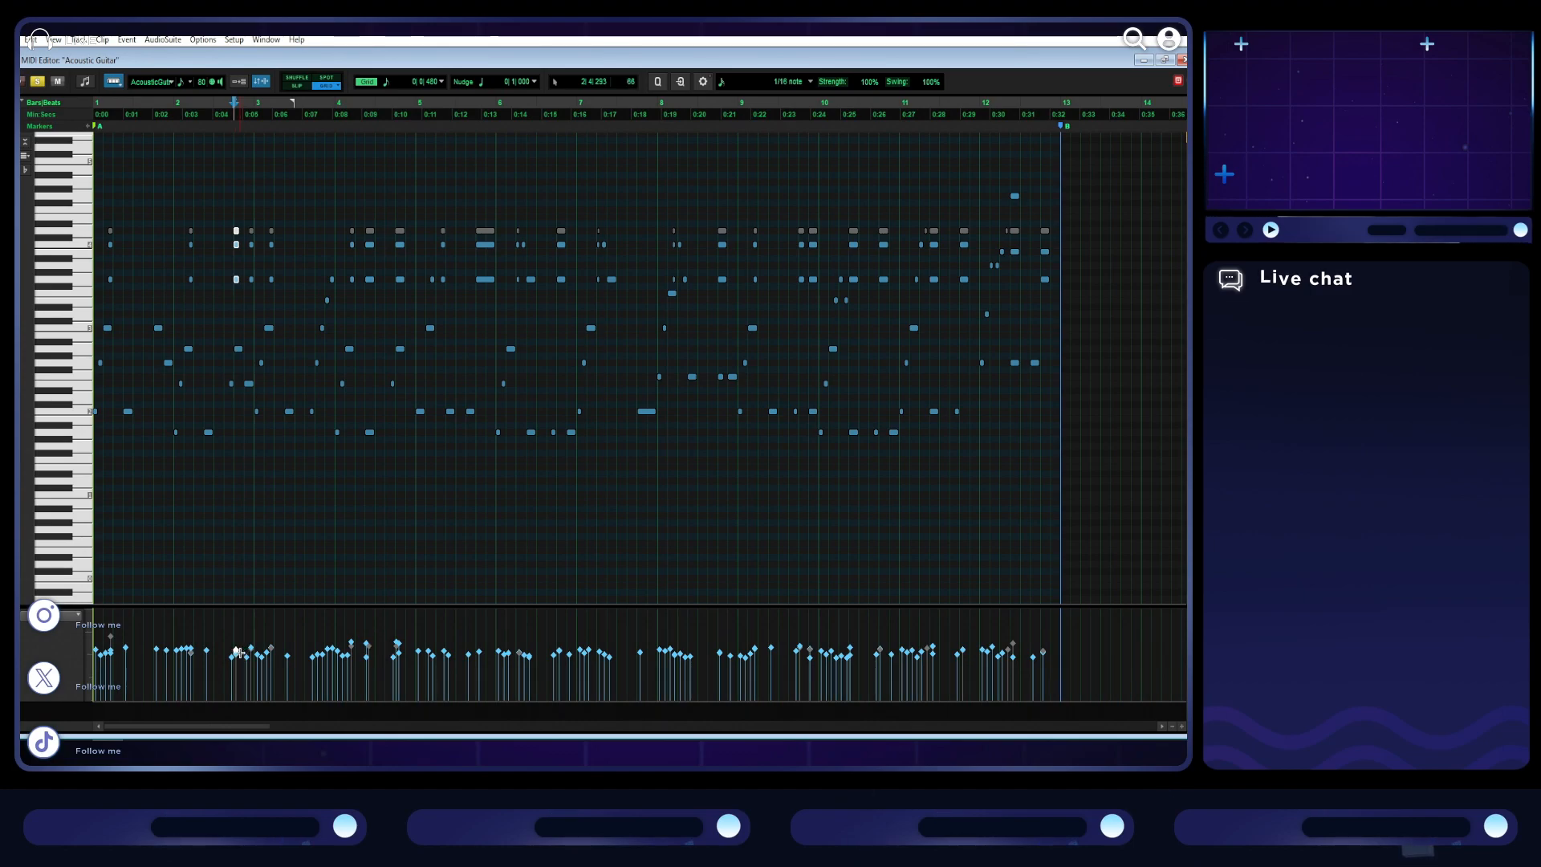
click(230, 656)
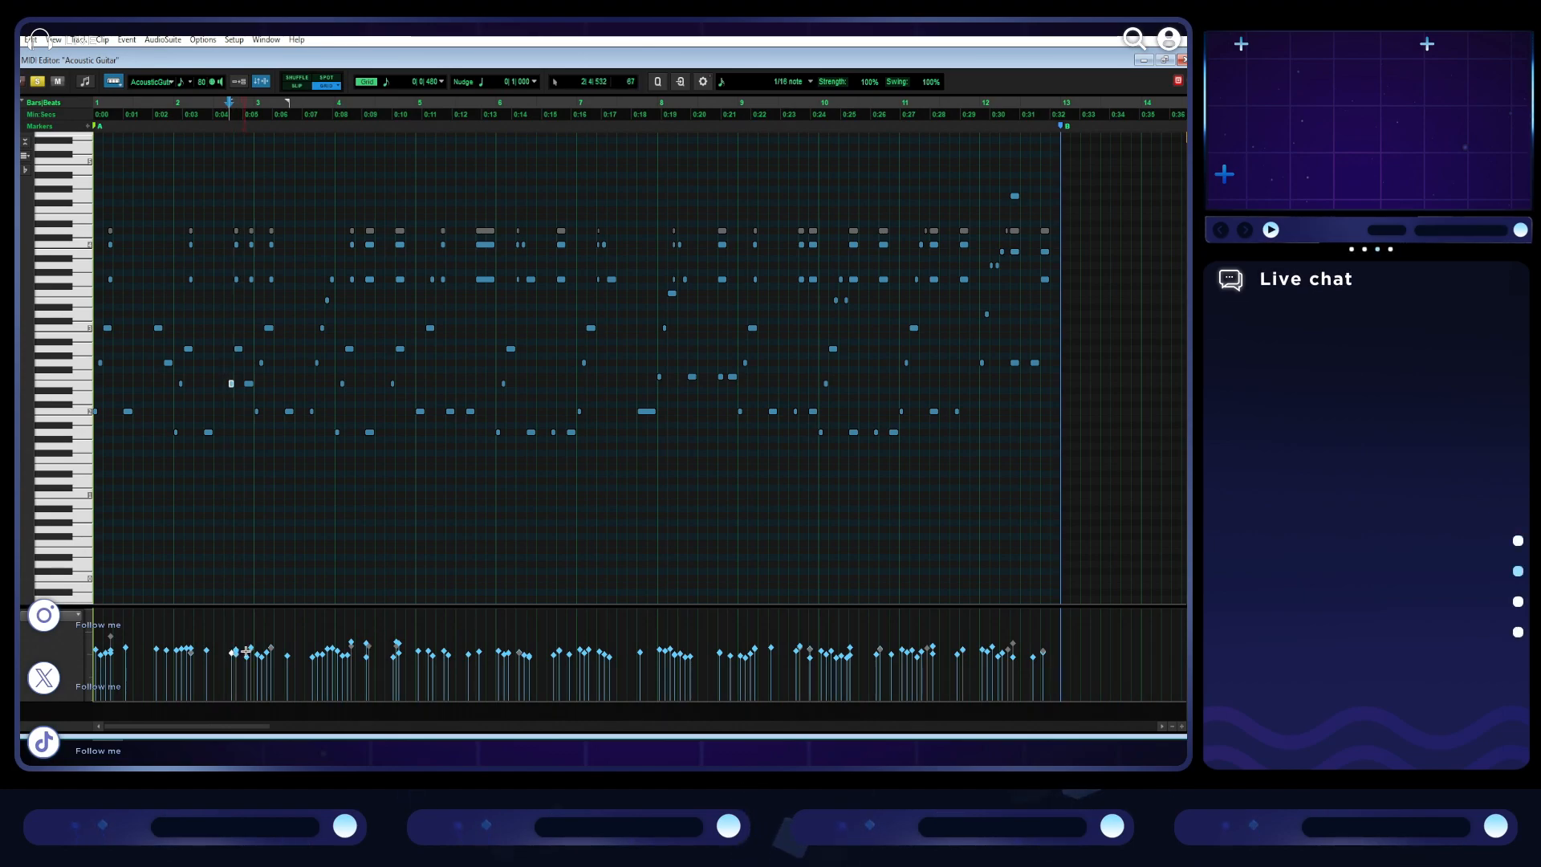
drag(254, 652, 258, 655)
click(253, 652)
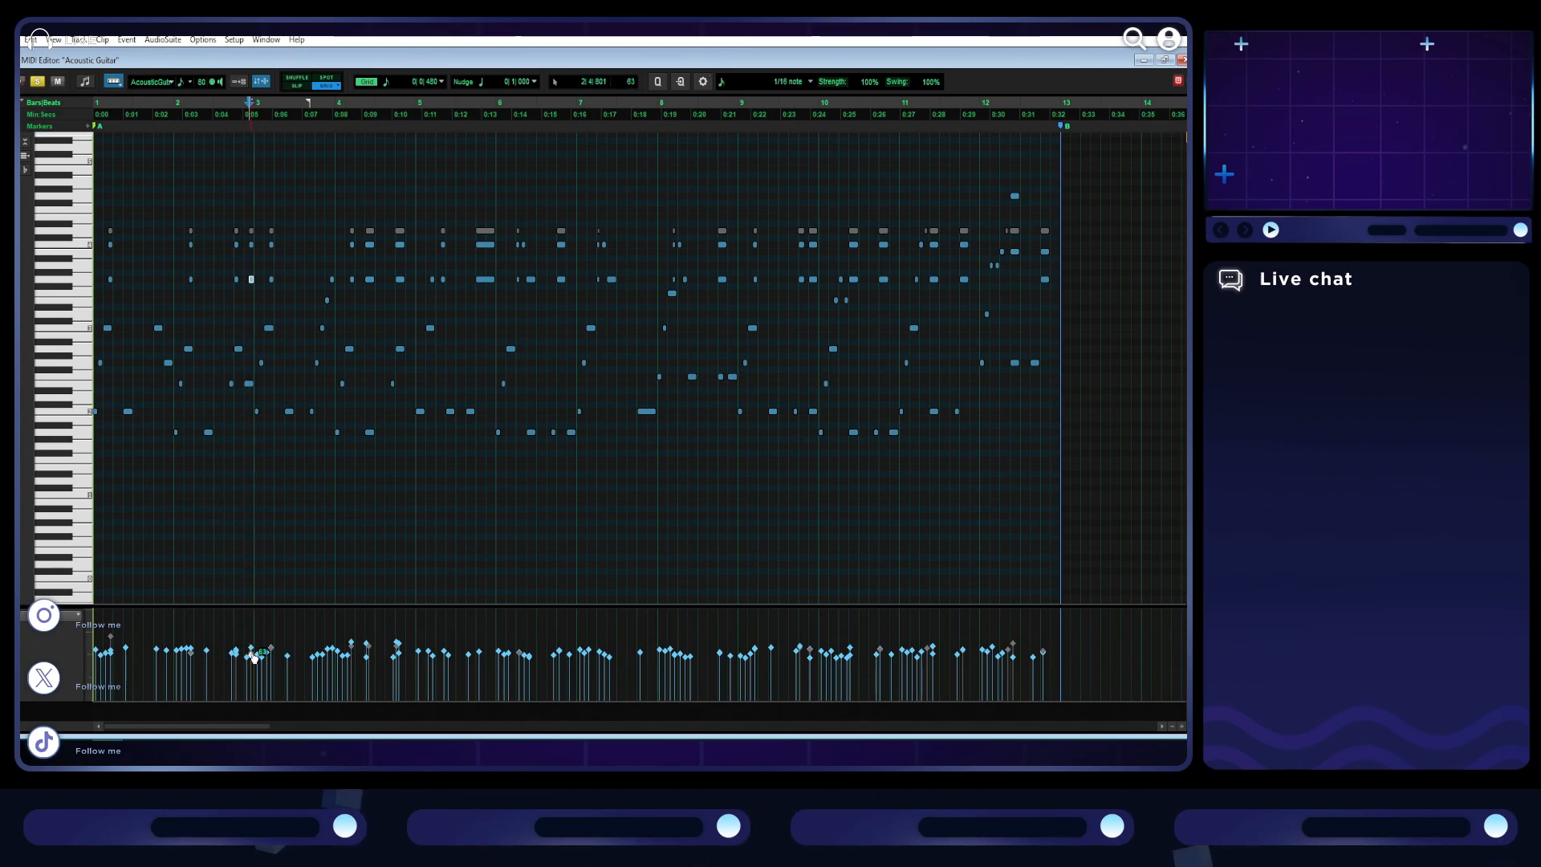
click(248, 652)
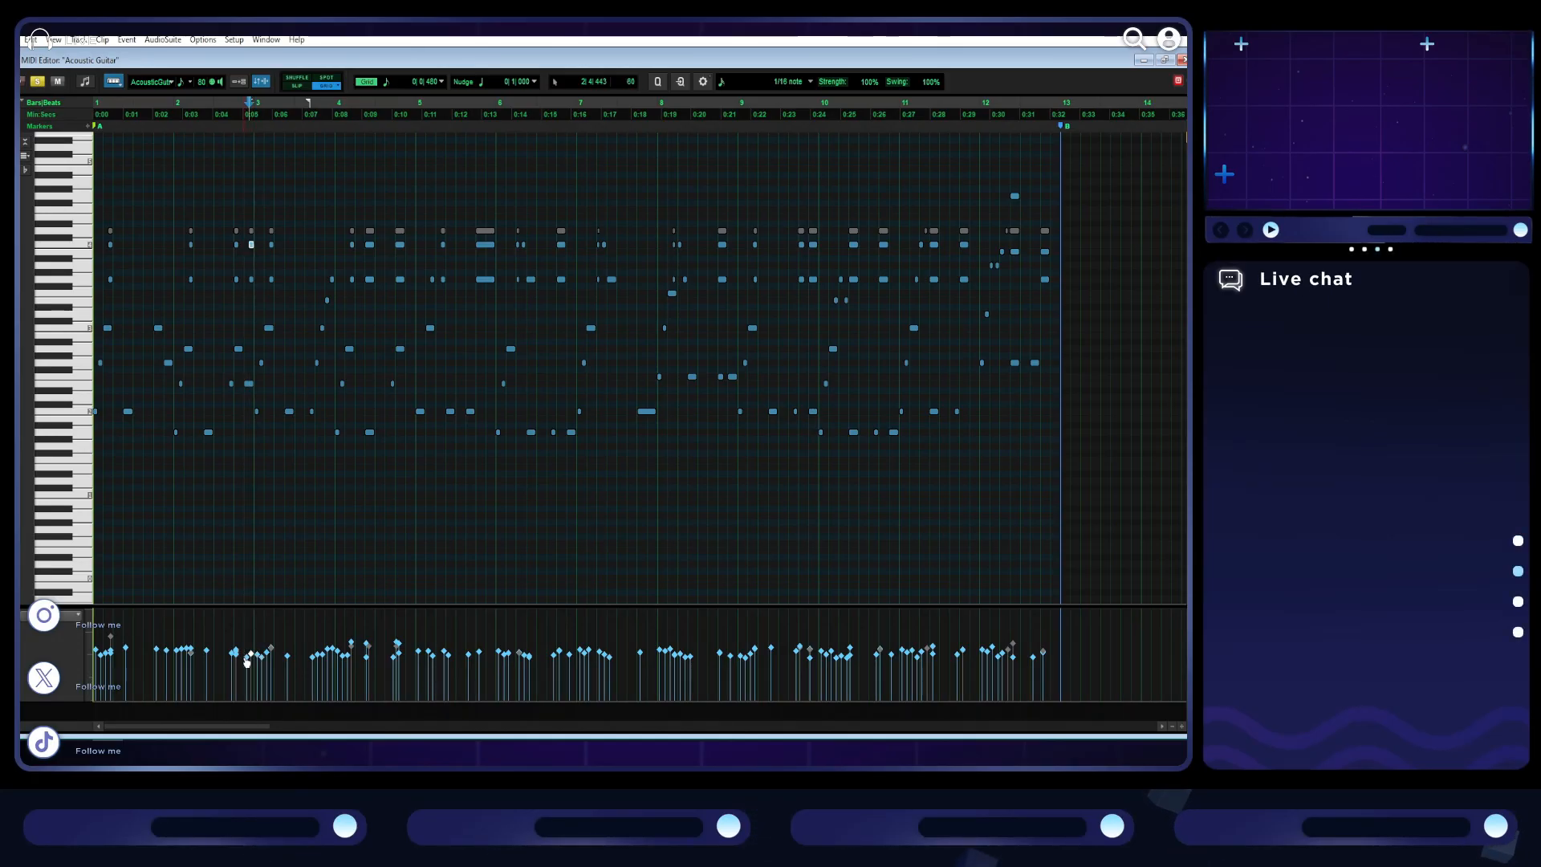
click(228, 651)
key(space)
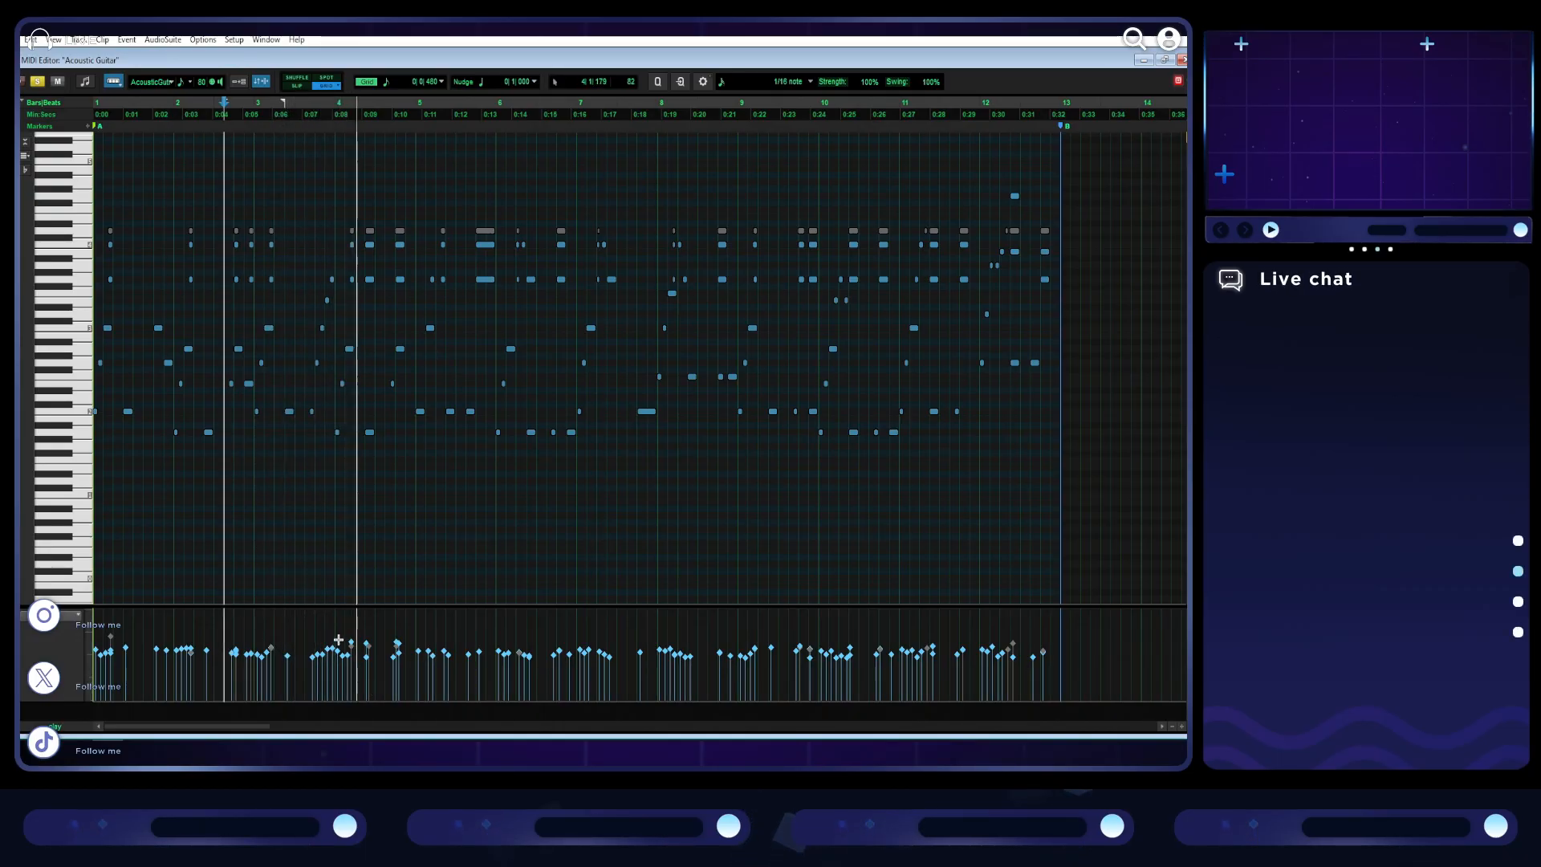
- Lower the loud chord velocities in bar 4 and play the guitar part from late in bar 5
drag(412, 648, 409, 647)
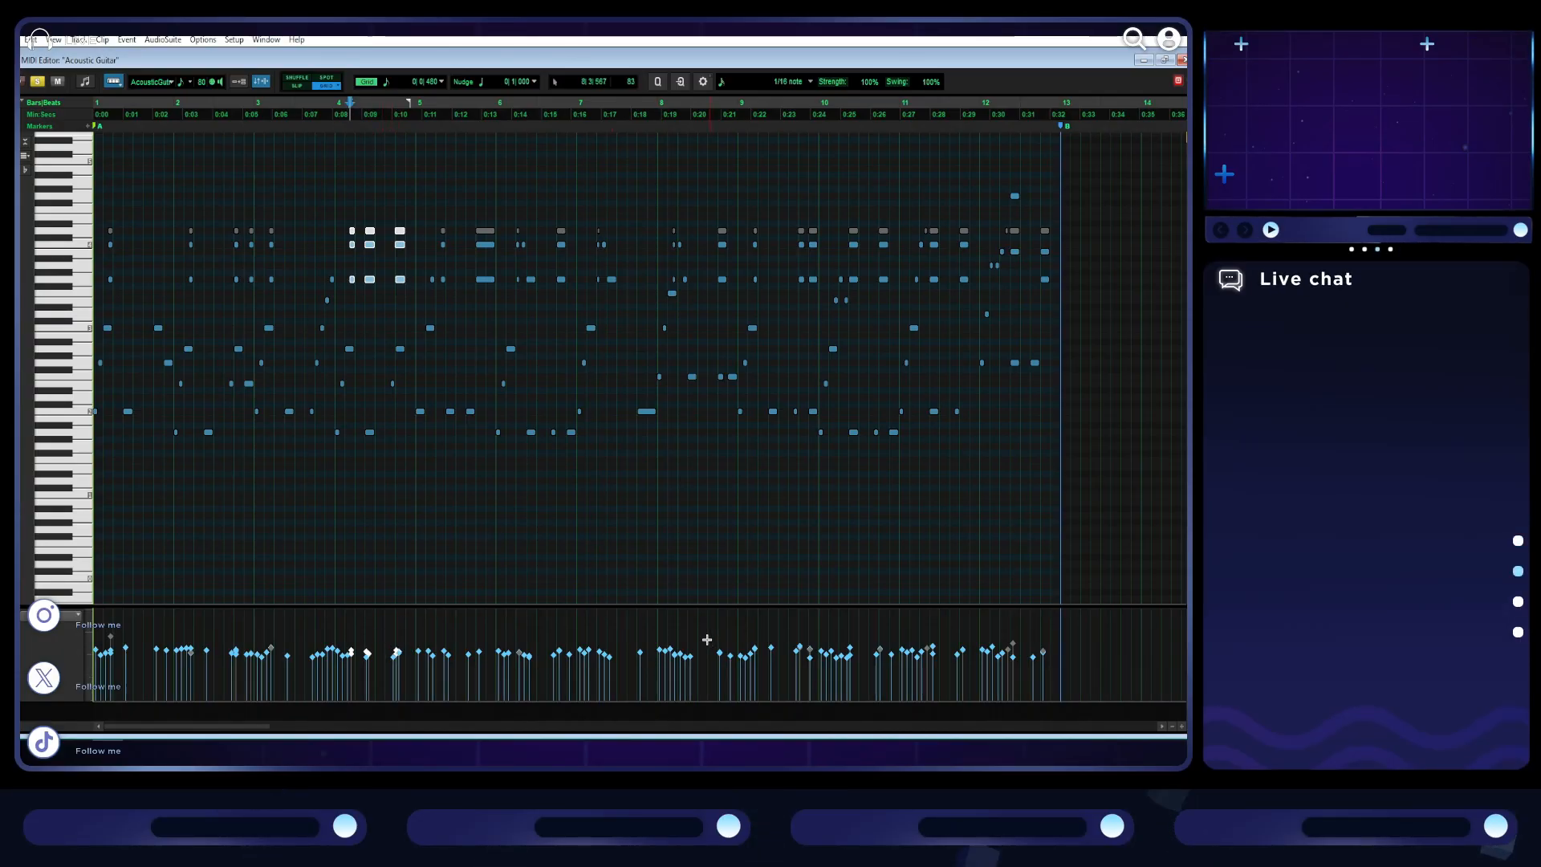
click(478, 618)
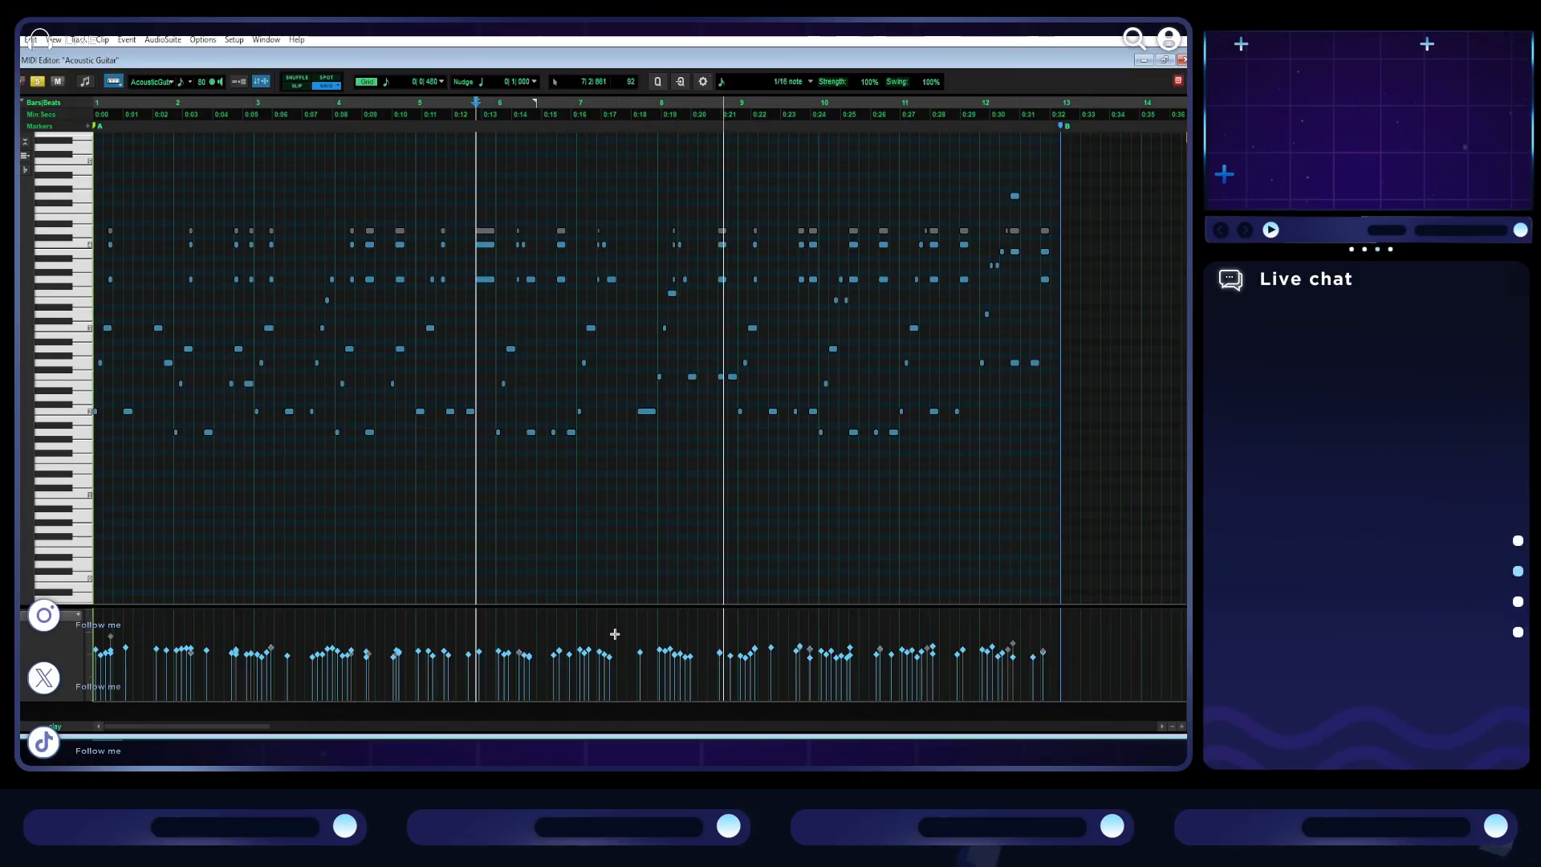
- Restore the MIDI Editor's size, unsolo the Acoustic Guitar track, and copy the first section B piano clip onto it at bar 13
click(1164, 60)
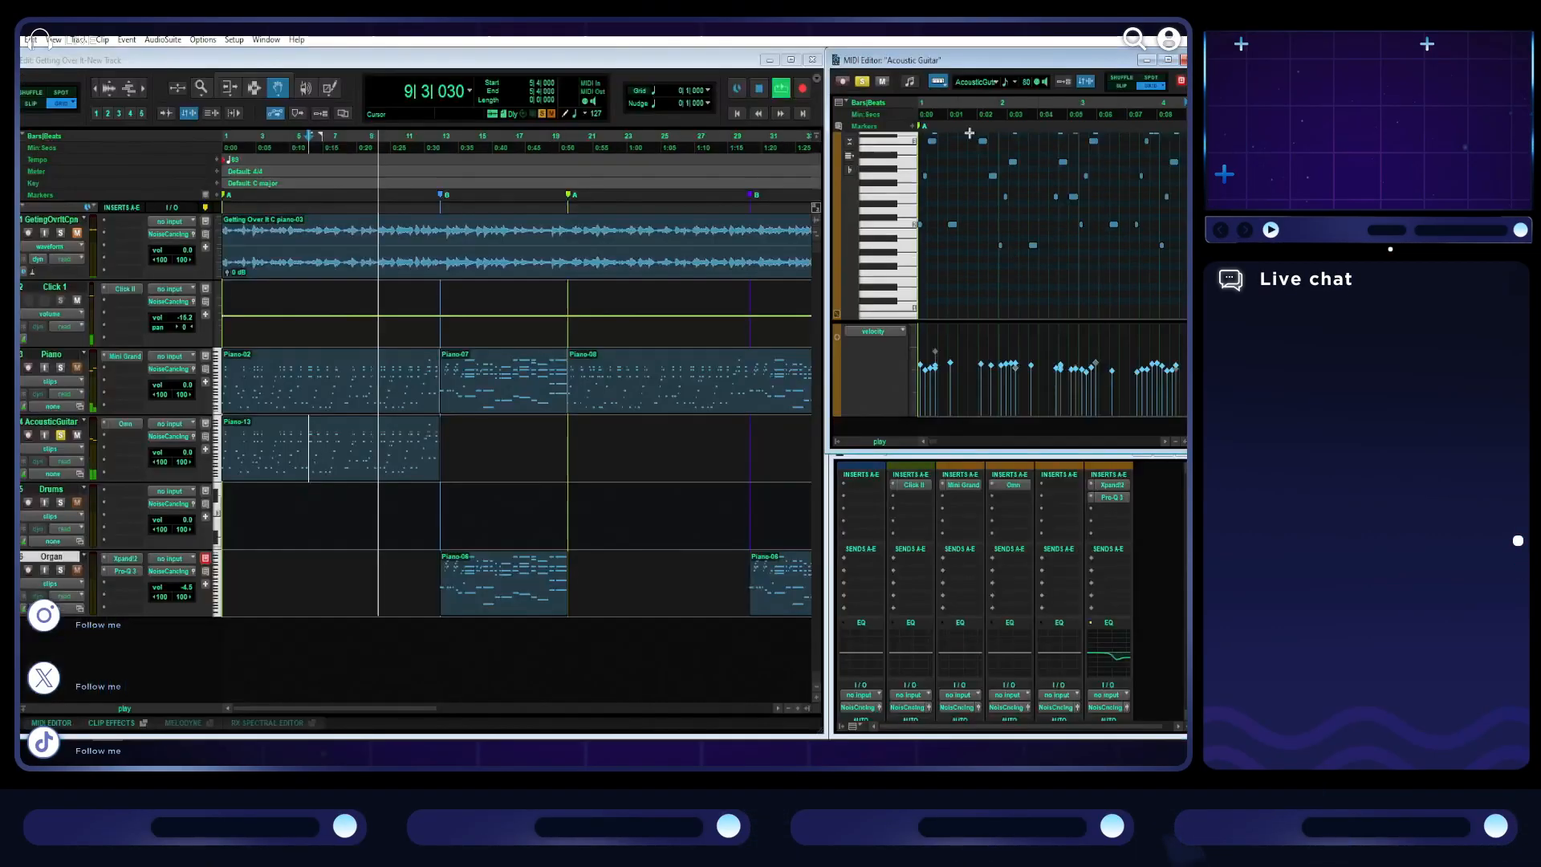
click(61, 436)
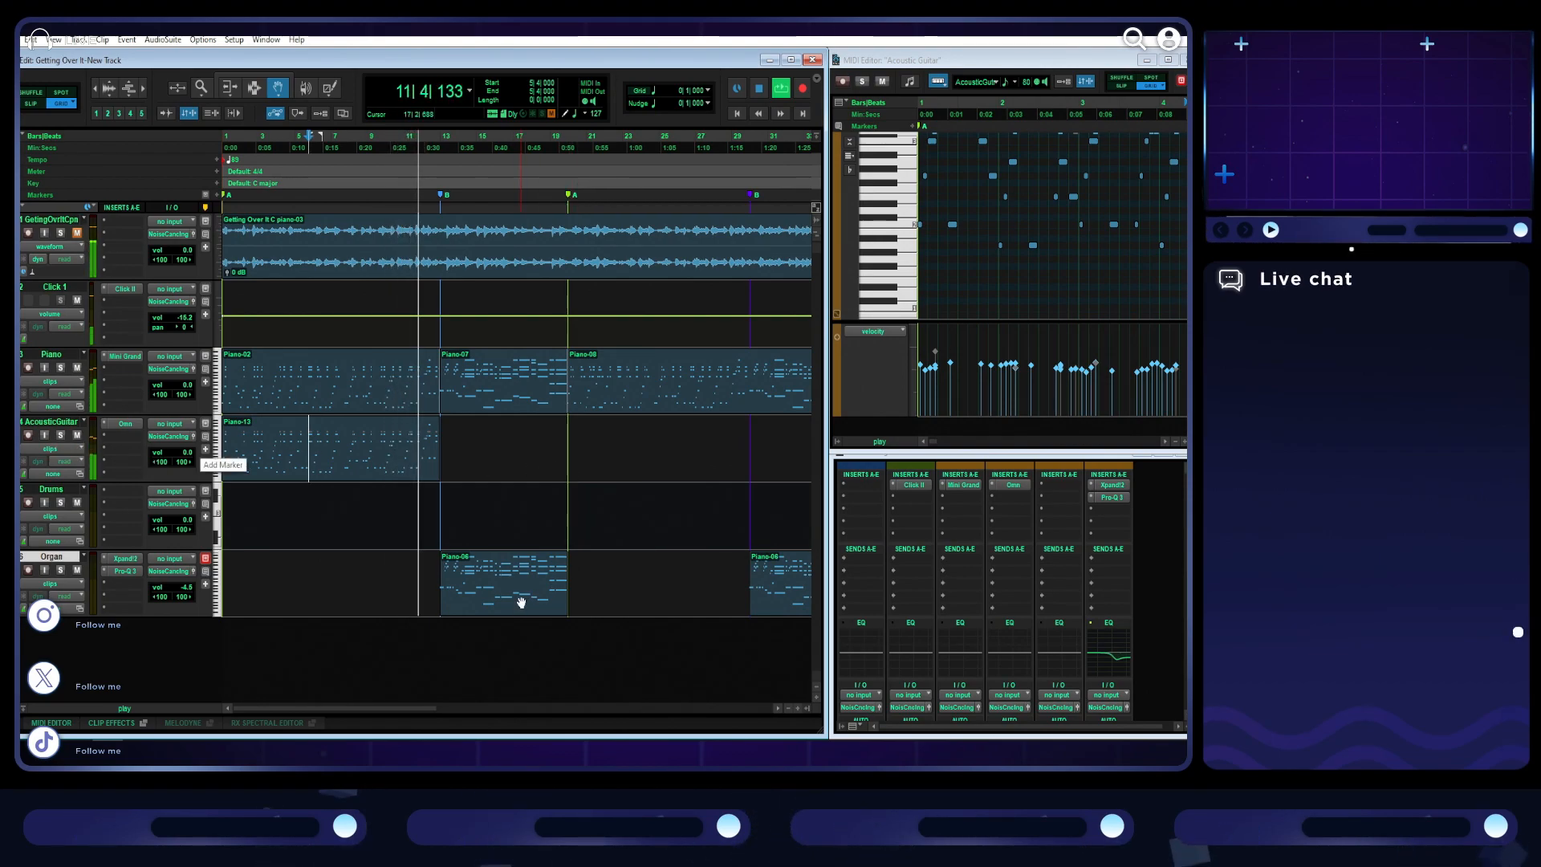
drag(509, 396, 511, 454)
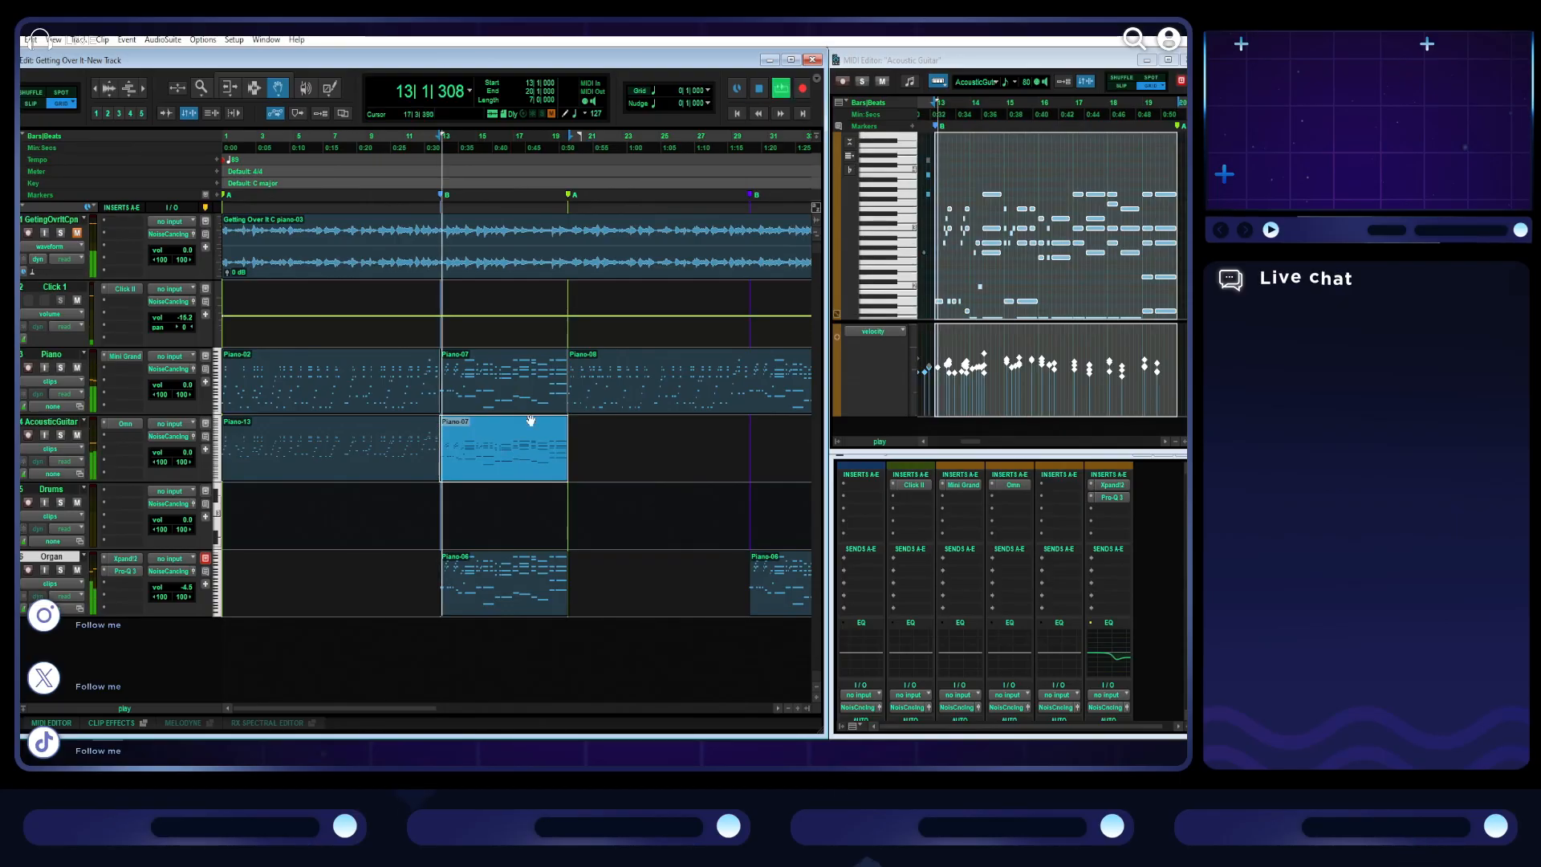
key(t)
key(t)
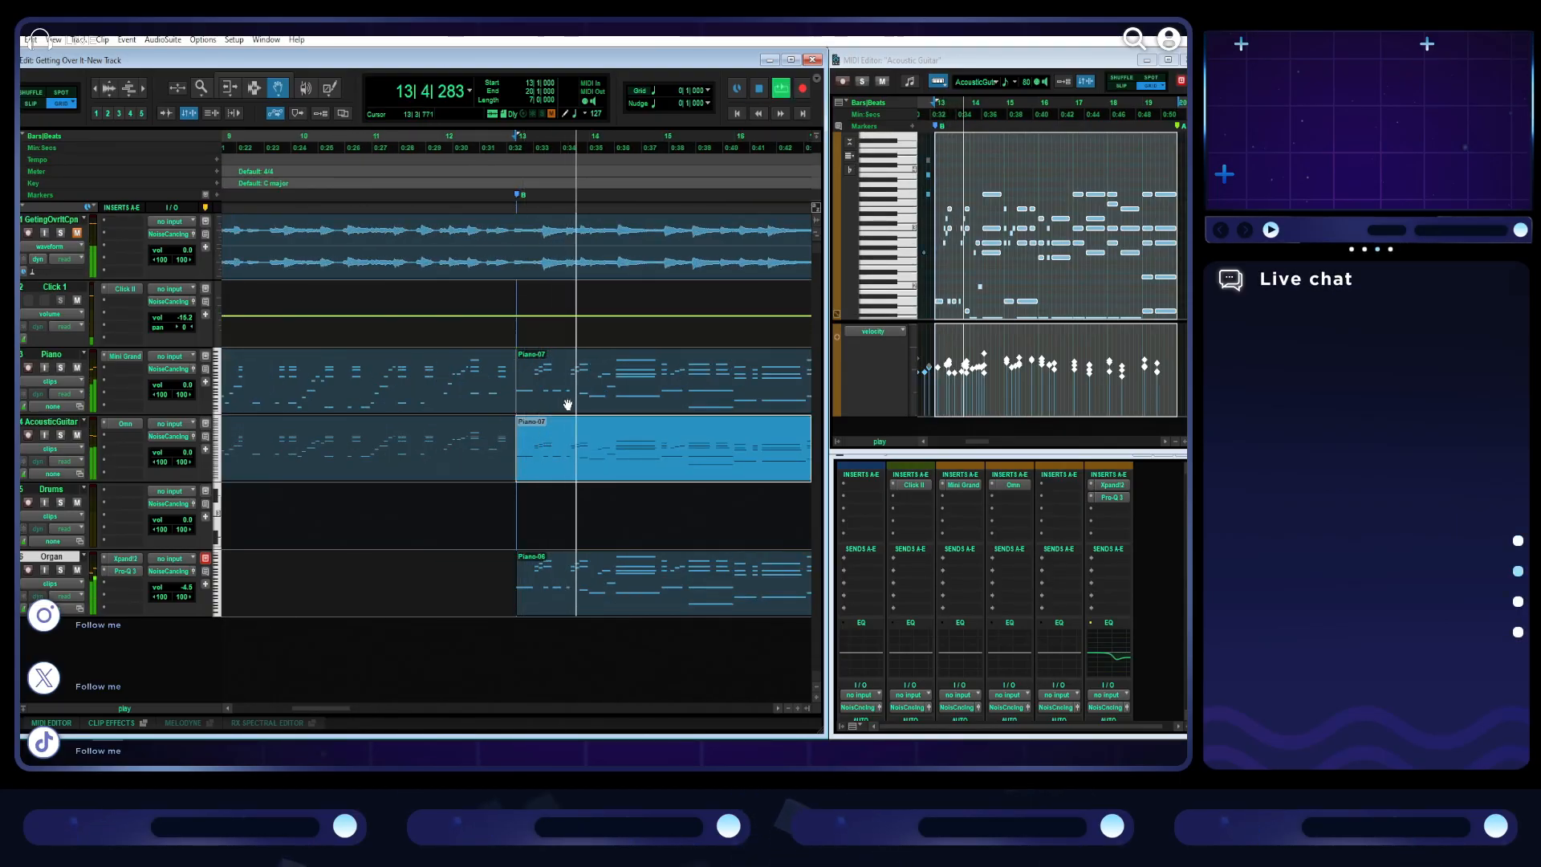
key(space)
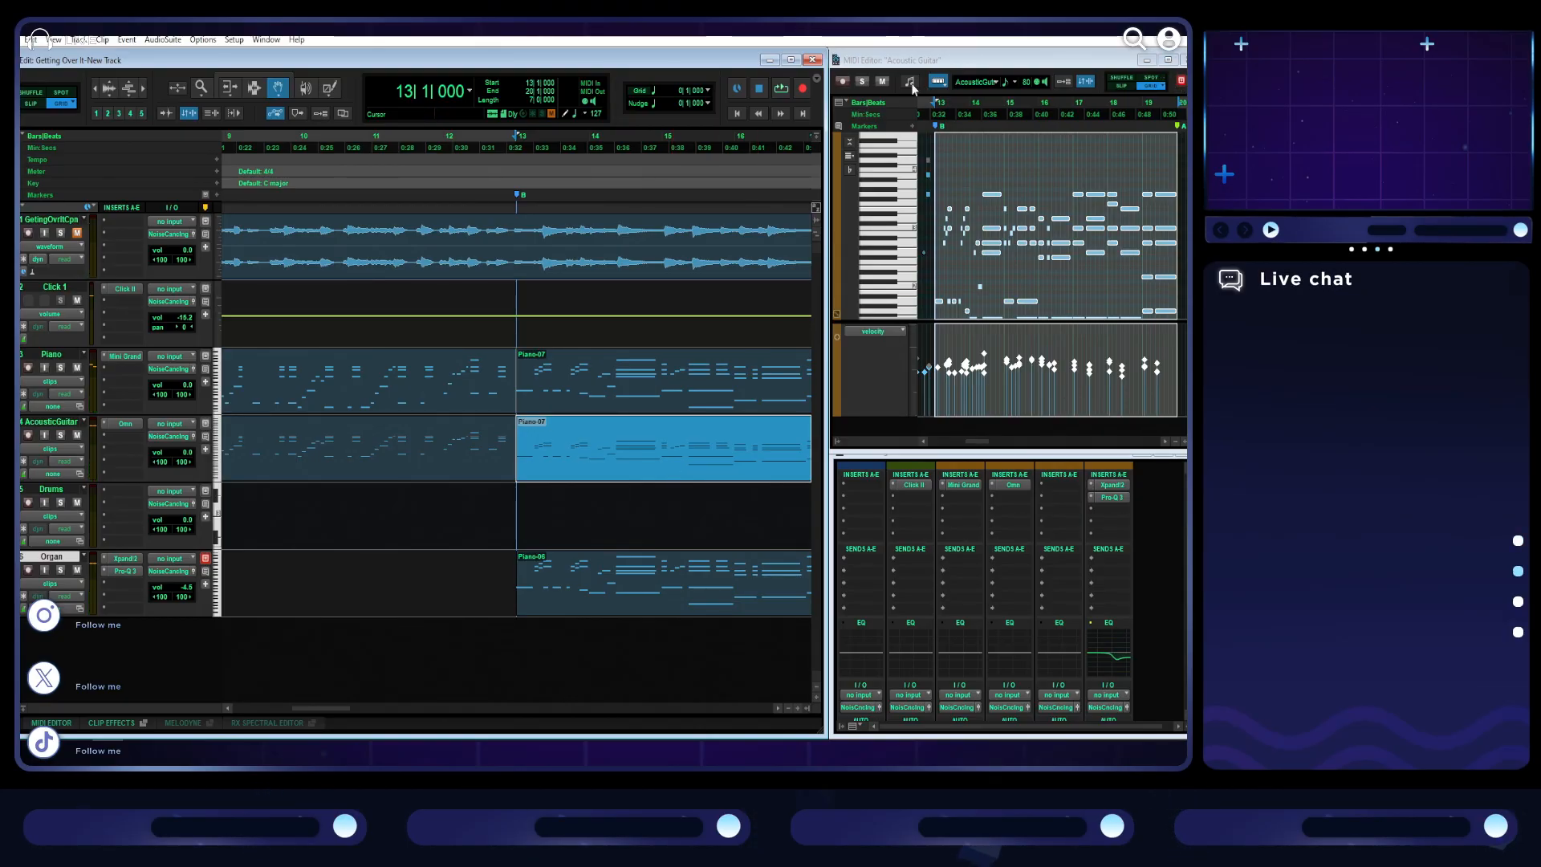
- Solo the guitar in its maximized MIDI Editor and play the section B part from bar 15
click(863, 82)
click(1164, 61)
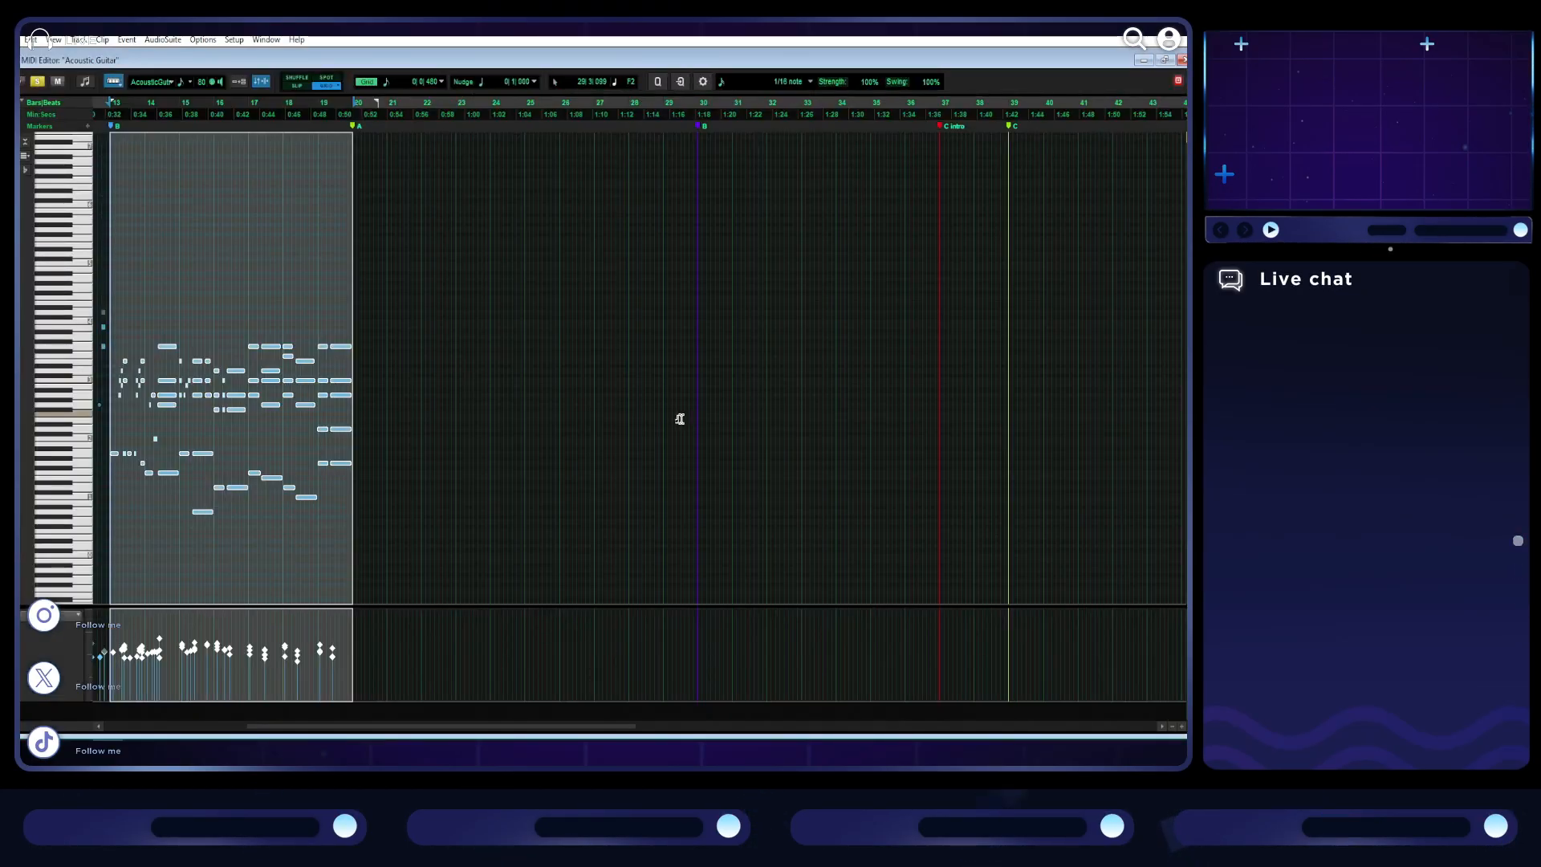
click(775, 333)
key(space)
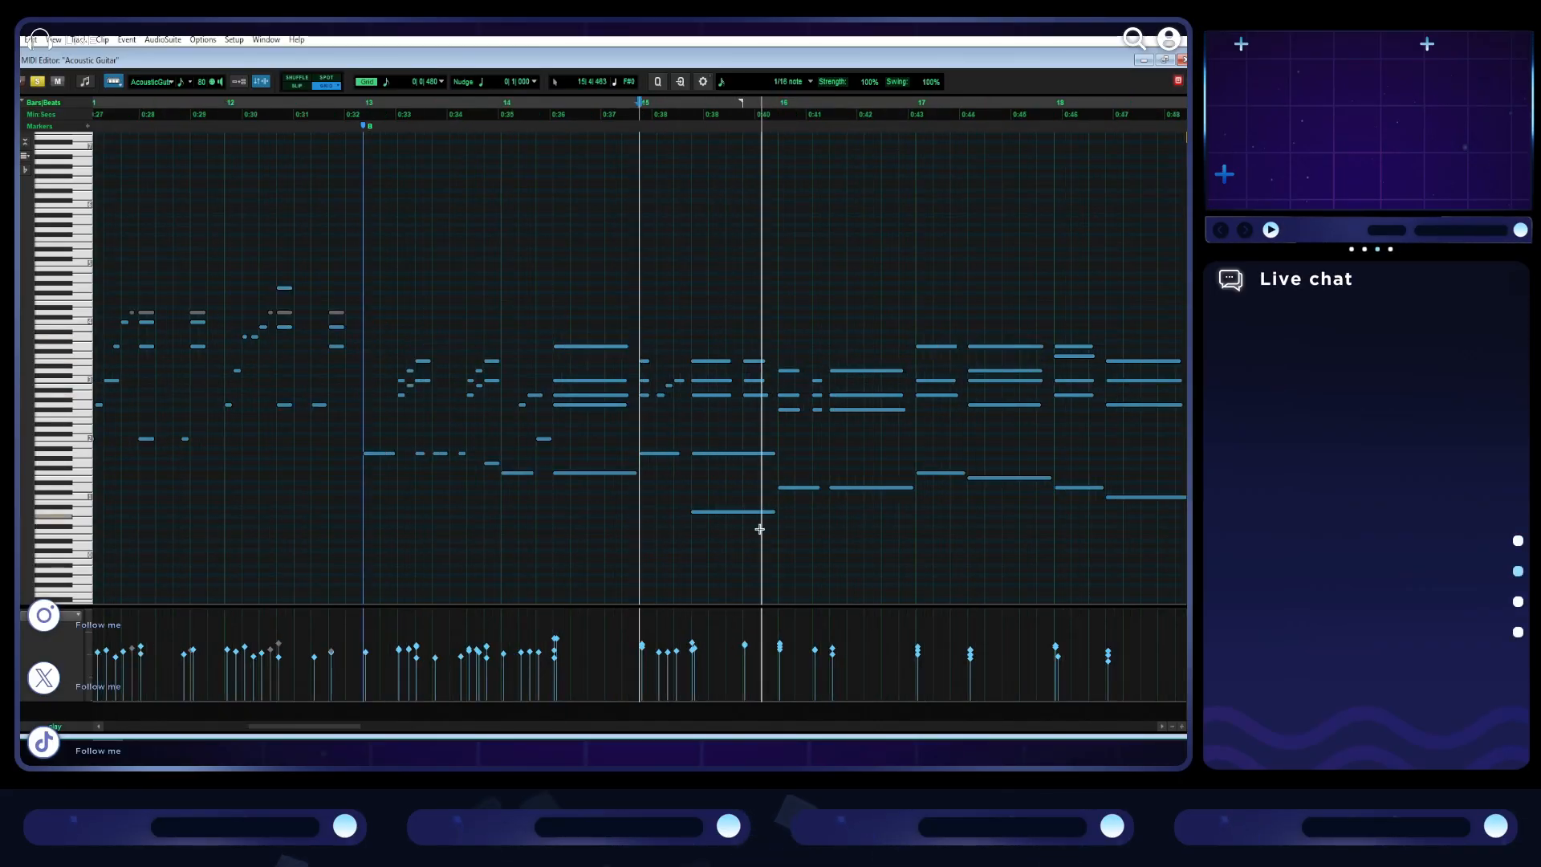
key(space)
key(space)
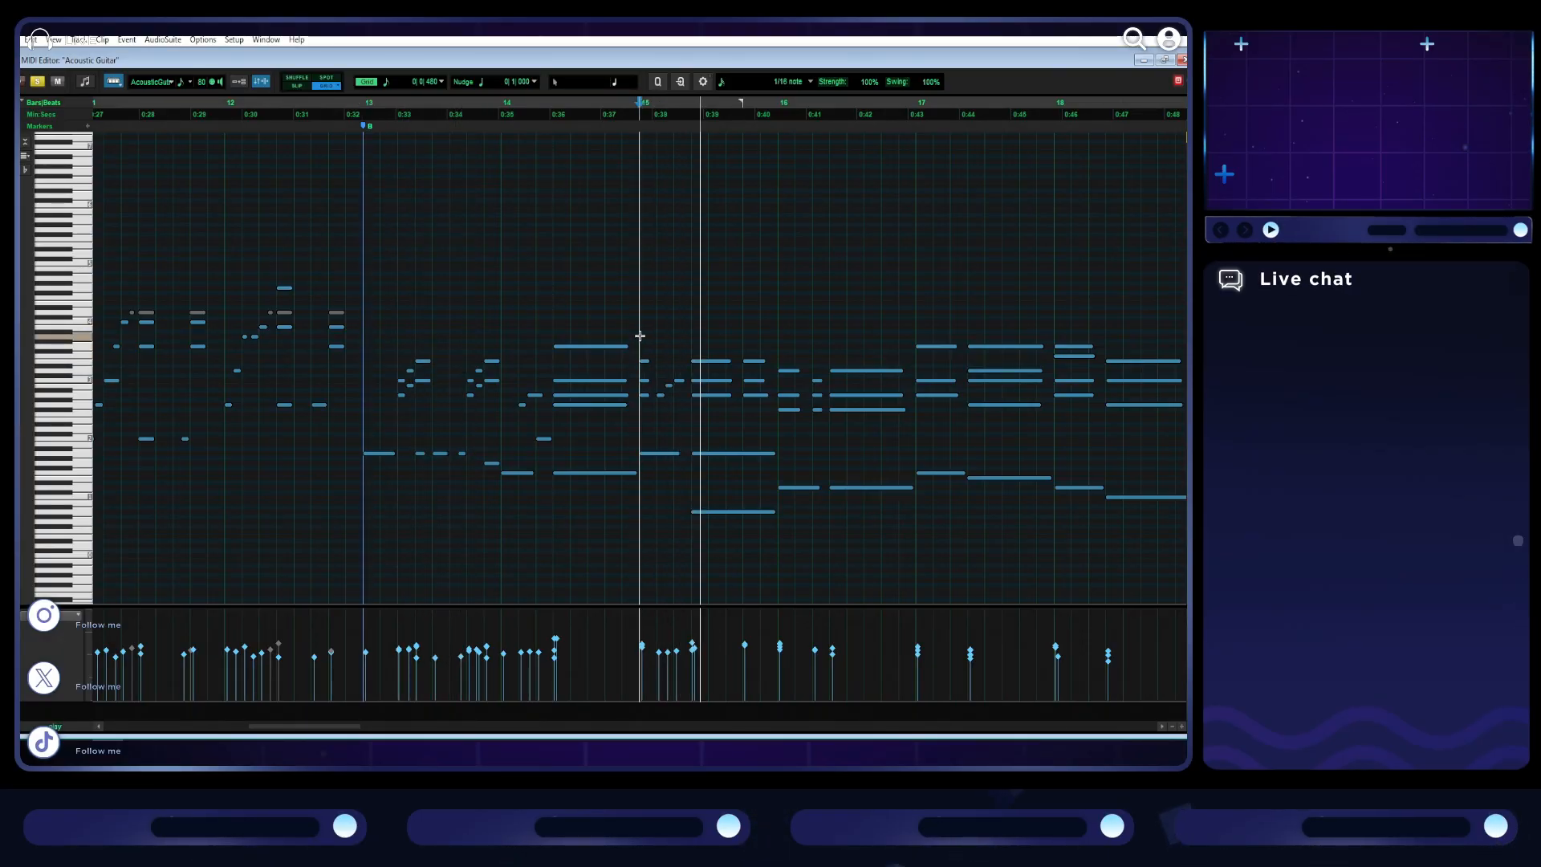
key(space)
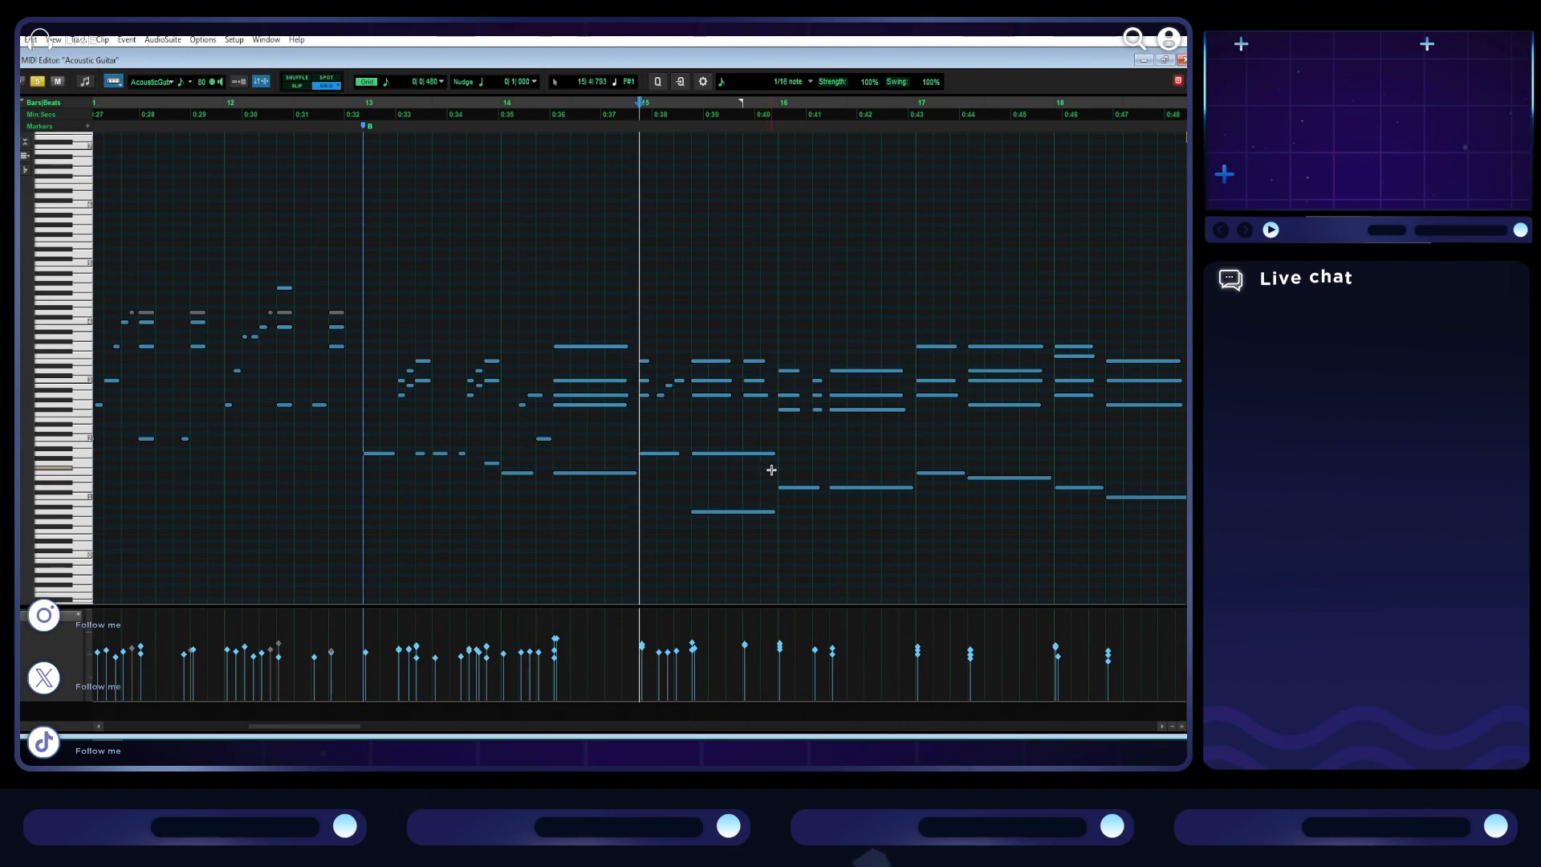
- Copy the bar 15 notes, except the lowest one, to the start of bar 13 and play the result
drag(772, 470, 645, 363)
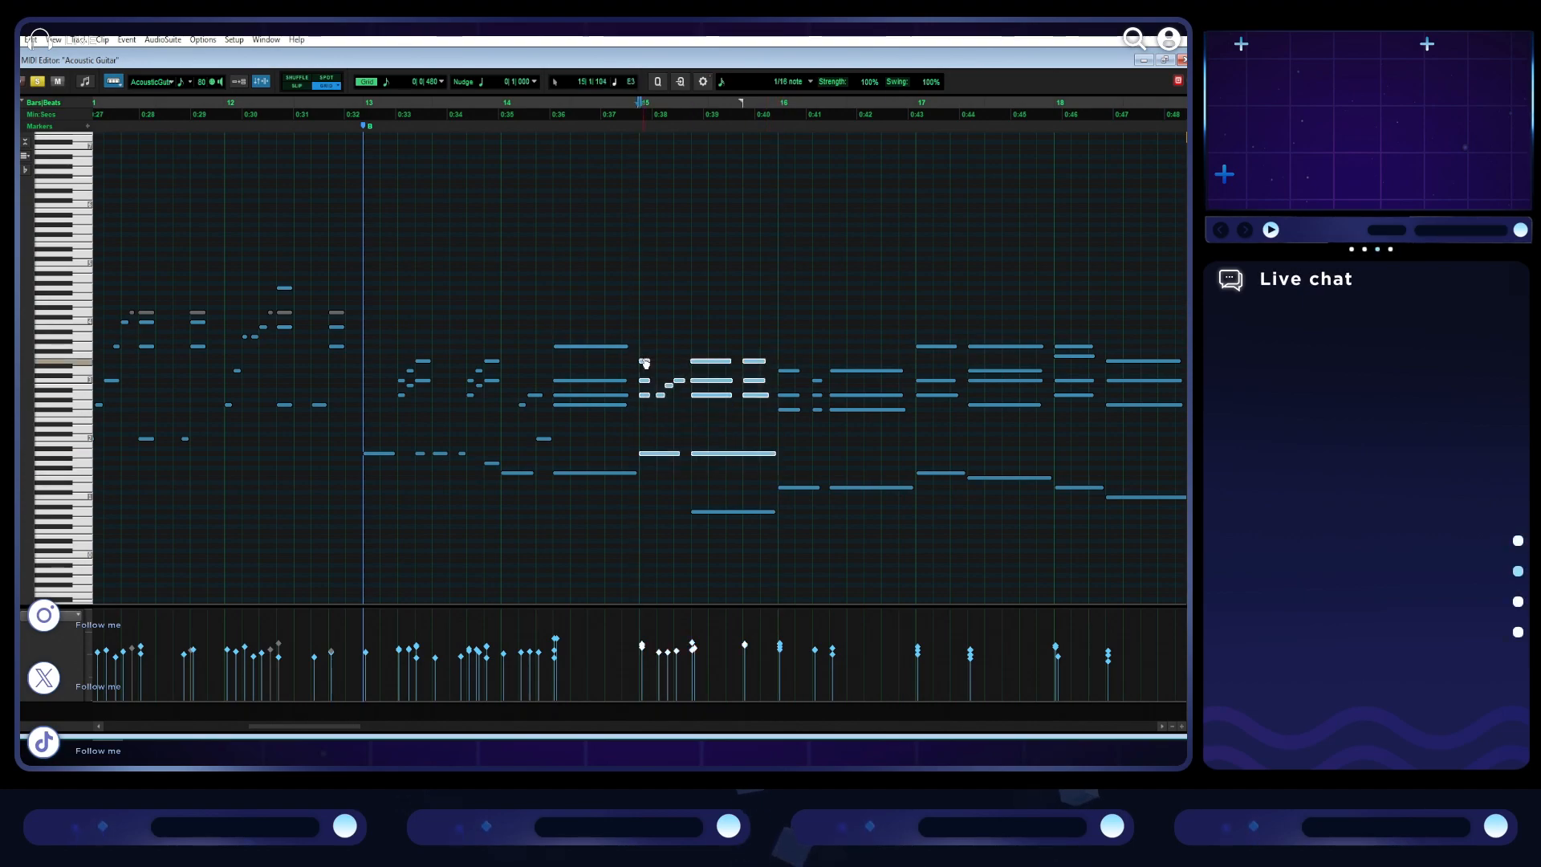
key(ctrl+c)
click(366, 384)
key(ctrl+v)
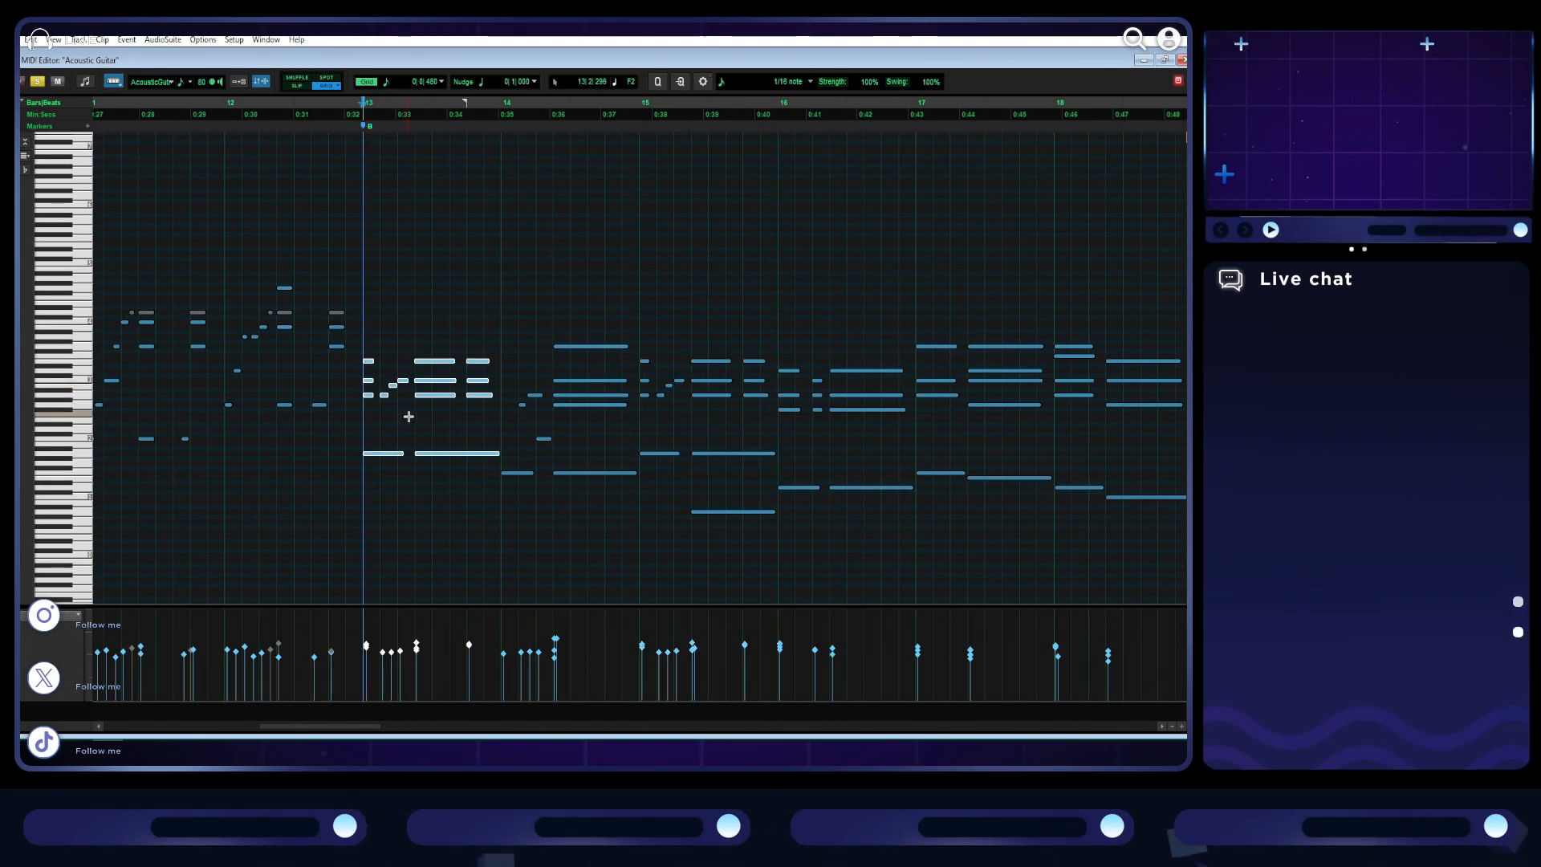
key(space)
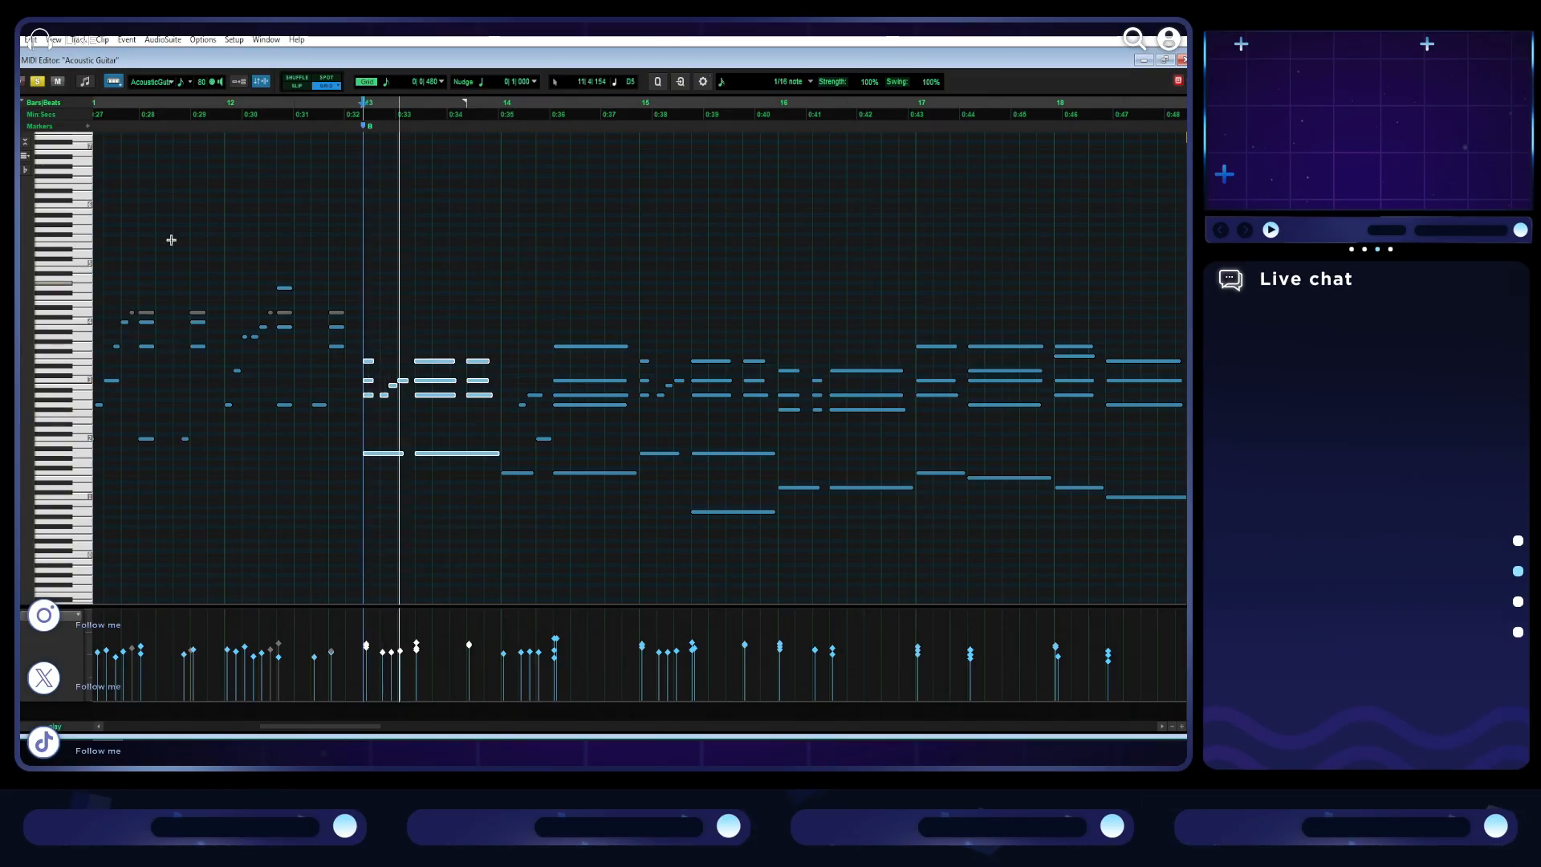
- Unsolo the guitar and delete all bar 13 notes except the opening chord and its bass note
click(42, 86)
key(space)
click(383, 405)
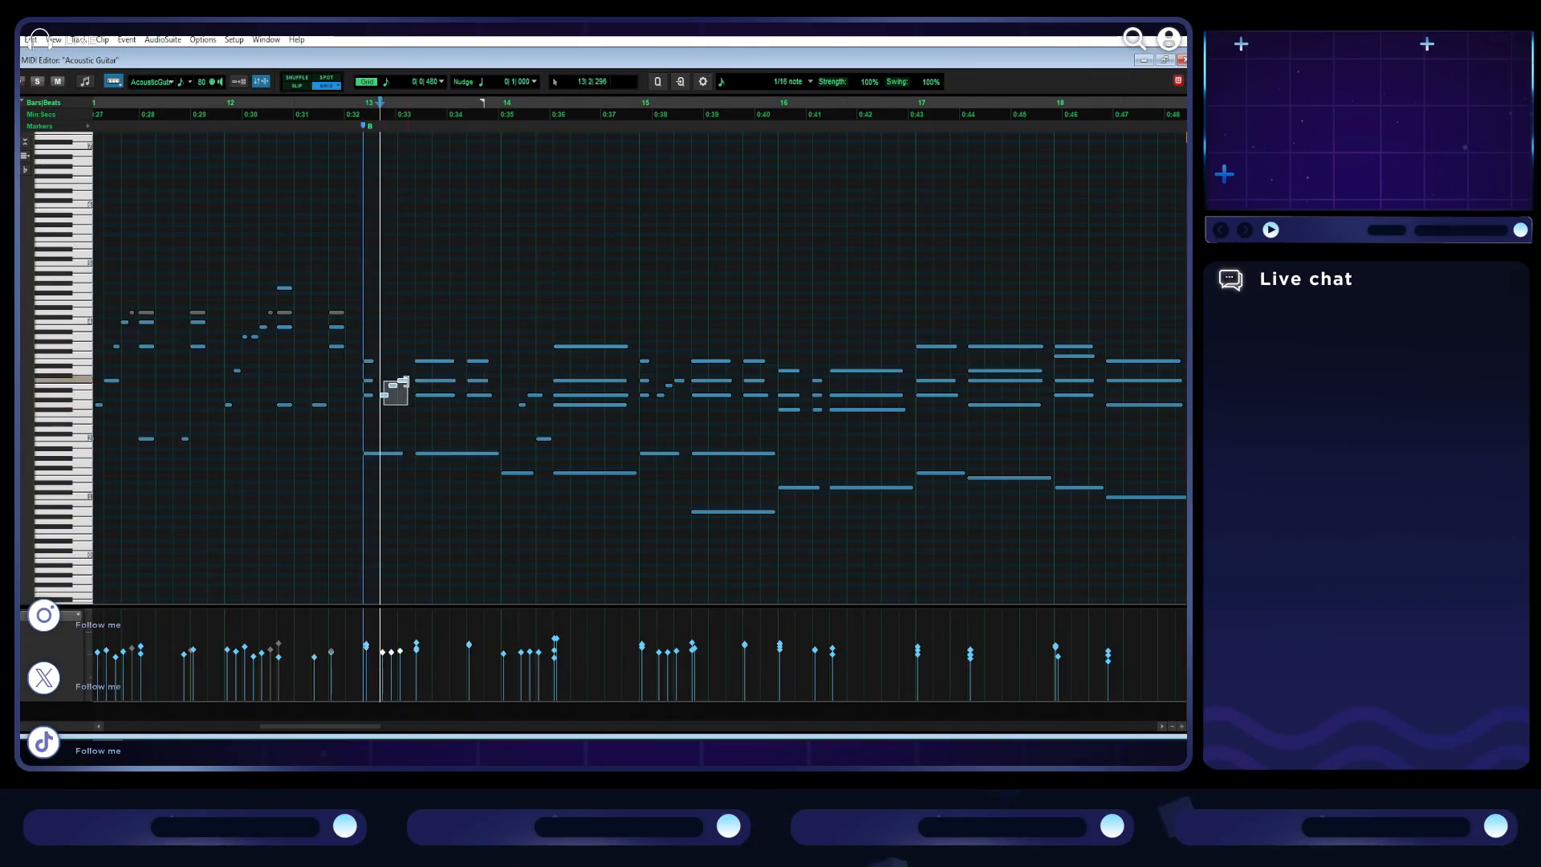
key(Delete)
drag(482, 410, 419, 340)
key(Delete)
drag(447, 475, 447, 443)
key(Delete)
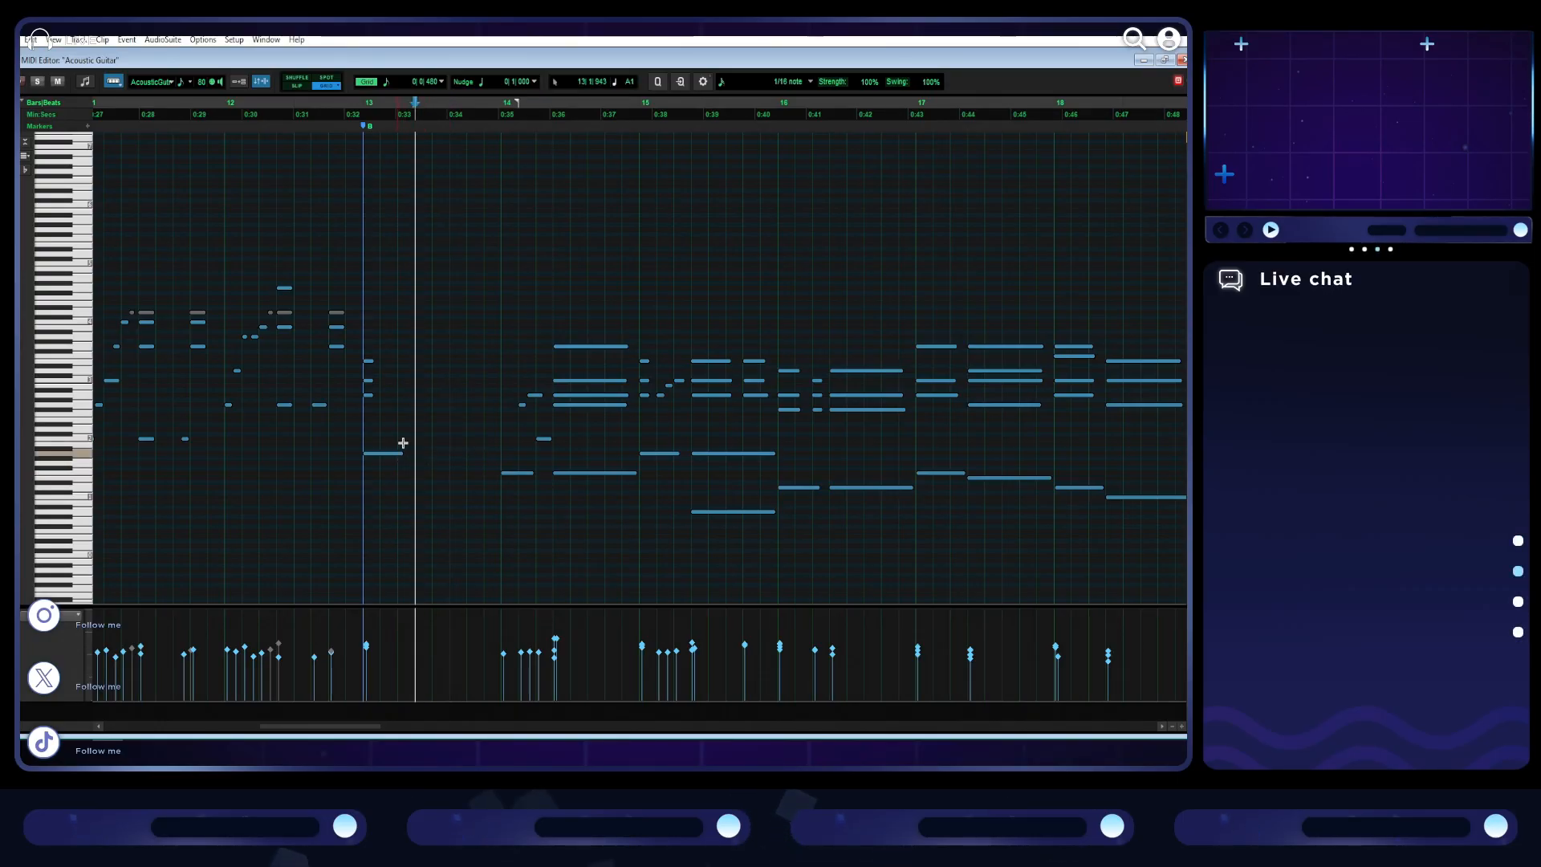
- Choose a finer grid value and stagger the upper notes of bar 13's opening chord after the bass note
key(t)
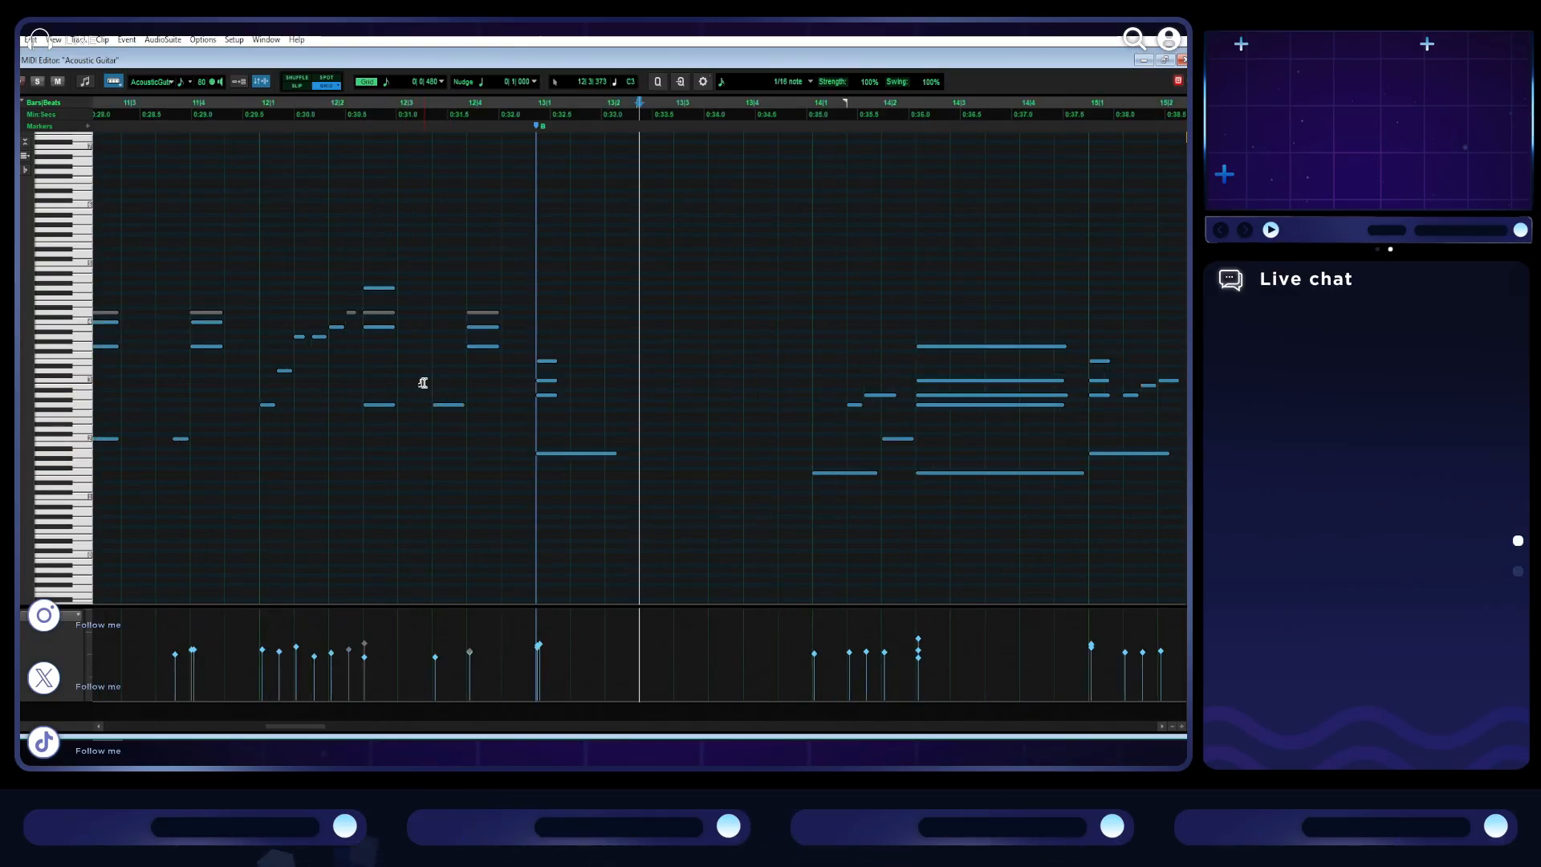
click(386, 83)
click(431, 165)
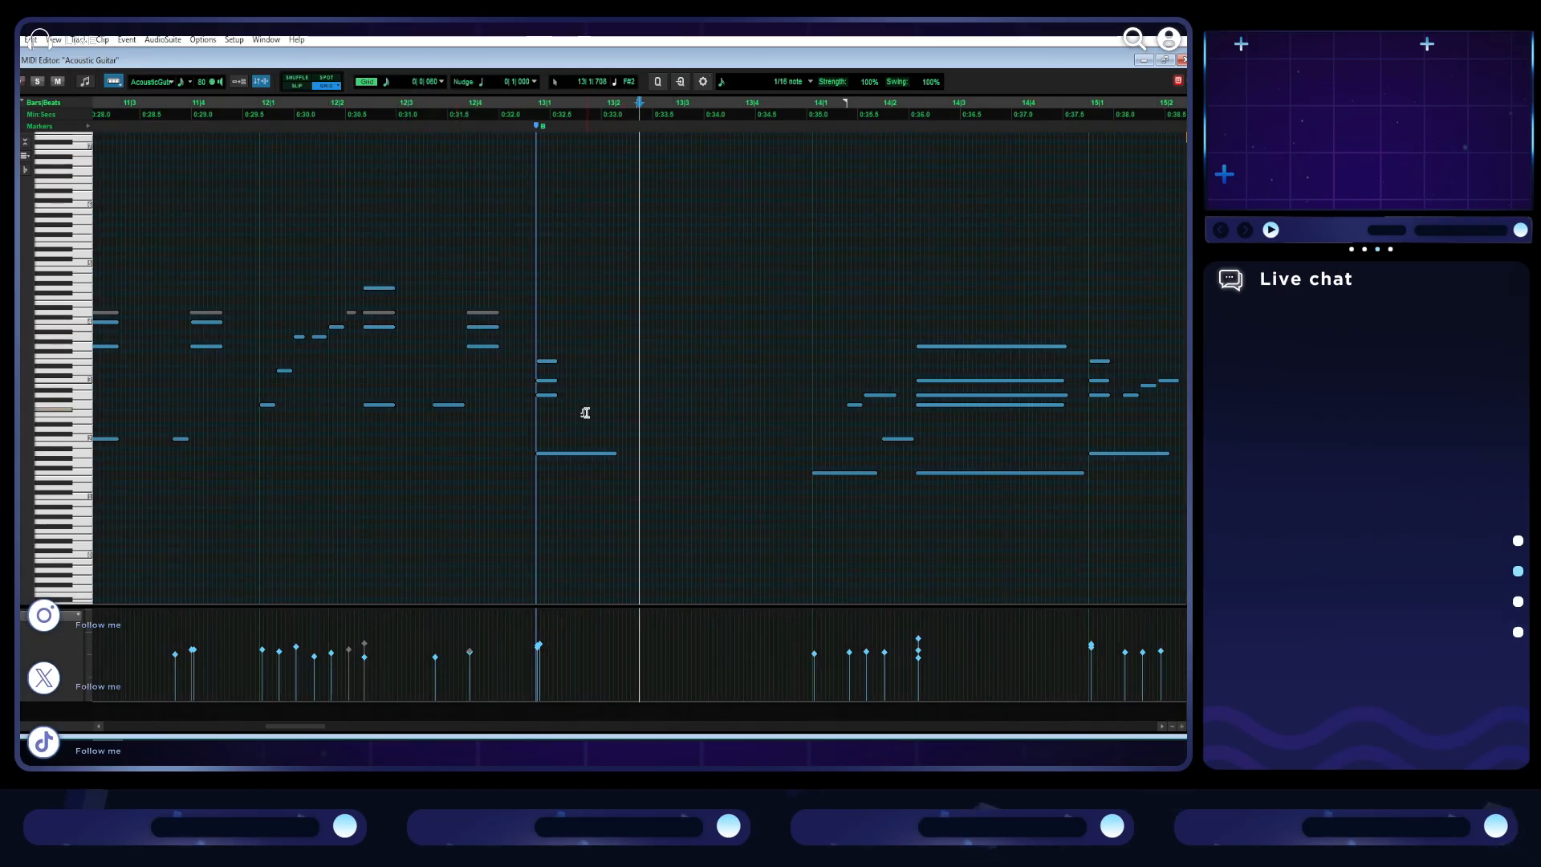
key(t)
key(space)
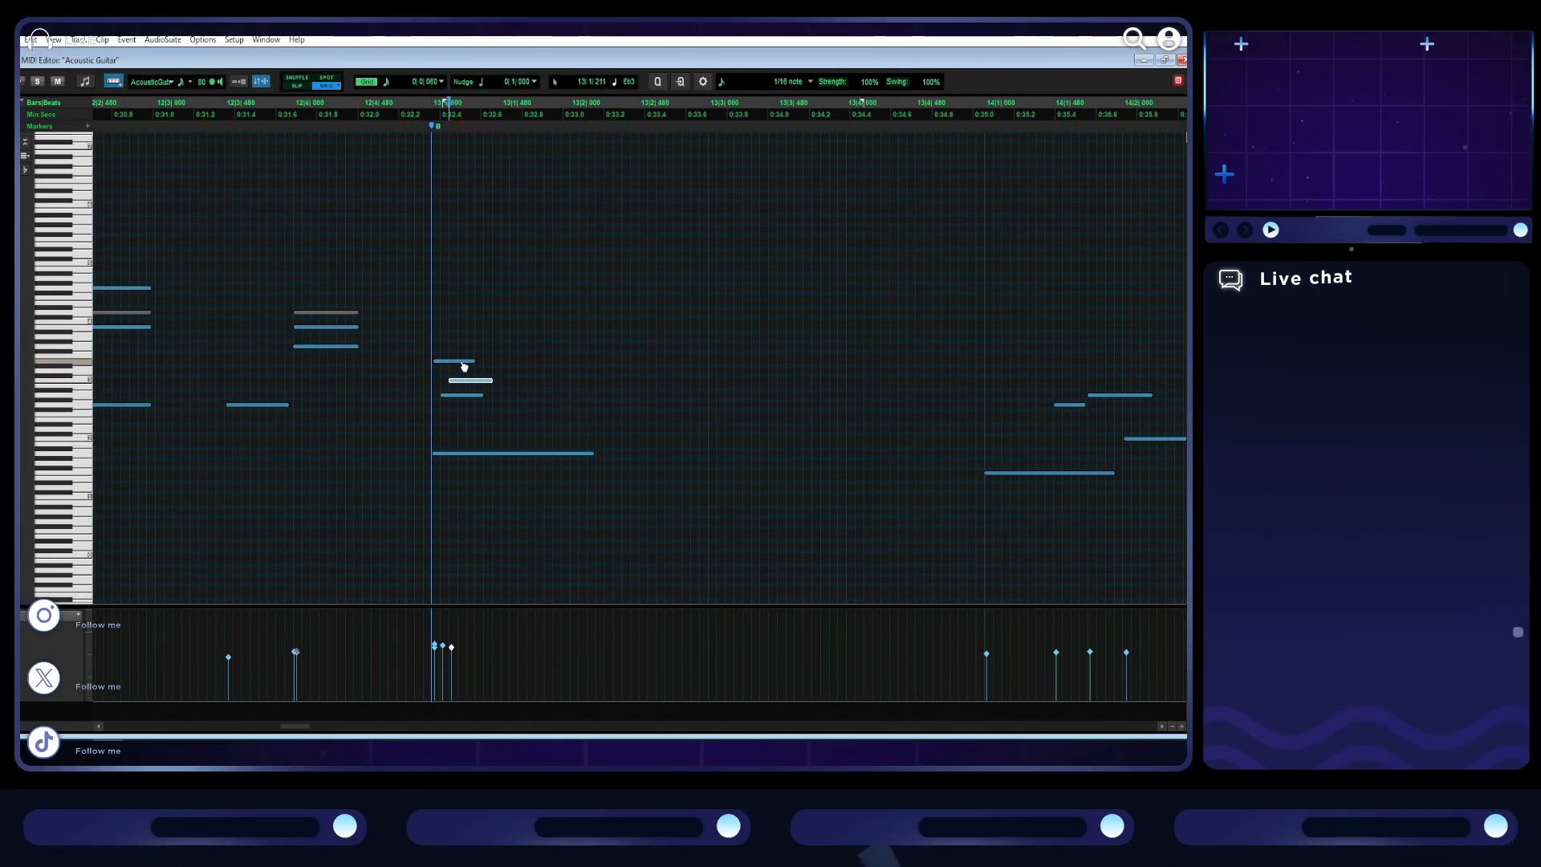
- Raise the velocities of the notes in bar 13's opening chord and play it
click(452, 642)
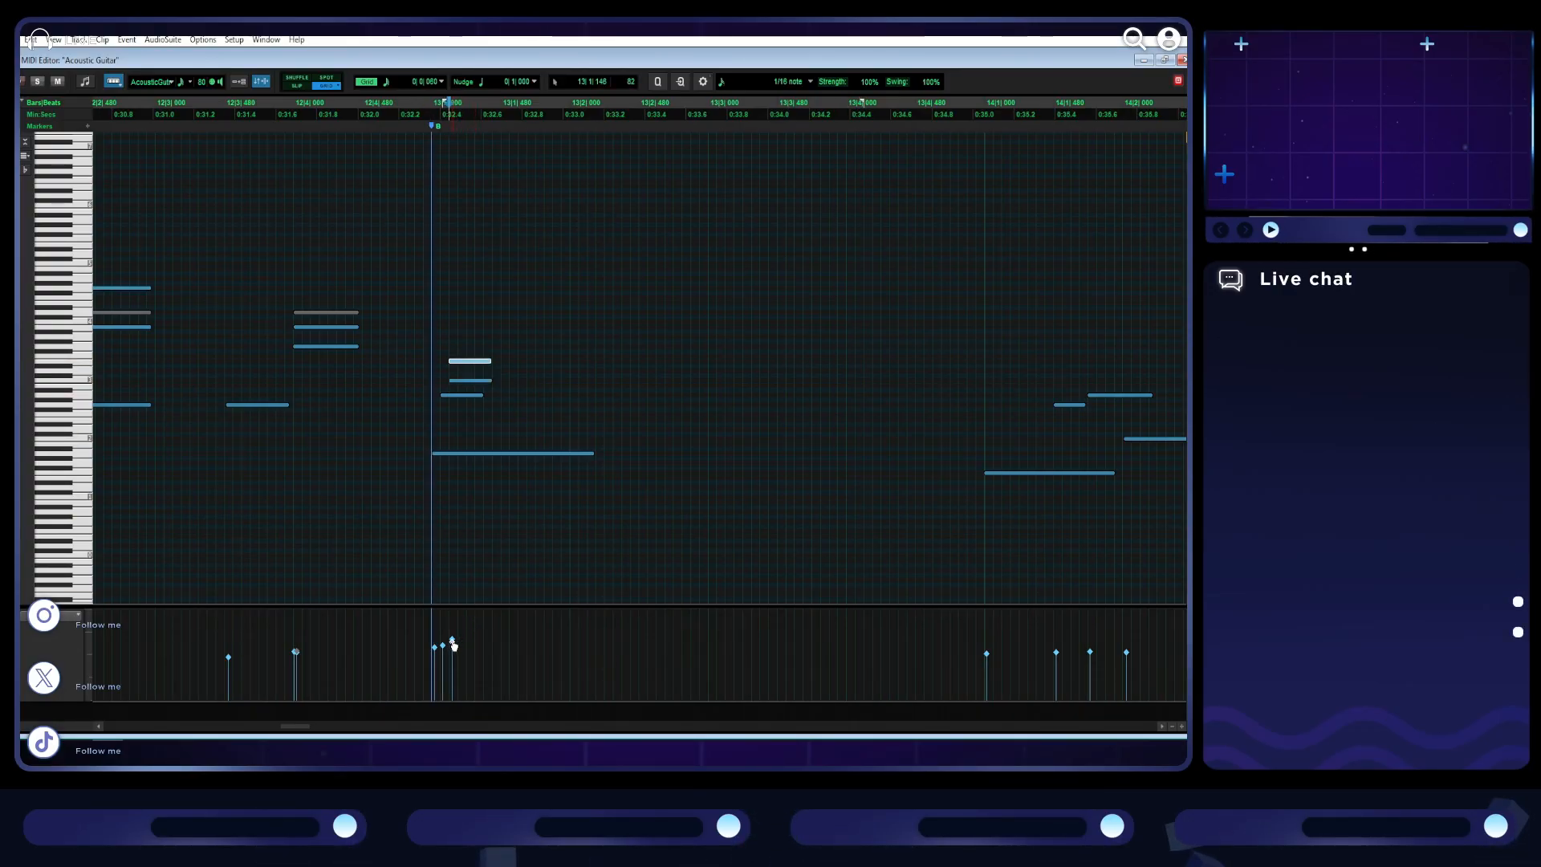
click(443, 645)
click(434, 648)
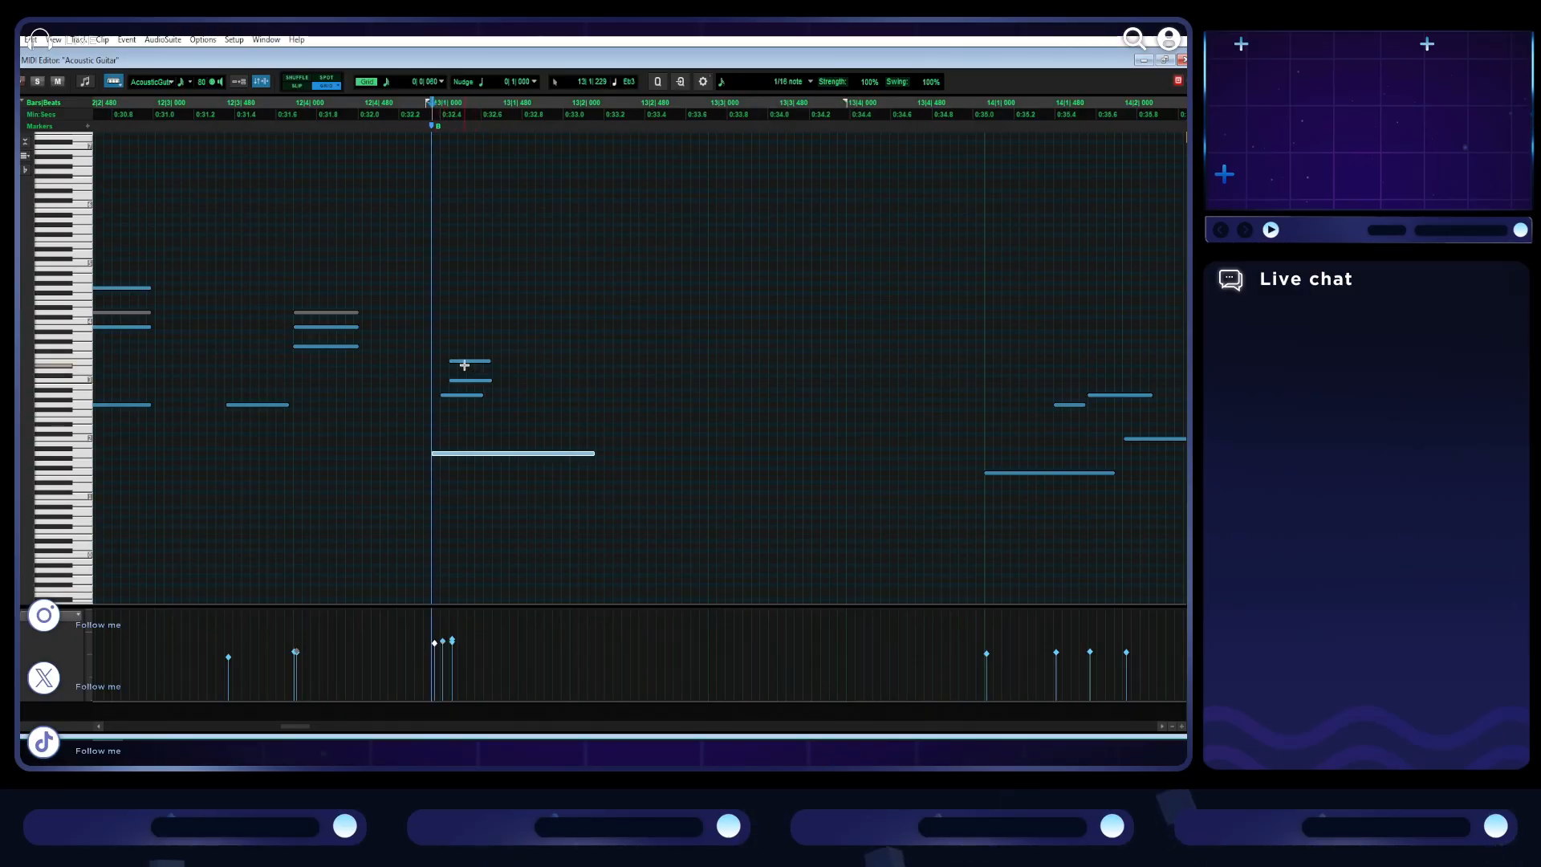
key(space)
- Lengthen the four notes of bar 13's strummed chord to the start of bar 14 and play the passage
click(475, 410)
drag(475, 410, 945, 379)
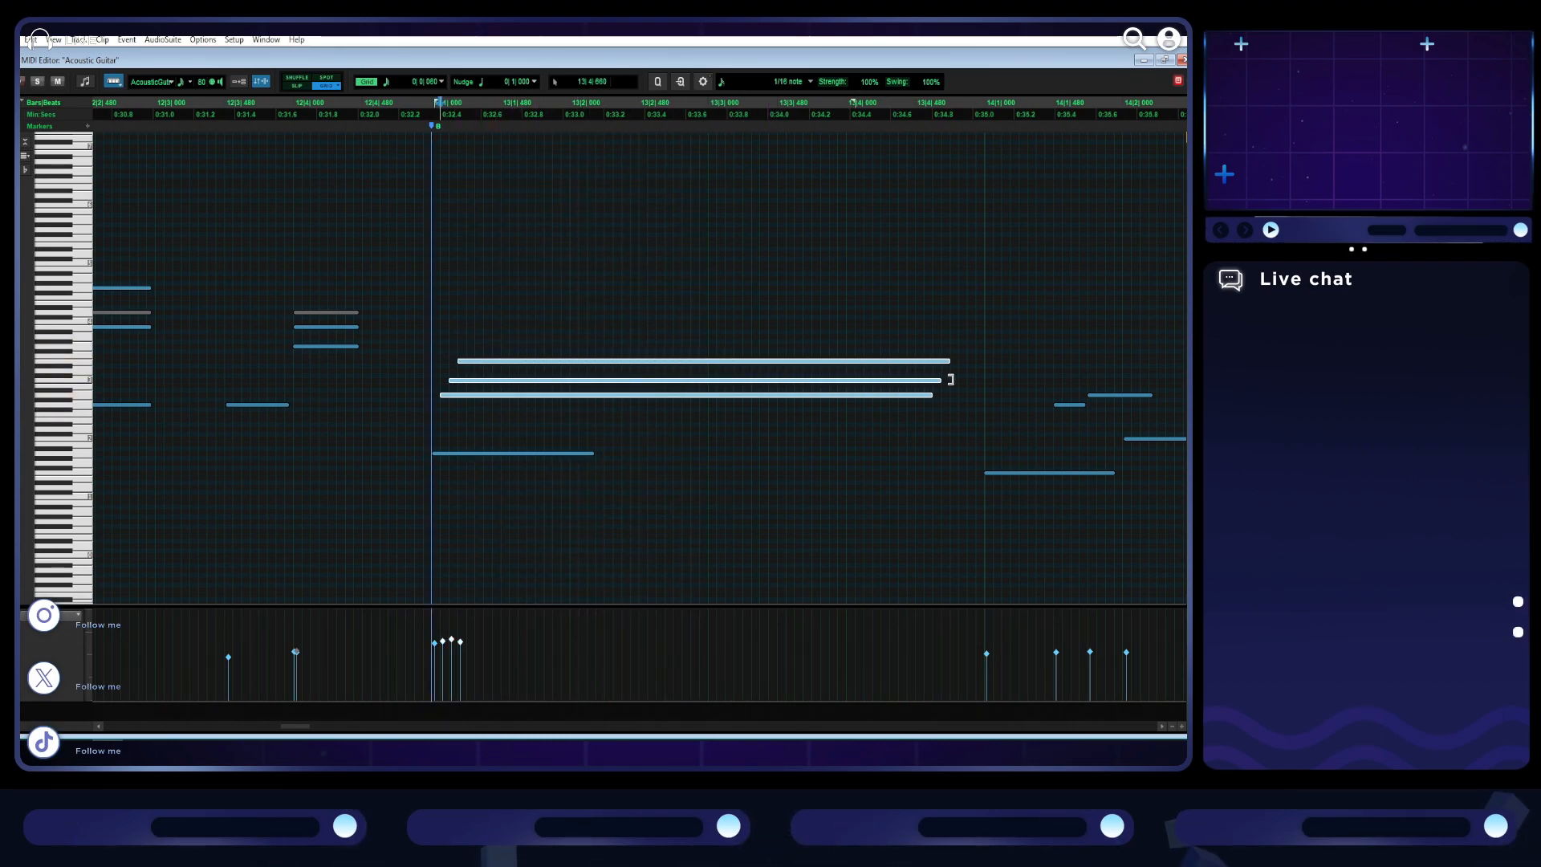
click(978, 380)
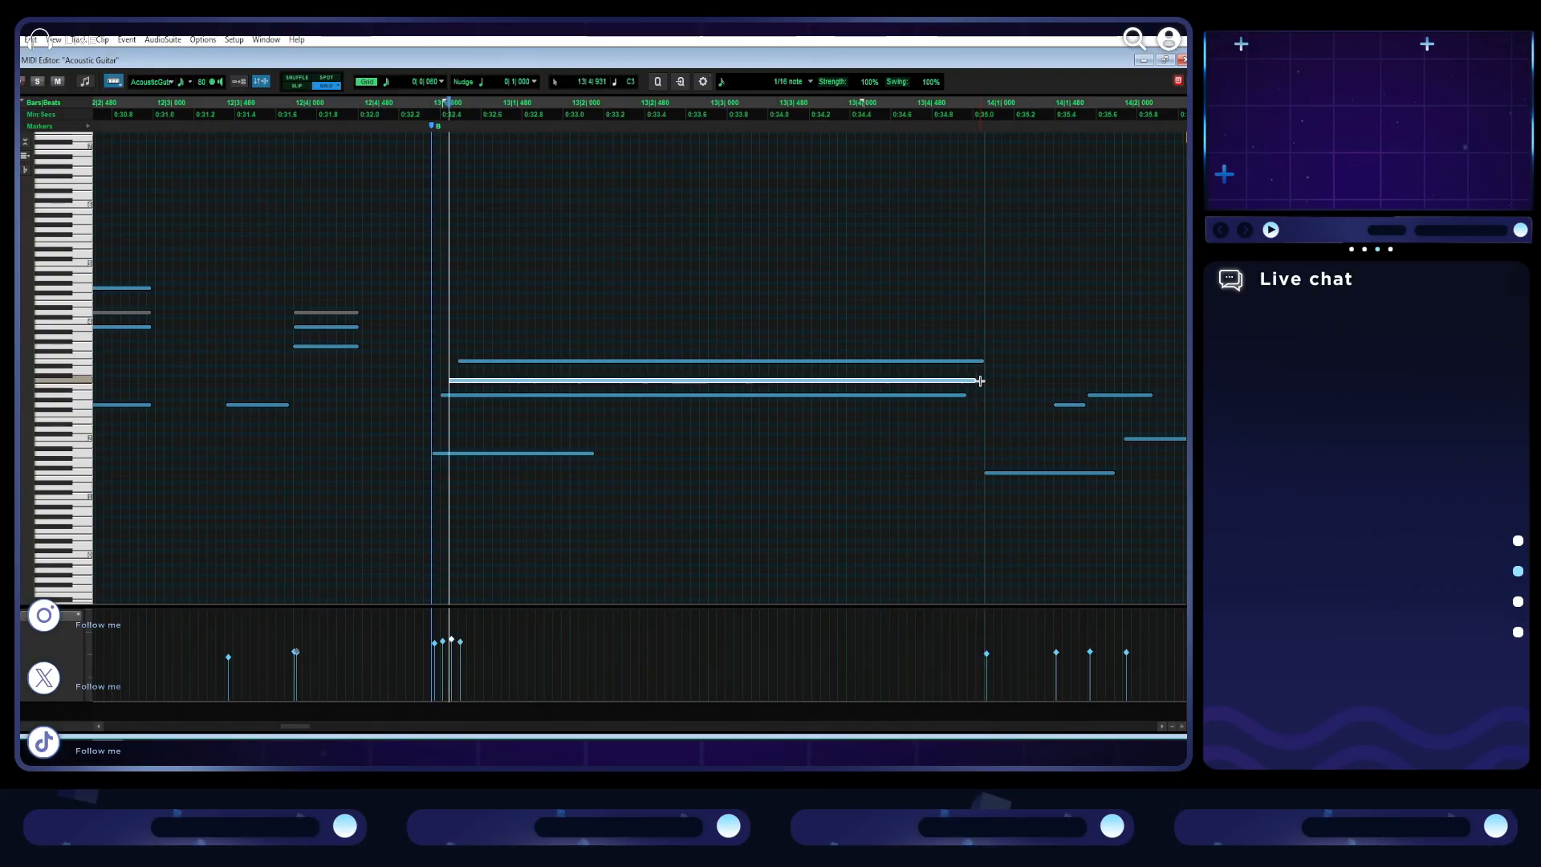
drag(960, 396, 976, 399)
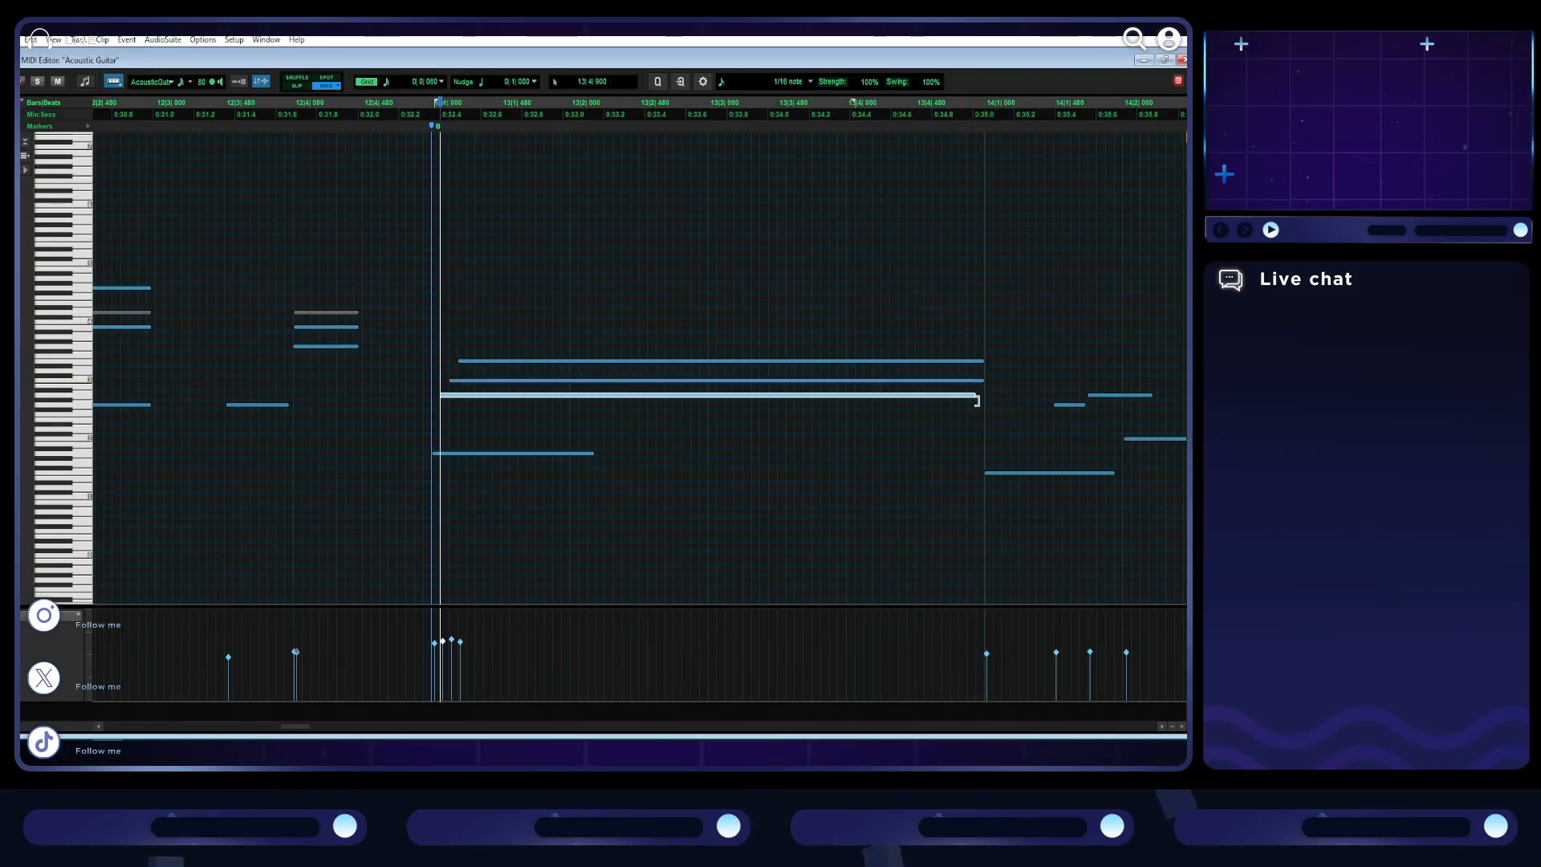
drag(591, 455, 875, 461)
key(space)
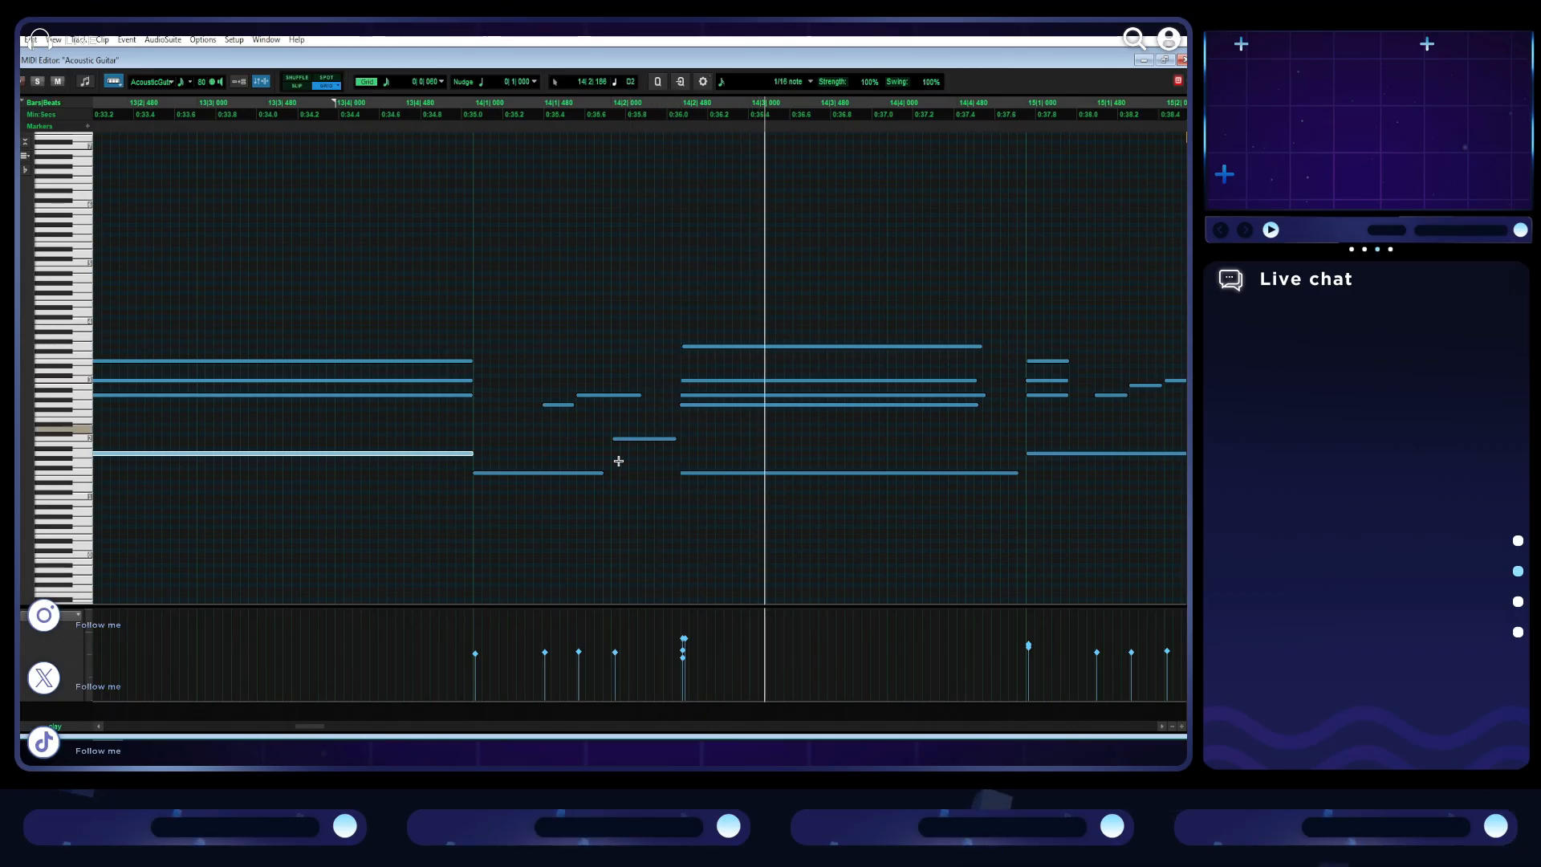
- Move the three upper notes in the first half of bar 14 into a staggered strum just after the bass note
scroll(516, 482, right, 2)
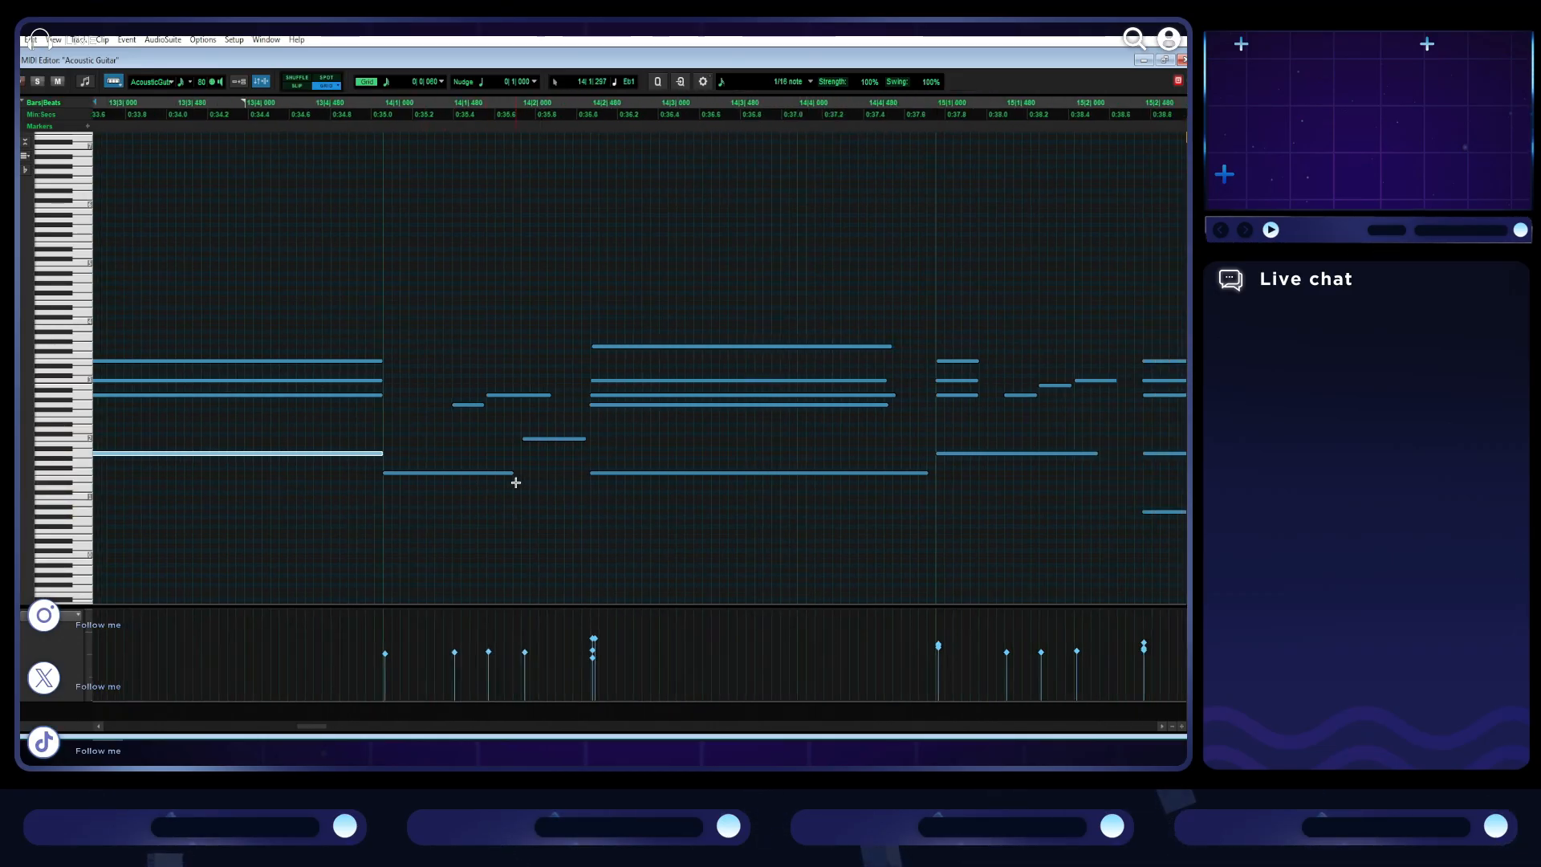
key(r)
key(t)
scroll(479, 468, left, 2)
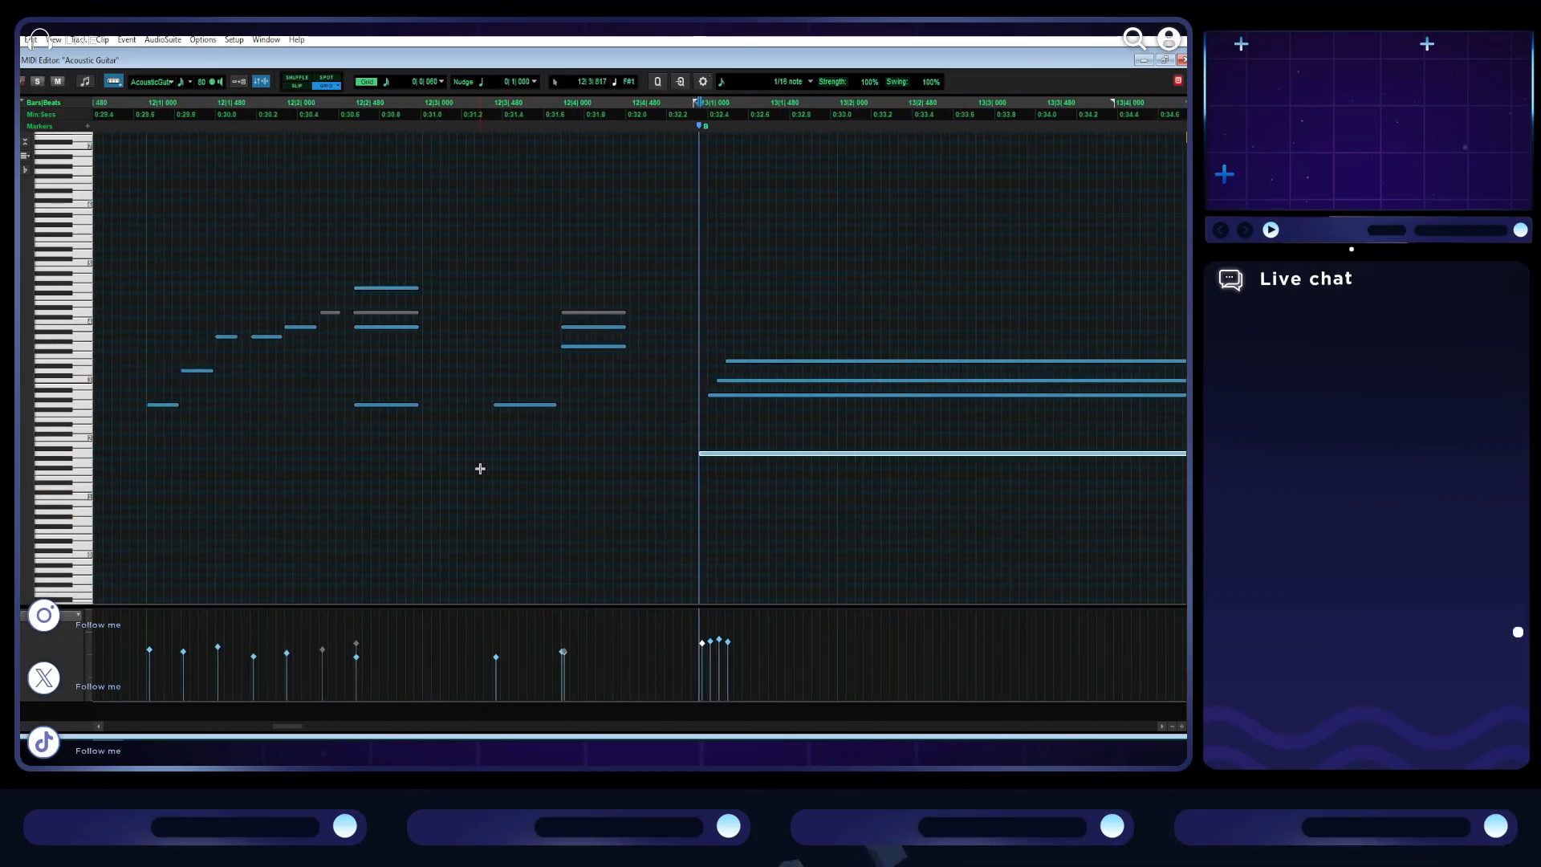
scroll(479, 467, right, 8)
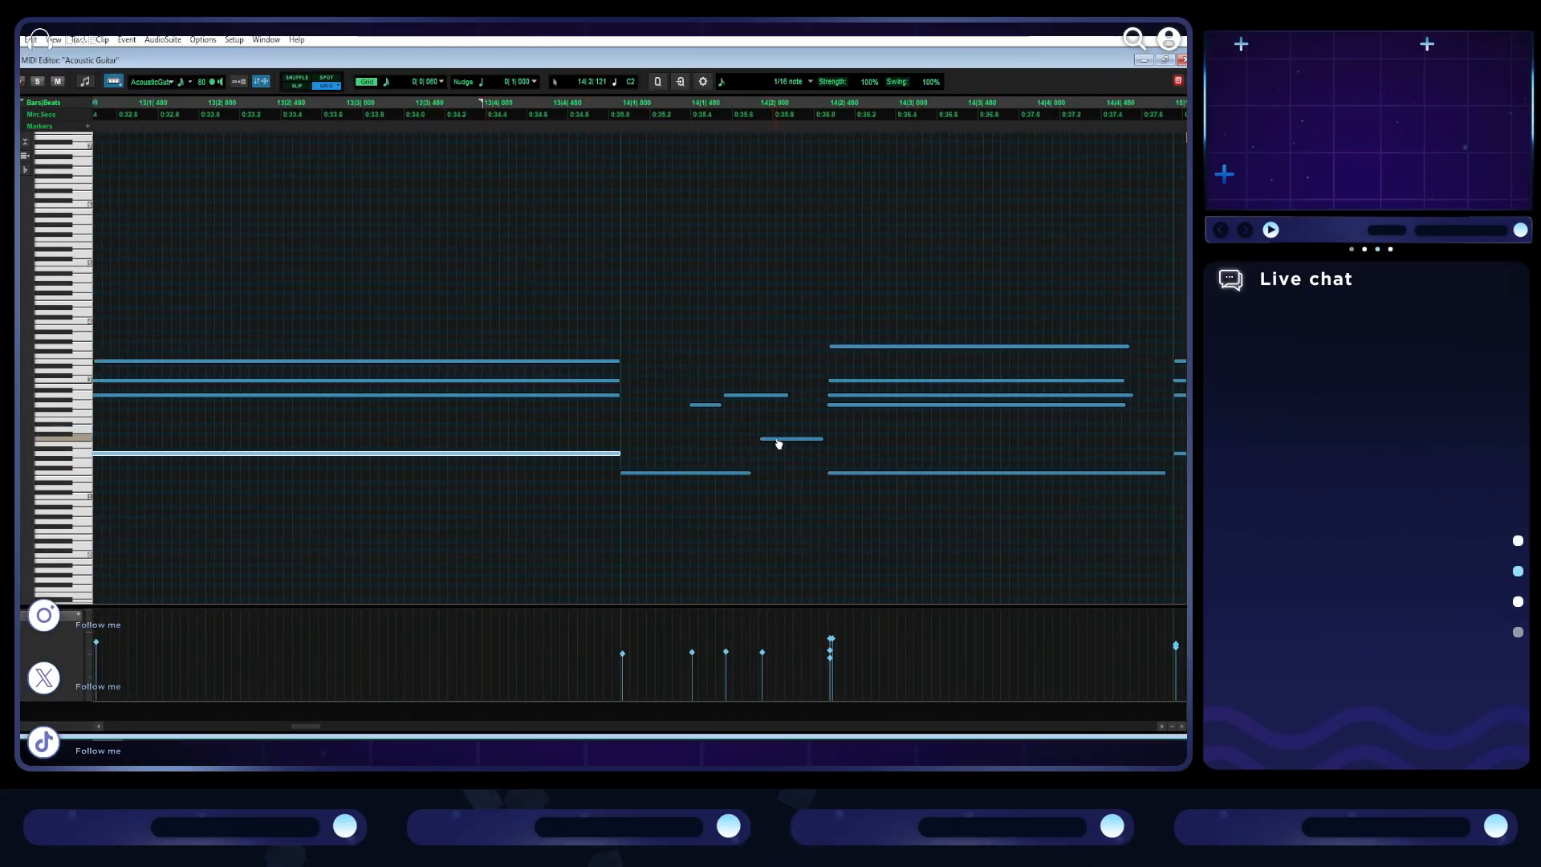
drag(784, 443, 640, 406)
drag(747, 401, 660, 402)
key(space)
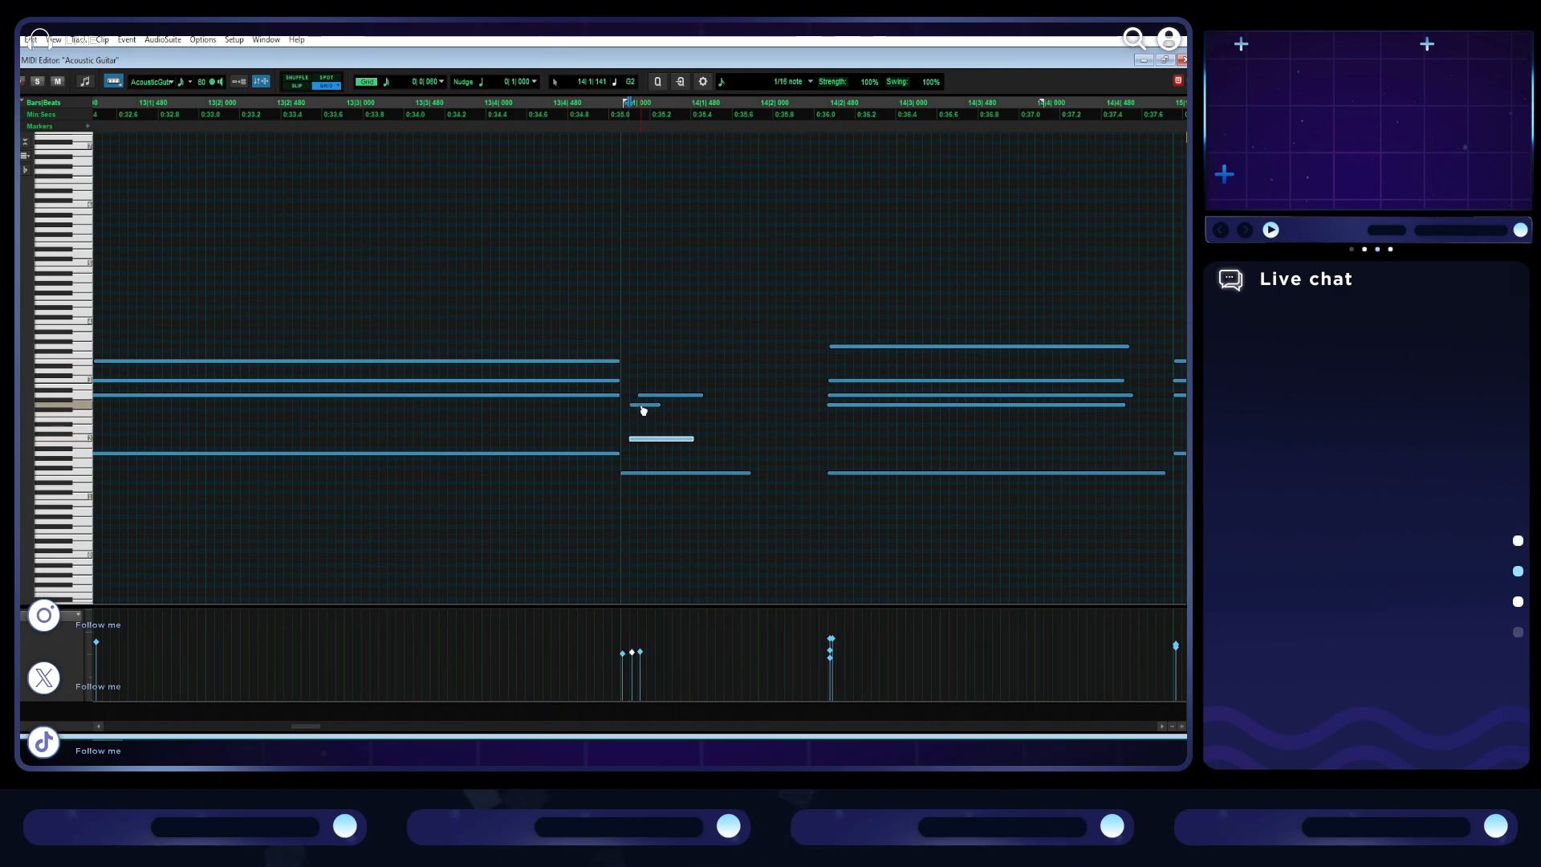
drag(653, 397, 659, 399)
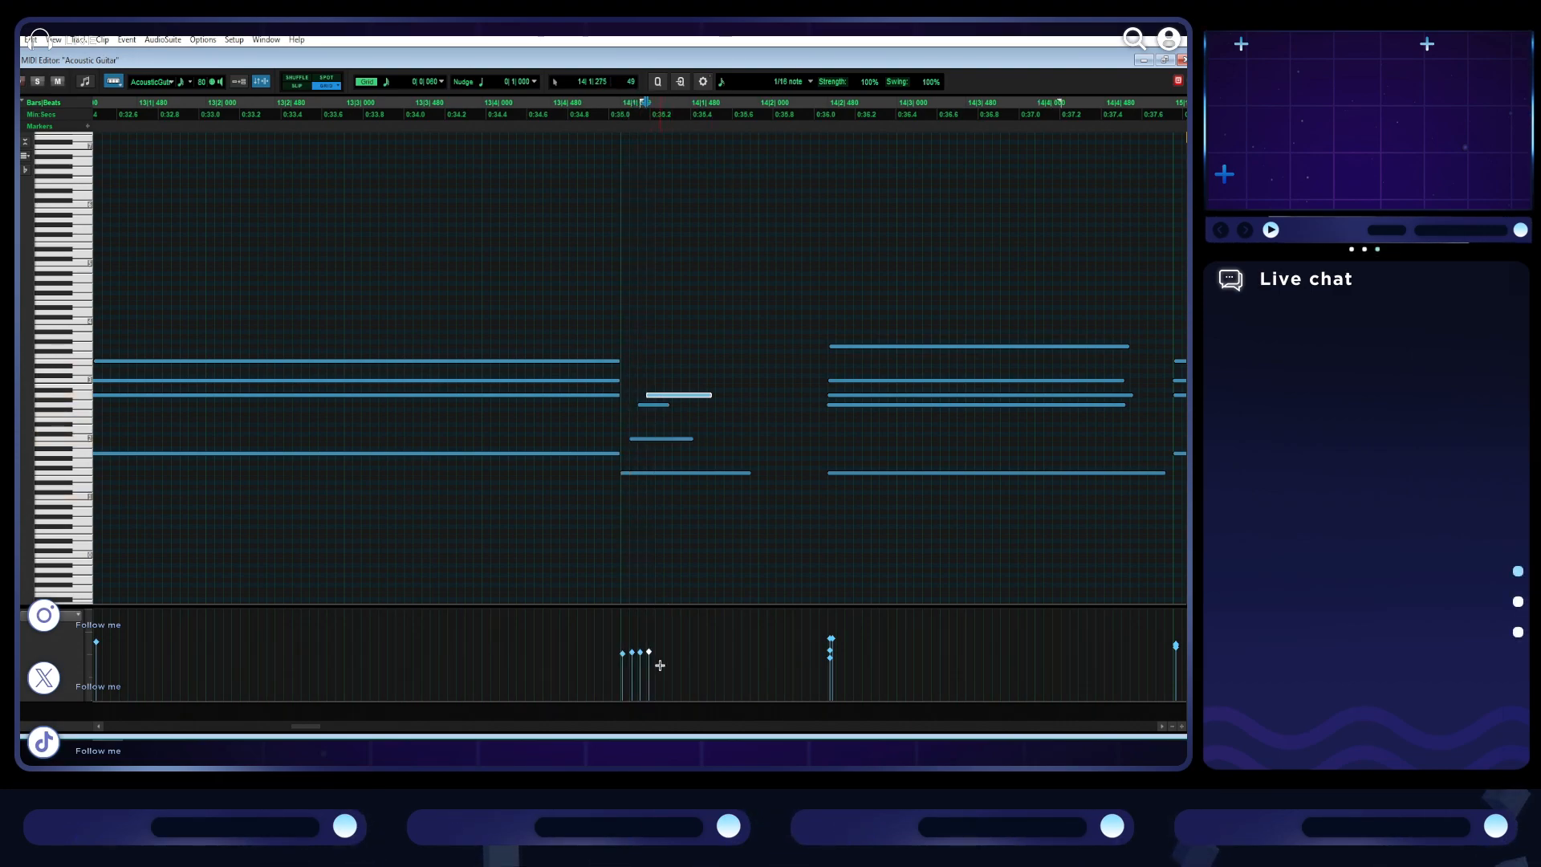
- Raise the velocities of bar 14's opening strummed chord and lengthen its four notes to end together at beat 2
drag(660, 666, 620, 643)
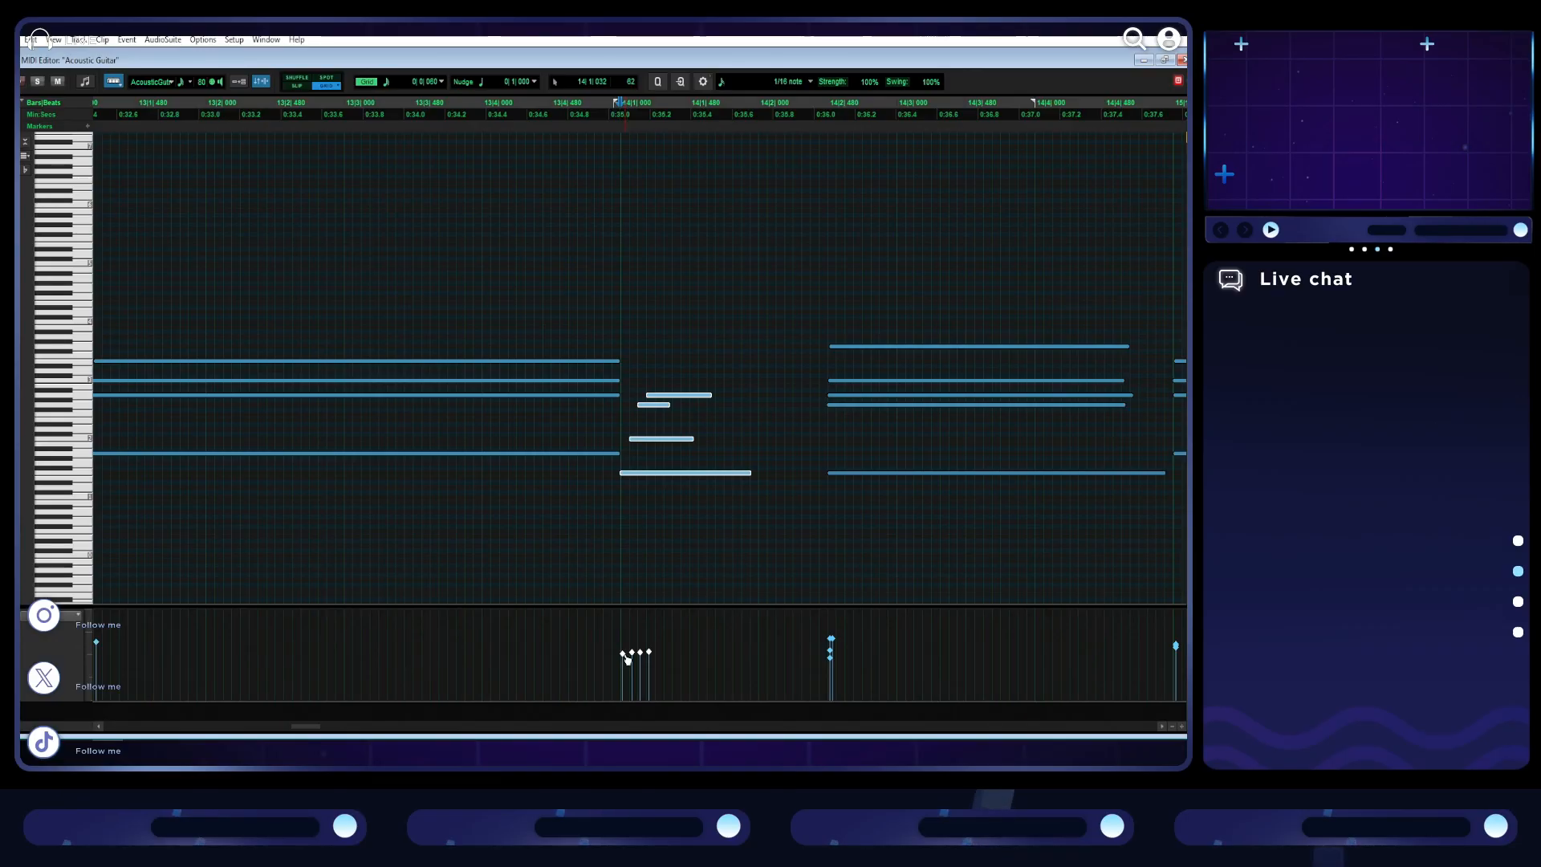
click(680, 648)
click(622, 410)
key(space)
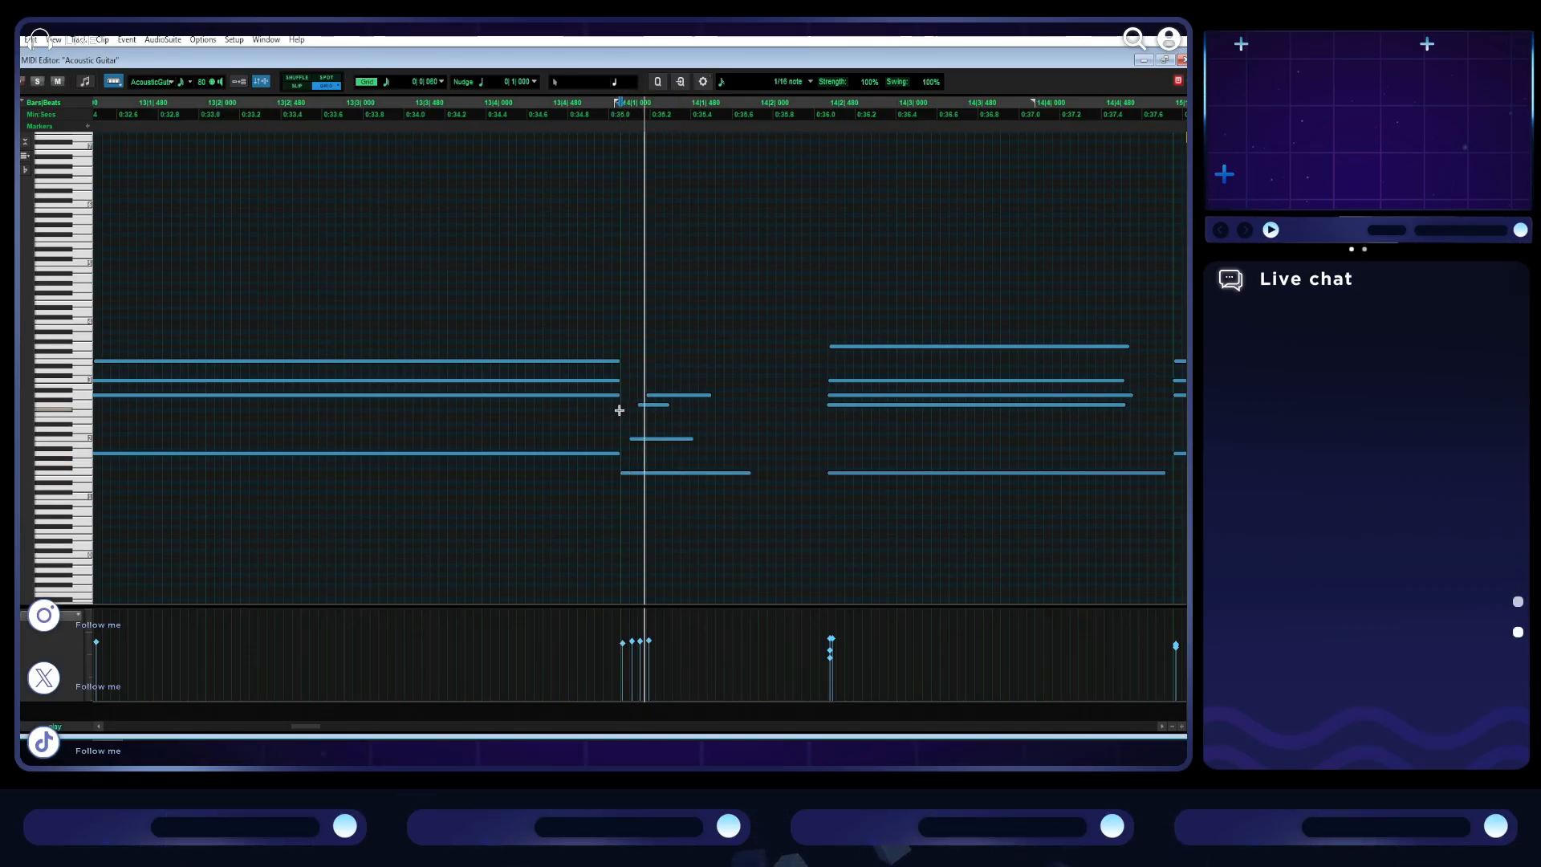
drag(664, 404, 755, 475)
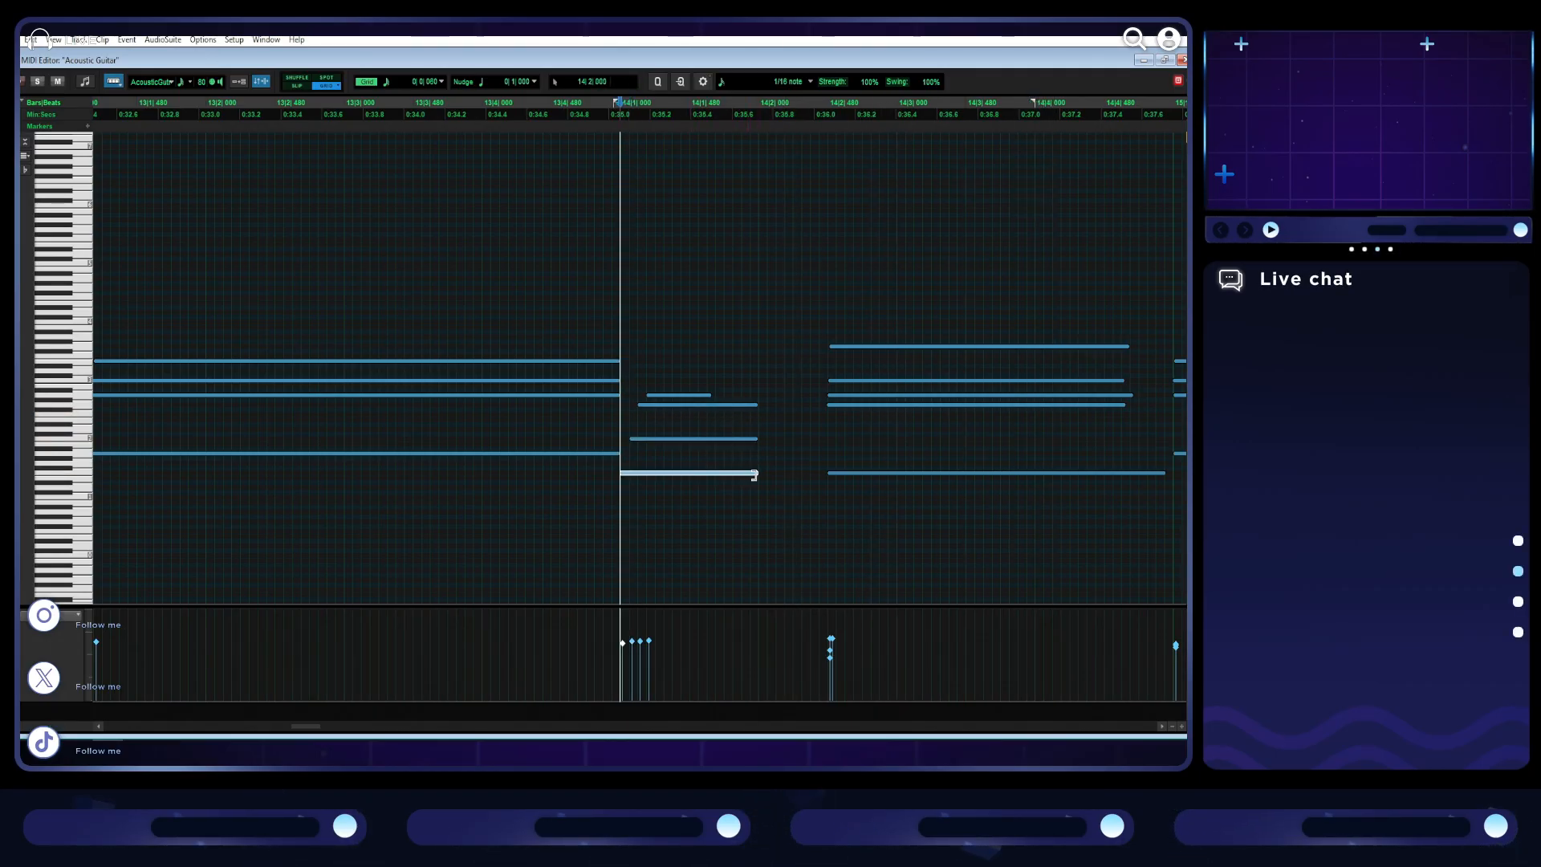
click(709, 393)
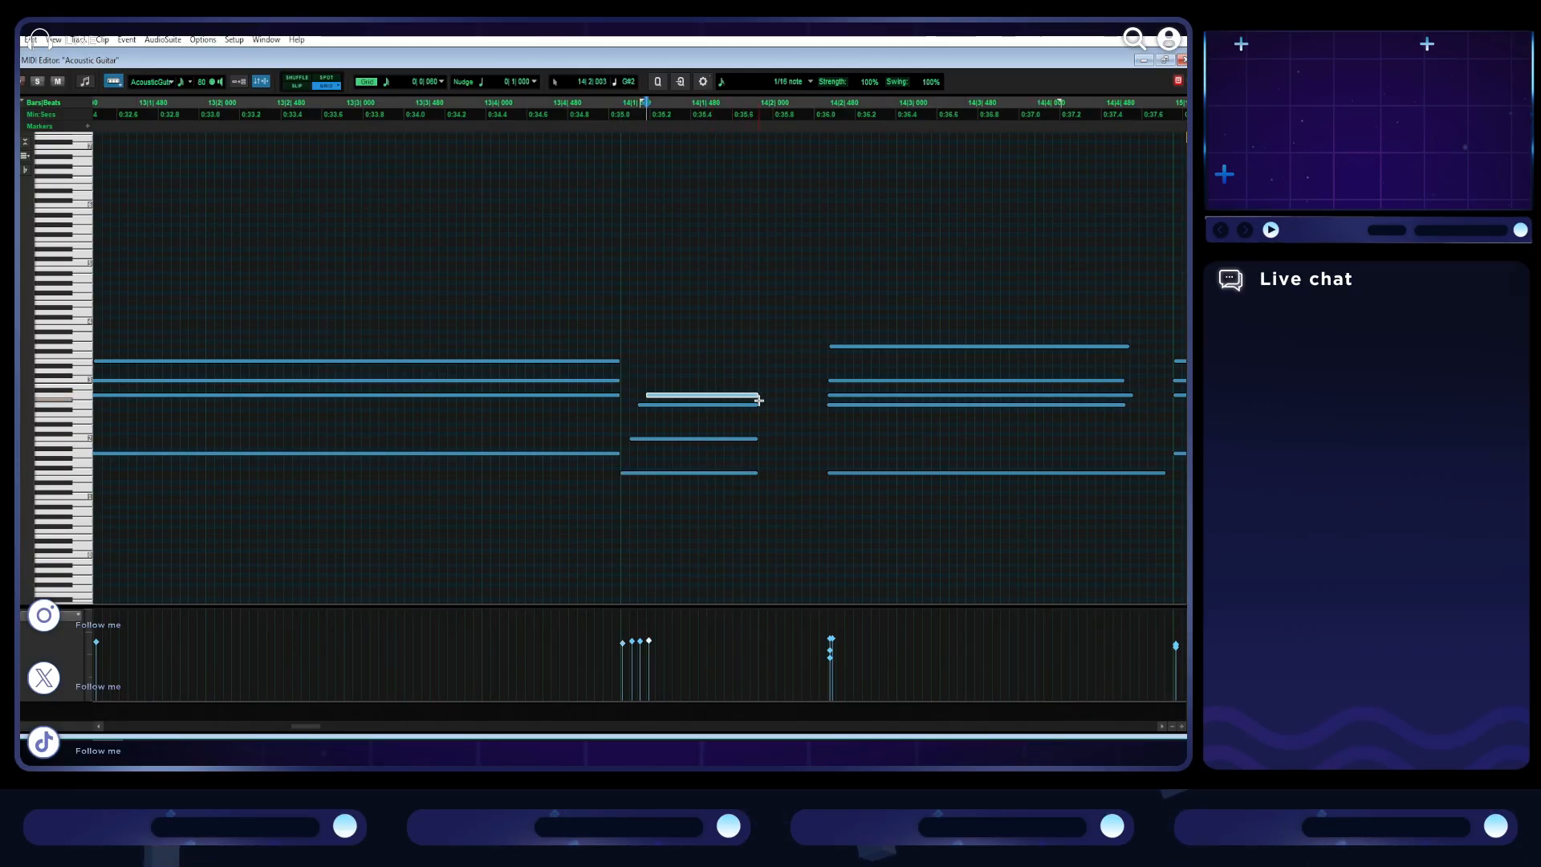
- Try staggering the notes of bar 14's second chord, play the bar, and undo the note moves
drag(829, 406, 837, 406)
drag(829, 397, 853, 346)
click(623, 340)
key(space)
key(space)
key(ctrl+z)
key(ctrl+z)
key(ctrl+z)
key(ctrl+z)
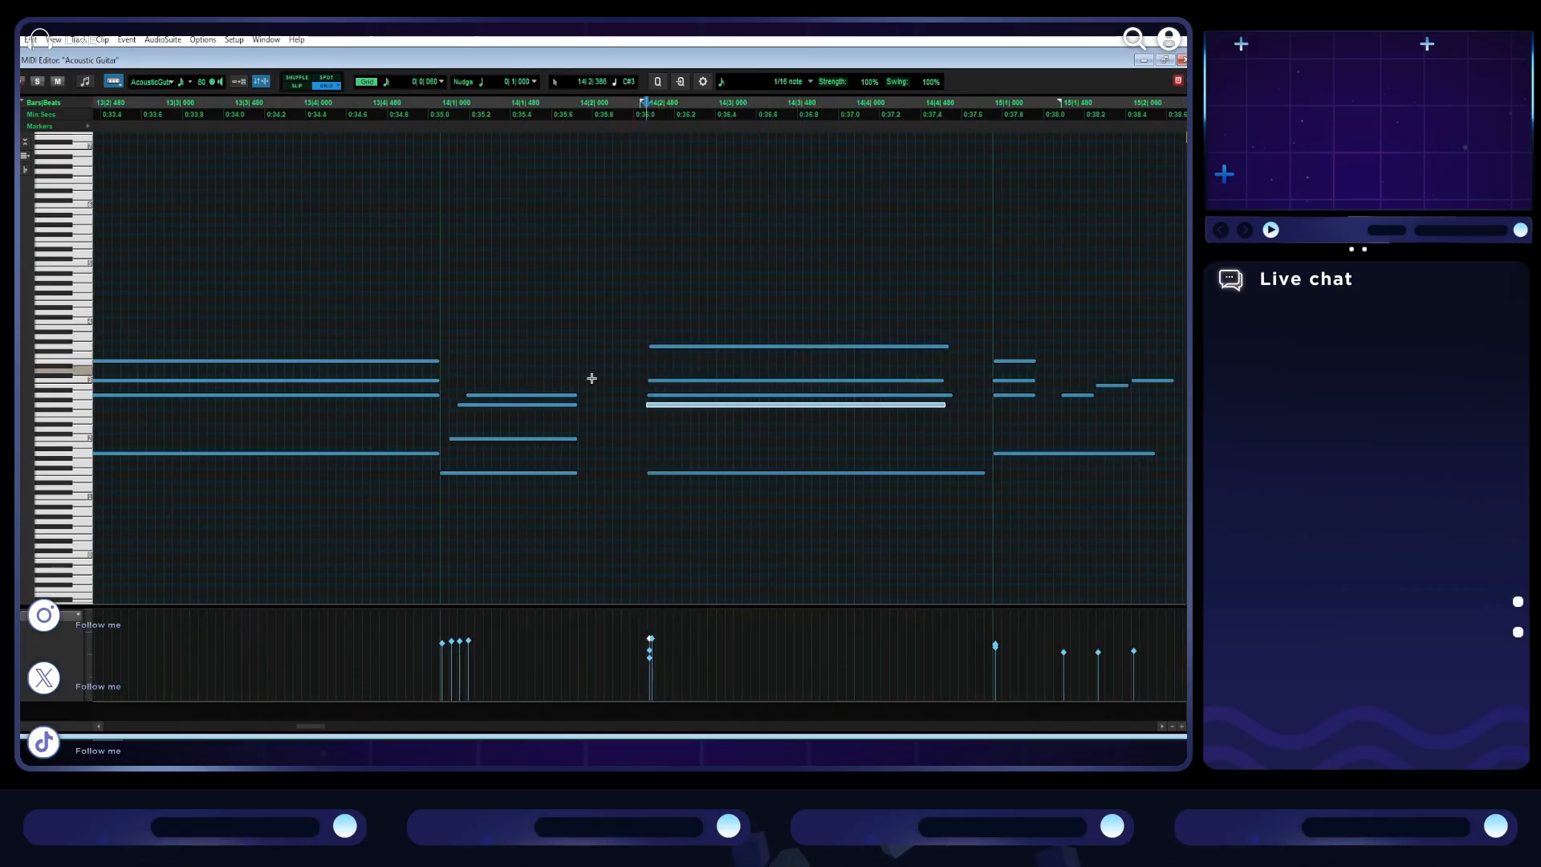
- Play bar 14 from its start to hear the strummed chord against the unstaggered second chord
click(441, 351)
key(space)
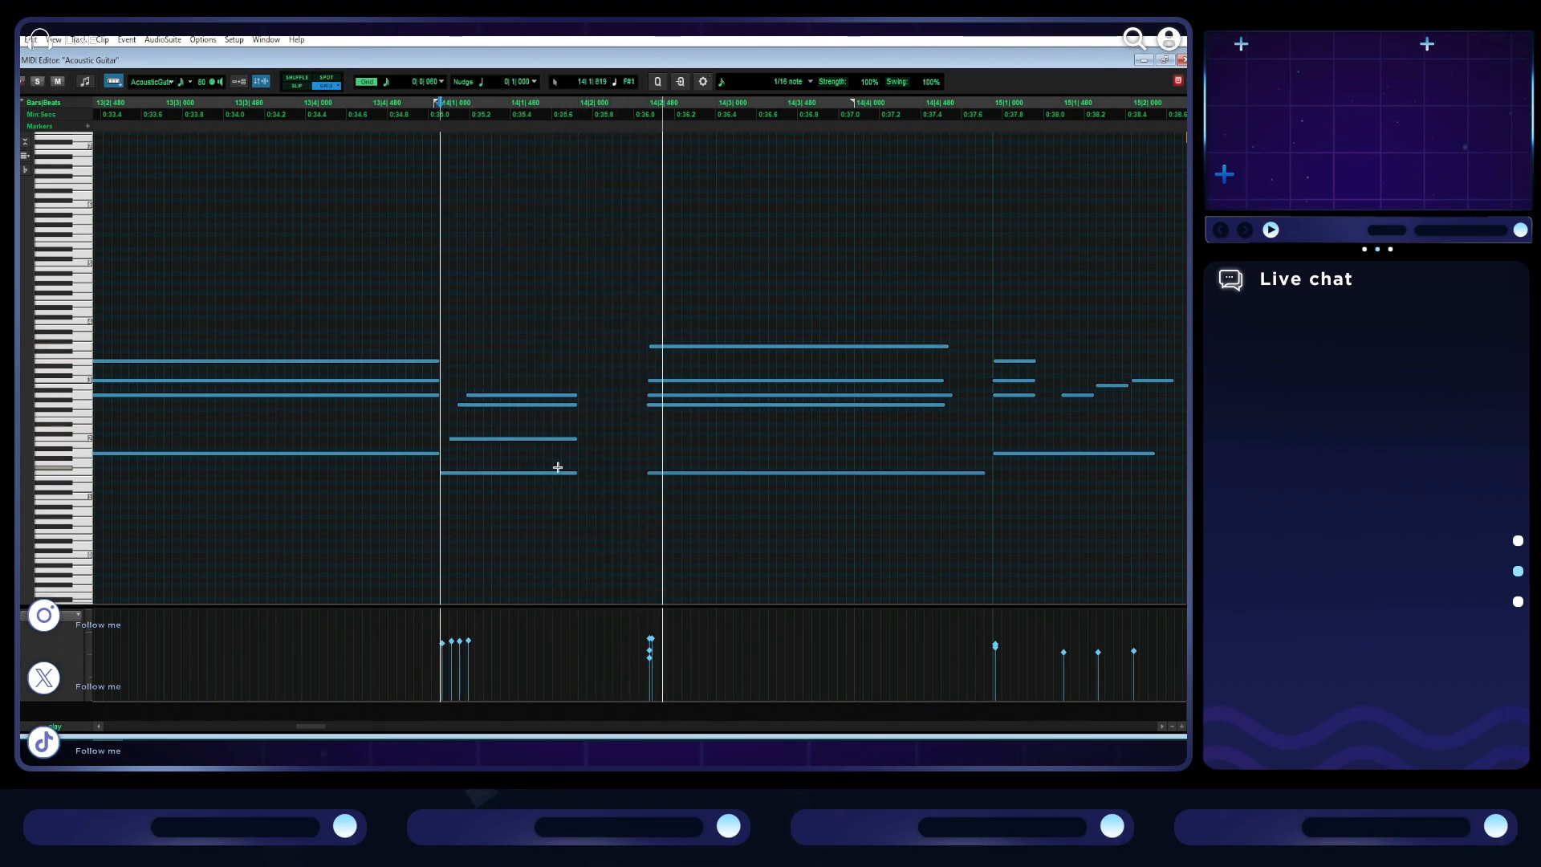
drag(612, 413, 698, 356)
key(Delete)
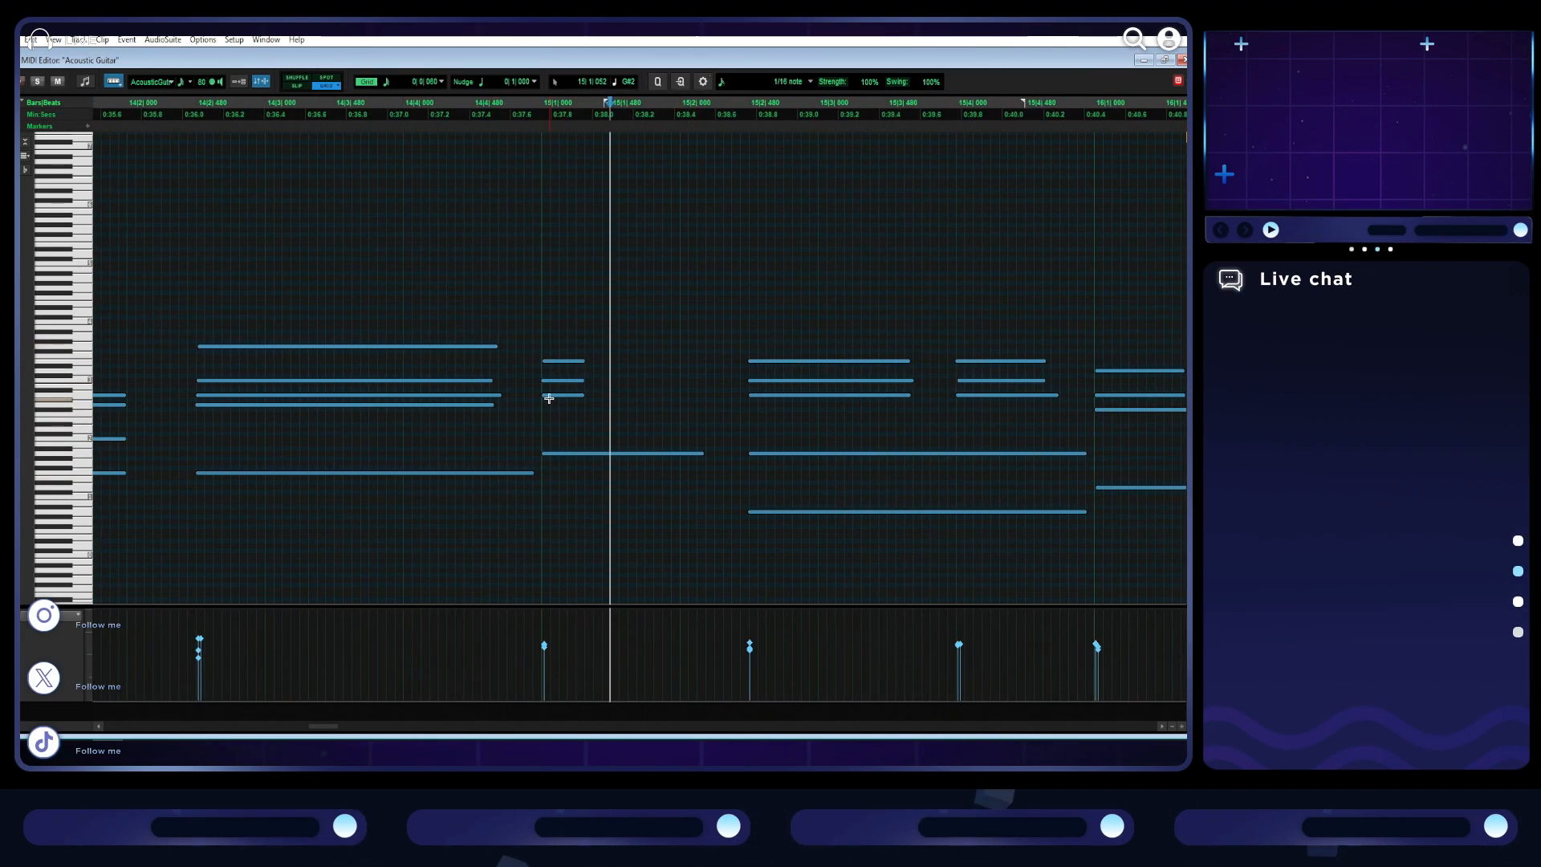
- Stagger the three upper notes of bar 15's opening chord after the bass note and lengthen them
click(552, 395)
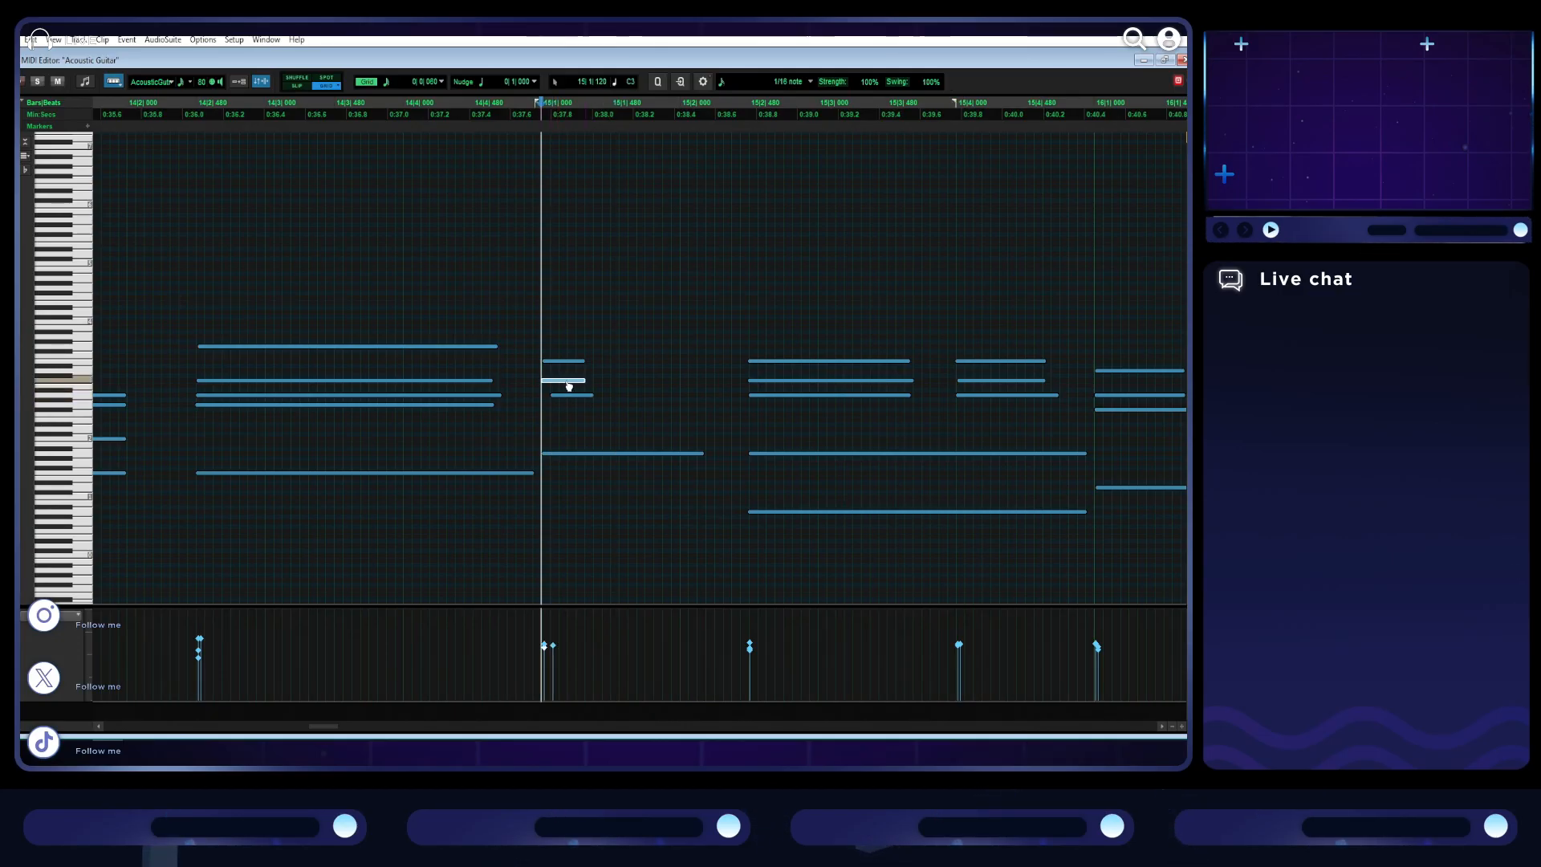
click(583, 362)
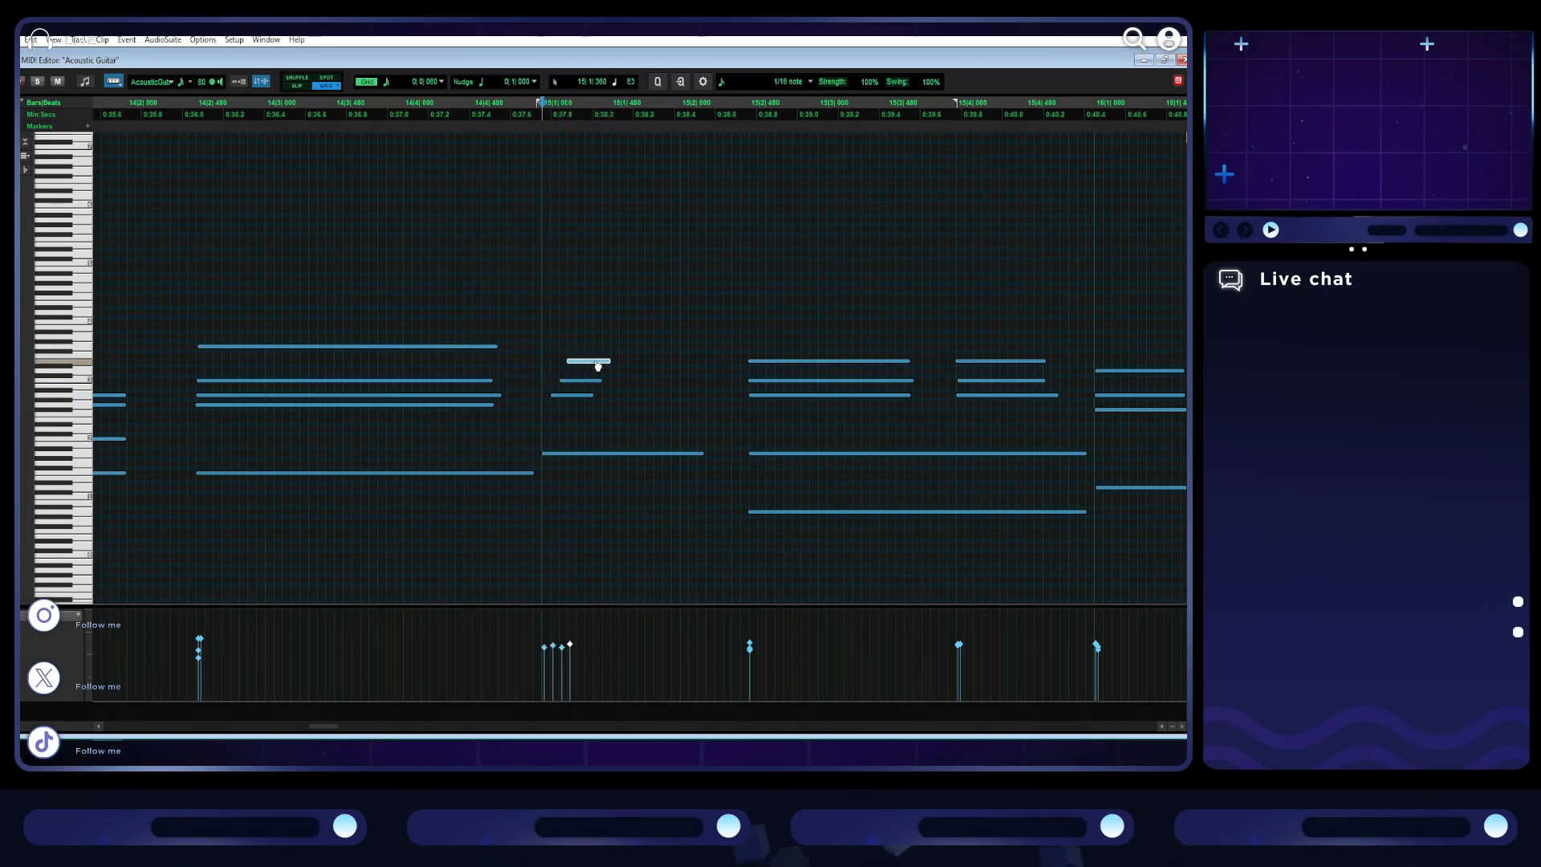
drag(593, 395, 642, 362)
click(539, 347)
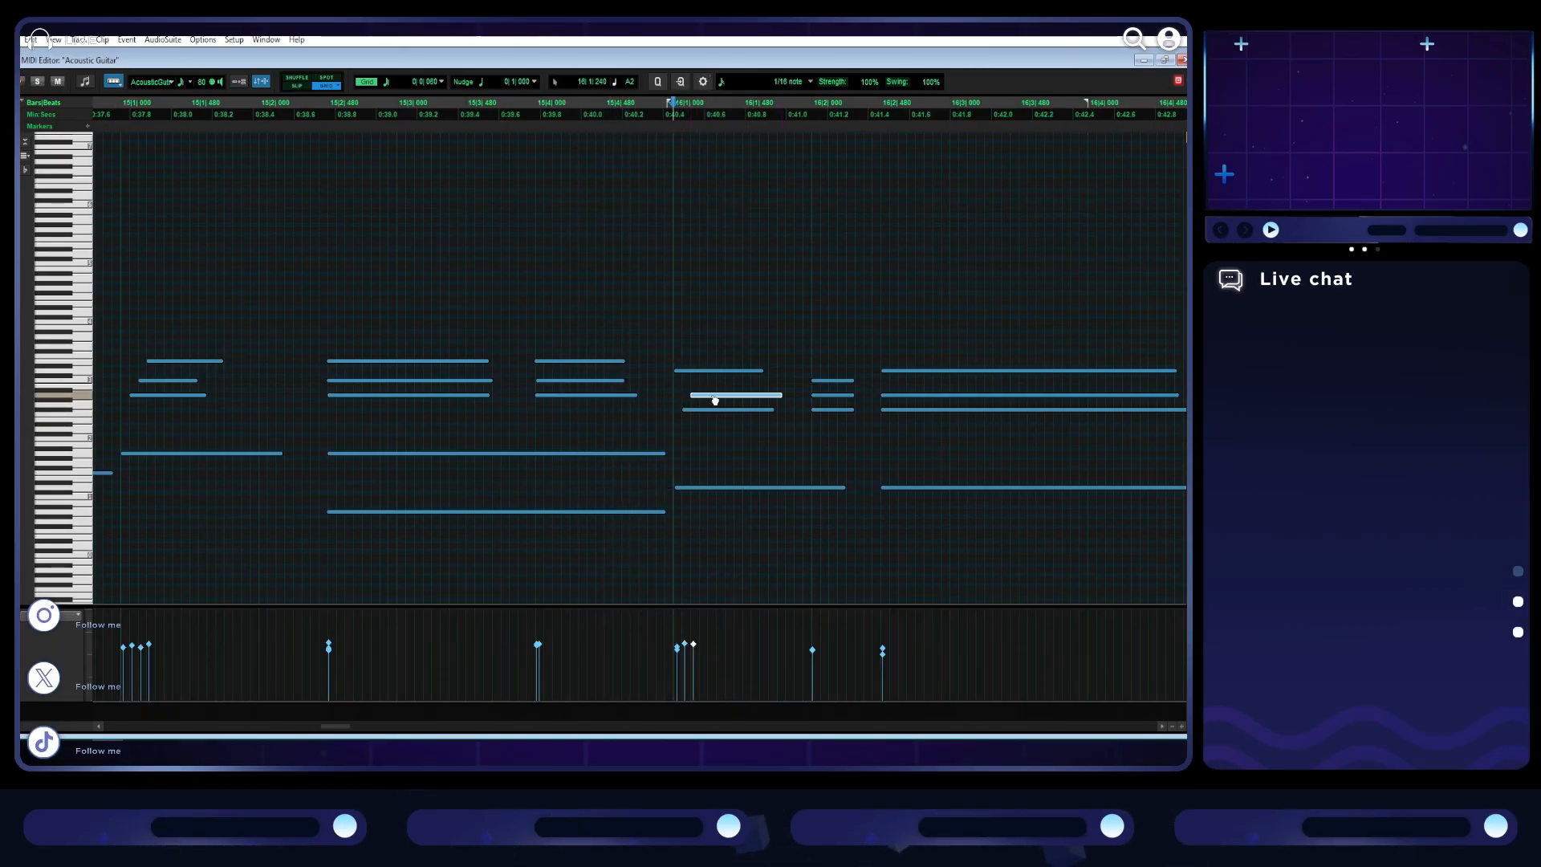
- Finish staggering the upper notes of bar 16's opening chord after the bass note and play from bar 15
drag(711, 400, 730, 376)
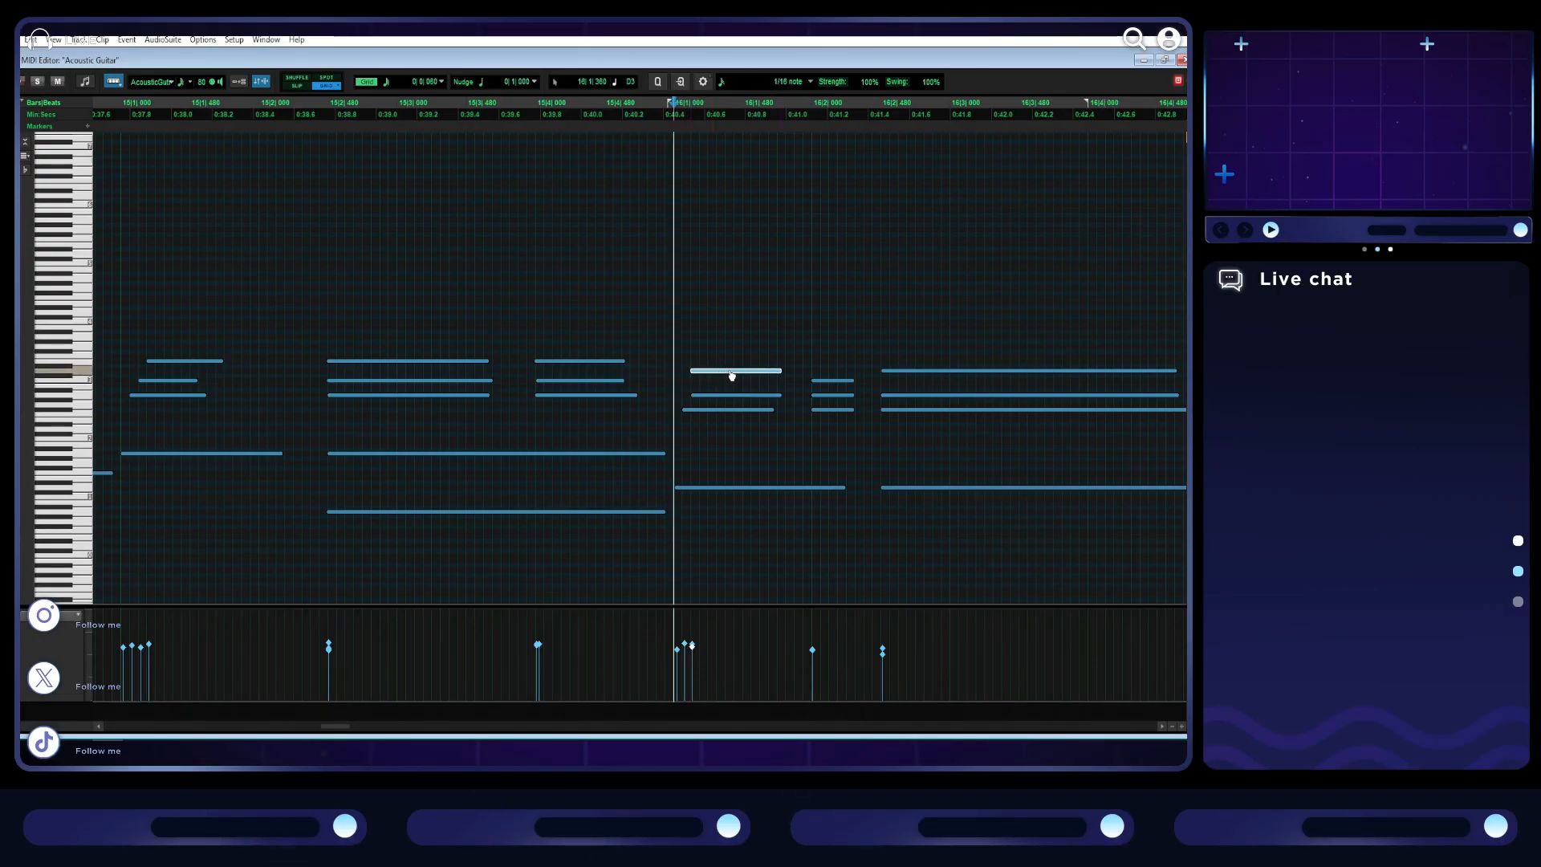
scroll(321, 318, left, 2)
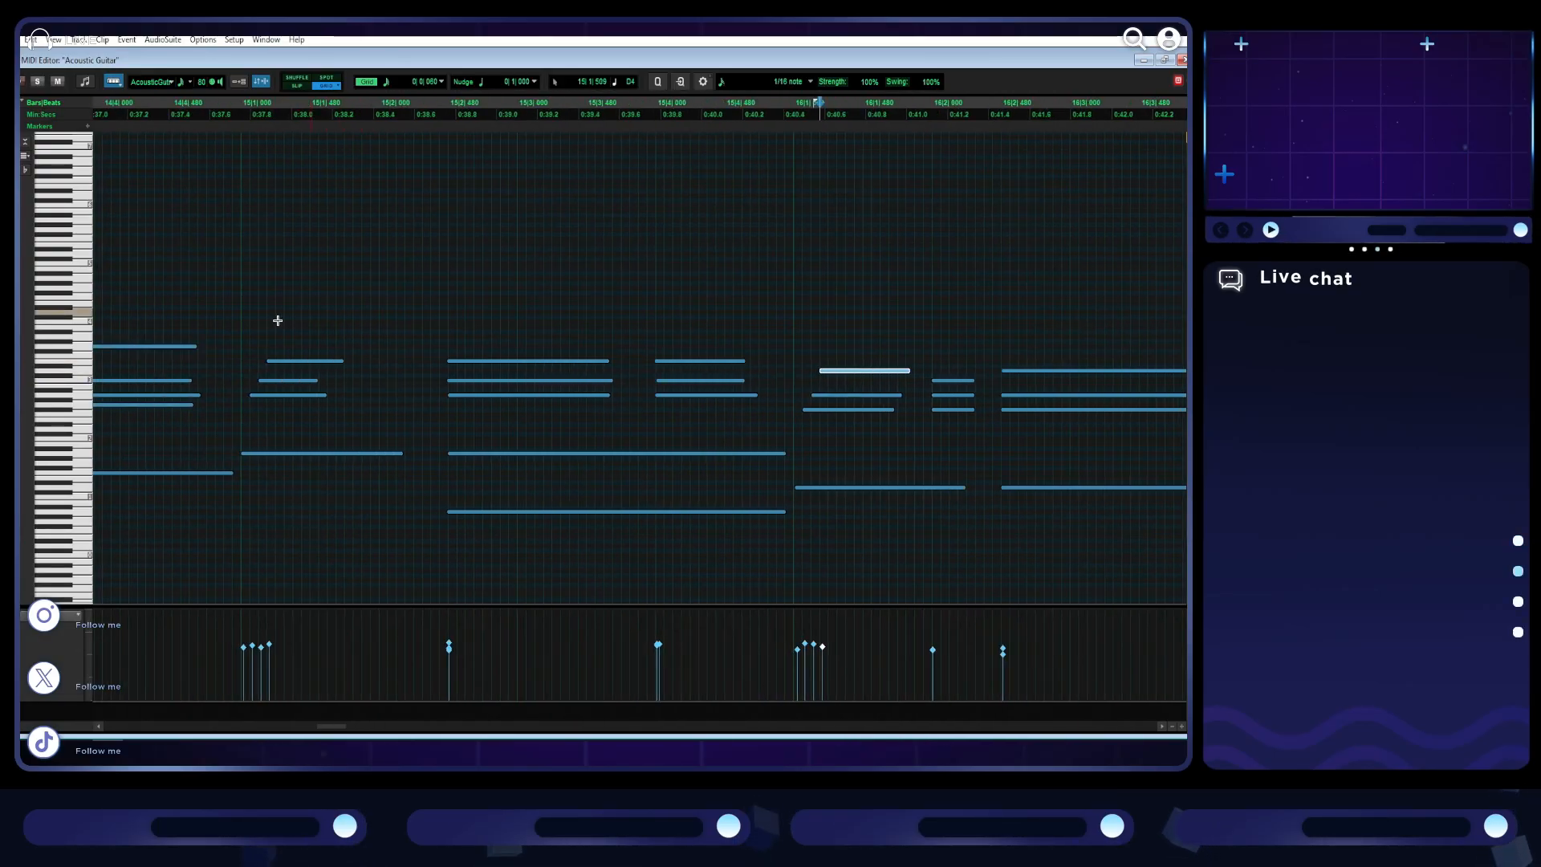
click(240, 320)
key(space)
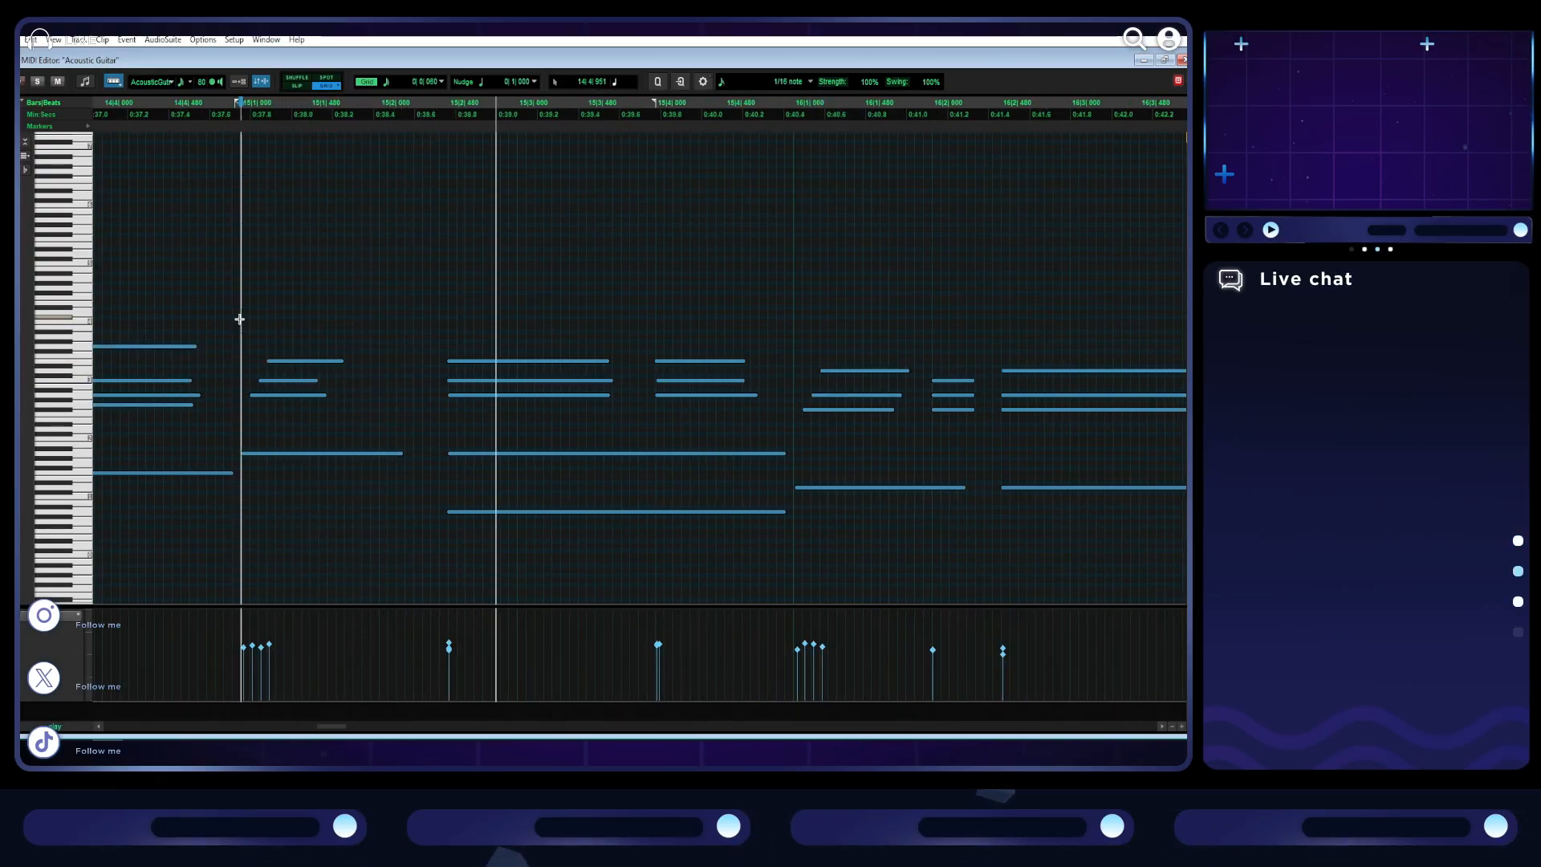
key(space)
- Mute the lowest bass note under bar 15's second chord and play from the start of bar 15
click(657, 510)
key(ctrl+m)
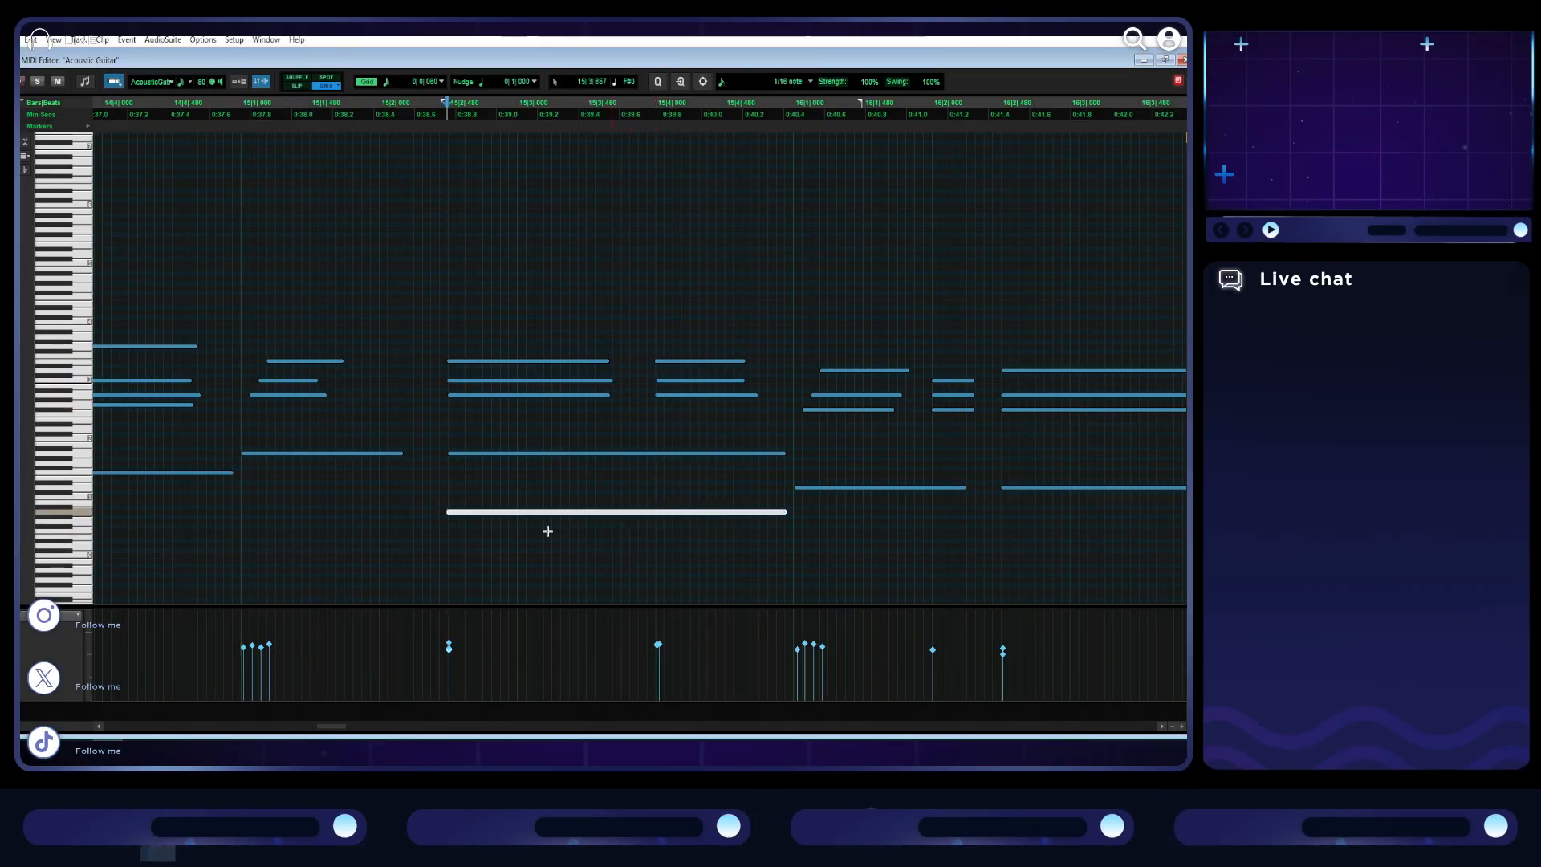
click(235, 324)
click(240, 324)
key(space)
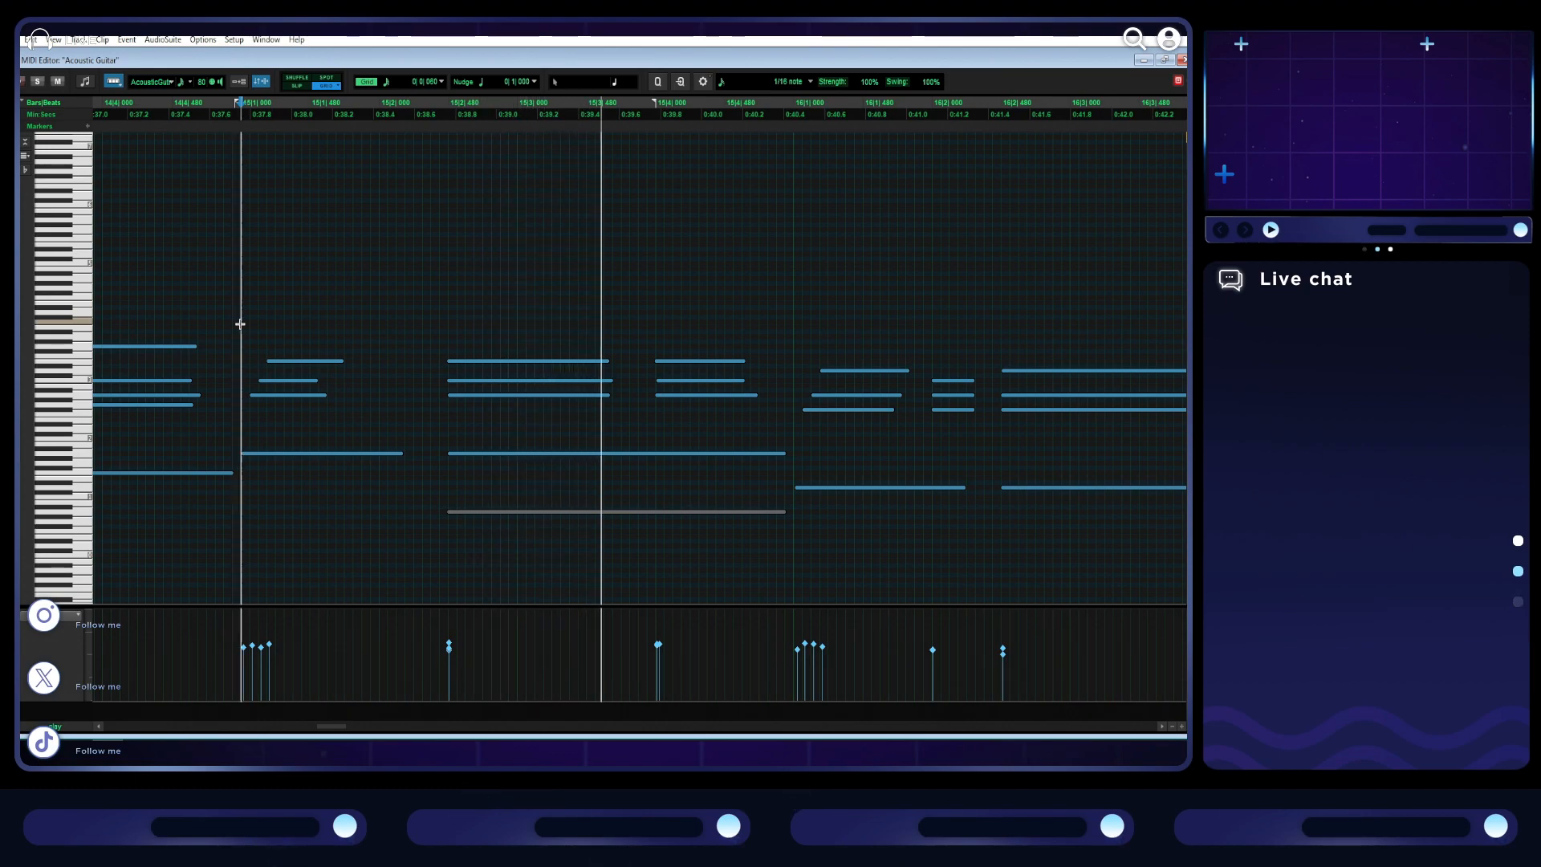
key(space)
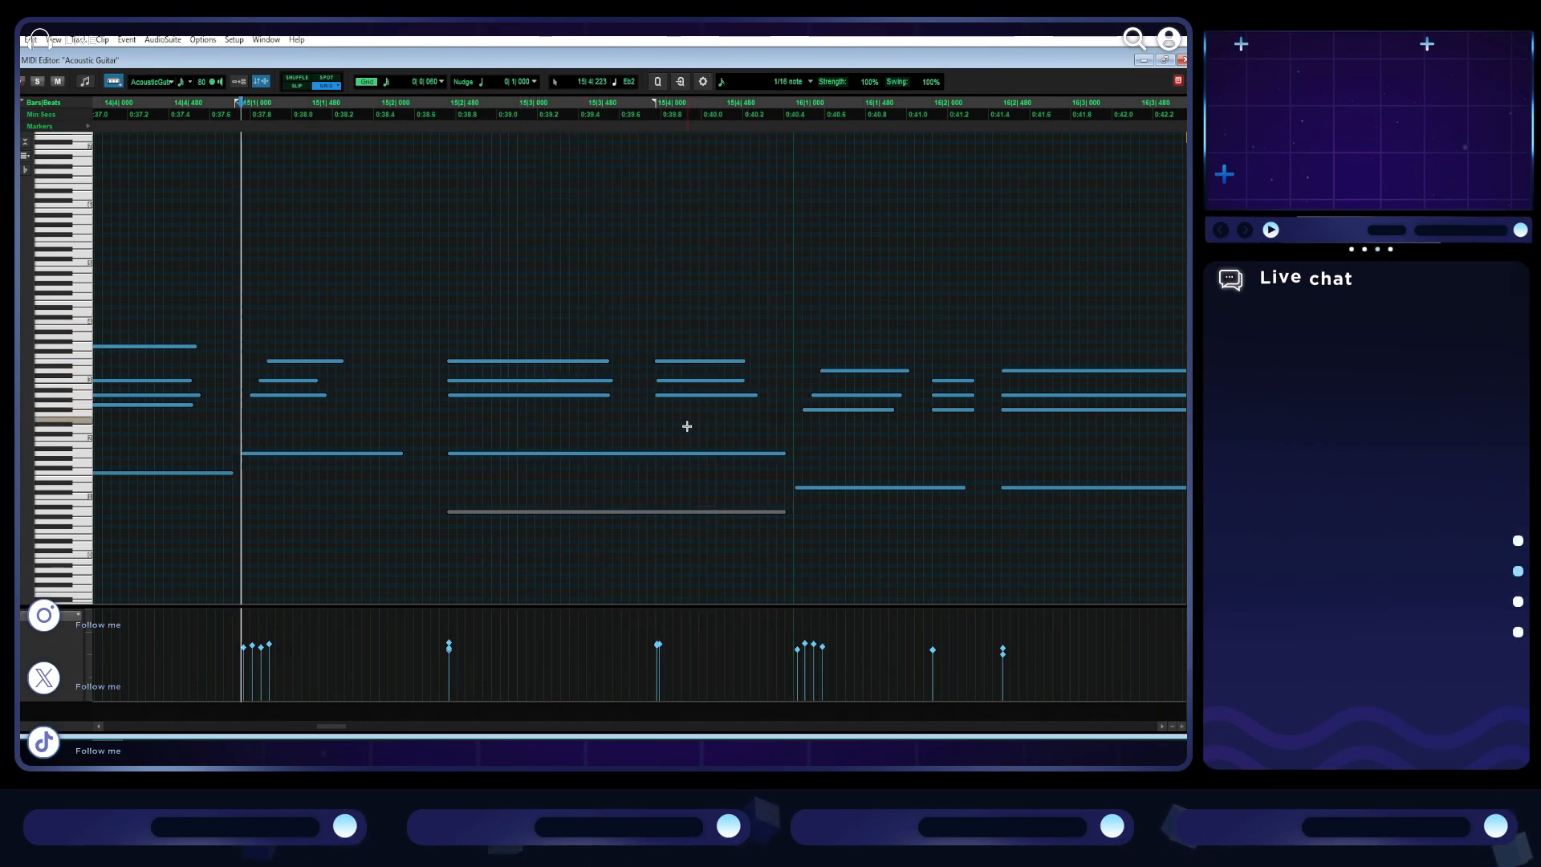
- Shorten the remaining bass note of bar 15's second chord and add a same-pitch bass note under the chord at beat 4
drag(778, 457, 727, 464)
drag(588, 474, 523, 474)
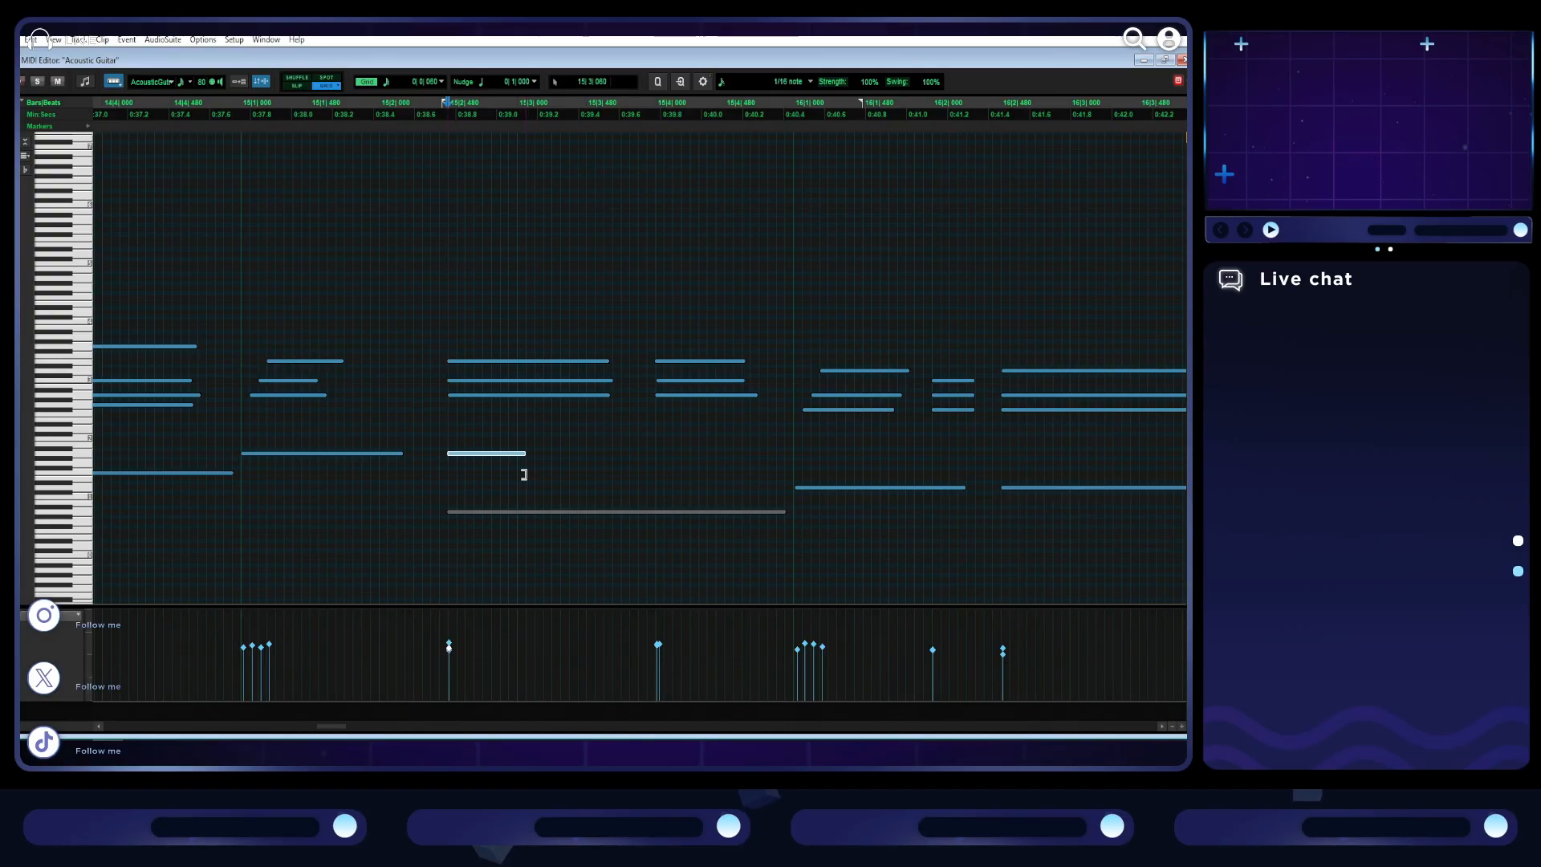
click(661, 454)
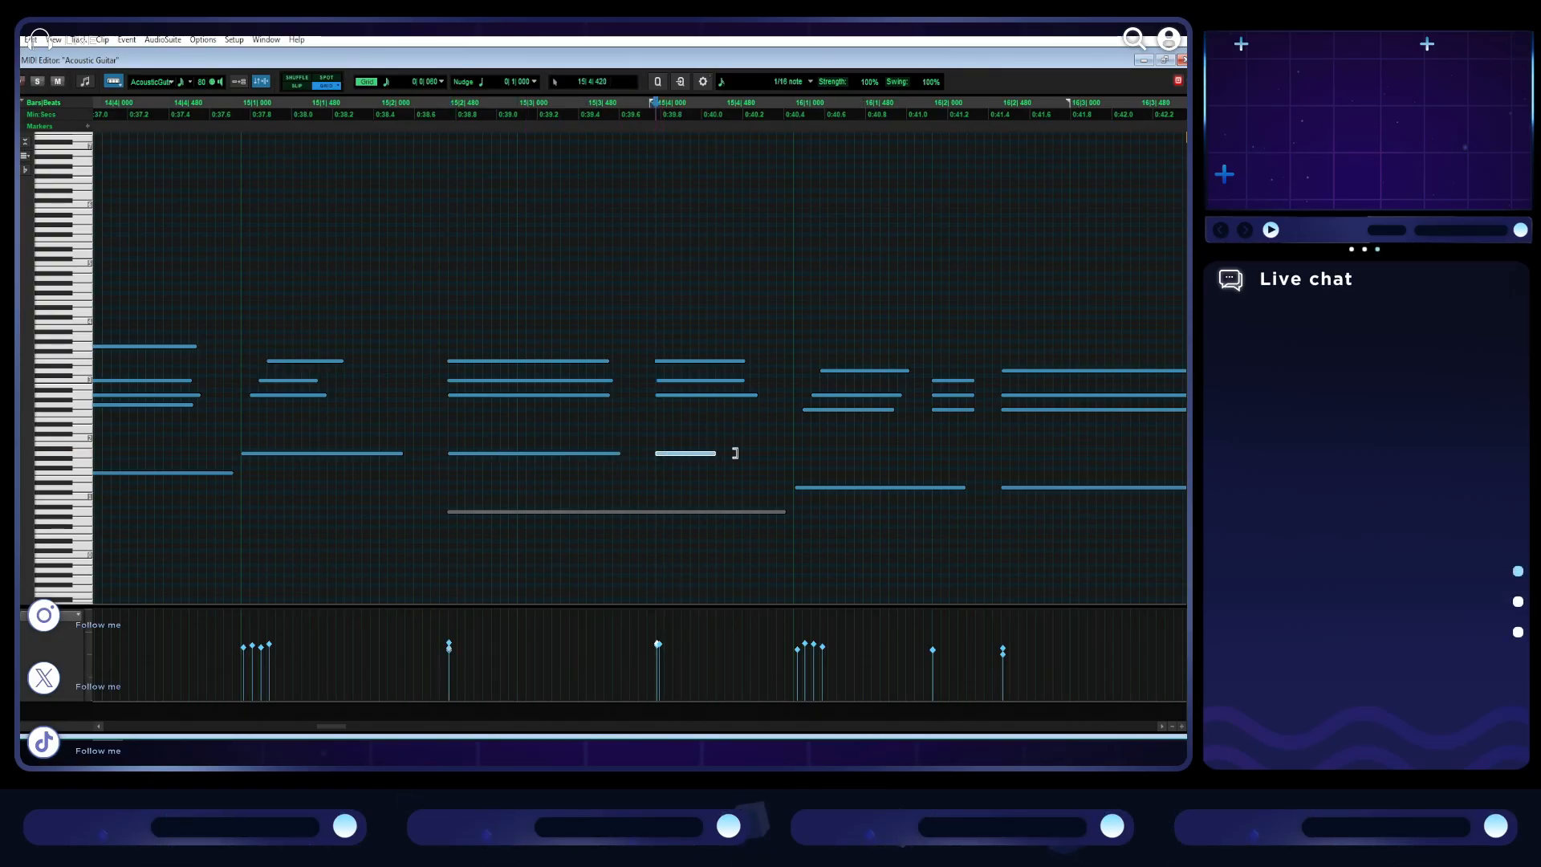
- Play section B from bar 13 to the start of bar 17 to check the strummed chords
key(ctrl+[)
key(ctrl+[)
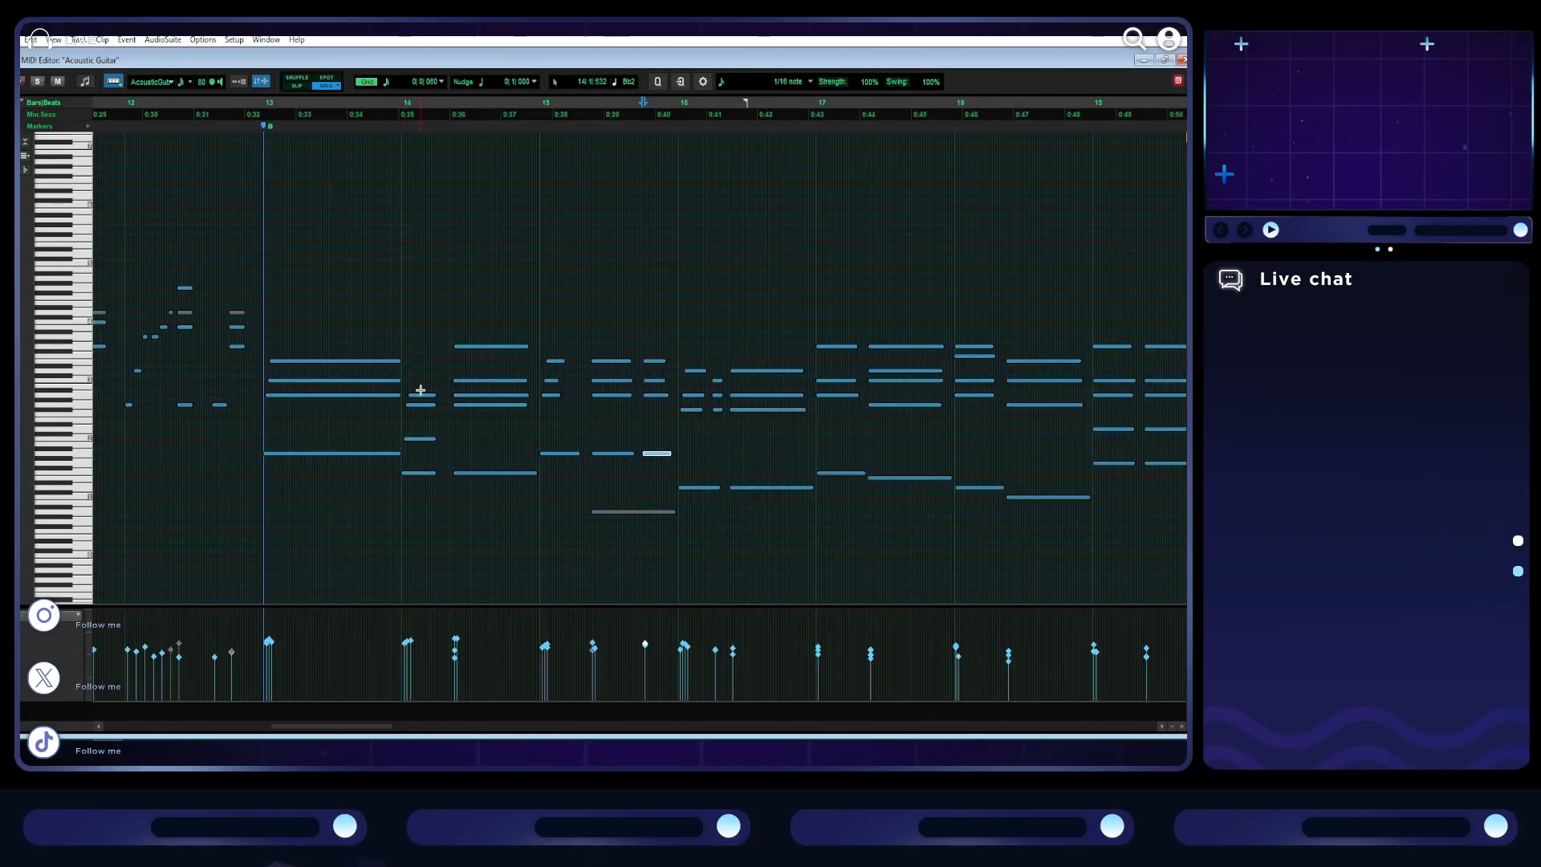
click(263, 317)
key(space)
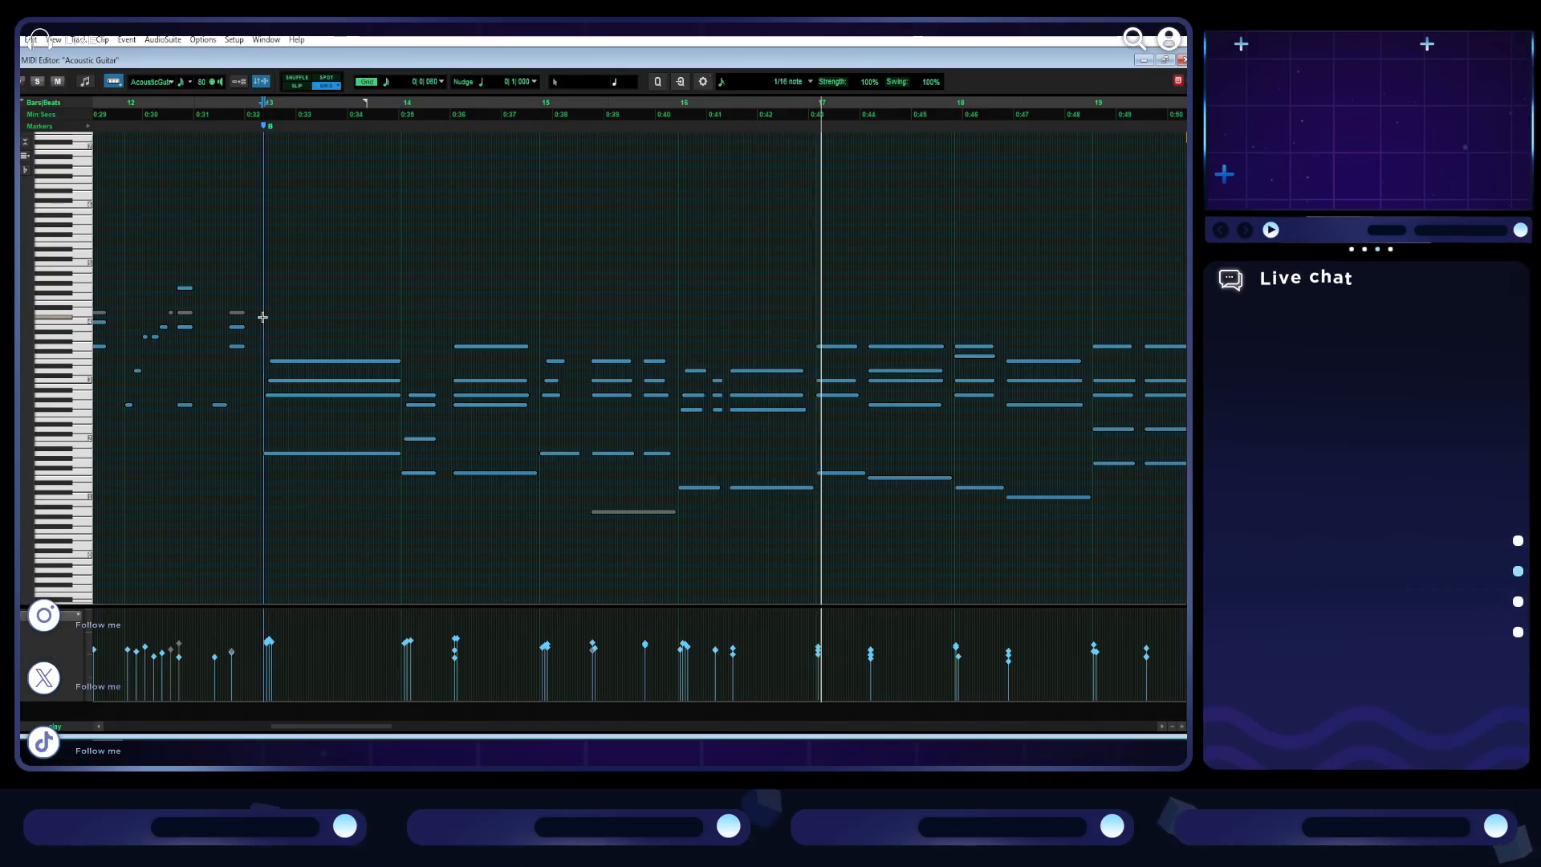
key(space)
- Move the three upper notes of bar 14's opening chord earlier so the lowest of them starts with the bass, and play from bar 13
key(t)
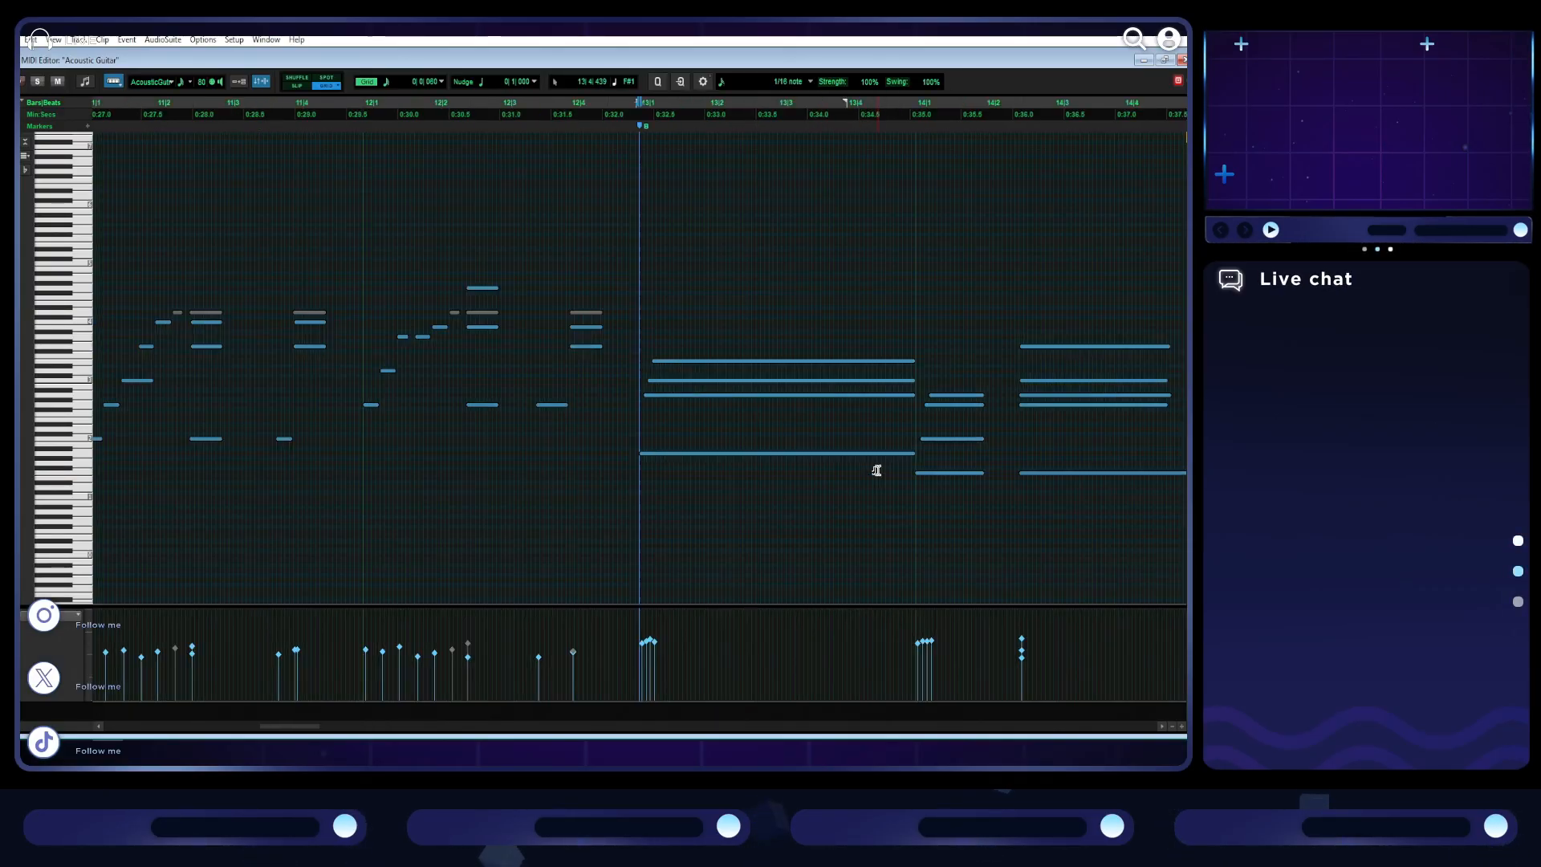
scroll(777, 410, right, 4)
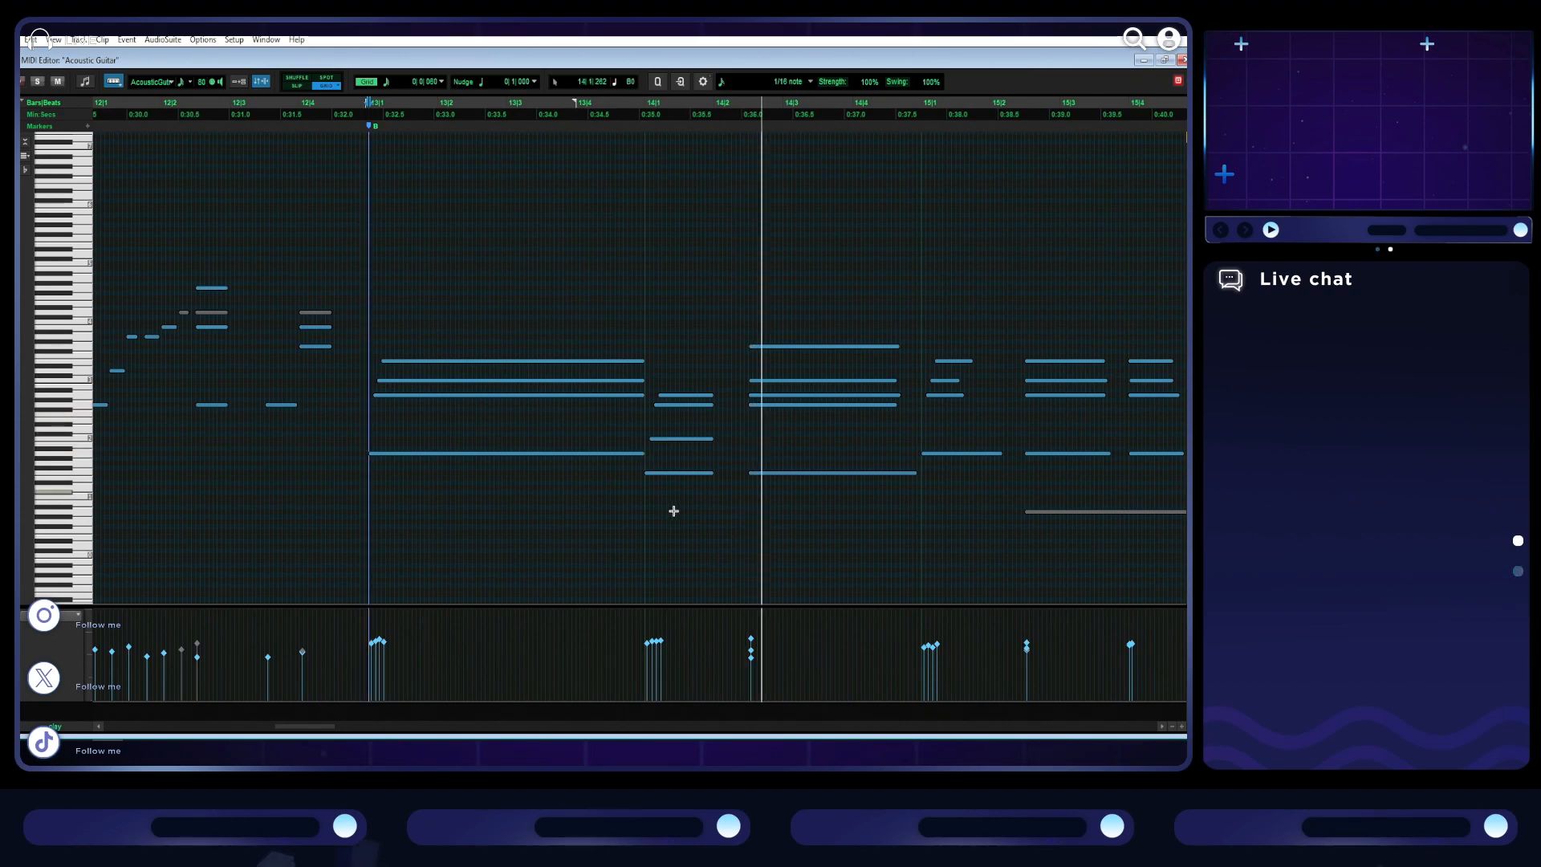
key(space)
key(t)
scroll(684, 474, right, 6)
drag(786, 453, 808, 381)
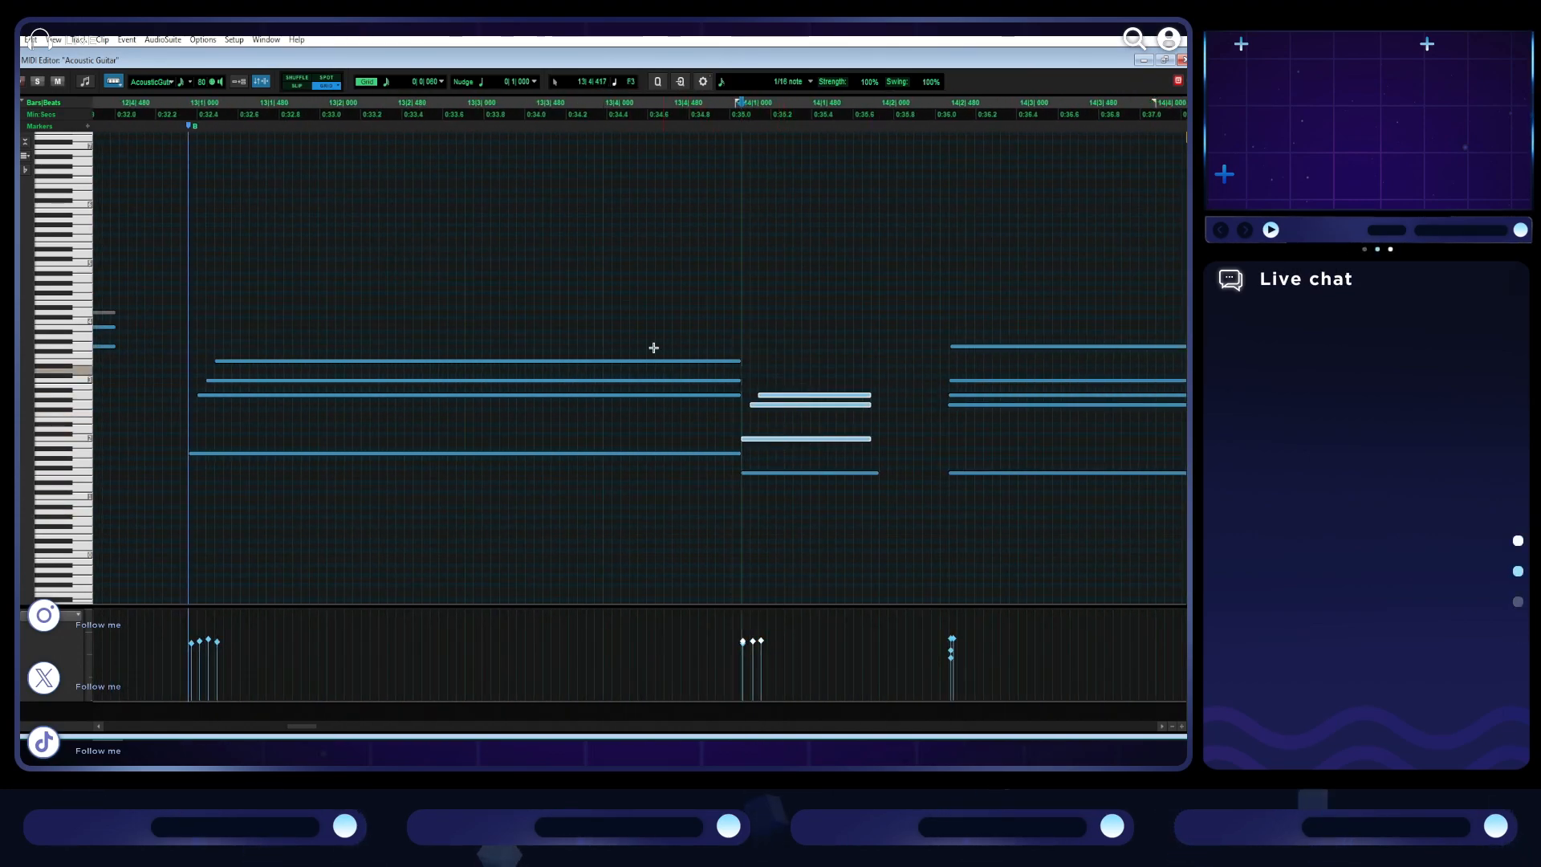
click(187, 301)
key(space)
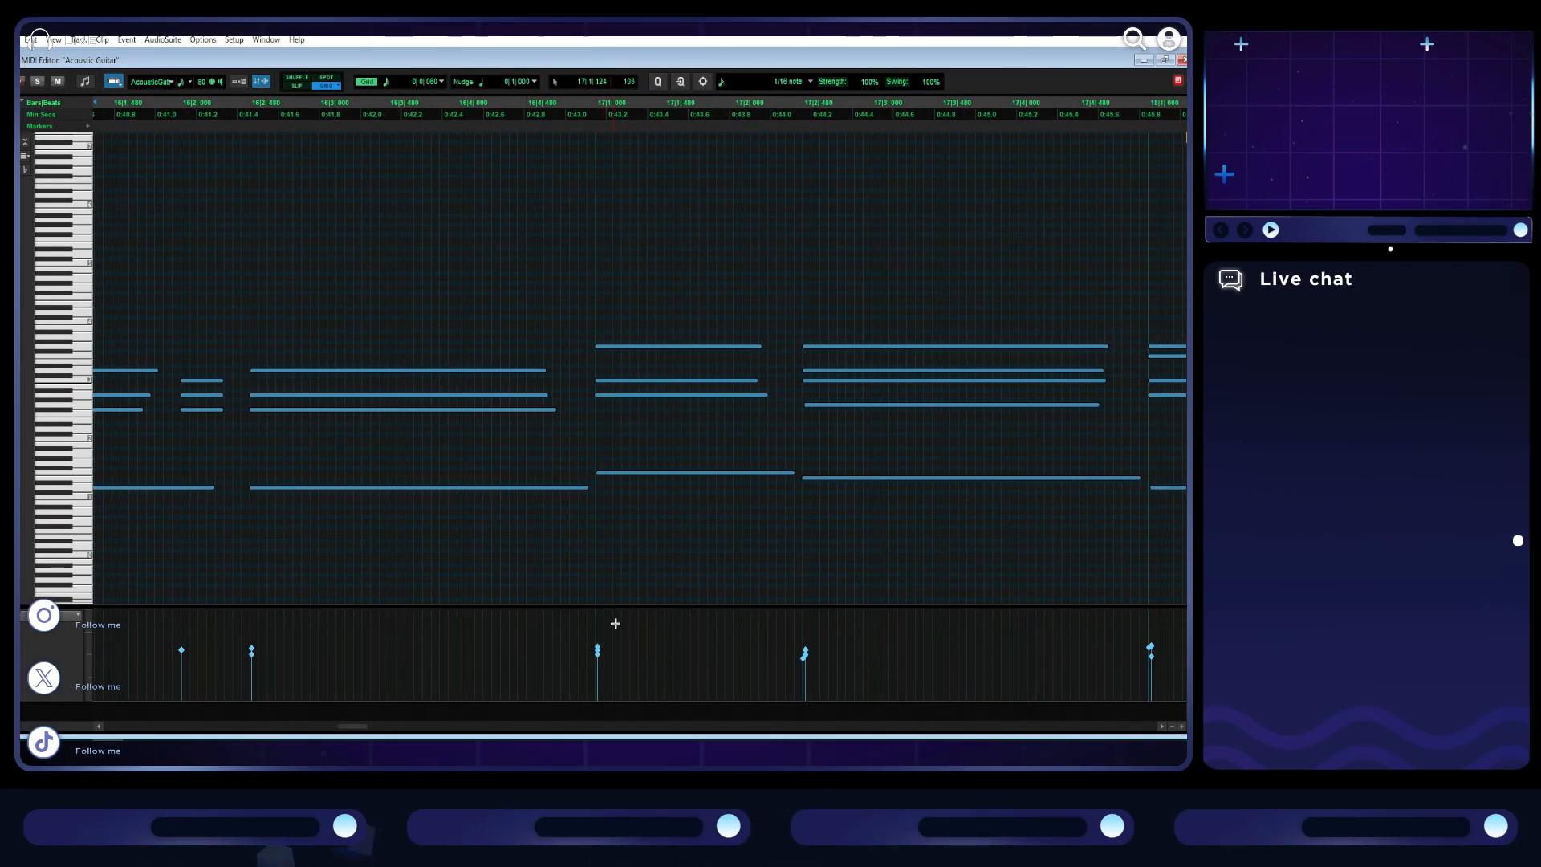
- Play from bar 18 and stagger the four upper notes of bar 19's opening chord after the bass note
scroll(618, 620, down, 1)
scroll(624, 590, right, 5)
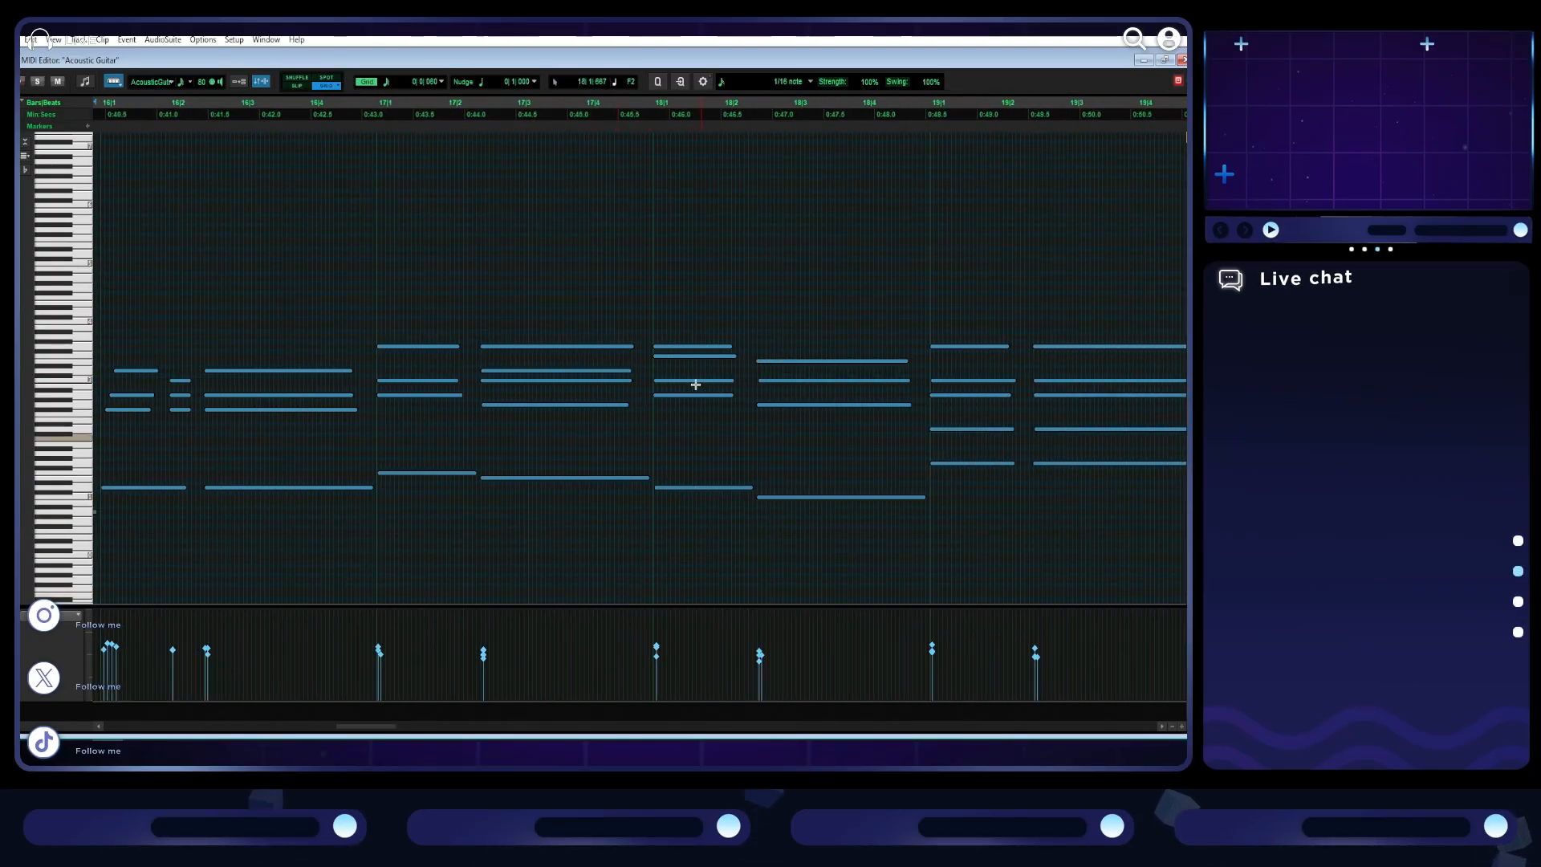
scroll(653, 297, right, 3)
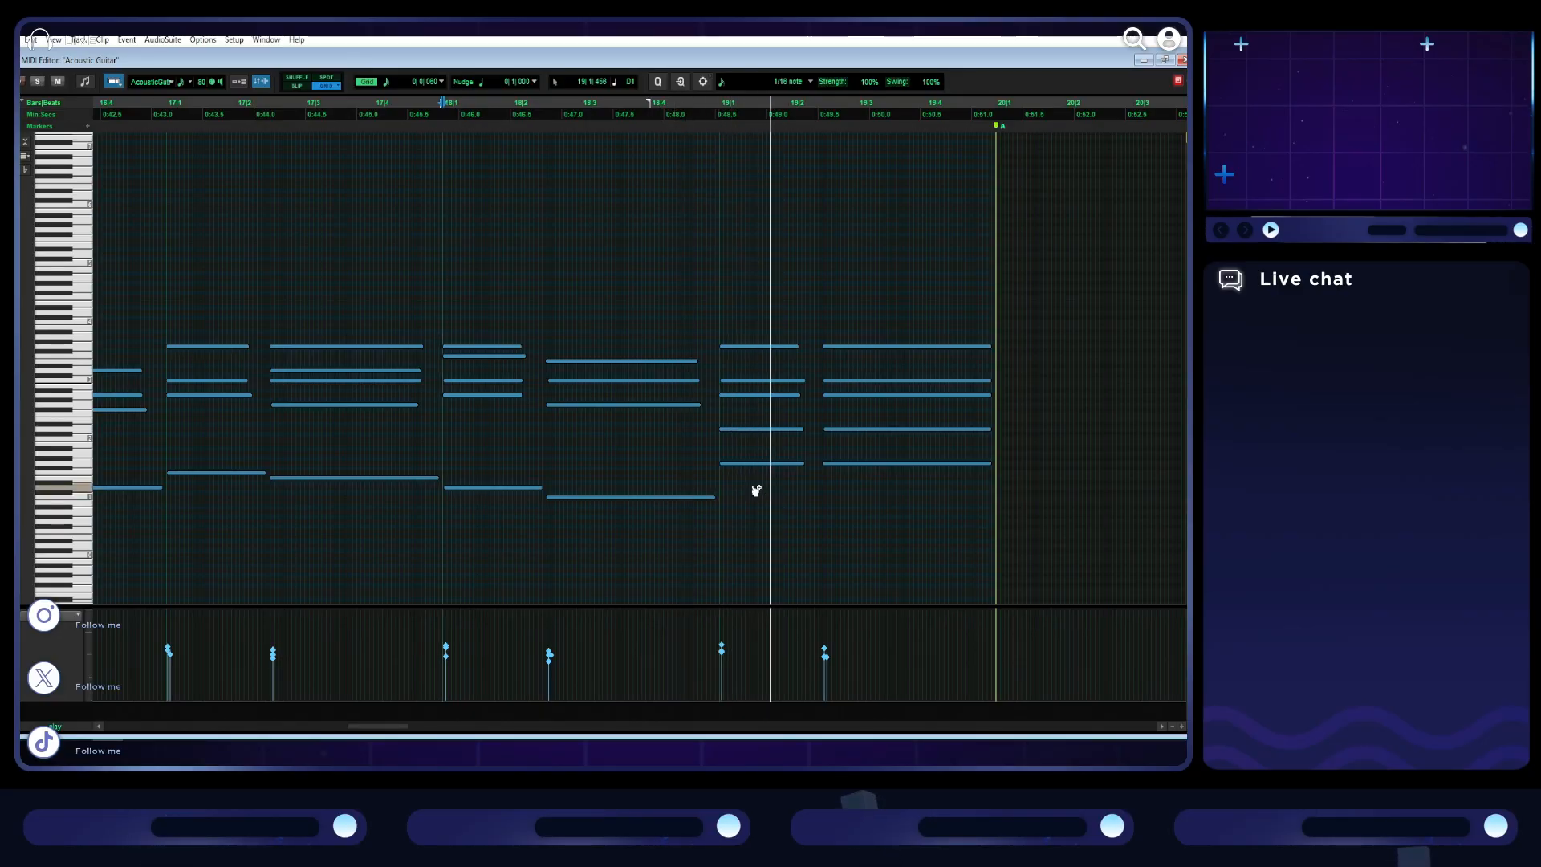
key(space)
scroll(755, 490, up, 1)
scroll(755, 490, right, 6)
scroll(755, 490, right, 3)
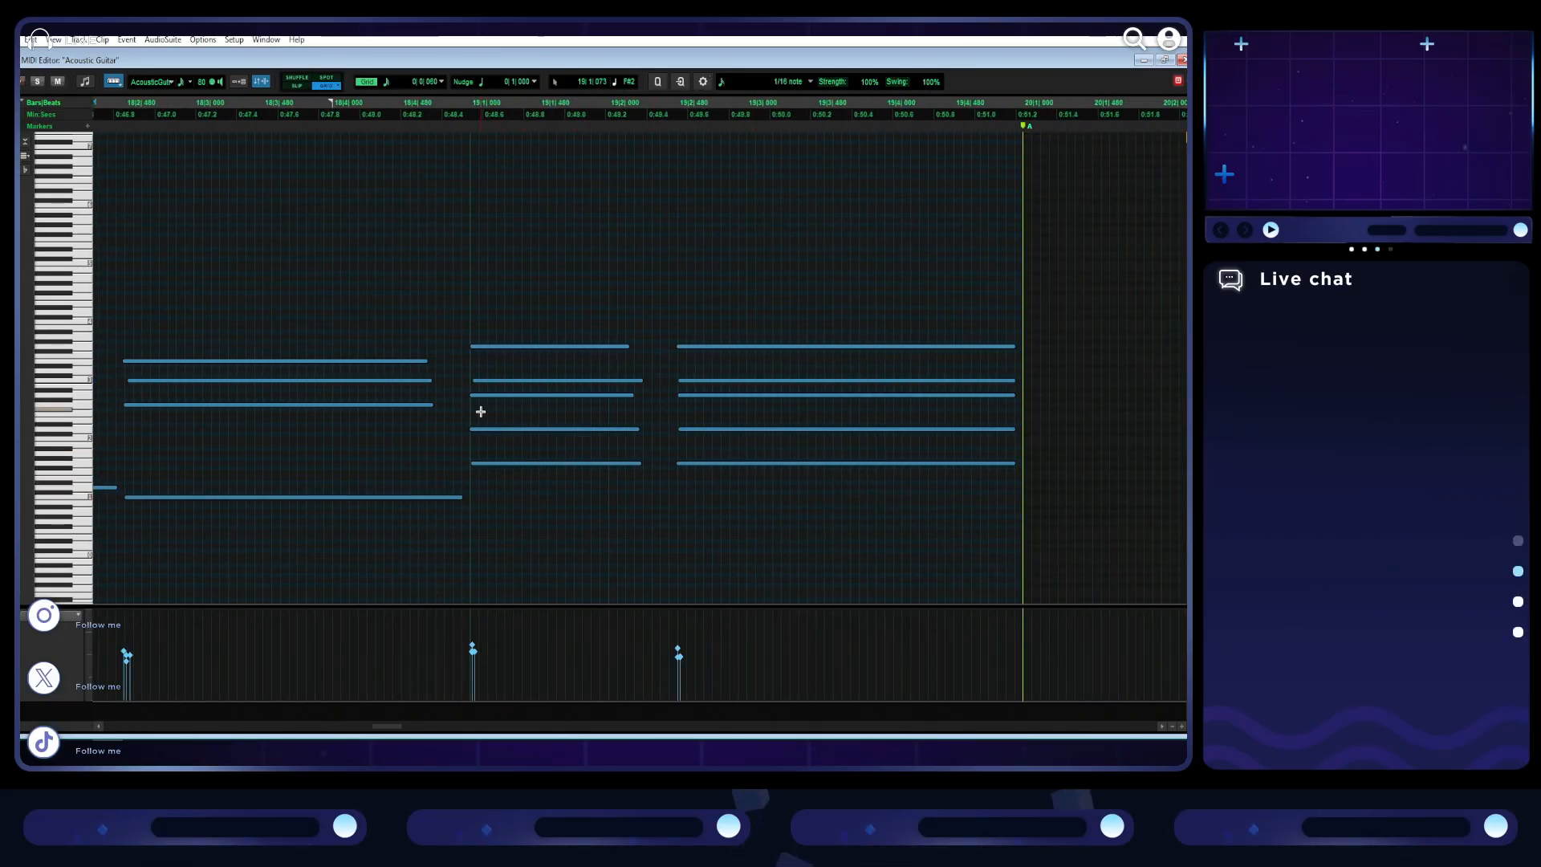
drag(485, 433, 492, 433)
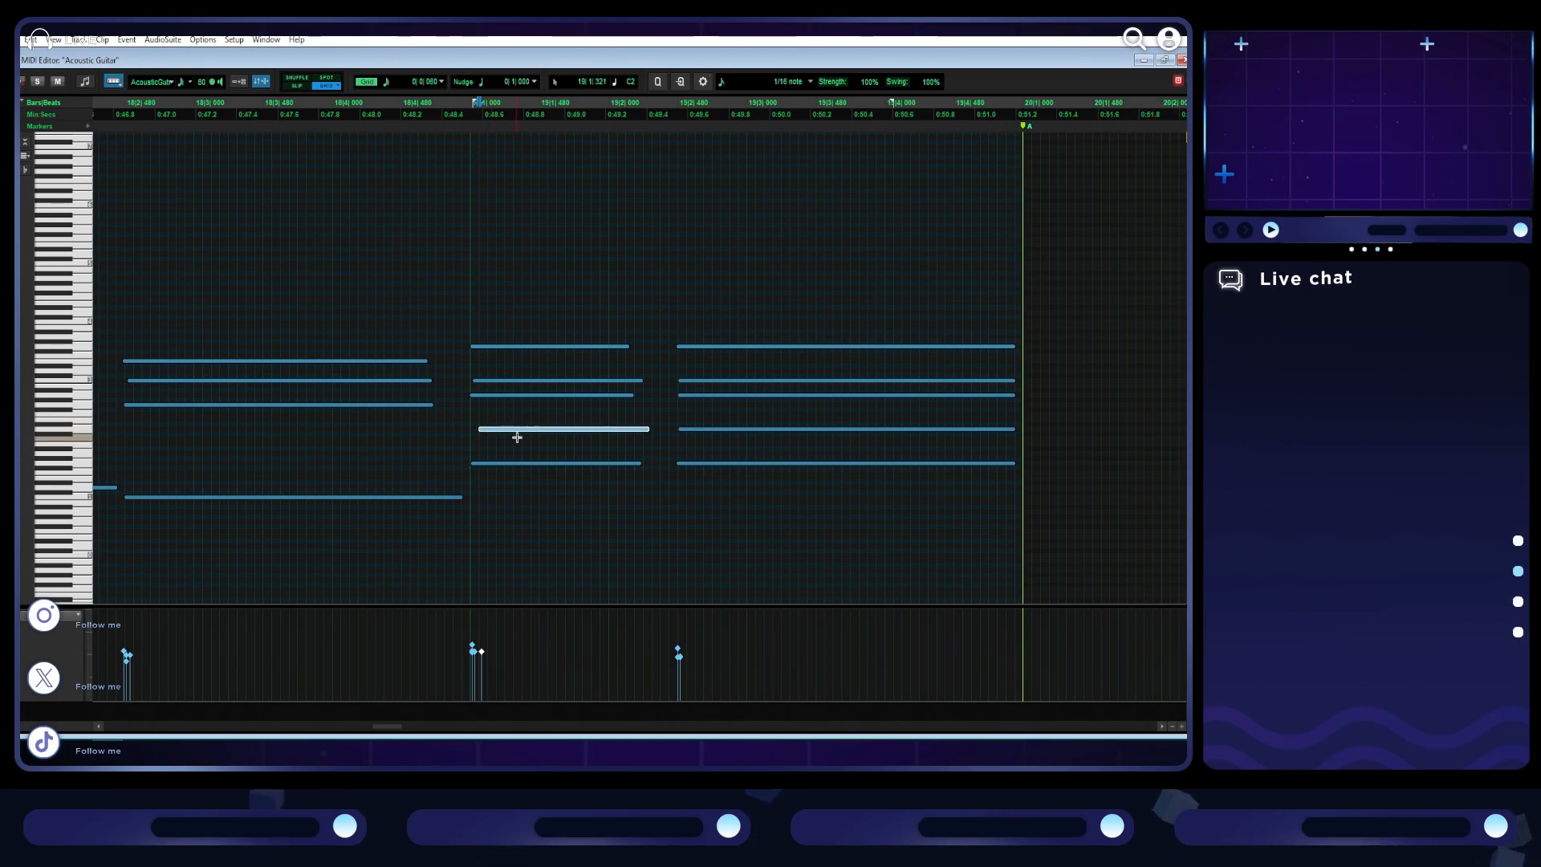
drag(523, 382, 532, 382)
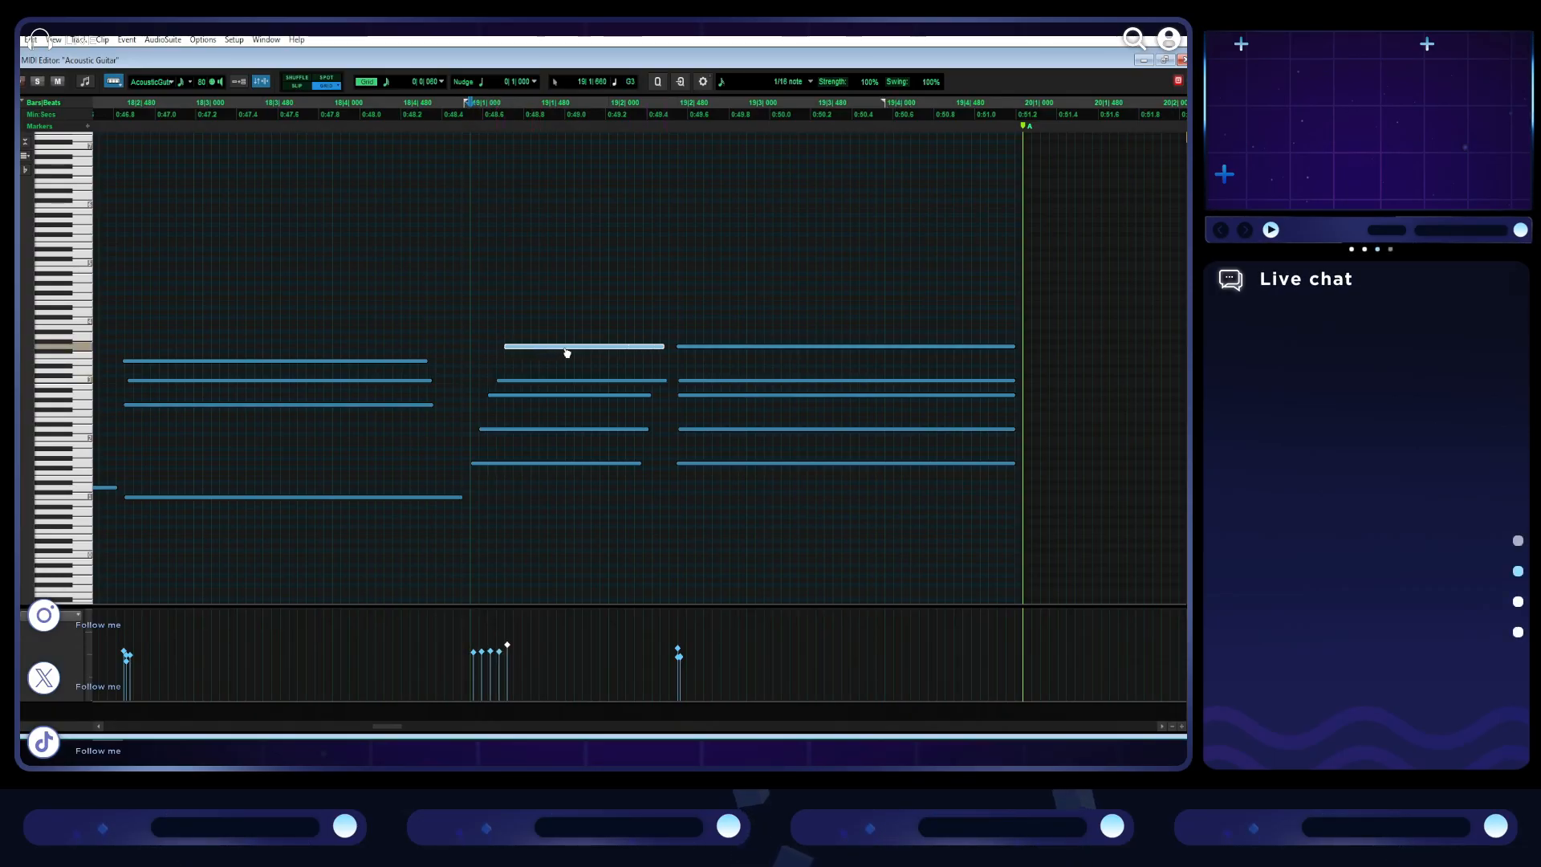
key(space)
- Move the four upper notes of bar 19's opening chord earlier so the lowest of them starts with the bass, and play the passage
key(space)
click(123, 310)
key(space)
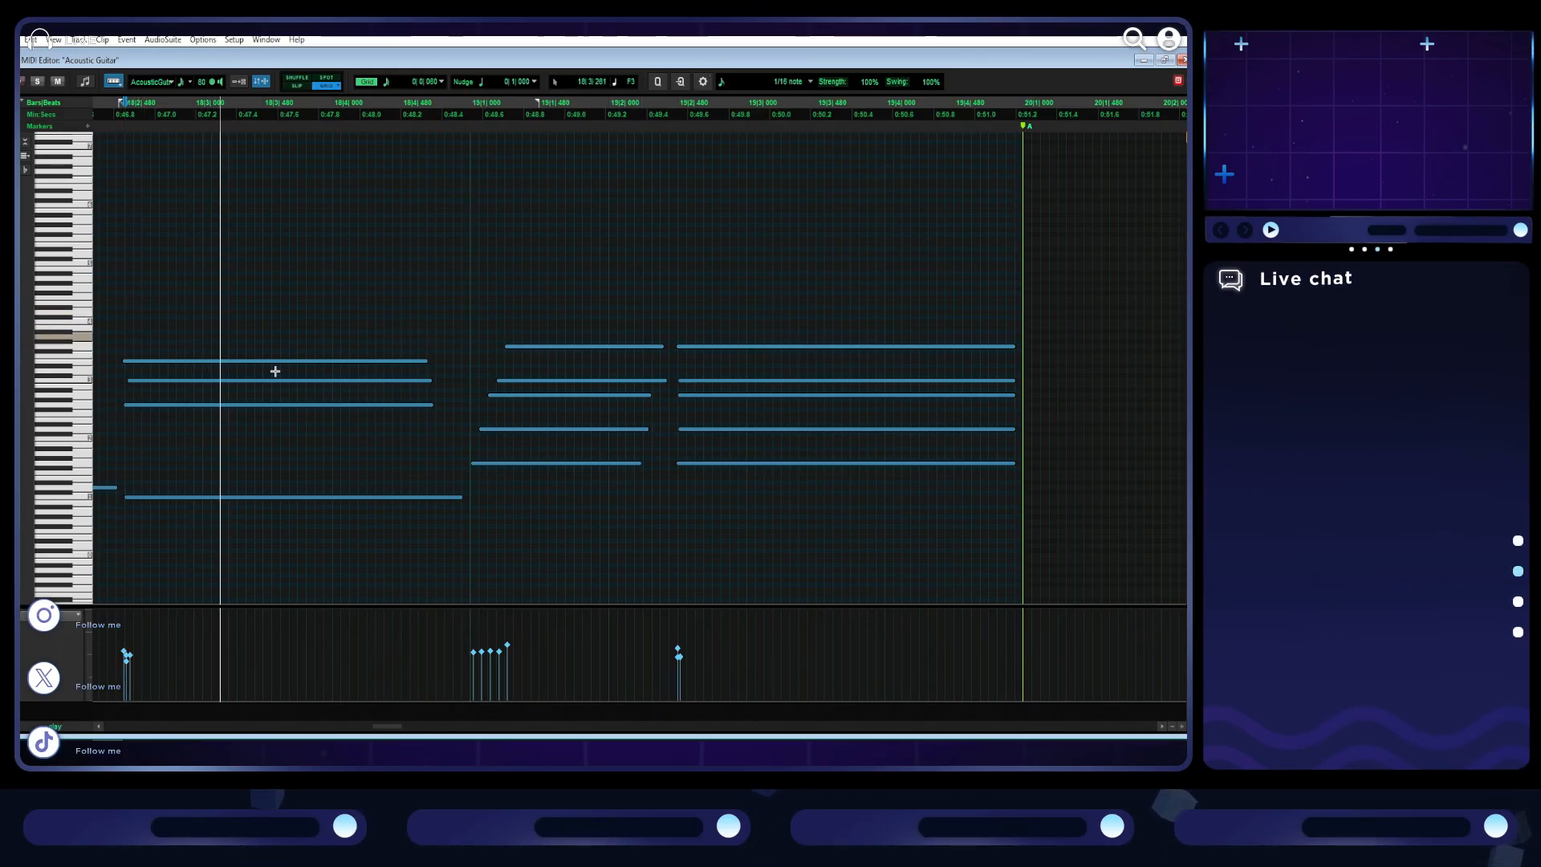
drag(500, 447, 545, 337)
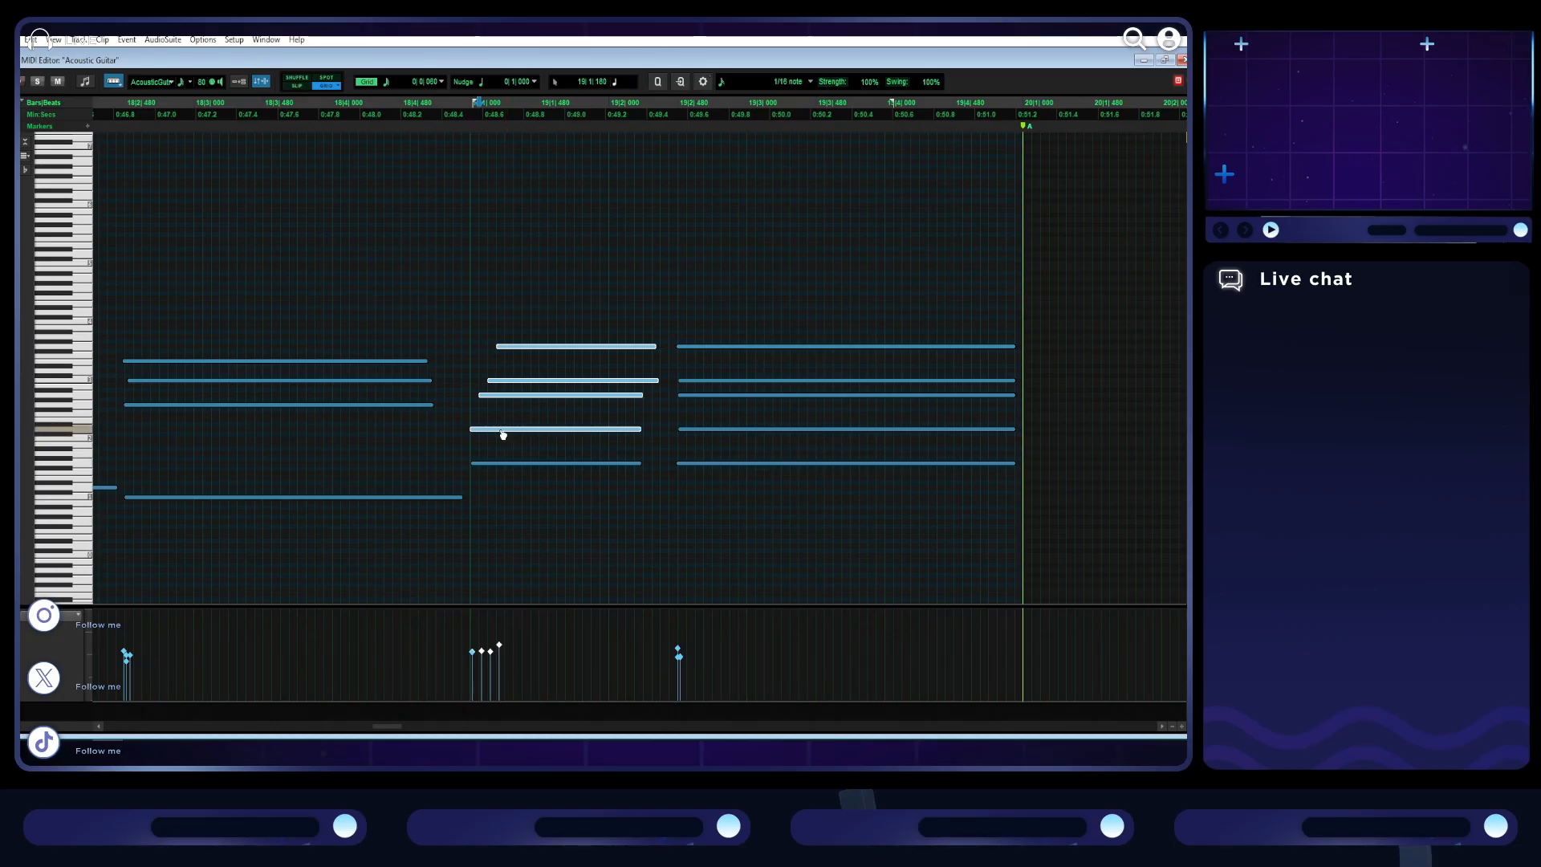
click(117, 327)
key(space)
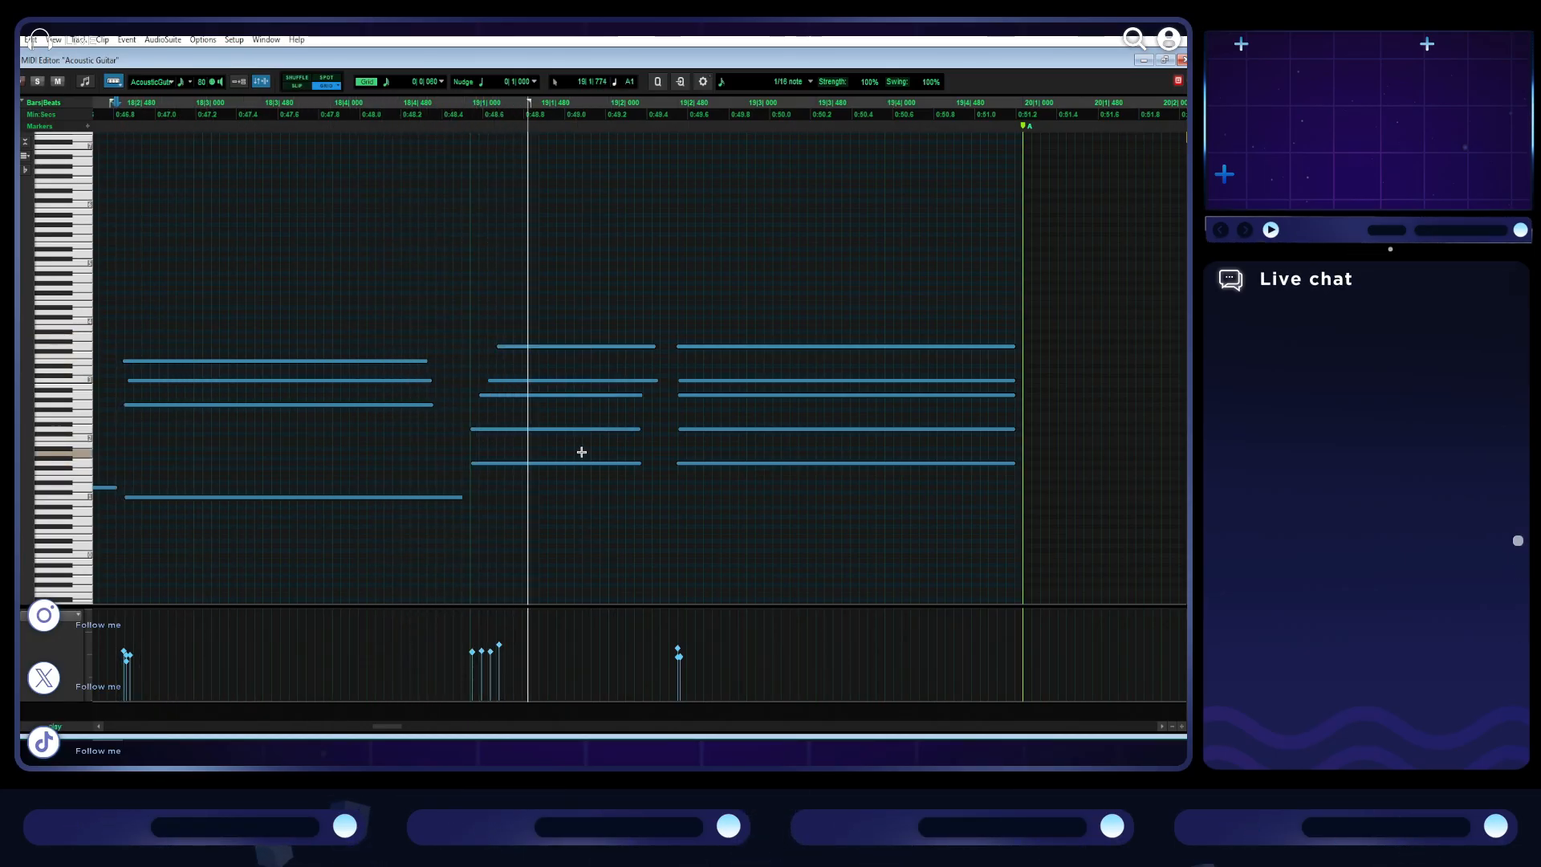
key(space)
- Move the top three notes of bar 19's opening chord earlier so the lowest of them starts with the bass, and play to the section's end
drag(533, 408, 550, 338)
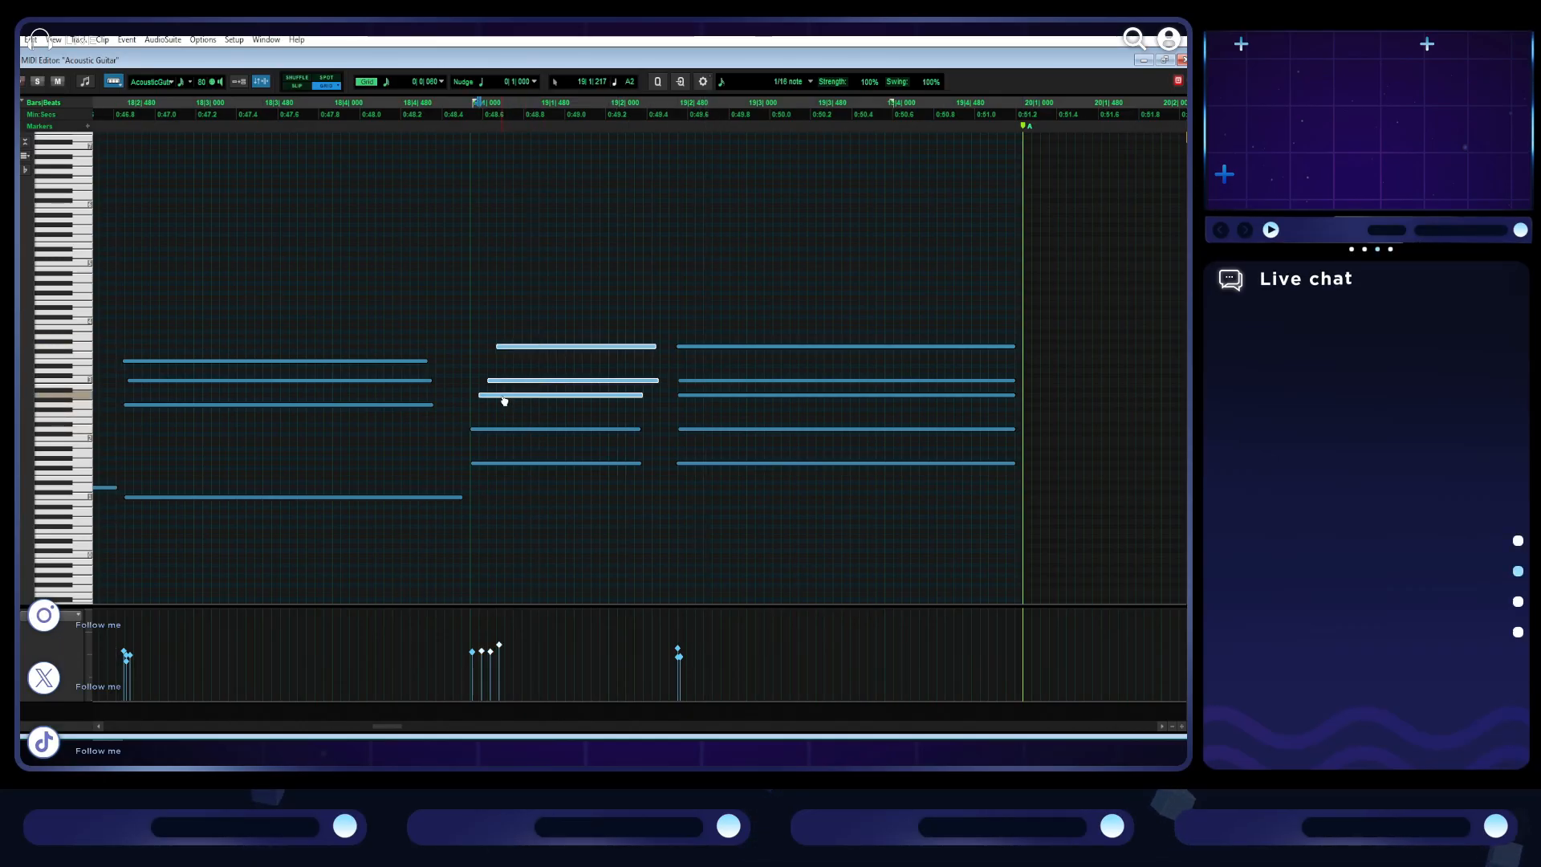
click(106, 303)
key(space)
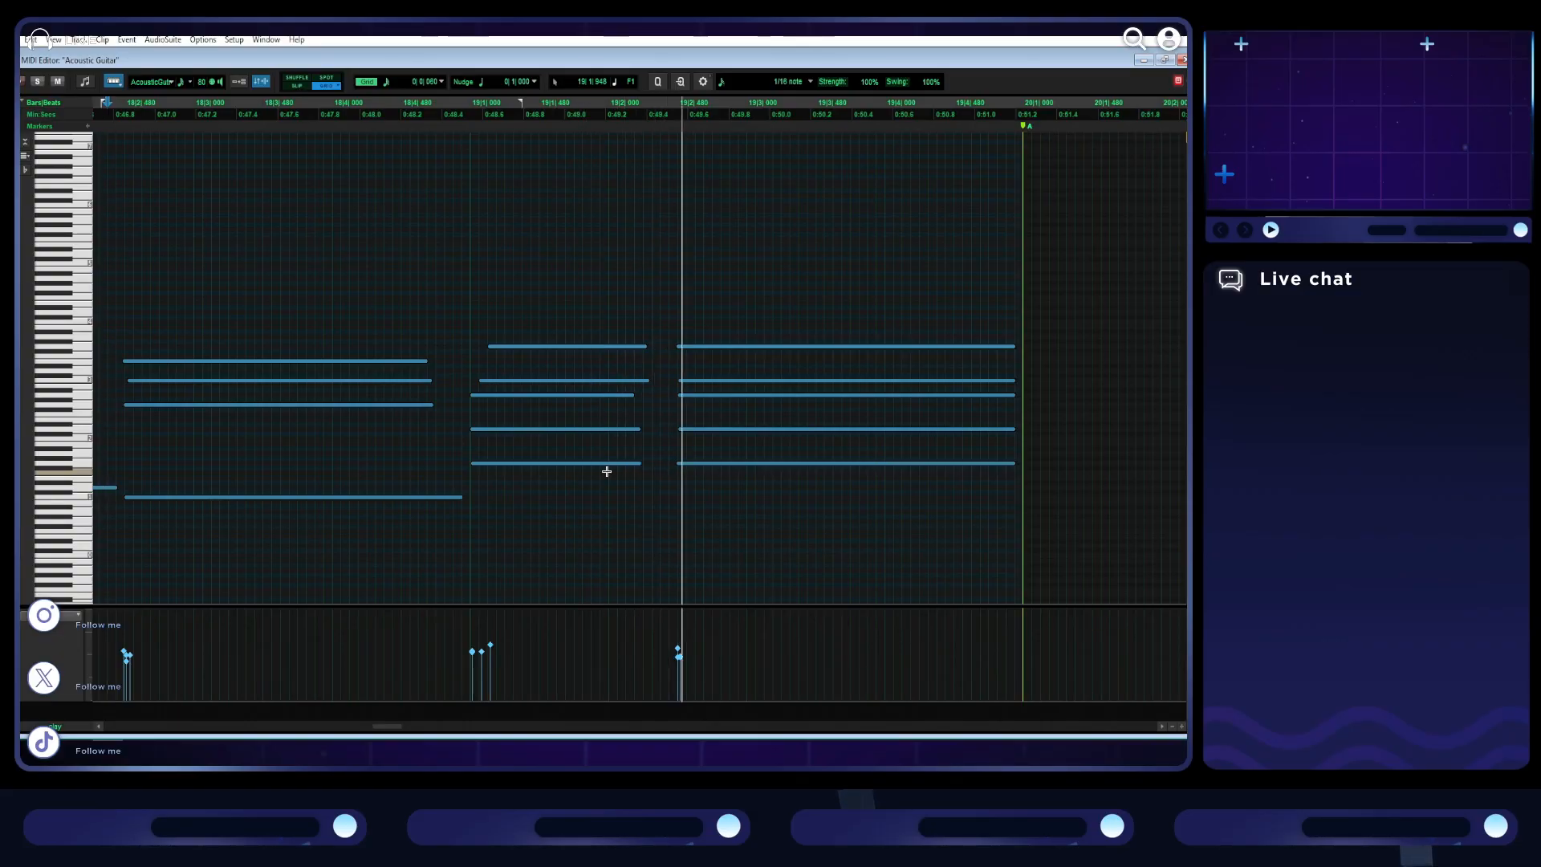
key(r)
key(r)
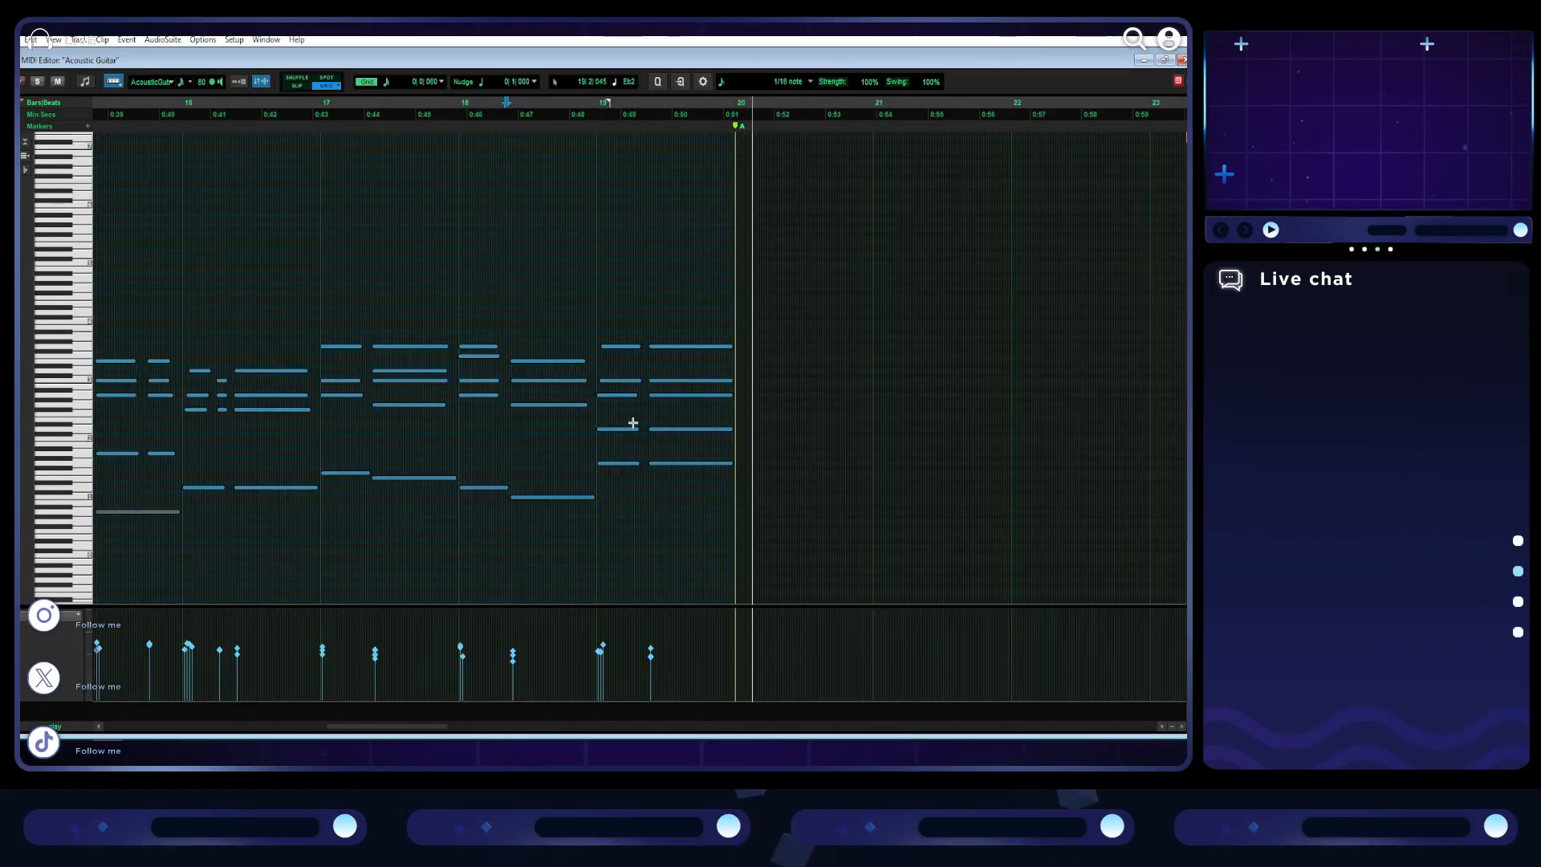
- Play from bar 16, raise the velocities of bar 17's notes, and play from bar 17 to the section's end
scroll(631, 464, left, 4)
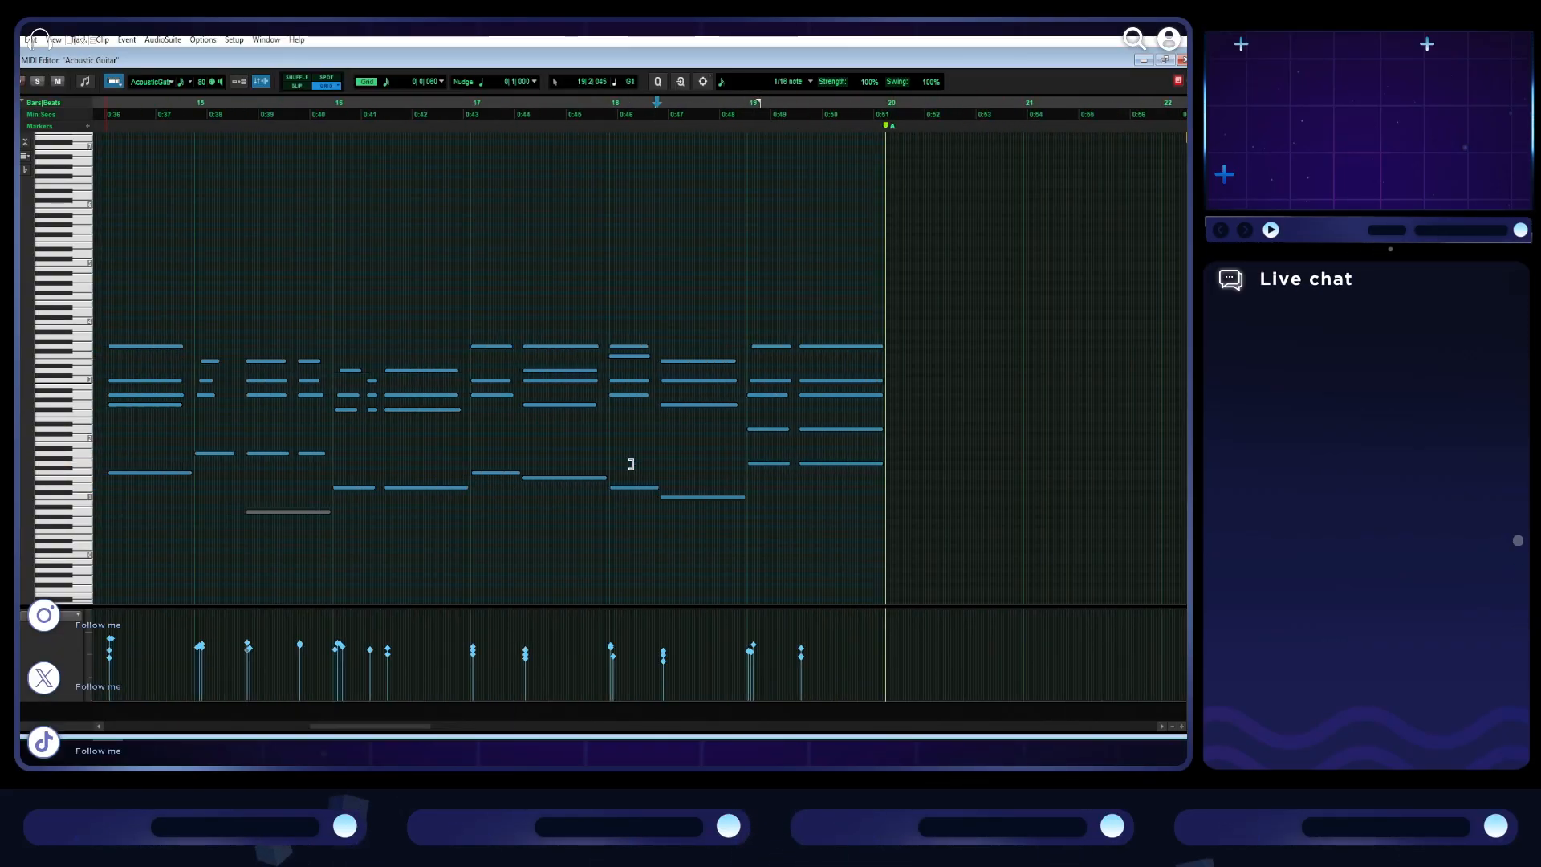
click(334, 339)
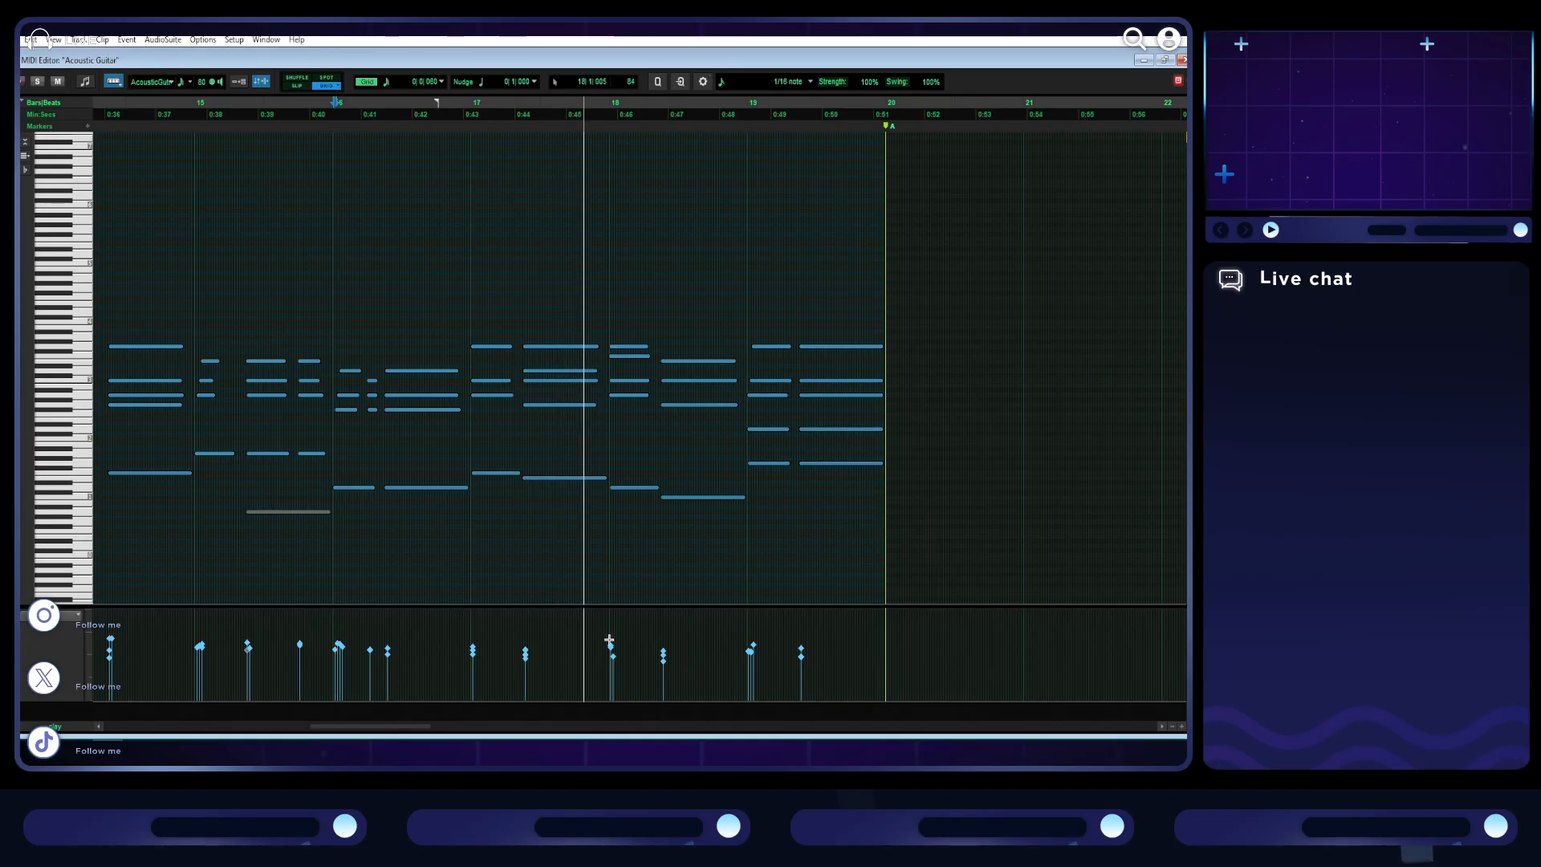
key(space)
drag(477, 500, 588, 303)
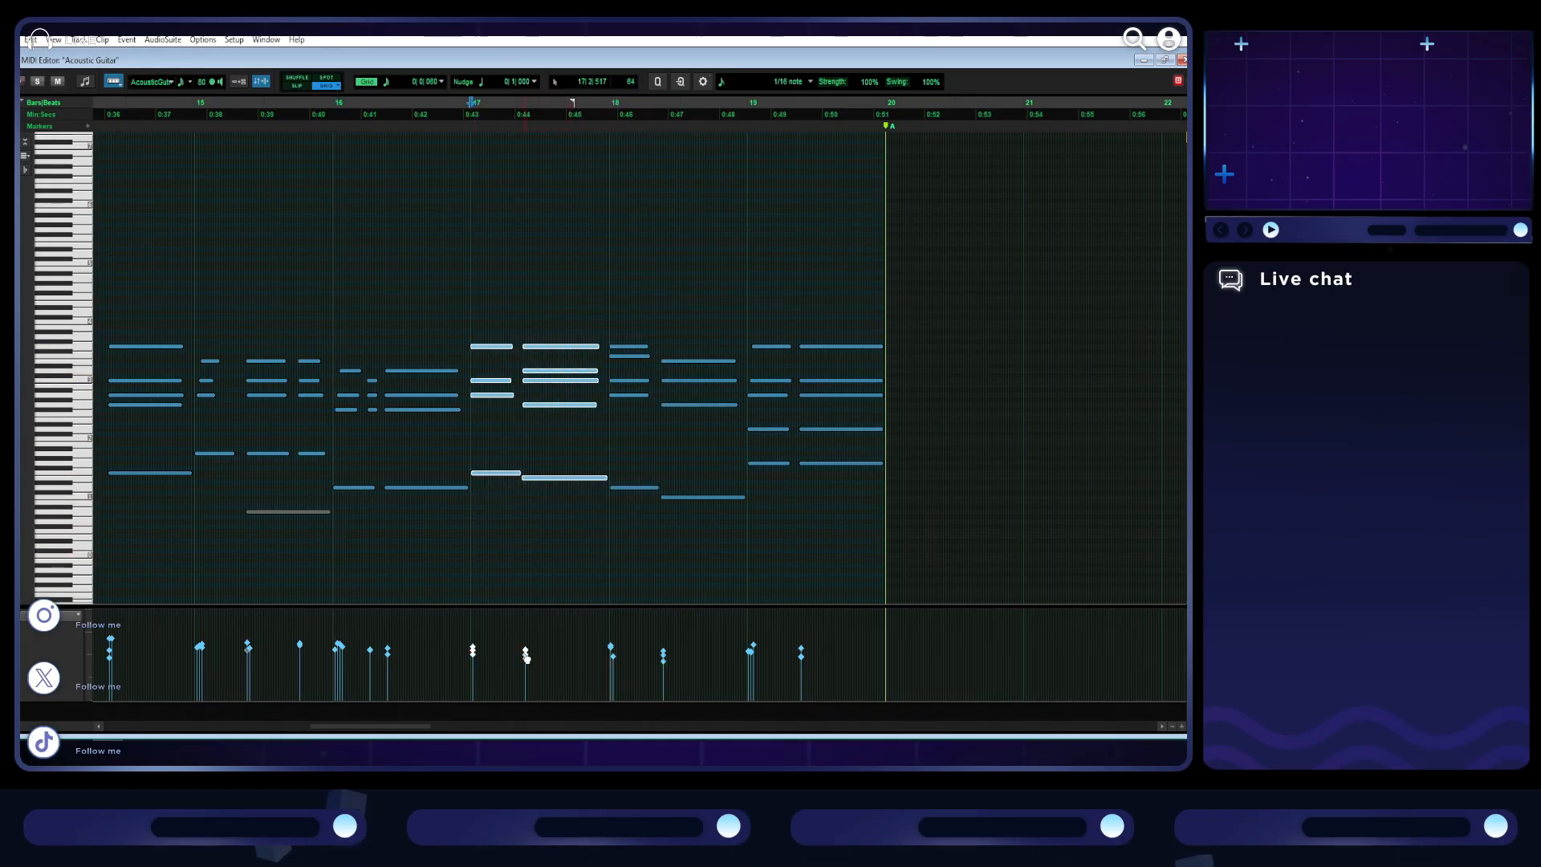
click(526, 645)
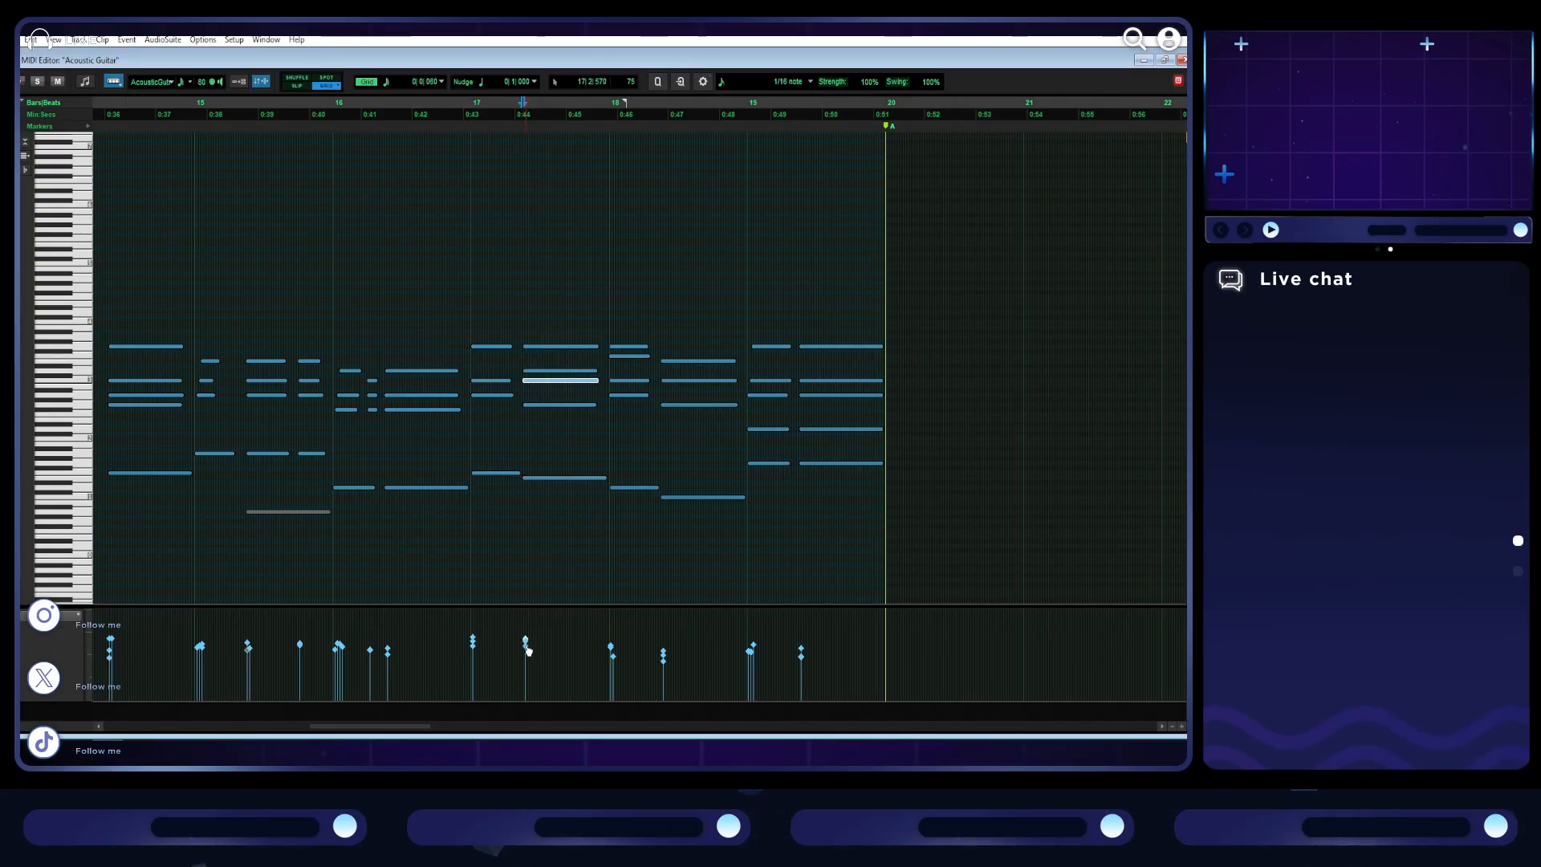
key(space)
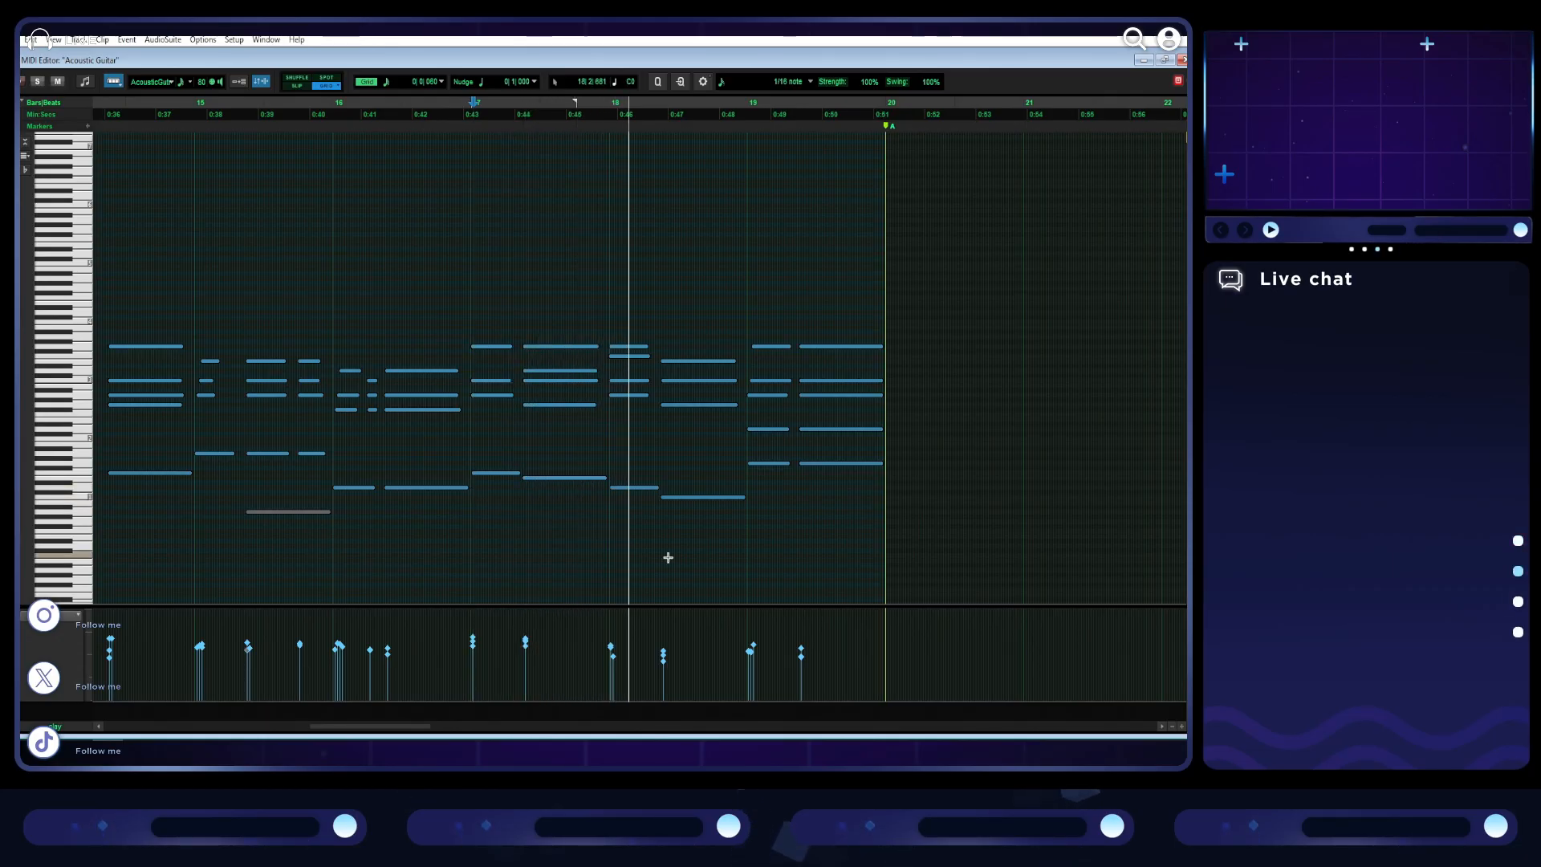
scroll(679, 551, right, 3)
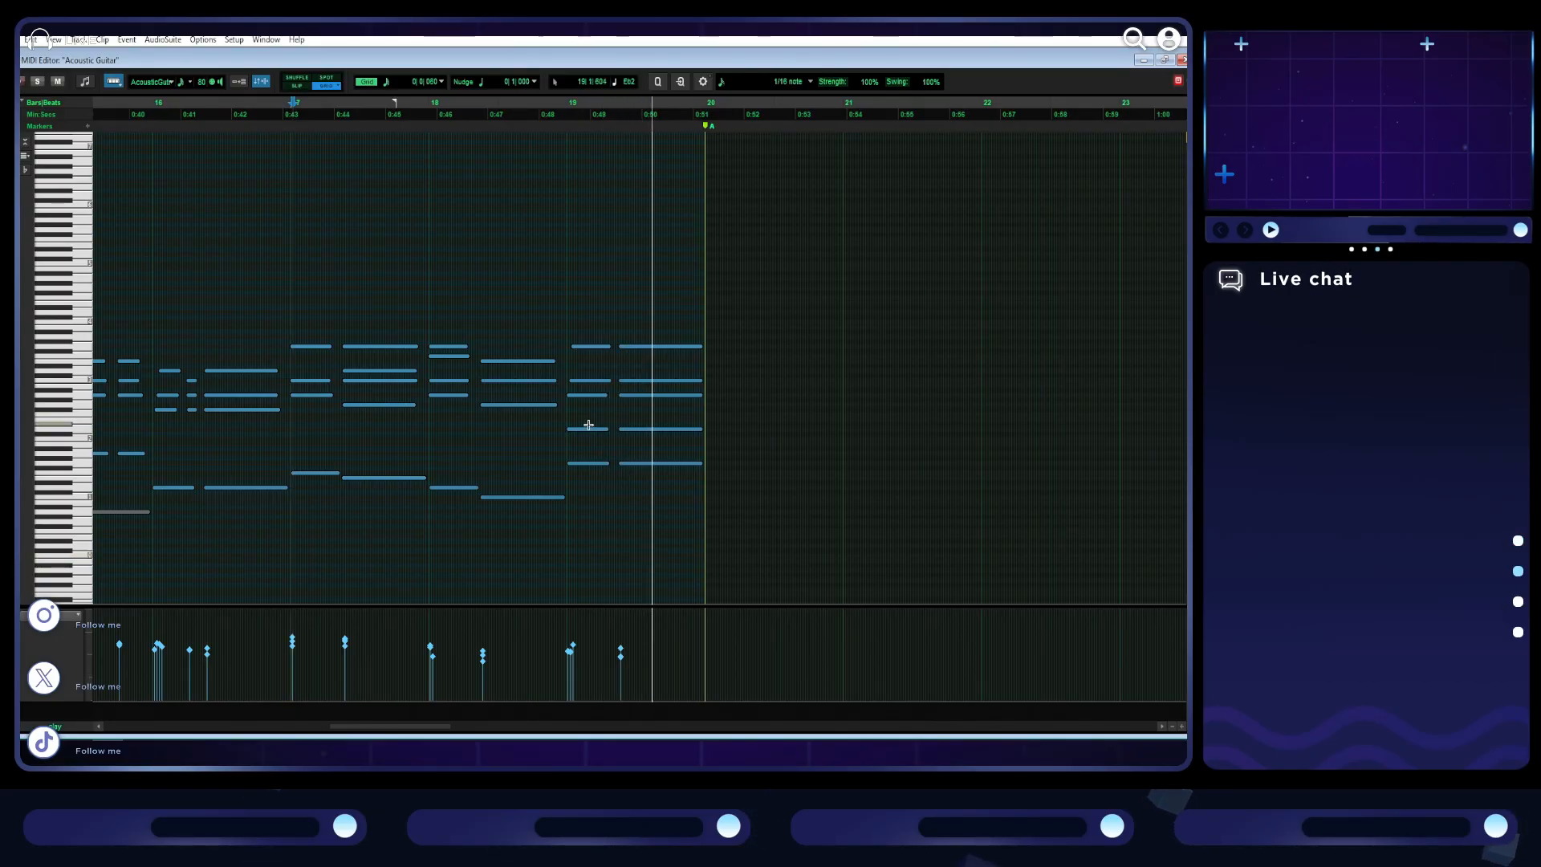
- Return to the edit window and copy the first section's acoustic guitar clip to the A marker at bar 20
click(1163, 60)
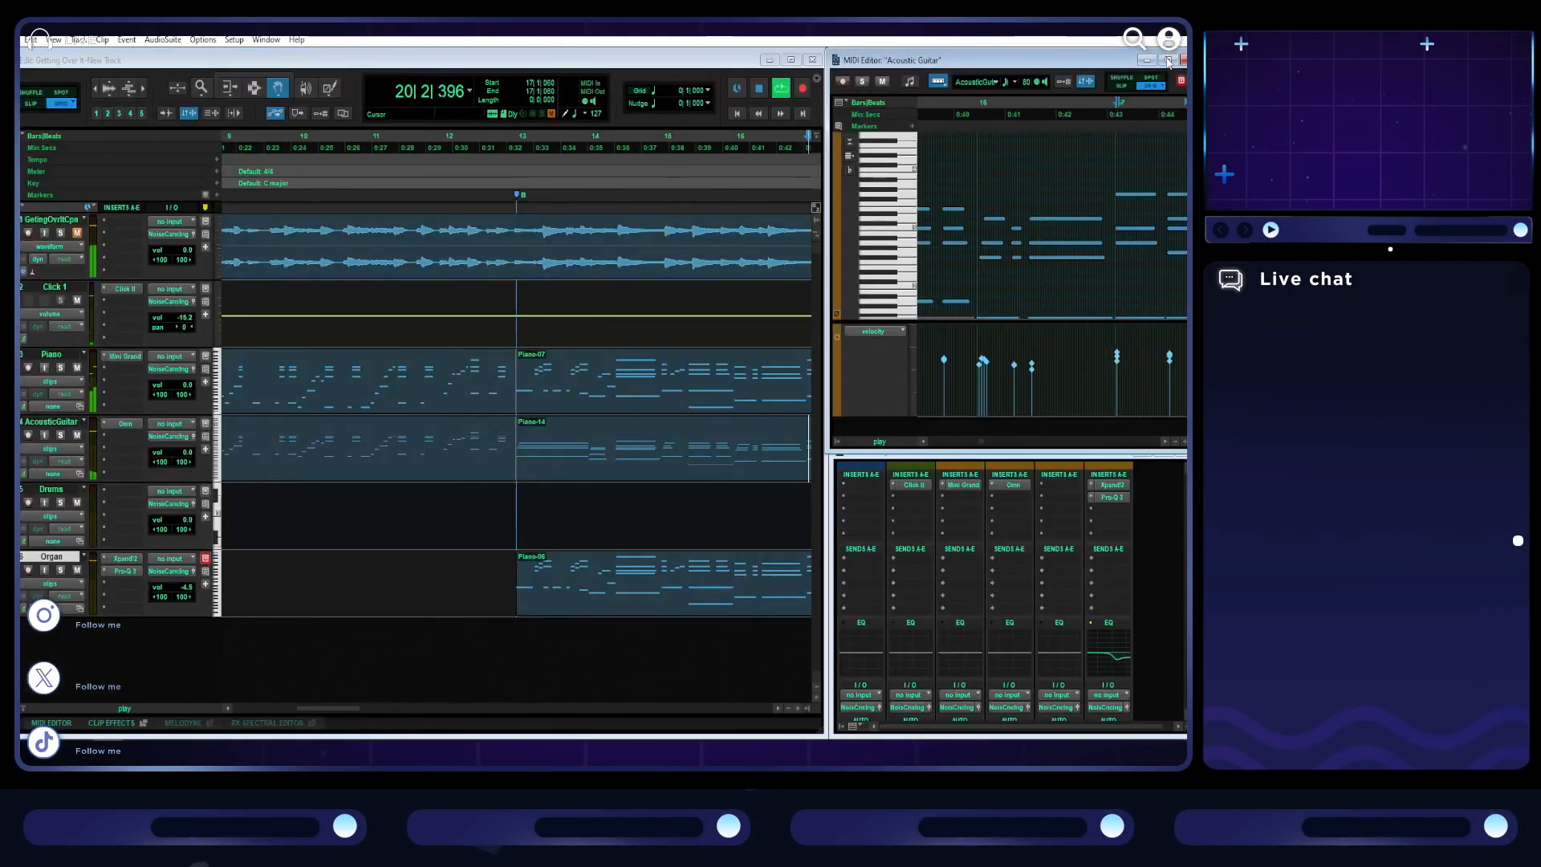
click(603, 63)
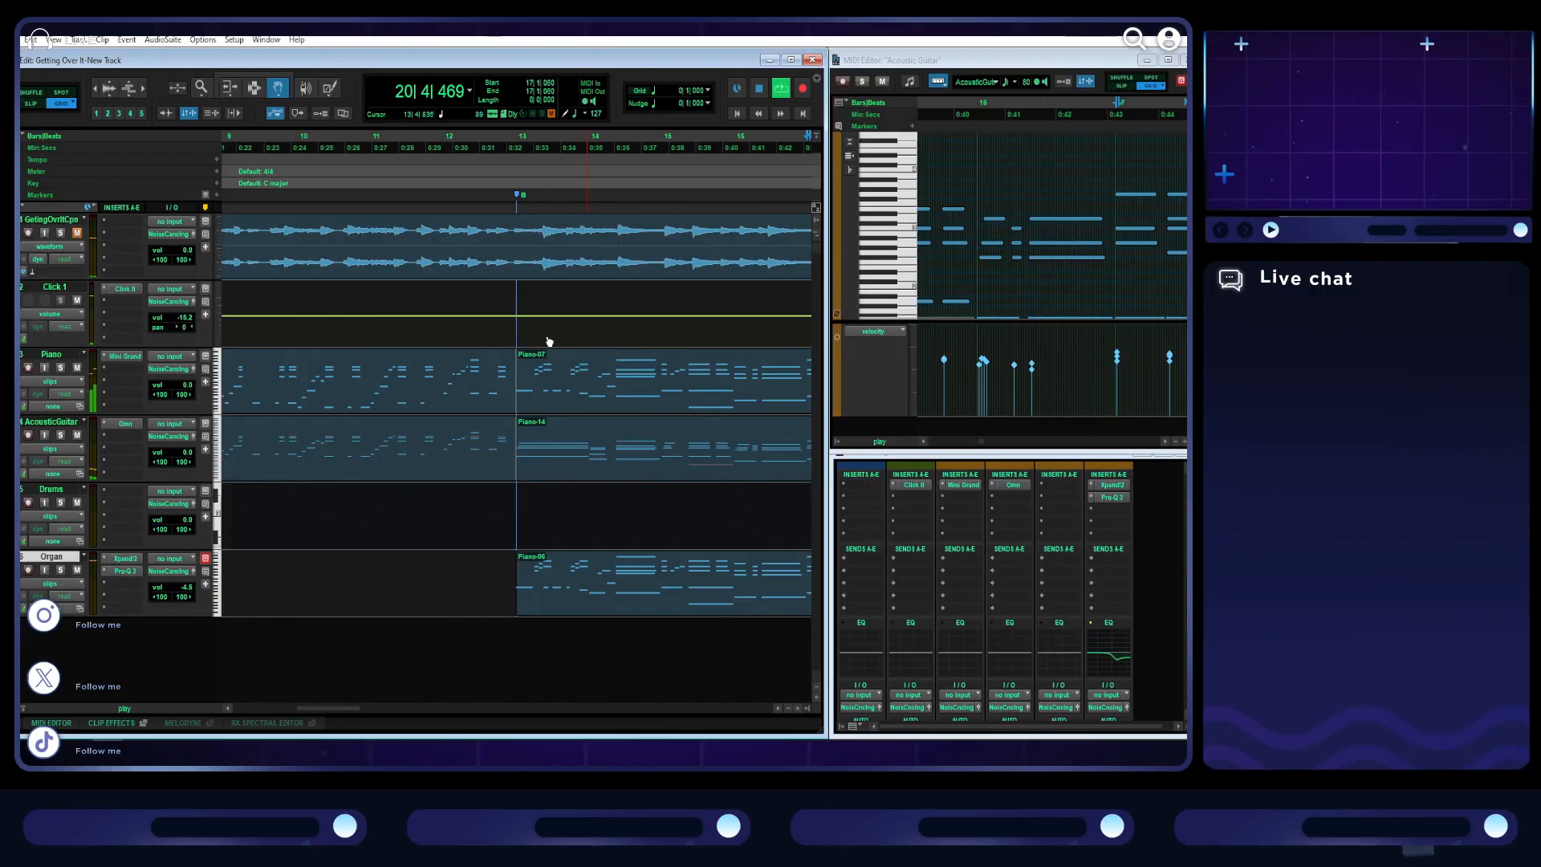
scroll(511, 416, right, 6)
scroll(536, 433, down, 2)
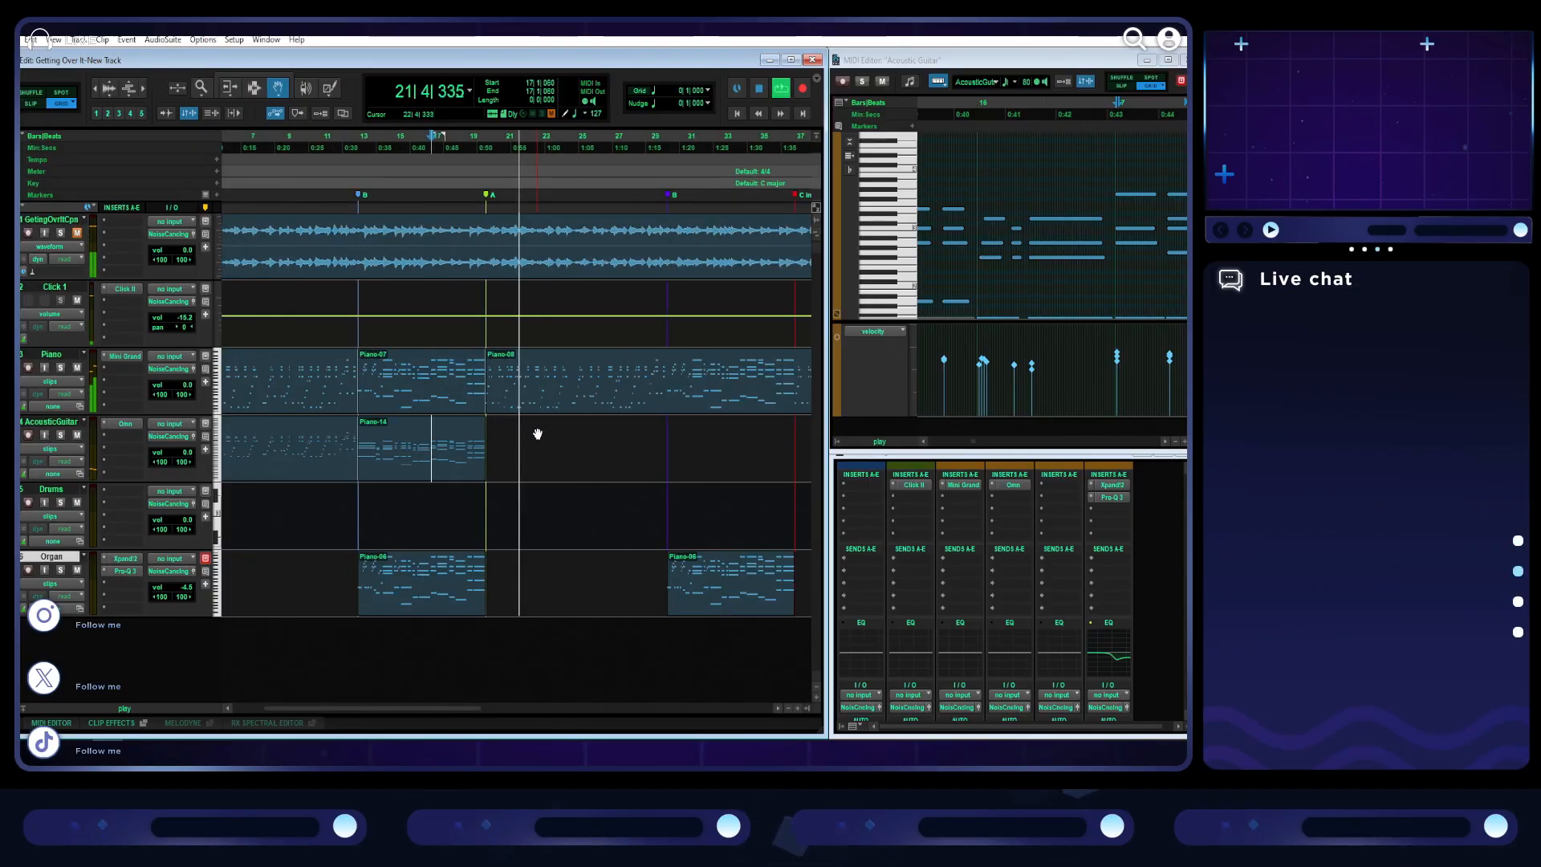
scroll(531, 461, left, 2)
key(space)
mouse_move(335, 466)
mouse_down()
mouse_move(321, 499)
mouse_move(313, 480)
mouse_up()
key(ctrl+d)
drag(479, 515, 629, 480)
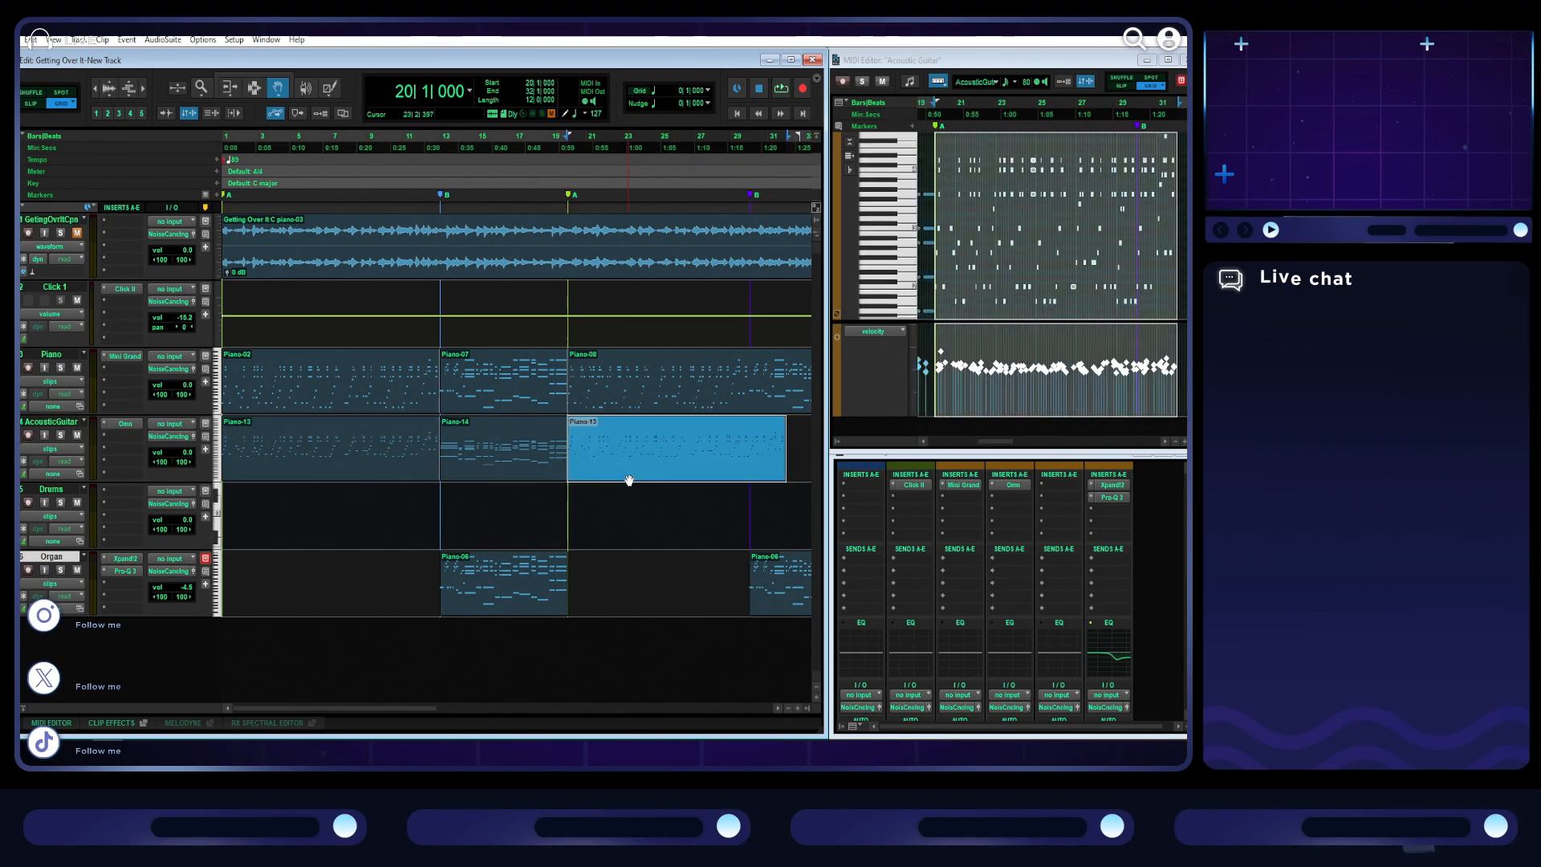
- Trim the end of the copied acoustic guitar clip back to the B marker at bar 30
key(t)
key(t)
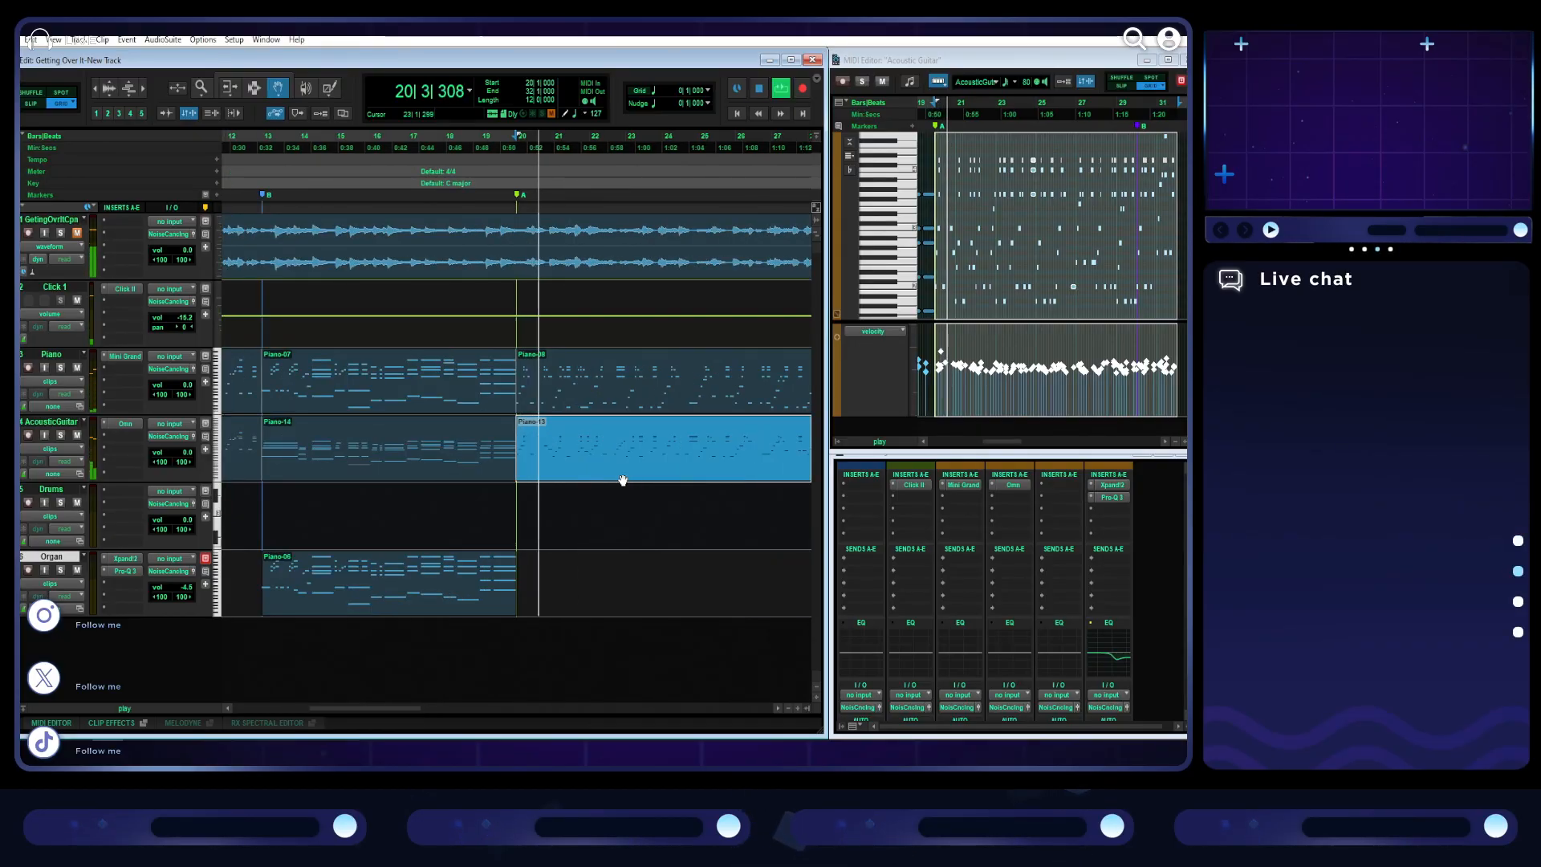
scroll(585, 479, right, 8)
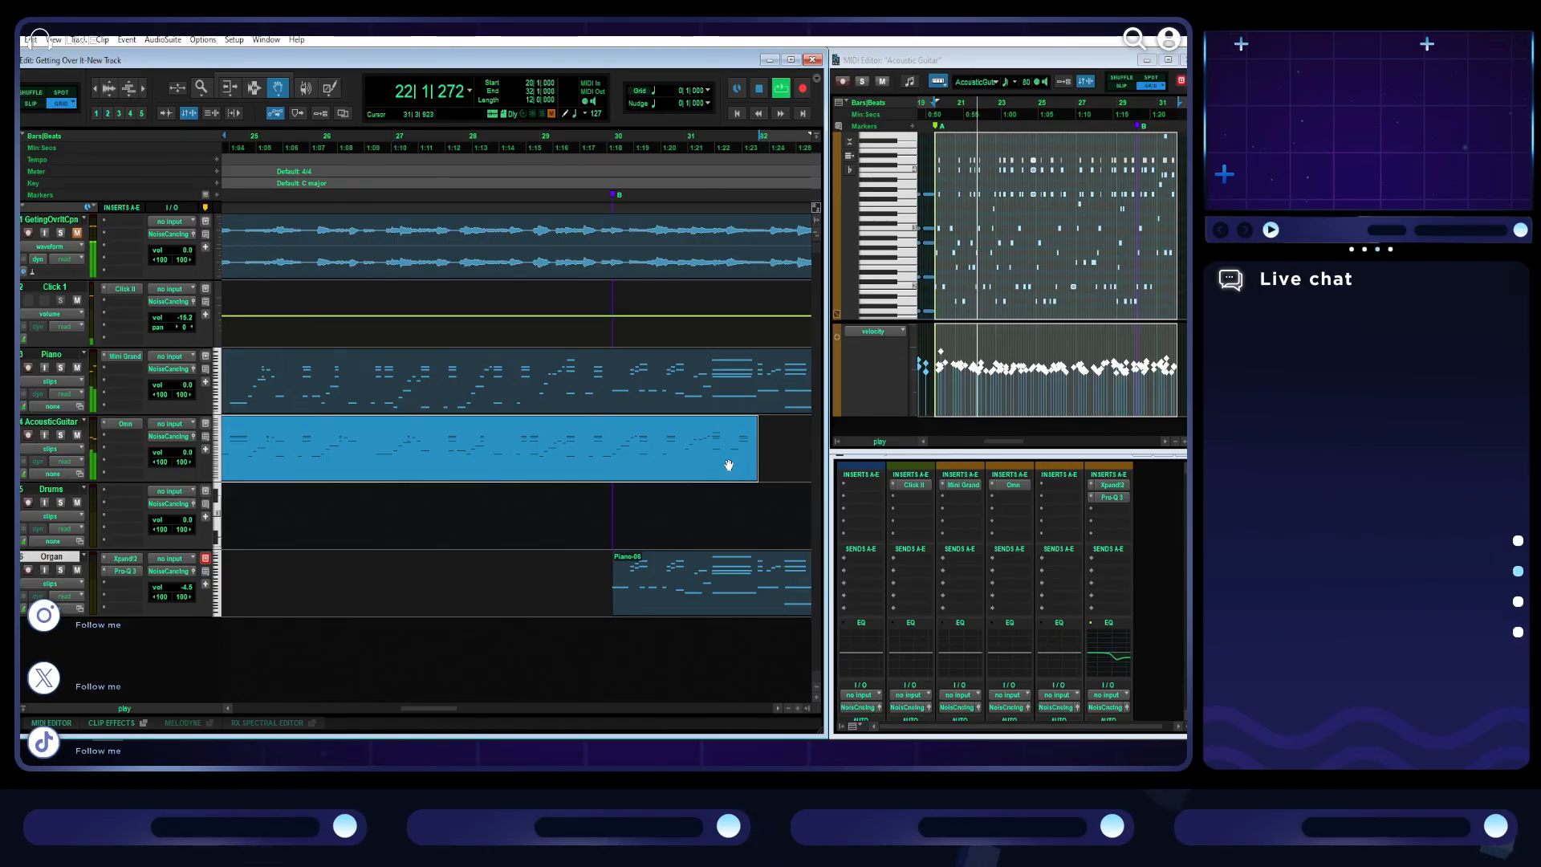
click(292, 88)
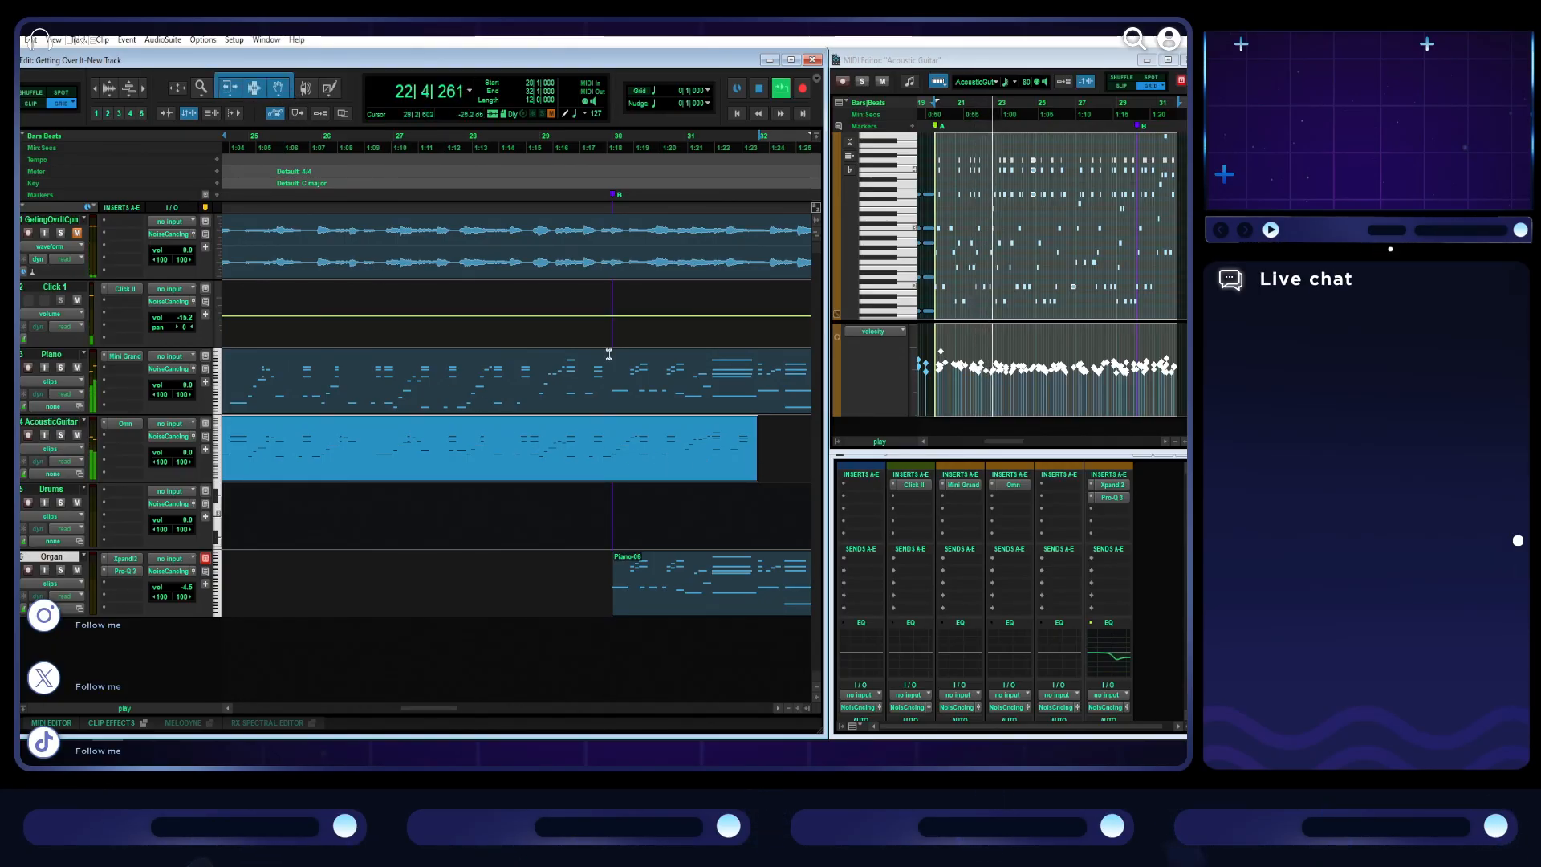
drag(752, 440, 614, 459)
- Copy section B's acoustic guitar clip to the second B marker at bar 30 and play the passages around the copy
key(r)
key(r)
click(289, 473)
mouse_move(290, 474)
mouse_down()
mouse_move(289, 504)
mouse_move(294, 470)
mouse_up()
key(ctrl+d)
drag(394, 508, 508, 512)
drag(422, 535, 604, 468)
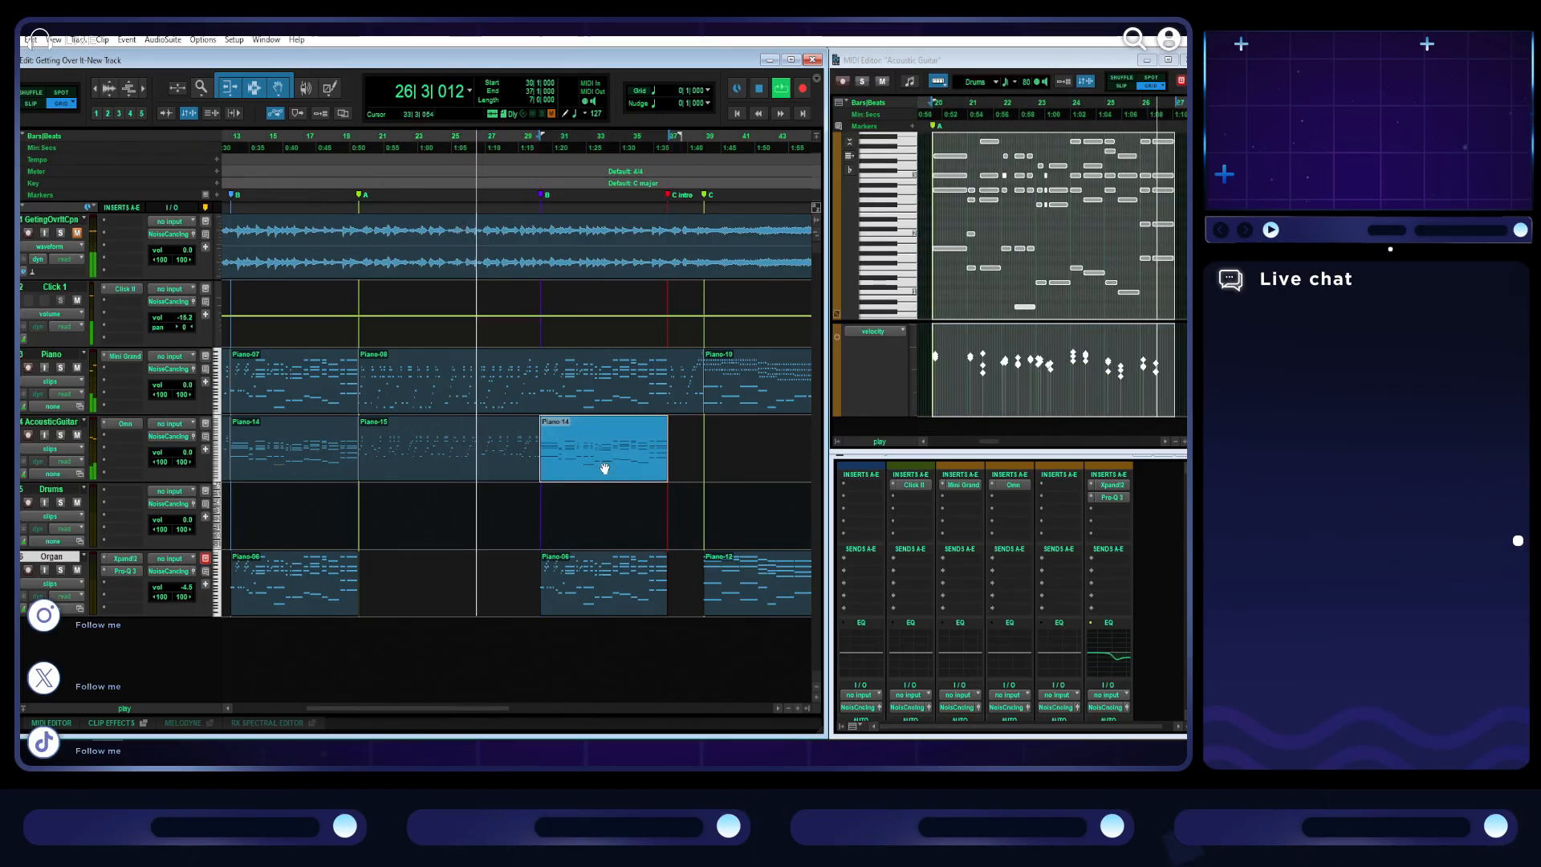
key(t)
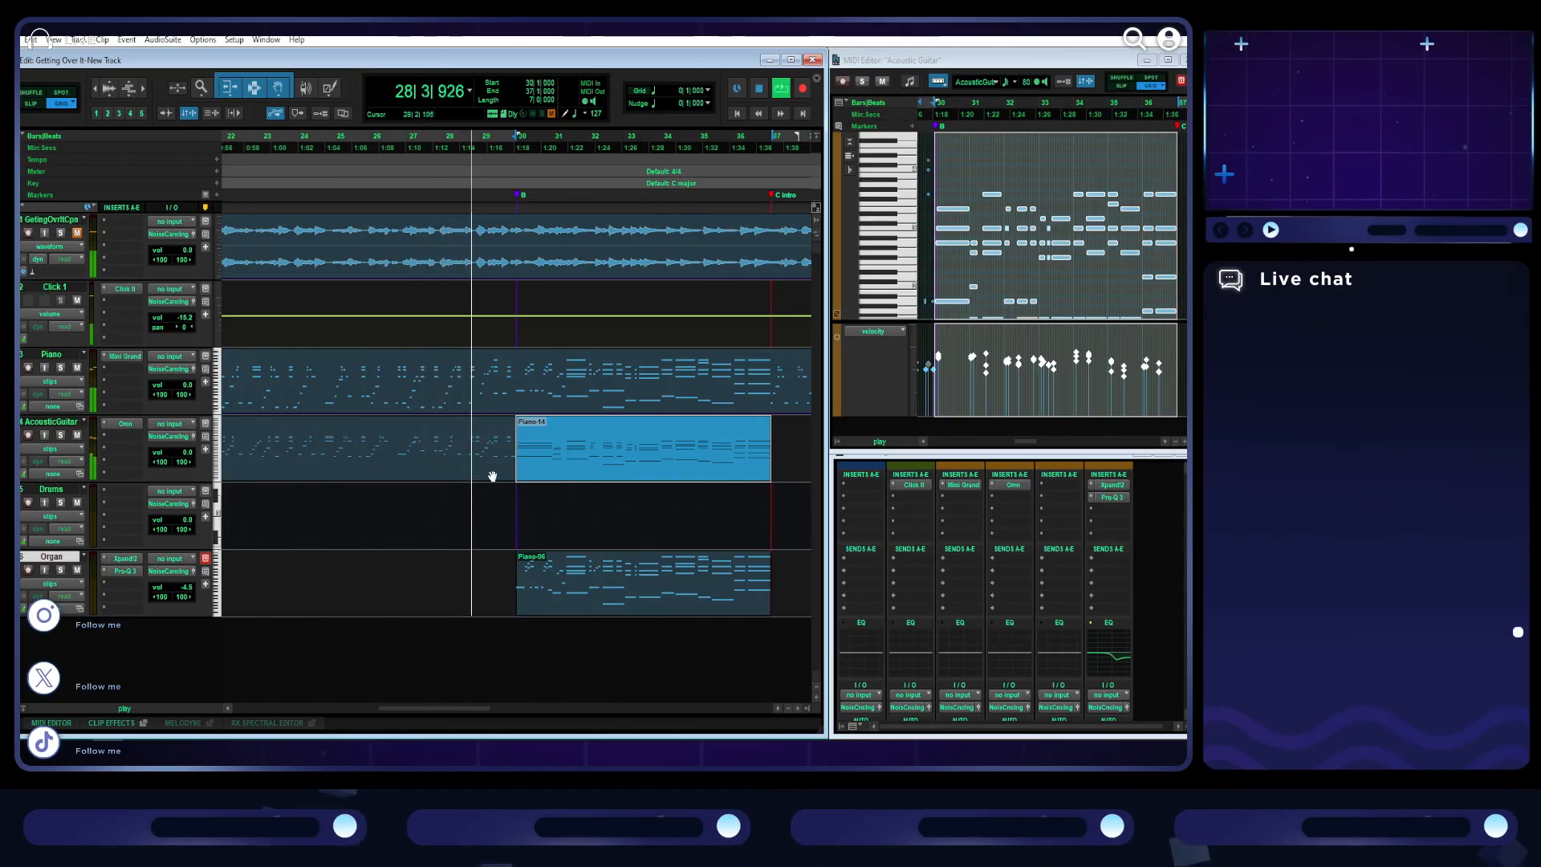
drag(474, 706, 506, 709)
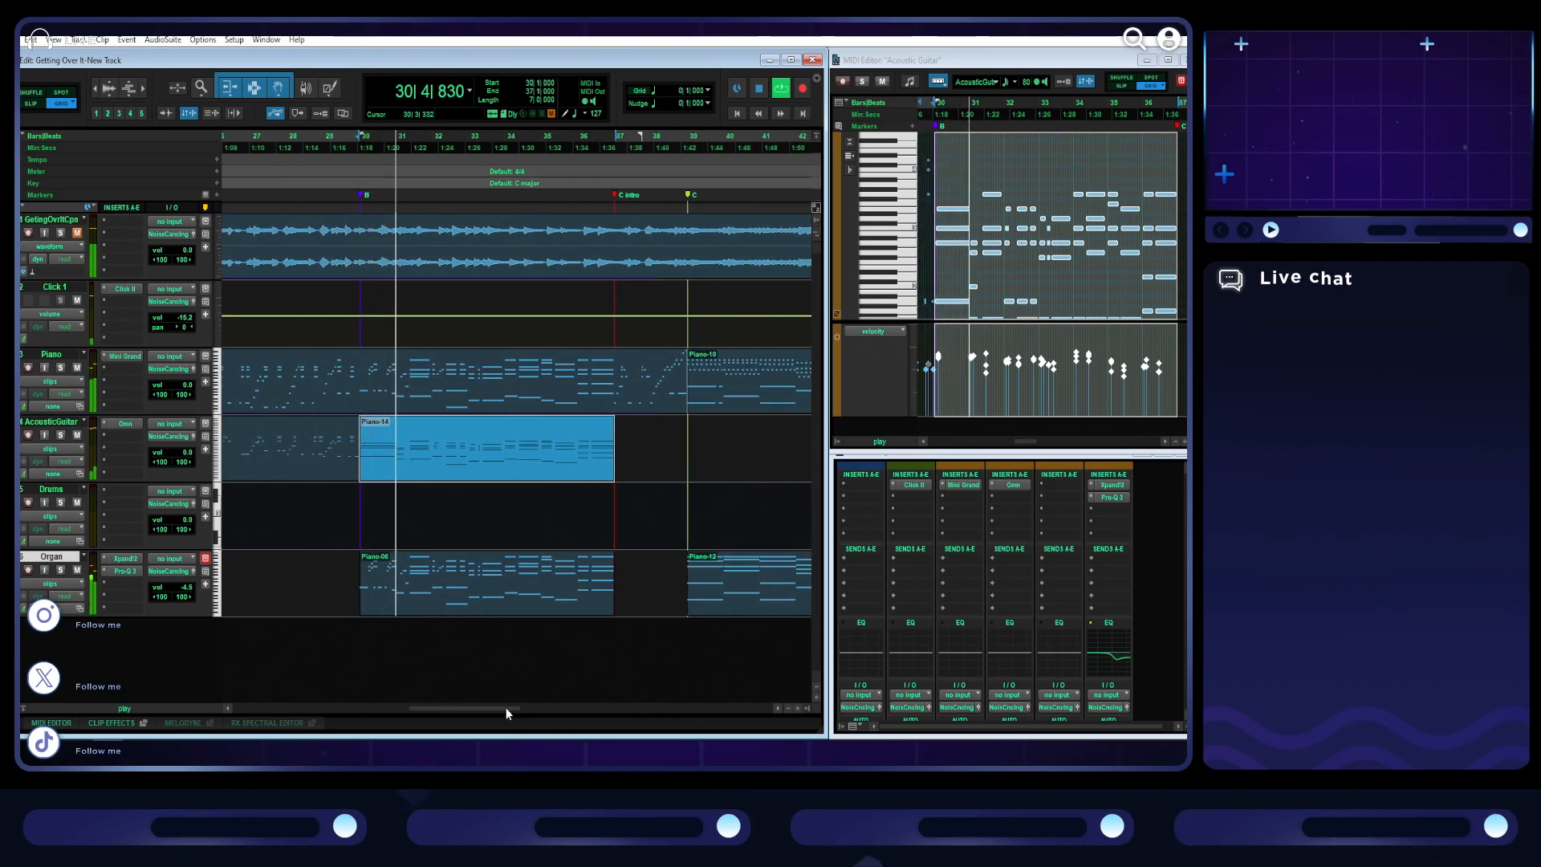
drag(505, 706, 466, 708)
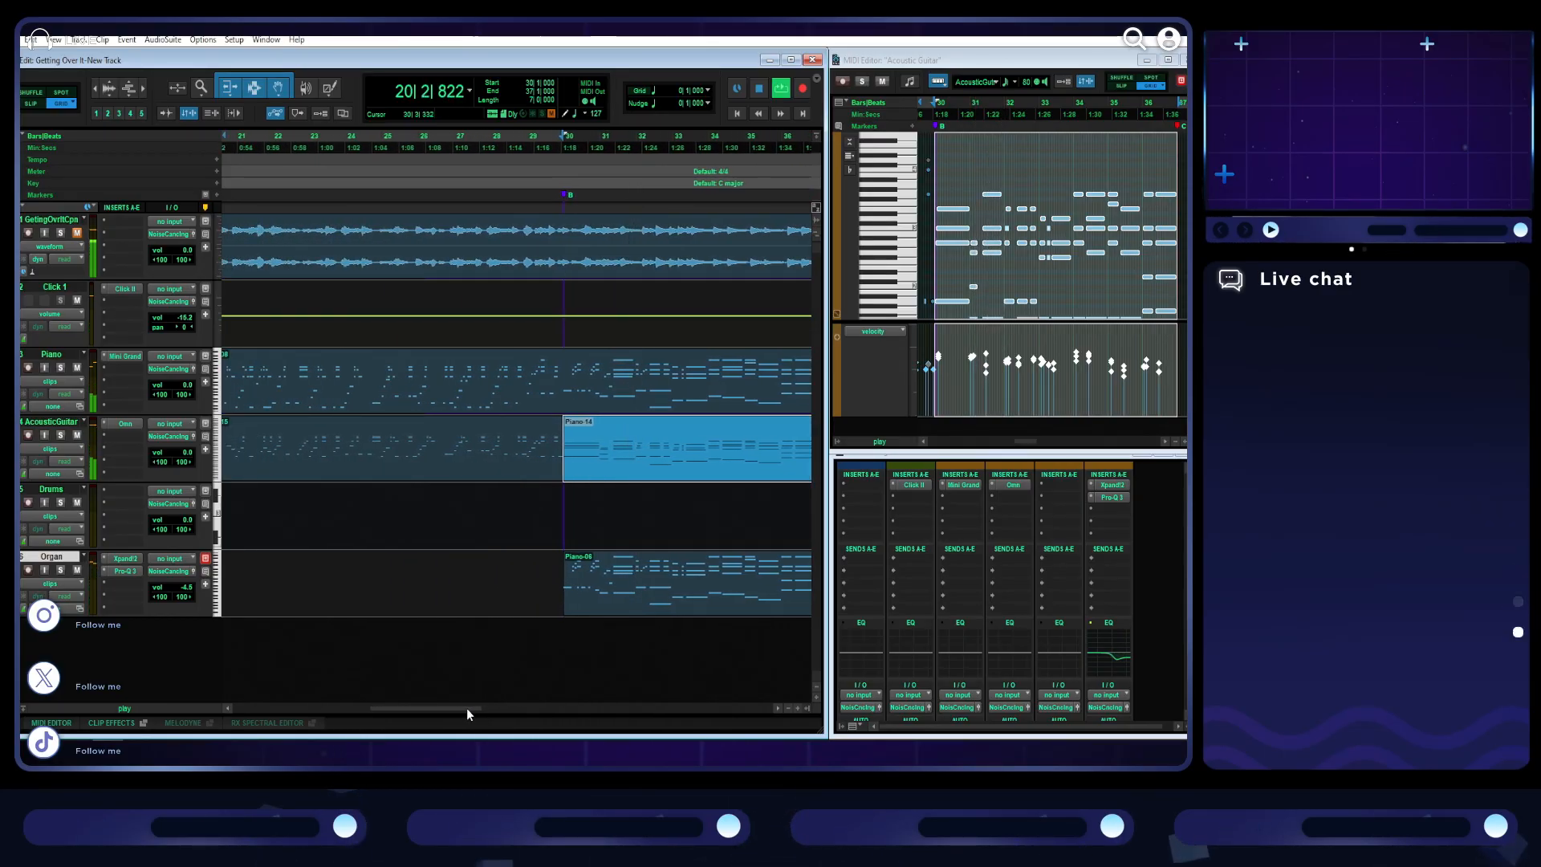
key(space)
- Rename the A marker at bar 20 as A'
scroll(468, 433, left, 3)
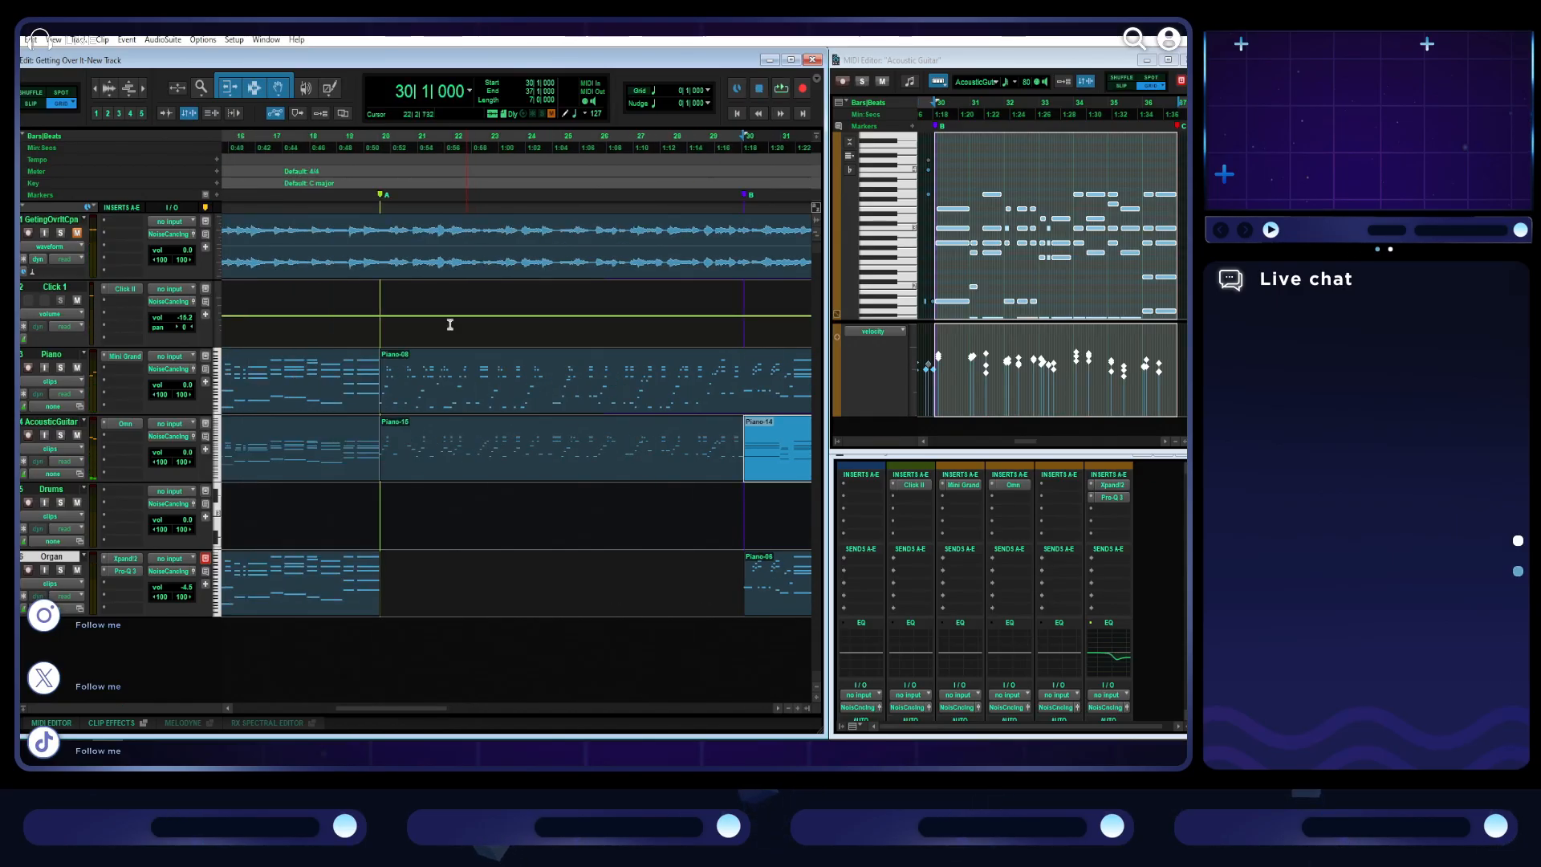
double_click(382, 198)
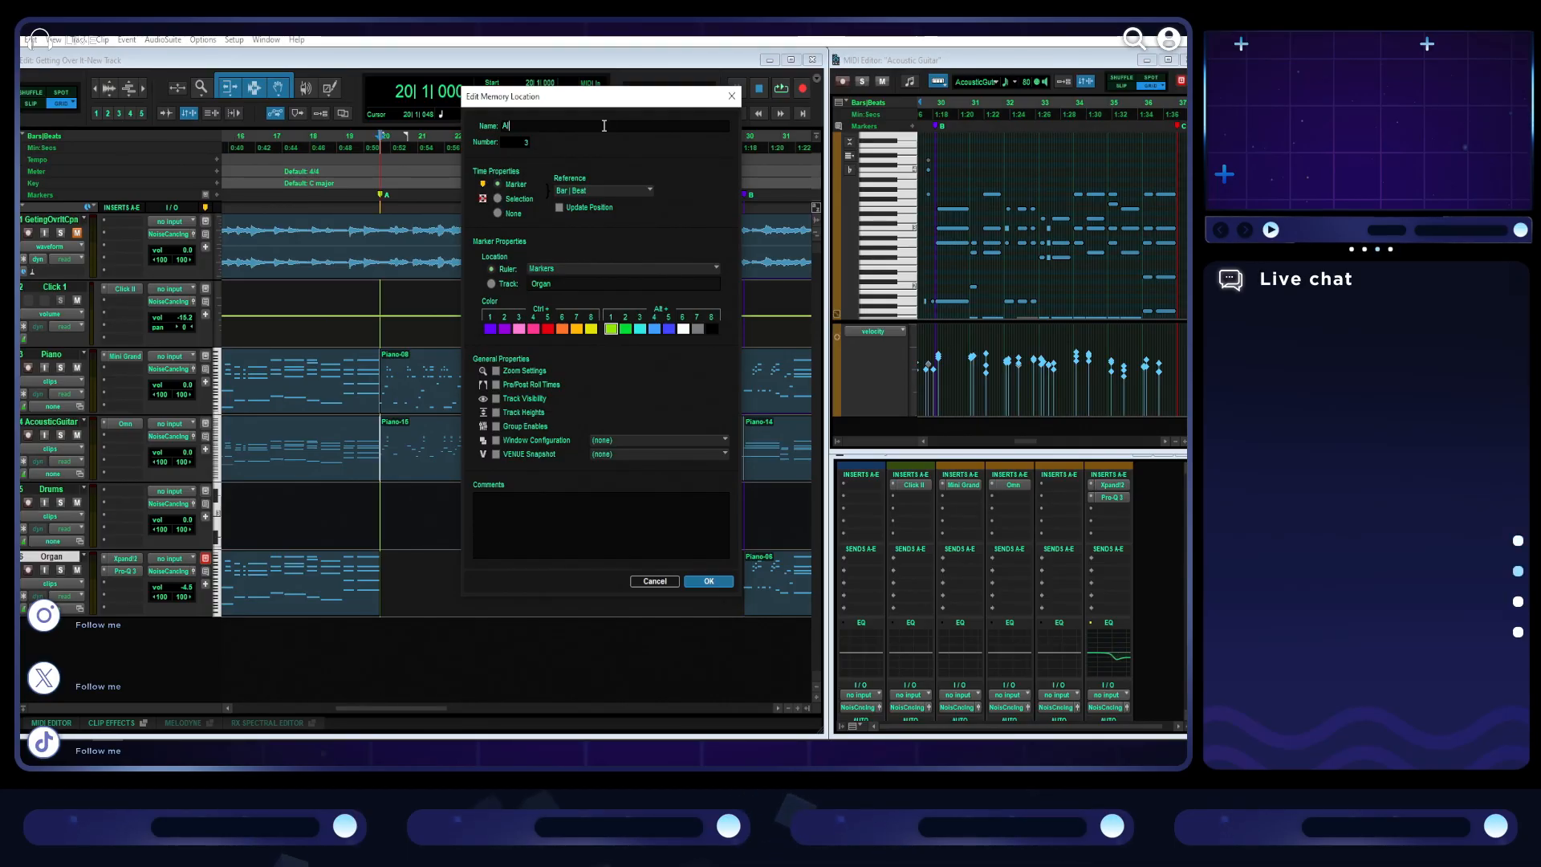
text(')
key(Return)
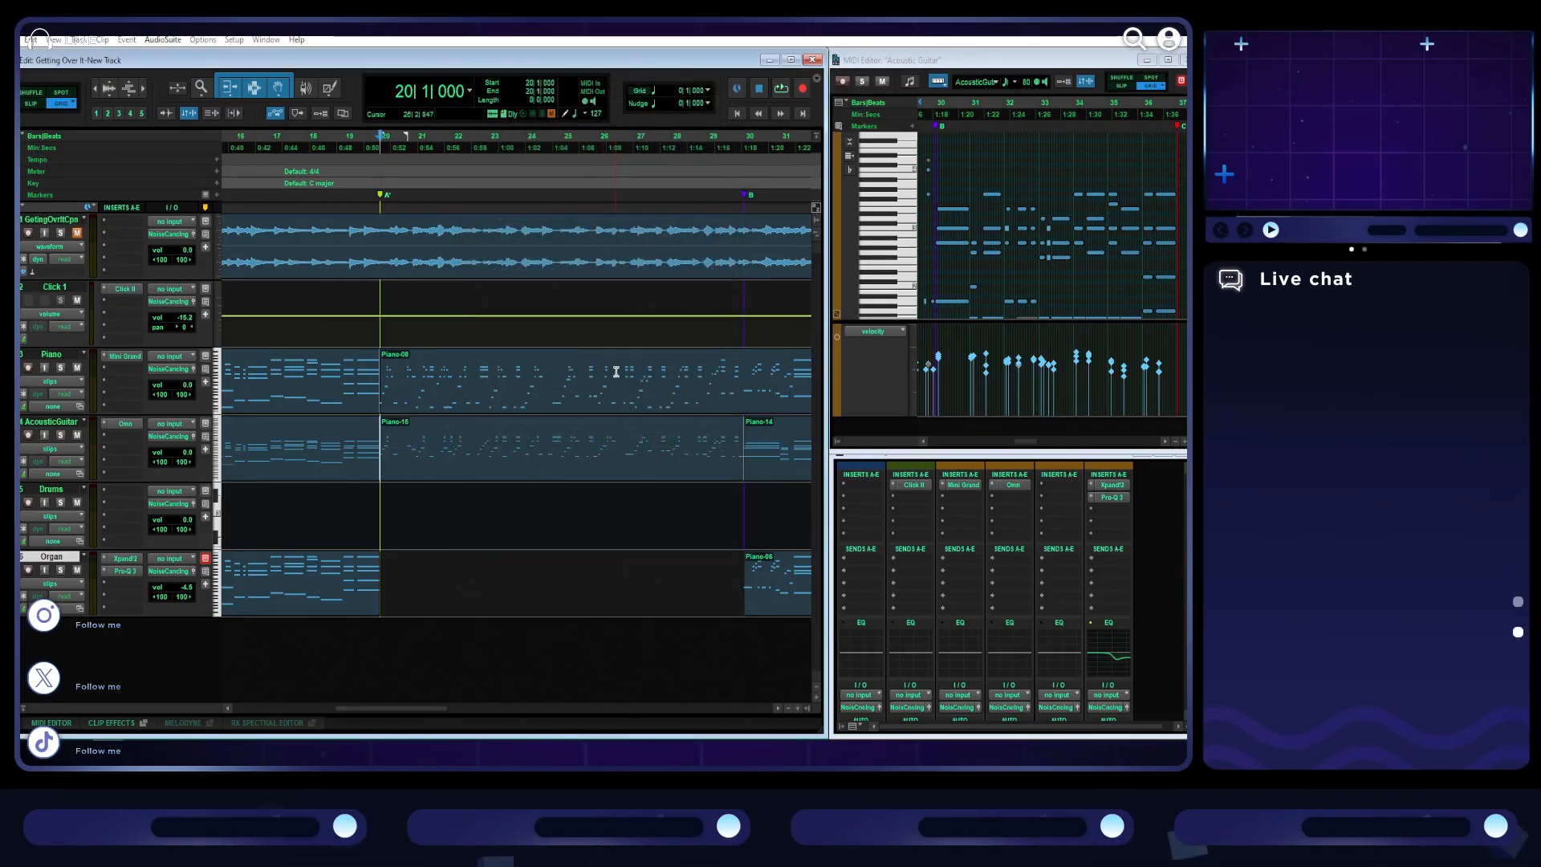
- Split the piano clip at bar 30 and delete the acoustic guitar clip in section A'
click(671, 471)
click(741, 354)
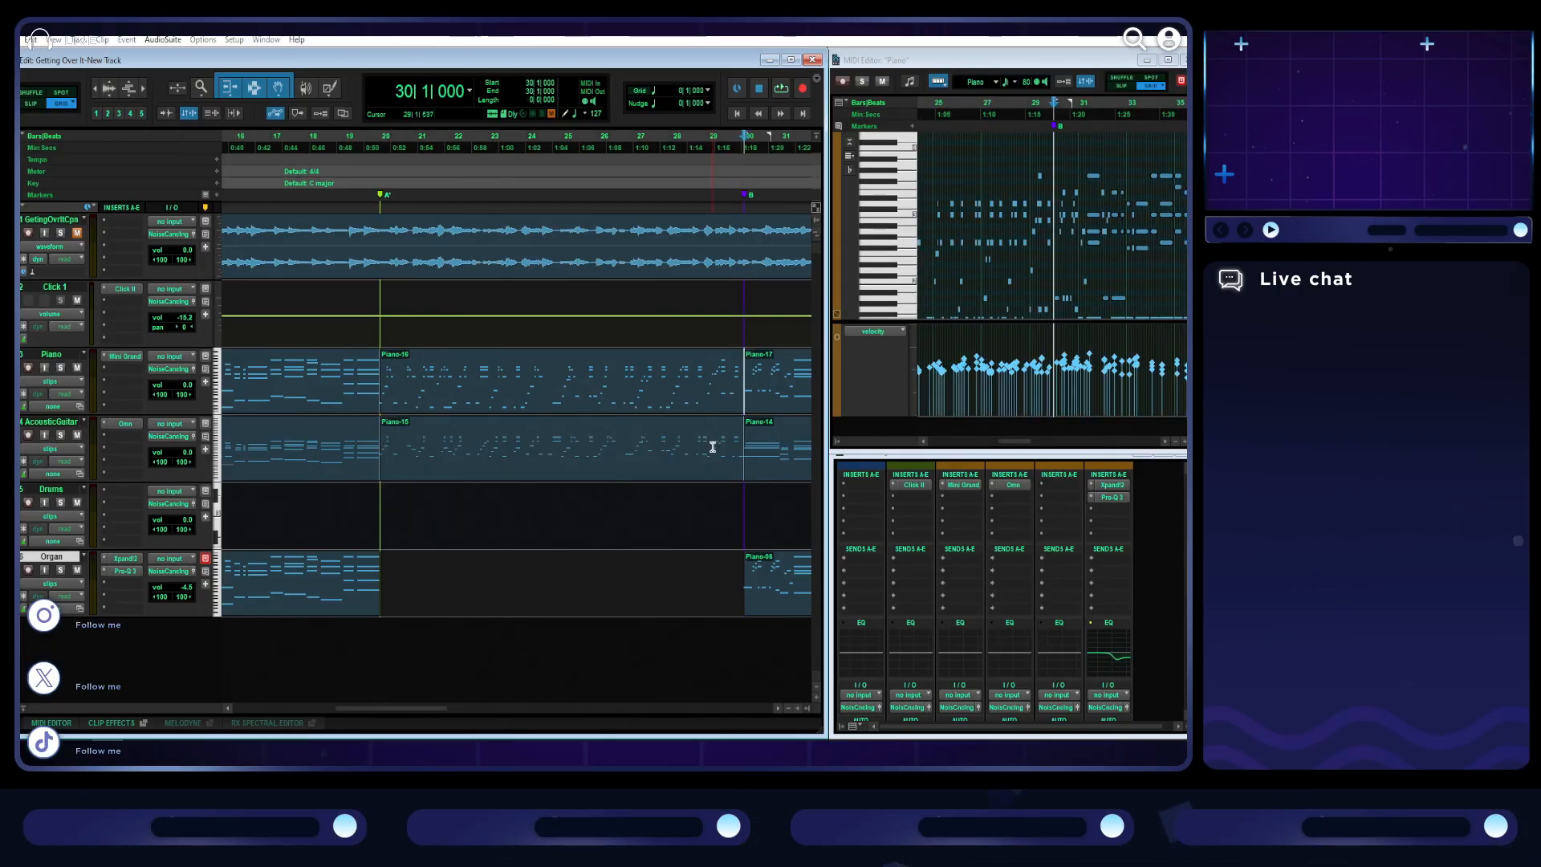
click(618, 479)
key(Delete)
- Copy section A's piano-derived notes for A' onto the acoustic guitar track from bar 20 to 30 and play them
mouse_move(539, 394)
mouse_down()
mouse_move(537, 507)
mouse_move(546, 411)
mouse_up()
click(536, 506)
scroll(547, 425, right, 2)
drag(682, 530, 327, 535)
scroll(554, 524, left, 2)
drag(553, 532, 554, 448)
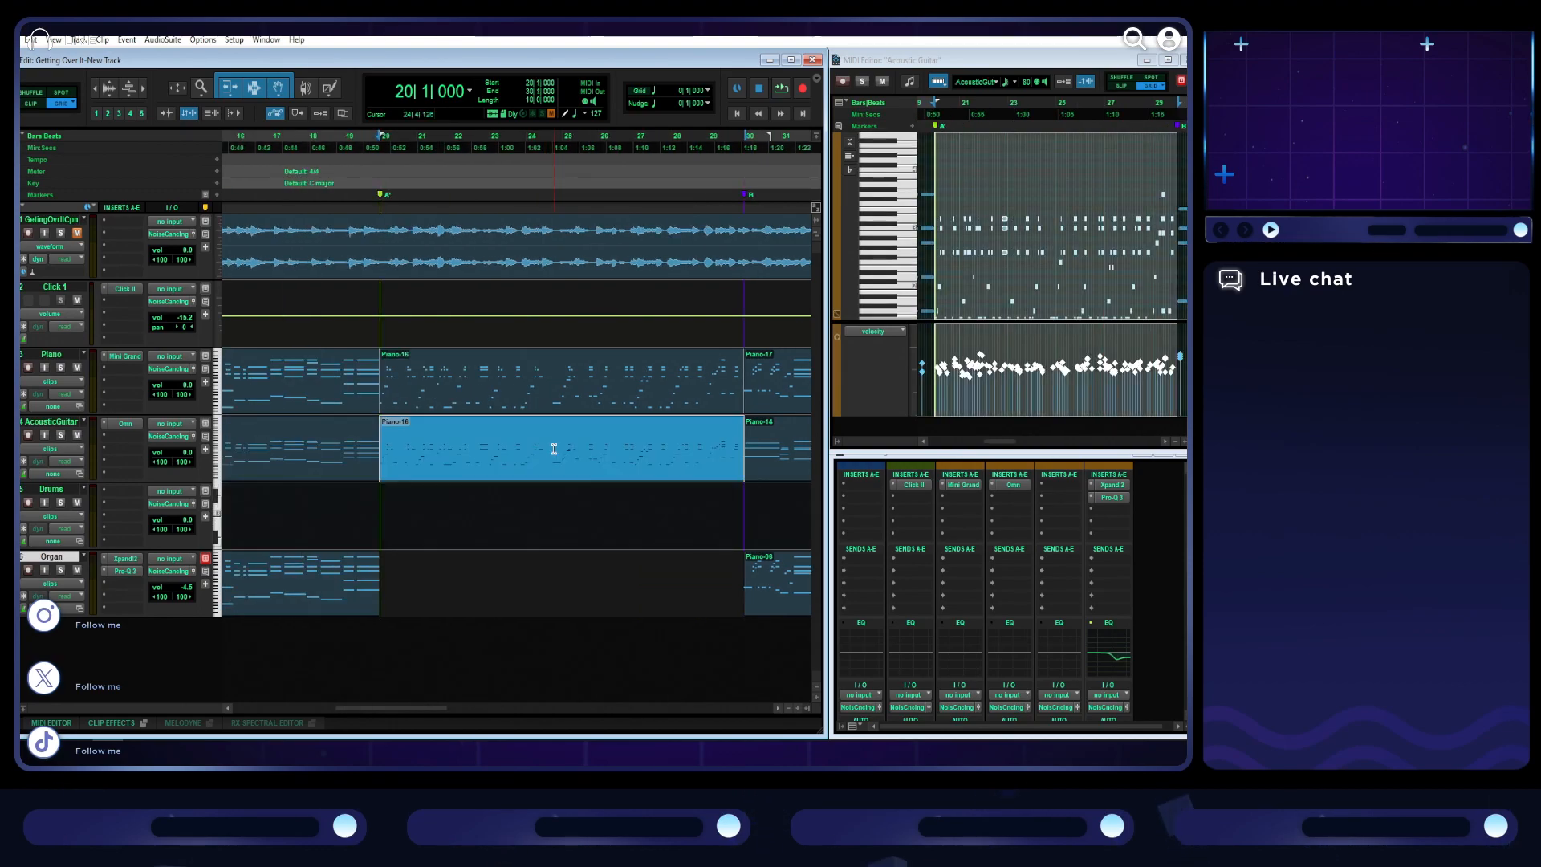
key(space)
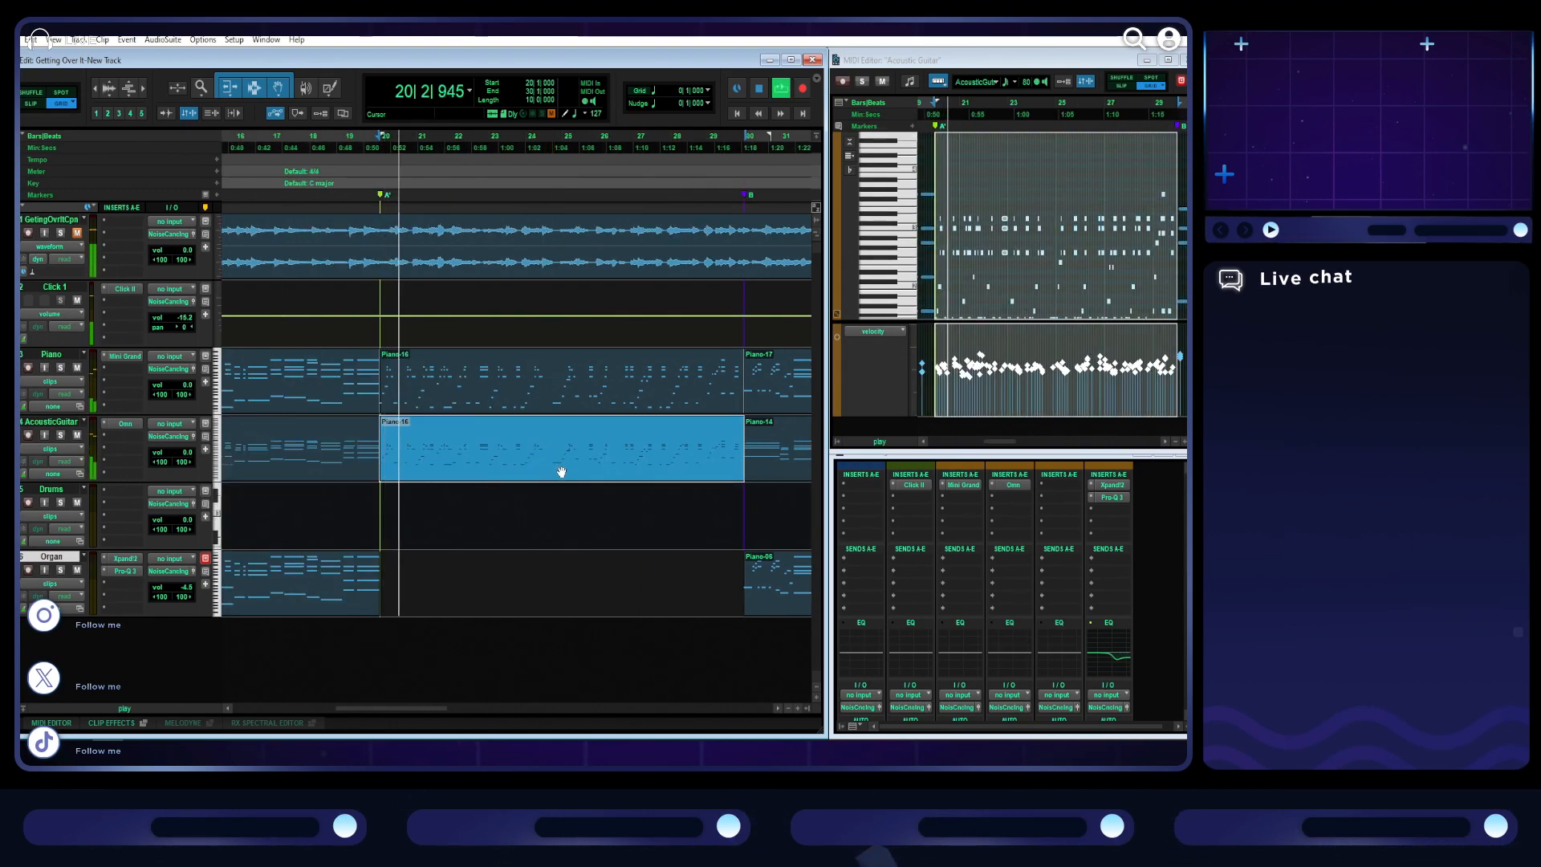
- Enlarge the MIDI editor, mute the topmost notes of the guitar part in section A', and play from bar 12
click(1041, 65)
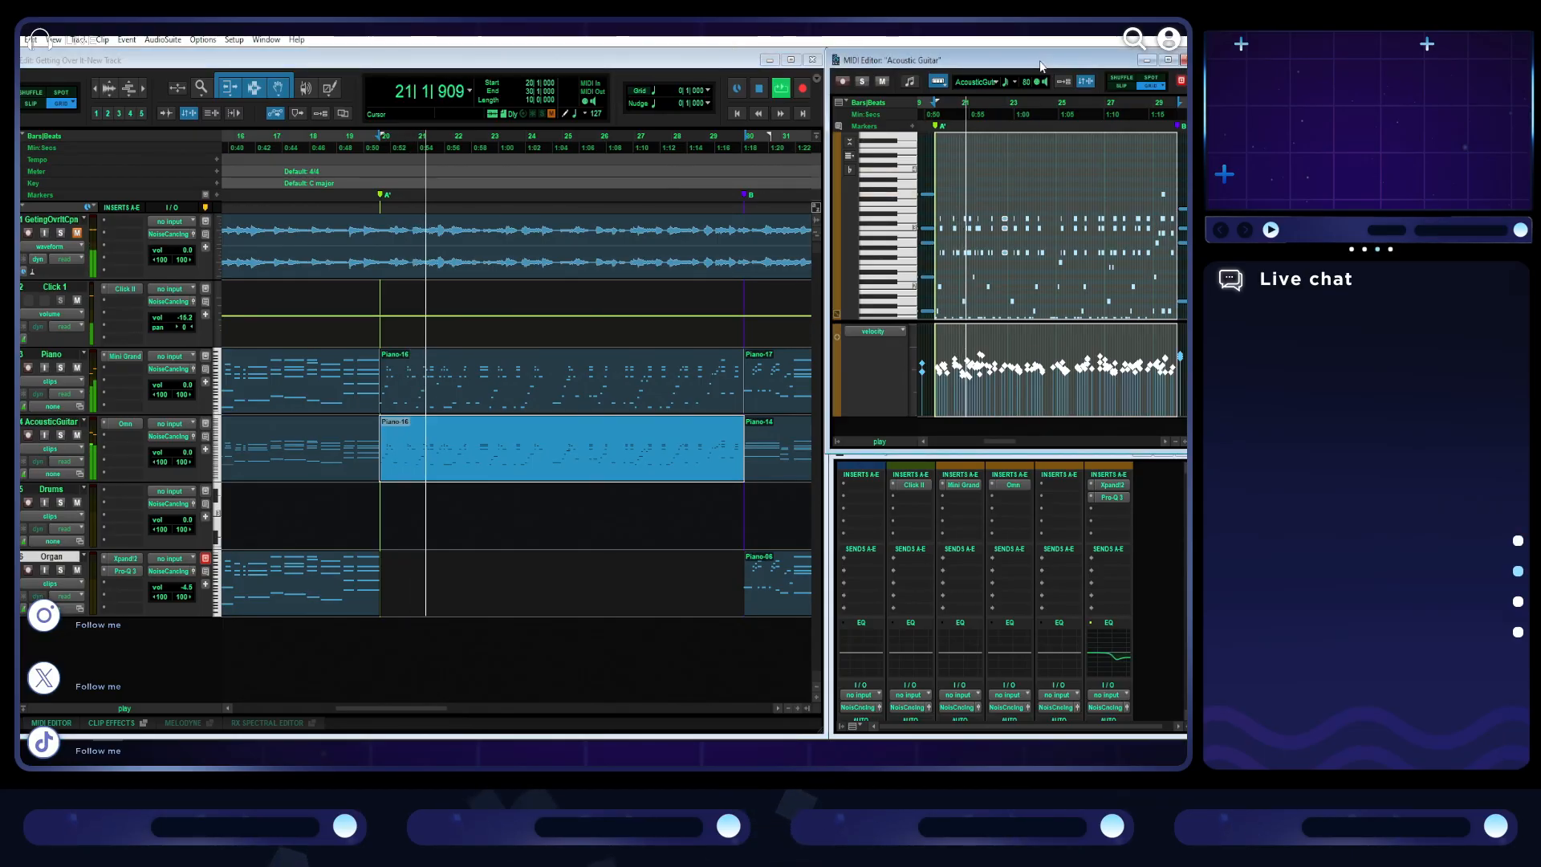
double_click(1041, 61)
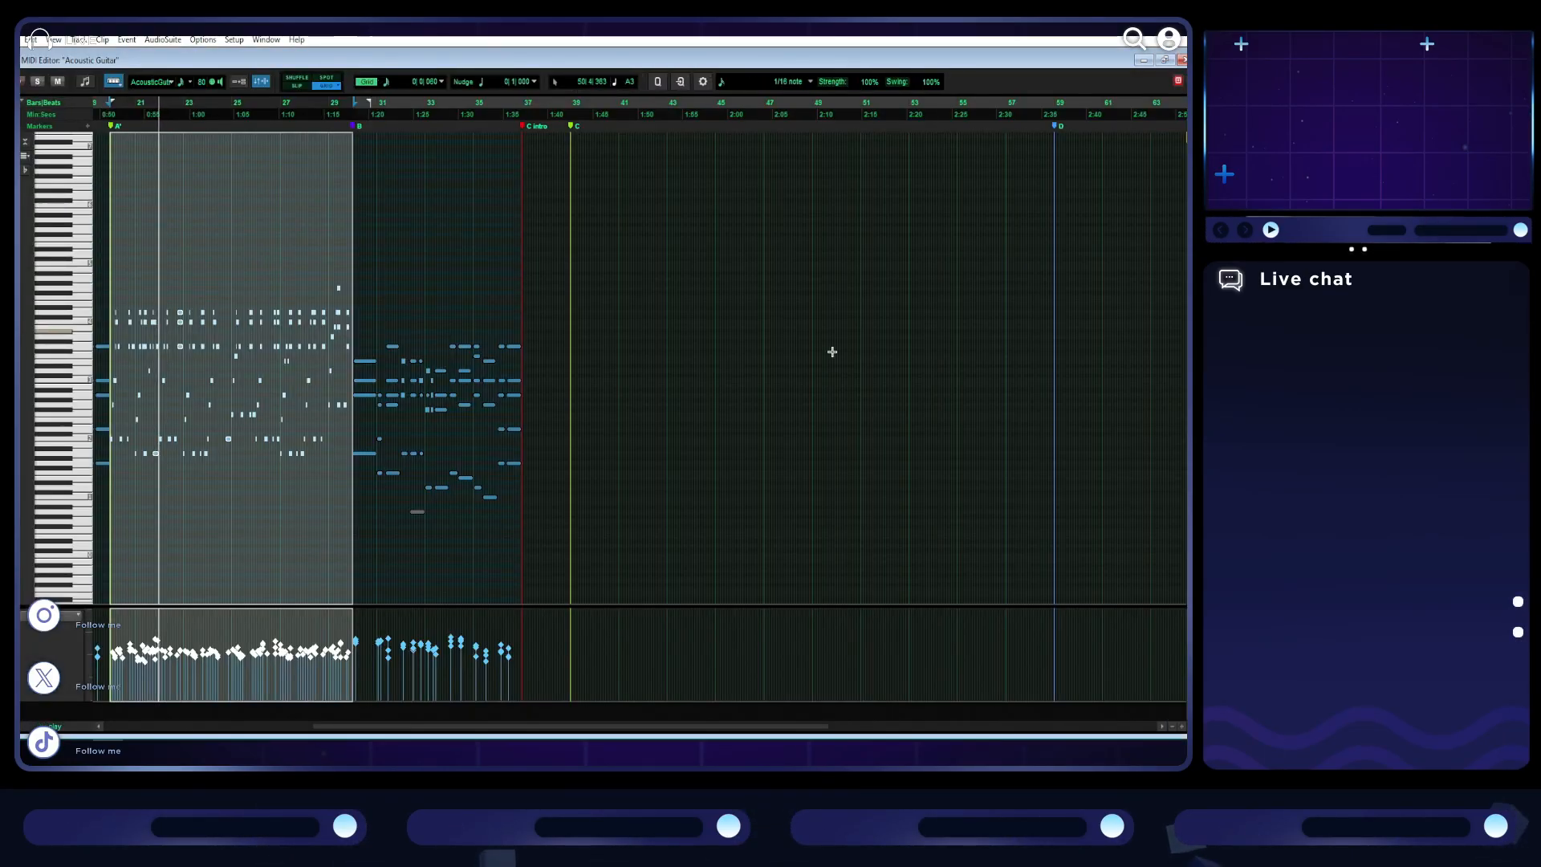
key(space)
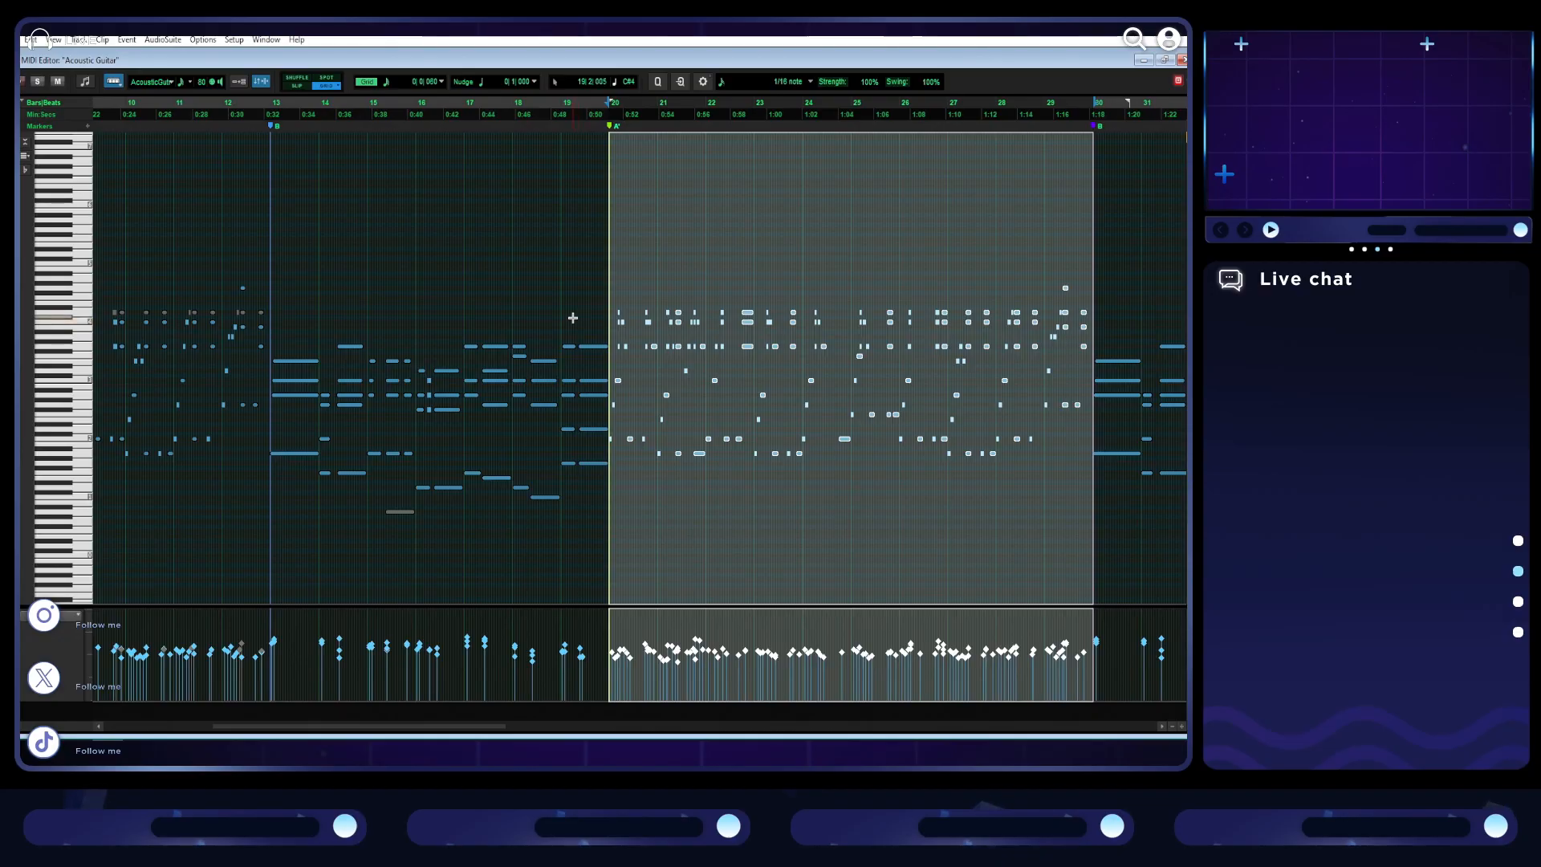
drag(585, 301, 846, 289)
drag(588, 222, 1085, 317)
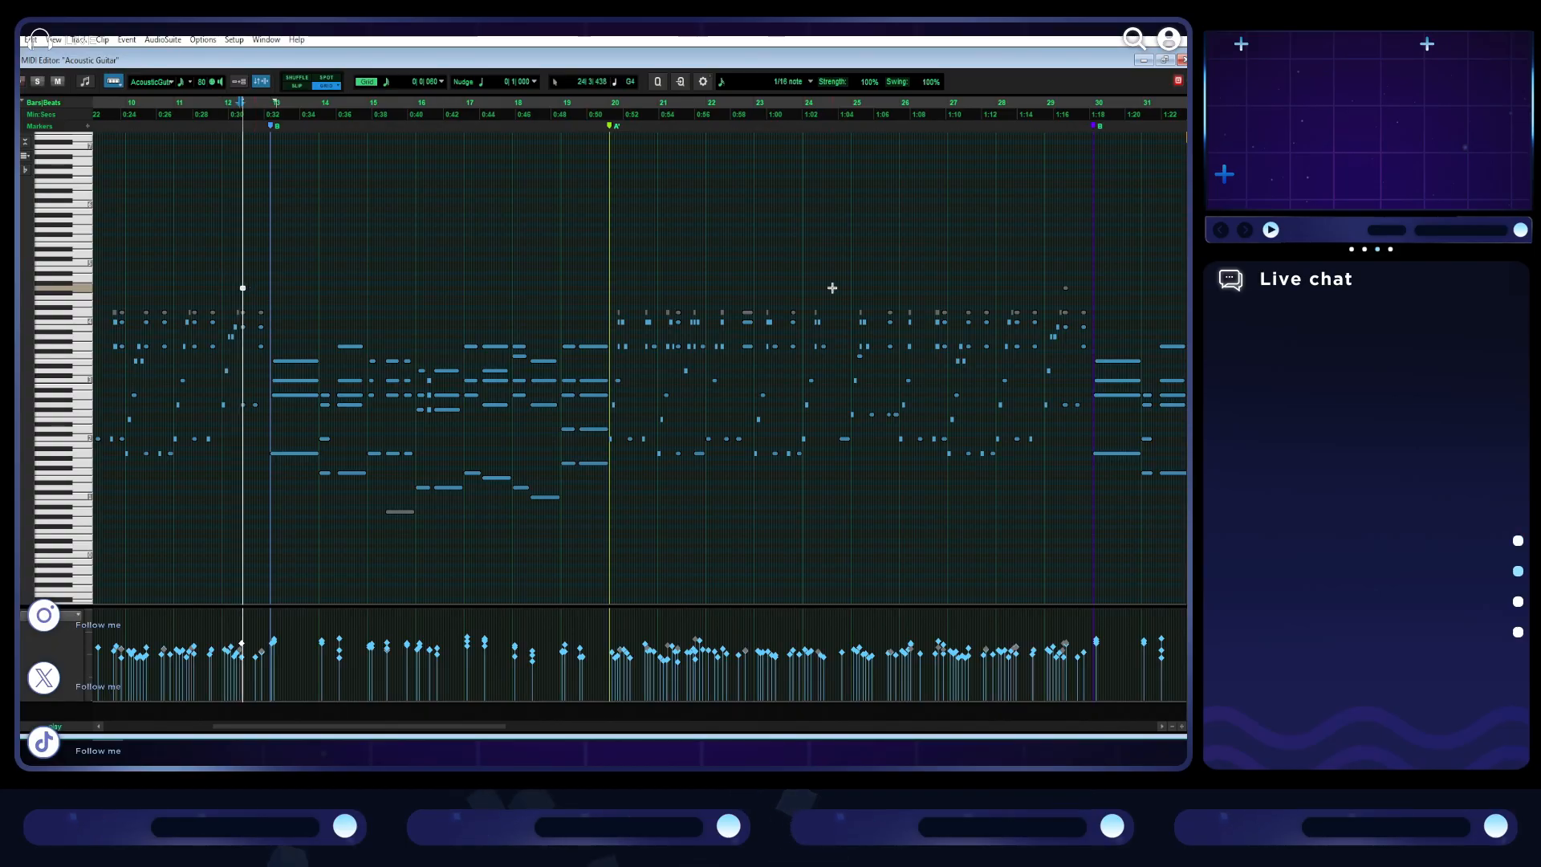
click(218, 245)
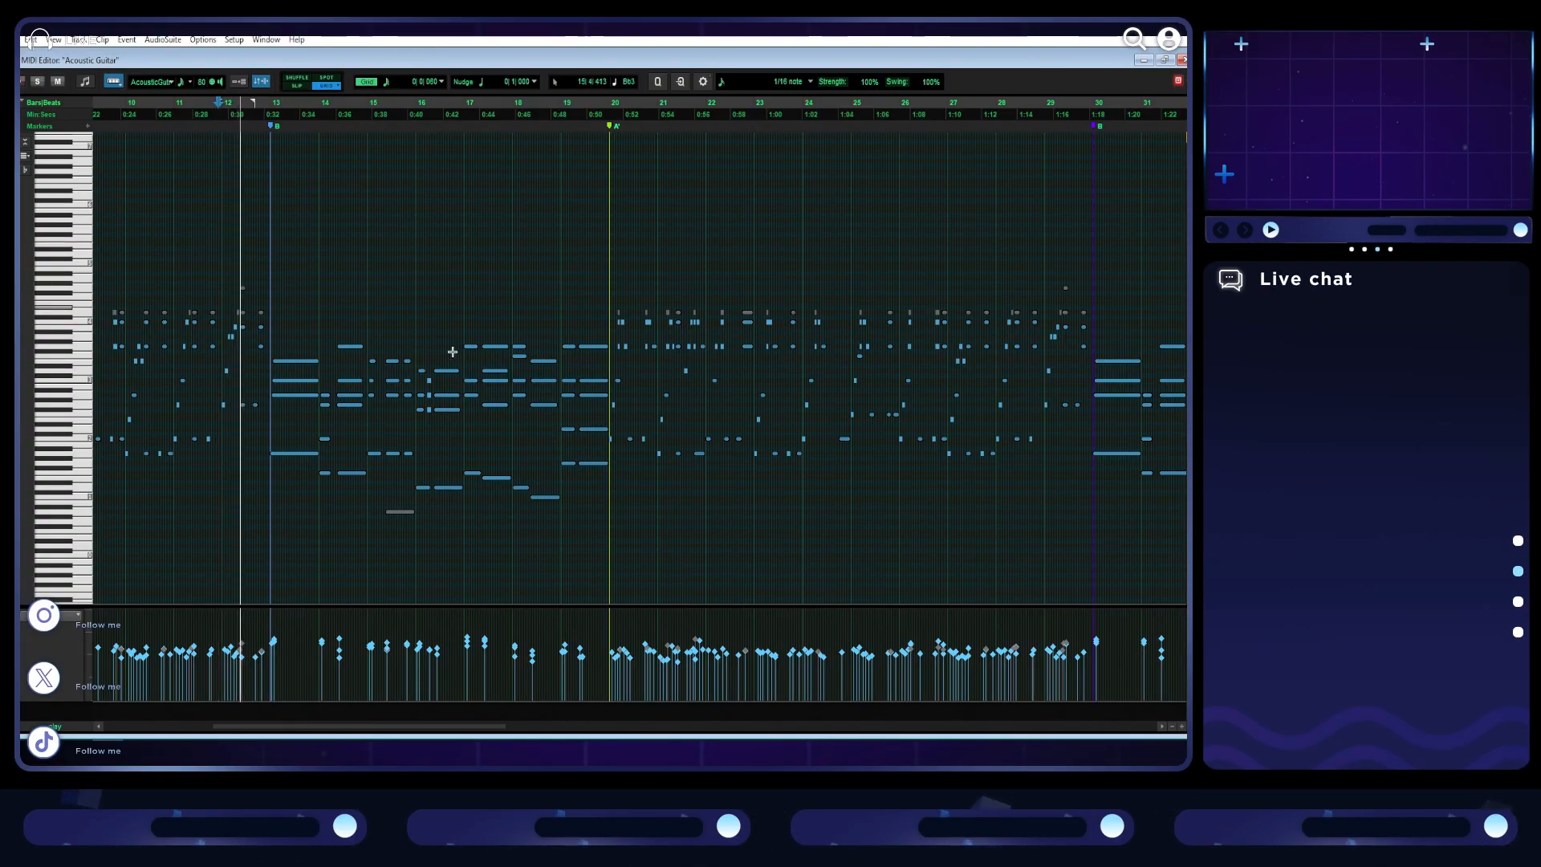
key(space)
- Lower the velocities of the loudest guitar notes across section A', including the high notes in bar 29
drag(609, 620, 1041, 643)
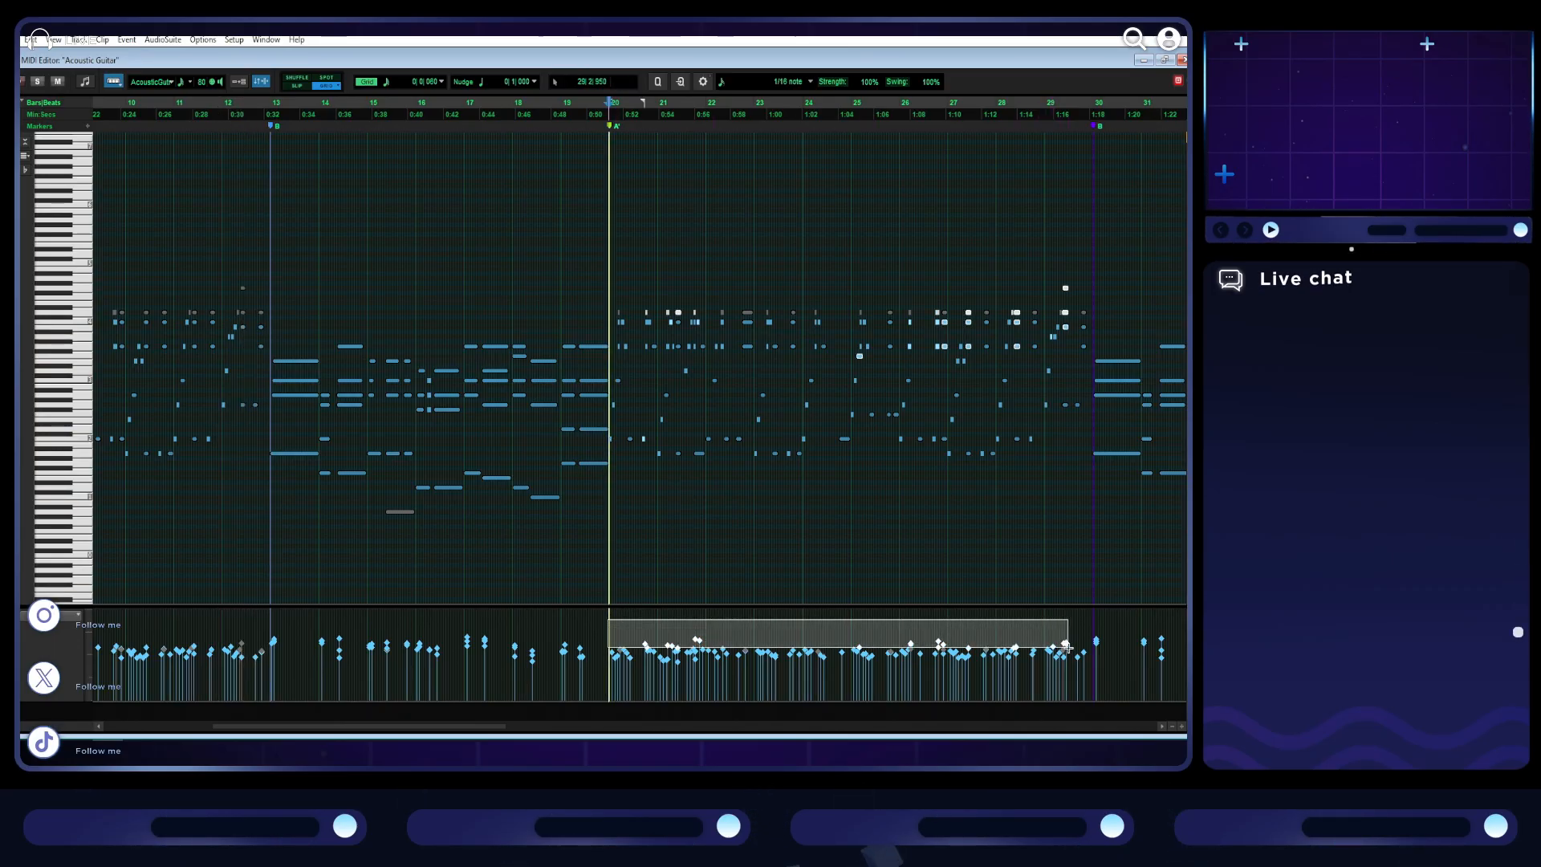
drag(1061, 648, 1057, 654)
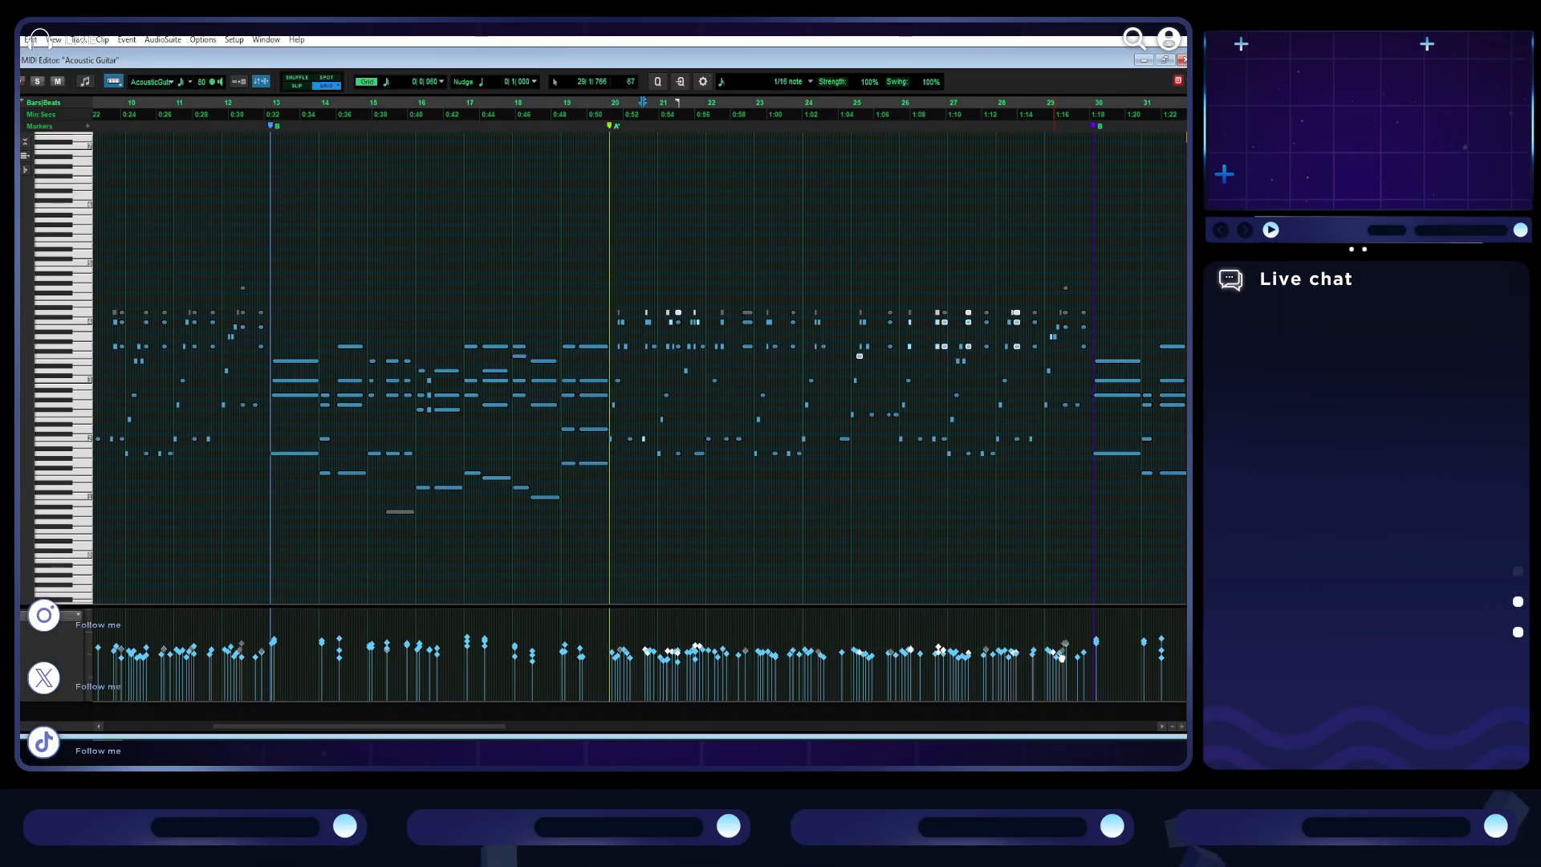
scroll(1062, 658, right, 5)
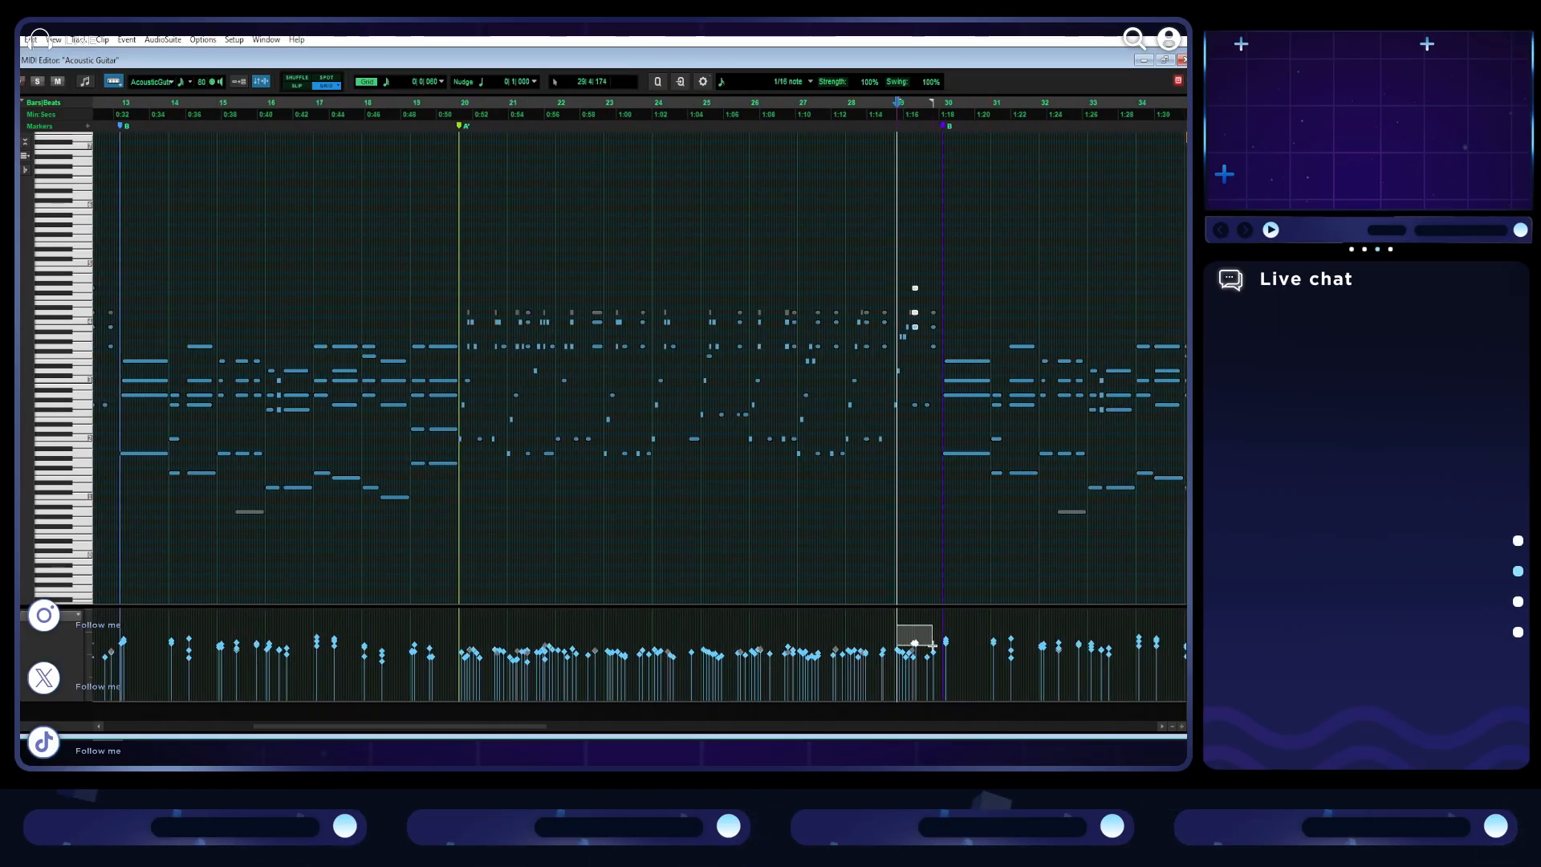
drag(932, 645, 916, 643)
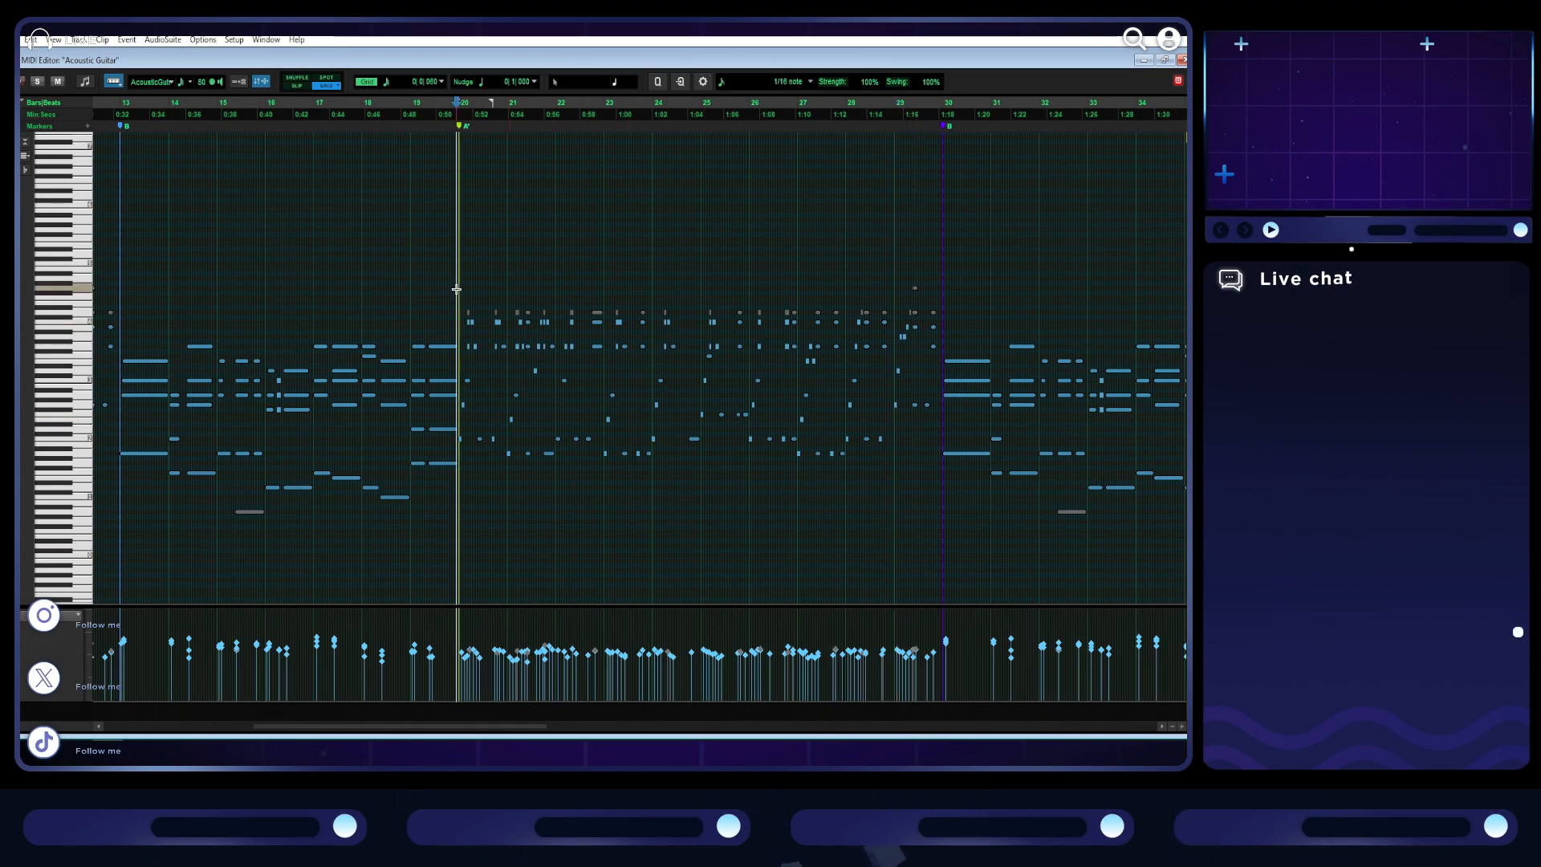
- Play section A', raise the velocities of all its guitar notes slightly, and play again from bar 24
scroll(626, 530, down, 1)
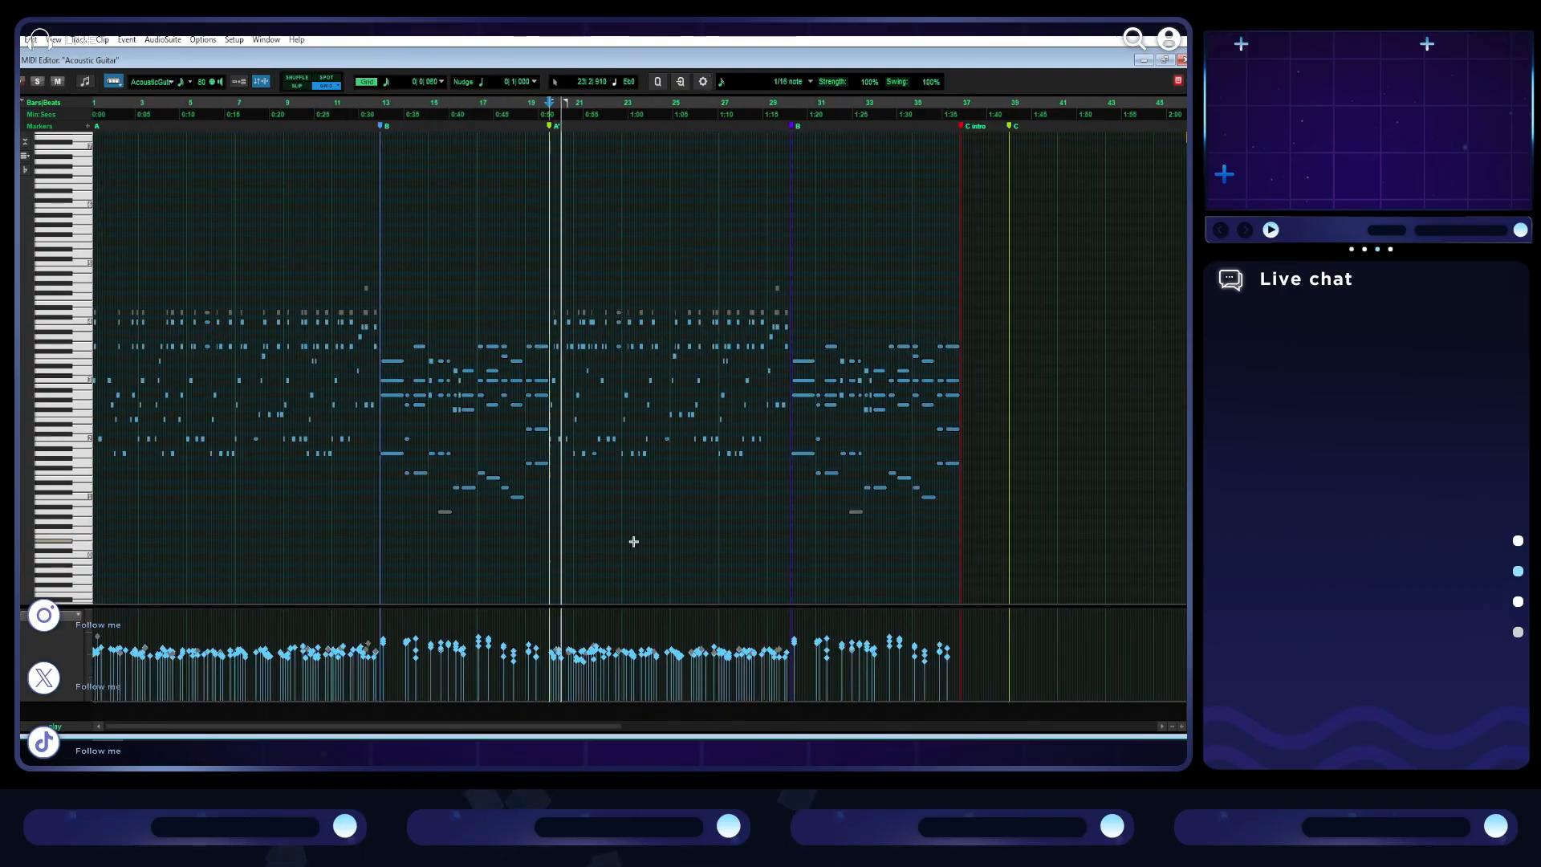
drag(790, 671, 550, 671)
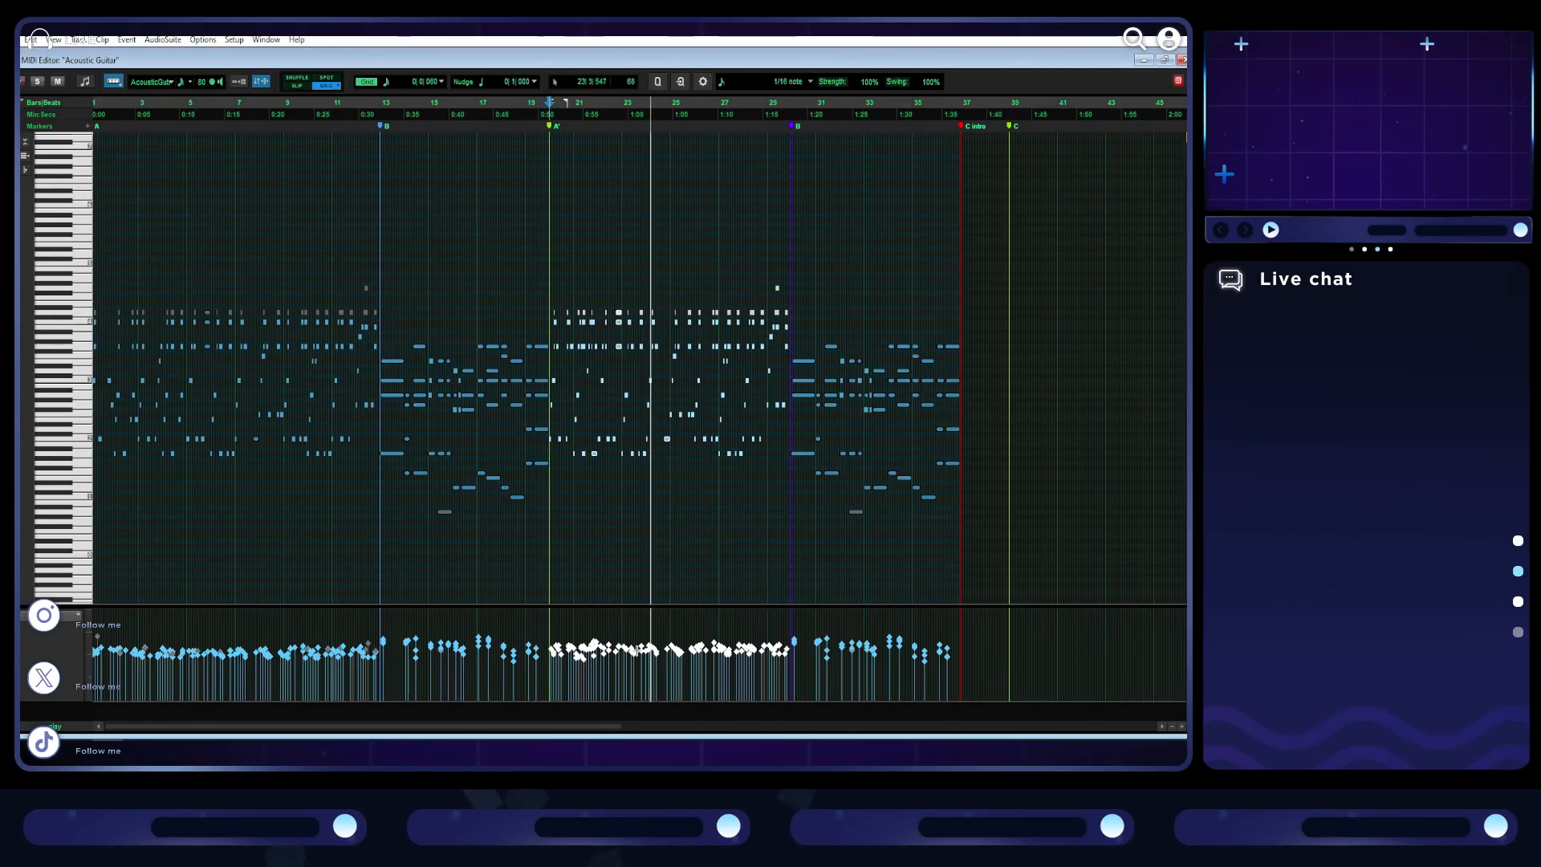
click(662, 551)
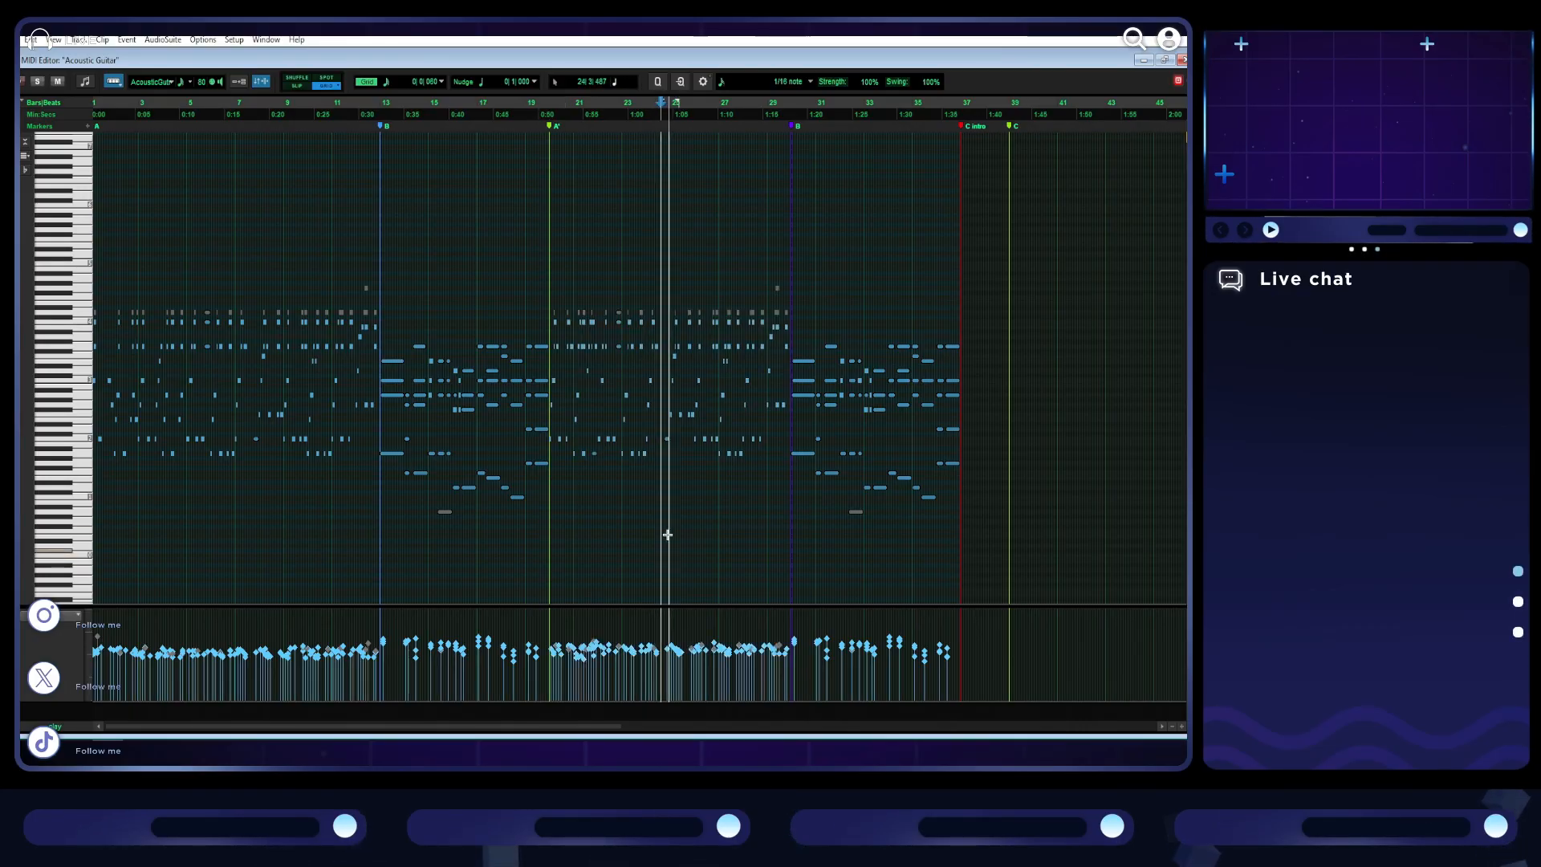
- Mute the second-highest row of guitar notes across section A' and play the result from bar 20
key(t)
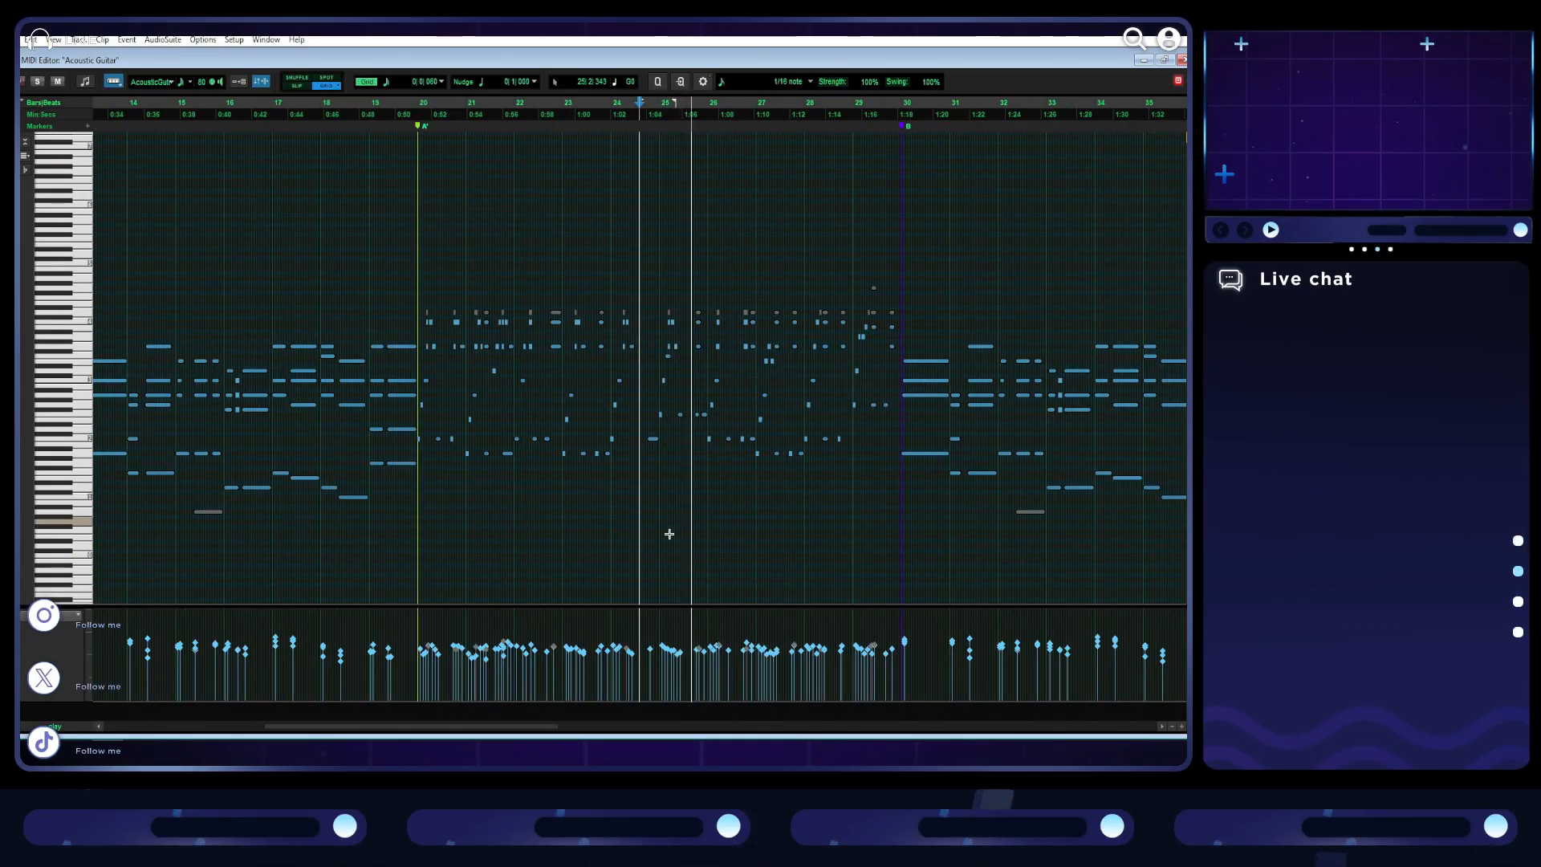
key(space)
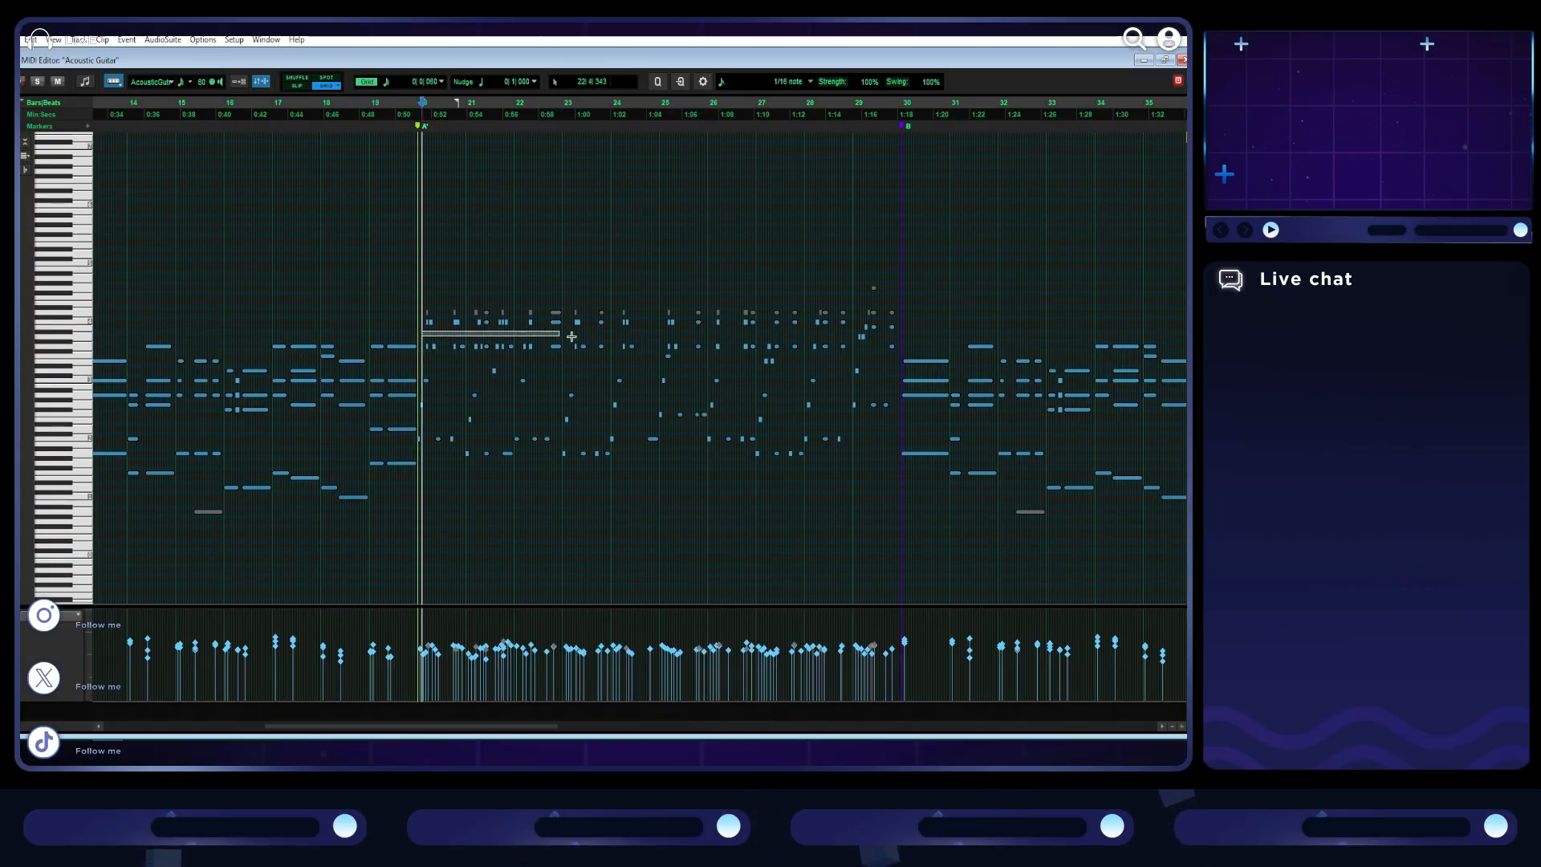
drag(881, 338, 893, 323)
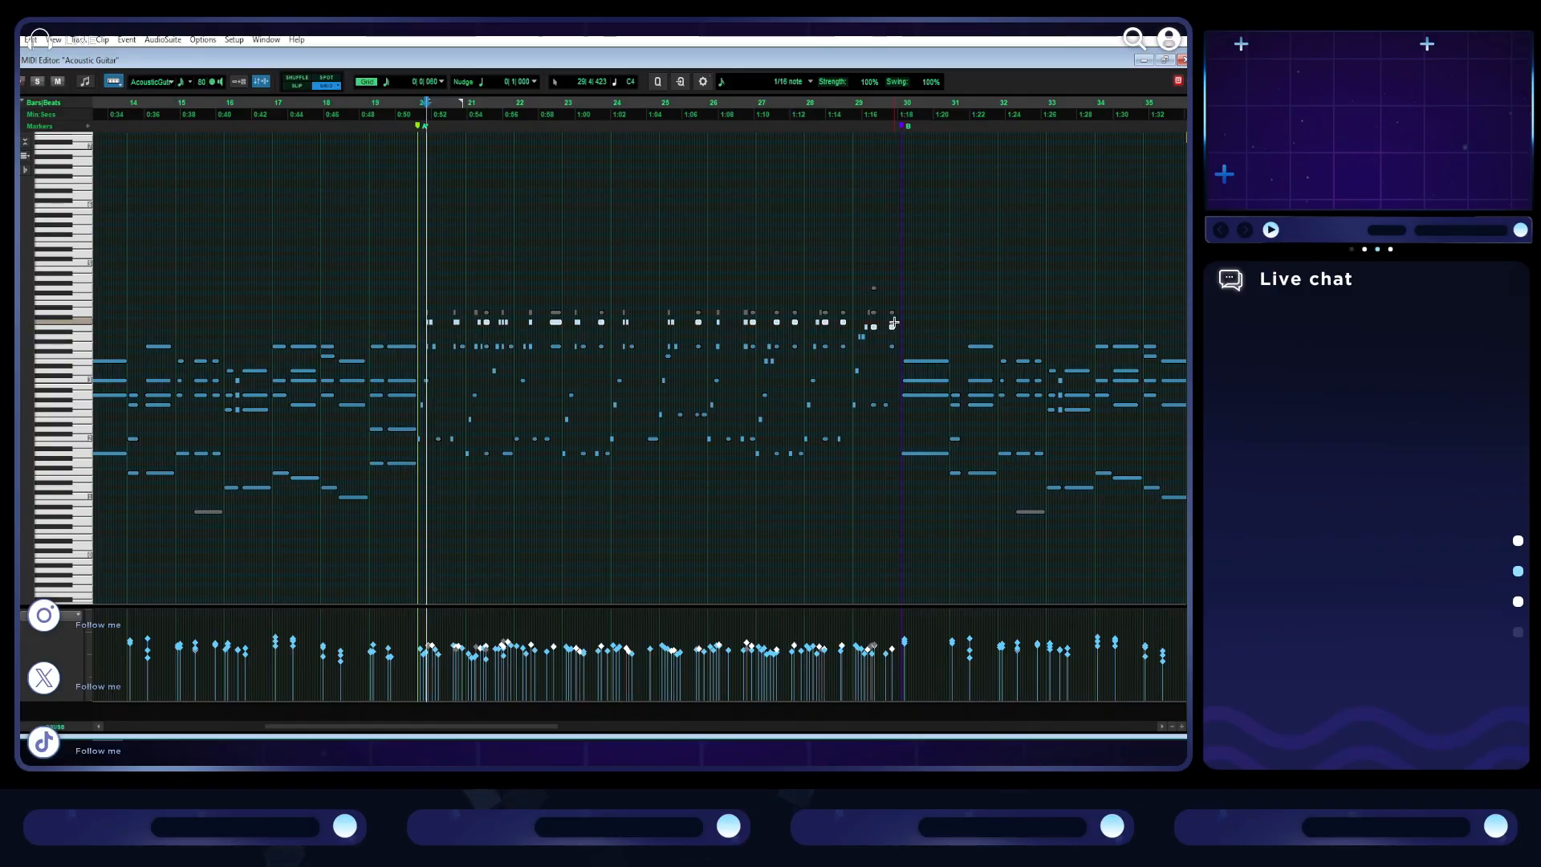
click(416, 308)
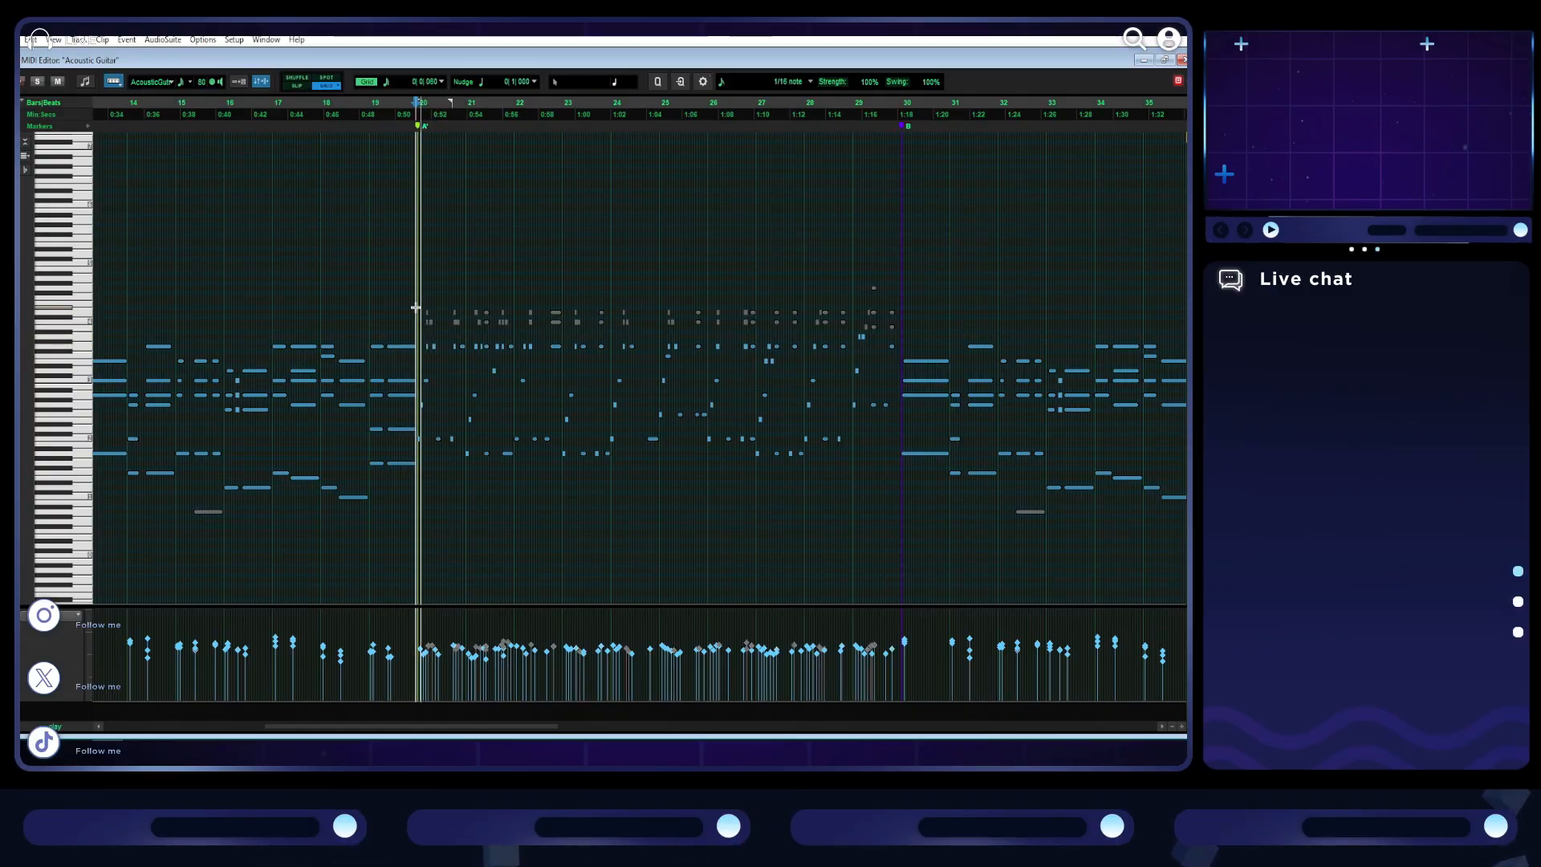
key(space)
click(418, 311)
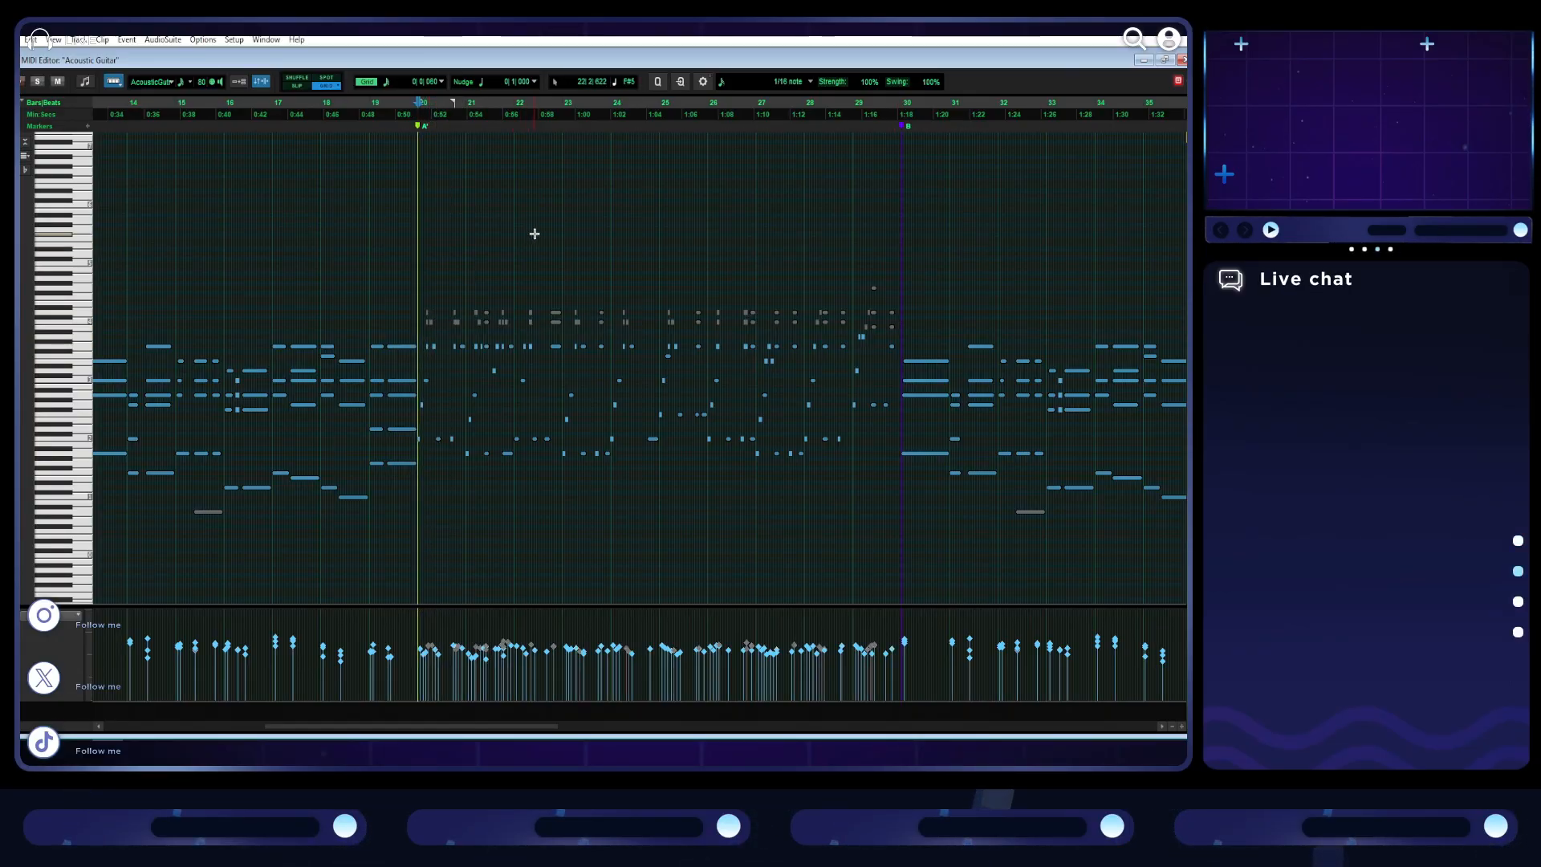
key(space)
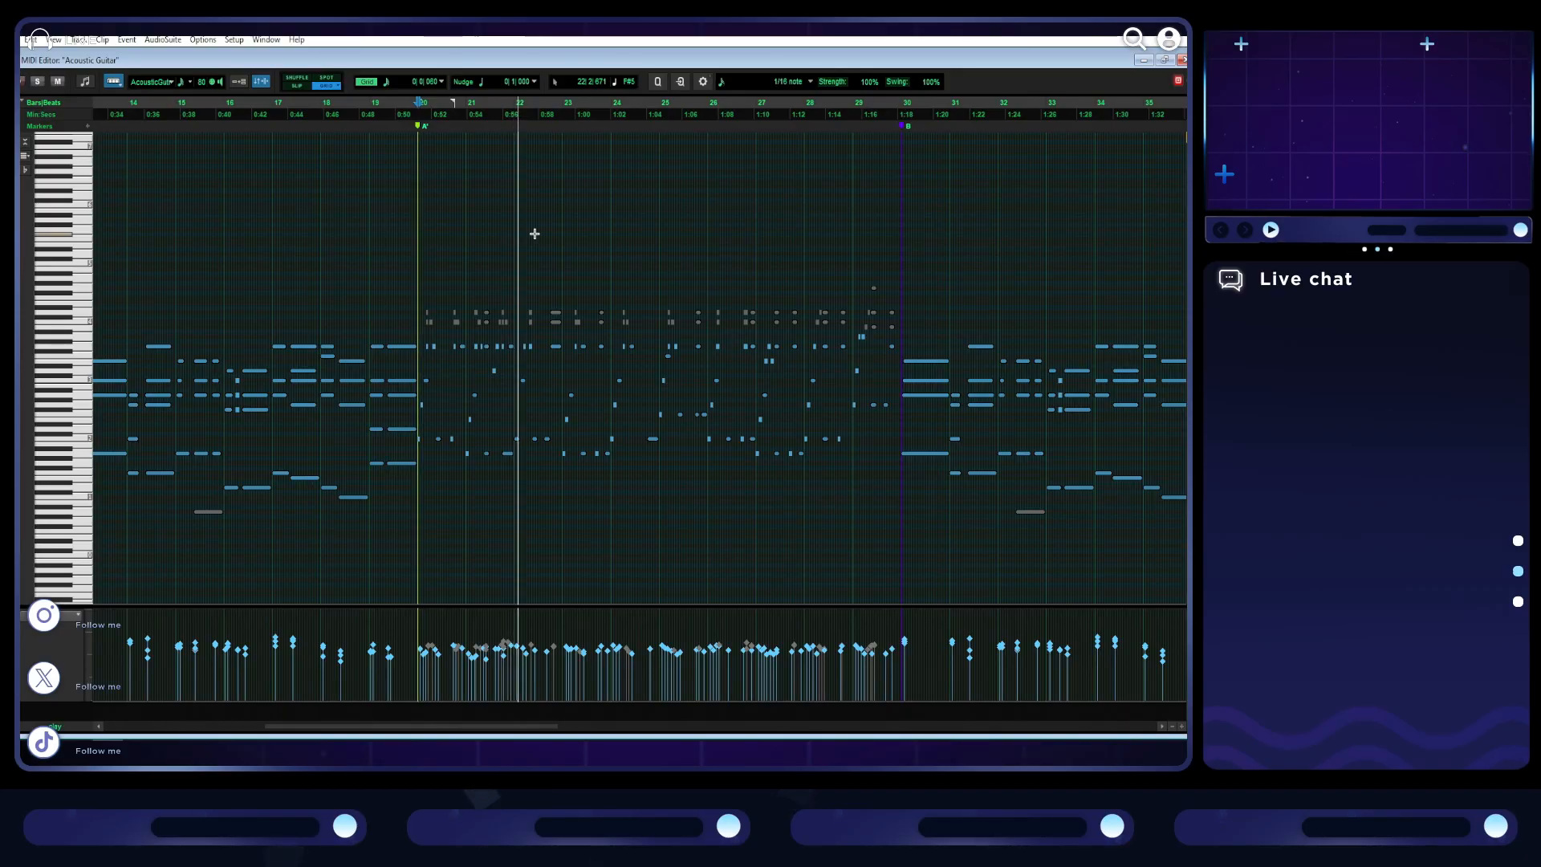
key(space)
- Select the second-highest row of guitar notes in section A, return to the arrangement, and play it from bar 1
scroll(522, 343, left, 7)
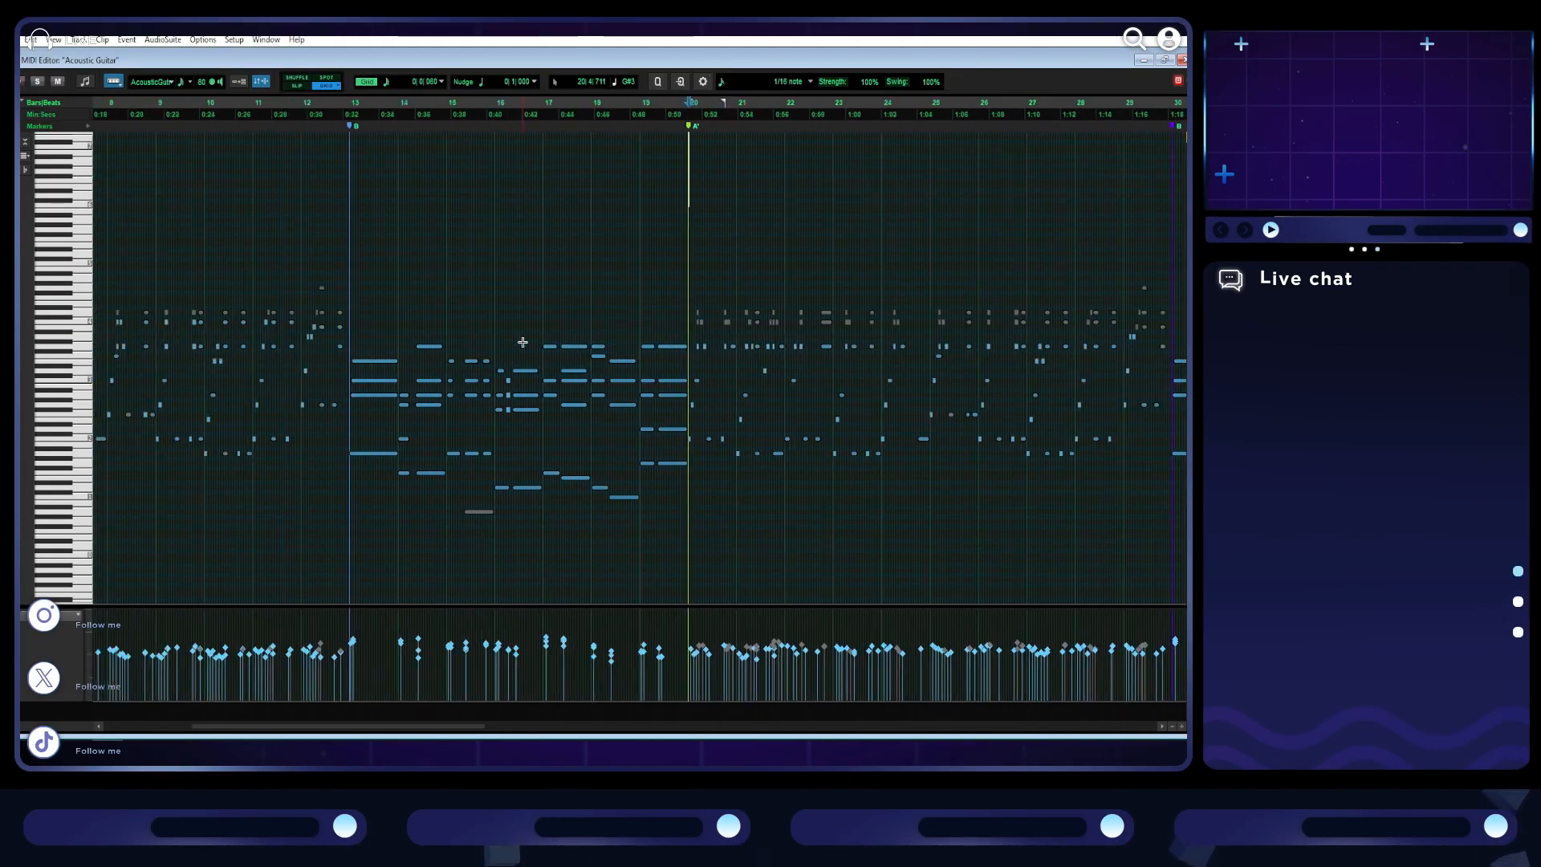
scroll(522, 343, left, 2)
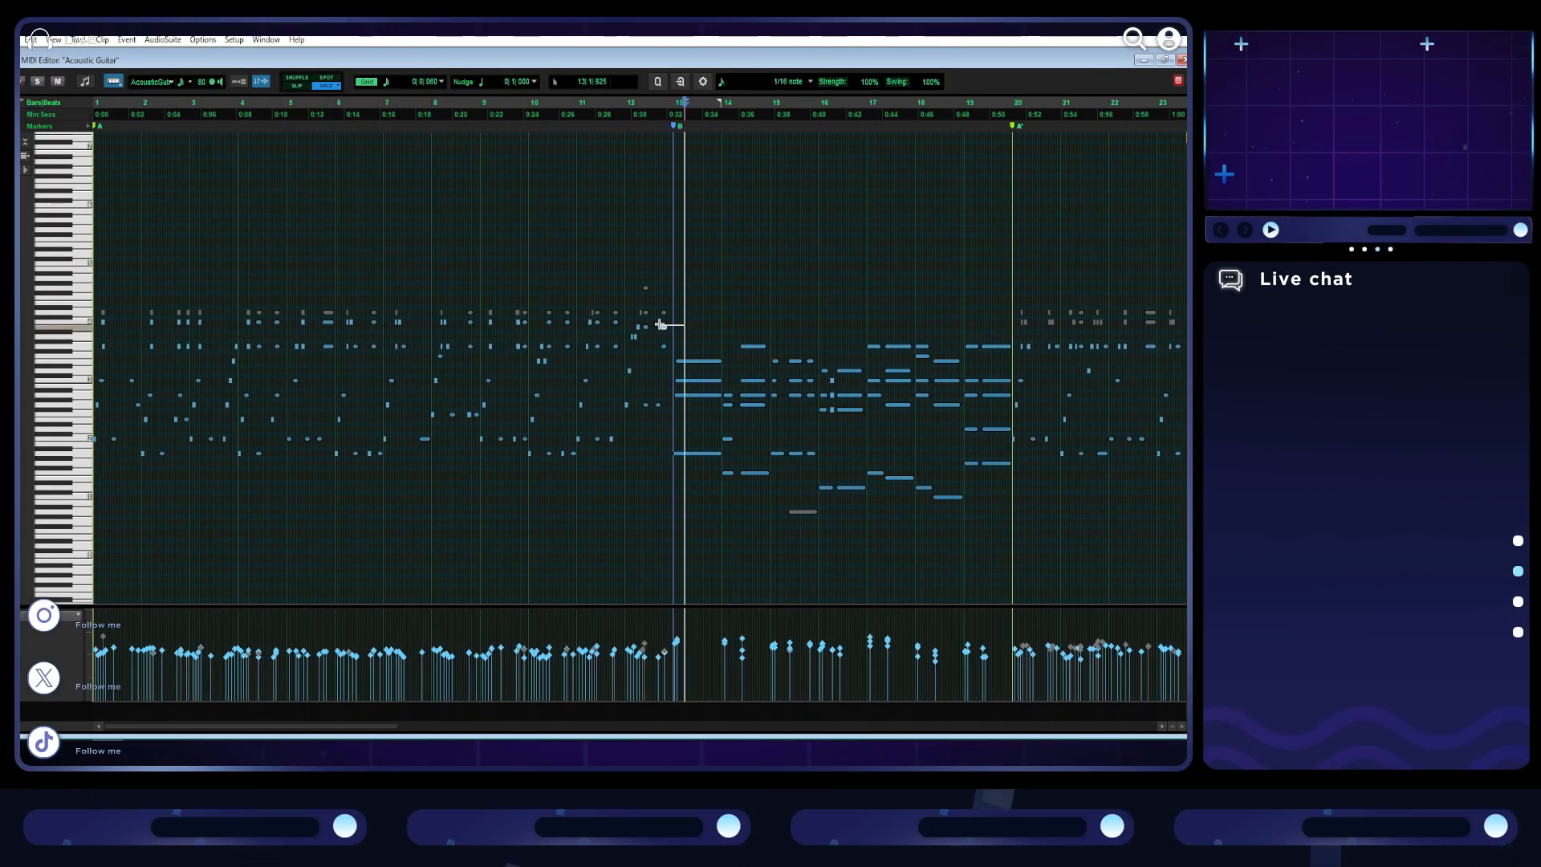
drag(332, 321, 93, 319)
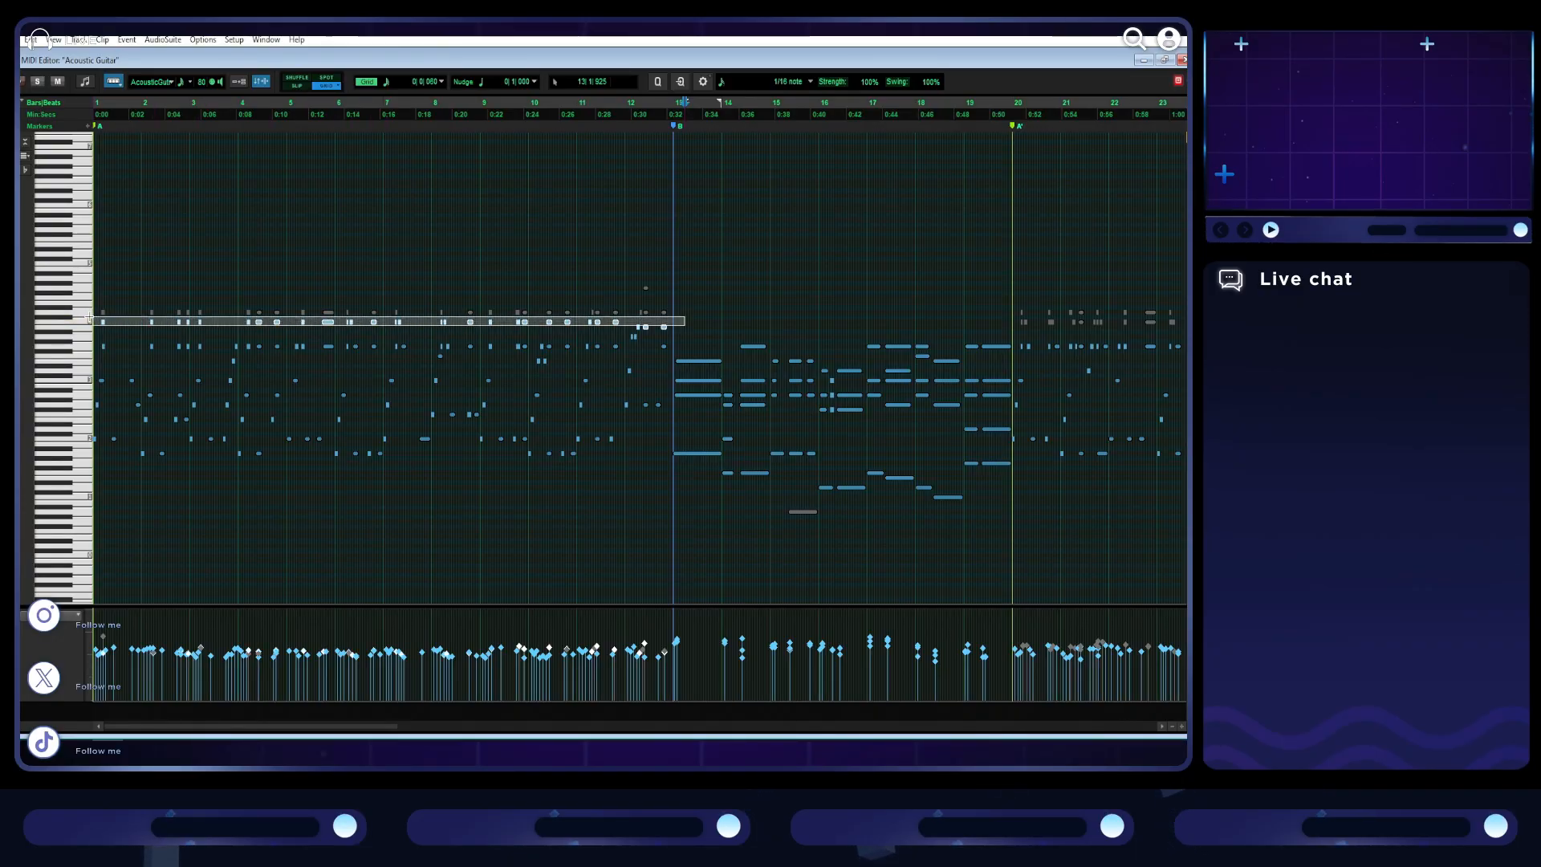
scroll(640, 293, right, 5)
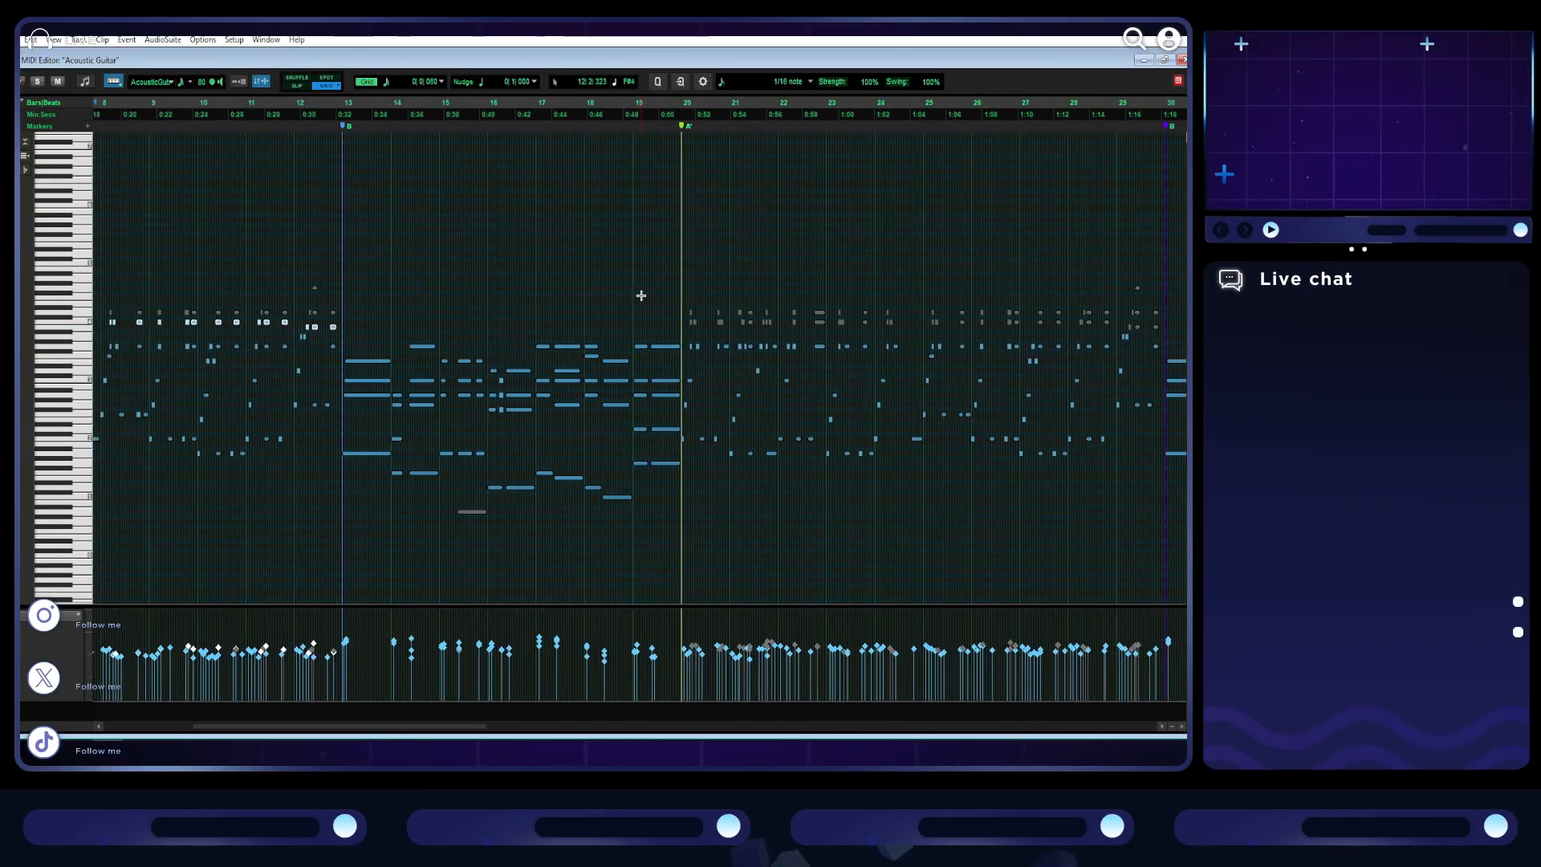
scroll(641, 295, left, 2)
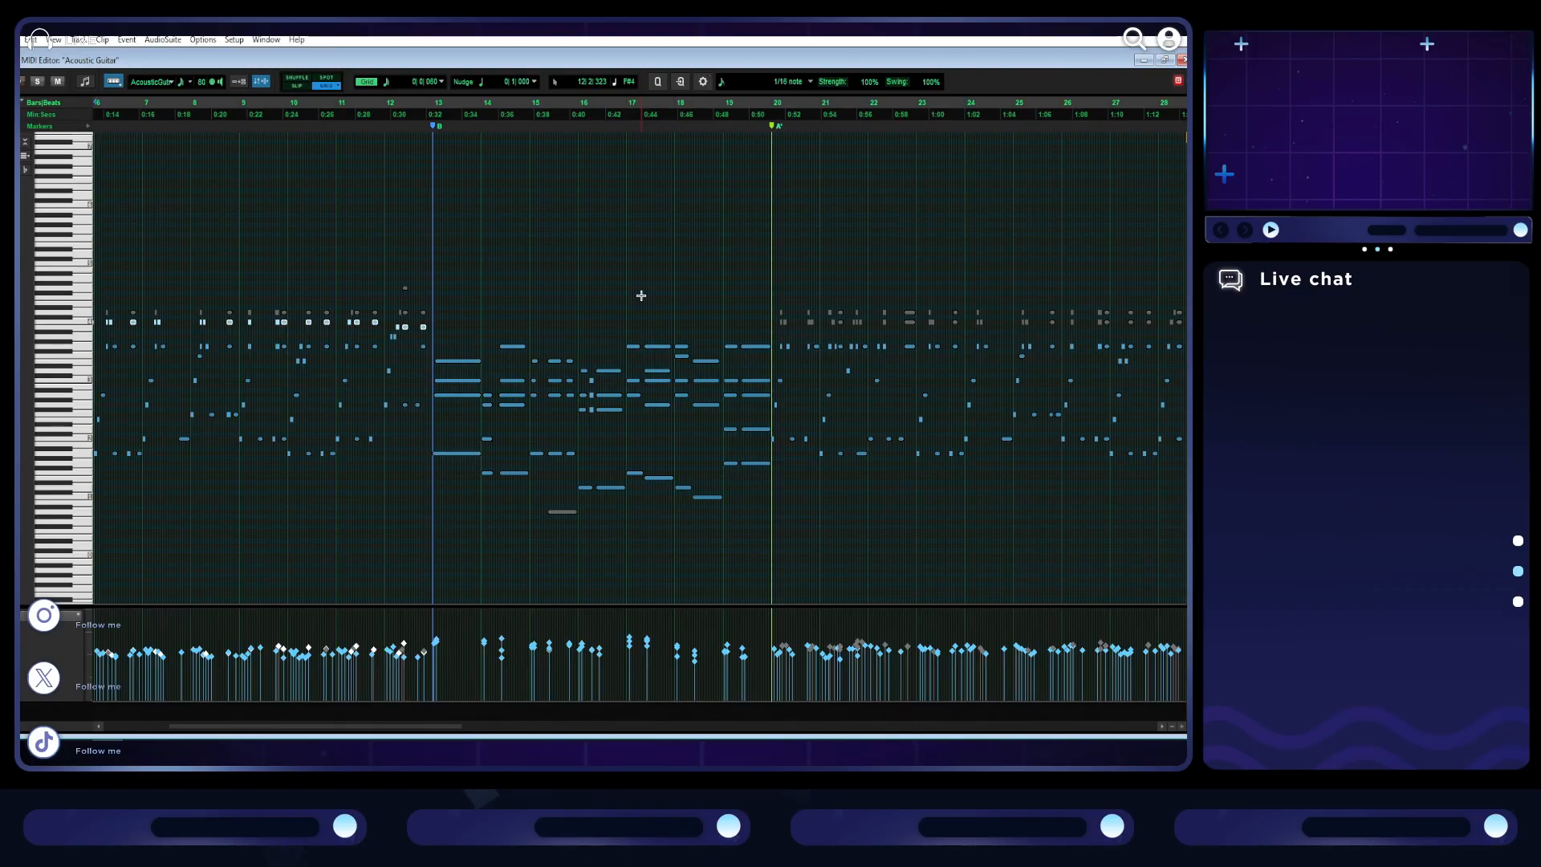
scroll(484, 427, left, 3)
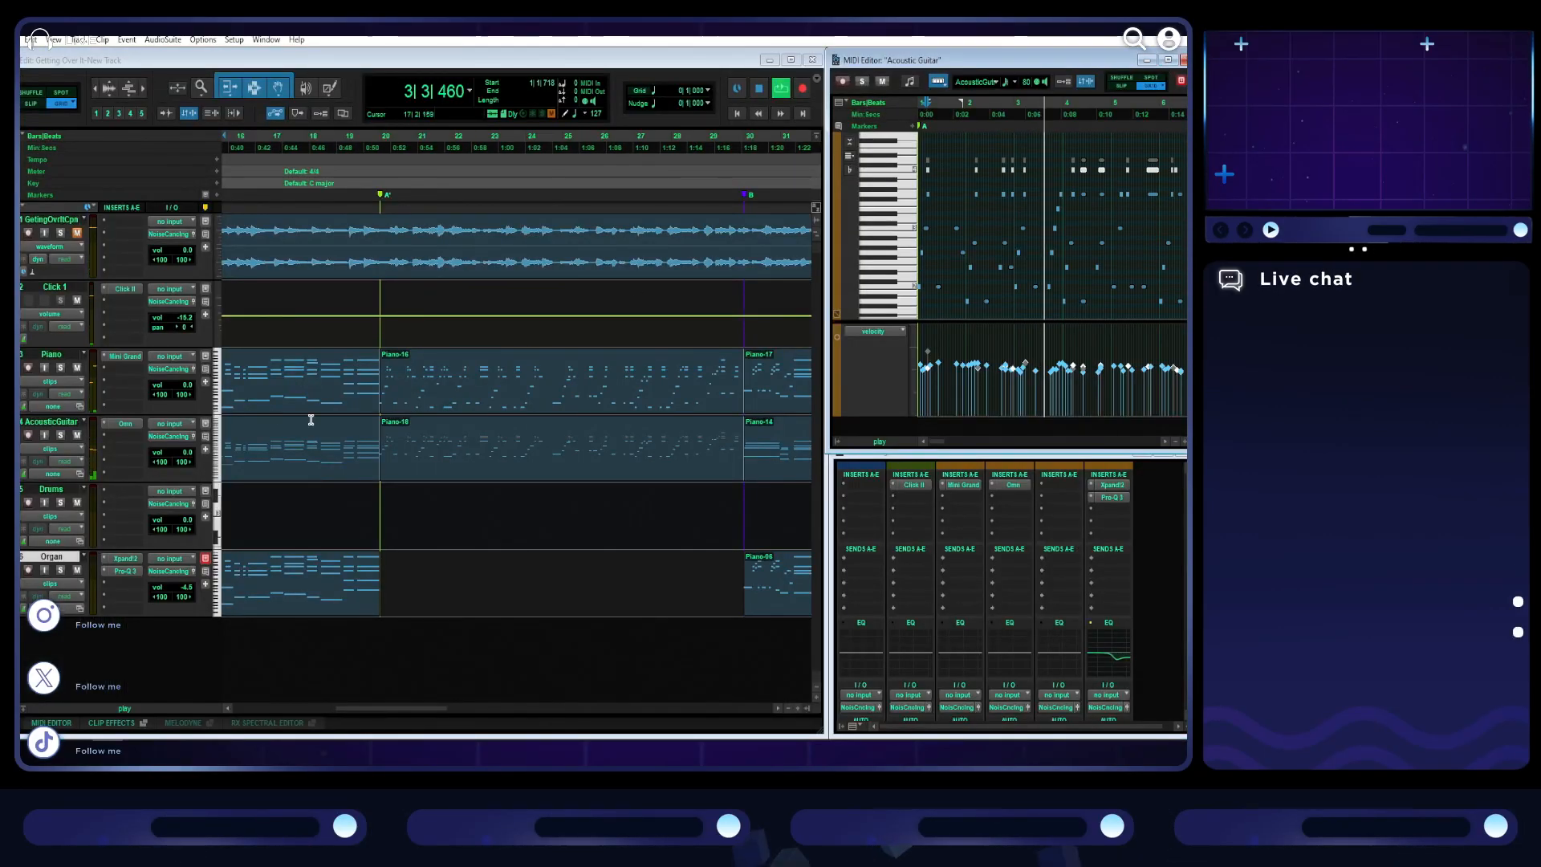
scroll(451, 426, right, 5)
scroll(451, 426, left, 11)
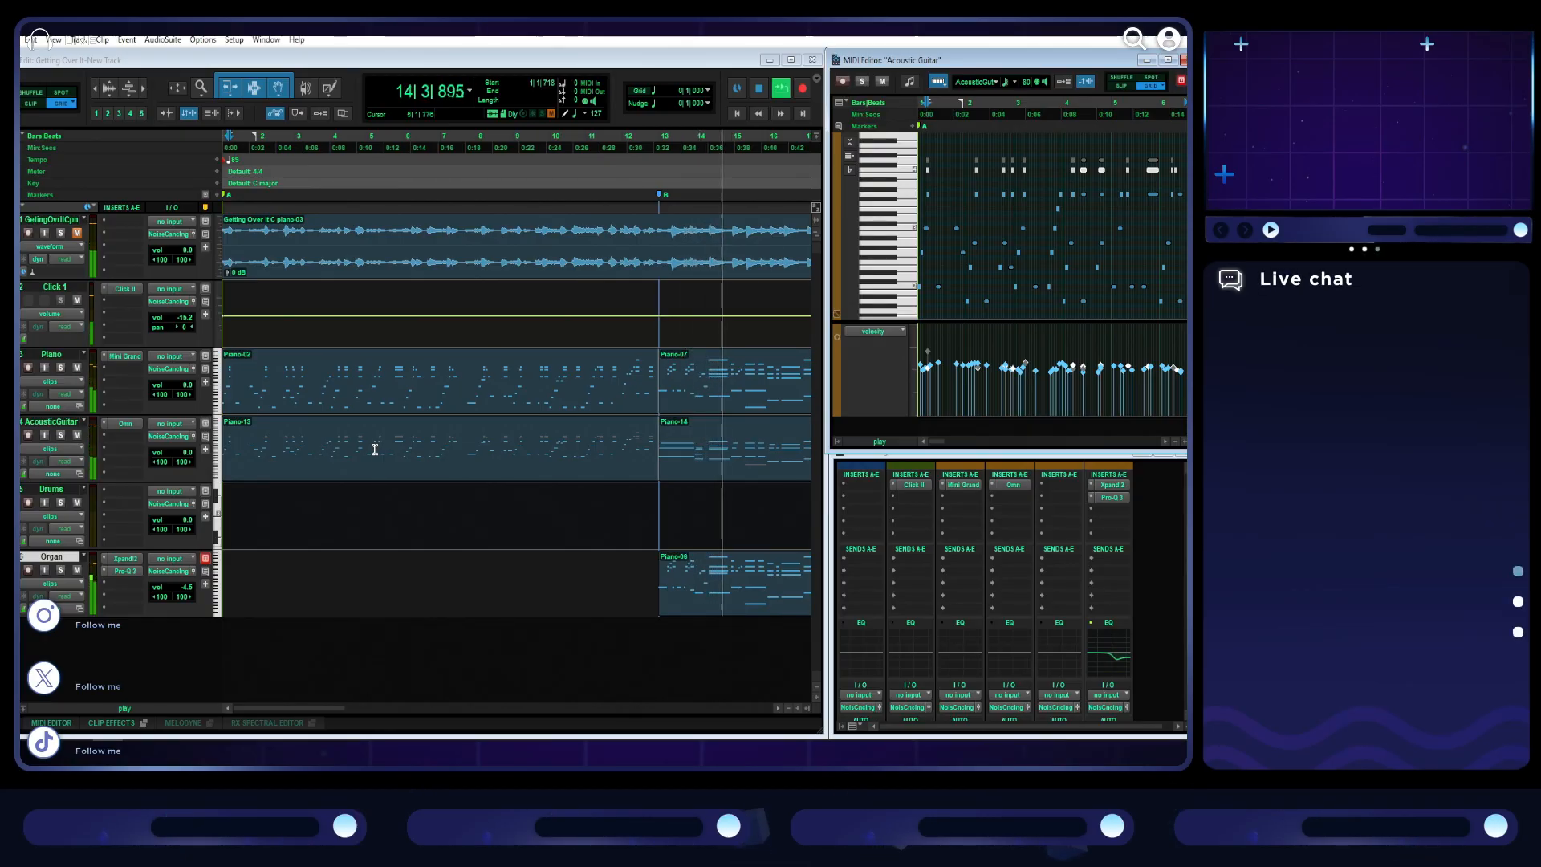
- Copy the piano's section C clip onto the acoustic guitar track, starting at bar 59
drag(325, 709, 401, 703)
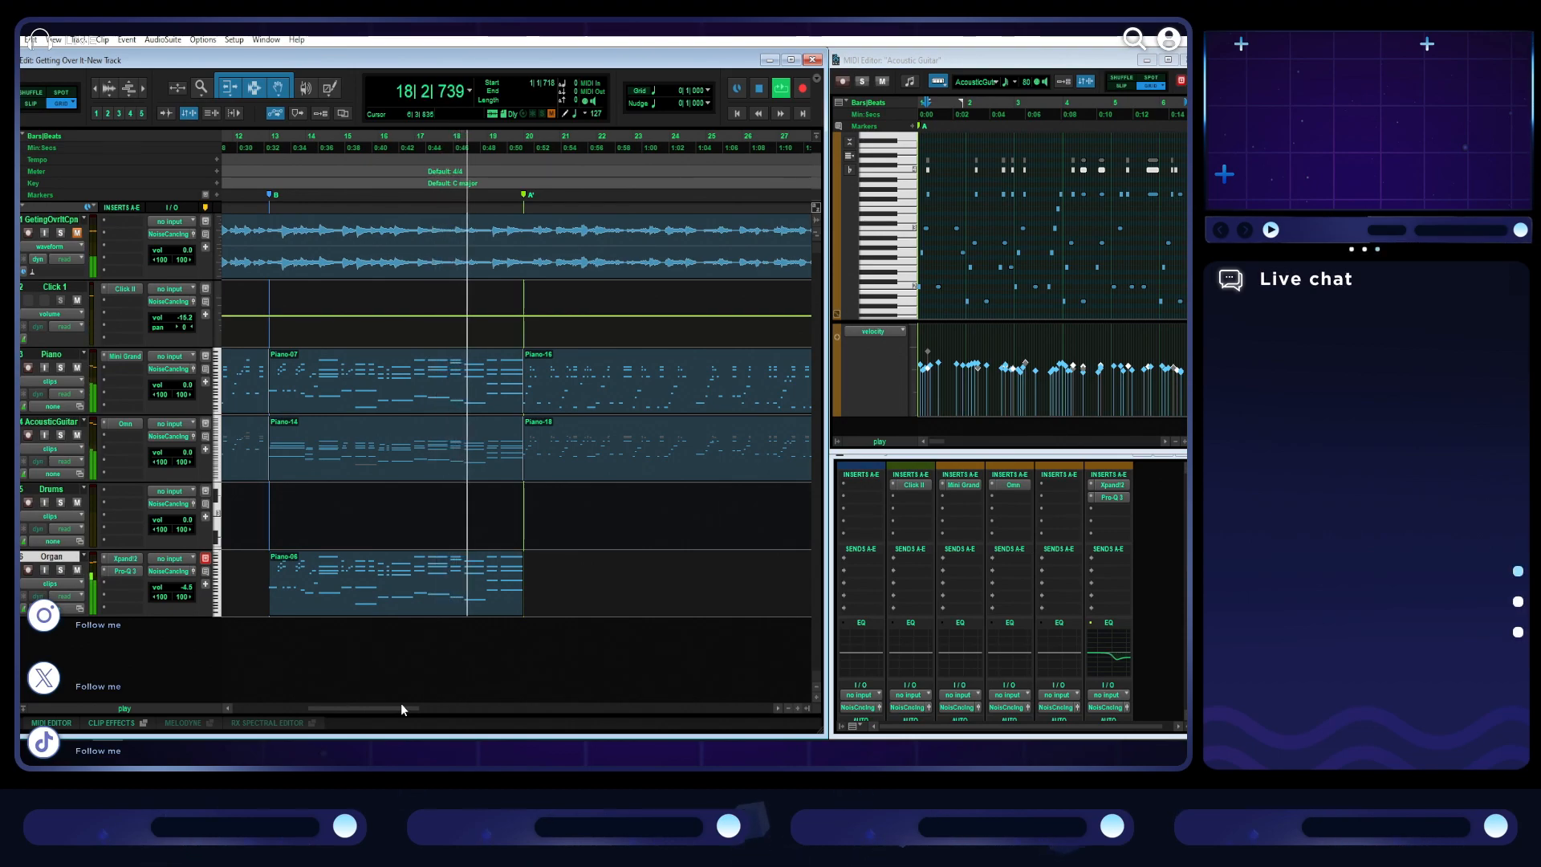
drag(401, 703, 606, 728)
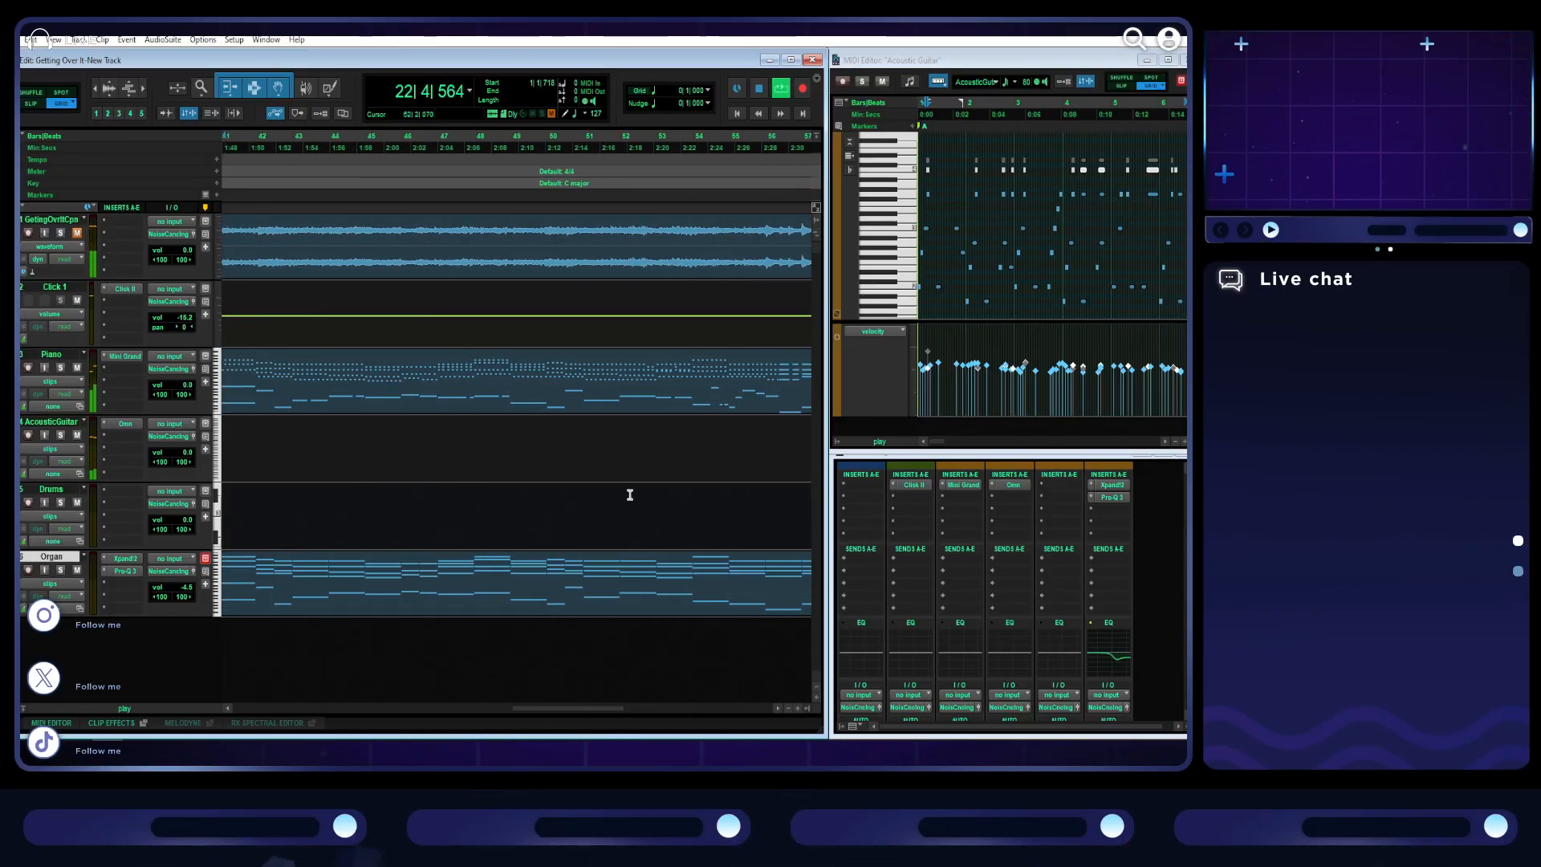
key(r)
drag(567, 388, 541, 407)
key(ctrl+d)
click(738, 406)
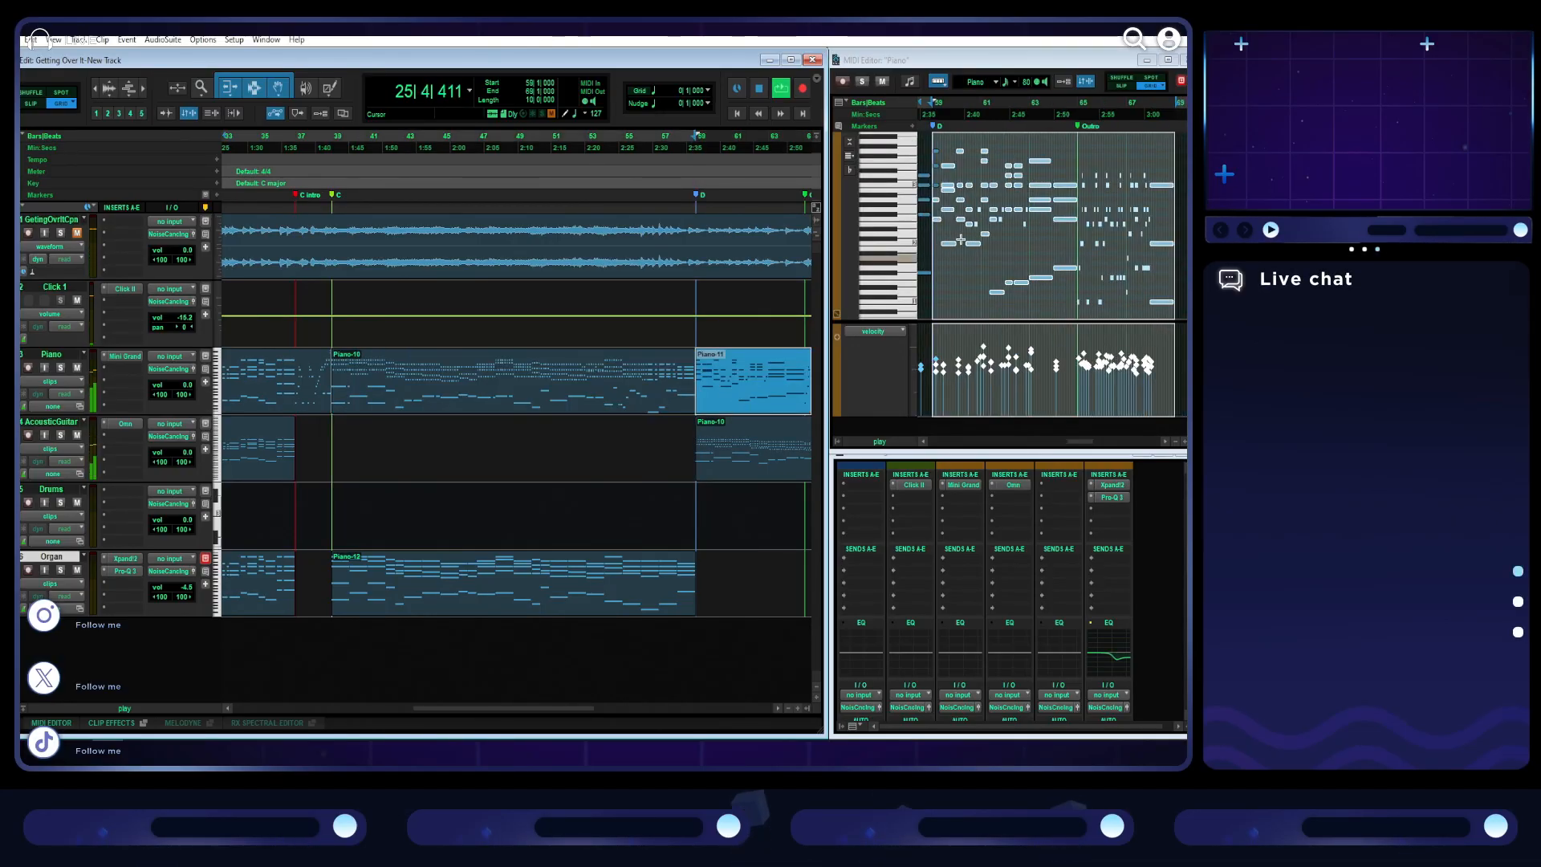
click(654, 397)
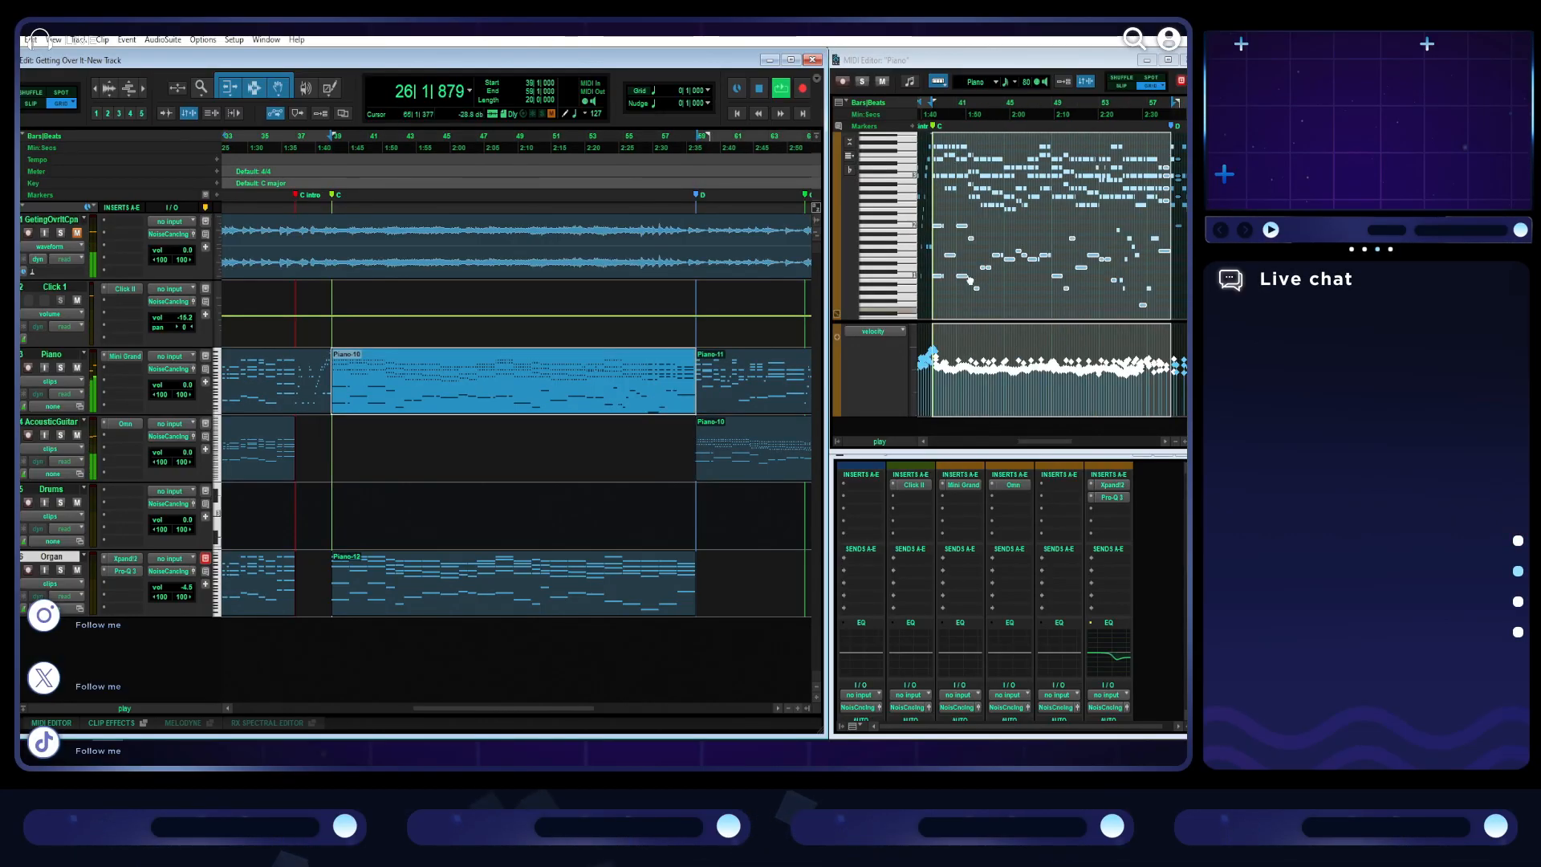
- Select the piano chord at the D marker in the MIDI editor and align its note starts with bar 59
click(1166, 116)
scroll(1146, 208, up, 4)
key(space)
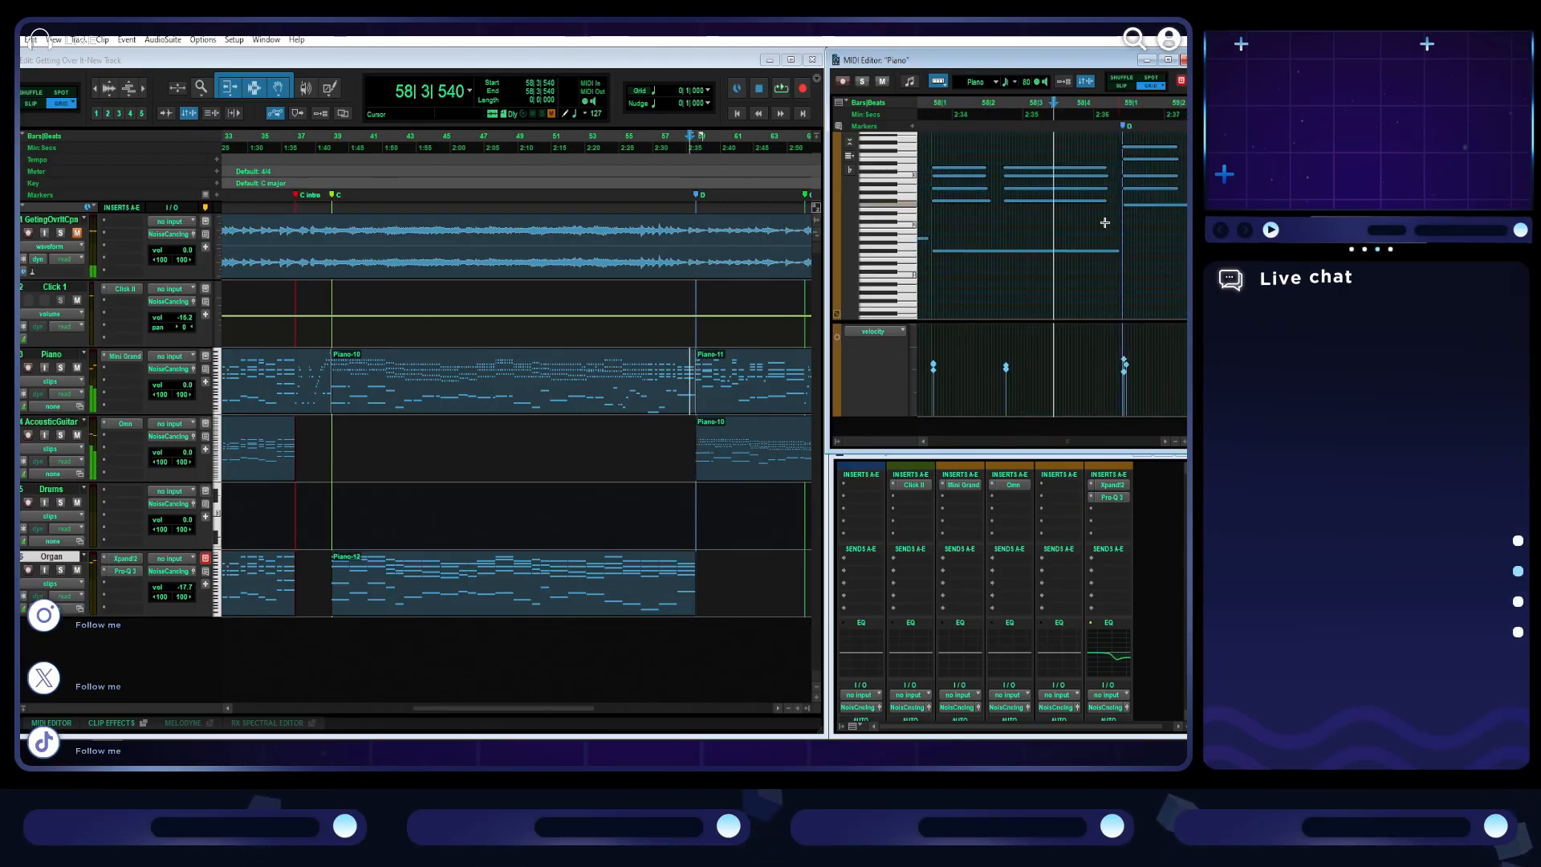
scroll(1099, 225, right, 2)
scroll(1007, 242, up, 1)
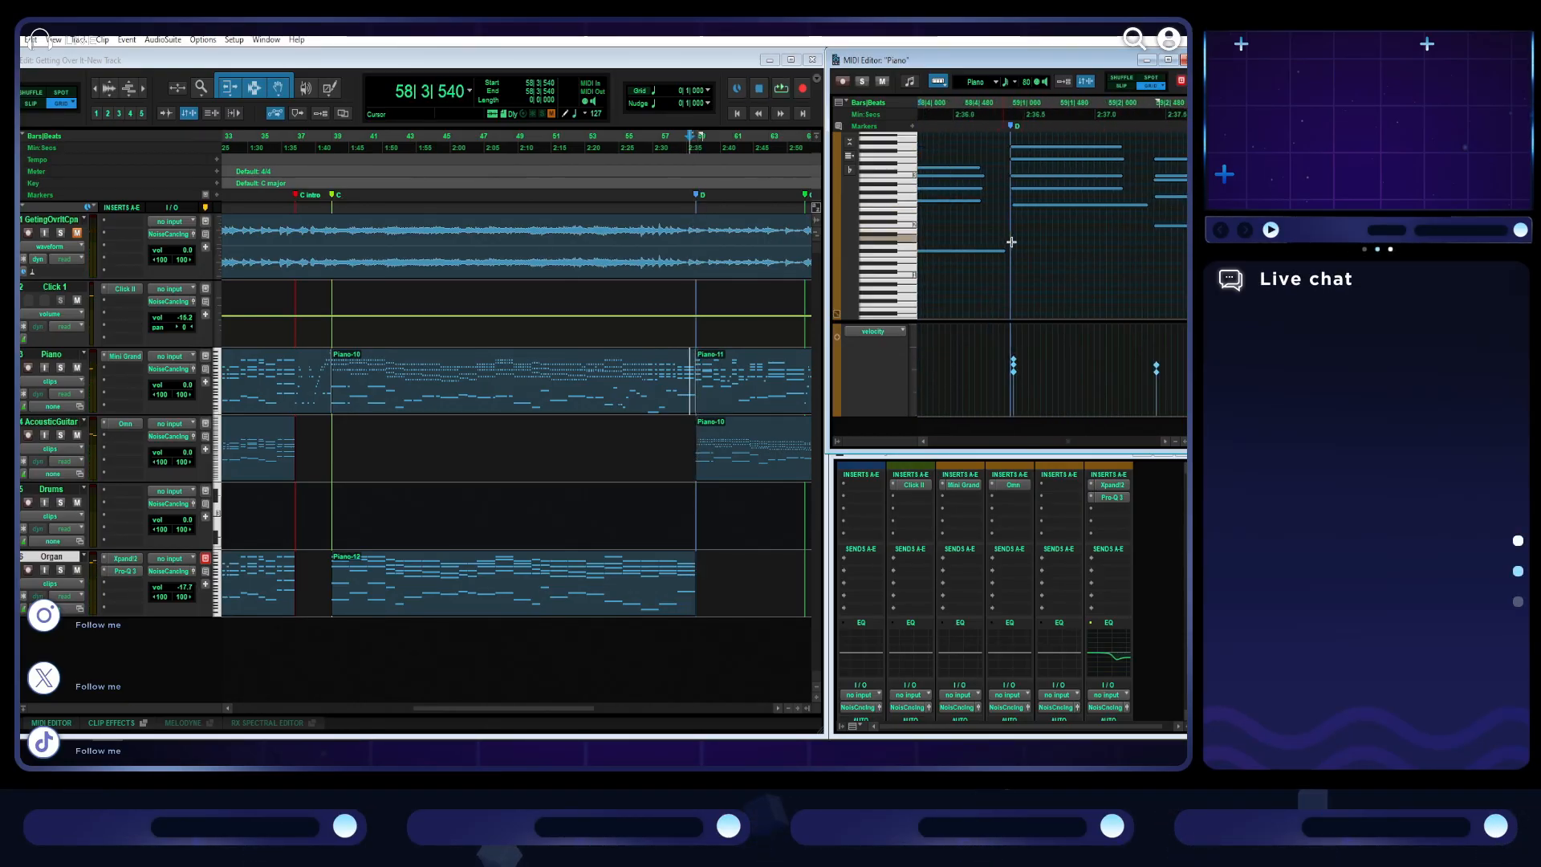
scroll(1030, 241, up, 1)
drag(1007, 236, 990, 149)
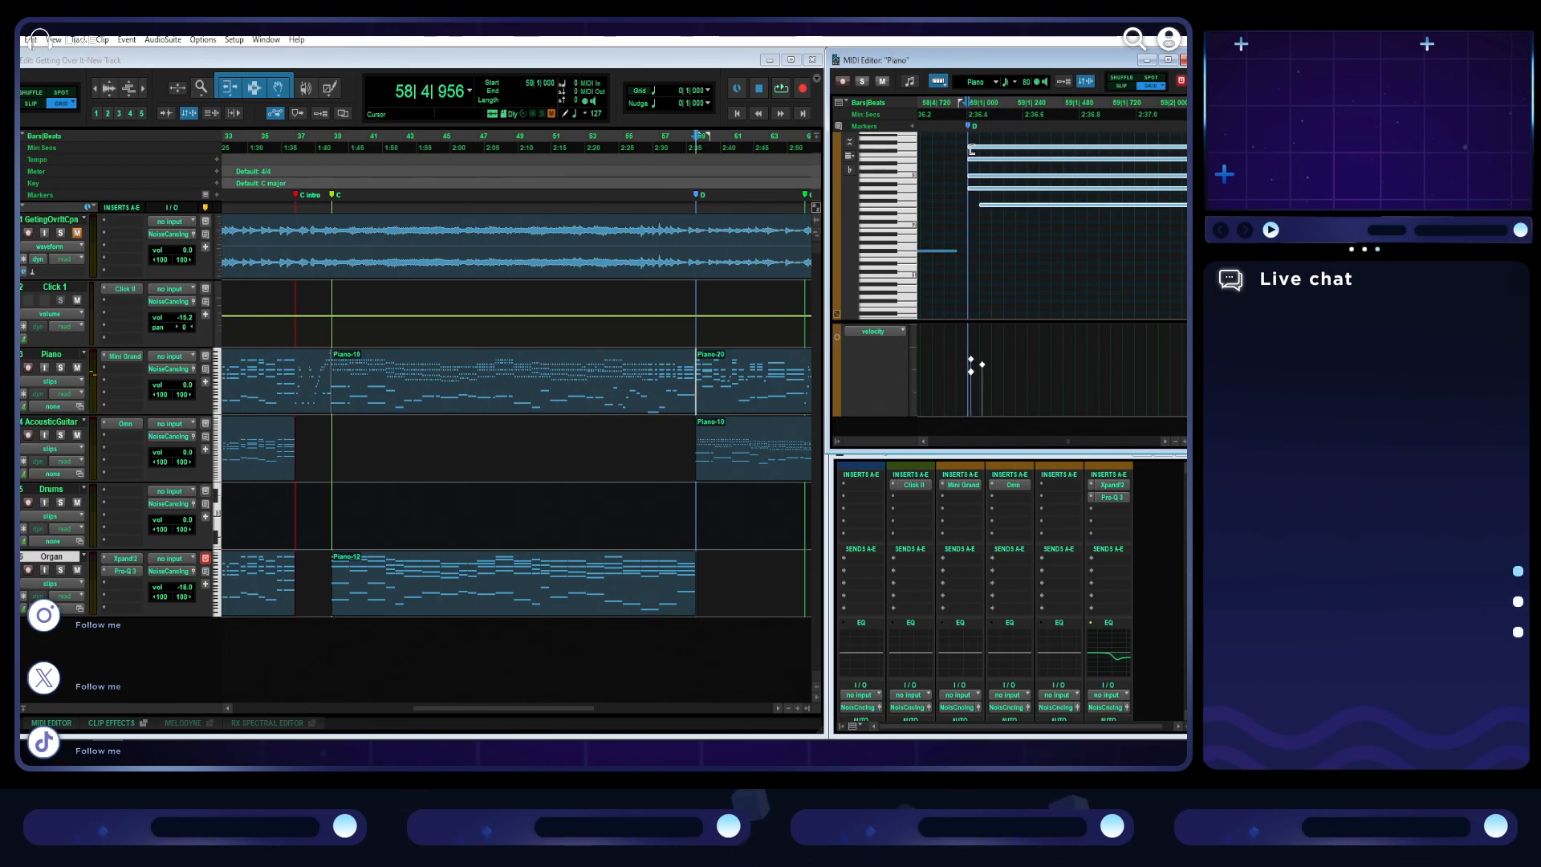
- Move the copied section C clip on the acoustic guitar track so that it starts at bar 39
mouse_move(565, 401)
mouse_down()
mouse_move(565, 438)
mouse_move(564, 402)
mouse_up()
scroll(563, 489, right, 5)
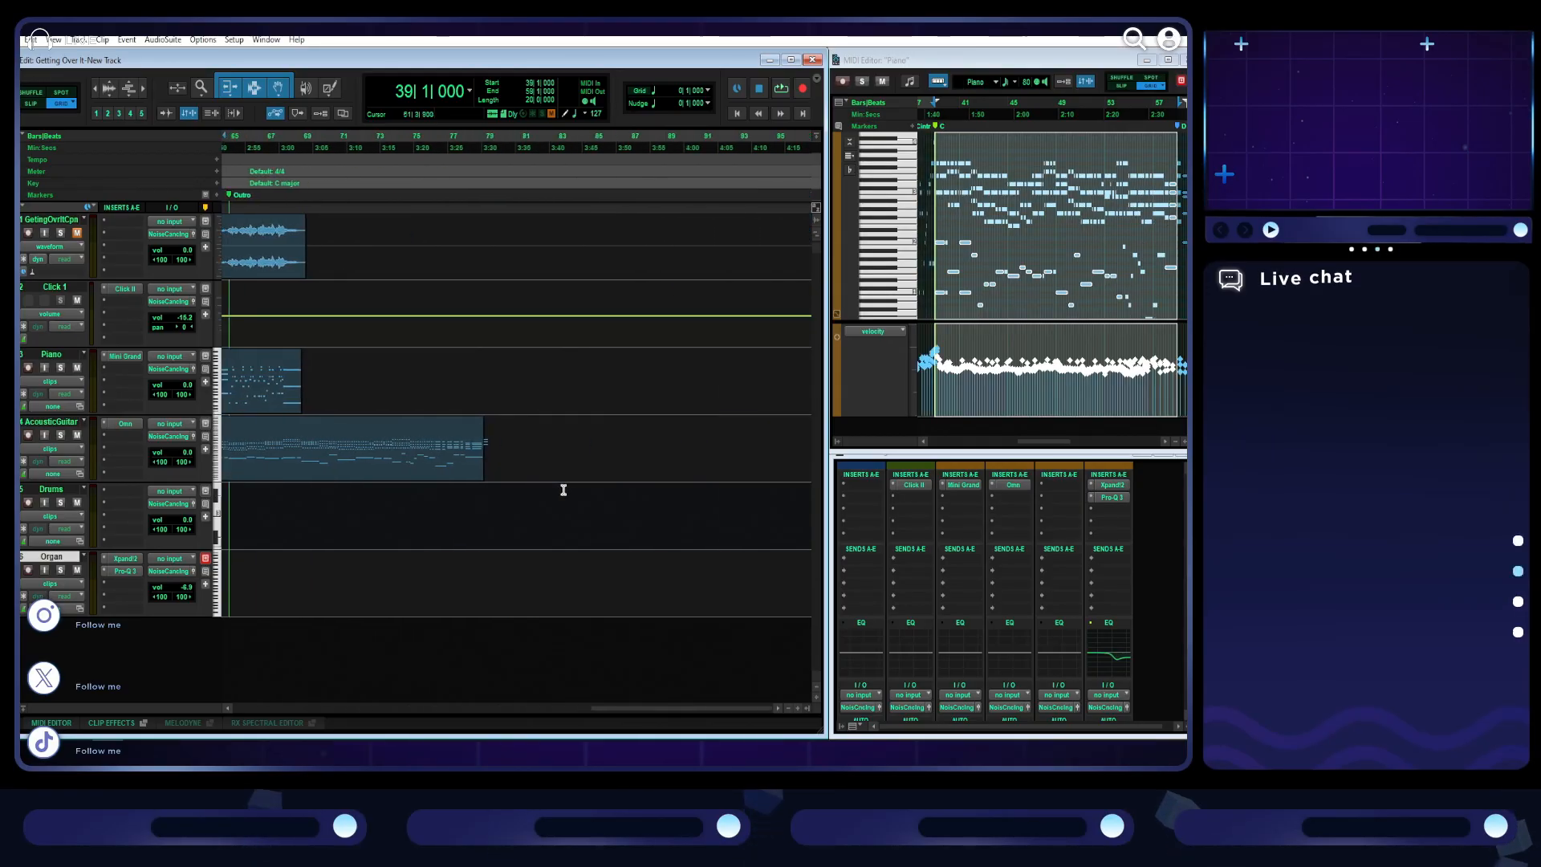
scroll(615, 493, left, 4)
scroll(616, 495, down, 1)
drag(627, 467, 483, 455)
- Play the arrangement from bar 27 beat 3 and listen through the second B and the C intro into section C
click(303, 137)
key(space)
scroll(509, 484, up, 2)
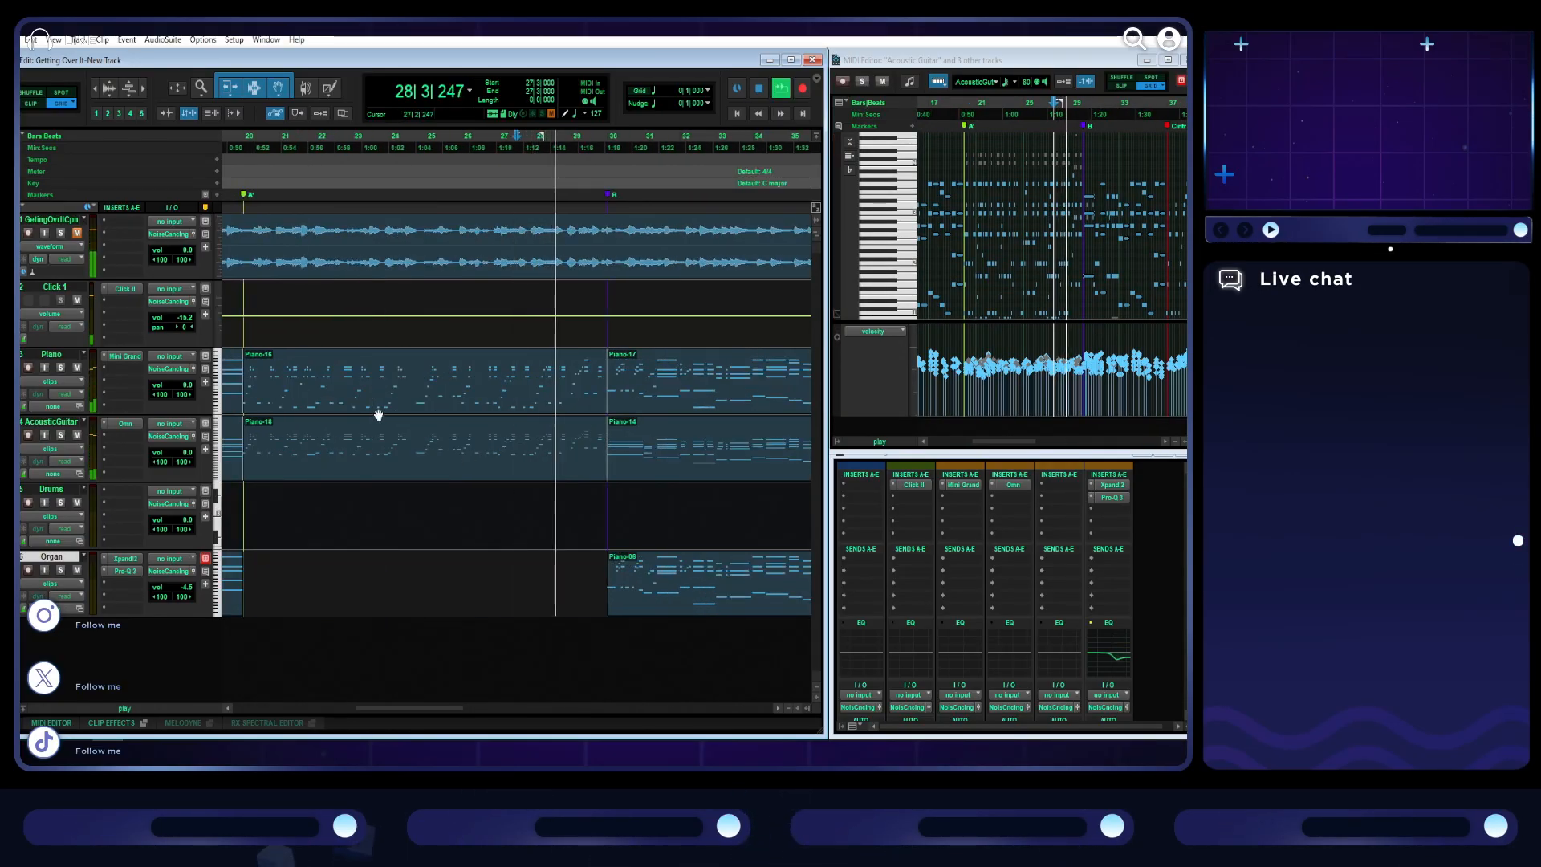
click(78, 232)
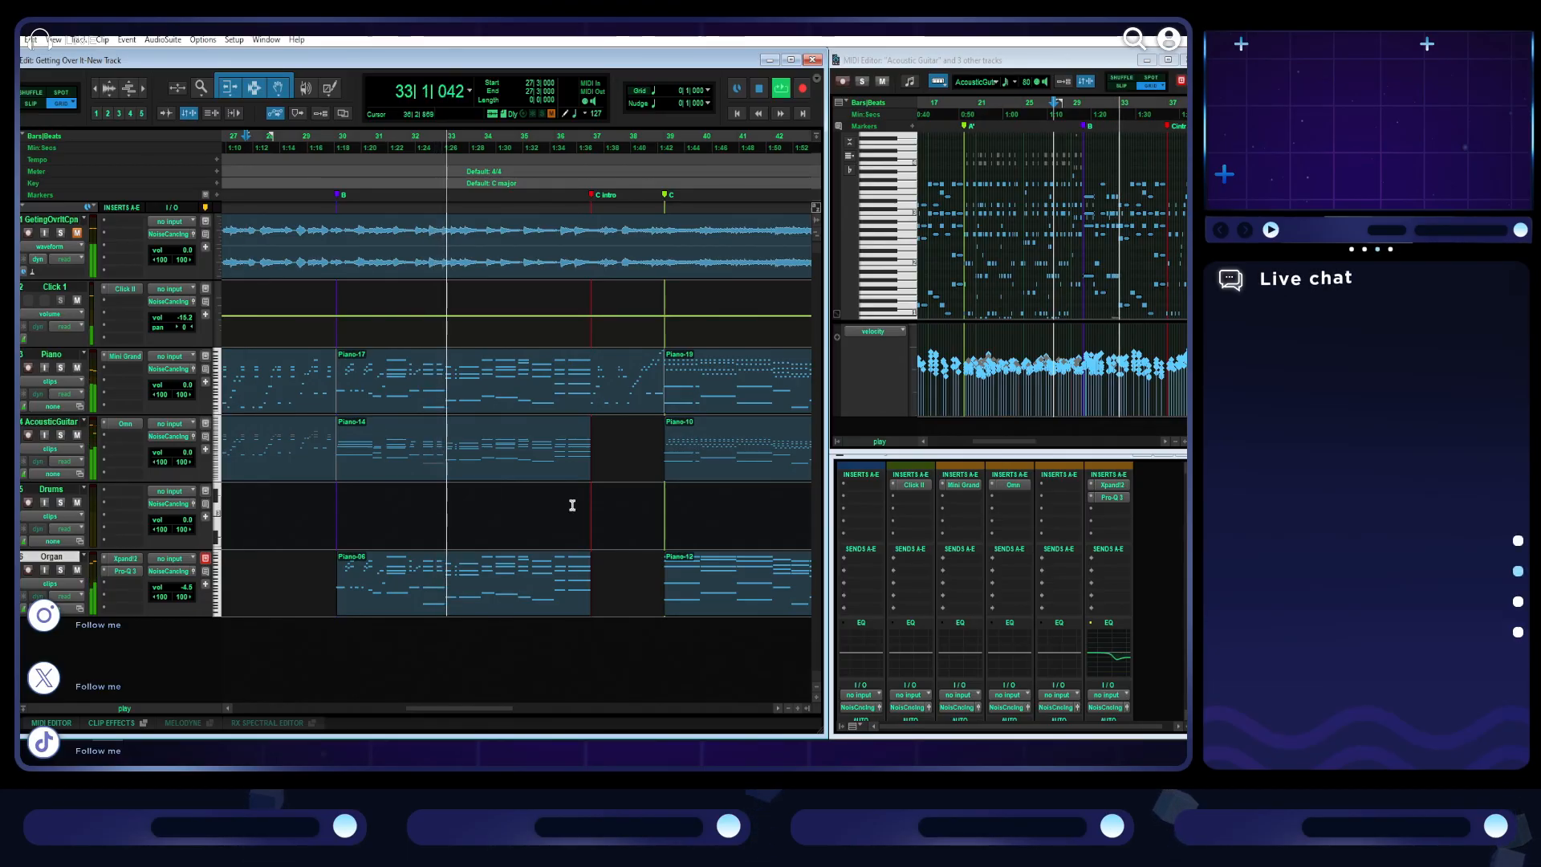
scroll(572, 506, down, 1)
scroll(572, 505, left, 3)
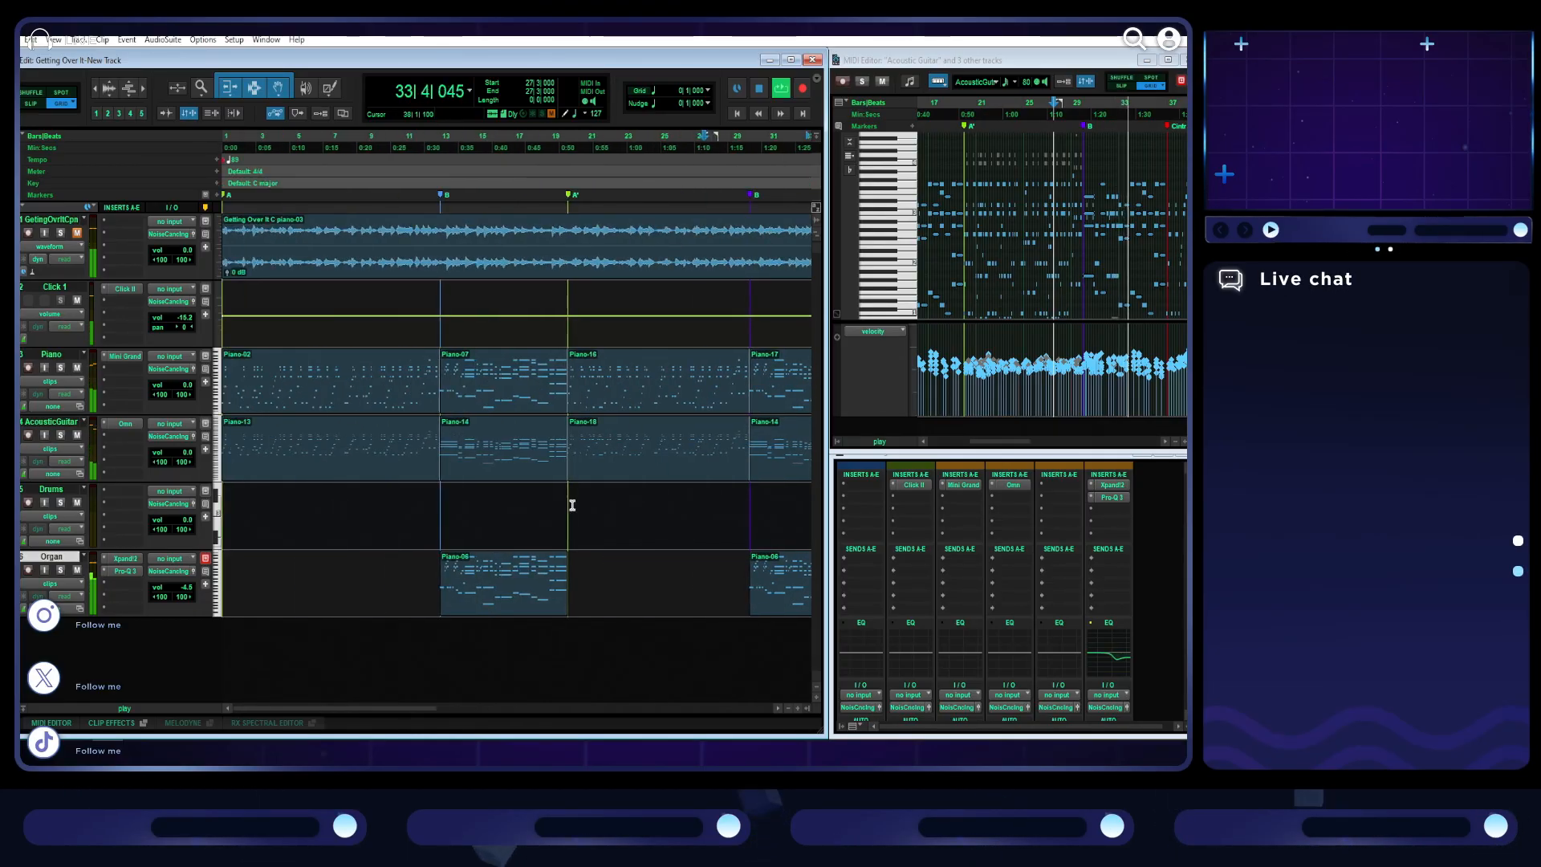
scroll(572, 506, right, 3)
scroll(572, 505, up, 1)
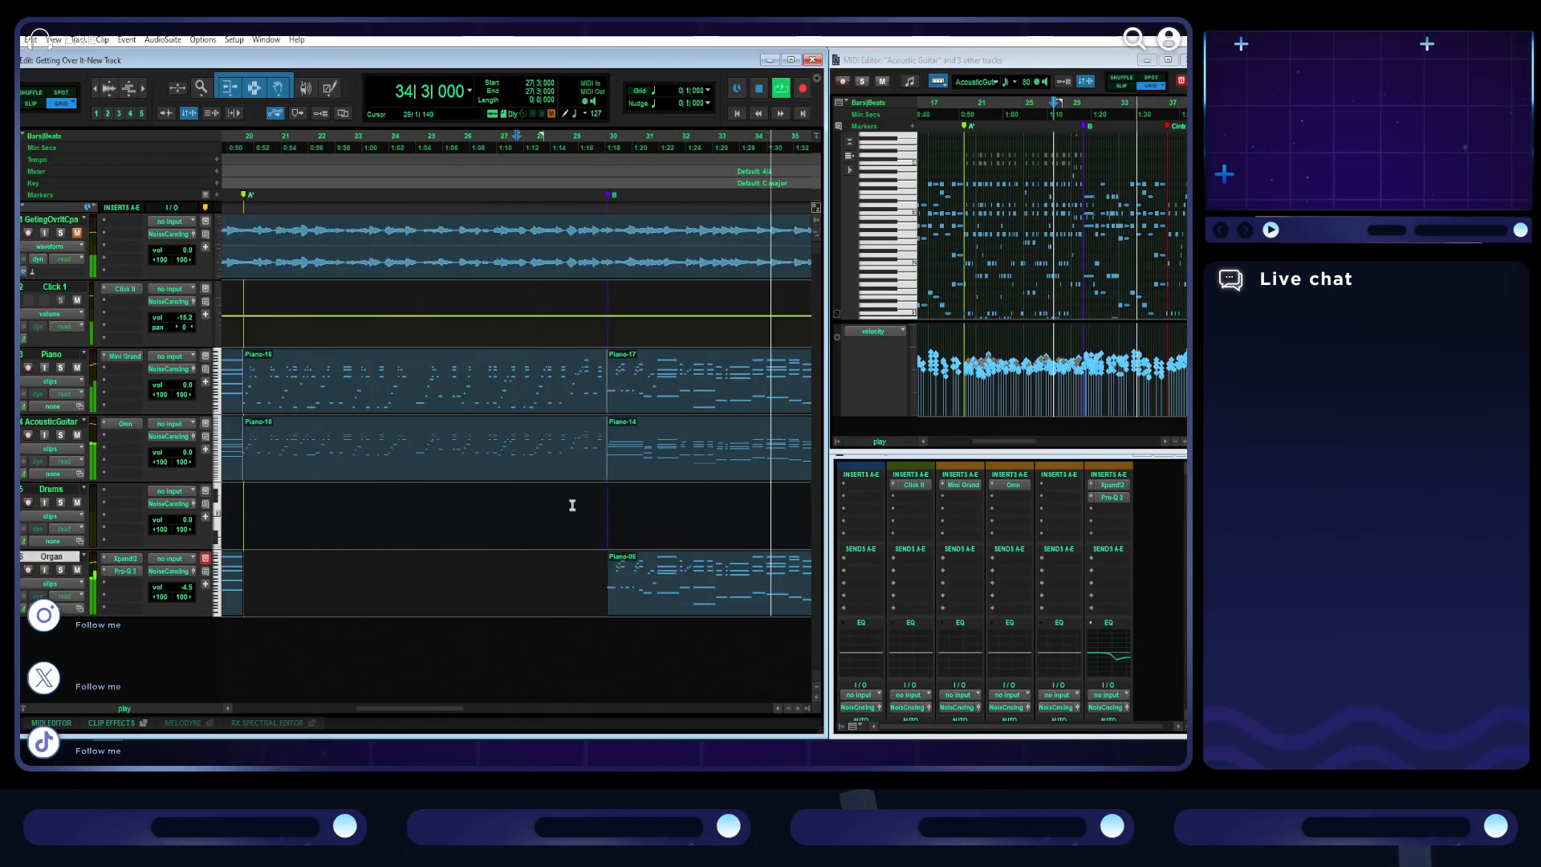
scroll(572, 506, right, 6)
scroll(573, 505, left, 3)
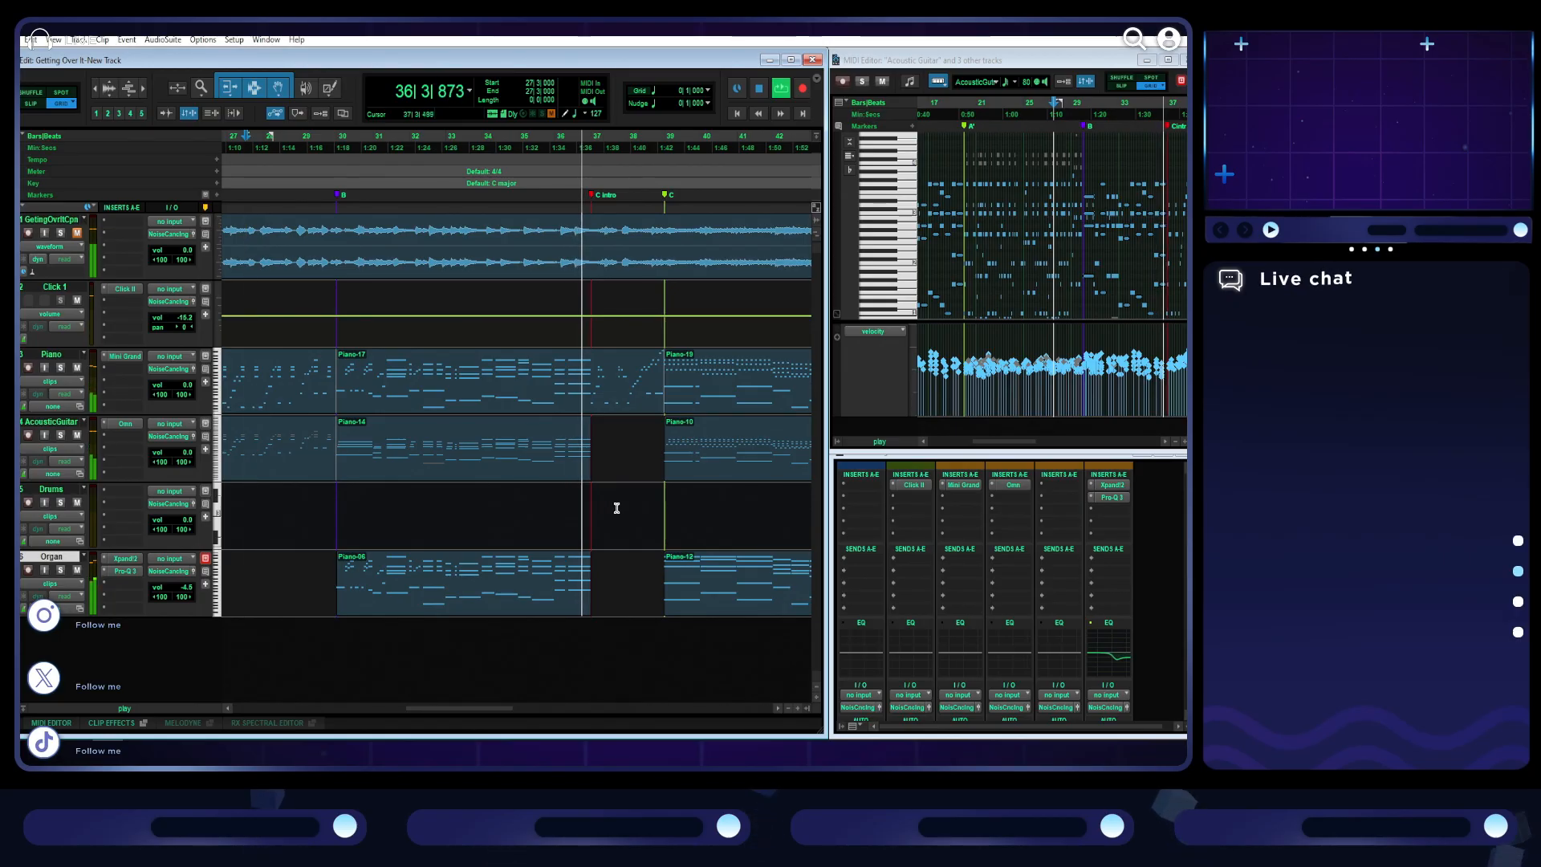
scroll(558, 503, right, 3)
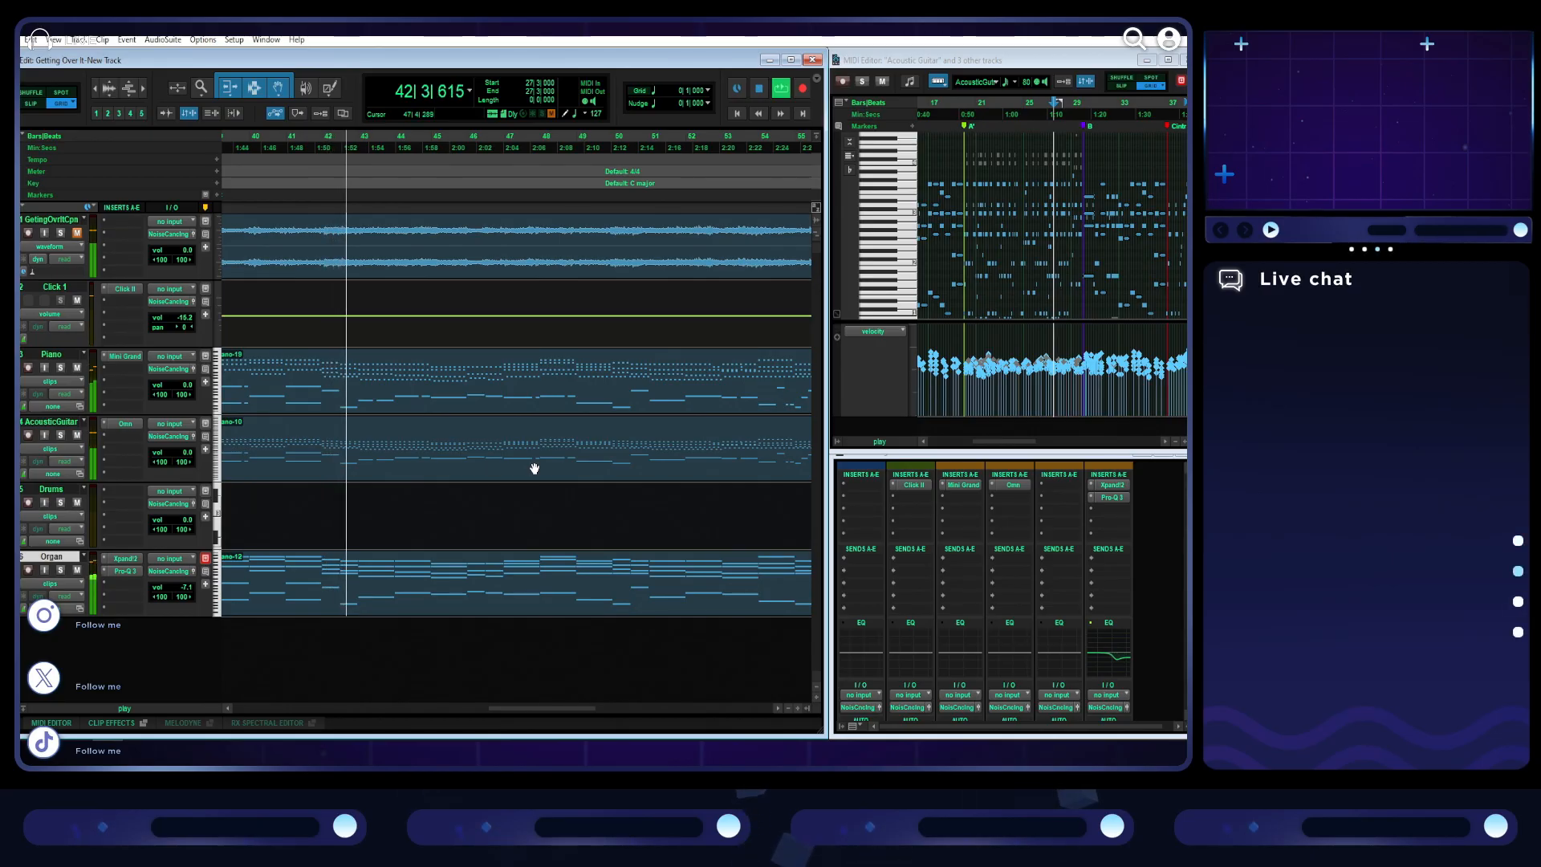
- Inspect layers B and A of the Classic Nylon Strings patch on the acoustic guitar track, and close Omnisphere
click(129, 424)
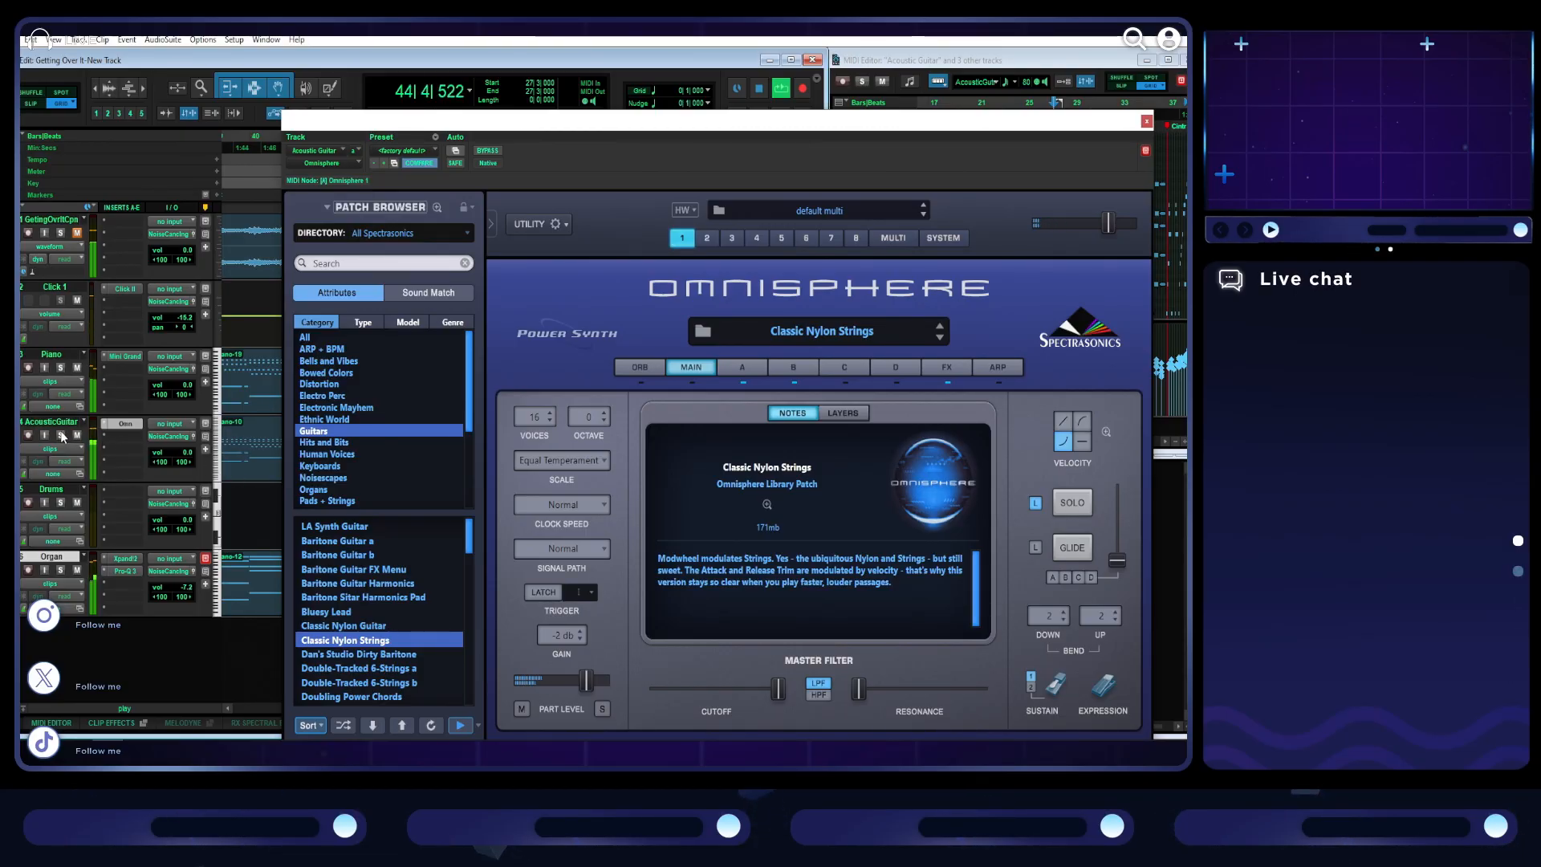
click(803, 369)
click(750, 369)
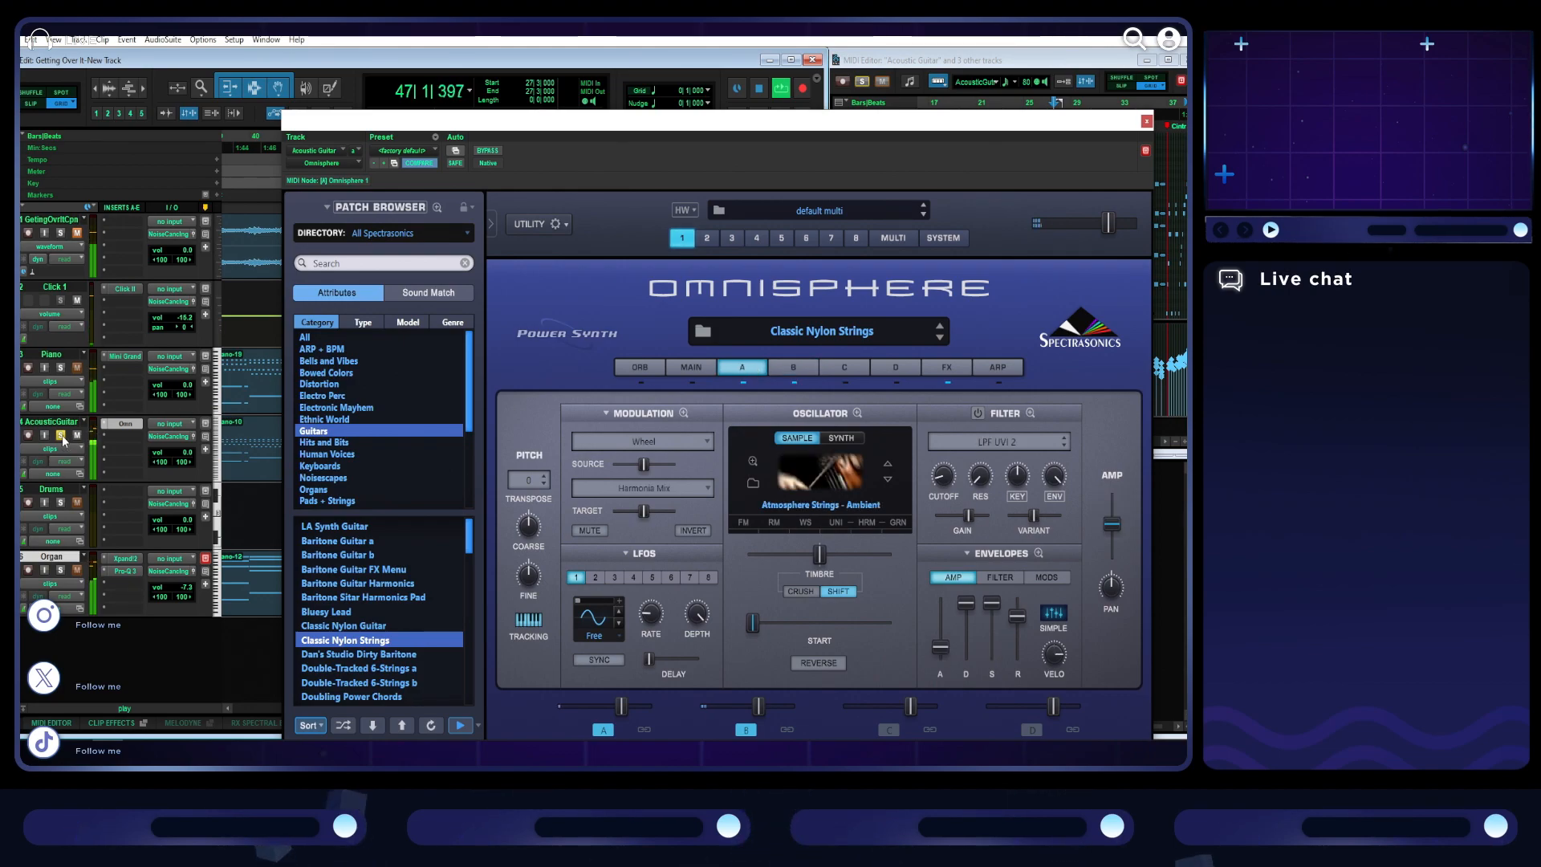
click(1146, 122)
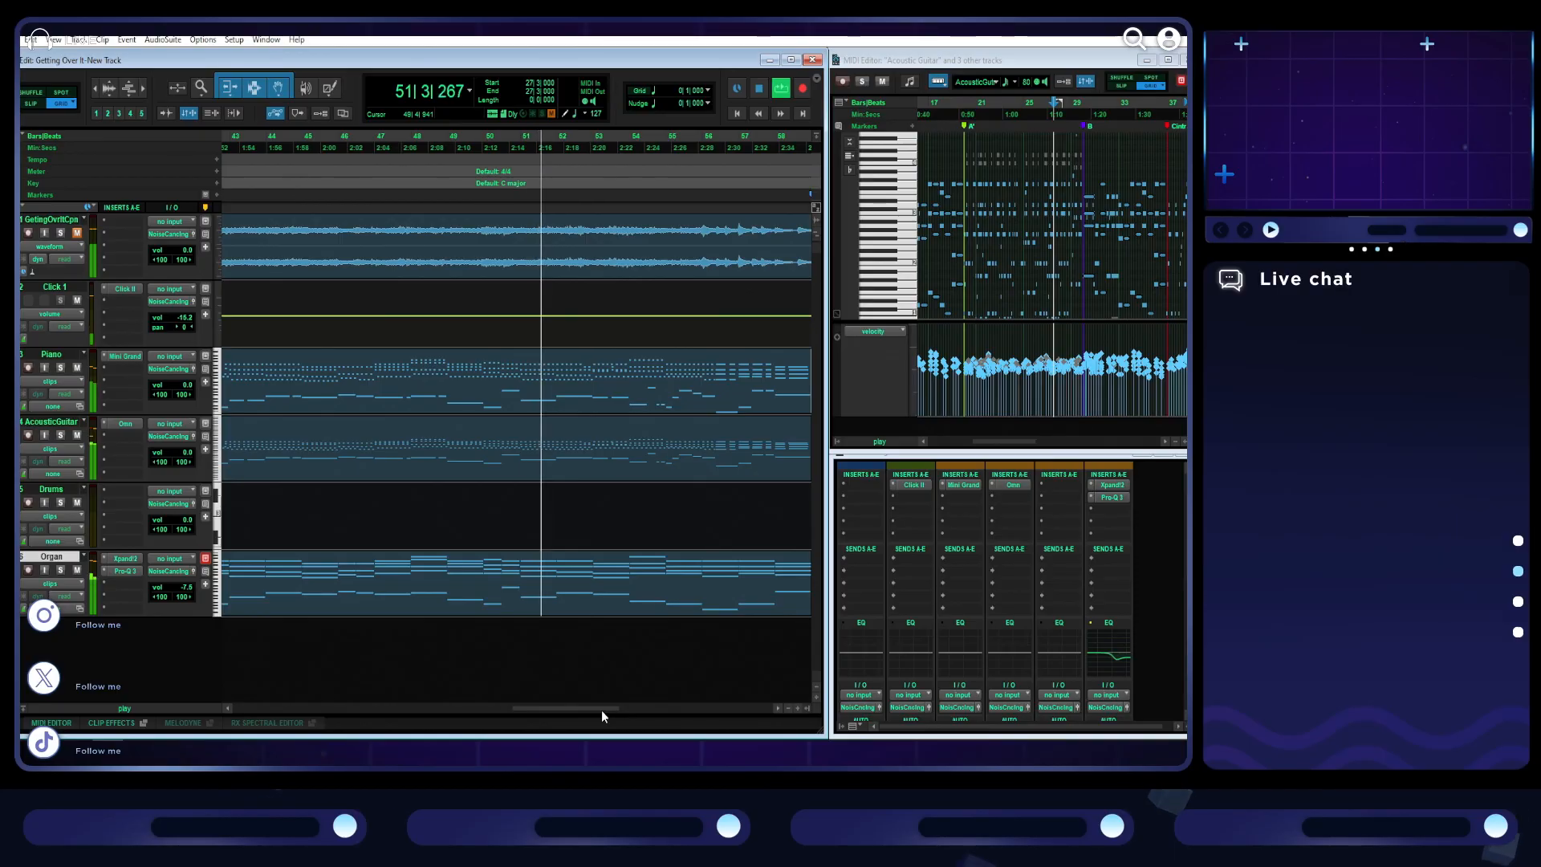
- Insert Studio Reverb on the Piano track, keep the Medium Room type, and solo the track
click(125, 369)
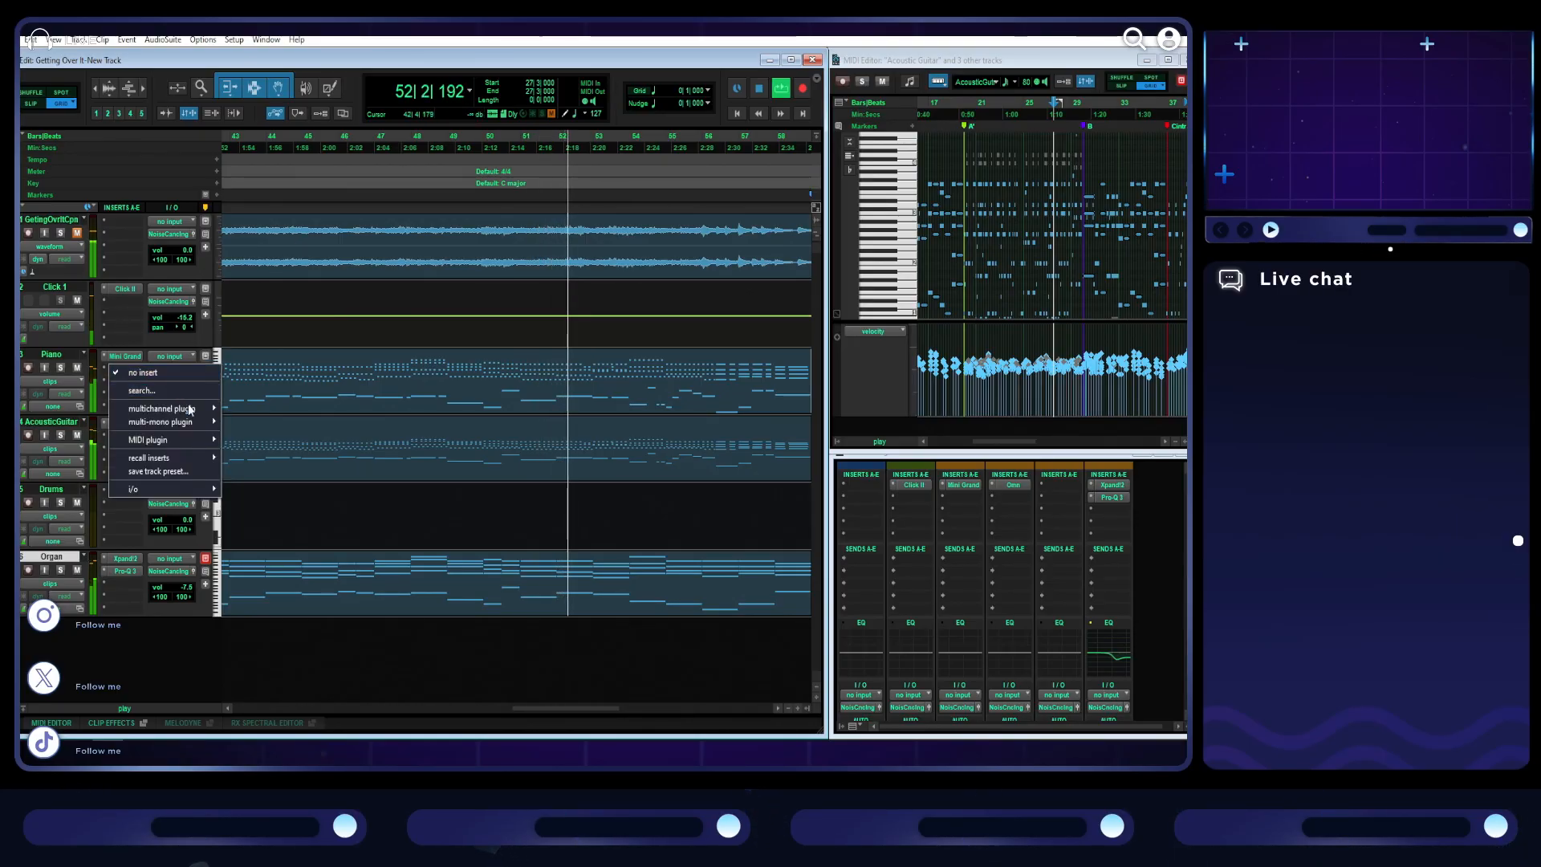
mouse_move(187, 407)
click(277, 451)
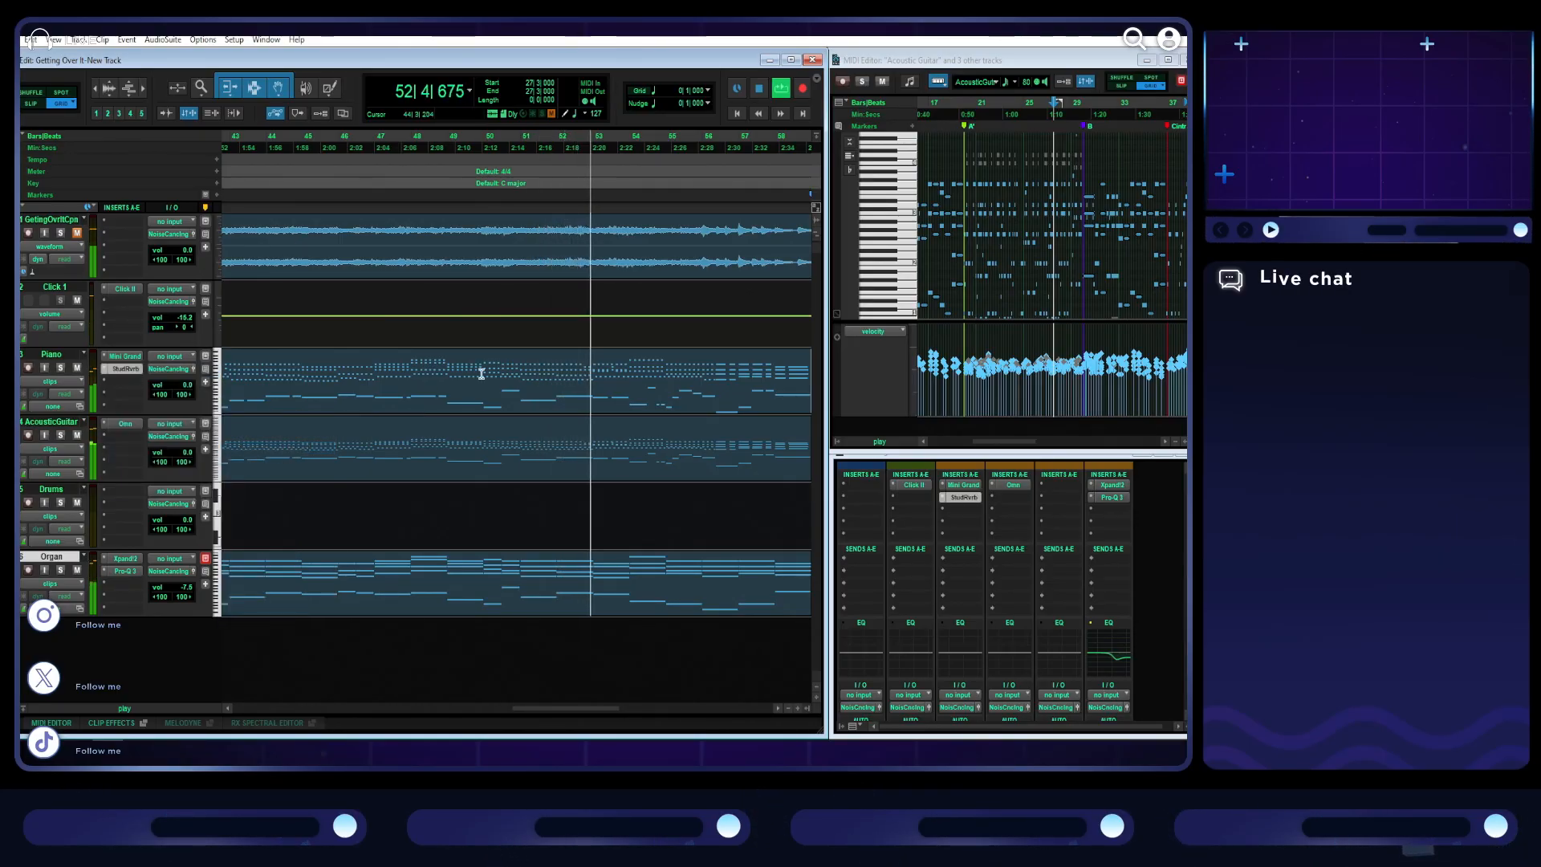
click(464, 201)
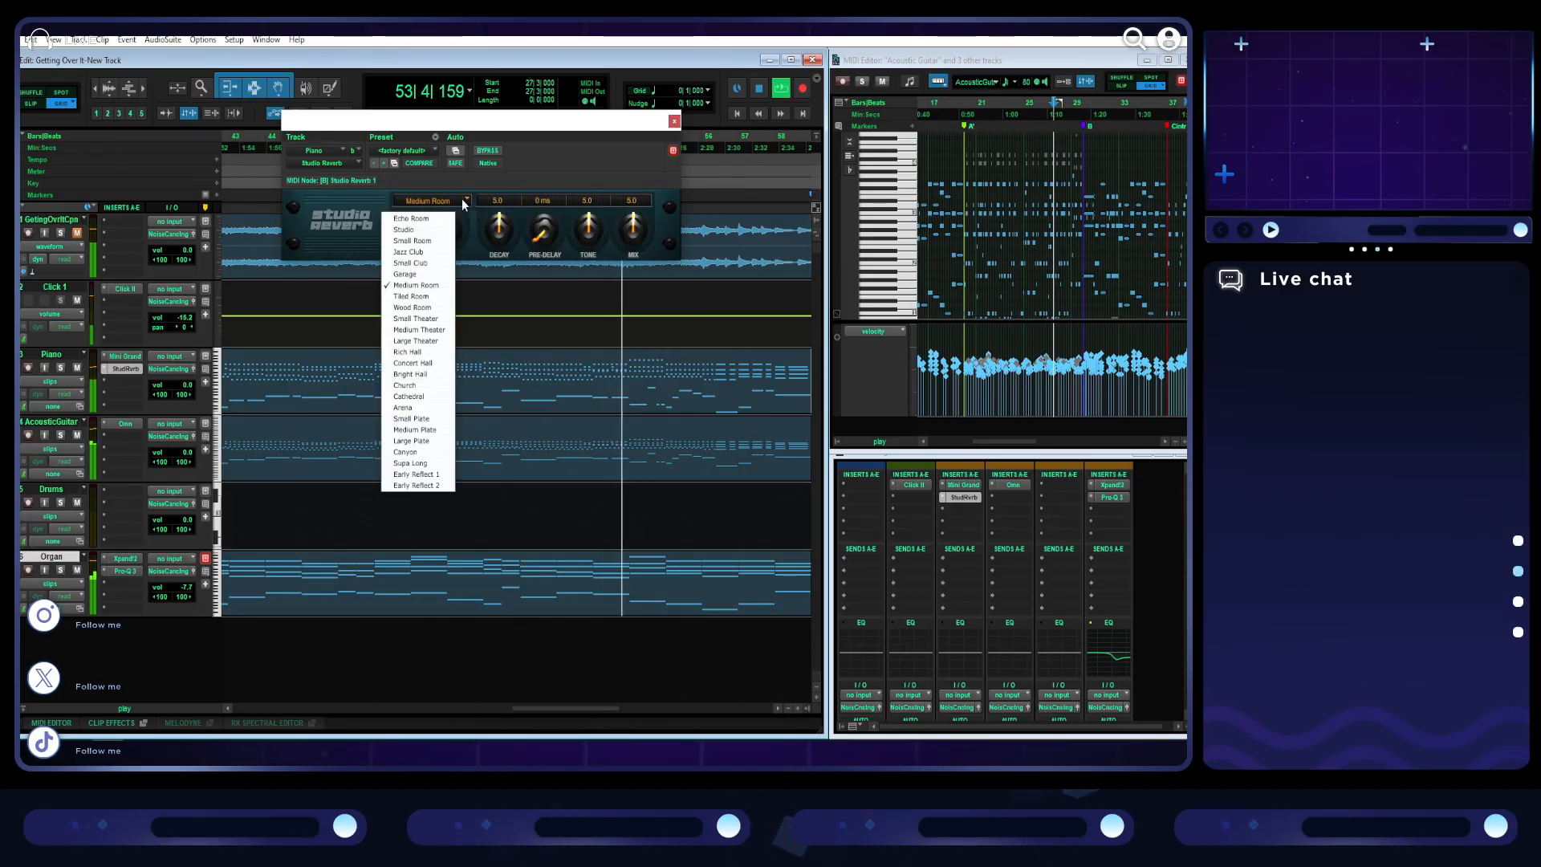
click(628, 168)
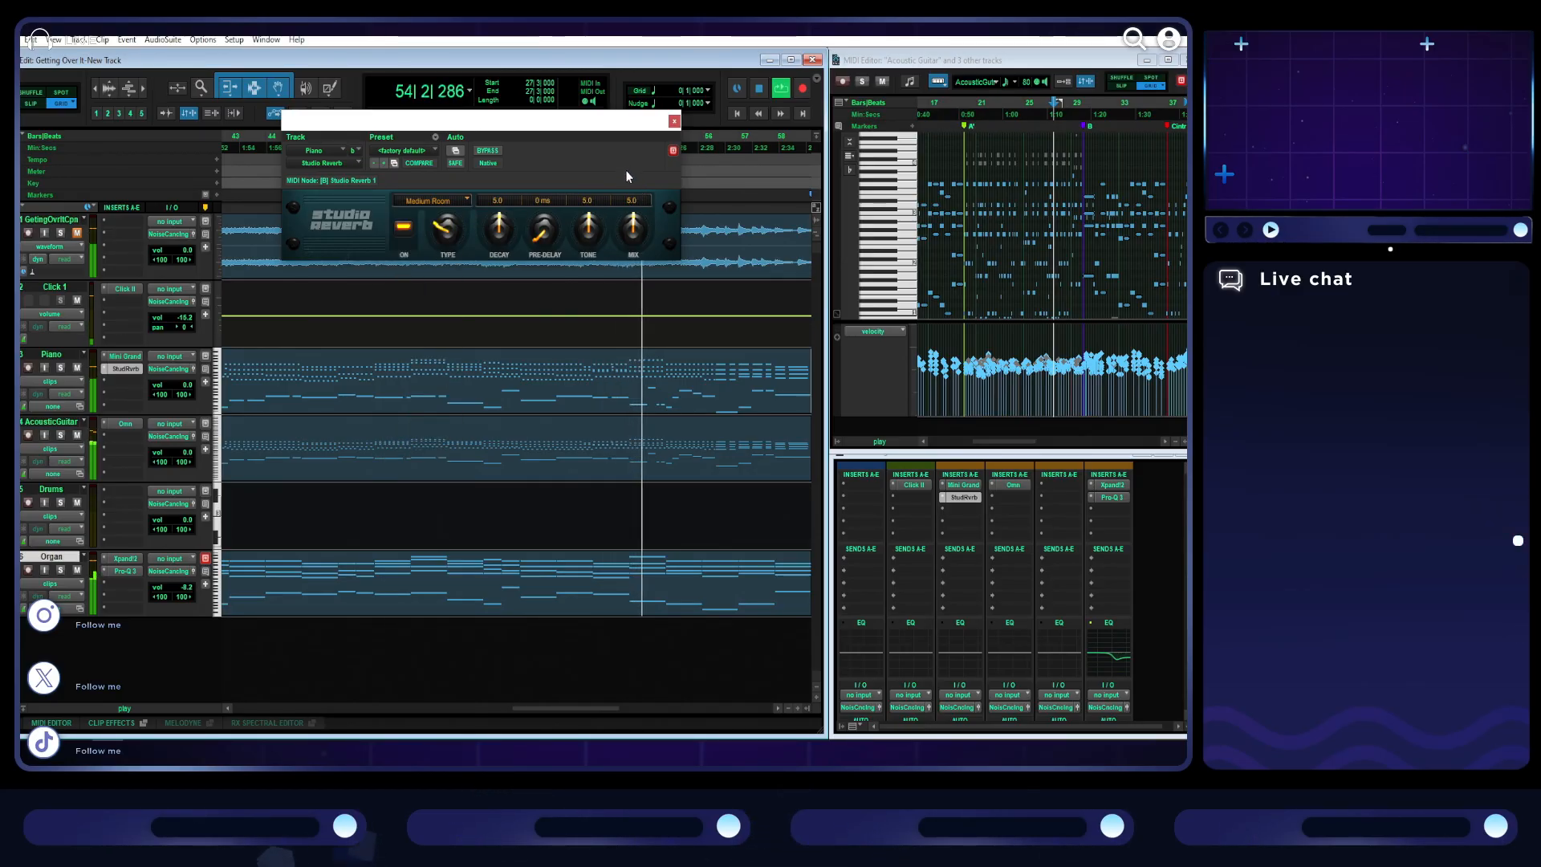
click(60, 368)
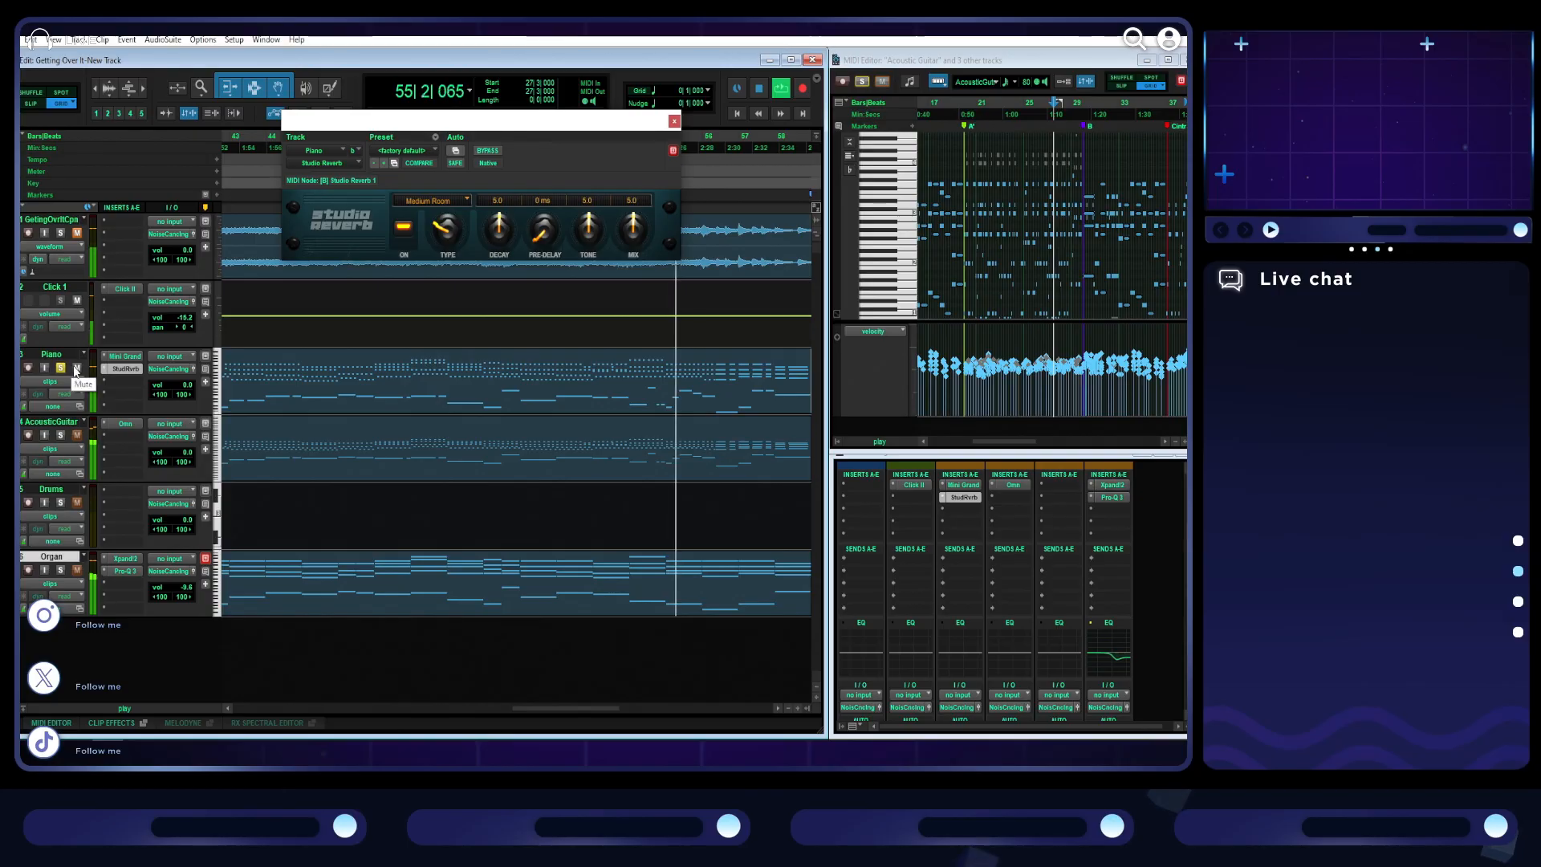
- Unsolo the Piano track and mute the acoustic guitar notes just past the D marker at bar 59 in the MIDI Editor
click(63, 369)
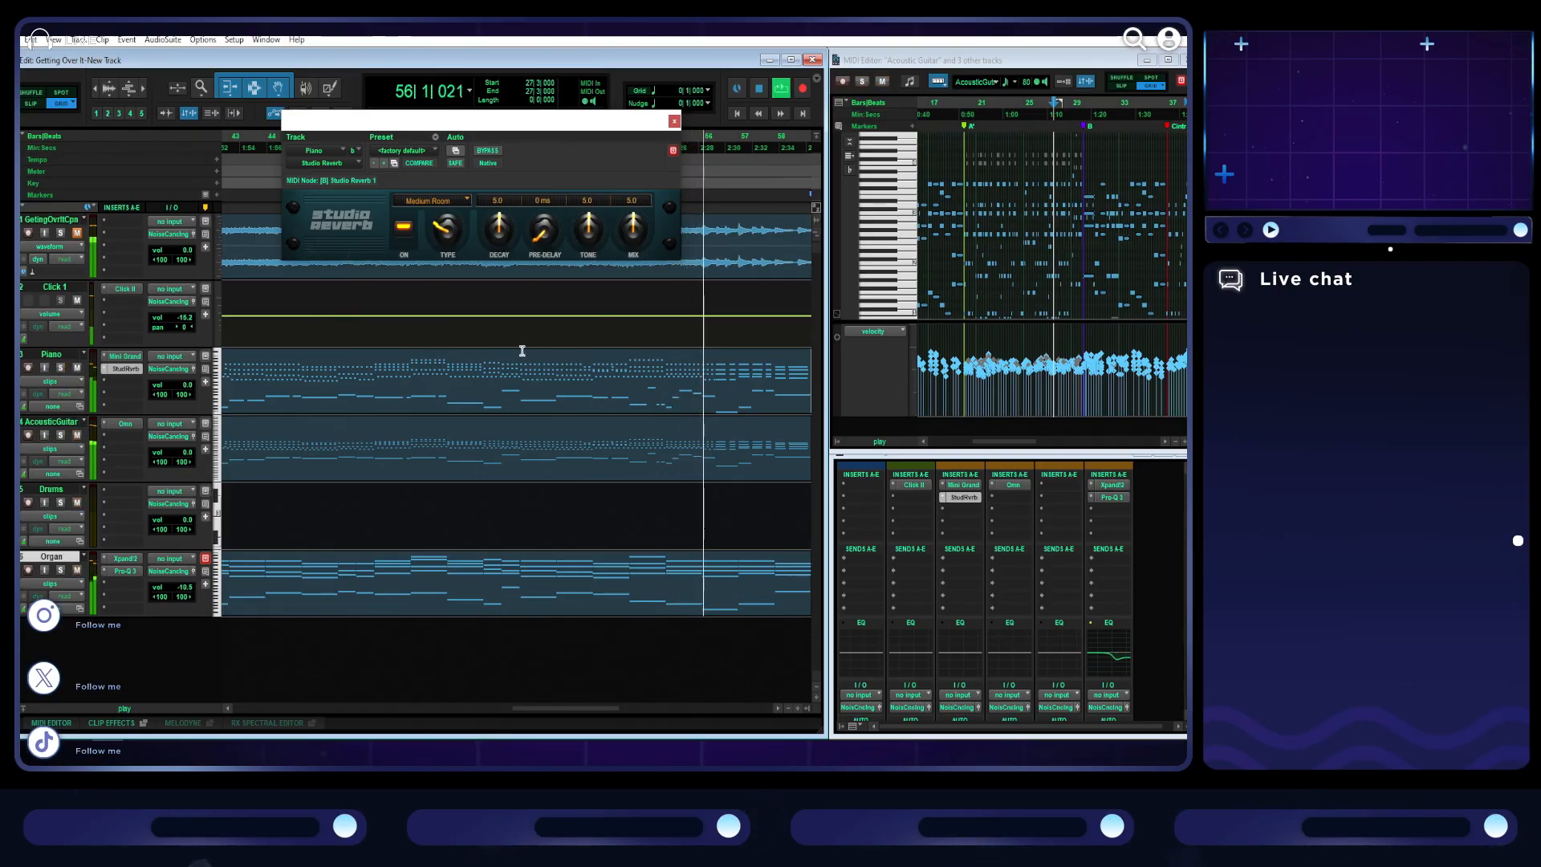
scroll(522, 352, right, 3)
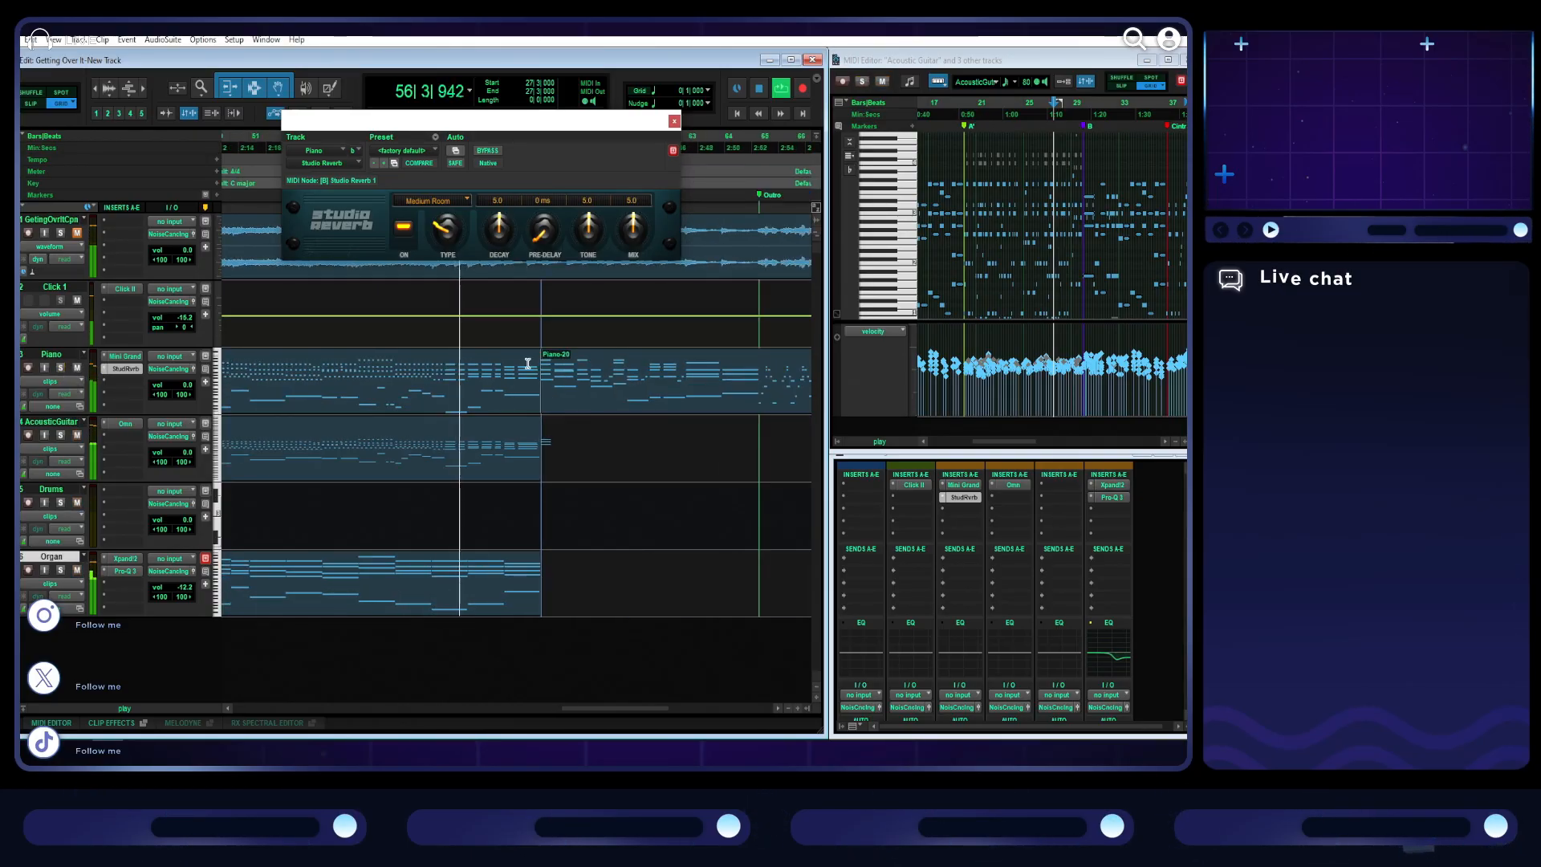
click(523, 462)
click(1168, 60)
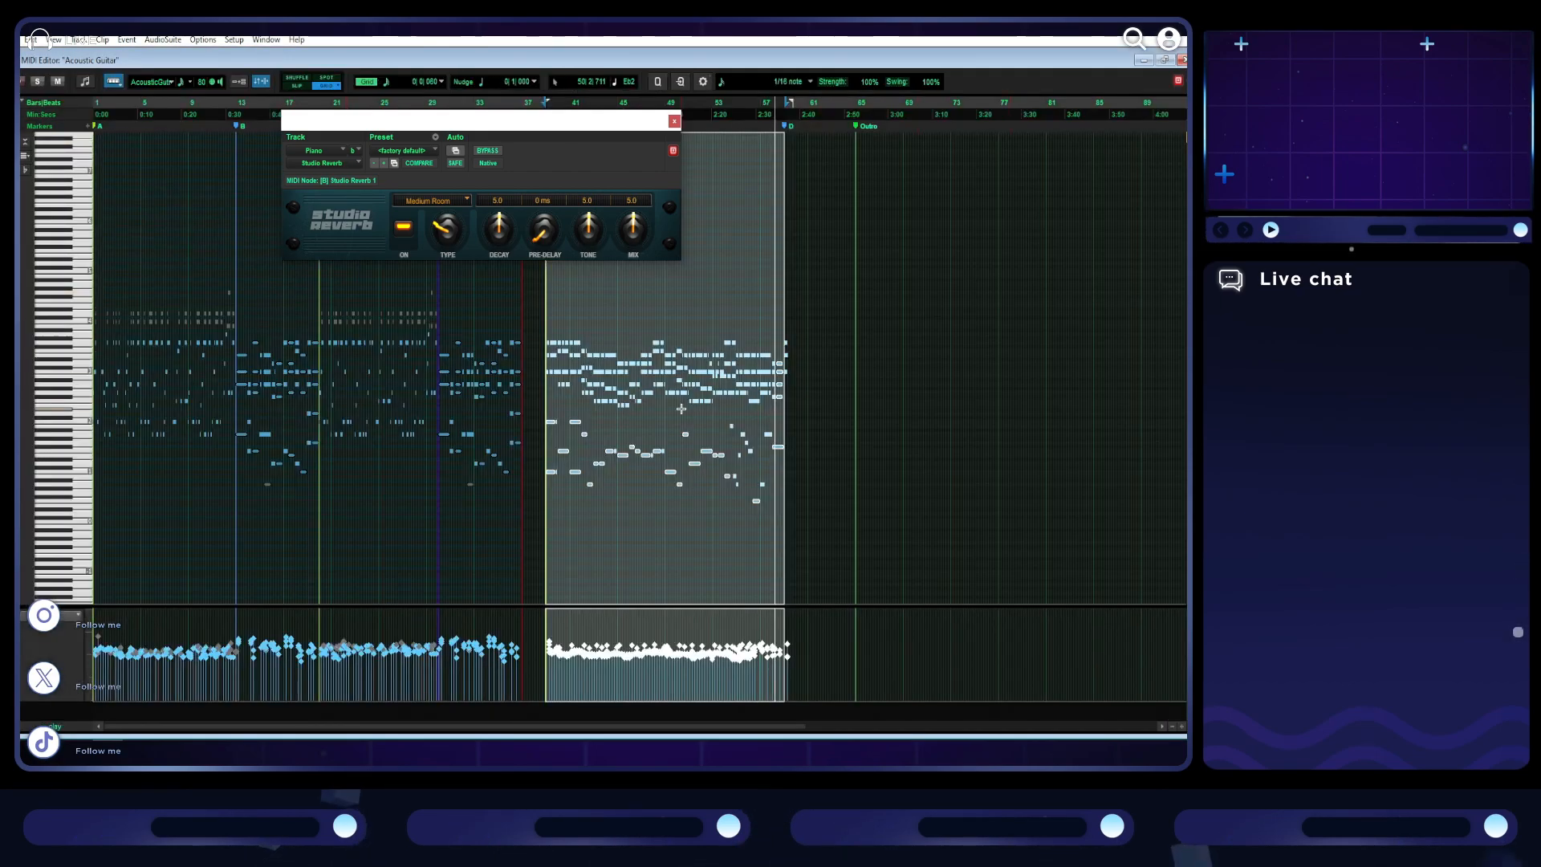
key(t)
scroll(726, 419, right, 2)
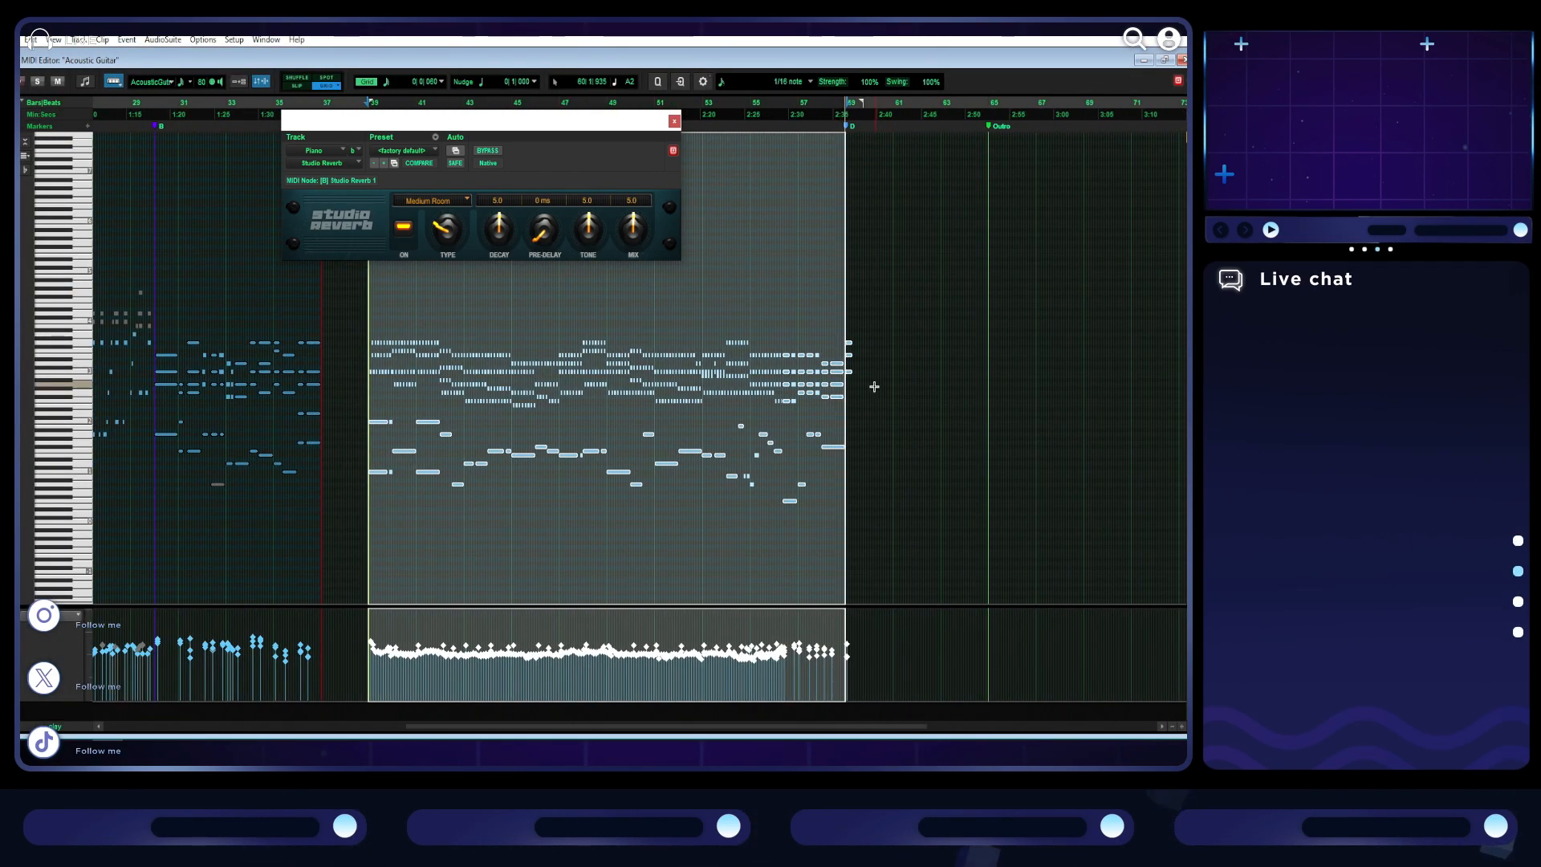
drag(866, 383, 848, 340)
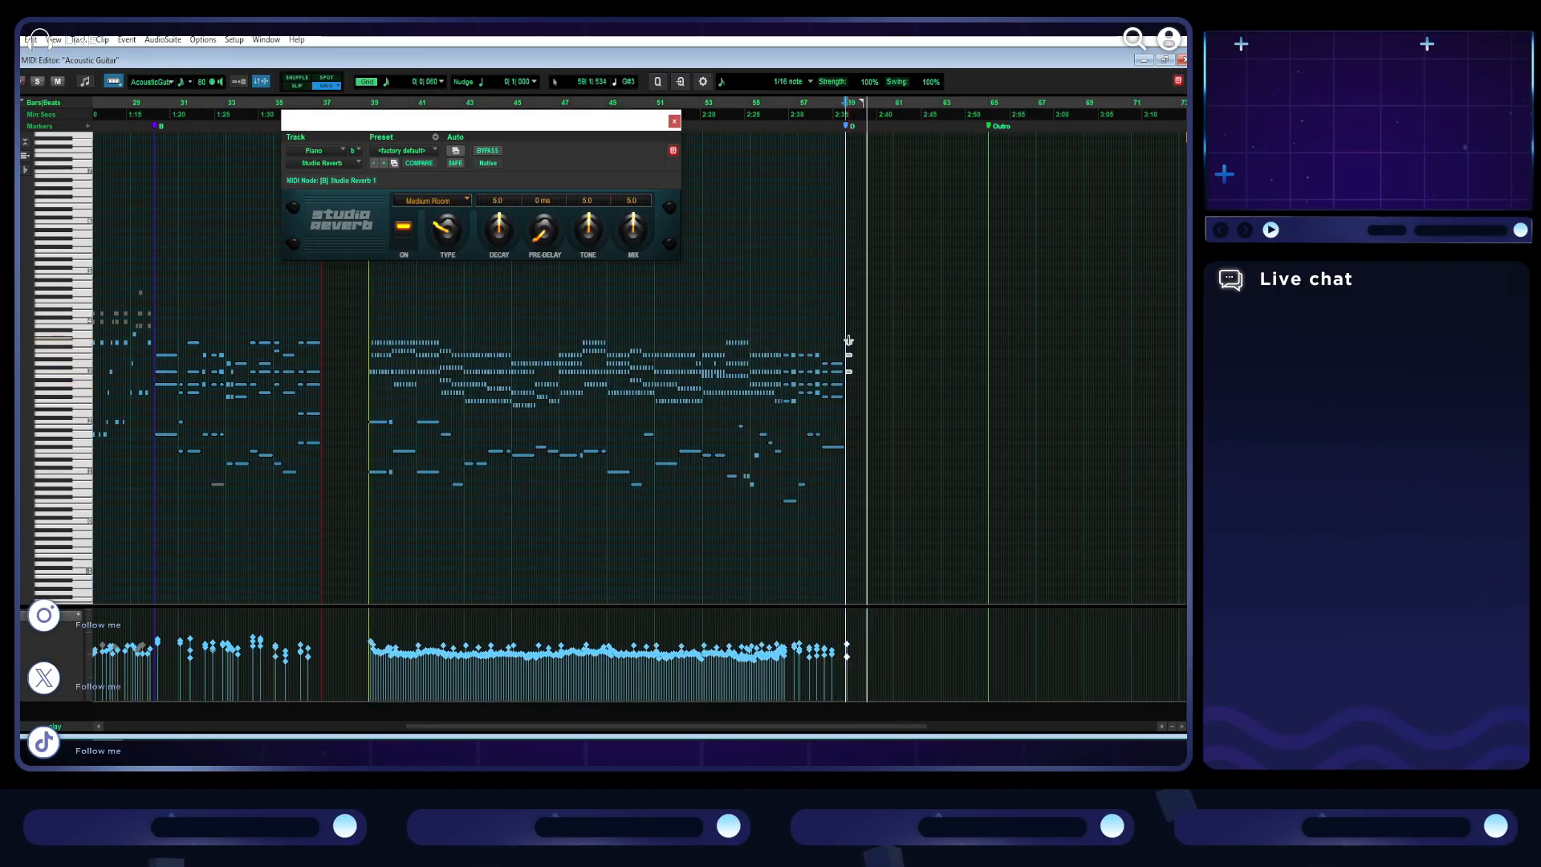
key(ctrl+m)
click(896, 377)
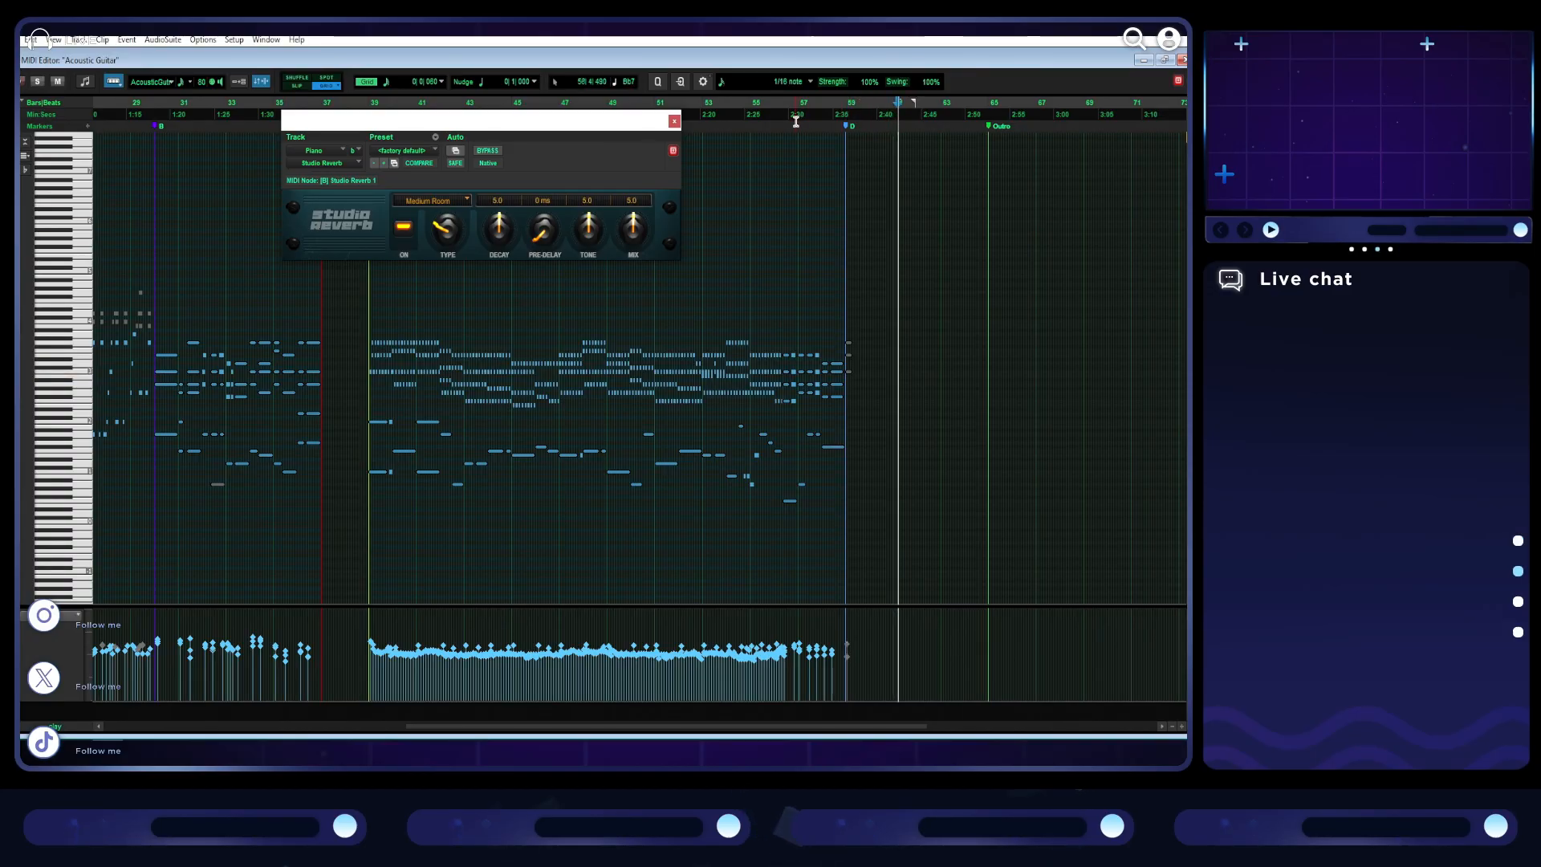
click(674, 121)
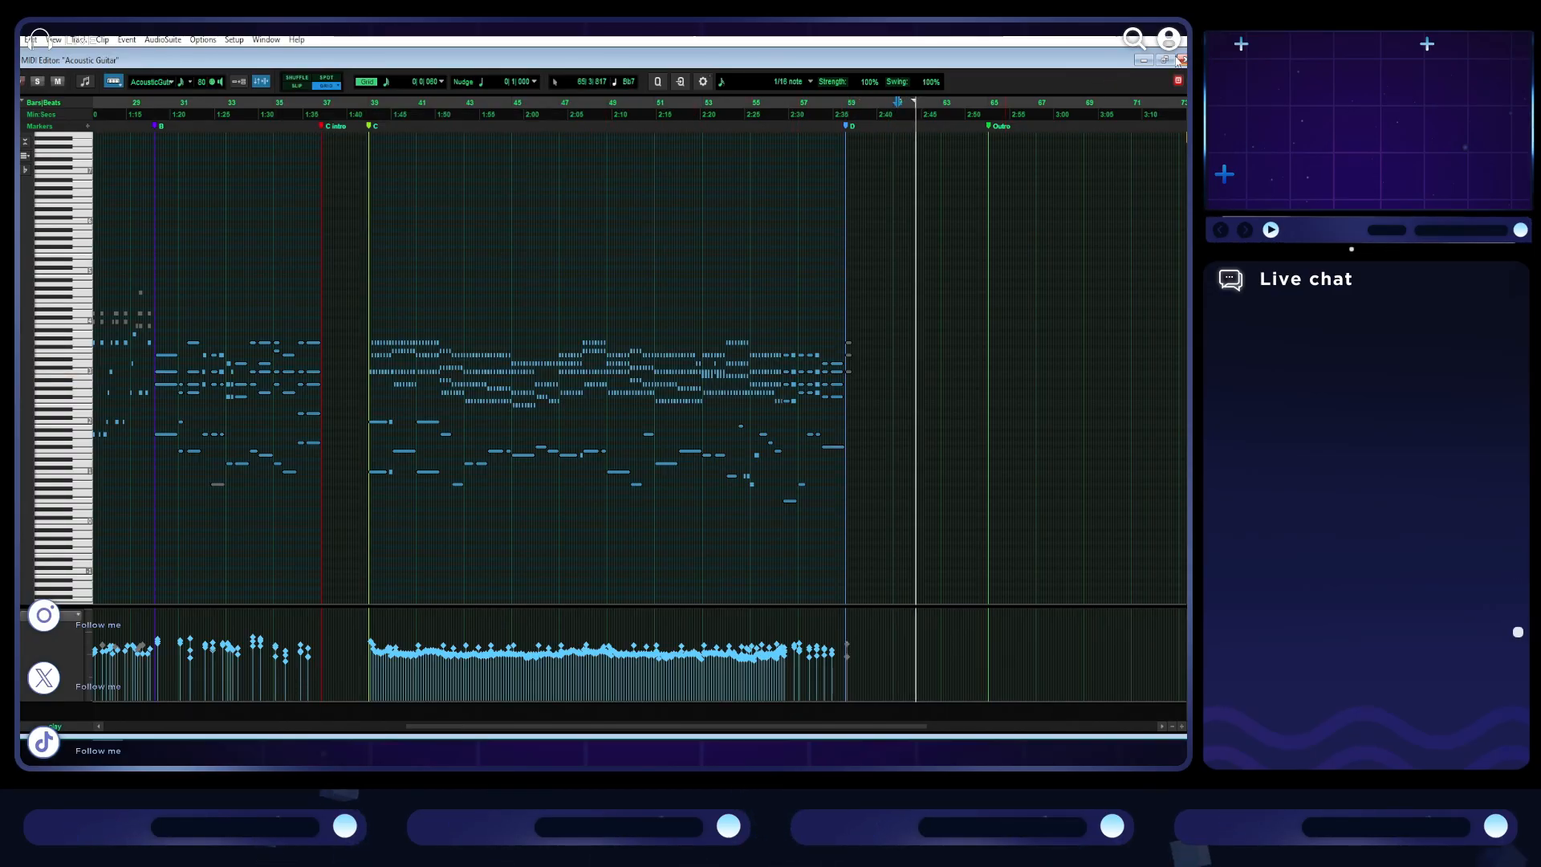
click(1164, 61)
- Stop playback, reveal the automation lane under the acoustic guitar track and set it to MIDI volume
key(space)
click(16, 474)
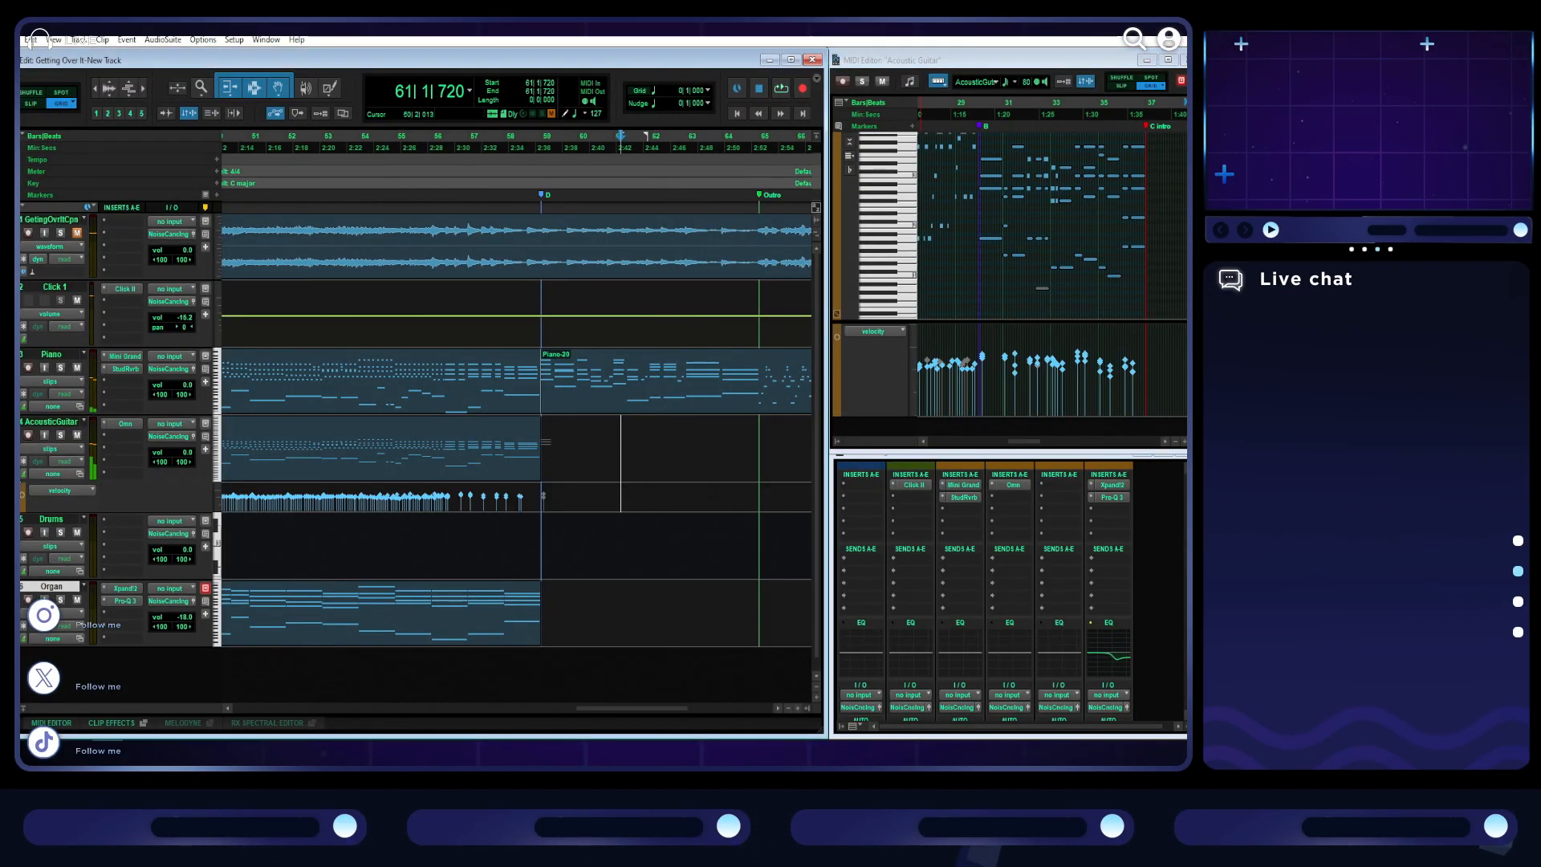
click(61, 491)
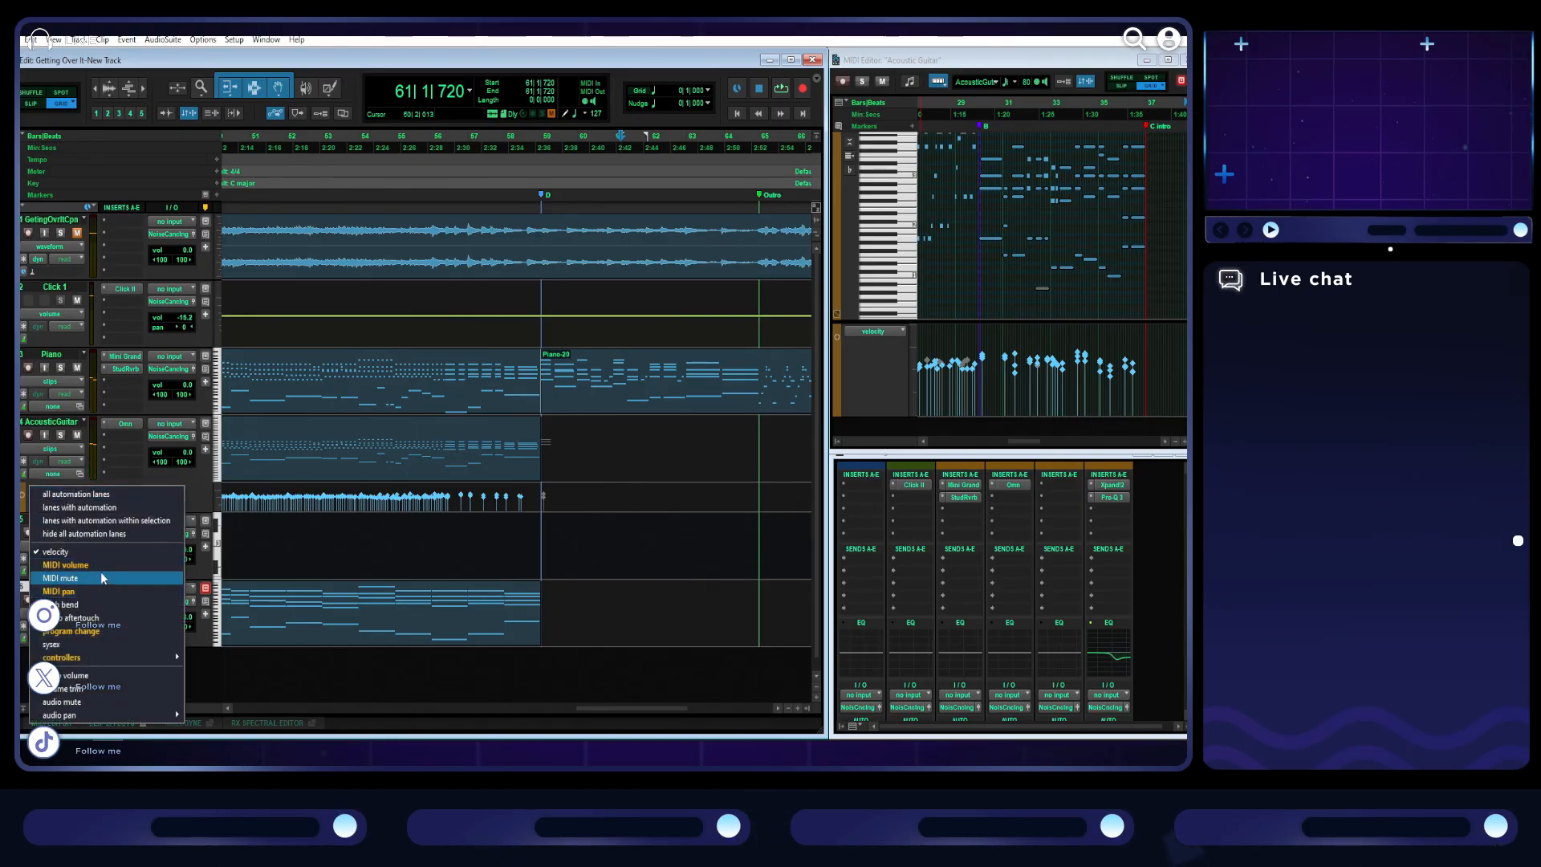
click(99, 571)
scroll(473, 531, left, 4)
scroll(474, 533, down, 4)
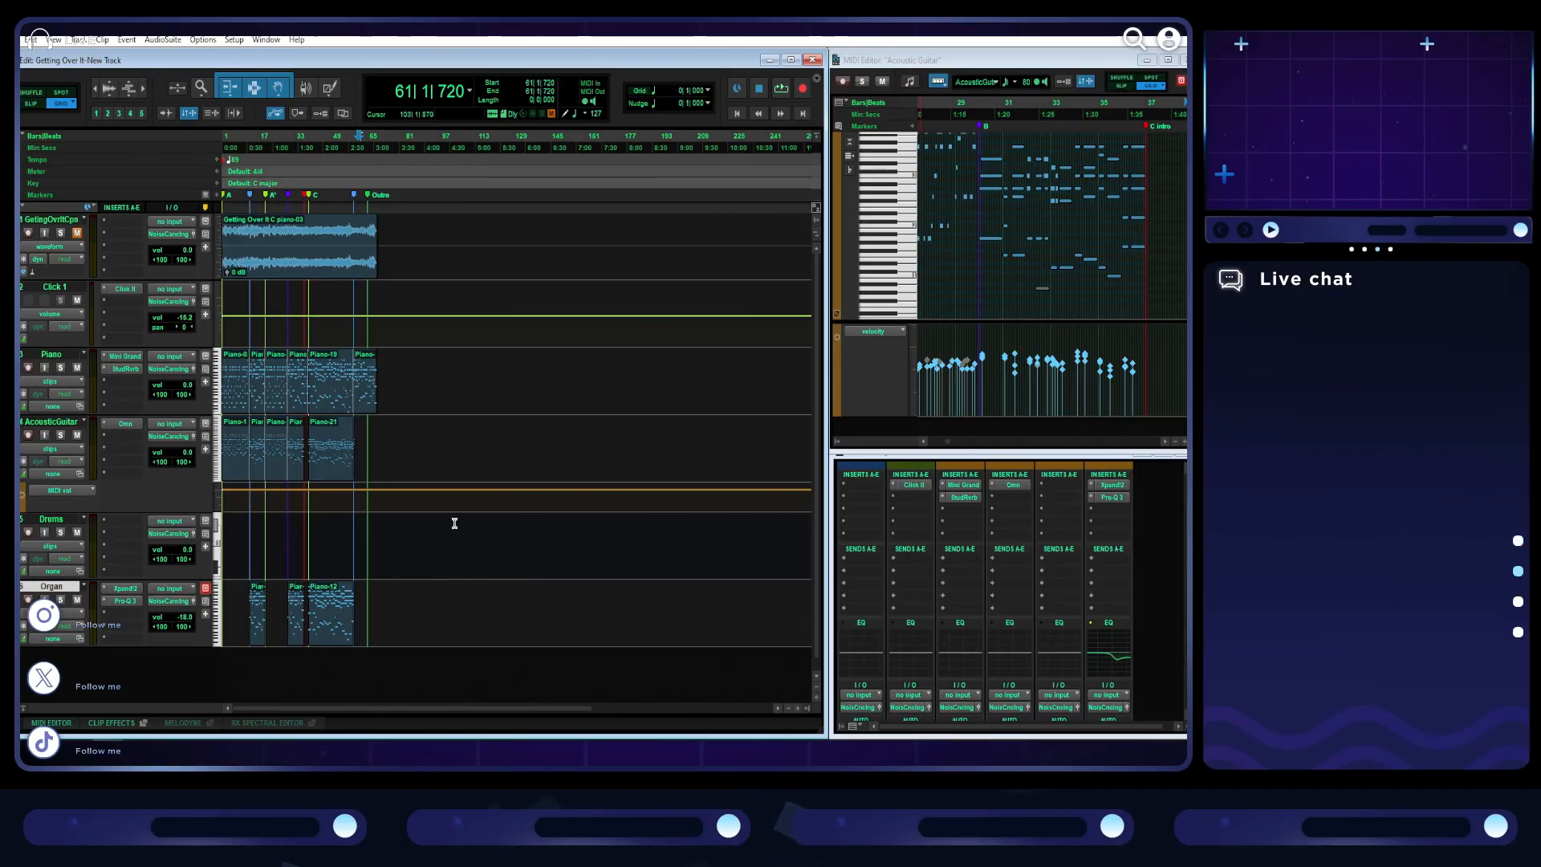
scroll(454, 523, right, 5)
scroll(454, 523, left, 5)
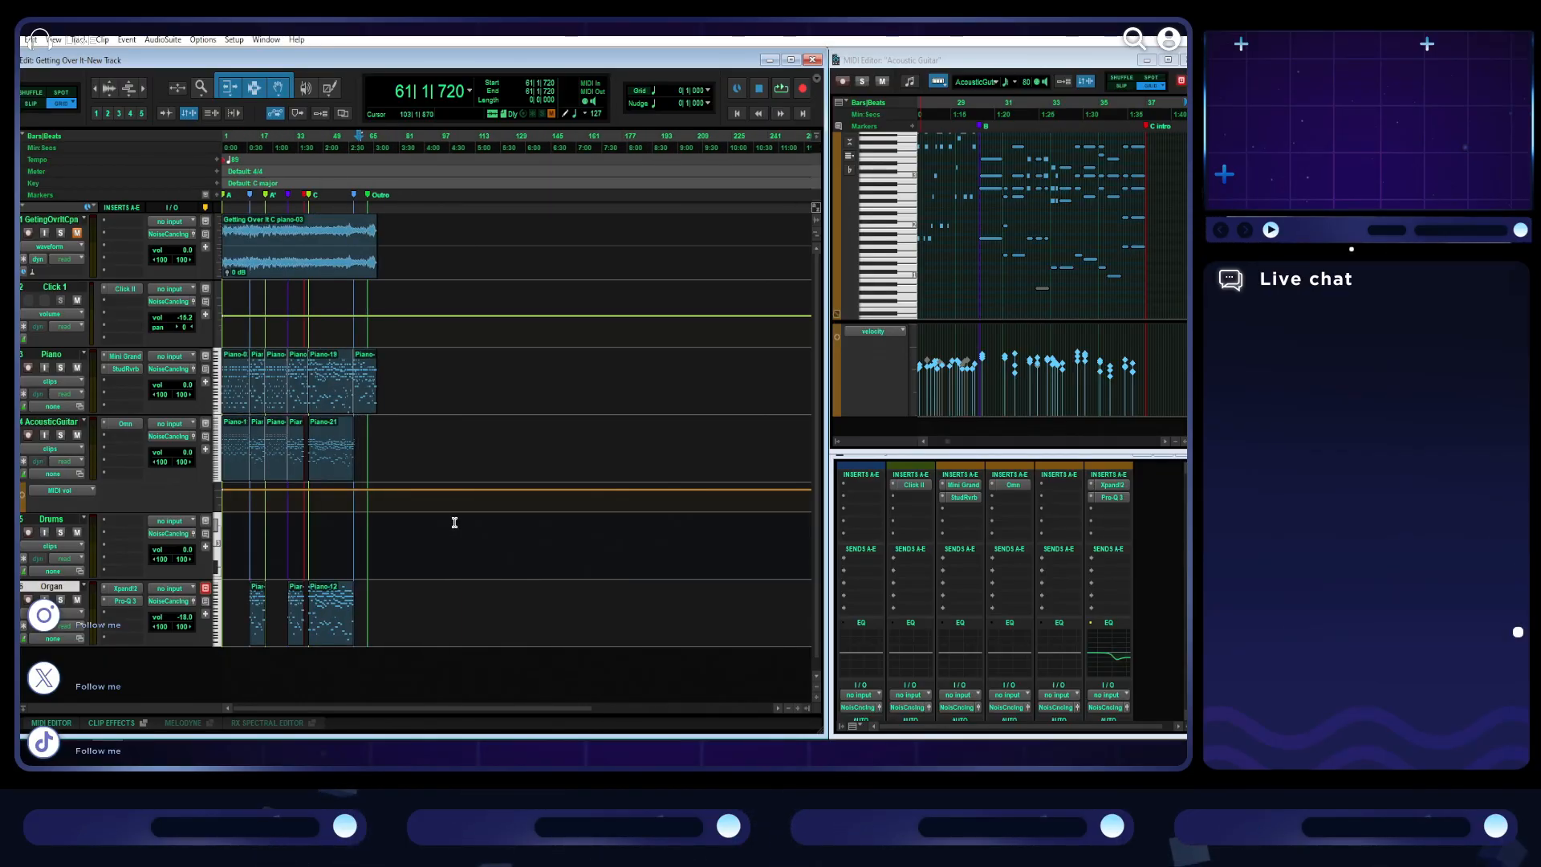
scroll(455, 522, up, 2)
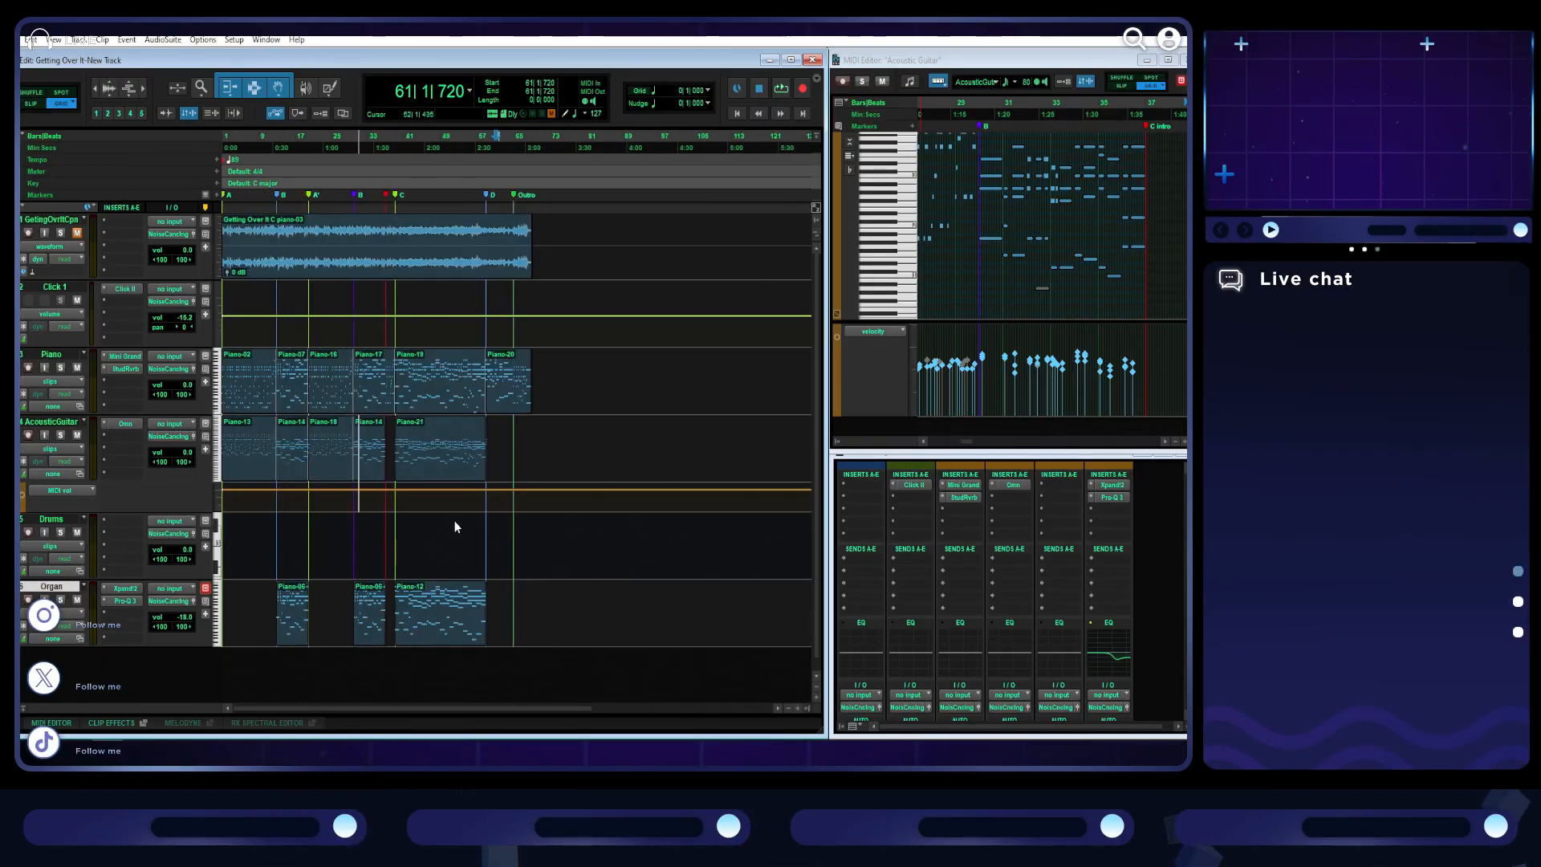
- Show the acoustic guitar's automation lanes for MIDI volume, MIDI pan, program change and sustain
click(82, 498)
click(252, 533)
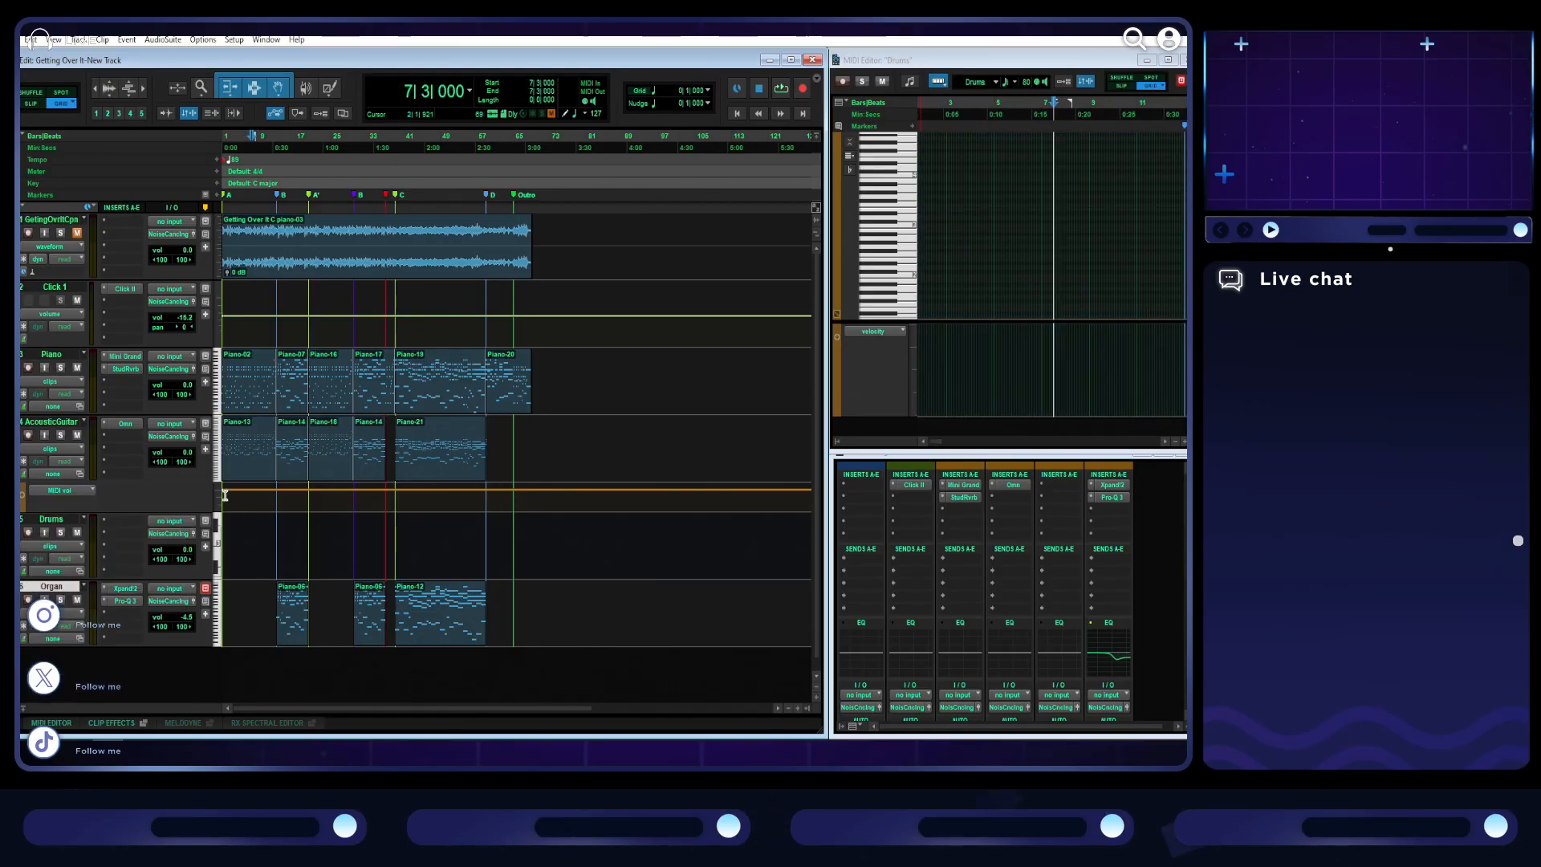
click(69, 491)
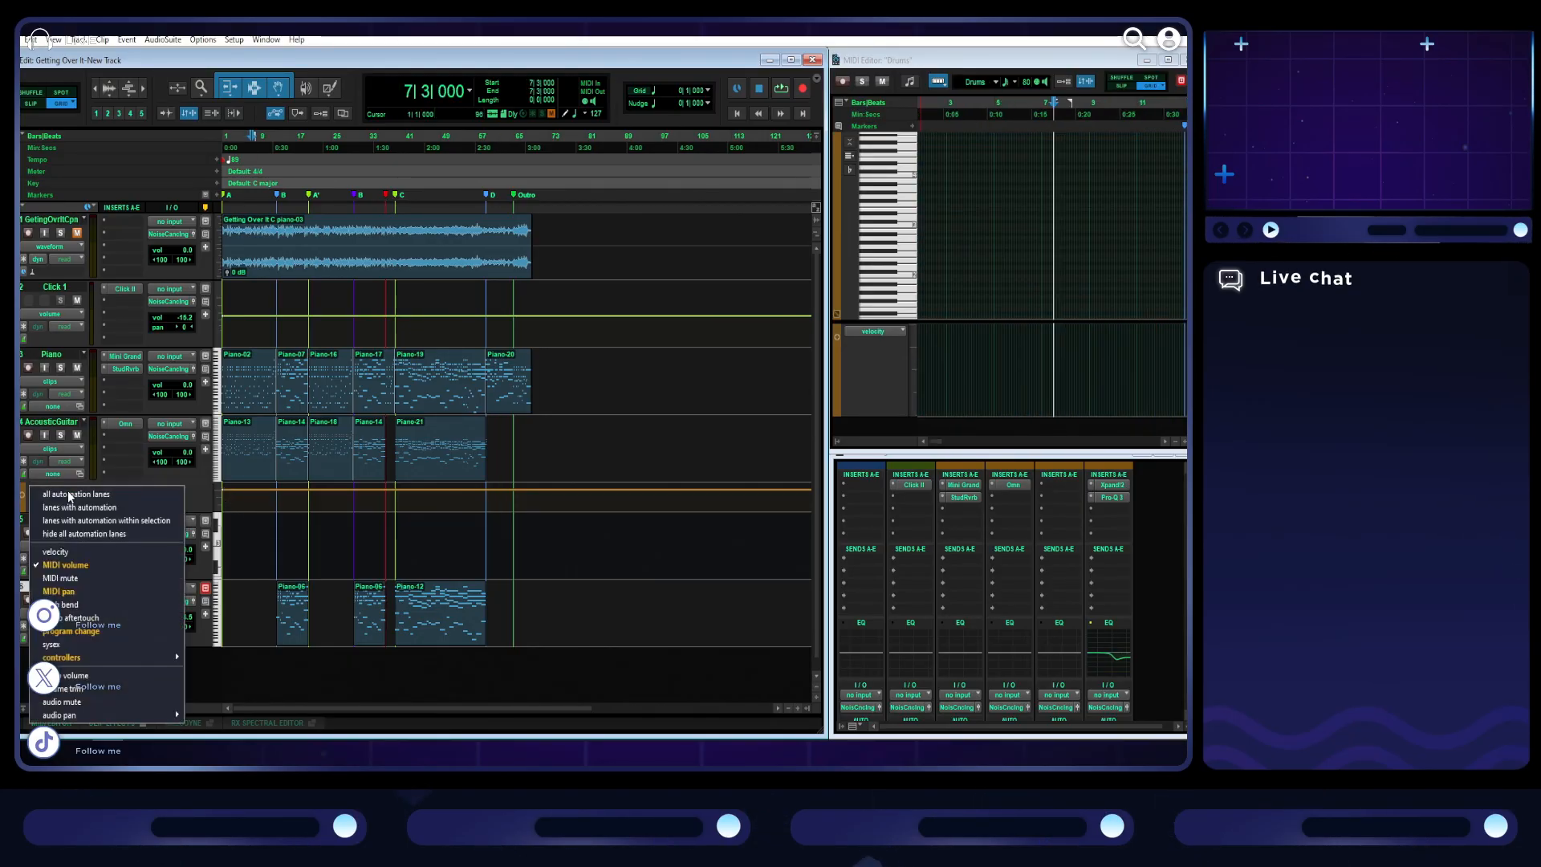
click(93, 565)
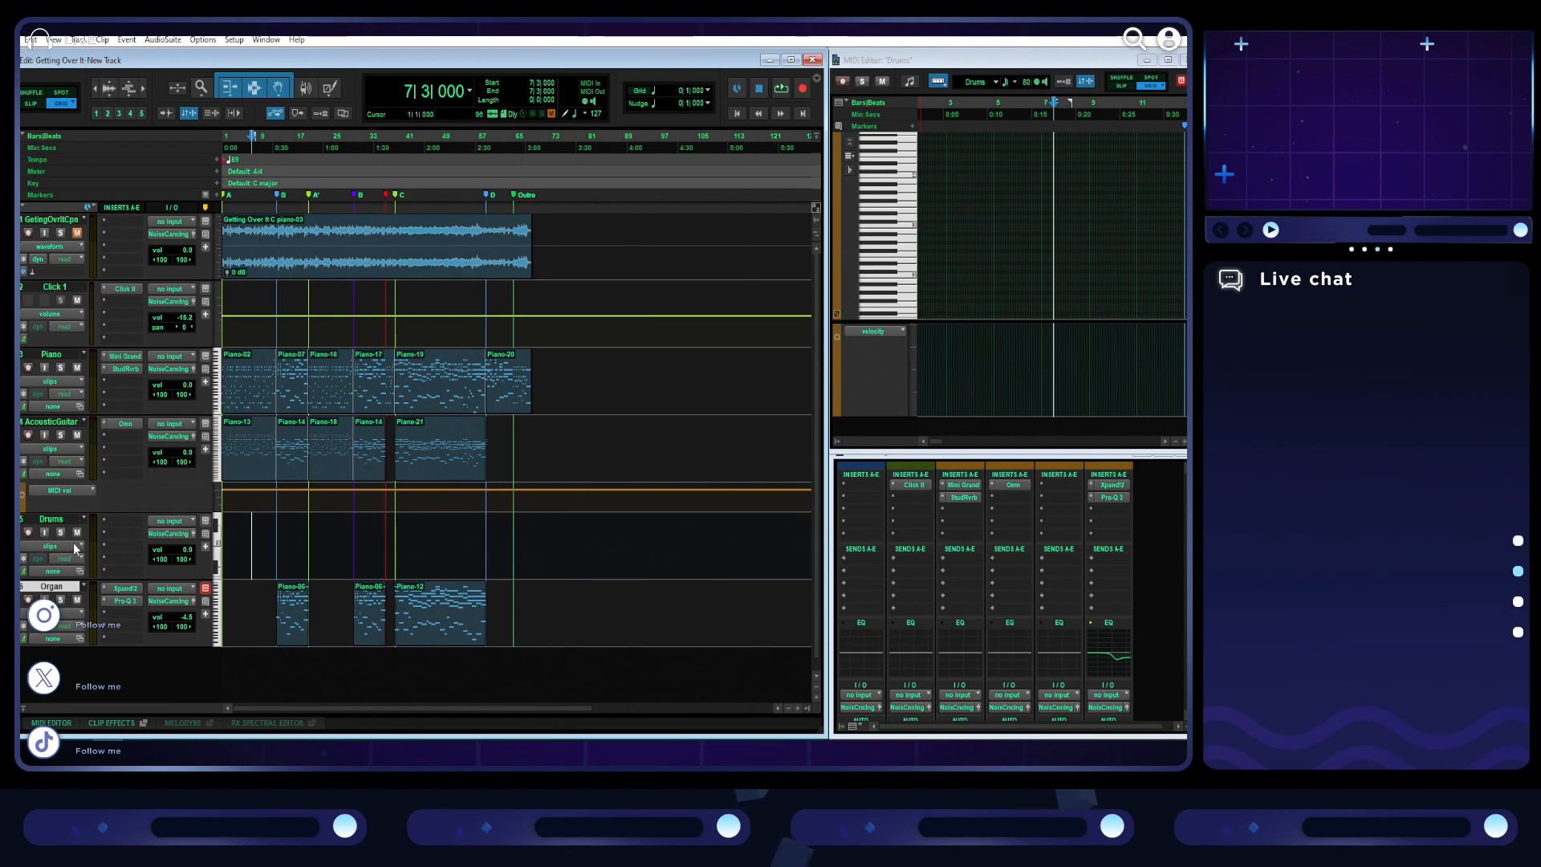
click(74, 491)
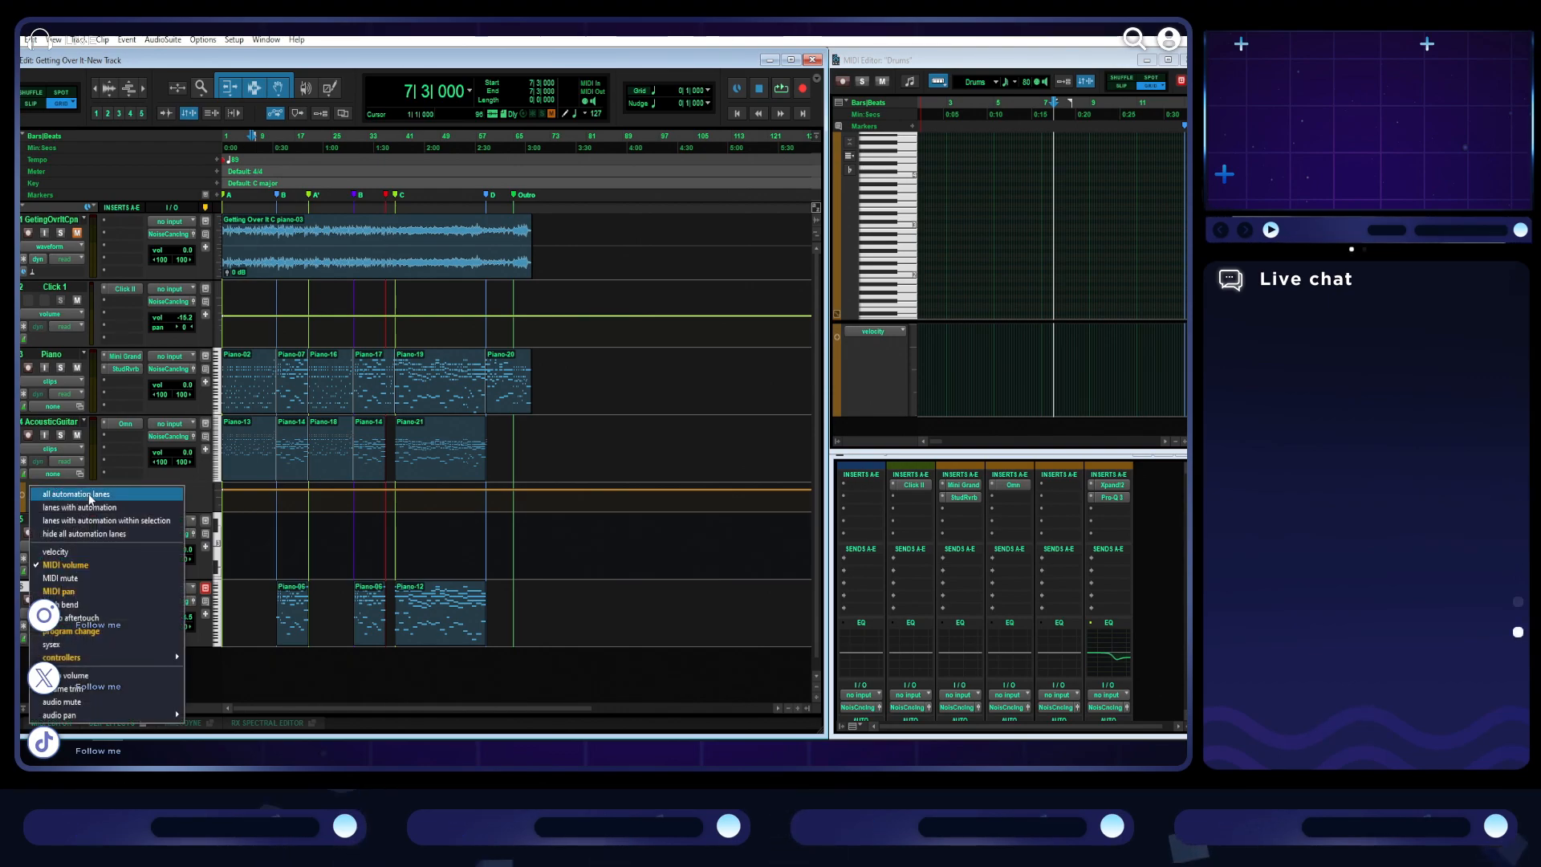
click(90, 495)
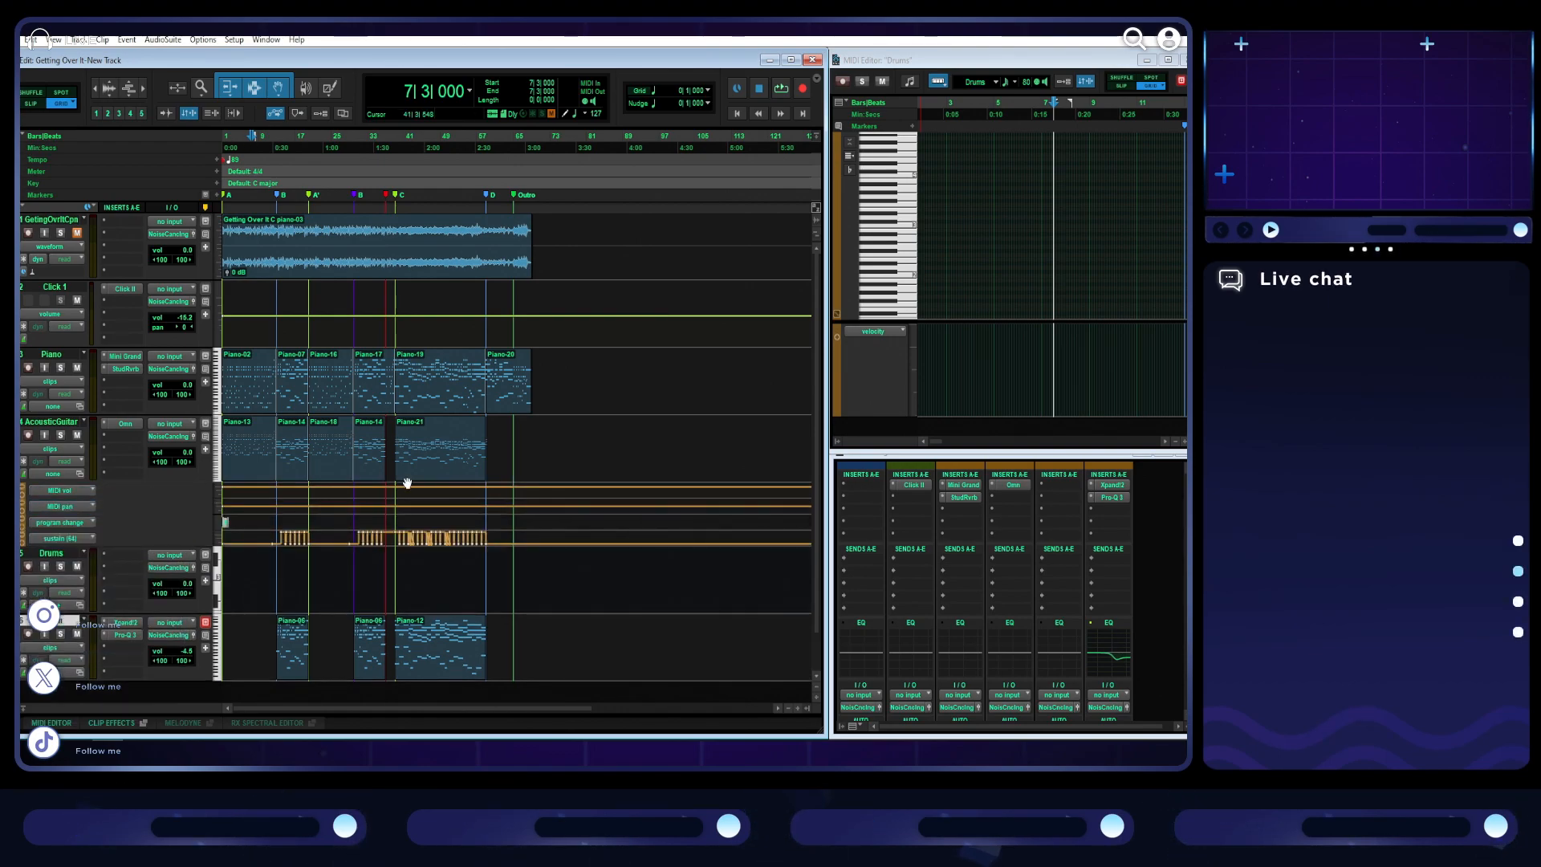
- Inspect the program change event at the start of the acoustic guitar track without changing its patch
scroll(314, 521, up, 5)
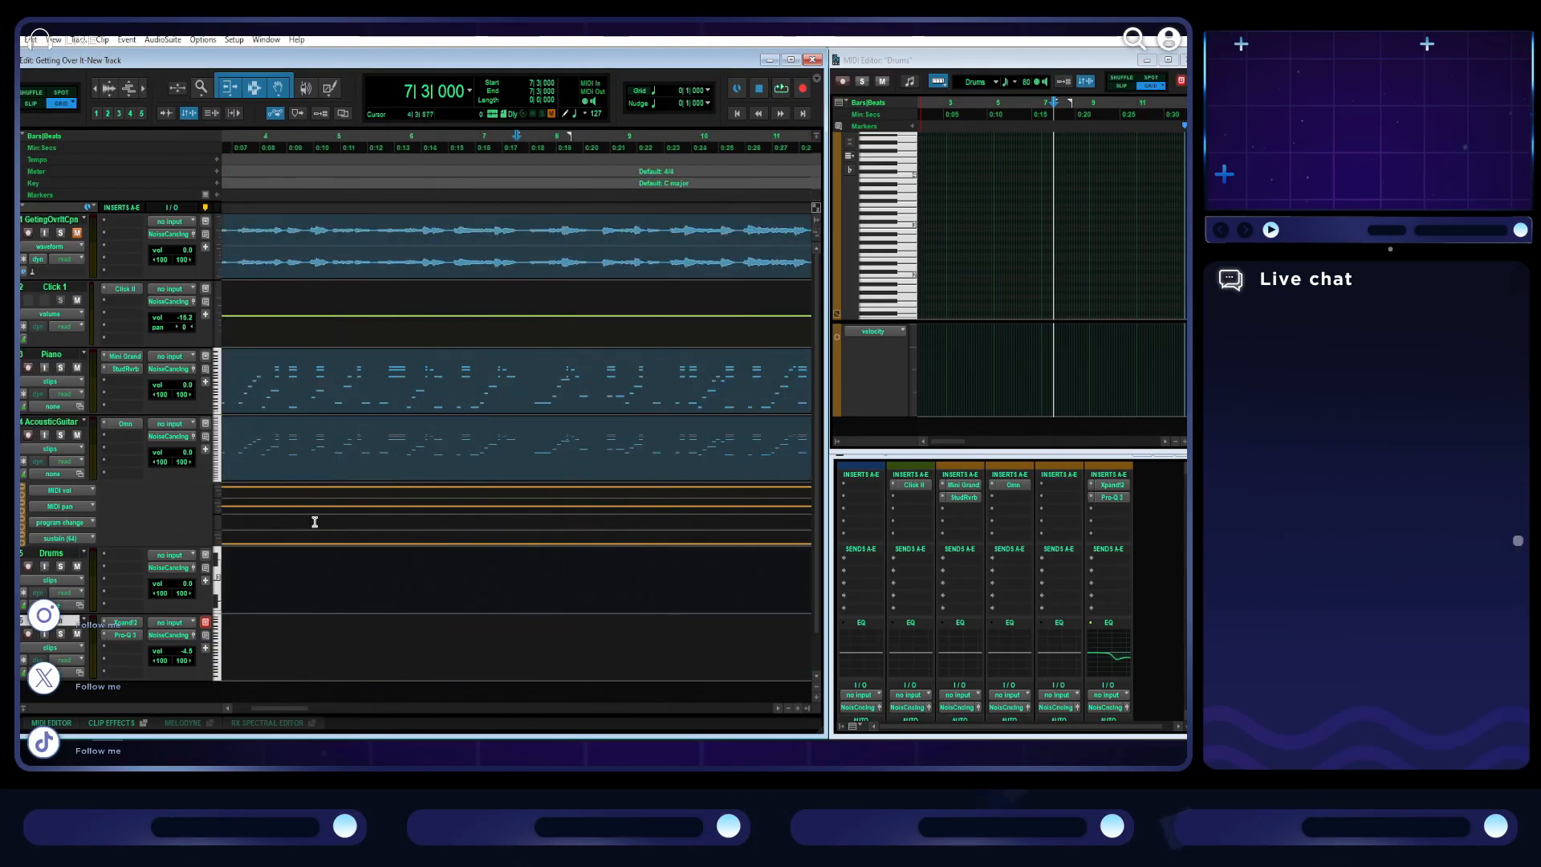
scroll(314, 521, left, 5)
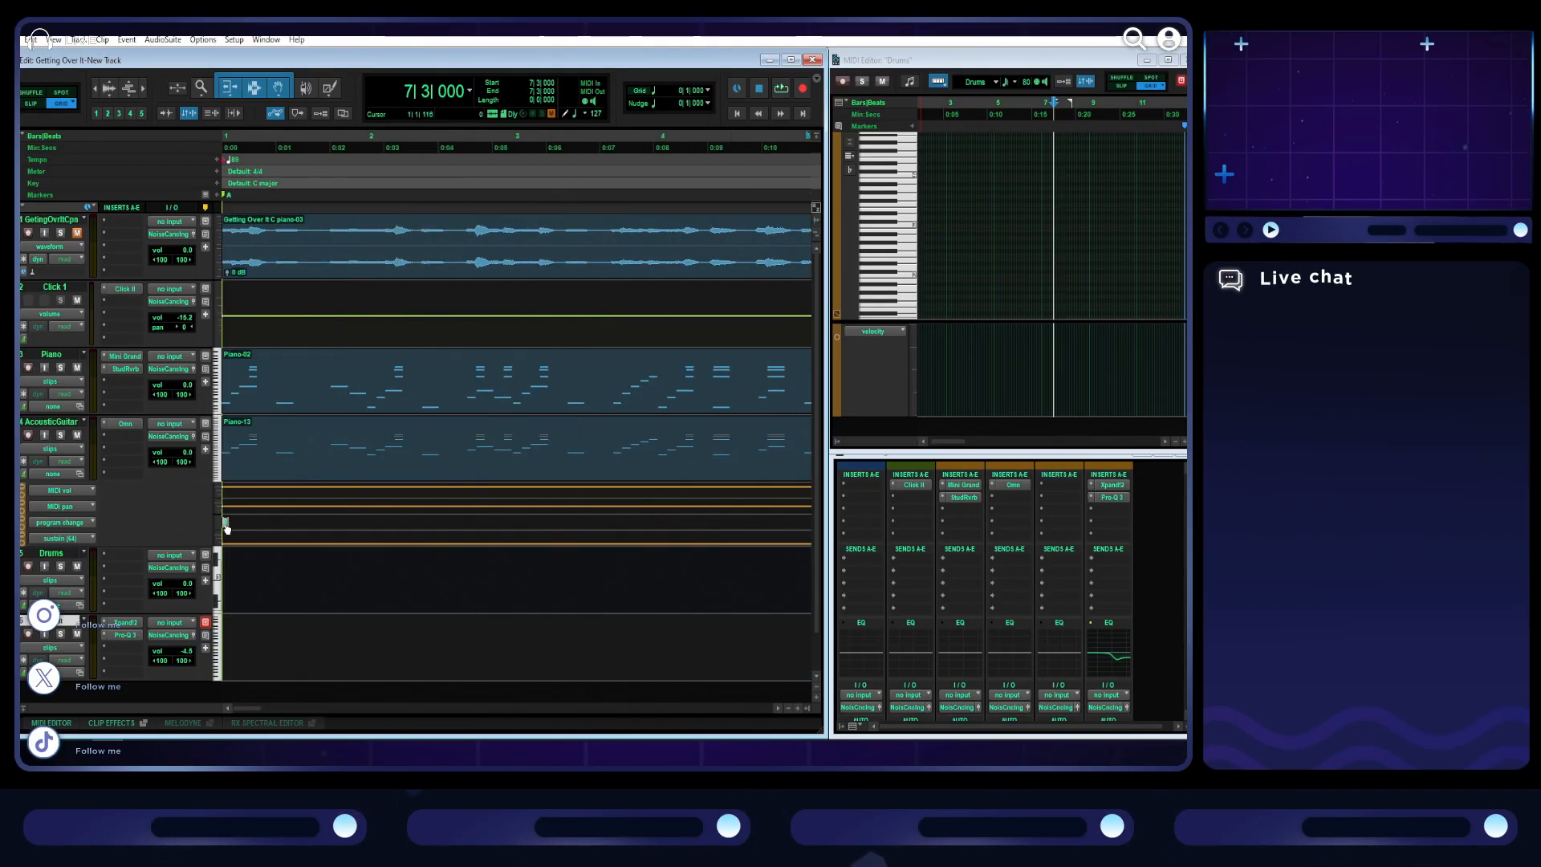
click(227, 527)
double_click(226, 526)
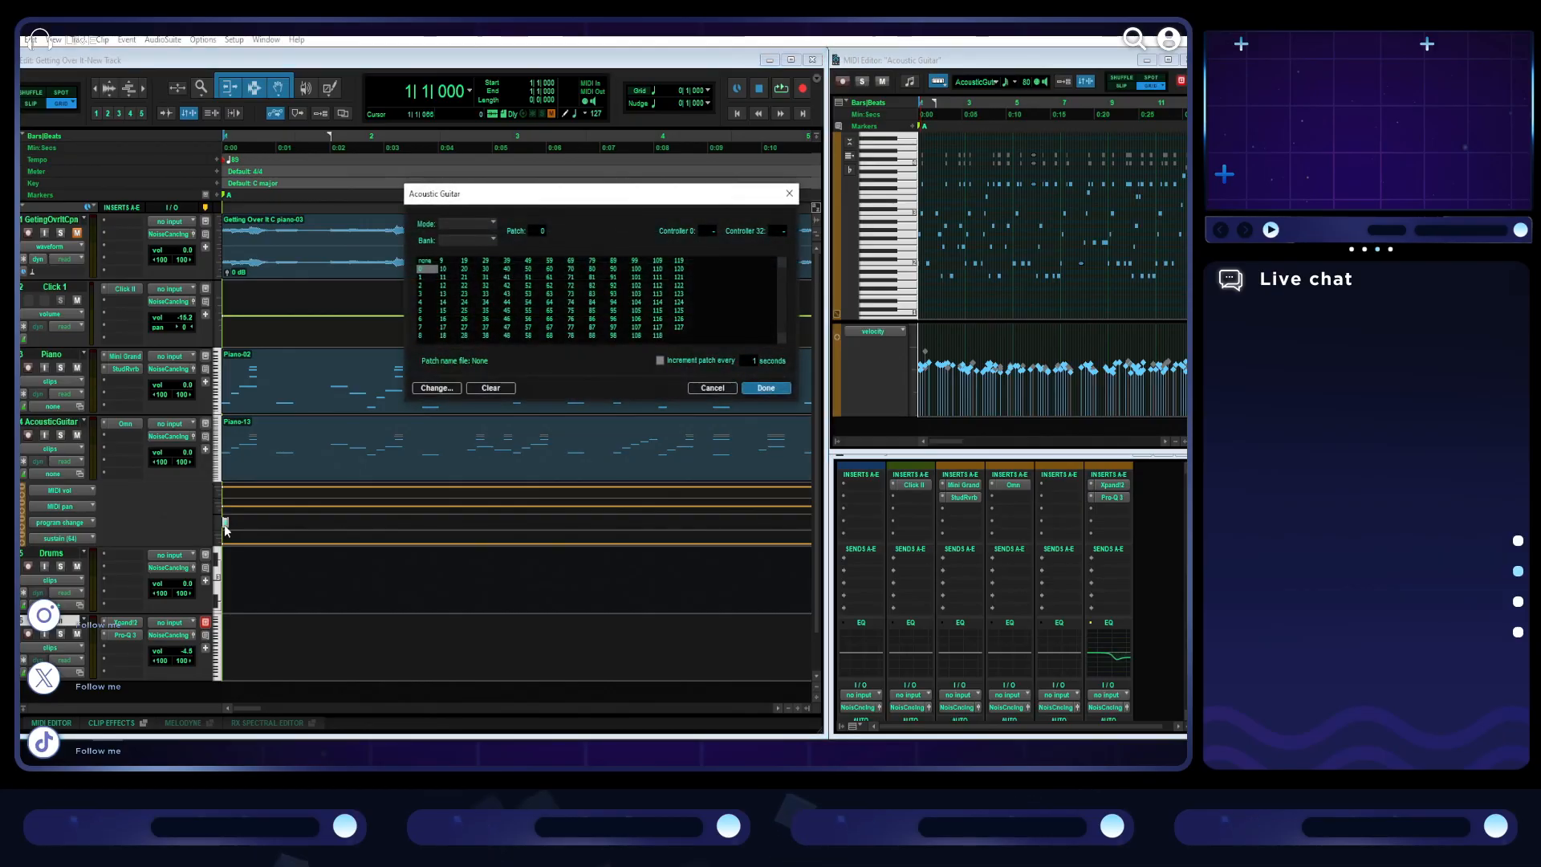
click(711, 389)
- Remove the acoustic guitar's program change, MIDI pan and MIDI volume lanes, and enlarge the remaining sustain lane
click(24, 525)
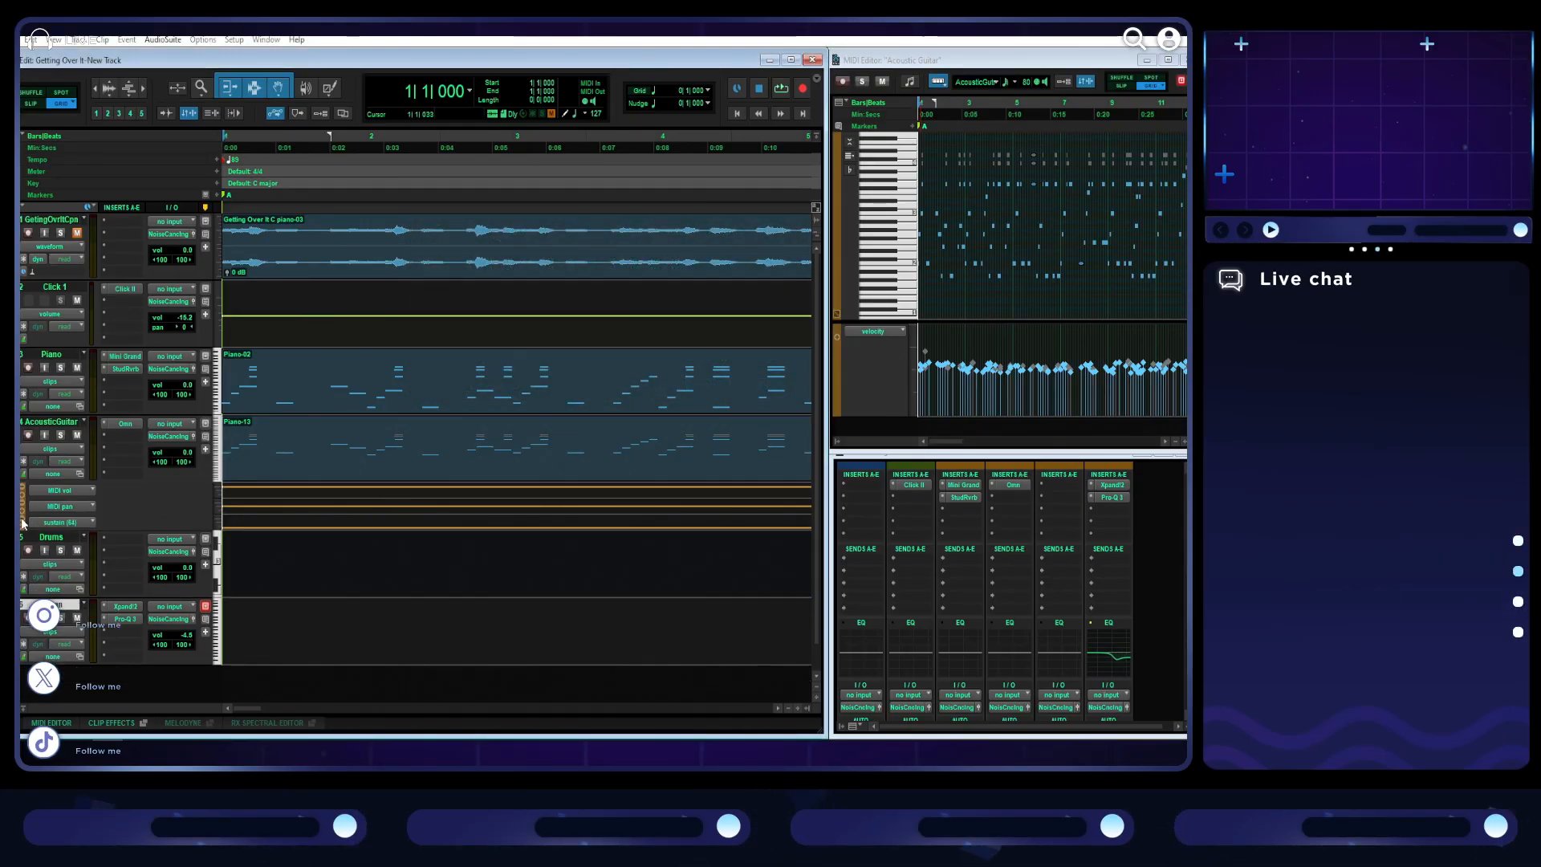
scroll(465, 524, right, 8)
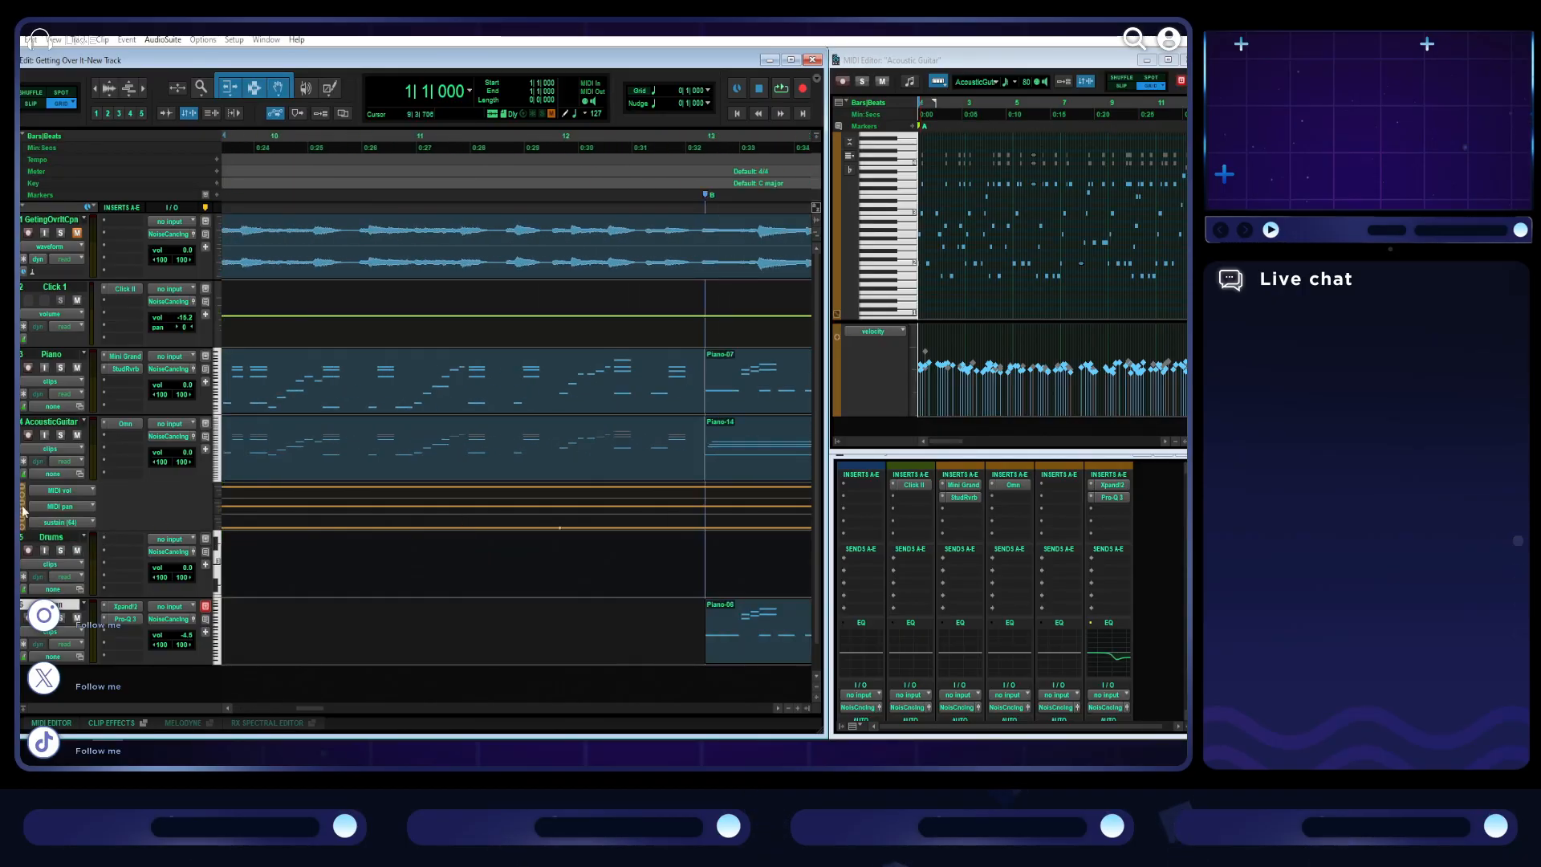
click(24, 507)
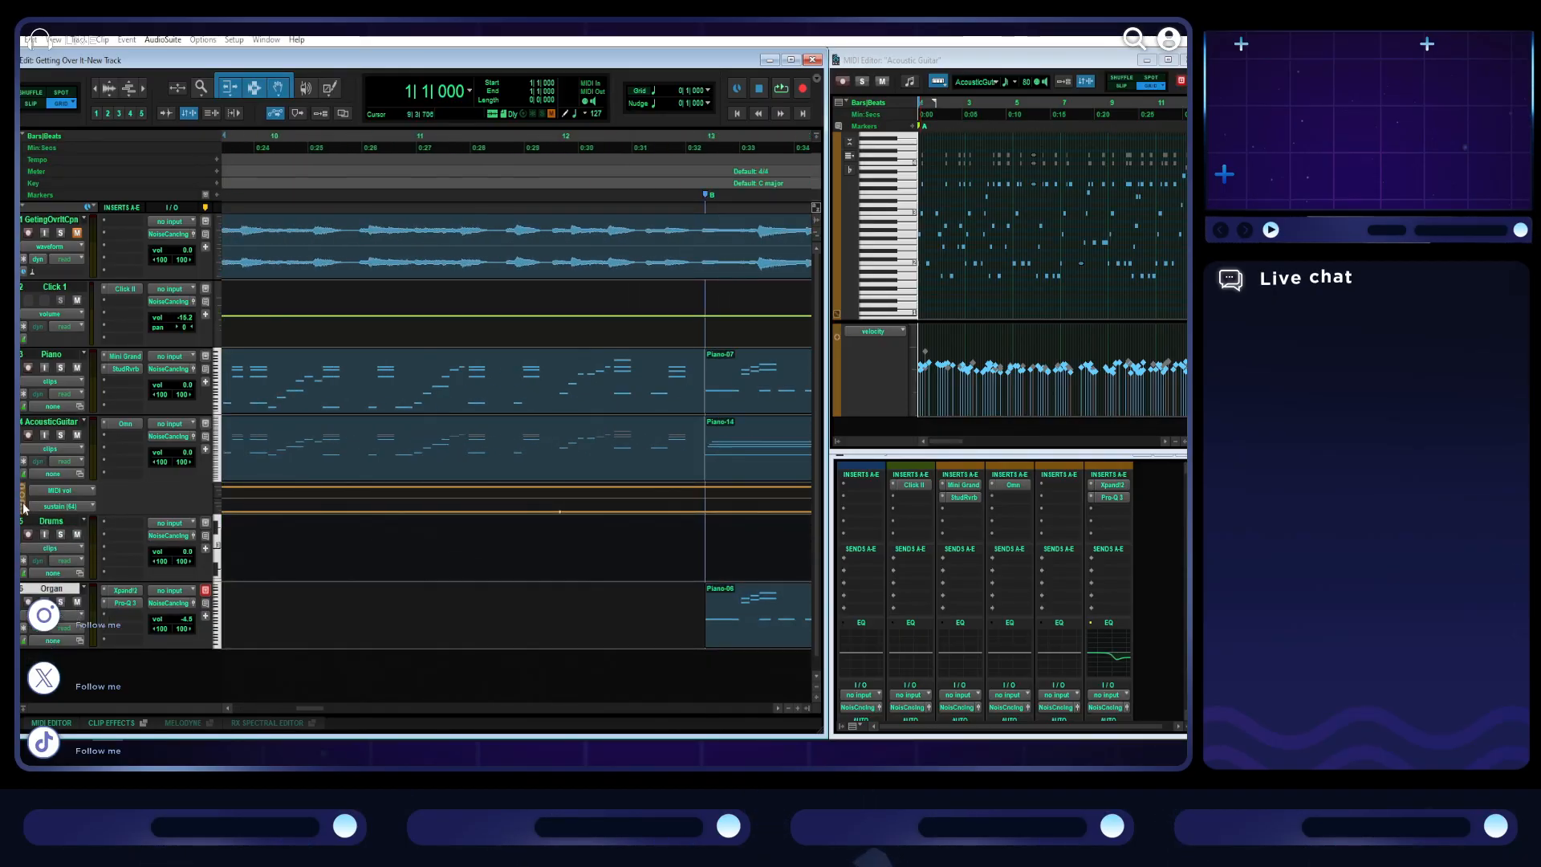
click(23, 491)
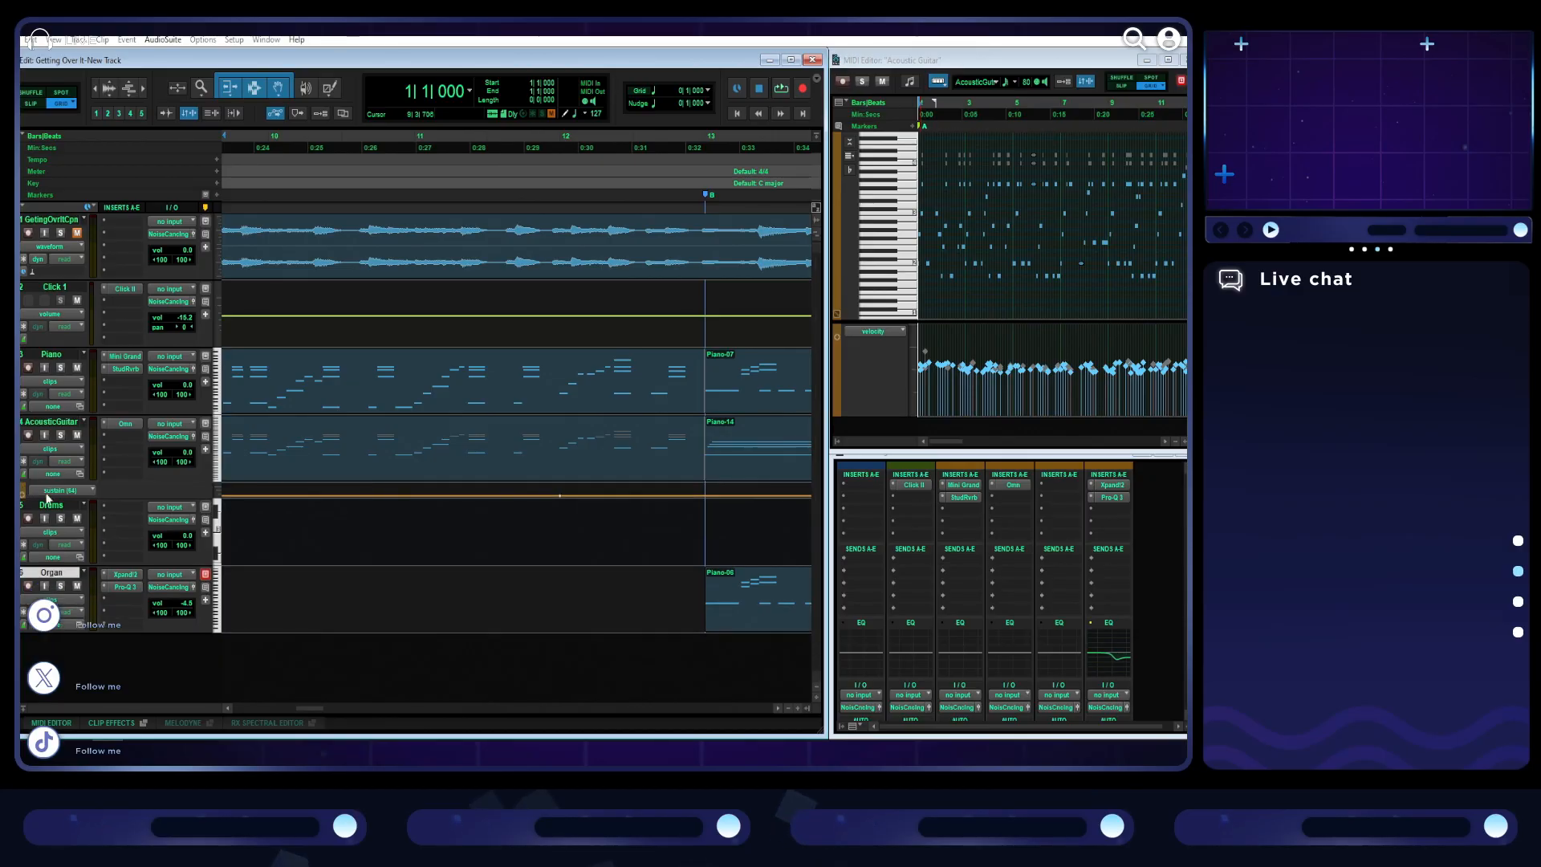
drag(106, 499, 103, 629)
- Lower the acoustic guitar's sustain automation to its minimum across the whole section C clip, starting at bar 39
scroll(362, 517, right, 5)
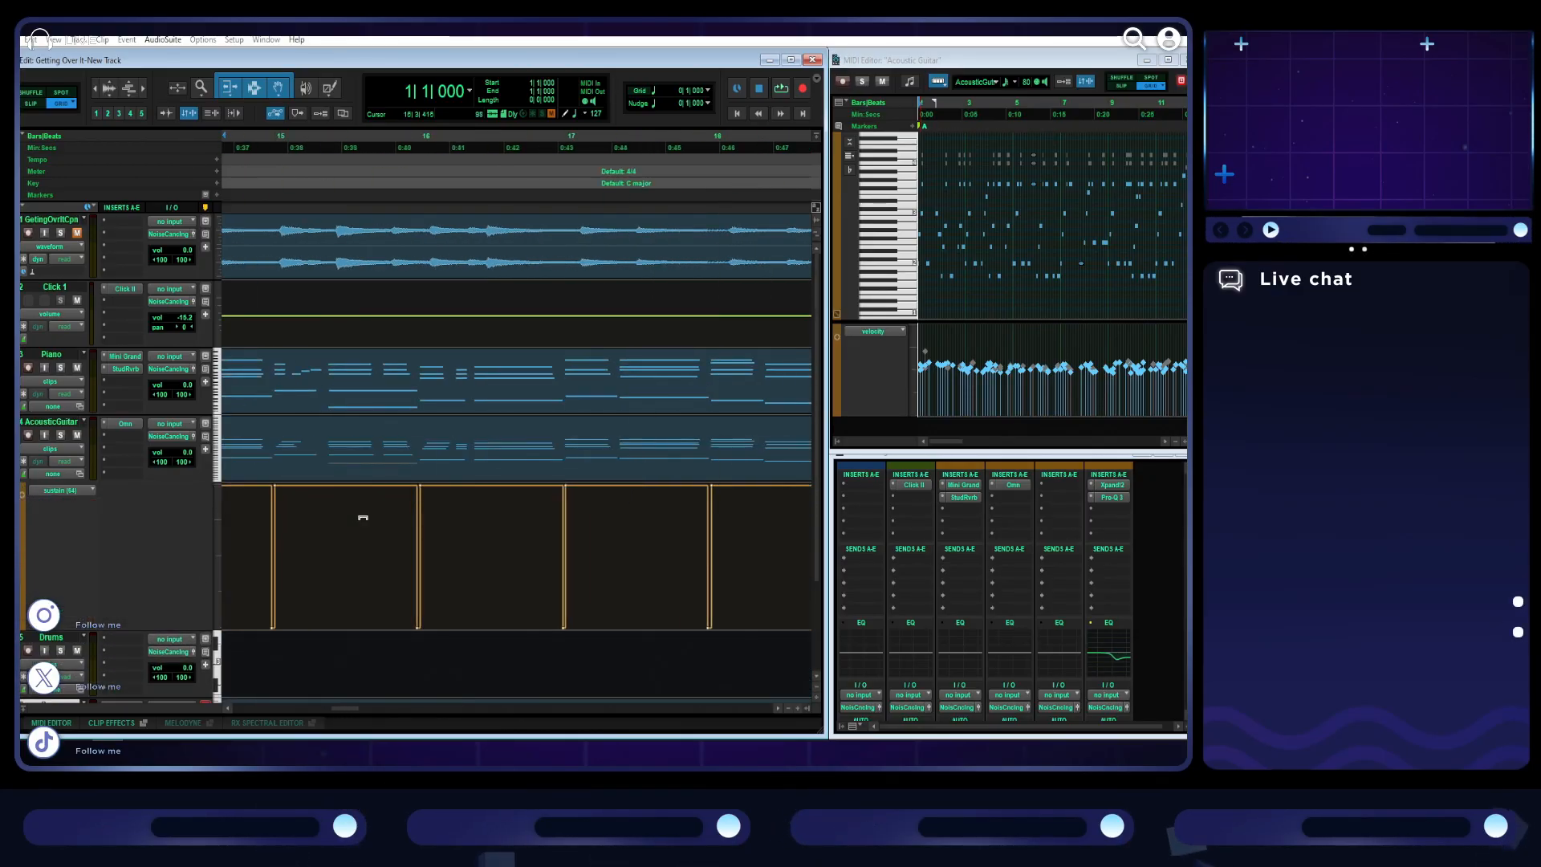
key(r)
scroll(363, 517, right, 4)
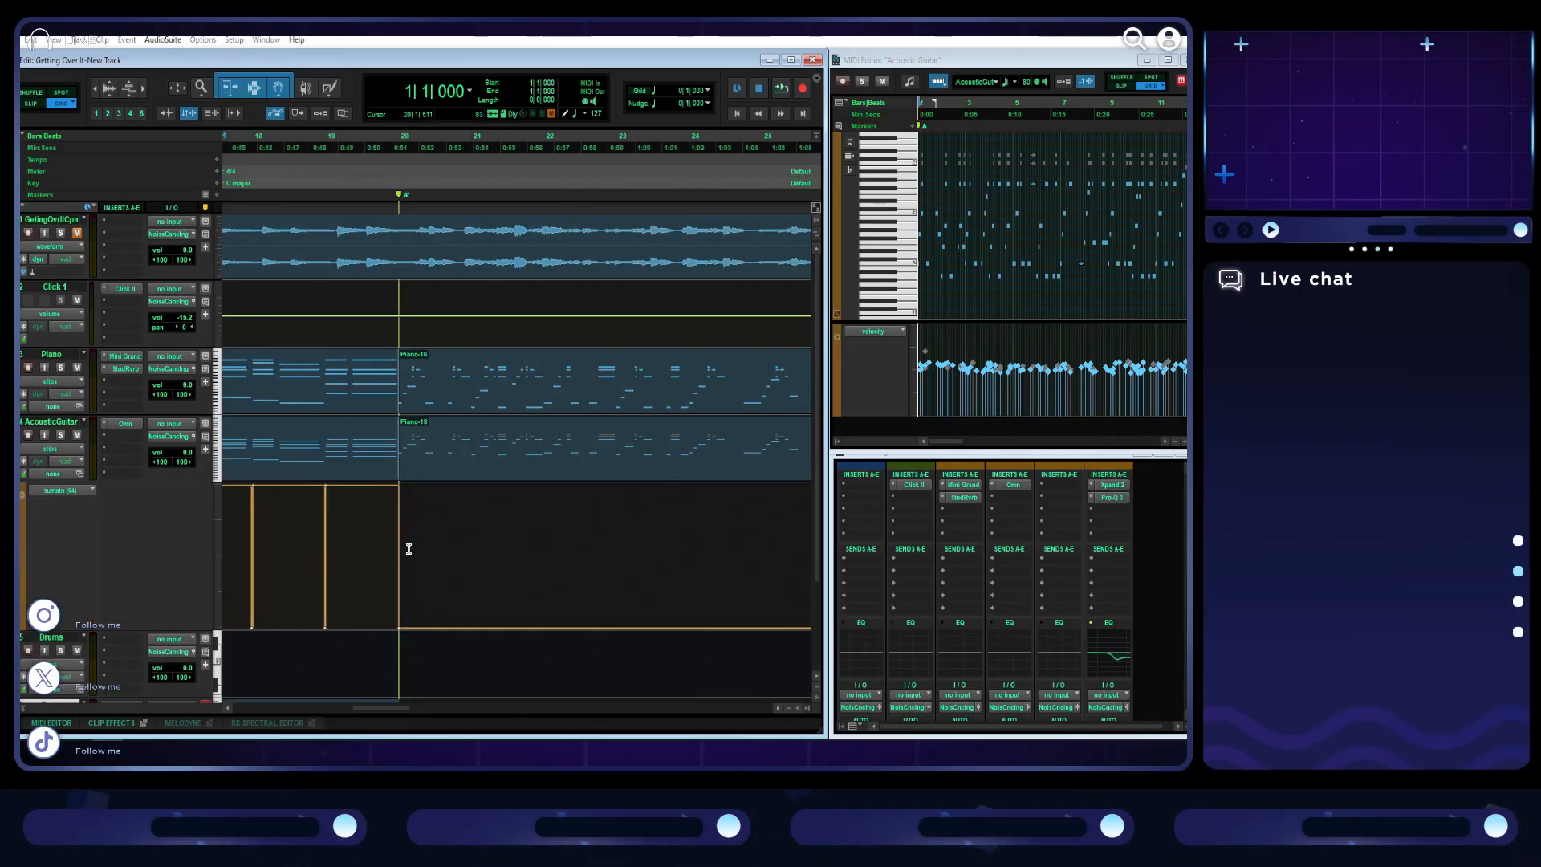
scroll(405, 539, right, 12)
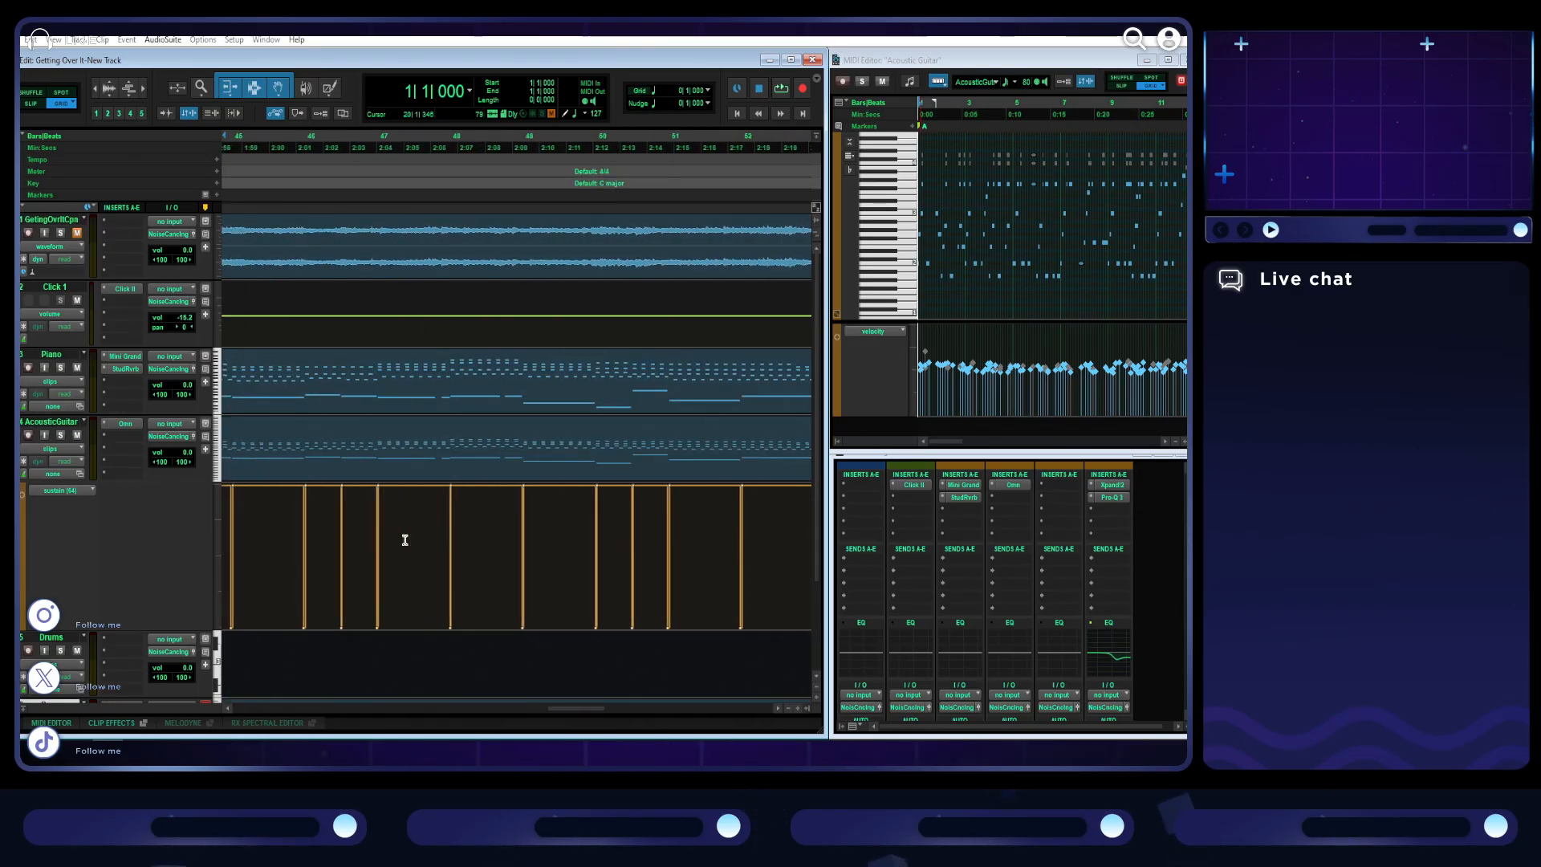
key(r)
key(r)
key(r)
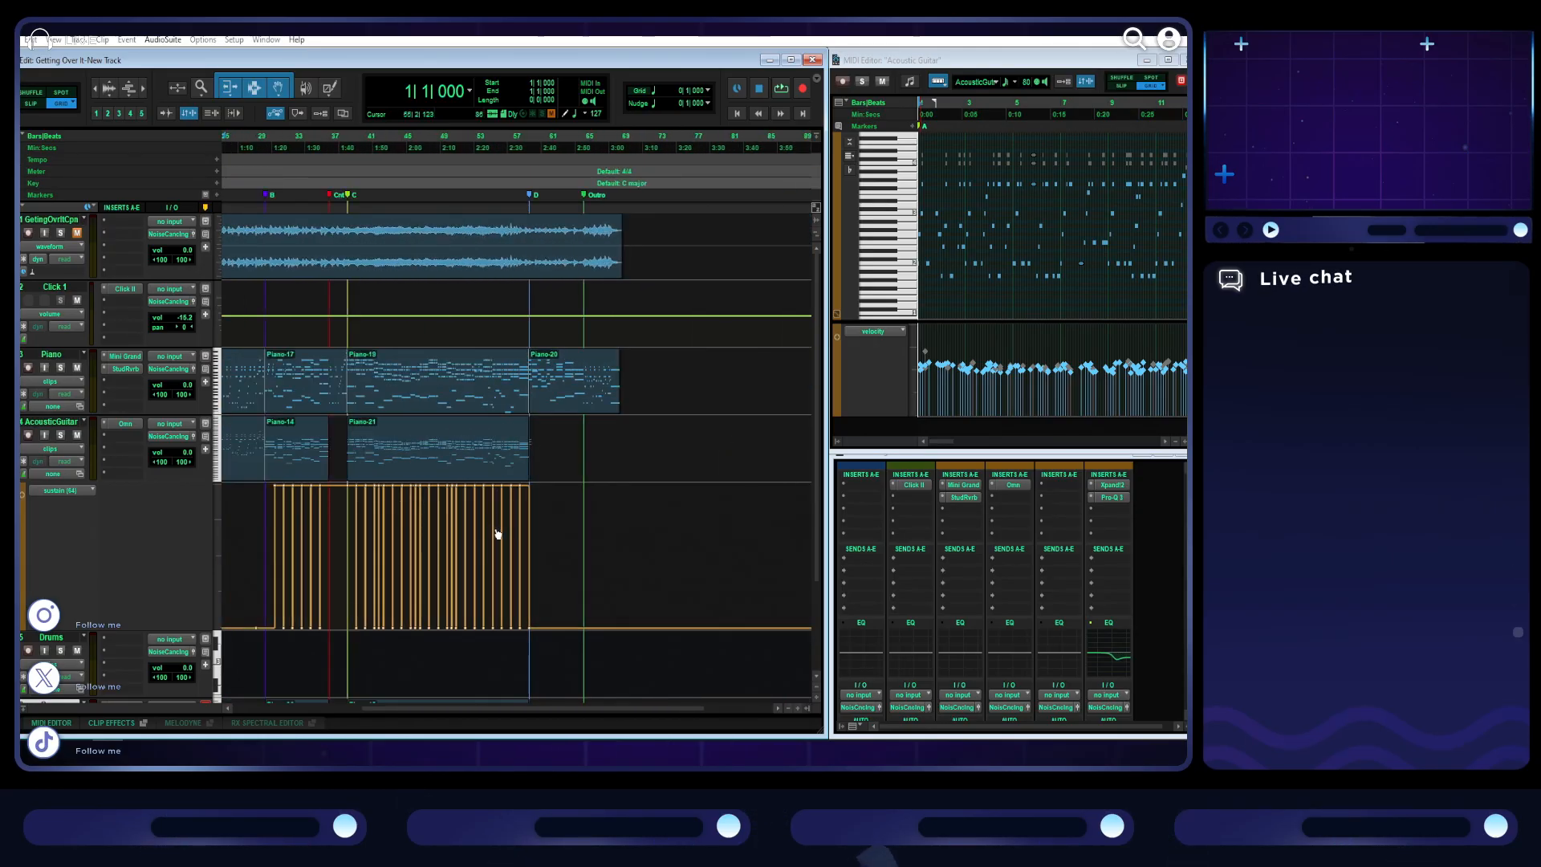
key(t)
key(t)
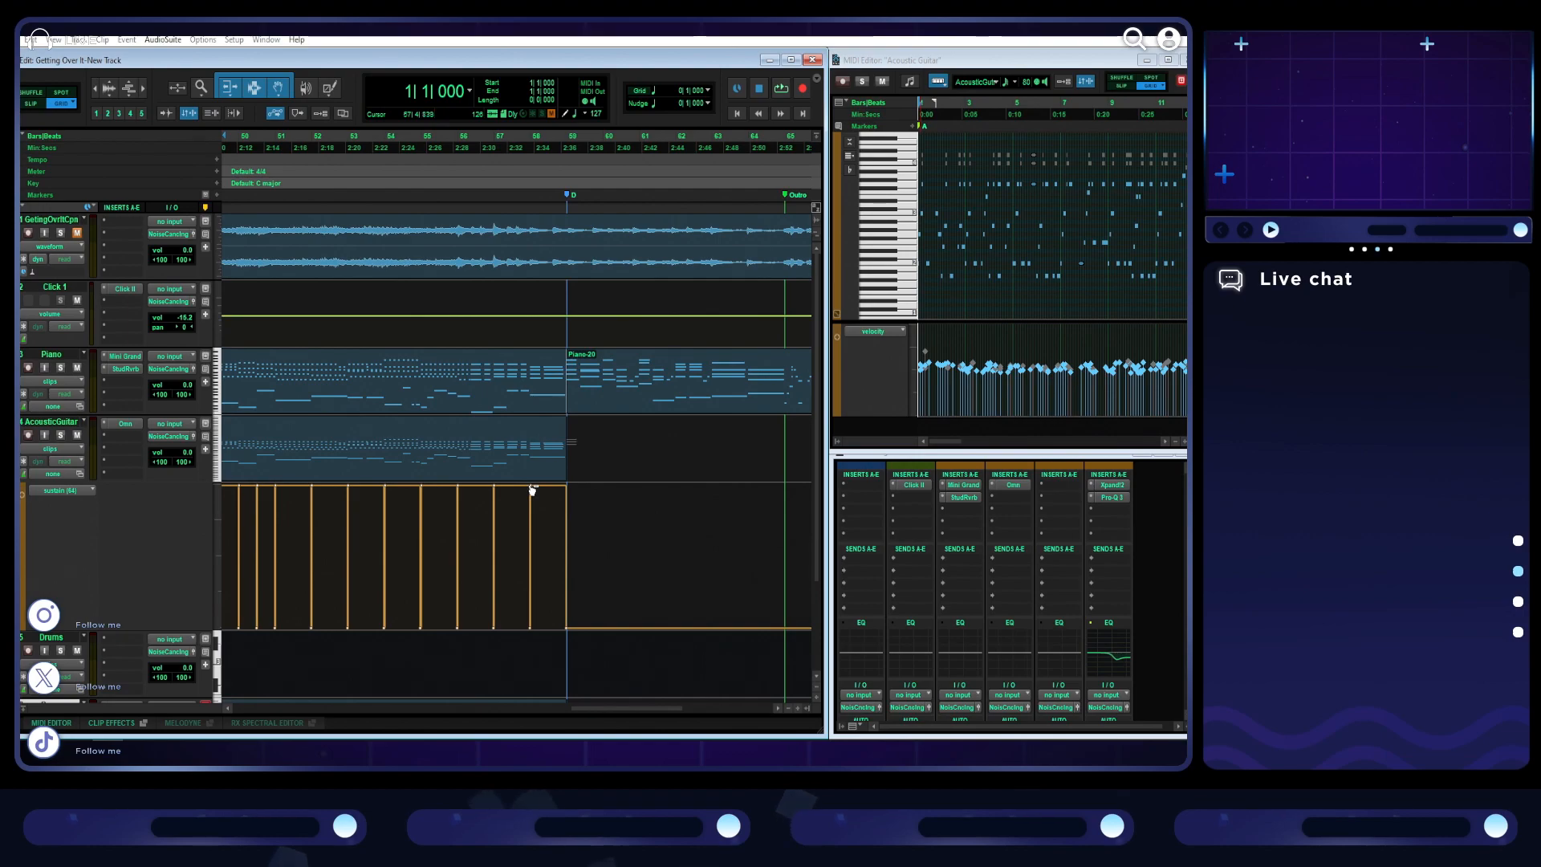
click(518, 479)
drag(411, 498, 393, 717)
scroll(451, 571, left, 4)
scroll(451, 572, right, 5)
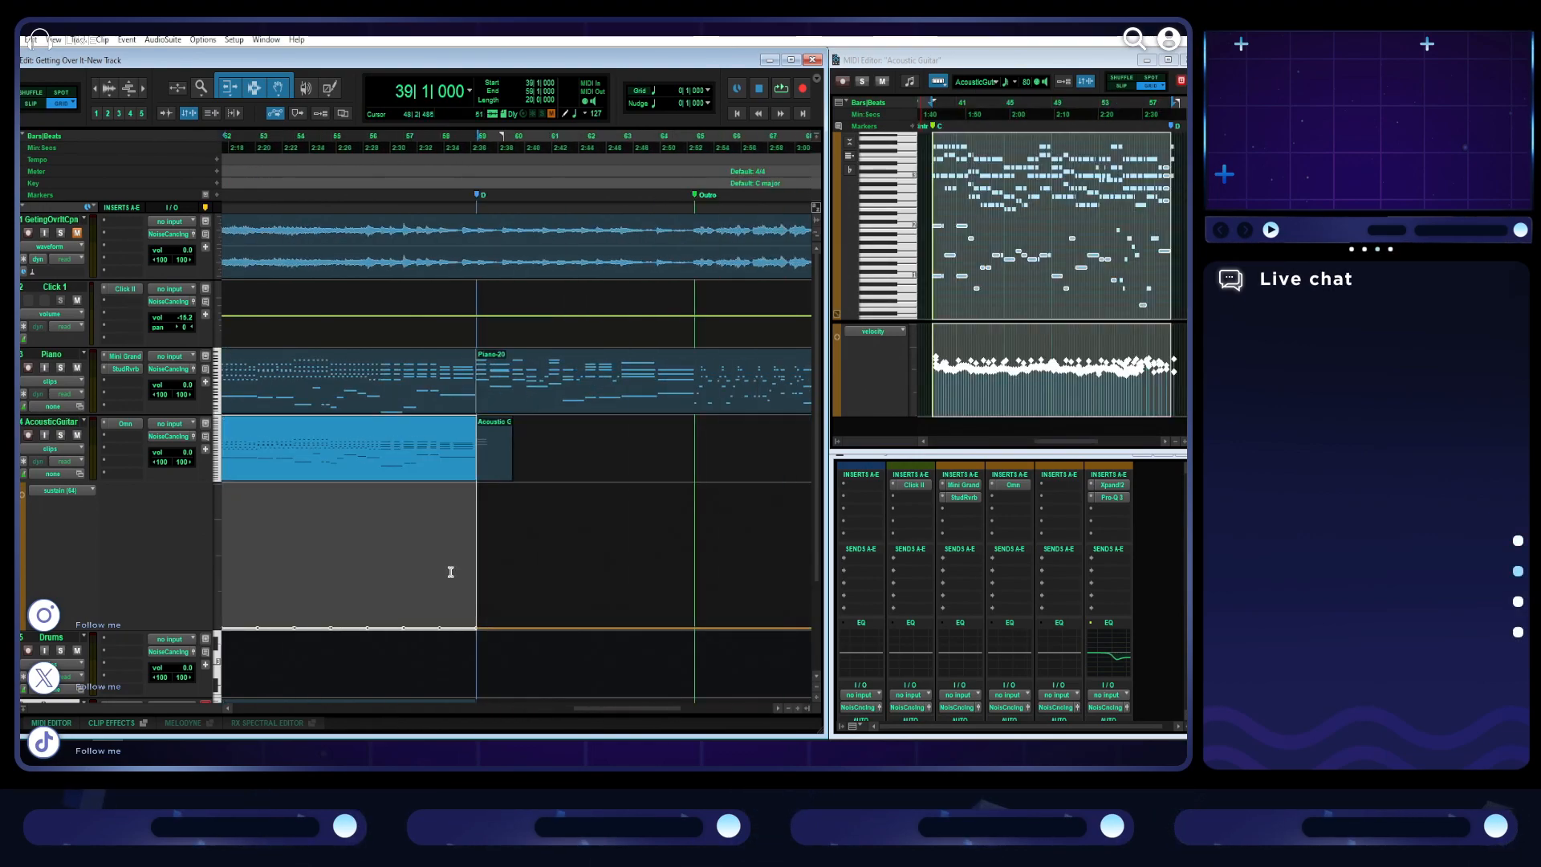
- Hide the sustain lane, play section C from bar 45 beat 2 and briefly solo the acoustic guitar to check it
scroll(479, 498, left, 5)
click(429, 146)
key(space)
click(19, 474)
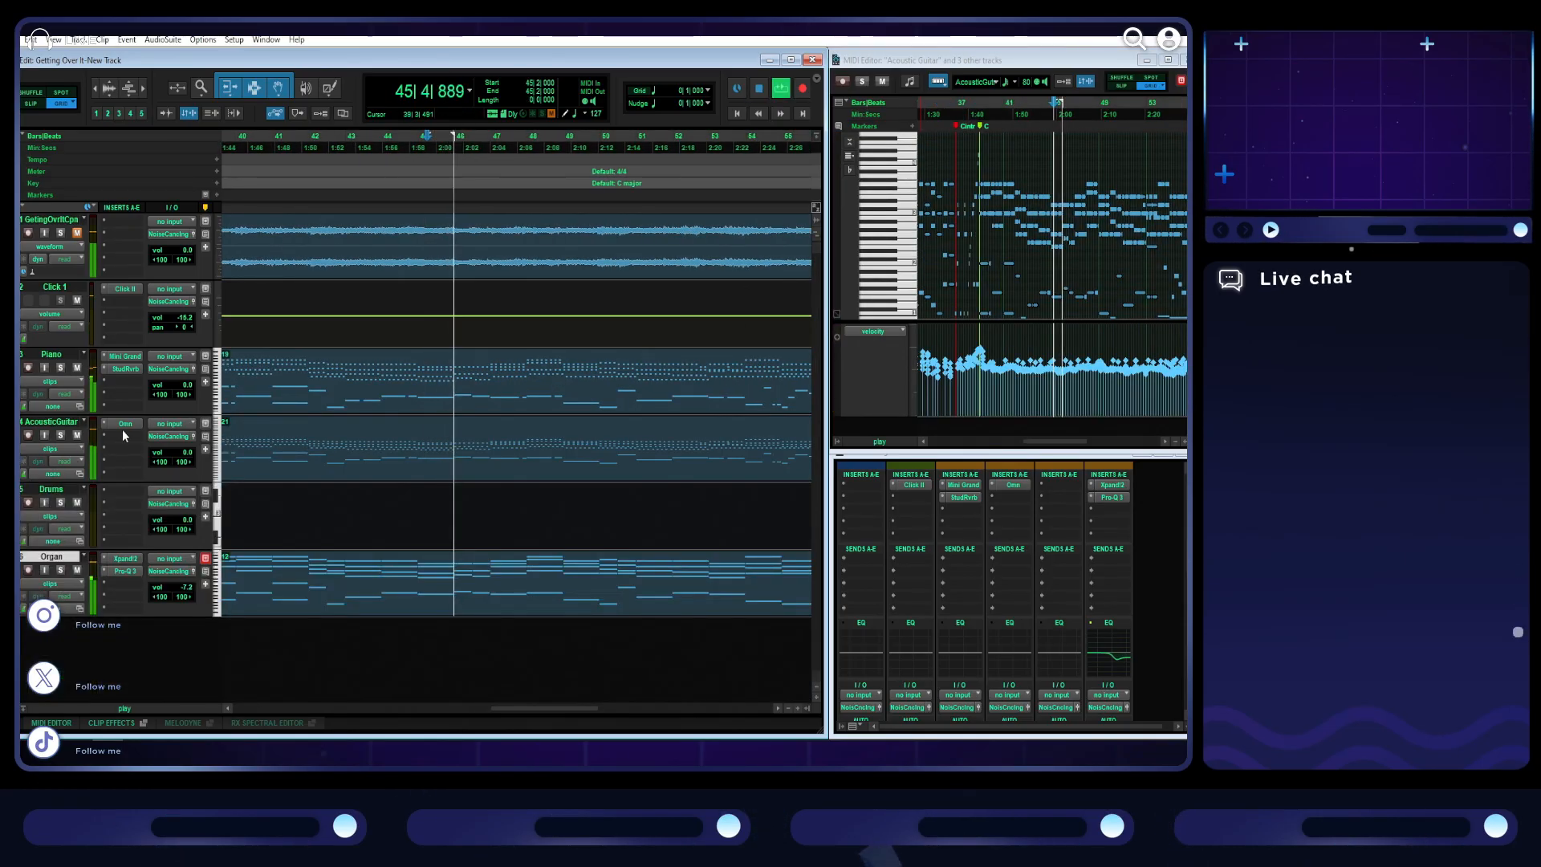
click(60, 435)
click(60, 435)
scroll(396, 362, right, 5)
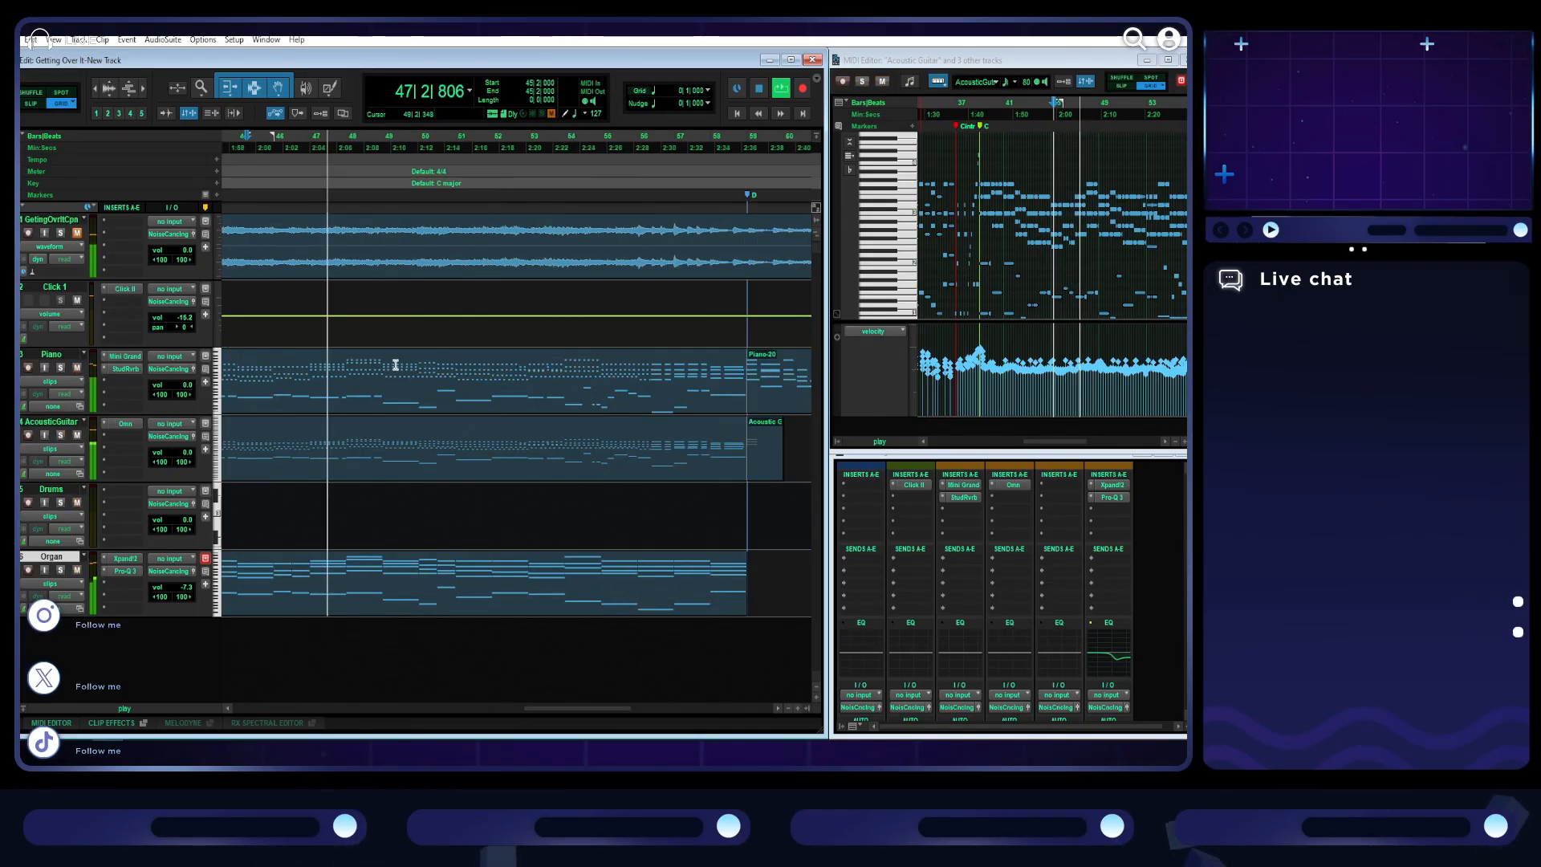
- Play from bar 58 and set the piano's Studio Reverb to the Small Theater type with a mix of 1.3
click(530, 145)
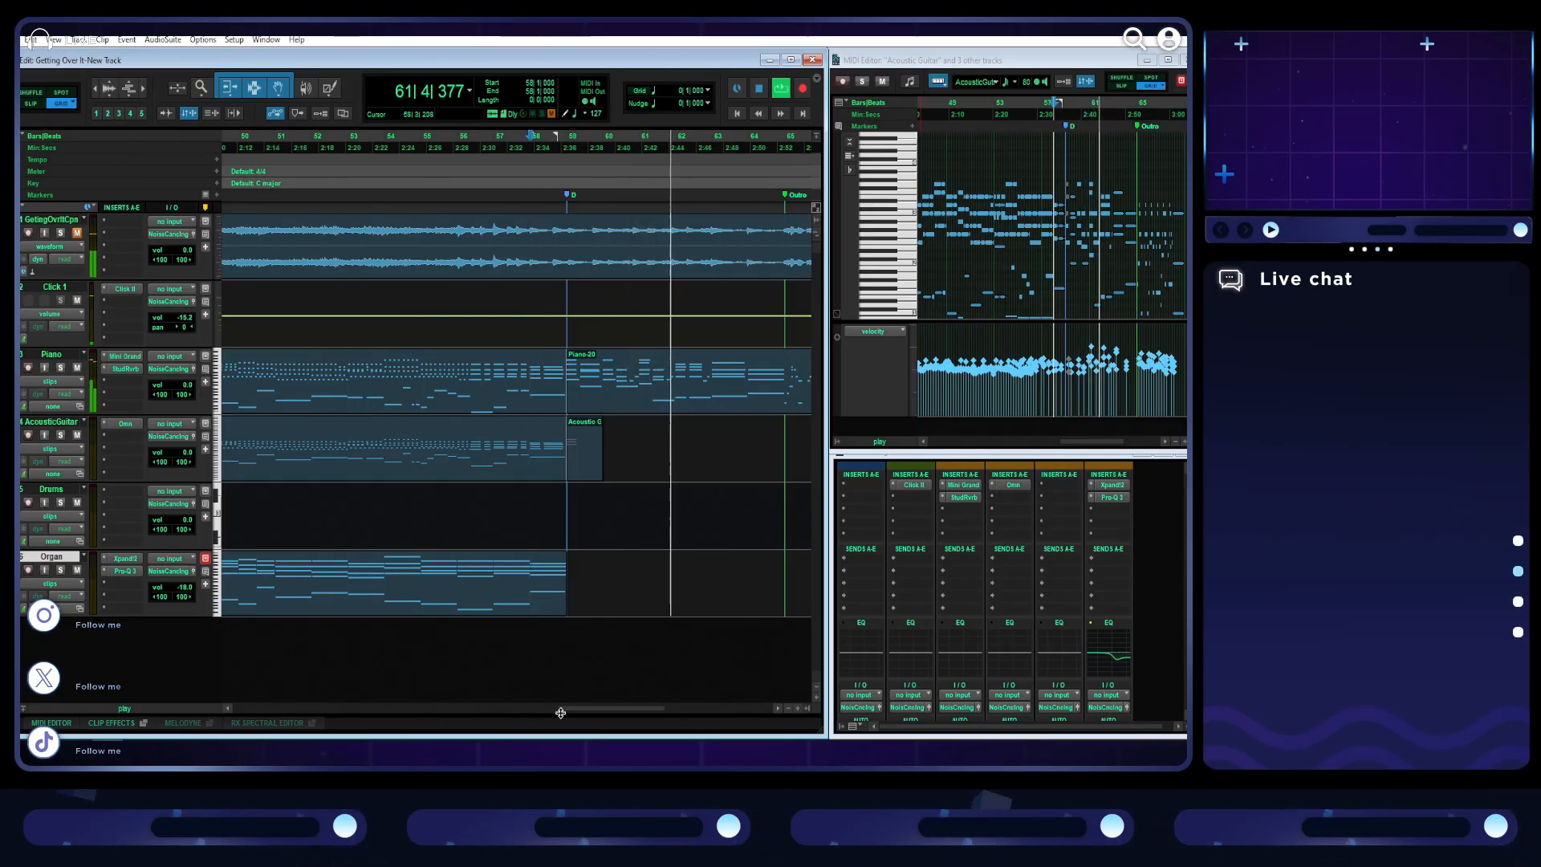
drag(578, 709, 600, 711)
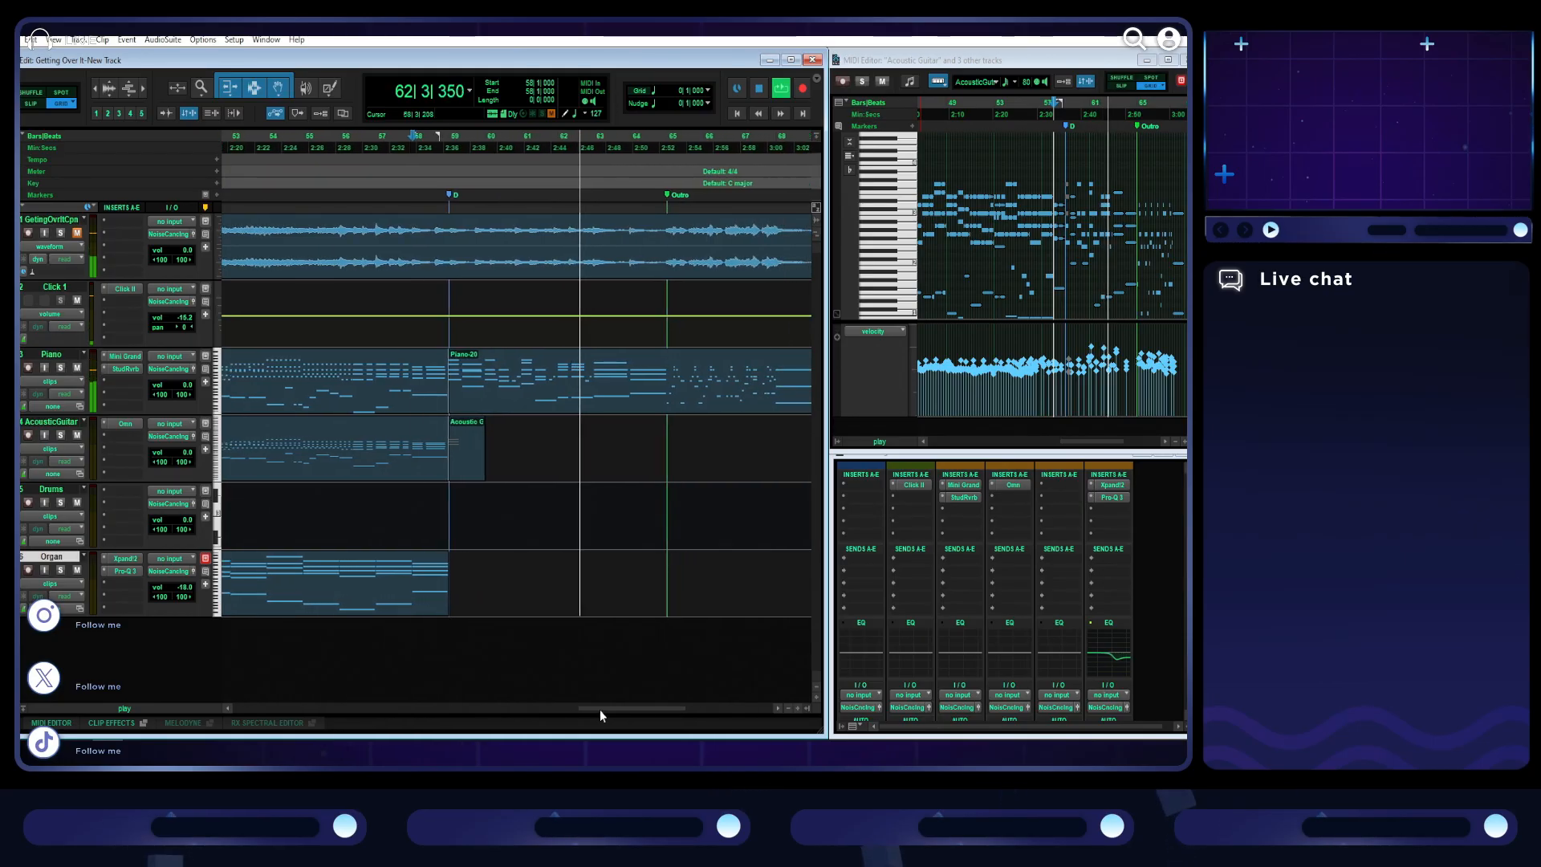
click(127, 369)
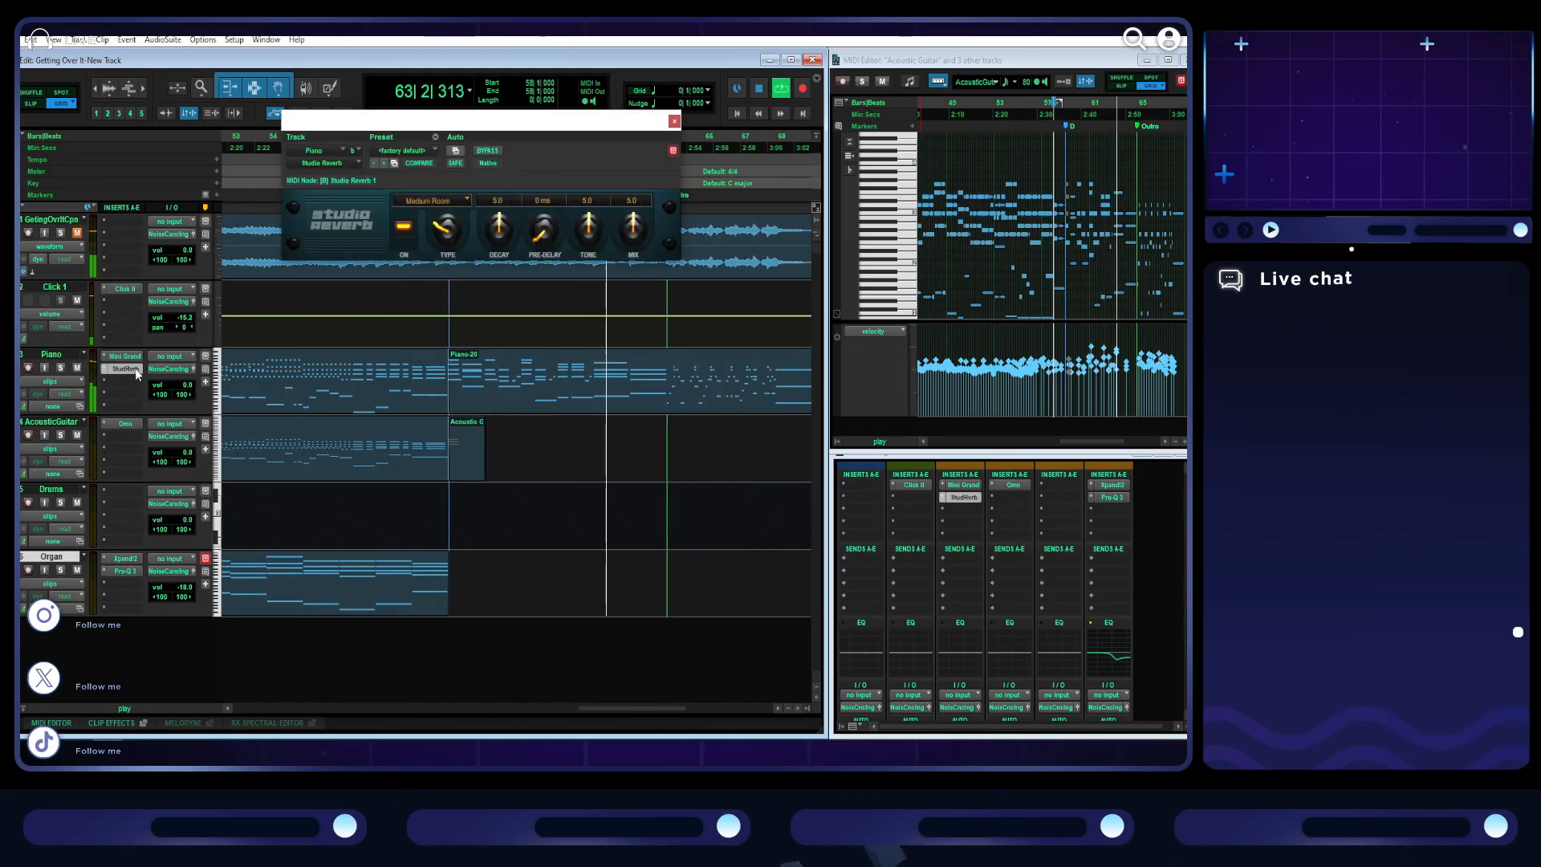
click(439, 201)
click(440, 230)
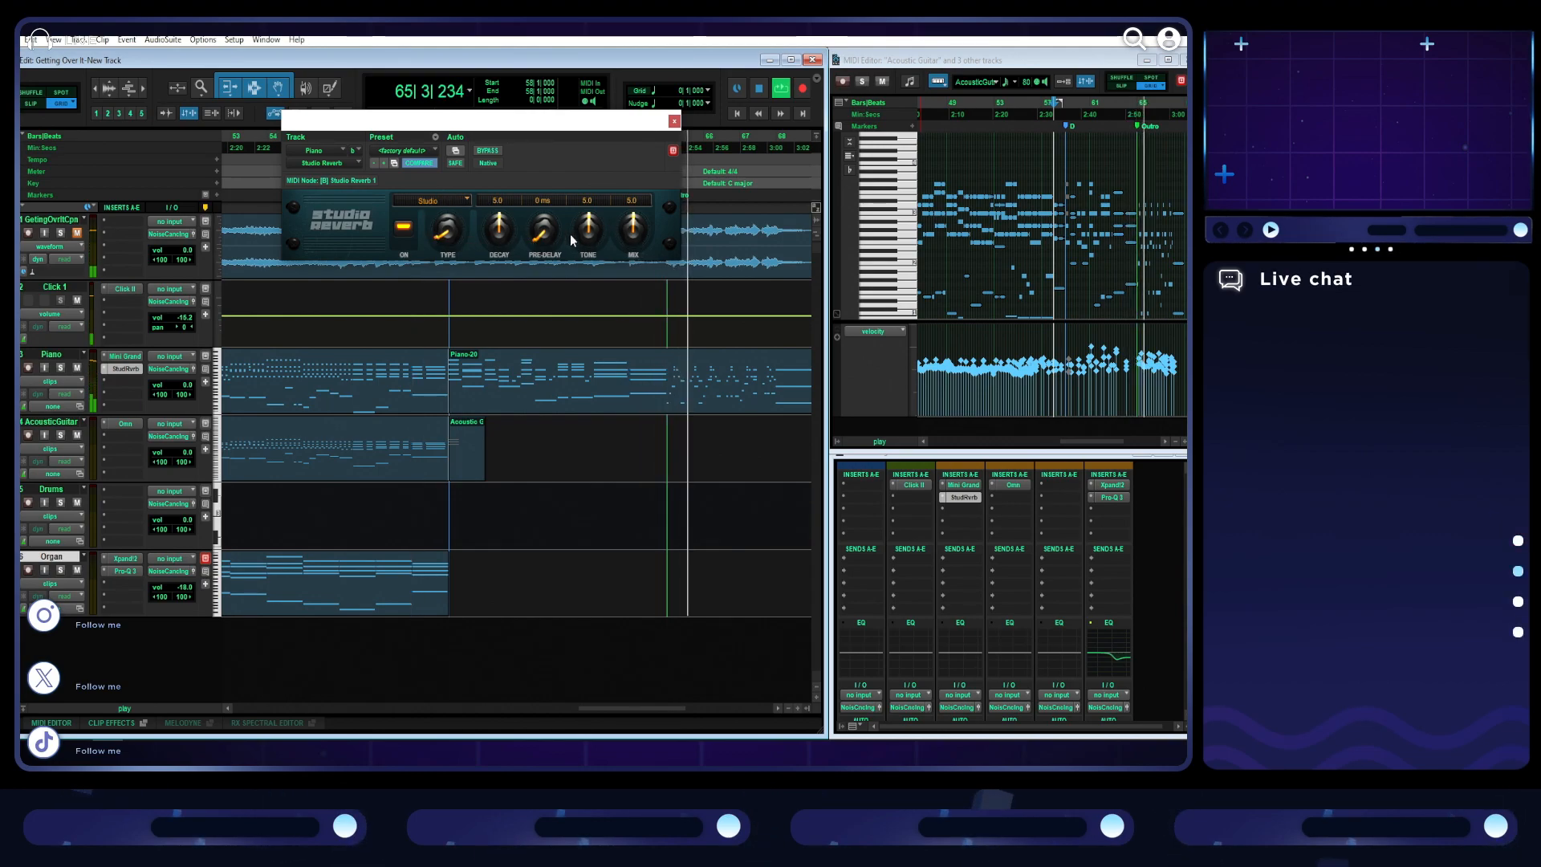
drag(632, 229, 608, 245)
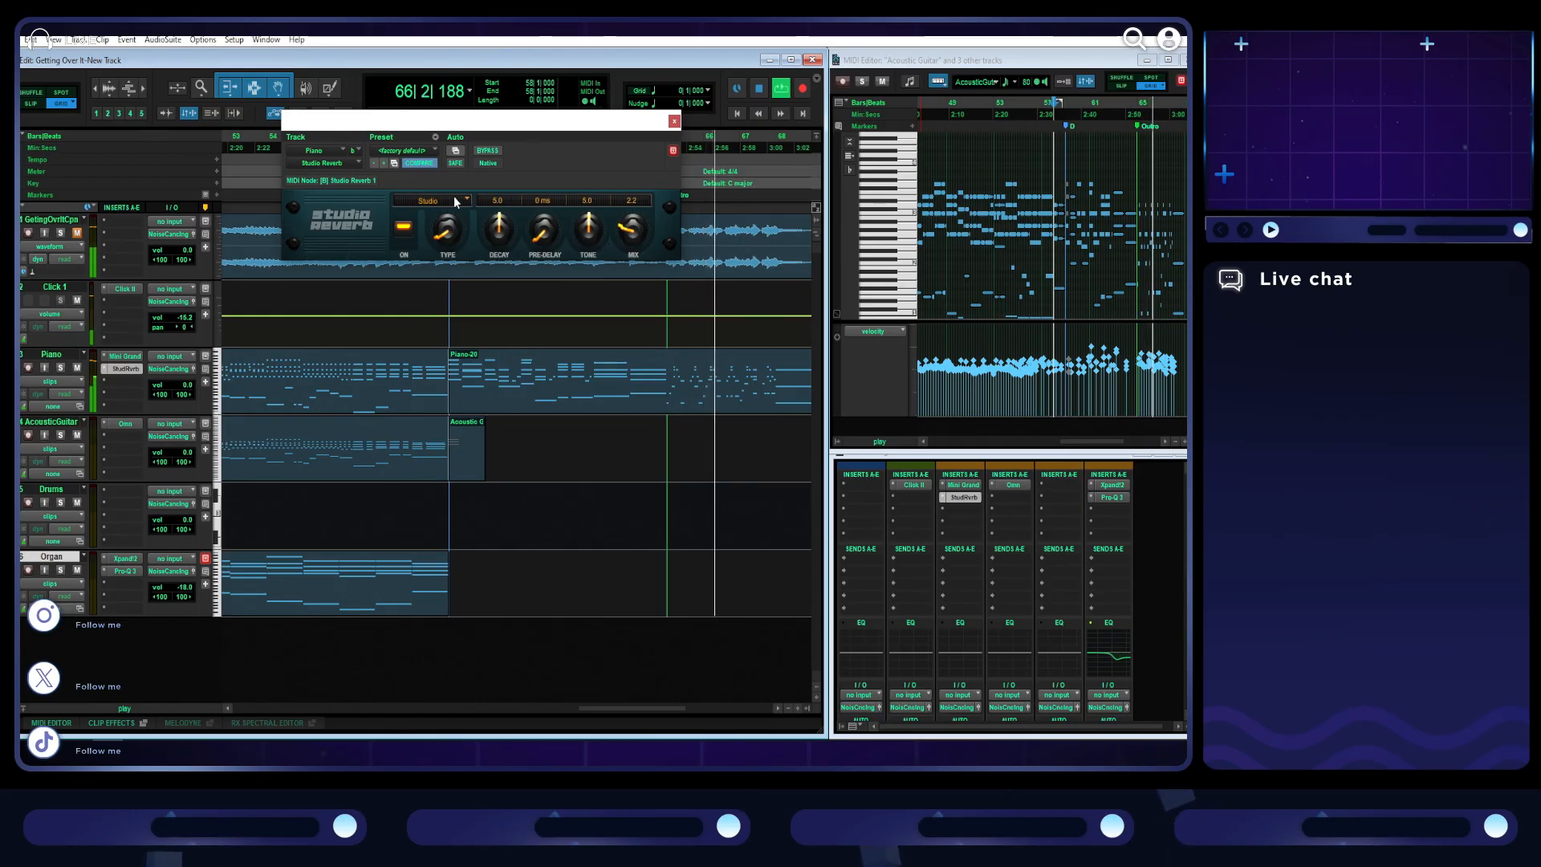
click(428, 200)
click(433, 318)
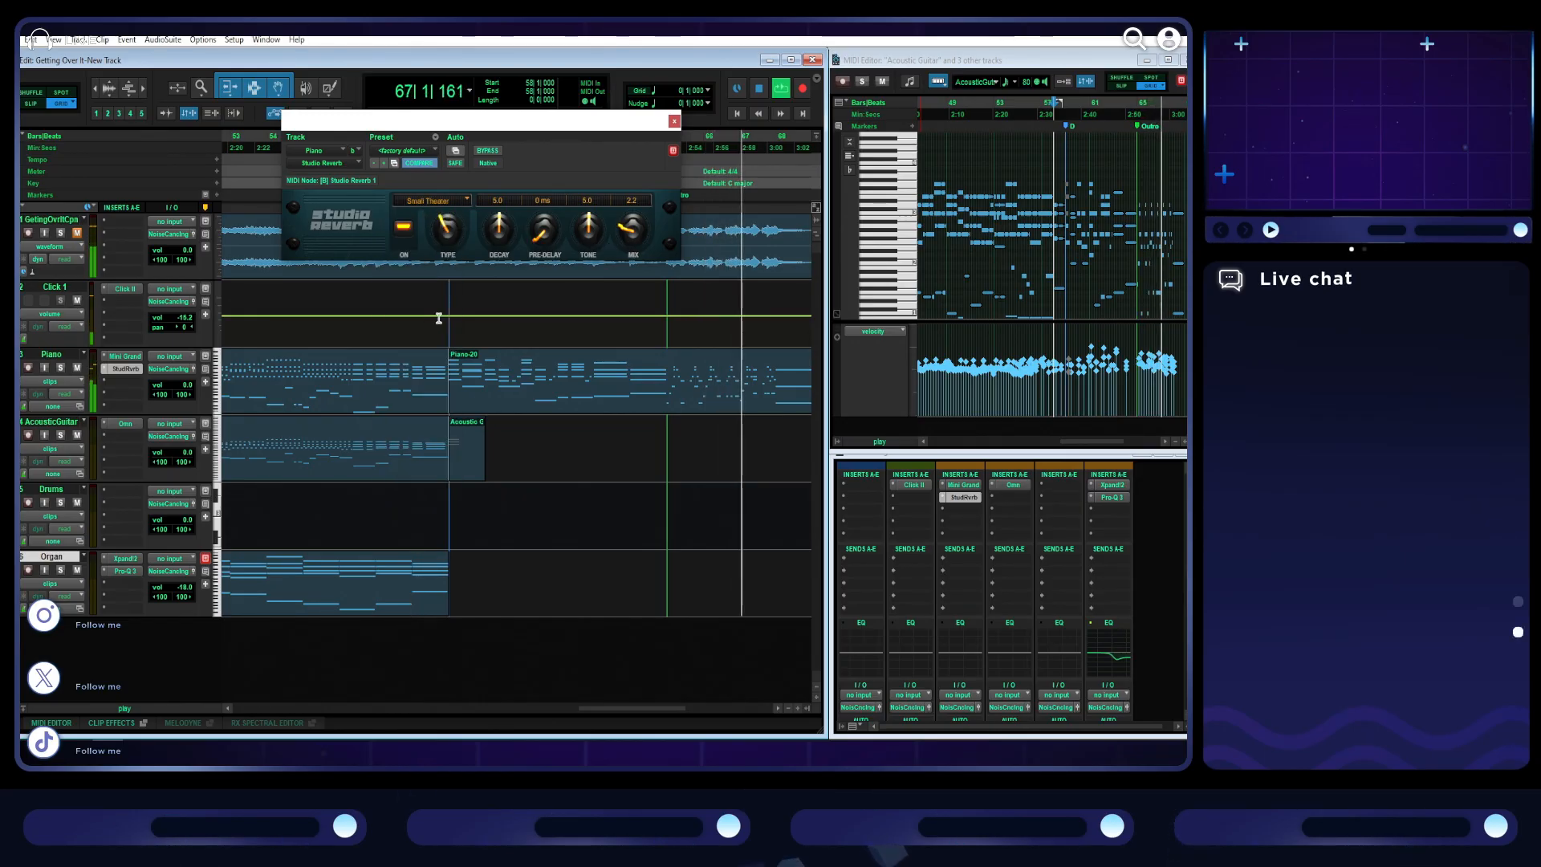
drag(632, 228, 620, 251)
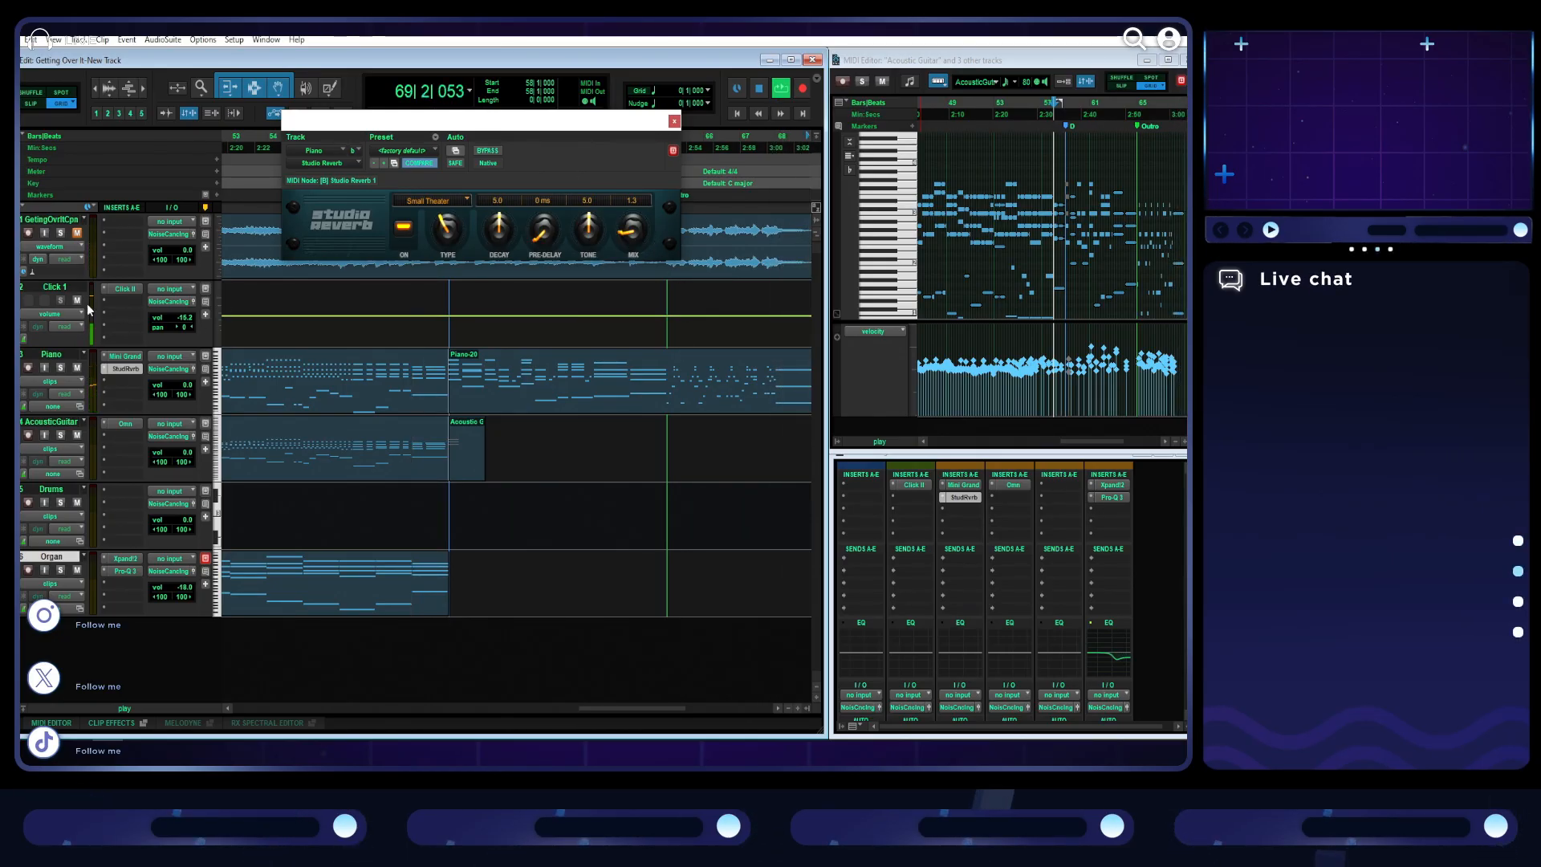
- Mute the click track, play the Outro from bar 65 to check the piano reverb, and close the reverb window
drag(535, 127, 430, 165)
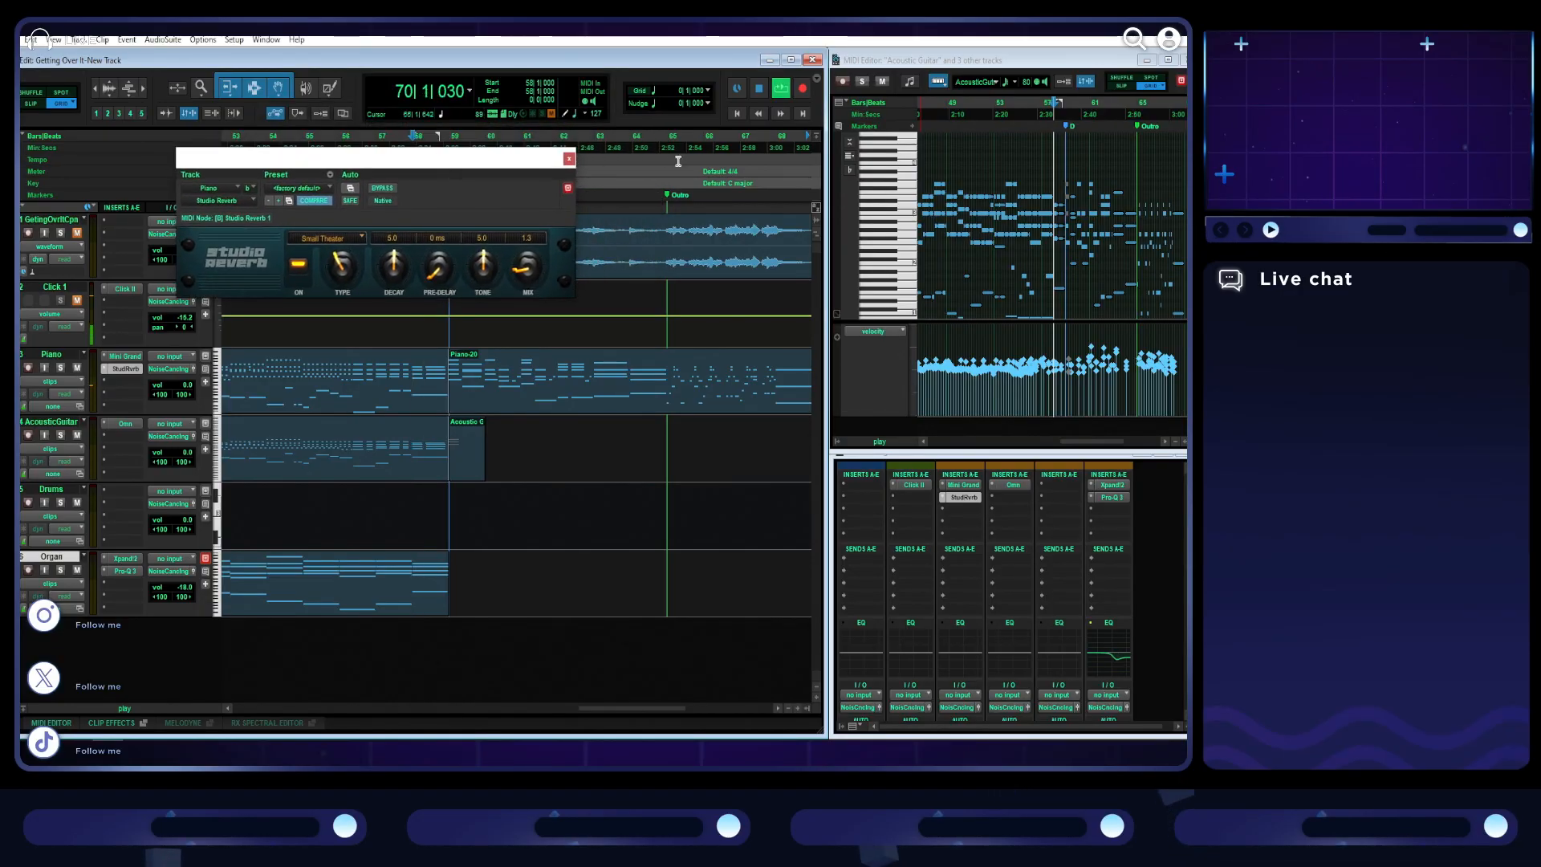
click(666, 143)
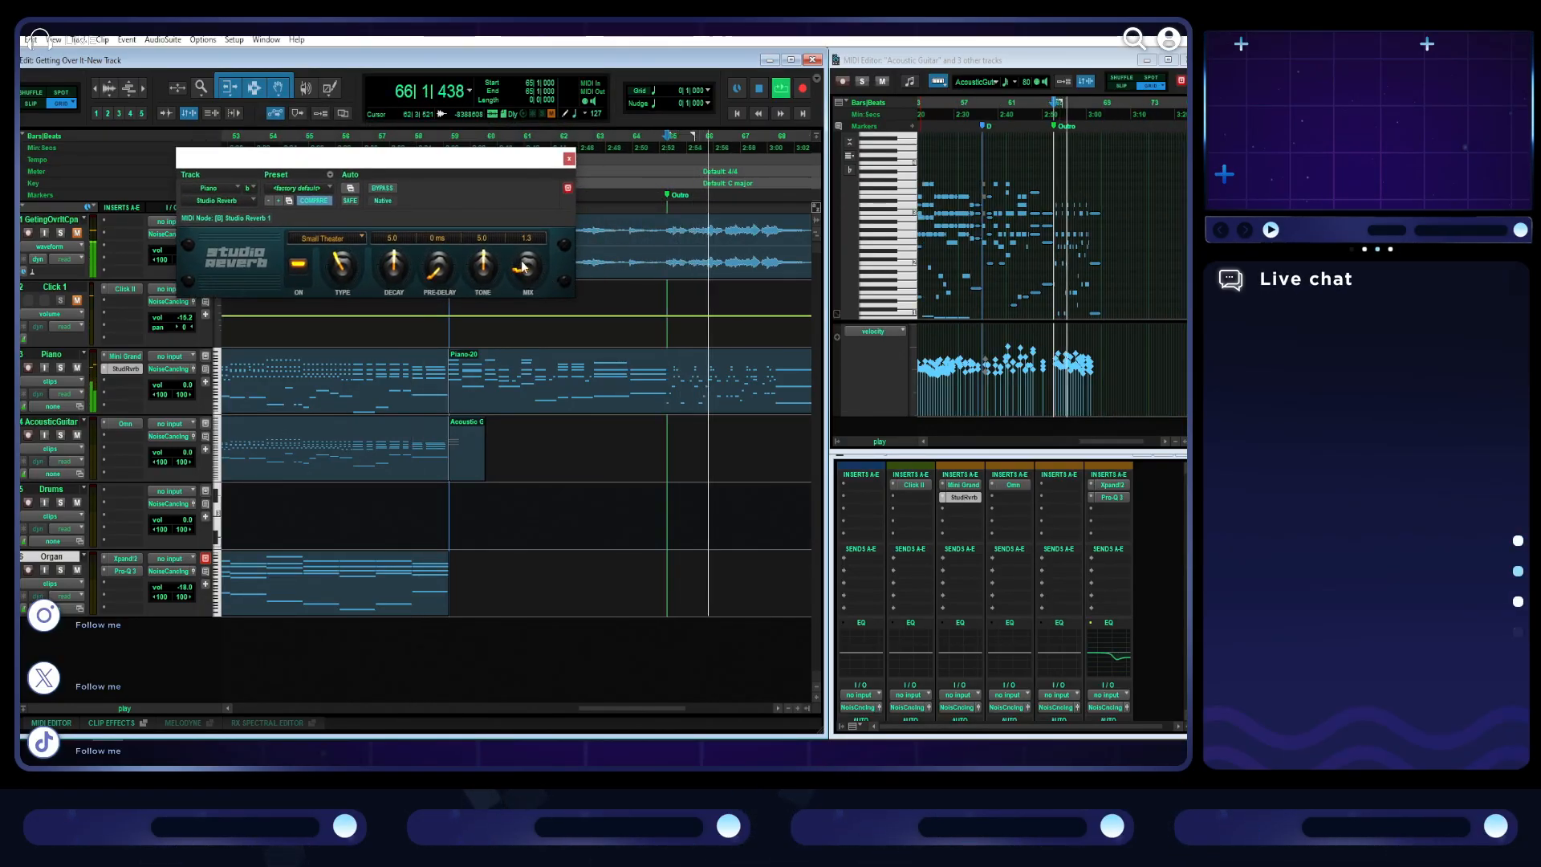
click(568, 162)
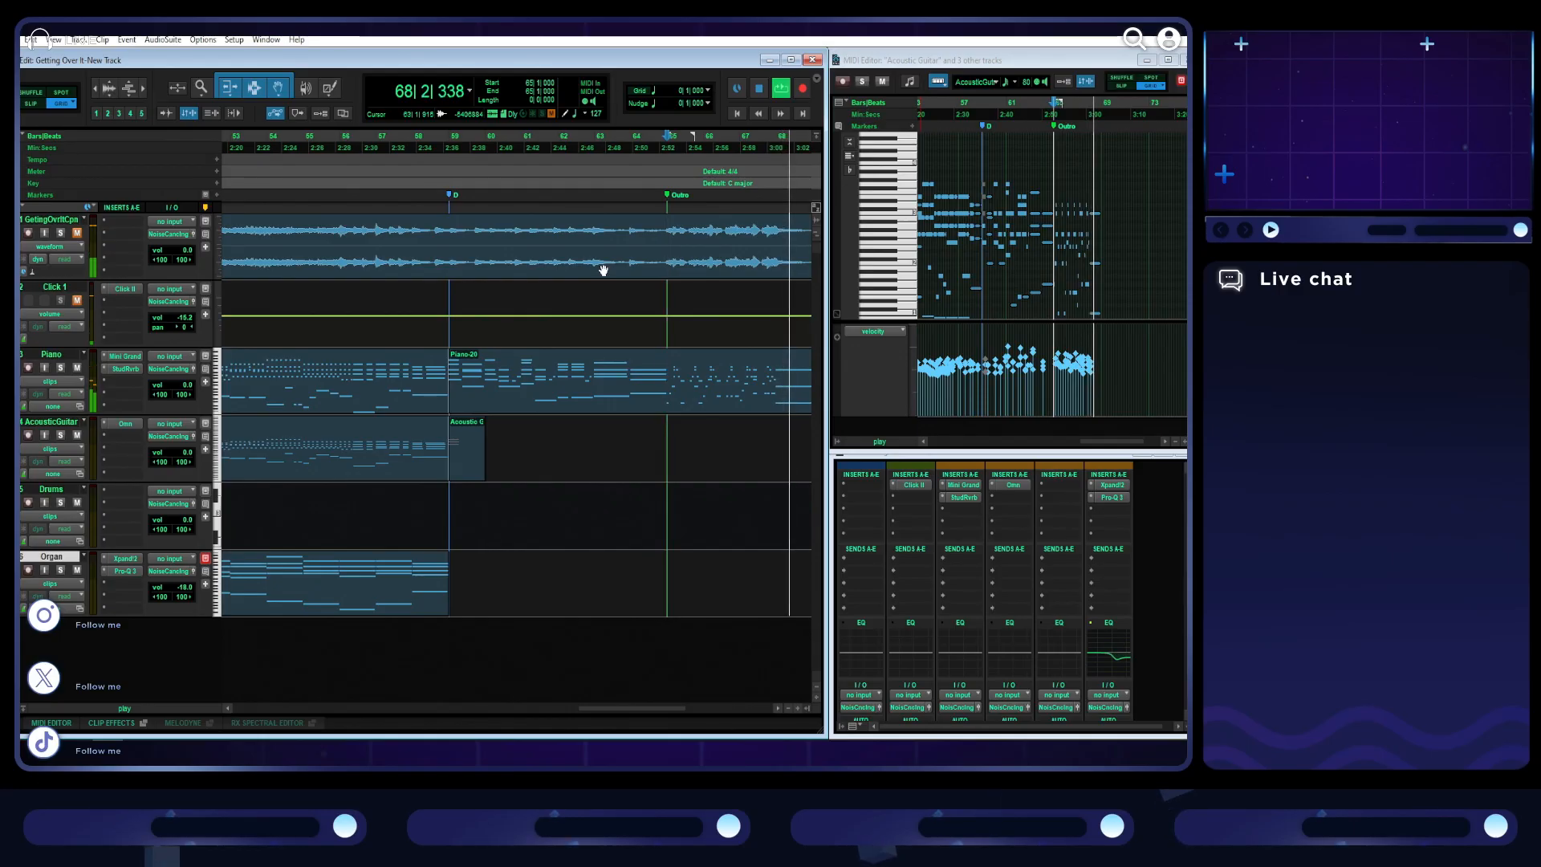
key(space)
- Select every clip on the piano, acoustic guitar and organ tracks from bar 1 to the end of the song
click(717, 404)
key(r)
scroll(592, 414, left, 5)
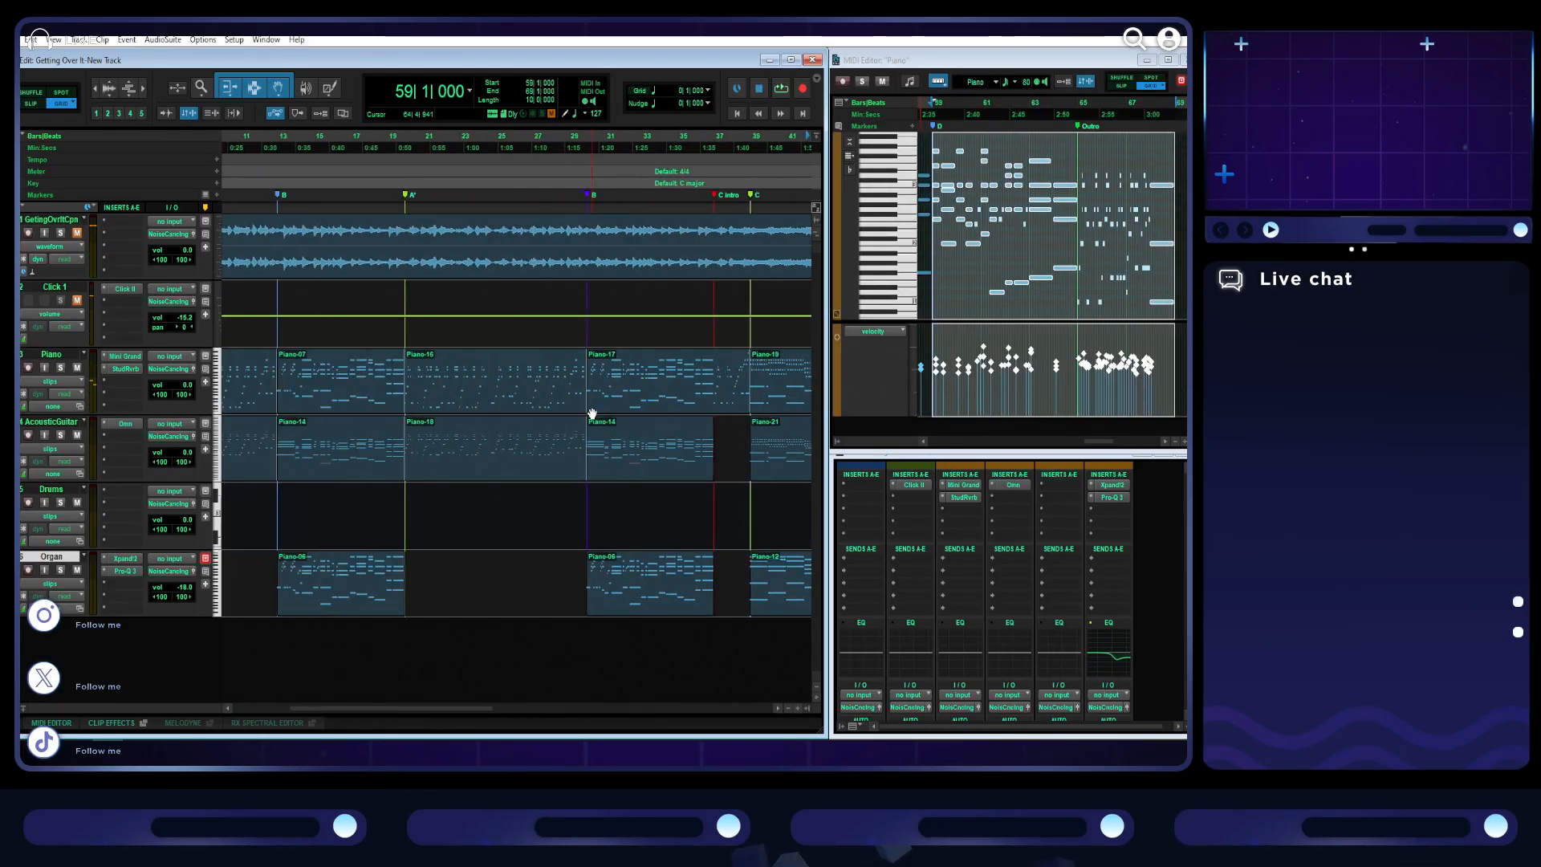
shift+click(272, 407)
shift+click(291, 459)
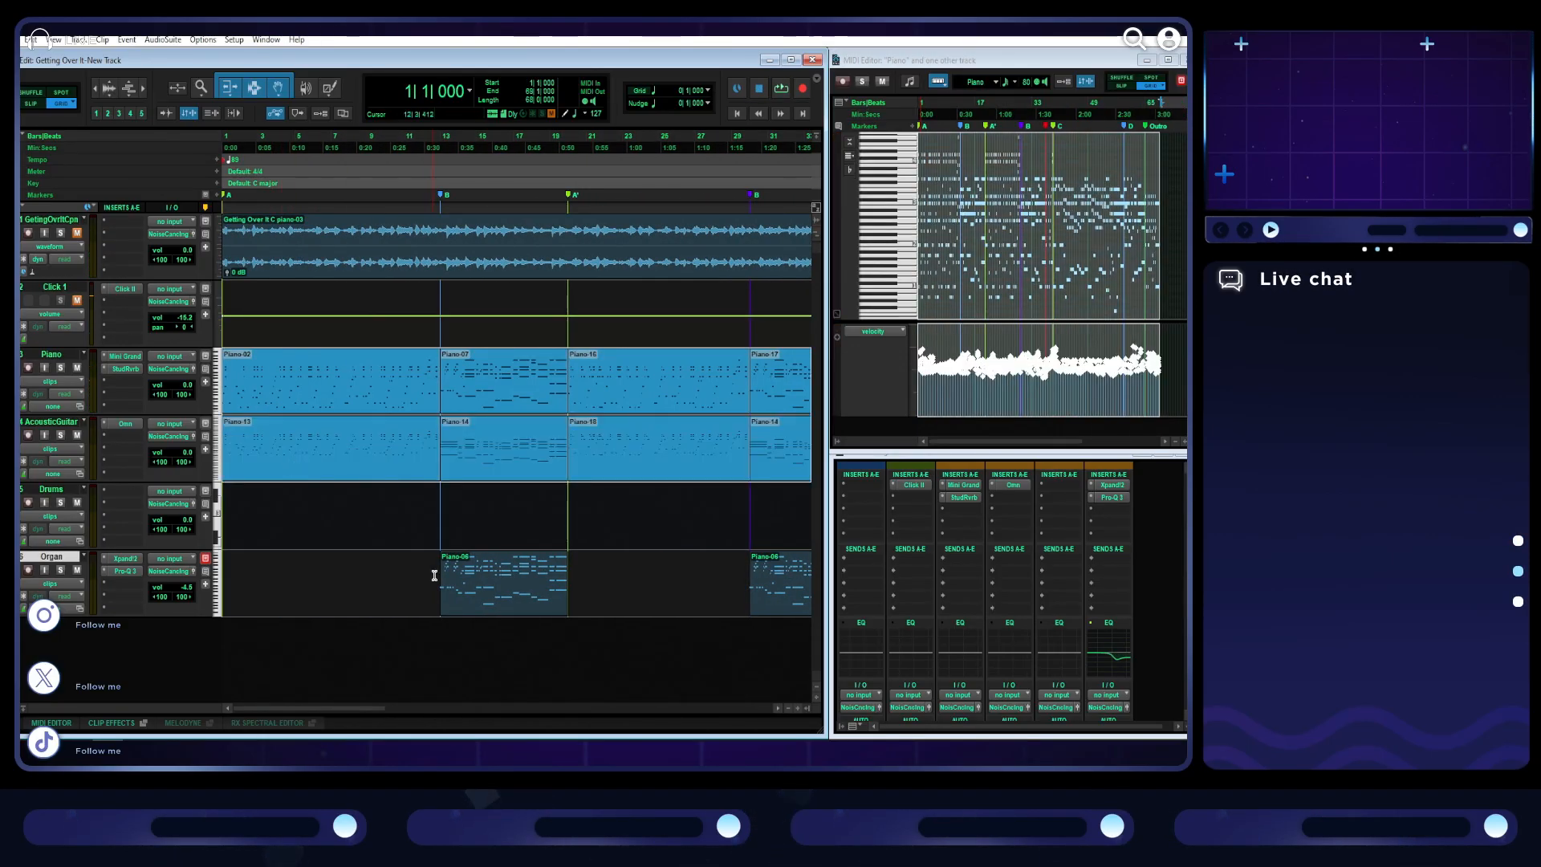
shift+click(489, 602)
- Quantize the selected notes' starts to a 1/16 note grid with note duration preserved, and play the result from bar 1
click(1168, 61)
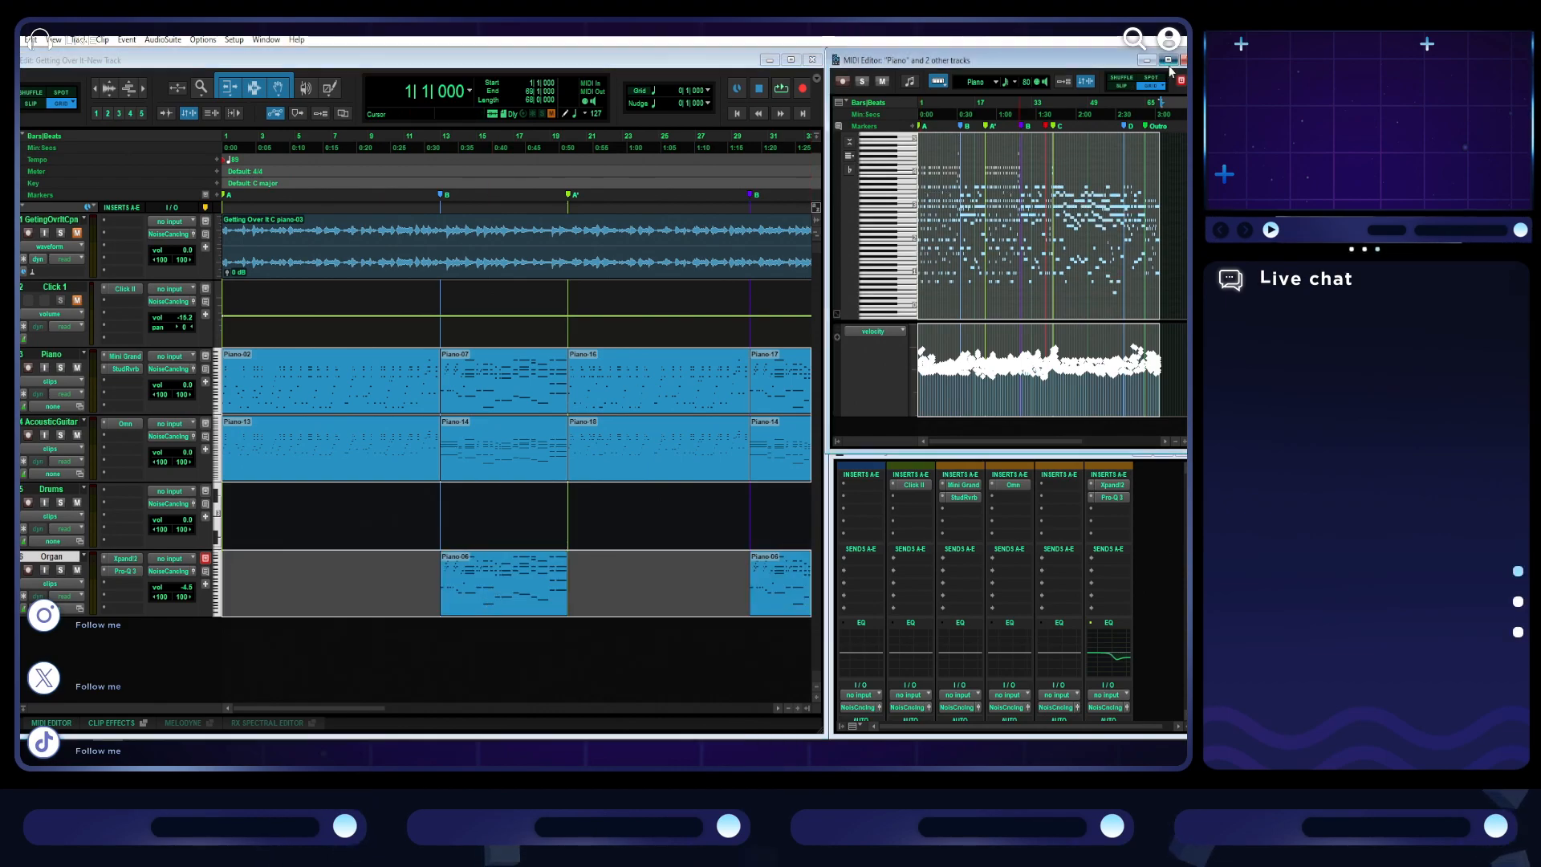
click(703, 82)
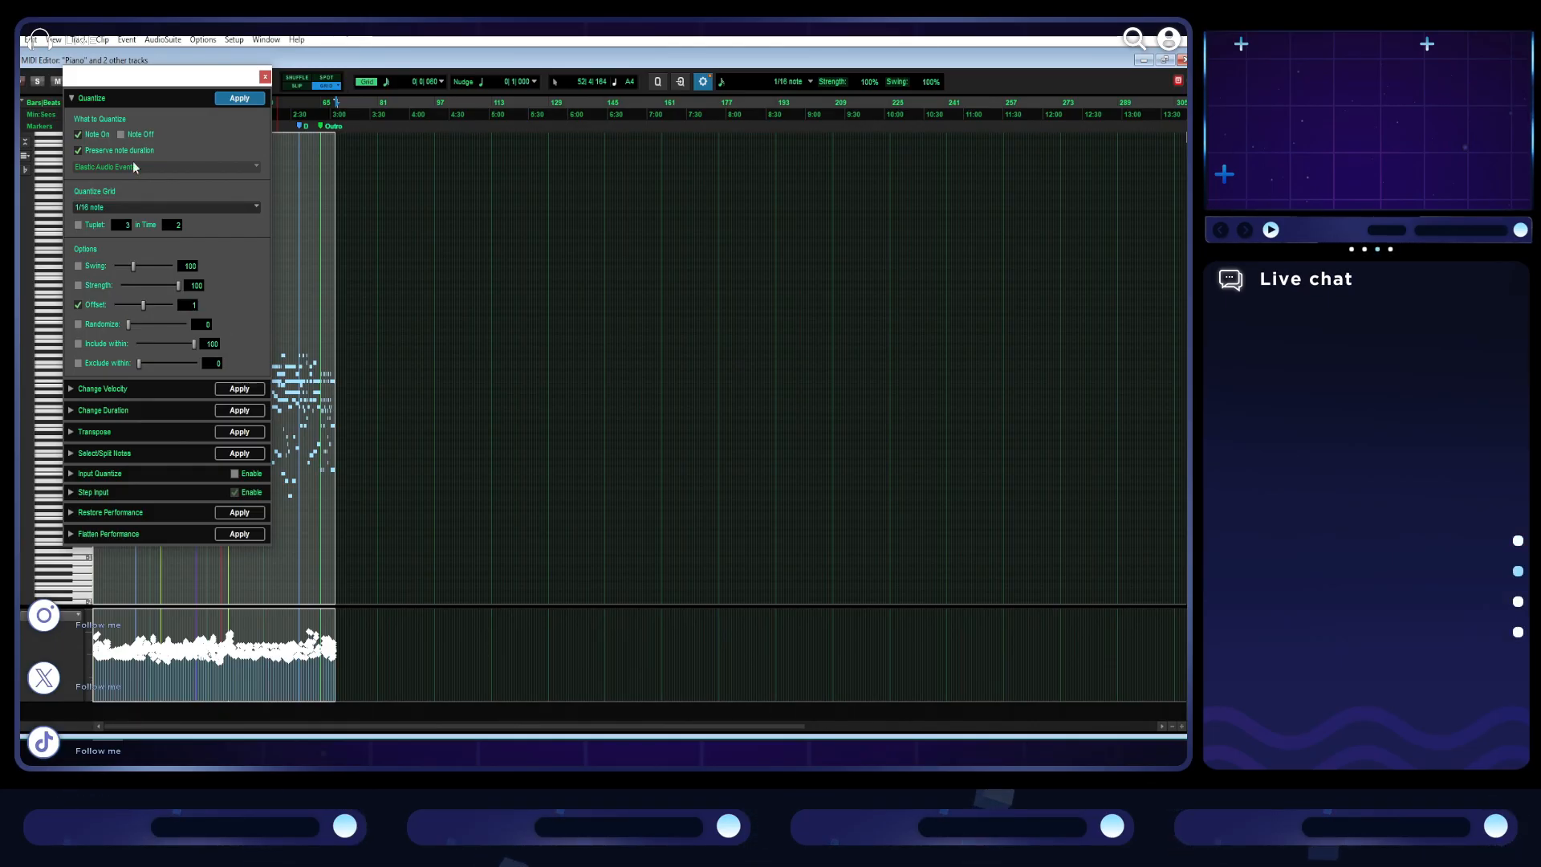
drag(142, 83, 588, 97)
key(t)
key(t)
key(t)
key(t)
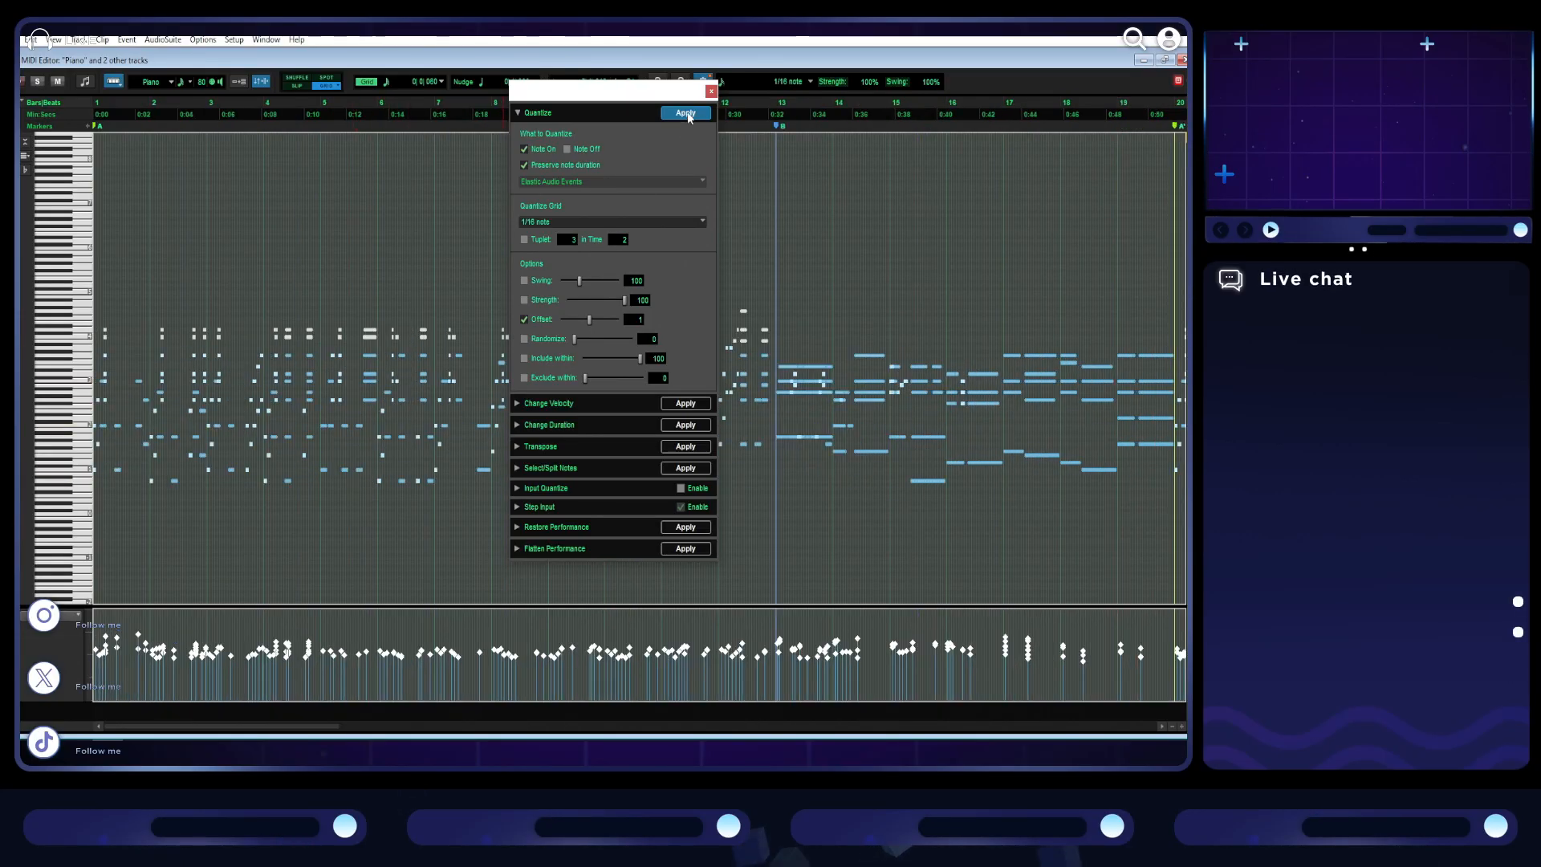
key(space)
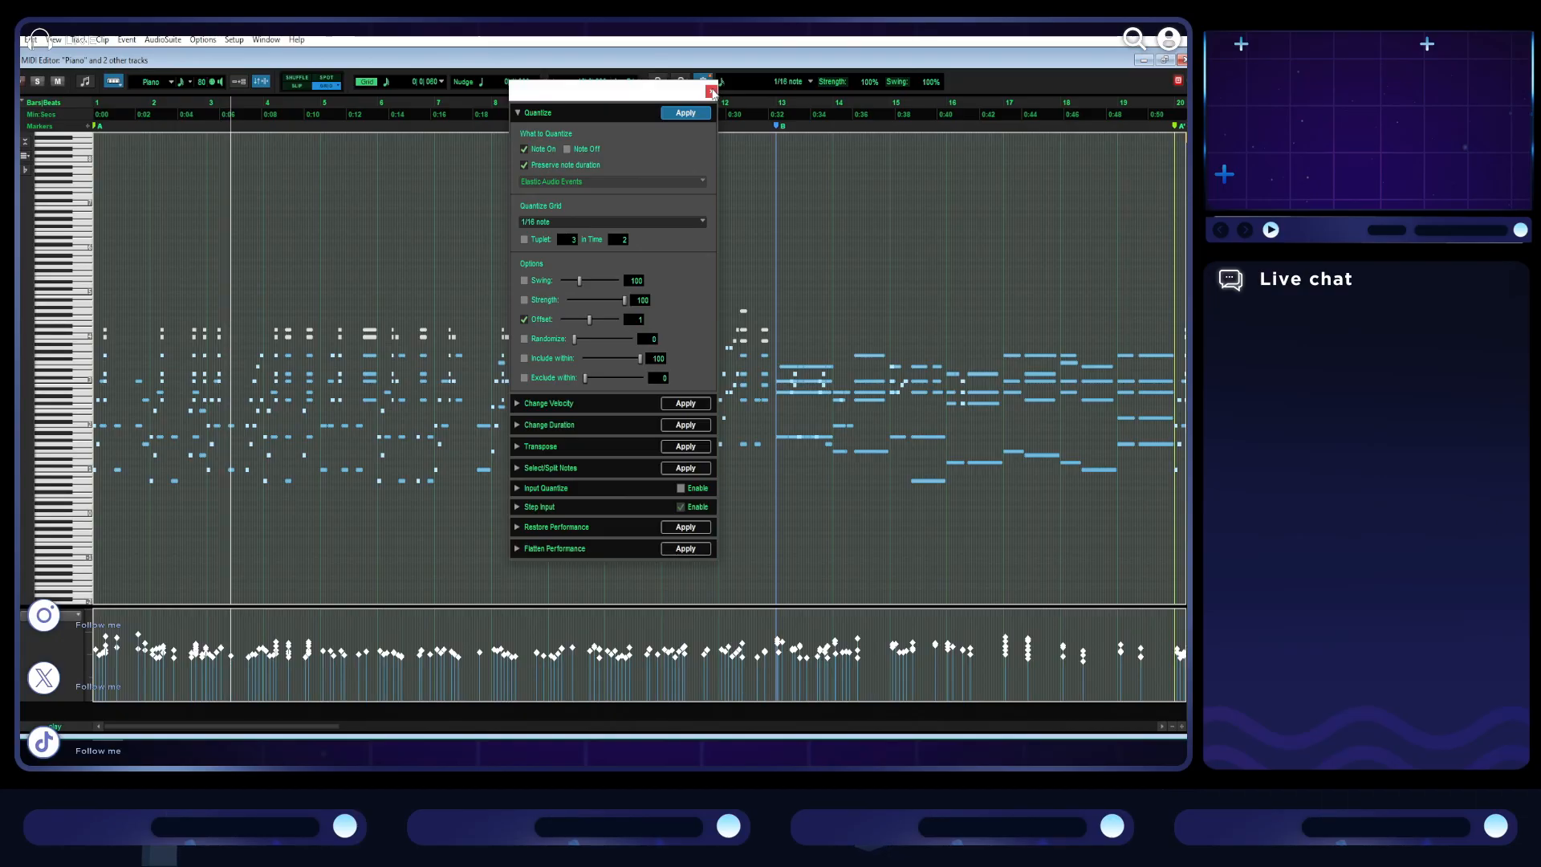
click(711, 91)
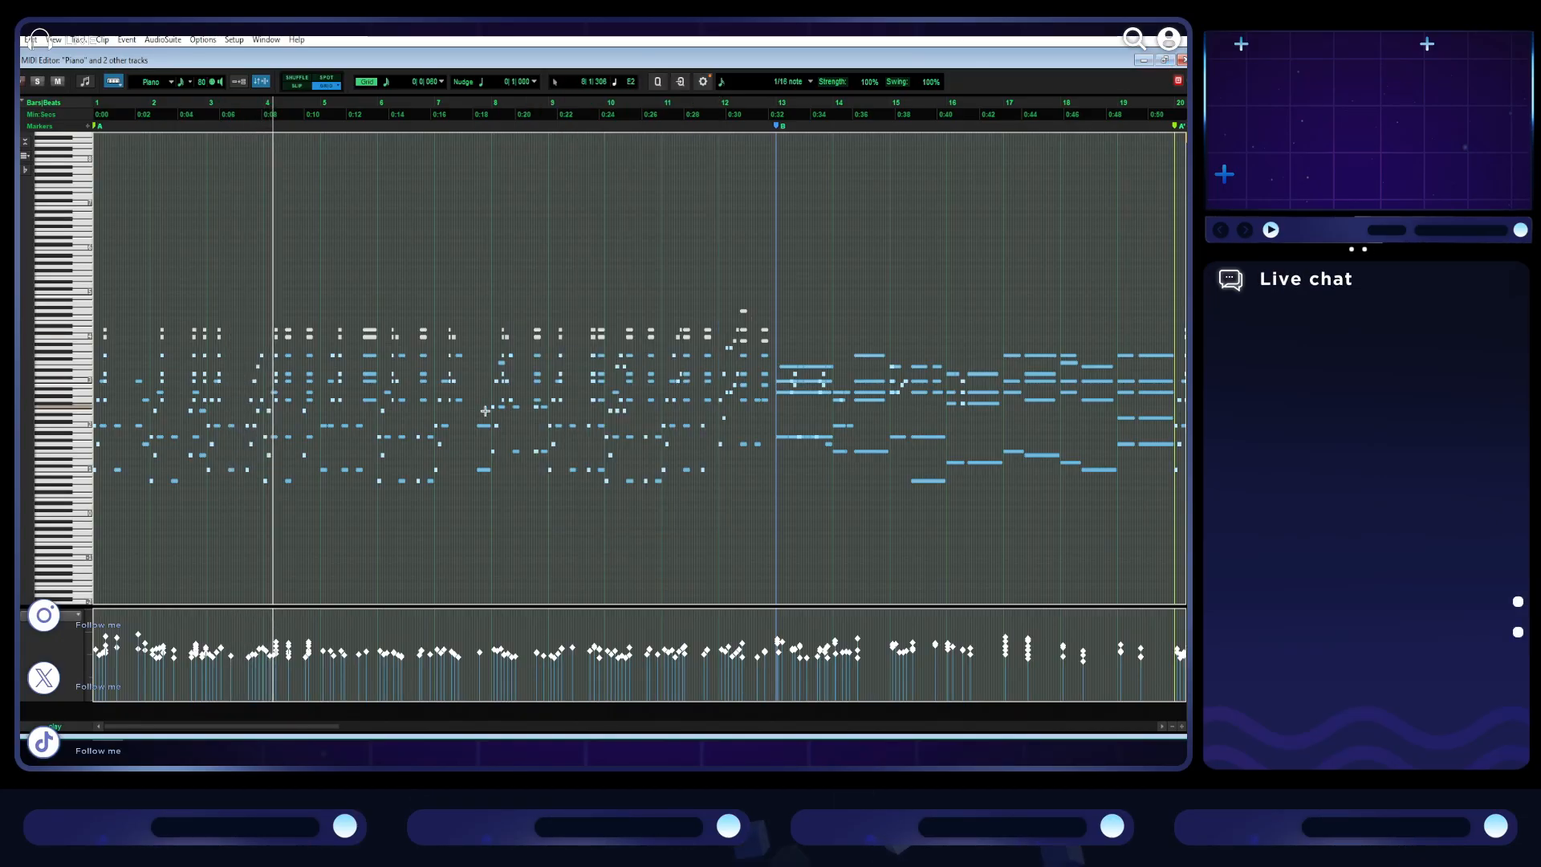
- Place the cursor around bar 3 beat 3 in the enlarged MIDI editor and set its grid to 1/16 notes
key(t)
key(t)
click(658, 376)
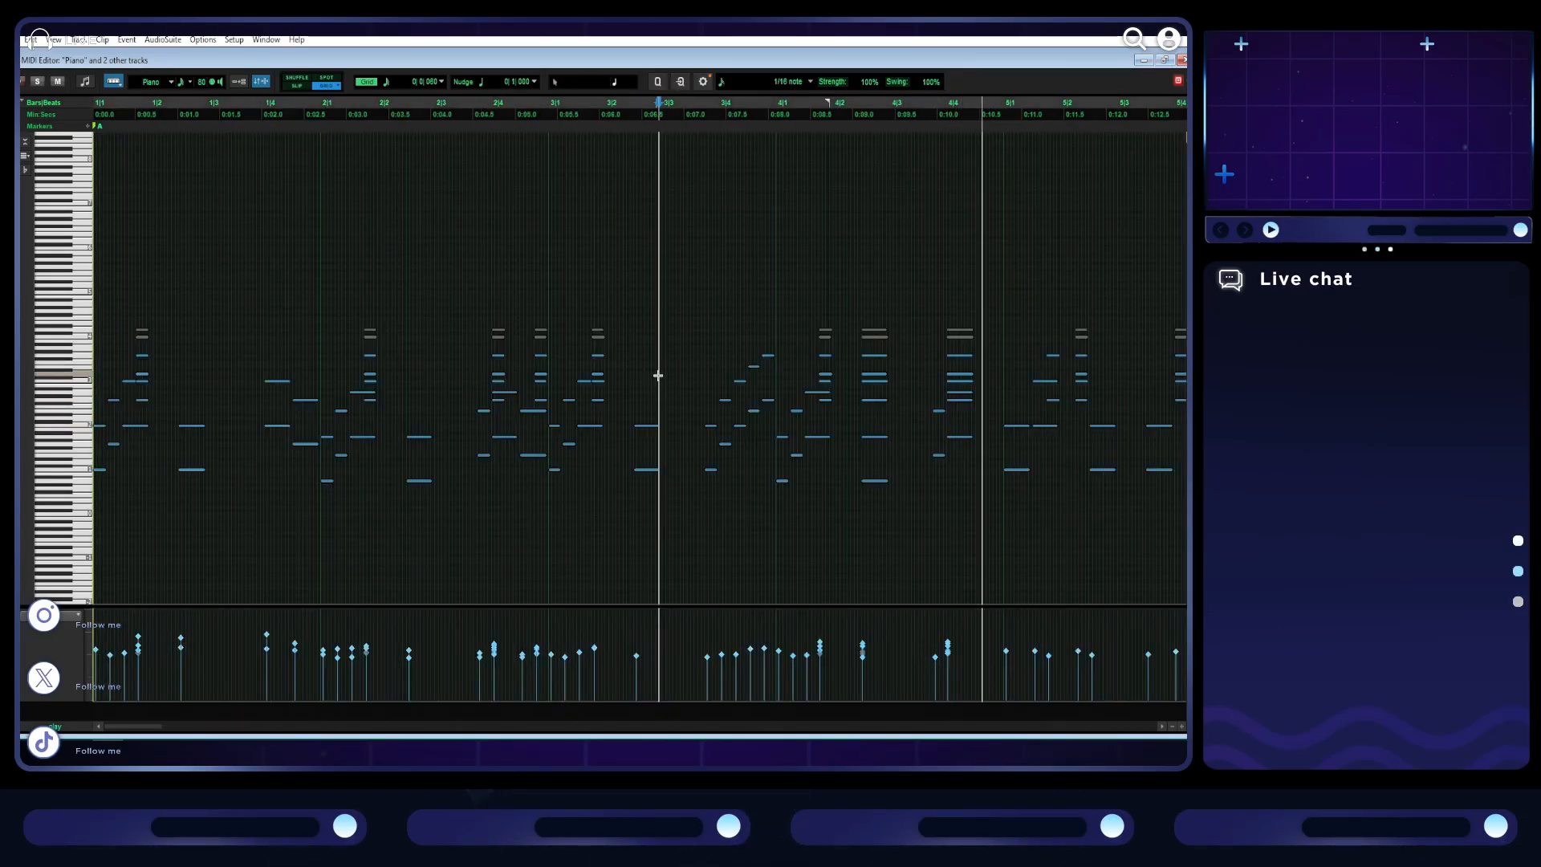
click(386, 85)
click(430, 140)
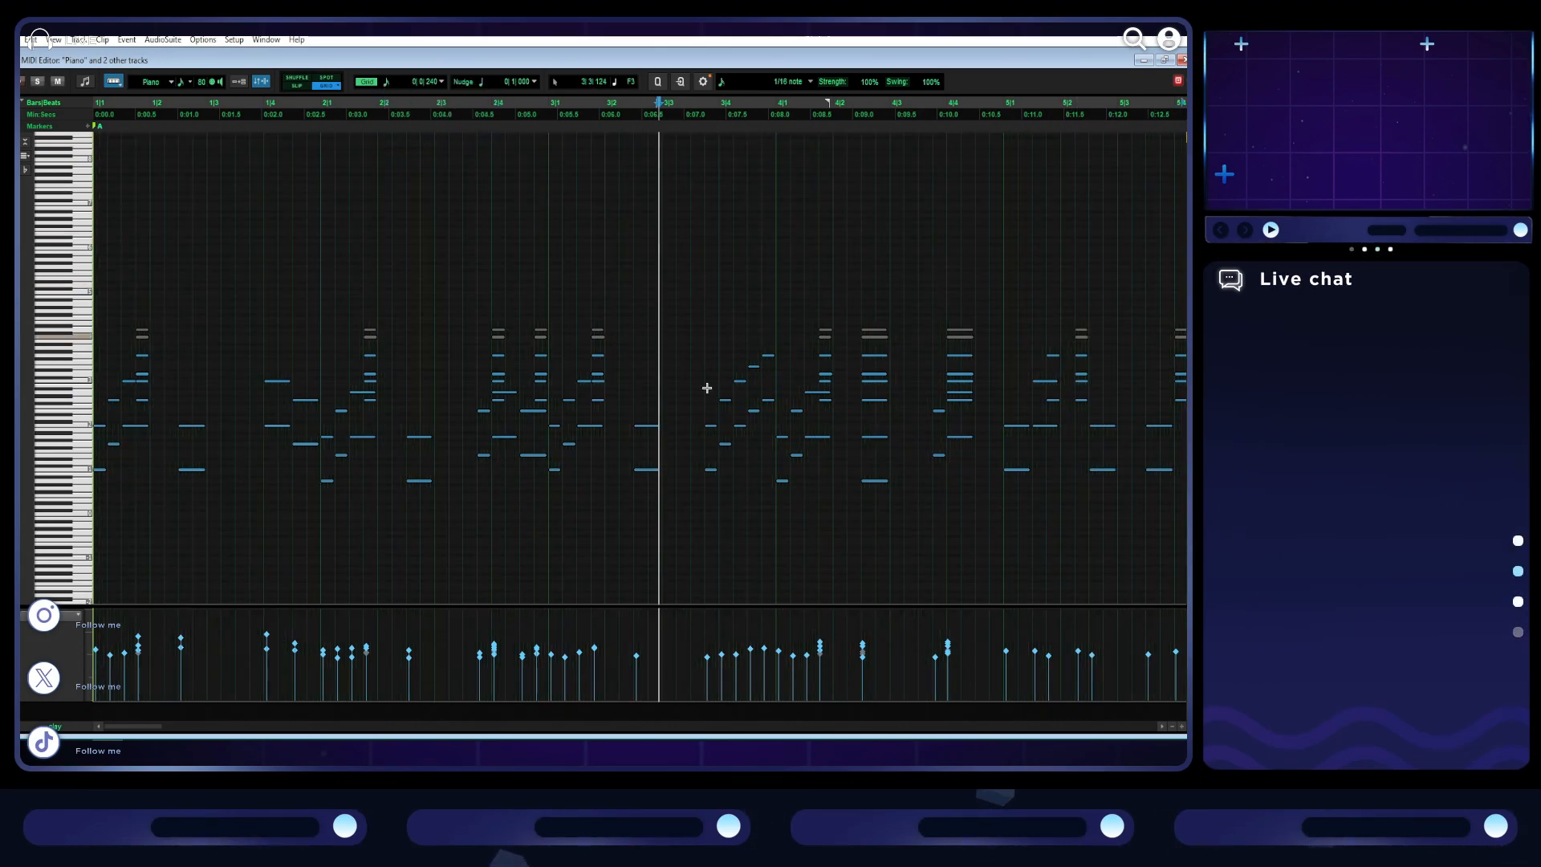
- Examine the quantized notes of section A against the sixteenth grid up to about bar 9, and restore the MIDI editor's size
key(t)
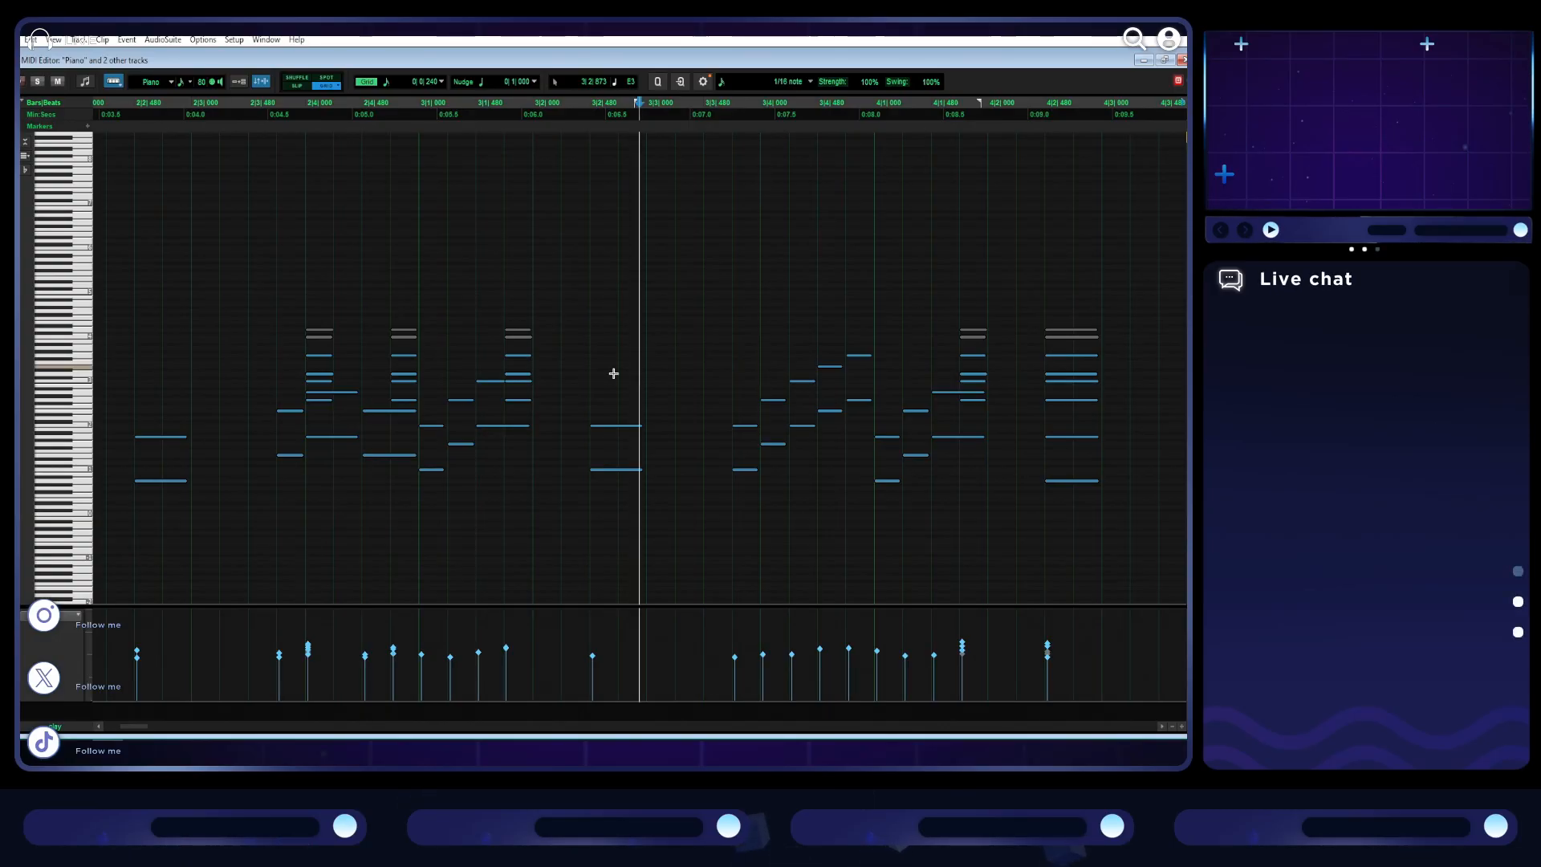
scroll(658, 357, right, 5)
scroll(666, 353, right, 14)
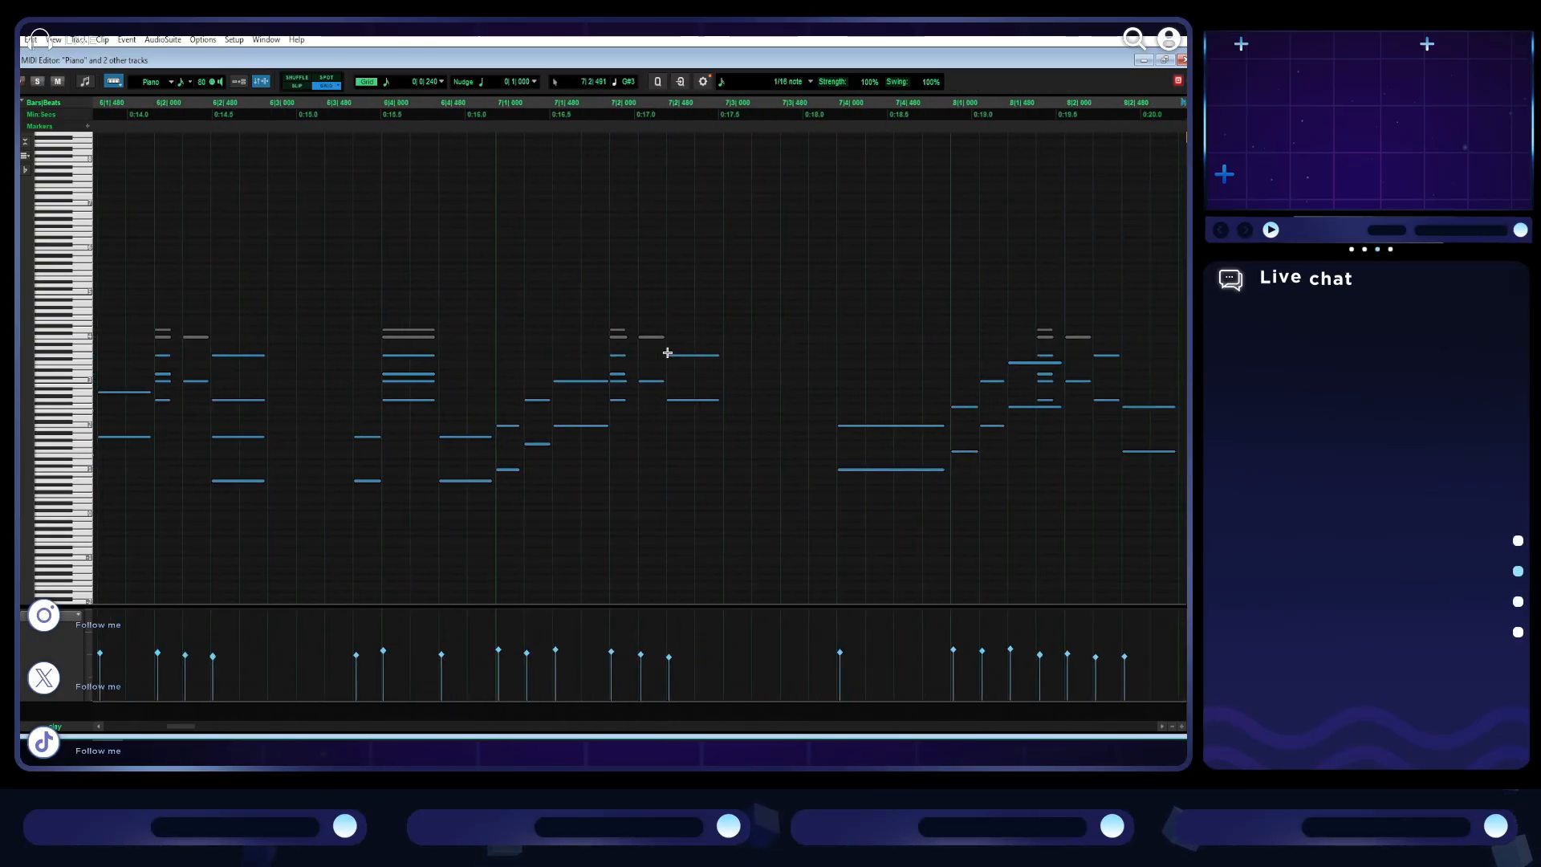
key(r)
key(r)
key(r)
key(r)
key(r)
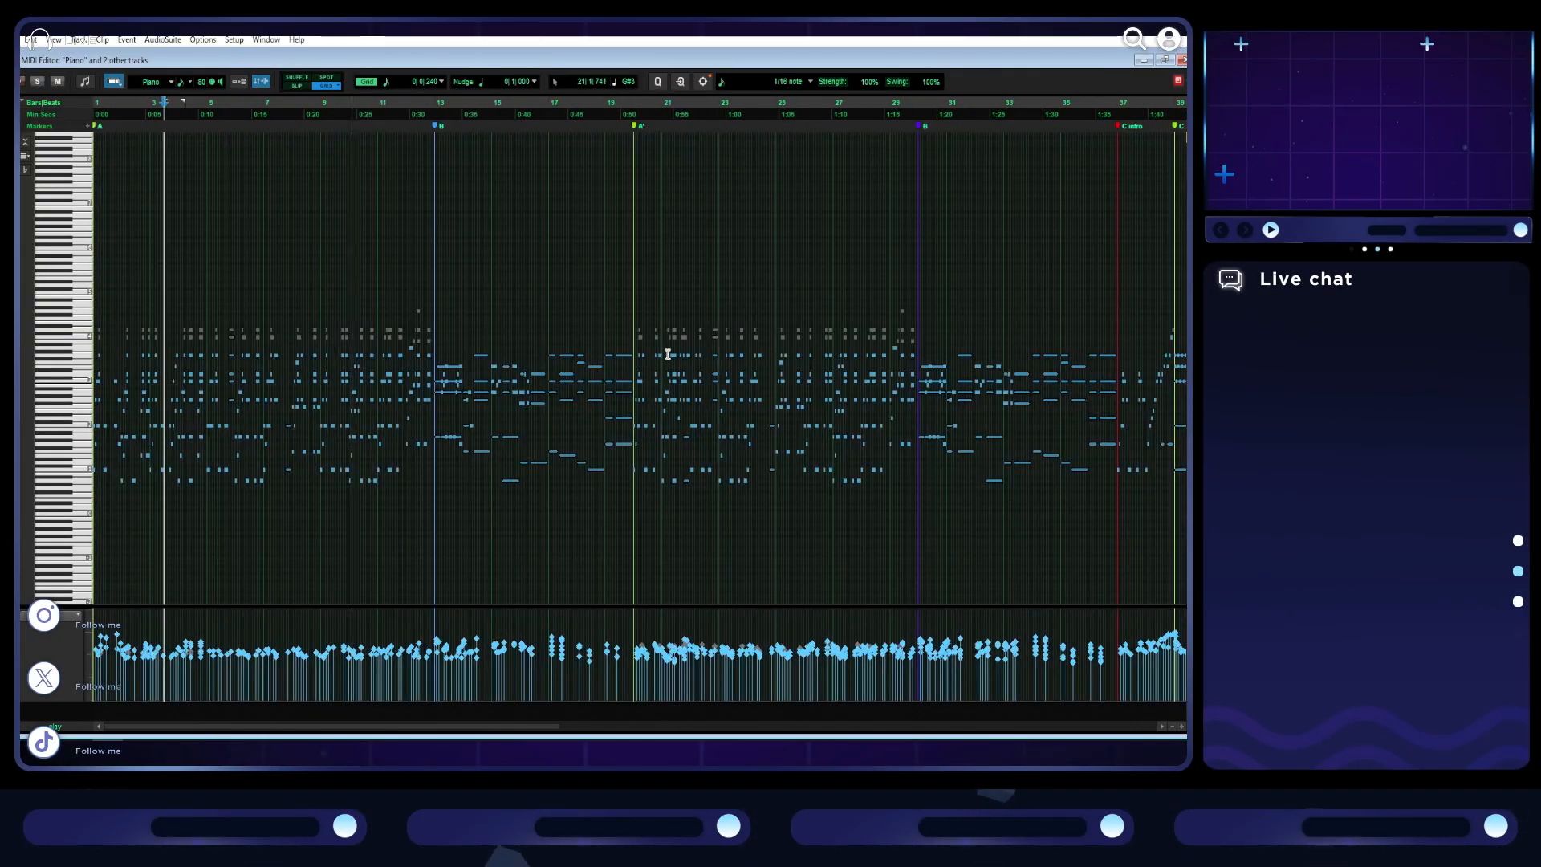
click(1164, 61)
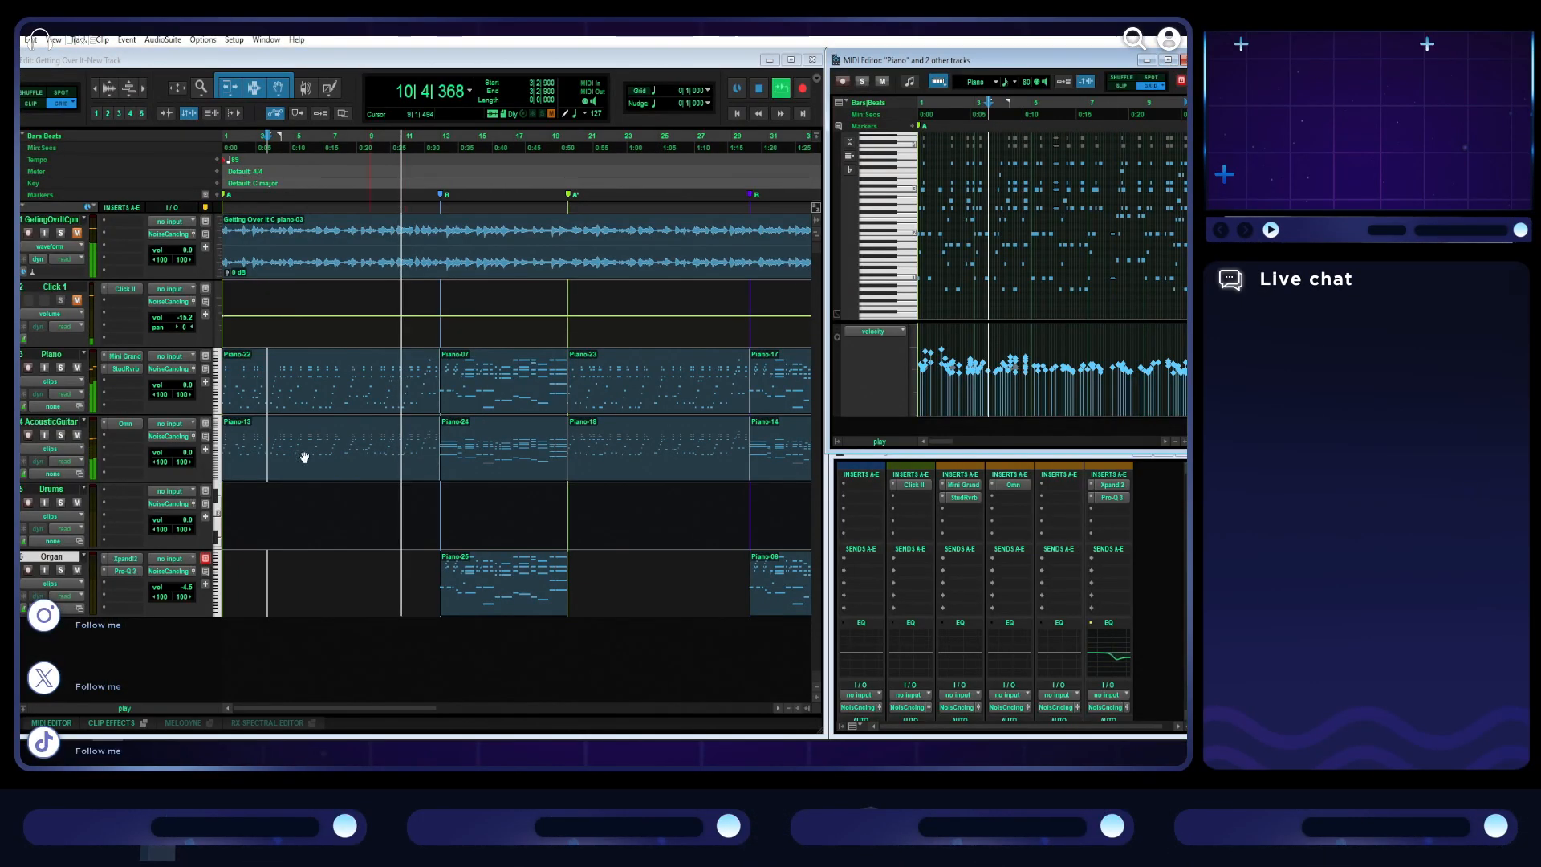
- Open the acoustic guitar's Omnisphere instrument during playback, move its window out of the way and stop playback
click(122, 425)
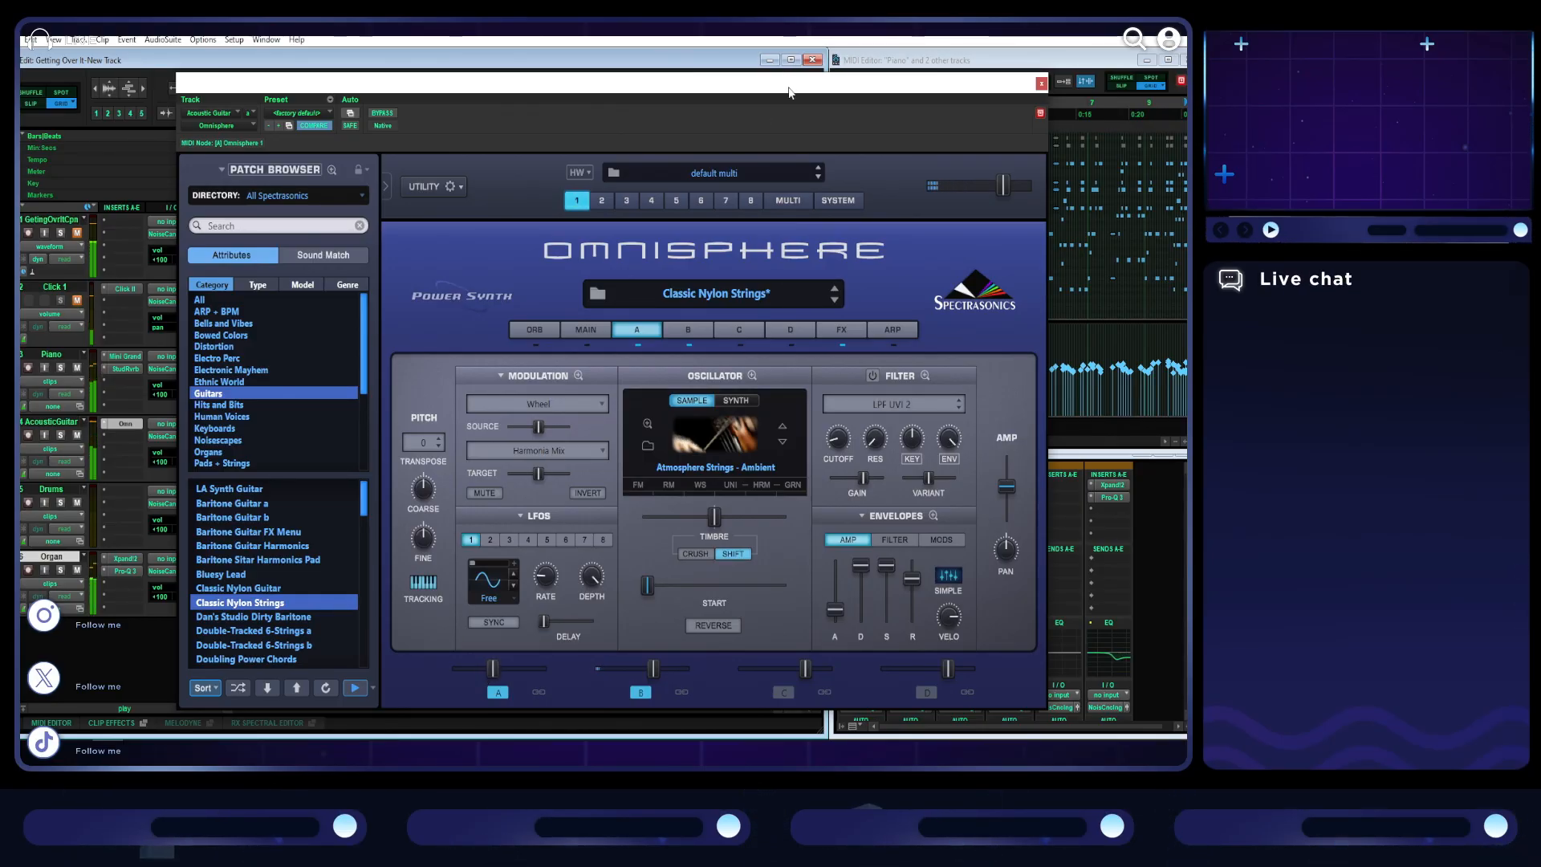
drag(673, 83, 722, 762)
key(space)
- Inspect the start of section B at bar 13 and open only its acoustic guitar clip in the enlarged MIDI editor
click(445, 152)
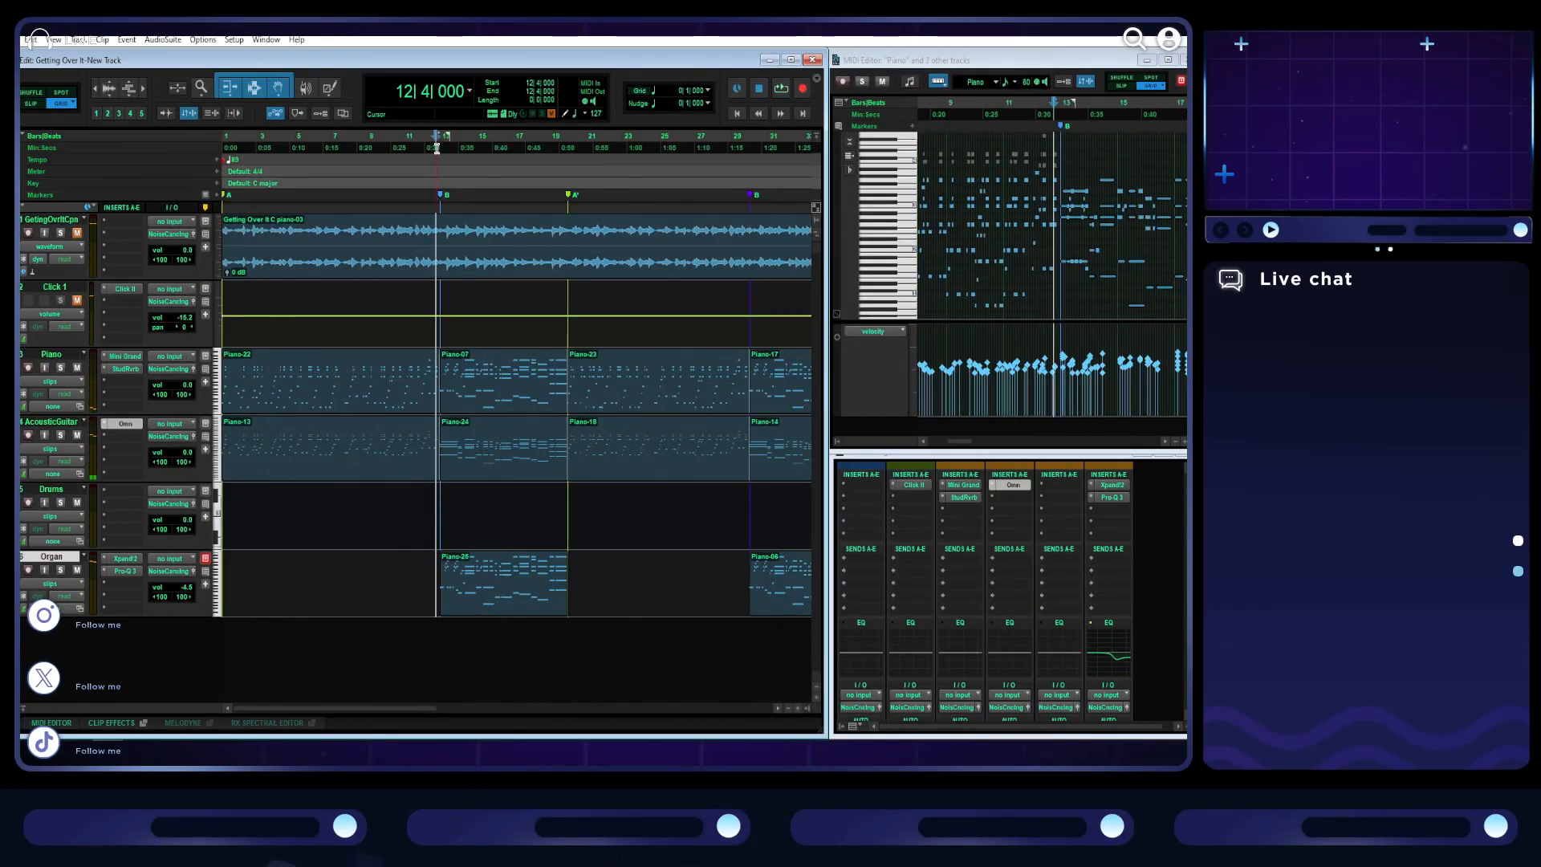
scroll(1064, 168, up, 3)
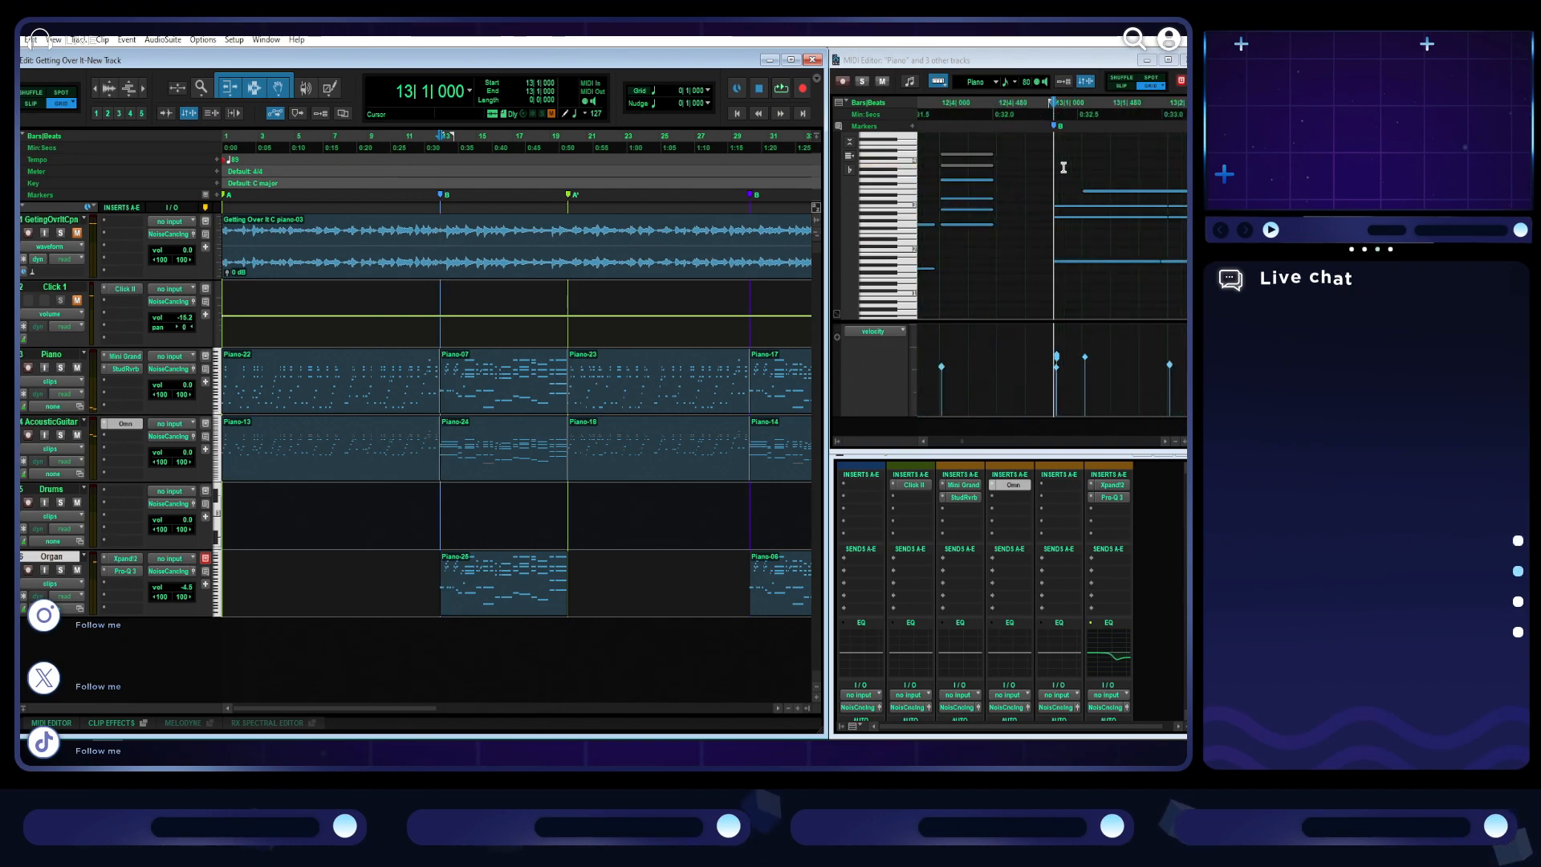
click(1167, 60)
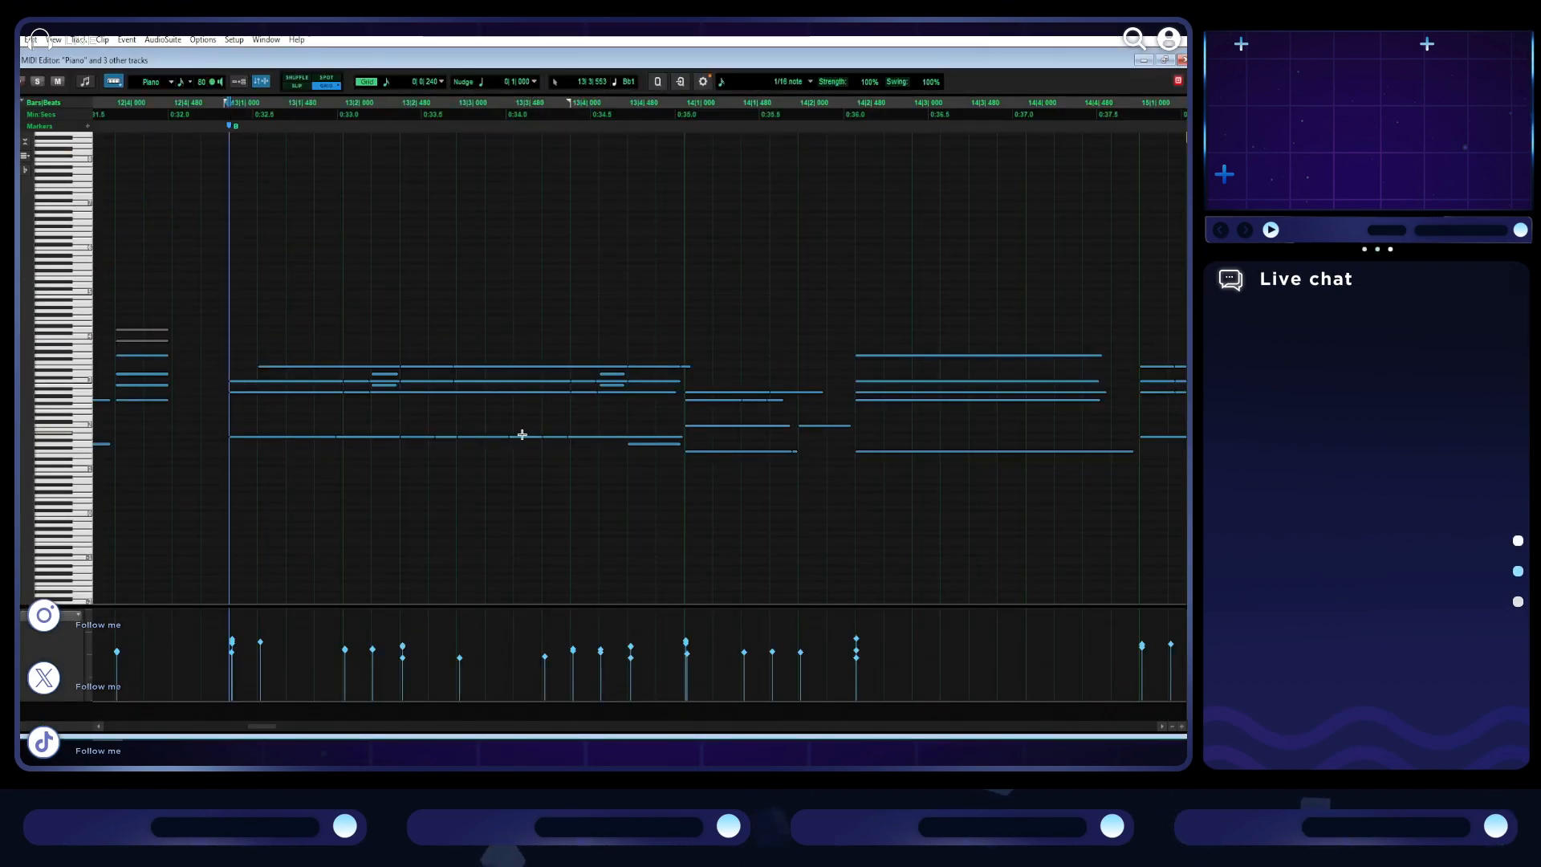
click(1163, 61)
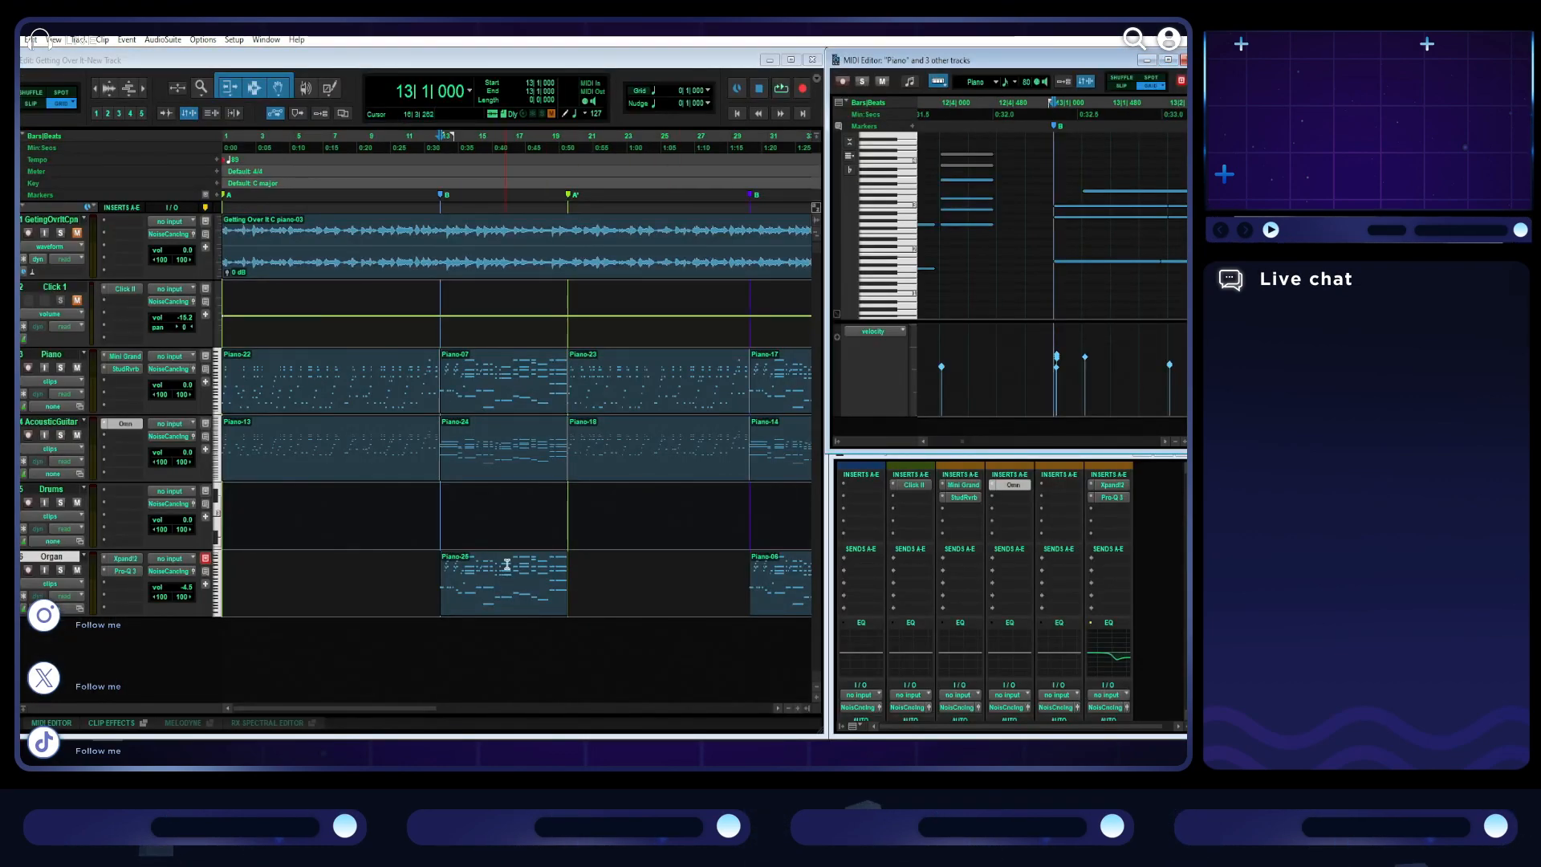
double_click(513, 459)
click(1167, 60)
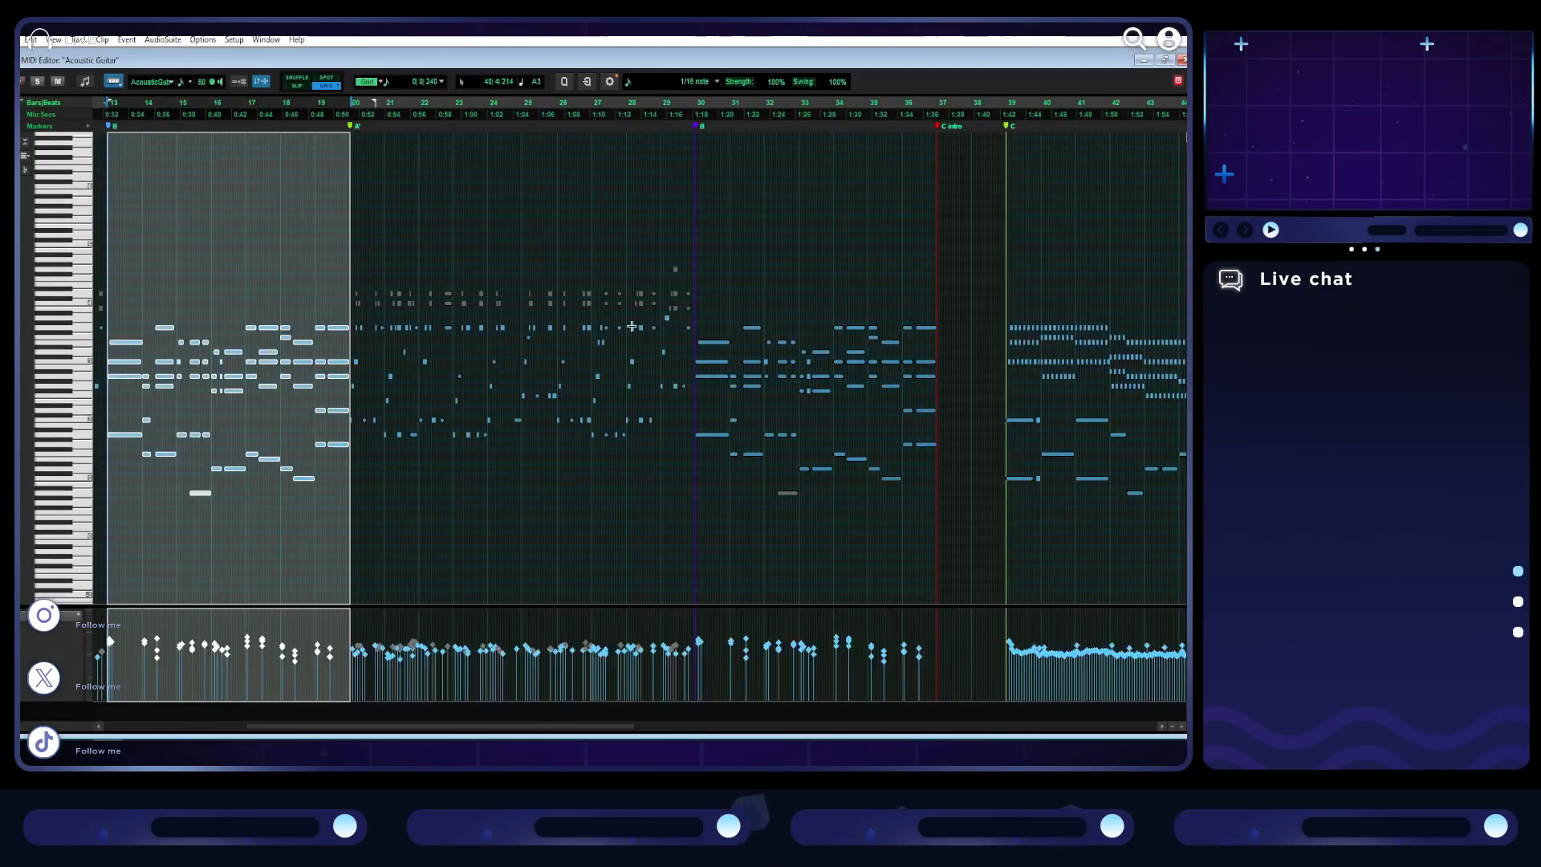
- Focus on the guitar chord at bar 13 and set the MIDI editor grid to a finer note value
key(t)
click(717, 367)
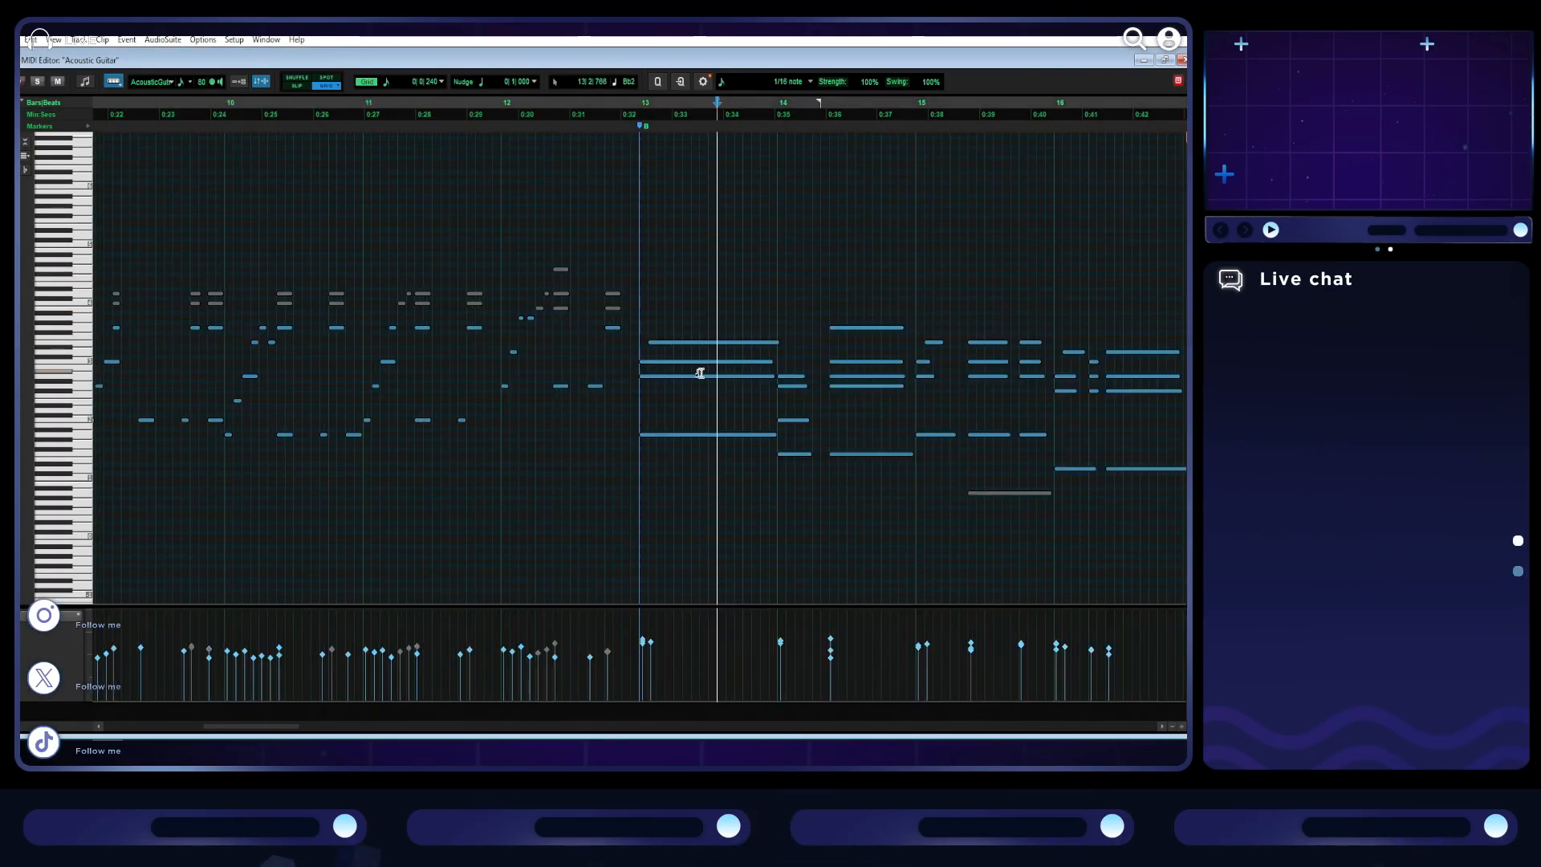
key(t)
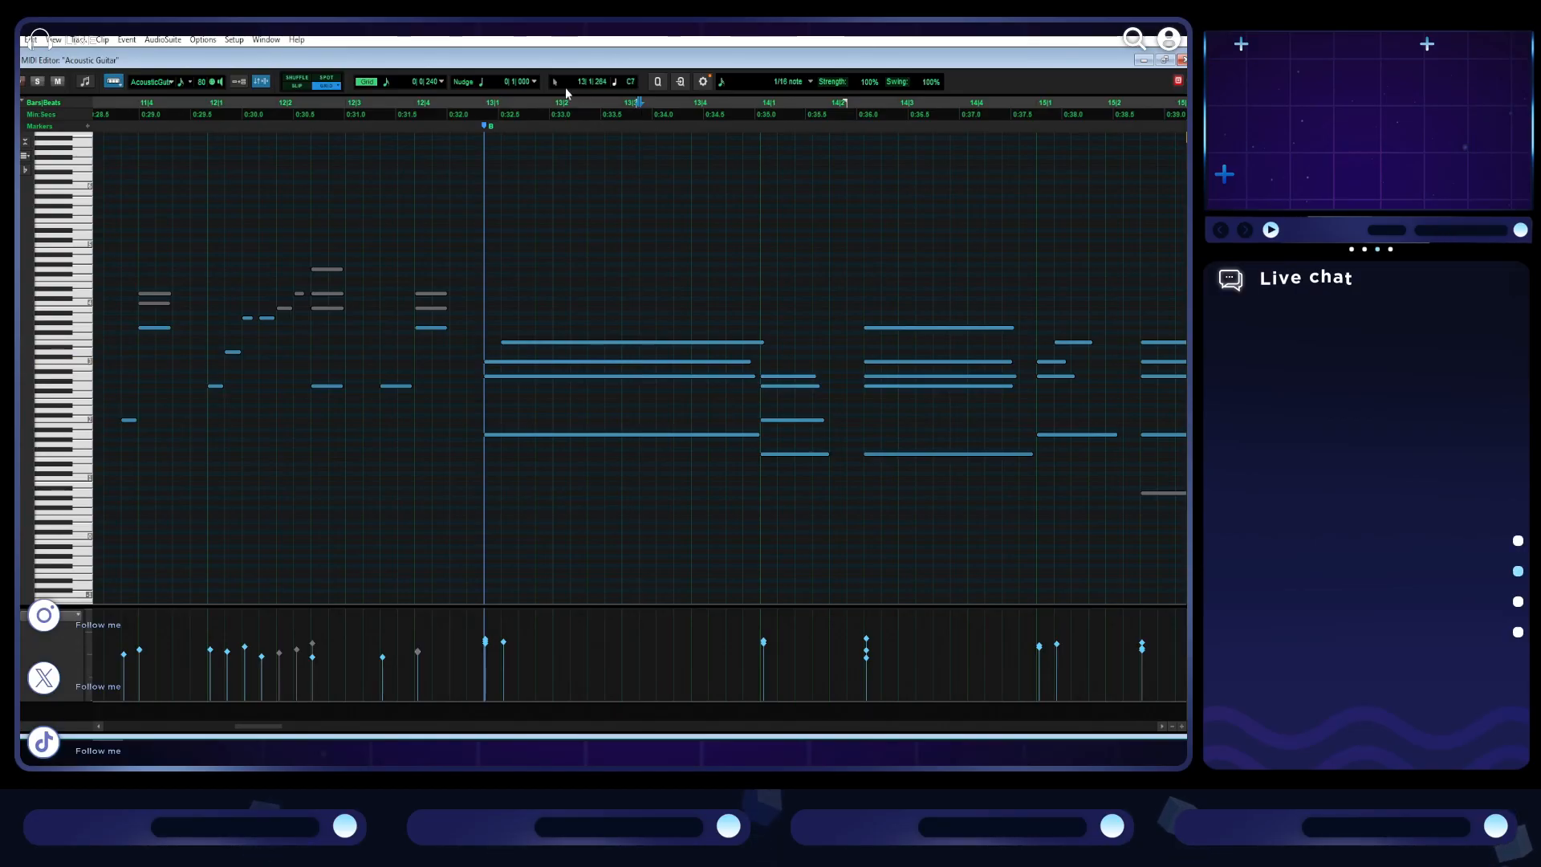
click(397, 82)
click(422, 165)
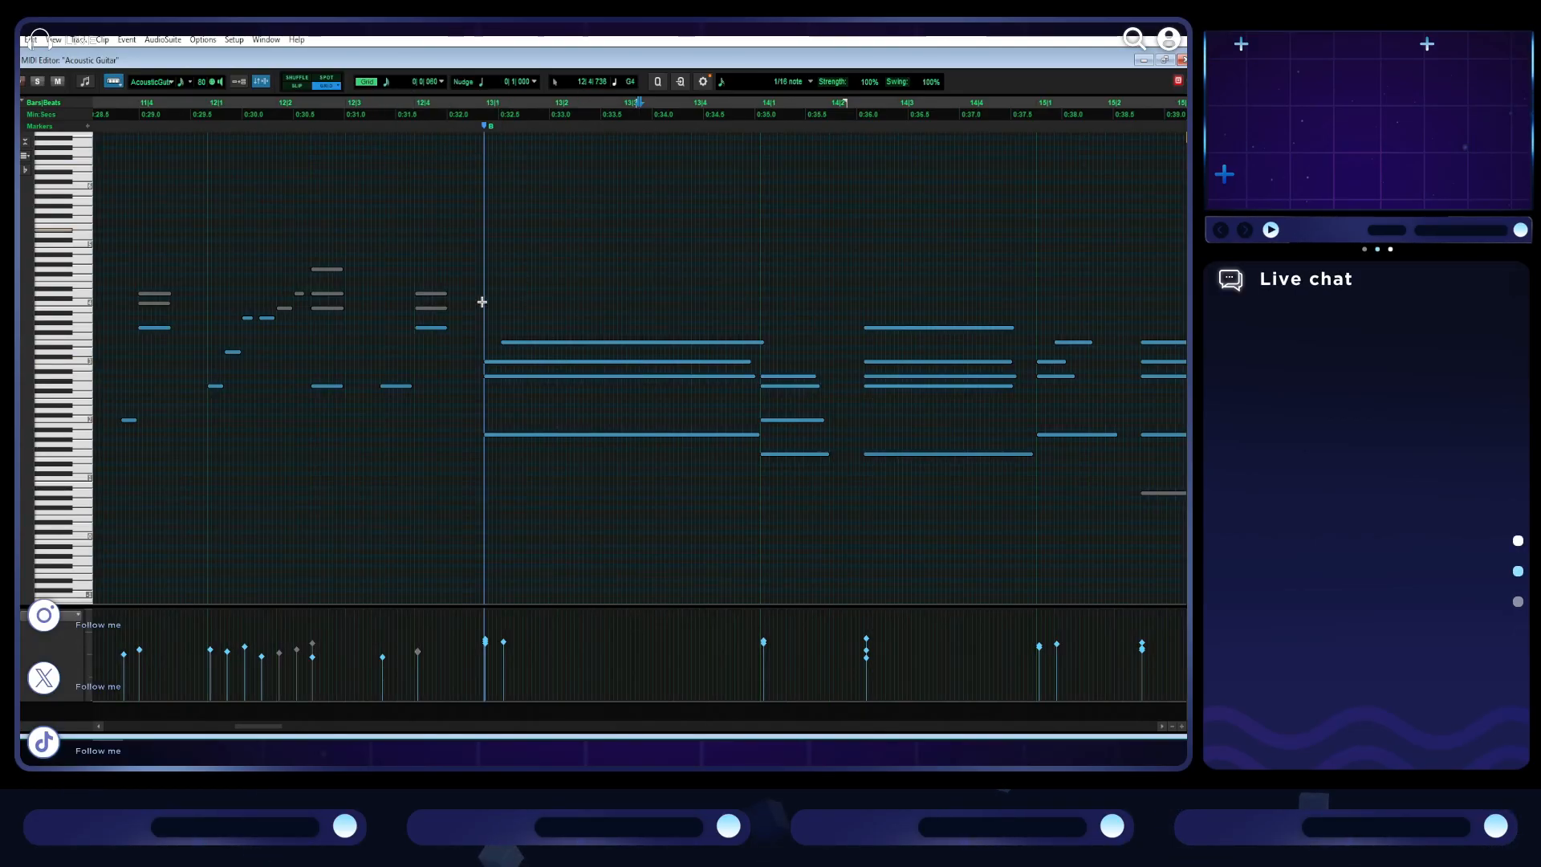
- Stagger the starts of the bar 13 guitar chord's notes from low to high like a strum, and play it back
drag(488, 363, 491, 363)
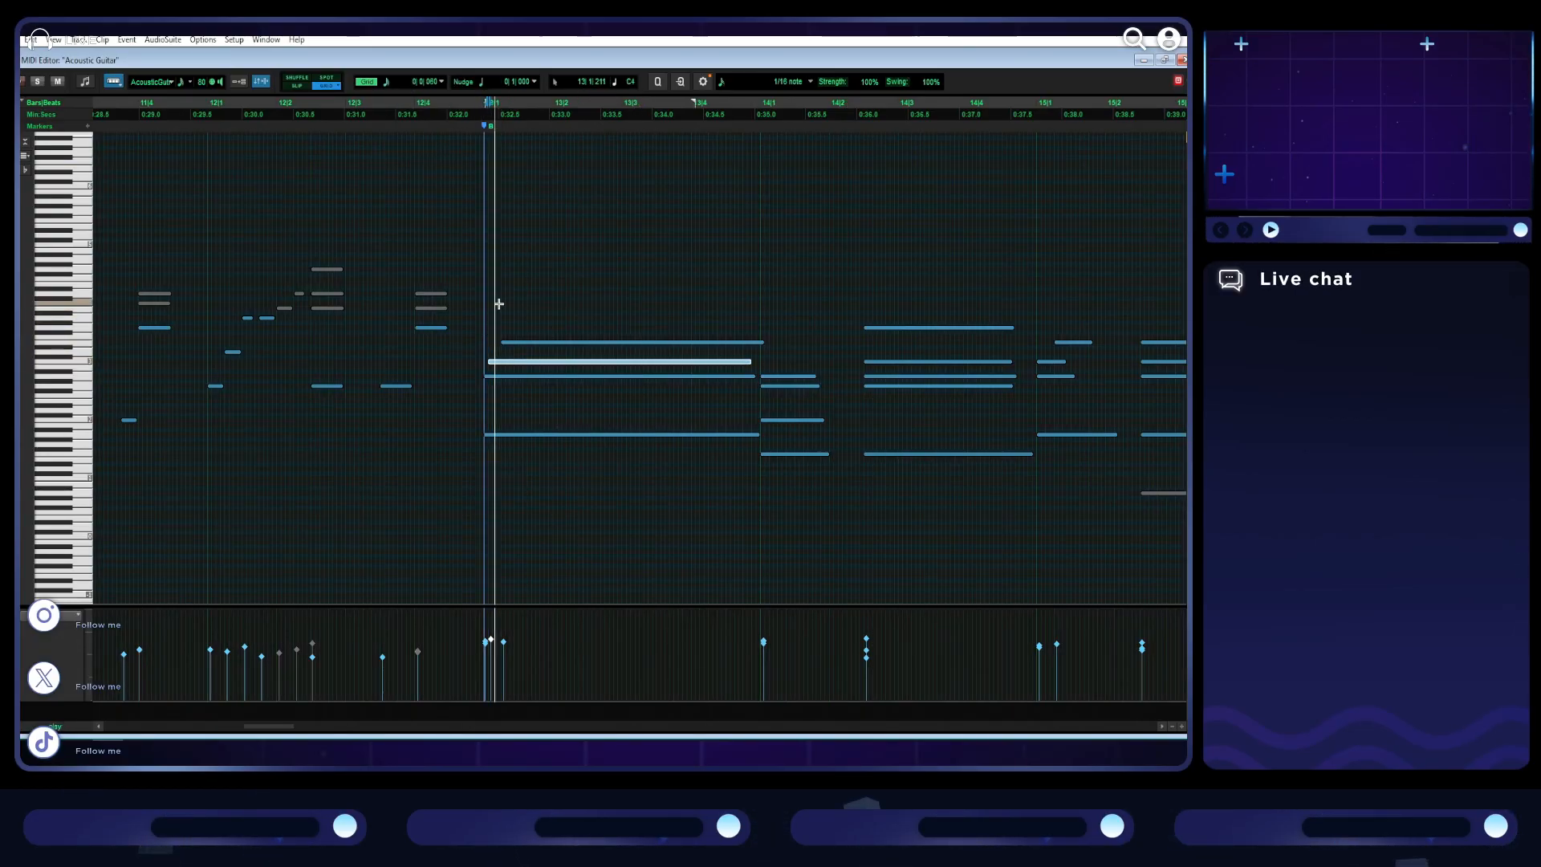
key(t)
key(space)
drag(633, 378, 652, 363)
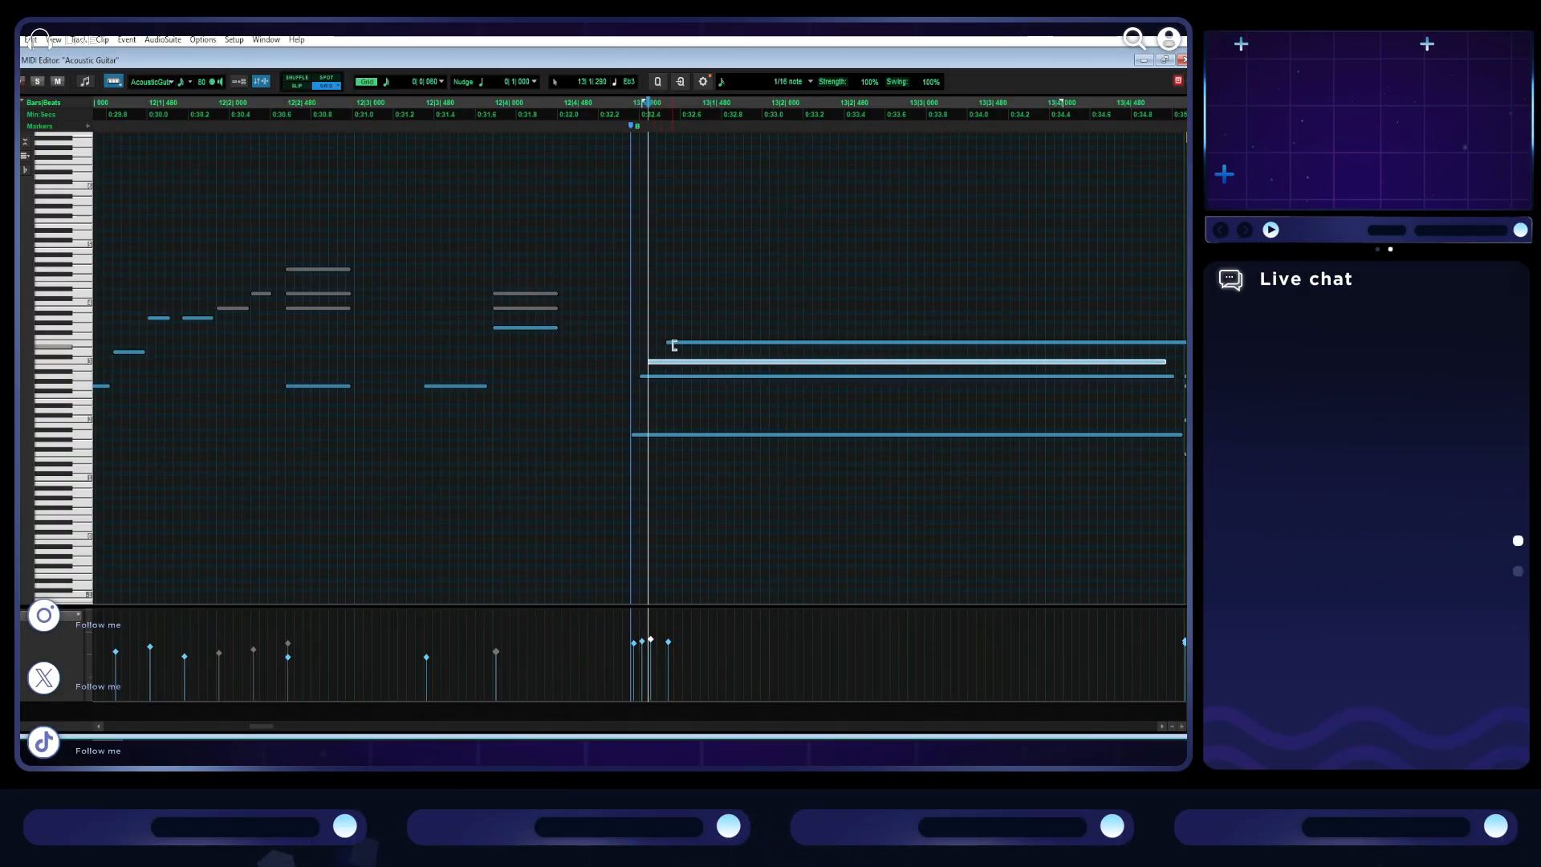
click(634, 321)
key(space)
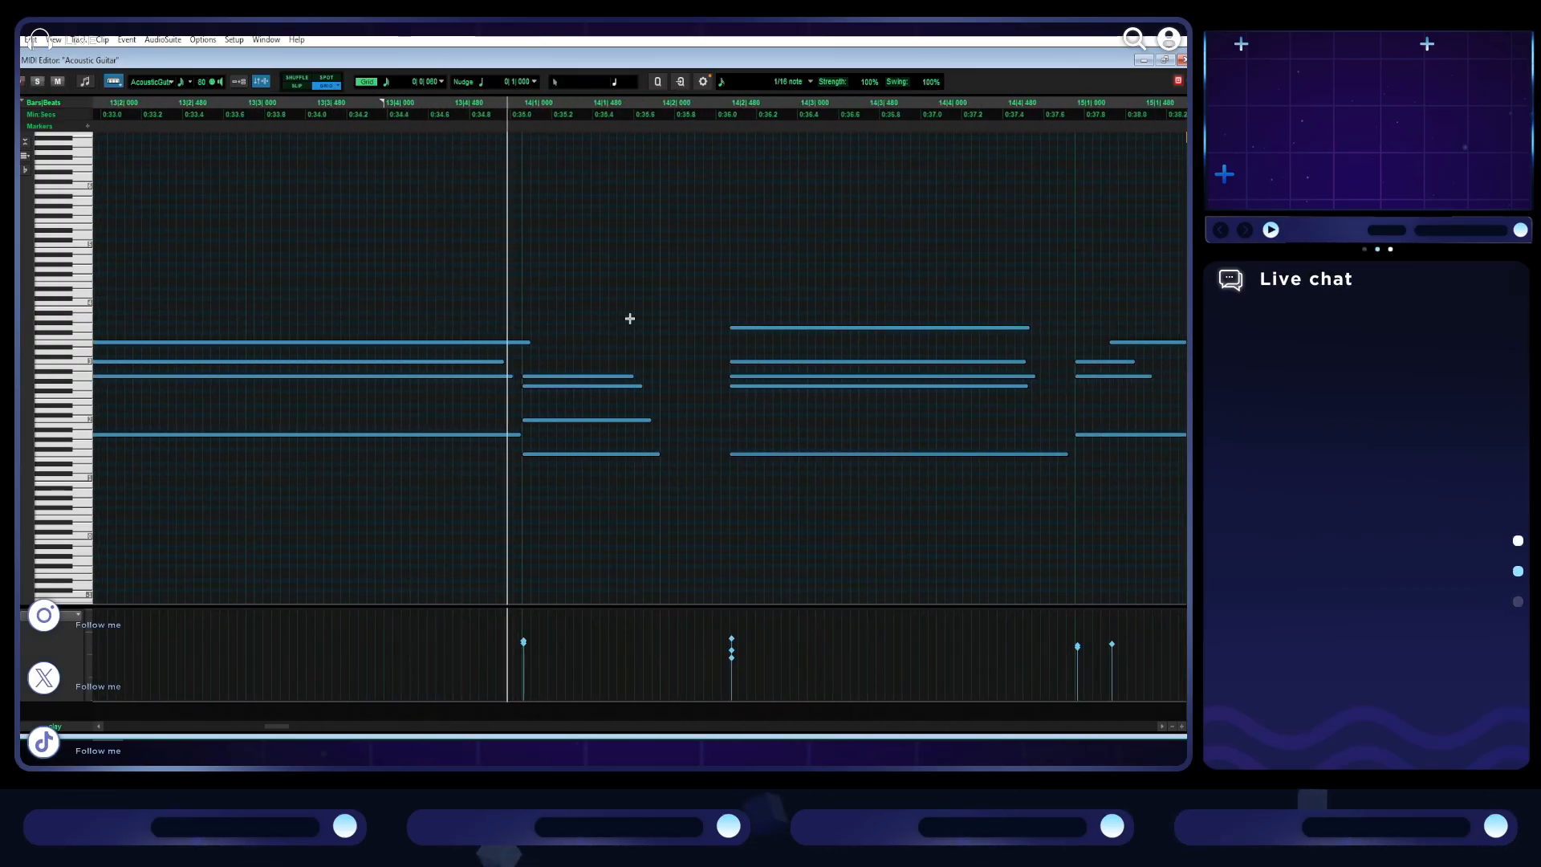
- Shorten the highest note of the bar 13 guitar chord so it ends before bar 14
drag(524, 342, 498, 341)
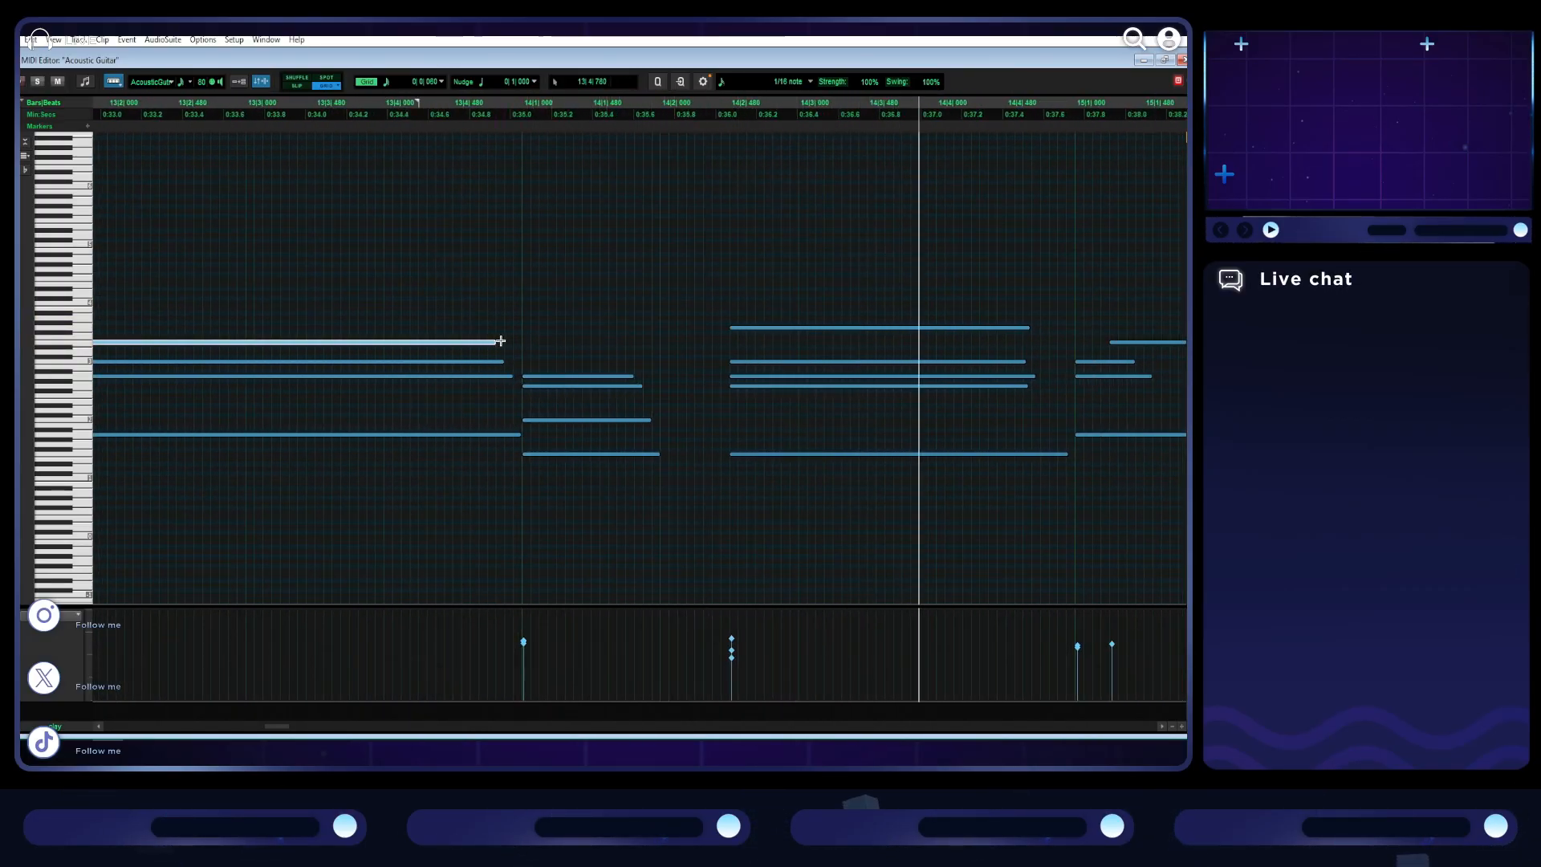
scroll(684, 284, right, 6)
key(space)
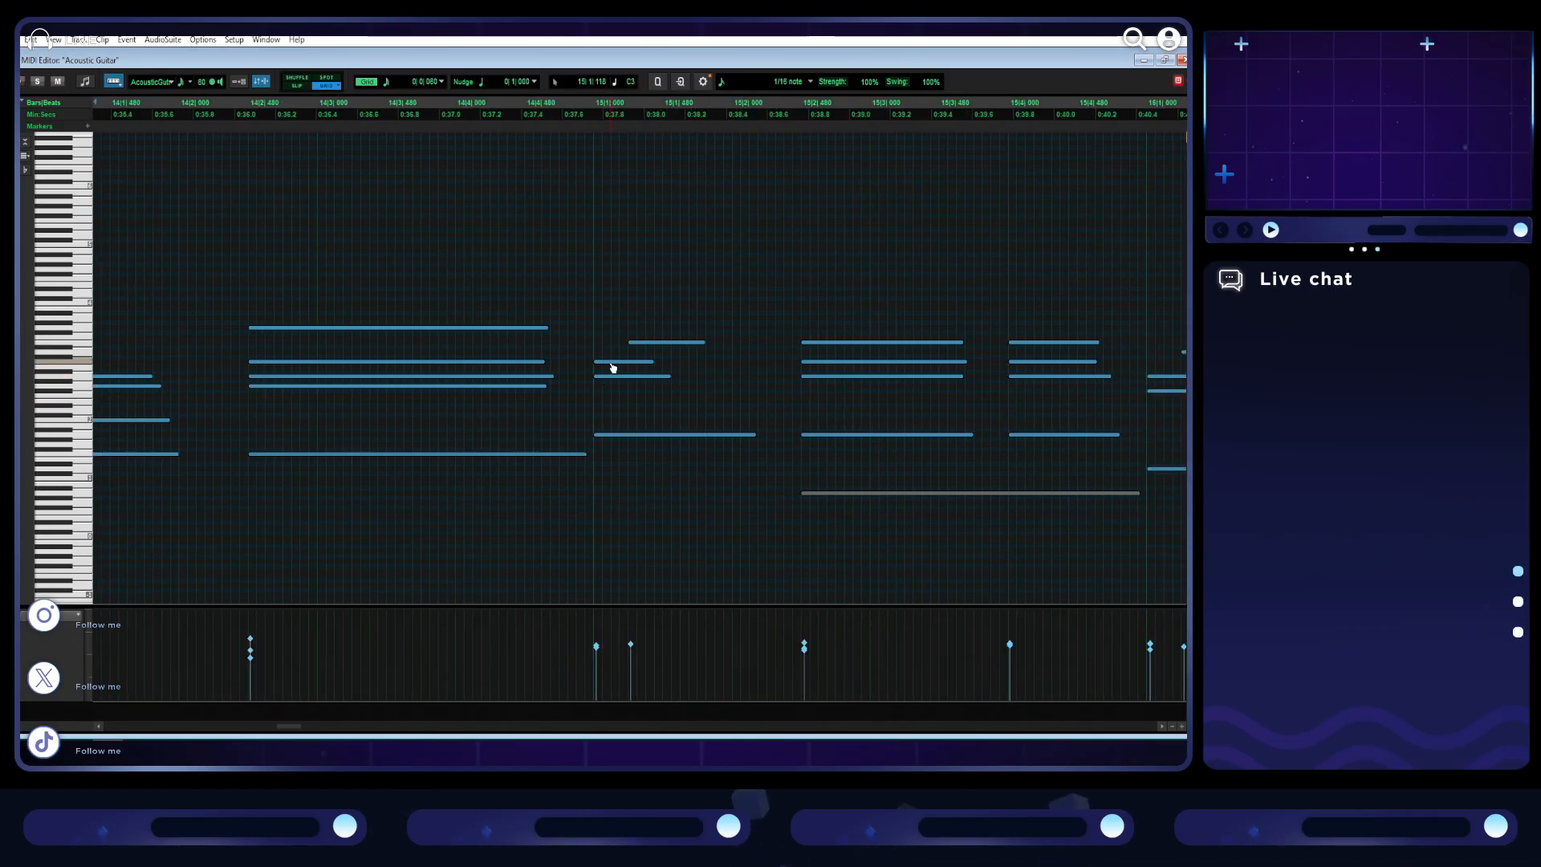
- Stagger the inner notes of the bar 15 guitar chord like a strum and play it back
drag(653, 349, 641, 341)
click(594, 330)
key(space)
key(space)
click(595, 353)
key(space)
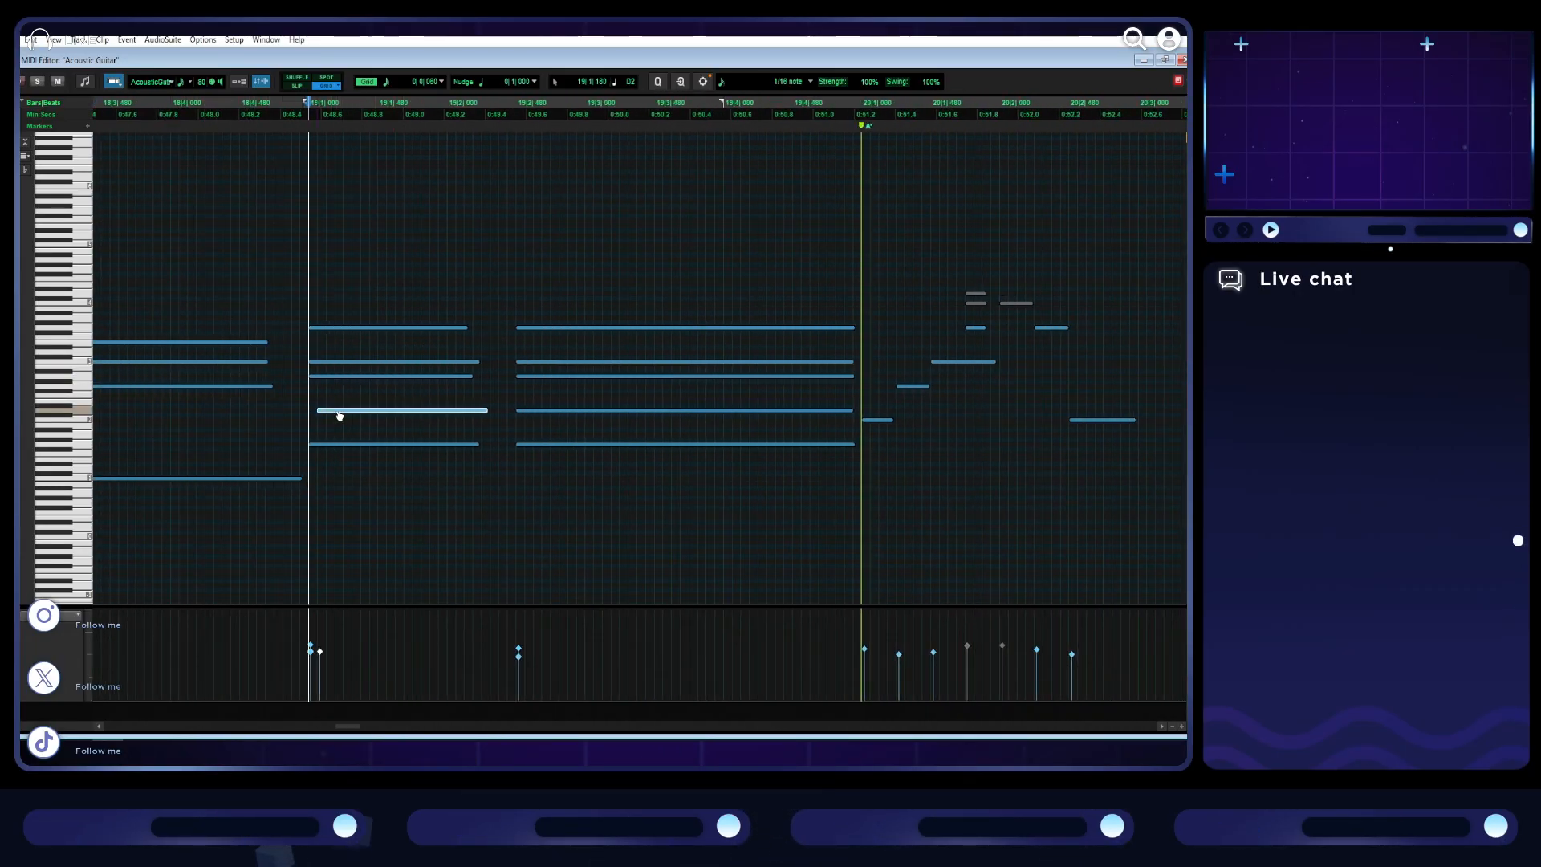
- Stagger the starts of the bar 19 guitar chord's notes from low to high and play on into the next section
drag(328, 382, 366, 364)
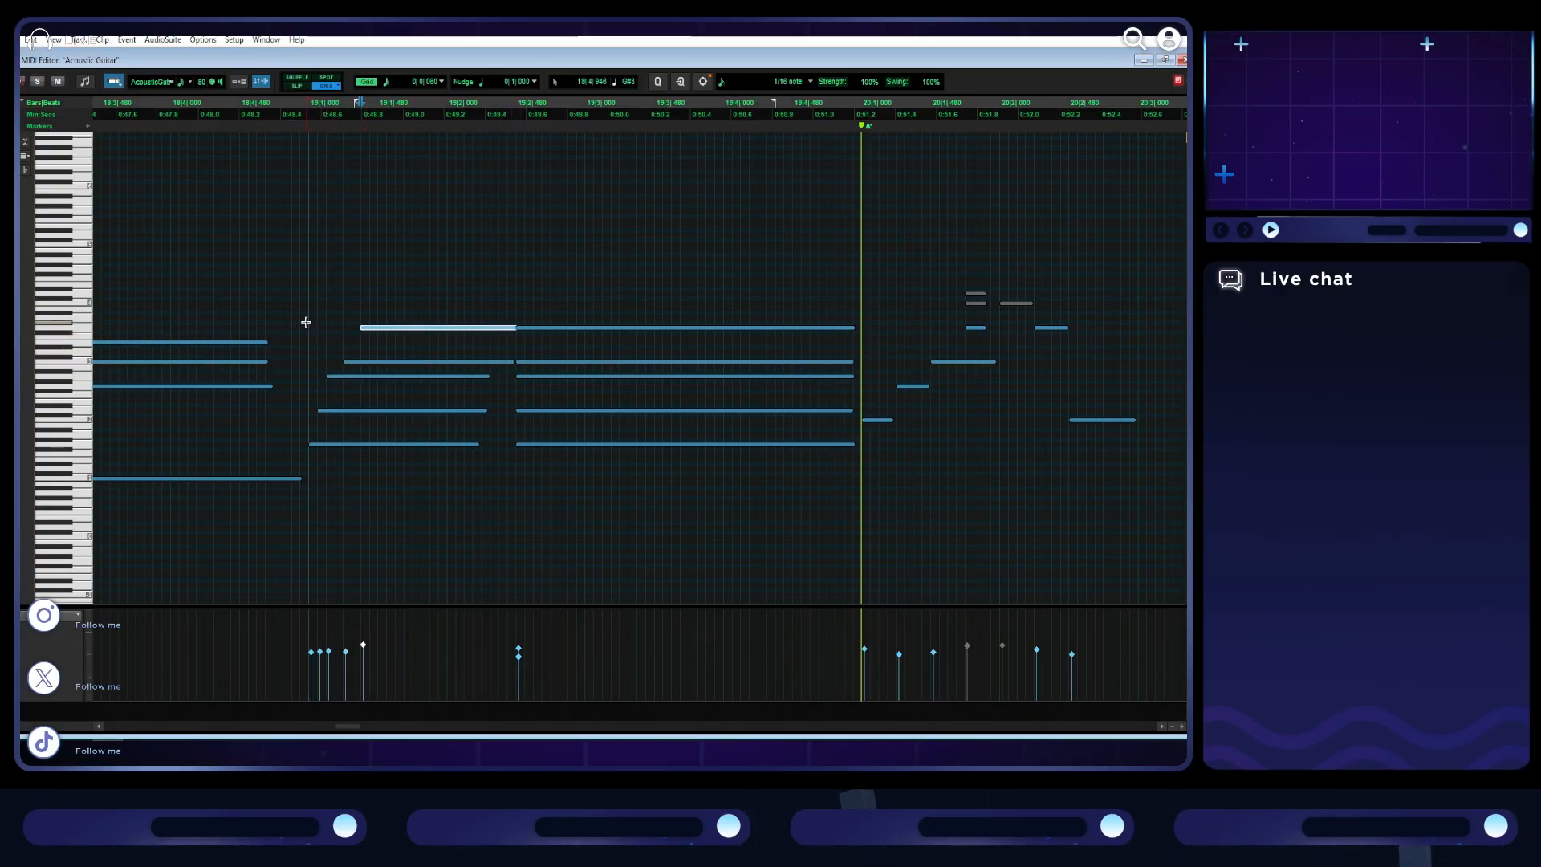
key(space)
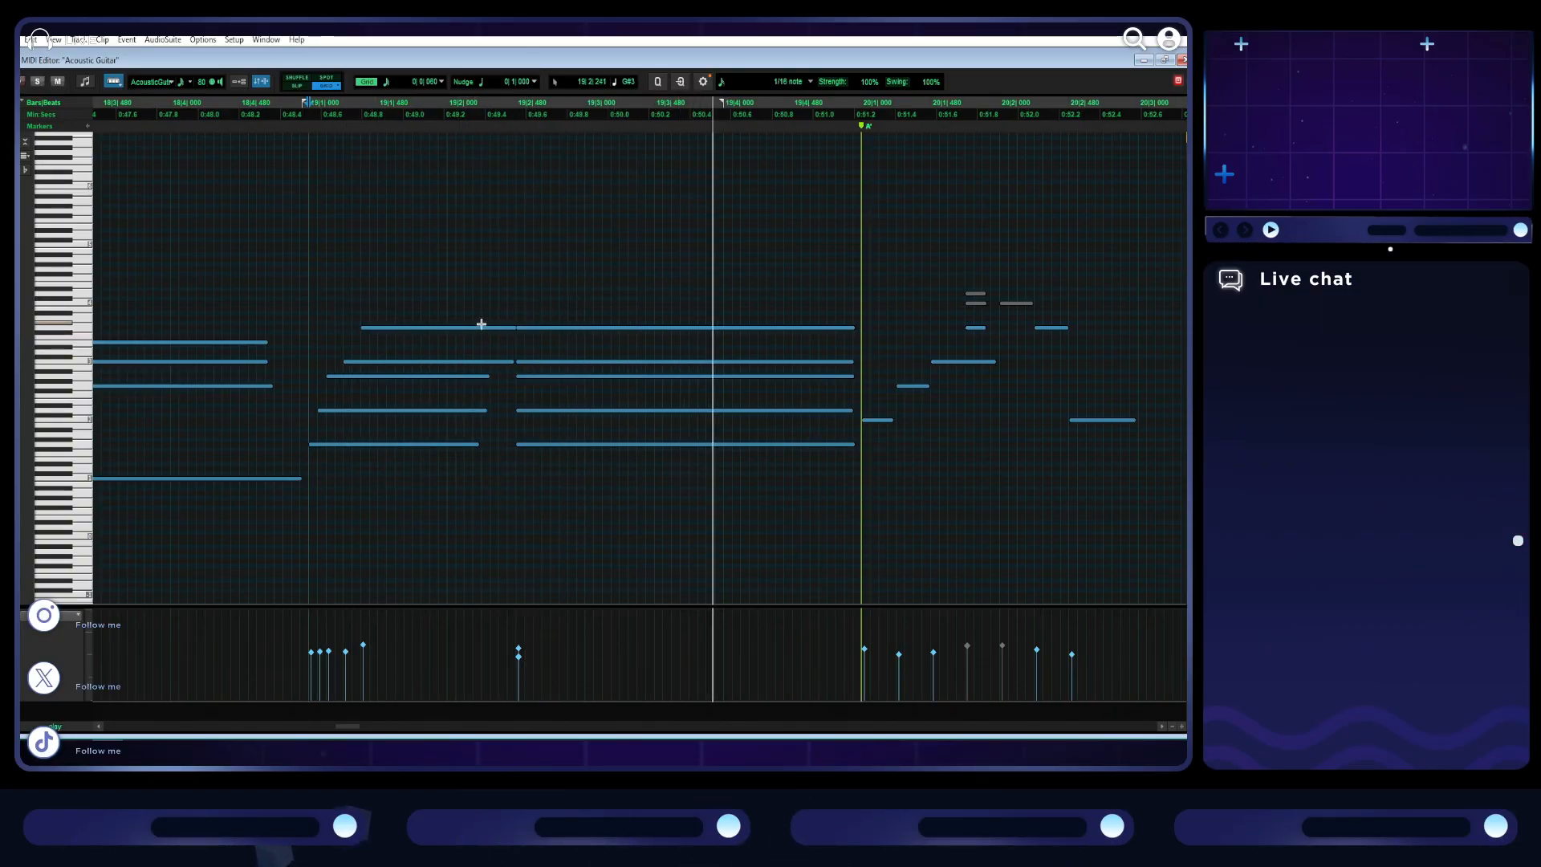
key(ctrl+bracketleft)
key(ctrl+bracketleft)
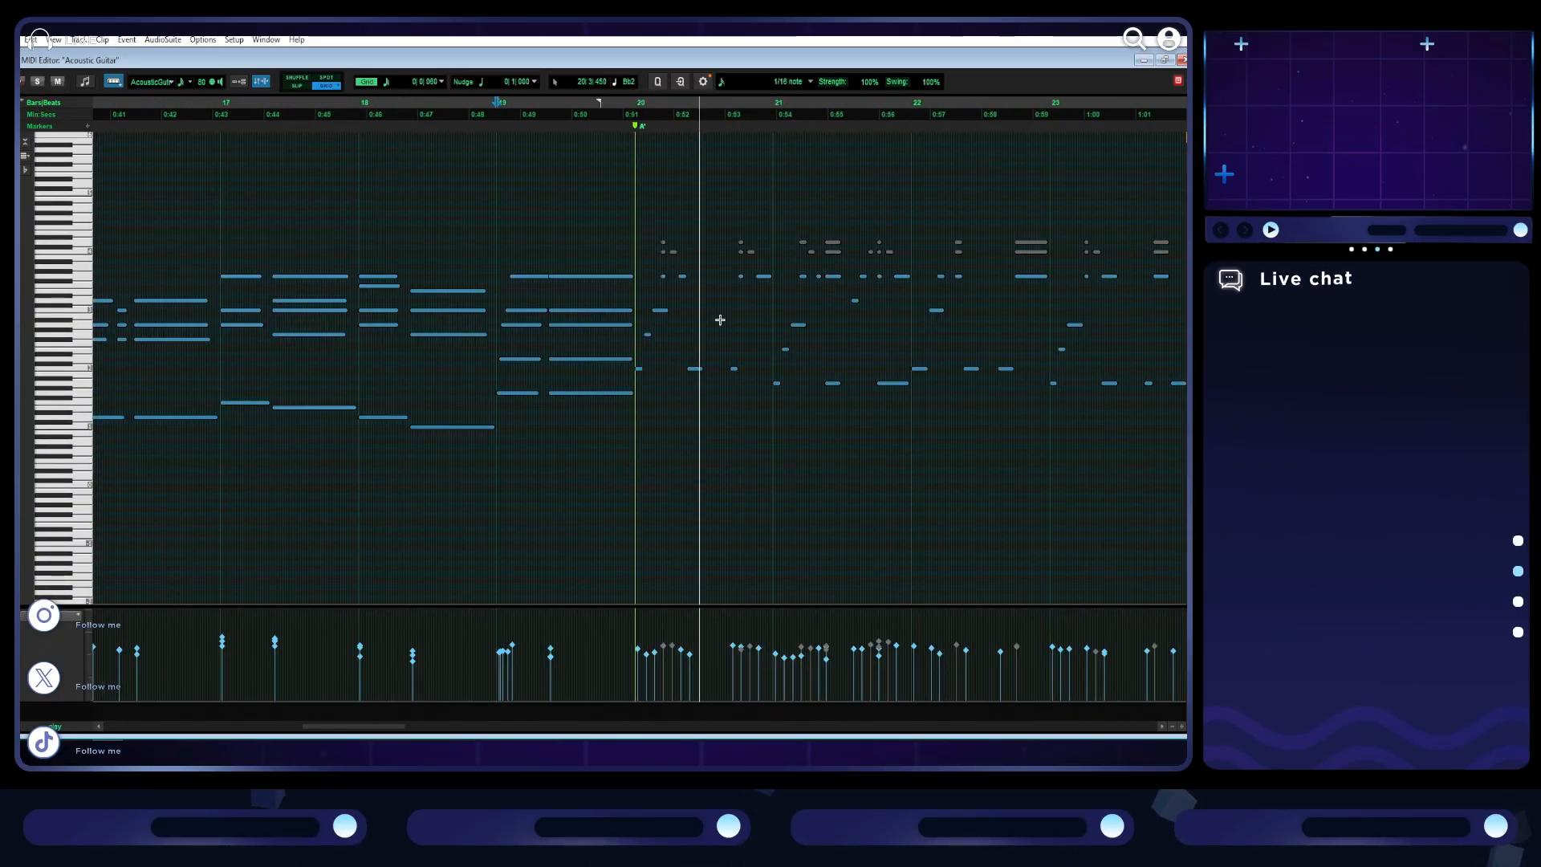
scroll(719, 321, right, 2)
- Select only the acoustic guitar clip of the second section B at bar 30 and show it in the enlarged MIDI editor
click(1164, 60)
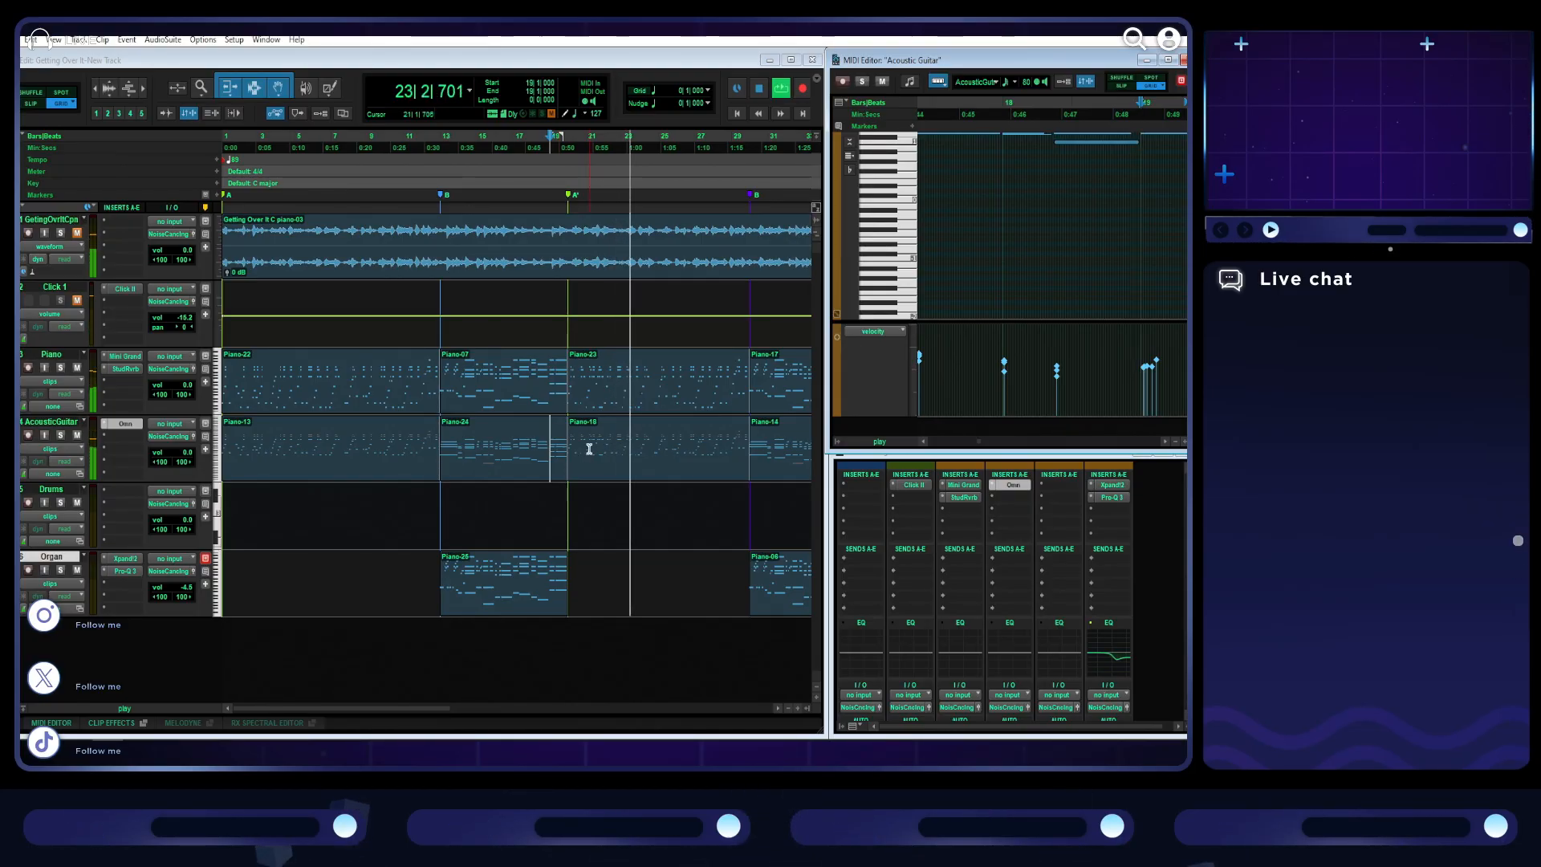
click(642, 473)
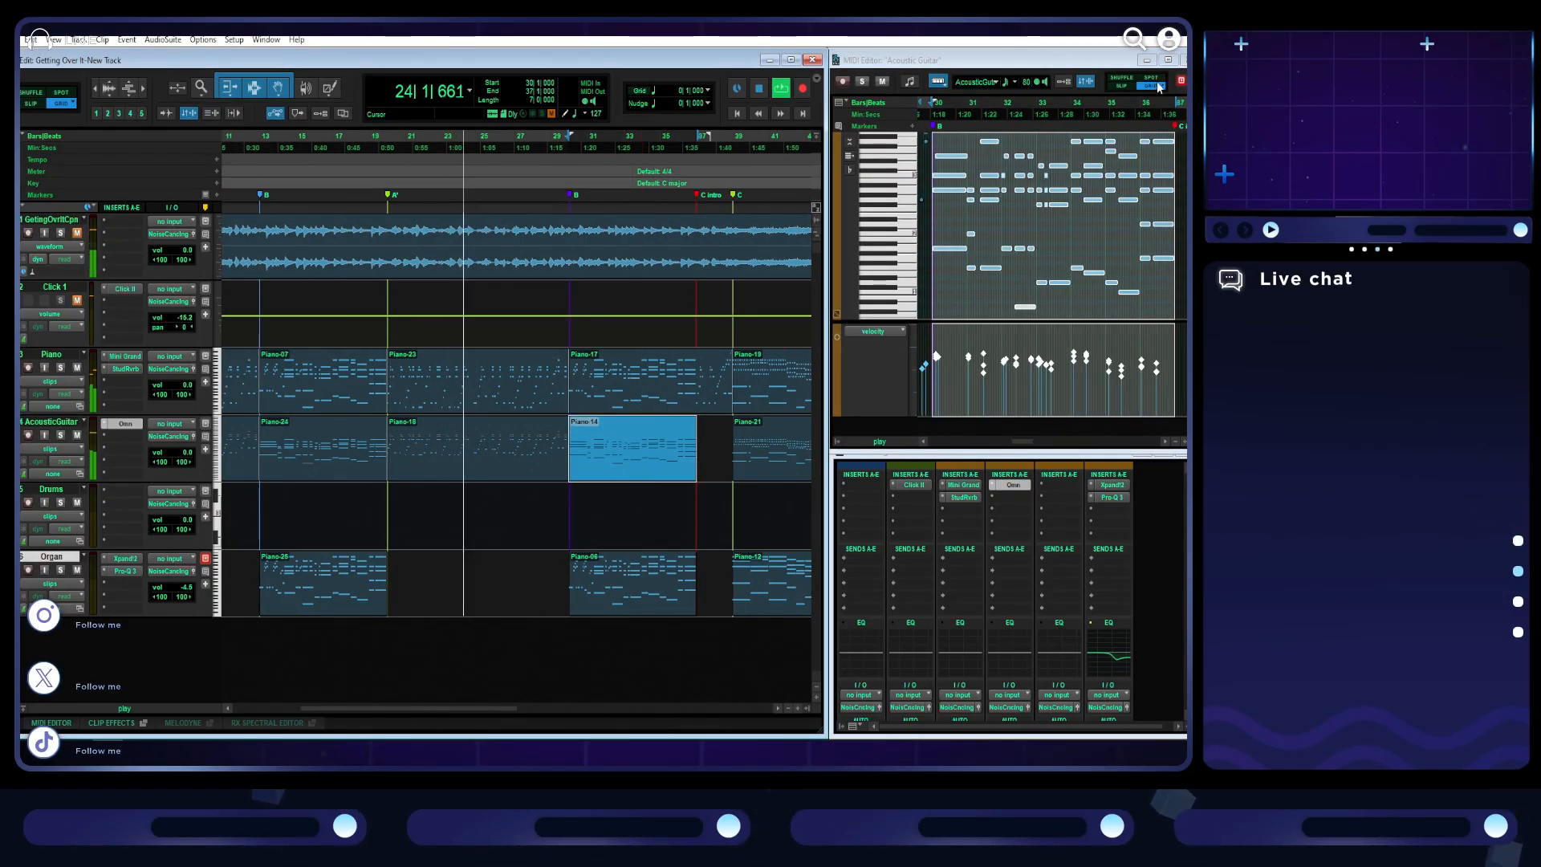
click(1168, 60)
key(t)
- Stagger the starts of the bar 30 guitar chord's notes from low to high like a strum and play it back
key(t)
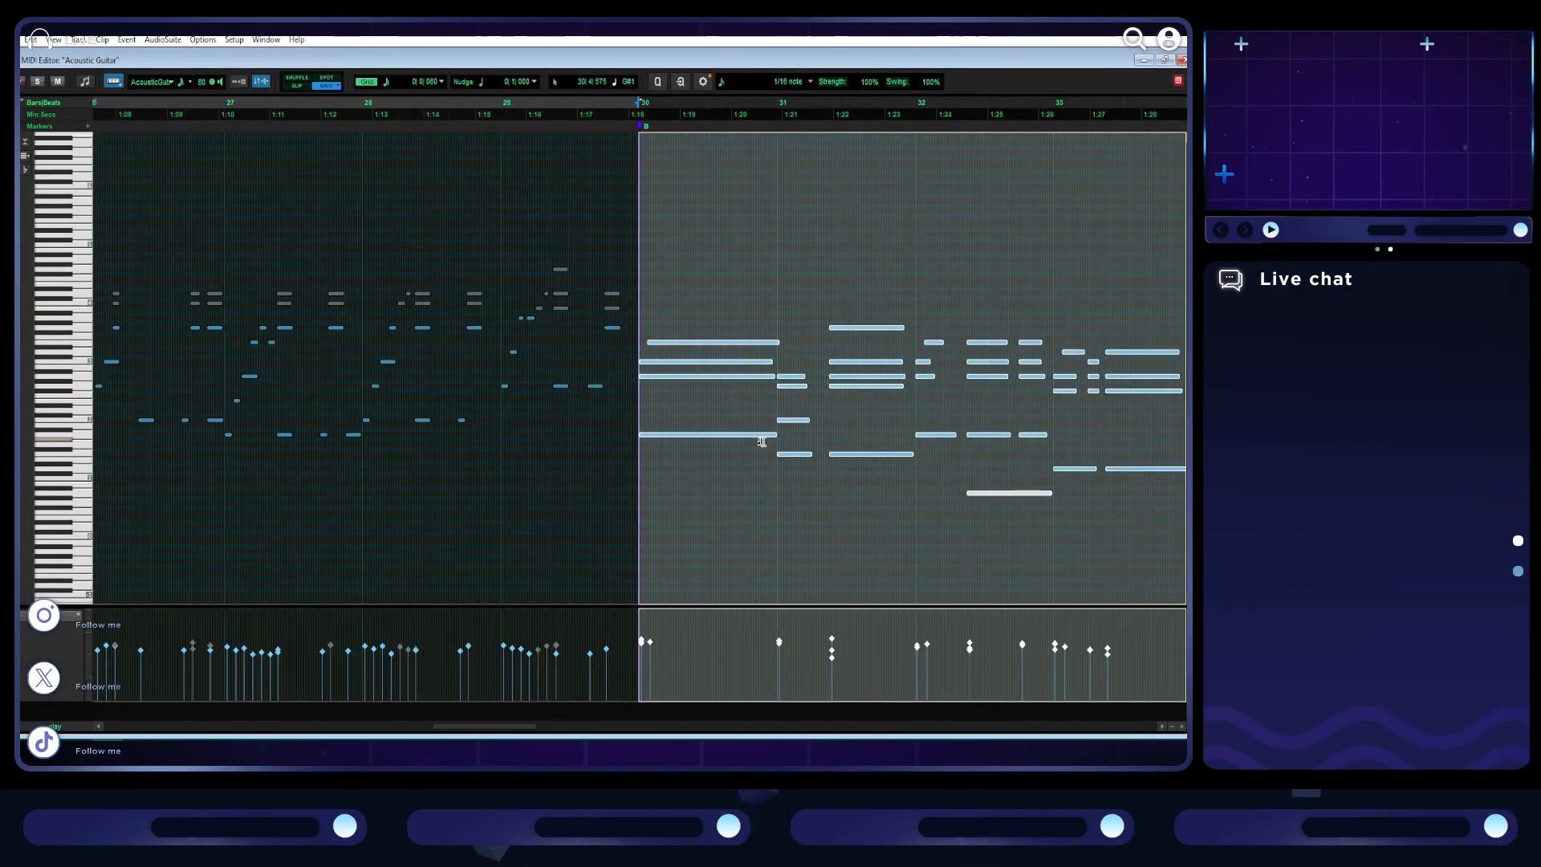
key(t)
key(t)
drag(649, 376, 656, 360)
click(681, 282)
scroll(698, 275, right, 5)
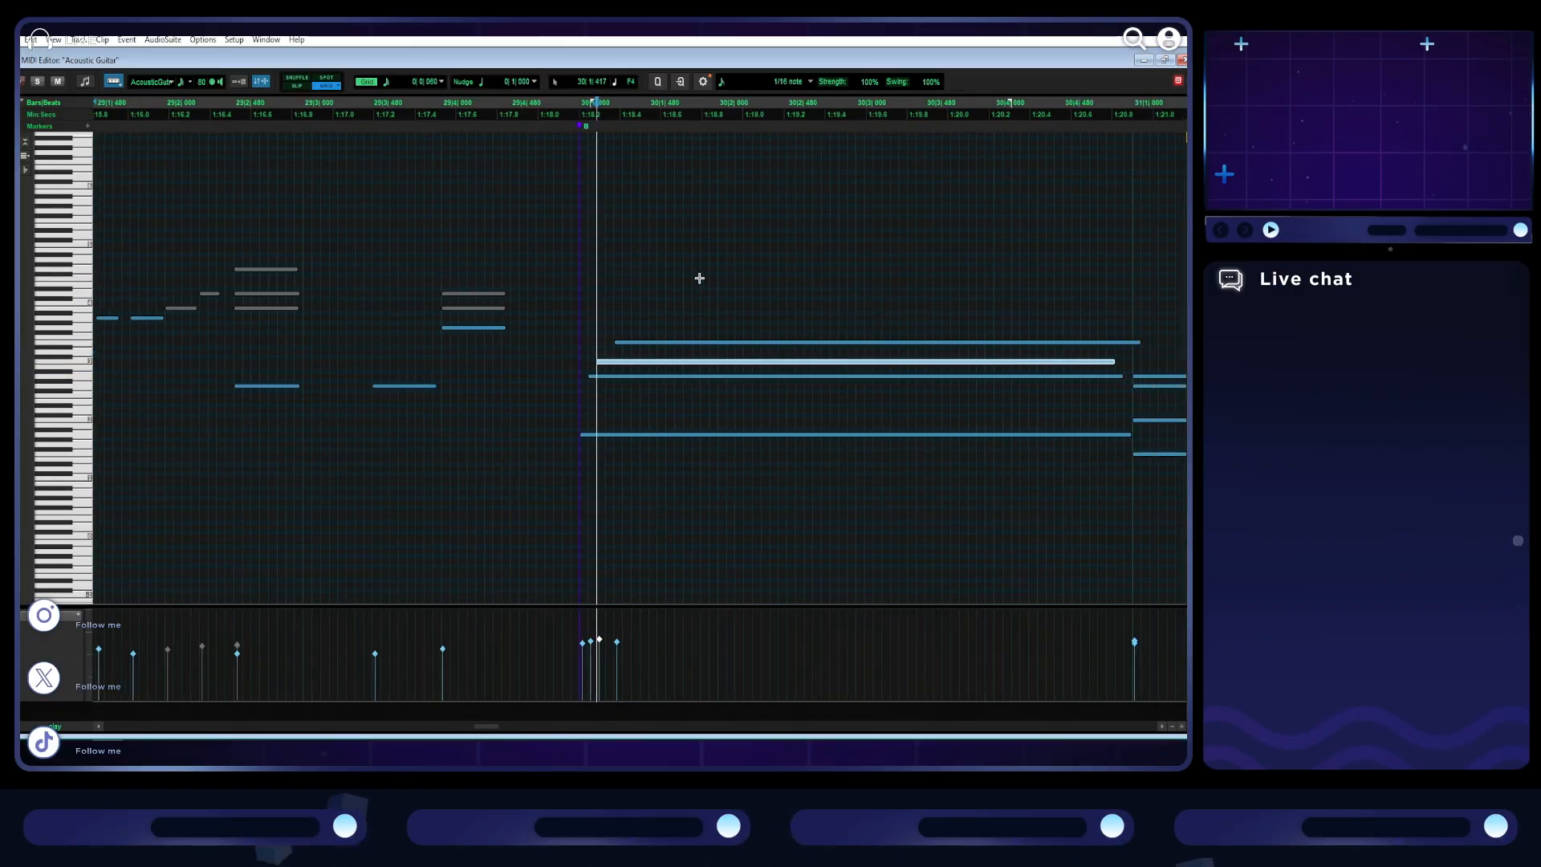
scroll(762, 326, left, 3)
scroll(746, 332, down, 2)
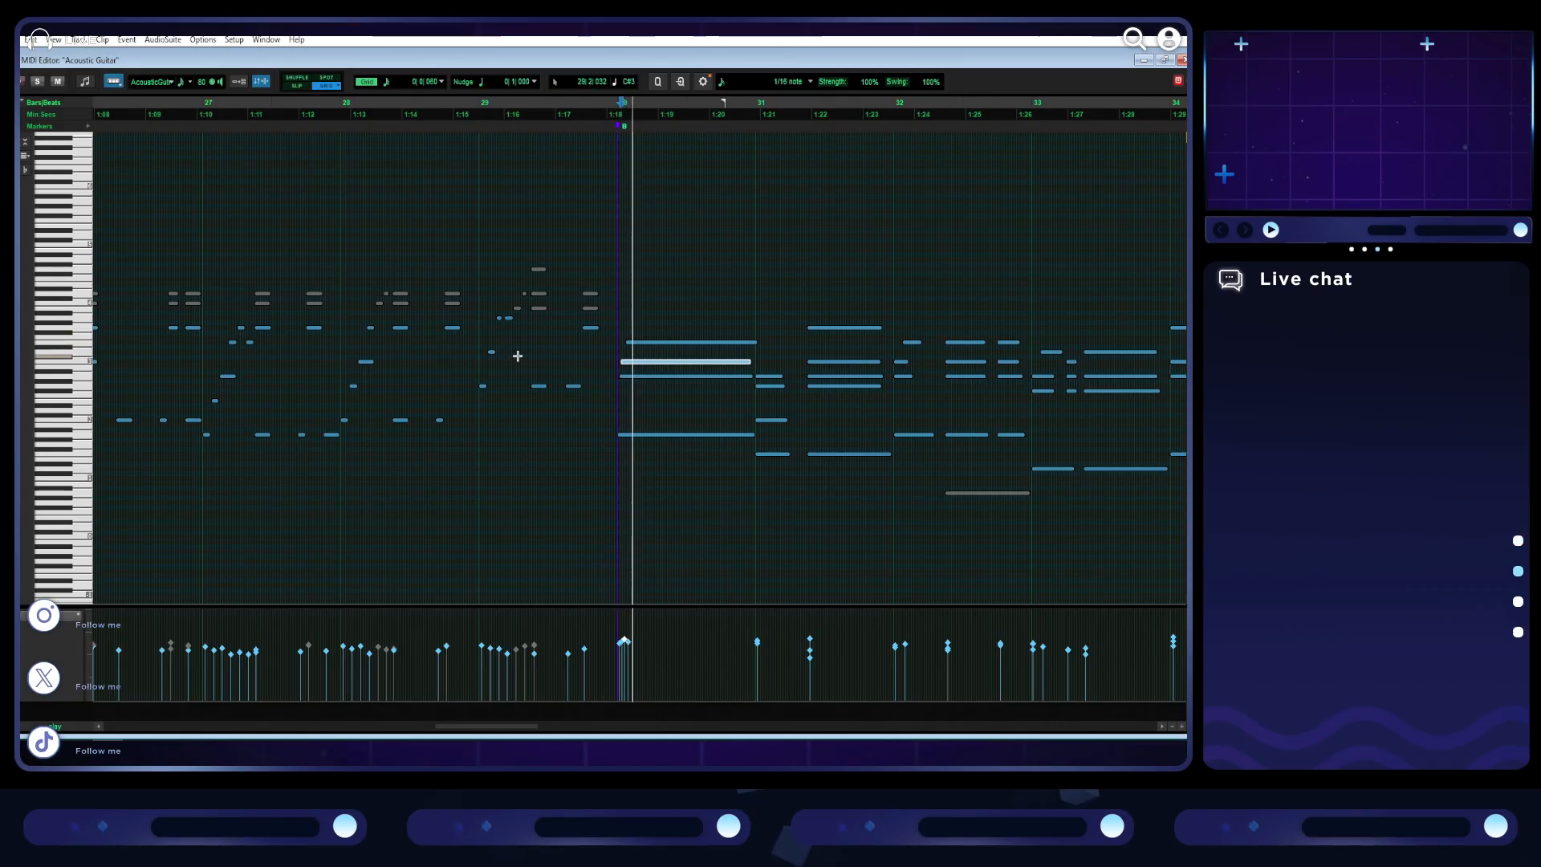
- Stagger the inner notes of the guitar chord at the start of bar 32 and play it back
scroll(615, 354, right, 2)
scroll(615, 354, right, 5)
key(t)
scroll(616, 354, right, 8)
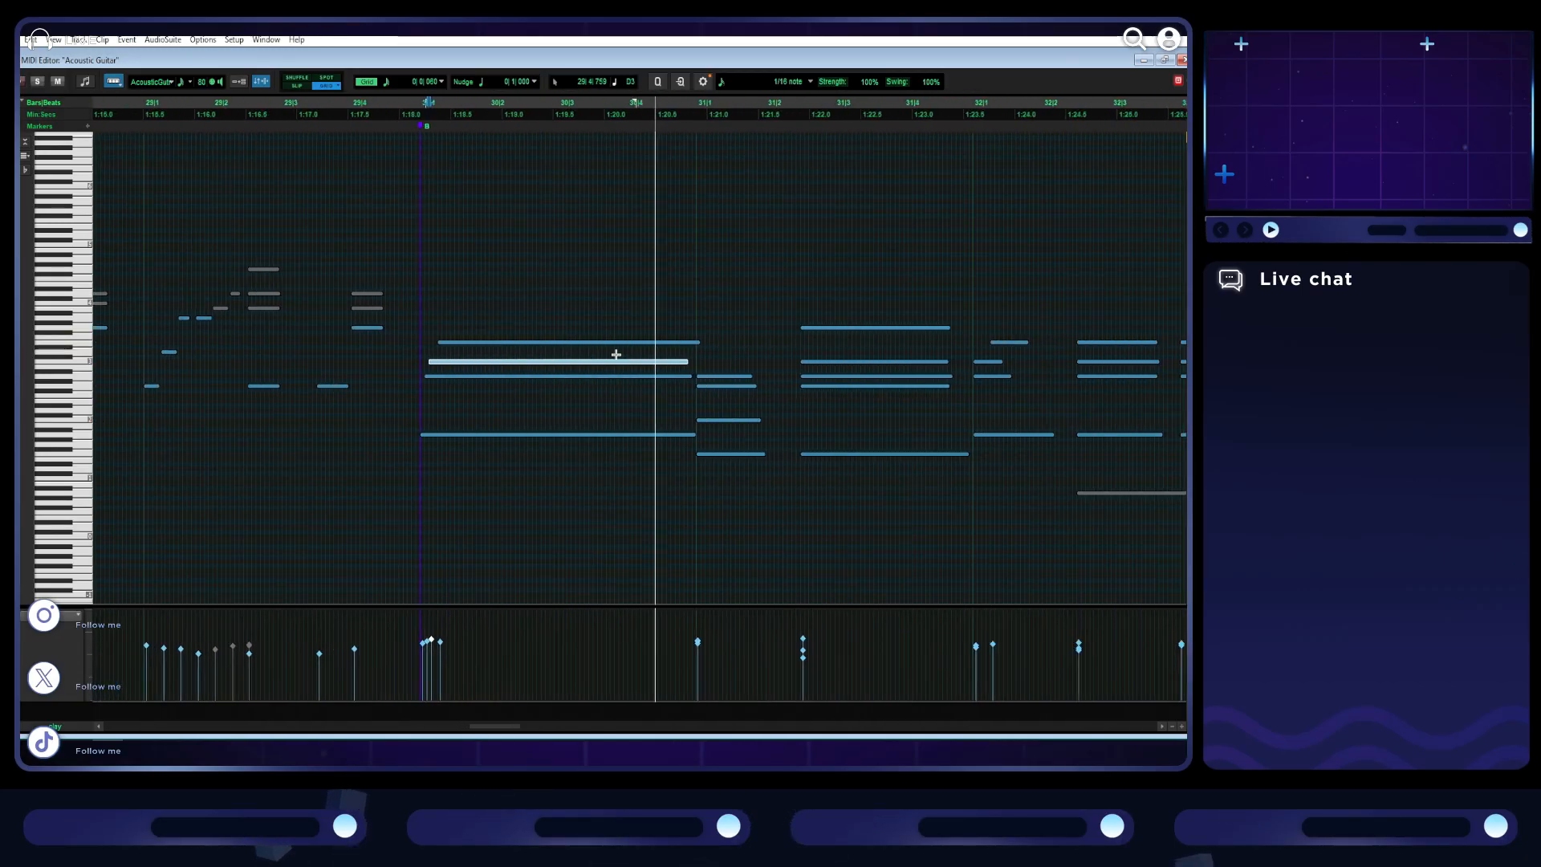
scroll(615, 354, right, 5)
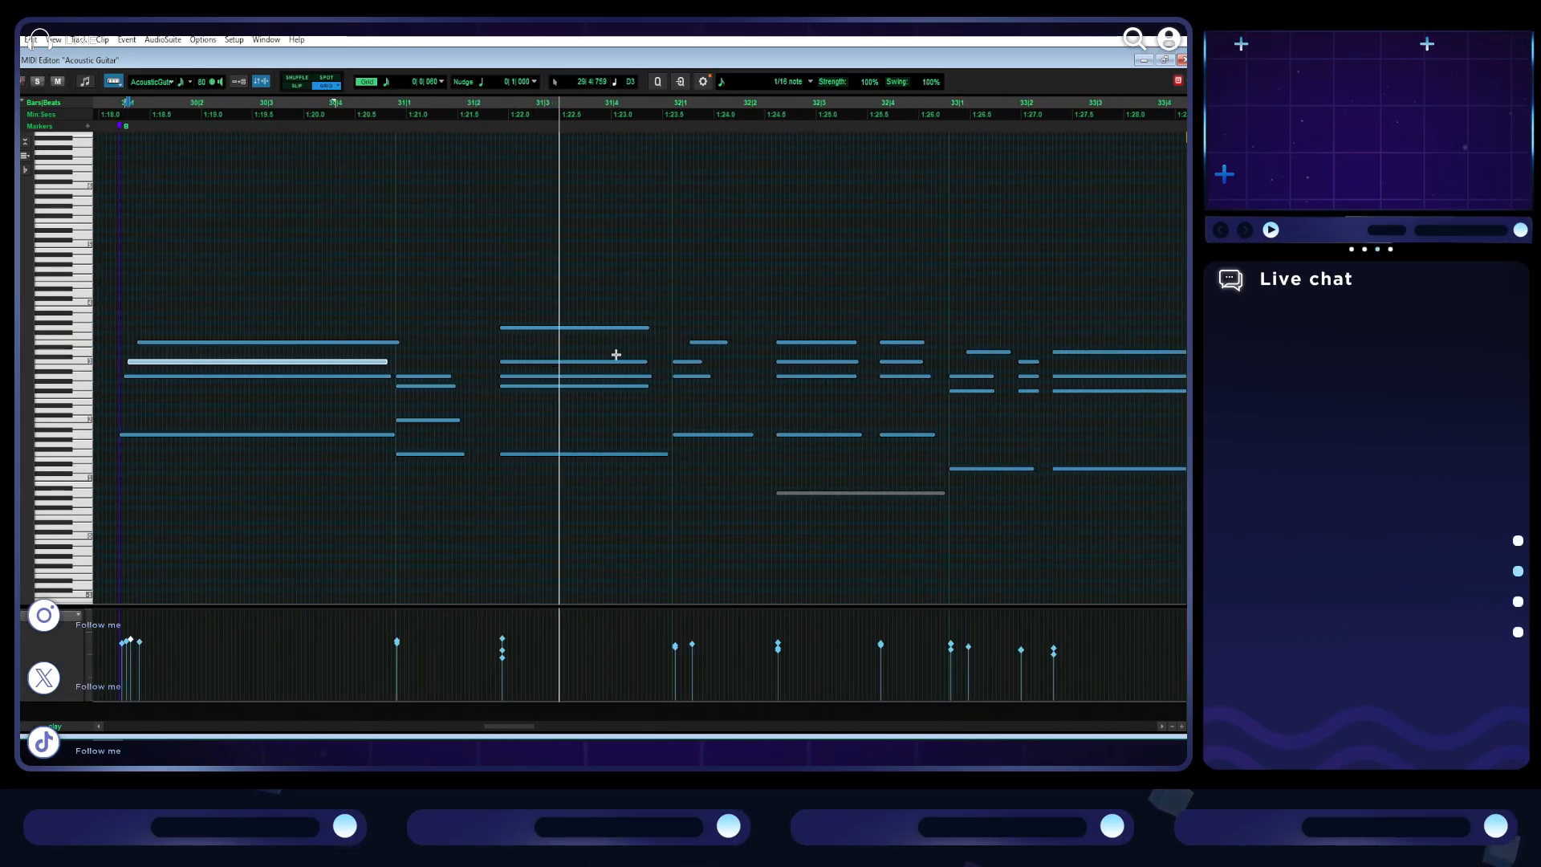
scroll(615, 354, right, 4)
key(t)
click(313, 363)
drag(313, 364, 319, 378)
click(283, 369)
key(space)
- Stagger the inner notes of the guitar chord at the start of bar 33 and play it back
scroll(292, 368, right, 5)
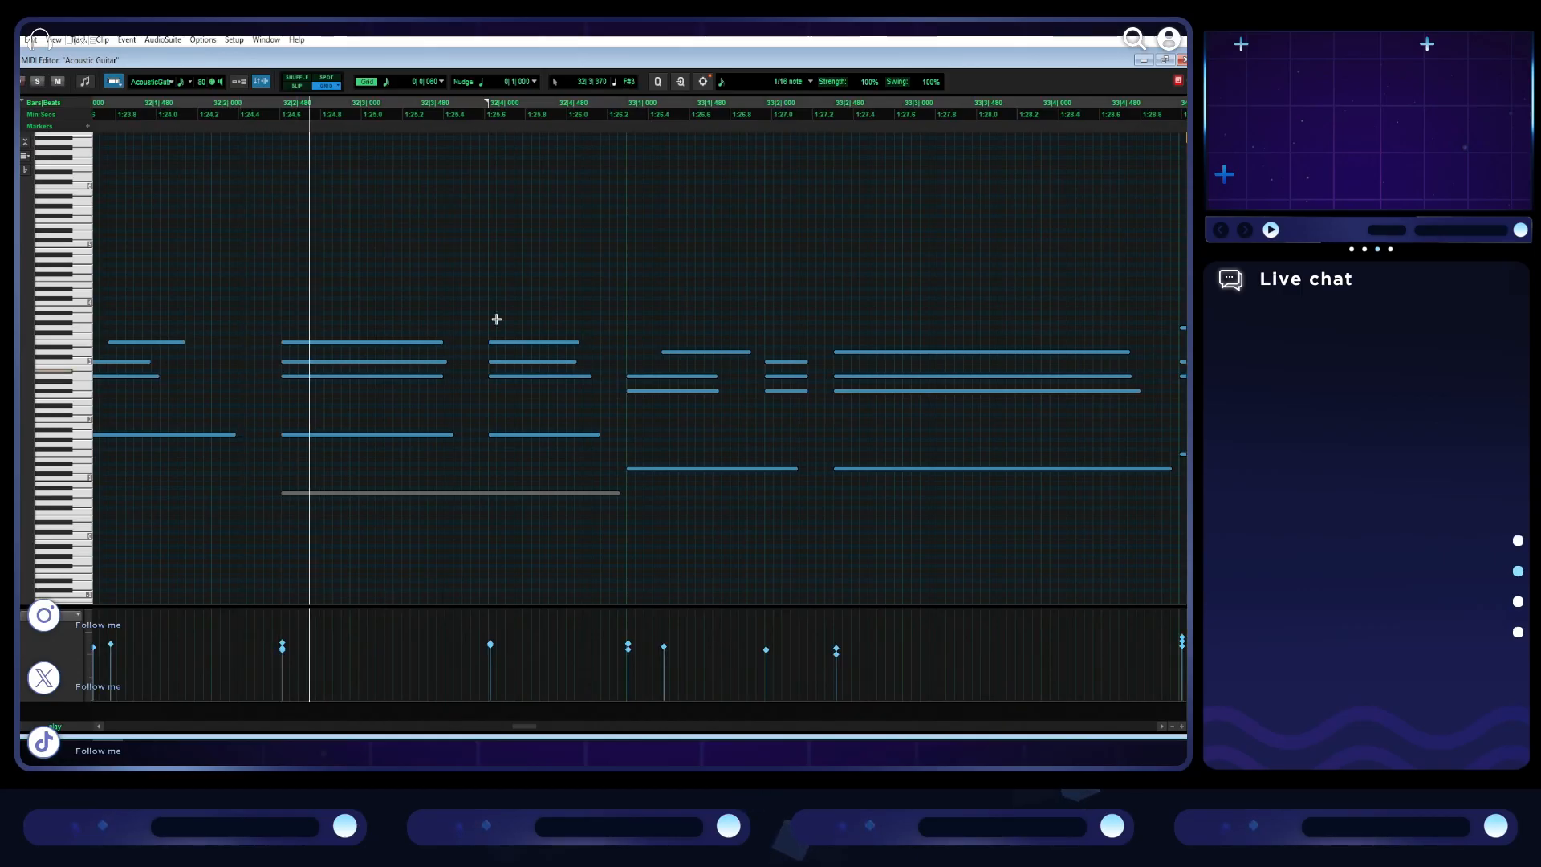
scroll(522, 317, right, 4)
drag(473, 376, 458, 391)
click(446, 388)
key(space)
scroll(445, 388, right, 12)
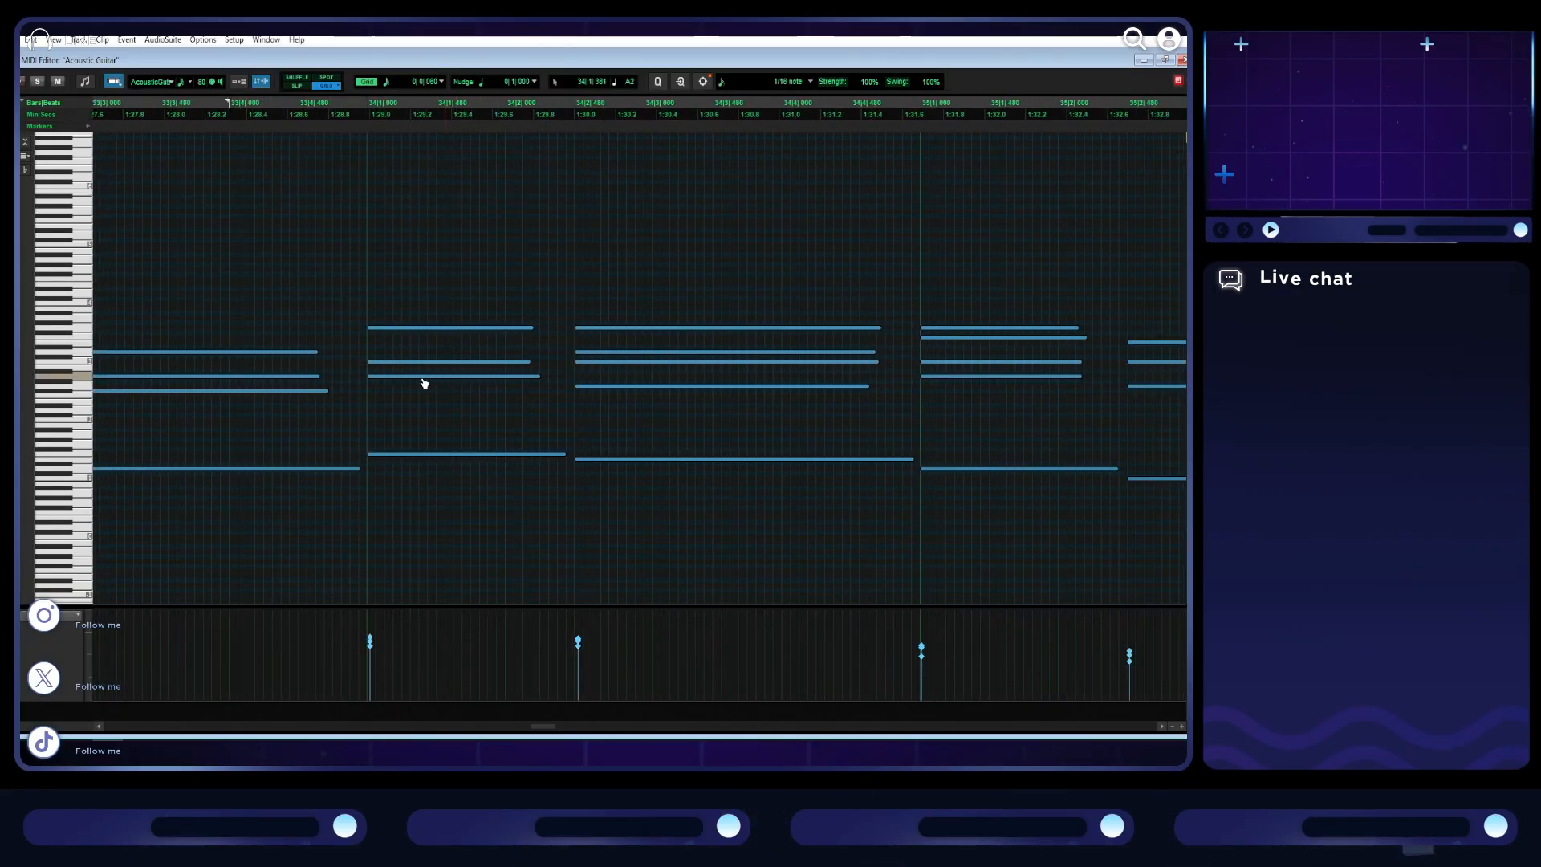
- Stagger the starts of the bar 36 guitar chord's notes from low to high and play it back from bar 35
scroll(425, 384, right, 15)
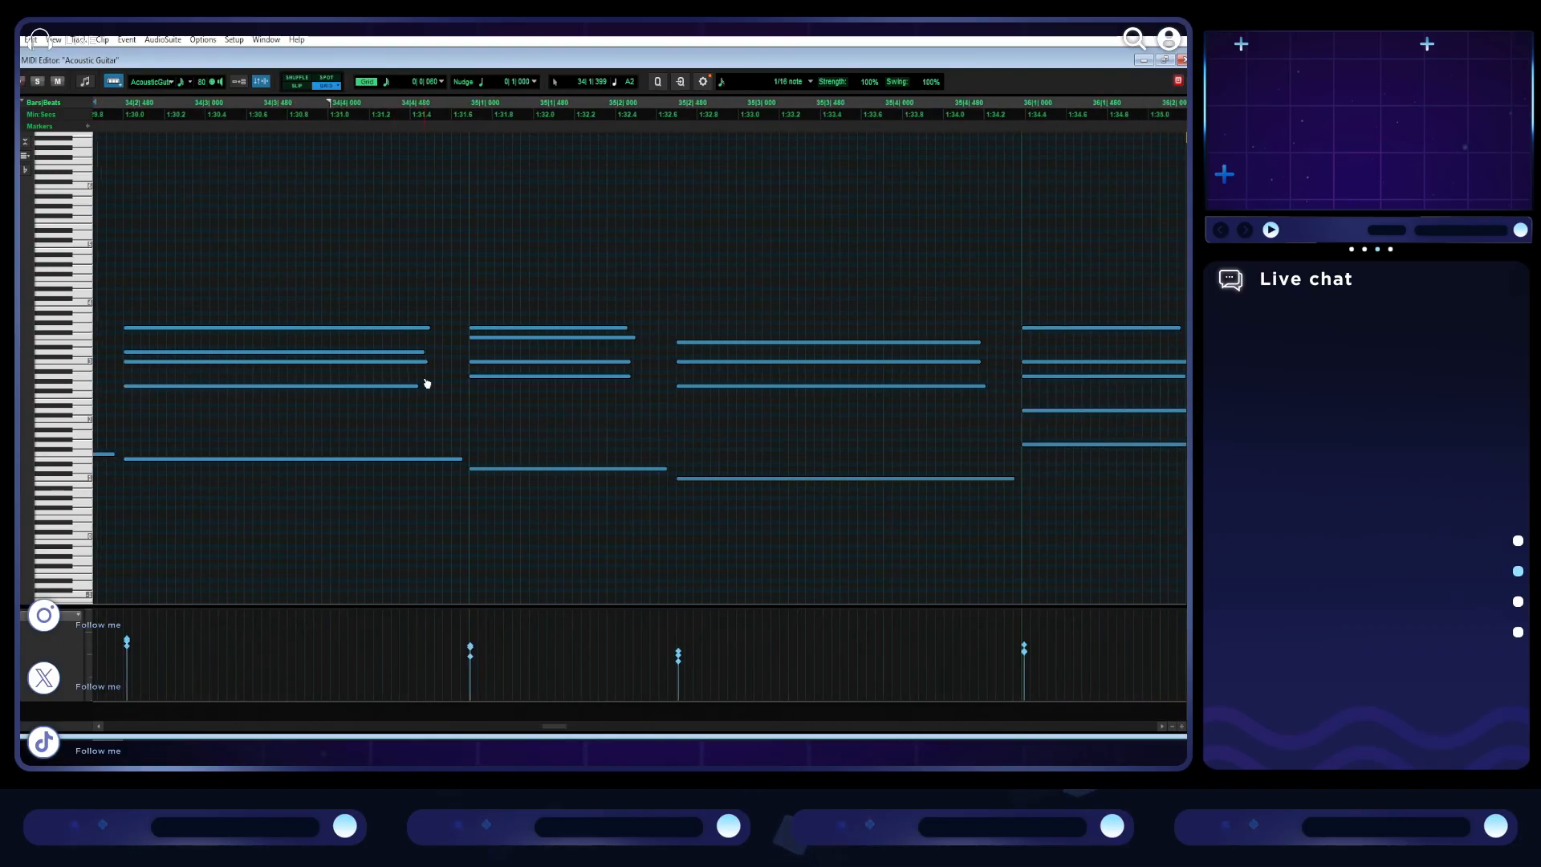
drag(589, 408, 662, 333)
click(571, 321)
key(space)
key(space)
click(225, 297)
key(space)
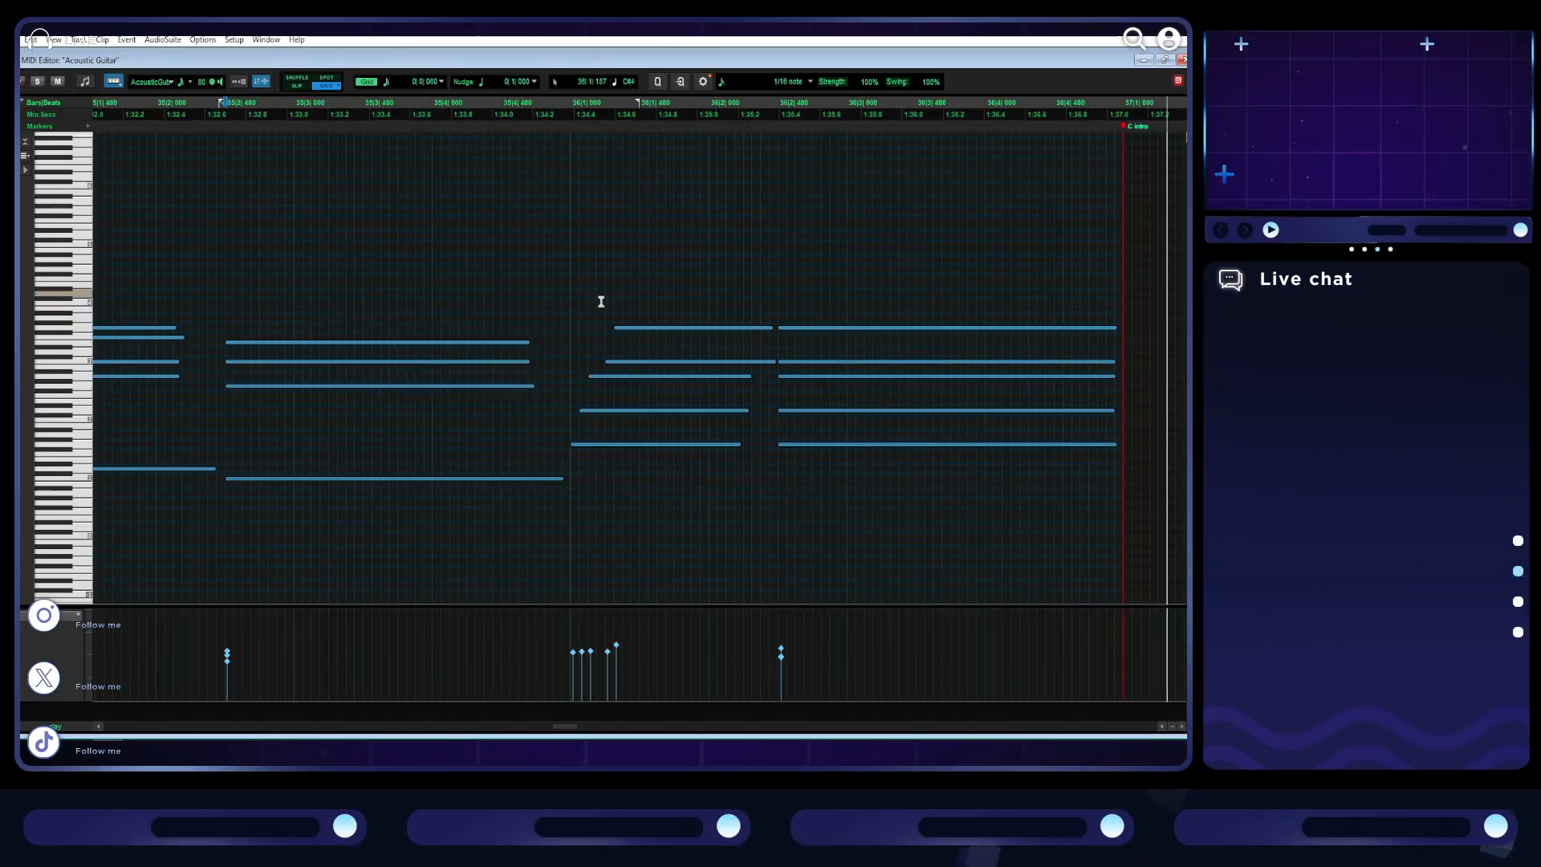
- Follow the guitar notes past the C intro to section C and return the MIDI editor to its smaller size
scroll(602, 301, down, 2)
scroll(743, 292, right, 3)
scroll(836, 313, right, 4)
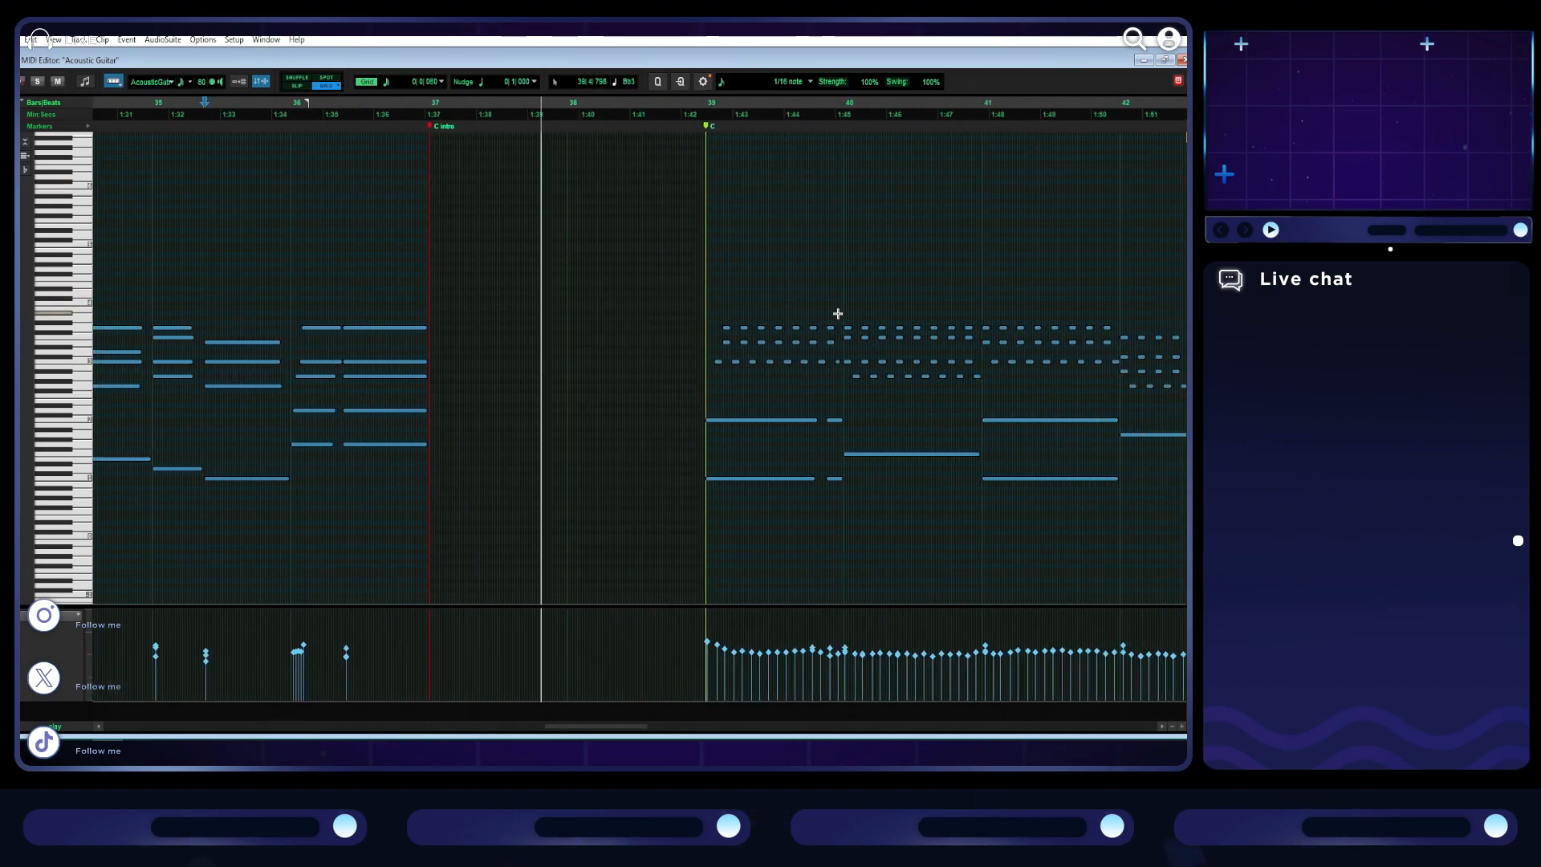
click(1165, 61)
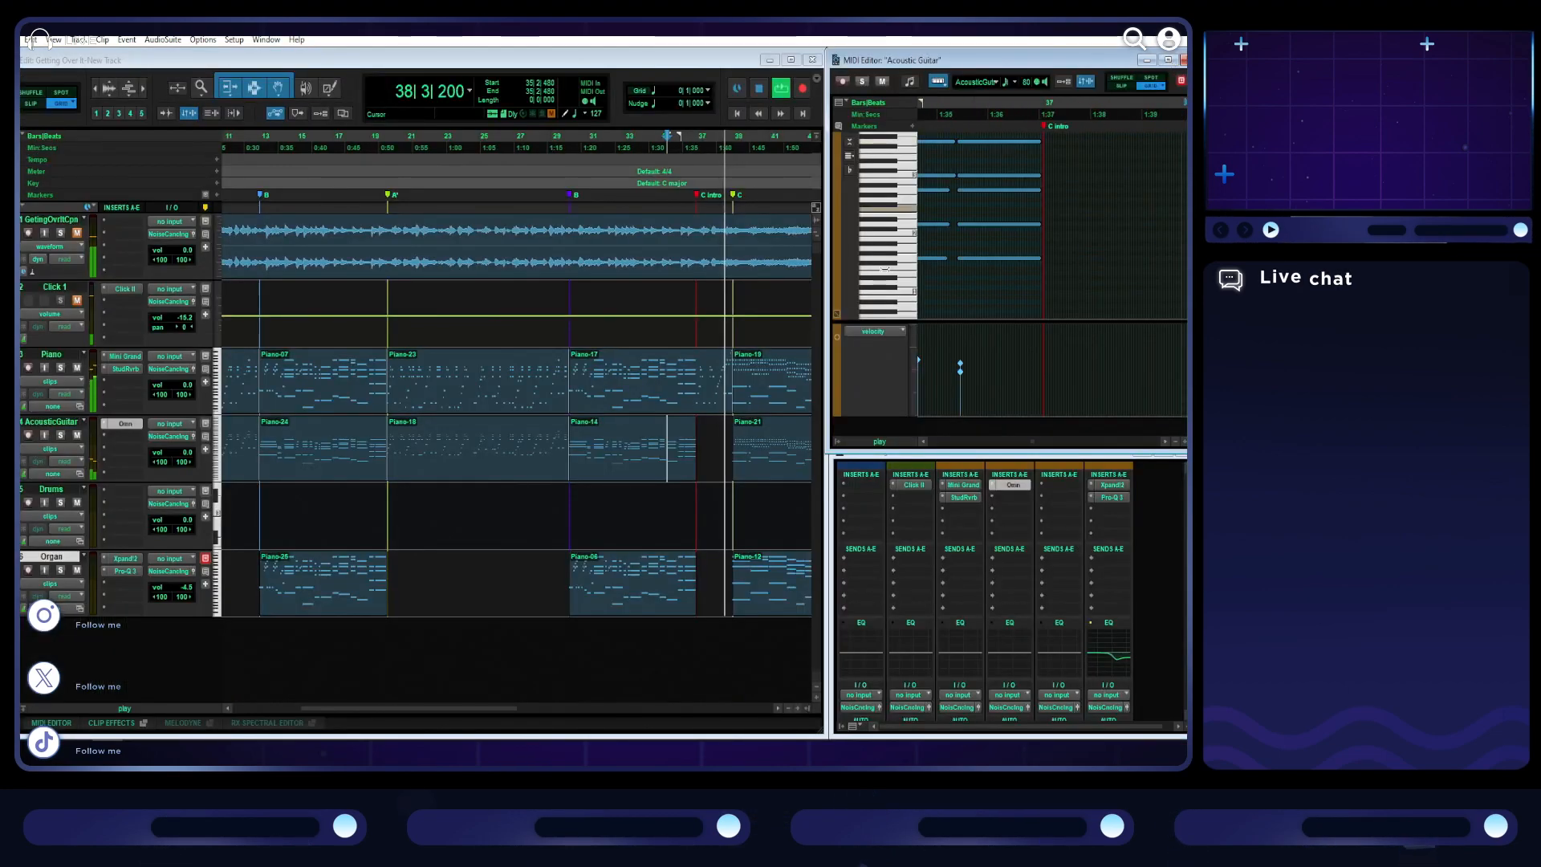
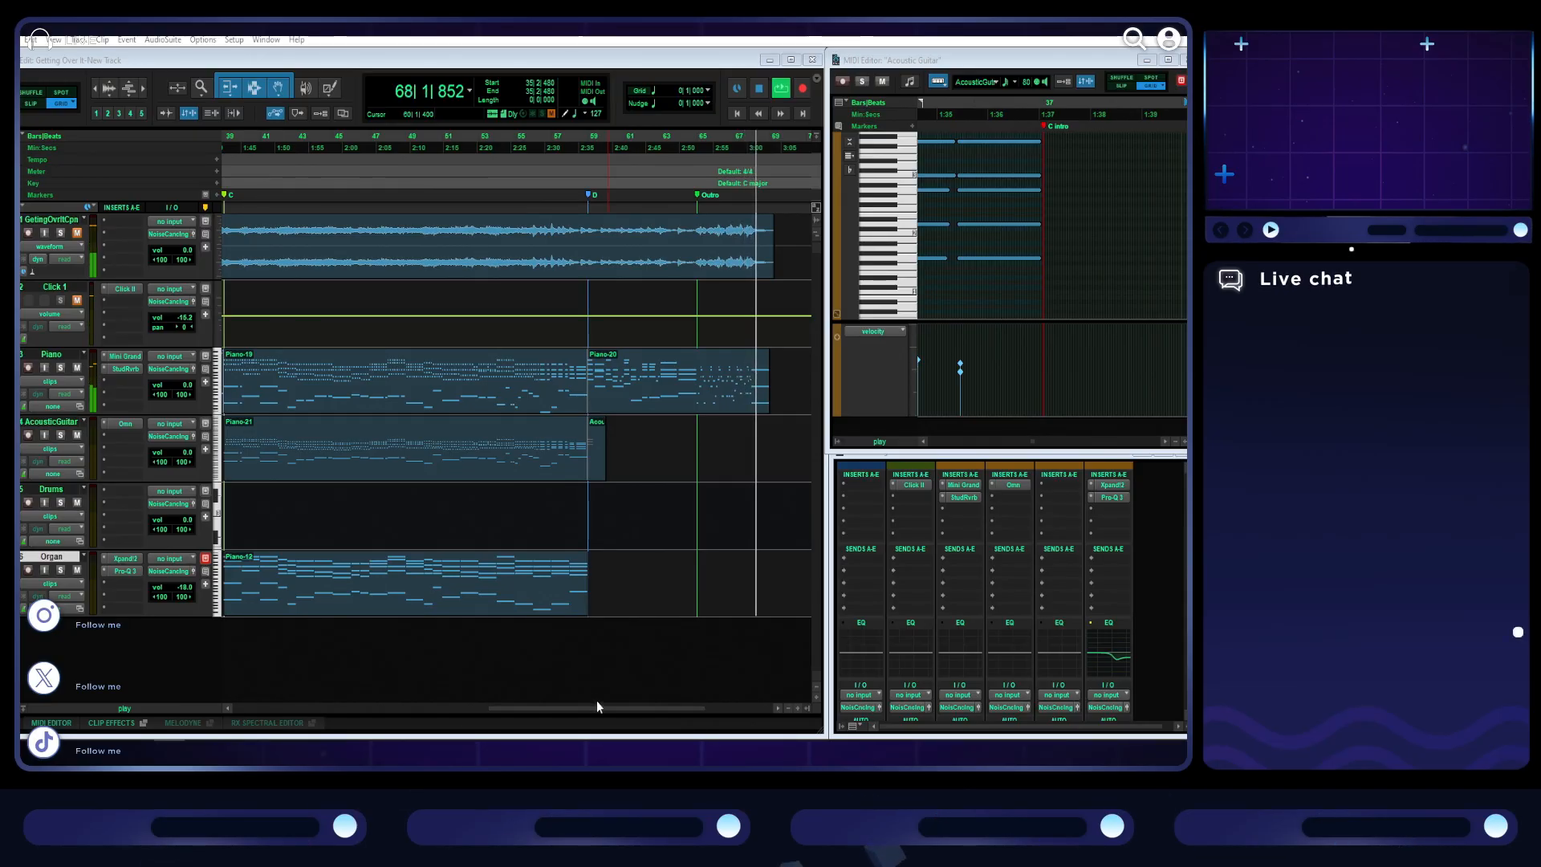
- Play back the very end of the song from bar 69 beat 2
drag(602, 706, 674, 707)
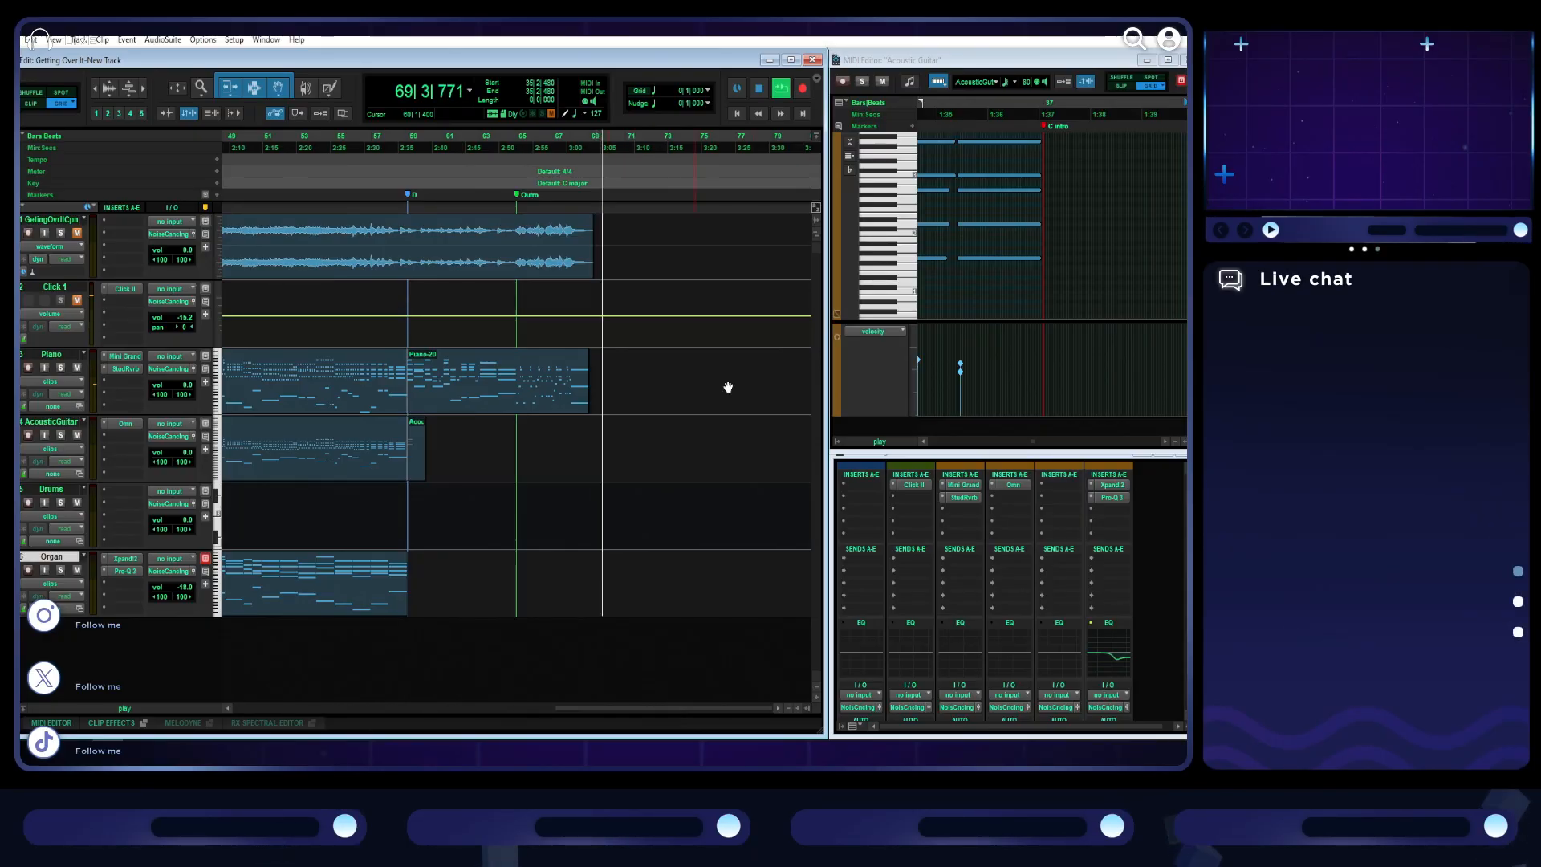
click(571, 272)
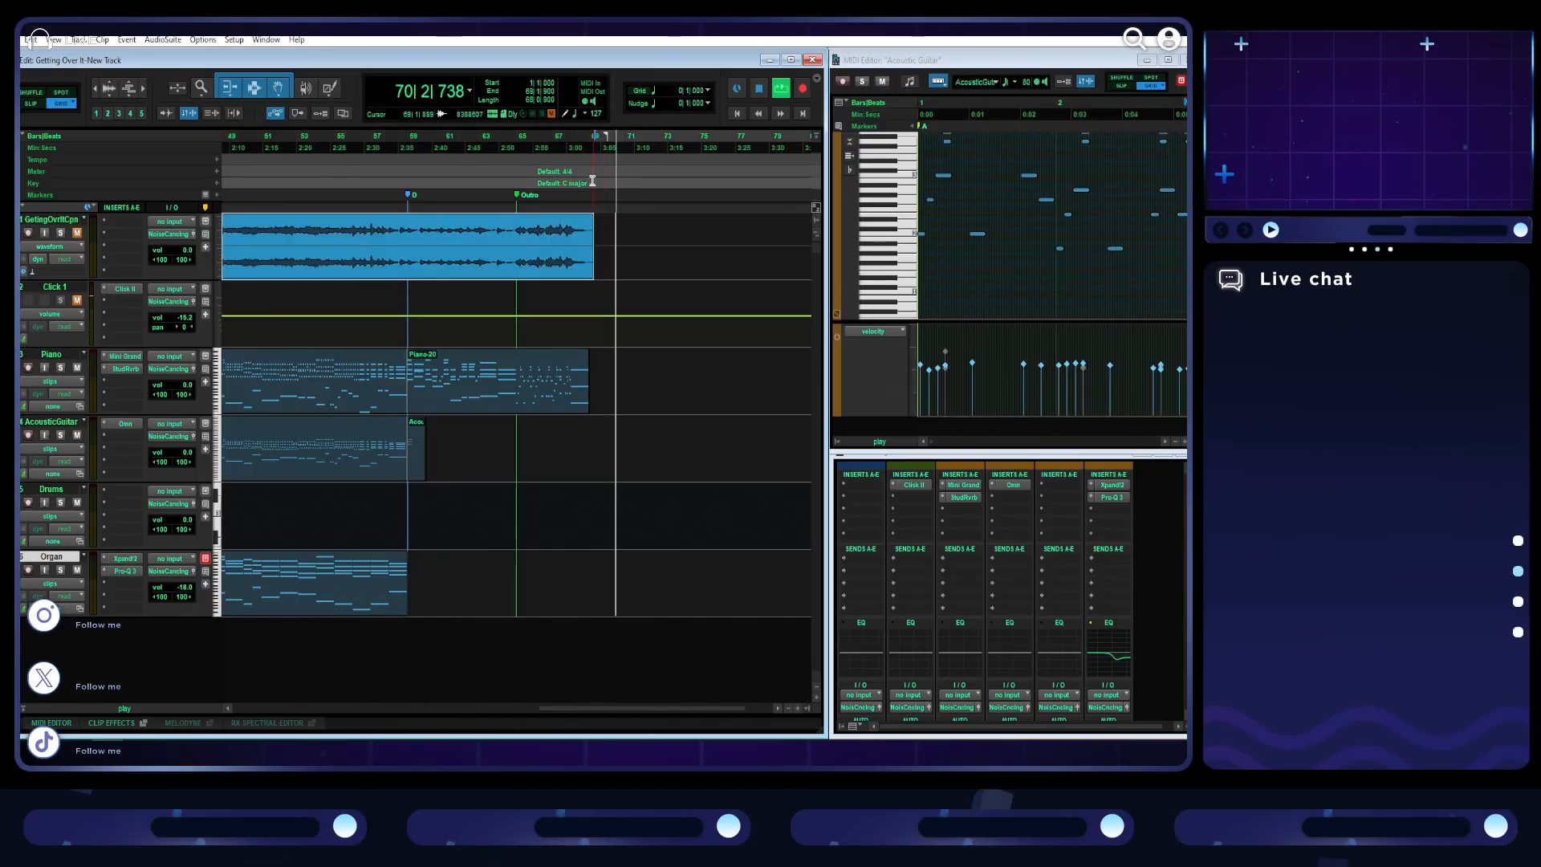
click(595, 150)
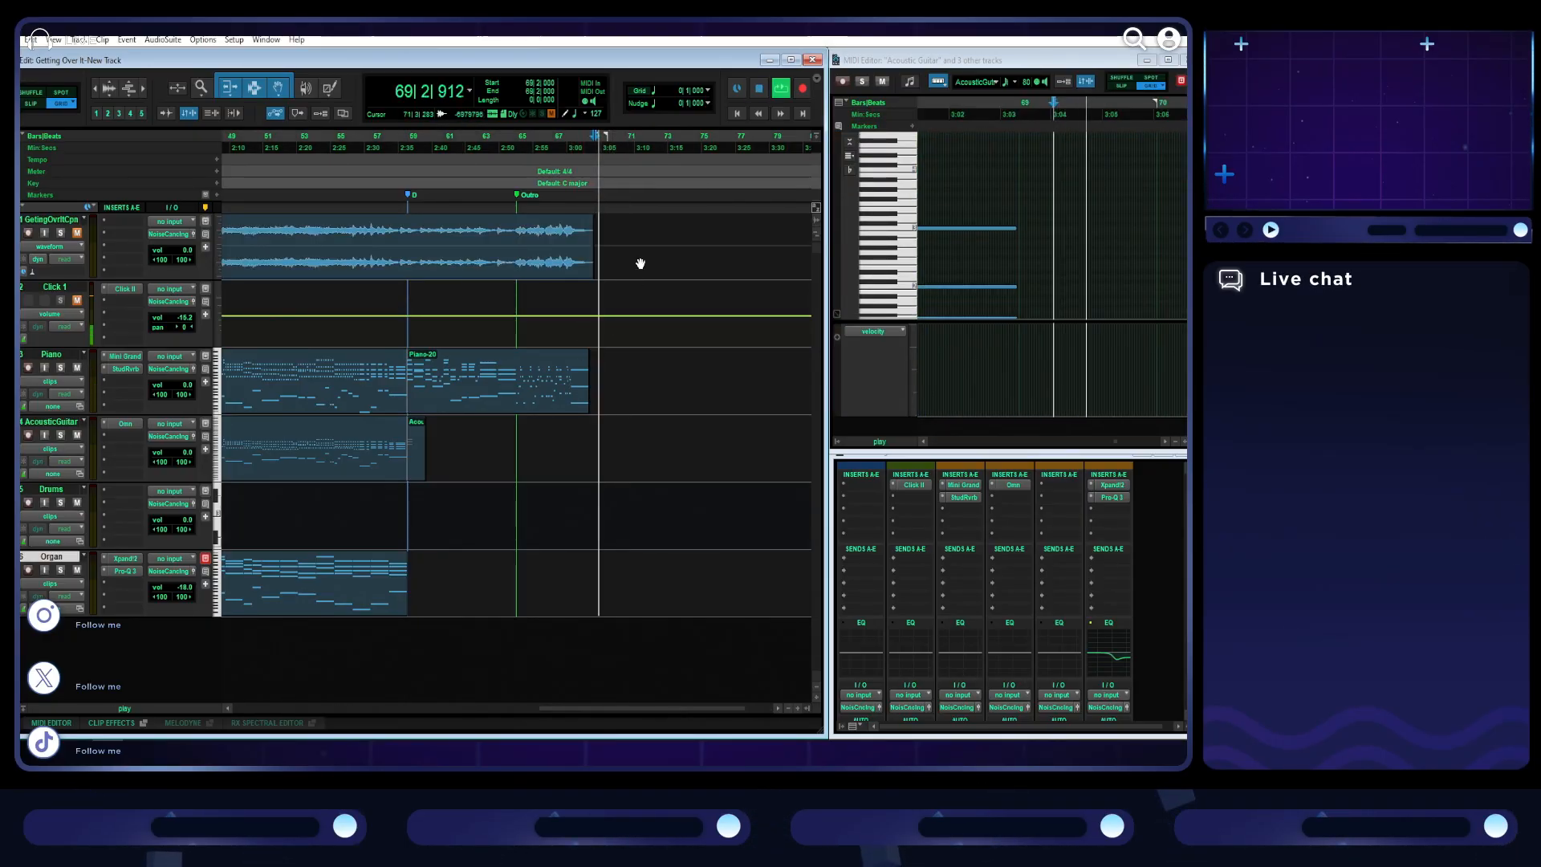
key(space)
key(t)
key(t)
key(t)
key(t)
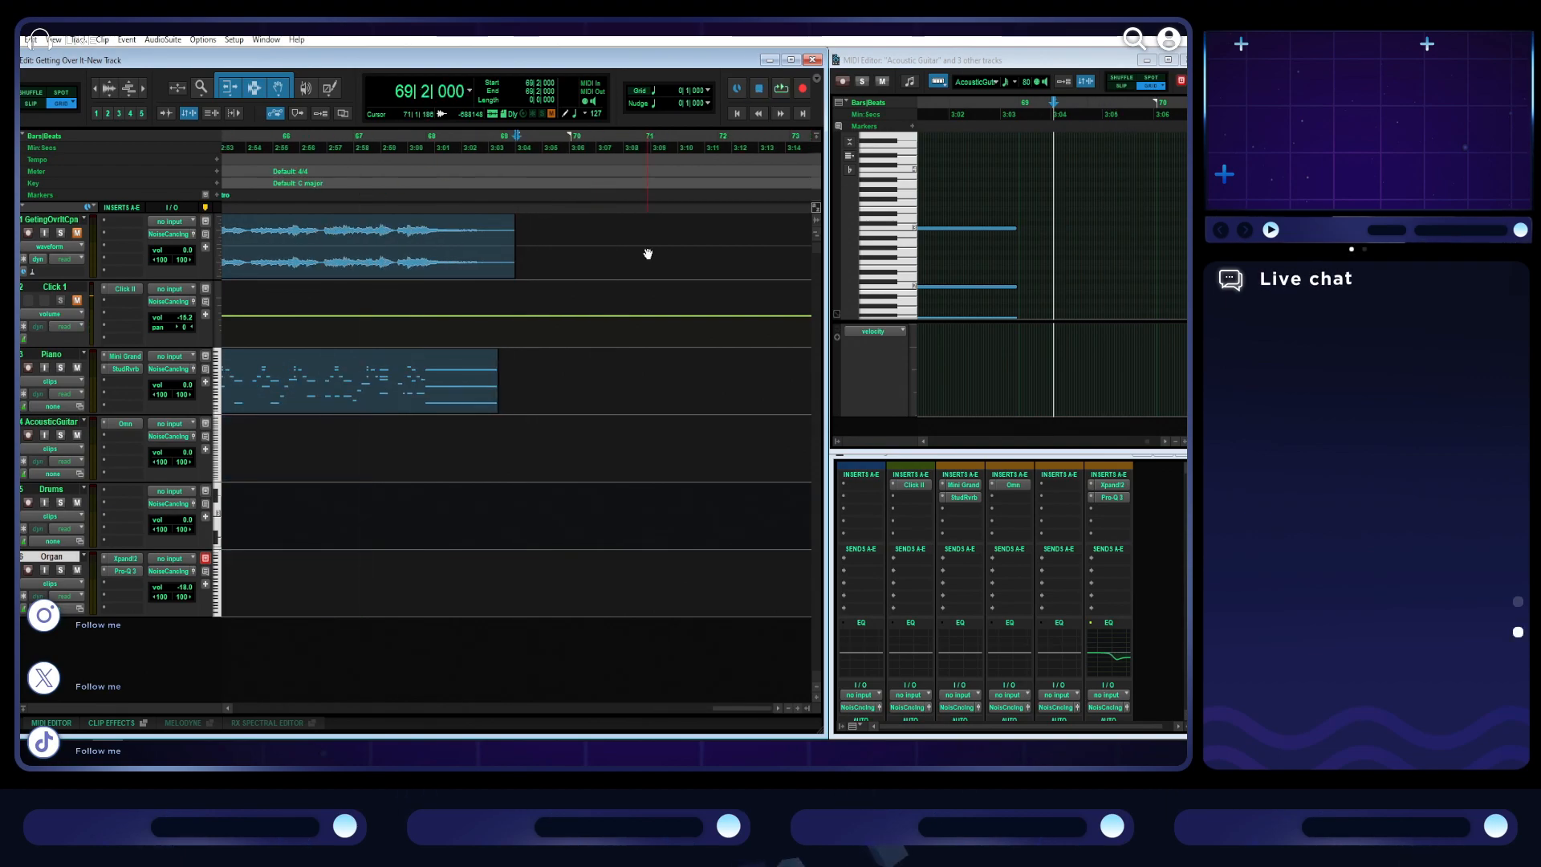
- Play back the last bars of the outro from bar 67 beat 3
click(446, 146)
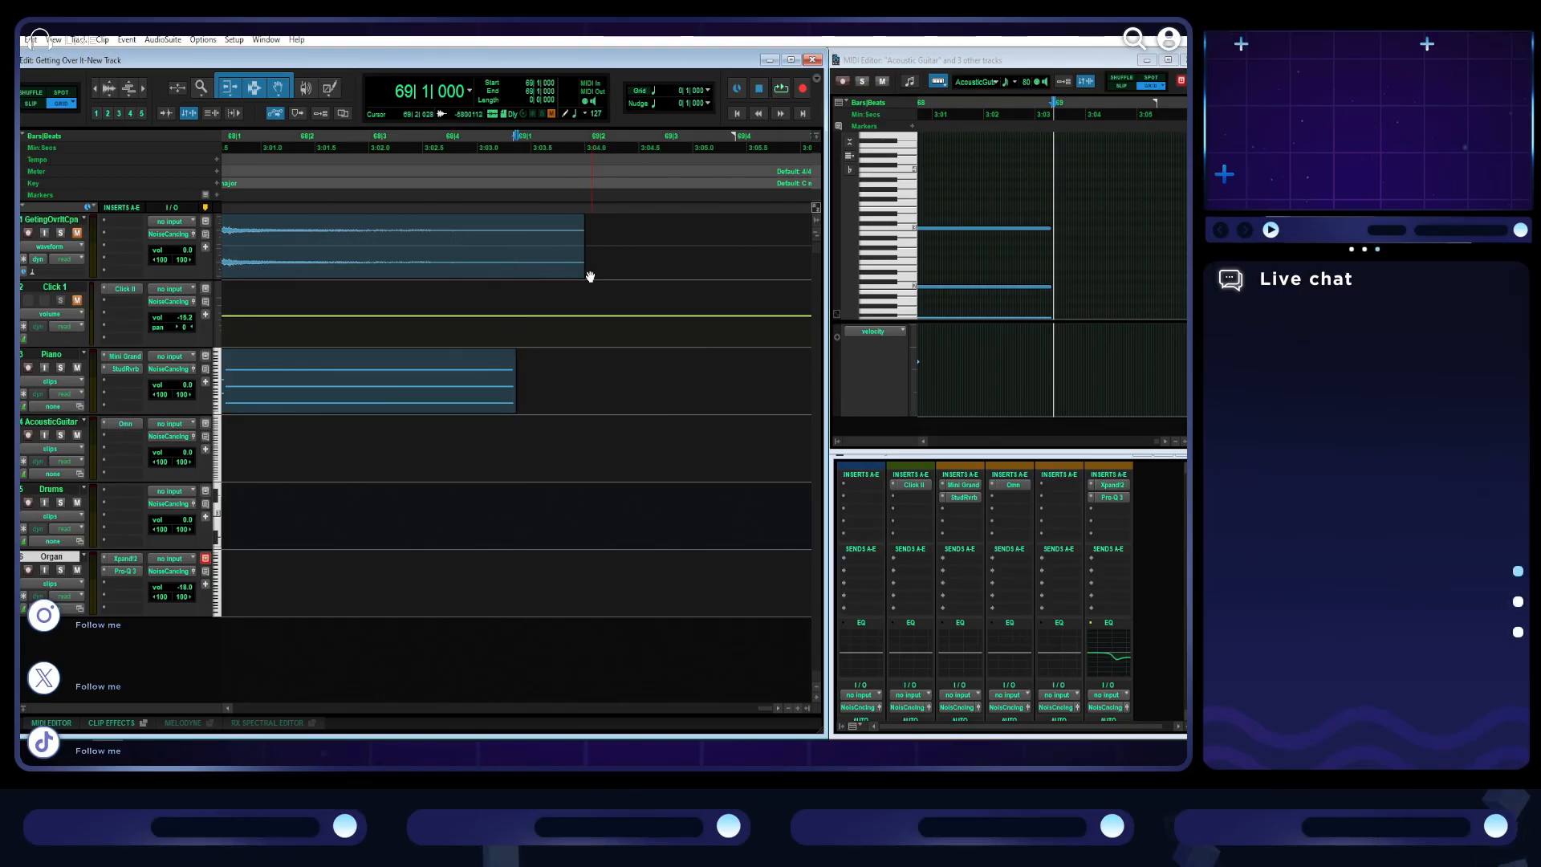
key(r)
click(305, 149)
key(space)
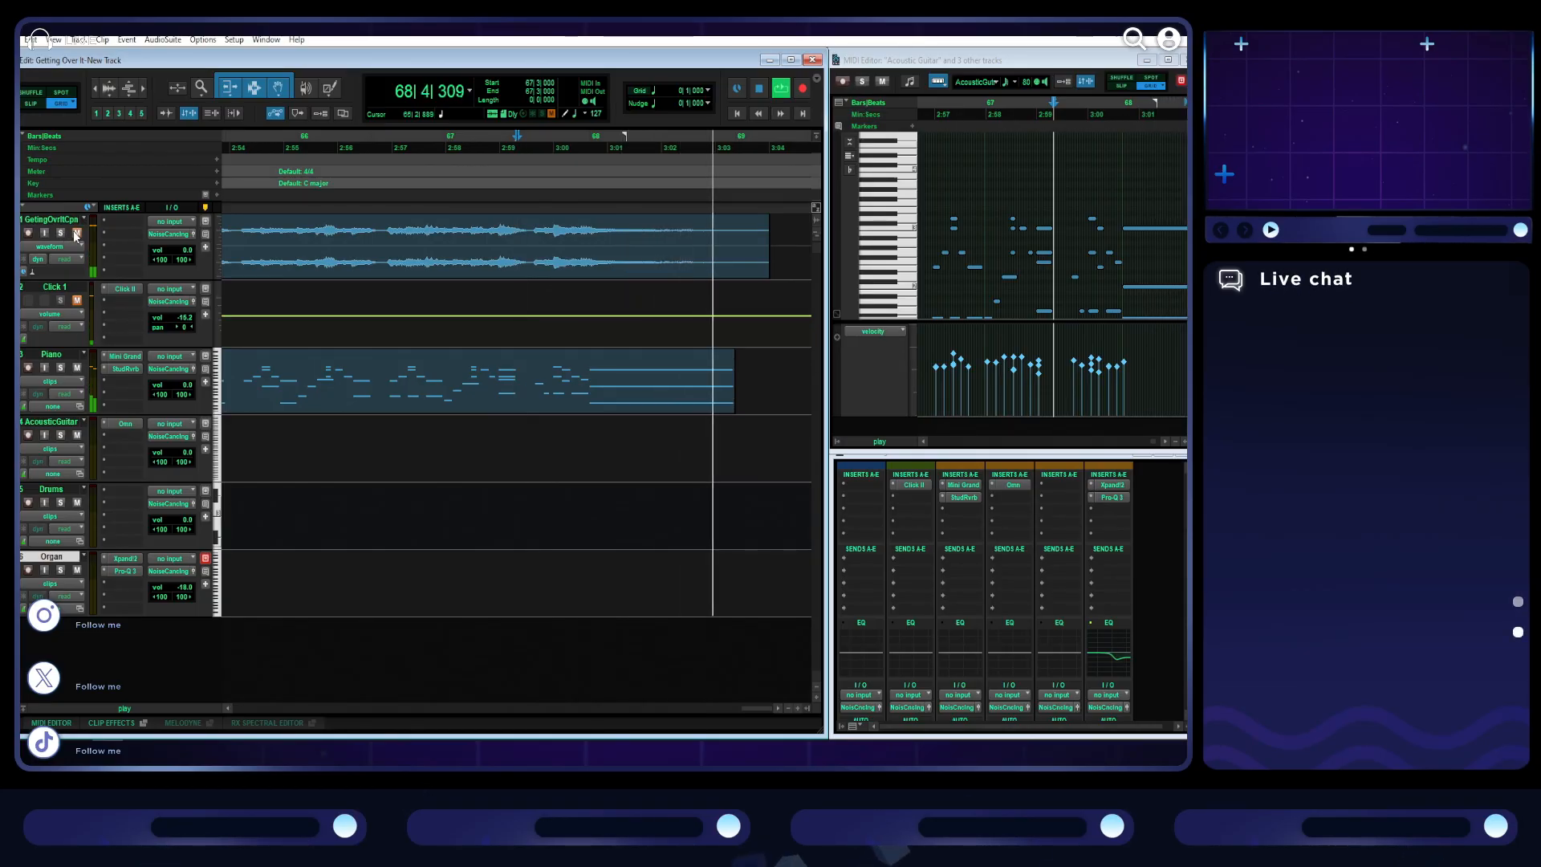
key(r)
key(space)
key(r)
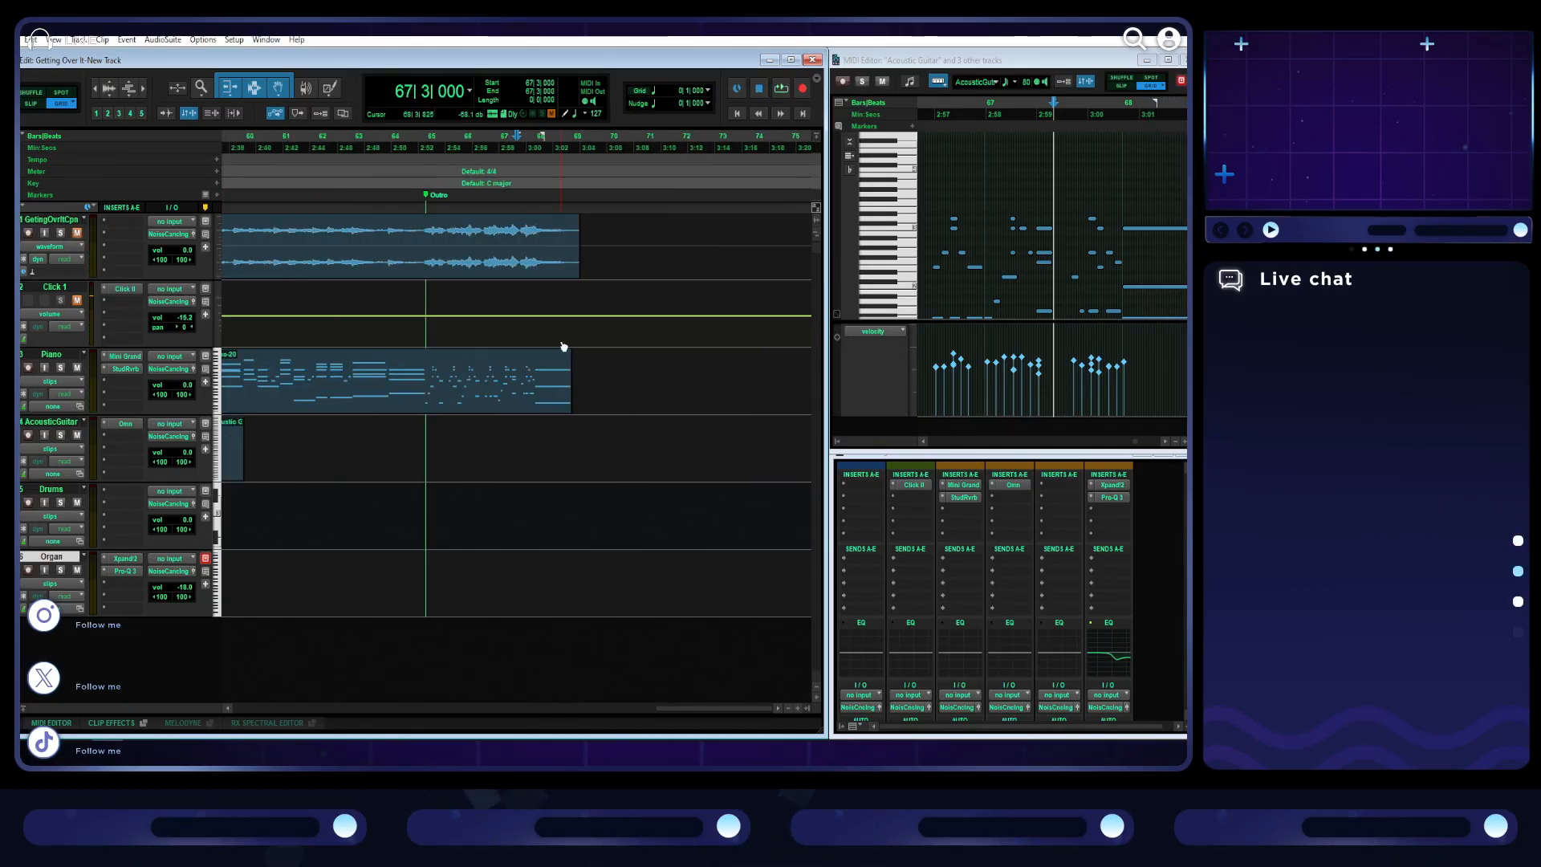
- Play back section C with the full arrangement in view, starting from bar 44 beat 2
key(r)
key(r)
key(r)
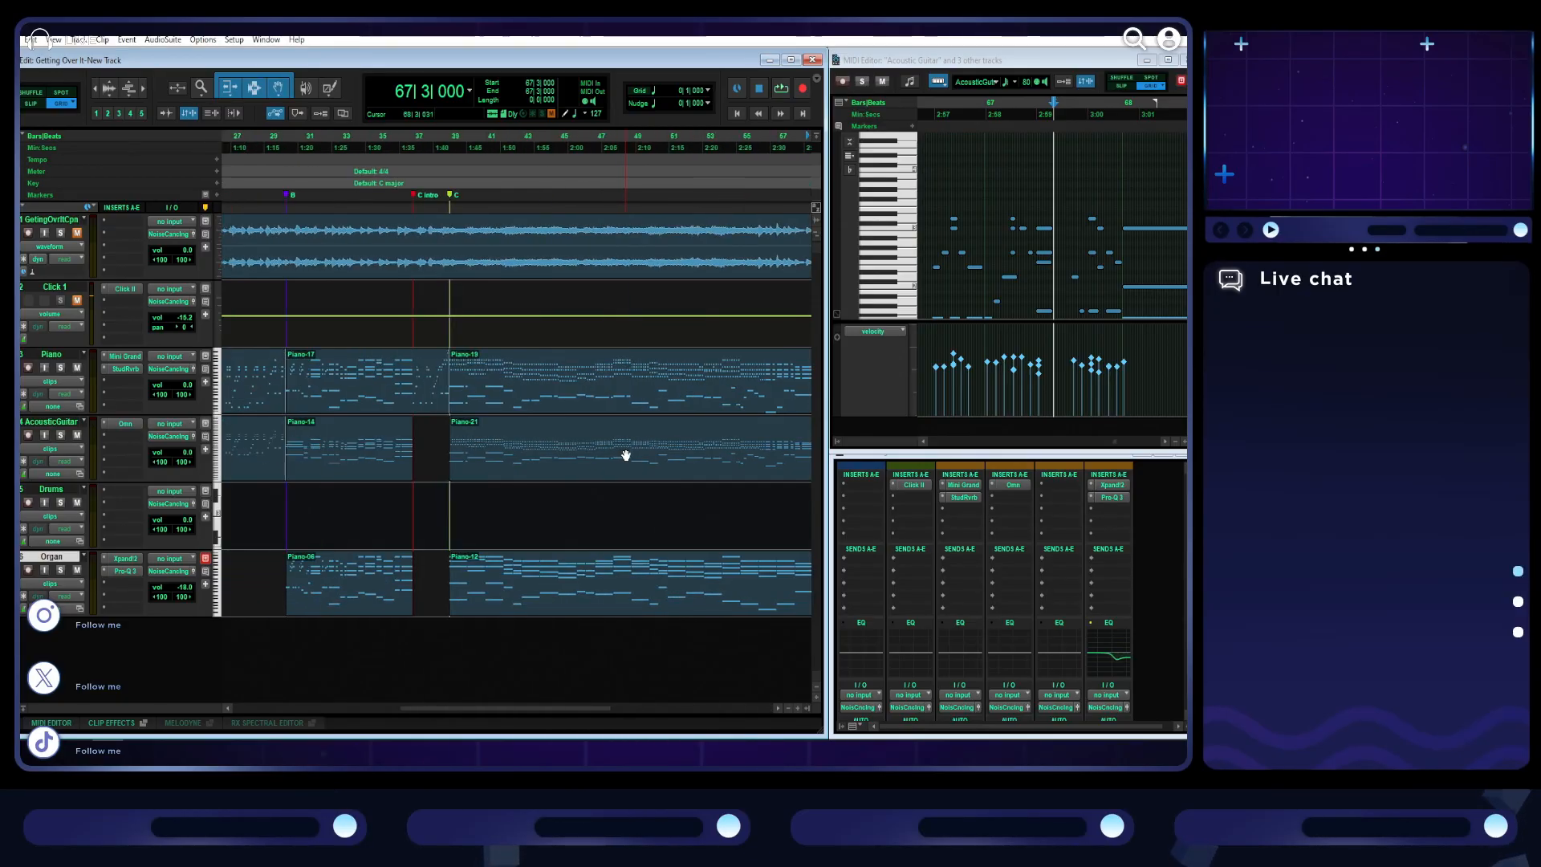
key(r)
key(t)
scroll(523, 514, left, 4)
click(615, 147)
key(space)
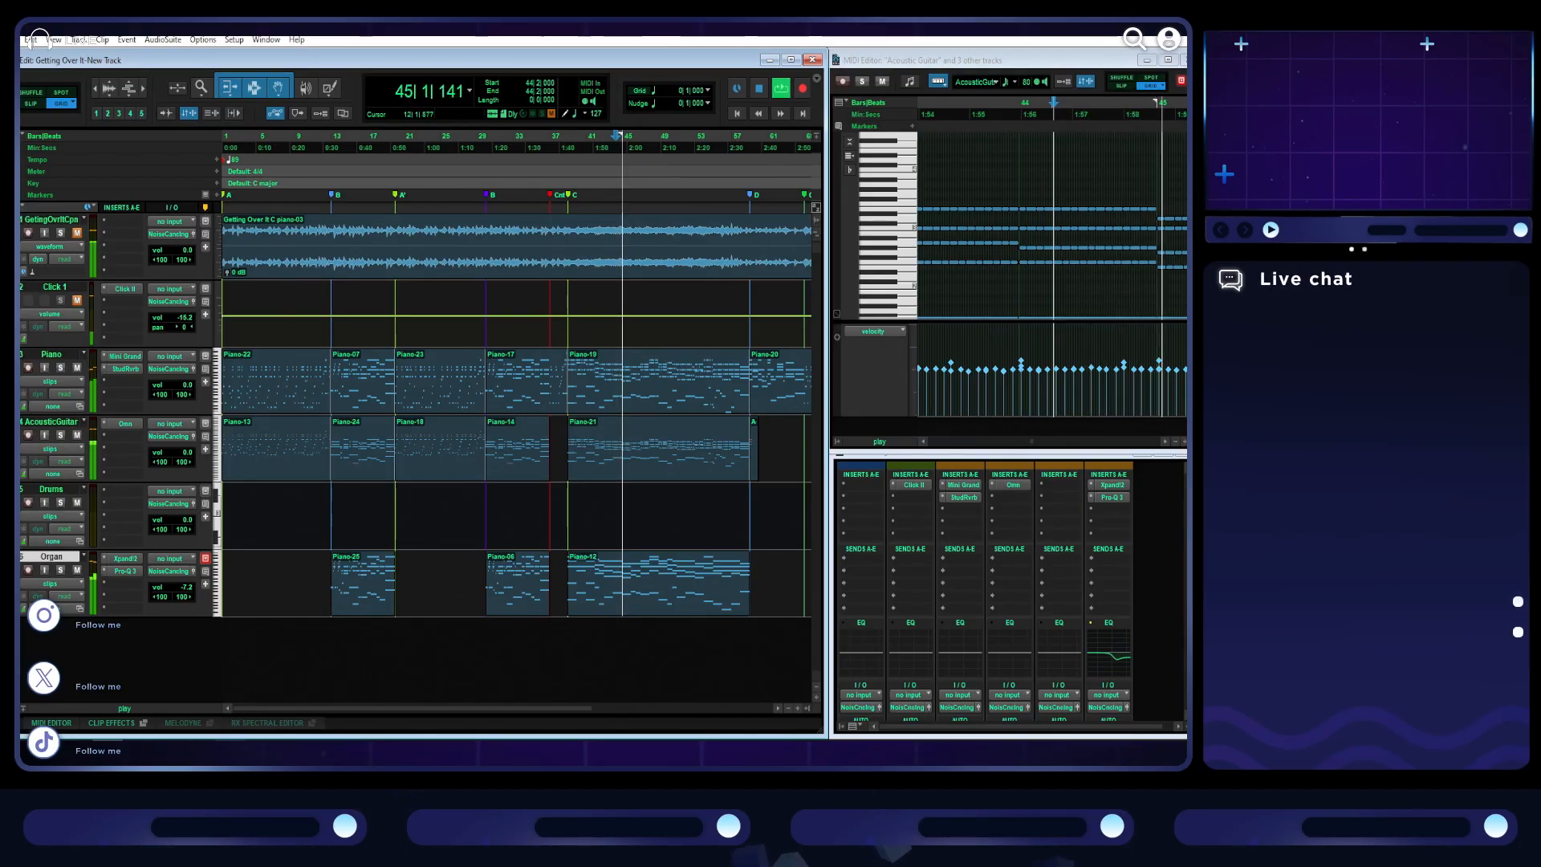
key(space)
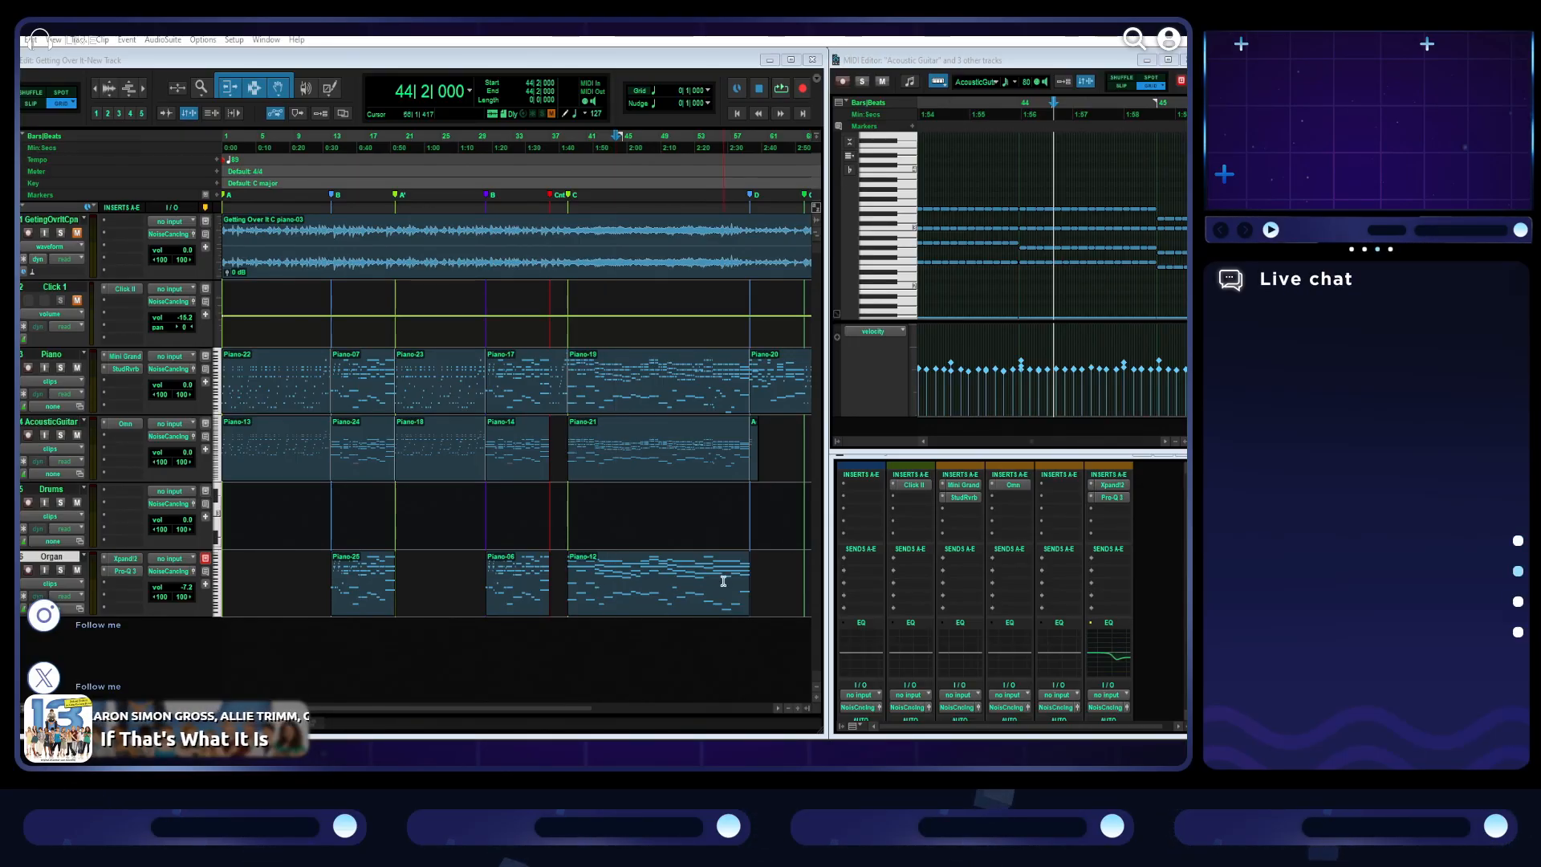
- Split the AcousticGuitar track's opening clip at bar 5, mute the part before the split and listen to the guitar's entry
click(777, 90)
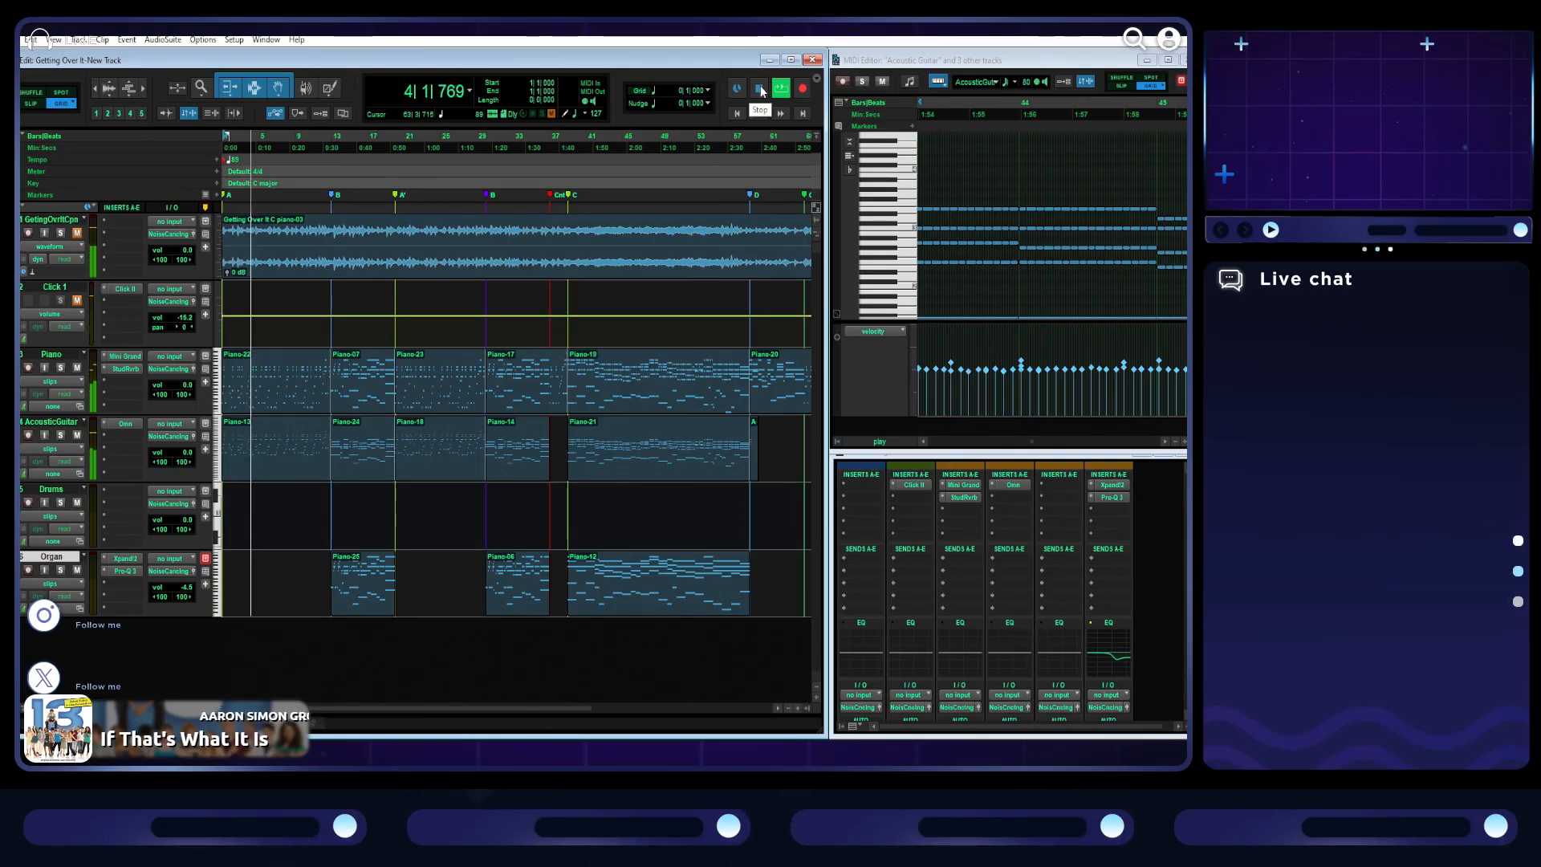
scroll(369, 485, up, 2)
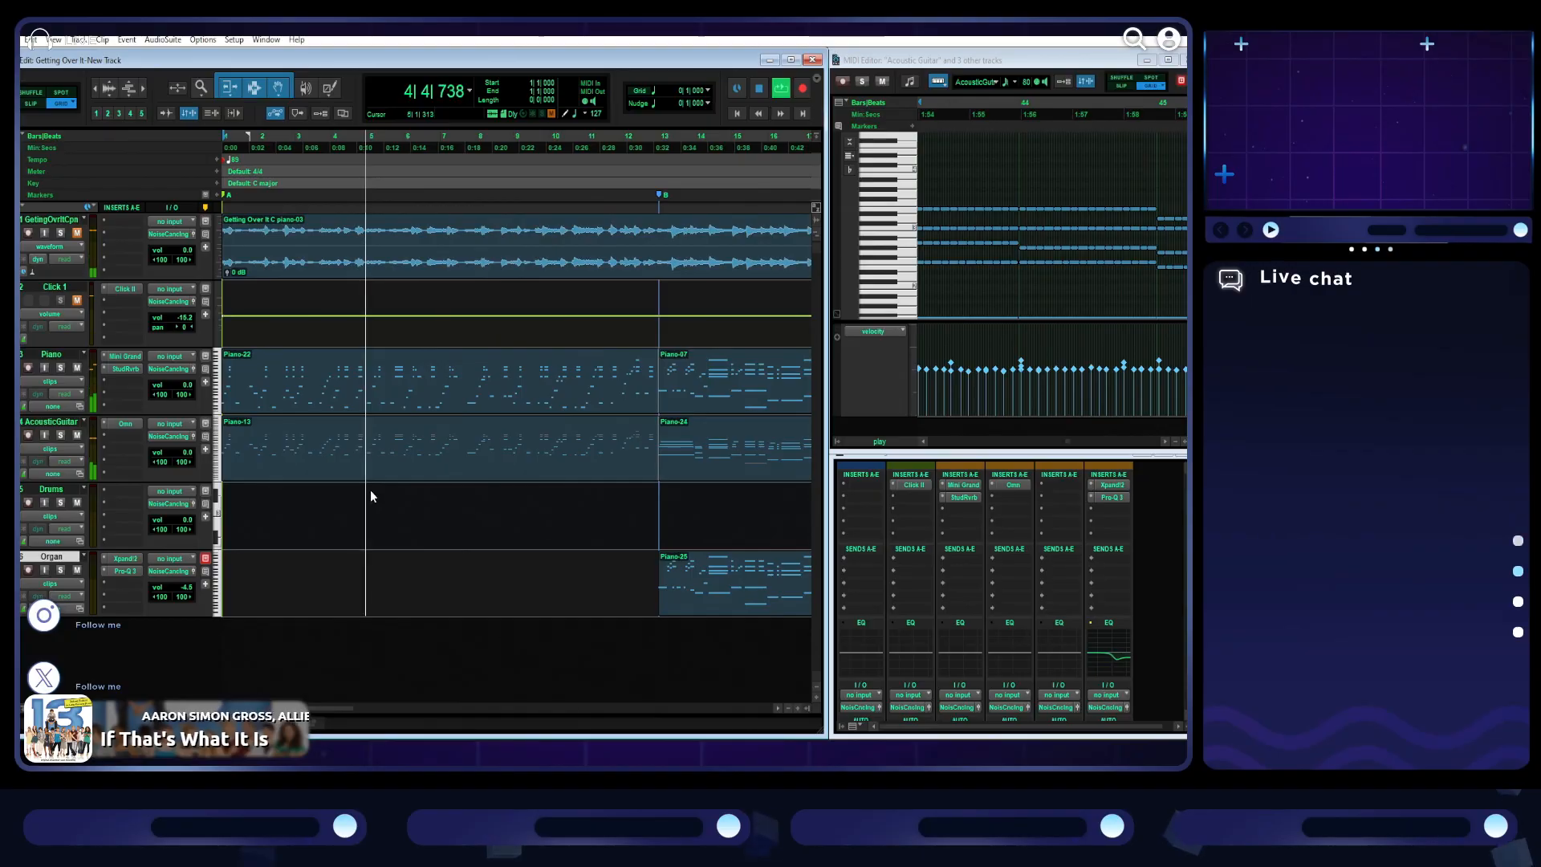
click(369, 425)
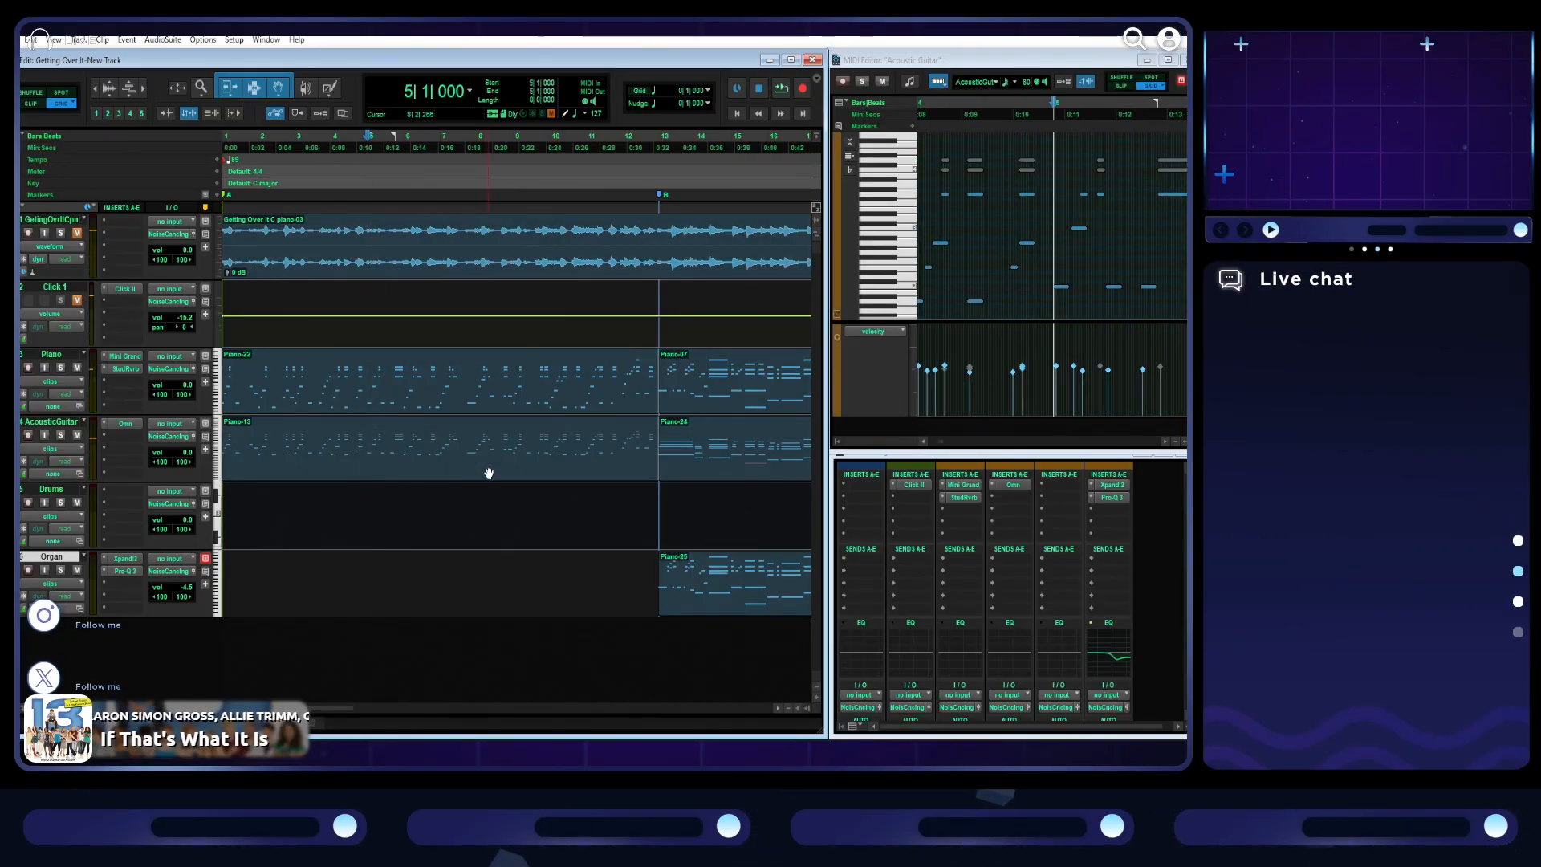
click(325, 471)
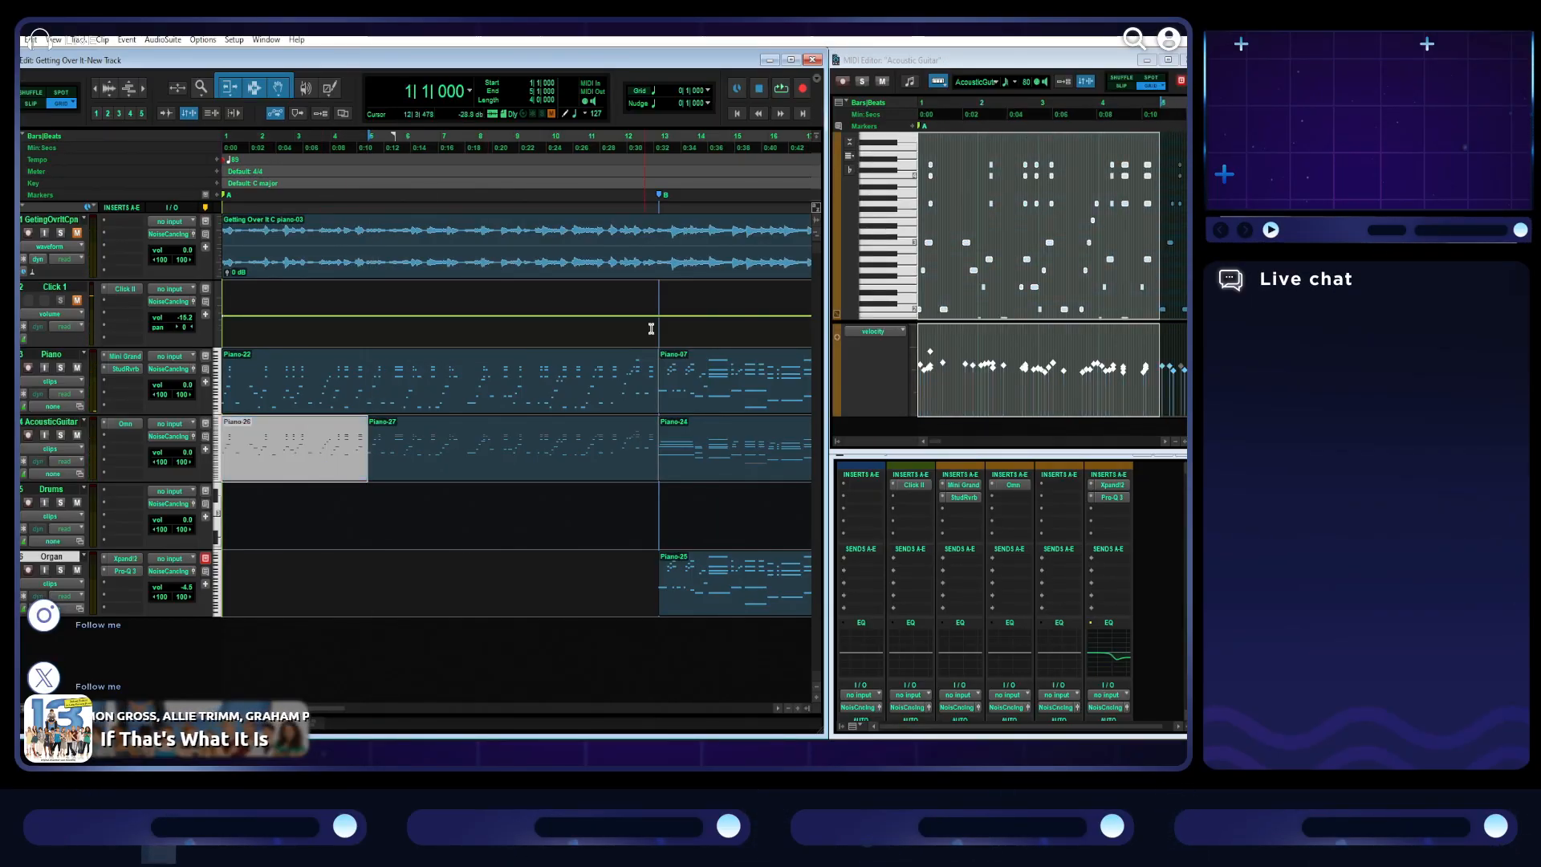
key(space)
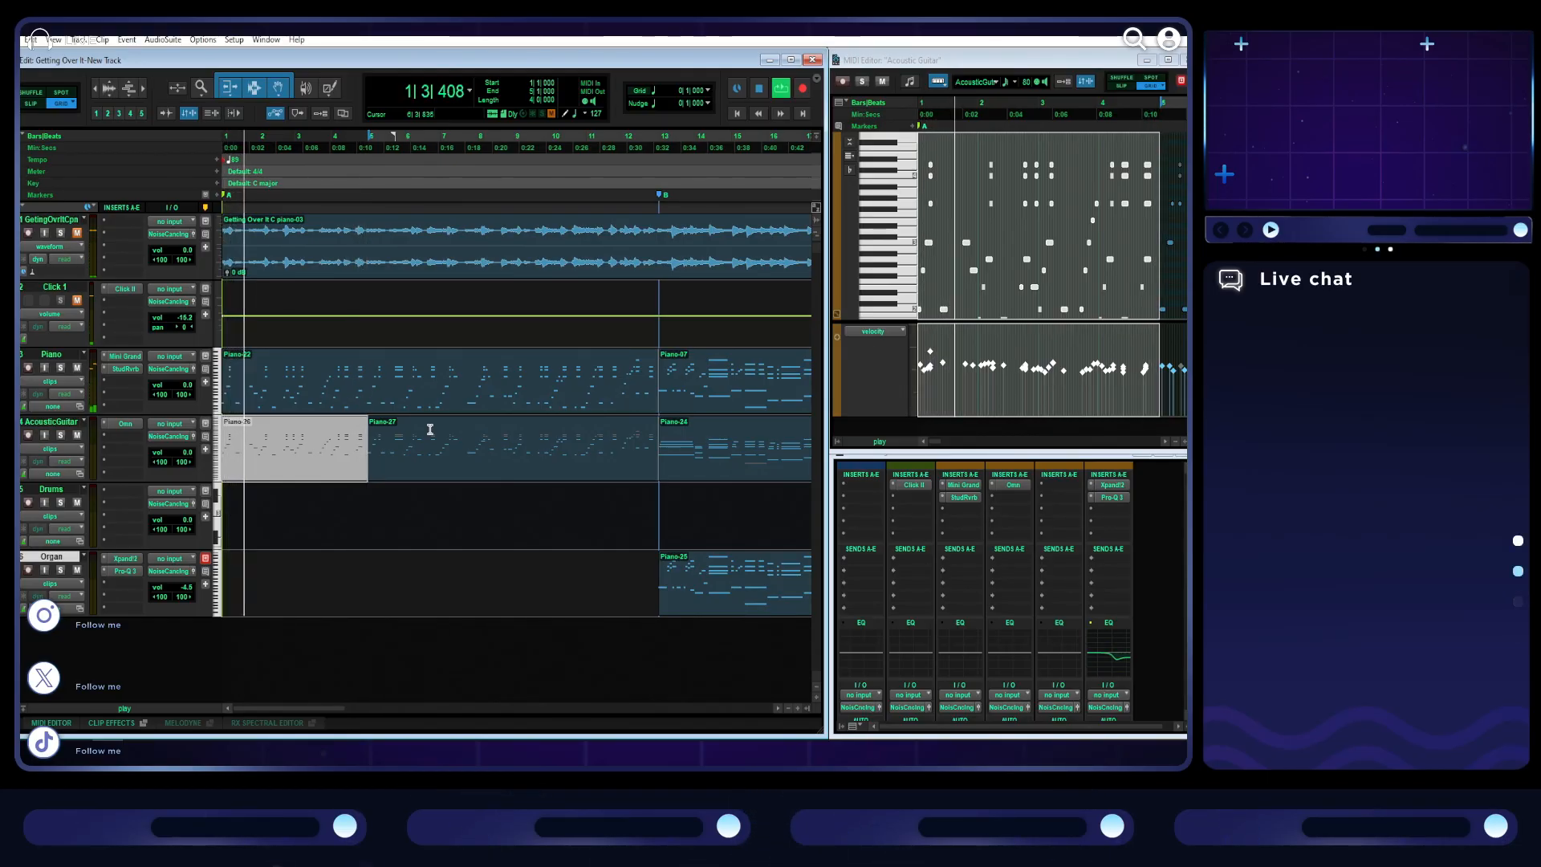
click(363, 139)
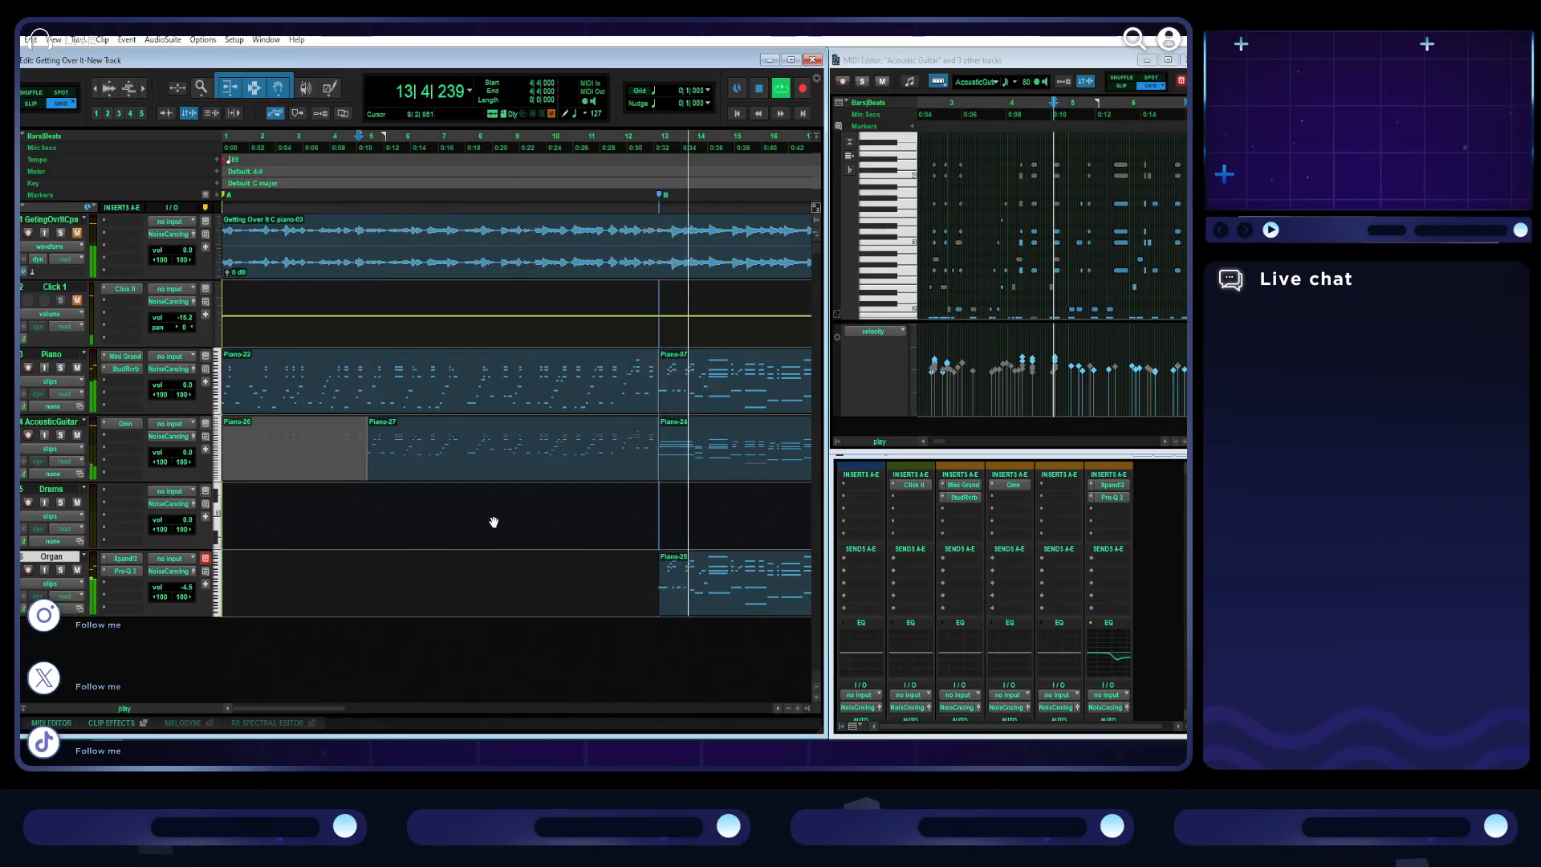
- Select the AcousticGuitar clip of the first B section, maximize the MIDI Editor and play the section back
scroll(490, 520, right, 5)
click(475, 470)
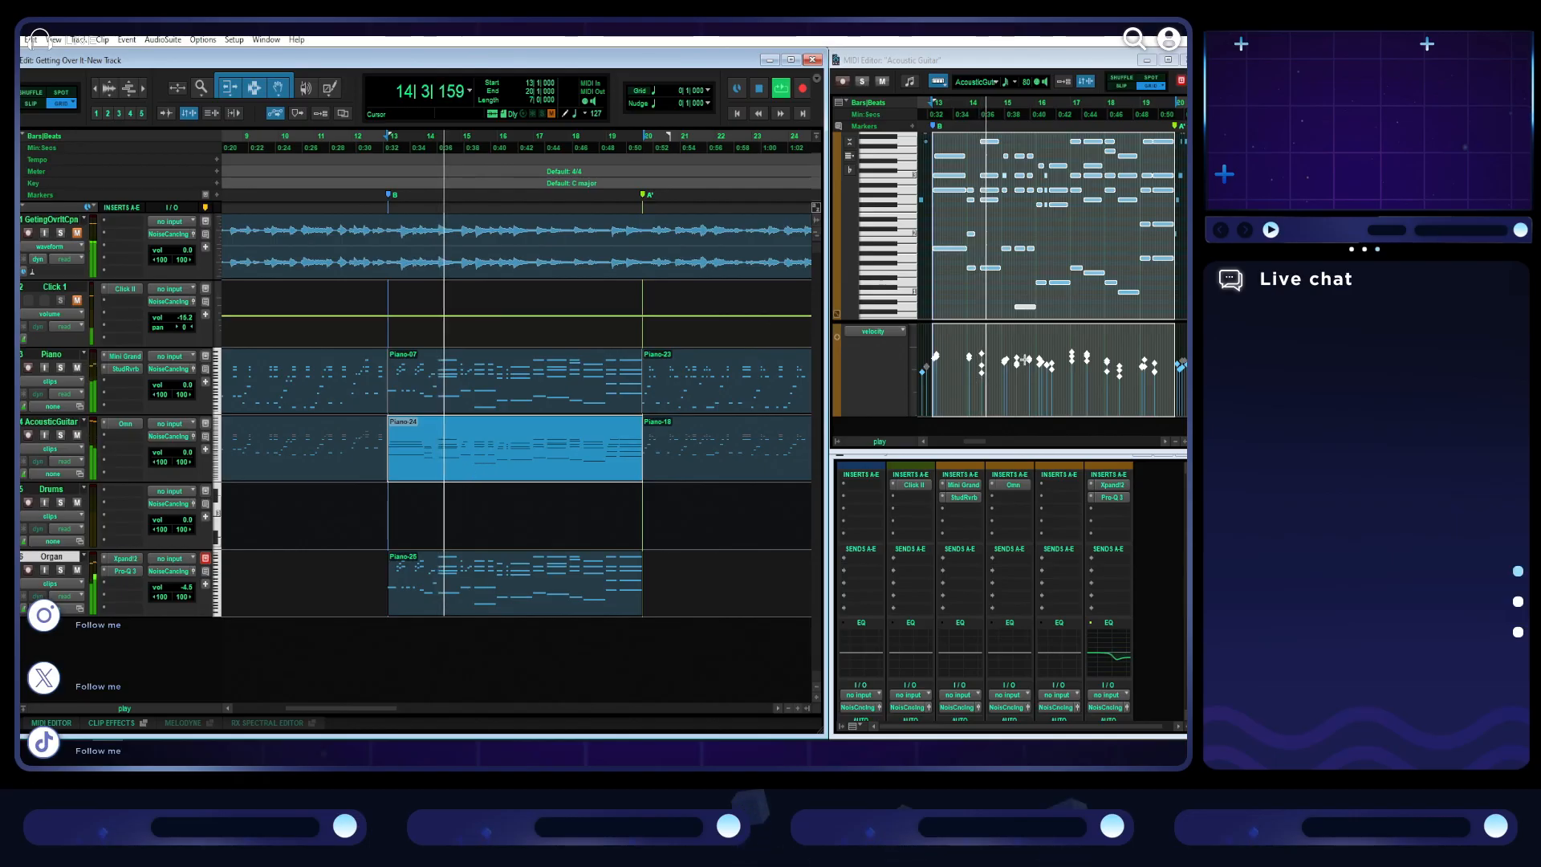
click(1168, 59)
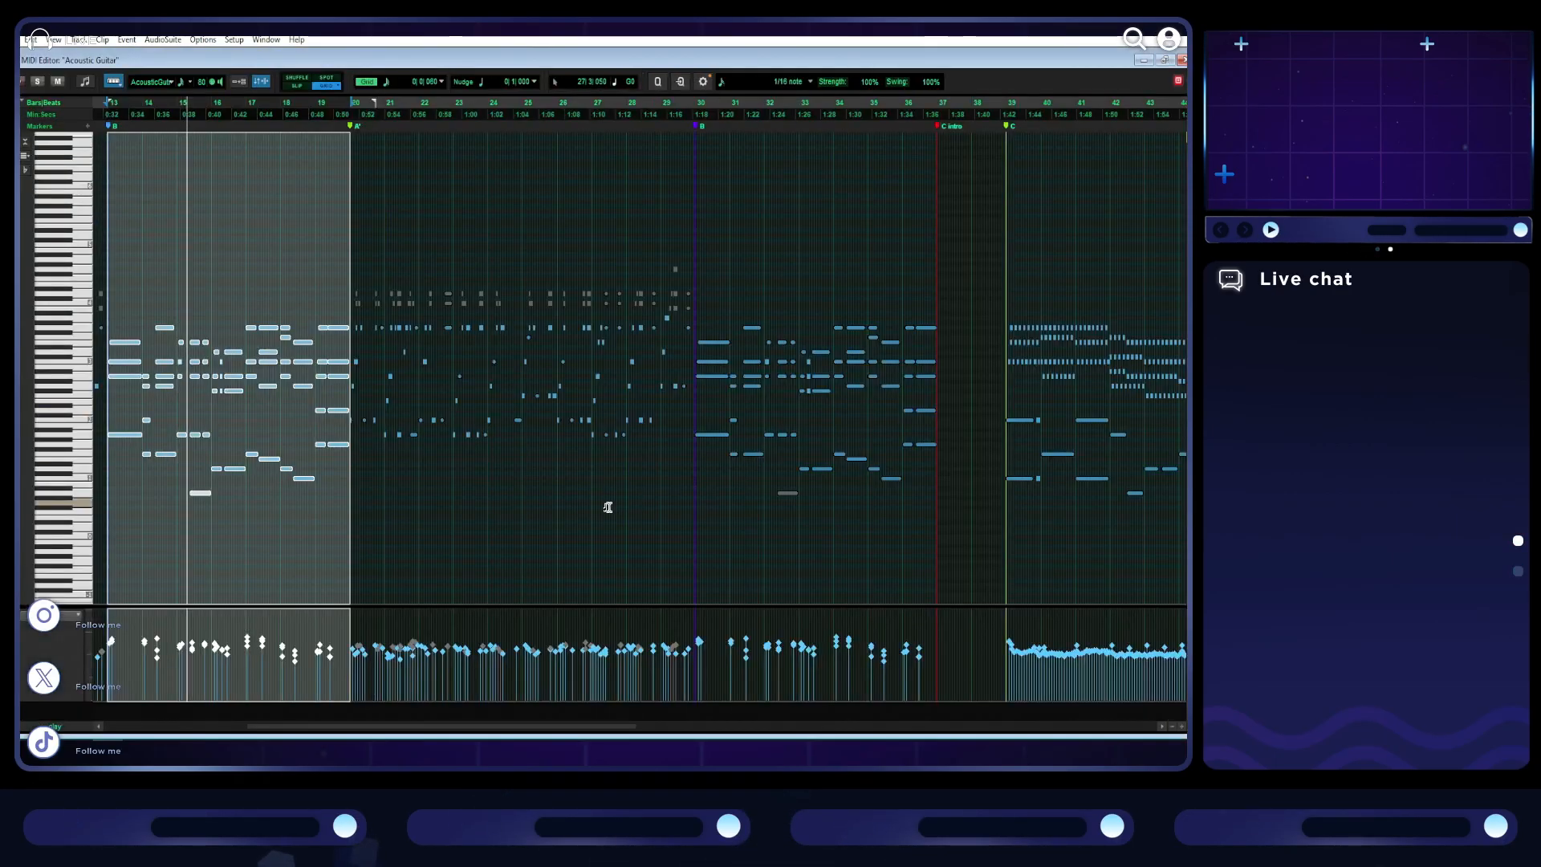
key(t)
click(667, 619)
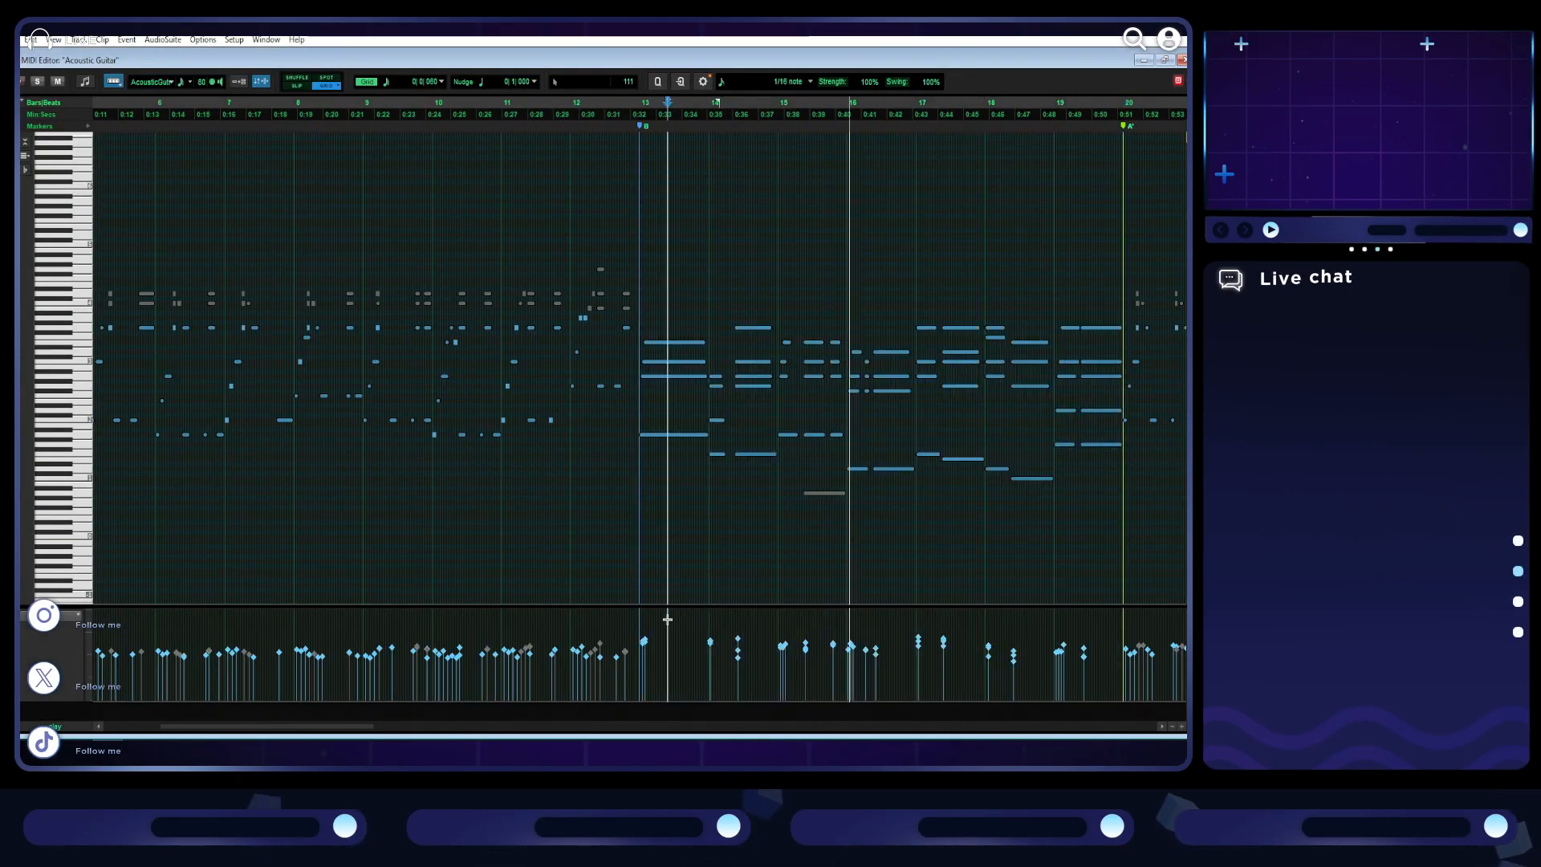
scroll(668, 619, right, 3)
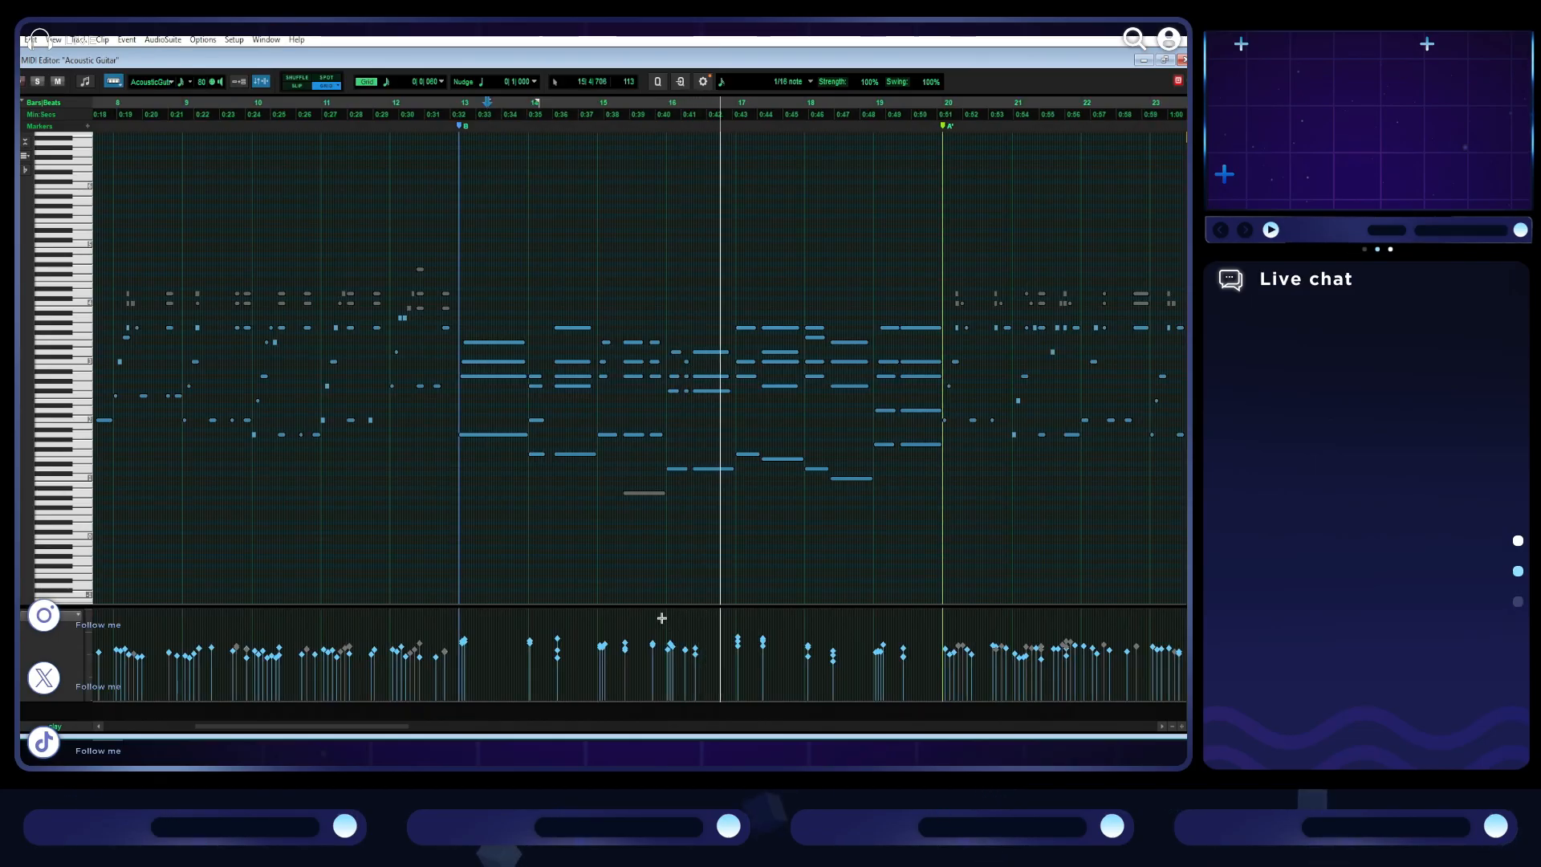
scroll(661, 620, right, 2)
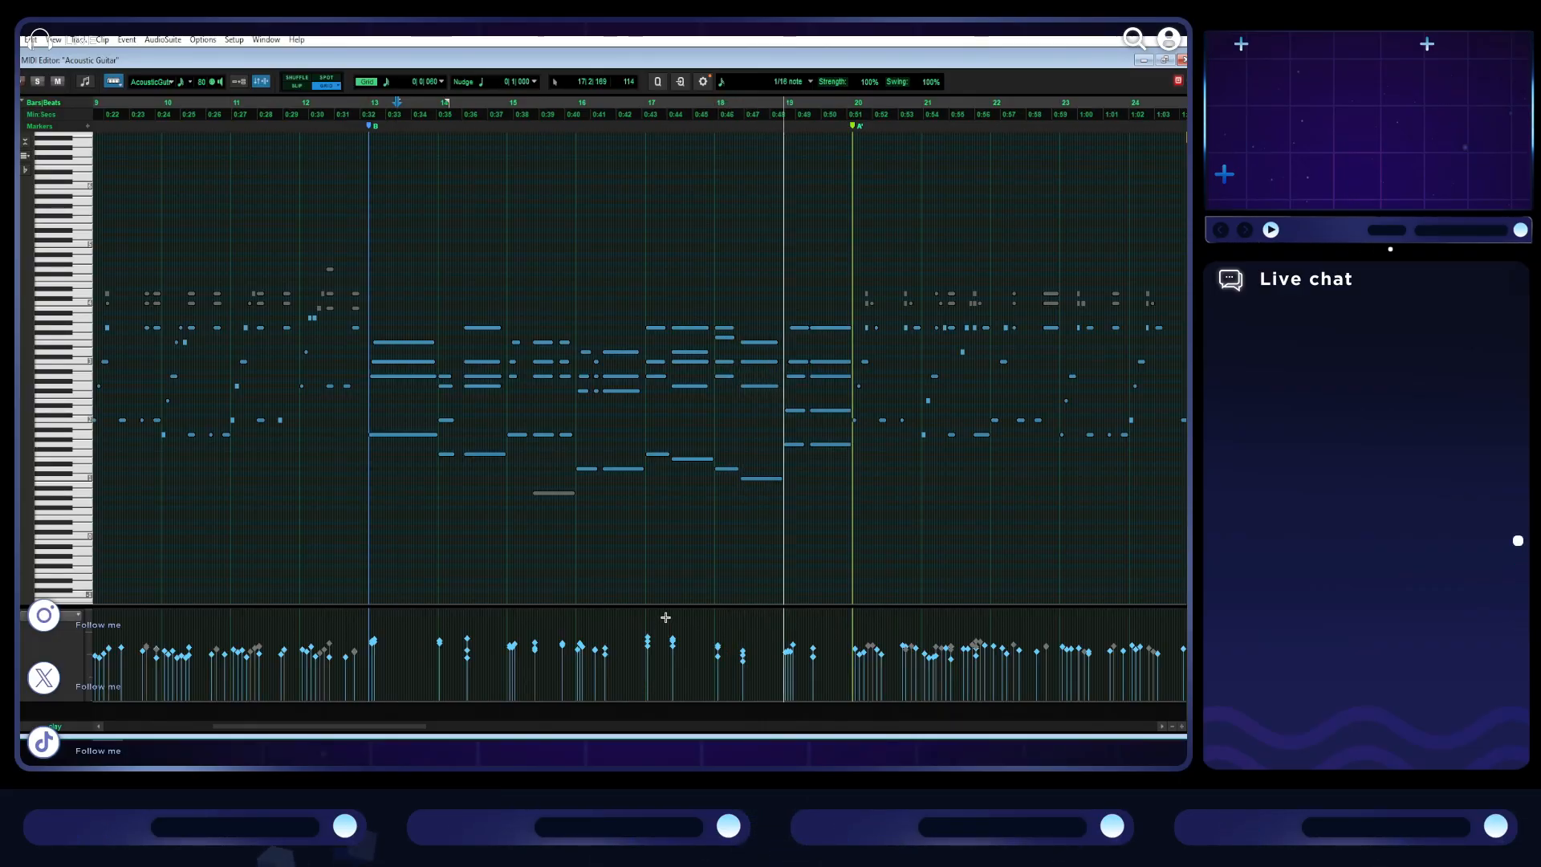
key(space)
- Lower the velocities of the loudest guitar notes in the first B section, bars 13 to 19, and play the section back
drag(366, 620, 797, 642)
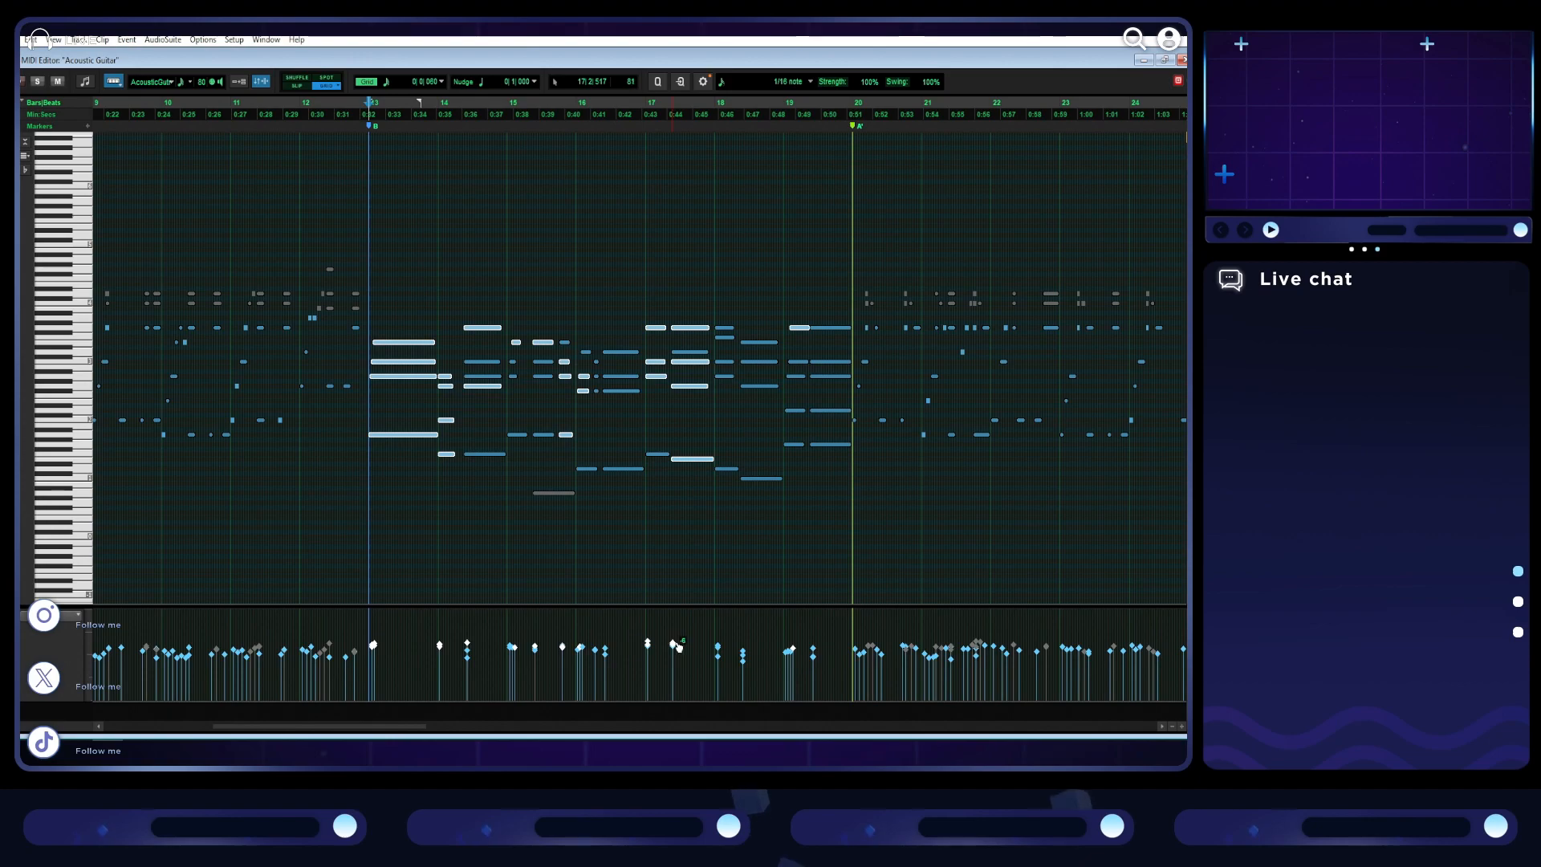
click(299, 230)
key(space)
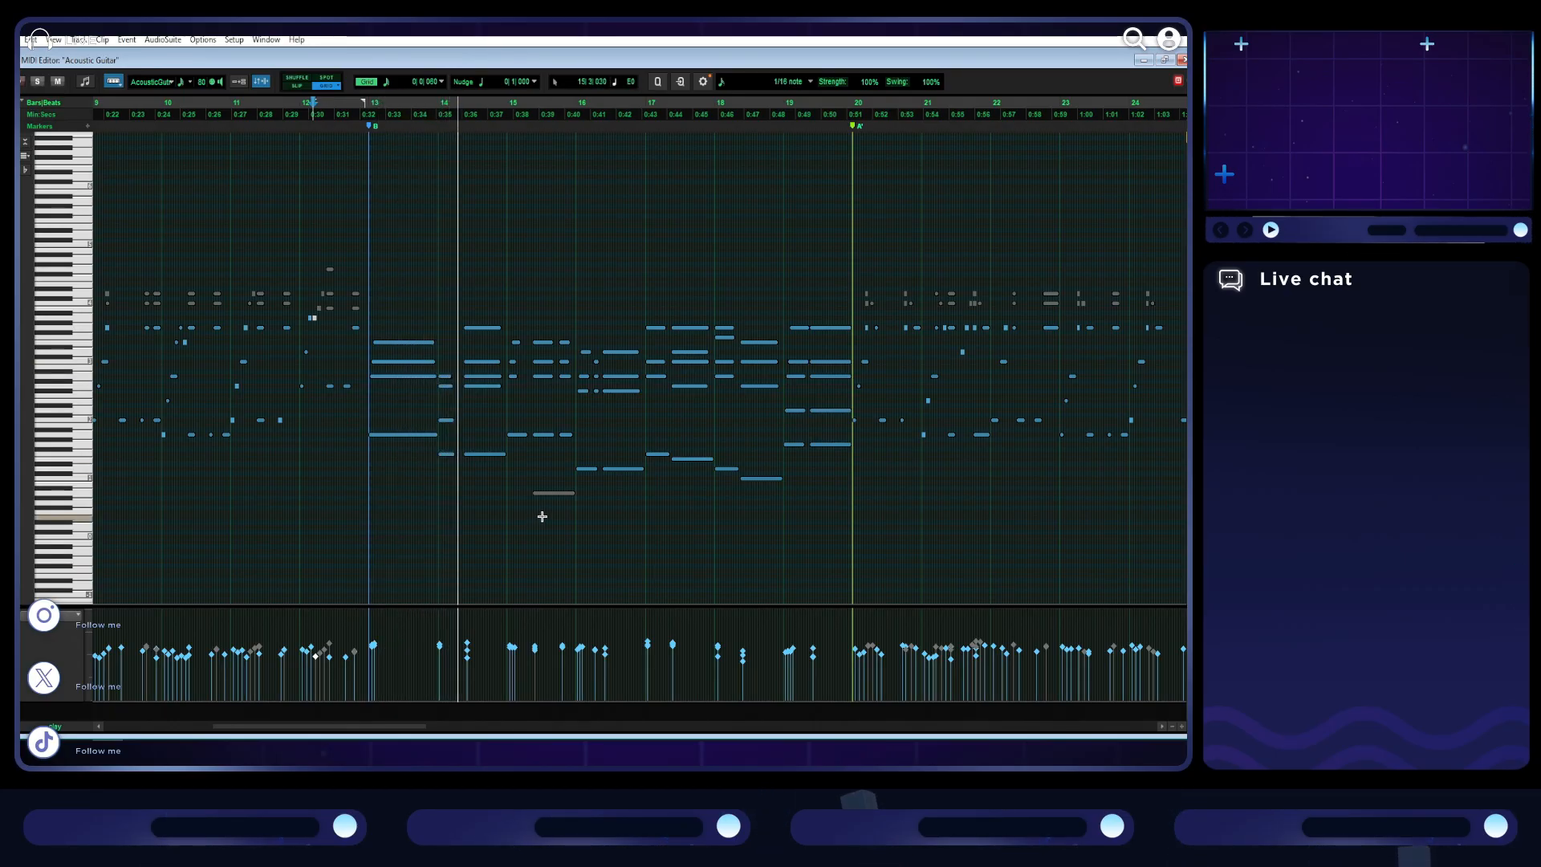
key(space)
click(468, 648)
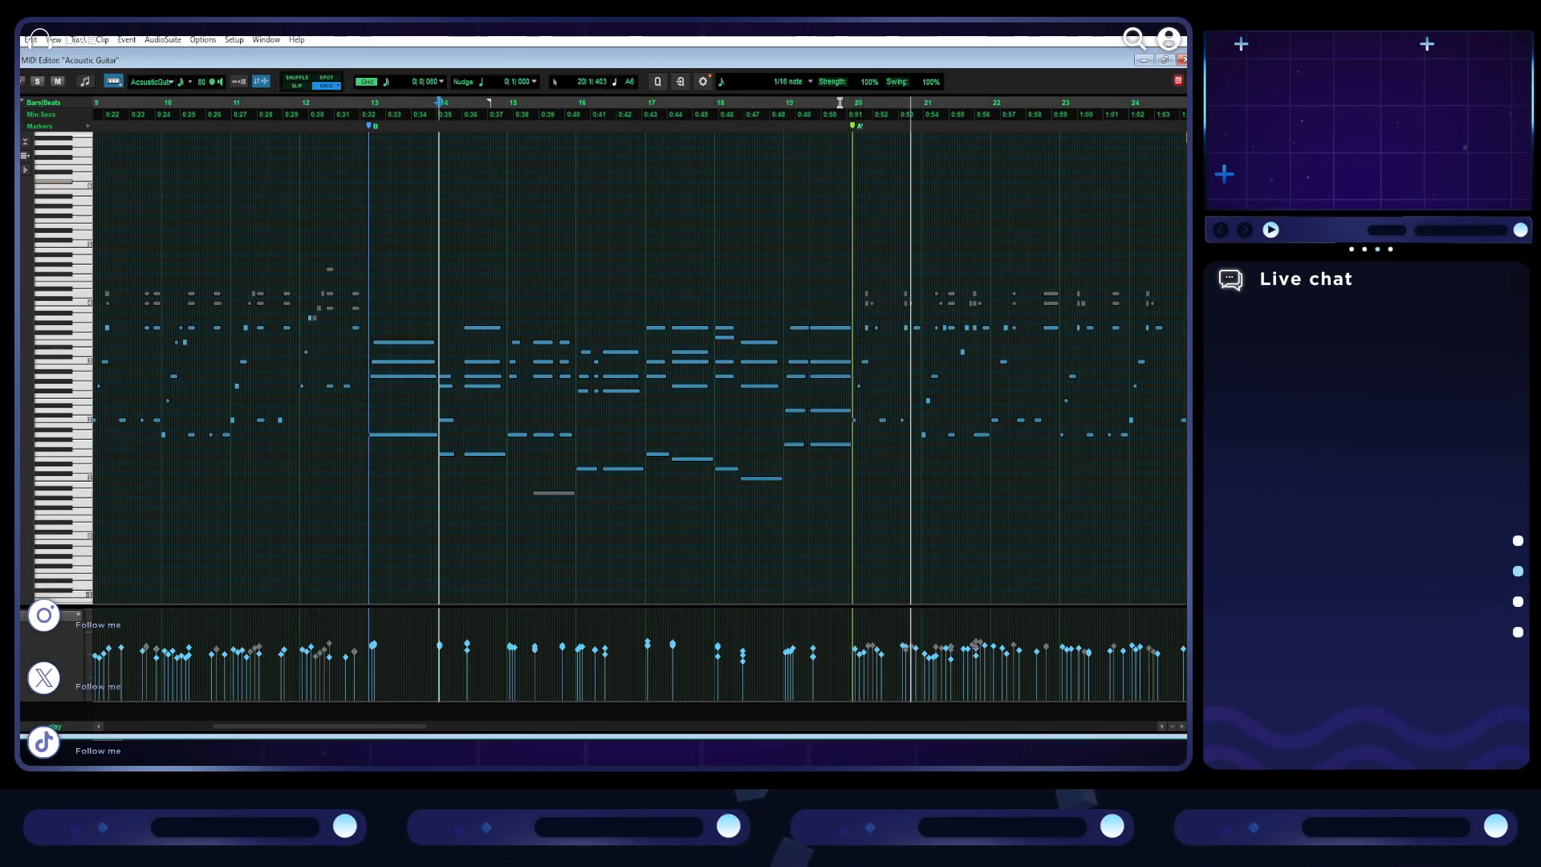
key(space)
- Raise the velocity of the quiet low guitar note on beat 2 of bar 31 in the second B section
scroll(687, 408, right, 9)
scroll(687, 408, right, 10)
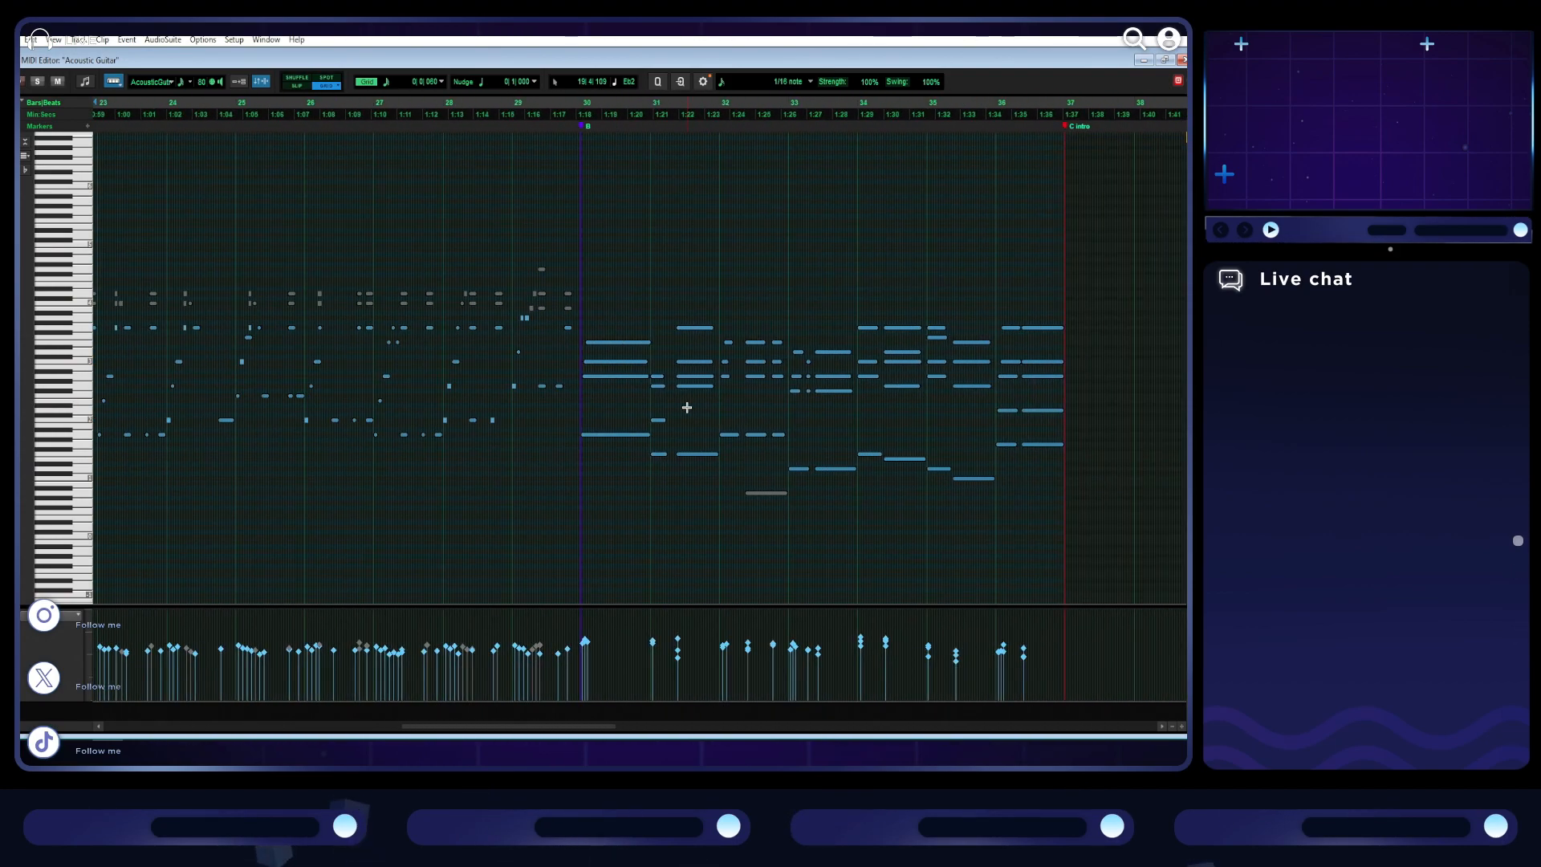
drag(678, 661, 683, 648)
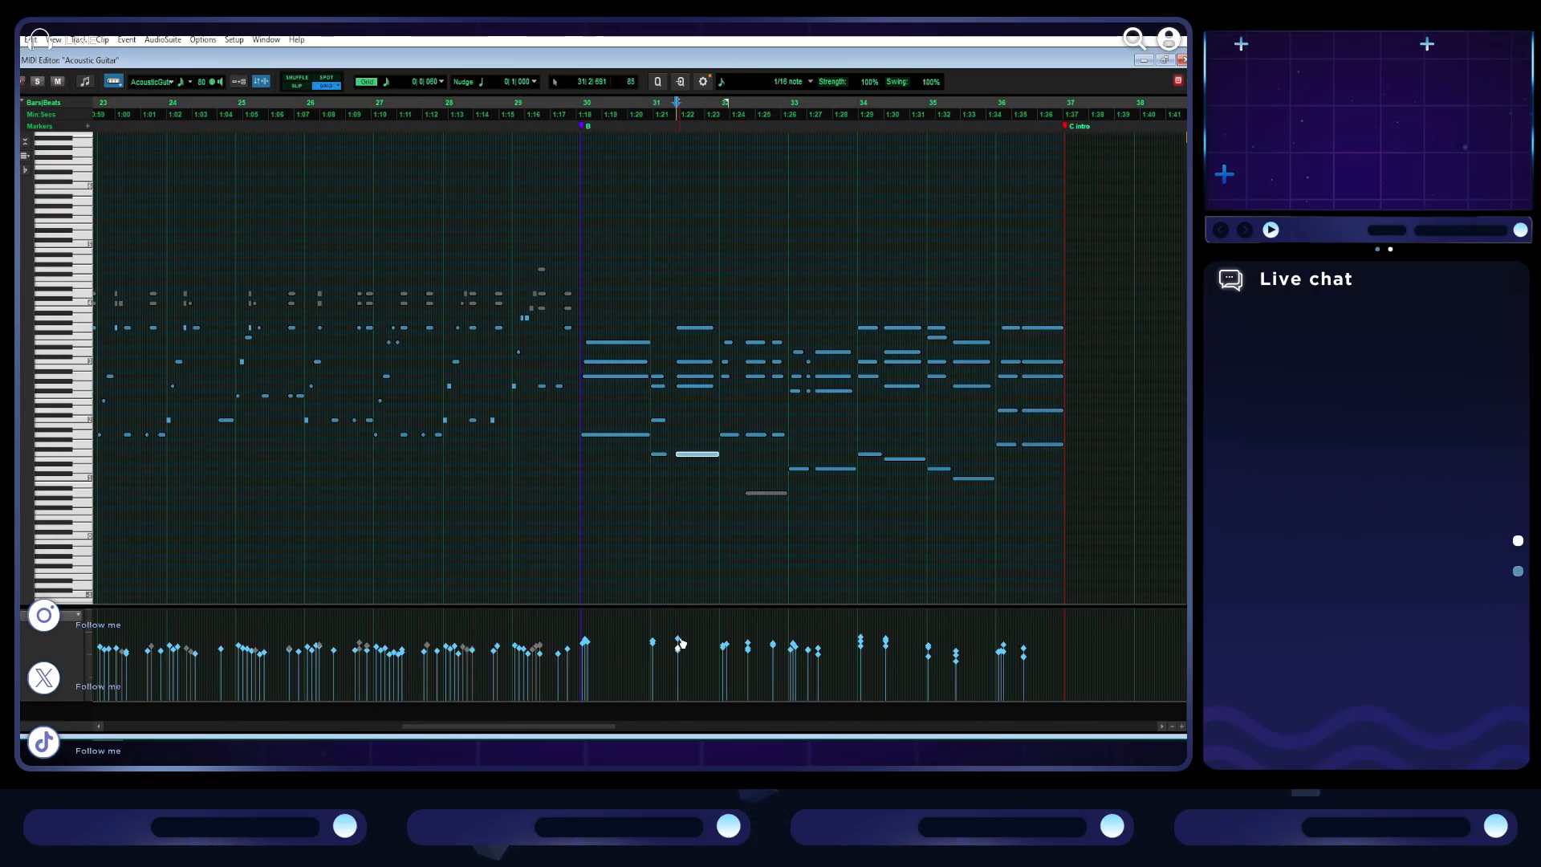
- Lower the velocities of the loudest guitar notes in the second B section and play it back from bar 30
drag(670, 630, 914, 644)
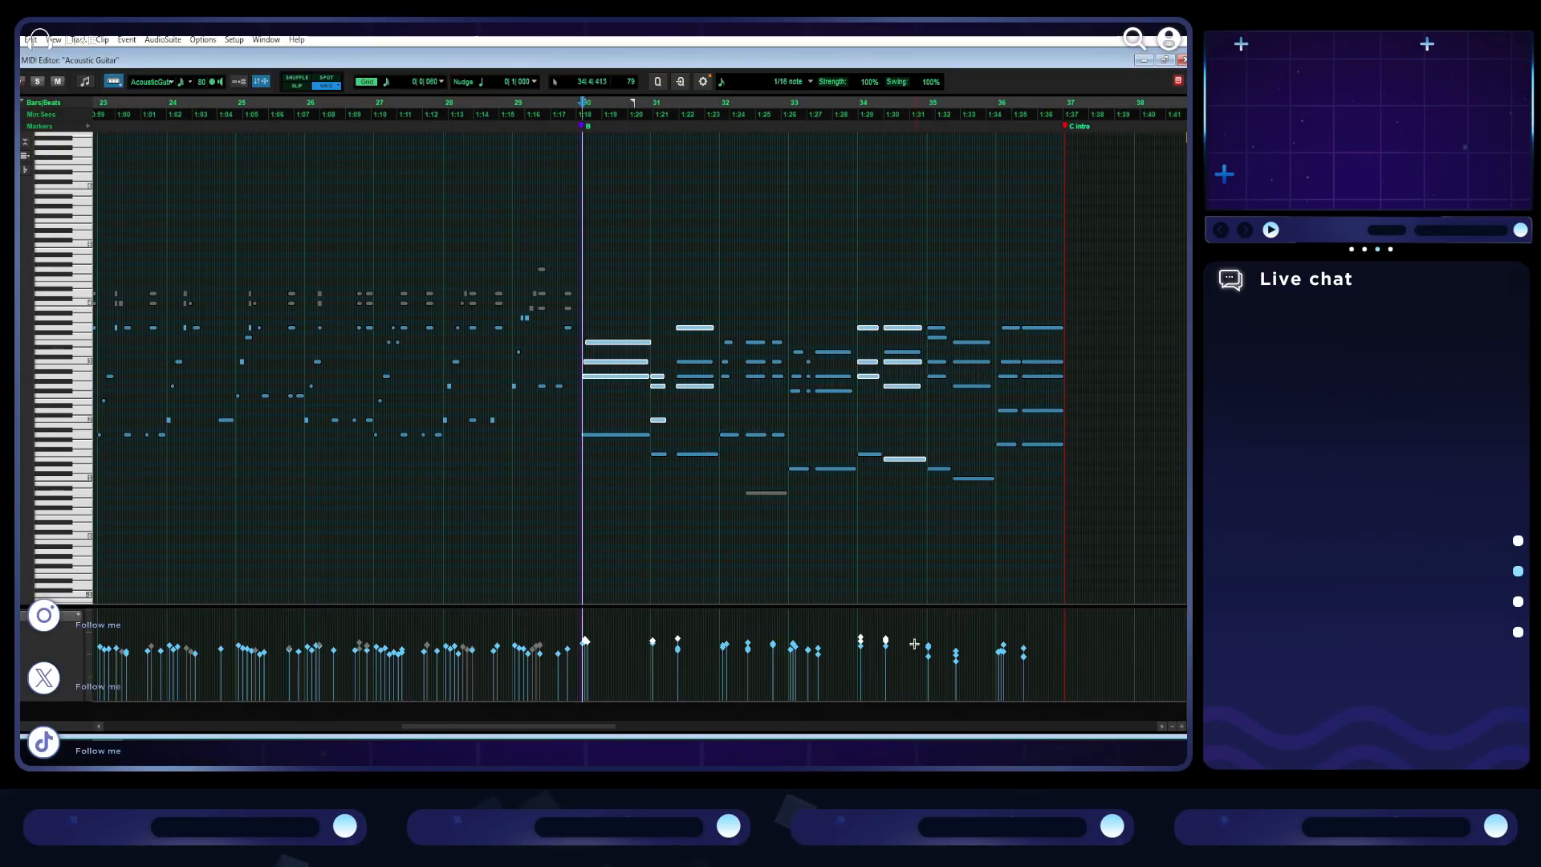
click(876, 622)
click(580, 462)
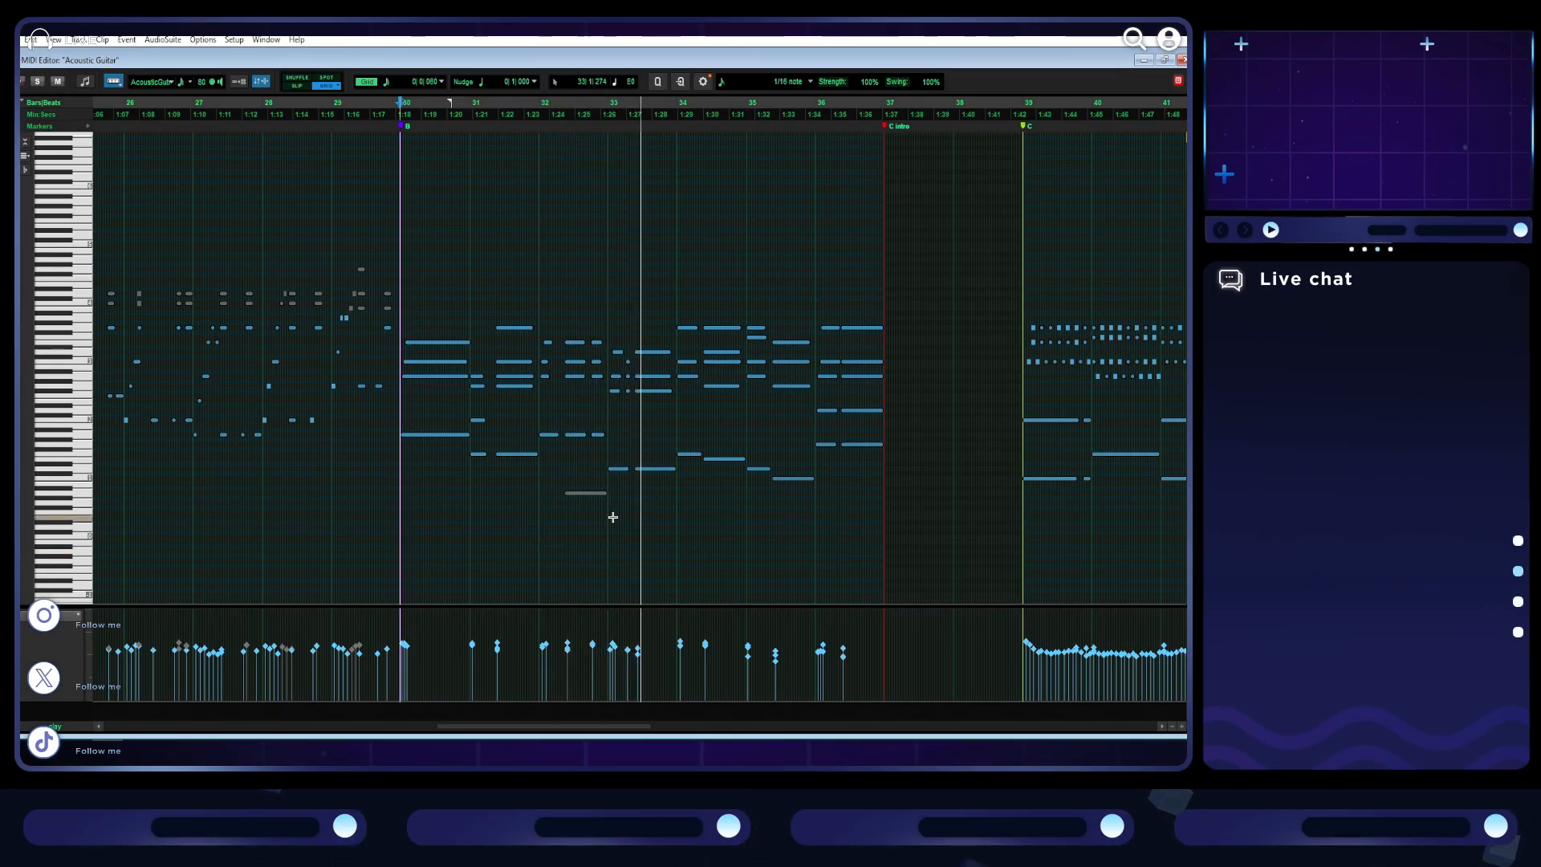
key(space)
- Set the MIDI Editor grid to 1/8 note with the start of bar 30 in close view
scroll(446, 505, up, 4)
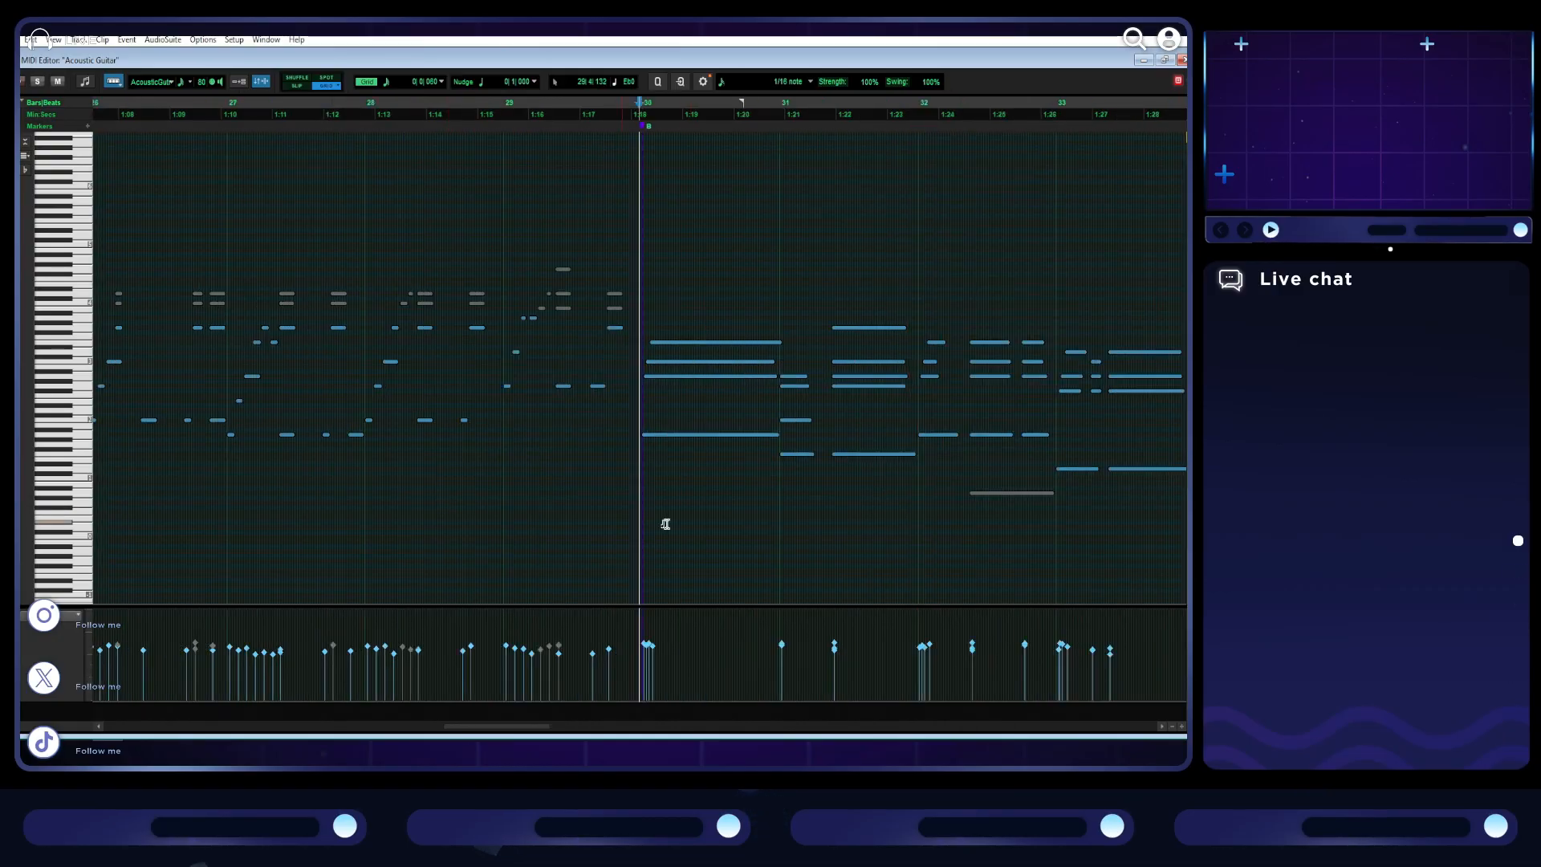
click(386, 82)
click(426, 113)
scroll(647, 295, right, 2)
click(388, 82)
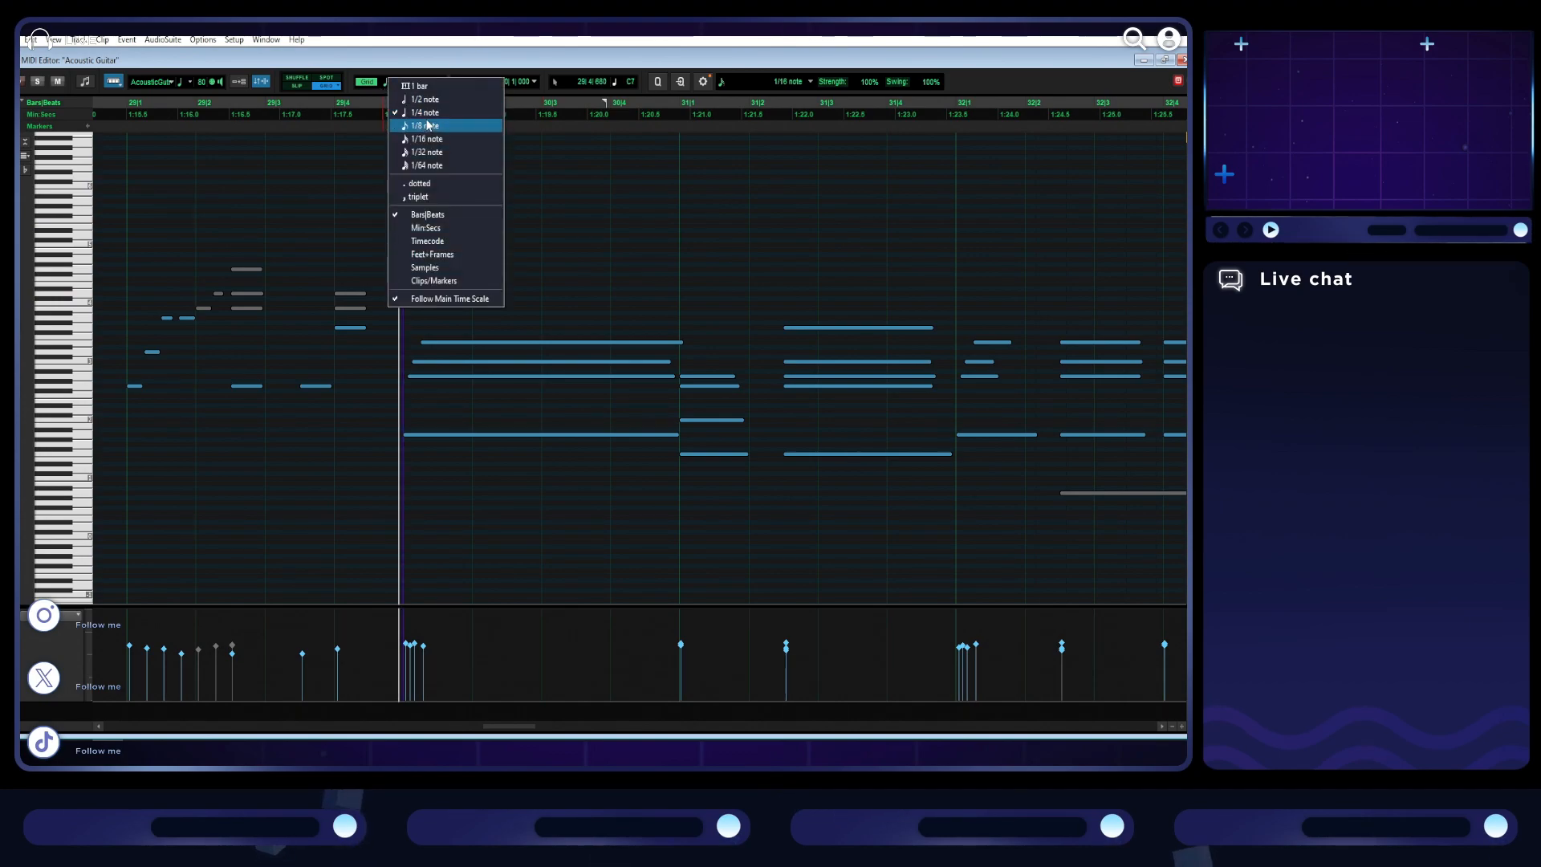
click(426, 121)
- Shorten the four chord notes of bar 30 to end at 30|2|480 and paste a copy of the chord at beat 3
drag(659, 296, 646, 464)
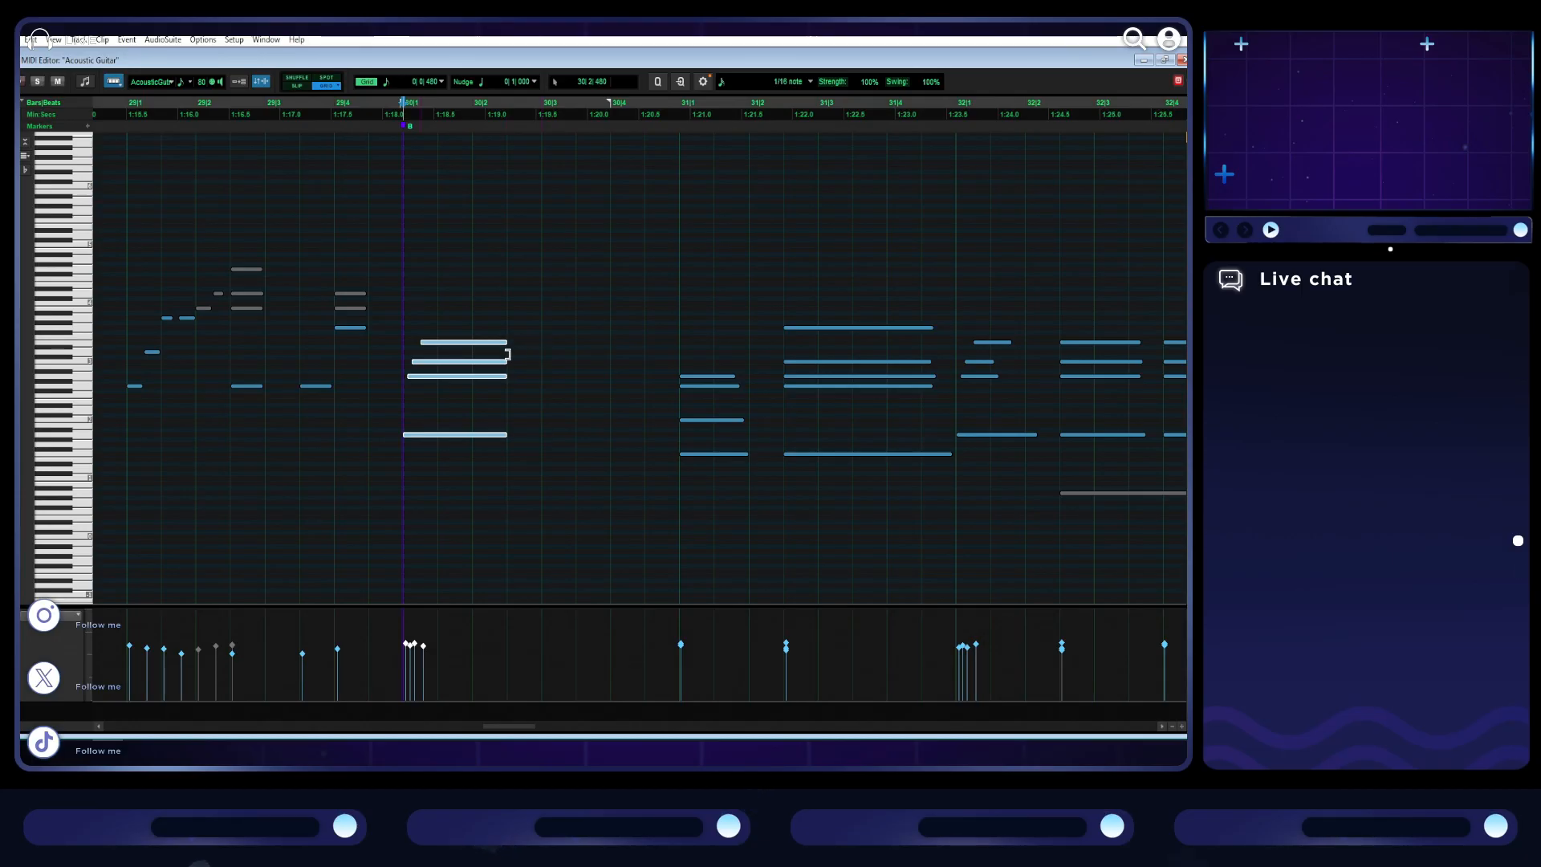
drag(496, 321, 475, 452)
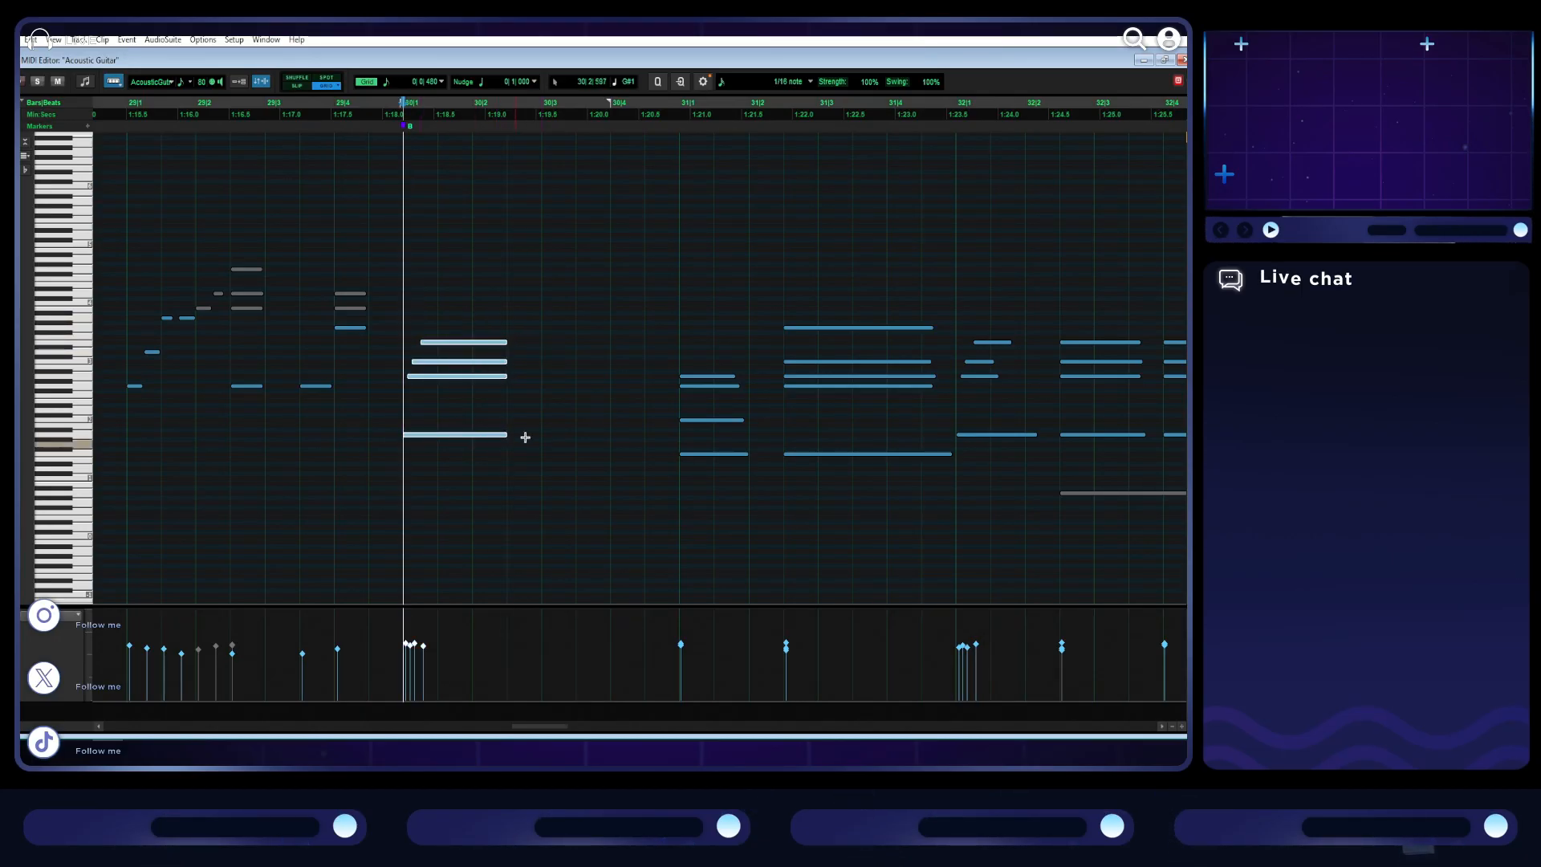
click(543, 371)
key(ctrl+v)
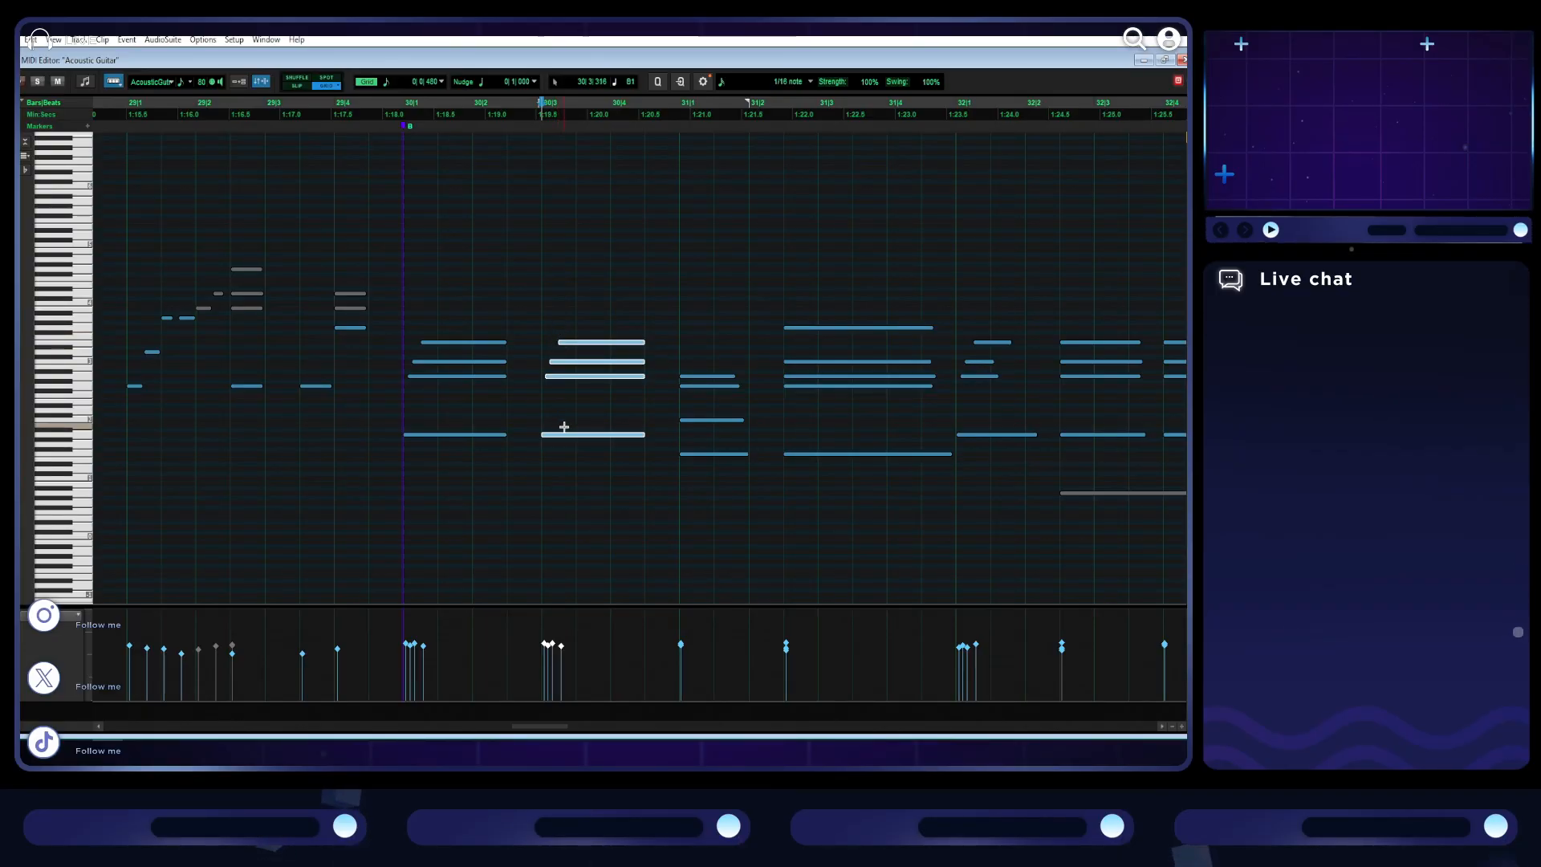
- Play back the repeated guitar chord from the start of bar 30
click(402, 296)
key(space)
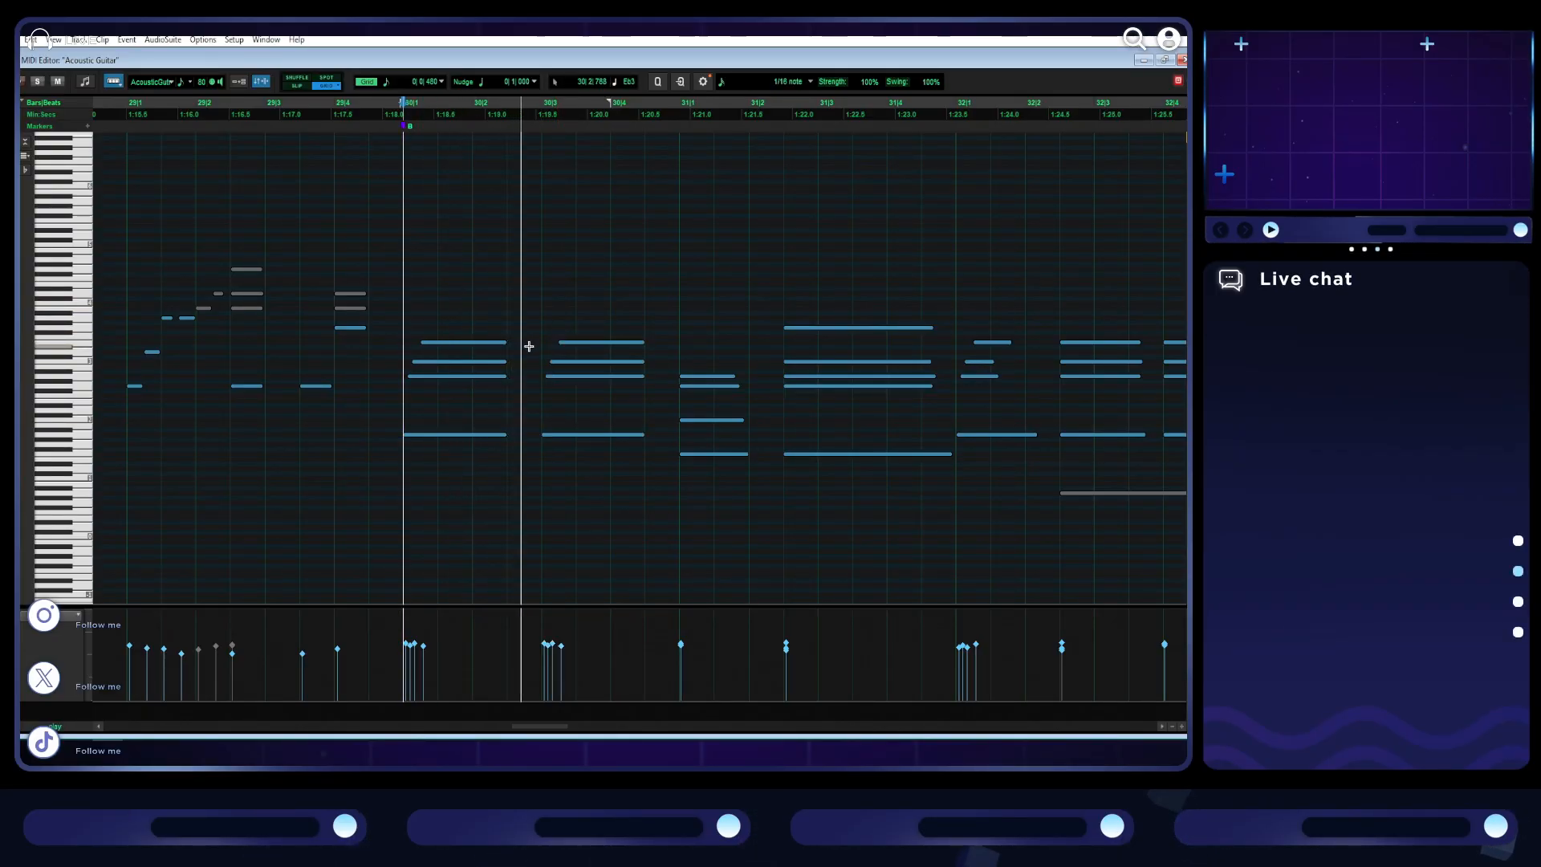
key(space)
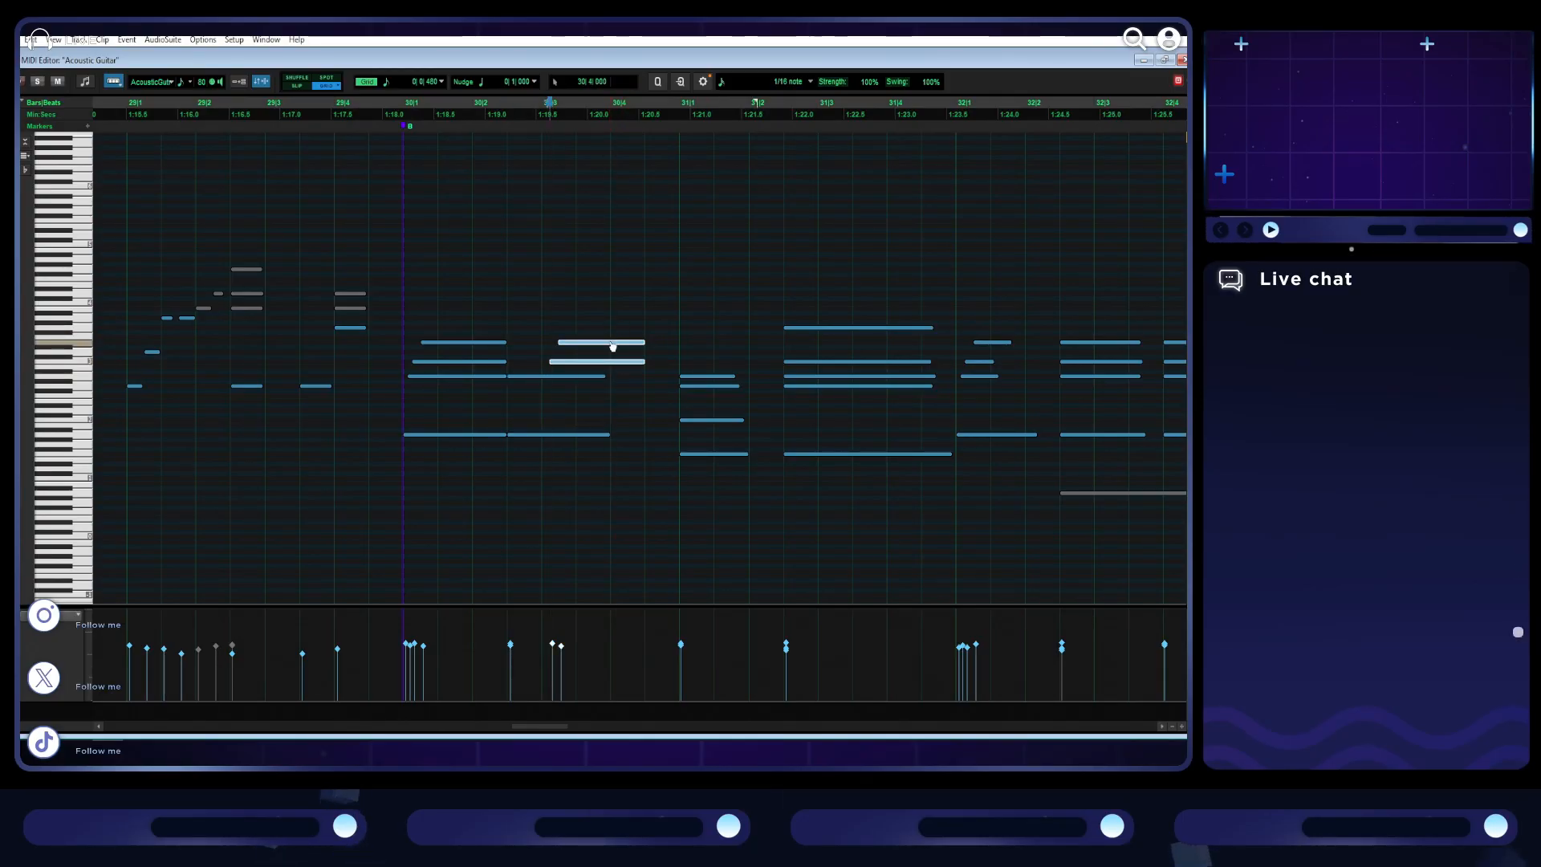
- Align the two upper notes of the repeated chord to 30|2|480 and play the guitar back from bar 30
key(Down)
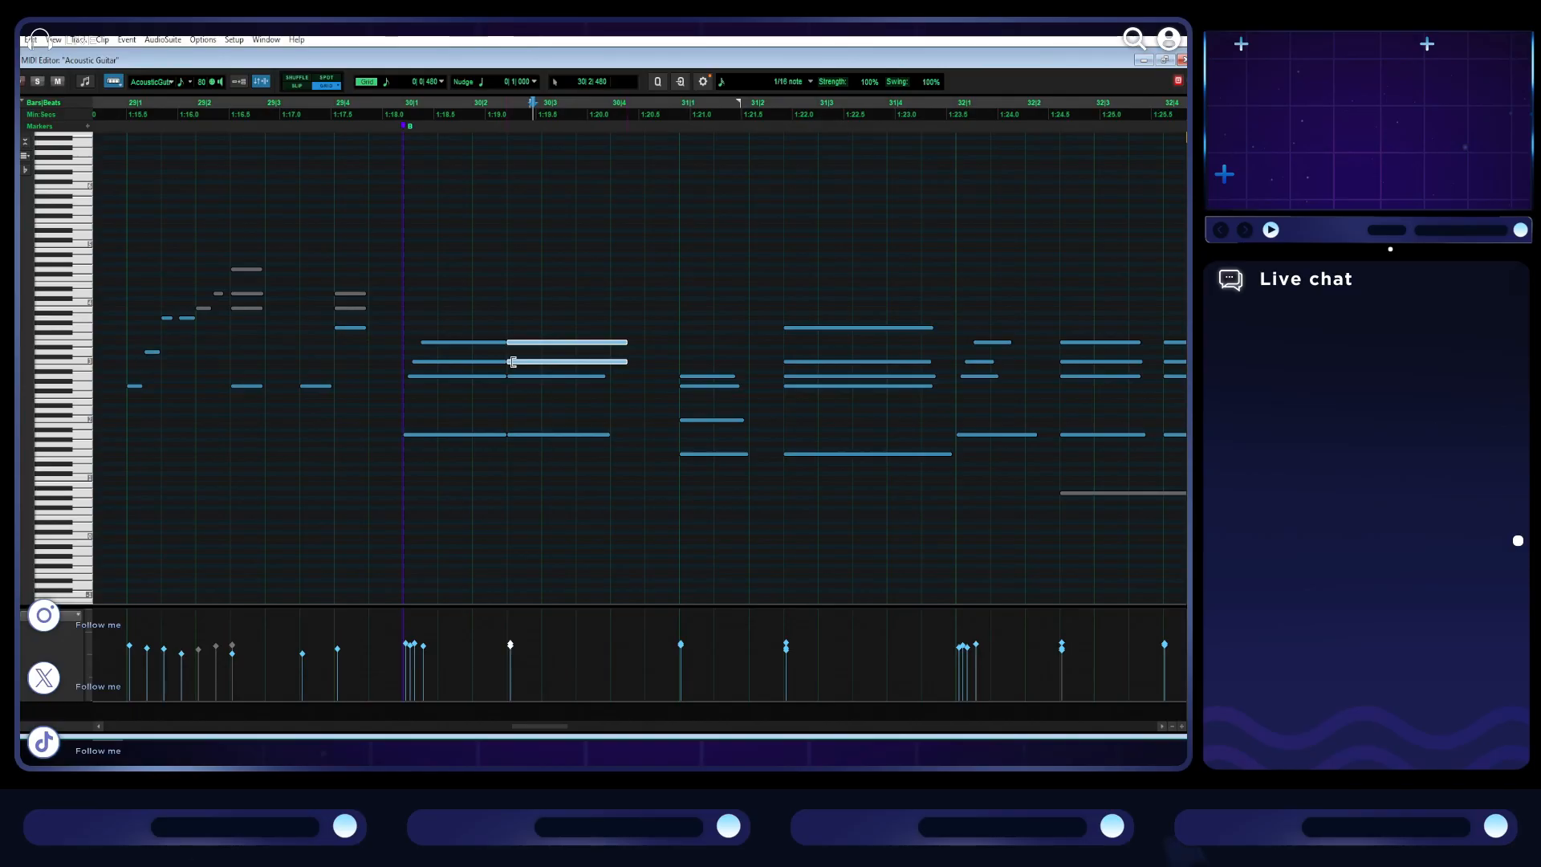
click(402, 311)
key(space)
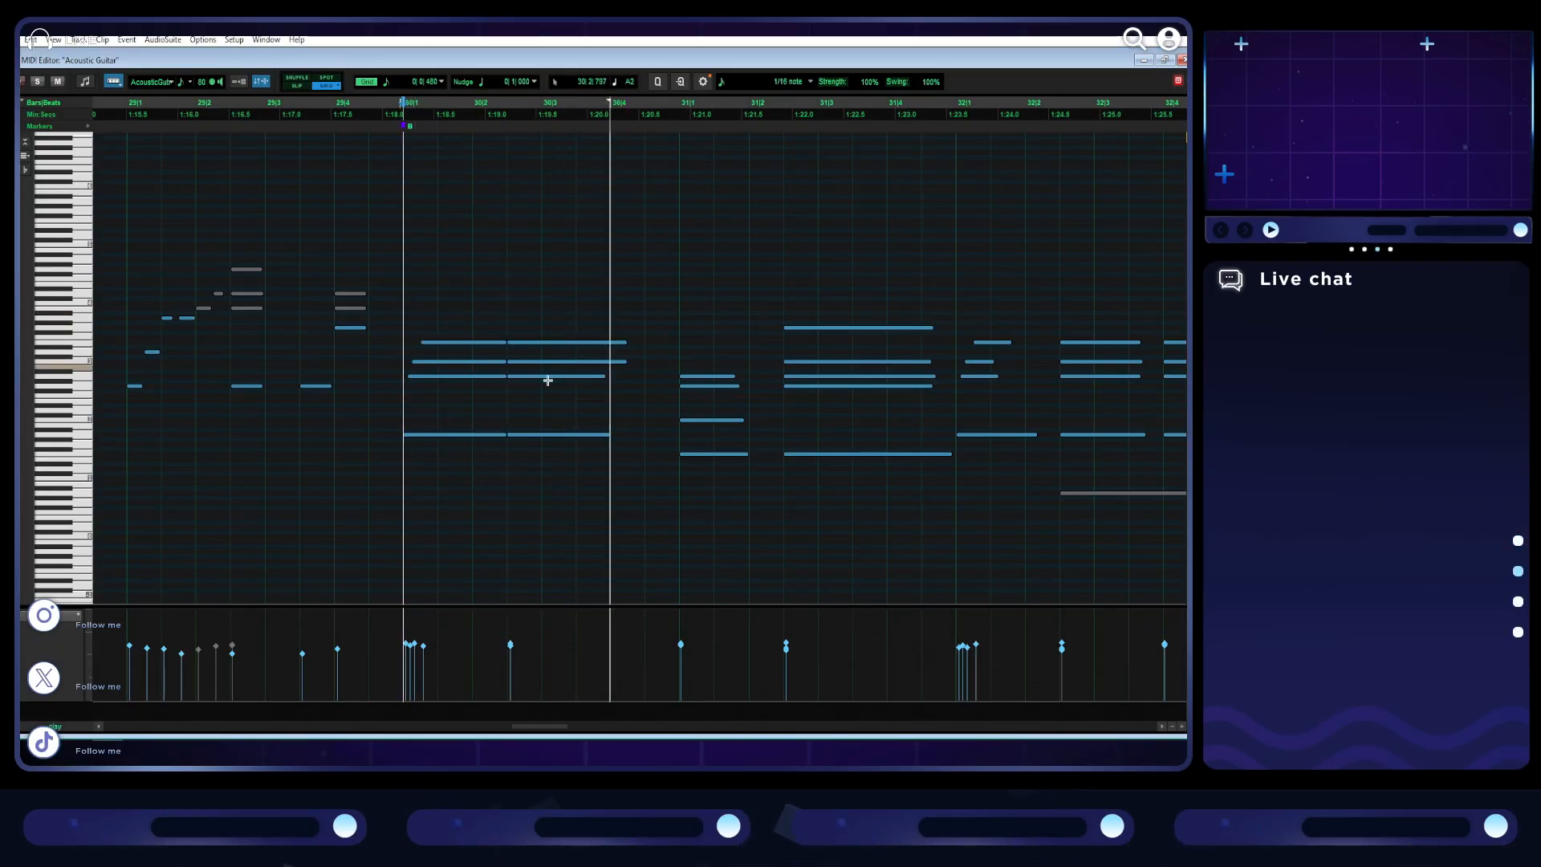
- Extend the second-lowest note of the repeated chord to end with the lowest note and play back bar 30
click(600, 375)
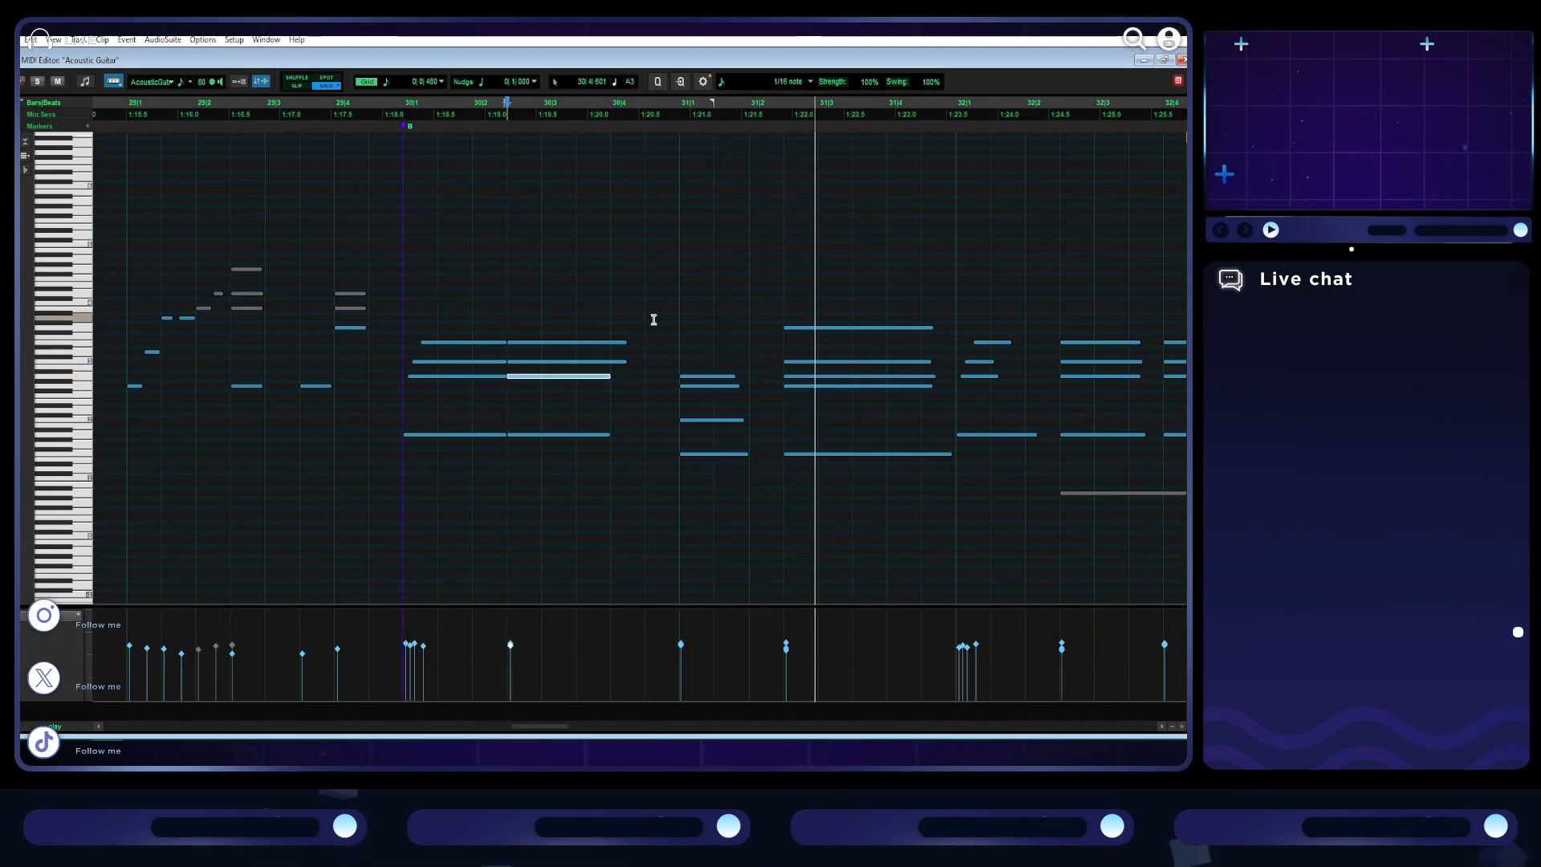
key(ctrl+bracketleft)
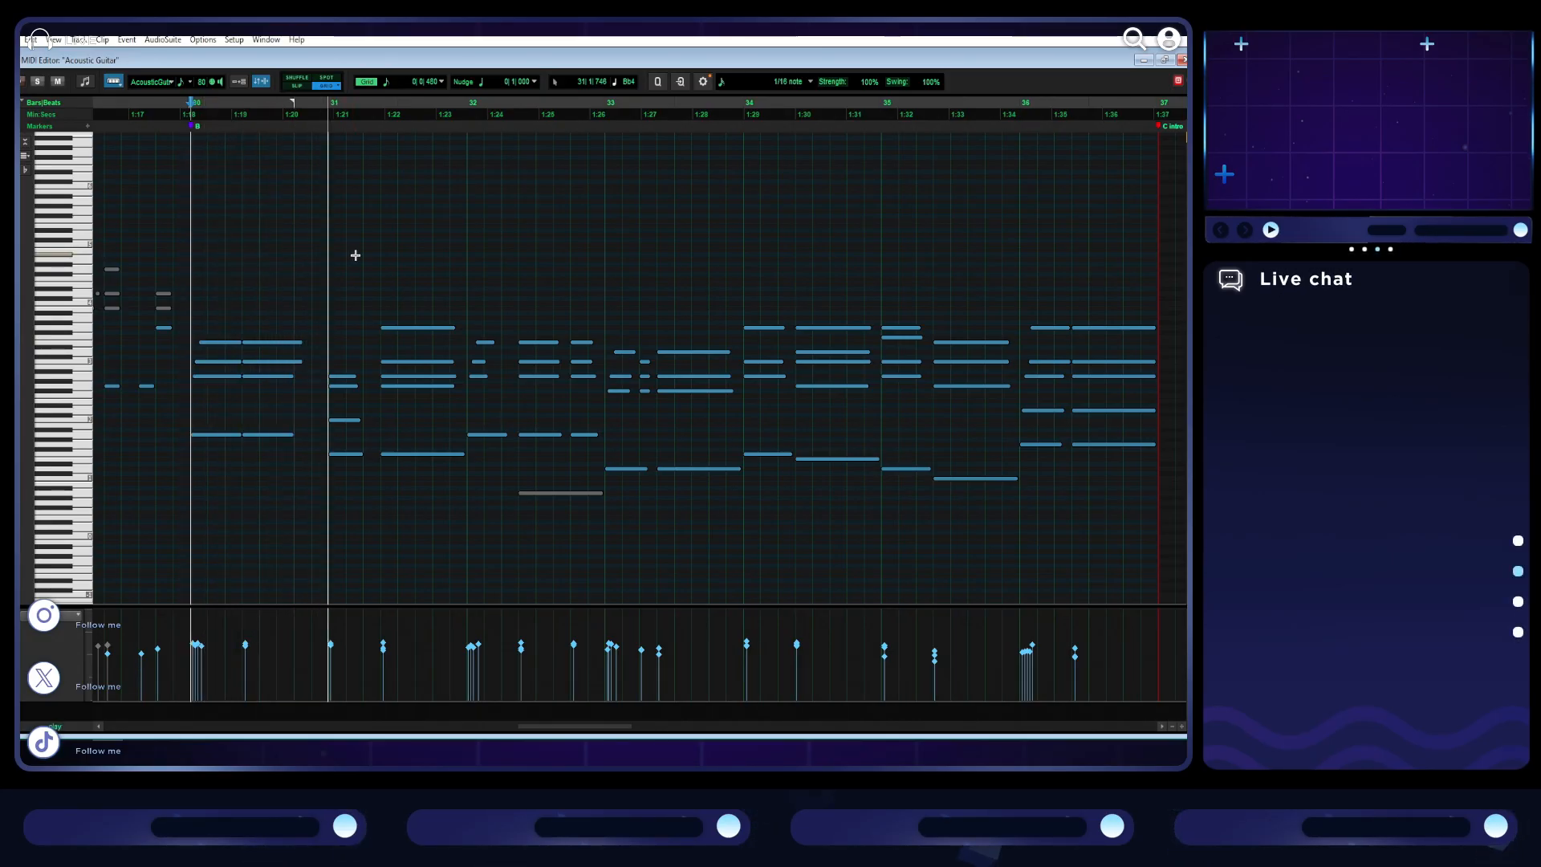
key(space)
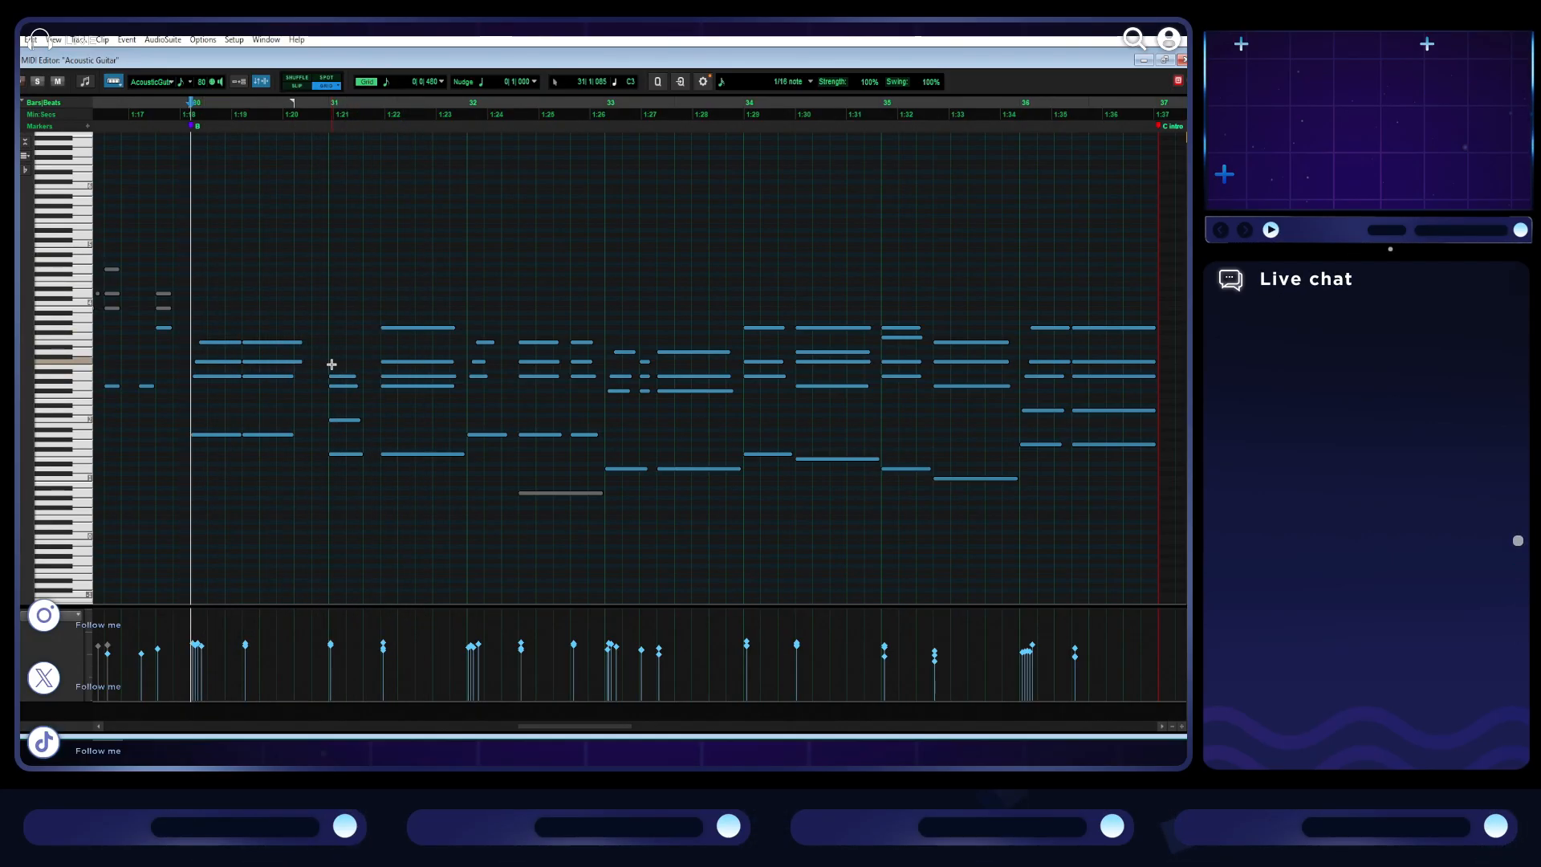
- Shorten the repeated chord in bar 30 to end at 30|3|480, place a copy on beat 4, and play it back
drag(279, 291, 299, 500)
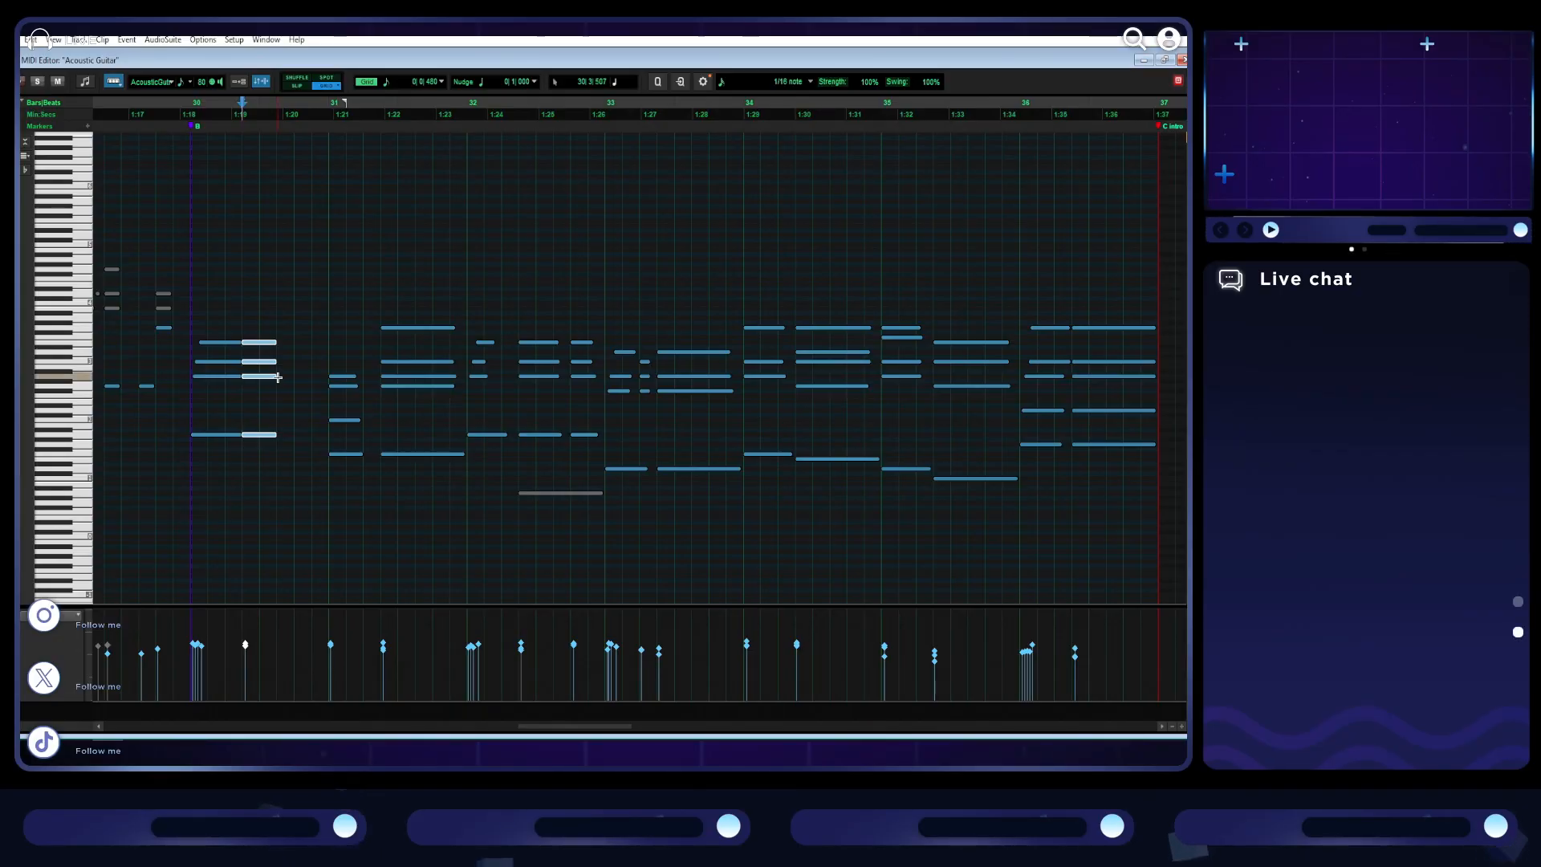
key(ctrl+d)
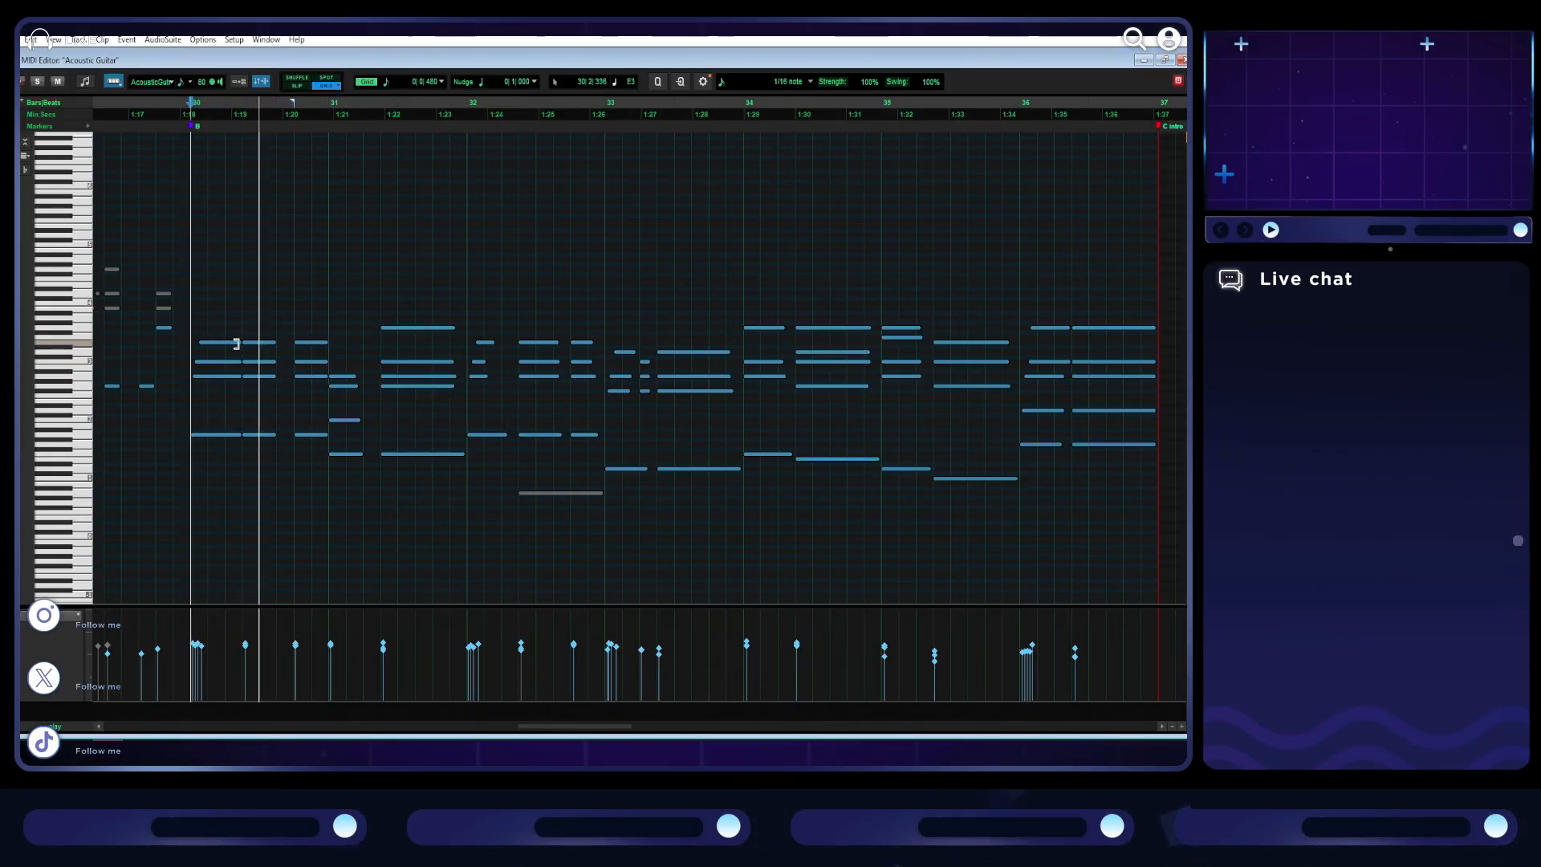
scroll(369, 419, left, 1)
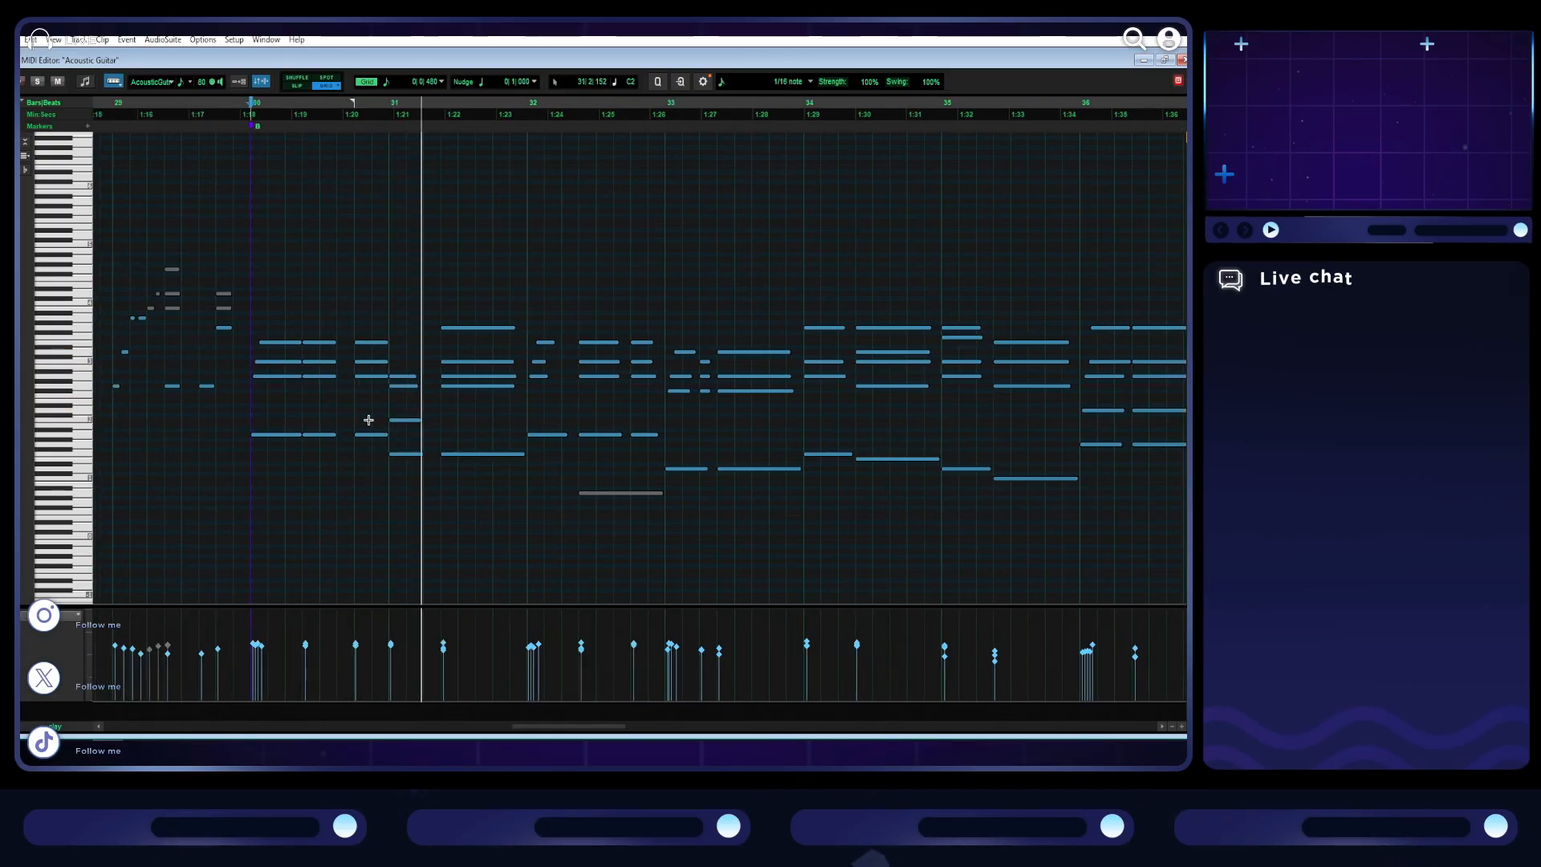
key(space)
- Copy all chord notes of bar 30 into bar 13 of the first B section and play back from bar 12
click(368, 451)
drag(379, 460, 284, 332)
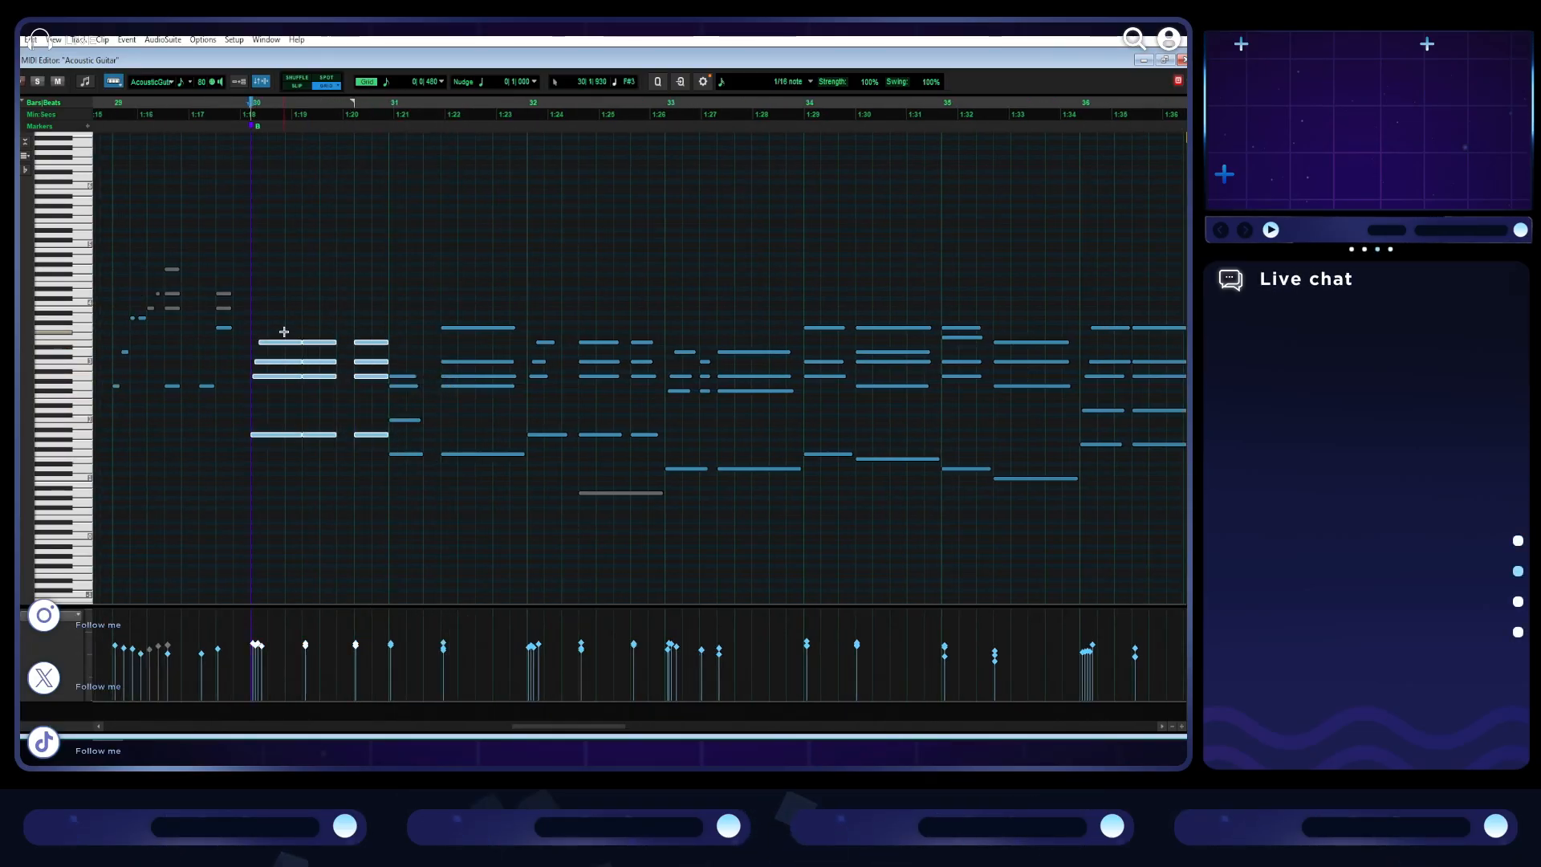
scroll(616, 535, left, 15)
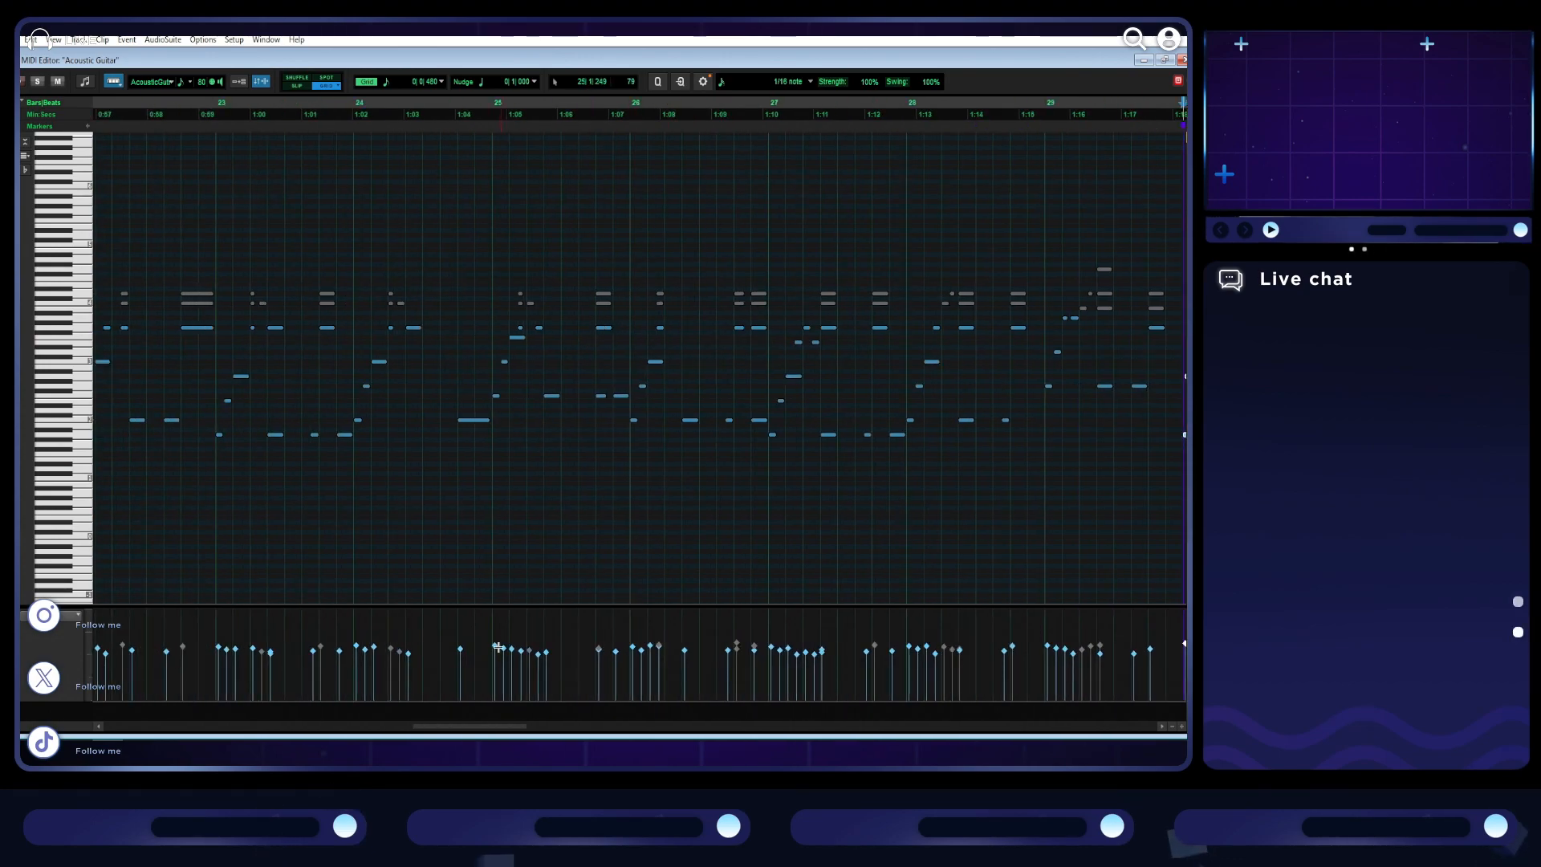
drag(451, 725, 426, 731)
drag(372, 731, 295, 730)
key(ctrl+v)
click(167, 264)
key(space)
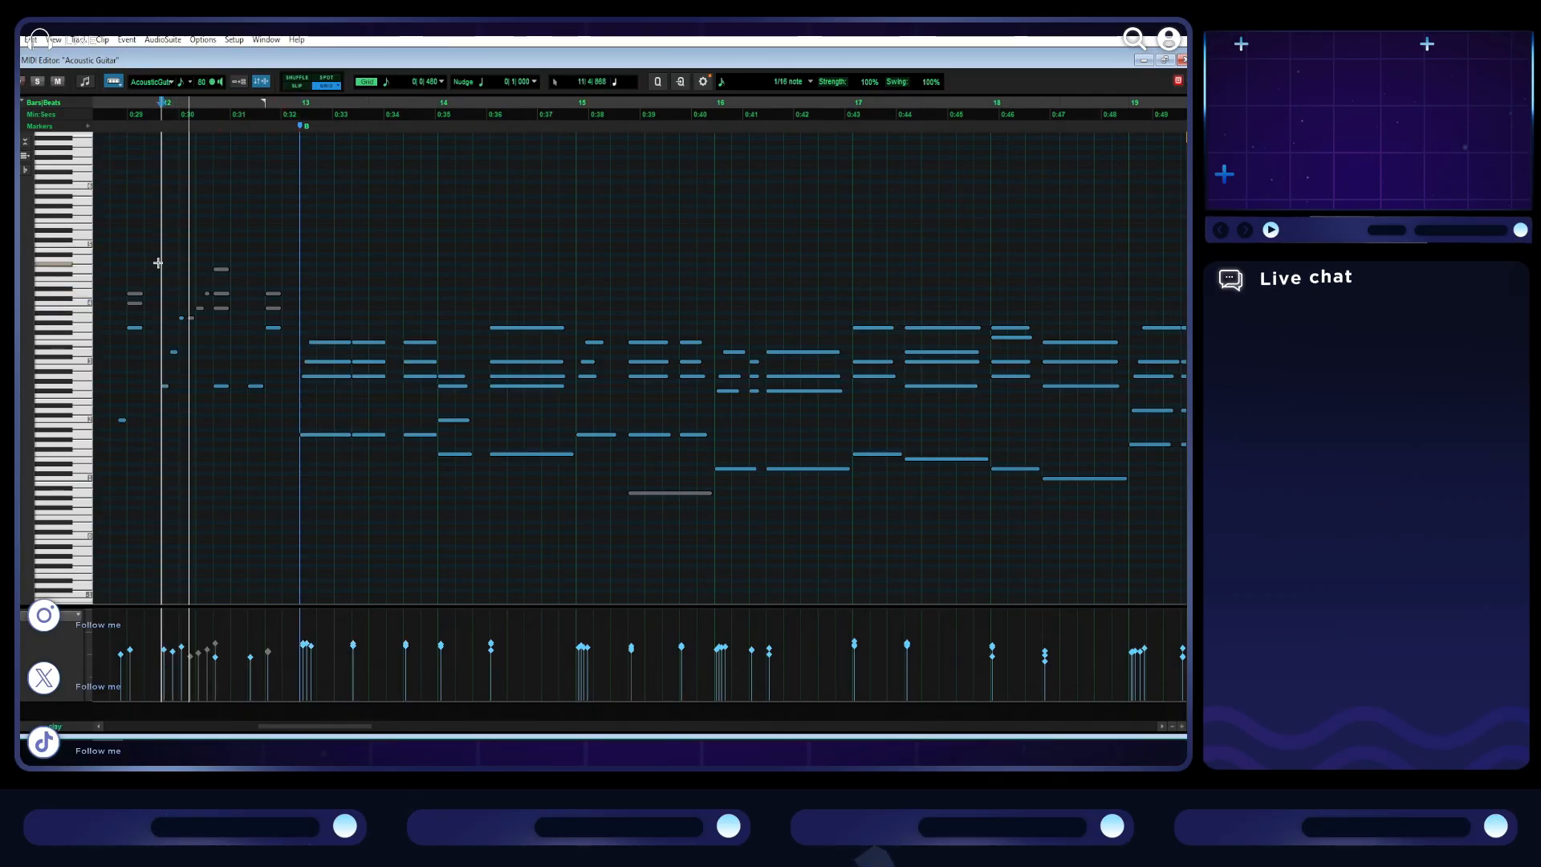
- Listen to the guitar through the first B section and the following A' section, following the notes in the MIDI Editor
key(r)
key(r)
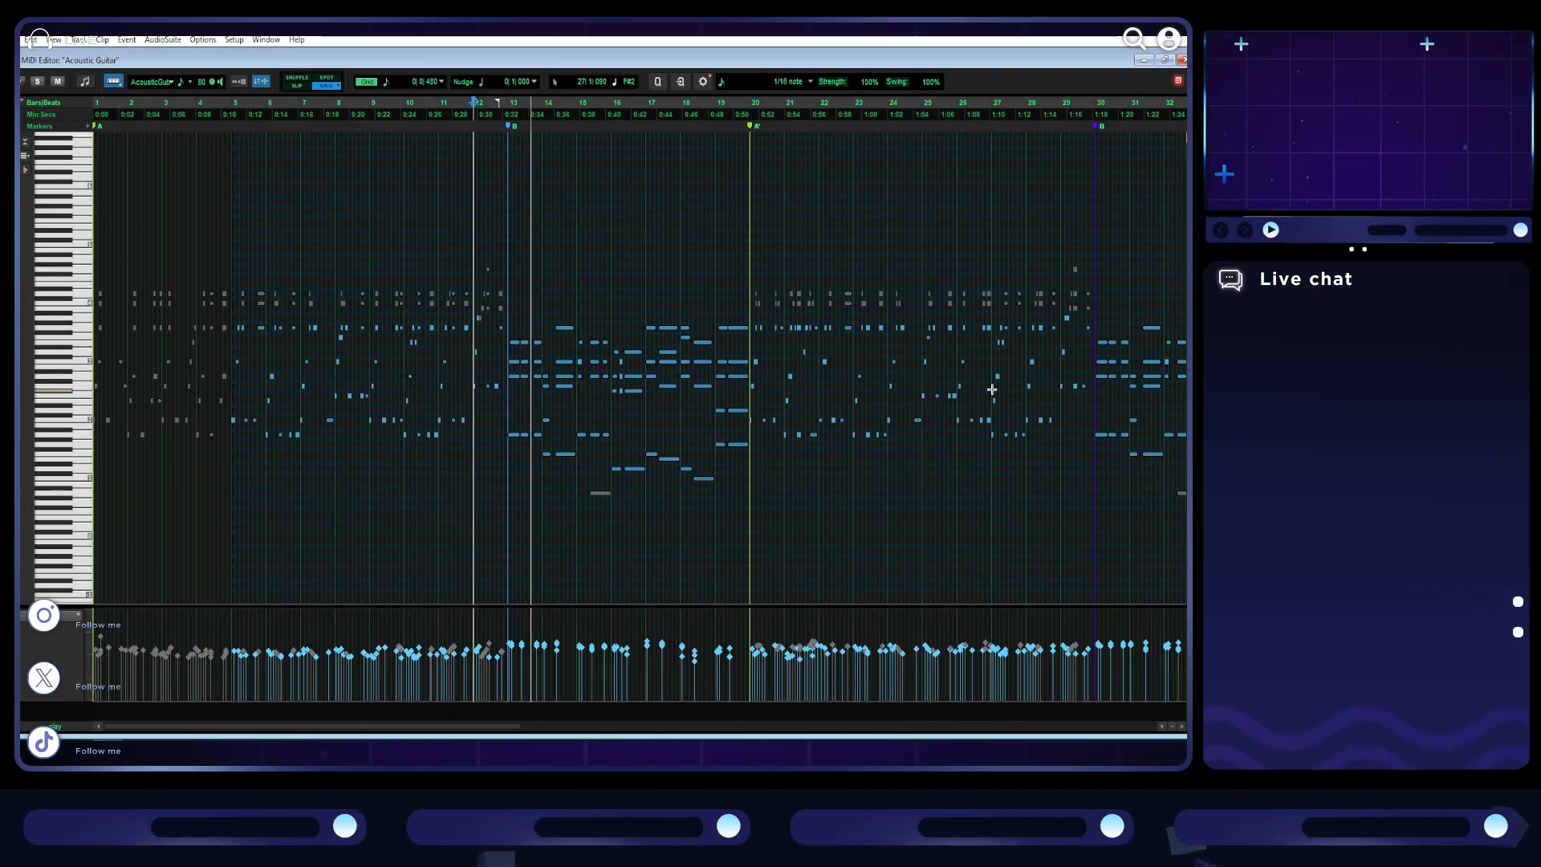
key(t)
key(t)
scroll(744, 508, right, 15)
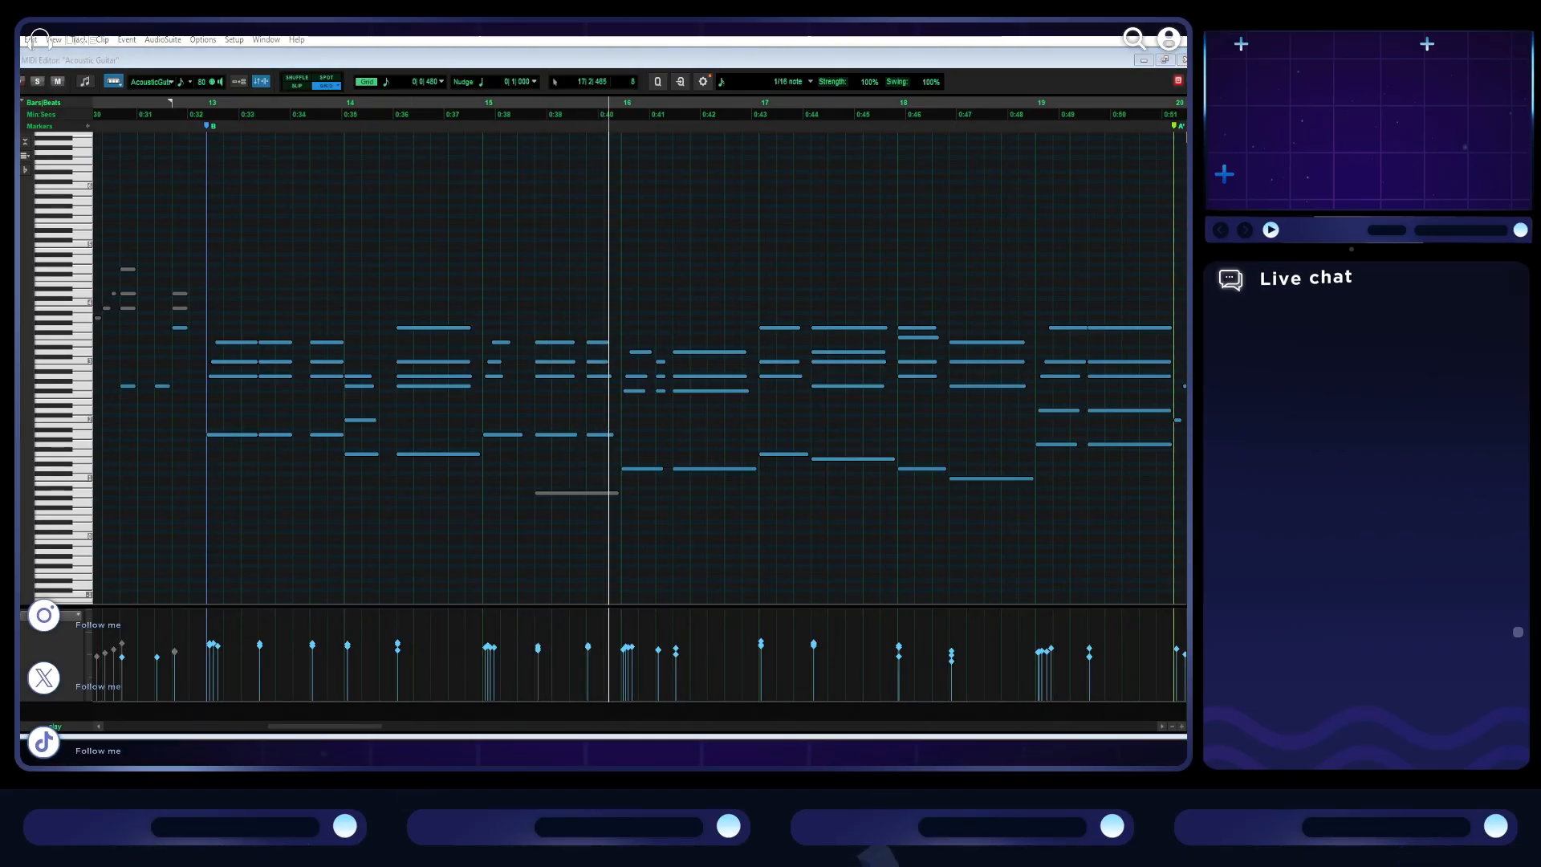
scroll(643, 626, right, 3)
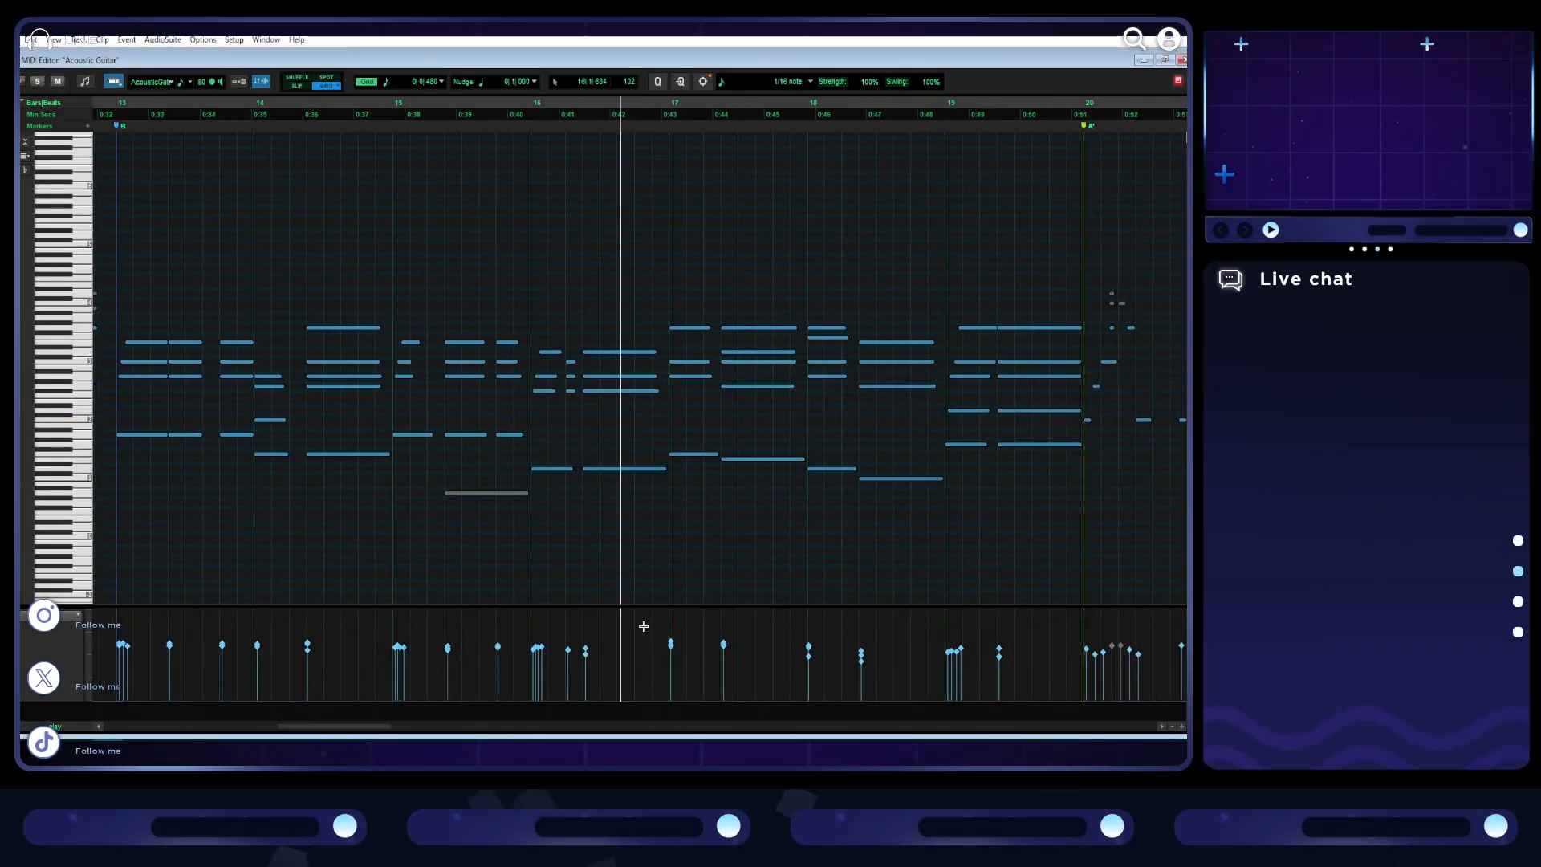
scroll(698, 513, down, 2)
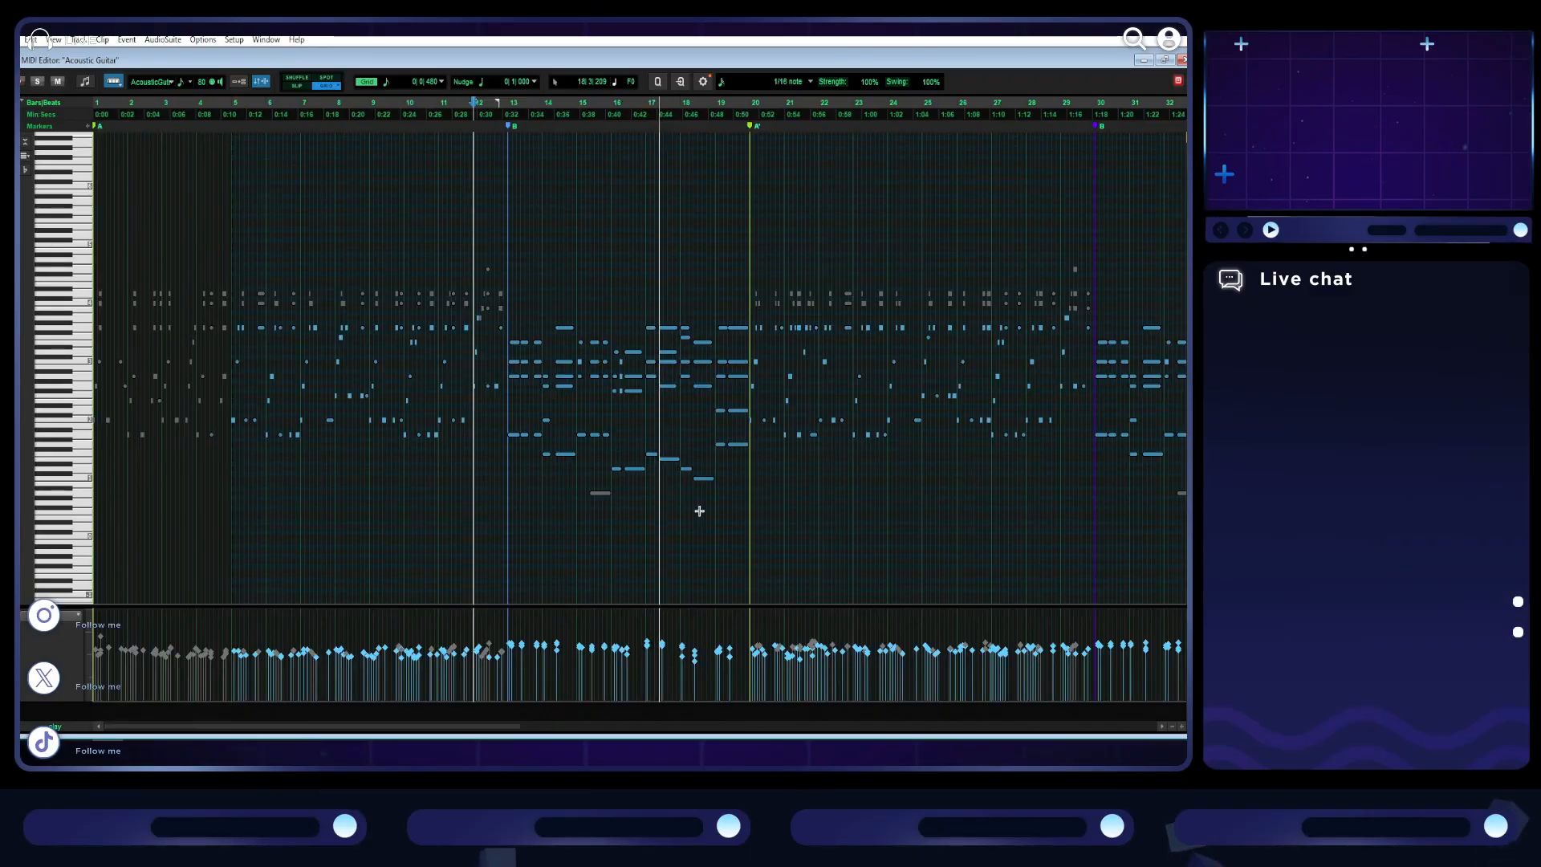
scroll(630, 522, right, 2)
scroll(663, 522, up, 2)
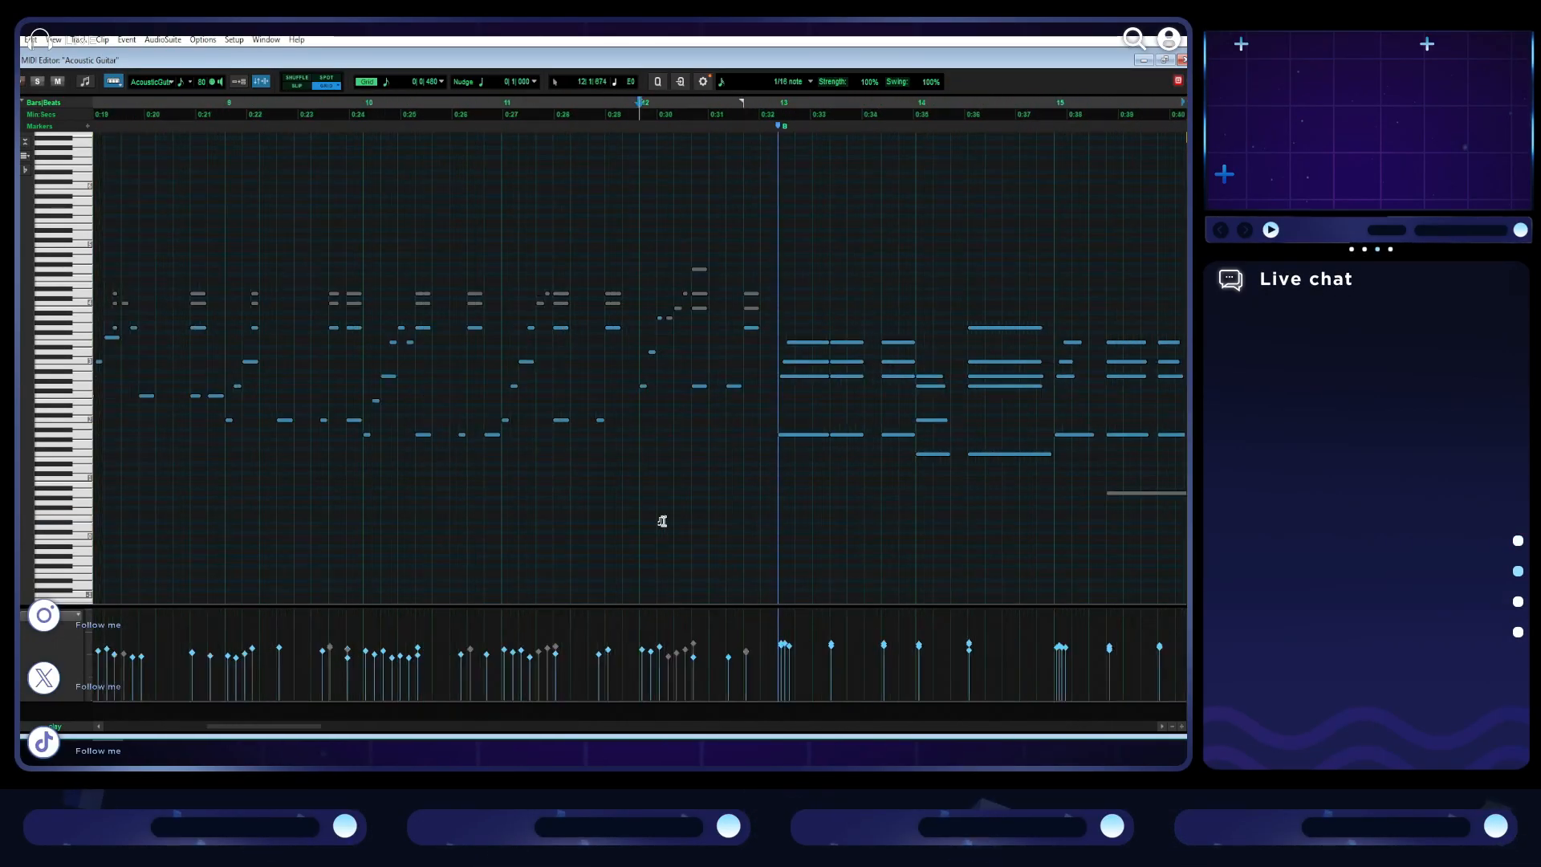
scroll(664, 519, right, 5)
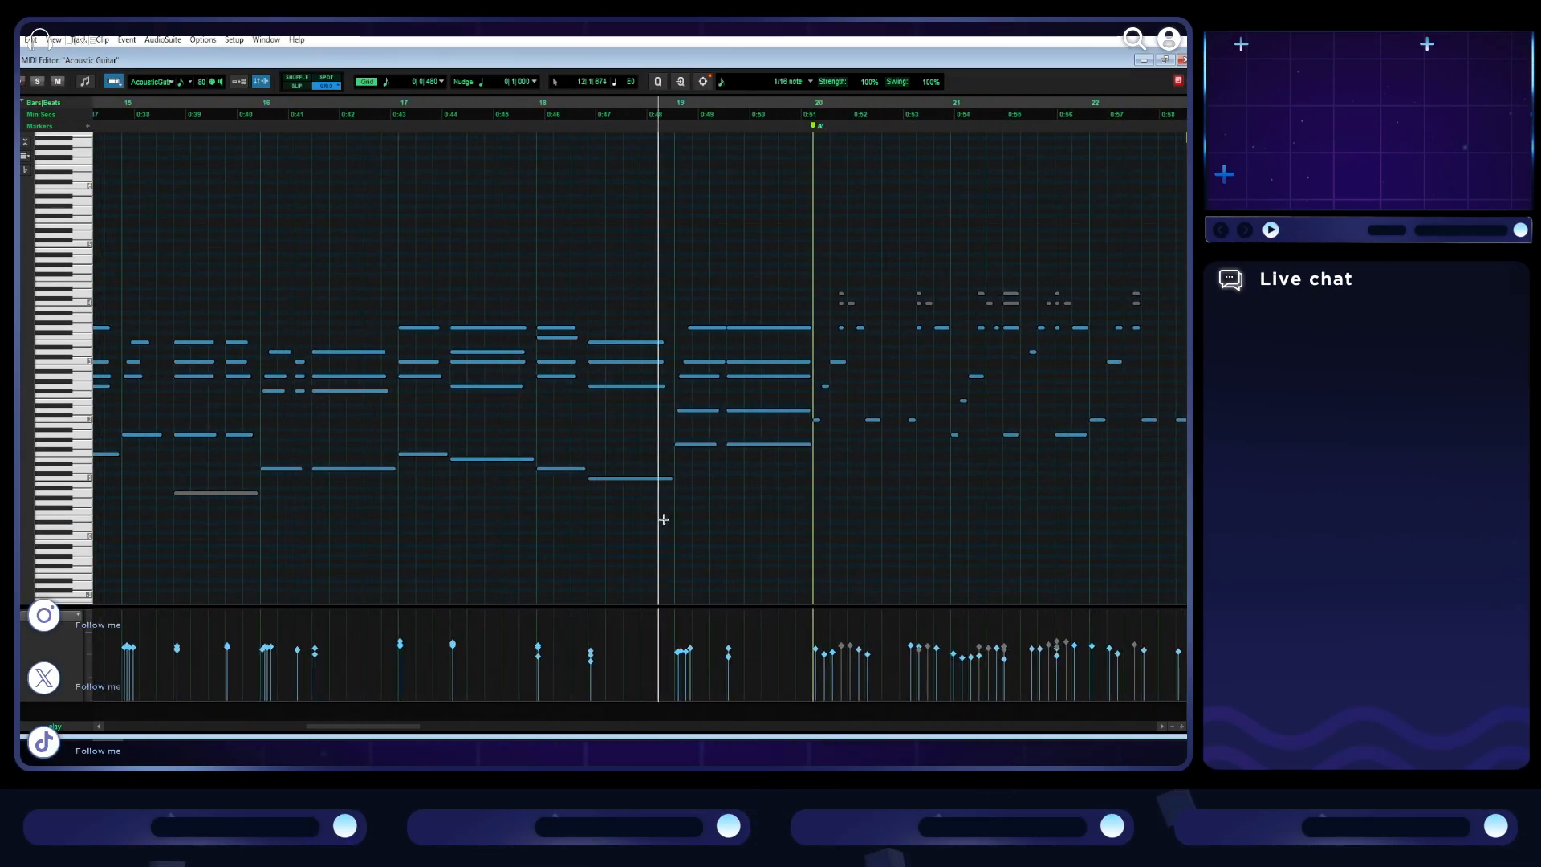
scroll(664, 520, right, 1)
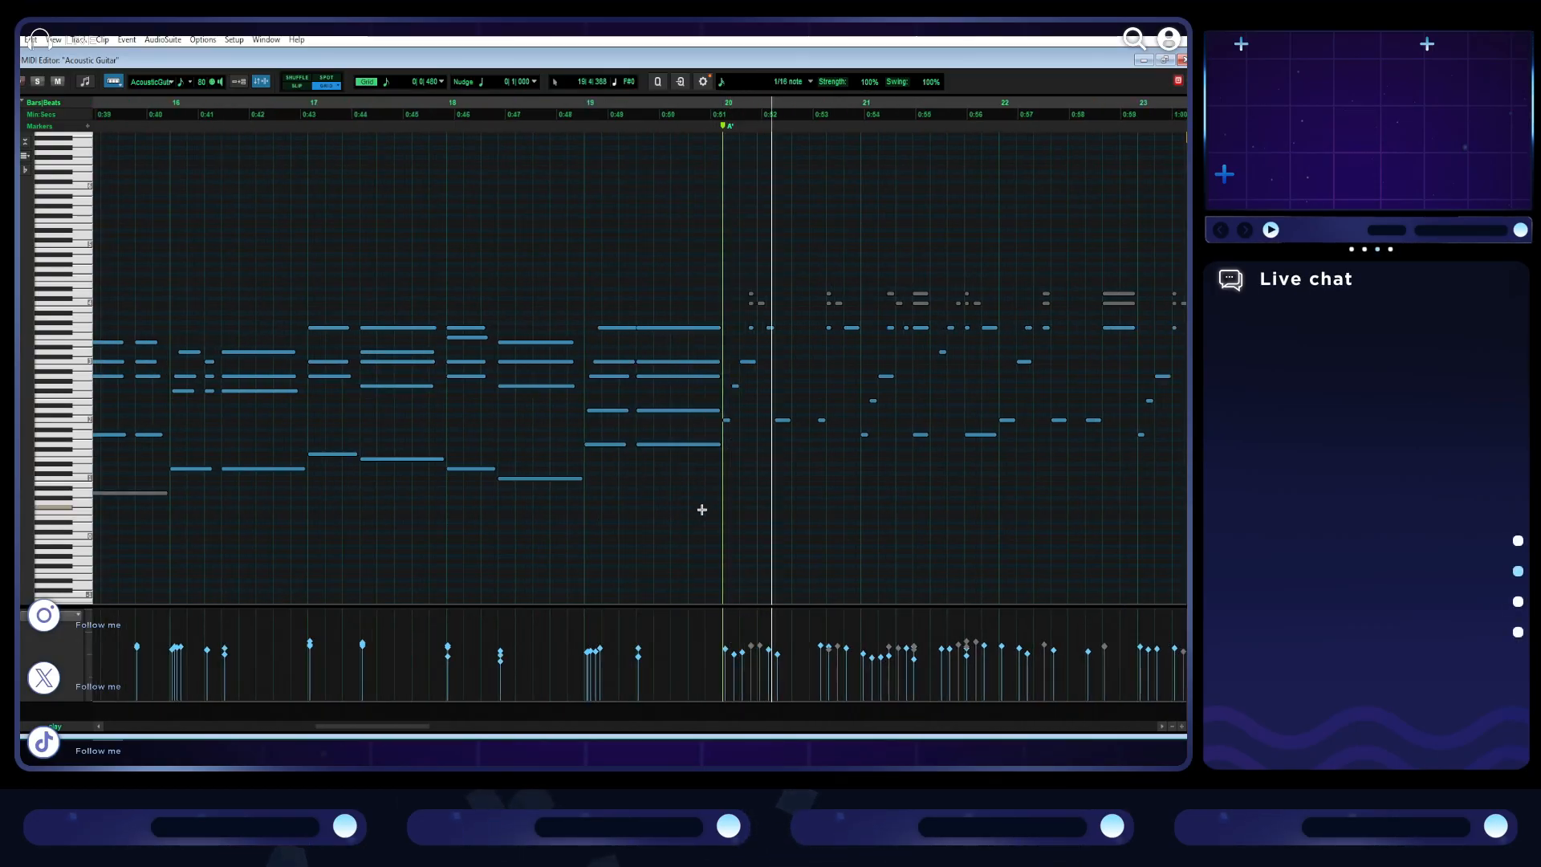
scroll(701, 510, right, 3)
scroll(701, 510, right, 1)
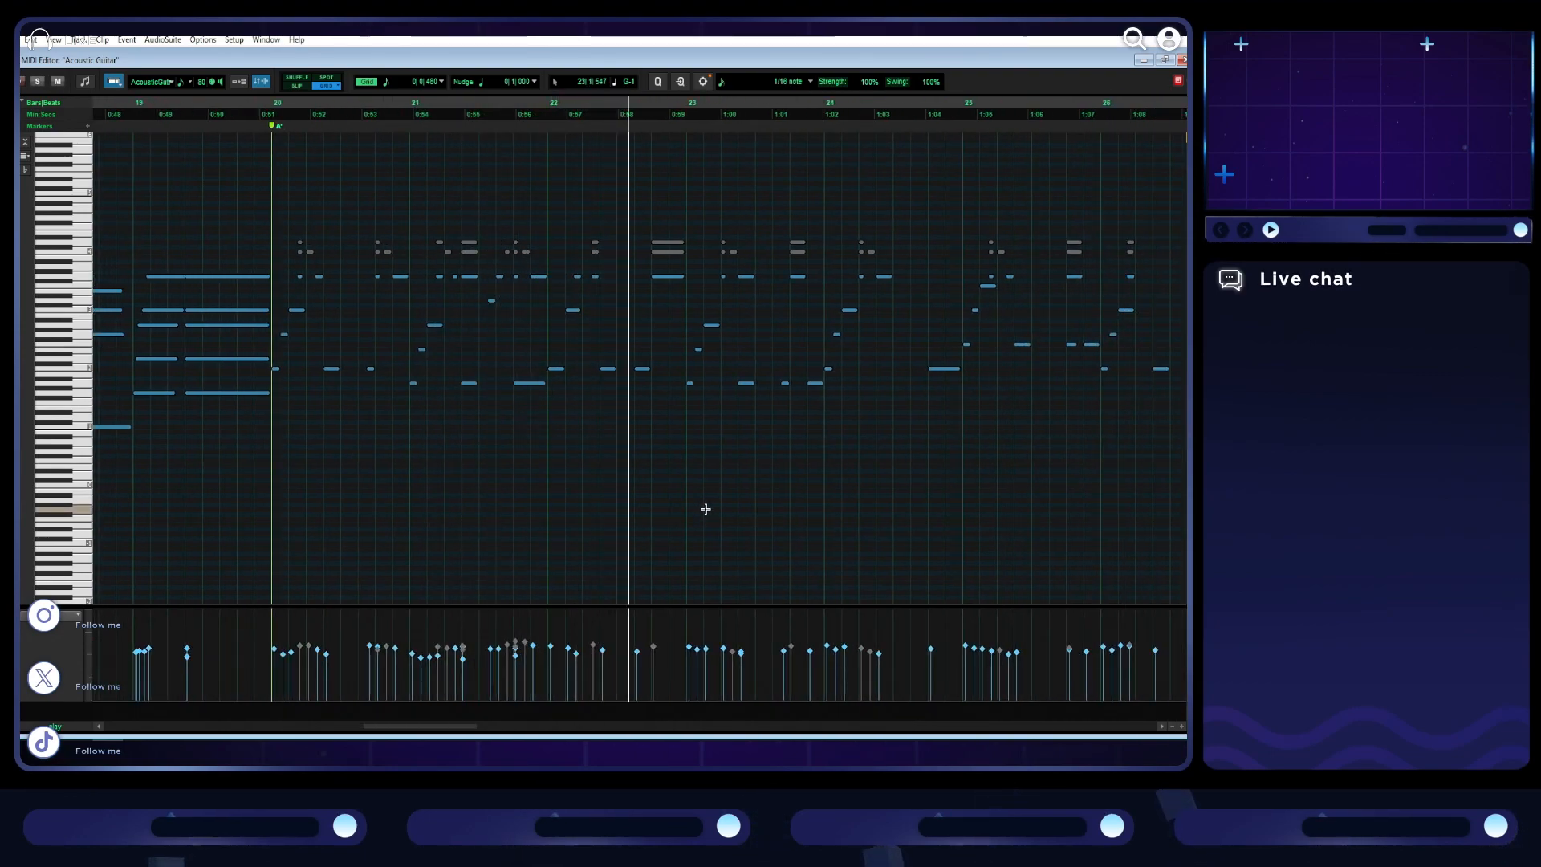
scroll(705, 508, right, 4)
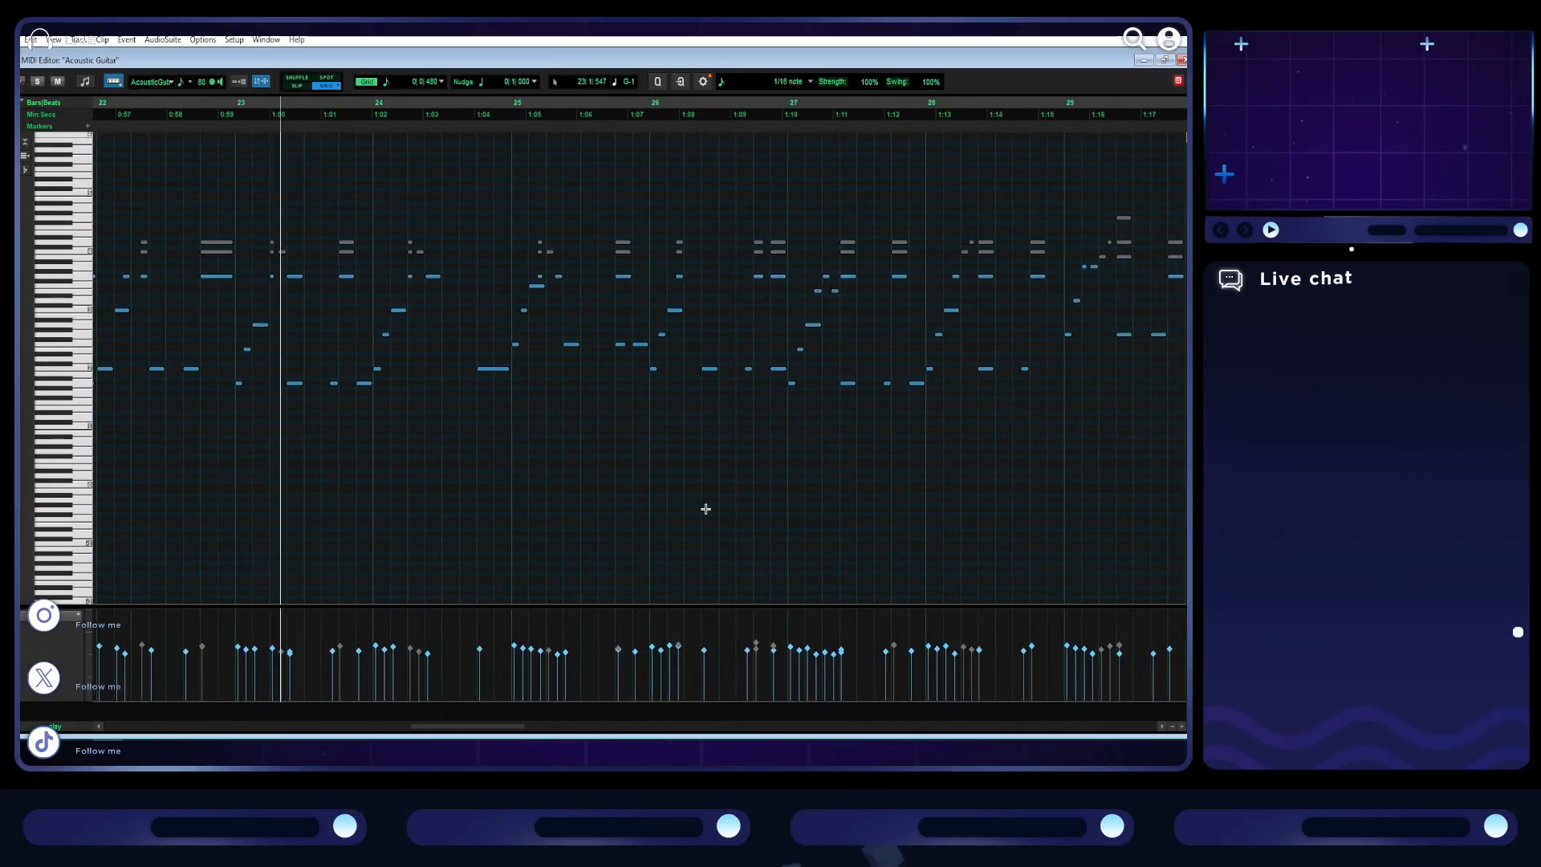
- Listen on from the end of the A' section through the second B section into section C, and stop playback
click(1095, 268)
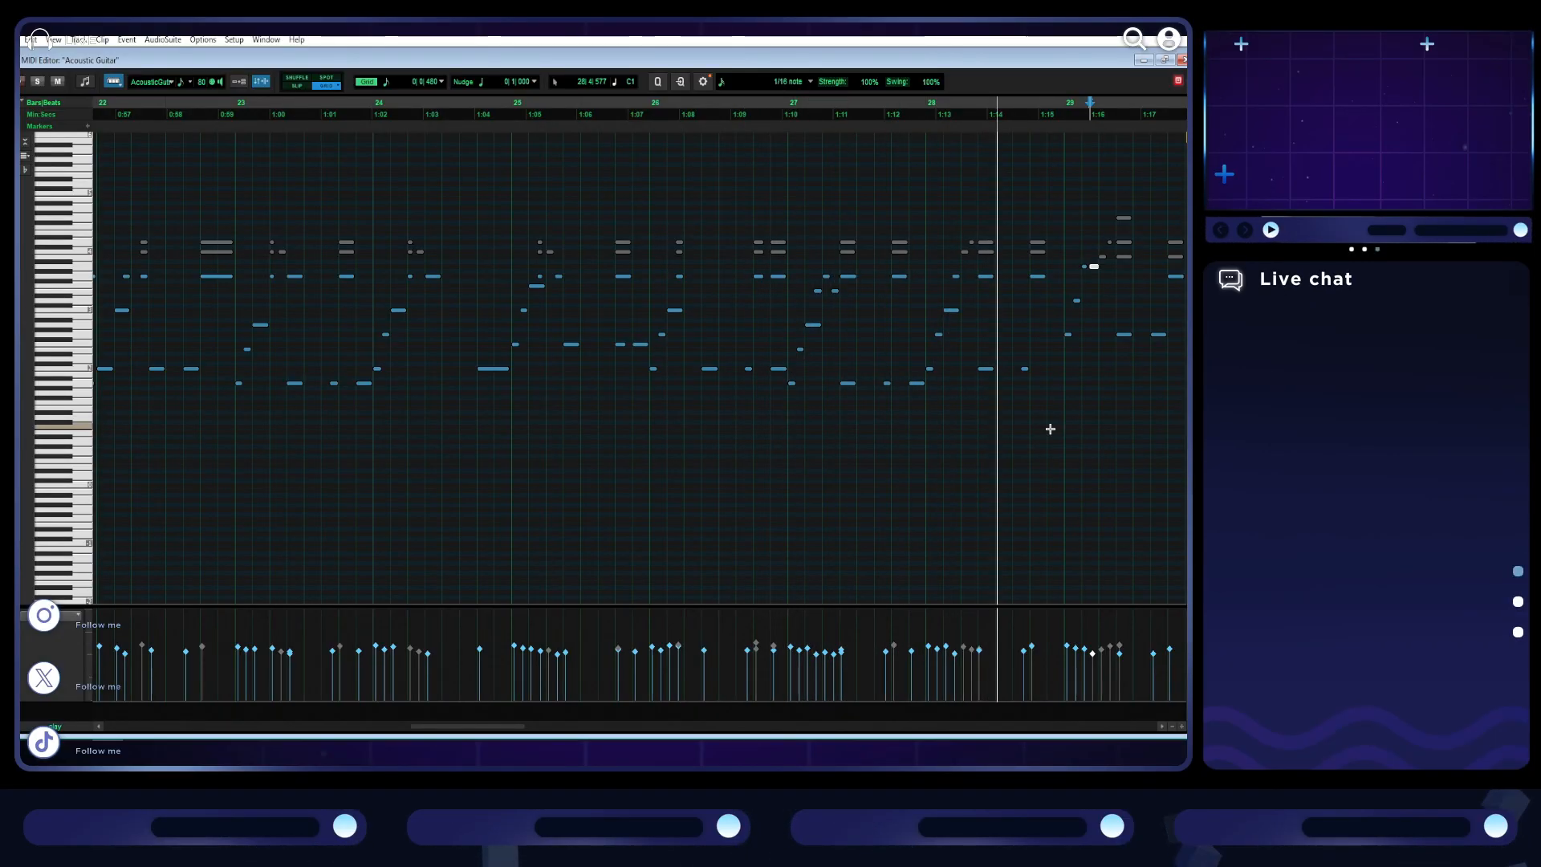
scroll(971, 392, right, 3)
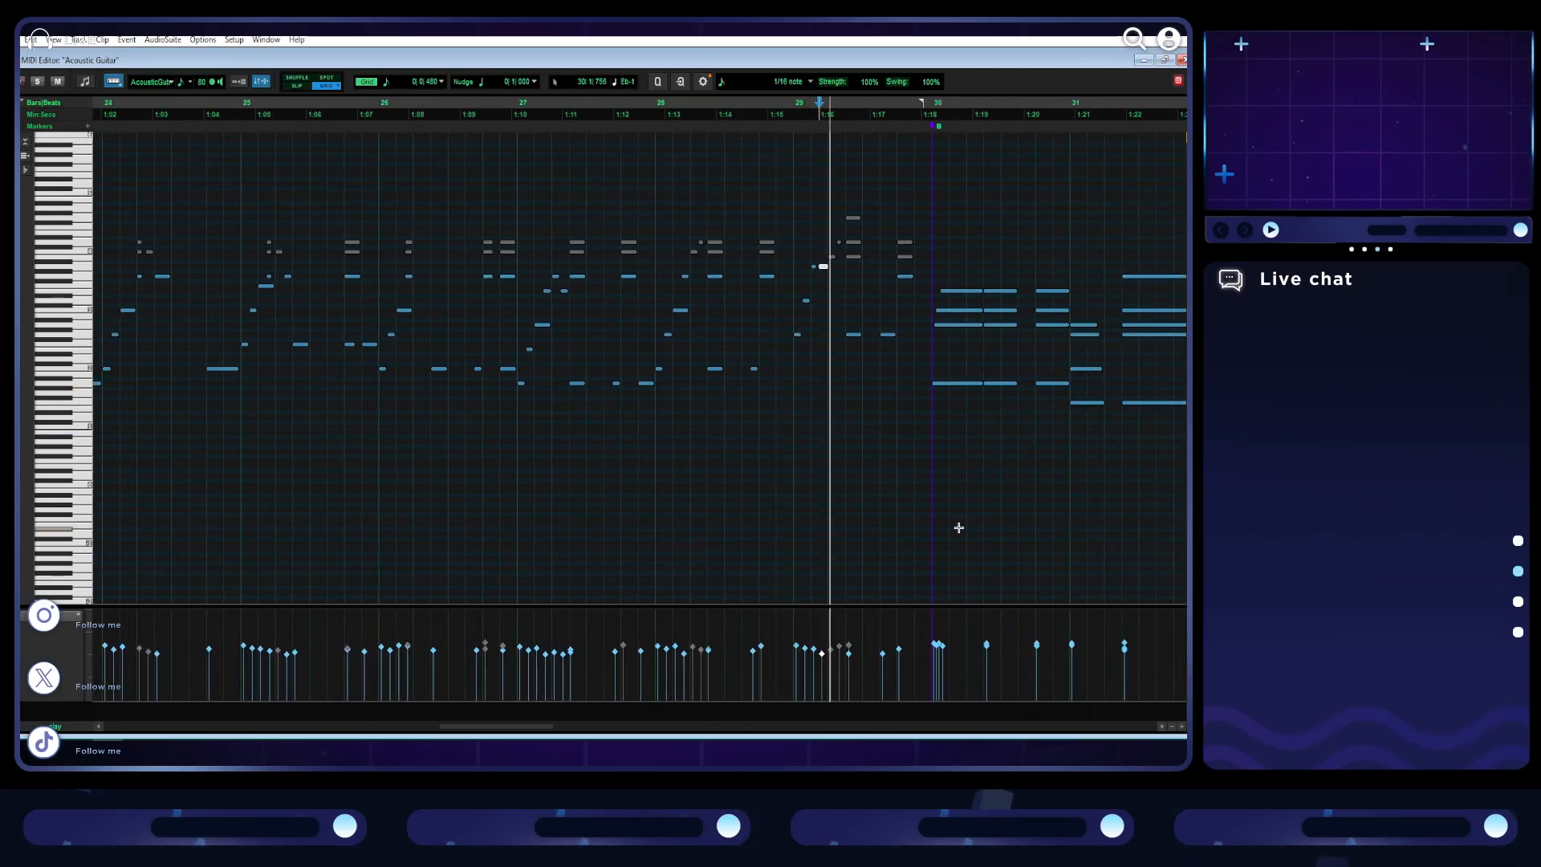
scroll(805, 458, right, 2)
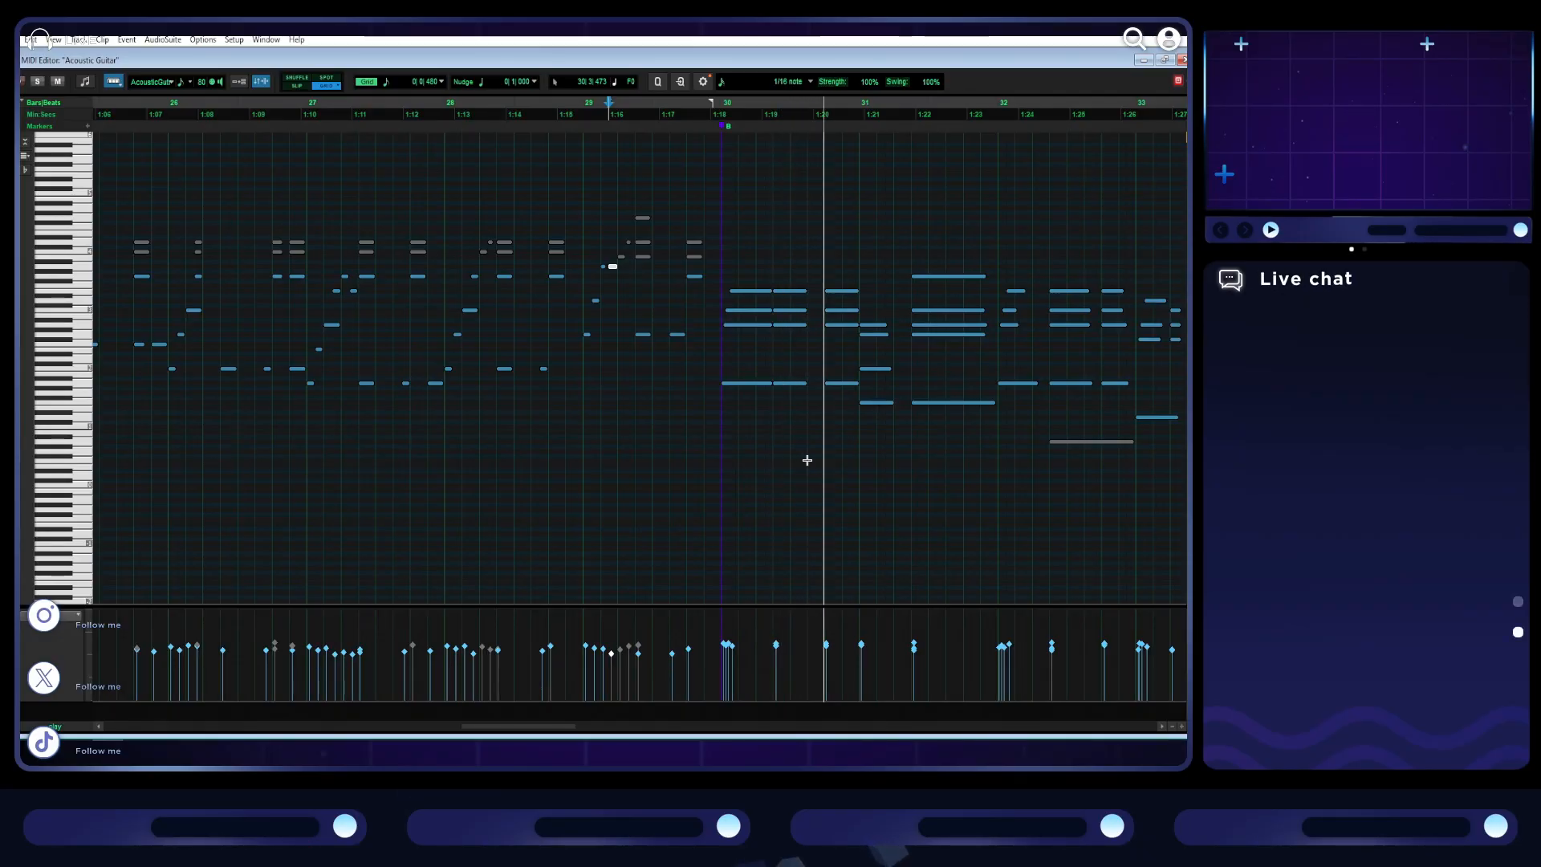
scroll(706, 469, right, 2)
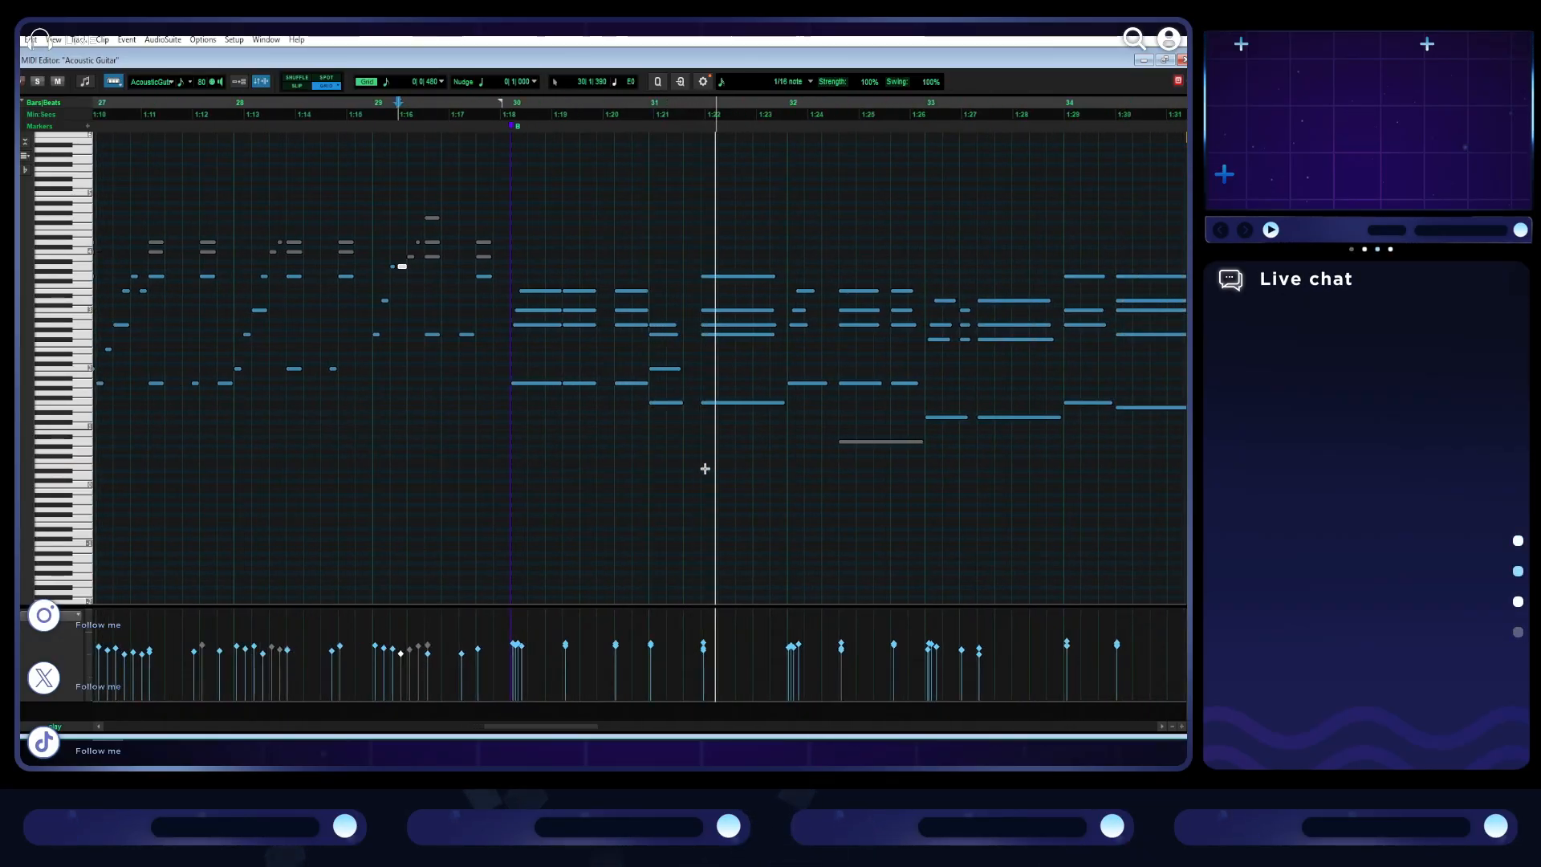
scroll(705, 469, right, 3)
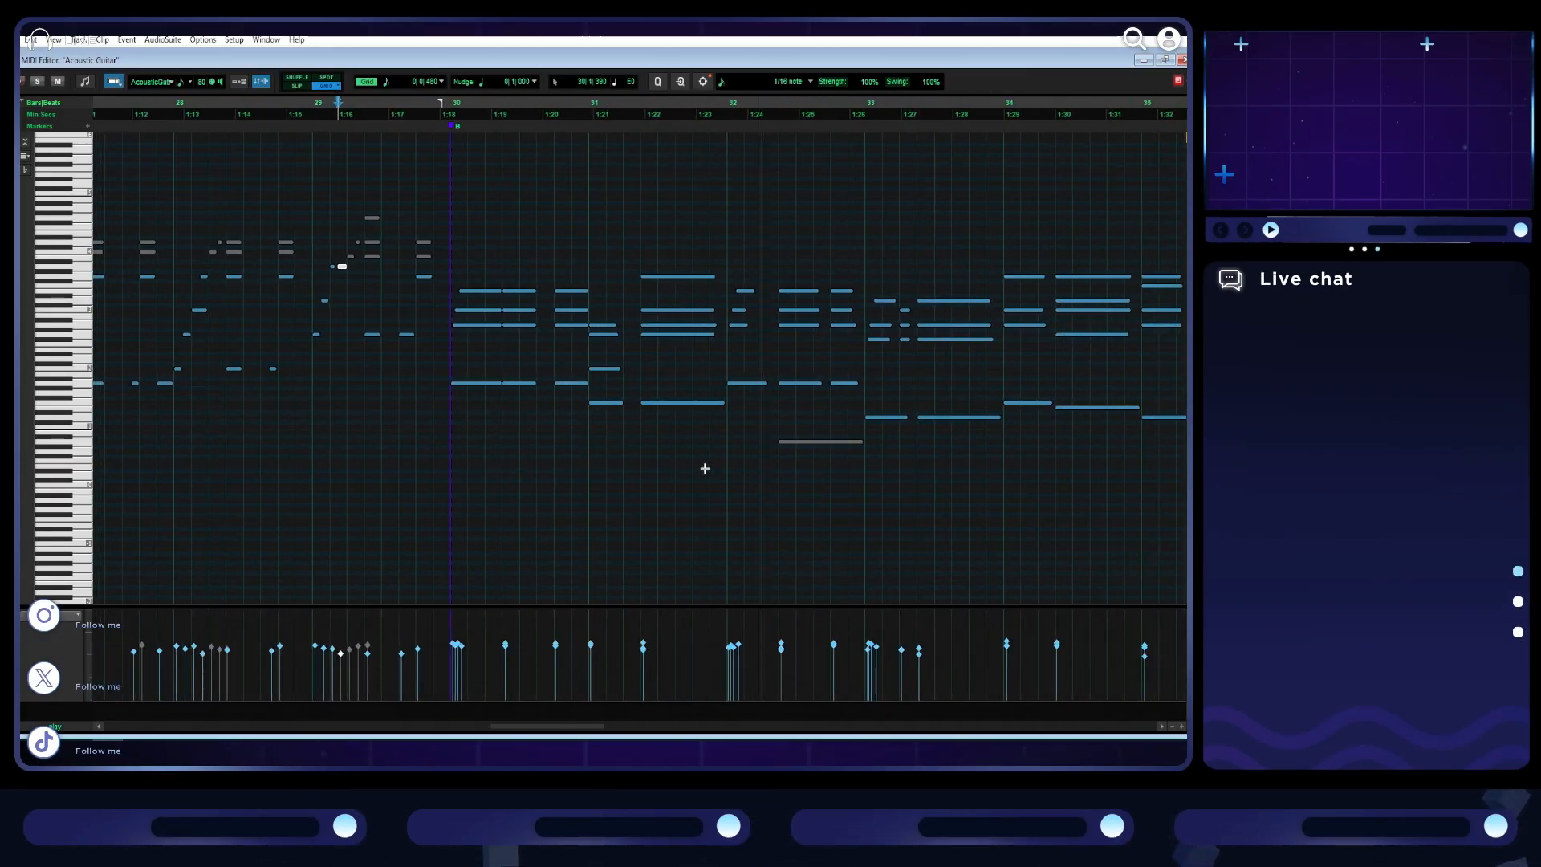
scroll(704, 469, right, 1)
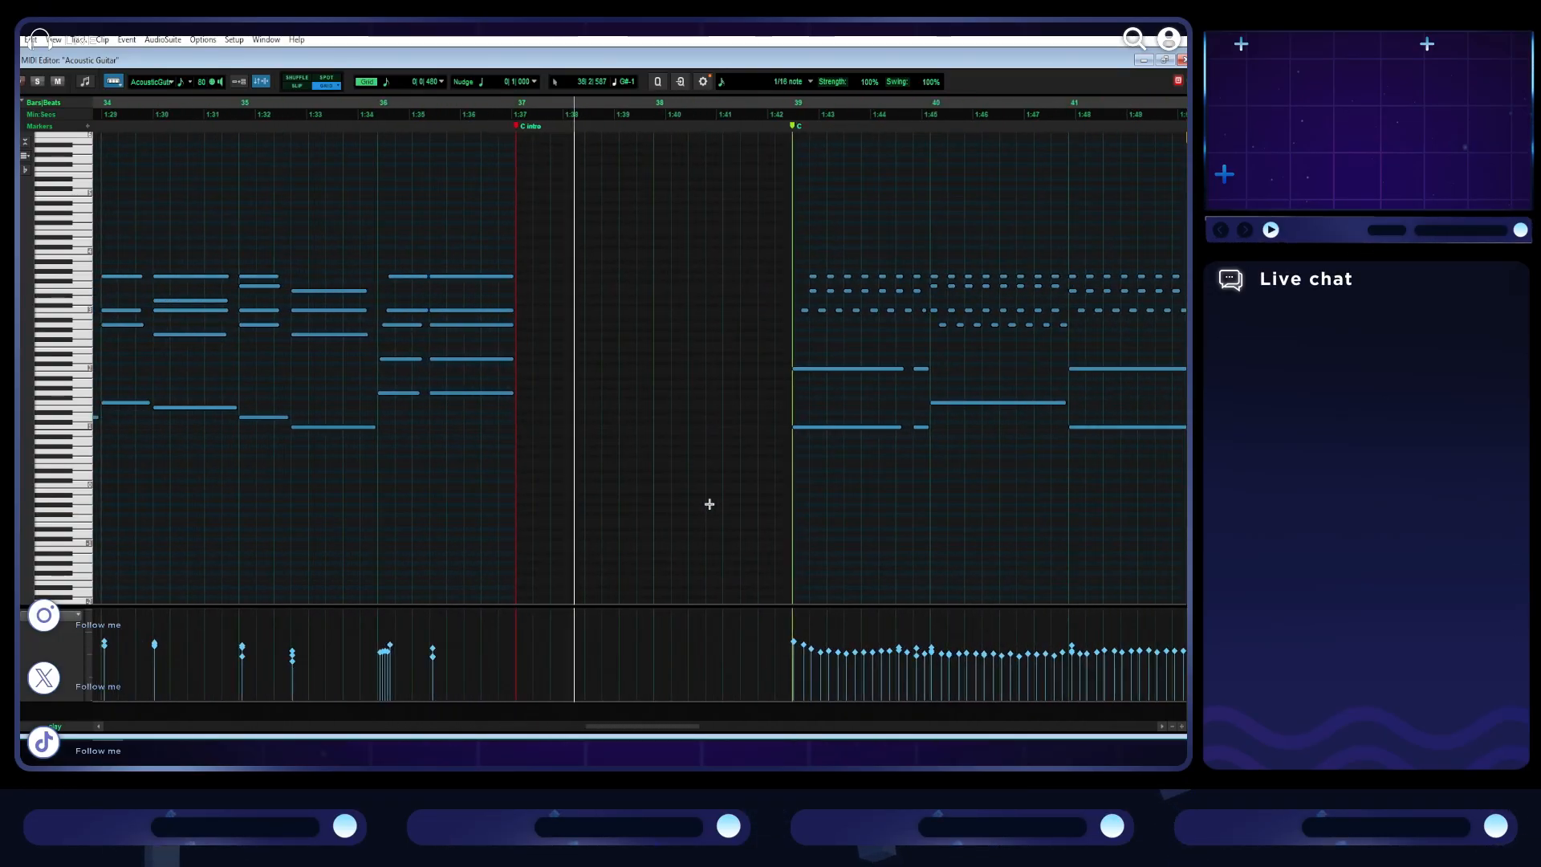
scroll(709, 504, right, 1)
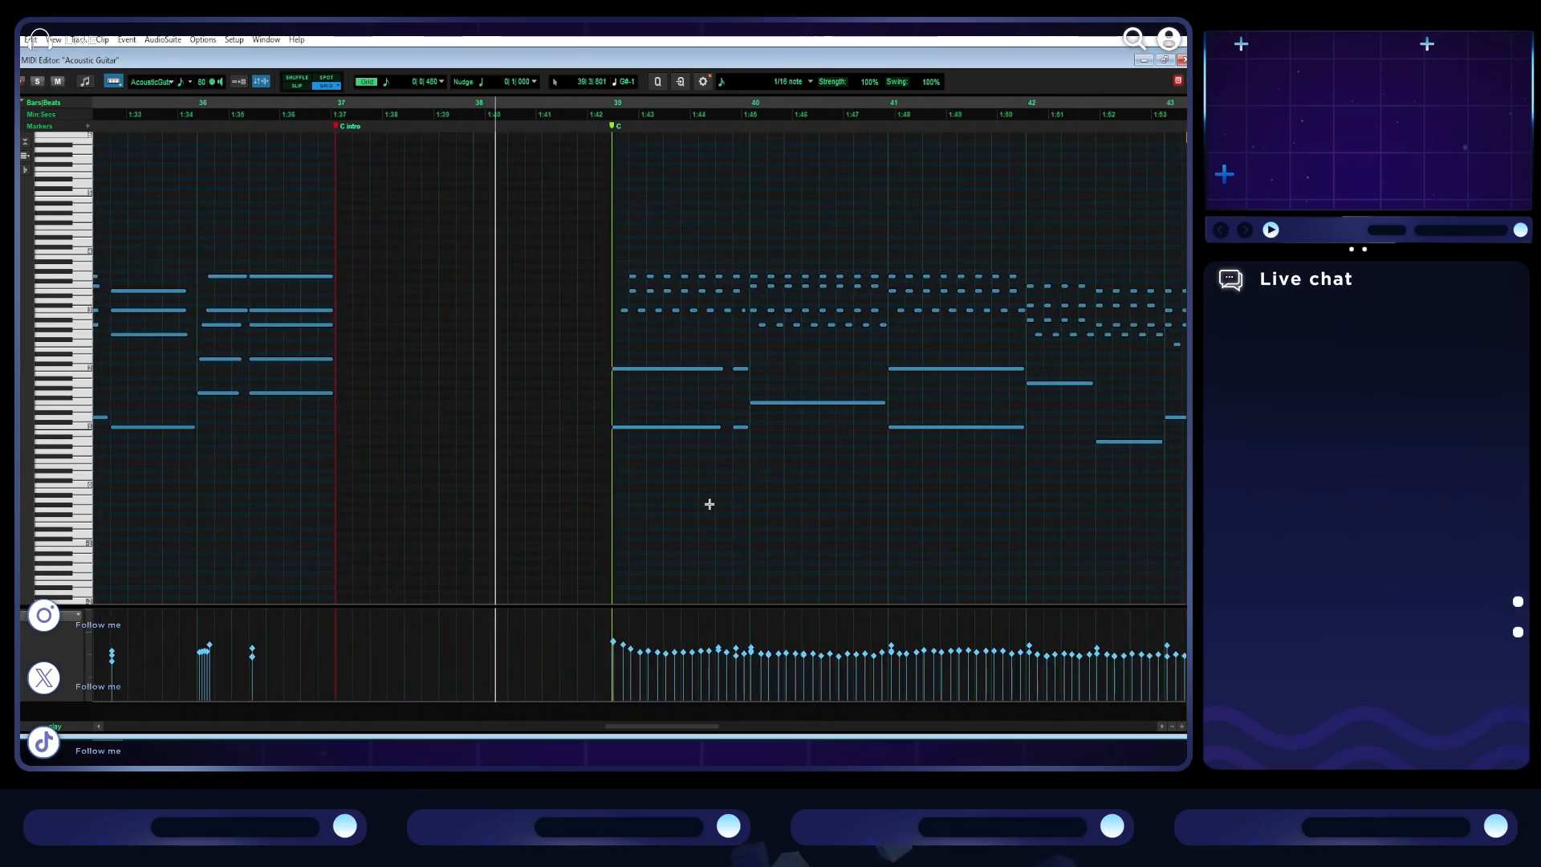
scroll(709, 504, down, 2)
scroll(709, 503, right, 3)
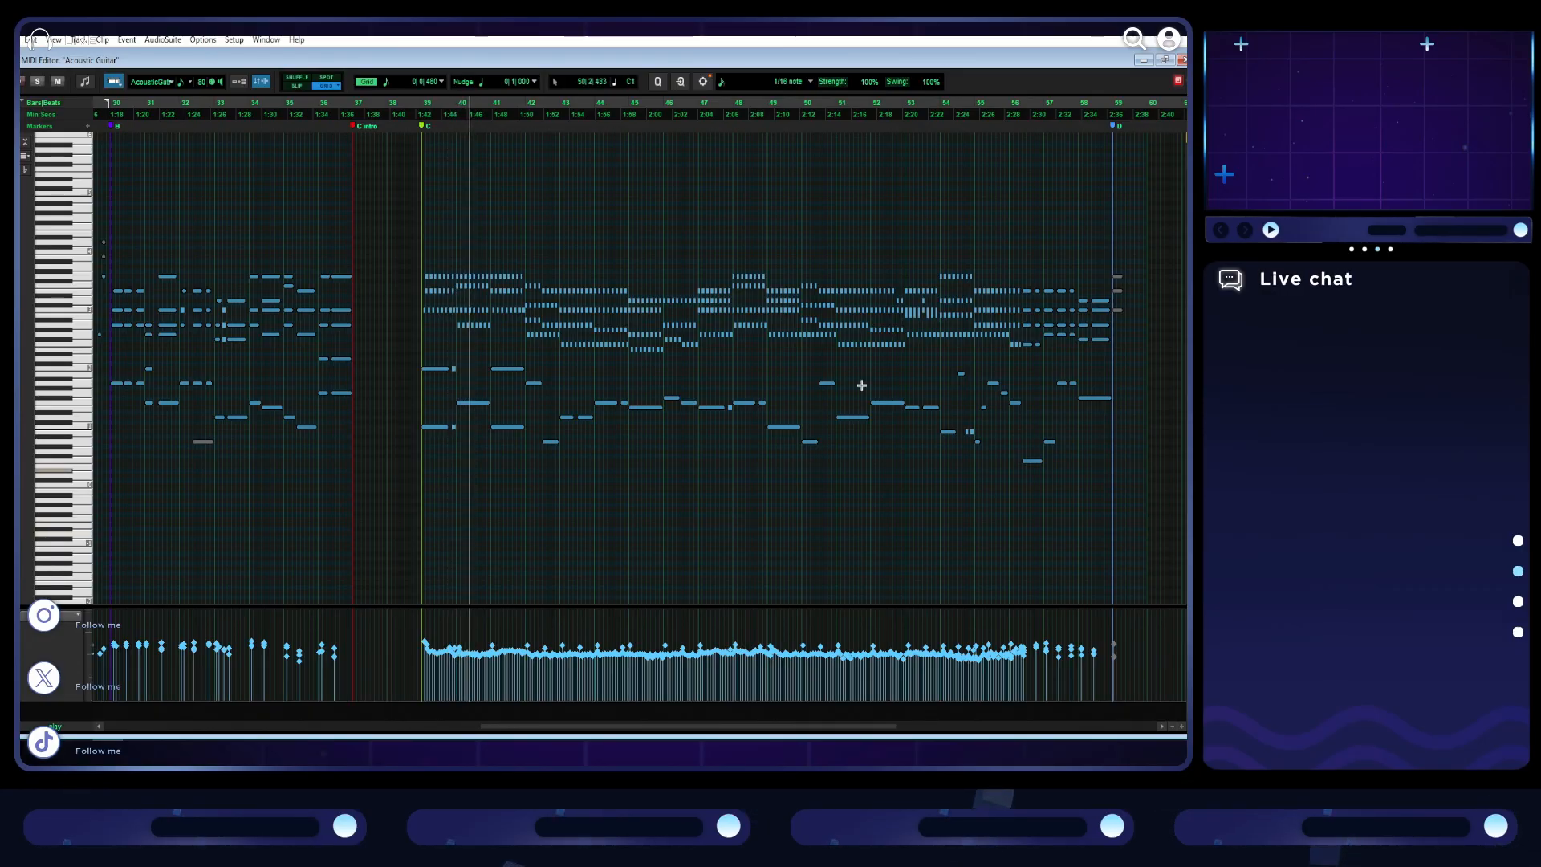
scroll(794, 398, left, 1)
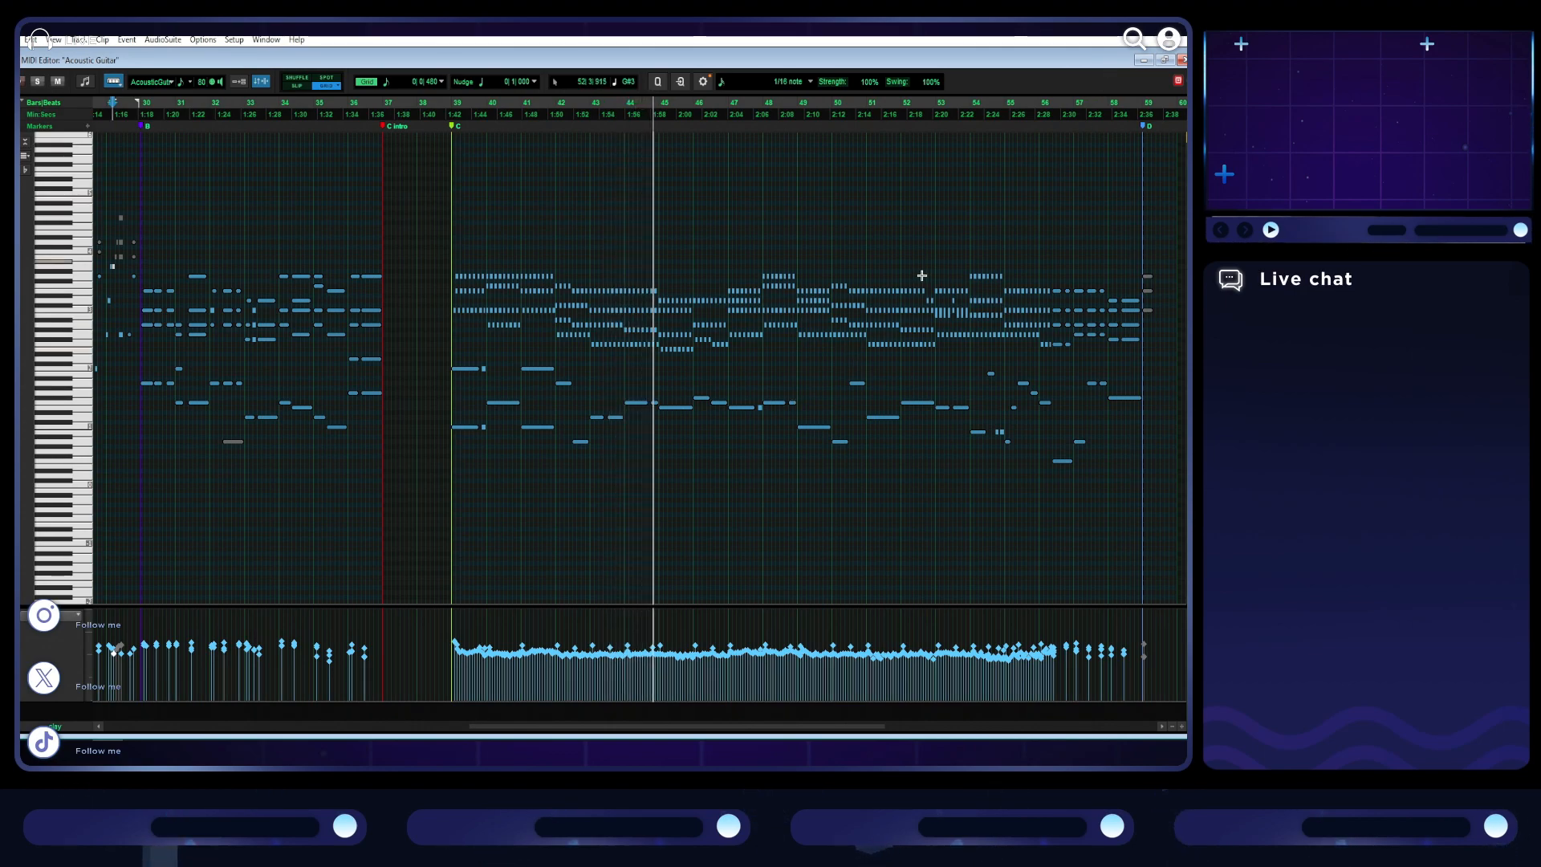
key(space)
scroll(921, 276, right, 15)
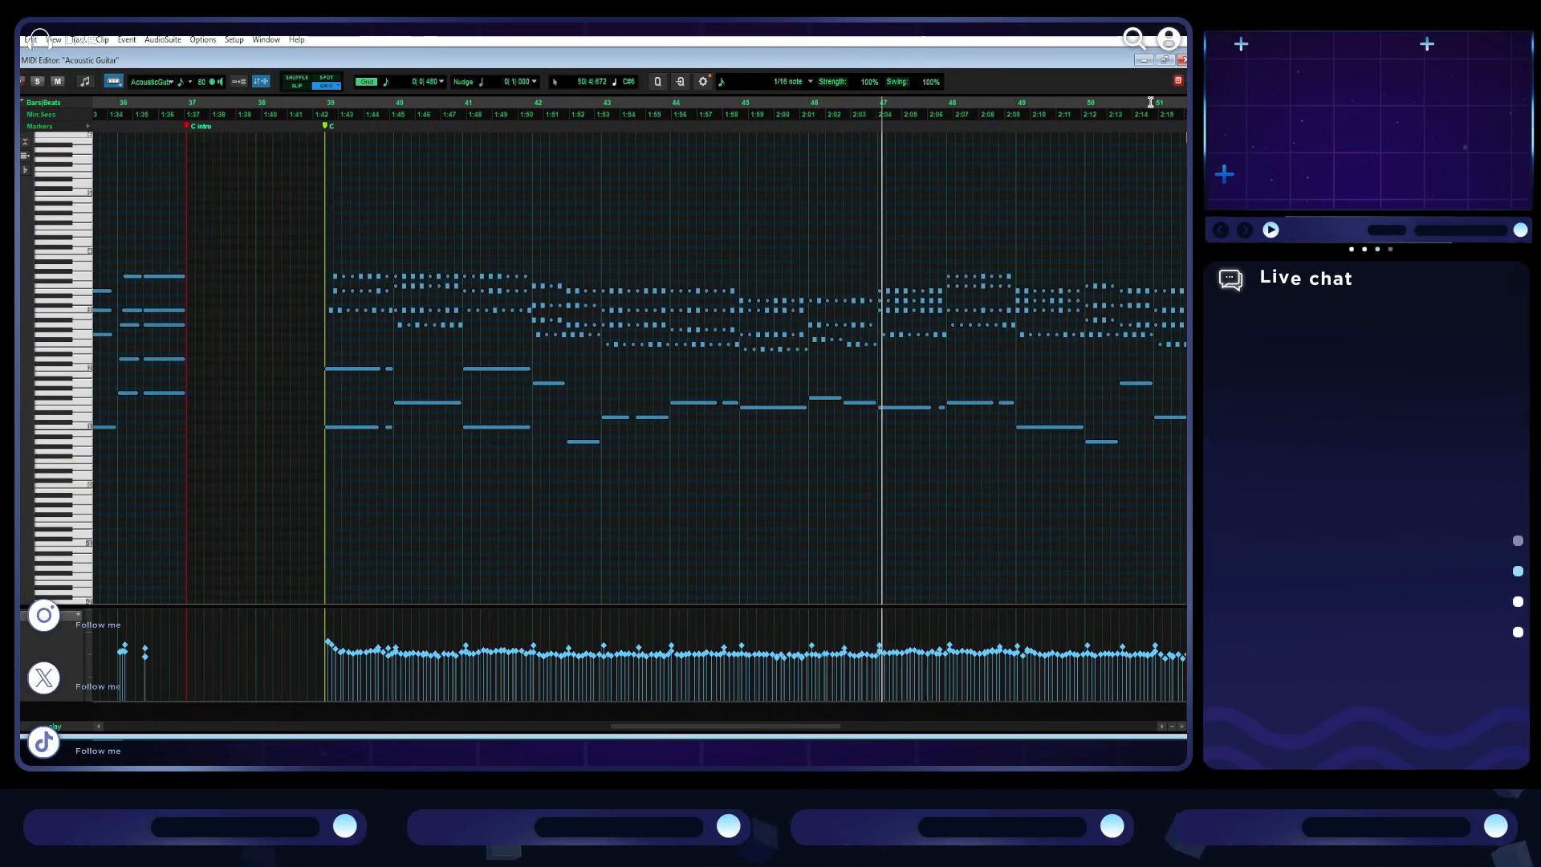
- Restore the MIDI Editor to its smaller size, return to the Edit window and play the song's ending from 67|3|000
click(1165, 61)
click(706, 65)
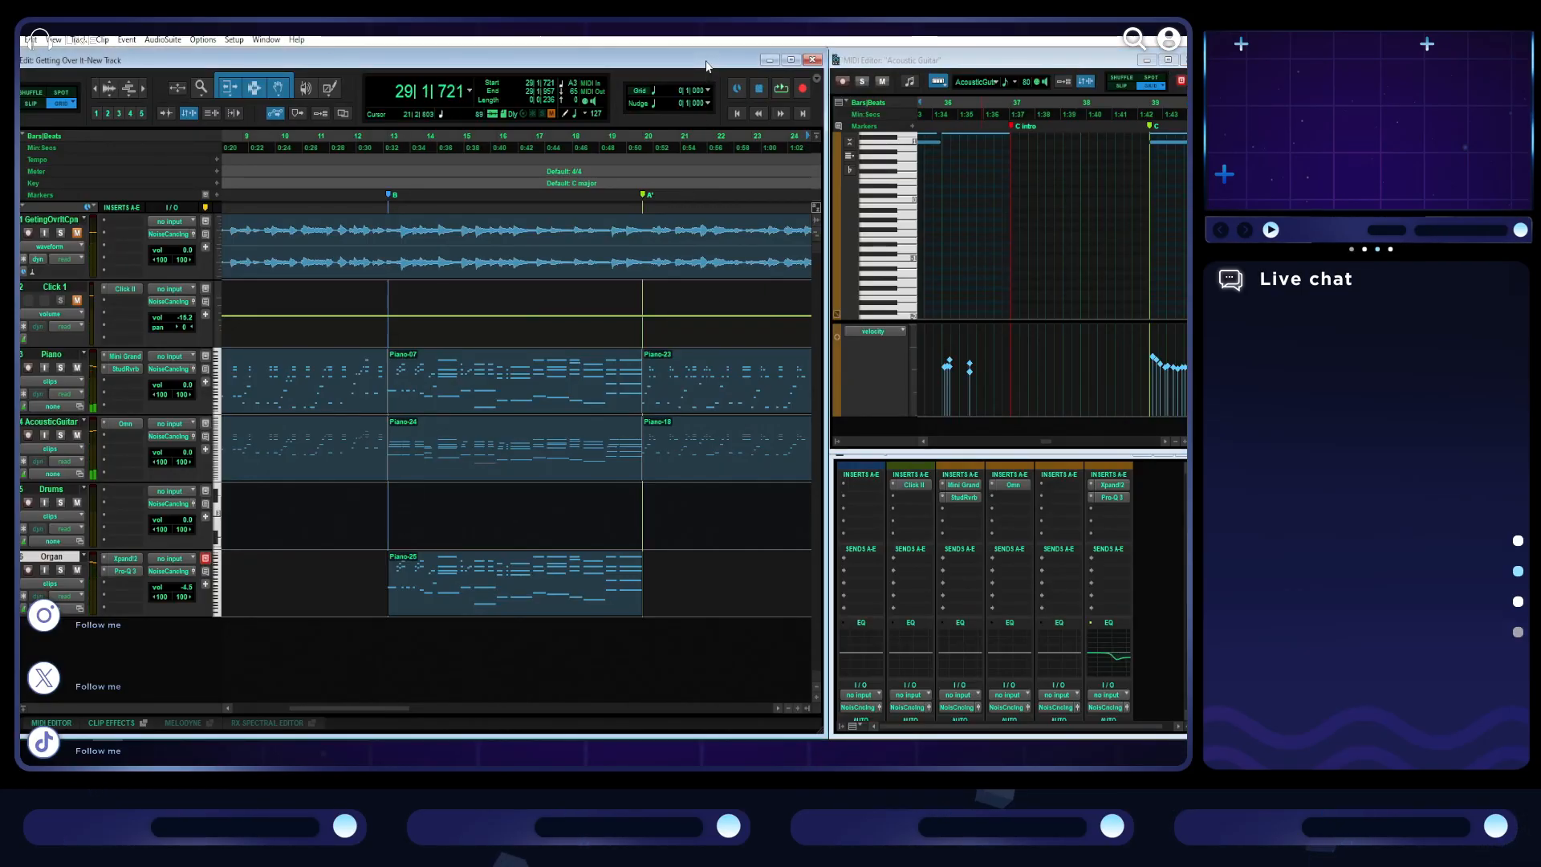
key(r)
key(r)
scroll(565, 432, right, 3)
scroll(566, 432, left, 3)
scroll(566, 433, right, 2)
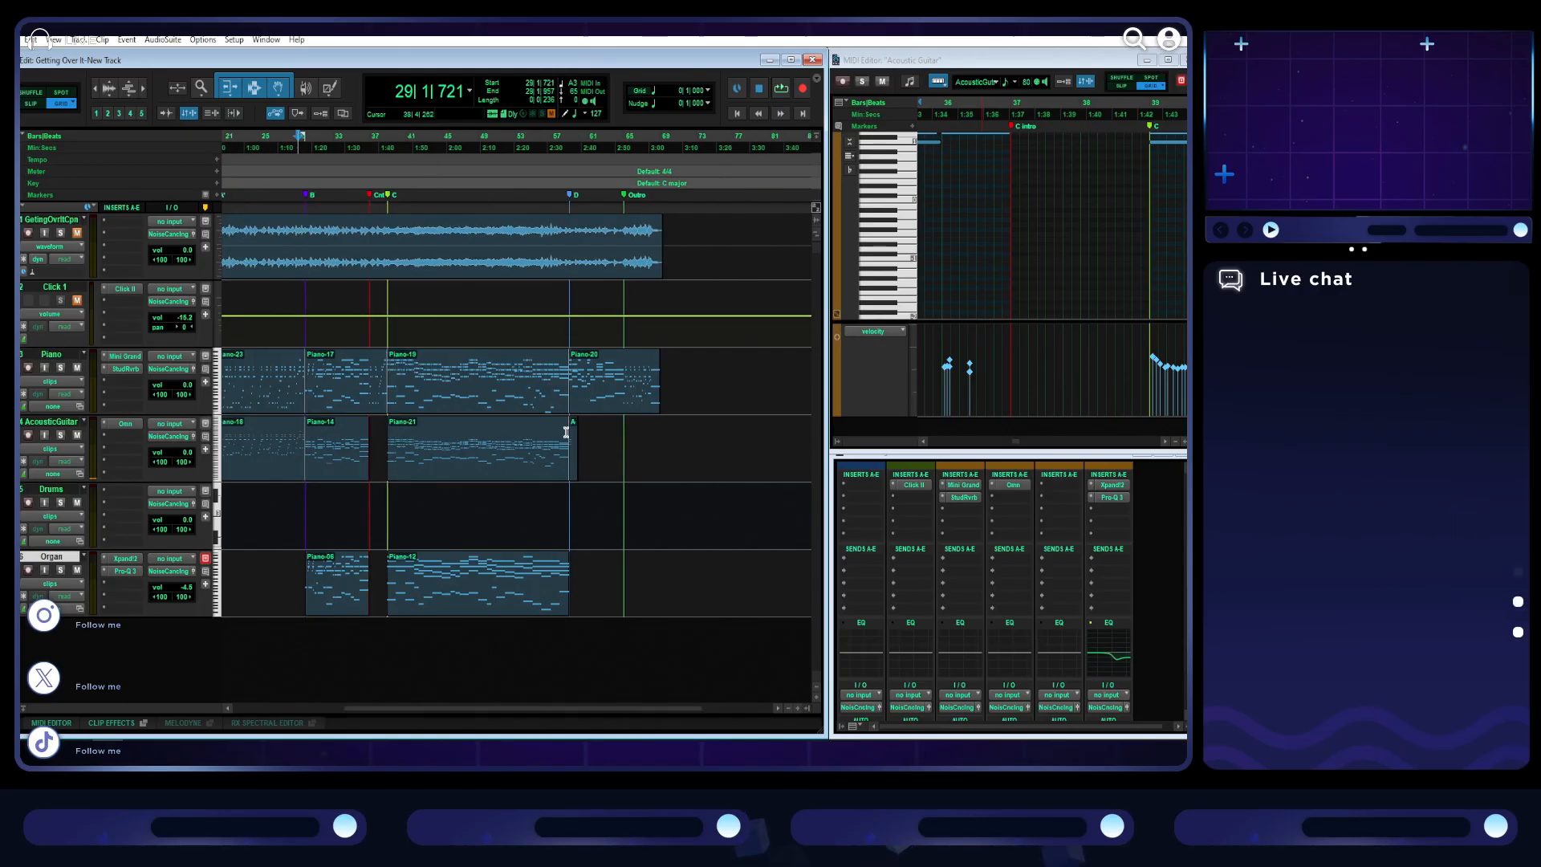
click(479, 134)
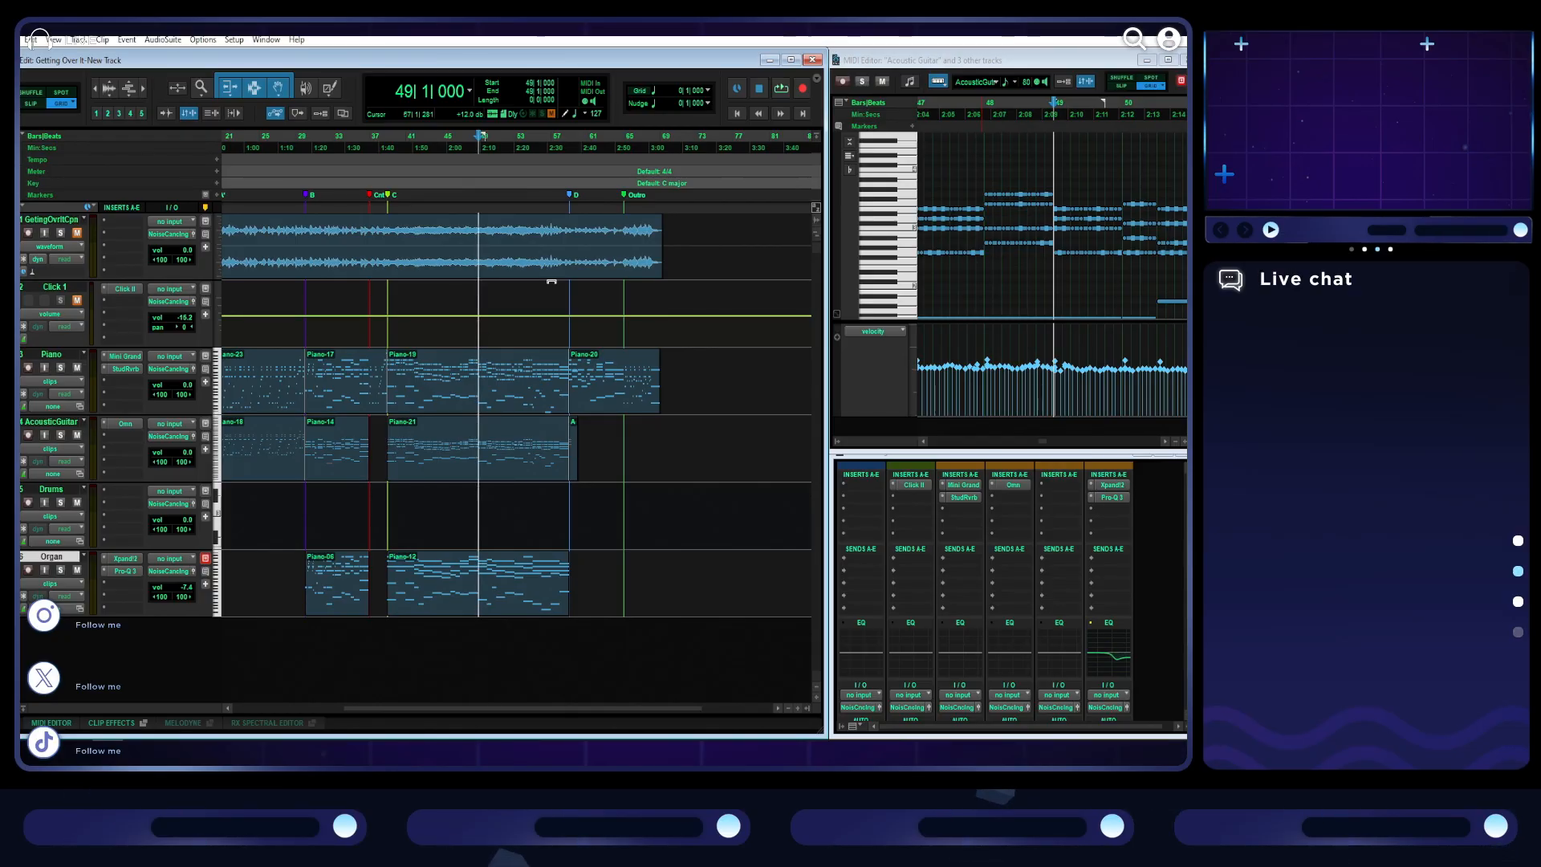
click(652, 146)
key(space)
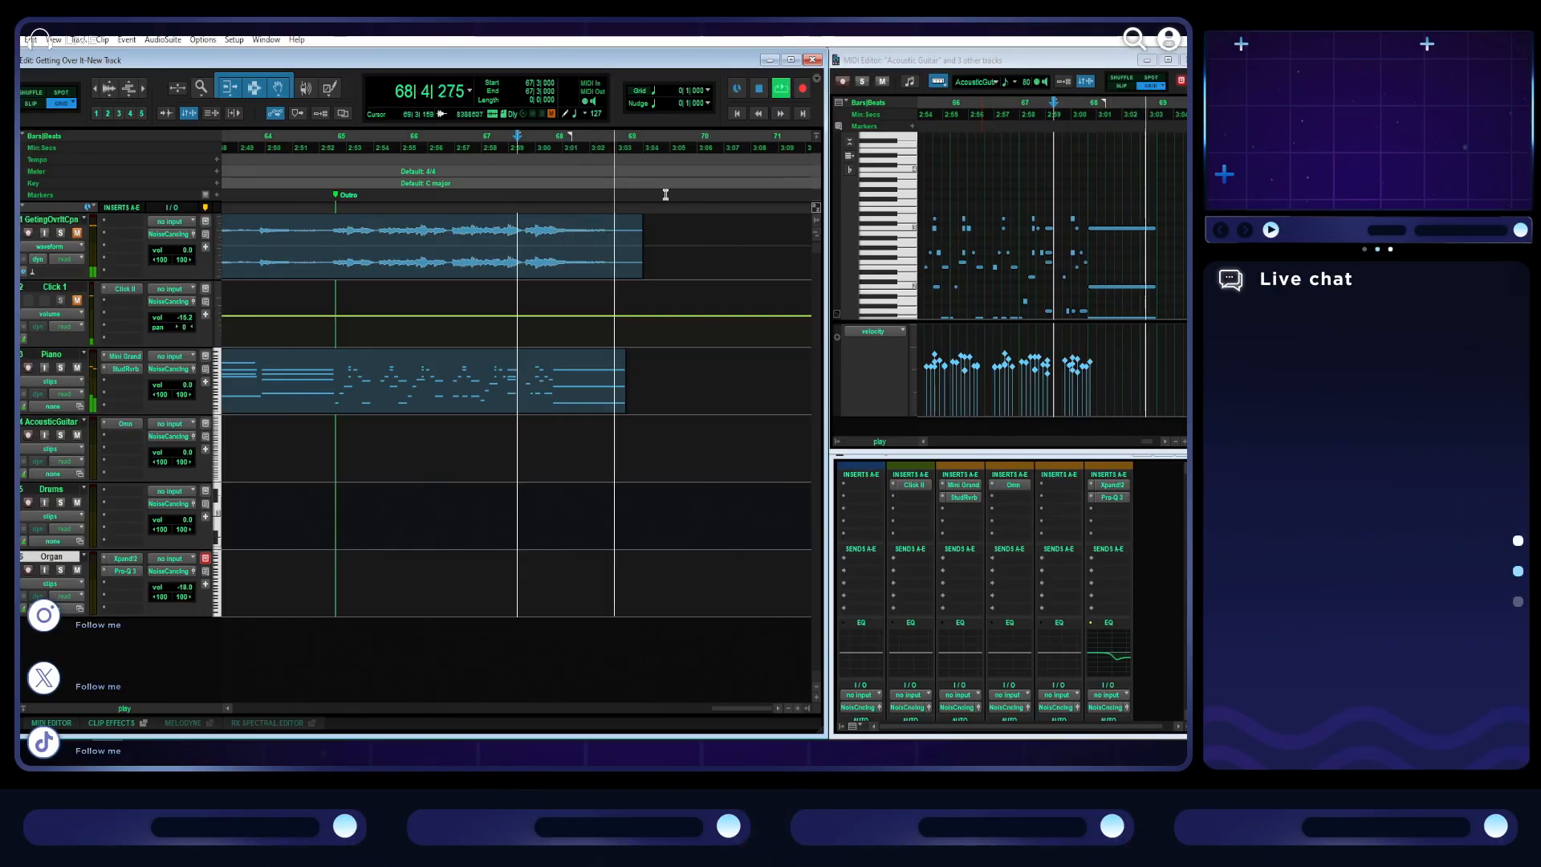
- Select the whole song from 1|1|000 to its end across all tracks and show the full arrangement
drag(665, 182, 137, 152)
key(space)
key(space)
key(r)
key(r)
key(r)
key(r)
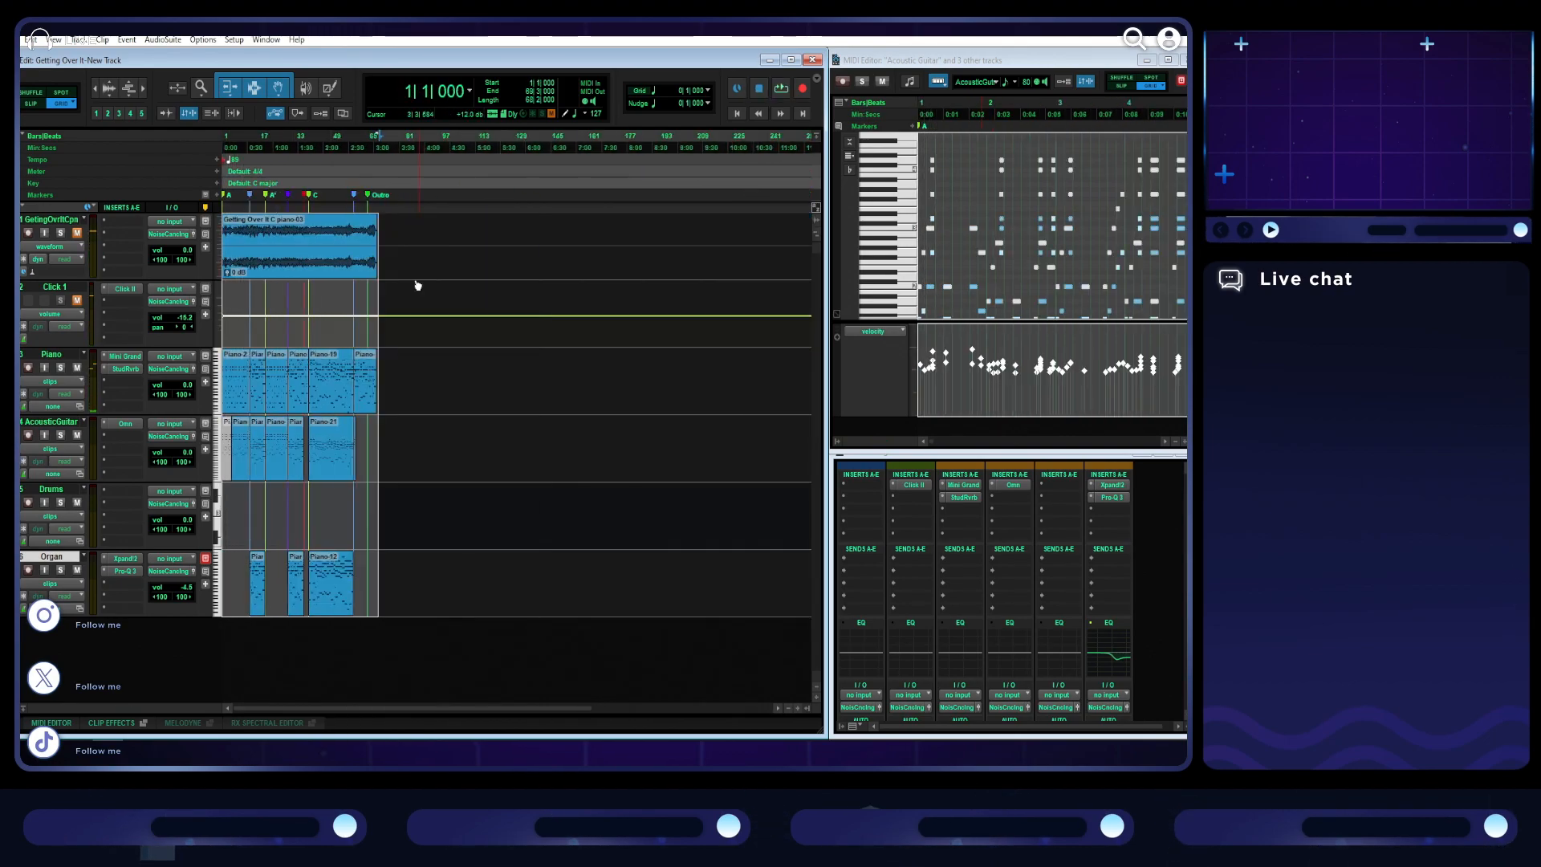
- Bounce the mix offline as "Getting Over It-New Track", WAV plus MP3, into the Misc. Projects folder, accepting the MP3 settings
click(12, 40)
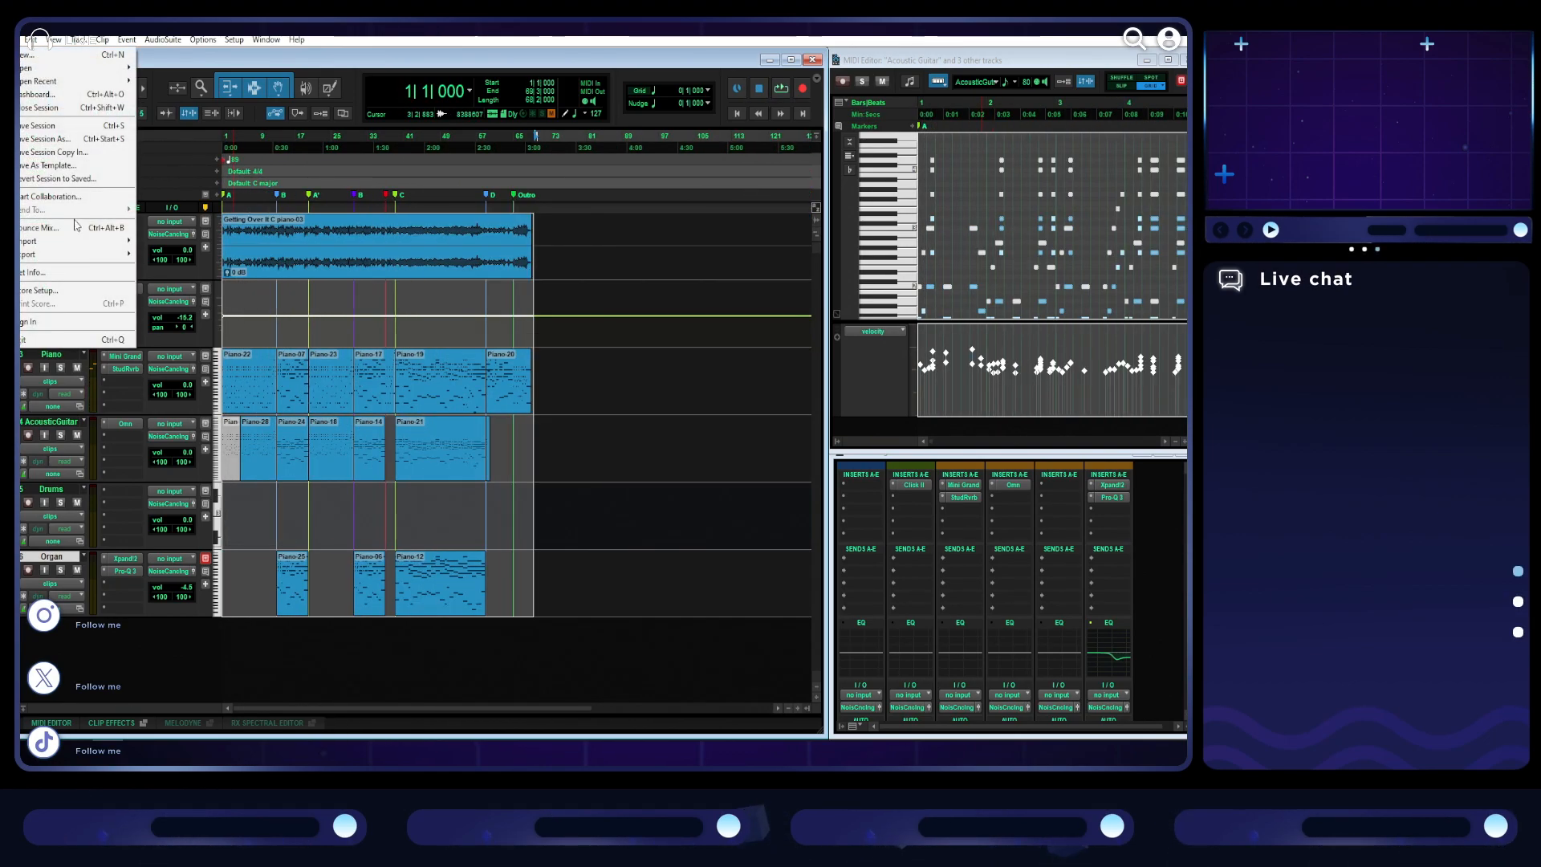
click(82, 230)
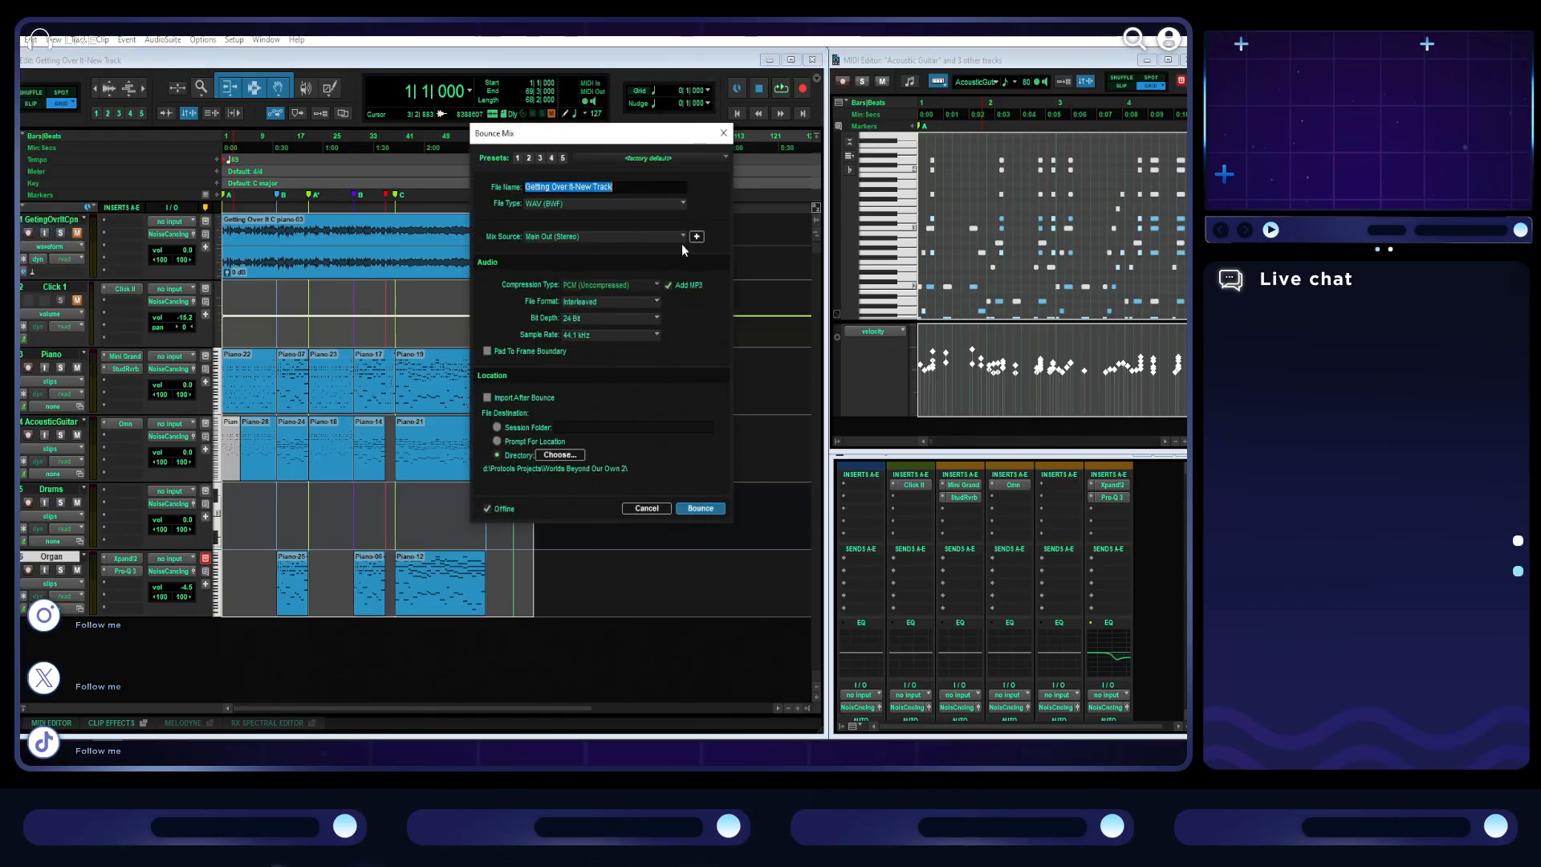
click(562, 455)
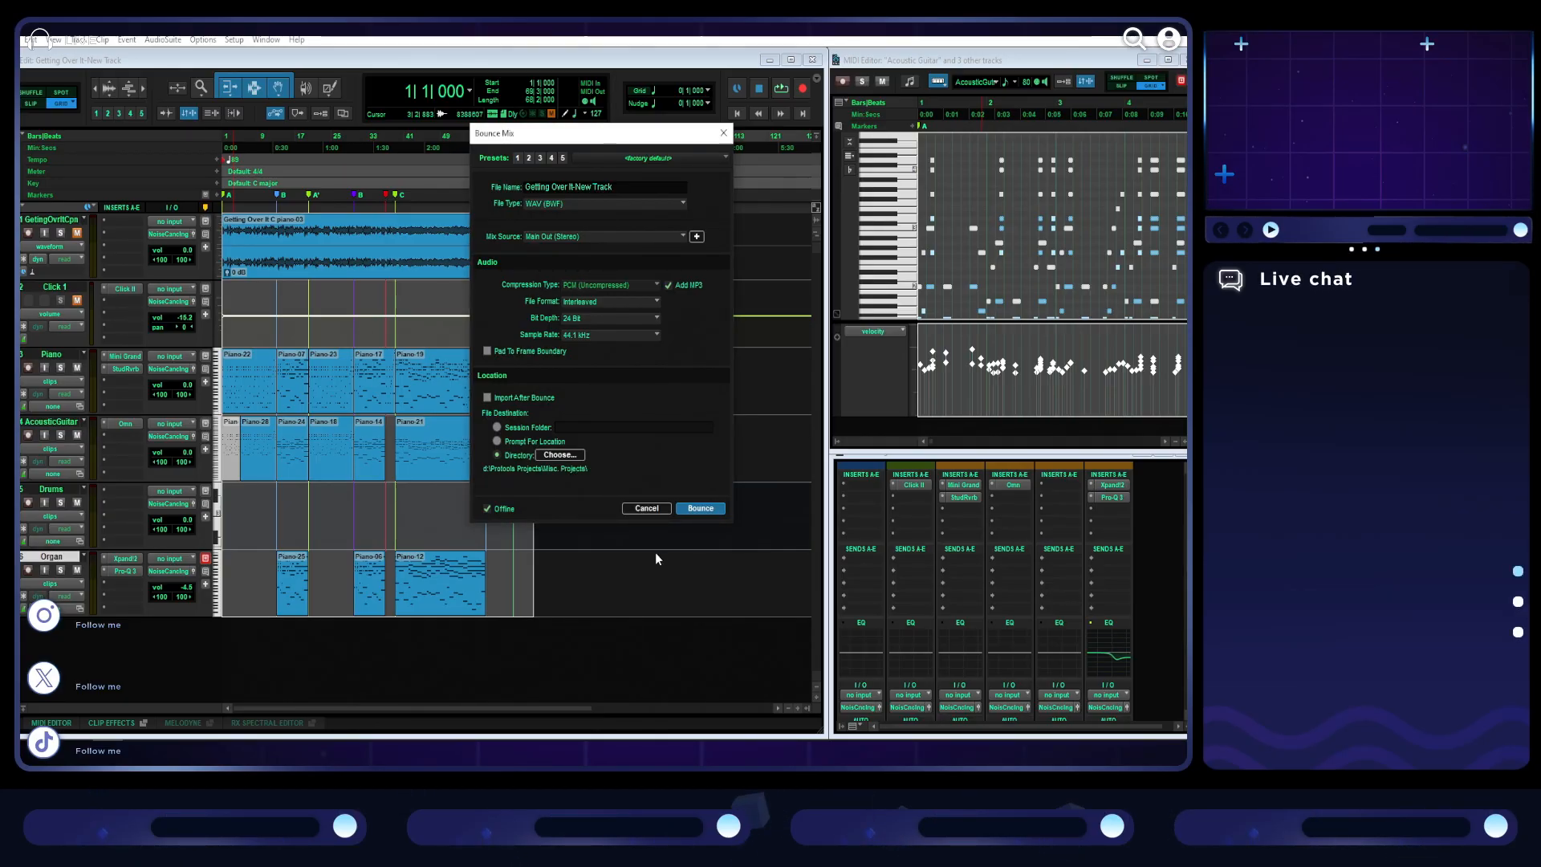
click(695, 510)
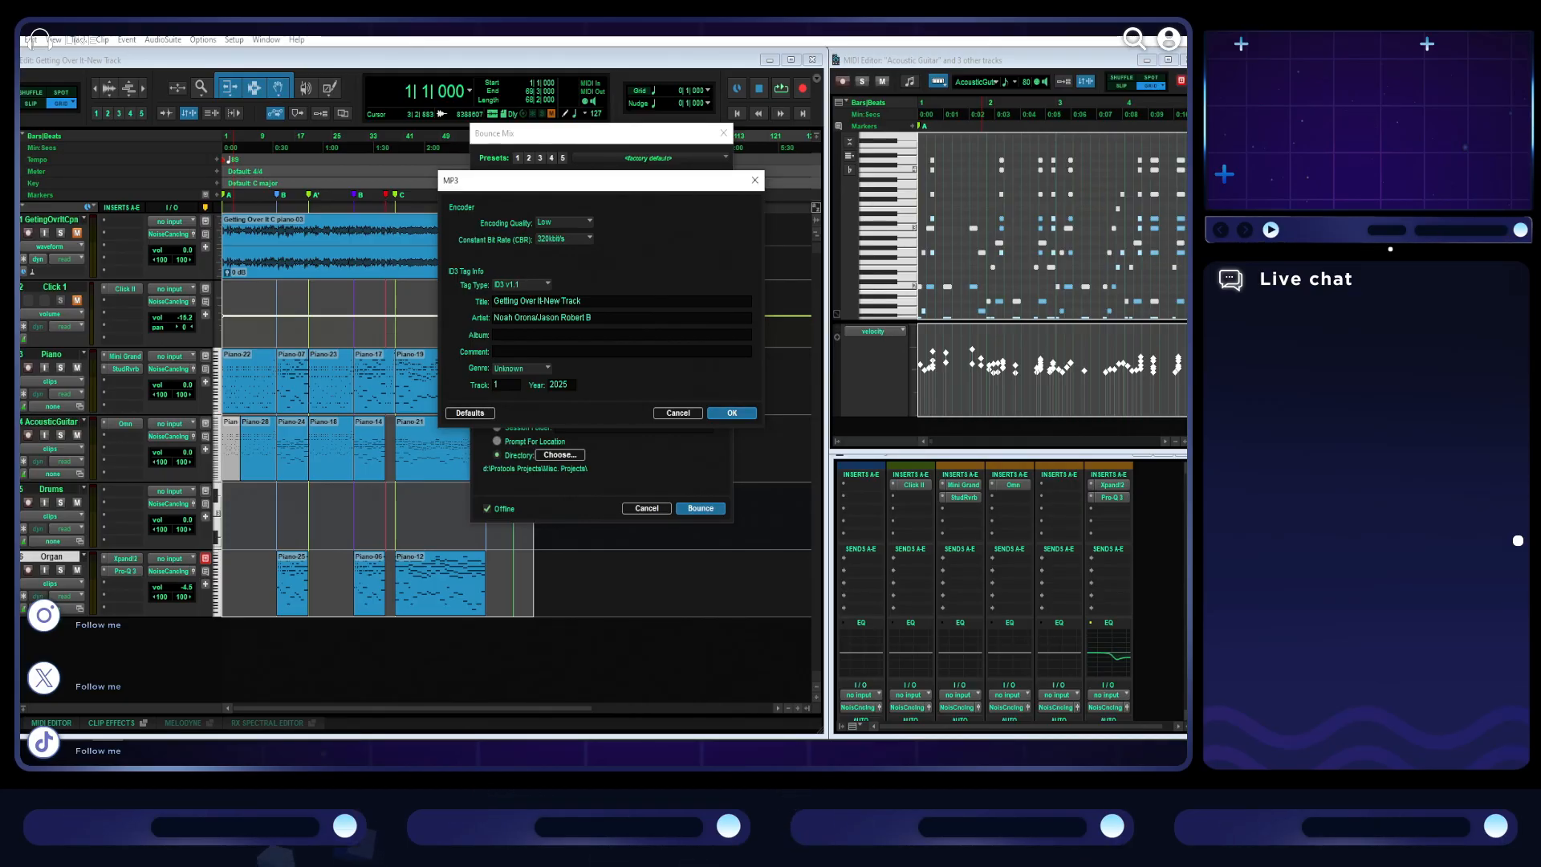
click(729, 414)
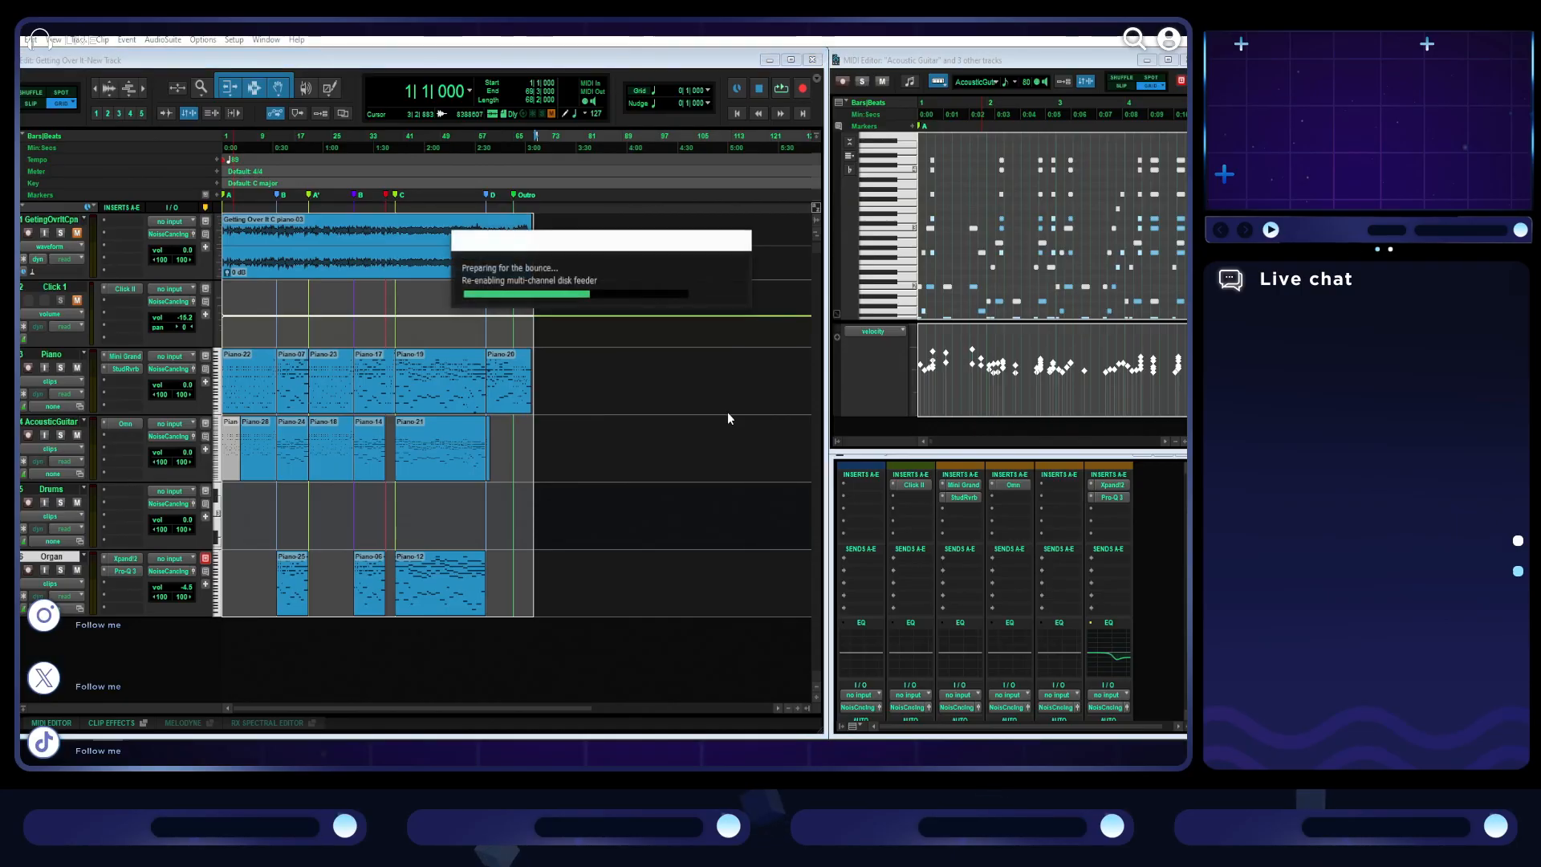